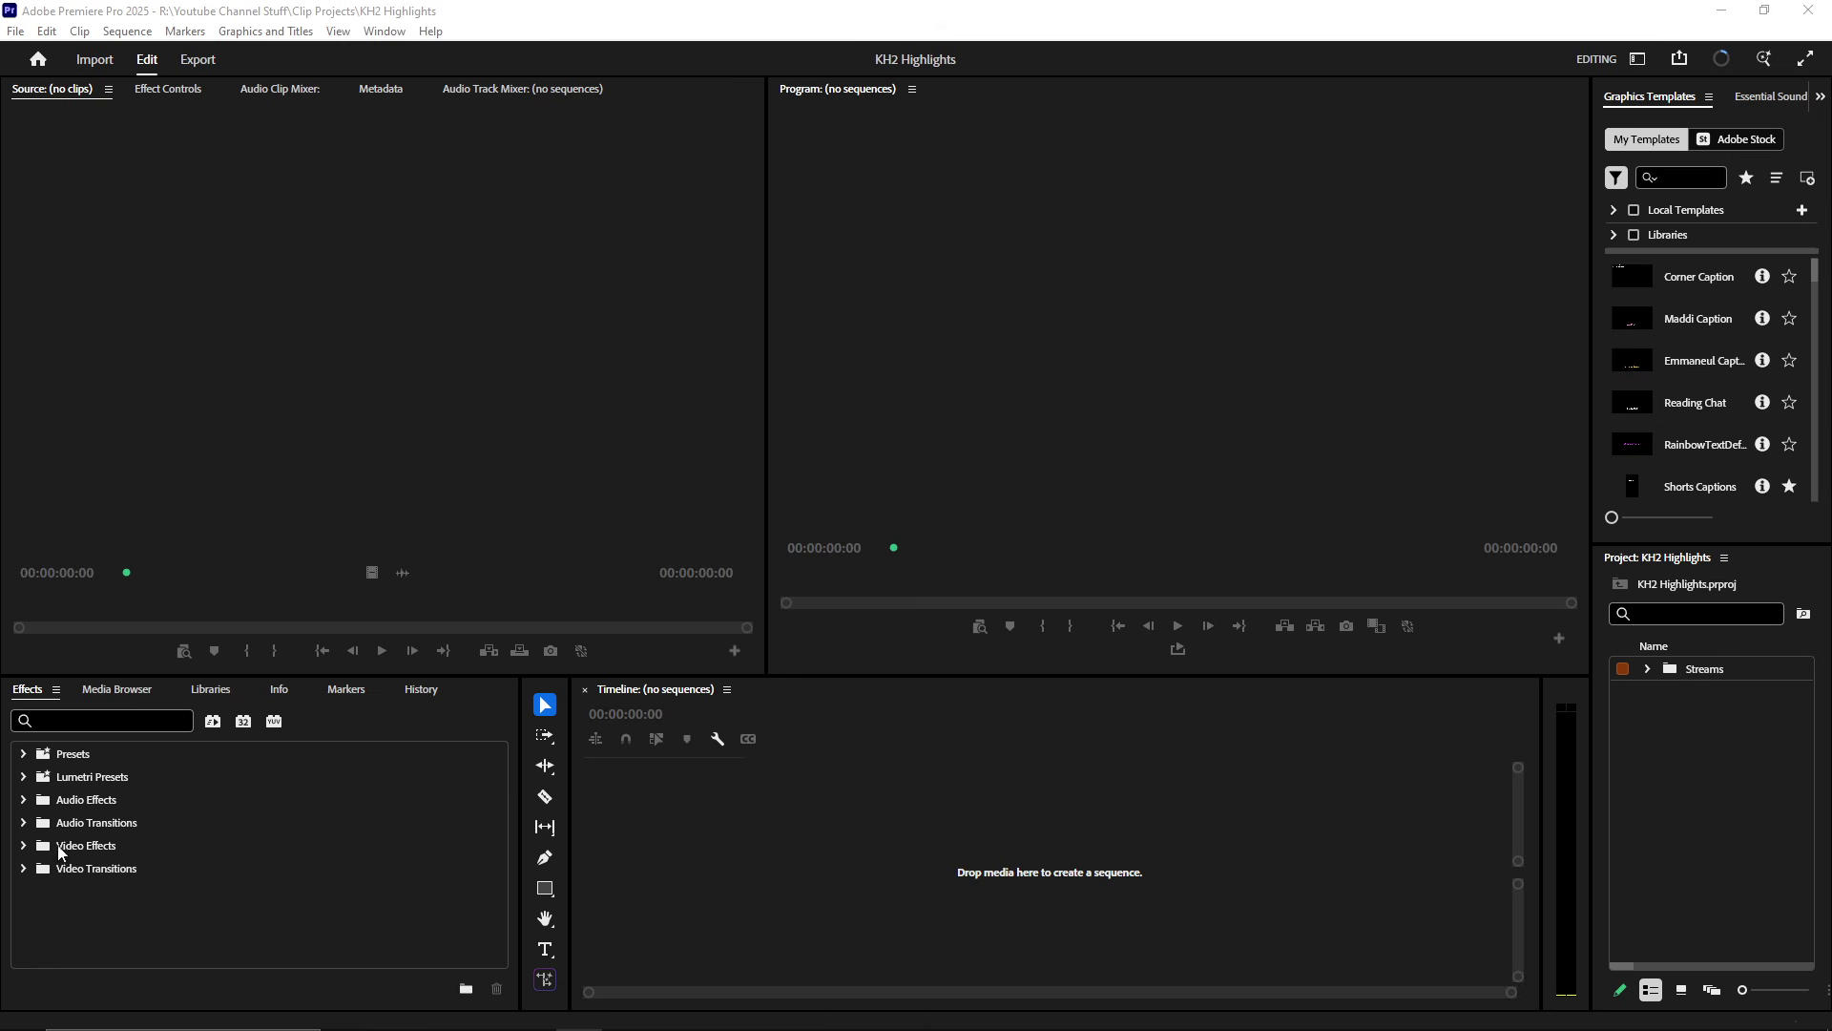
pyautogui.click(24, 845)
pyautogui.click(25, 846)
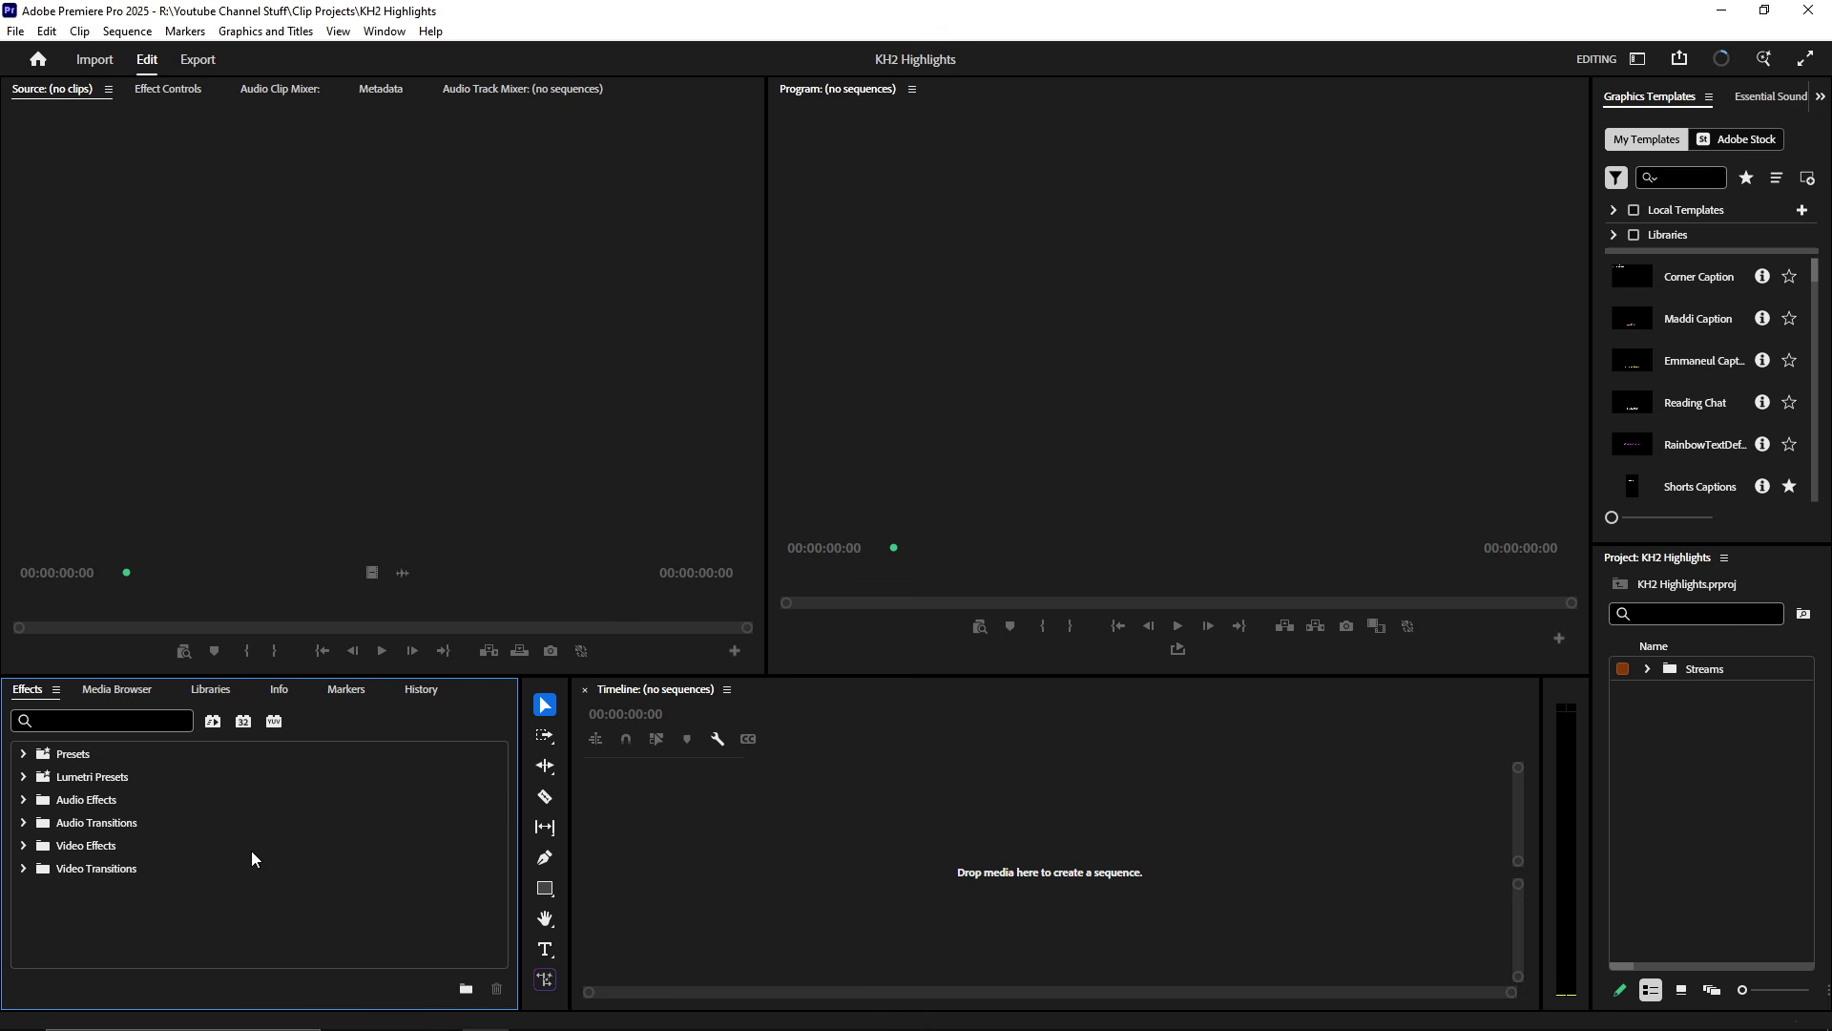
pyautogui.click(936, 847)
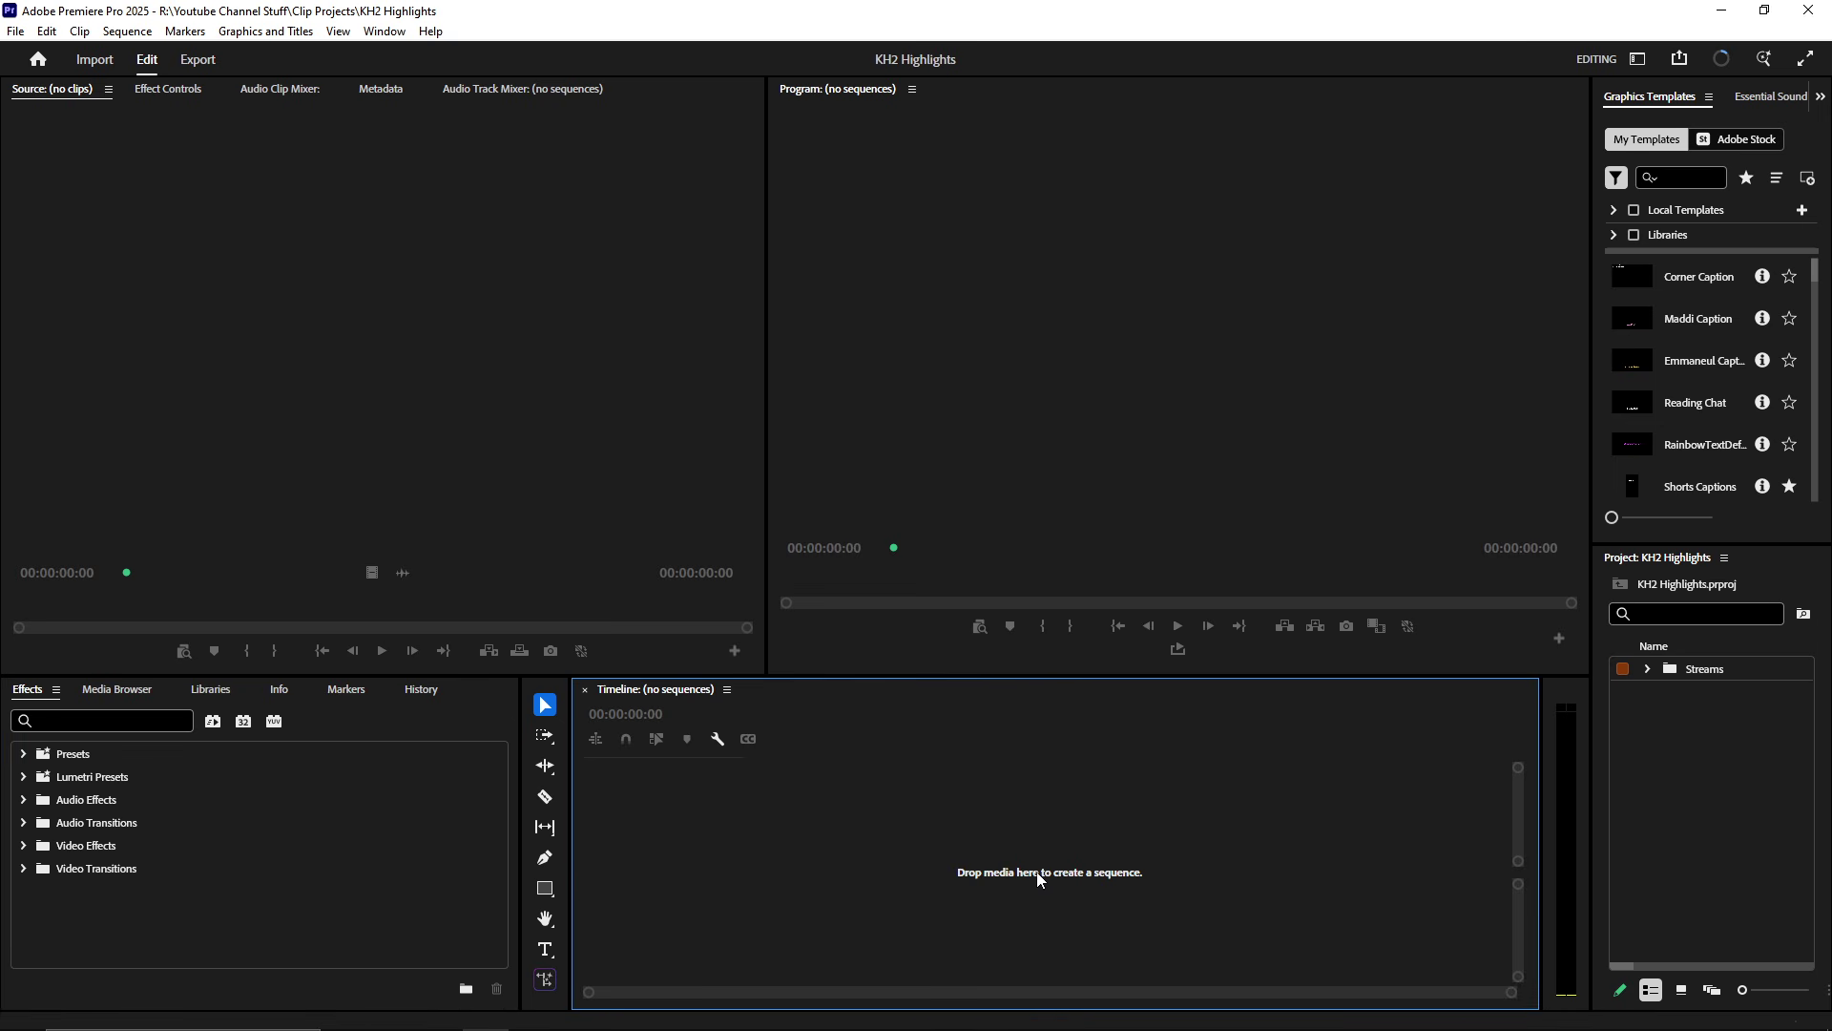
pyautogui.click(1188, 321)
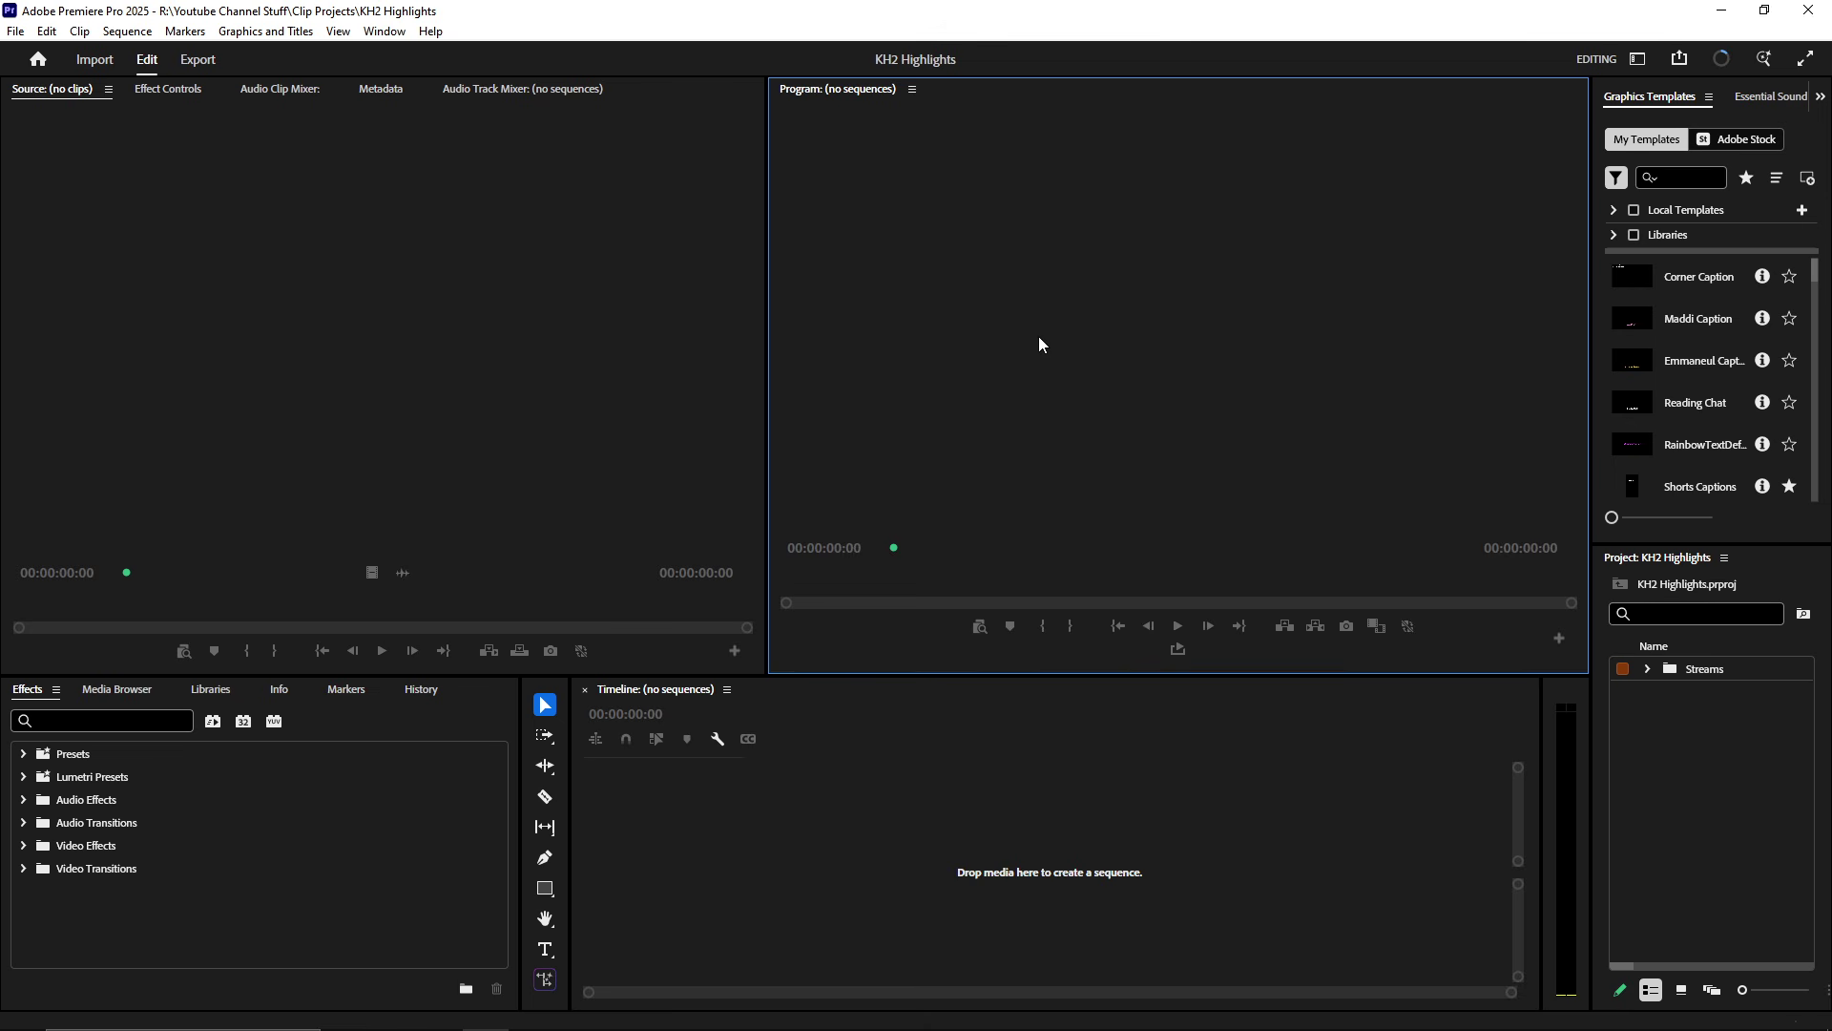
pyautogui.click(135, 274)
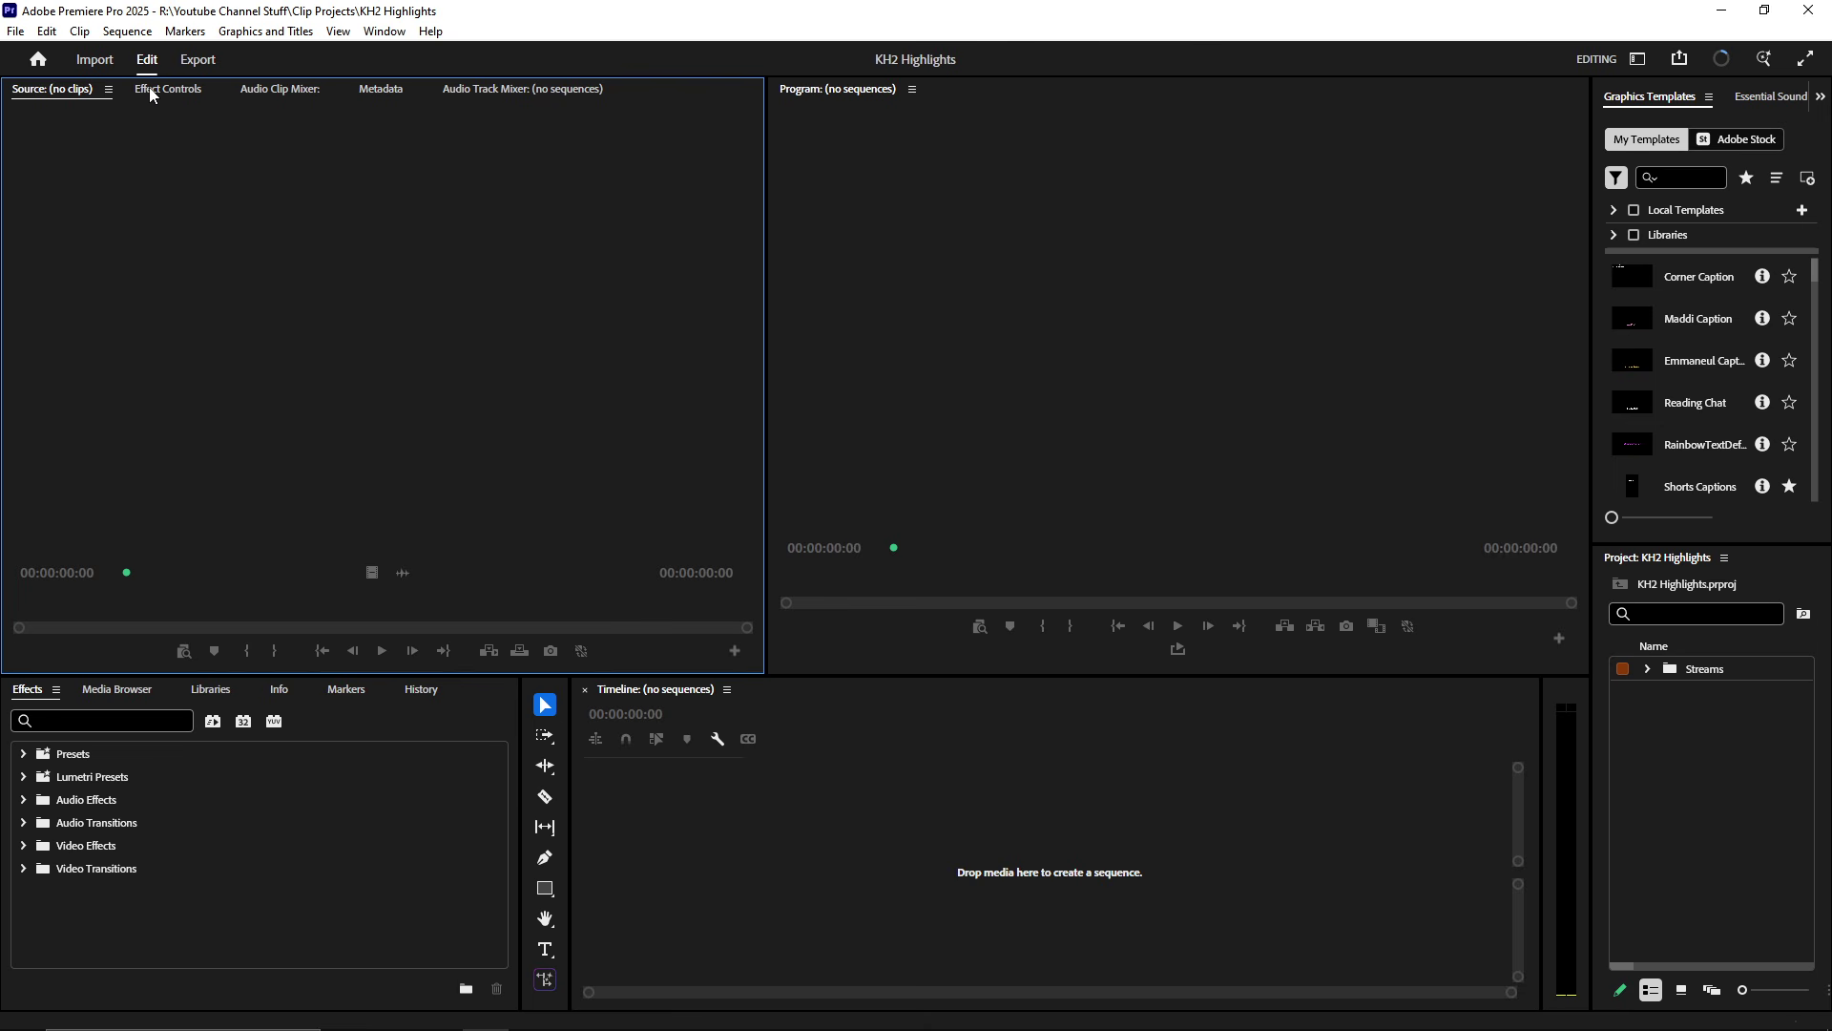
# - Load KH2 - 1.mp4 from the Streams bin into the Source monitor and scrub through its opening minutes
pyautogui.click(1646, 668)
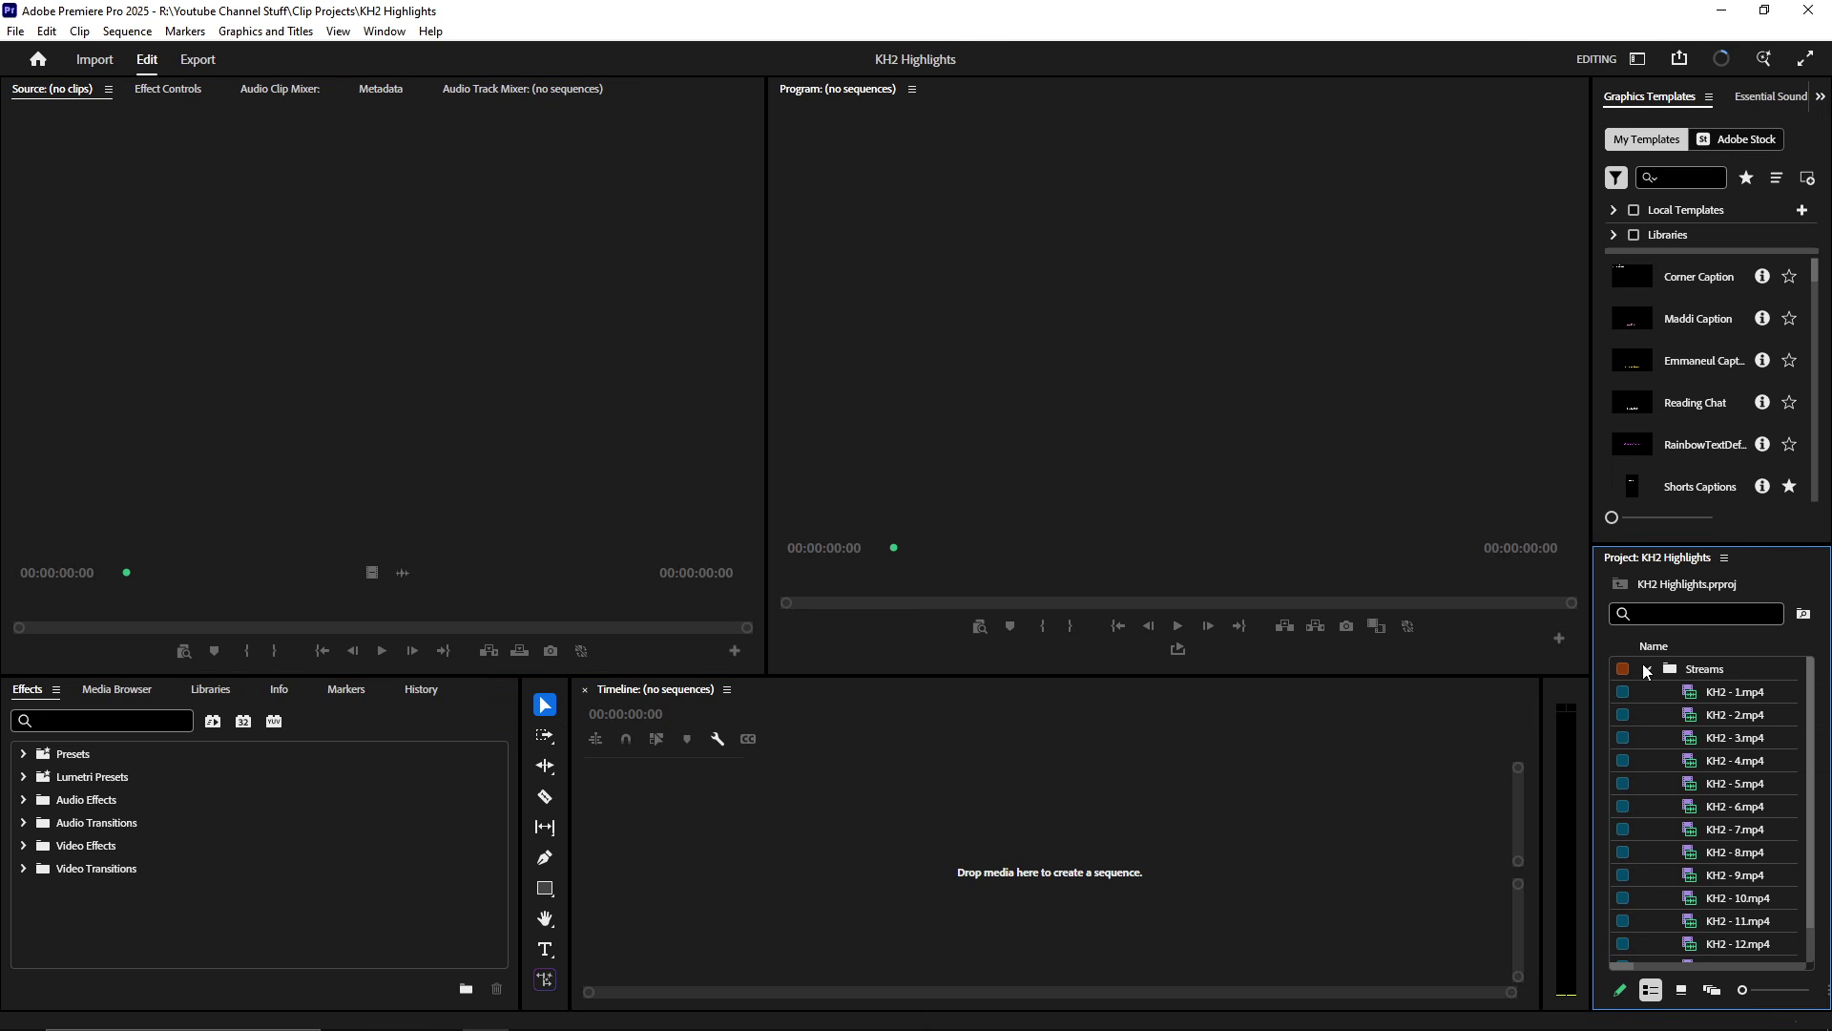
pyautogui.doubleClick(1685, 691)
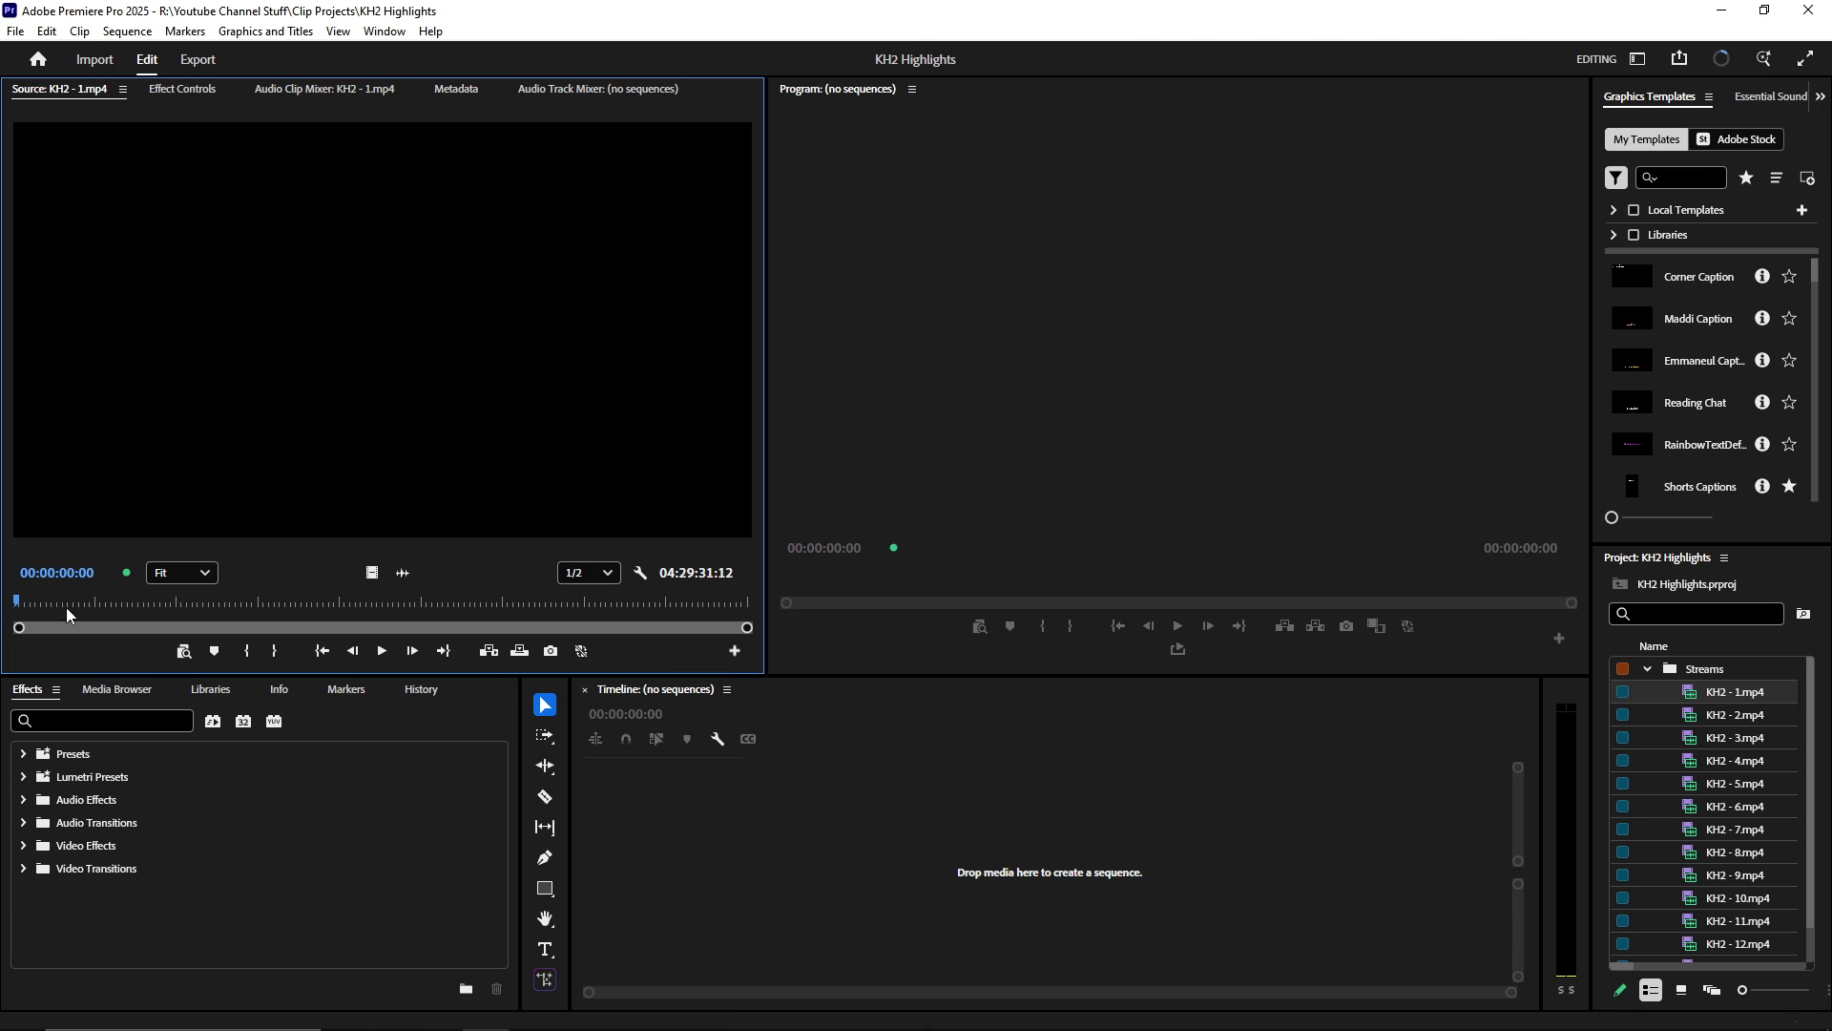
pyautogui.moveTo(72, 603); pyautogui.dragTo(27, 600)
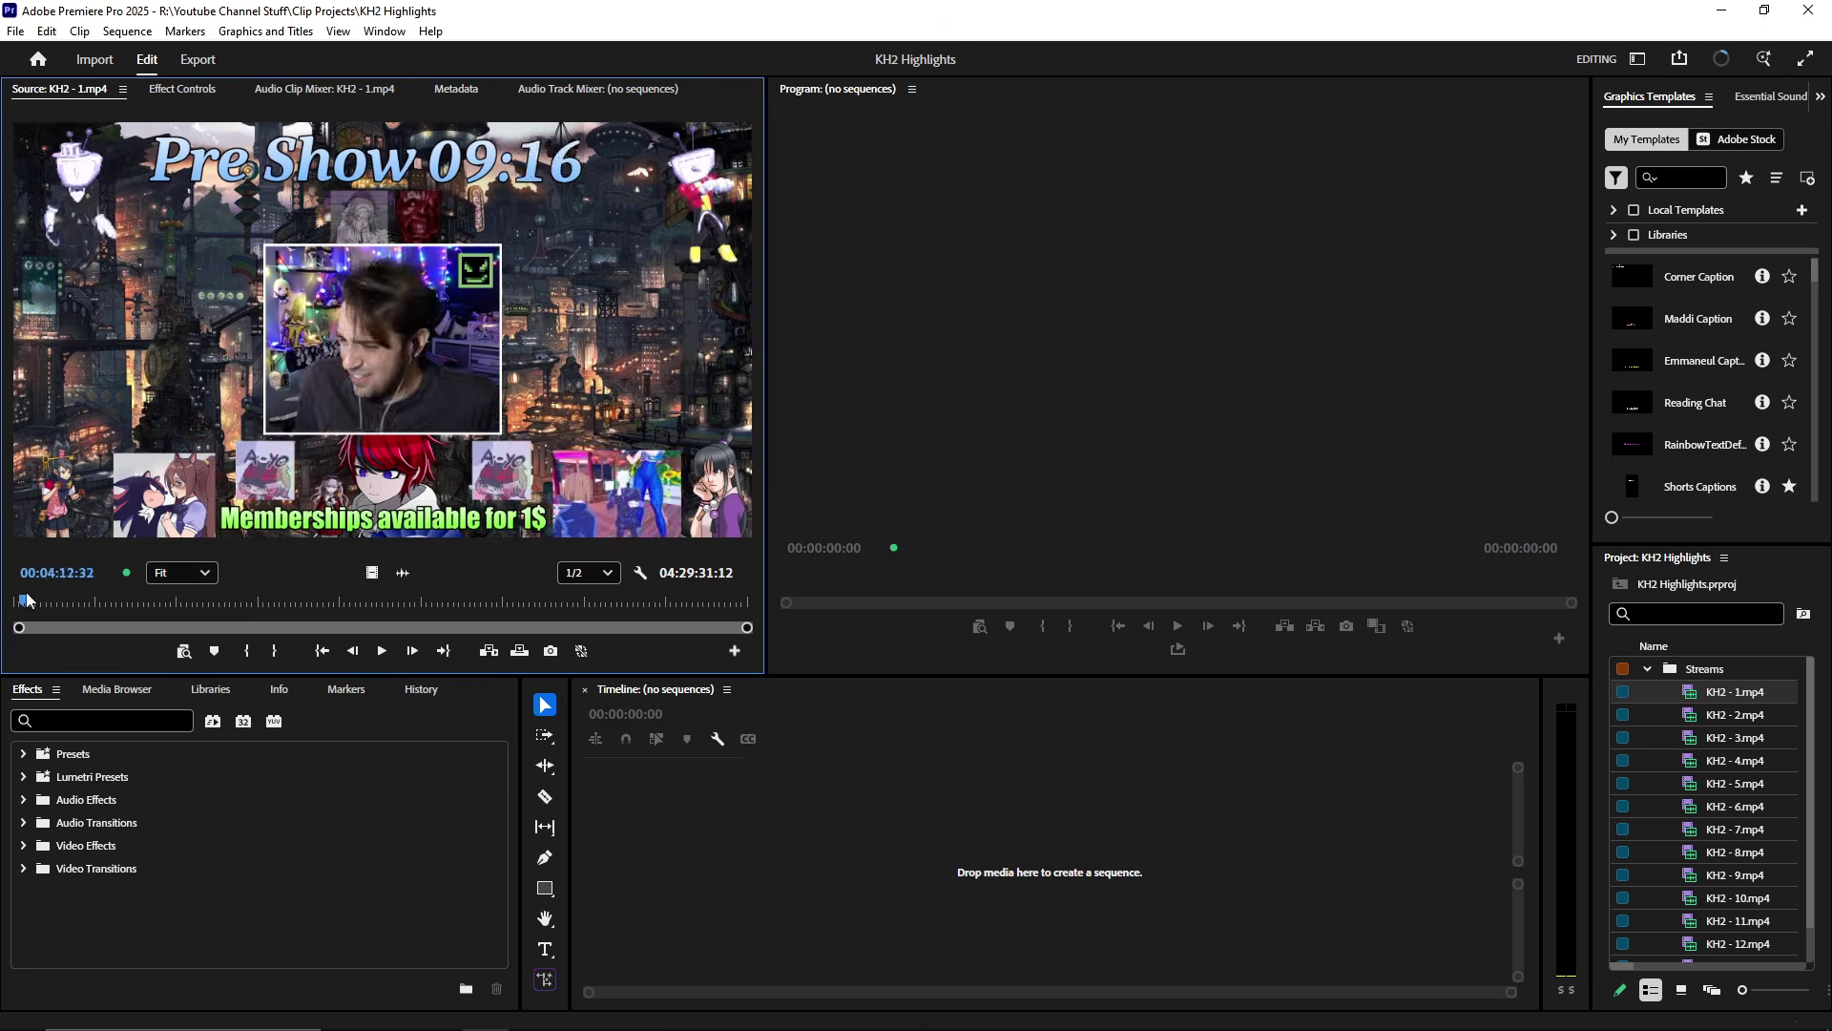
# - Inspect the audio waveform of KH2 - 1.mp4, check the video around 03:32:52, and return the playhead to the clip's start
pyautogui.click(402, 572)
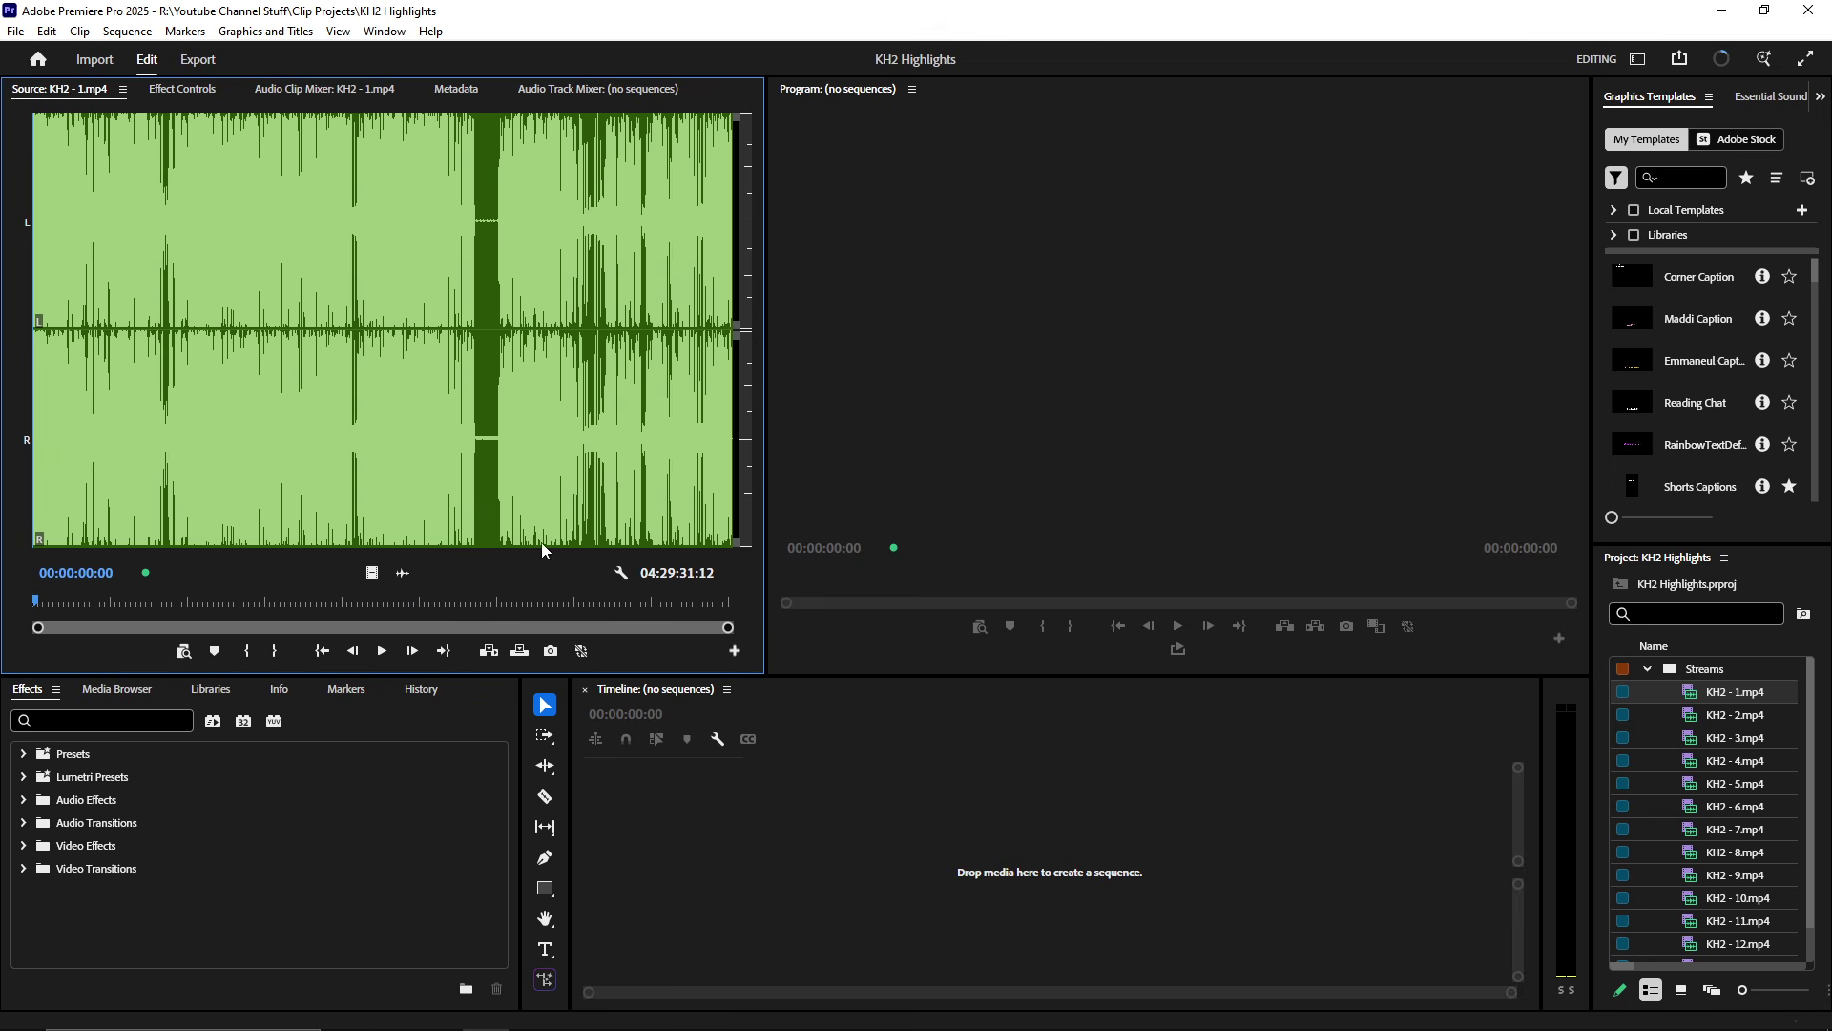
pyautogui.click(581, 603)
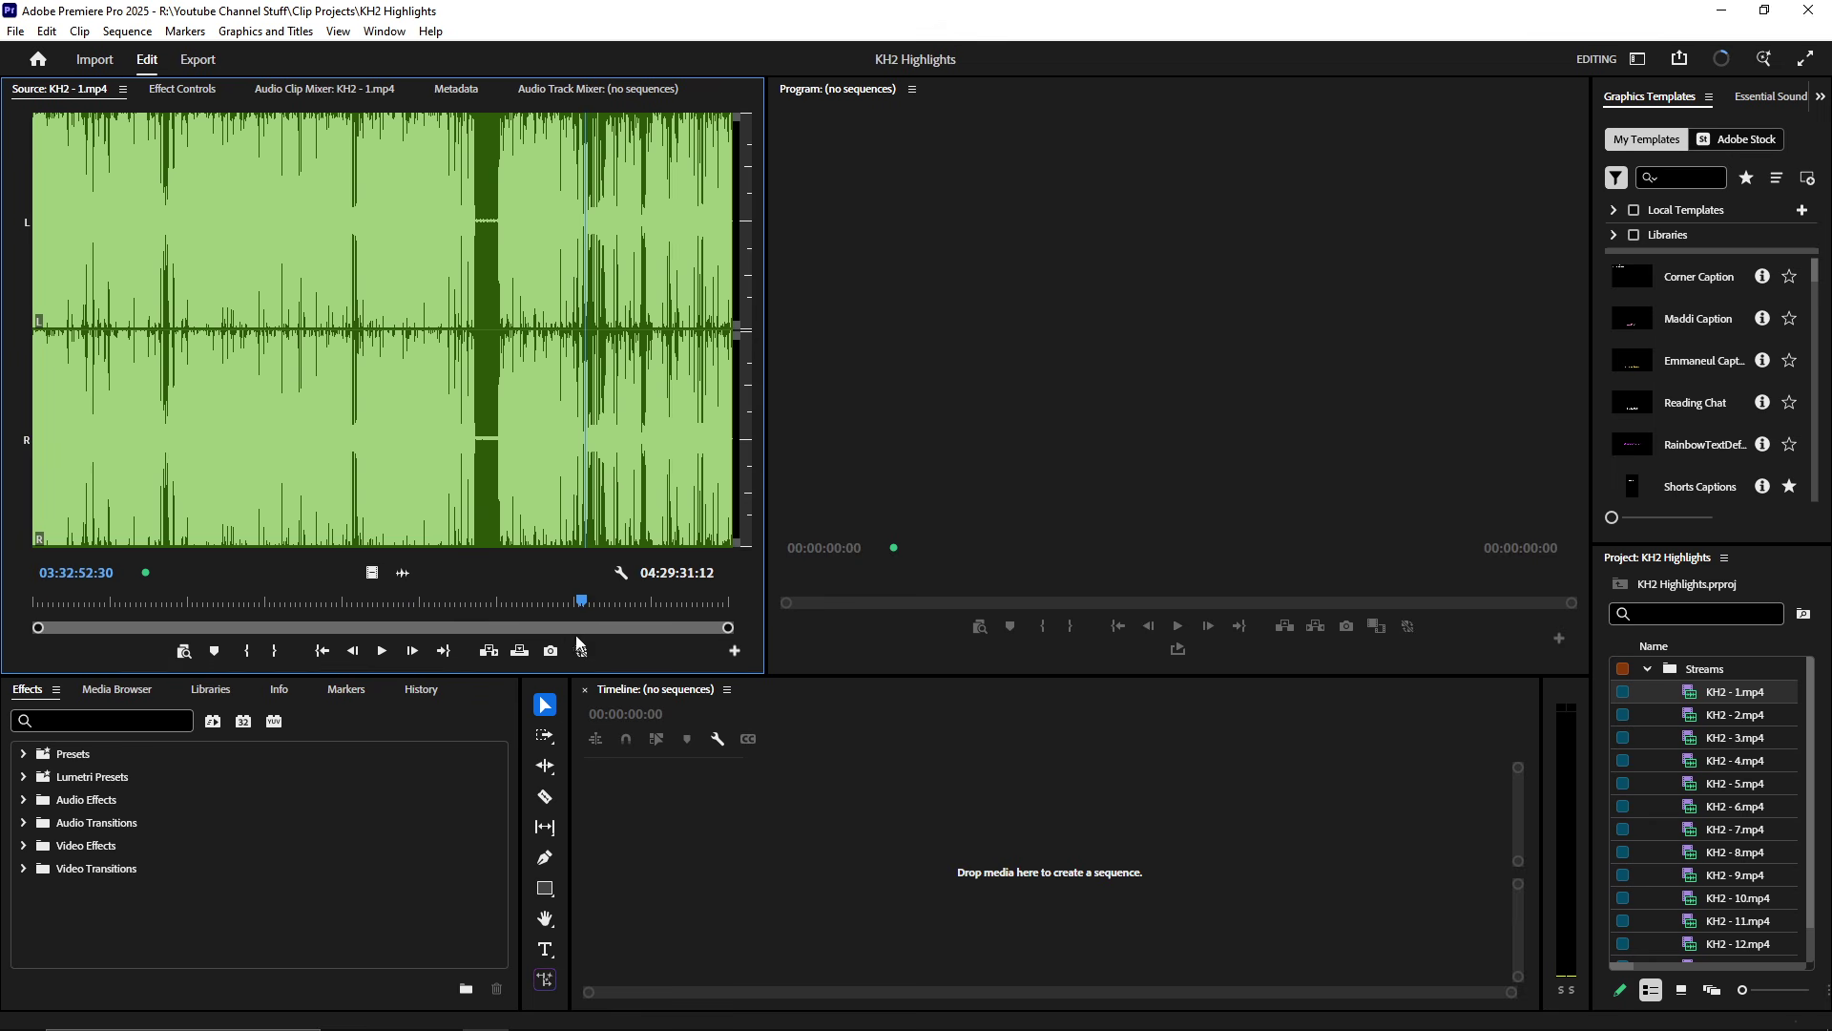
pyautogui.click(372, 573)
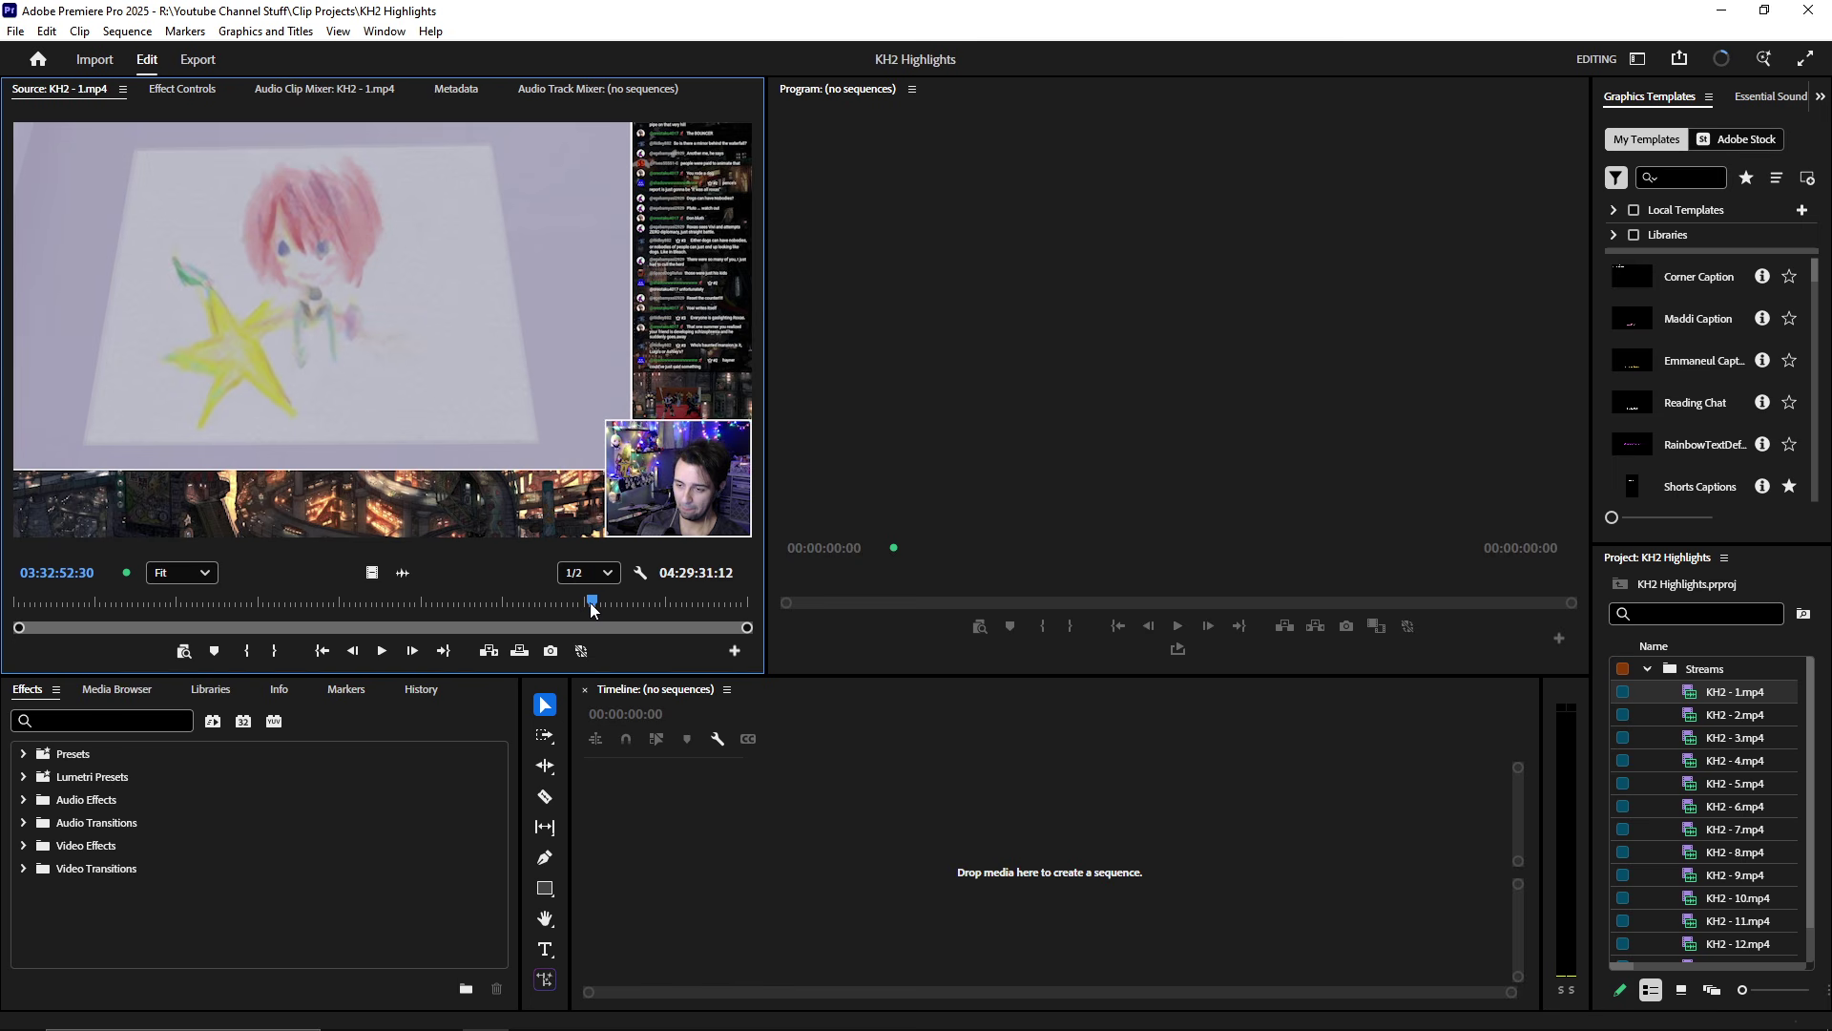
pyautogui.moveTo(586, 599); pyautogui.dragTo(9, 603)
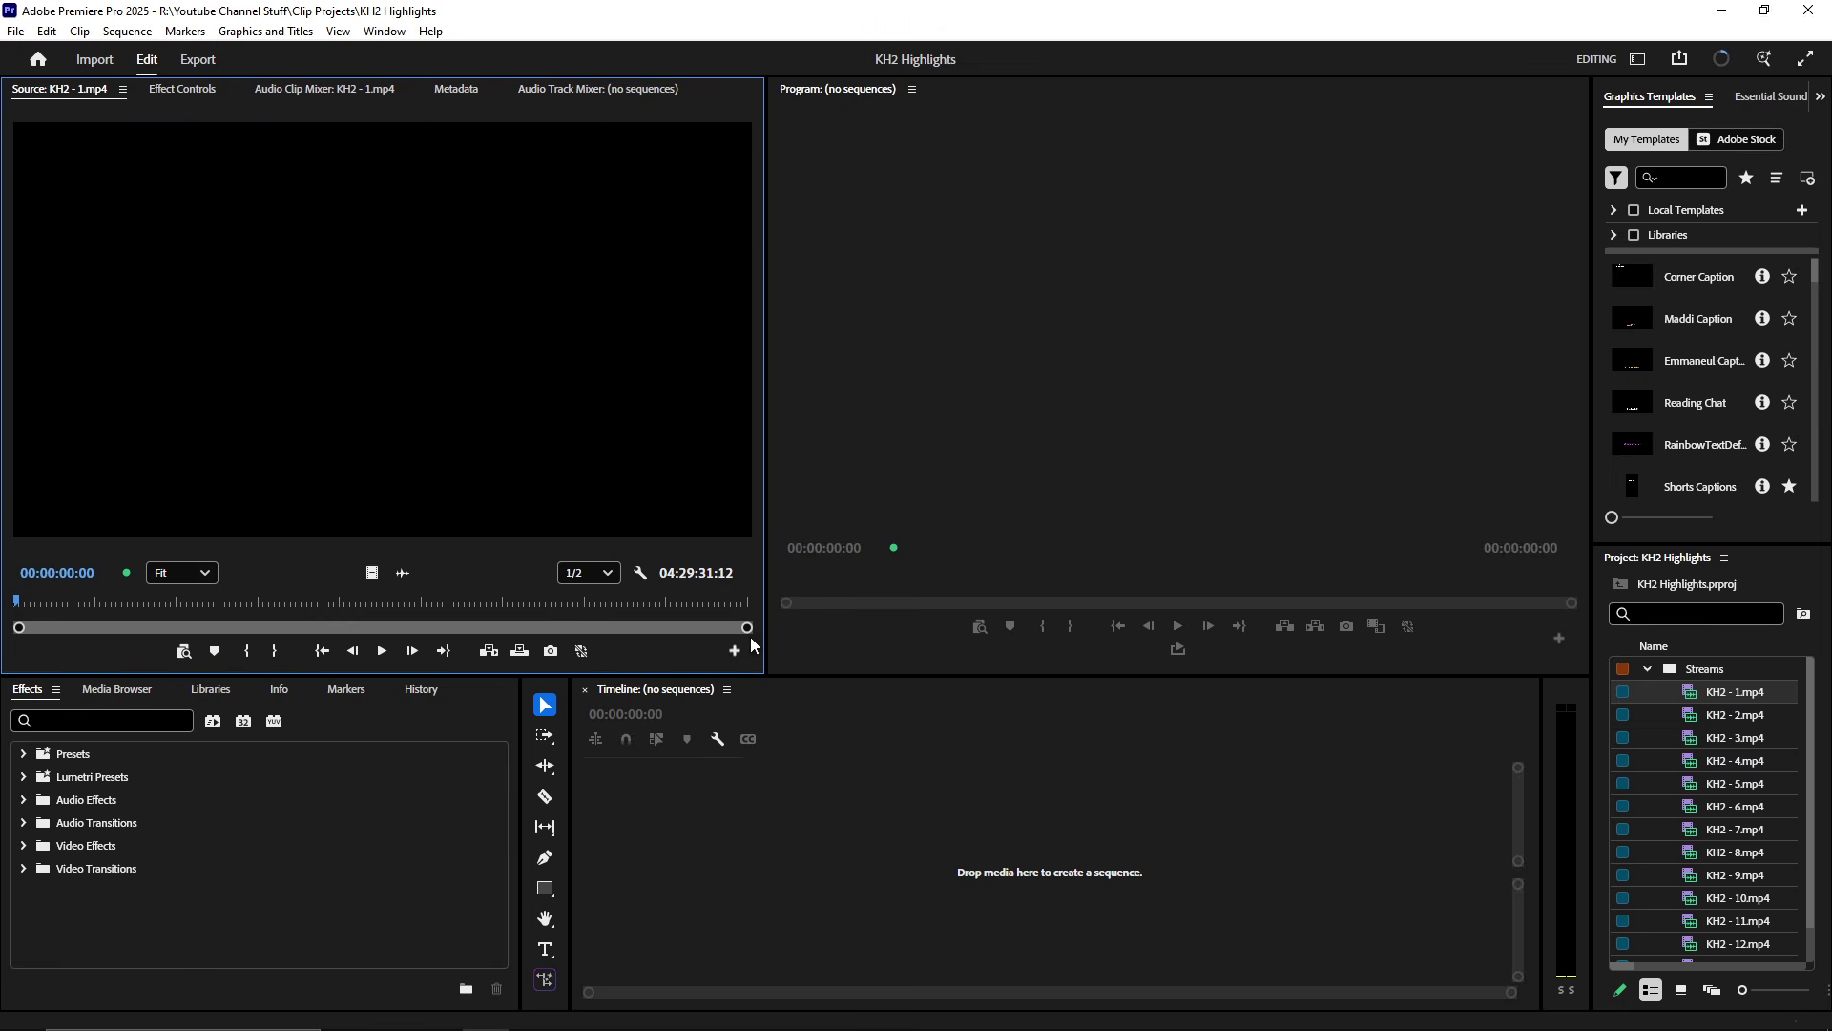
# - Scrub KH2 - 1.mp4 at a finer time scale from the pre-show to about 00:22:11
pyautogui.scroll(5, 743, 632)
pyautogui.scroll(4, 443, 608)
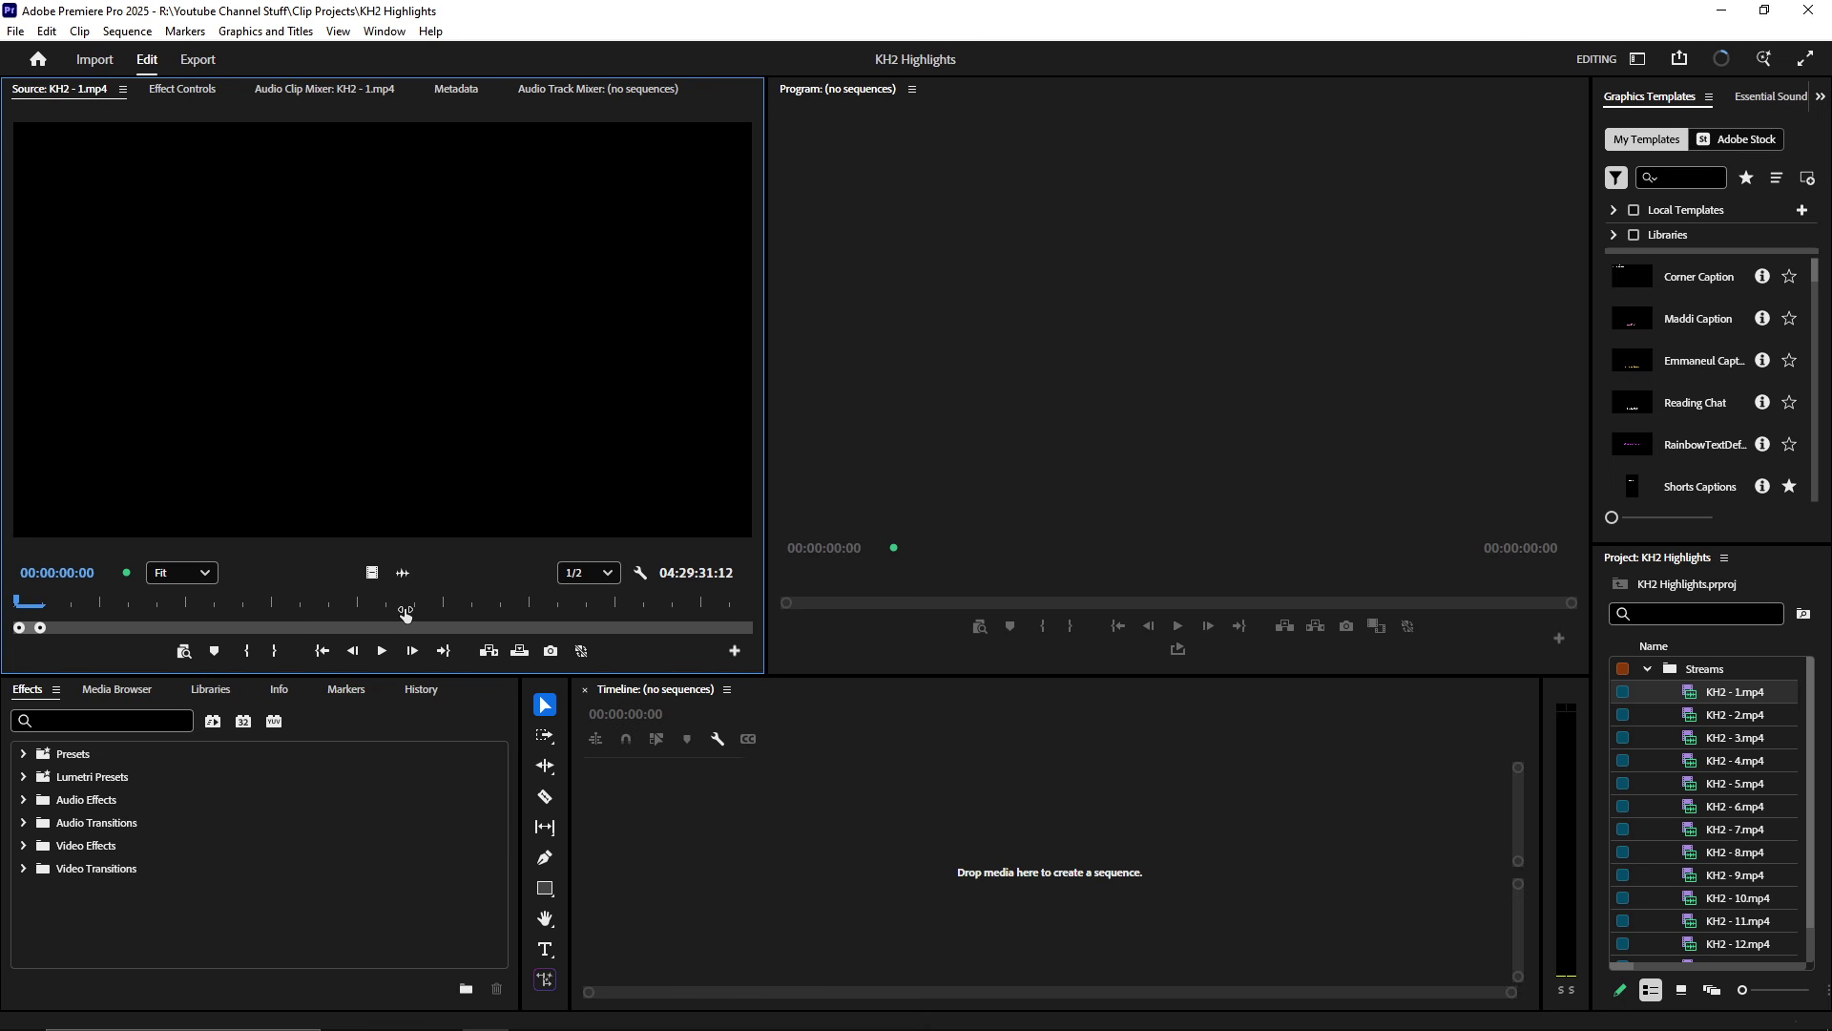
pyautogui.scroll(-7, 404, 618)
pyautogui.moveTo(34, 605); pyautogui.dragTo(244, 608)
pyautogui.moveTo(437, 628); pyautogui.dragTo(404, 628)
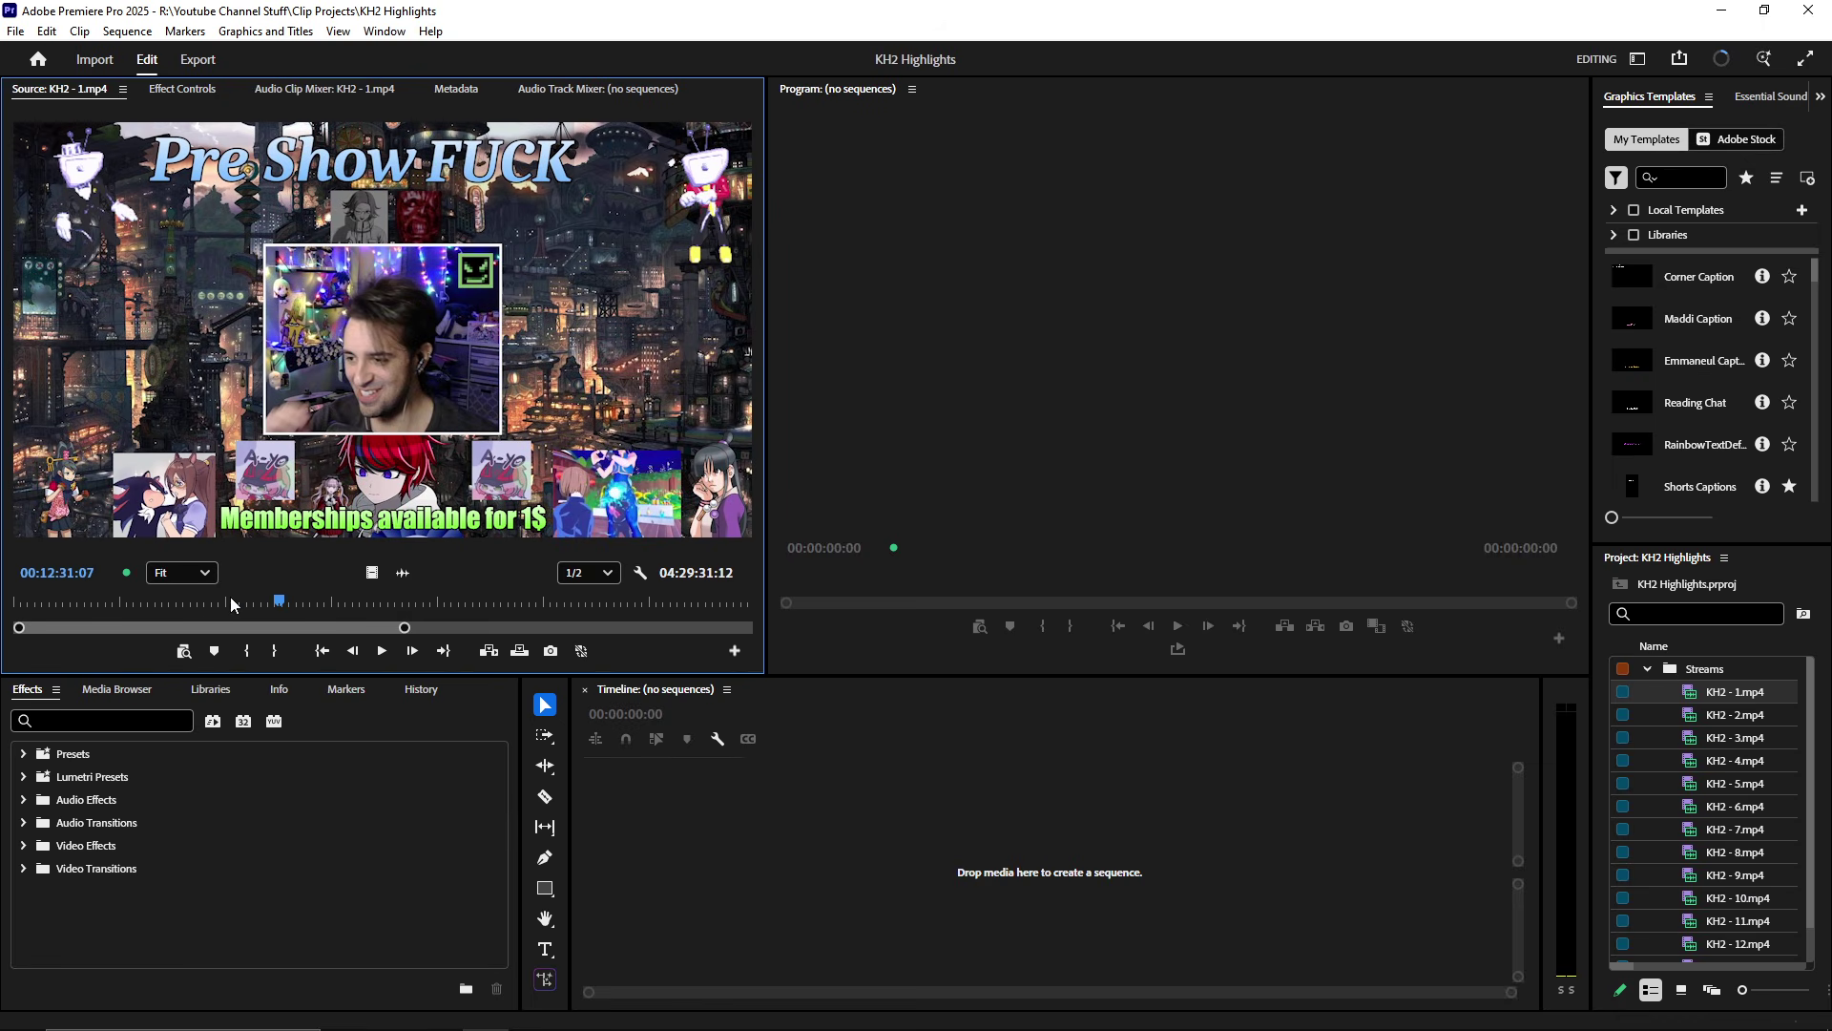
pyautogui.moveTo(234, 605); pyautogui.dragTo(484, 605)
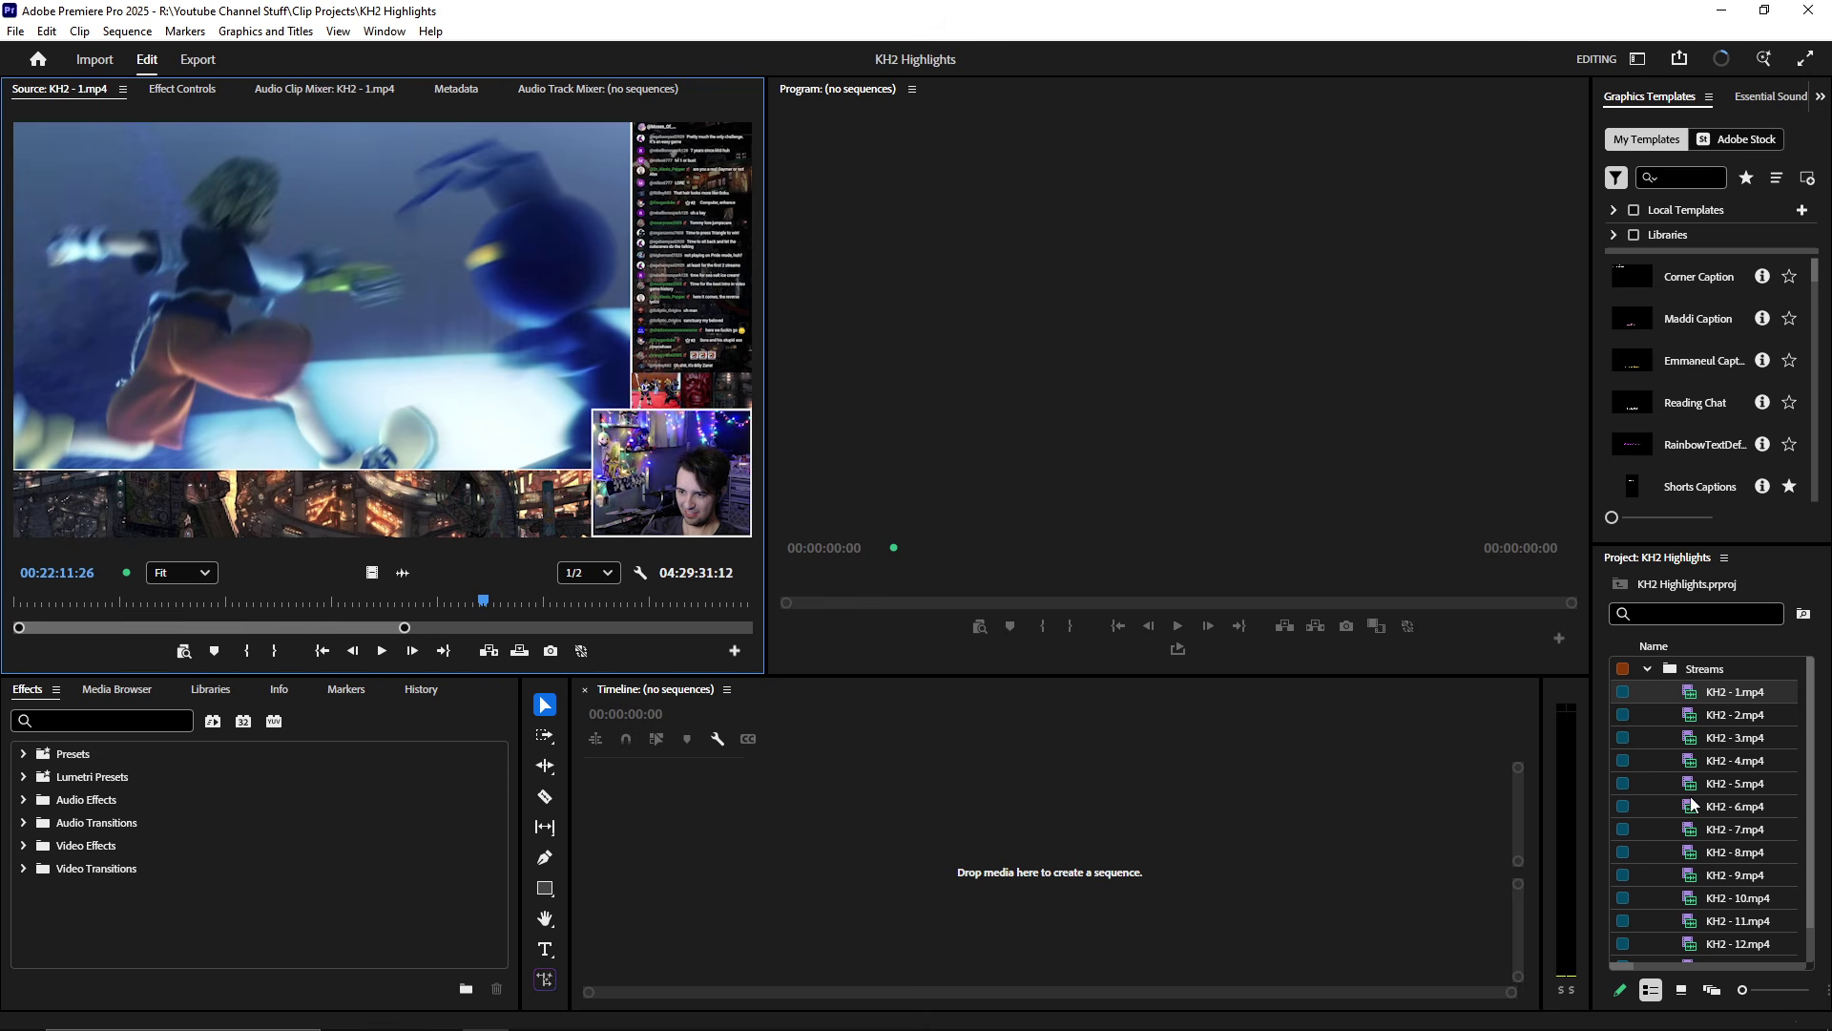
# - Look through the stream recordings in the Streams bin, then collapse the bin
pyautogui.click(1768, 571)
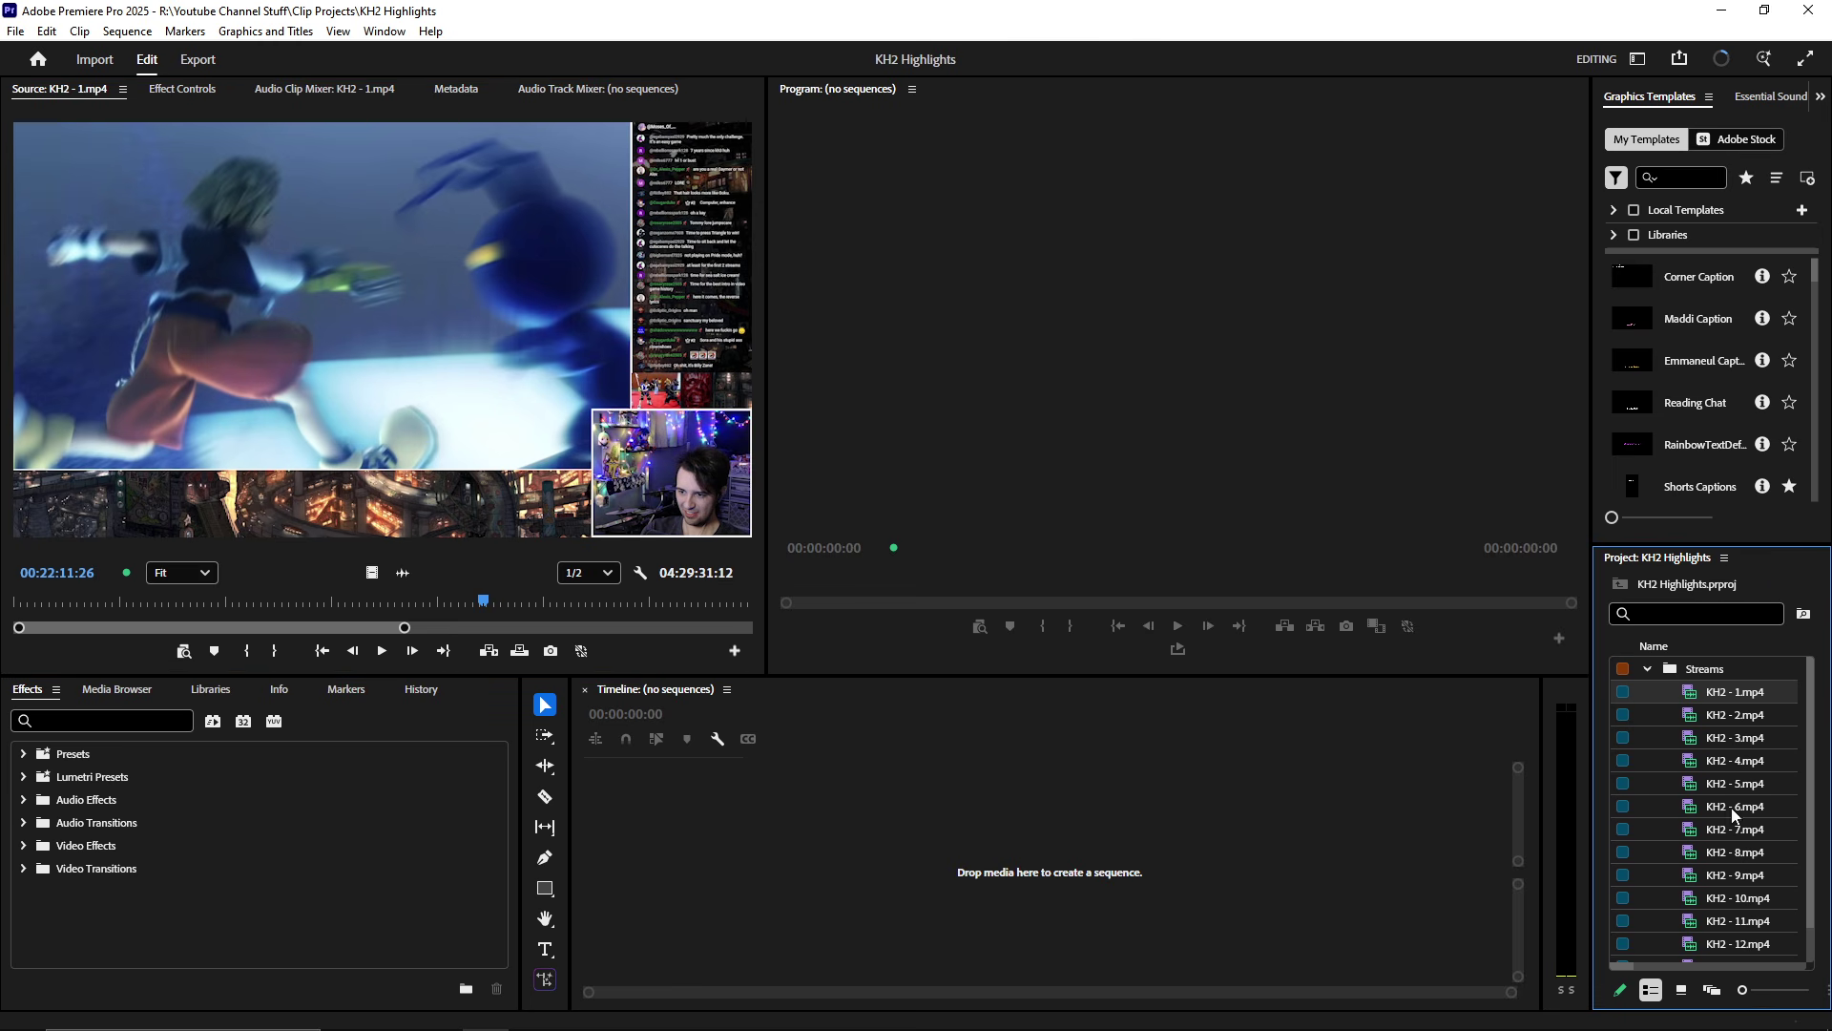
pyautogui.scroll(-1, 1699, 840)
pyautogui.scroll(1, 1709, 831)
pyautogui.scroll(-1, 1713, 811)
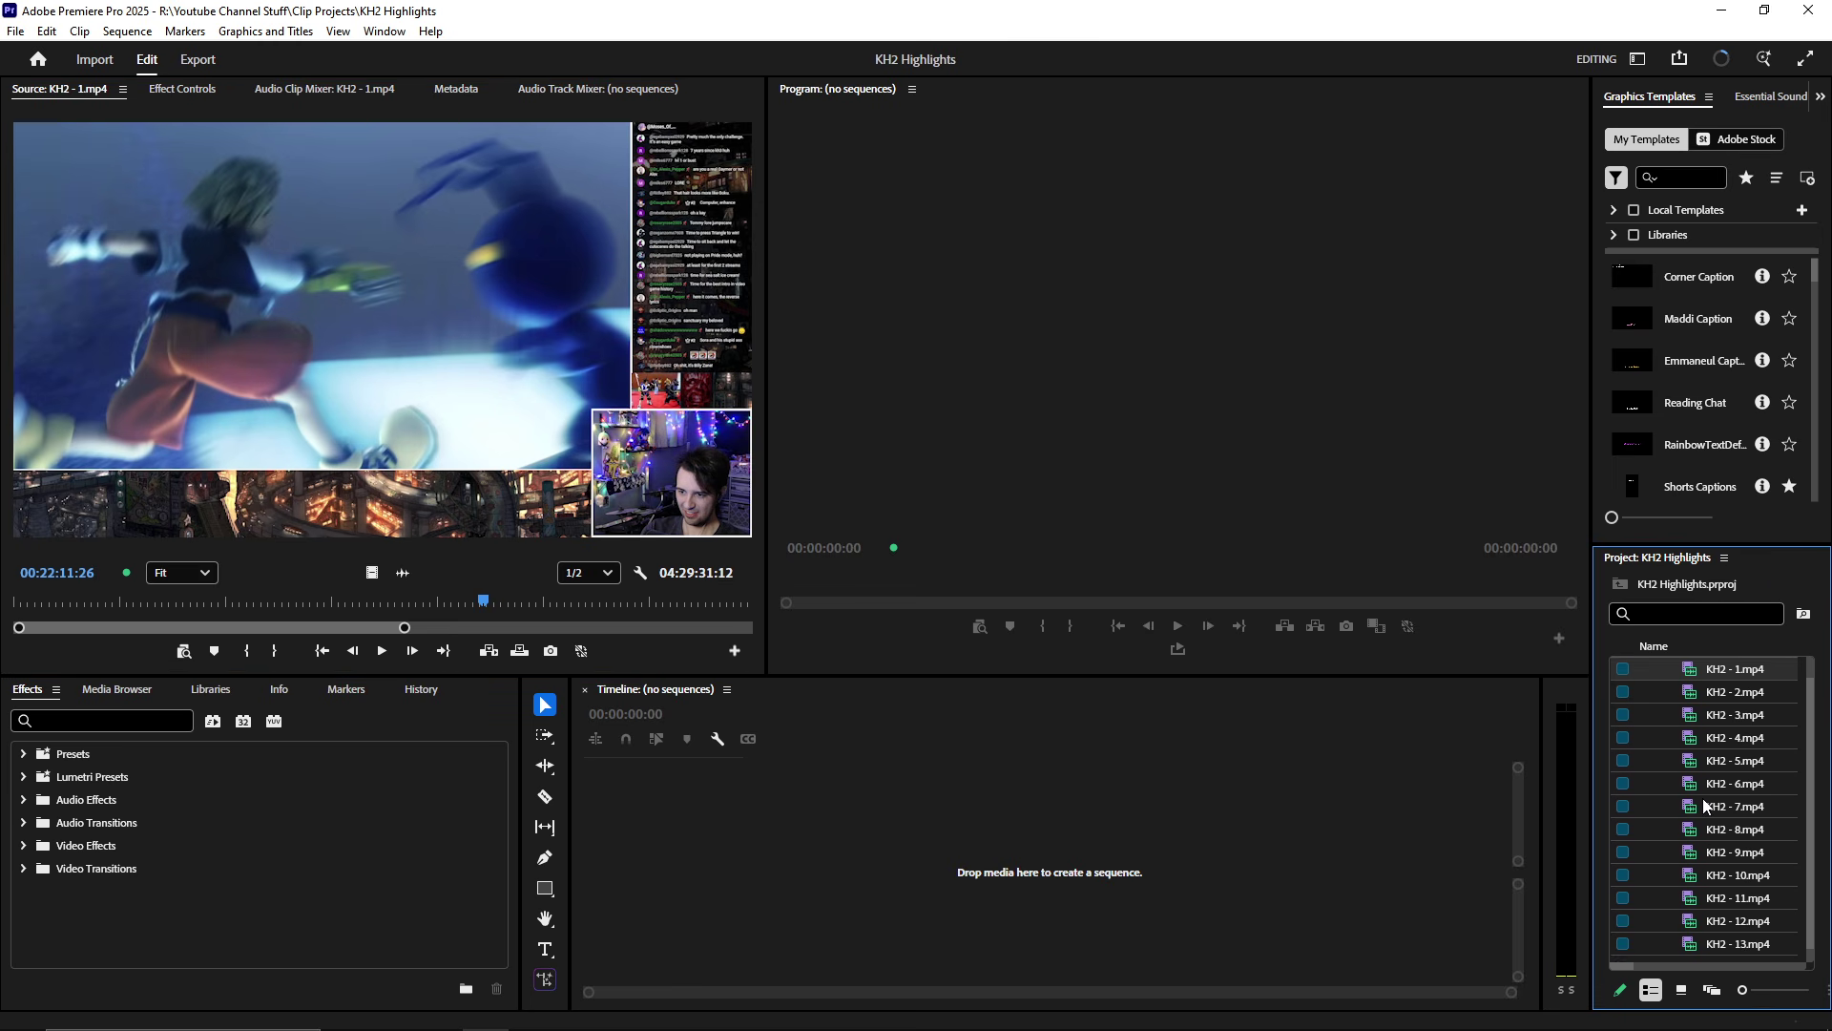
pyautogui.scroll(1, 1680, 735)
pyautogui.click(1645, 669)
pyautogui.click(1645, 669)
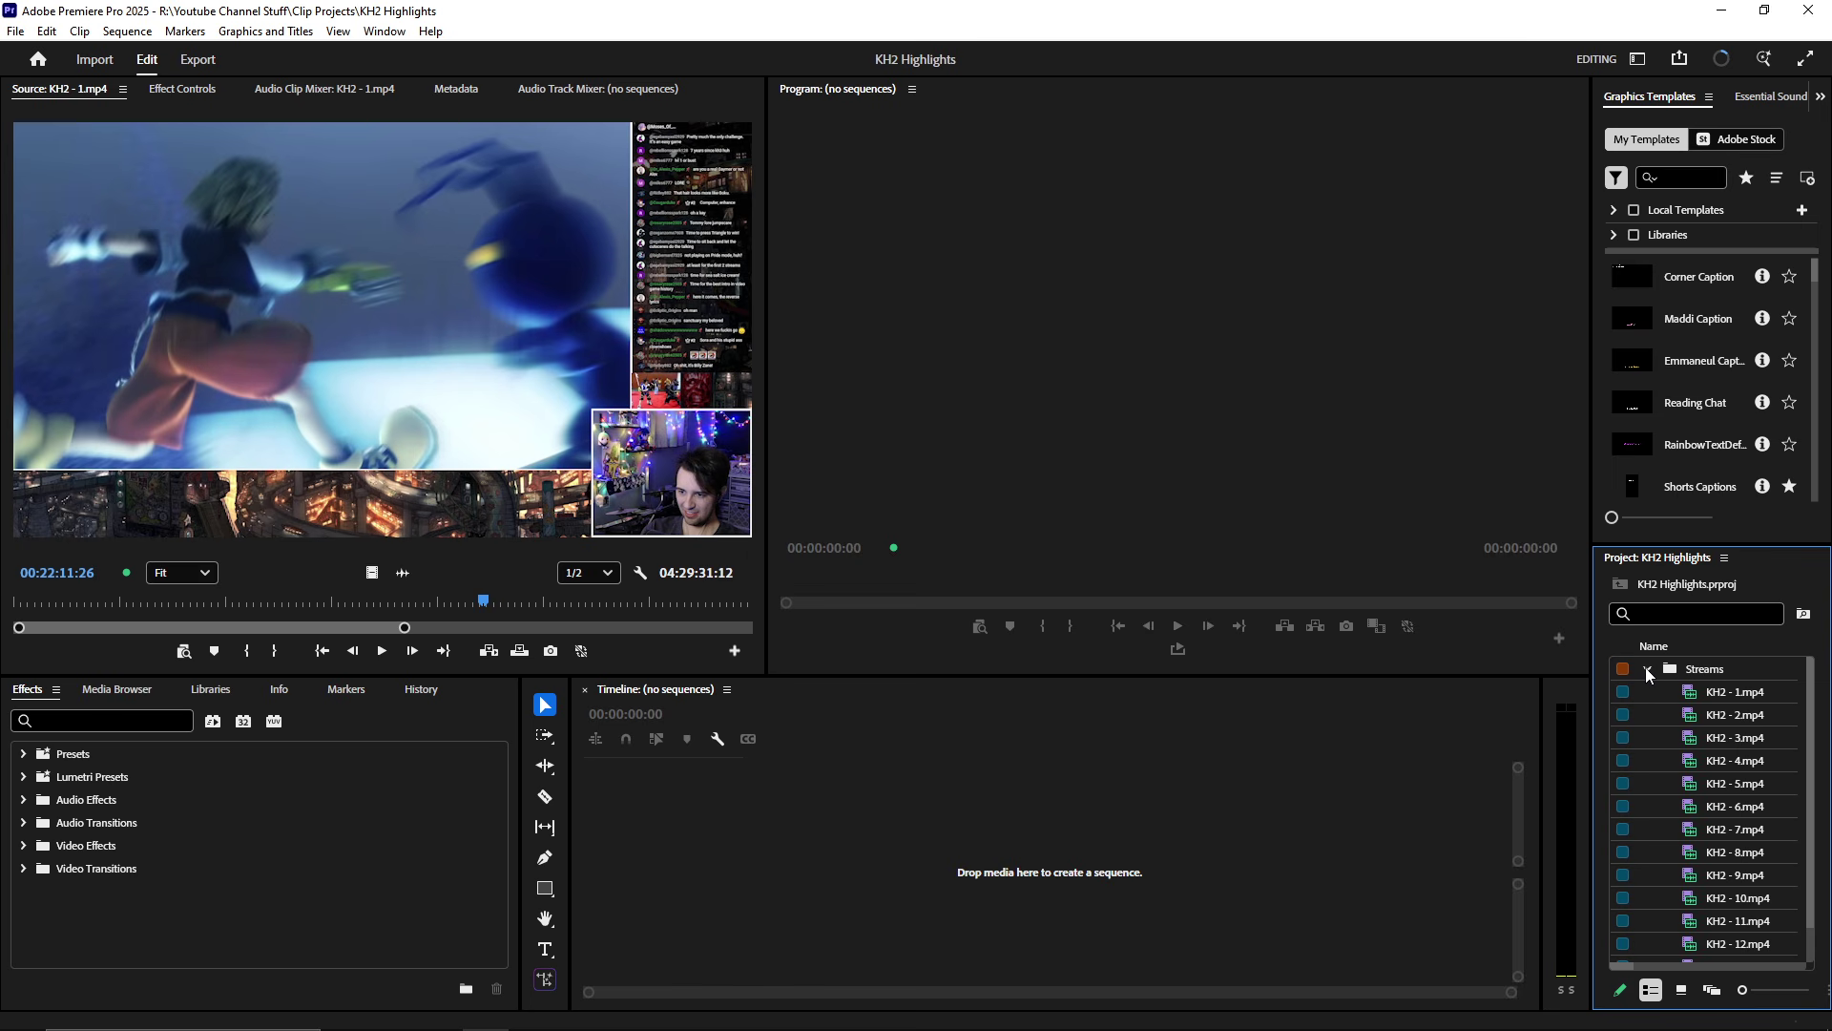
pyautogui.click(1647, 670)
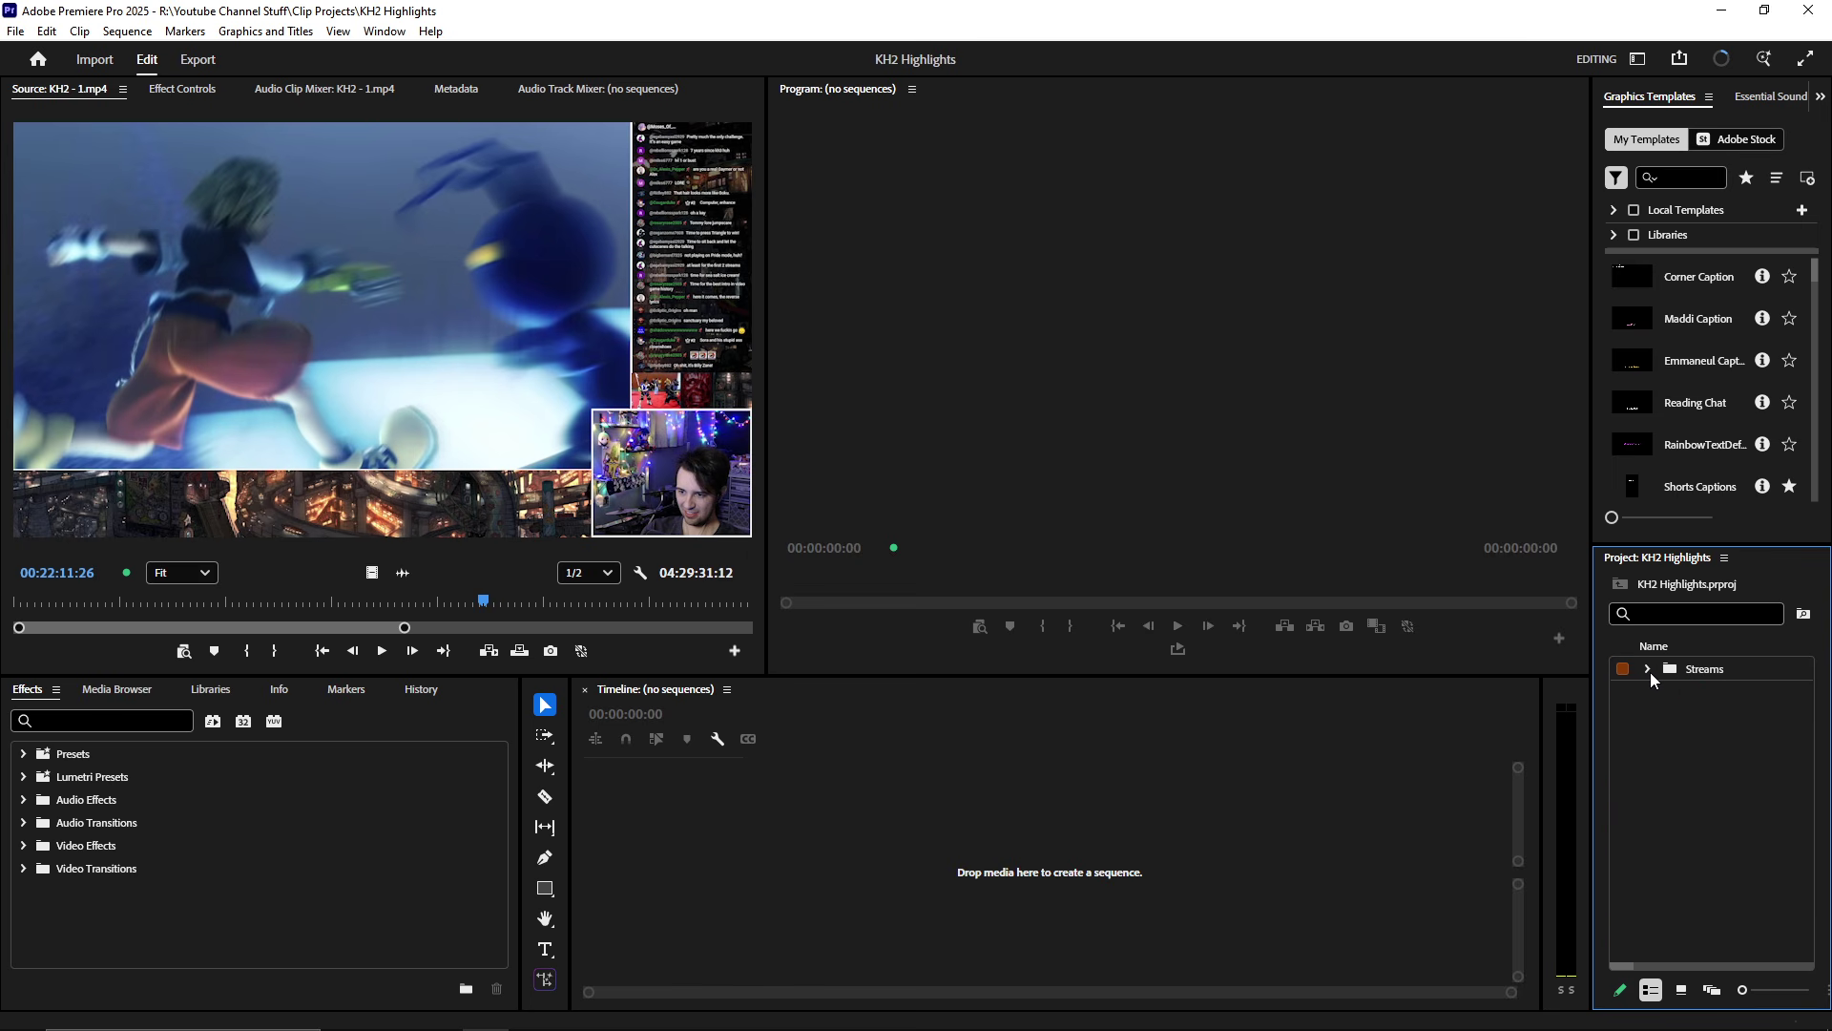
pyautogui.click(1648, 670)
pyautogui.click(1678, 671)
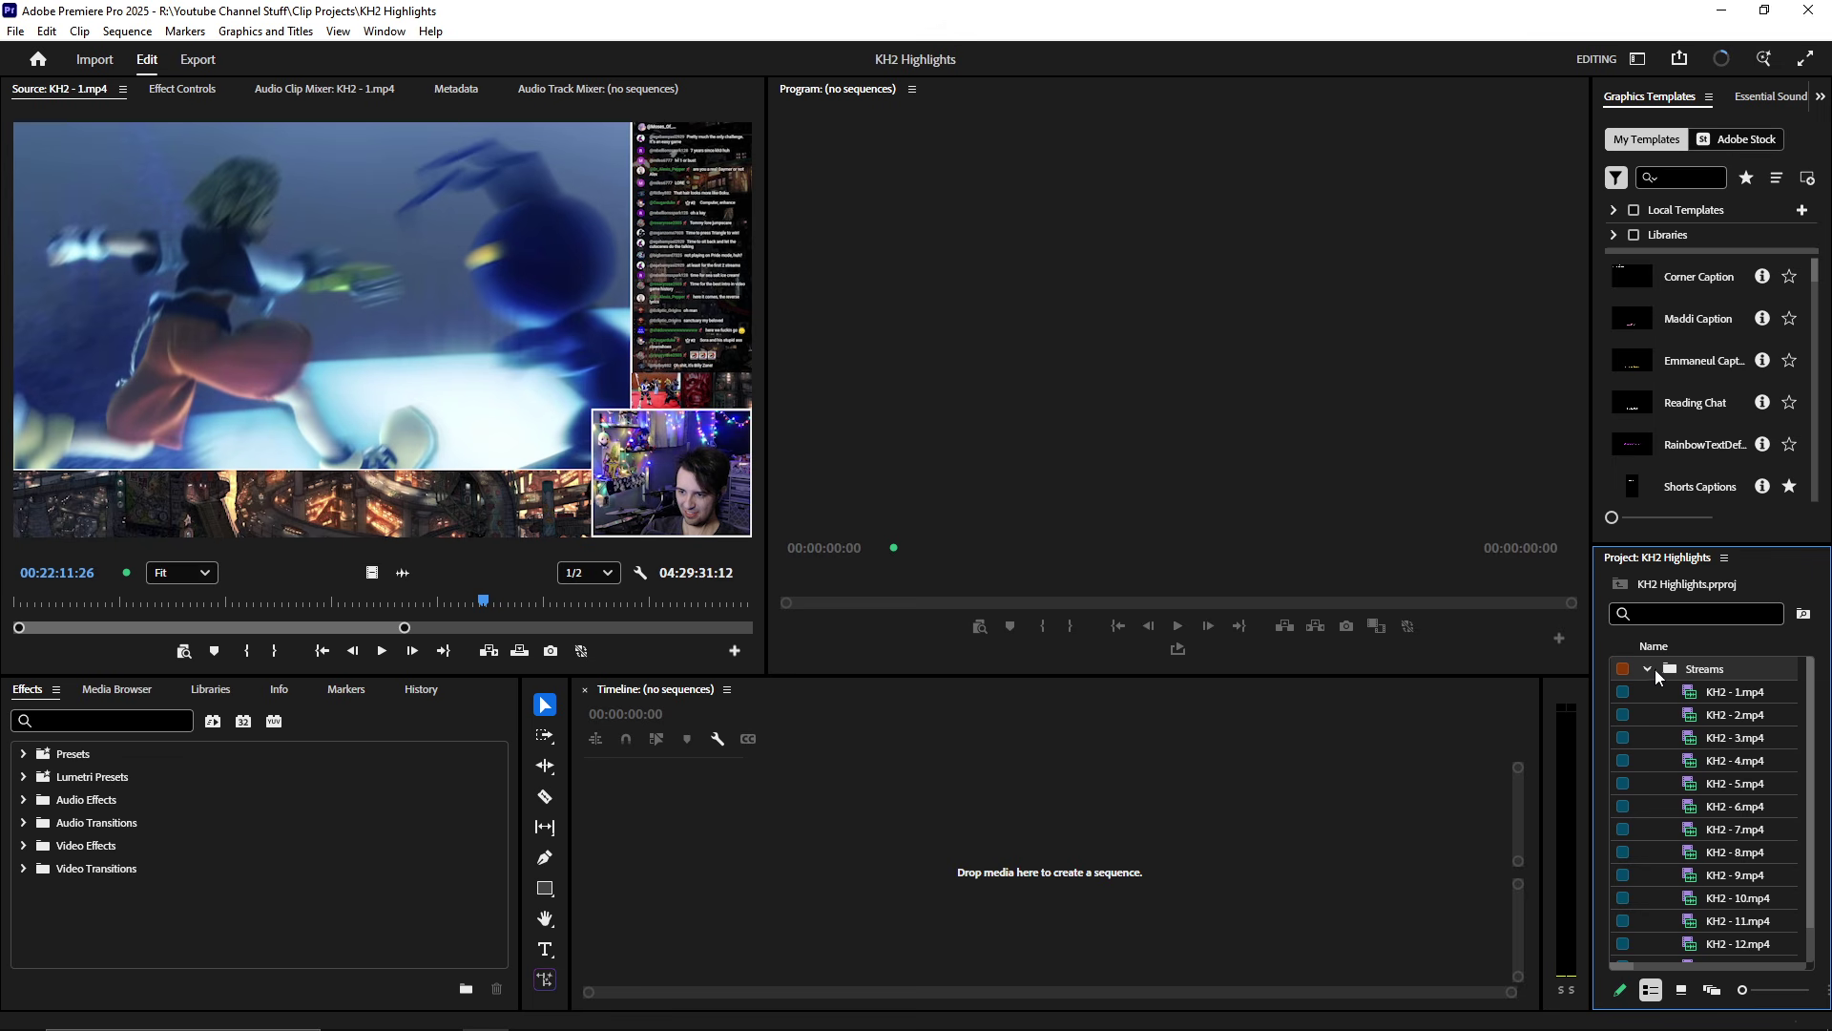
pyautogui.click(1648, 670)
# - Create a new bin named Images at the root of the project
pyautogui.rightClick(1684, 800)
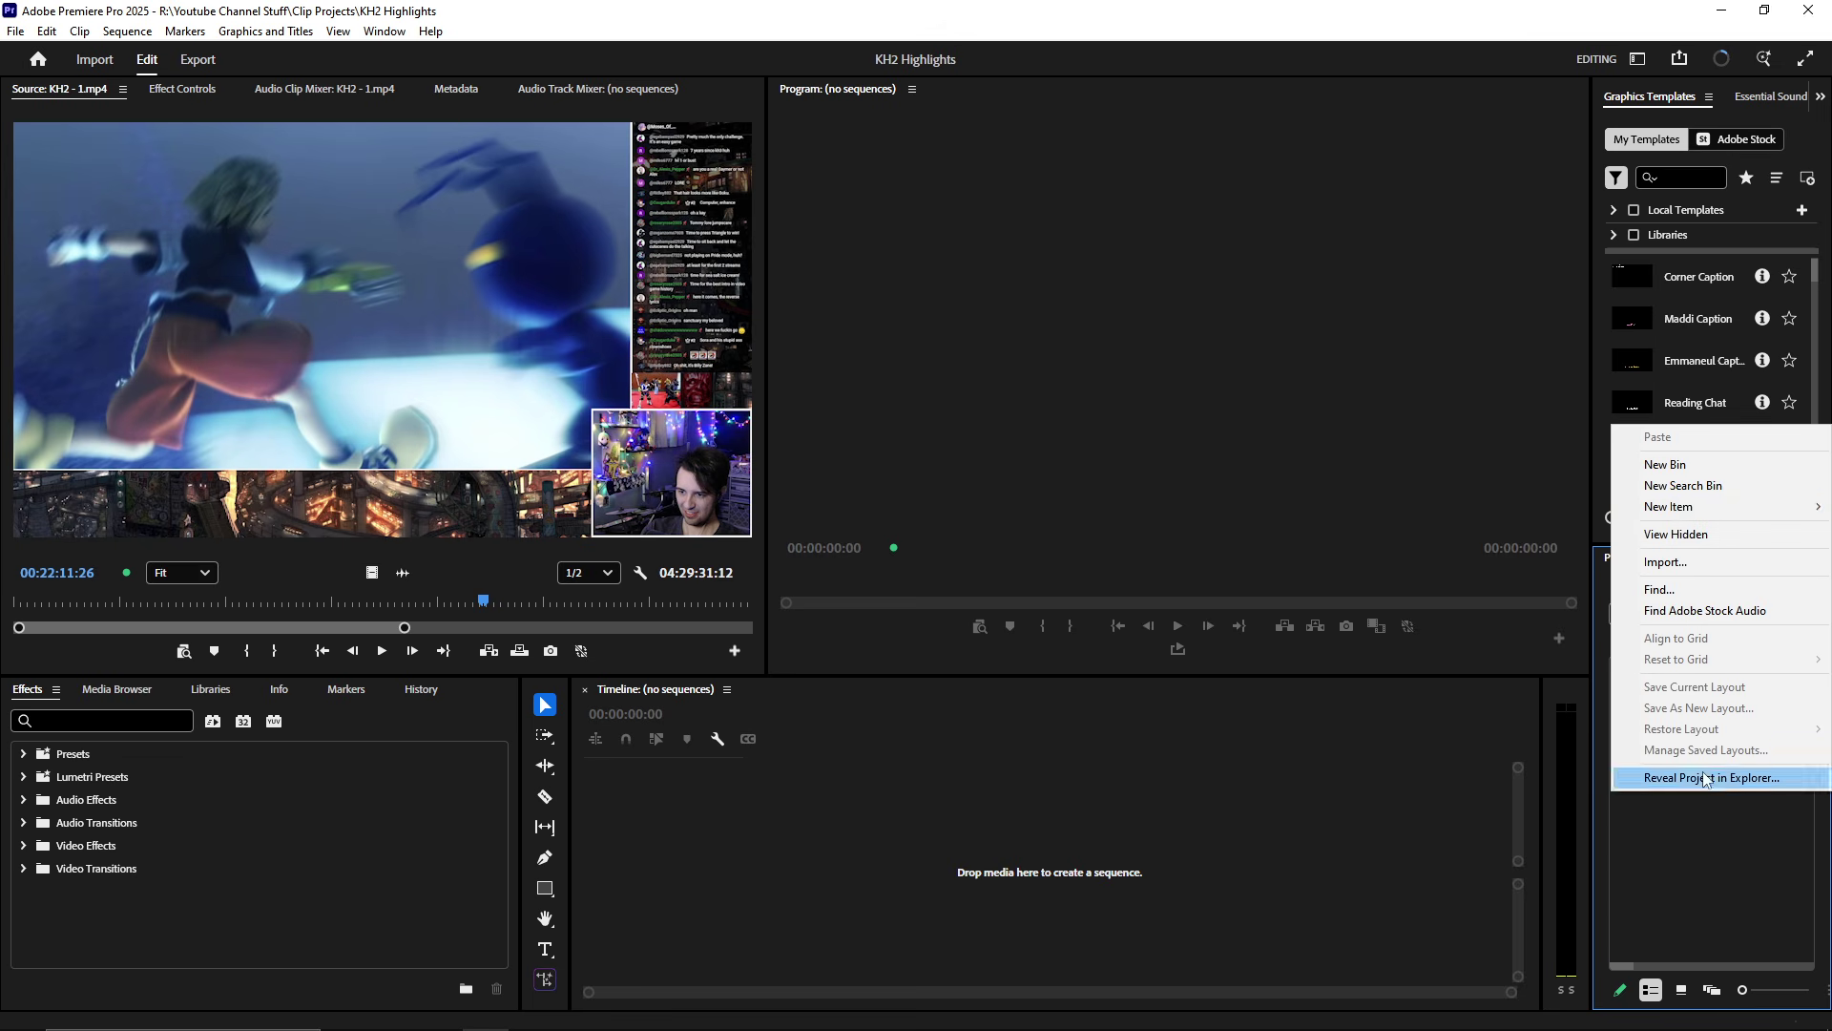
pyautogui.click(1665, 462)
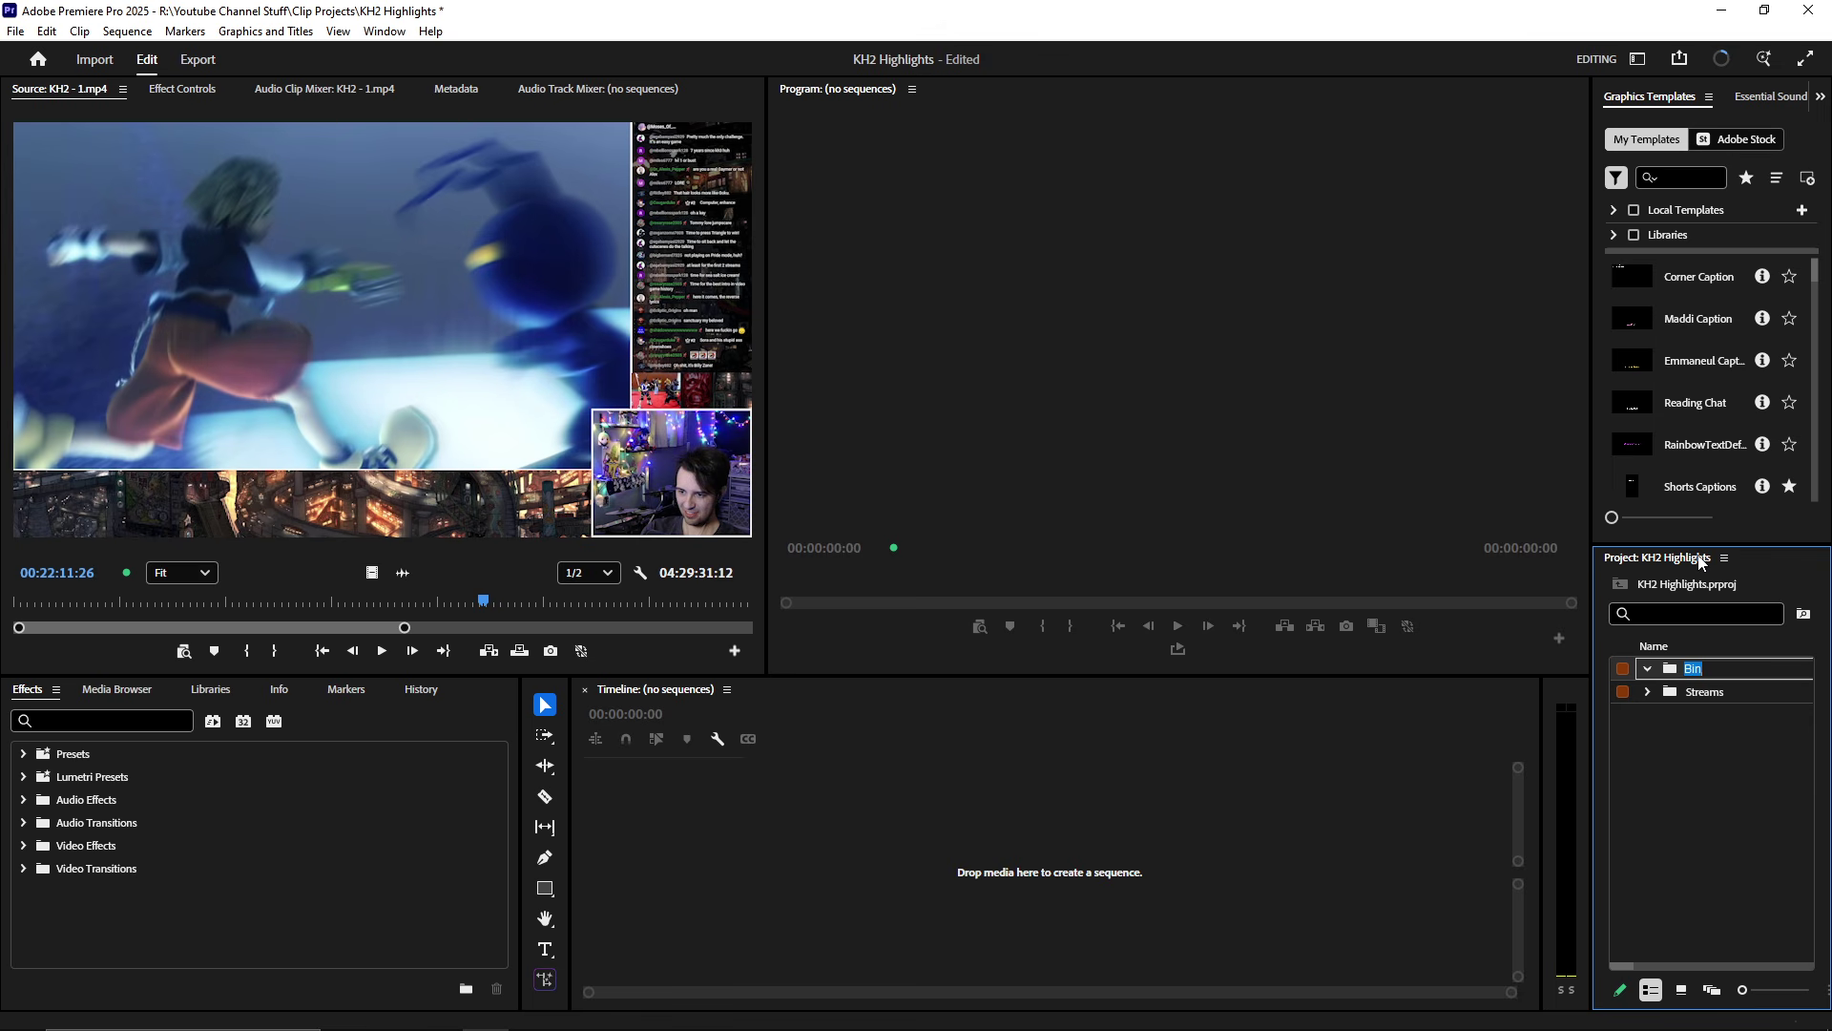
pyautogui.write('Images')
pyautogui.press('Tab')
# - Create another root-level bin named BGN
pyautogui.rightClick(1687, 868)
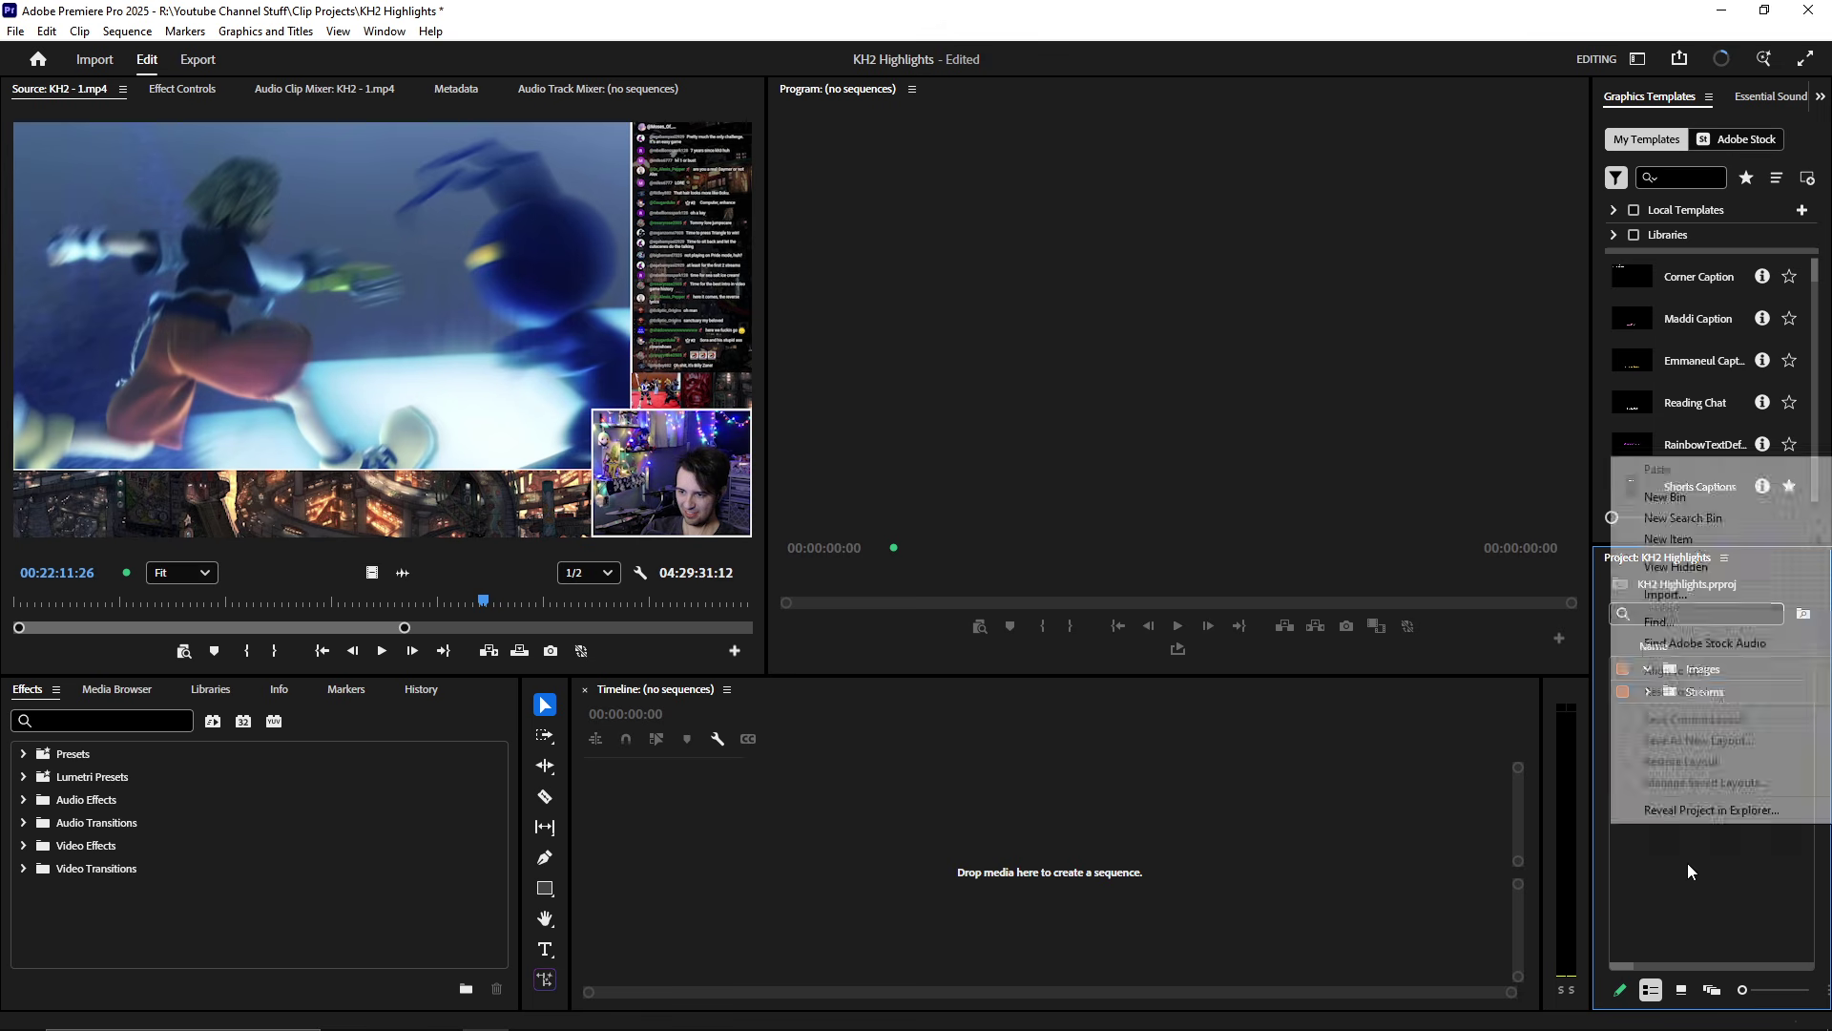
pyautogui.click(1693, 498)
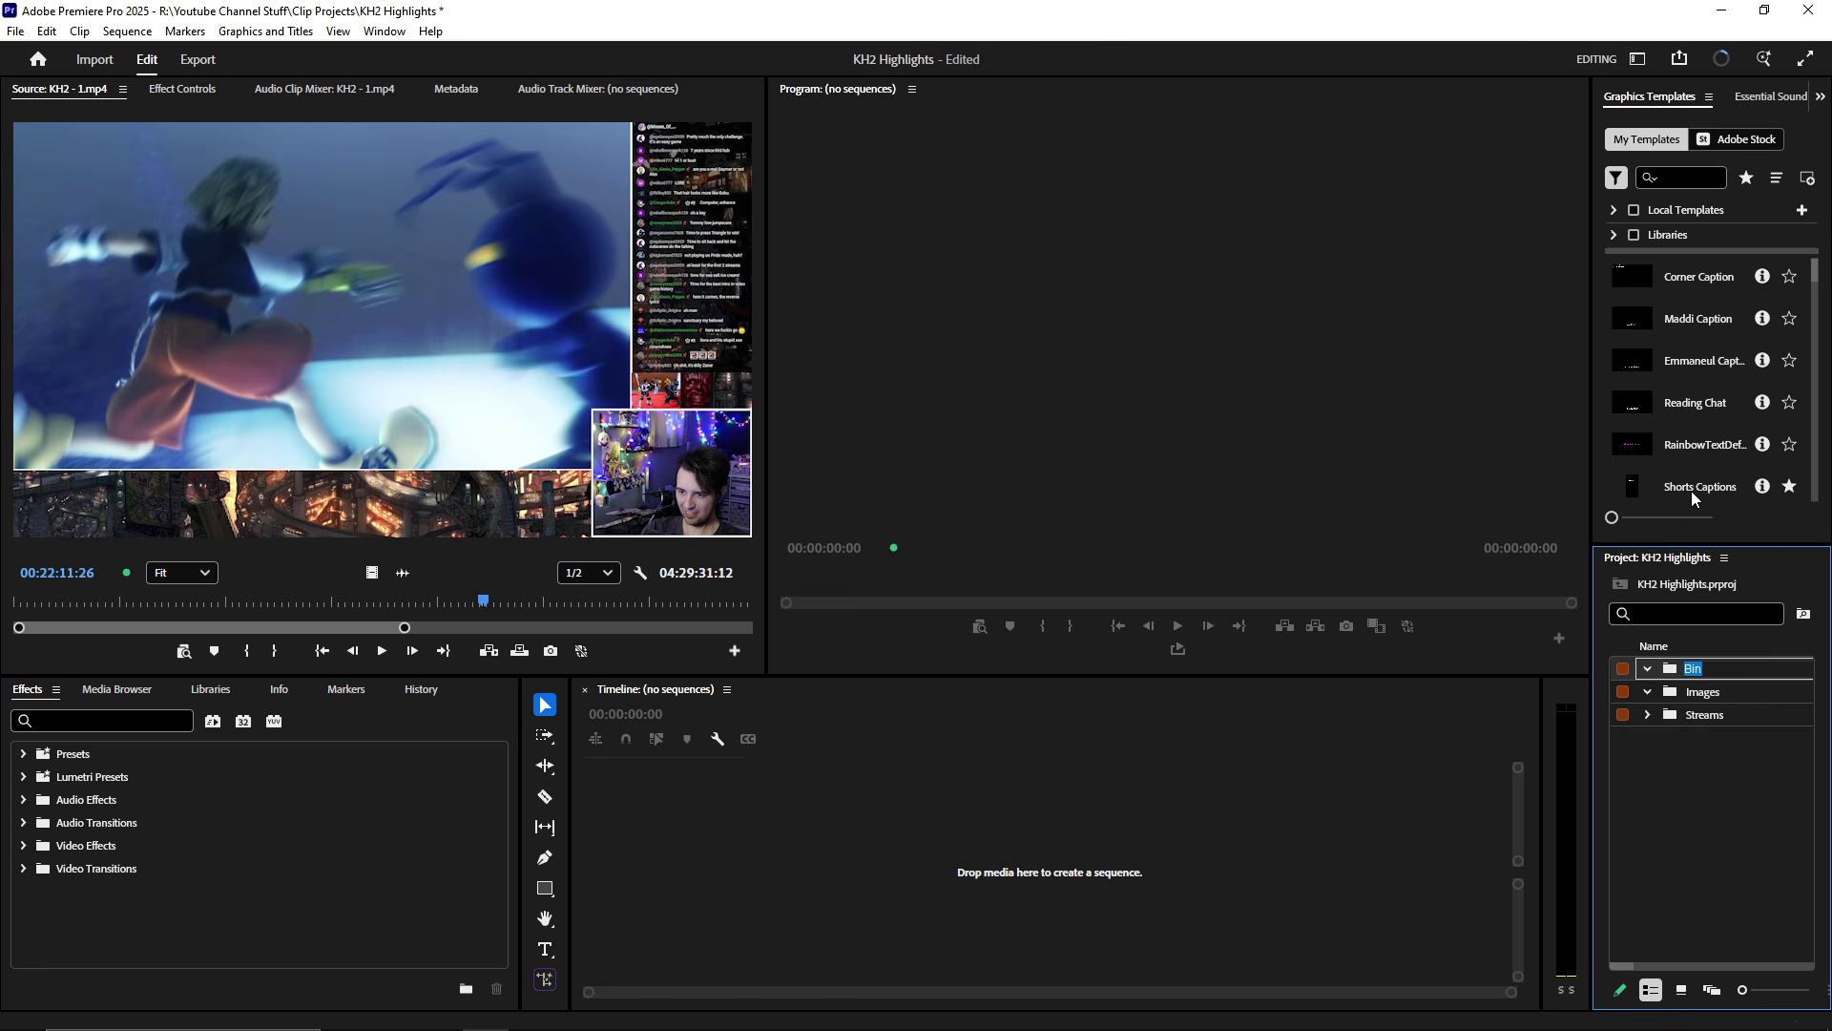
pyautogui.write('BGN')
pyautogui.press('Tab')
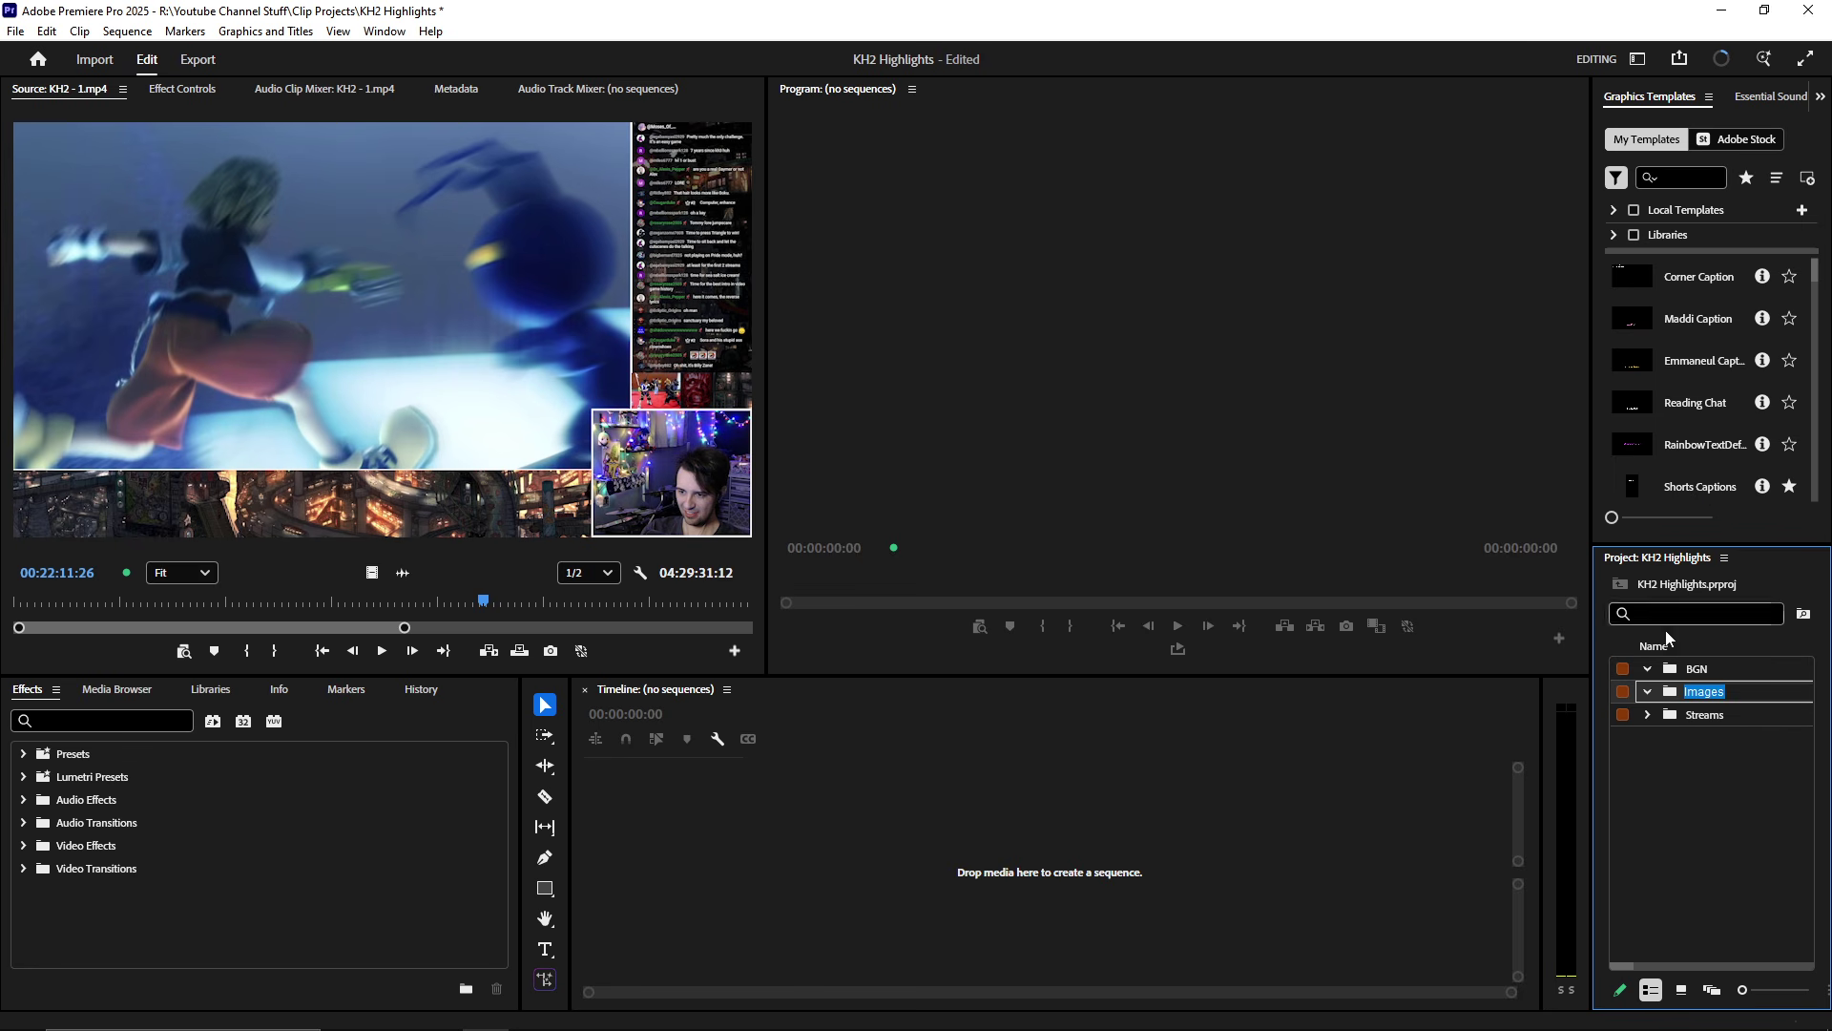
# - Rename the BGN bin as BGM
pyautogui.rightClick(1692, 669)
pyautogui.click(1709, 697)
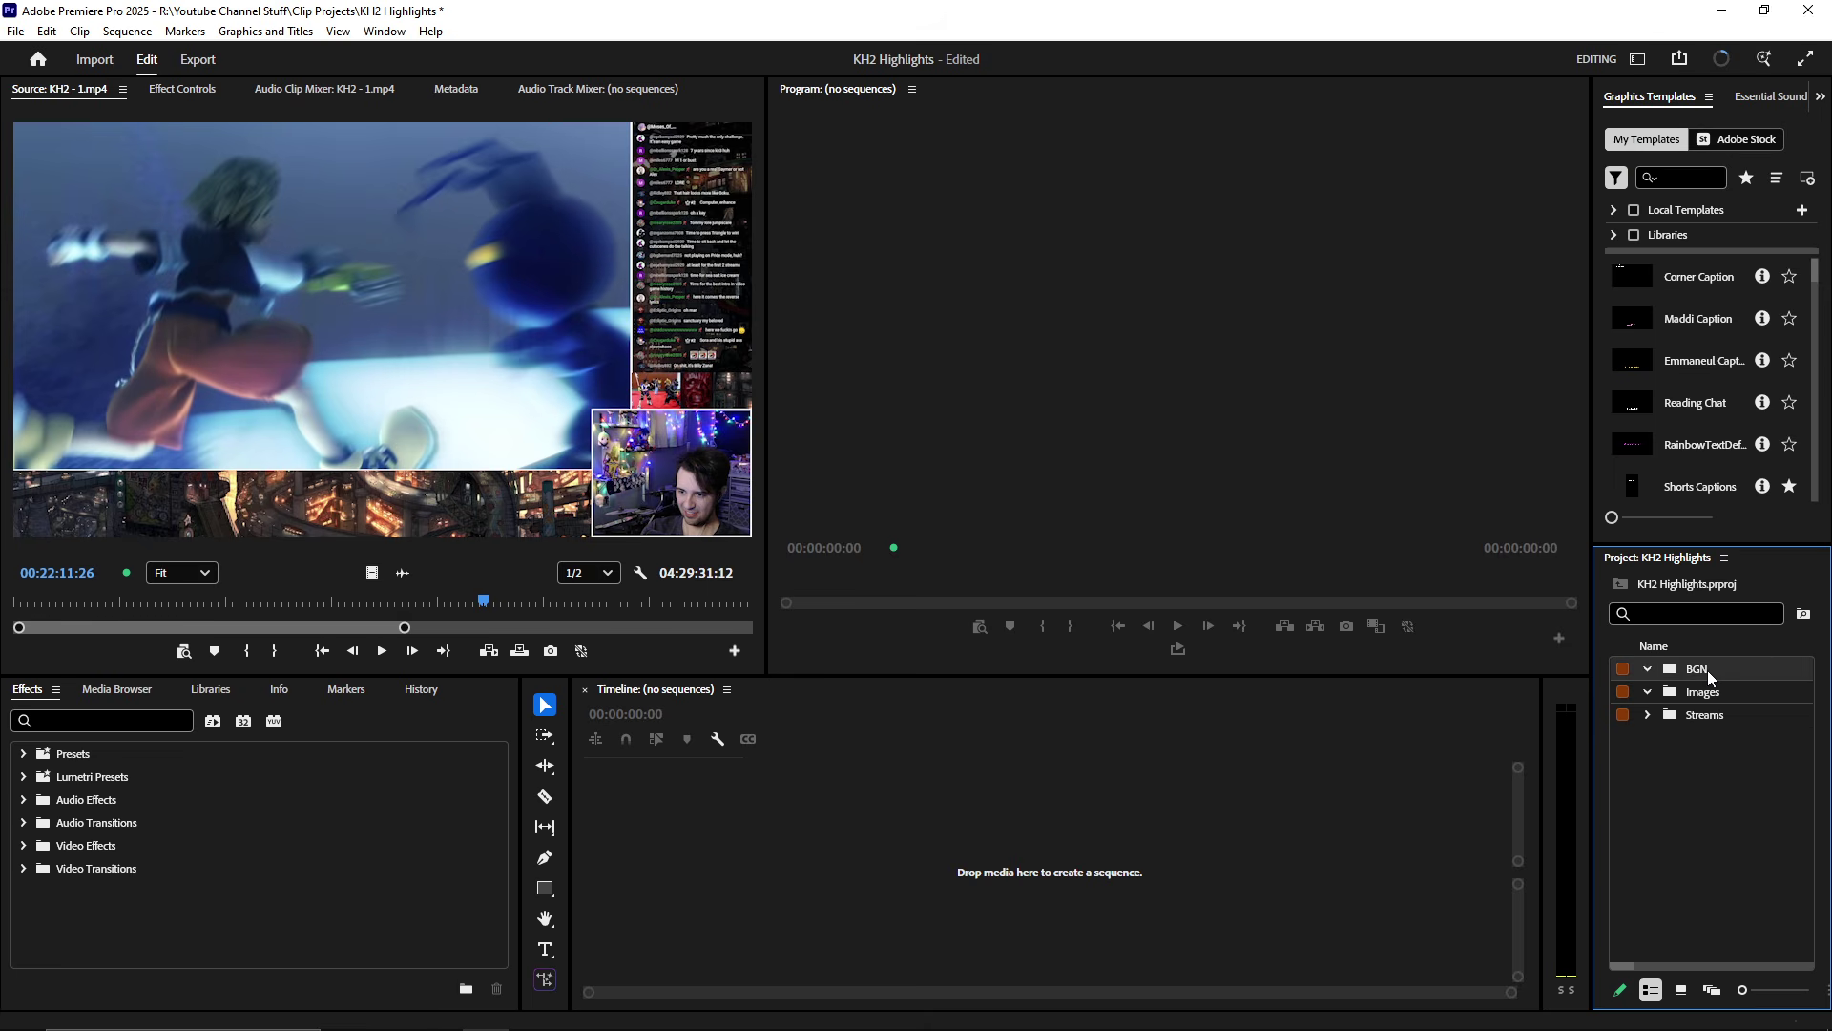
pyautogui.rightClick(1708, 670)
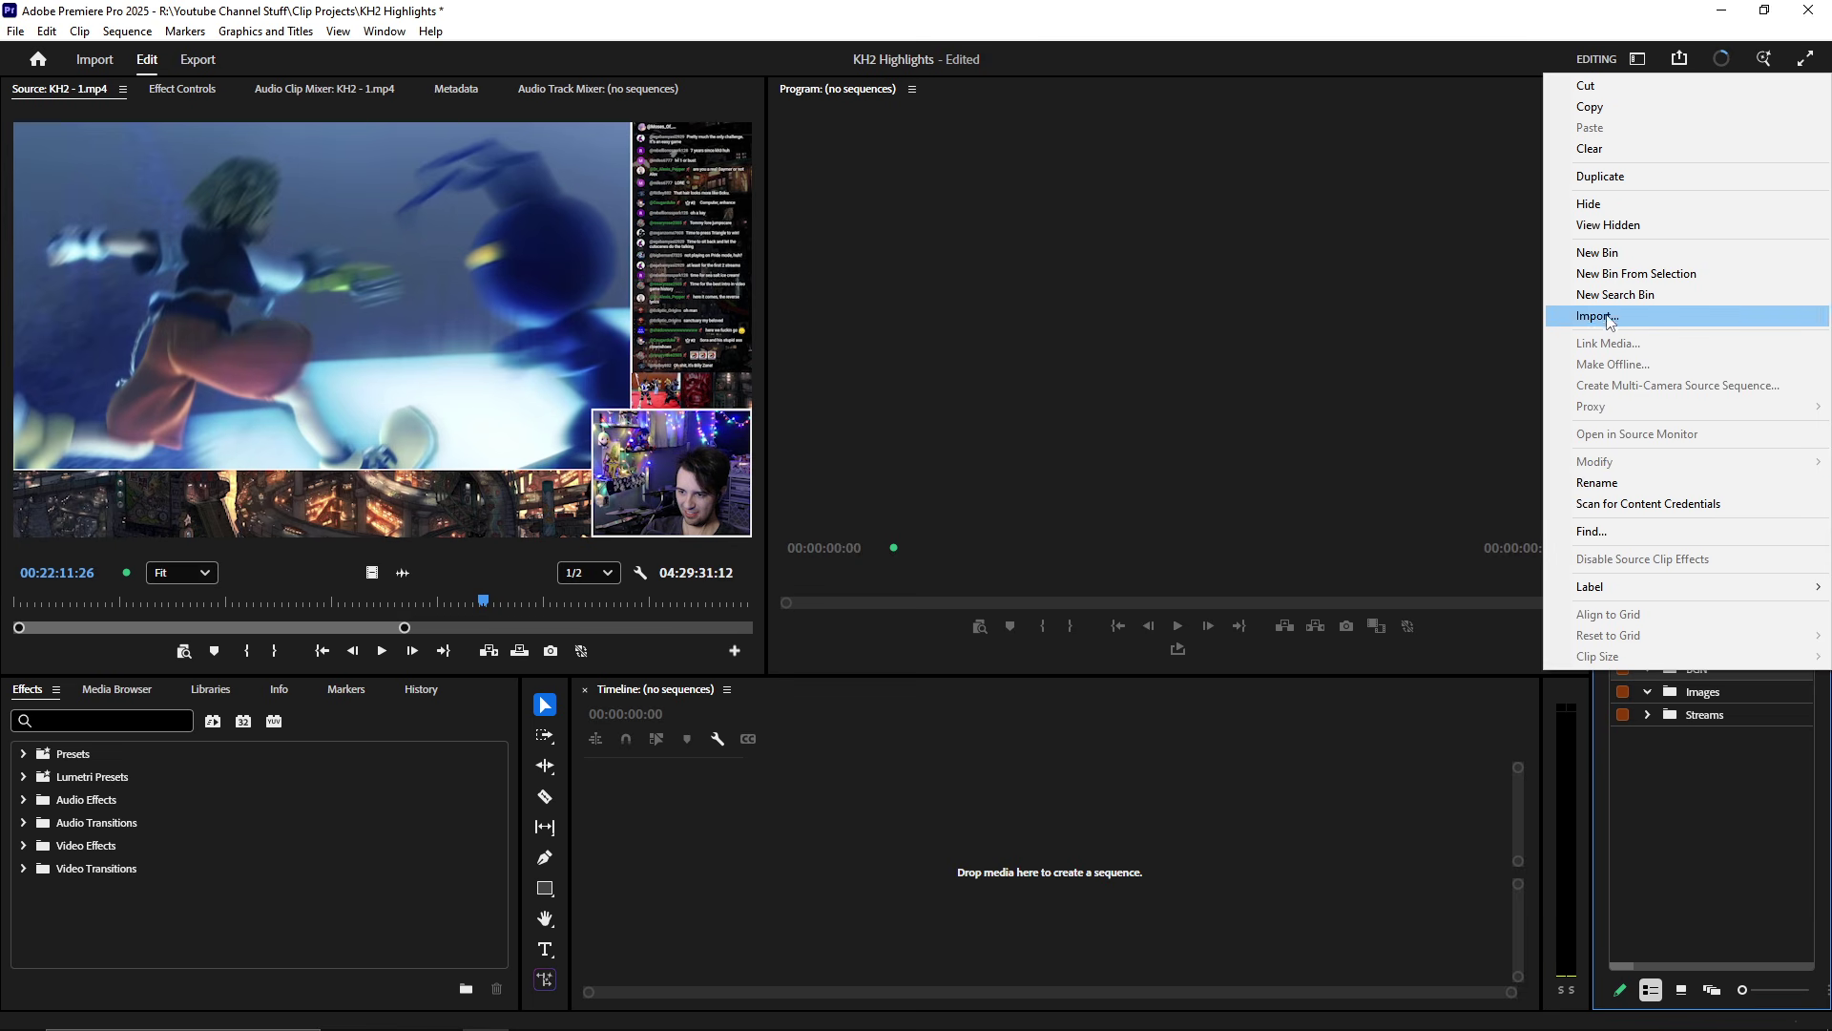
pyautogui.click(1606, 483)
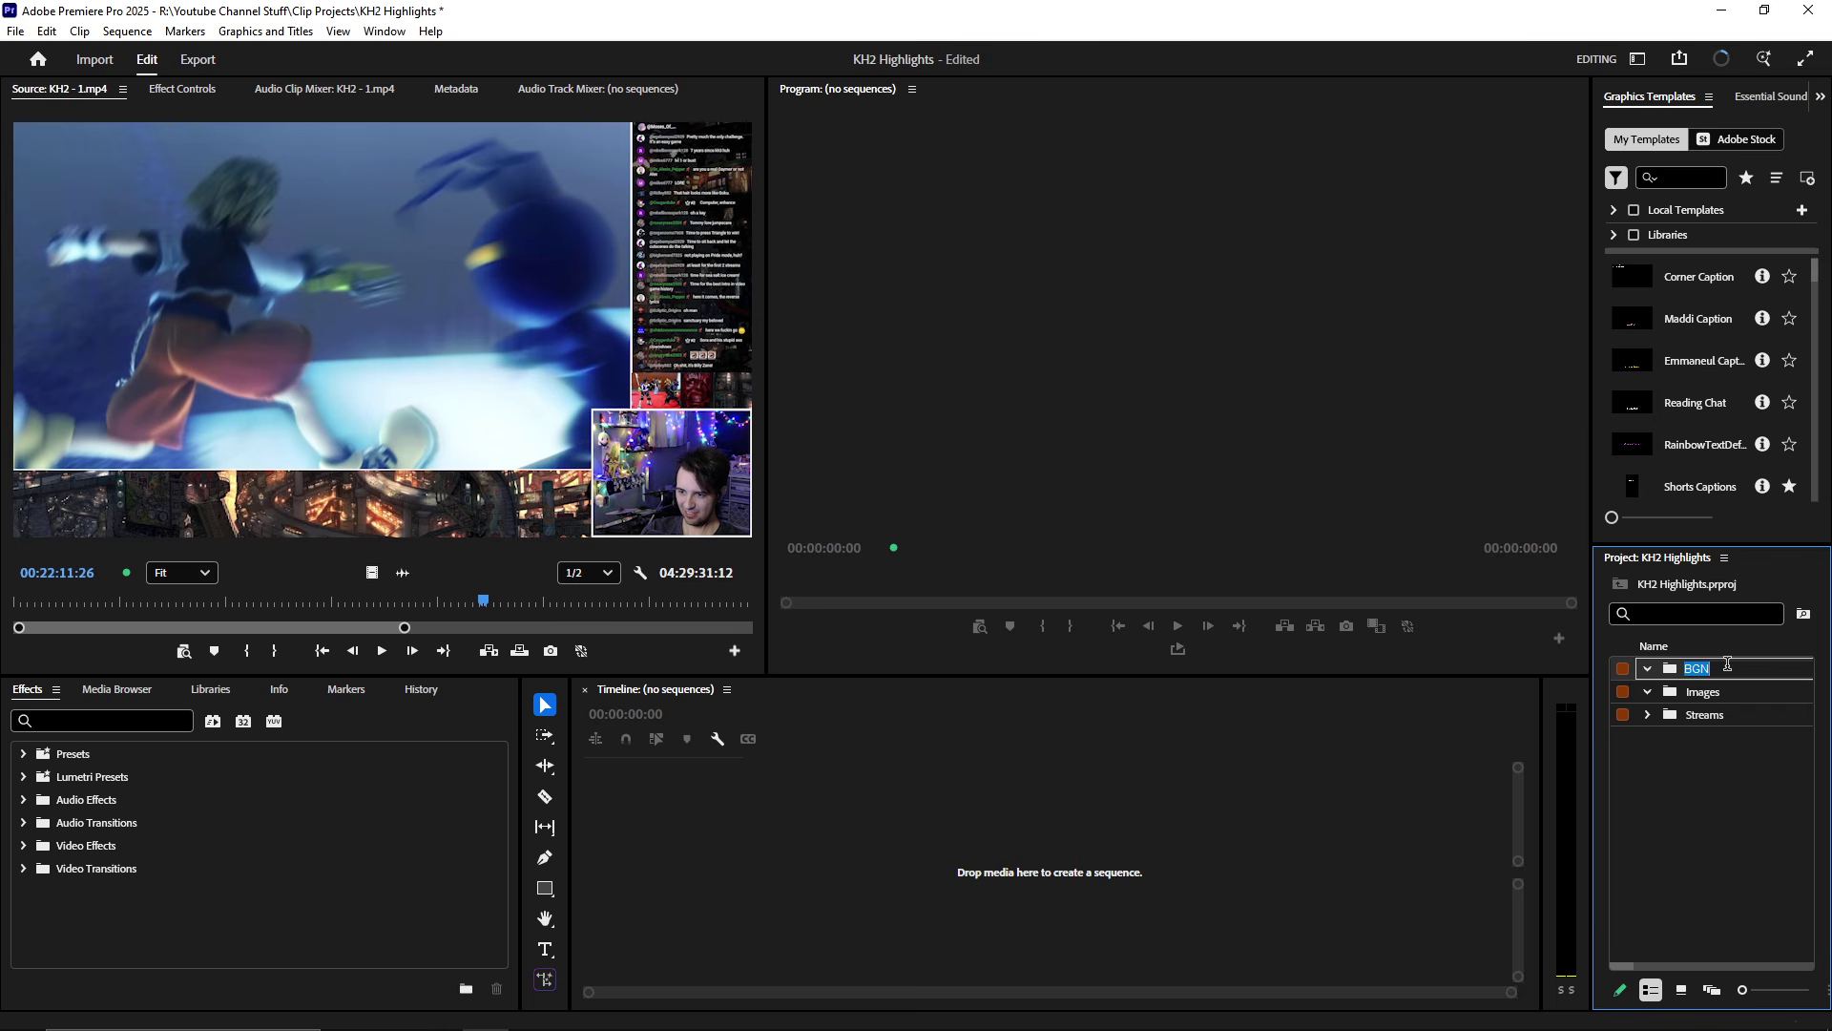
pyautogui.write('BGM')
pyautogui.press('Tab')
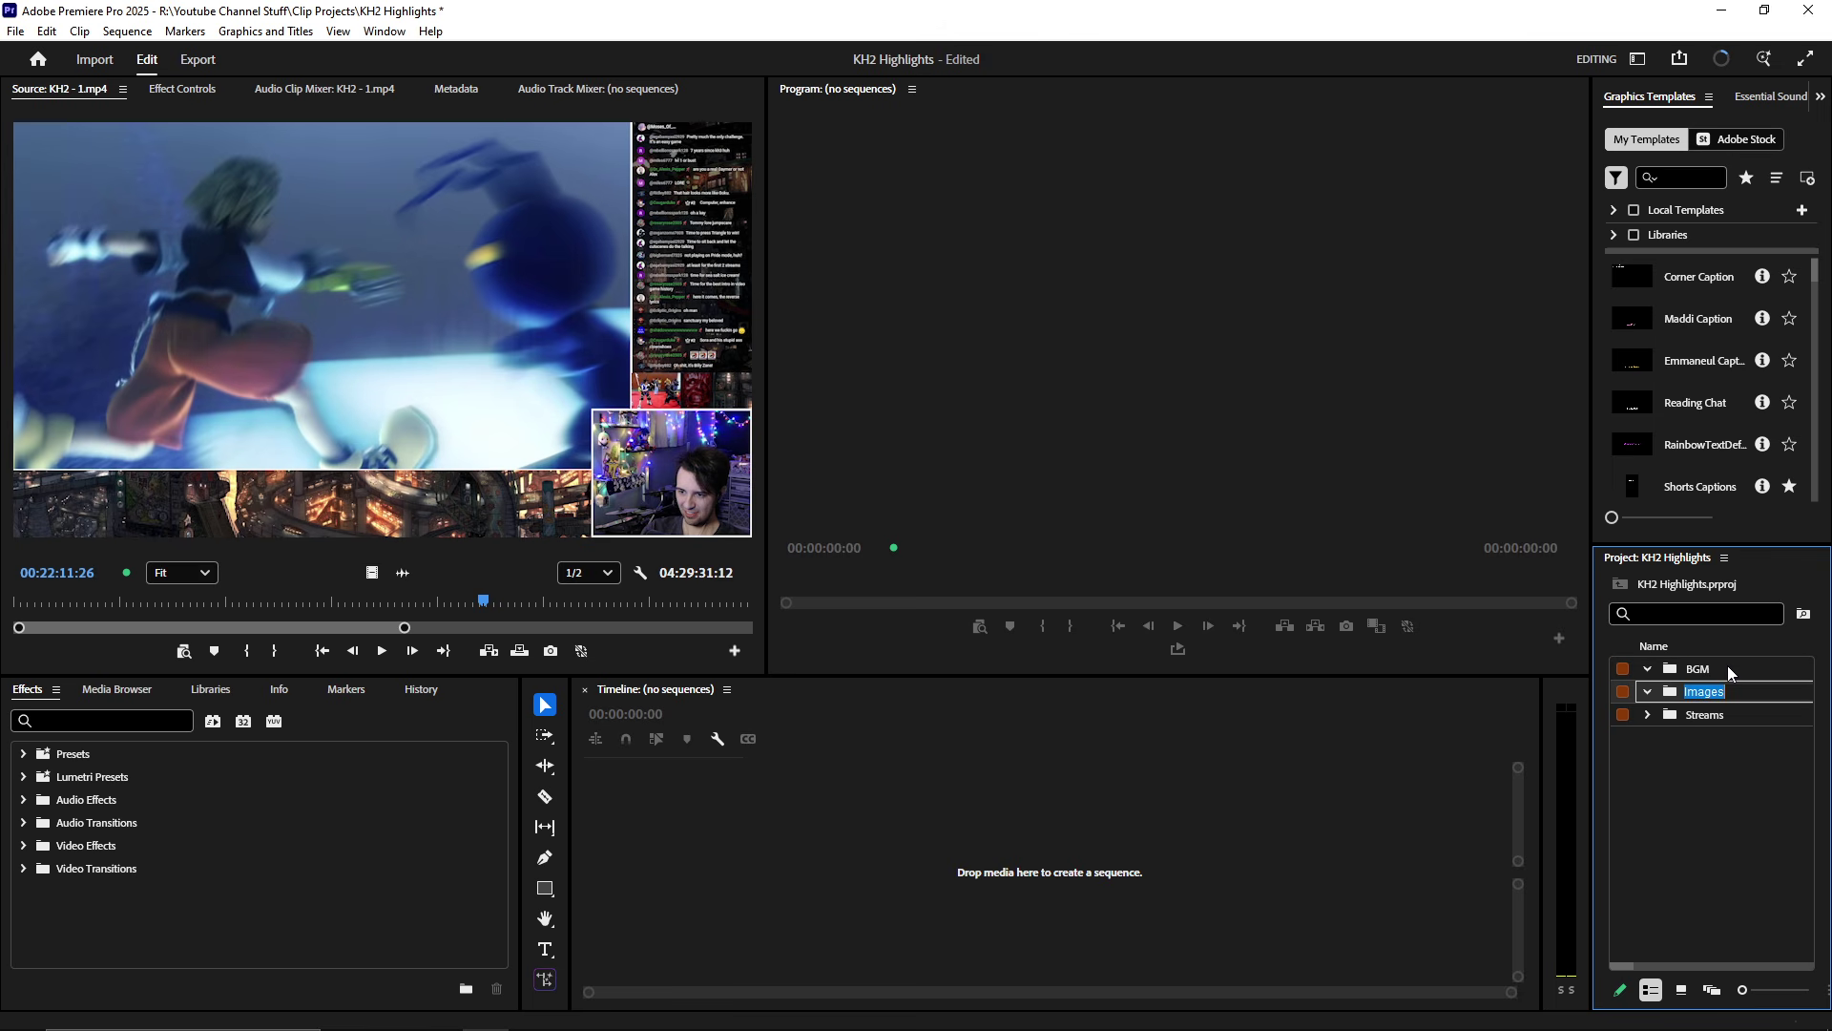
pyautogui.click(1709, 749)
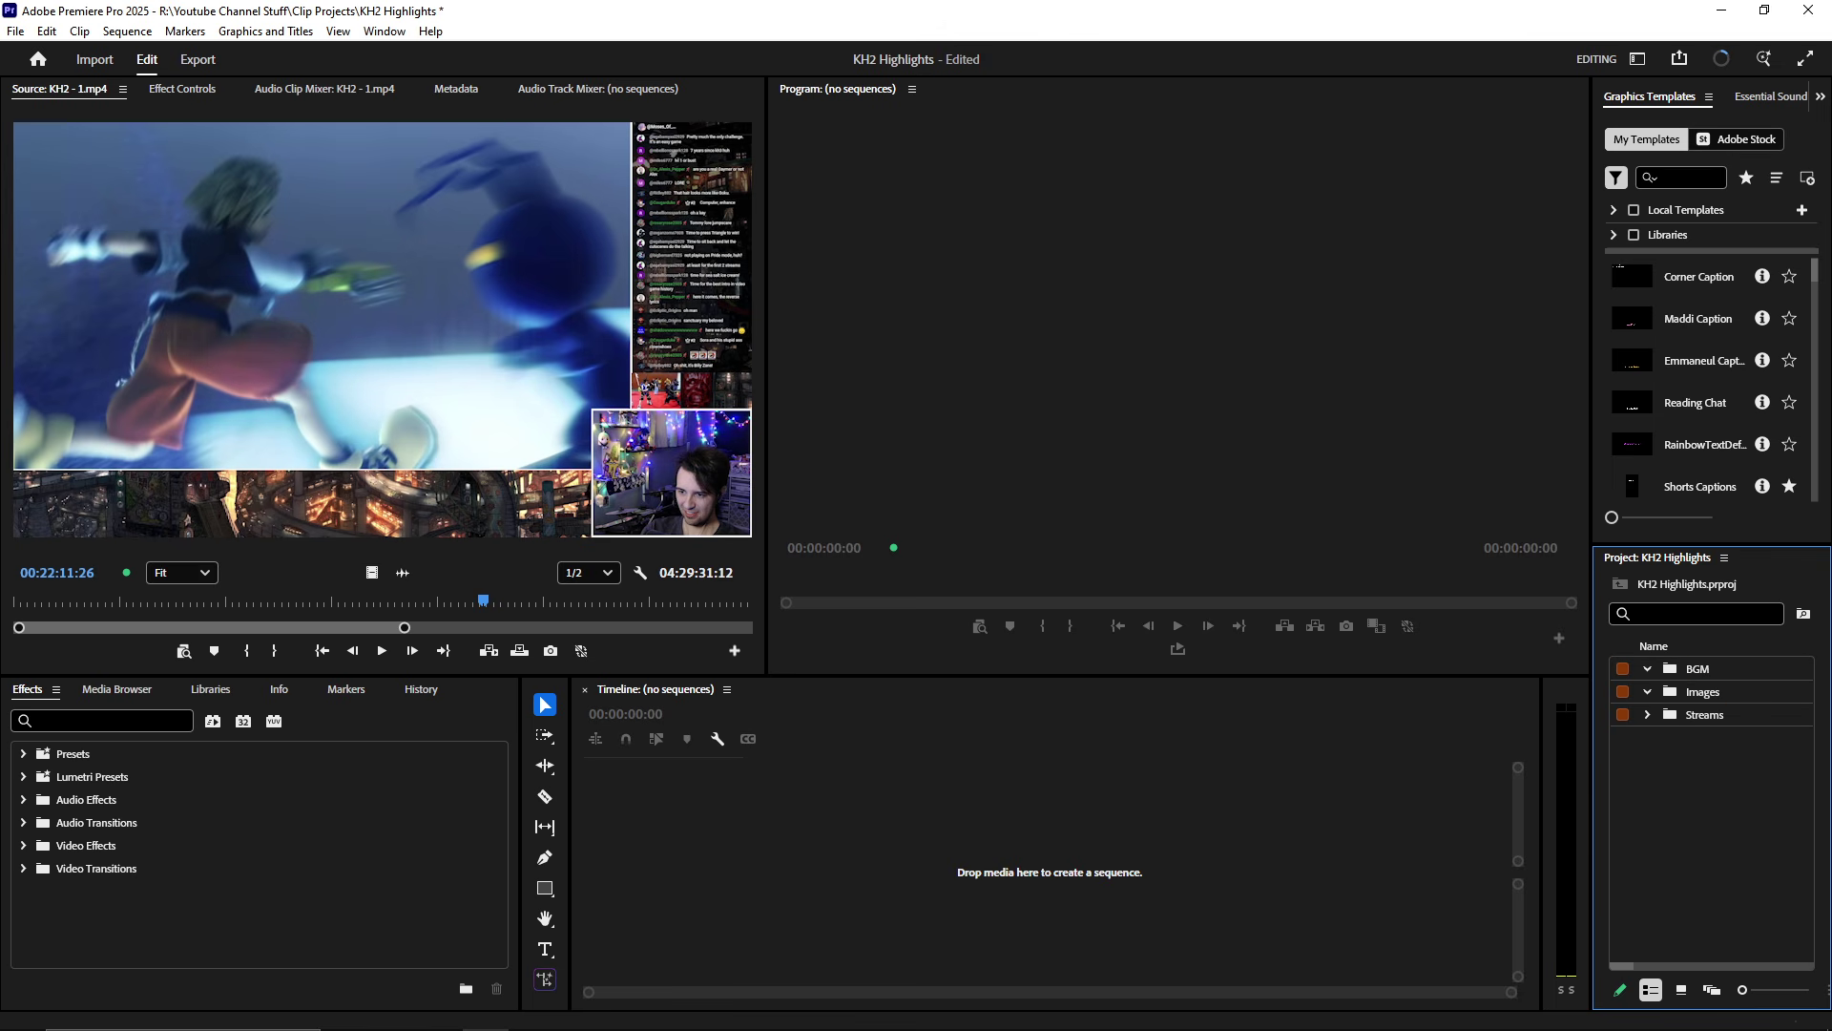
# - Import MrIncredibleFace.png from the file explorer into the Images bin and preview it in the Source monitor
pyautogui.hotkey('alt', 'Tab')
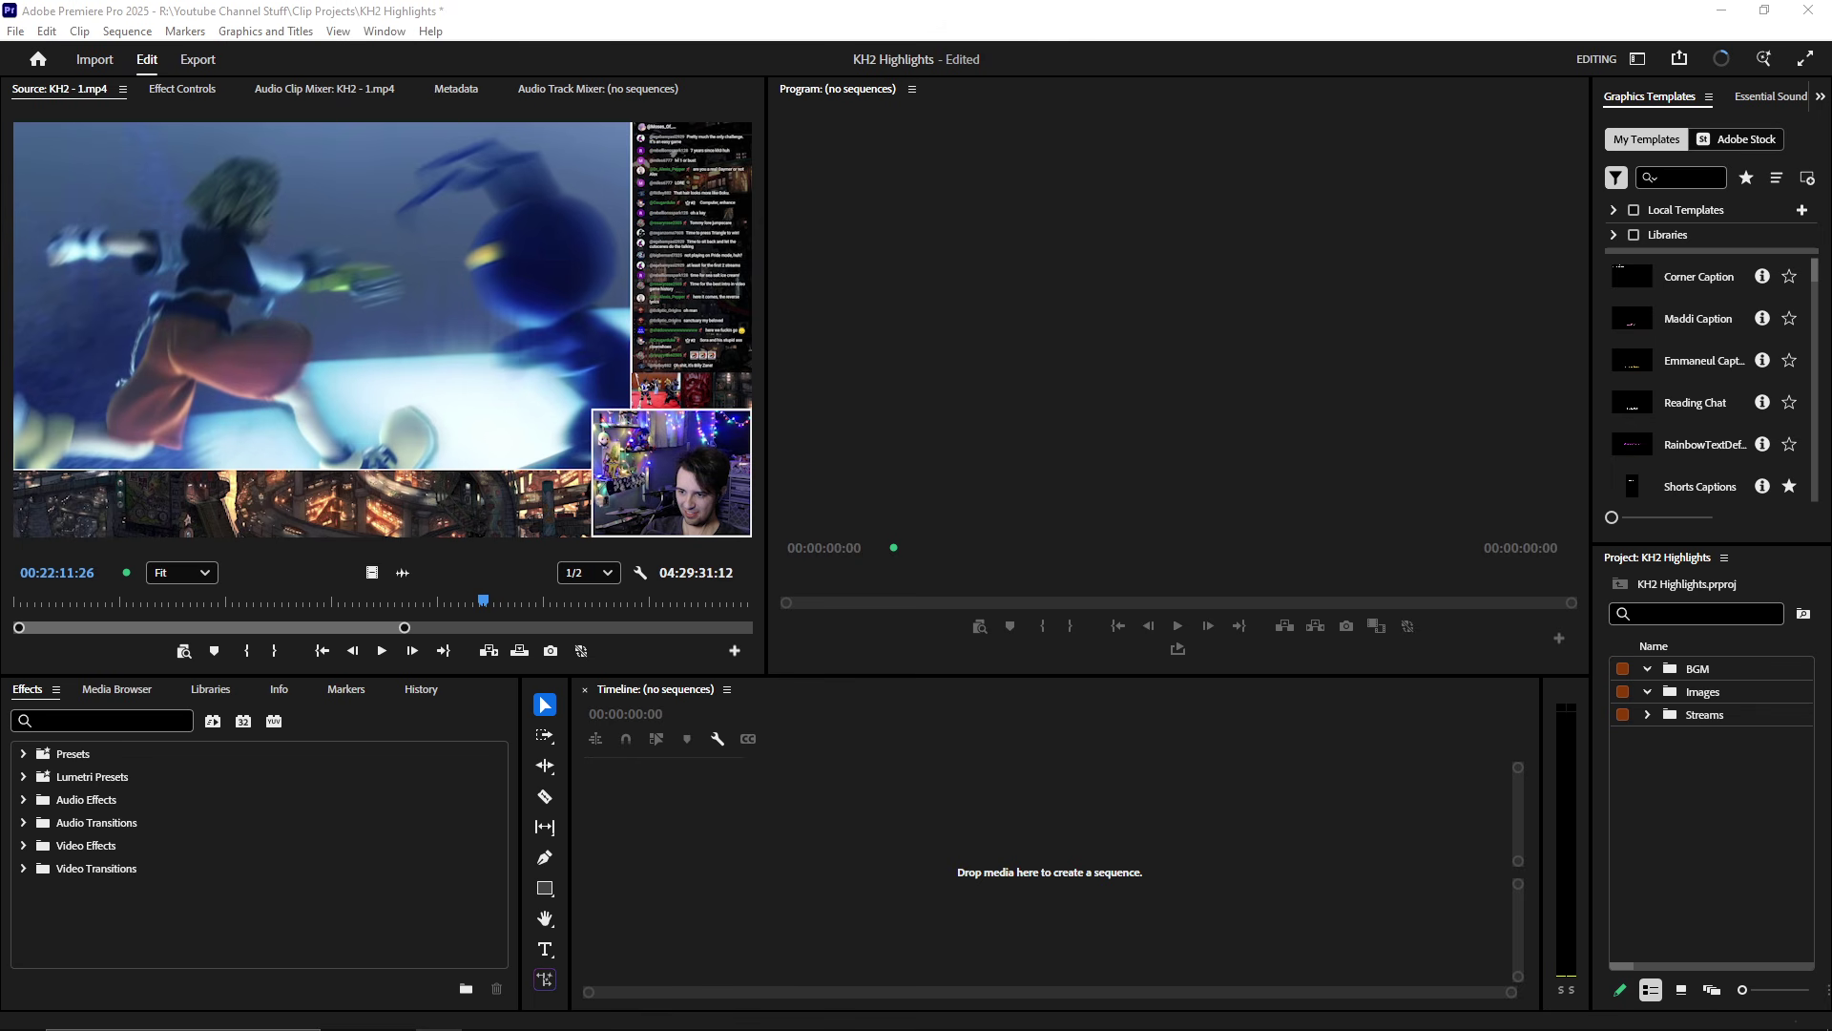
pyautogui.moveTo(1827, 496); pyautogui.dragTo(1689, 694)
pyautogui.doubleClick(1696, 716)
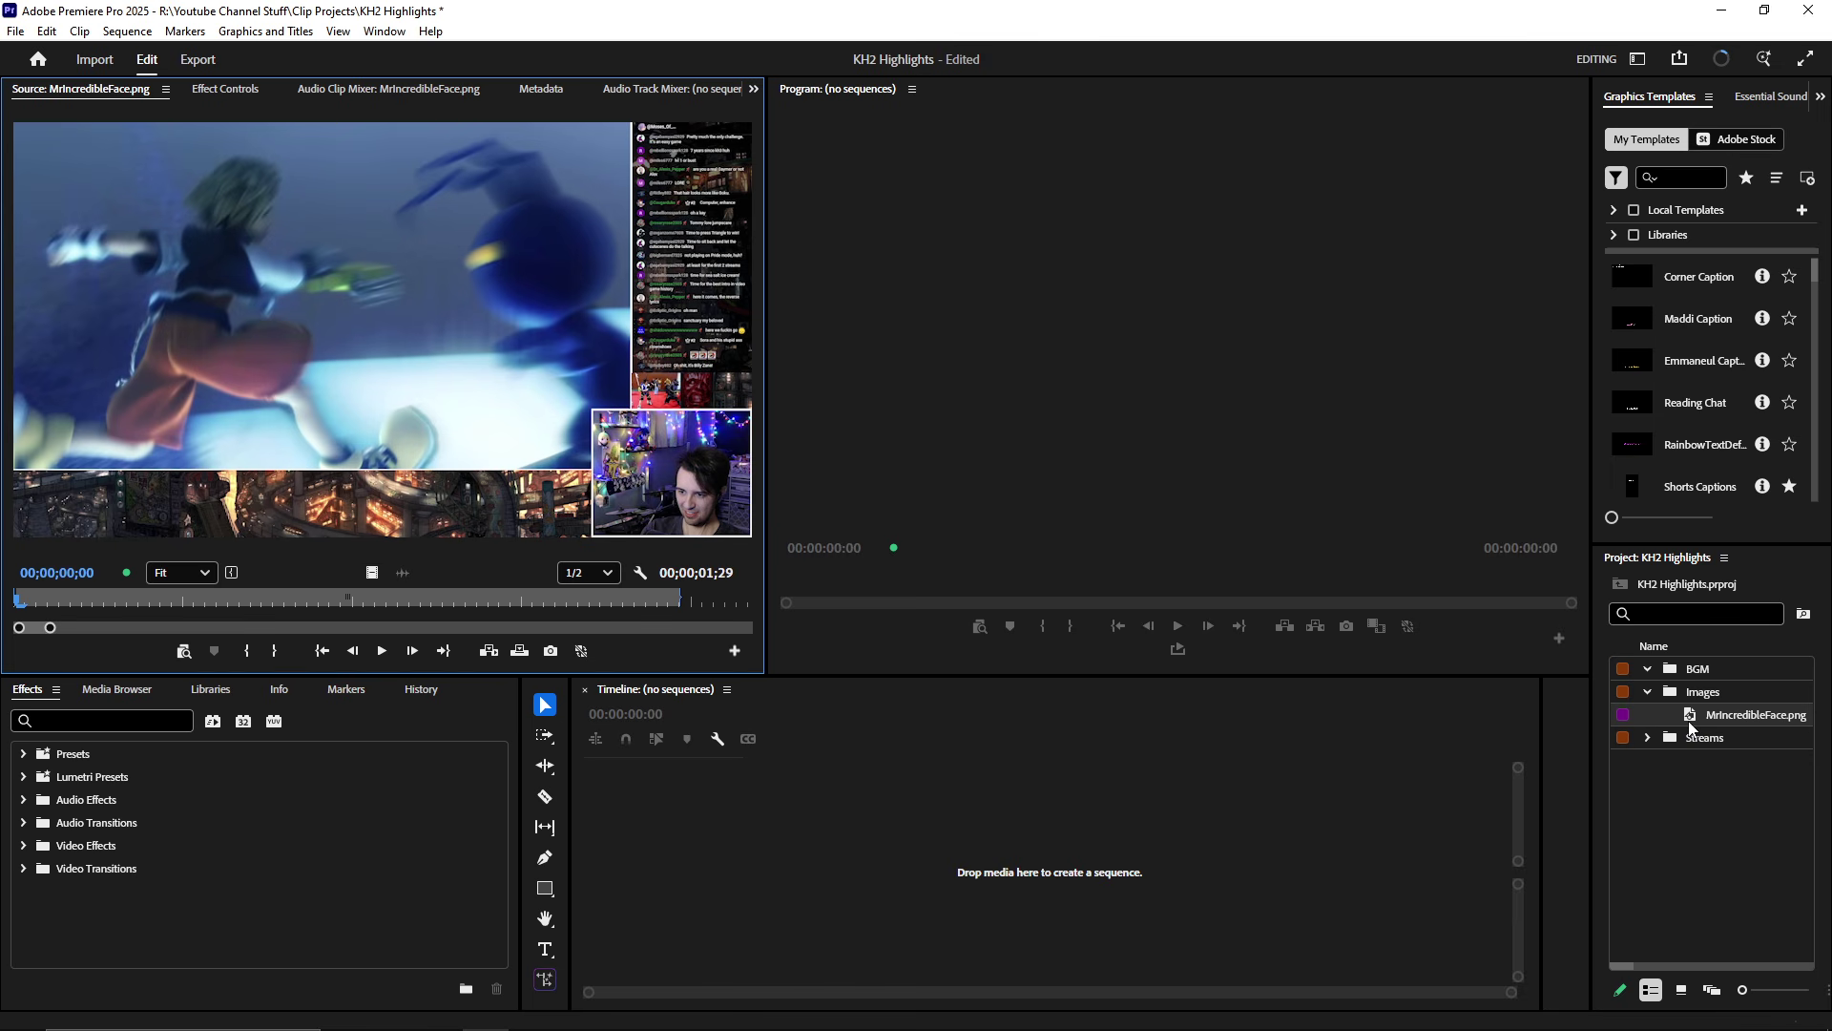
pyautogui.doubleClick(1692, 721)
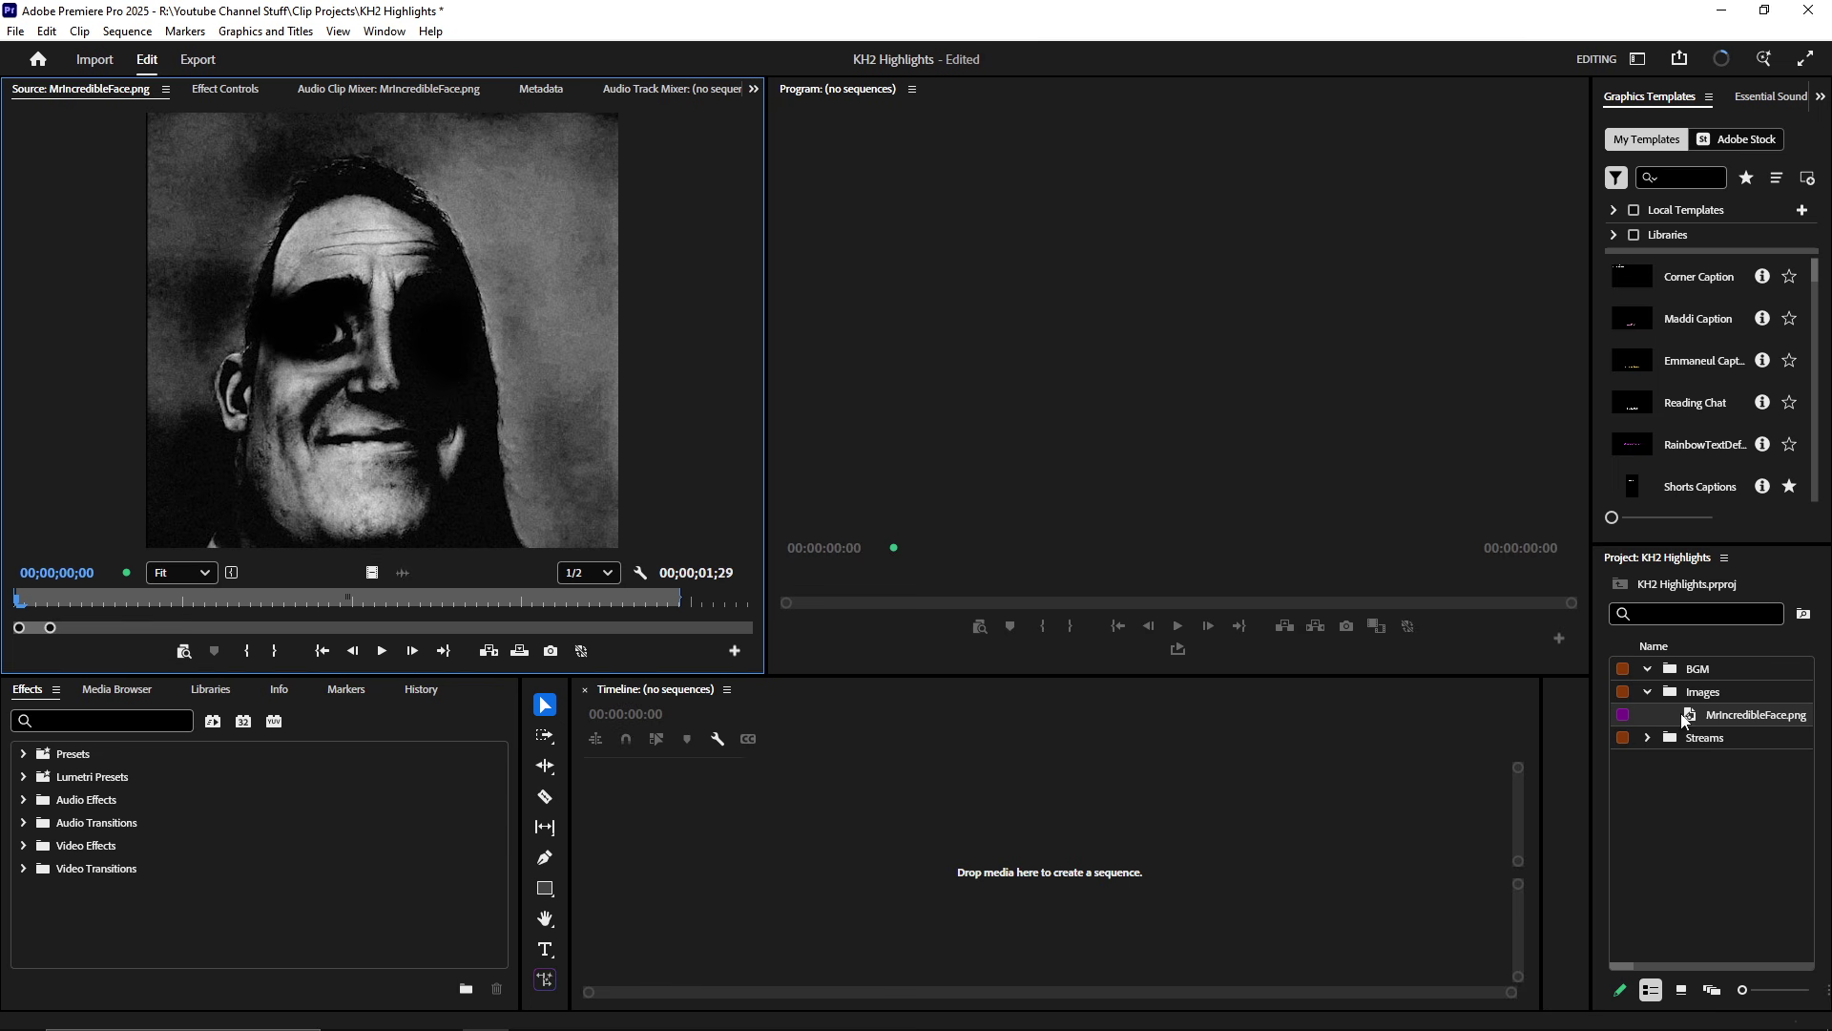
# - Collapse the Images bin, expand Streams, and reopen KH2 - 1.mp4 in the Source monitor
pyautogui.click(1648, 691)
pyautogui.click(1647, 714)
pyautogui.doubleClick(1691, 741)
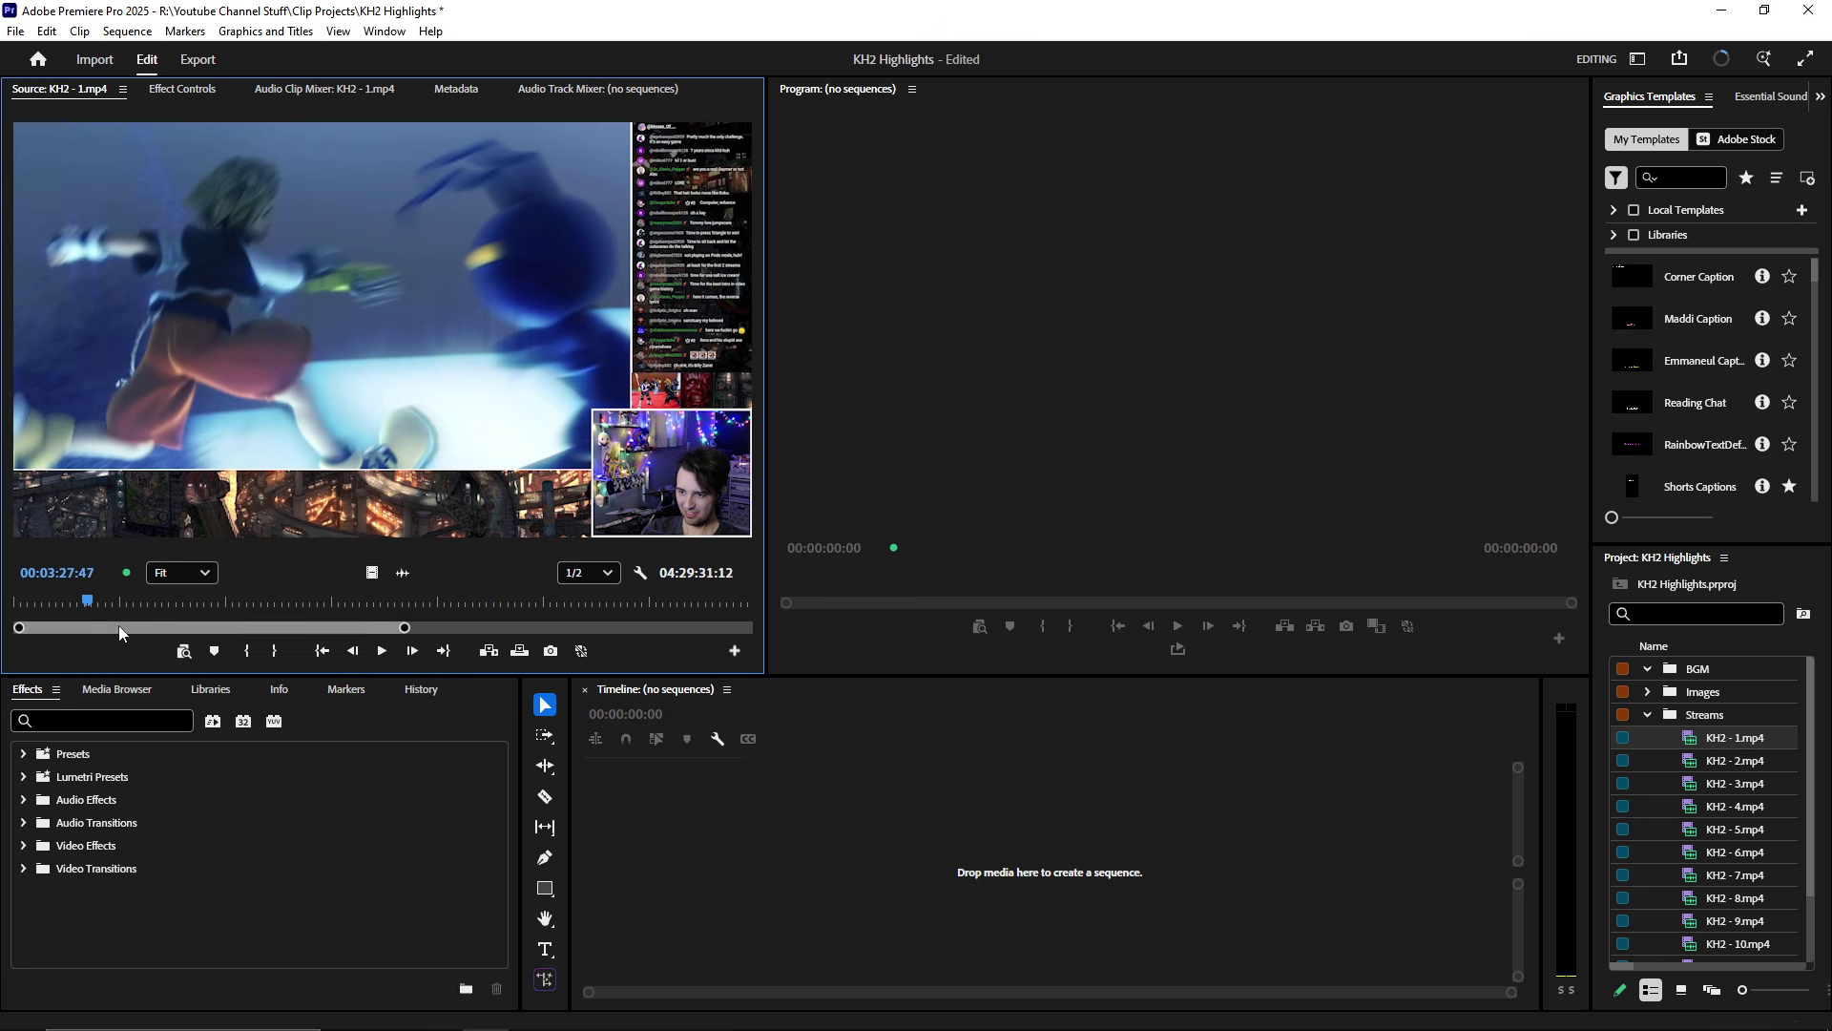
# - Scrub KH2 - 1.mp4 past the pre-show to the game's title screen and mark an In point
pyautogui.click(175, 598)
pyautogui.moveTo(88, 599); pyautogui.dragTo(254, 605)
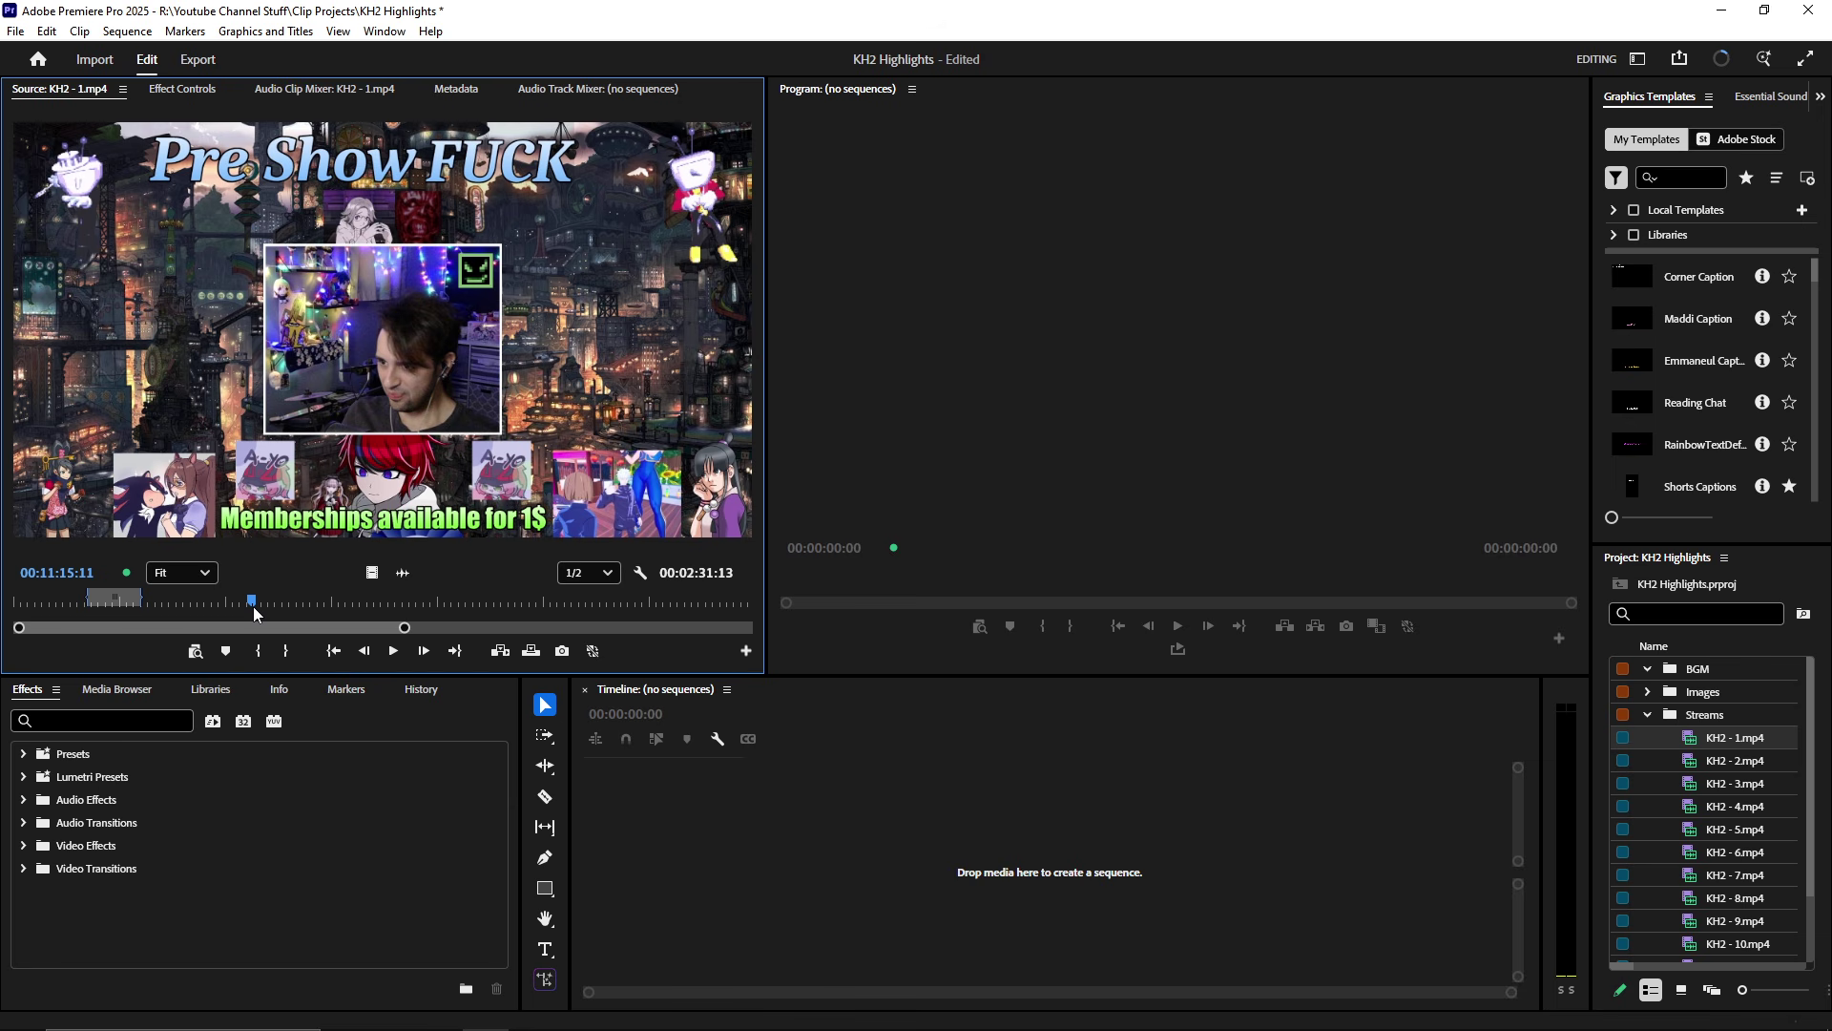
pyautogui.moveTo(254, 605); pyautogui.dragTo(328, 594)
pyautogui.press('i')
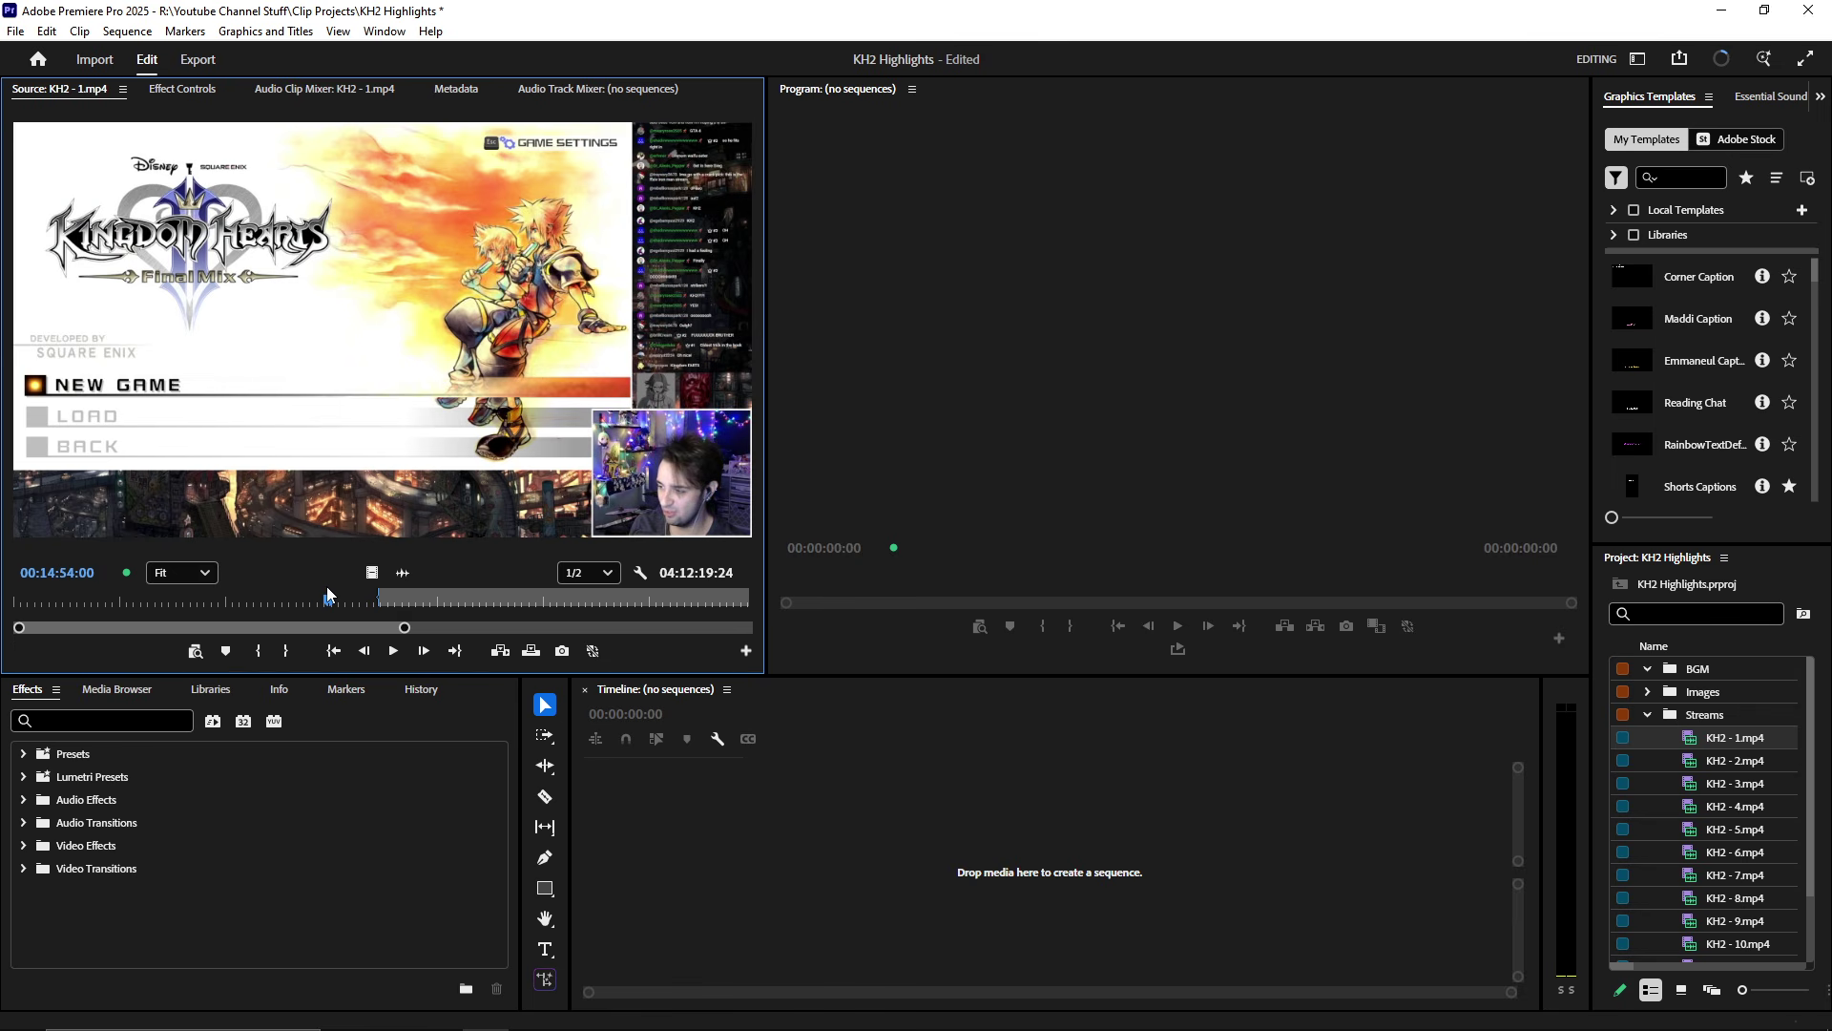
# - Maximize and restore the Source monitor, and scrub KH2 - 1.mp4 forward to the Select Game Mode screen at 00:17:25:12
pyautogui.press('`')
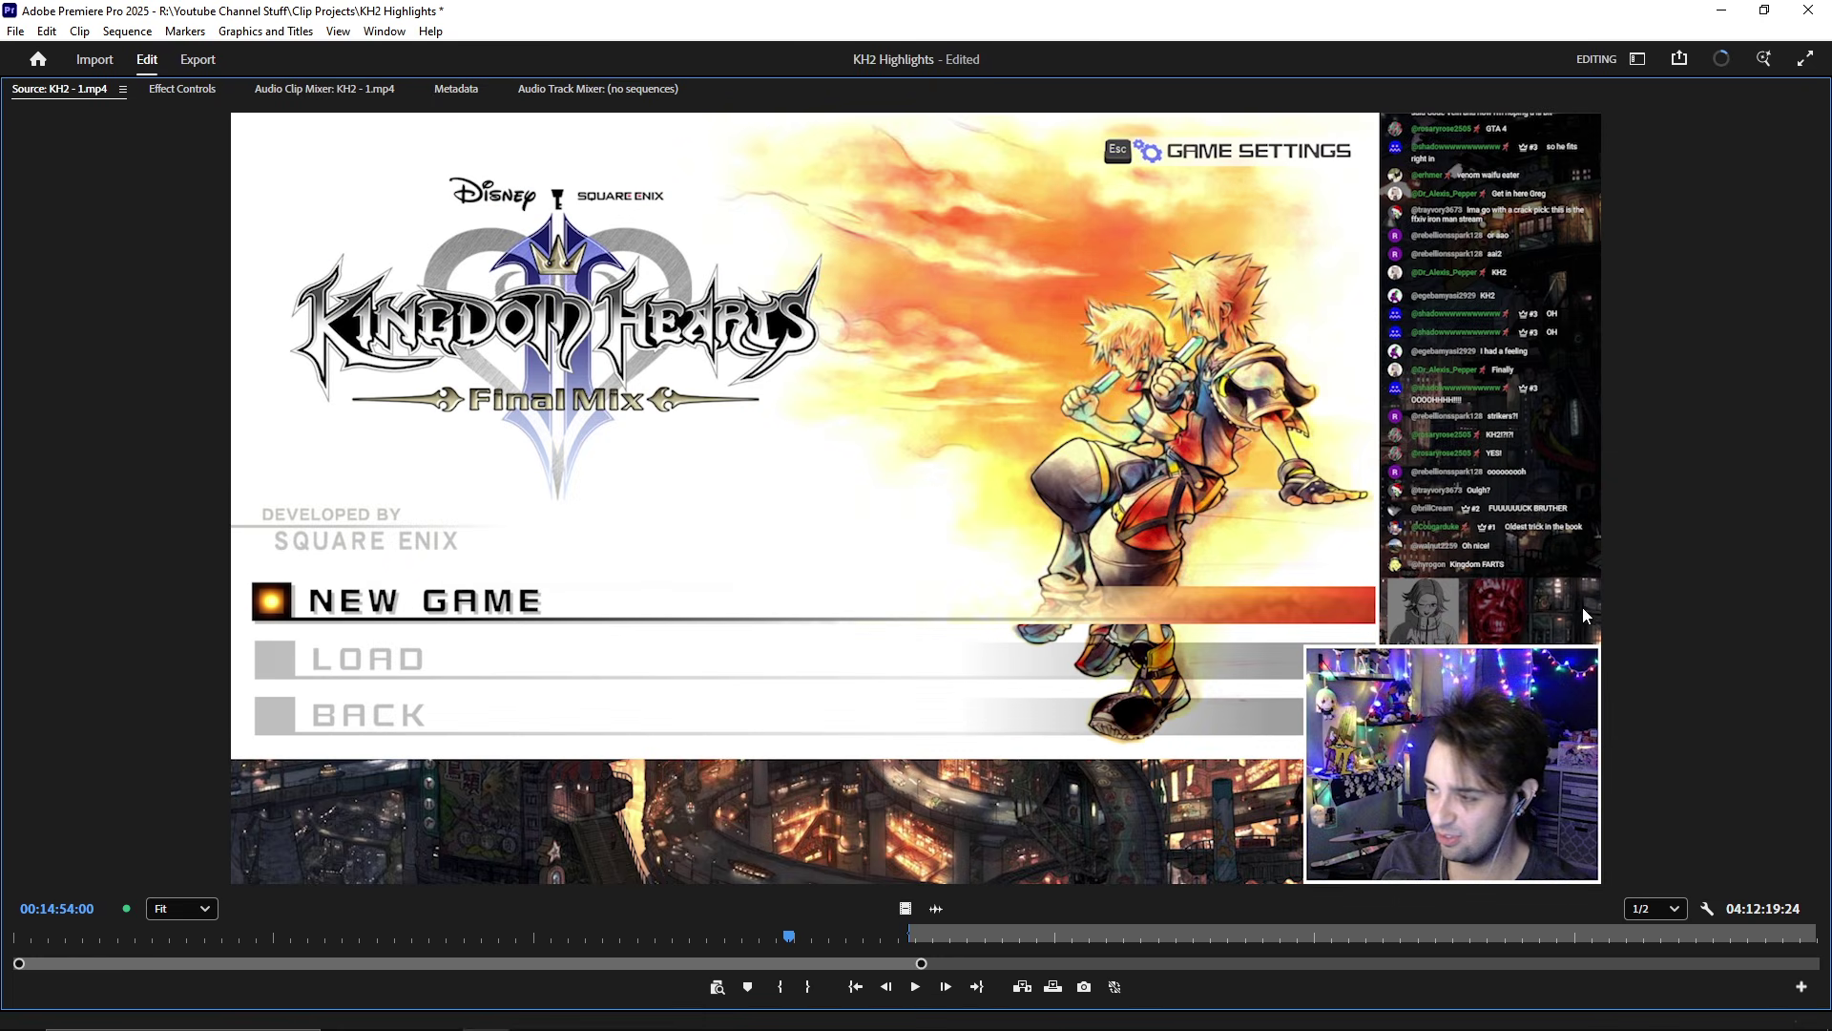
pyautogui.press('`')
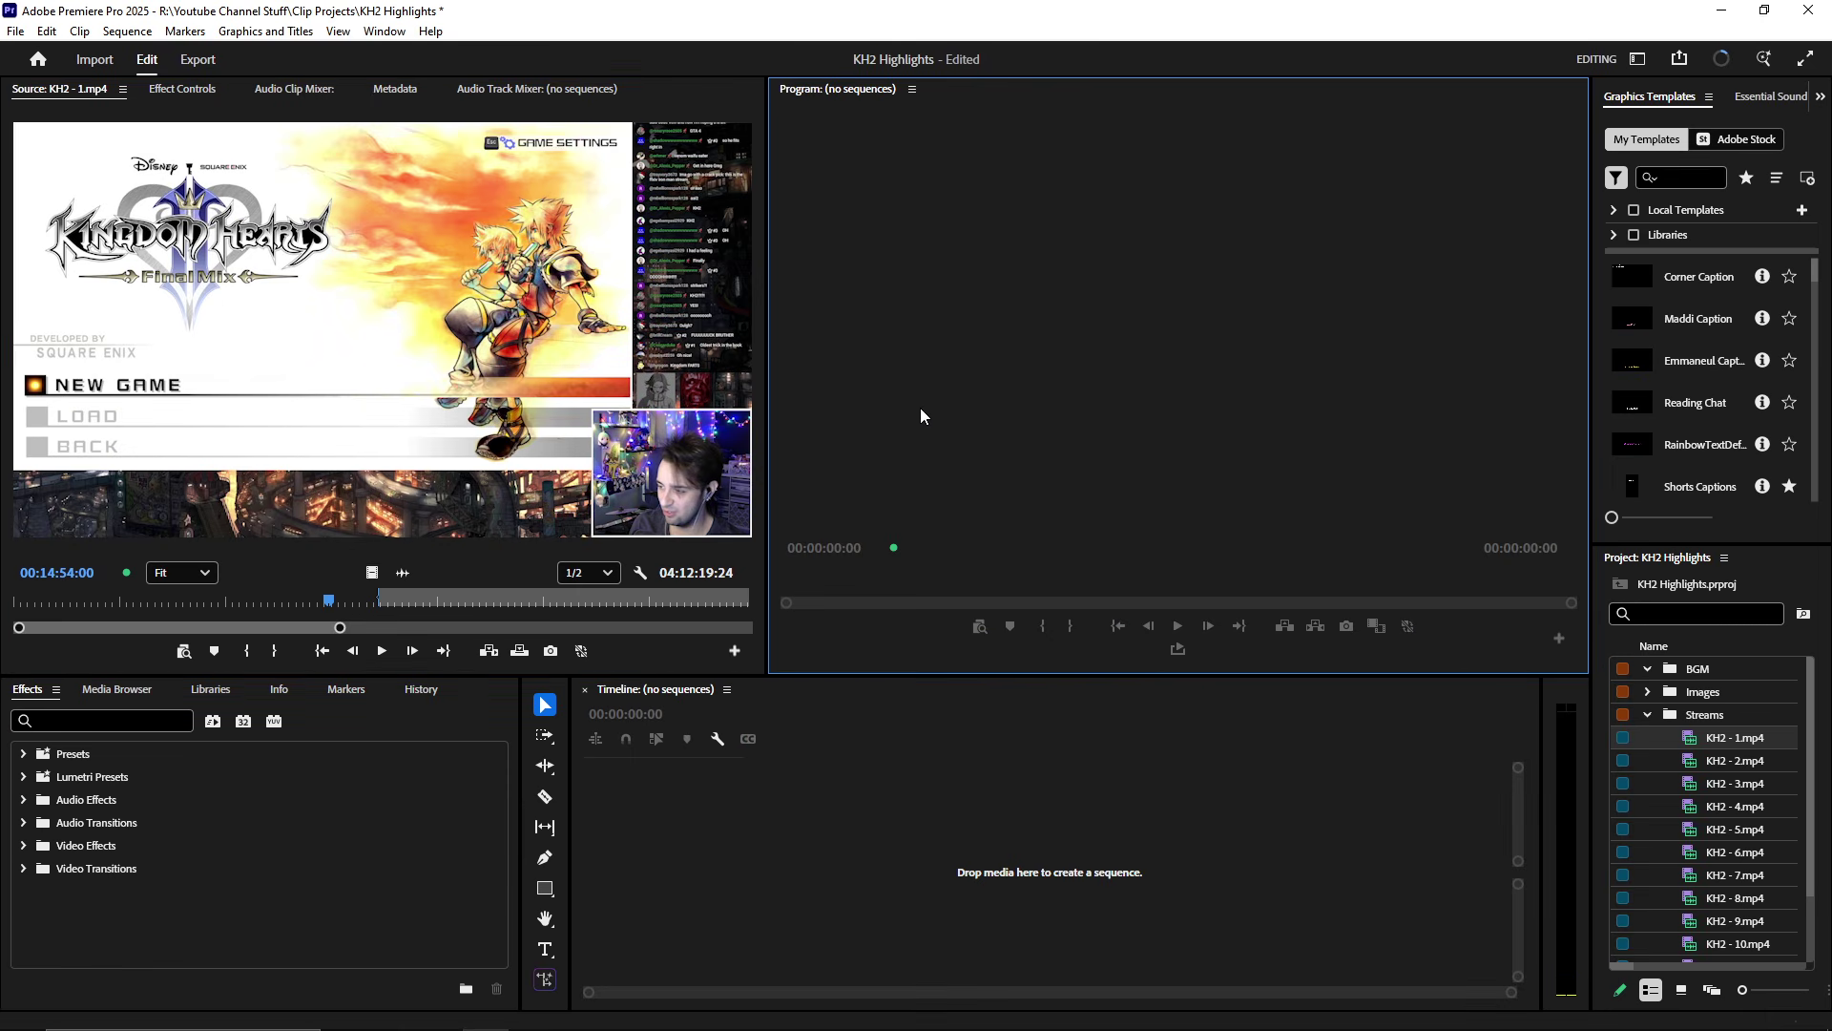
pyautogui.press('`')
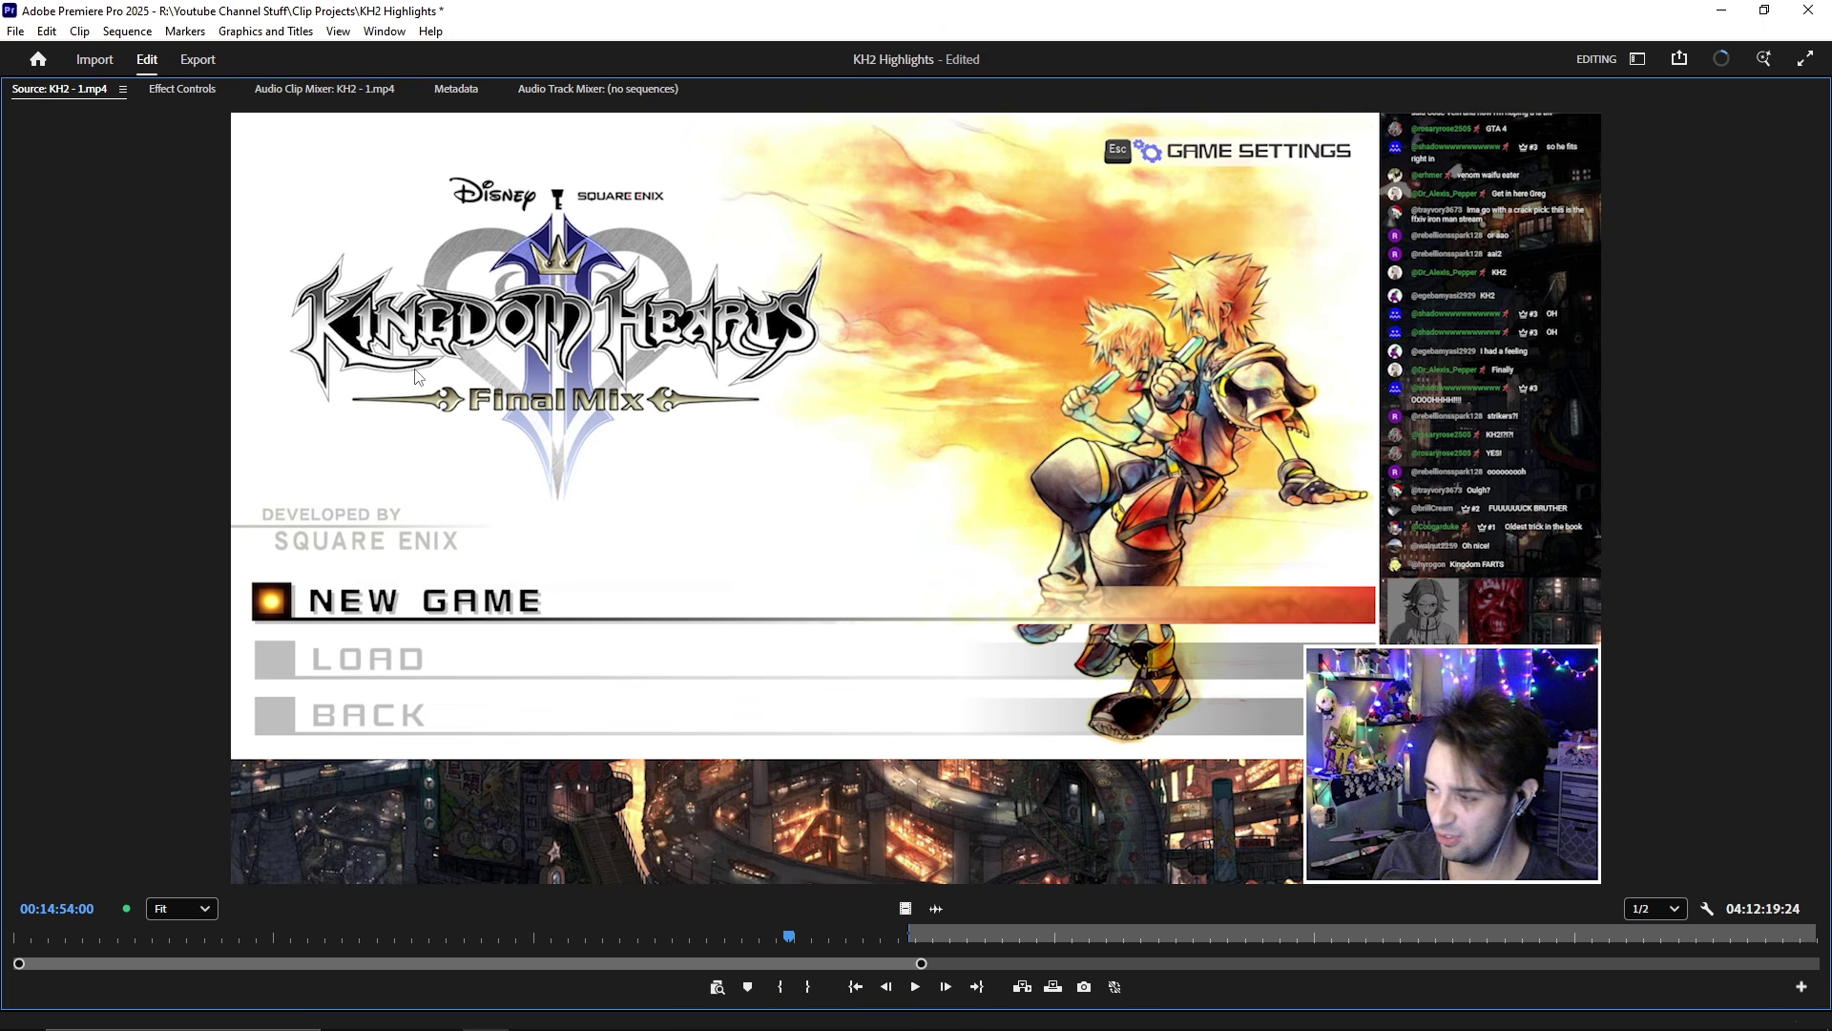
pyautogui.press('`')
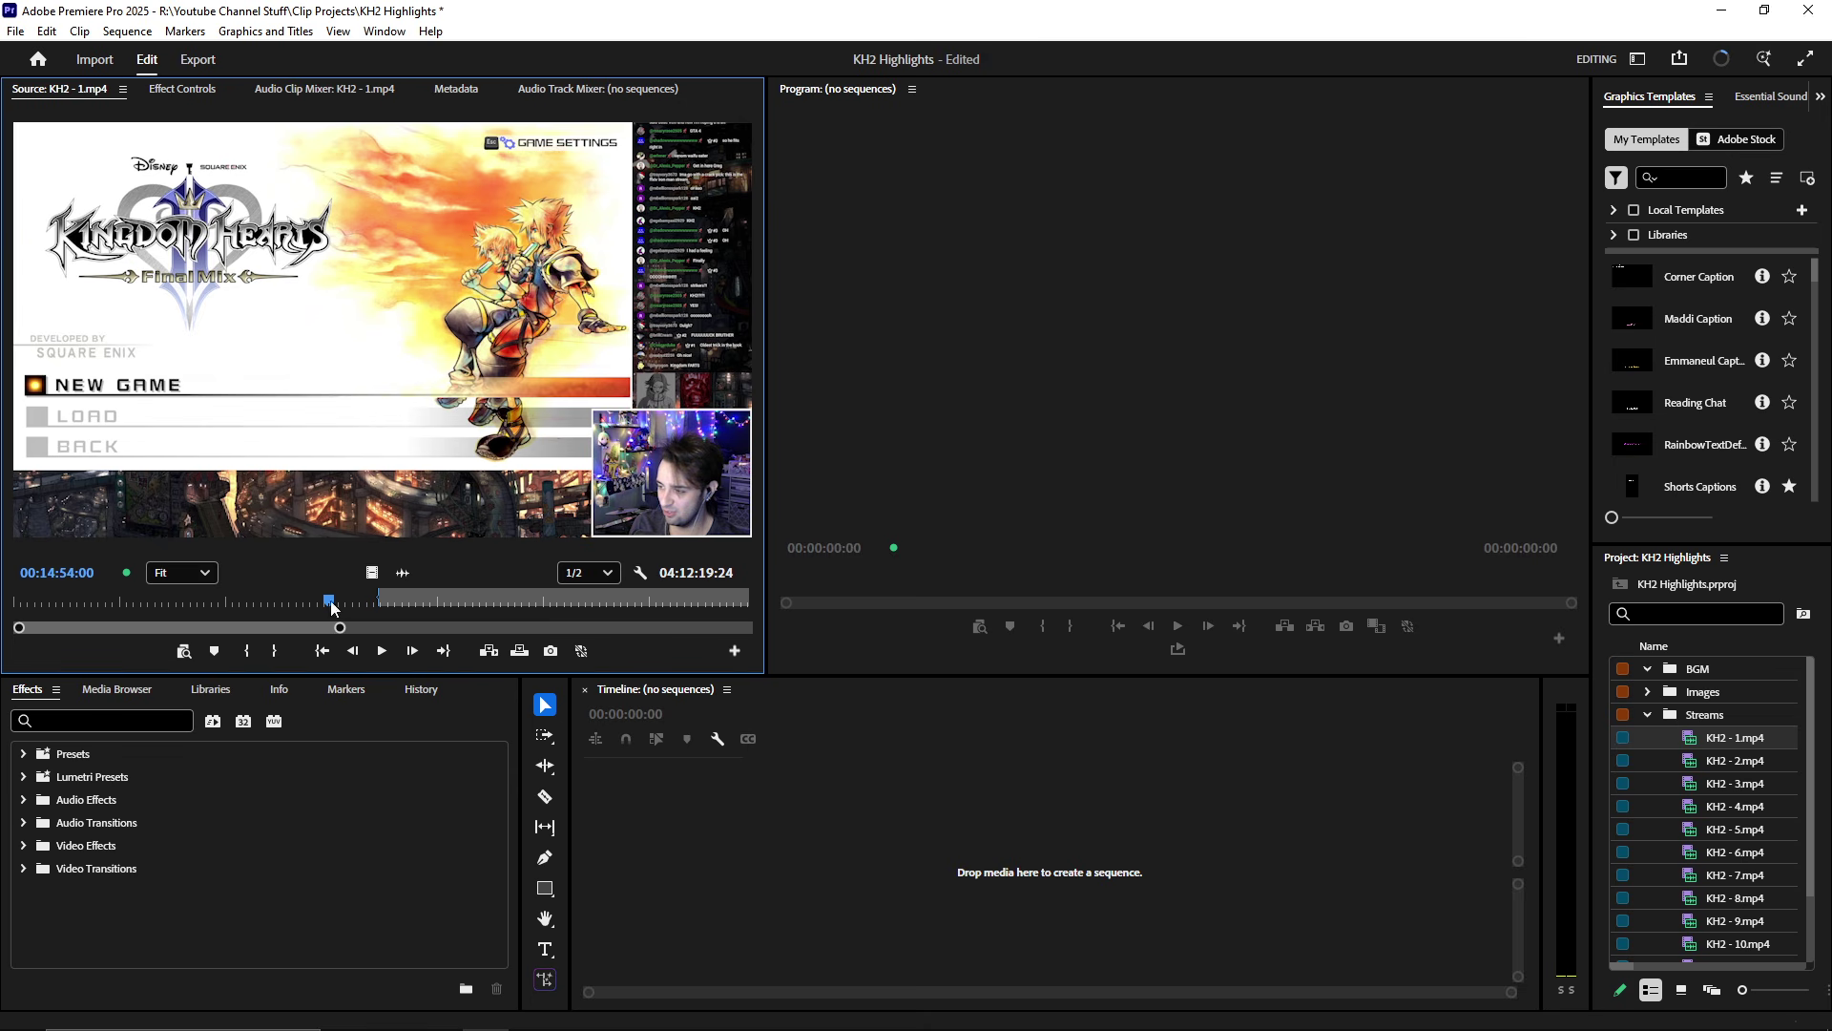
pyautogui.moveTo(343, 608); pyautogui.dragTo(390, 608)
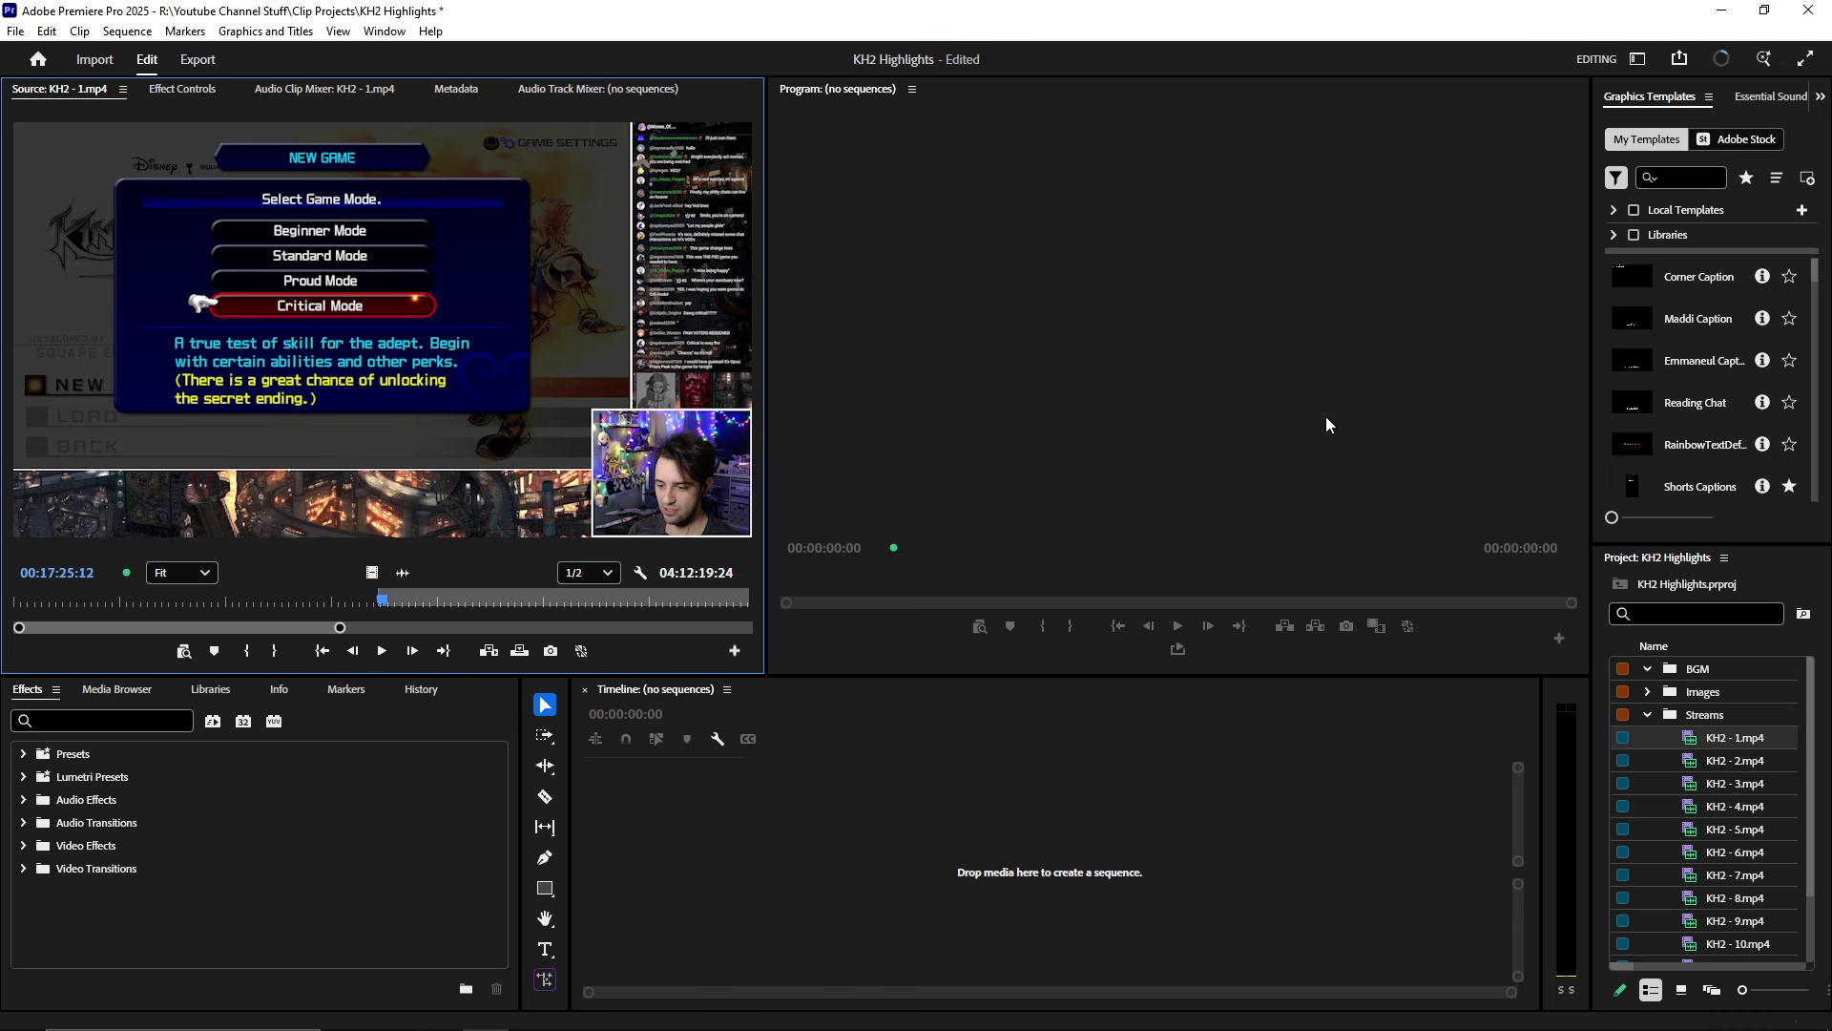
# - Browse the caption presets in Graphics Templates, selecting CloverMoment, Maddi Caption, Reading Chat and Corner Caption
pyautogui.scroll(-2, 1725, 330)
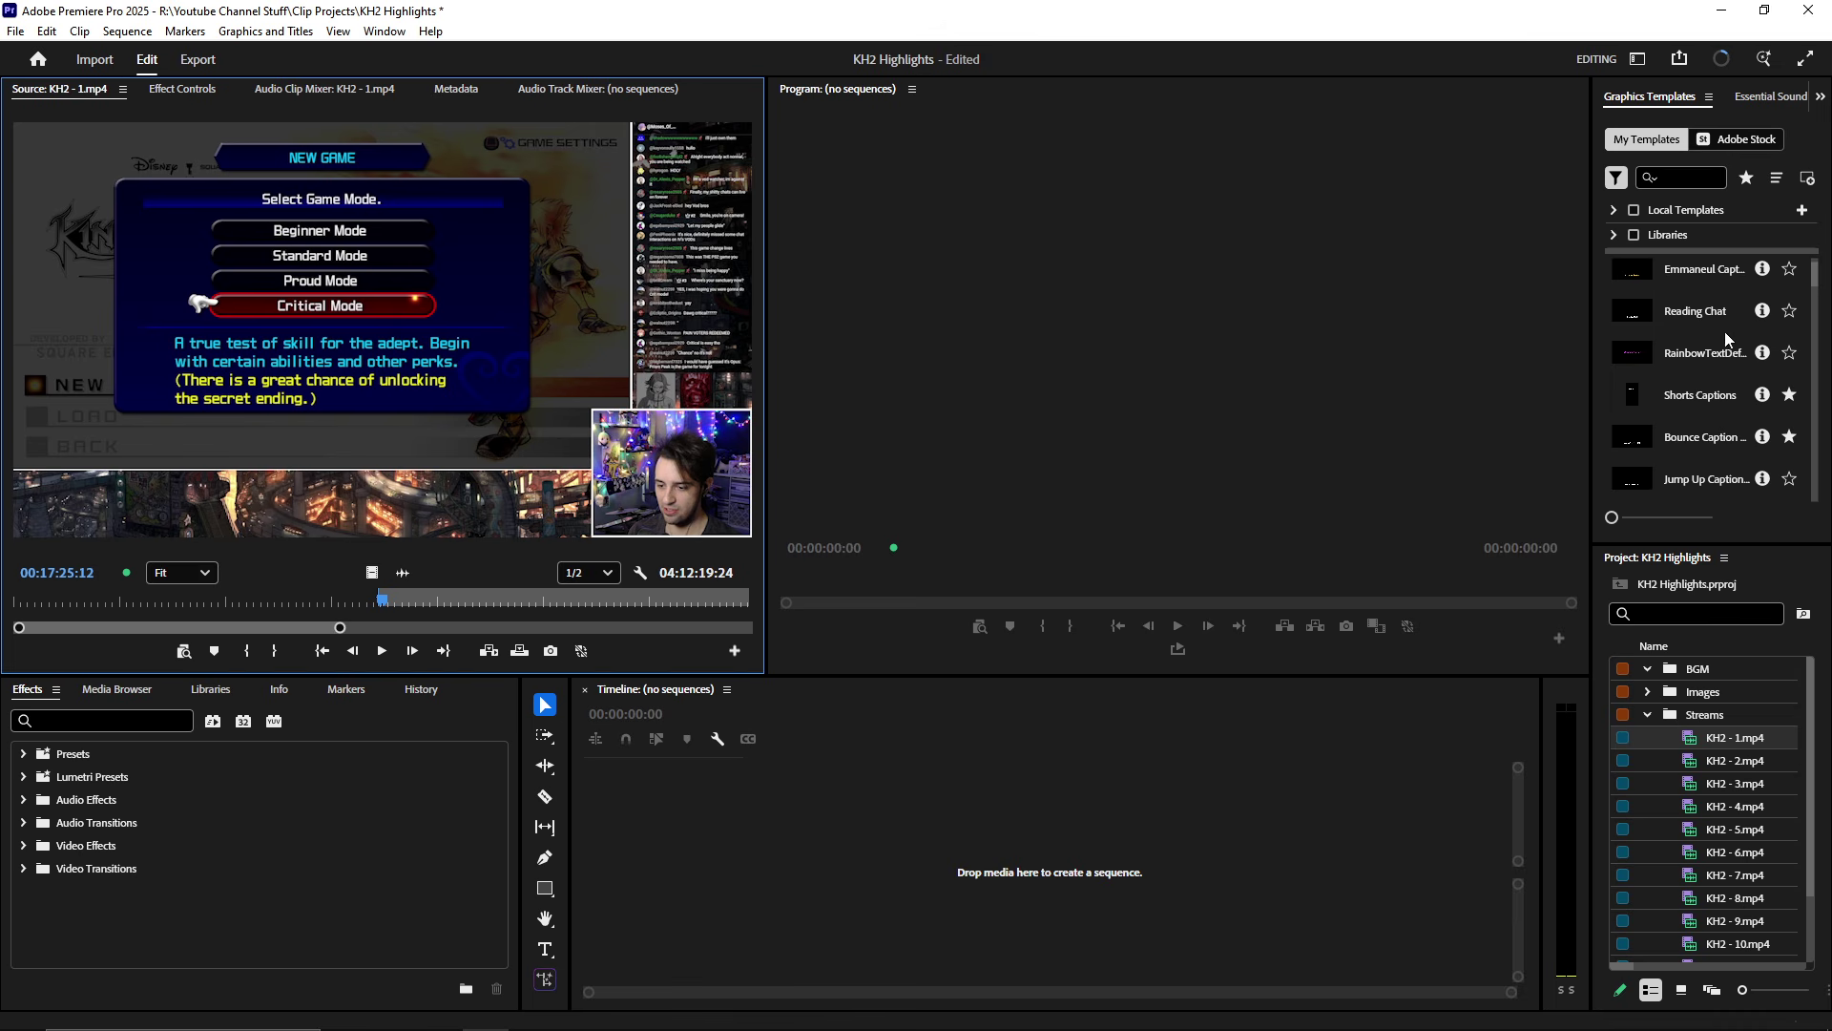
pyautogui.scroll(2, 1730, 361)
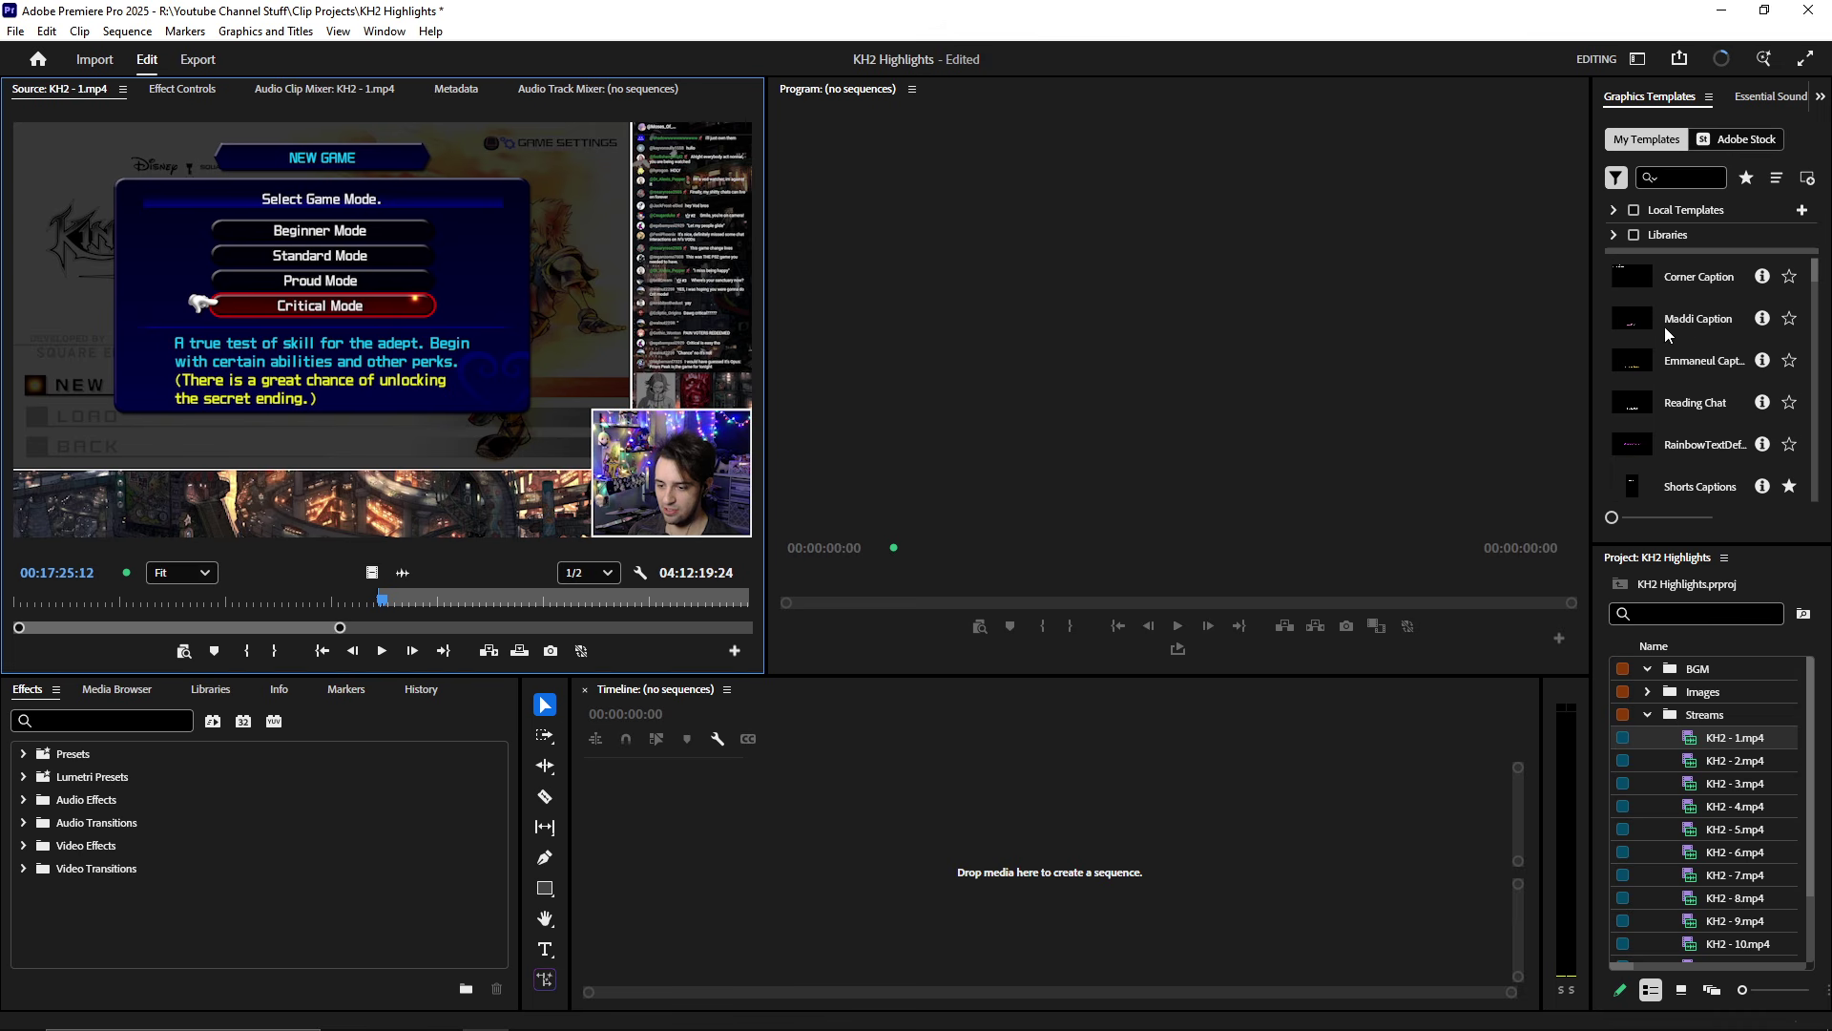
pyautogui.scroll(-4, 1694, 434)
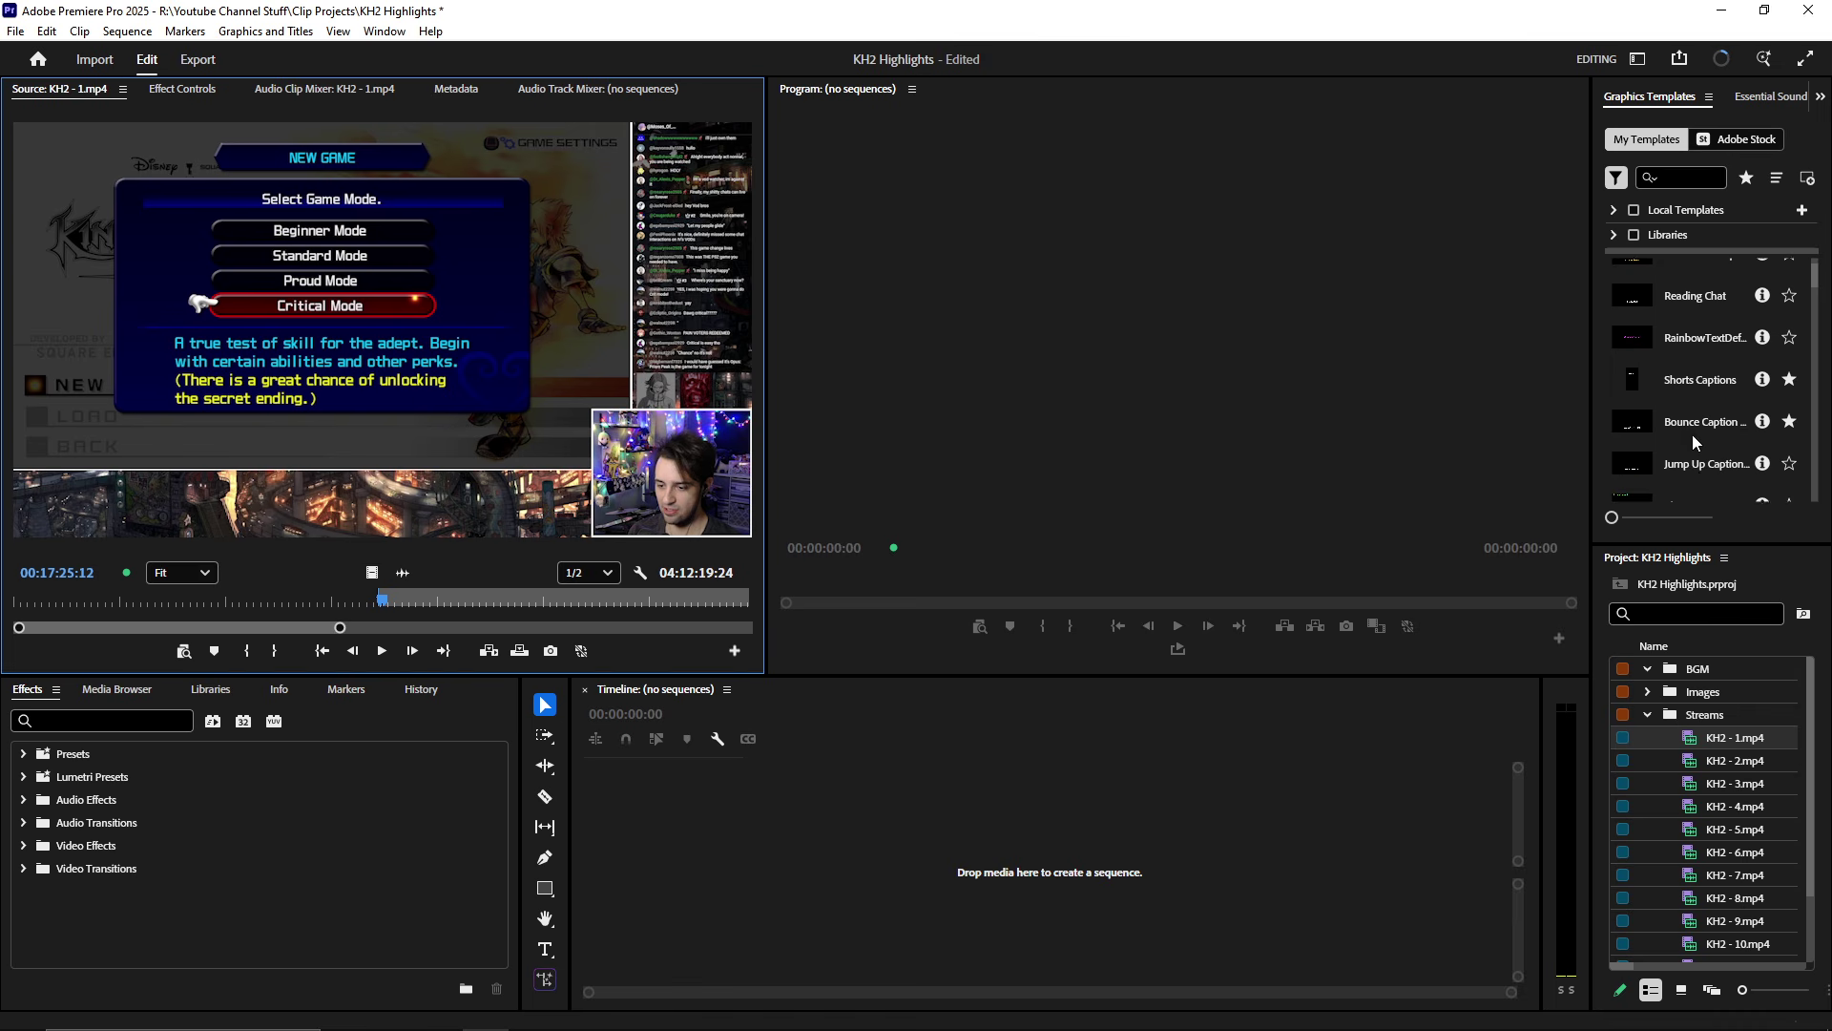
pyautogui.scroll(2, 1702, 421)
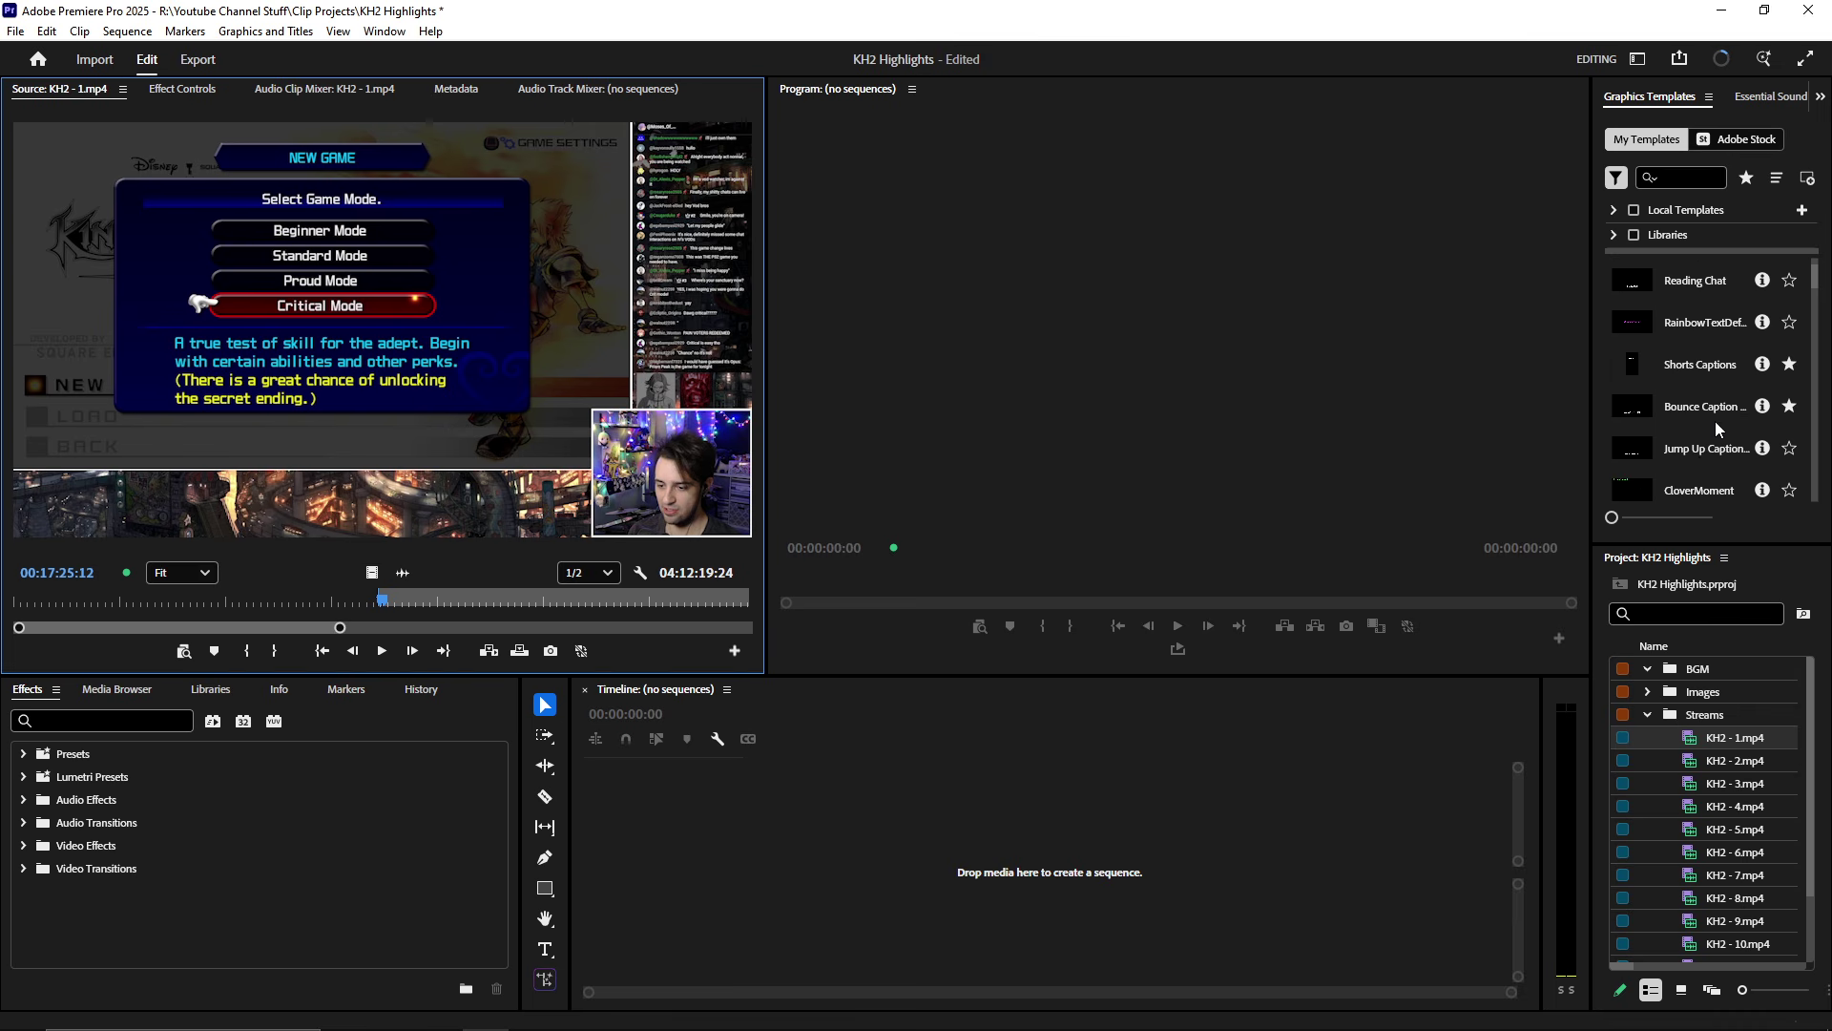
pyautogui.scroll(-3, 1715, 421)
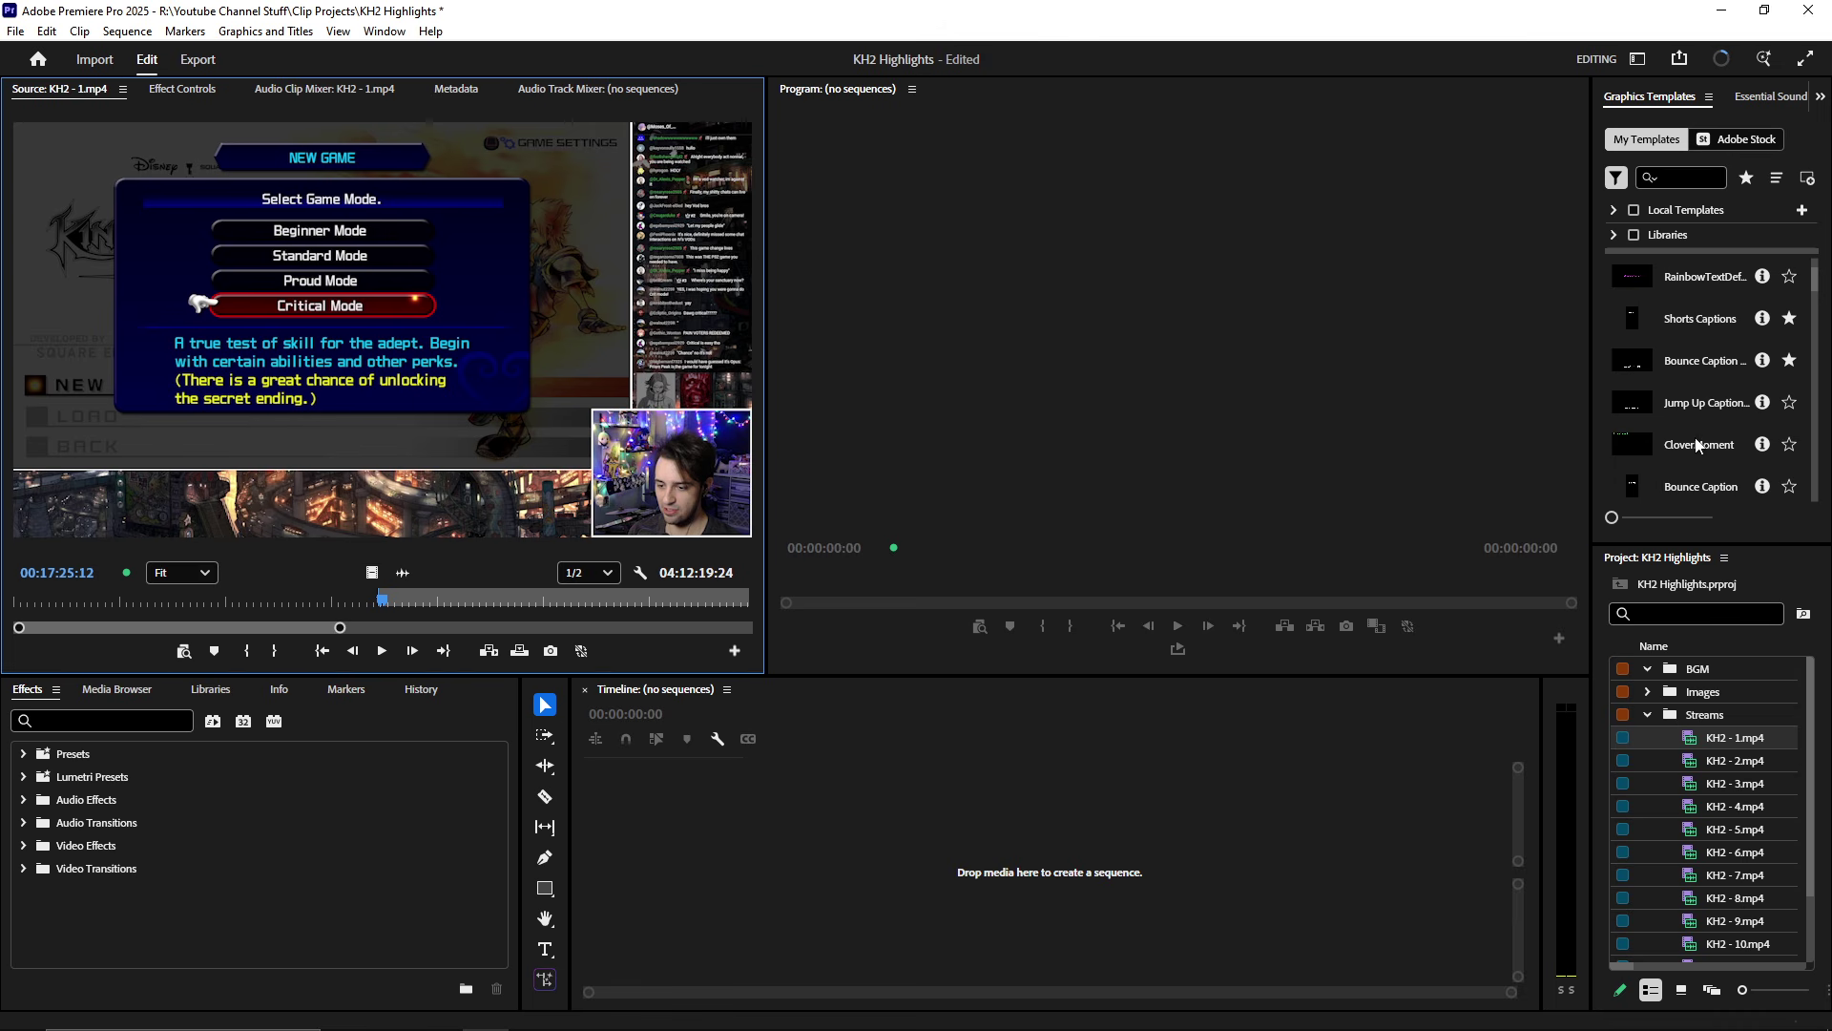
pyautogui.click(1682, 450)
pyautogui.scroll(1, 1699, 450)
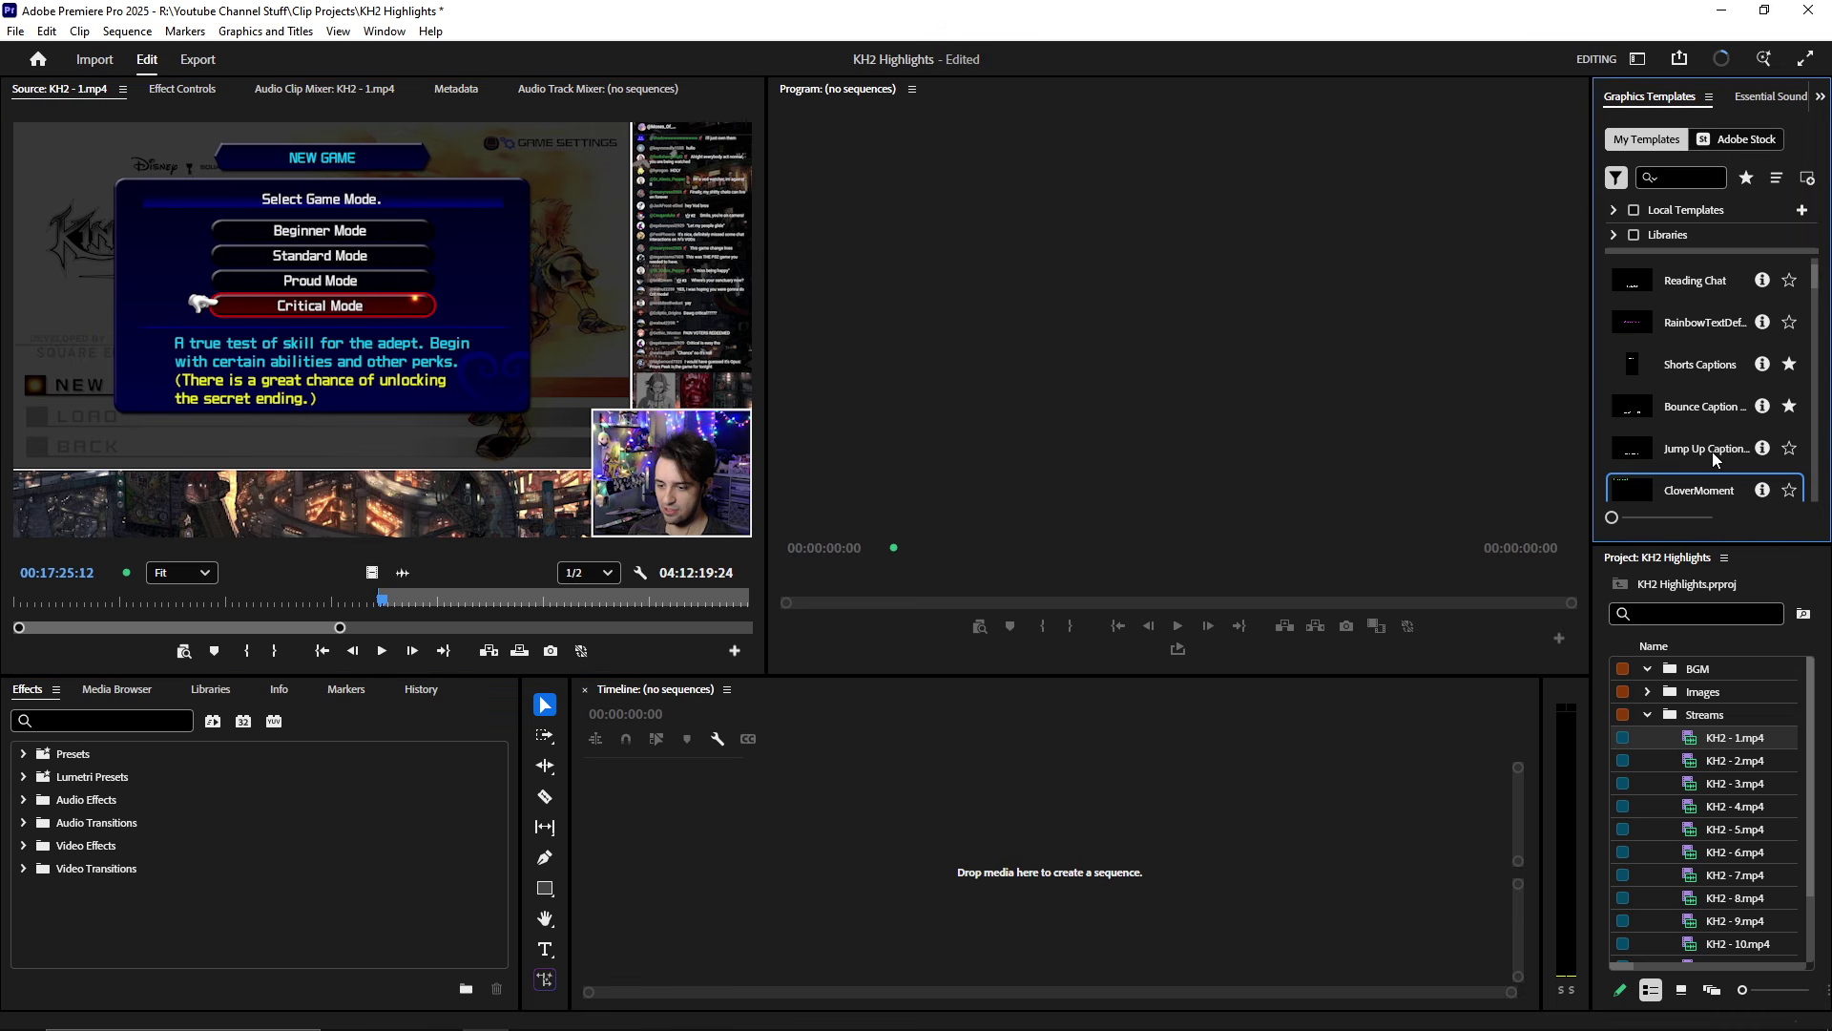
pyautogui.scroll(3, 1709, 479)
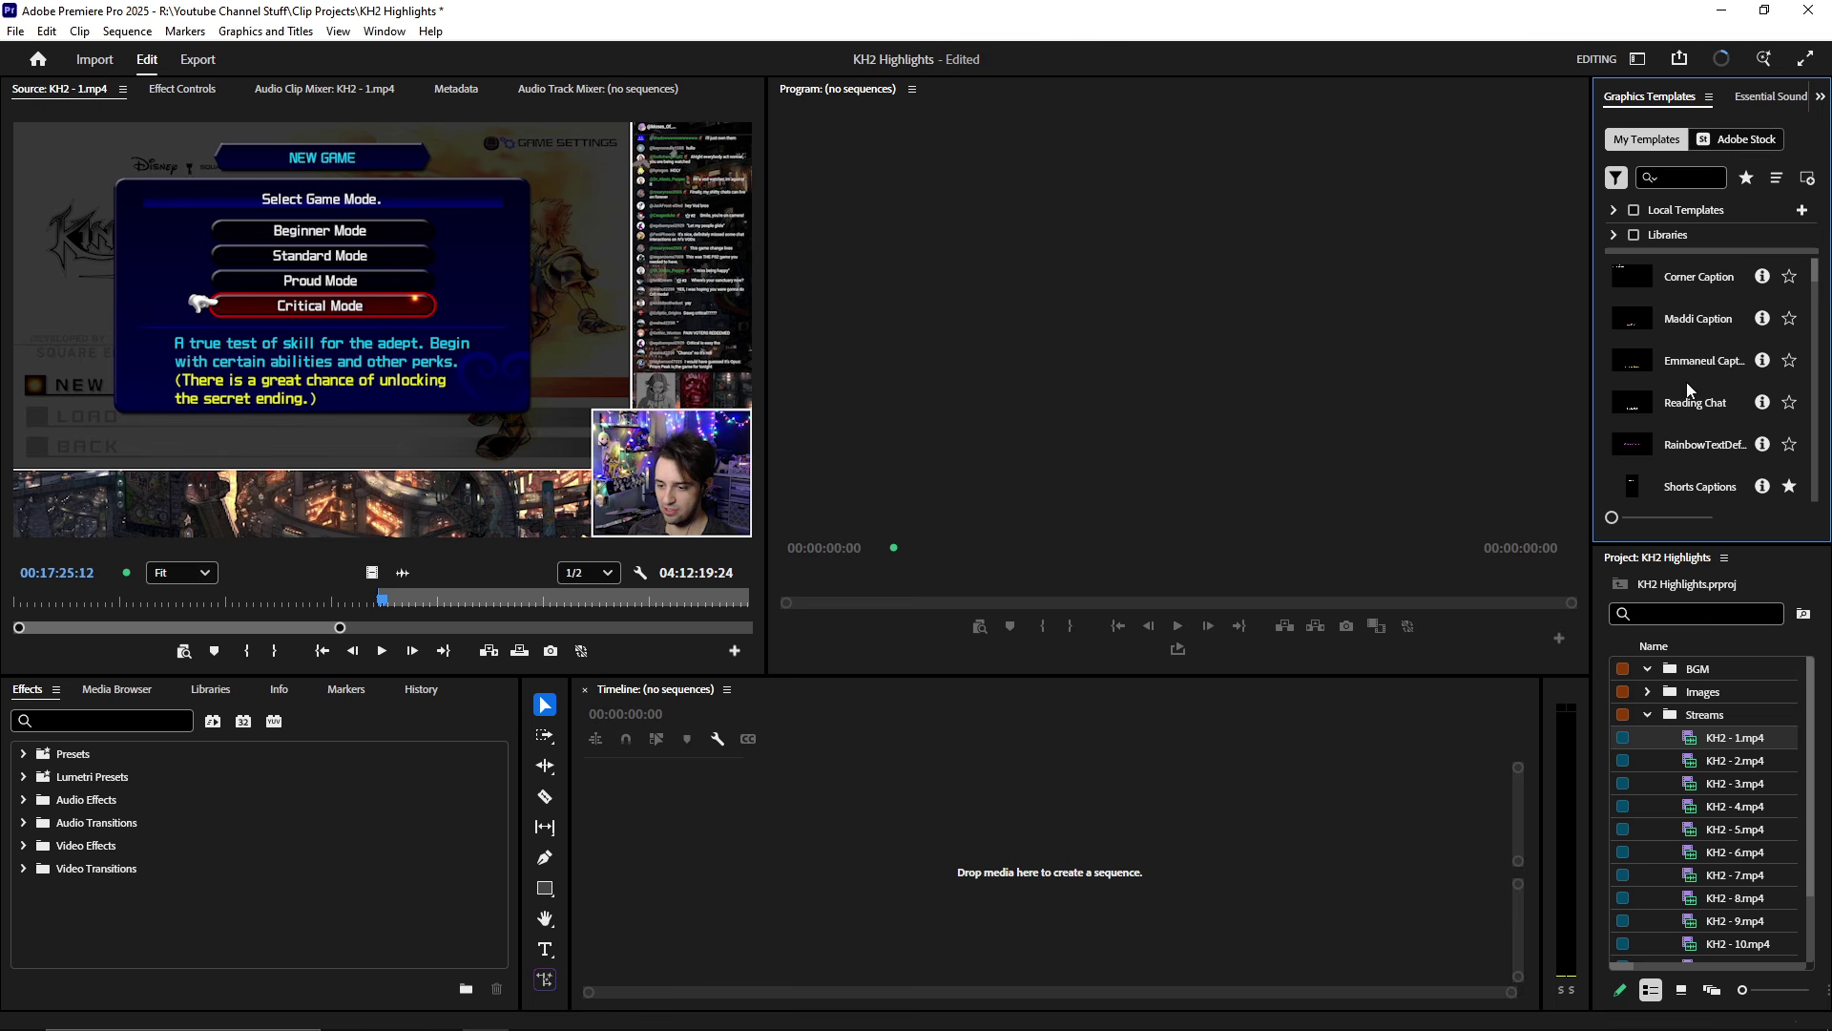
pyautogui.click(1698, 319)
pyautogui.click(1697, 410)
pyautogui.click(1688, 282)
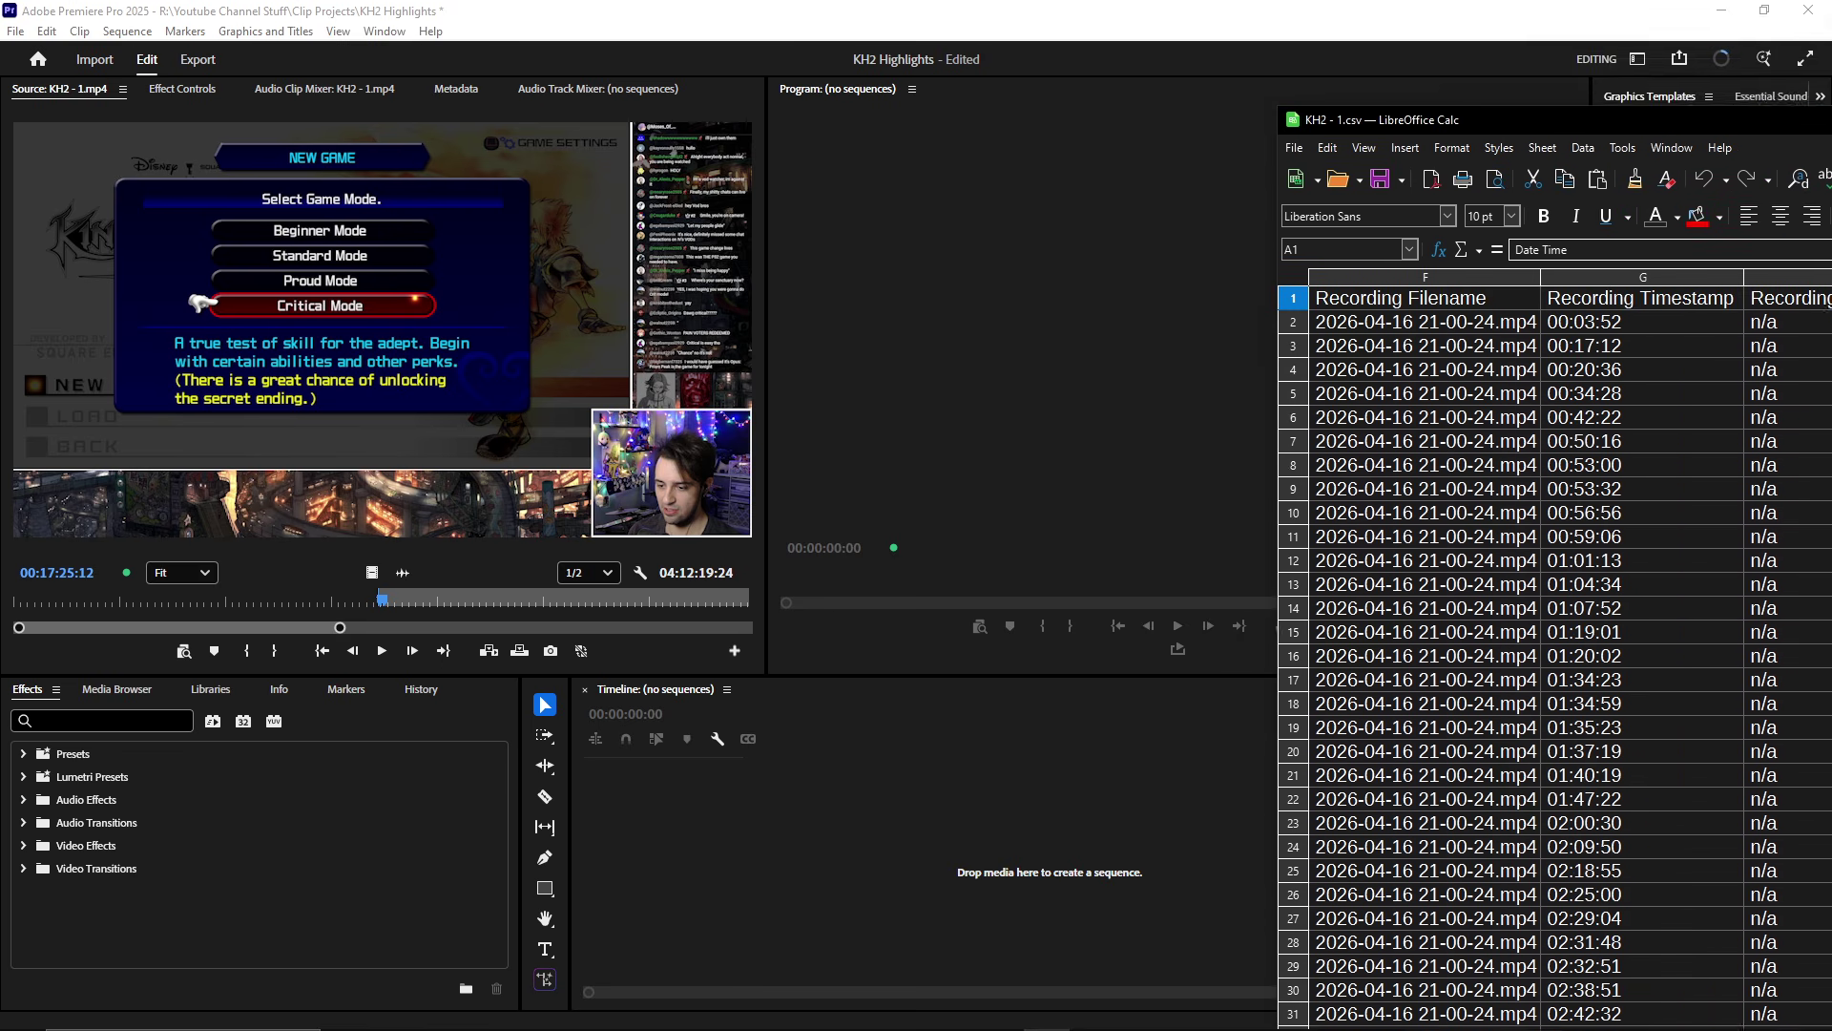
# - Bring KH2 - 1.csv in LibreOffice Calc over the editor and examine its stream and recording timestamp columns
pyautogui.moveTo(1622, 11); pyautogui.dragTo(994, 66)
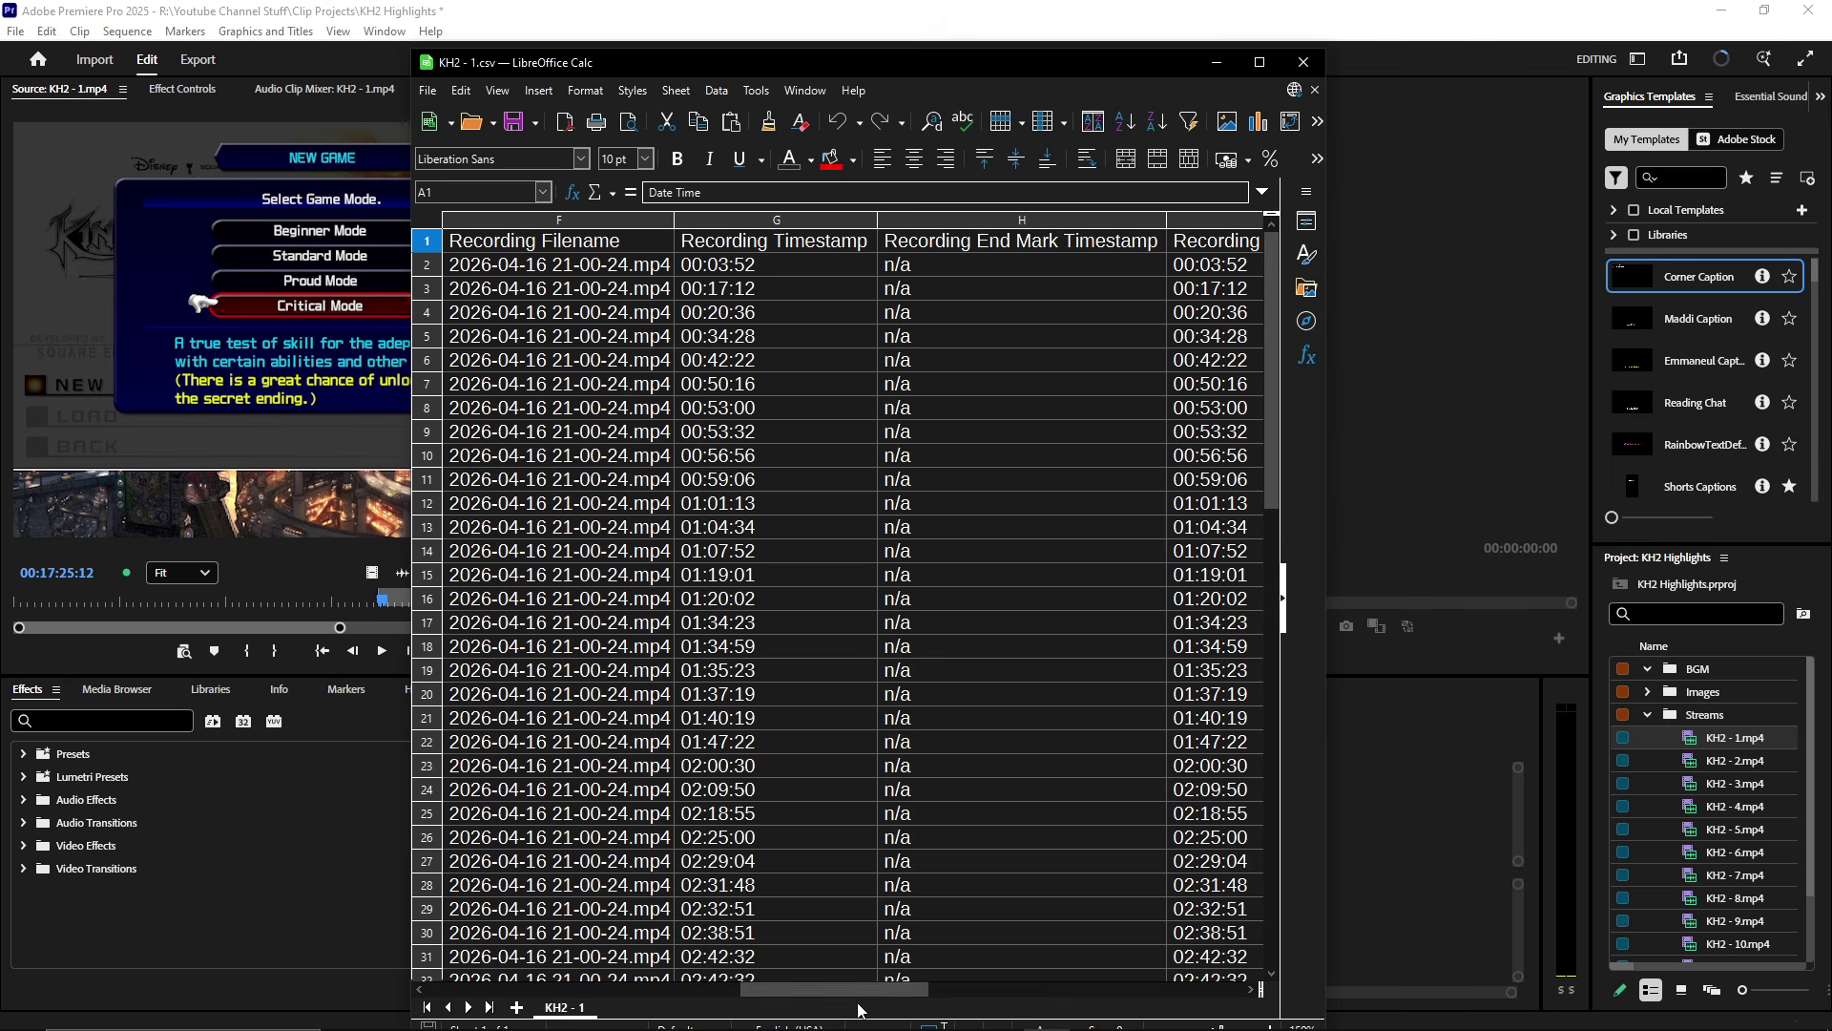
pyautogui.moveTo(869, 993); pyautogui.dragTo(760, 986)
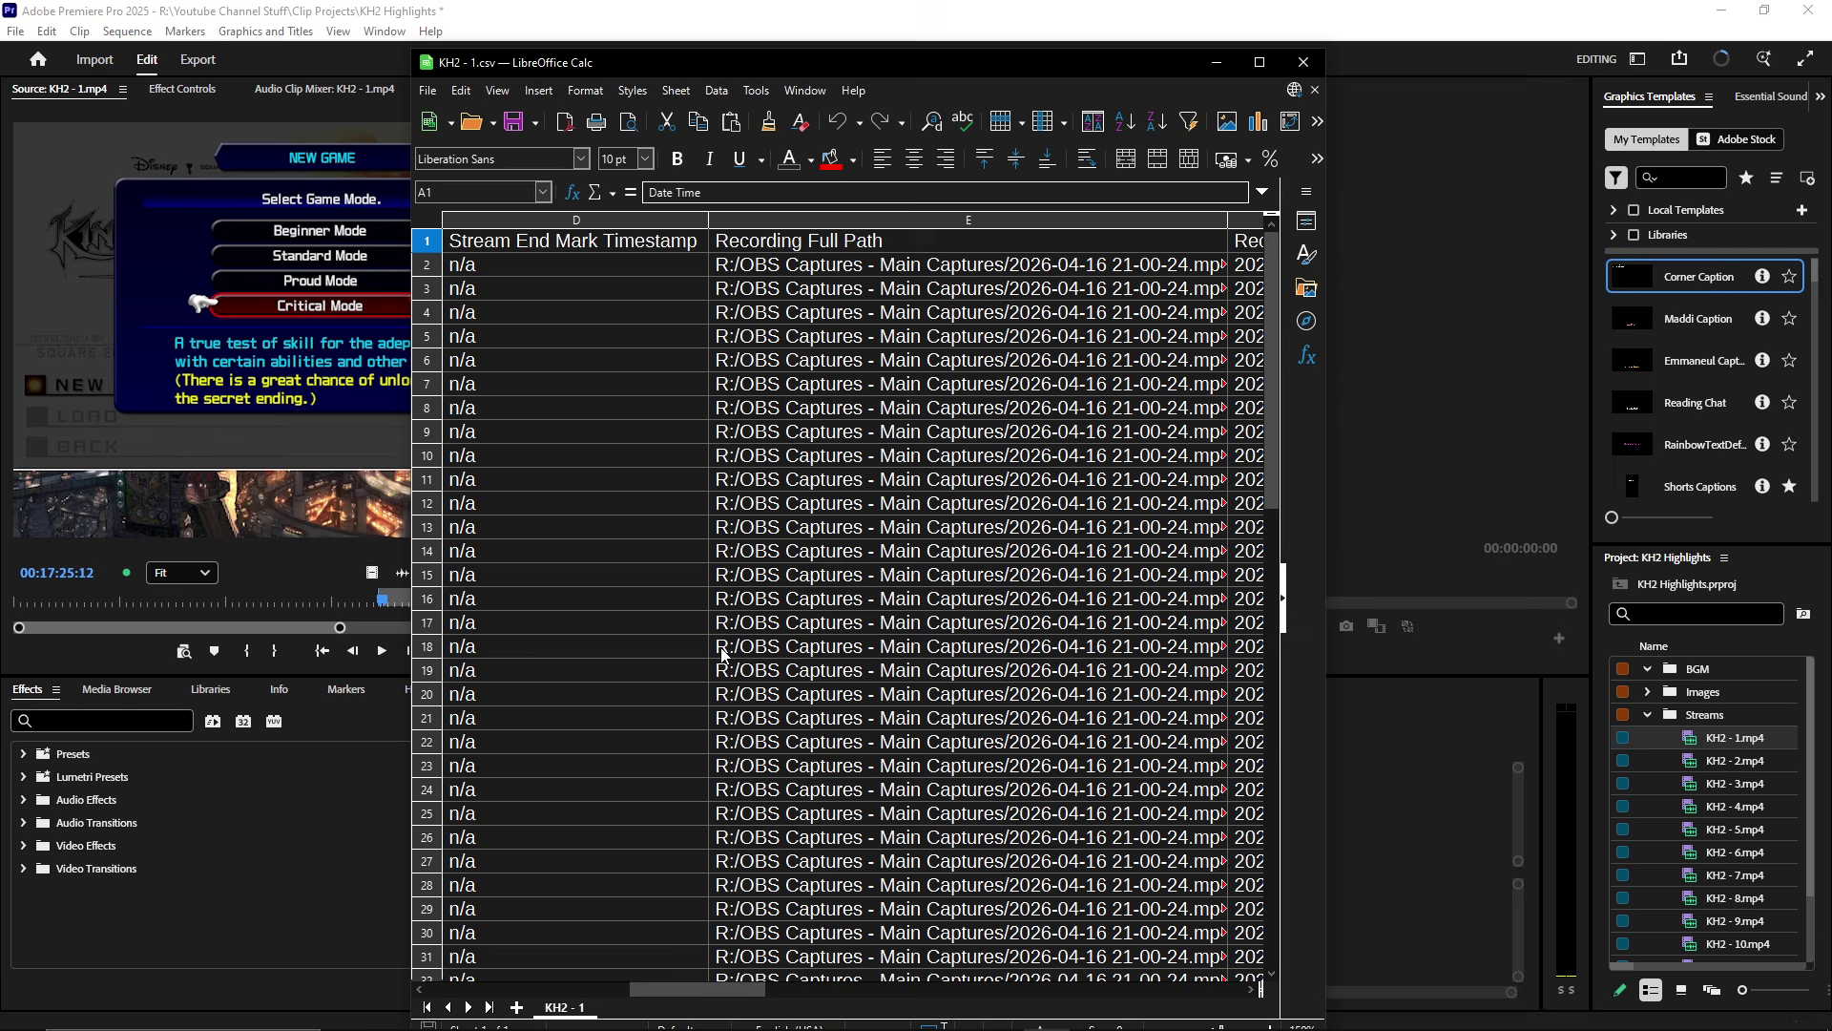
pyautogui.moveTo(744, 993); pyautogui.dragTo(495, 975)
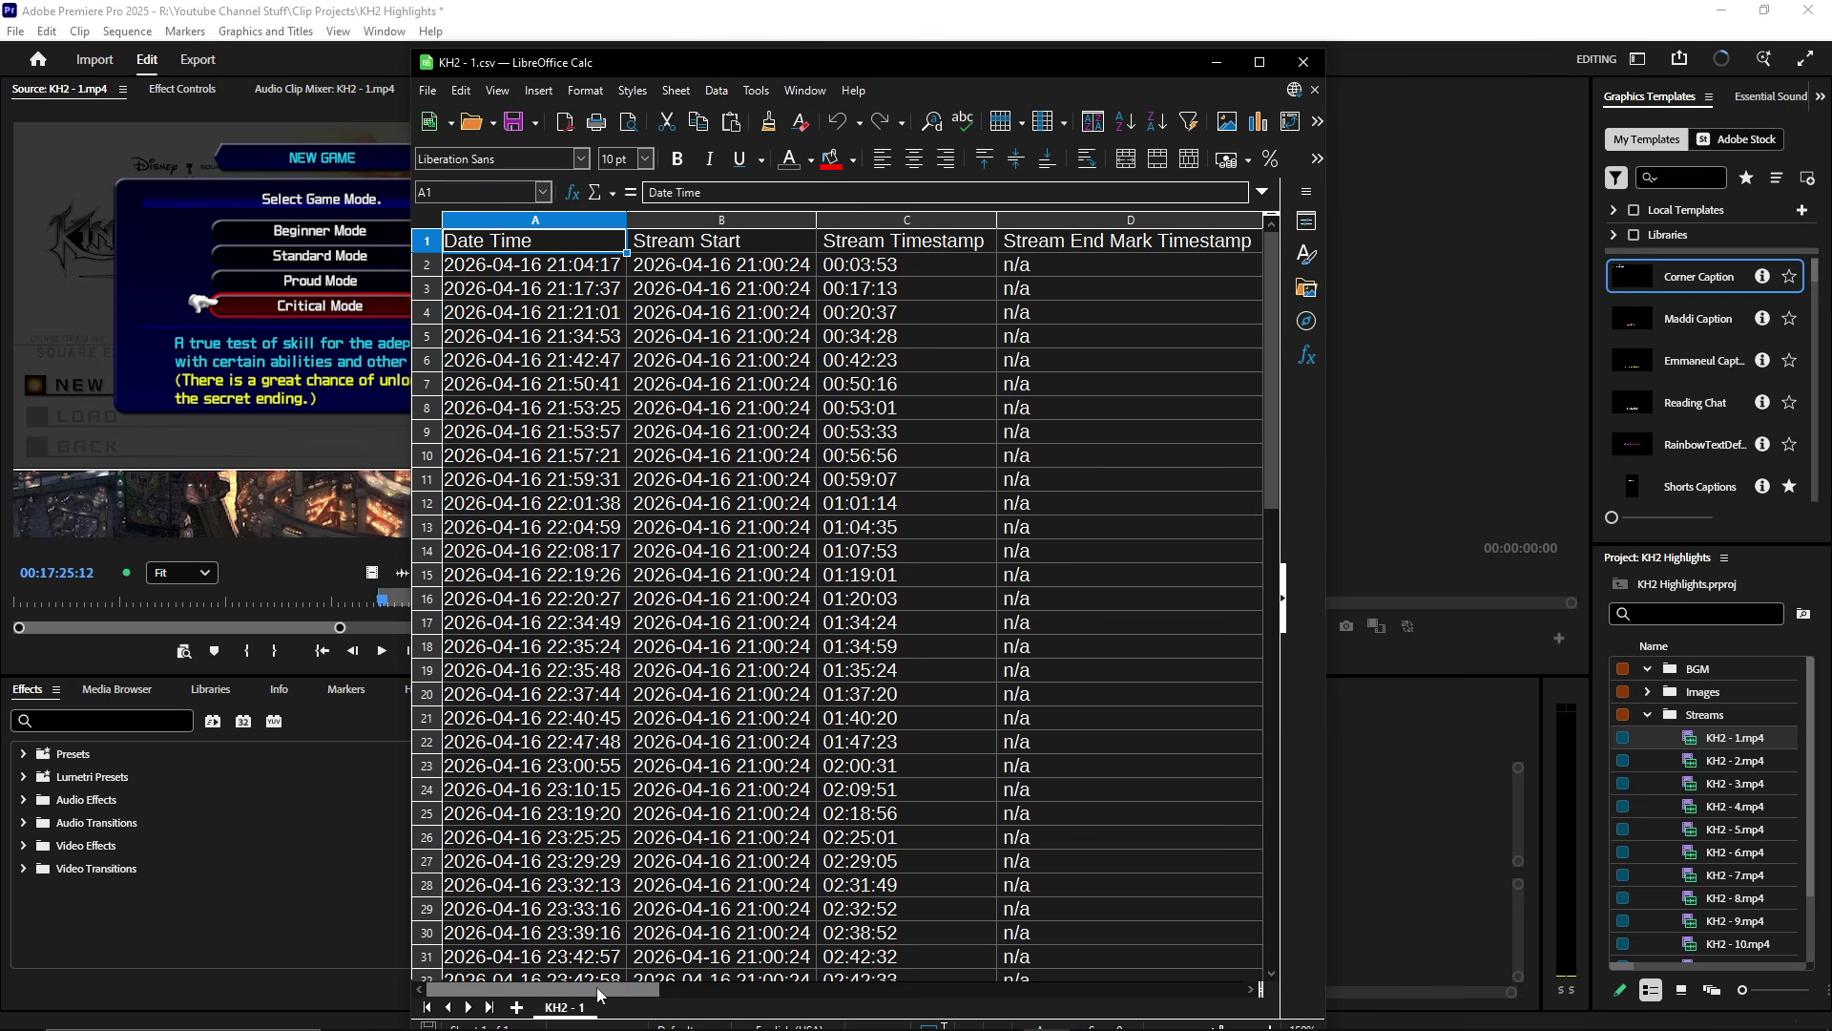
pyautogui.moveTo(597, 987); pyautogui.dragTo(842, 984)
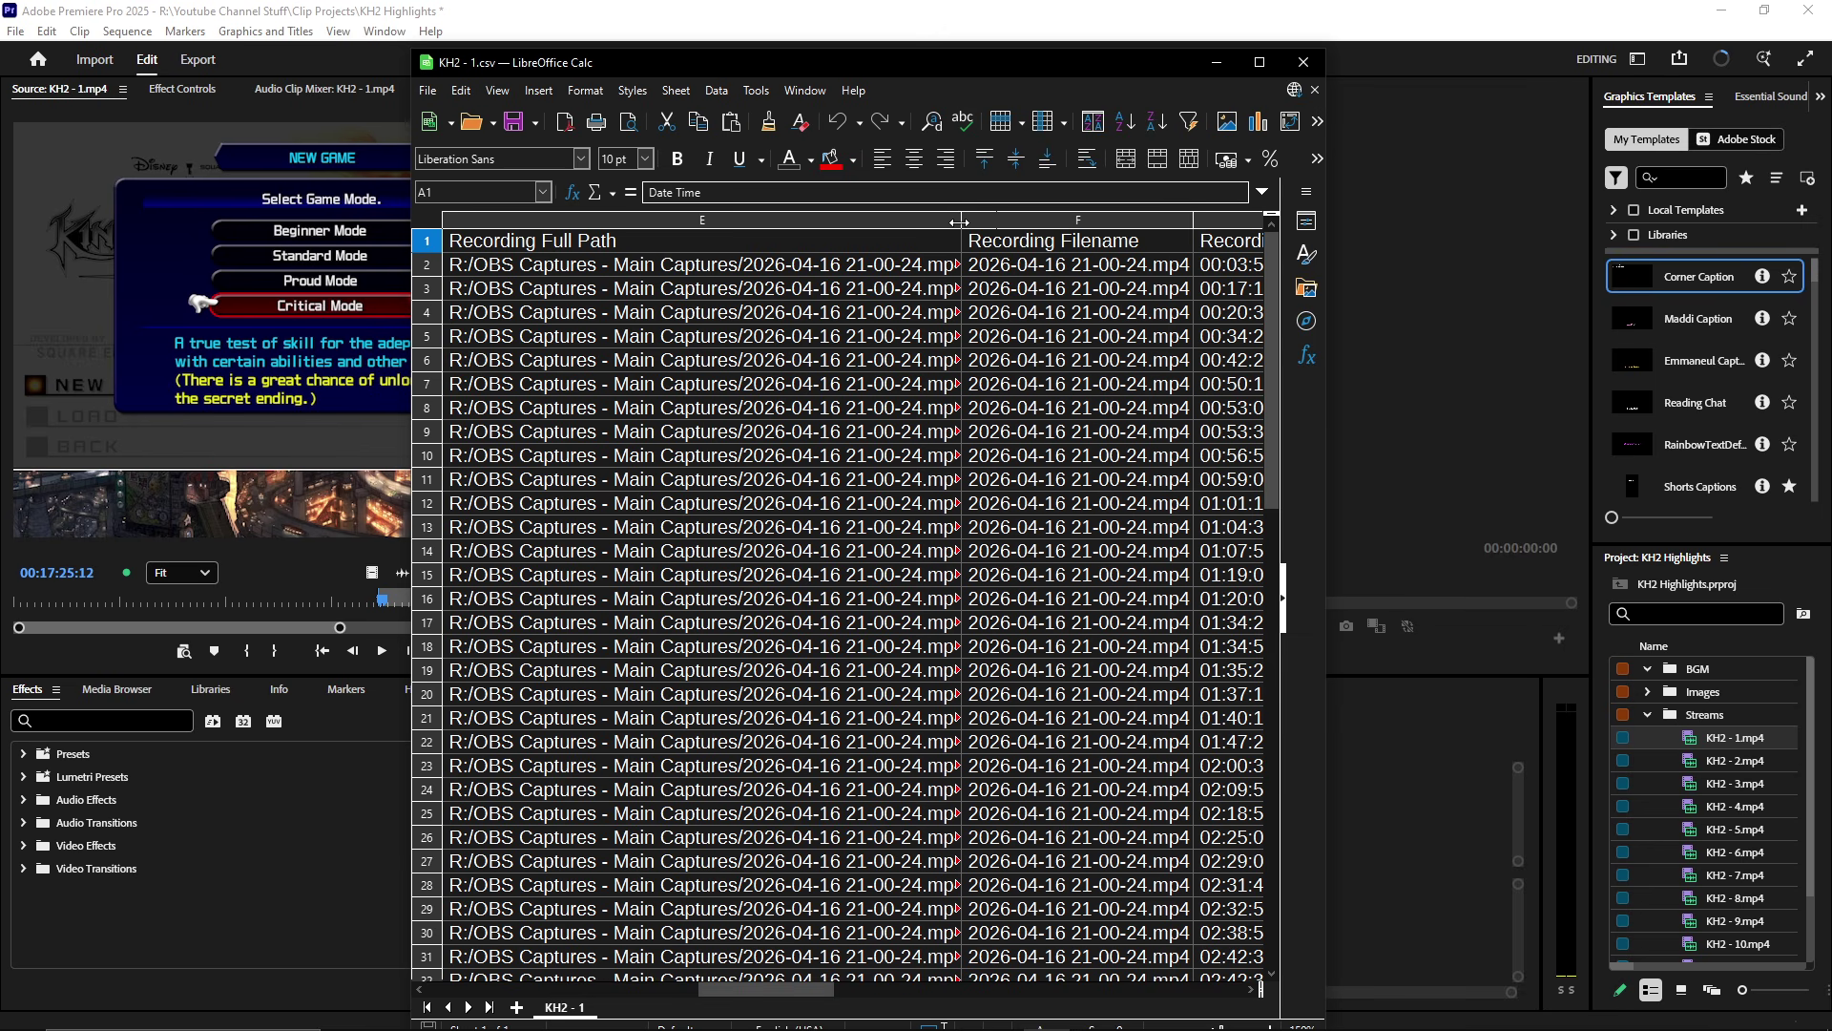
pyautogui.moveTo(961, 221)
pyautogui.mouseDown()
pyautogui.moveTo(1048, 229)
pyautogui.moveTo(952, 221)
pyautogui.mouseUp()
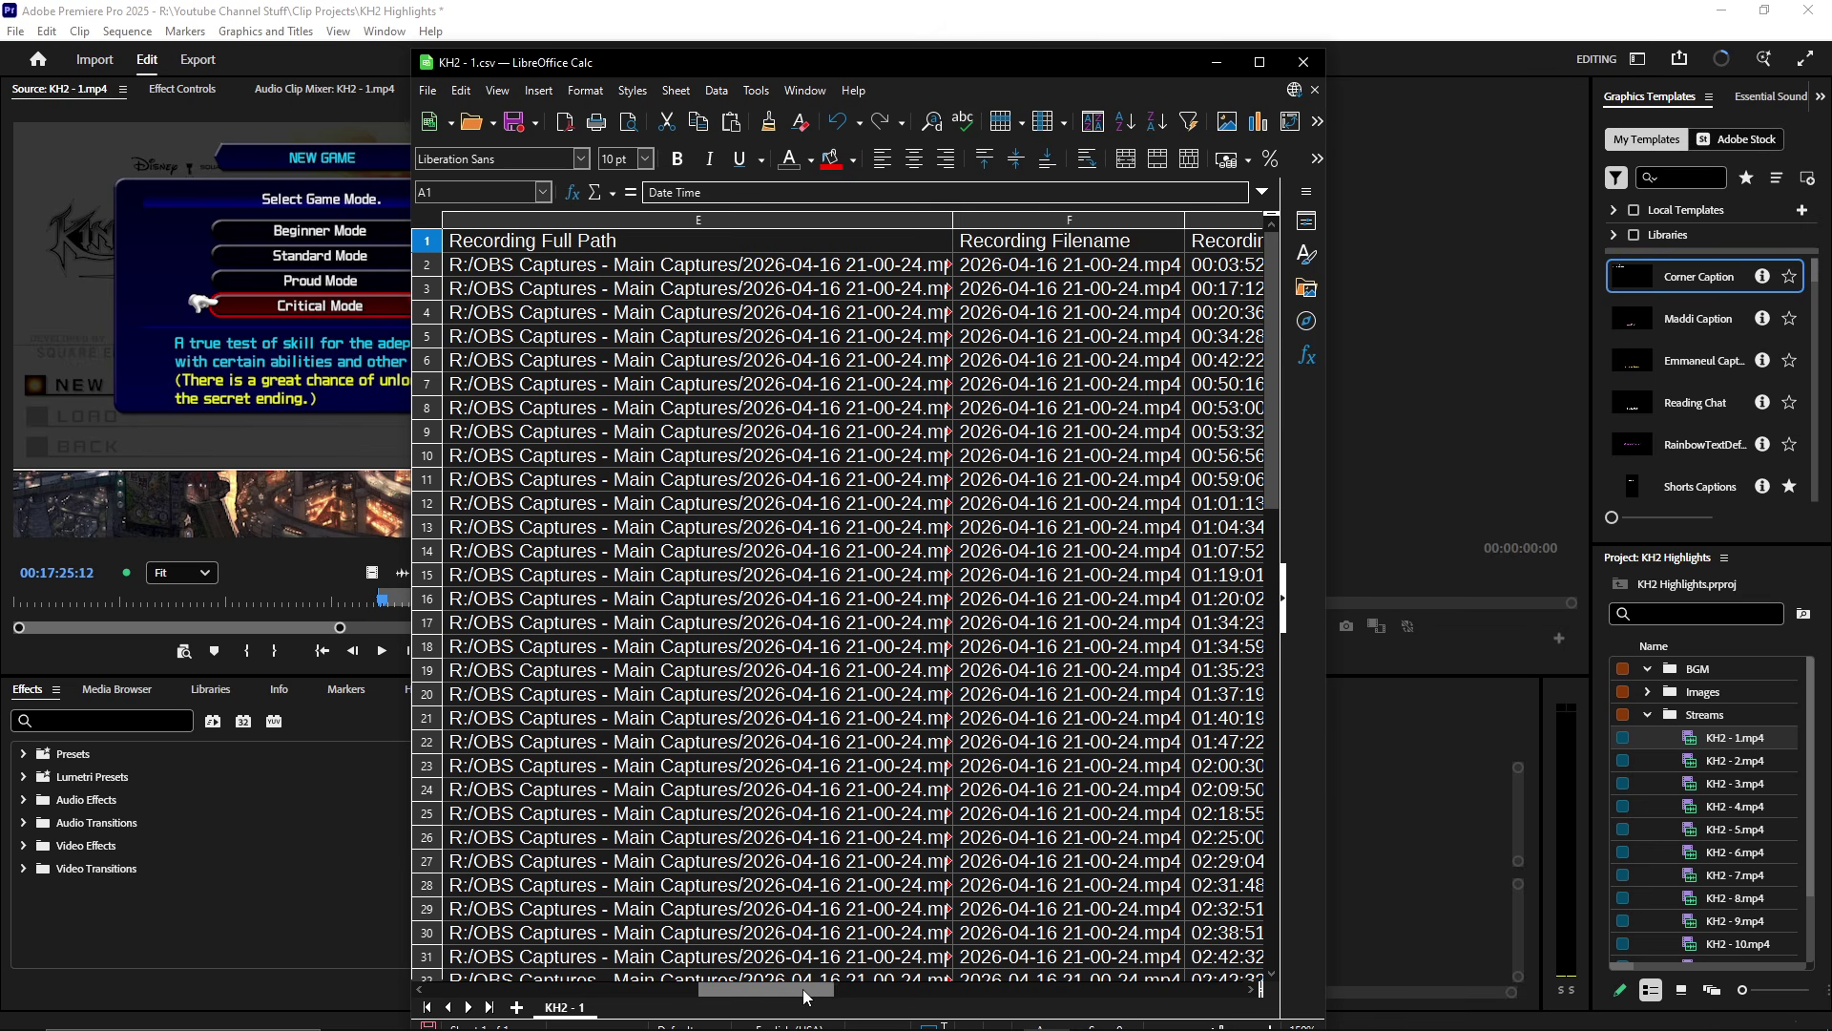
pyautogui.moveTo(803, 989); pyautogui.dragTo(1023, 1014)
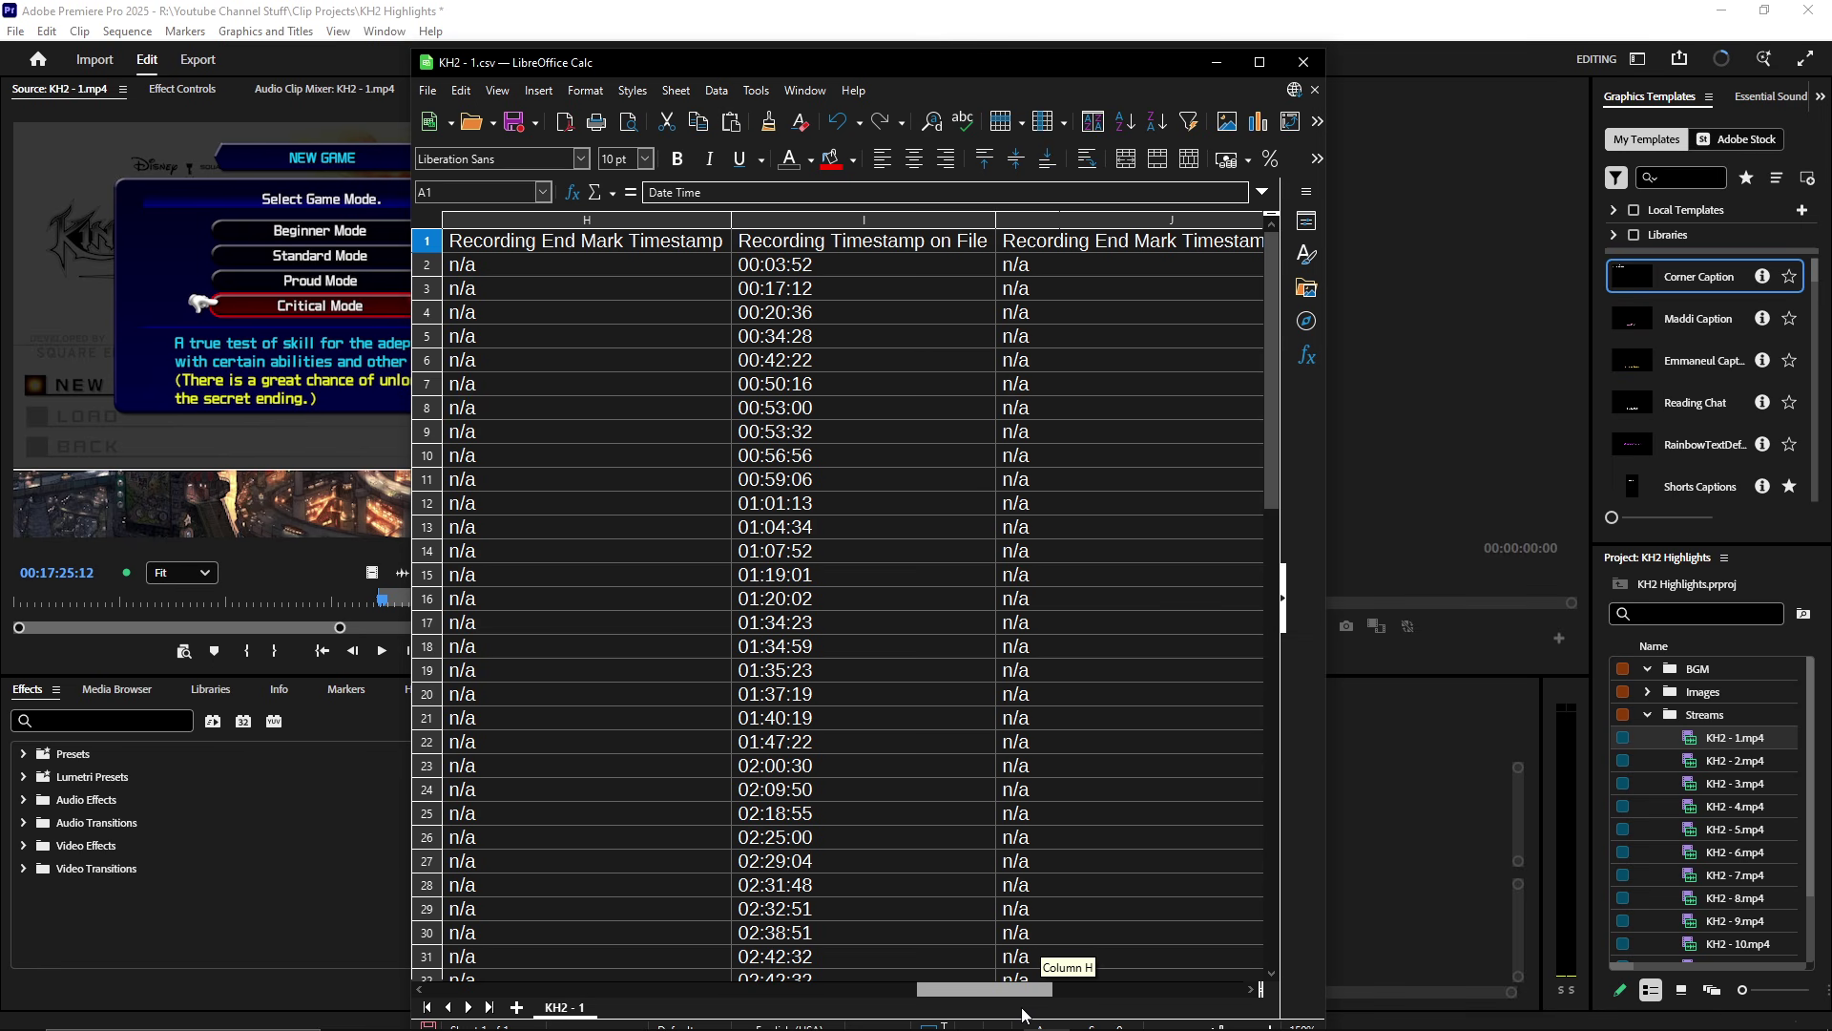
pyautogui.moveTo(1023, 1013); pyautogui.dragTo(1023, 1014)
pyautogui.moveTo(1023, 1013); pyautogui.dragTo(933, 1021)
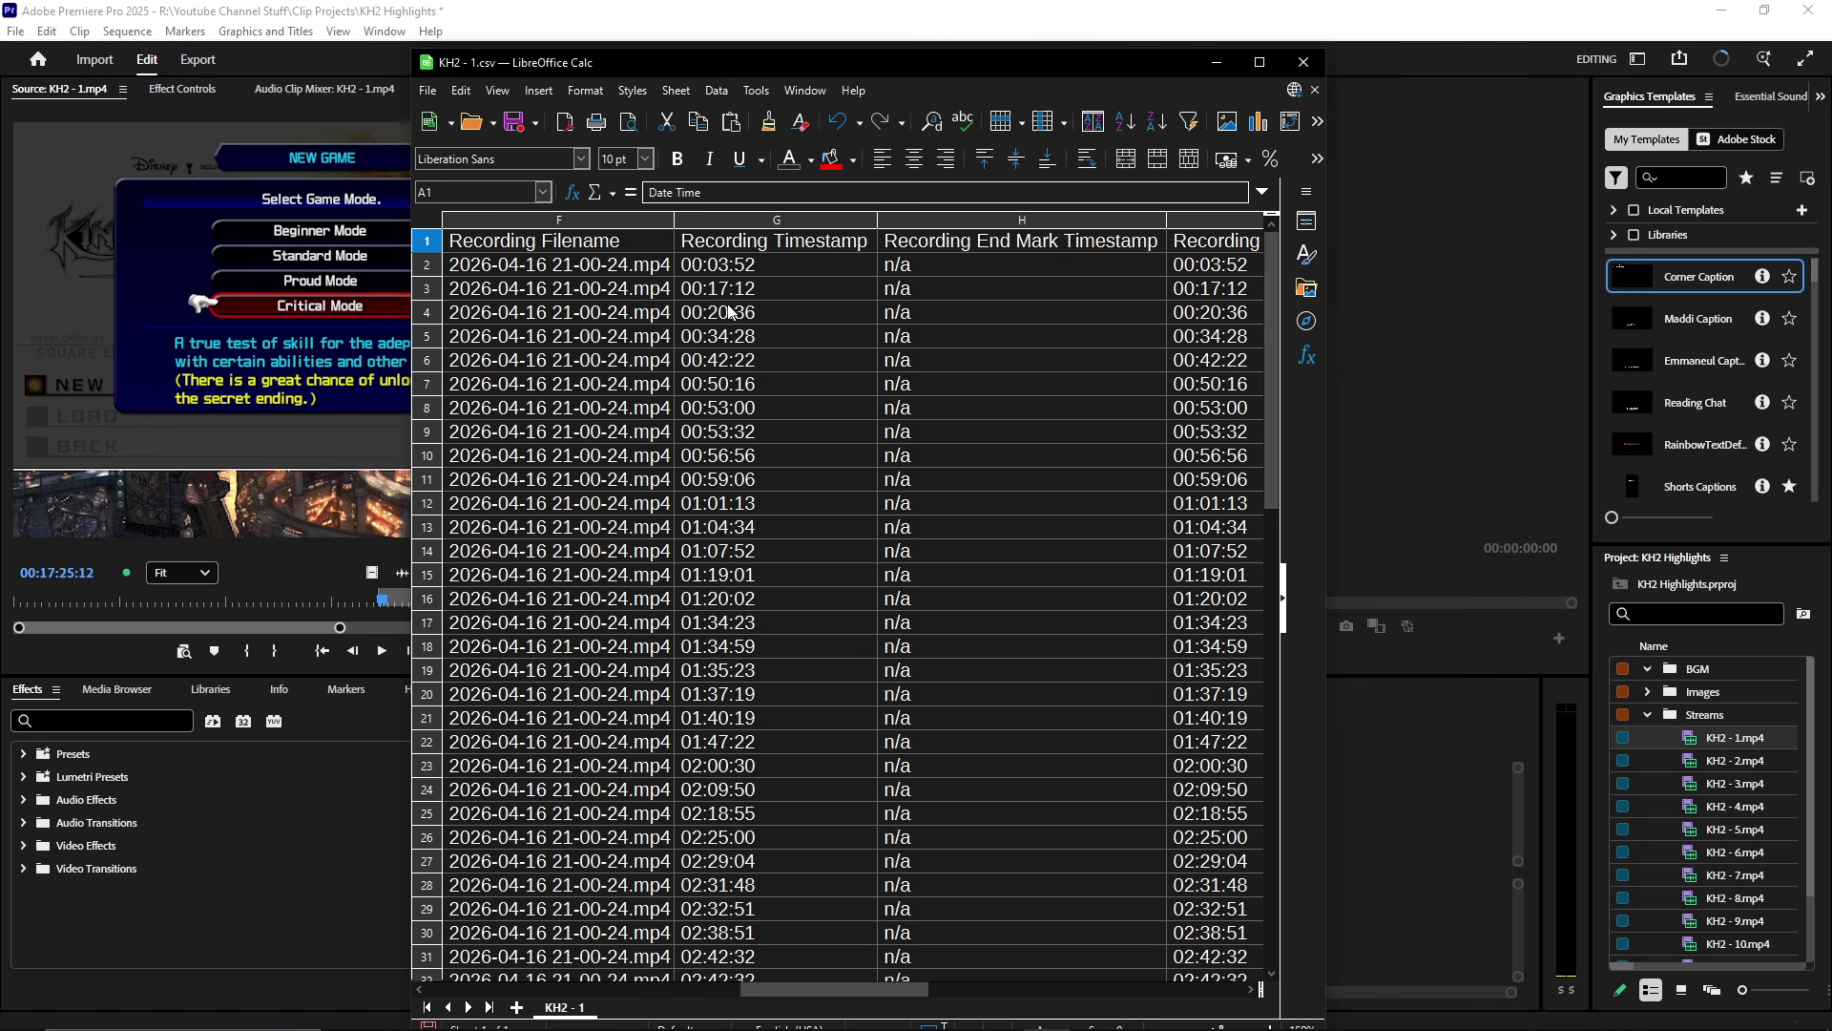
# - Review the Recording Timestamp column from its first entry down to the last one in row 51
pyautogui.click(746, 267)
pyautogui.moveTo(746, 266); pyautogui.dragTo(775, 940)
pyautogui.click(775, 861)
pyautogui.scroll(-8, 769, 806)
pyautogui.scroll(4, 767, 764)
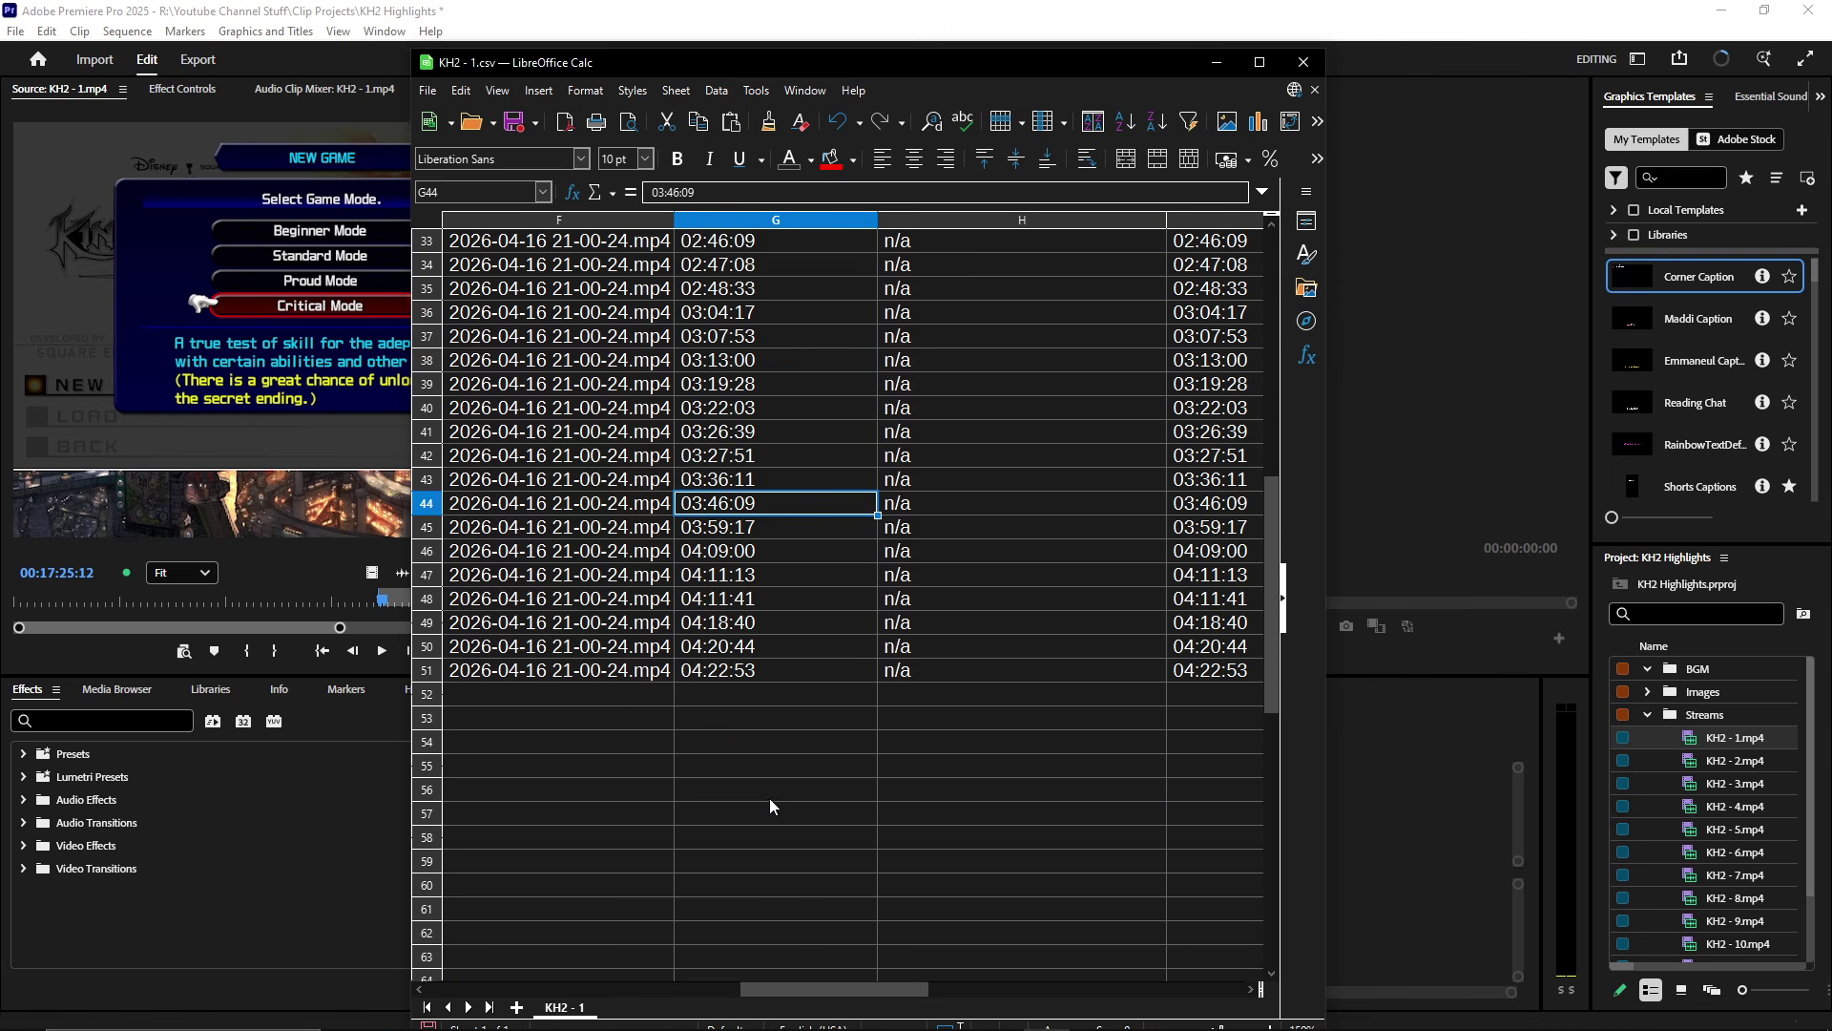
pyautogui.scroll(3, 766, 728)
pyautogui.click(740, 789)
pyautogui.click(739, 813)
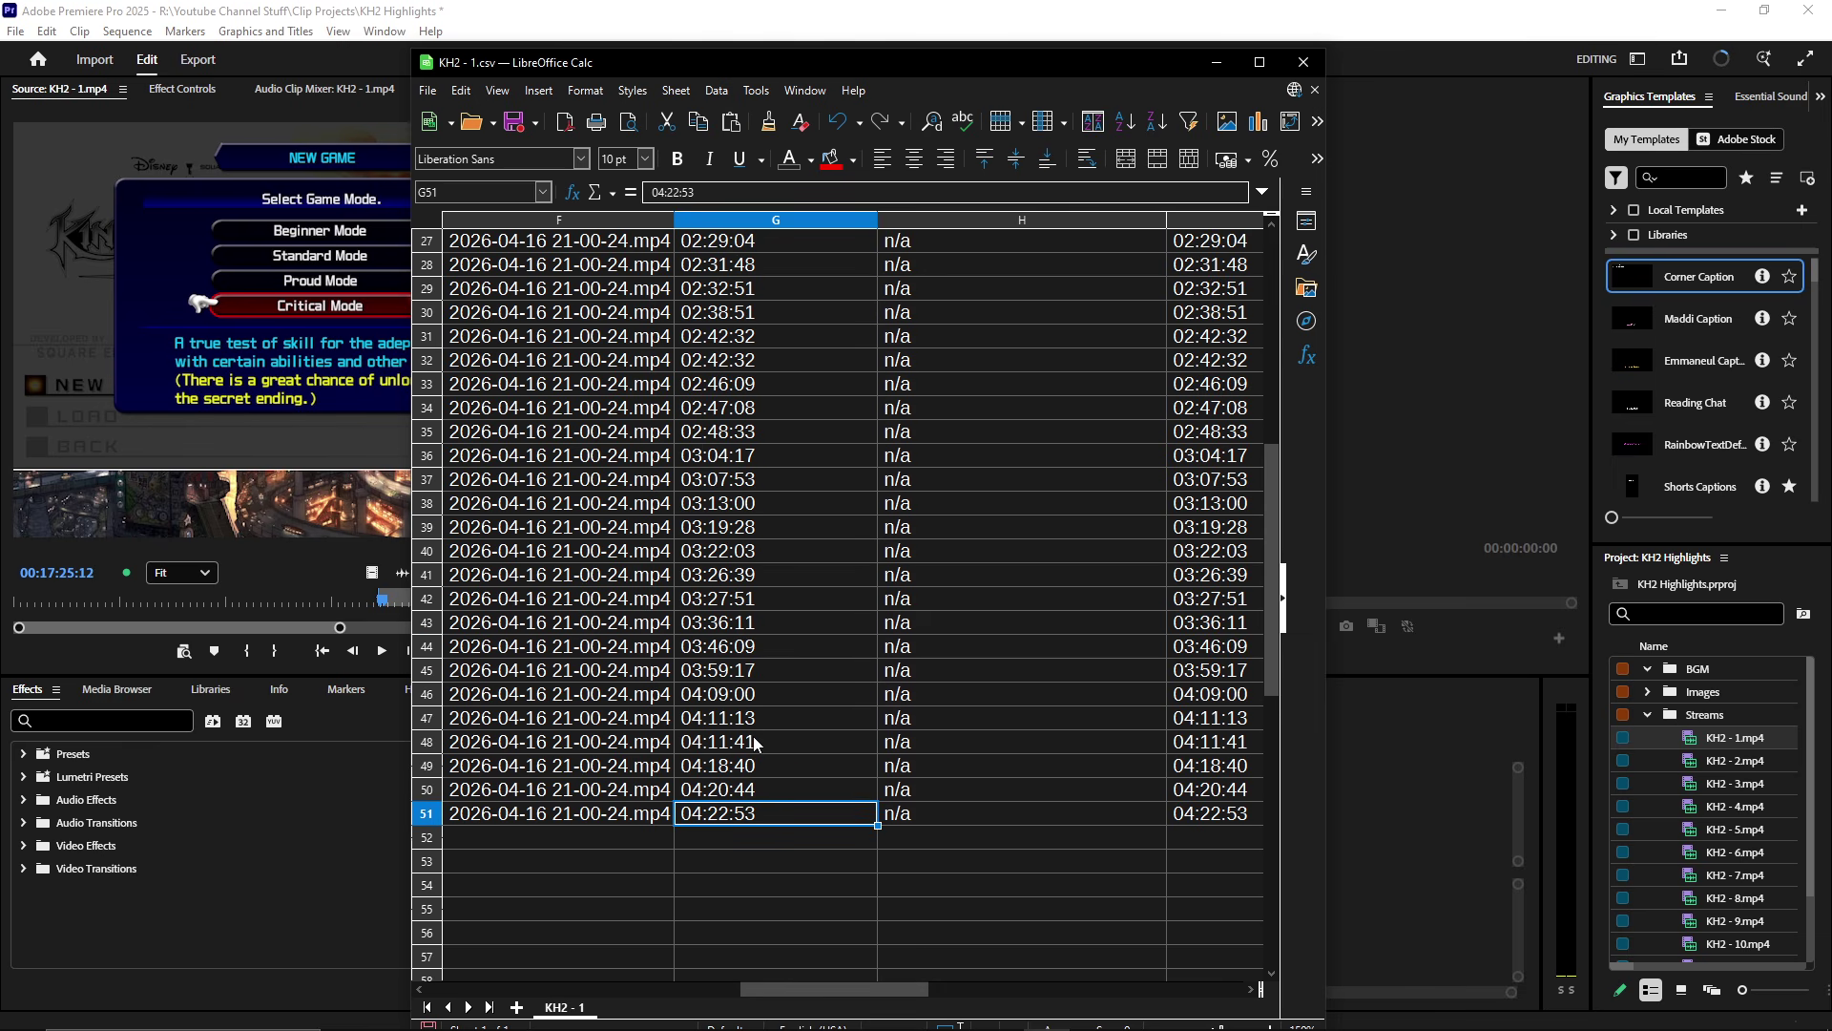
pyautogui.scroll(9, 722, 728)
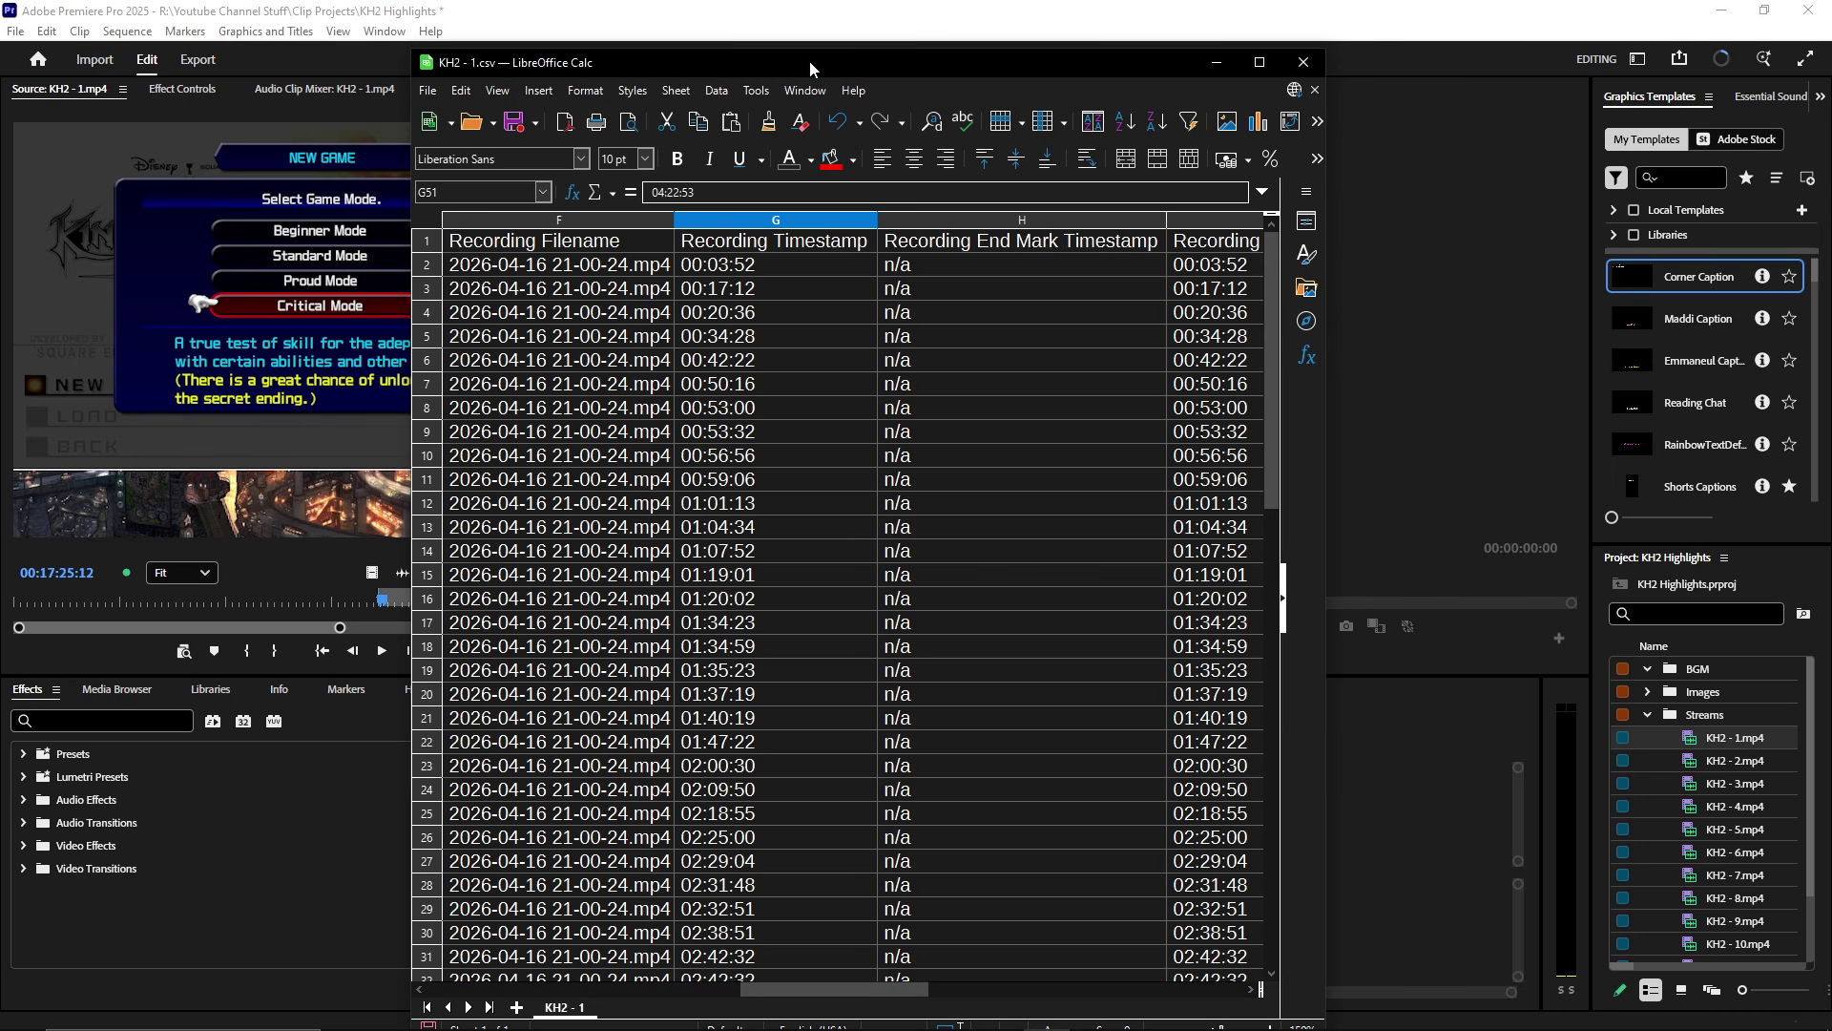
# - Try a red background on the first recording timestamp in cell G2 and undo it
pyautogui.moveTo(840, 67); pyautogui.dragTo(1831, 213)
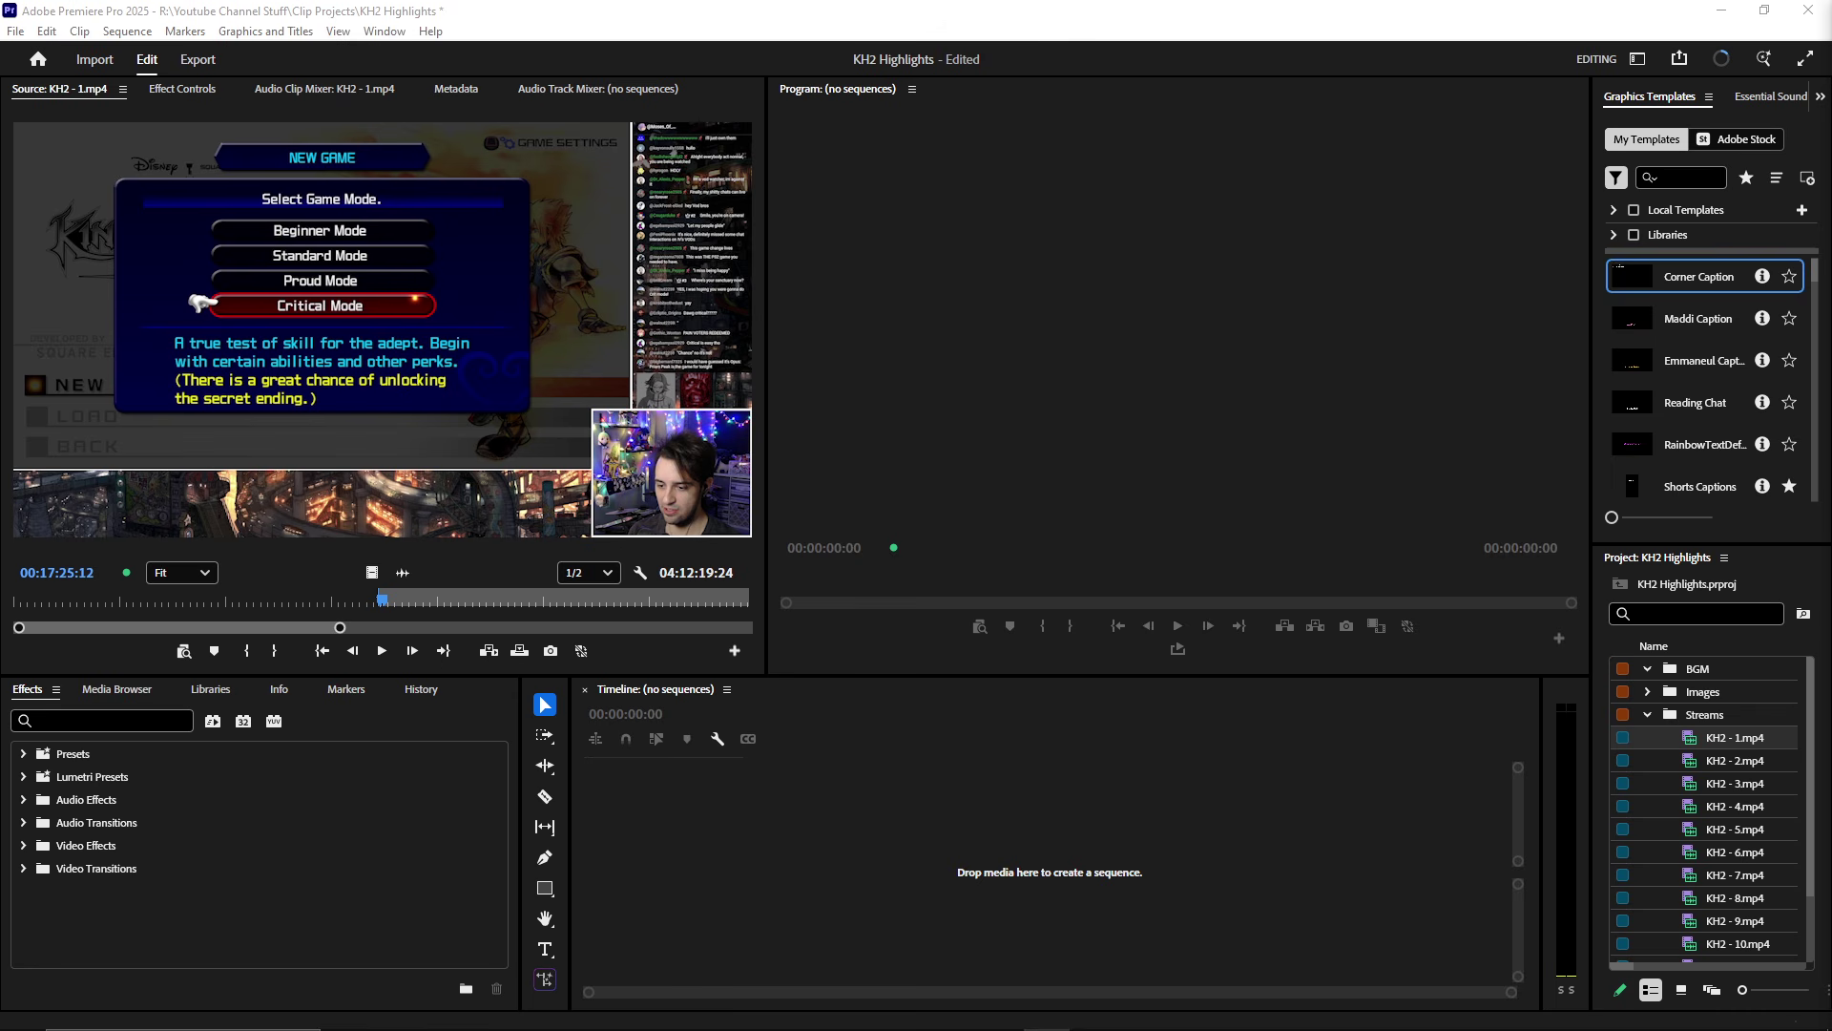
pyautogui.moveTo(1831, 28); pyautogui.dragTo(969, 123)
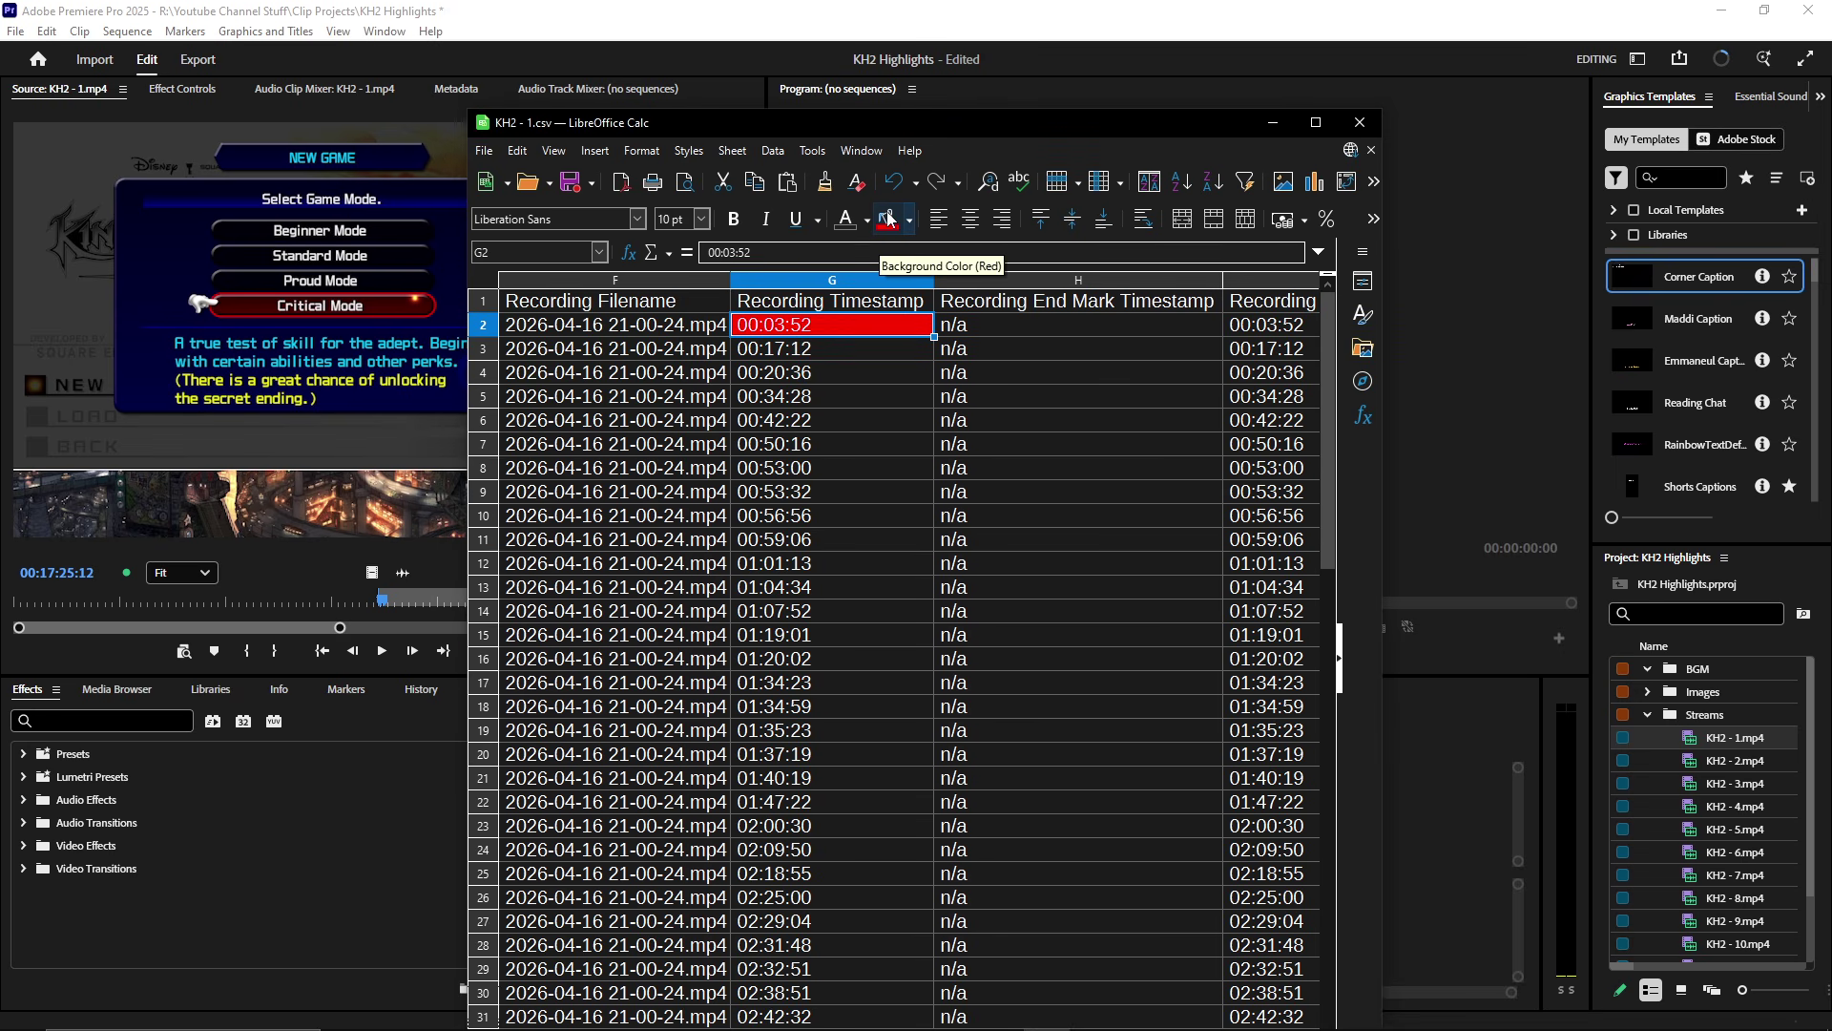
pyautogui.click(888, 221)
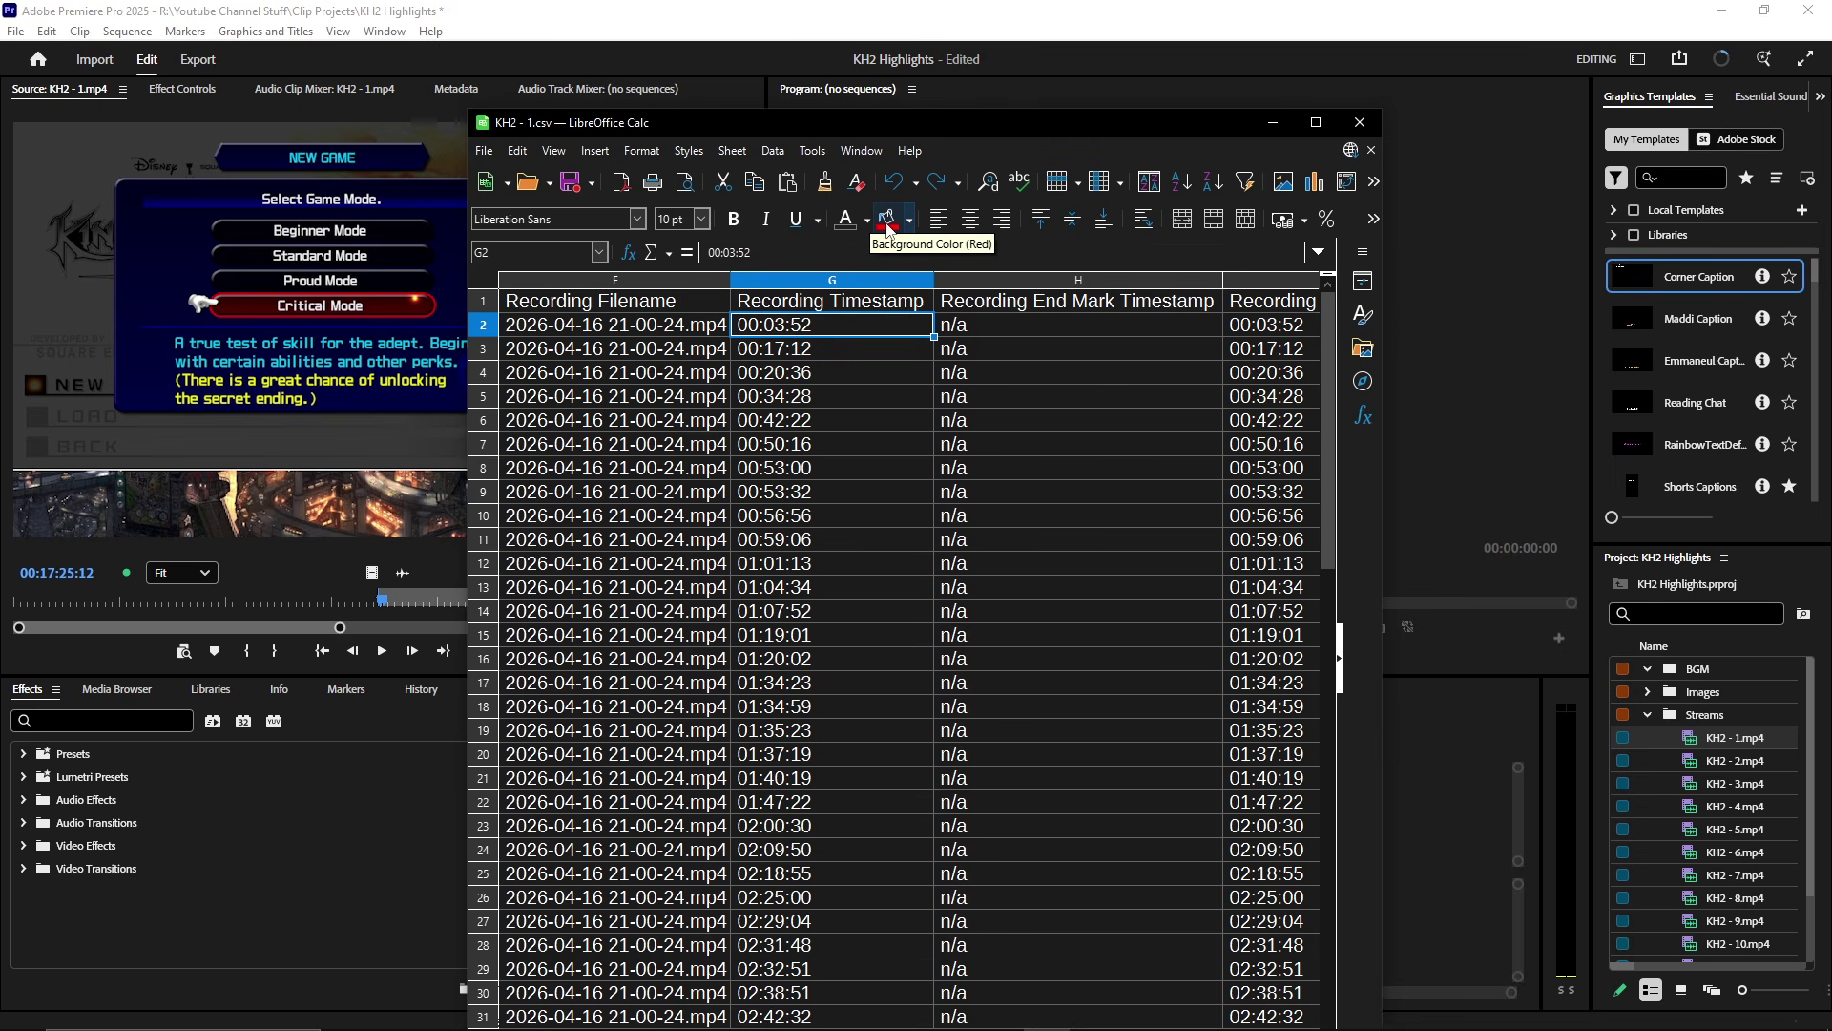
pyautogui.click(888, 224)
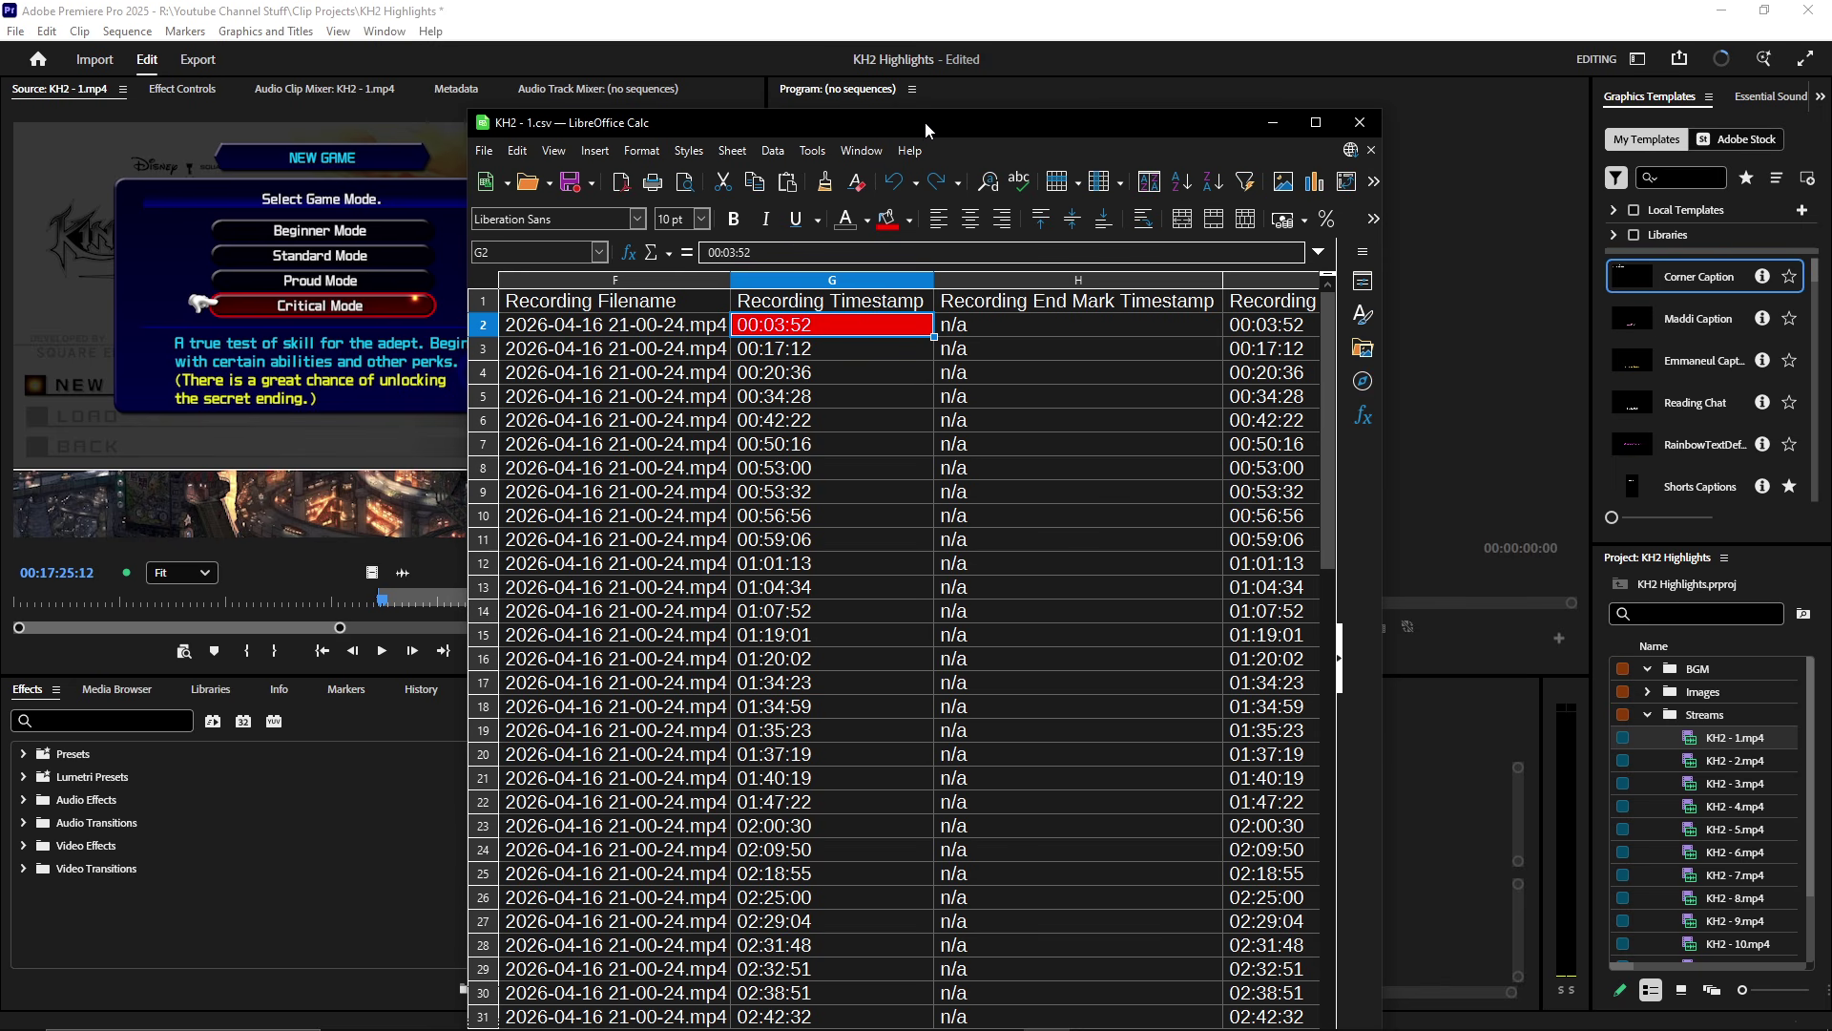
pyautogui.hotkey('ctrl', 'z')
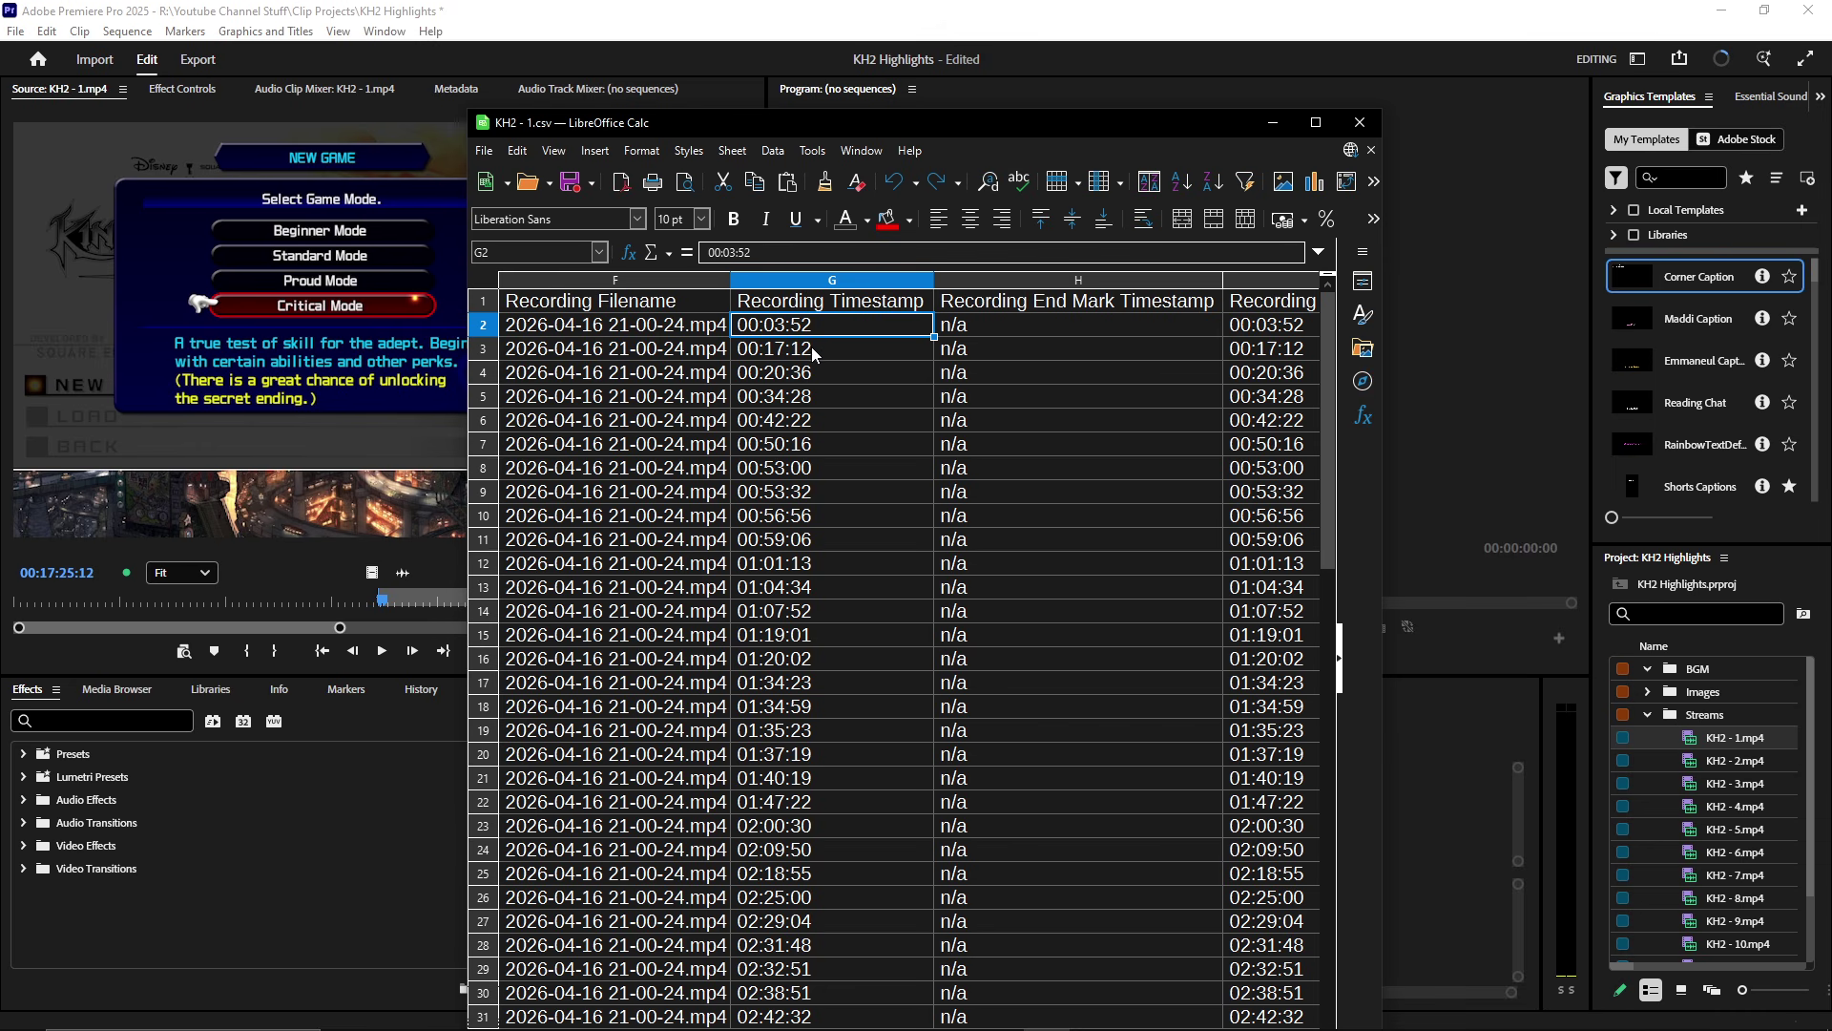
# - Switch between Premiere Pro and the KH2 - 1.csv spreadsheet, and move the spreadsheet window off the main screen
pyautogui.click(119, 395)
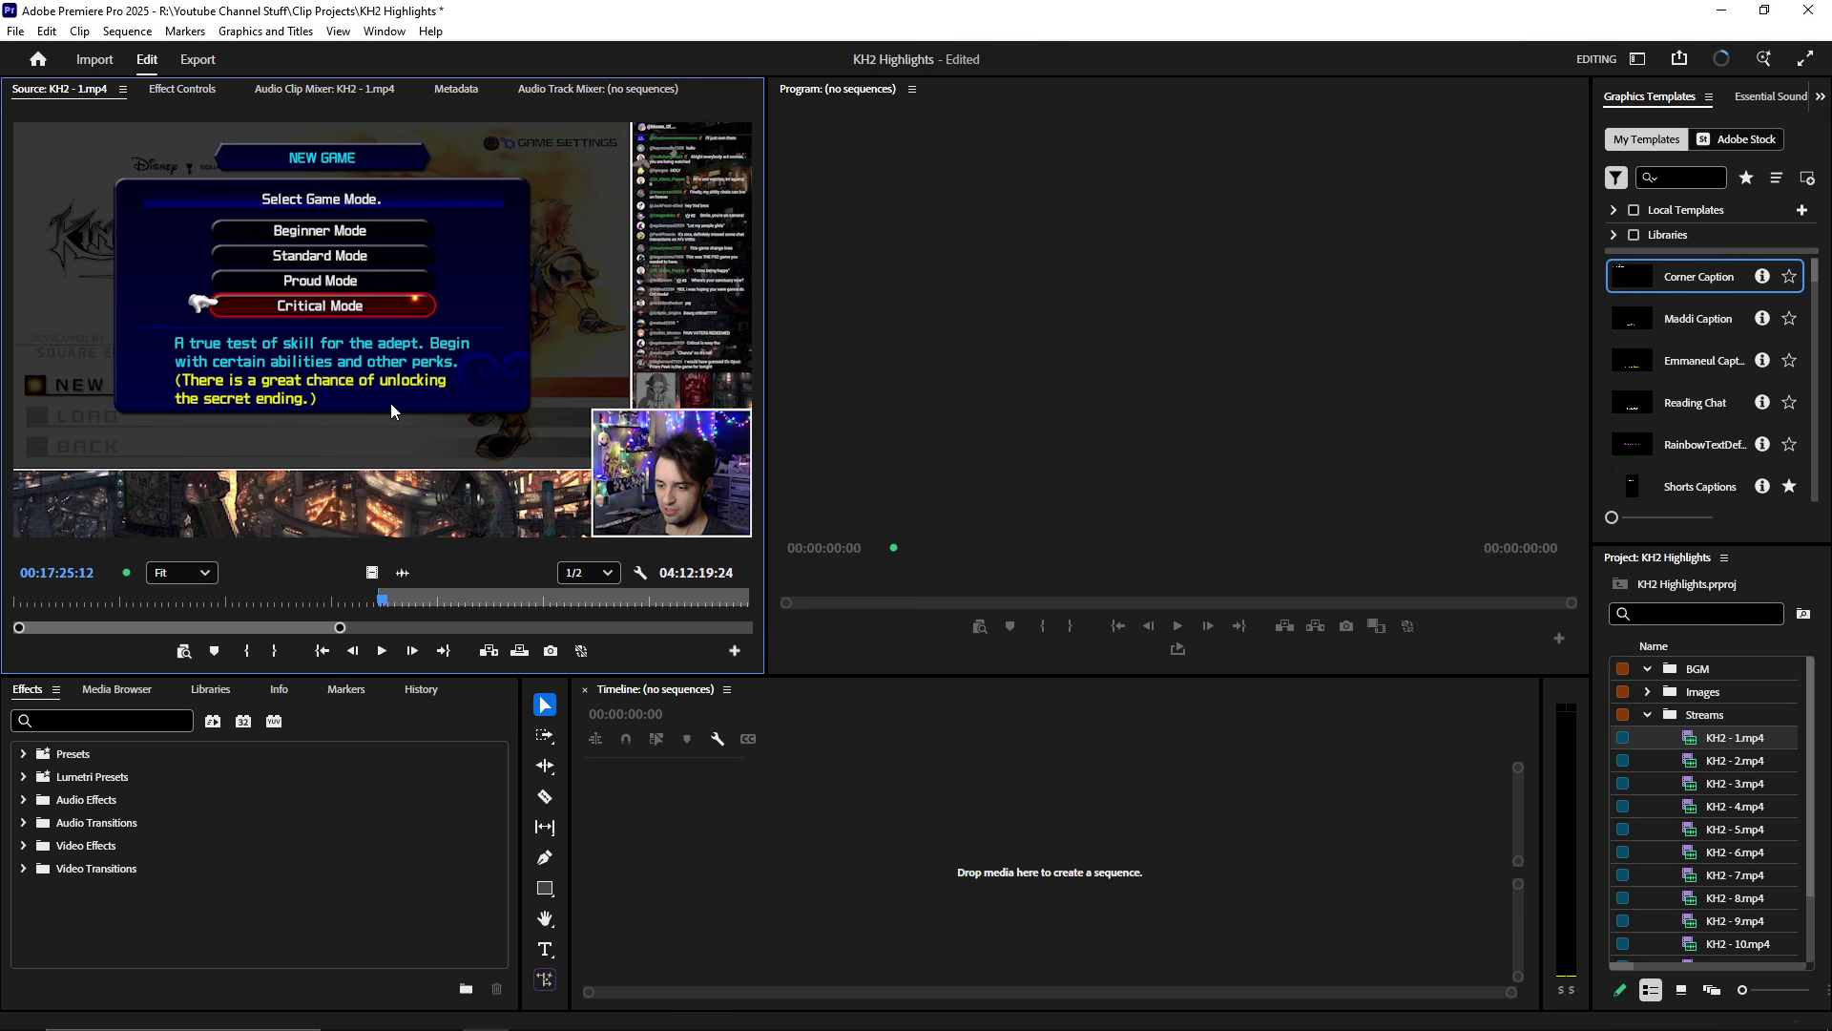
pyautogui.moveTo(861, 1025)
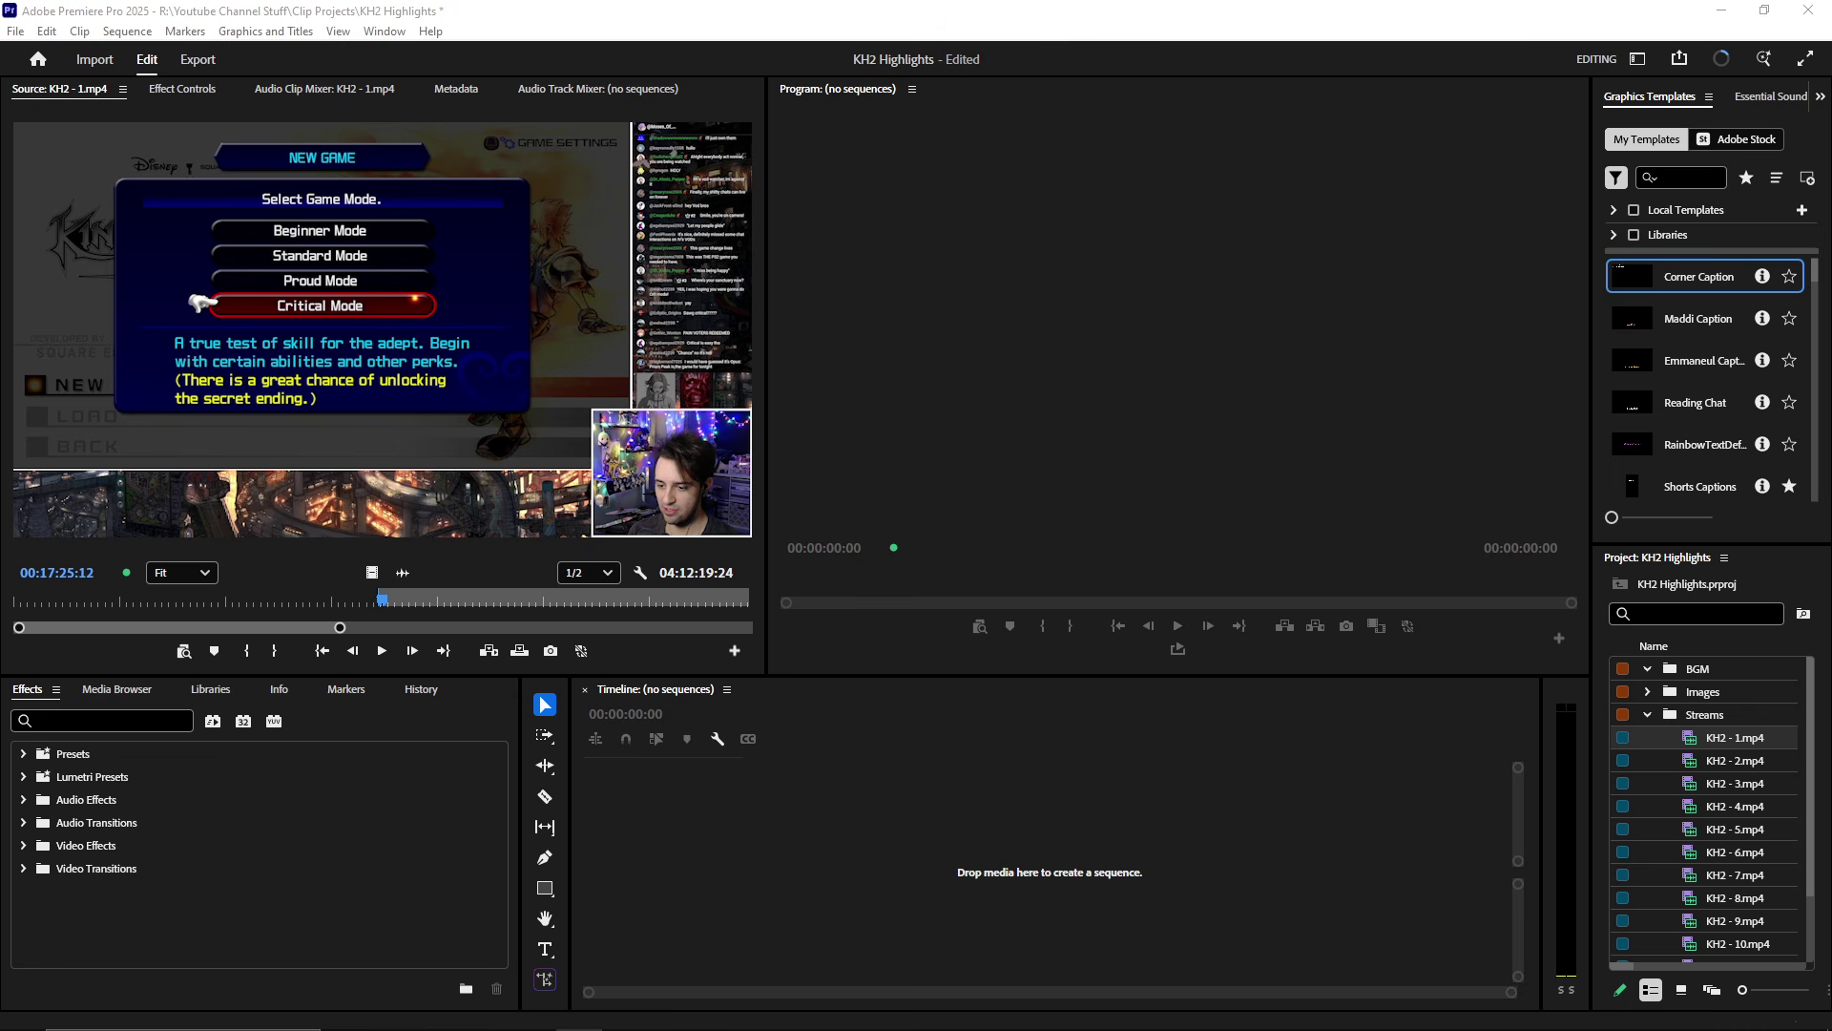
pyautogui.hotkey('alt', 'Tab')
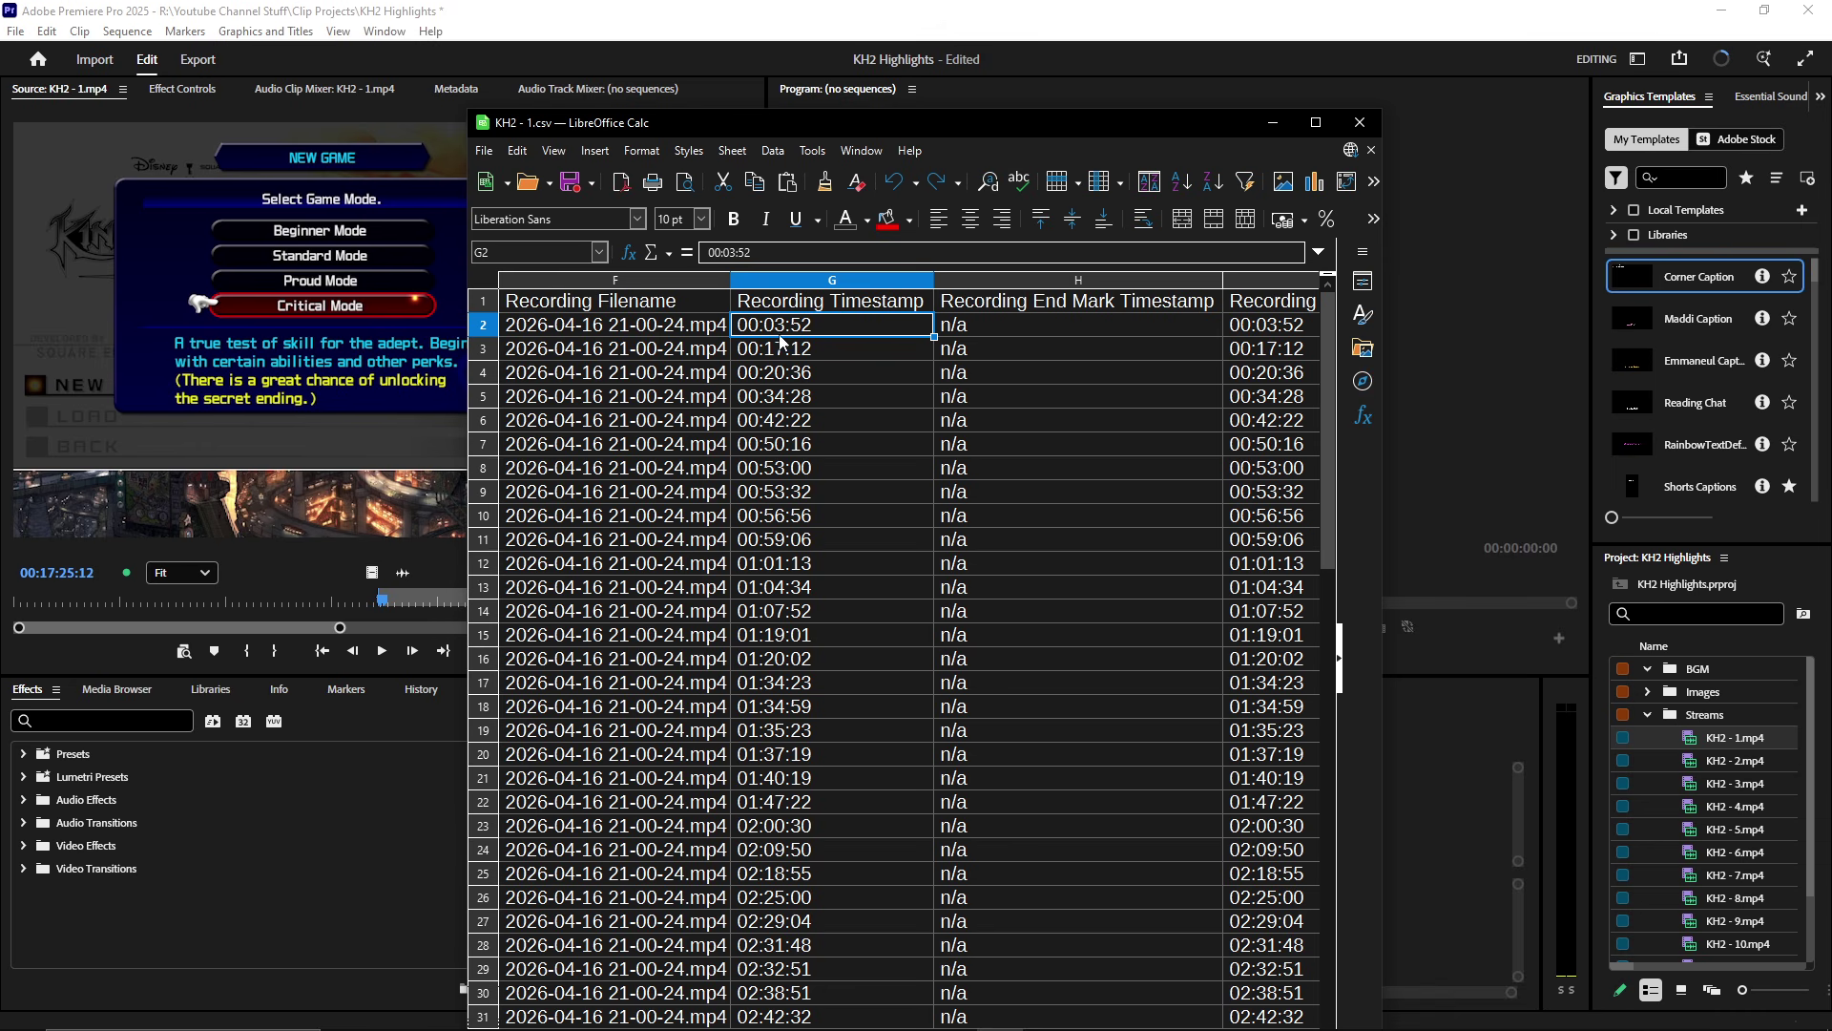
pyautogui.moveTo(837, 137); pyautogui.dragTo(1831, 256)
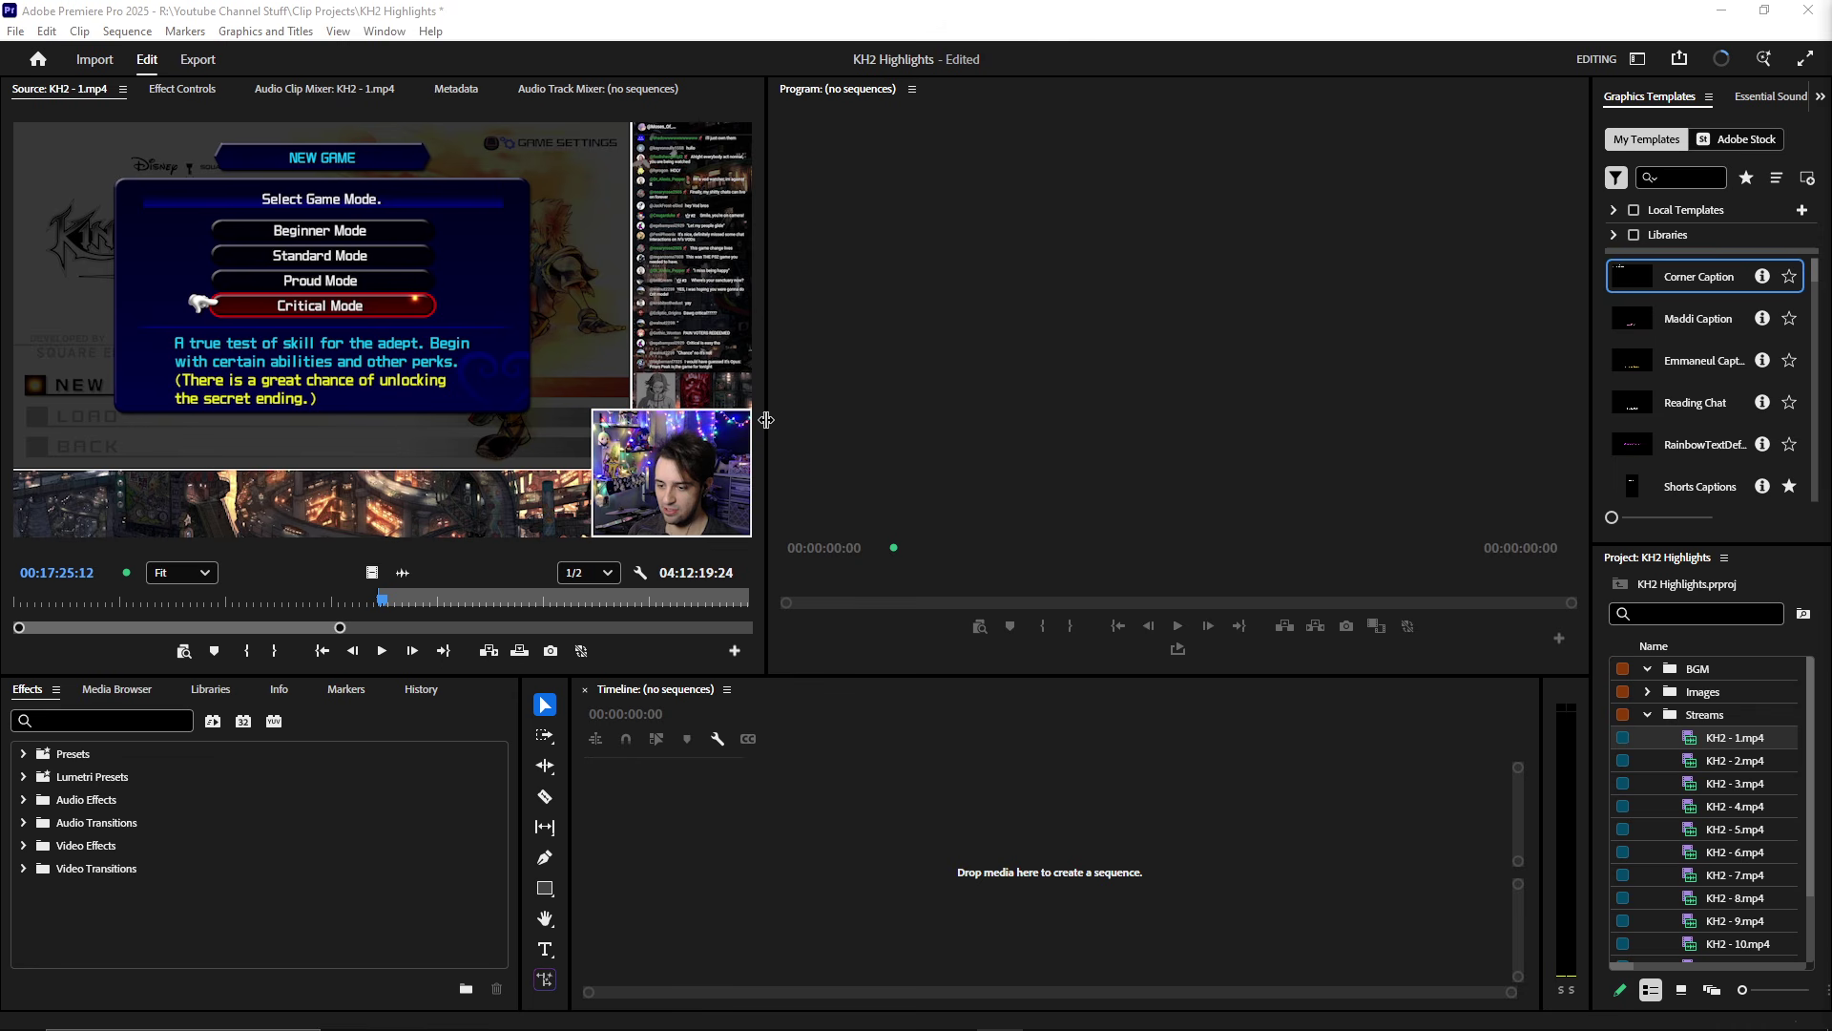
pyautogui.moveTo(1363, 1014)
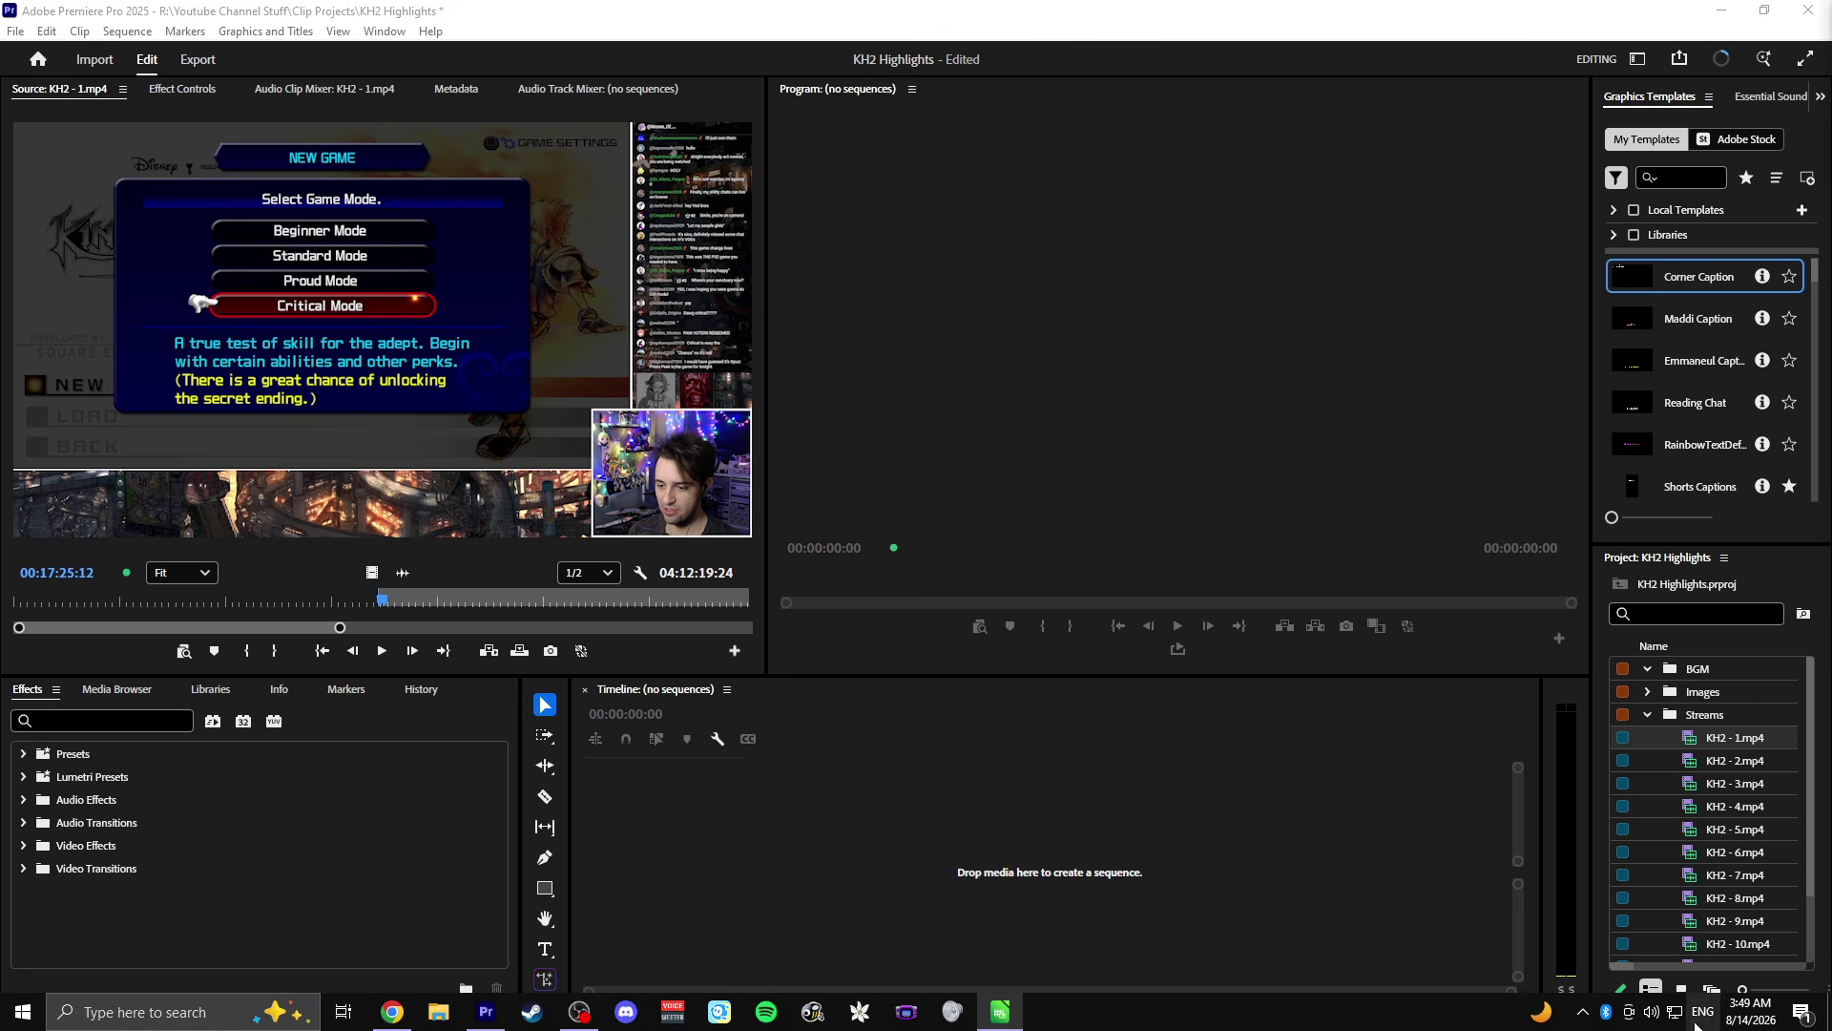
pyautogui.click(952, 1014)
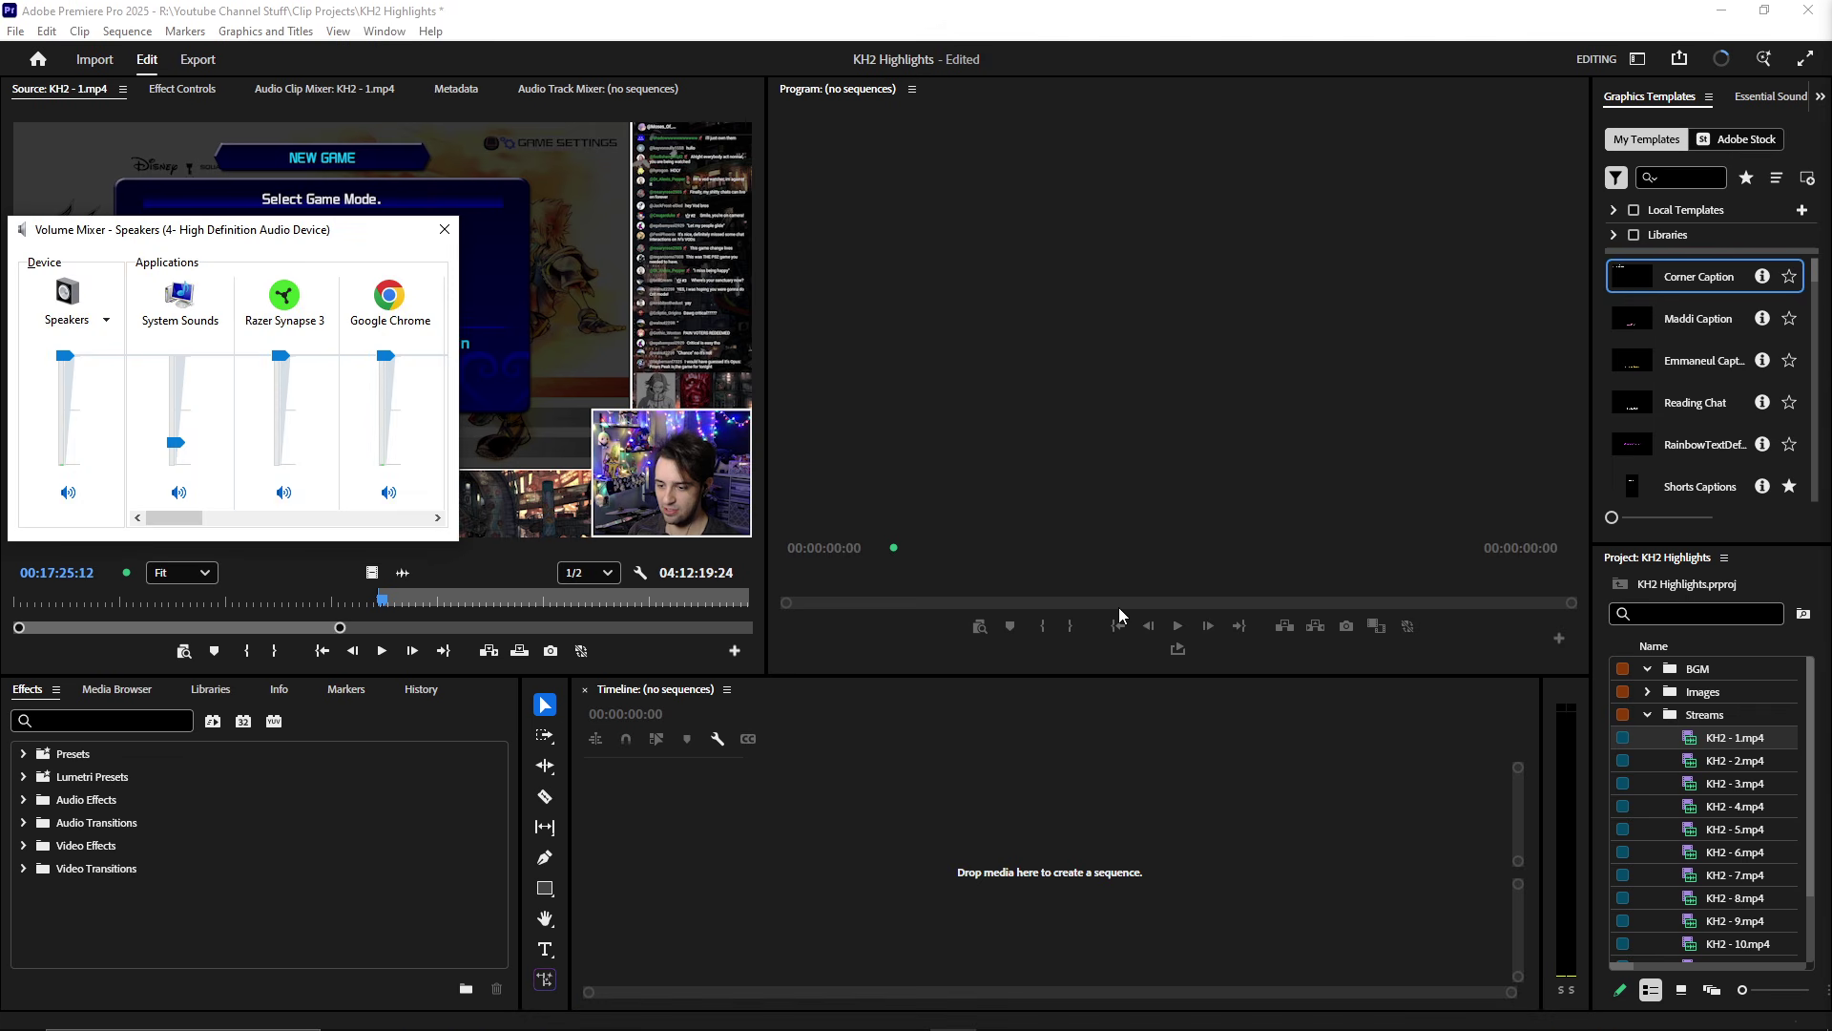
pyautogui.click(298, 183)
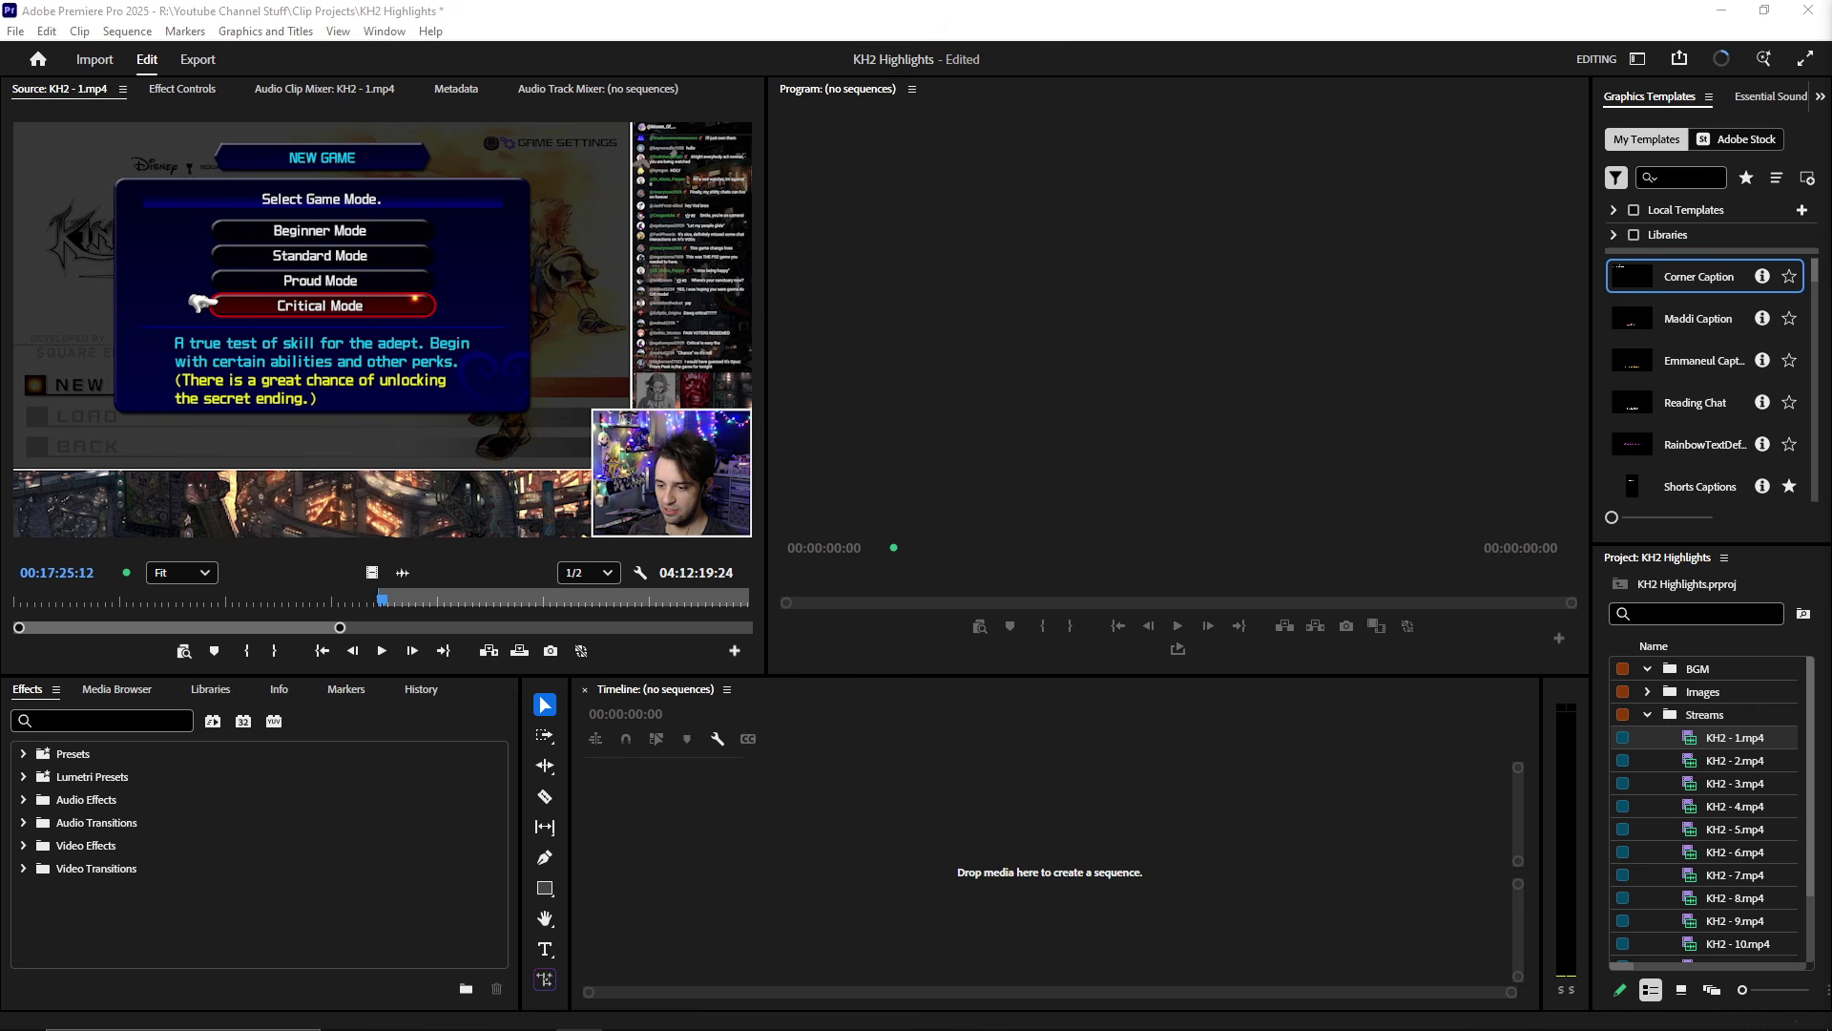
# - Play KH2 - 1.mp4 in the enlarged Source monitor from about 00:03:22 and set the In point at 00:03:24:45
pyautogui.click(544, 10)
pyautogui.moveTo(91, 607)
pyautogui.mouseDown()
pyautogui.moveTo(37, 607)
pyautogui.moveTo(90, 611)
pyautogui.mouseUp()
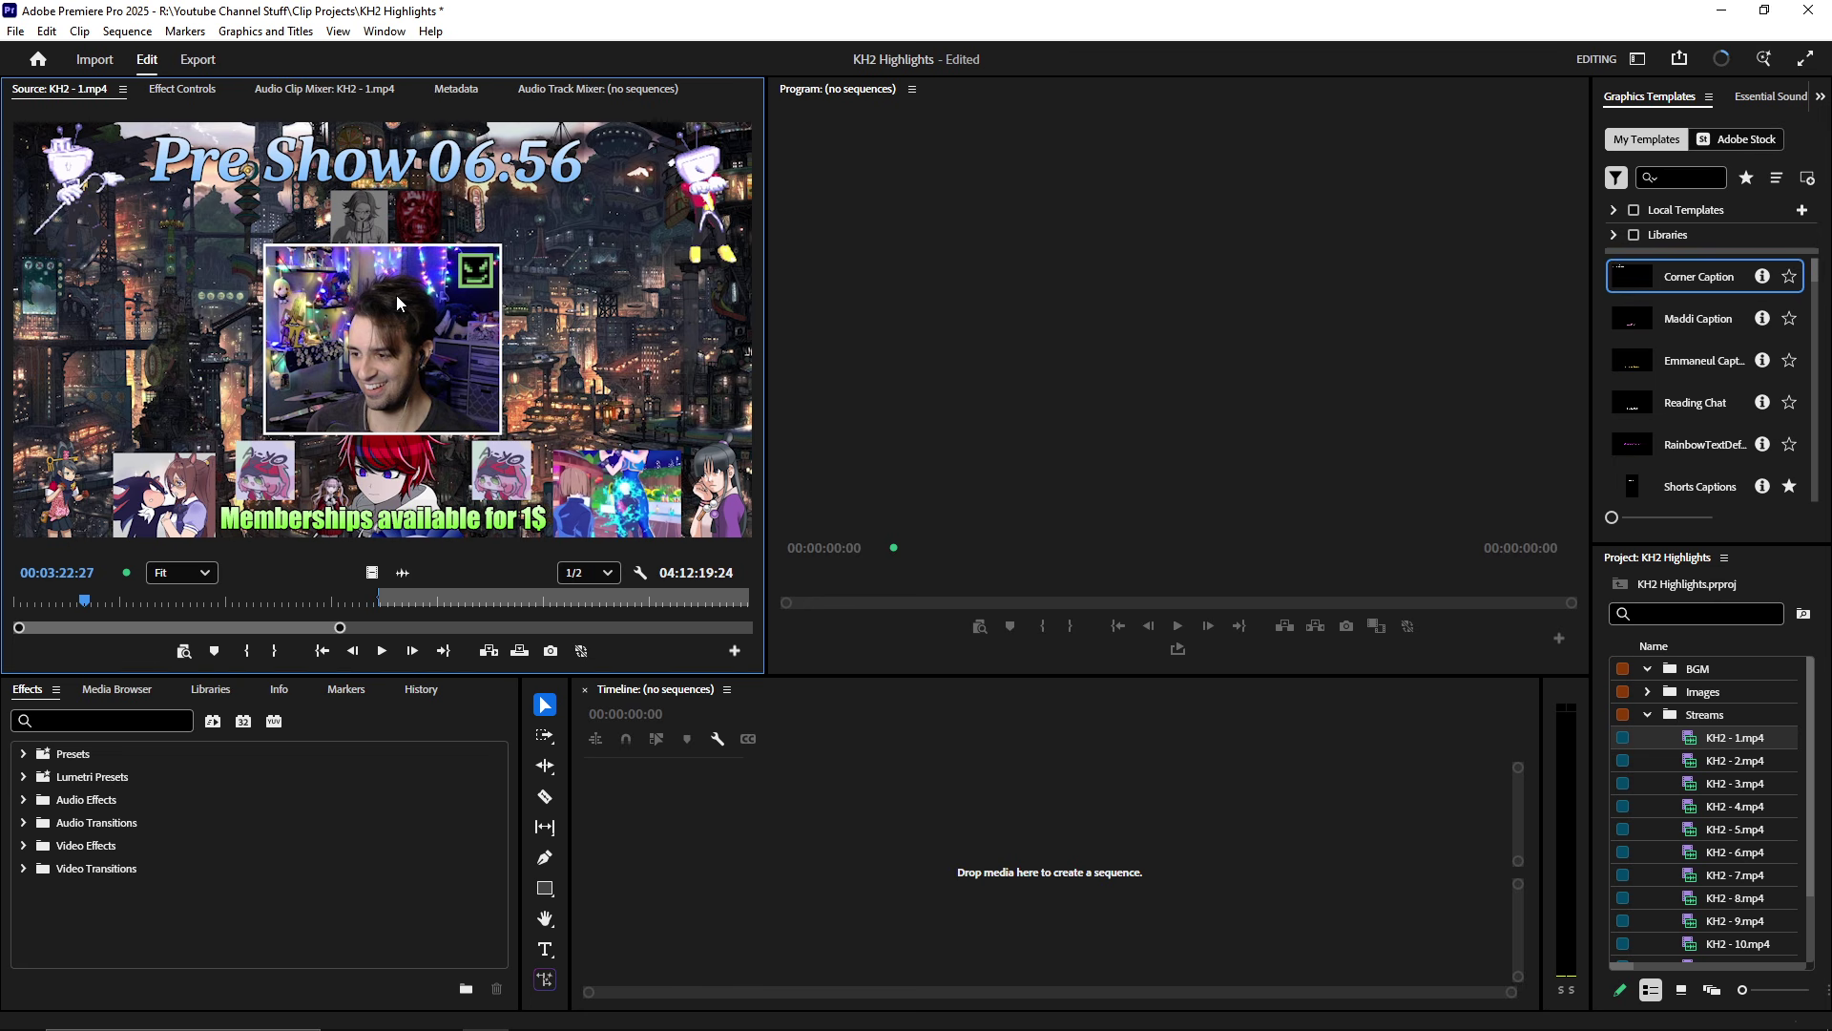
pyautogui.press('`')
pyautogui.press('space')
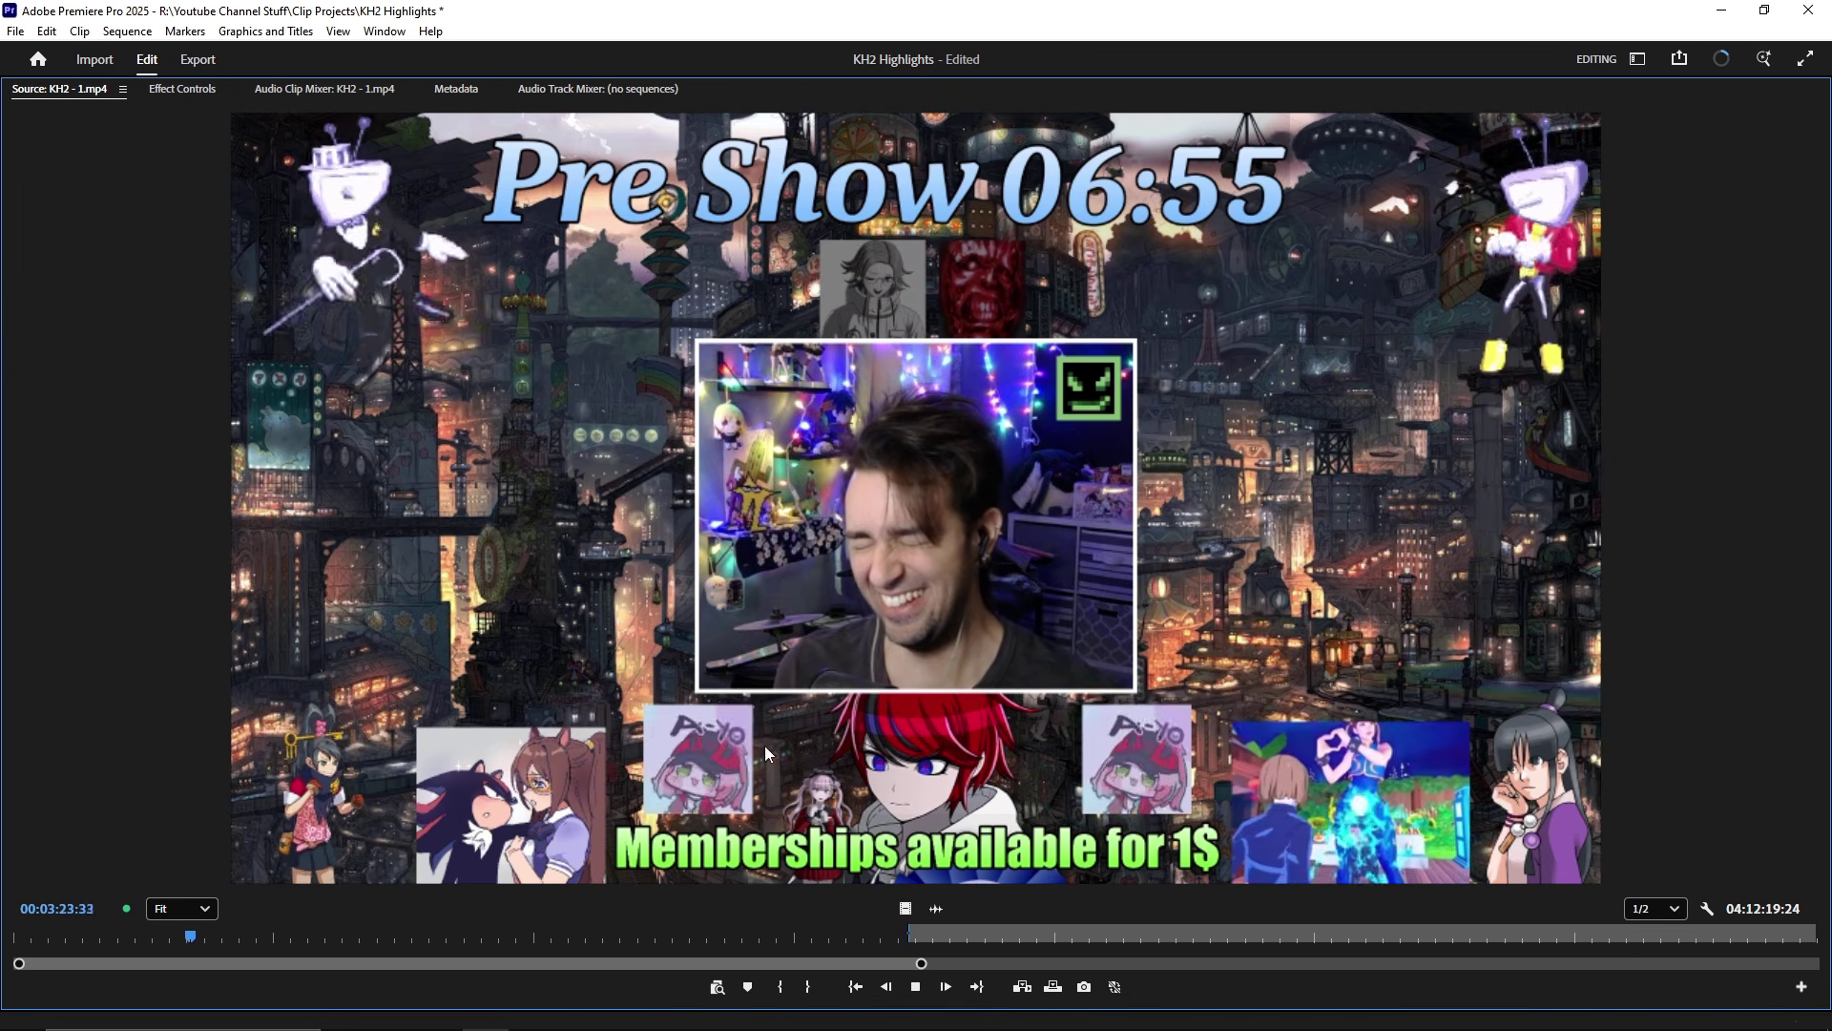
pyautogui.click(914, 996)
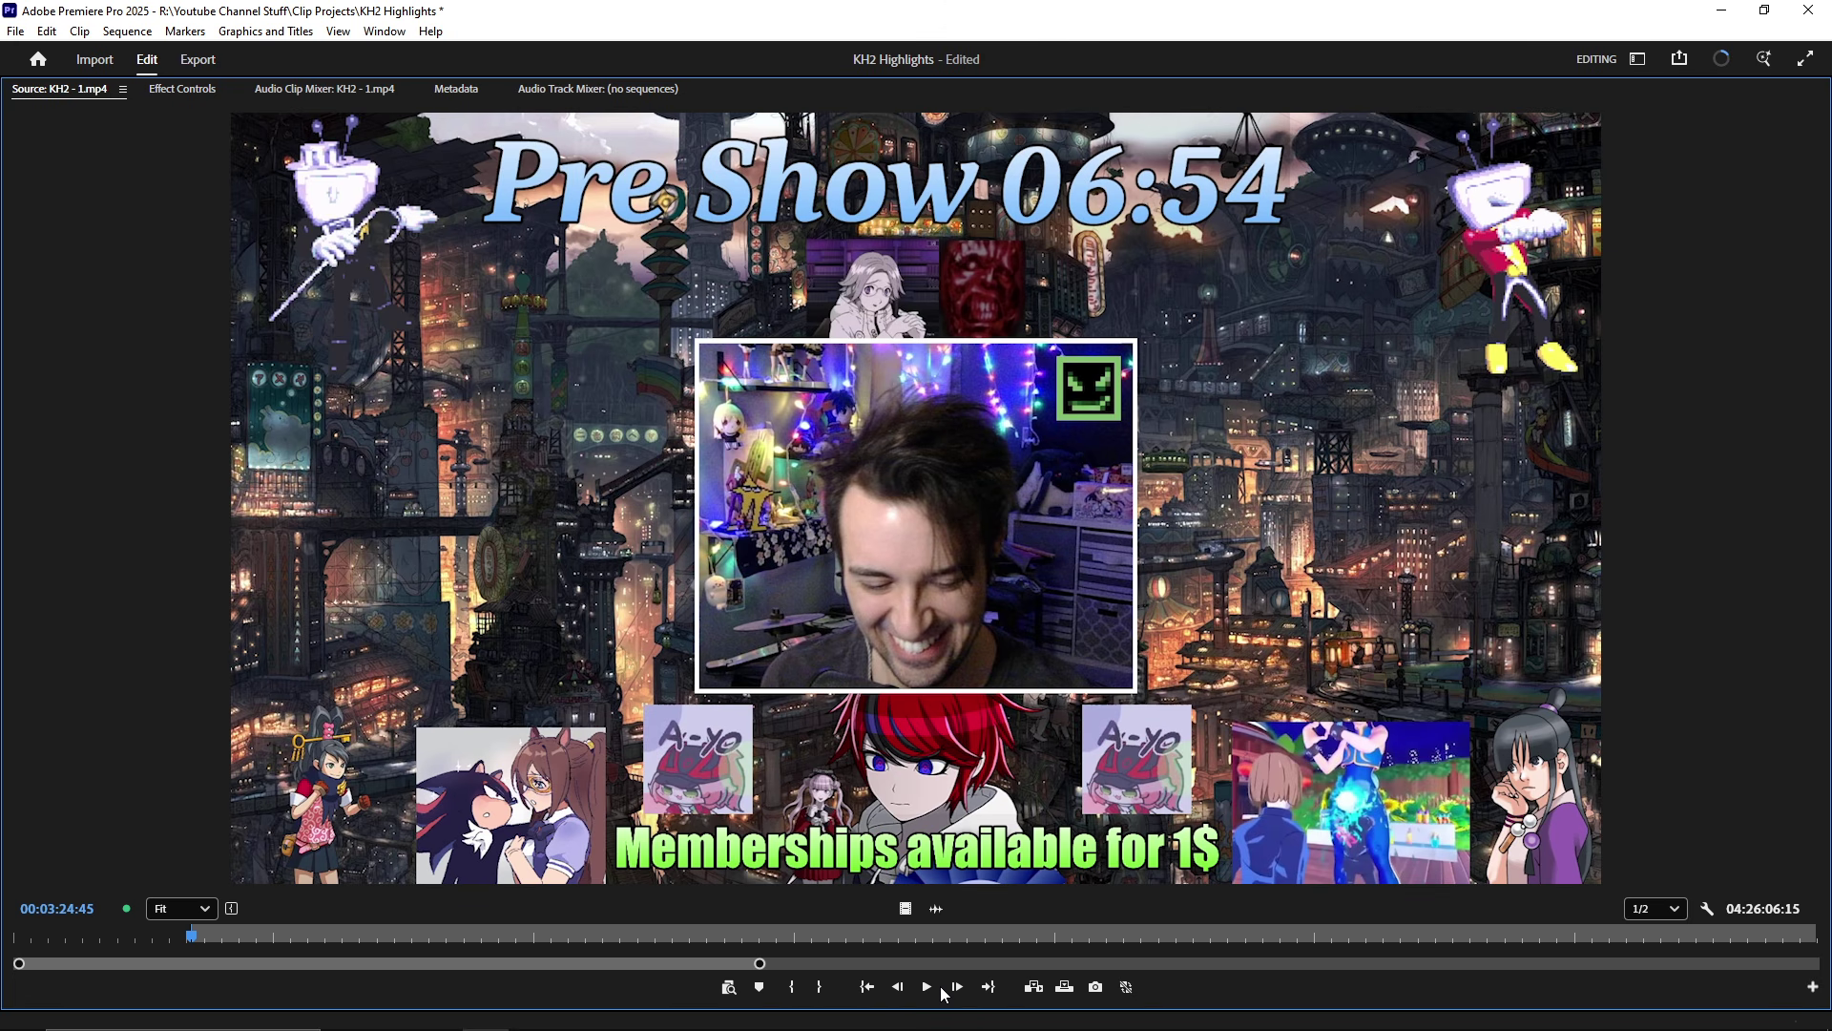
# - Set the Out point at about 00:04:06 and create a sequence from the marked section of KH2 - 1.mp4
pyautogui.click(929, 989)
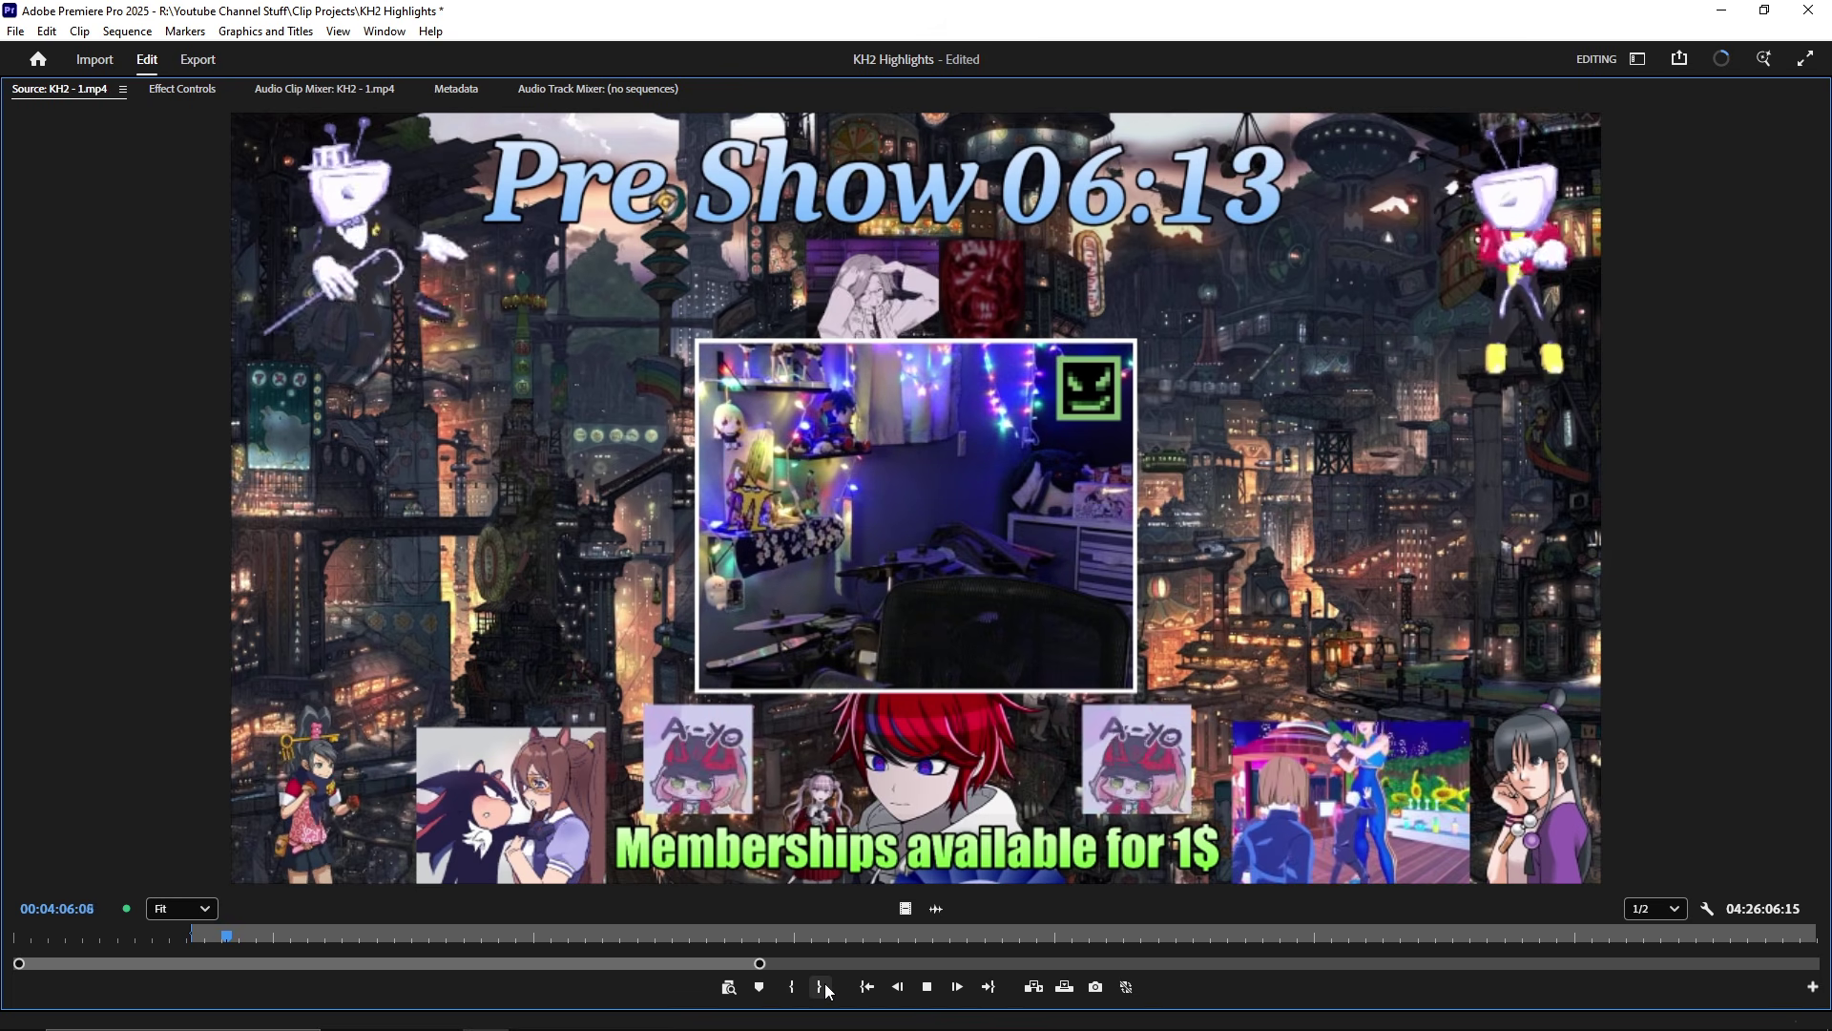
pyautogui.press('`')
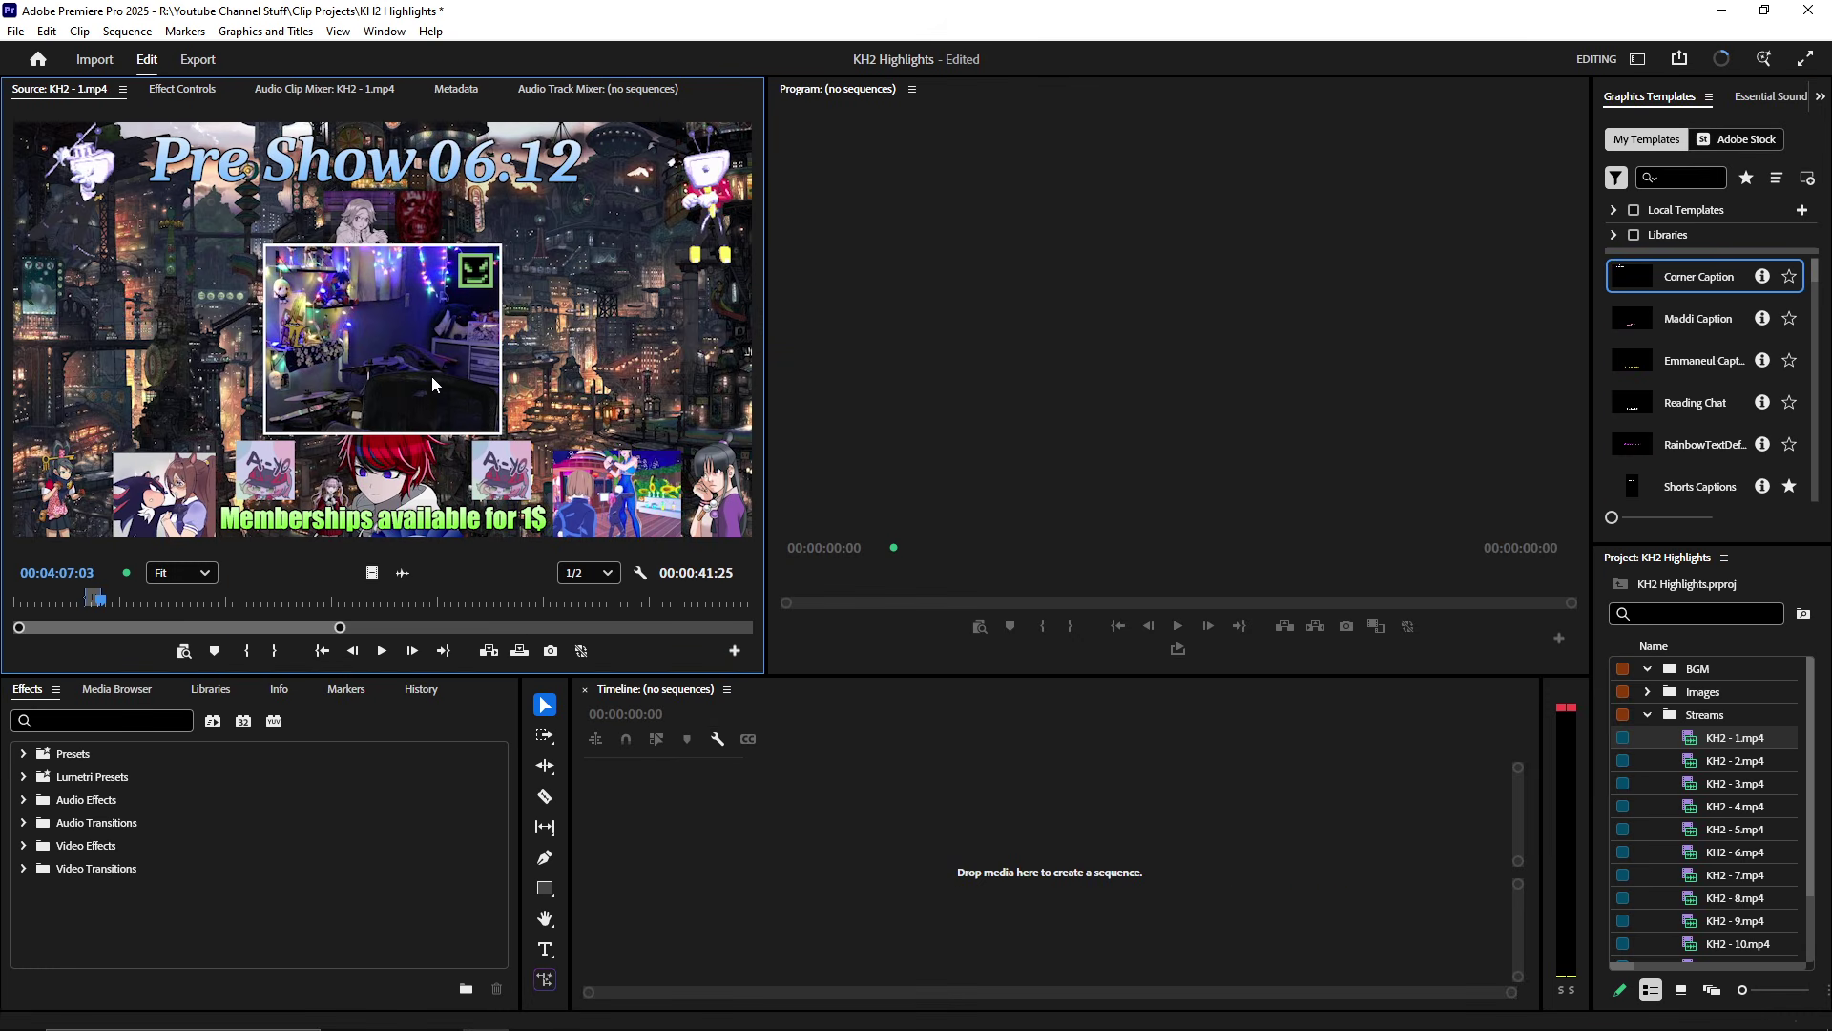
pyautogui.moveTo(432, 385); pyautogui.dragTo(885, 837)
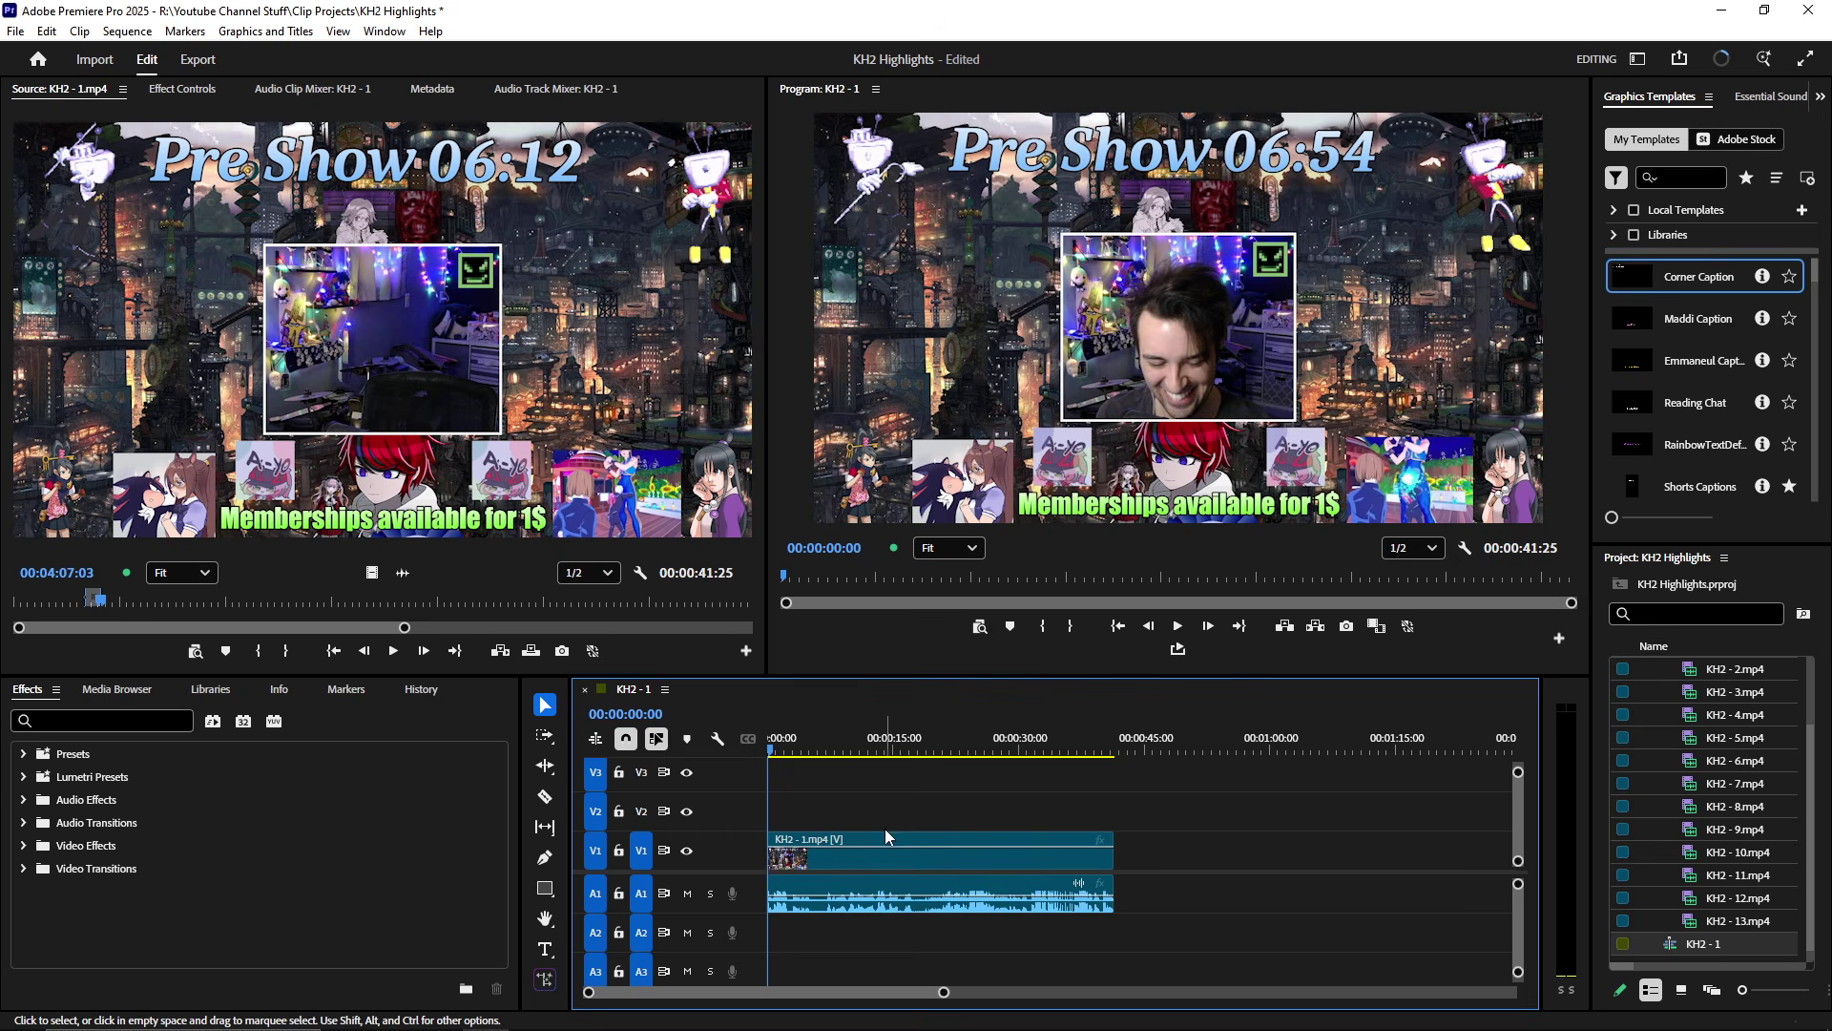
pyautogui.scroll(1, 809, 865)
pyautogui.scroll(-2, 812, 869)
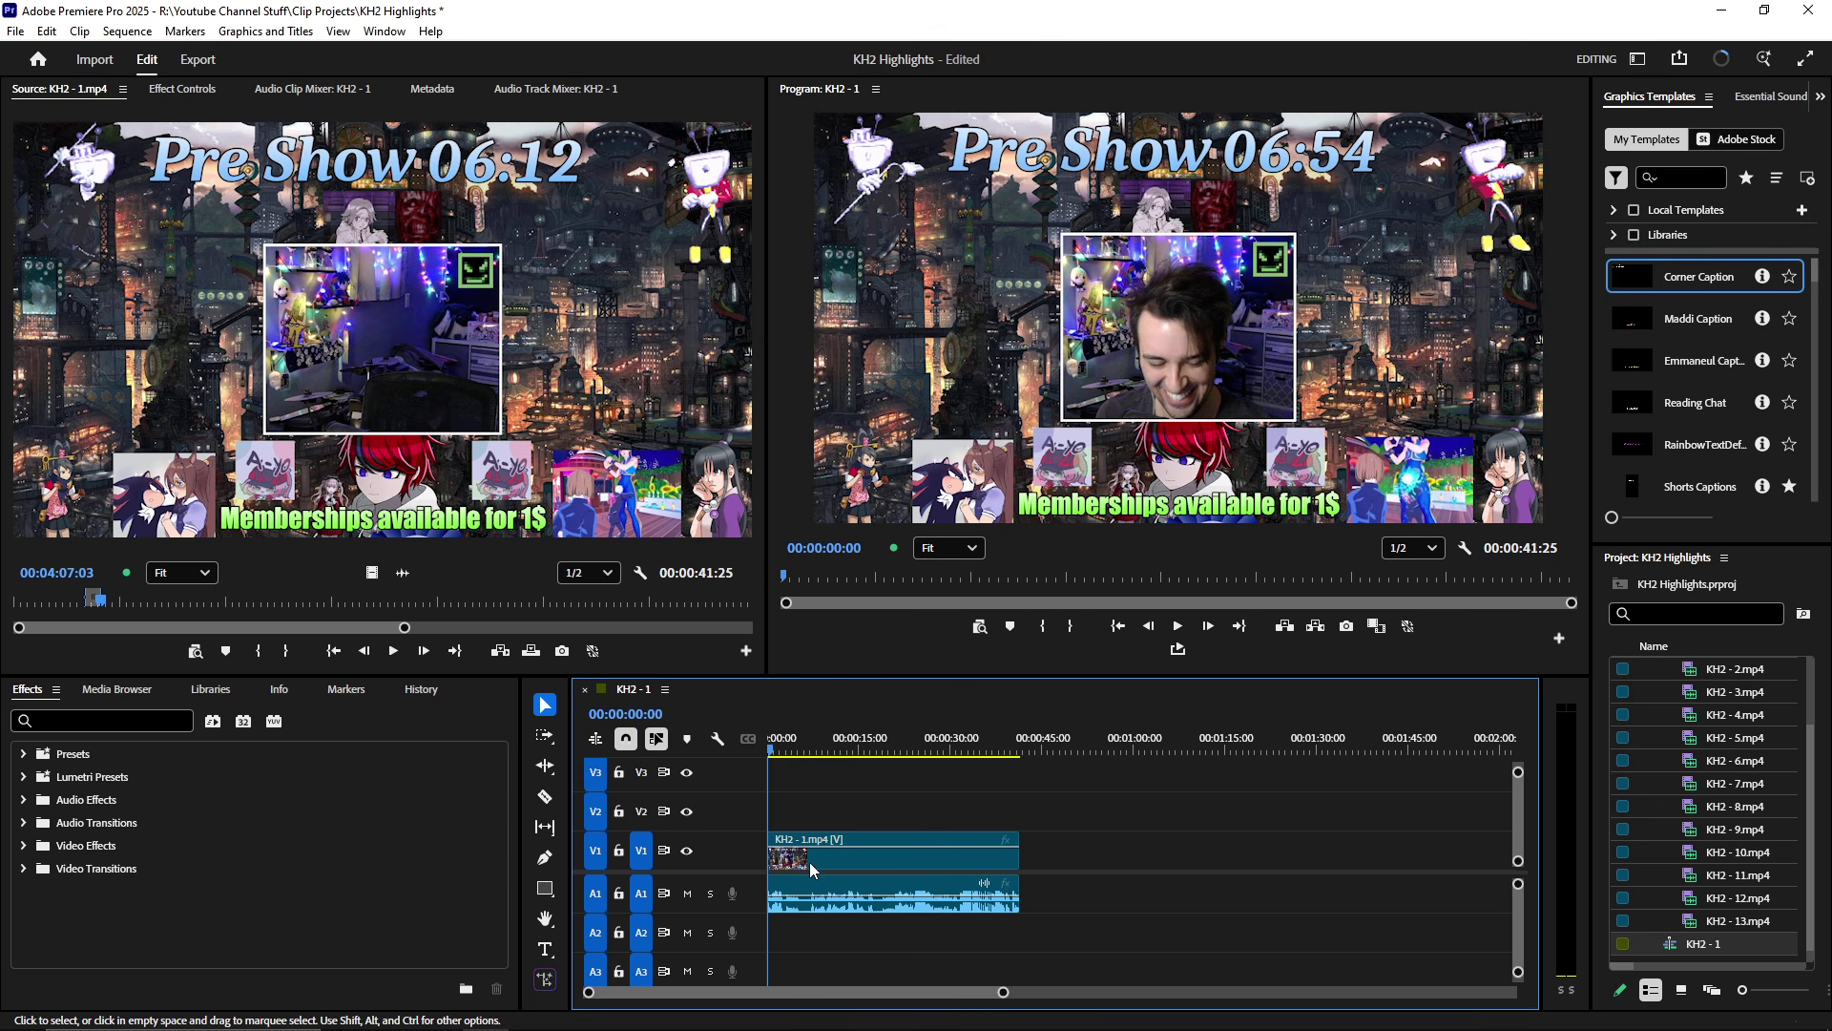
# - Collapse the Streams bin and rename the KH2 - 1 sequence to KH2 Highlights
pyautogui.rightClick(1672, 947)
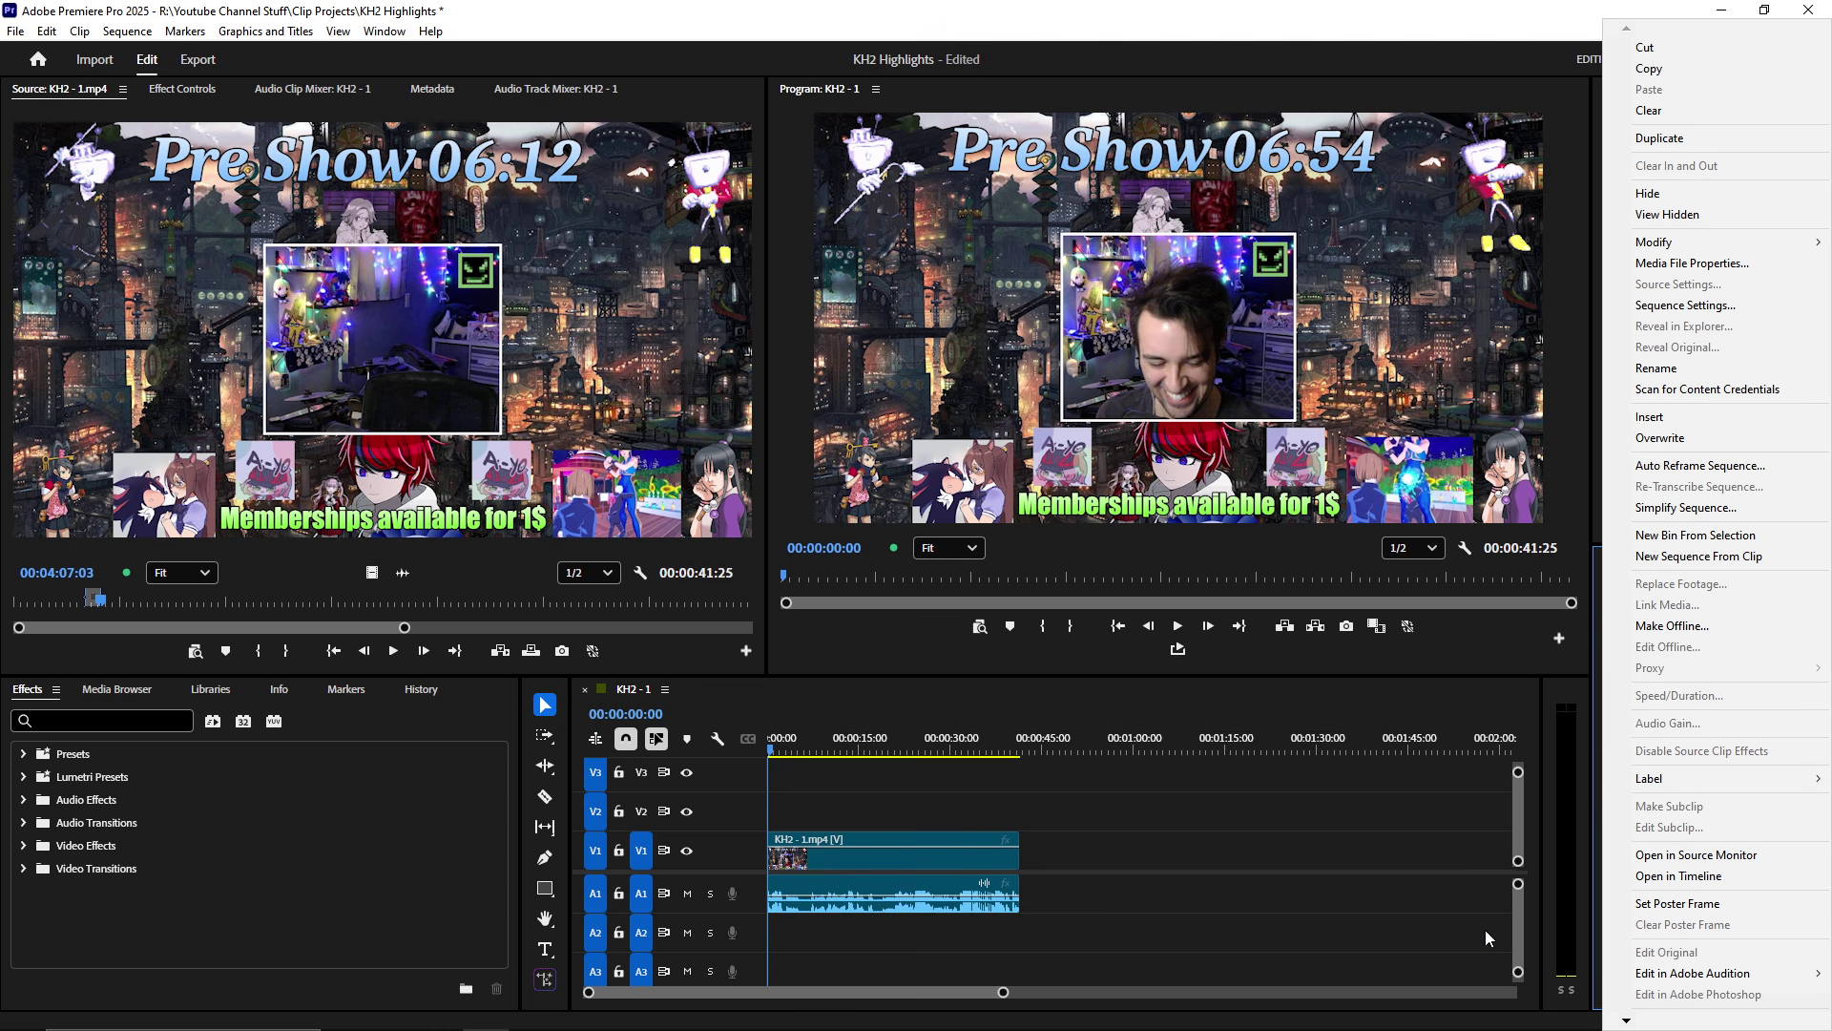
pyautogui.click(1508, 649)
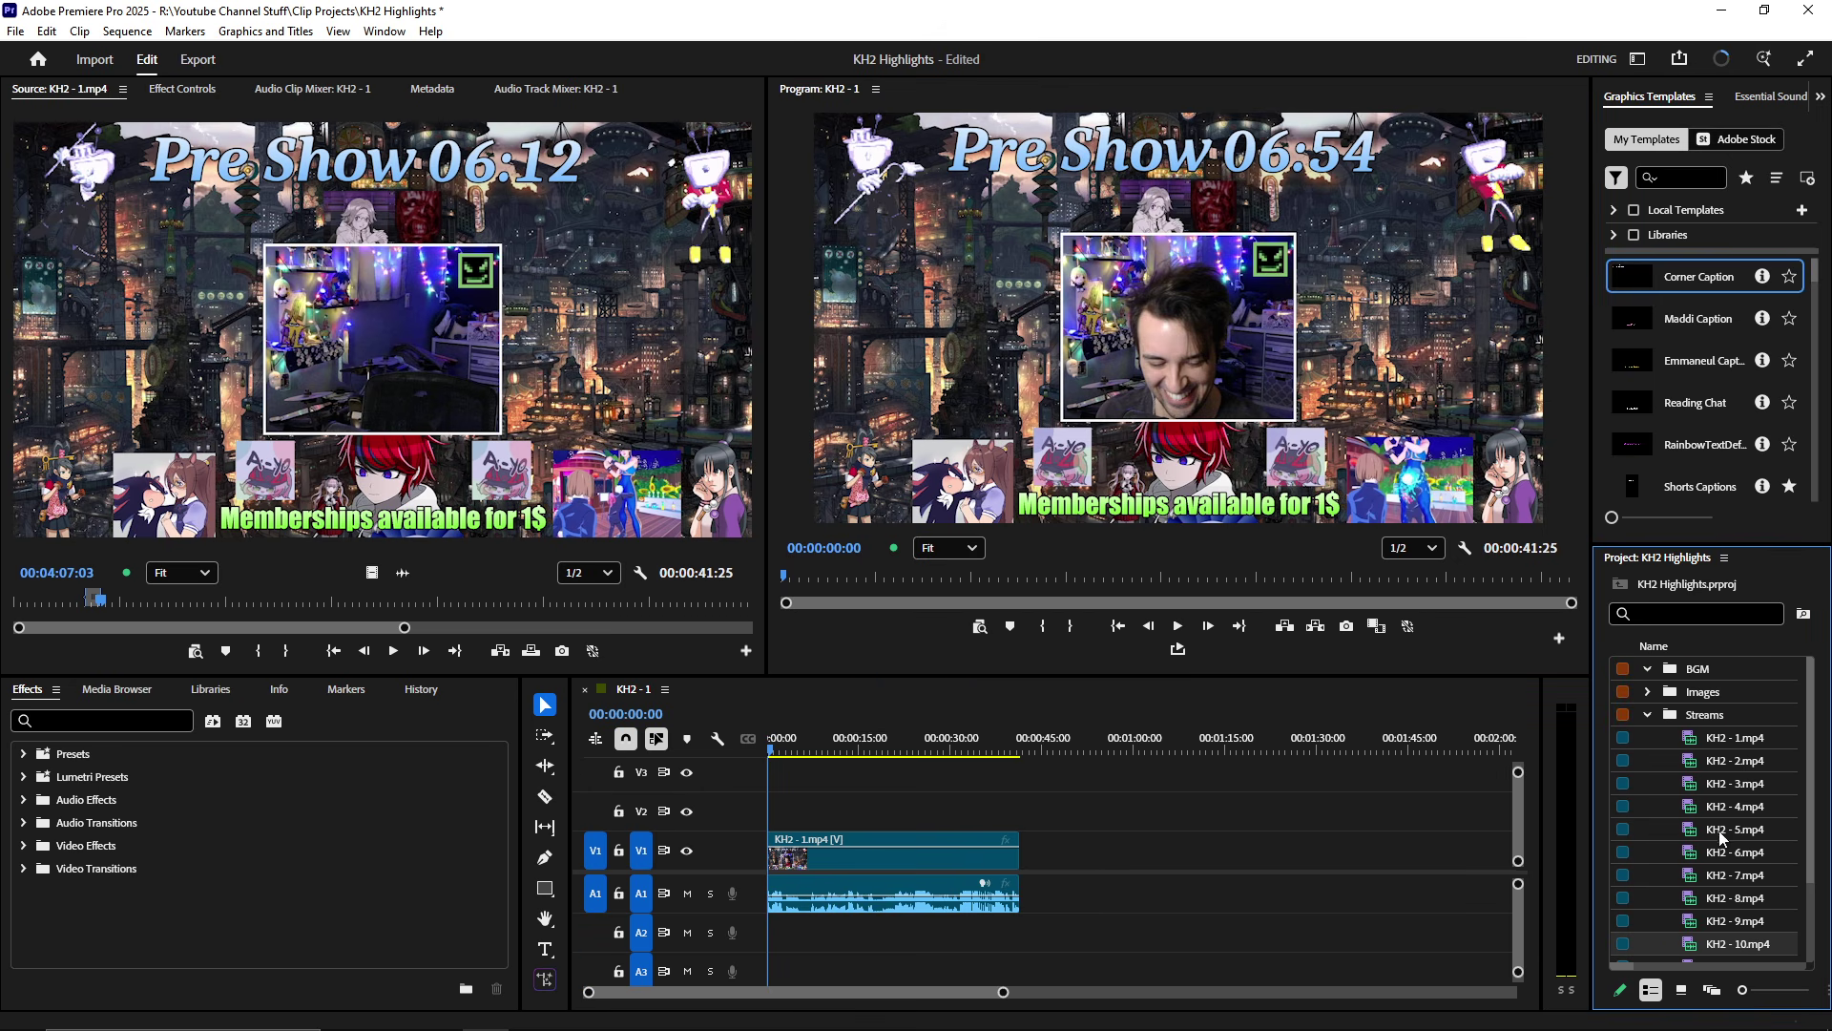
pyautogui.click(1646, 715)
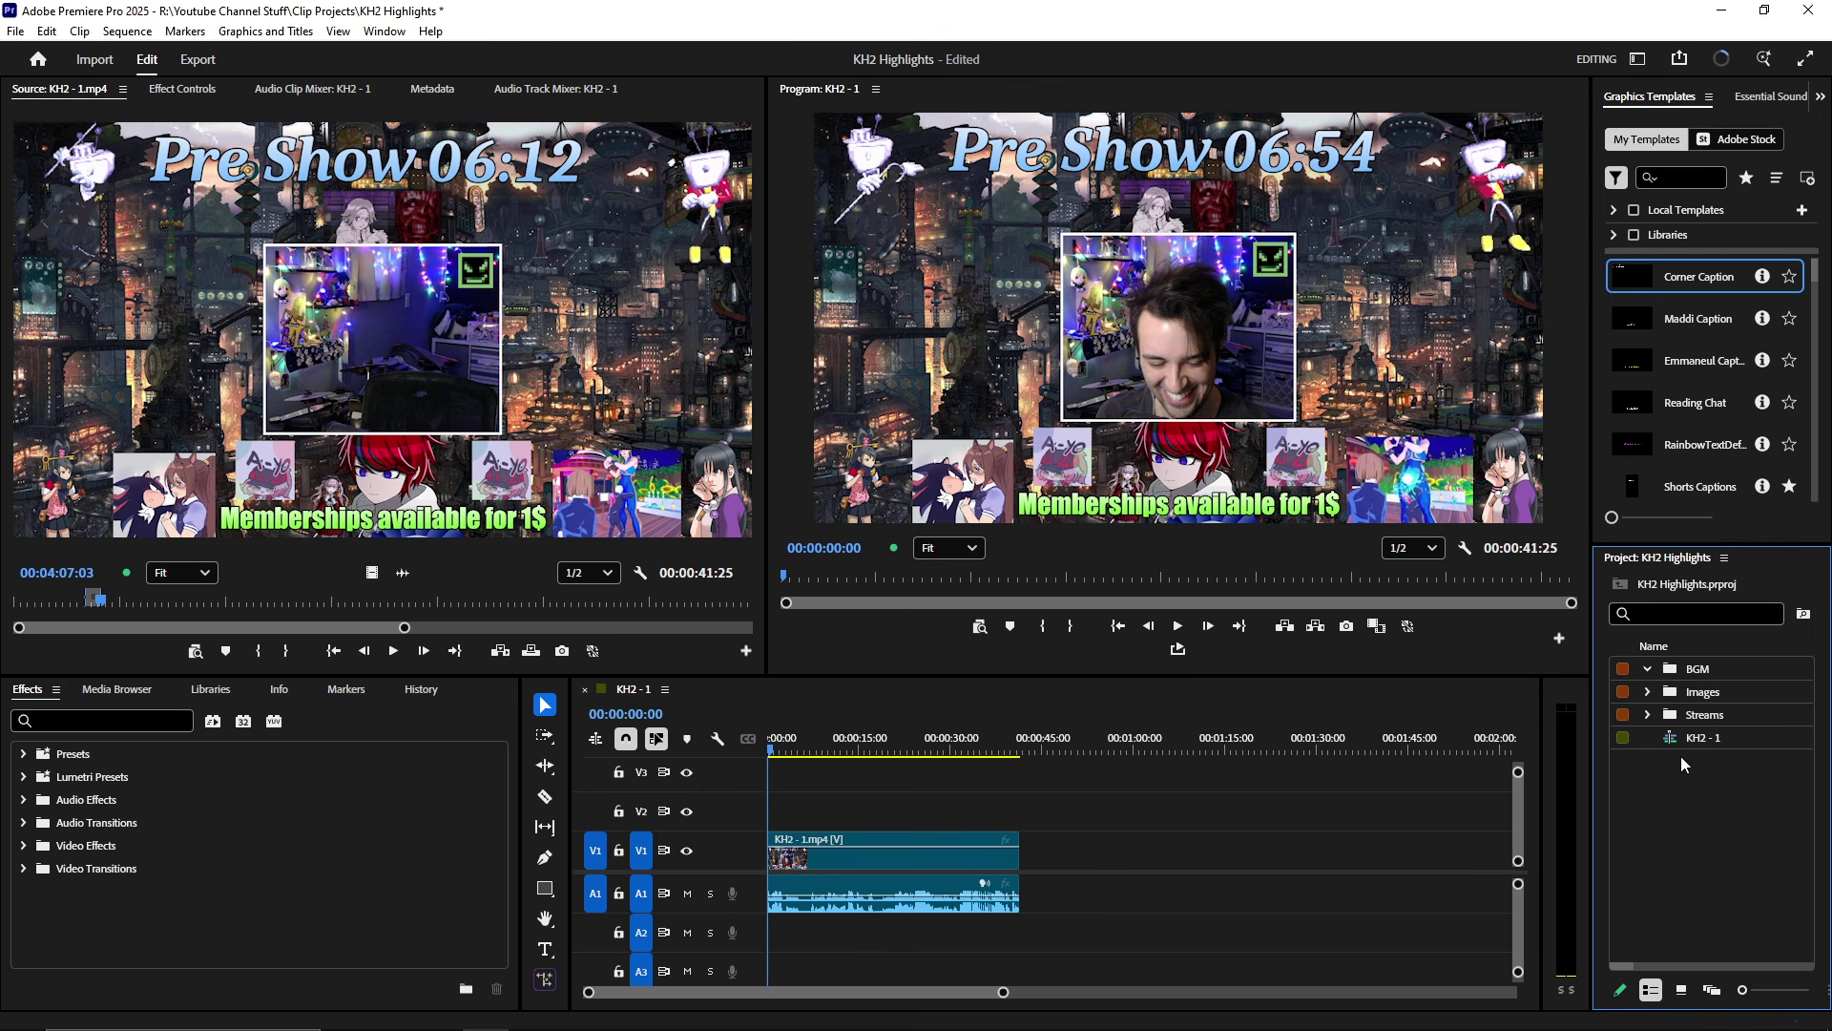
pyautogui.rightClick(1691, 745)
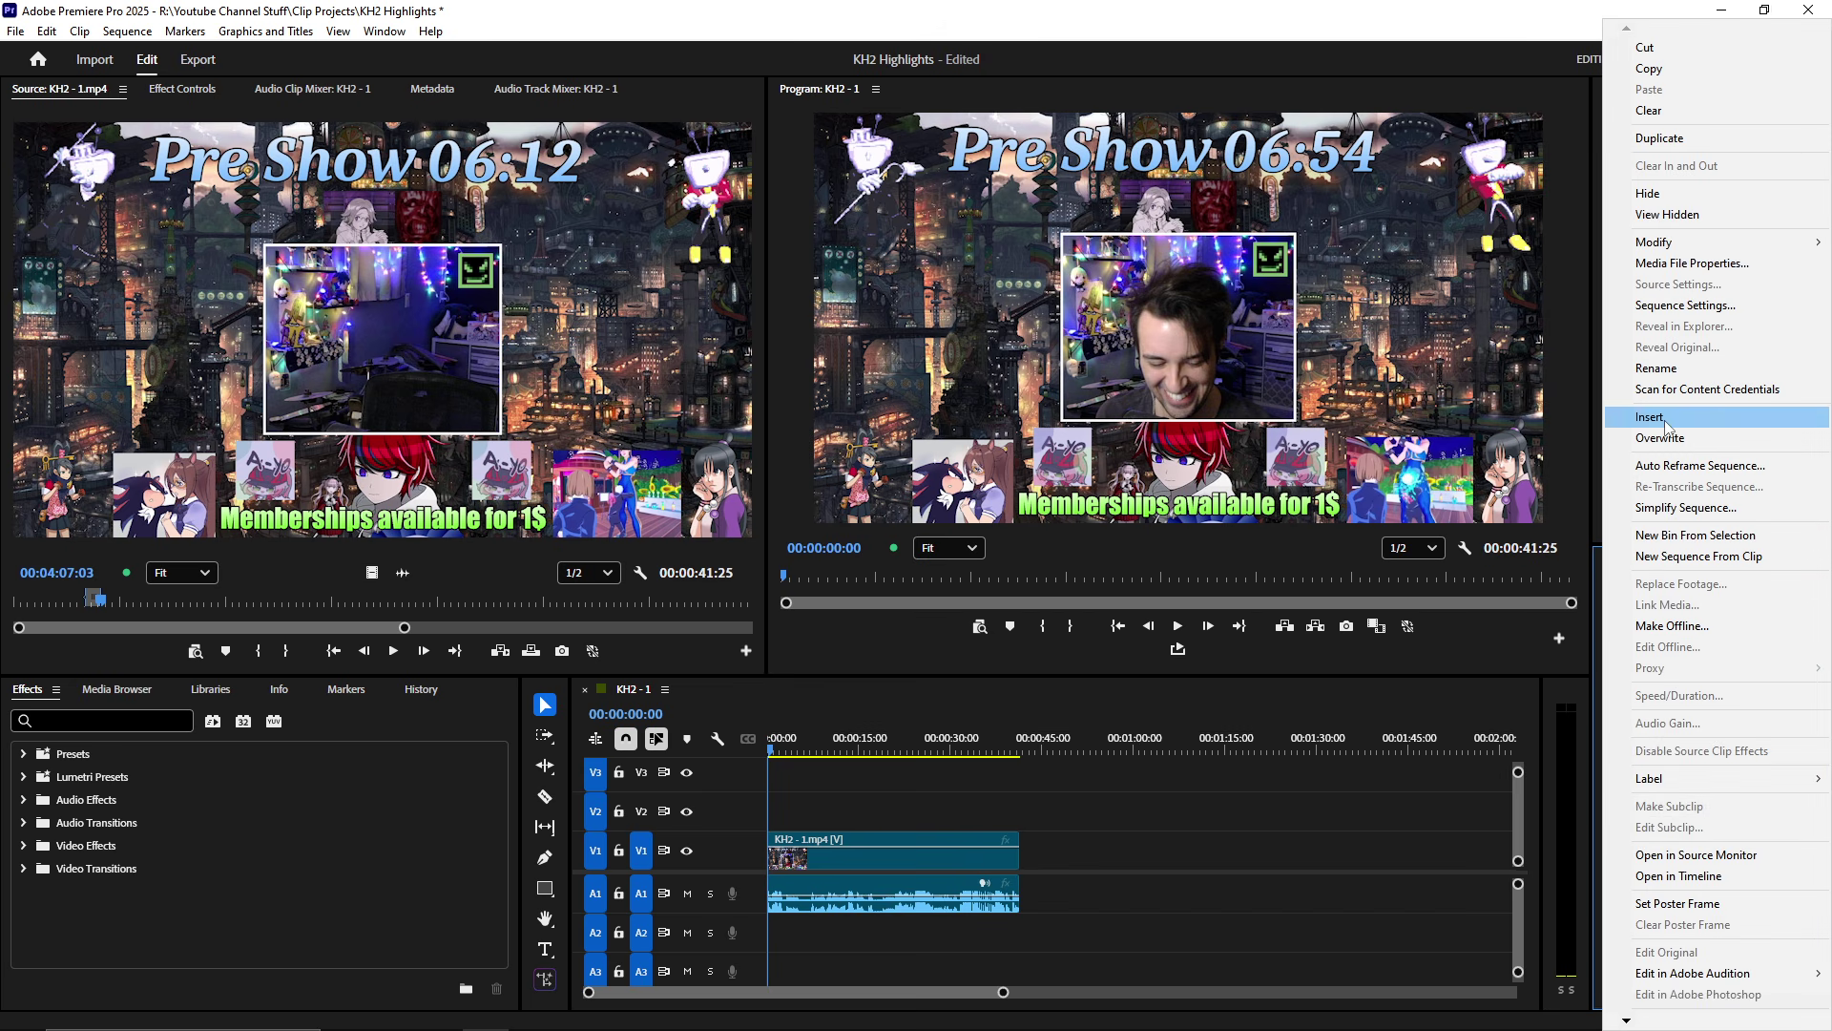
pyautogui.click(1691, 367)
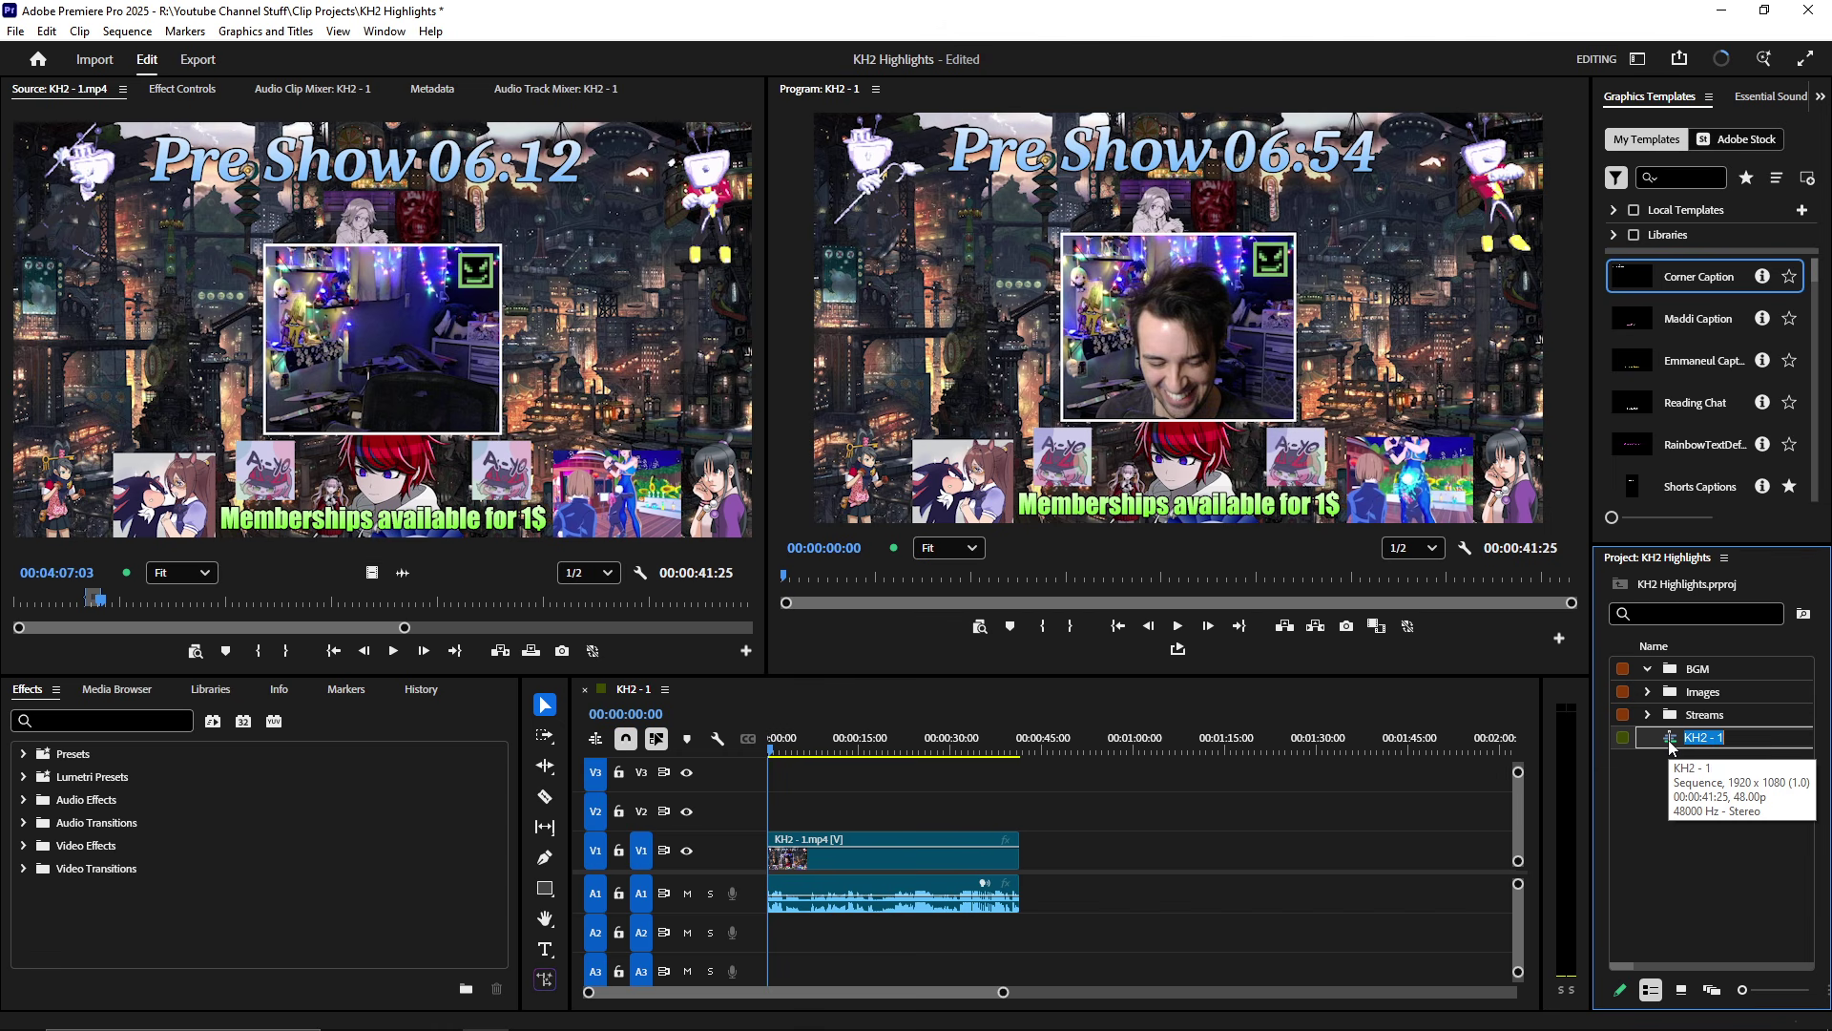
pyautogui.write('KH2 Highlights')
pyautogui.press('Return')
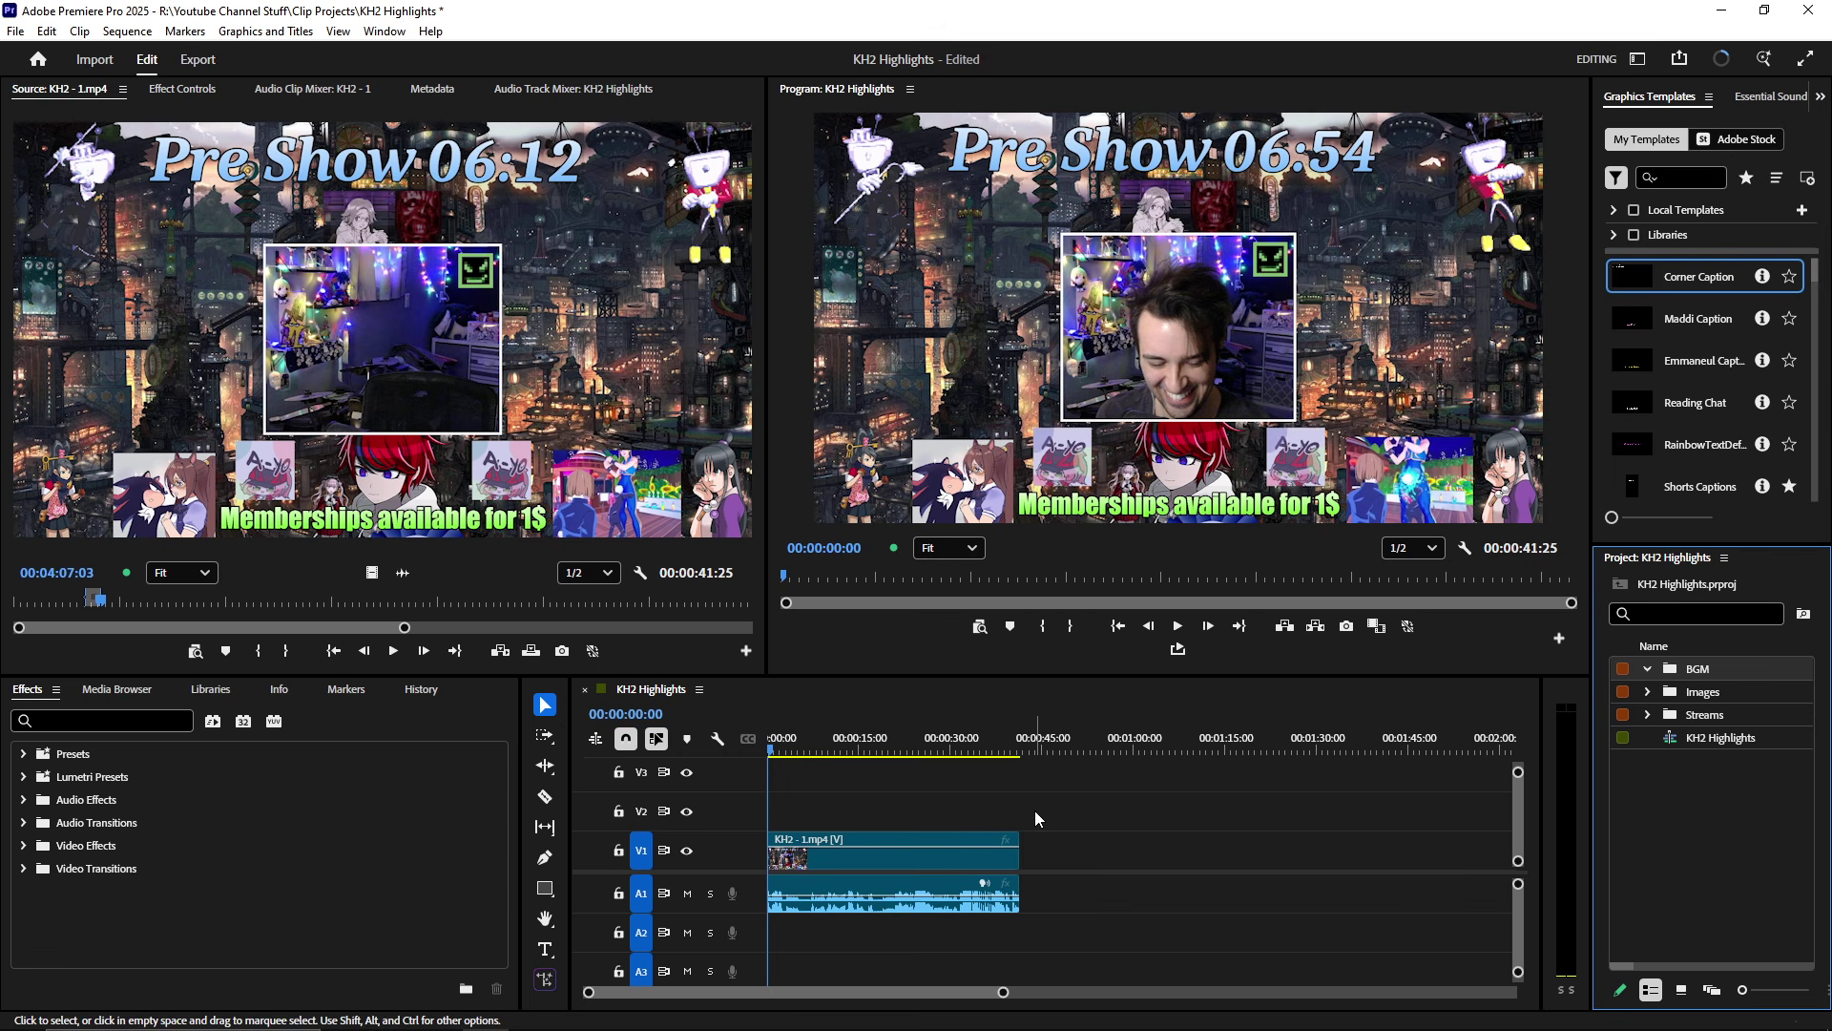
pyautogui.click(1672, 737)
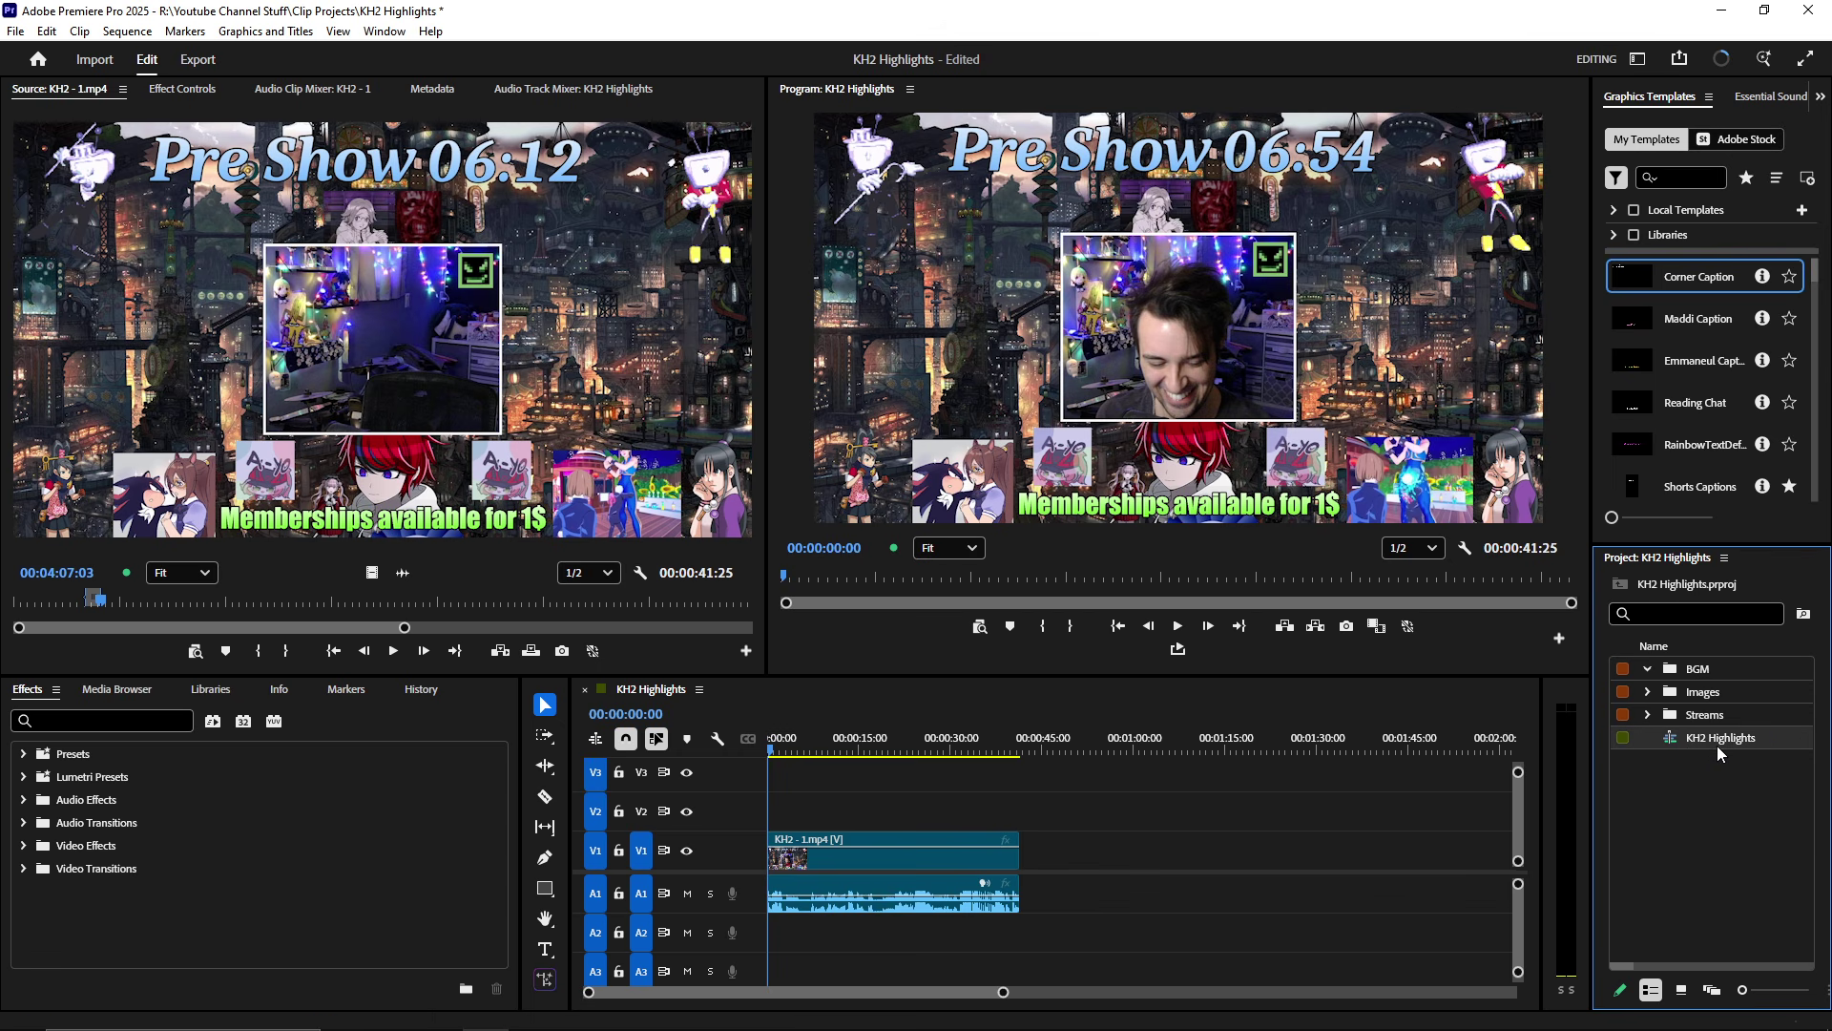
# - Open the recent project KH2 Superboss Cut and look over the clip layout of its Superboss Cut sequence
pyautogui.click(17, 32)
pyautogui.moveTo(267, 138)
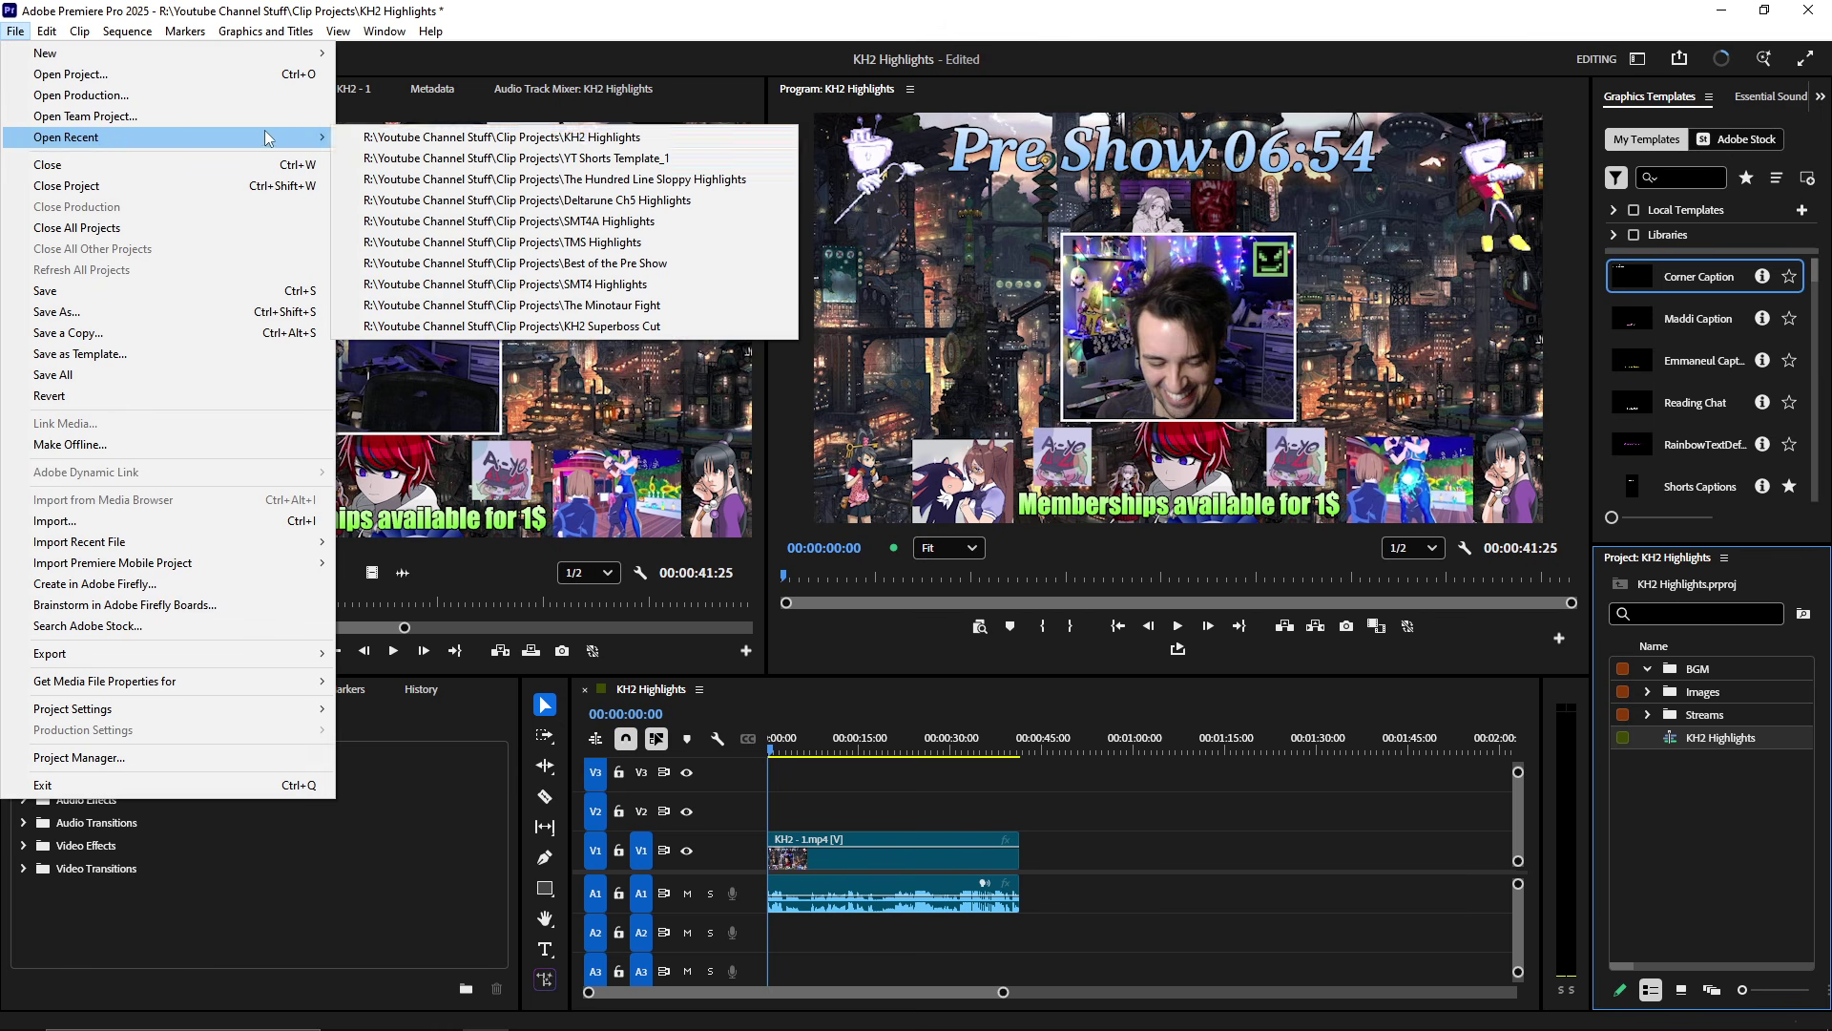
pyautogui.click(507, 327)
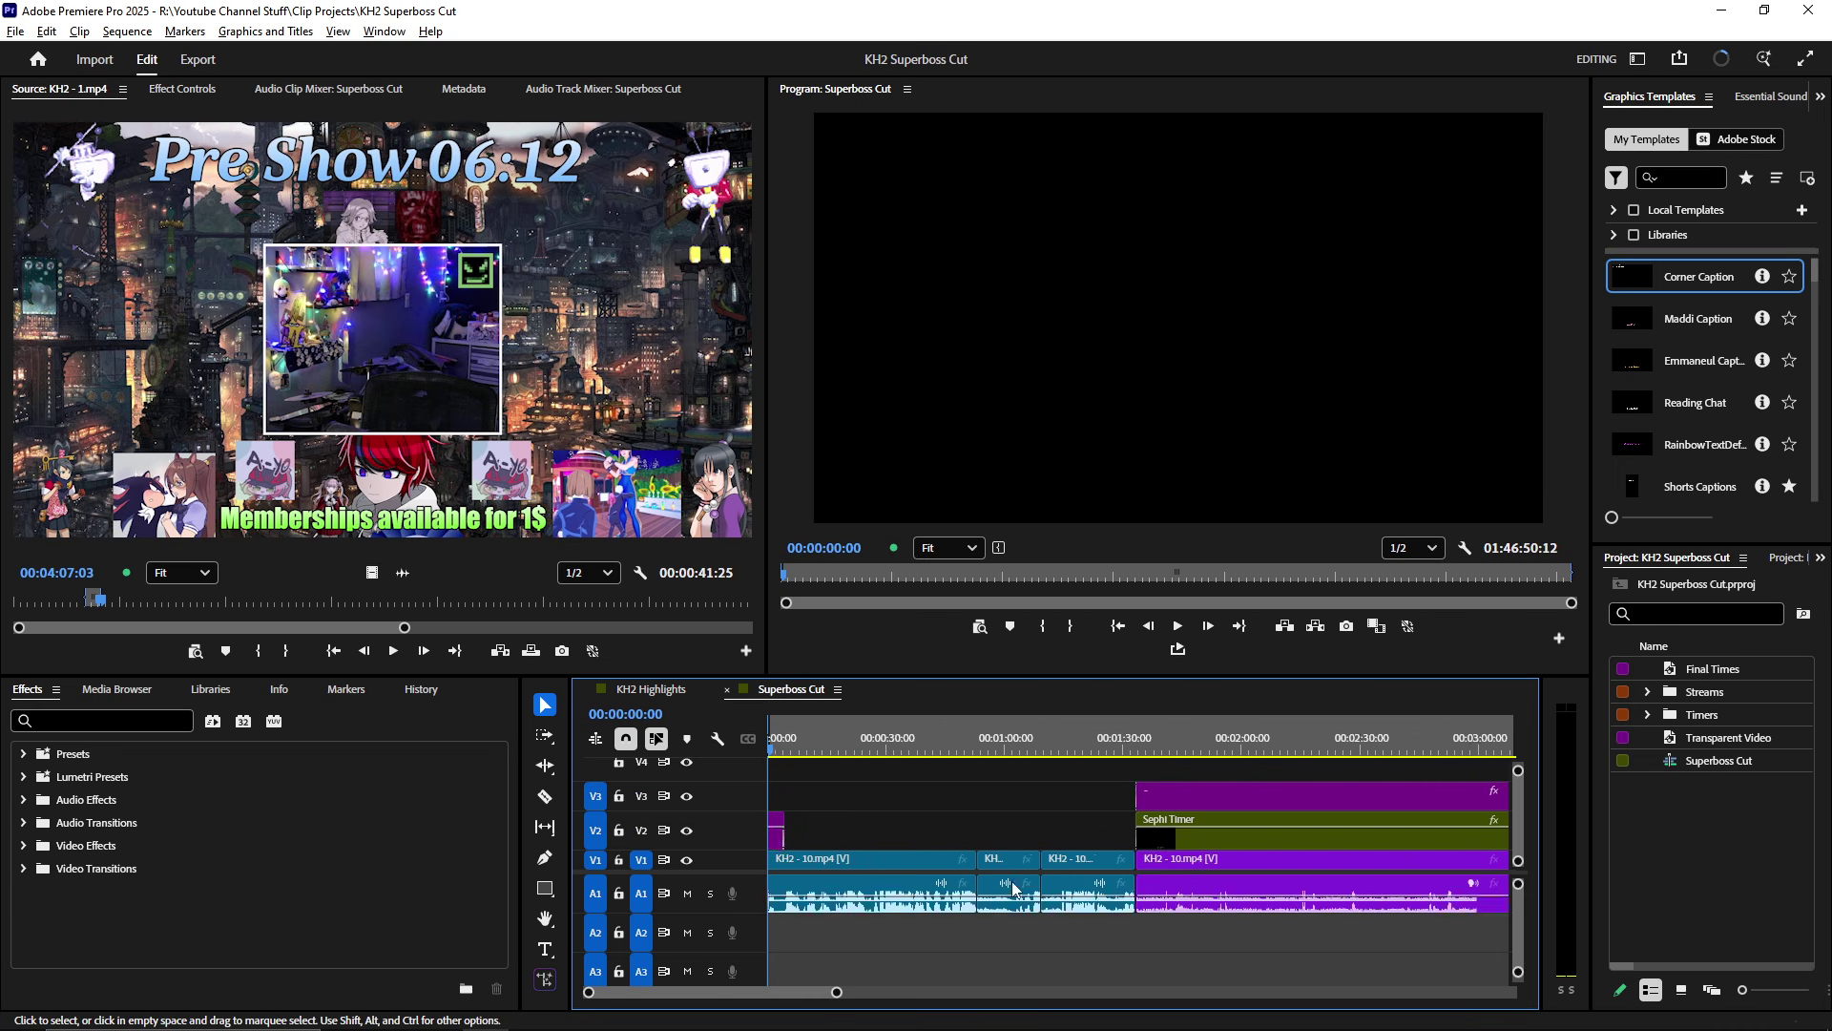
pyautogui.scroll(-4, 952, 833)
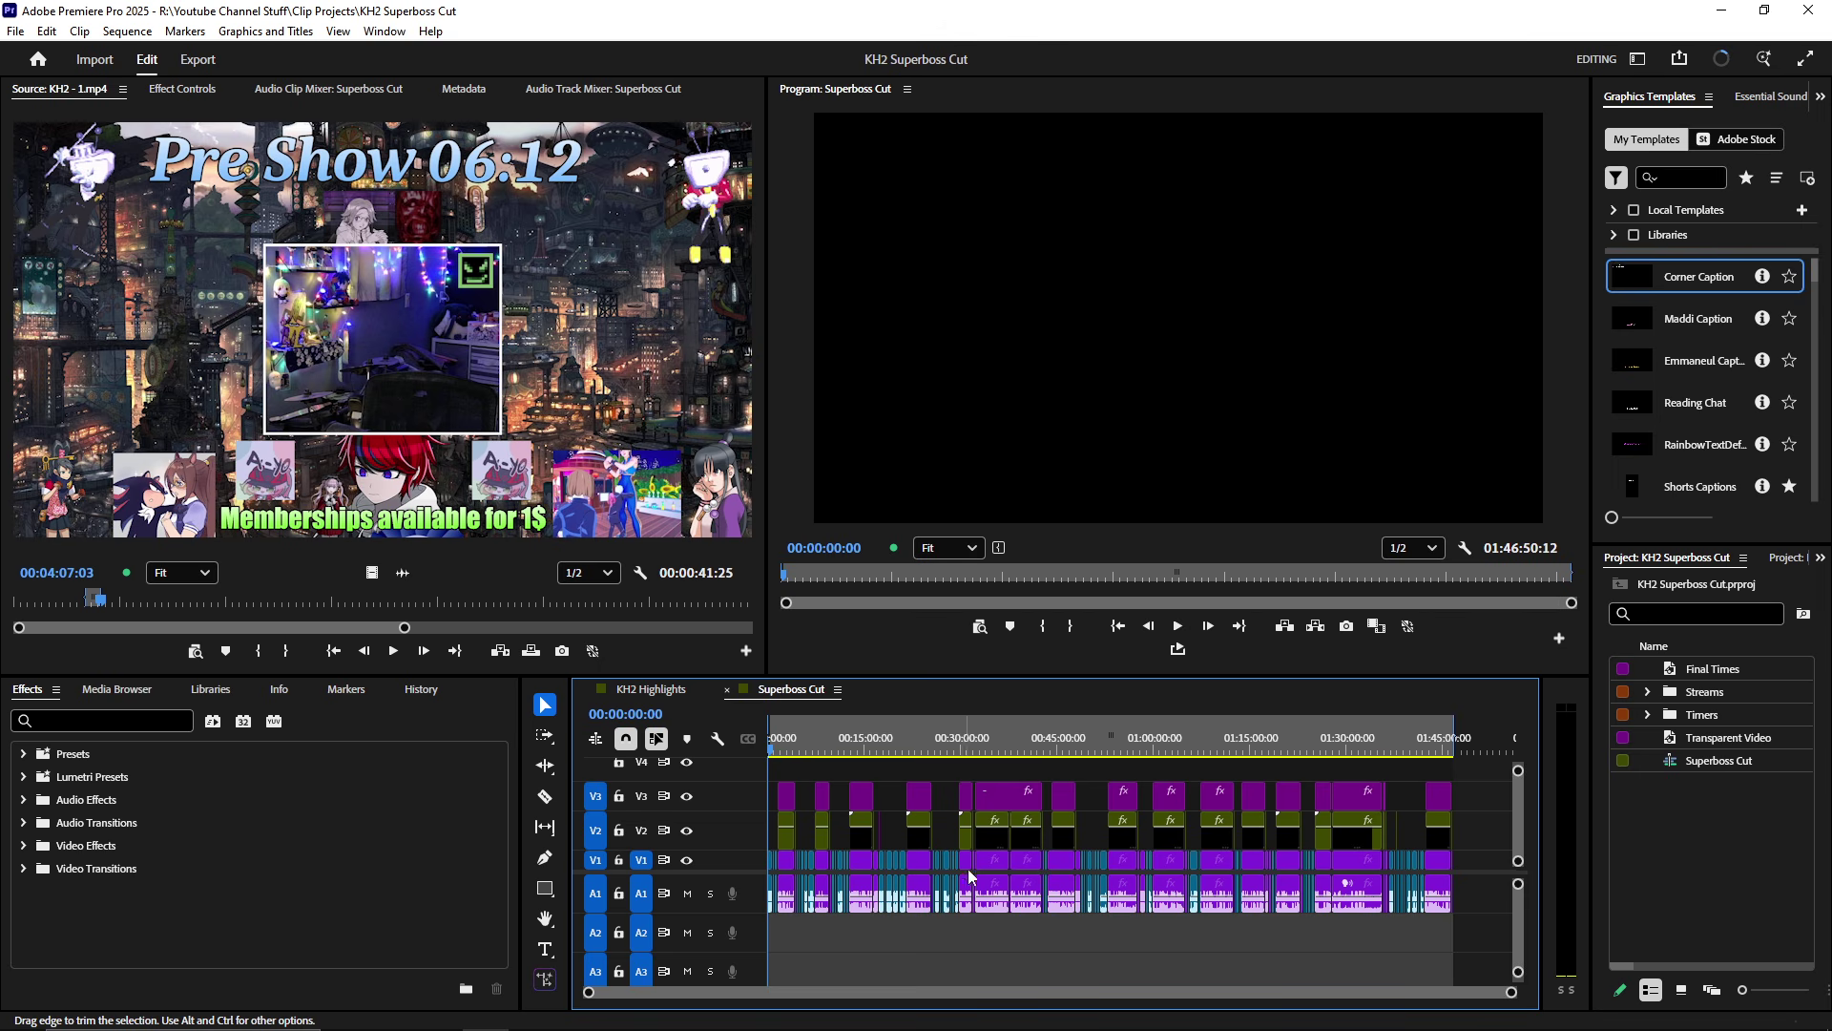
pyautogui.scroll(2, 897, 859)
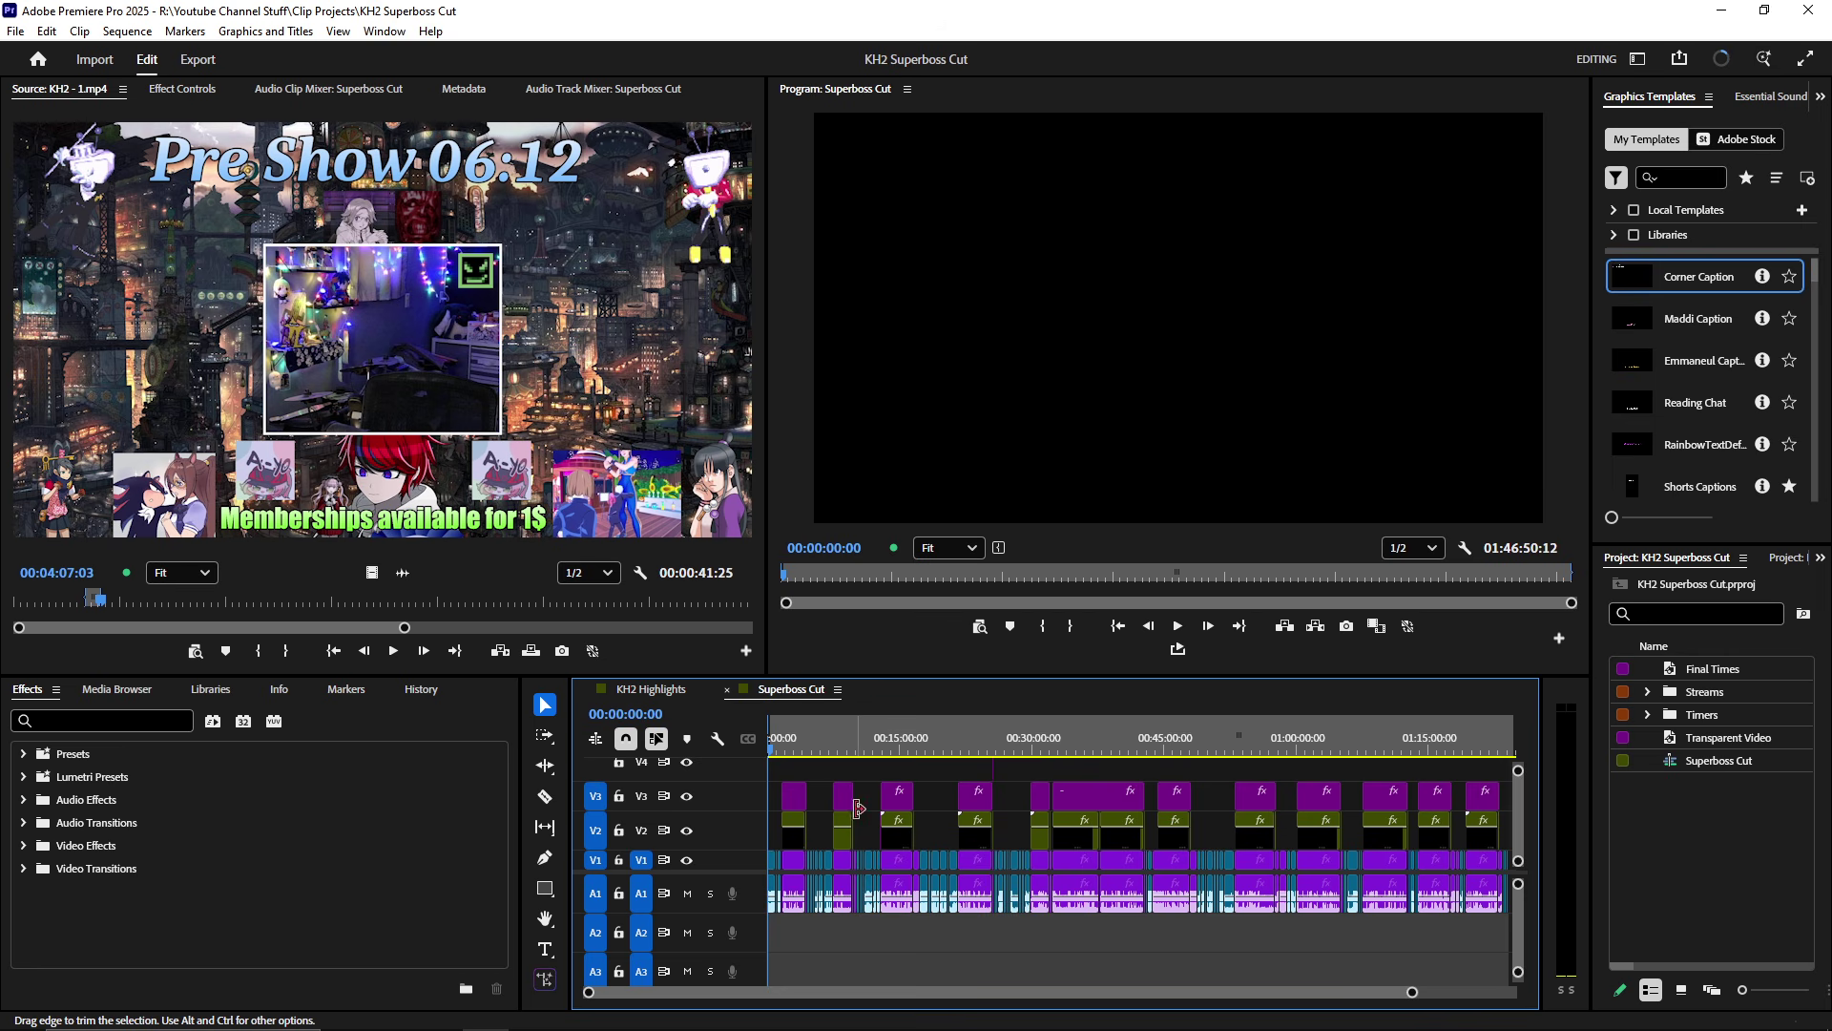
pyautogui.scroll(8, 855, 821)
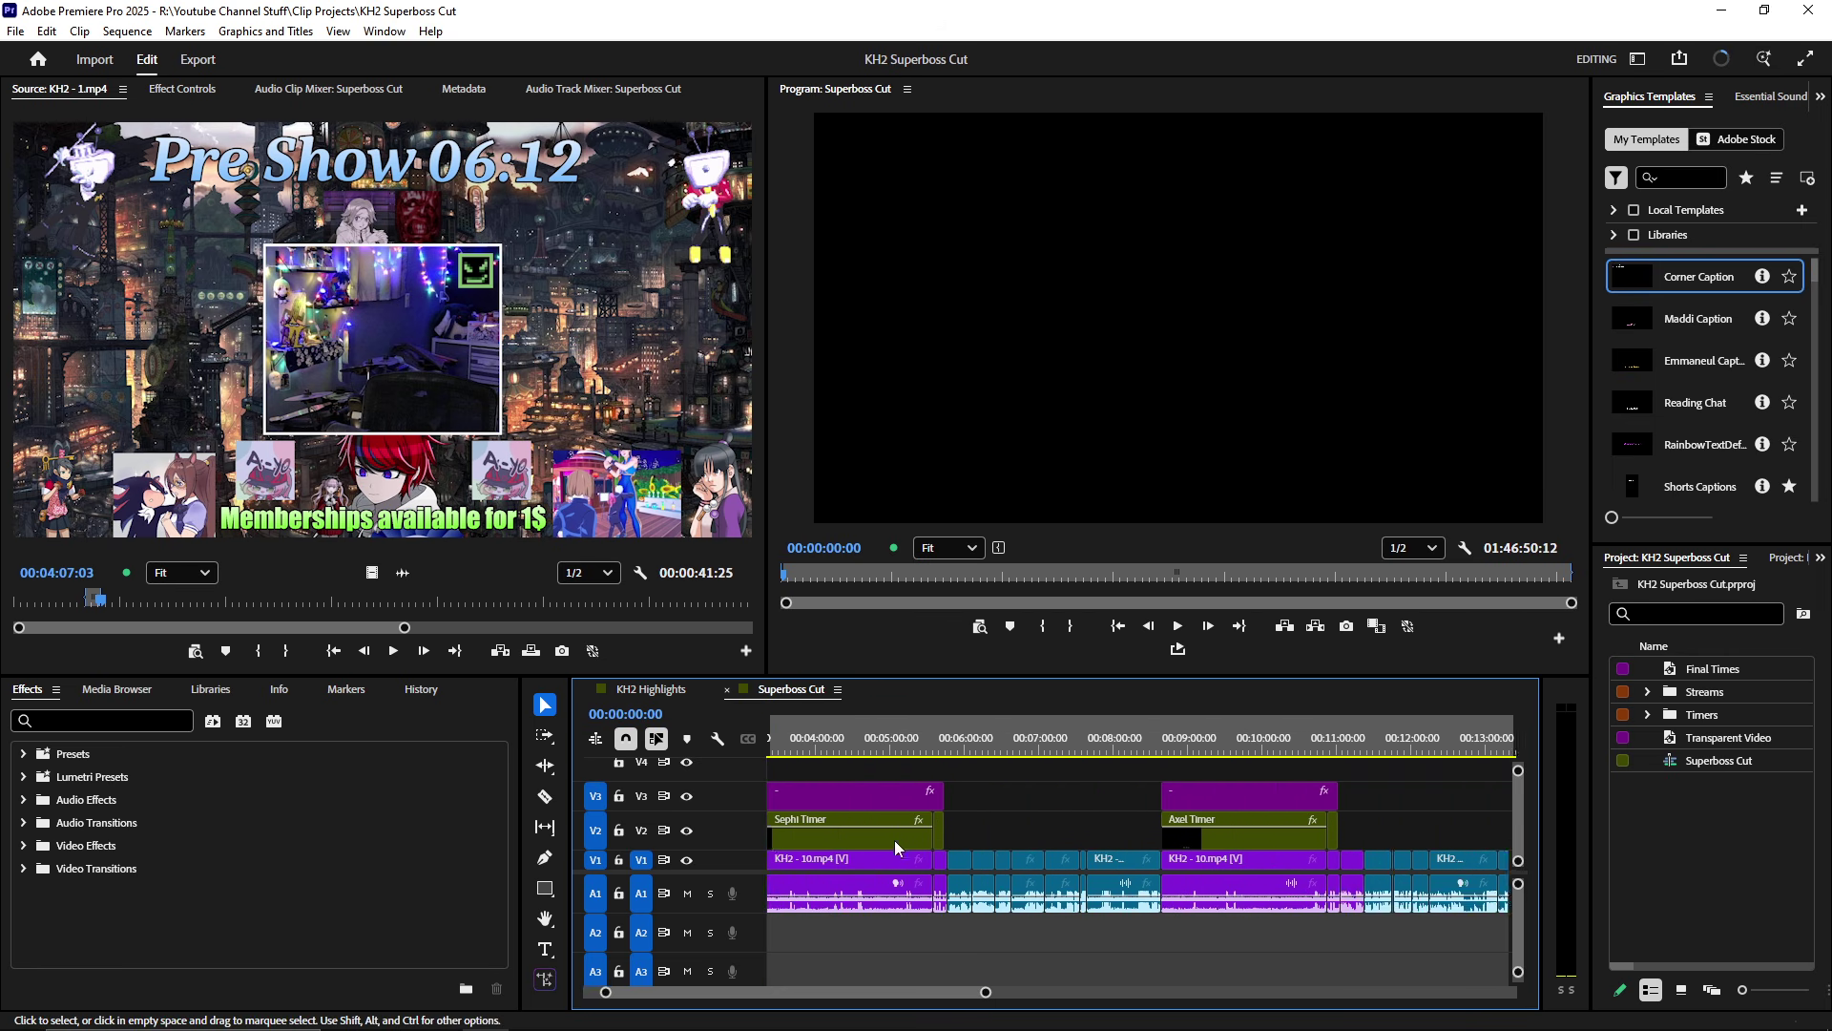
pyautogui.hscroll(-4, 897, 844)
pyautogui.scroll(4, 867, 847)
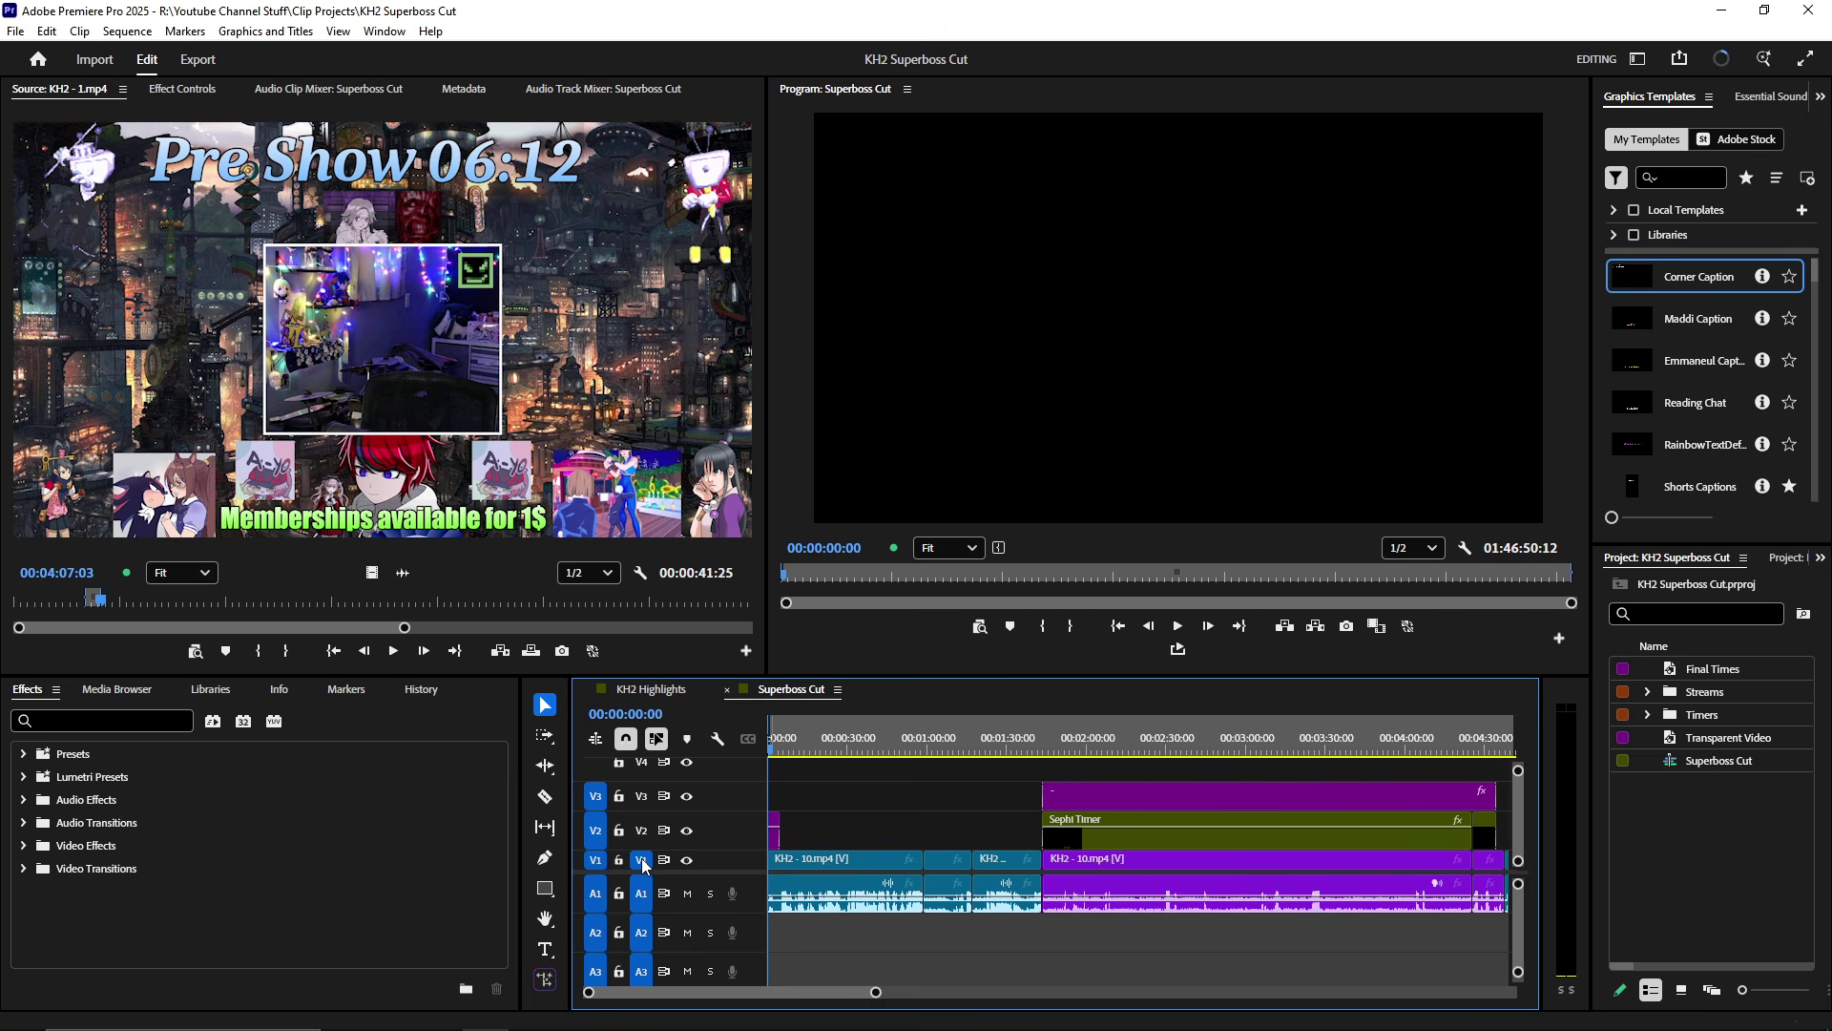
# - Load the first KH2 - 10.mp4 clip of the Superboss Cut sequence into the Source monitor
pyautogui.click(594, 862)
pyautogui.click(878, 861)
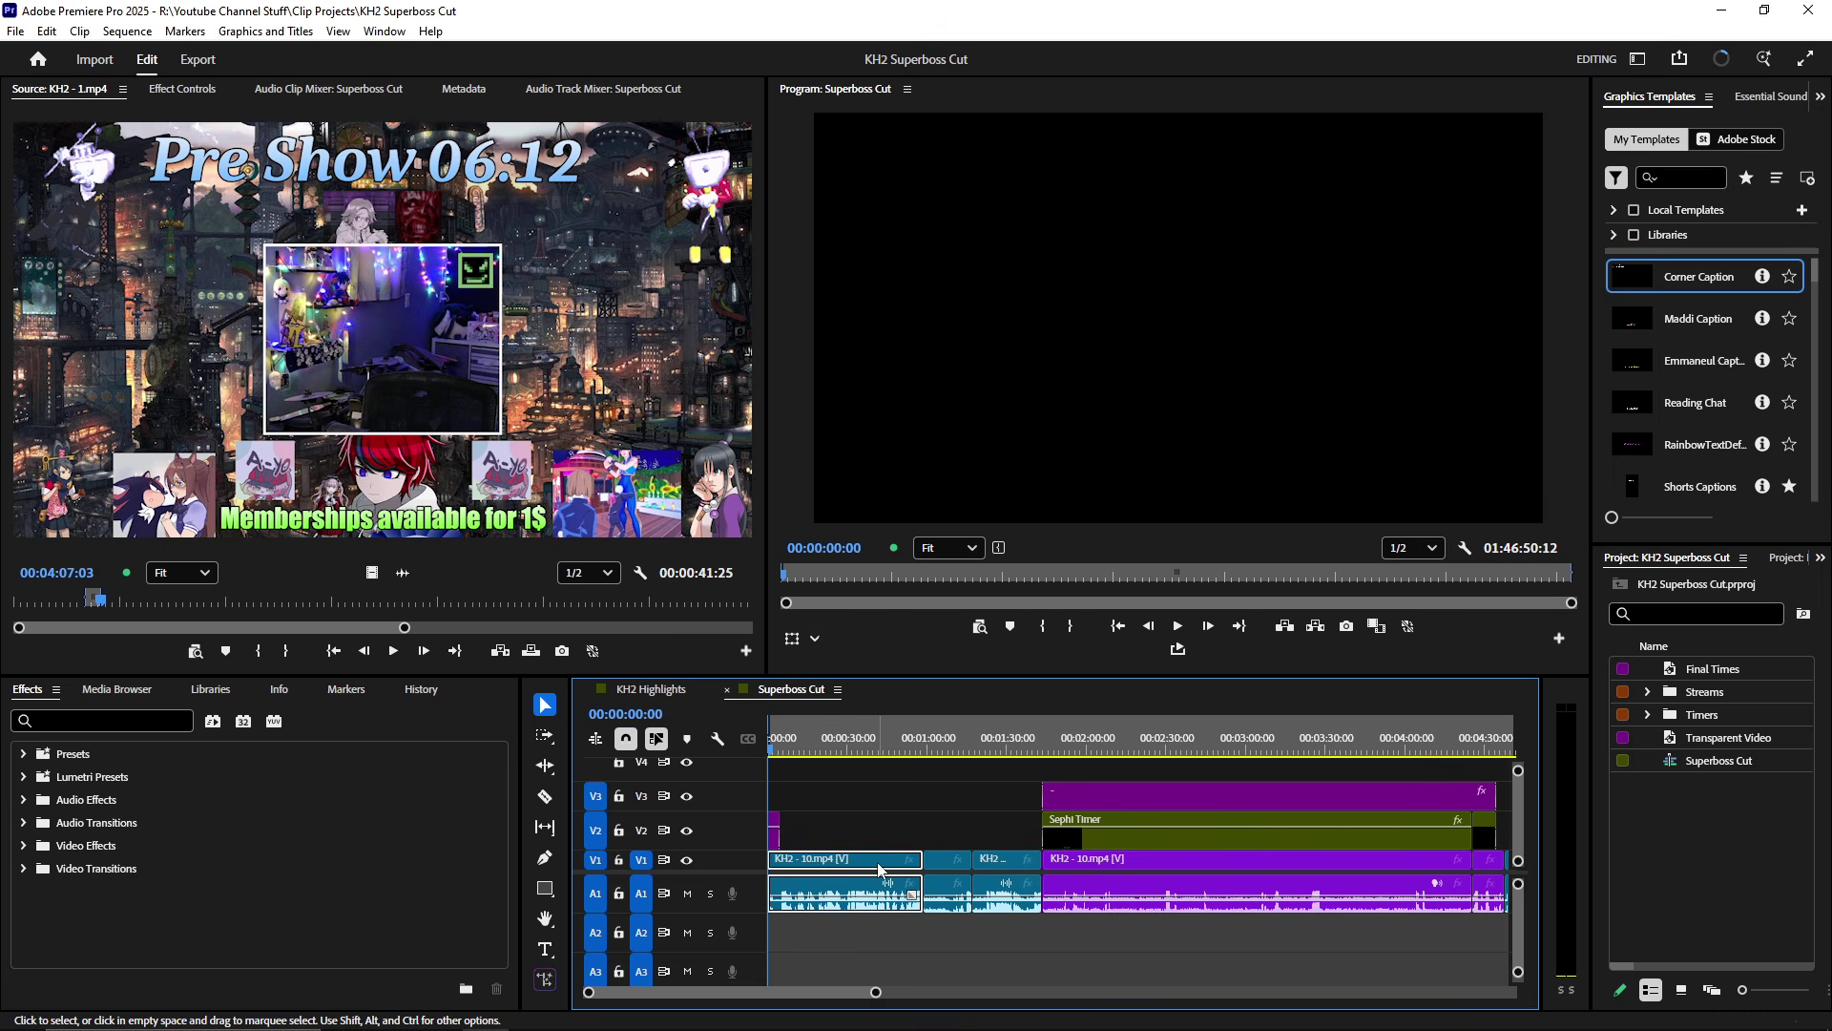
pyautogui.doubleClick(879, 863)
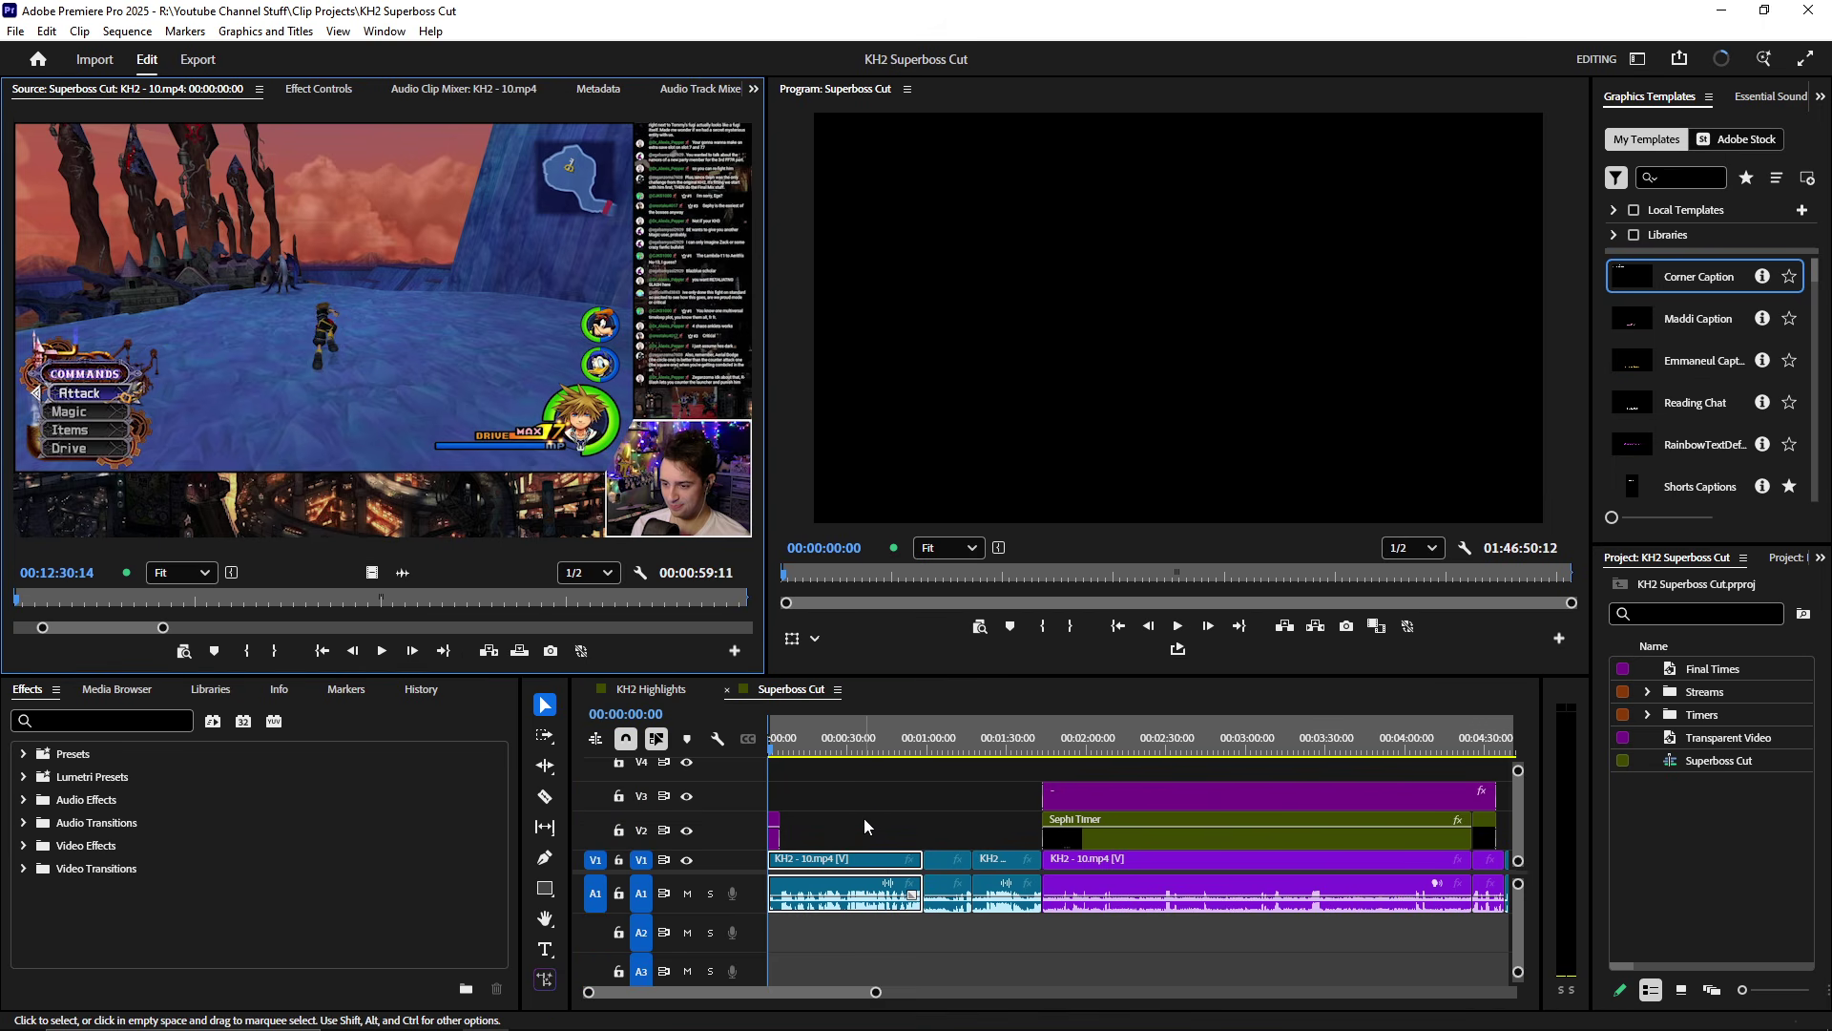
pyautogui.click(884, 952)
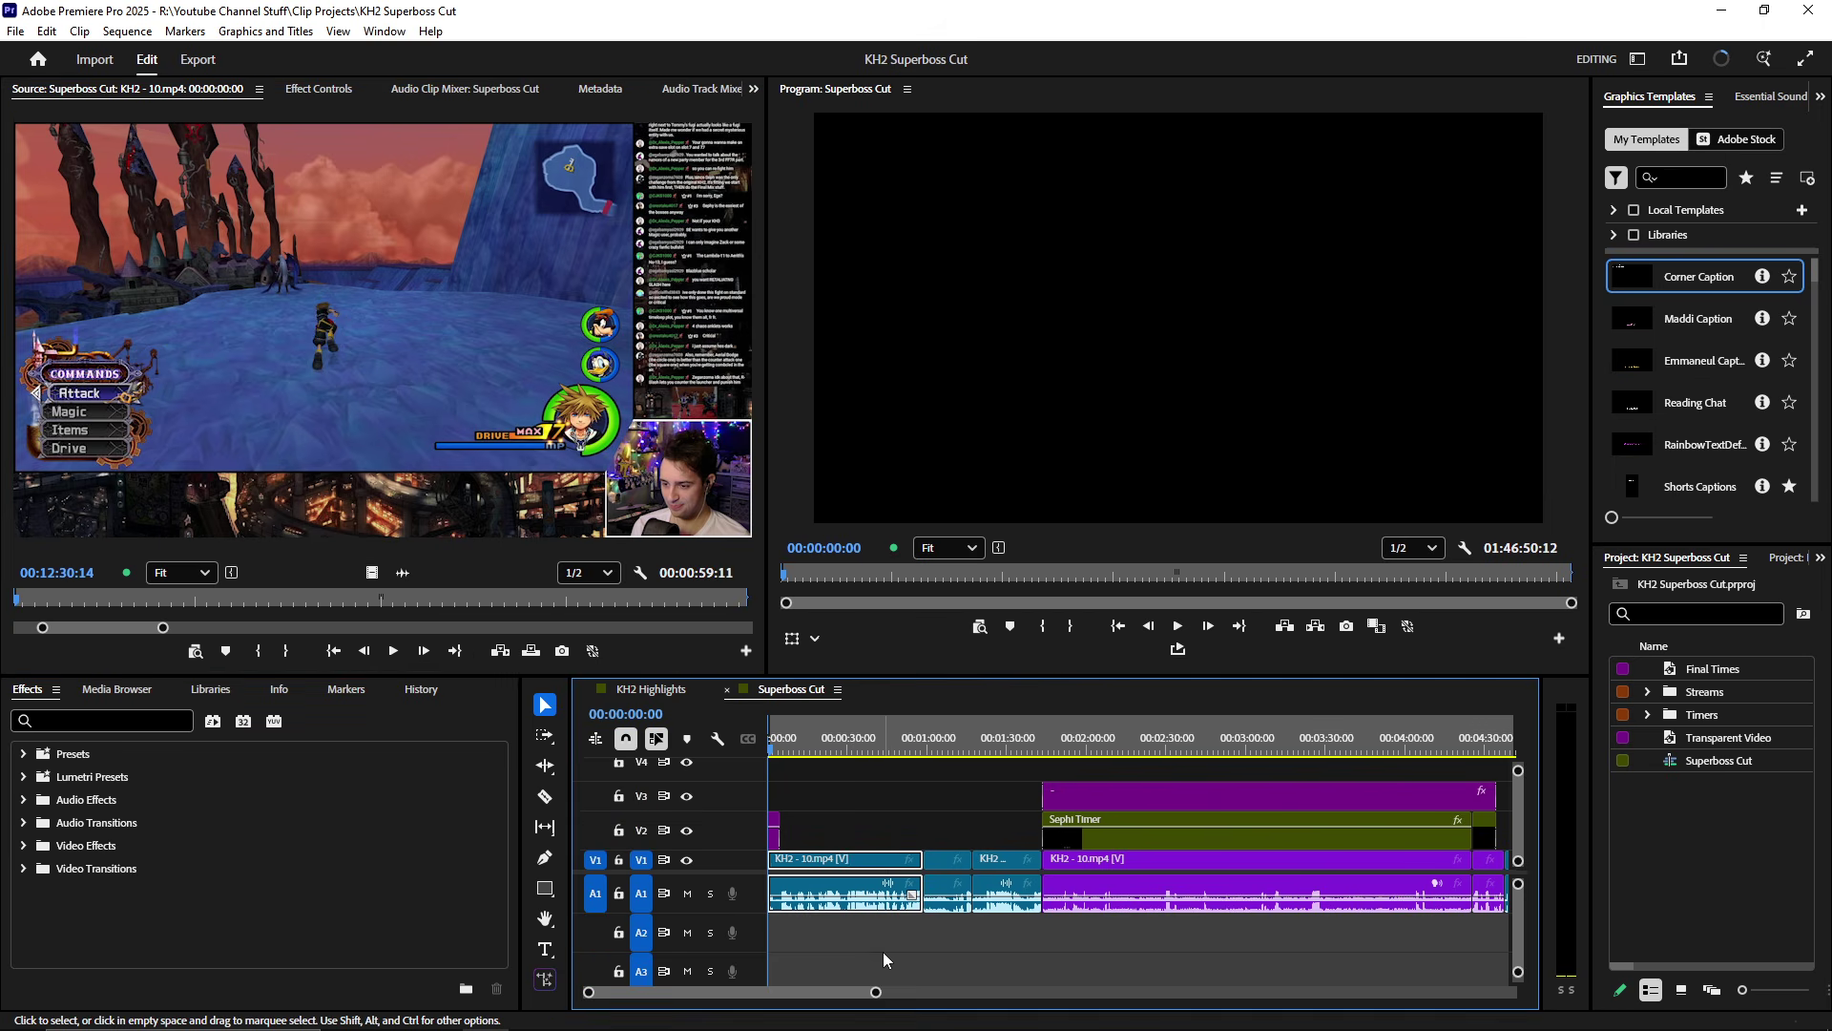
# - Try moving the first KH2 - 10.mp4 clip's audio to track A2, undo the move, and reselect the clip with its audio
pyautogui.click(868, 865)
pyautogui.moveTo(869, 866); pyautogui.dragTo(1156, 924)
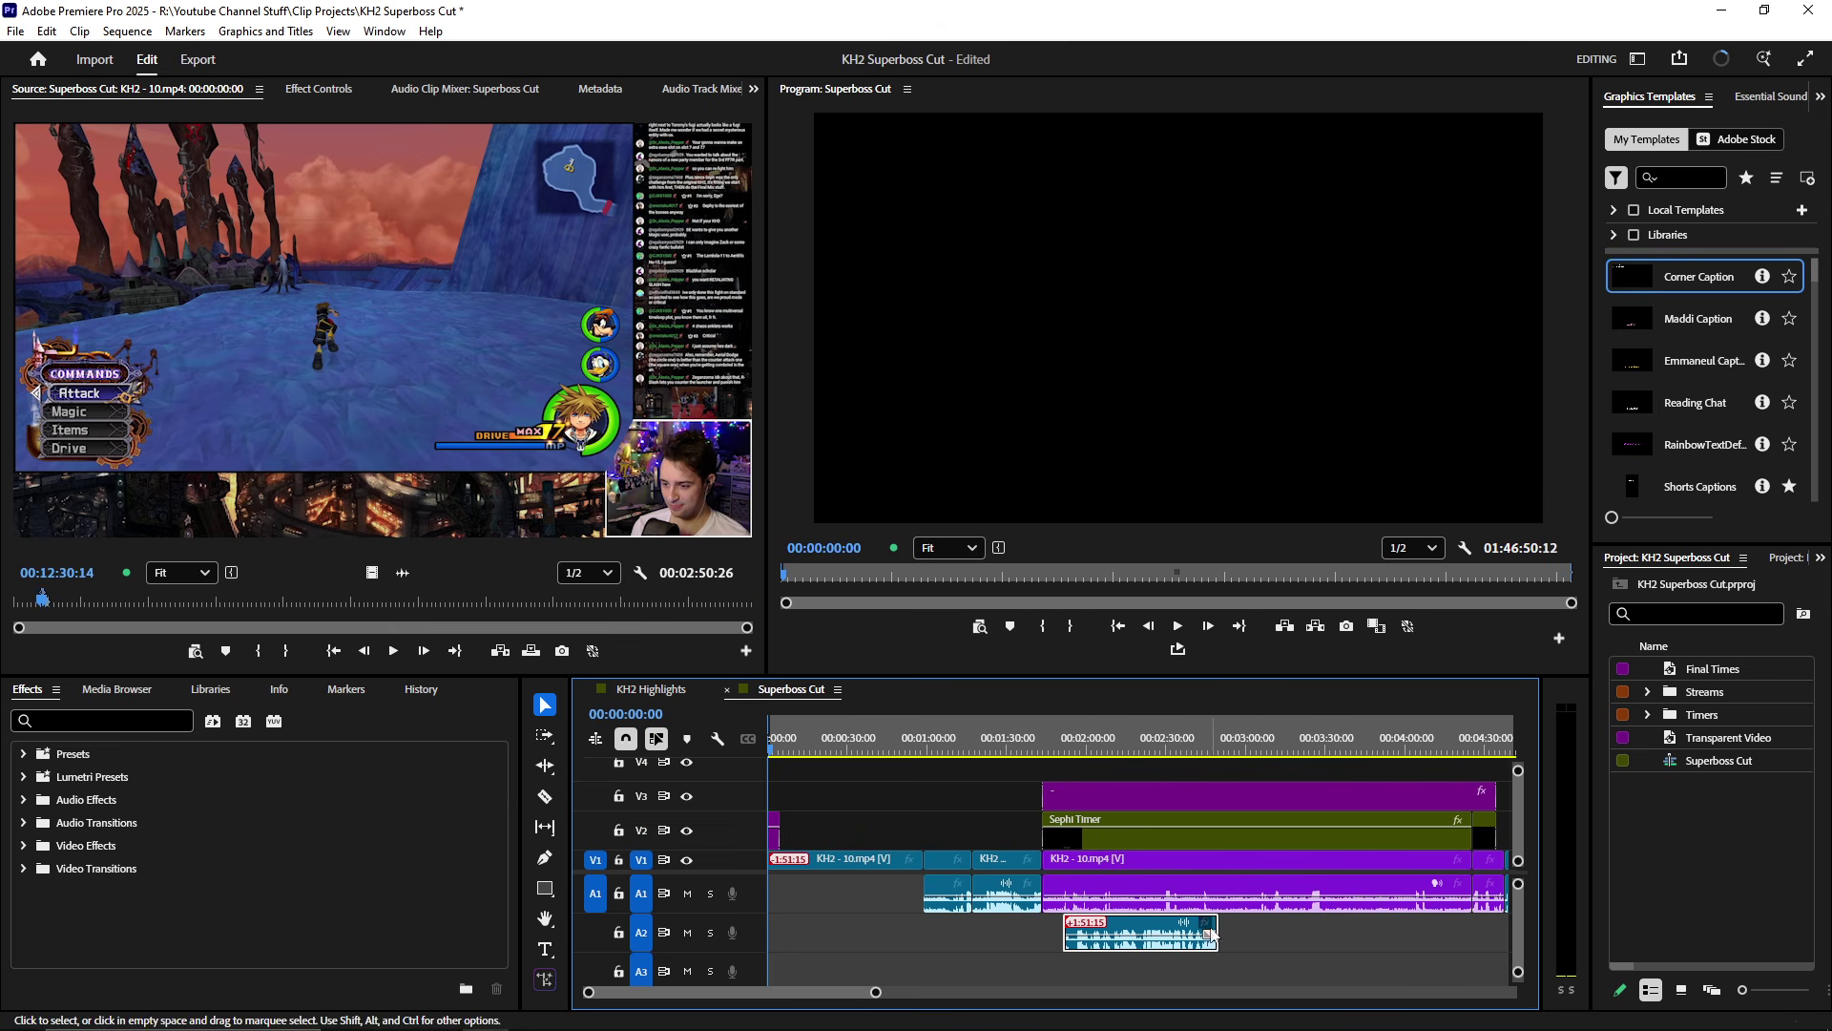
pyautogui.hotkey('ctrl', 'z')
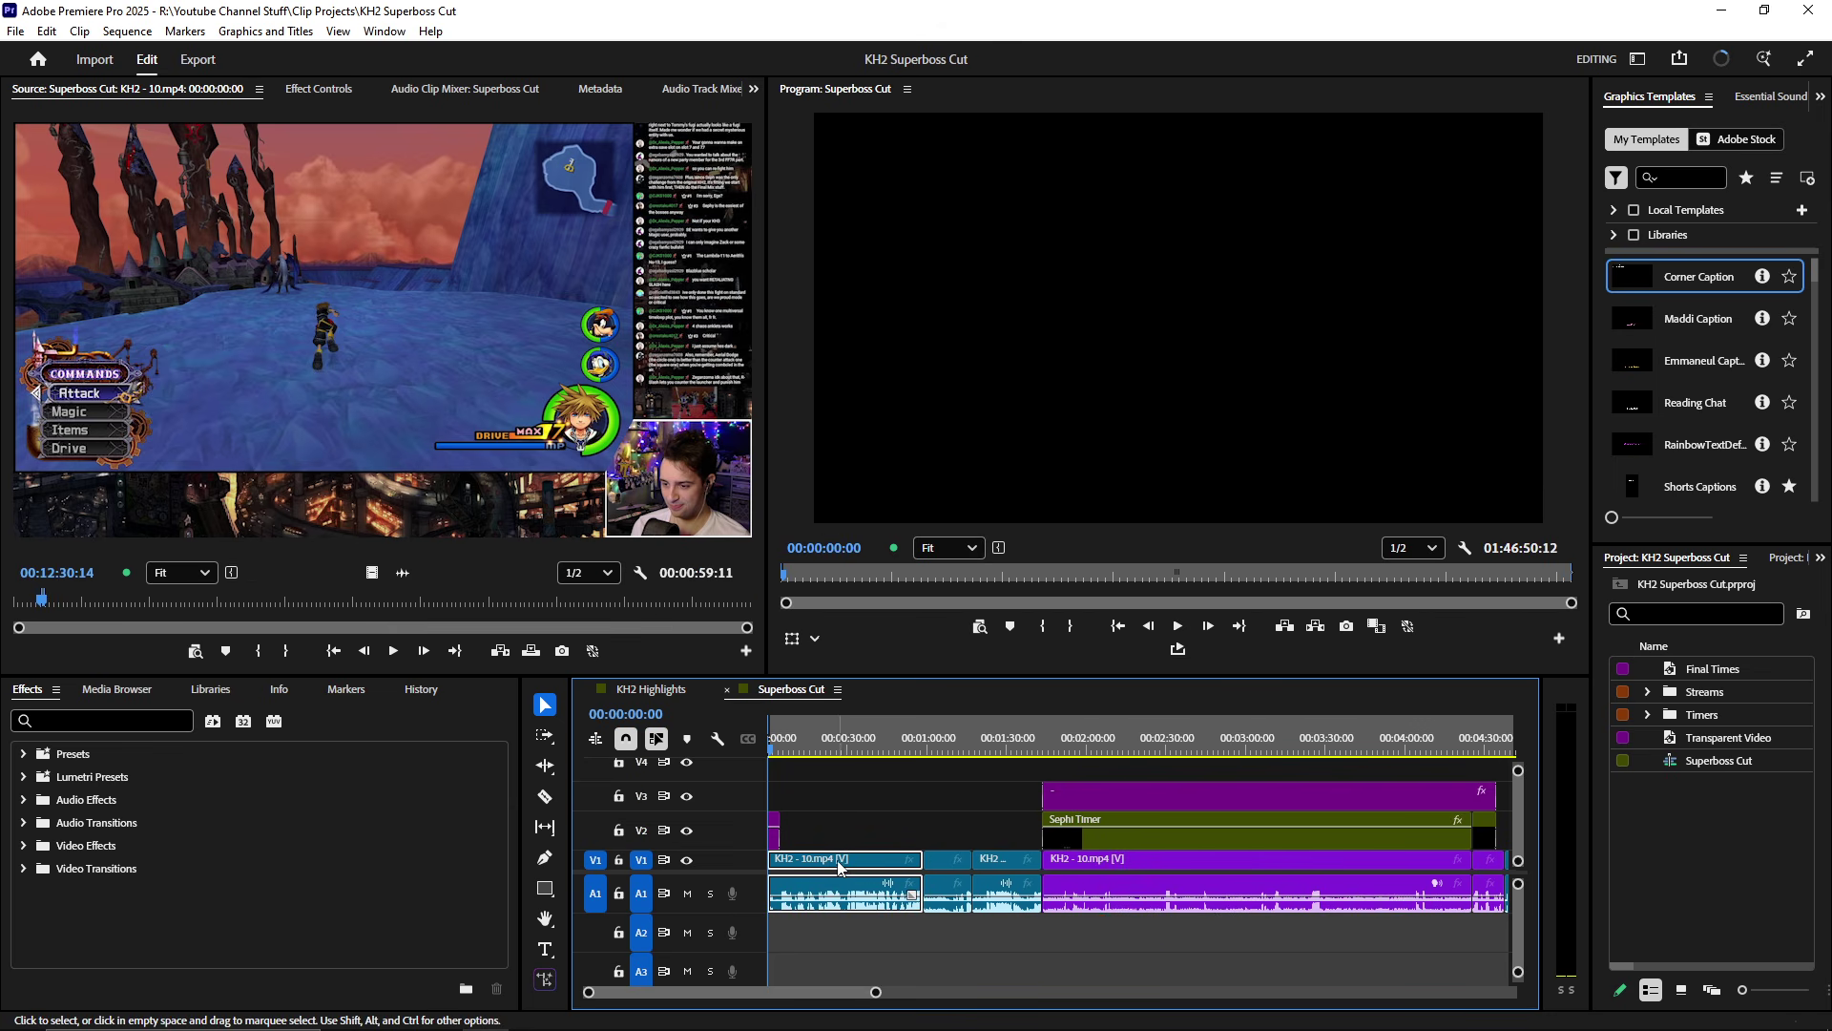
pyautogui.rightClick(842, 867)
pyautogui.click(885, 367)
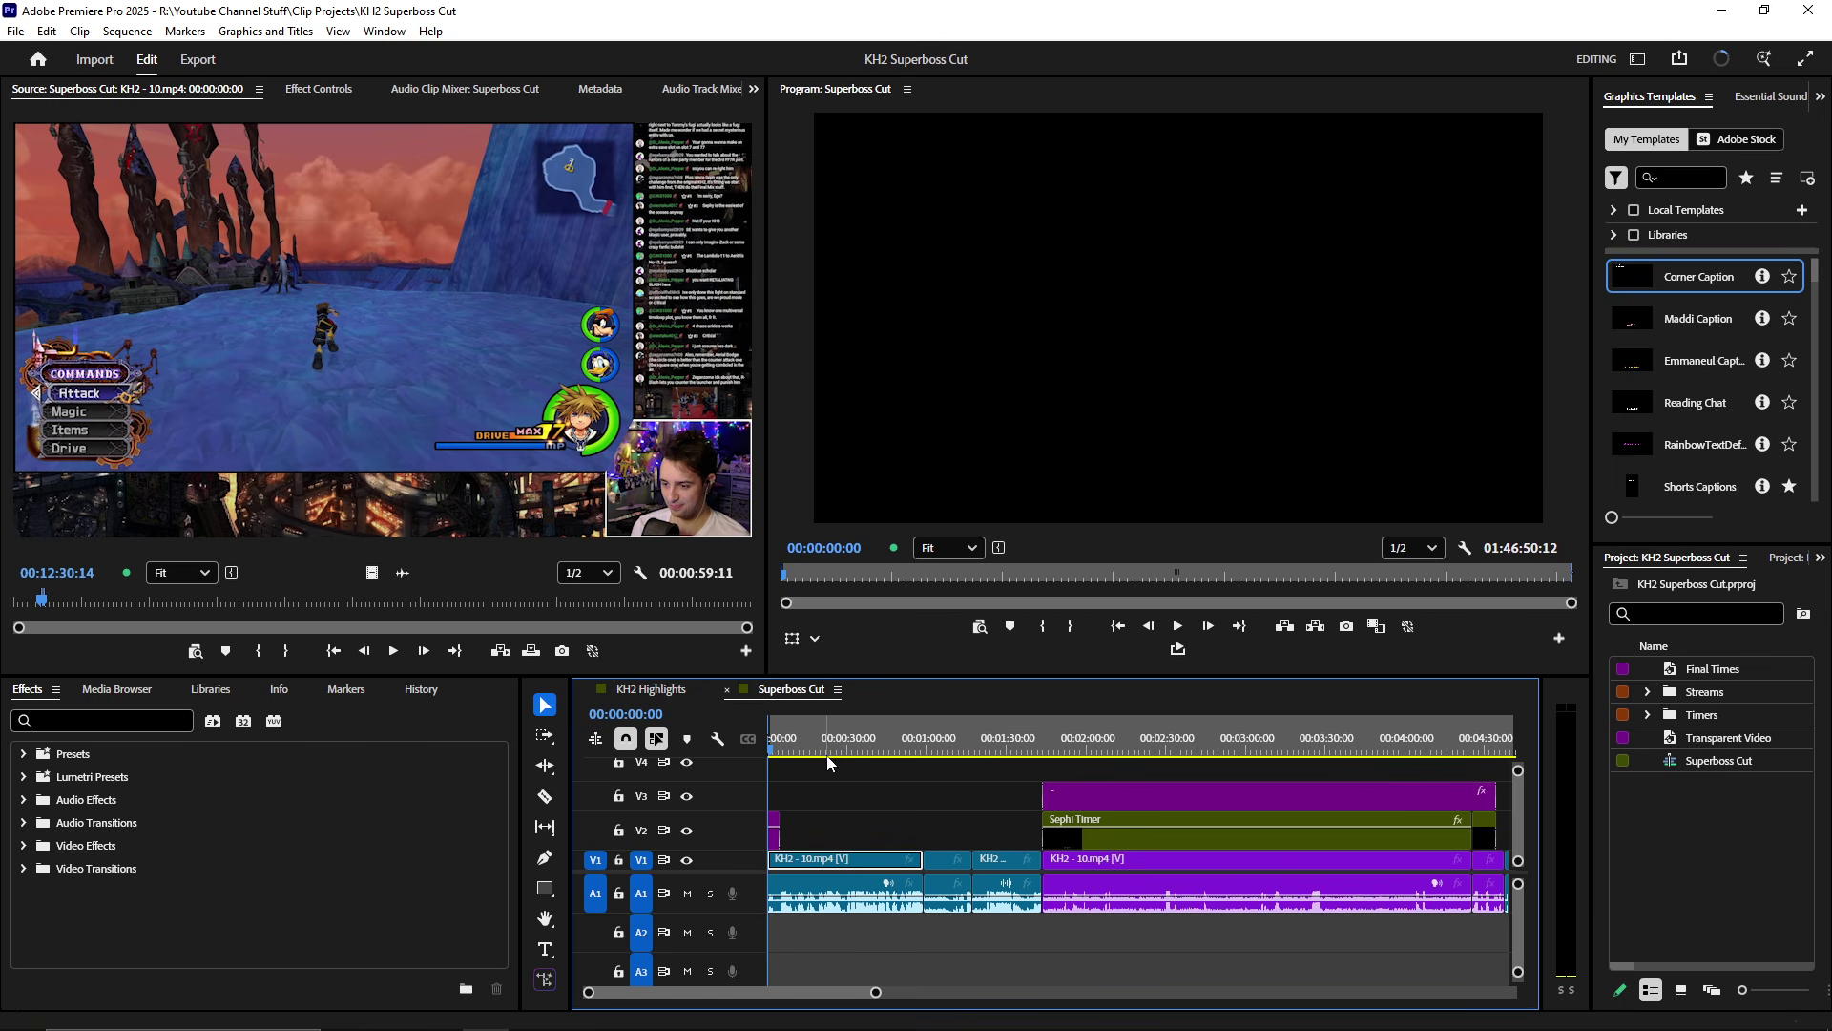
pyautogui.click(833, 899)
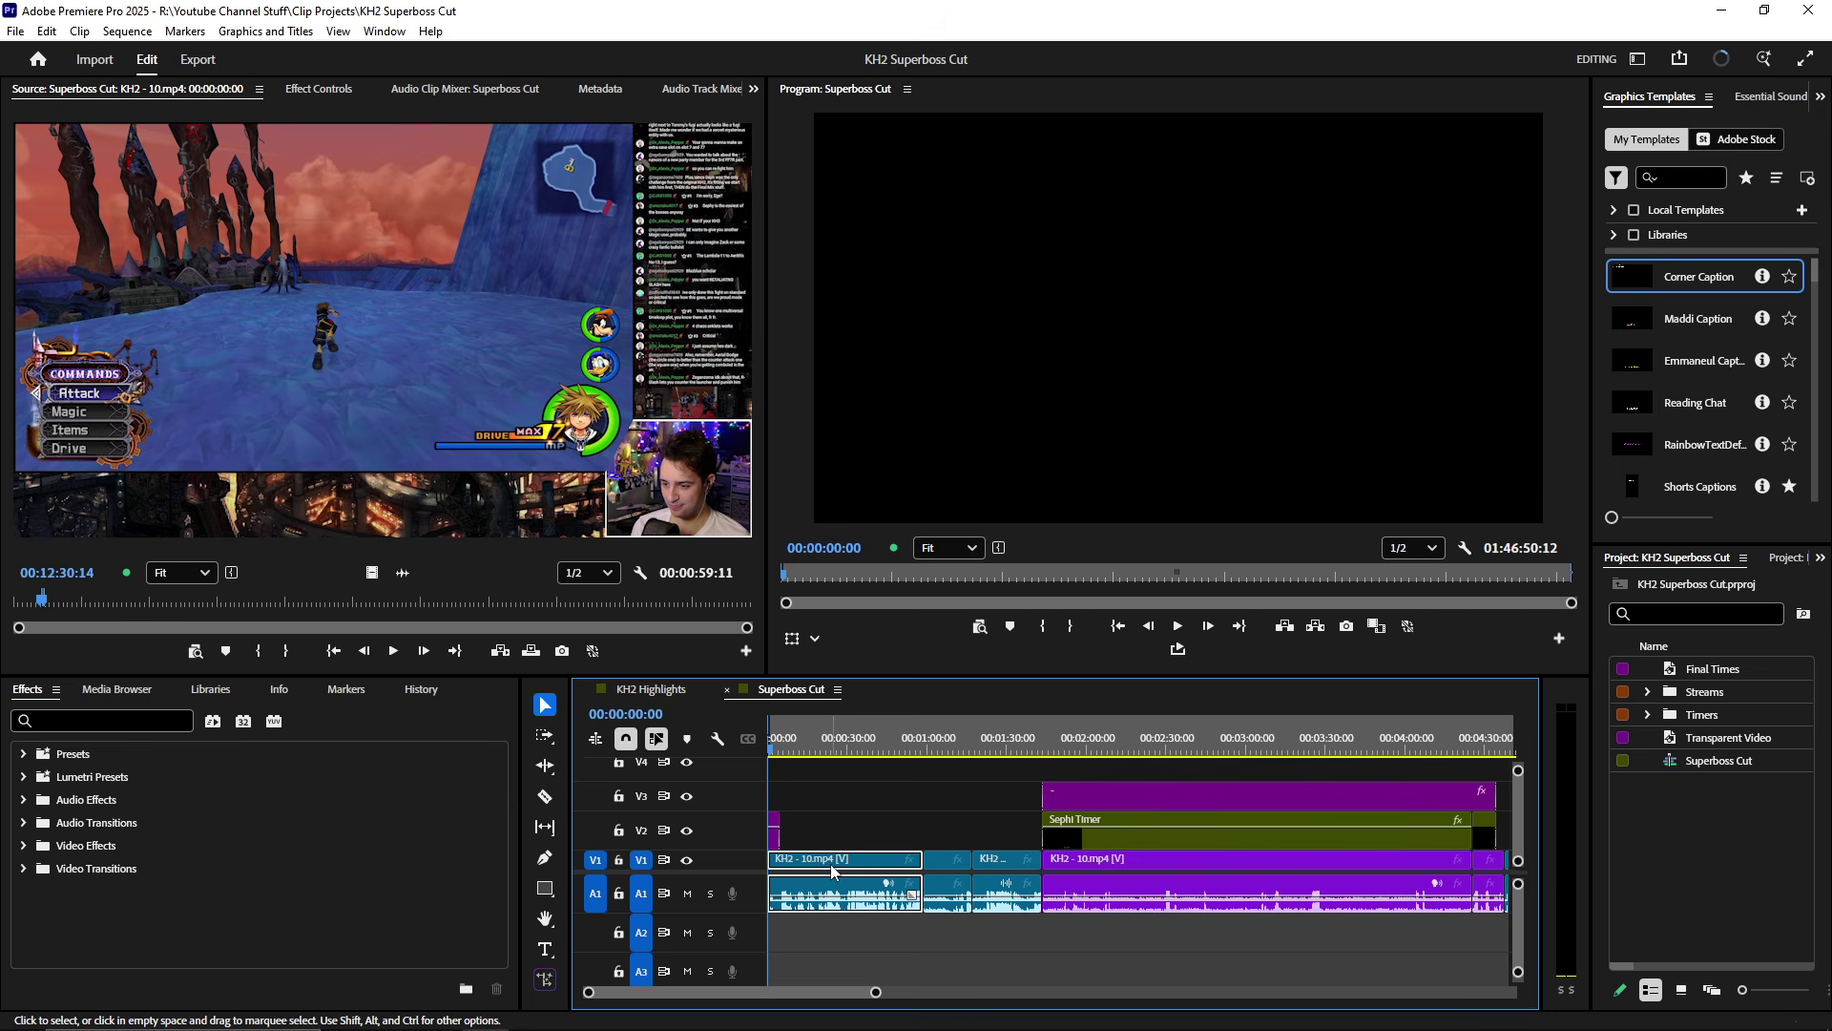
# - View the attempt timer at 00:02:31:08, inspect the nested Sephi Timer sequence, and return to the Superboss Cut sequence
pyautogui.click(1176, 741)
pyautogui.click(1145, 838)
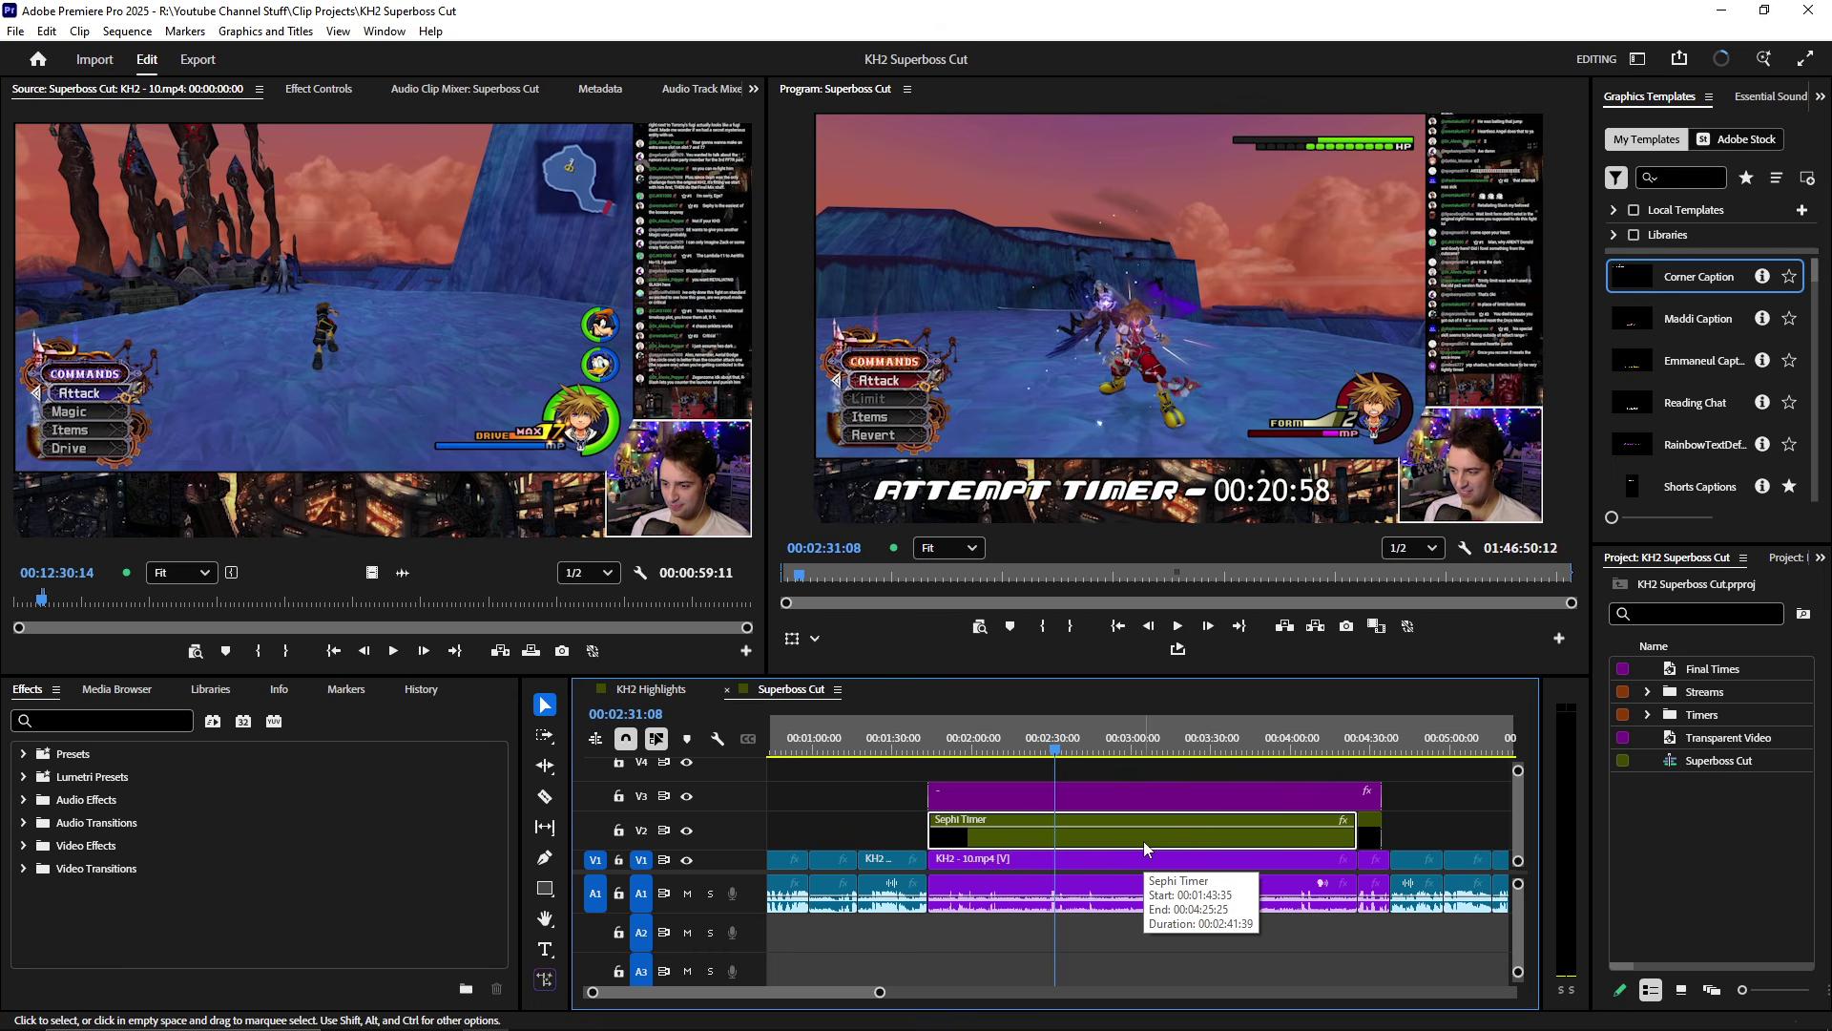
pyautogui.scroll(-2, 1101, 821)
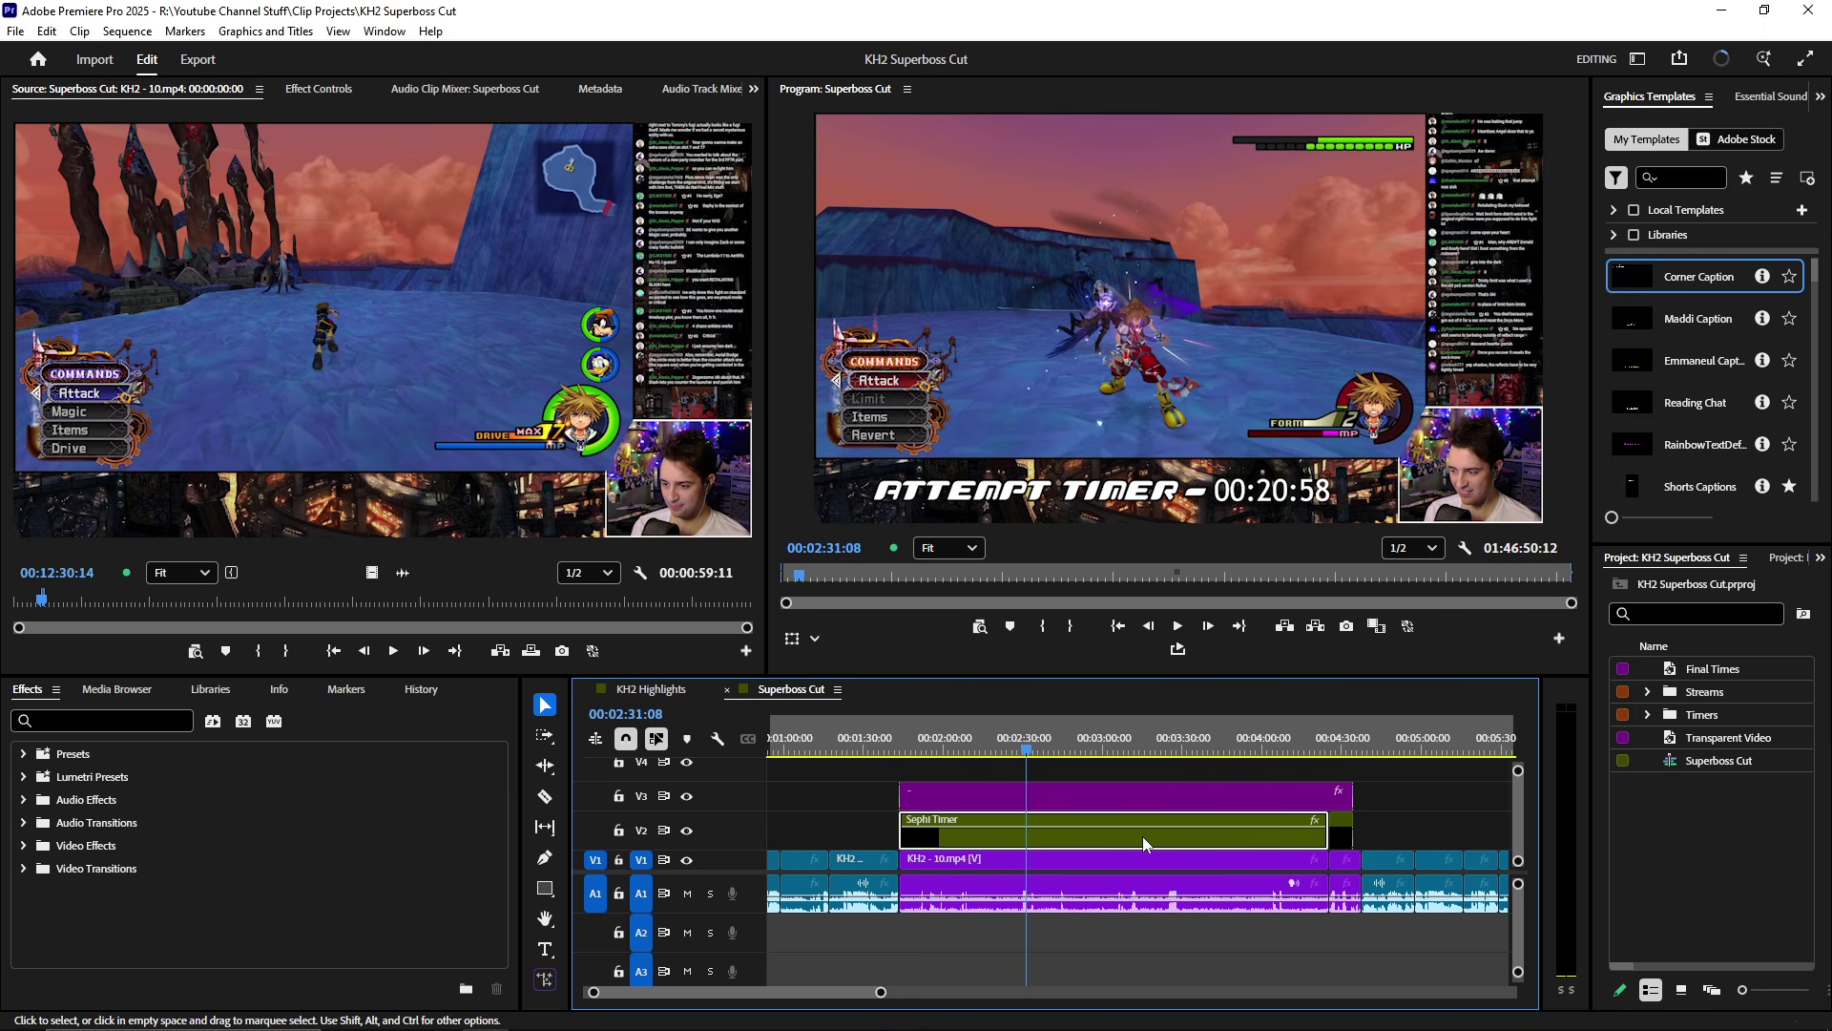
pyautogui.doubleClick(1142, 836)
pyautogui.scroll(-3, 1094, 847)
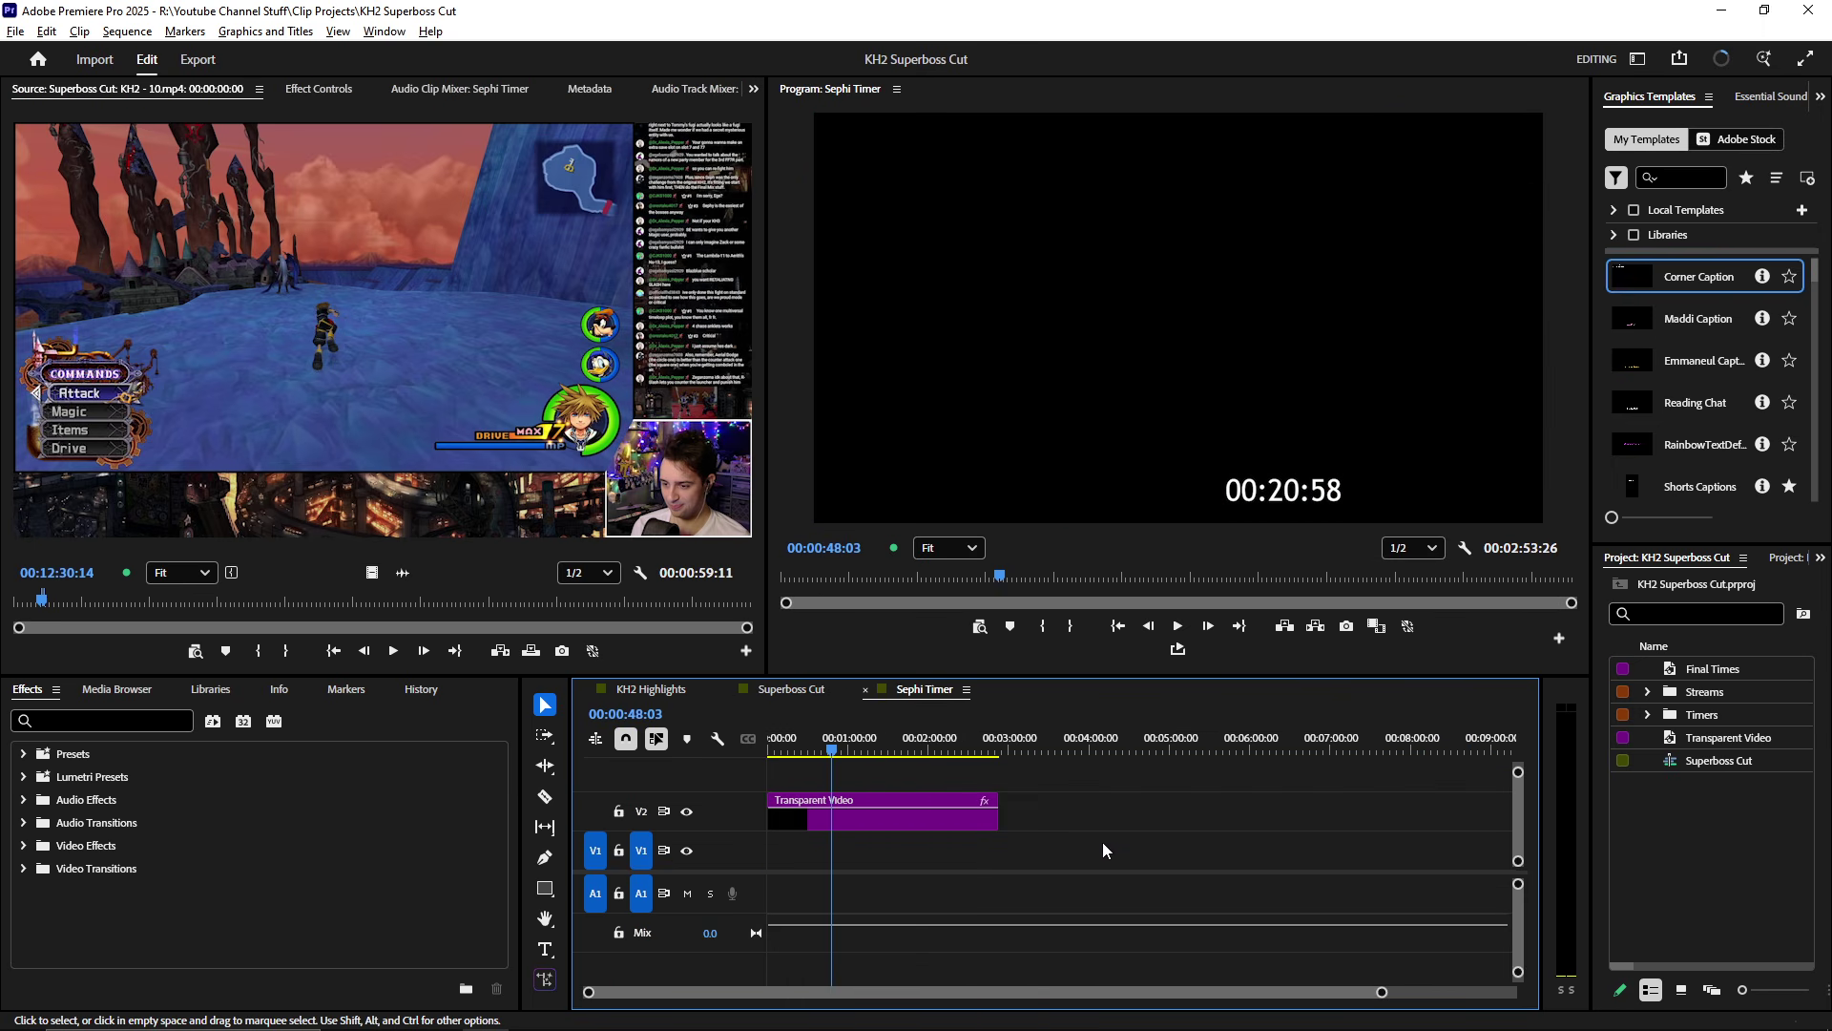
pyautogui.scroll(2, 845, 813)
pyautogui.click(810, 691)
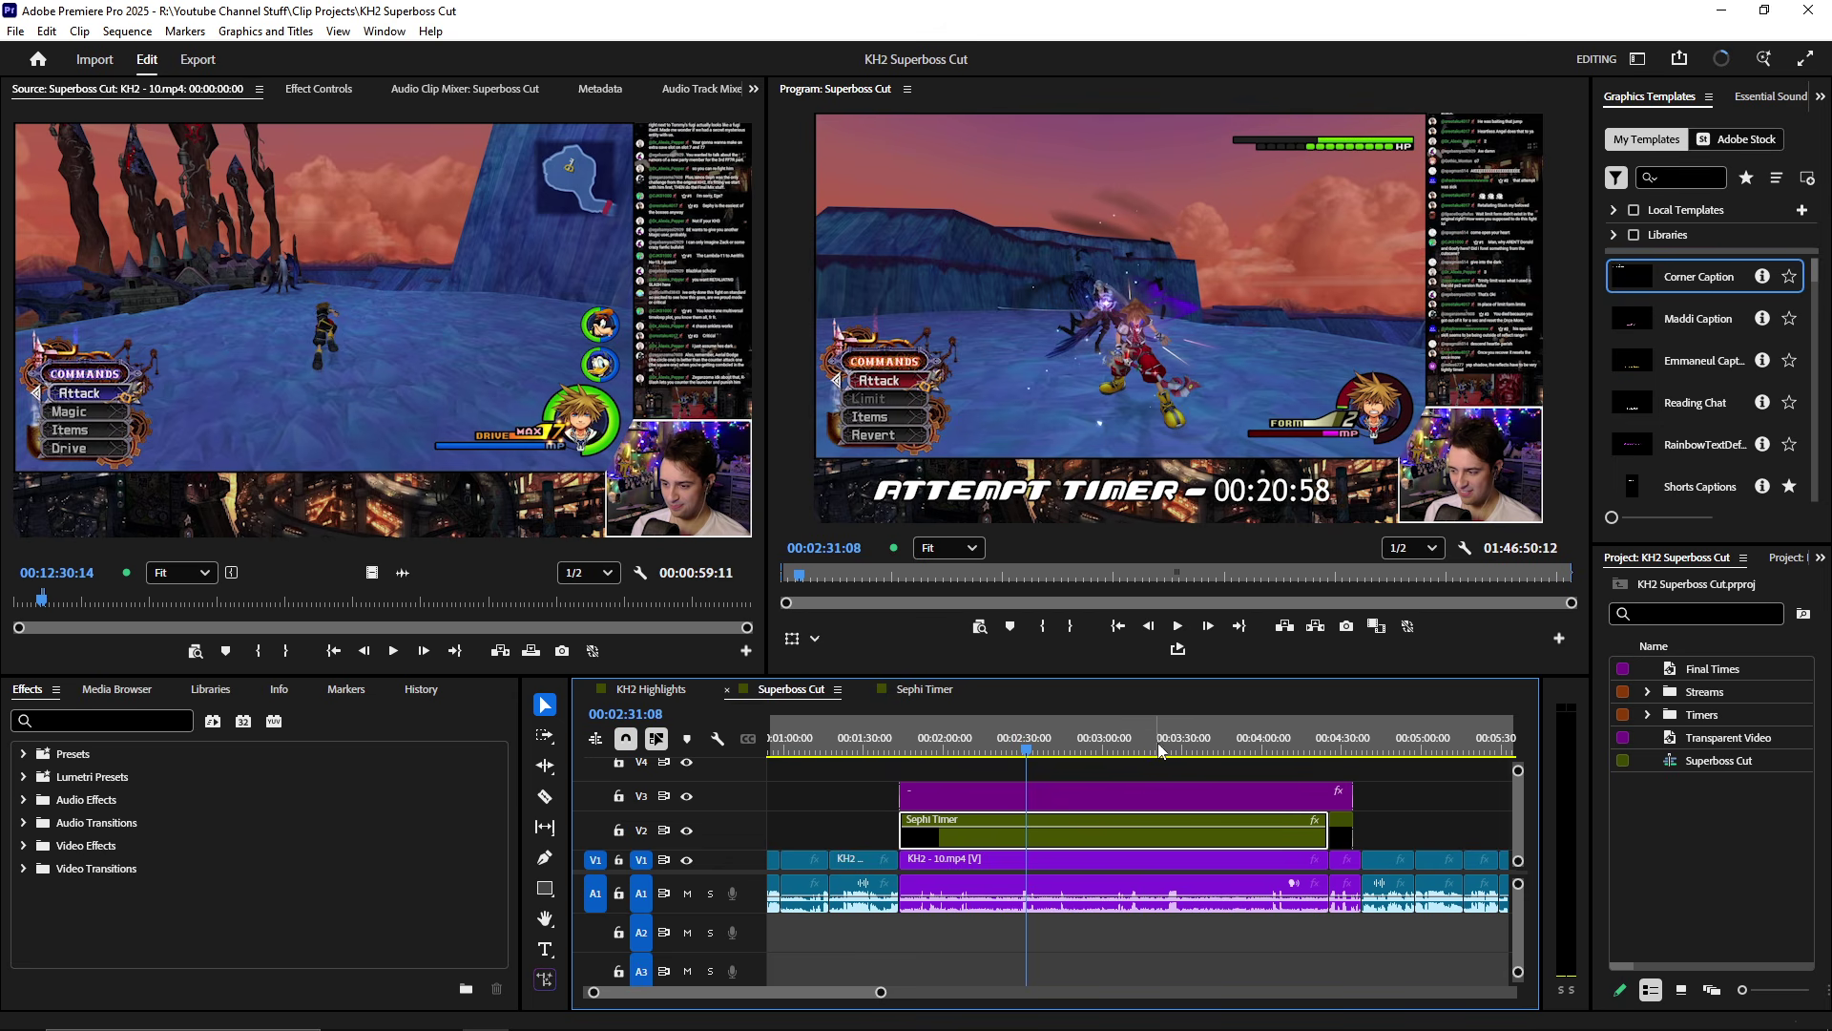
# - Play across the Sephi Timer cut from 00:04:24:30 and show the effect settings of the second Sephi Timer clip
pyautogui.moveTo(1159, 749); pyautogui.dragTo(1331, 747)
pyautogui.scroll(5, 1145, 800)
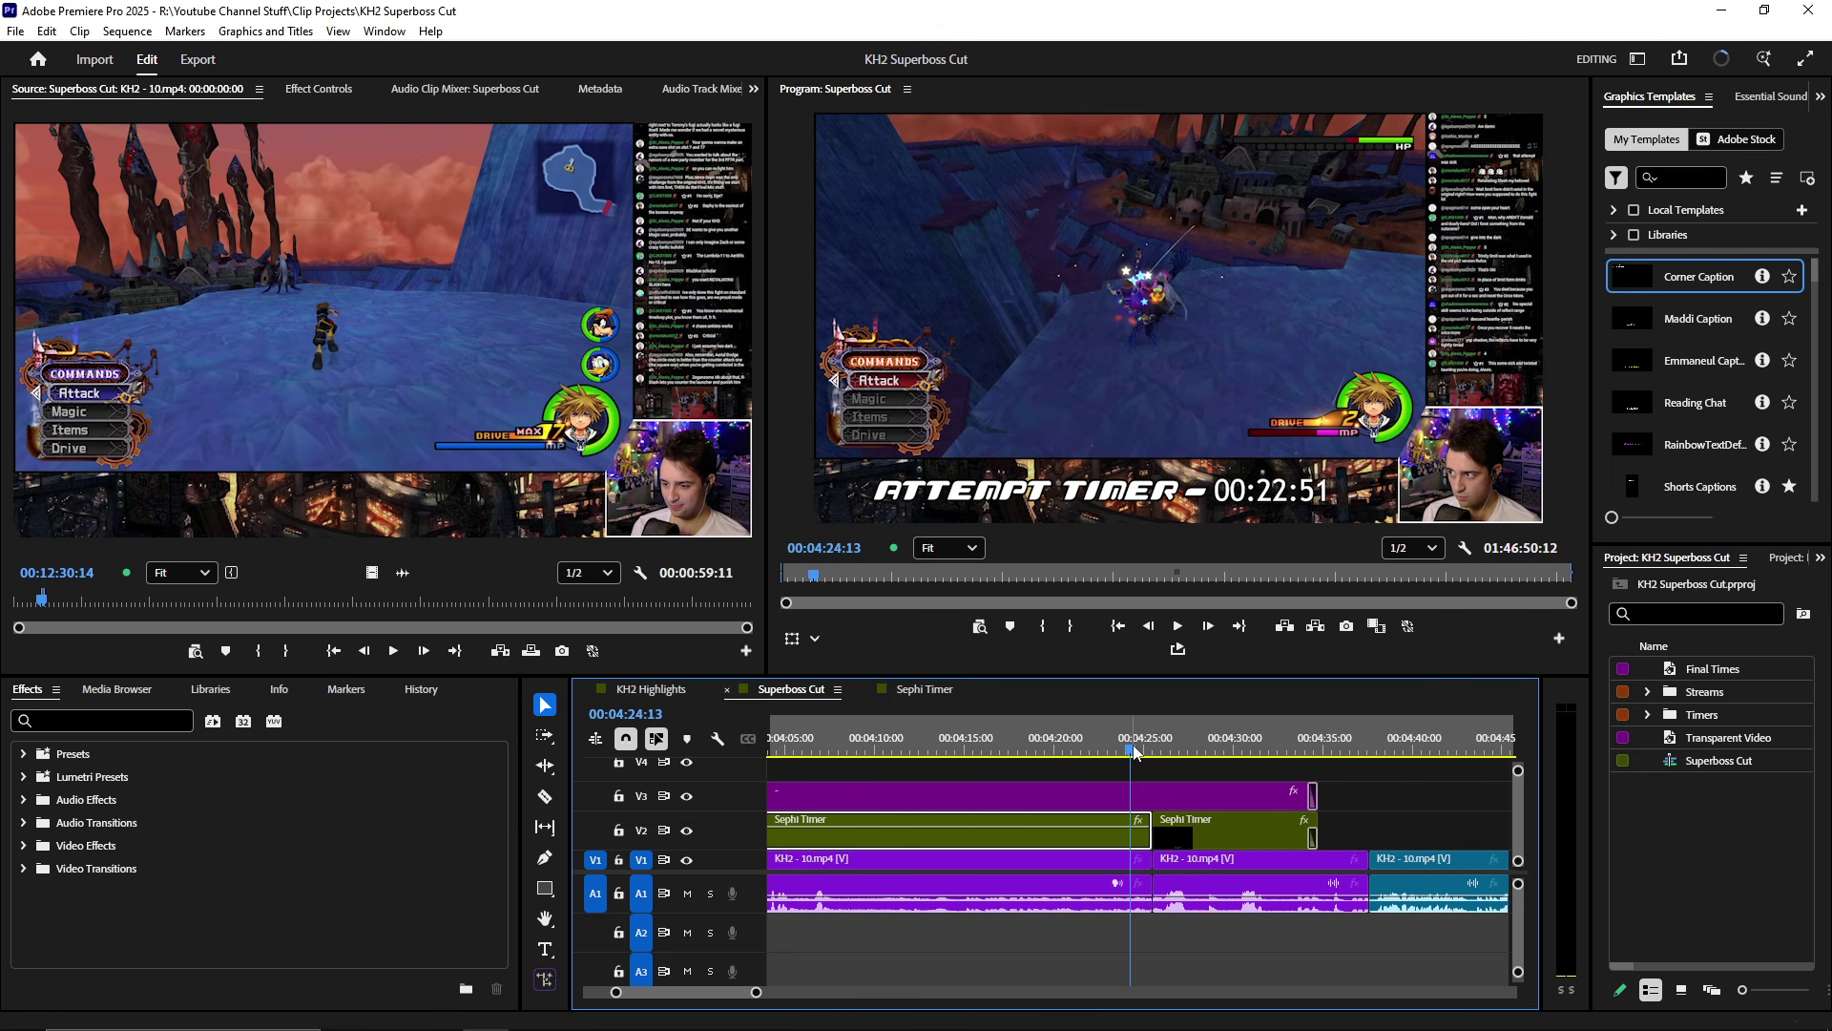
pyautogui.click(1074, 870)
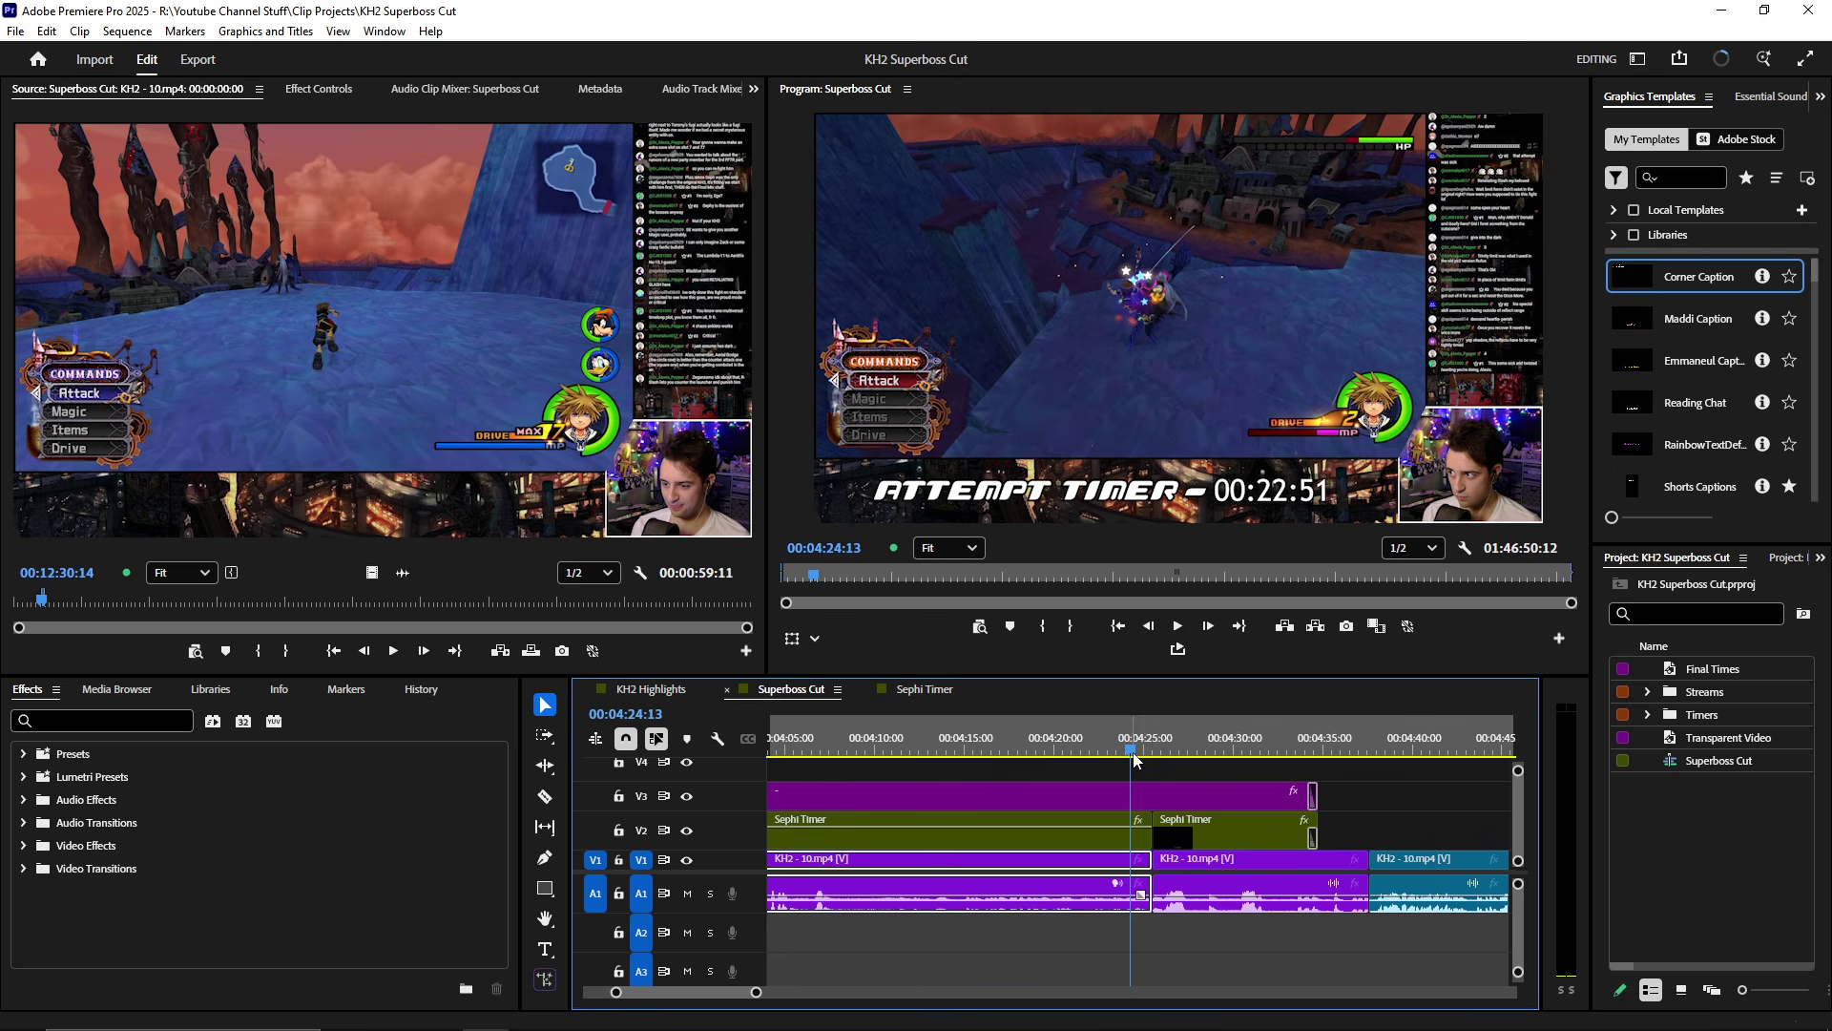
pyautogui.moveTo(1135, 759); pyautogui.dragTo(1142, 761)
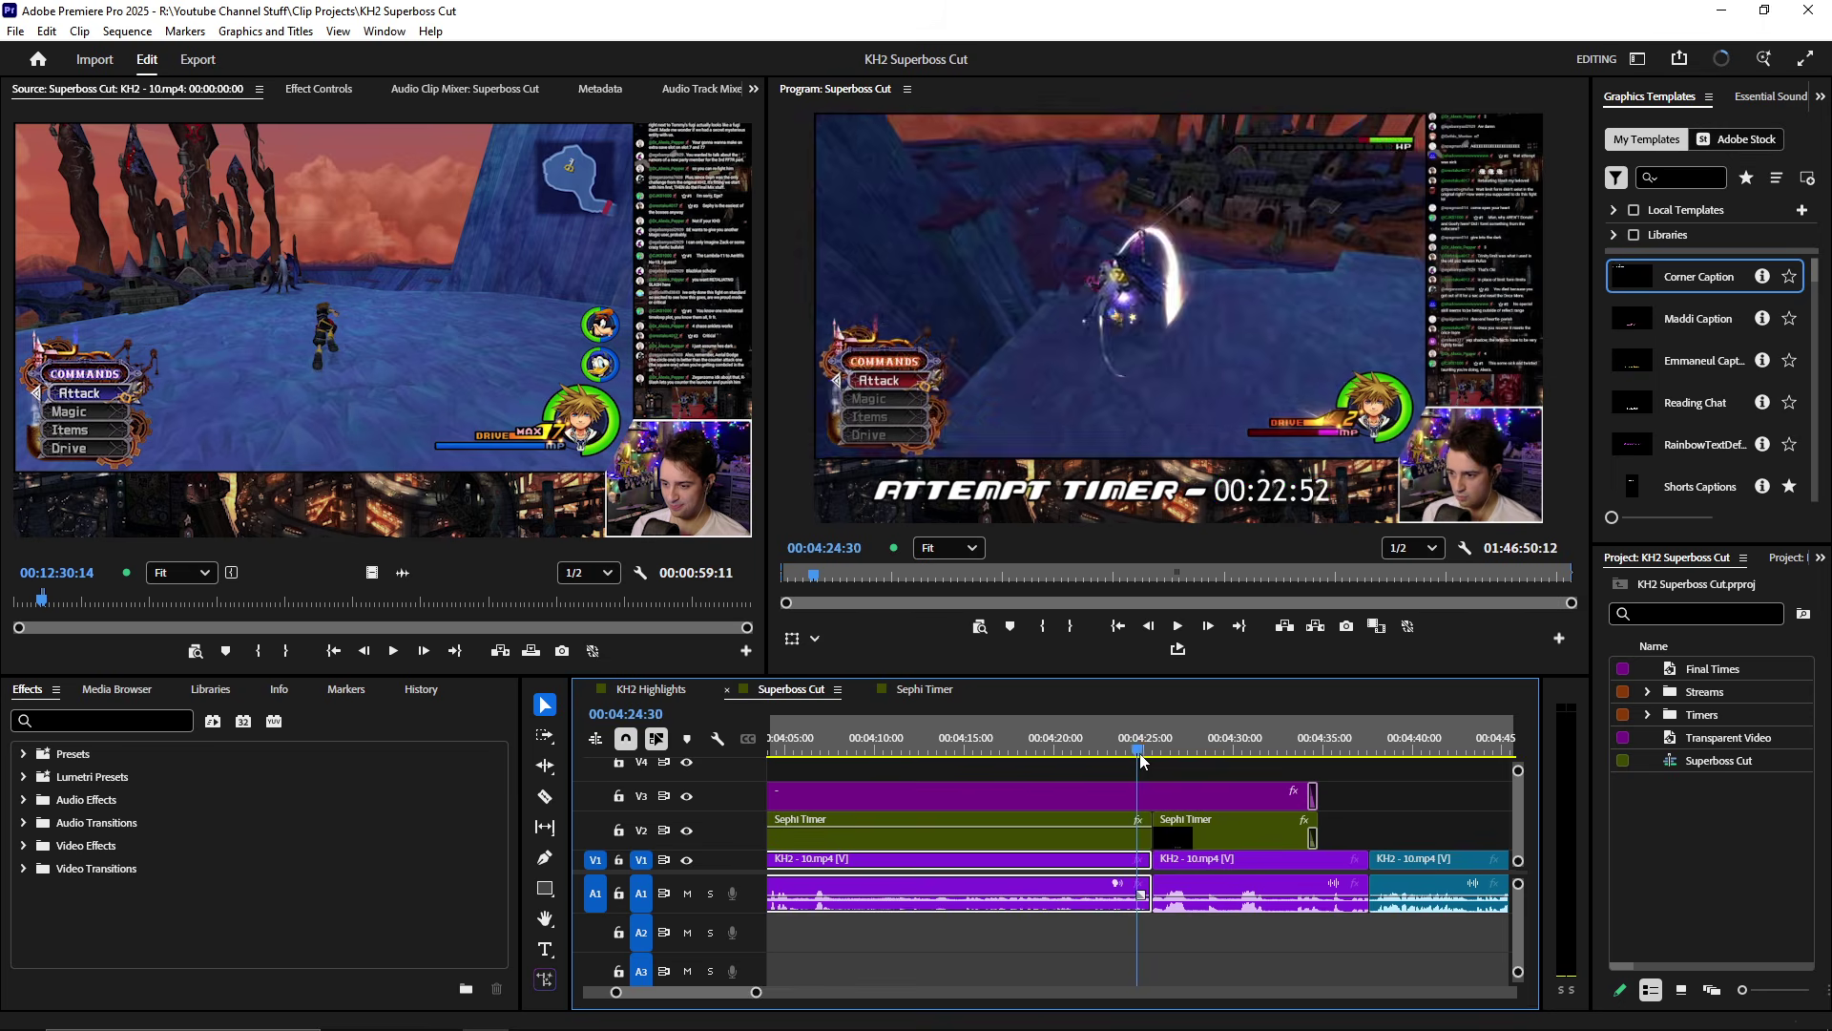
pyautogui.press('space')
pyautogui.click(1231, 831)
pyautogui.click(325, 89)
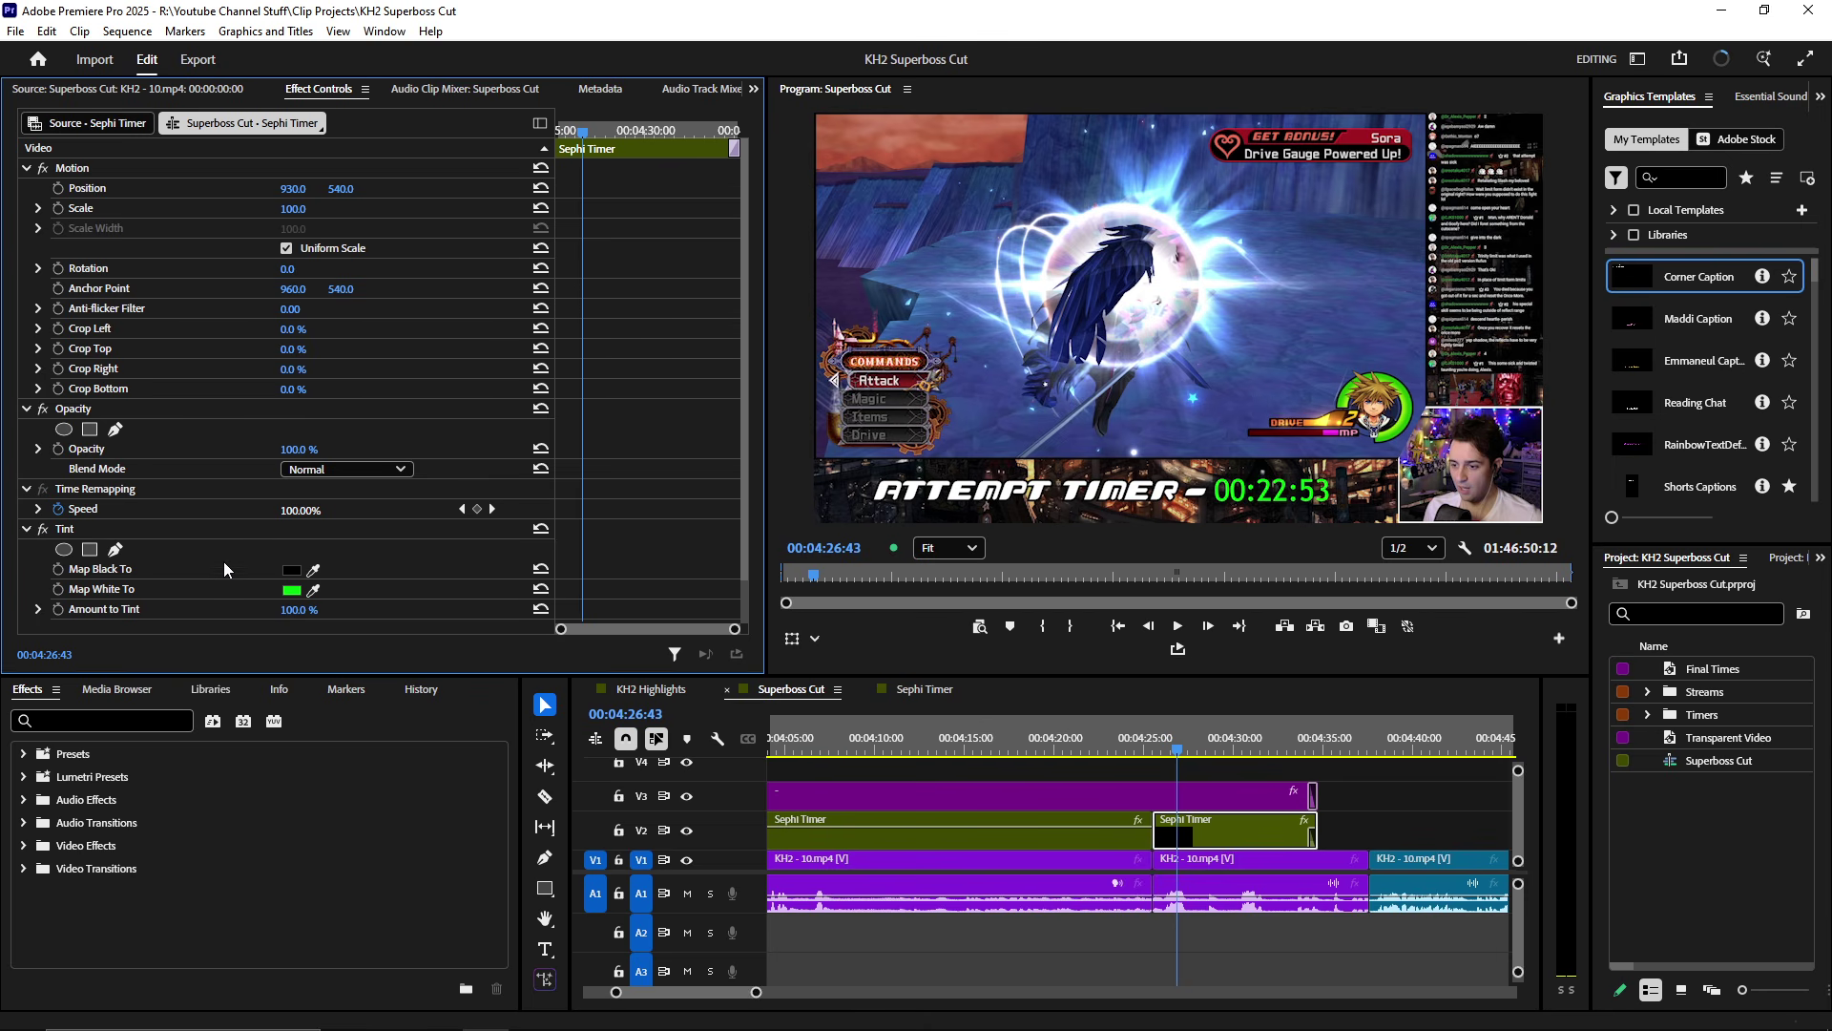
# - Apply the Camera Blur effect to the second Sephi Timer clip and set its Percent Blur to 0
pyautogui.scroll(-1, 225, 556)
pyautogui.scroll(1, 223, 548)
pyautogui.click(78, 171)
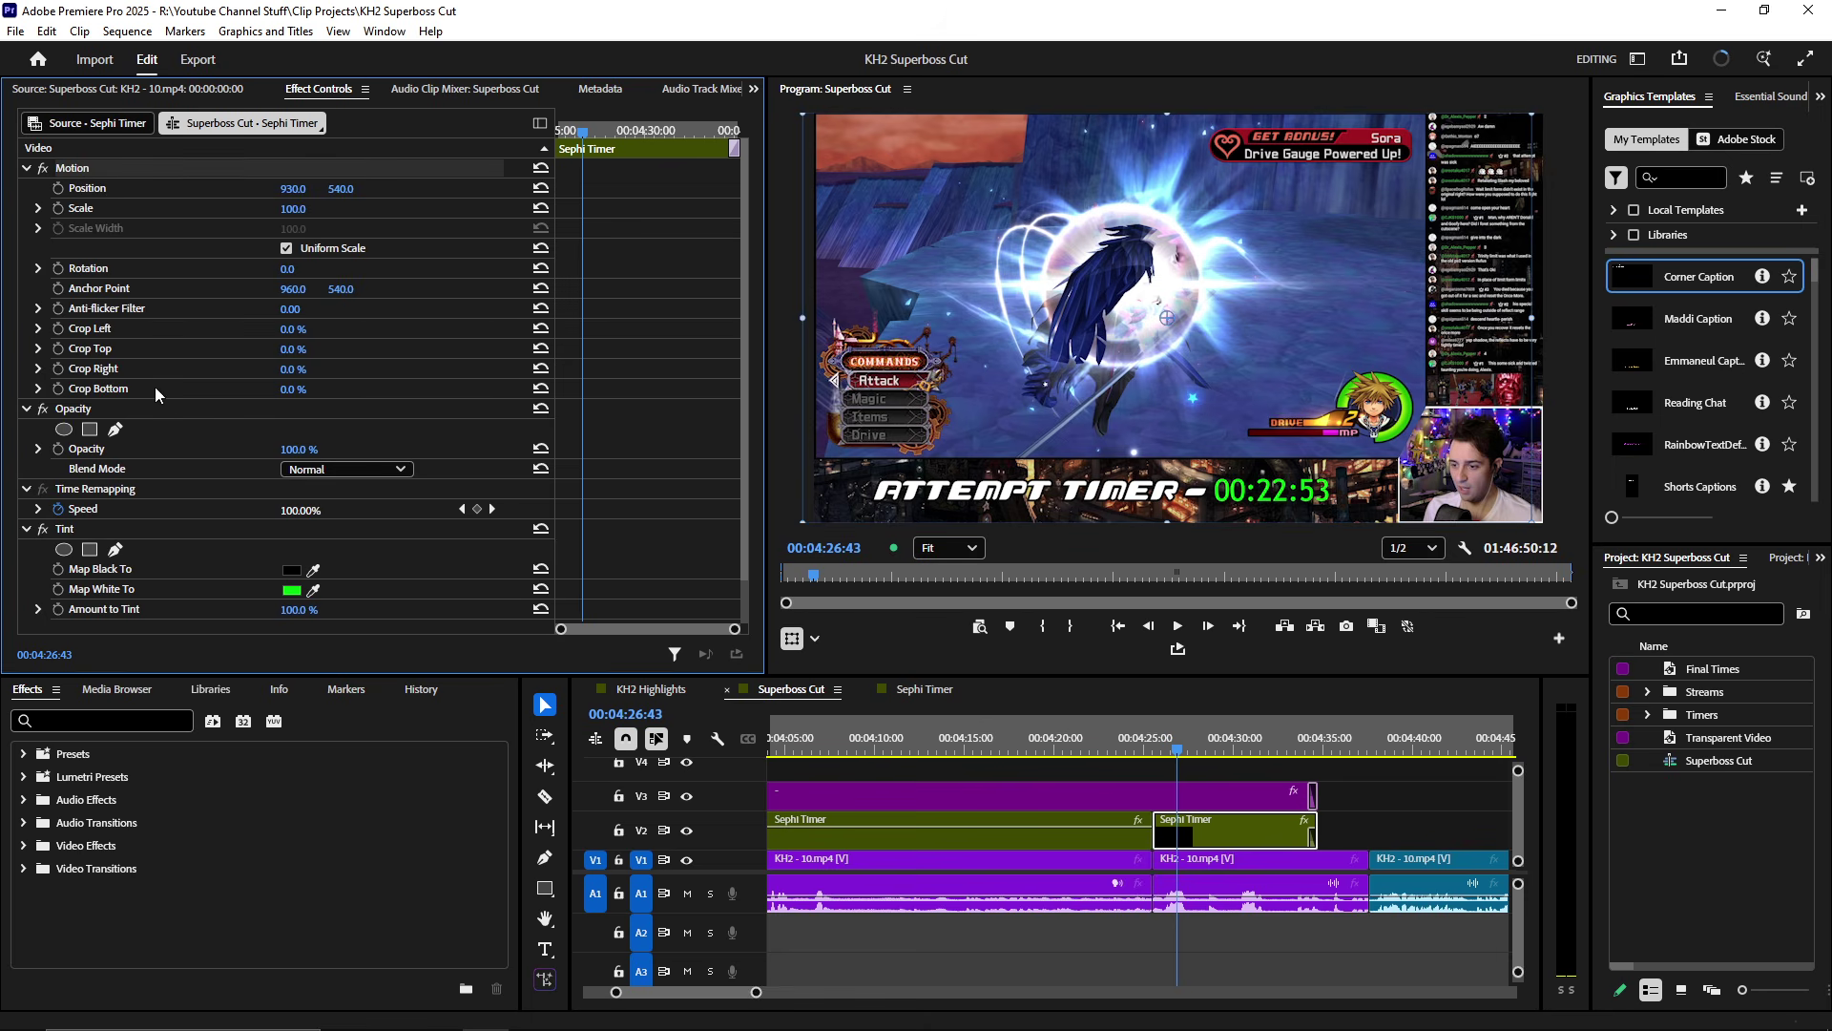
pyautogui.click(23, 845)
pyautogui.scroll(-2, 115, 845)
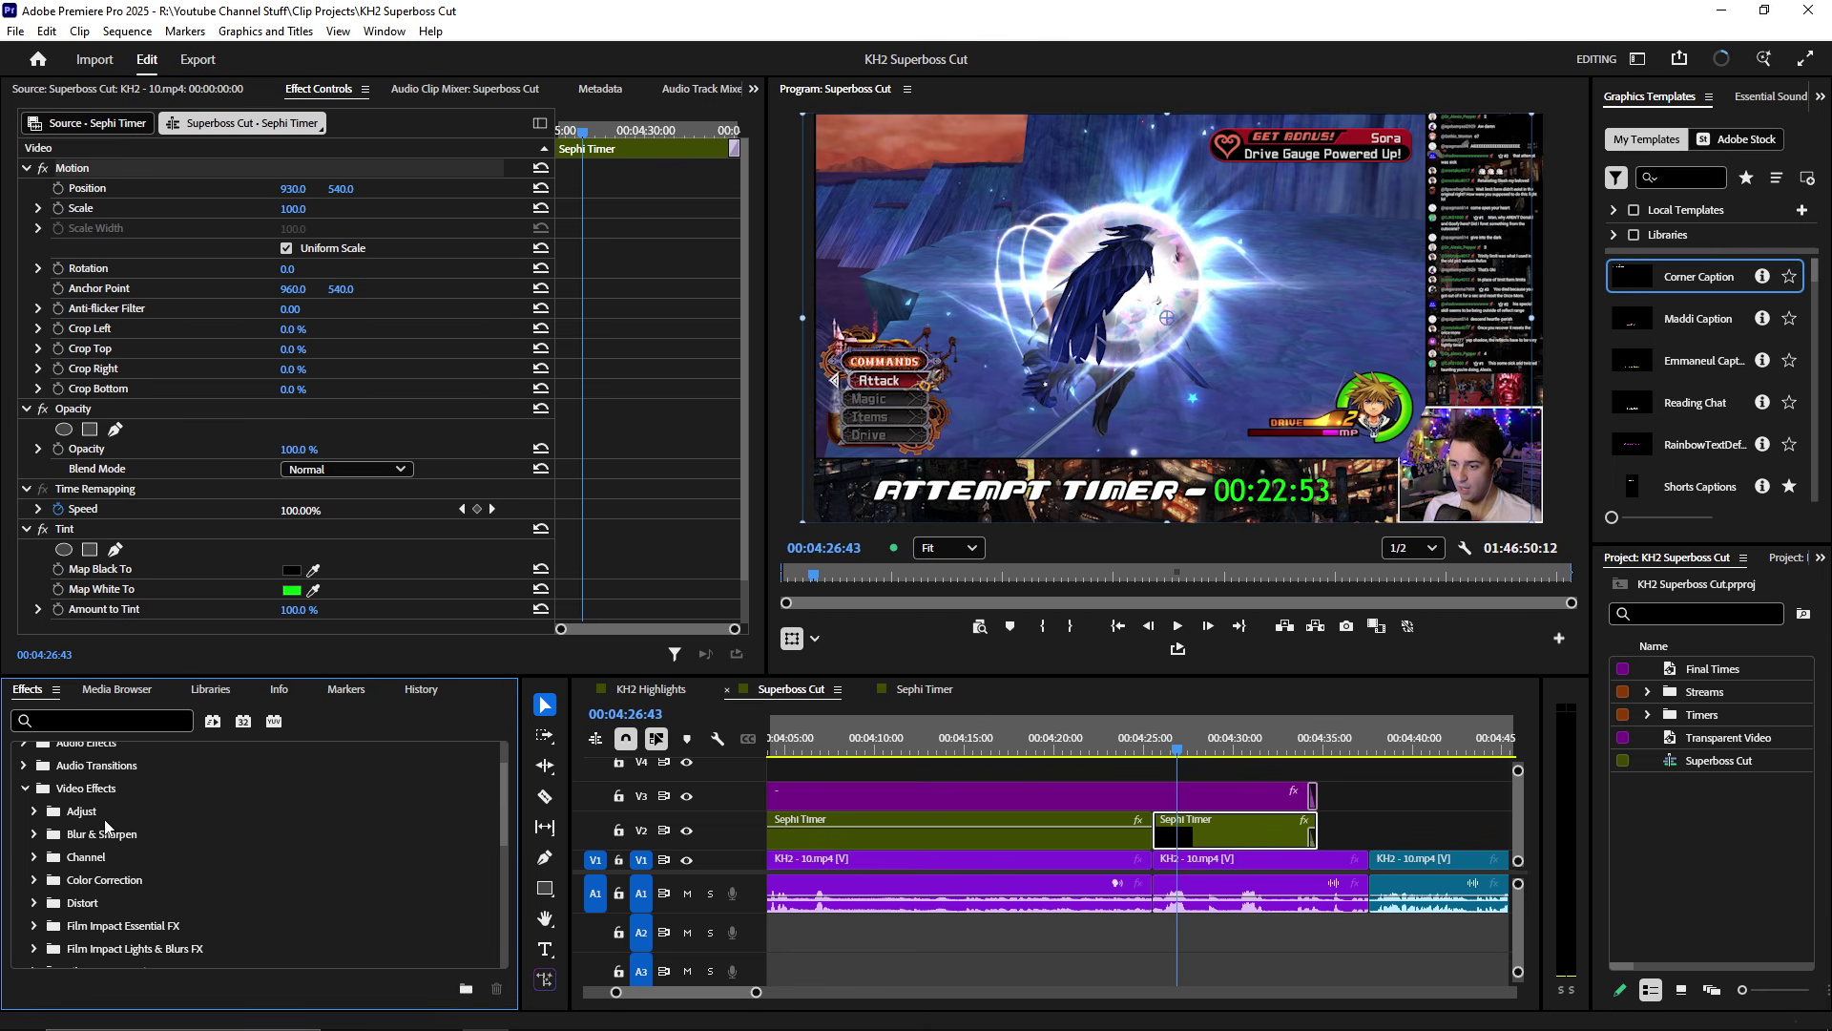
pyautogui.click(35, 834)
pyautogui.moveTo(92, 861); pyautogui.dragTo(1231, 832)
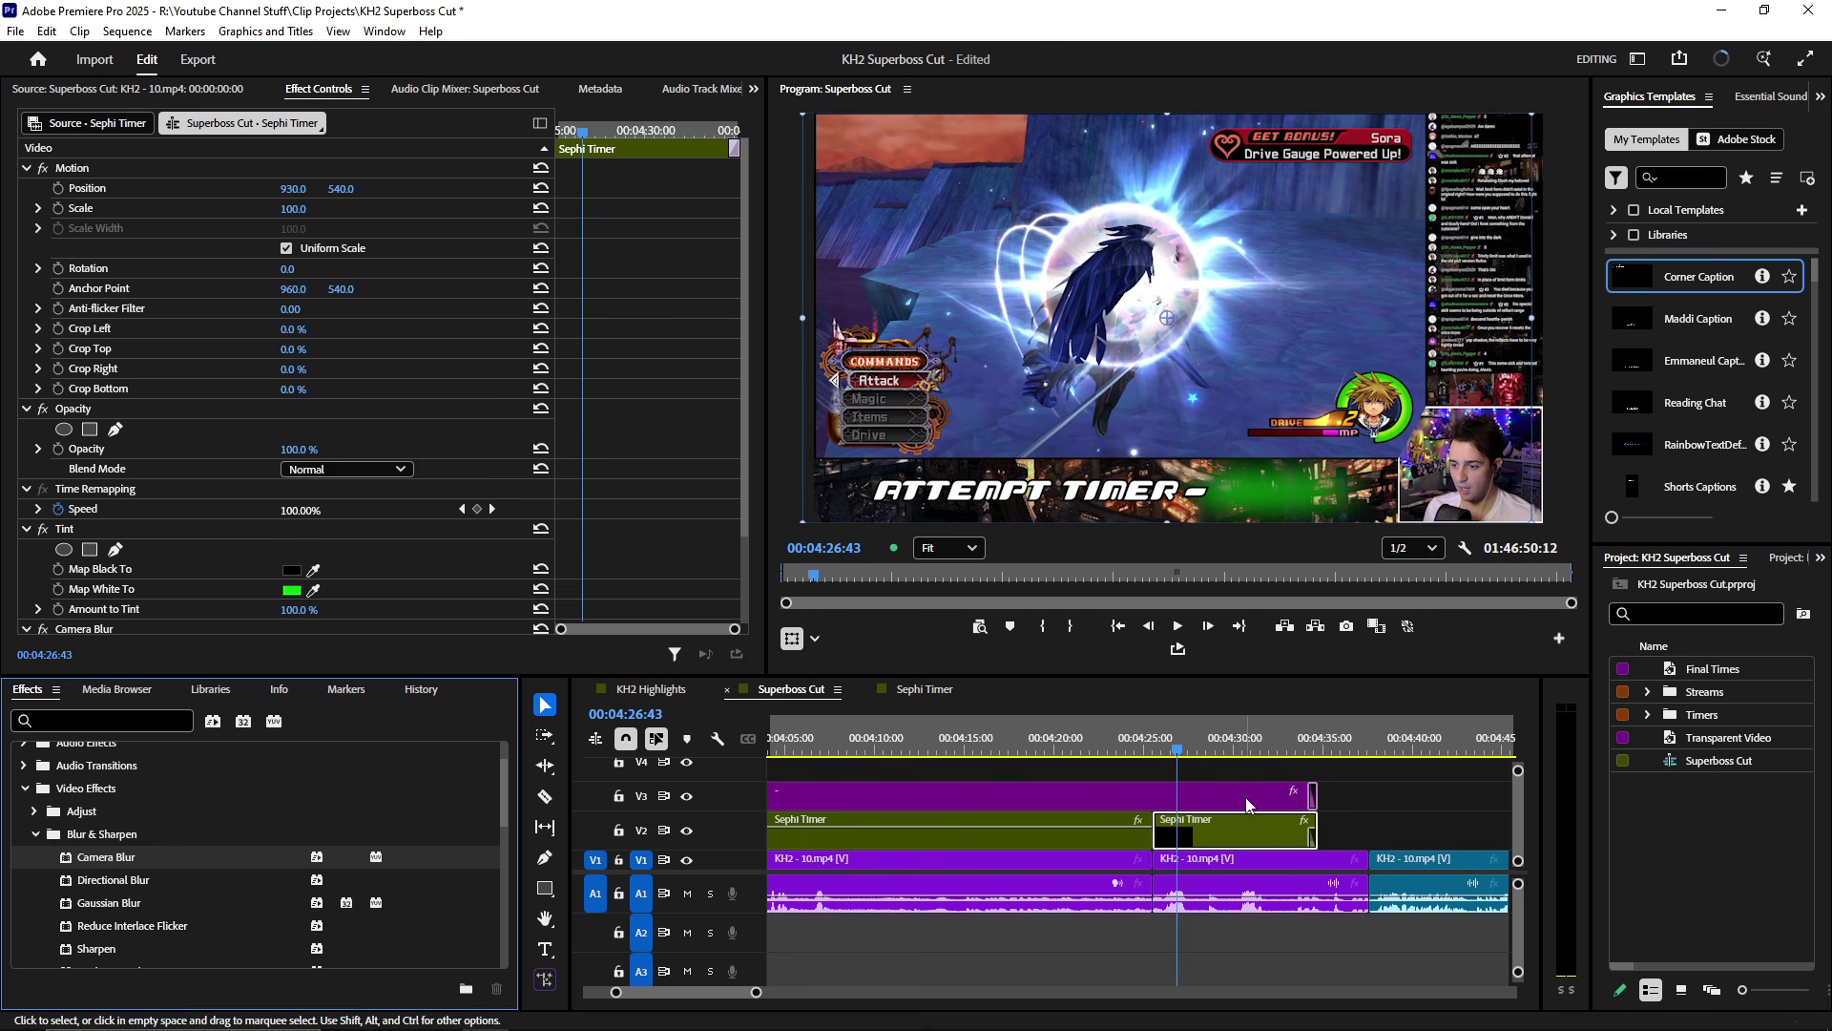
pyautogui.scroll(-3, 265, 486)
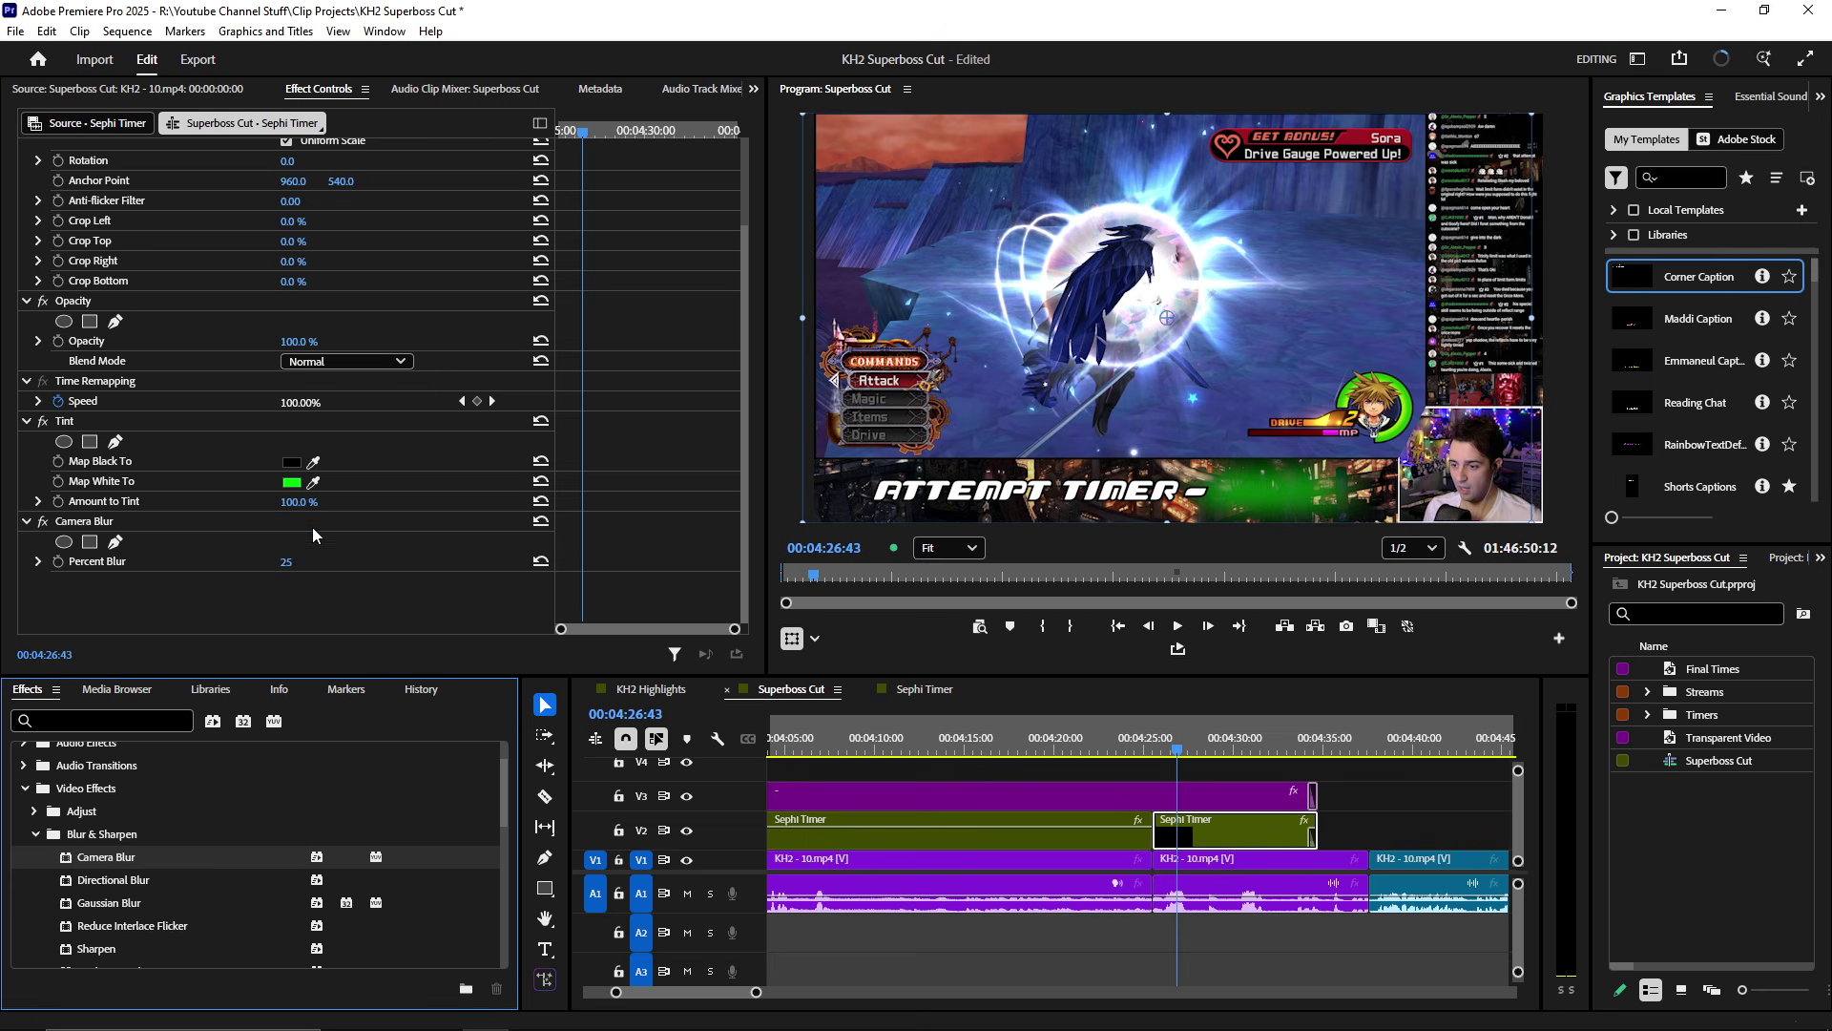
pyautogui.moveTo(286, 561)
pyautogui.mouseDown()
pyautogui.moveTo(355, 561)
pyautogui.moveTo(265, 561)
pyautogui.mouseUp()
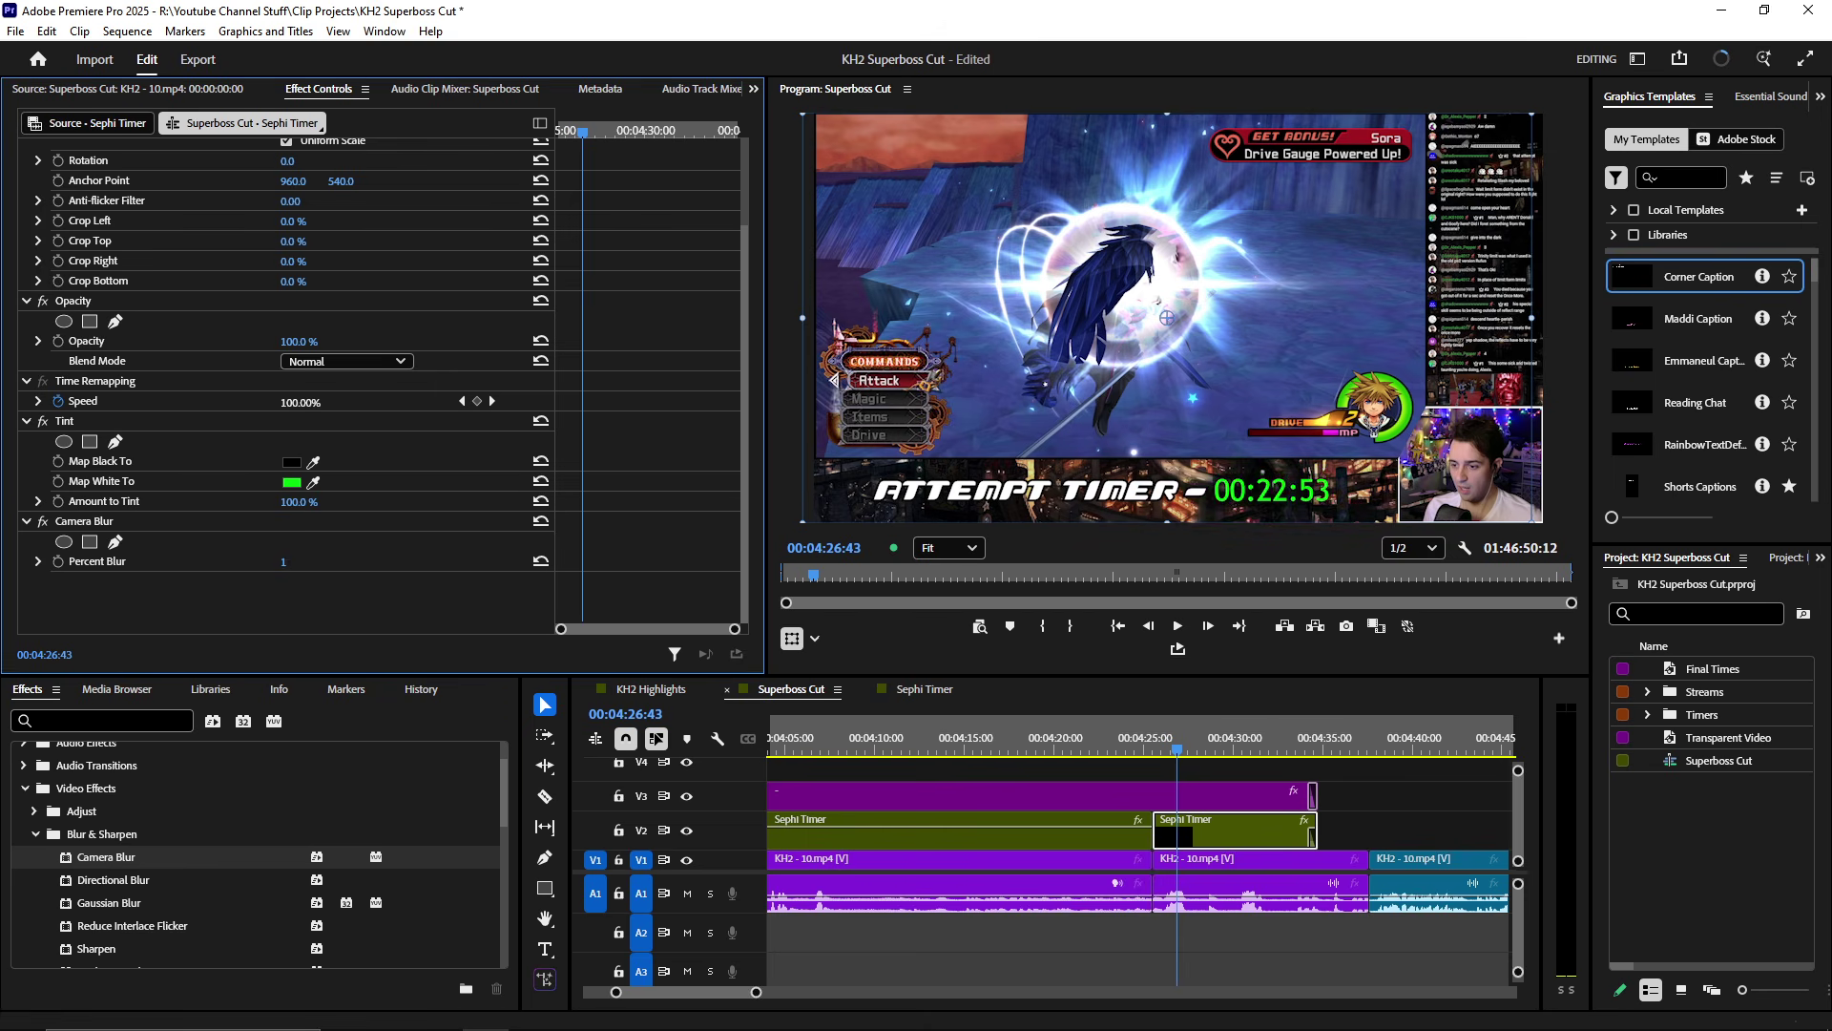
# - Try mapping white to purple (8314FF) in the second Sephi Timer clip's Tint effect, and undo the colour change
pyautogui.click(292, 482)
pyautogui.moveTo(746, 623); pyautogui.dragTo(577, 654)
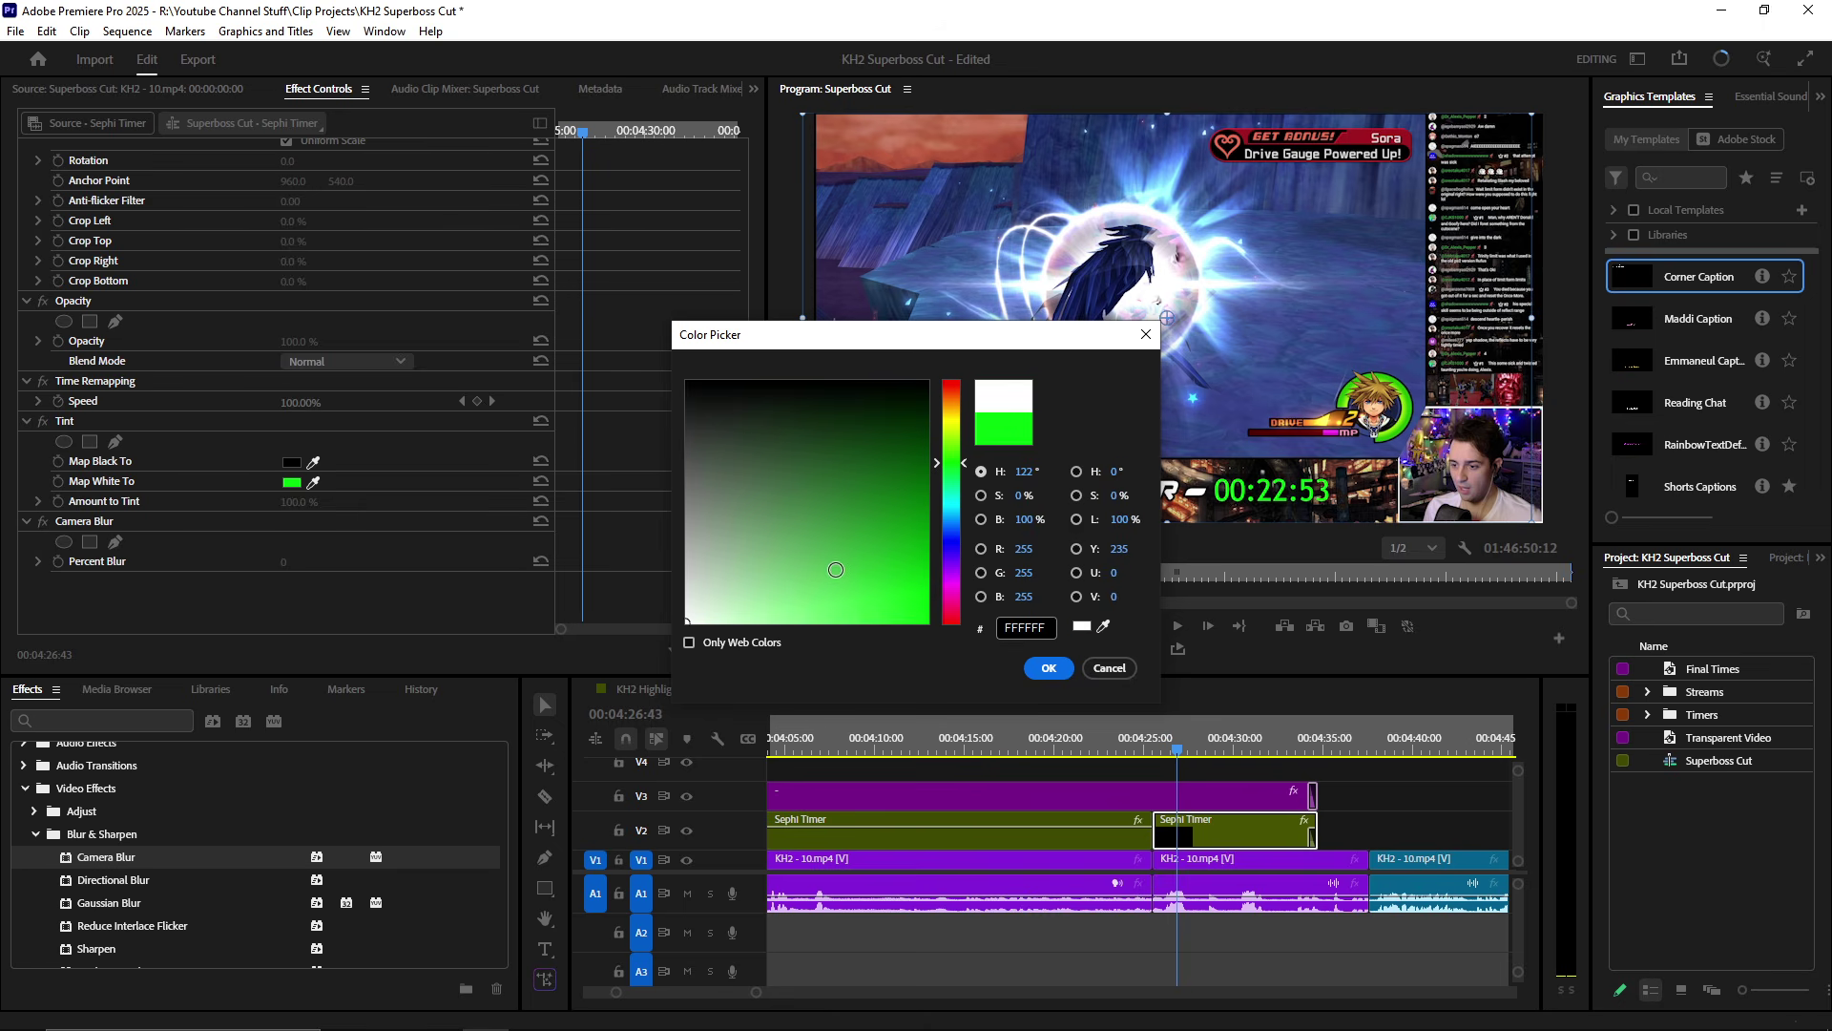
pyautogui.moveTo(836, 570)
pyautogui.mouseDown()
pyautogui.moveTo(891, 426)
pyautogui.moveTo(871, 524)
pyautogui.moveTo(945, 561)
pyautogui.moveTo(909, 649)
pyautogui.mouseUp()
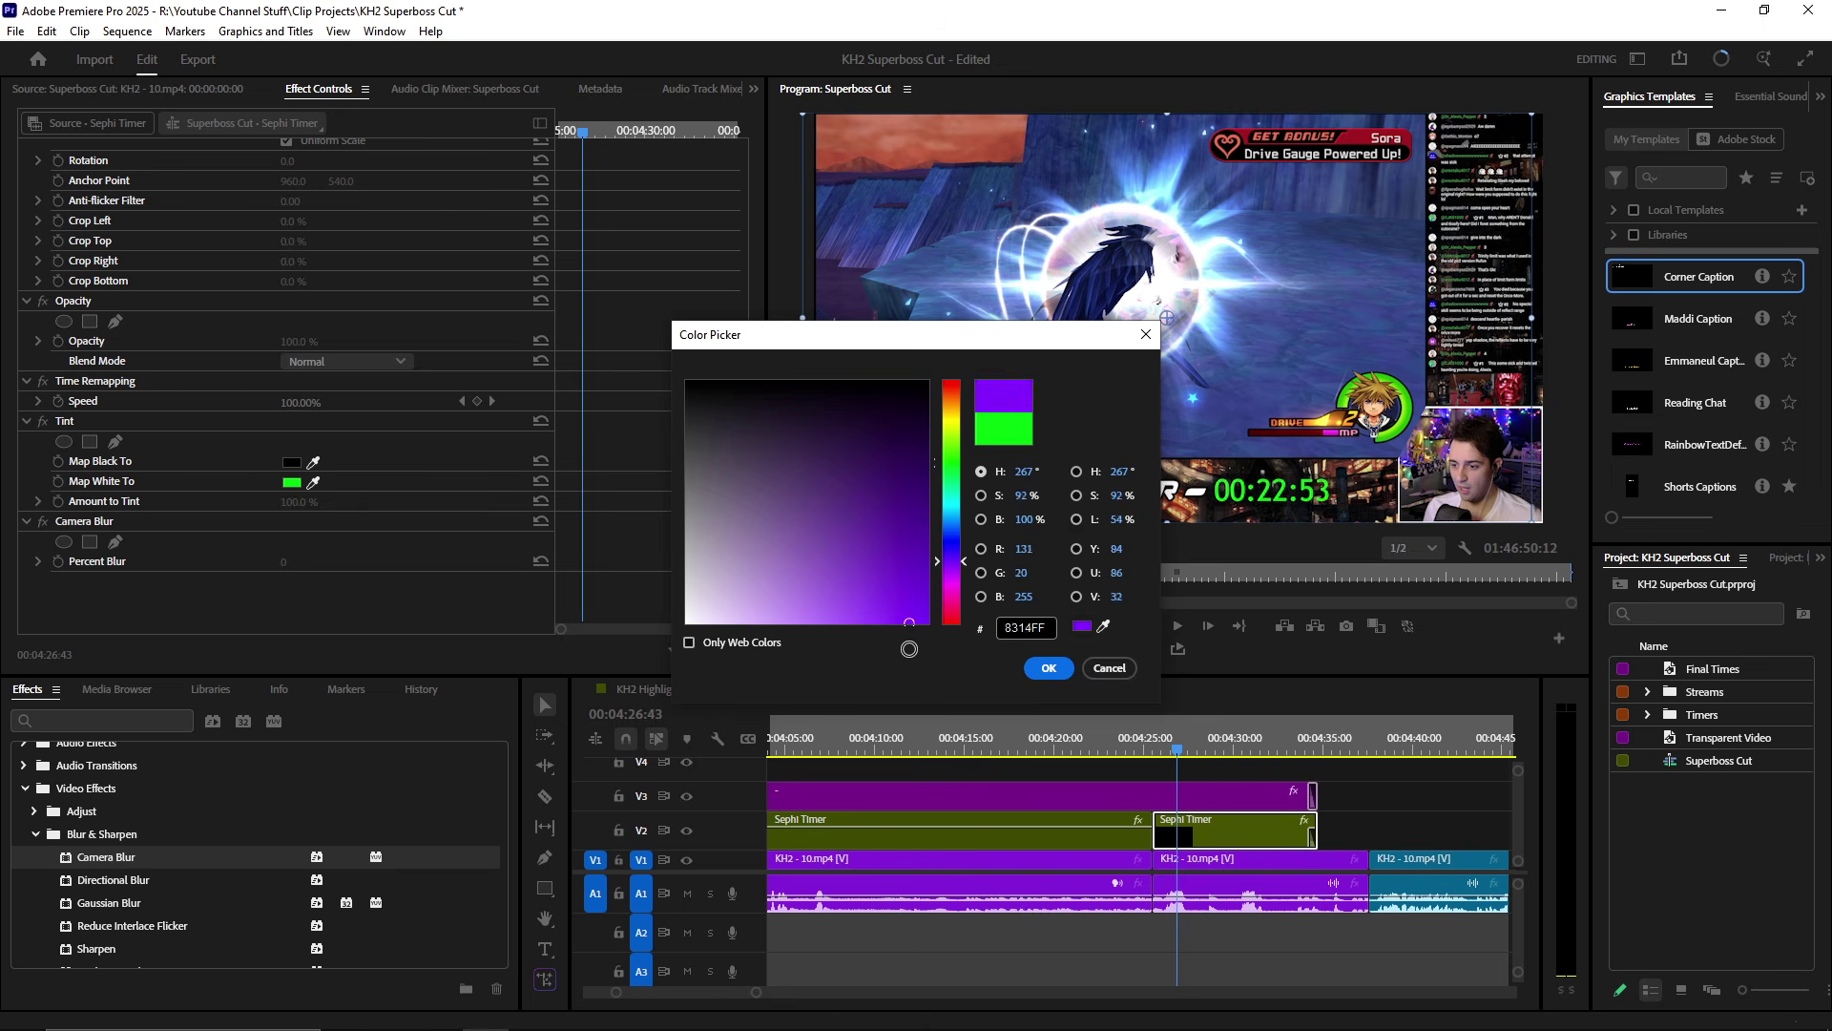
pyautogui.click(1049, 668)
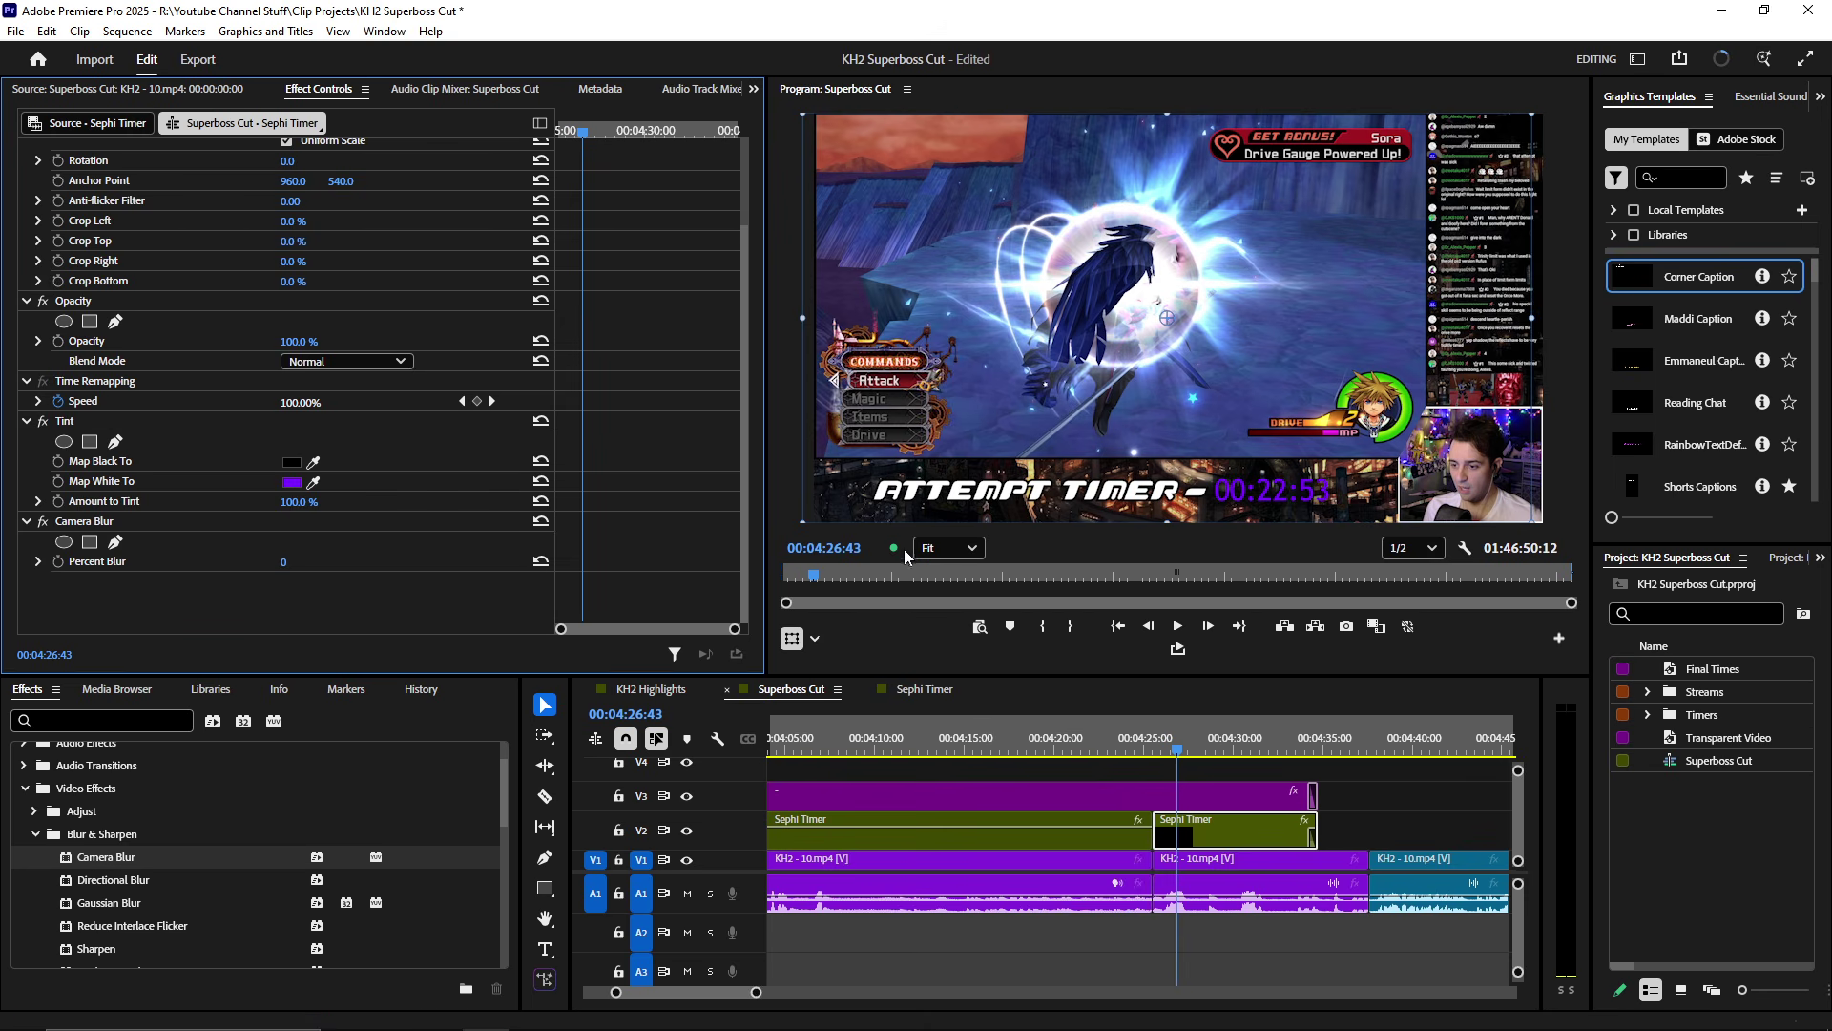
pyautogui.hotkey('ctrl', 'z')
pyautogui.scroll(3, 401, 551)
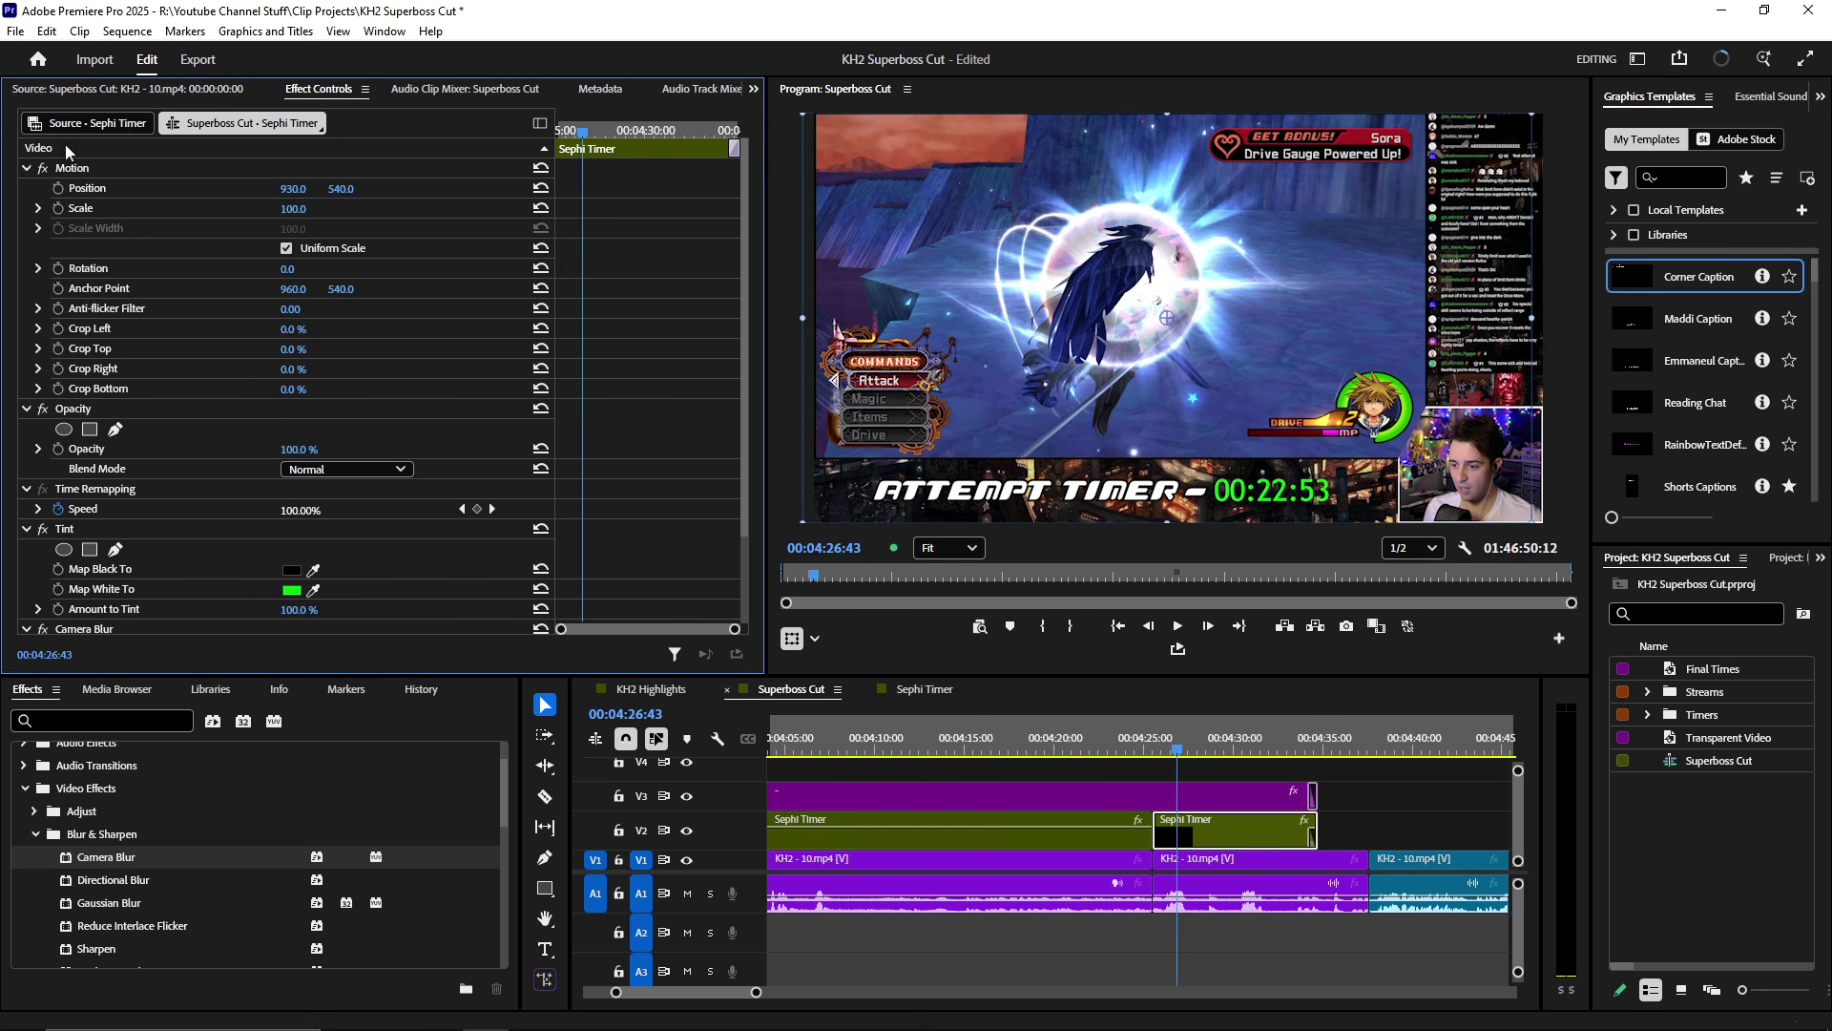
# - Try scales of 0, 76, 84 and 80 on the second Sephi Timer clip, and return its scale to 100
pyautogui.click(73, 172)
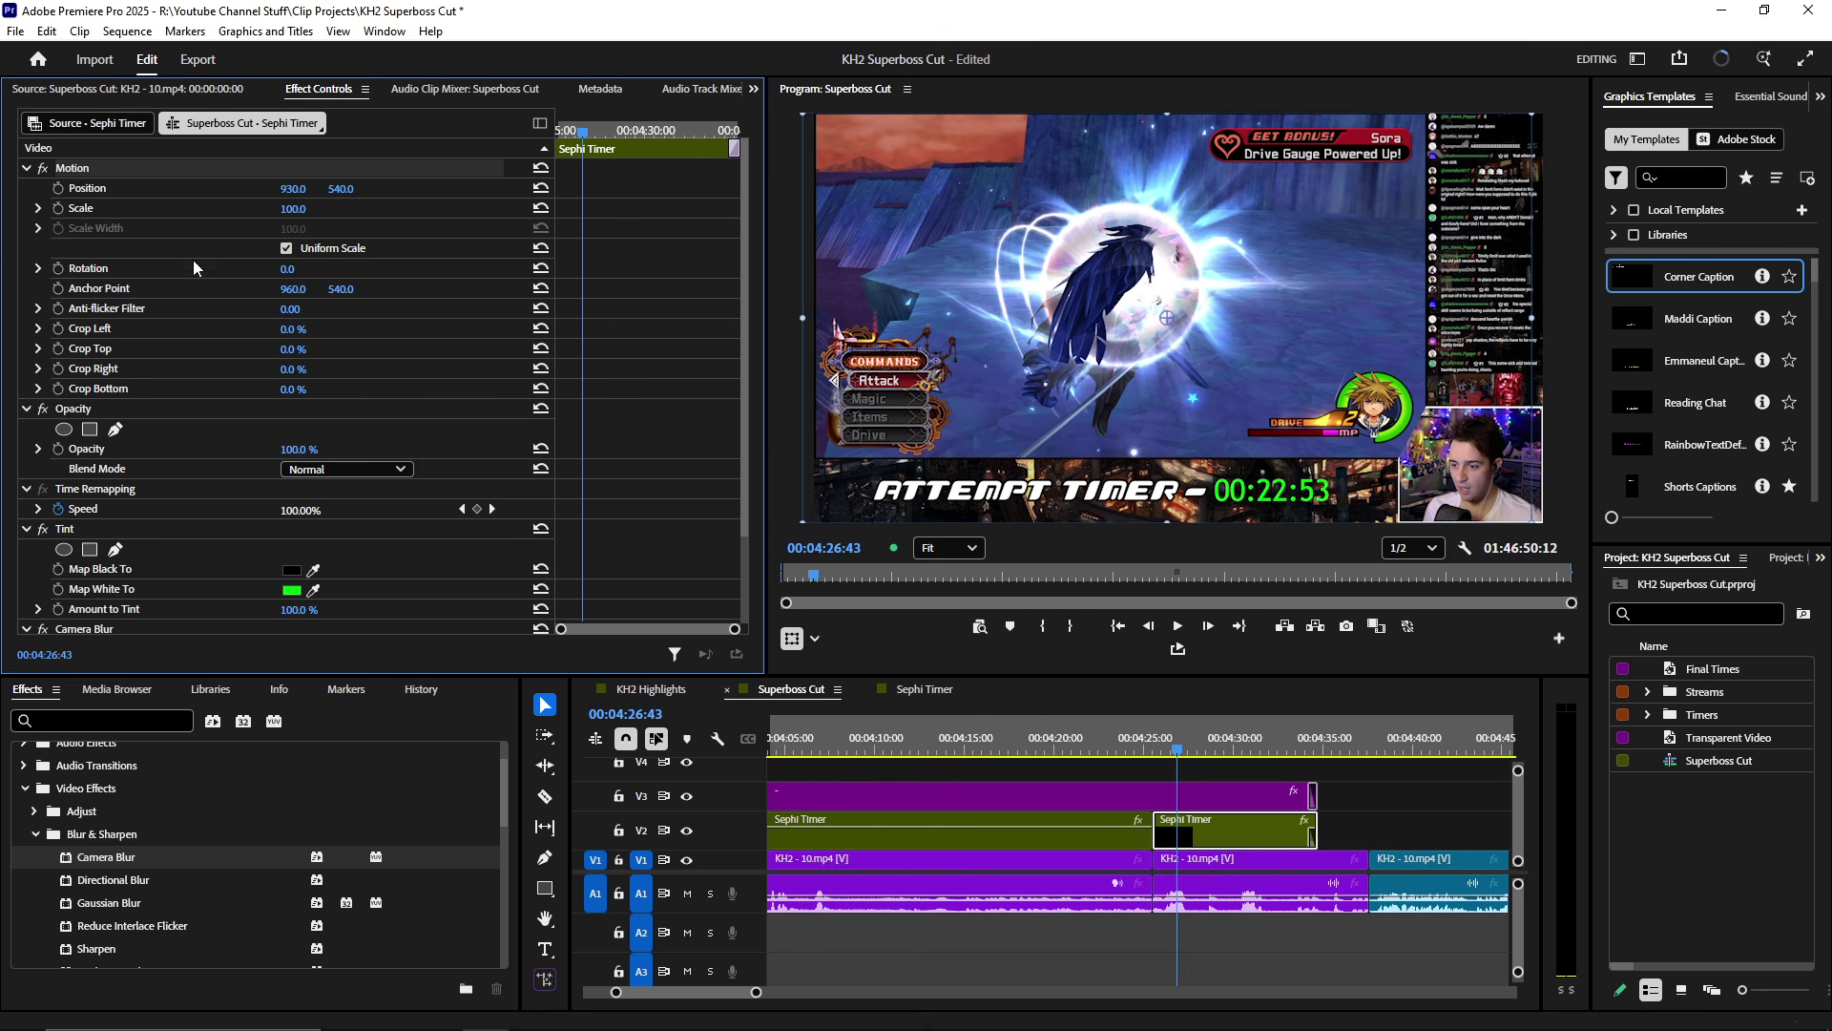
pyautogui.click(87, 191)
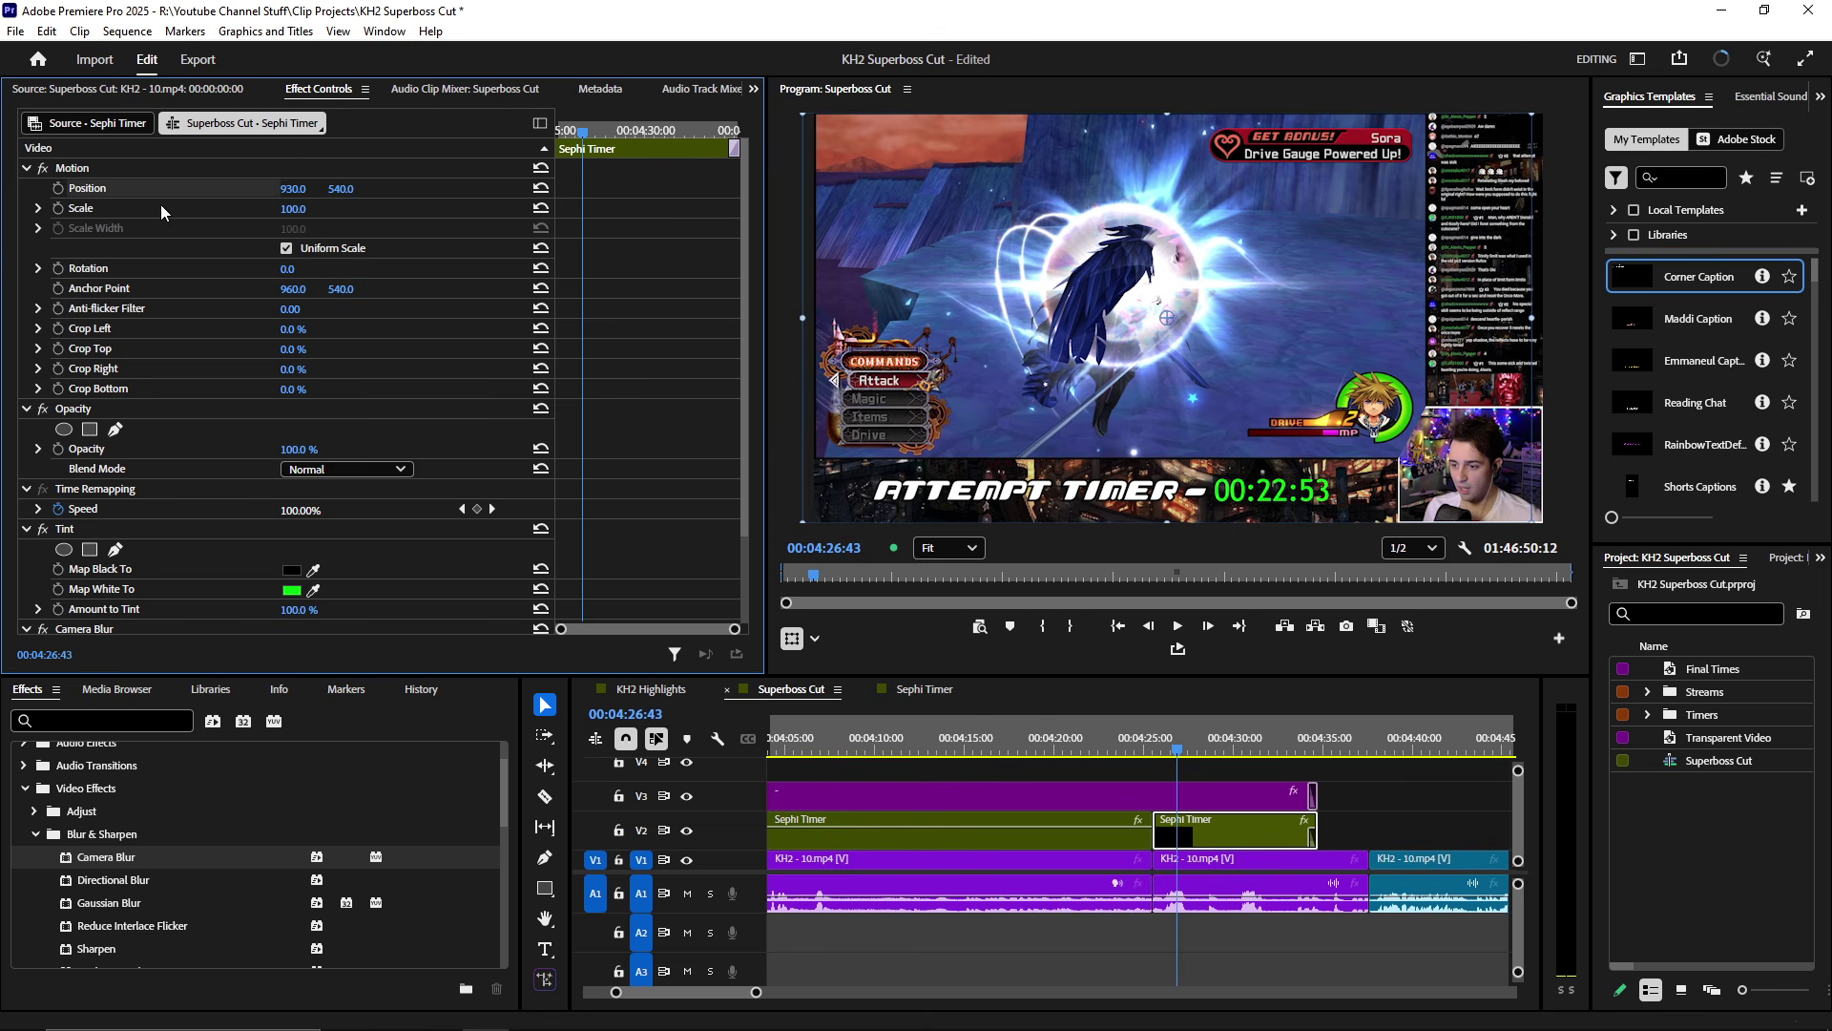
pyautogui.click(291, 208)
pyautogui.write('0')
pyautogui.press('Return')
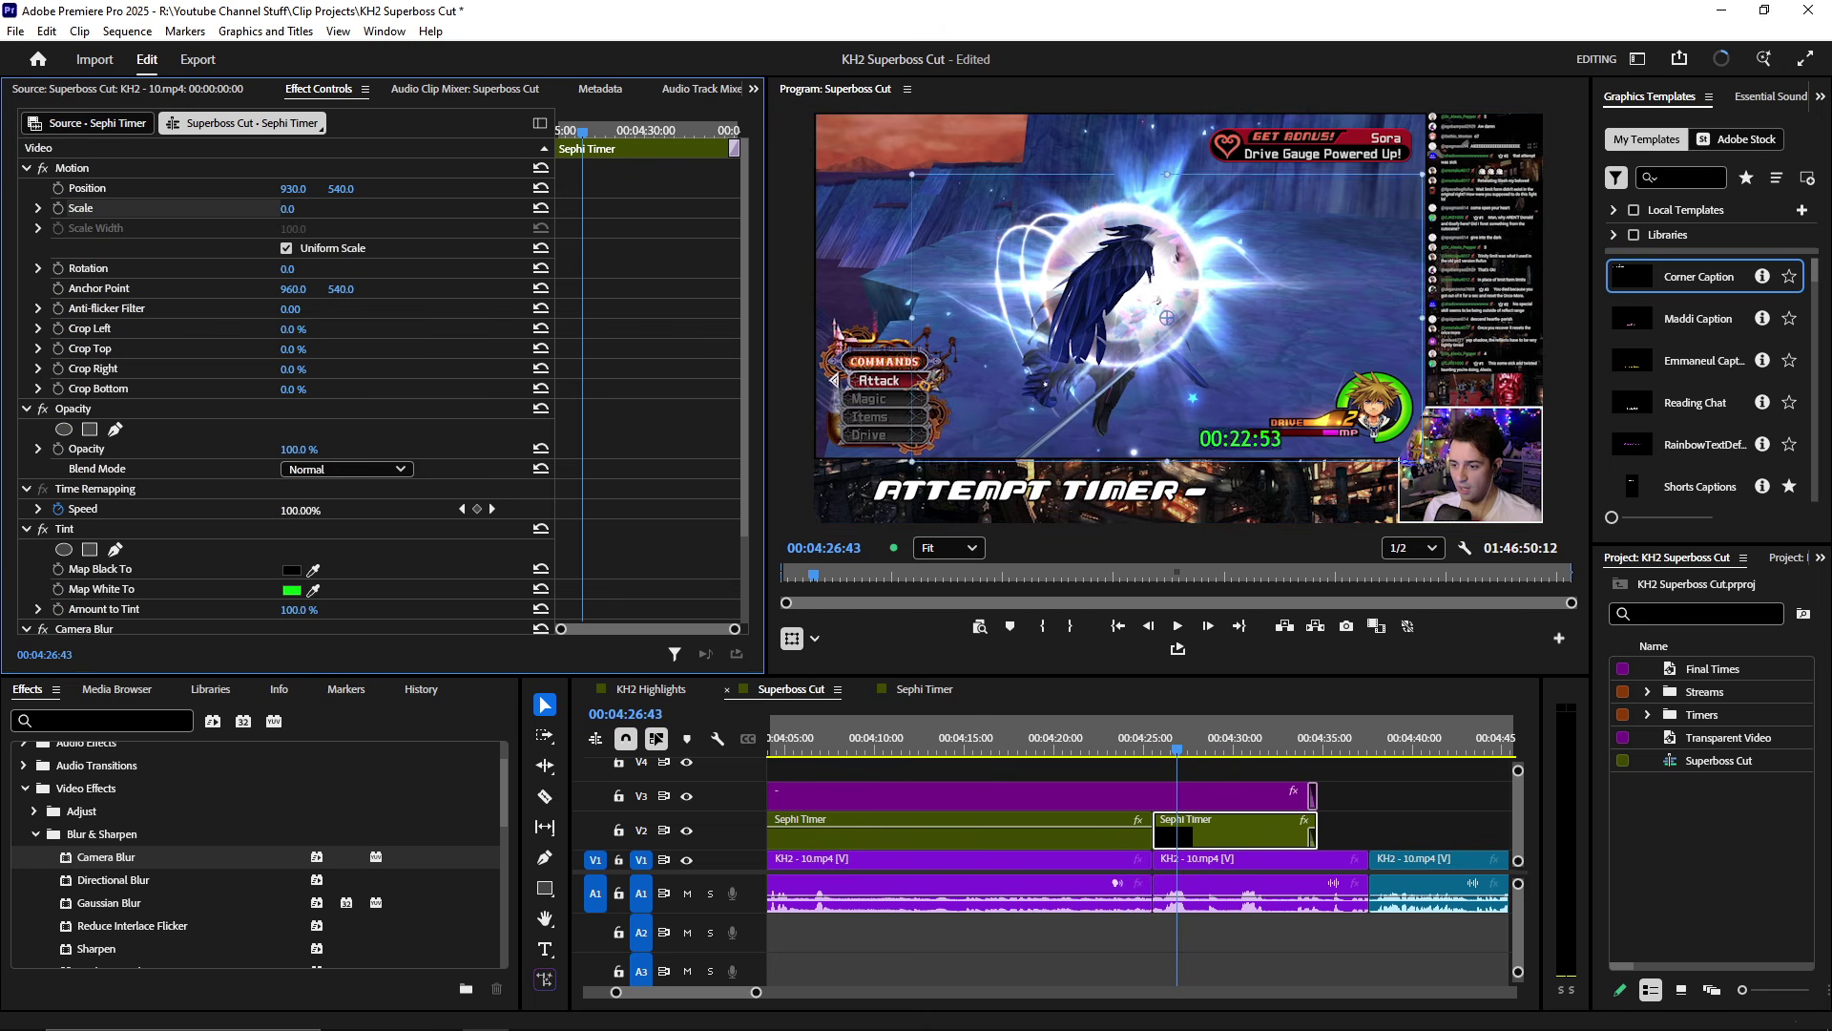
pyautogui.write('76')
pyautogui.press('Return')
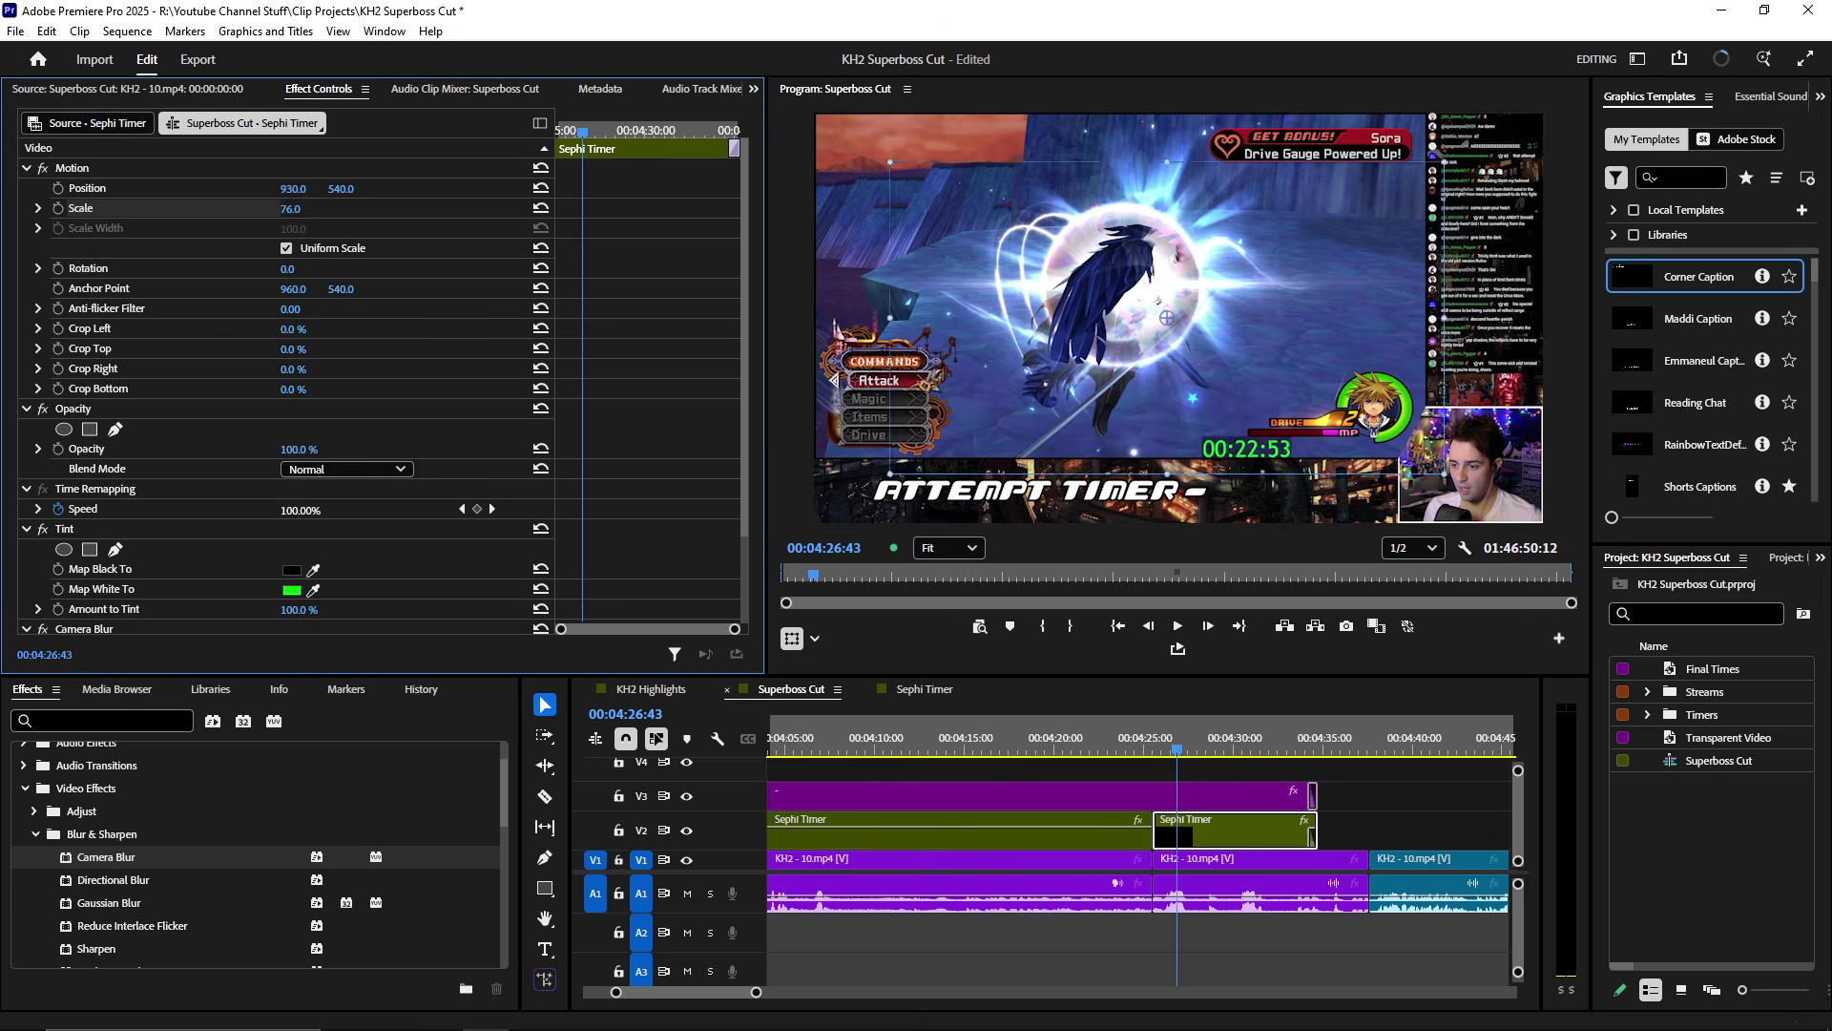
pyautogui.write('84')
pyautogui.press('Return')
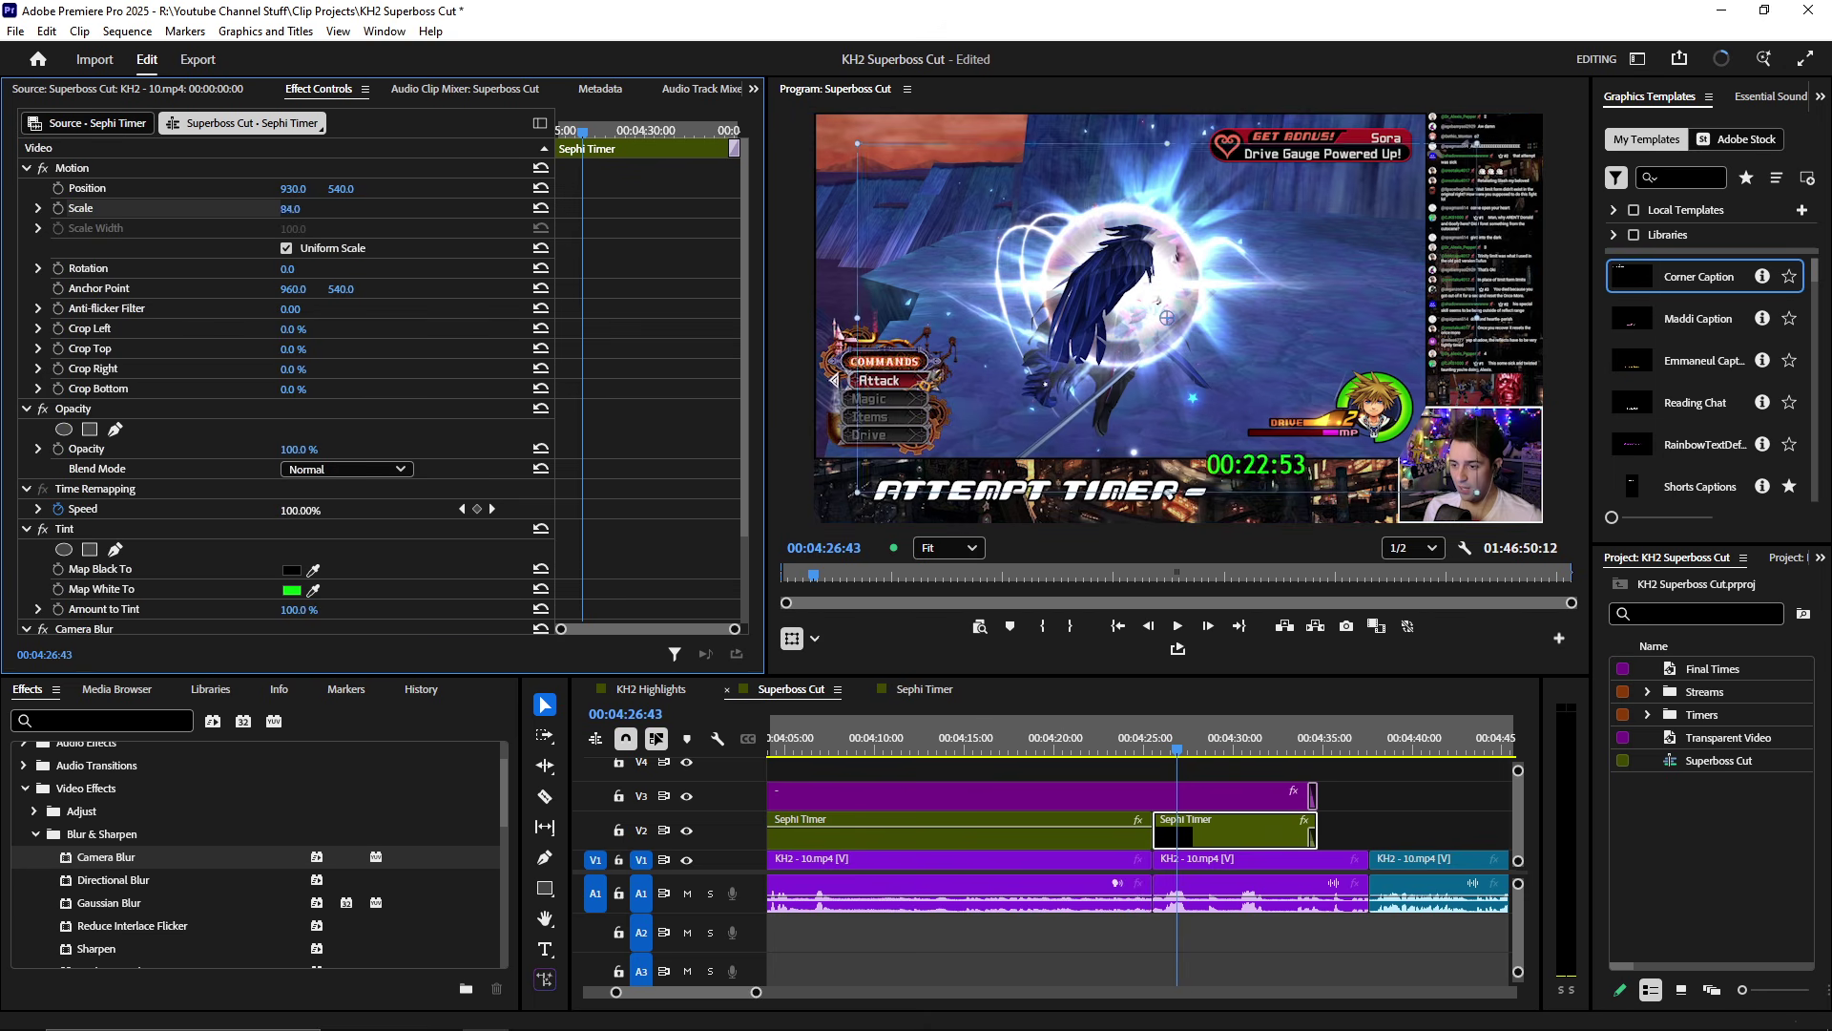
pyautogui.write('80')
pyautogui.press('Return')
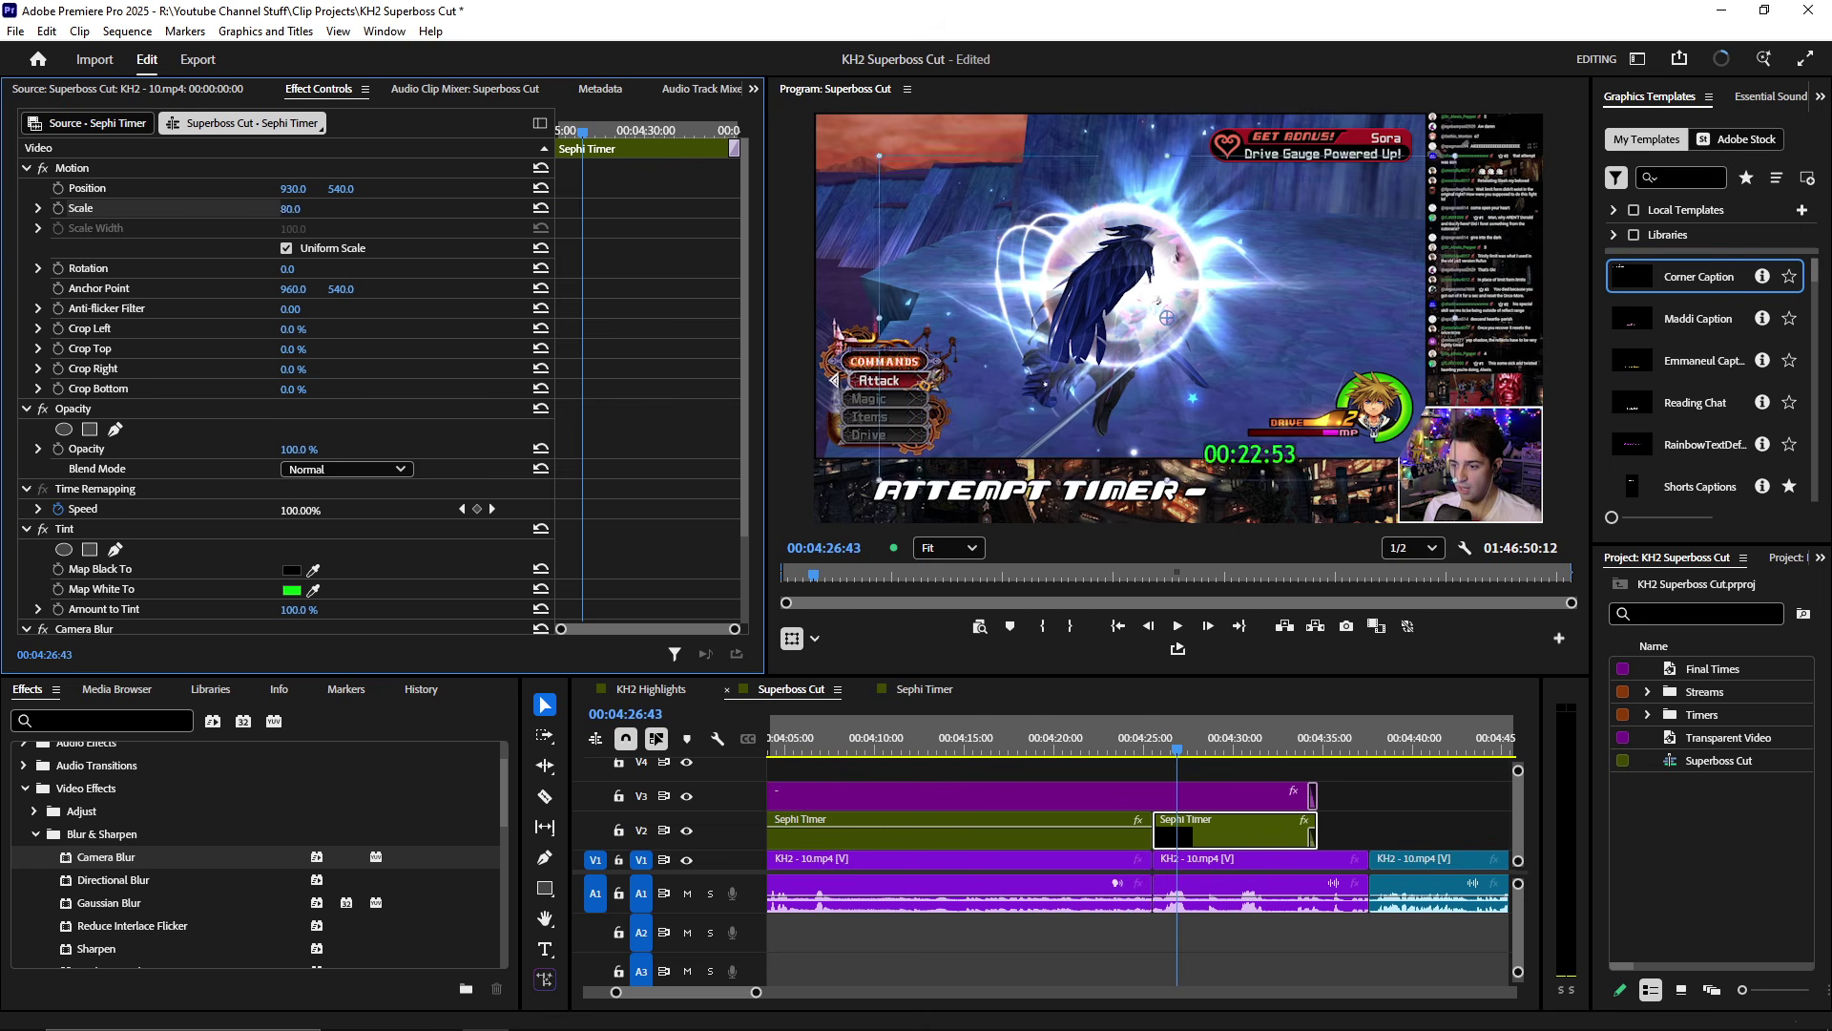
pyautogui.write('100')
pyautogui.press('Return')
# - Select the KH2 - 10.mp4 clip at 00:04:38:22 and move its anchor point to the frame's lower-right corner at 1920, 1080
pyautogui.click(1526, 472)
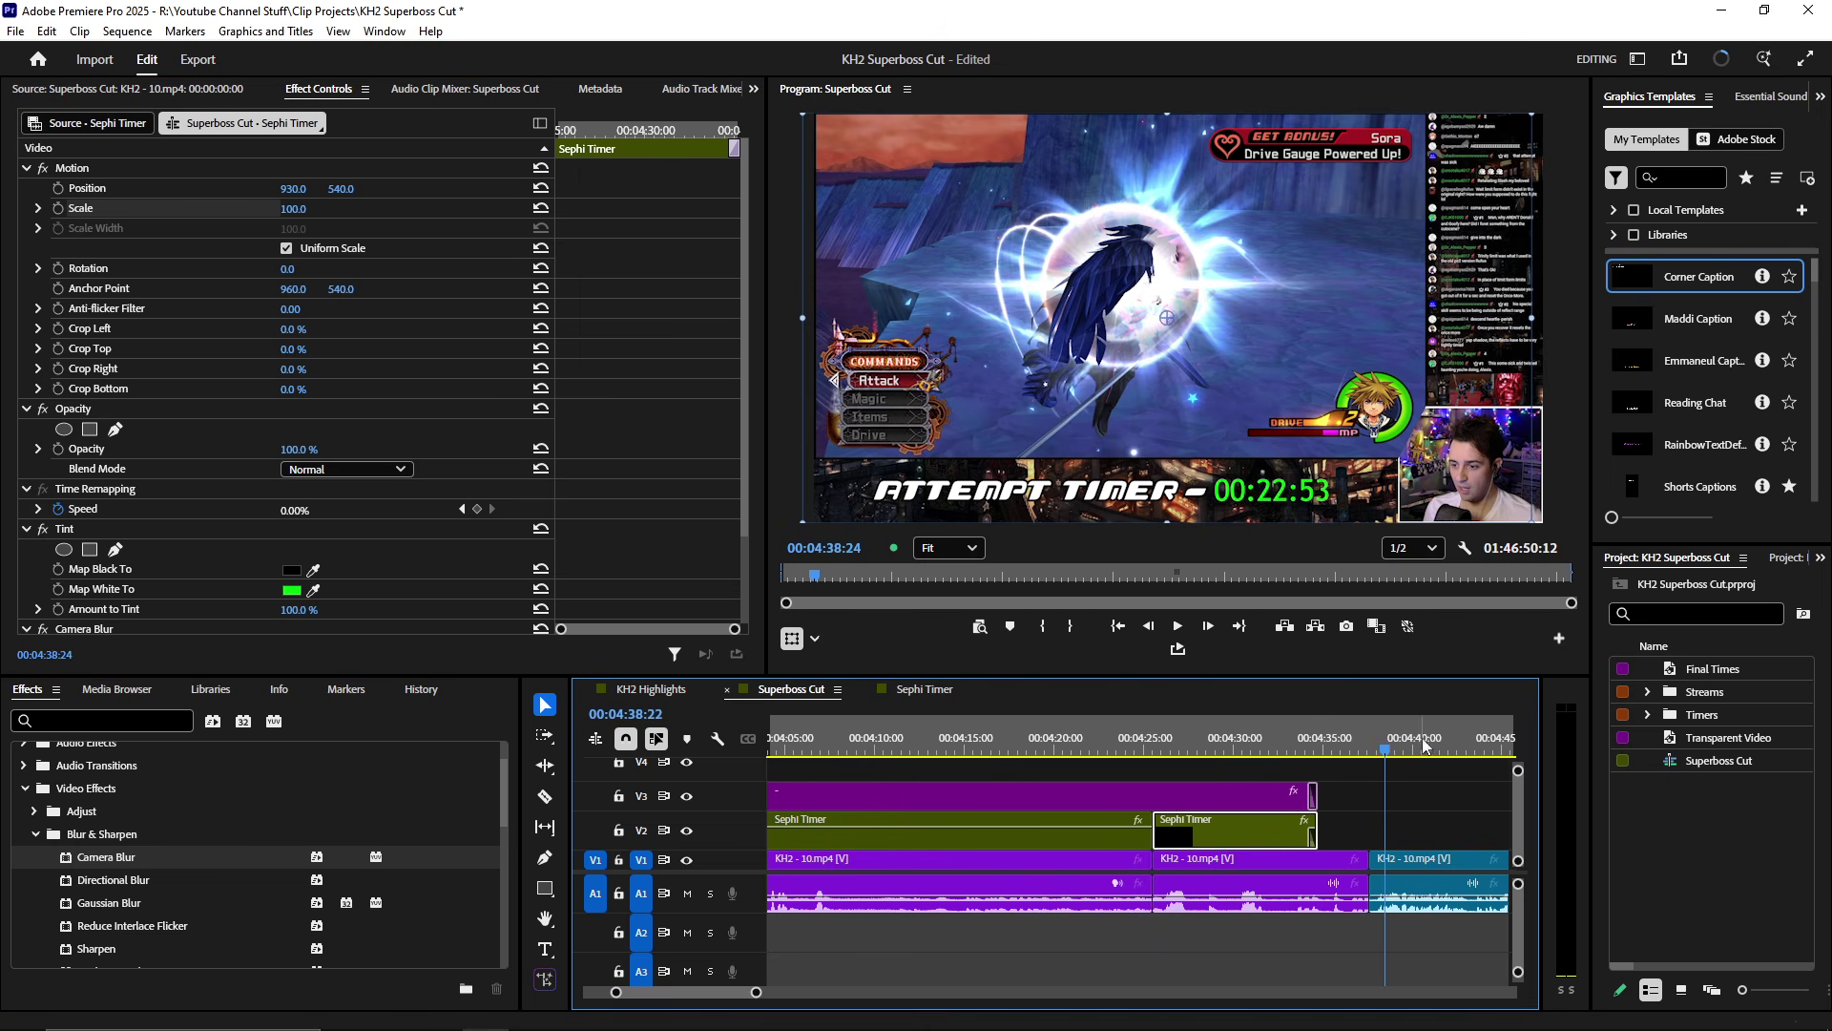
pyautogui.click(1387, 749)
pyautogui.scroll(-3, 1180, 872)
pyautogui.click(1204, 857)
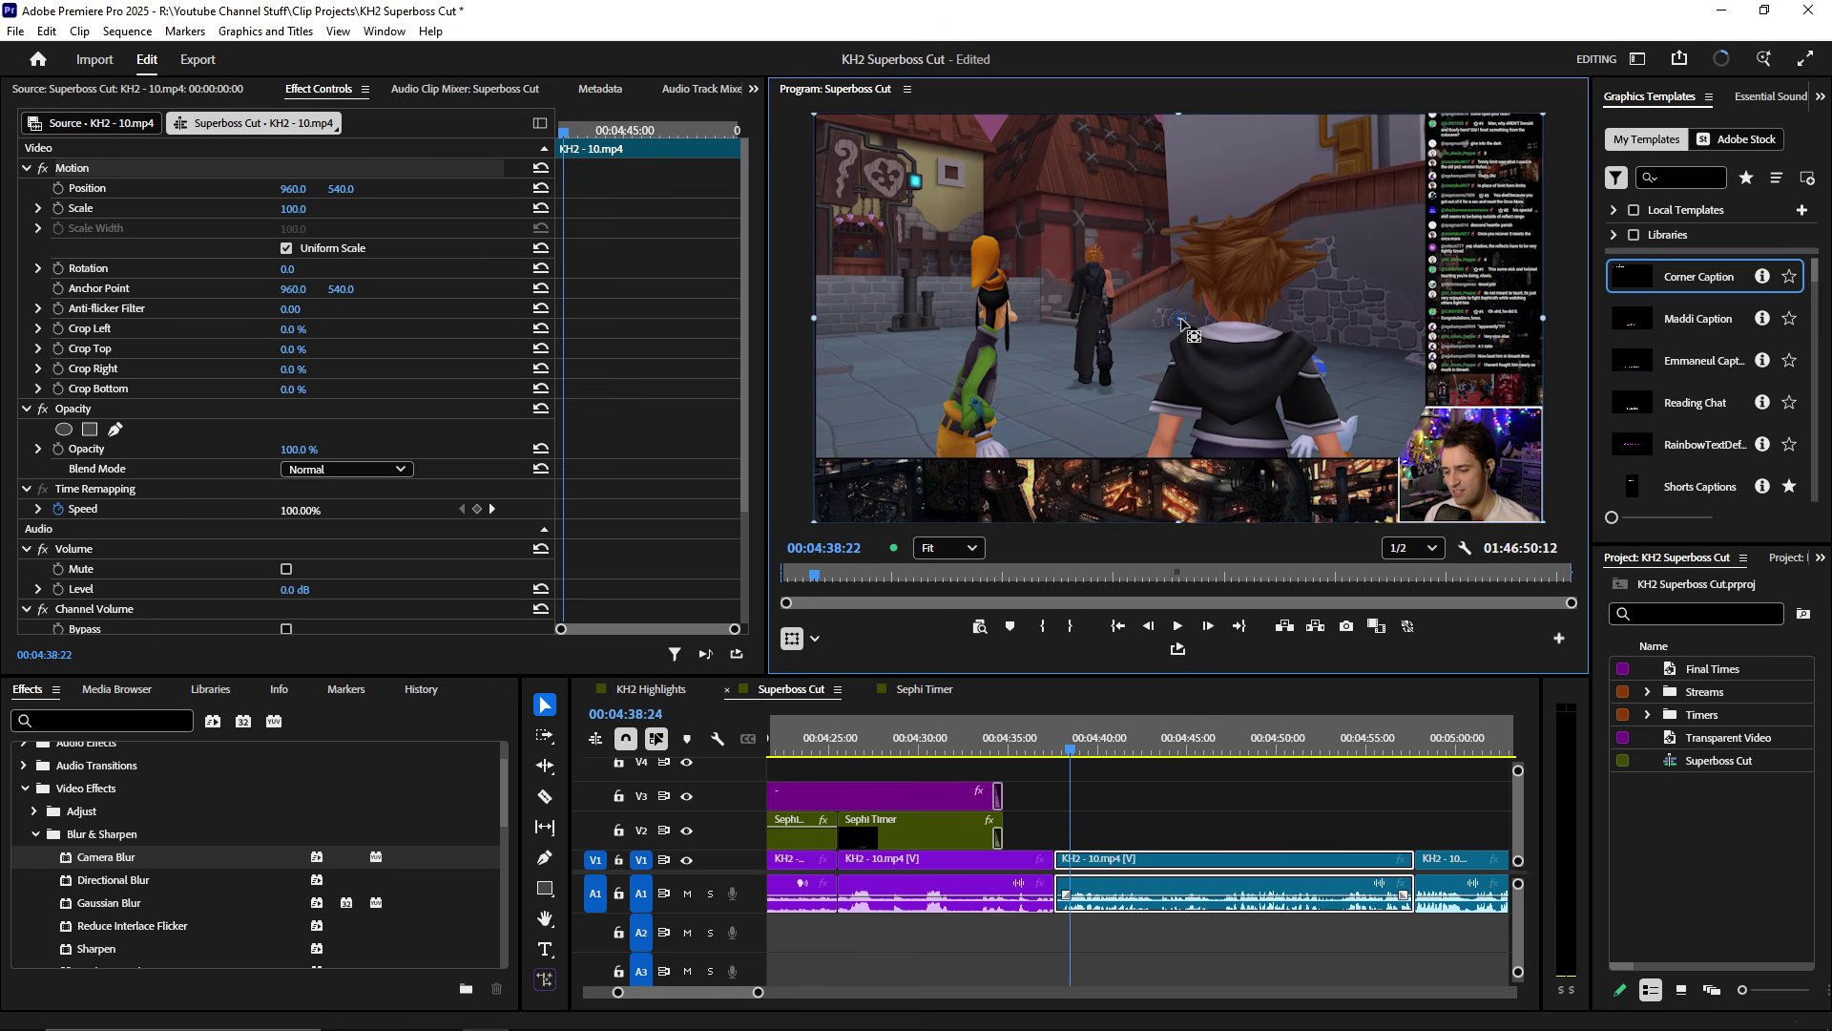
pyautogui.moveTo(1181, 318); pyautogui.dragTo(1557, 516)
pyautogui.moveTo(812, 112)
pyautogui.mouseDown()
pyautogui.moveTo(1387, 436)
pyautogui.moveTo(813, 112)
pyautogui.mouseUp()
# - Keyframe the KH2 - 10.mp4 clip's scale from 100 at 00:04:38:02 down to 16 at 00:04:41:42
pyautogui.click(376, 212)
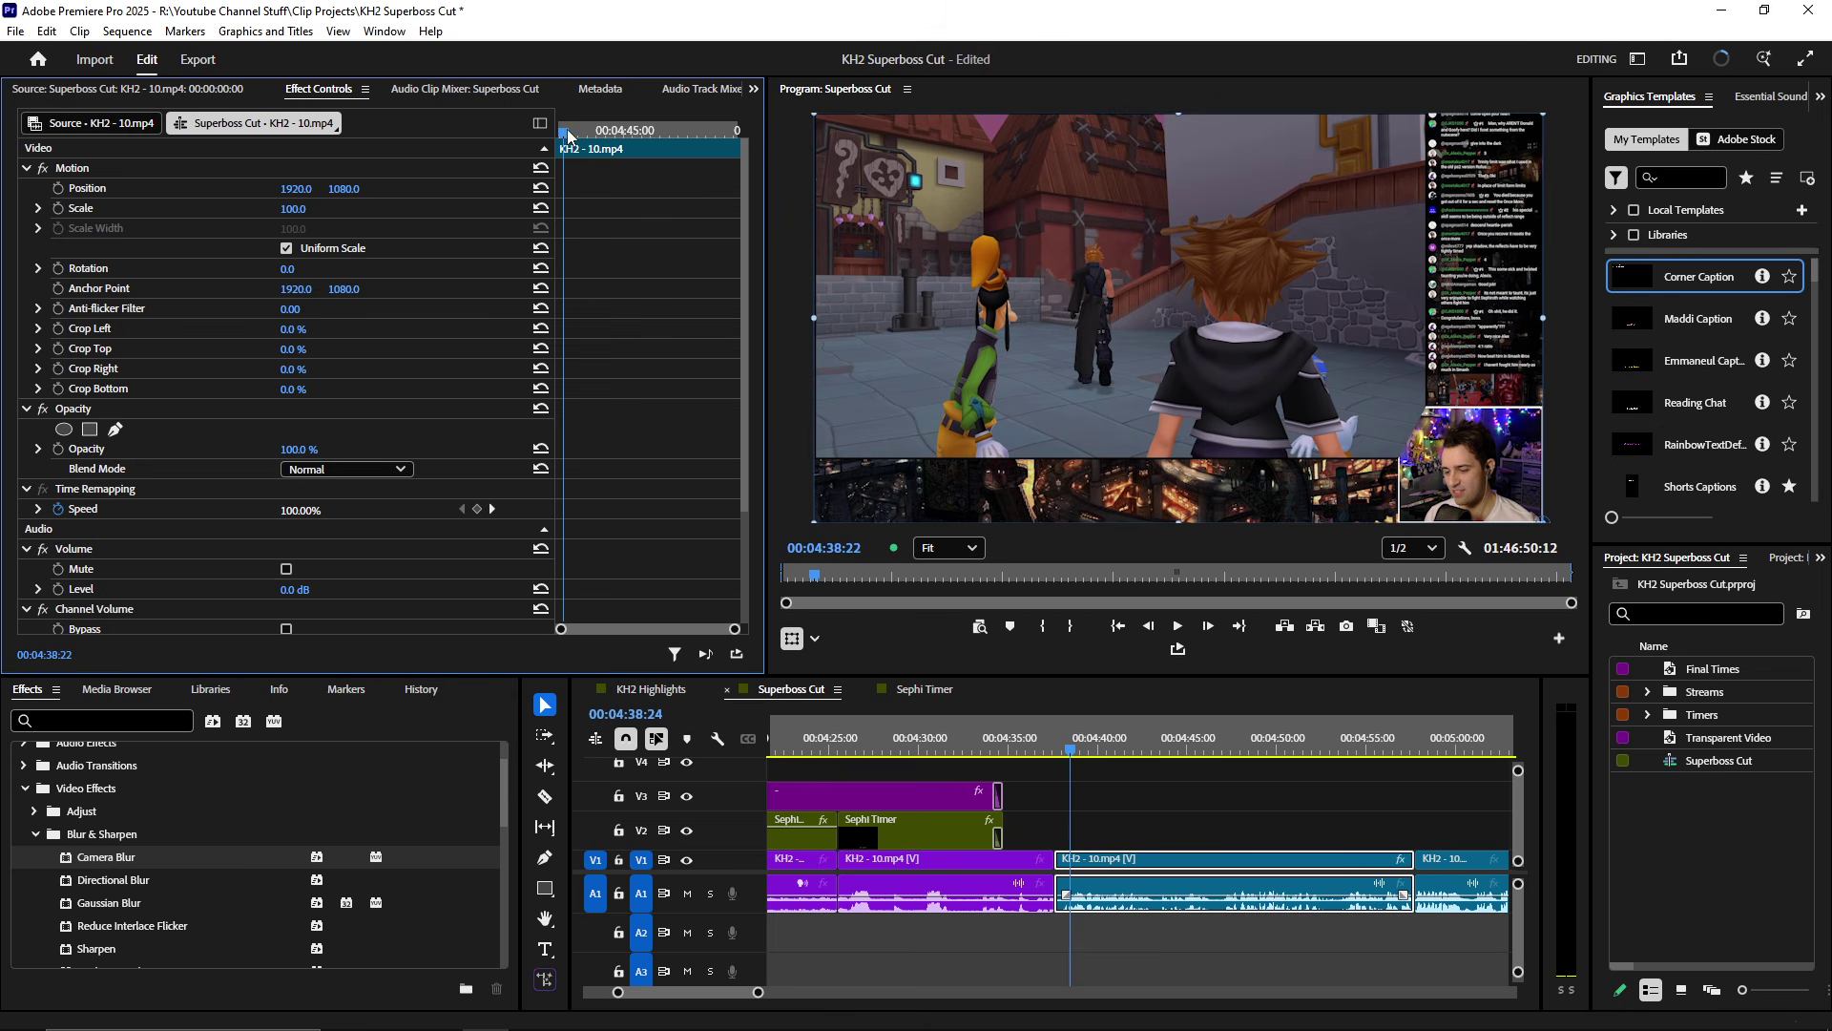
pyautogui.moveTo(565, 135); pyautogui.dragTo(562, 145)
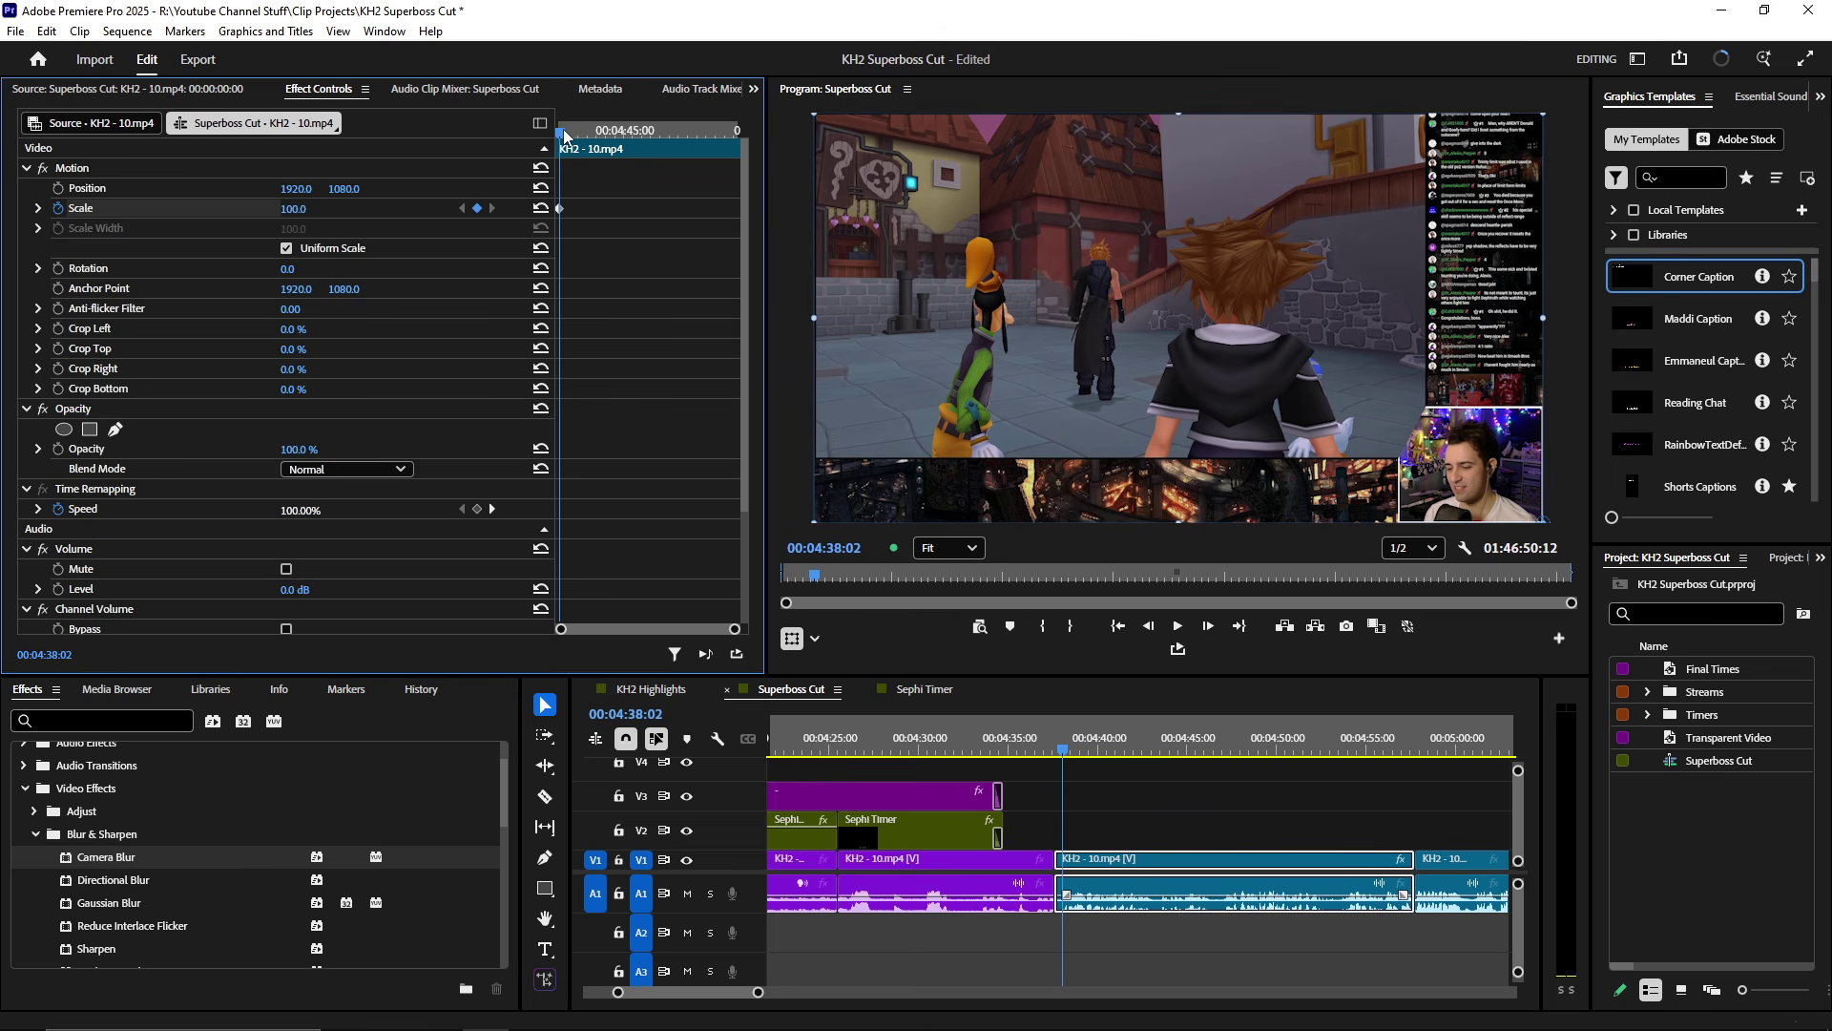
pyautogui.moveTo(564, 136); pyautogui.dragTo(595, 149)
pyautogui.click(480, 209)
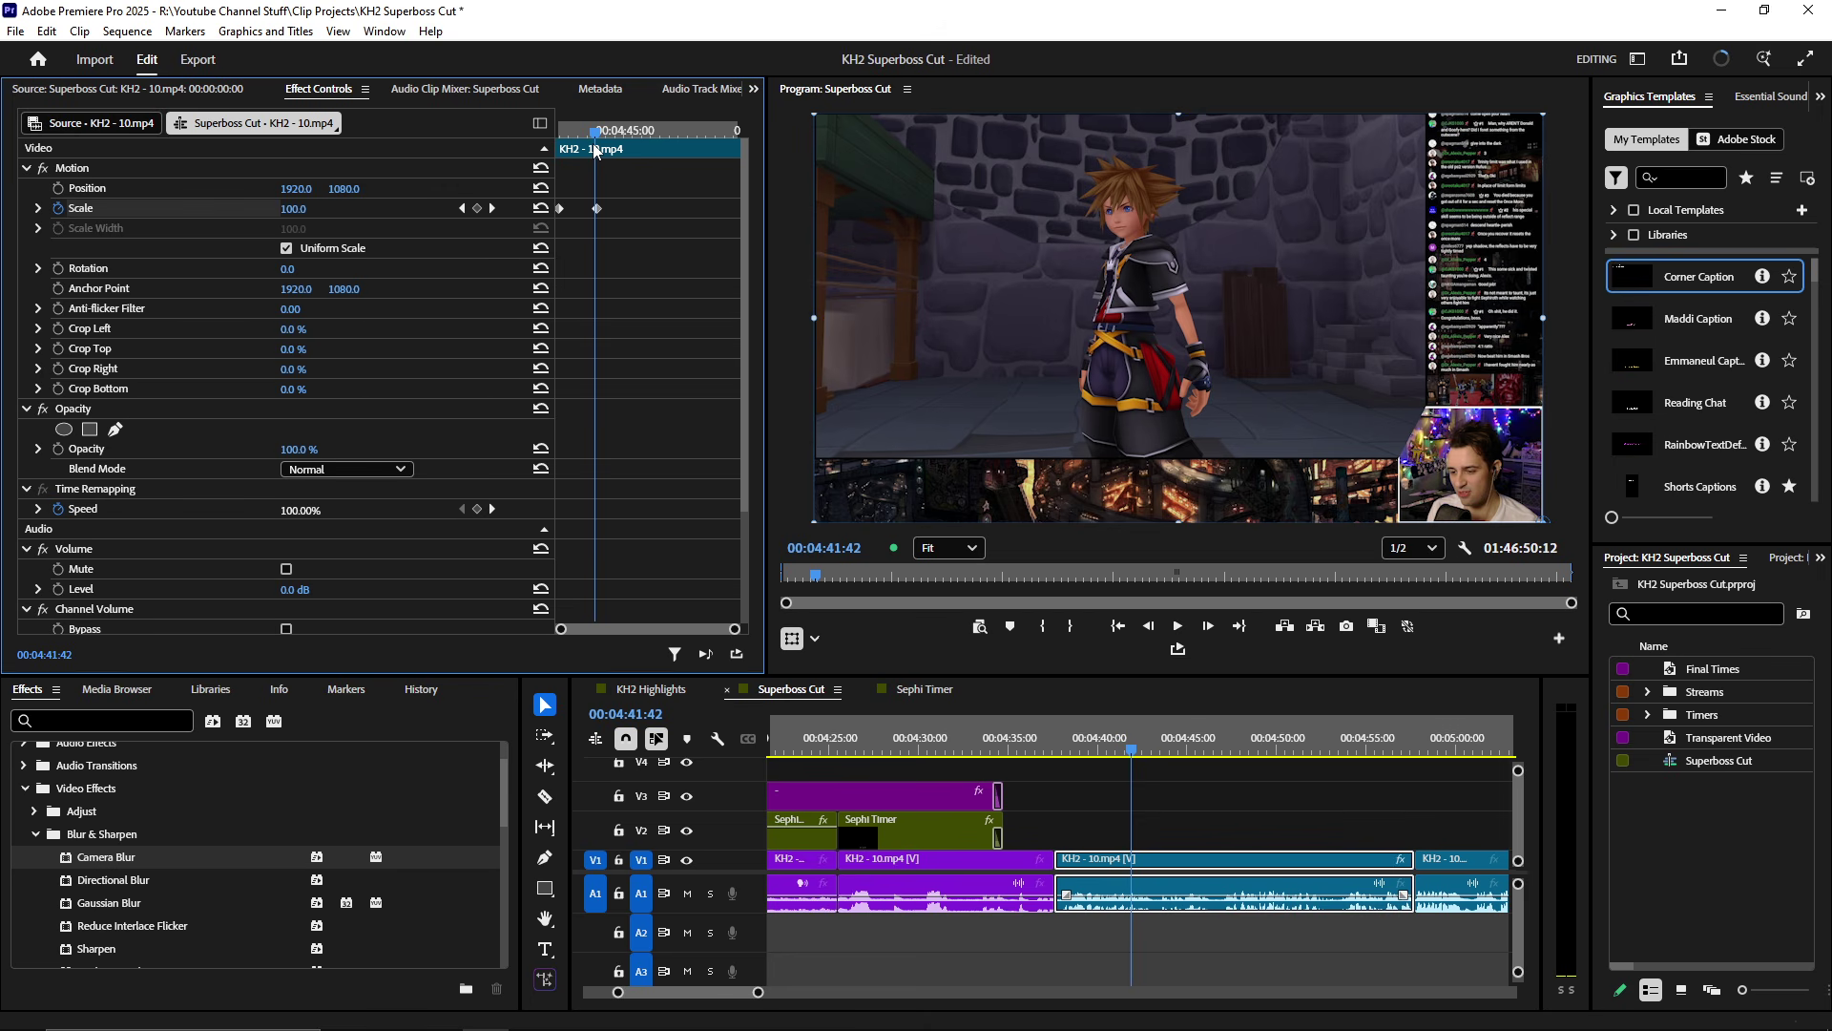
pyautogui.moveTo(293, 208); pyautogui.dragTo(213, 208)
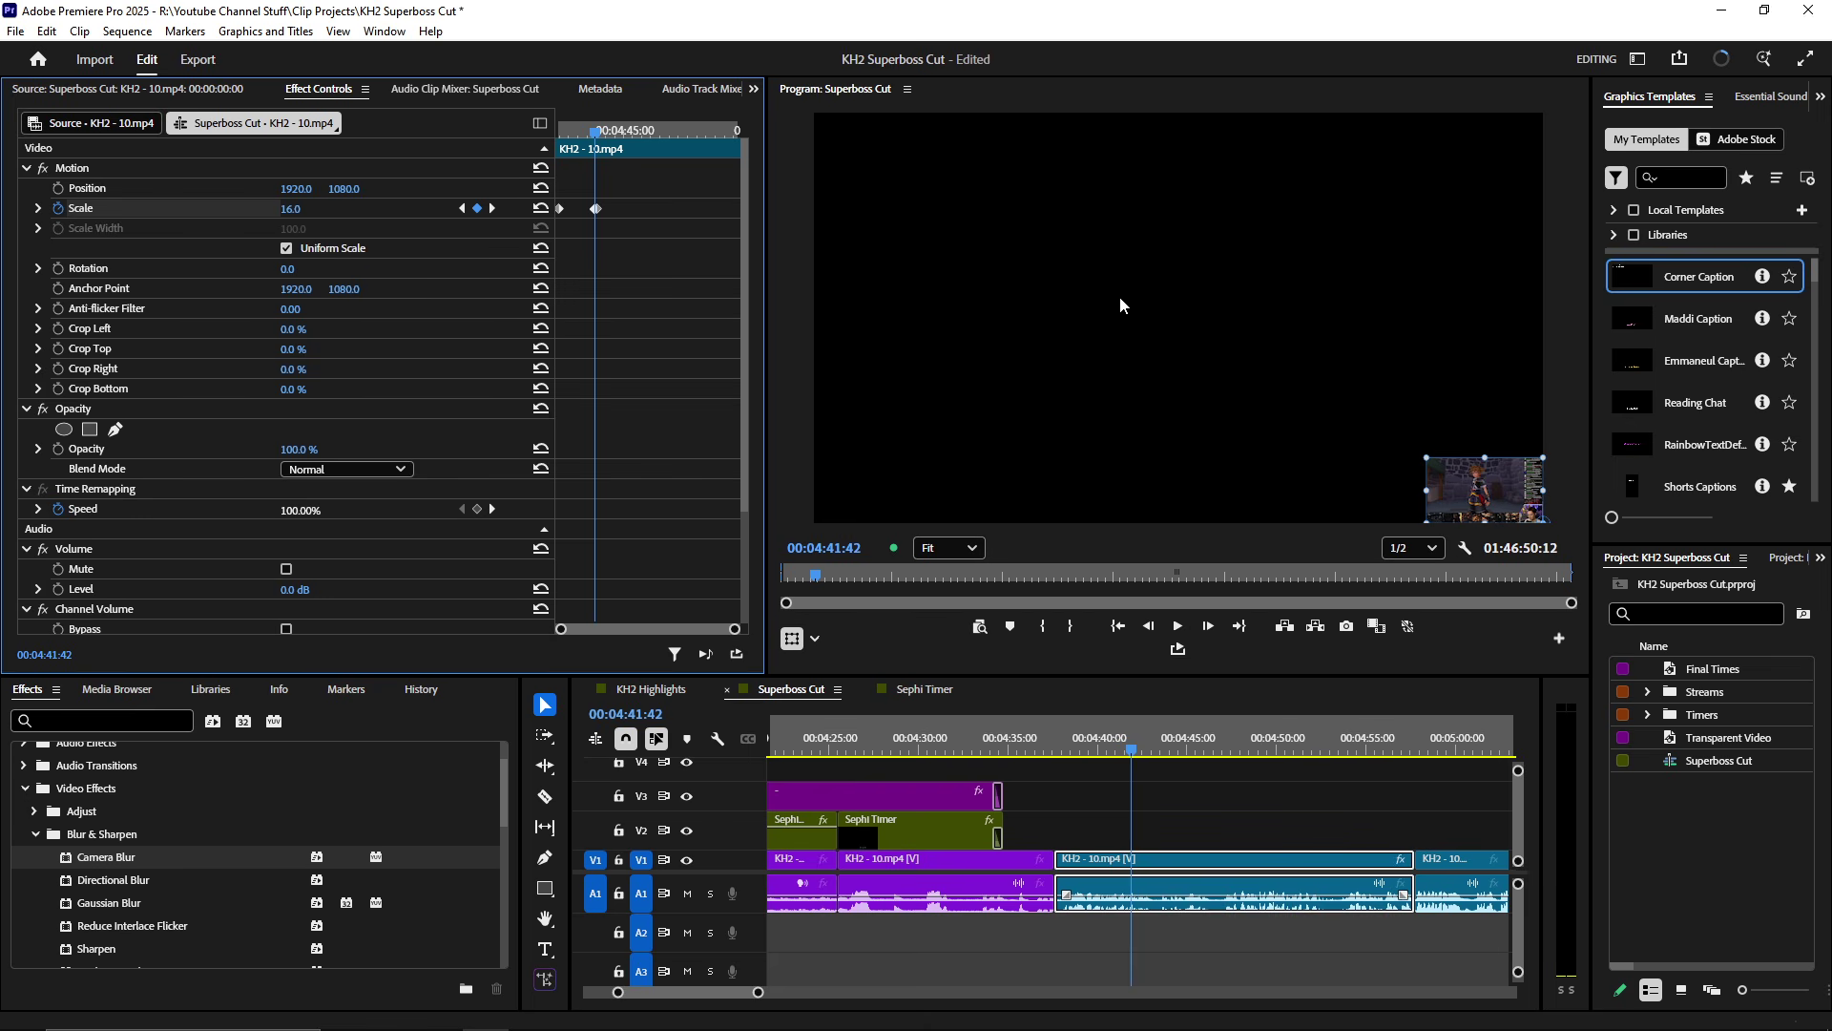
# - Step between the clip's scale keyframes and play back the shrinking animation
pyautogui.moveTo(588, 139); pyautogui.dragTo(558, 137)
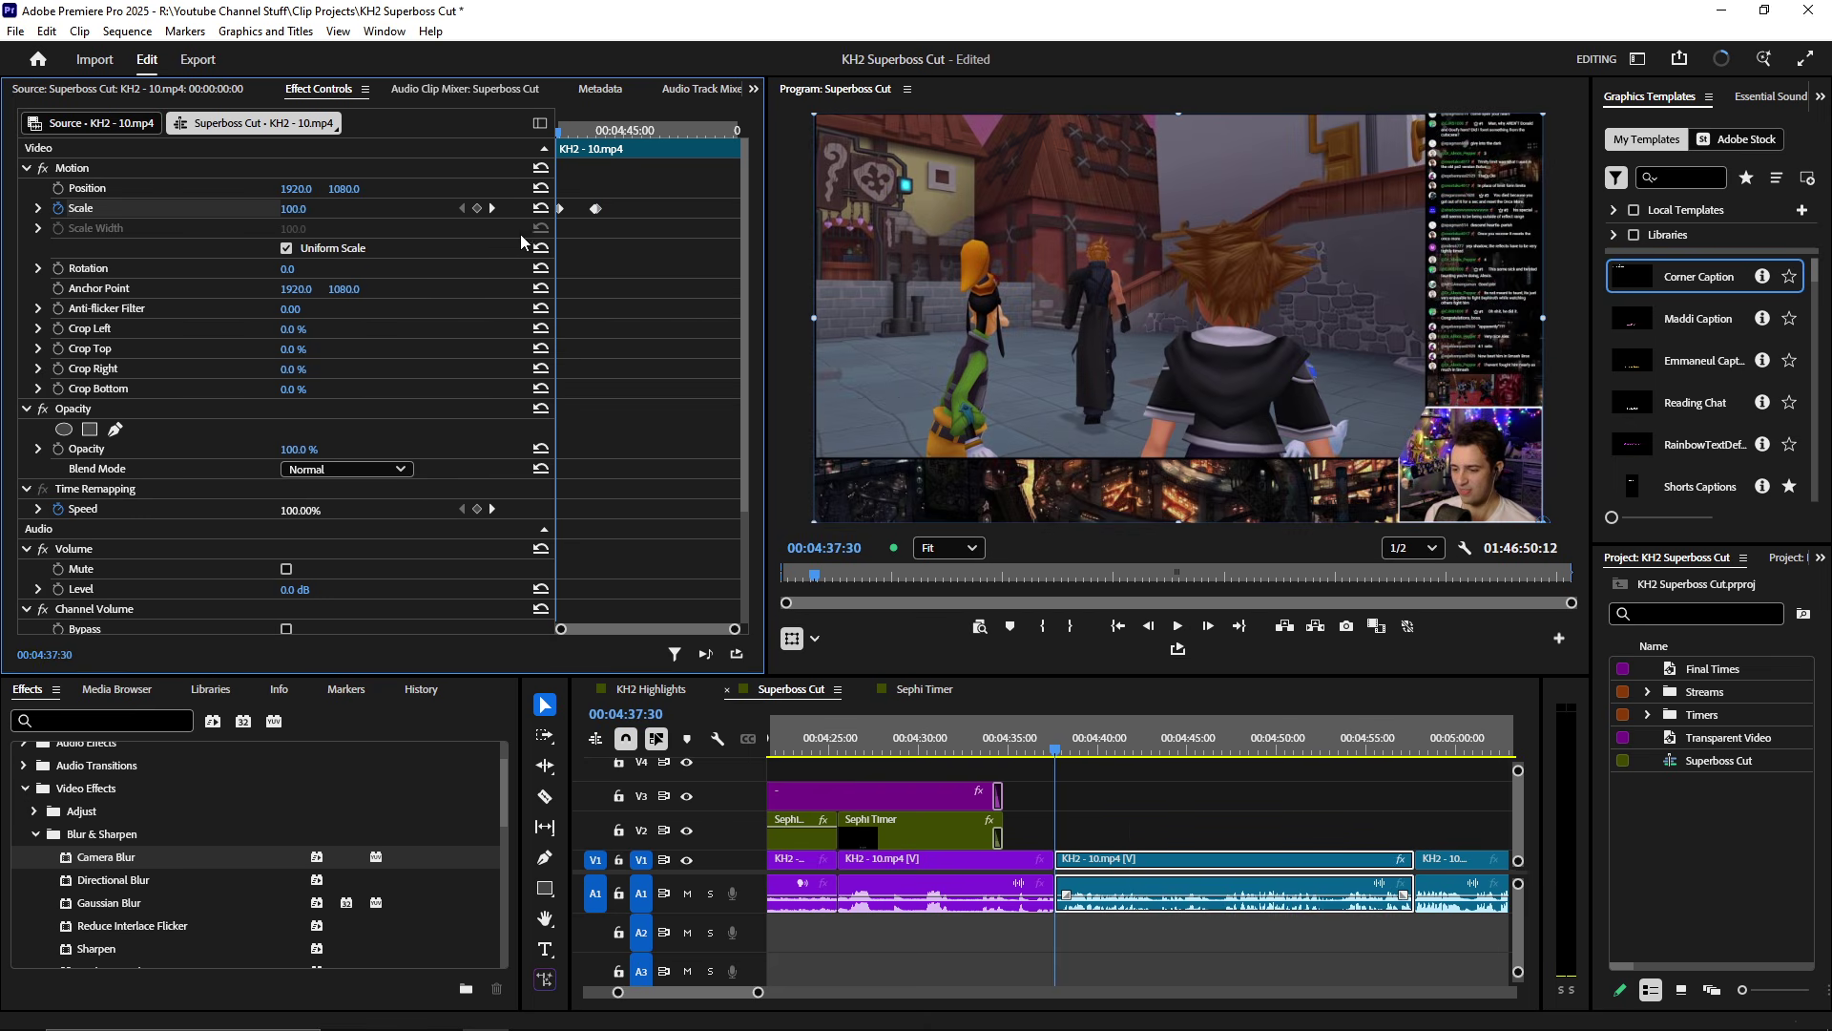
pyautogui.press('space')
pyautogui.click(491, 208)
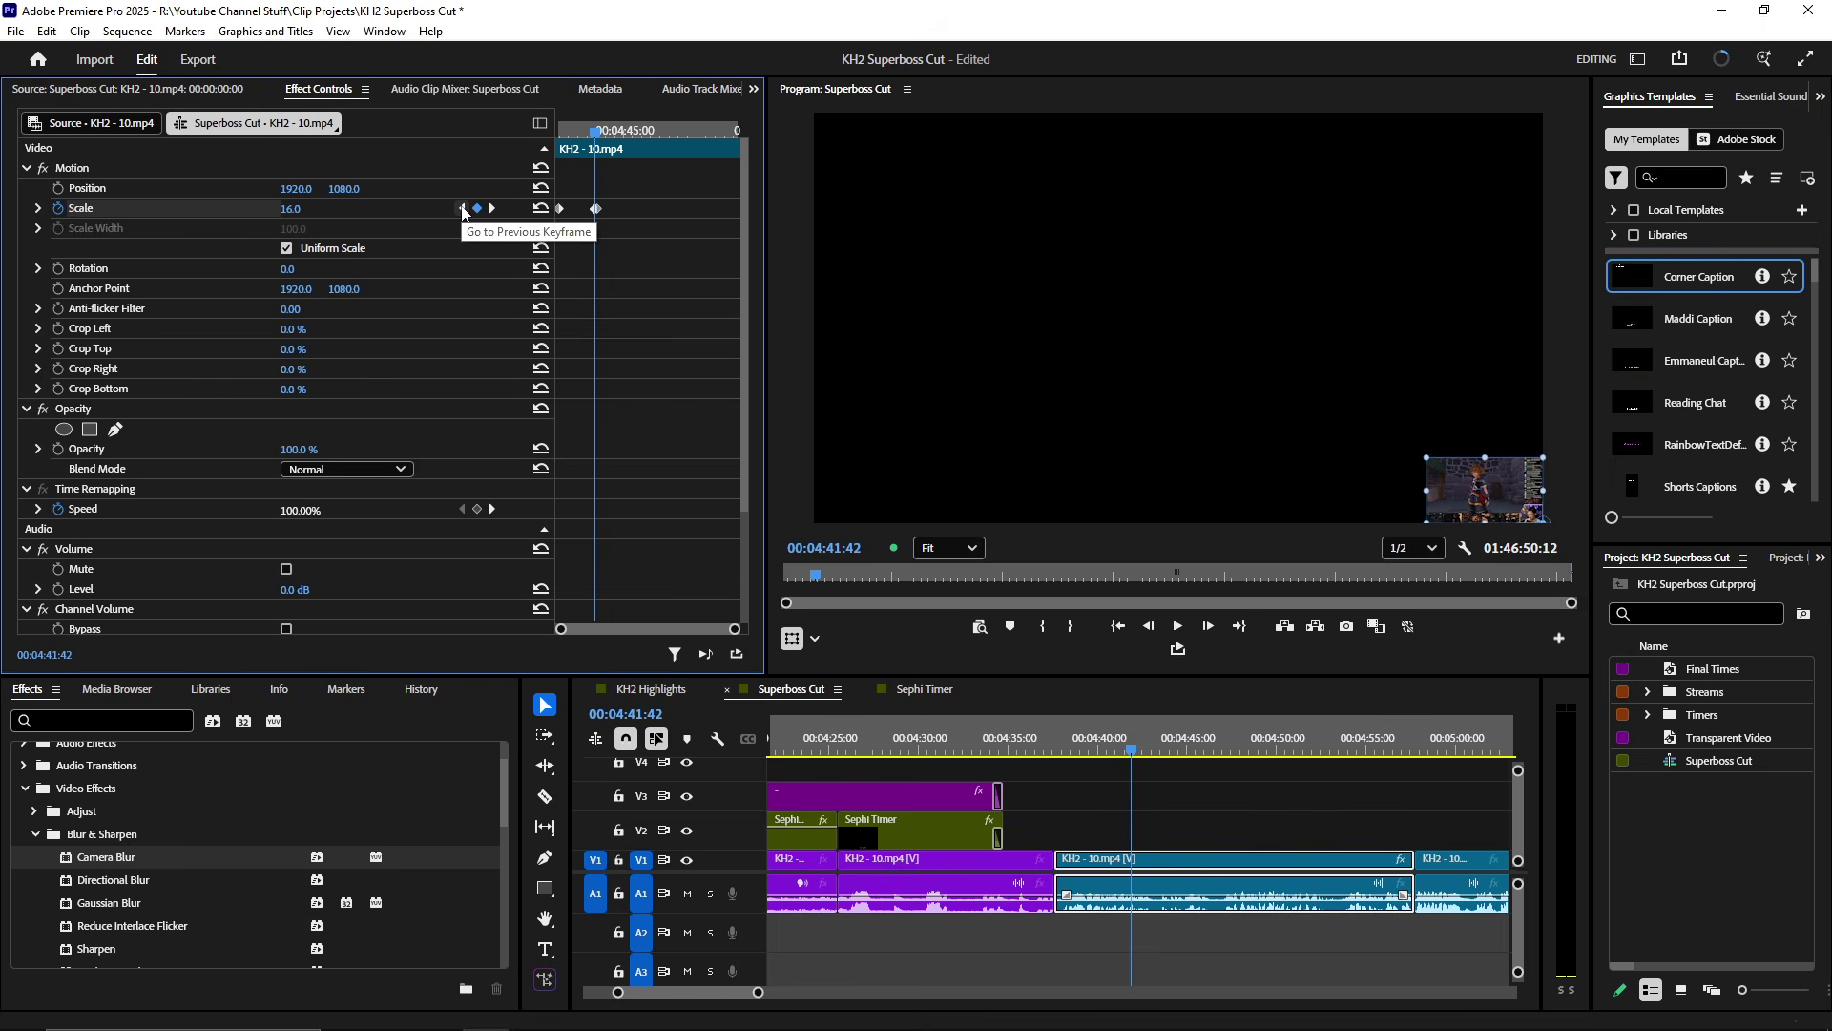
pyautogui.click(462, 208)
pyautogui.click(492, 208)
pyautogui.click(462, 208)
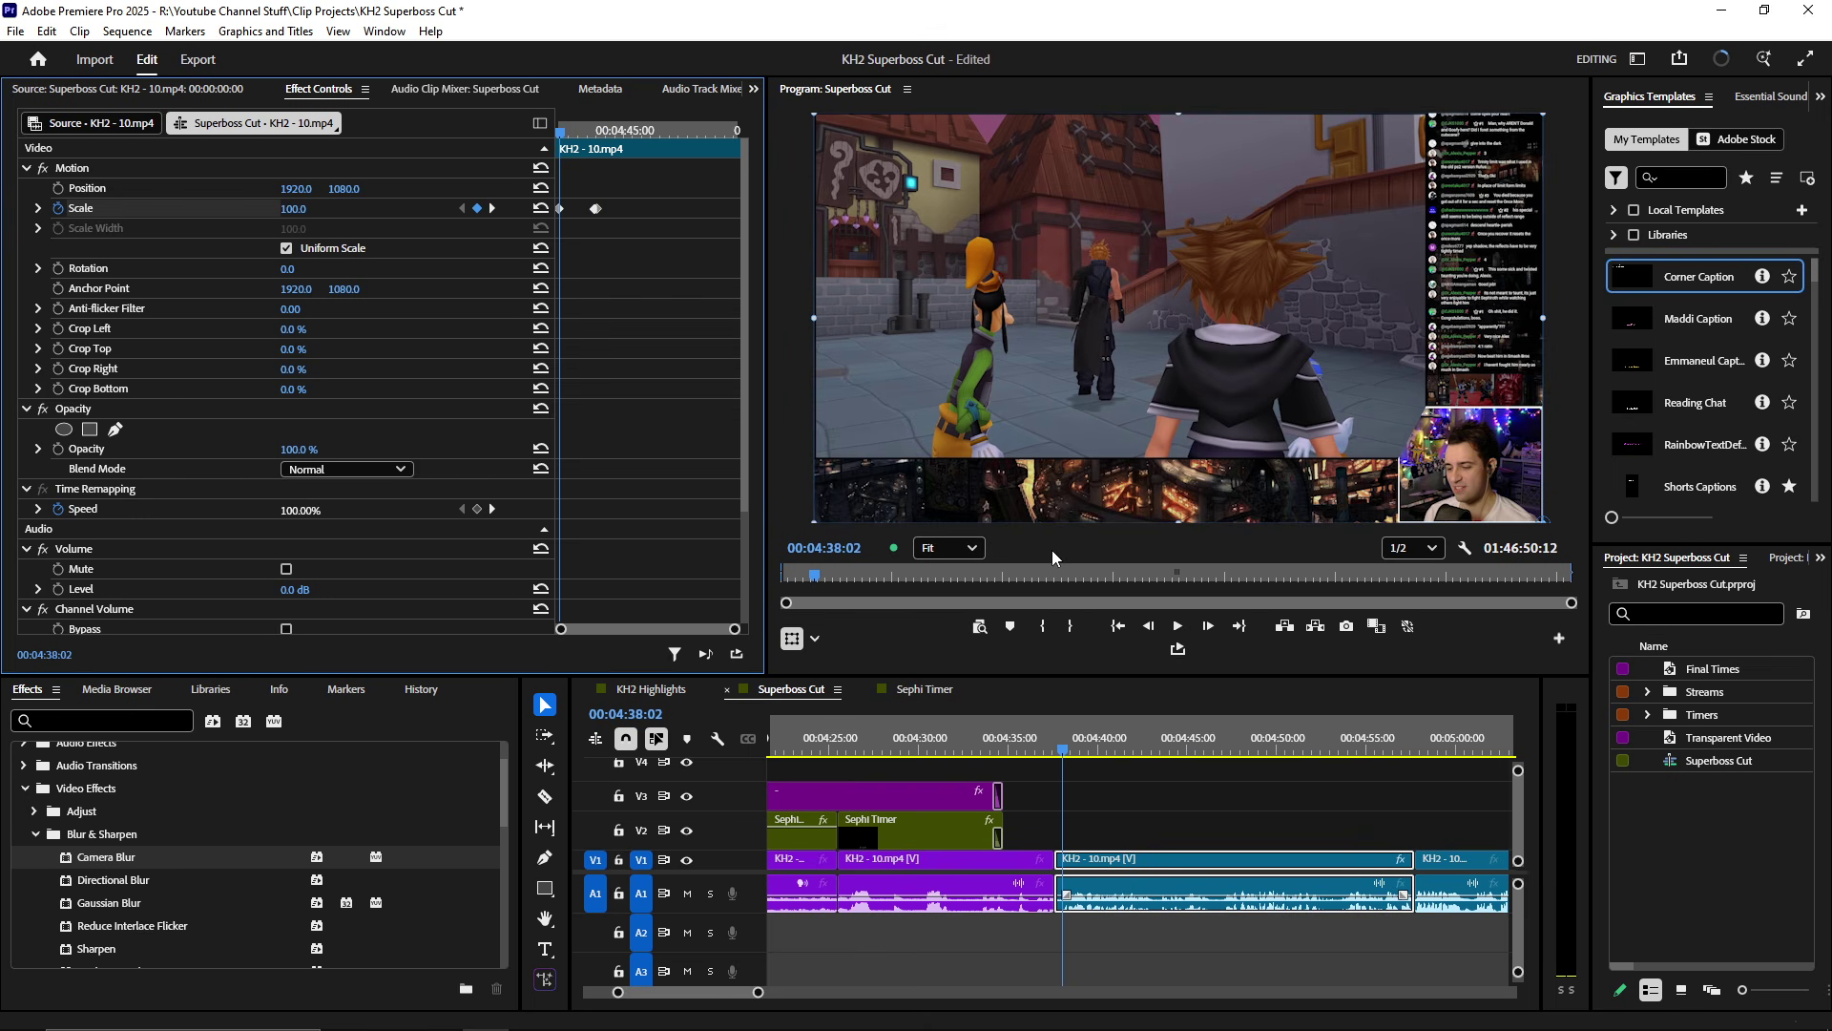
pyautogui.press('space')
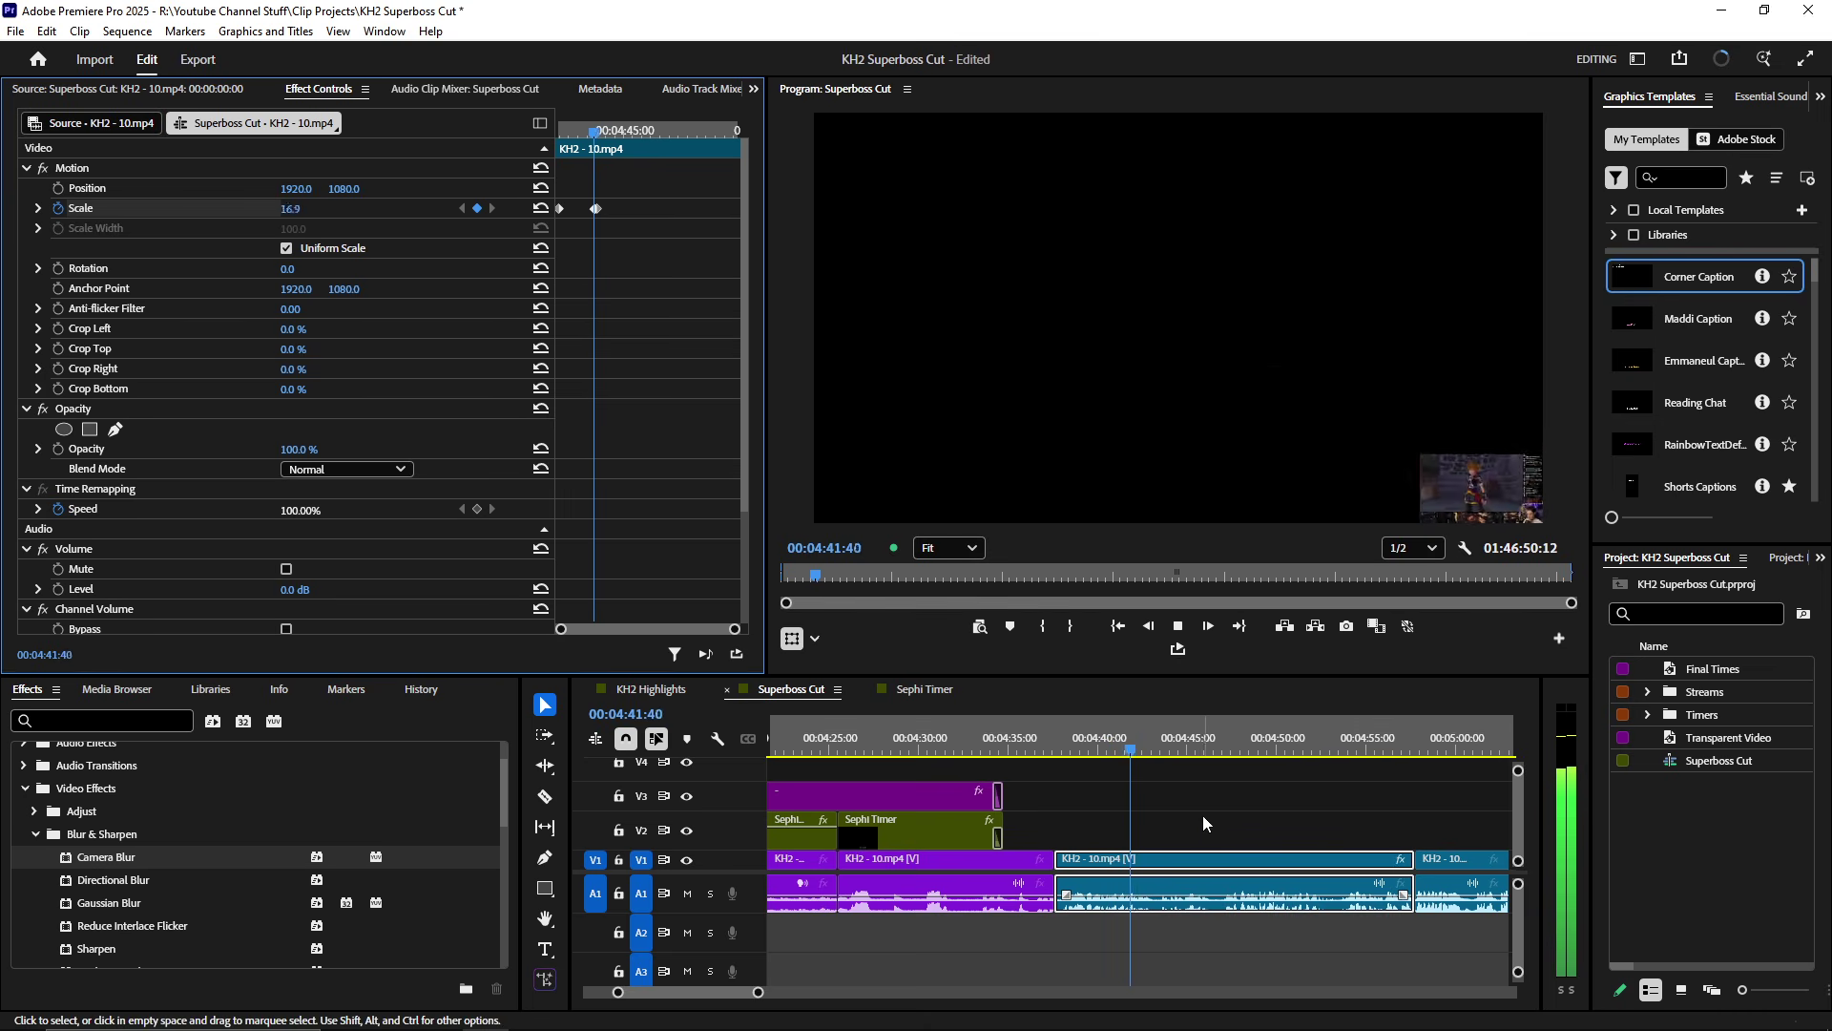
pyautogui.press('space')
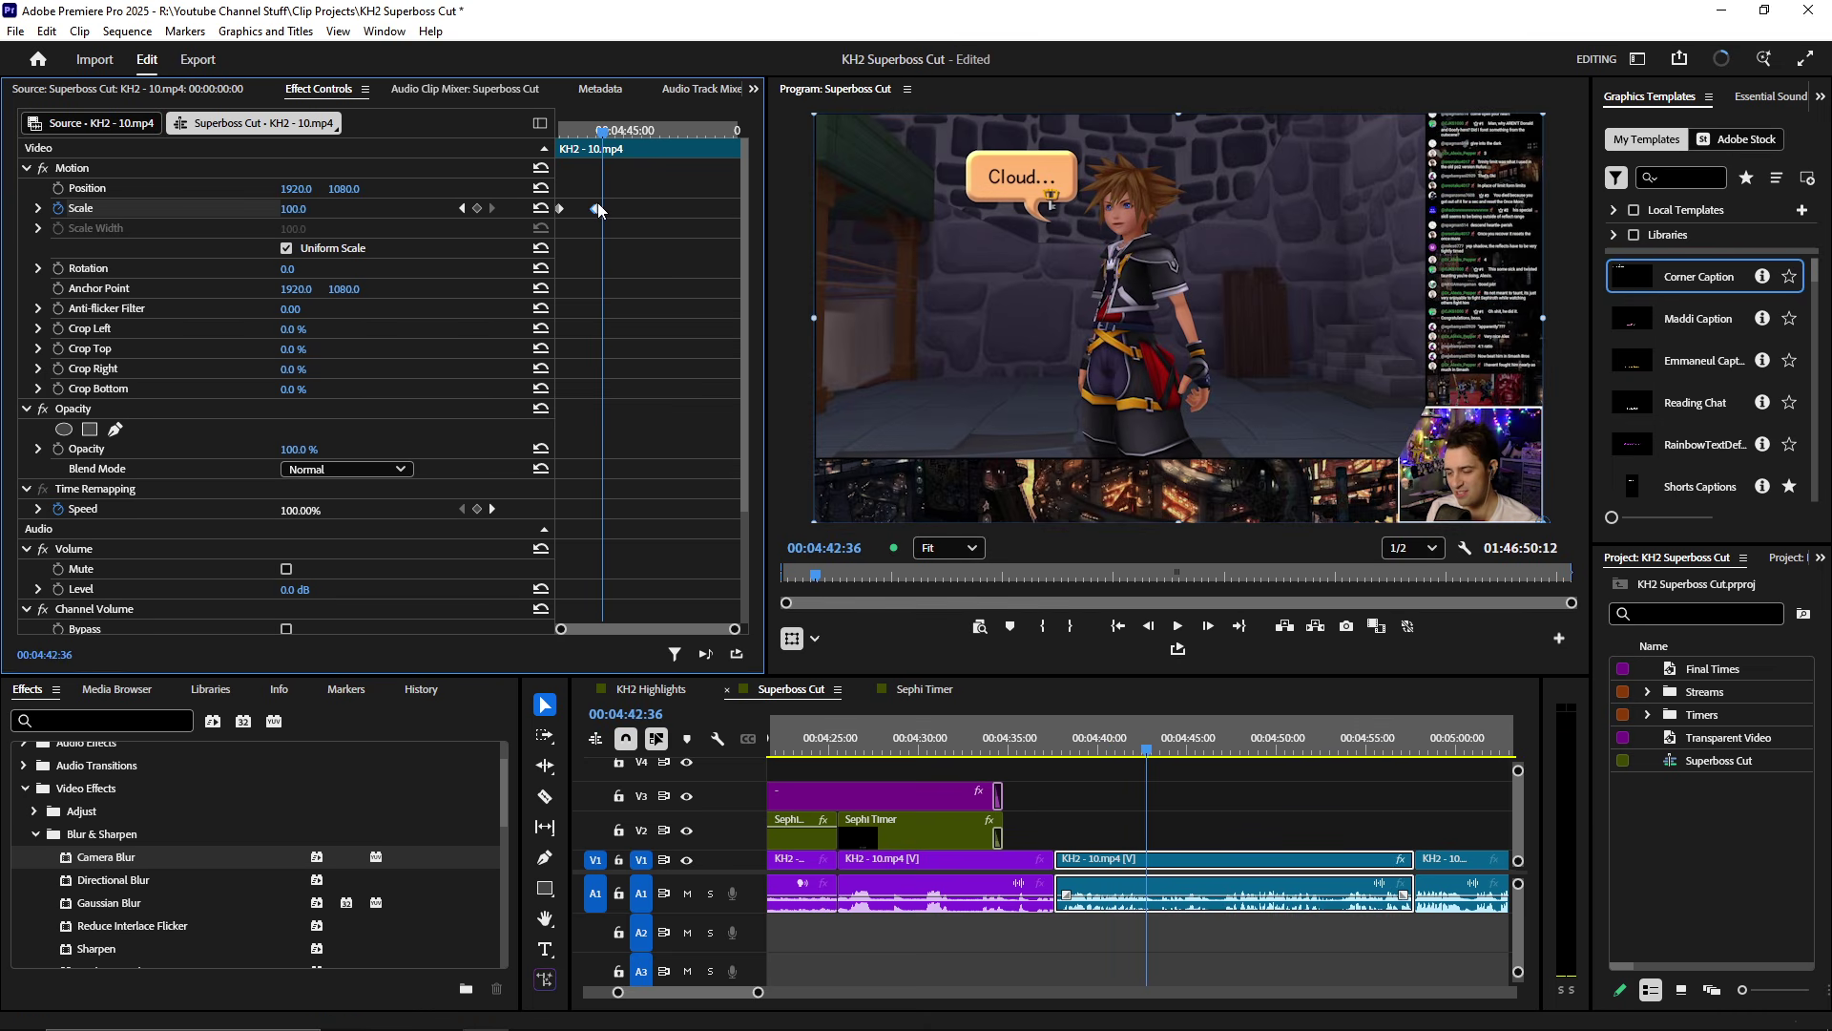
# - Delete the extra scale keyframe at 00:04:42:09 and return to the keyframe at 00:04:41:42
pyautogui.click(462, 208)
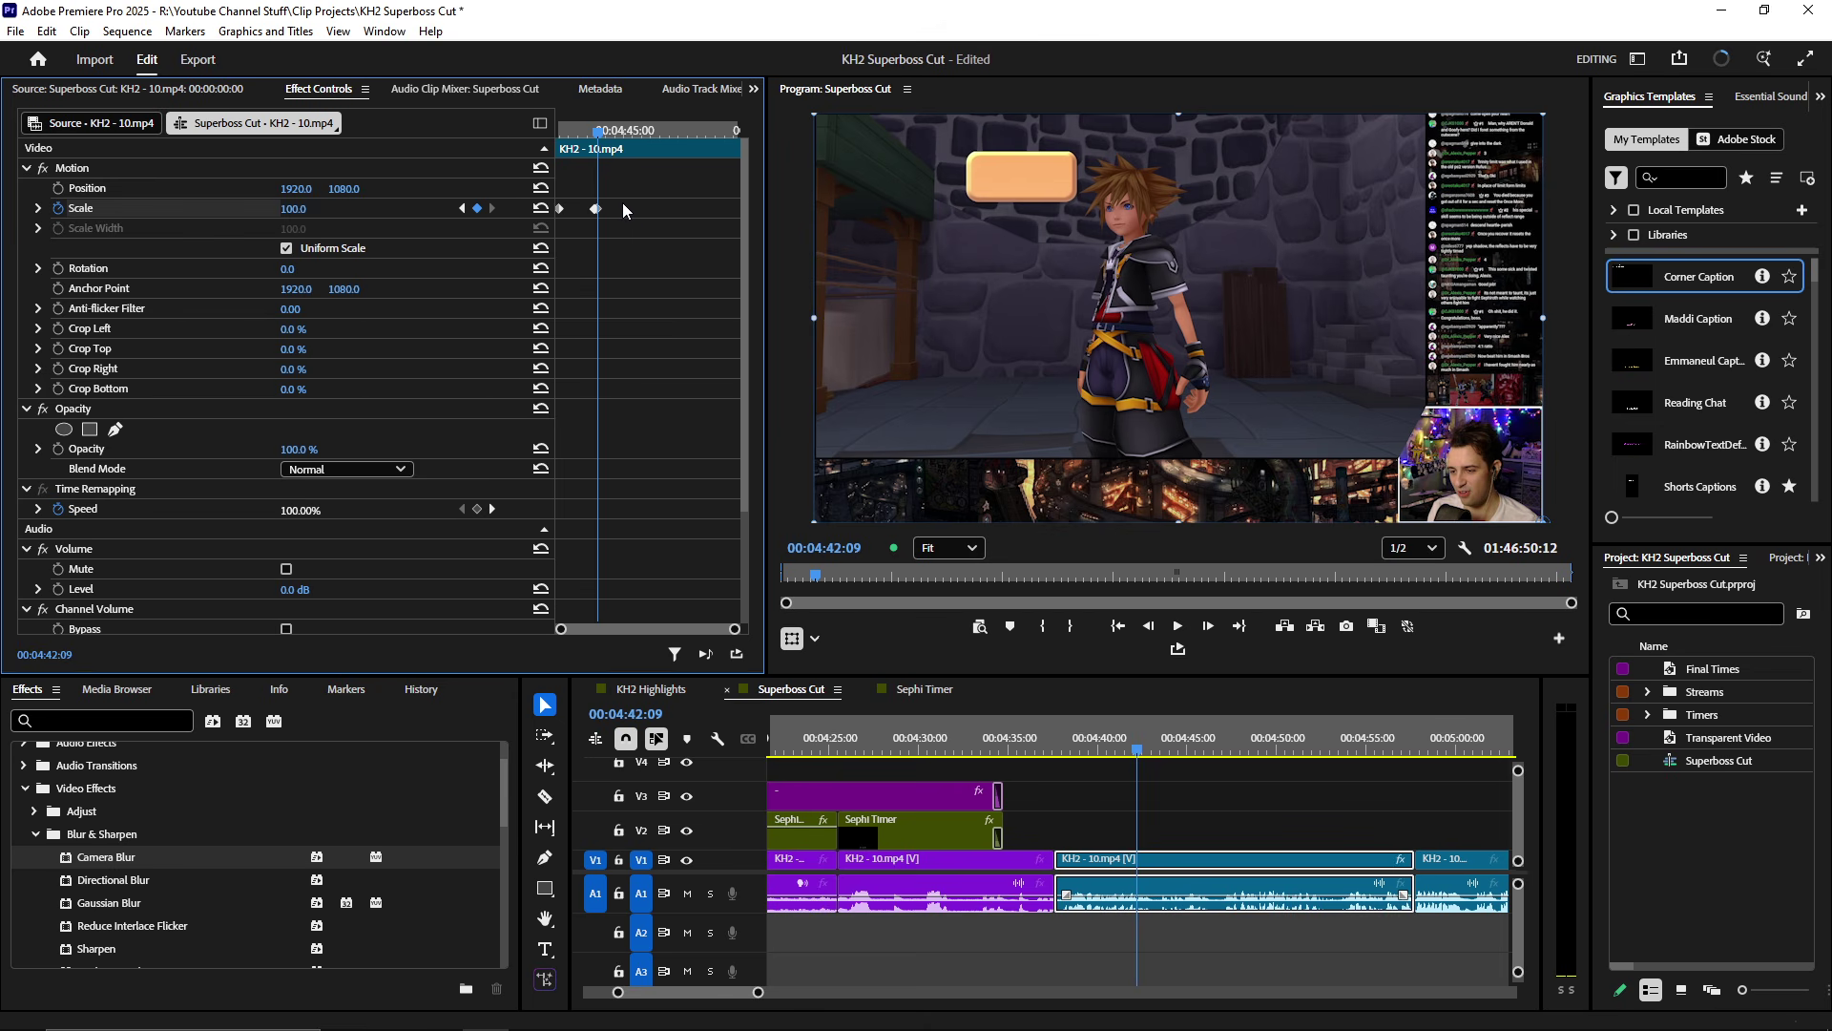
pyautogui.scroll(3, 623, 202)
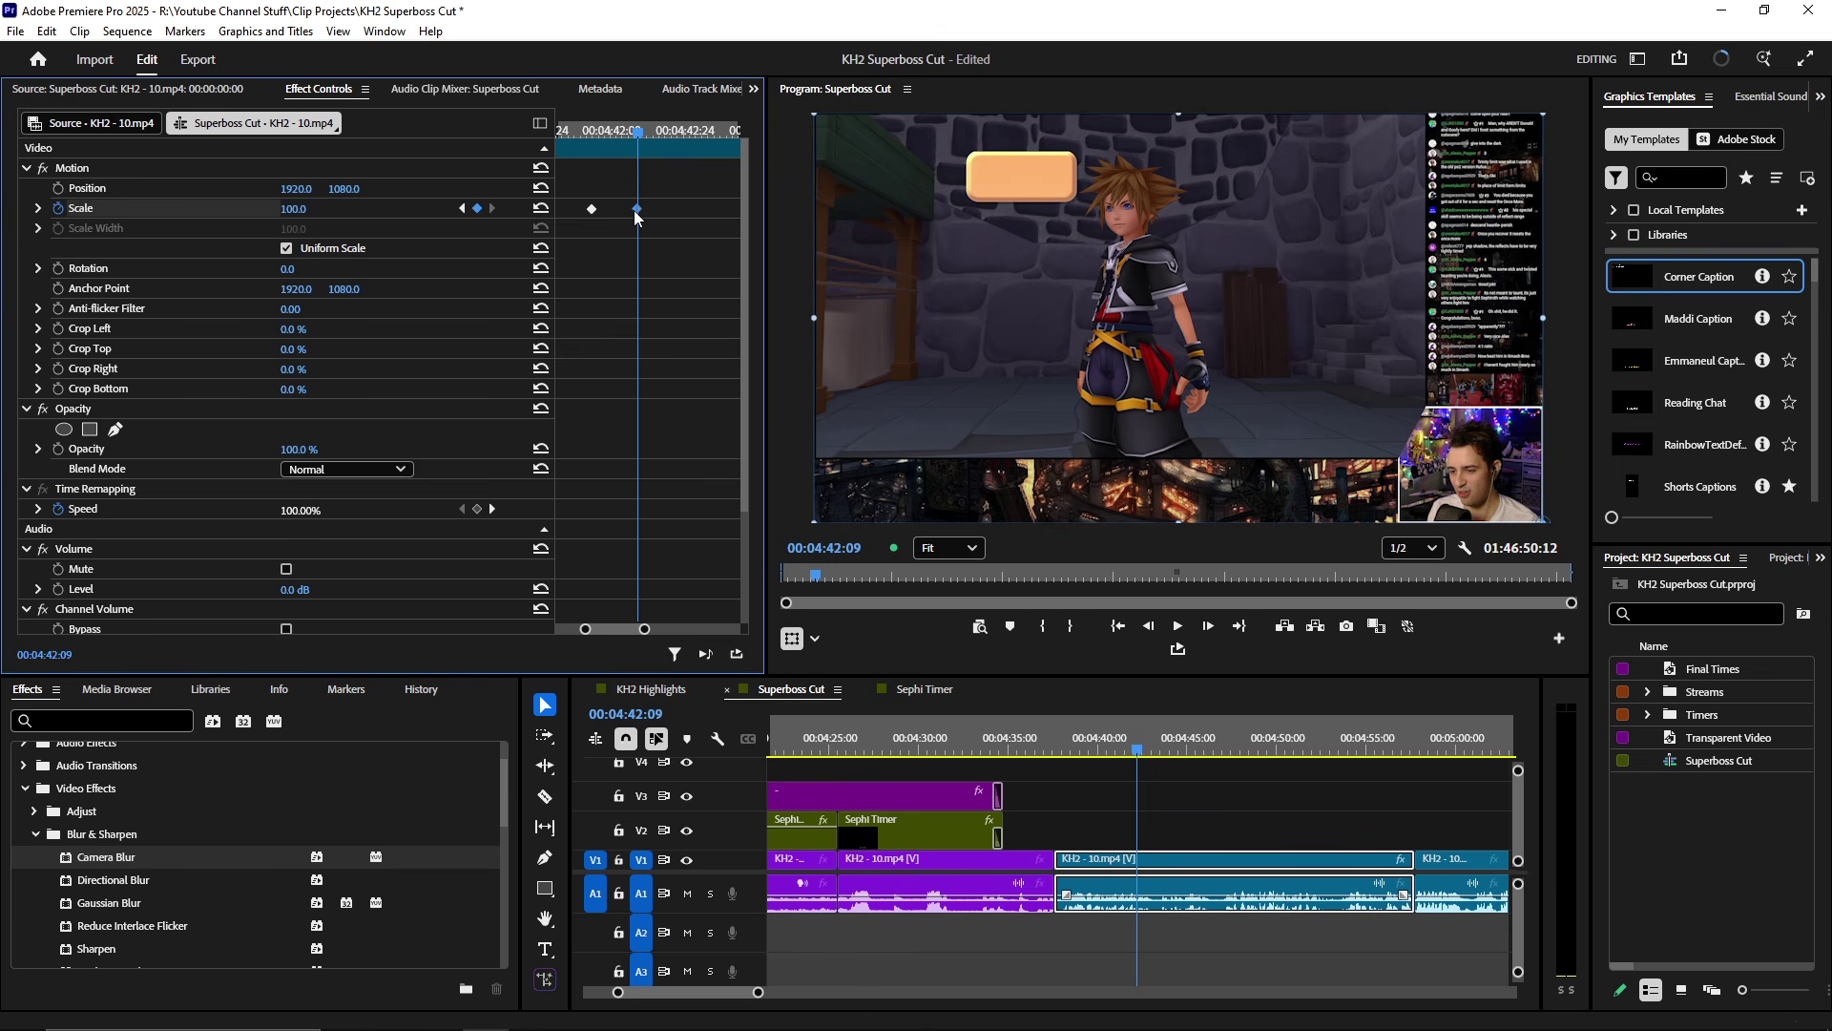
pyautogui.press('Delete')
pyautogui.click(594, 139)
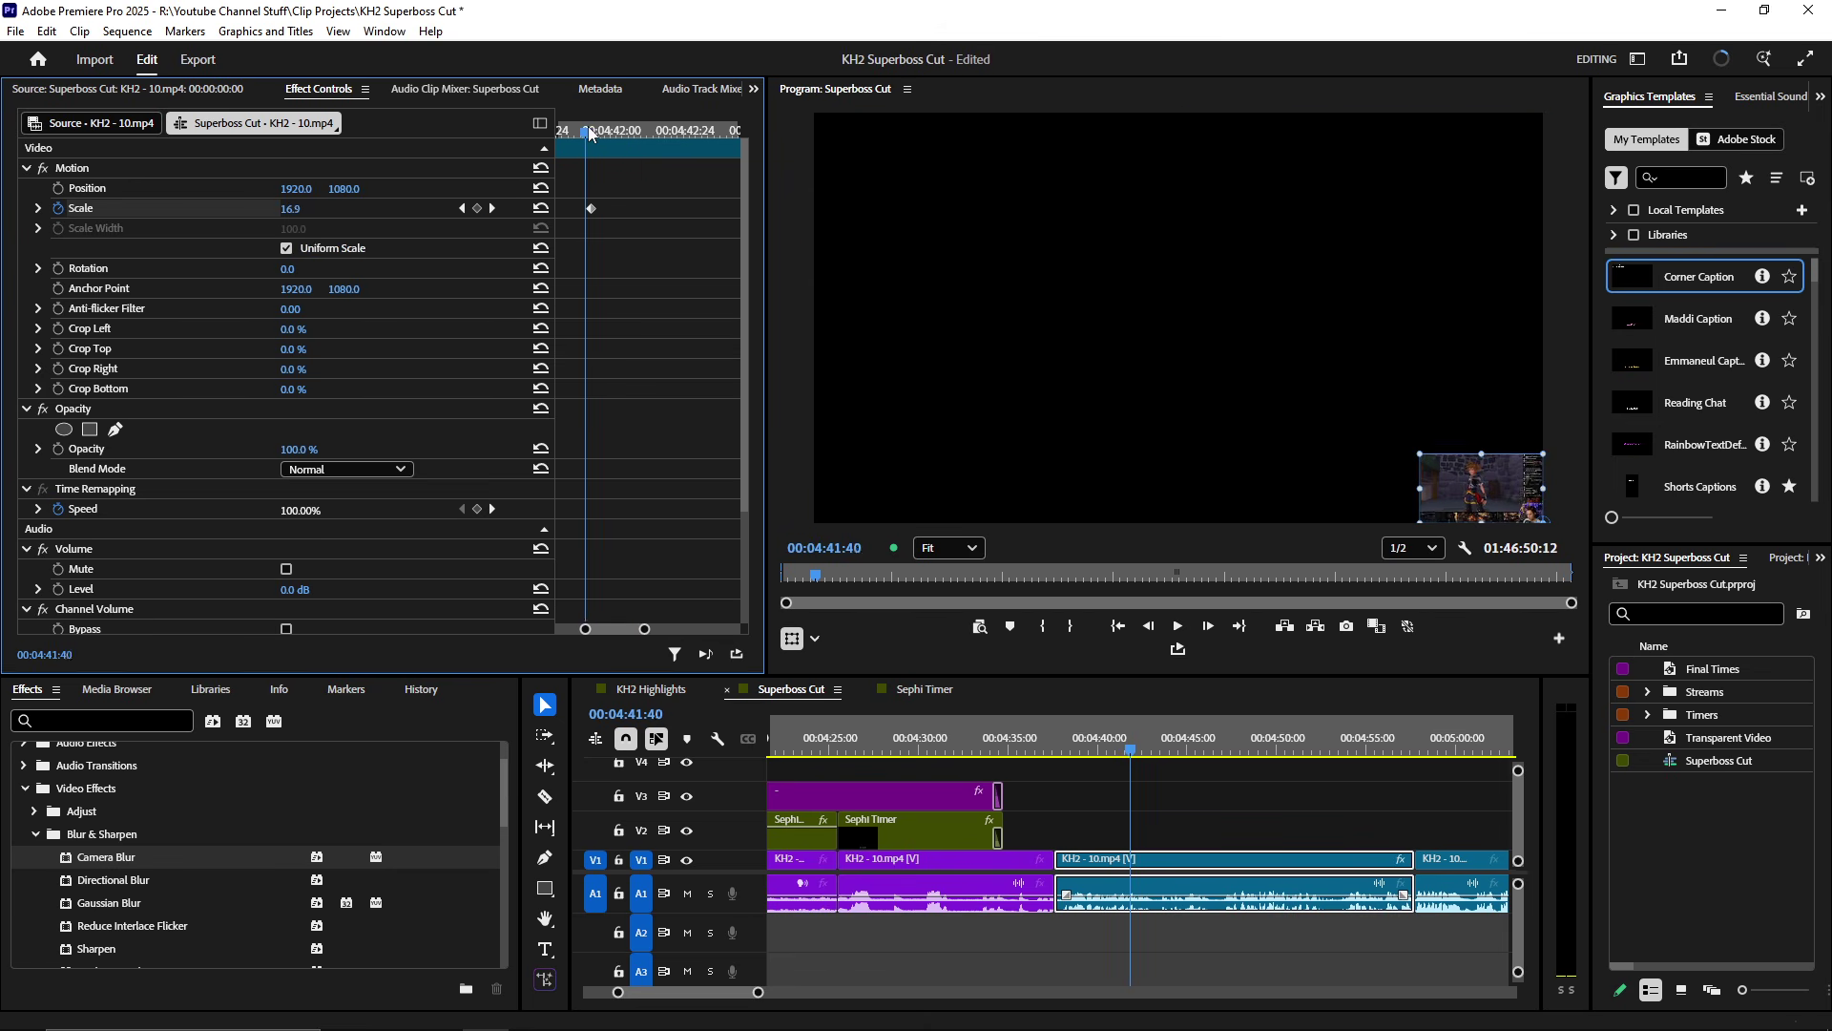
pyautogui.click(493, 209)
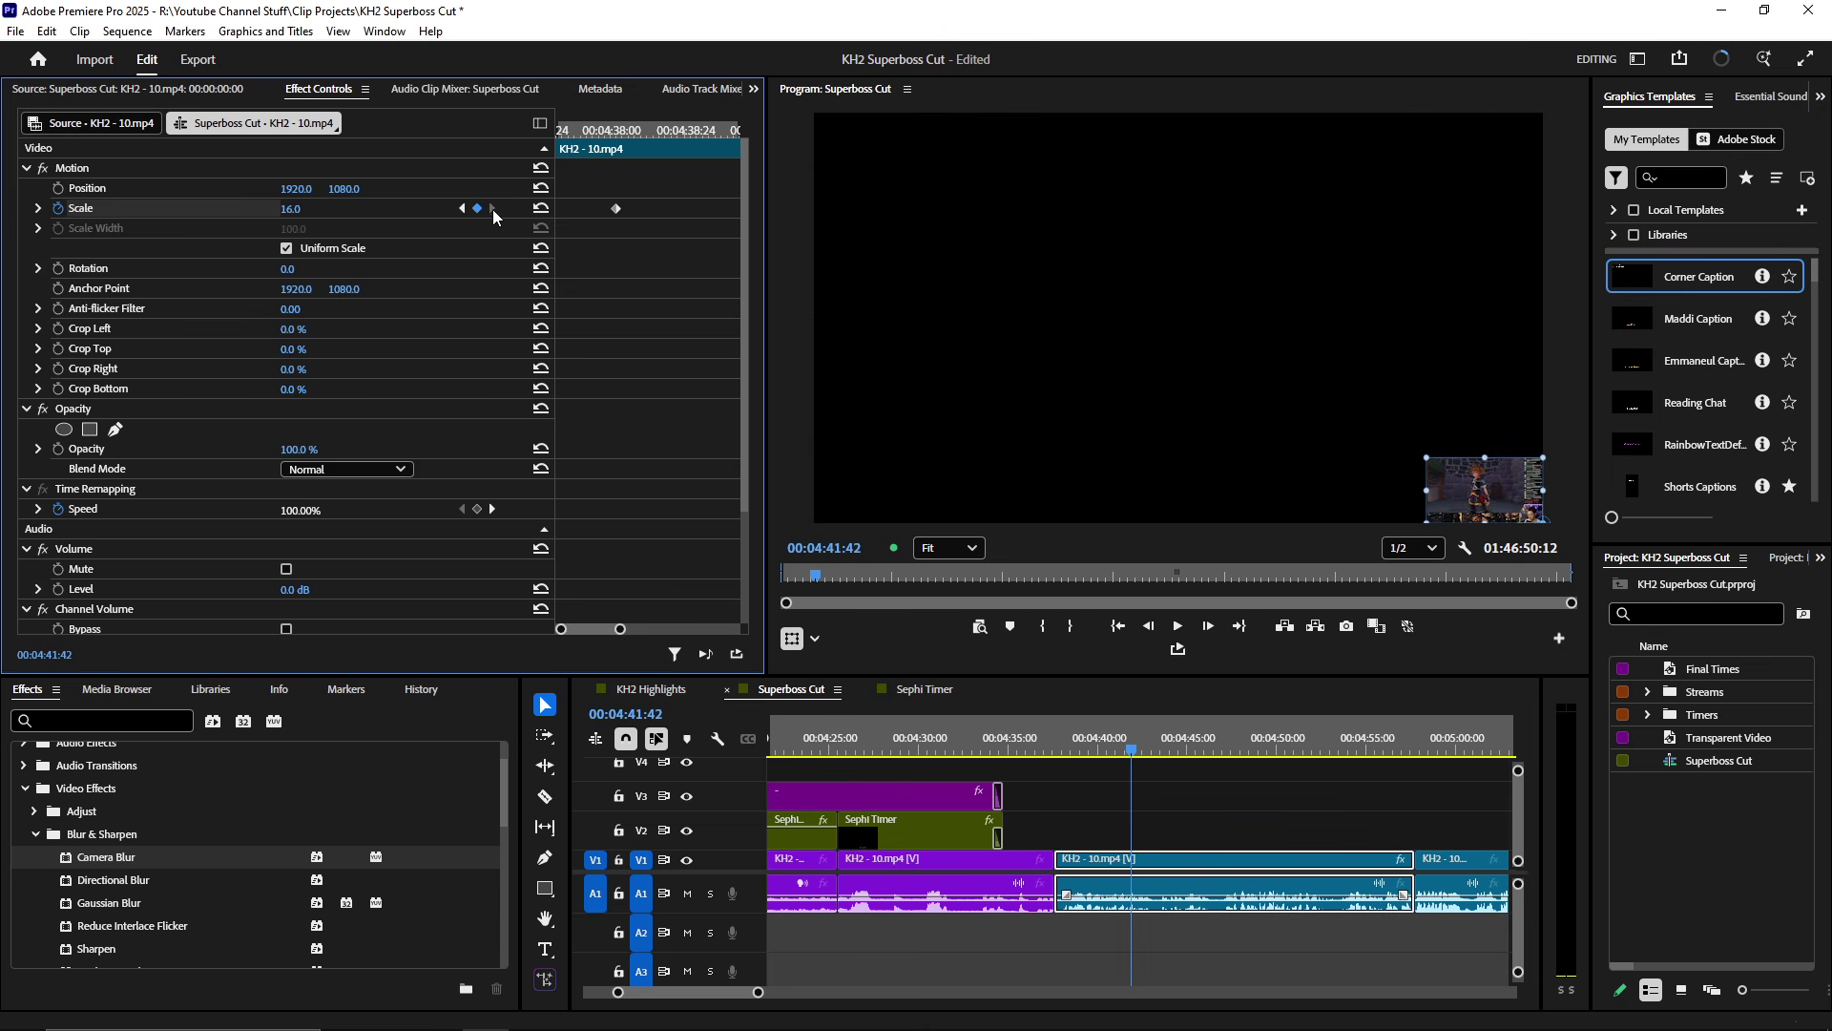
# - Add volume keyframes to the clip's audio at 00:04:41:42 and 00:04:42:39, and try raising the second to 4.7 dB
pyautogui.scroll(-4, 621, 325)
pyautogui.scroll(4, 646, 346)
pyautogui.scroll(3, 745, 895)
pyautogui.click(1150, 943)
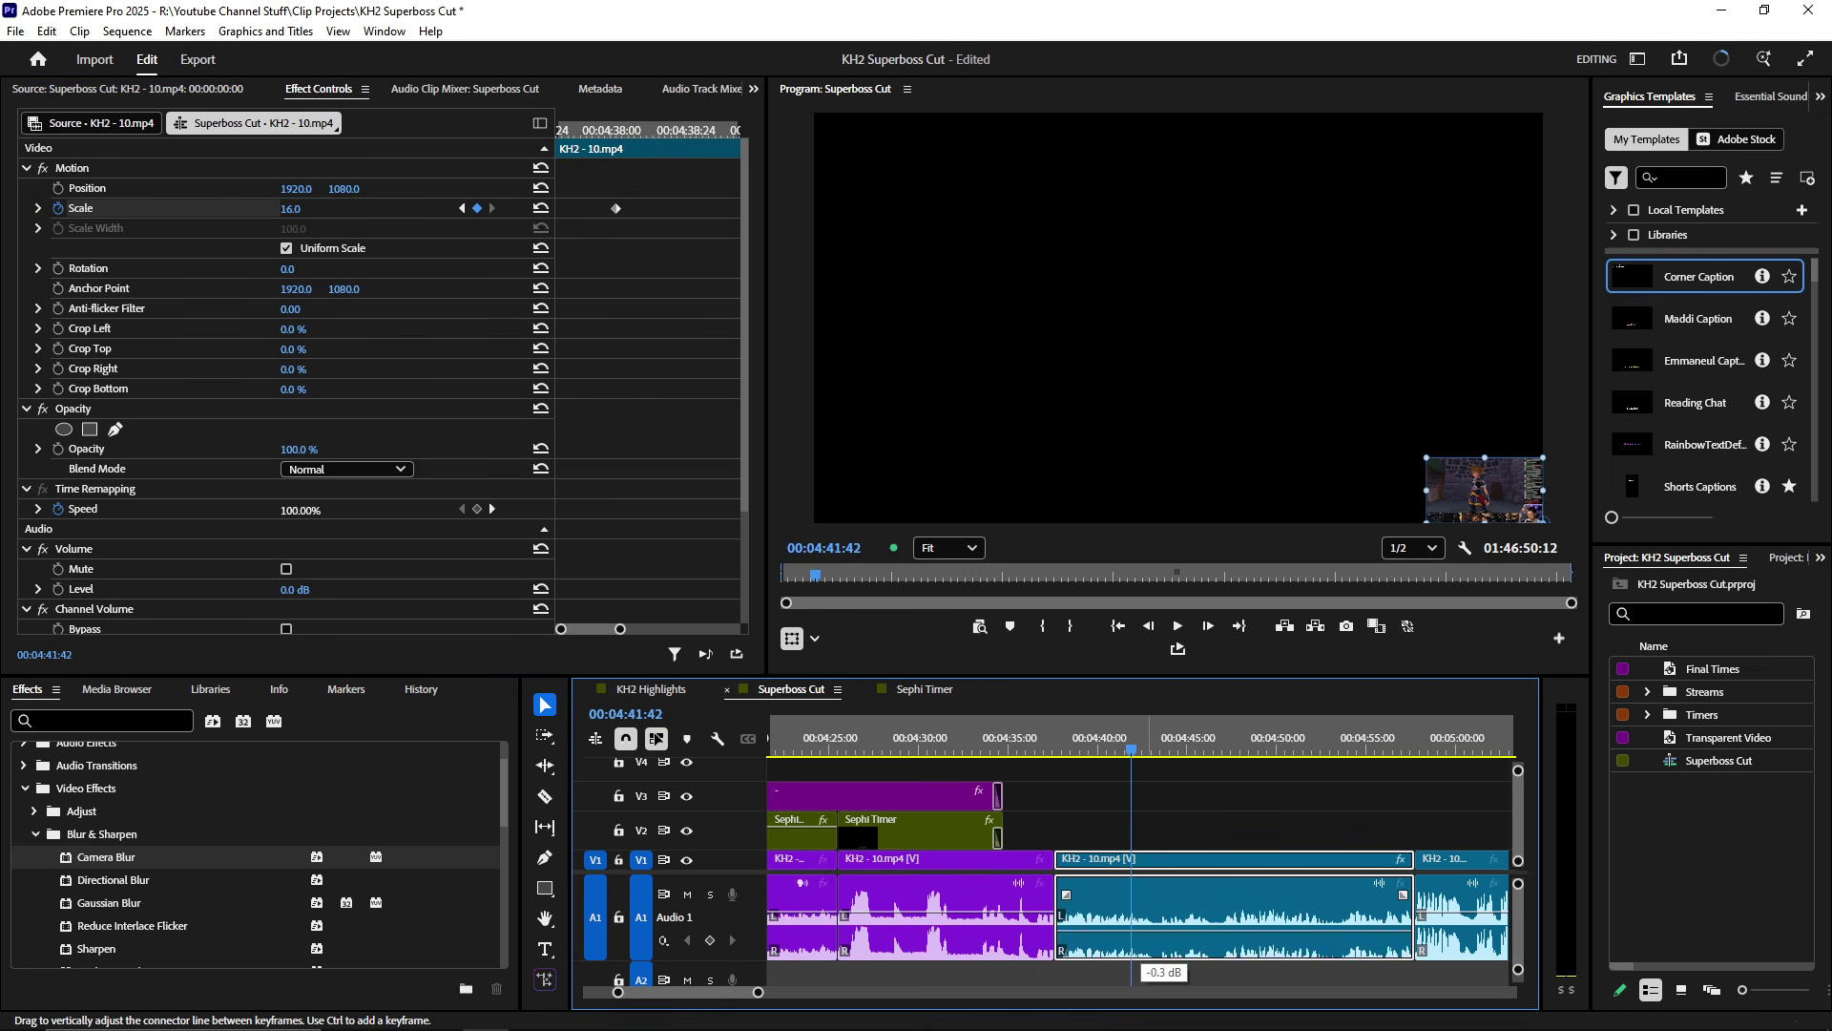
pyautogui.click(709, 940)
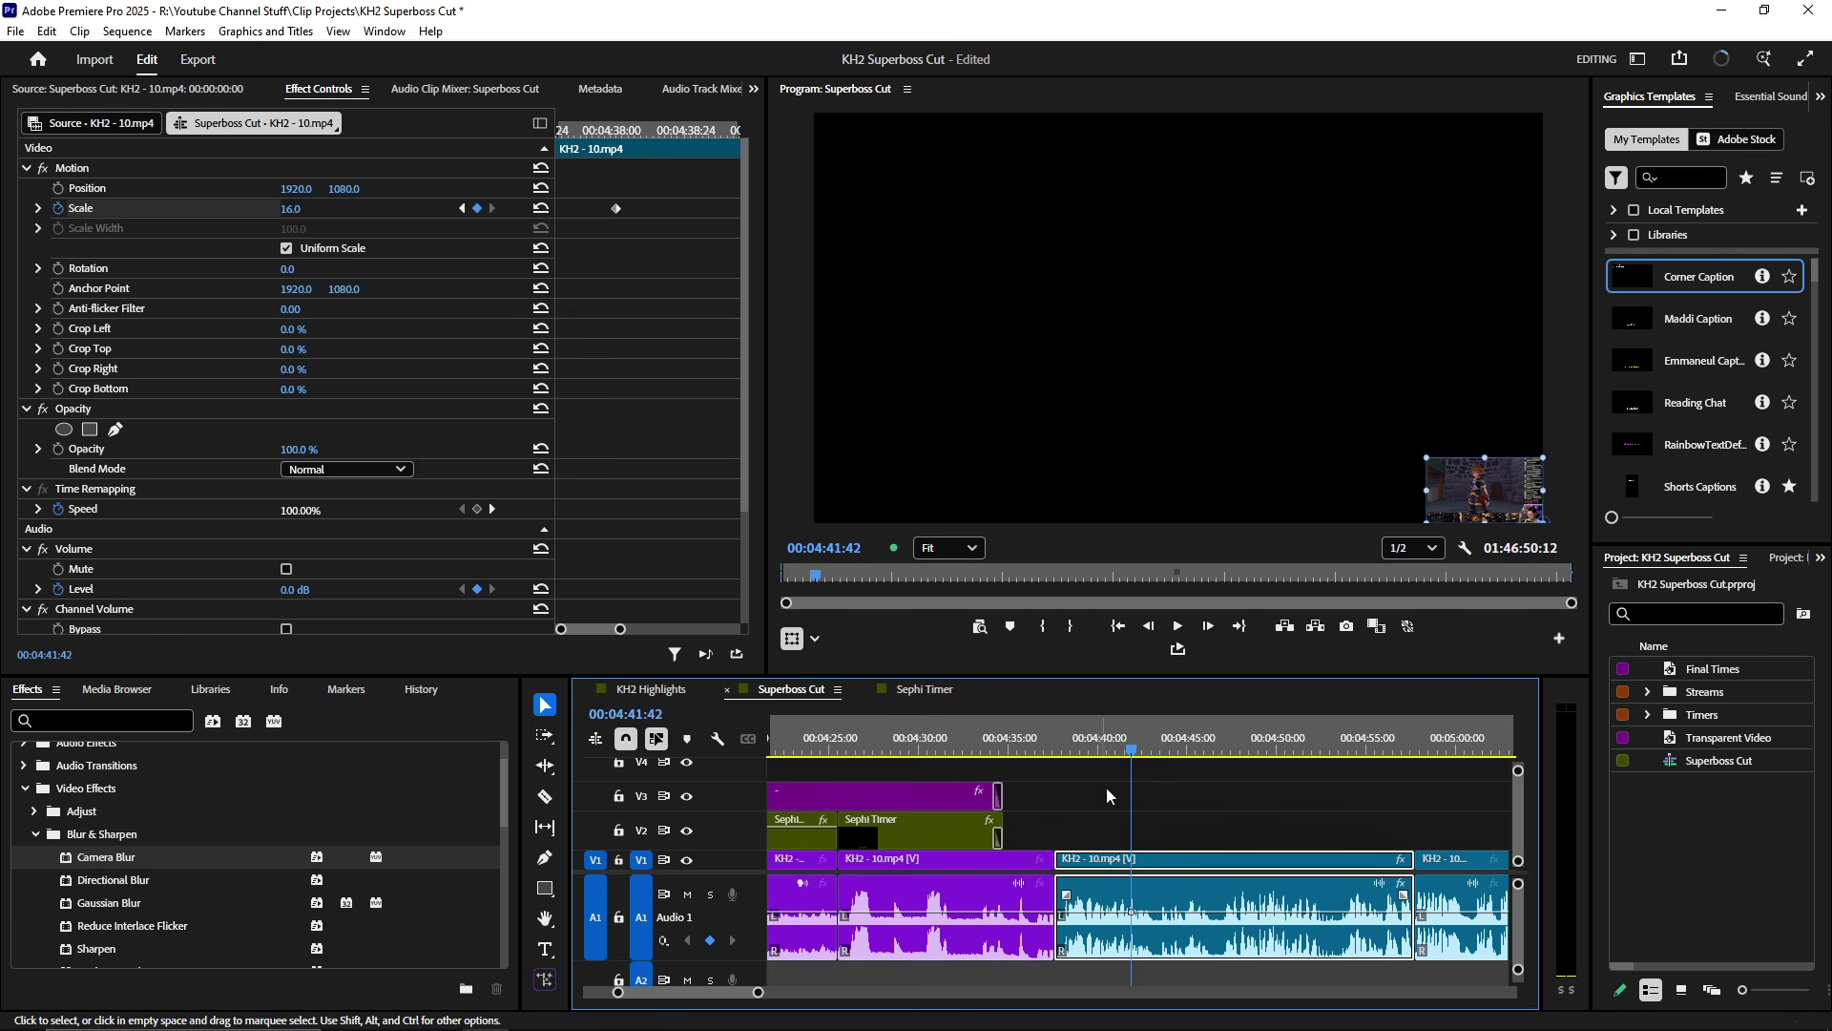
pyautogui.click(1147, 747)
pyautogui.click(714, 940)
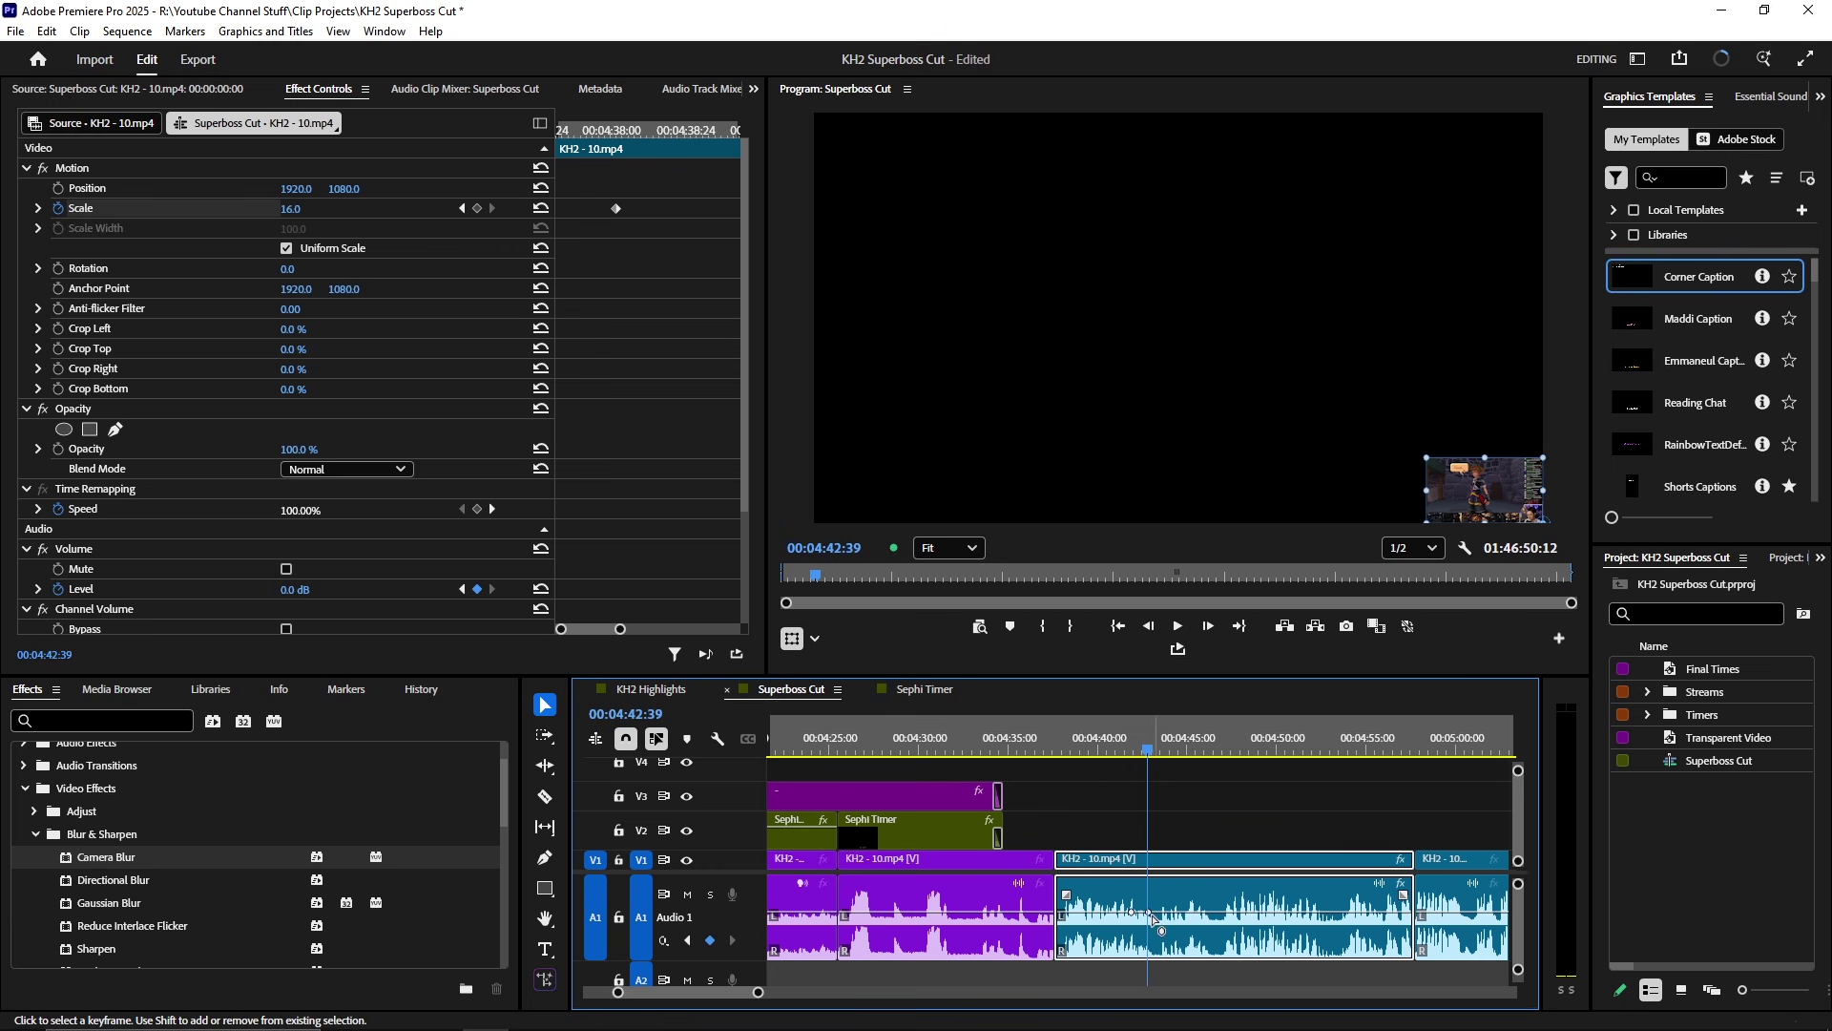
pyautogui.moveTo(1147, 912)
pyautogui.mouseDown()
pyautogui.moveTo(1157, 890)
pyautogui.moveTo(1148, 912)
pyautogui.mouseUp()
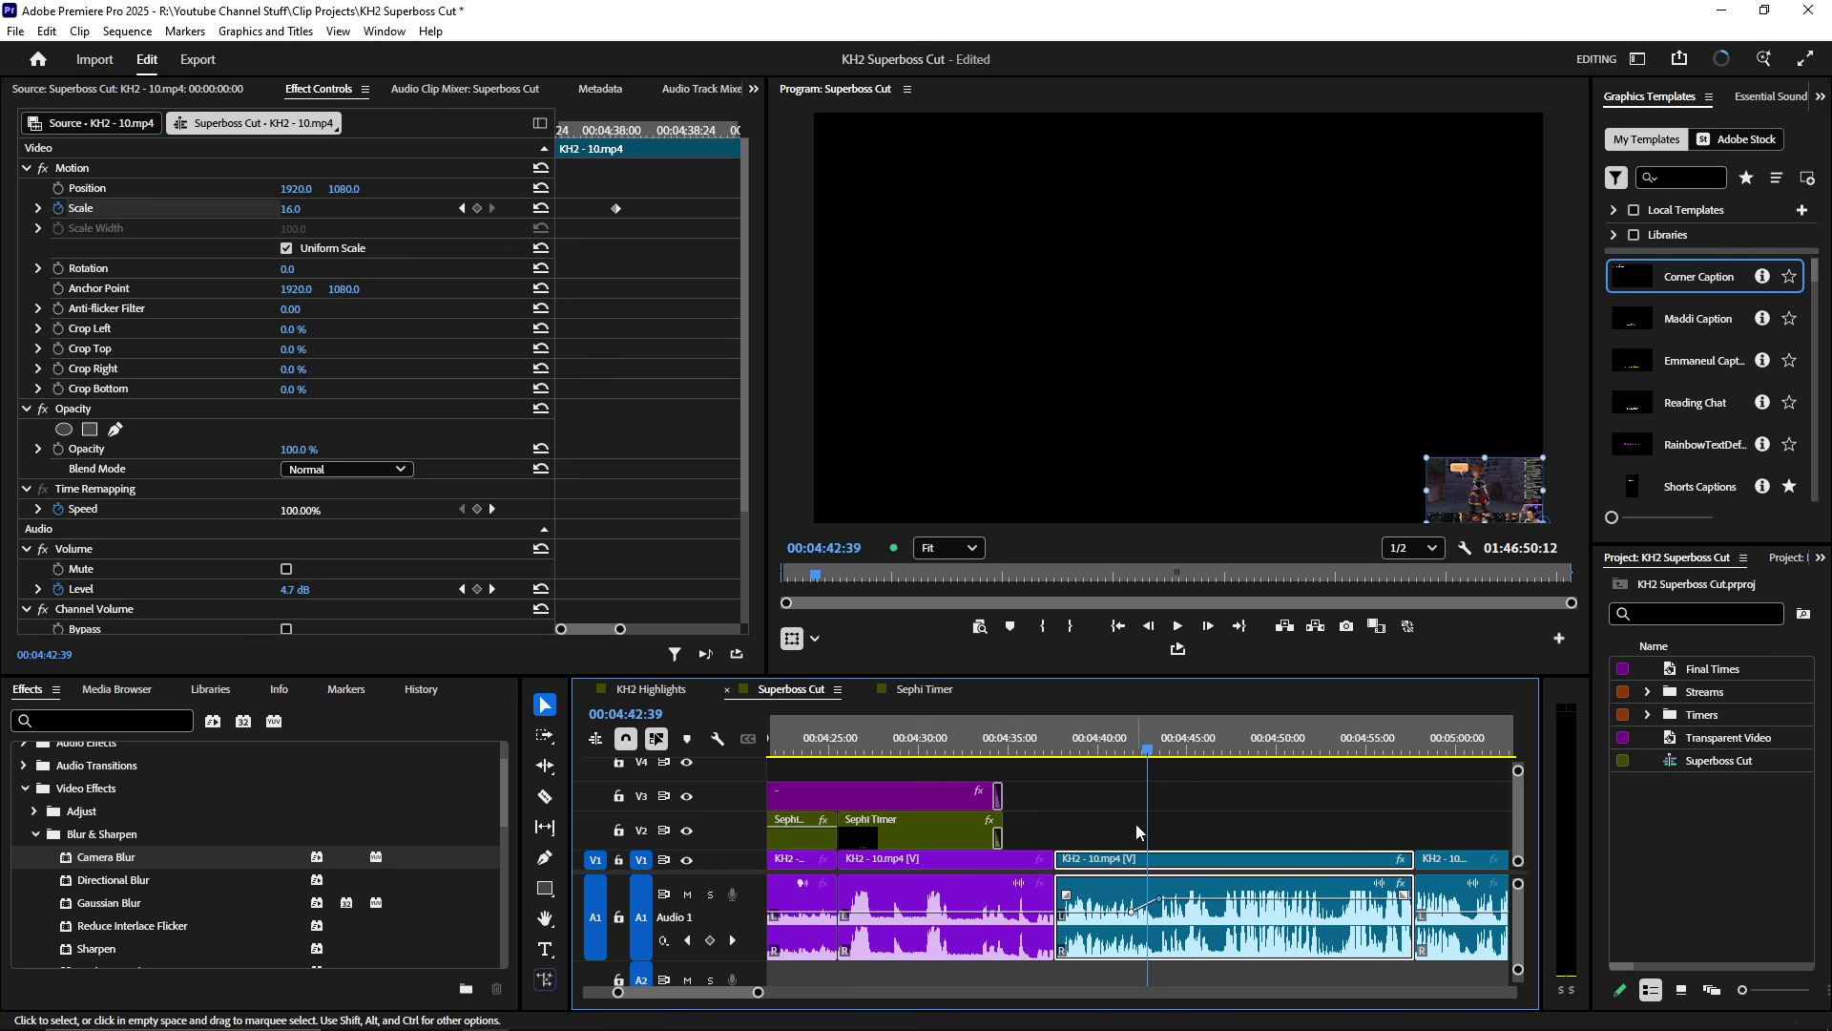
pyautogui.click(1146, 749)
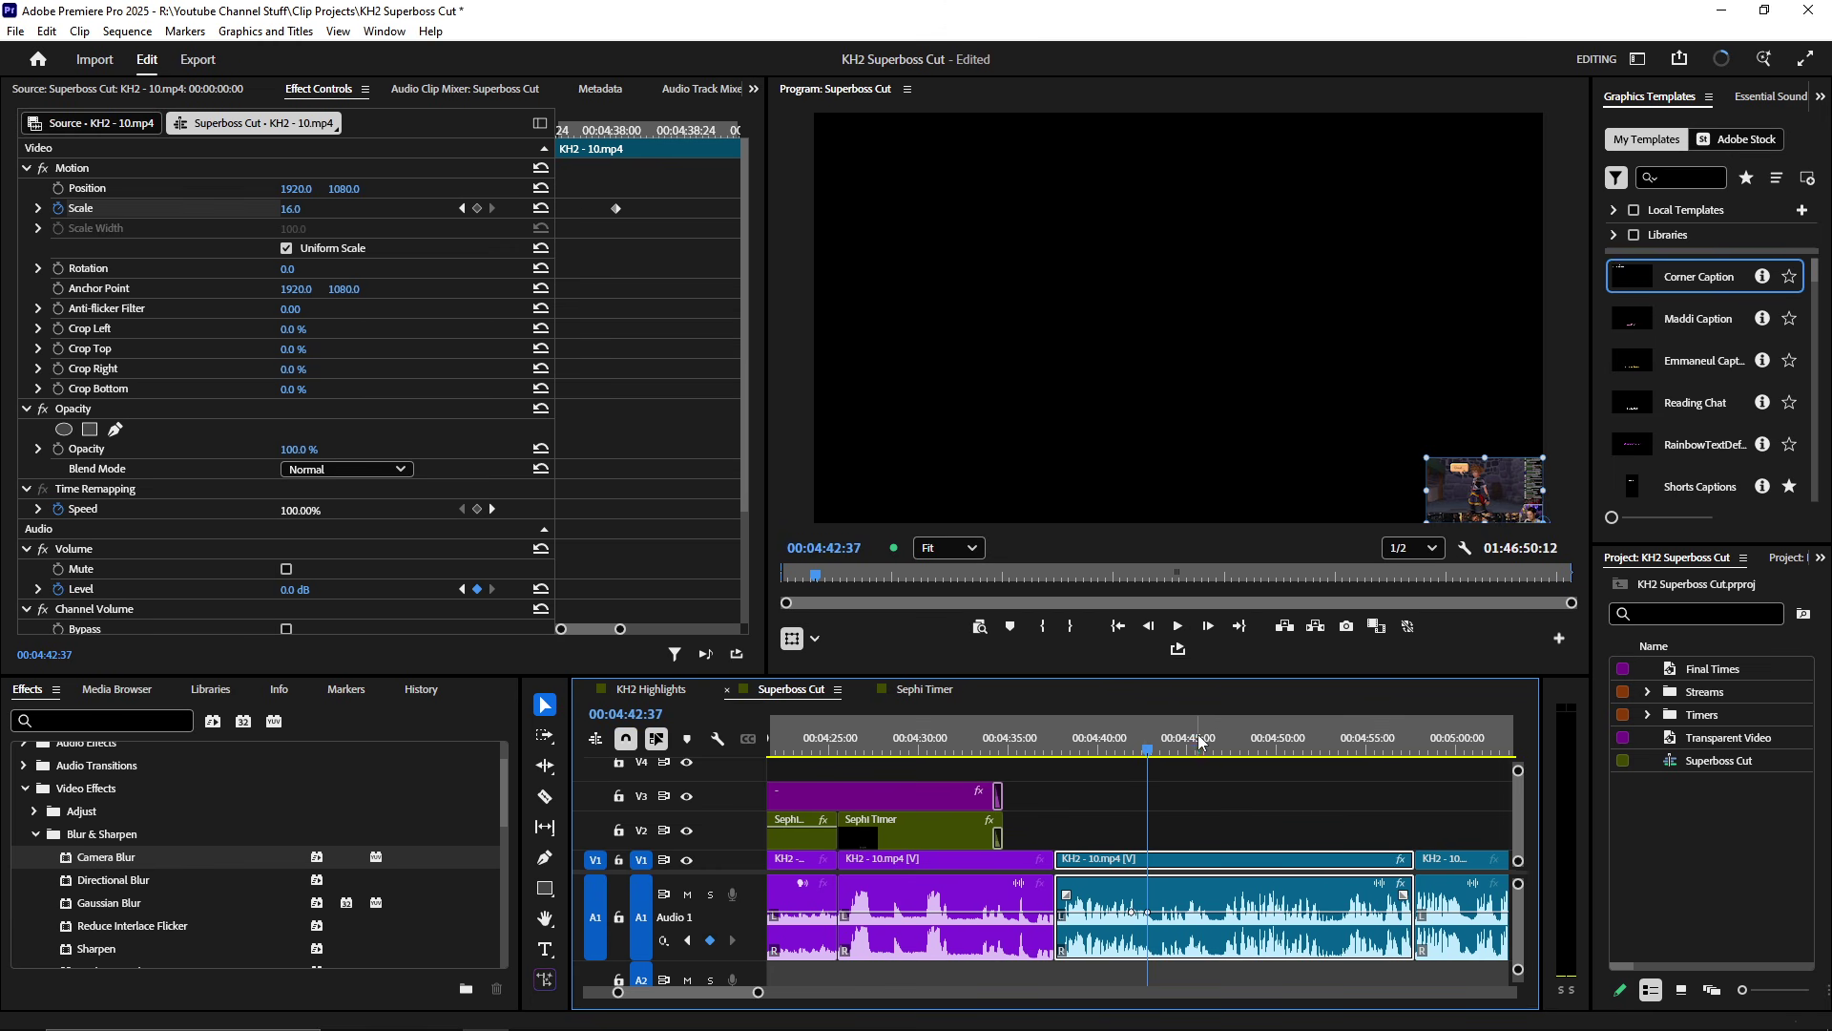
# - Add volume keyframes to the KH2 - 10.mp4 clip's audio at 00:04:48:43 and 00:04:50:00
pyautogui.click(1257, 749)
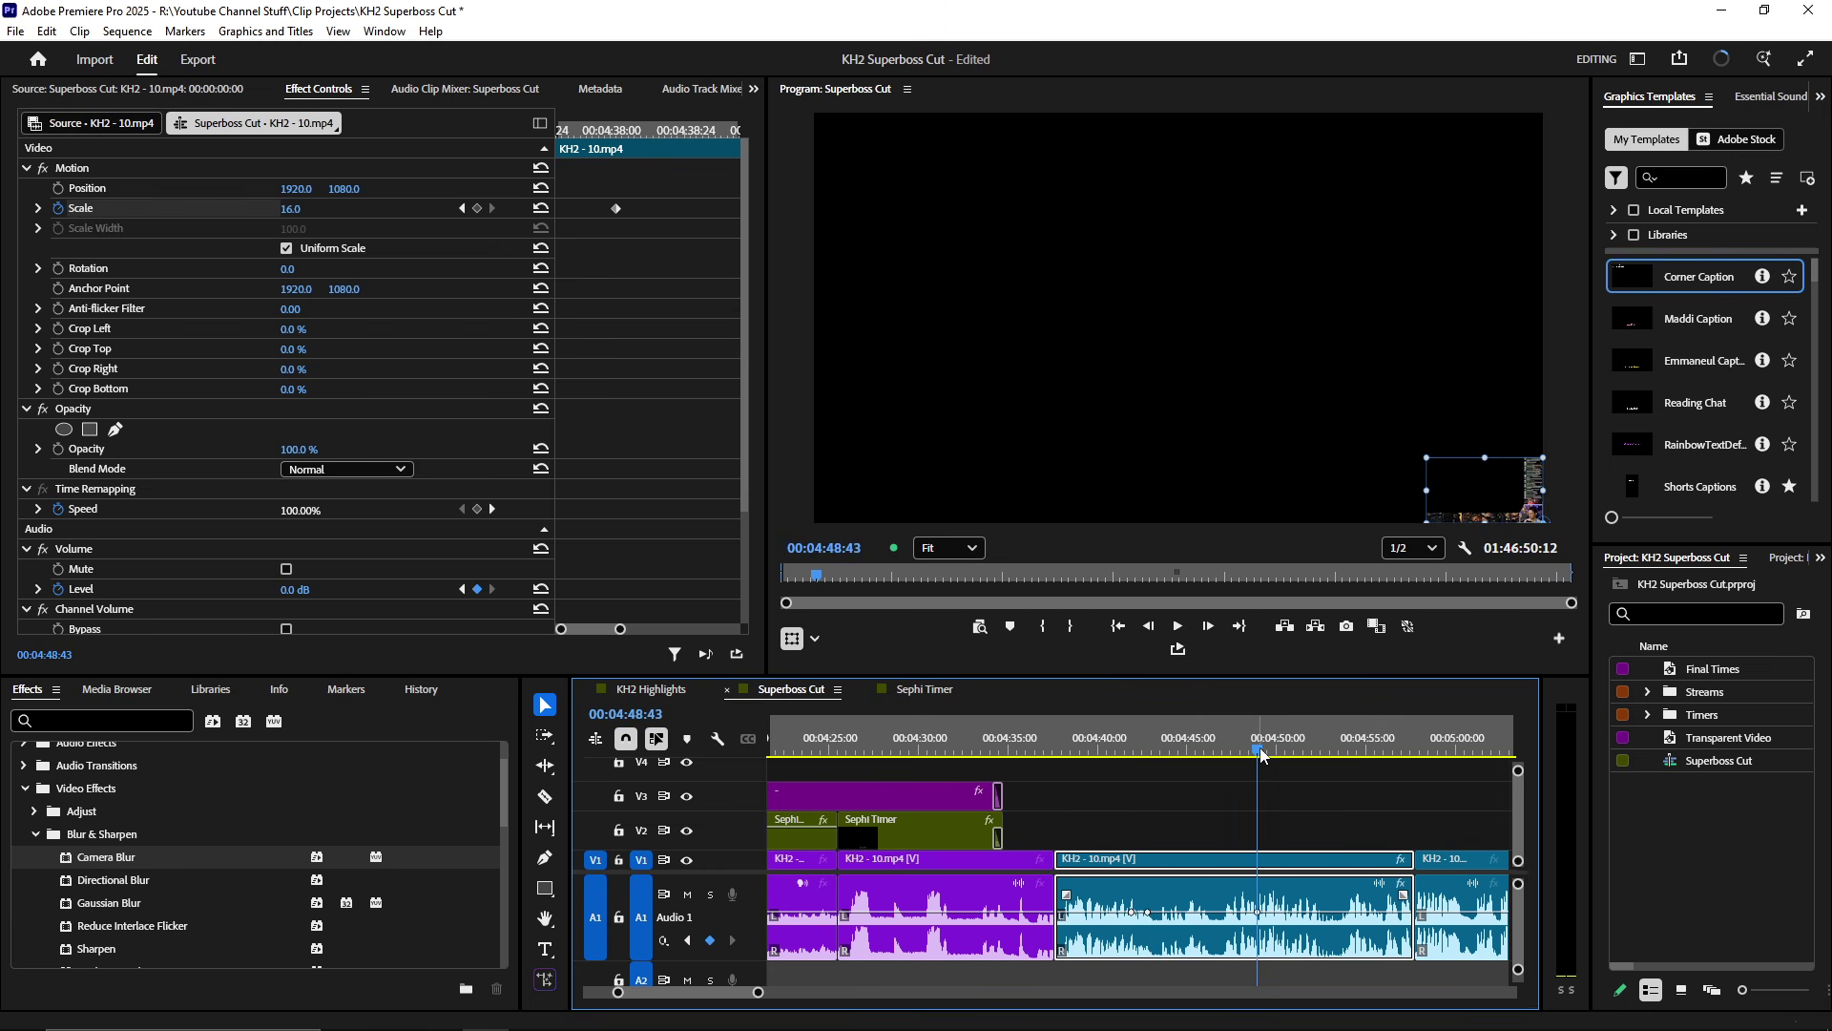
pyautogui.moveTo(1262, 750); pyautogui.dragTo(1277, 750)
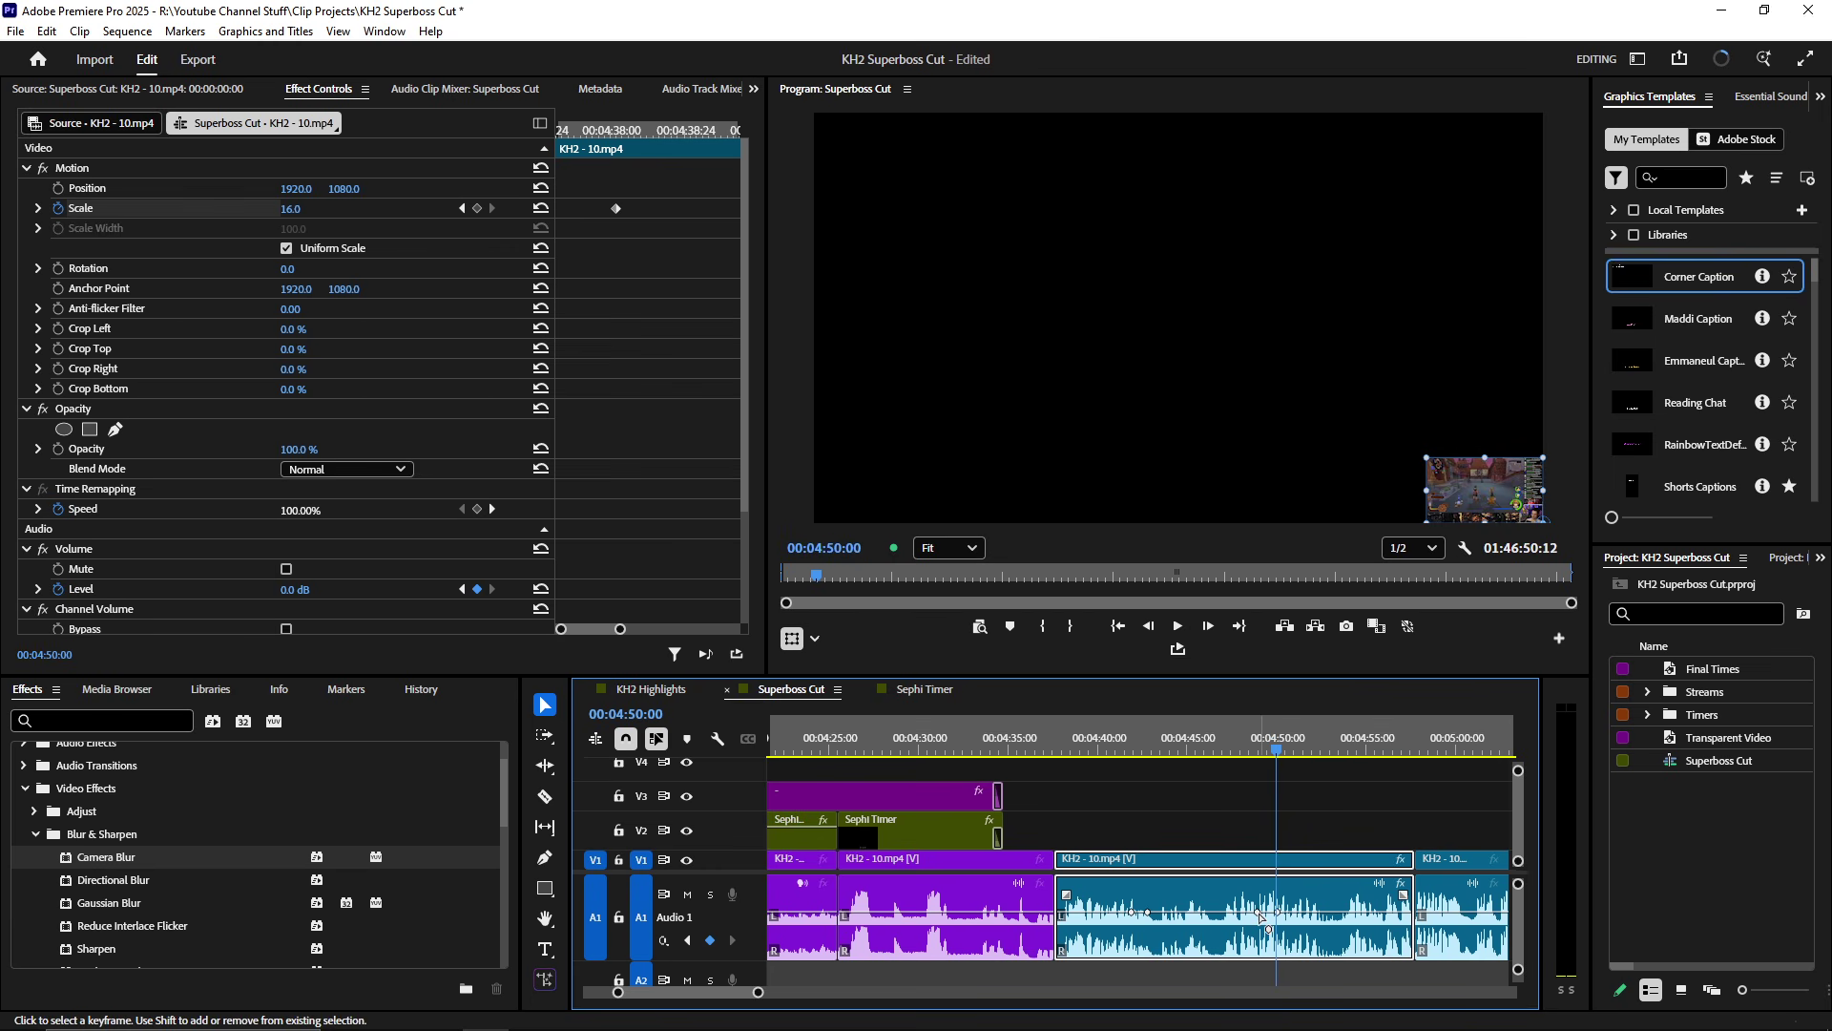
pyautogui.scroll(-3, 450, 403)
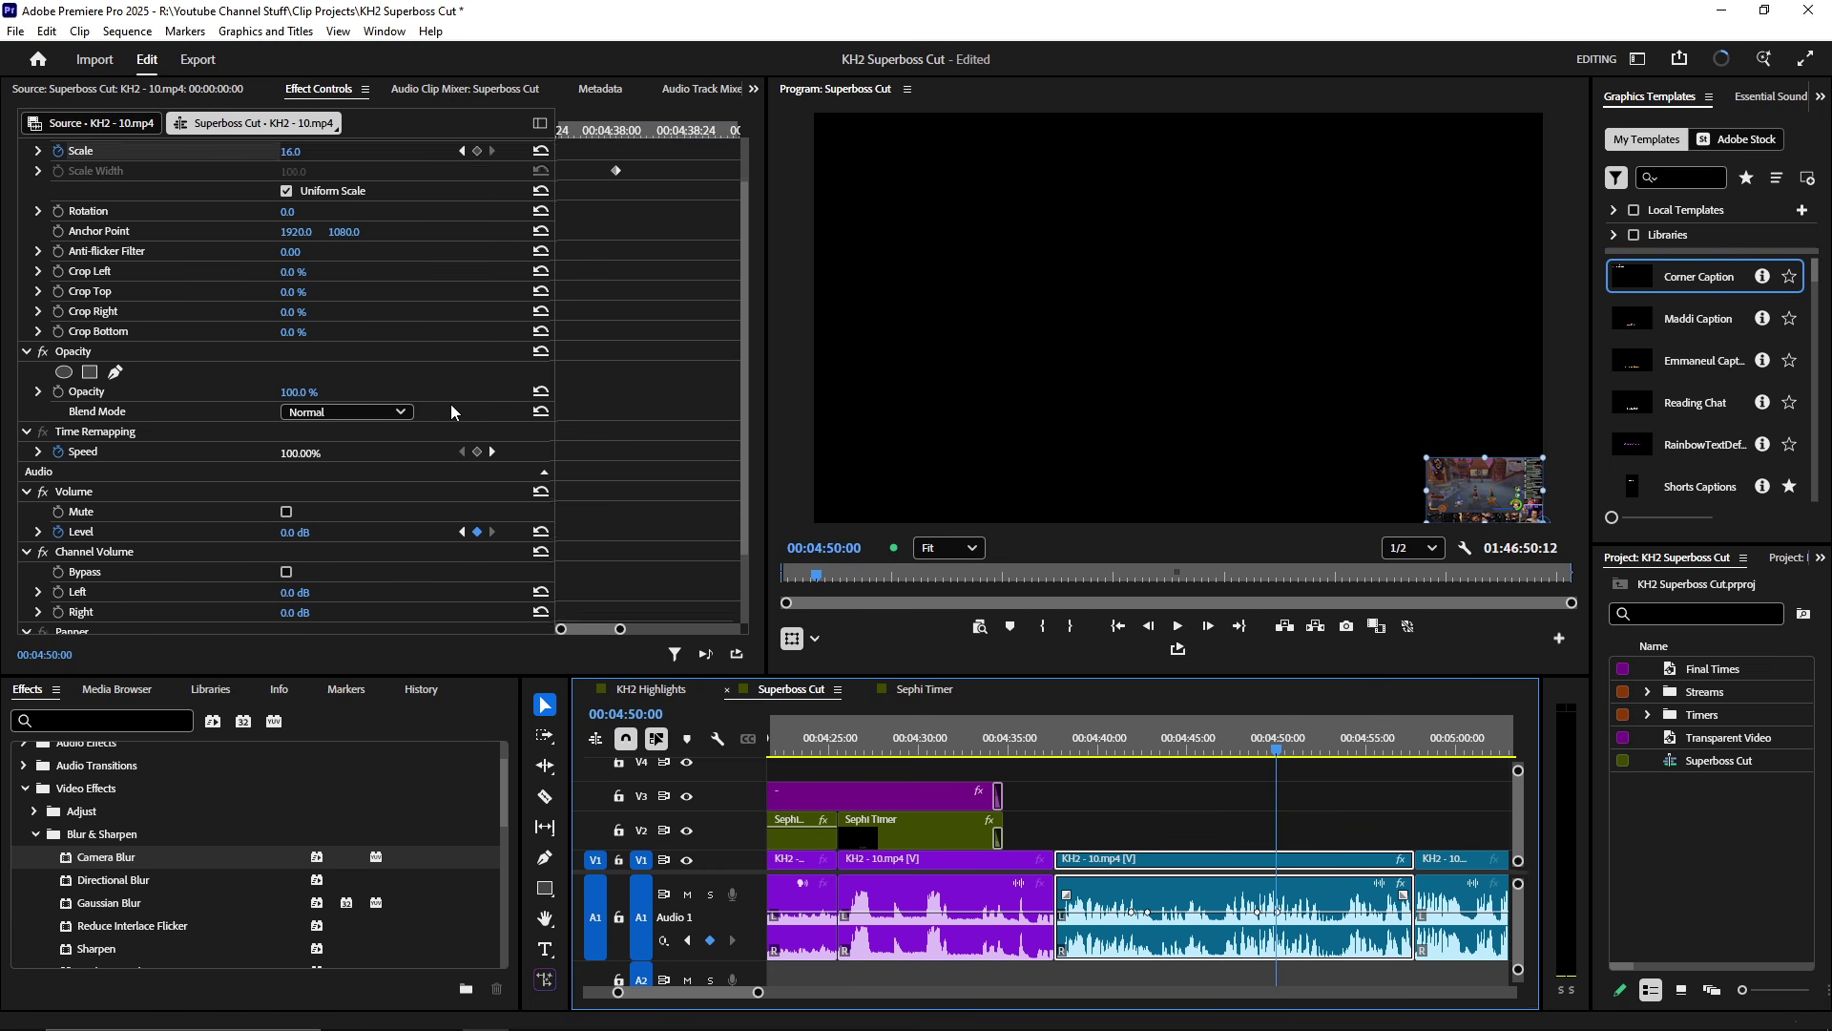
# - Set the audio level to 5.0 dB at the volume keyframes at 00:04:48:43 and 00:04:42:37
pyautogui.click(462, 442)
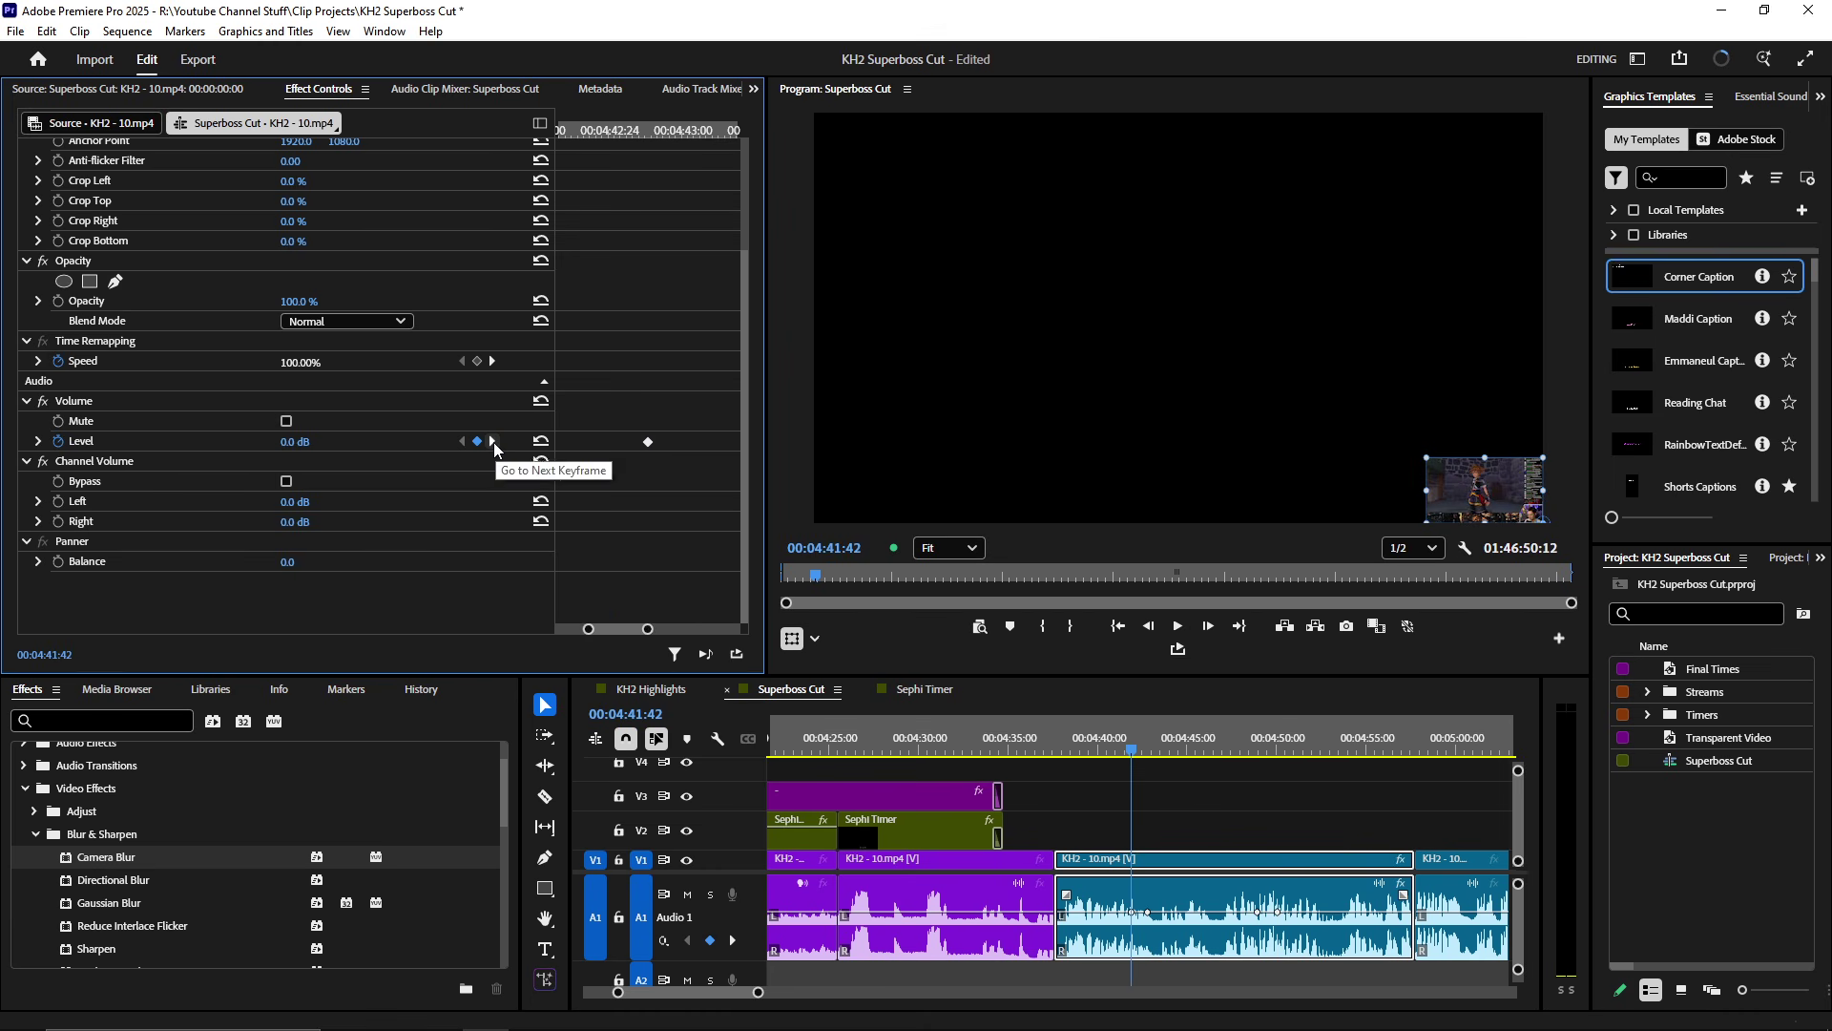
pyautogui.click(492, 441)
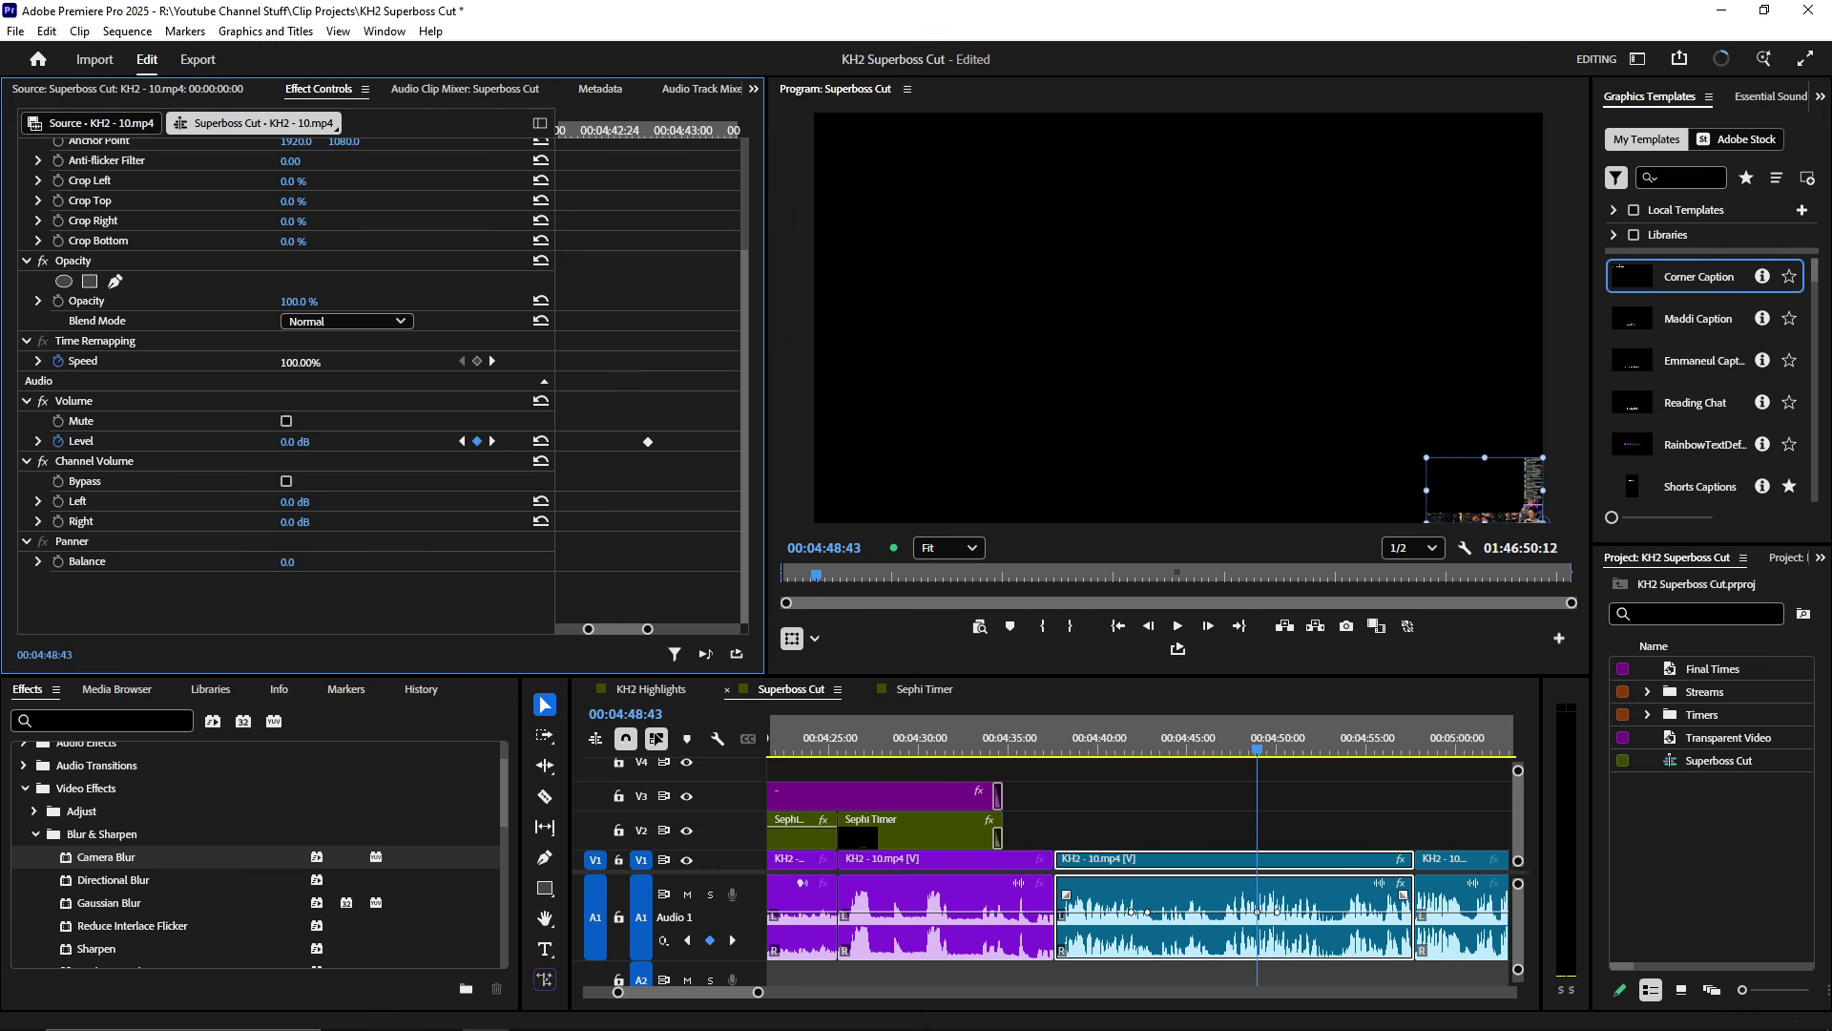
pyautogui.click(290, 442)
pyautogui.press('Return')
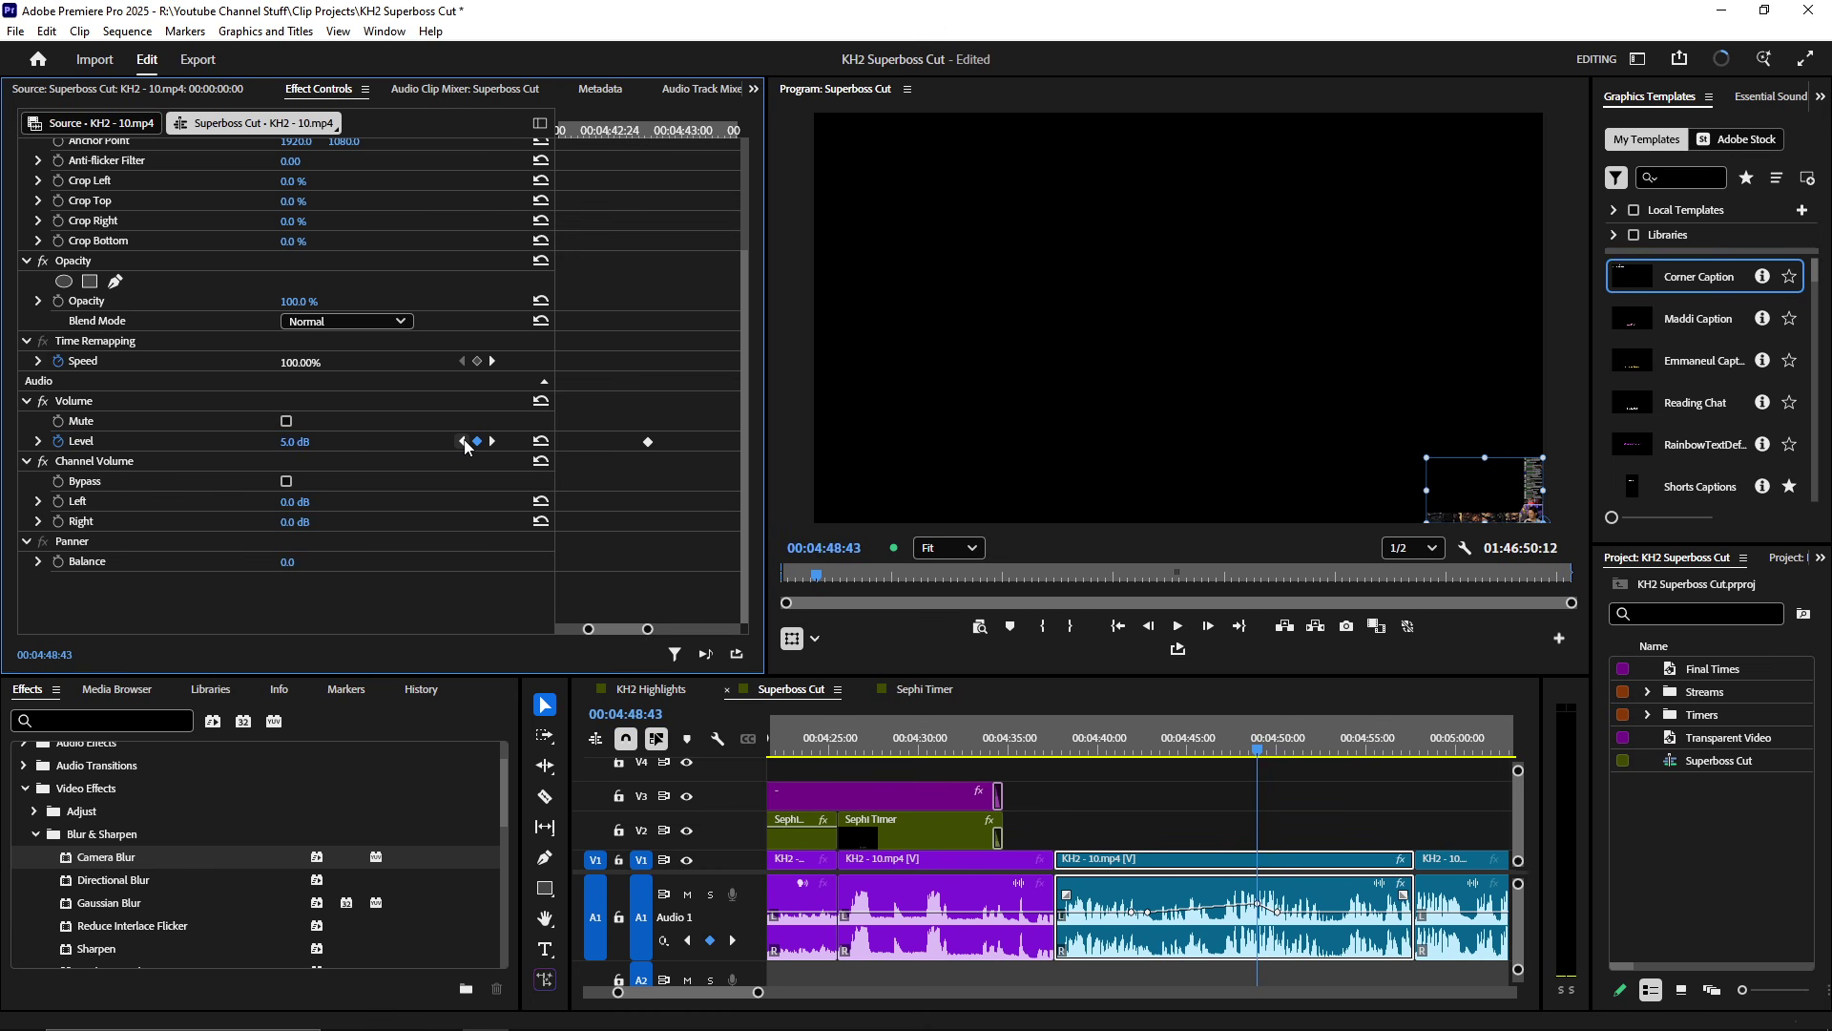
pyautogui.click(464, 442)
pyautogui.click(306, 439)
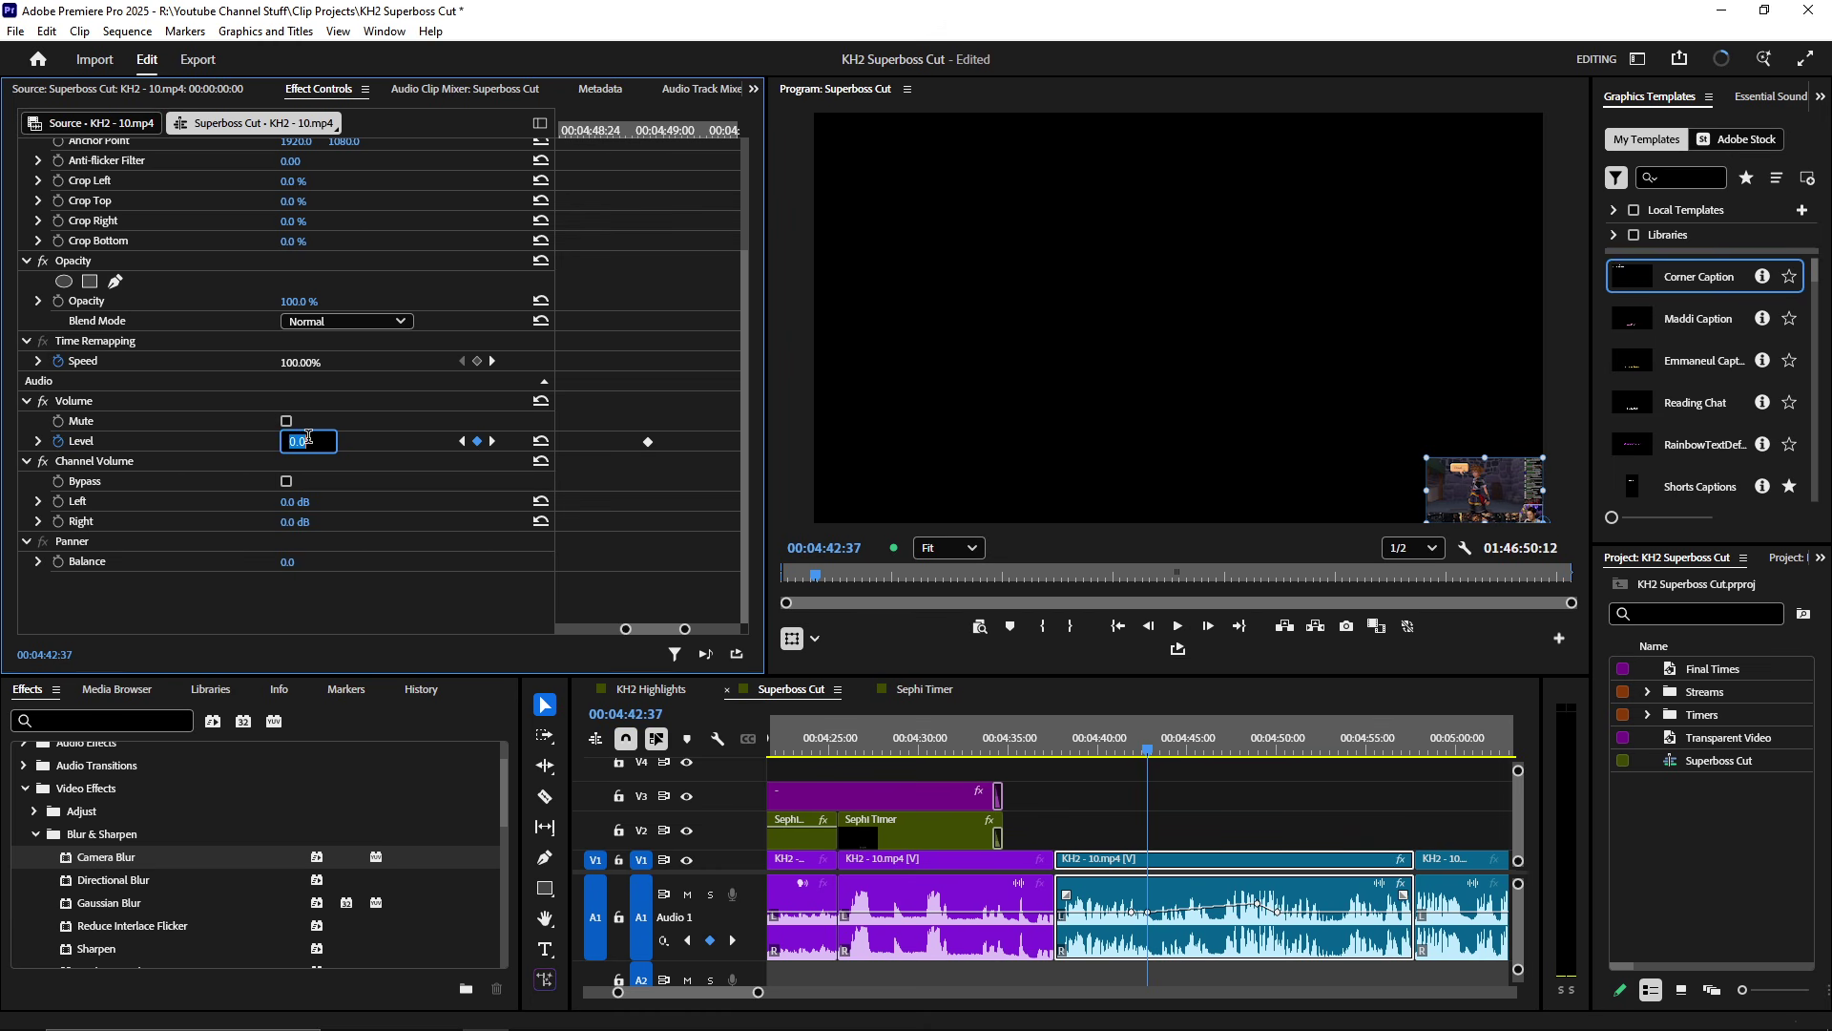
pyautogui.press('Return')
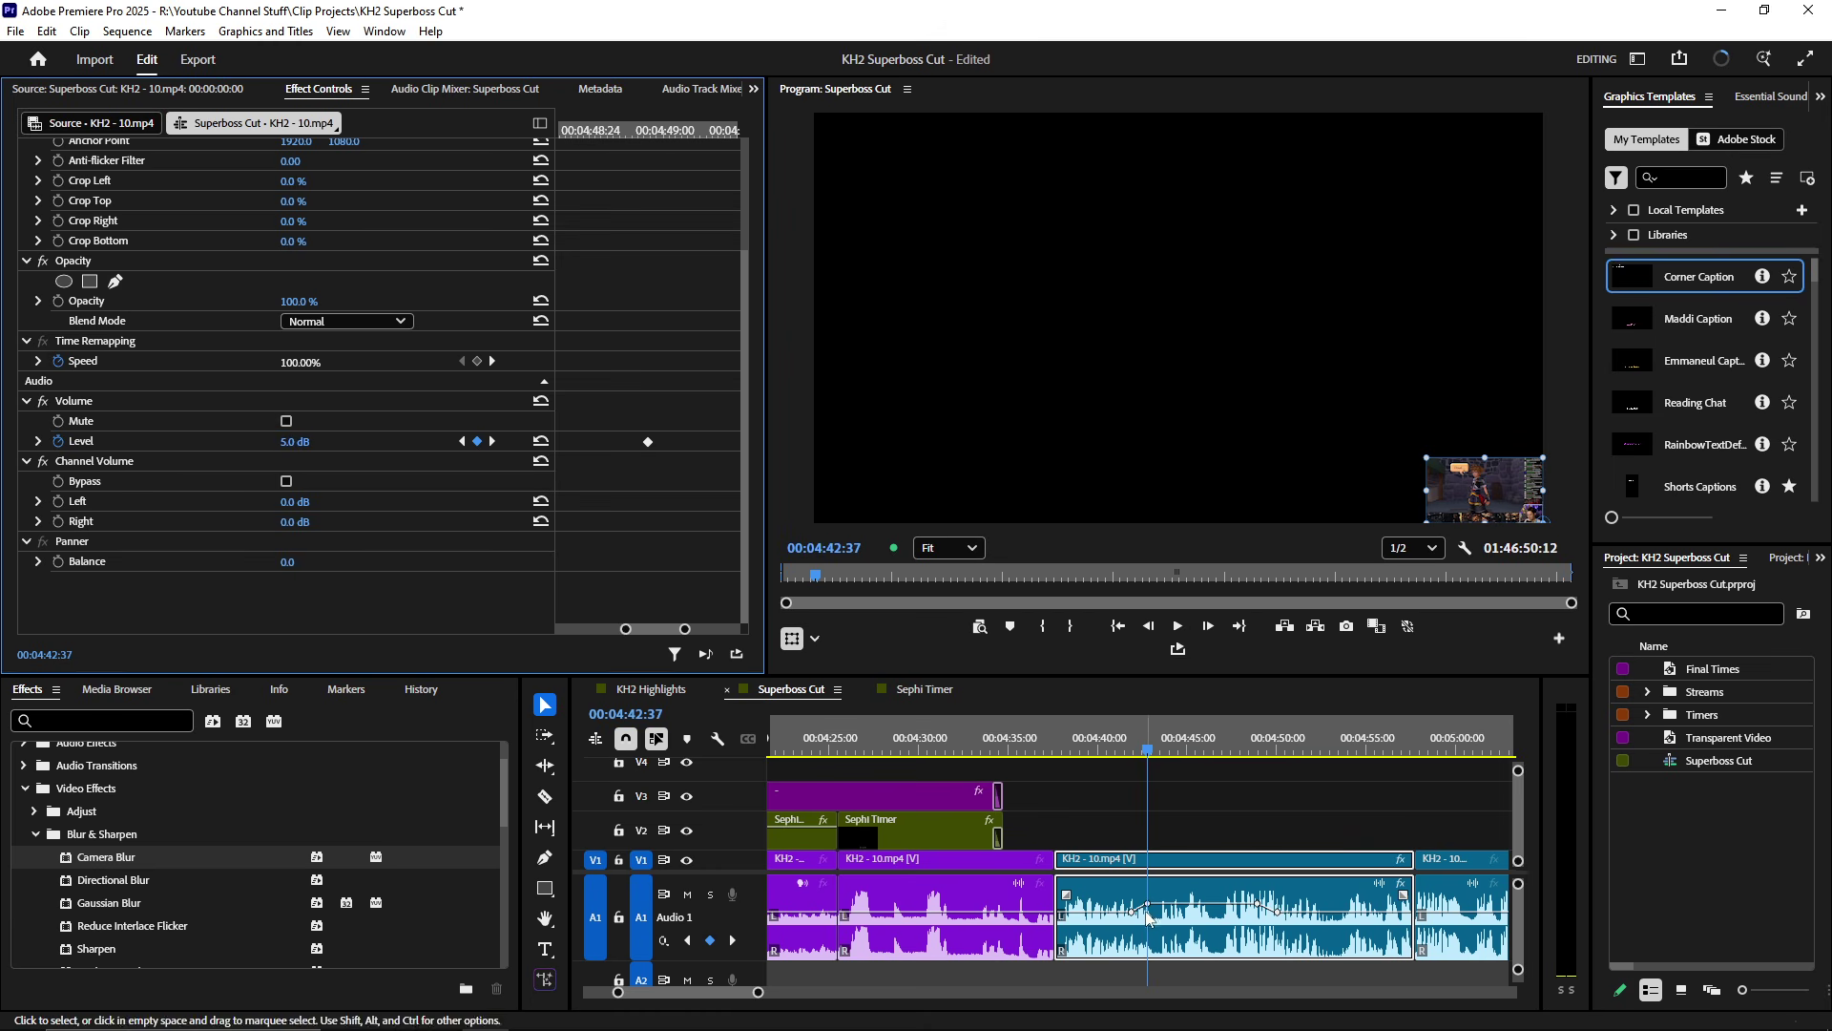
# - Step forward through the clip's volume keyframes to the last one at 00:04:50:00
pyautogui.press('Left')
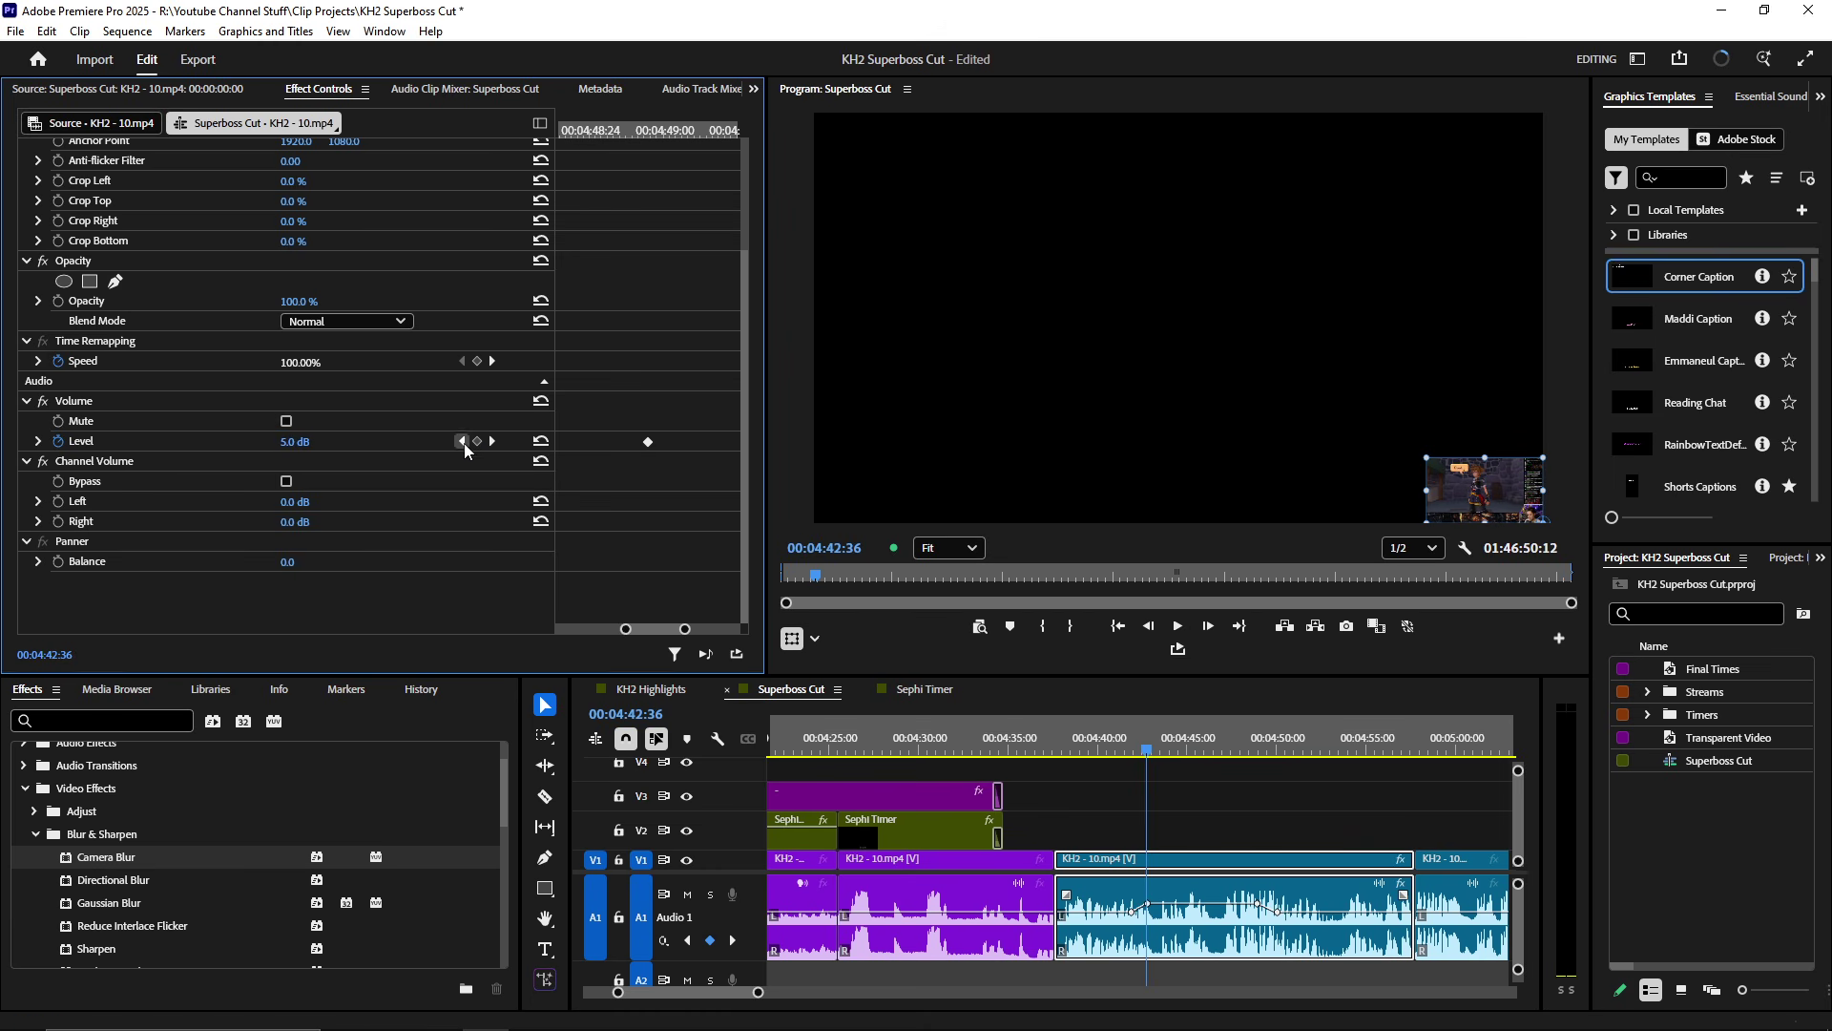
pyautogui.click(492, 441)
pyautogui.click(493, 441)
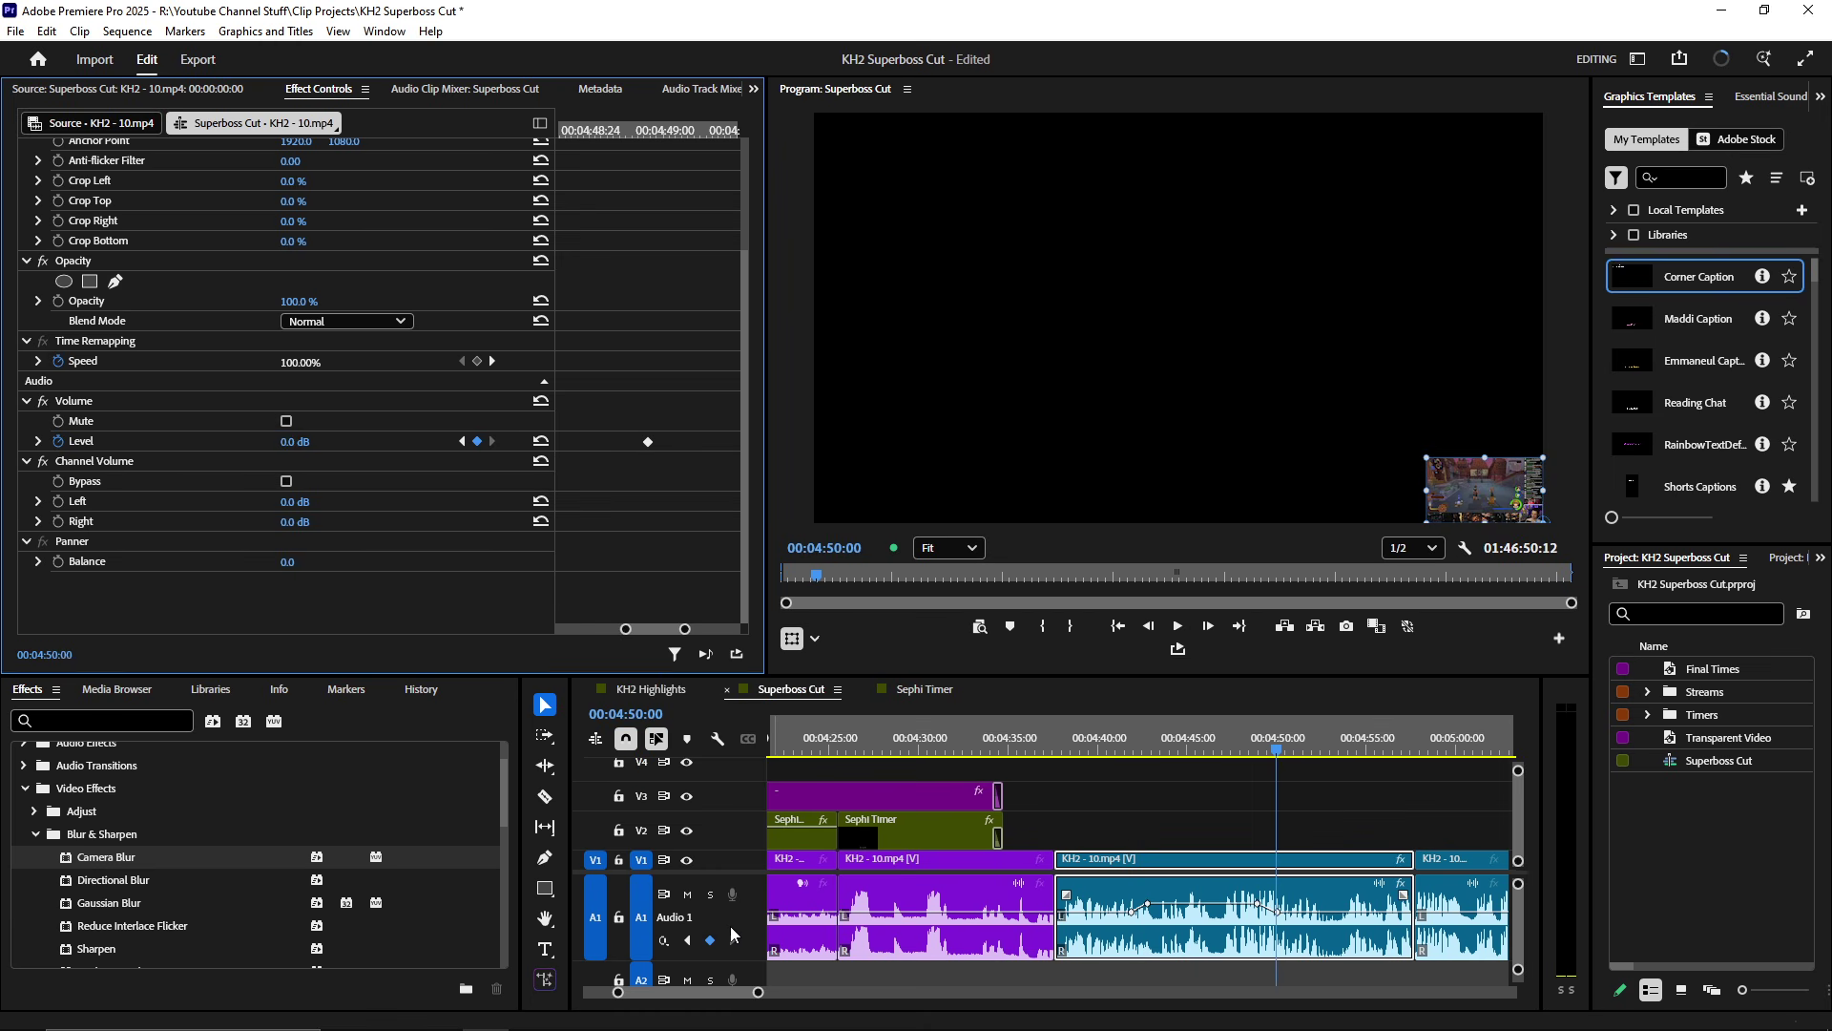
# - Reduce the Audio 1 track height, and close the Superboss Cut and Sephi Timer sequences to return to KH2 Highlights
pyautogui.scroll(-1, 744, 918)
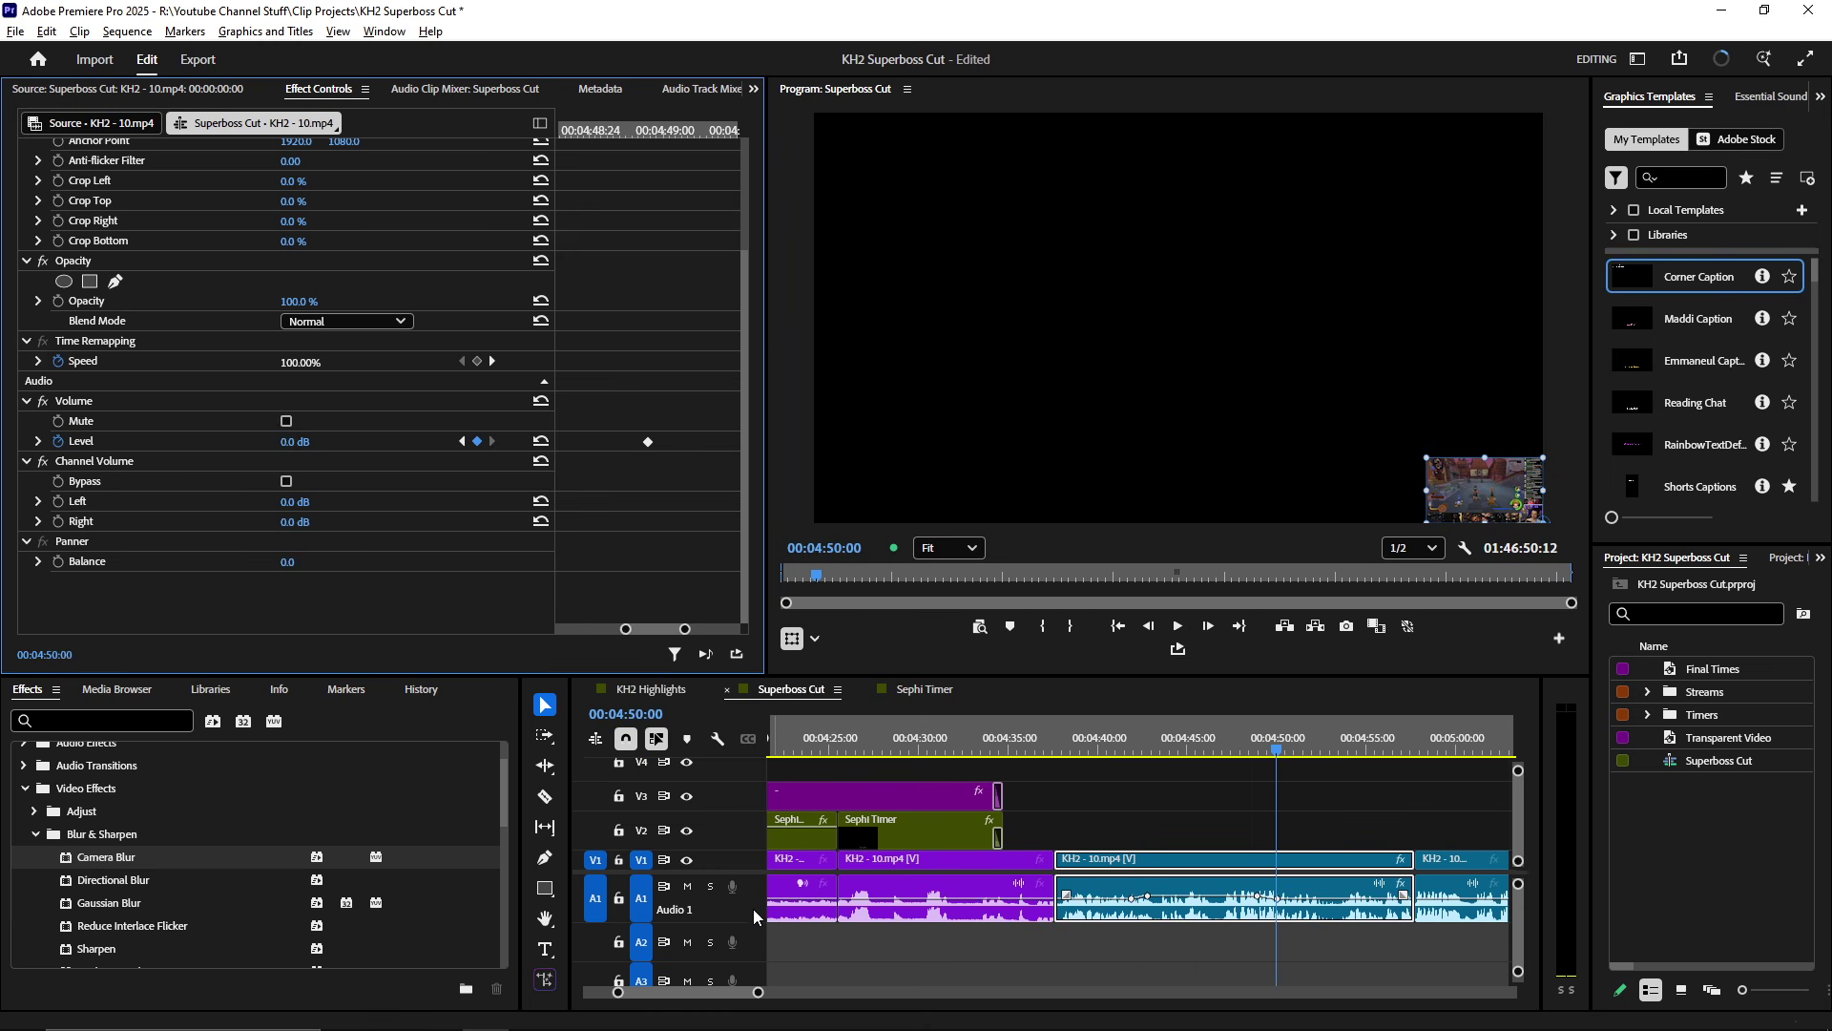
pyautogui.click(727, 689)
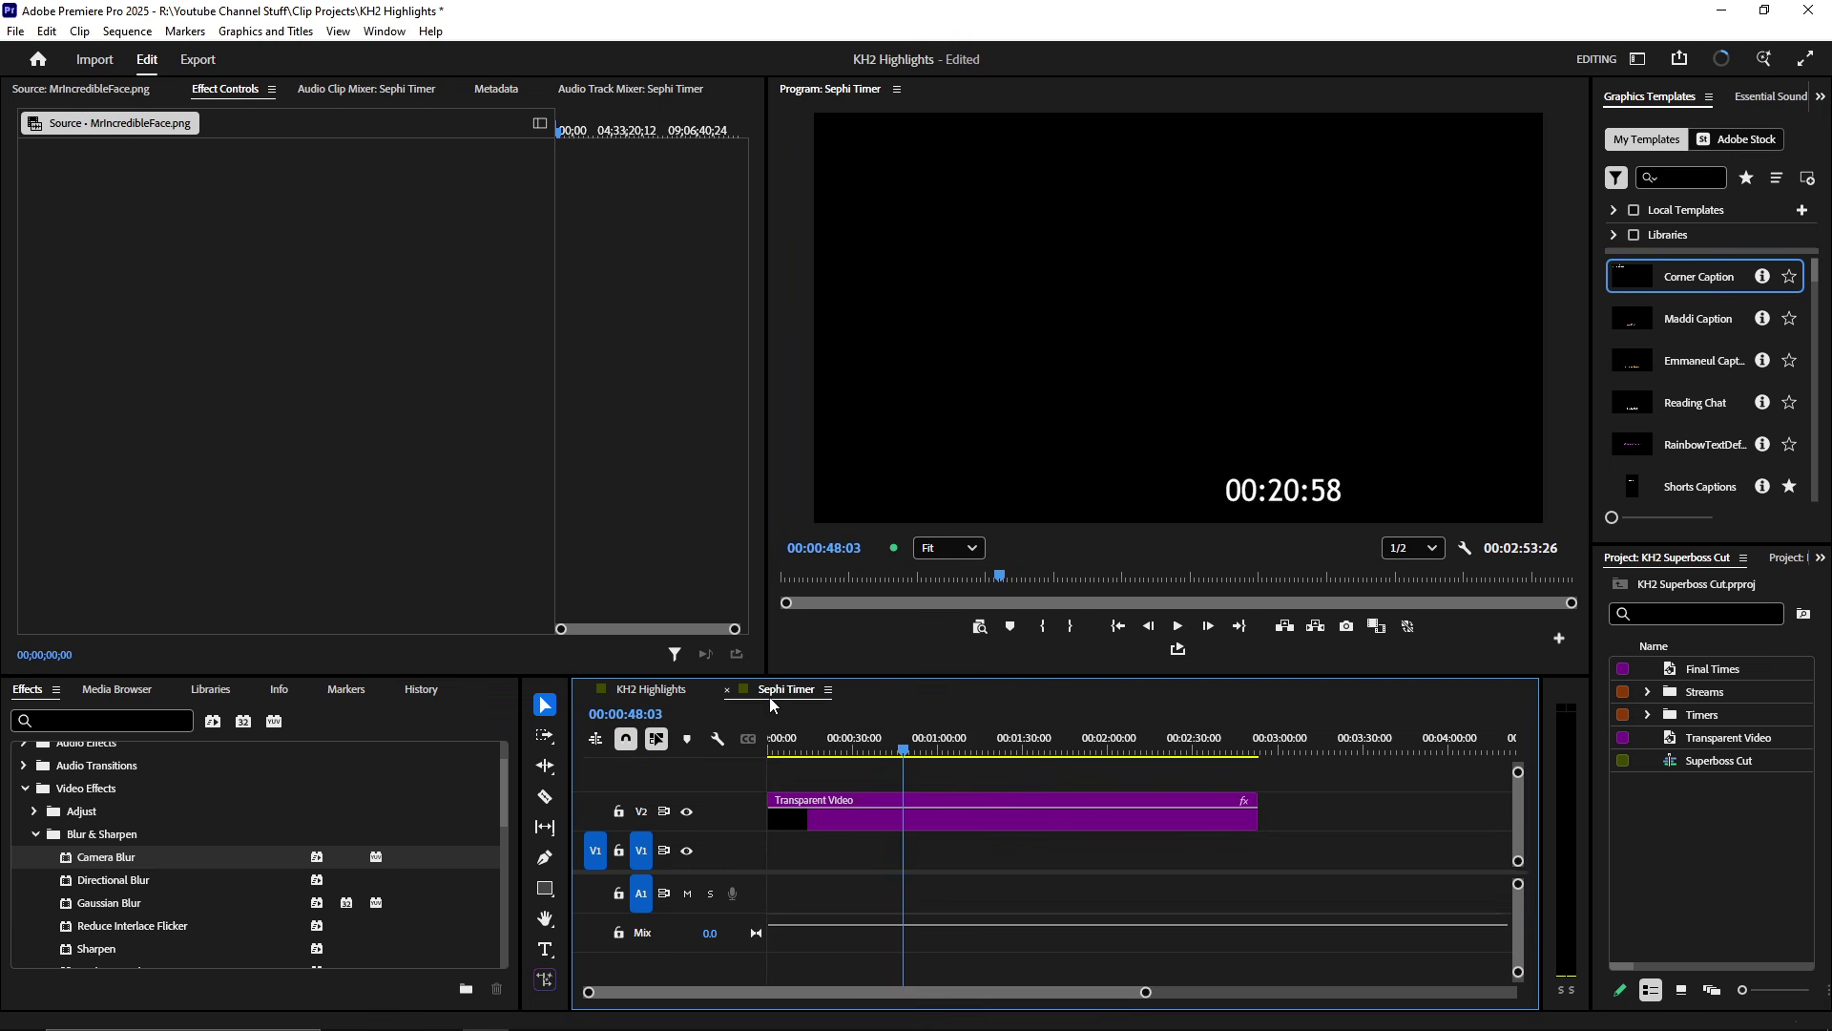
pyautogui.click(726, 690)
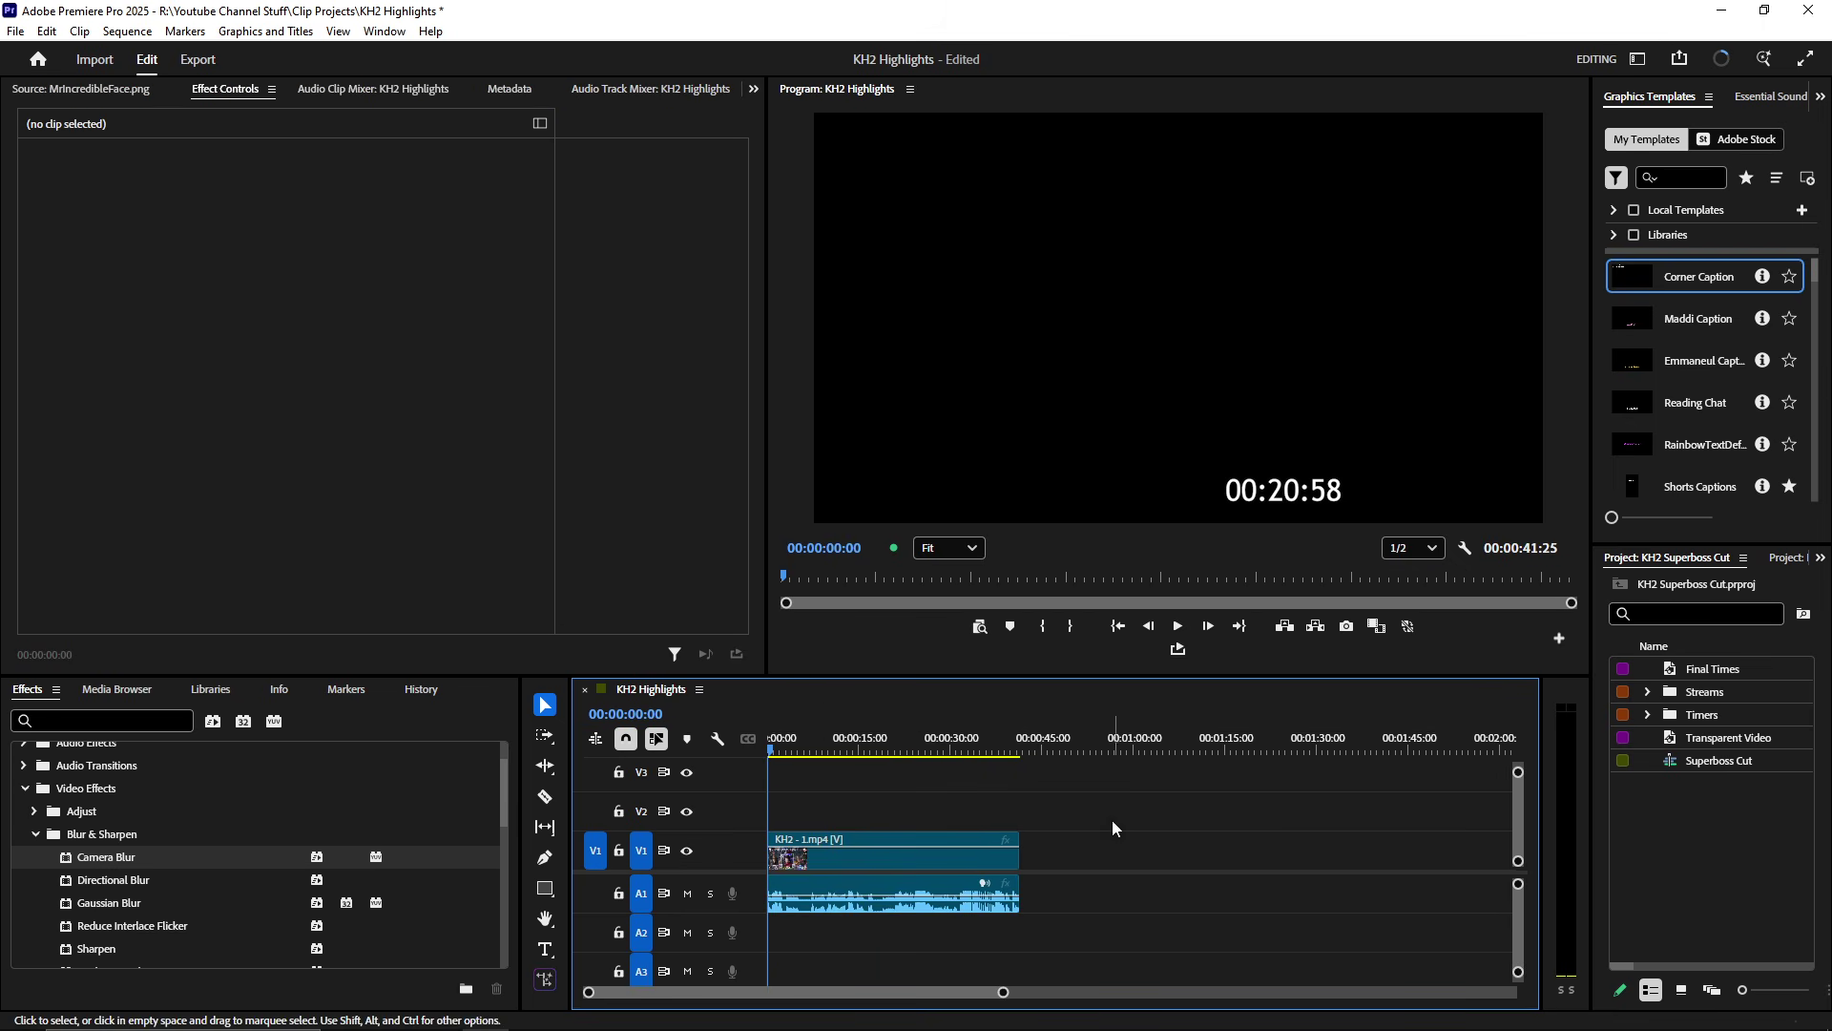
# - Move the KH2 - 1.mp4 clip later on the timeline to start at about 00:01:10, and place the playhead at 00:01:09:35
pyautogui.scroll(-1, 1004, 842)
pyautogui.scroll(2, 885, 851)
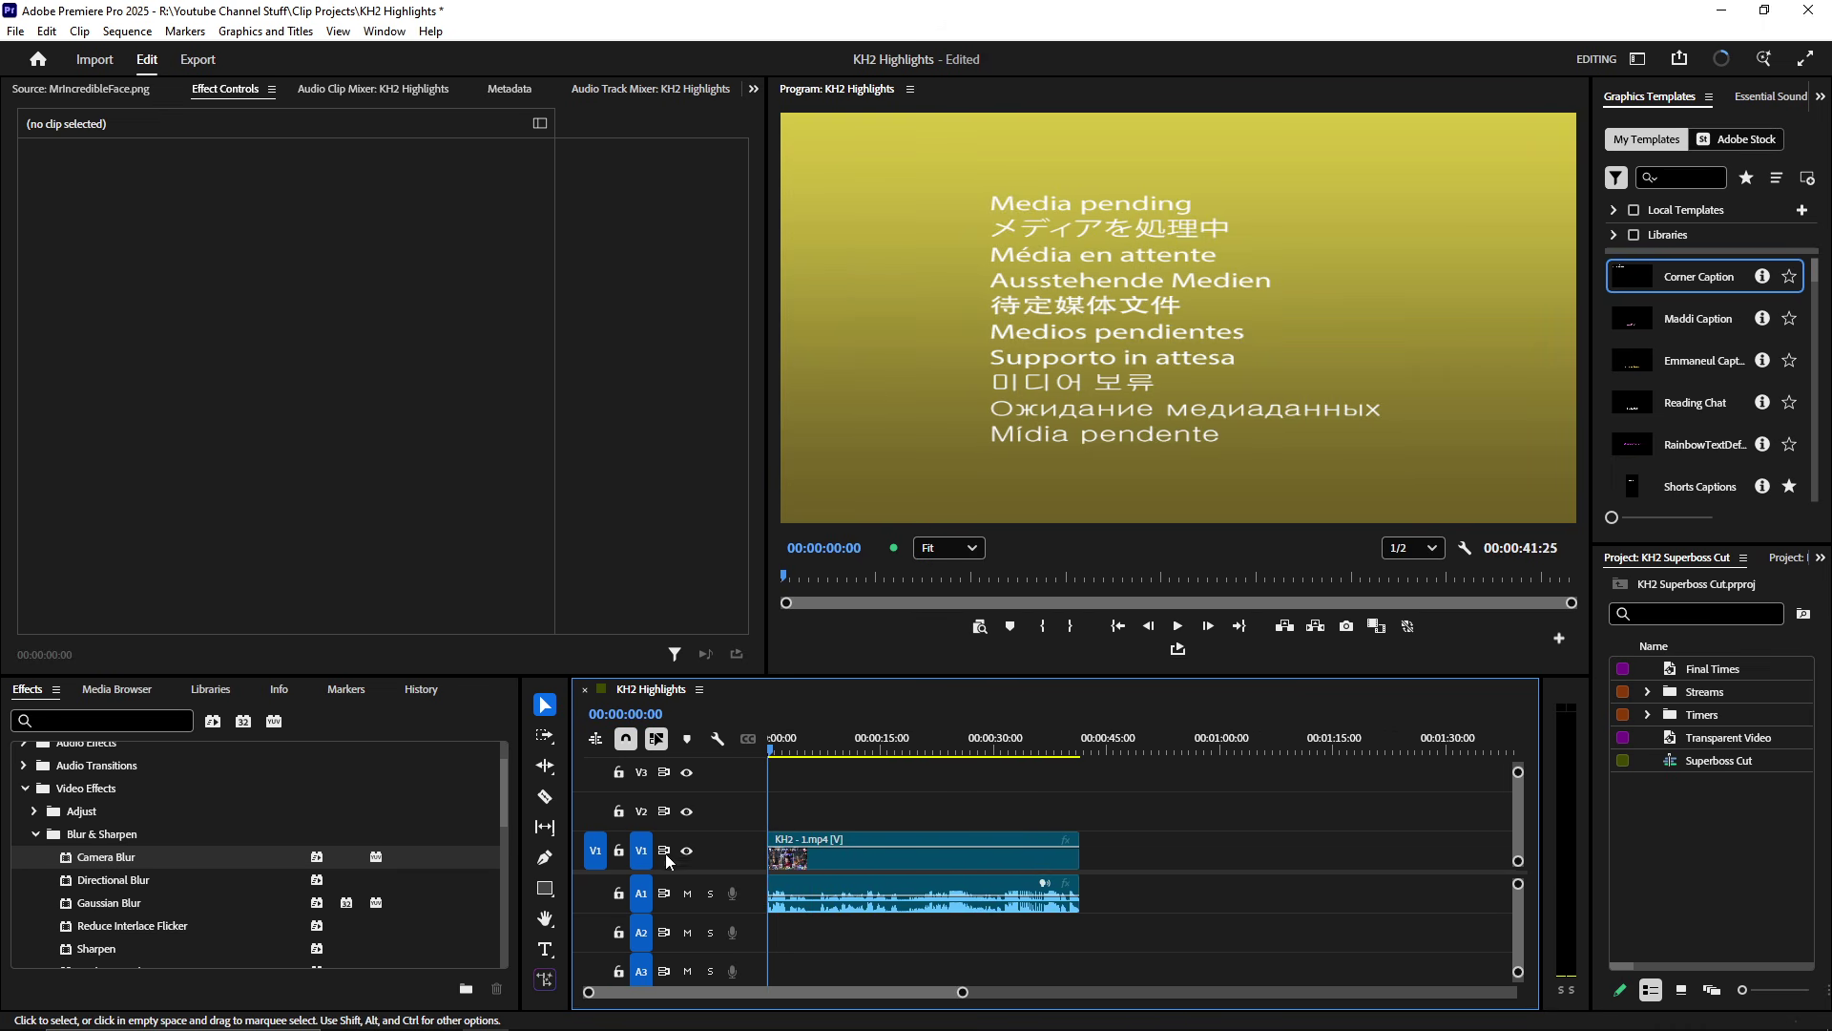
pyautogui.moveTo(856, 866); pyautogui.dragTo(1267, 859)
pyautogui.scroll(-2, 1172, 857)
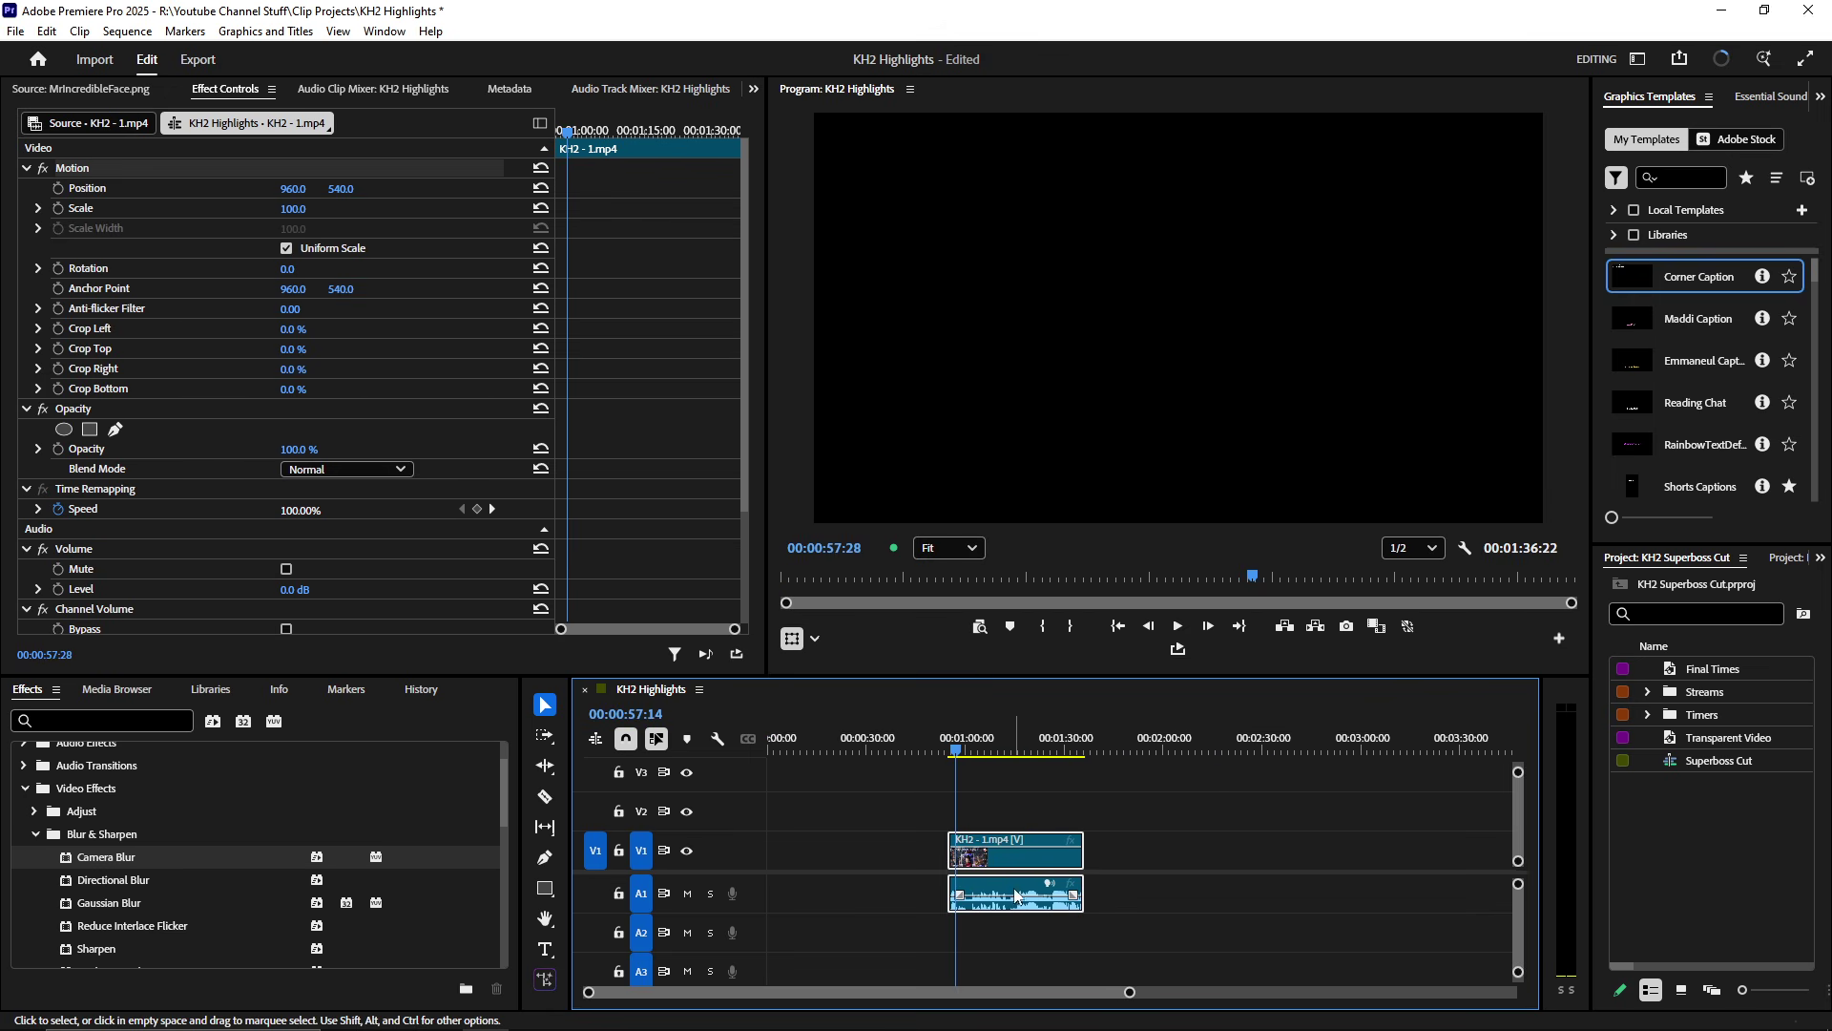
pyautogui.moveTo(1074, 848); pyautogui.dragTo(1020, 858)
pyautogui.moveTo(943, 746); pyautogui.dragTo(998, 754)
pyautogui.click(1010, 756)
# - Play back the opening of the KH2 - 1.mp4 clip and extend its start earlier to about 00:01:05
pyautogui.scroll(4, 954, 802)
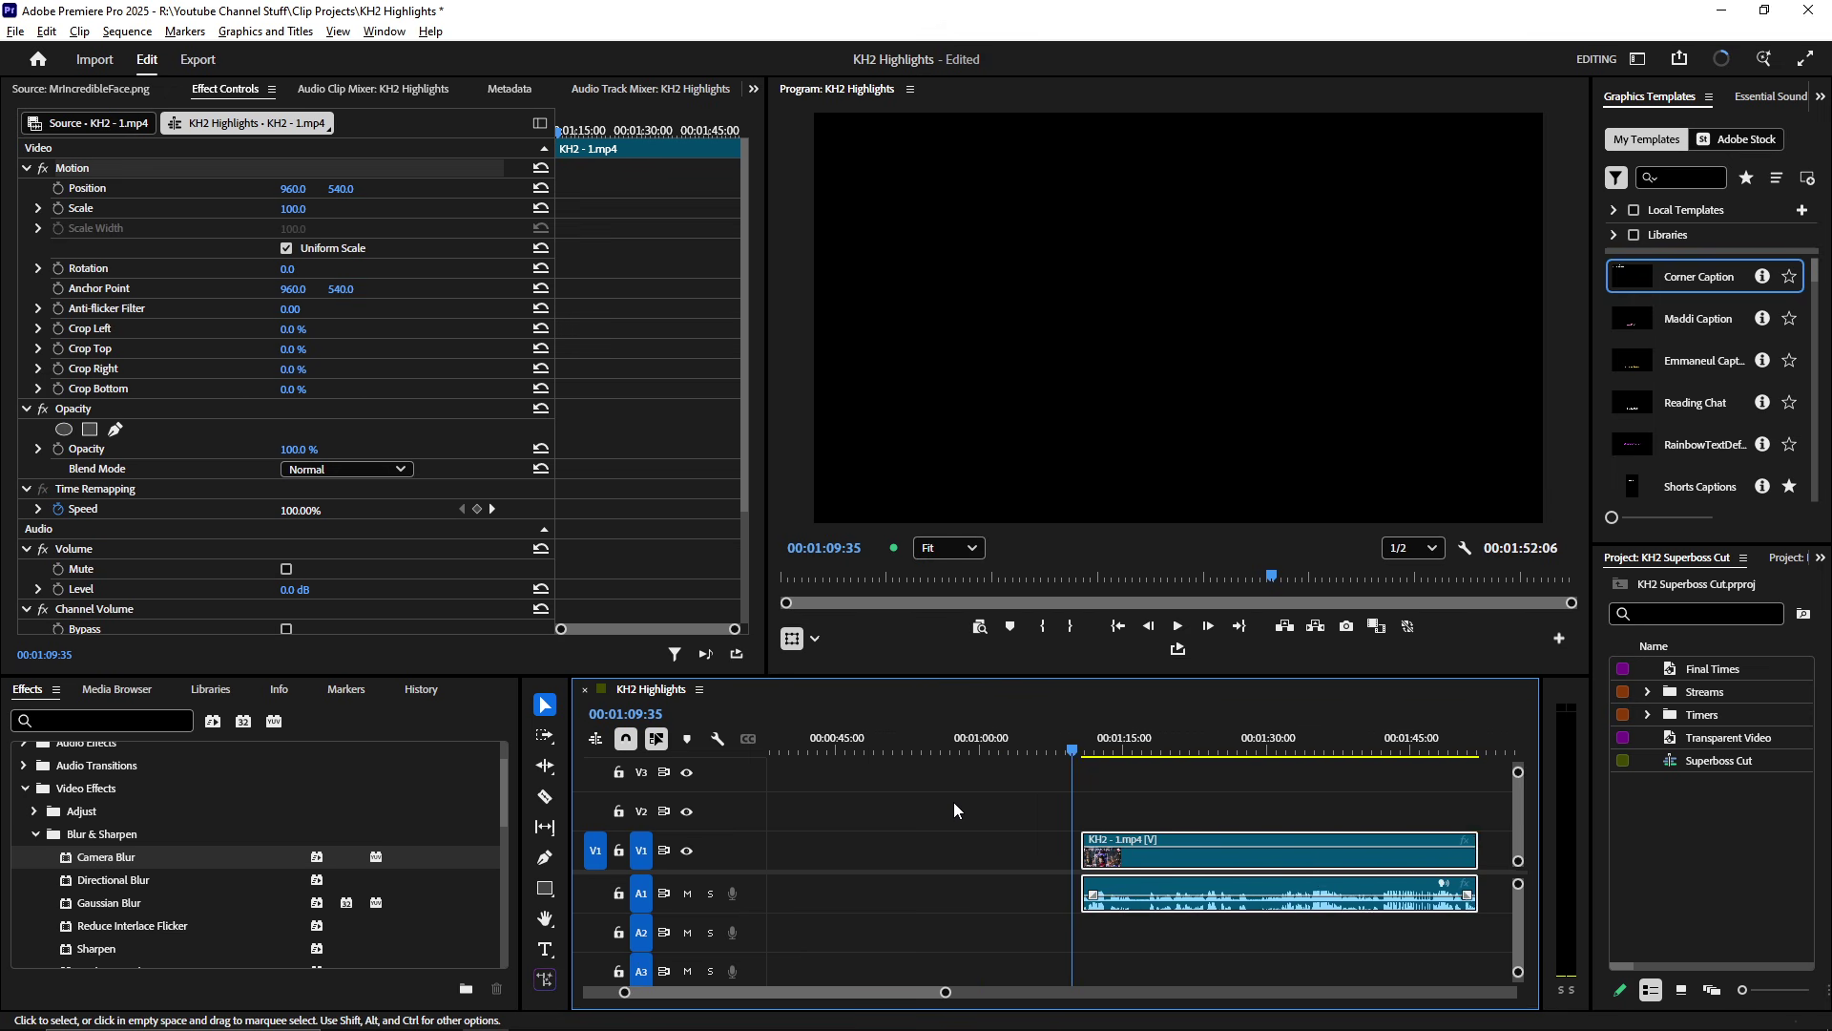
pyautogui.scroll(-4, 948, 845)
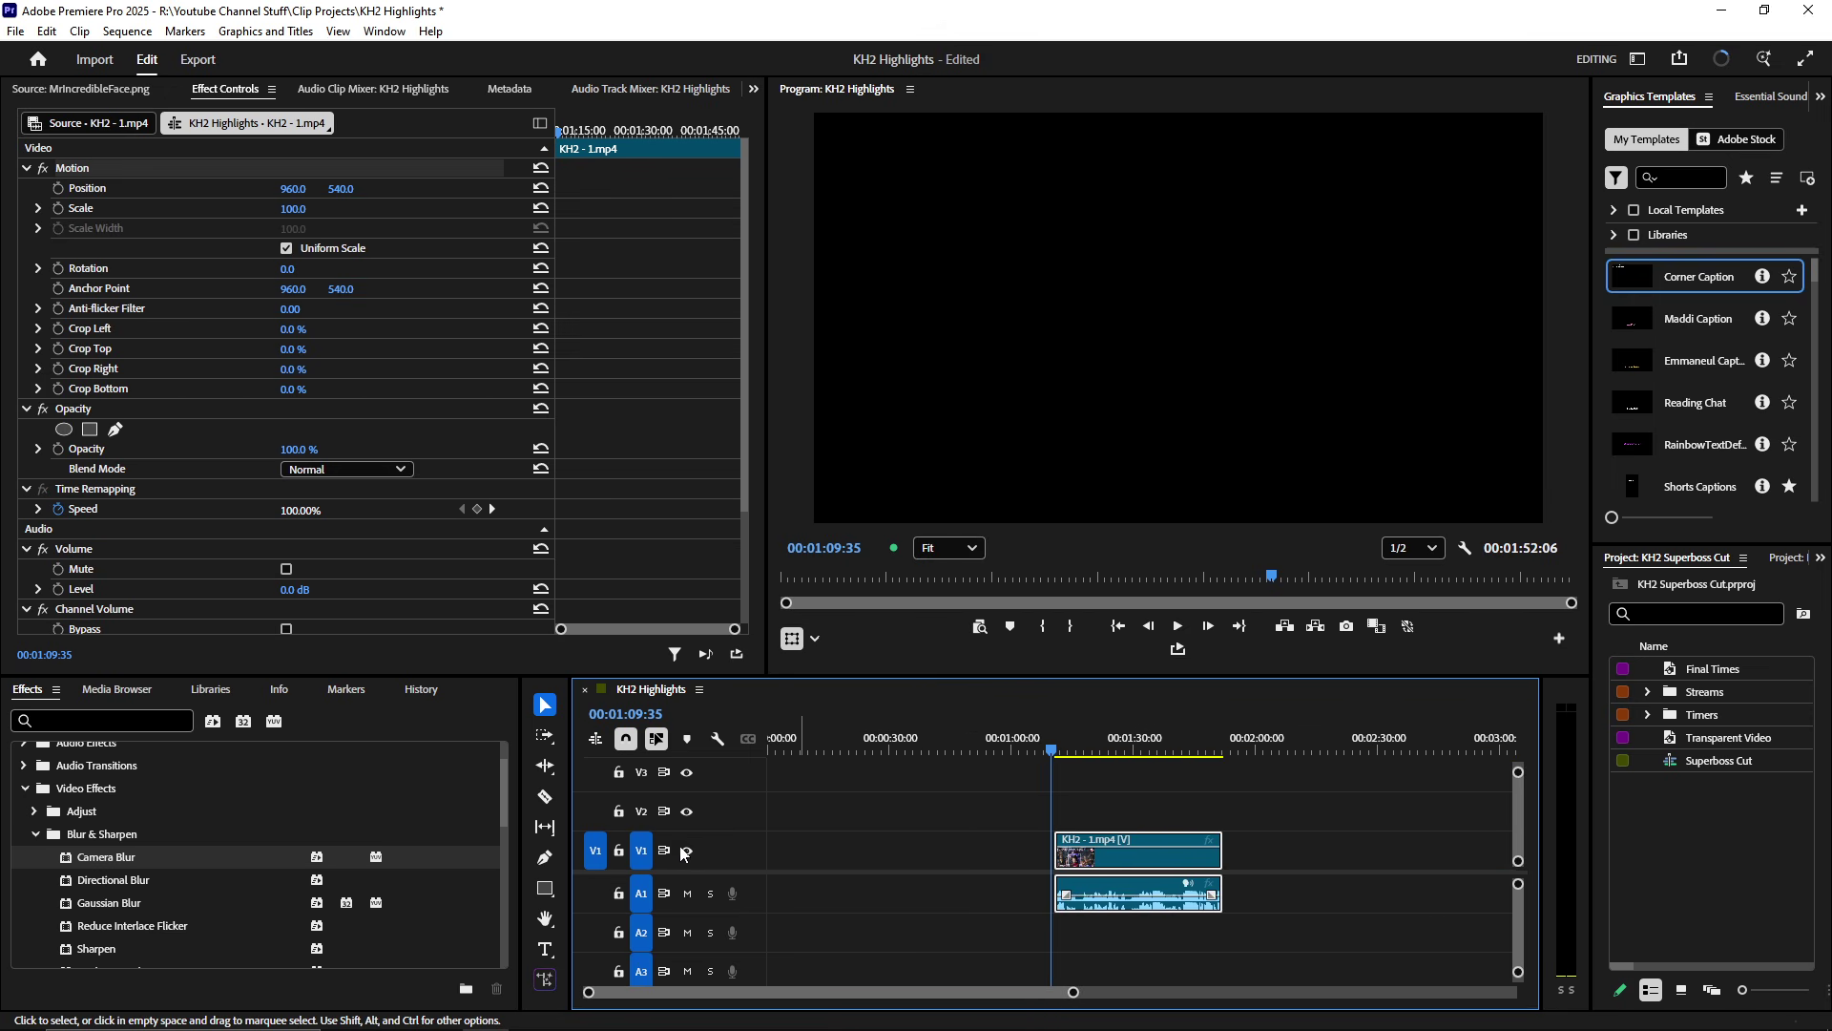
pyautogui.scroll(6, 1097, 886)
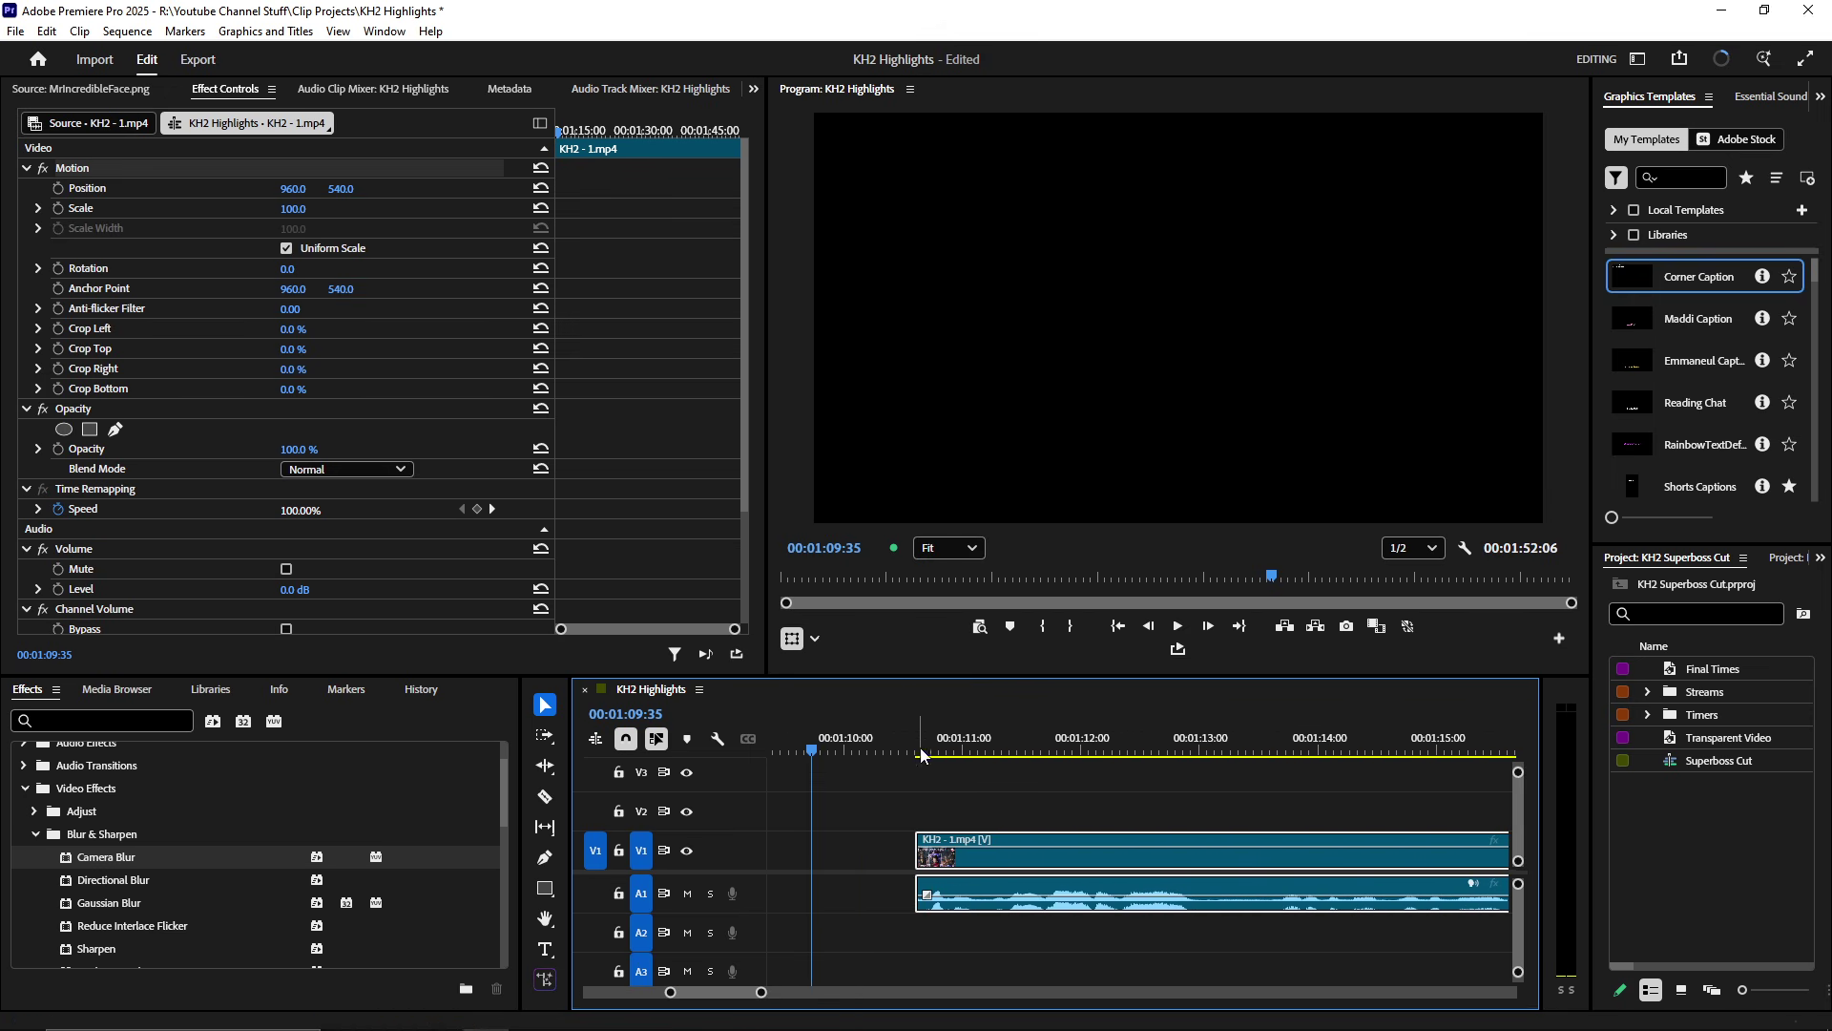
pyautogui.moveTo(874, 737)
pyautogui.mouseDown()
pyautogui.moveTo(918, 734)
pyautogui.moveTo(897, 736)
pyautogui.mouseUp()
pyautogui.click(996, 871)
pyautogui.press('space')
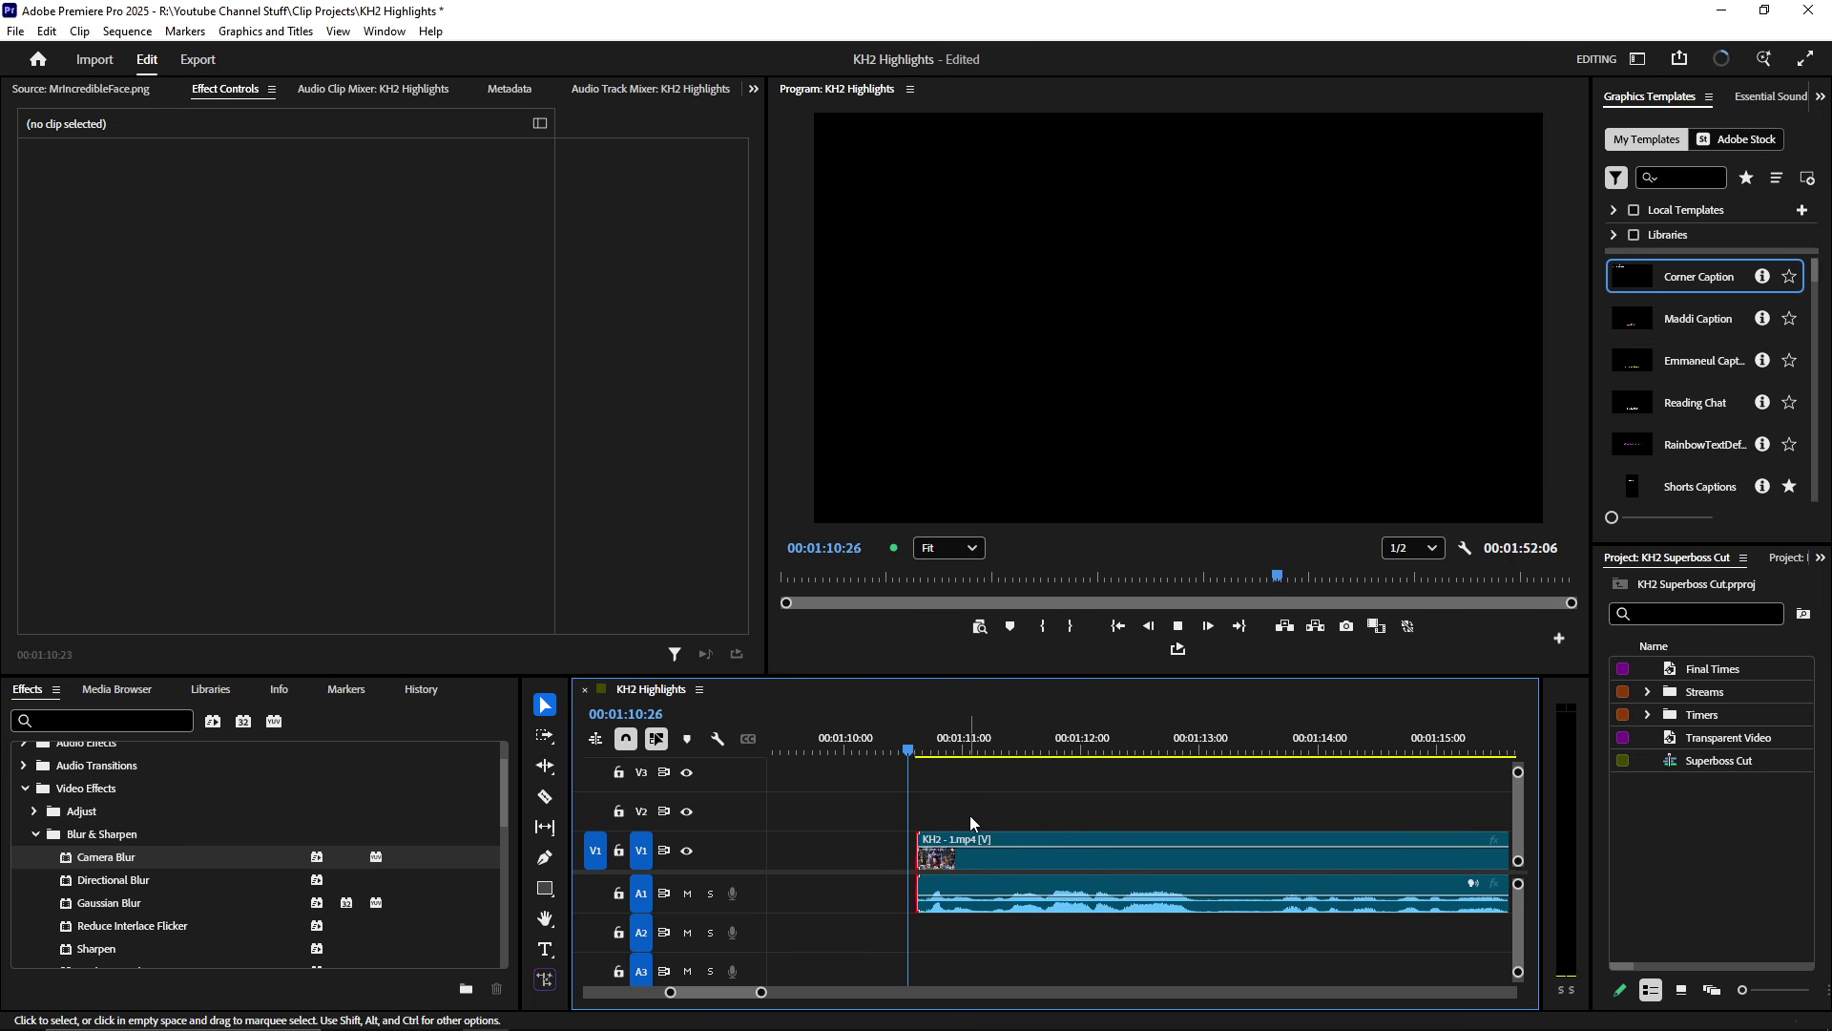
pyautogui.scroll(2, 954, 839)
pyautogui.press('space')
pyautogui.scroll(-3, 921, 857)
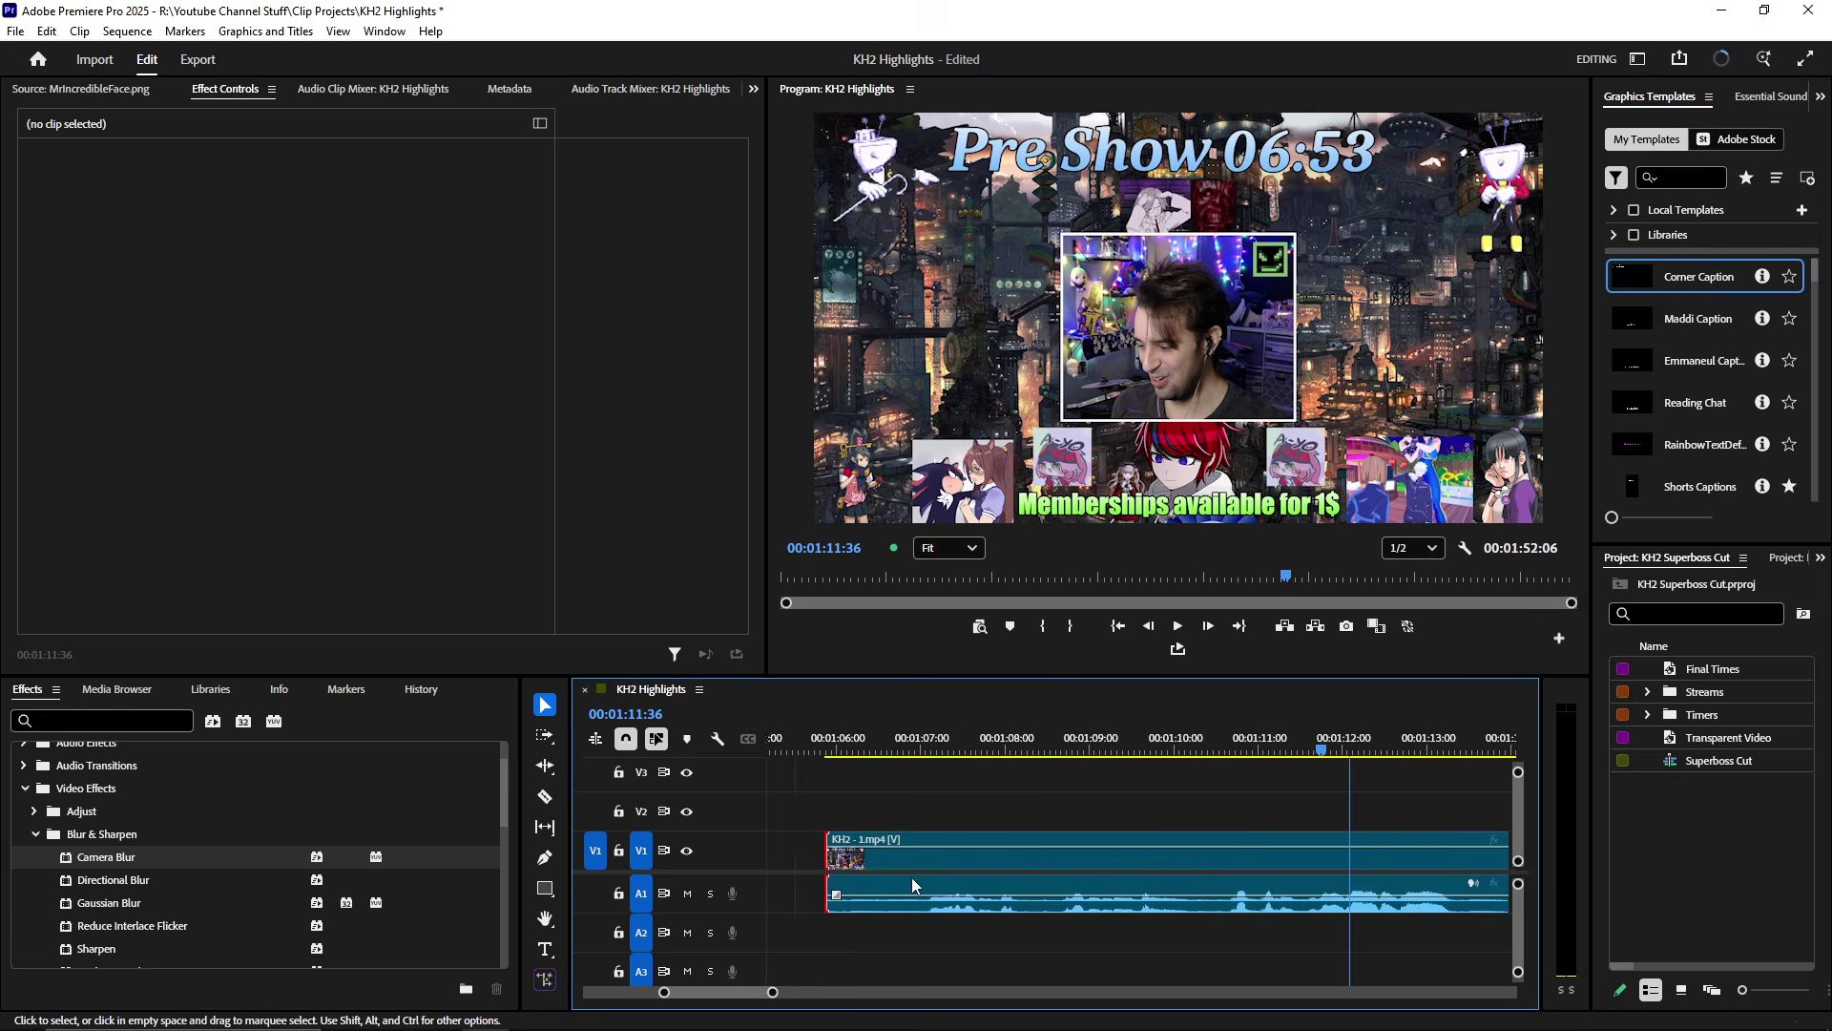
# - Play the clip from 00:01:06:16 and ripple trim its start to about that point
pyautogui.click(925, 737)
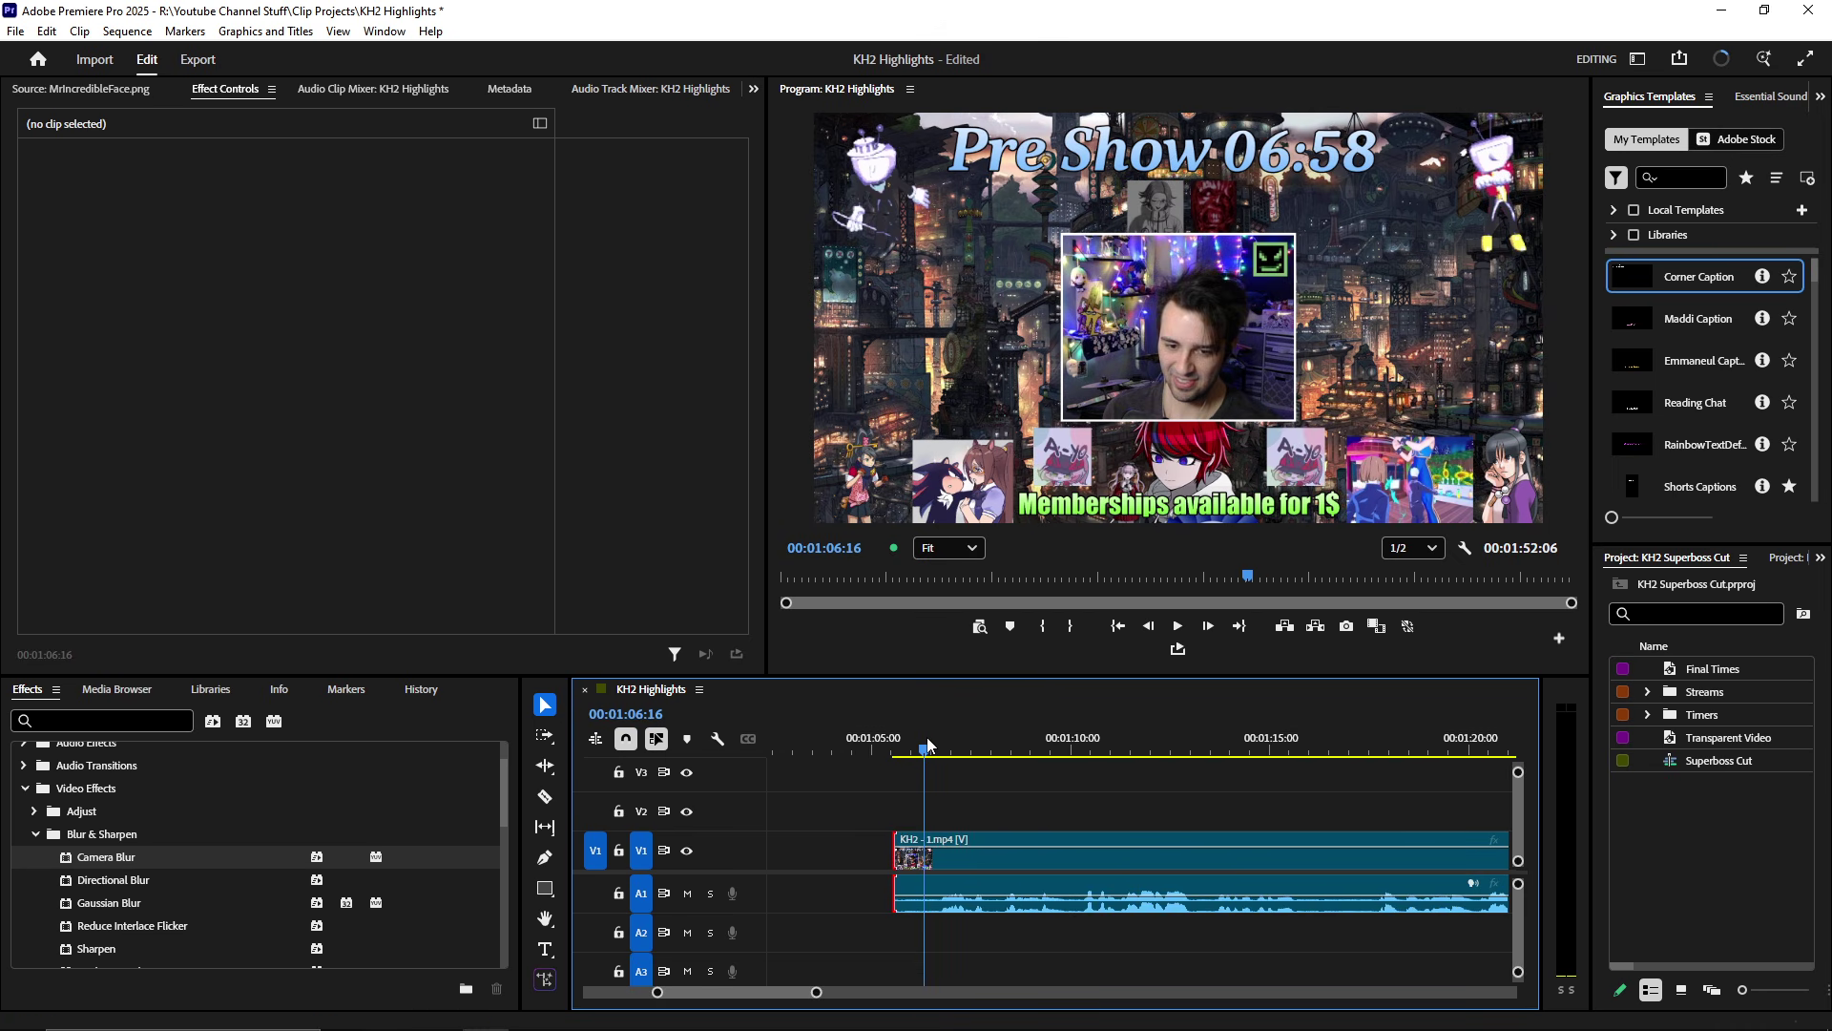
pyautogui.press('space')
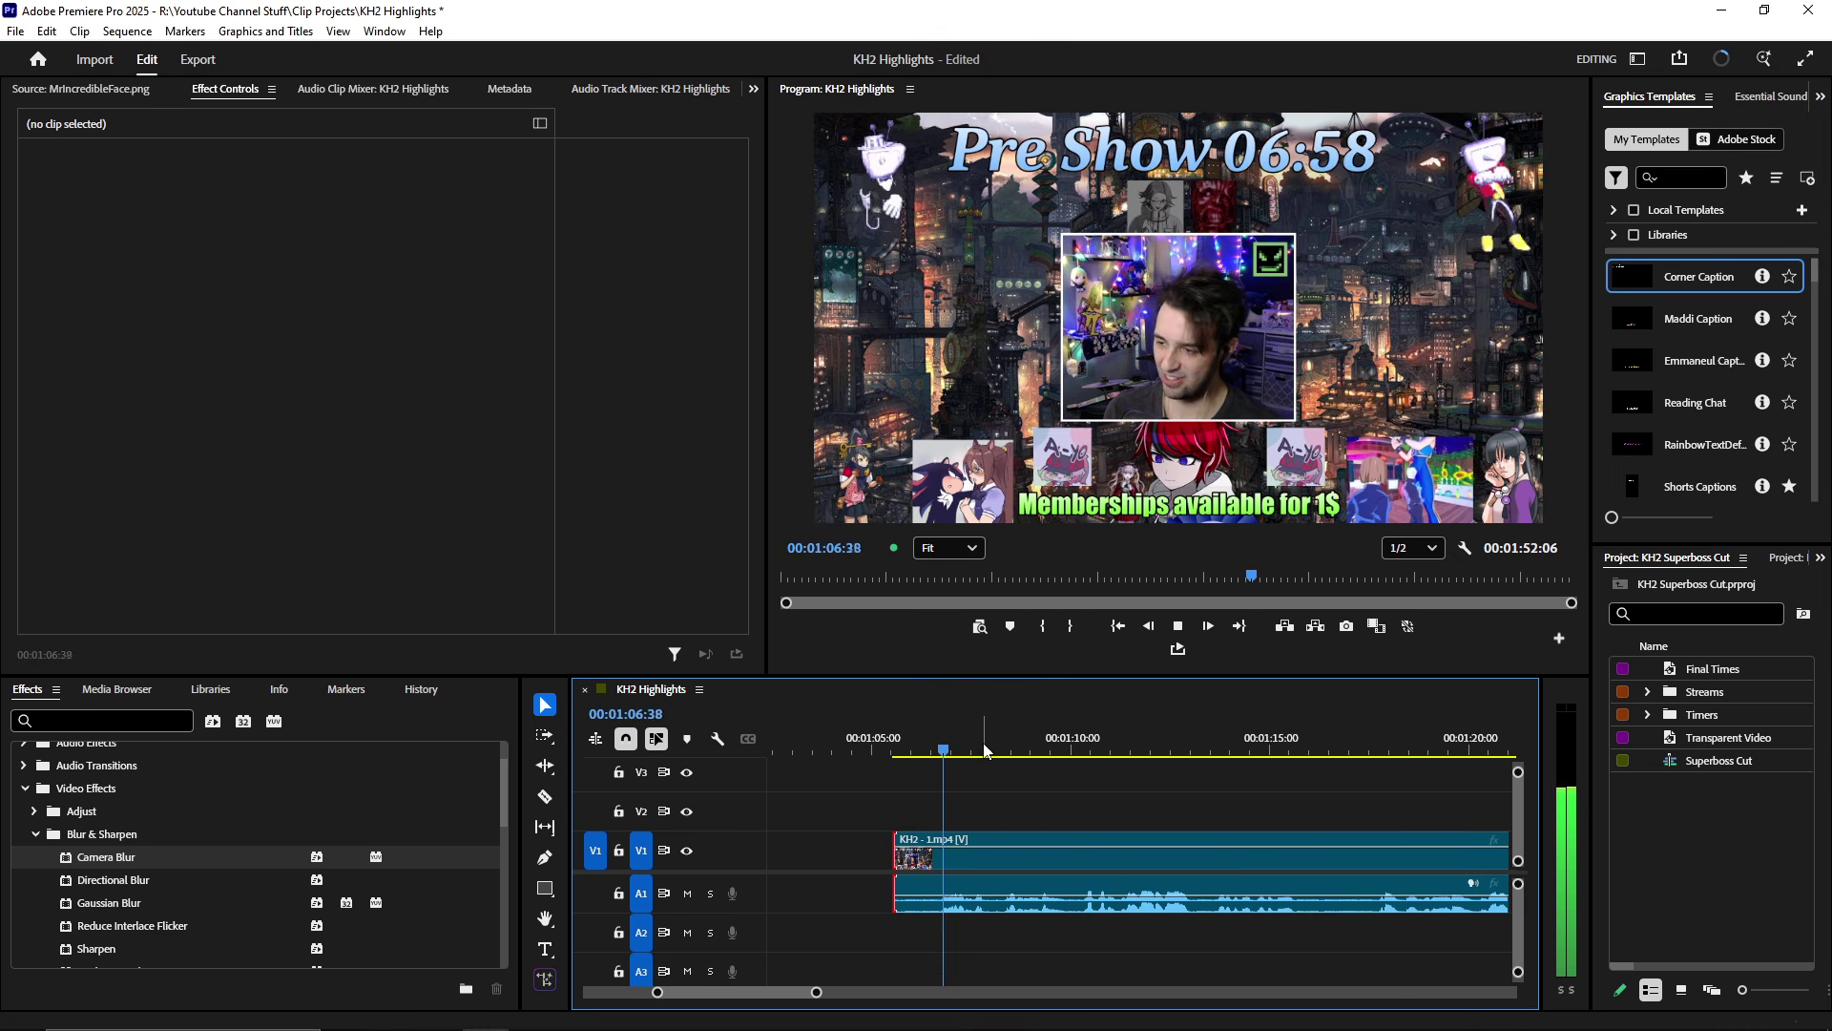
pyautogui.click(925, 737)
pyautogui.press('Up')
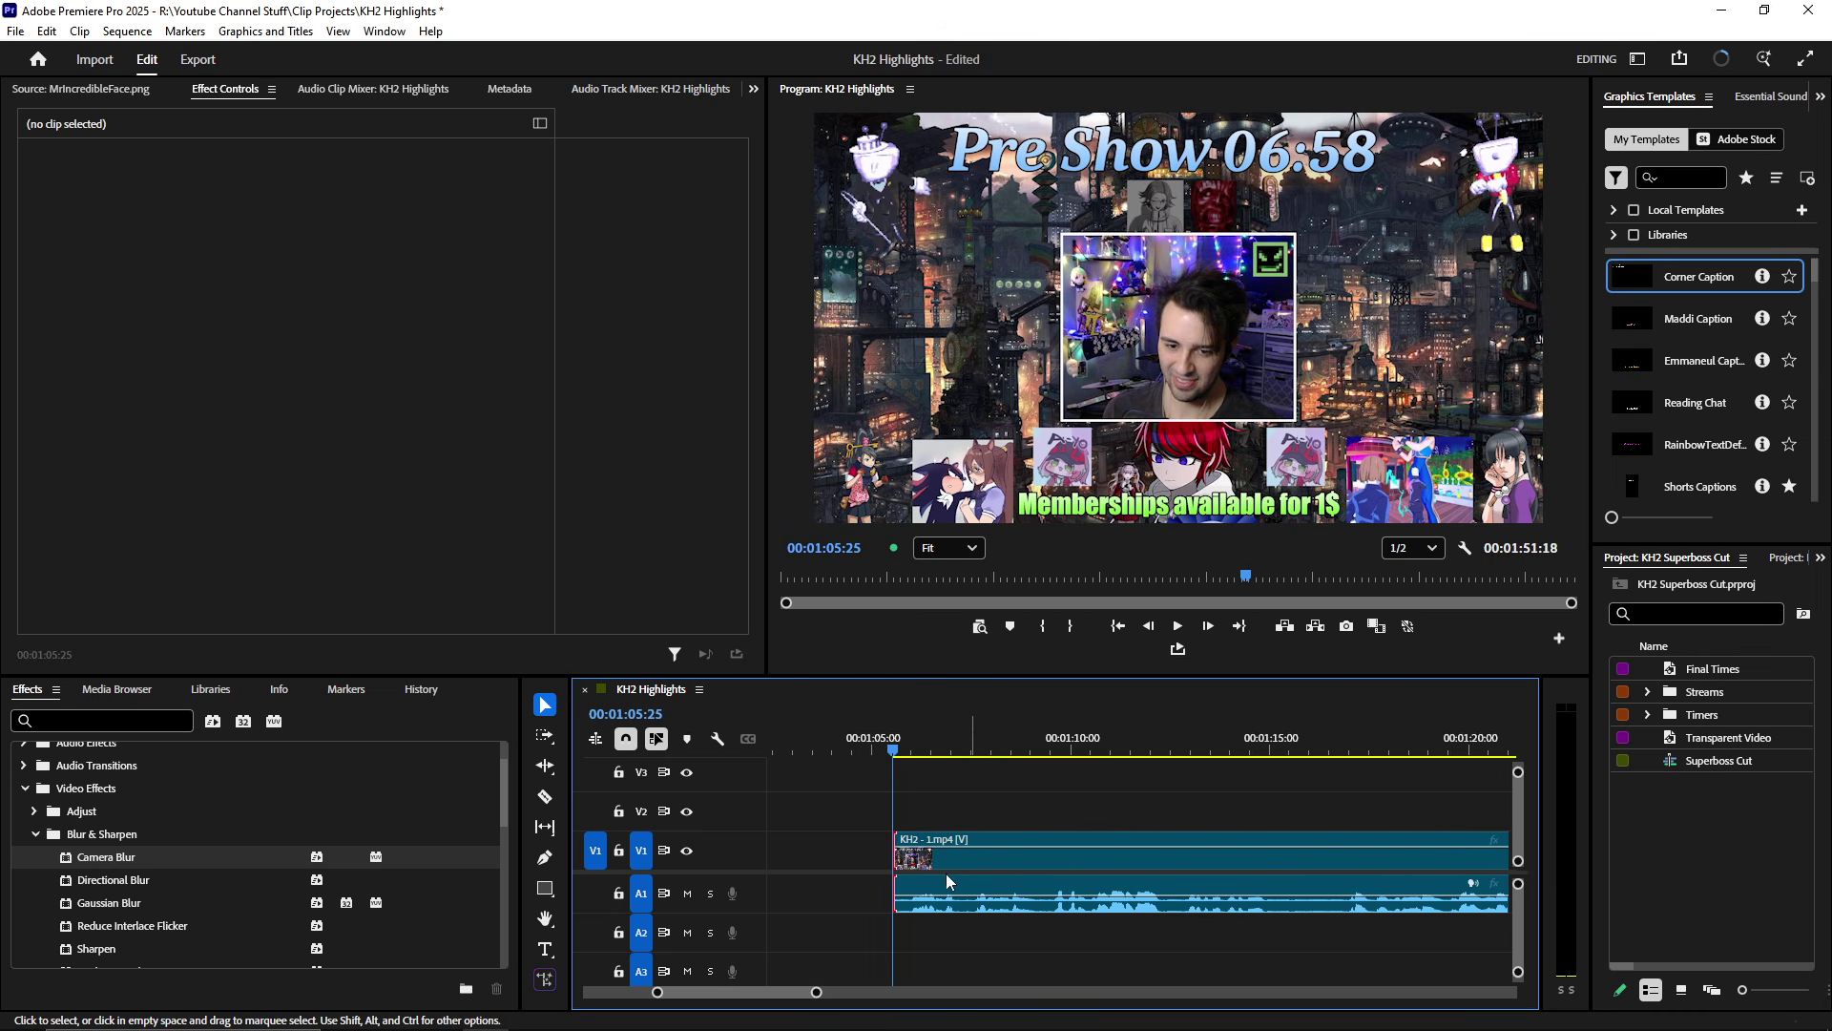
# - Select the clip's starting edit point and scrub its opening from 00:01:08:21 back to 00:01:05:39
pyautogui.click(902, 852)
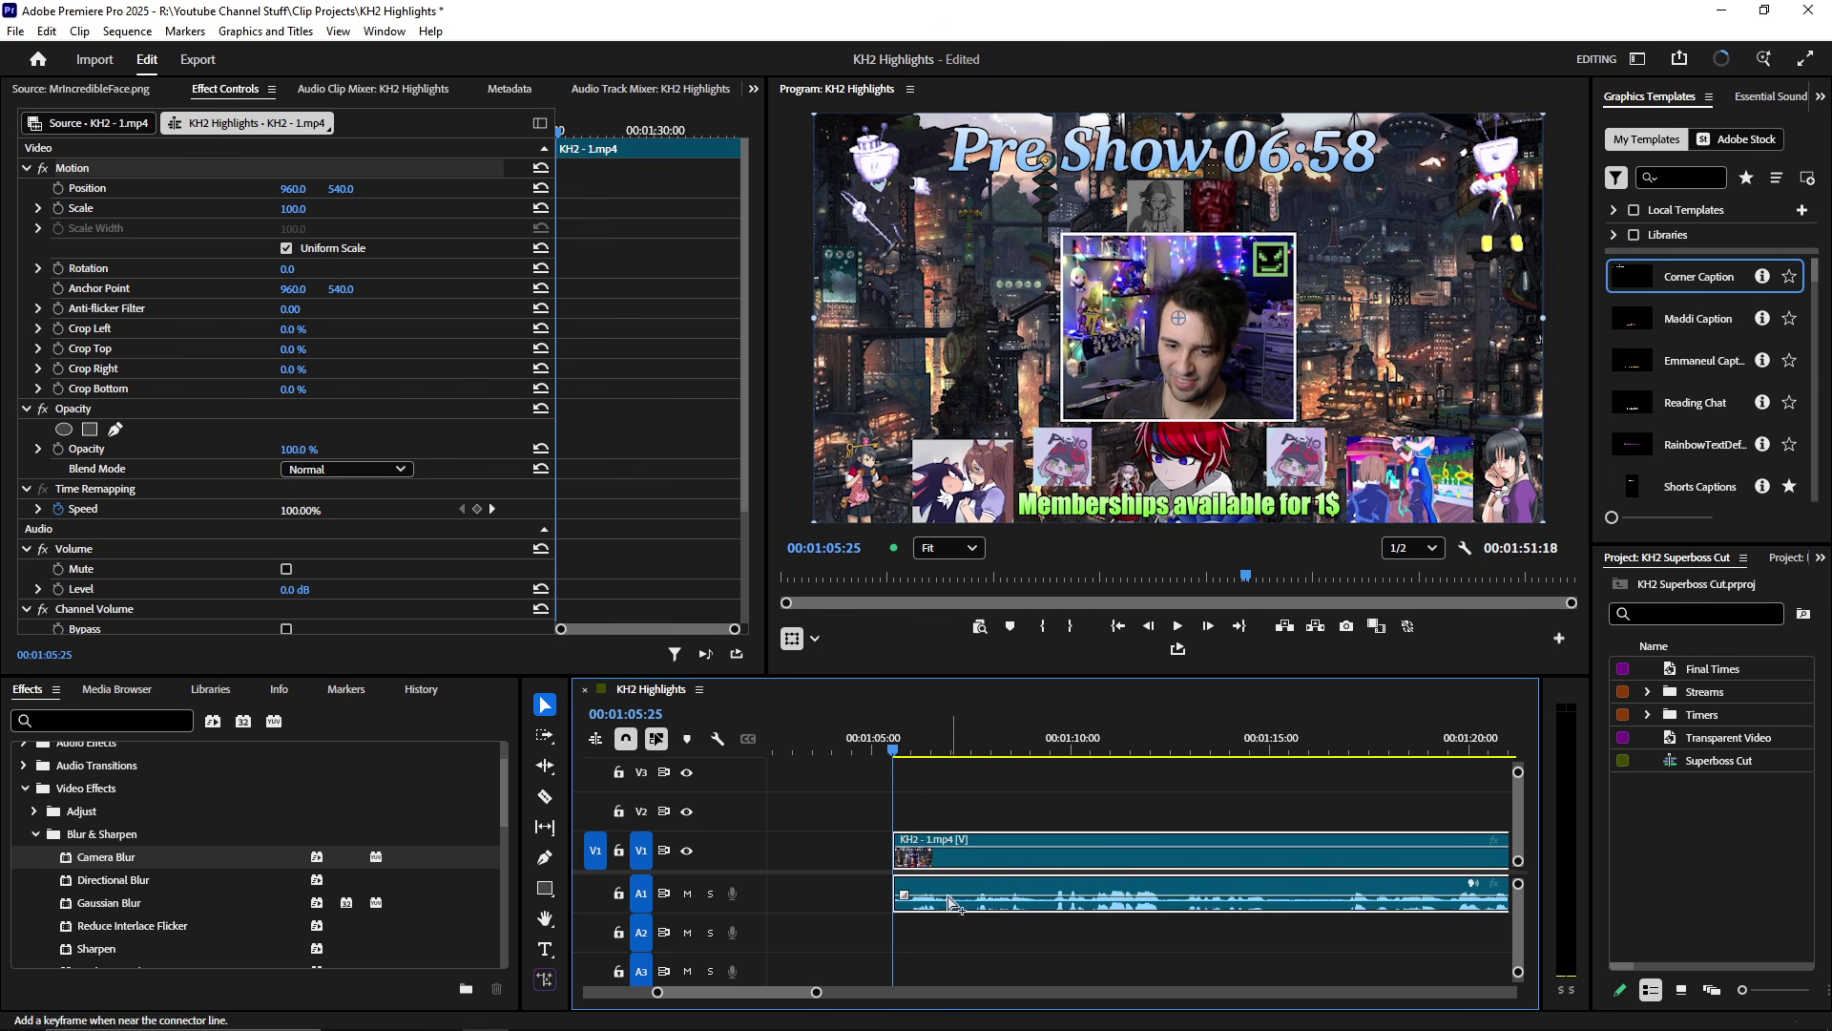
pyautogui.click(887, 846)
pyautogui.click(1005, 754)
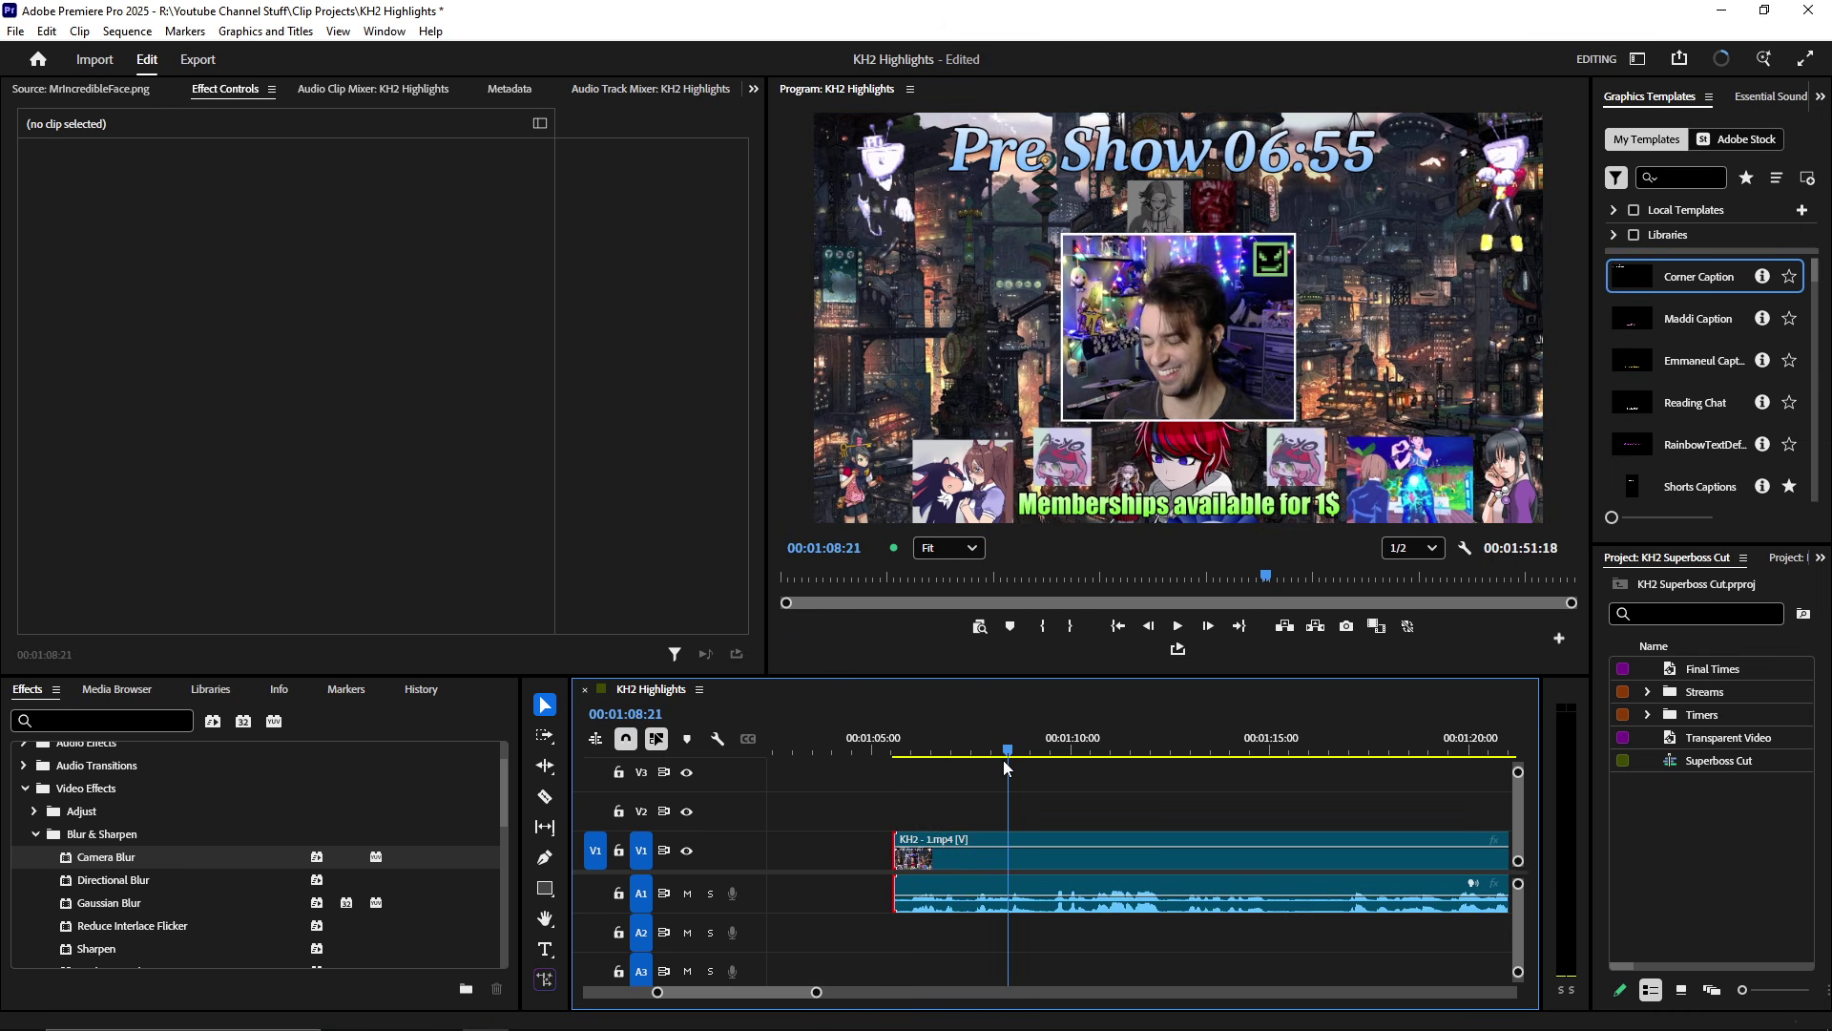
pyautogui.moveTo(1004, 759); pyautogui.dragTo(913, 758)
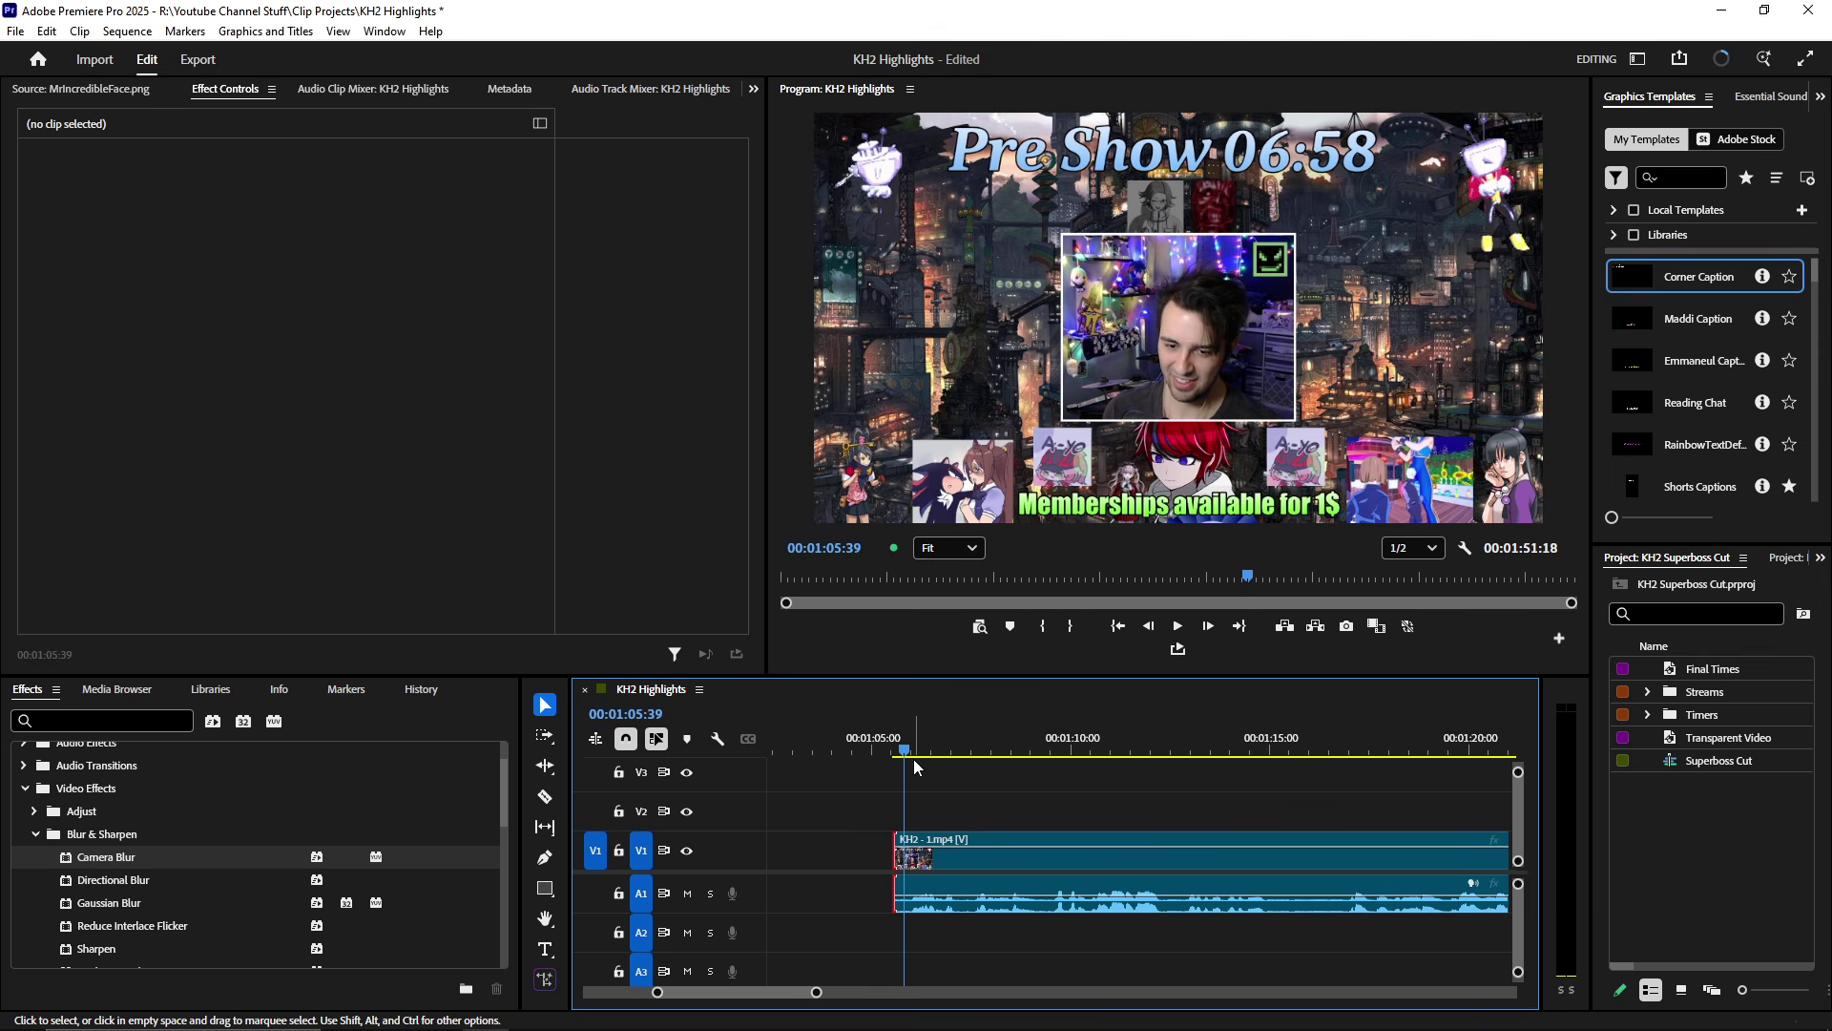
# - Try splitting the KH2 - 1.mp4 clip into several pieces with the Razor tool, and undo the cuts
pyautogui.click(545, 796)
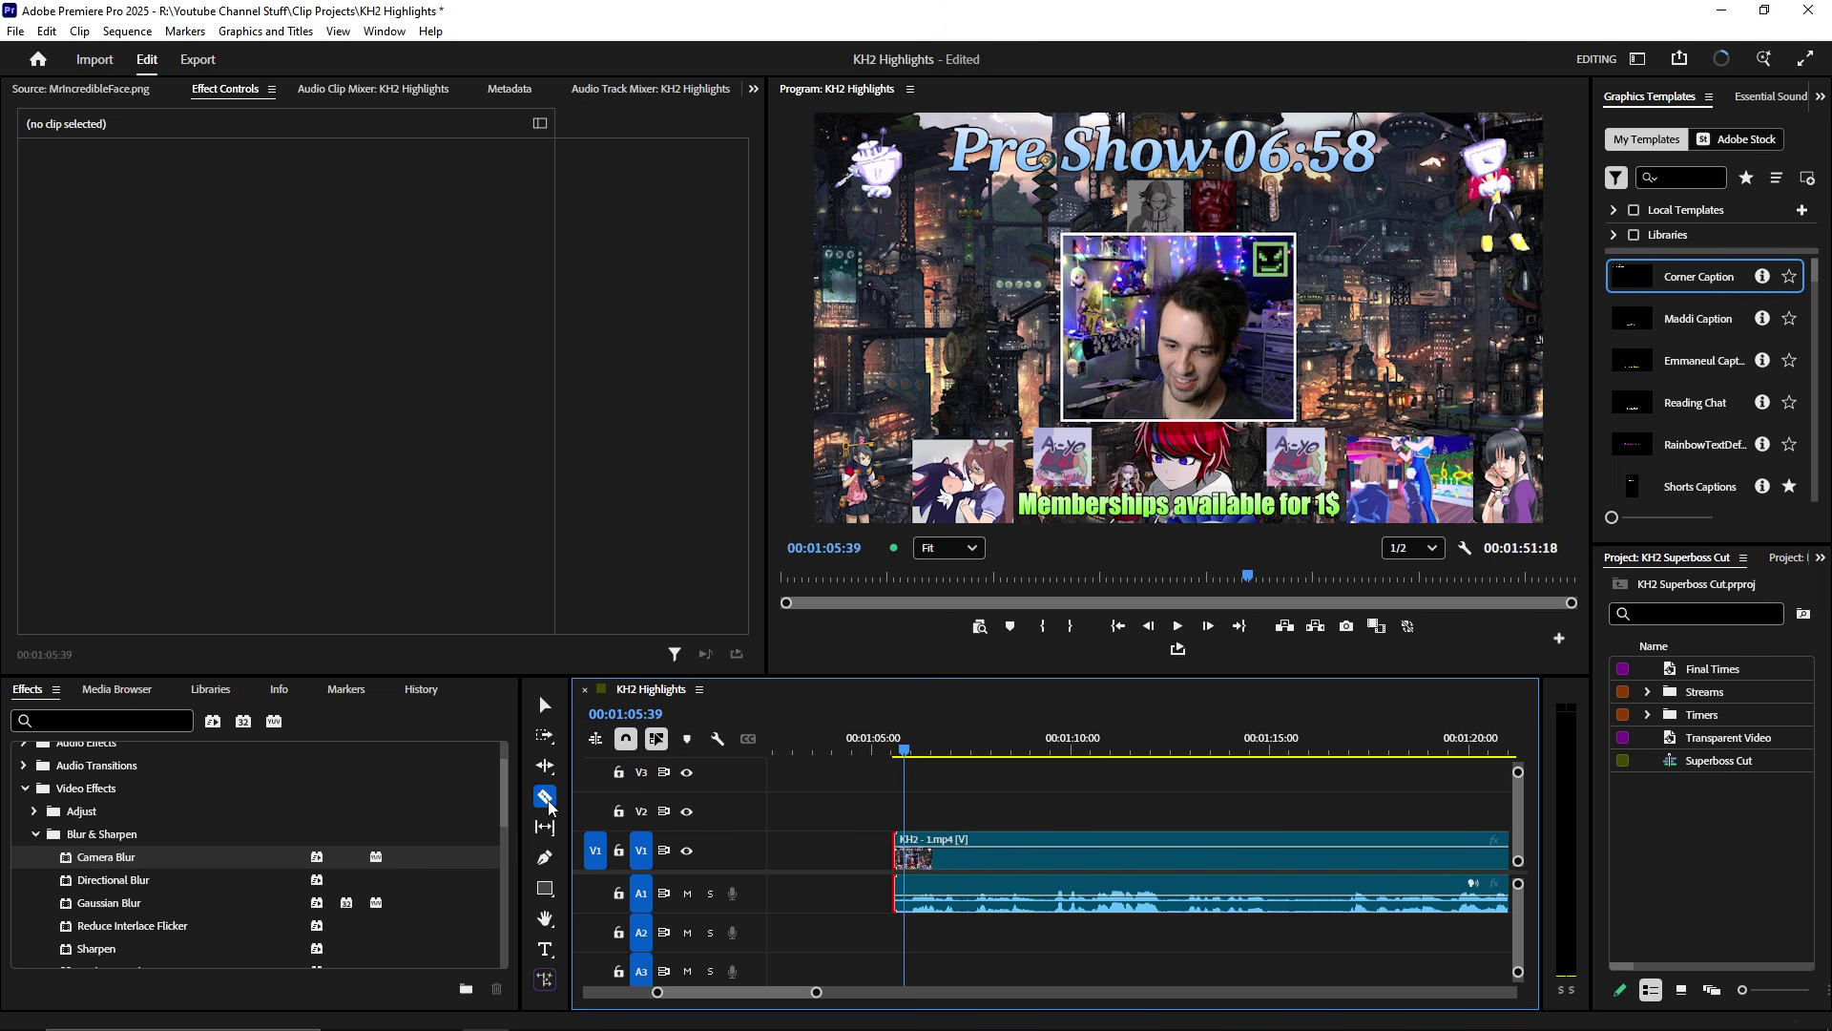
pyautogui.click(1095, 855)
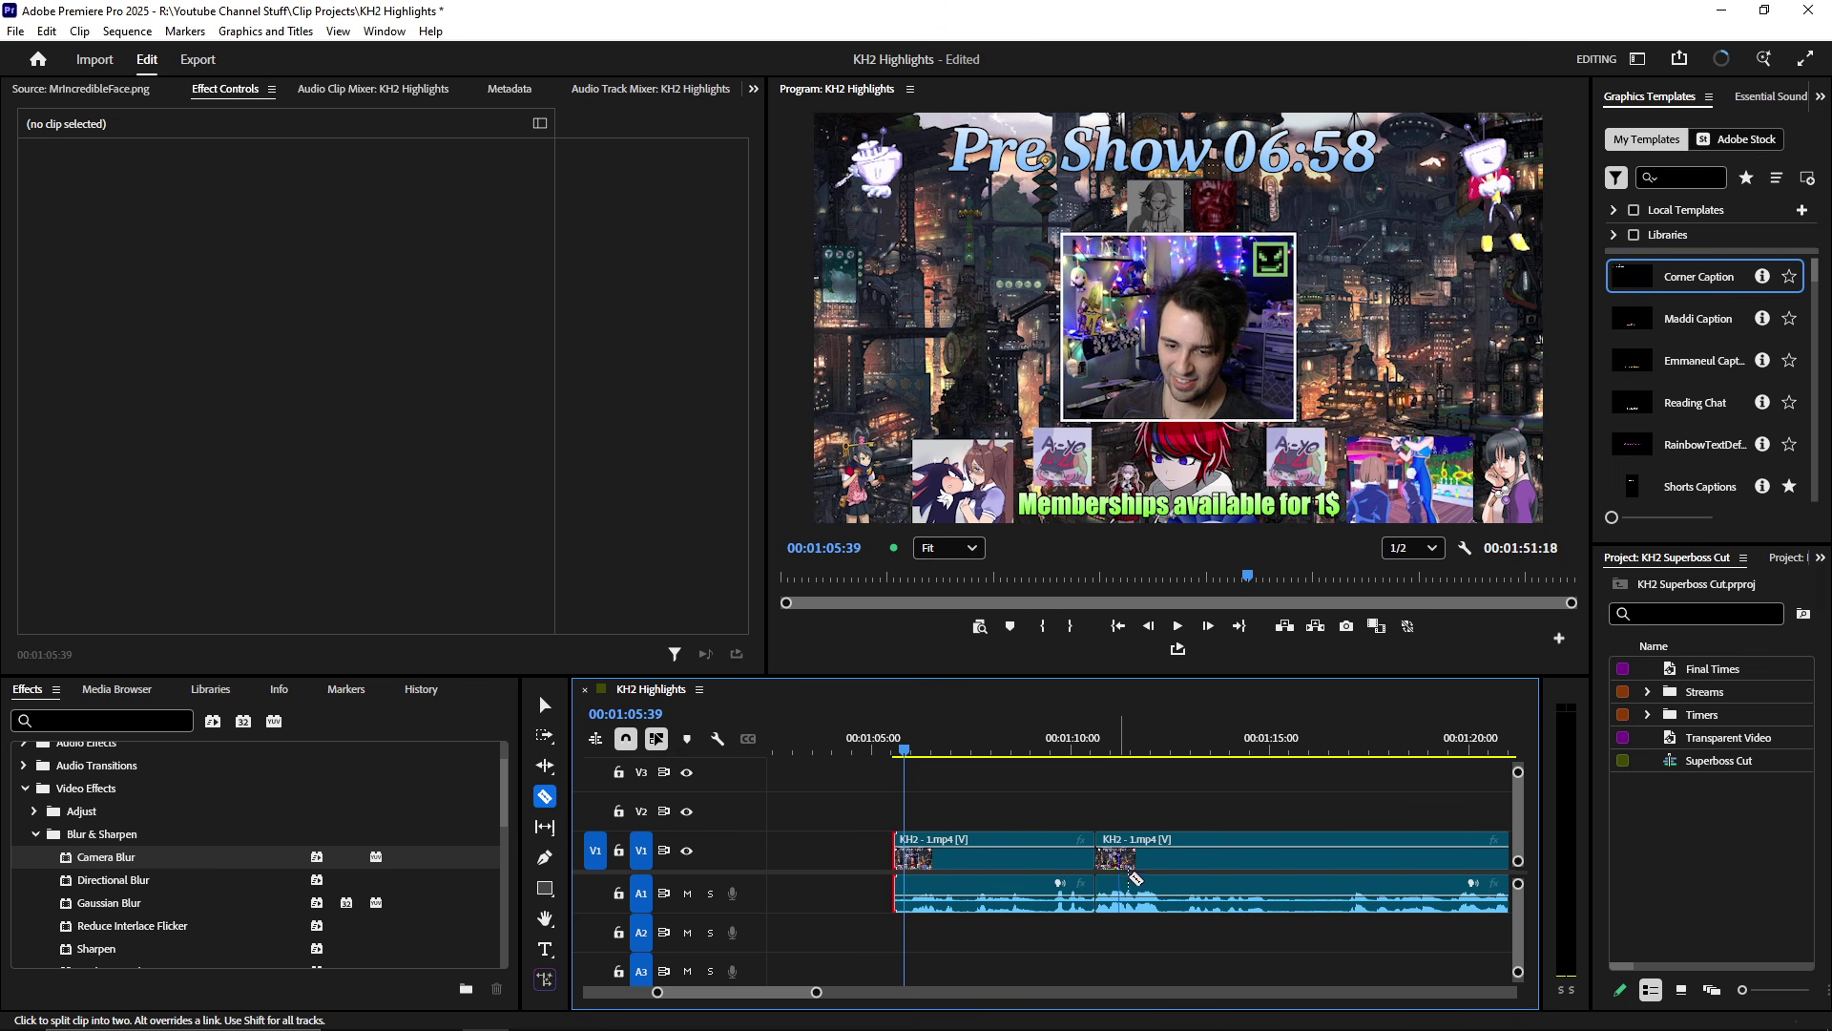
pyautogui.click(1363, 860)
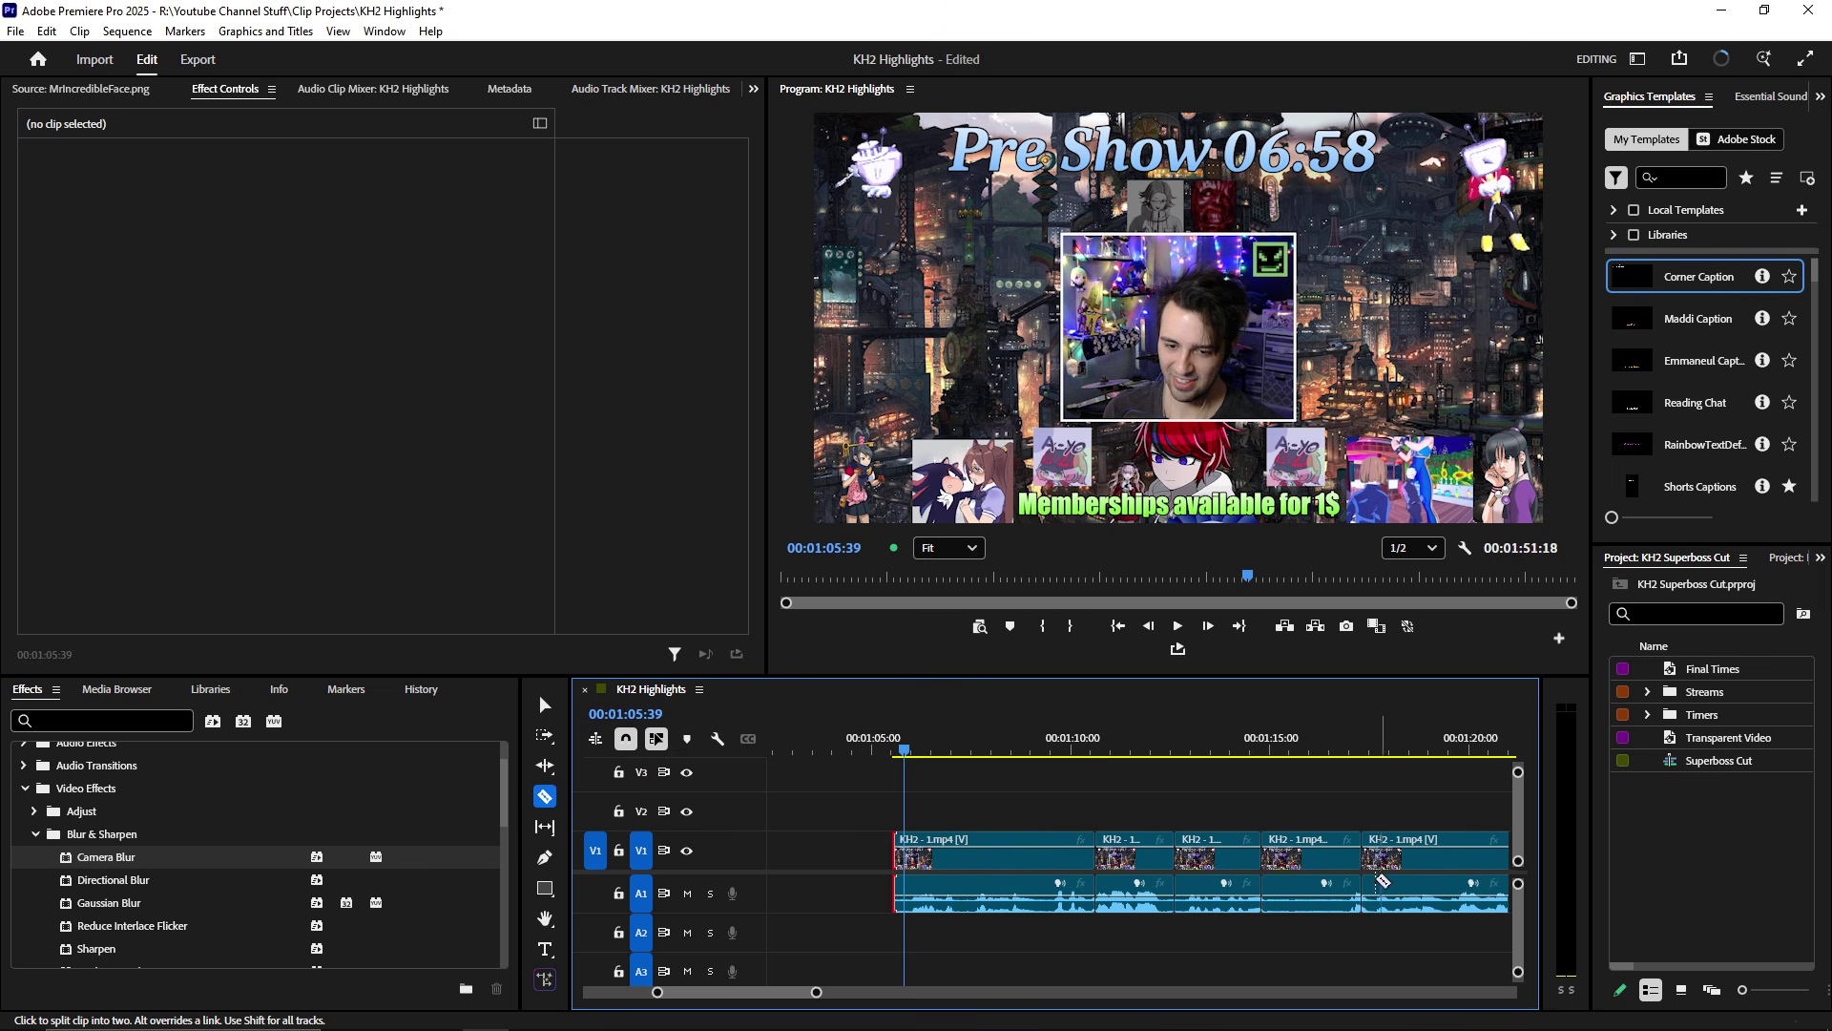
pyautogui.hotkey('ctrl', 'z')
pyautogui.hotkey('ctrl', 'z')
pyautogui.press('v')
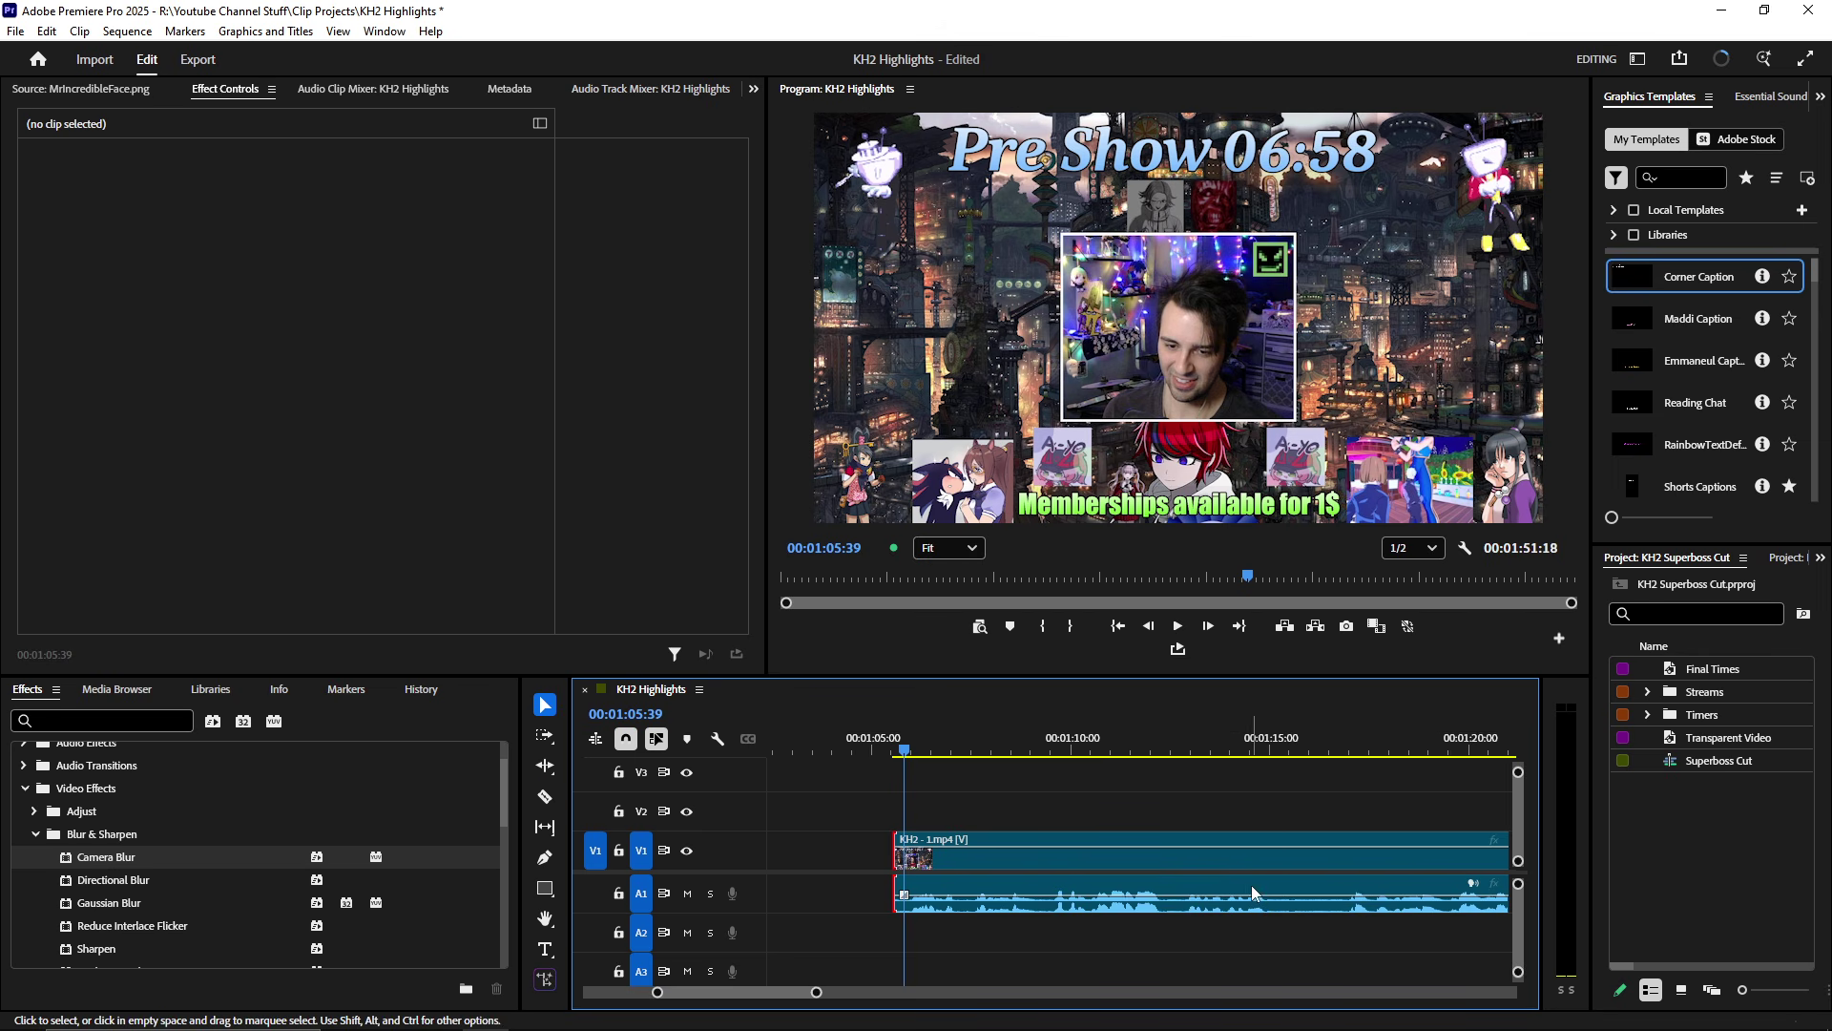
# - Play back the trimmed opening of the clip up to 00:01:06:39
pyautogui.press('=')
pyautogui.click(950, 744)
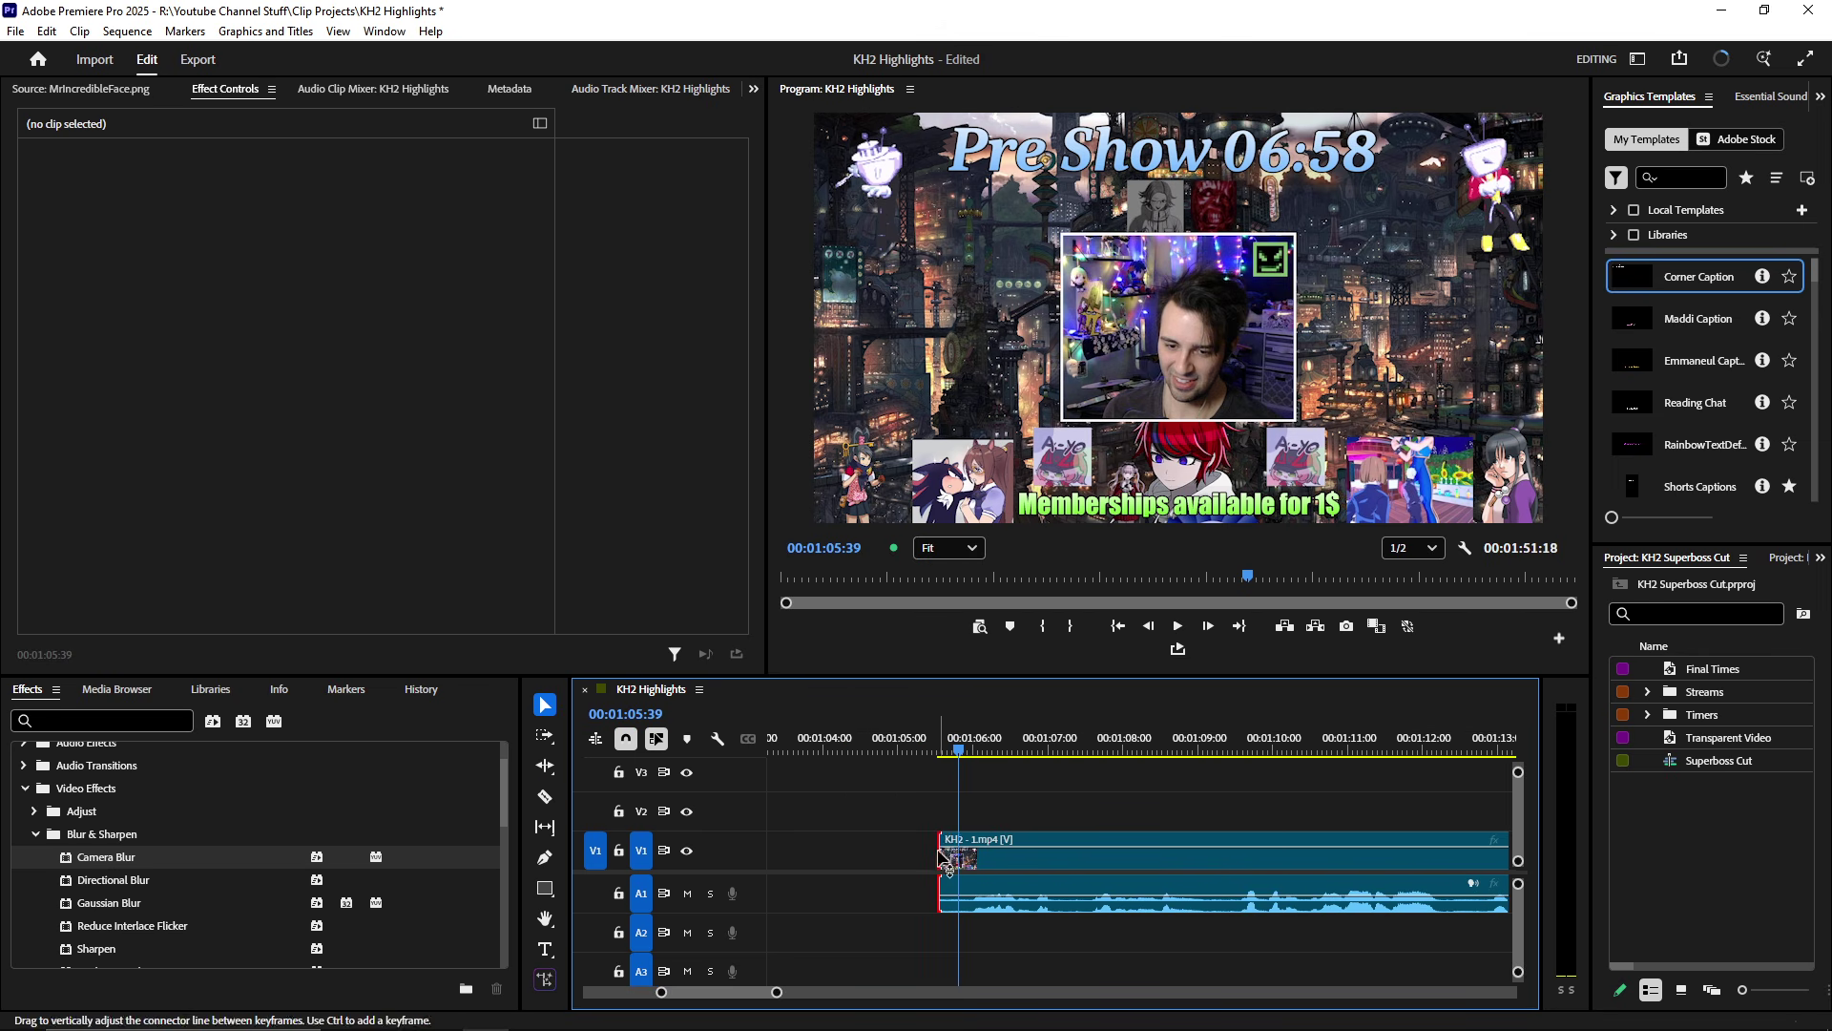
pyautogui.press('space')
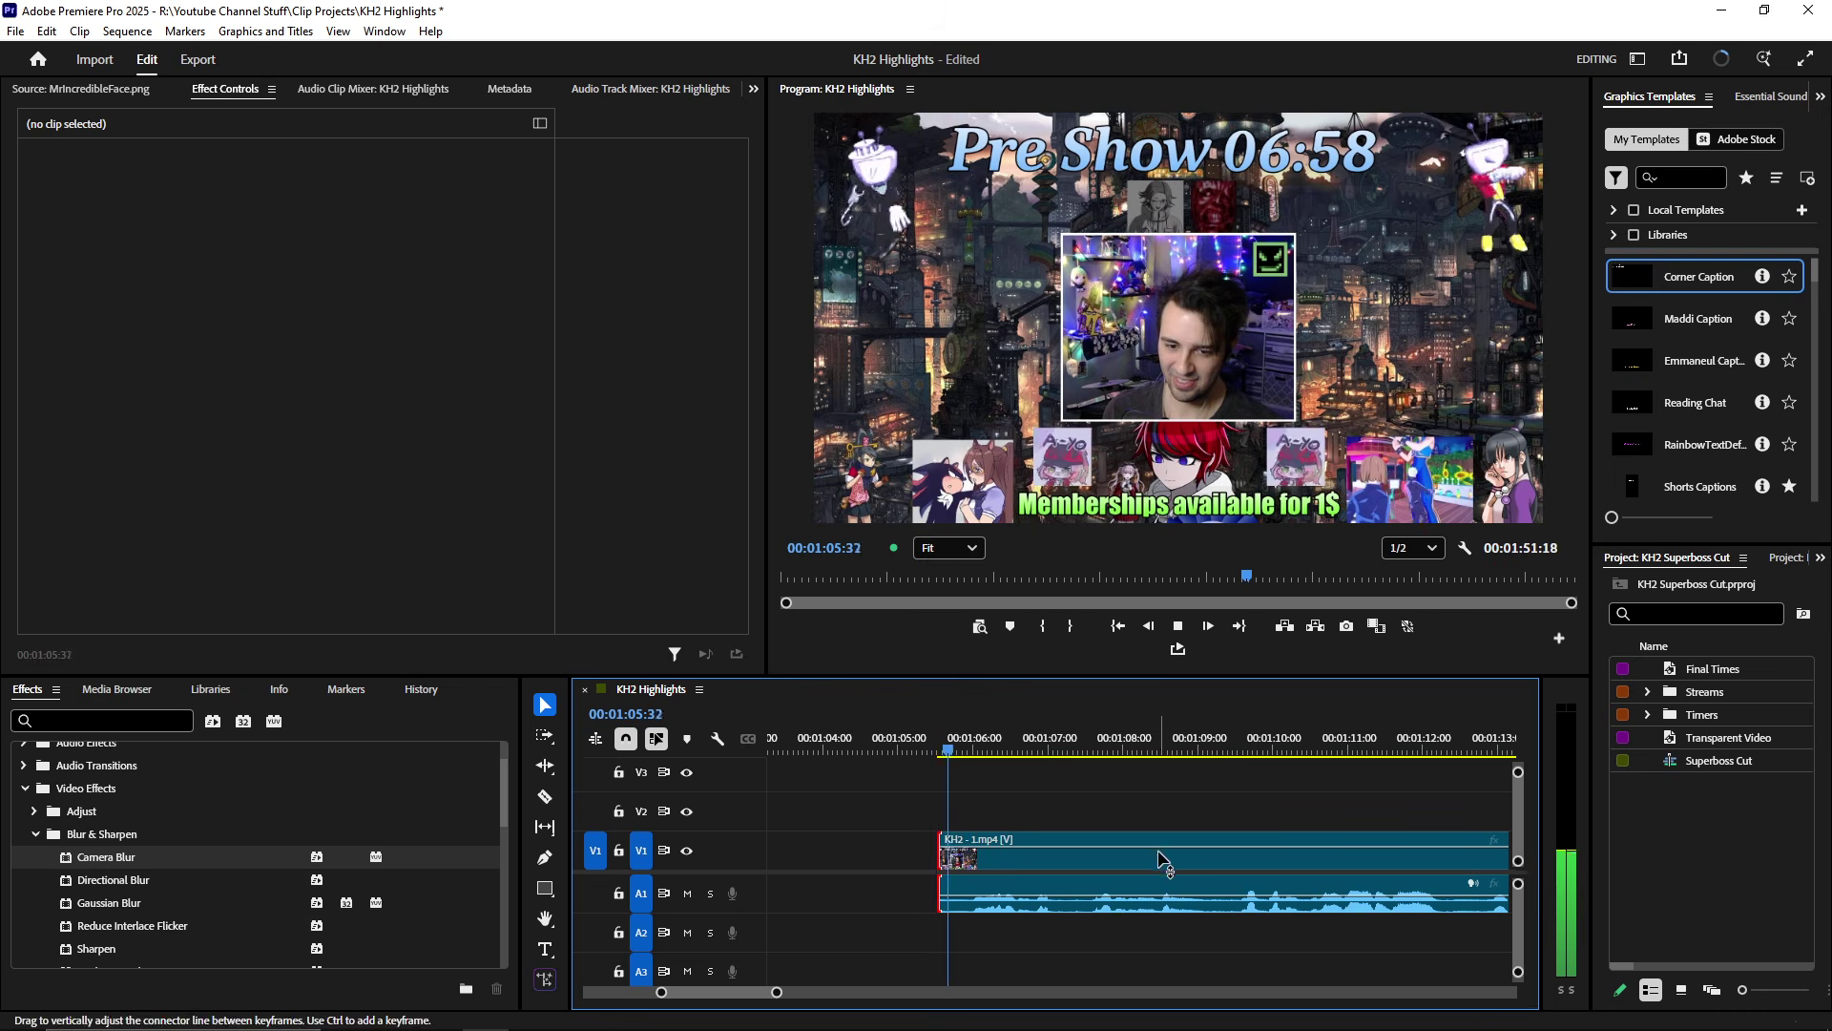
pyautogui.press('space')
# - Place the playhead at 00:01:14:46 and examine the clip's audio waveform around it
pyautogui.press('-')
pyautogui.press('-')
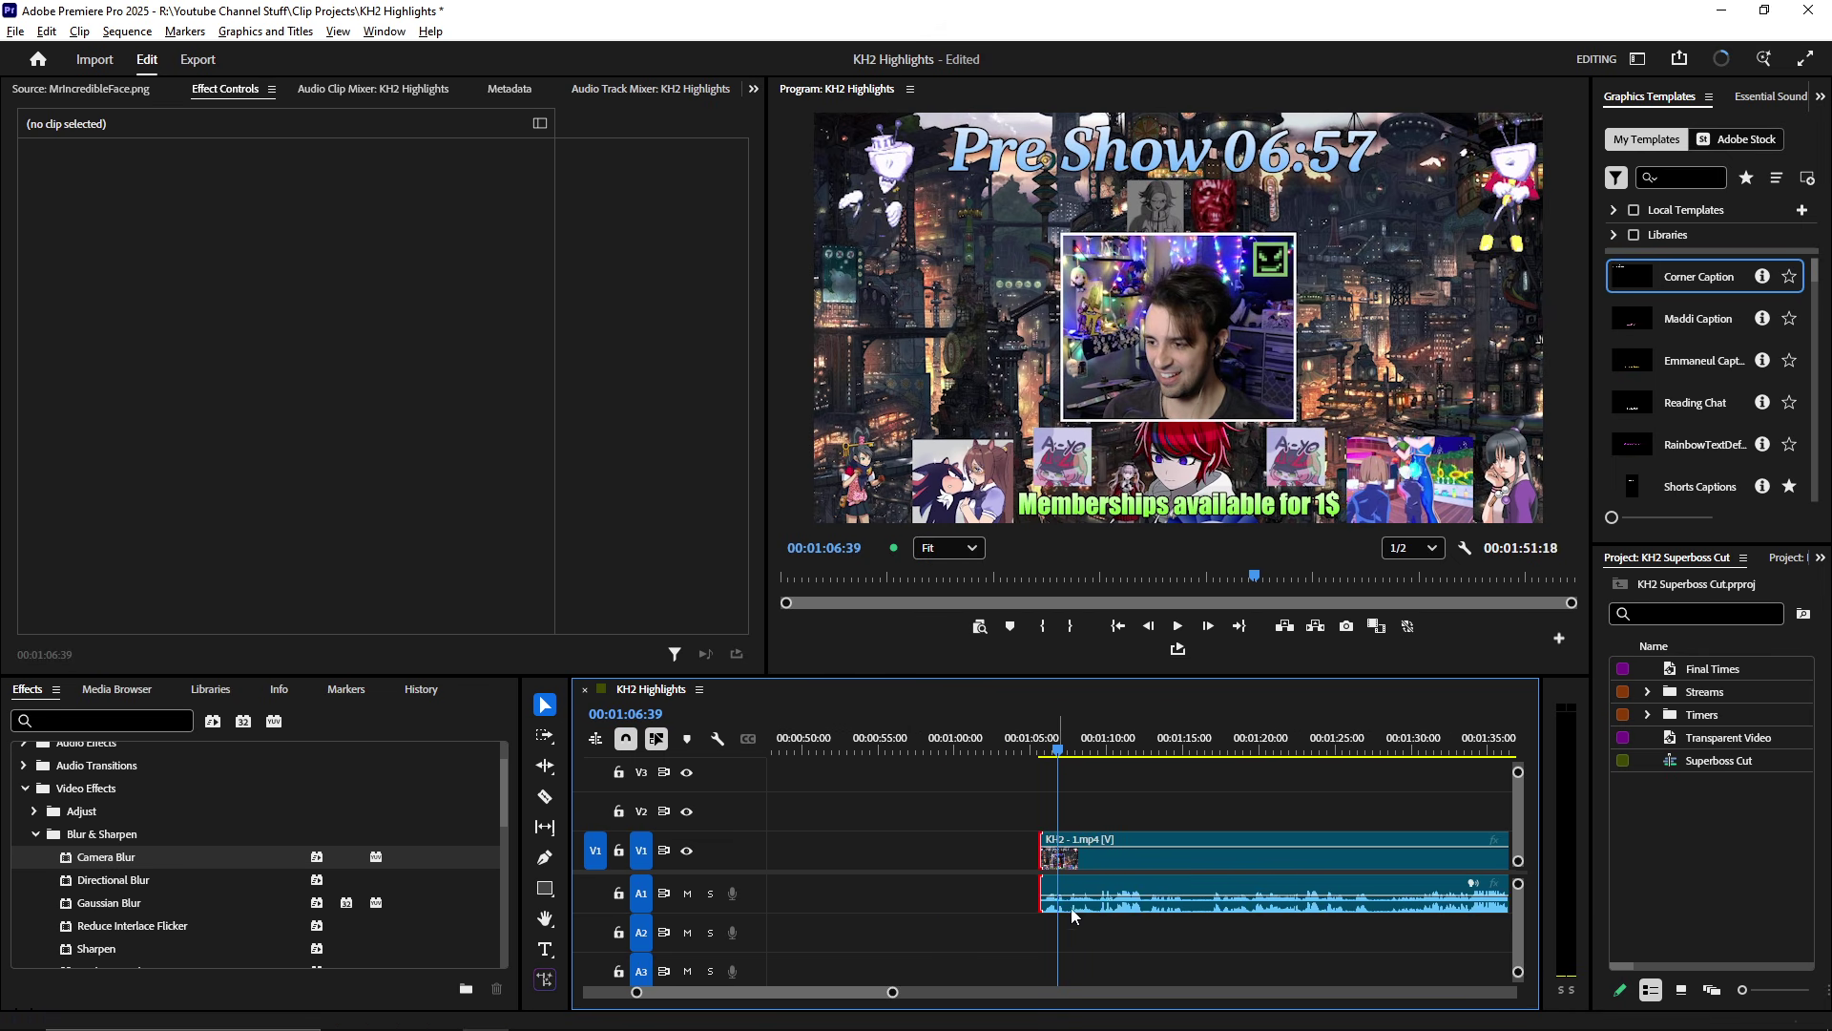
pyautogui.scroll(-2, 959, 901)
pyautogui.press('=')
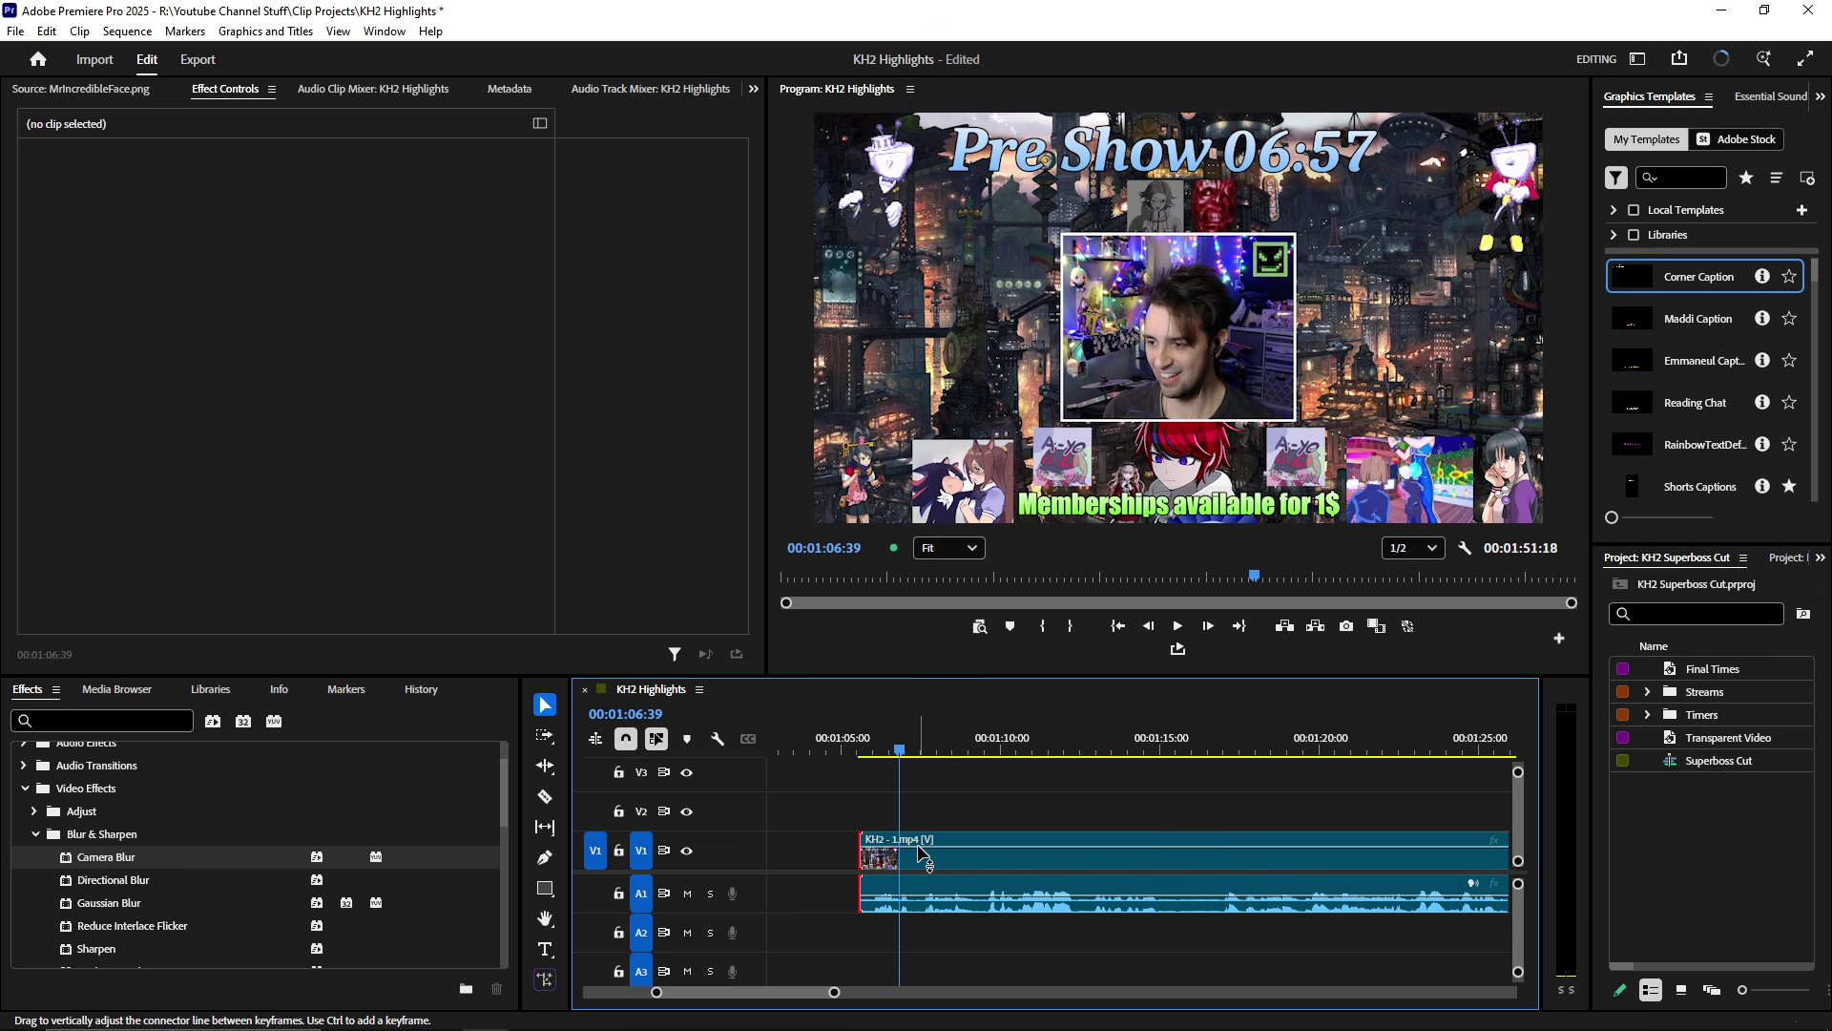
pyautogui.click(1168, 760)
pyautogui.press('=')
pyautogui.press('=')
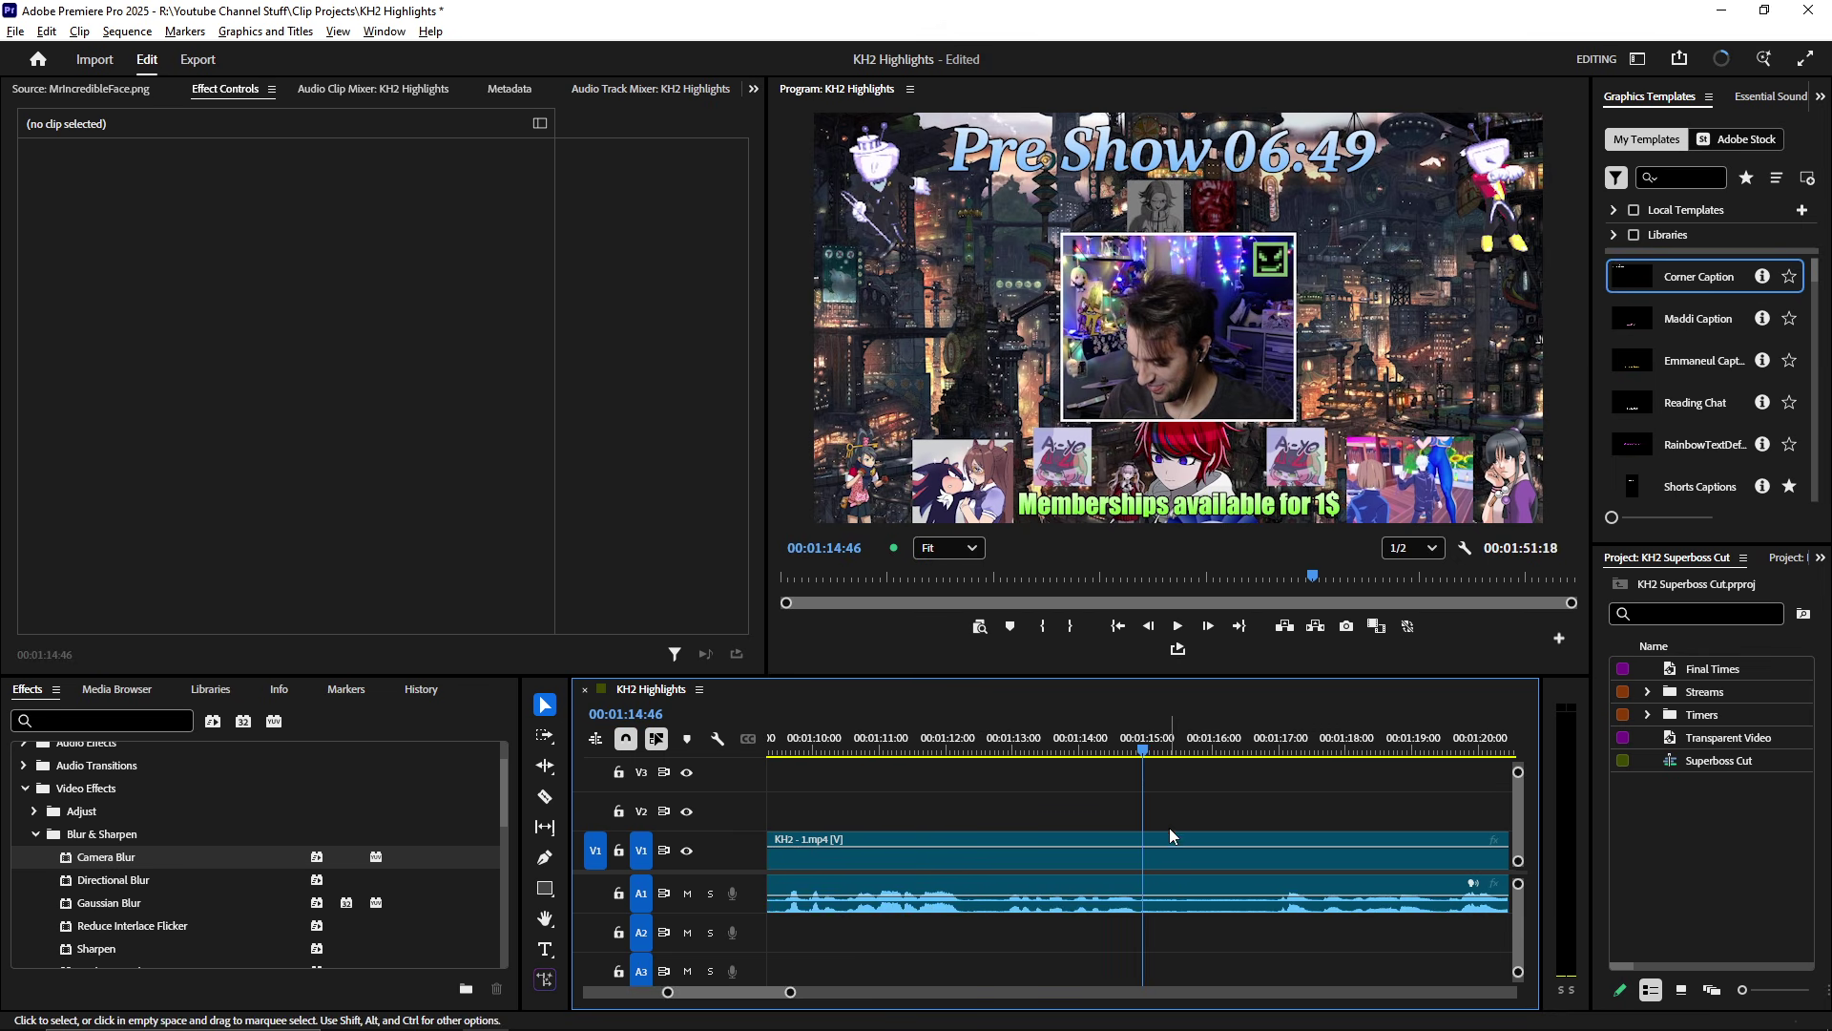
# - Try splitting the KH2 - 1.mp4 clip at 00:01:14:46 and ripple-trimming the second piece's start, and undo the trim and cut
pyautogui.press('c')
pyautogui.click(1143, 866)
pyautogui.press('l')
pyautogui.press('l')
pyautogui.press('l')
pyautogui.press('q')
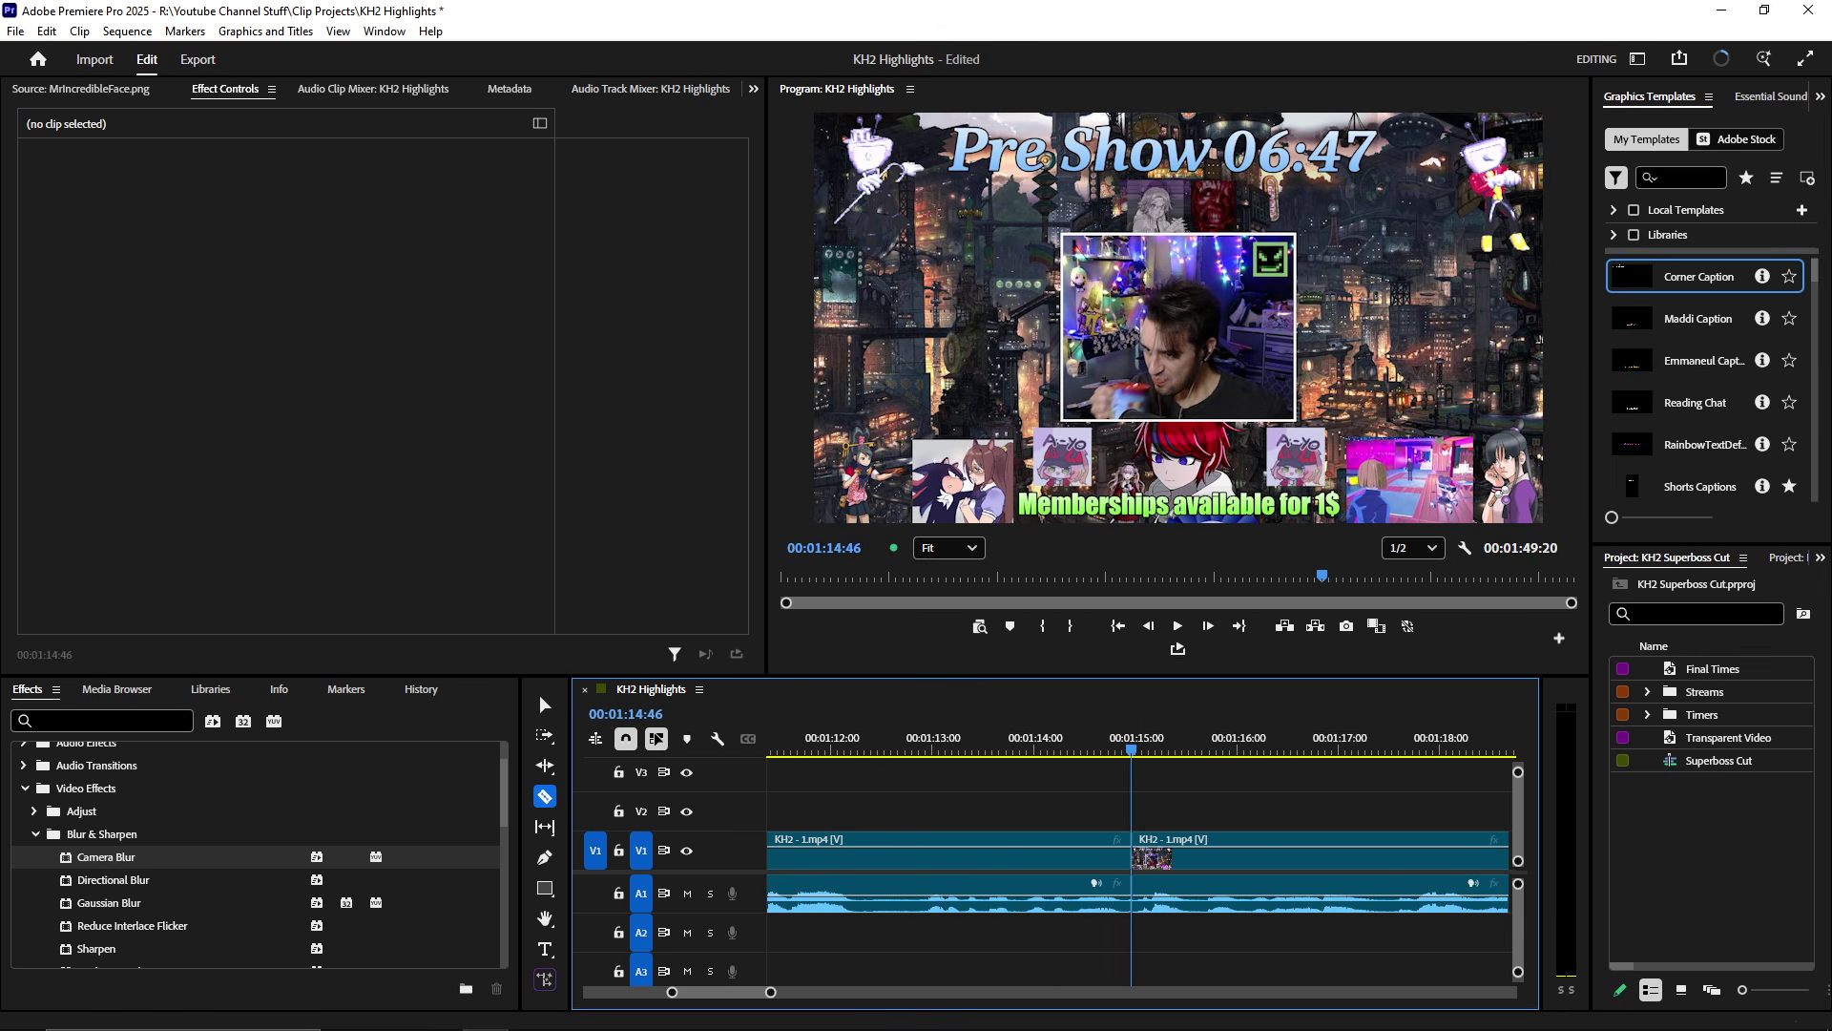
pyautogui.hotkey('ctrl', 'z')
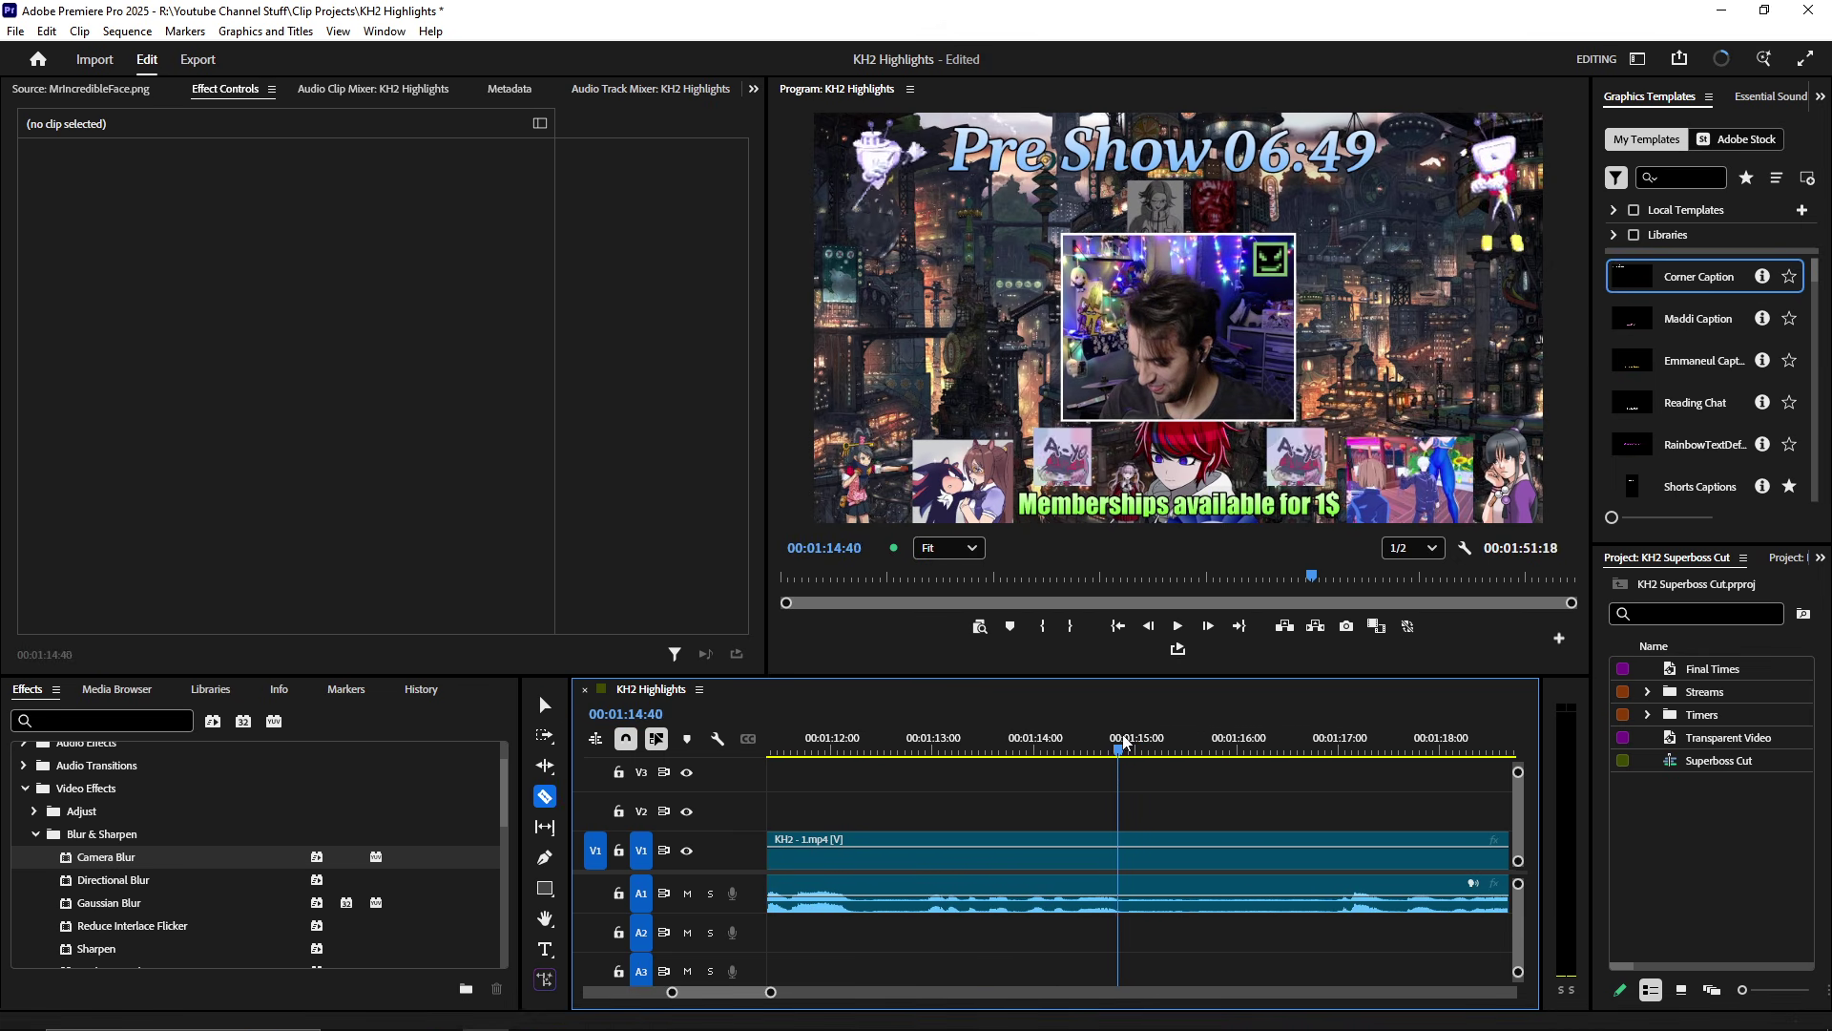
# - Try ripple-trimming the clip's start up to 00:01:14:43, and undo the trim
pyautogui.click(1126, 750)
pyautogui.scroll(-5, 1183, 854)
pyautogui.scroll(4, 1002, 844)
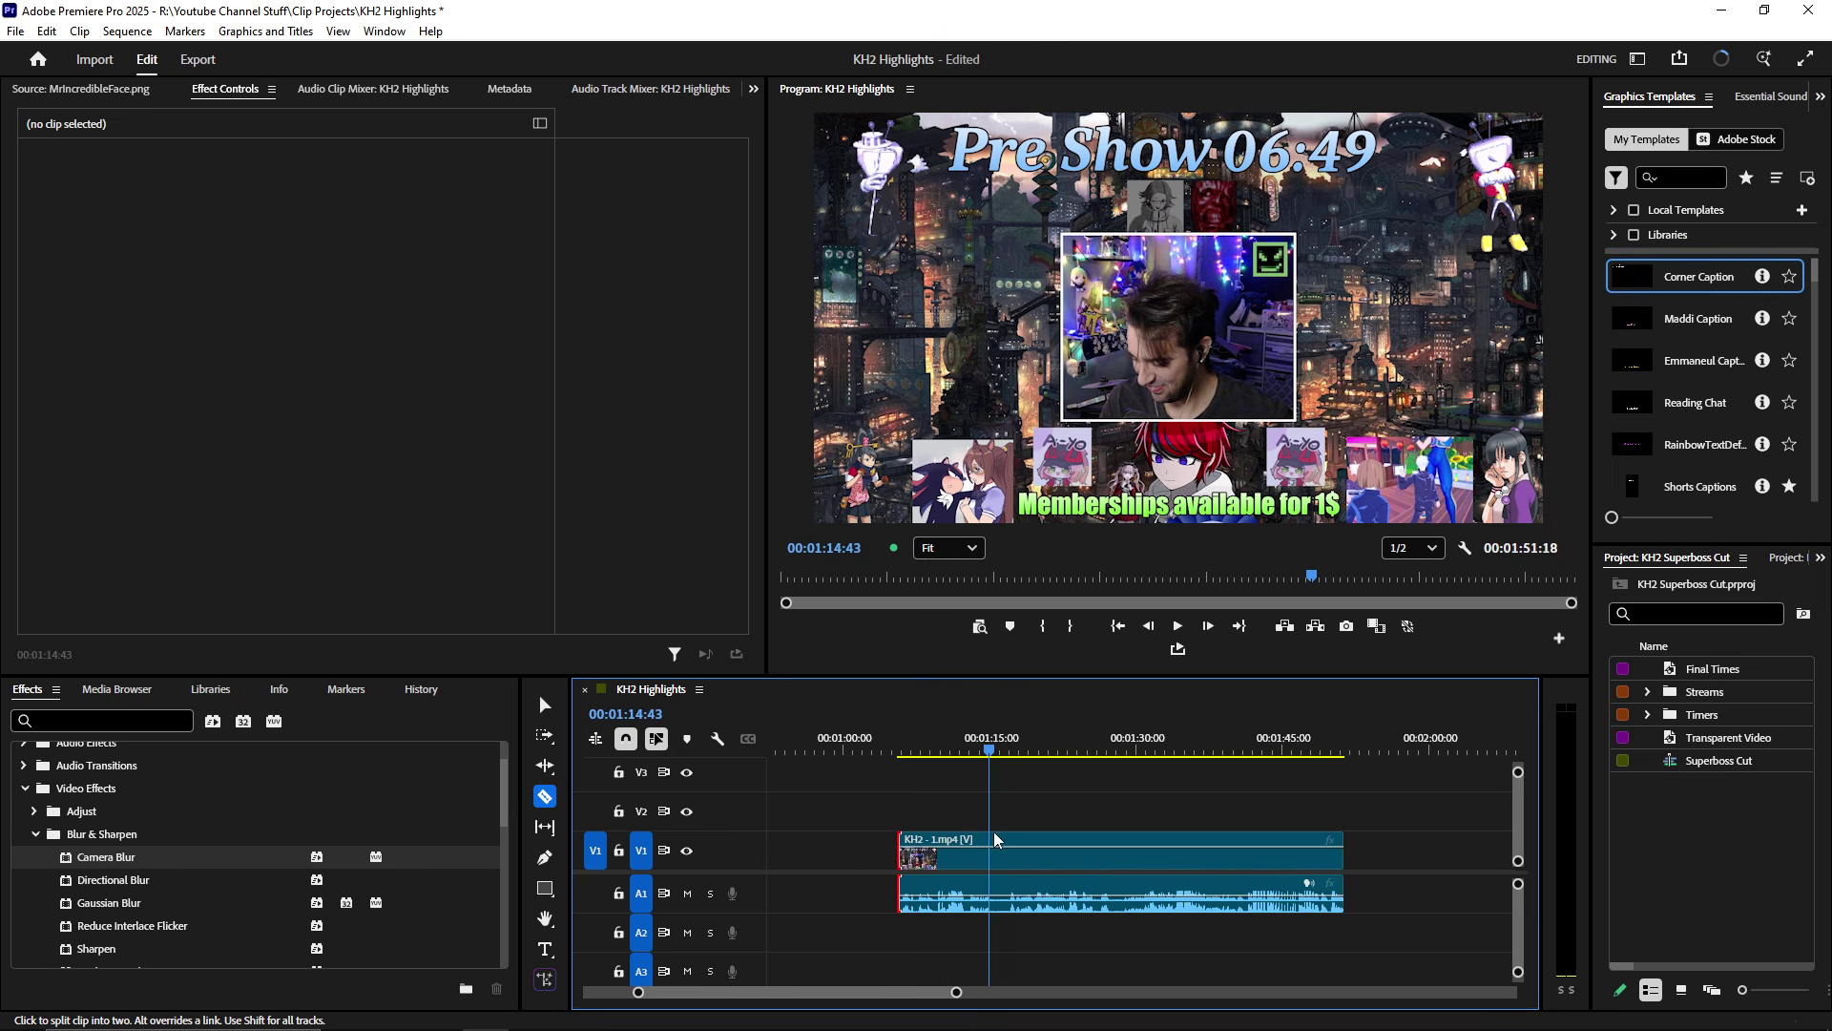
pyautogui.press('q')
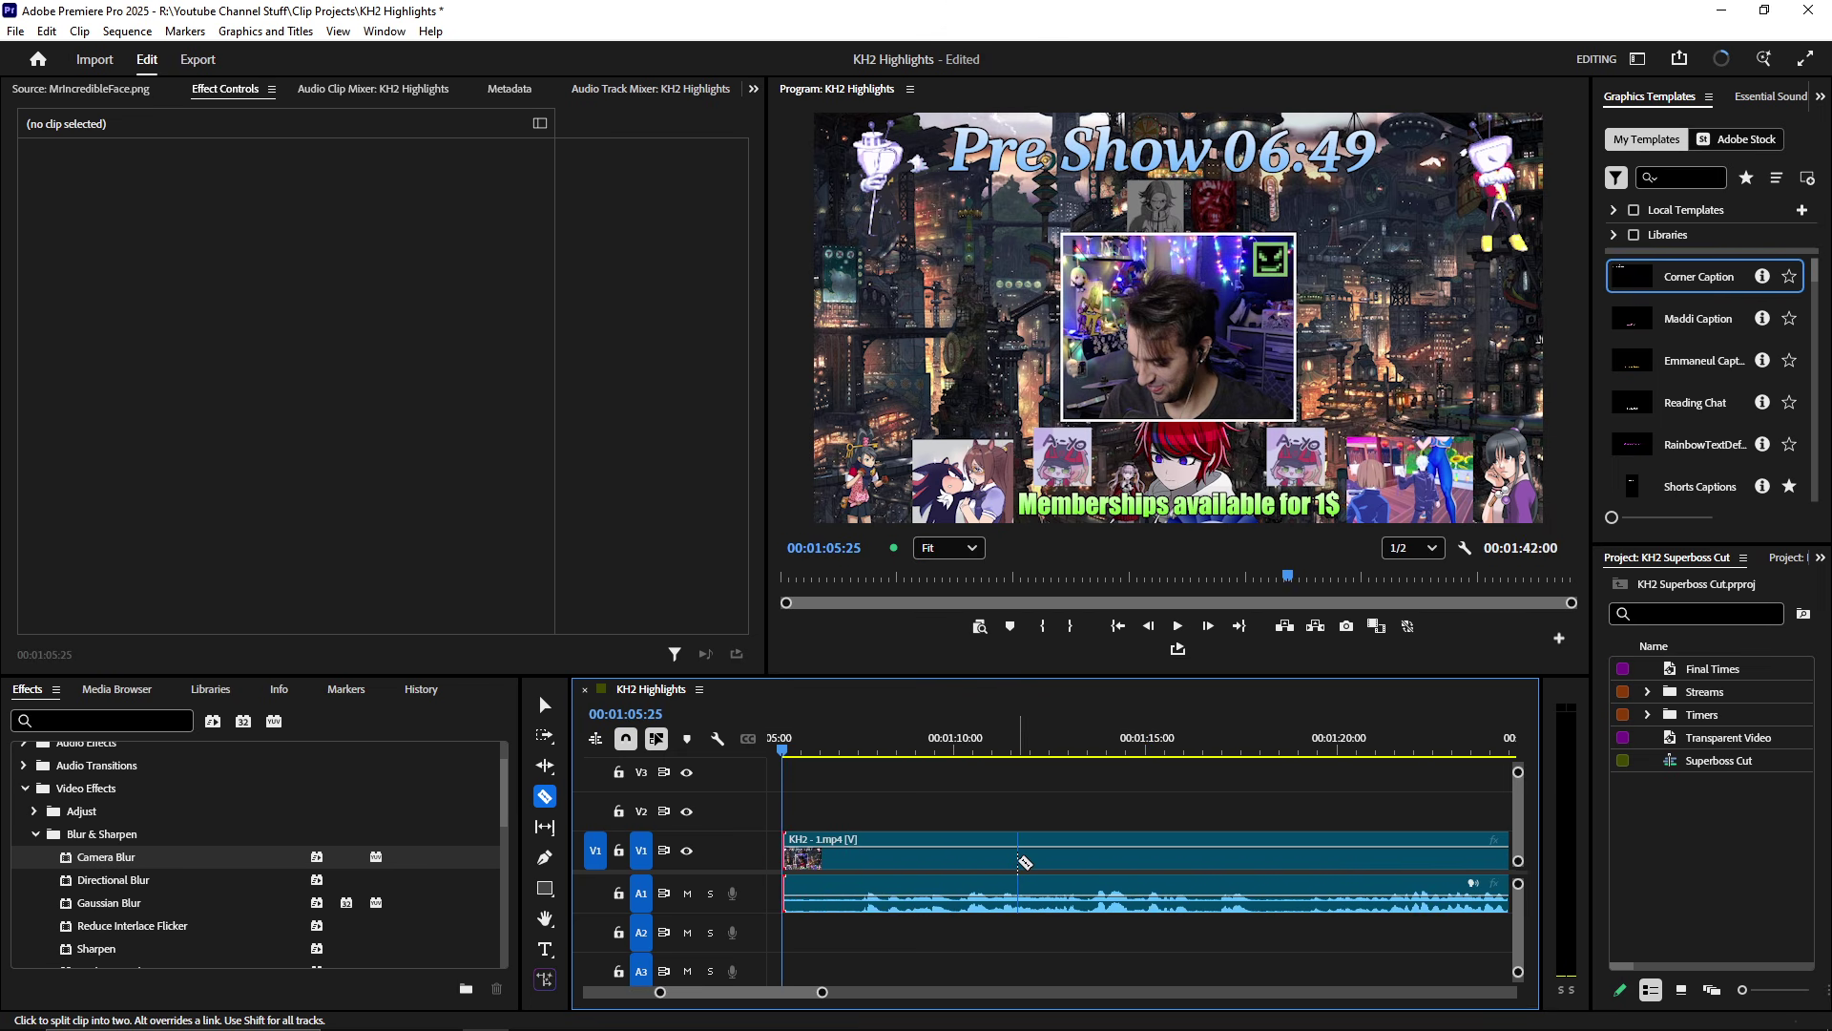
pyautogui.scroll(3, 1024, 862)
pyautogui.hotkey('ctrl', 'z')
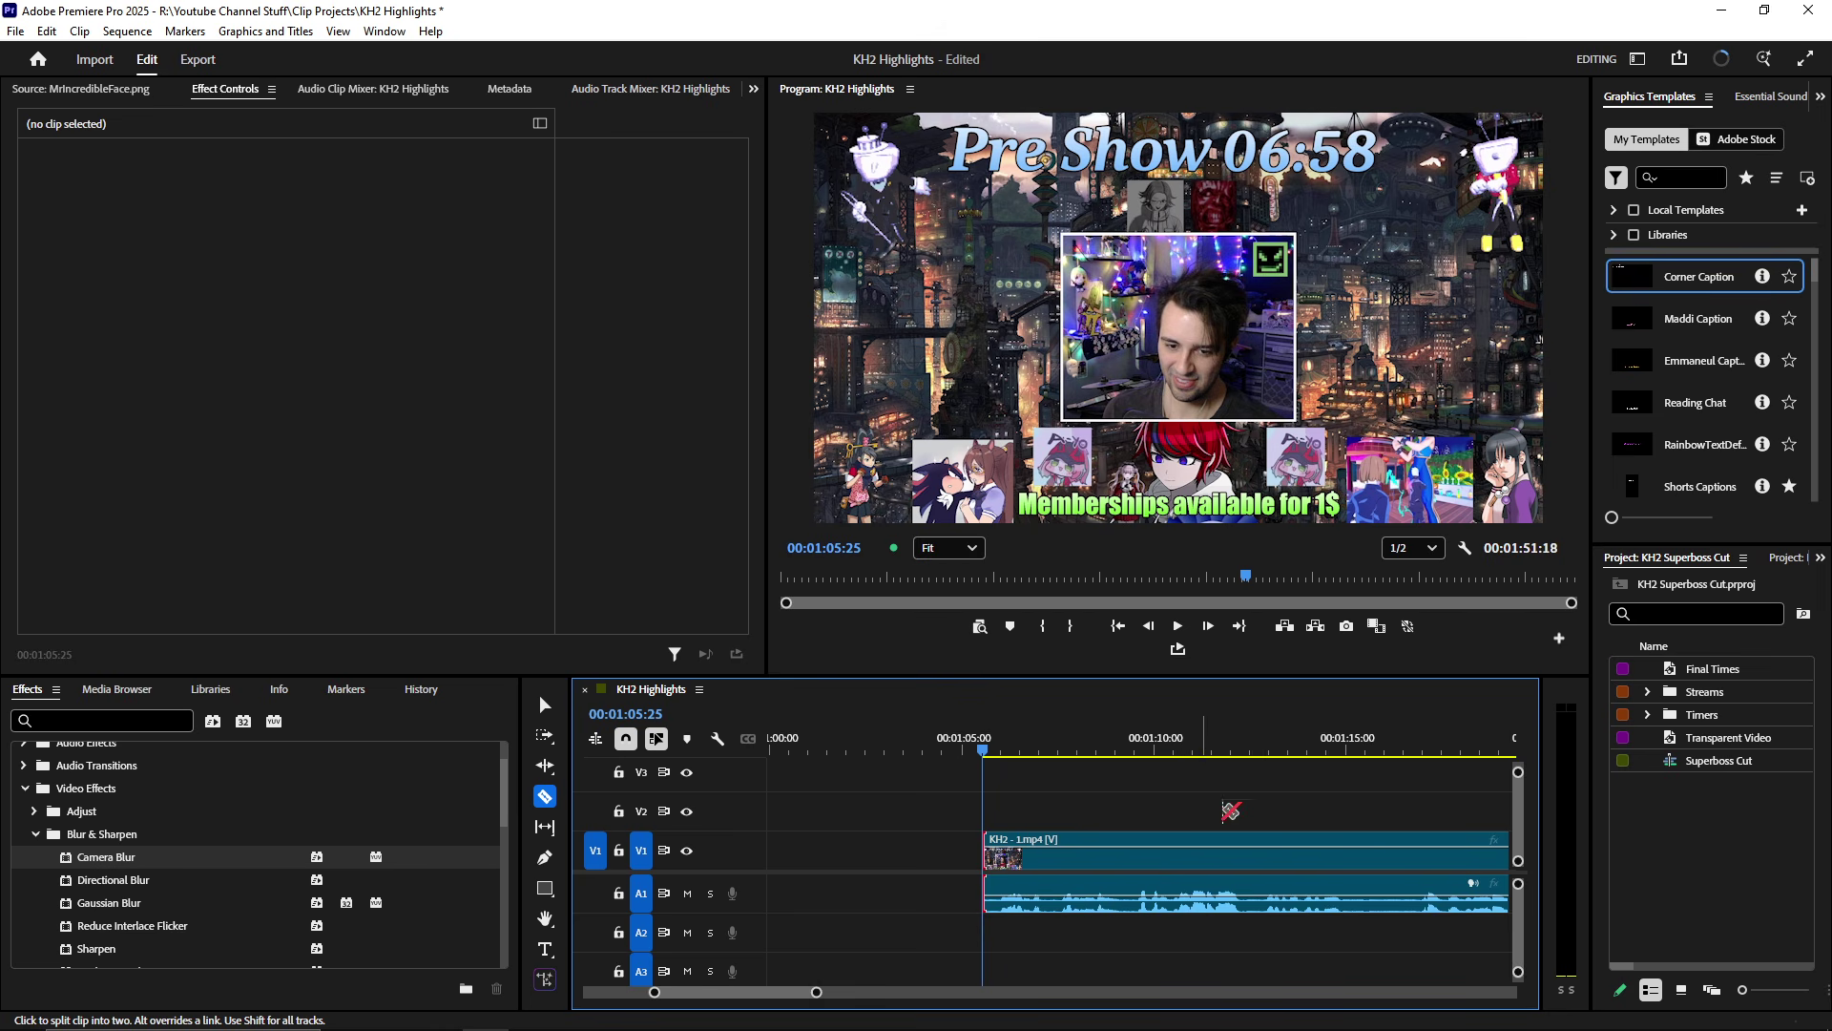
# - Repeat the ripple trim of the clip's start at about 00:01:15:00, and undo it
pyautogui.click(1350, 752)
pyautogui.press('q')
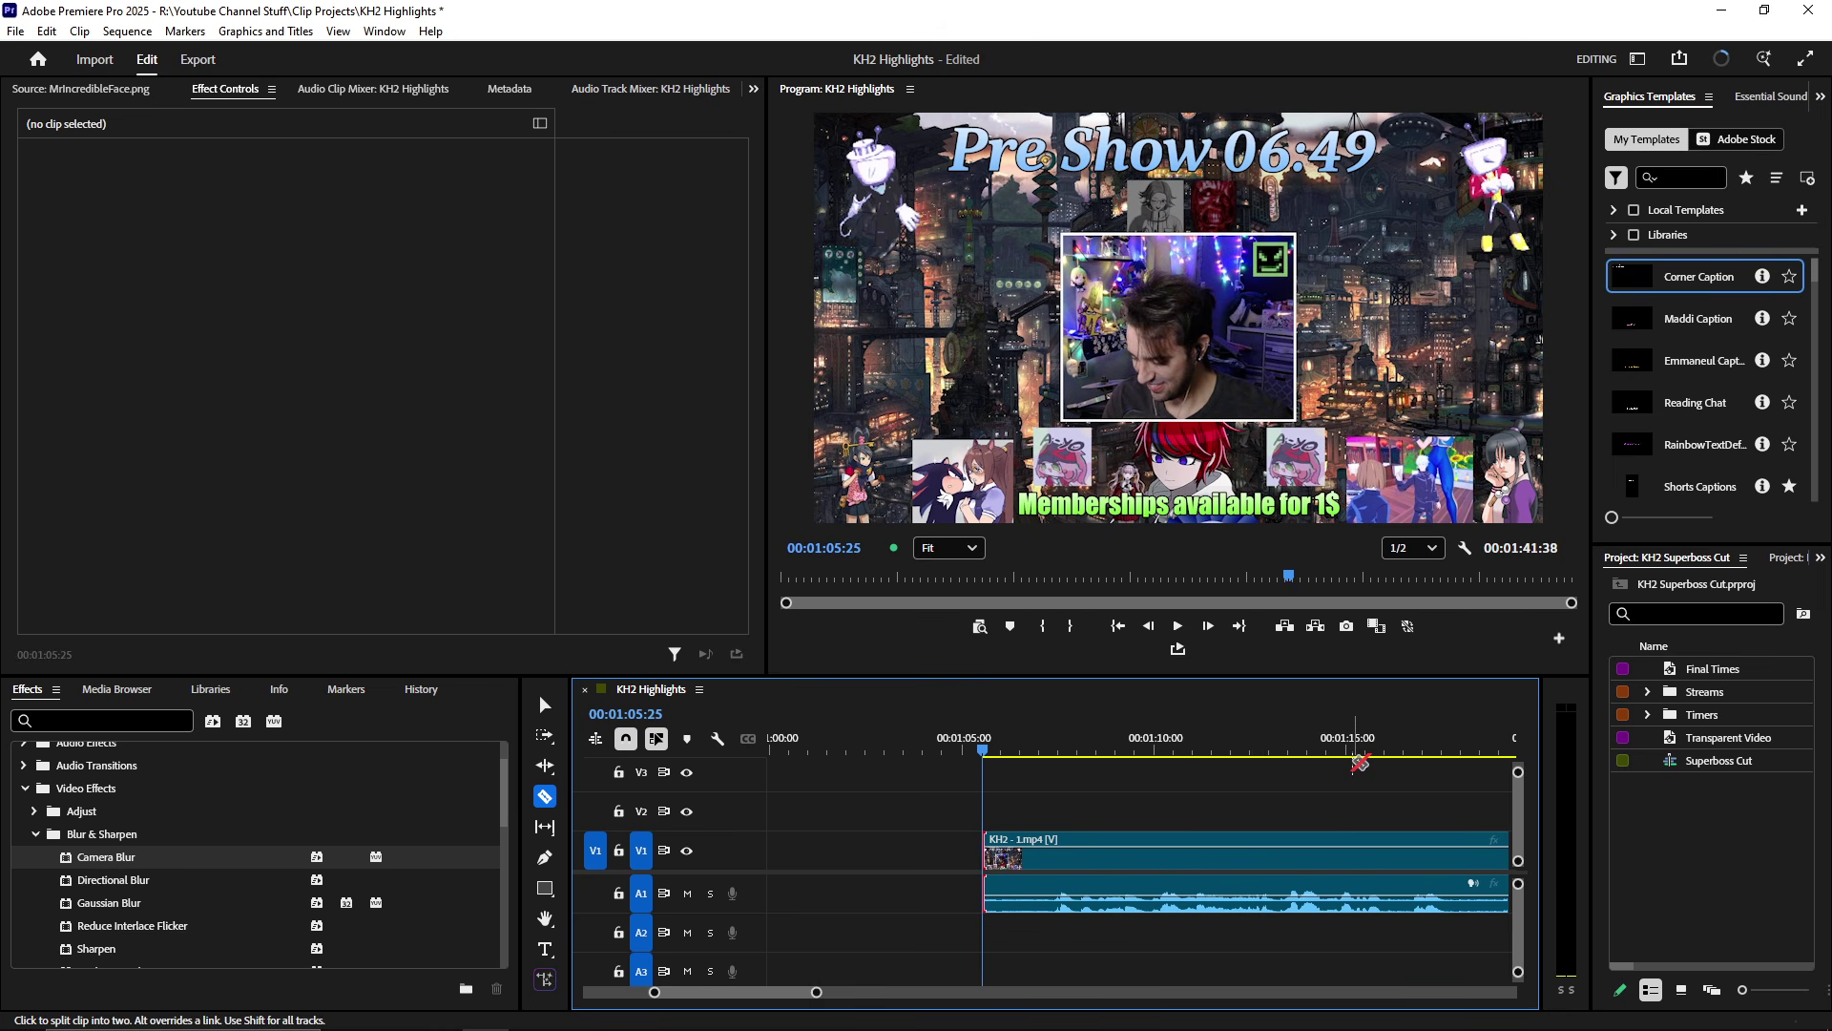
pyautogui.hotkey('ctrl', 'z')
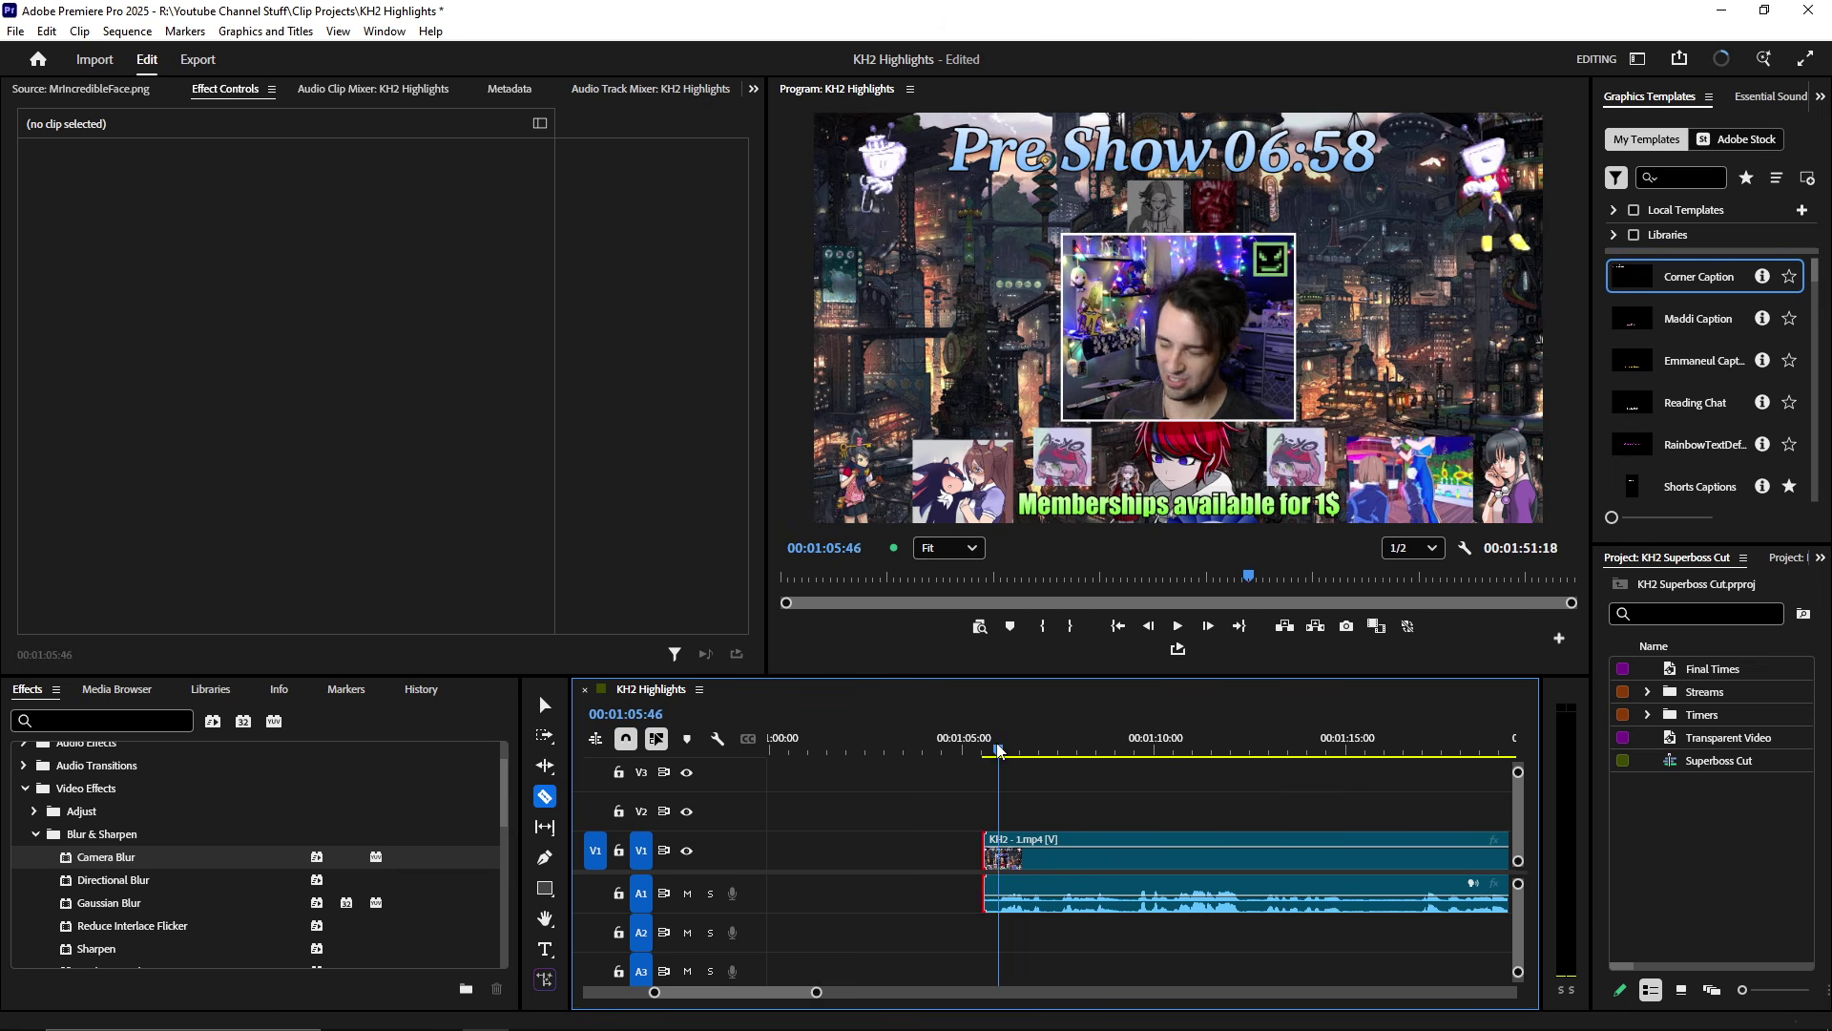
# - Place the playhead at 00:01:05:01 and move the KH2 - 1.mp4 clip so it starts there
pyautogui.click(980, 751)
pyautogui.moveTo(980, 751); pyautogui.dragTo(962, 751)
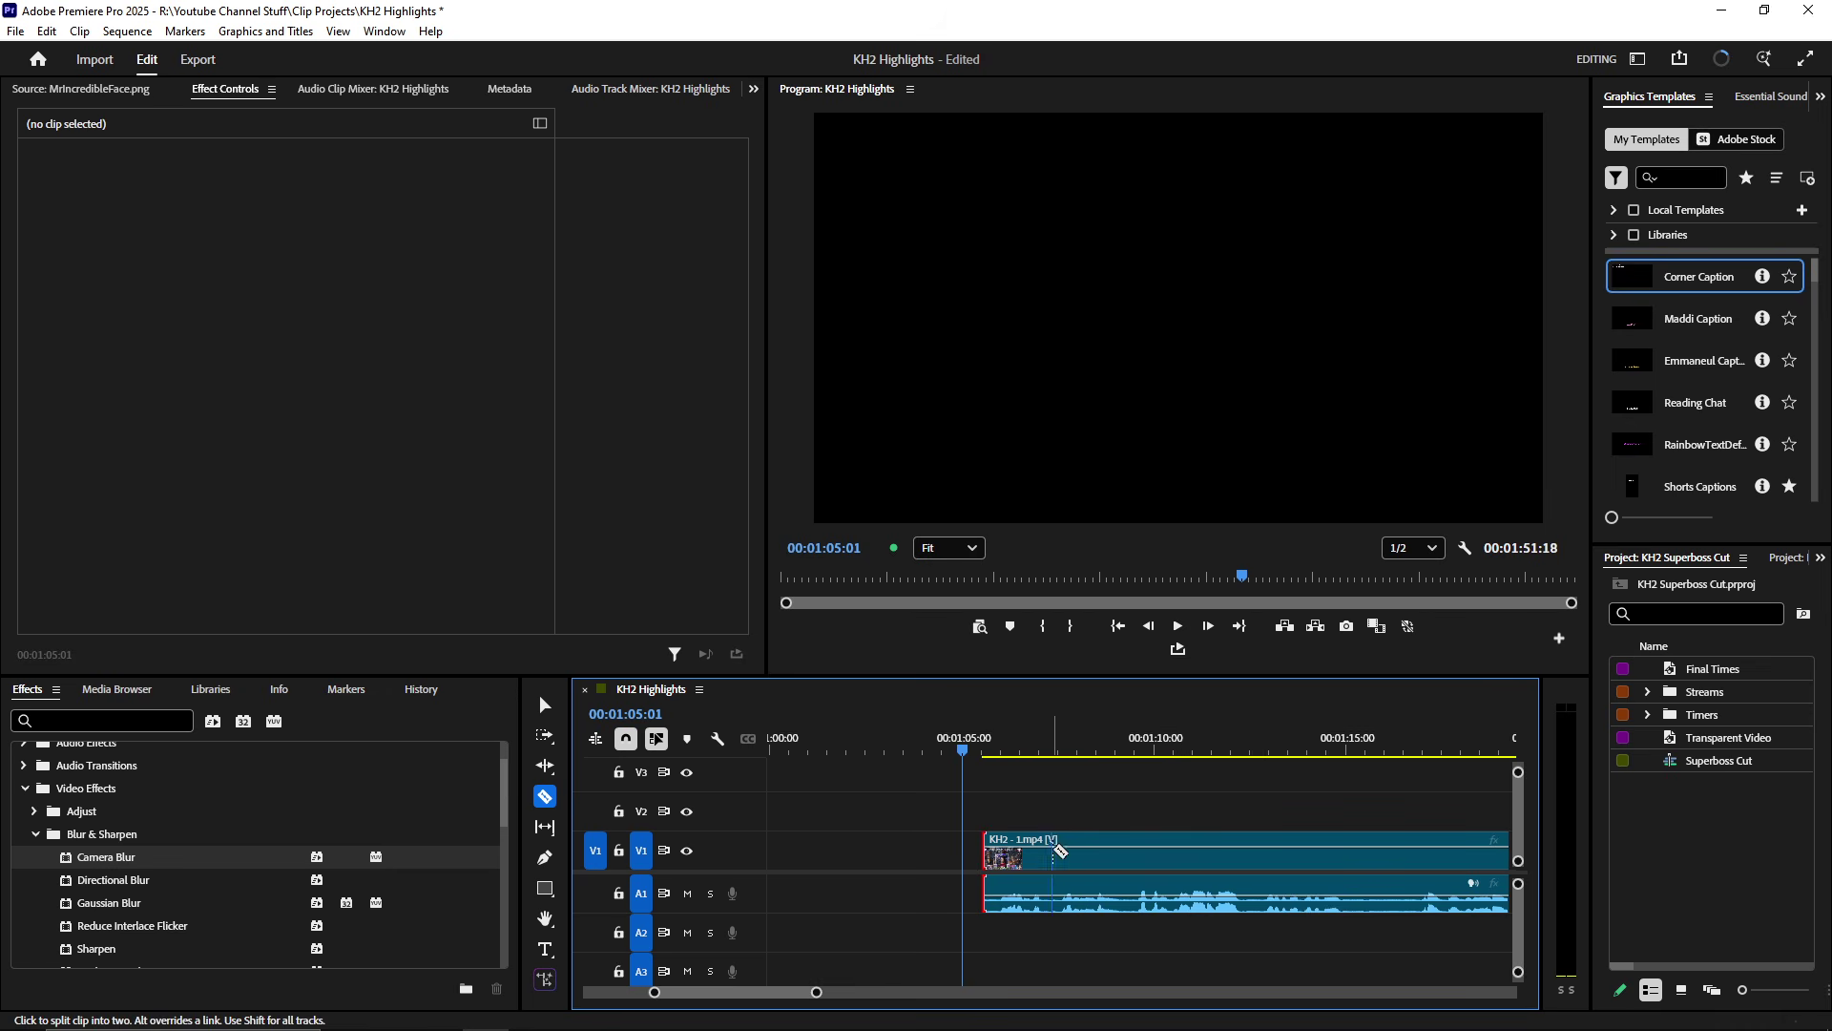
pyautogui.press('v')
pyautogui.moveTo(1043, 864); pyautogui.dragTo(1023, 863)
# - Try ripple-trimming the moved clip's start up to 00:01:15:02, and undo the trim
pyautogui.moveTo(964, 751); pyautogui.dragTo(1347, 763)
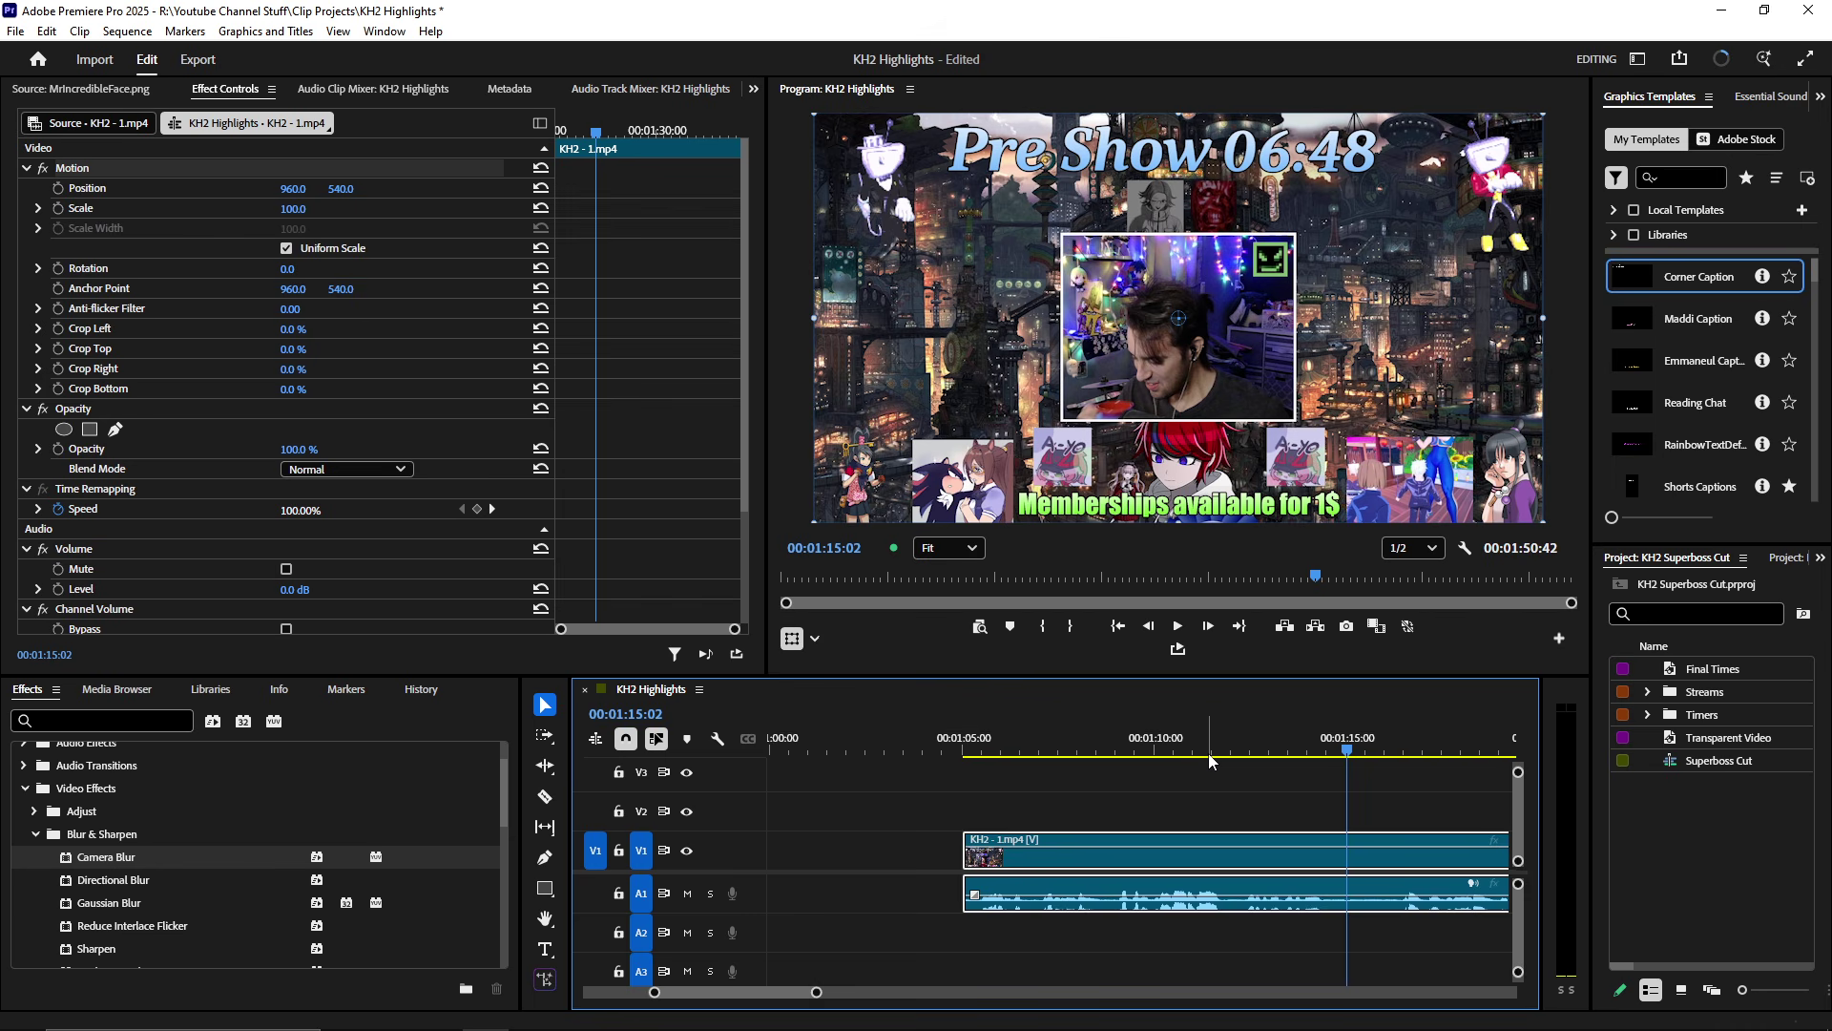
pyautogui.click(962, 751)
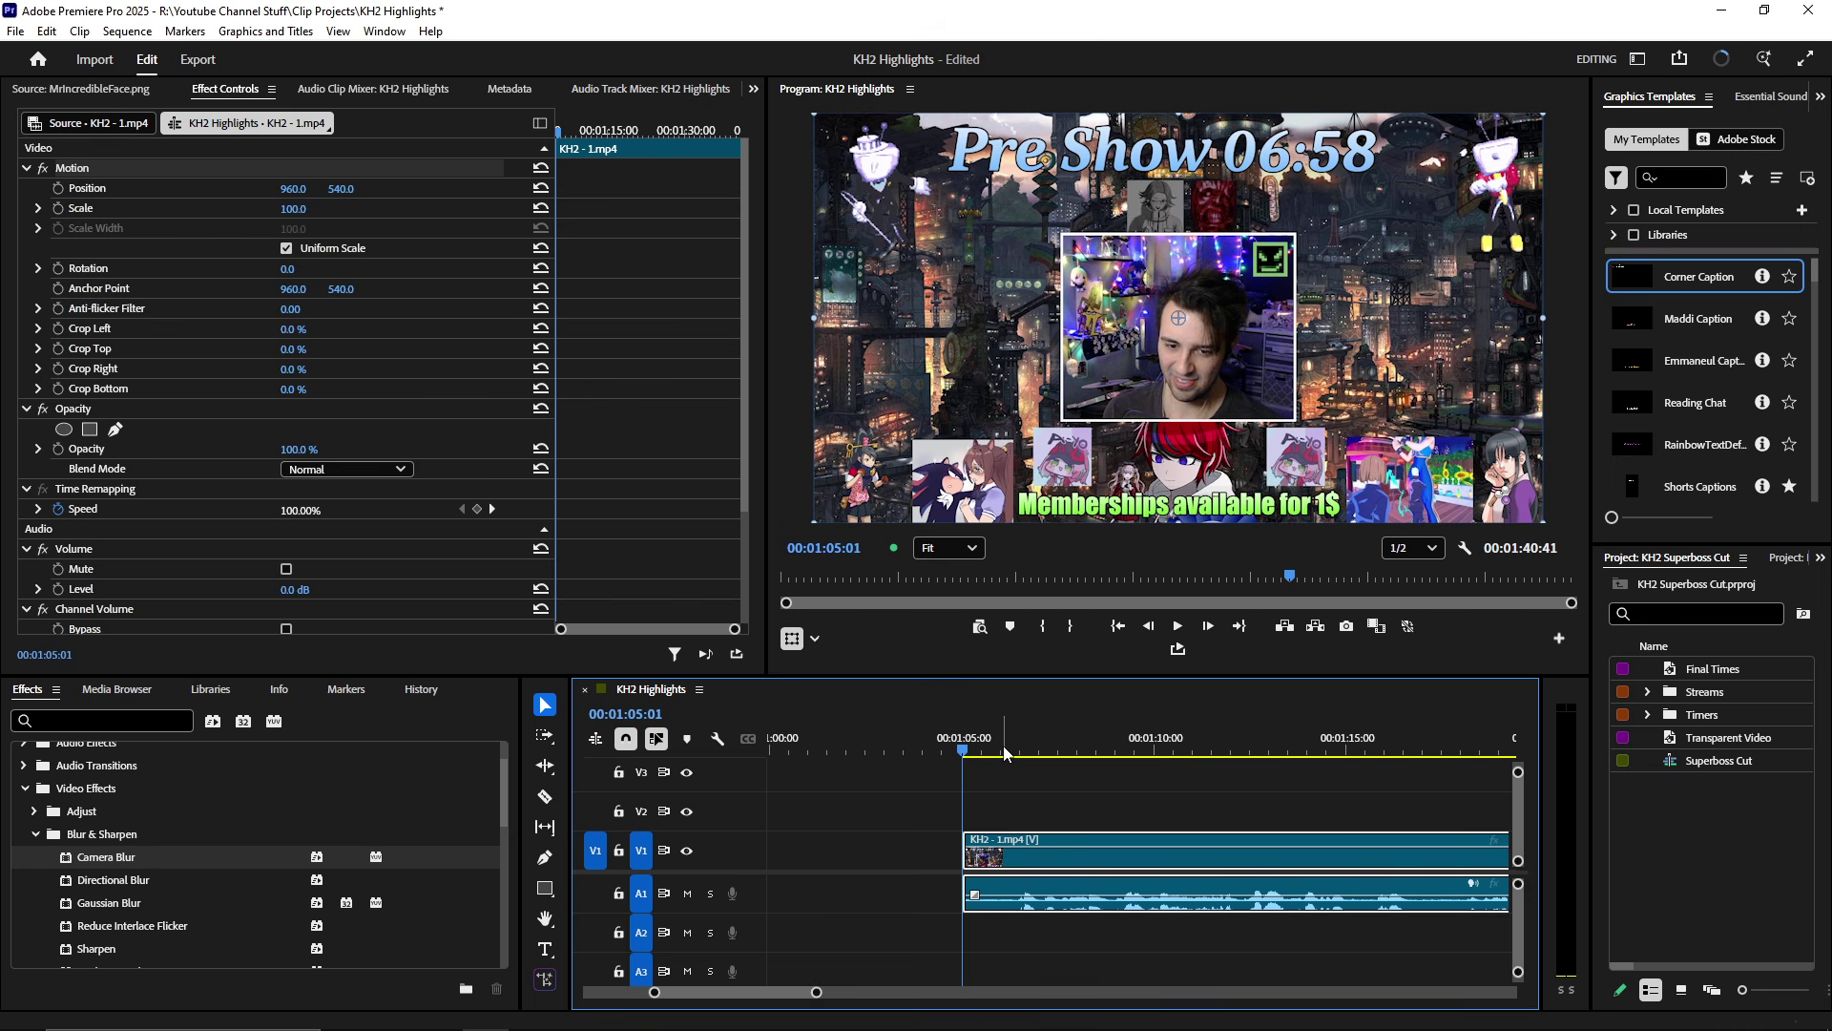
pyautogui.scroll(-5, 1079, 897)
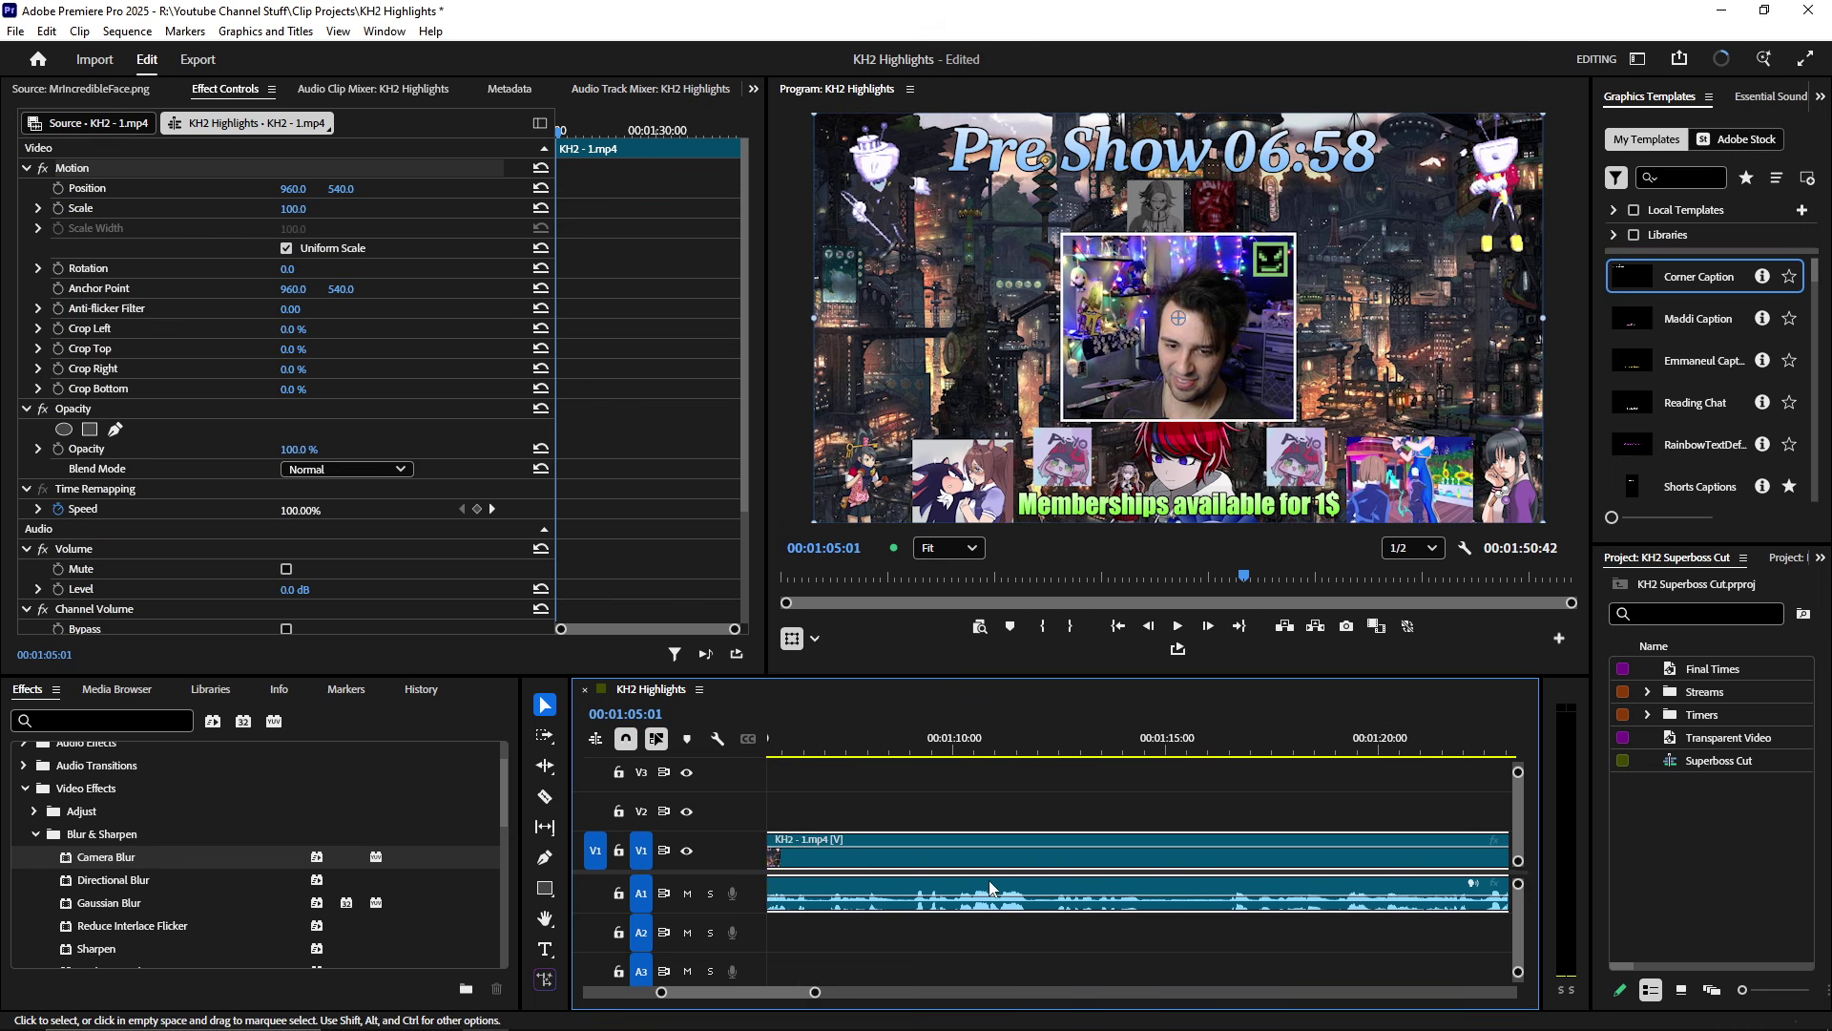
# - Try splitting the clip at 00:01:14:20 and ripple-trimming about 2 seconds off the second piece's start, and undo both edits
pyautogui.scroll(3, 1057, 880)
pyautogui.press('c')
pyautogui.click(1015, 747)
pyautogui.click(1015, 858)
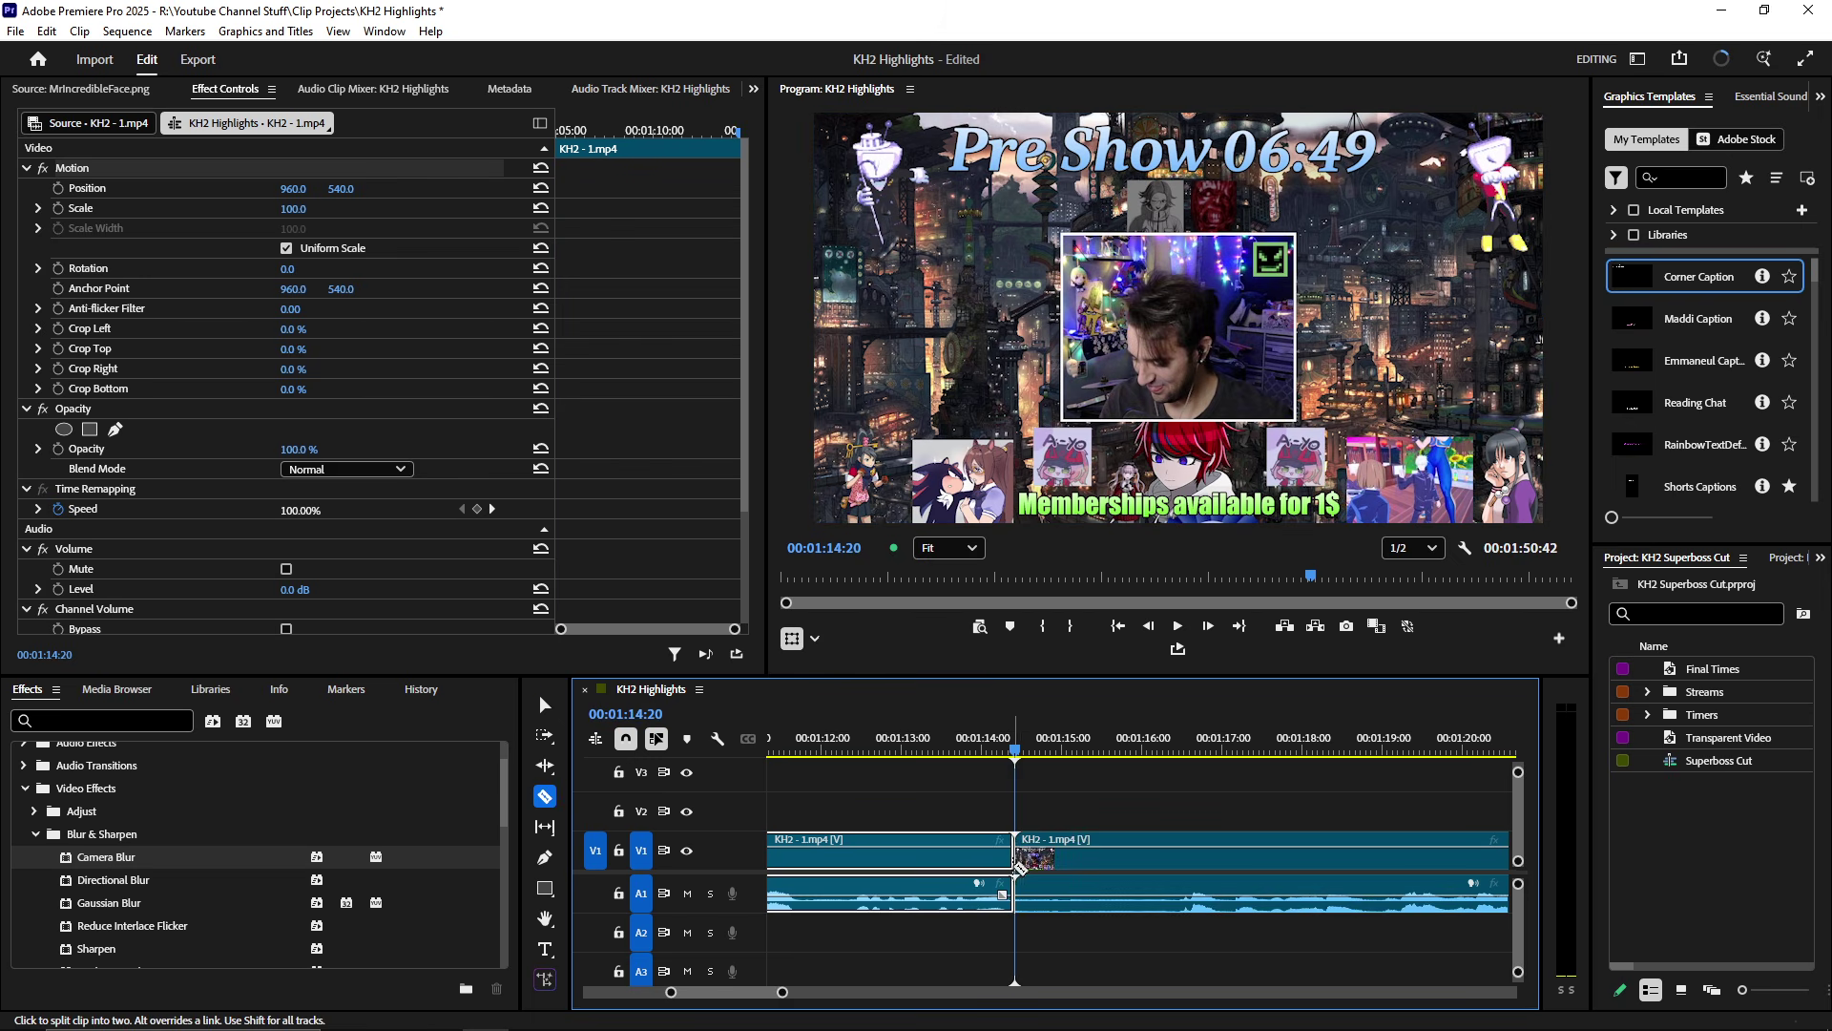
pyautogui.moveTo(1086, 749); pyautogui.dragTo(1177, 749)
pyautogui.press('q')
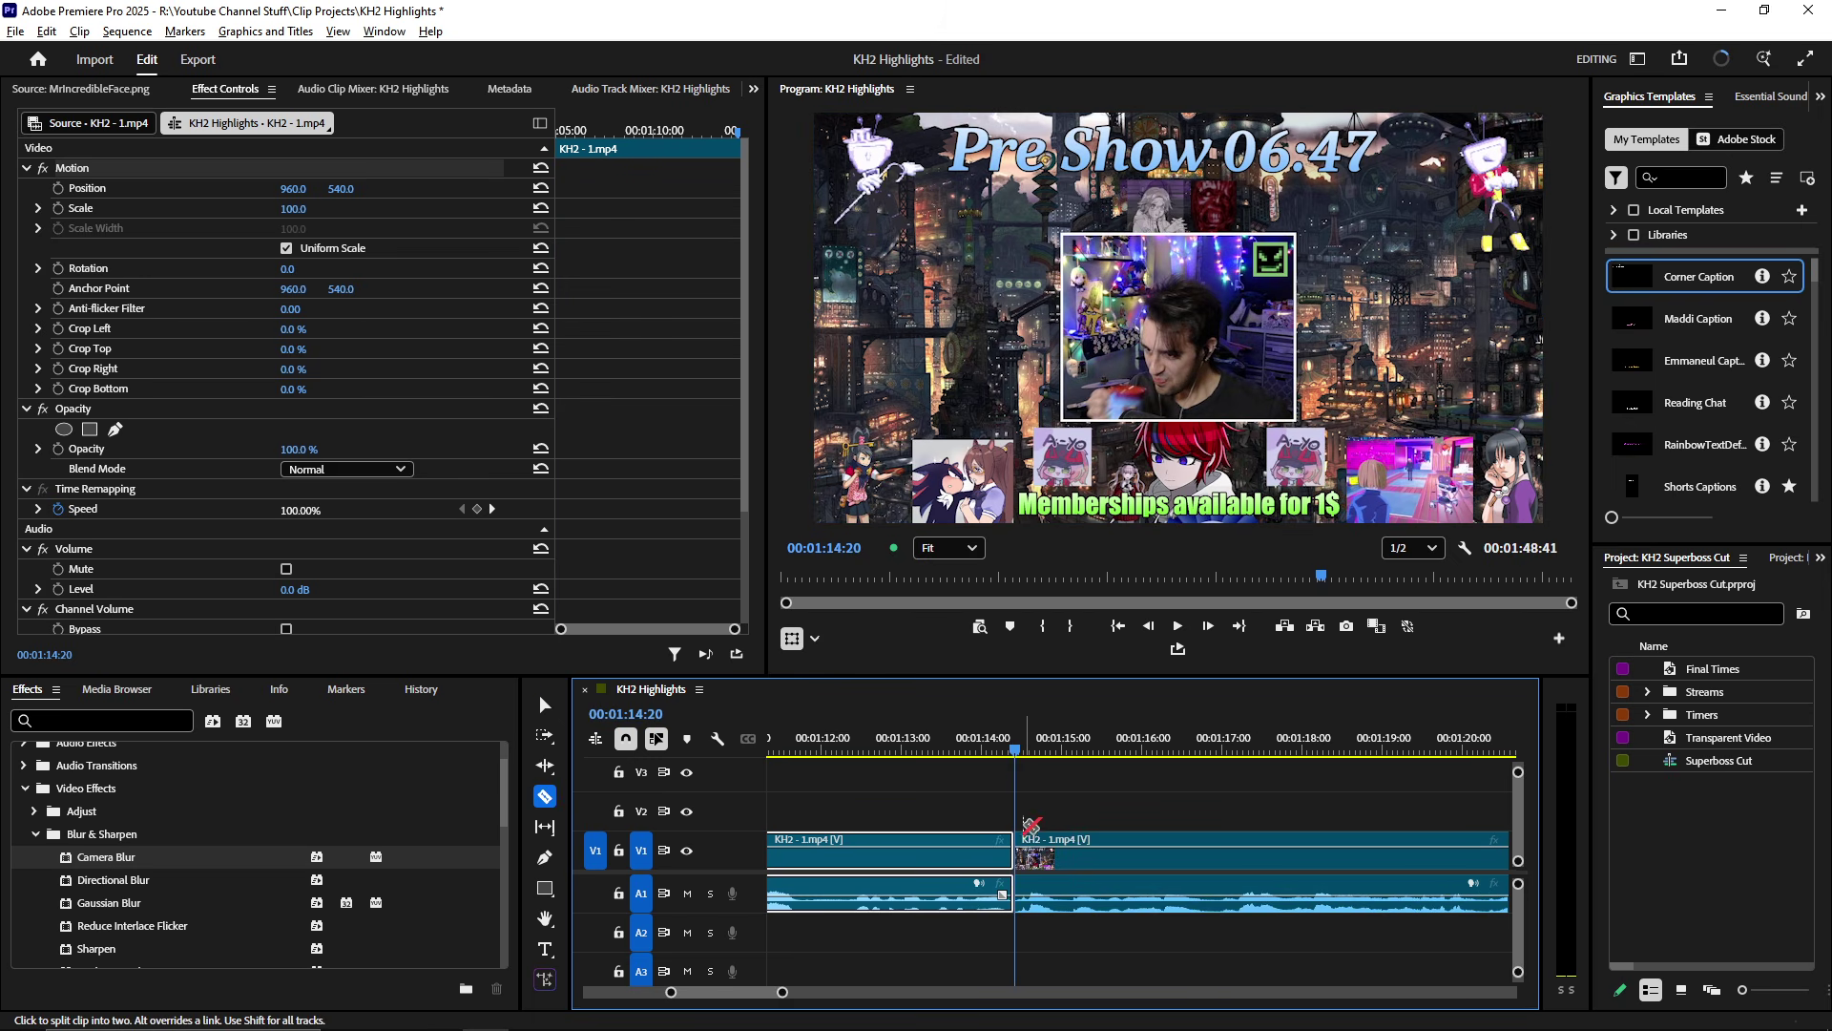
pyautogui.press('v')
pyautogui.press('-')
pyautogui.hotkey('ctrl', 'z')
pyautogui.press('-')
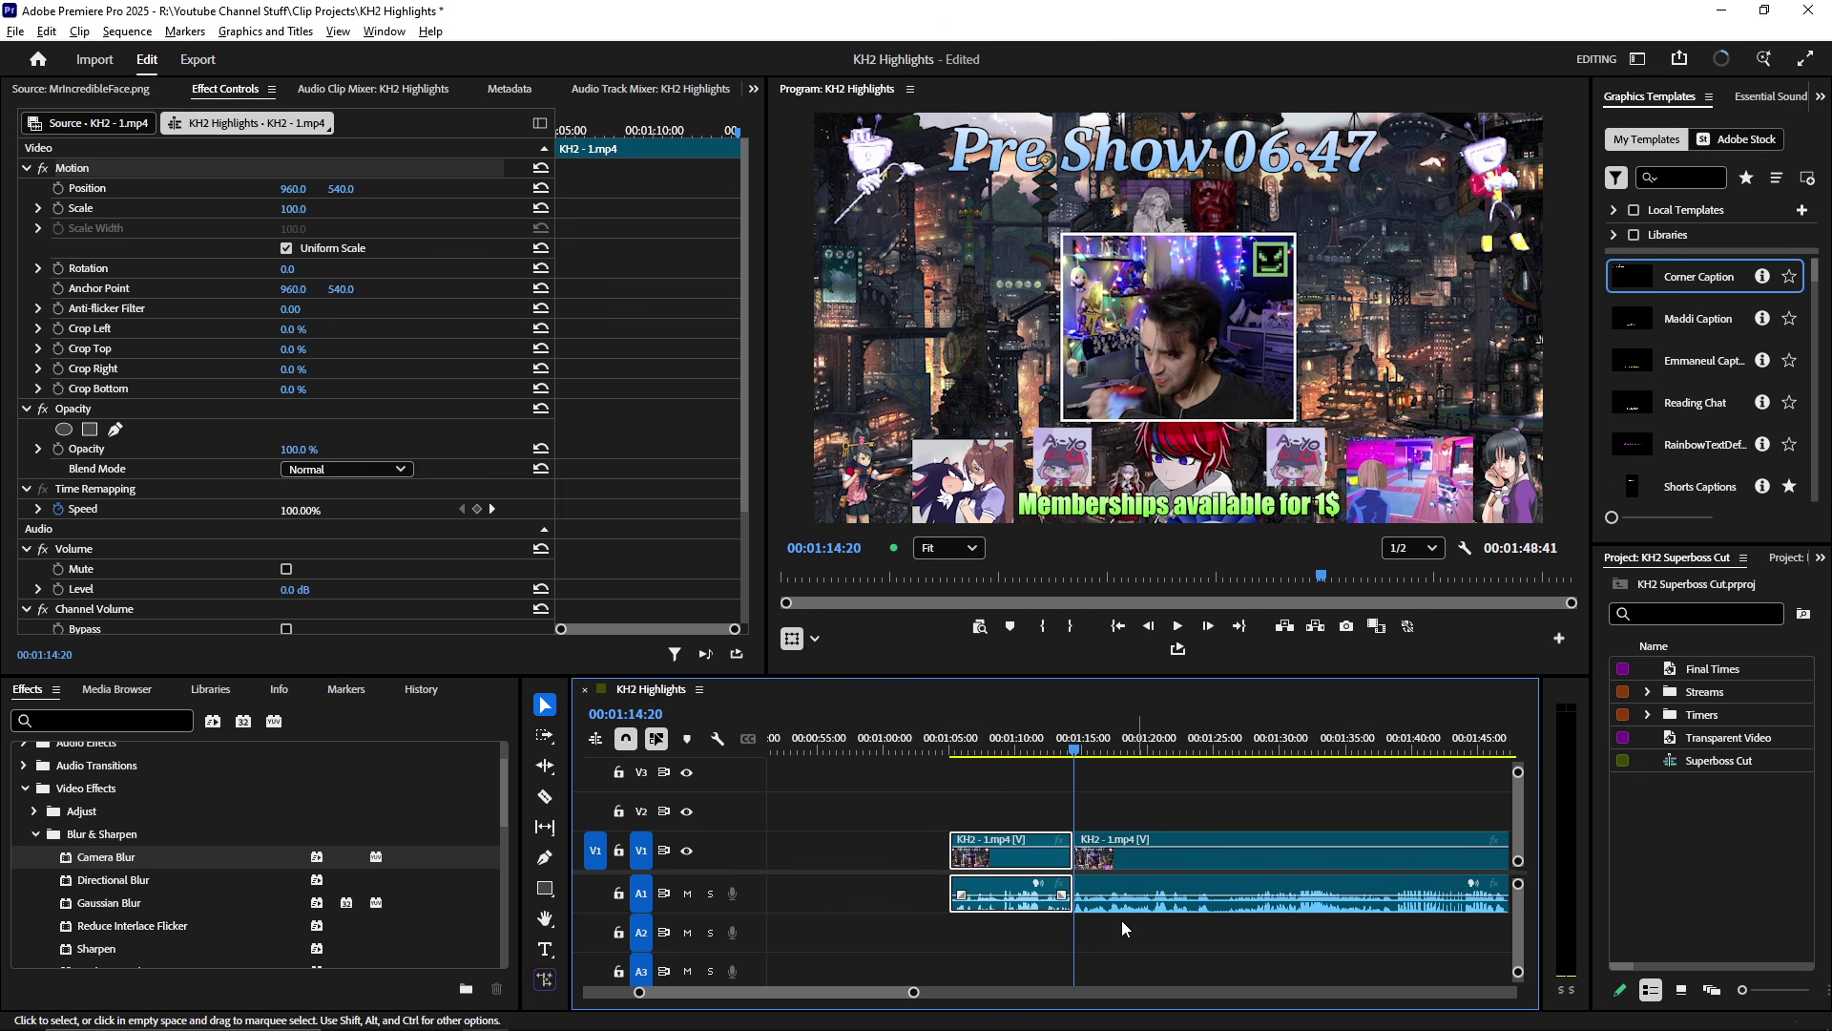
pyautogui.hotkey('ctrl', 'z')
# - Place the playhead at 00:01:05:00, just before the start of the KH2 - 1.mp4 clip
pyautogui.scroll(5, 1058, 902)
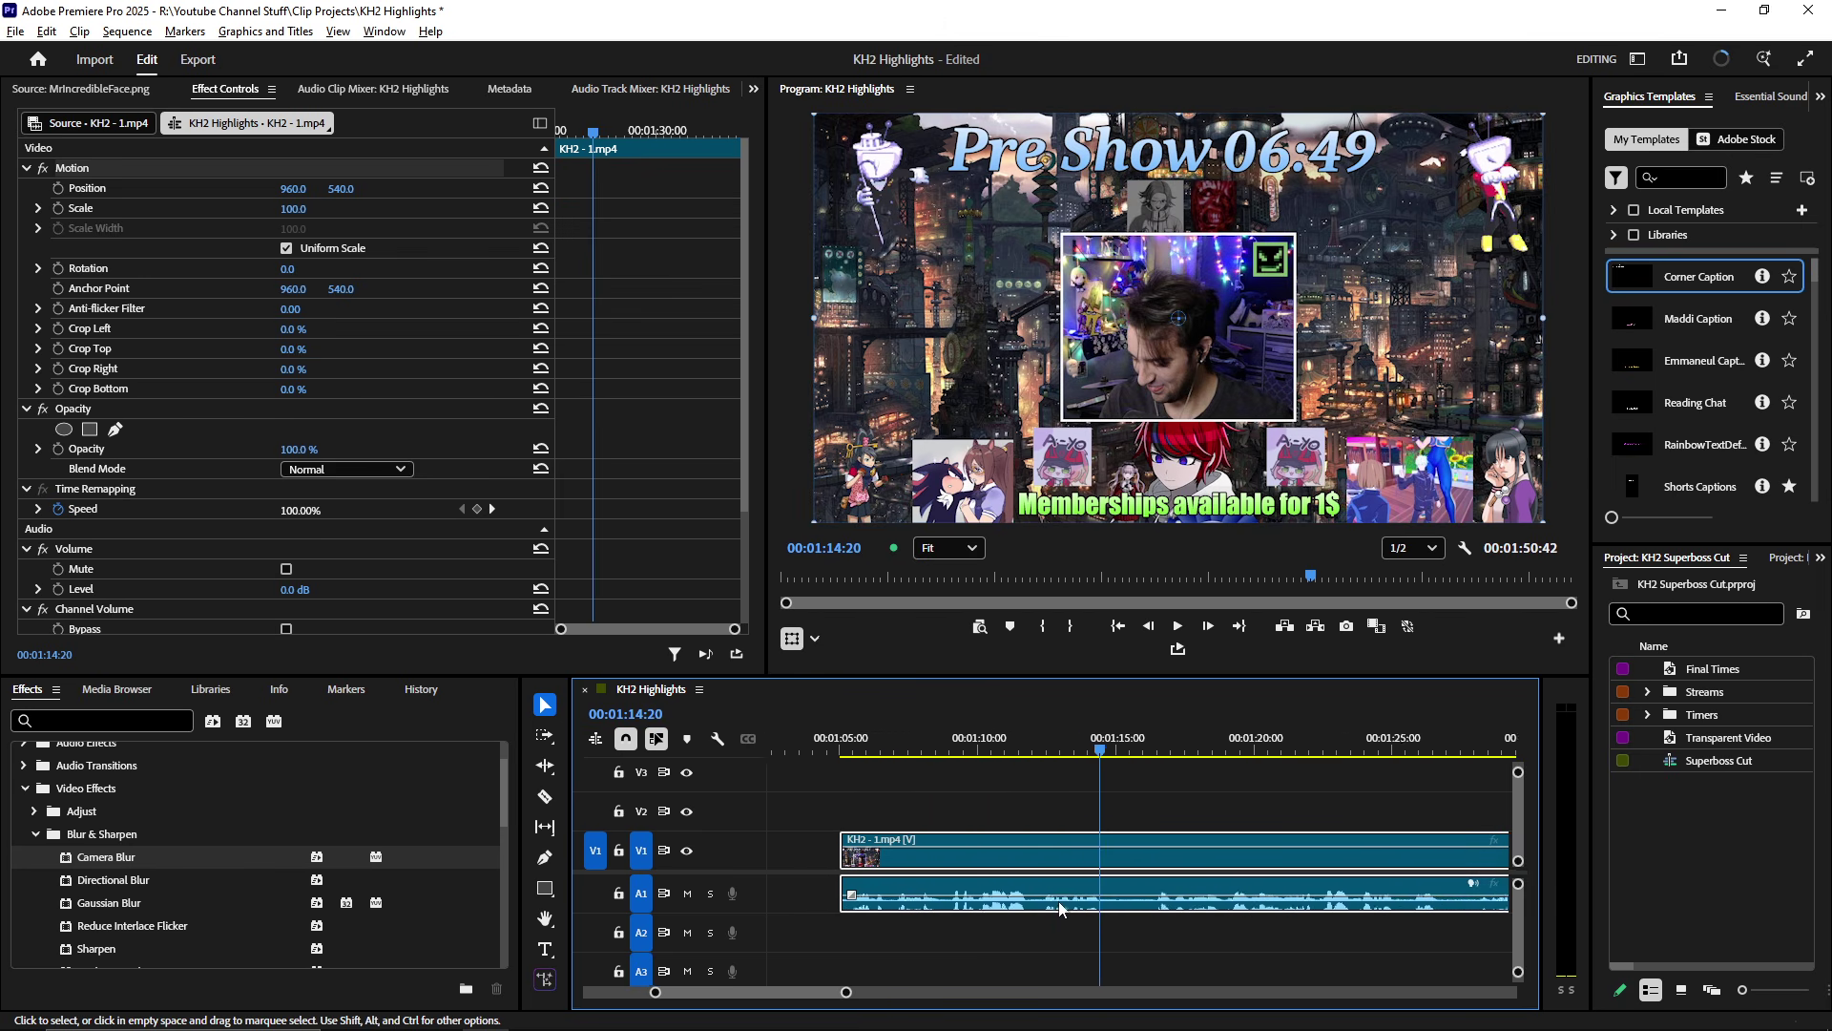
pyautogui.scroll(2, 1061, 902)
pyautogui.click(867, 733)
pyautogui.moveTo(869, 730); pyautogui.dragTo(860, 733)
pyautogui.scroll(5, 895, 847)
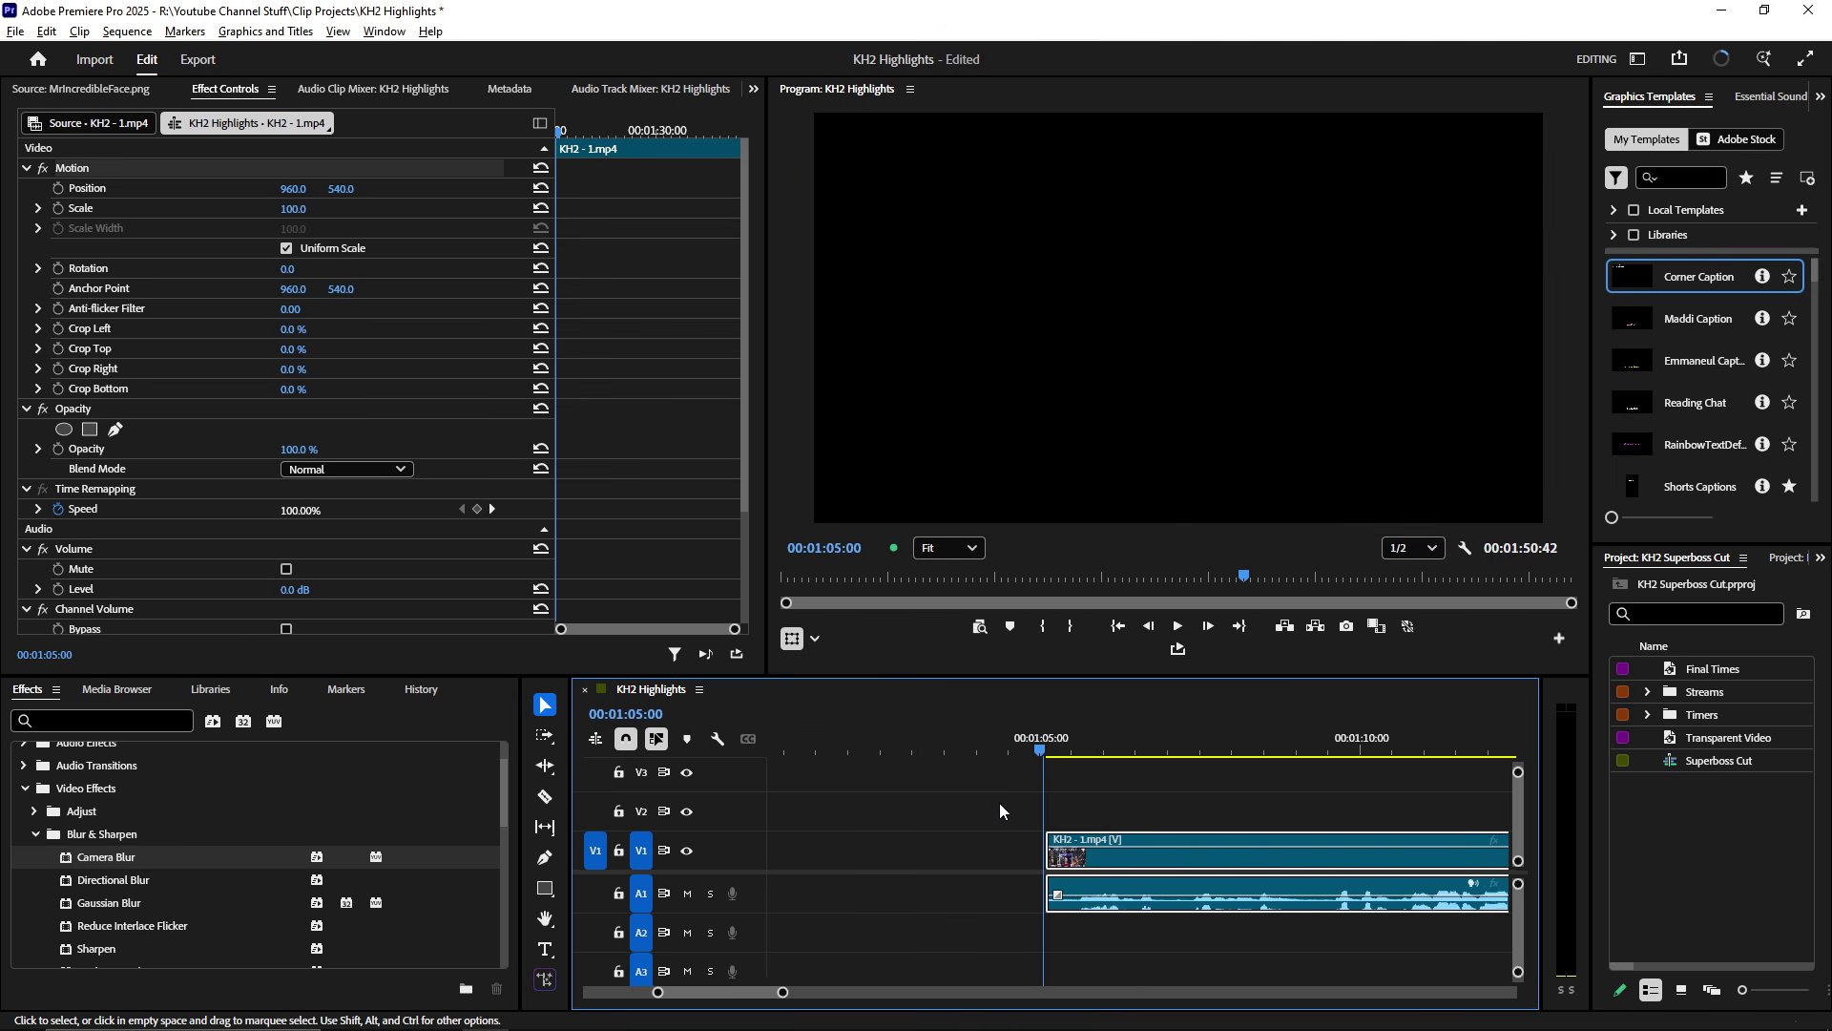
pyautogui.scroll(-5, 1135, 807)
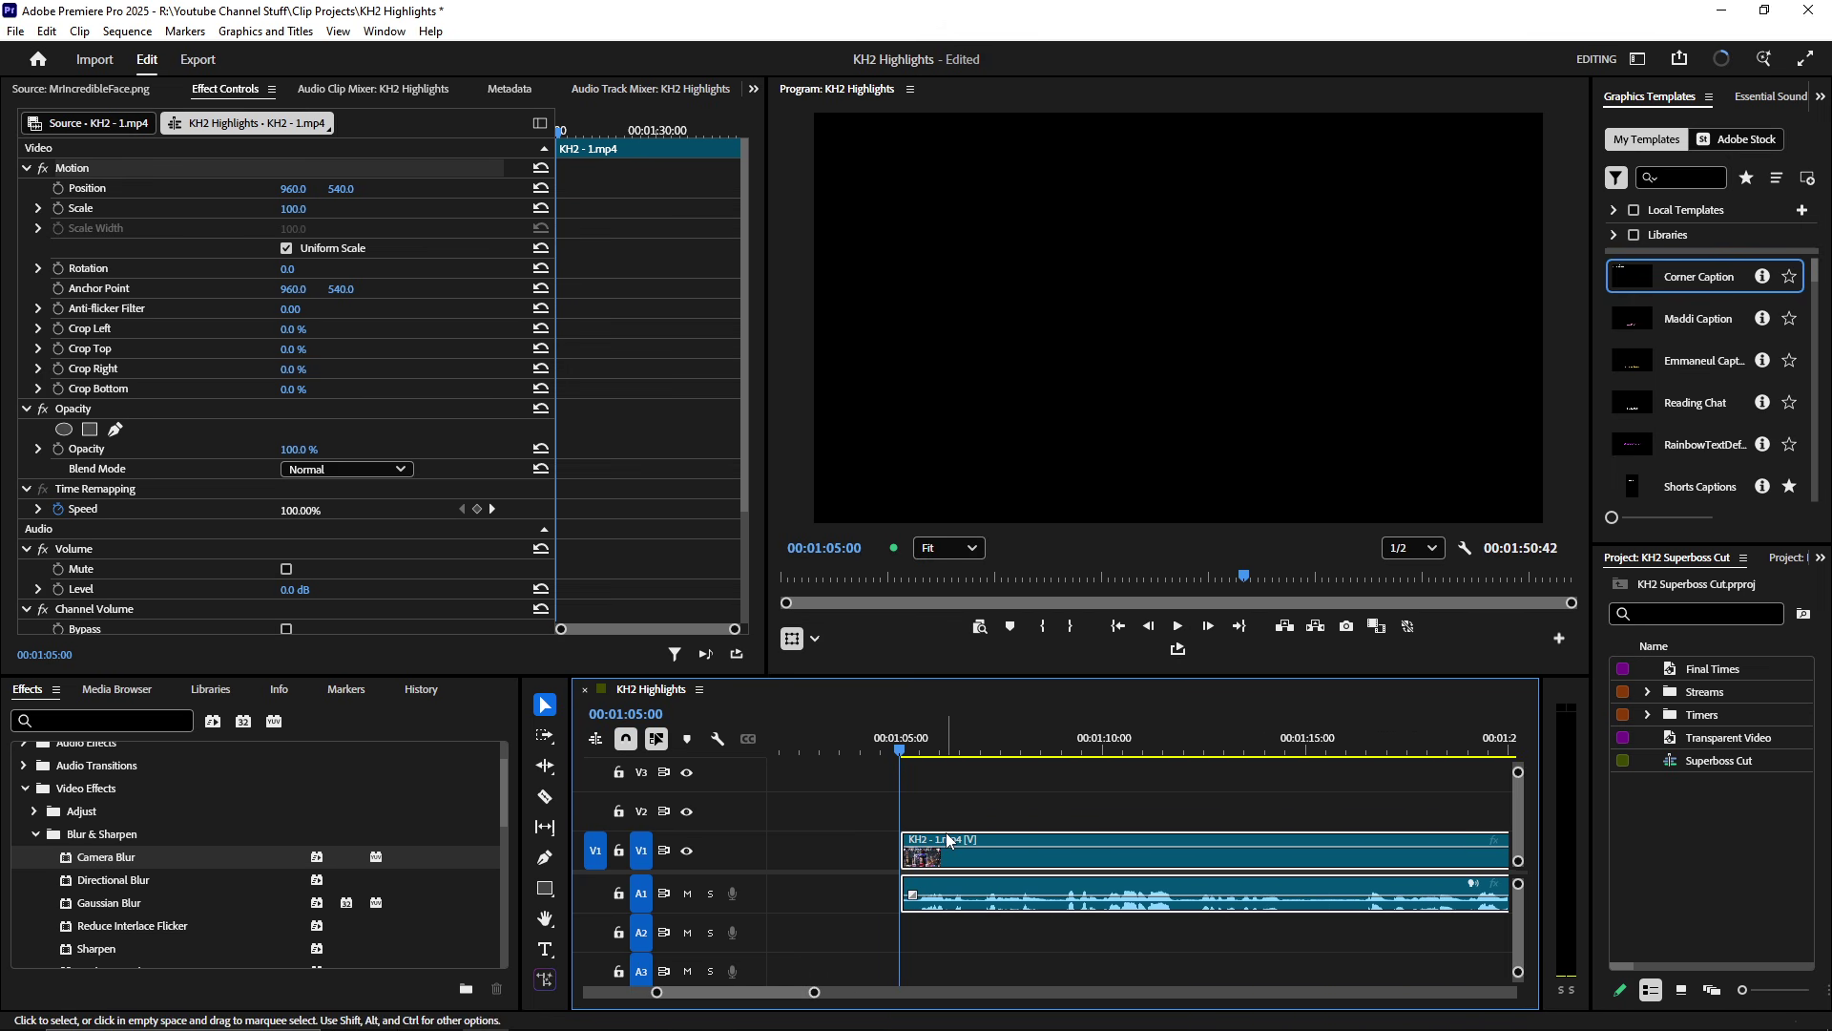
# - Collapse the Video Effects folder and bring up the Audio Track Mixer for KH2 Highlights
pyautogui.click(25, 789)
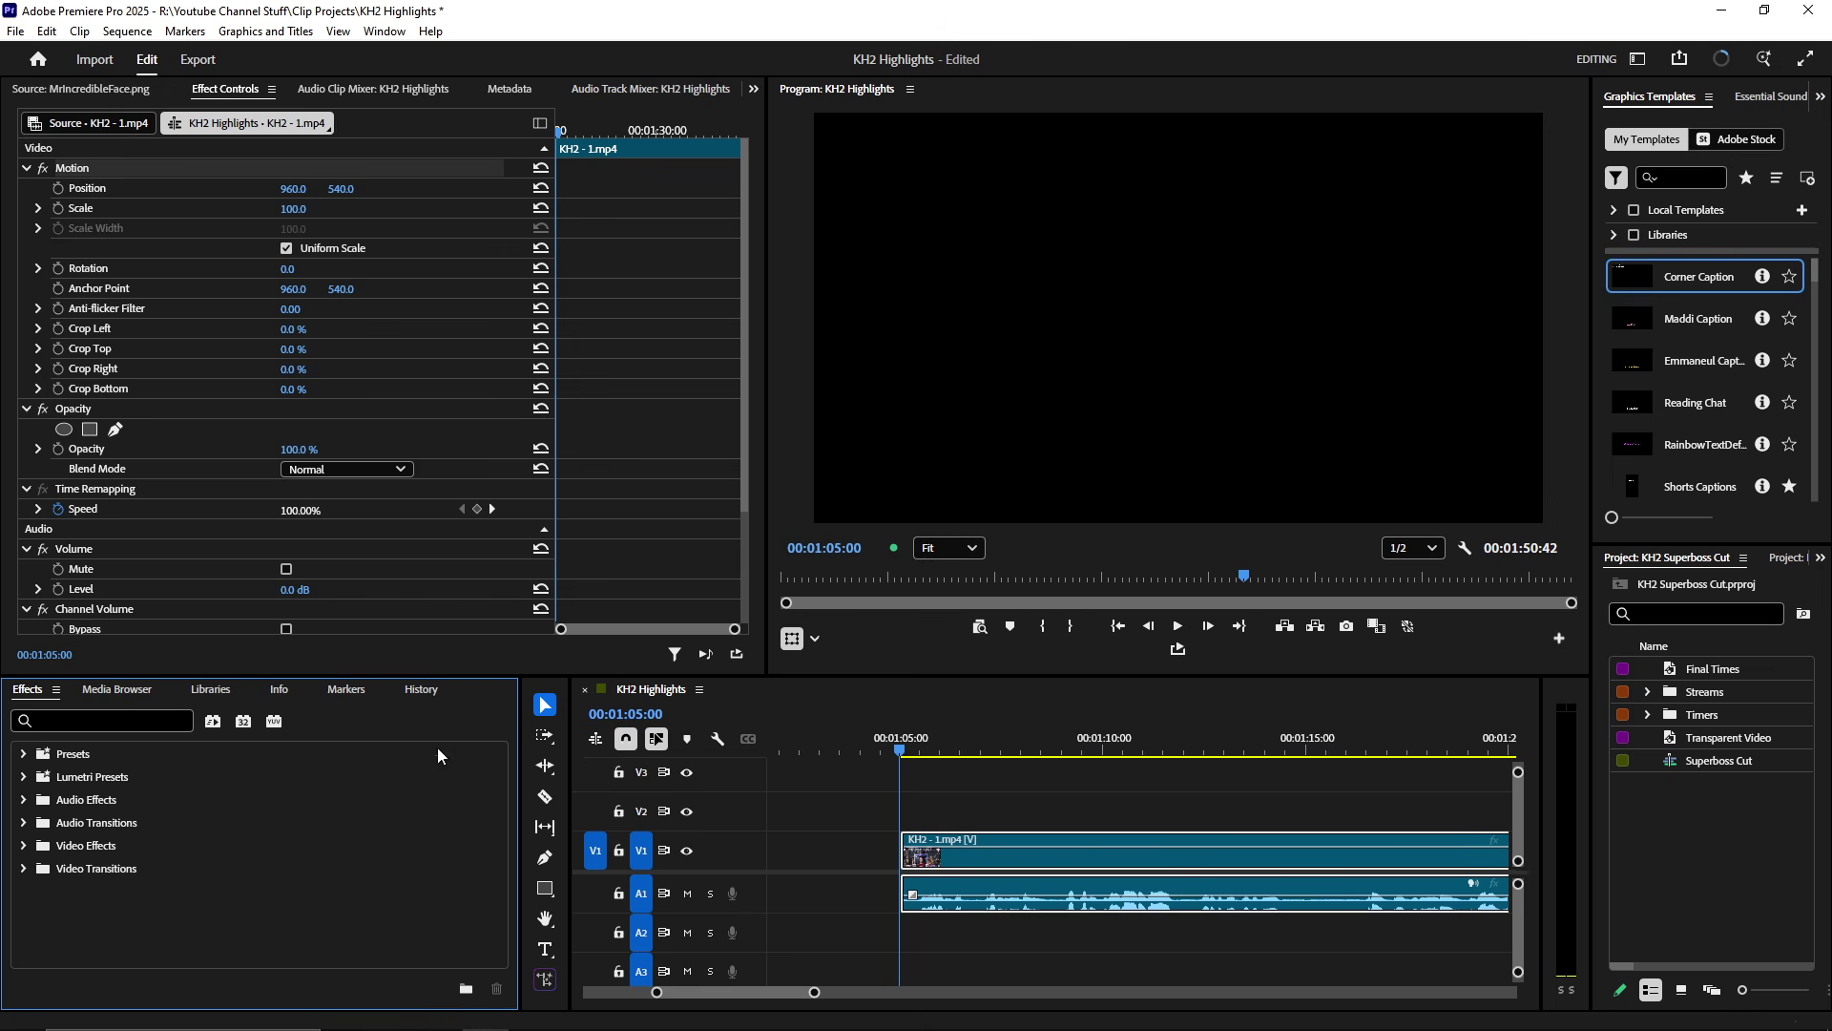
pyautogui.click(382, 89)
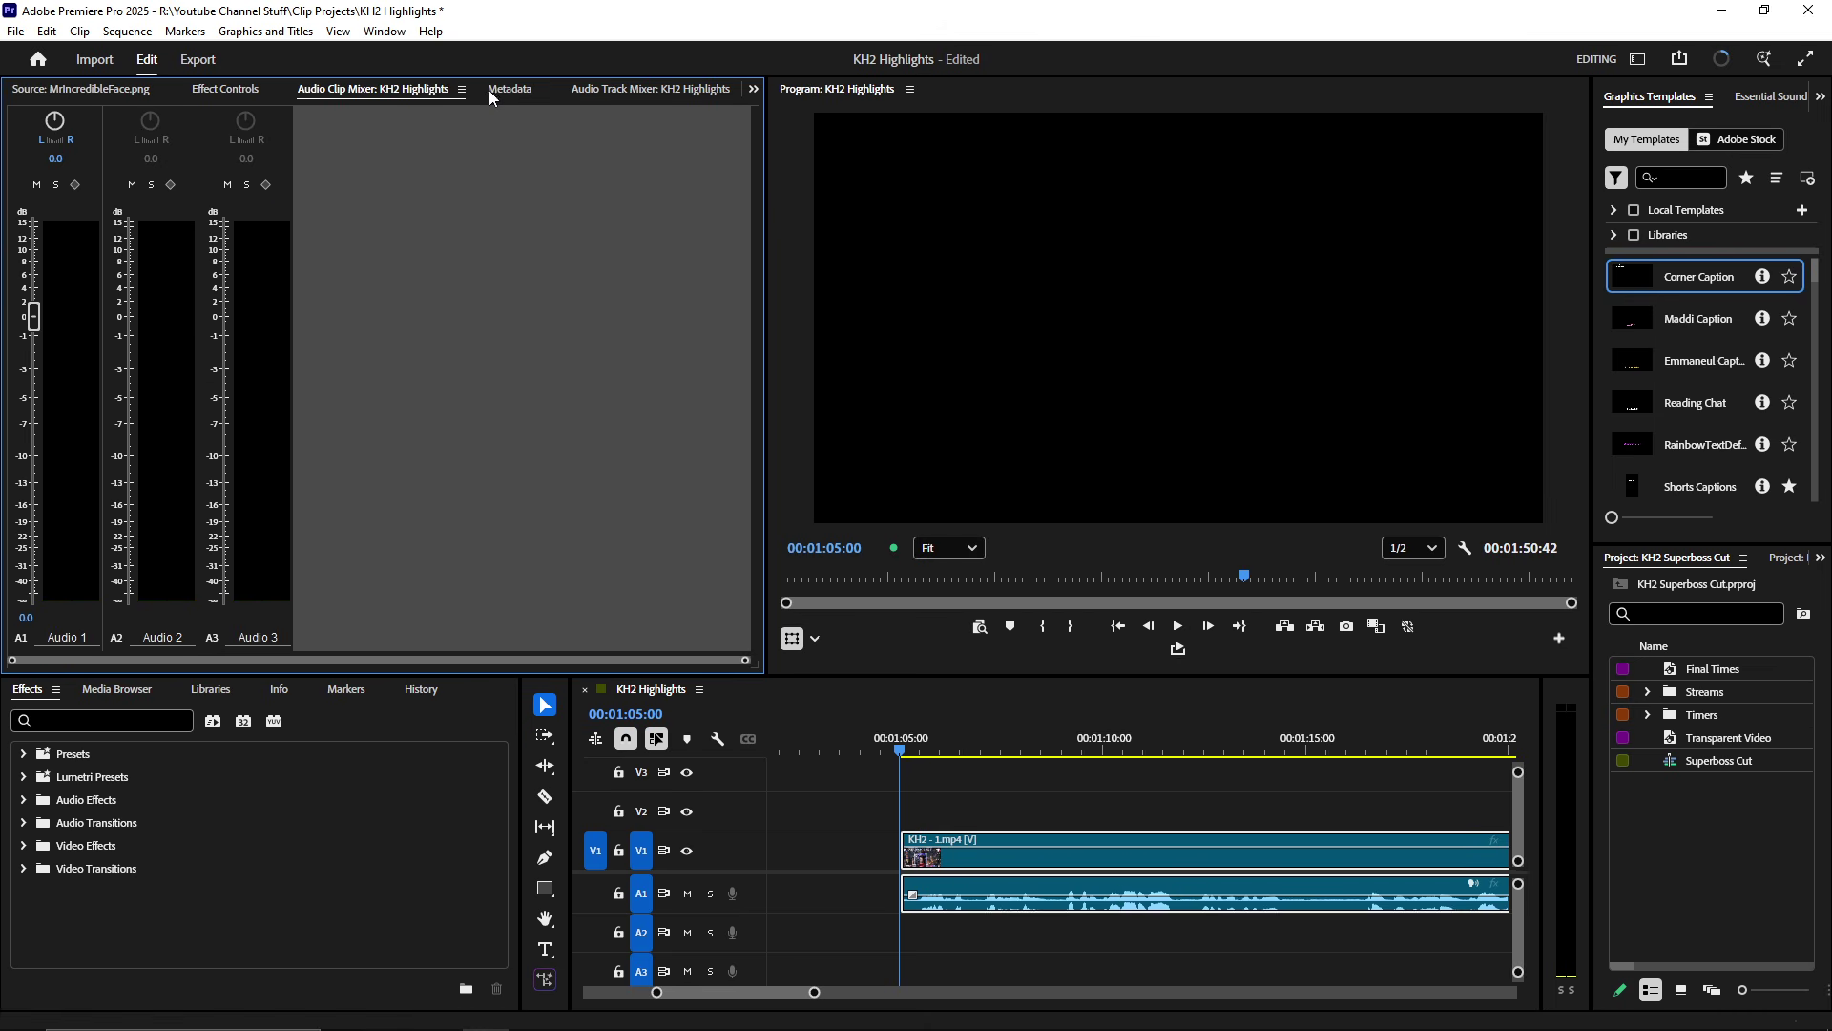
pyautogui.click(510, 89)
pyautogui.click(620, 91)
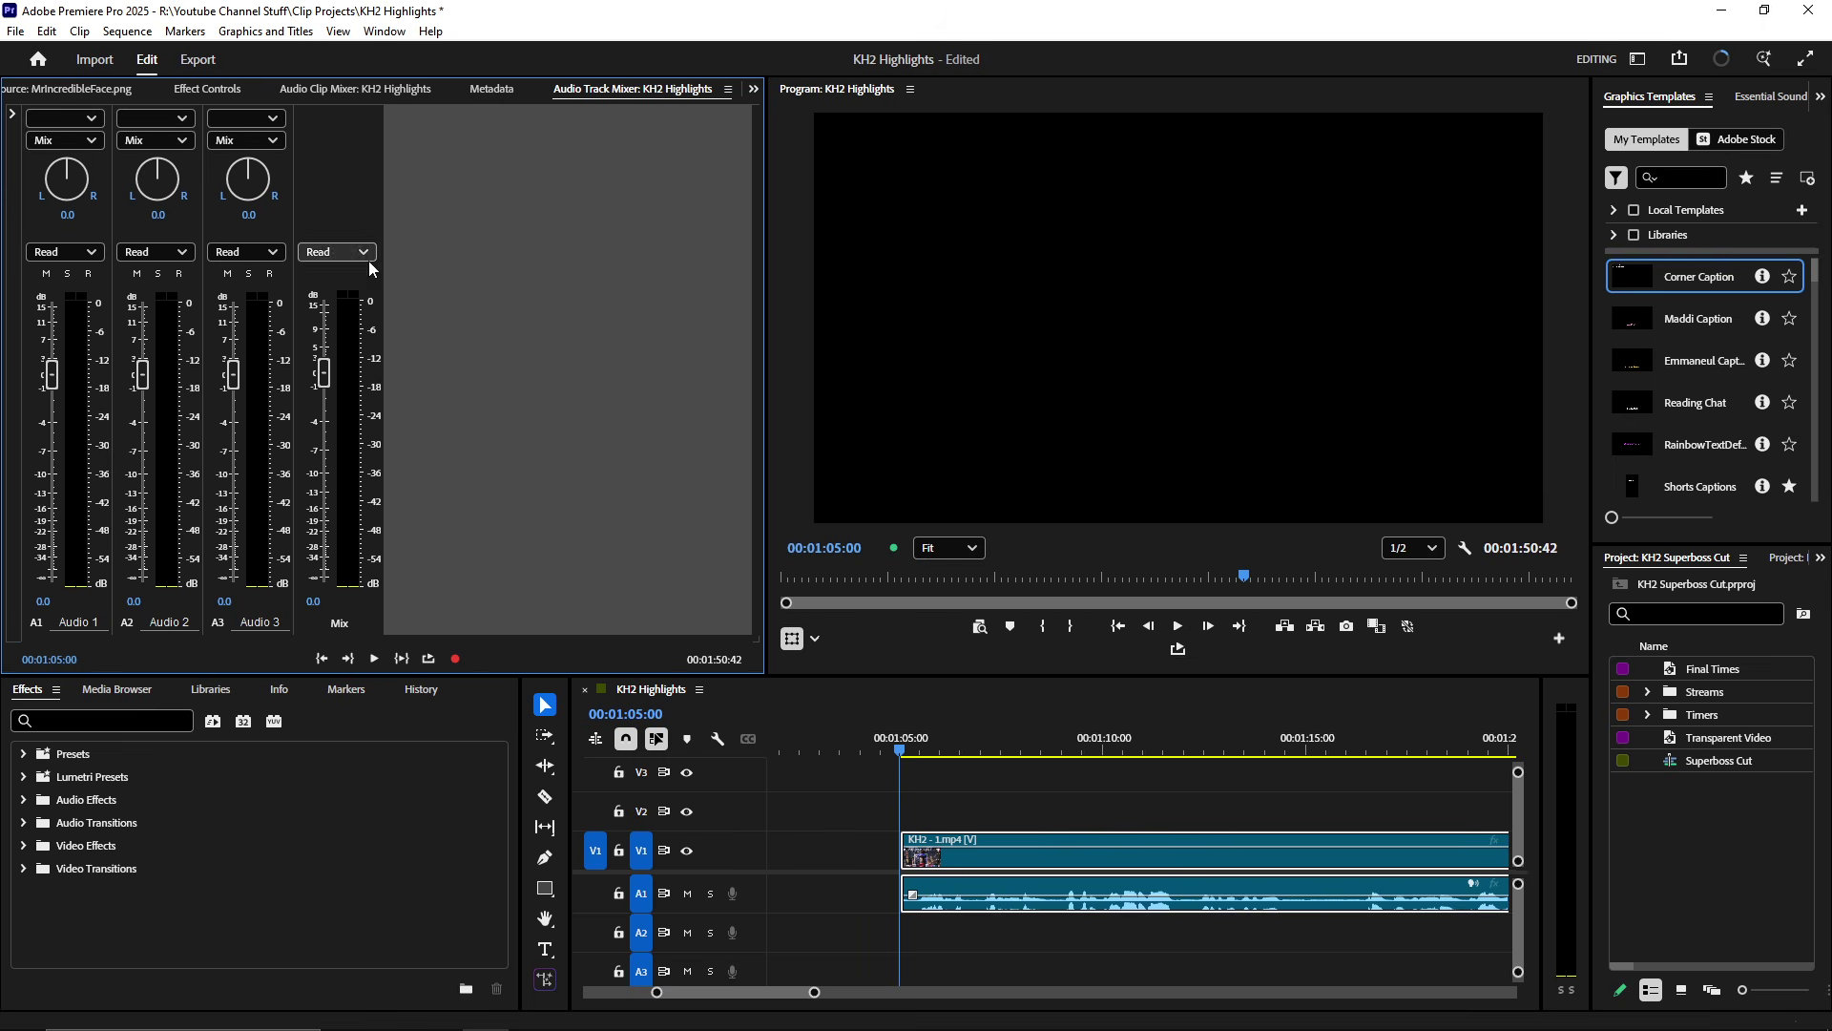
# - Show the track mixer's effects and sends, and browse the Mix track's Amplitude and Compression effects down to Hard Limiter
pyautogui.click(13, 116)
pyautogui.click(372, 117)
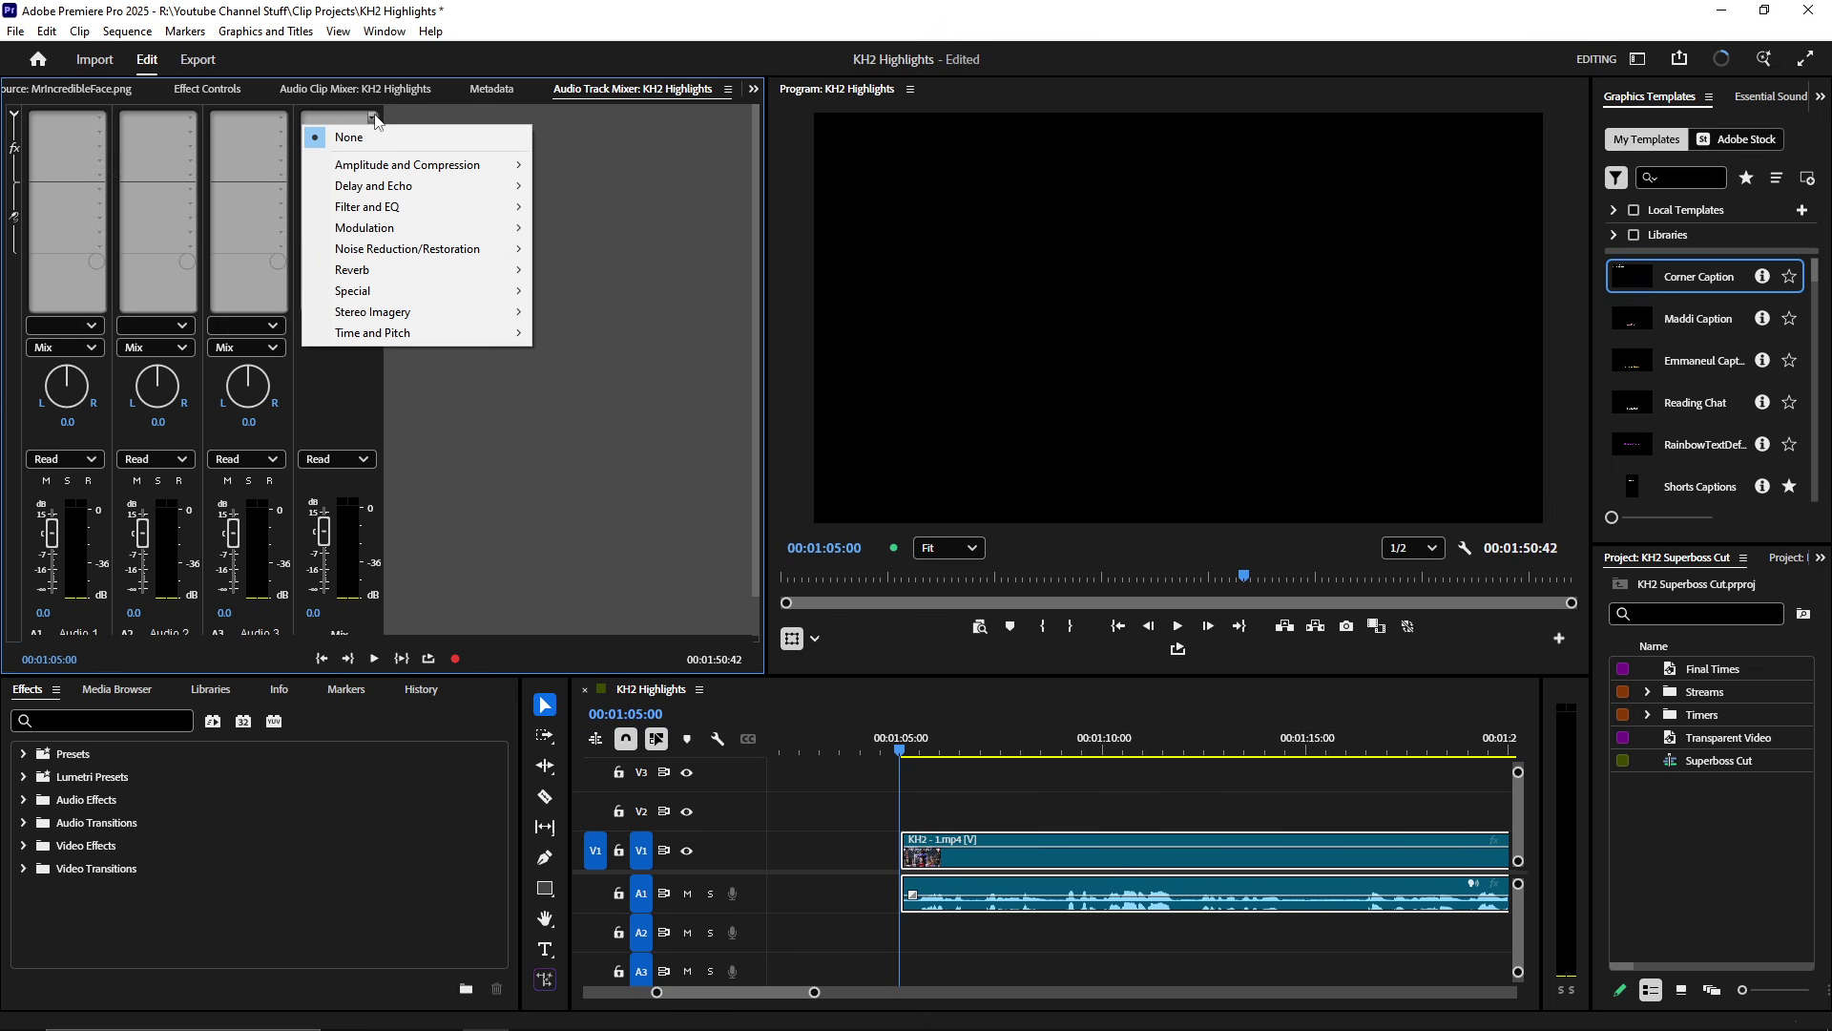
pyautogui.moveTo(444, 163)
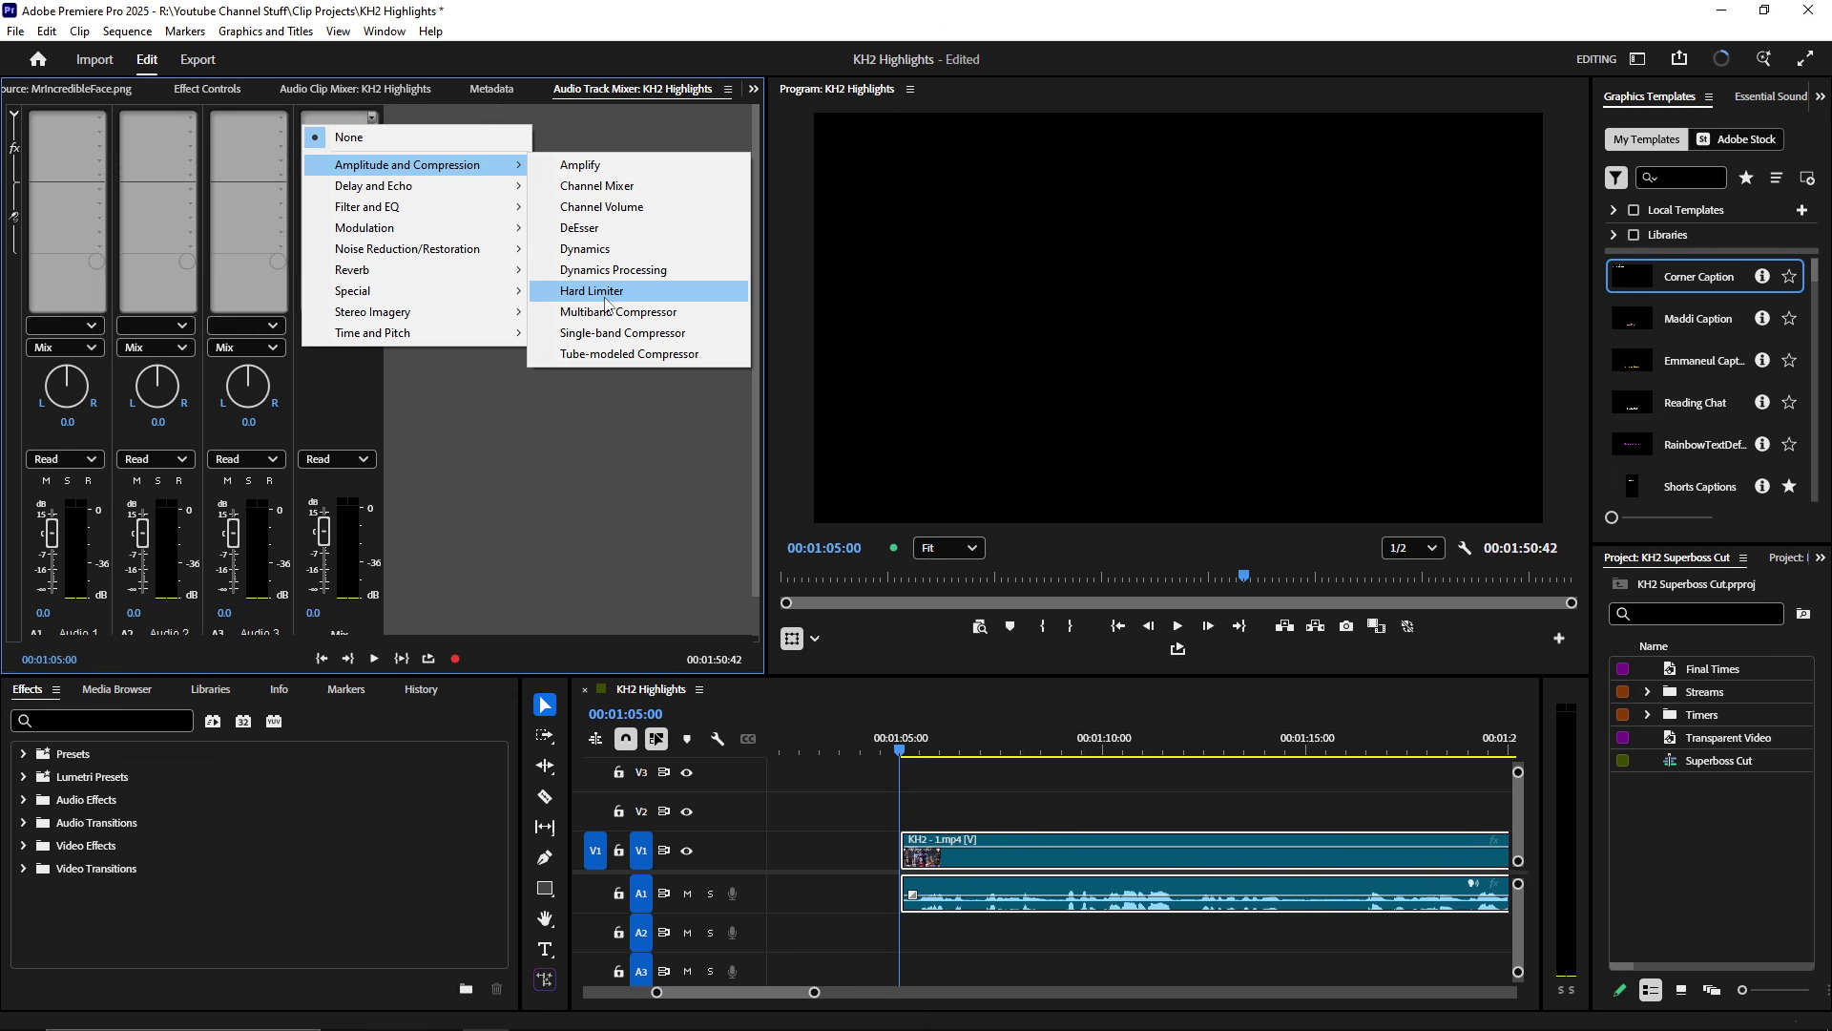
pyautogui.click(604, 292)
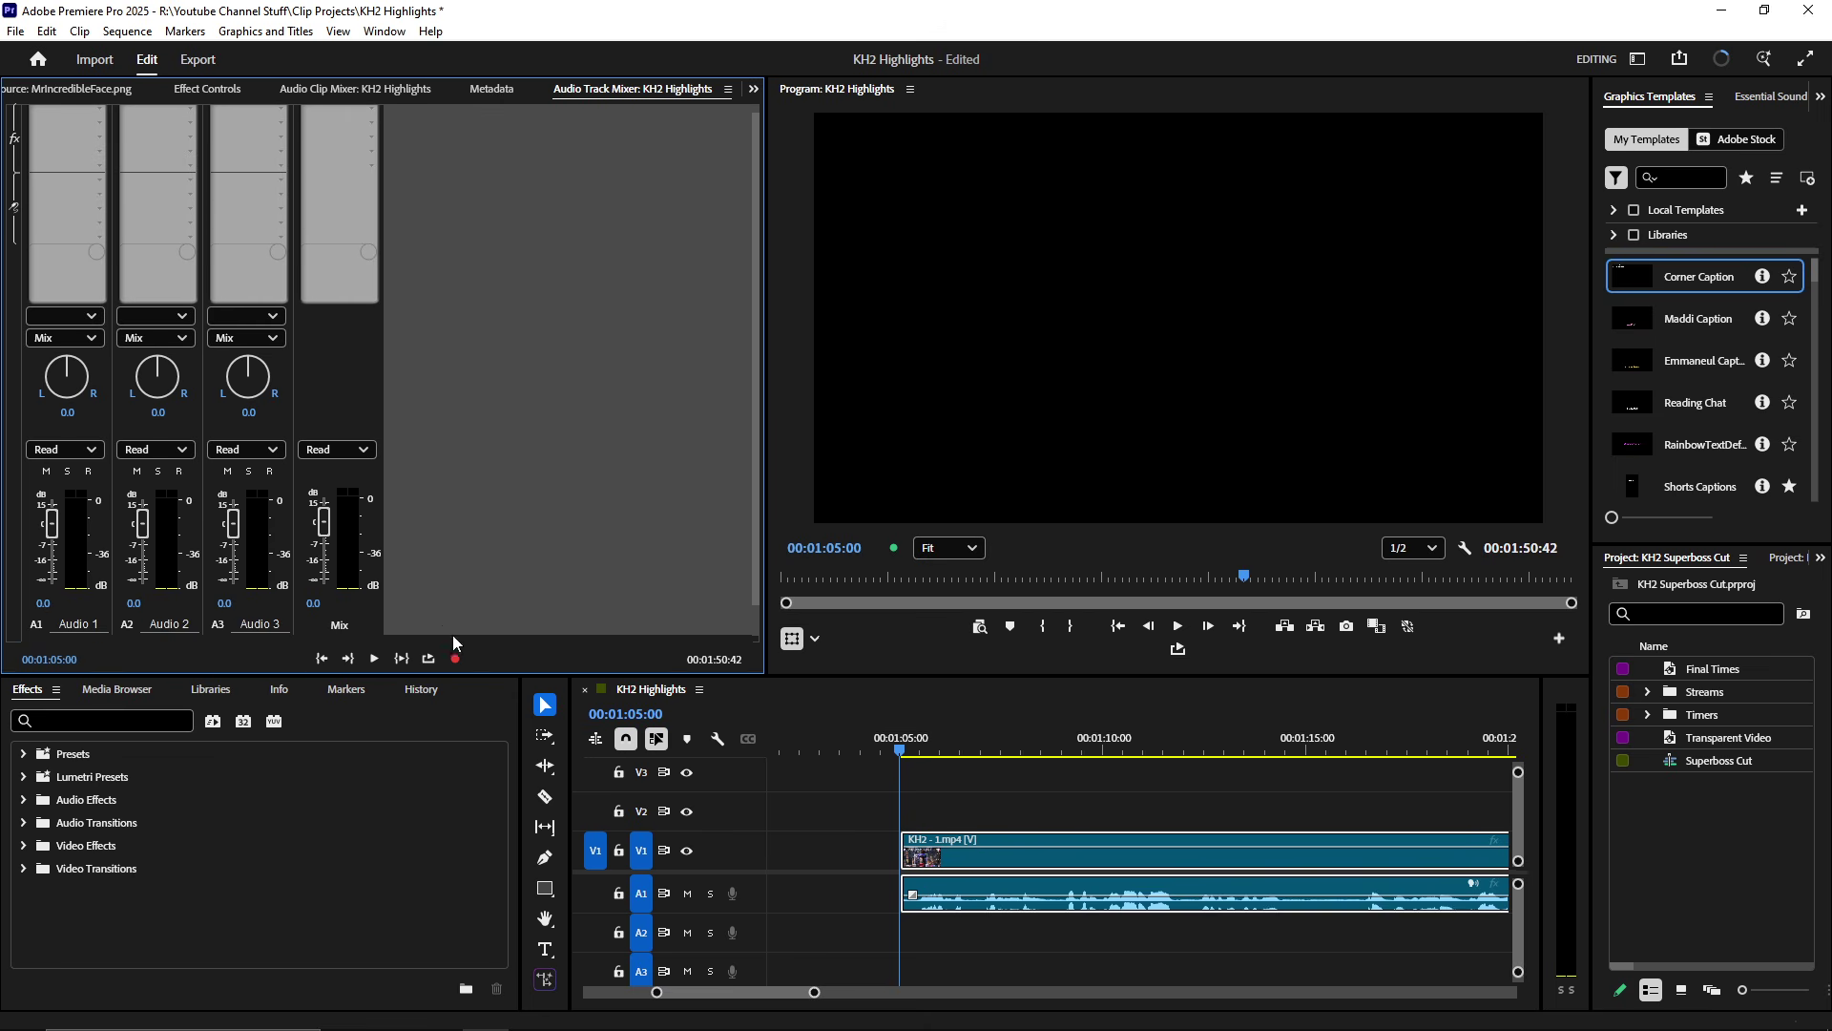
# - Examine the track and Mix faders in the mixer, and hide its effects and sends section again
pyautogui.scroll(-1, 412, 633)
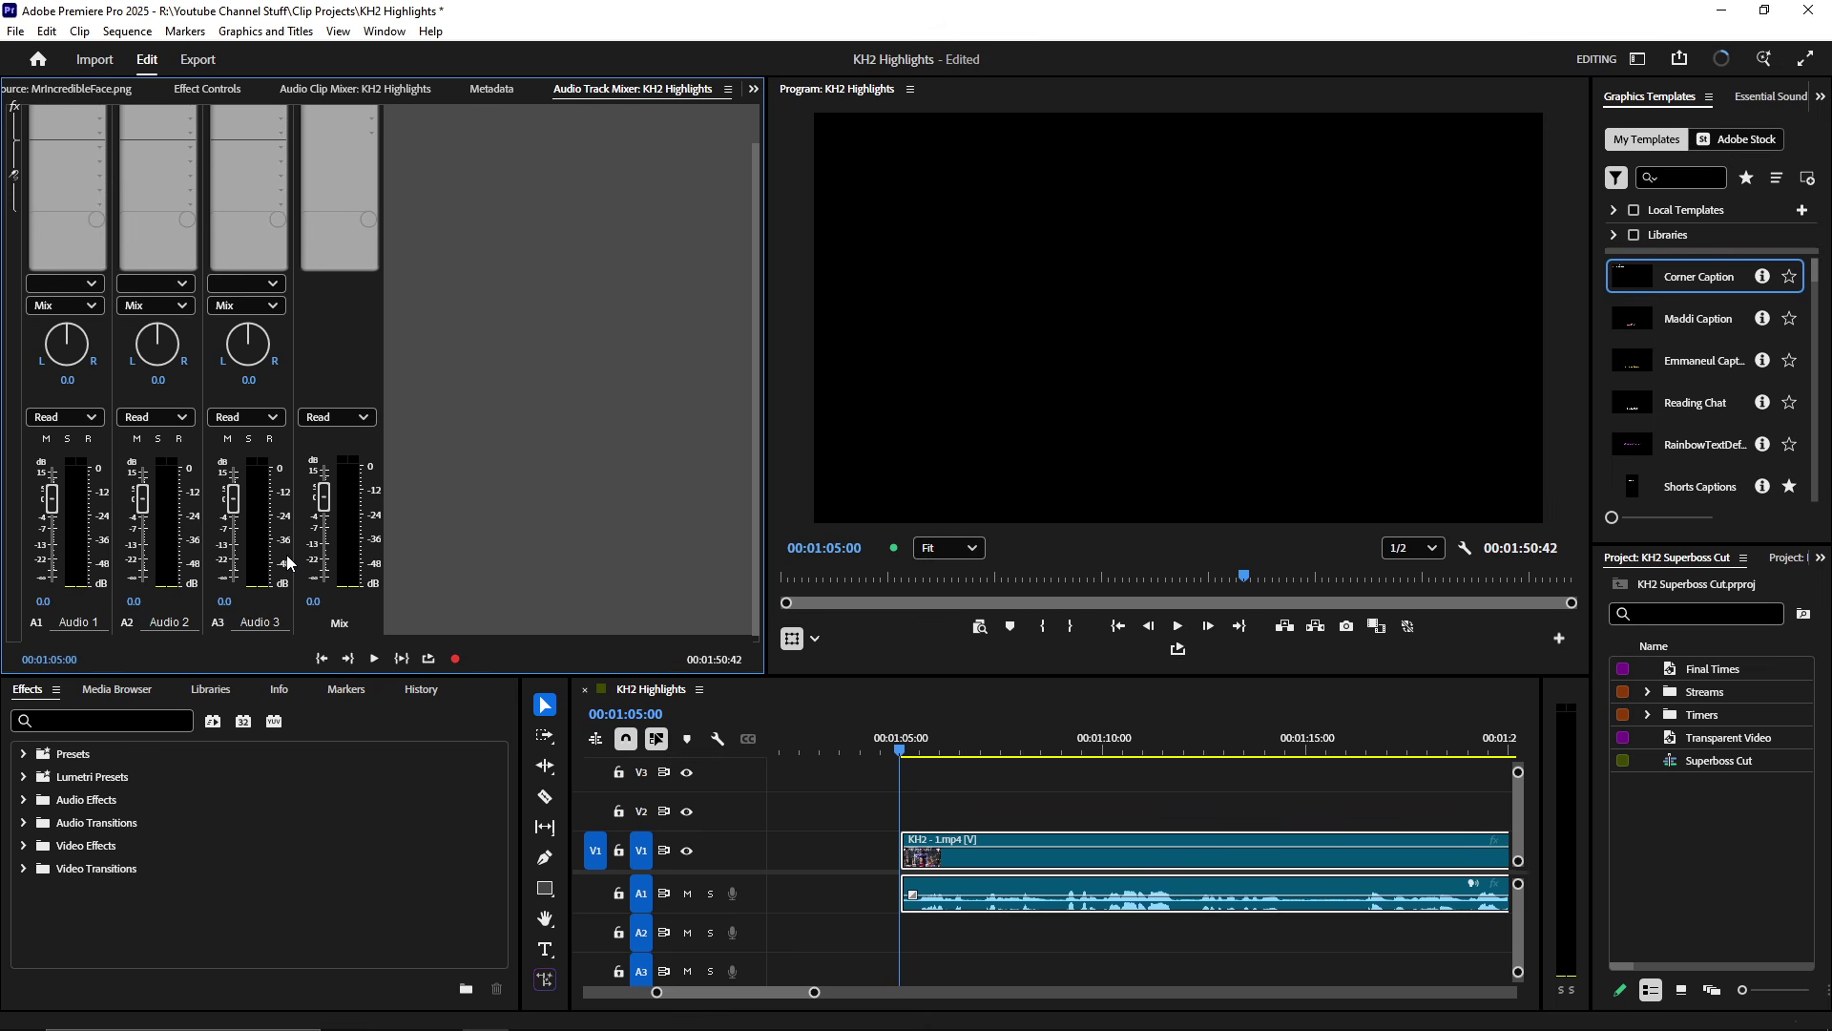
pyautogui.scroll(1, 287, 553)
pyautogui.scroll(-1, 343, 407)
pyautogui.scroll(1, 315, 348)
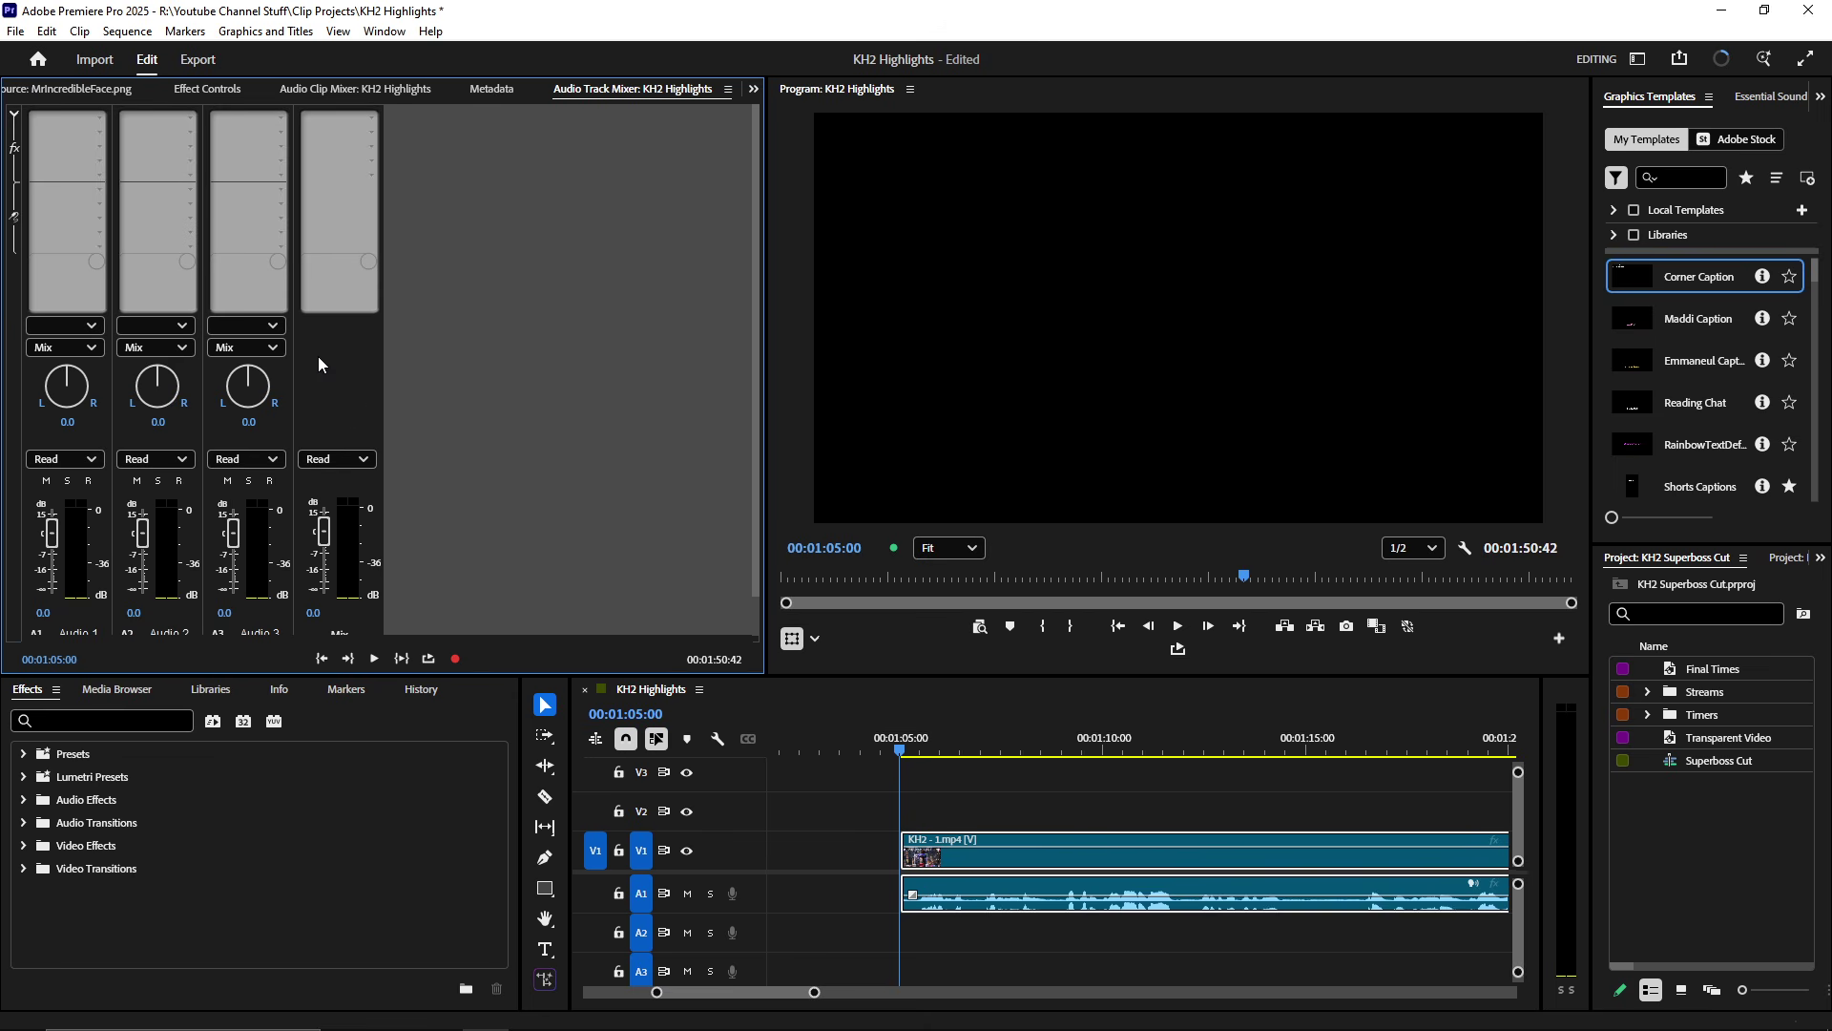
pyautogui.click(13, 115)
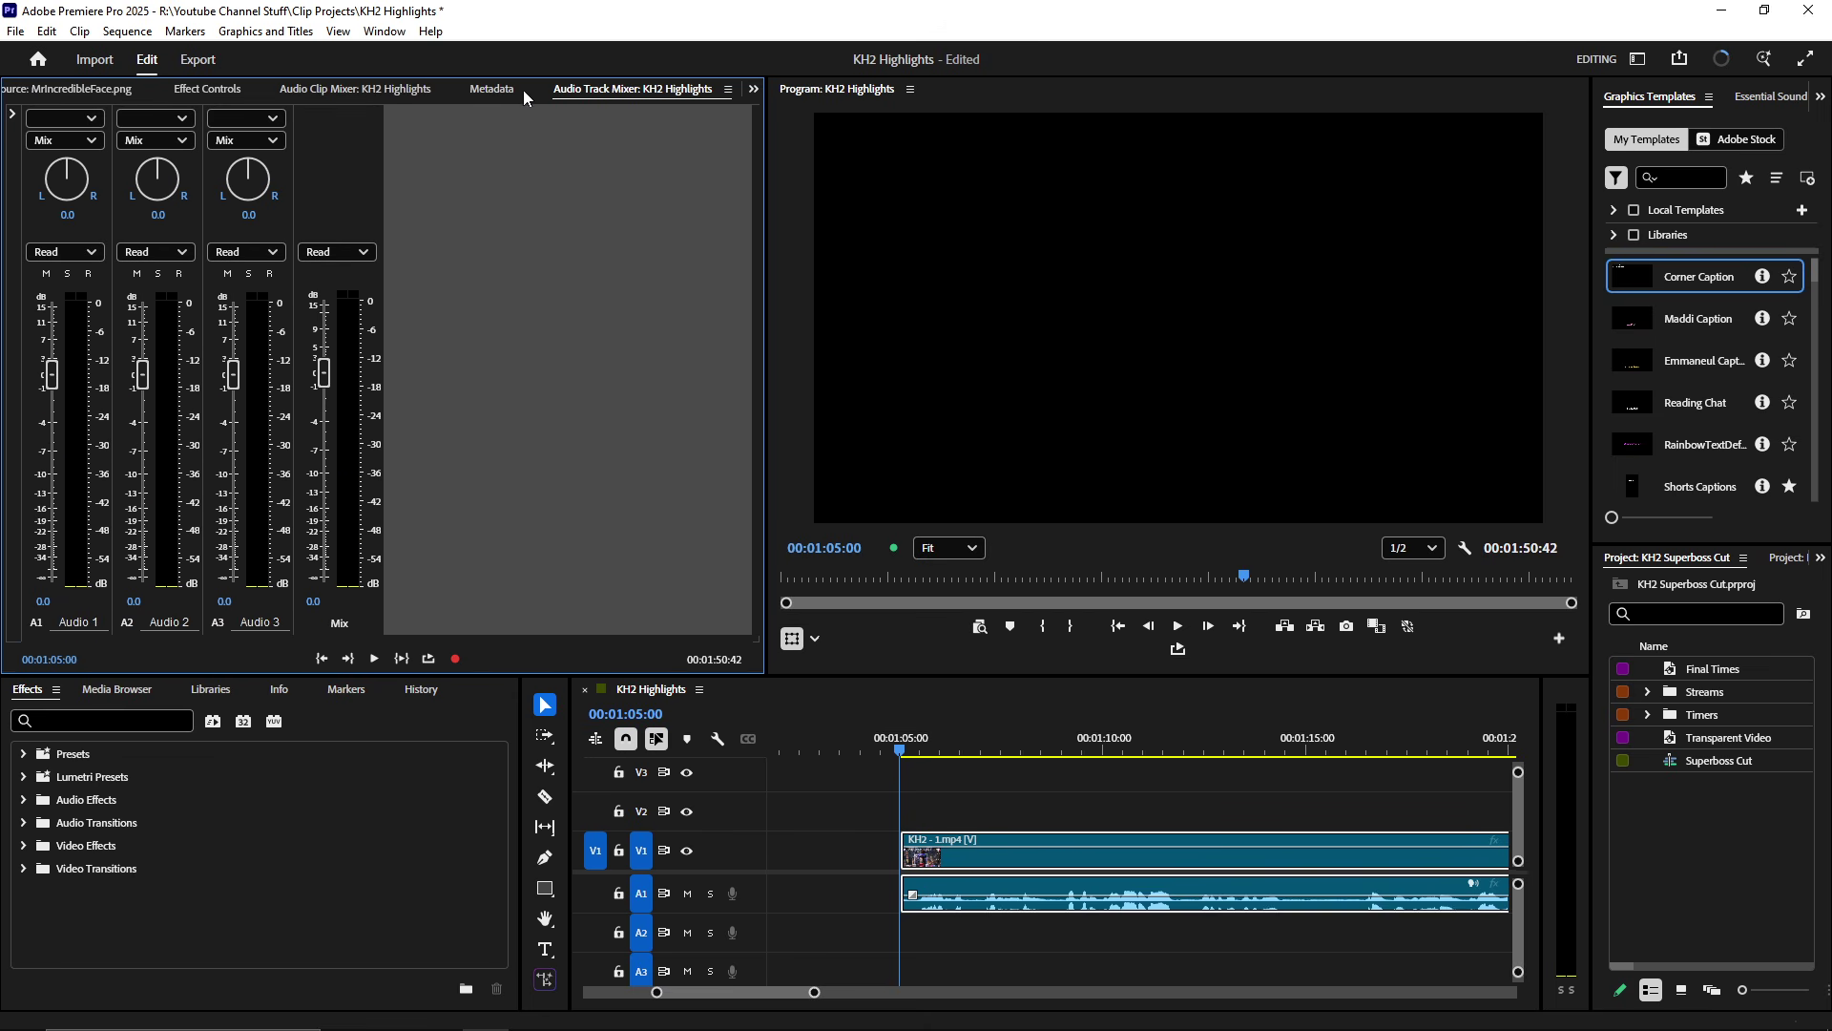
# - Go through the clip's Metadata and Audio Clip Mixer, and review its volume, channel volume and panner in Effect Controls
pyautogui.scroll(3, 438, 88)
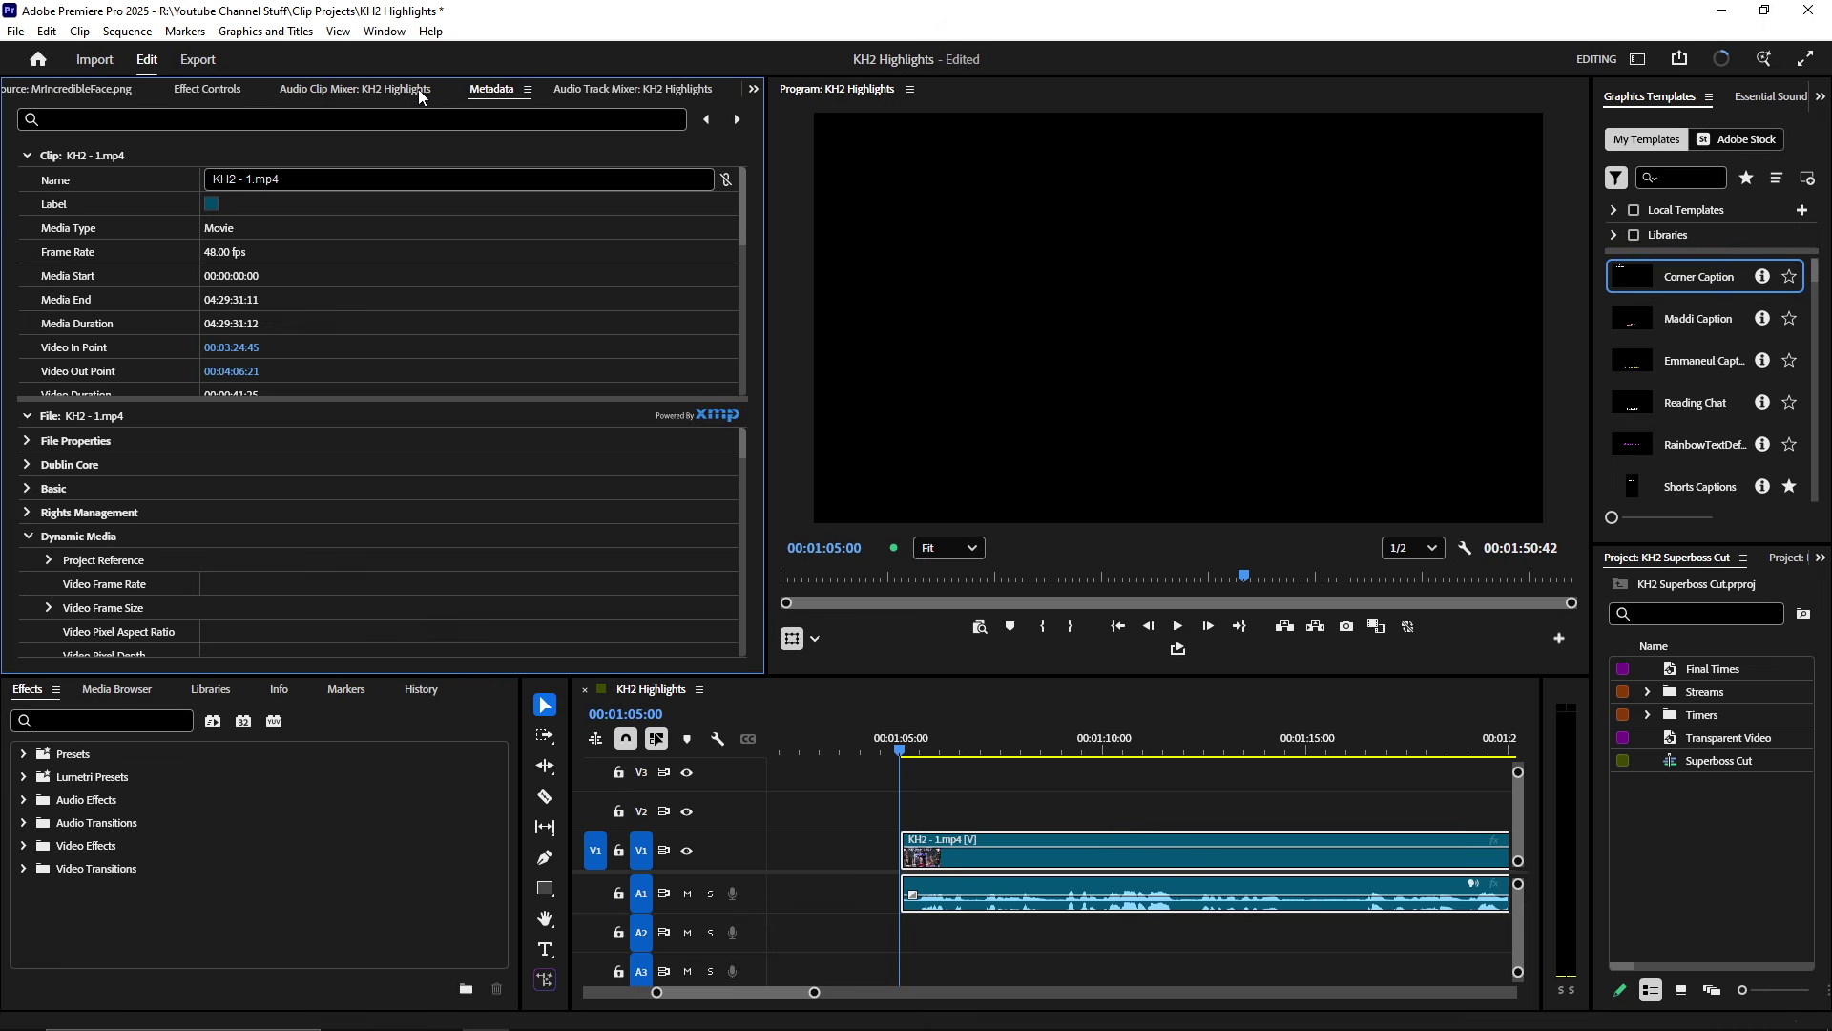
pyautogui.scroll(-1, 162, 91)
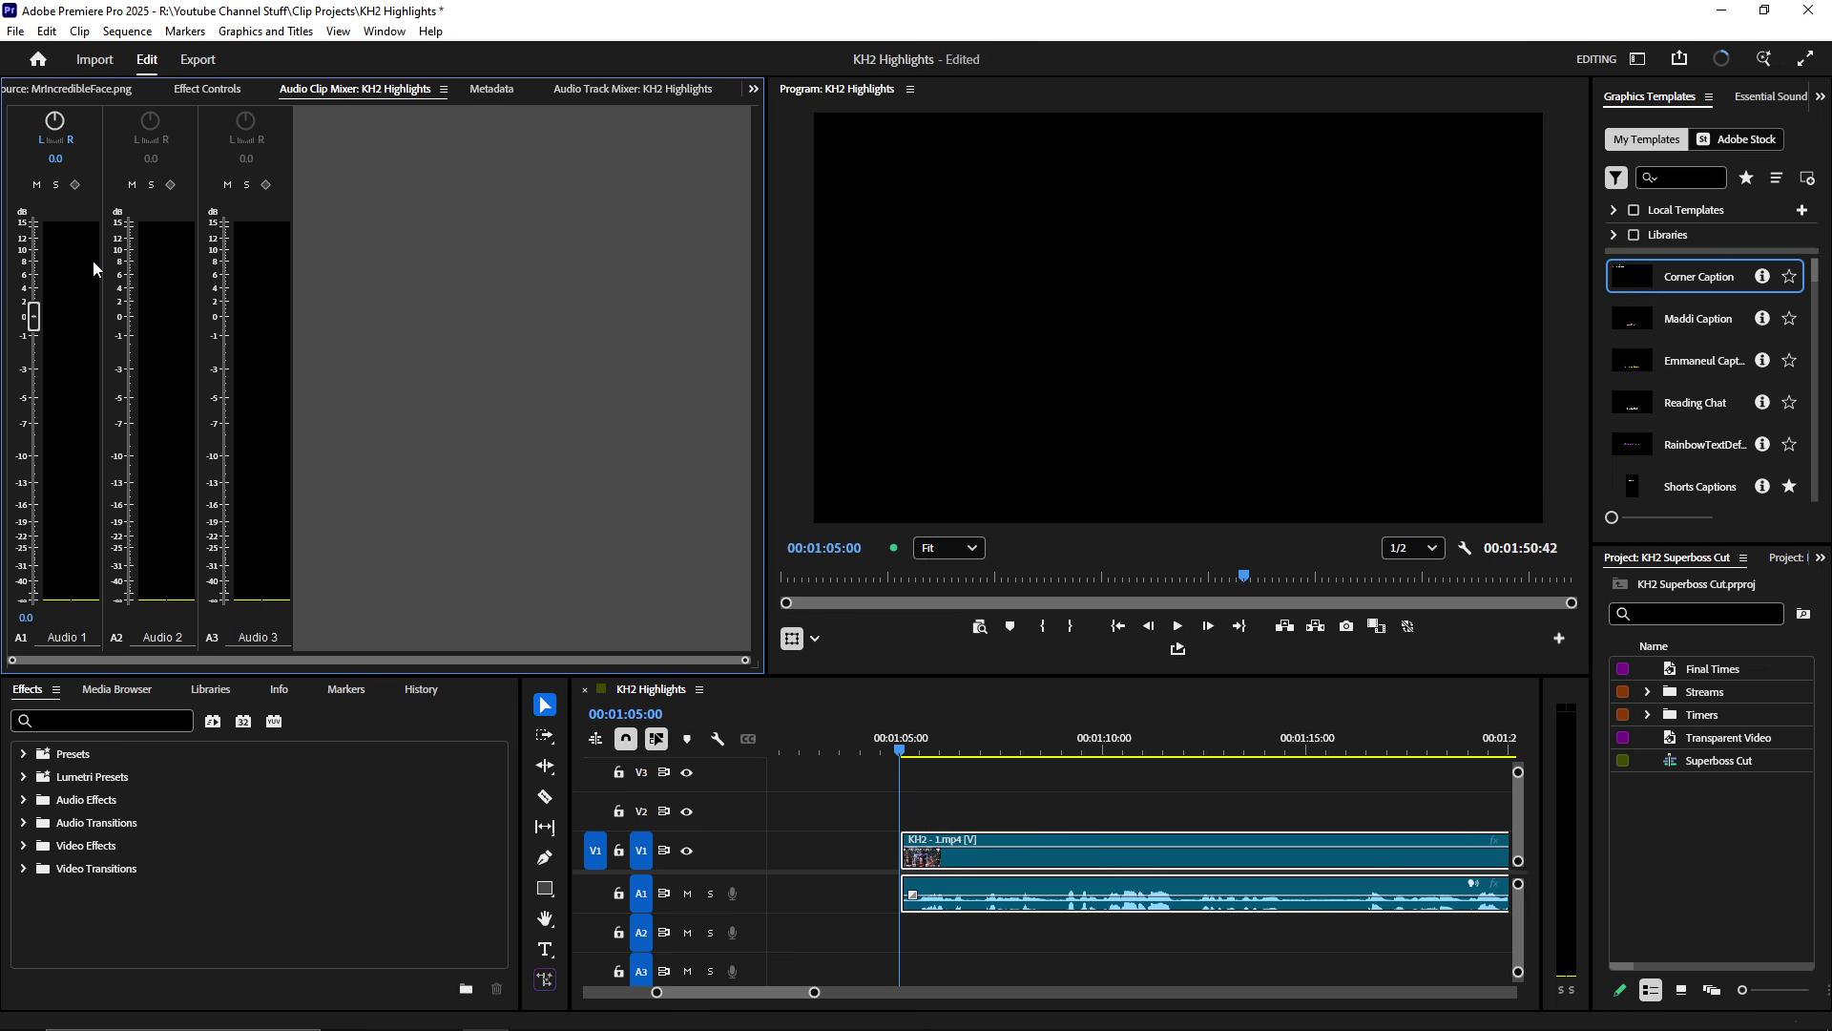
pyautogui.scroll(1, 145, 94)
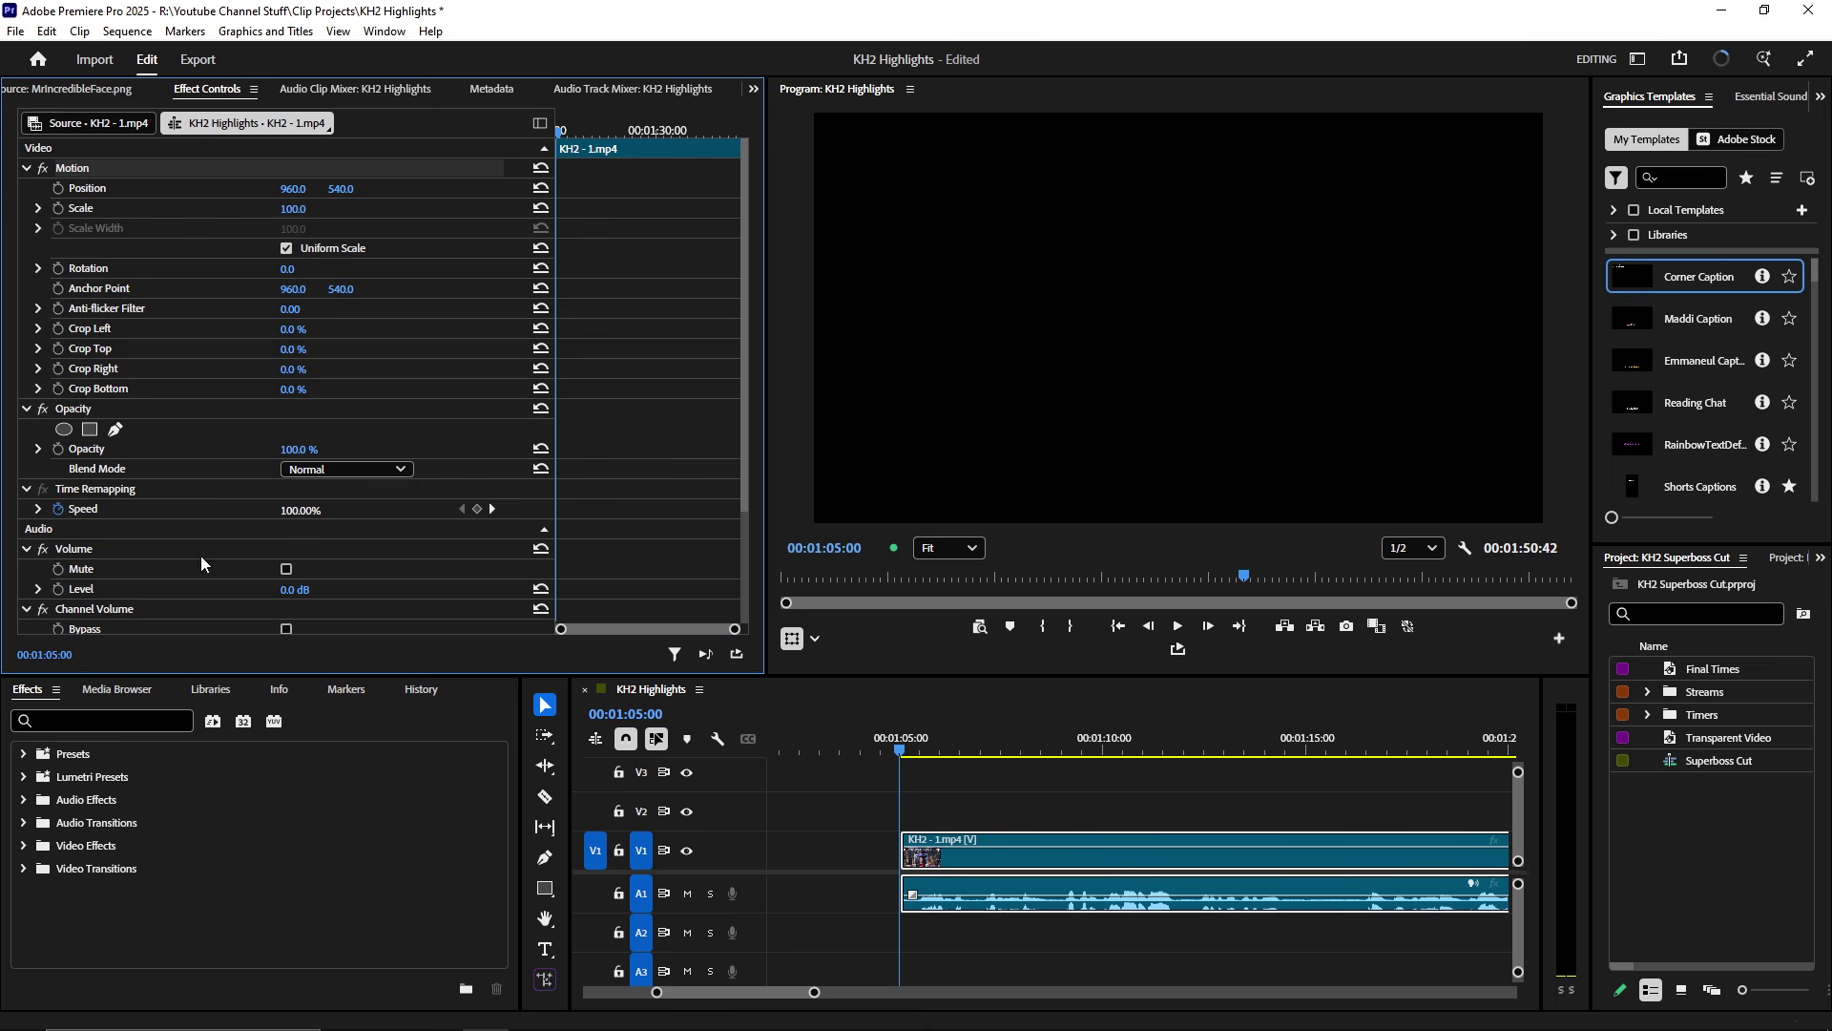
pyautogui.scroll(-3, 171, 535)
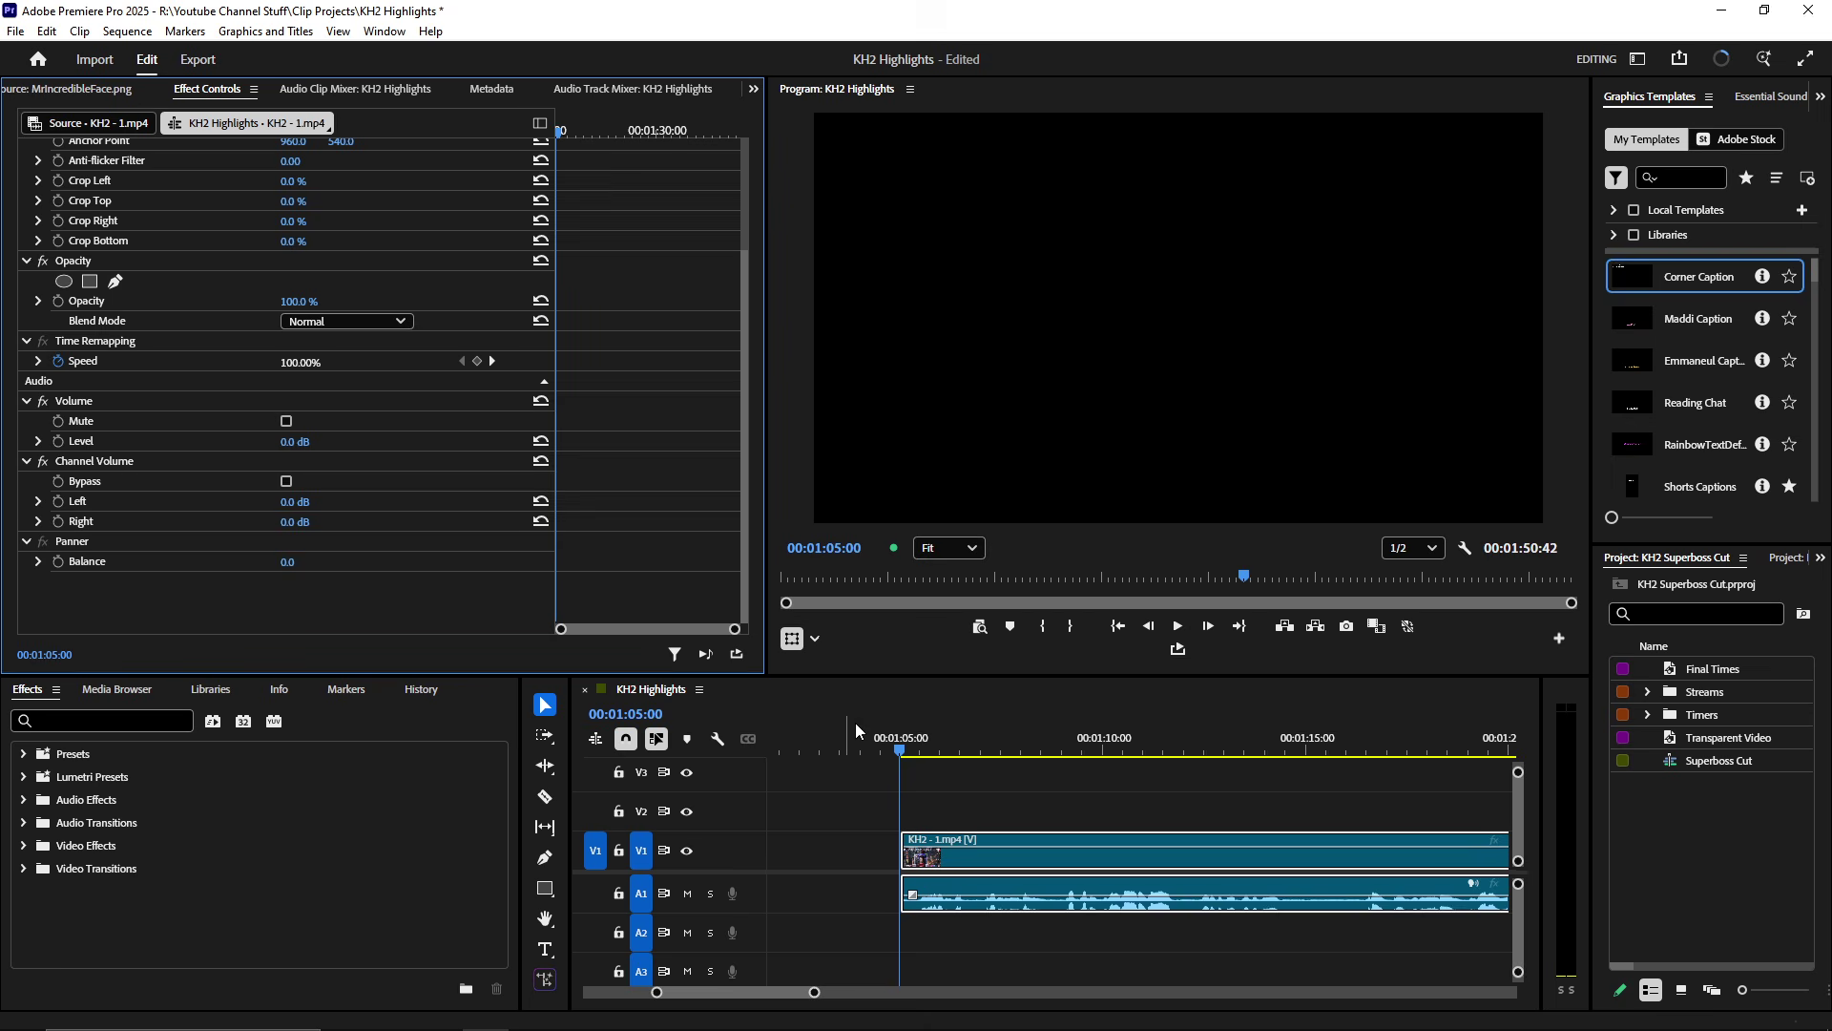
# - Apply the default Cross Dissolve video transition and Constant Power audio transition to the starting edit point of KH2 - 1.mp4
pyautogui.click(937, 869)
pyautogui.scroll(2, 937, 864)
pyautogui.scroll(2, 936, 856)
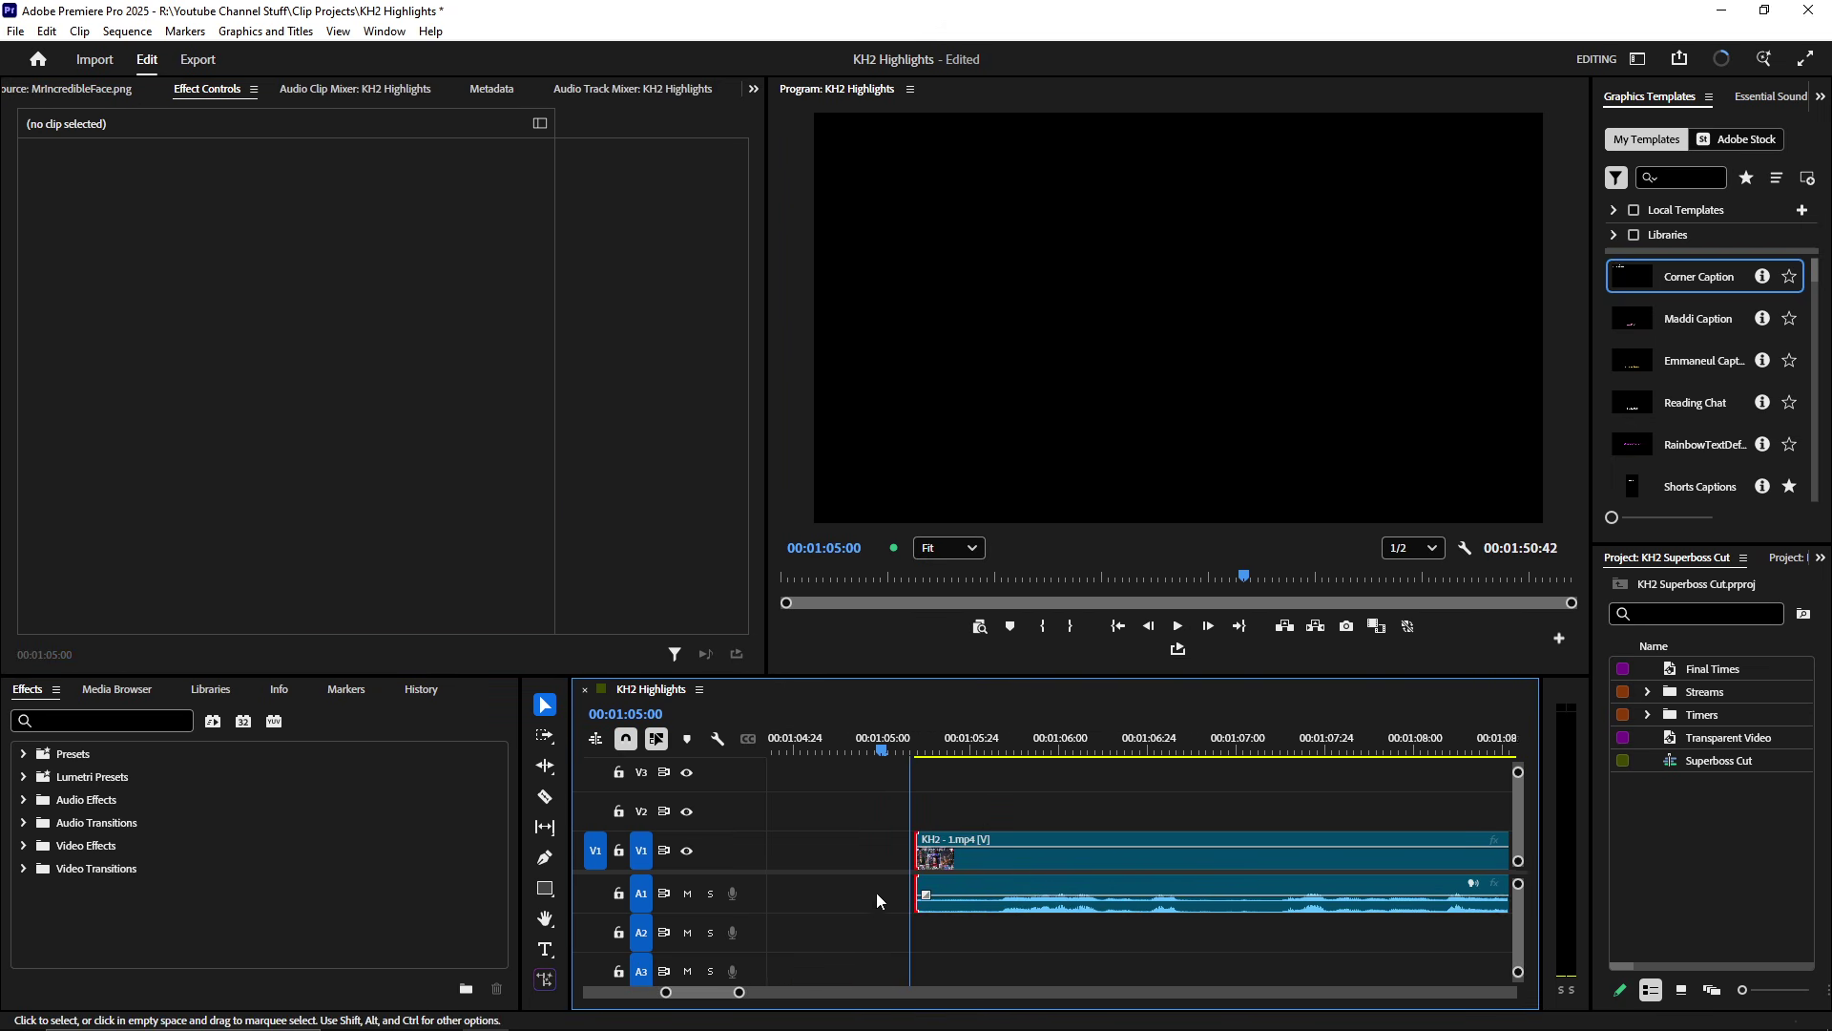
pyautogui.hotkey('ctrl', 'd')
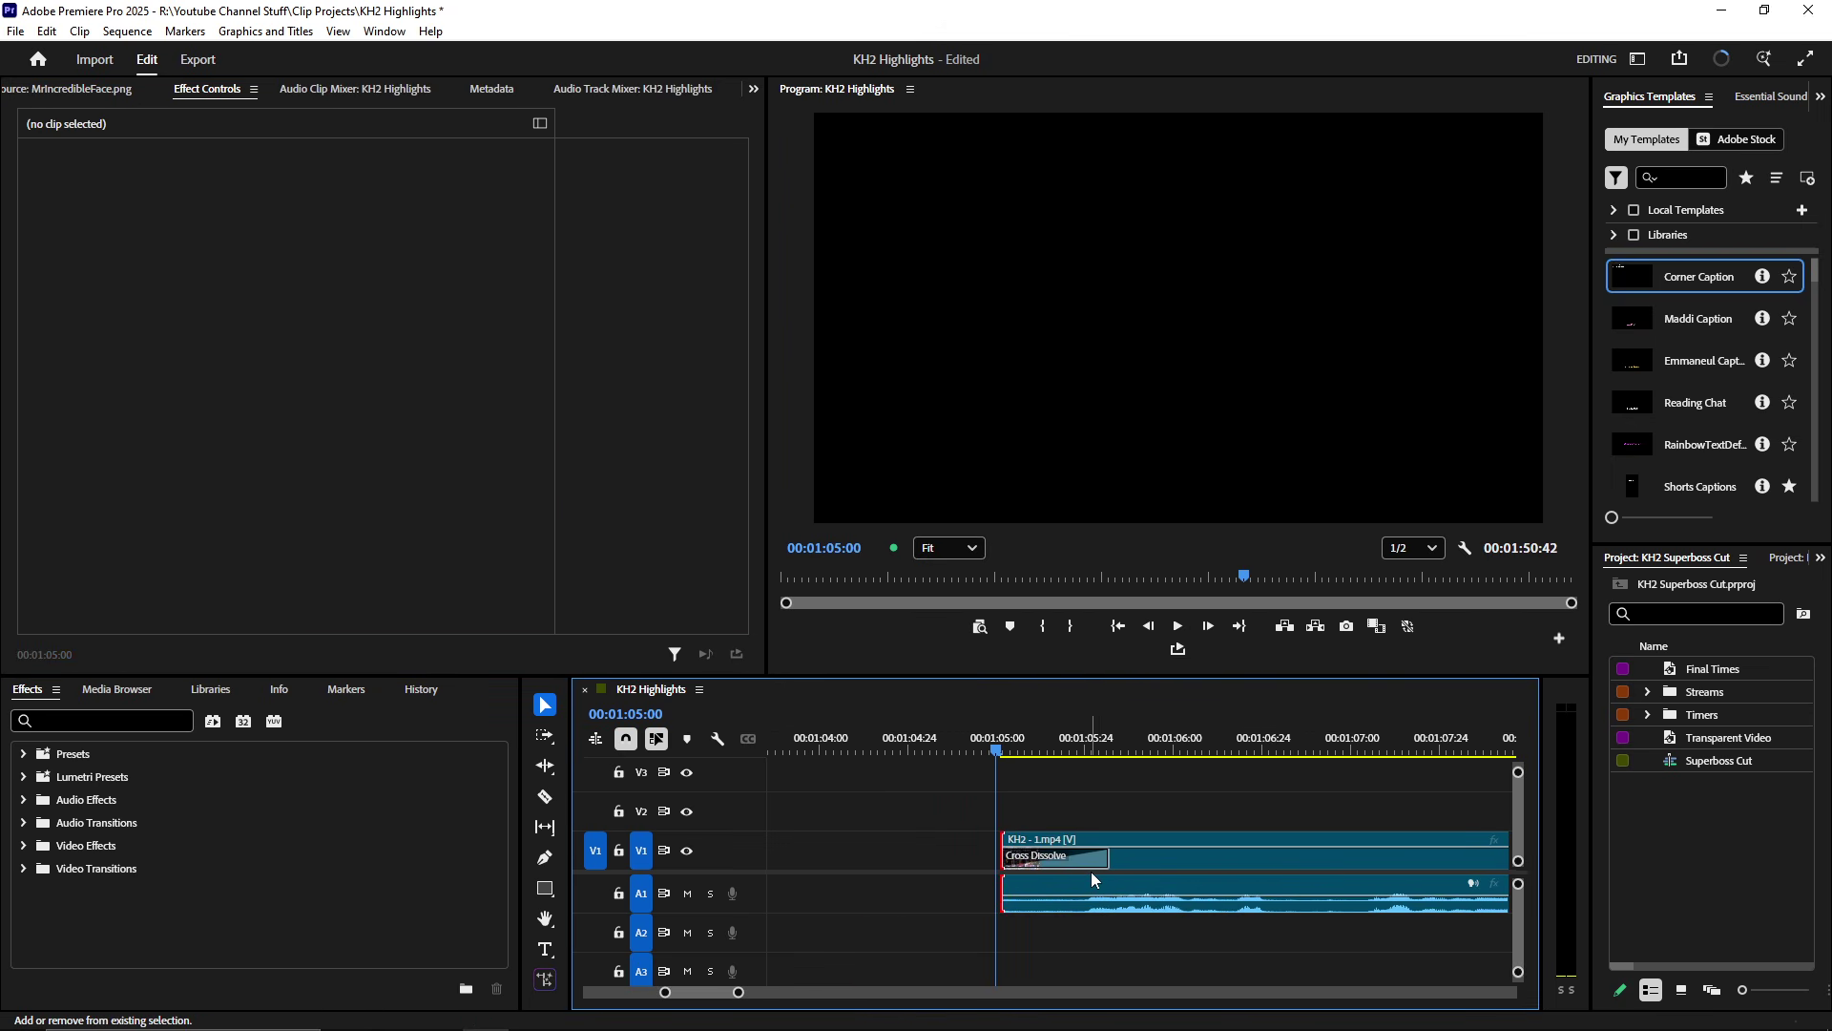
pyautogui.hotkey('ctrl', 'shift', 'd')
# - Preview the clip's opening fades, scrub to 00:01:05:05, and show the Constant Power audio transition's settings
pyautogui.press('space')
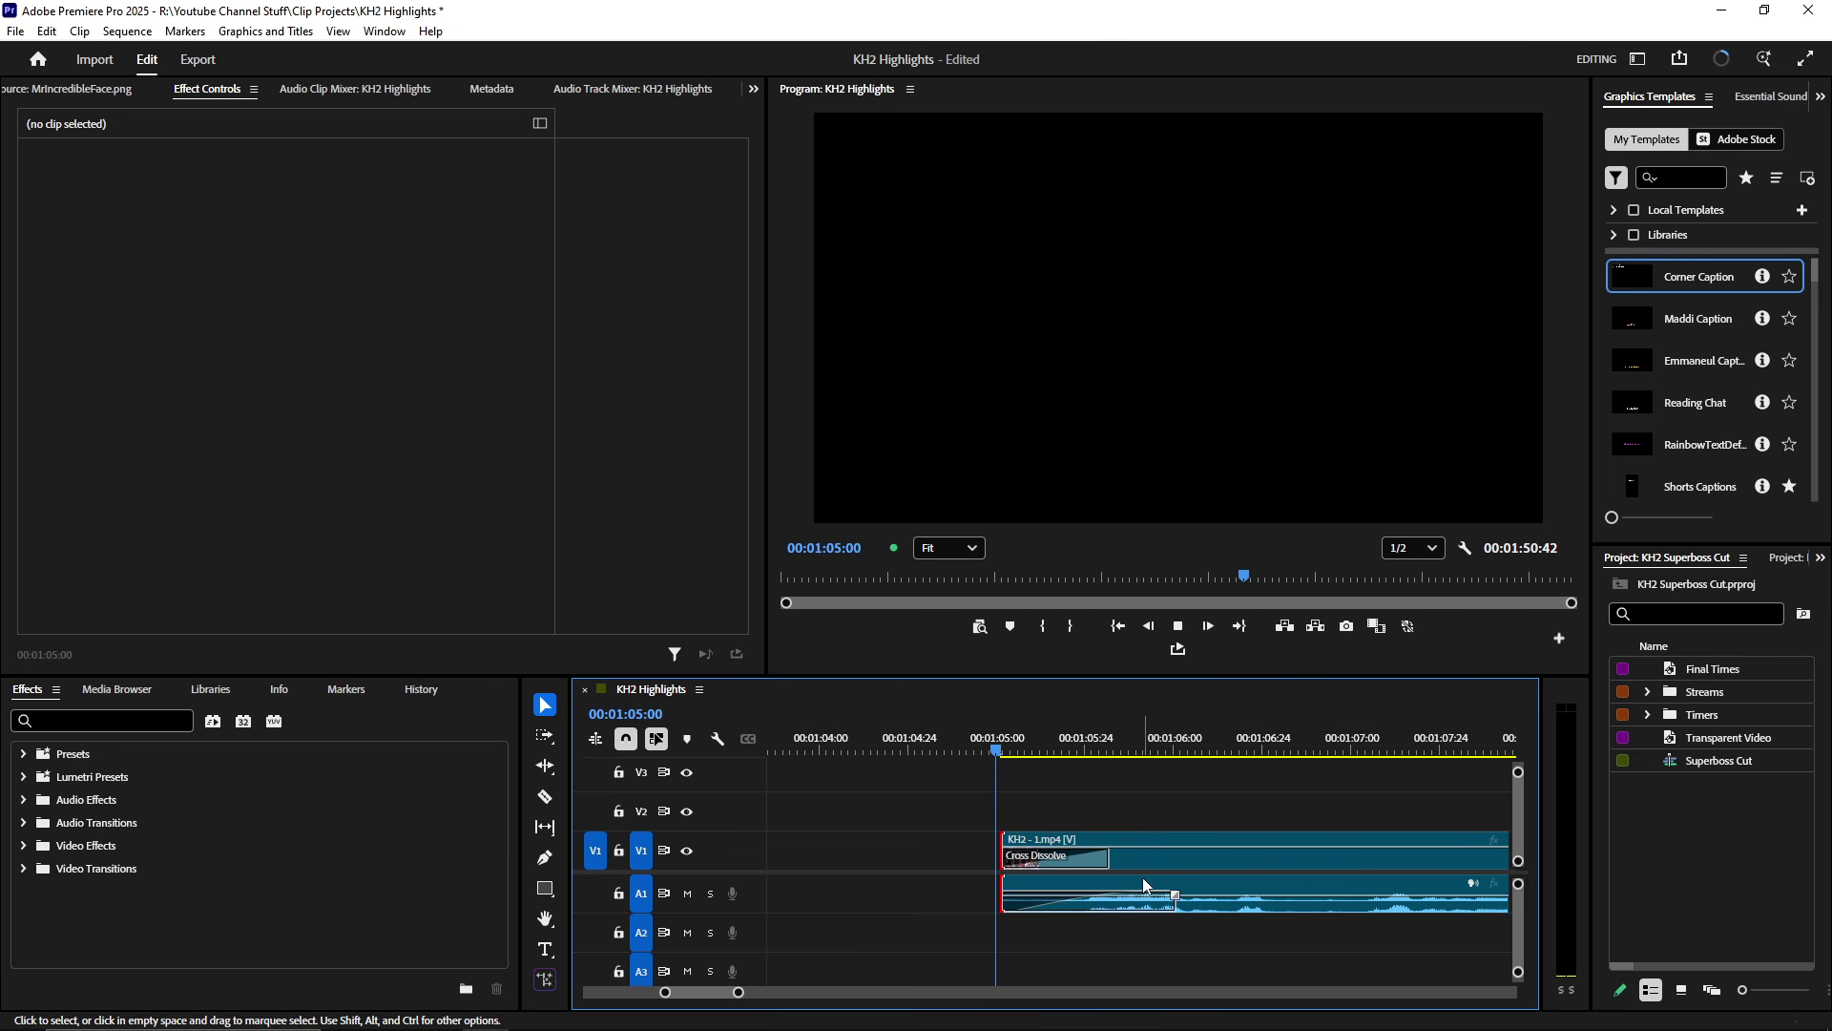
pyautogui.scroll(-3, 1145, 859)
pyautogui.moveTo(1130, 754); pyautogui.dragTo(1097, 759)
pyautogui.scroll(5, 1132, 871)
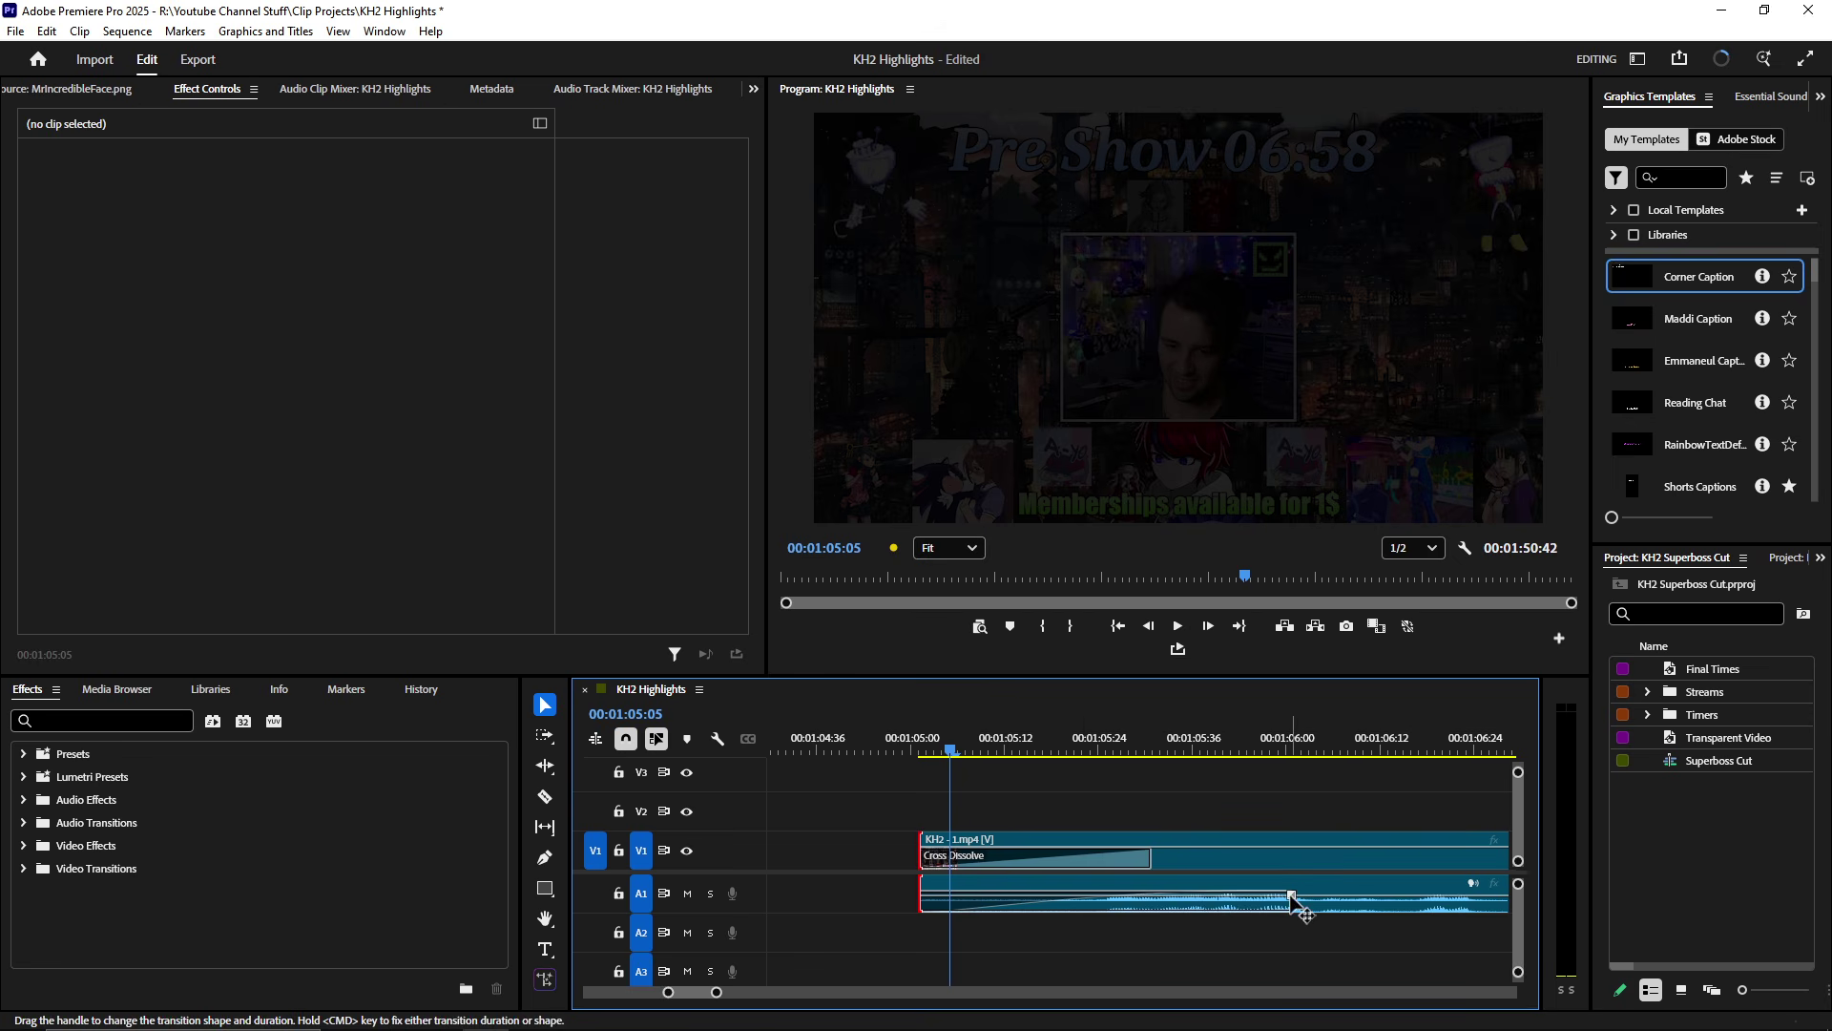
pyautogui.click(1023, 908)
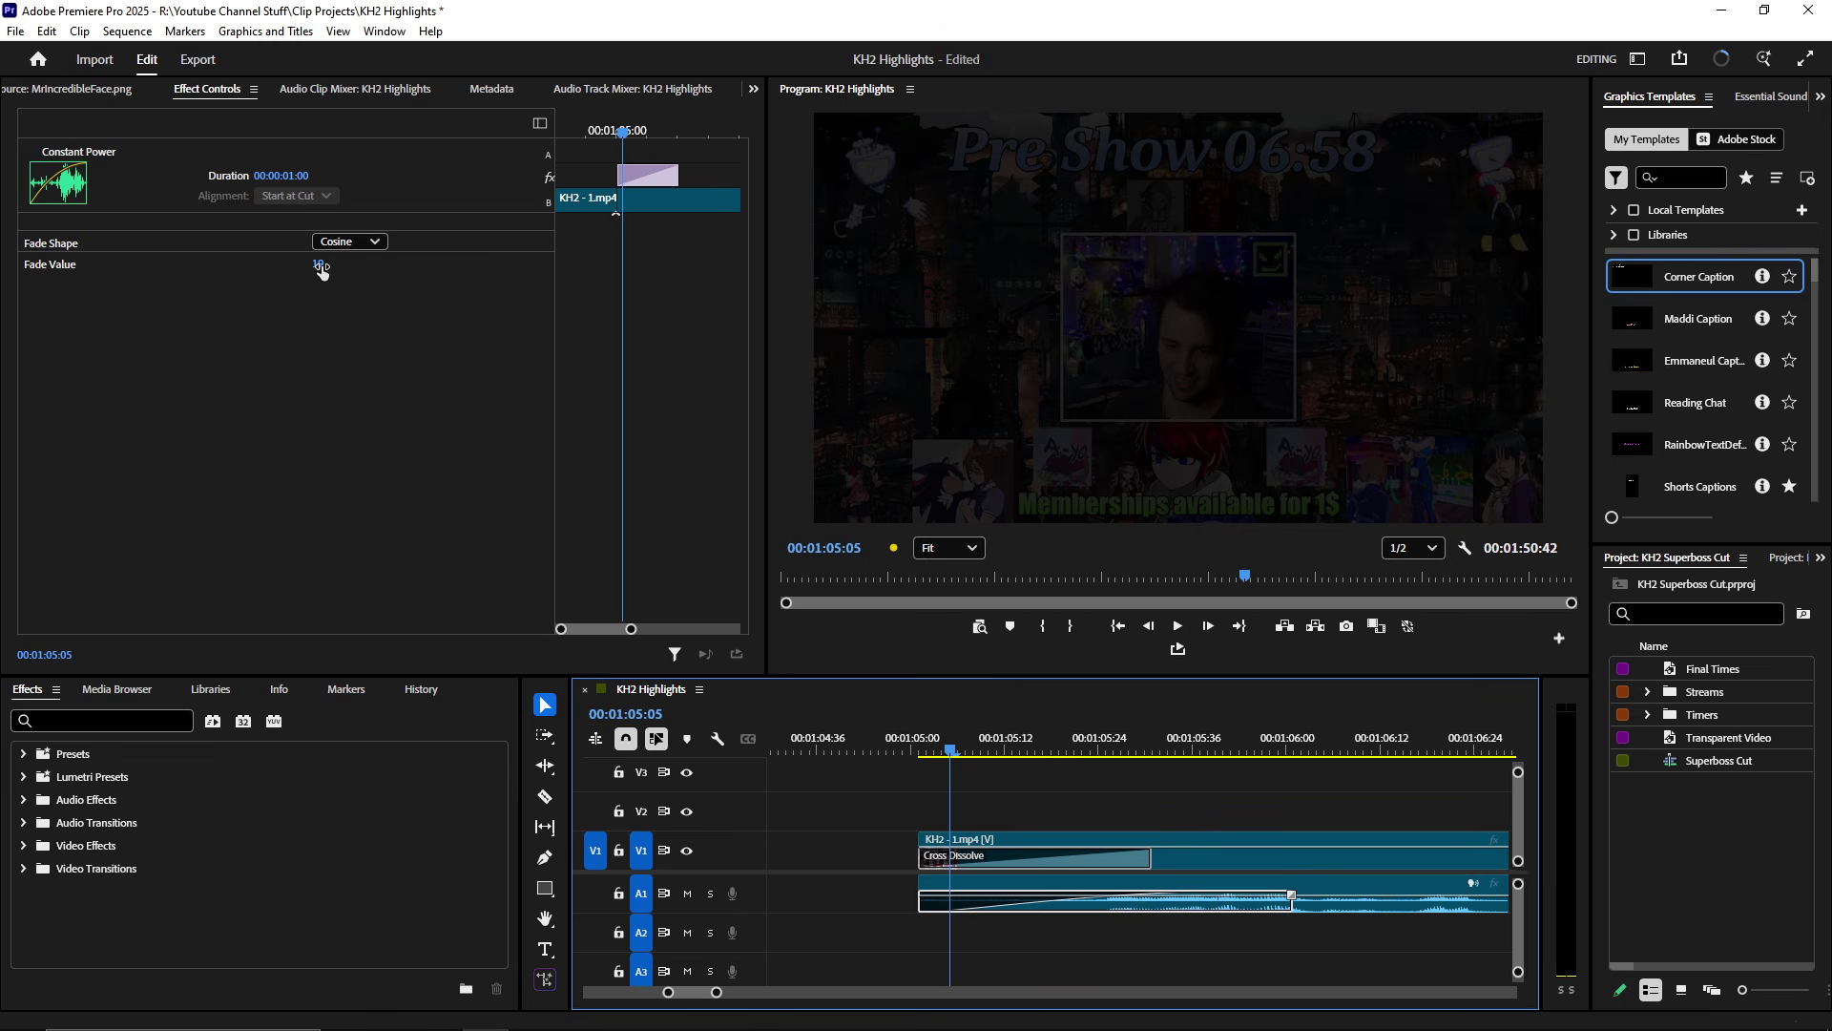
# - Move the sequence playhead to the end of the KH2 - 1.mp4 clip at 00:01:50:42
pyautogui.moveTo(1292, 897)
pyautogui.mouseDown()
pyautogui.moveTo(1188, 900)
pyautogui.moveTo(1308, 901)
pyautogui.moveTo(1112, 900)
pyautogui.moveTo(1286, 902)
pyautogui.moveTo(1286, 918)
pyautogui.mouseUp()
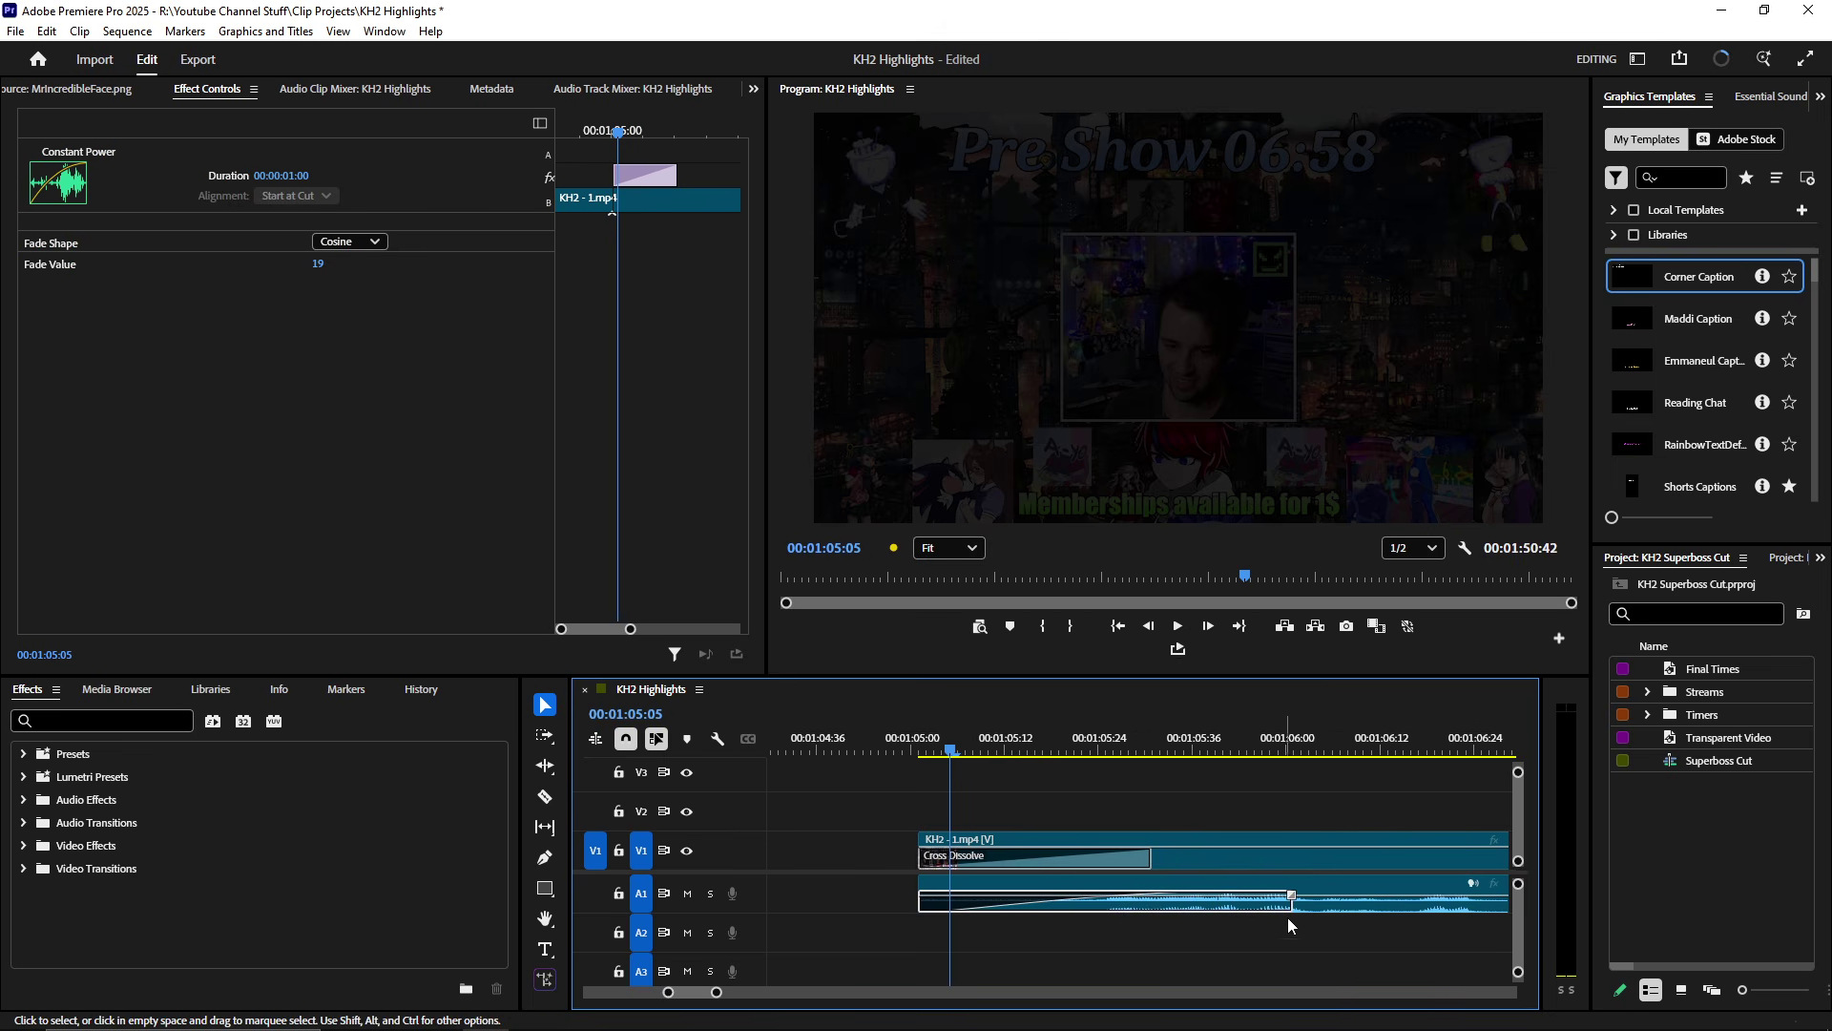
pyautogui.scroll(-5, 1292, 941)
pyautogui.scroll(-6, 1332, 949)
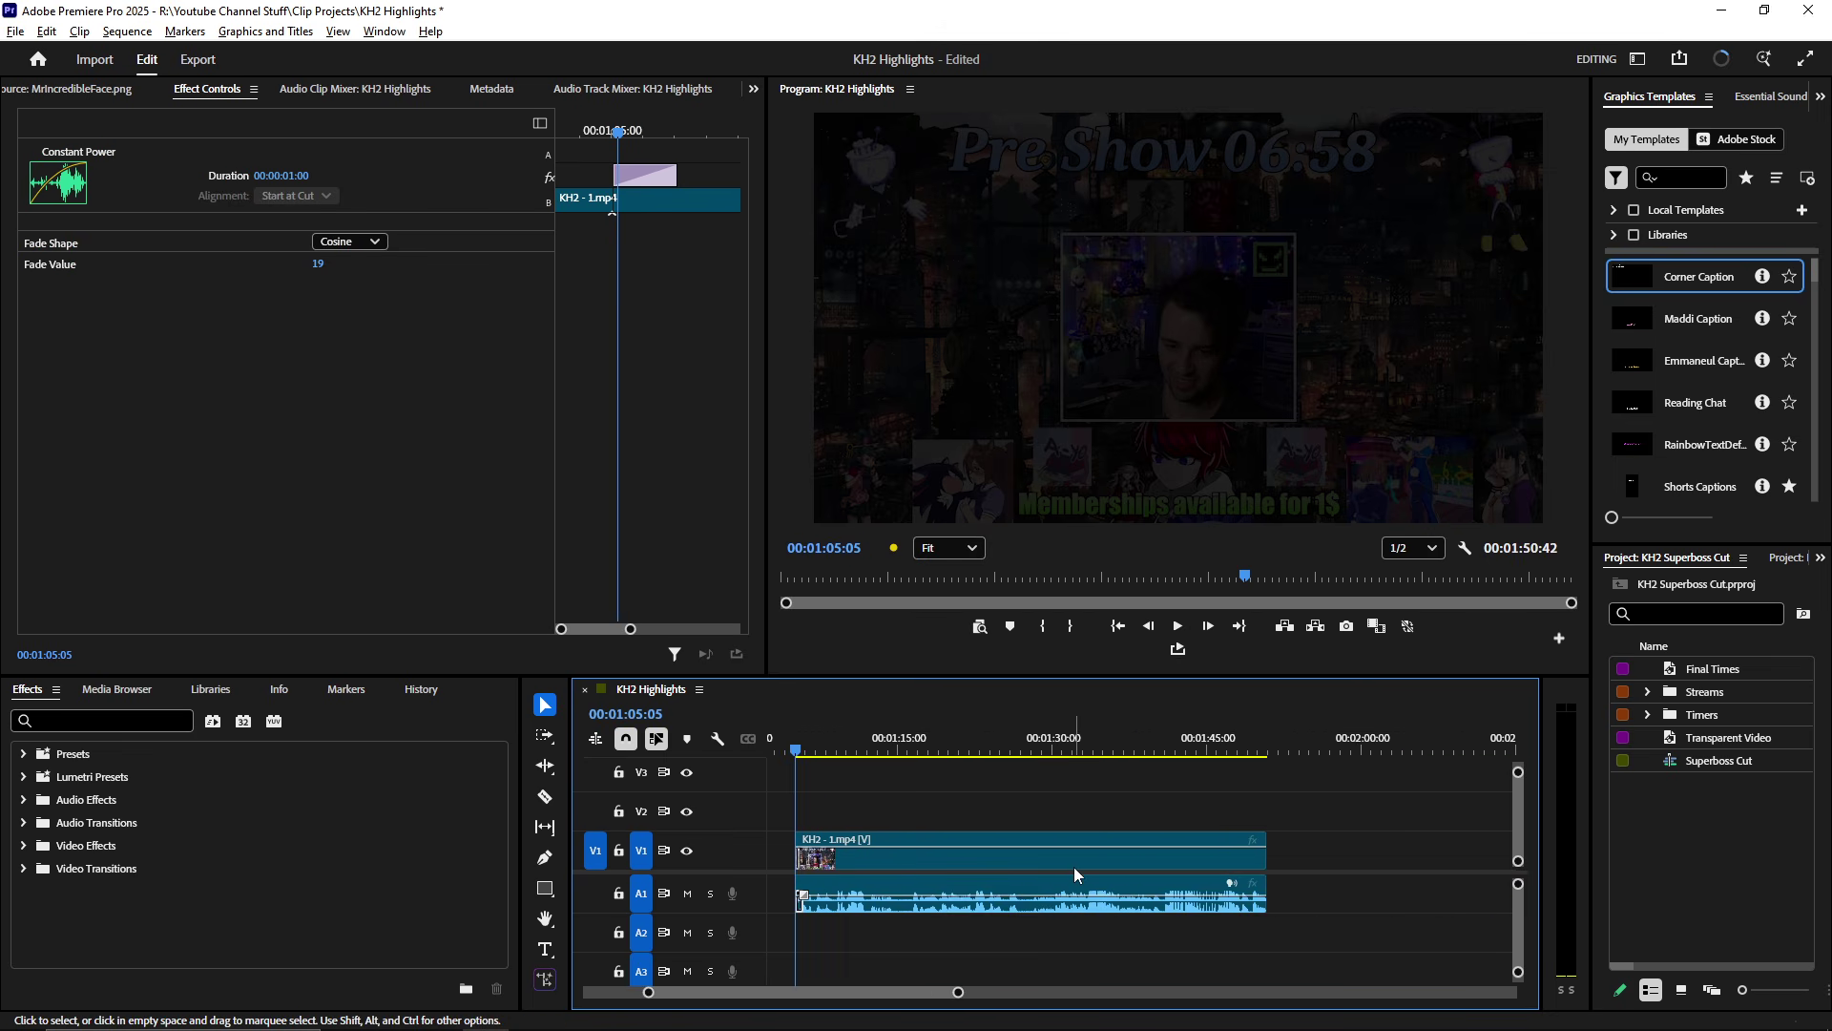
pyautogui.click(1136, 749)
pyautogui.scroll(5, 1114, 863)
pyautogui.press('space')
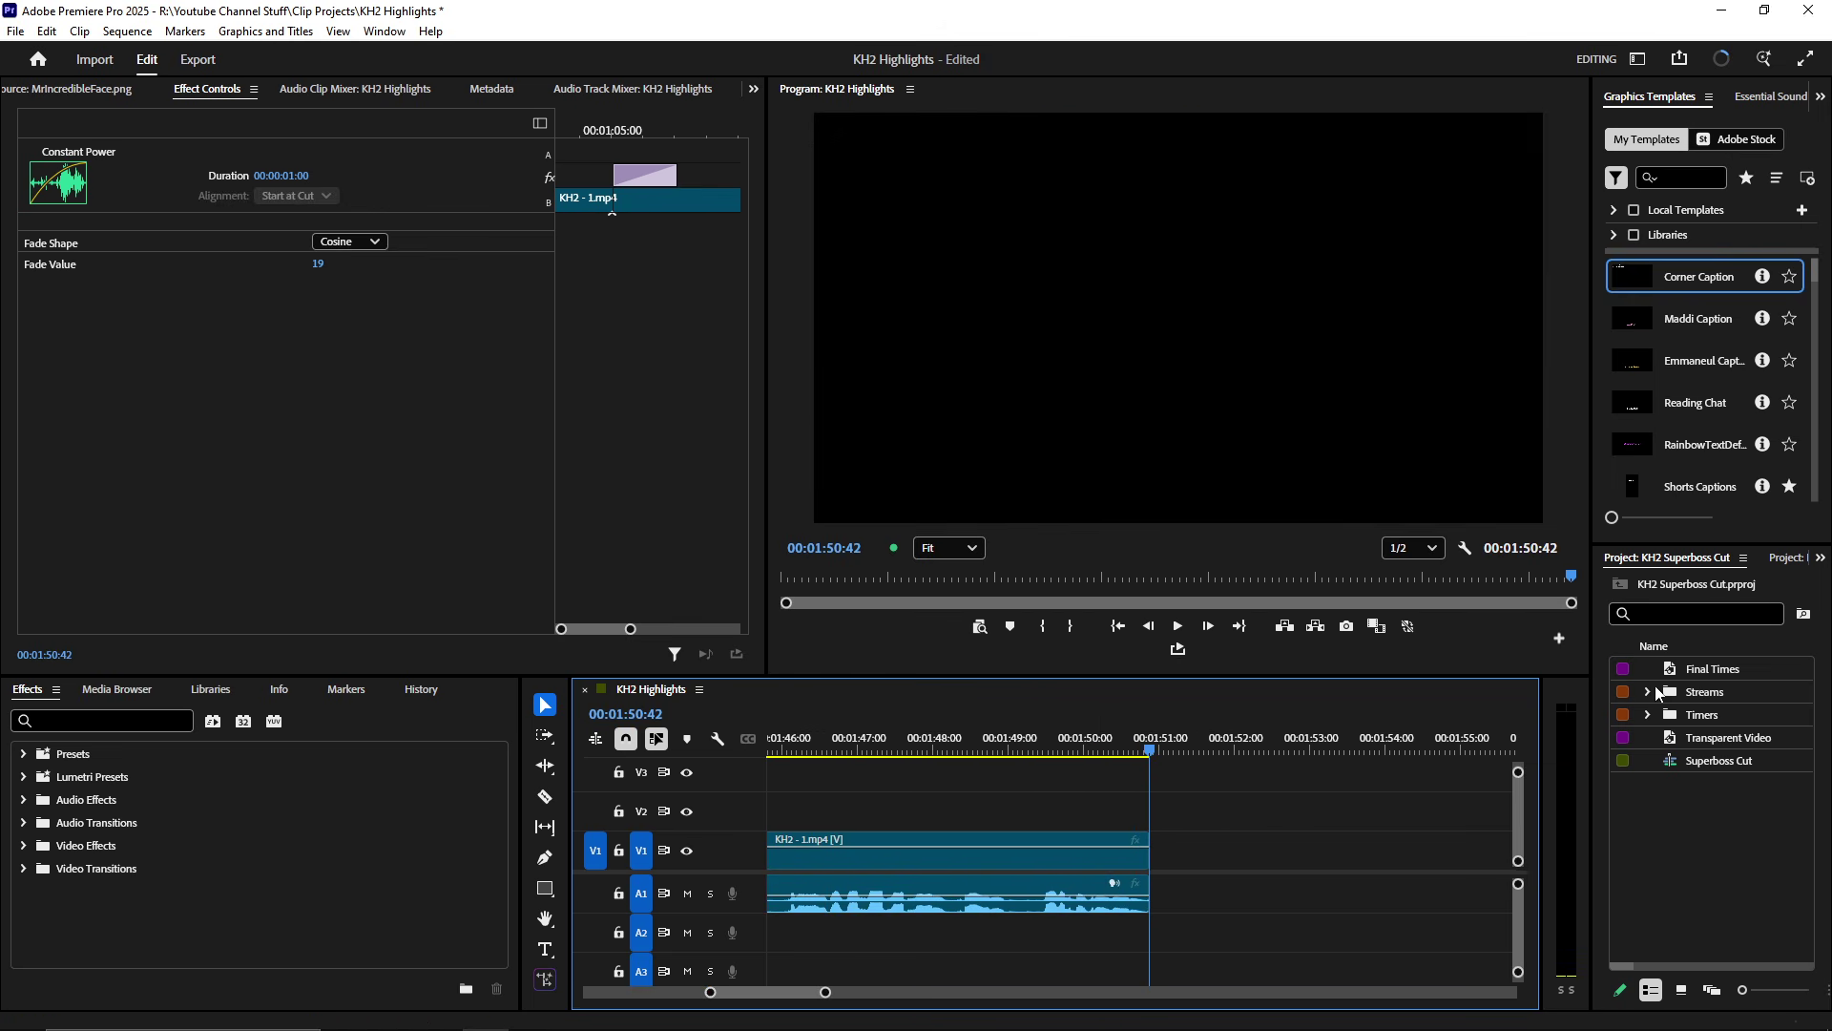
# - Close the project panel of KH2 Superboss Cut, leaving the KH2 Highlights project bins open
pyautogui.click(1677, 673)
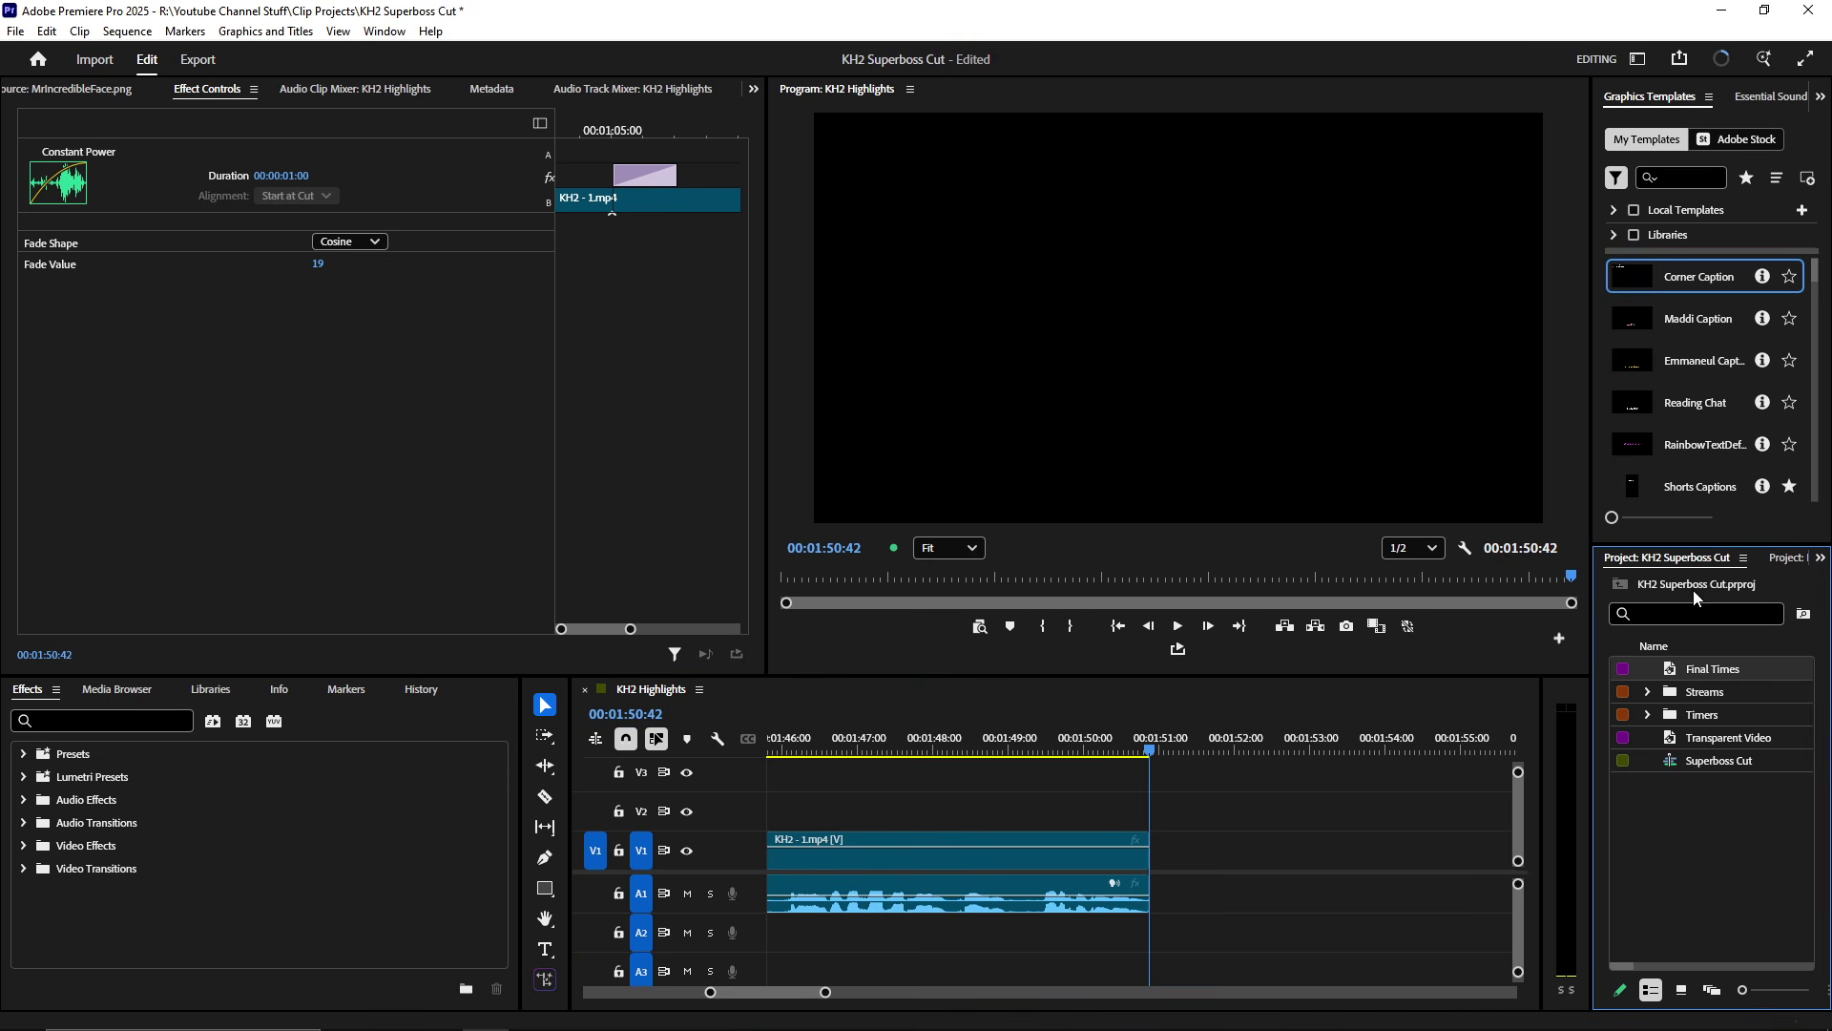
pyautogui.rightClick(1635, 562)
pyautogui.click(1521, 277)
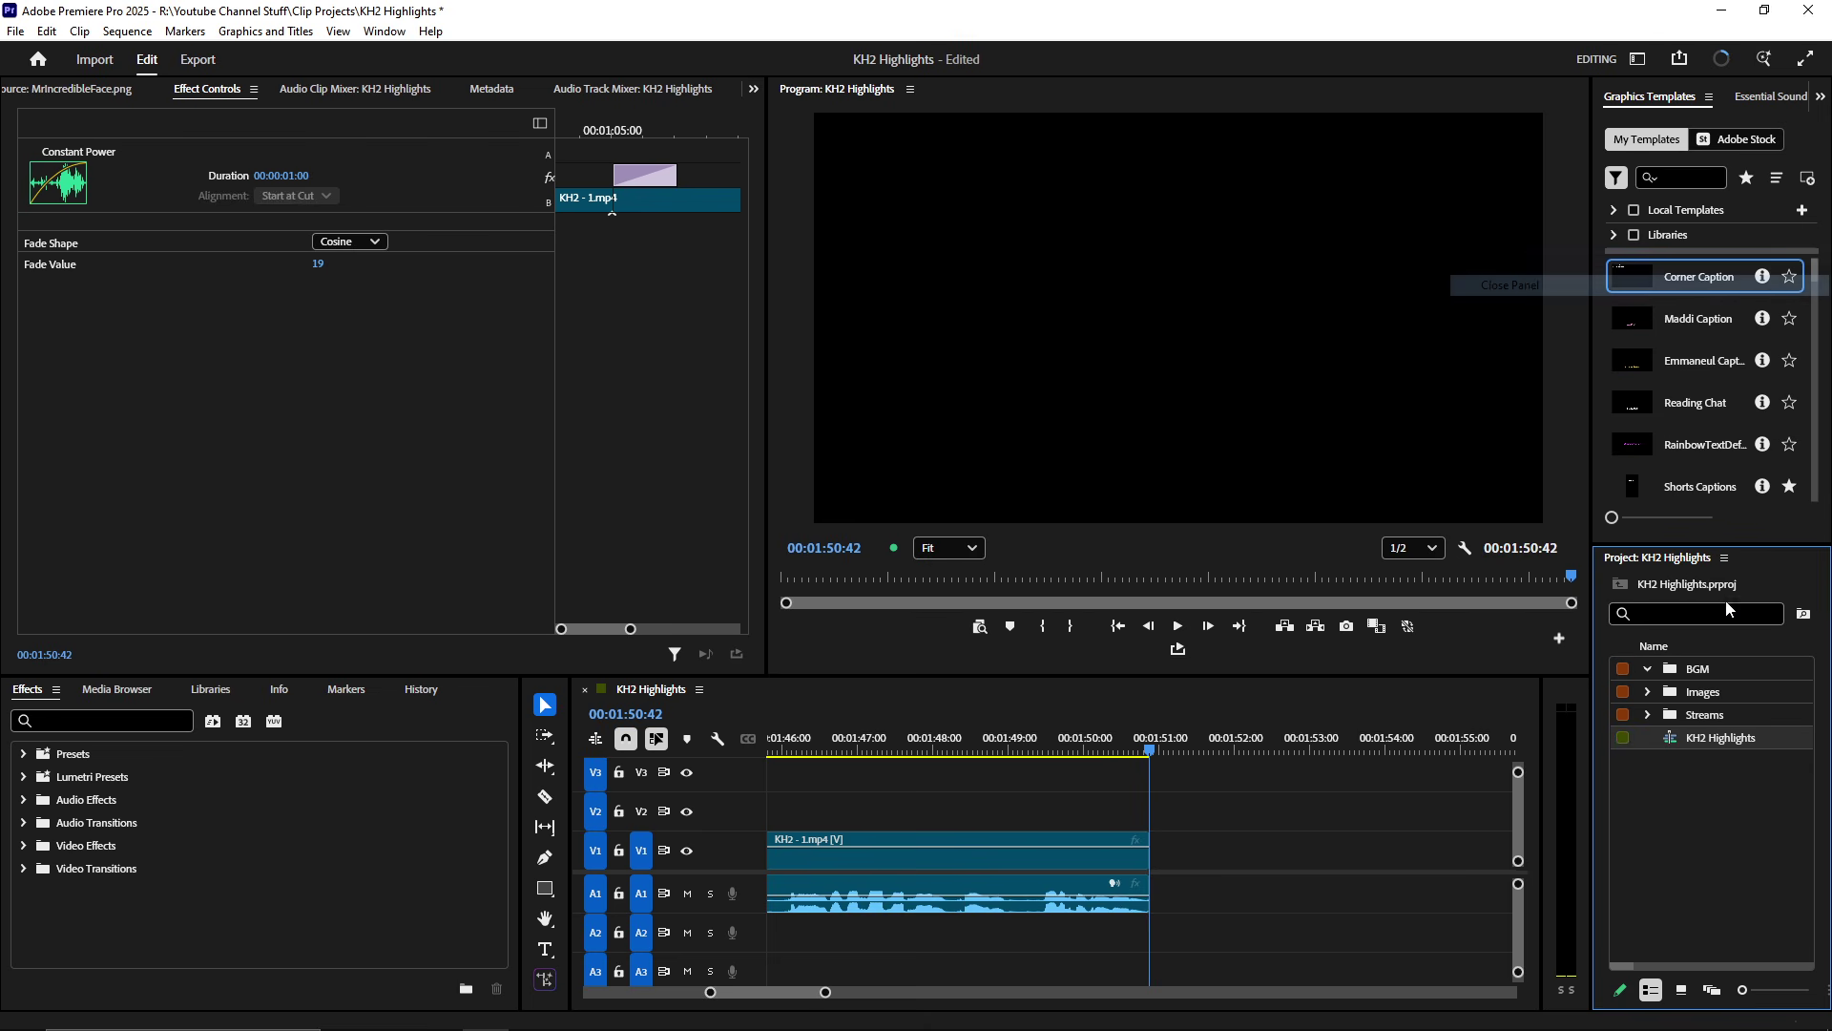
# - Load KH2 - 1.mp4 from the Streams bin into the Source monitor and collapse the bin again
pyautogui.click(1648, 715)
pyautogui.doubleClick(1665, 737)
pyautogui.click(1648, 715)
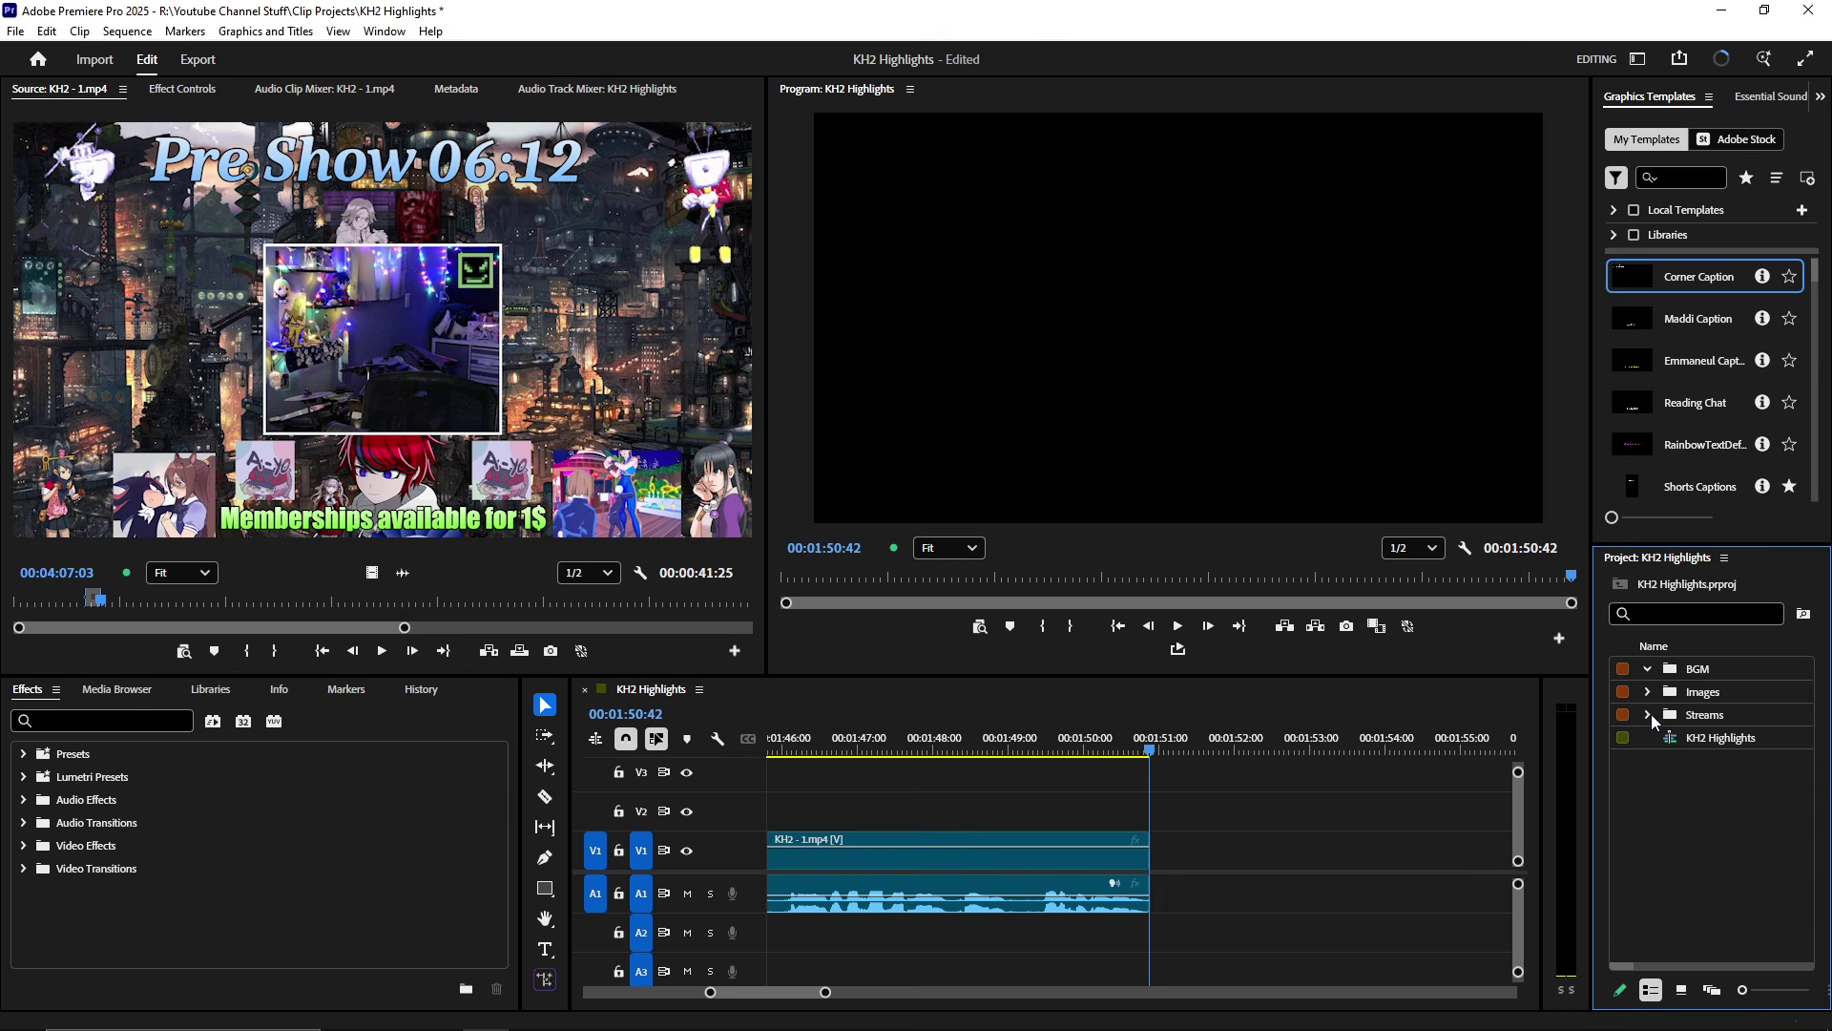
# - Preview the source recording in an enlarged Source monitor from 00:04:07:03 to 00:04:18:46, and restore the normal layout
pyautogui.click(604, 355)
pyautogui.press('`')
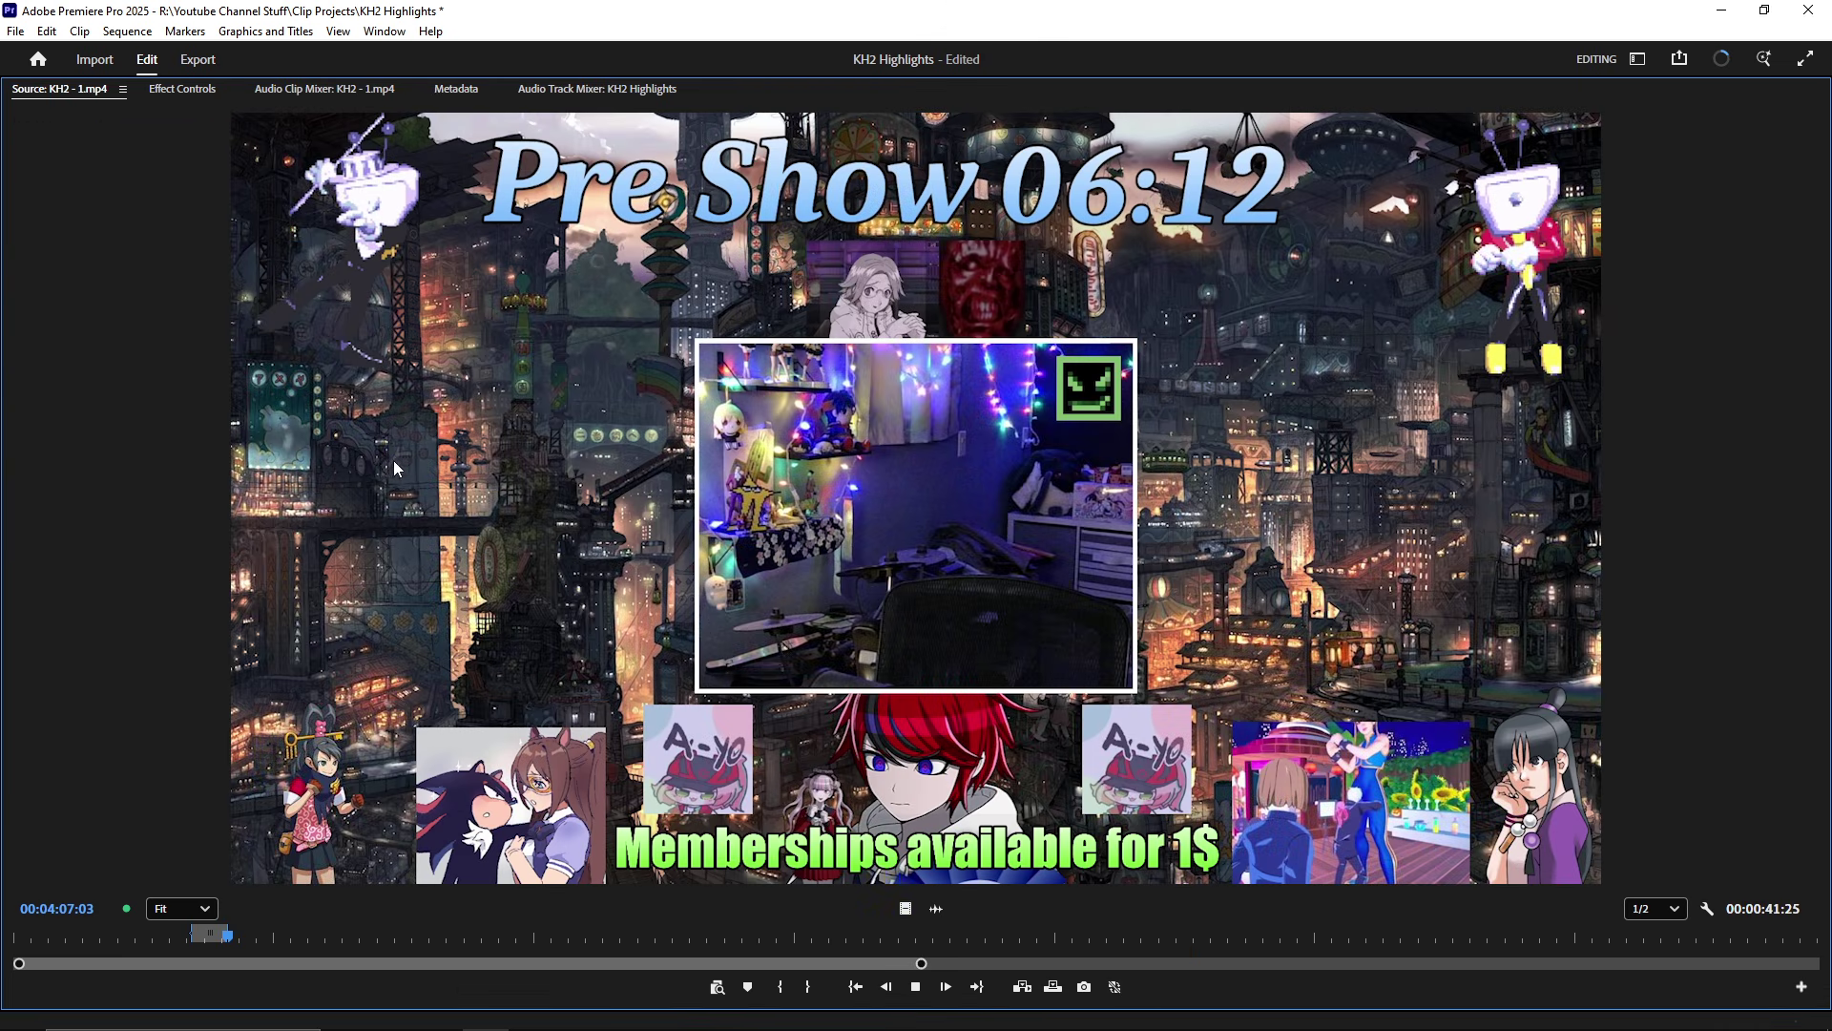
pyautogui.press('space')
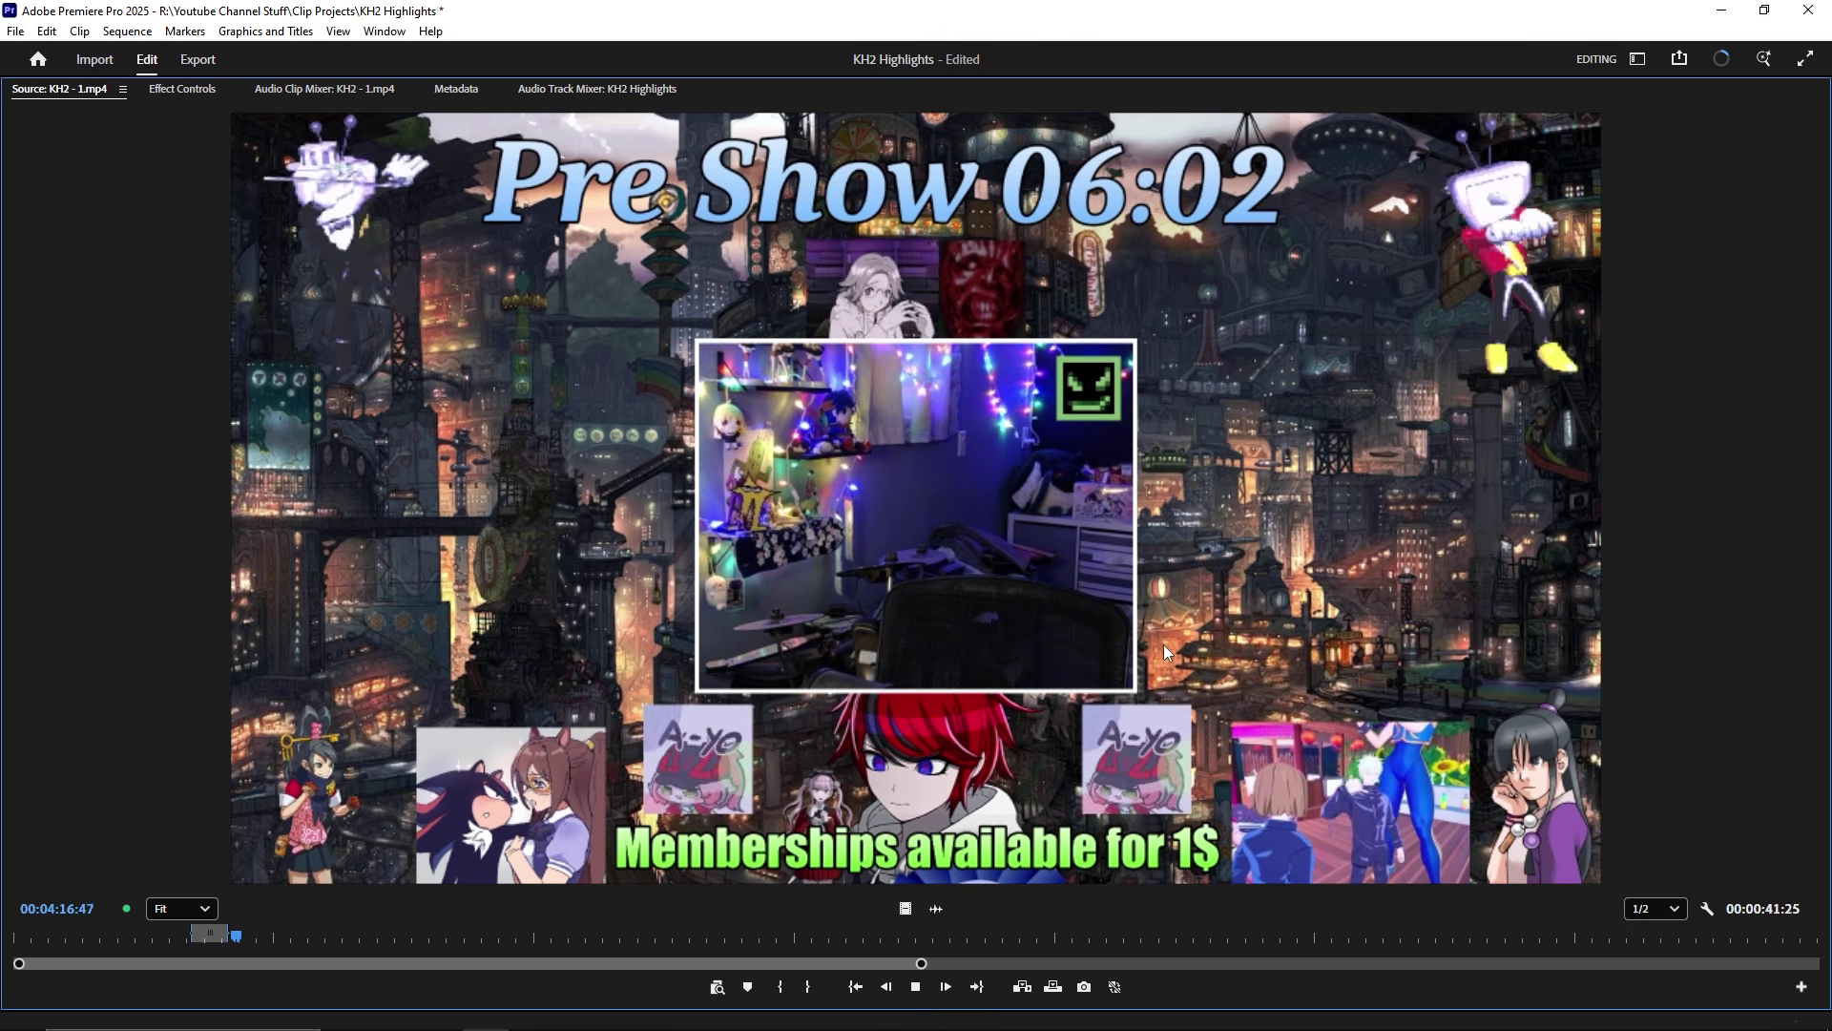
pyautogui.press('space')
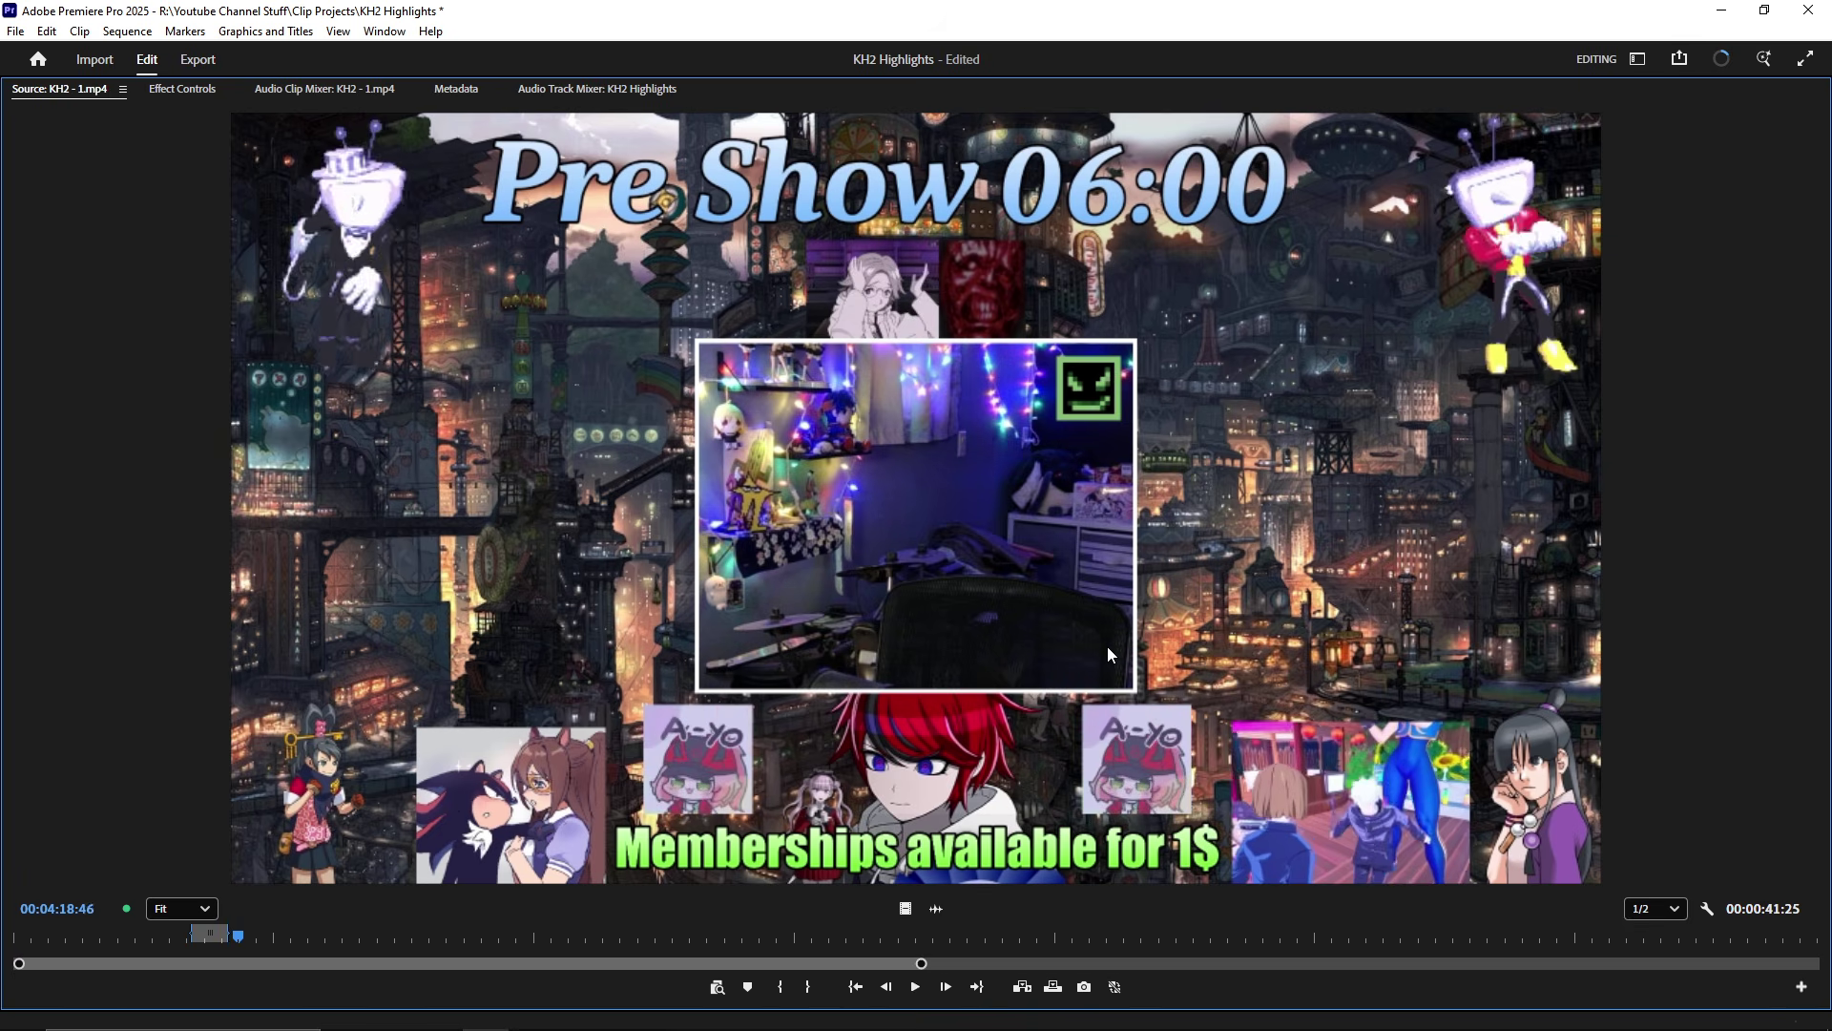
pyautogui.press('`')
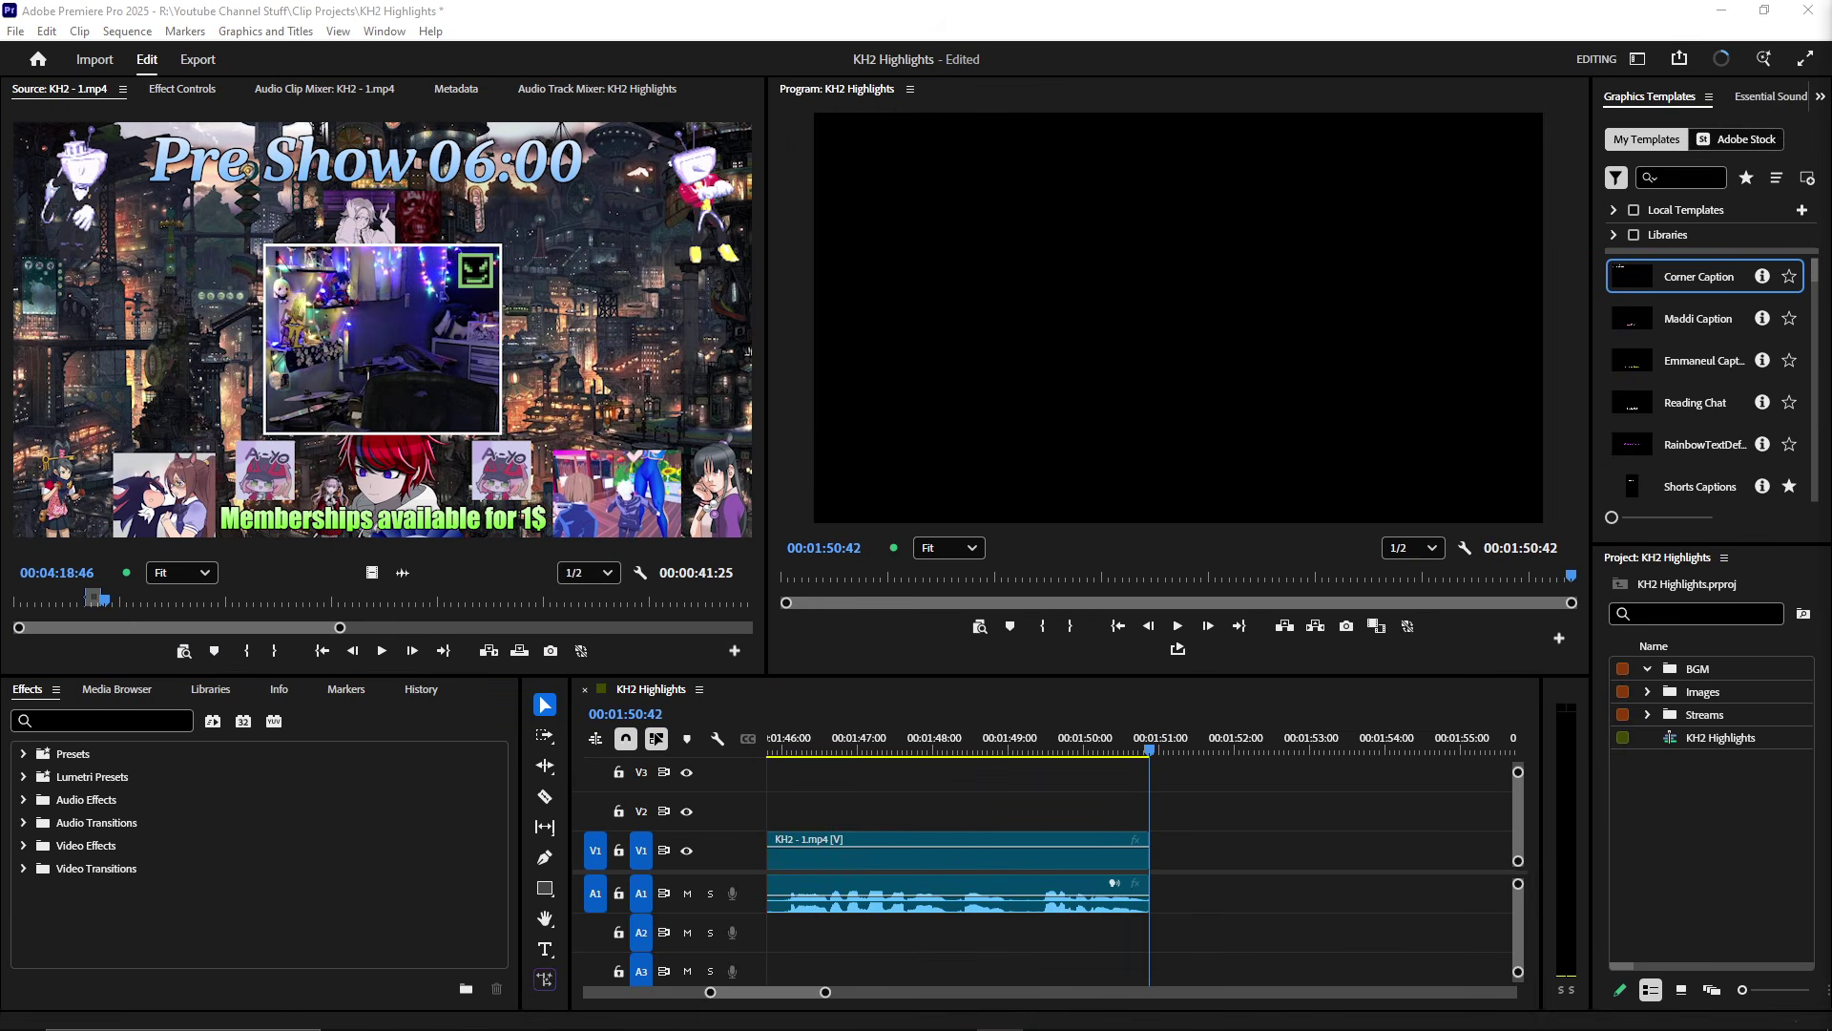
# - Switch to LibreOffice Calc, select the 00:17:12 recording timestamp in KH2 - 1.csv, and move the spreadsheet window out of the way
pyautogui.hotkey('alt', 'Tab')
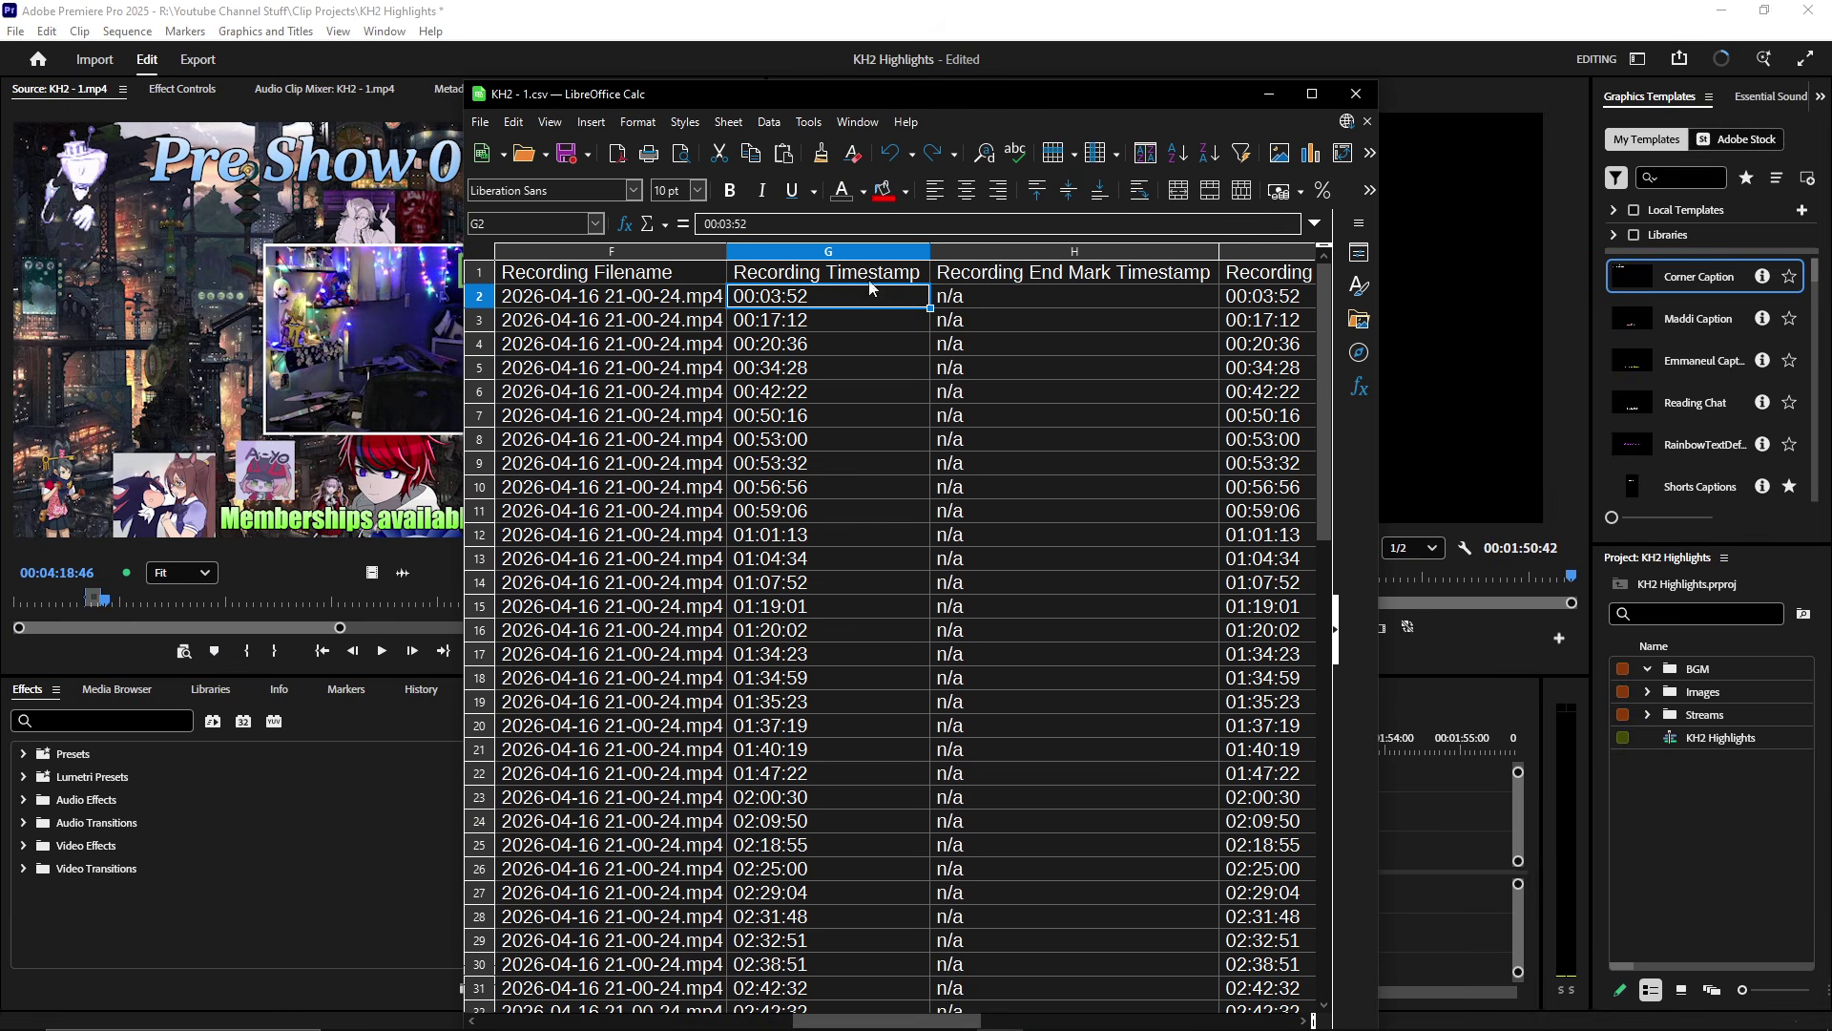
pyautogui.click(884, 190)
pyautogui.click(800, 323)
pyautogui.moveTo(935, 98); pyautogui.dragTo(1831, 343)
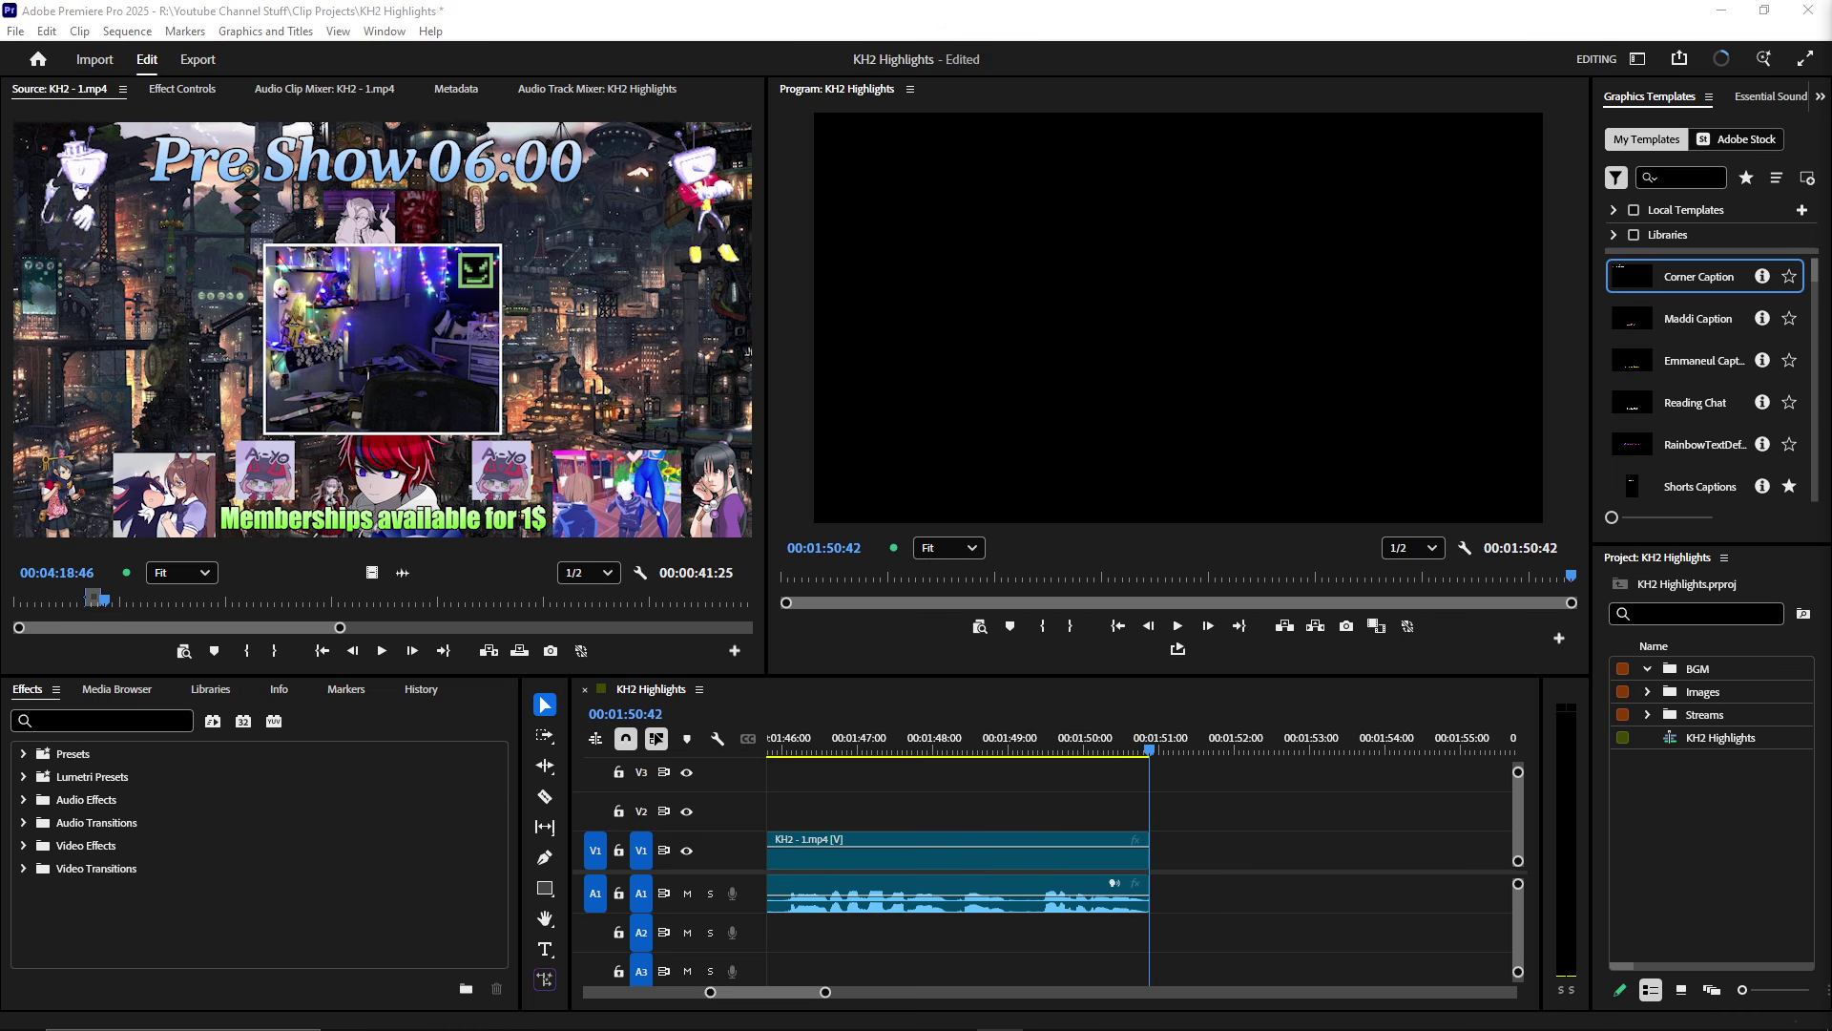
# - Cue the source recording to the second timestamp, at 00:17:11:36, and save the project
pyautogui.click(163, 604)
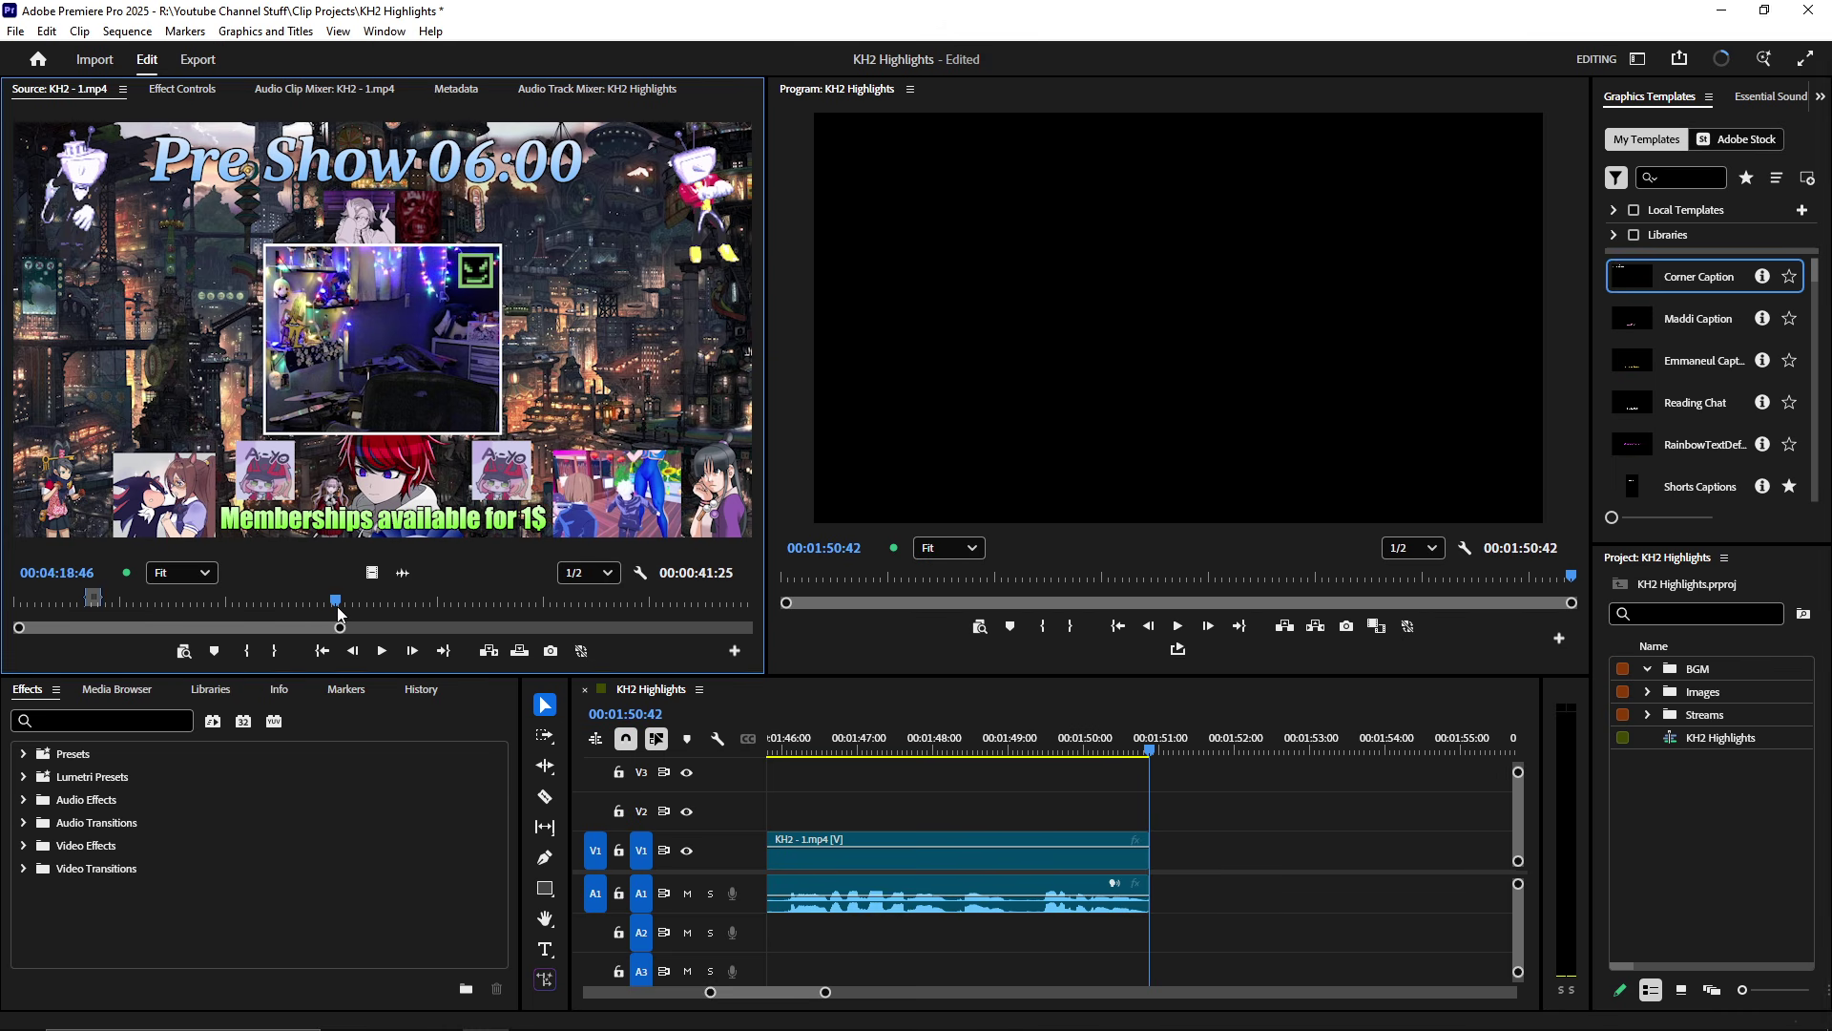
pyautogui.moveTo(339, 611); pyautogui.dragTo(382, 608)
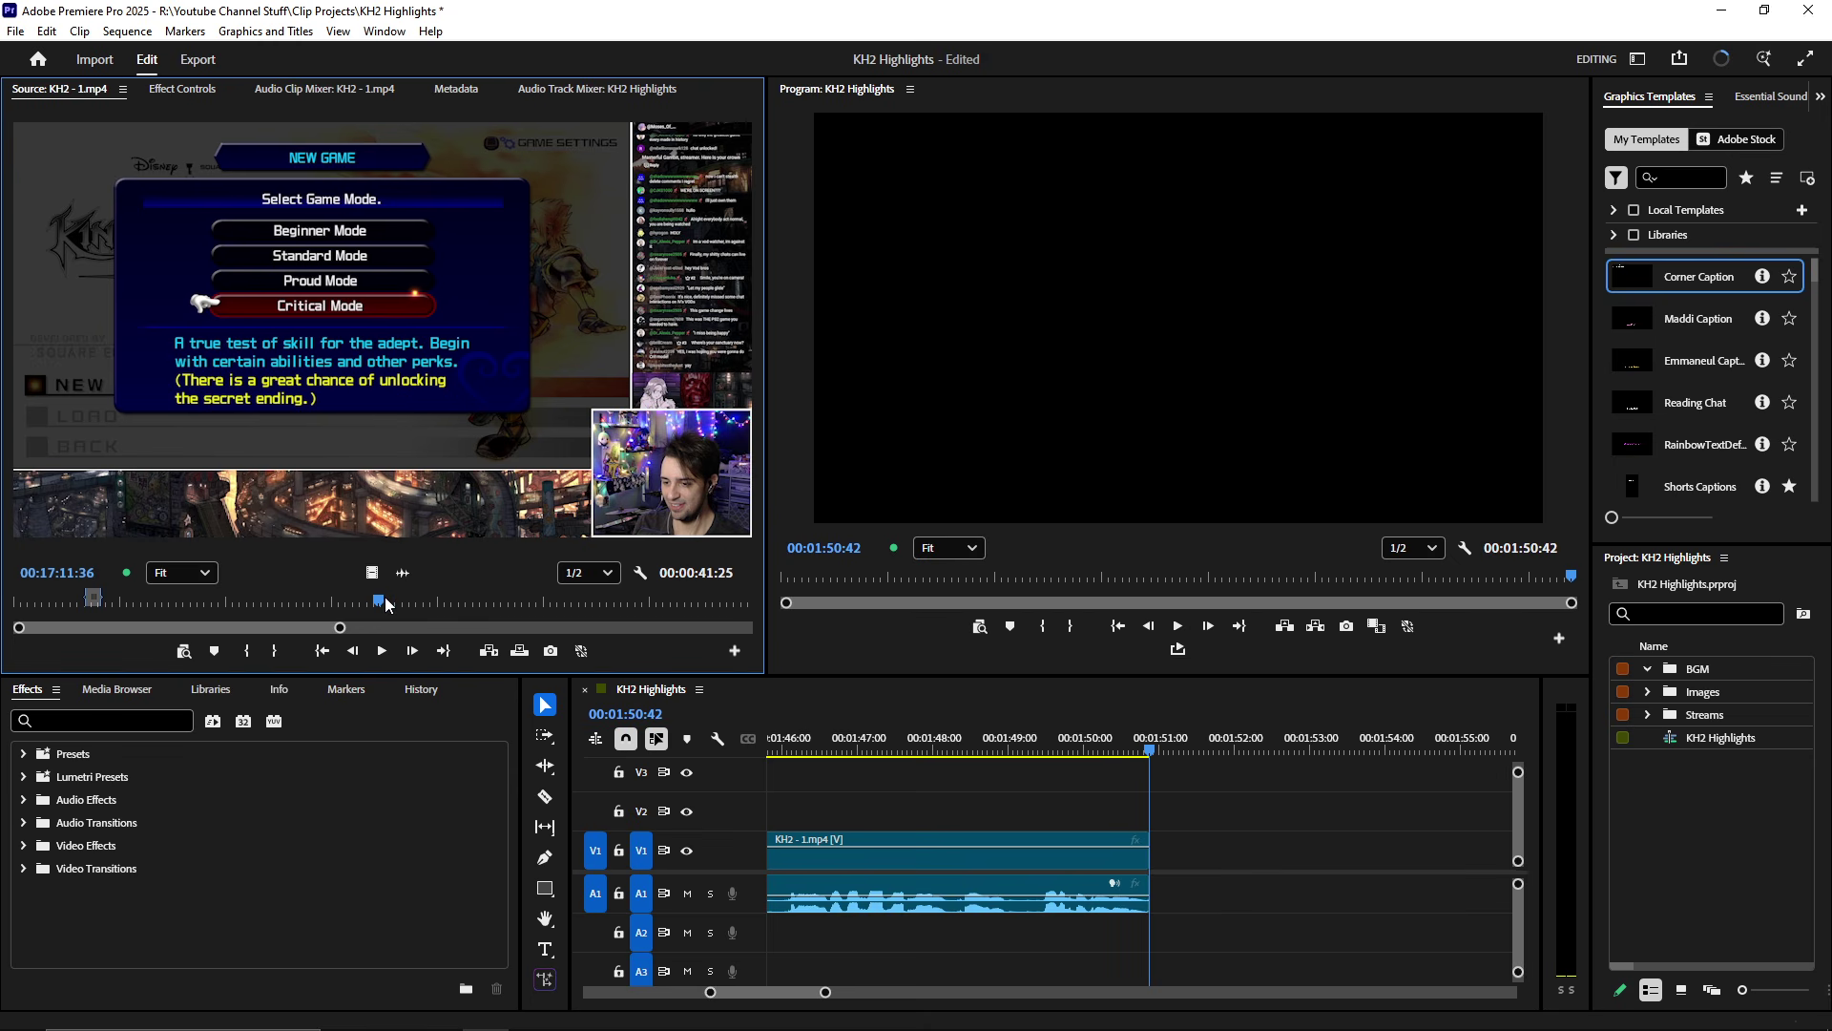
pyautogui.hotkey('ctrl', 's')
# - Scrub back through the footage before the timestamp in an enlarged Source monitor, and preview it from 00:13:05:14 for the highlight's start
pyautogui.moveTo(375, 601); pyautogui.dragTo(349, 603)
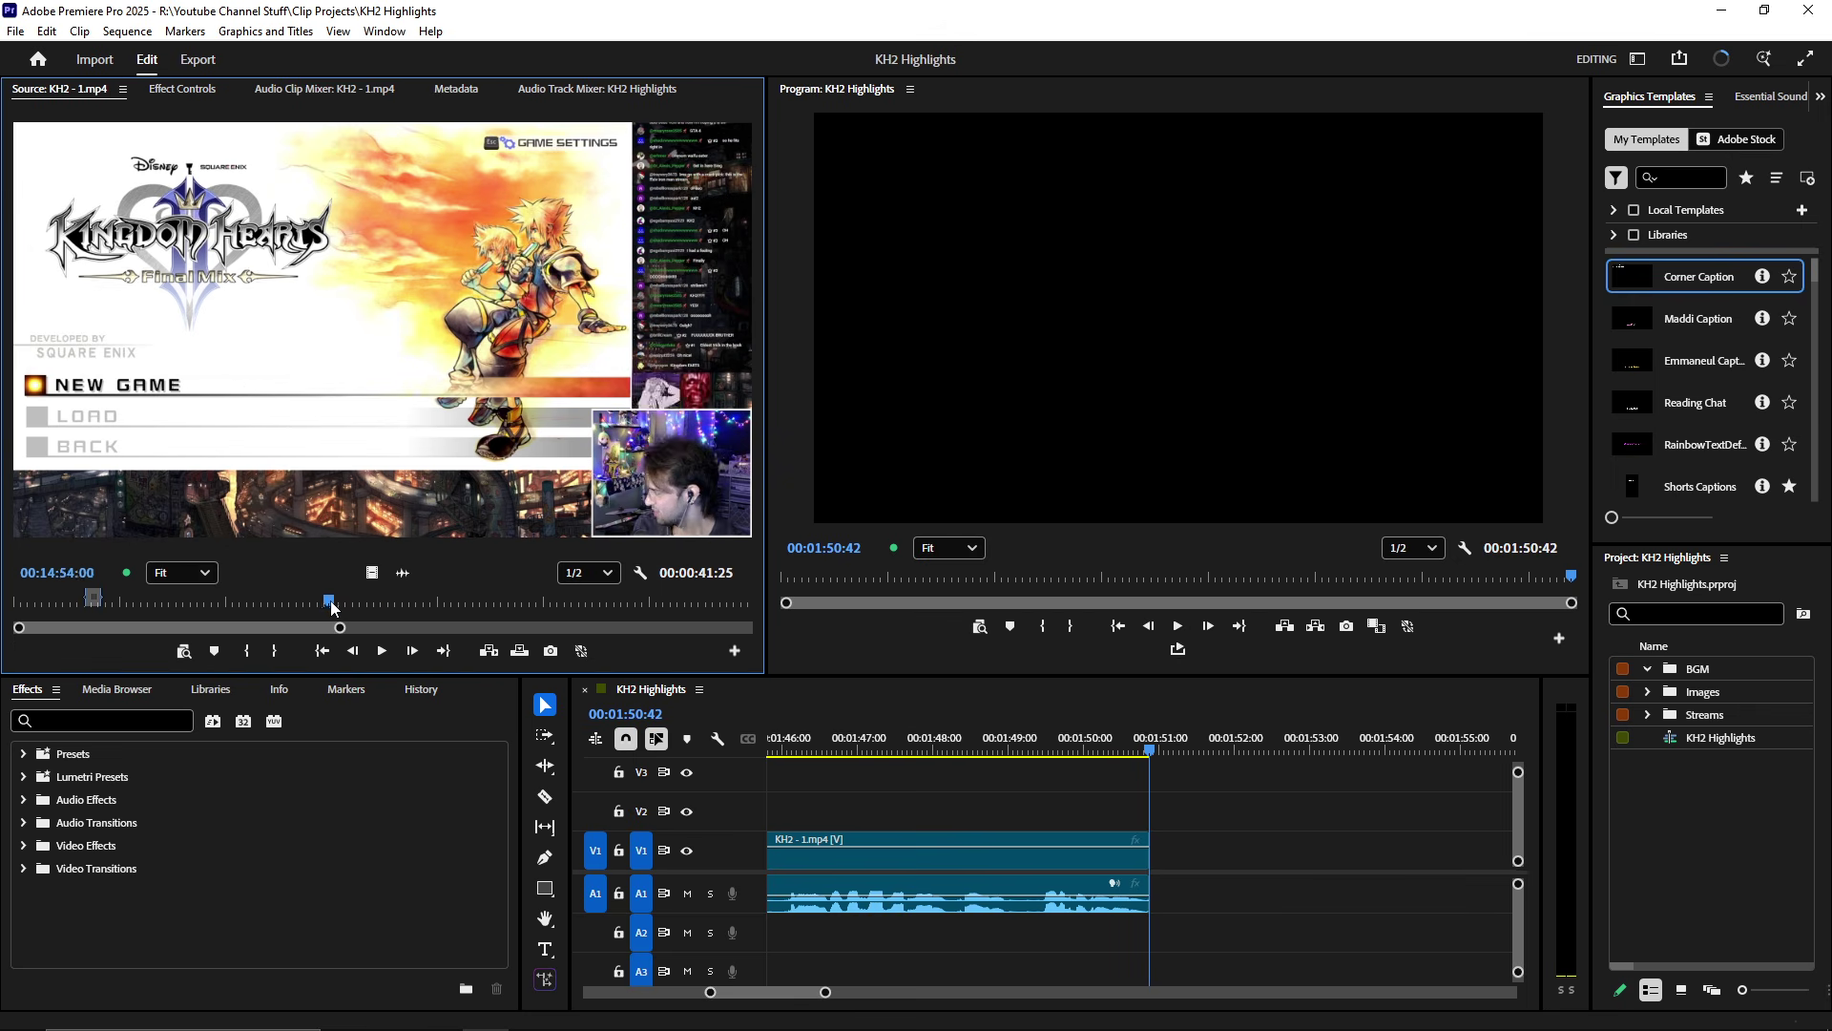
pyautogui.moveTo(350, 604); pyautogui.dragTo(365, 601)
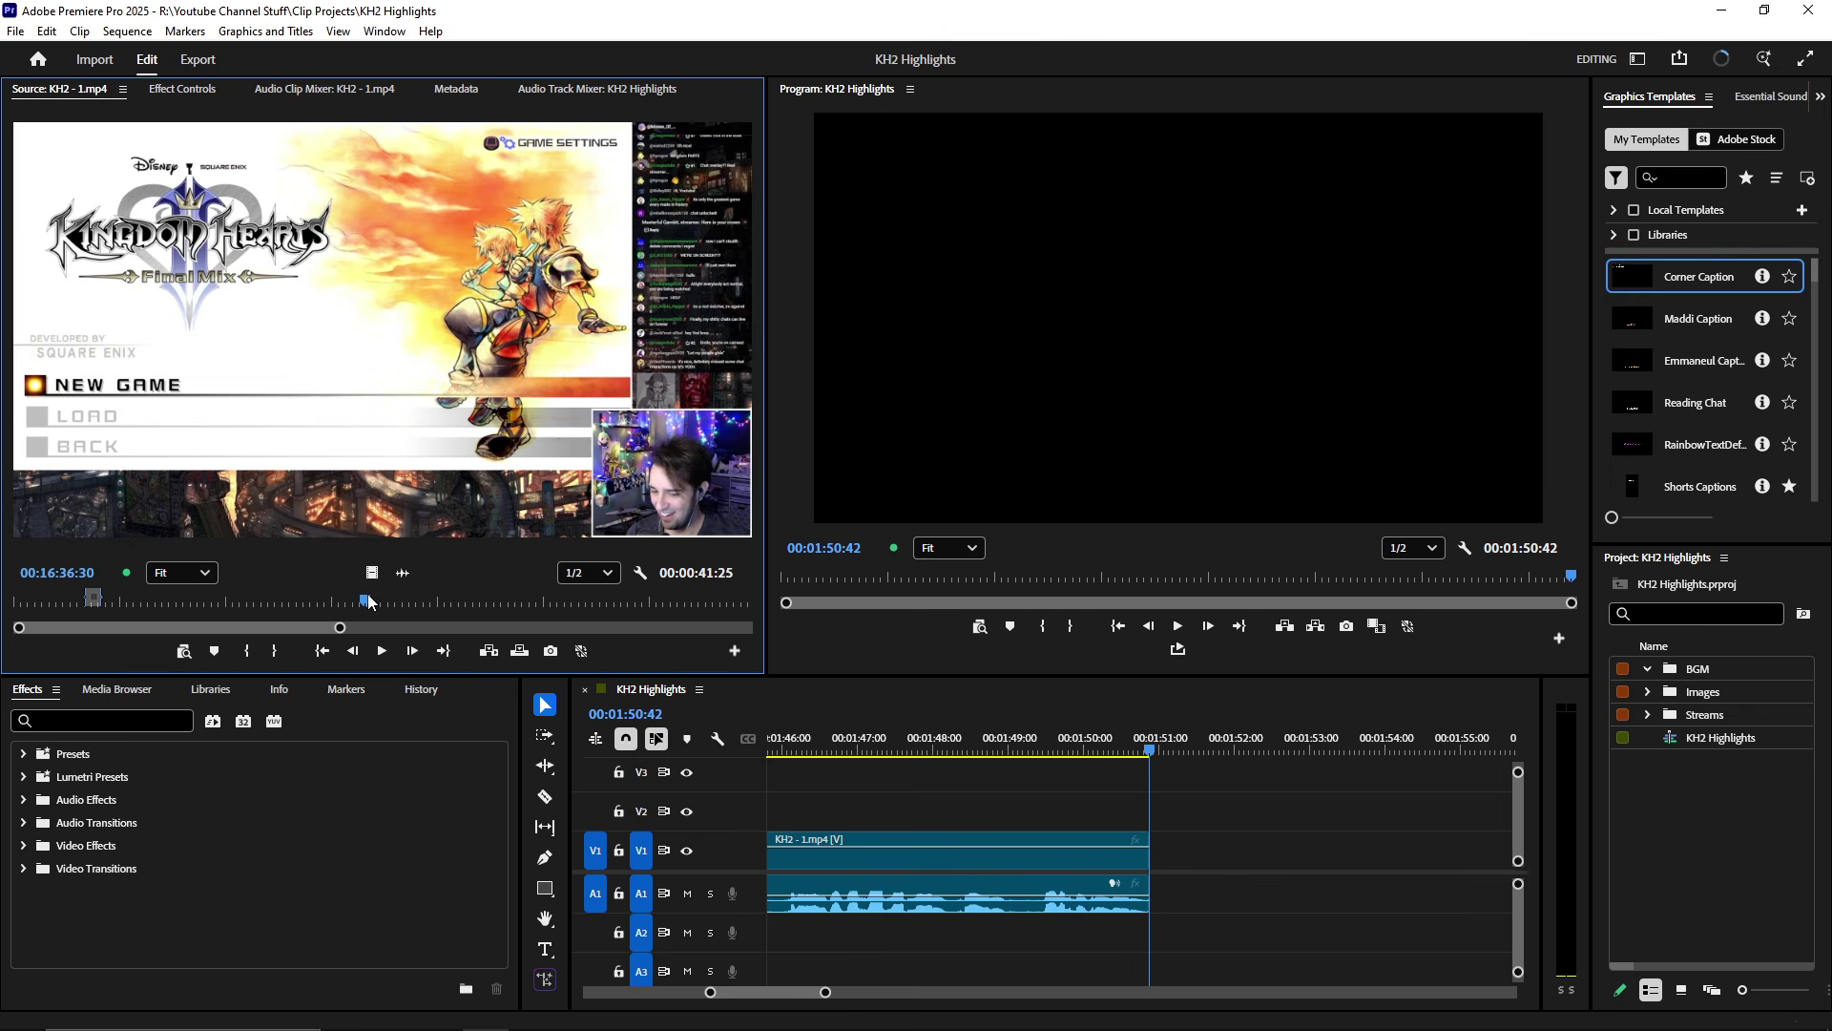
pyautogui.press('`')
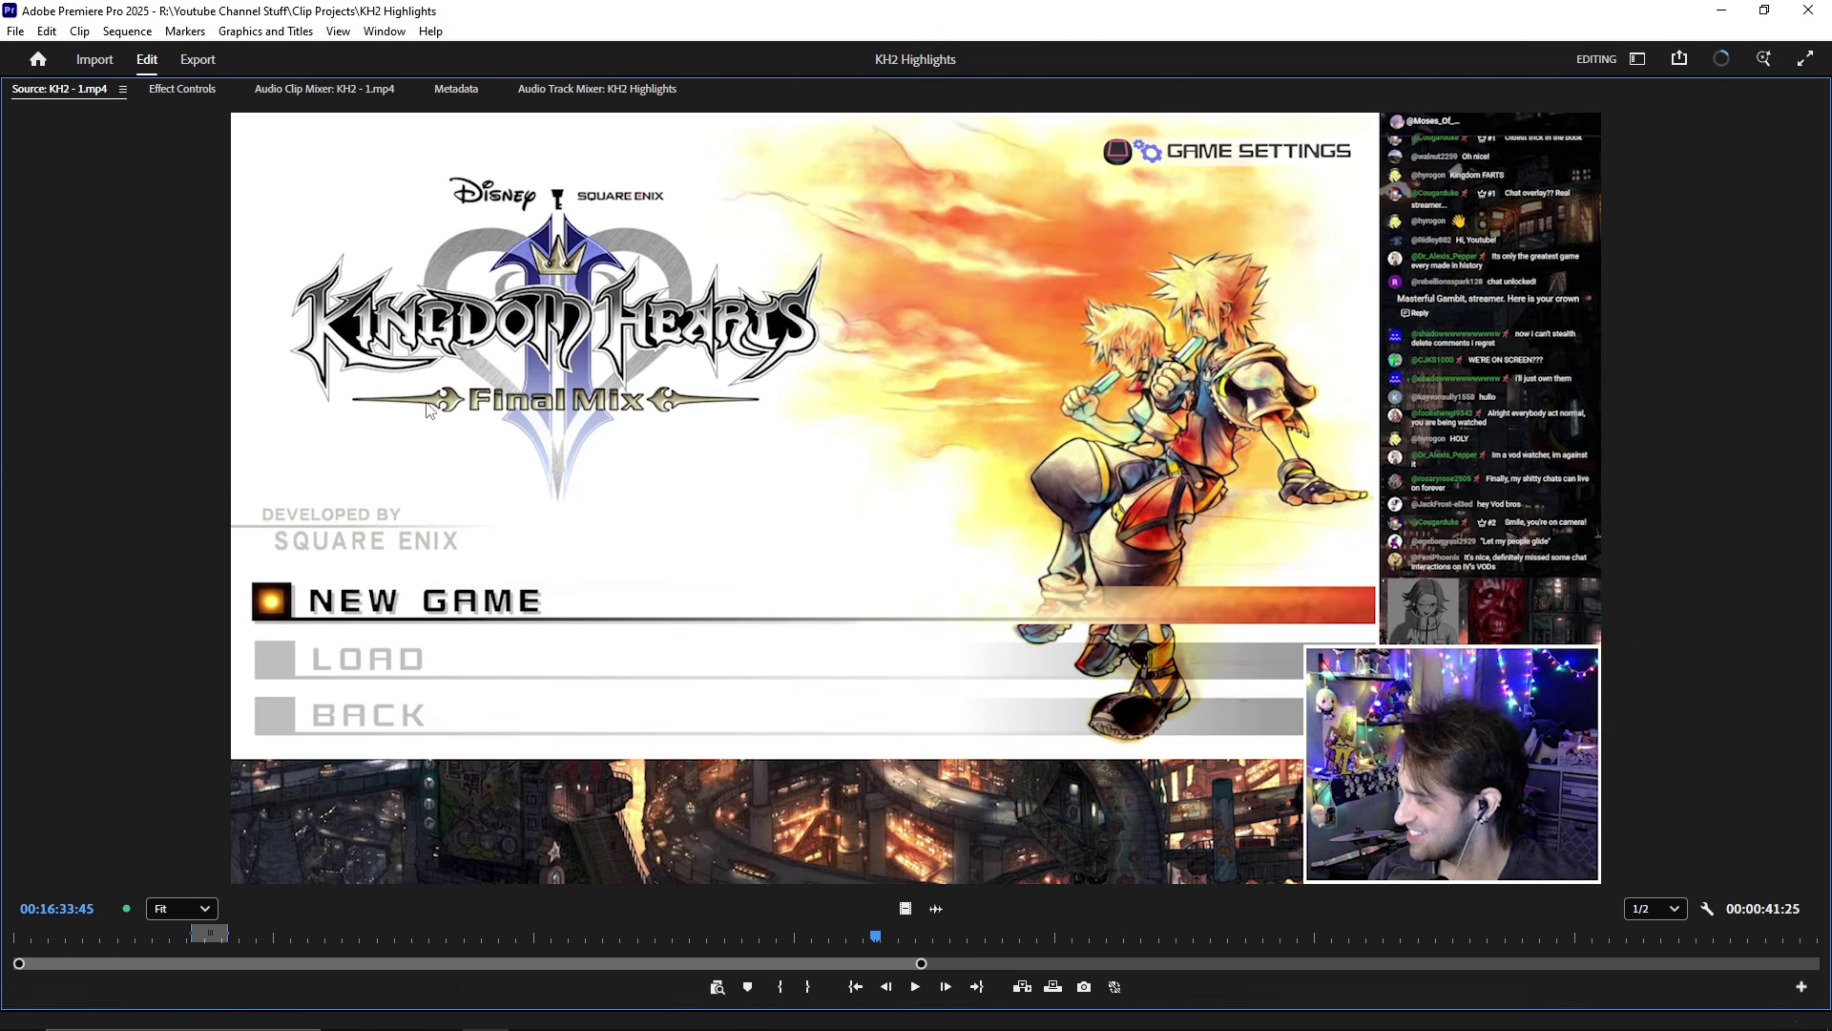
pyautogui.press('space')
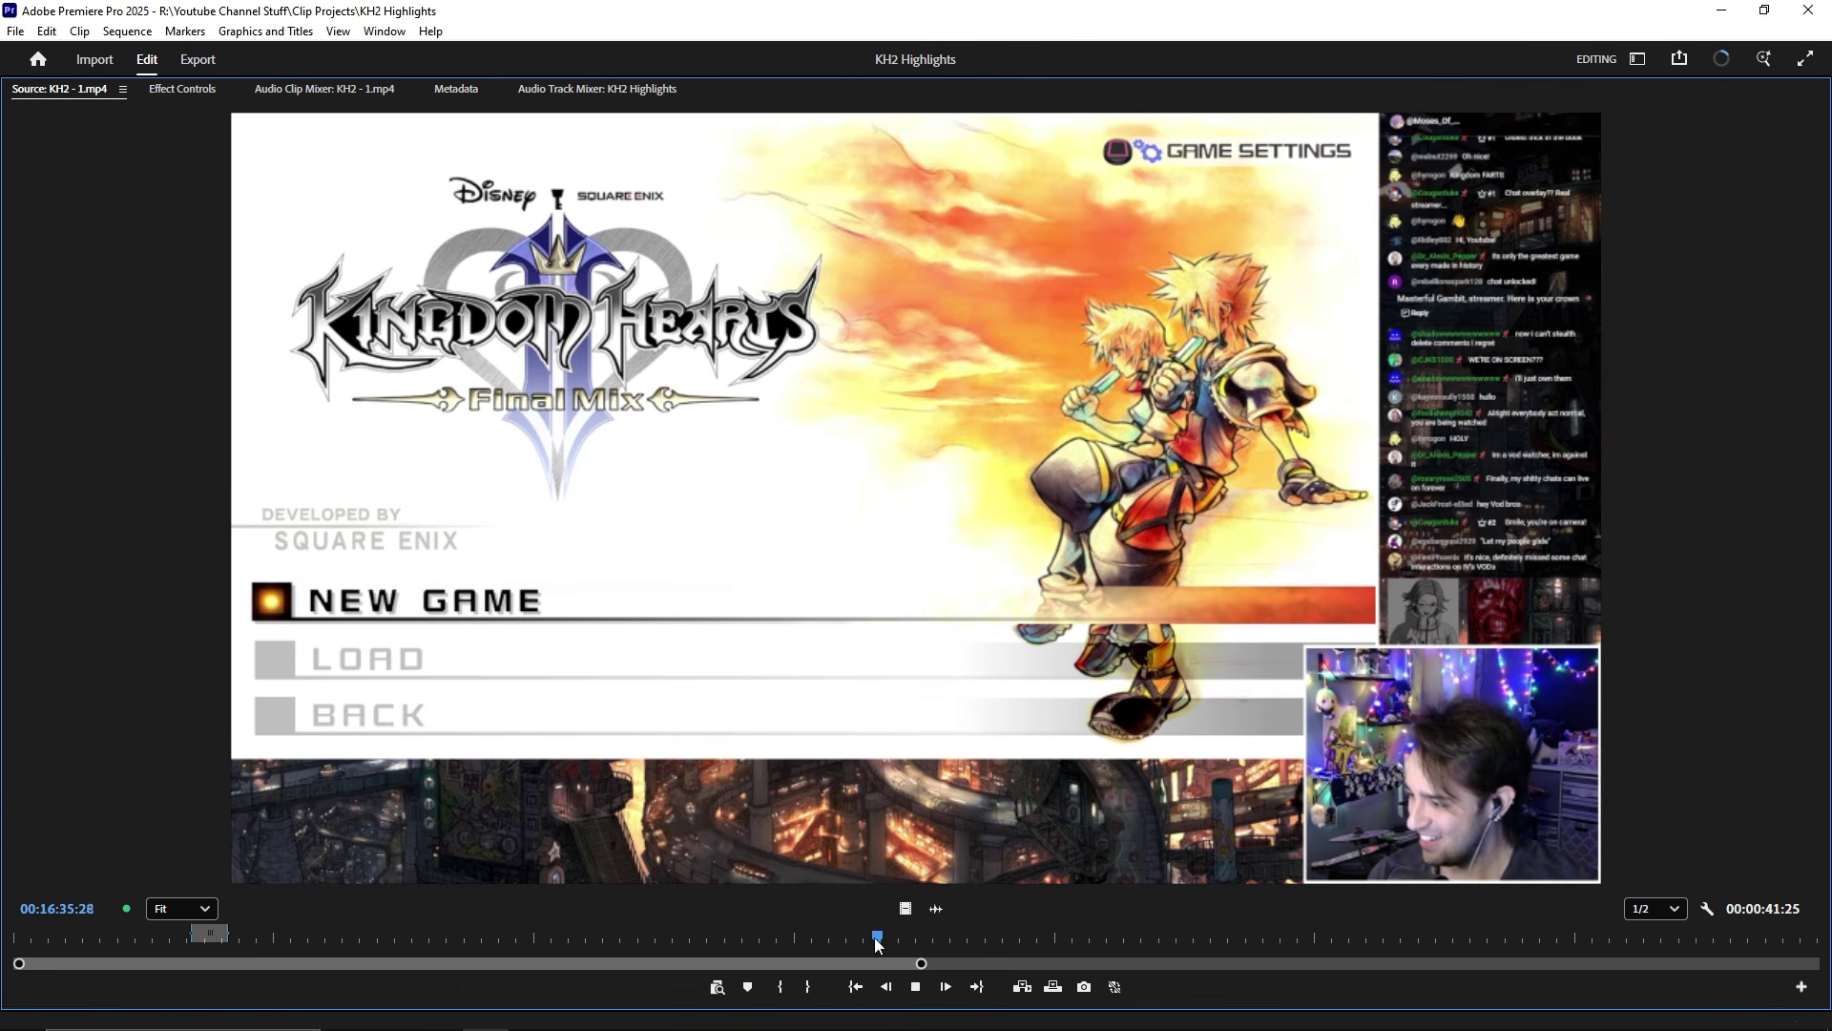
pyautogui.click(719, 936)
pyautogui.moveTo(720, 936); pyautogui.dragTo(696, 926)
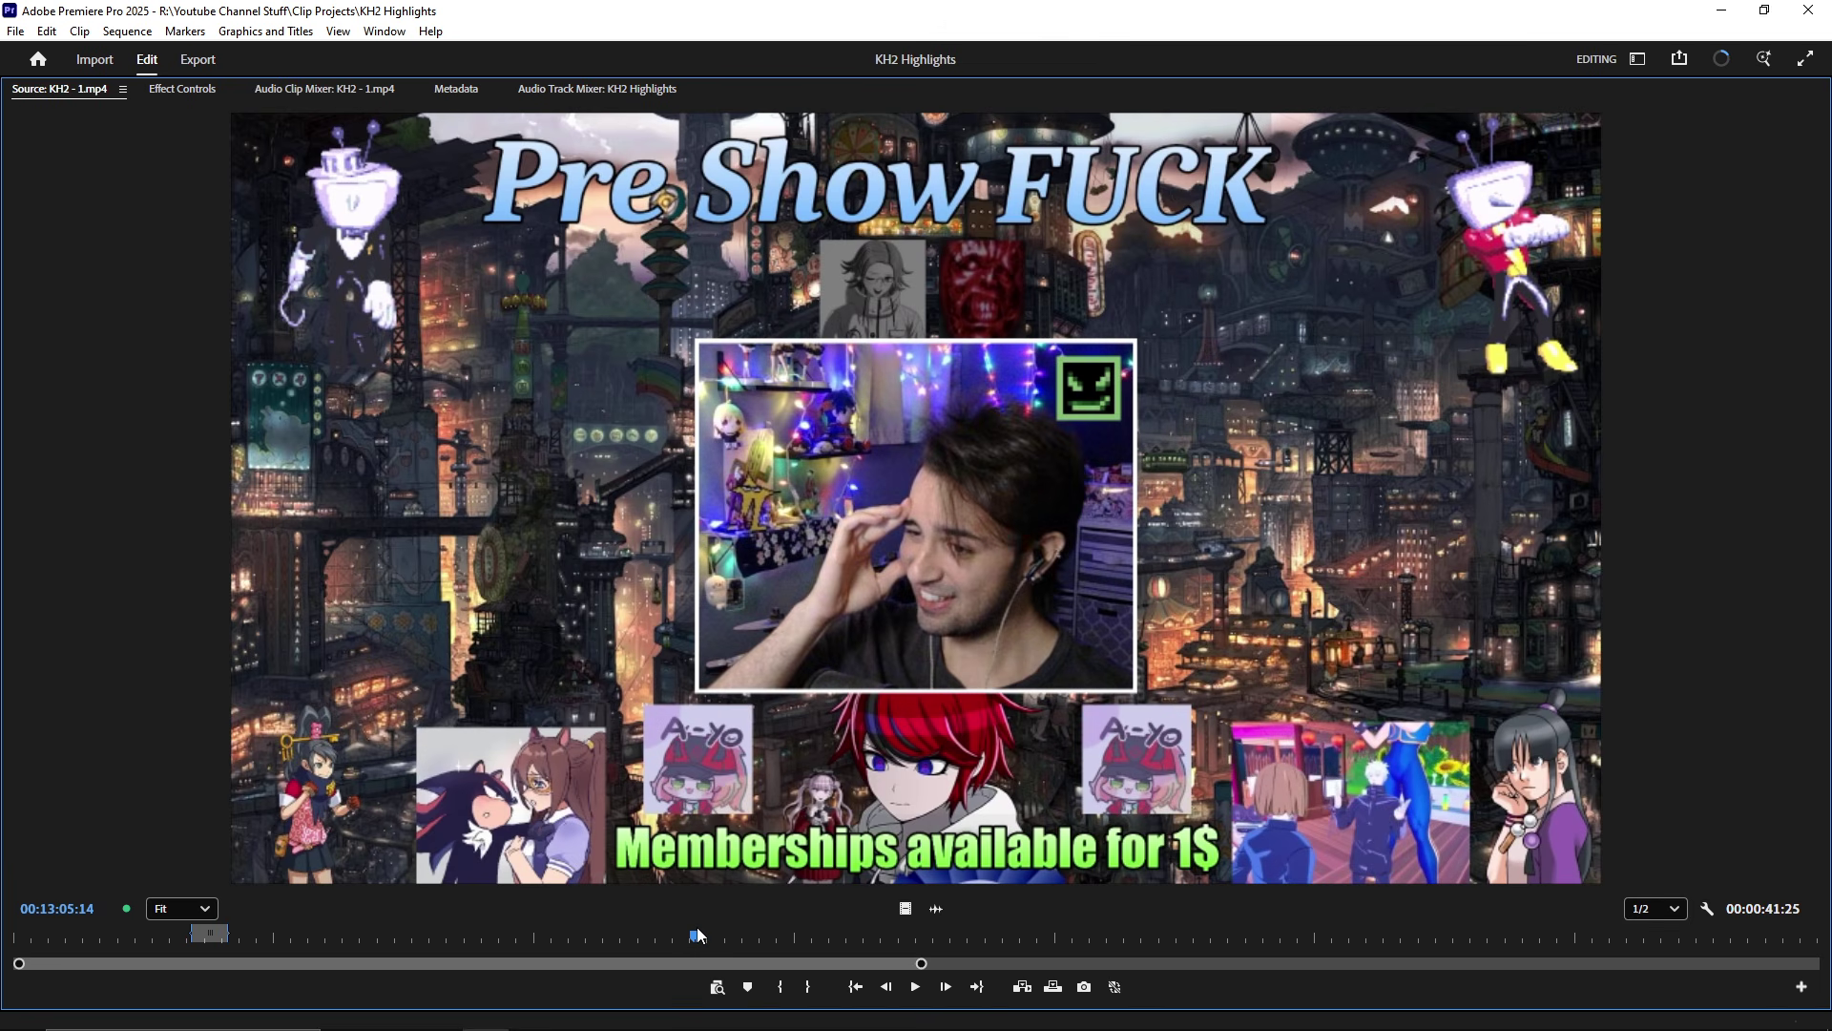
pyautogui.press('space')
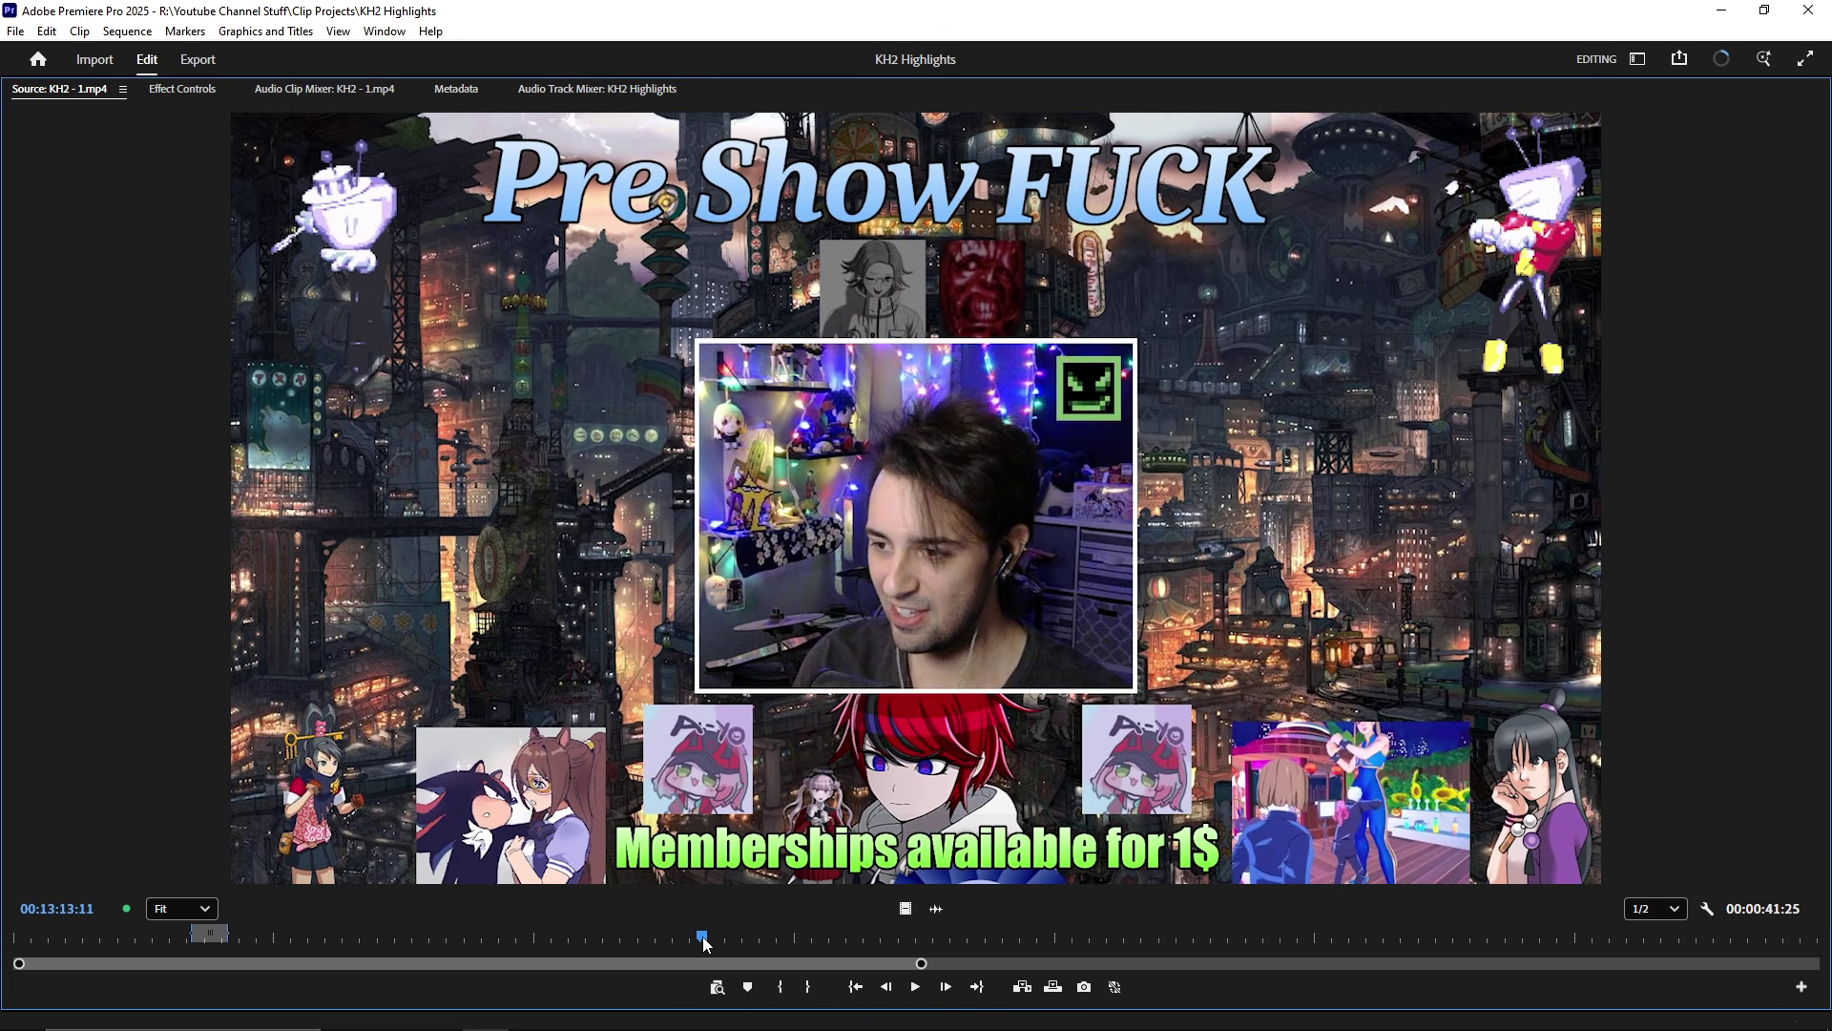
# - Mark the highlight's In point near 00:13:58:47 in the source, and reset it slightly earlier, just after 00:13:53:33
pyautogui.moveTo(703, 936); pyautogui.dragTo(740, 925)
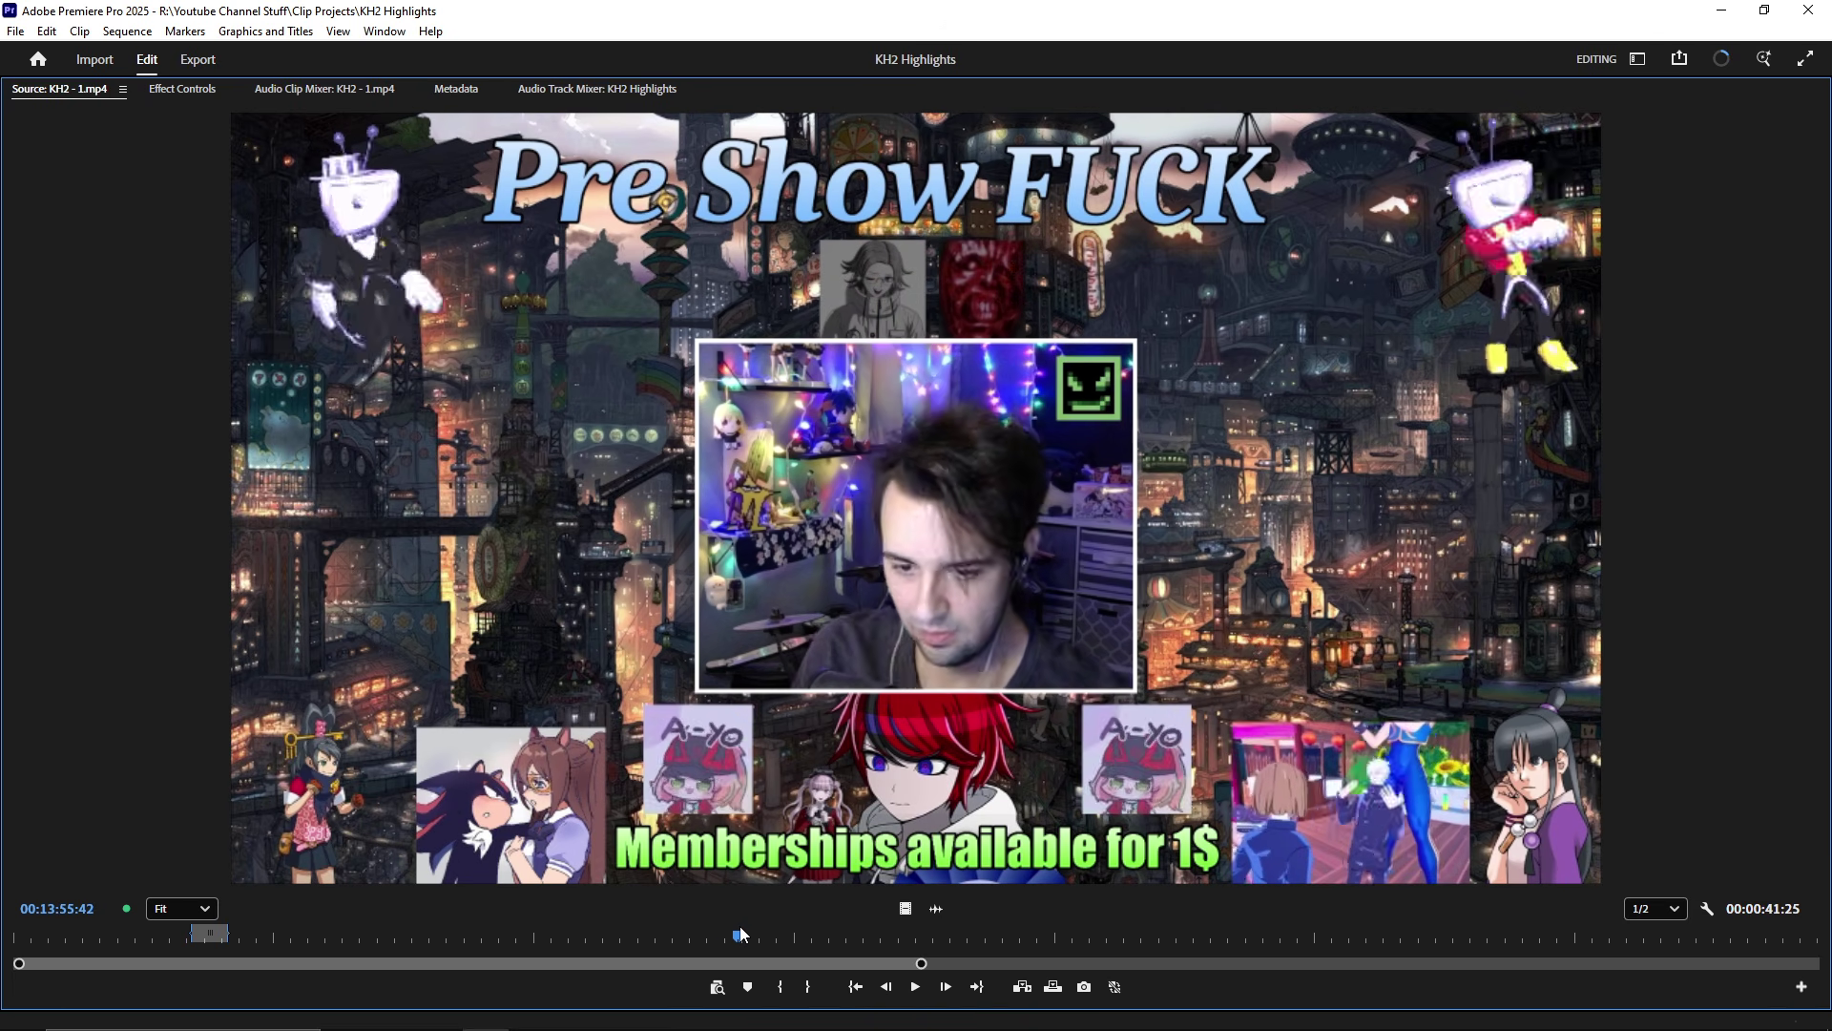
pyautogui.press('space')
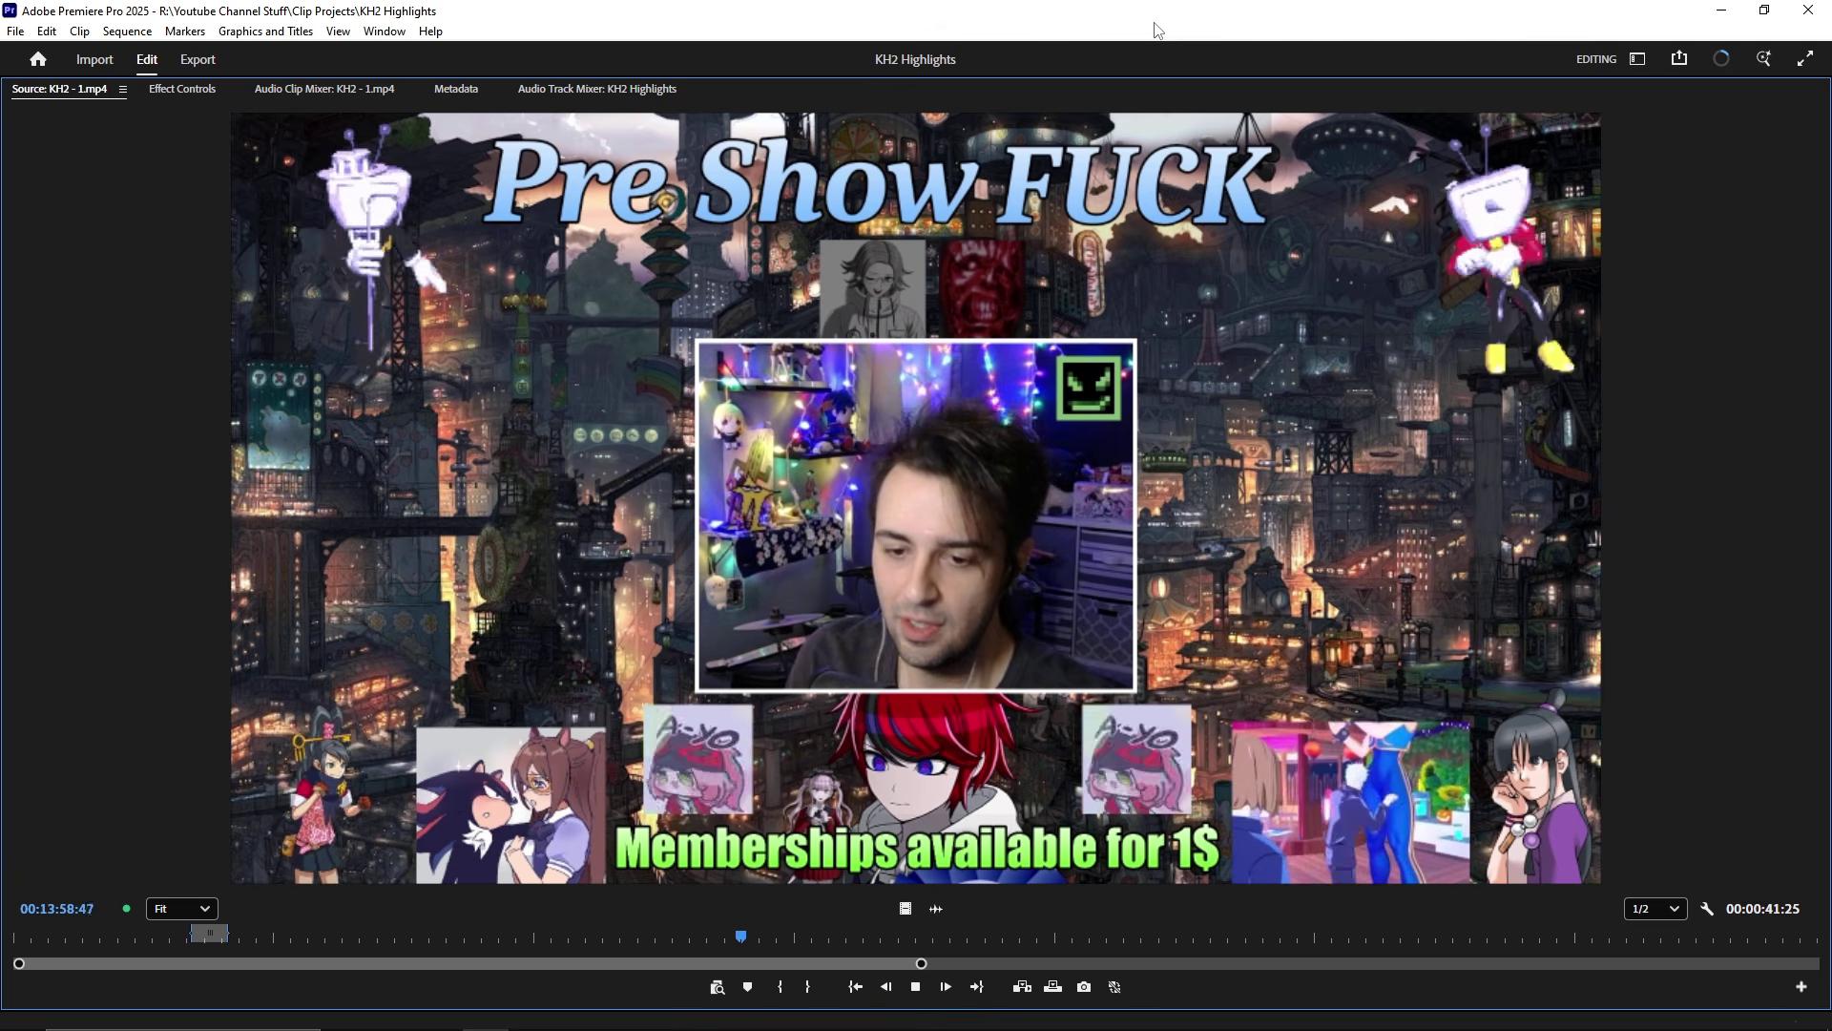
pyautogui.press('i')
pyautogui.press('space')
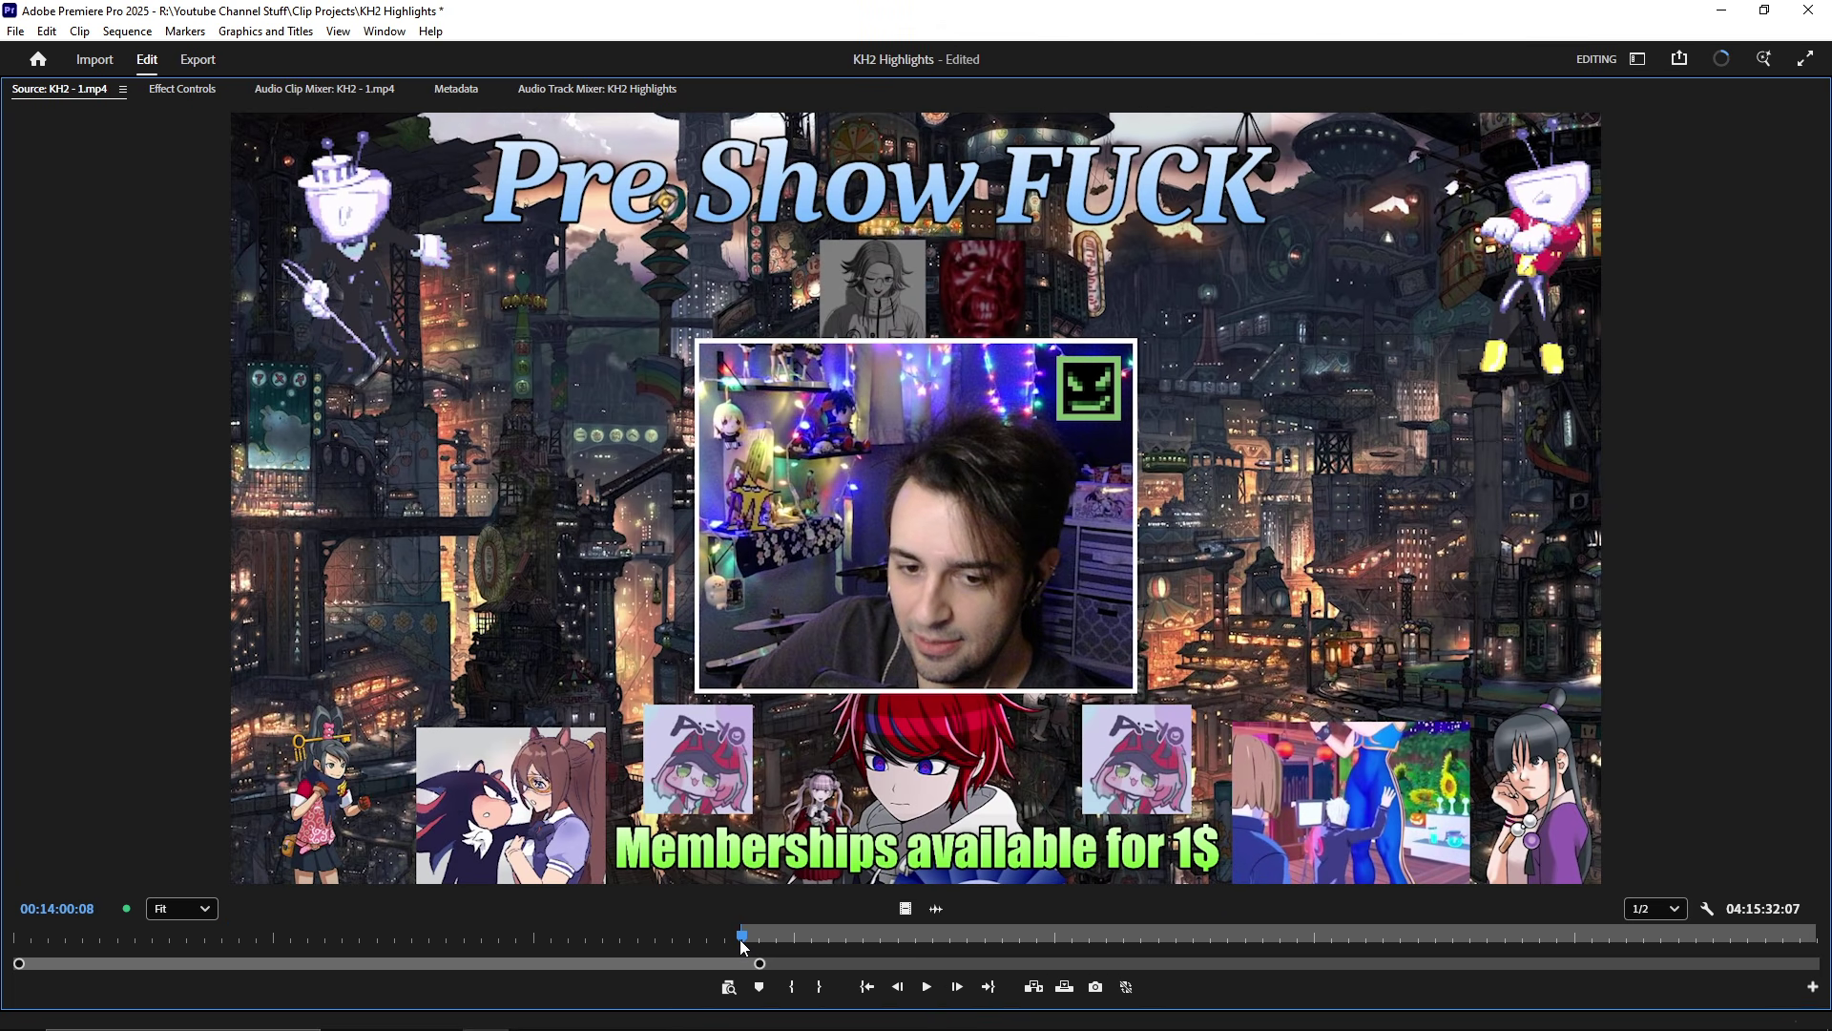
pyautogui.moveTo(741, 941); pyautogui.dragTo(736, 941)
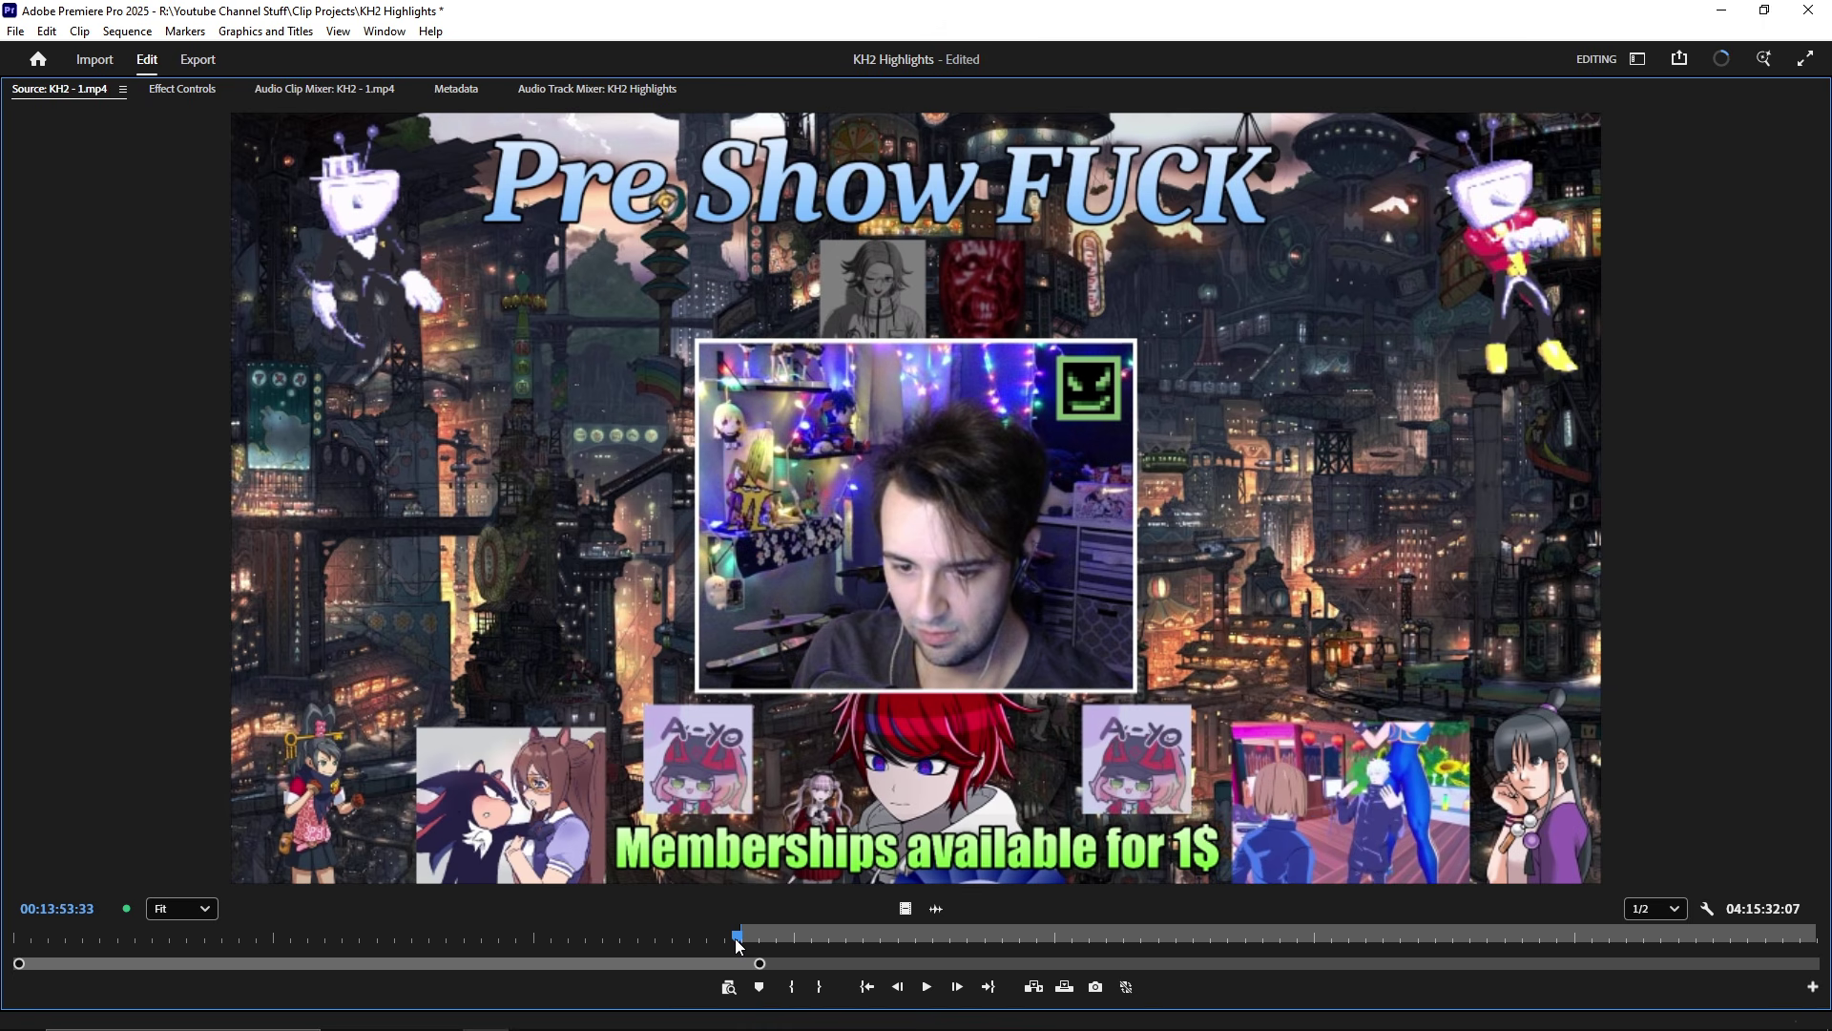
pyautogui.press('space')
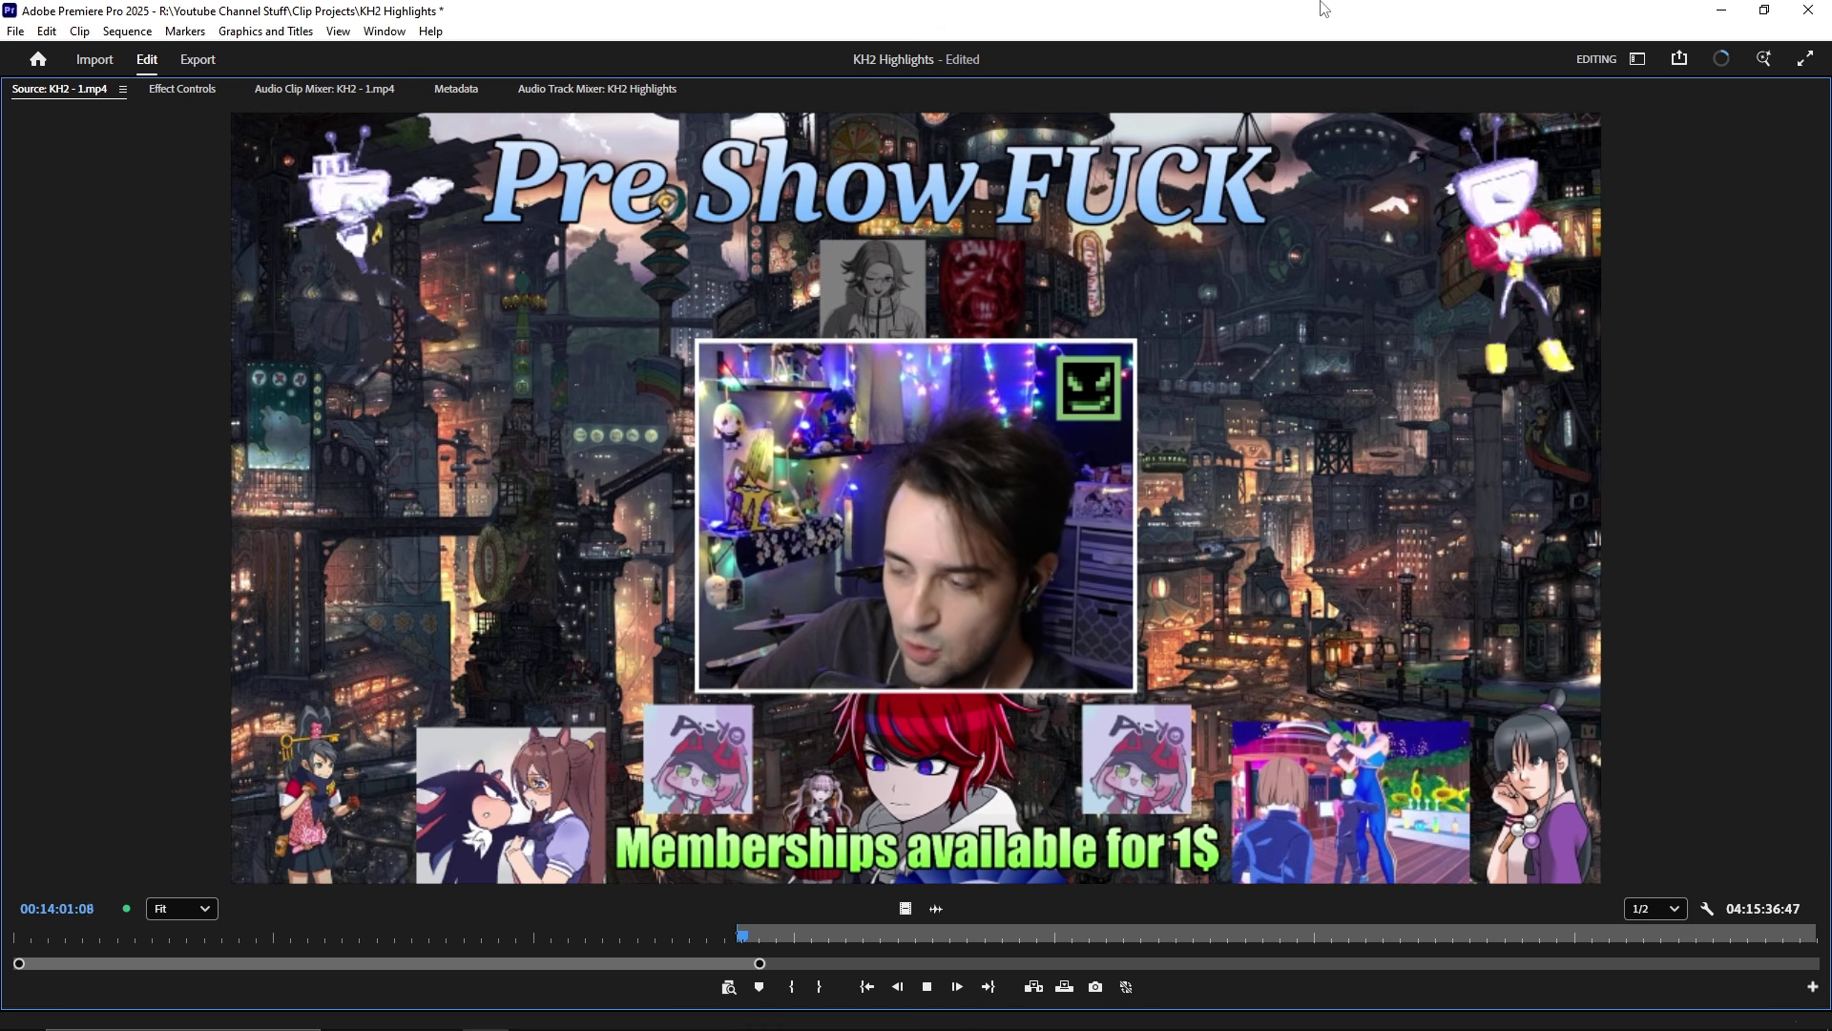
# - Play through the highlight from its In point and mark the Out point at 00:14:52:30
pyautogui.press('space')
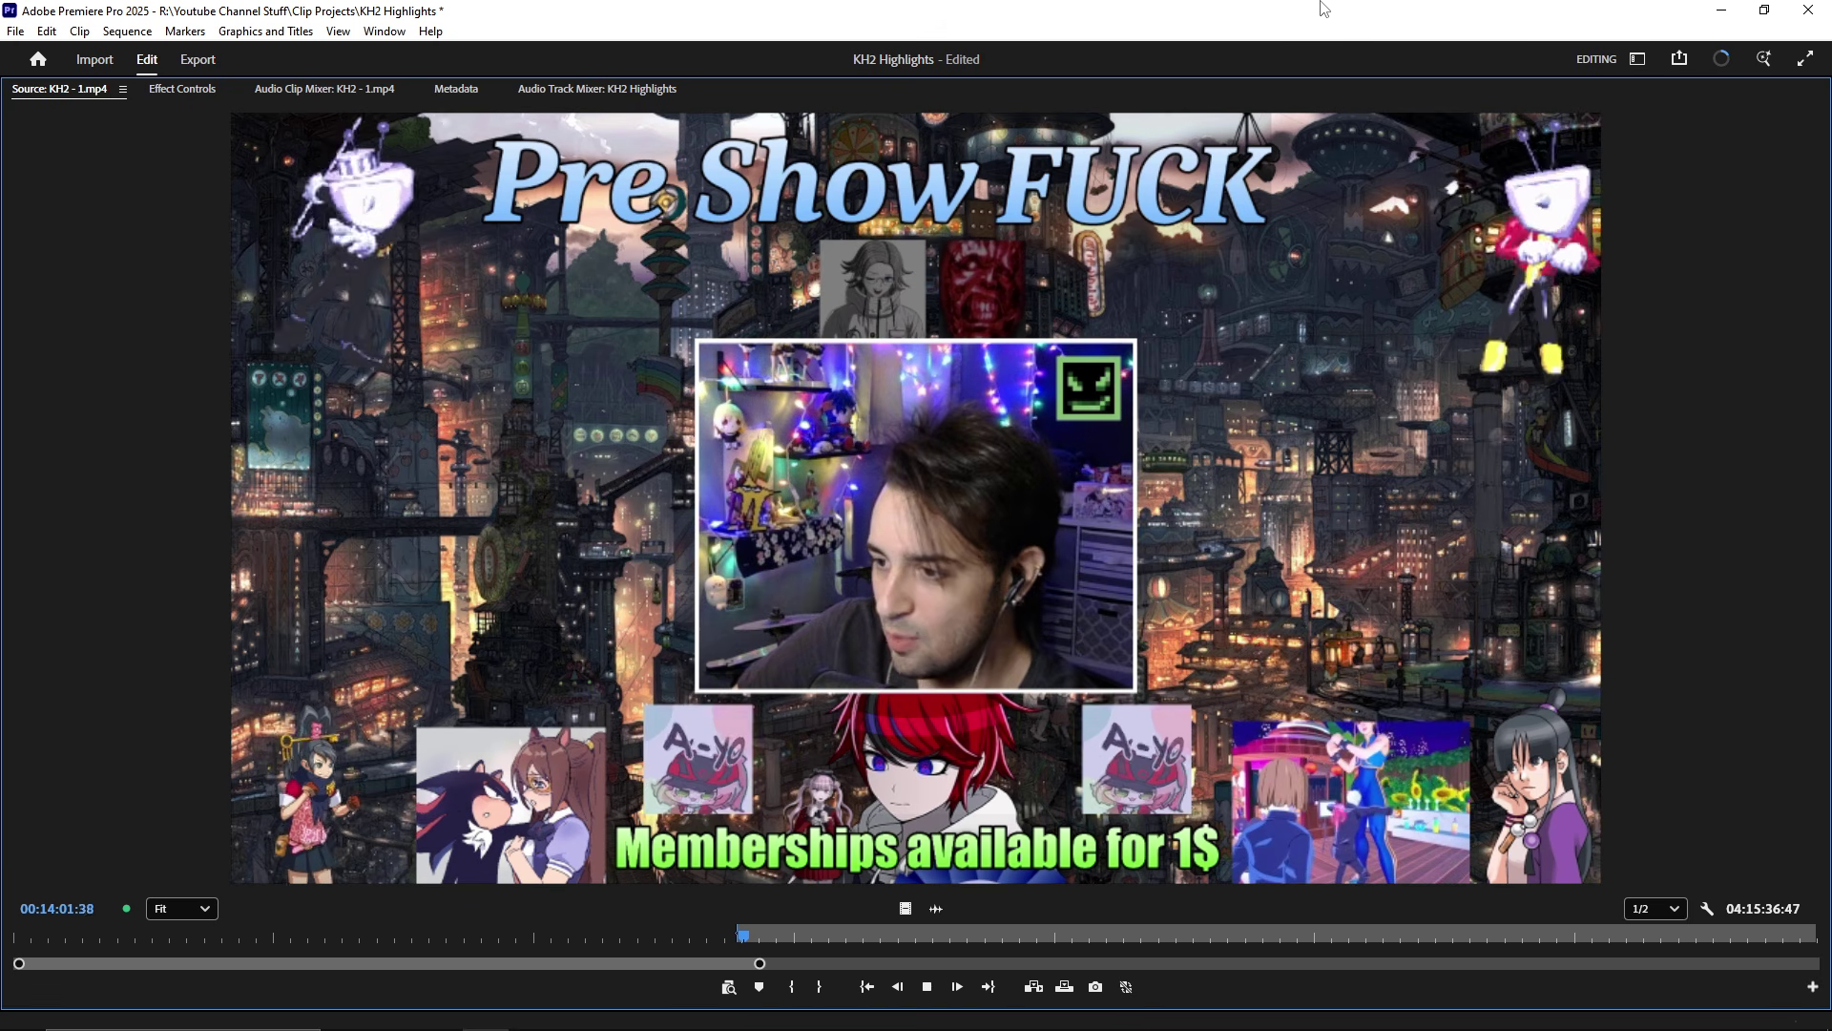
pyautogui.press('space')
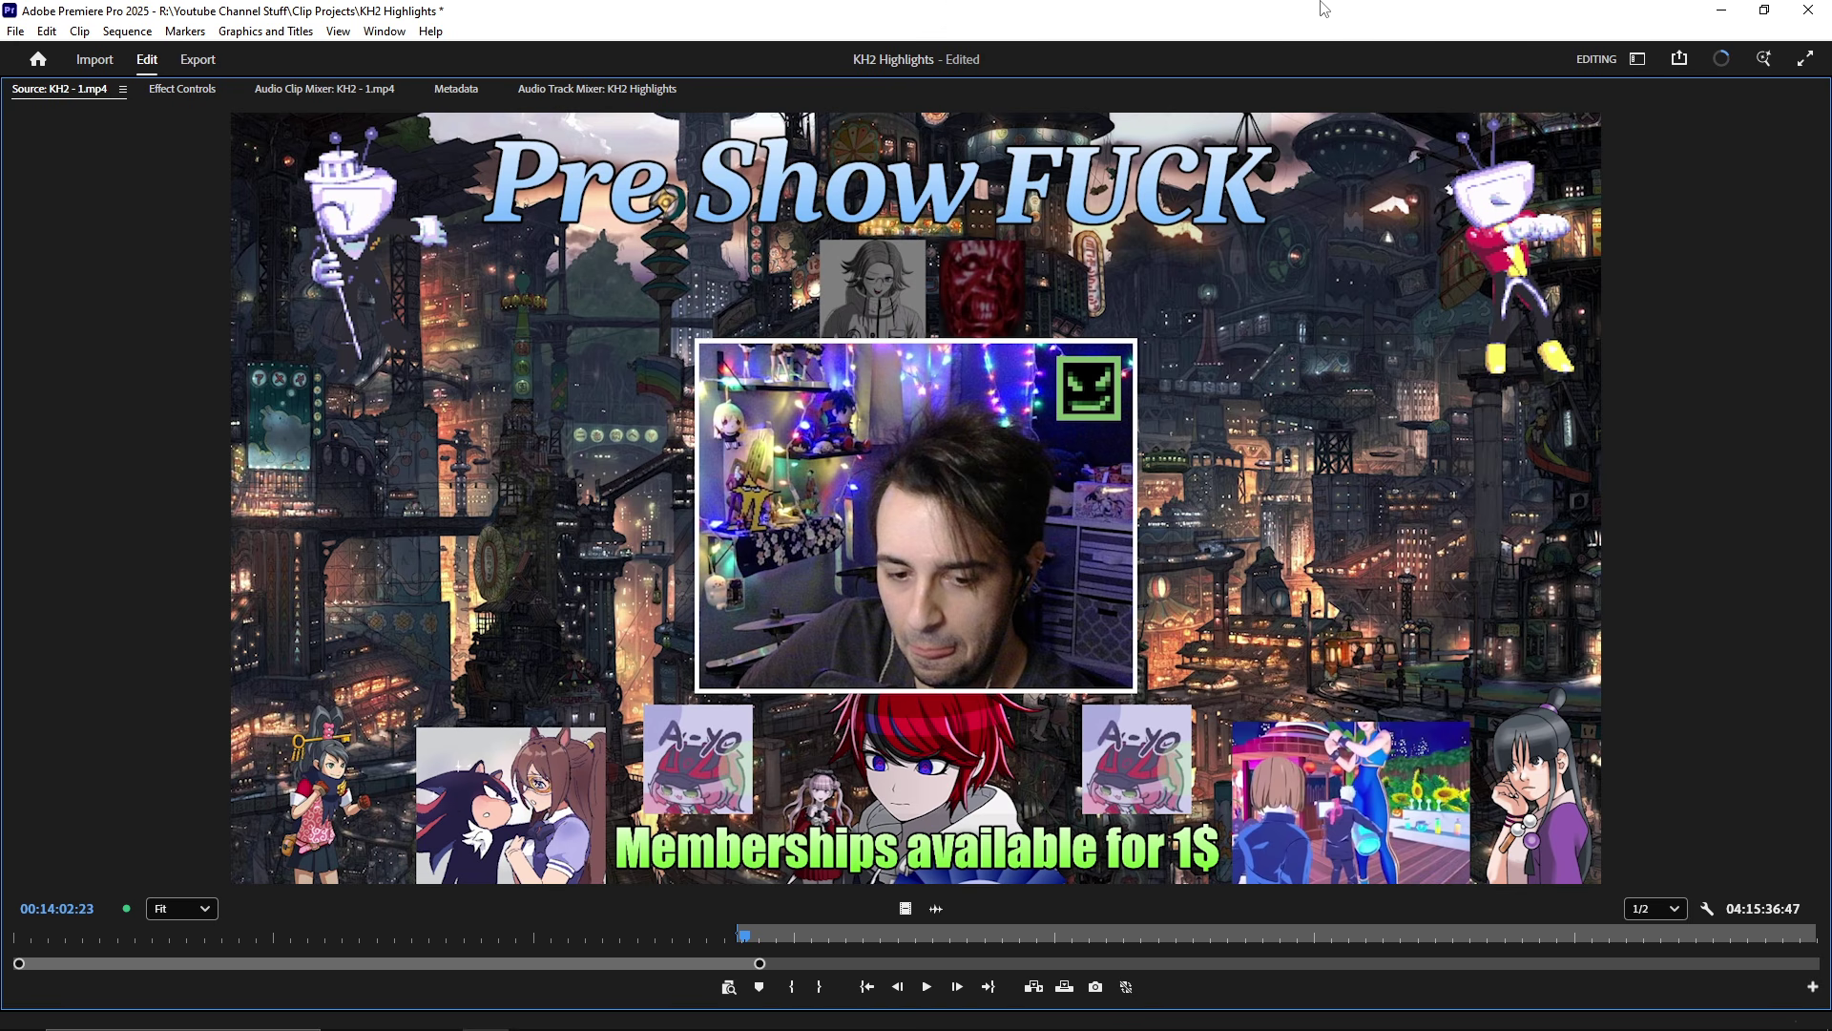
pyautogui.press('space')
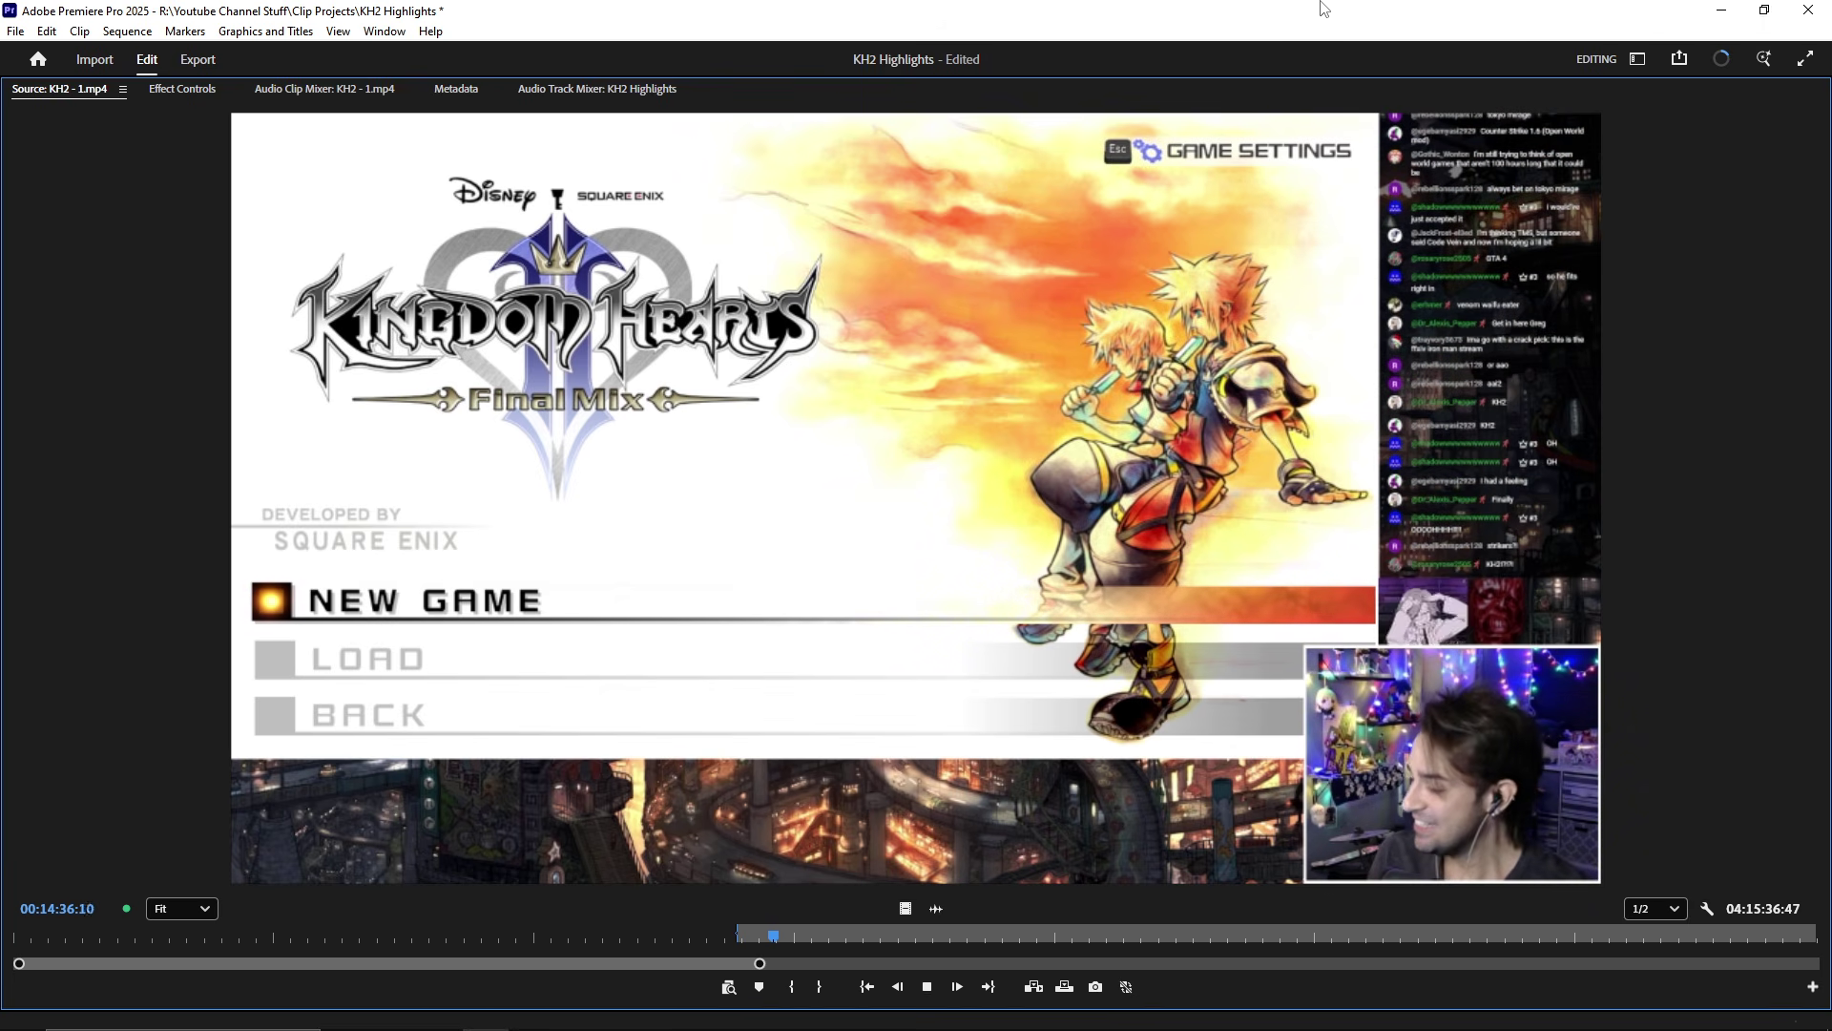
pyautogui.press('space')
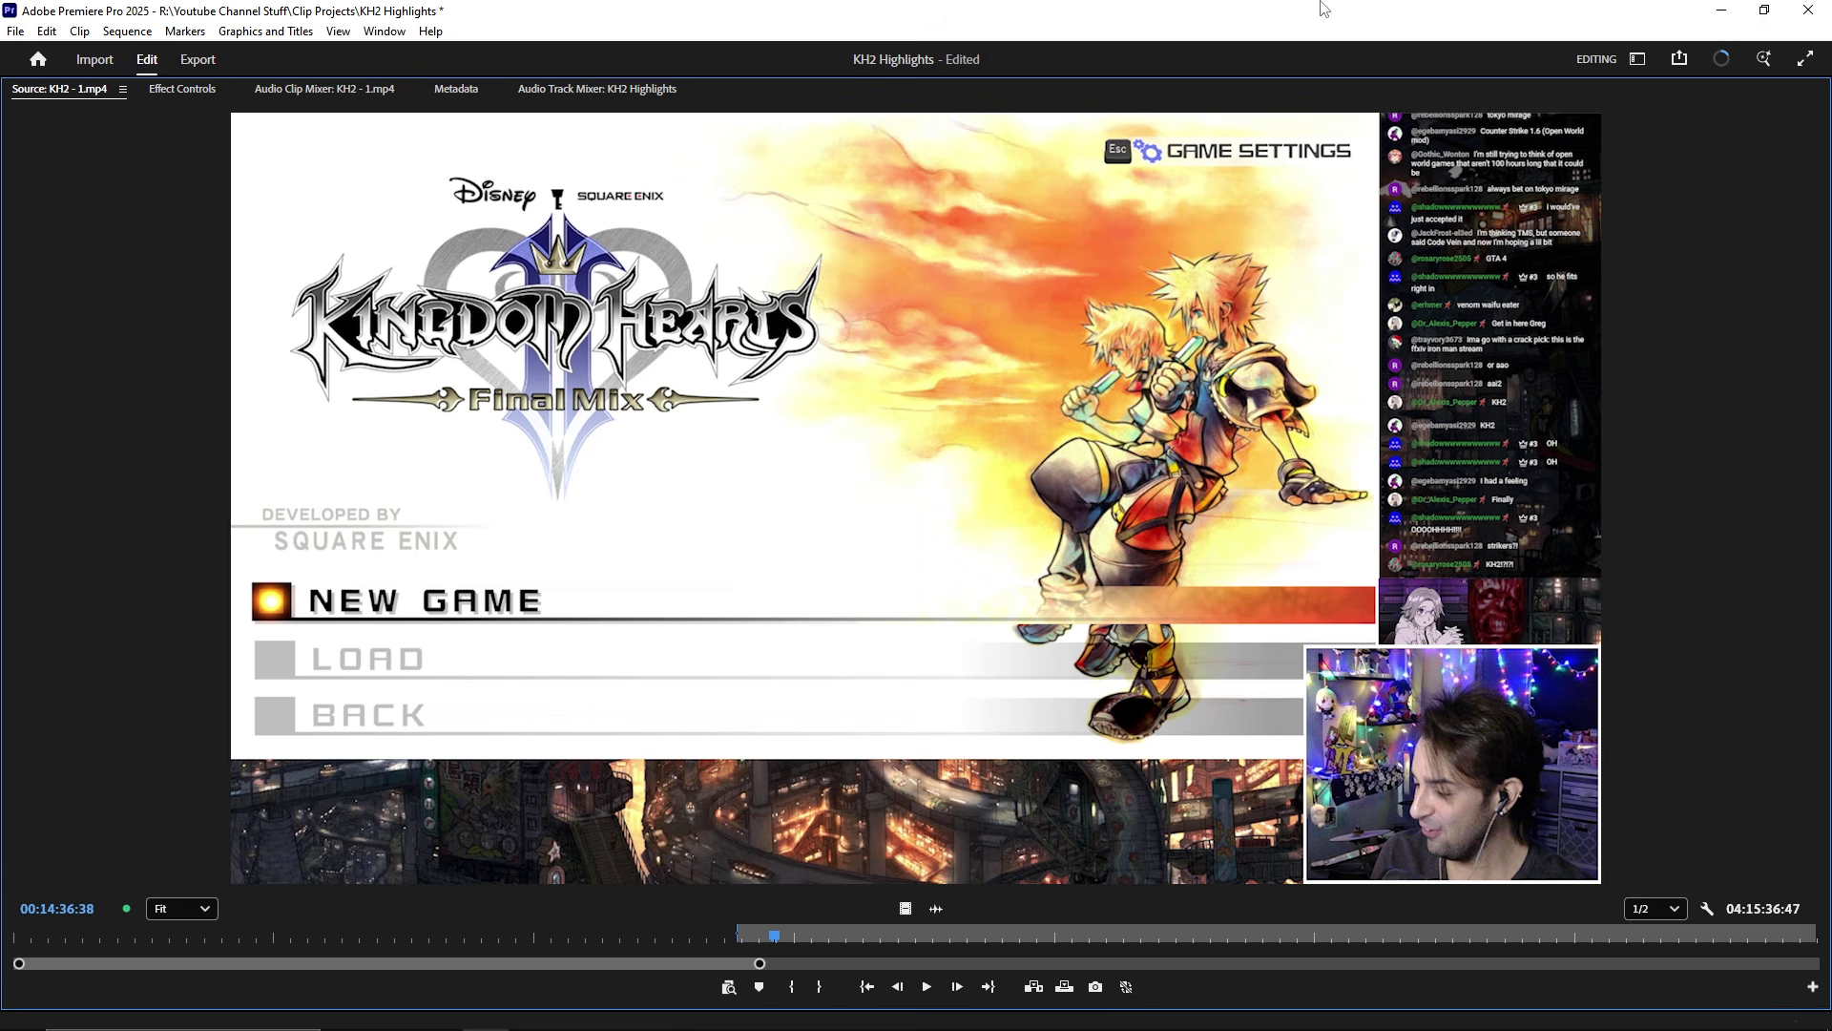
pyautogui.press('space')
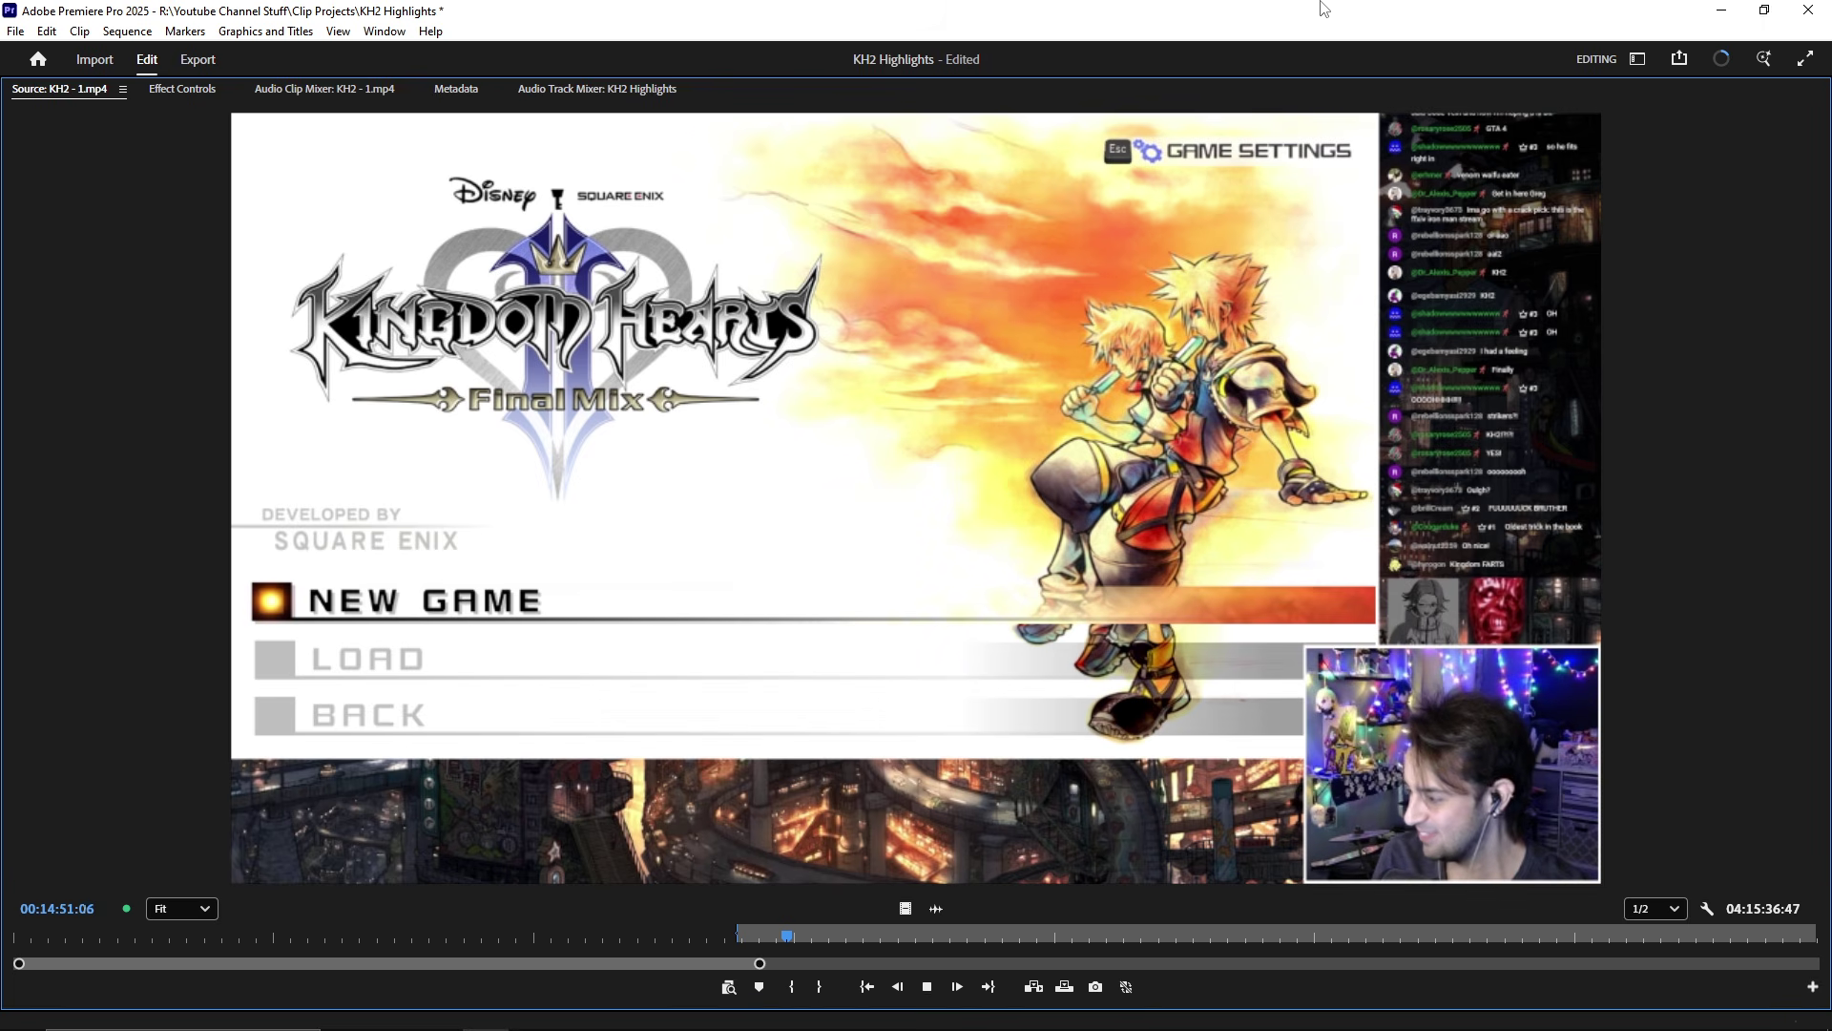
pyautogui.press('space')
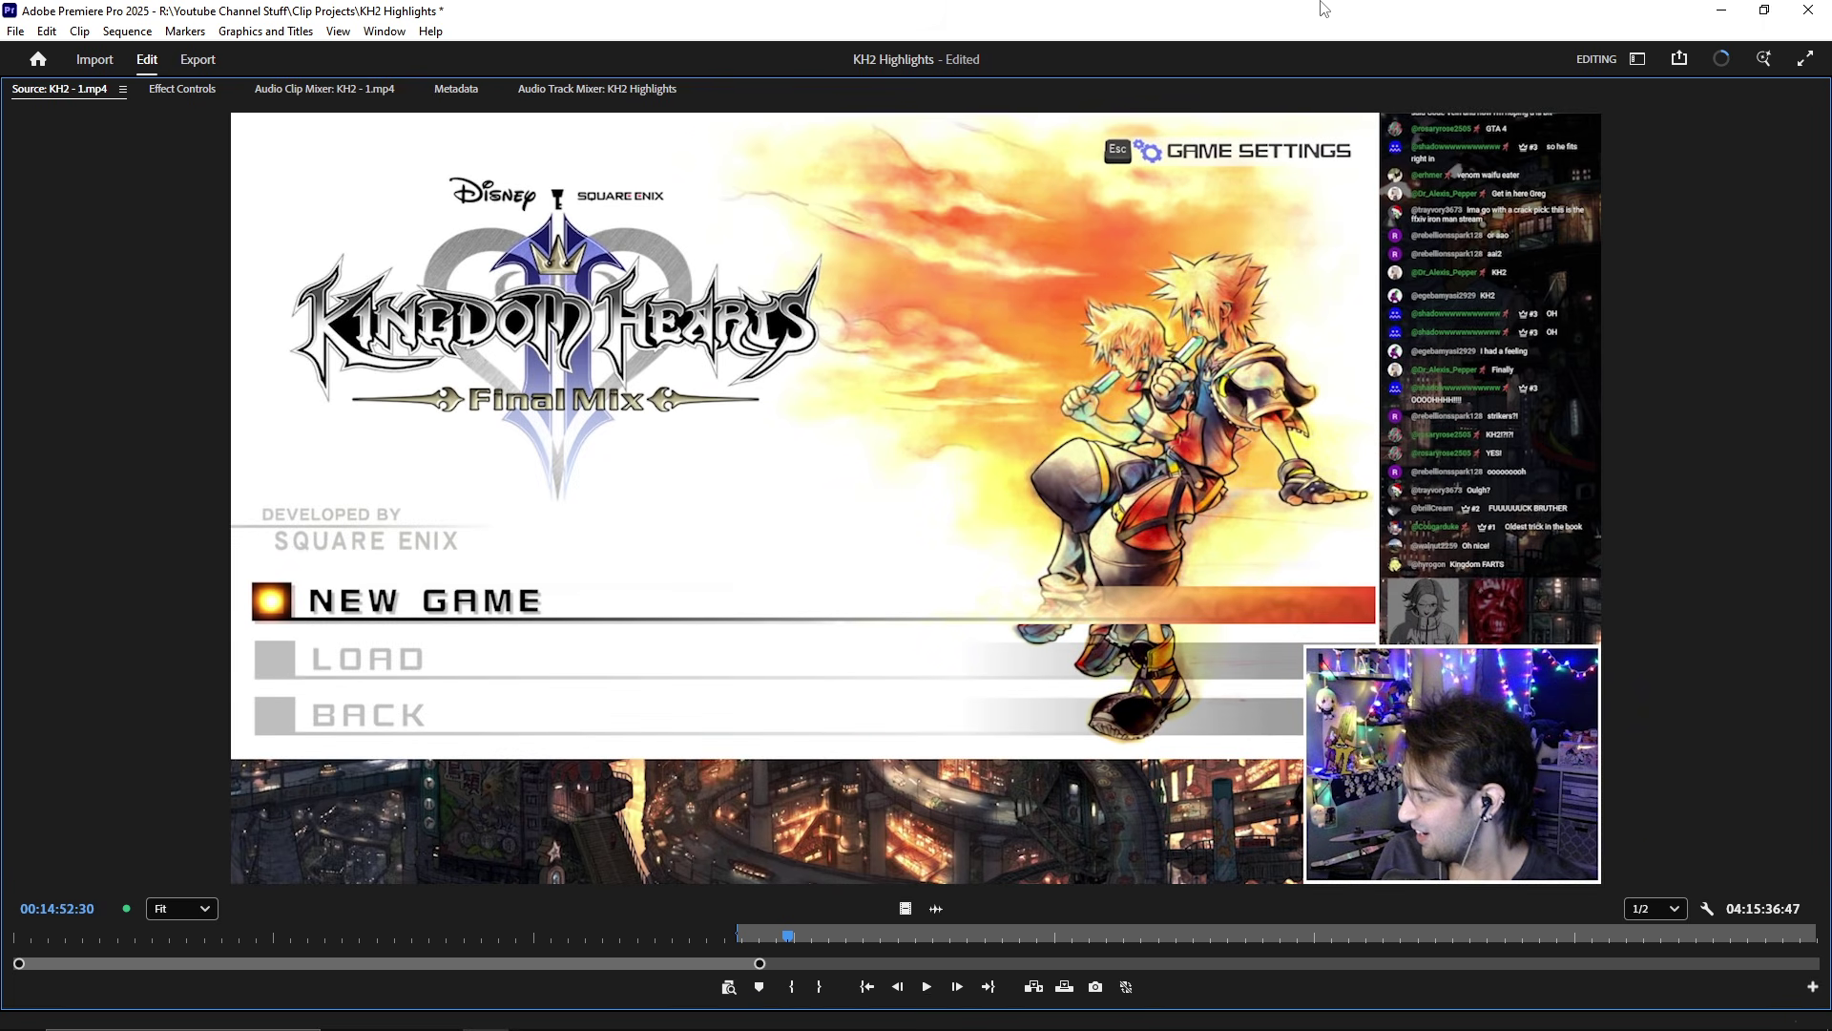
pyautogui.press('o')
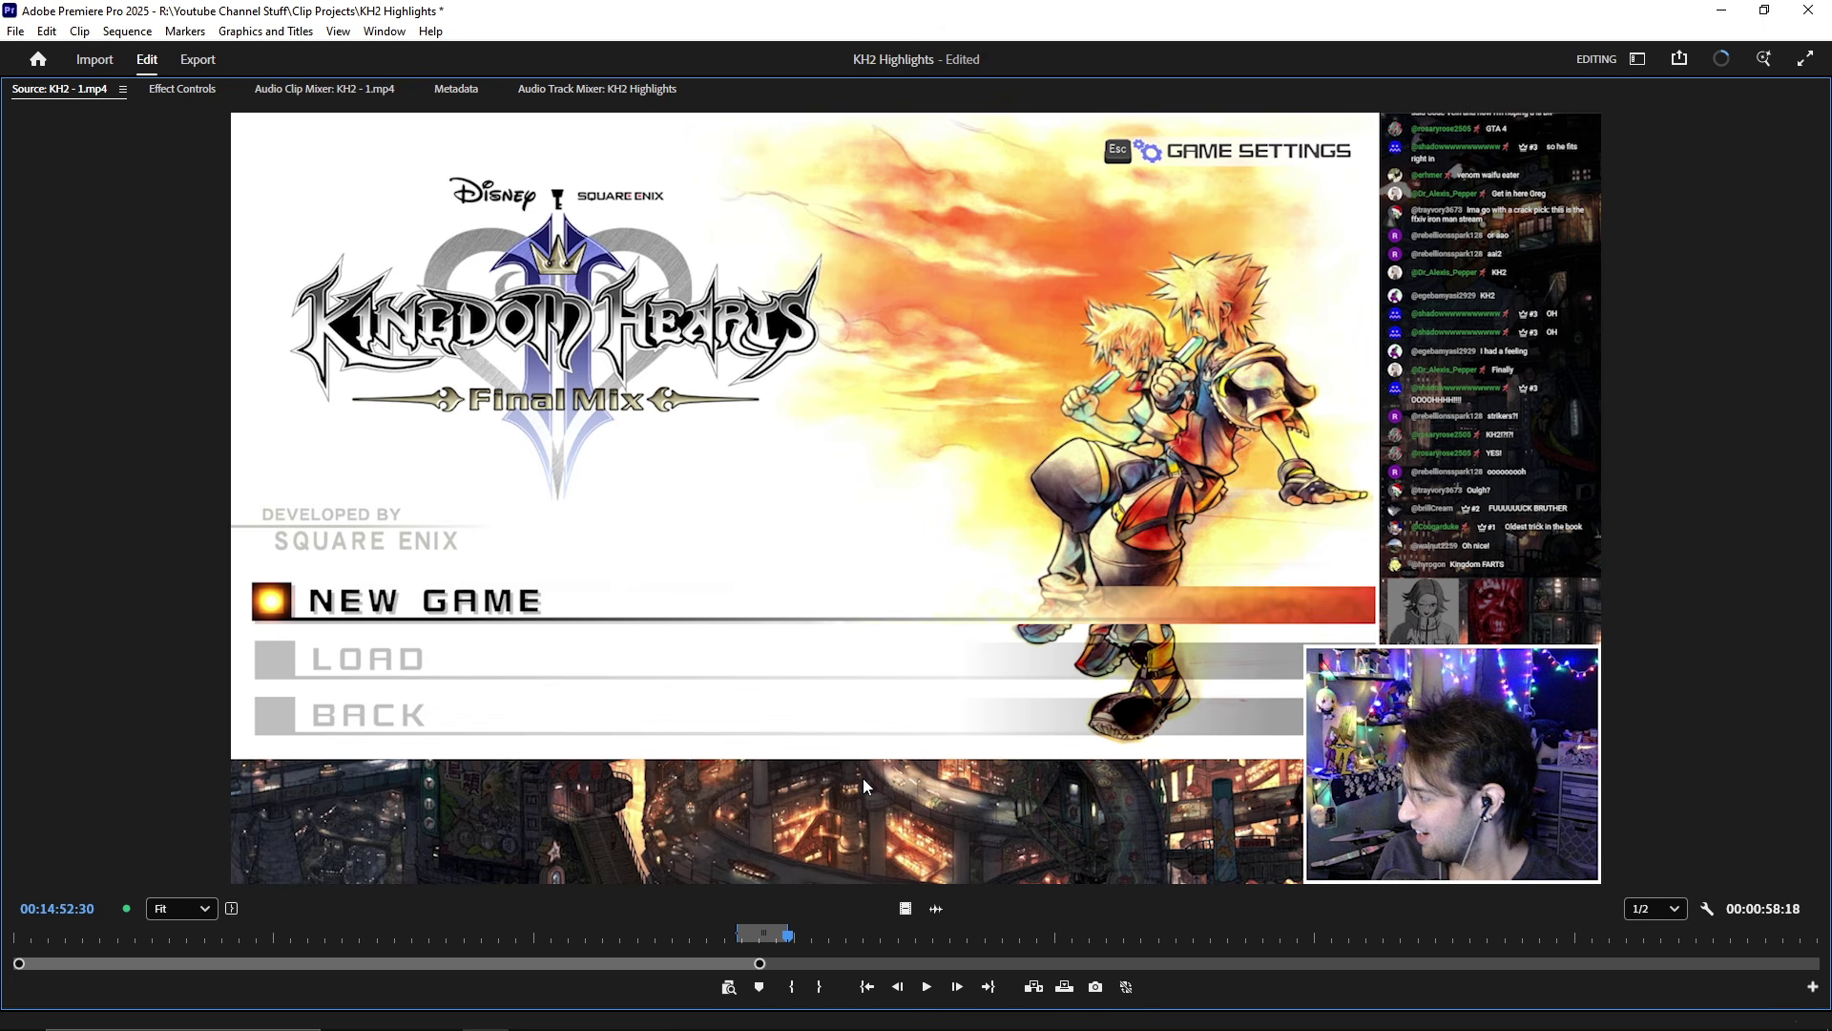
# - Check the source footage past the Out point, place the marked section on V1 and A1 after the existing clip, and cue the sequence to 00:01:58:34
pyautogui.press('space')
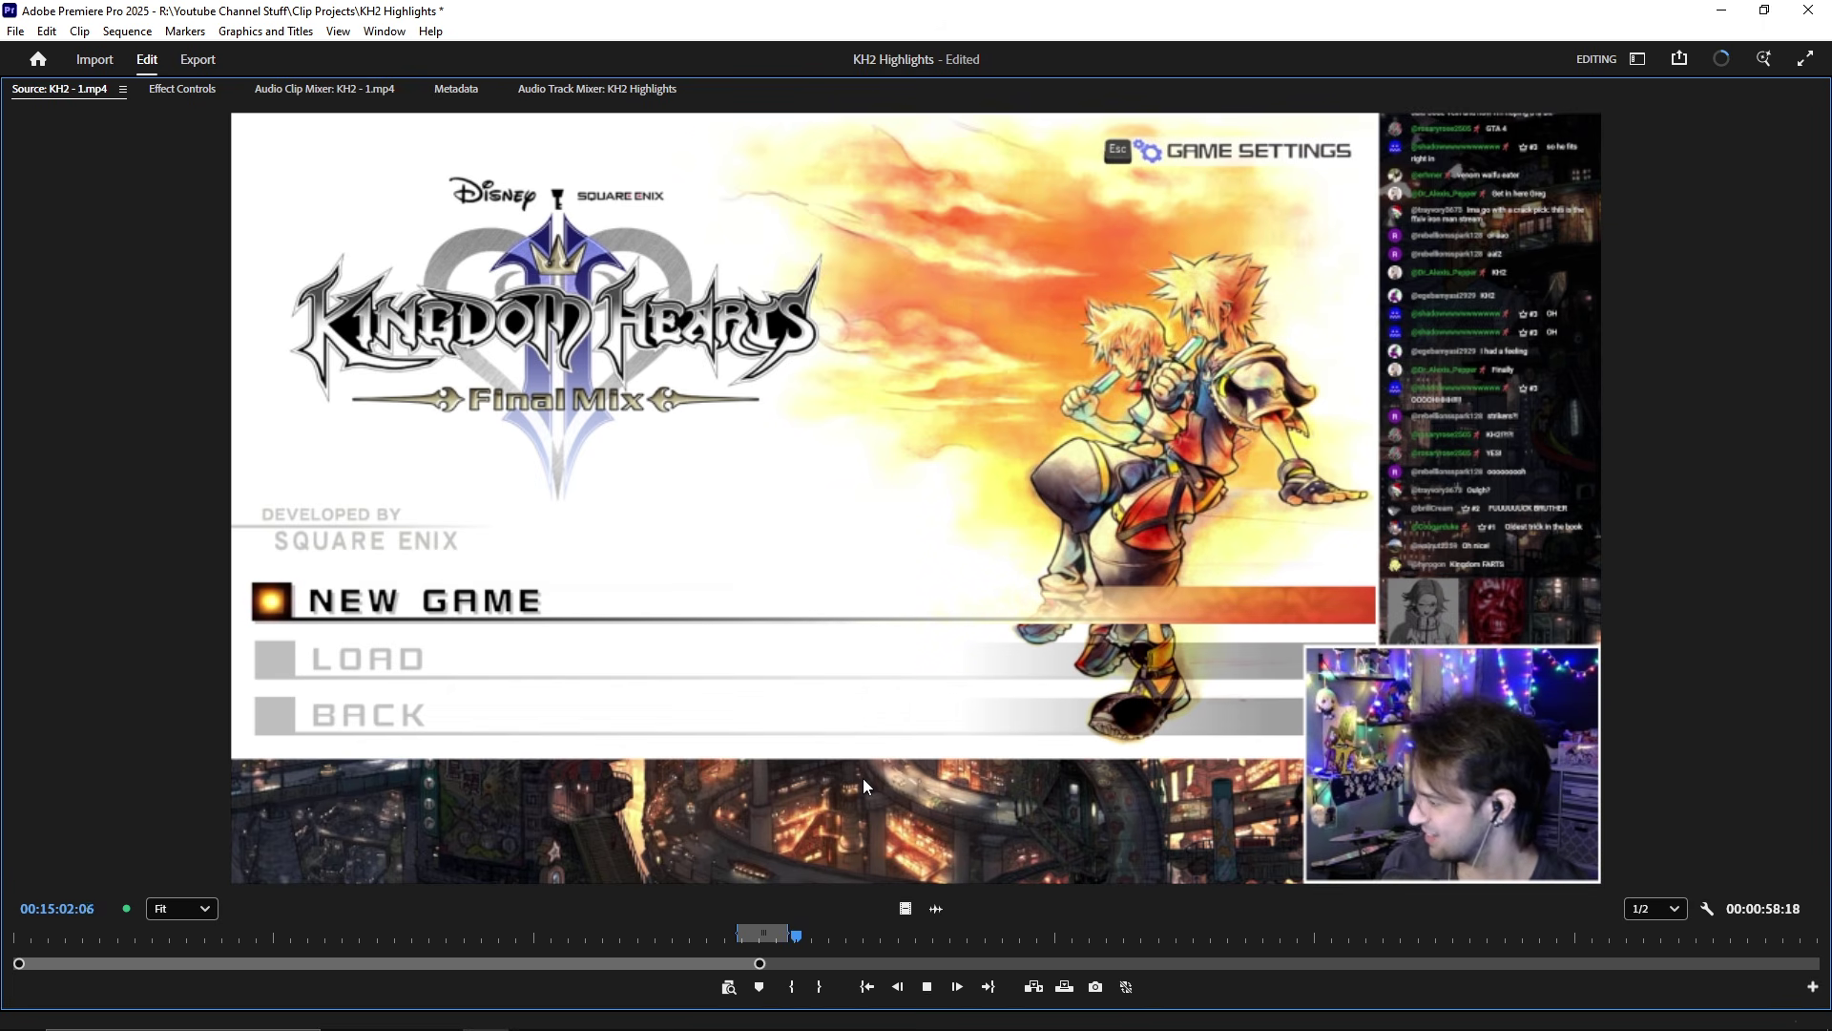
pyautogui.press('space')
pyautogui.press('`')
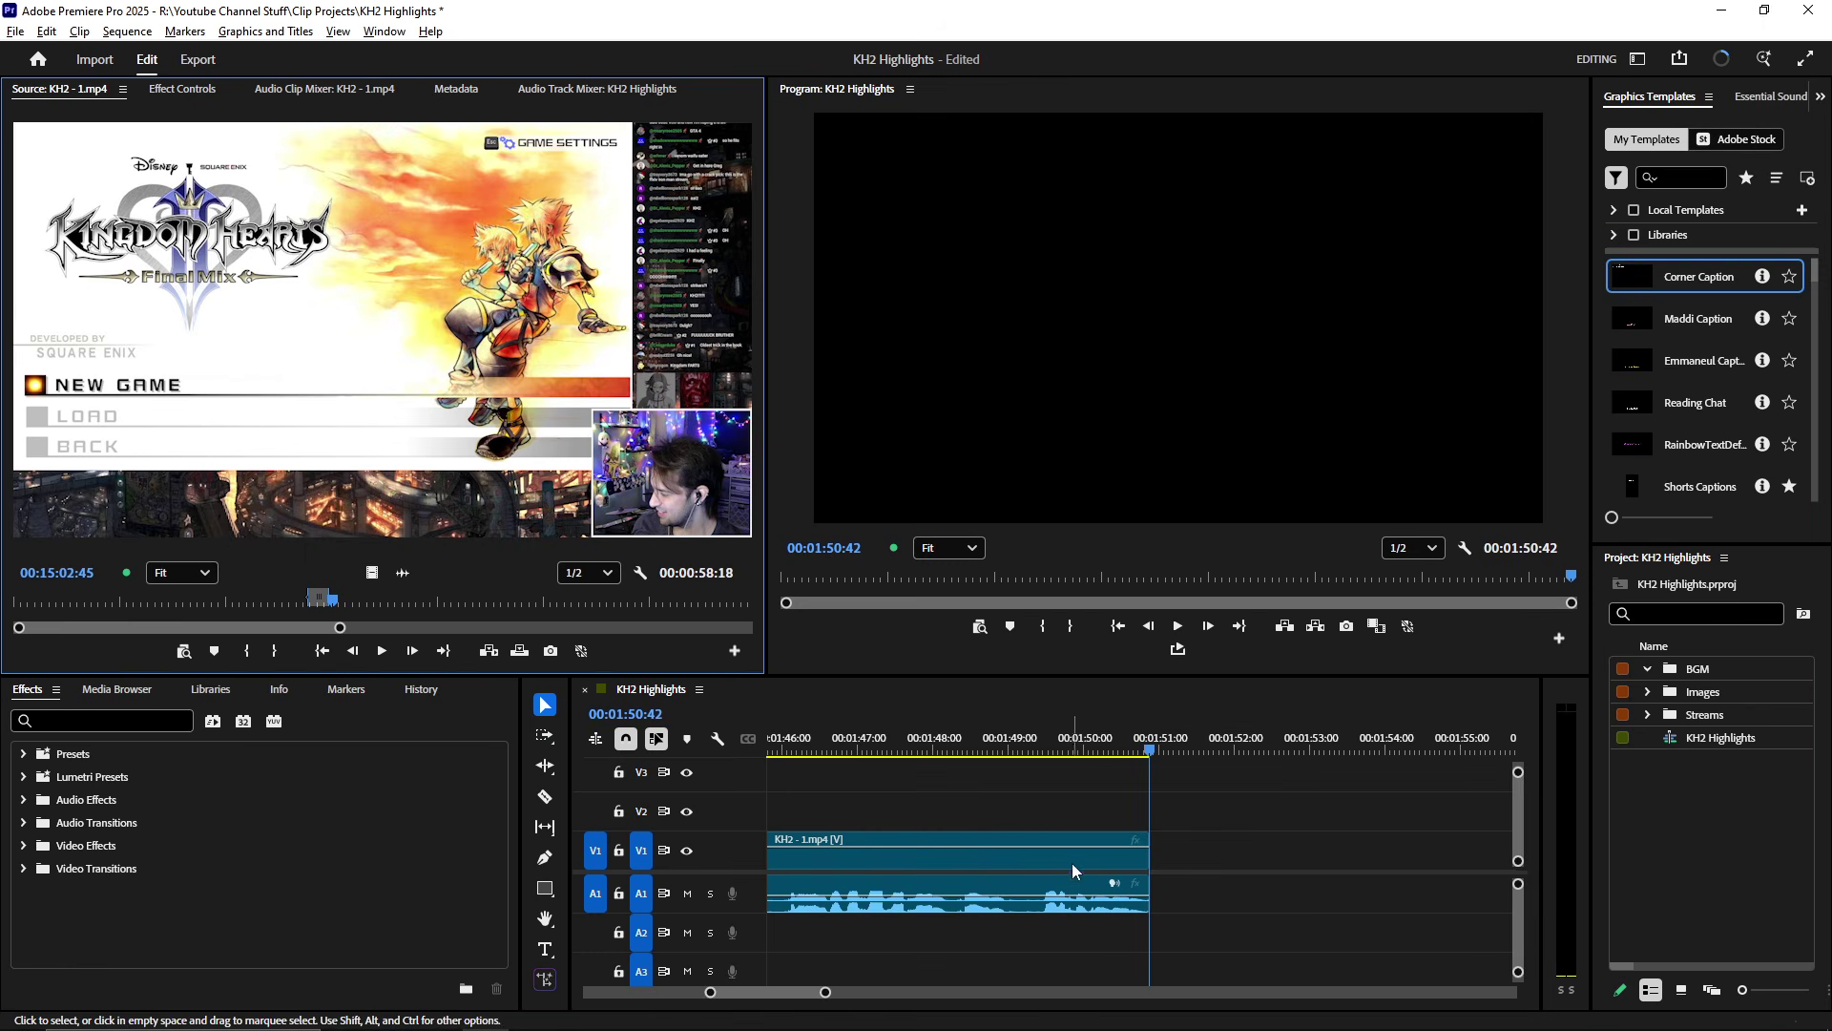
pyautogui.scroll(-5, 1073, 871)
pyautogui.click(1058, 743)
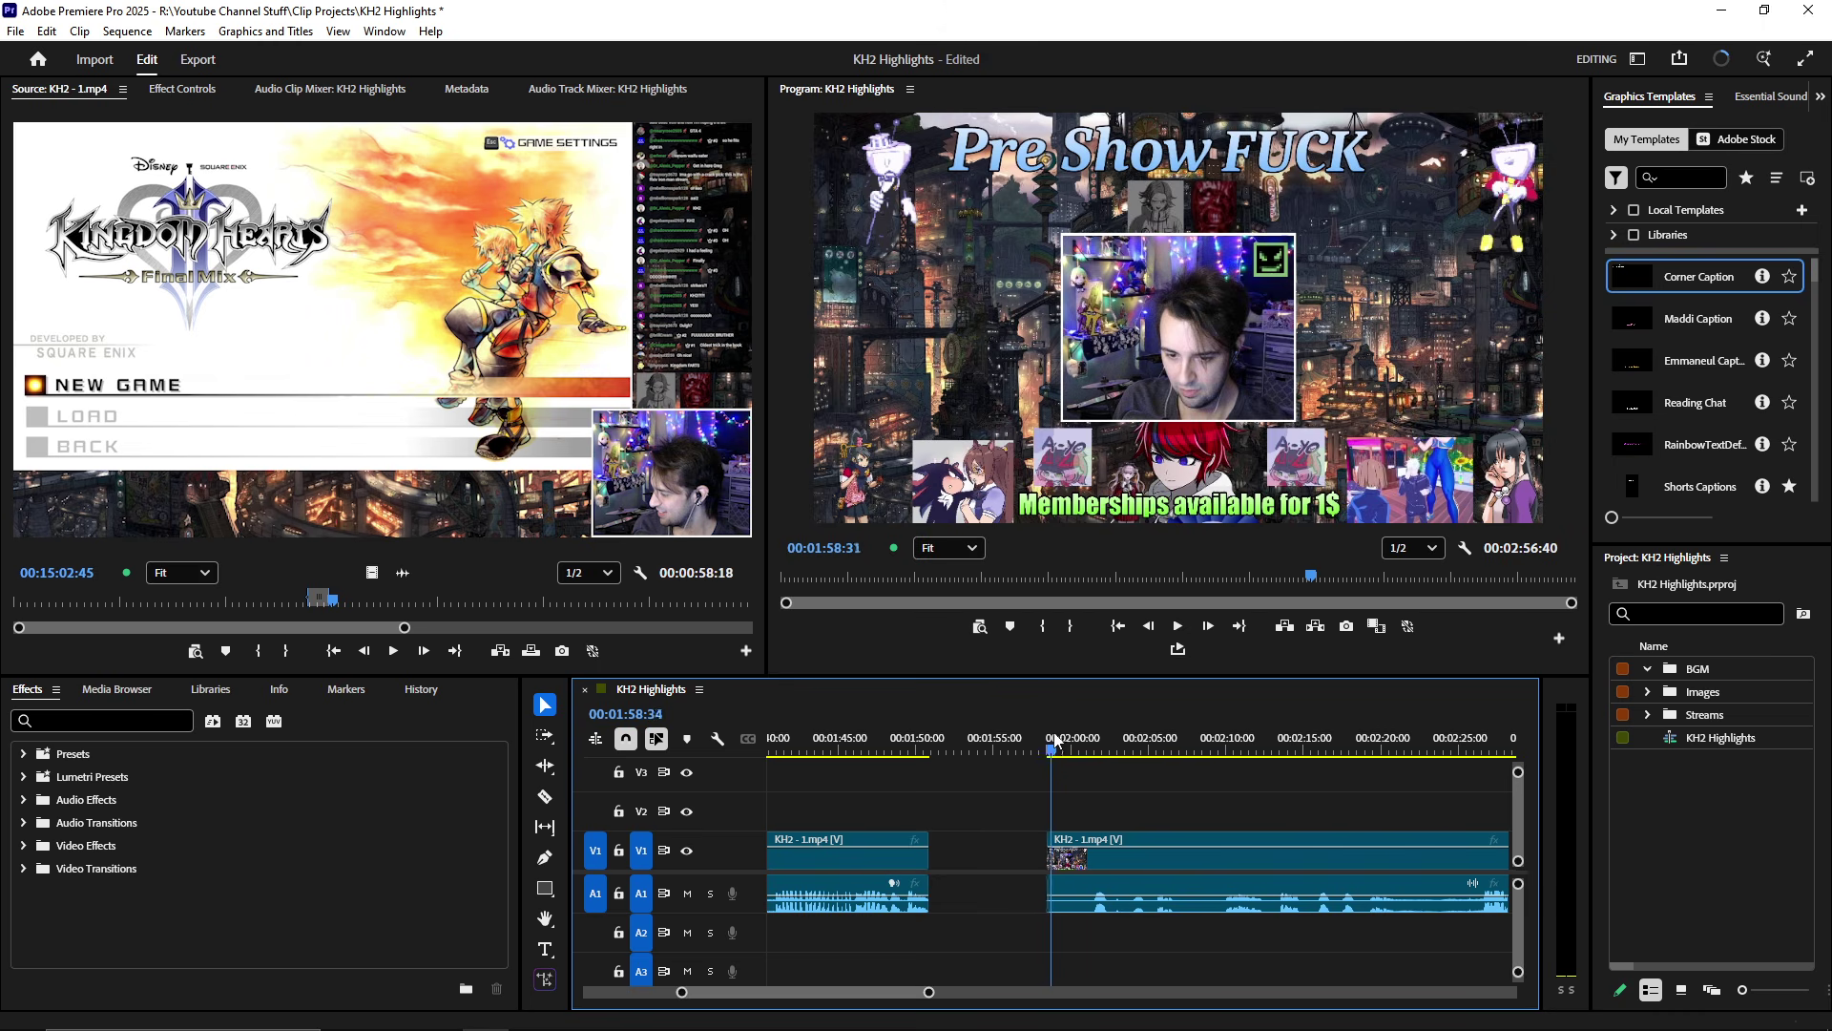
# - Close the gap before the newly placed clip and cue the sequence near that clip's end at 00:02:47:10
pyautogui.press('space')
pyautogui.press('space')
pyautogui.click(977, 840)
pyautogui.press('Delete')
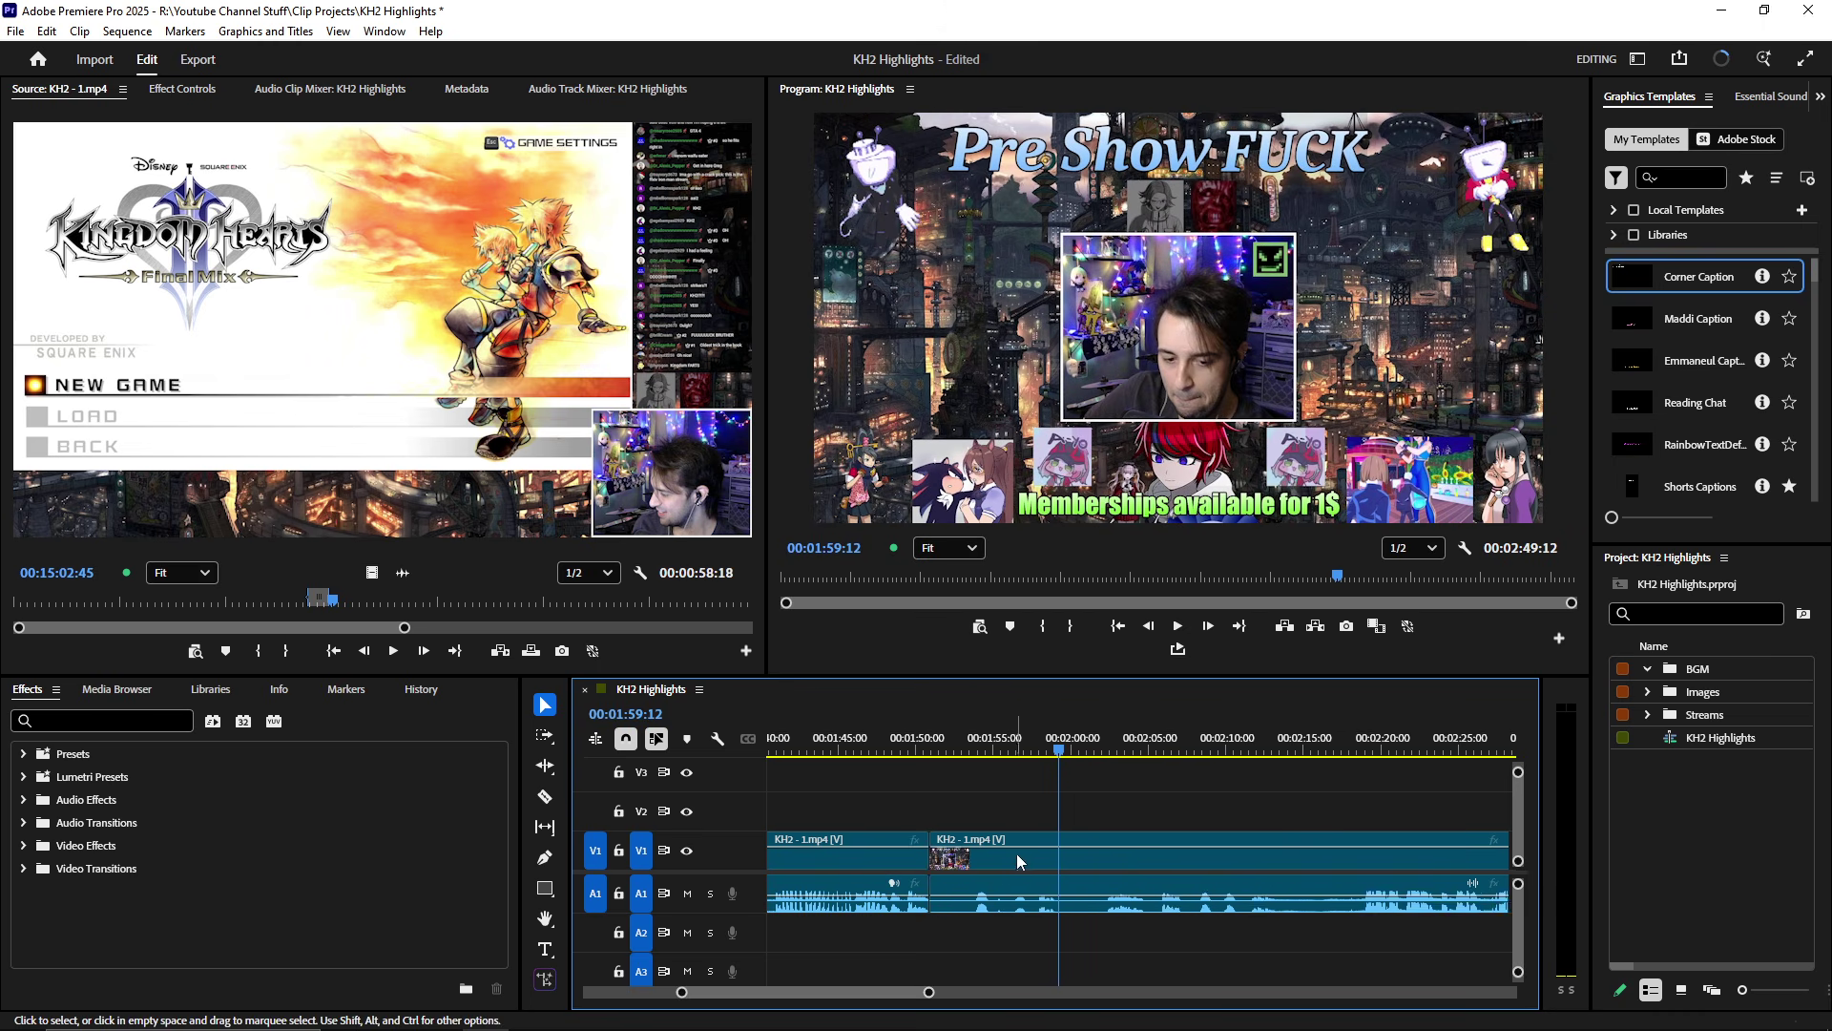
pyautogui.scroll(-5, 1017, 854)
pyautogui.click(1071, 742)
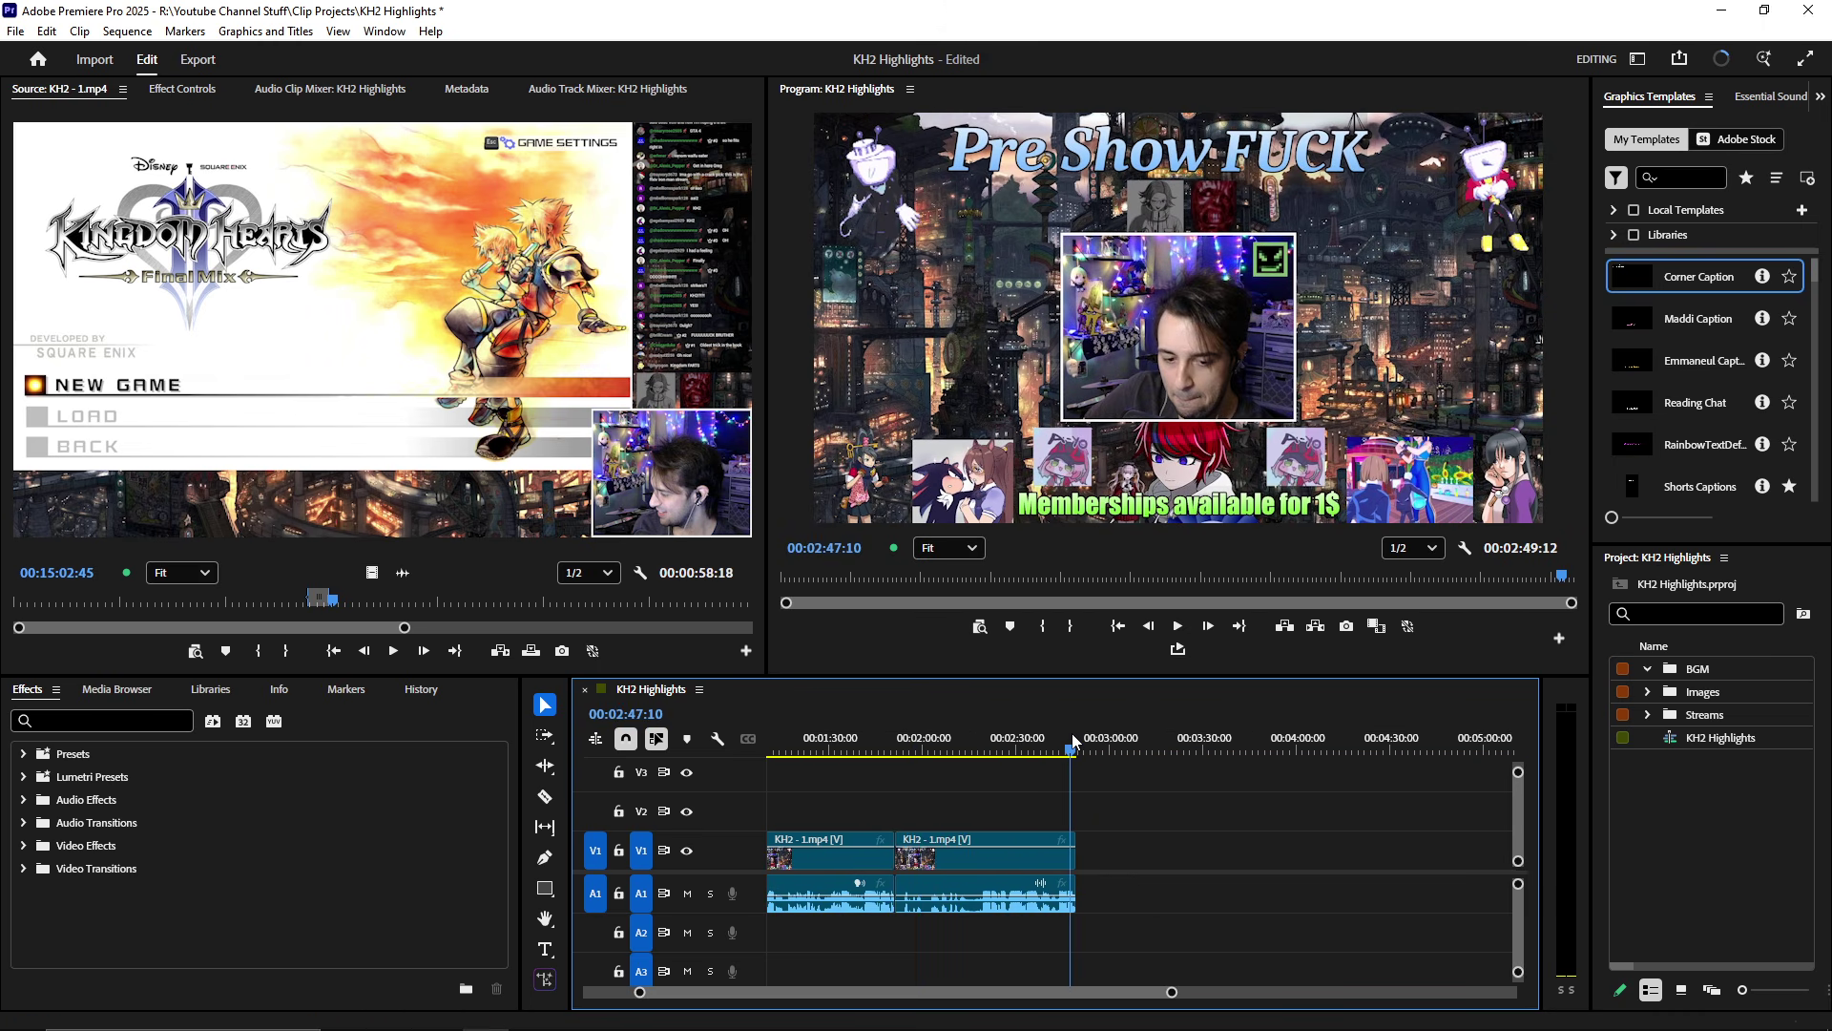
pyautogui.click(1074, 742)
pyautogui.scroll(5, 1059, 792)
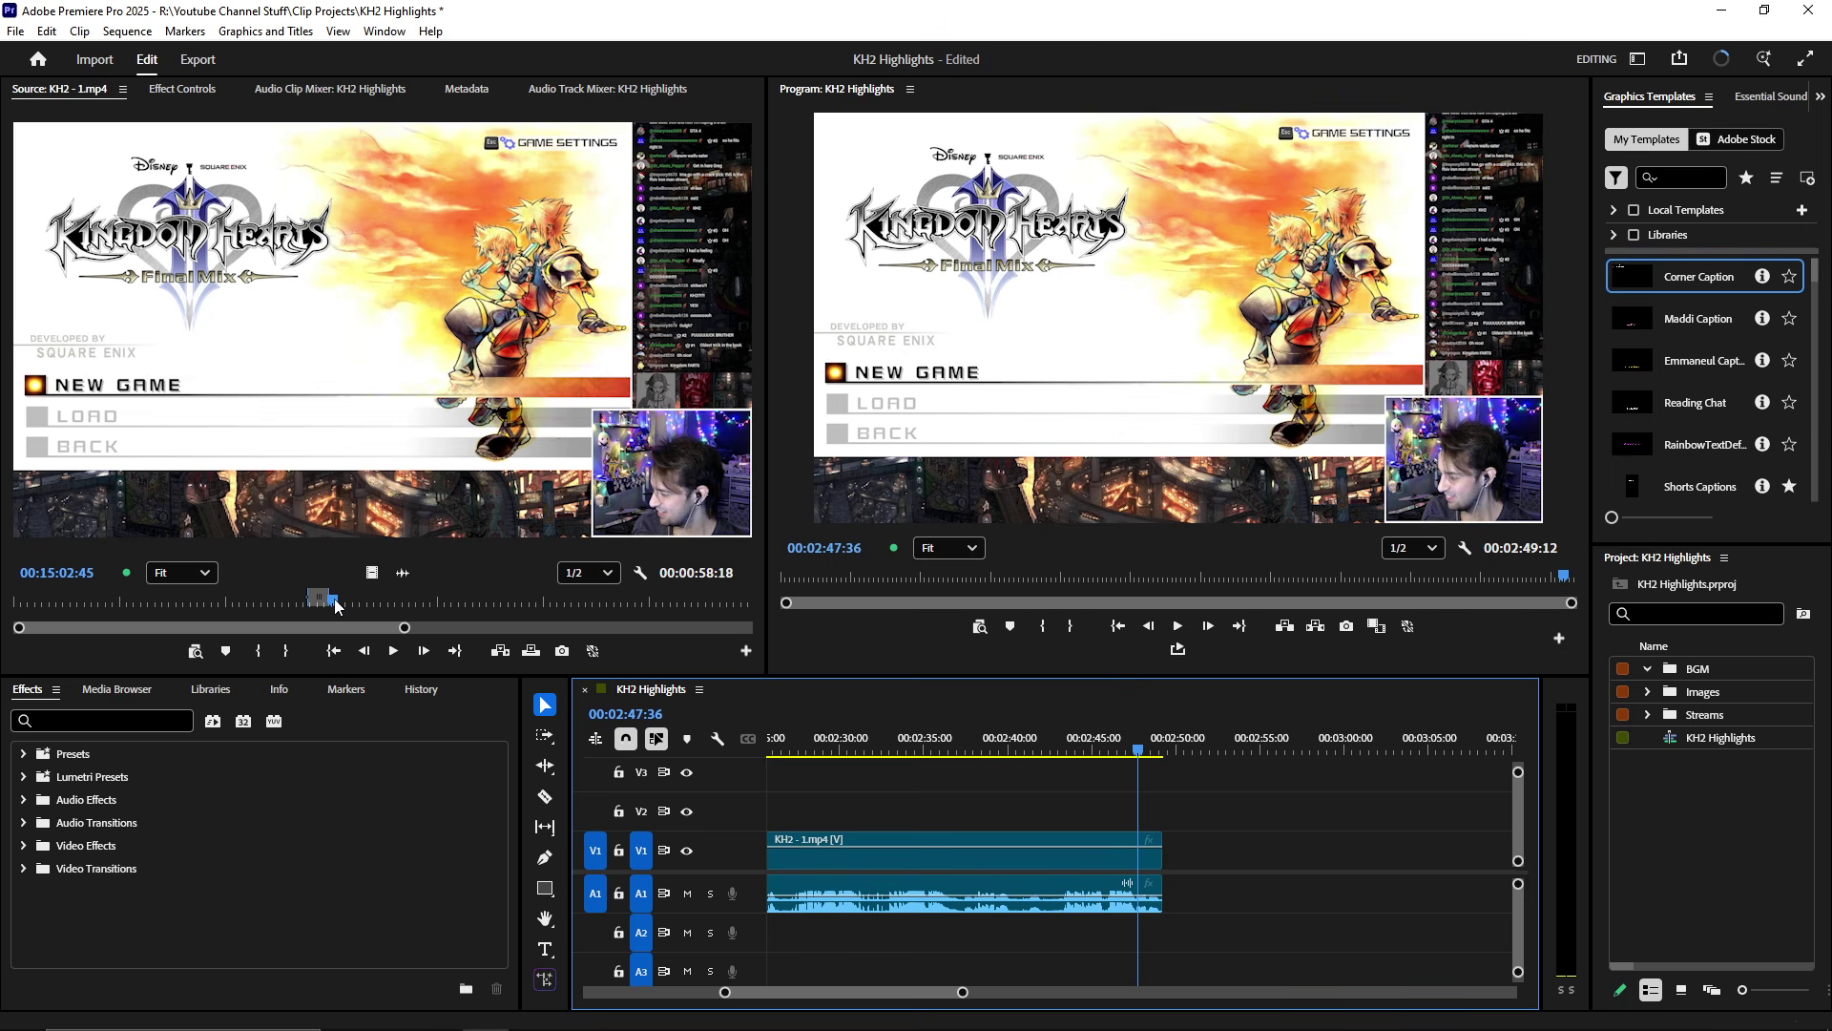
# - Preview the source footage from 00:15:02:45 to 00:15:21:03, using an enlarged Source monitor for the latter part
pyautogui.moveTo(769, 1026)
pyautogui.click(388, 652)
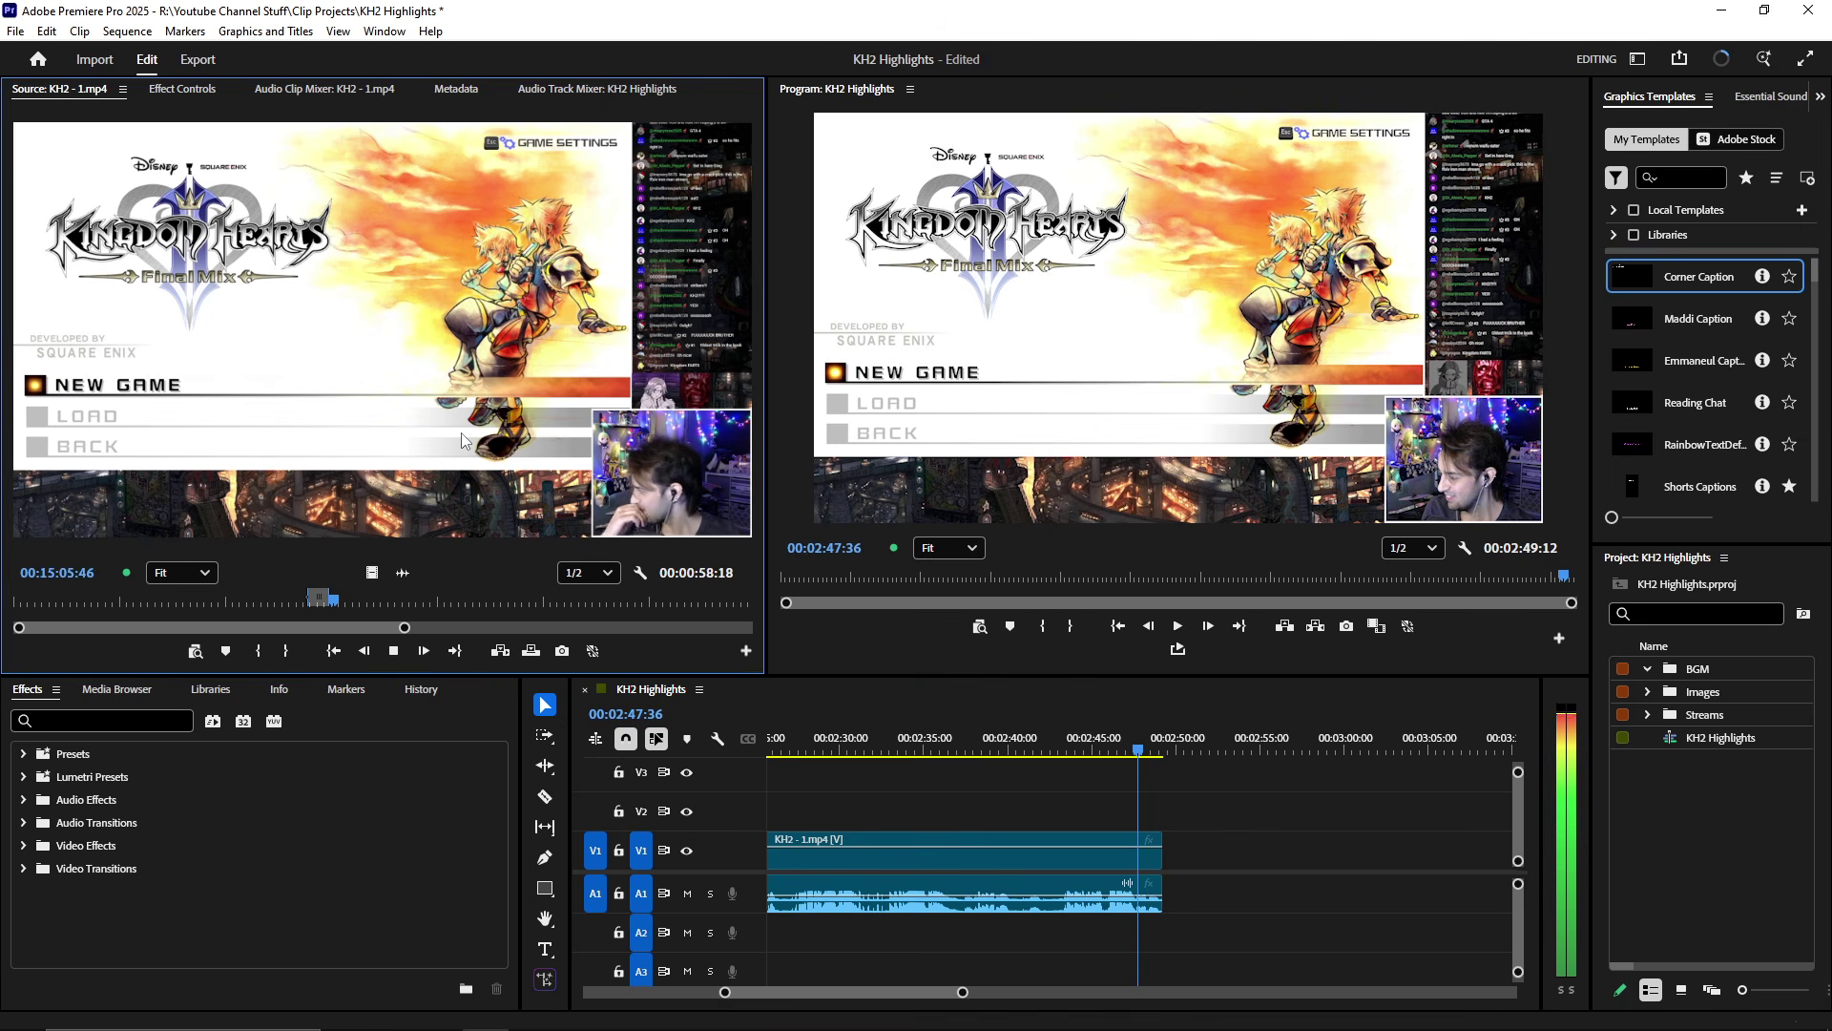
pyautogui.press('space')
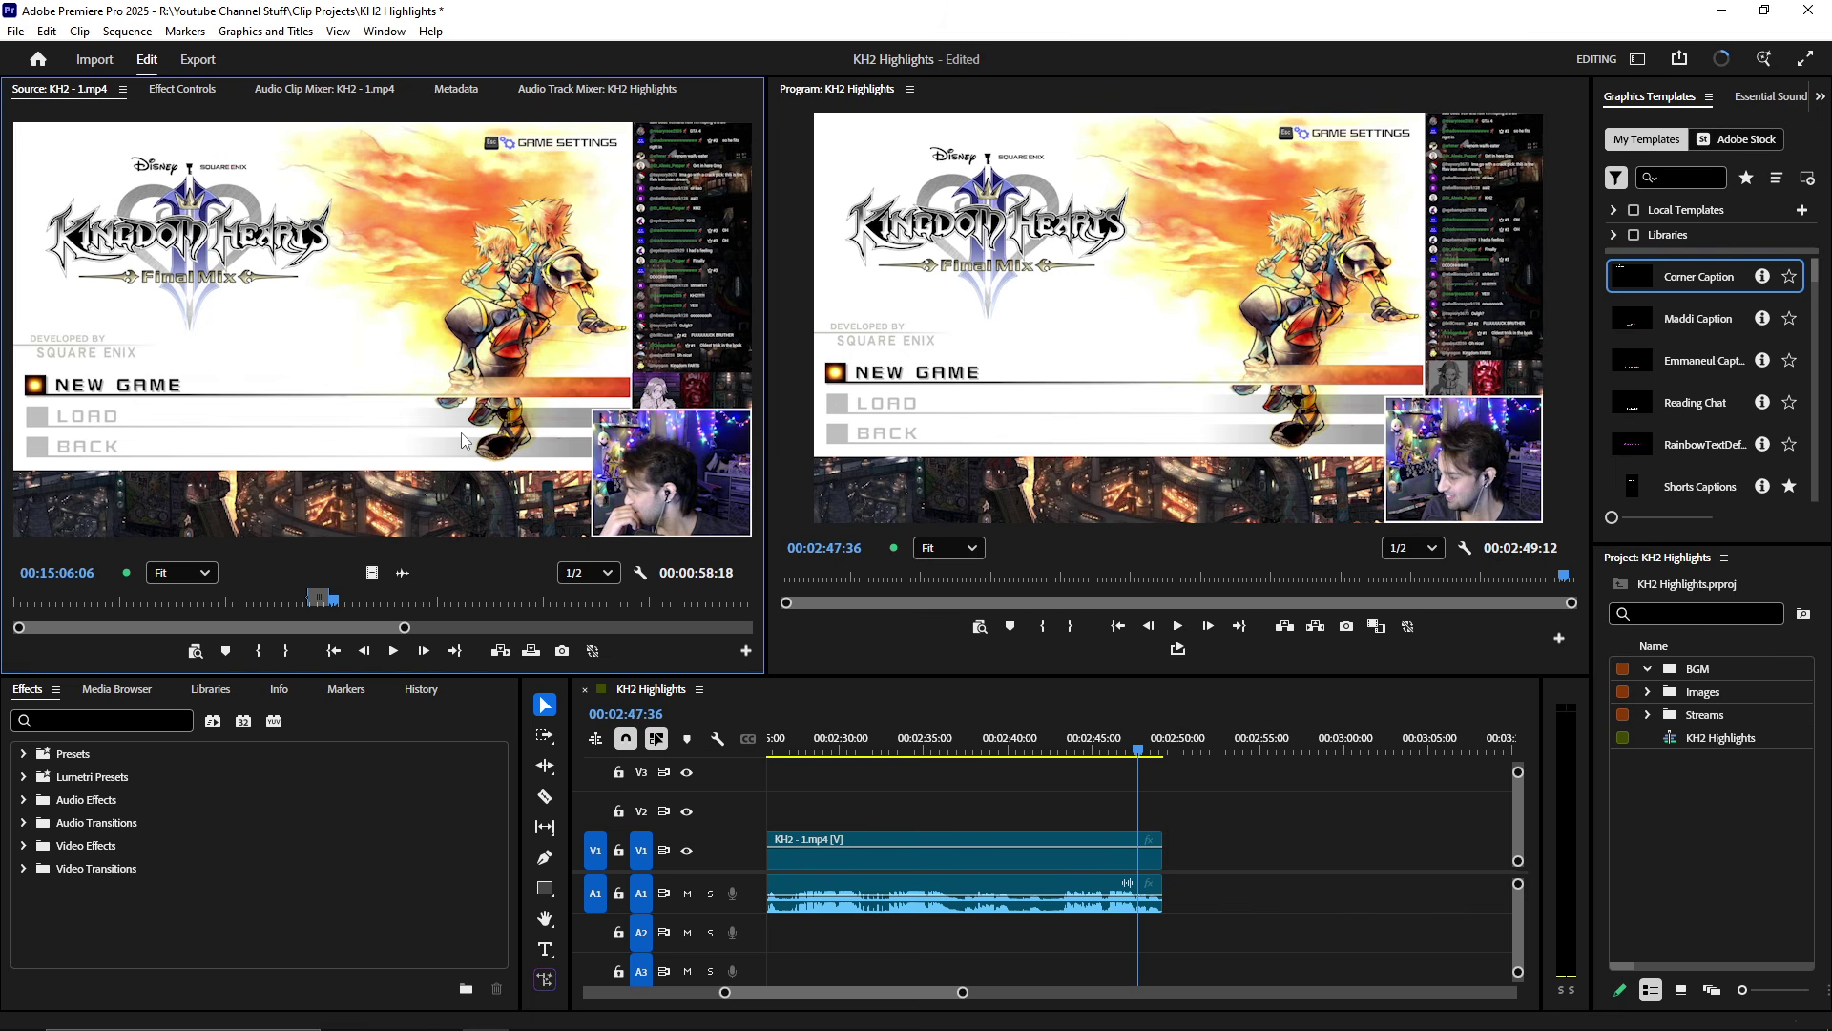
pyautogui.press('space')
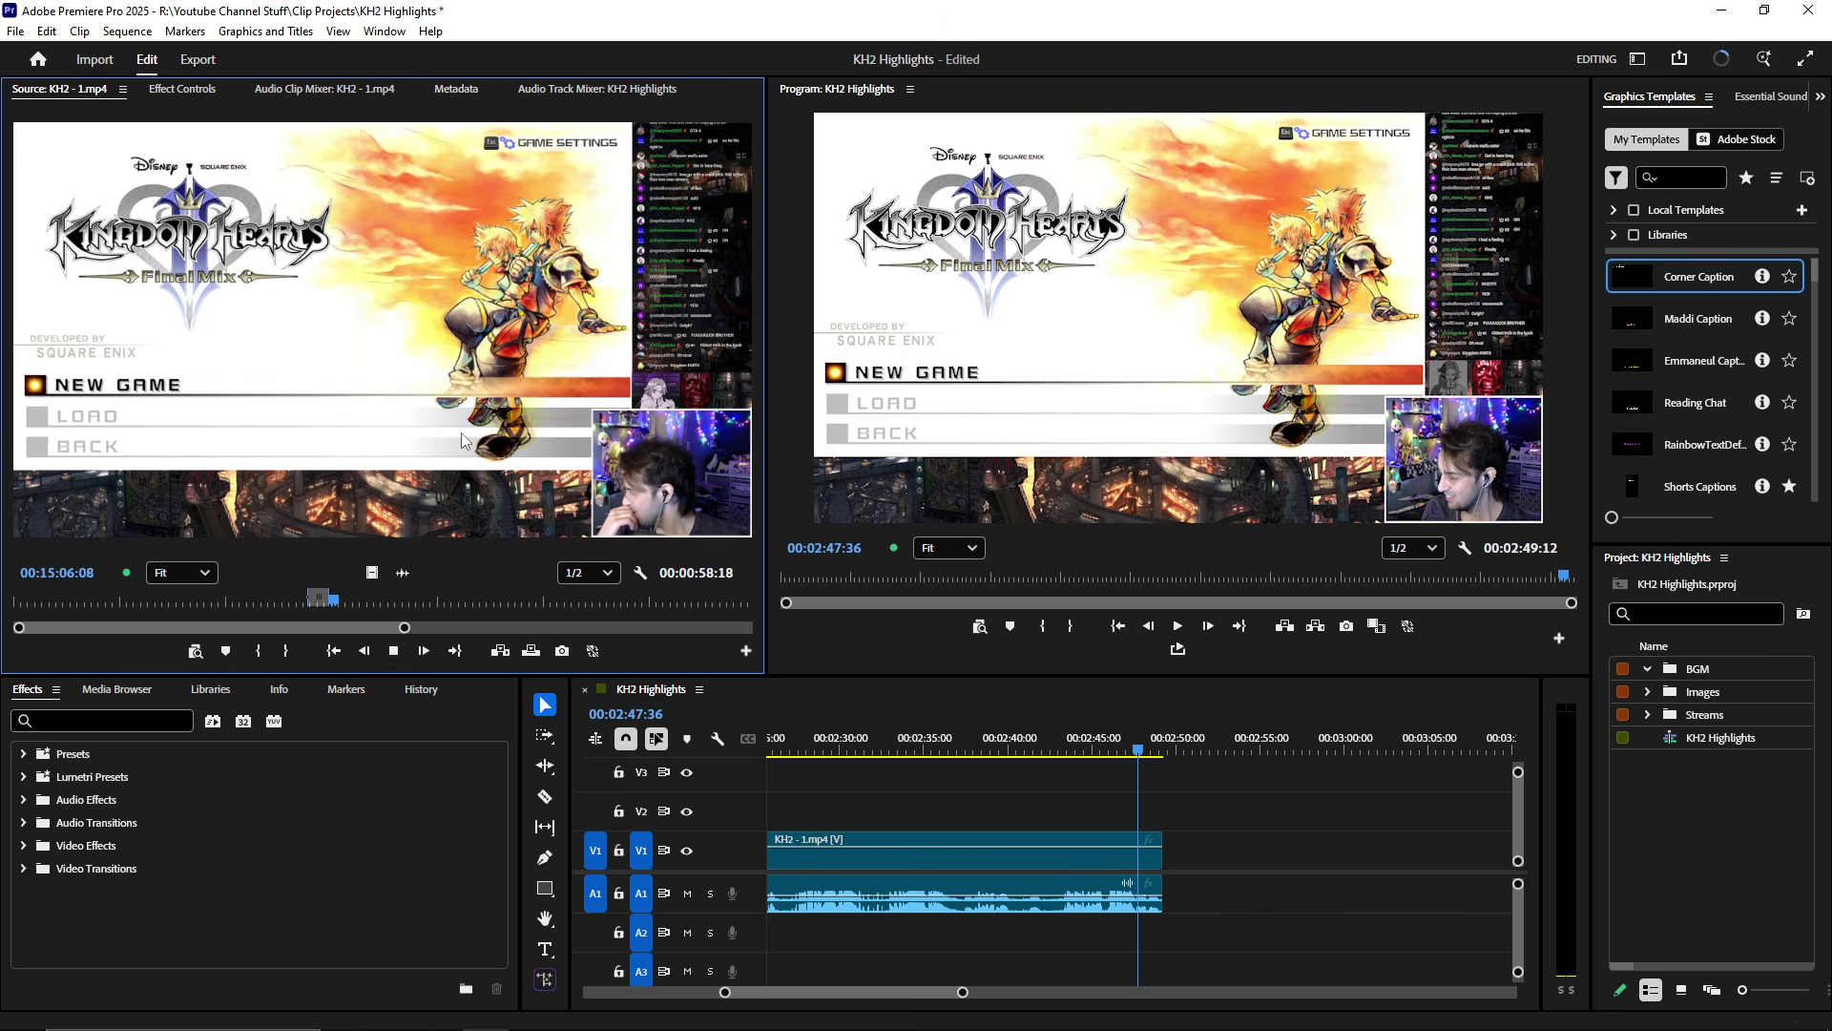
pyautogui.press('`')
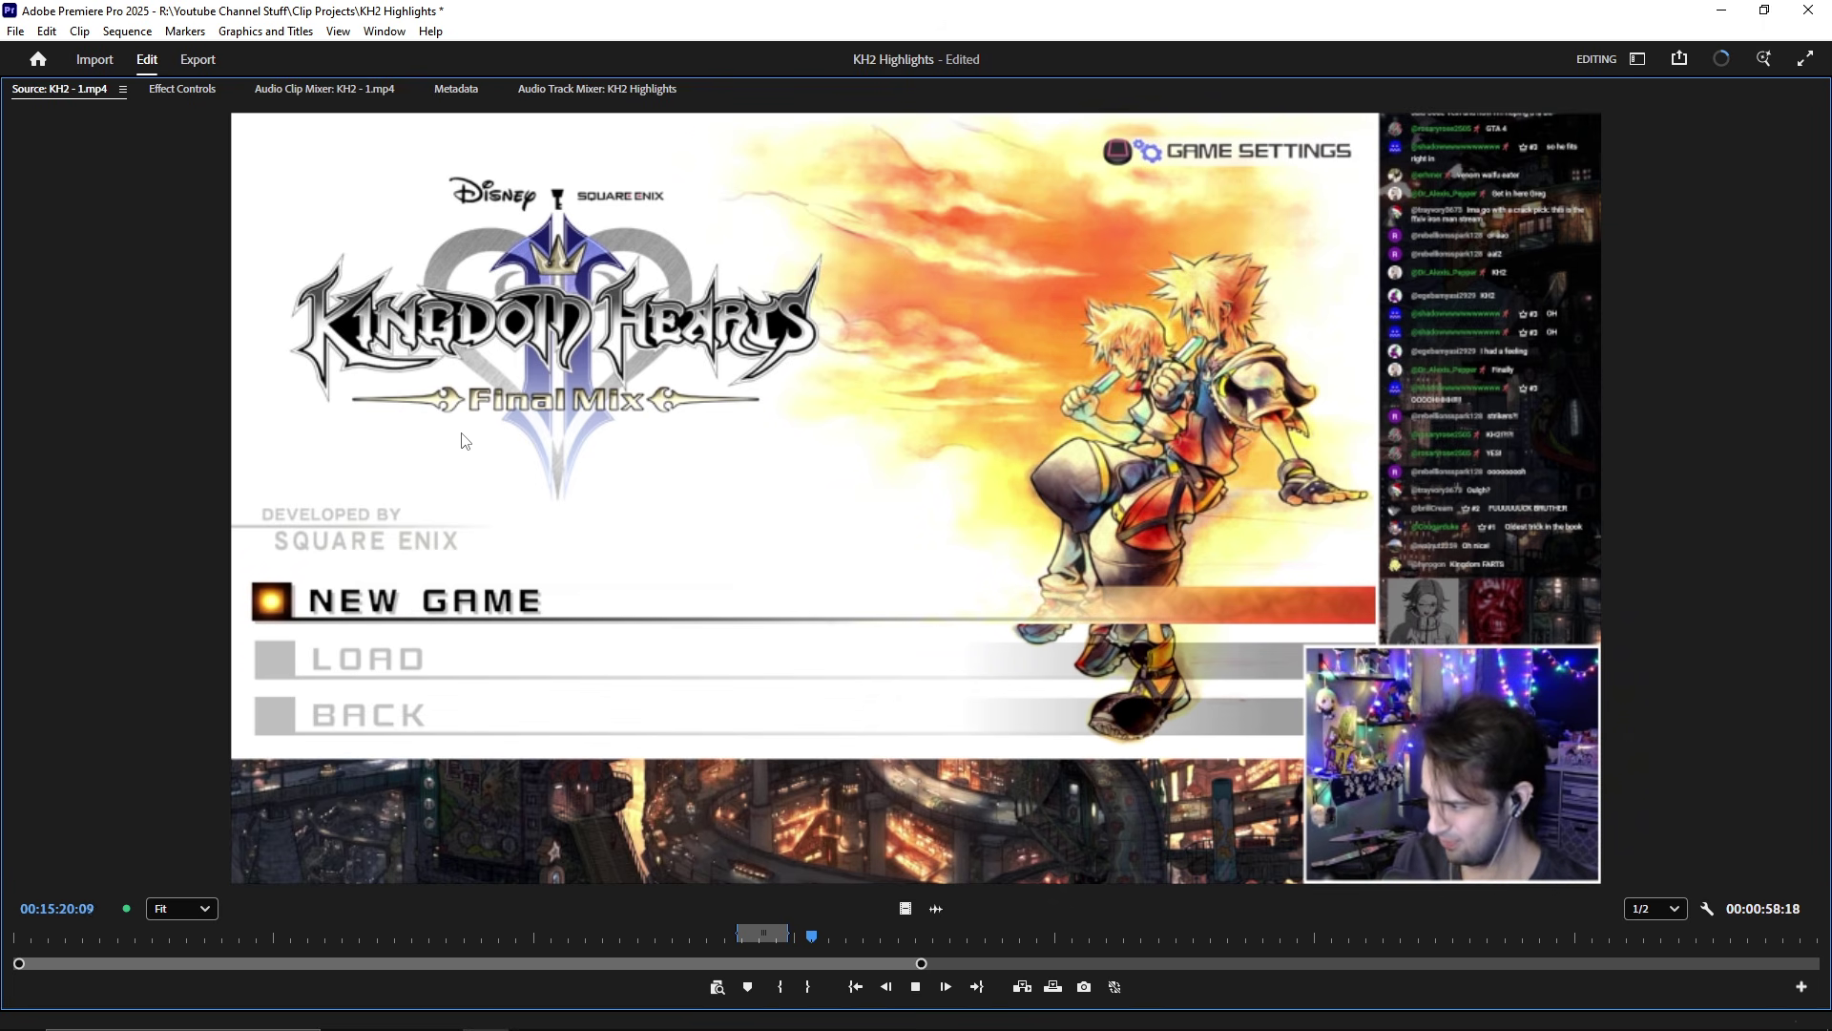
pyautogui.press('space')
pyautogui.press('`')
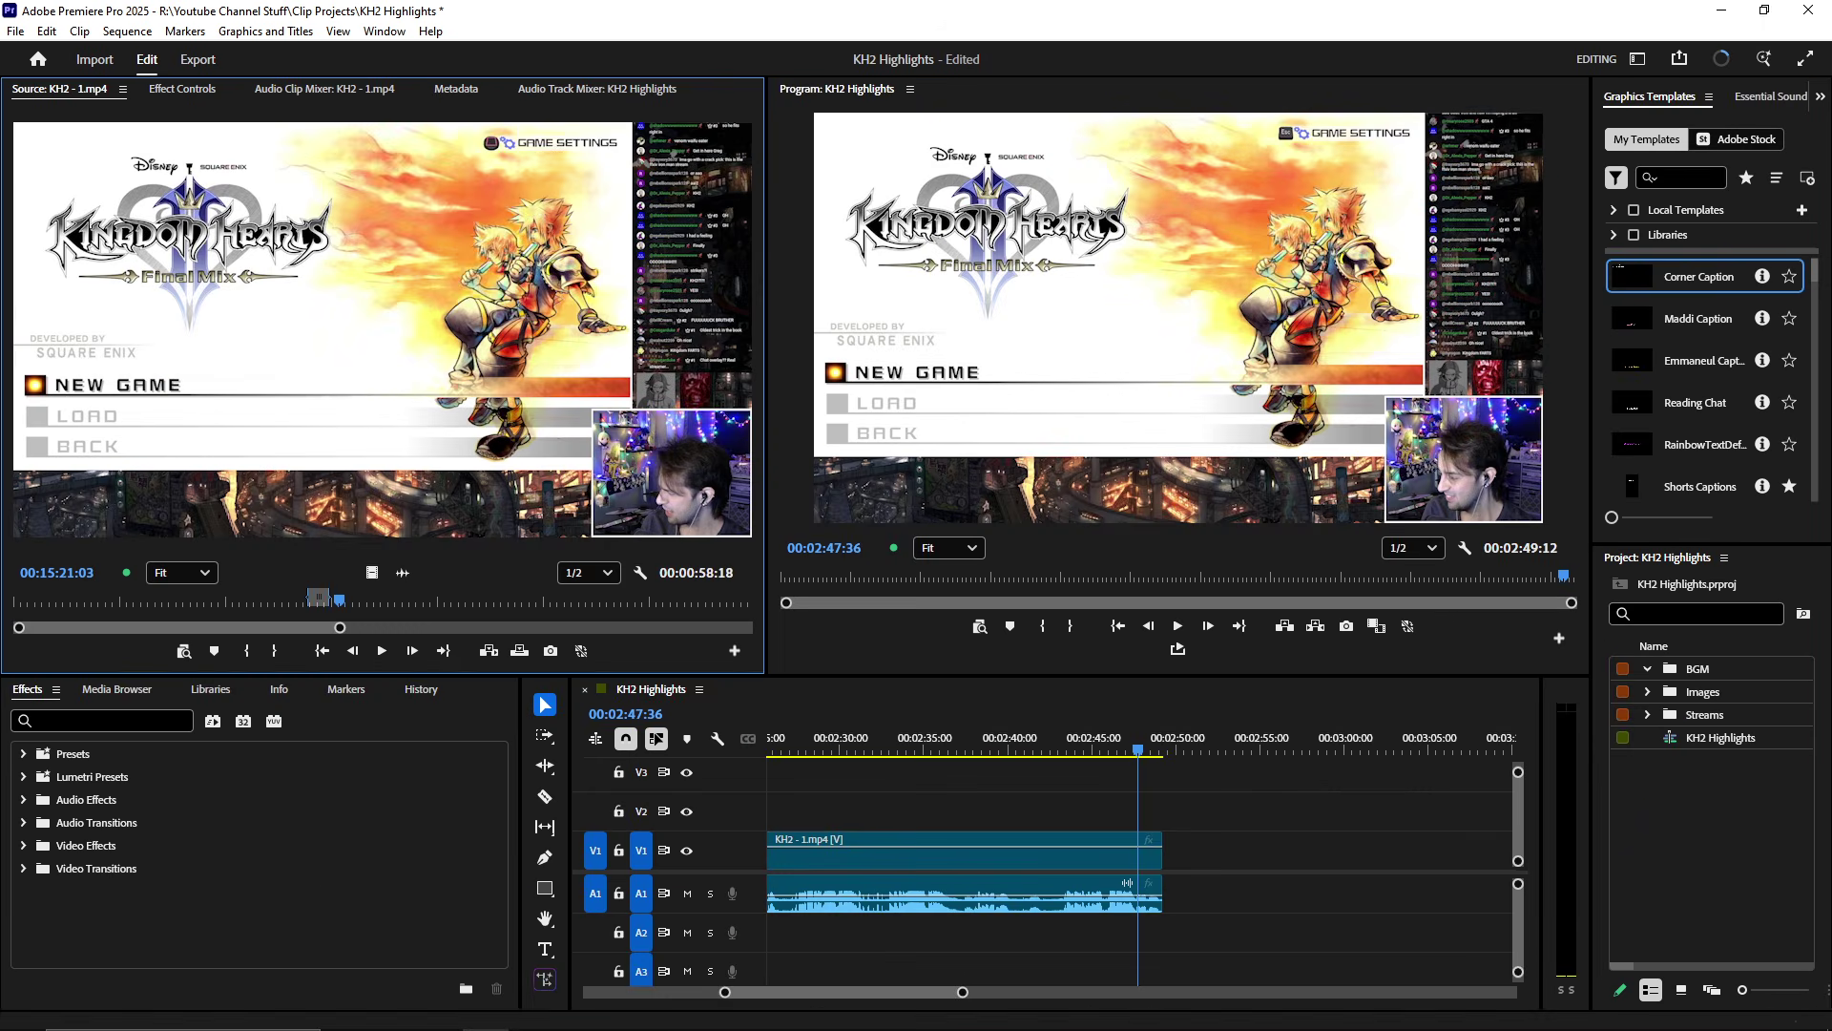
# - Expand the Streams bin and look up the options for KH2 - 1.mp4
pyautogui.click(1648, 716)
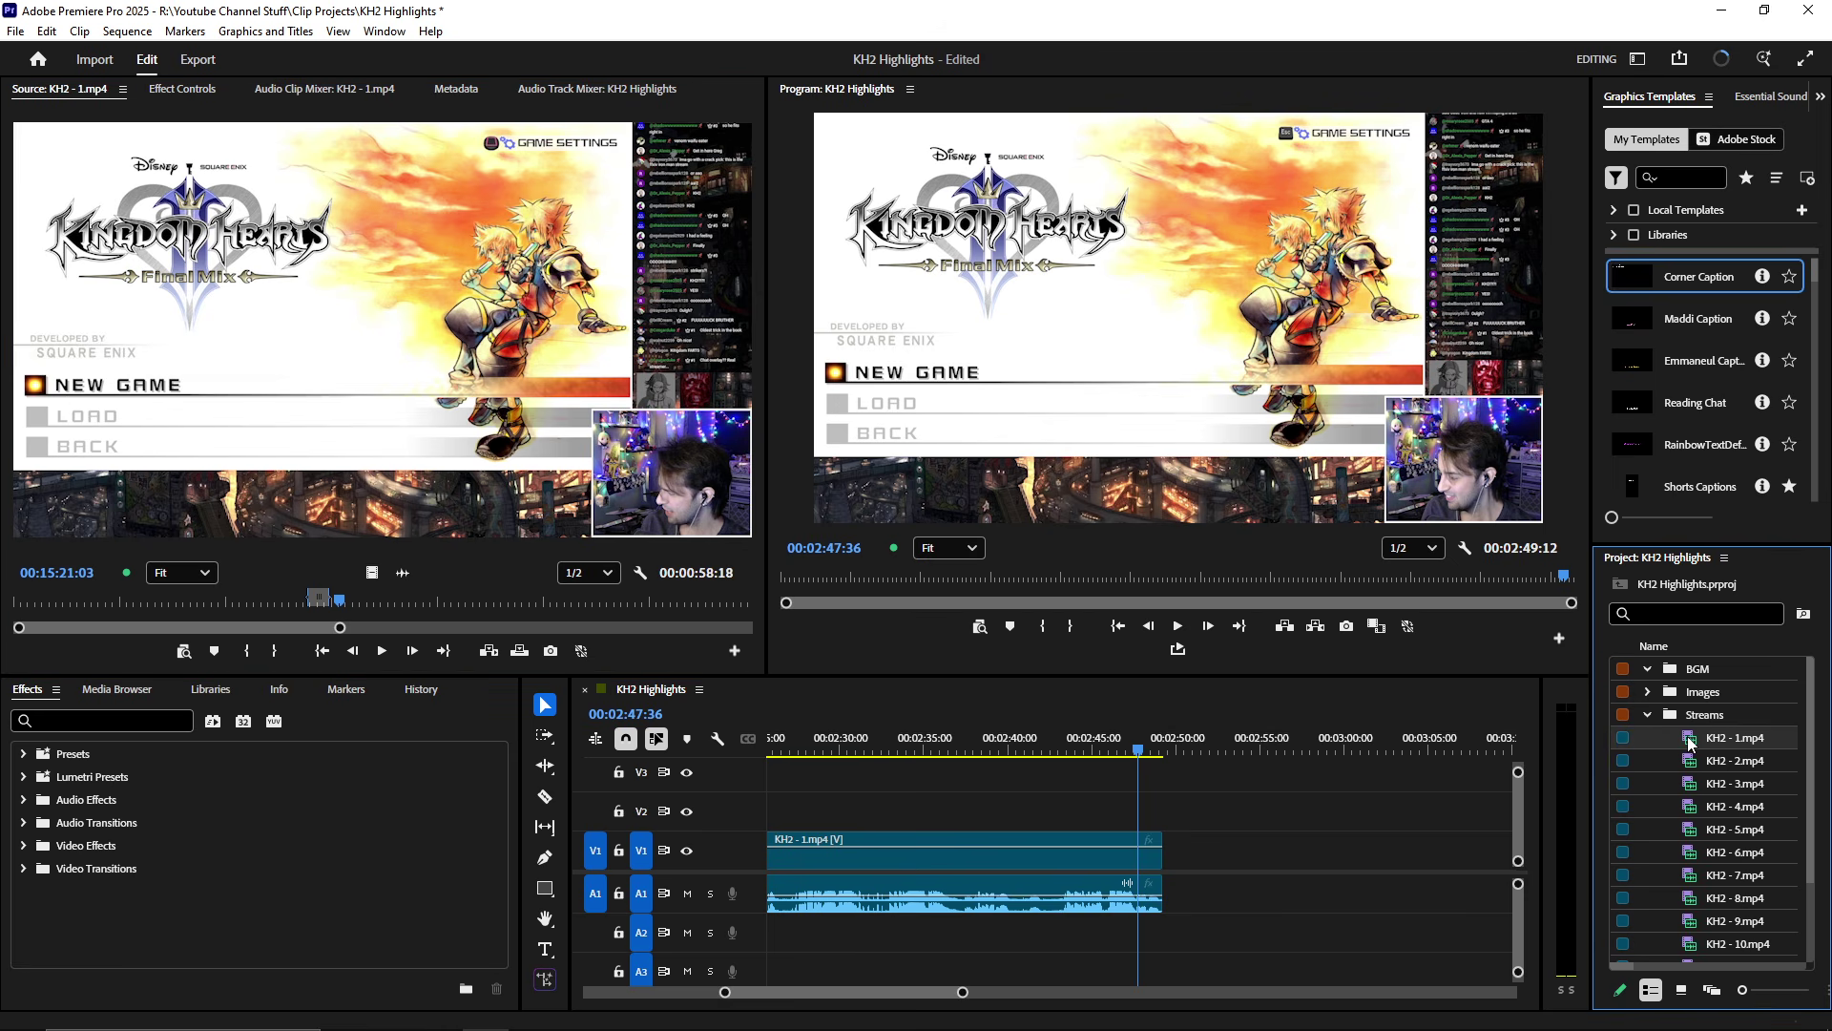
pyautogui.rightClick(1691, 742)
pyautogui.press('Escape')
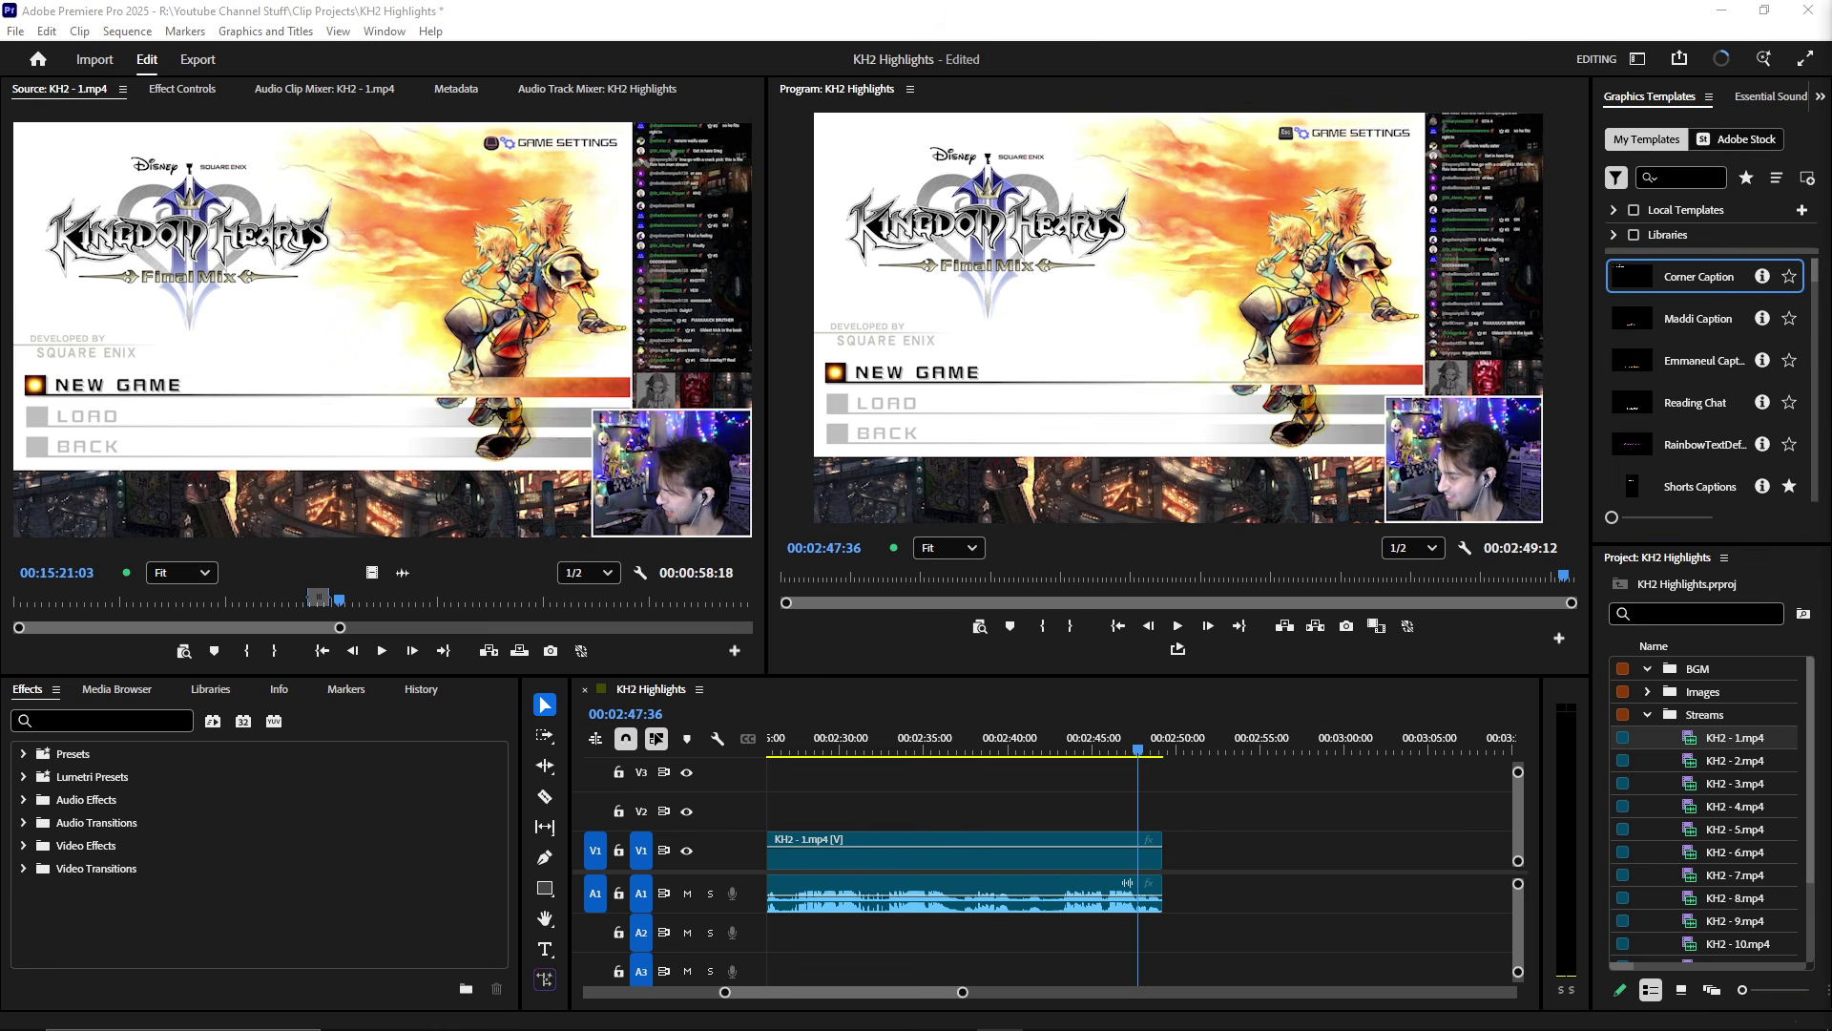
# - Preview the source from 00:15:21:03 in the enlarged Source monitor and skip ahead to 00:15:53:27
pyautogui.click(596, 415)
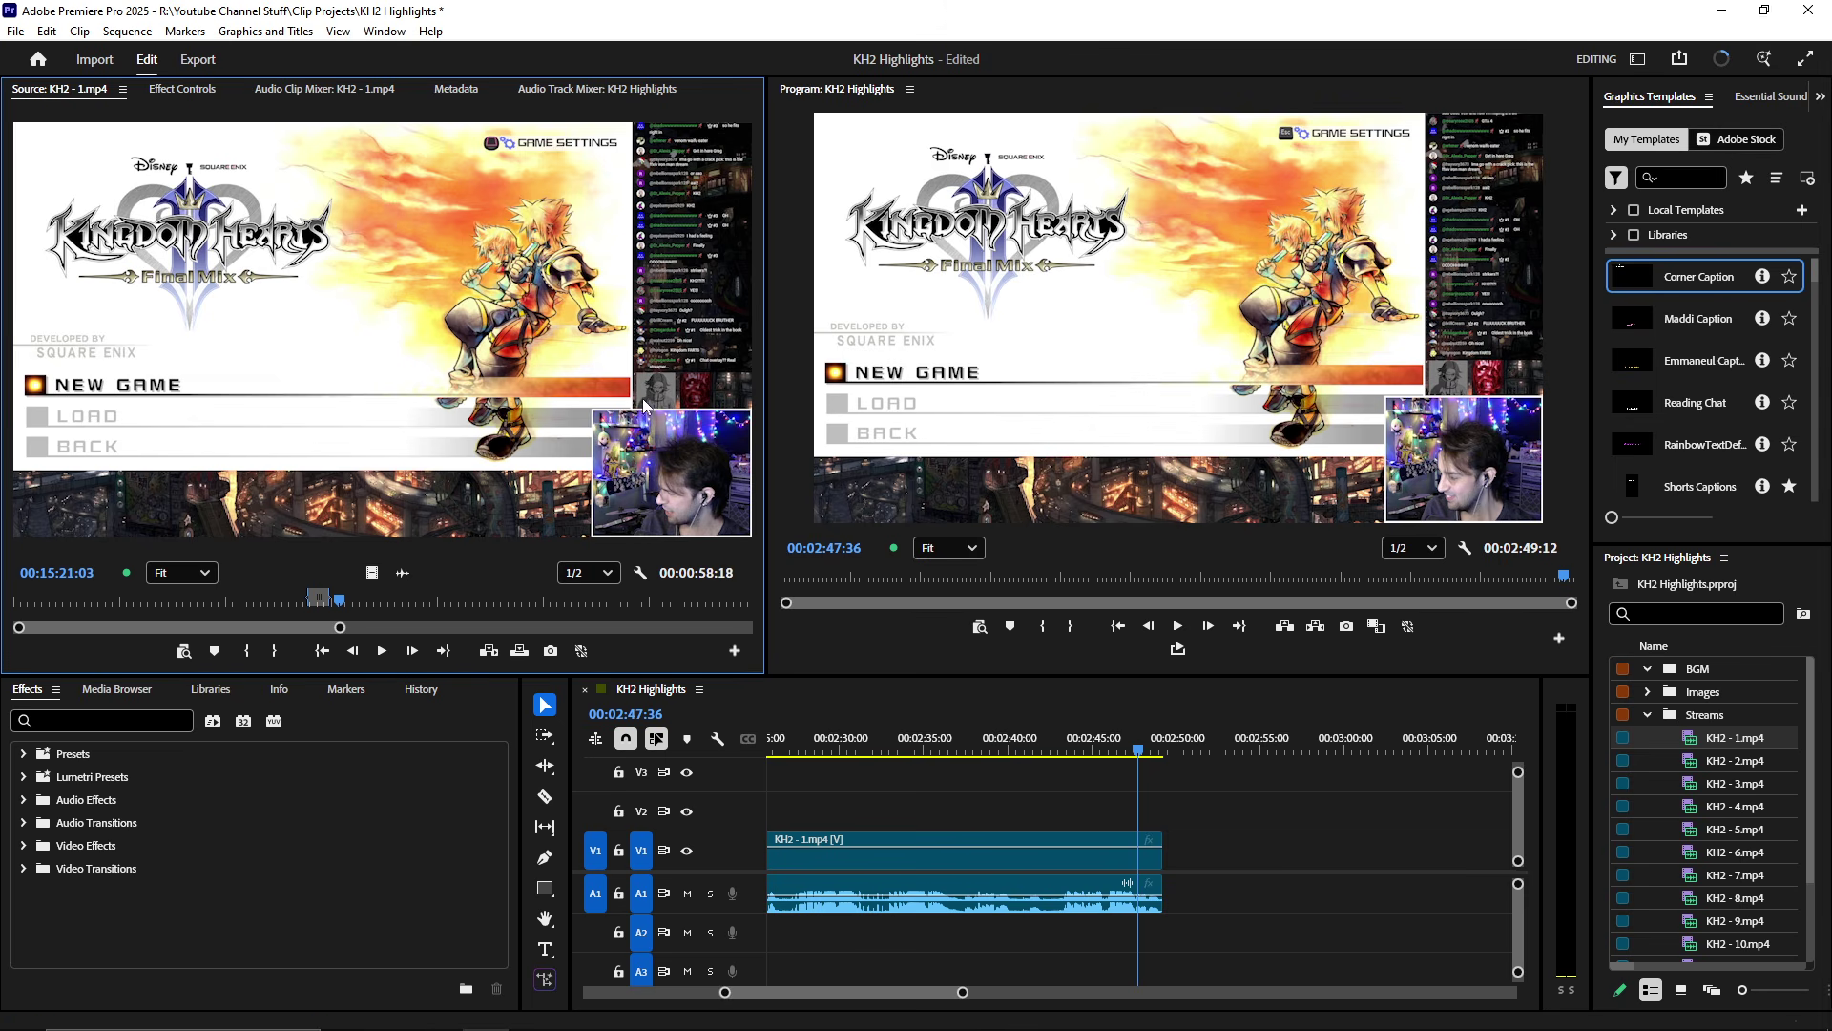
pyautogui.press('`')
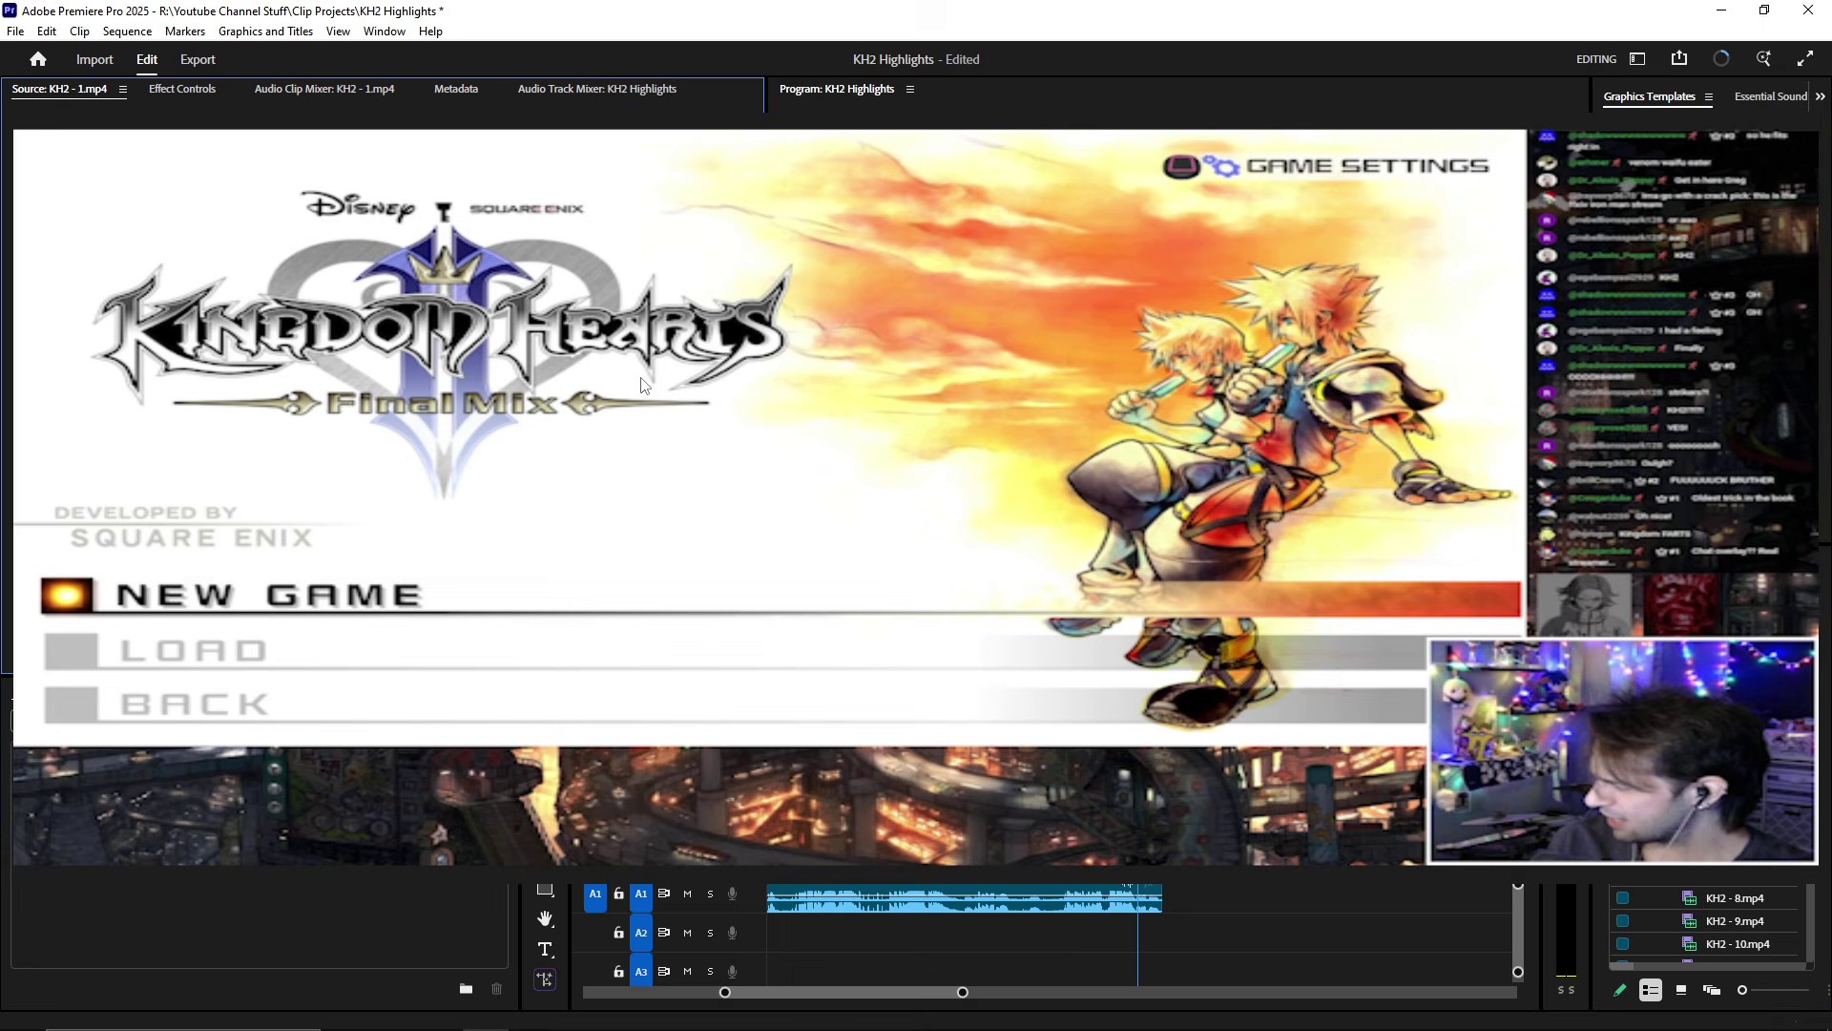
pyautogui.press('space')
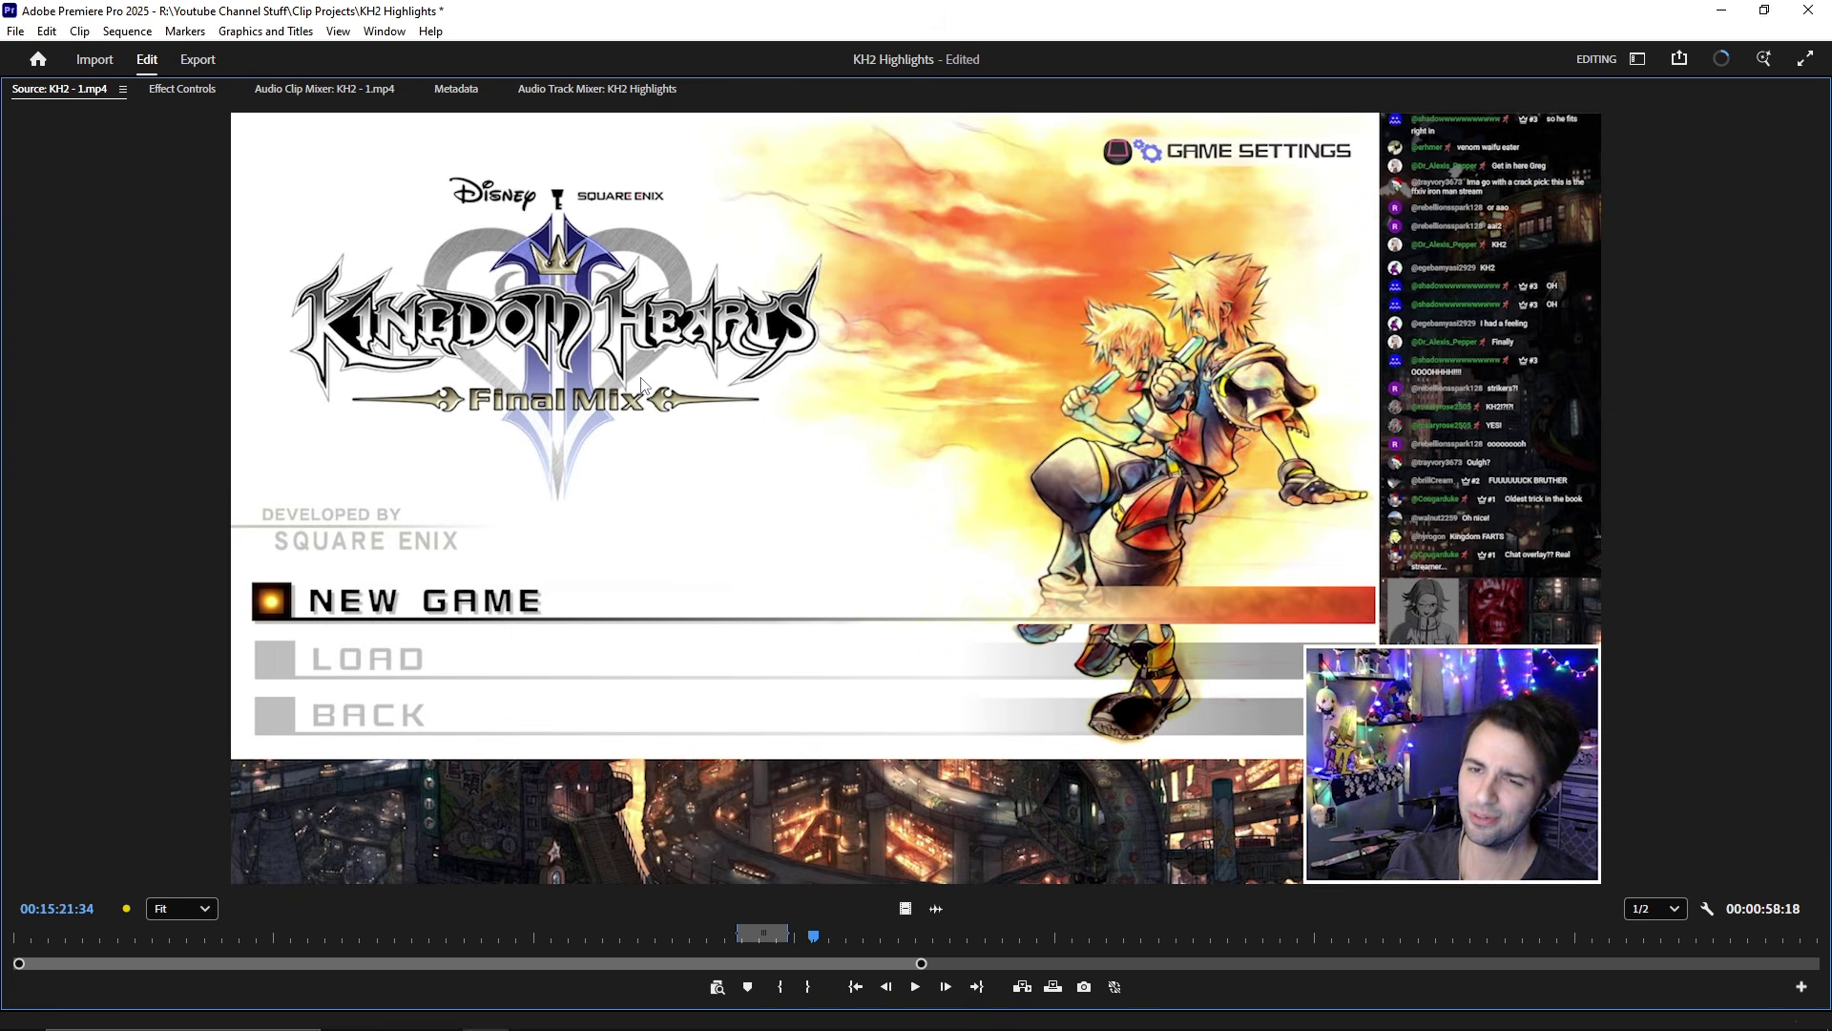
pyautogui.press('space')
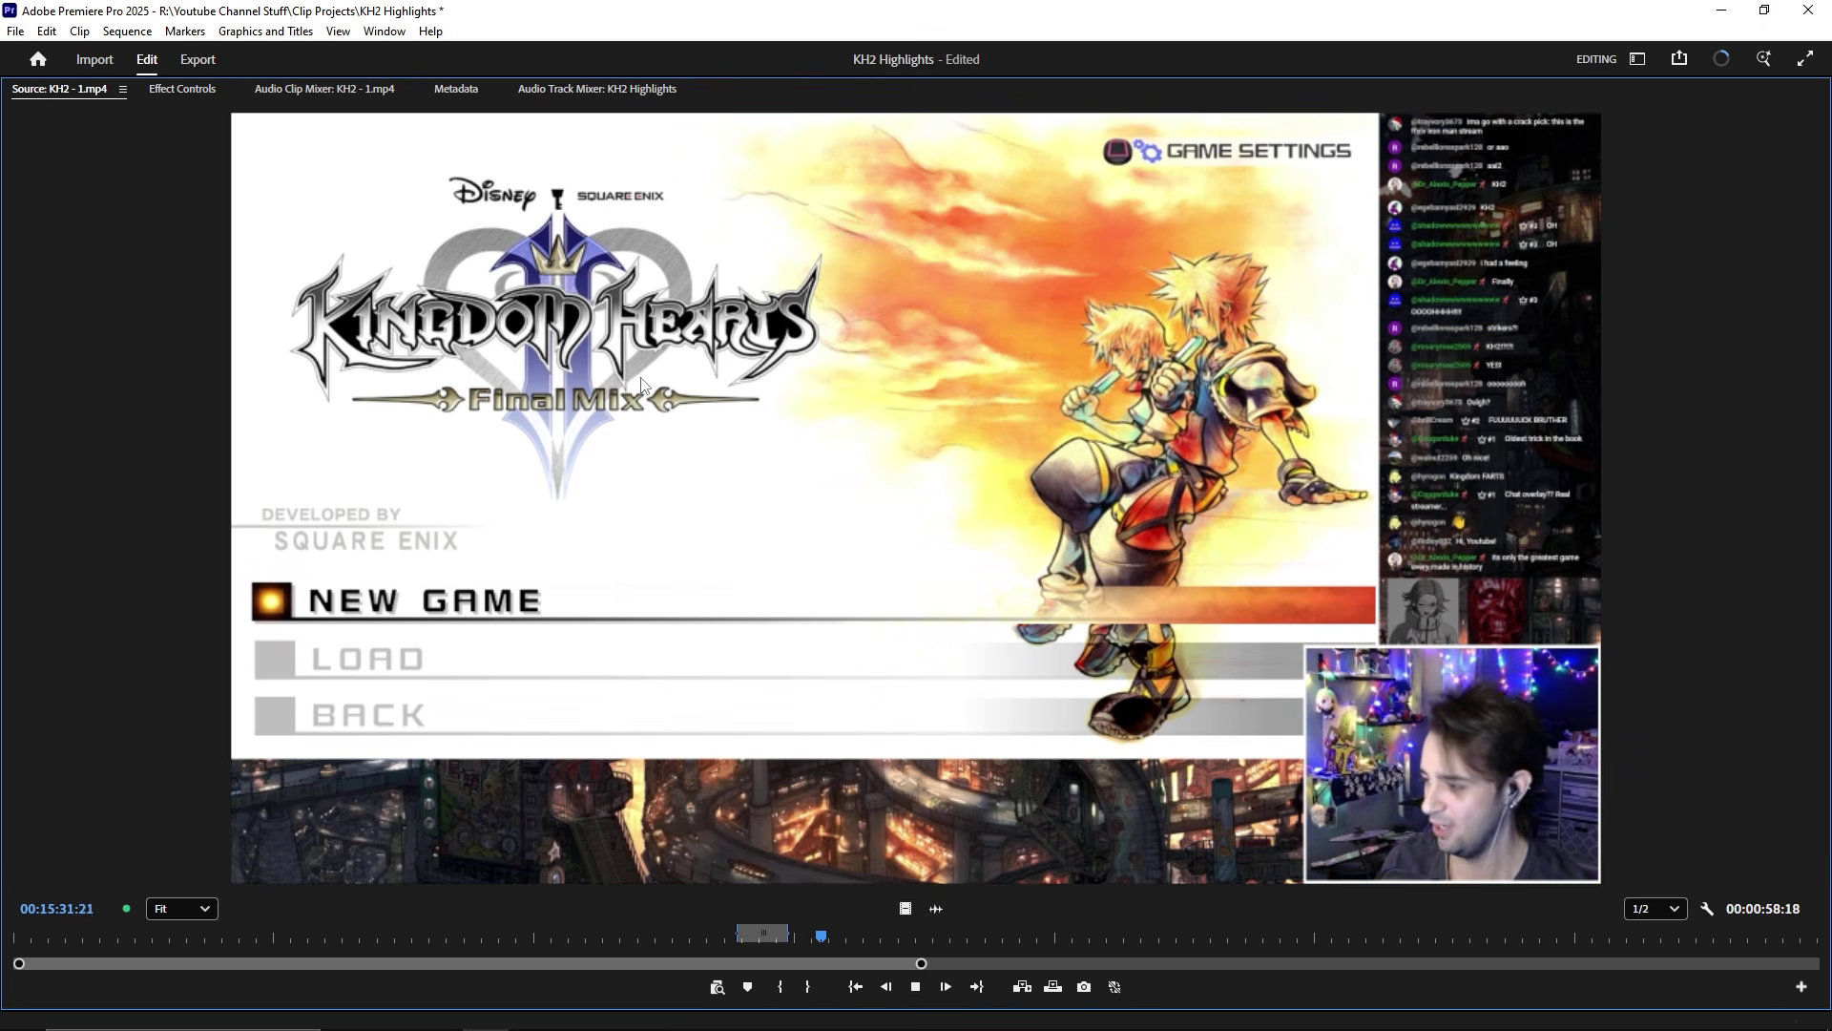
pyautogui.press('space')
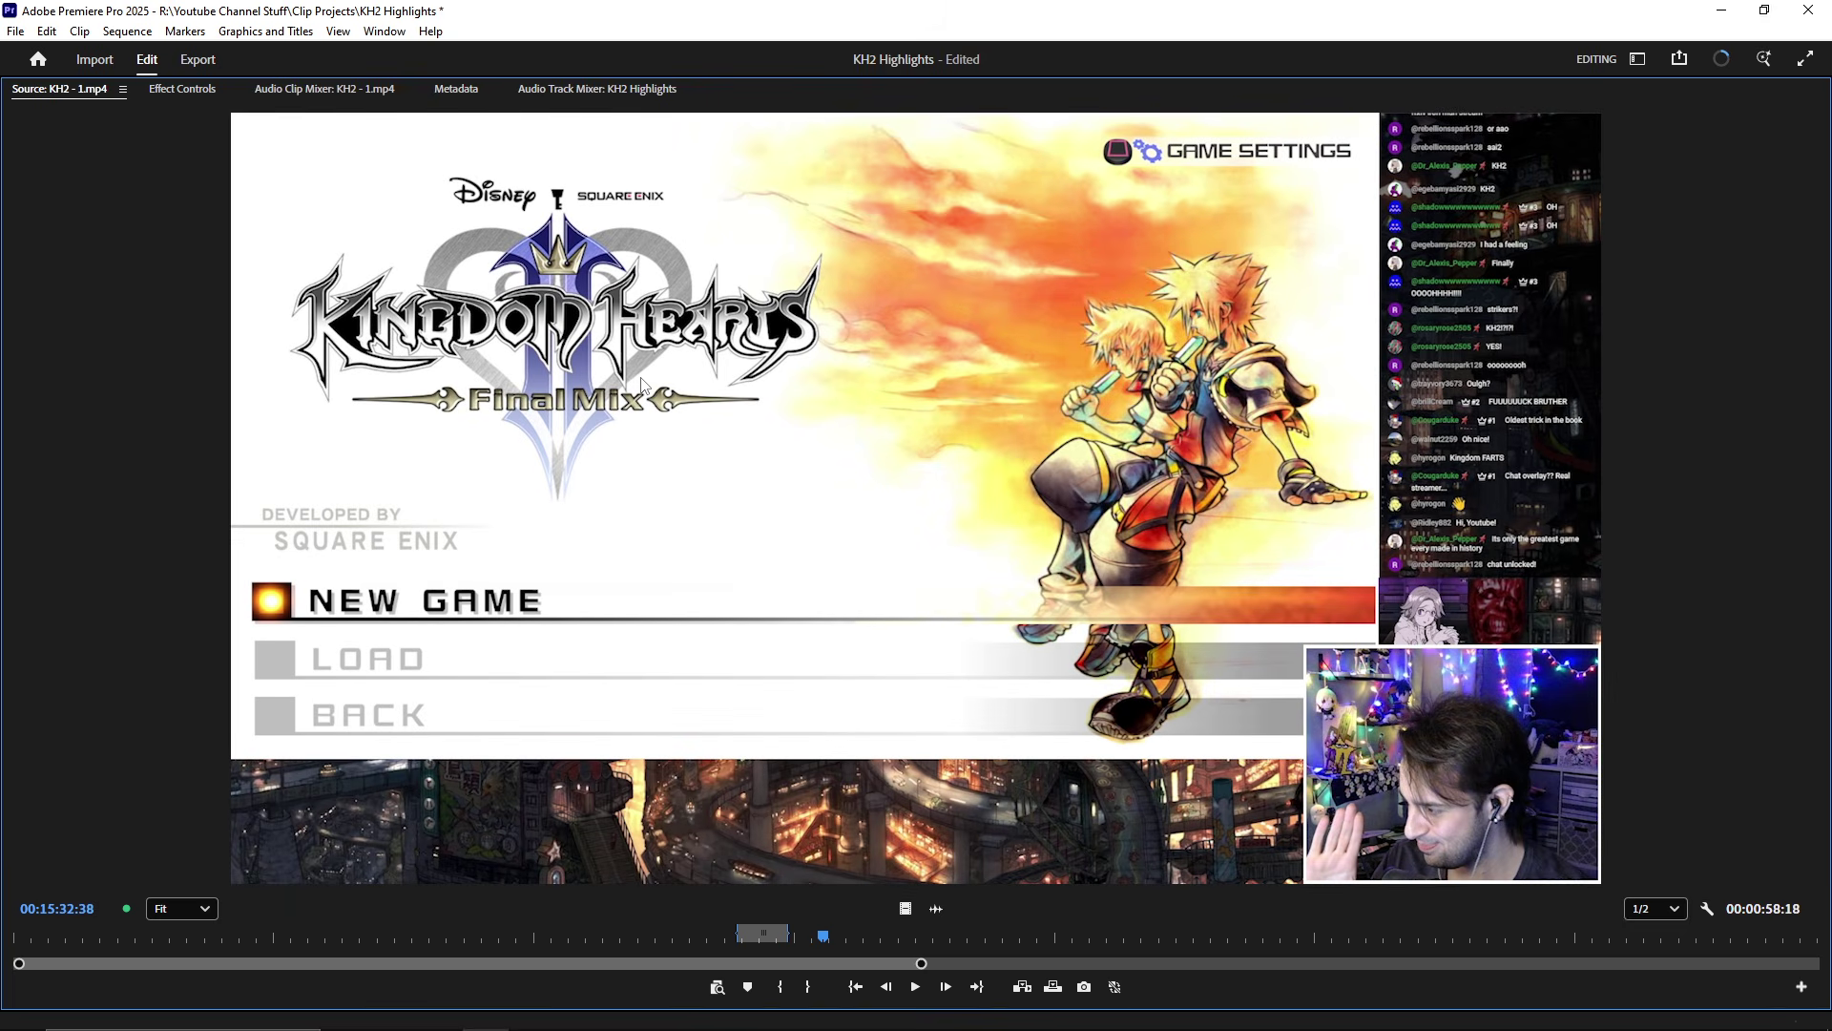
pyautogui.click(824, 941)
pyautogui.moveTo(825, 941); pyautogui.dragTo(839, 941)
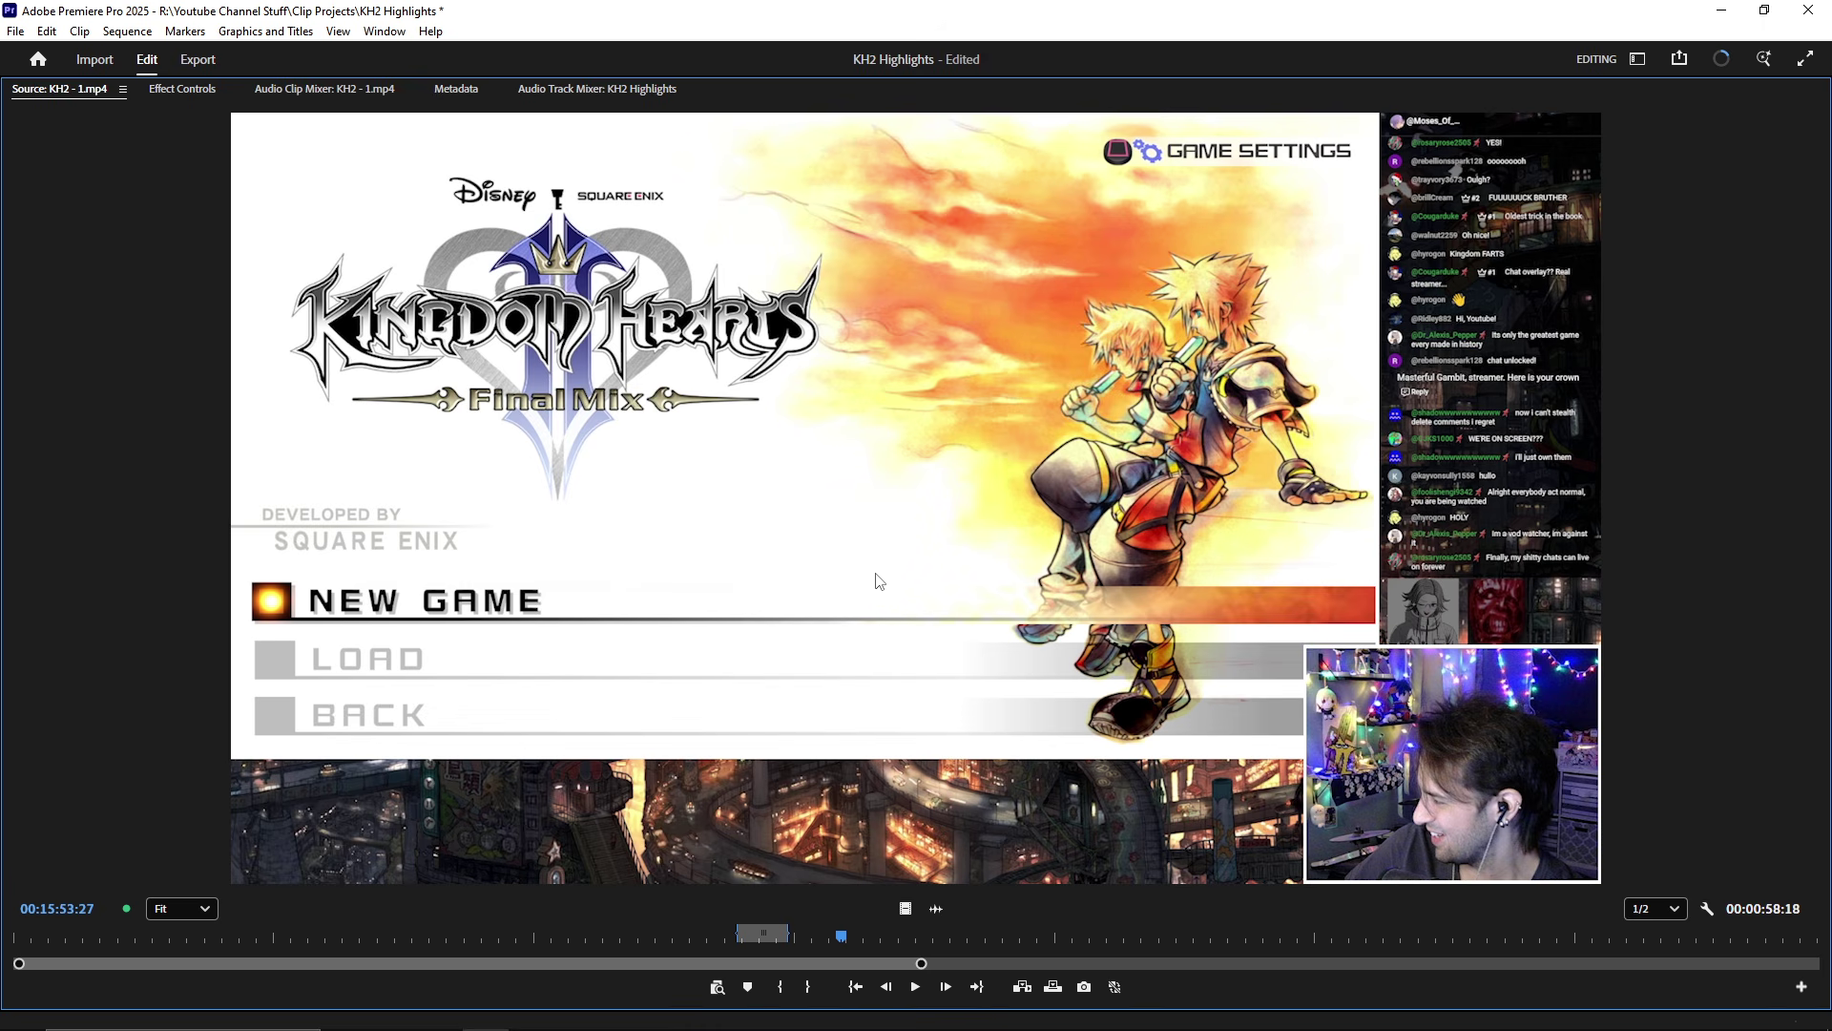
# - Try an In point just after 00:15:57:33 in the source and play the footage from there
pyautogui.press('space')
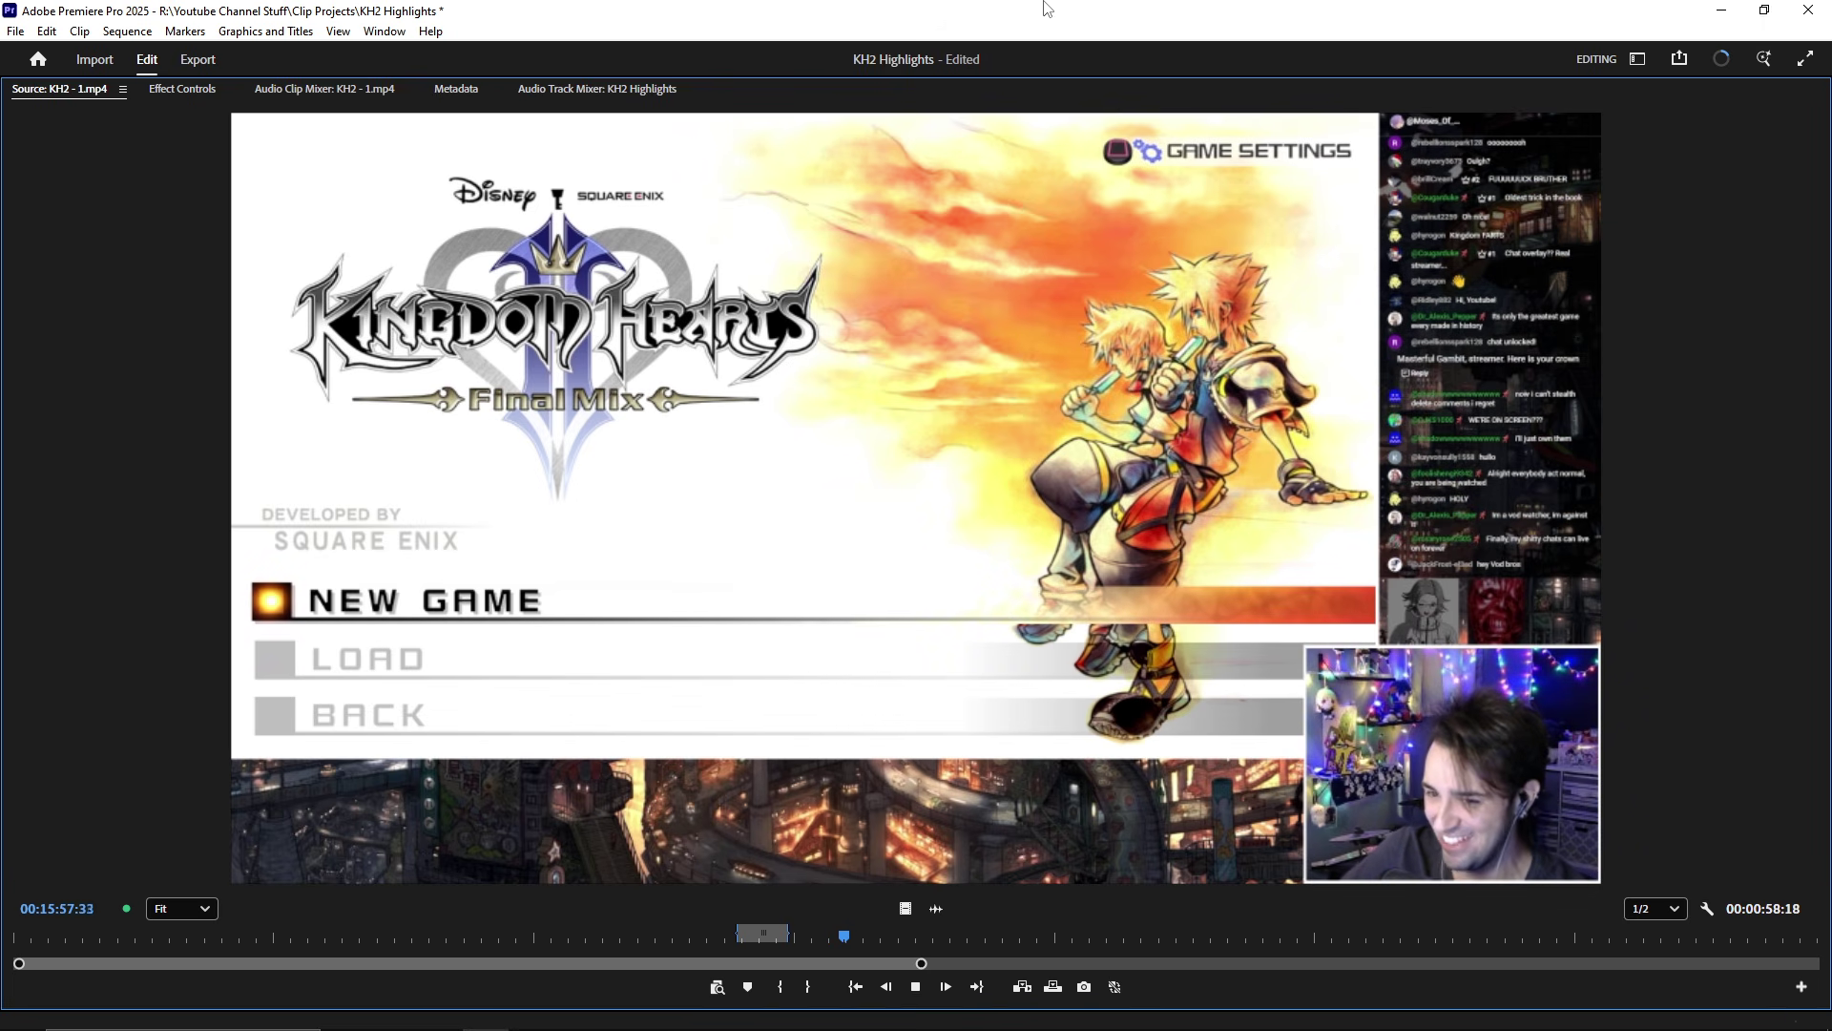
pyautogui.press('i')
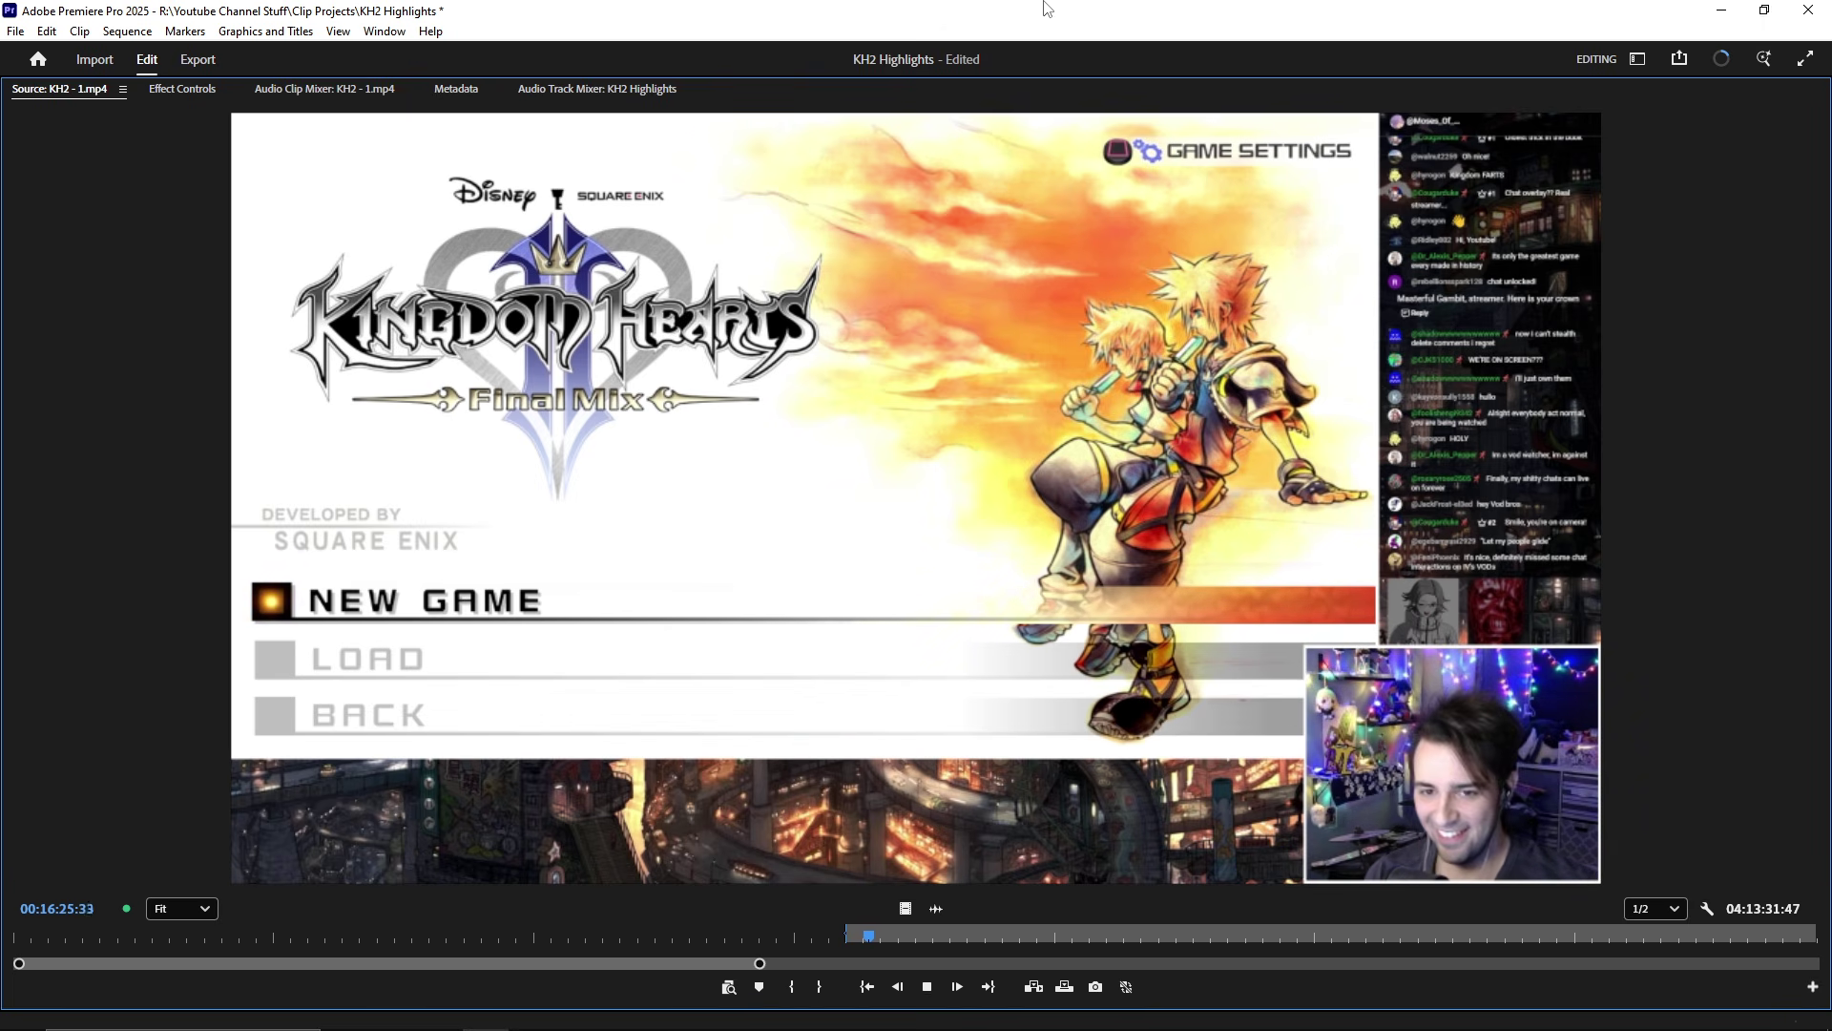
pyautogui.press('space')
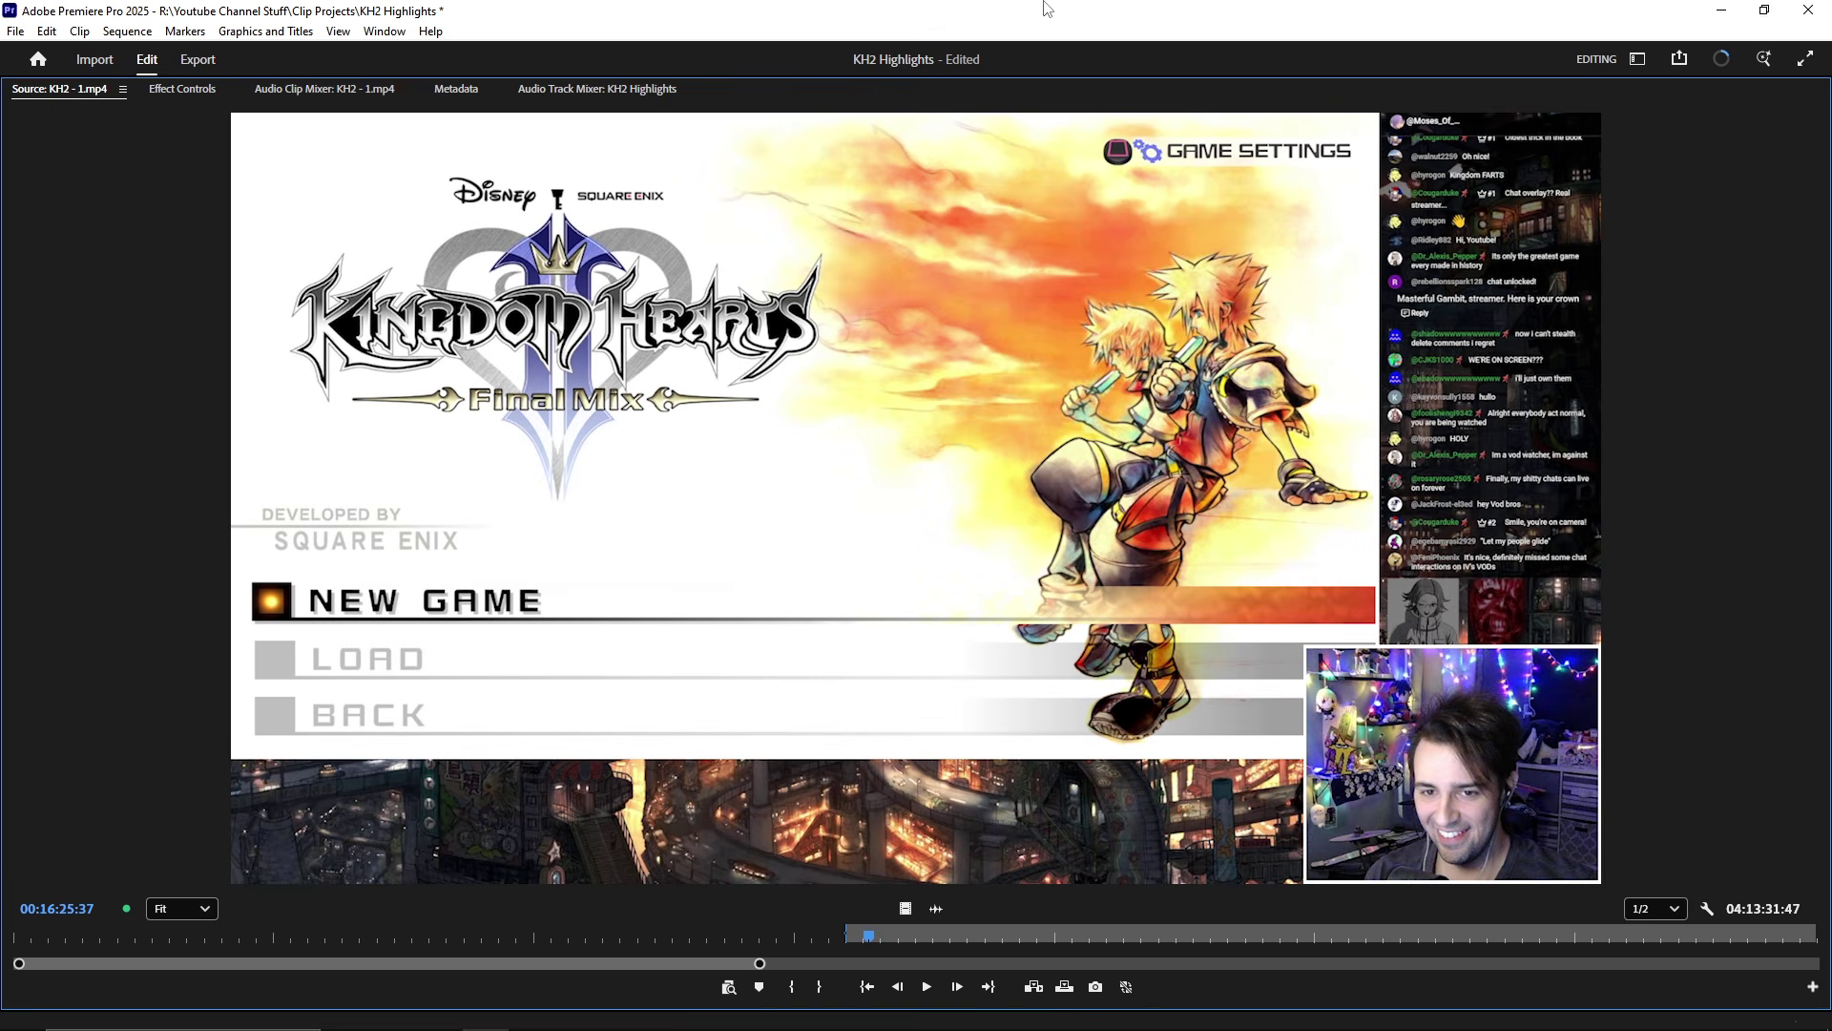
pyautogui.press('space')
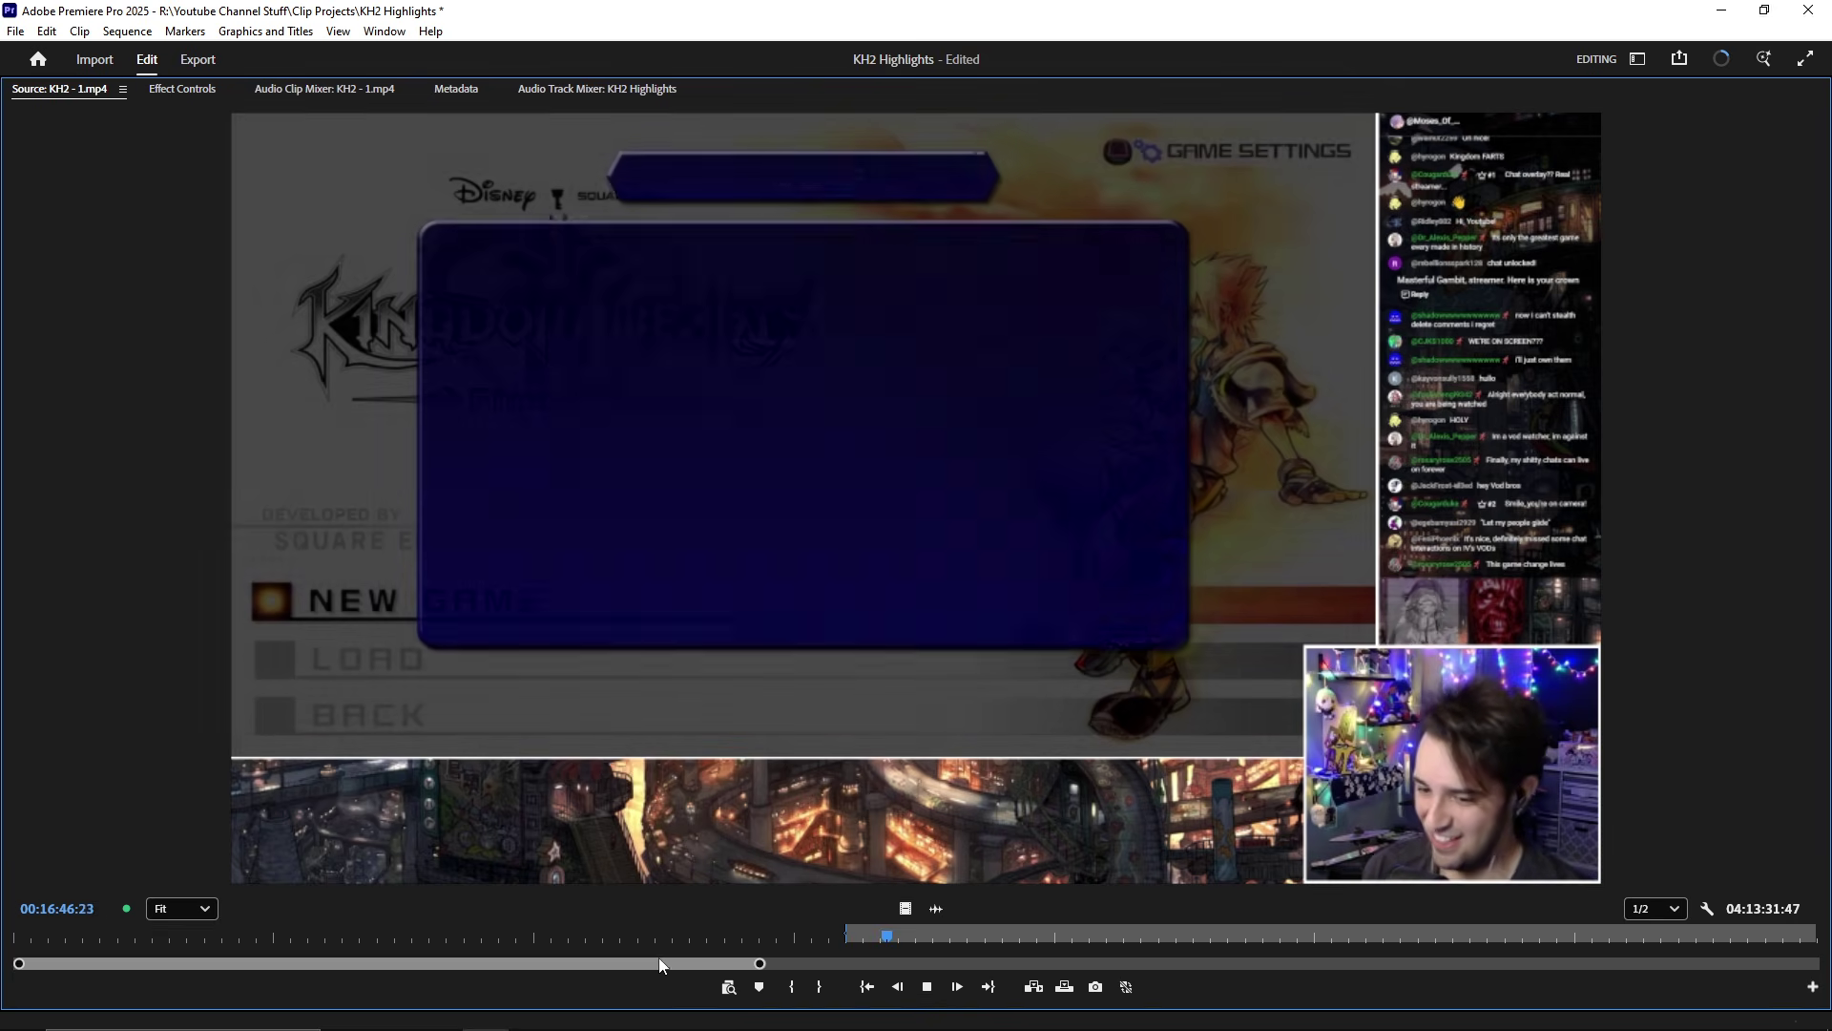
# - Reset the In point just after 00:16:47:47, play through the game mode selection, and mark the Out point just after 00:17:13:29
pyautogui.moveTo(659, 960); pyautogui.dragTo(670, 960)
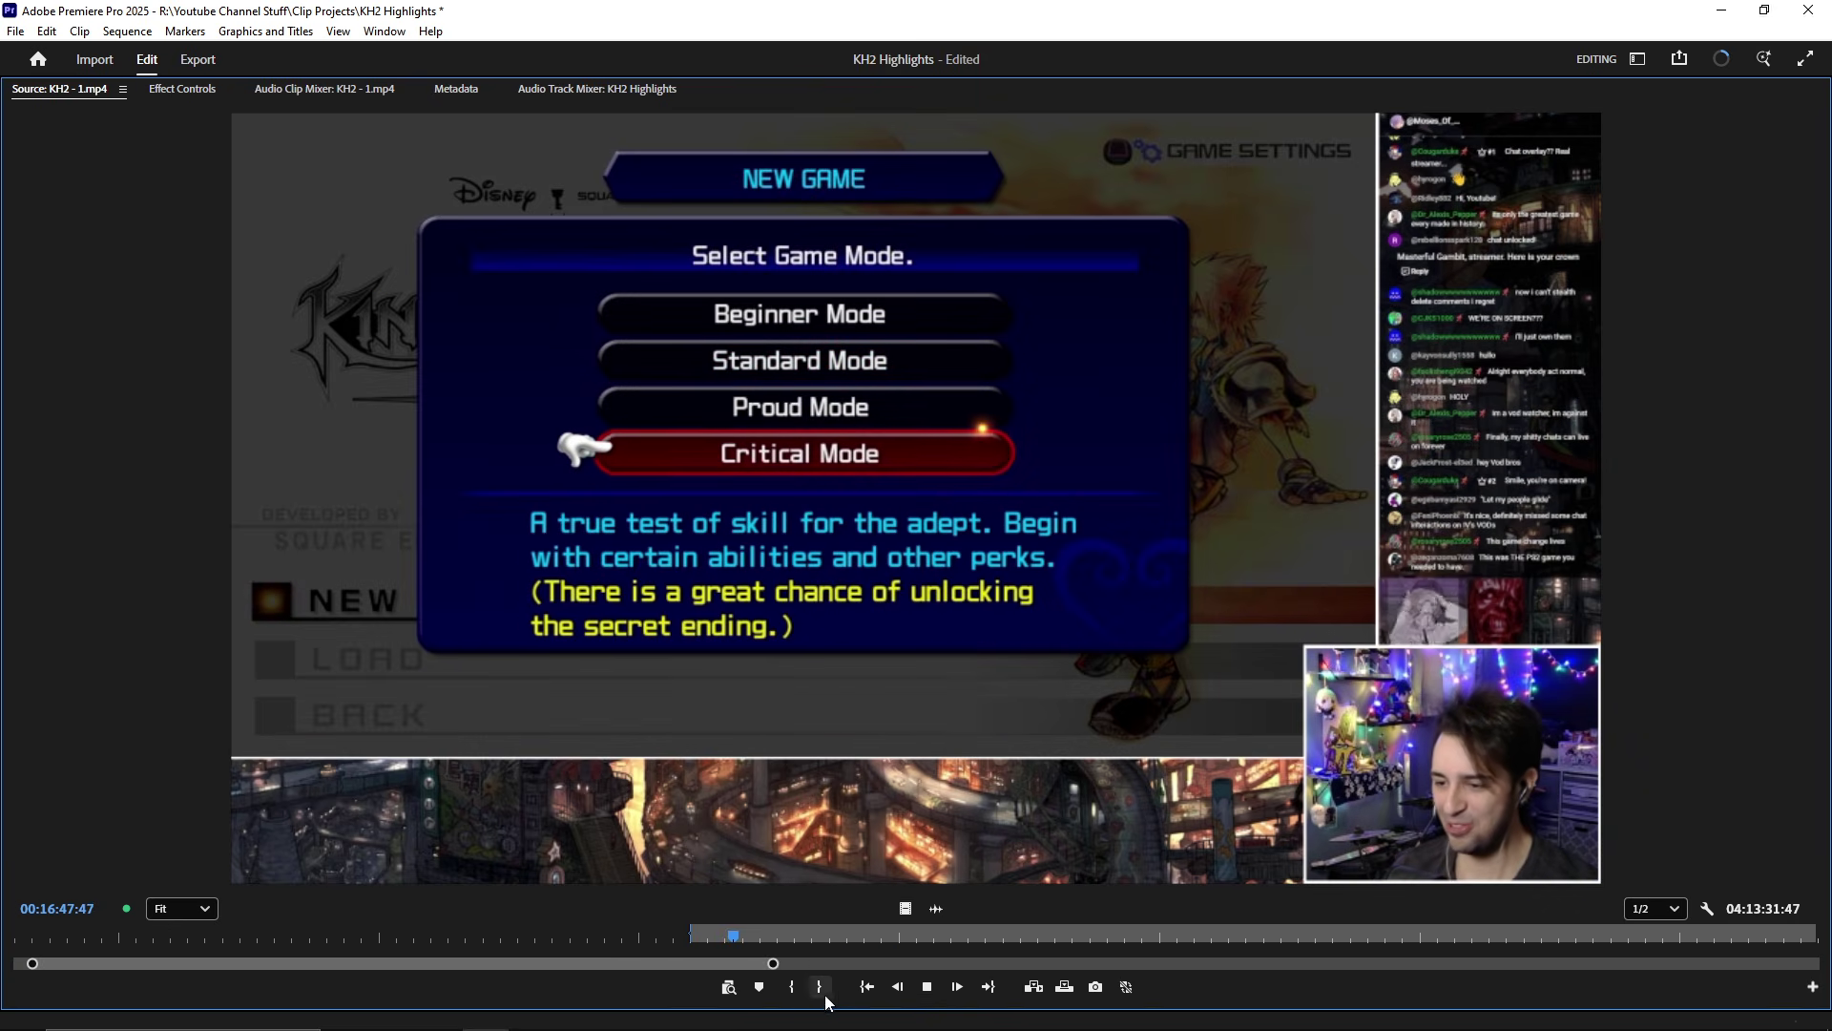
pyautogui.click(791, 987)
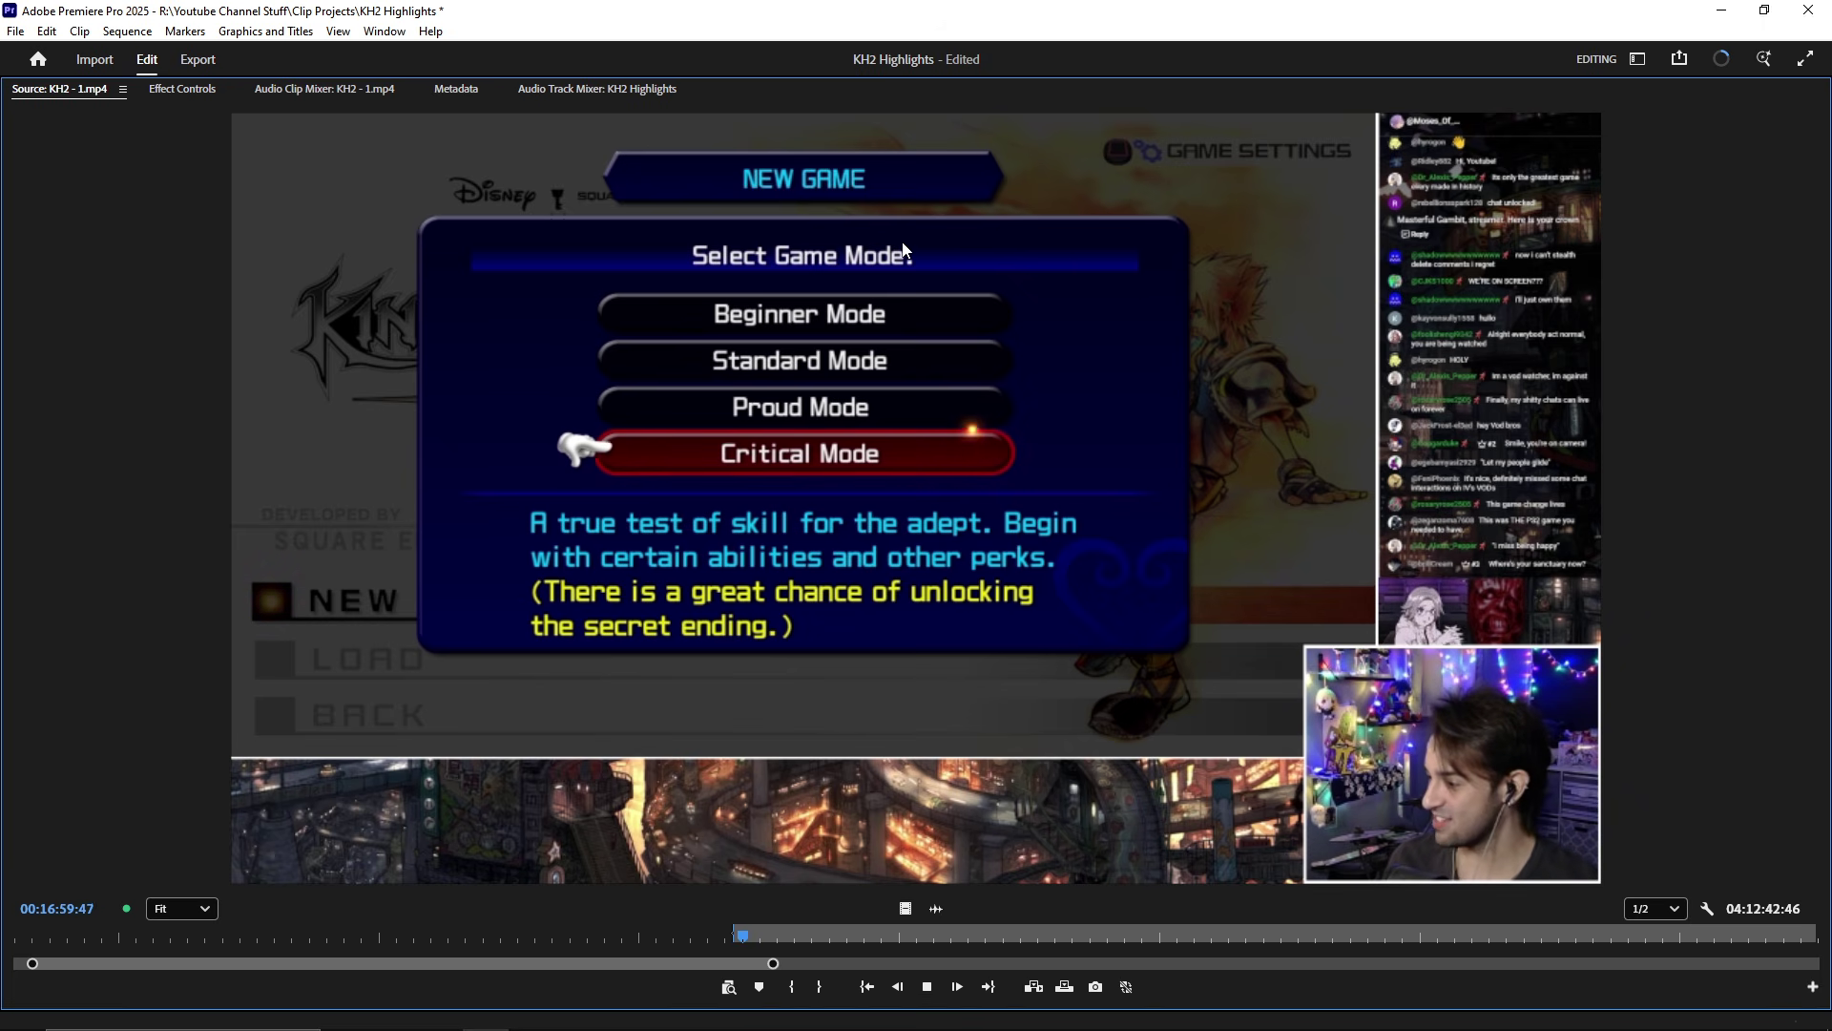
pyautogui.press('space')
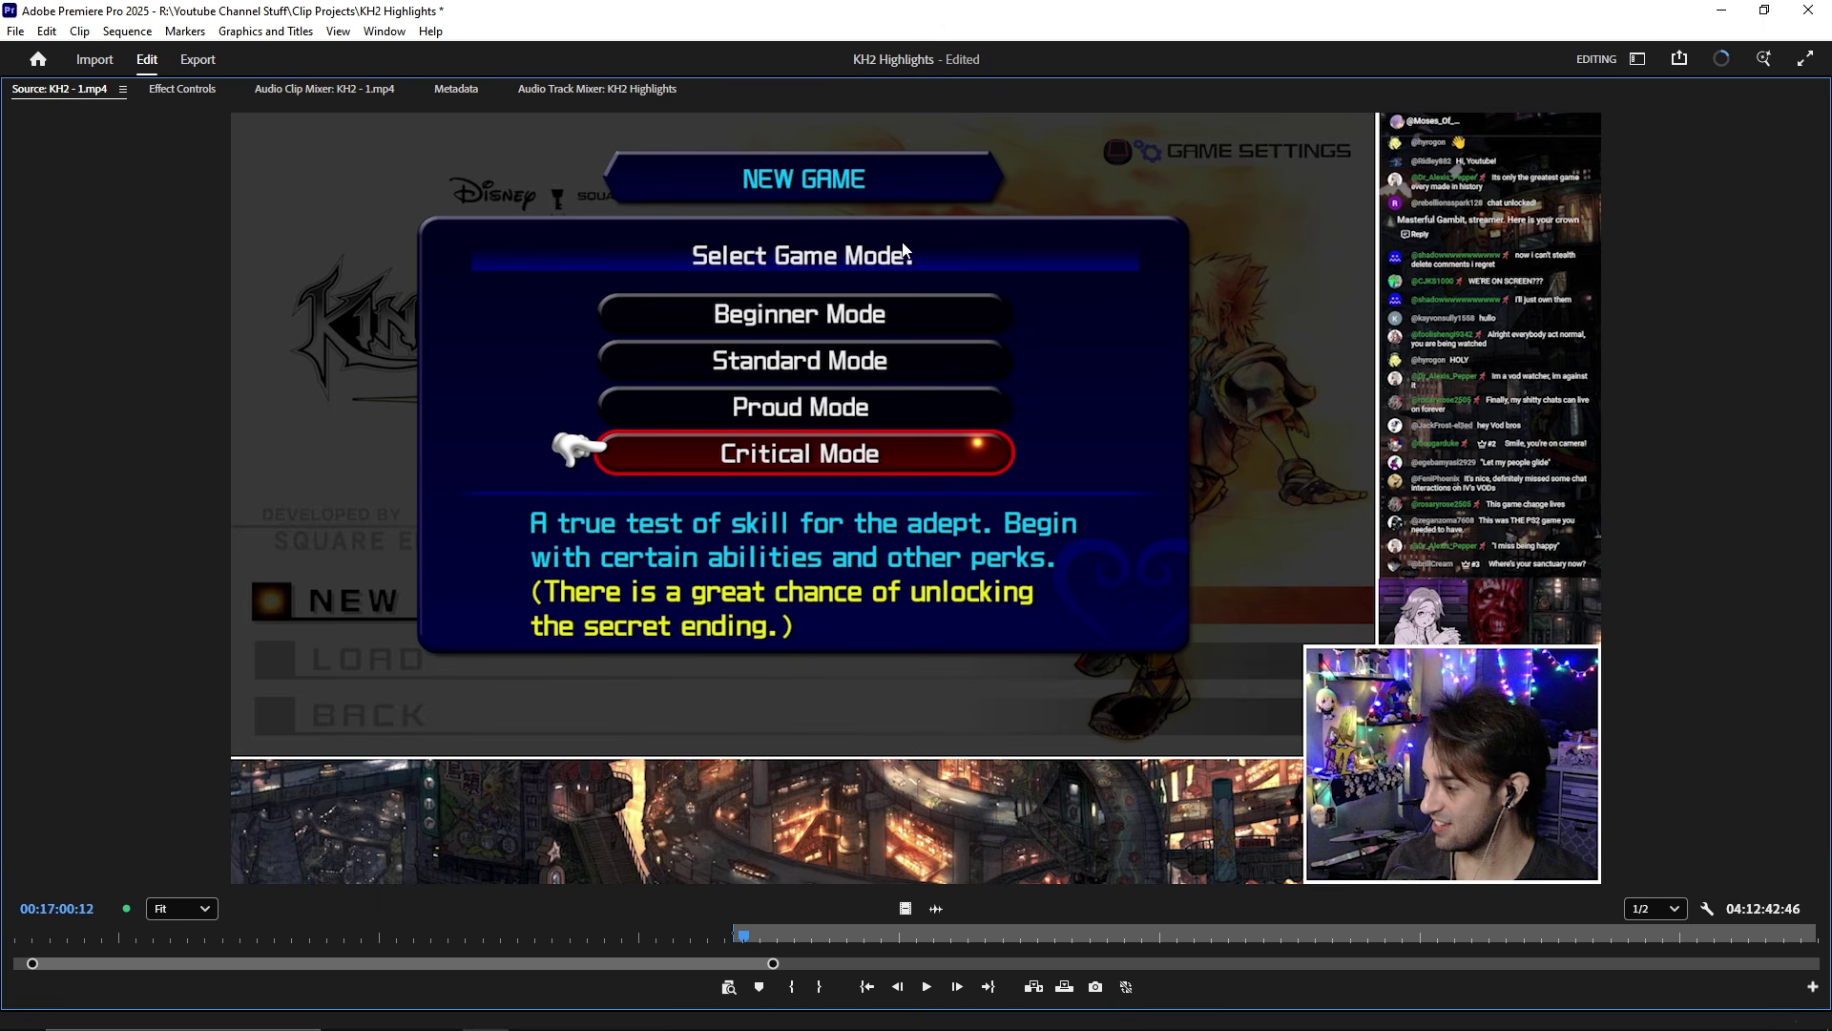
pyautogui.press('space')
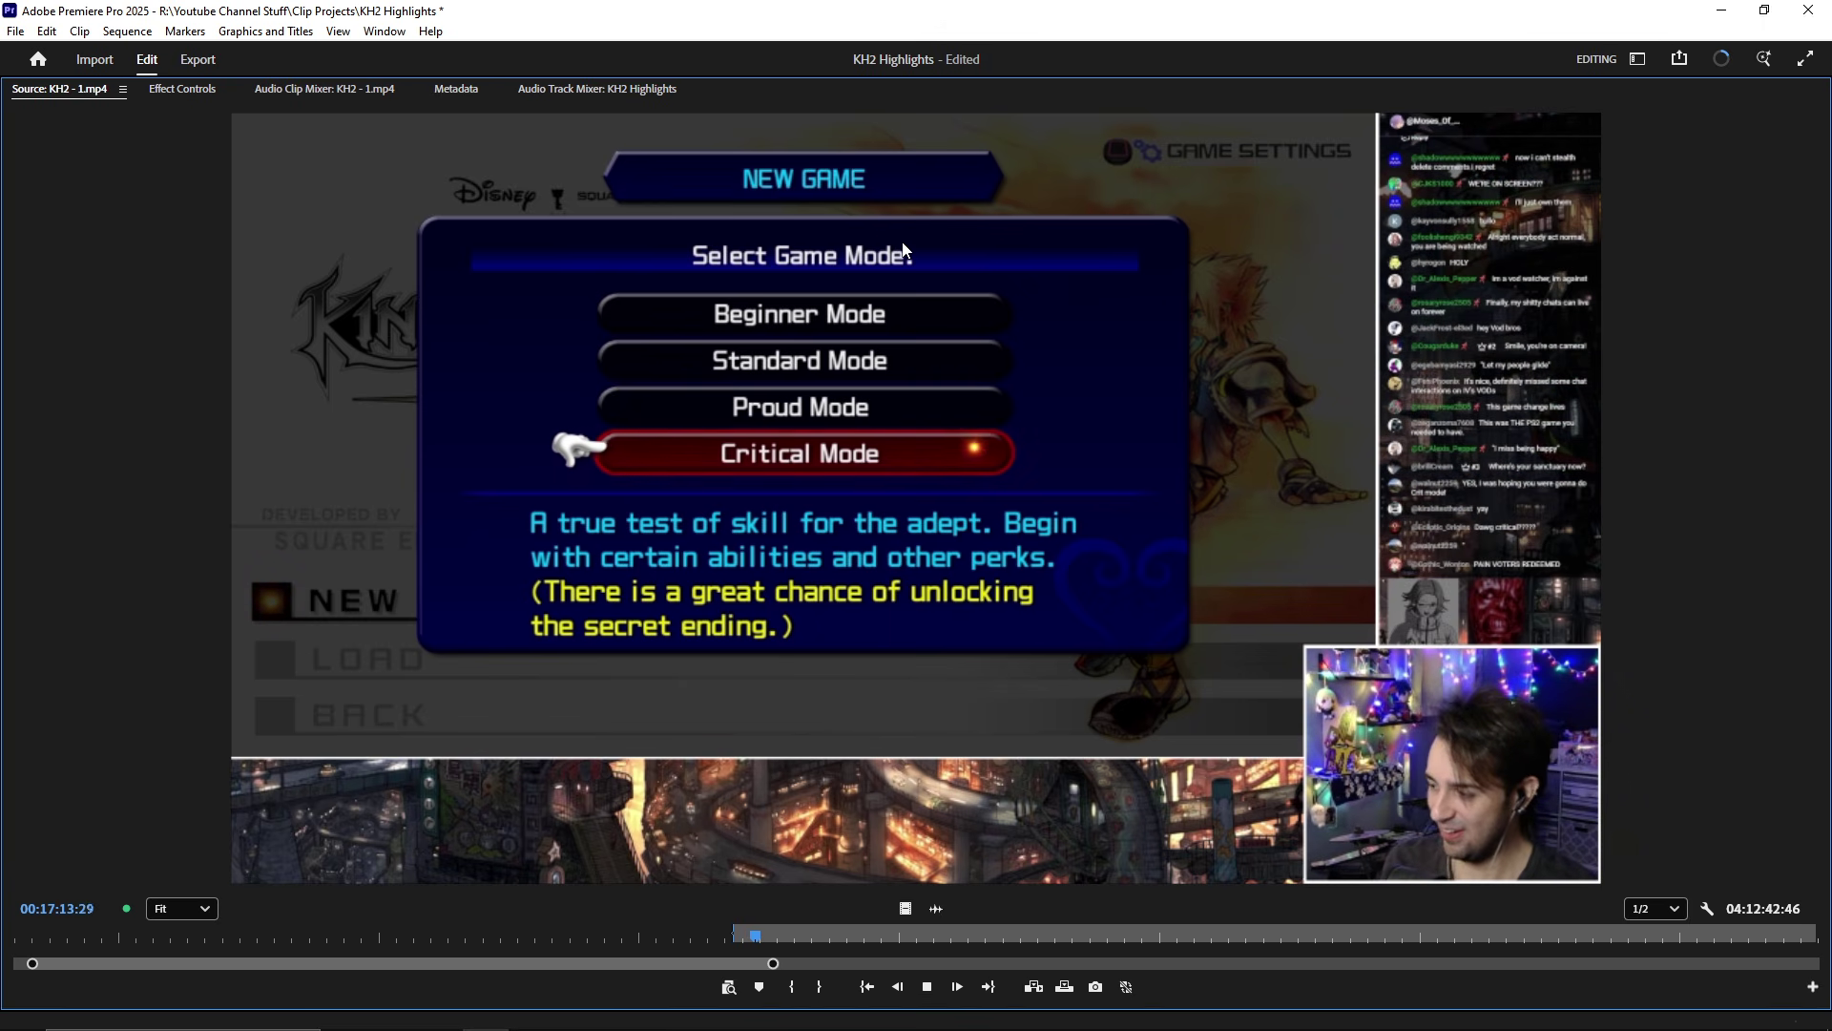
pyautogui.press('o')
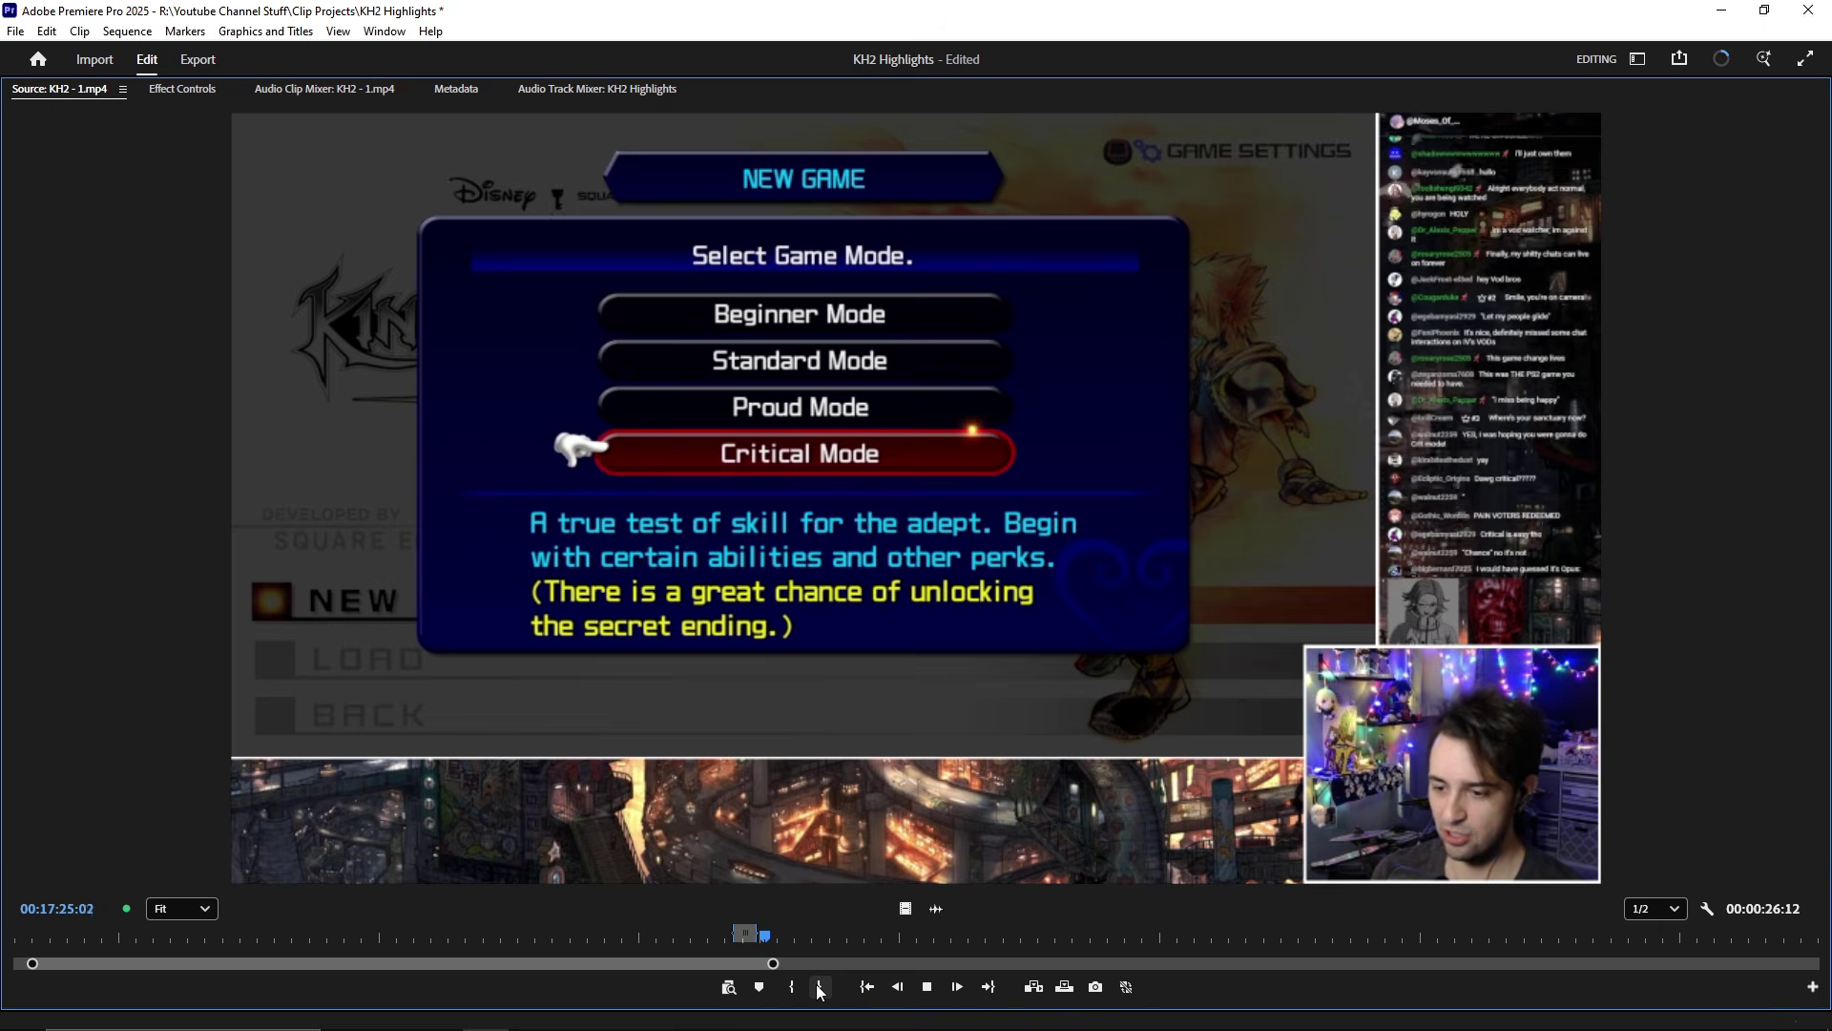
# - Restore the normal panel layout and place the marked section on V1 and A1 past the last clip, starting at about 00:03:06:24
pyautogui.press('`')
pyautogui.press('-')
pyautogui.press('-')
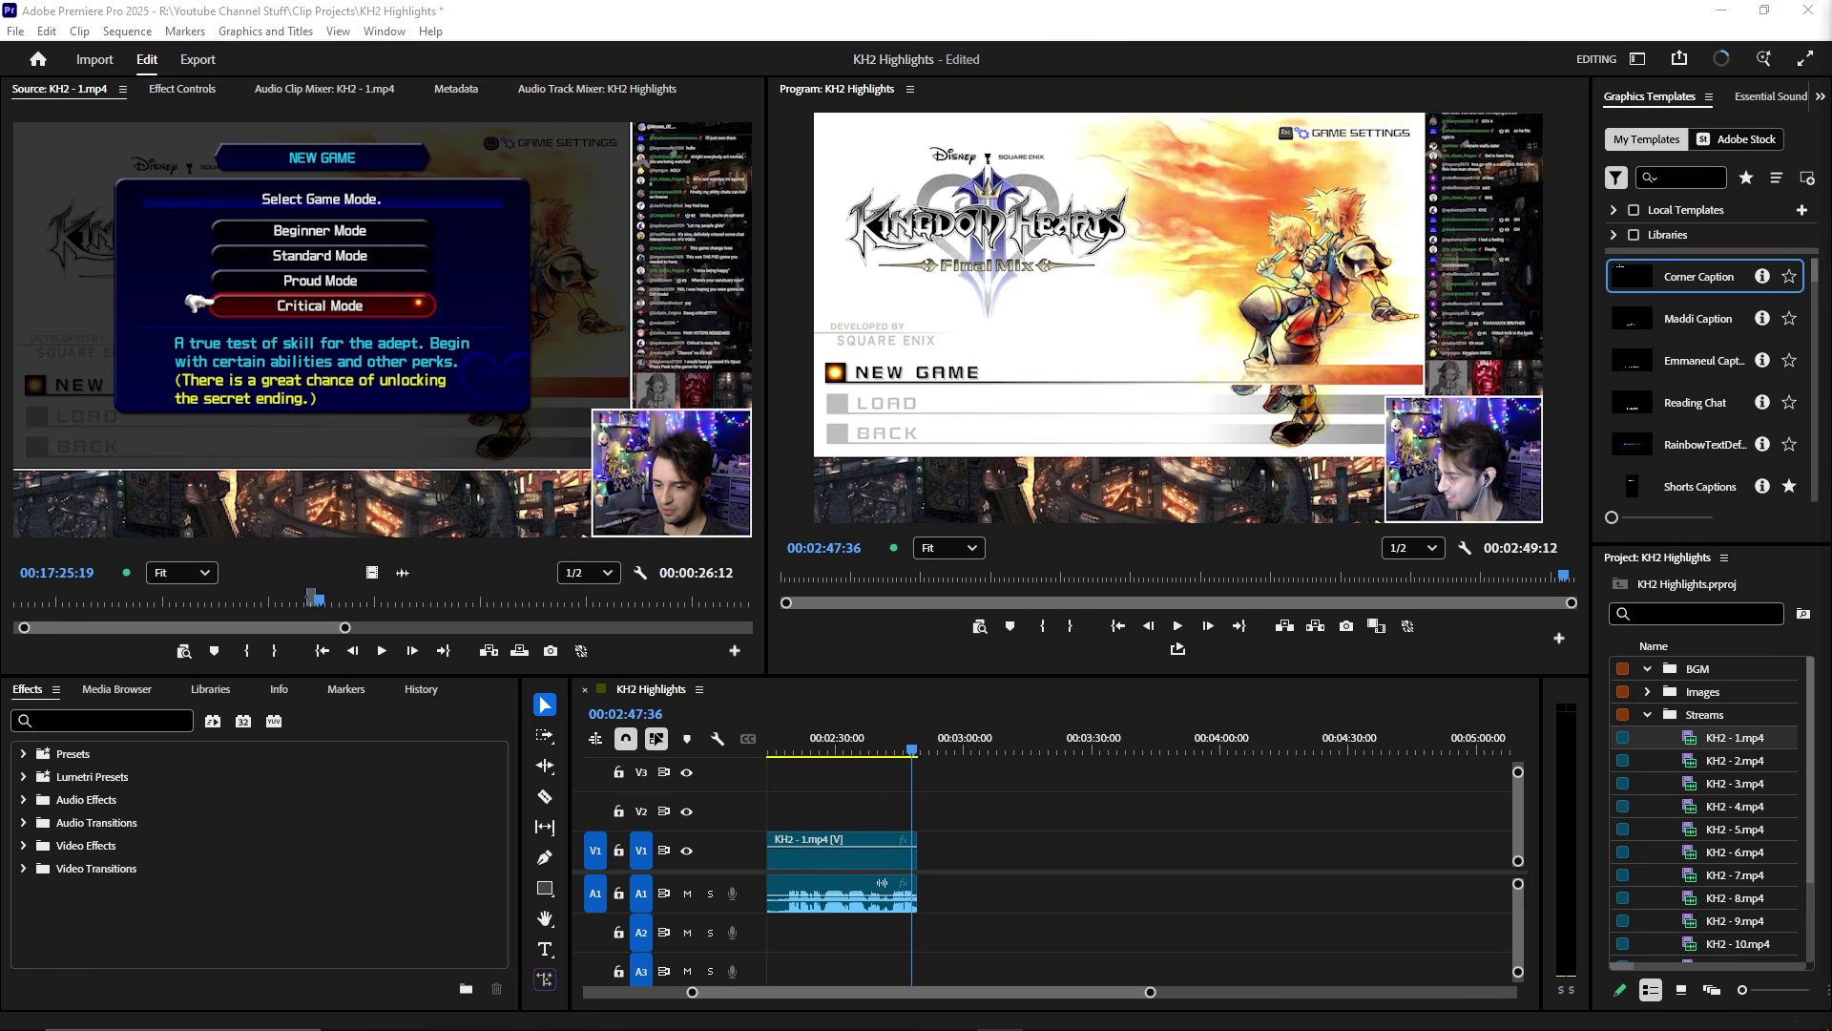
pyautogui.hotkey('alt', 'Tab')
pyautogui.moveTo(398, 466); pyautogui.dragTo(992, 850)
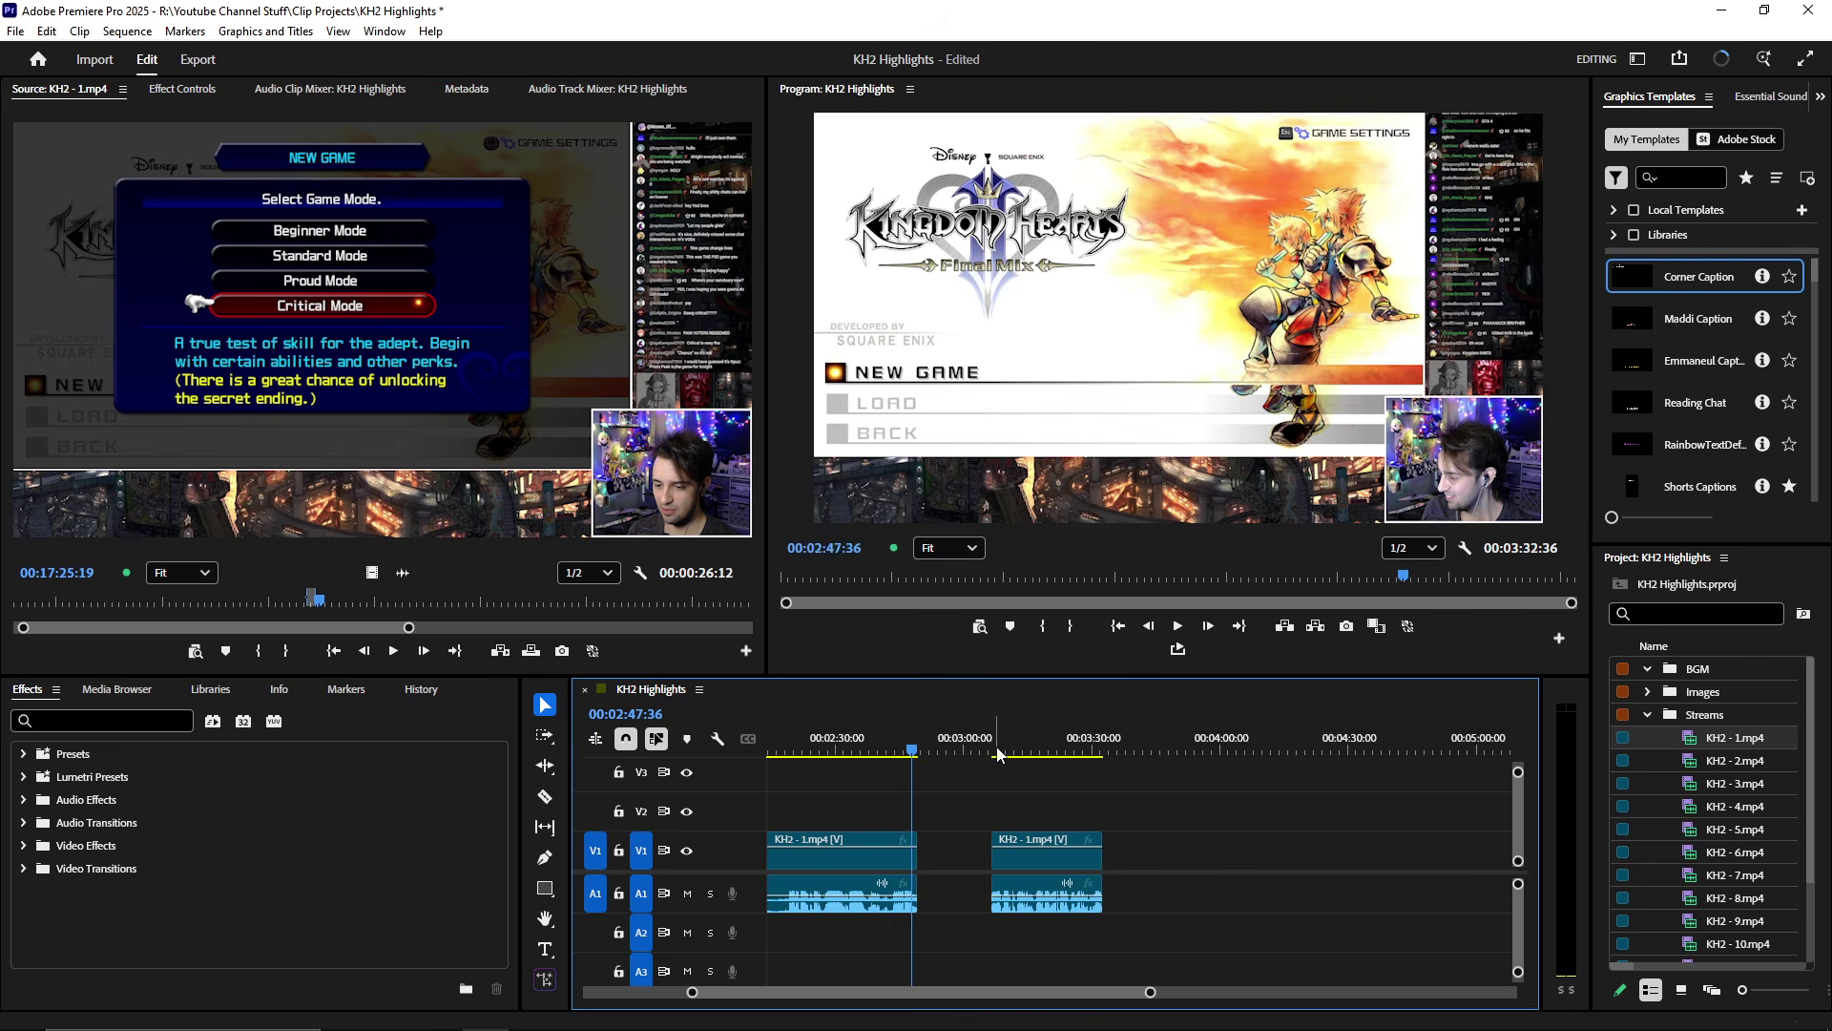
# - Cue the sequence to the start of the newly placed clip and play its opening
pyautogui.click(995, 750)
pyautogui.scroll(5, 1005, 863)
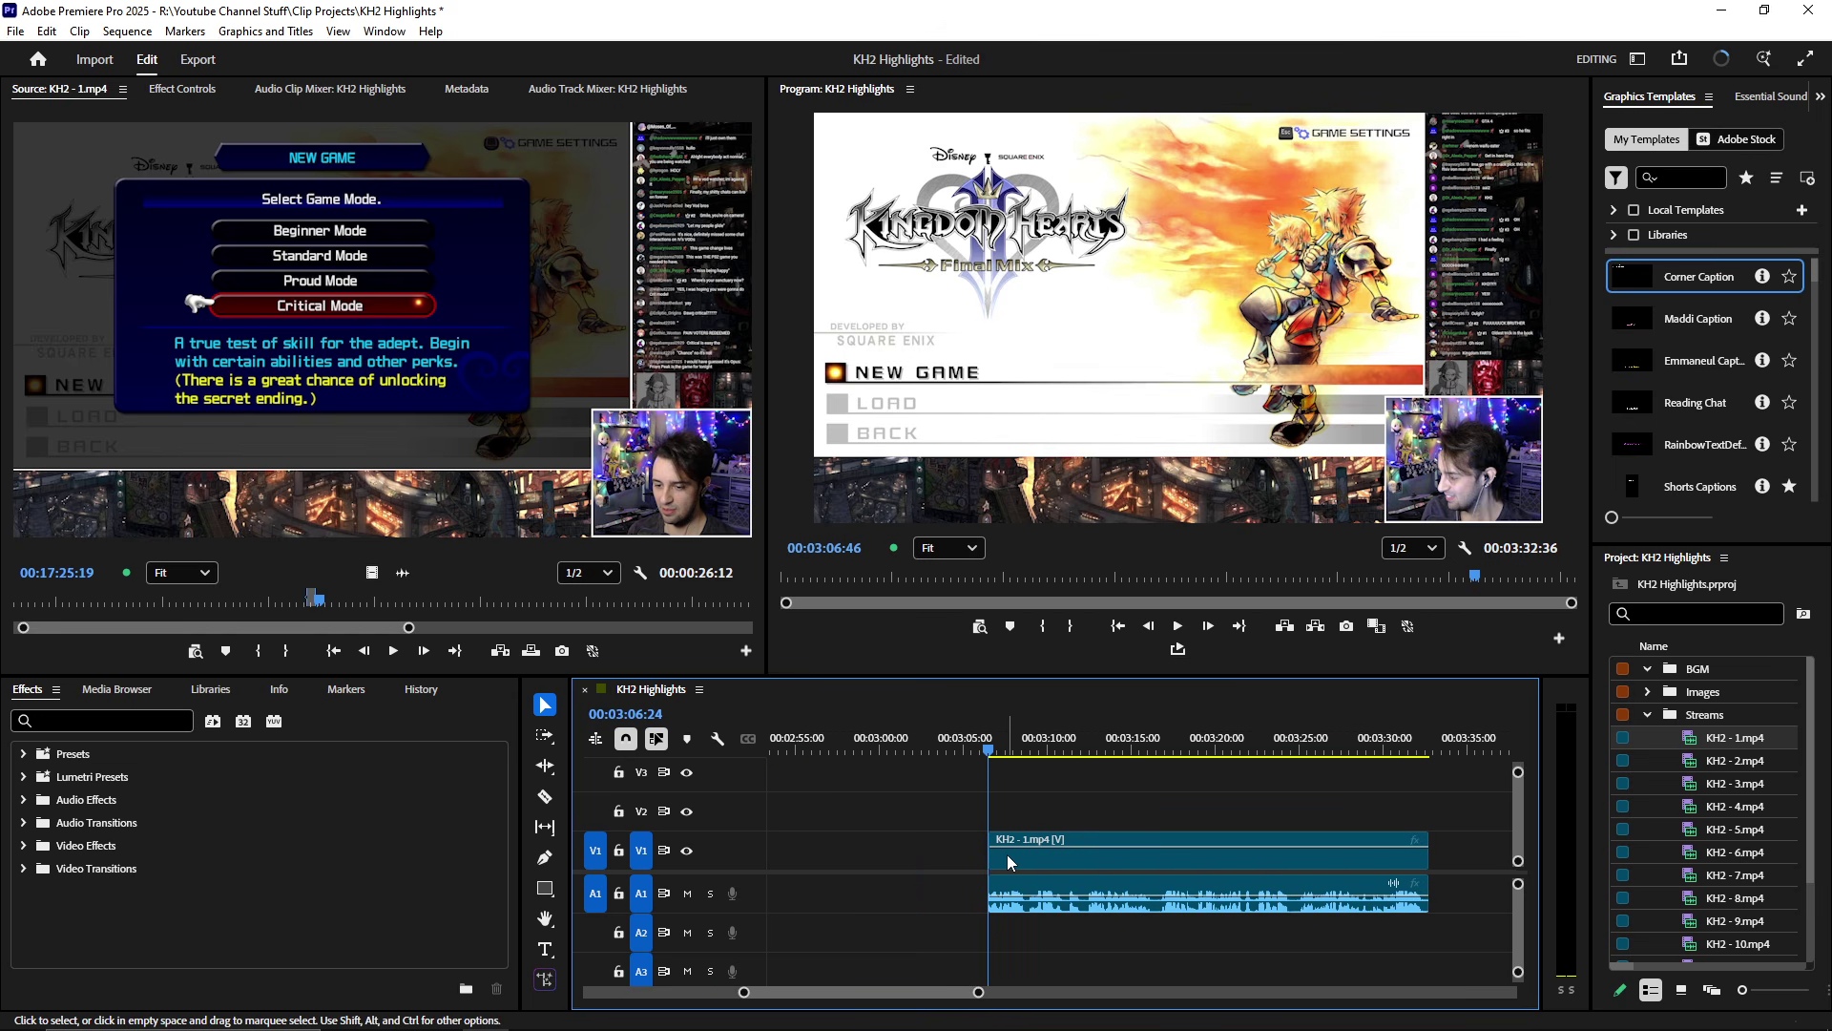
pyautogui.scroll(2, 1069, 845)
pyautogui.scroll(-6, 1055, 816)
pyautogui.press('space')
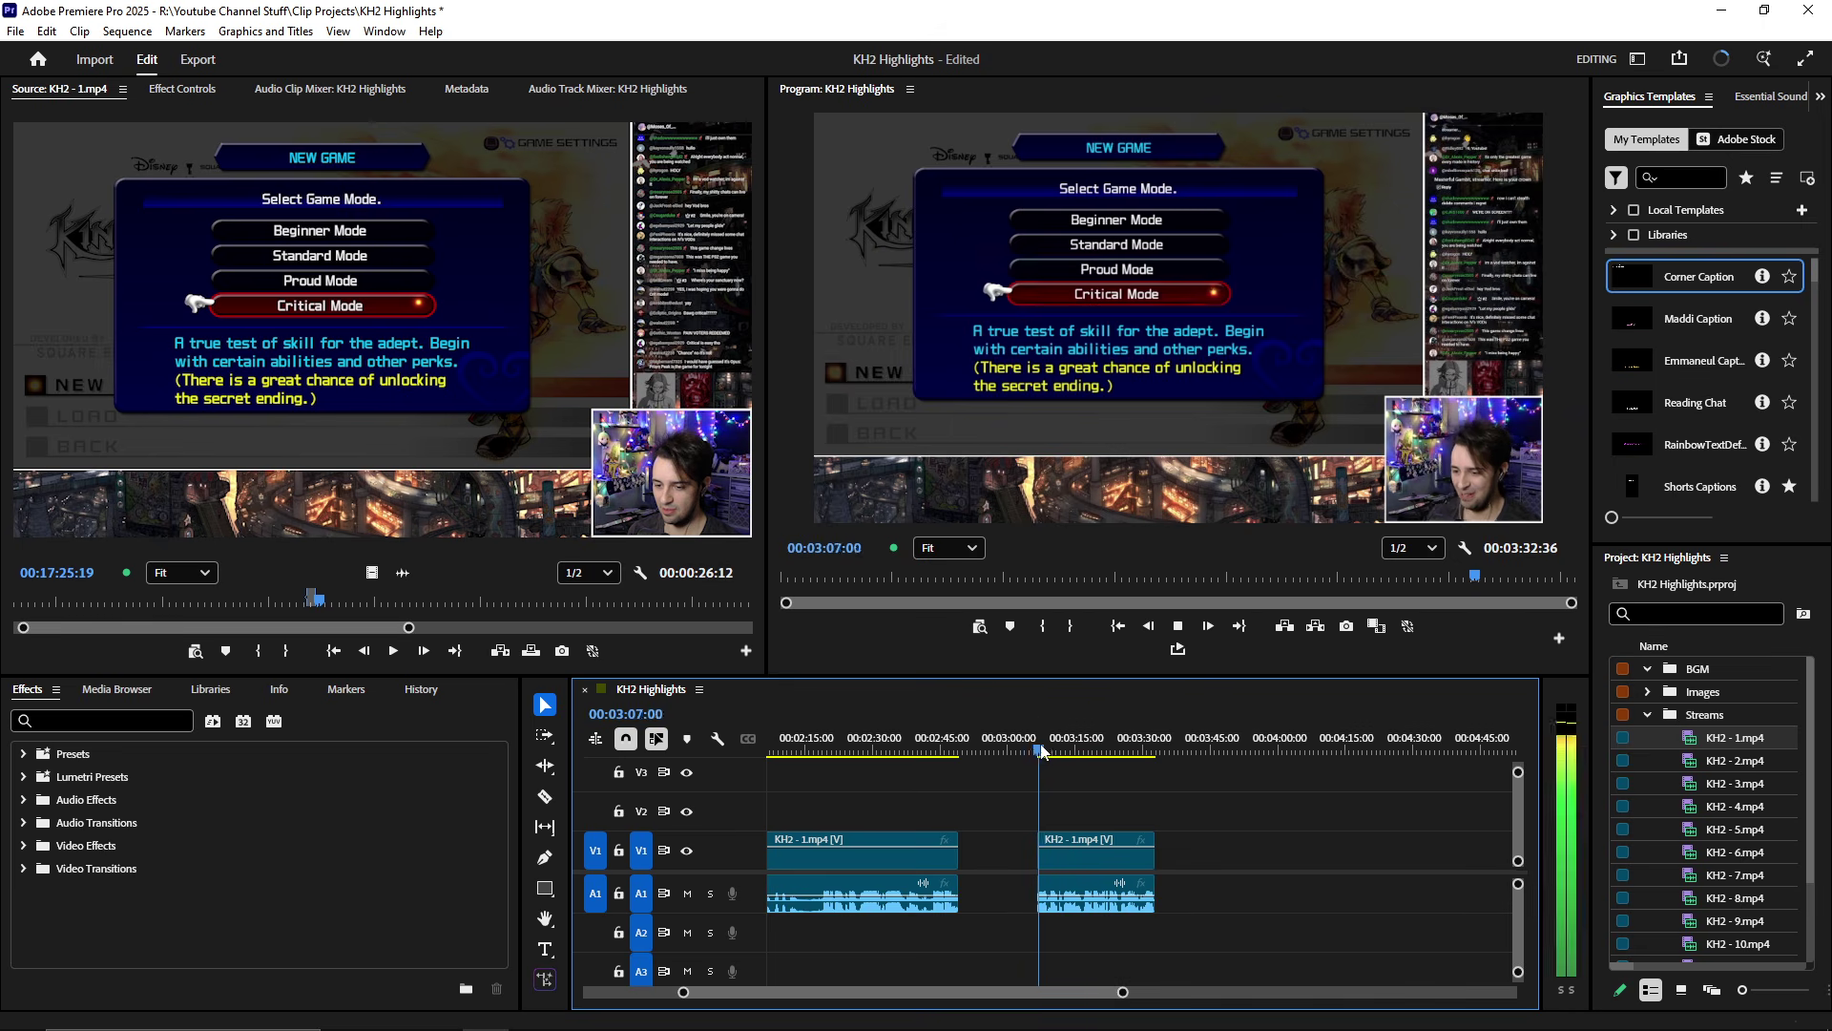
pyautogui.press('space')
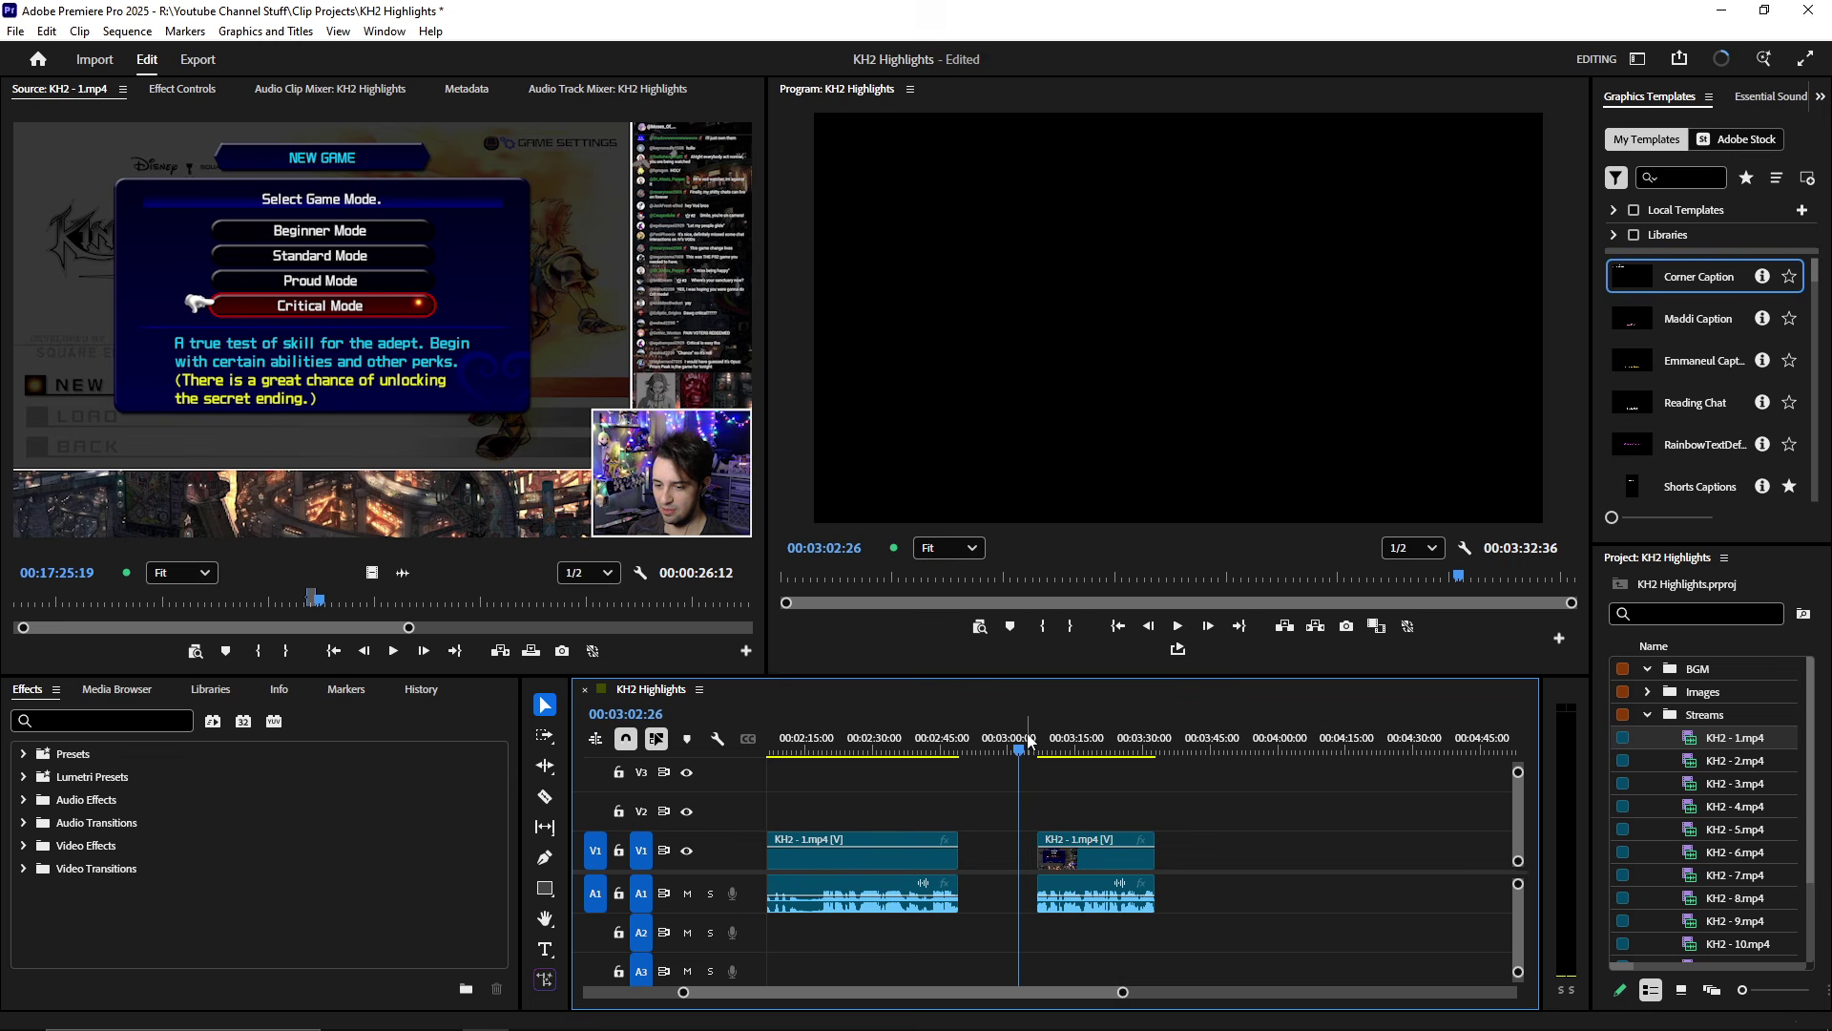
# - Remove the newly placed clip and place the marked source section on V1 and A1 again, starting at 00:03:14:10
pyautogui.click(1054, 854)
pyautogui.press('Delete')
pyautogui.moveTo(579, 642); pyautogui.dragTo(1136, 854)
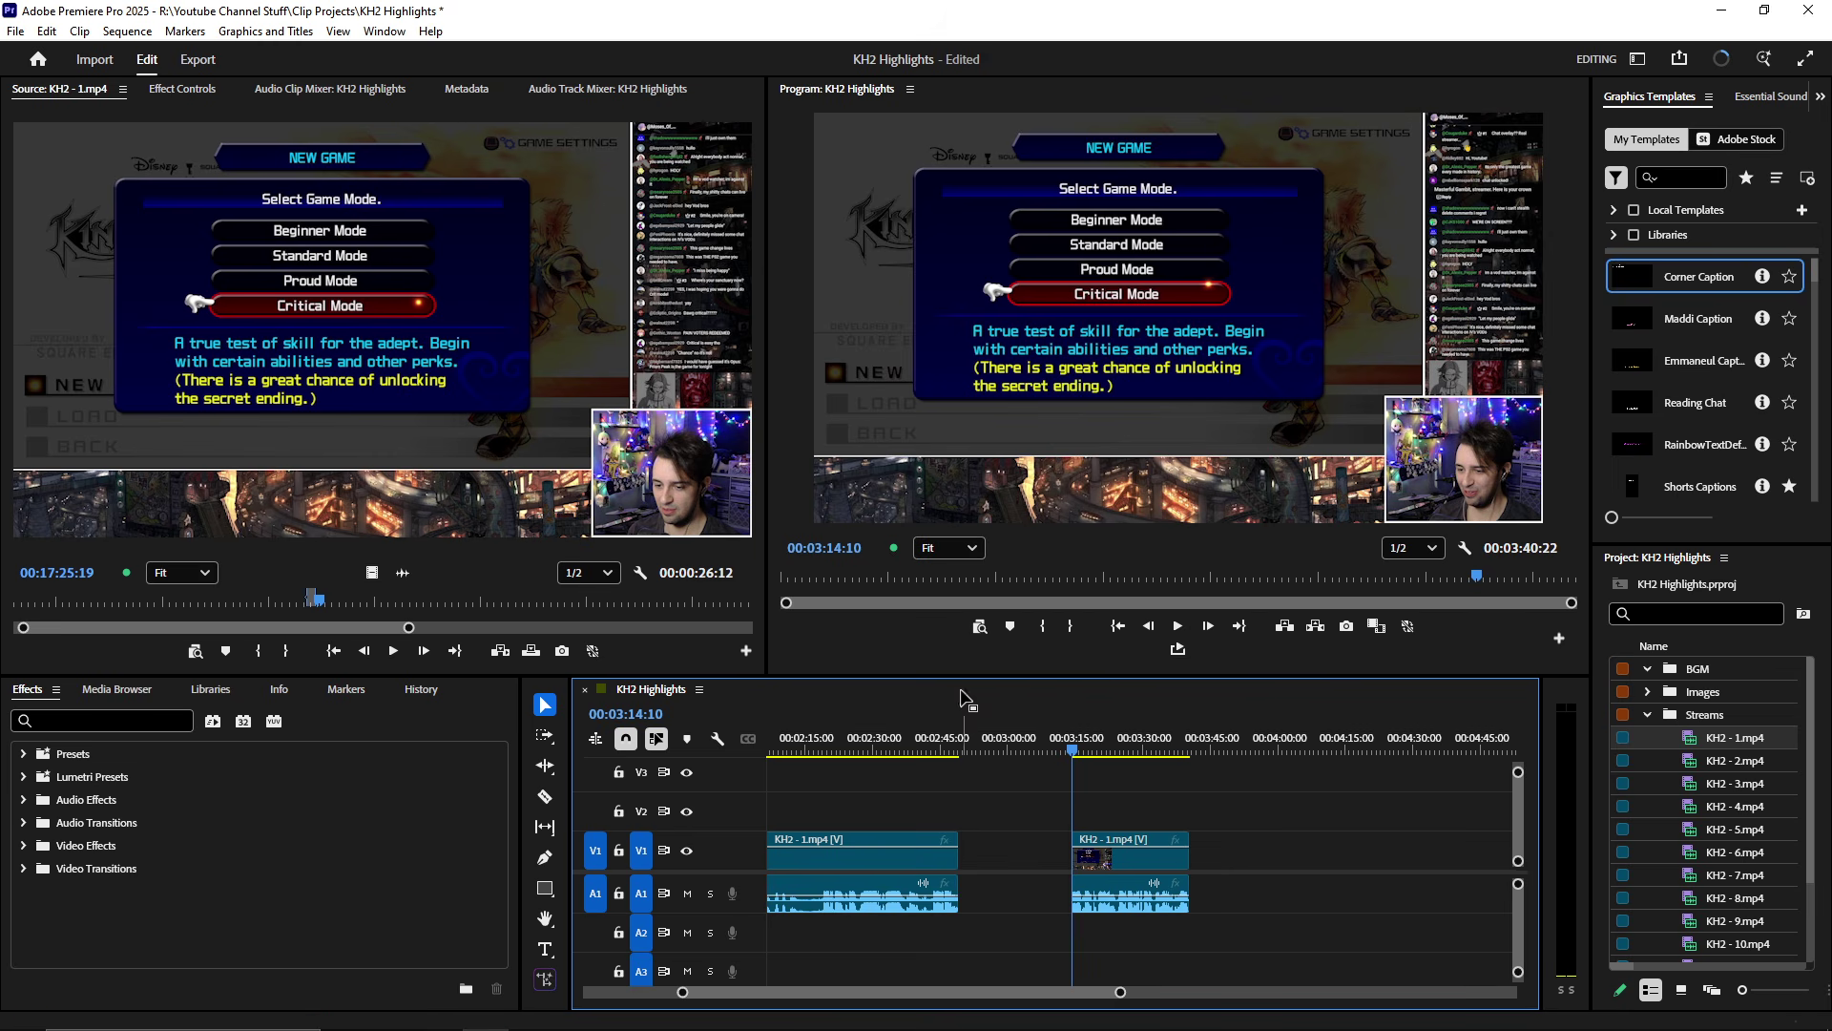
pyautogui.press('Up')
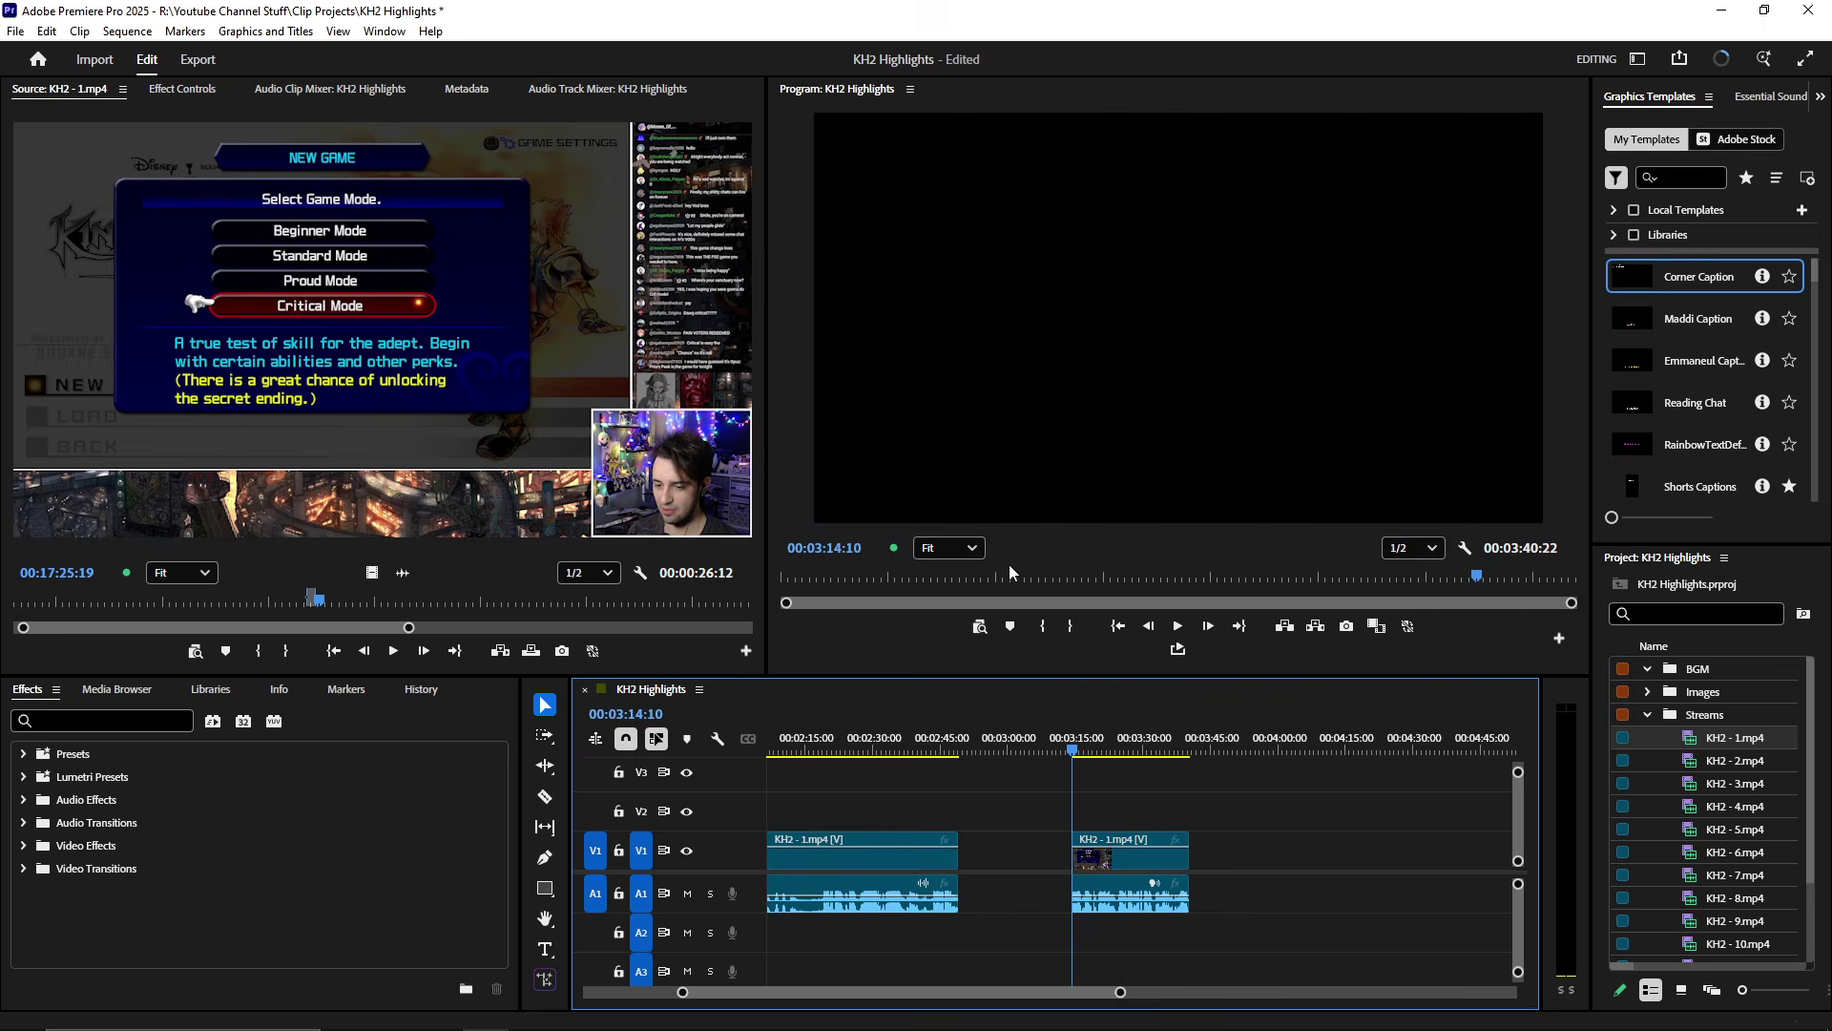
pyautogui.moveTo(1079, 752)
pyautogui.mouseDown()
pyautogui.moveTo(1105, 754)
pyautogui.moveTo(1059, 759)
pyautogui.moveTo(1073, 754)
pyautogui.mouseUp()
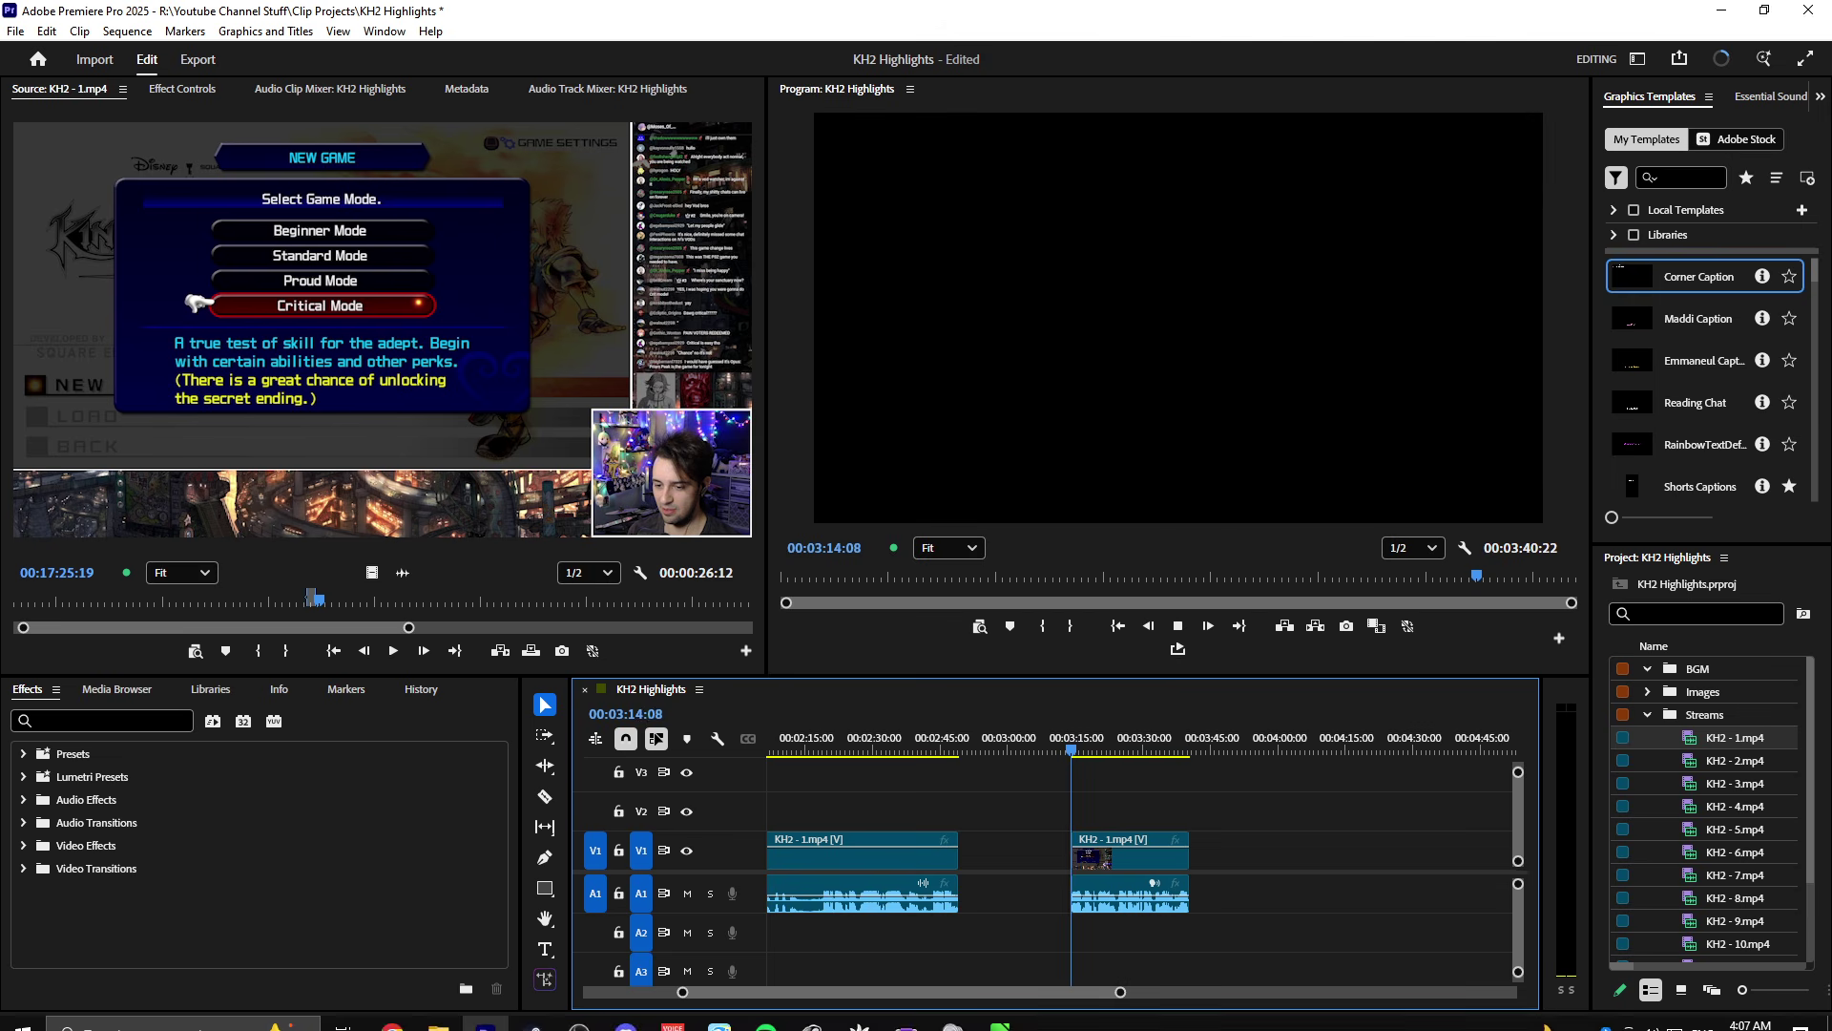
# - Close the gap before the re-placed clip and play the sequence from shortly before the new cut
pyautogui.scroll(3, 1016, 861)
pyautogui.click(1050, 859)
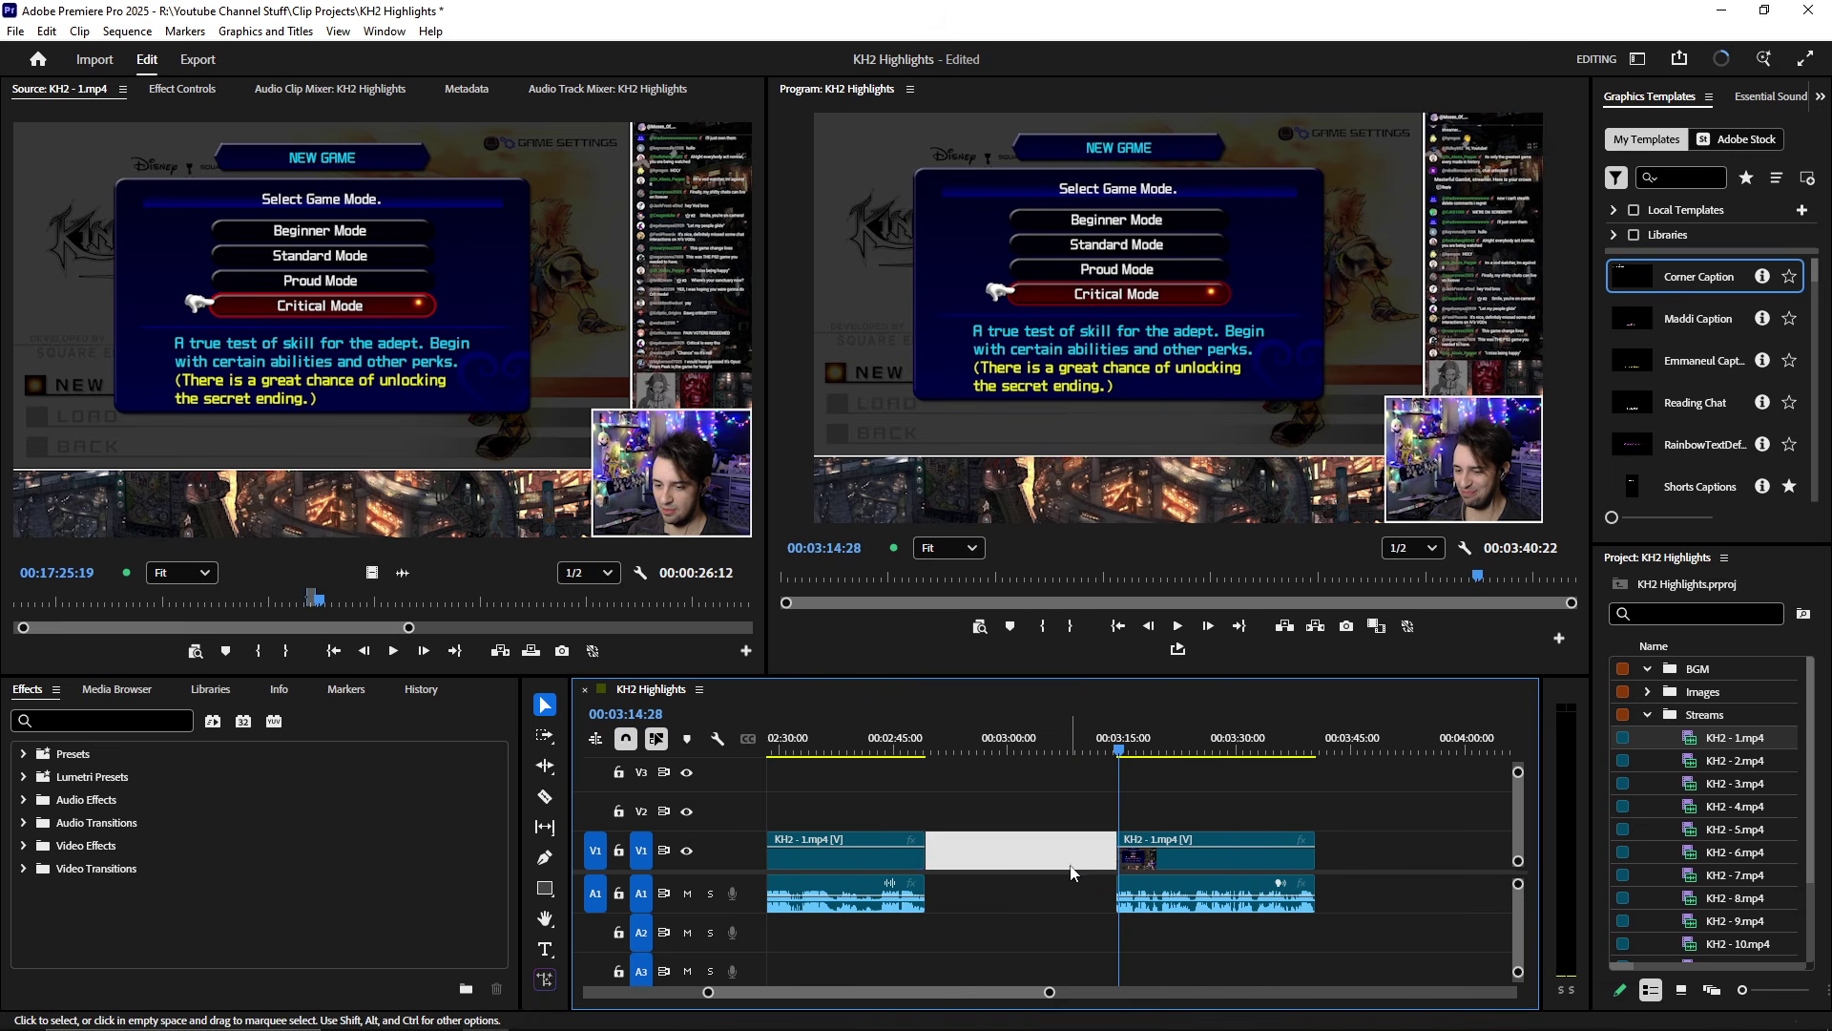
pyautogui.press('Delete')
pyautogui.click(899, 735)
pyautogui.scroll(3, 977, 860)
pyautogui.press('Down')
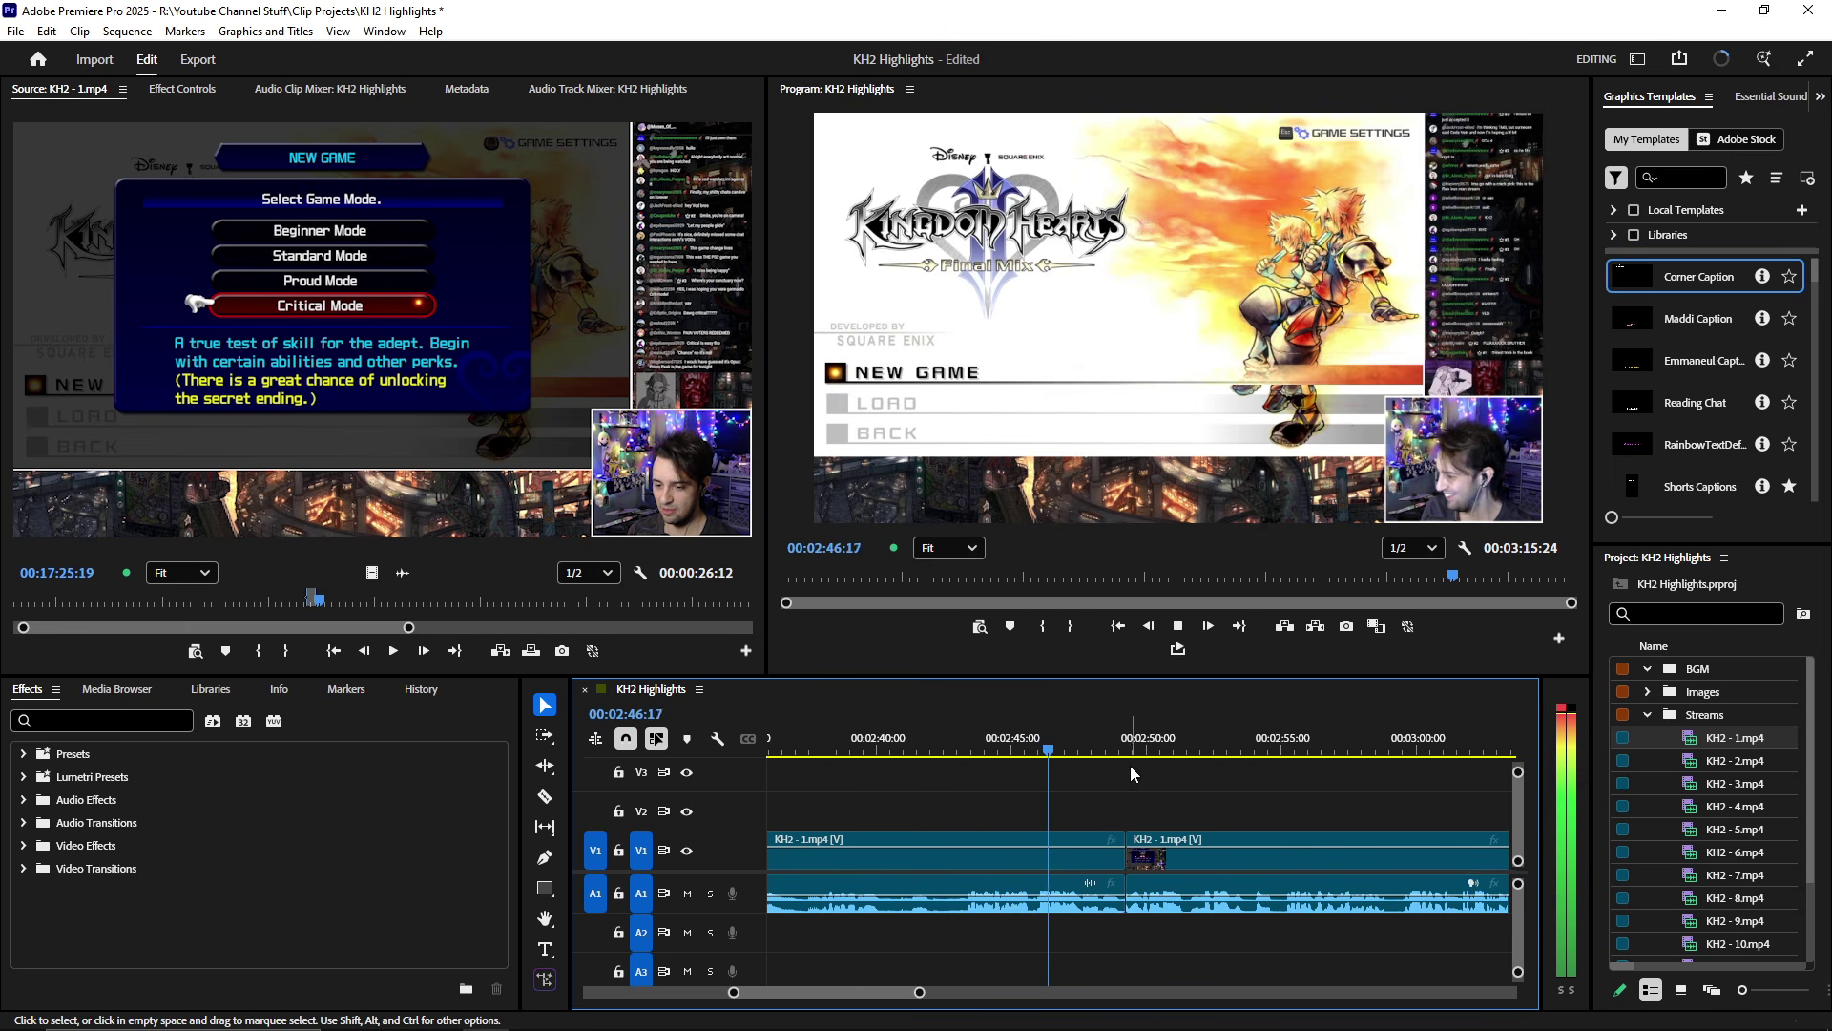
# - Play the sequence across the new cut and stop at about 00:02:50:33
pyautogui.moveTo(1127, 735); pyautogui.dragTo(1116, 735)
pyautogui.scroll(2, 1136, 775)
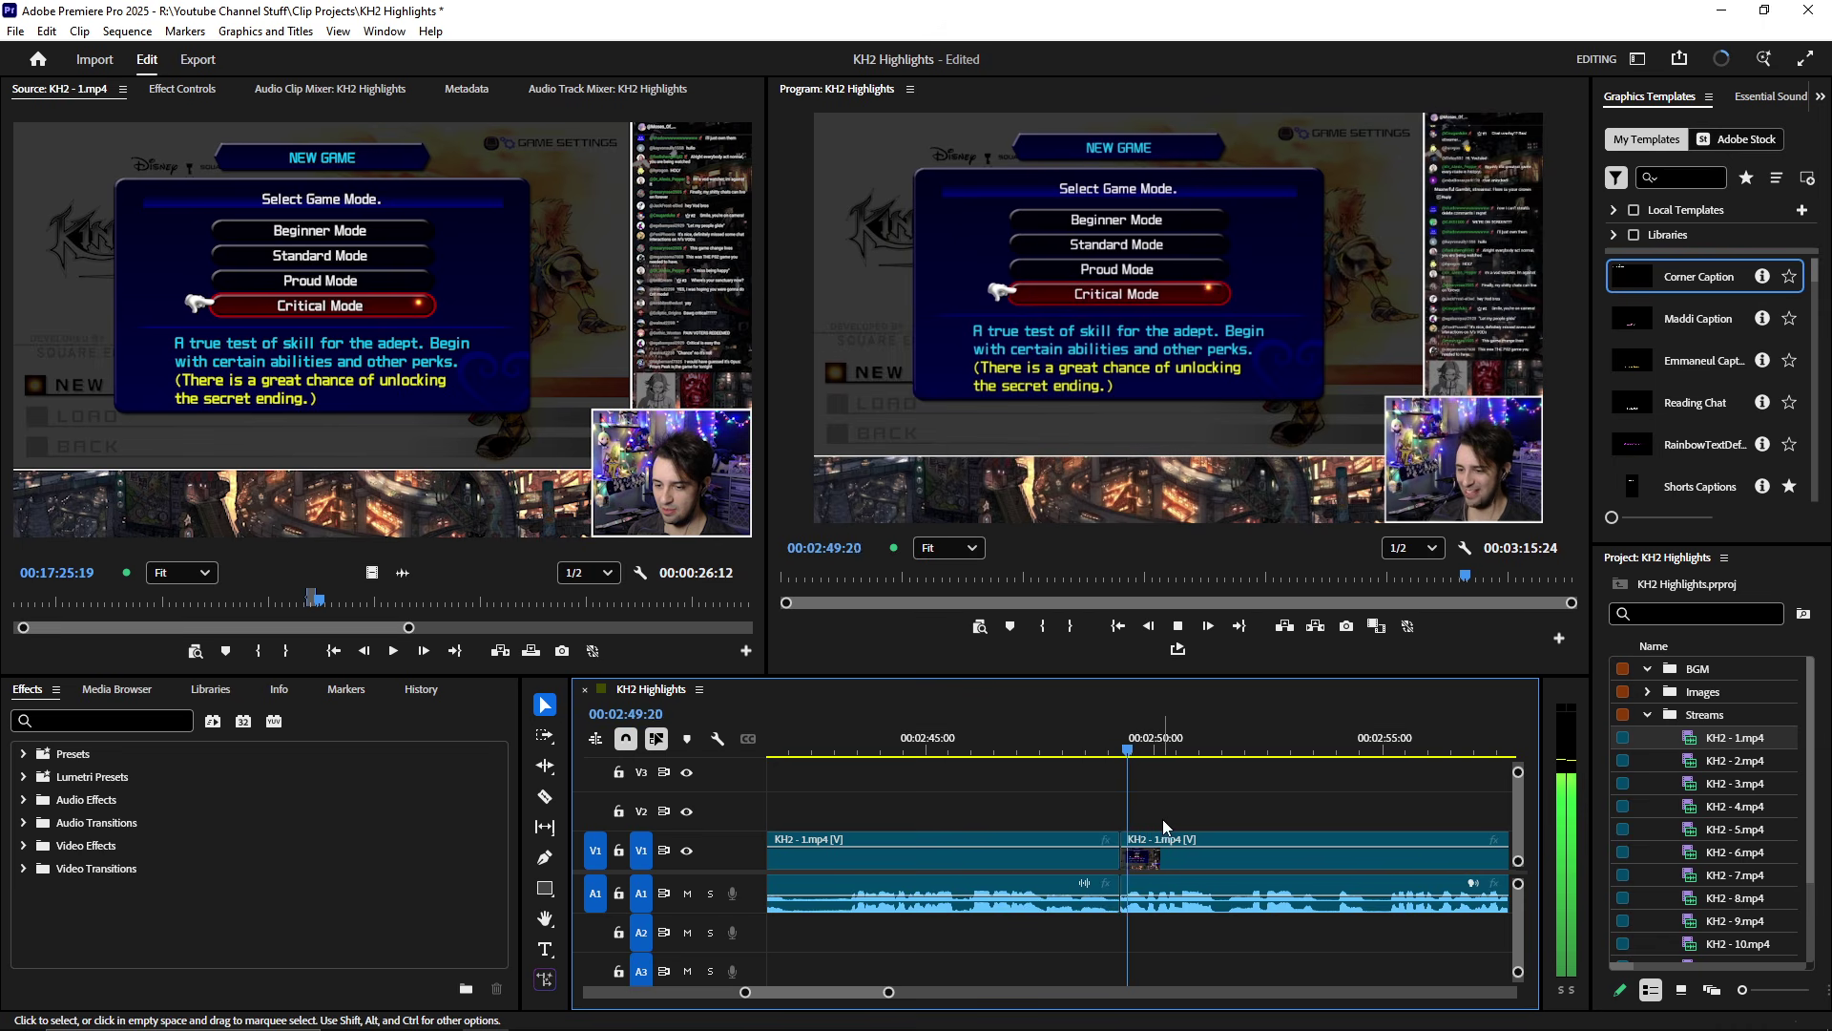
pyautogui.press('space')
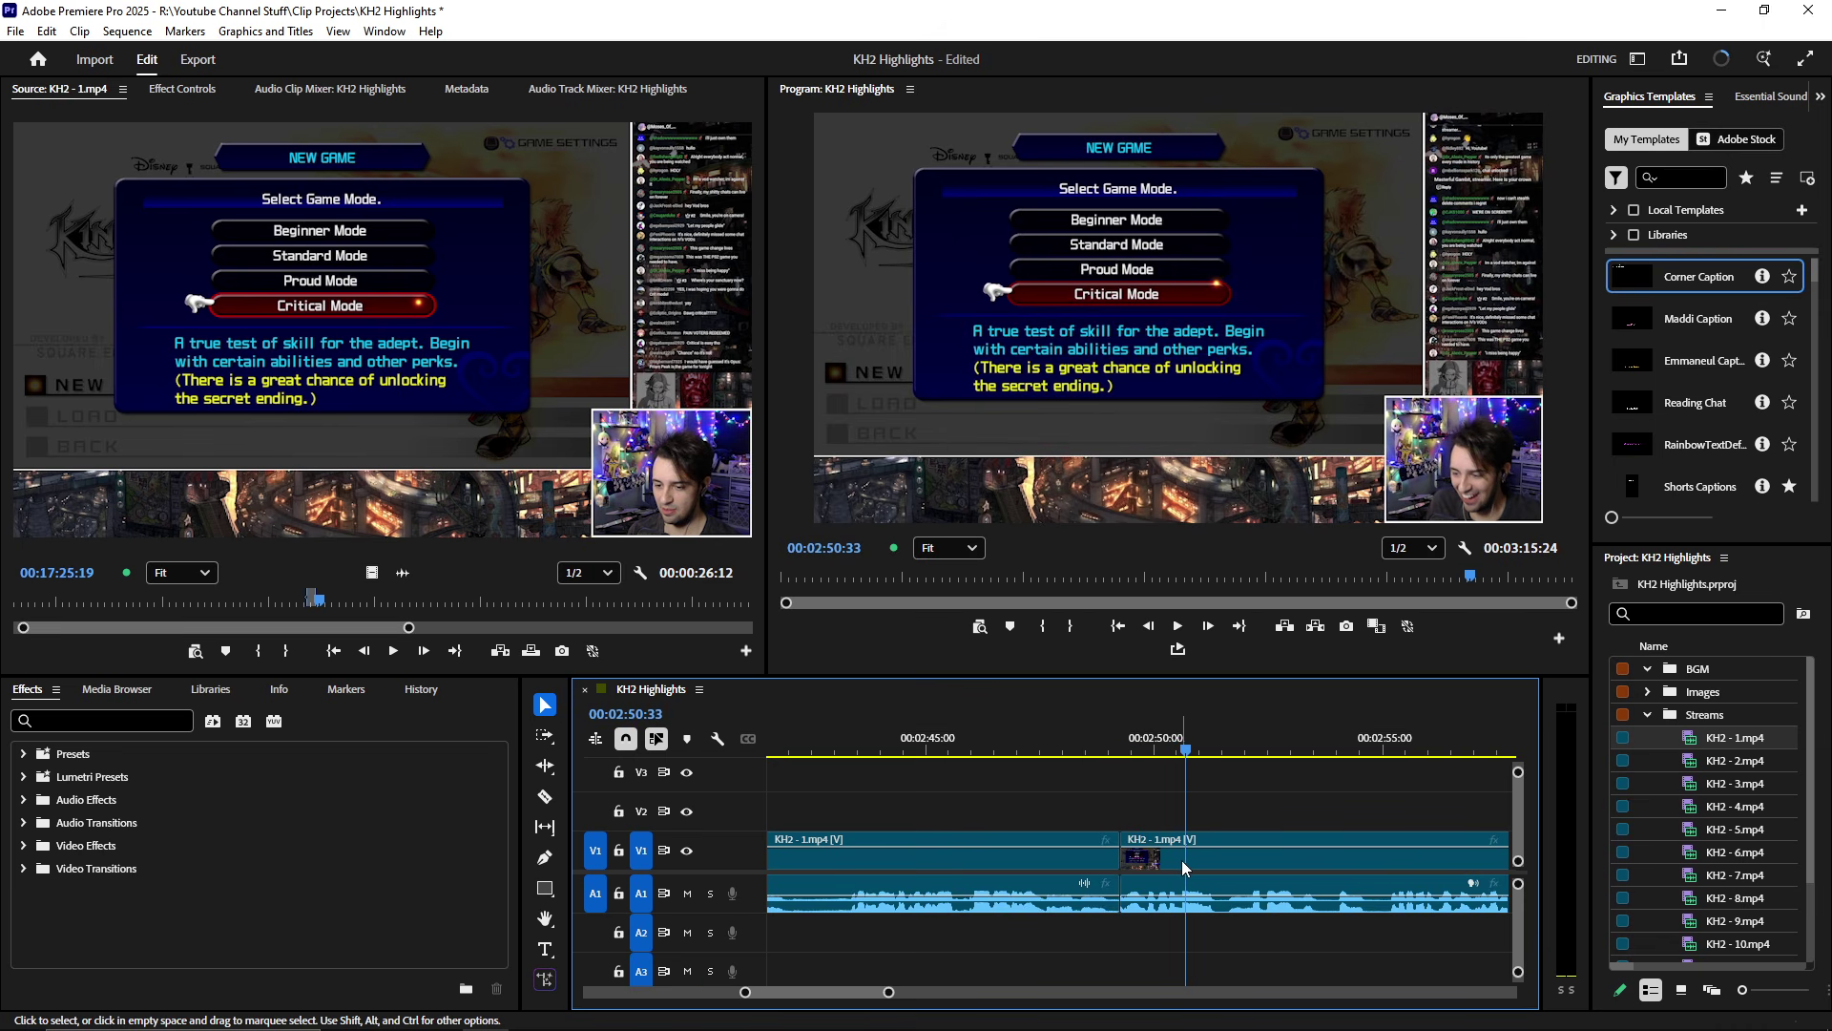
# - Move the last clip on V1 and A1 away from the preceding clip, starting at about 00:04:01
pyautogui.scroll(-3, 1208, 865)
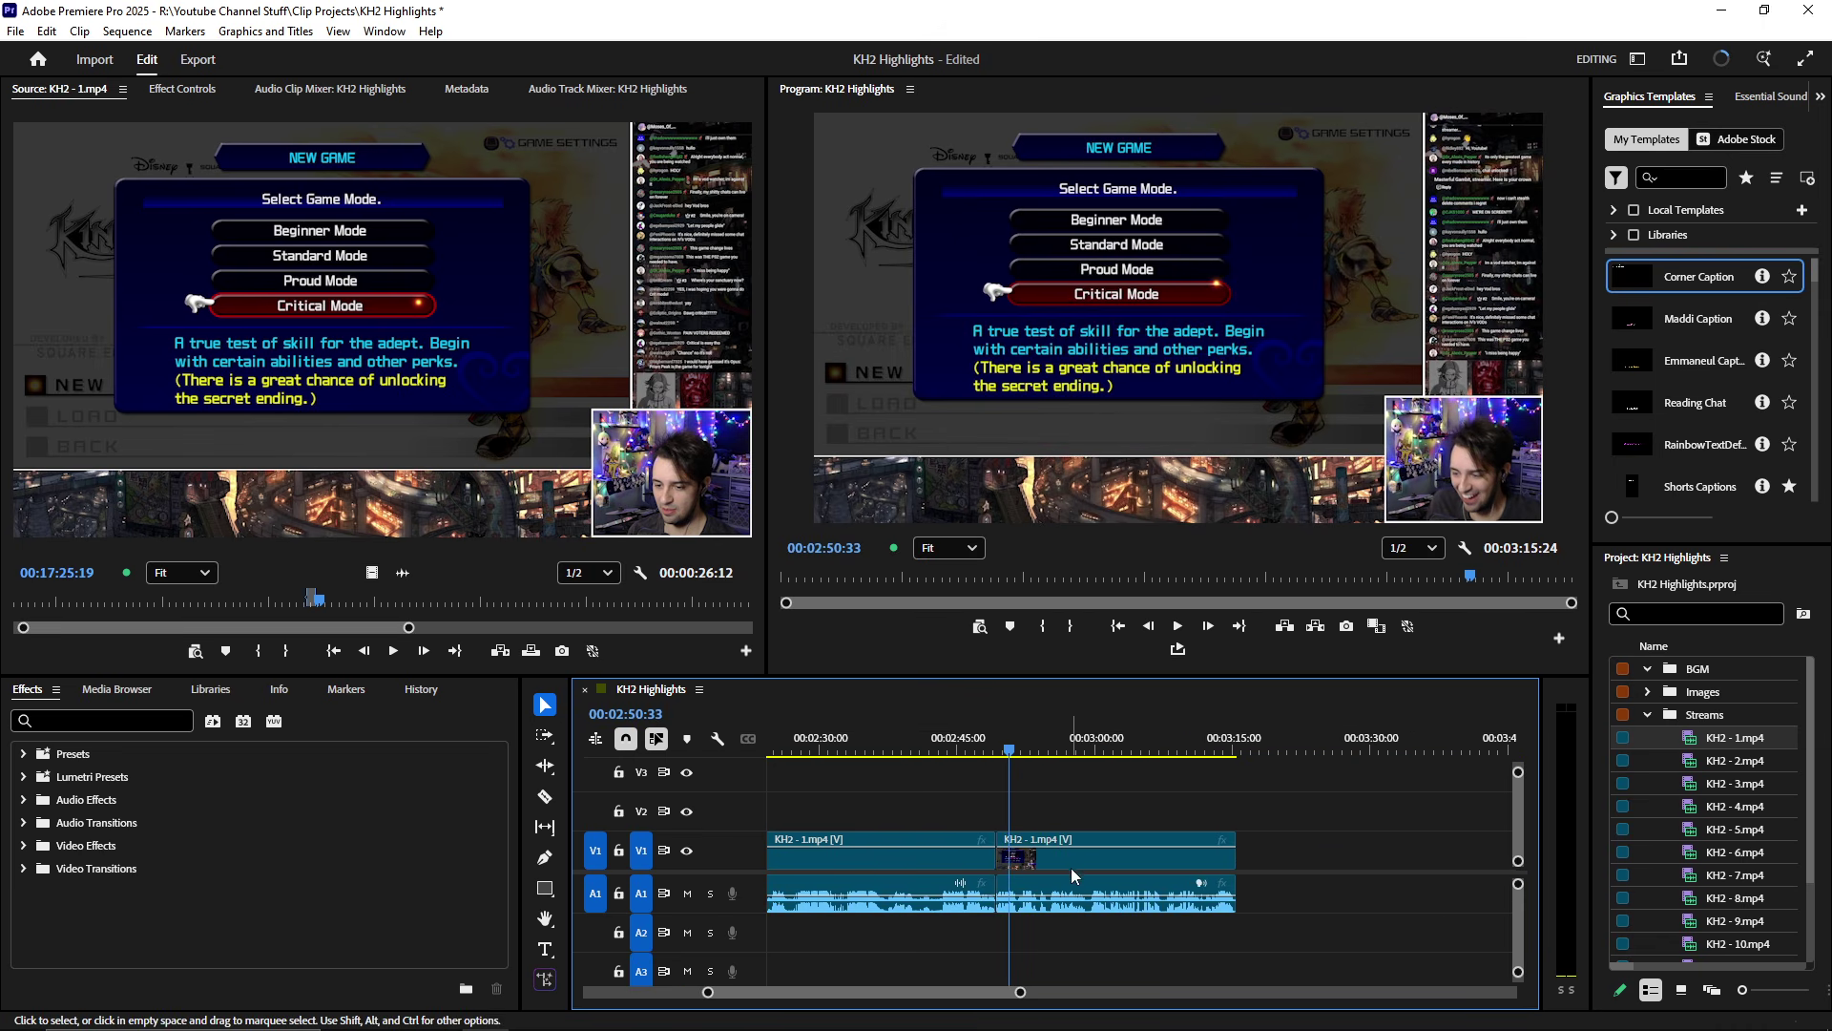
pyautogui.scroll(1, 1040, 864)
pyautogui.scroll(-2, 1055, 882)
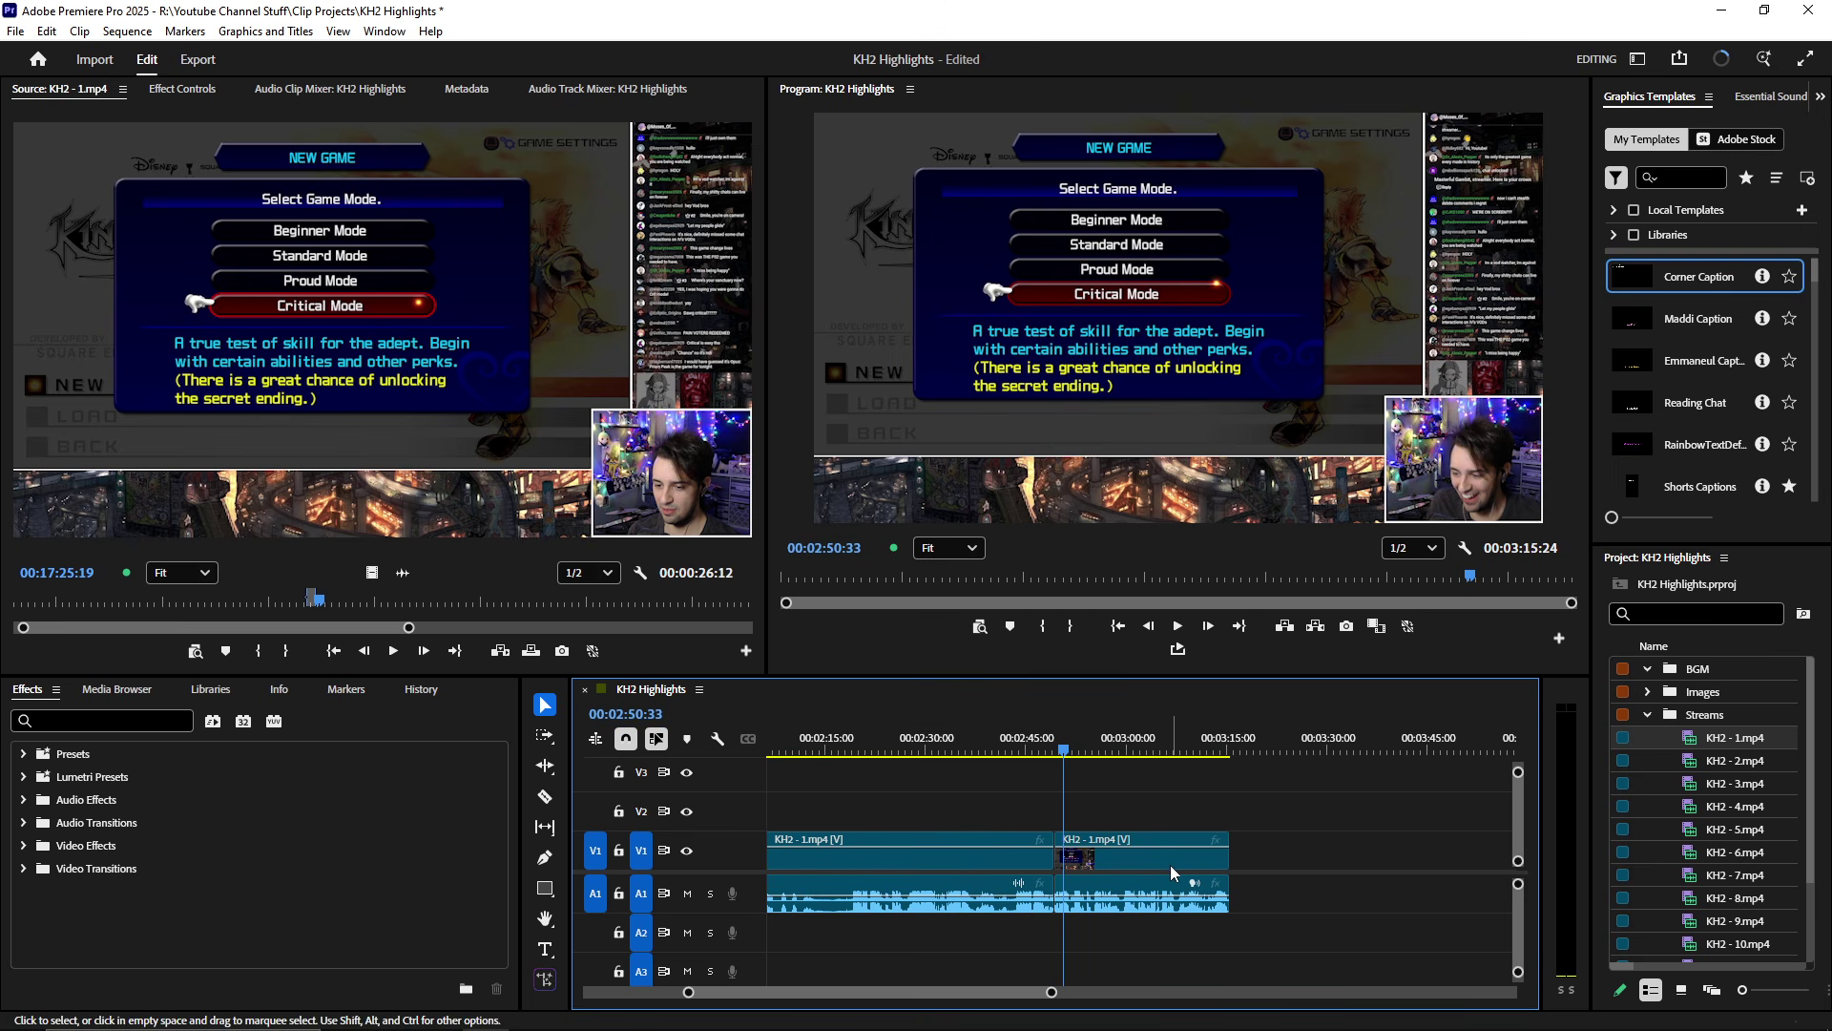
pyautogui.scroll(-3, 1135, 865)
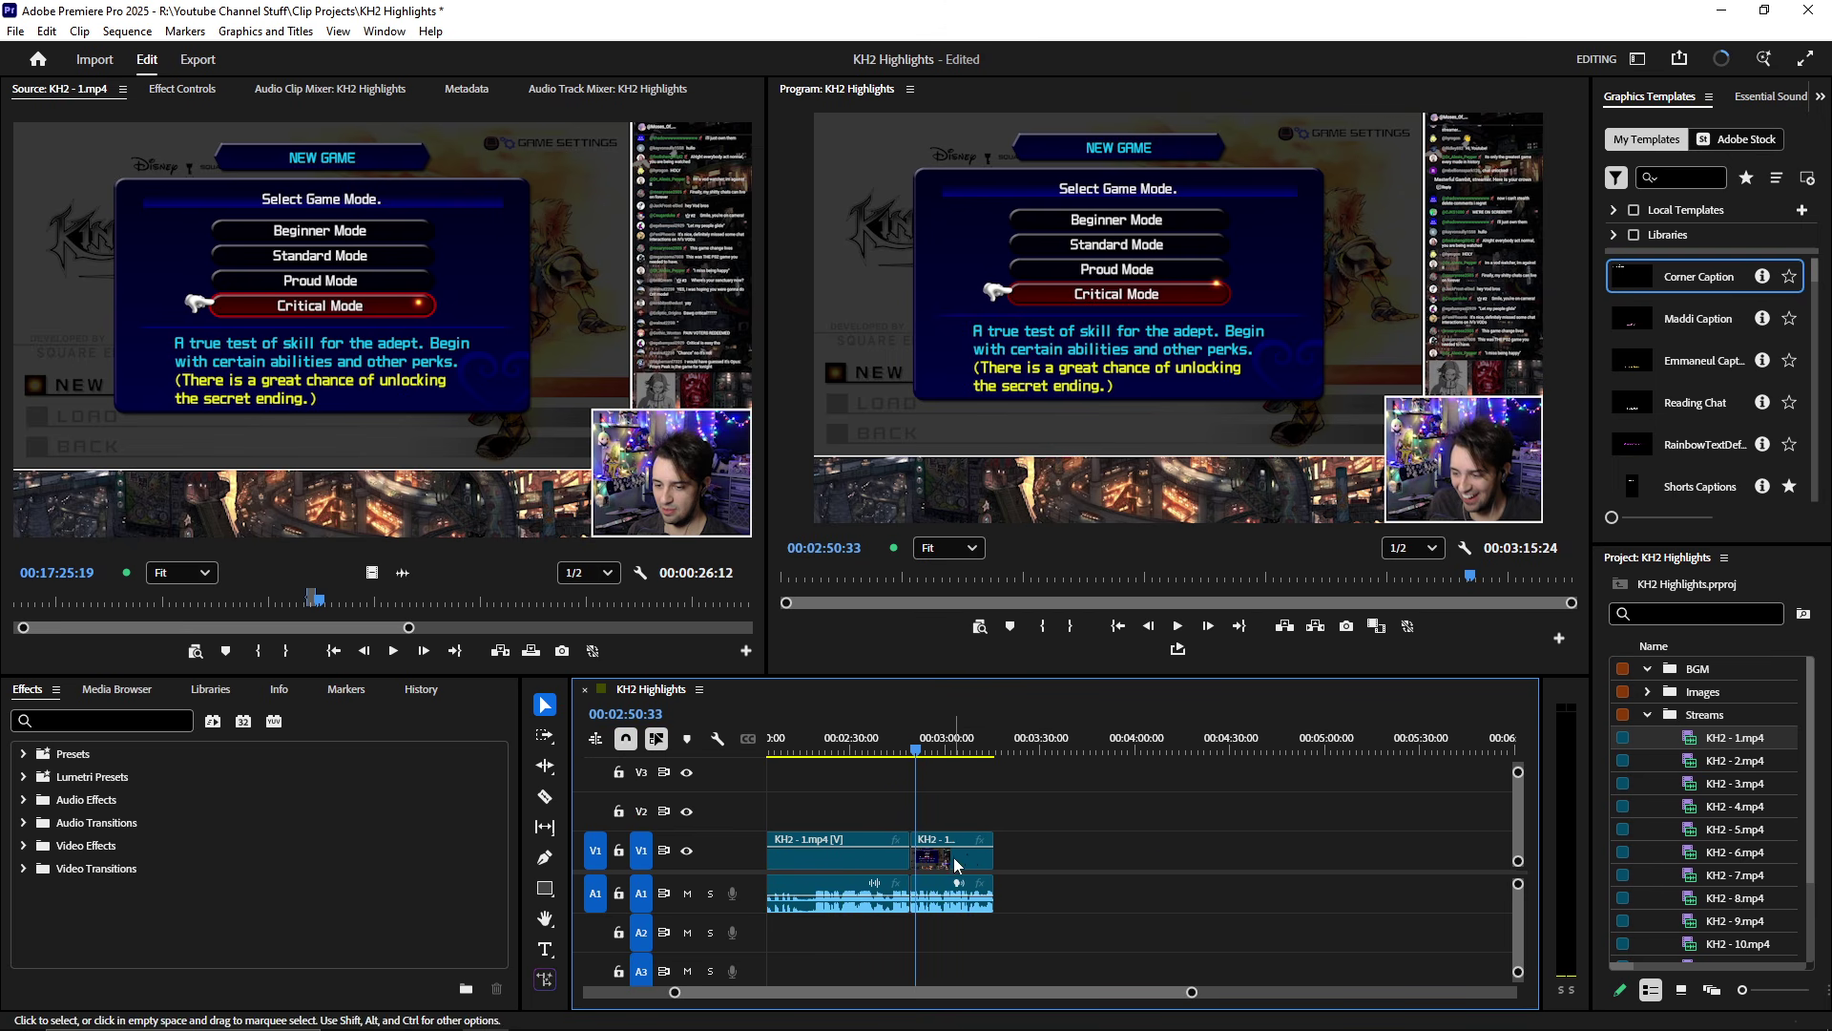
pyautogui.moveTo(957, 864); pyautogui.dragTo(1140, 859)
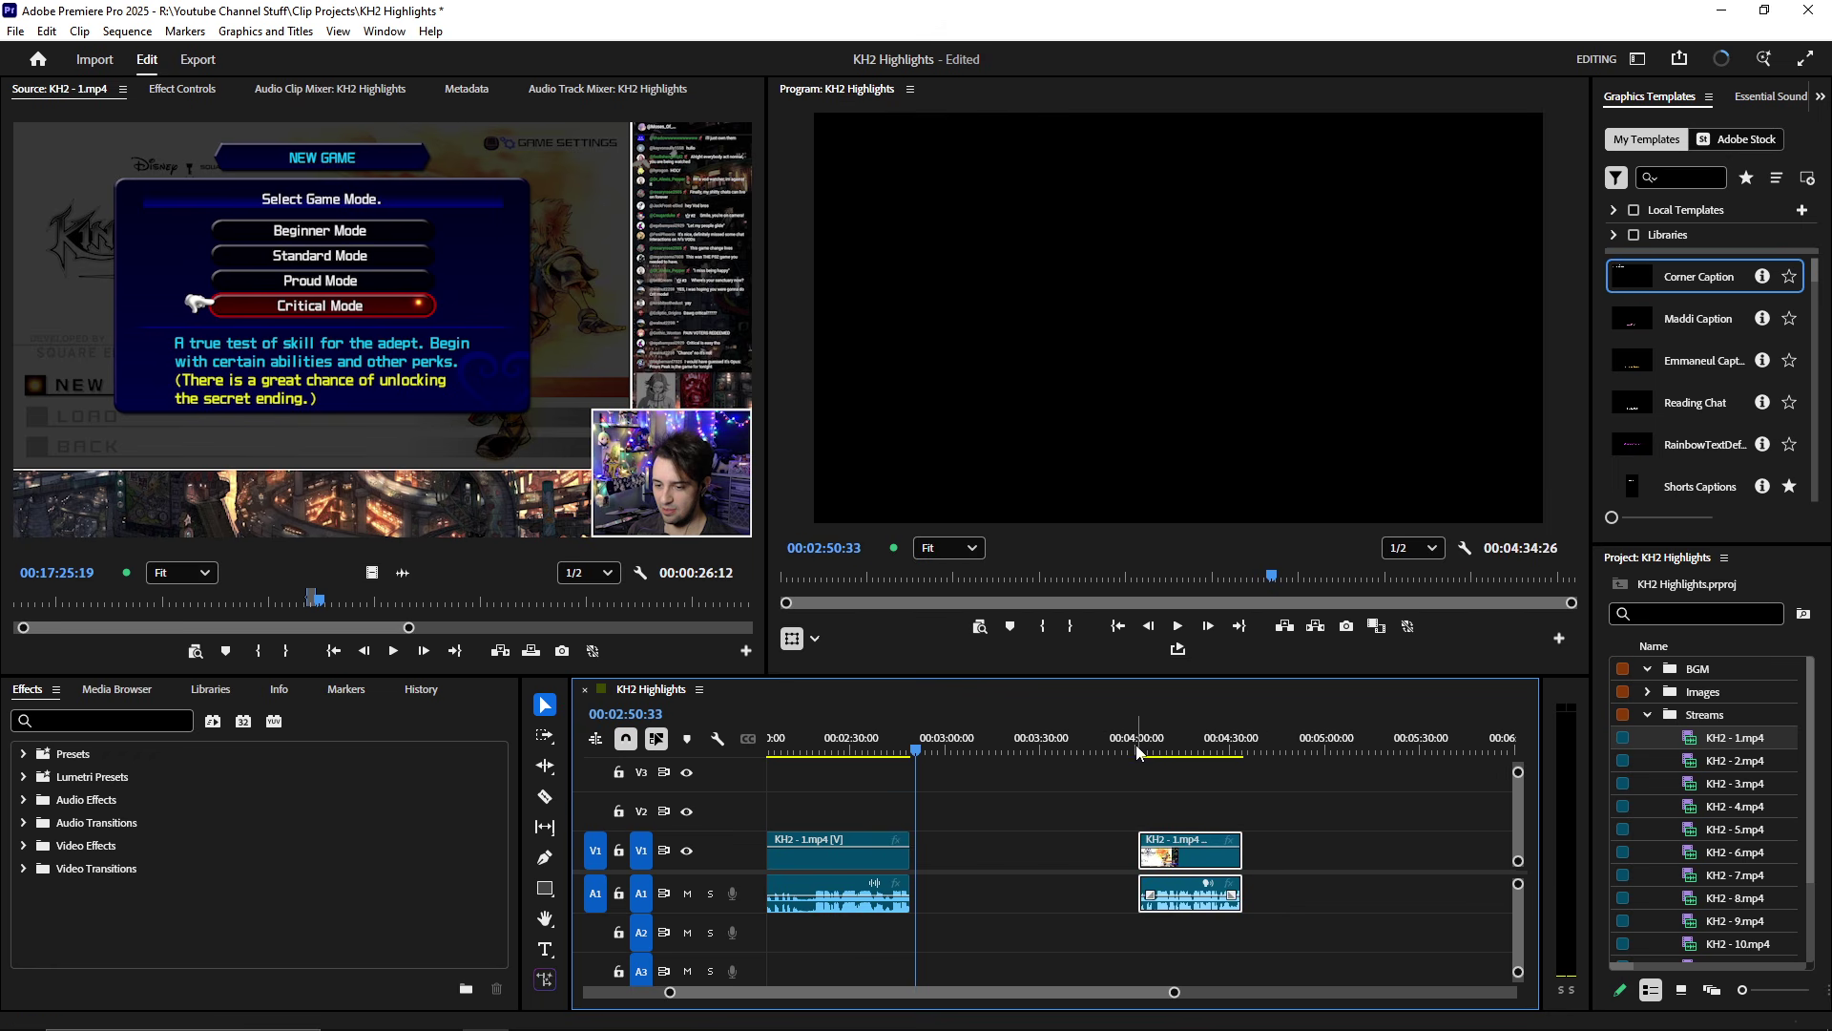
# - Play the moved clip's opening and extend its start earlier to about 00:03:52
pyautogui.press('space')
pyautogui.scroll(5, 1145, 840)
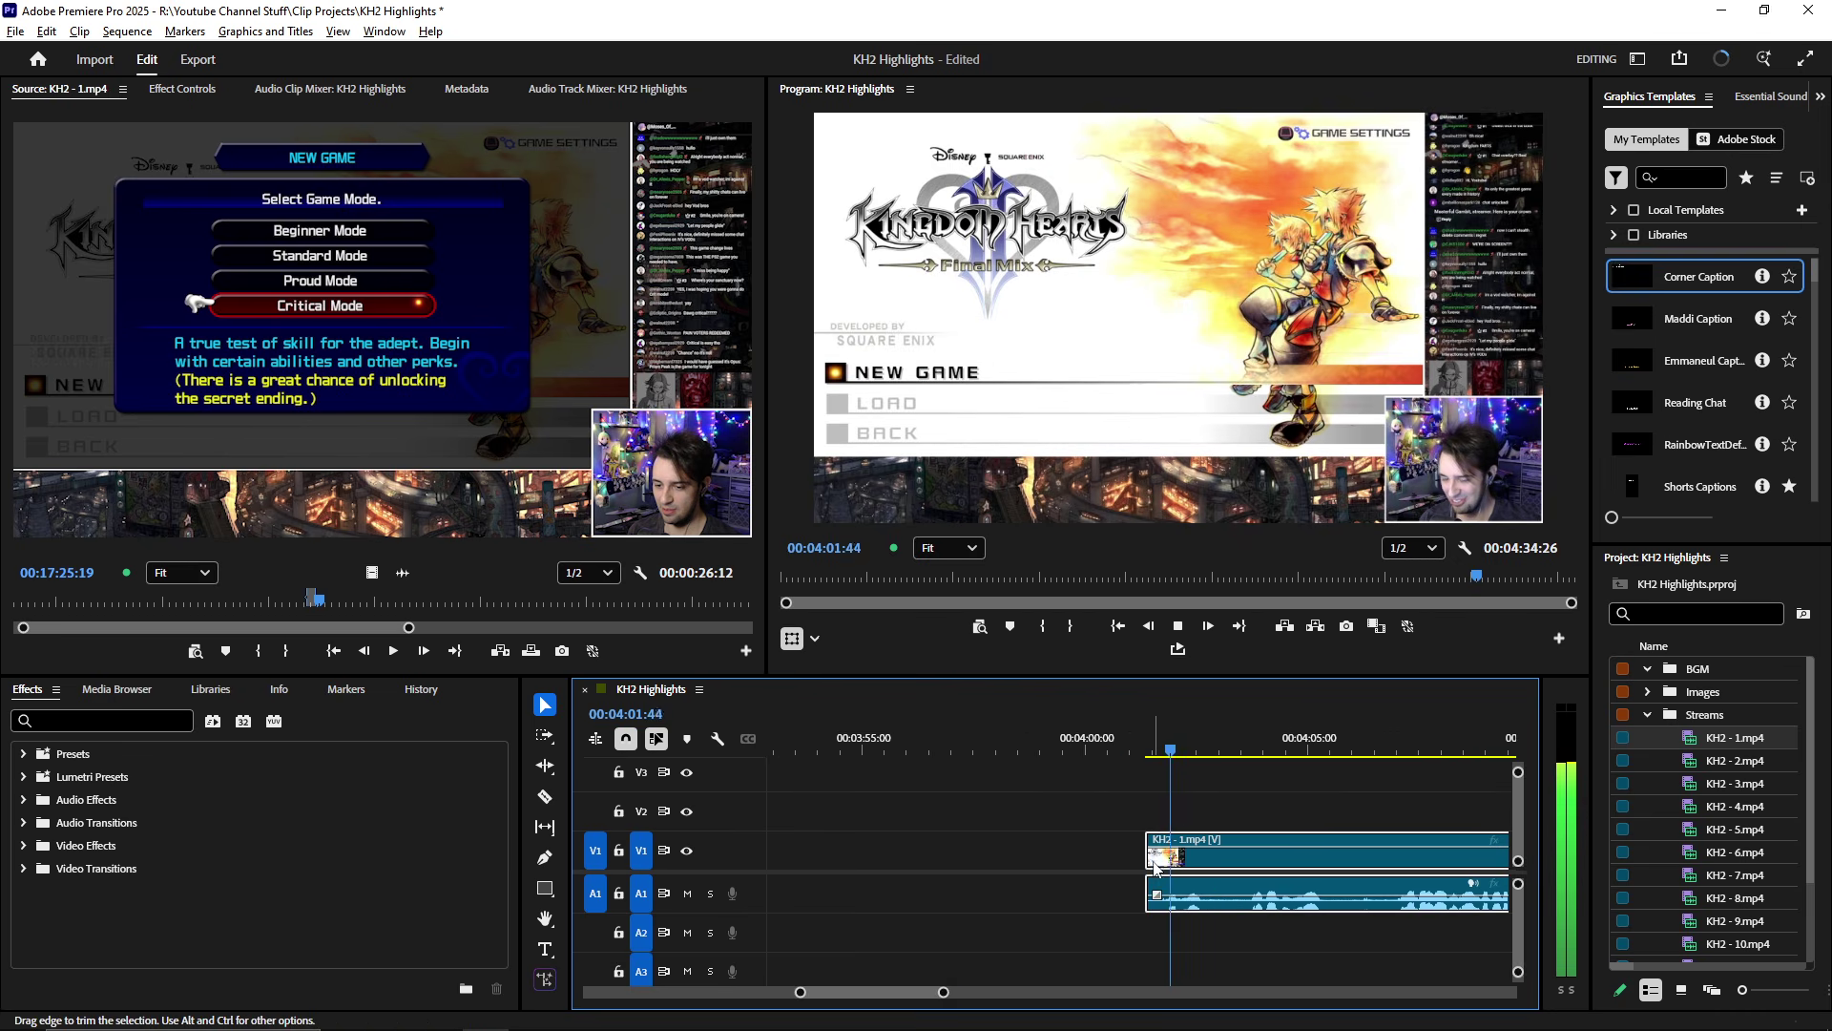
pyautogui.scroll(-5, 1184, 876)
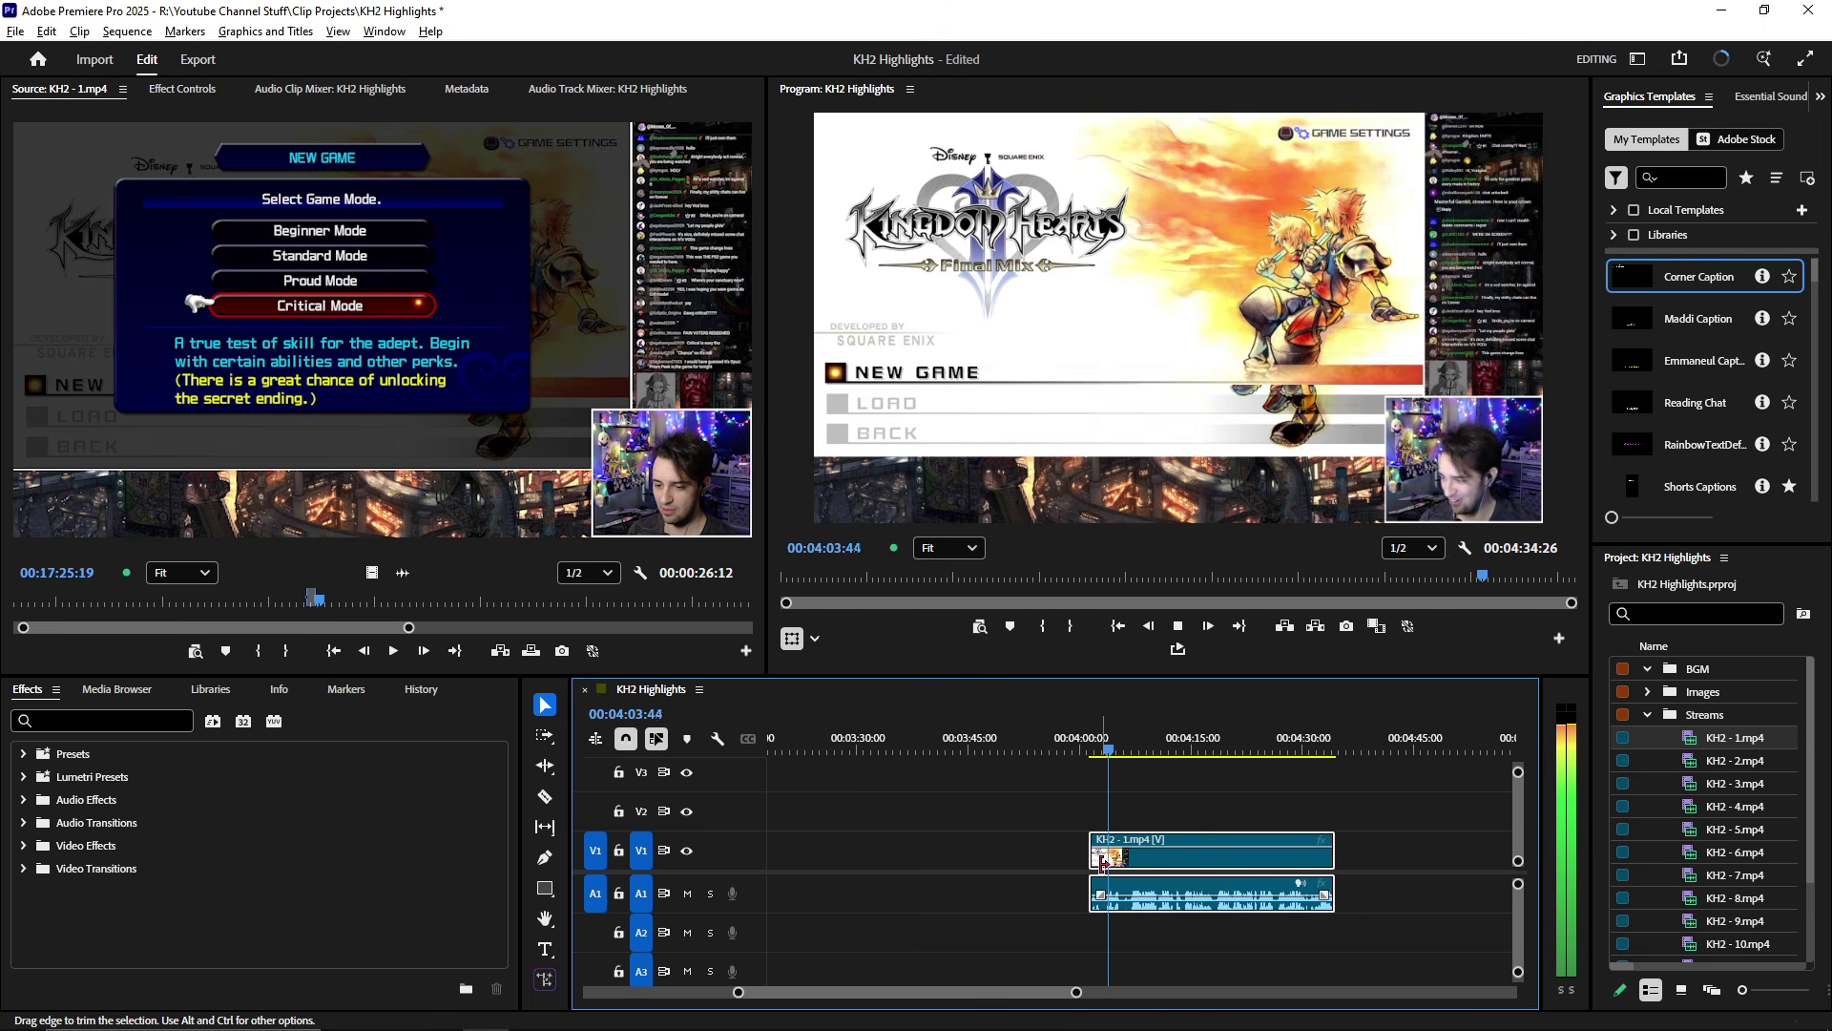
pyautogui.moveTo(1148, 870); pyautogui.dragTo(1079, 863)
# - Review the extended opening and ripple-trim about four seconds off the start of the clip
pyautogui.click(1093, 749)
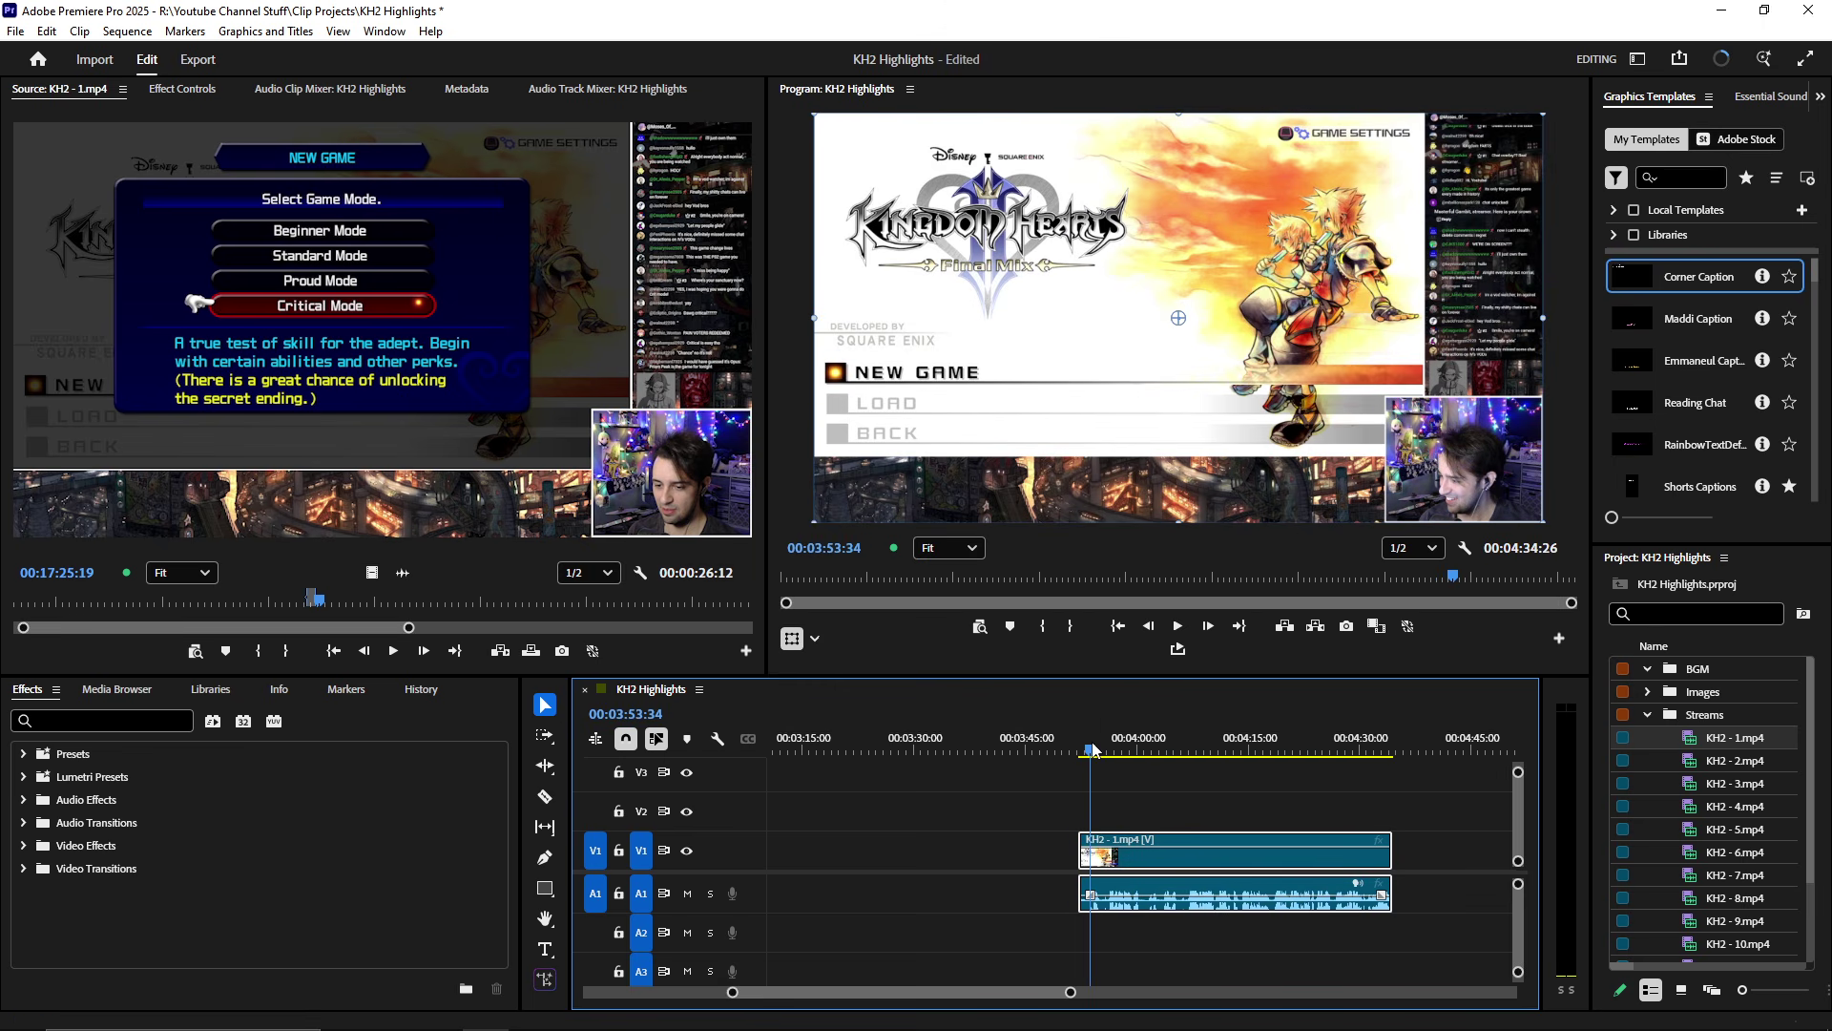
pyautogui.scroll(5, 1144, 856)
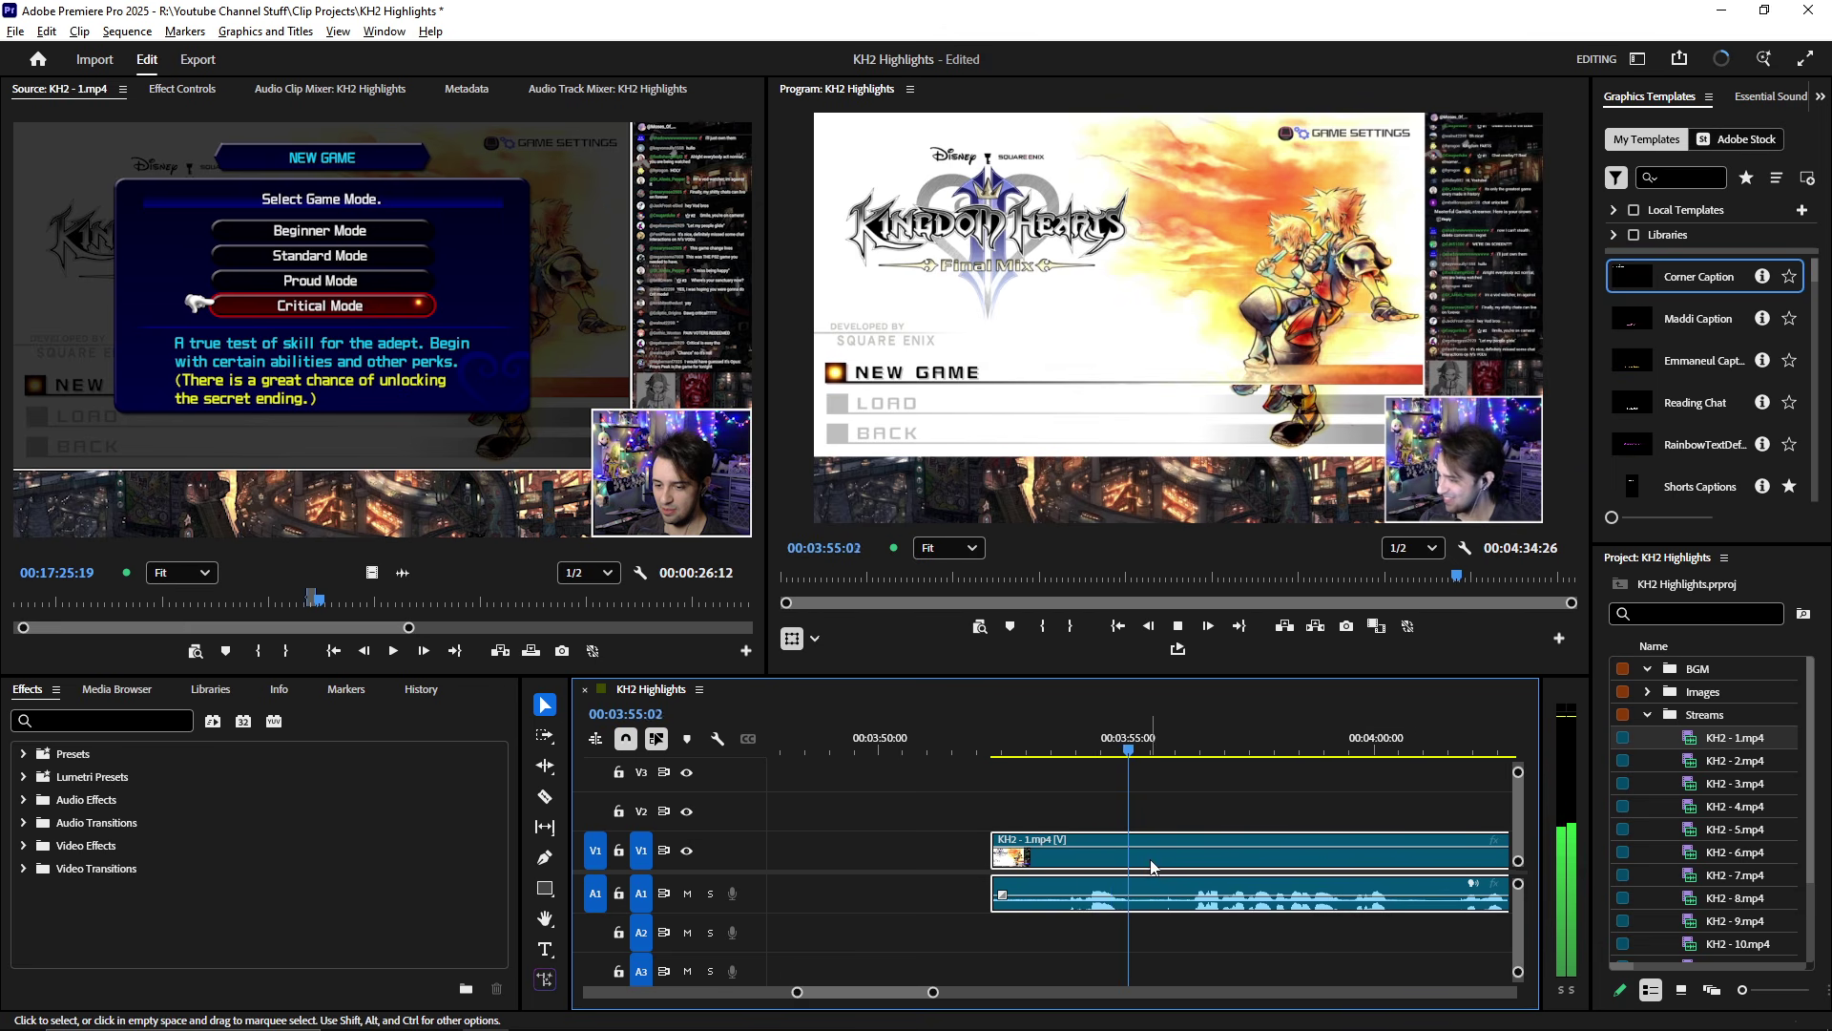
pyautogui.scroll(3, 1143, 856)
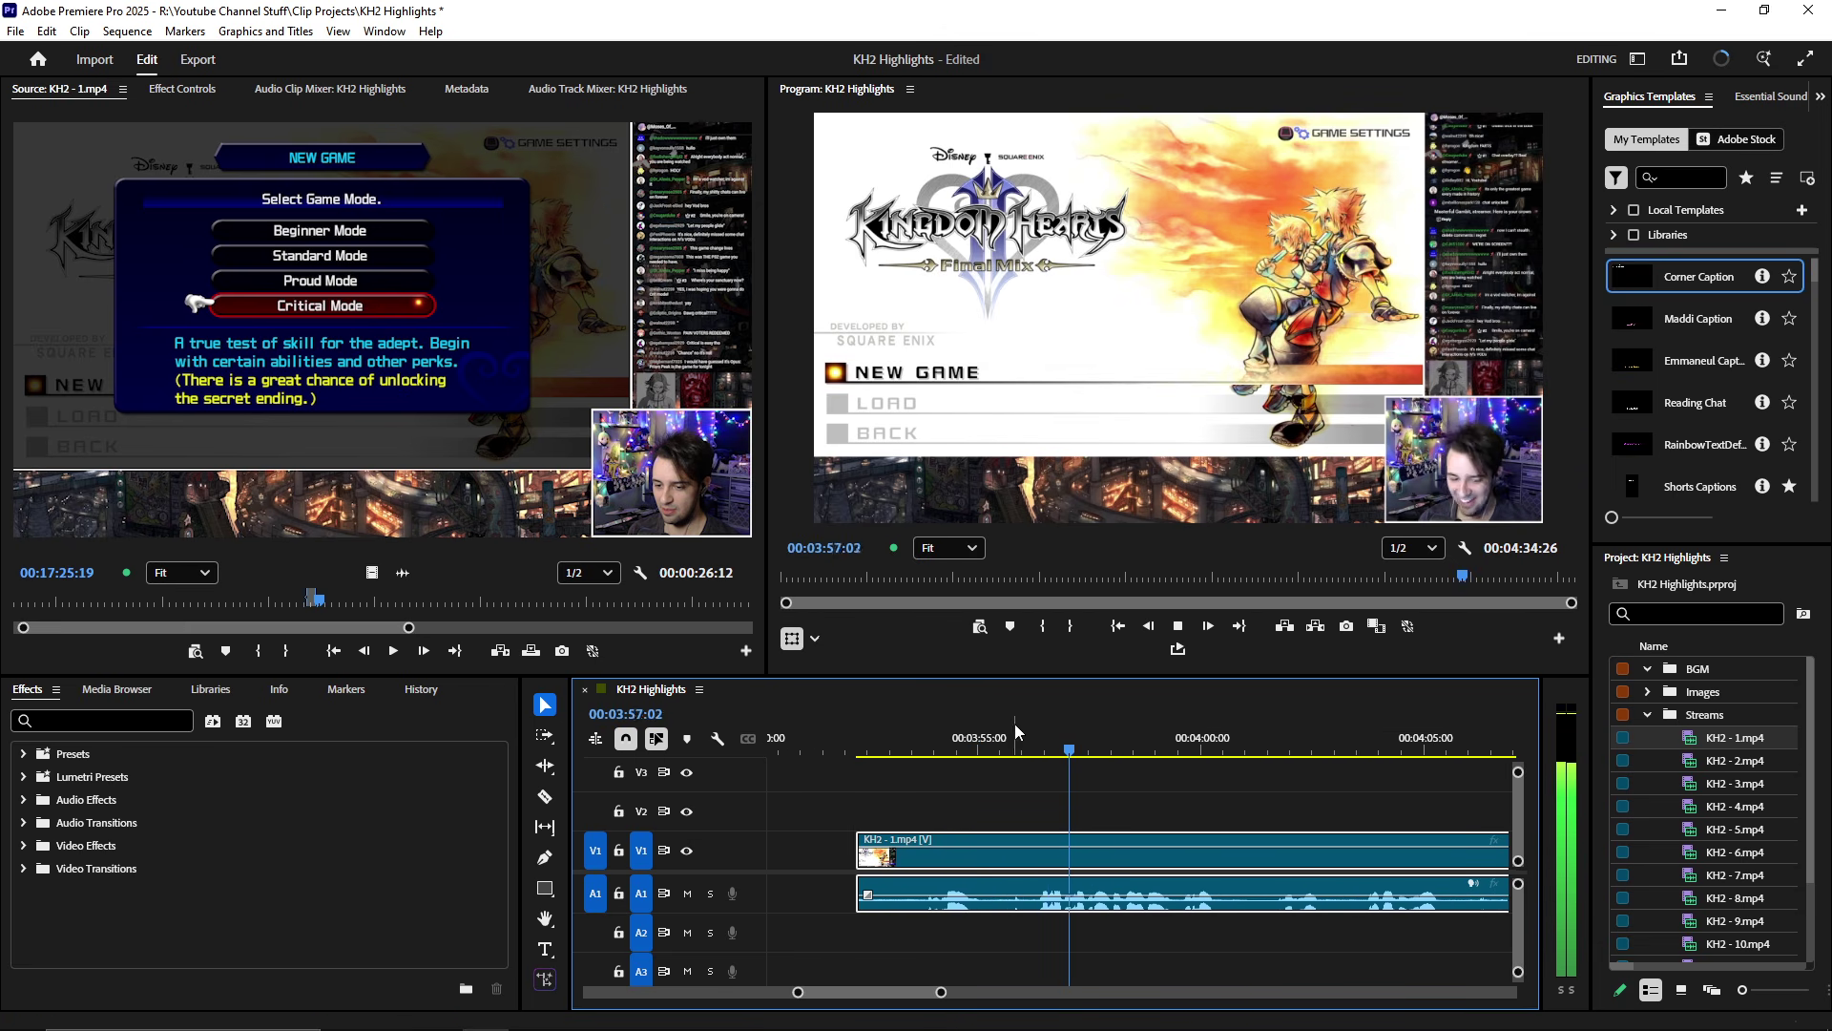
pyautogui.click(1036, 739)
pyautogui.press('Up')
pyautogui.press('space')
pyautogui.scroll(2, 936, 862)
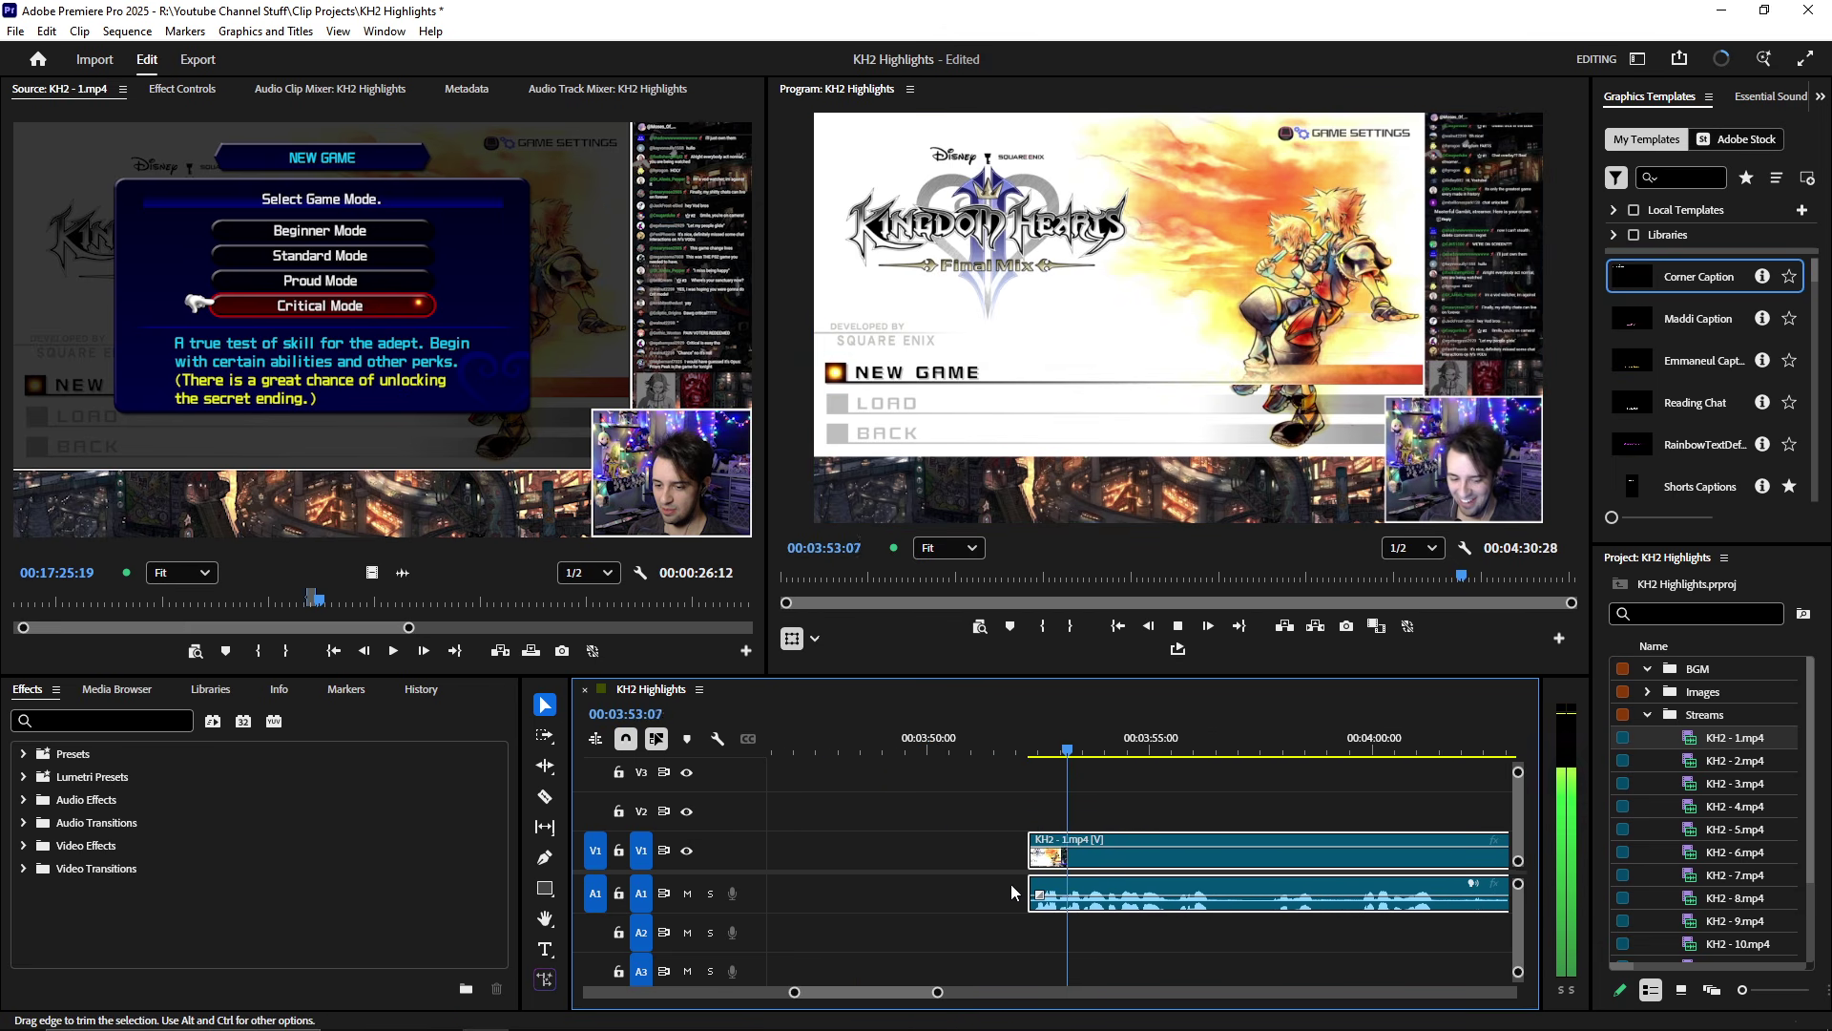
# - Close the gap before the trimmed clip and cue the sequence to 00:02:48:00, just before the cut
pyautogui.click(937, 862)
pyautogui.scroll(-3, 1110, 823)
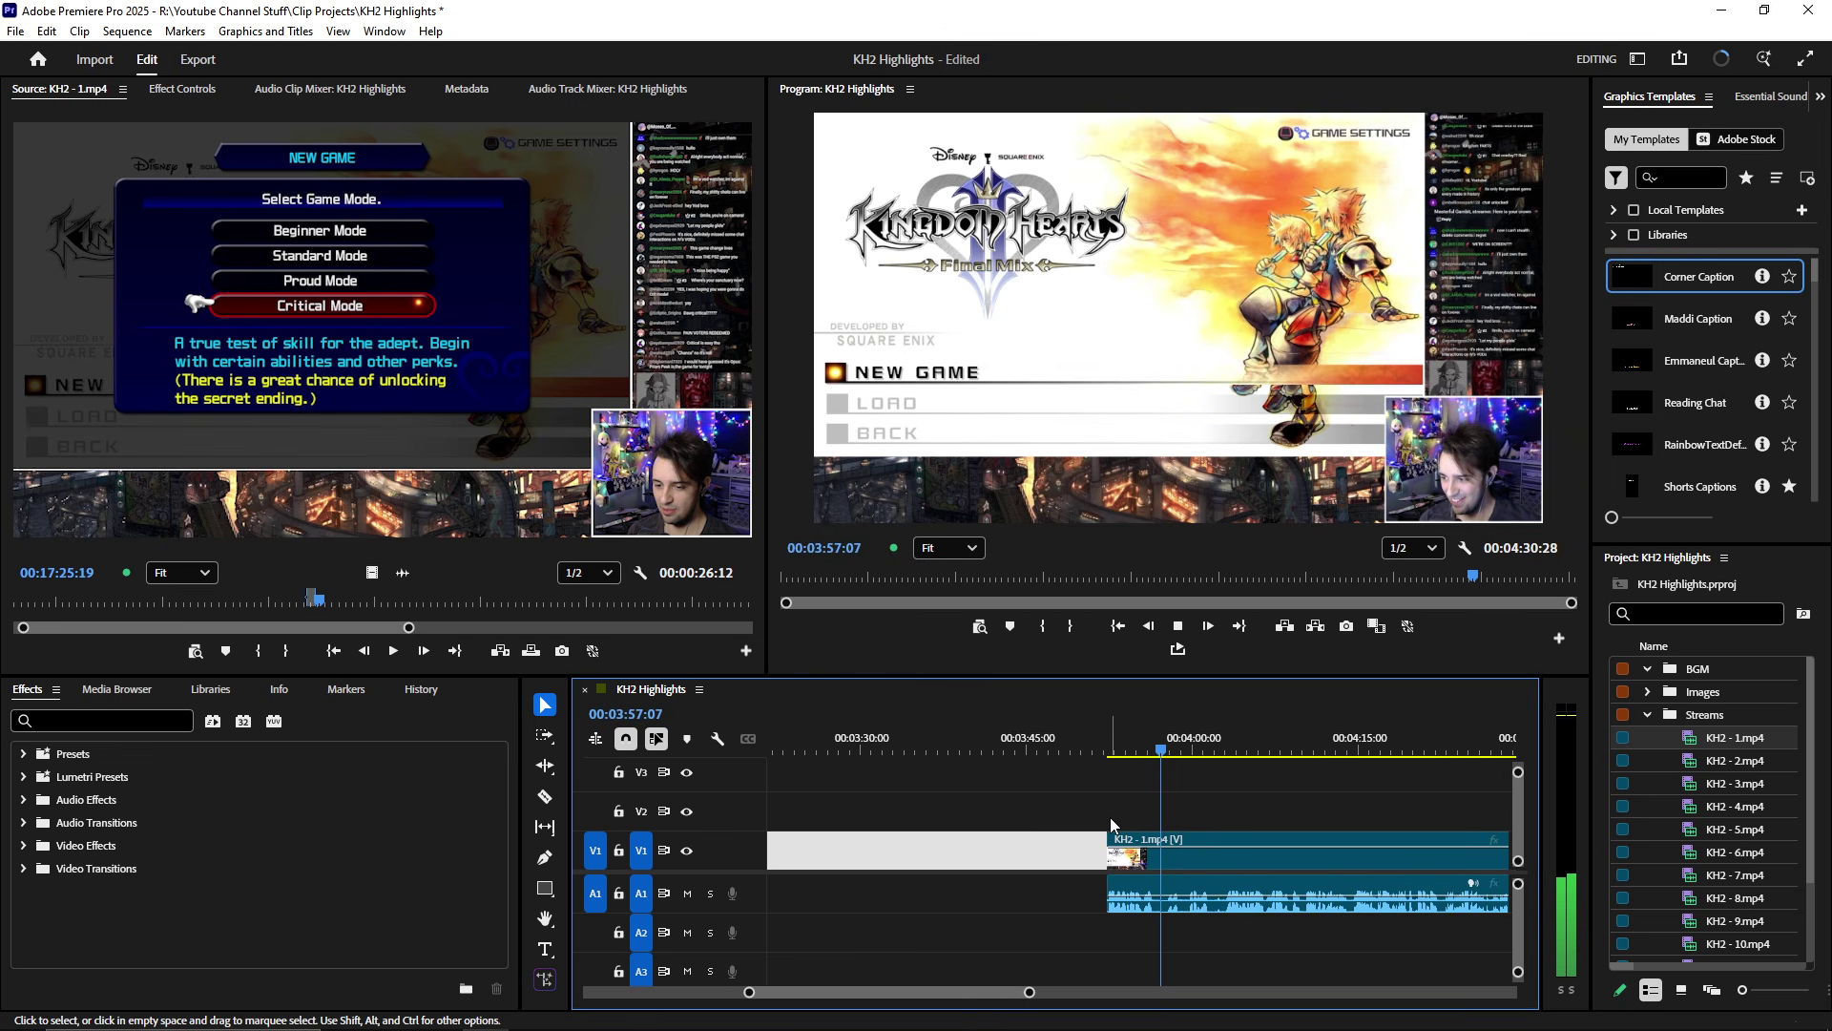
pyautogui.scroll(-3, 1111, 850)
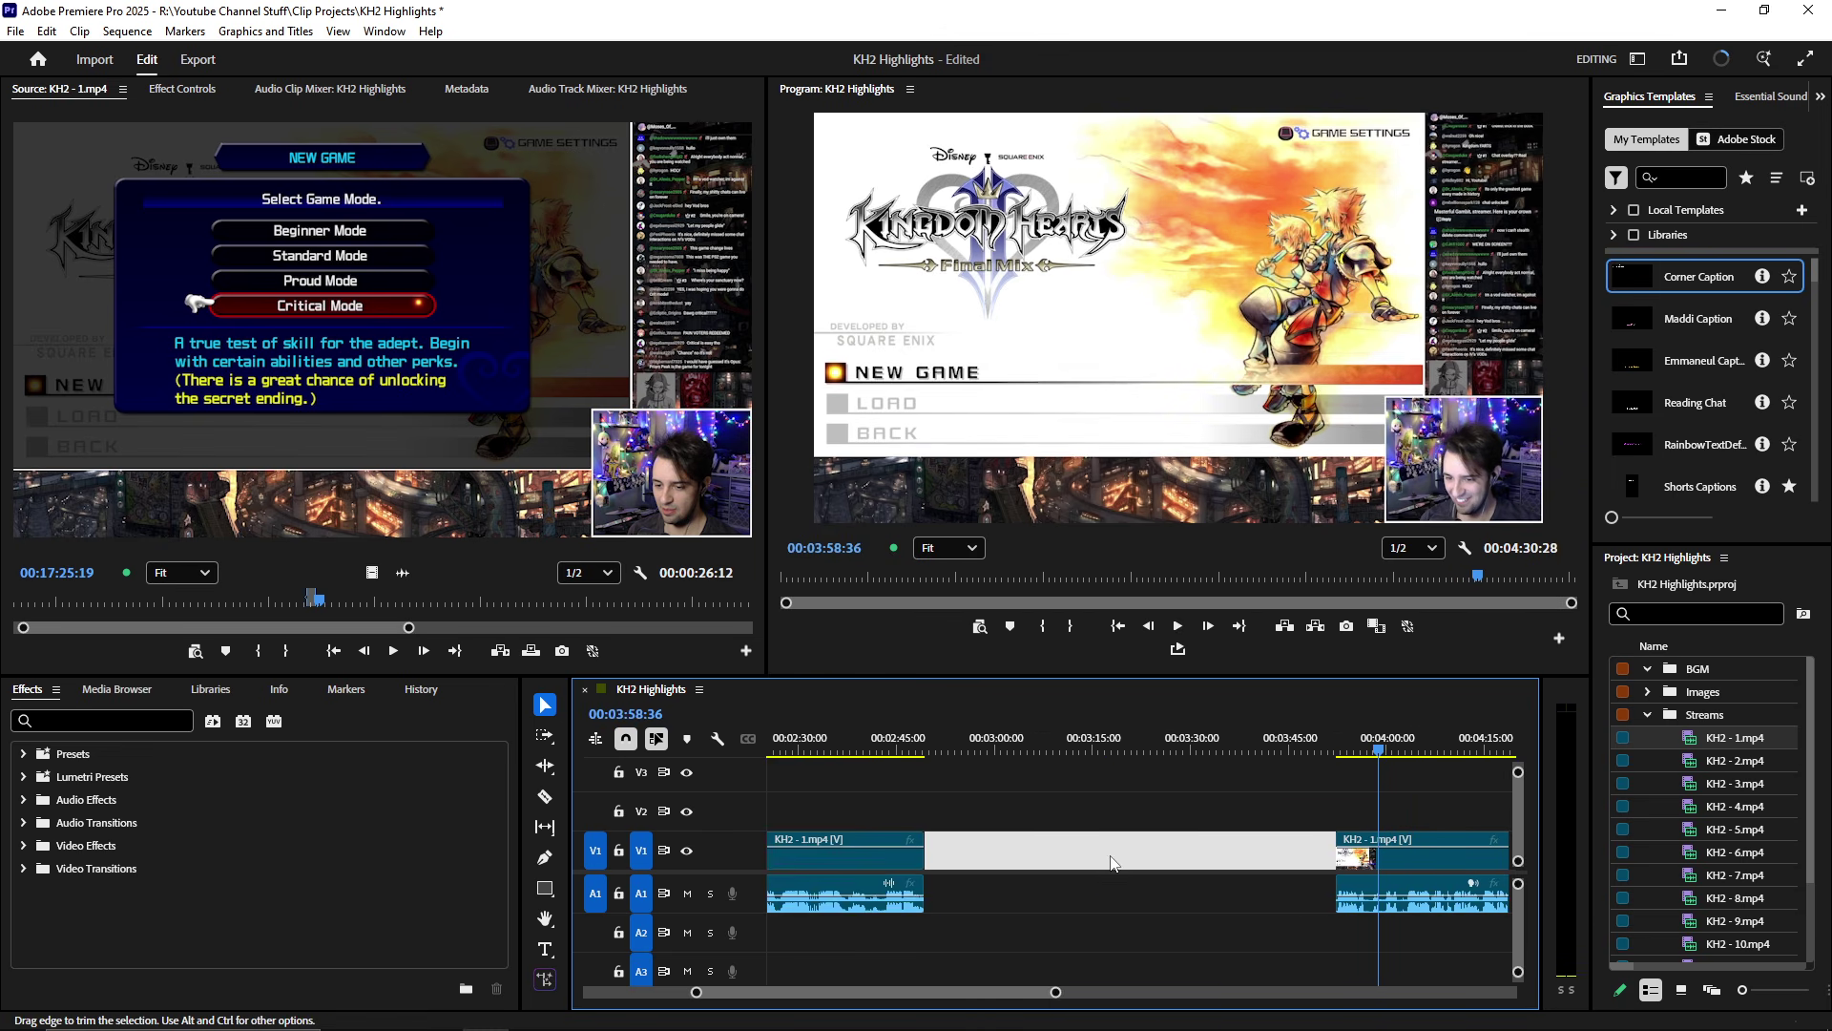
pyautogui.press('Delete')
pyautogui.click(914, 749)
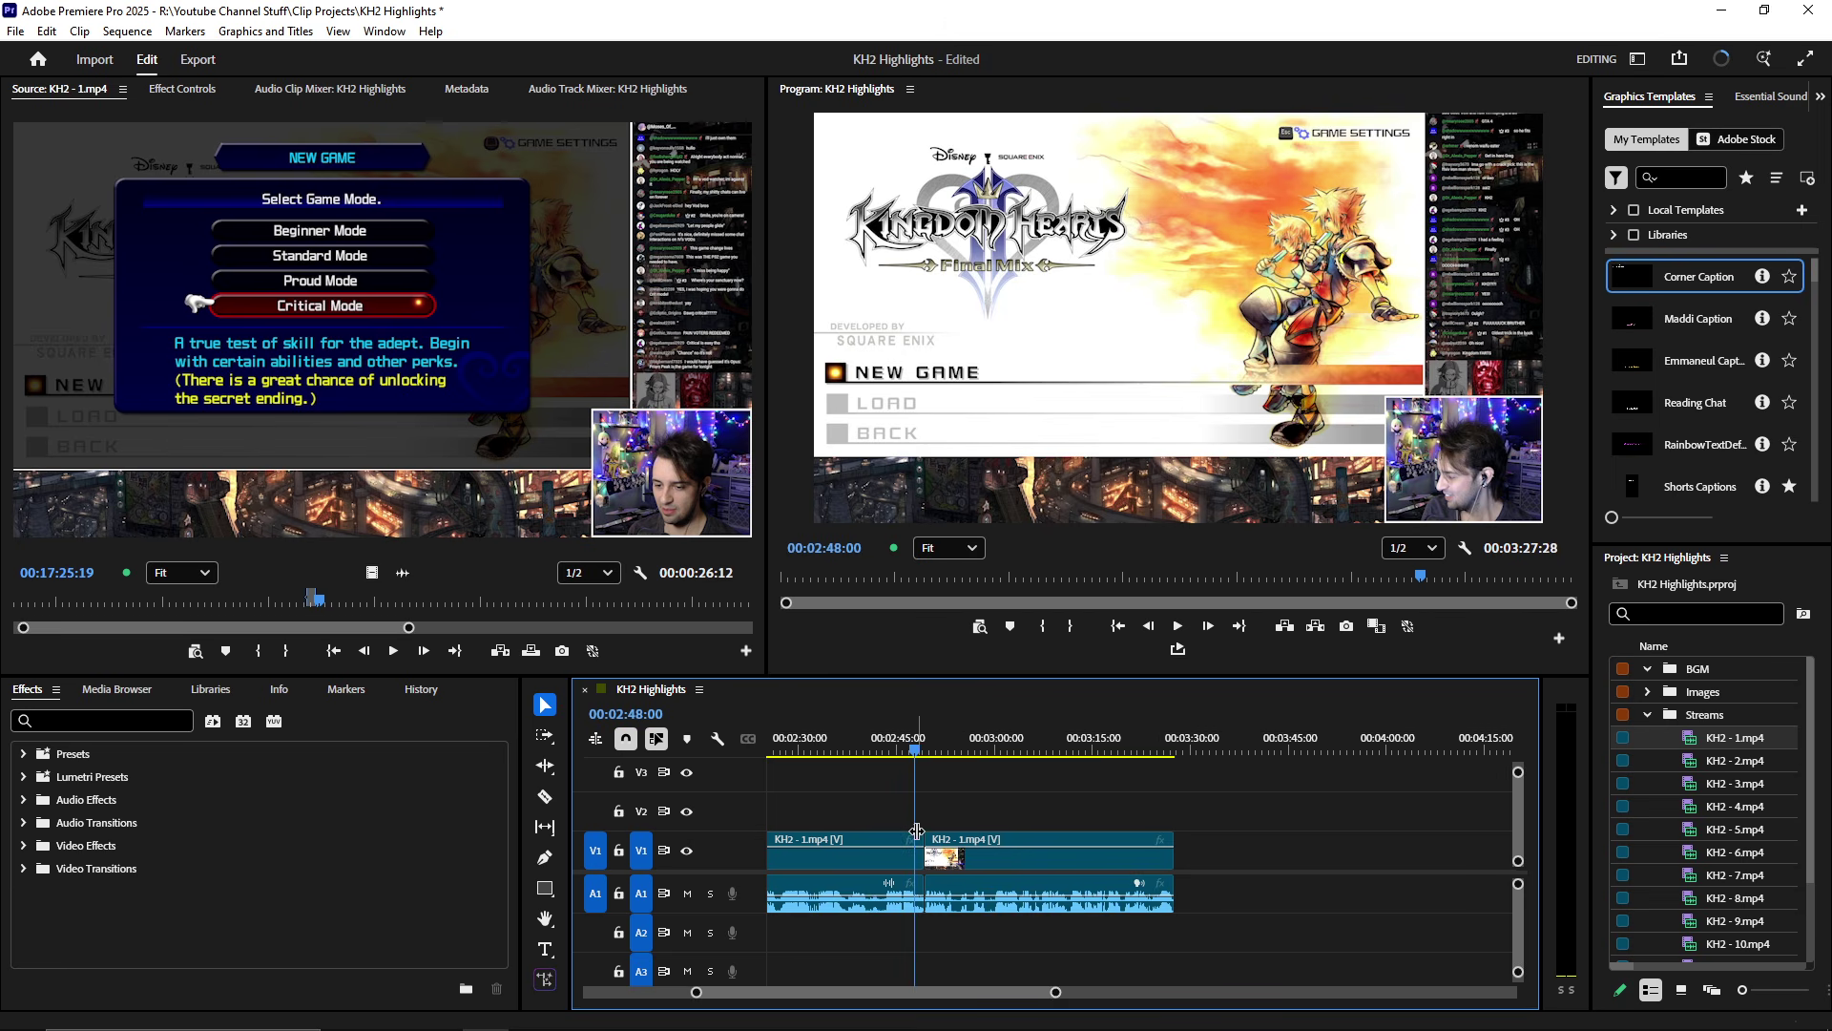
pyautogui.scroll(3, 916, 831)
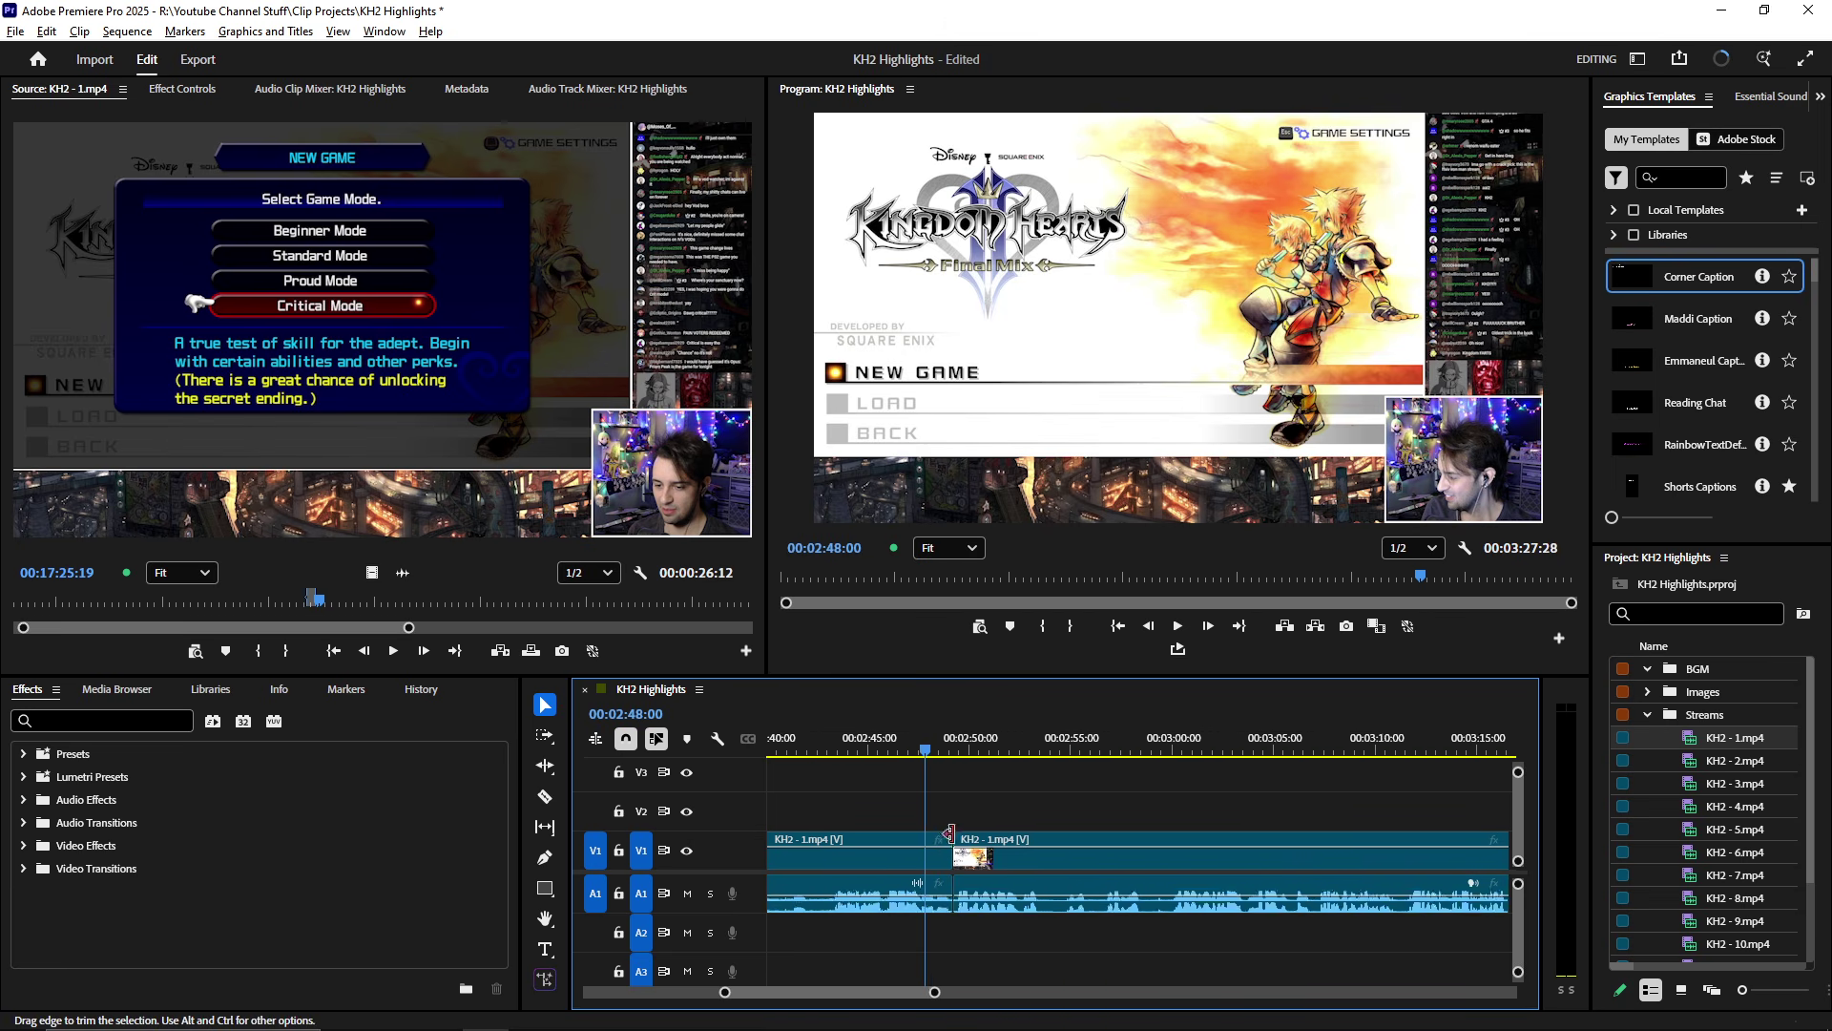
pyautogui.scroll(-2, 949, 834)
pyautogui.scroll(2, 1523, 826)
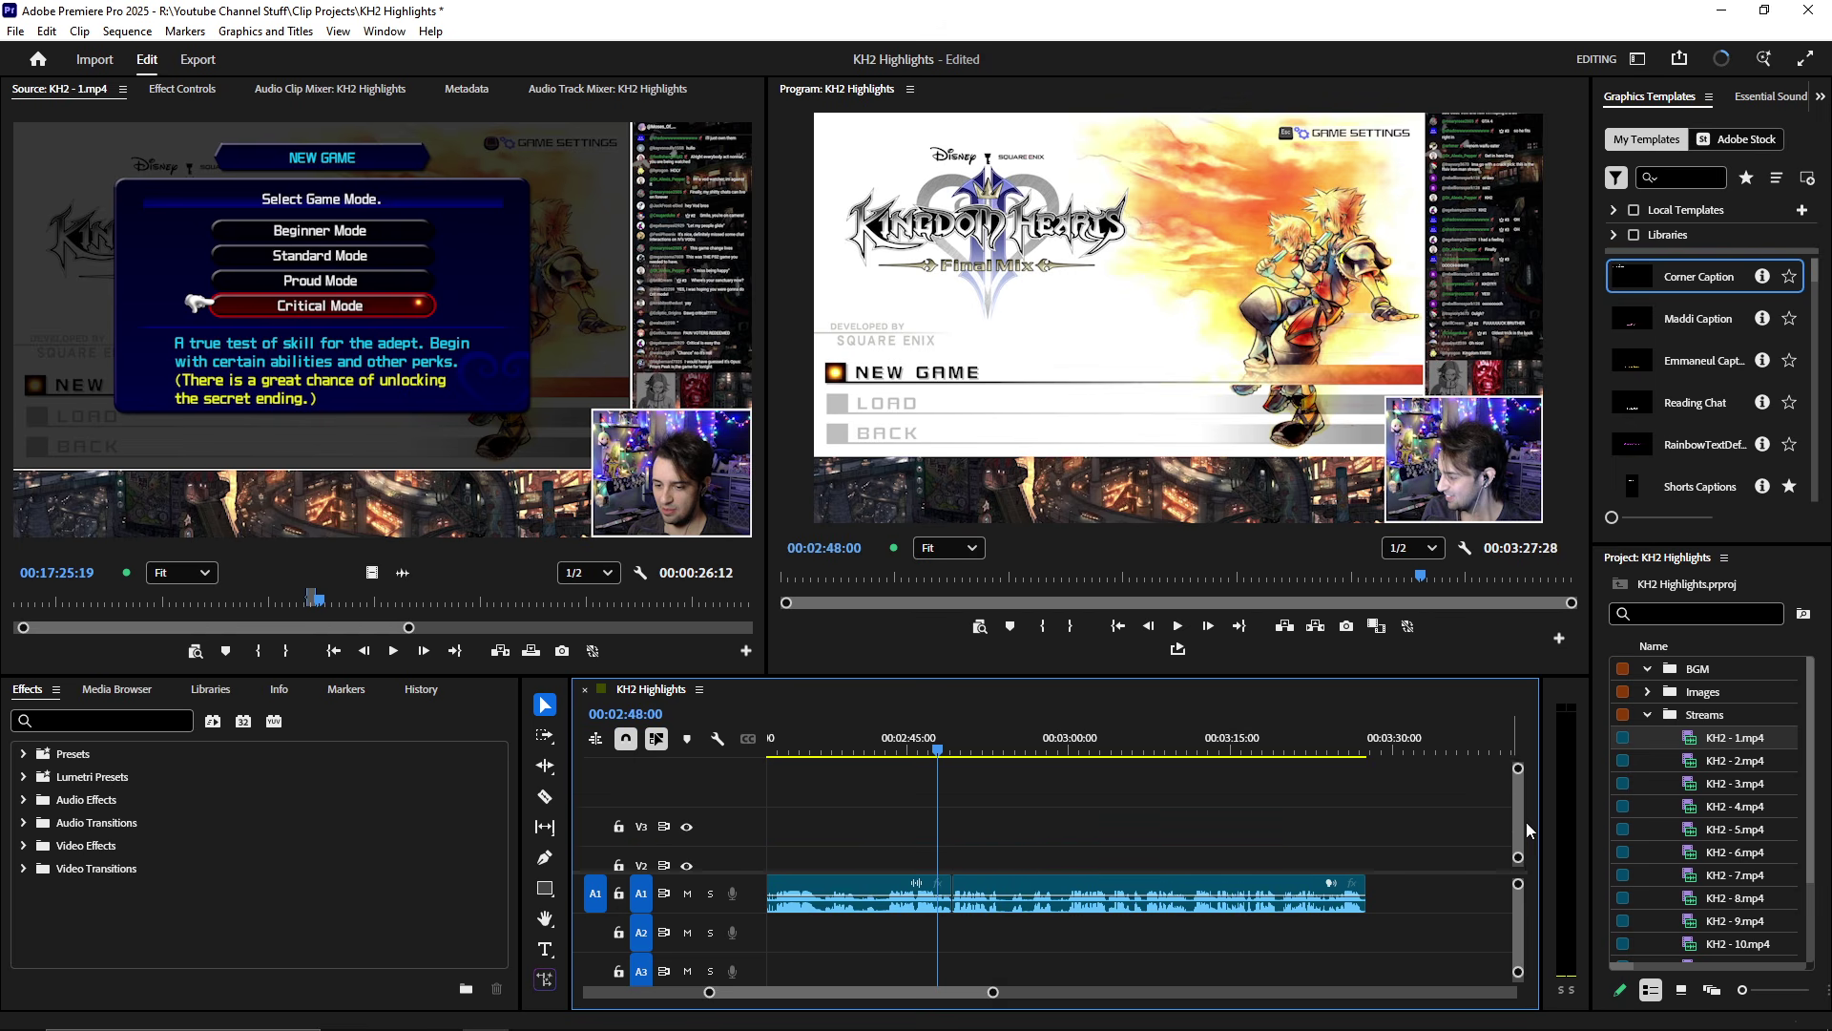
pyautogui.scroll(-2, 1526, 825)
pyautogui.scroll(3, 876, 842)
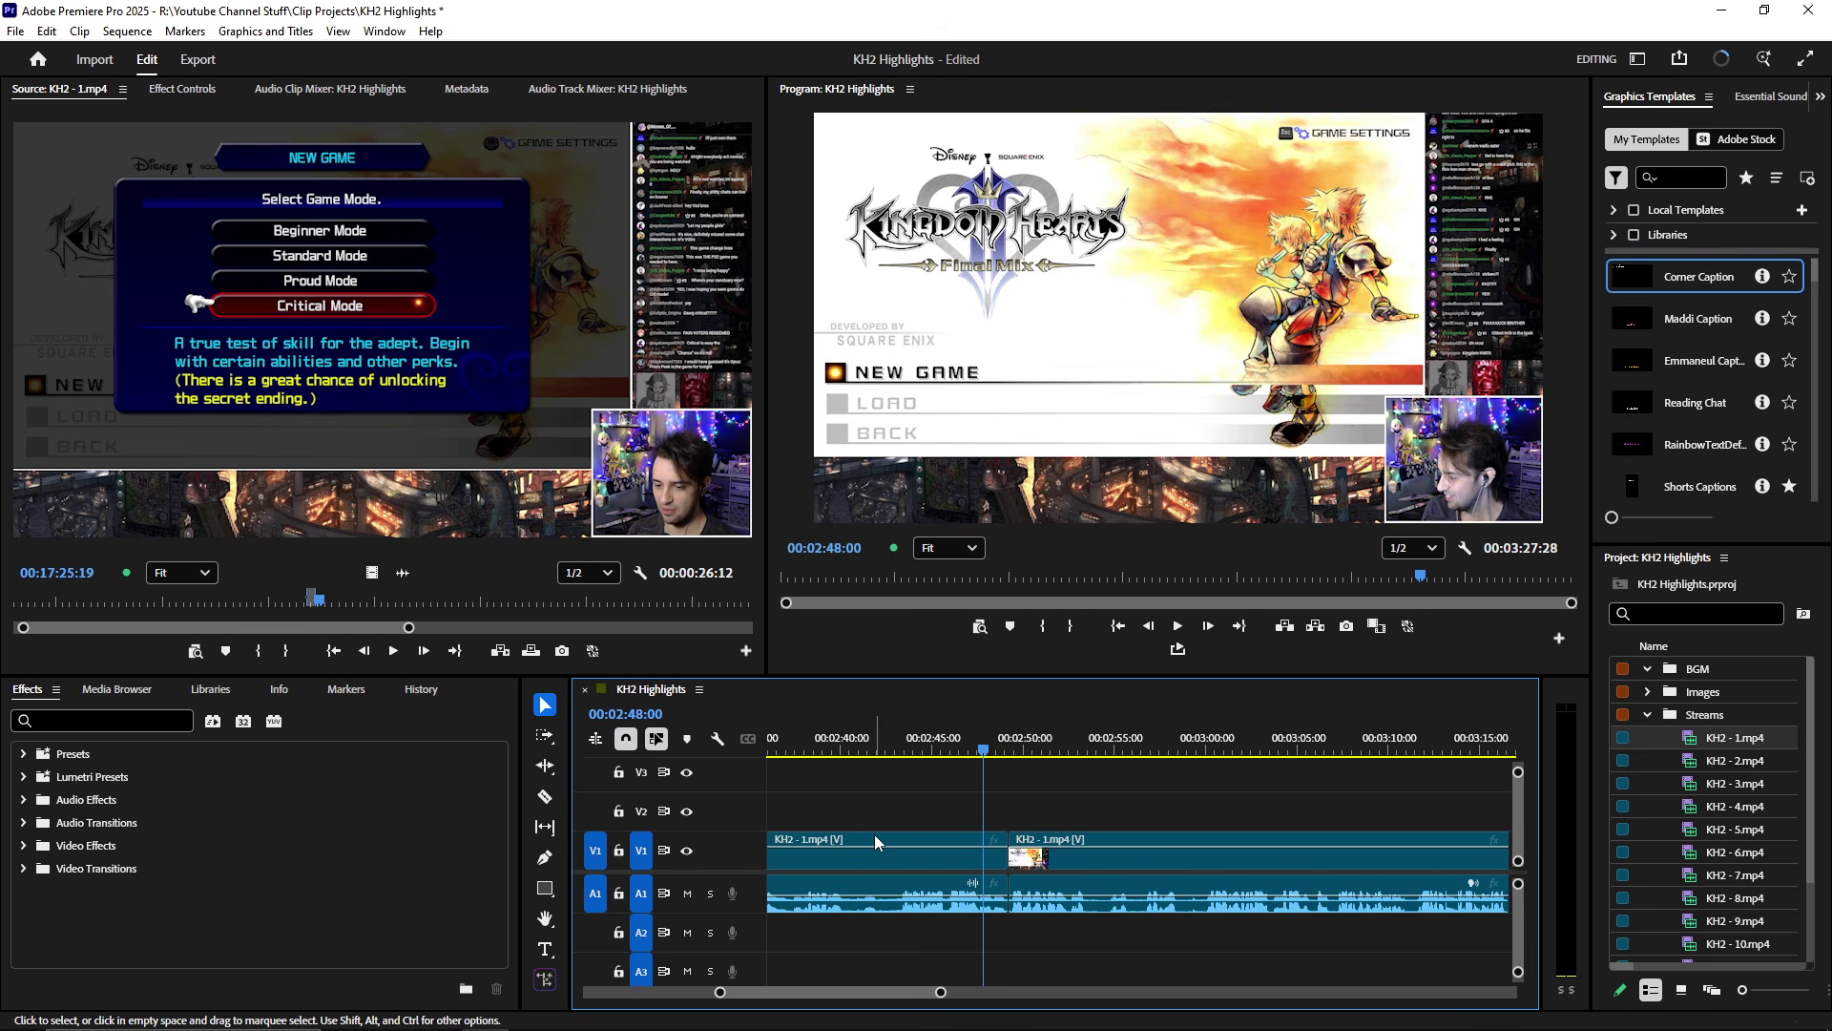
pyautogui.scroll(-5, 954, 888)
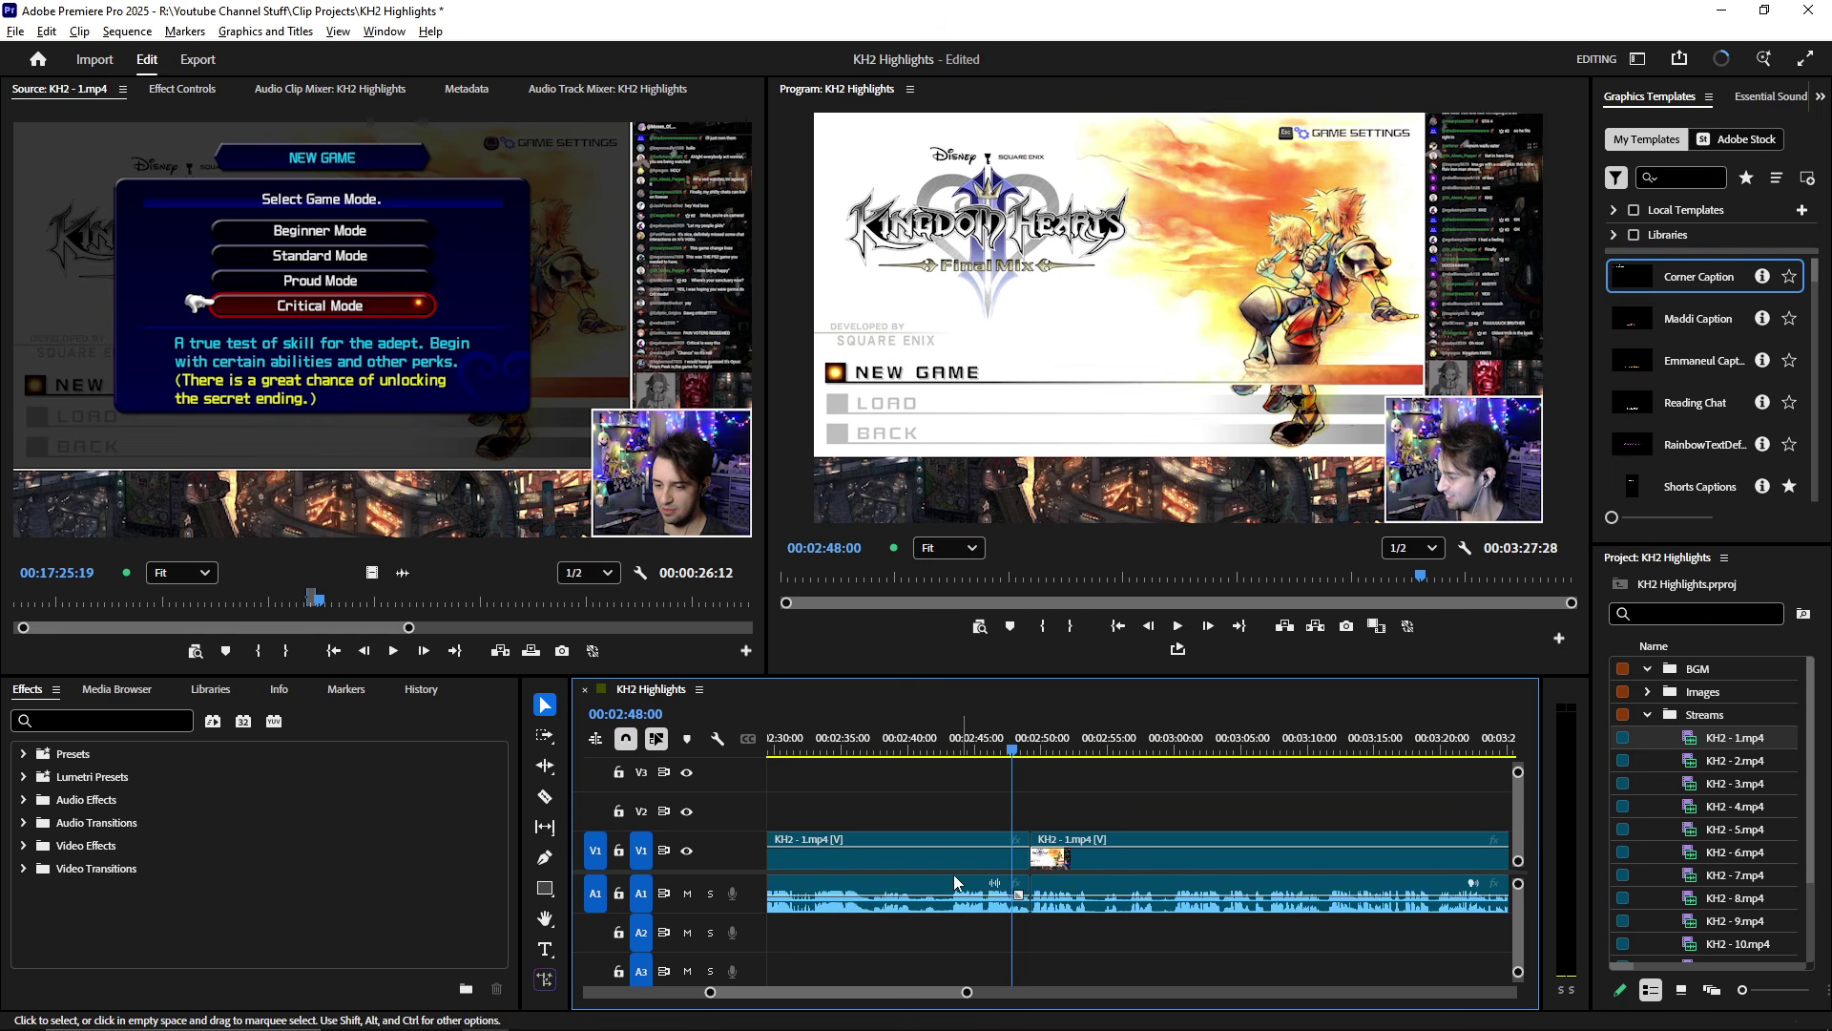
pyautogui.scroll(-2, 950, 912)
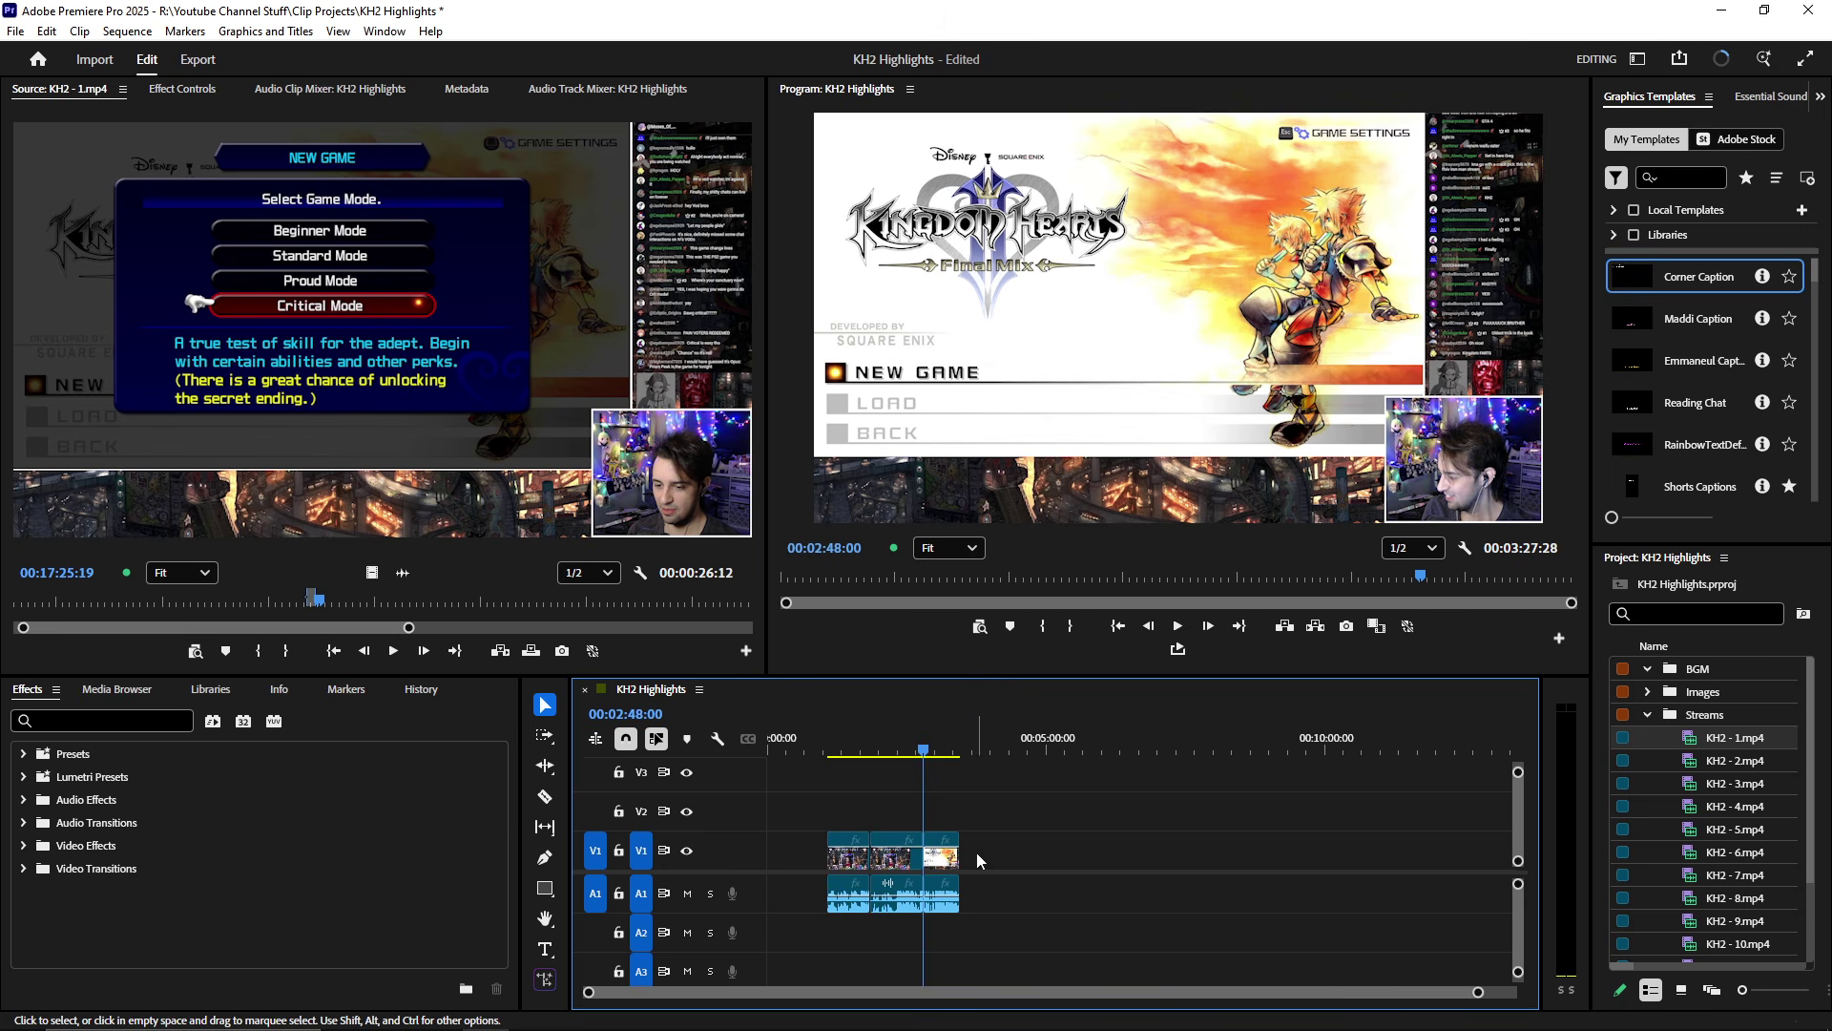
# - Place the Maddi Caption template on V2 at the start of the last clip and play the sequence up to it
pyautogui.scroll(5, 888, 863)
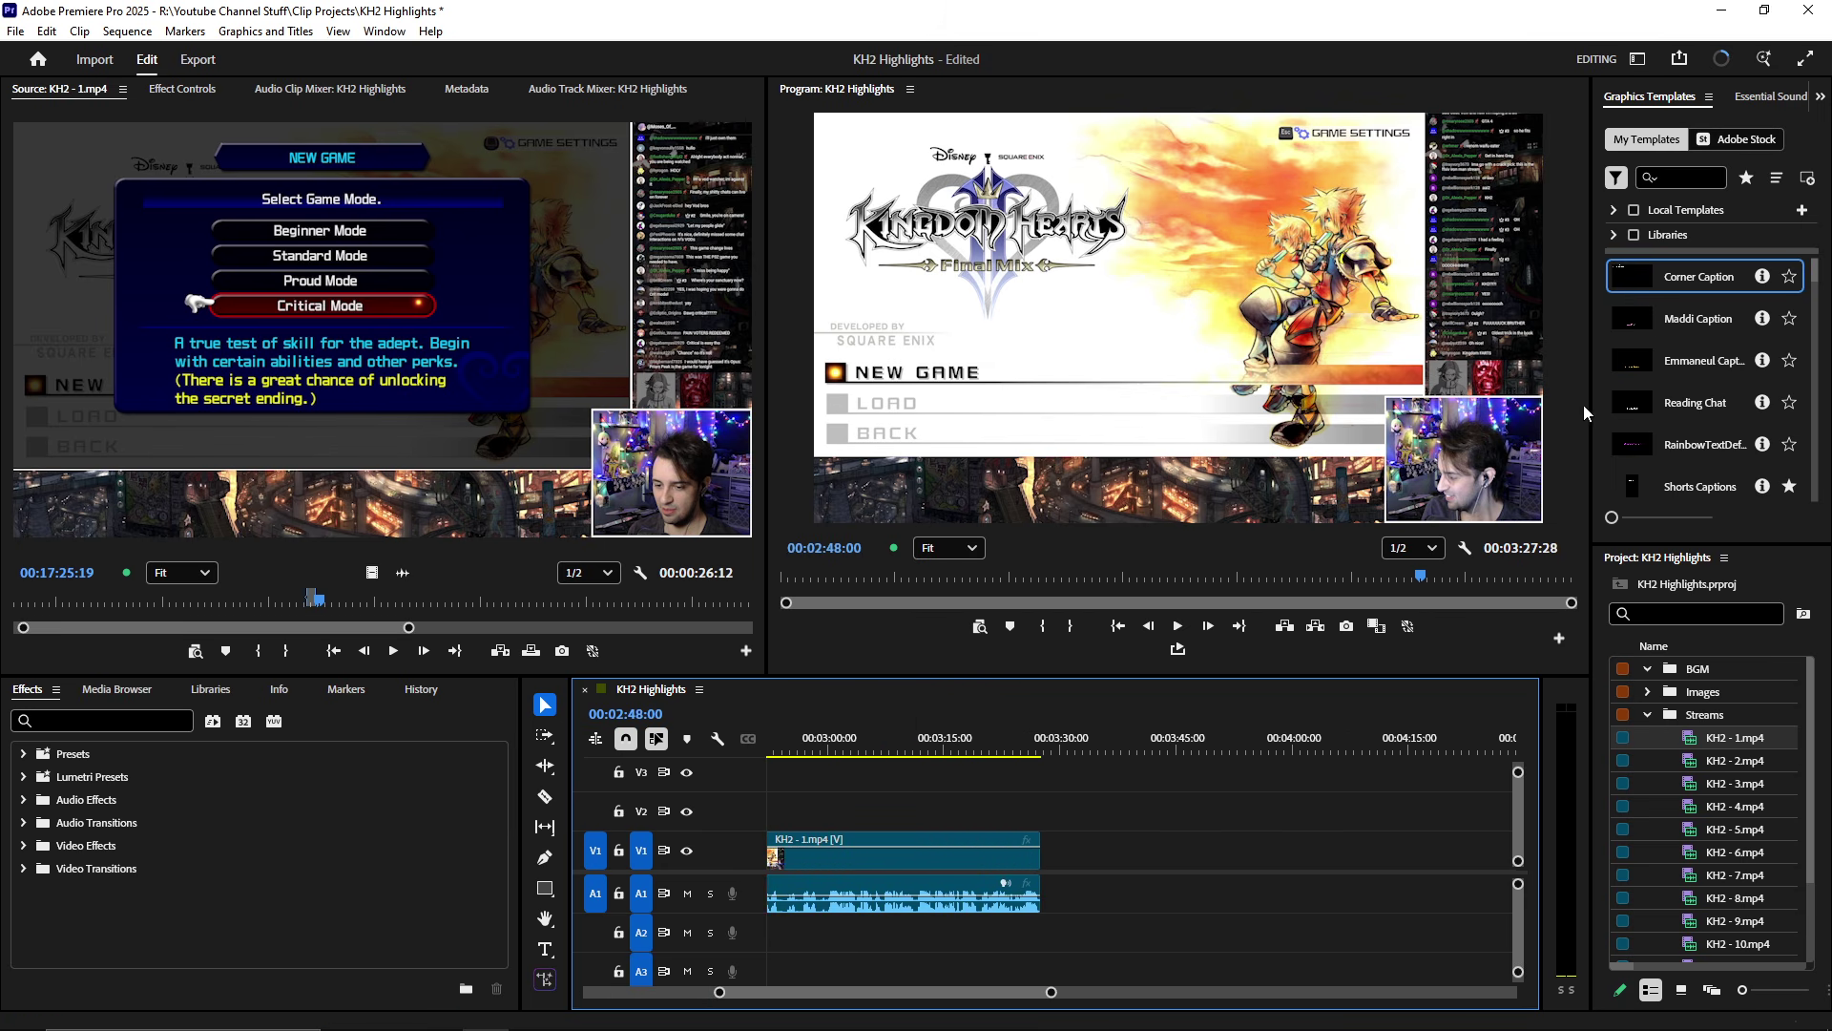
pyautogui.hscroll(-3, 856, 819)
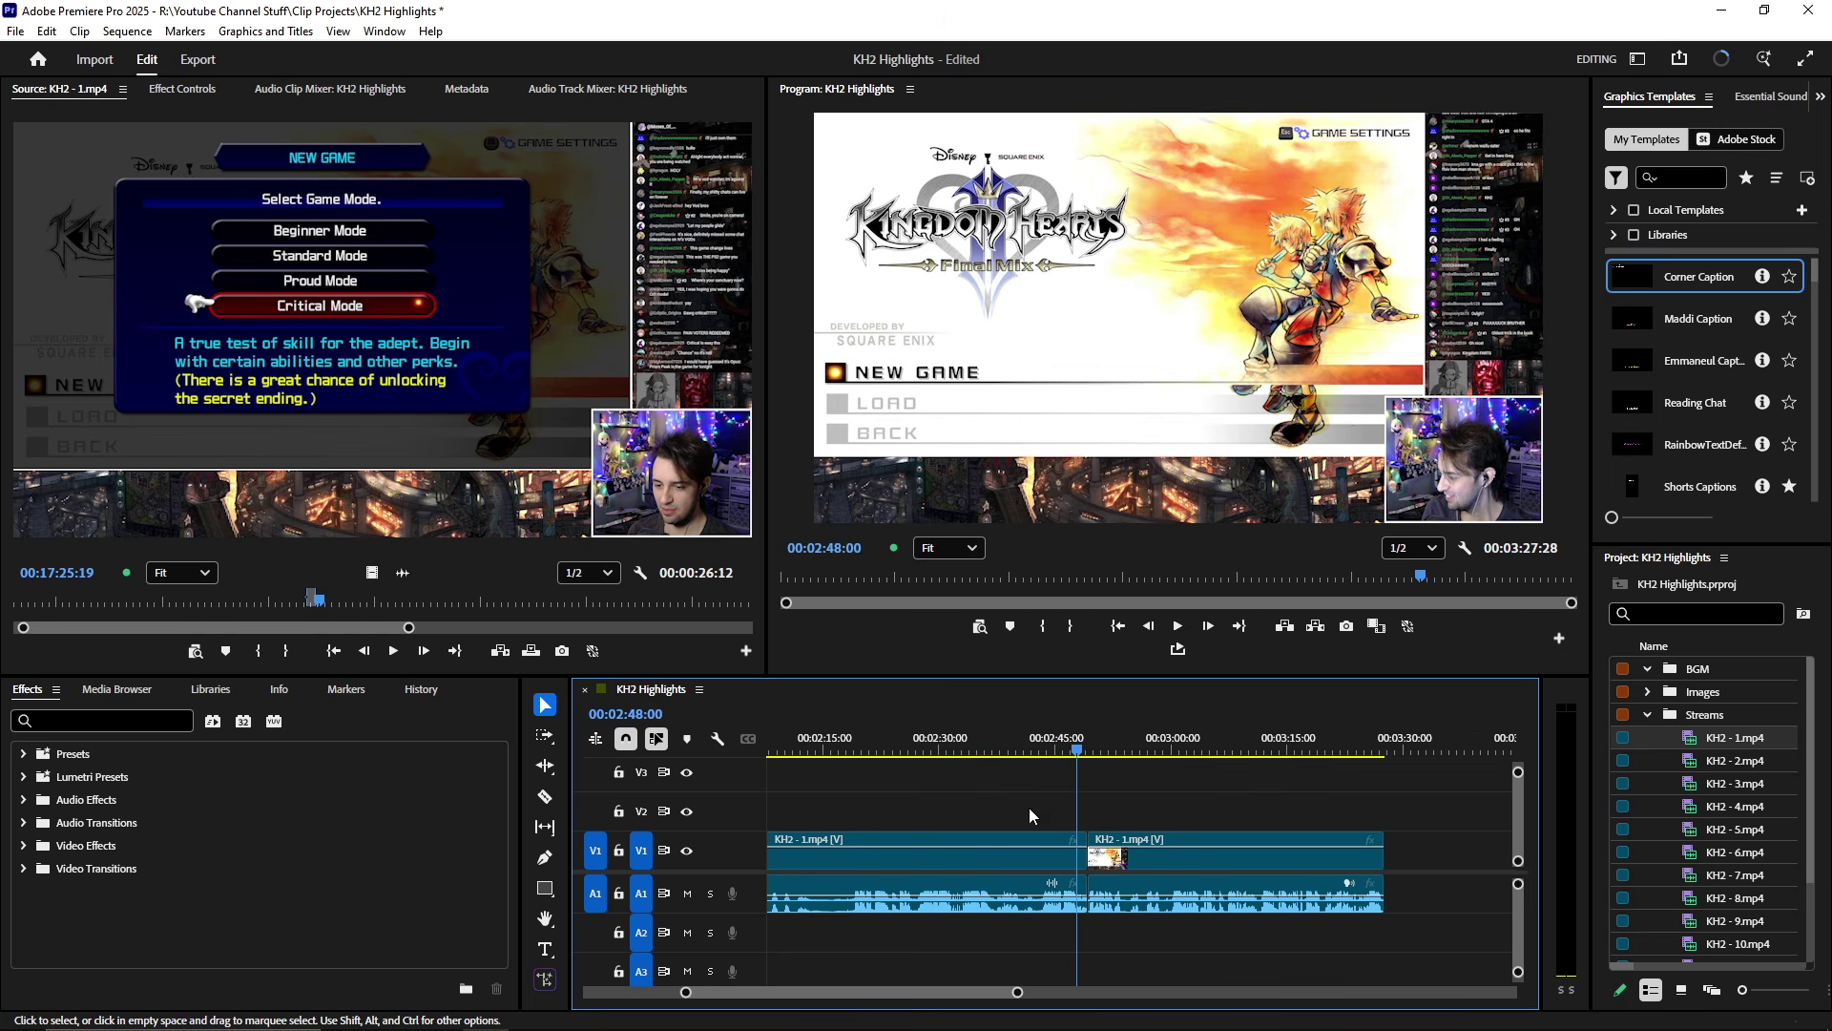
pyautogui.moveTo(1687, 326); pyautogui.dragTo(1088, 788)
pyautogui.press('=')
pyautogui.press('space')
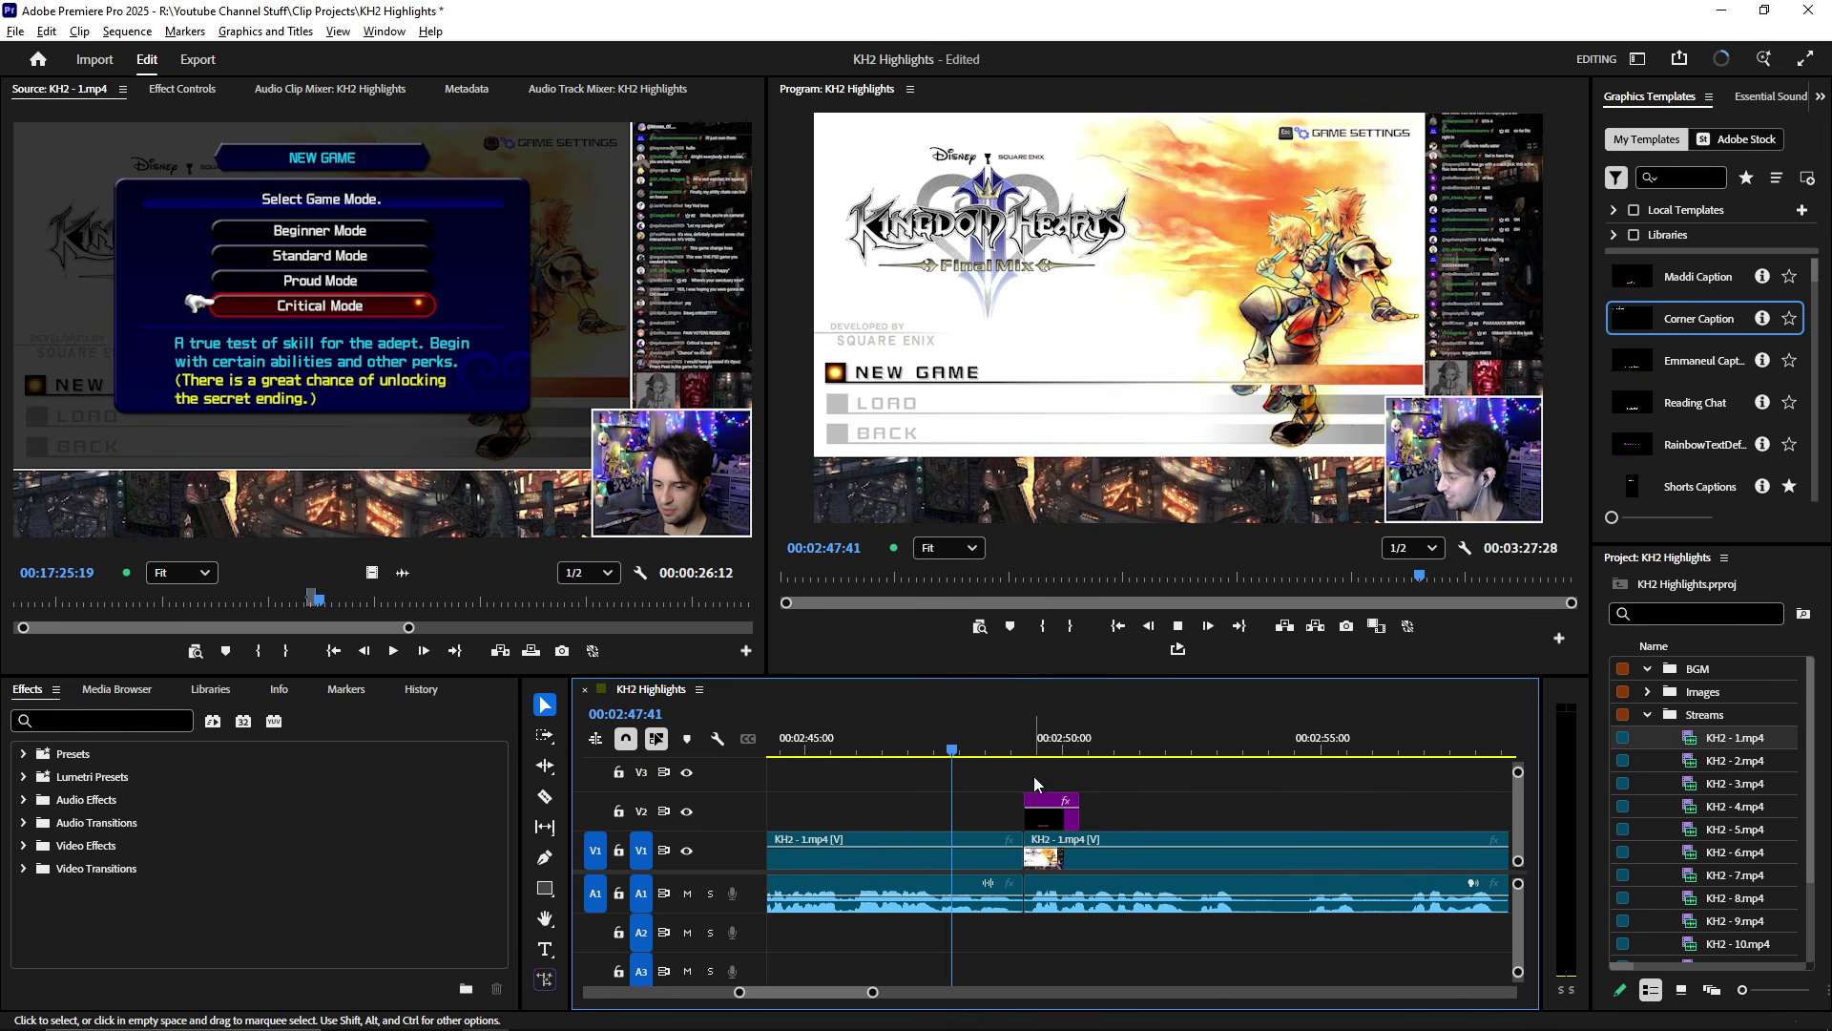
# - Change the fill colour of the new caption's text on V2 to white
pyautogui.click(1049, 807)
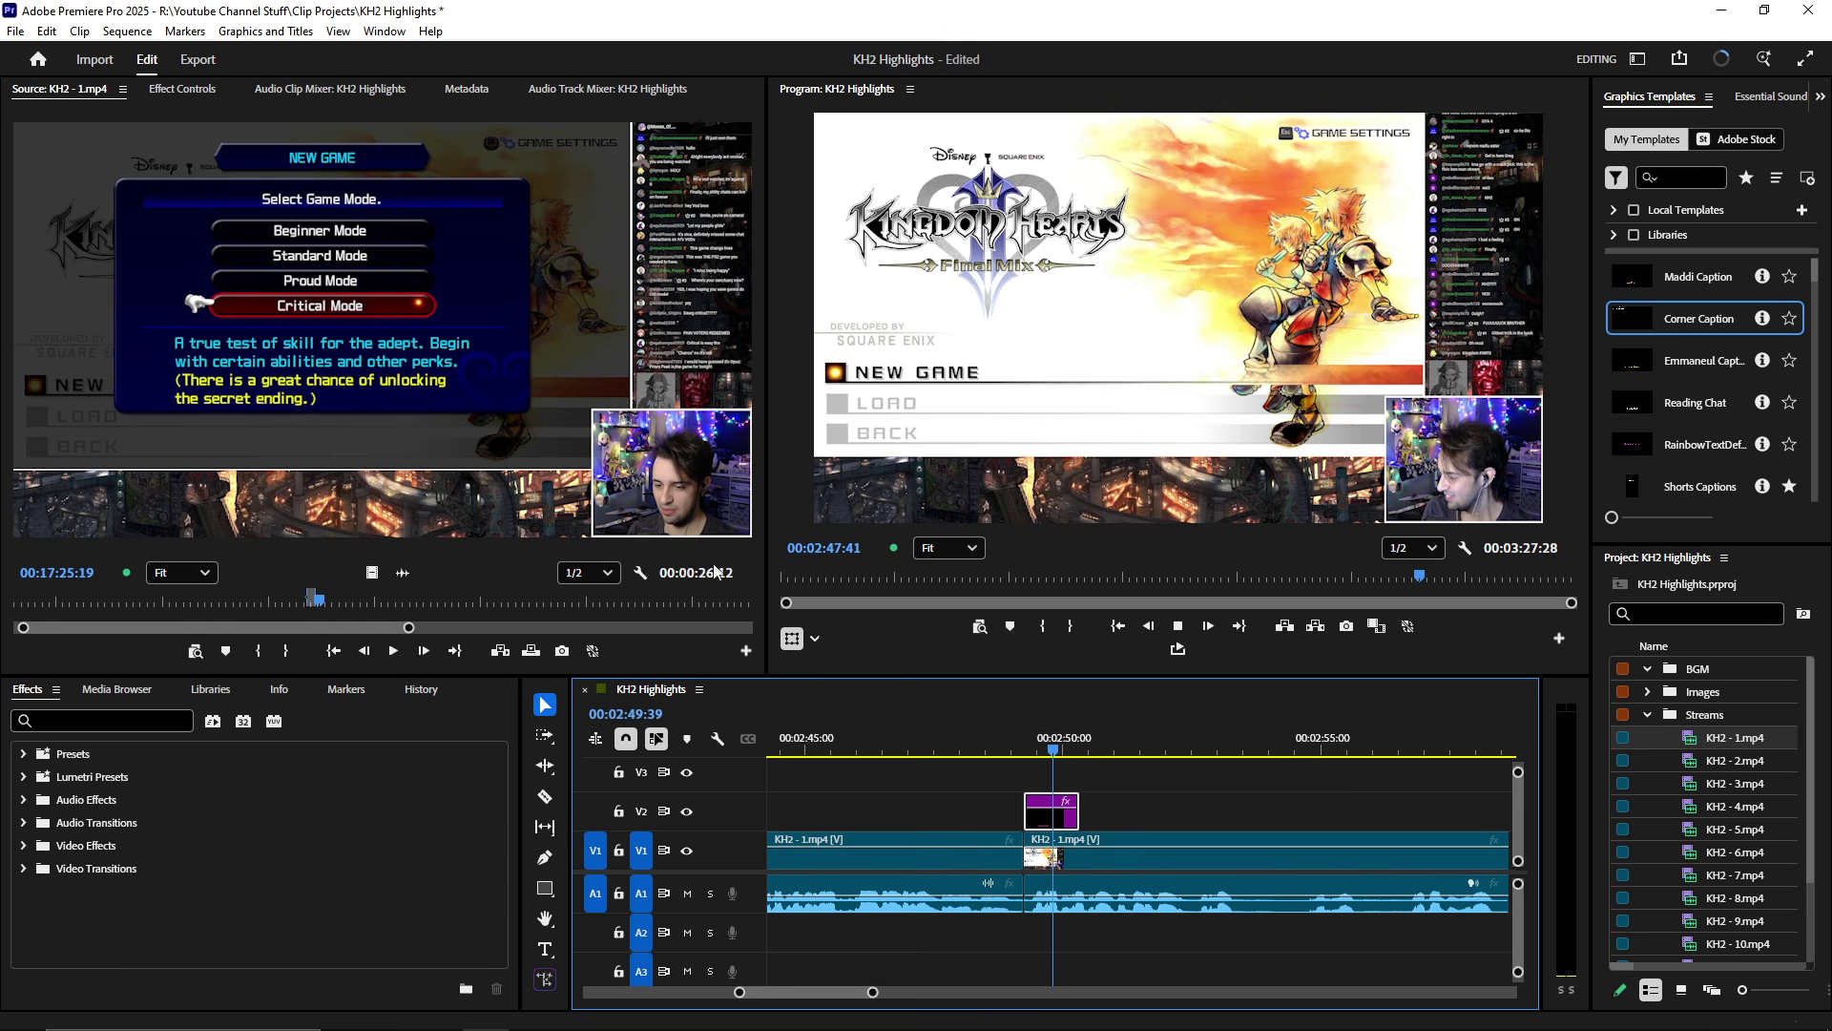
pyautogui.click(180, 89)
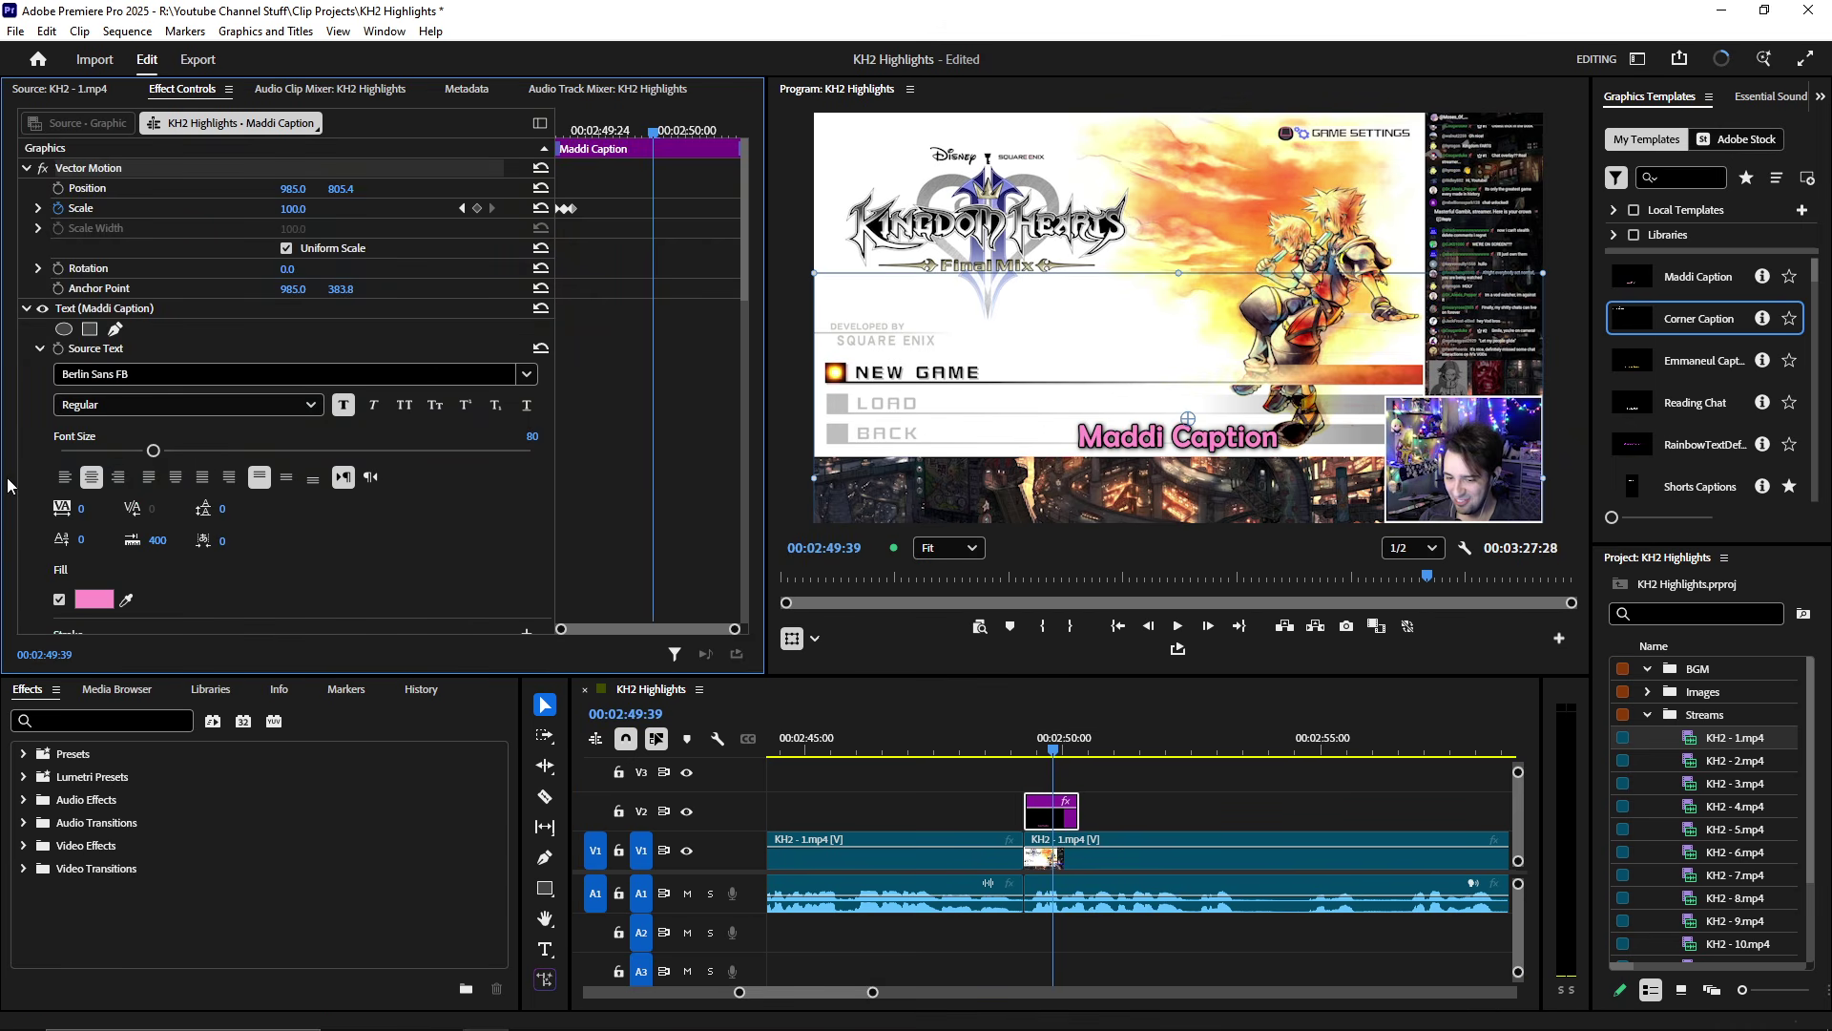
pyautogui.scroll(-2, 395, 548)
pyautogui.click(93, 541)
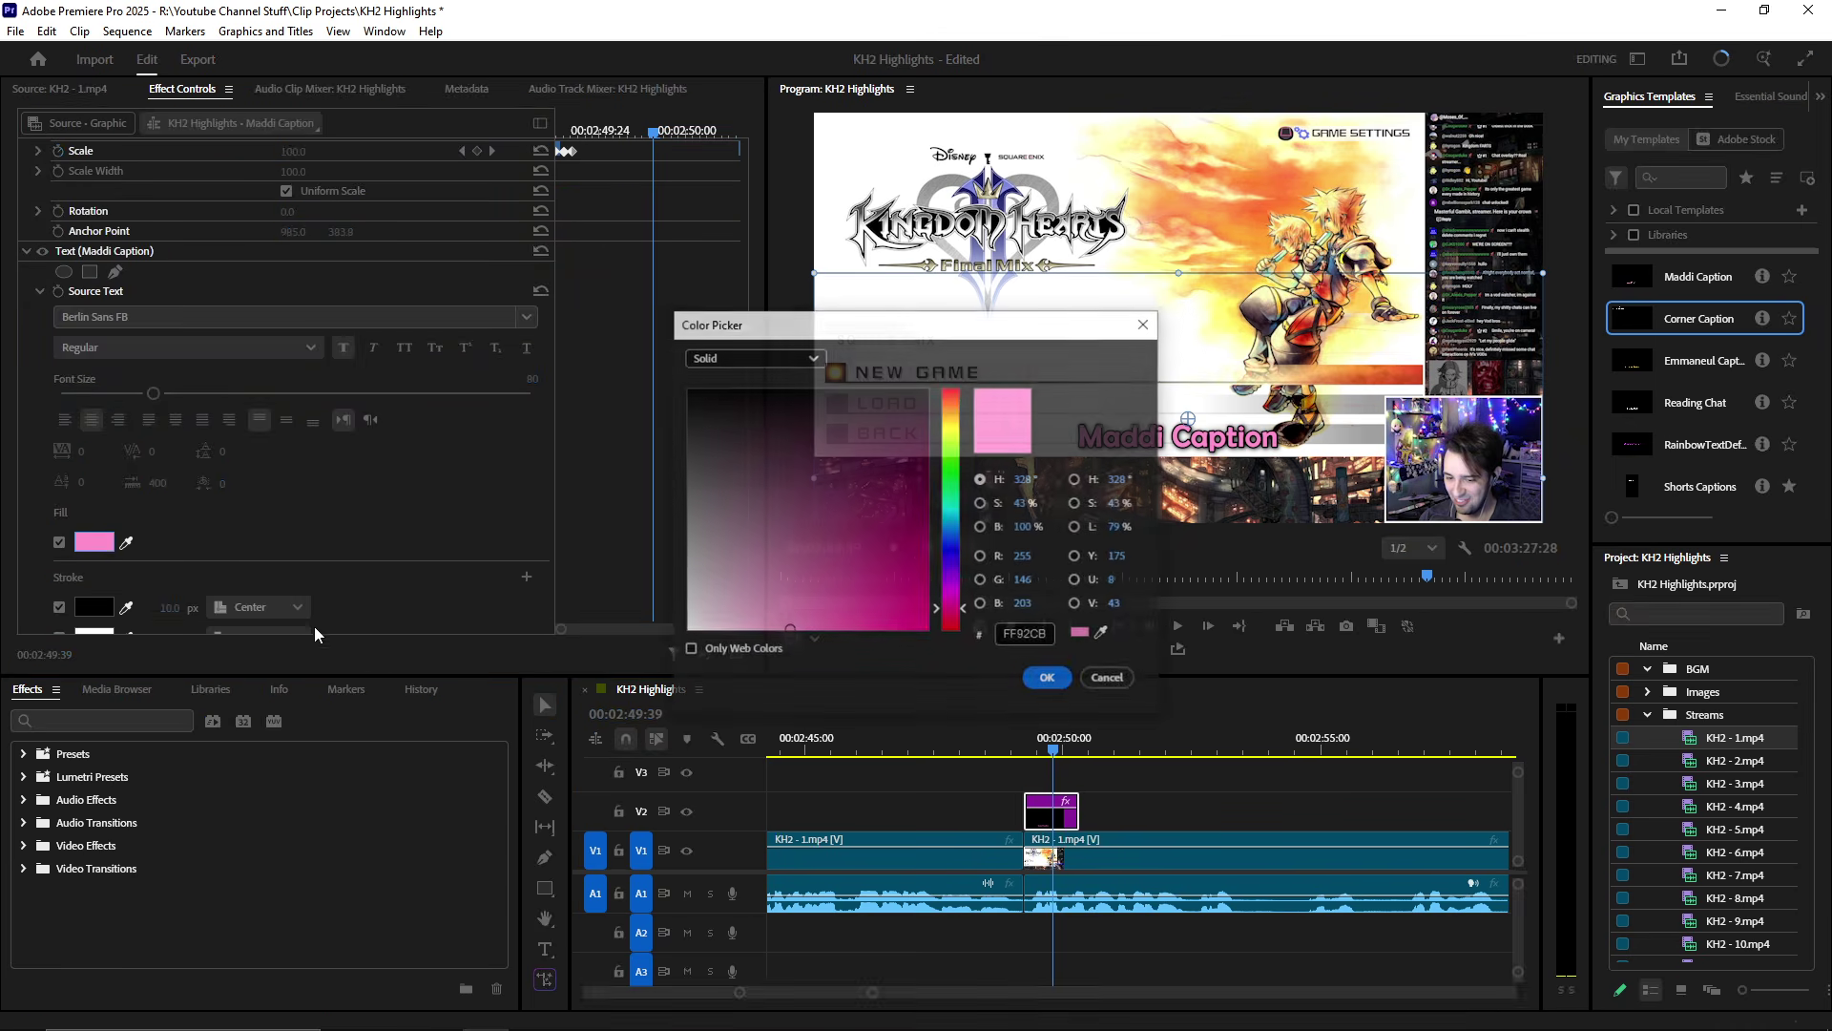
pyautogui.moveTo(726, 592); pyautogui.dragTo(676, 705)
pyautogui.click(1048, 679)
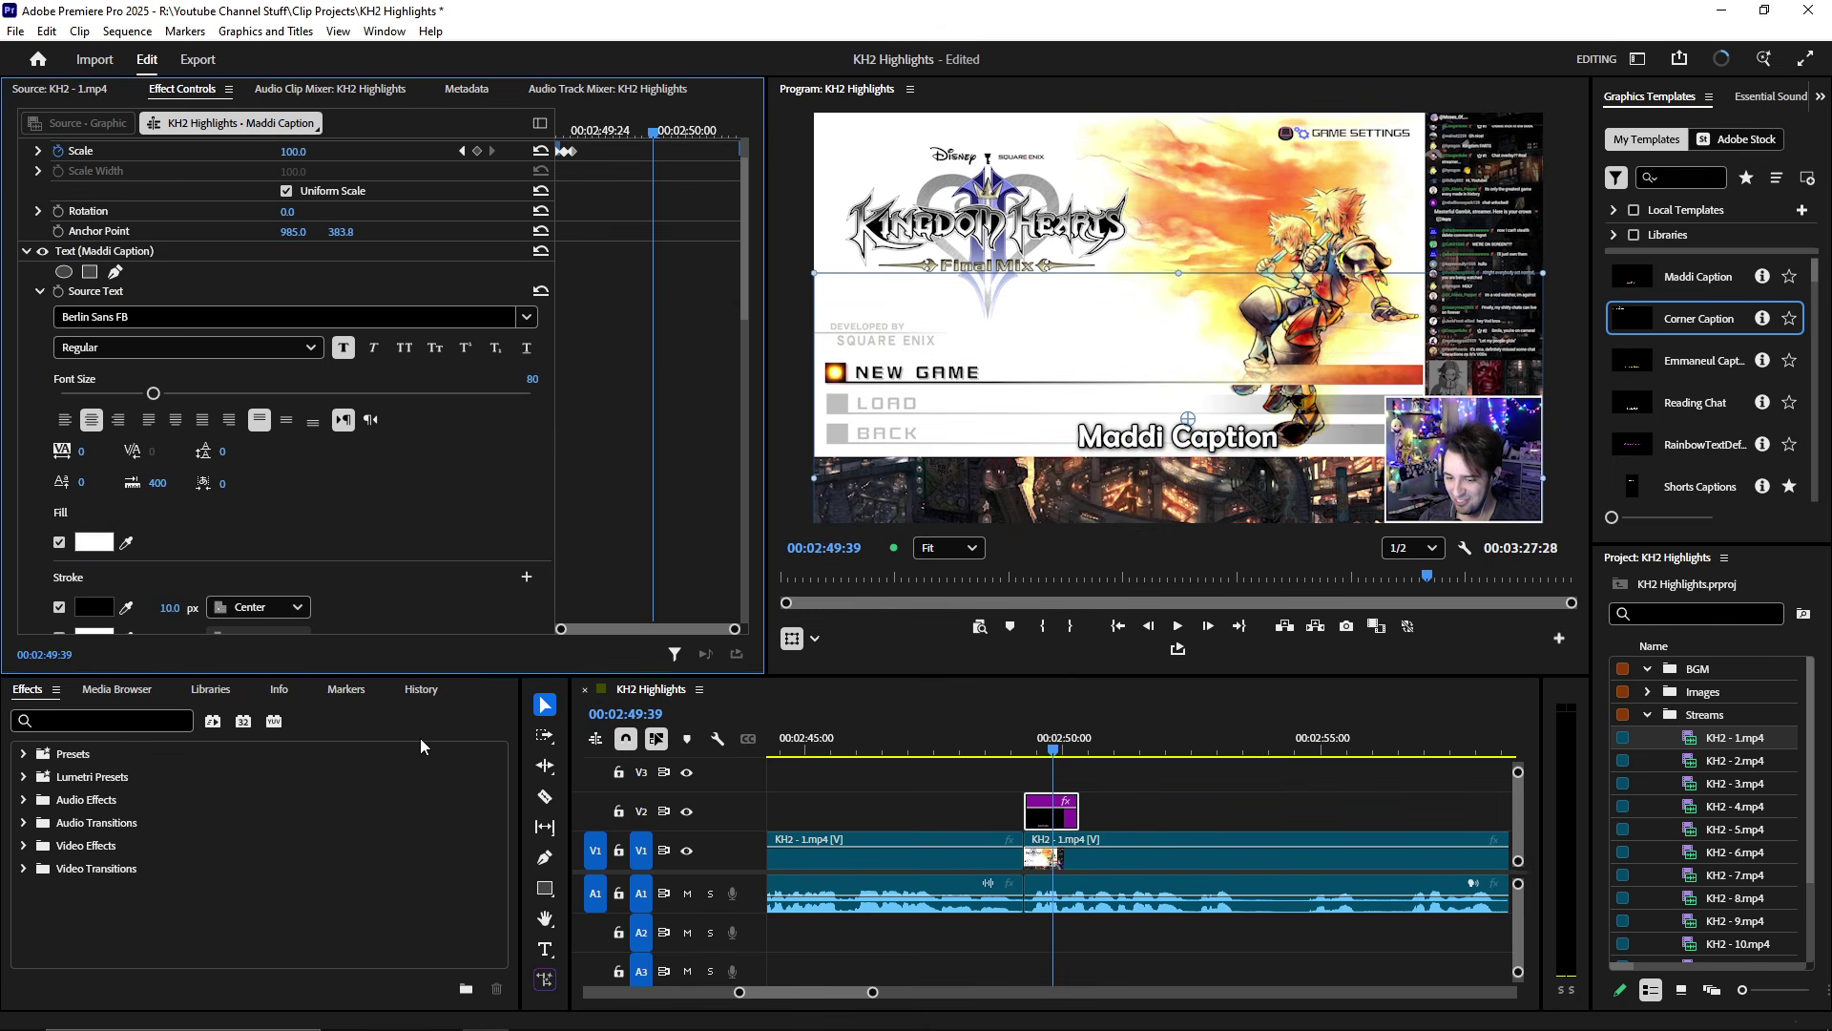
# - Replace the caption's text with "White texen"
pyautogui.click(107, 251)
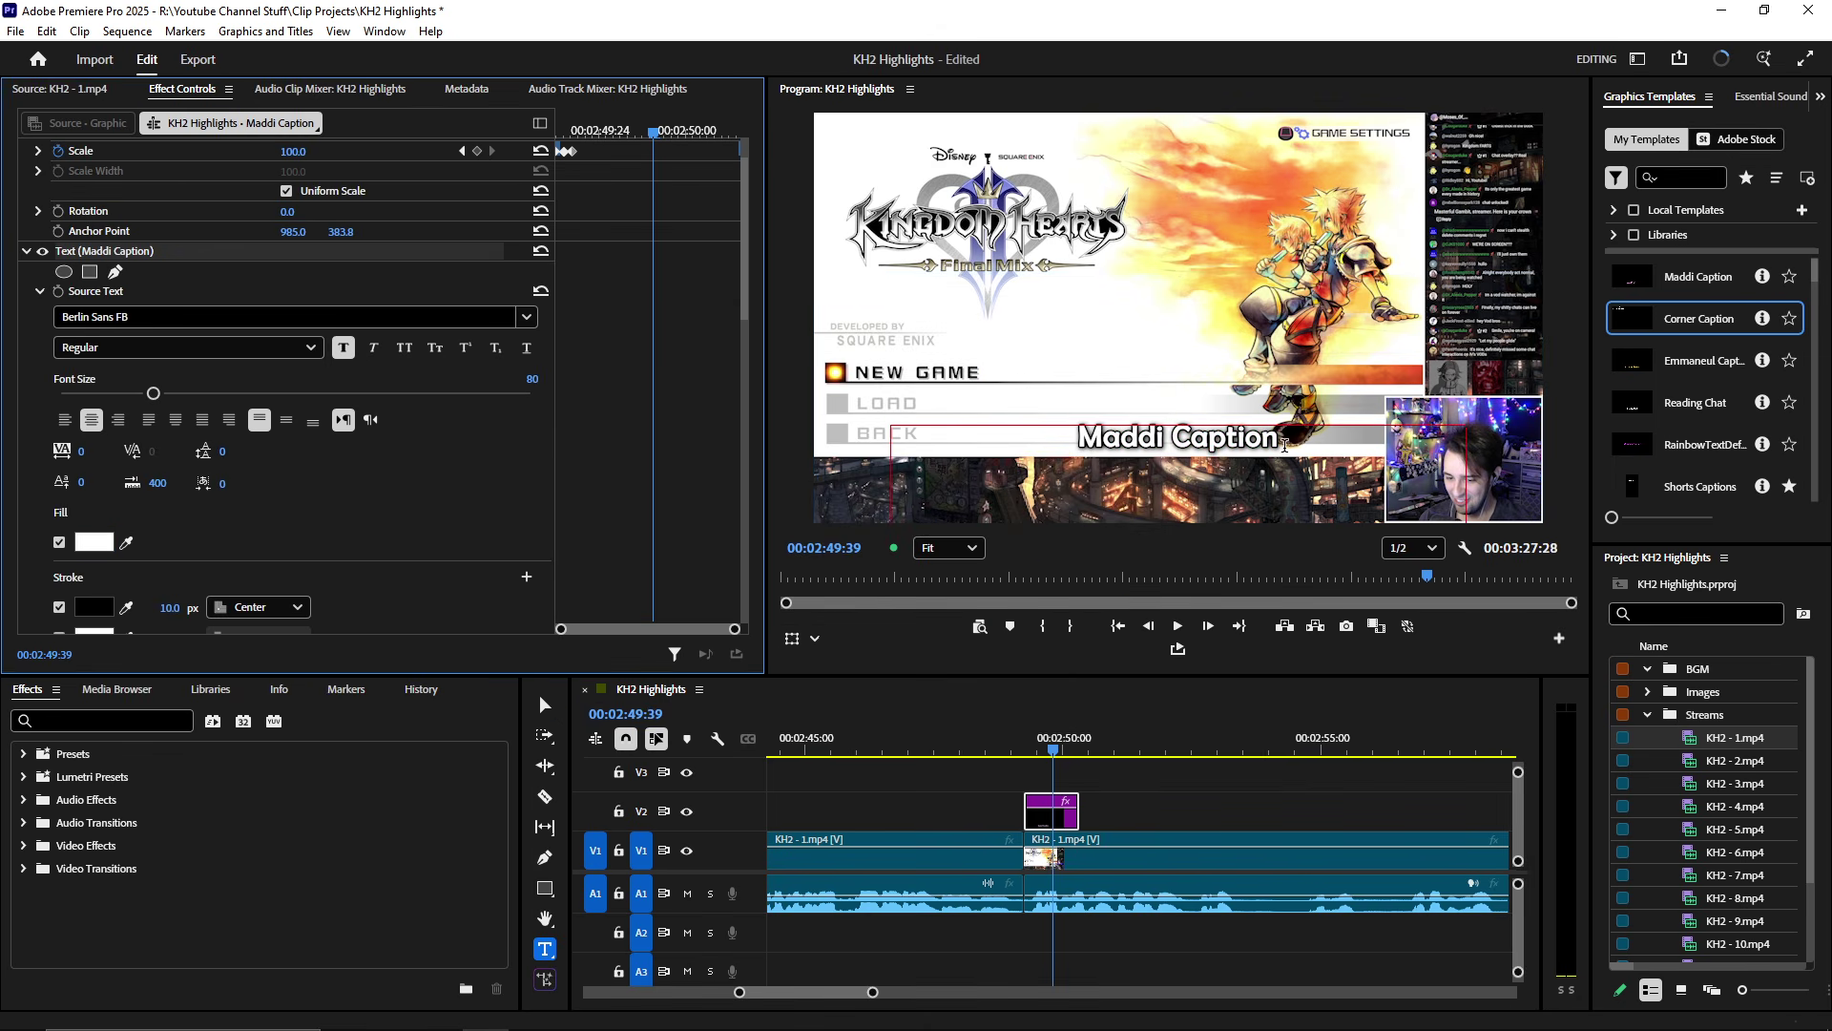
pyautogui.tripleClick(1284, 445)
pyautogui.write('Whn')
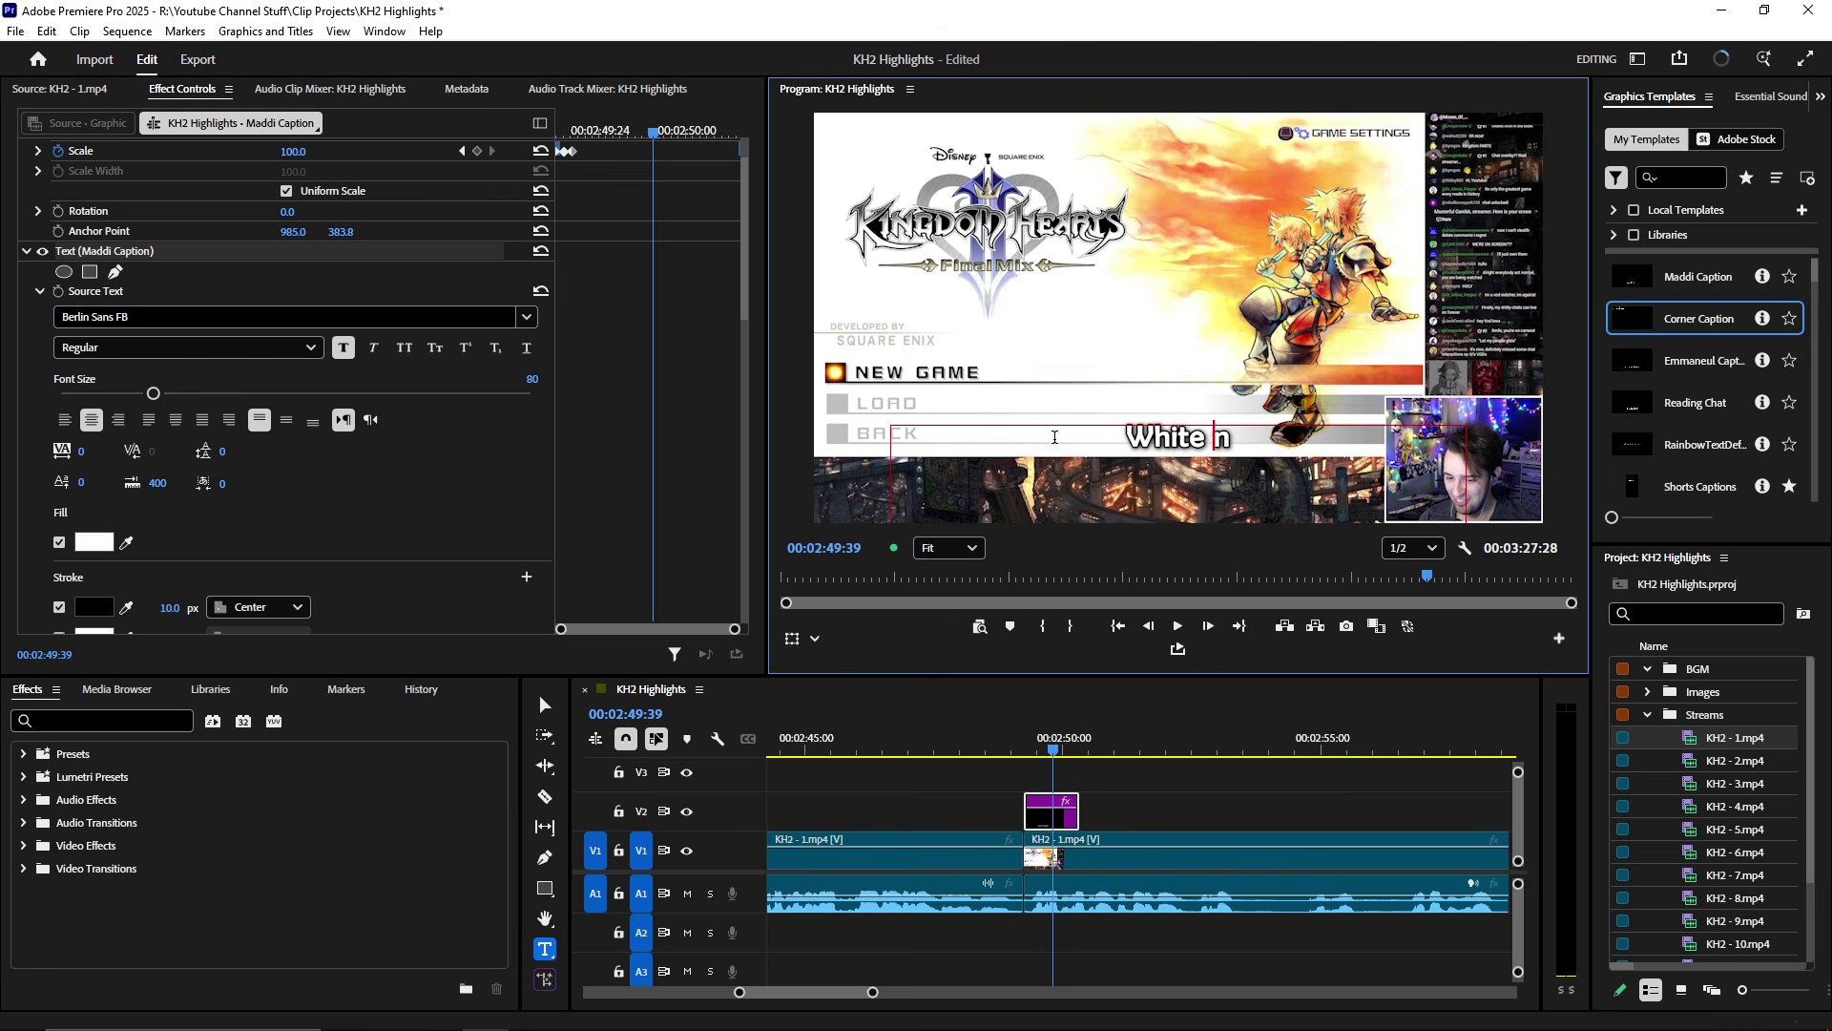
pyautogui.write('ite tex')
pyautogui.press('BackSpace')
pyautogui.write('e')
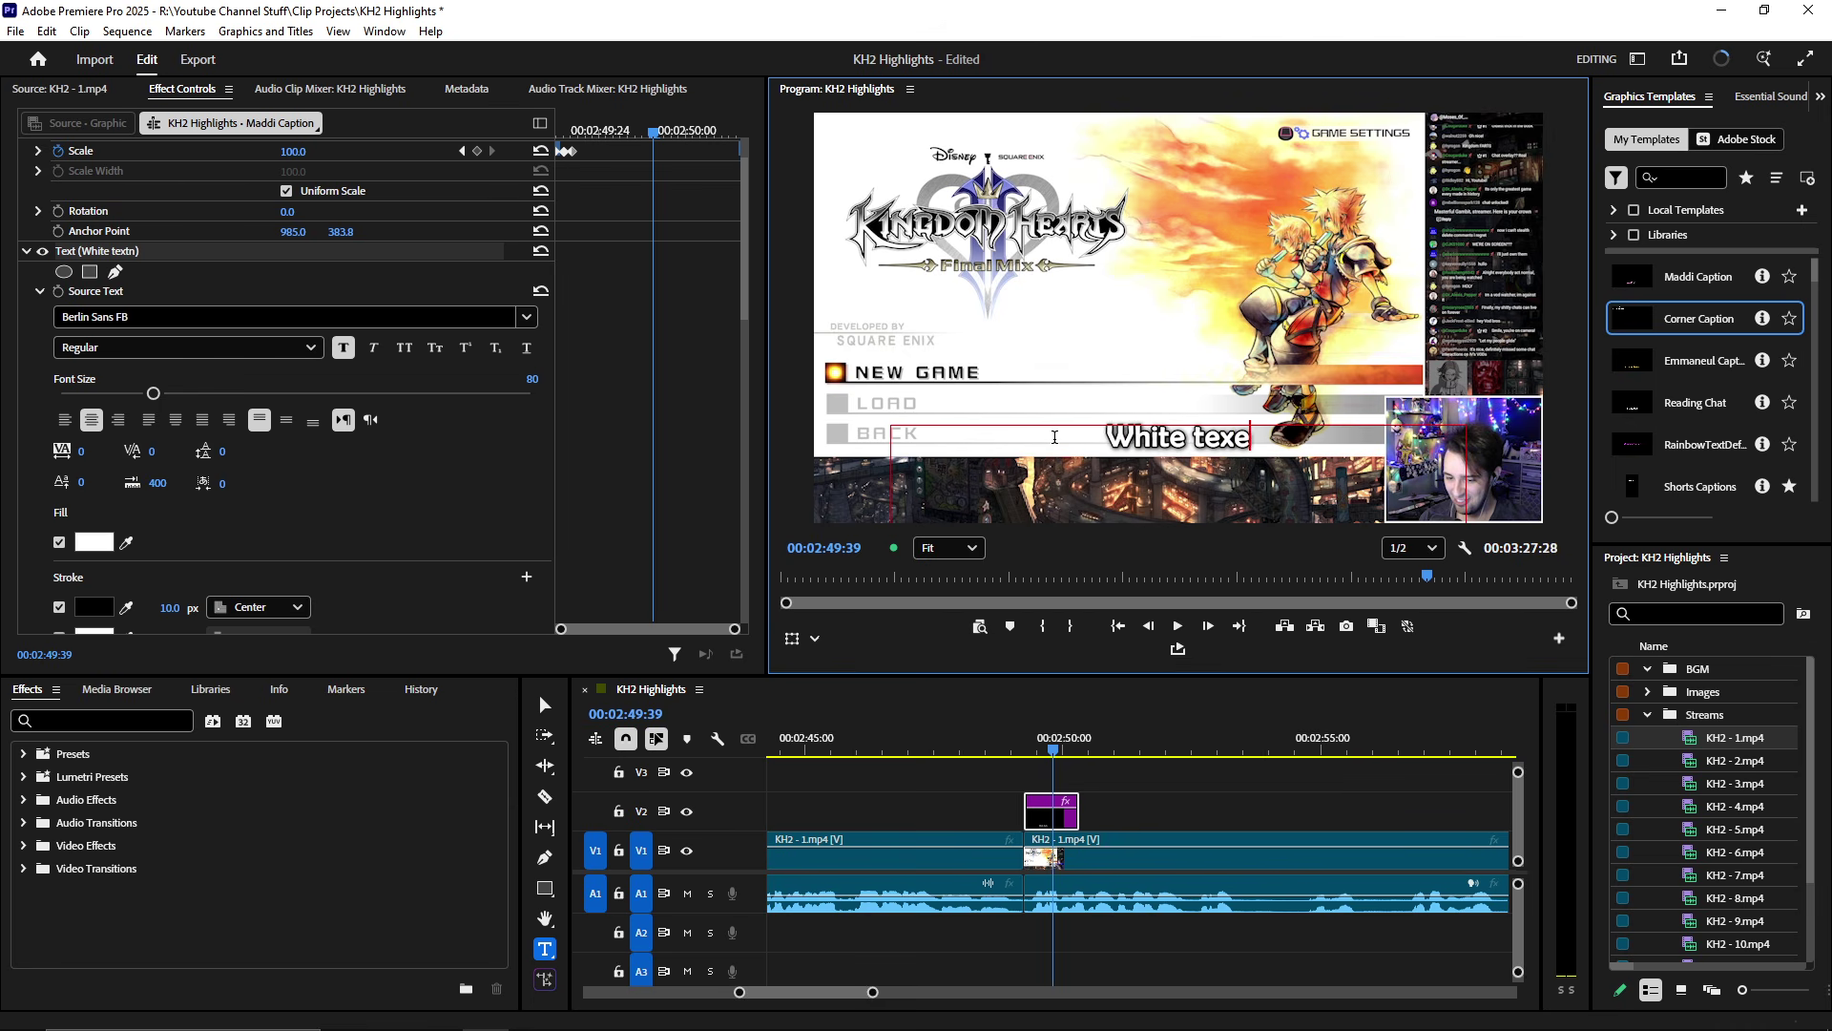
# - Clear the caption's text and remove the trial caption from V2
pyautogui.tripleClick(1009, 434)
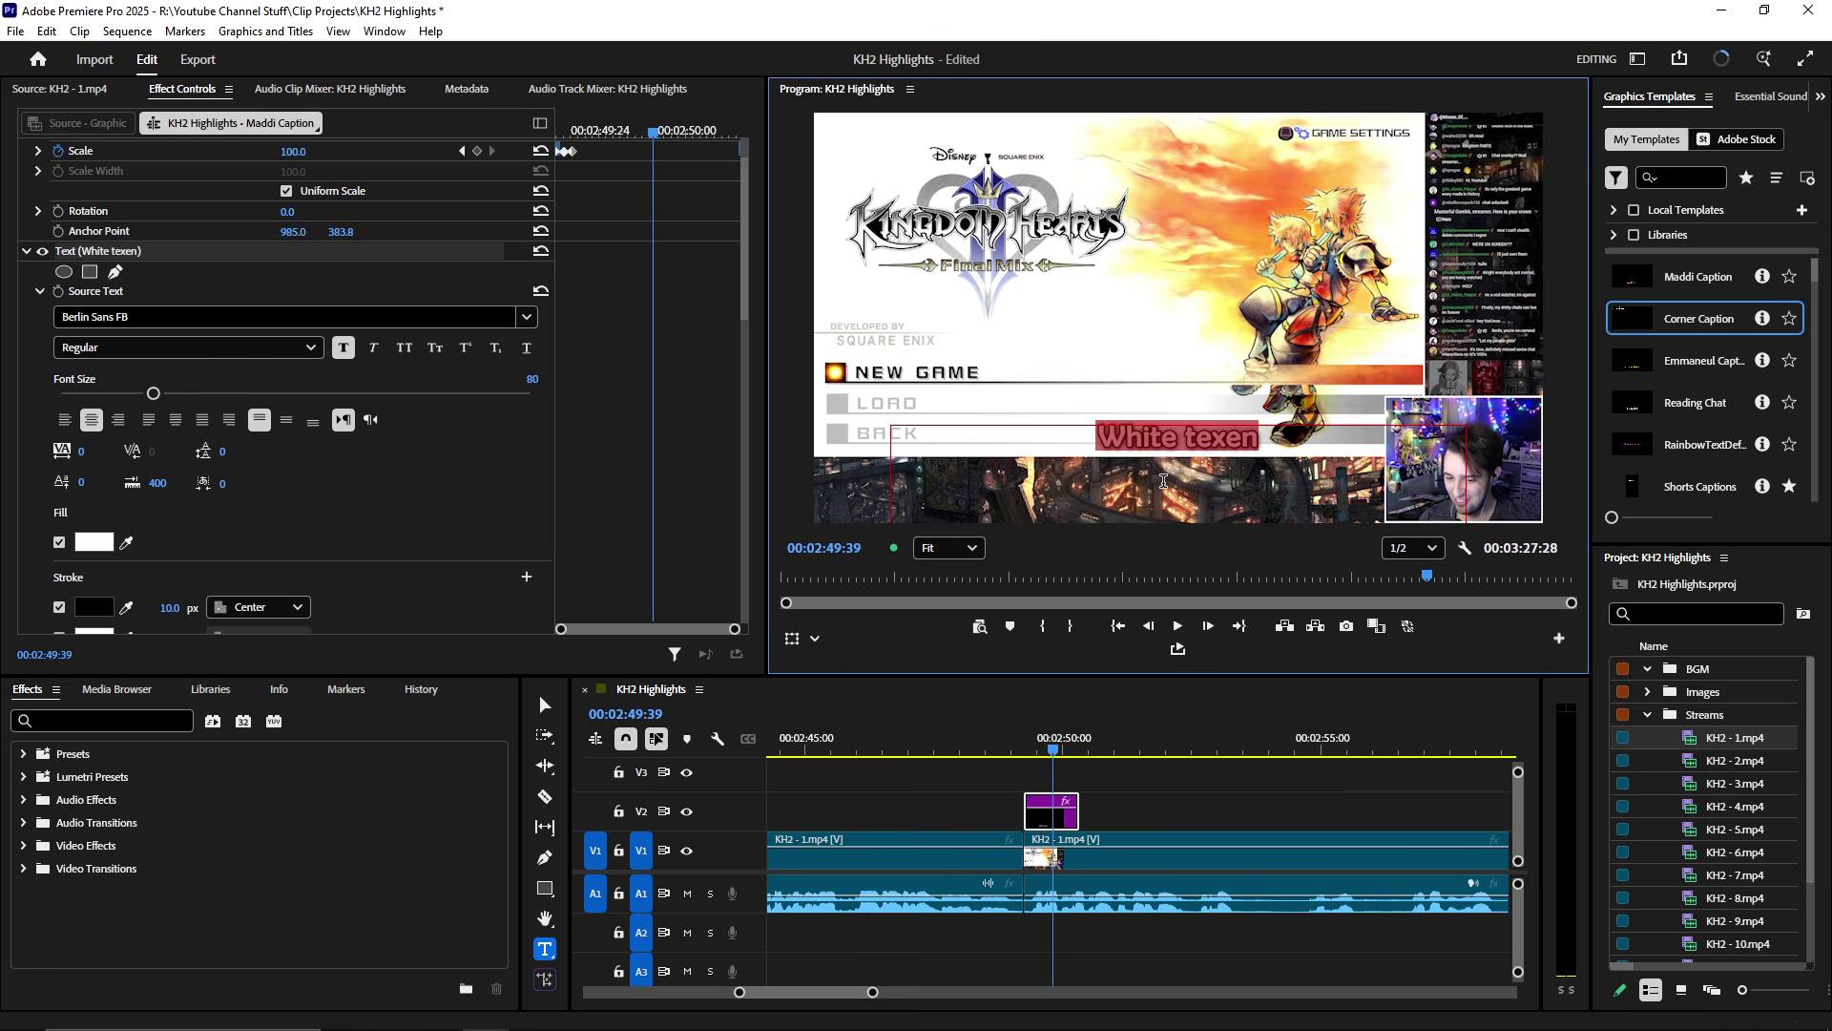
pyautogui.press('BackSpace')
pyautogui.press('Escape')
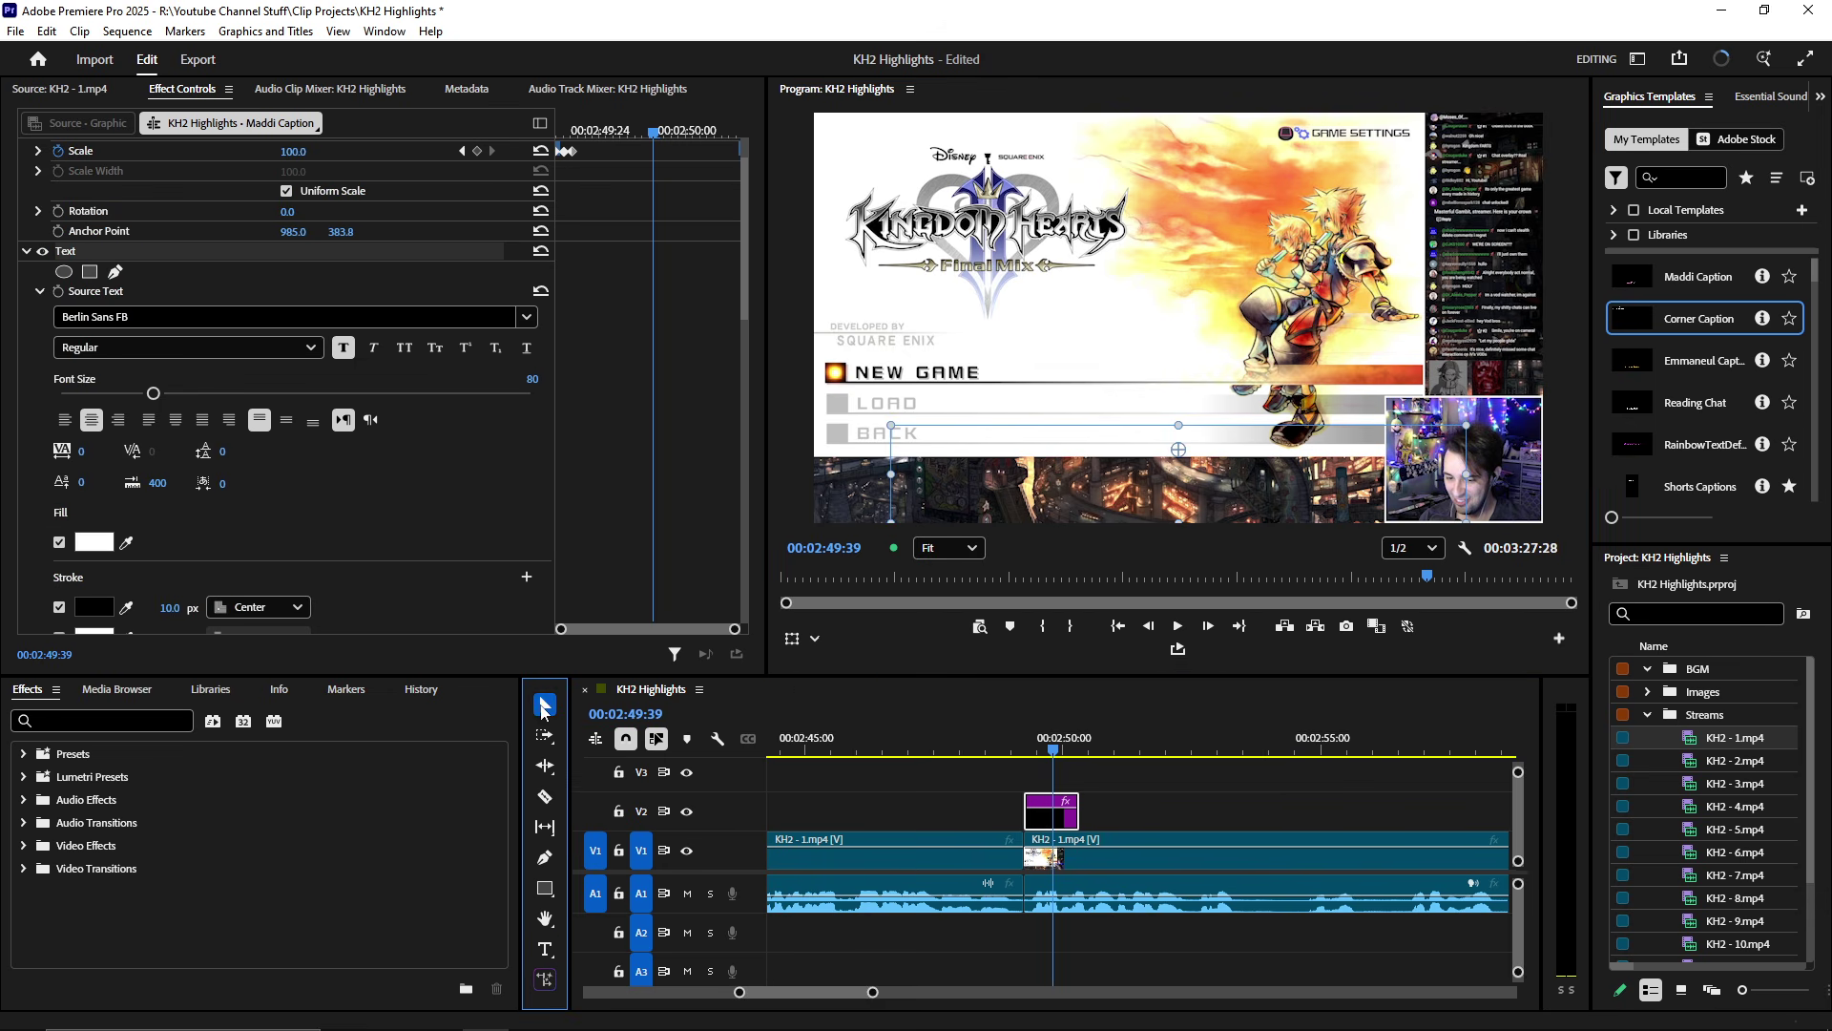
pyautogui.click(1062, 827)
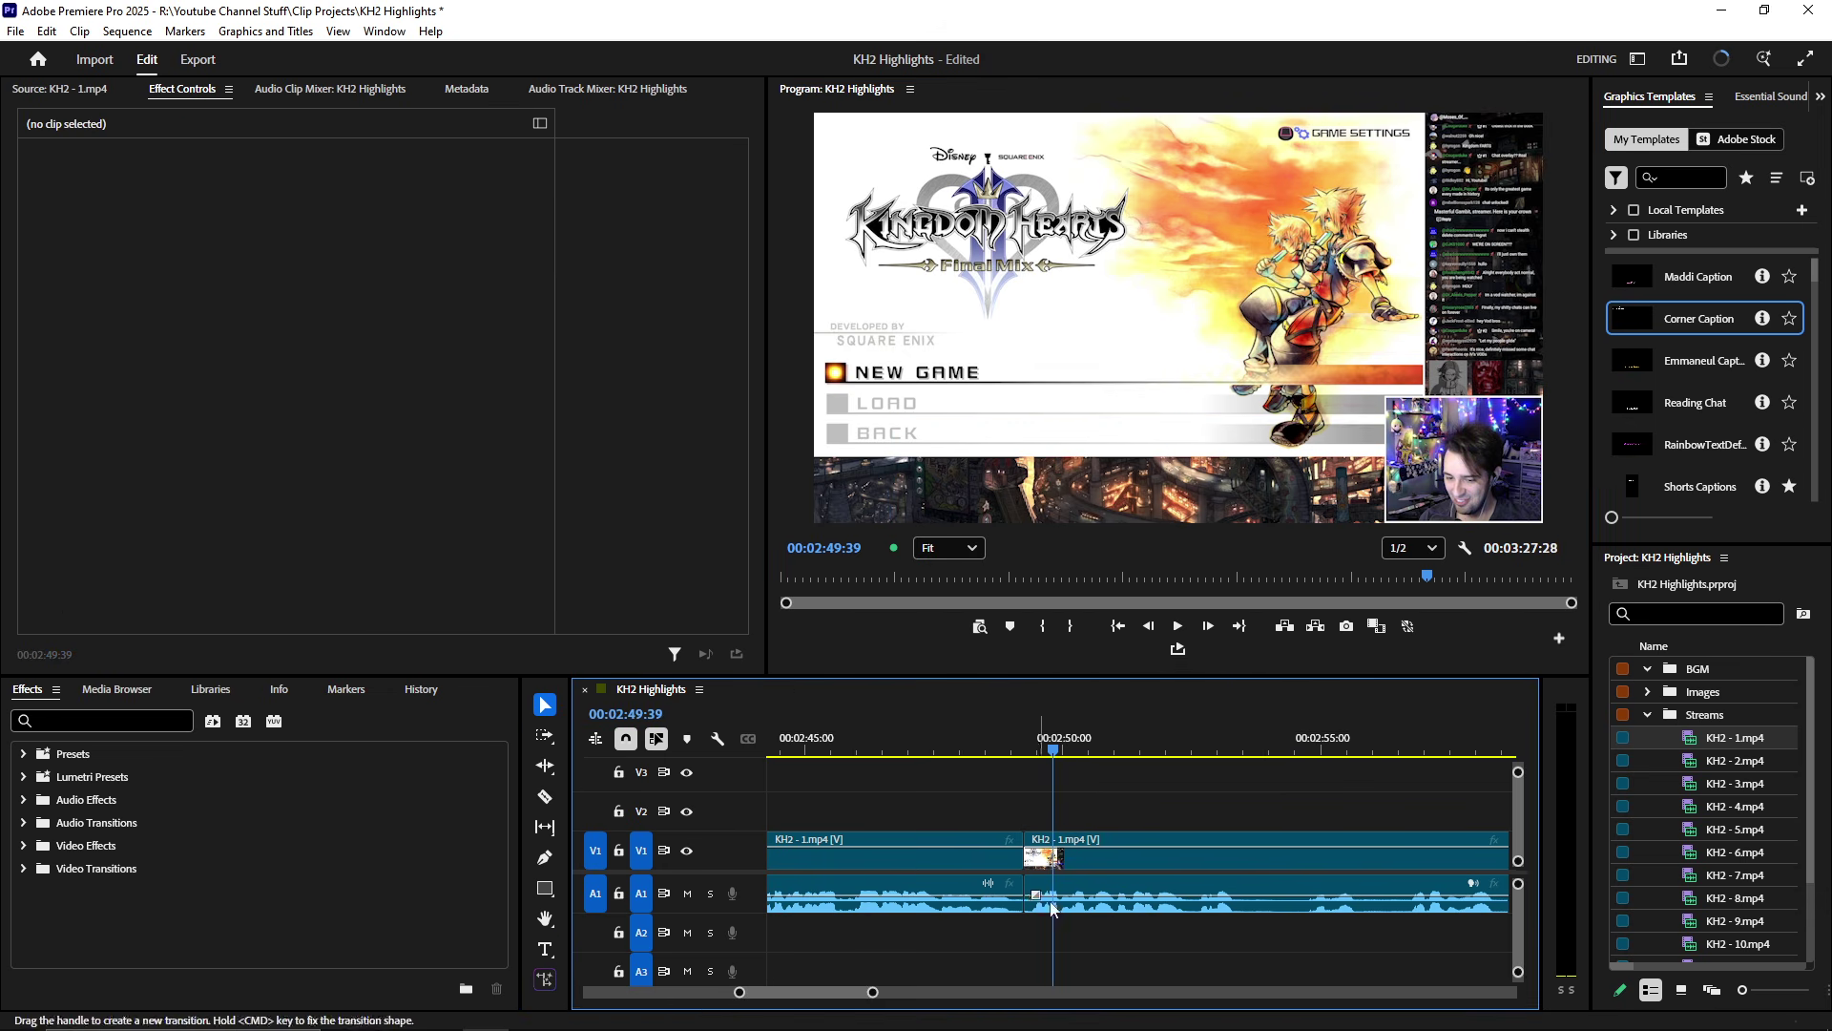
# - Cue the sequence to 00:02:49:16, at the start of the last clip
pyautogui.click(1028, 755)
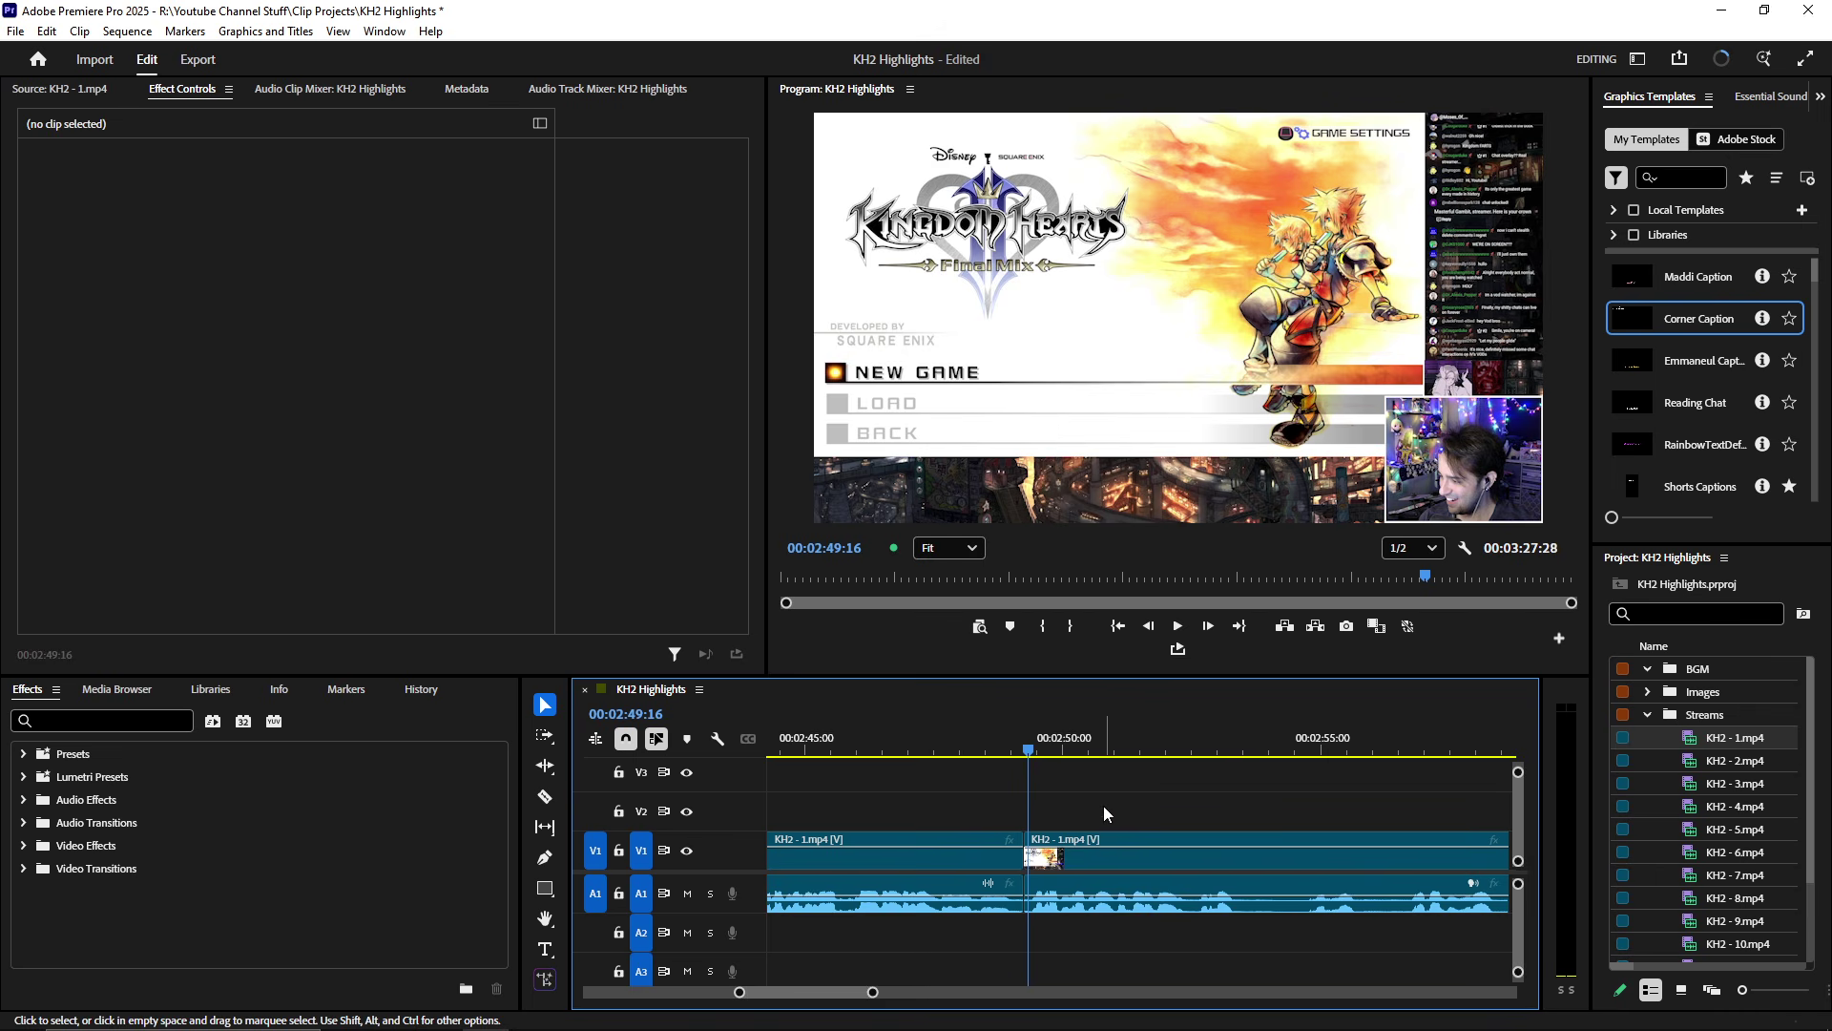
pyautogui.scroll(-4, 1050, 854)
pyautogui.scroll(3, 1088, 869)
pyautogui.scroll(2, 1088, 869)
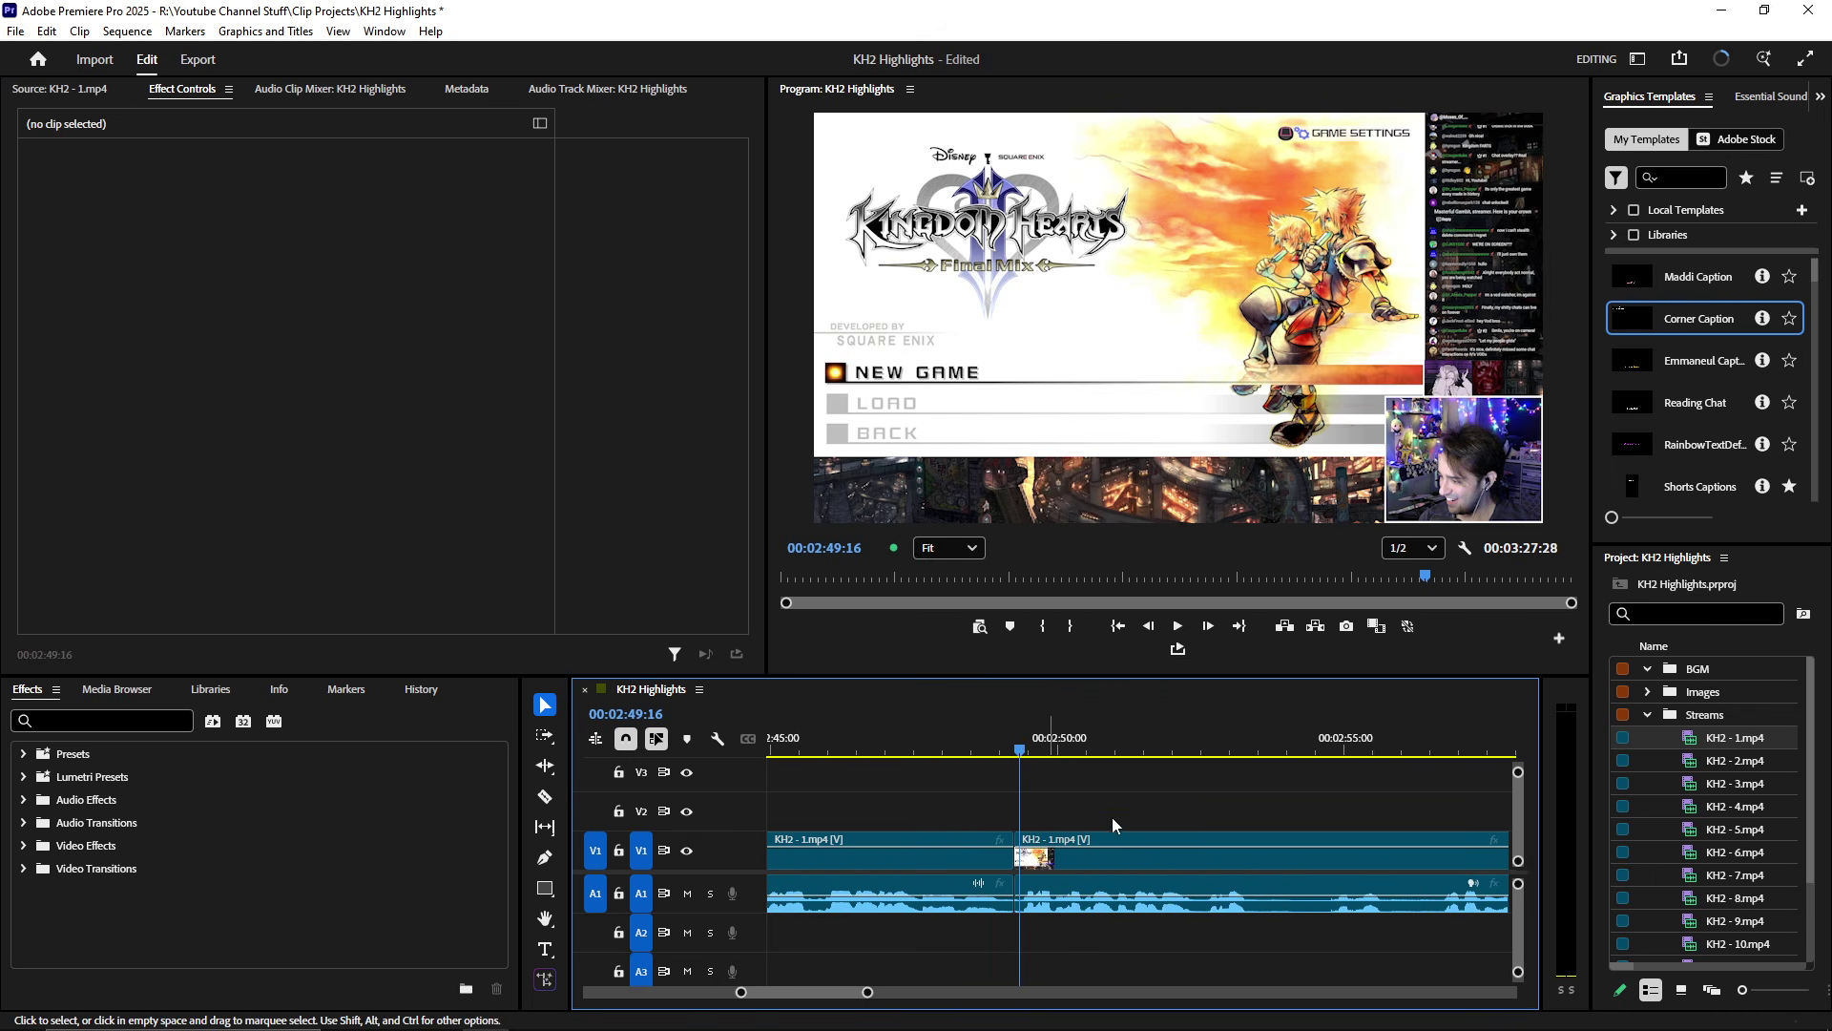
# - Try a ripple trim on the start of the last clip on V1 and undo it
pyautogui.press('Left')
pyautogui.press('Left')
pyautogui.press('Left')
pyautogui.press('Left')
pyautogui.press('Left')
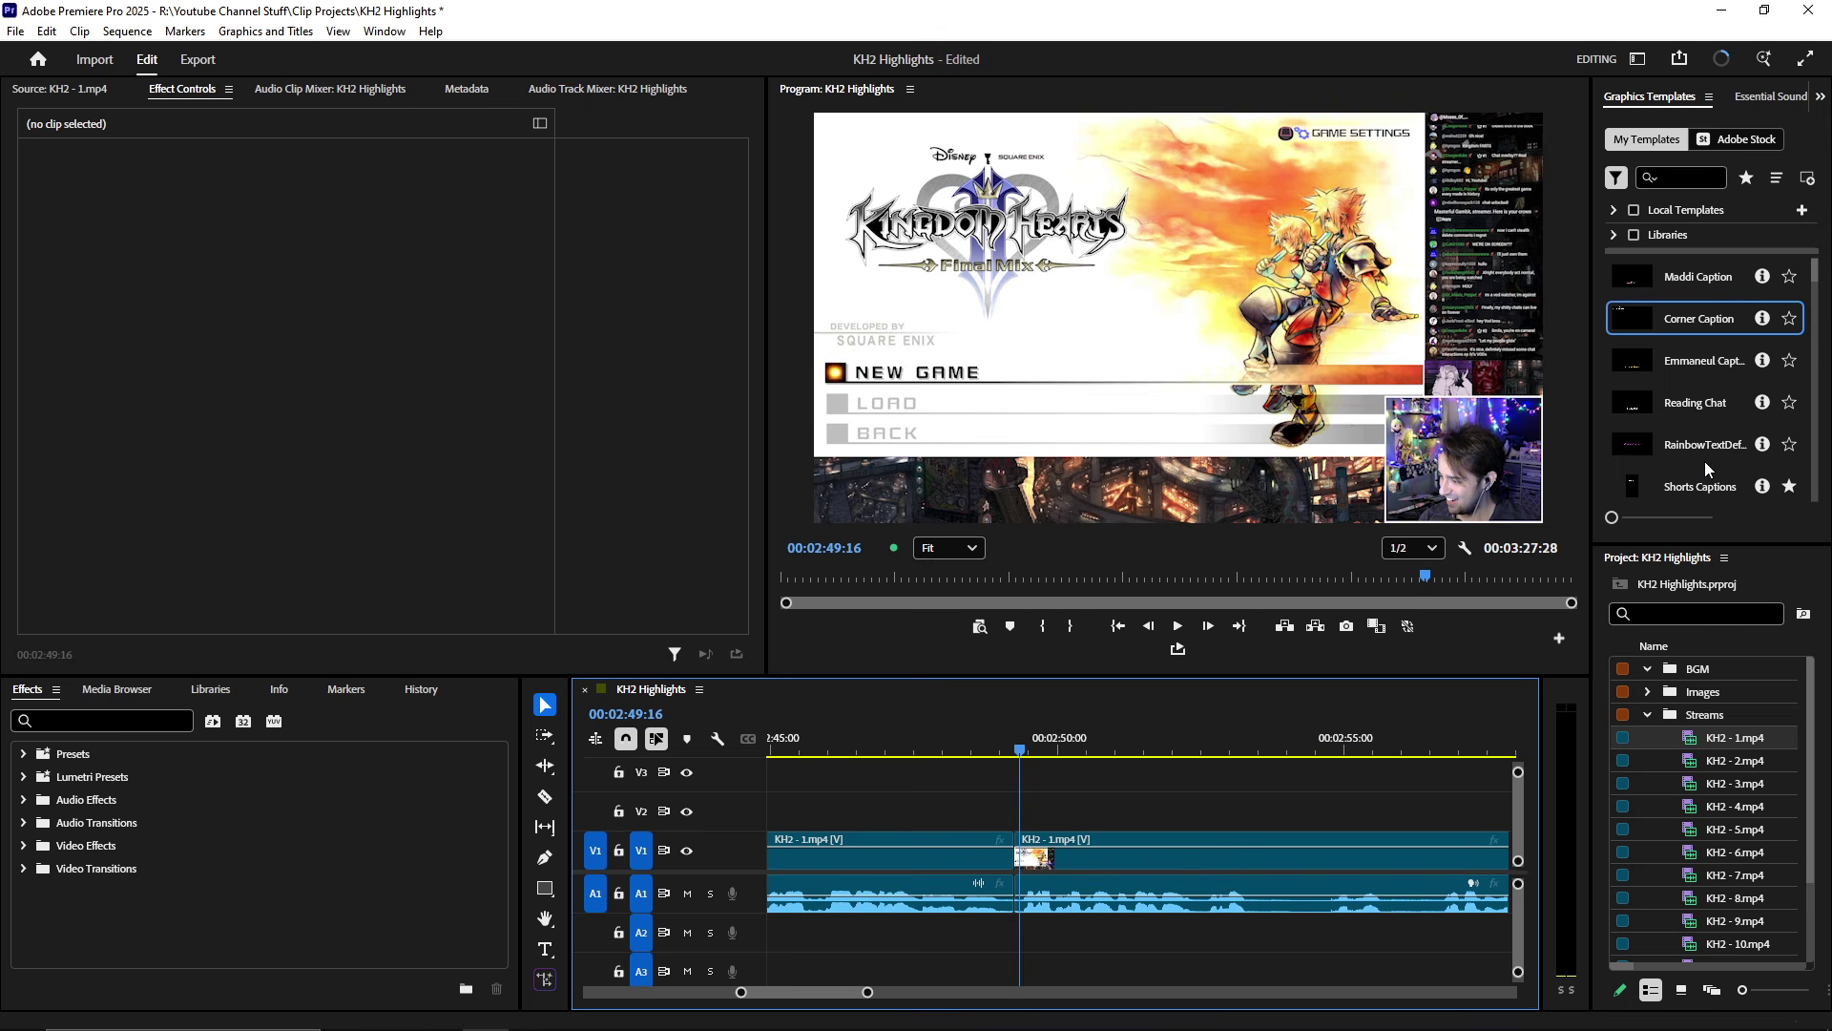
pyautogui.press('d')
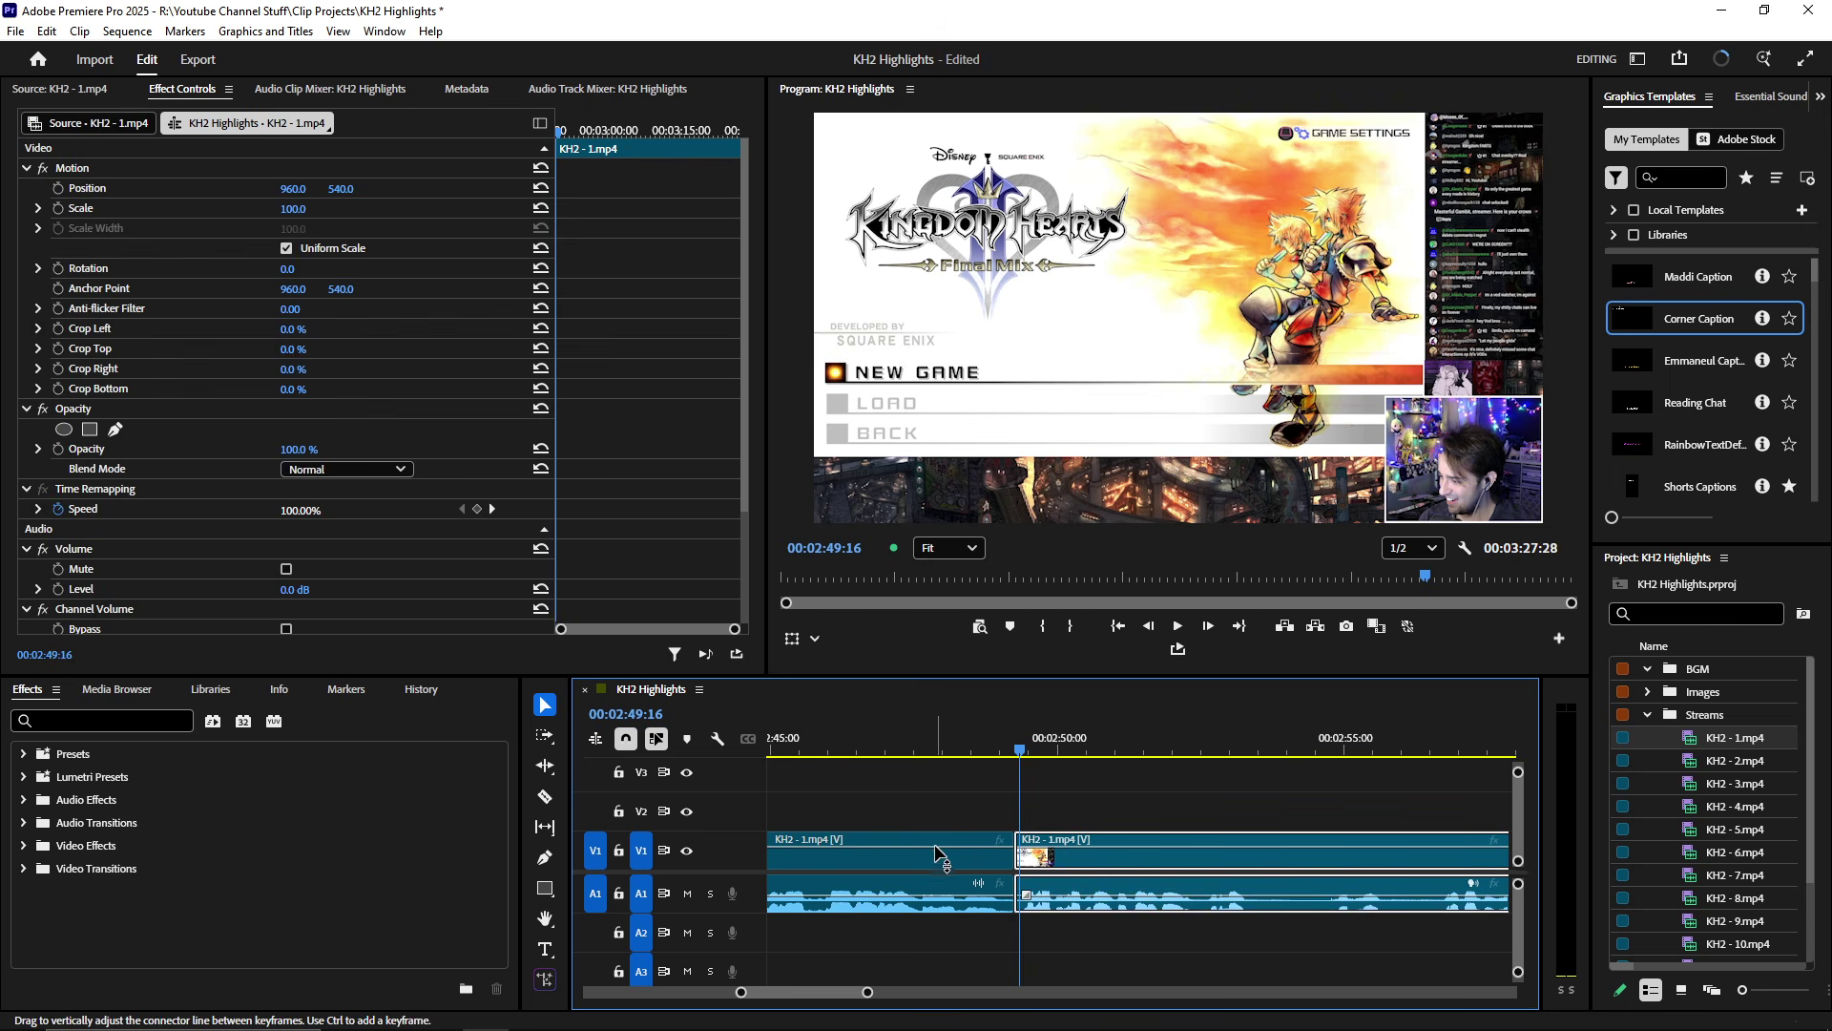
pyautogui.press('b')
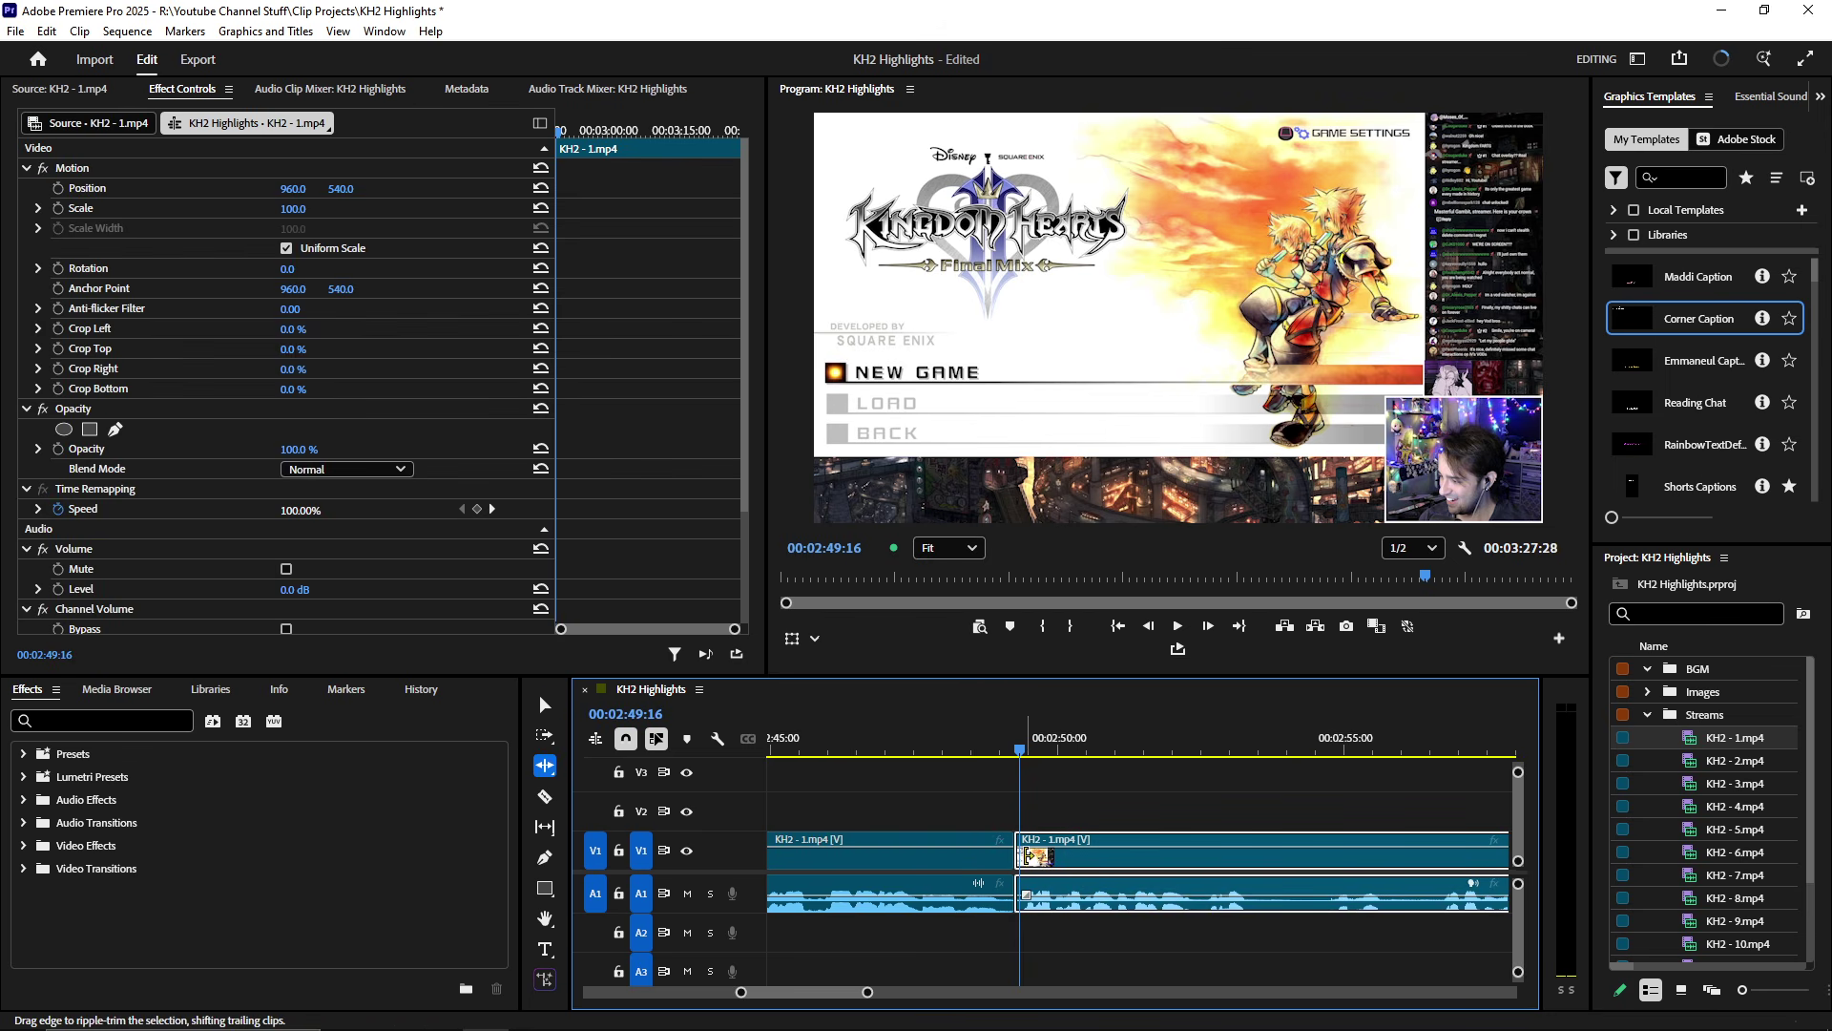
pyautogui.moveTo(1026, 856); pyautogui.dragTo(1064, 866)
pyautogui.scroll(-3, 1196, 871)
pyautogui.scroll(-5, 1269, 873)
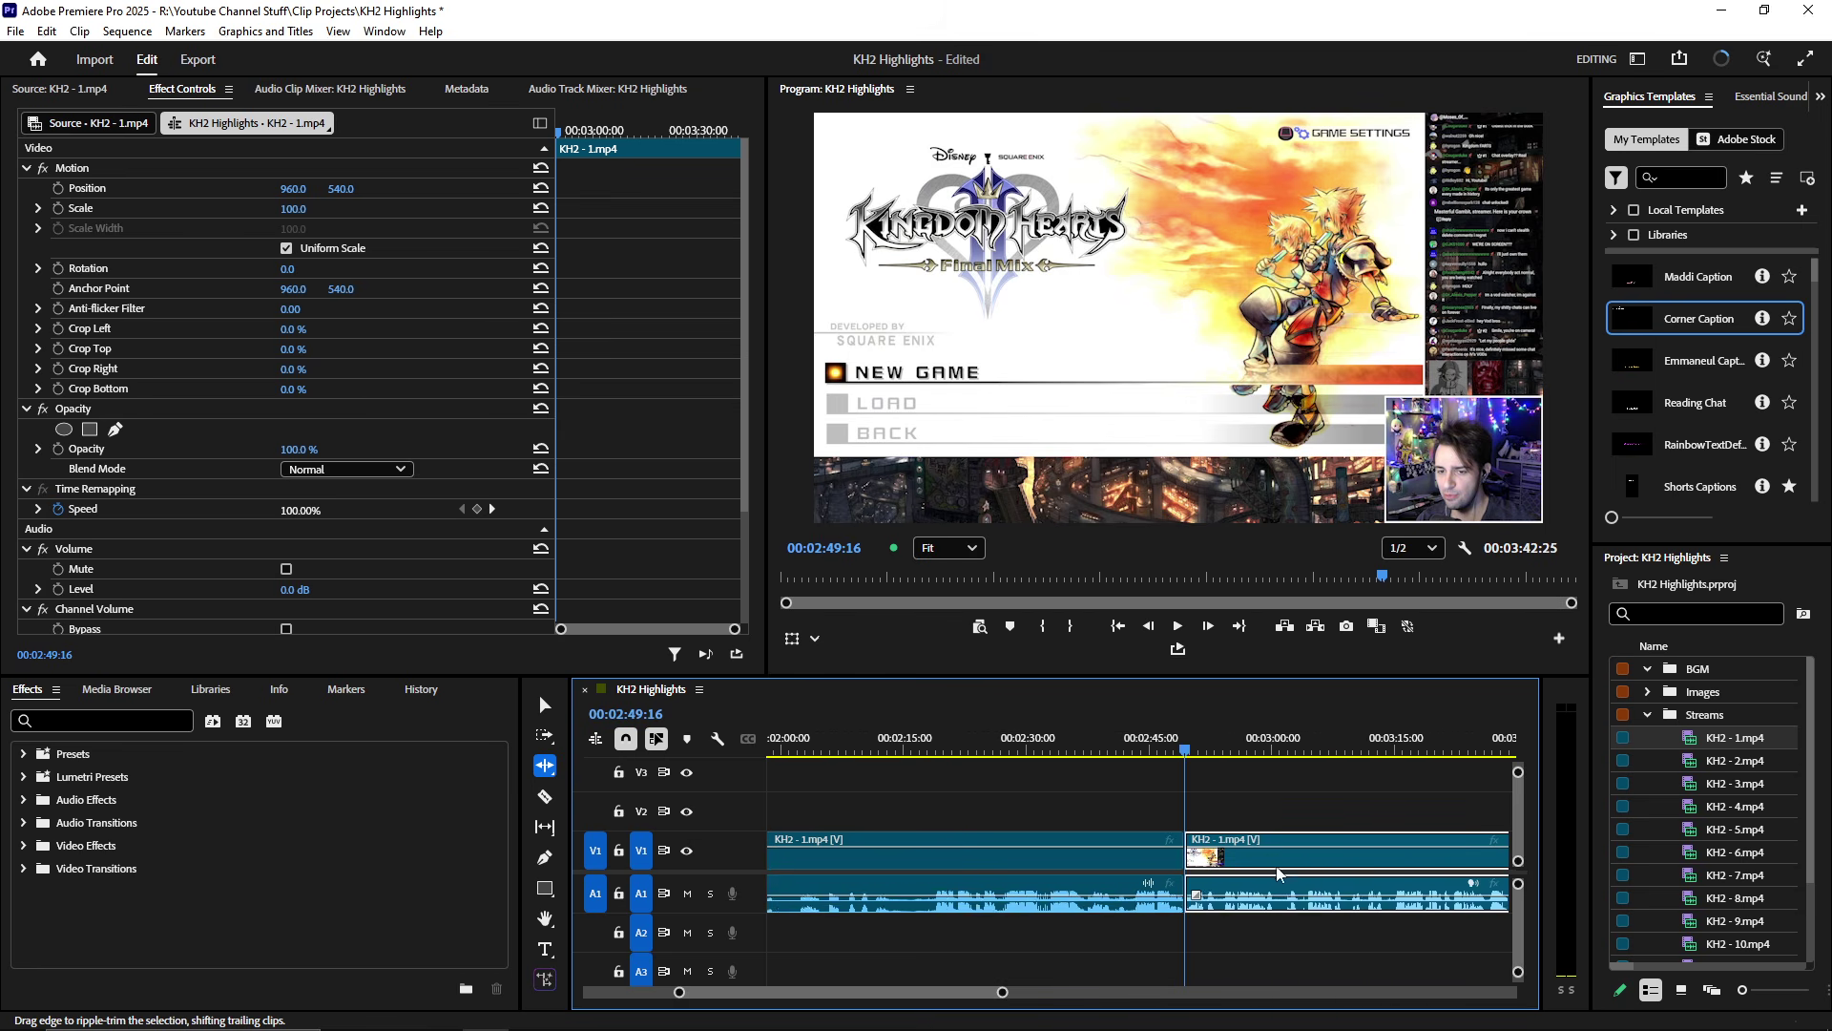
pyautogui.hotkey('ctrl', 'z')
pyautogui.scroll(4, 993, 859)
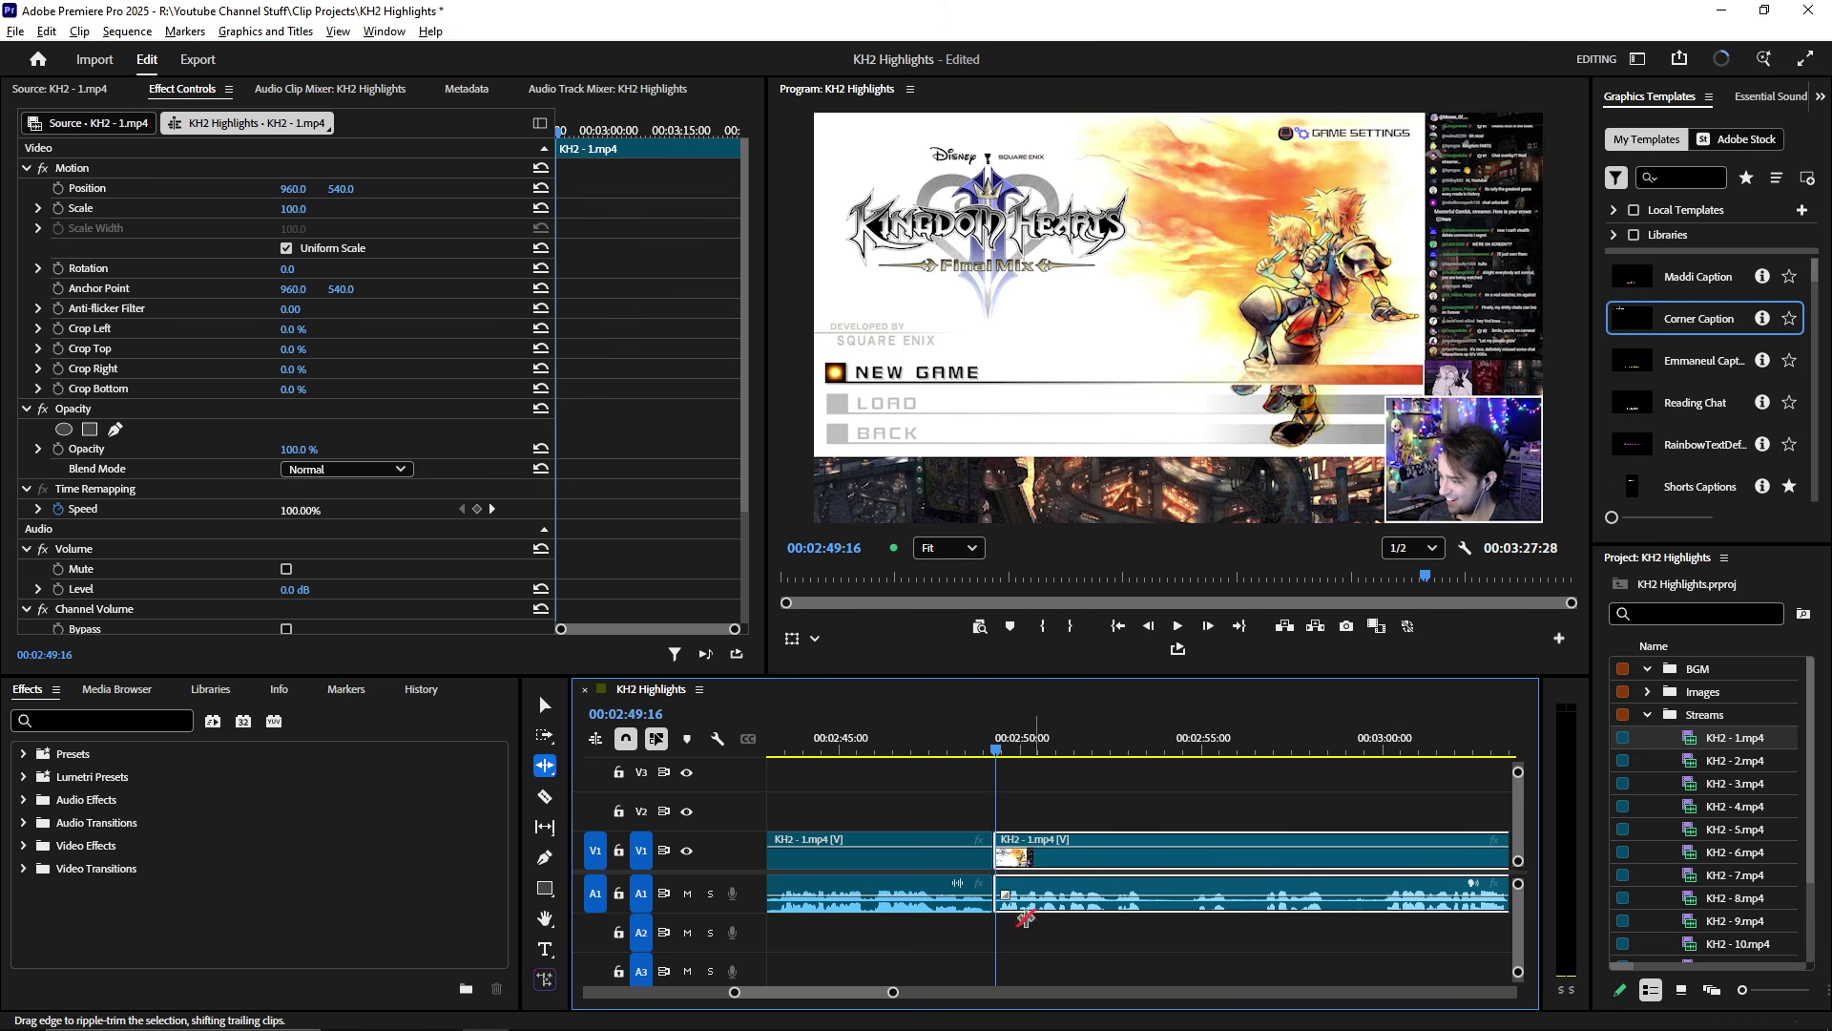
# - Try to ripple-extend the end of the second-to-last clip on V1, and restore the original cut
pyautogui.scroll(3, 955, 874)
pyautogui.scroll(-6, 983, 859)
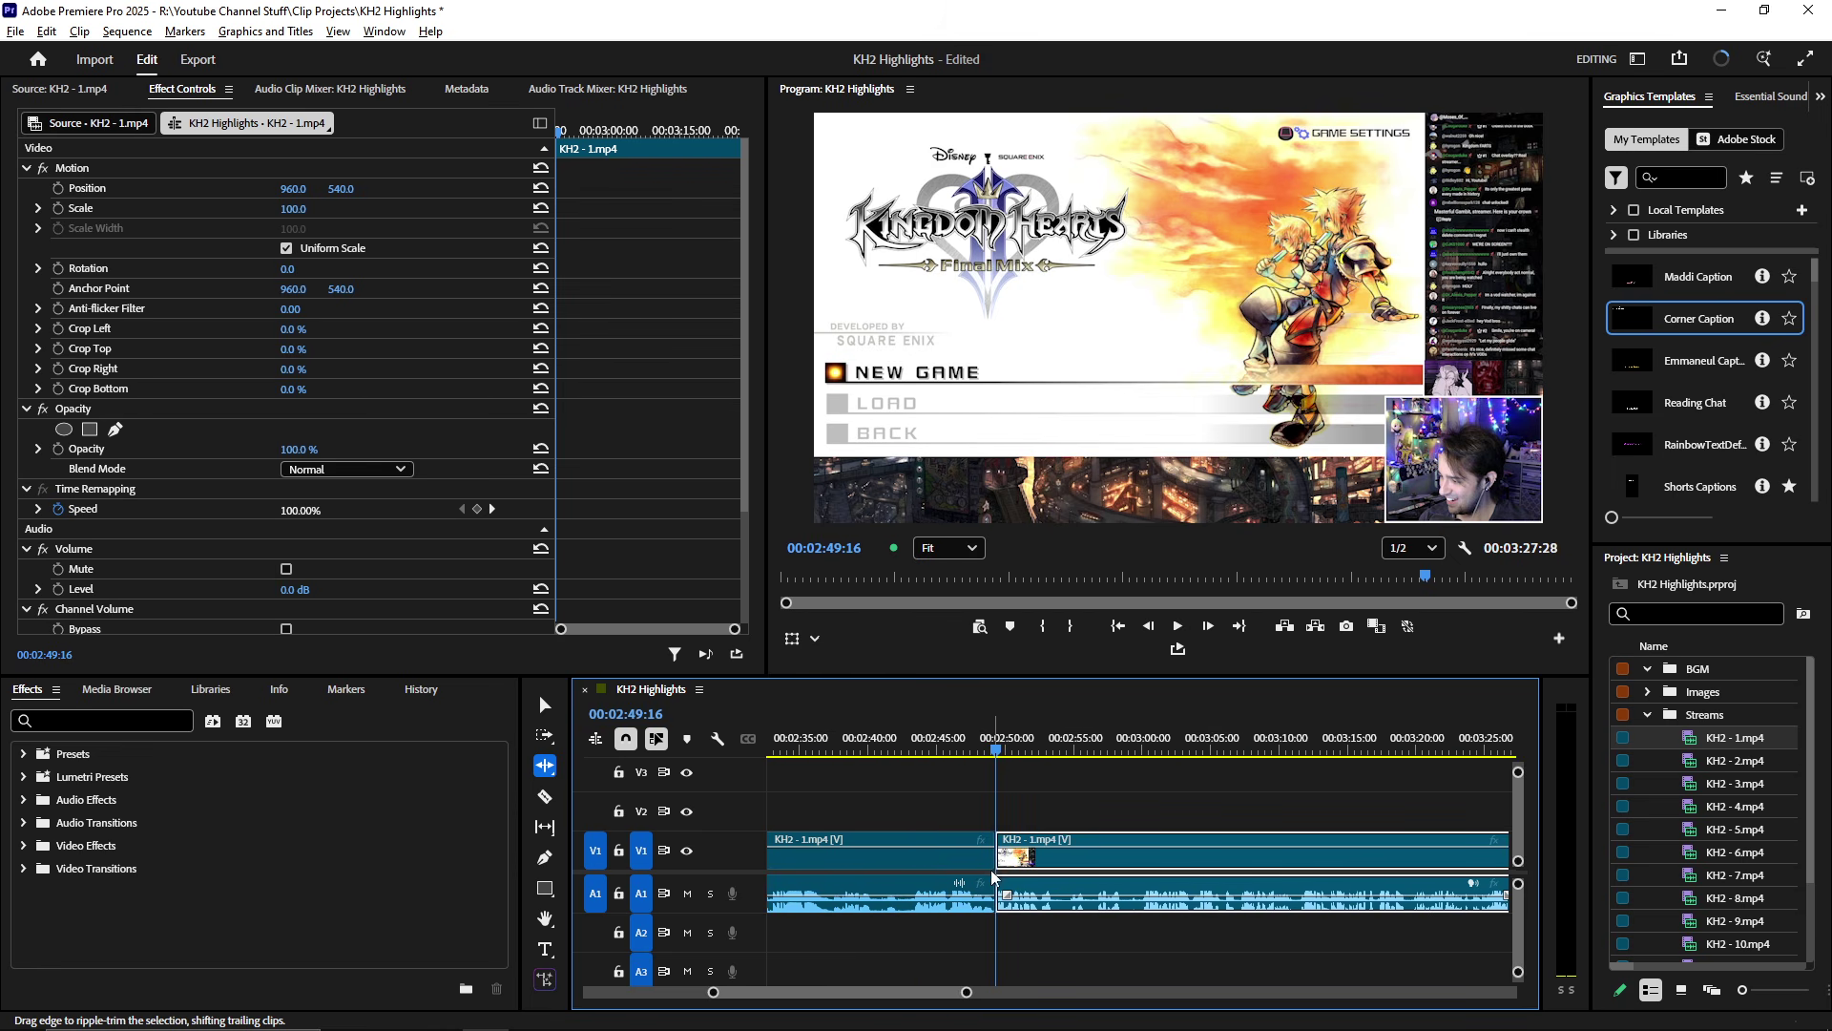
pyautogui.scroll(-4, 1021, 887)
pyautogui.scroll(5, 1140, 864)
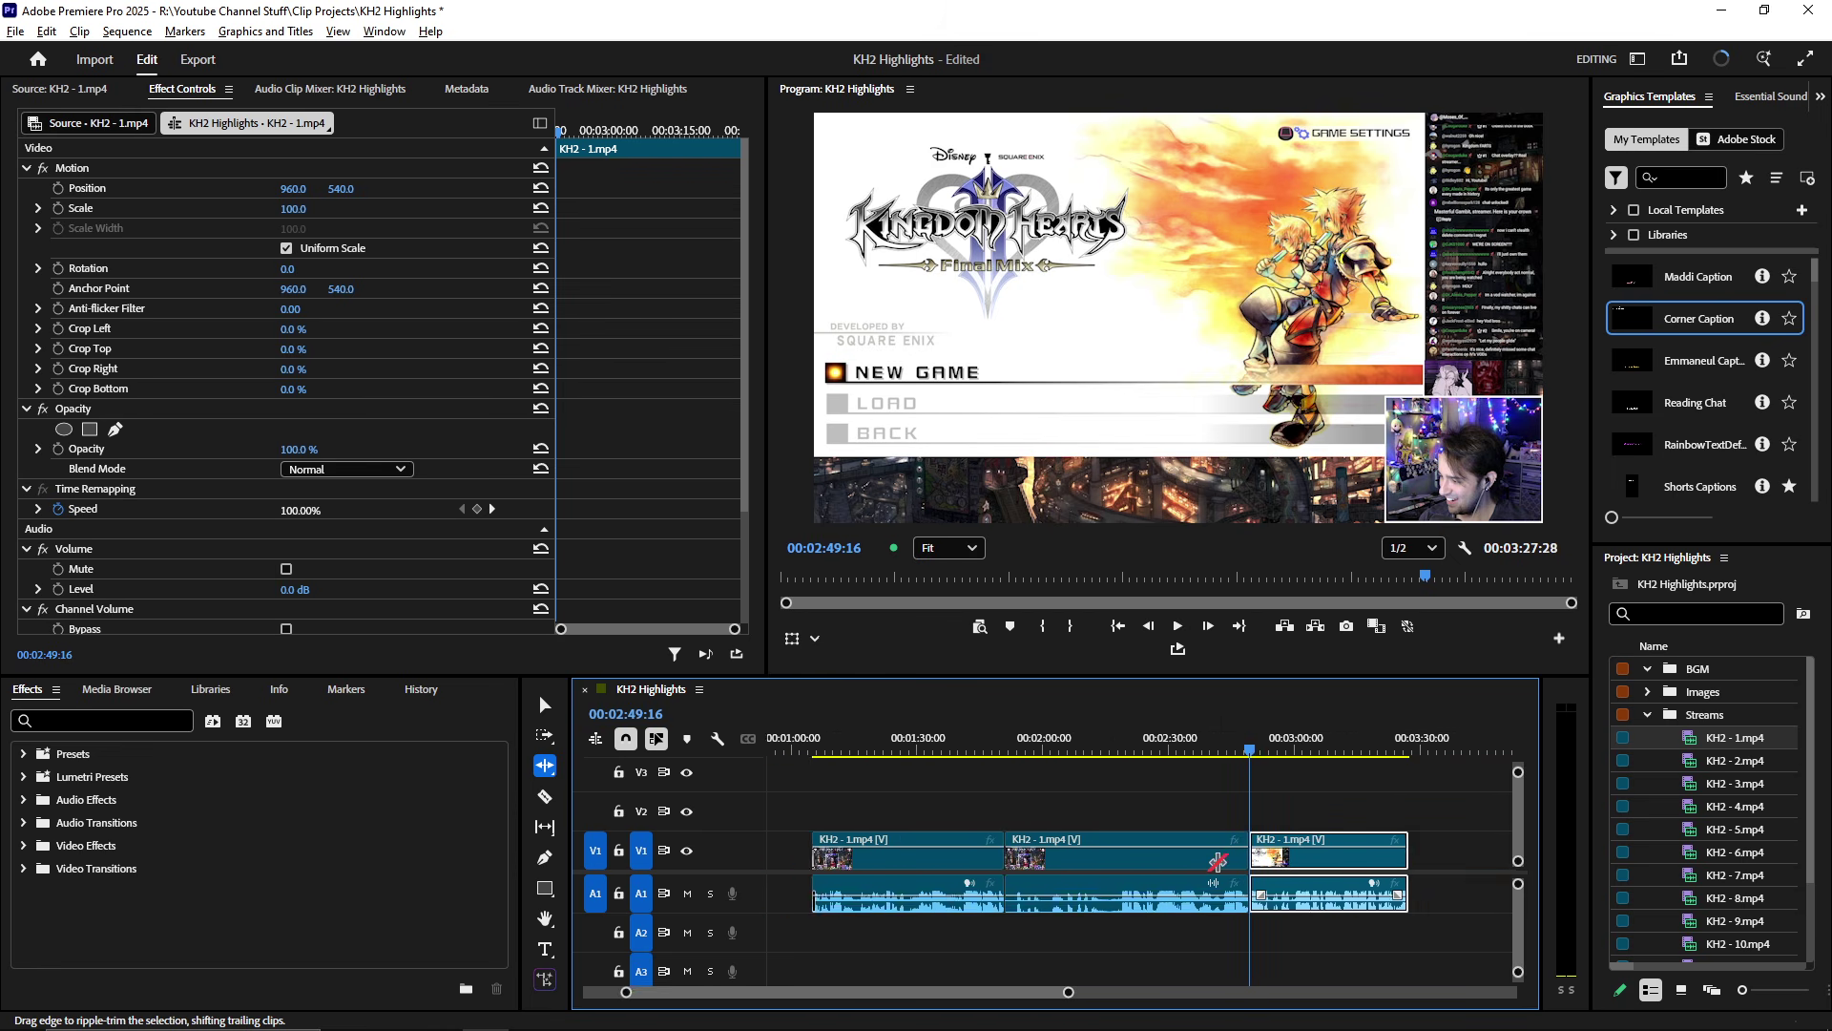
pyautogui.click(1000, 860)
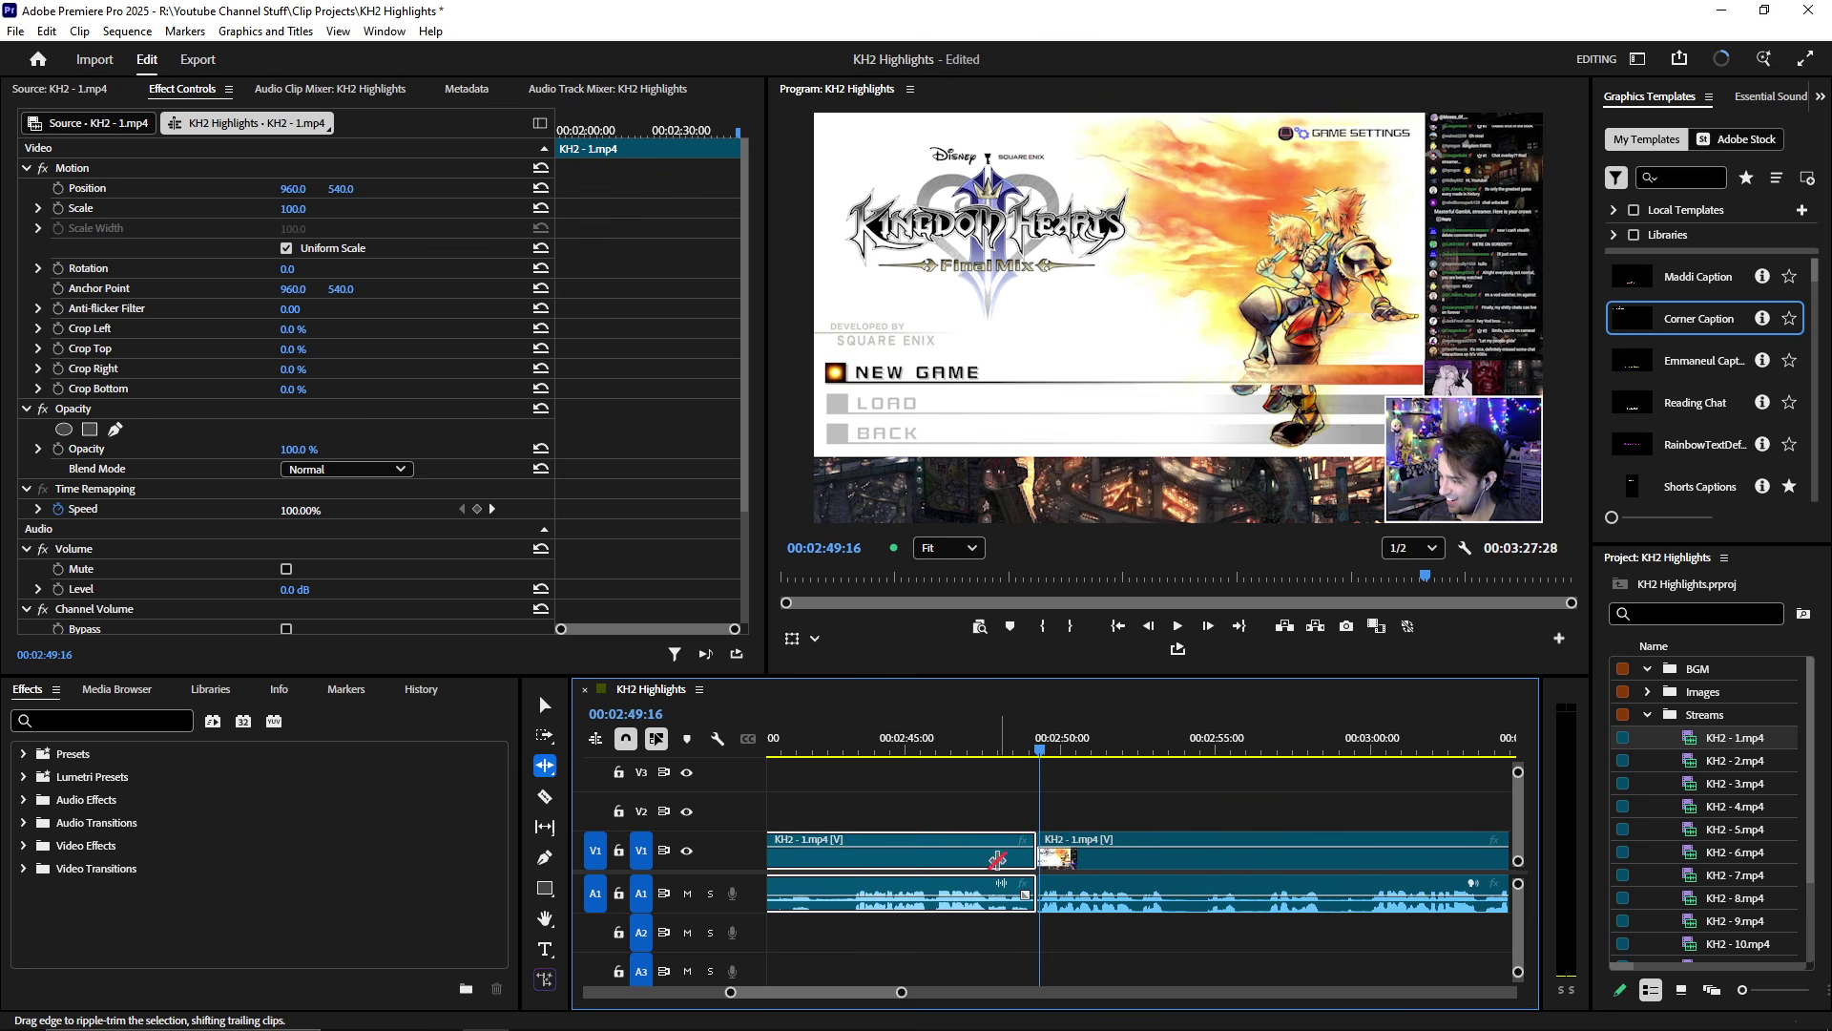
pyautogui.click(1016, 745)
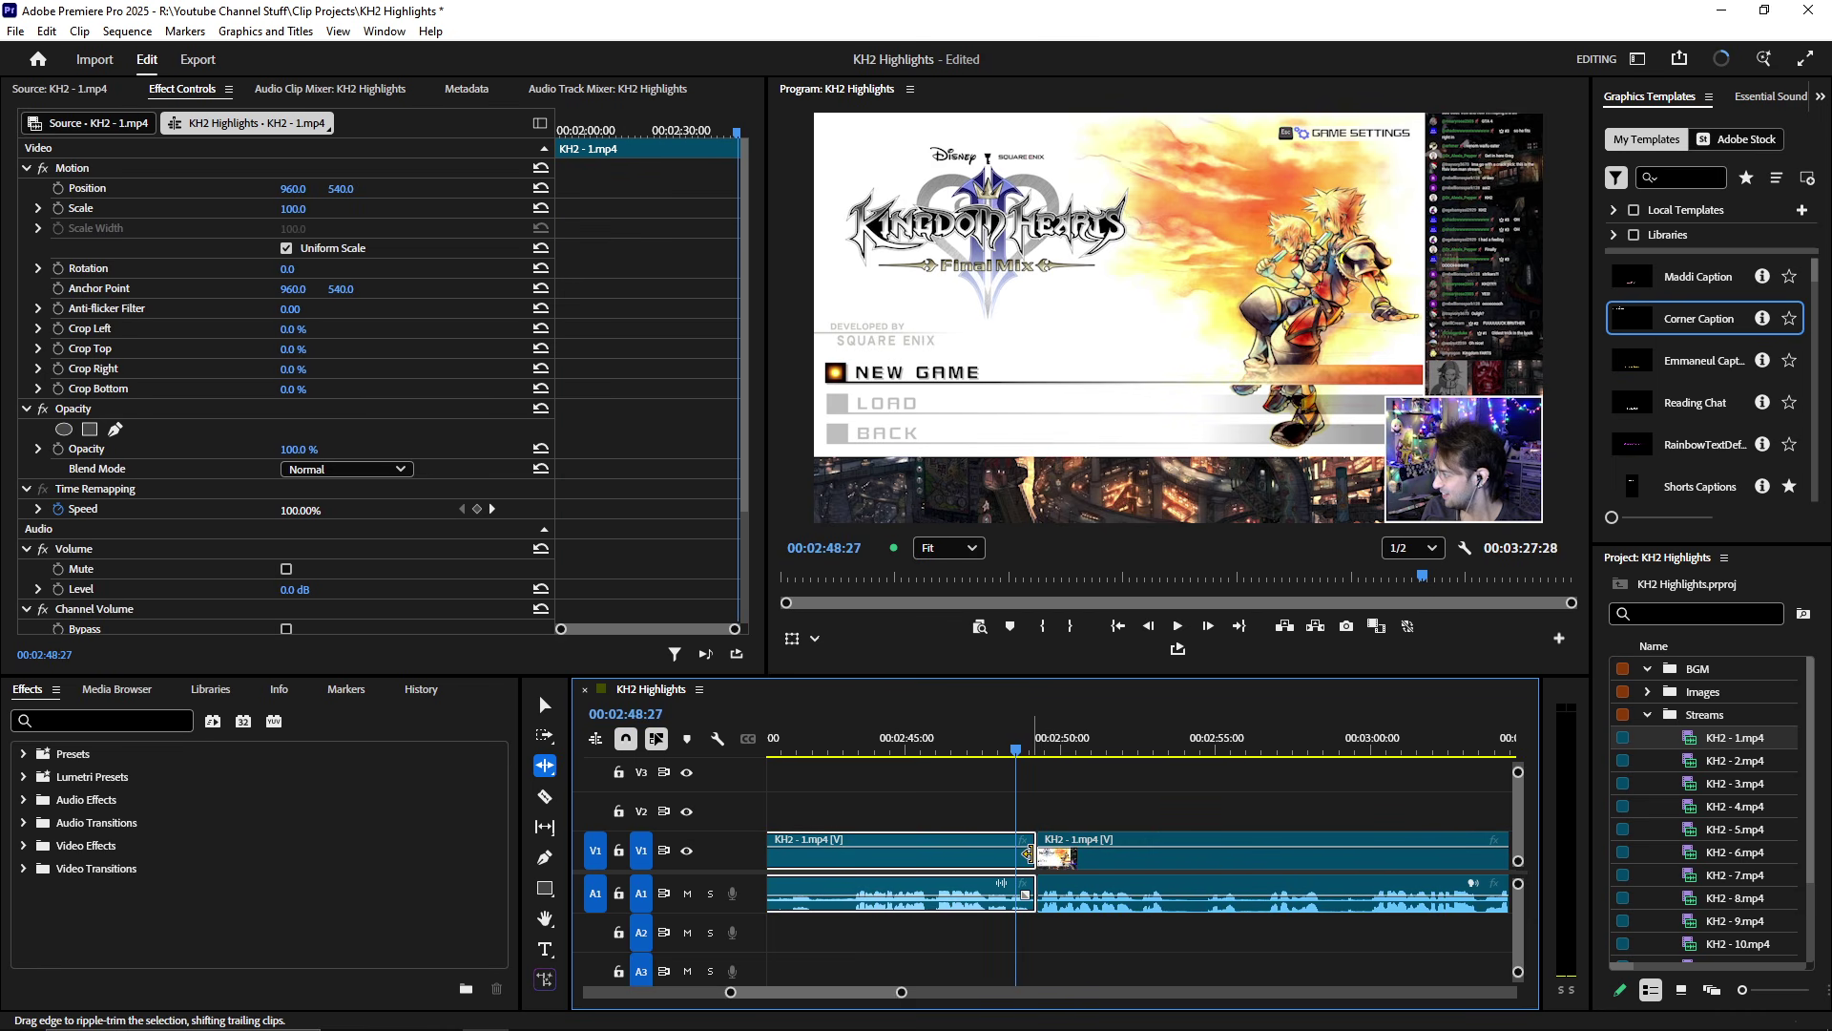
pyautogui.click(1124, 859)
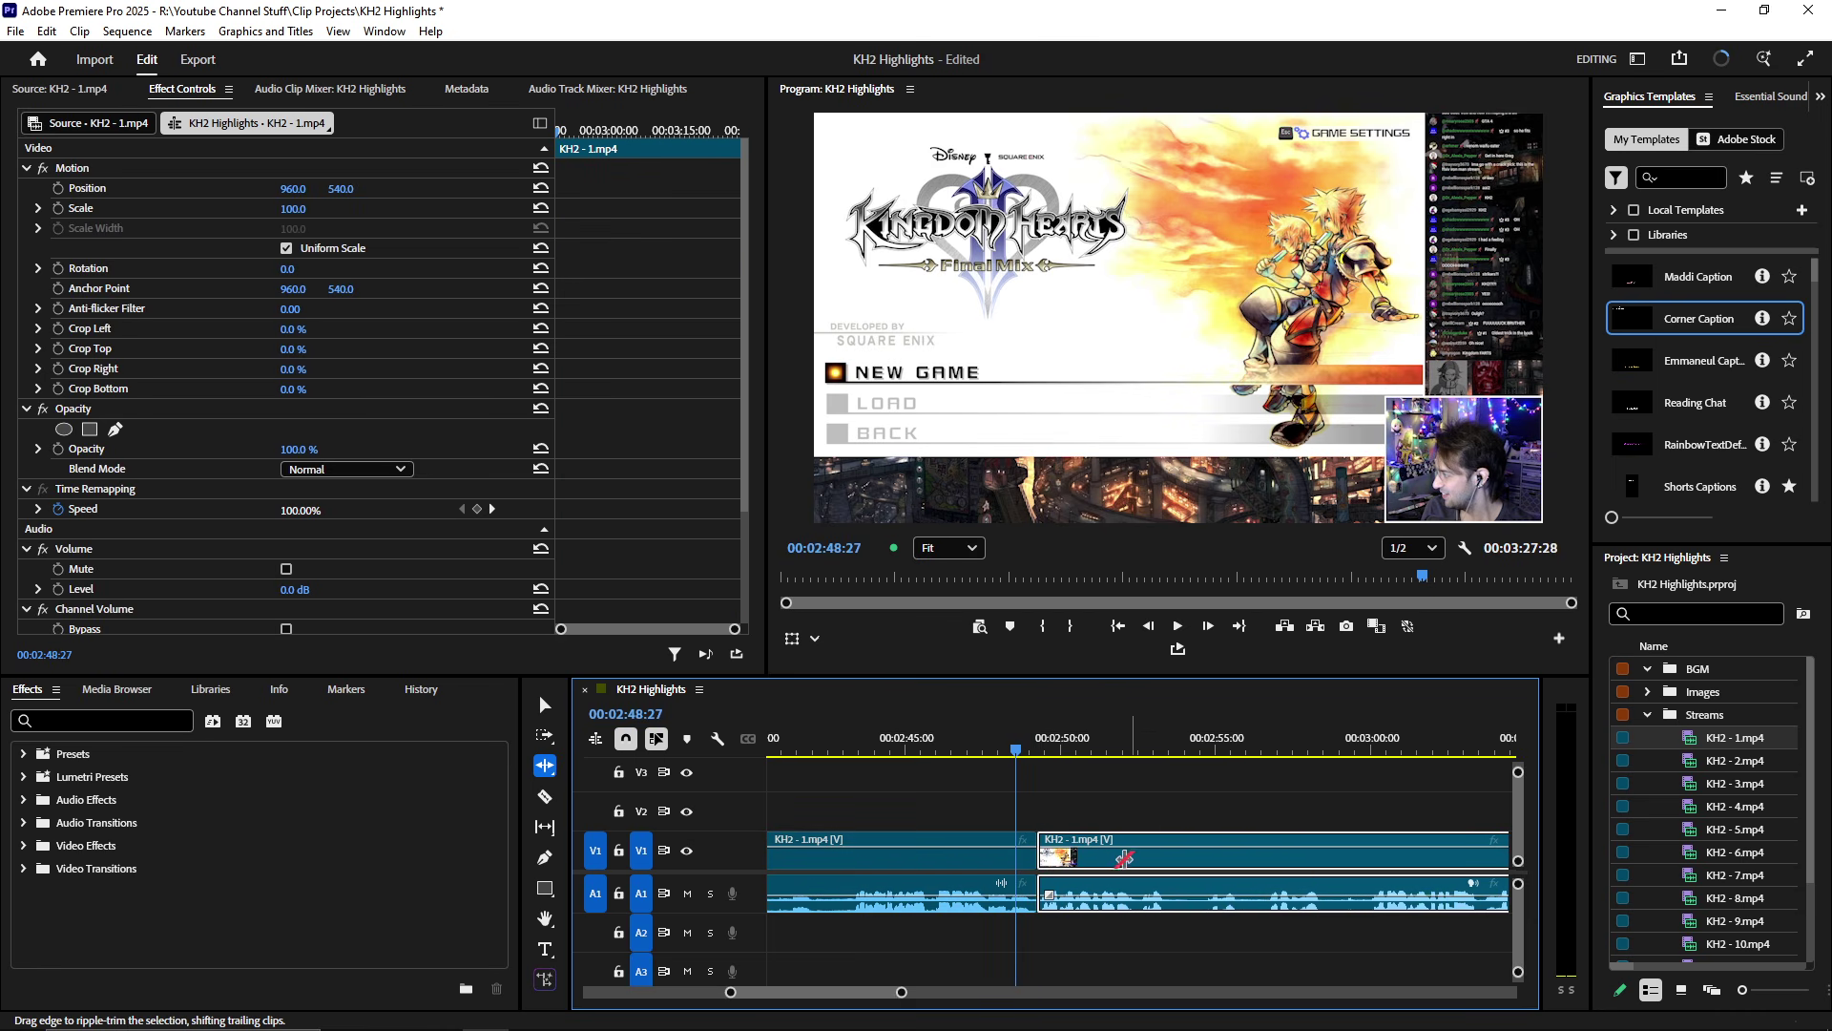
pyautogui.moveTo(1020, 859); pyautogui.dragTo(1079, 856)
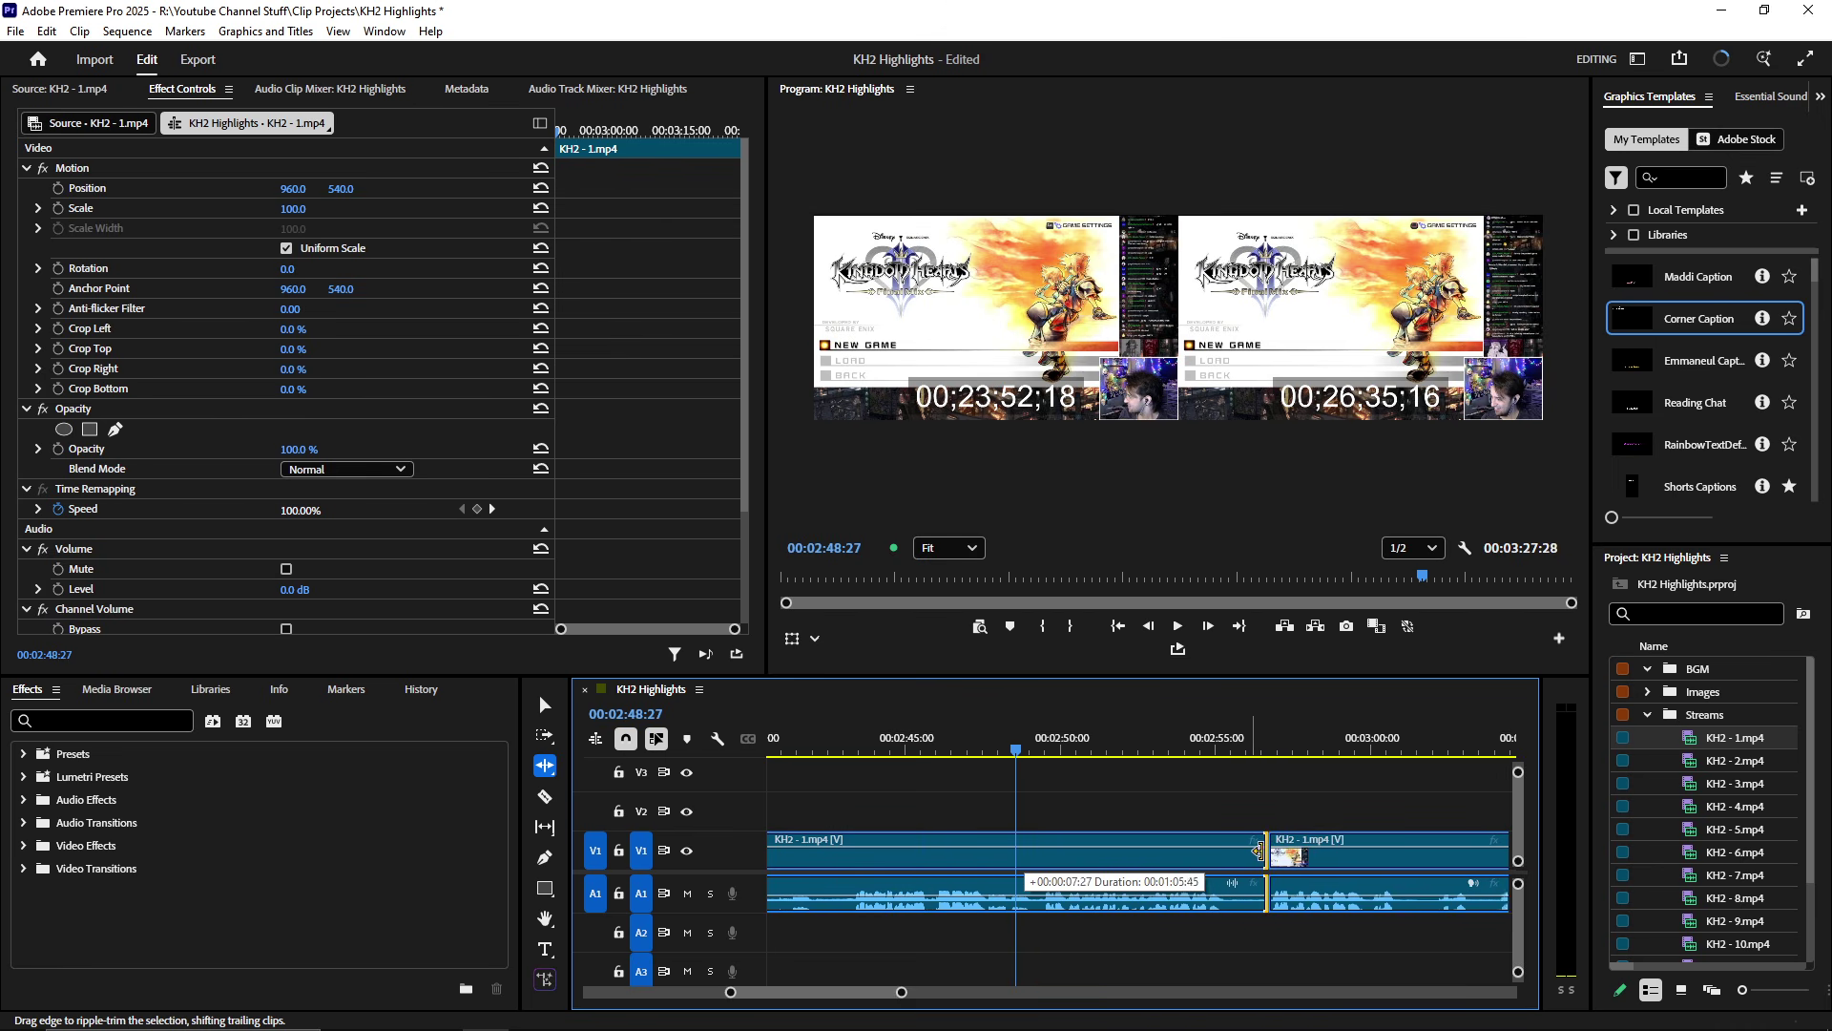
pyautogui.moveTo(1260, 850); pyautogui.dragTo(1501, 859)
pyautogui.scroll(-5, 1173, 844)
pyautogui.click(1307, 850)
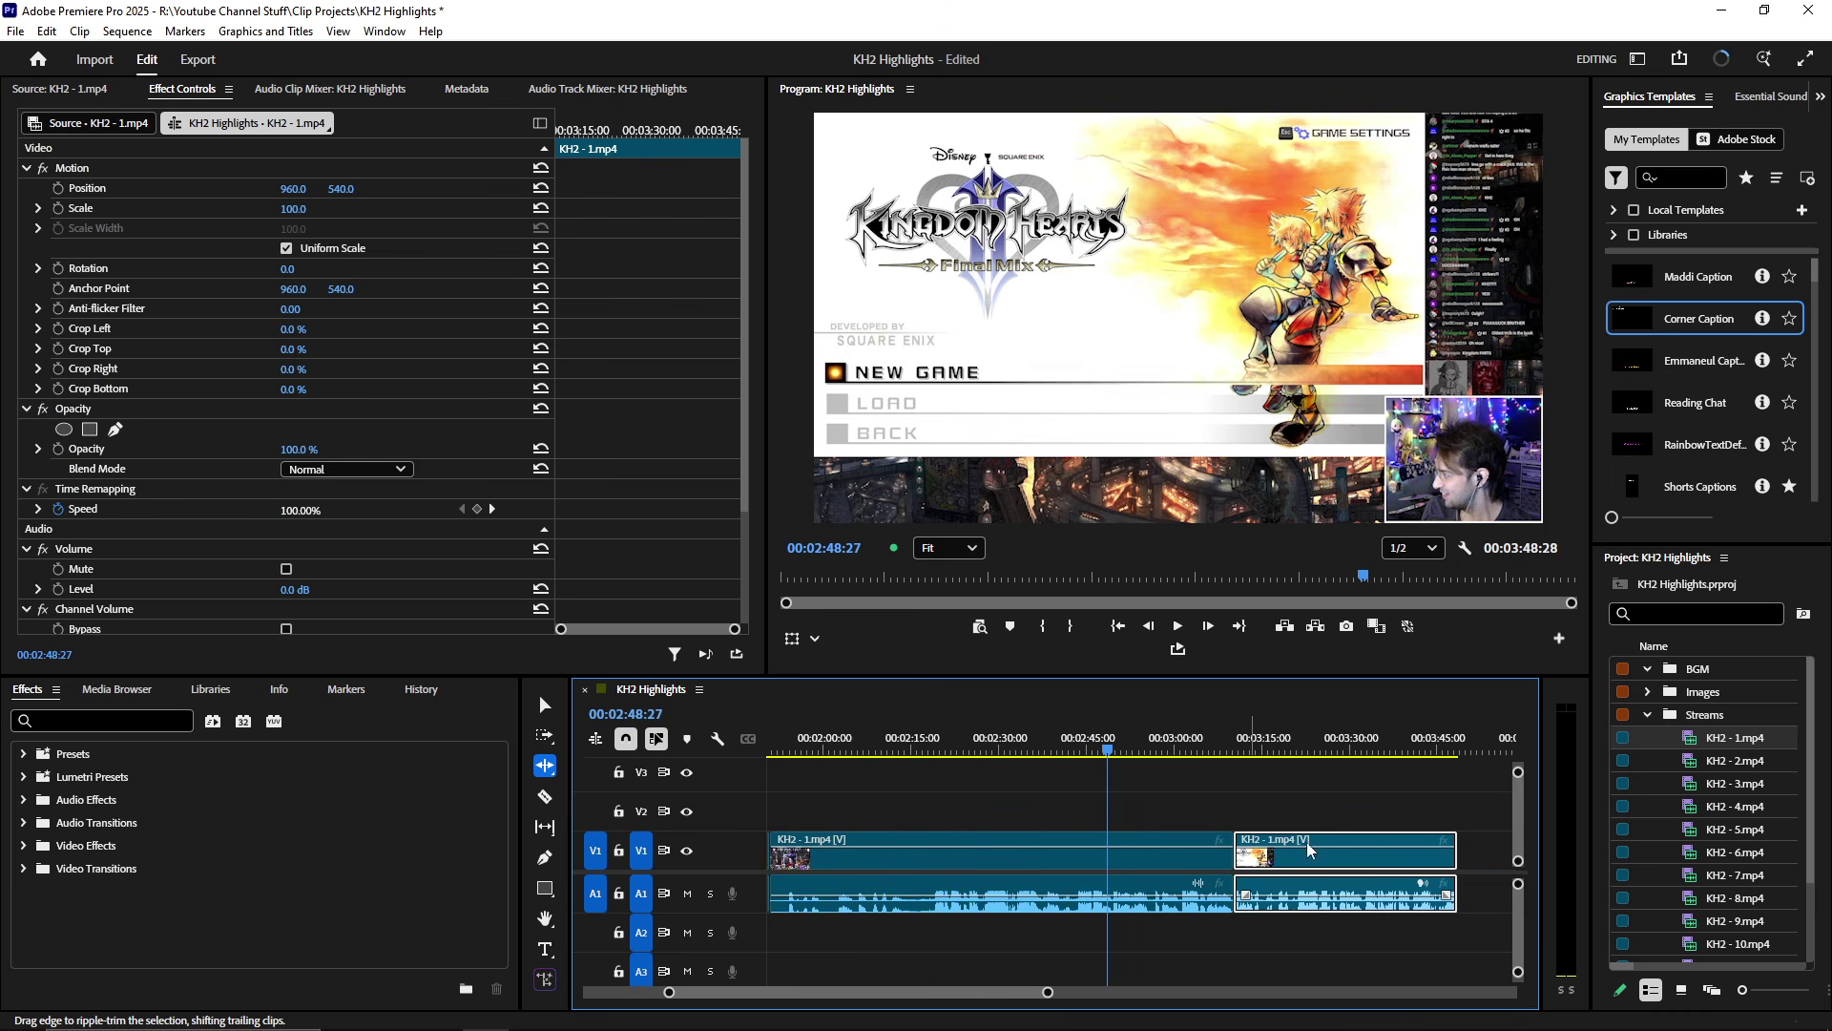
pyautogui.scroll(5, 1111, 858)
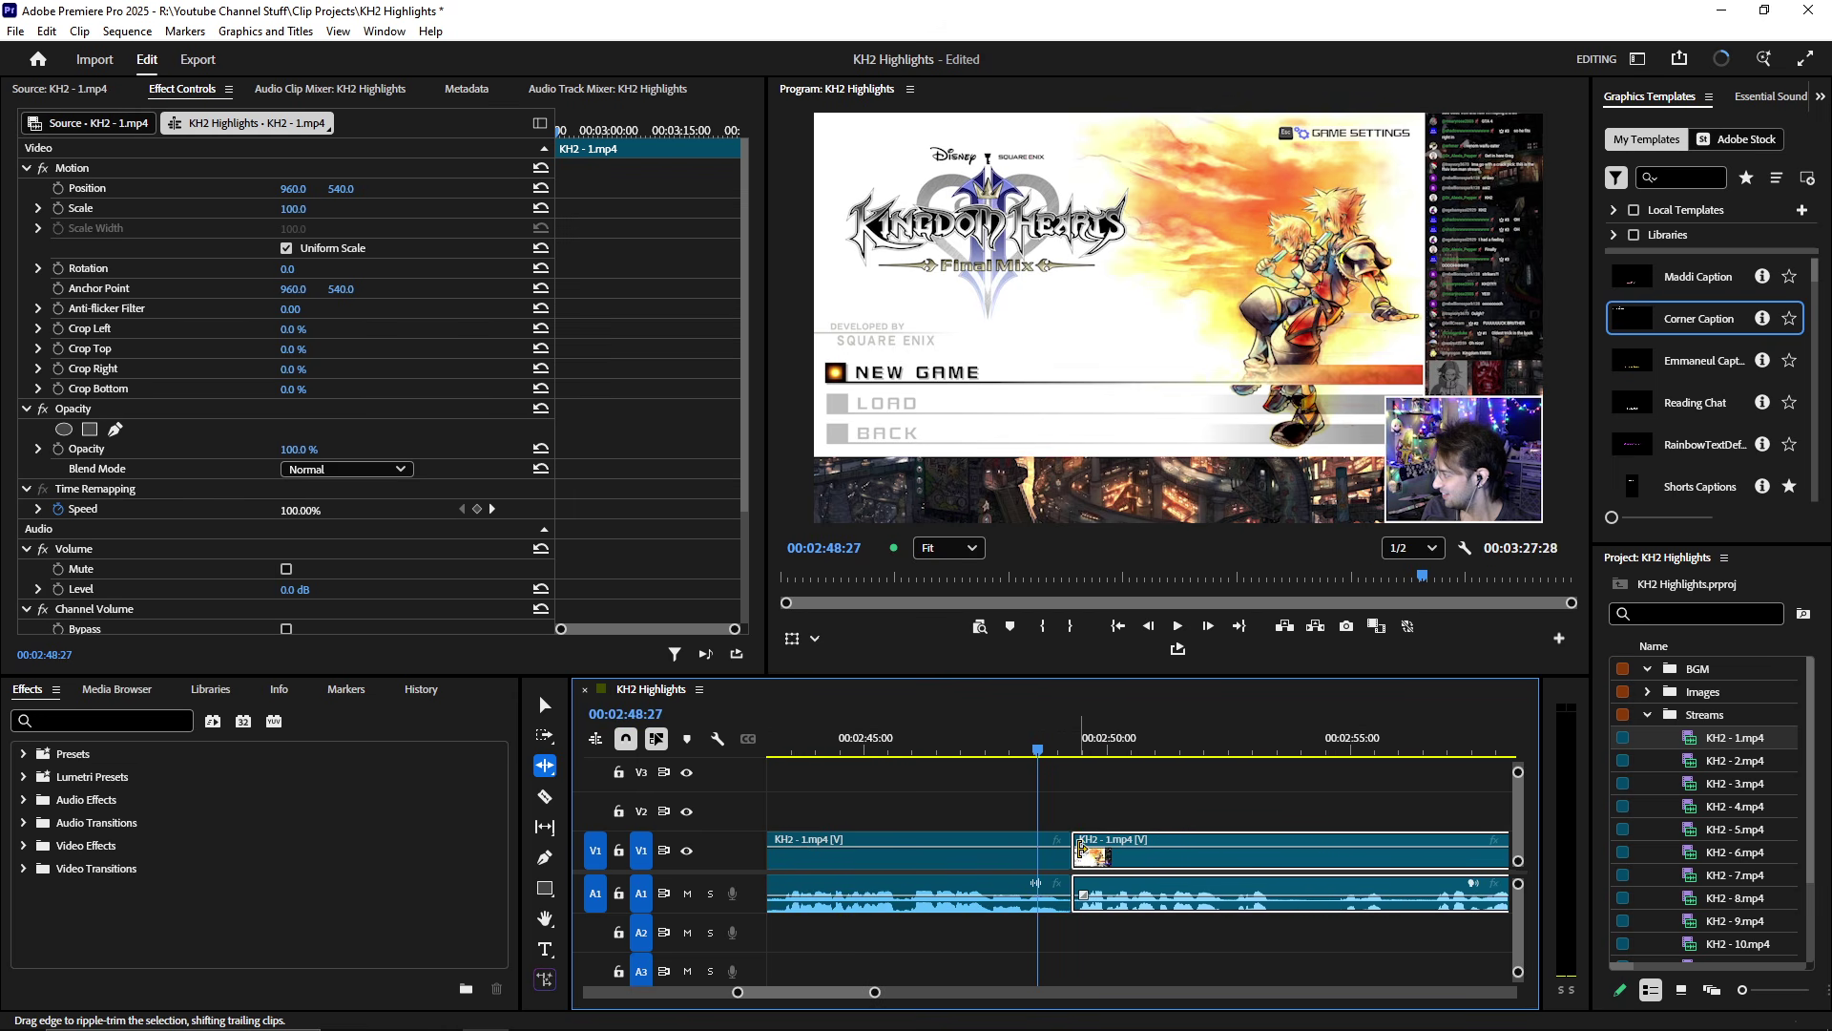
# - Ripple-trim the start of the last clip on V1 by about four frames and play back from near the cut
pyautogui.moveTo(1081, 848); pyautogui.dragTo(1059, 849)
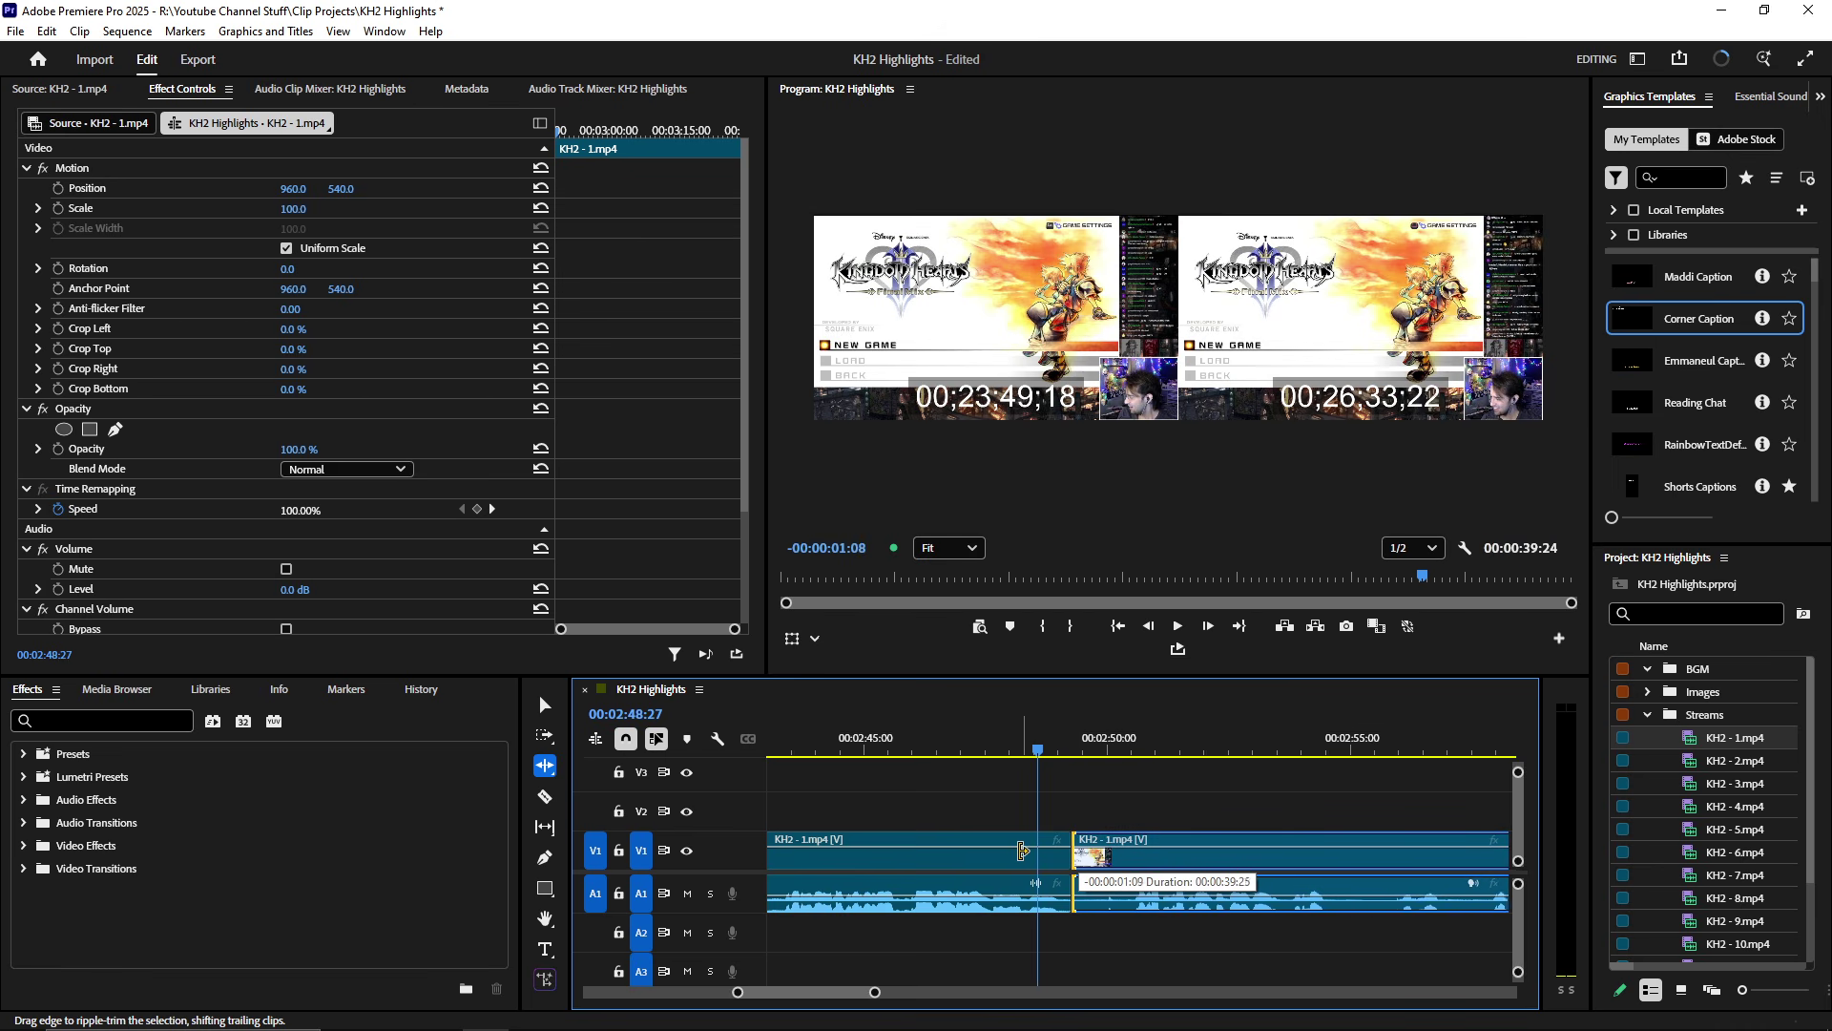
pyautogui.moveTo(1057, 854); pyautogui.dragTo(1067, 895)
pyautogui.scroll(4, 1068, 892)
pyautogui.scroll(2, 1123, 879)
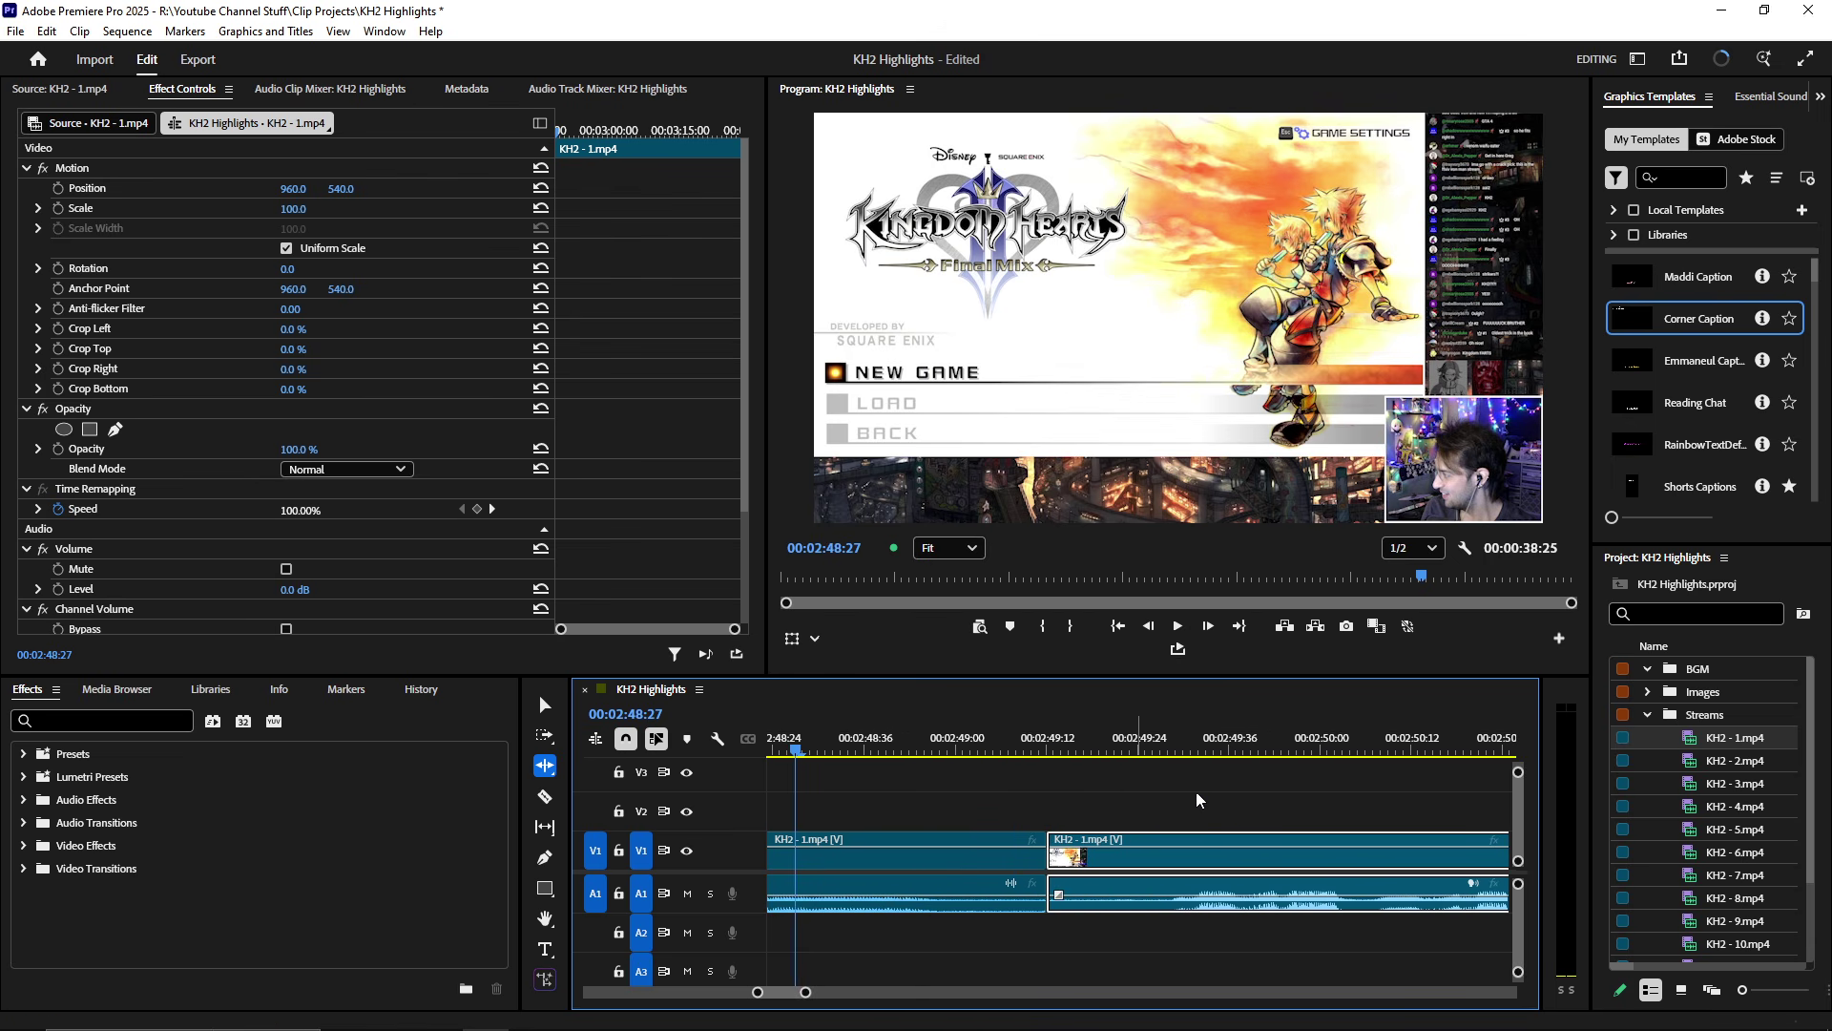
pyautogui.moveTo(1112, 744); pyautogui.dragTo(972, 744)
pyautogui.press('space')
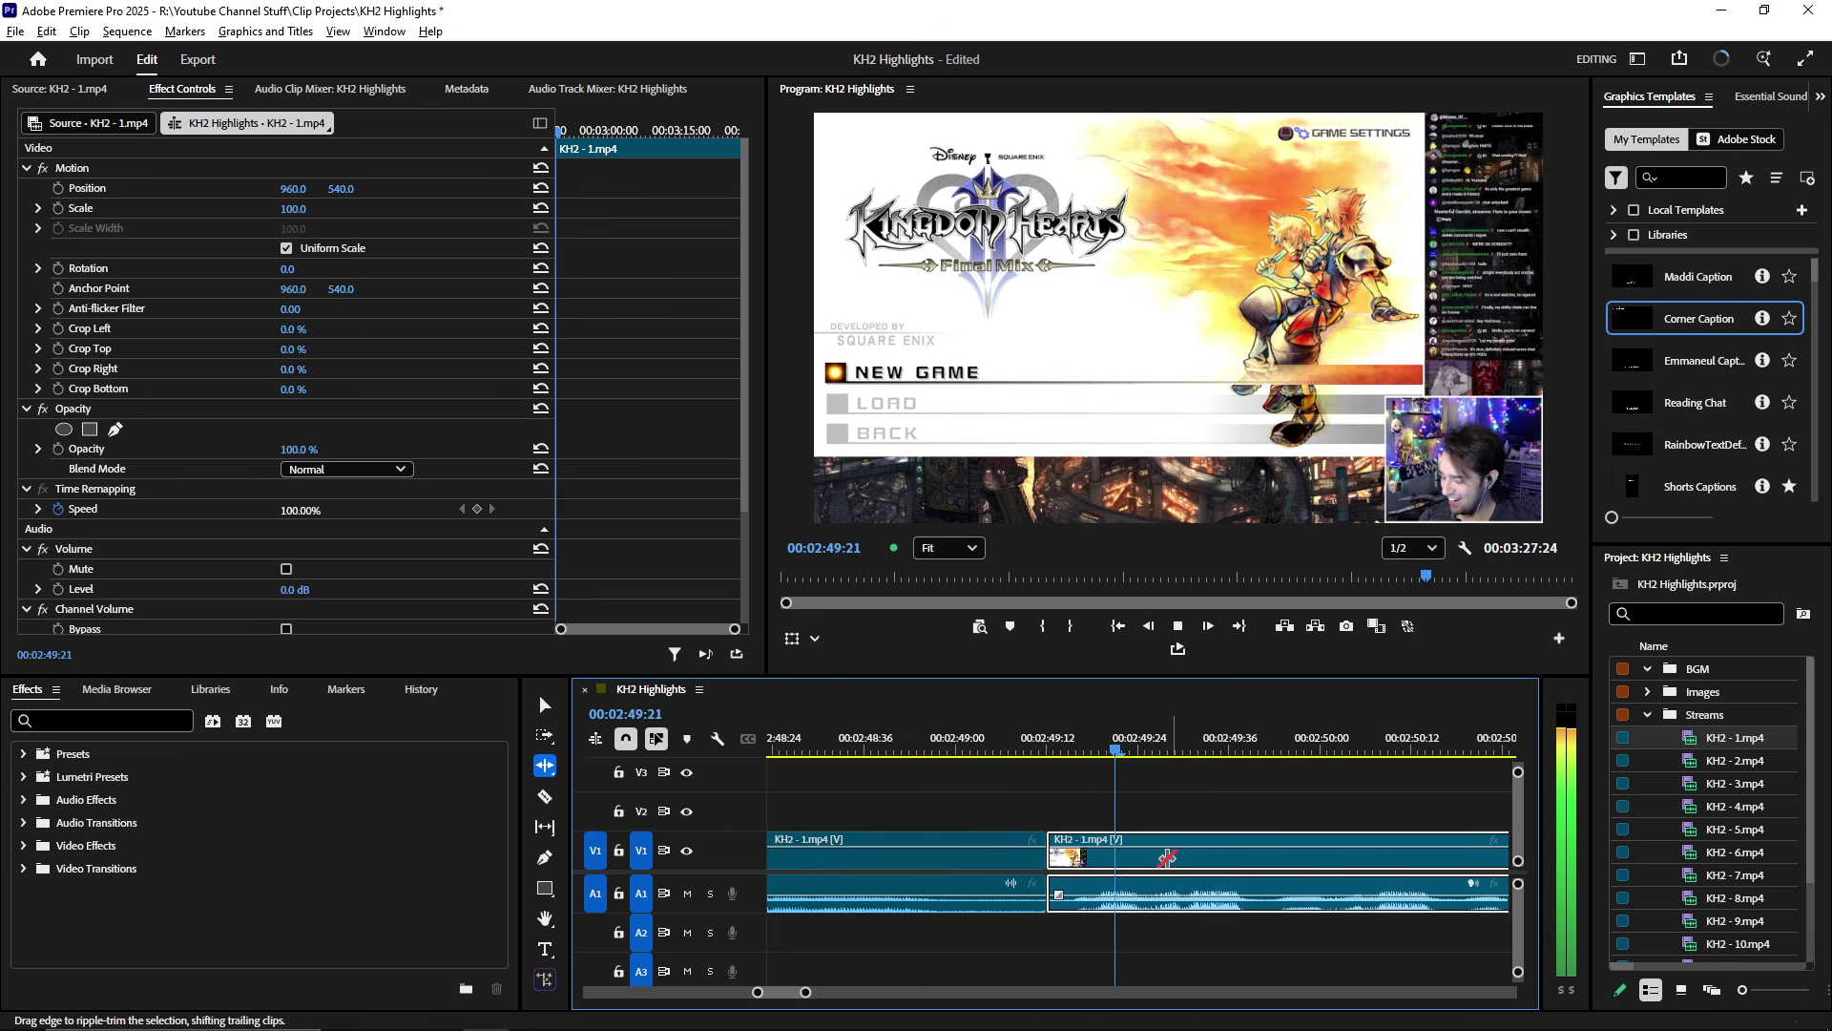
# - Play the closing seconds of the last clip and trim its end to 00:03:27:00
pyautogui.scroll(-8, 1065, 871)
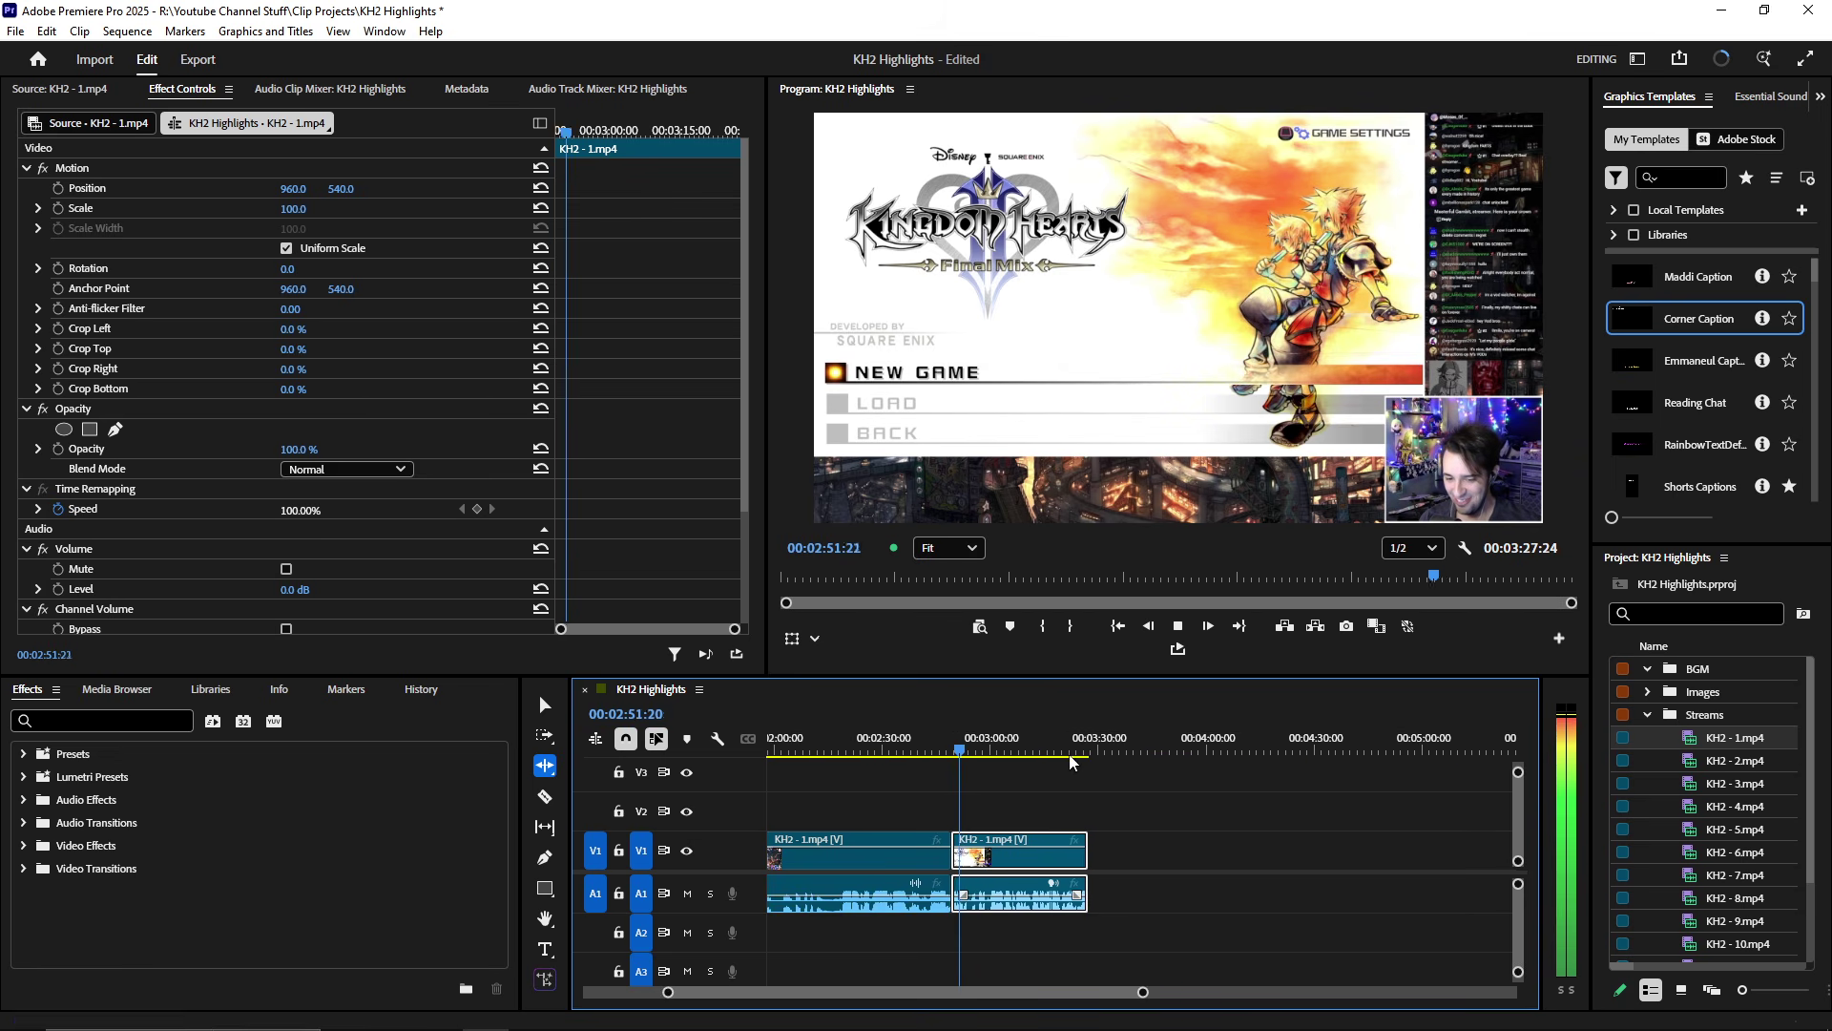
pyautogui.click(1096, 745)
pyautogui.scroll(6, 1121, 863)
pyautogui.press('v')
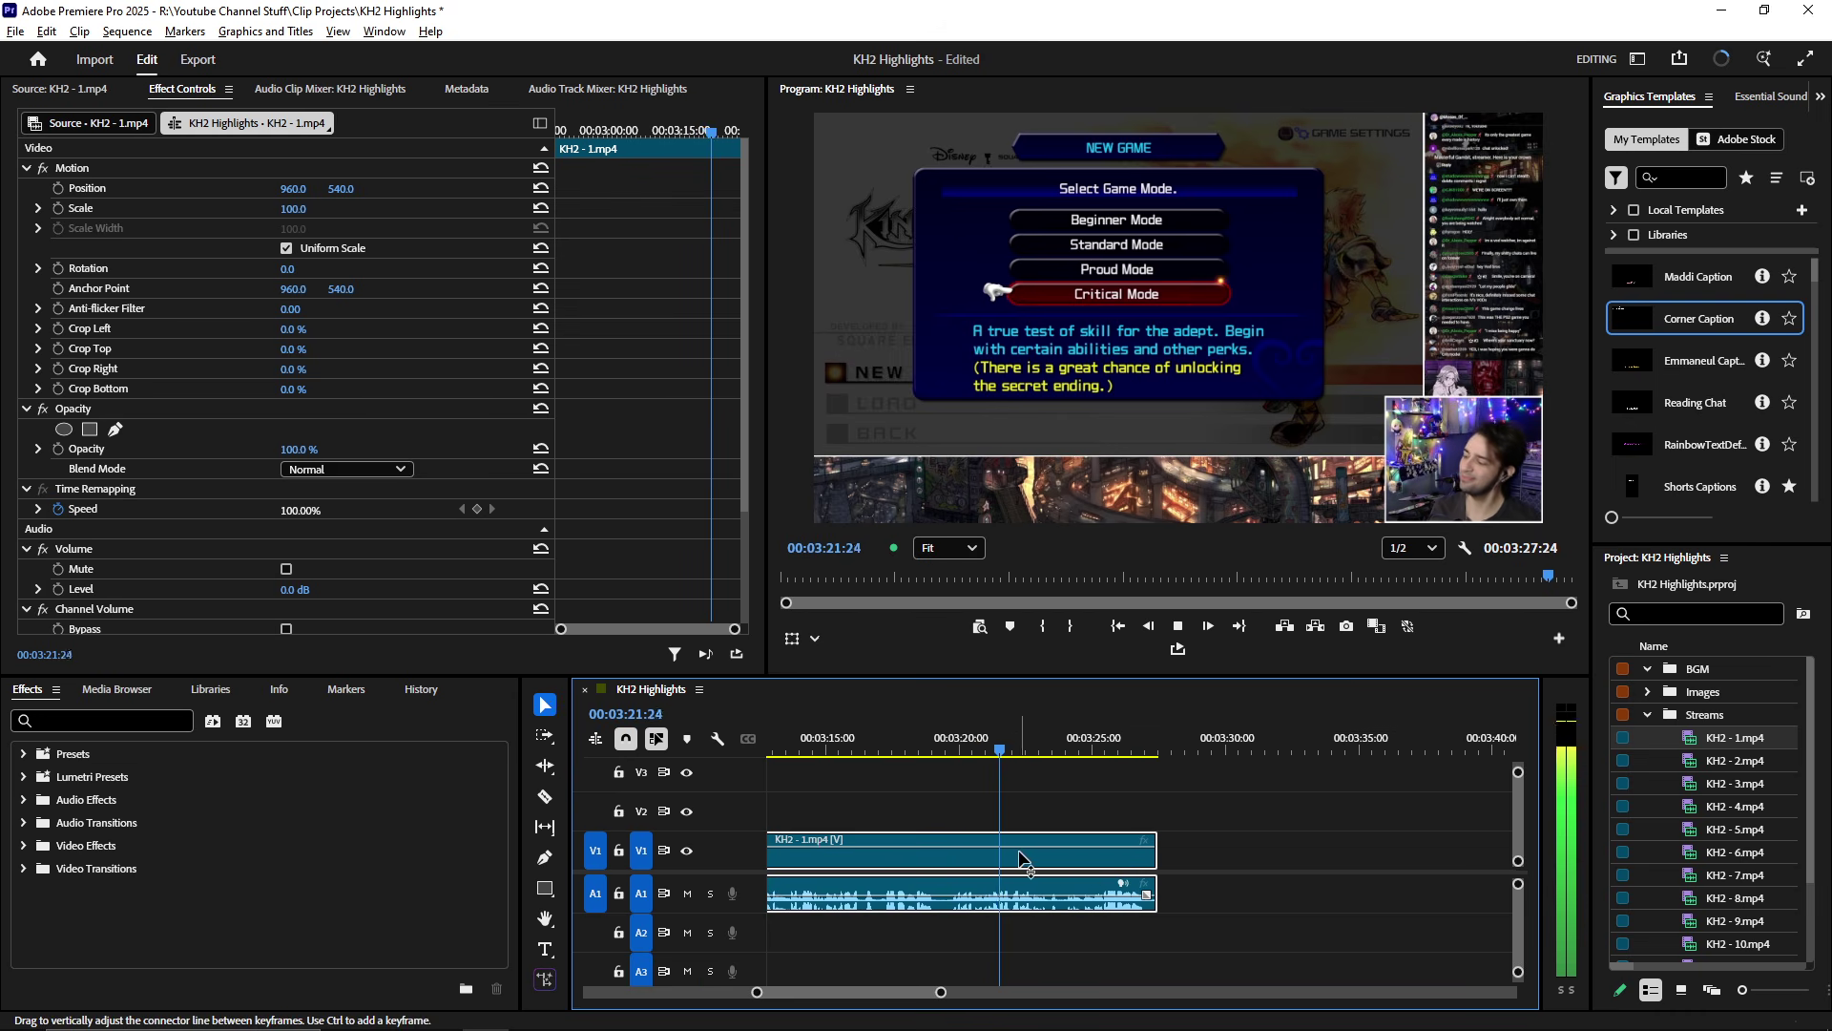
pyautogui.scroll(3, 1241, 897)
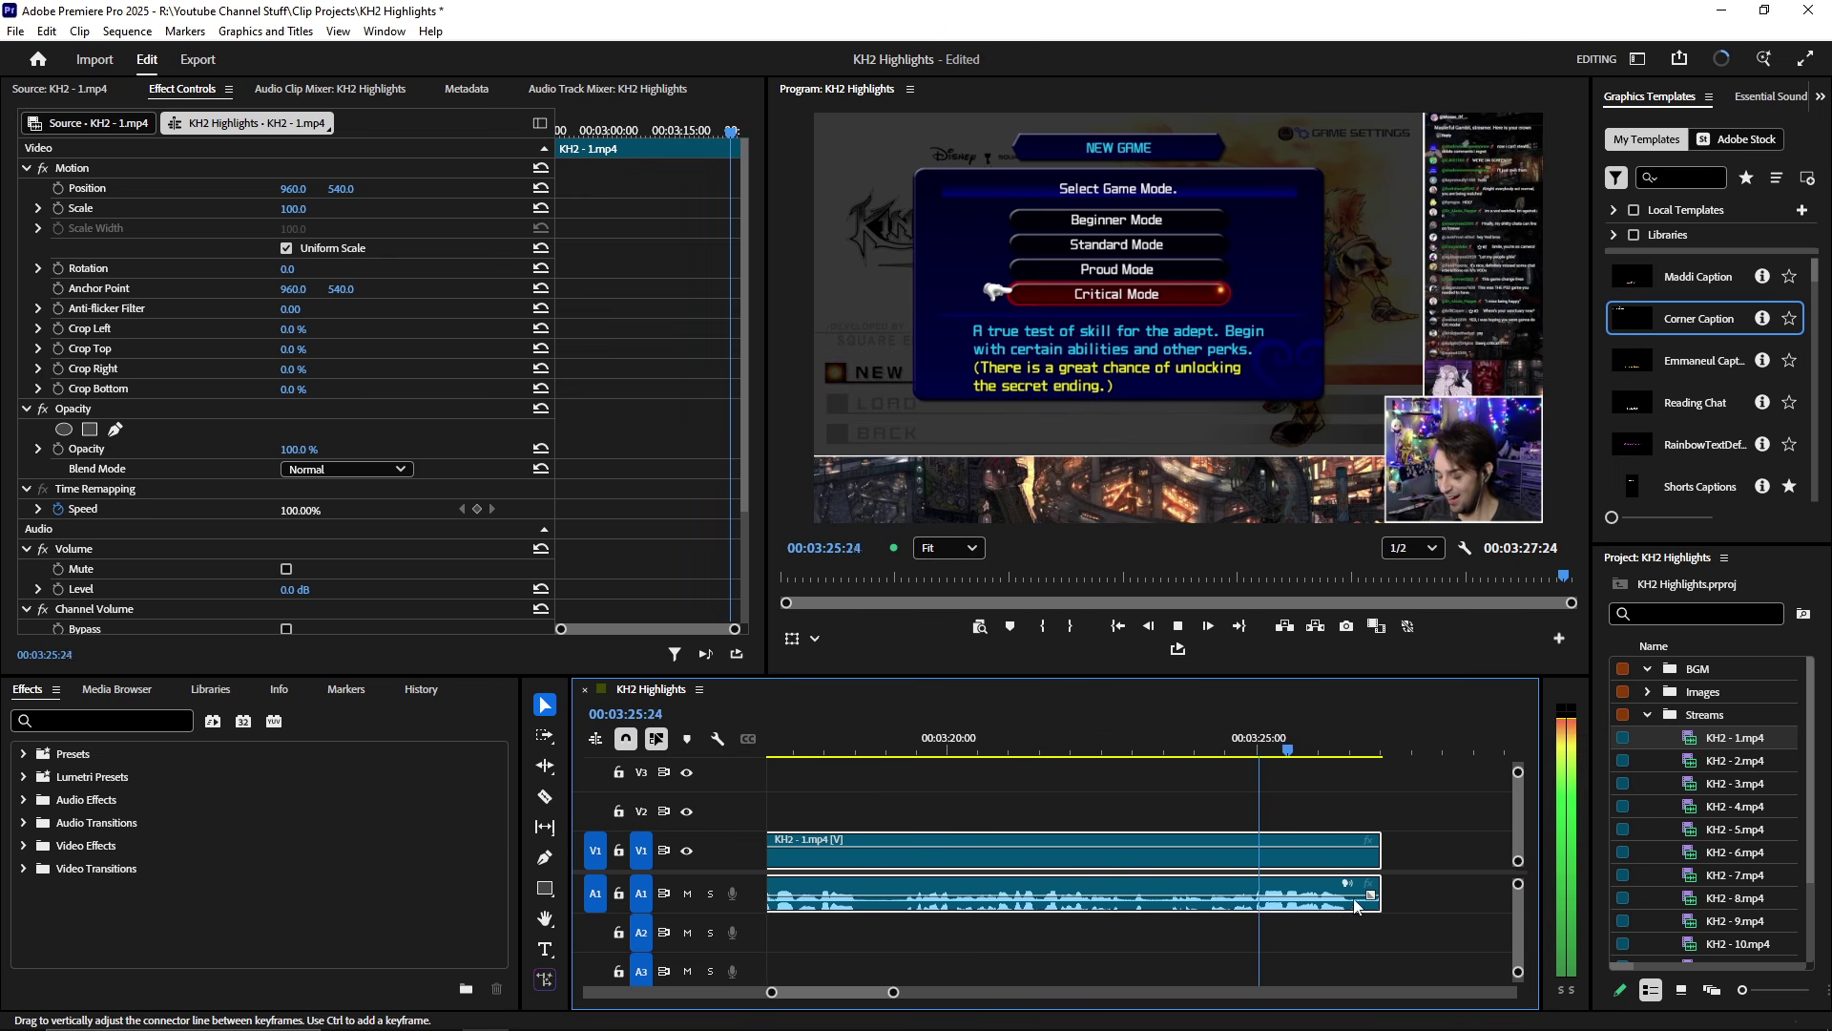
pyautogui.scroll(3, 1355, 892)
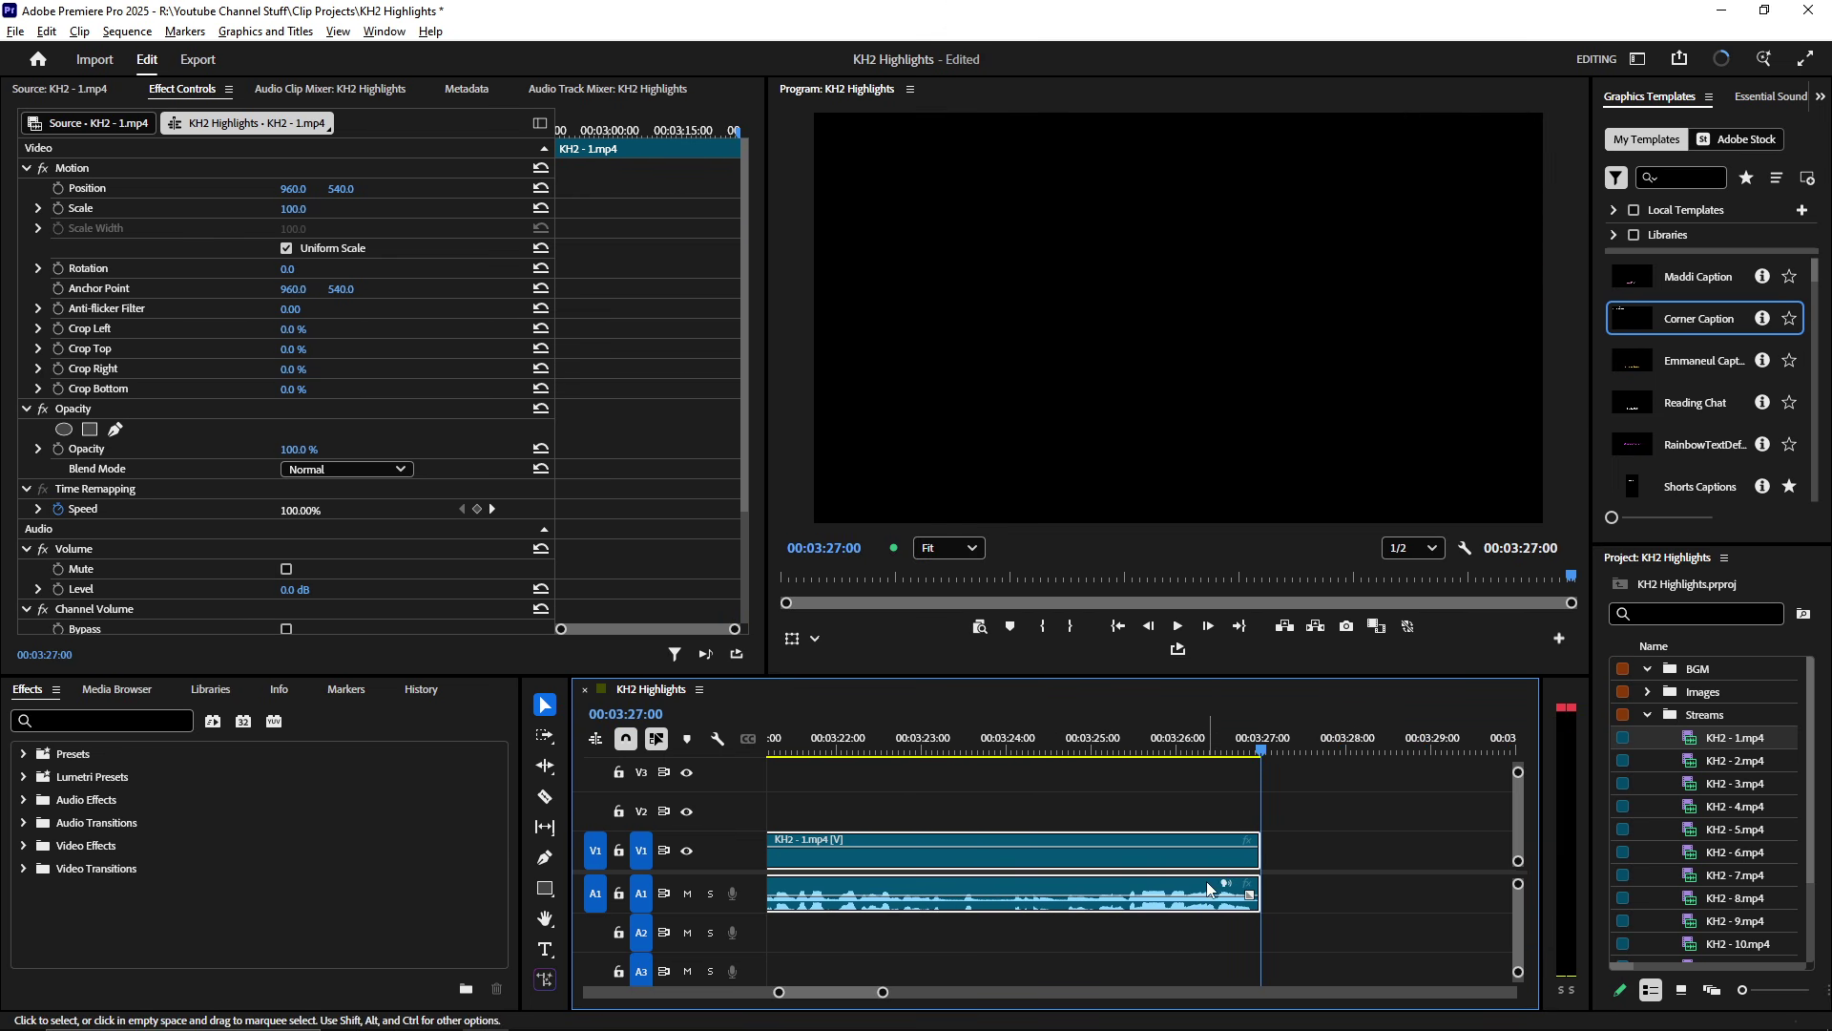
pyautogui.scroll(-4, 1193, 878)
pyautogui.moveTo(1107, 744); pyautogui.dragTo(1065, 762)
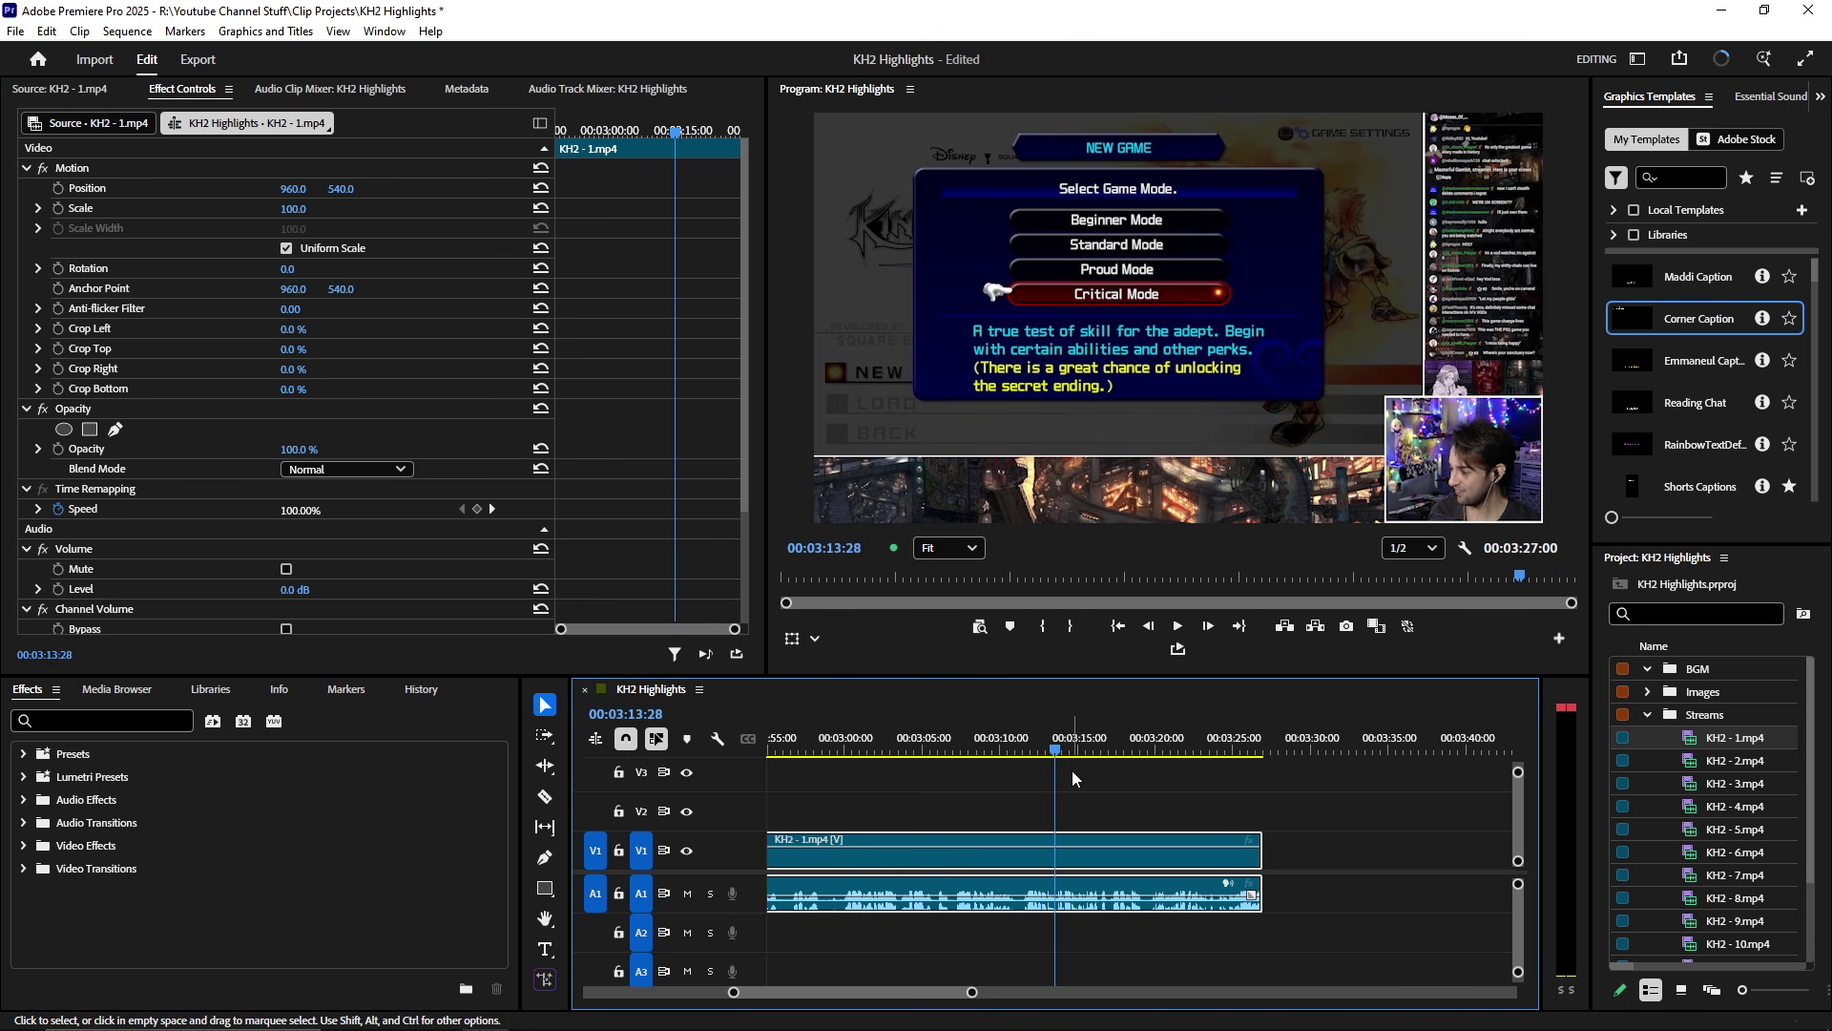
# - Open KH2 - 1.mp4 in an enlarged Source Monitor and play on beyond 00:17:36:21 to find the next highlight
pyautogui.click(1691, 737)
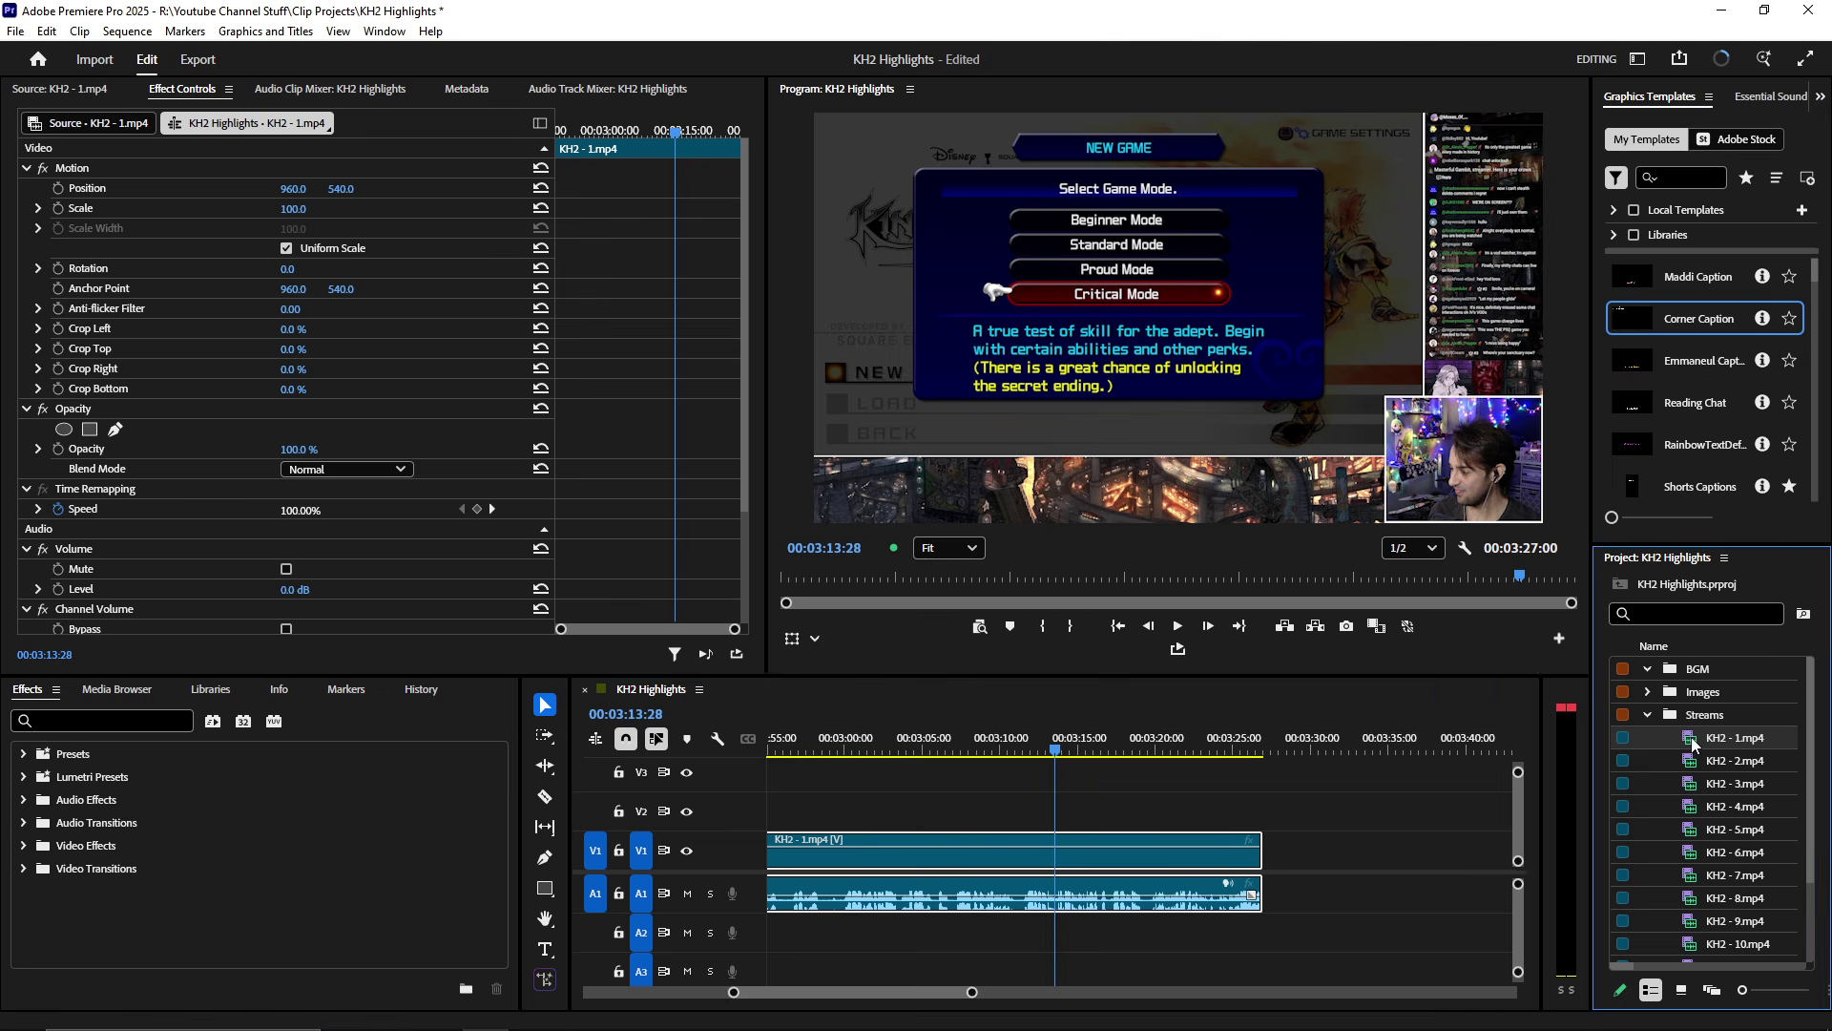
pyautogui.doubleClick(1691, 737)
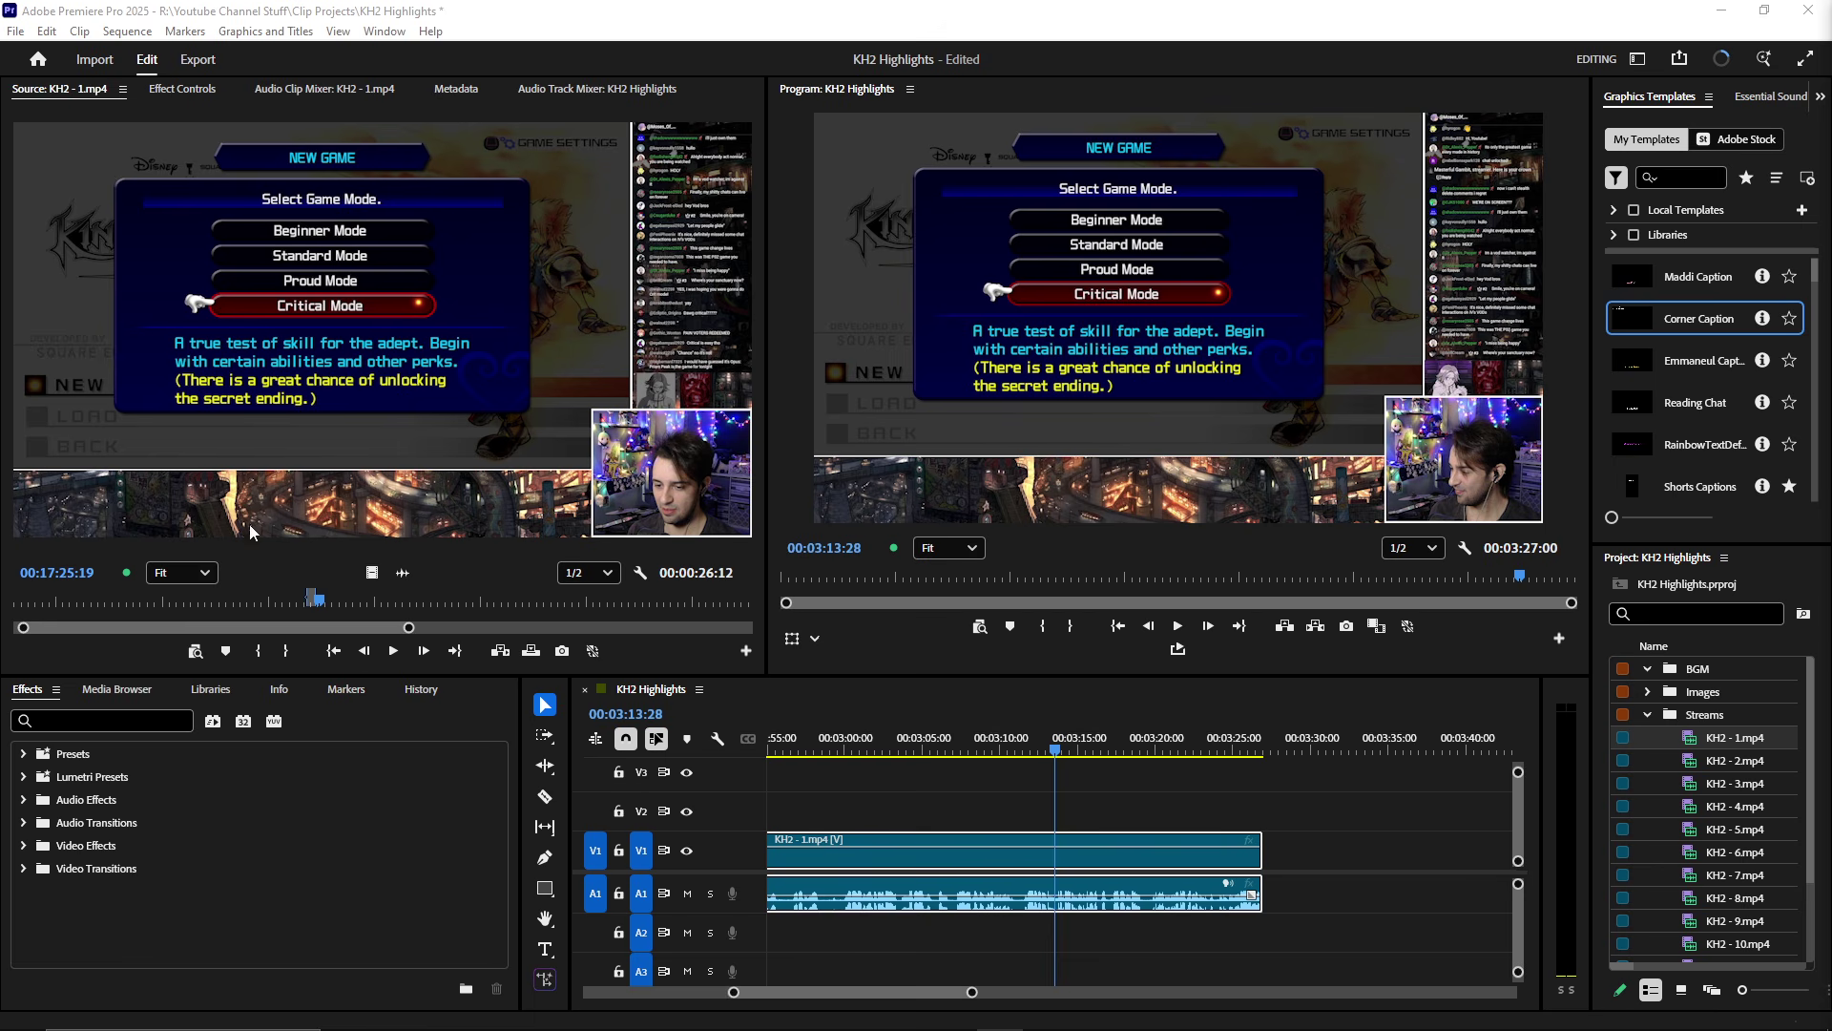
pyautogui.click(277, 652)
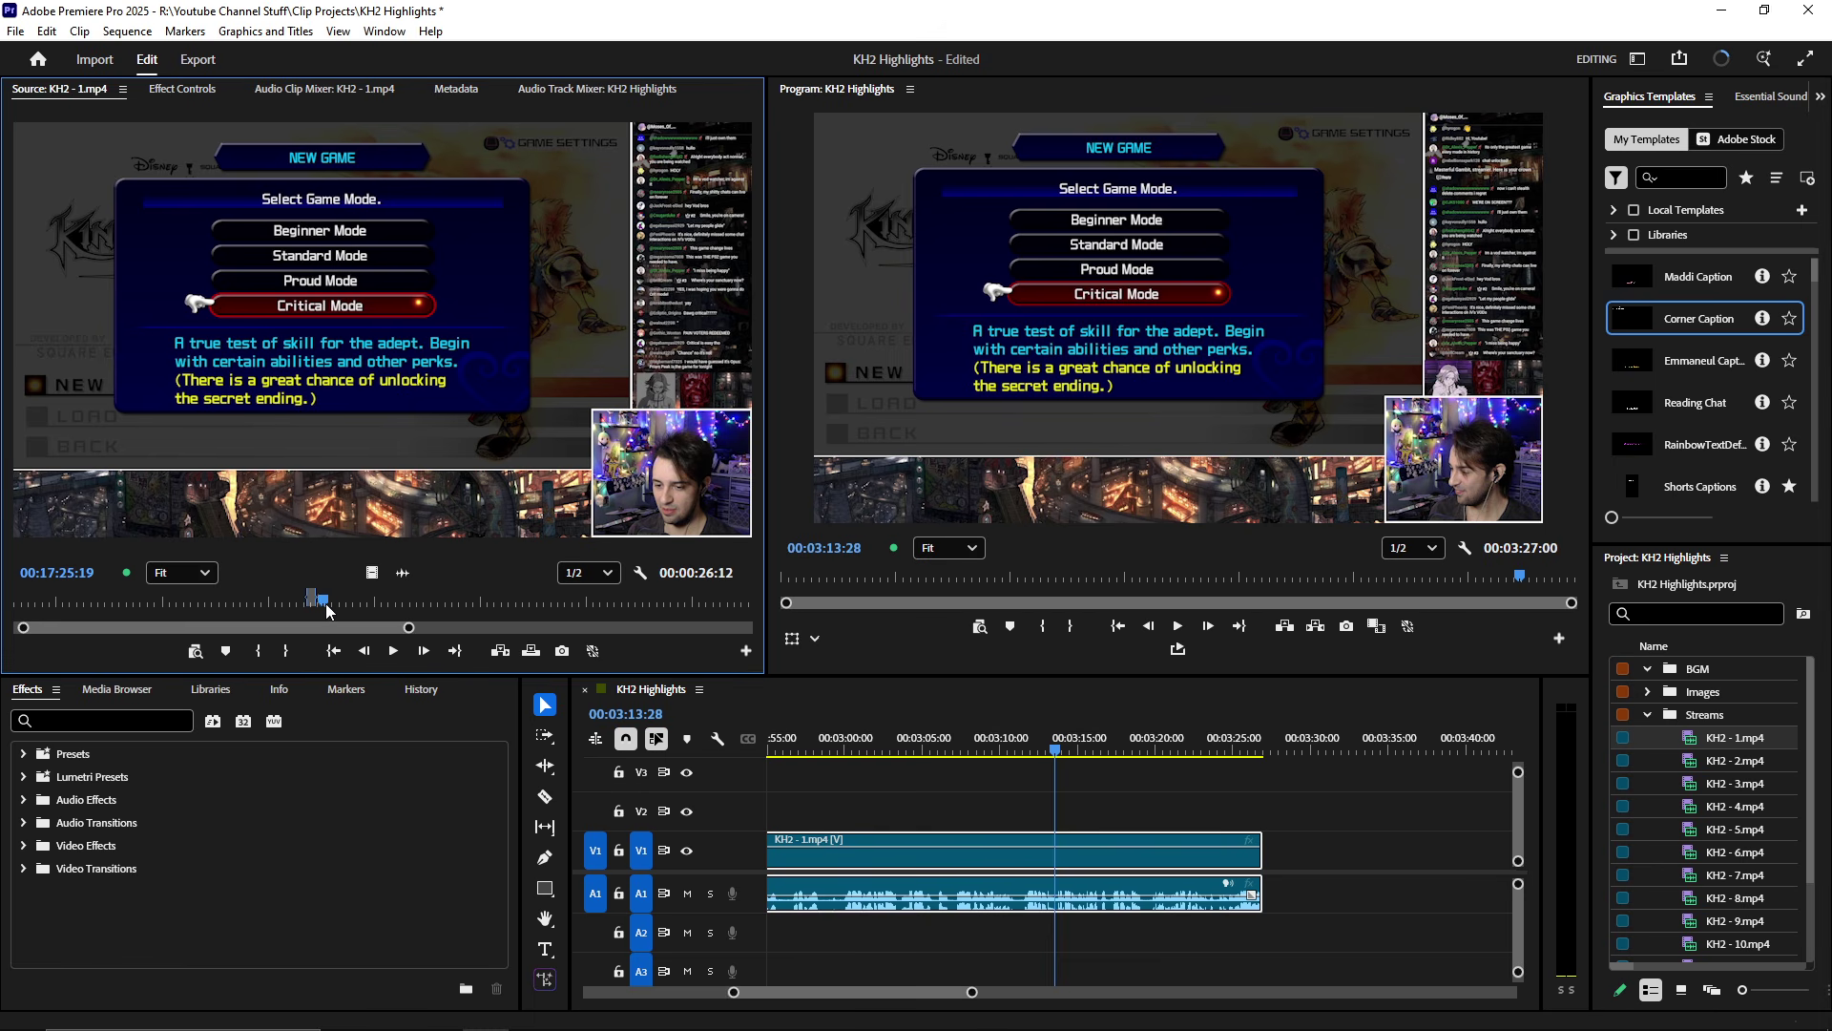
pyautogui.press('`')
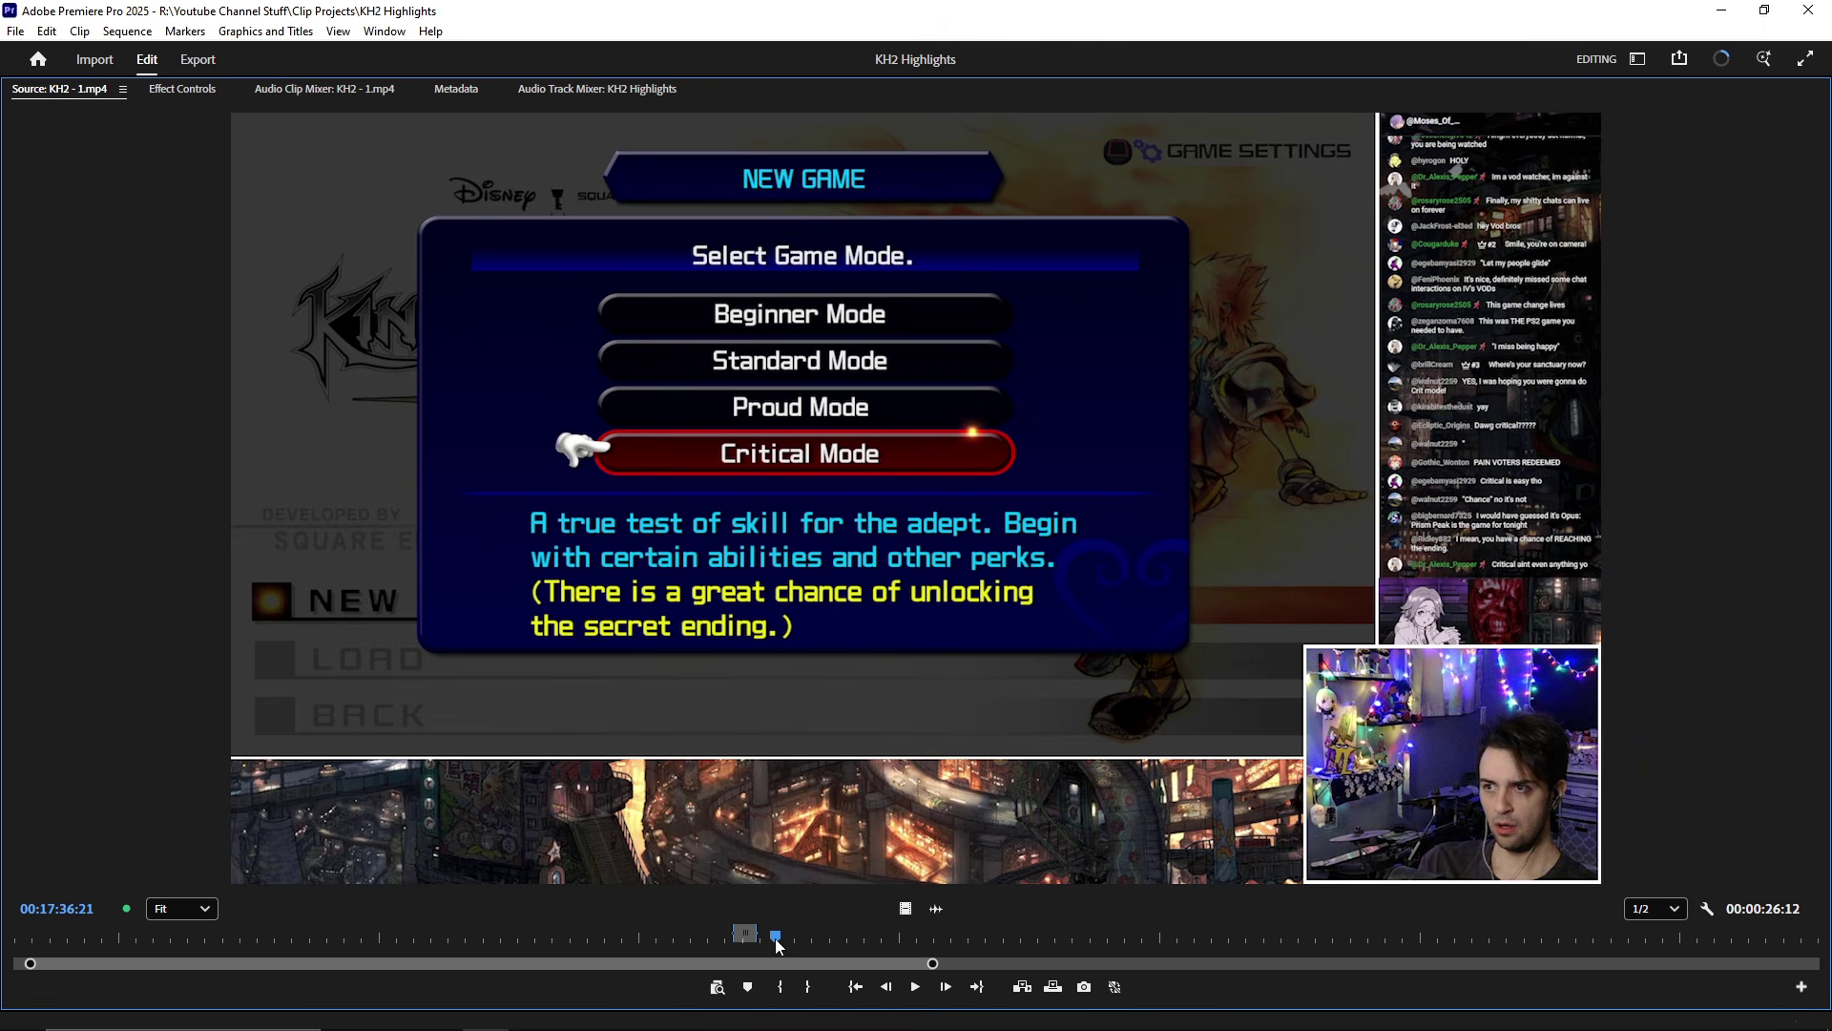
pyautogui.moveTo(779, 941); pyautogui.dragTo(889, 962)
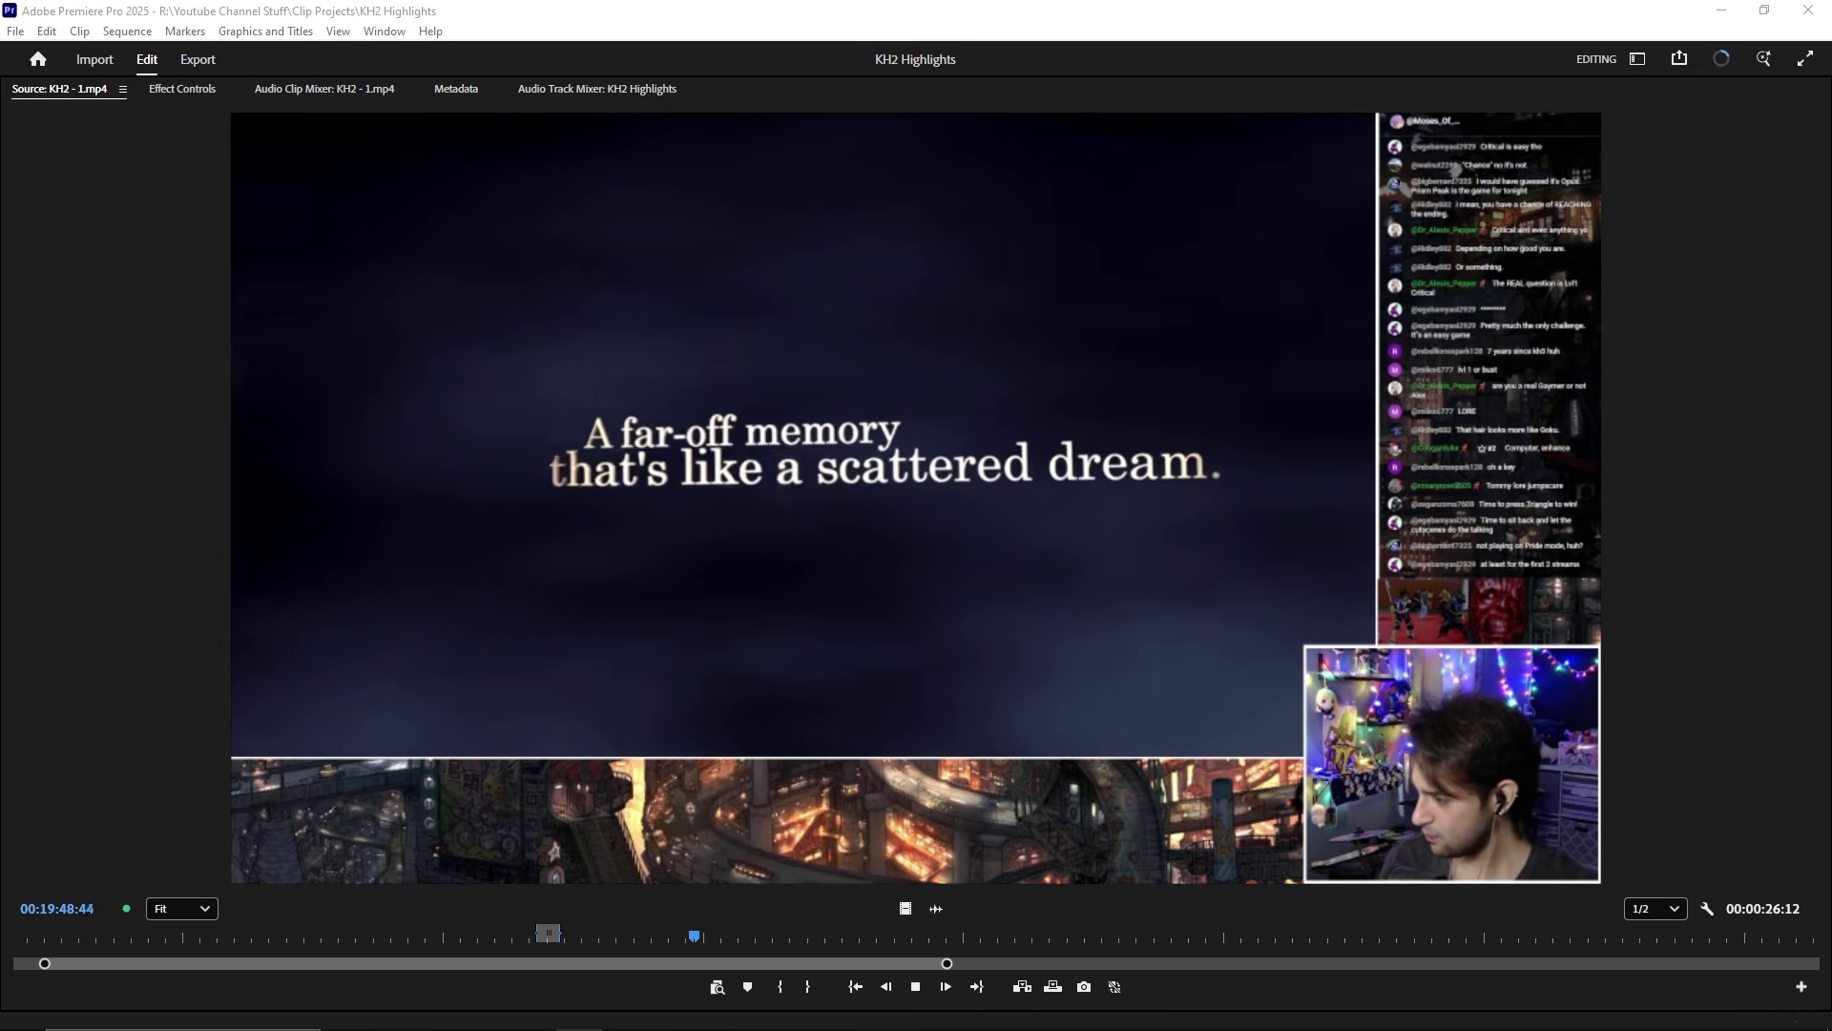
pyautogui.click(935, 7)
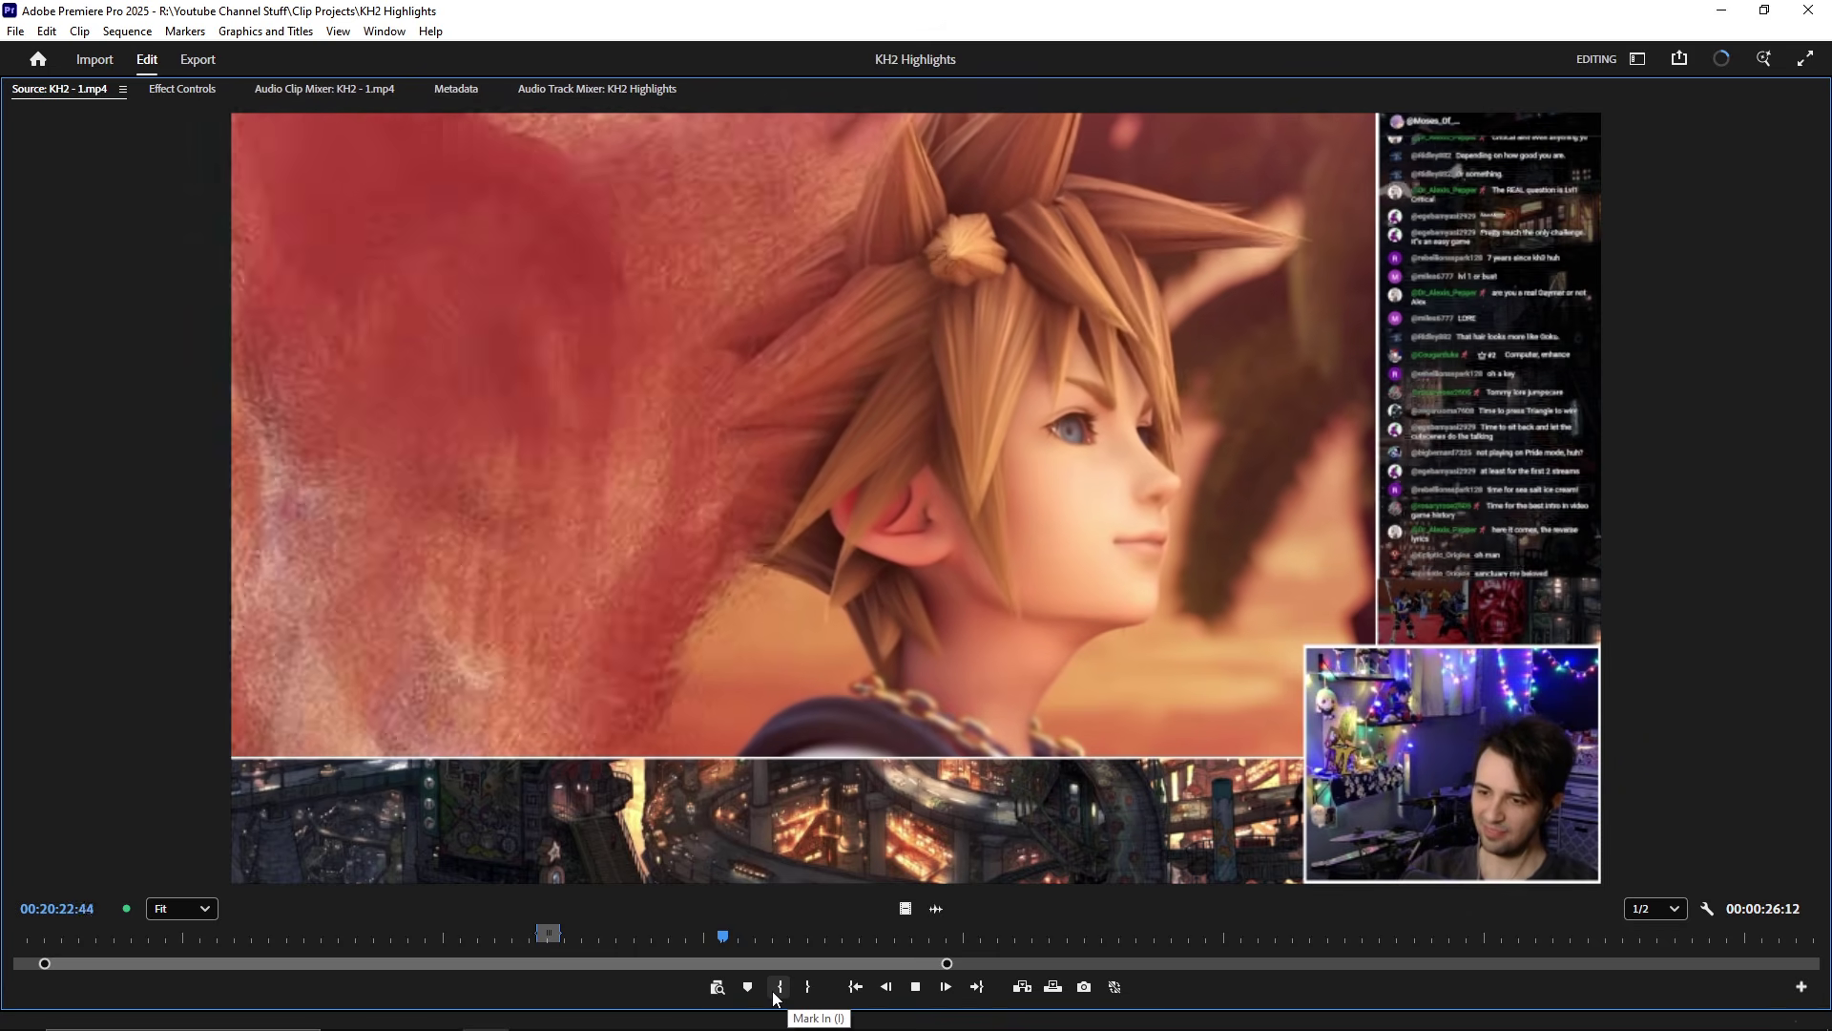
# - Mark a source range of 00:00:08:08 starting at about 00:20:22:44, and stop playback
pyautogui.click(773, 988)
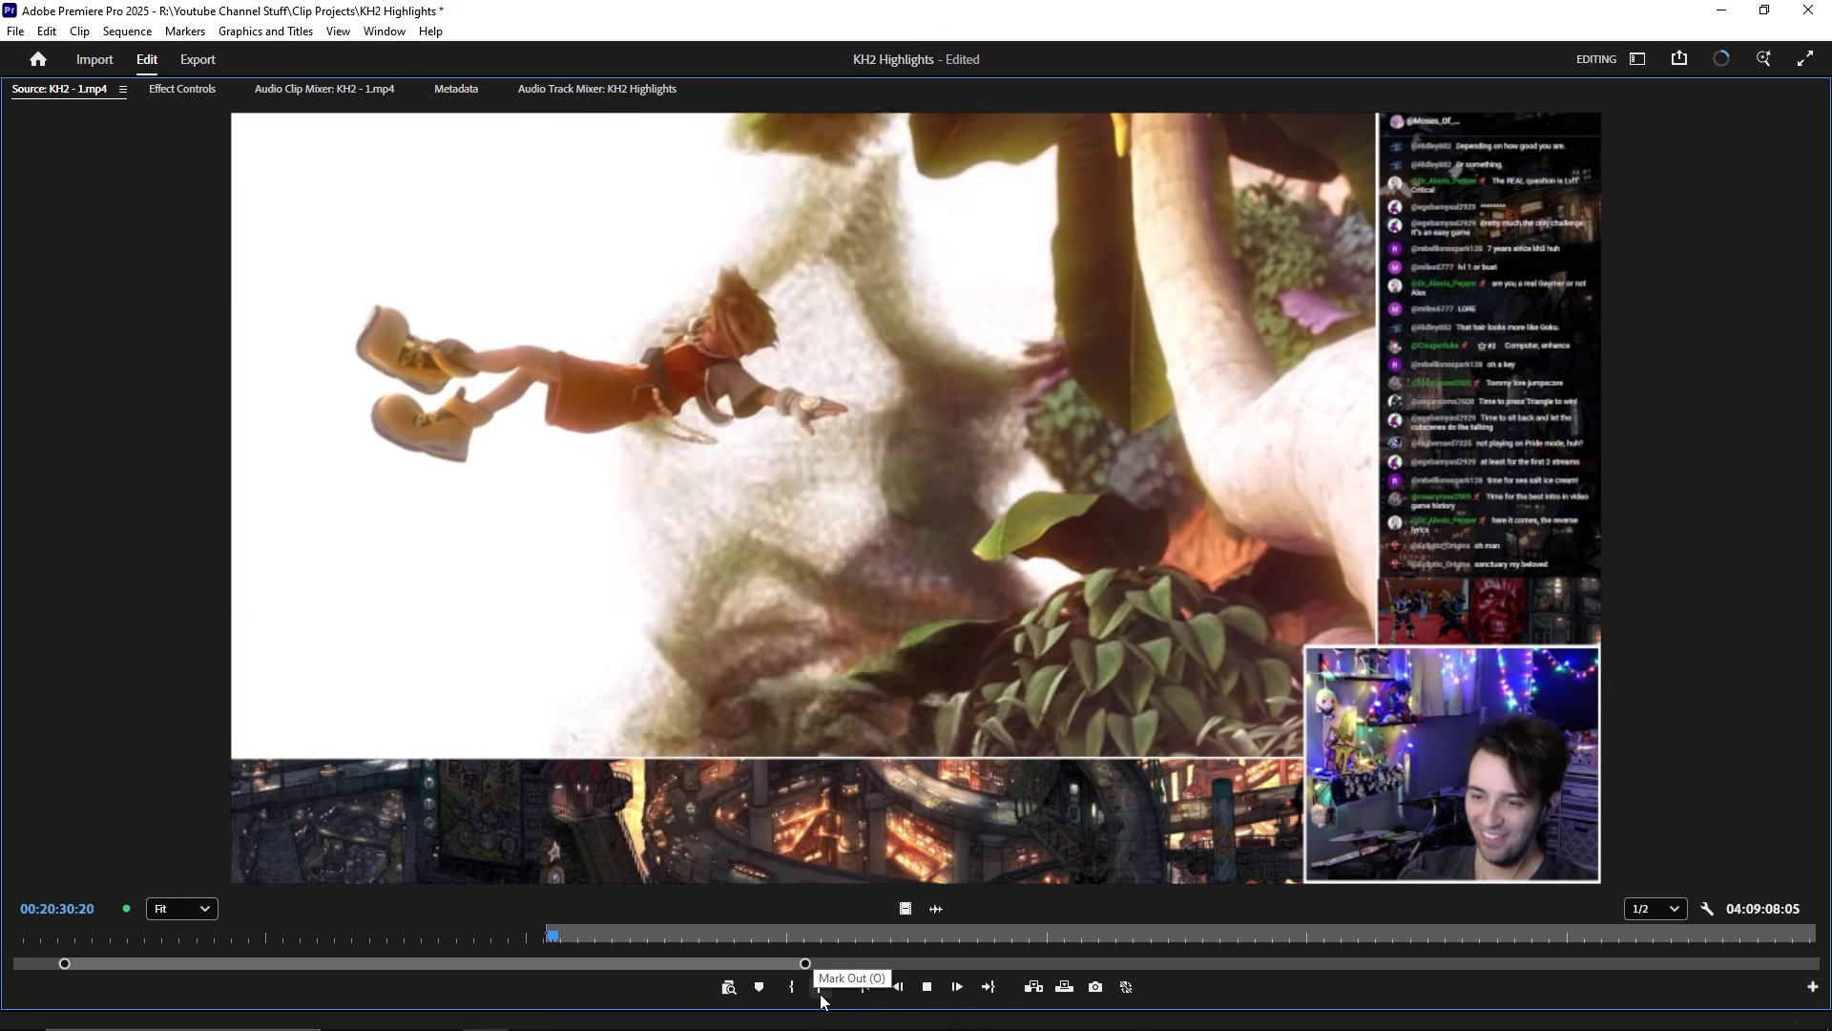
pyautogui.click(820, 993)
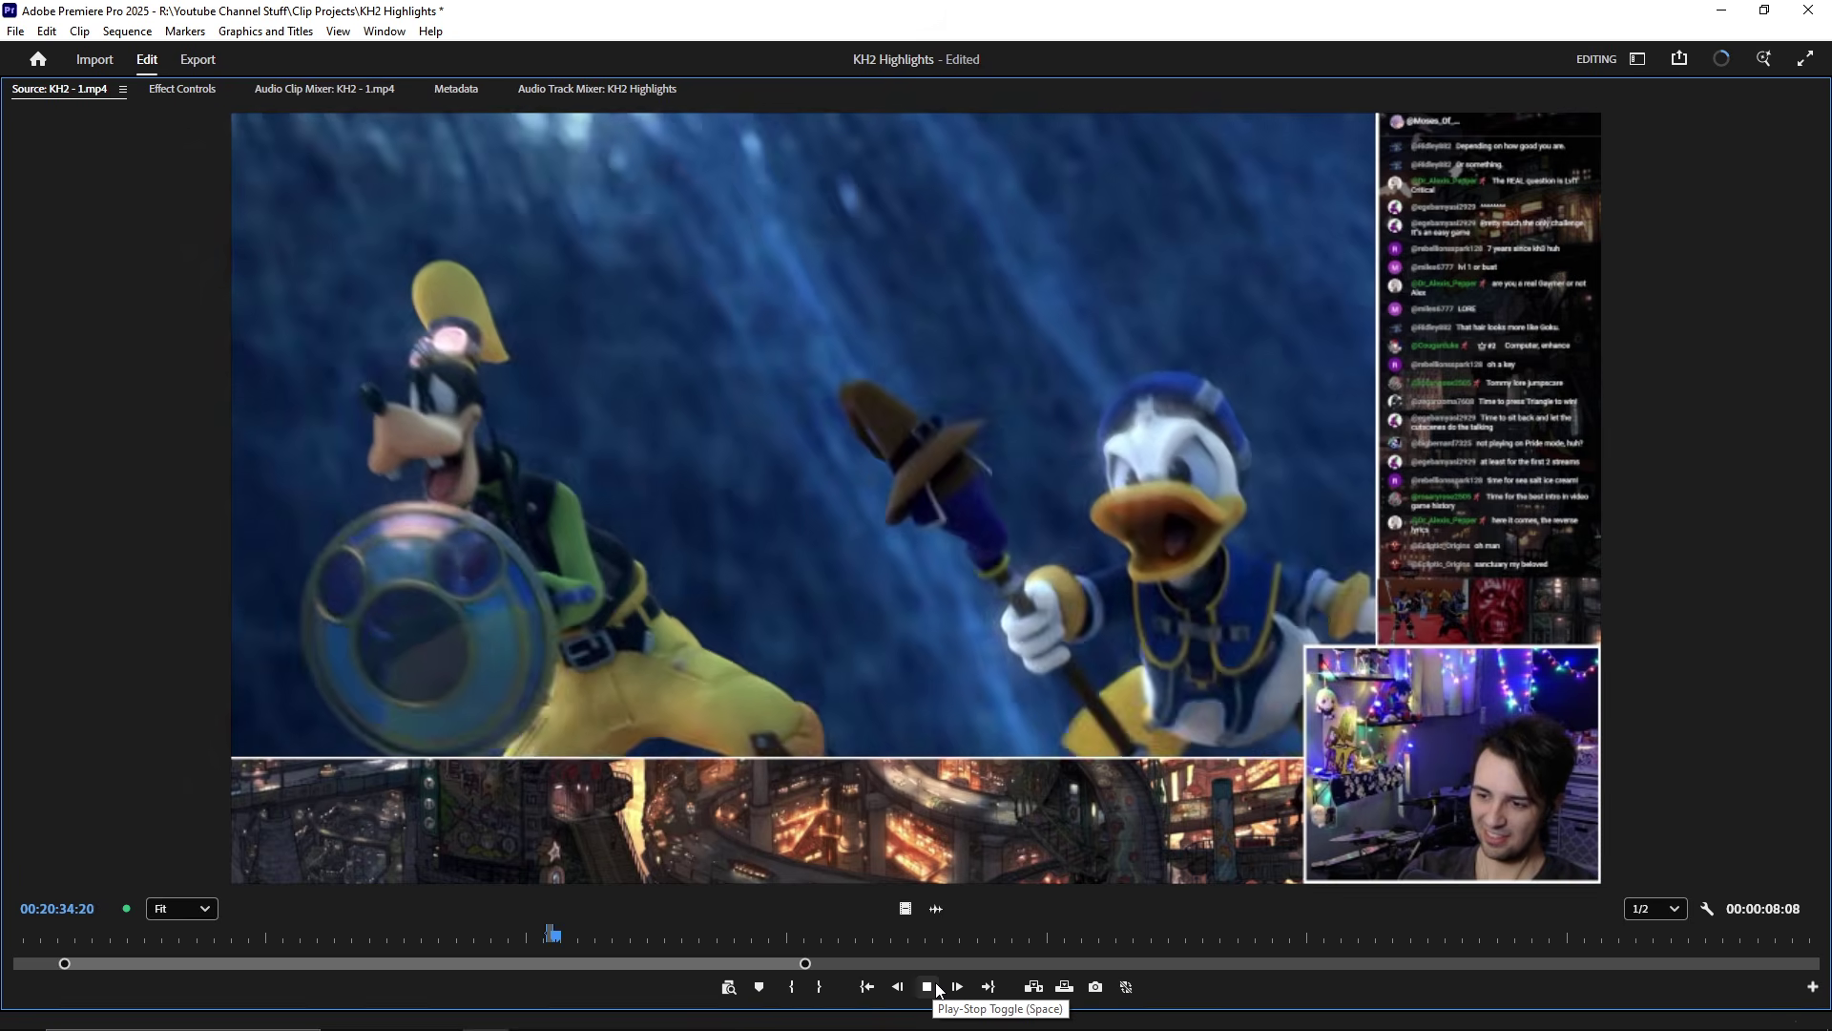
pyautogui.click(935, 991)
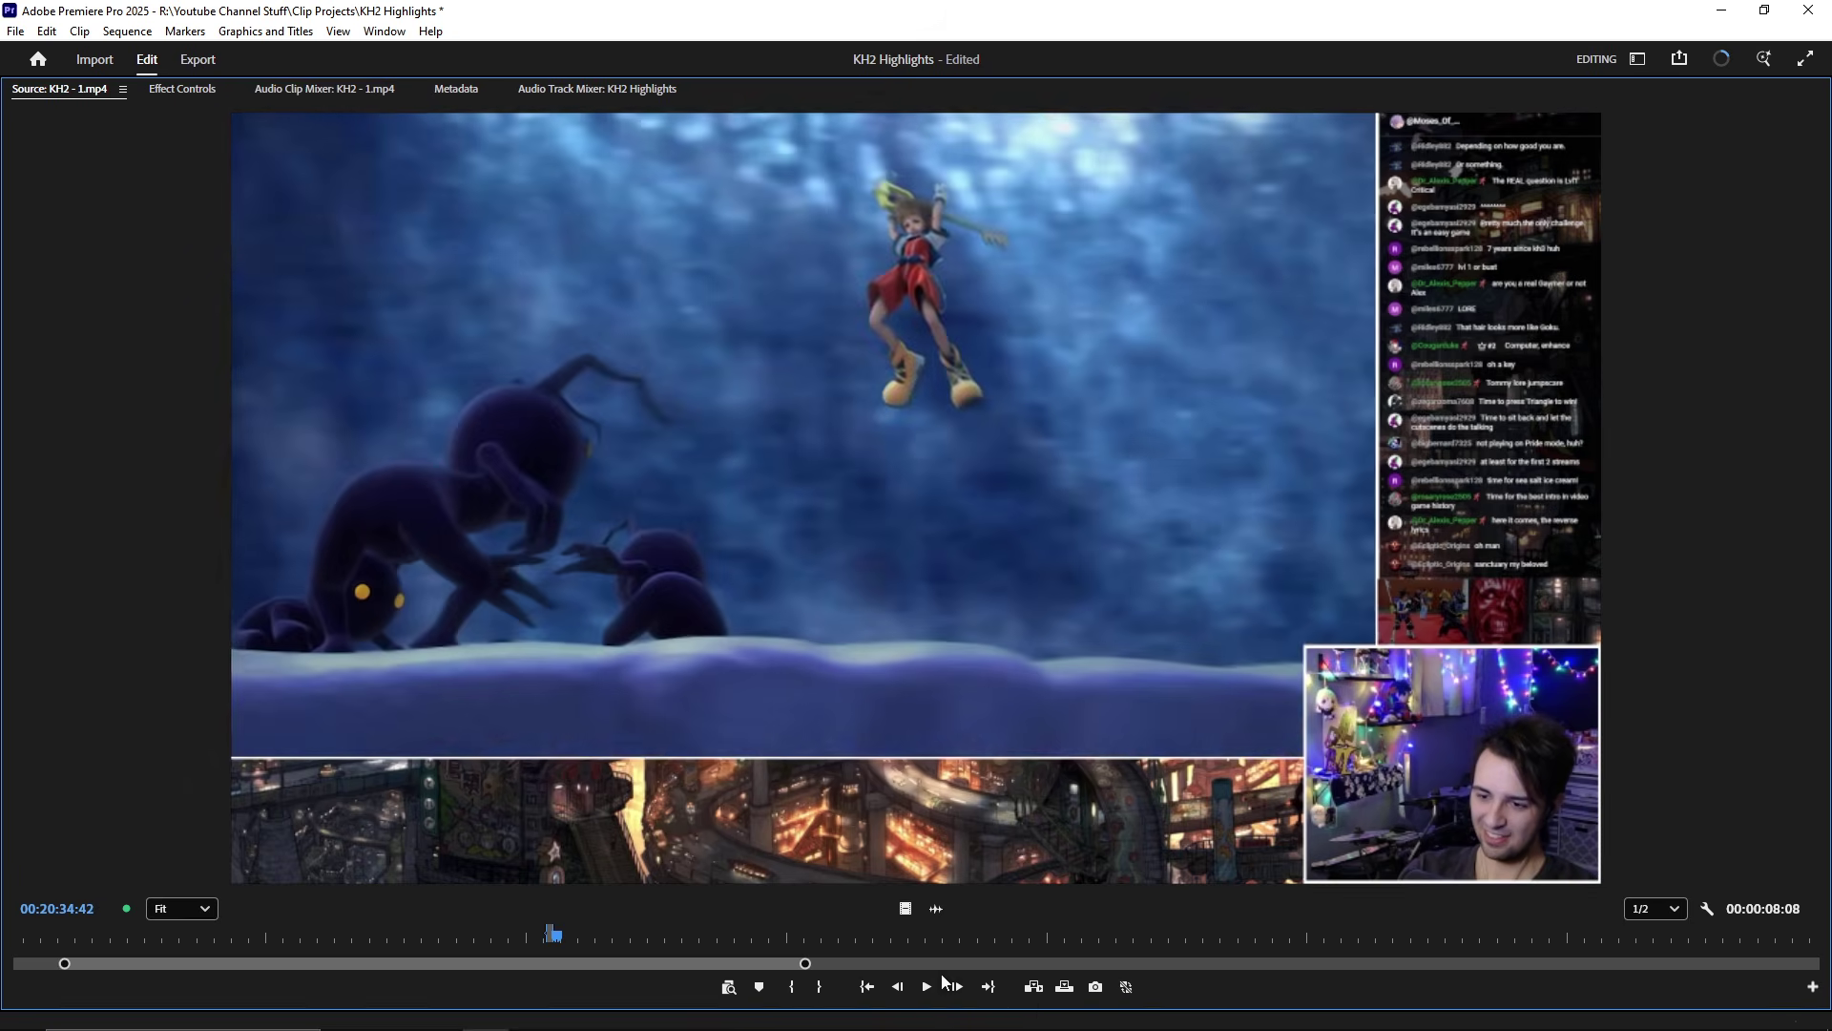
# - Restore the normal panel layout and place the marked range on V1 and A1 at about 00:03:46:34, beyond the last clip
pyautogui.press('`')
pyautogui.scroll(-4, 1014, 847)
pyautogui.scroll(-3, 1015, 848)
pyautogui.moveTo(521, 576); pyautogui.dragTo(1002, 858)
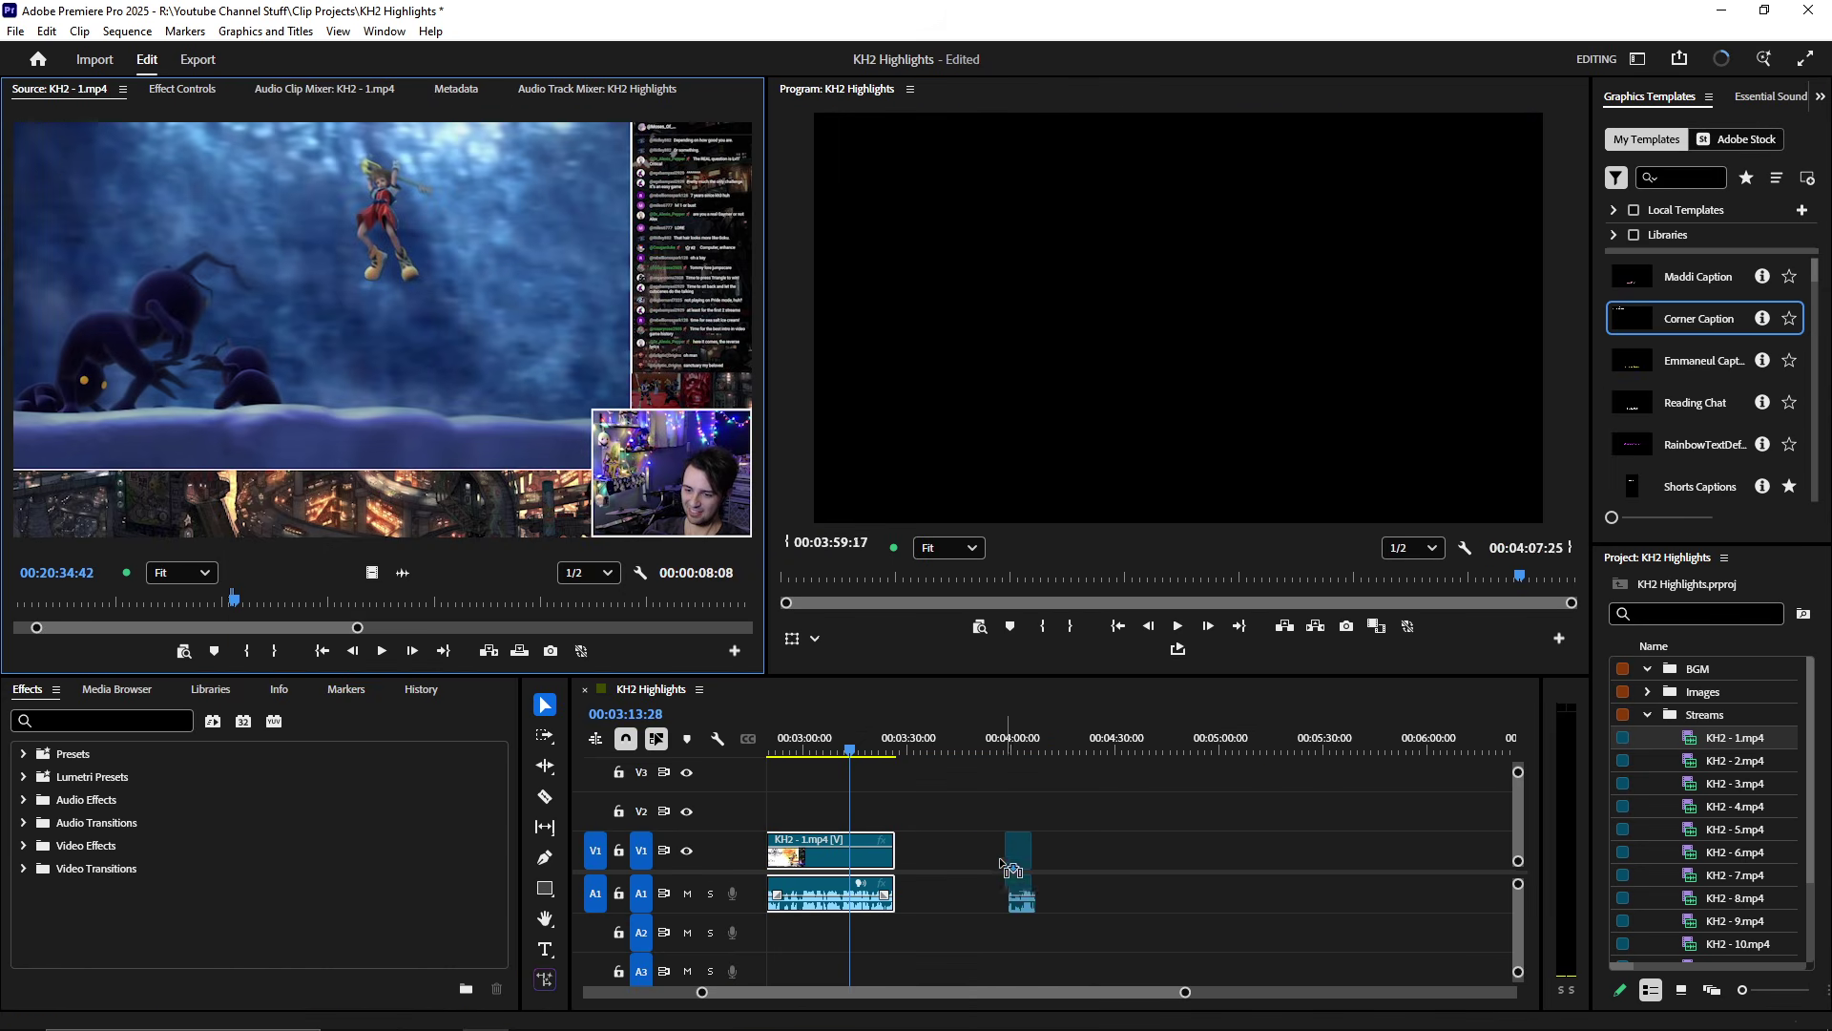
# - Extend the start of the newly placed clip about two seconds earlier and play it from the beginning
pyautogui.scroll(5, 983, 916)
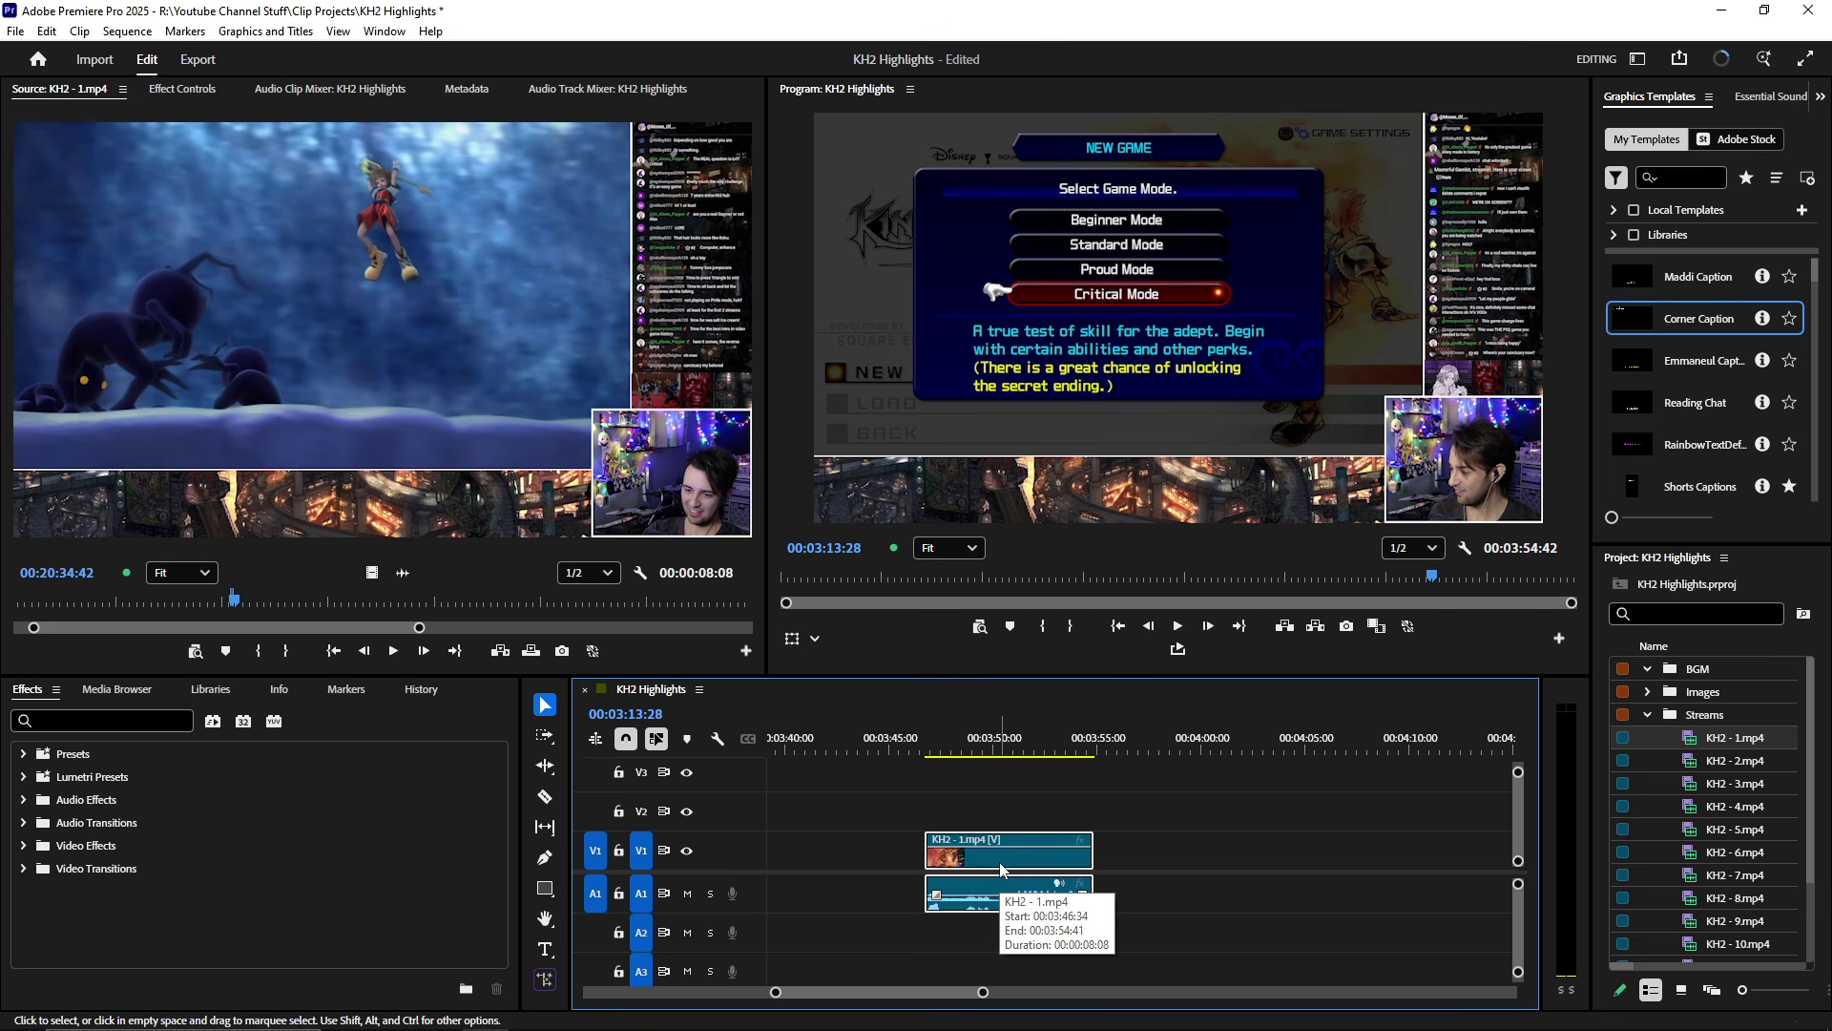
pyautogui.scroll(2, 992, 873)
pyautogui.moveTo(1062, 859); pyautogui.dragTo(1030, 859)
pyautogui.scroll(-3, 1005, 790)
pyautogui.scroll(2, 998, 840)
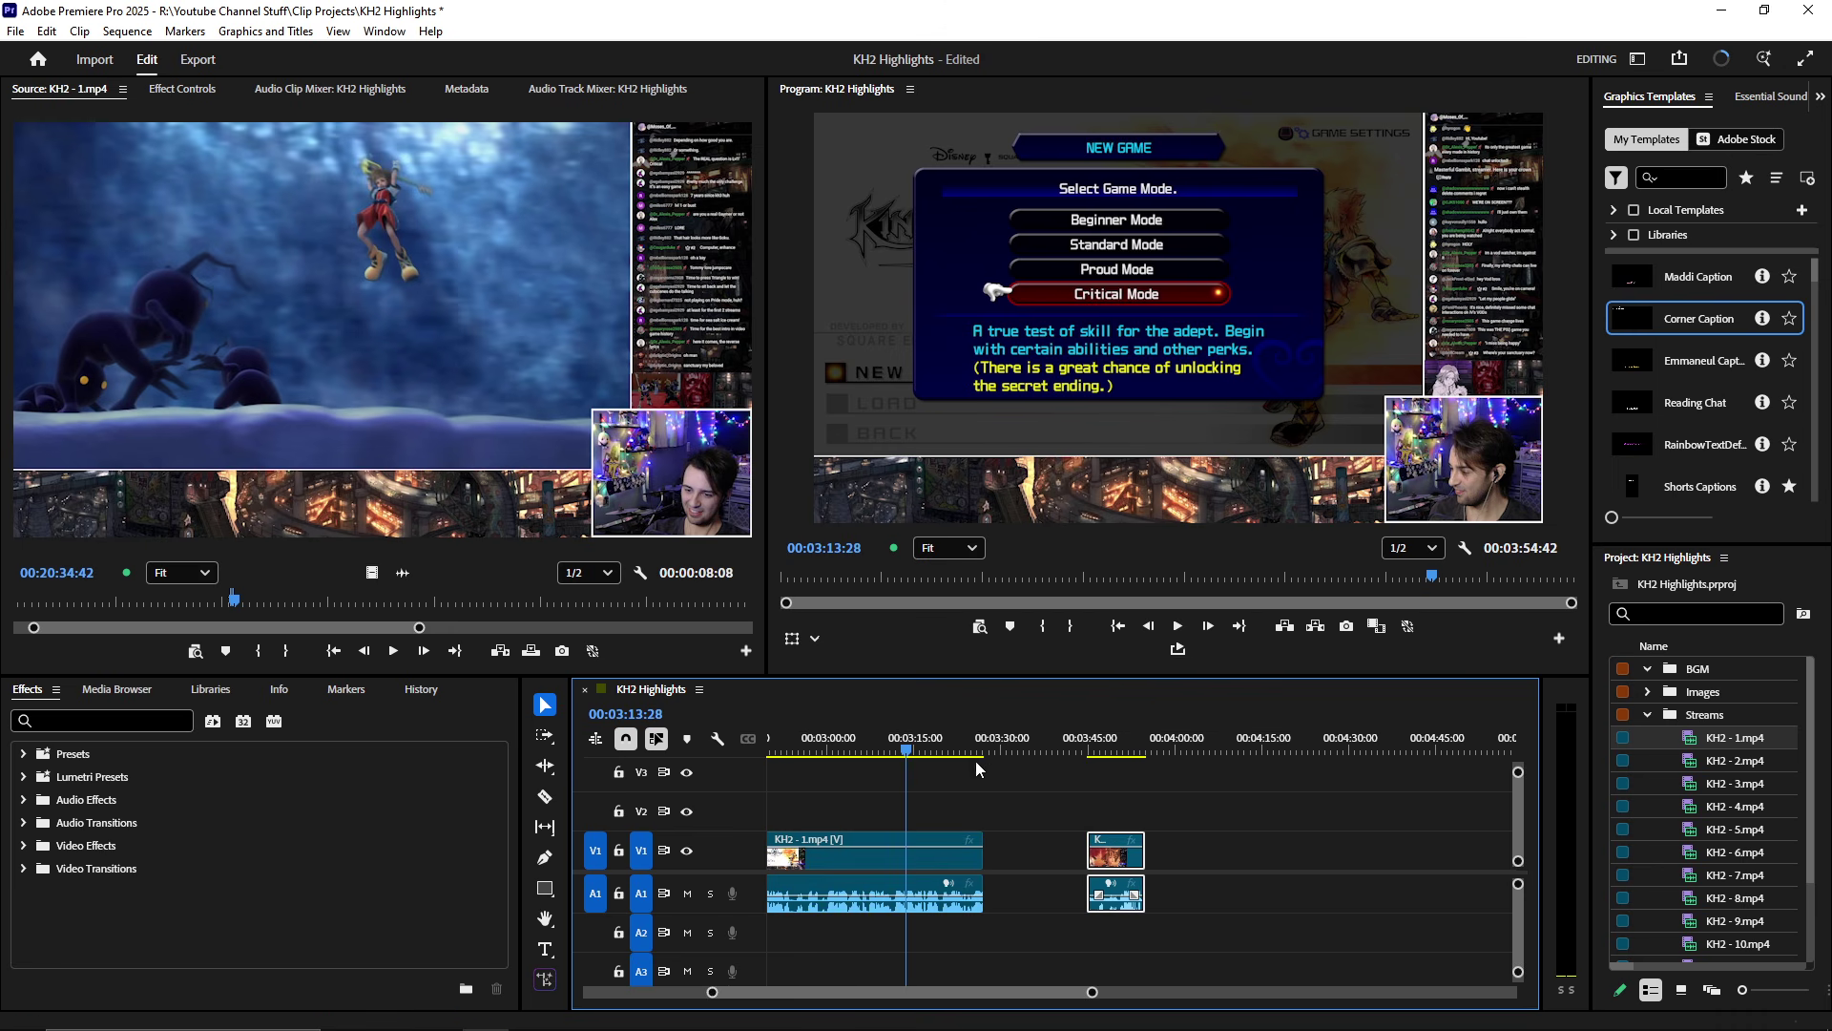
pyautogui.scroll(4, 988, 888)
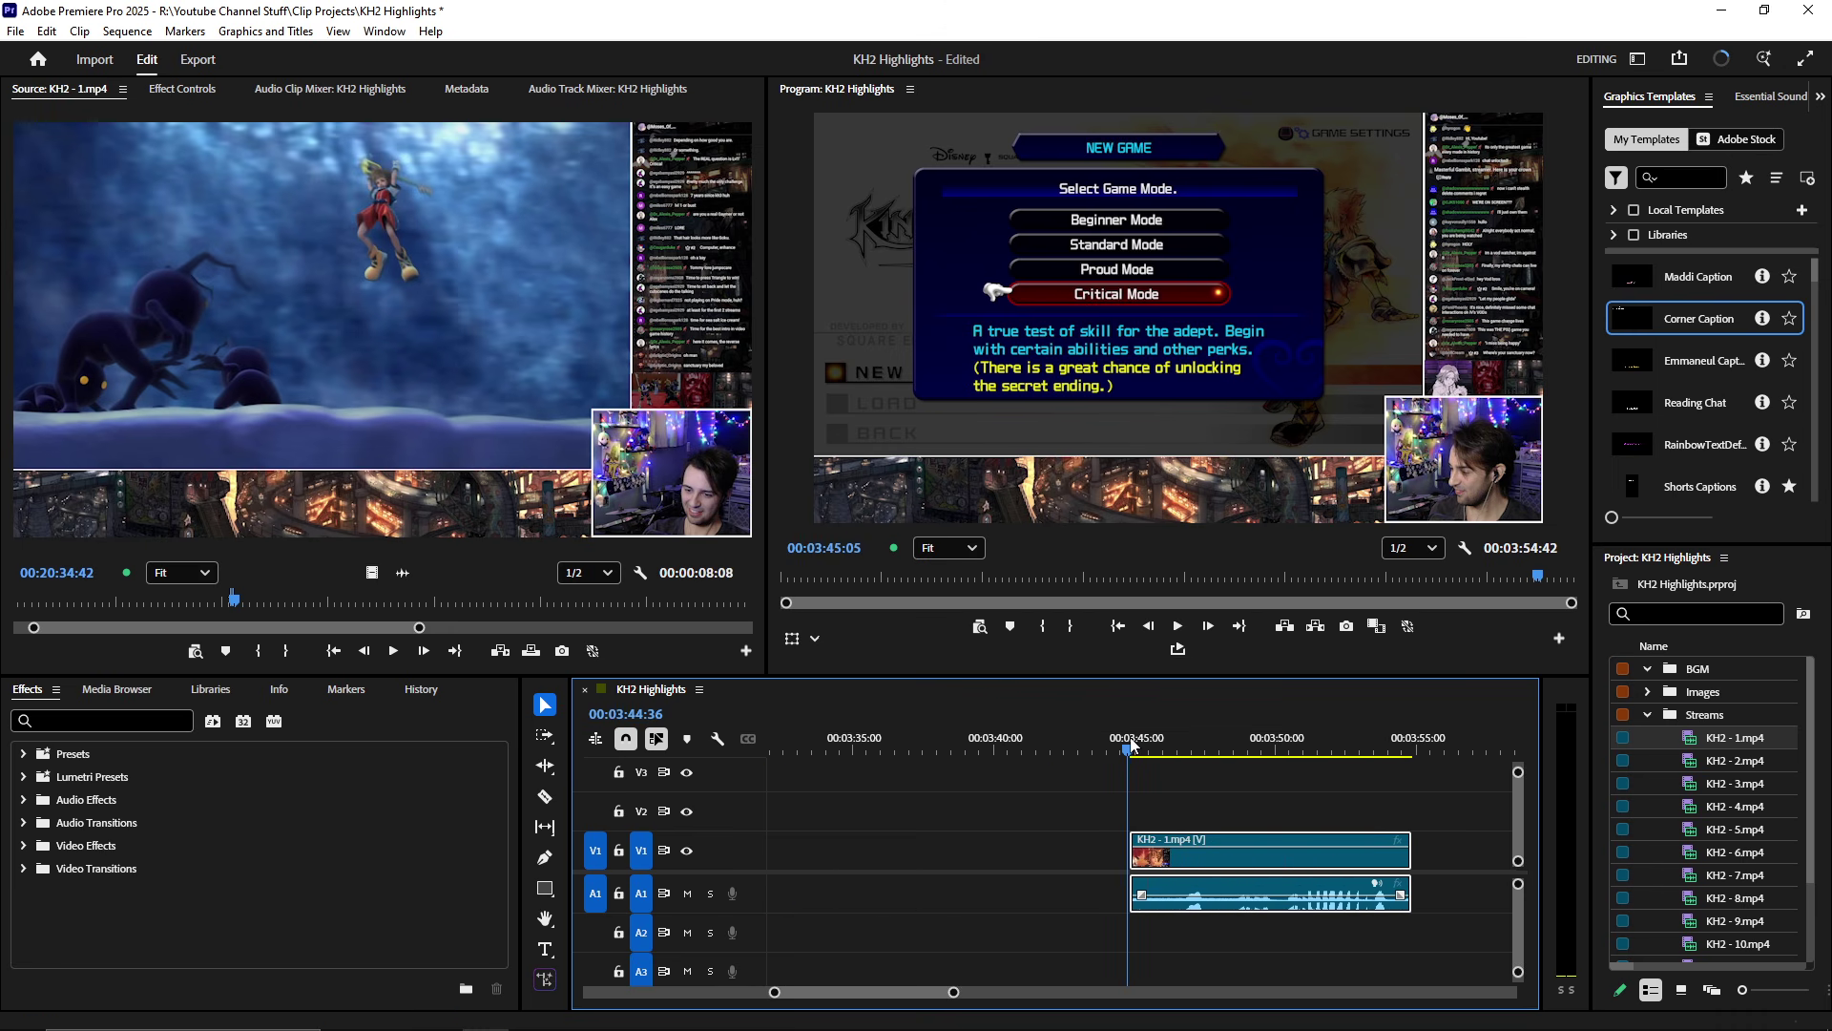
pyautogui.press('space')
pyautogui.scroll(-3, 1157, 888)
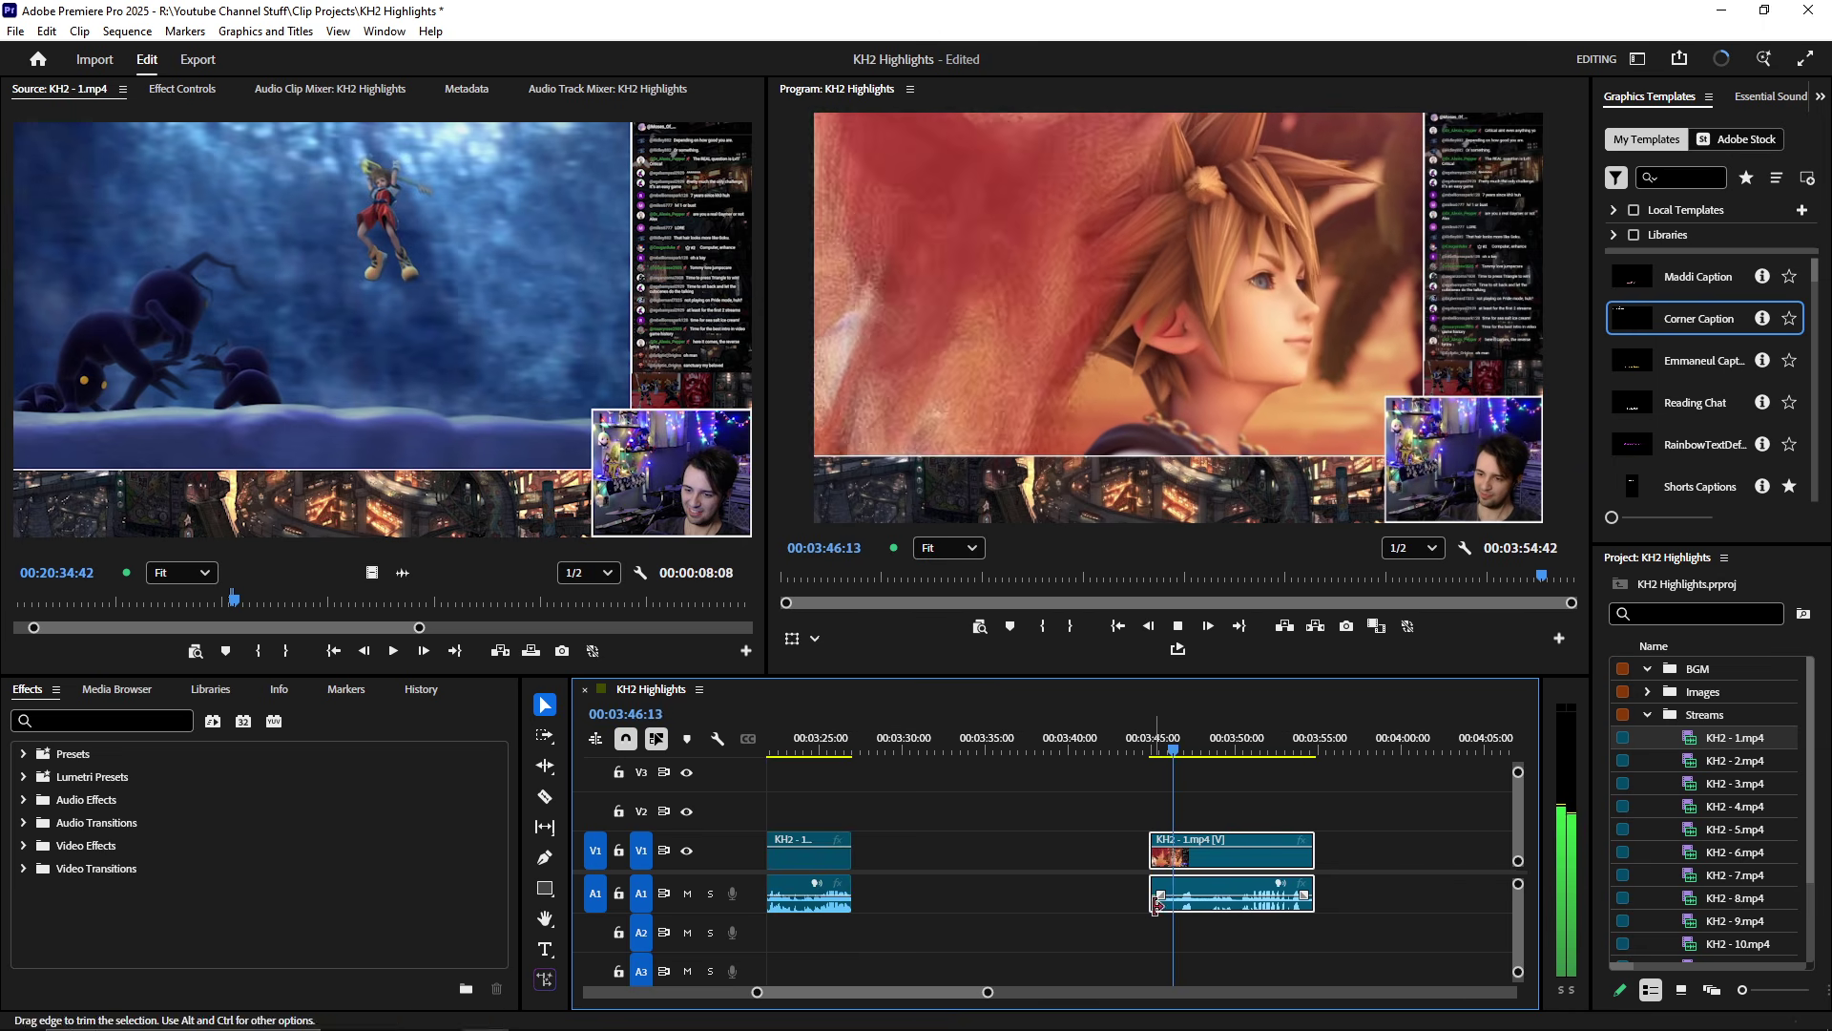
# - Trim the end of the last clip to about 00:03:53:45 and delete the gap in front of that clip
pyautogui.scroll(-2, 1156, 905)
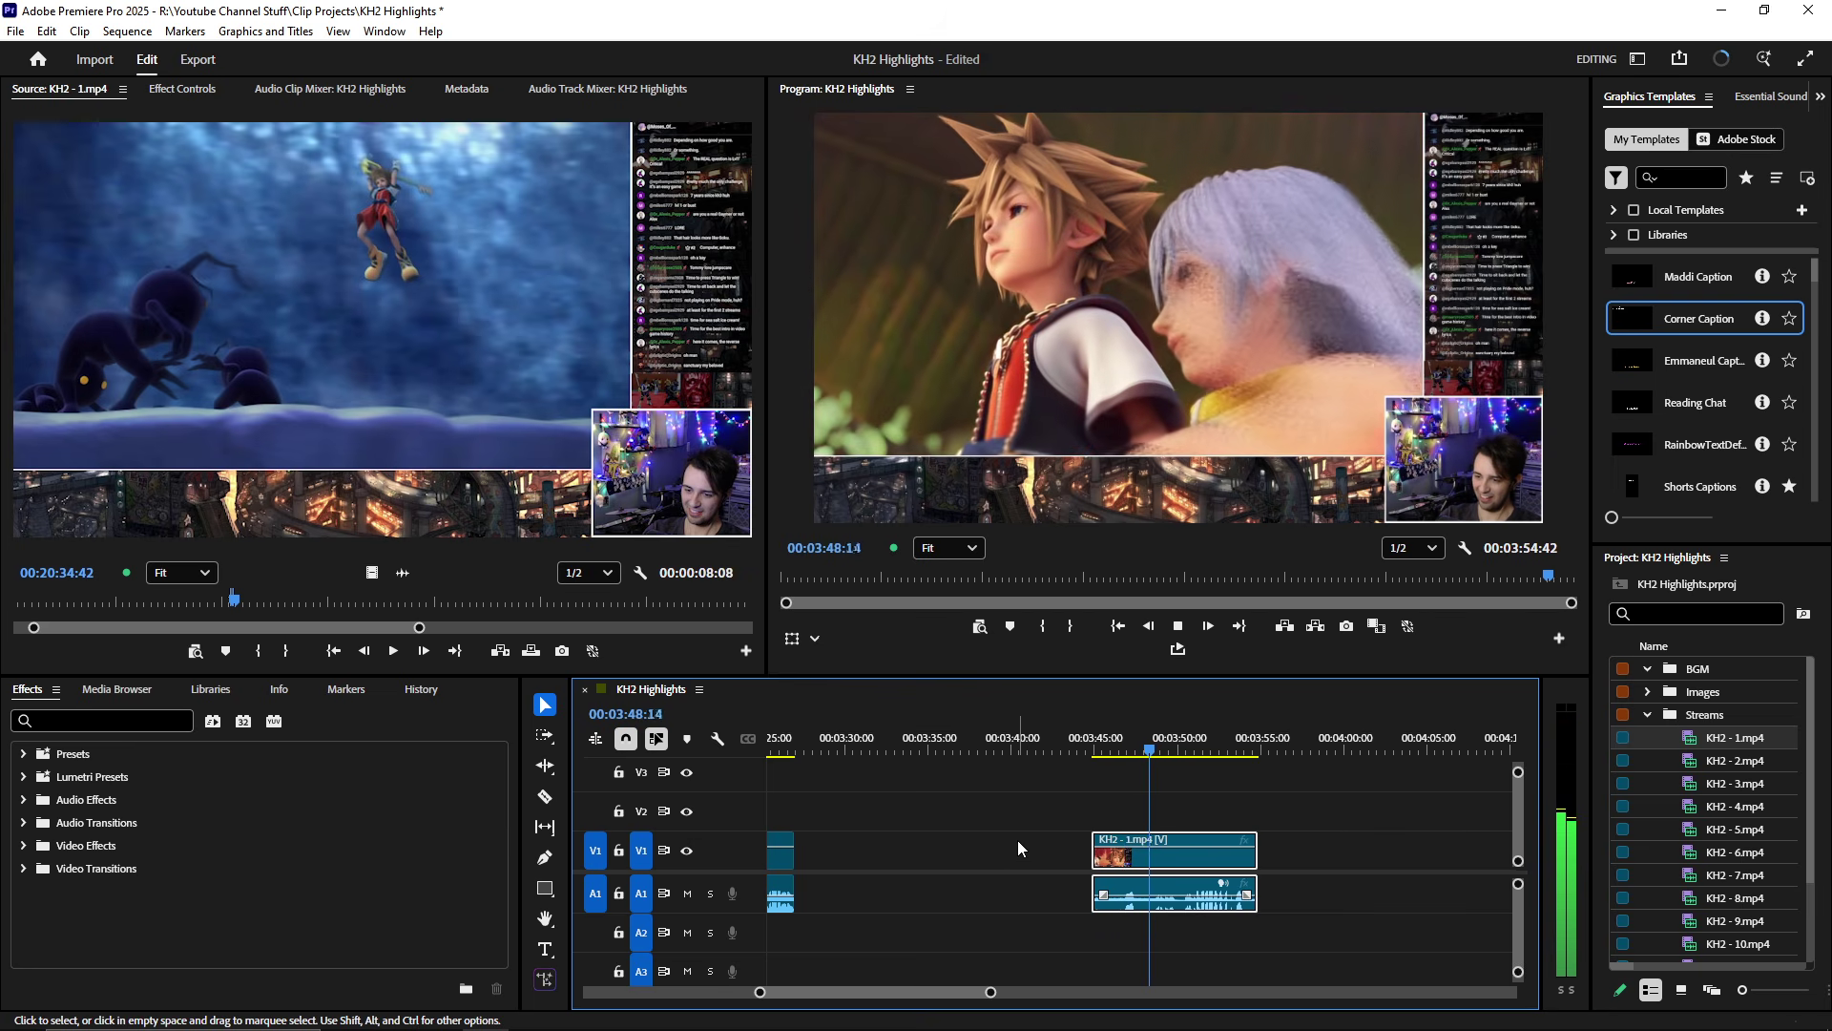
pyautogui.click(1021, 847)
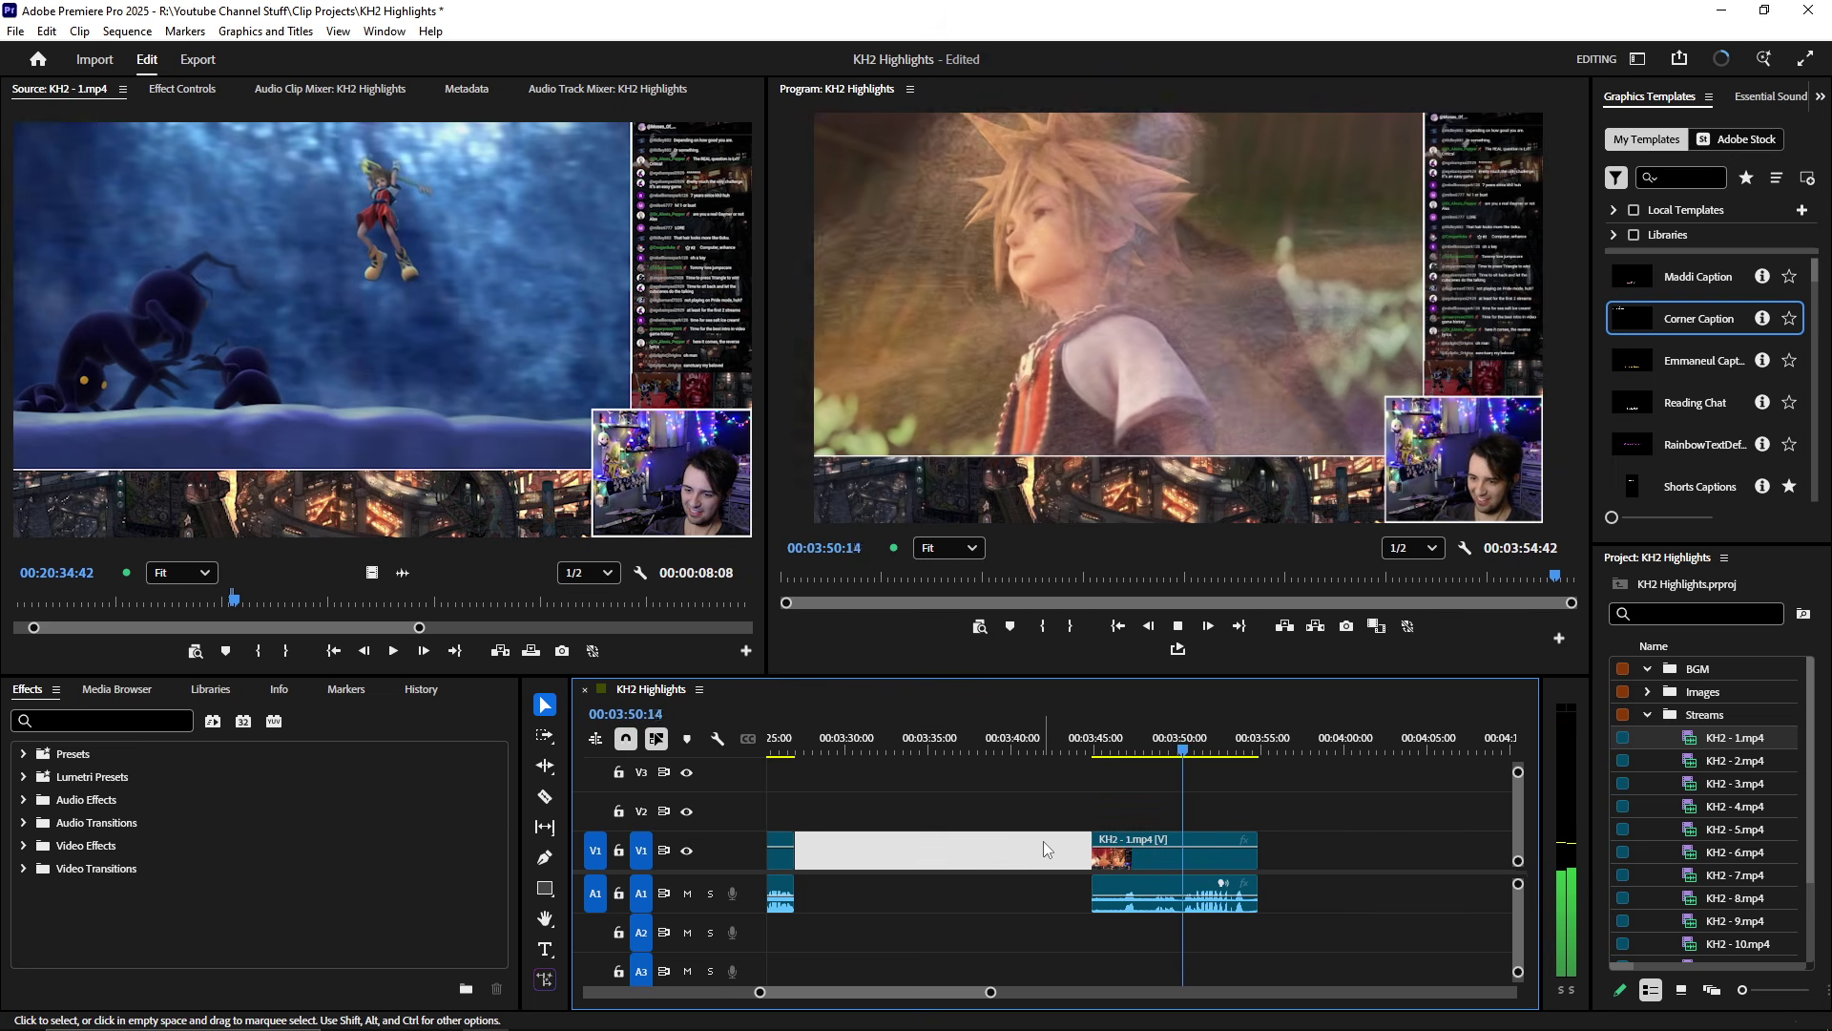
pyautogui.scroll(3, 1180, 868)
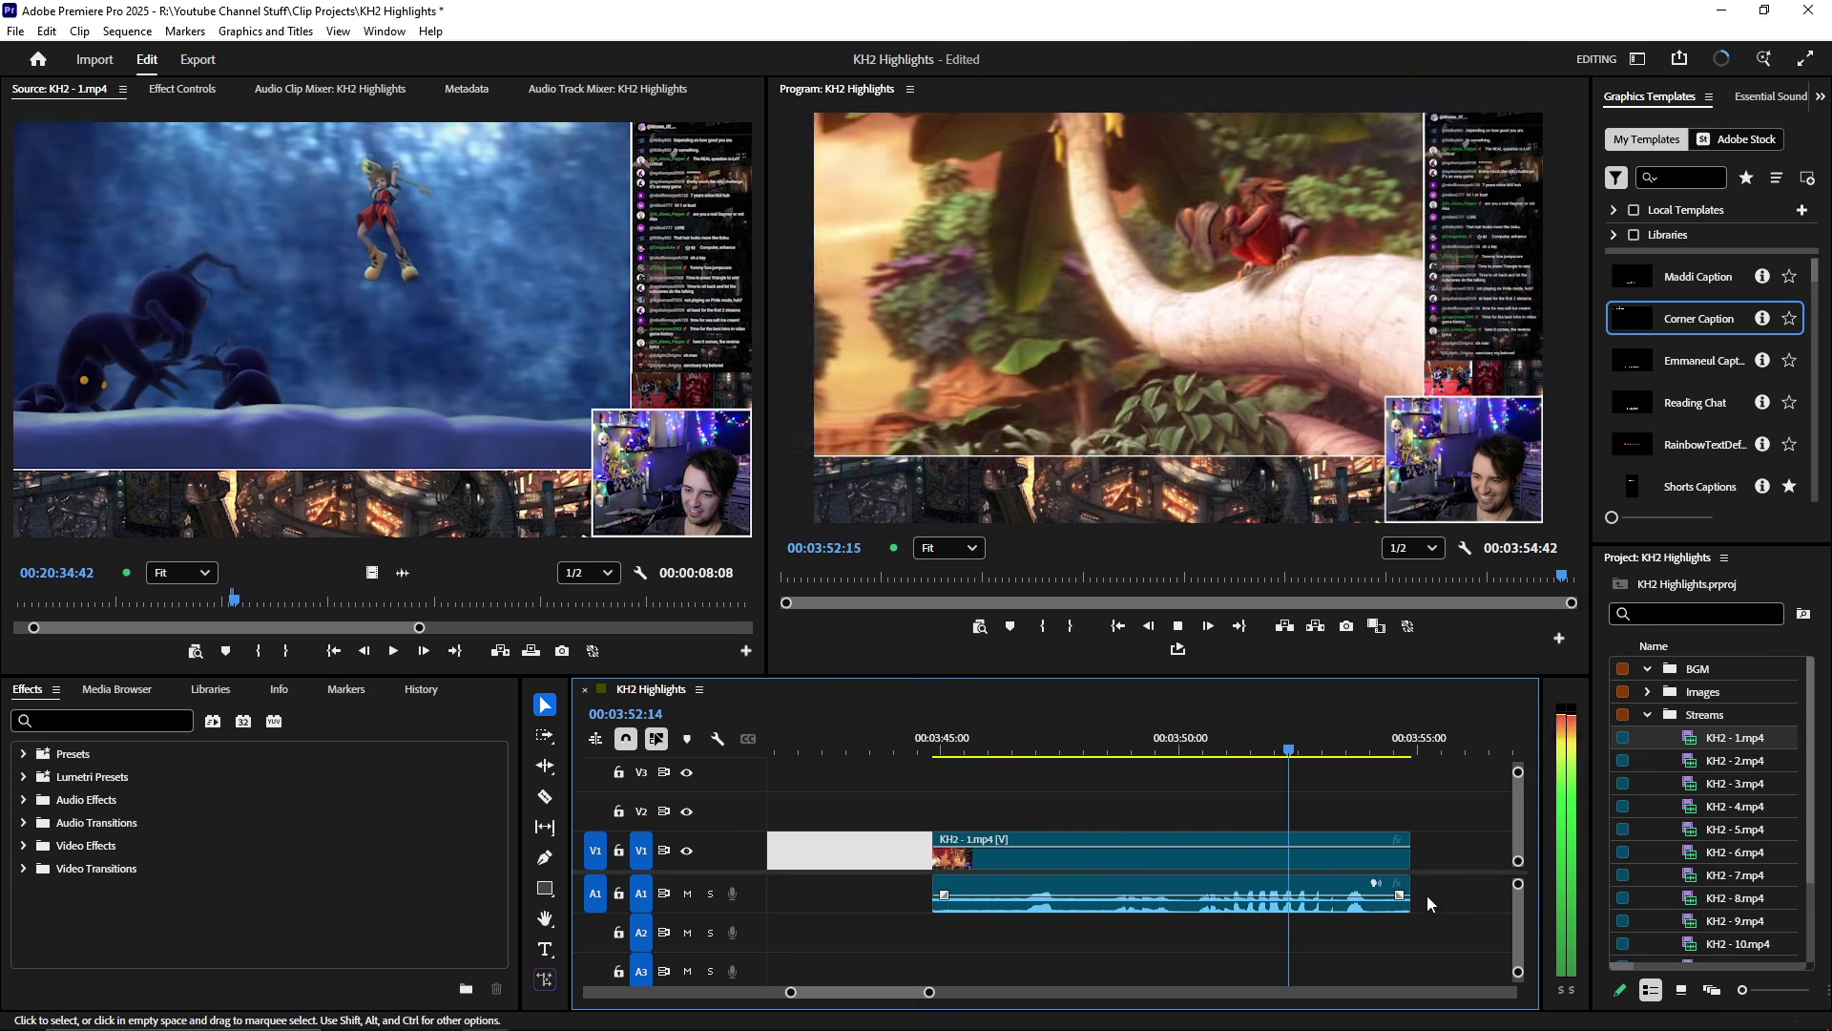
pyautogui.scroll(3, 1191, 874)
pyautogui.moveTo(1269, 832); pyautogui.dragTo(1195, 833)
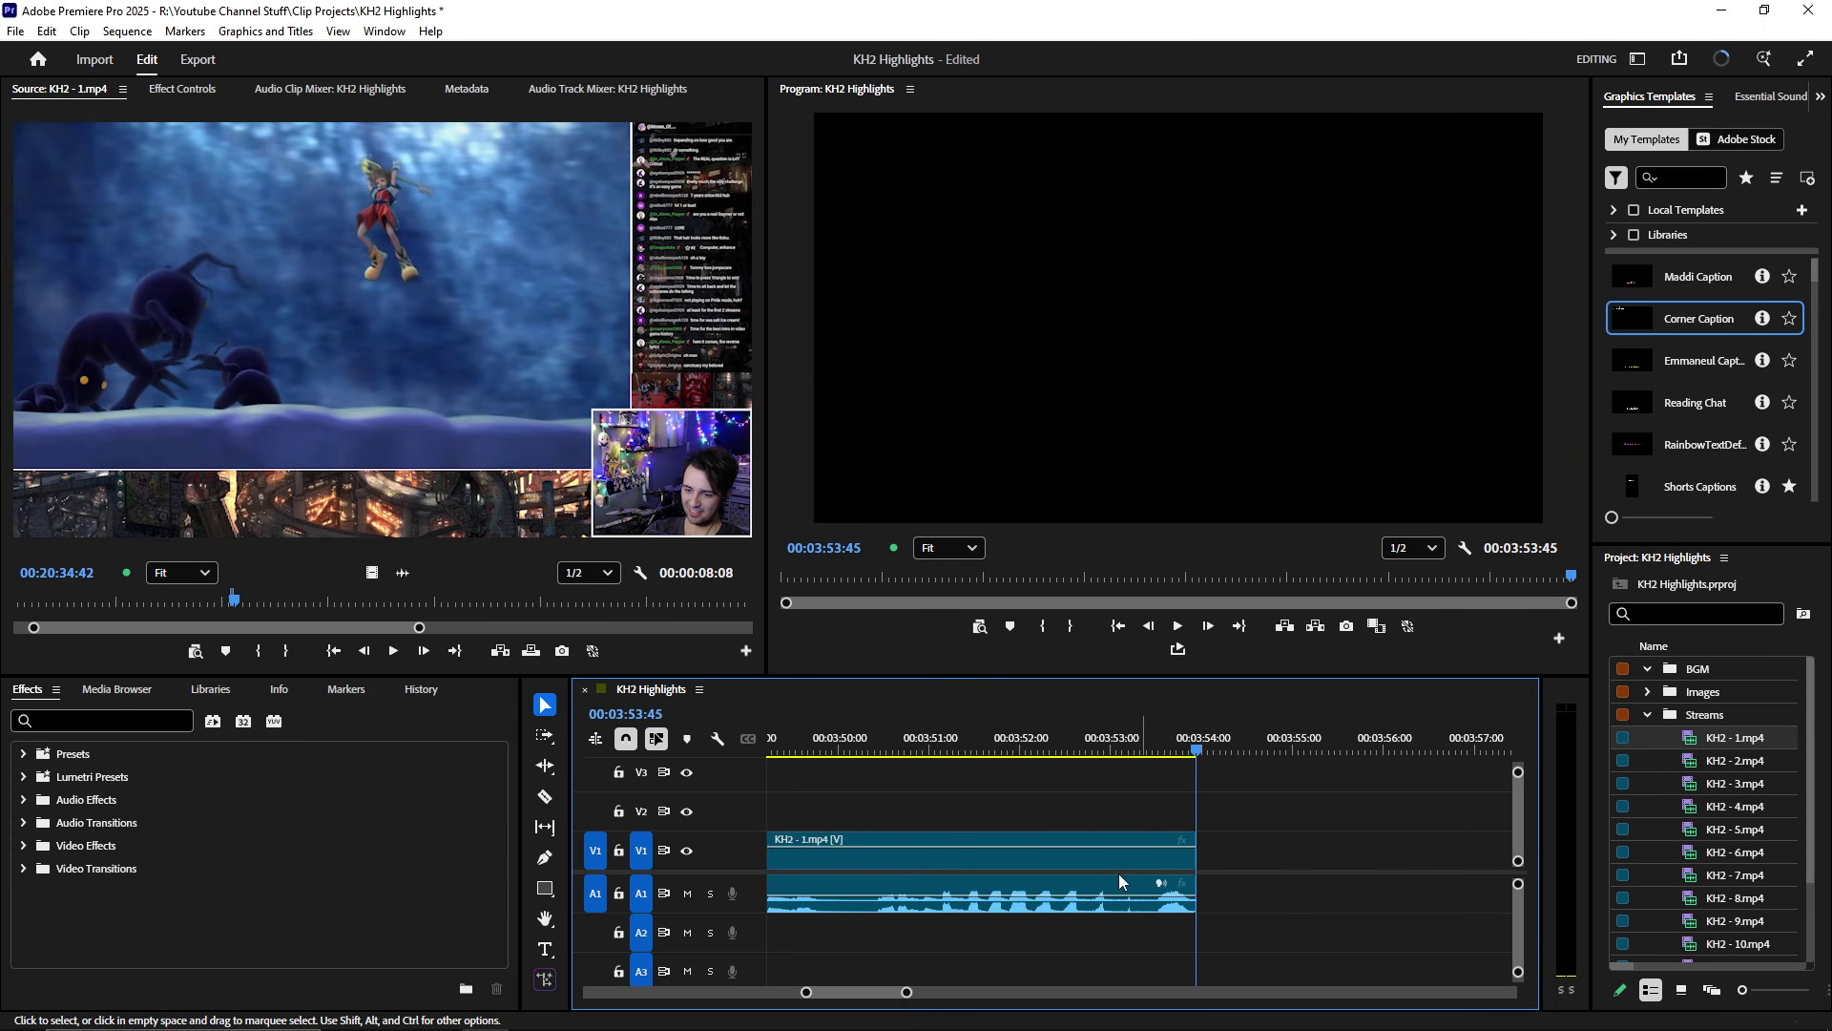
pyautogui.scroll(-6, 1012, 868)
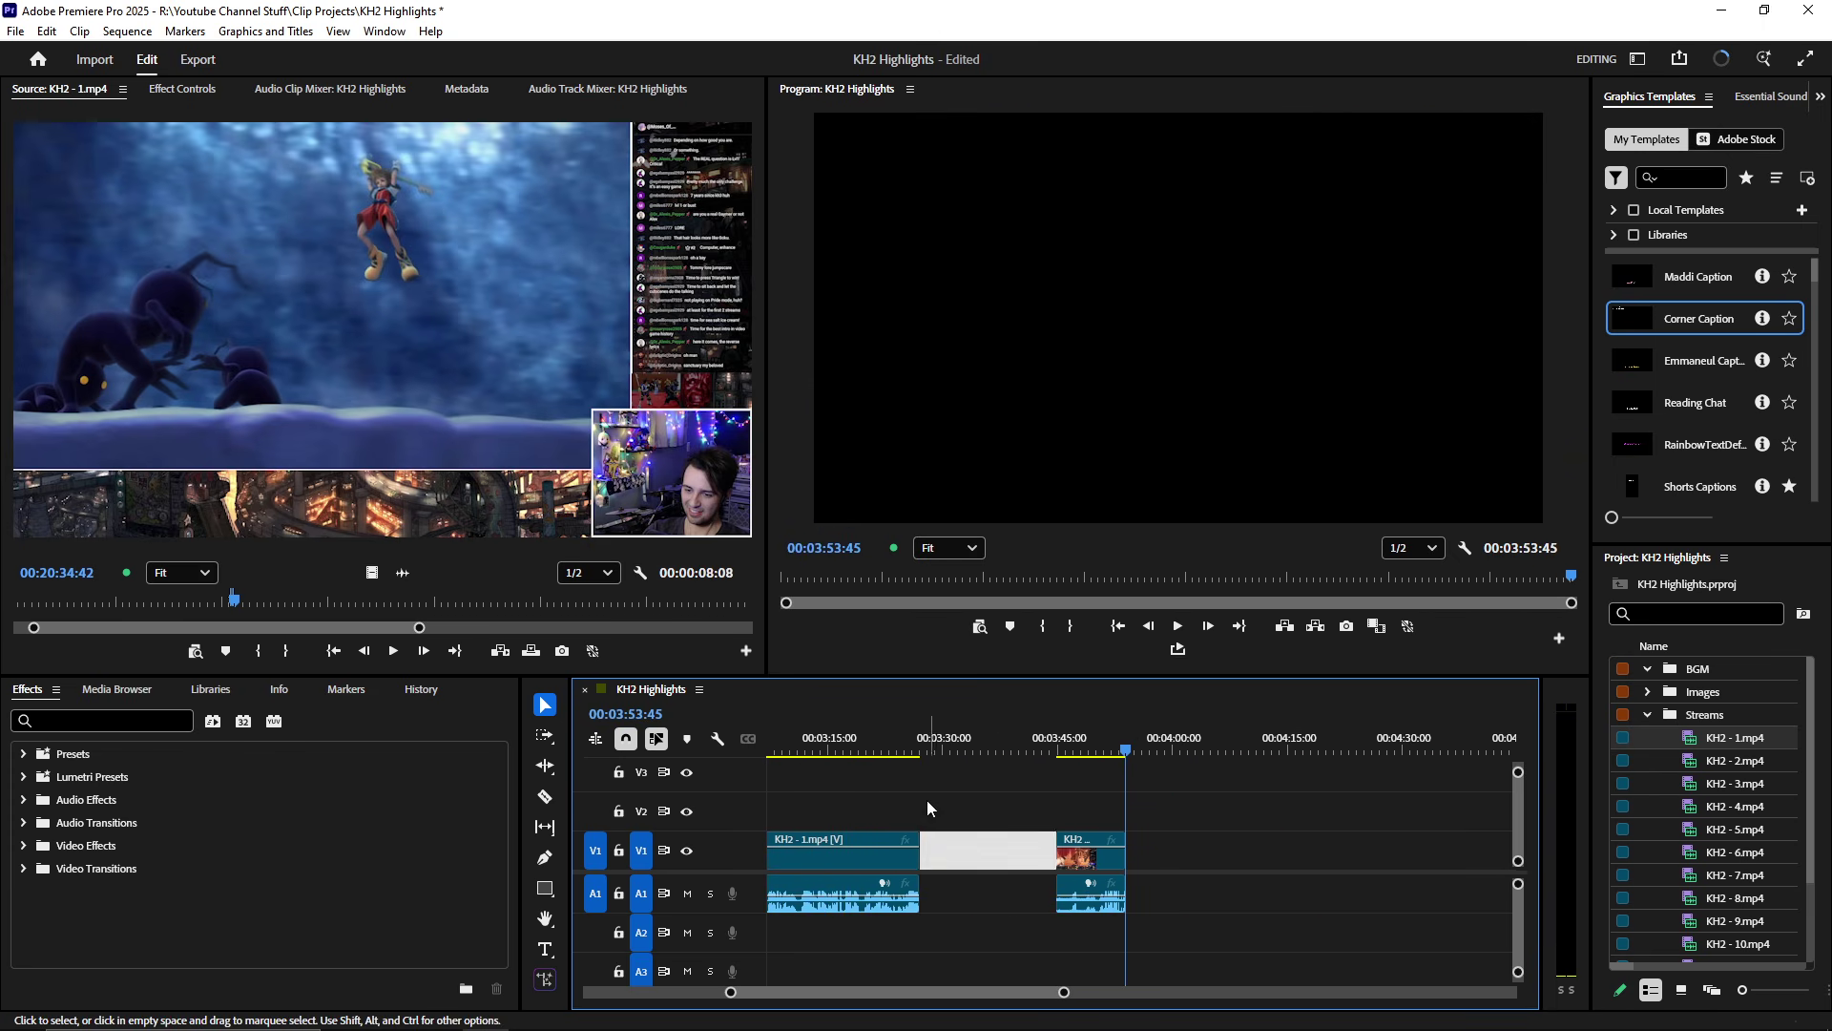
pyautogui.press('Delete')
# - Play across the join between the last two clips and reset the last clip's end to 00:03:37:10
pyautogui.click(908, 731)
pyautogui.press('space')
pyautogui.scroll(3, 903, 800)
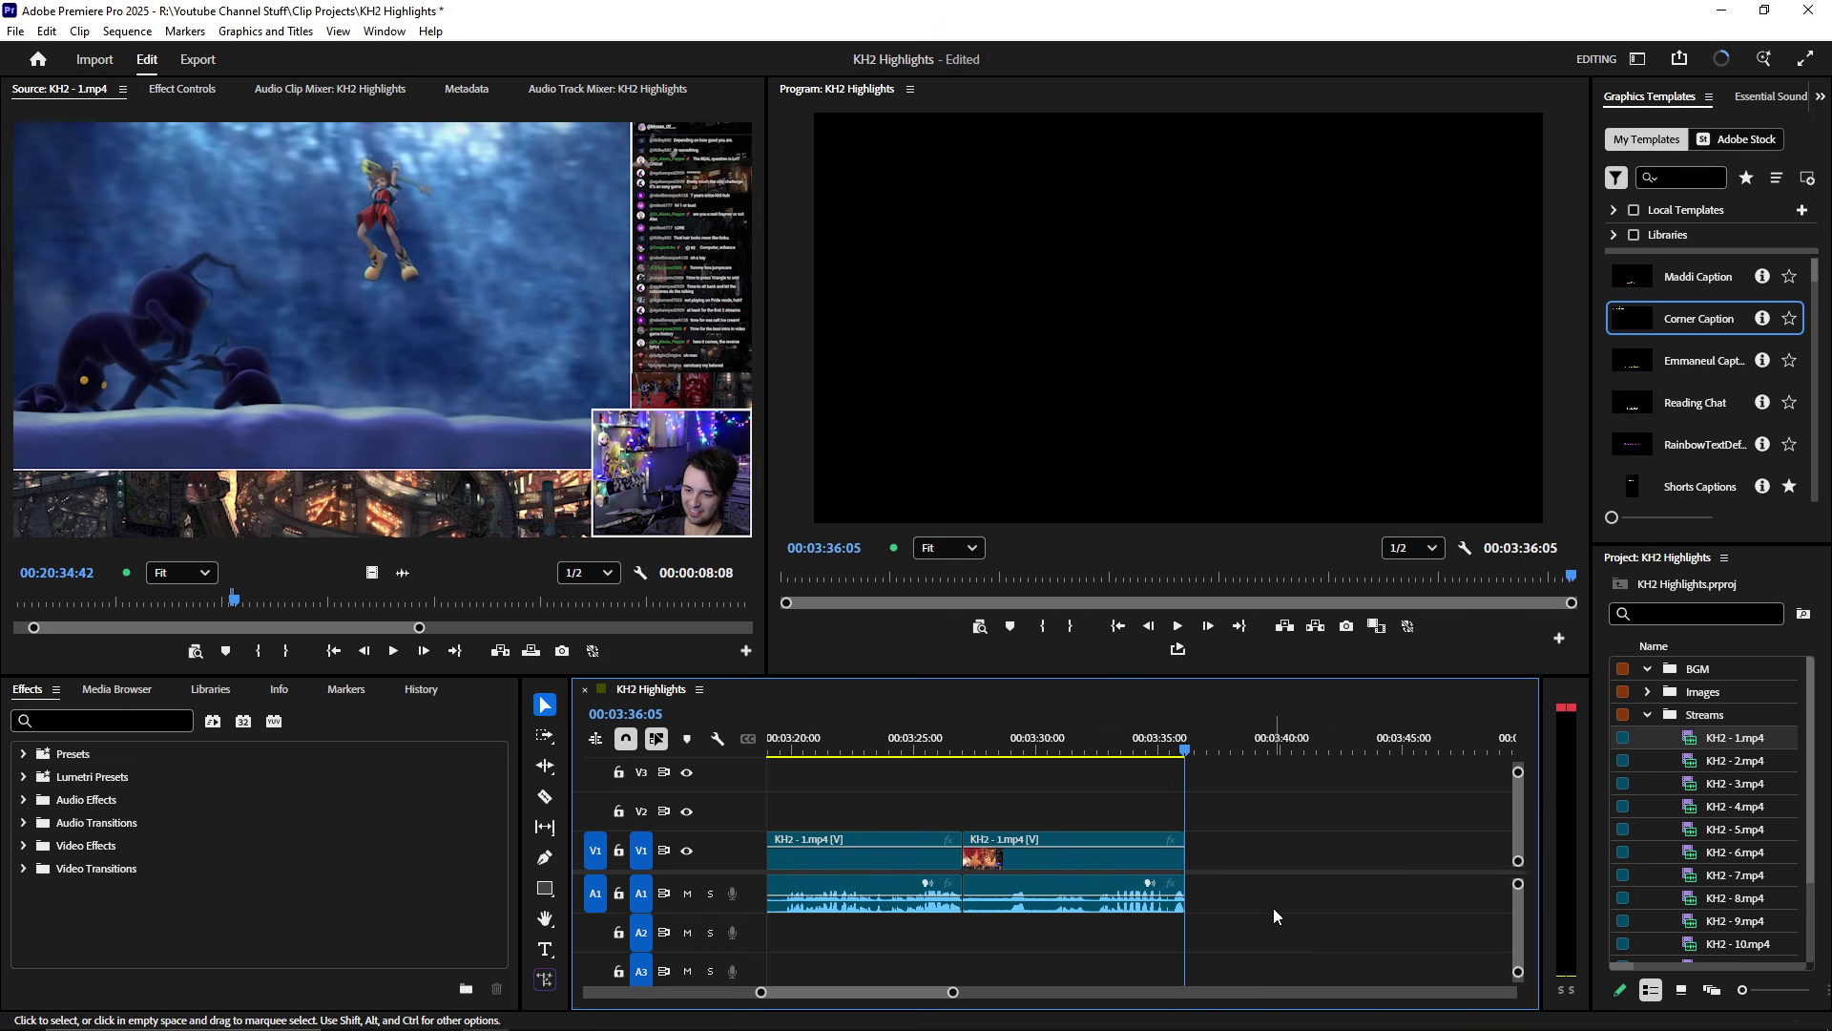
pyautogui.press('=')
pyautogui.press('=')
pyautogui.press('=')
pyautogui.press('=')
pyautogui.moveTo(947, 877); pyautogui.dragTo(1242, 860)
pyautogui.press('space')
pyautogui.press('space')
pyautogui.press('w')
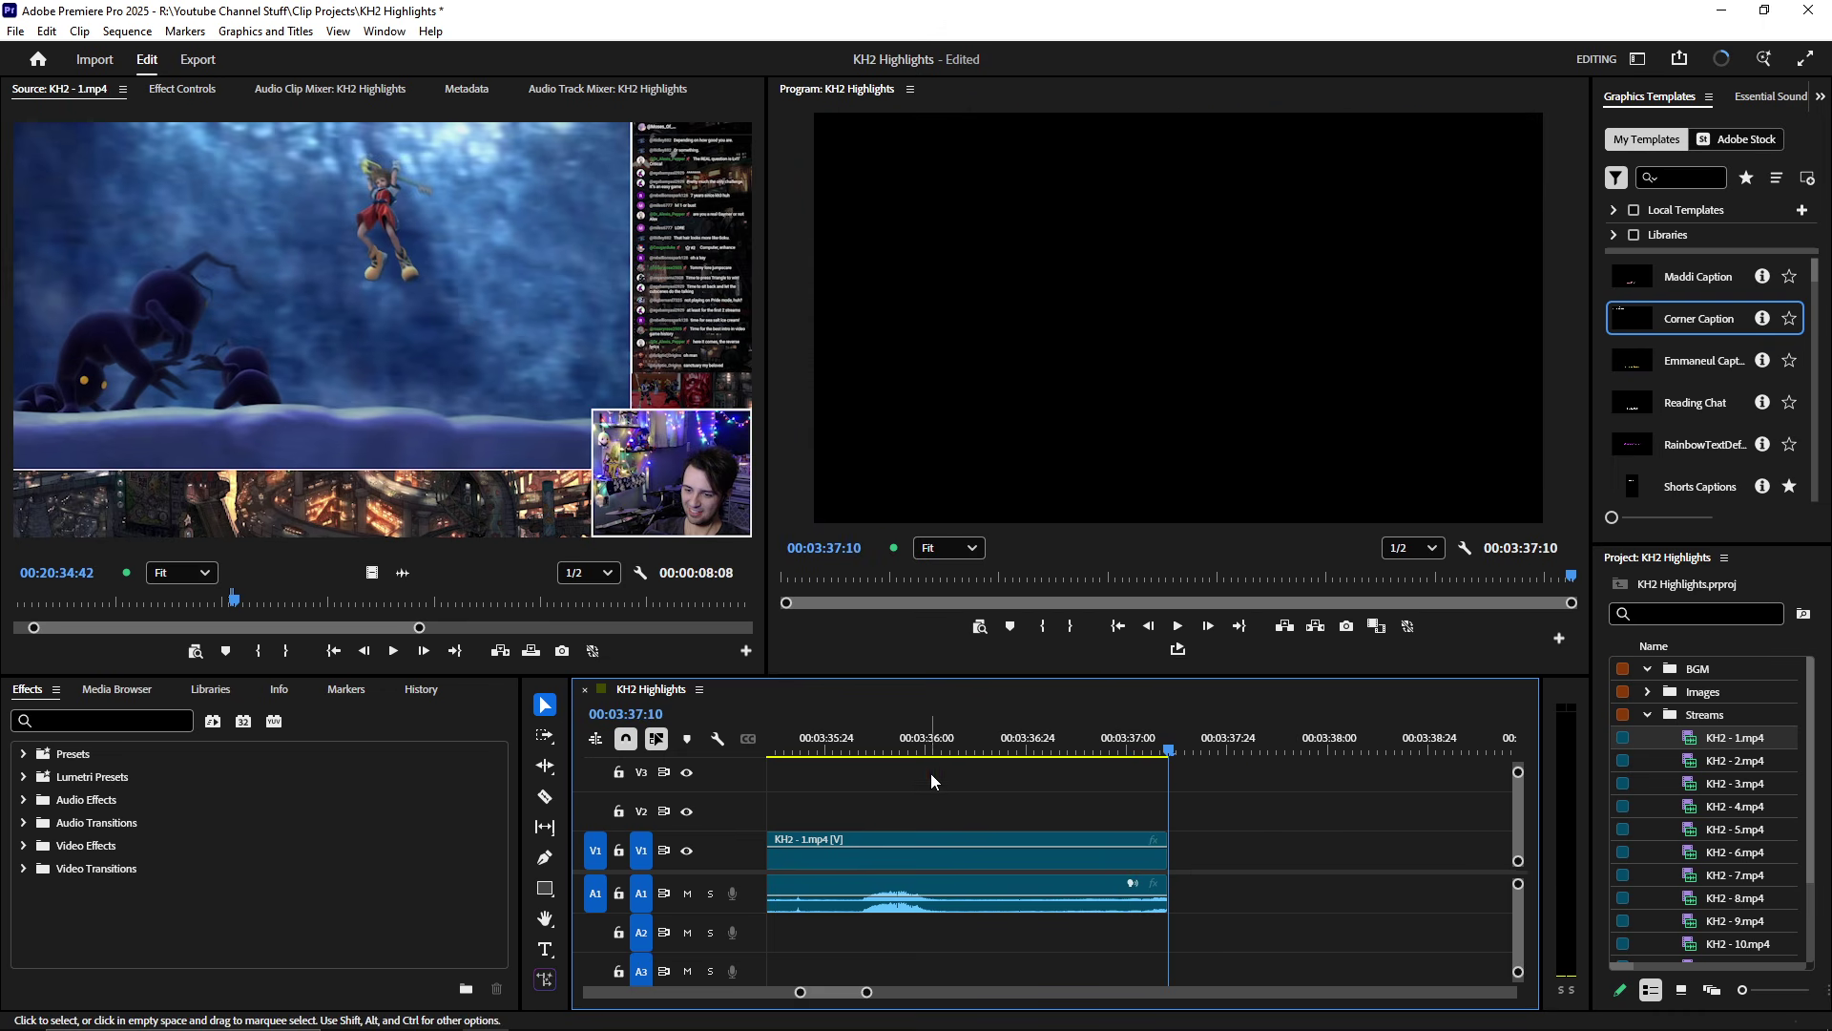
# - Replay the ending of the last clip and extend its end to 00:03:37:35, stopping playback at 00:03:37:24
pyautogui.click(852, 739)
pyautogui.press('-')
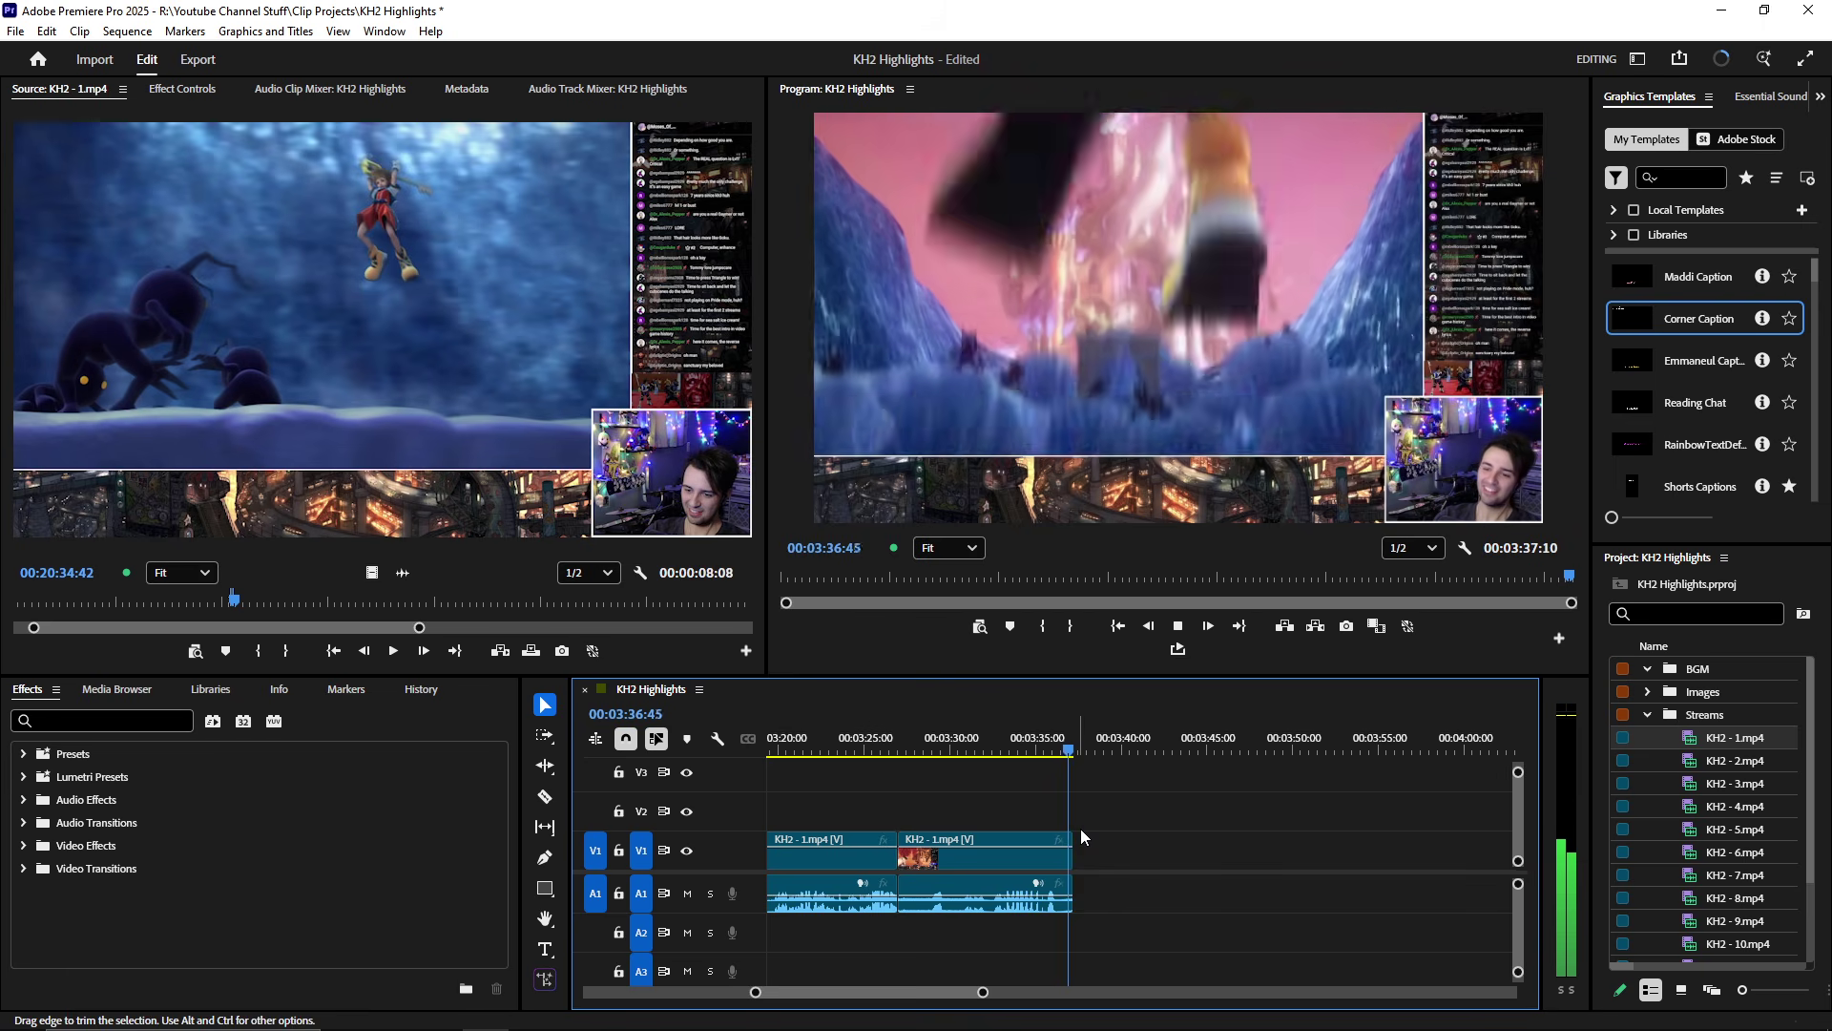
pyautogui.moveTo(1077, 857); pyautogui.dragTo(1112, 857)
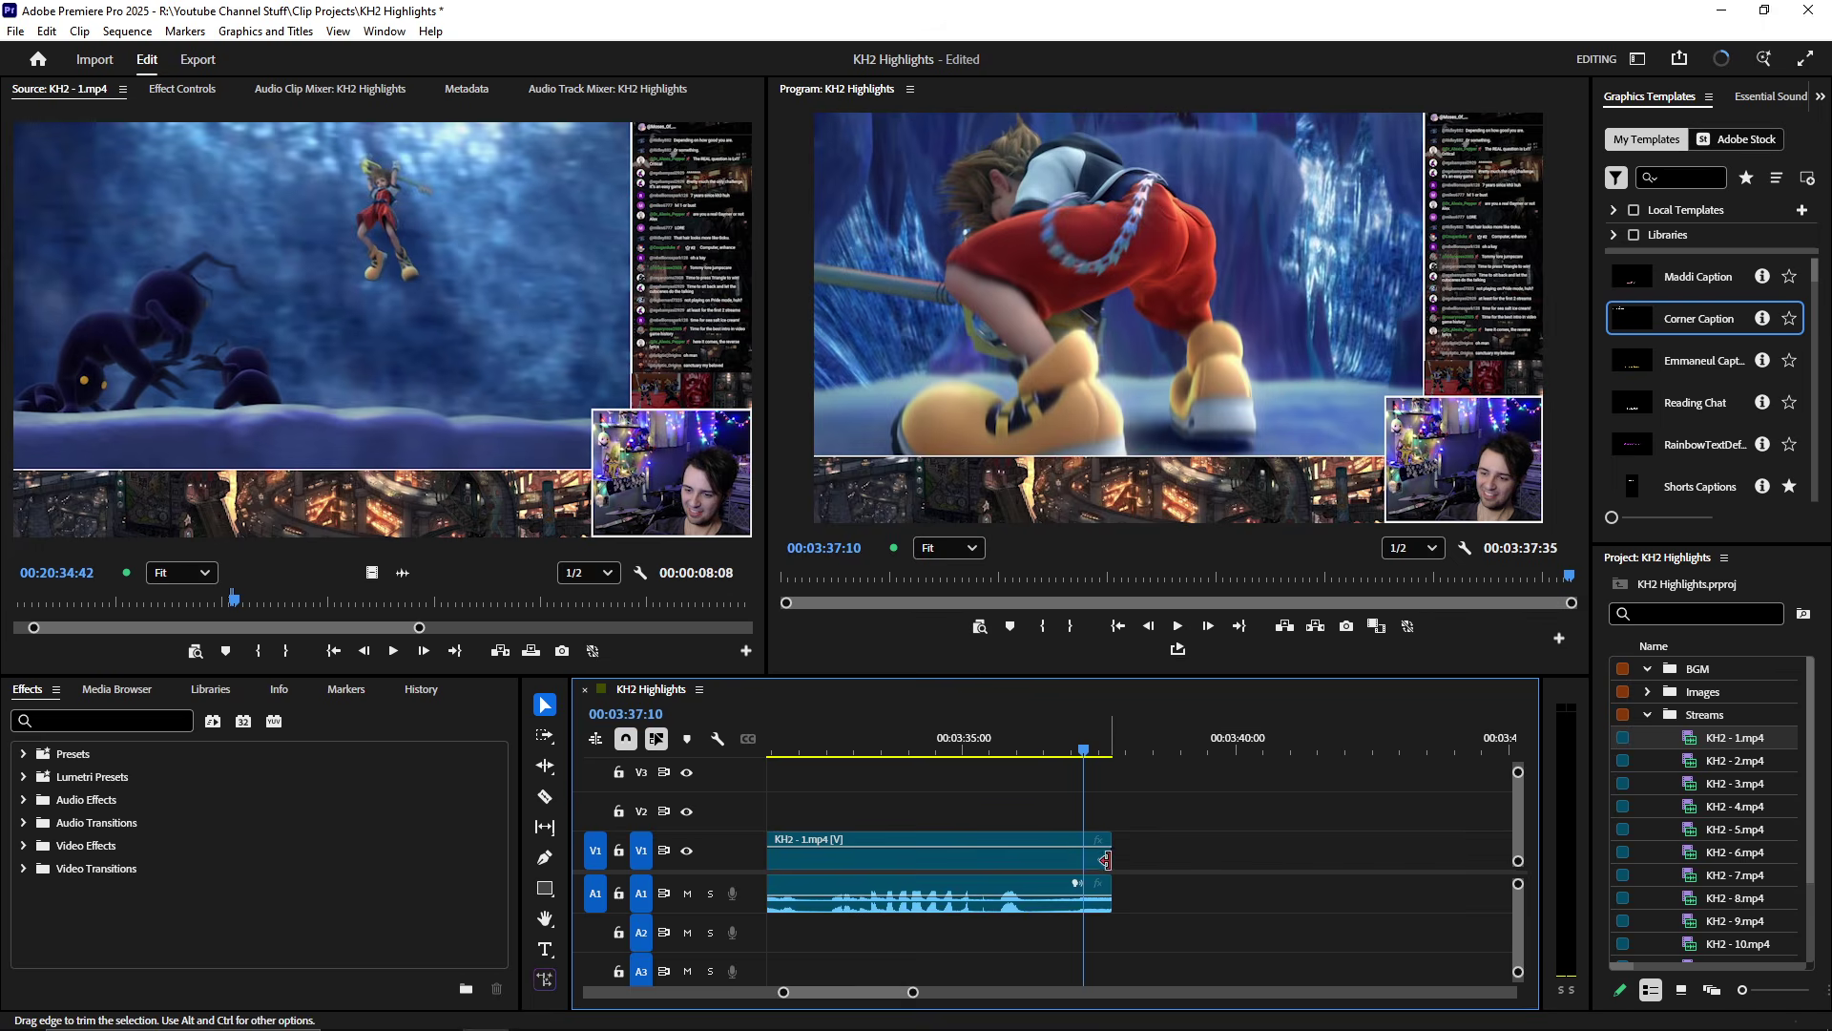
pyautogui.press('space')
pyautogui.press('space')
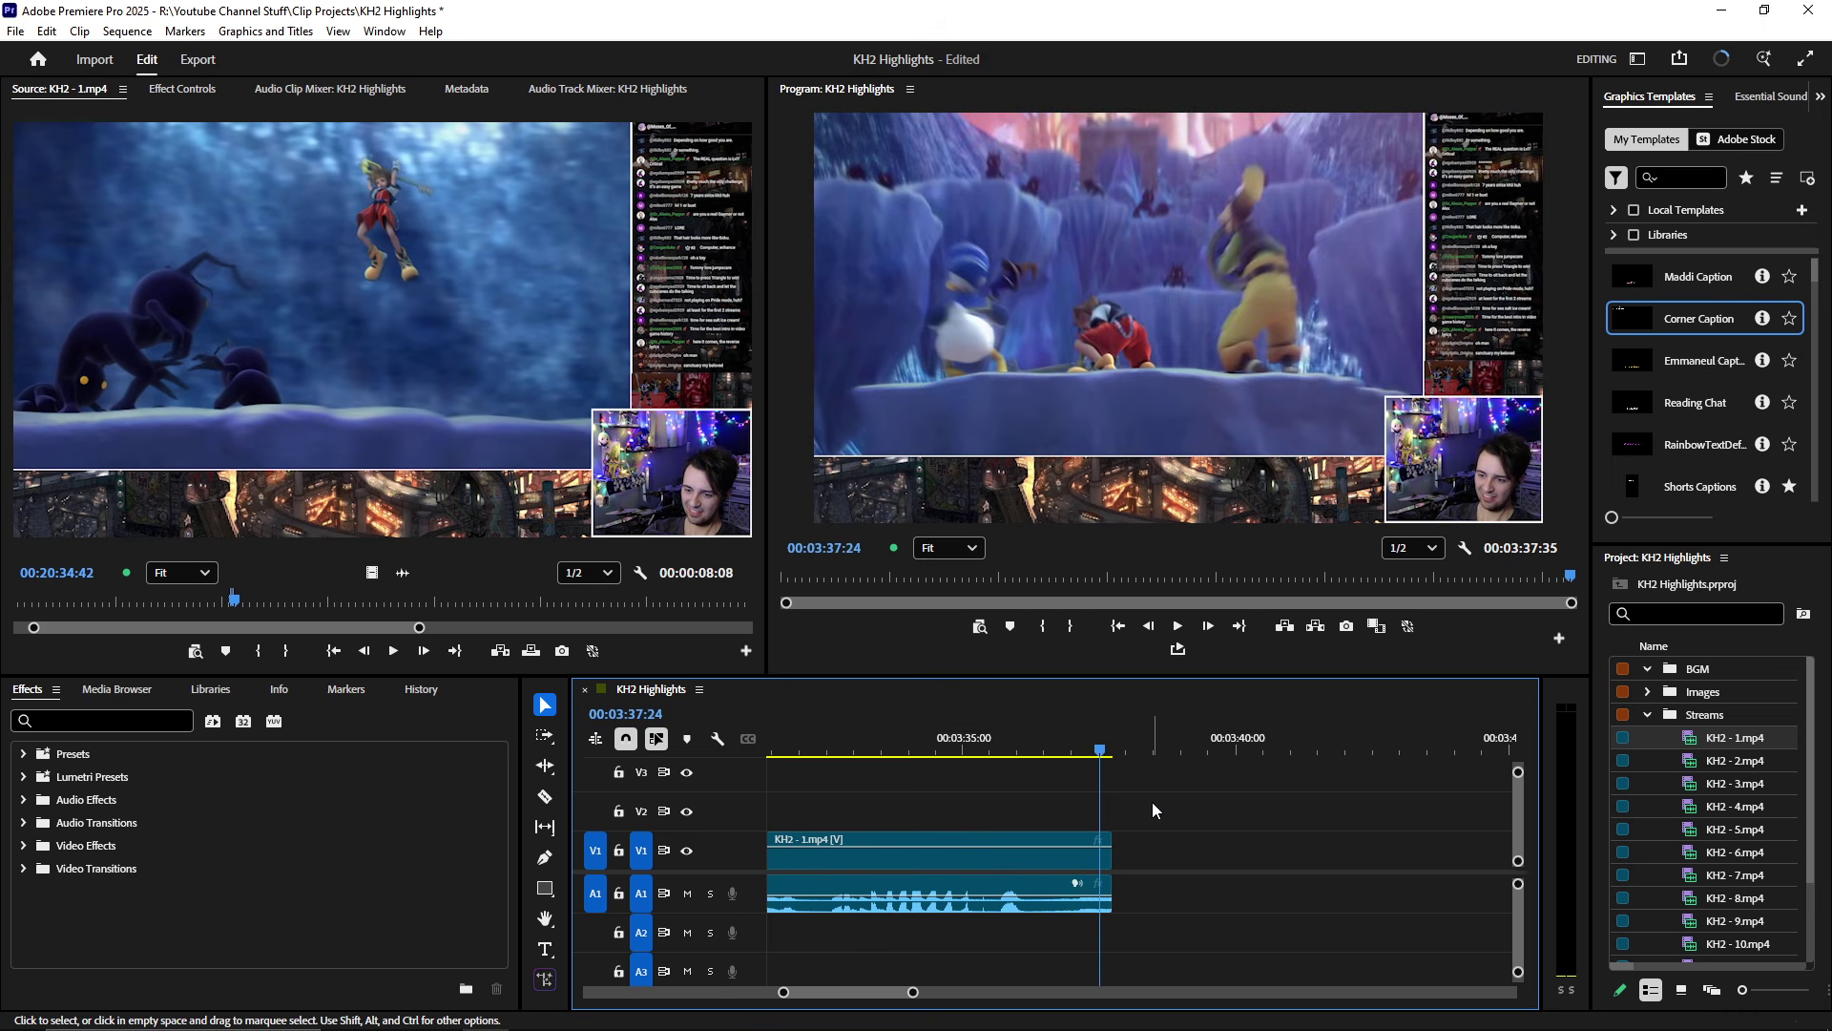
# - Trim the last clip's end back to 00:03:37:24 and save the project
pyautogui.moveTo(1104, 753)
pyautogui.mouseDown()
pyautogui.moveTo(1075, 753)
pyautogui.moveTo(1096, 753)
pyautogui.mouseUp()
pyautogui.press('-')
pyautogui.press('-')
pyautogui.press('-')
pyautogui.hotkey('ctrl', 's')
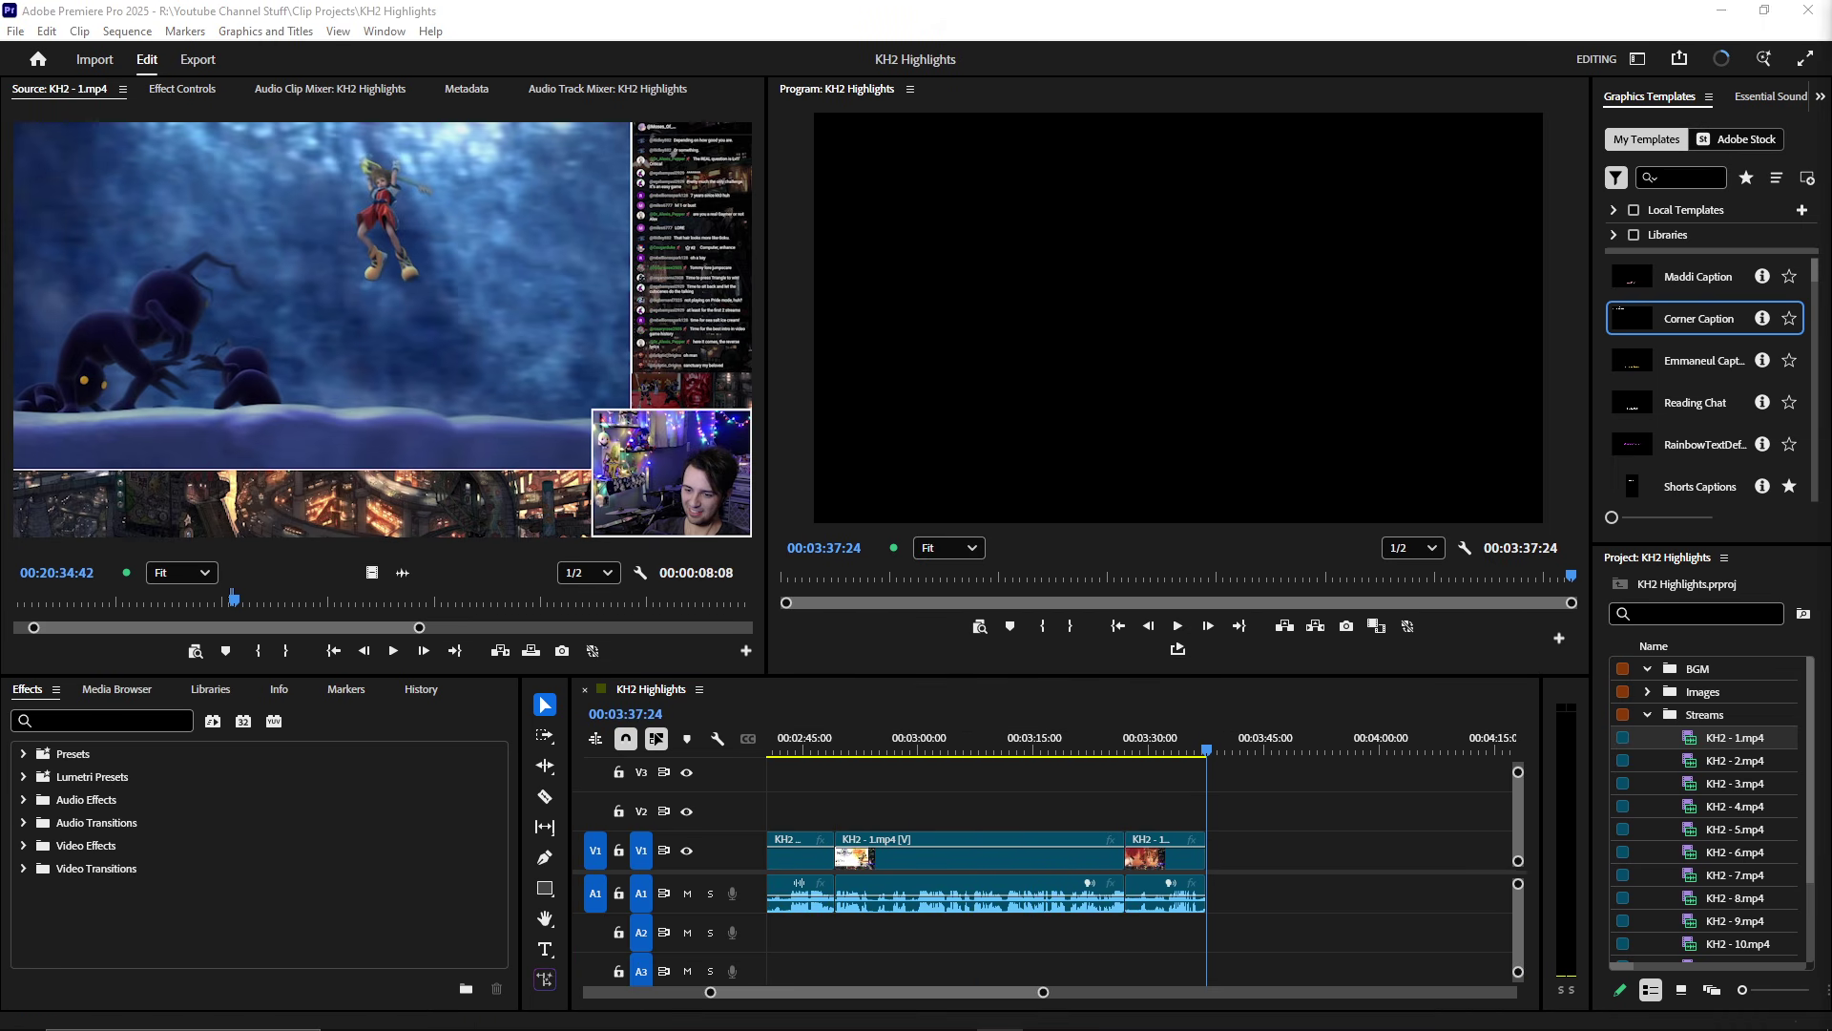
# - Scrub KH2 - 1.mp4 between about 00:19:56 and 00:24:48 for the next highlight and enlarge the Source Monitor
pyautogui.click(229, 594)
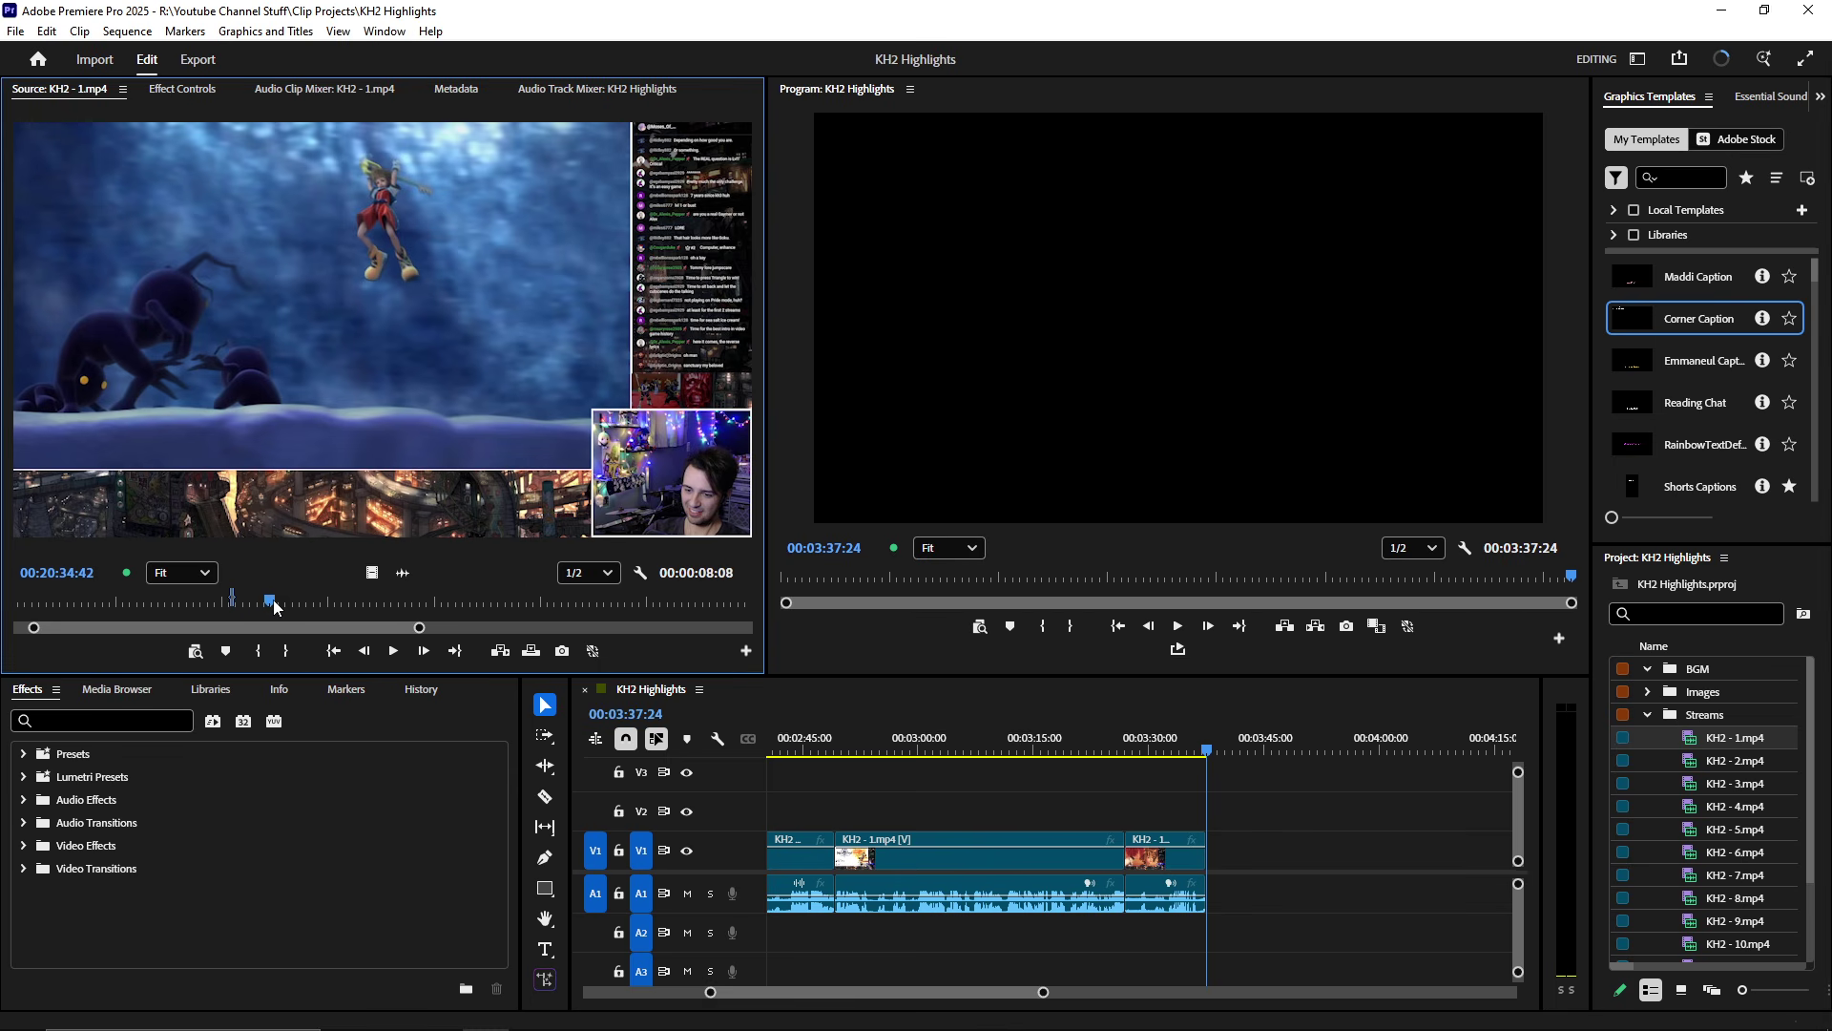
pyautogui.moveTo(135, 611); pyautogui.dragTo(541, 611)
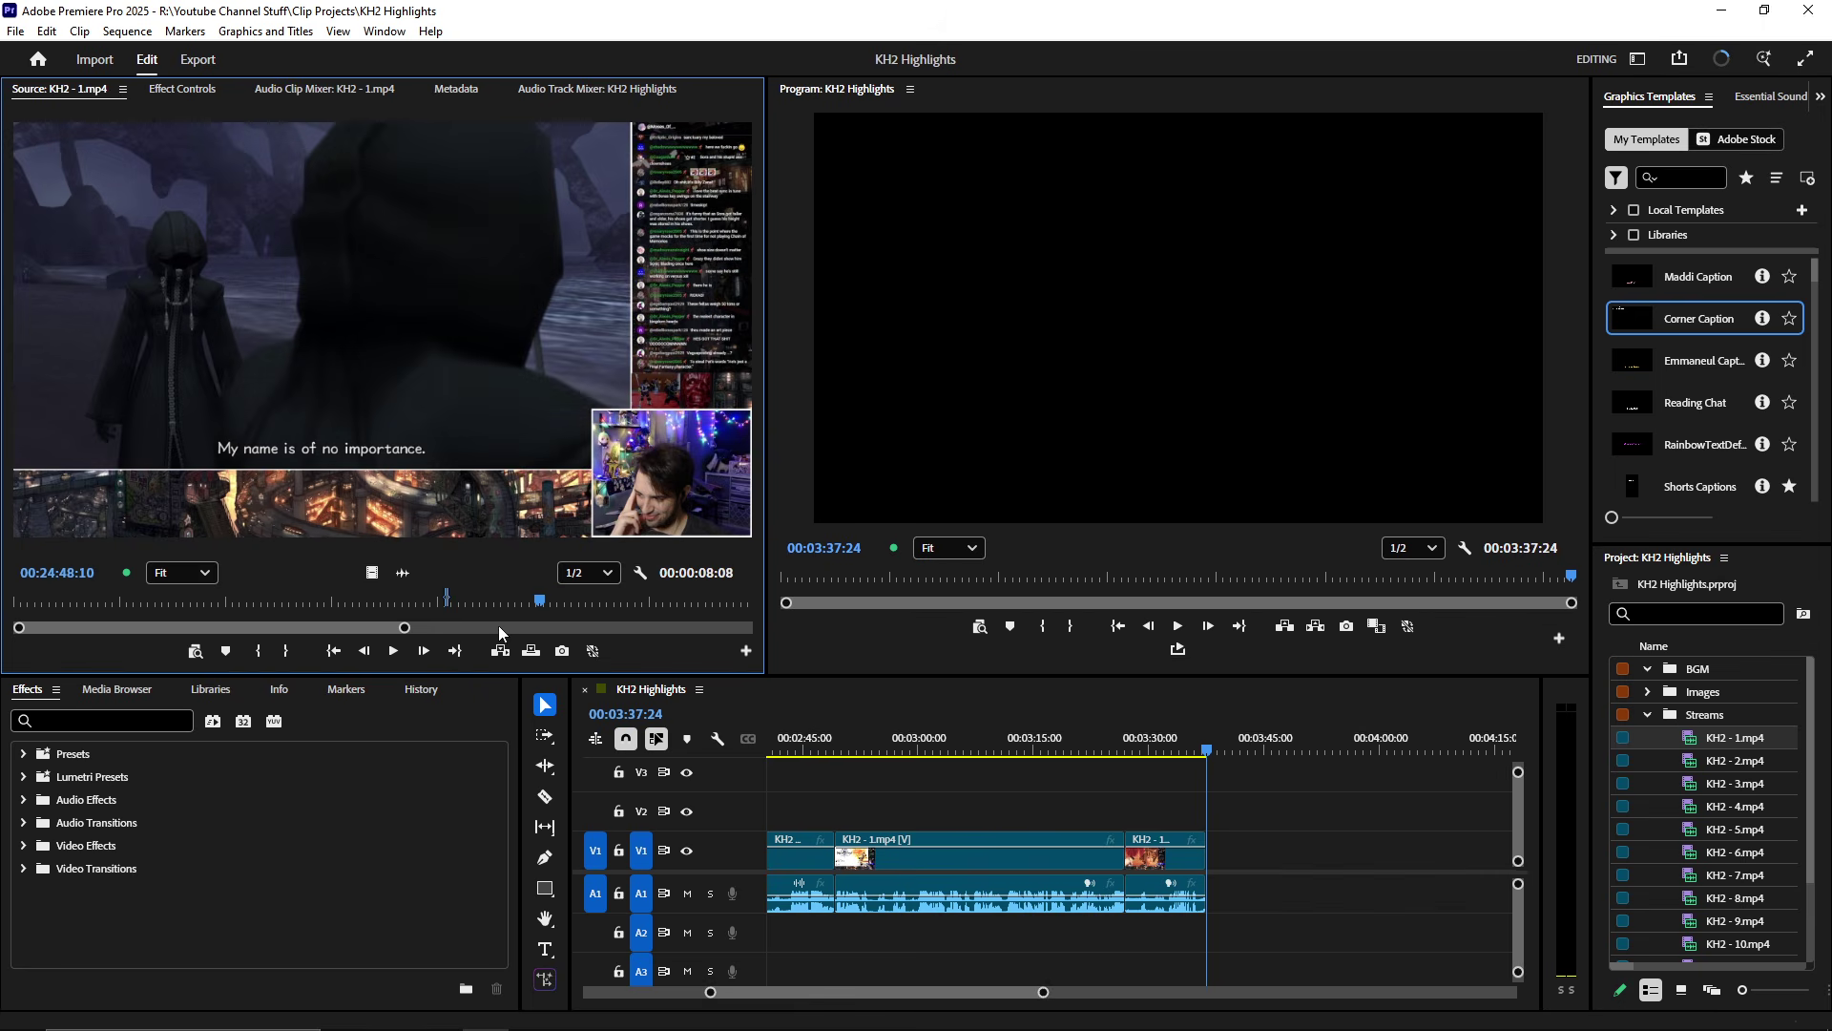
pyautogui.click(439, 610)
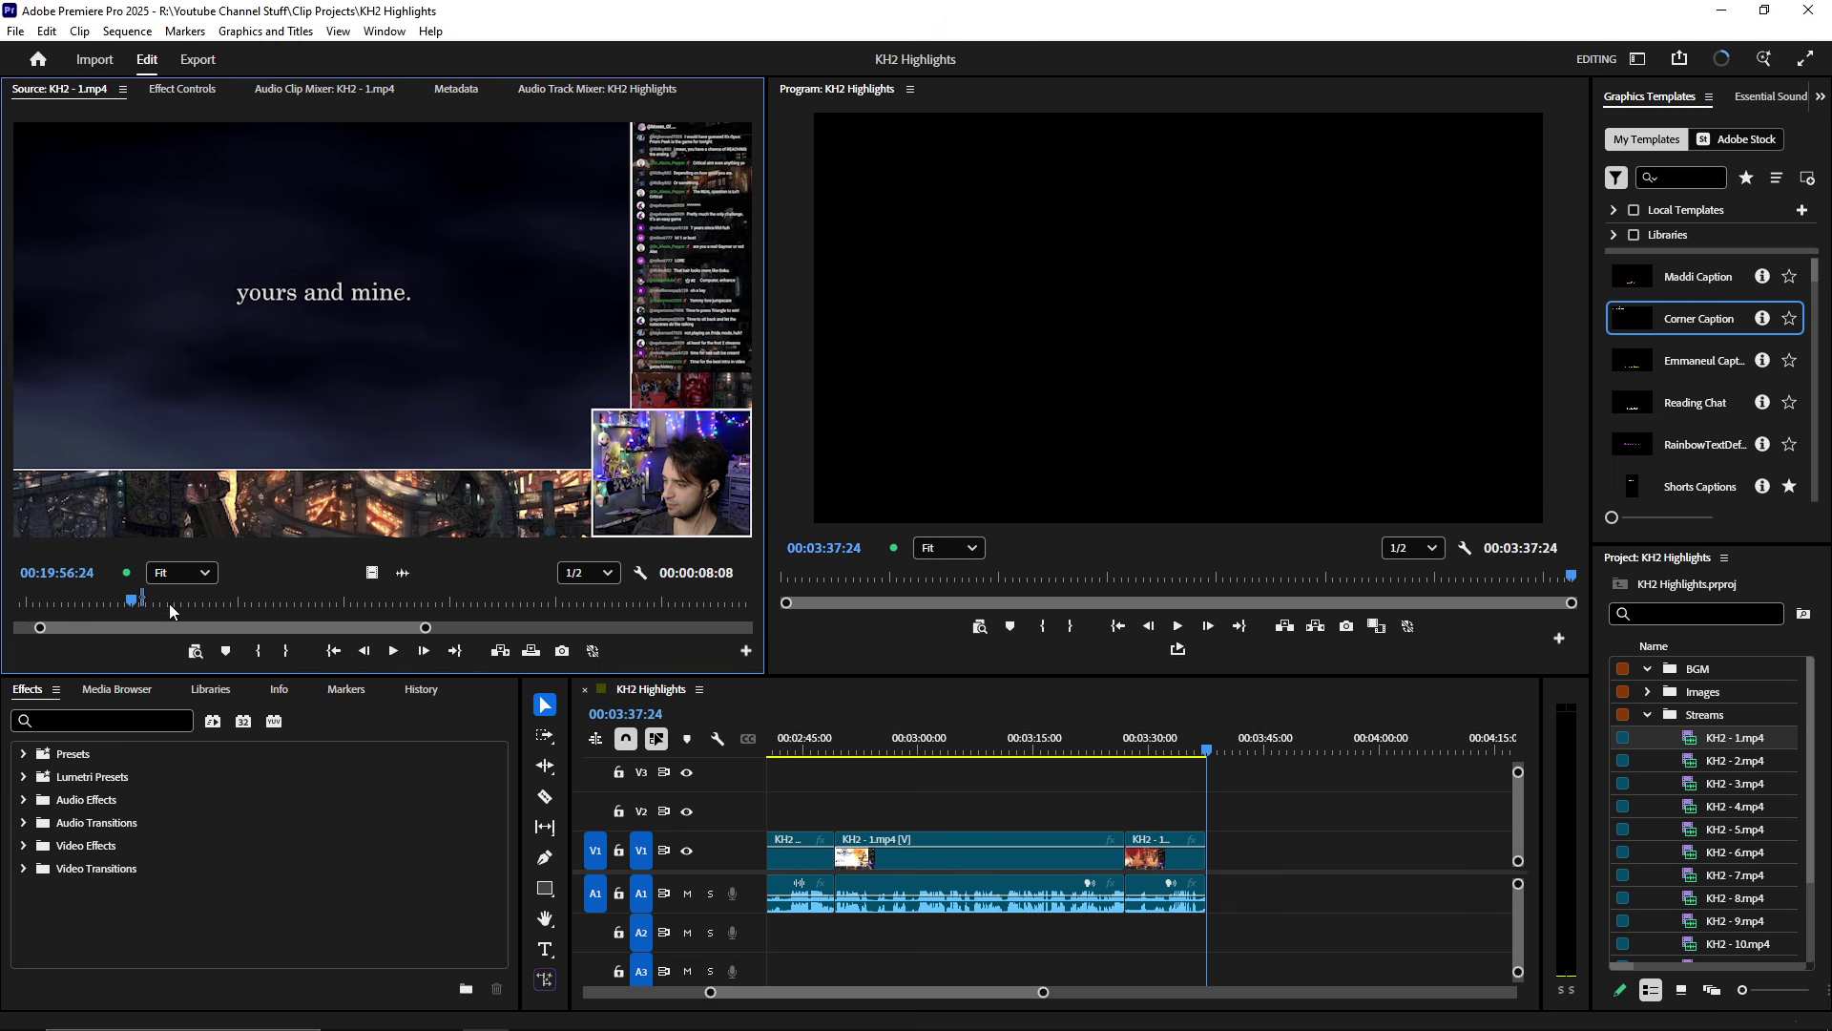
pyautogui.moveTo(247, 607); pyautogui.dragTo(200, 609)
pyautogui.press('`')
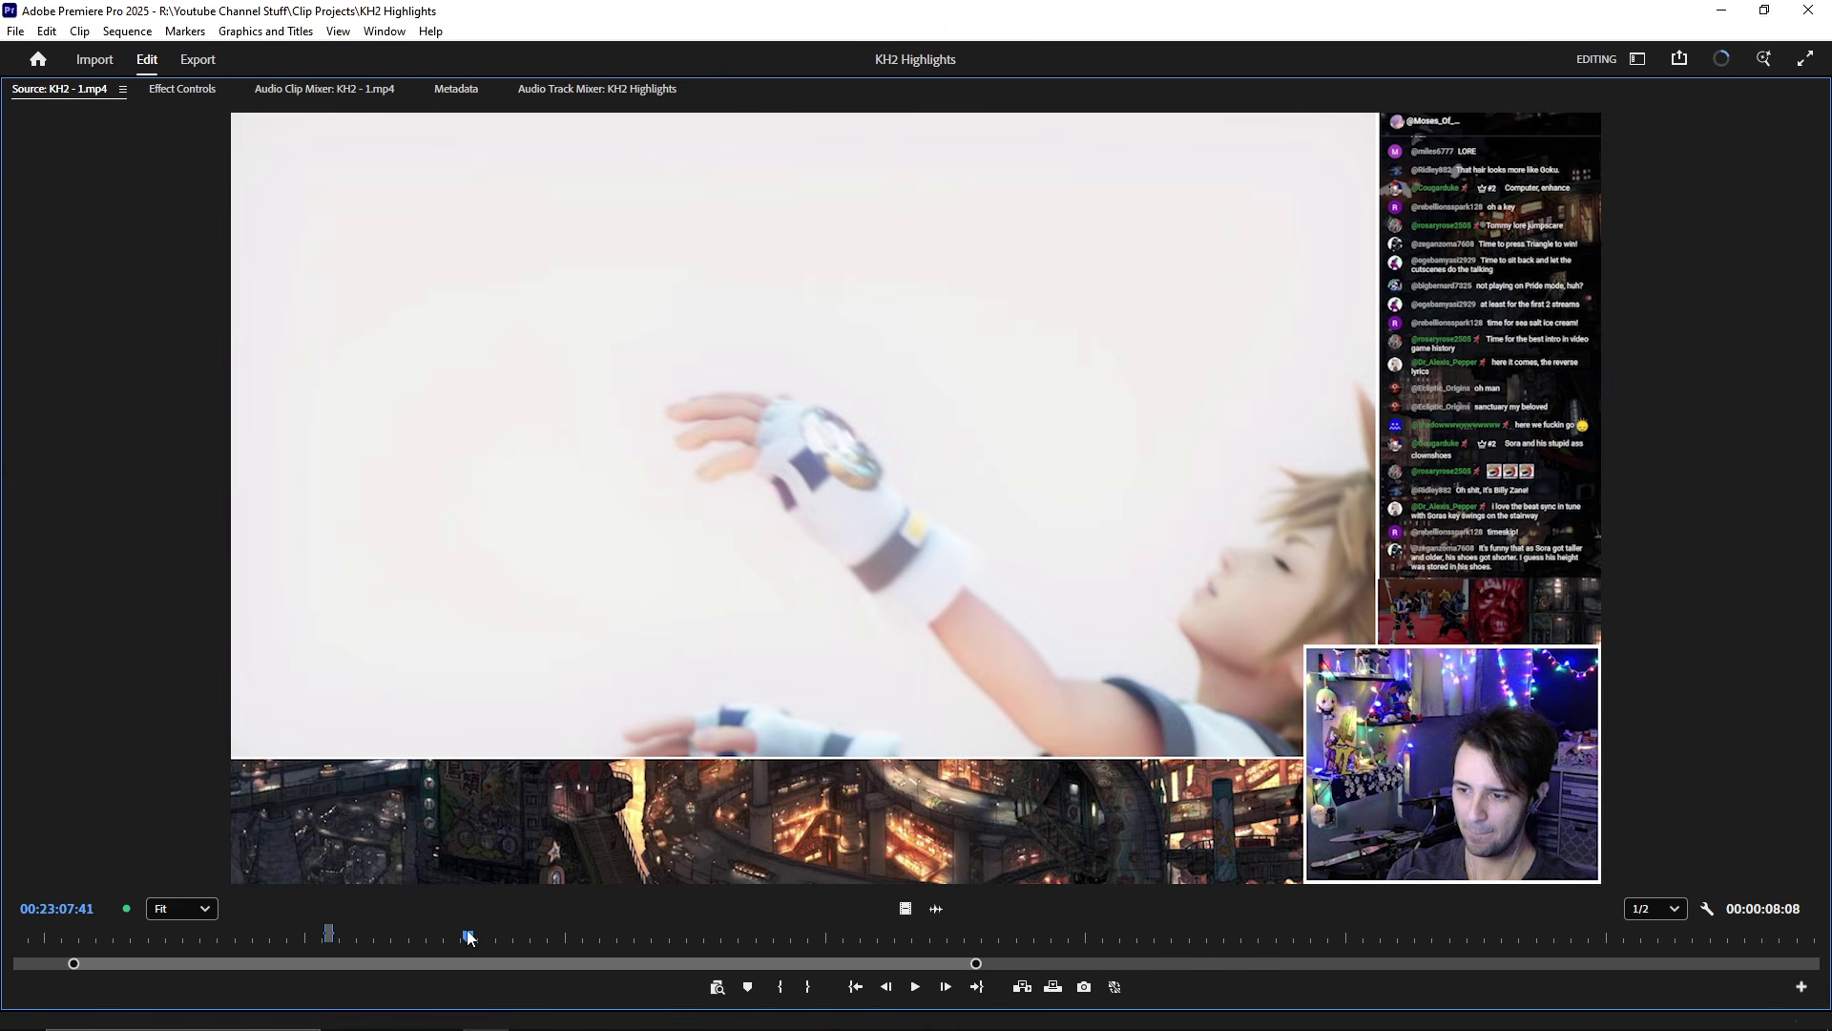
# - Scrub and play the source from about 00:21:28 to 00:26:52, examining the cutscenes for a usable moment
pyautogui.moveTo(454, 934); pyautogui.dragTo(382, 934)
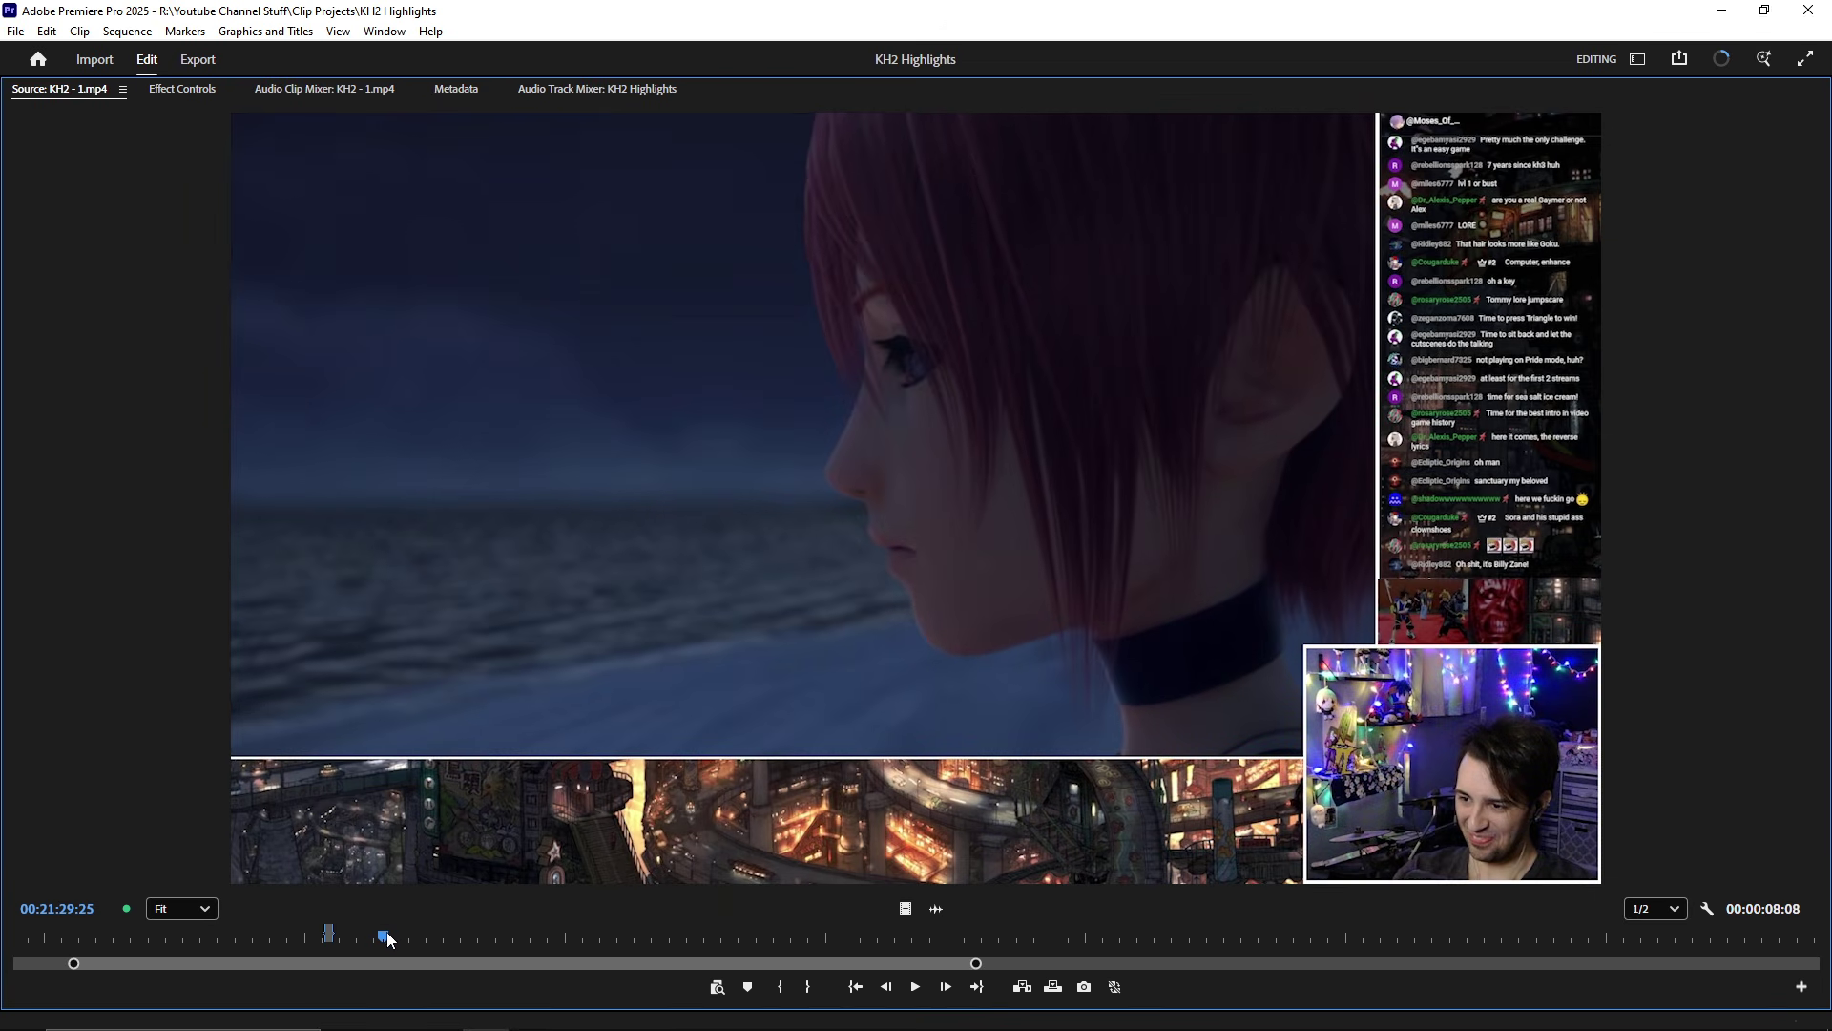
pyautogui.moveTo(385, 935)
pyautogui.mouseDown()
pyautogui.moveTo(363, 947)
pyautogui.moveTo(375, 937)
pyautogui.mouseUp()
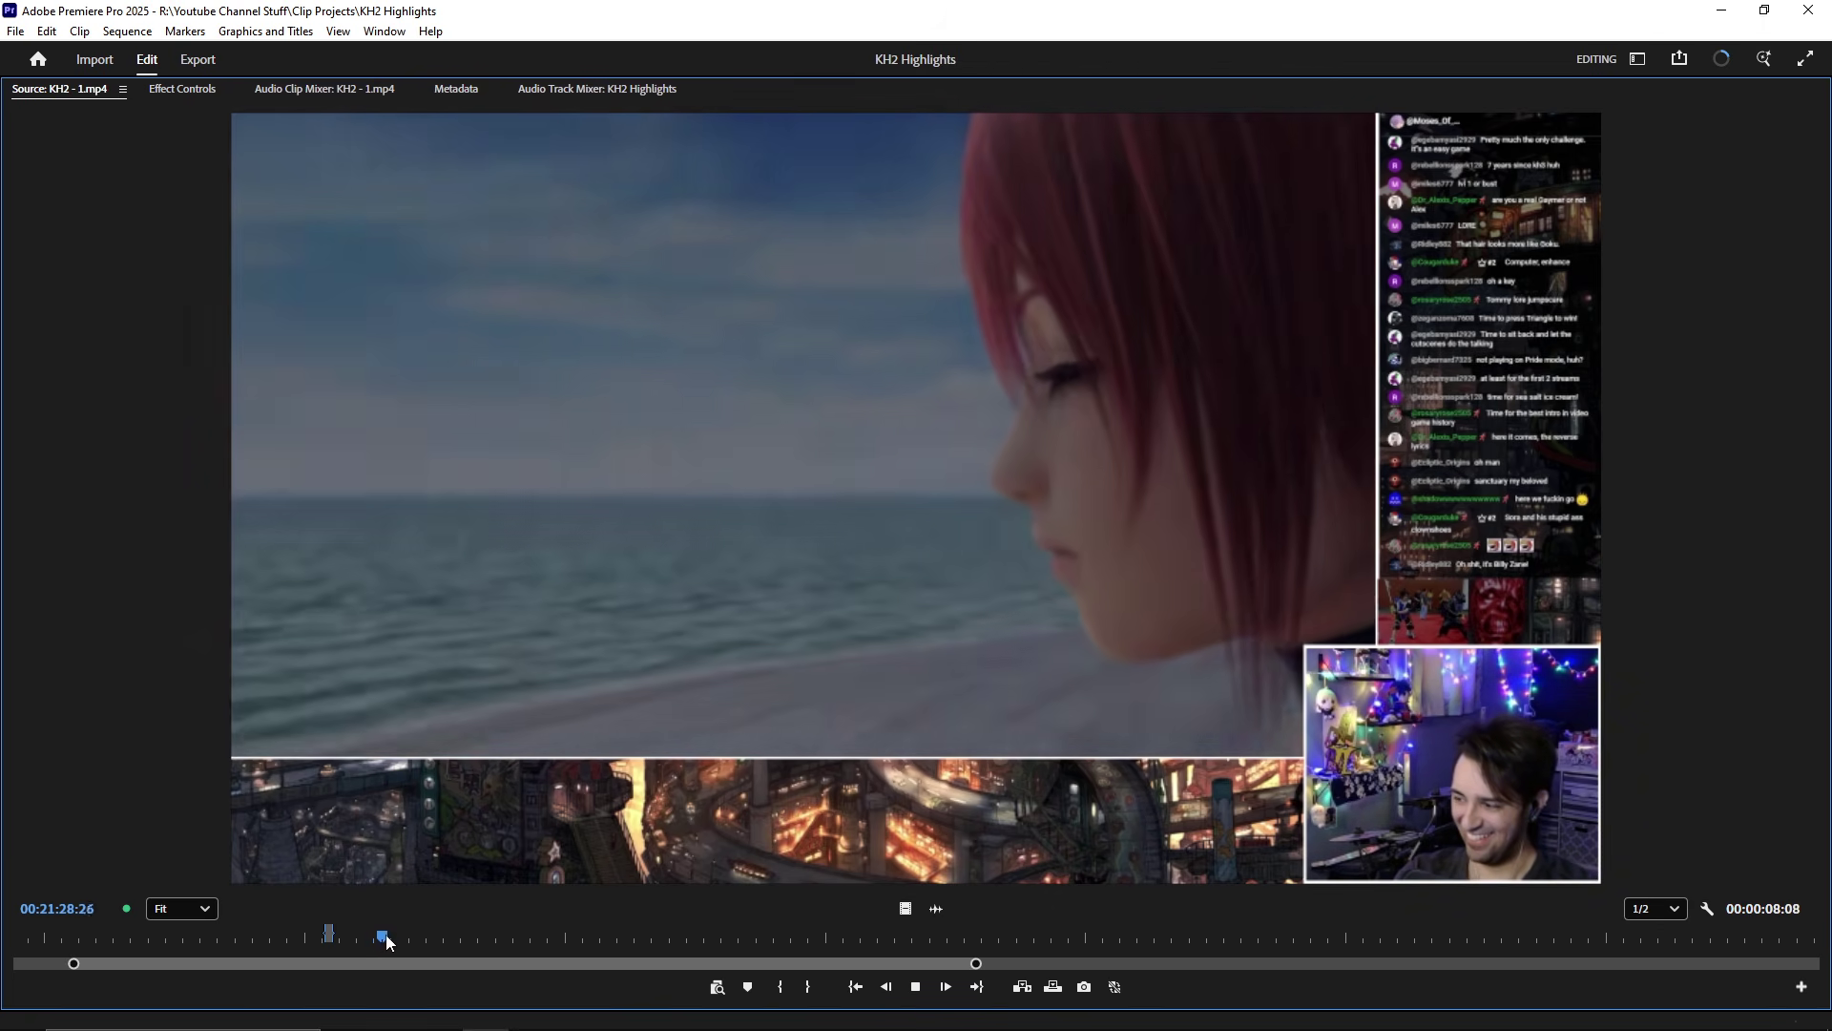
pyautogui.moveTo(384, 938); pyautogui.dragTo(462, 947)
pyautogui.press('space')
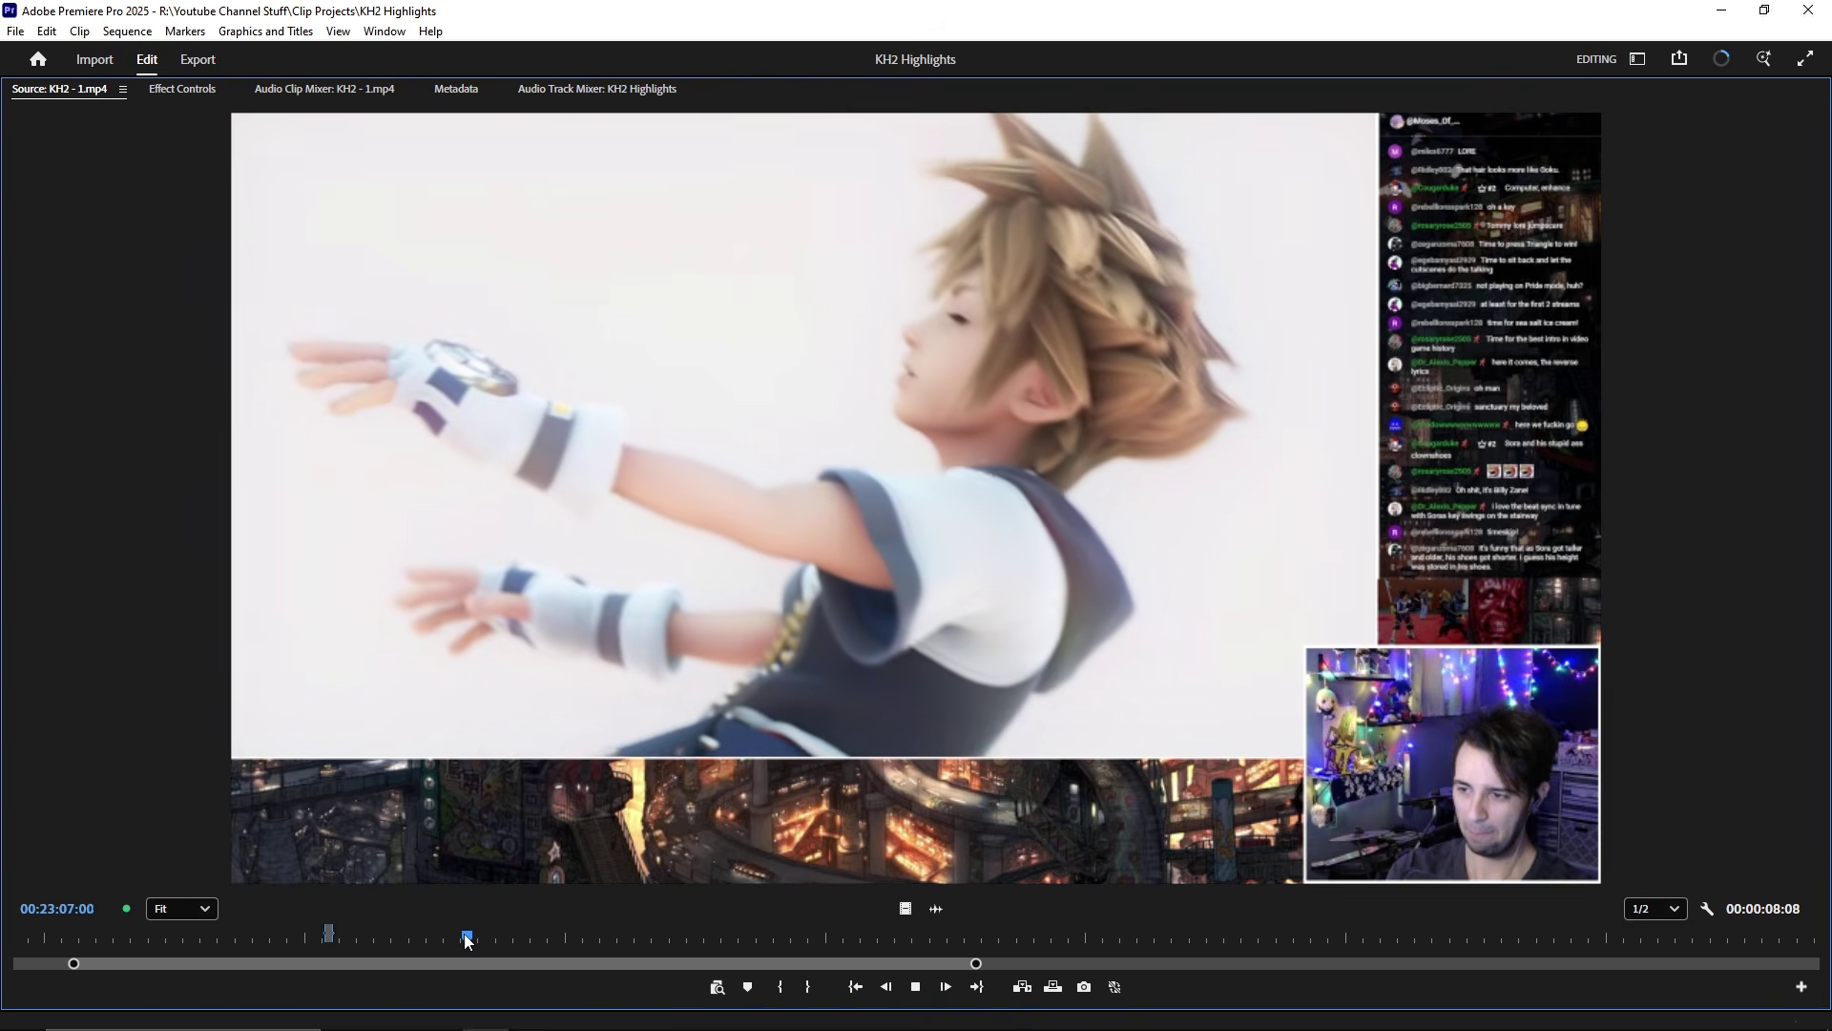
pyautogui.moveTo(465, 937); pyautogui.dragTo(547, 939)
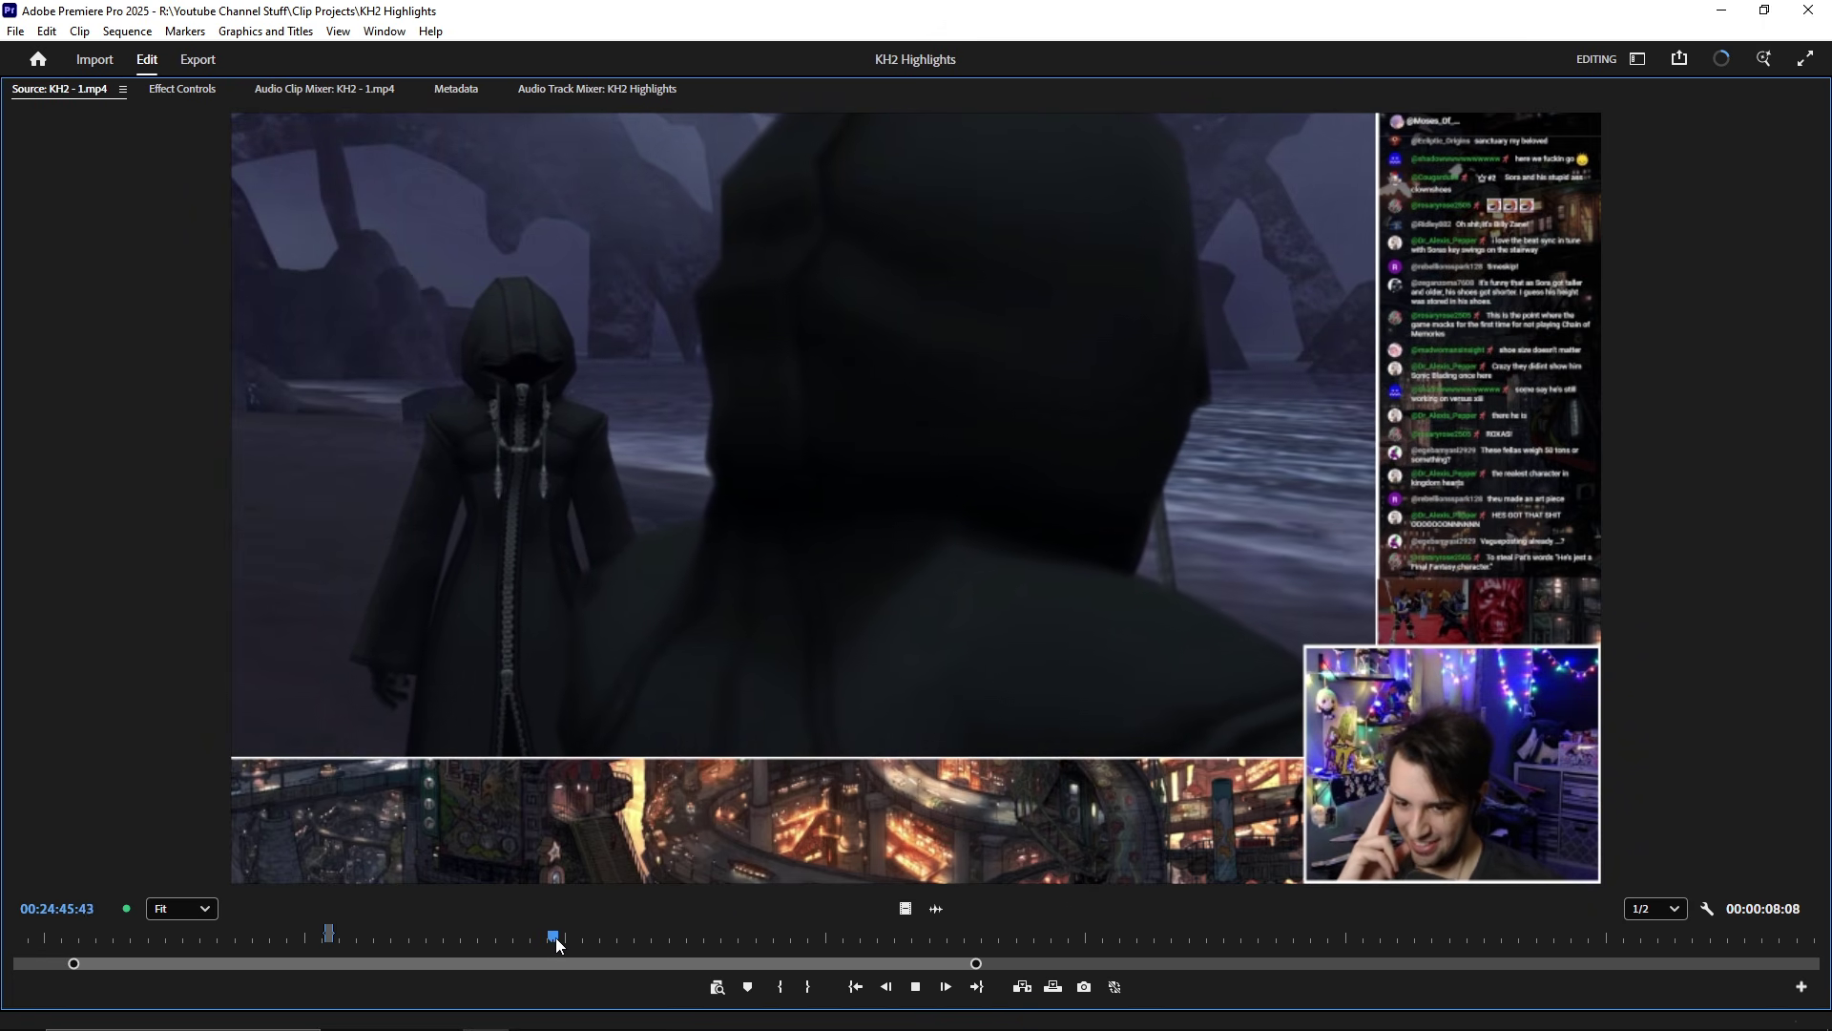
pyautogui.moveTo(552, 939); pyautogui.dragTo(668, 934)
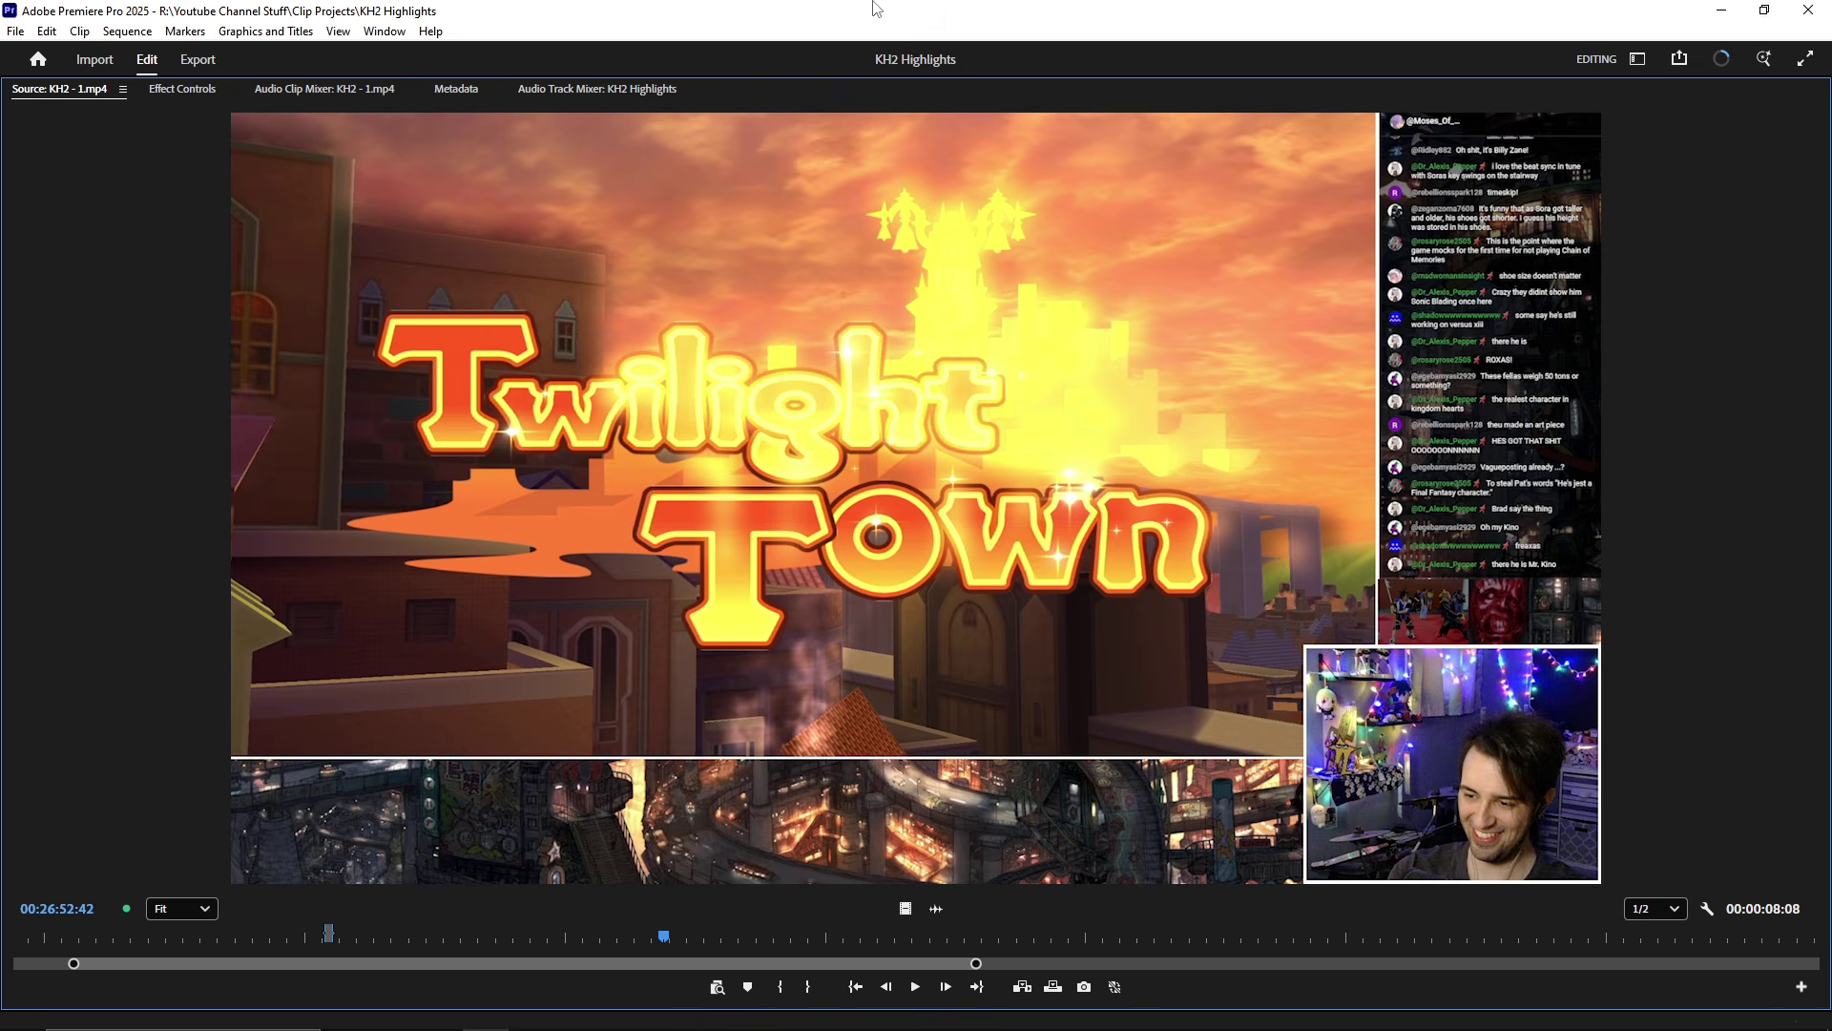
# - Play the source around the Twilight Town title, go back to about 00:26:32, and stop playback at 00:26:33:21
pyautogui.press('space')
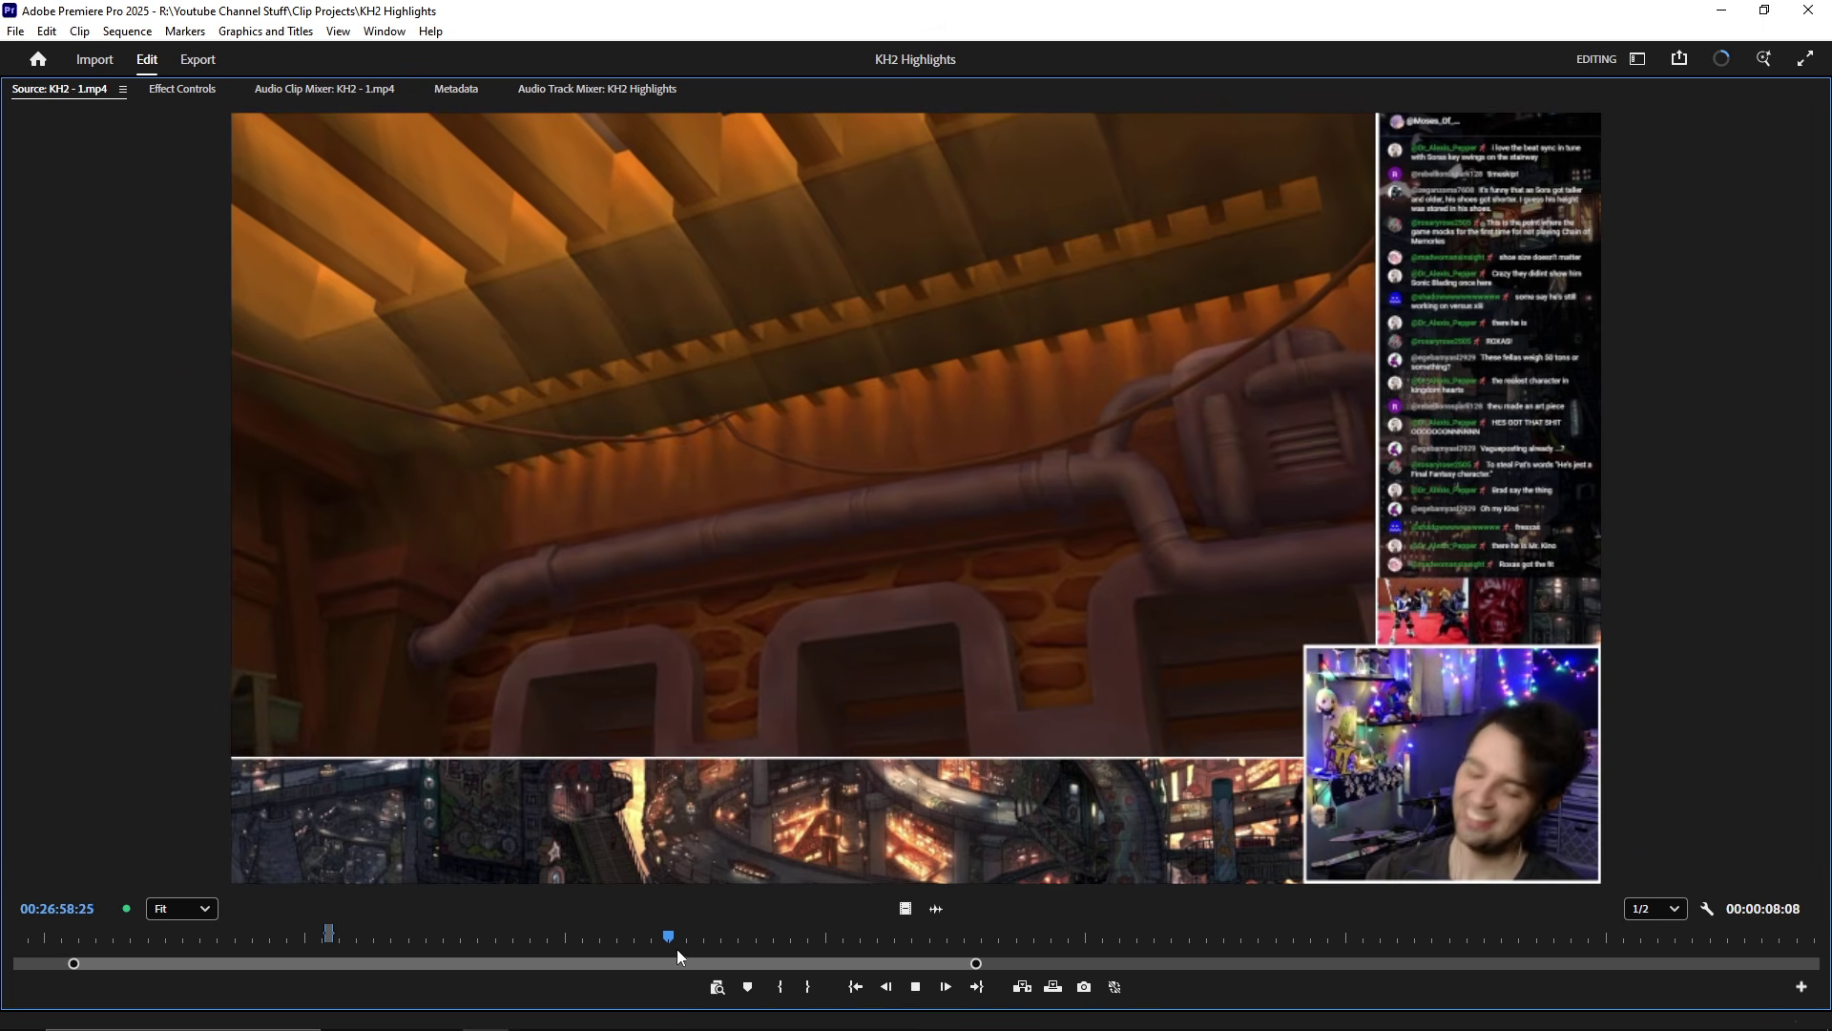
pyautogui.click(663, 939)
pyautogui.moveTo(664, 939); pyautogui.dragTo(641, 934)
pyautogui.press('space')
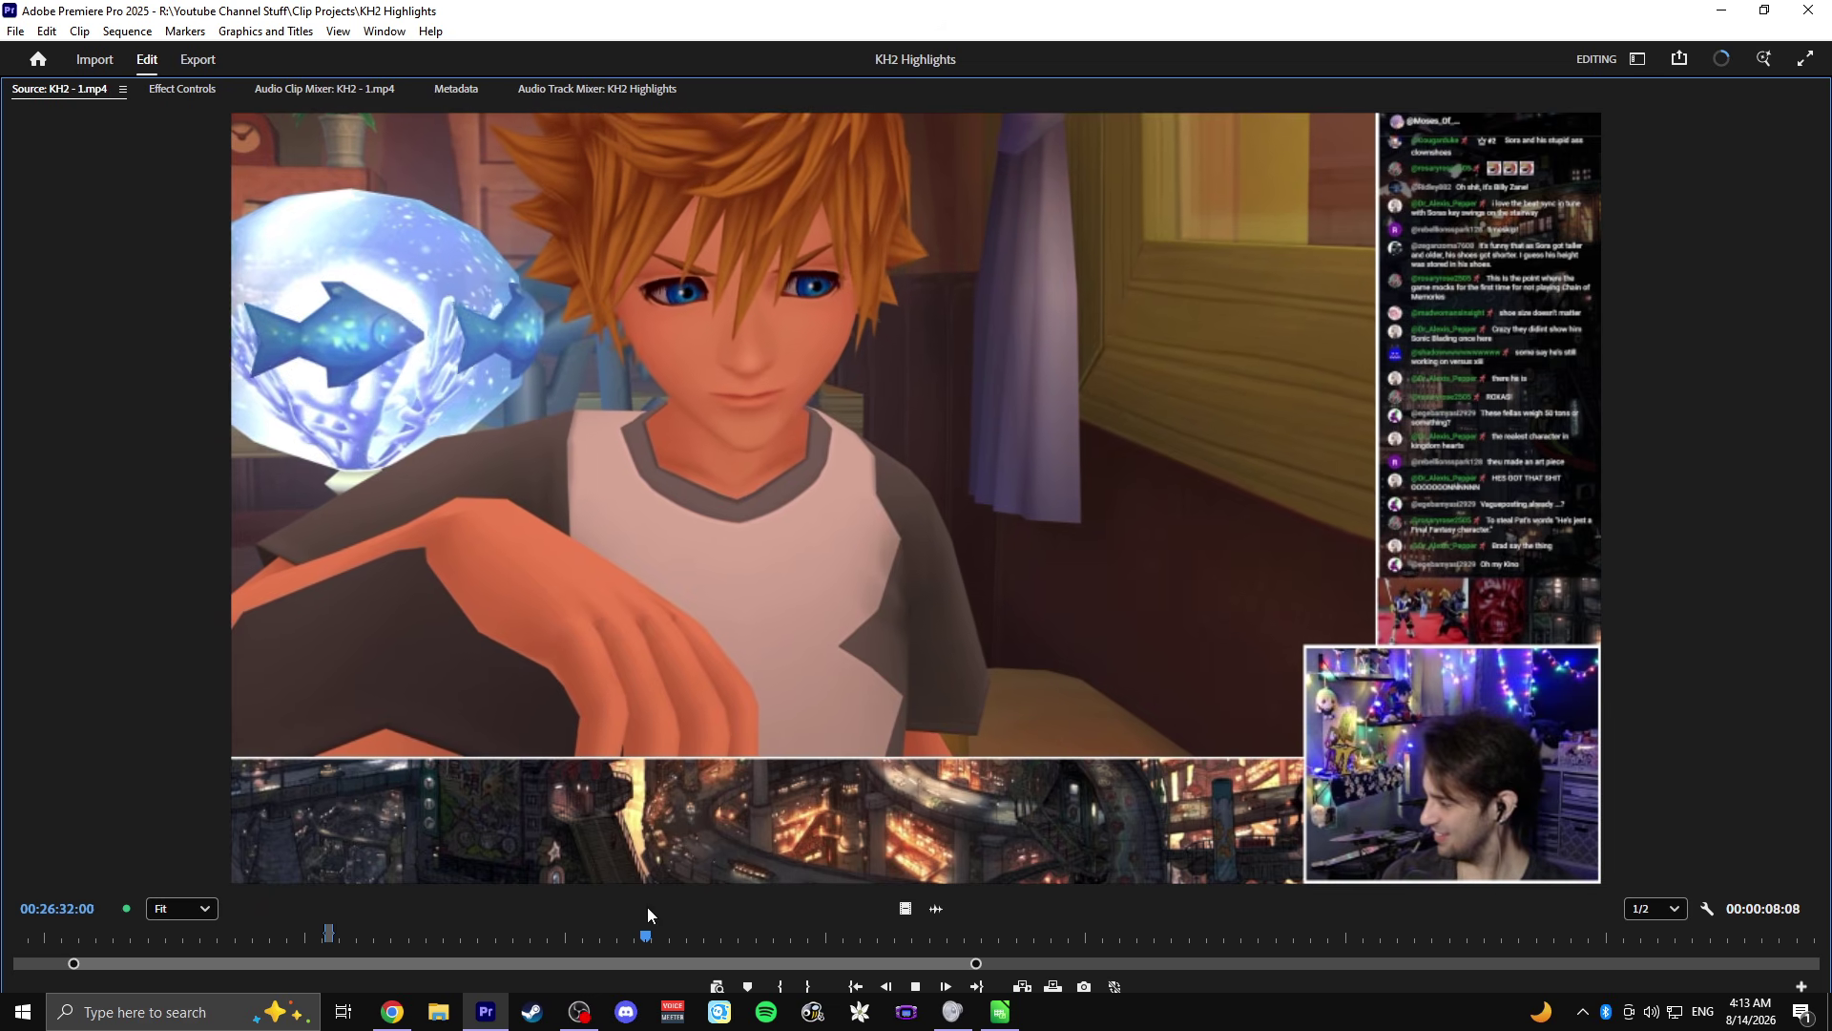
pyautogui.click(918, 995)
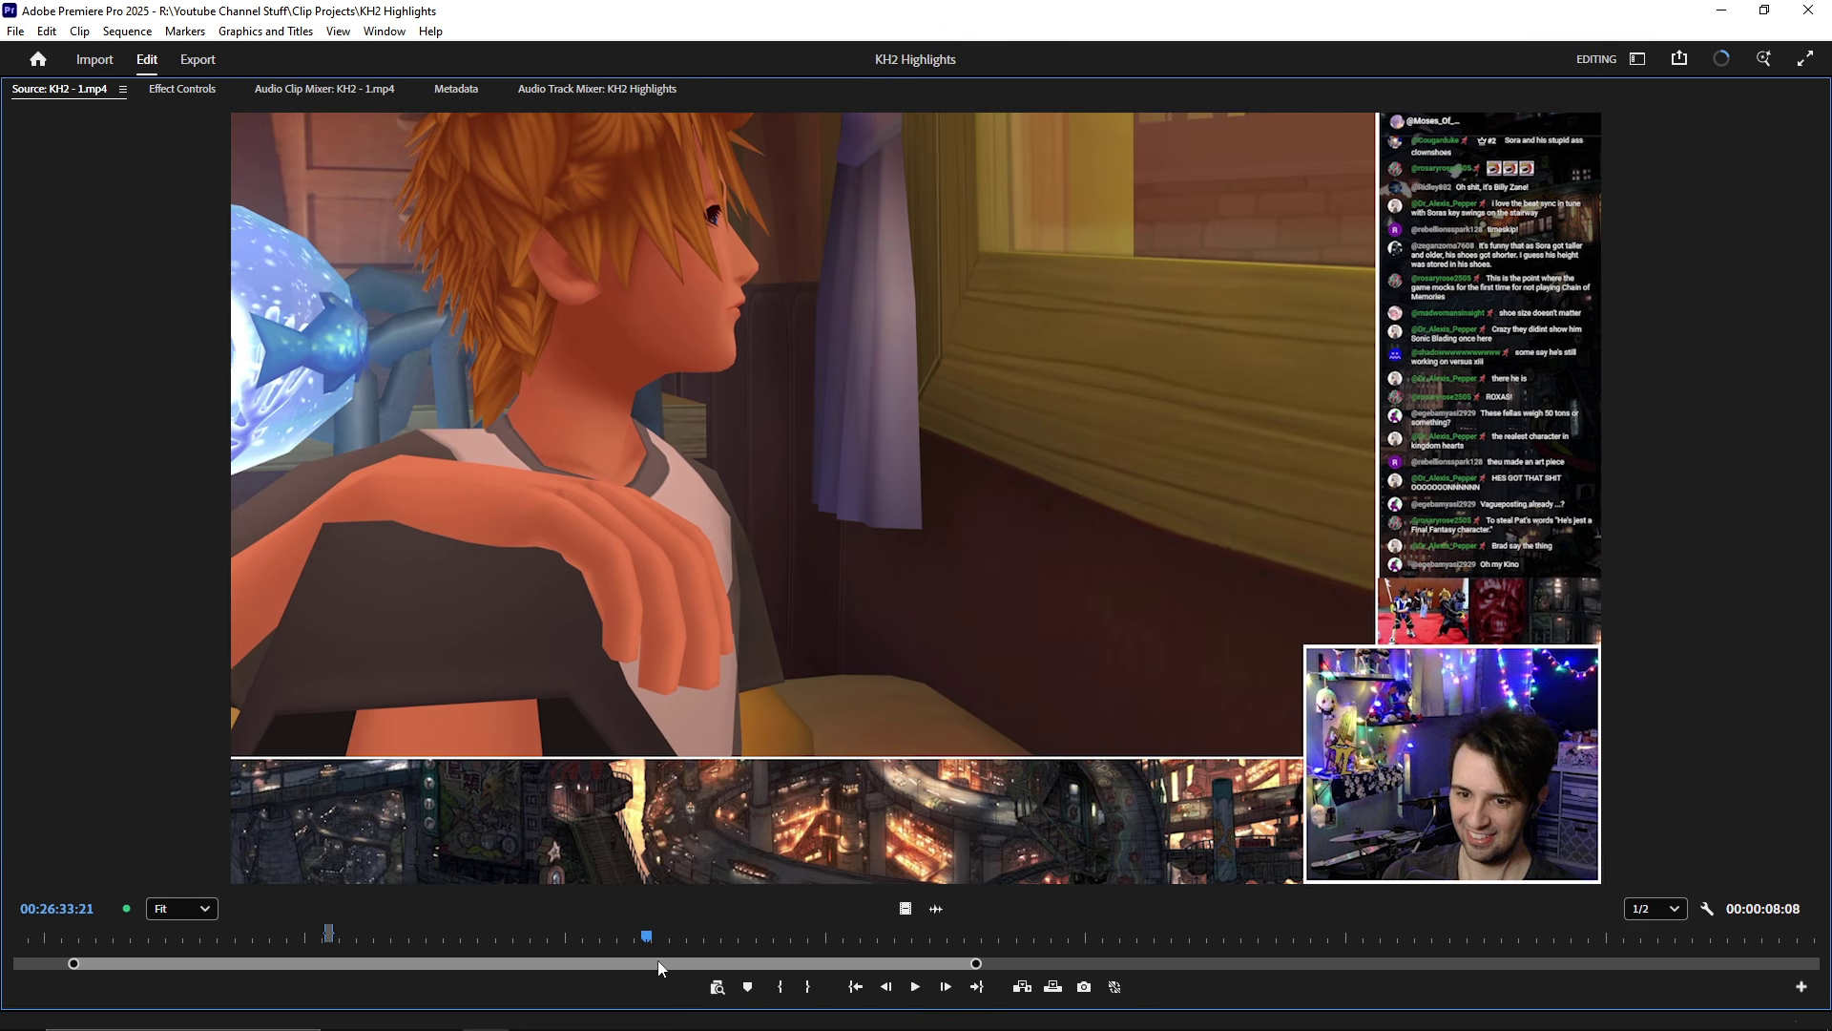
# - Move on to about 00:33:35:20 in the source, play from there, and mark an In point at about 00:33:58
pyautogui.moveTo(645, 941); pyautogui.dragTo(1015, 919)
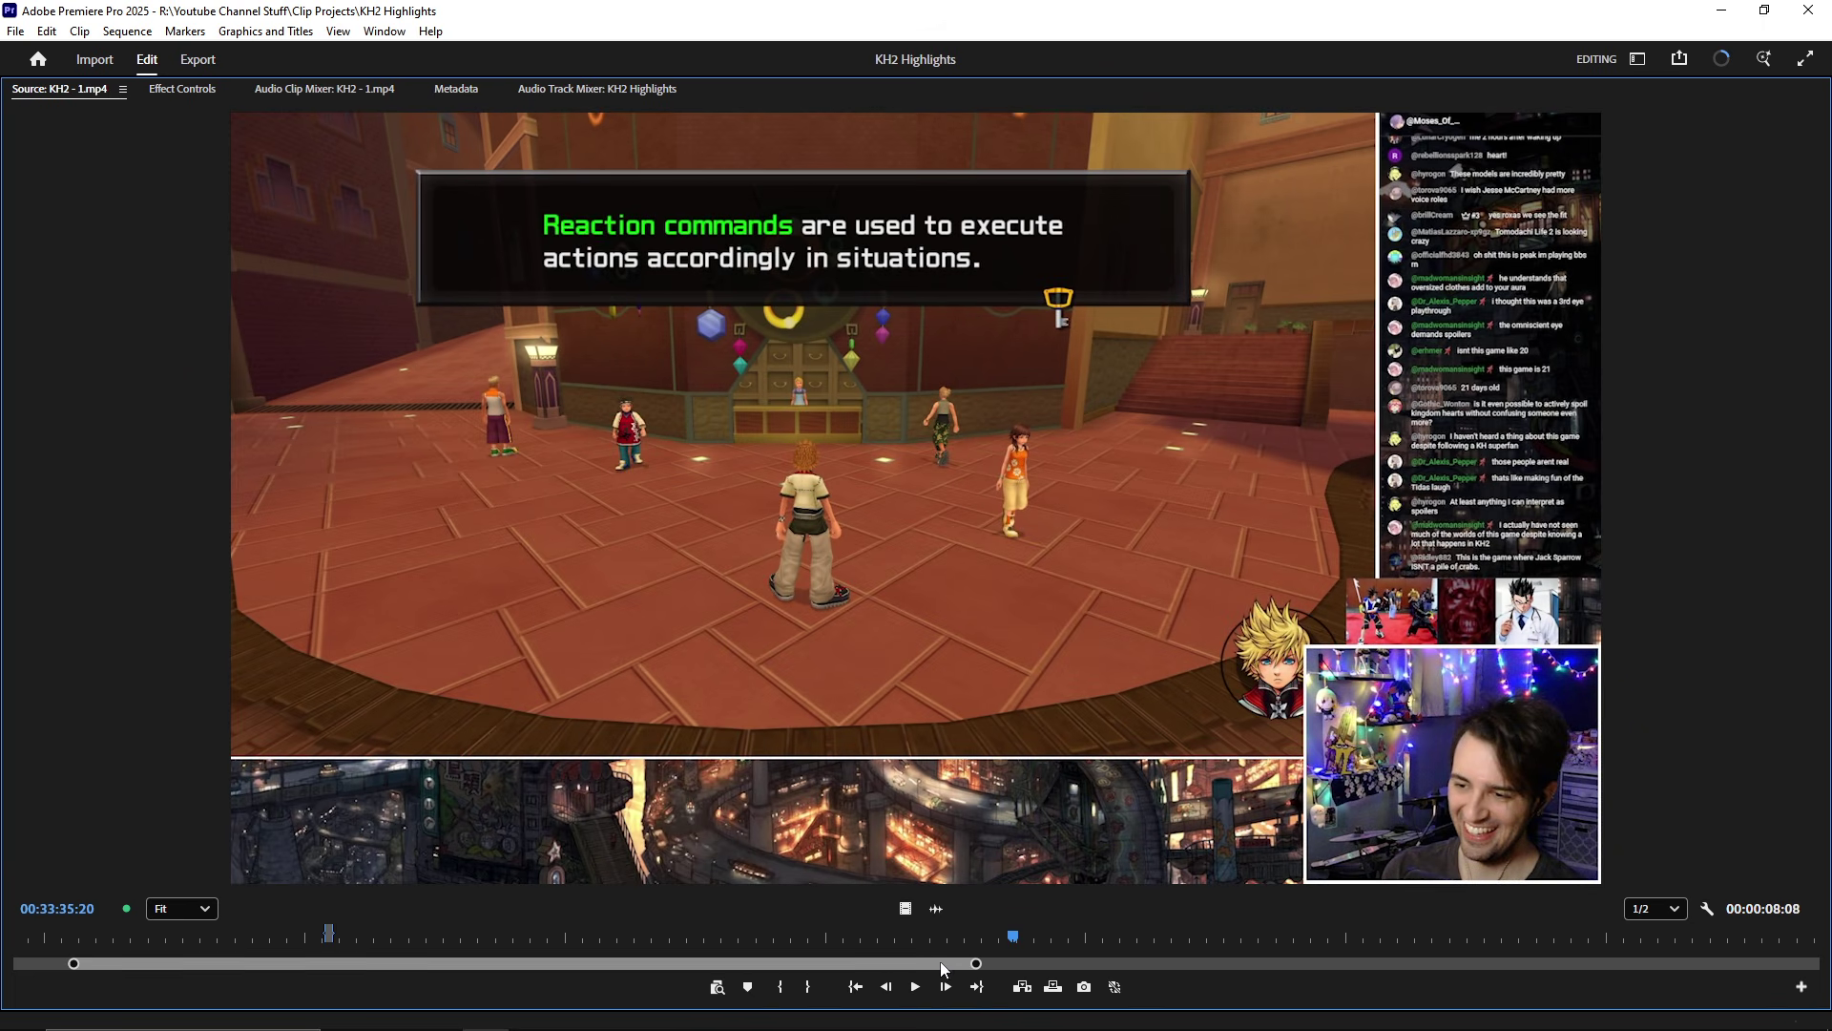
pyautogui.scroll(-3, 916, 959)
pyautogui.press('space')
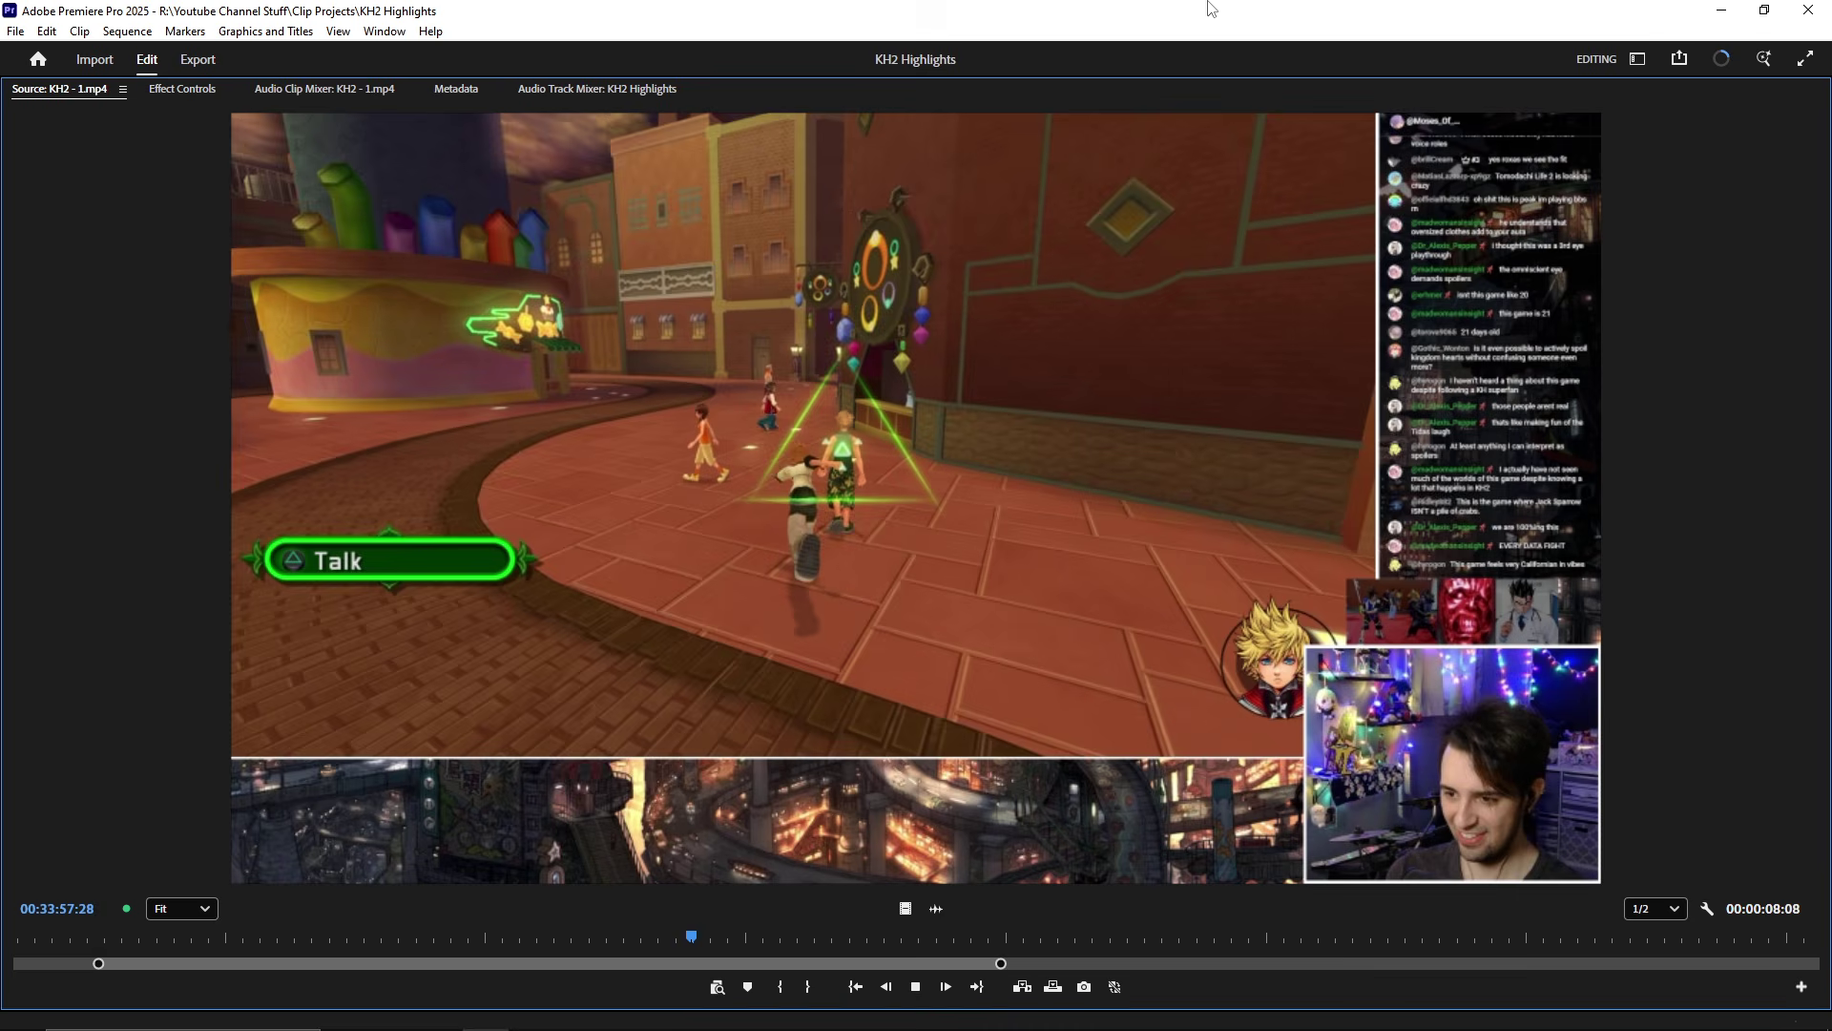
pyautogui.press('i')
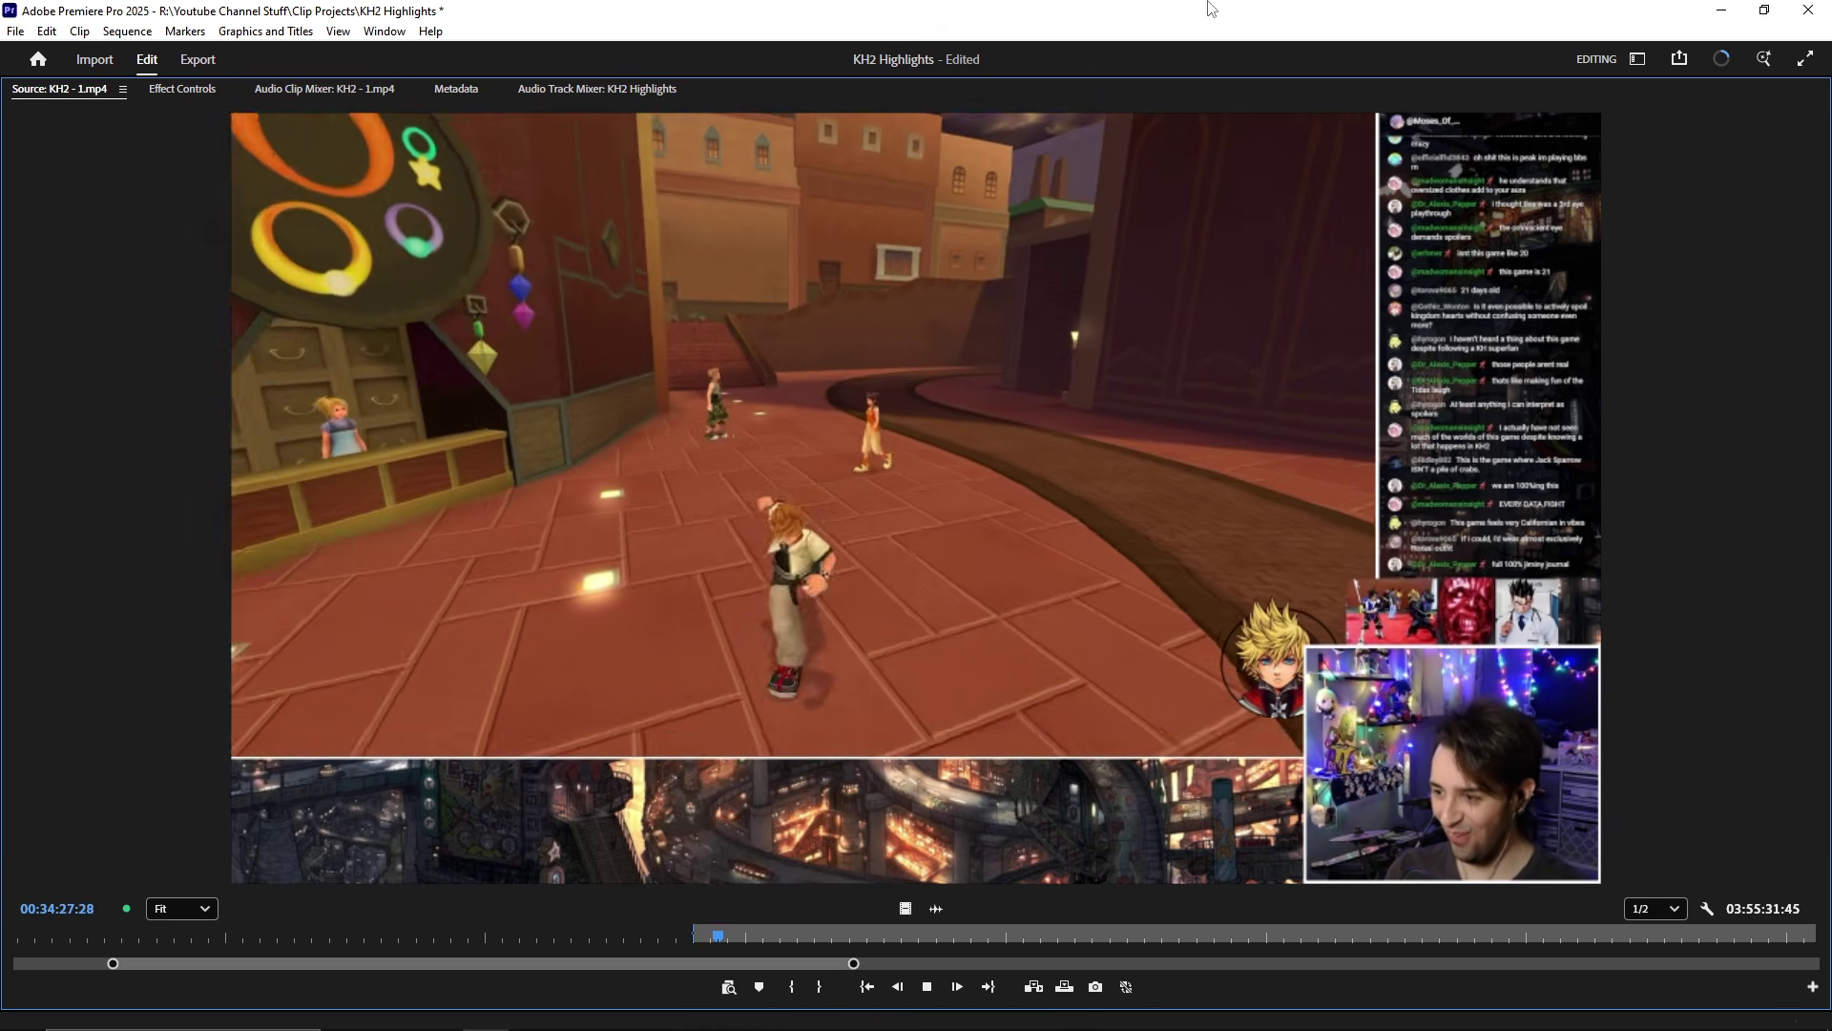
# - Replay the moment from about 00:34:19:33, mark an Out point for a 00:00:34:38 range, and stop playback at 00:34:37:42
pyautogui.press('space')
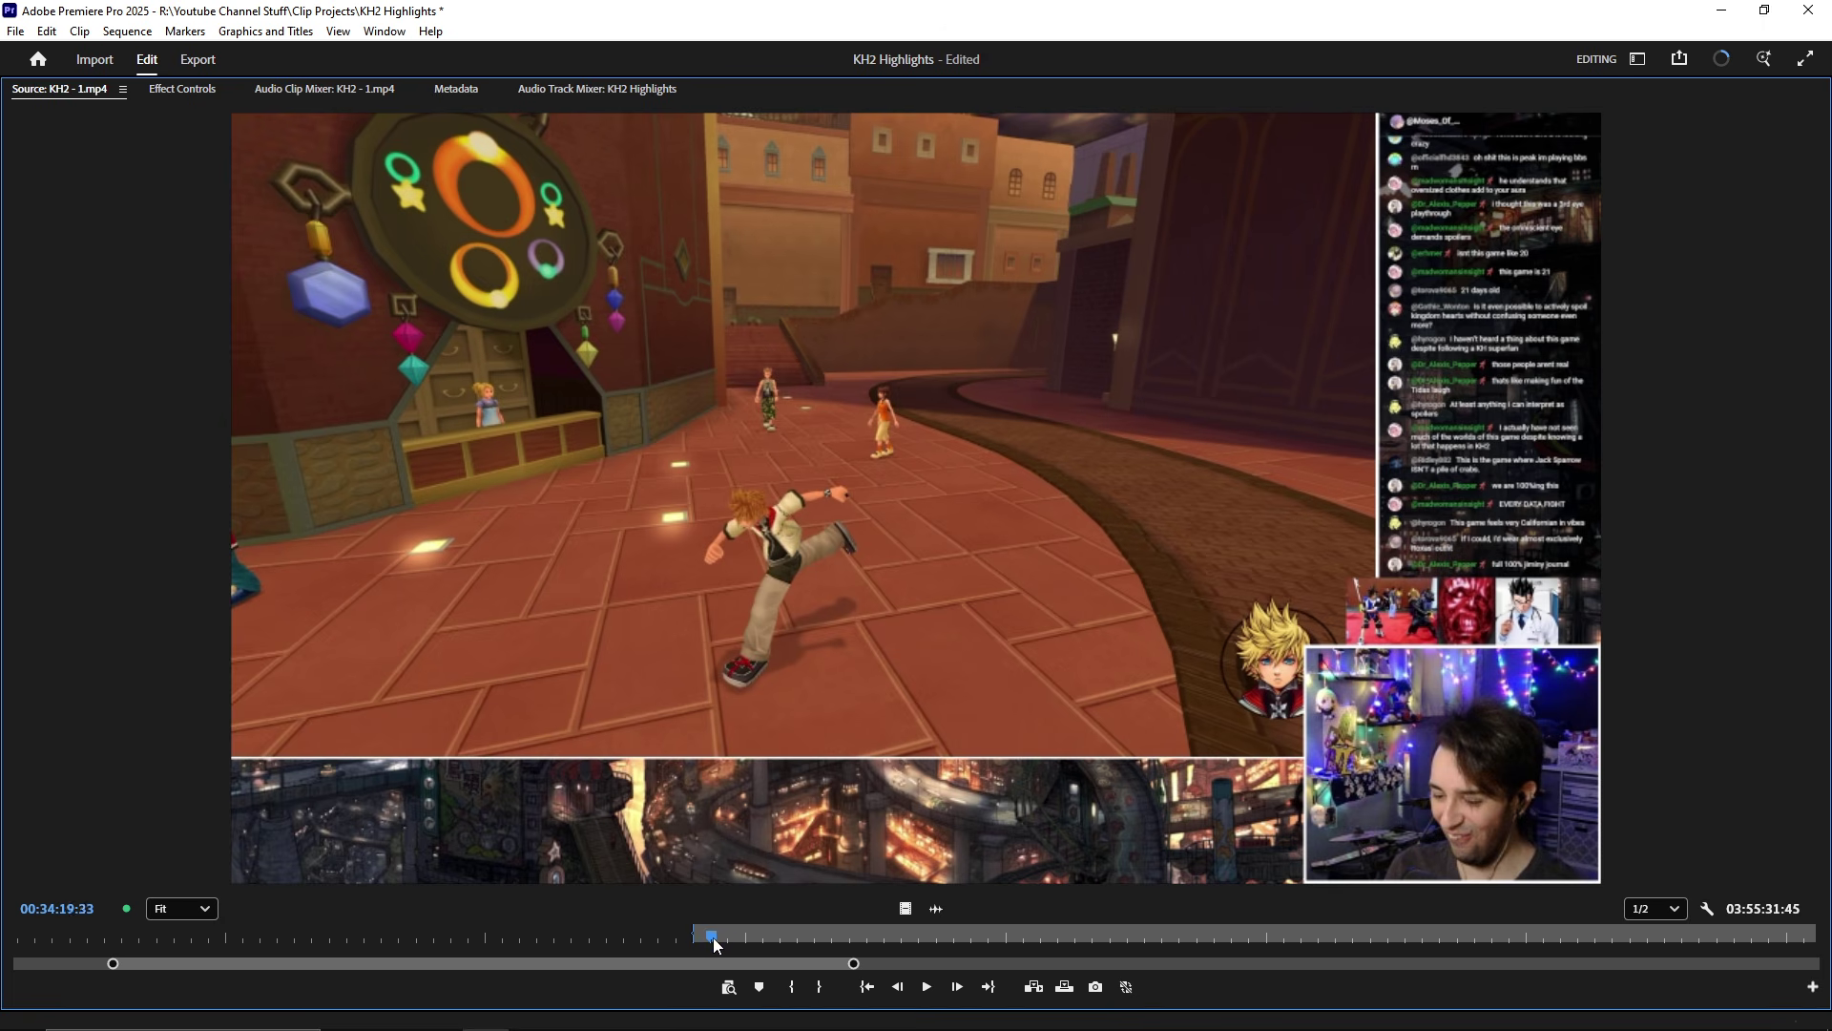
pyautogui.moveTo(712, 937); pyautogui.dragTo(716, 937)
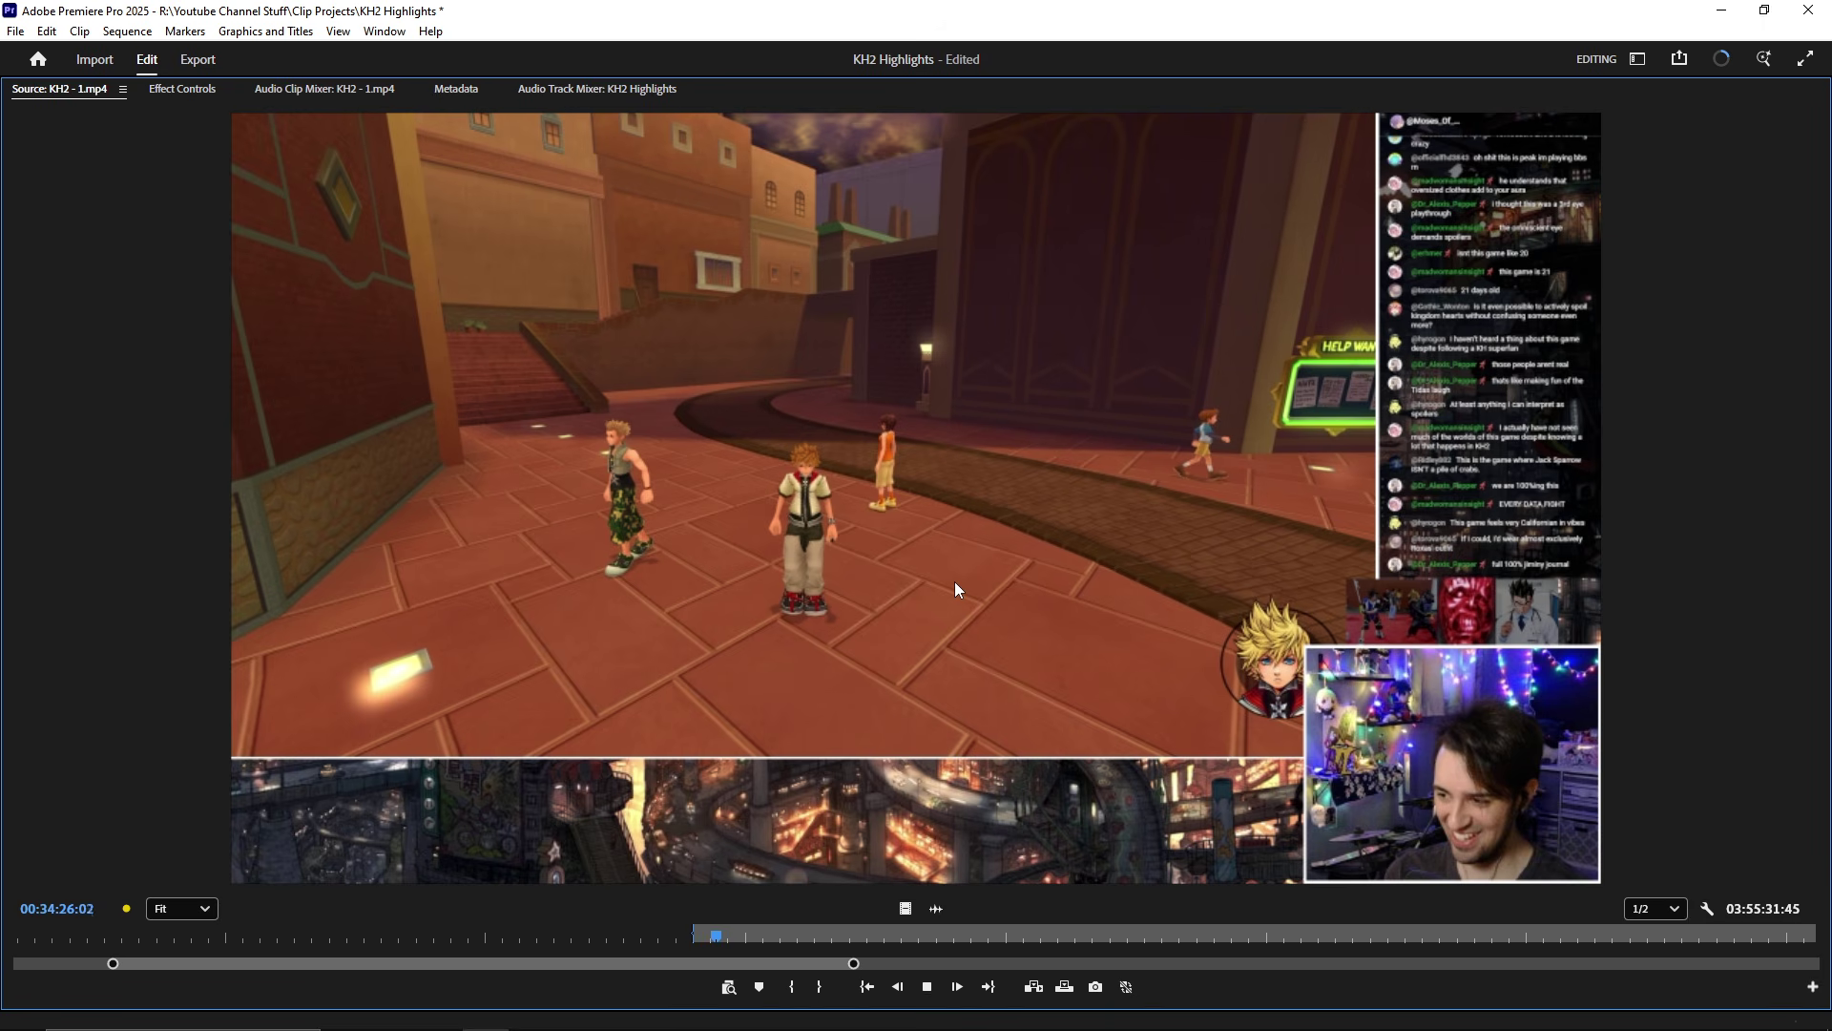
pyautogui.click(713, 936)
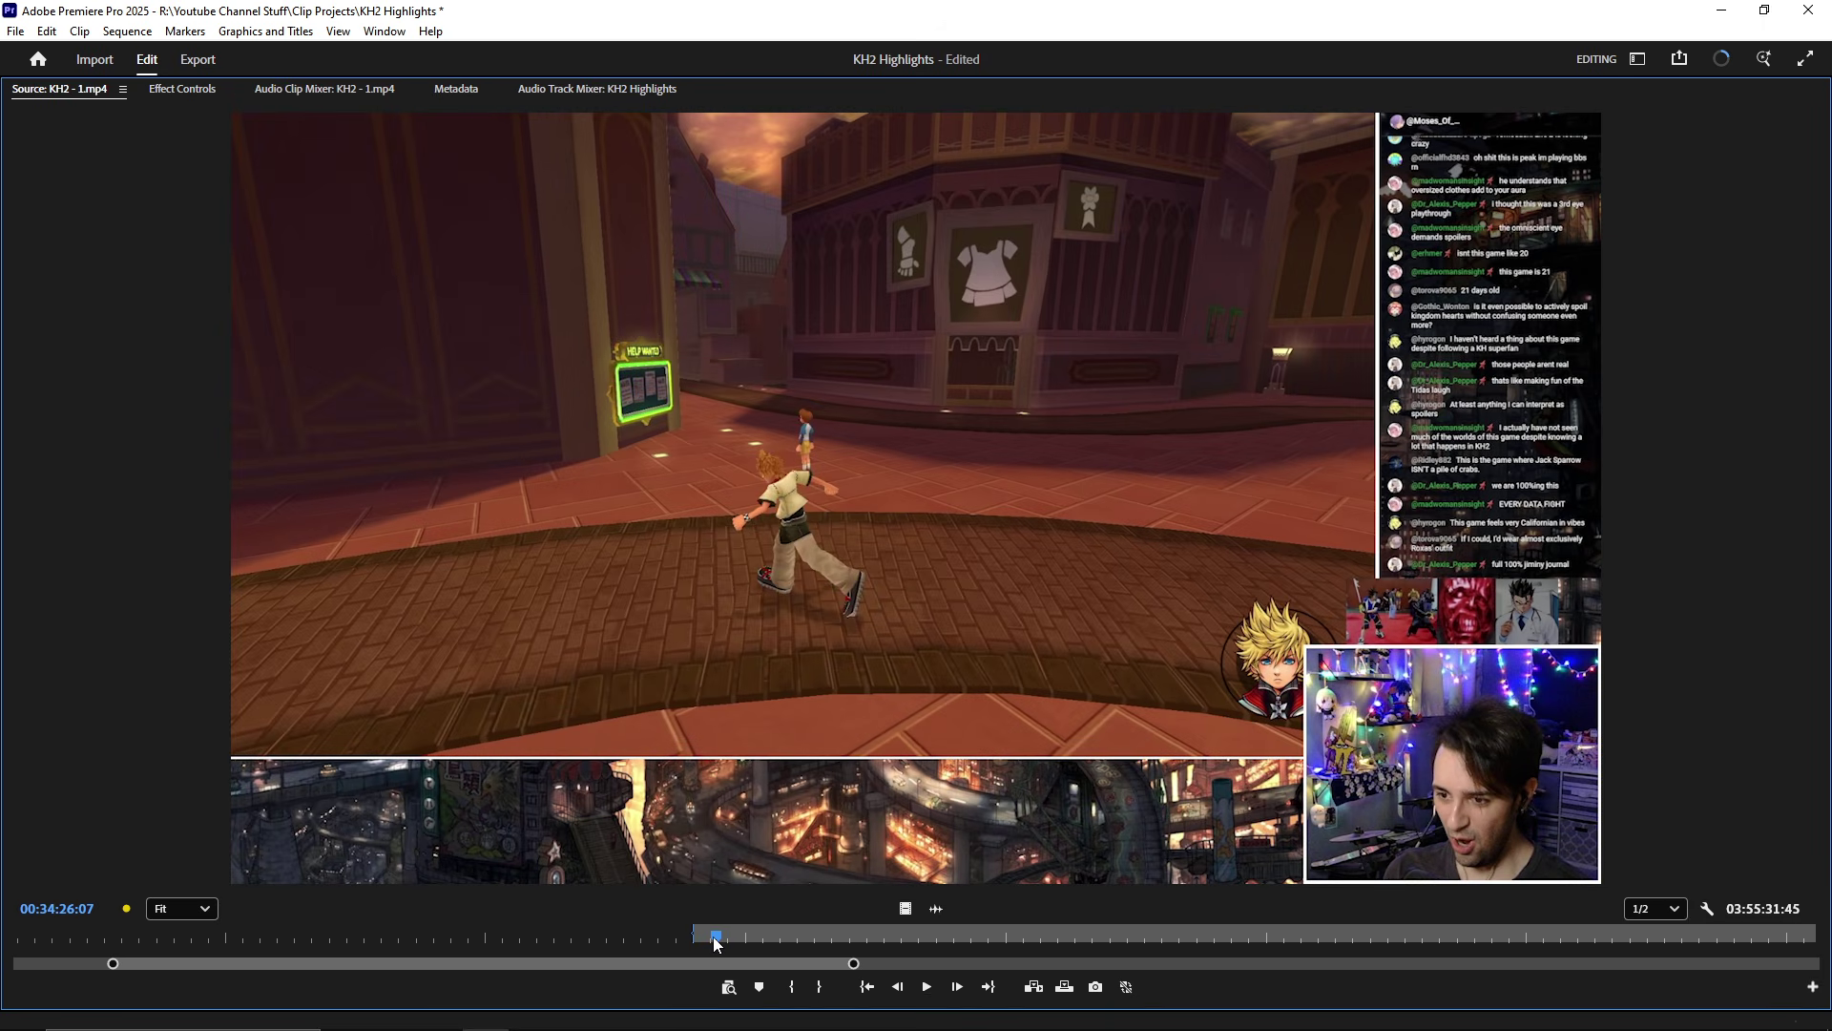
pyautogui.moveTo(713, 937); pyautogui.dragTo(709, 937)
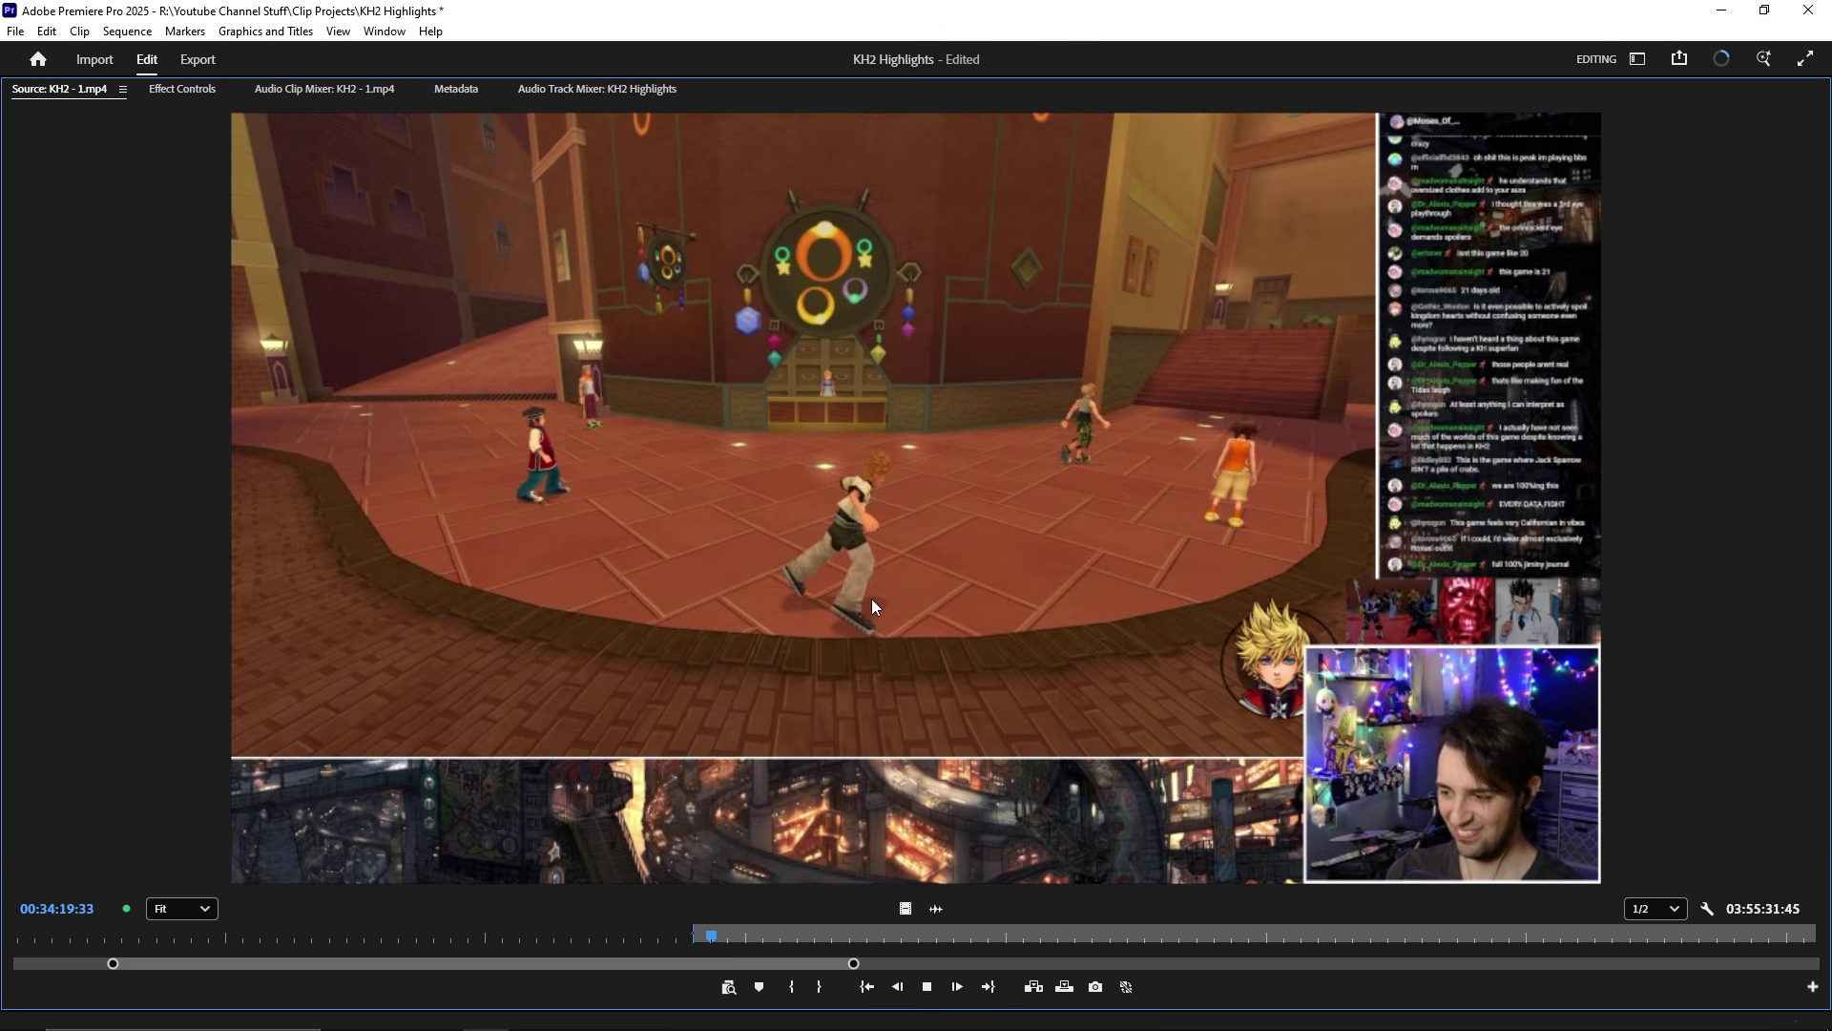
pyautogui.press('space')
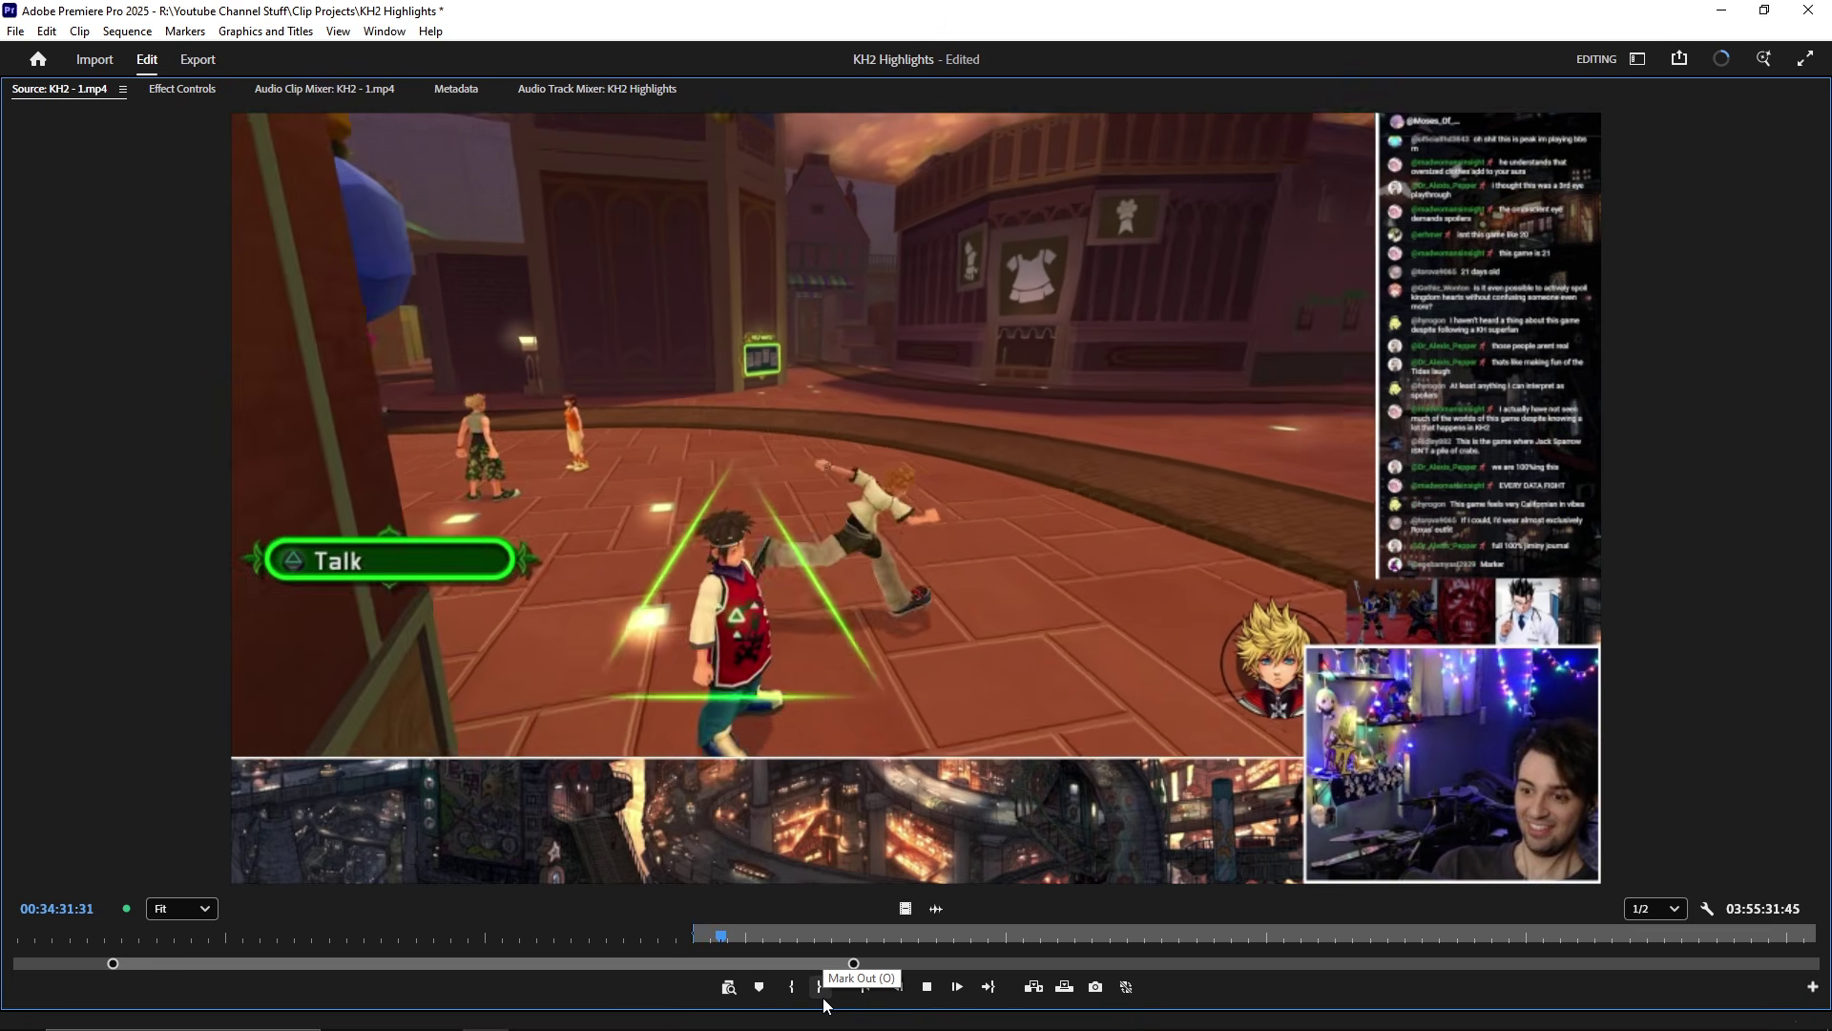
pyautogui.click(819, 986)
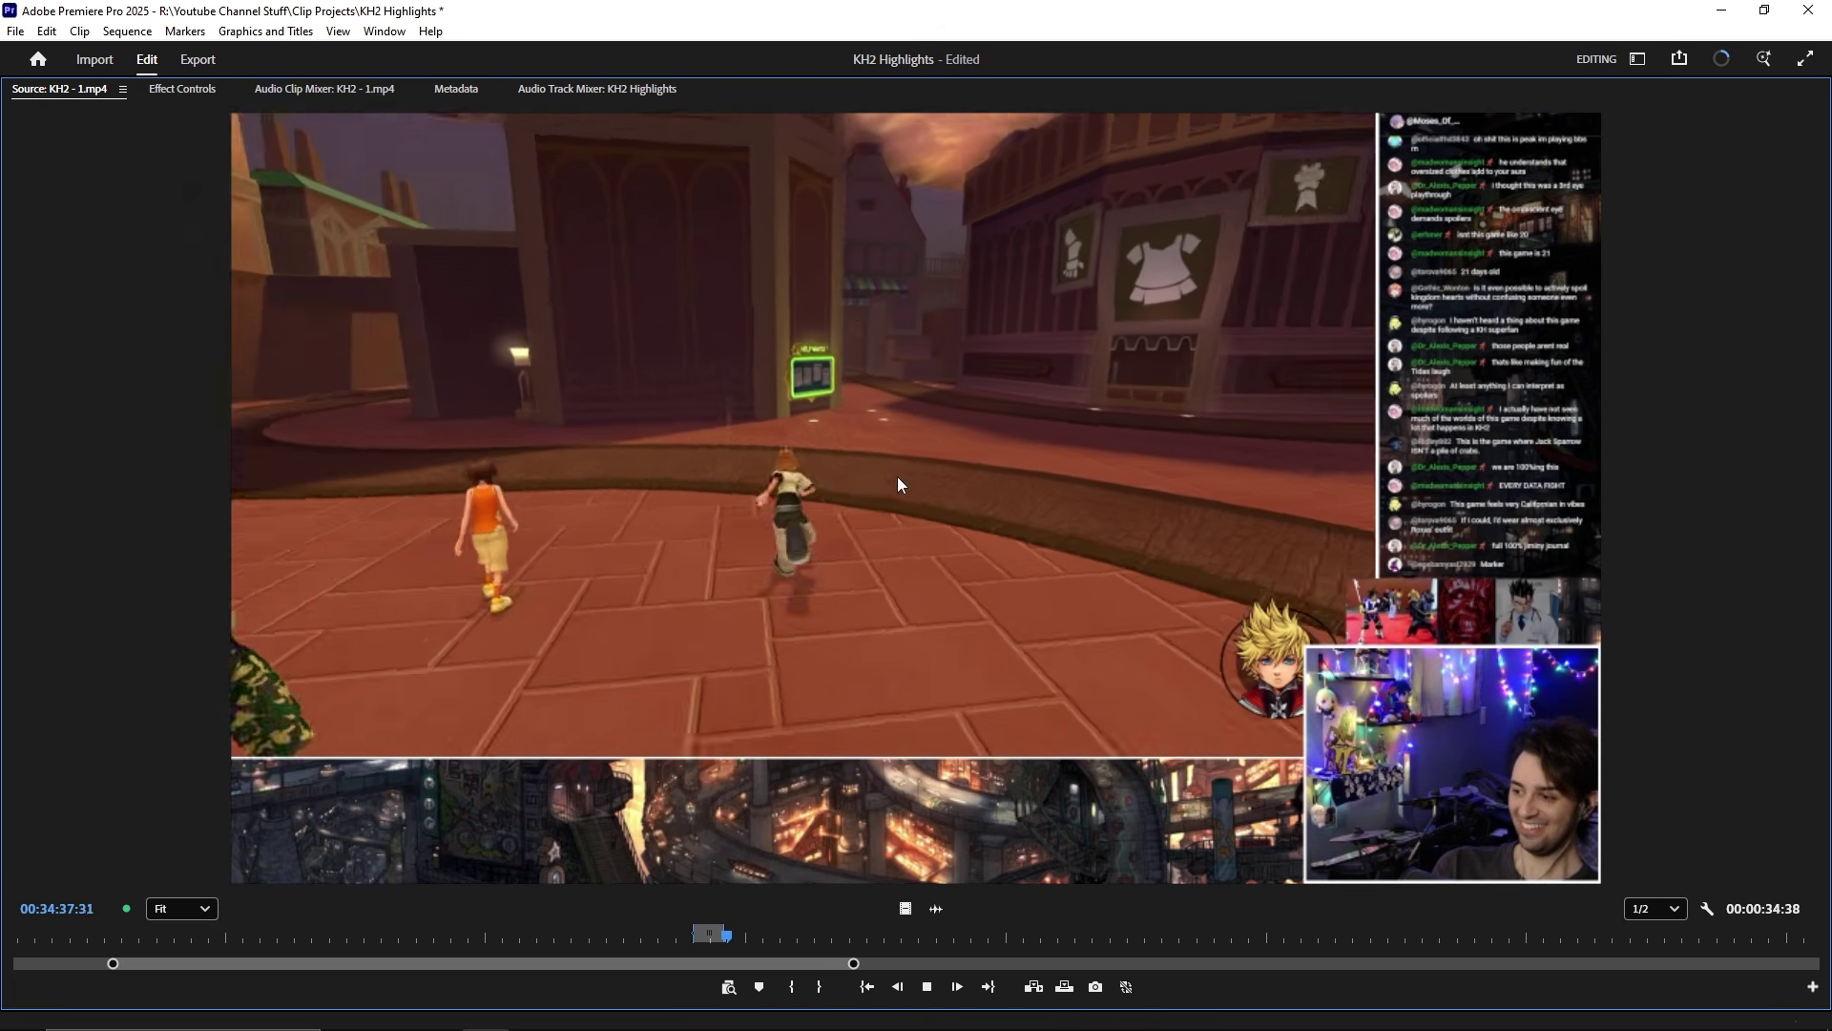
pyautogui.press('space')
# - Restore the normal panel layout and place the marked range on V1 and A1, well beyond the last clip
pyautogui.press('`')
pyautogui.press('-')
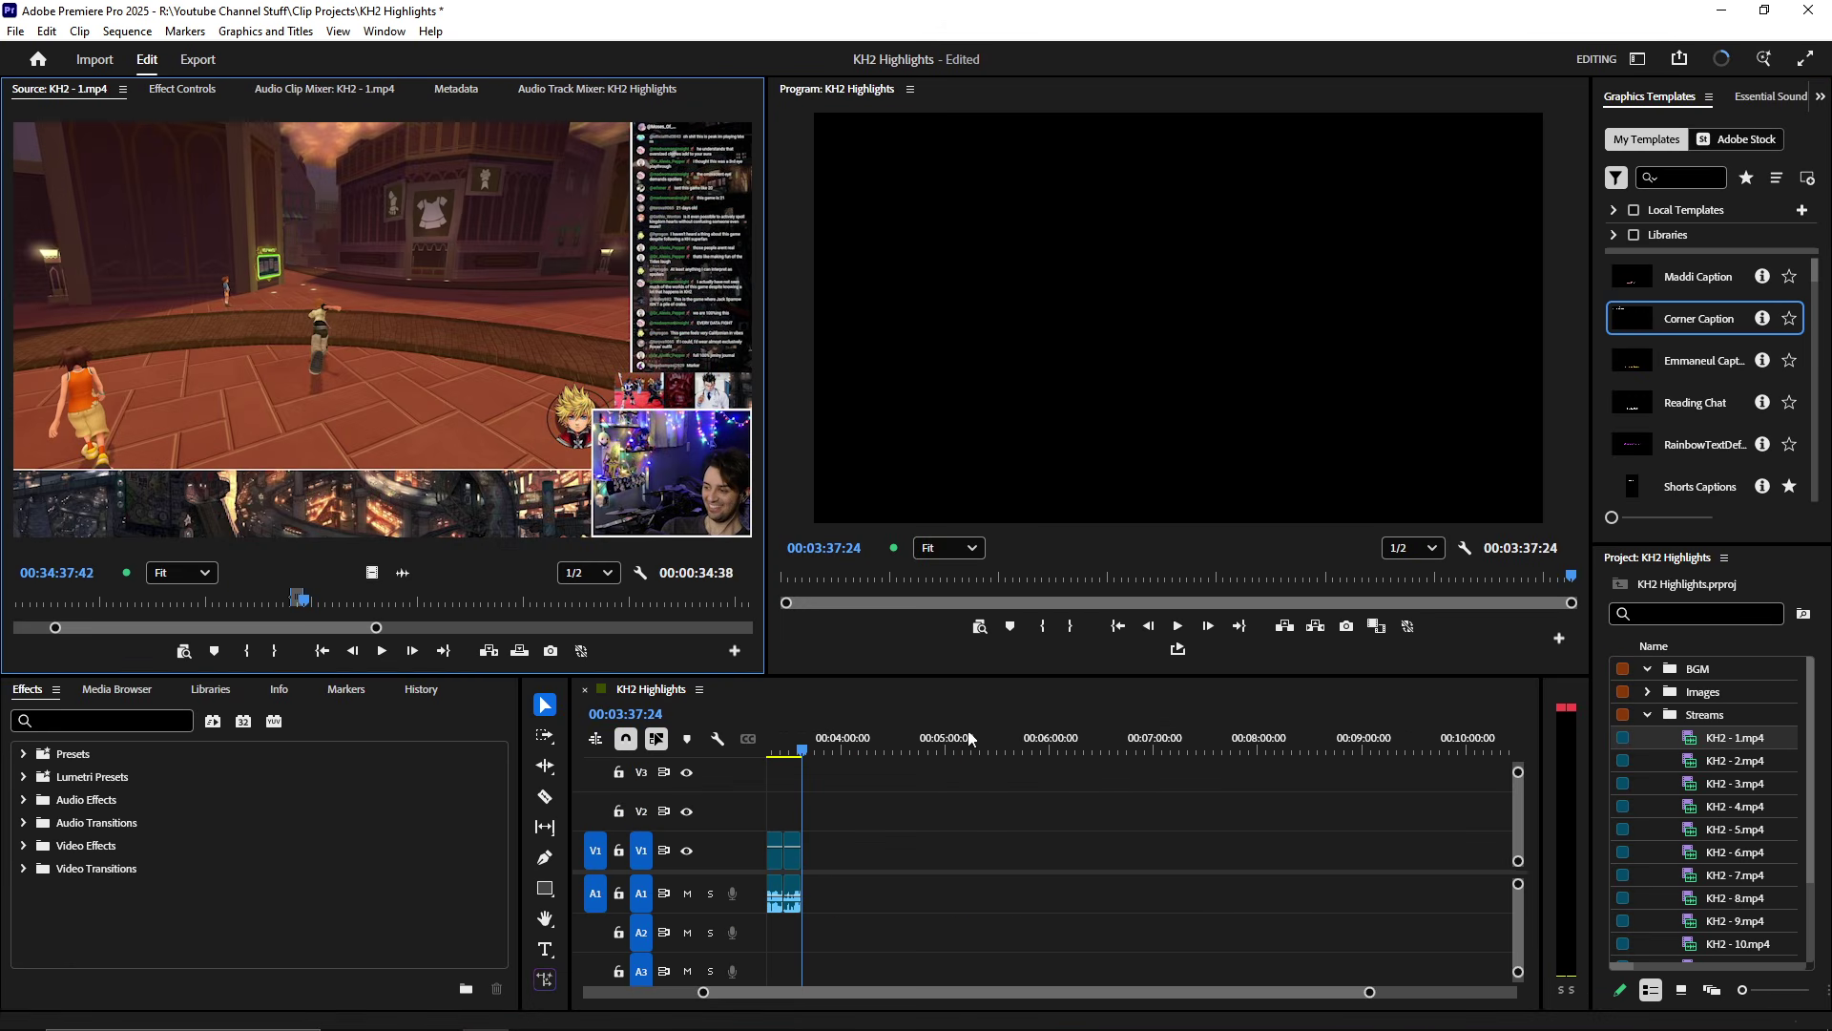
pyautogui.moveTo(382, 287); pyautogui.dragTo(1127, 863)
# - Play the newly placed clip from its start at about 00:04:36:20
pyautogui.click(1107, 743)
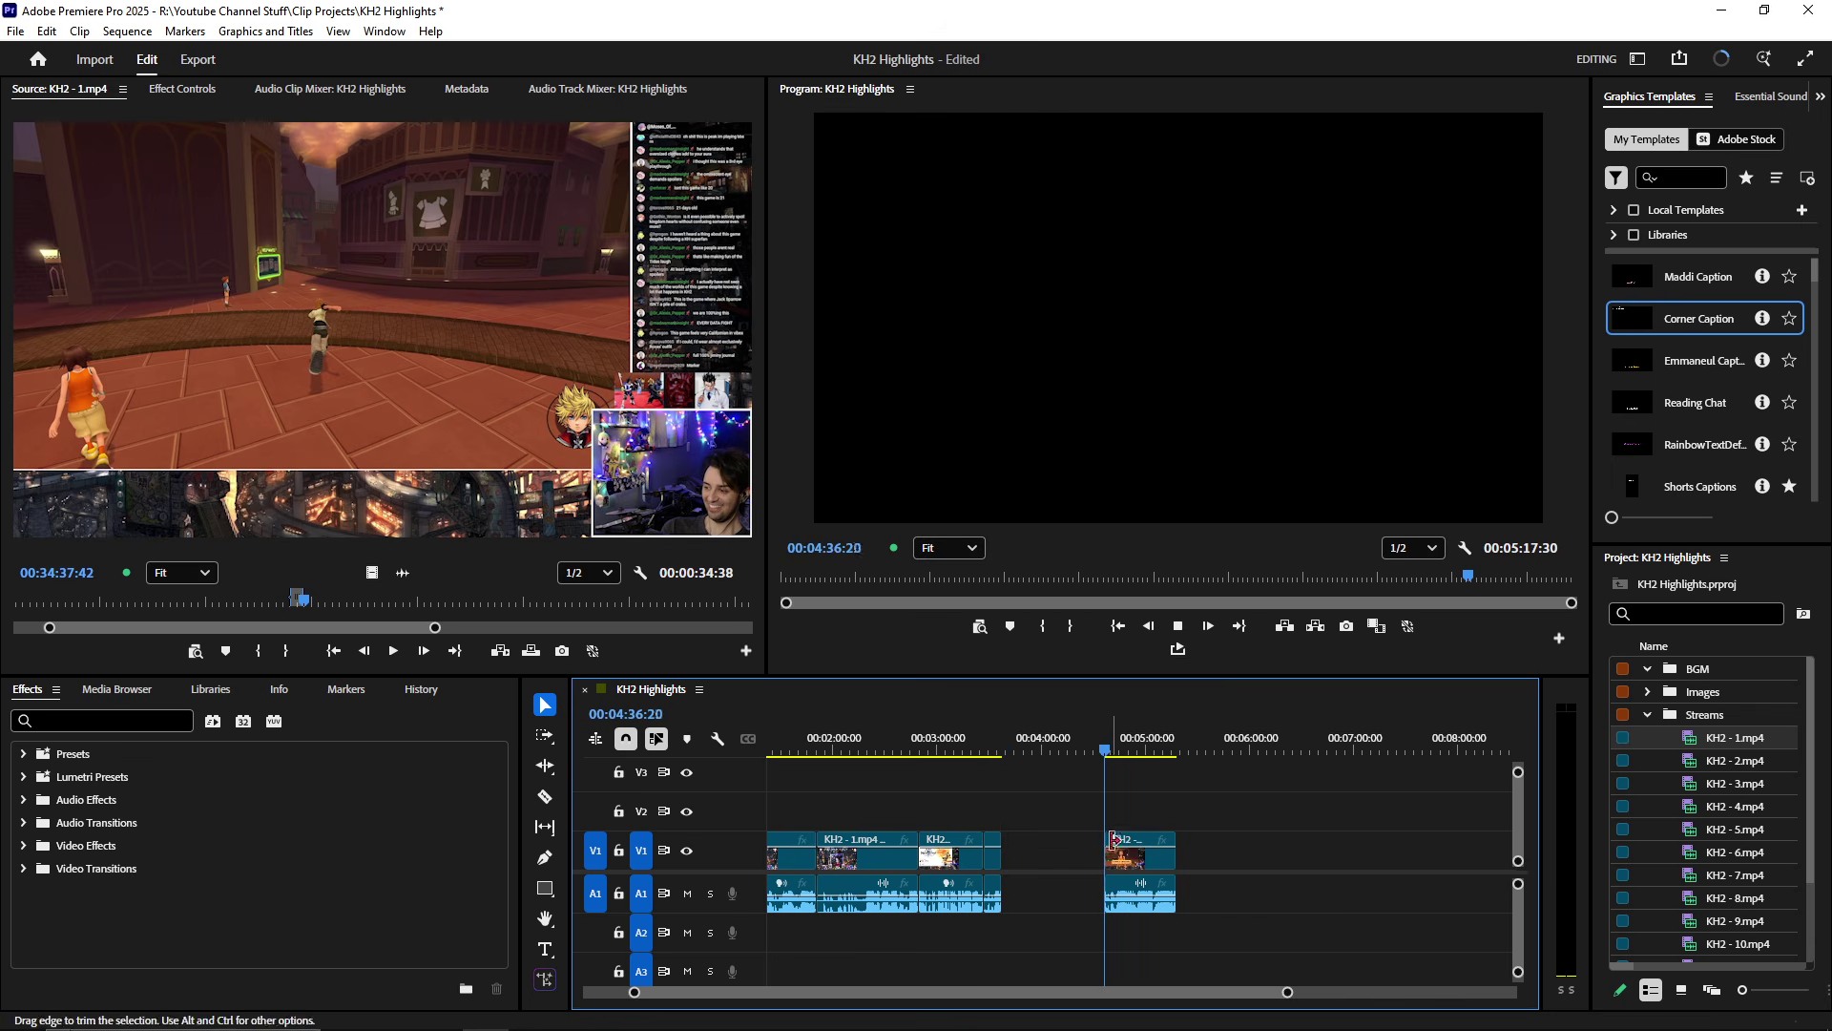
pyautogui.press('=')
pyautogui.press('space')
pyautogui.scroll(-2, 1130, 868)
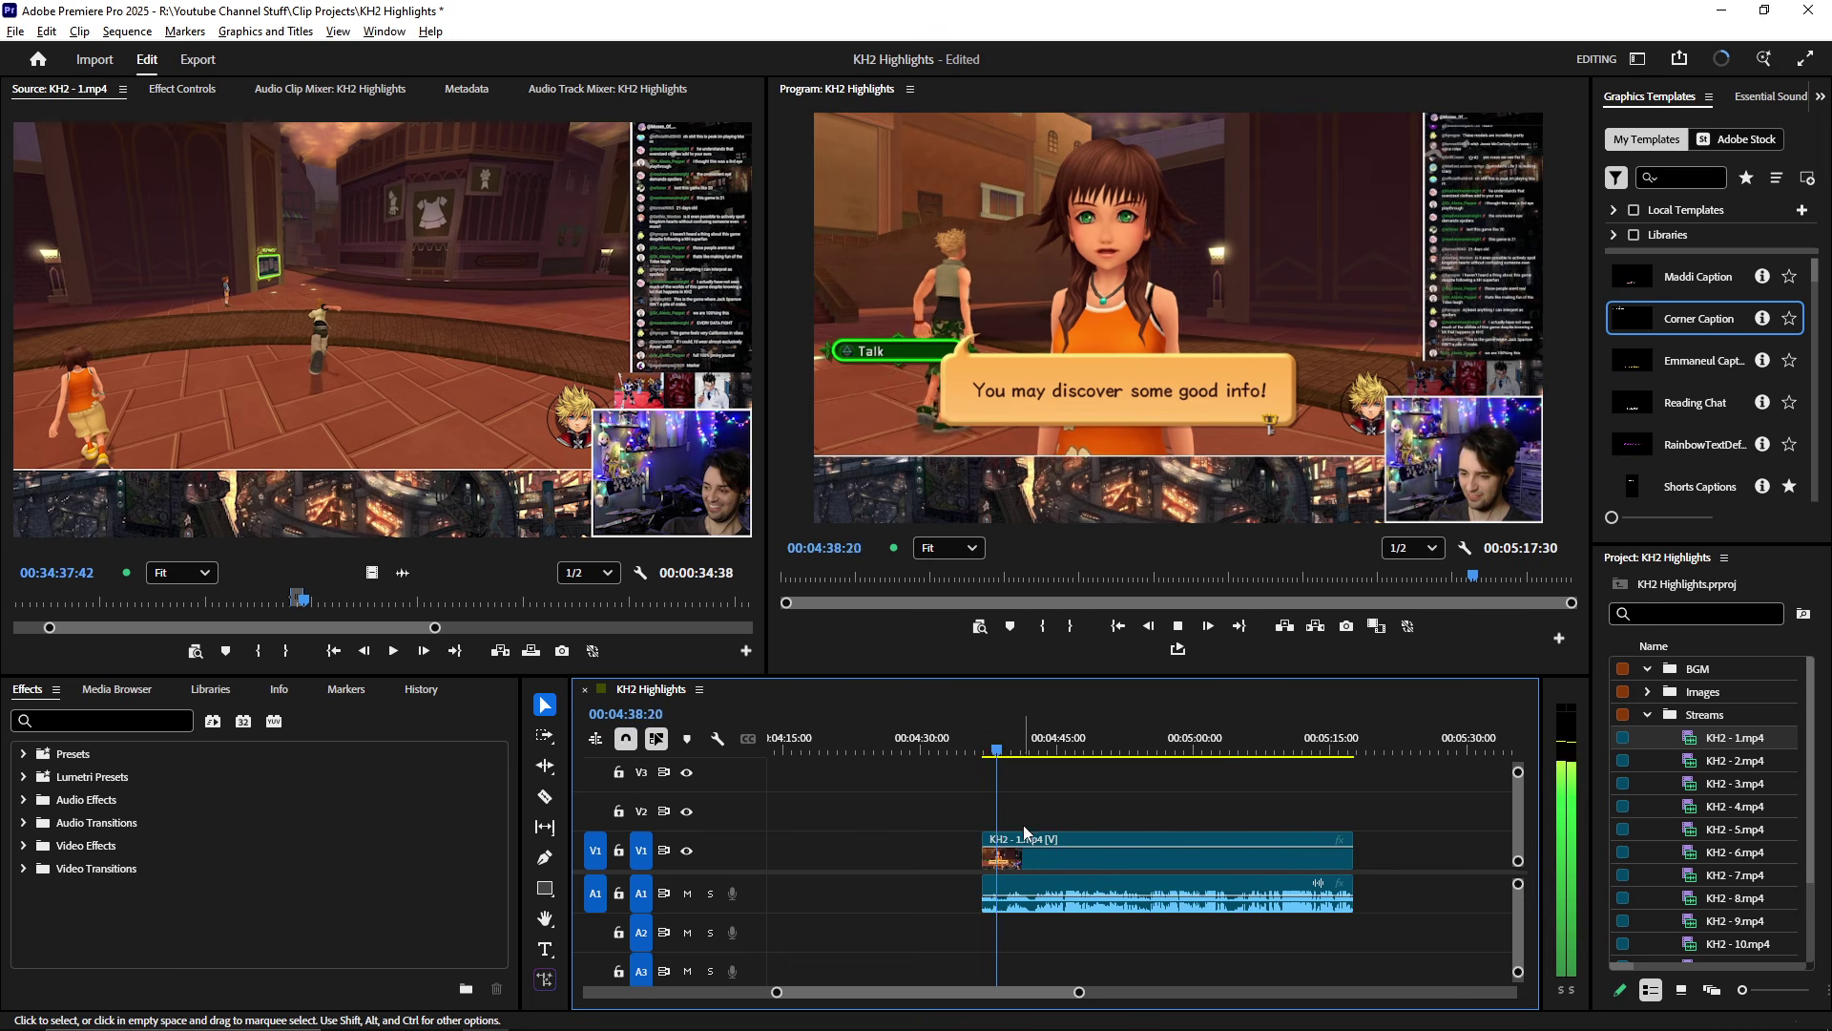
# - Ripple-trim the start of the newly placed clip to reveal about 13.5 seconds of earlier footage
pyautogui.press('=')
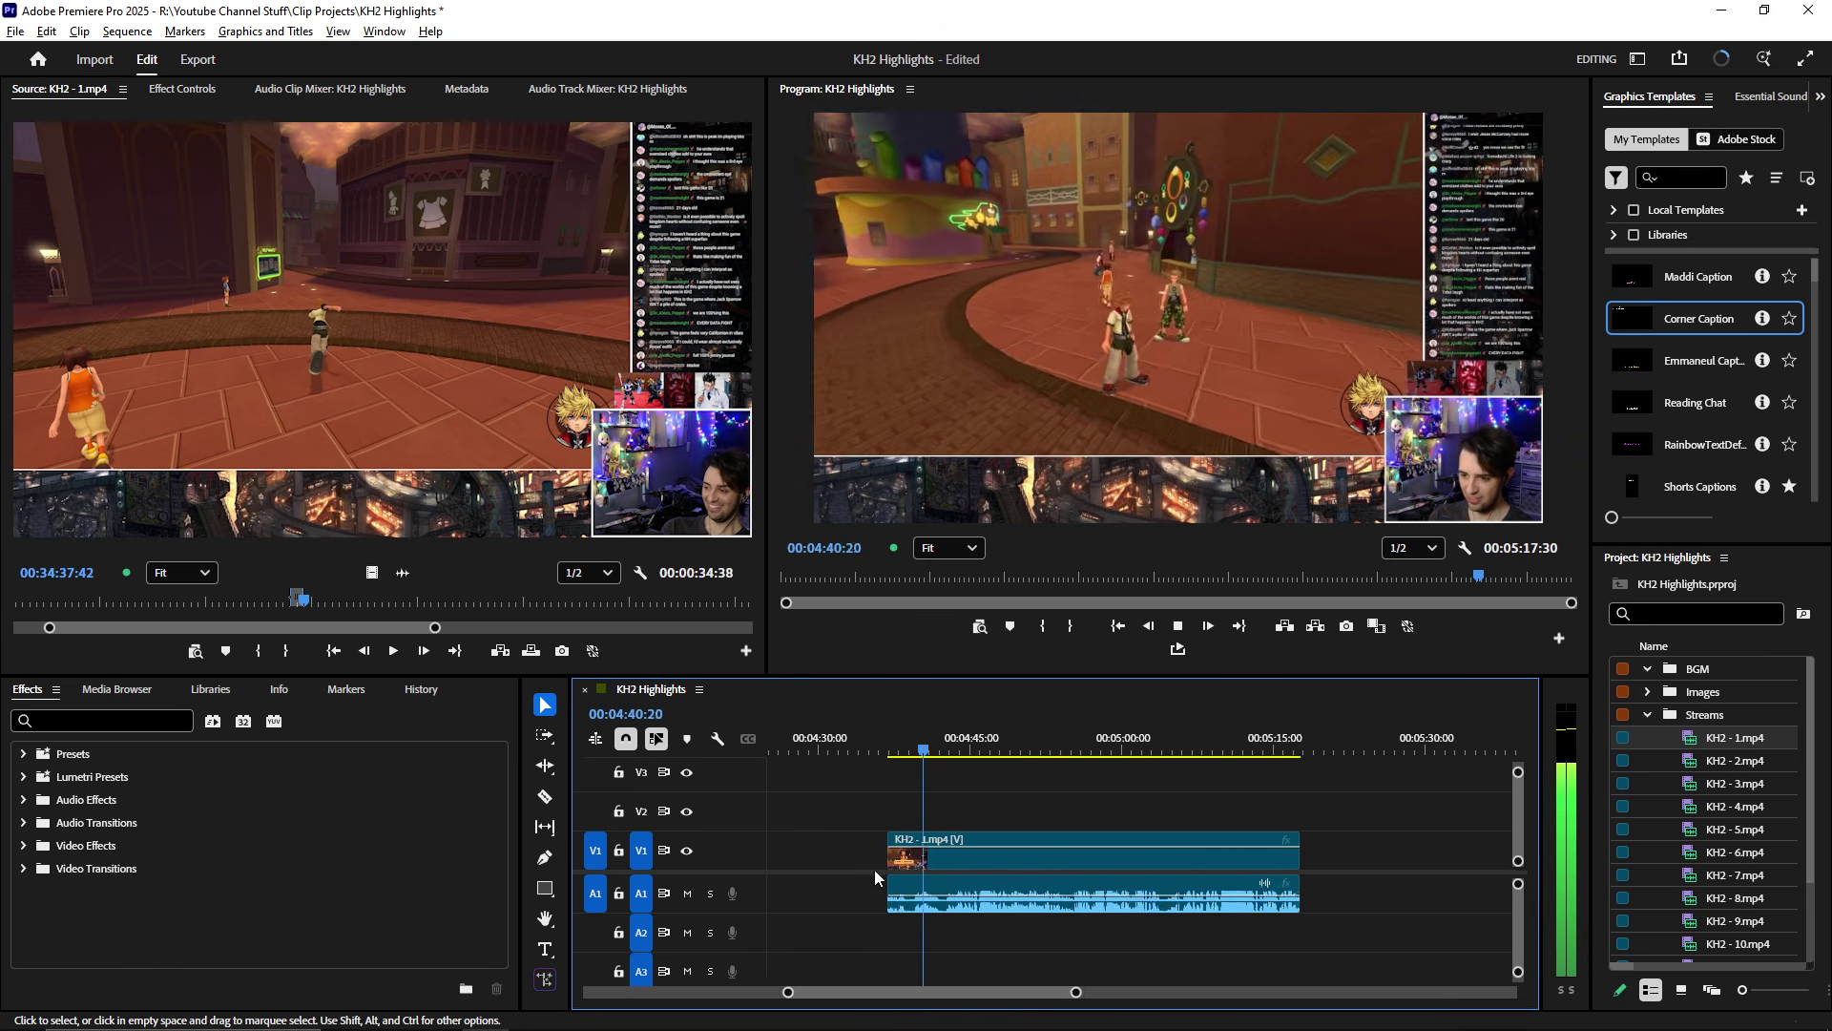
pyautogui.press('-')
pyautogui.press('b')
pyautogui.moveTo(1105, 731); pyautogui.dragTo(1064, 733)
pyautogui.press('-')
pyautogui.scroll(2, 964, 911)
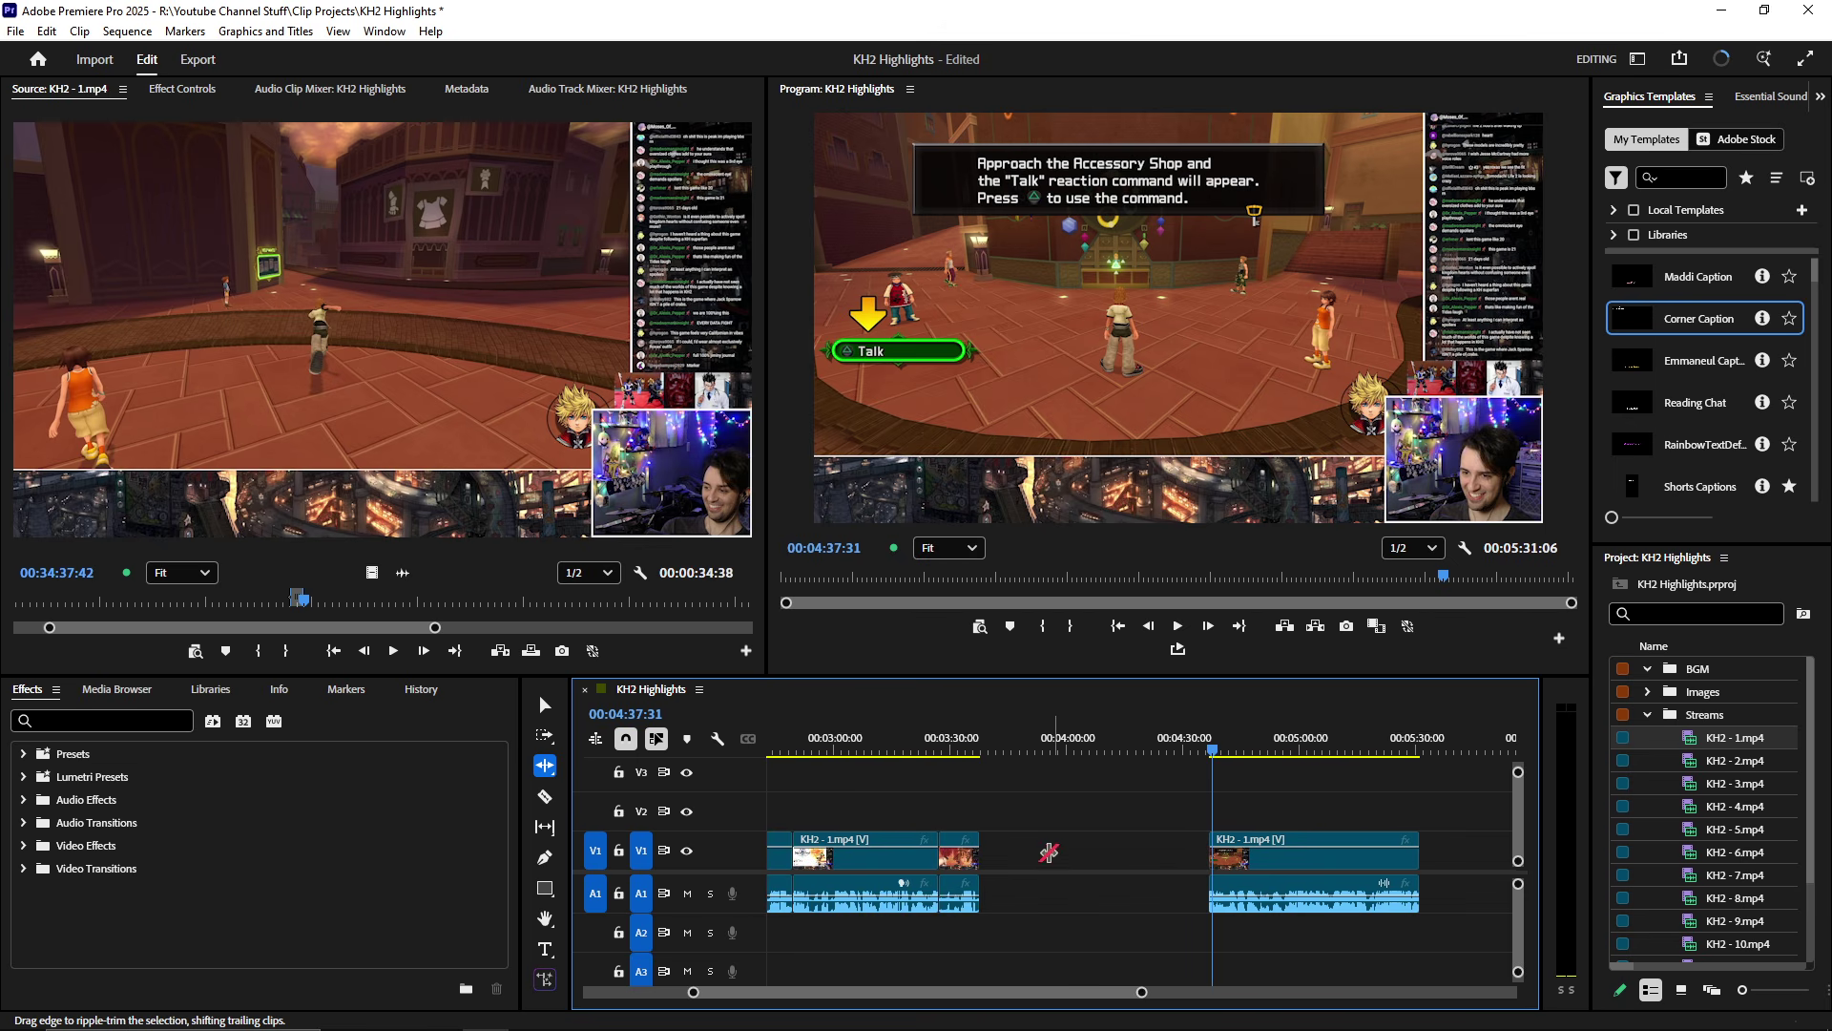
# - Ripple-delete the gap before the new clip and place the playhead just after its start at 00:03:38:44
pyautogui.click(1045, 854)
pyautogui.press('Delete')
pyautogui.click(989, 751)
pyautogui.press('v')
pyautogui.press('=')
pyautogui.press('=')
pyautogui.press('=')
pyautogui.press('=')
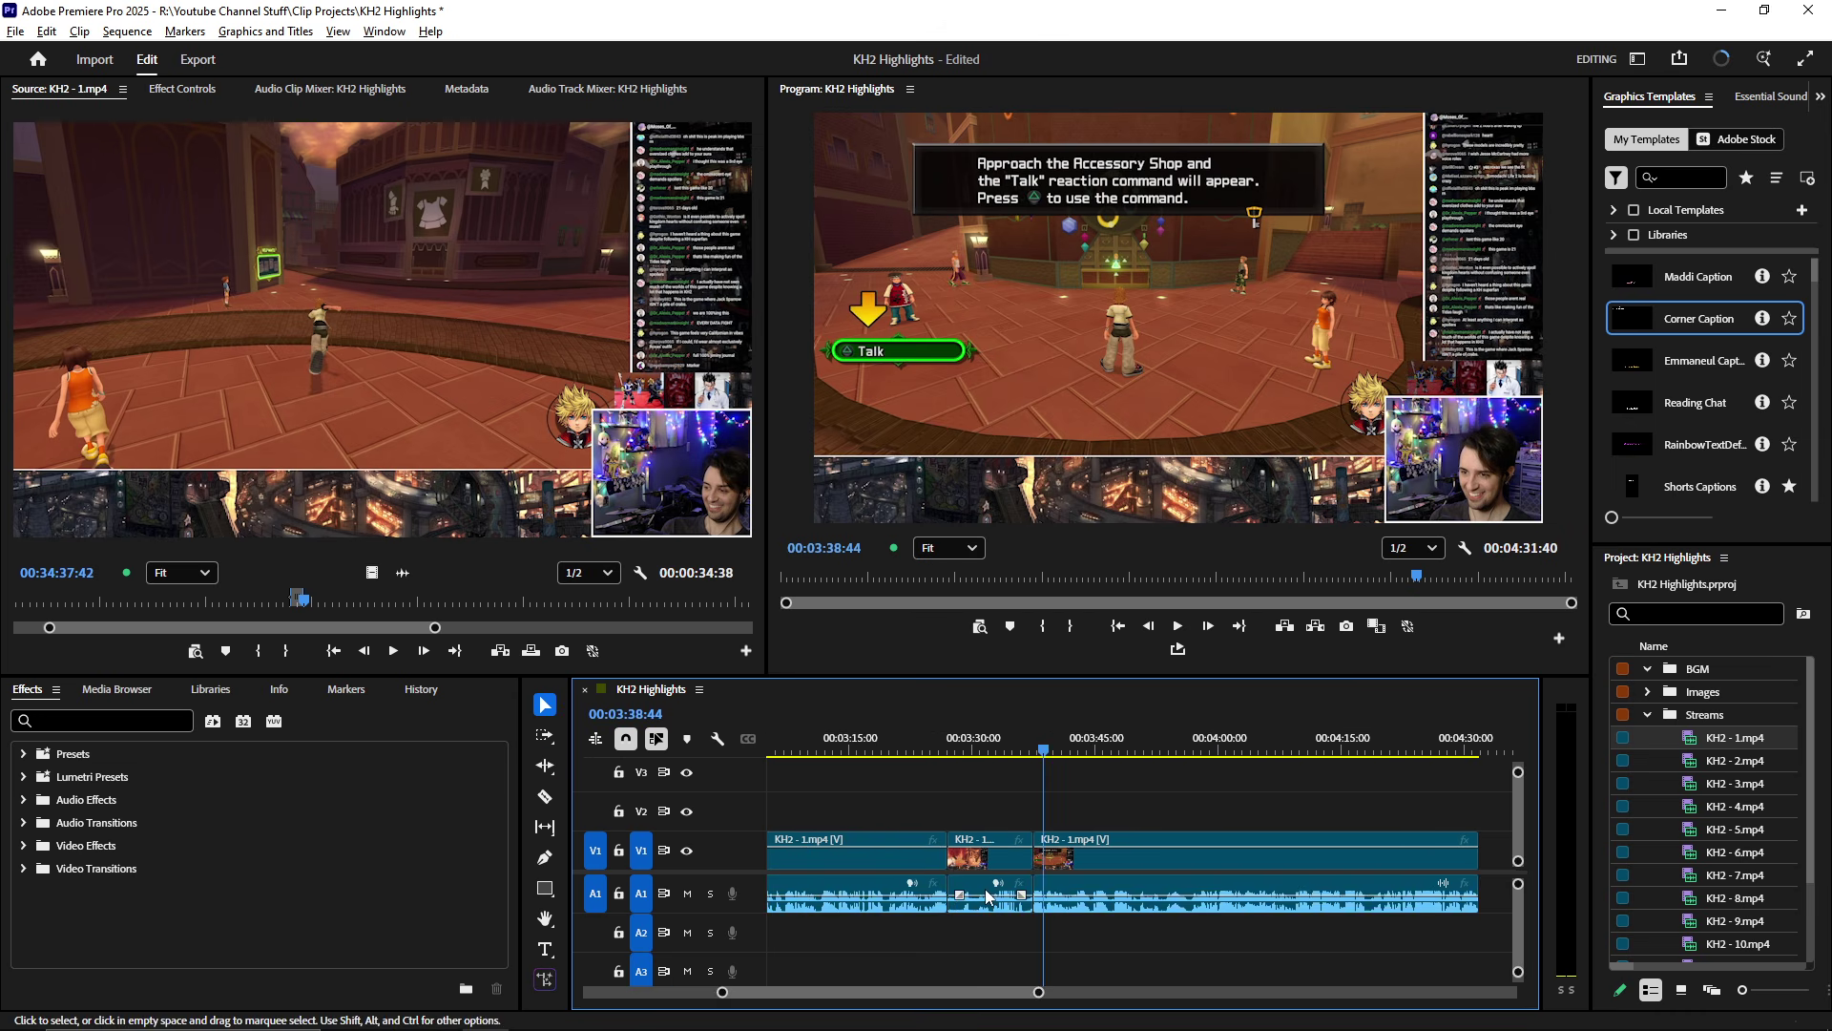
# - Ripple-extend the last clip's start by about 3.5 seconds of earlier footage and play it from 00:03:38:44
pyautogui.press('b')
pyautogui.moveTo(969, 856); pyautogui.dragTo(877, 847)
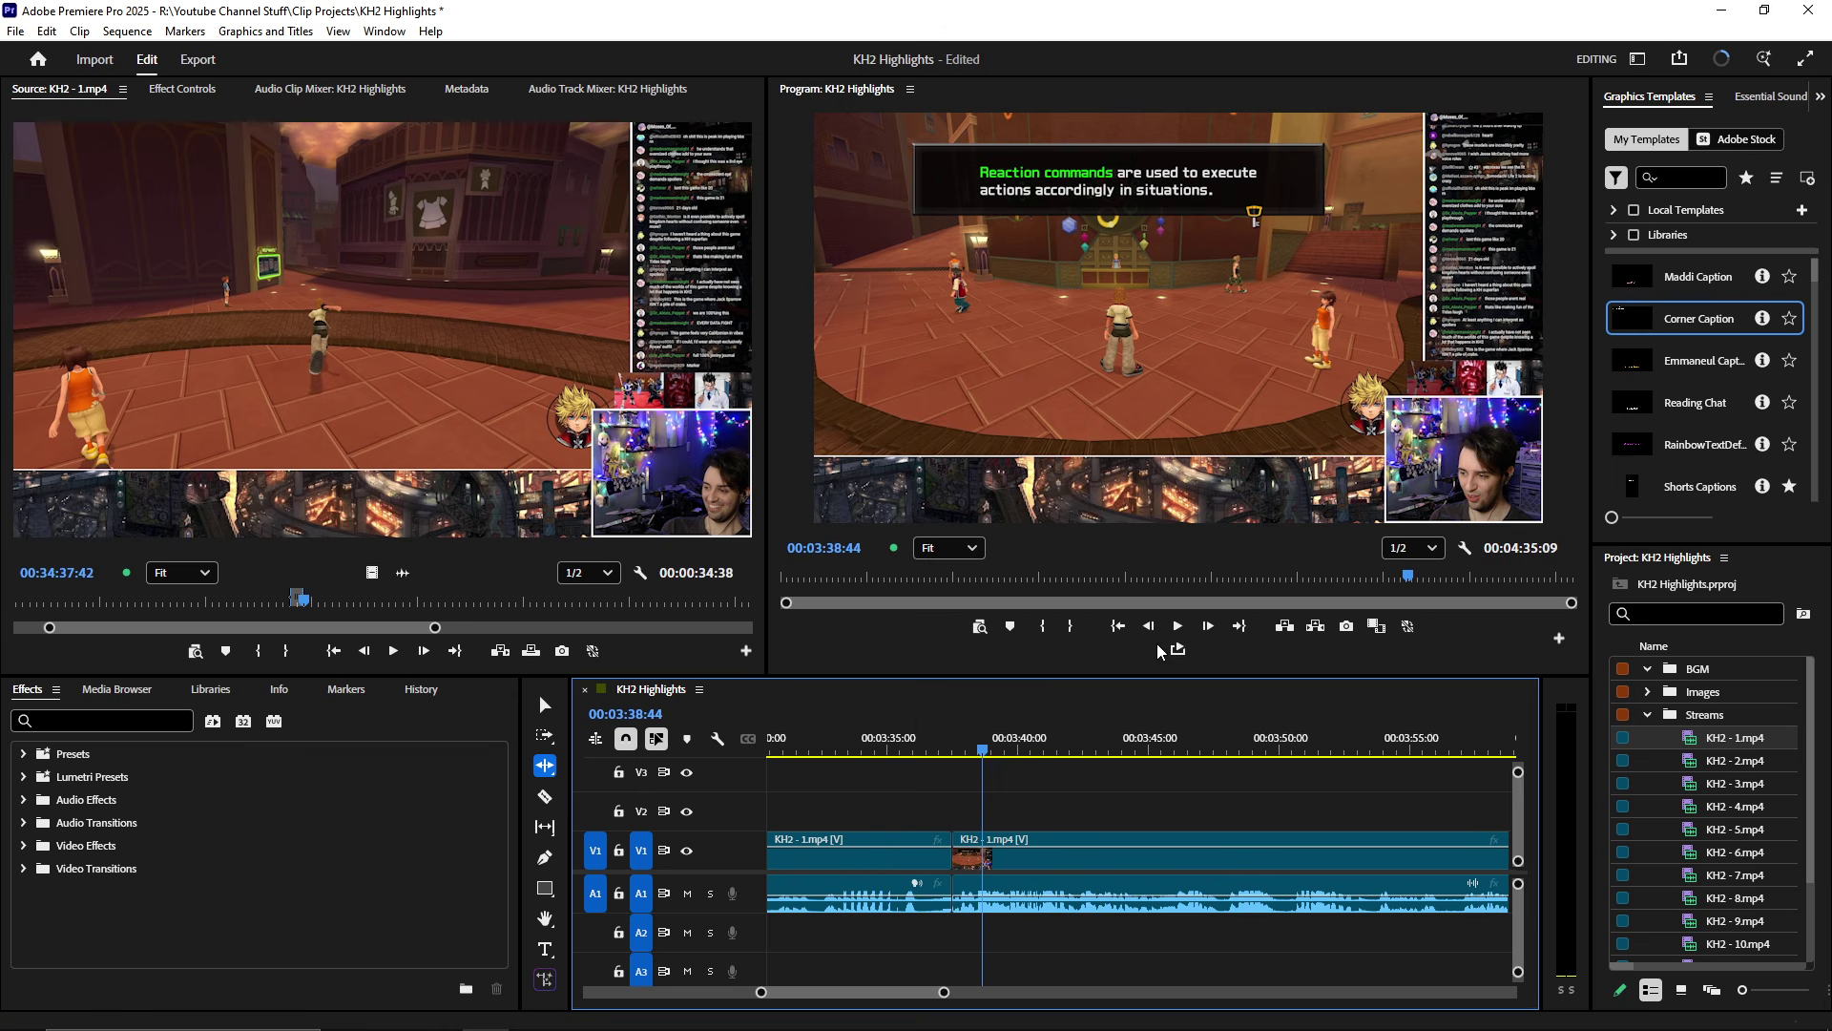
pyautogui.click(1178, 626)
pyautogui.press('v')
pyautogui.press('-')
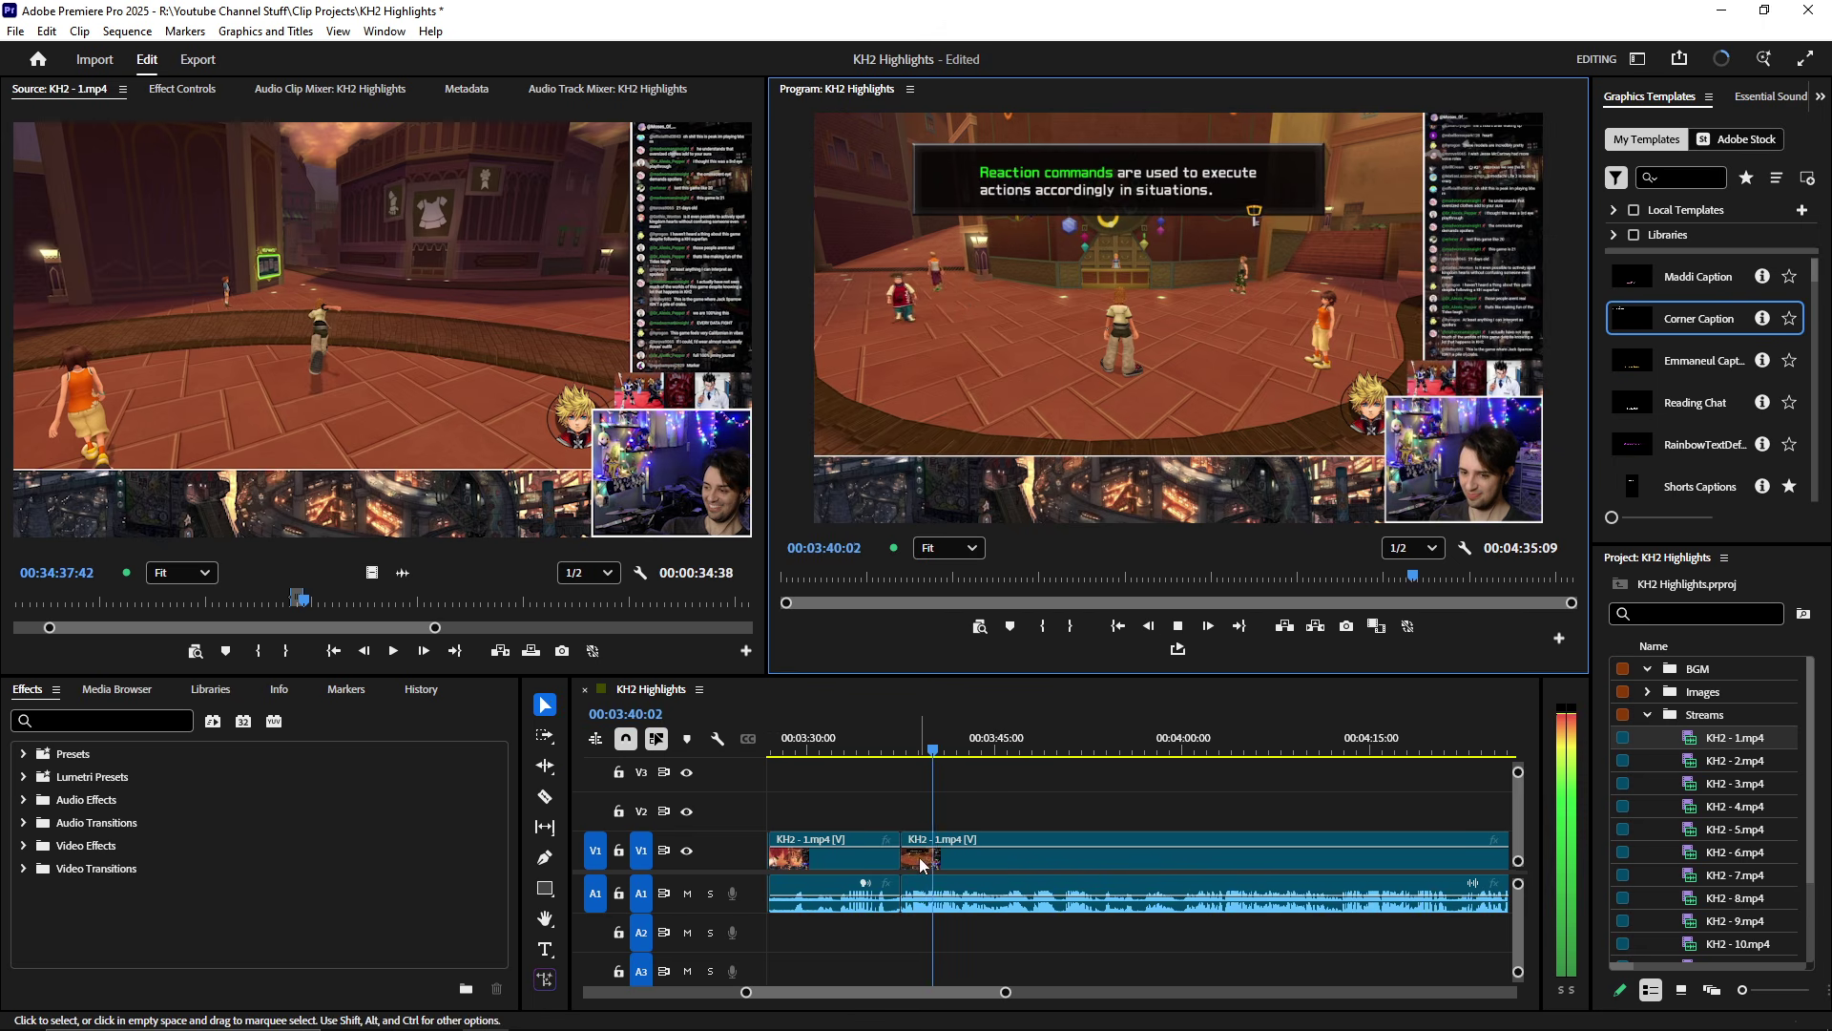
# - Ripple-extend the start of the last clip by about another 13.5 seconds of earlier footage
pyautogui.press('b')
pyautogui.press('=')
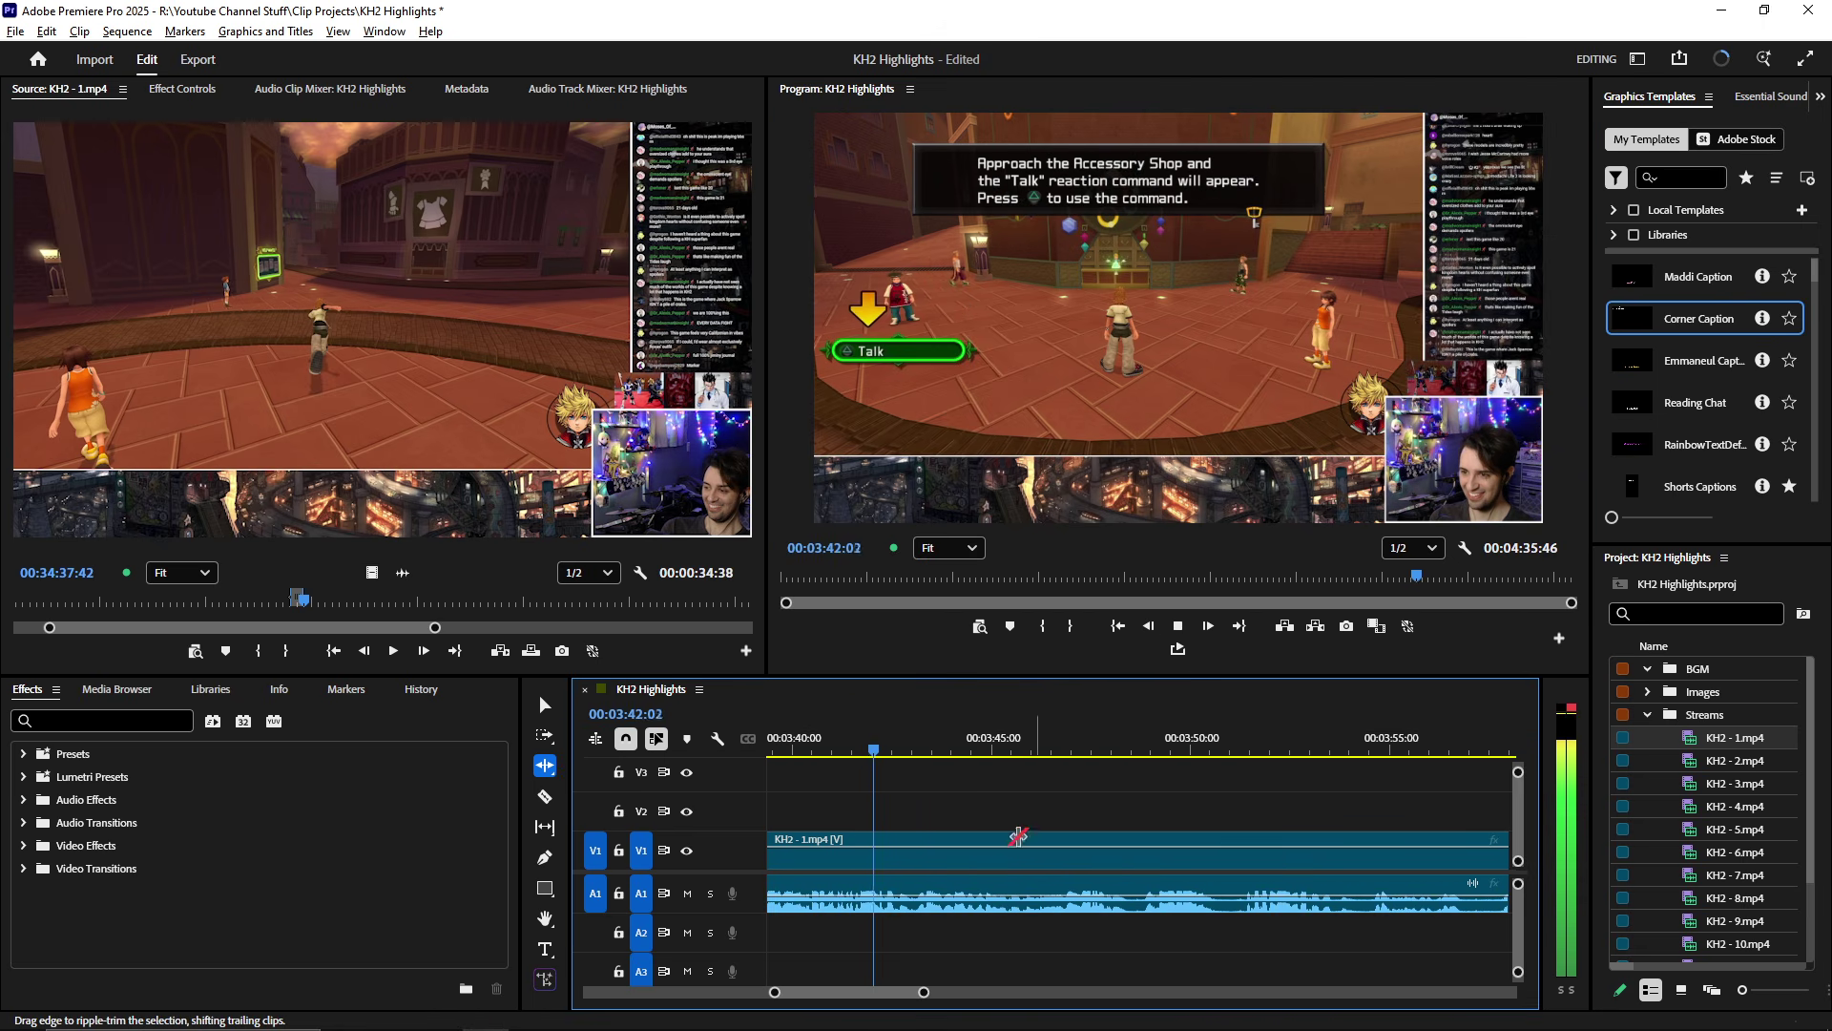
pyautogui.scroll(-5, 983, 844)
pyautogui.scroll(3, 954, 868)
pyautogui.moveTo(1117, 865); pyautogui.dragTo(1013, 863)
# - Replay the last clip from its new start at about 00:03:37 and stop playback at 00:03:42:16
pyautogui.click(1159, 752)
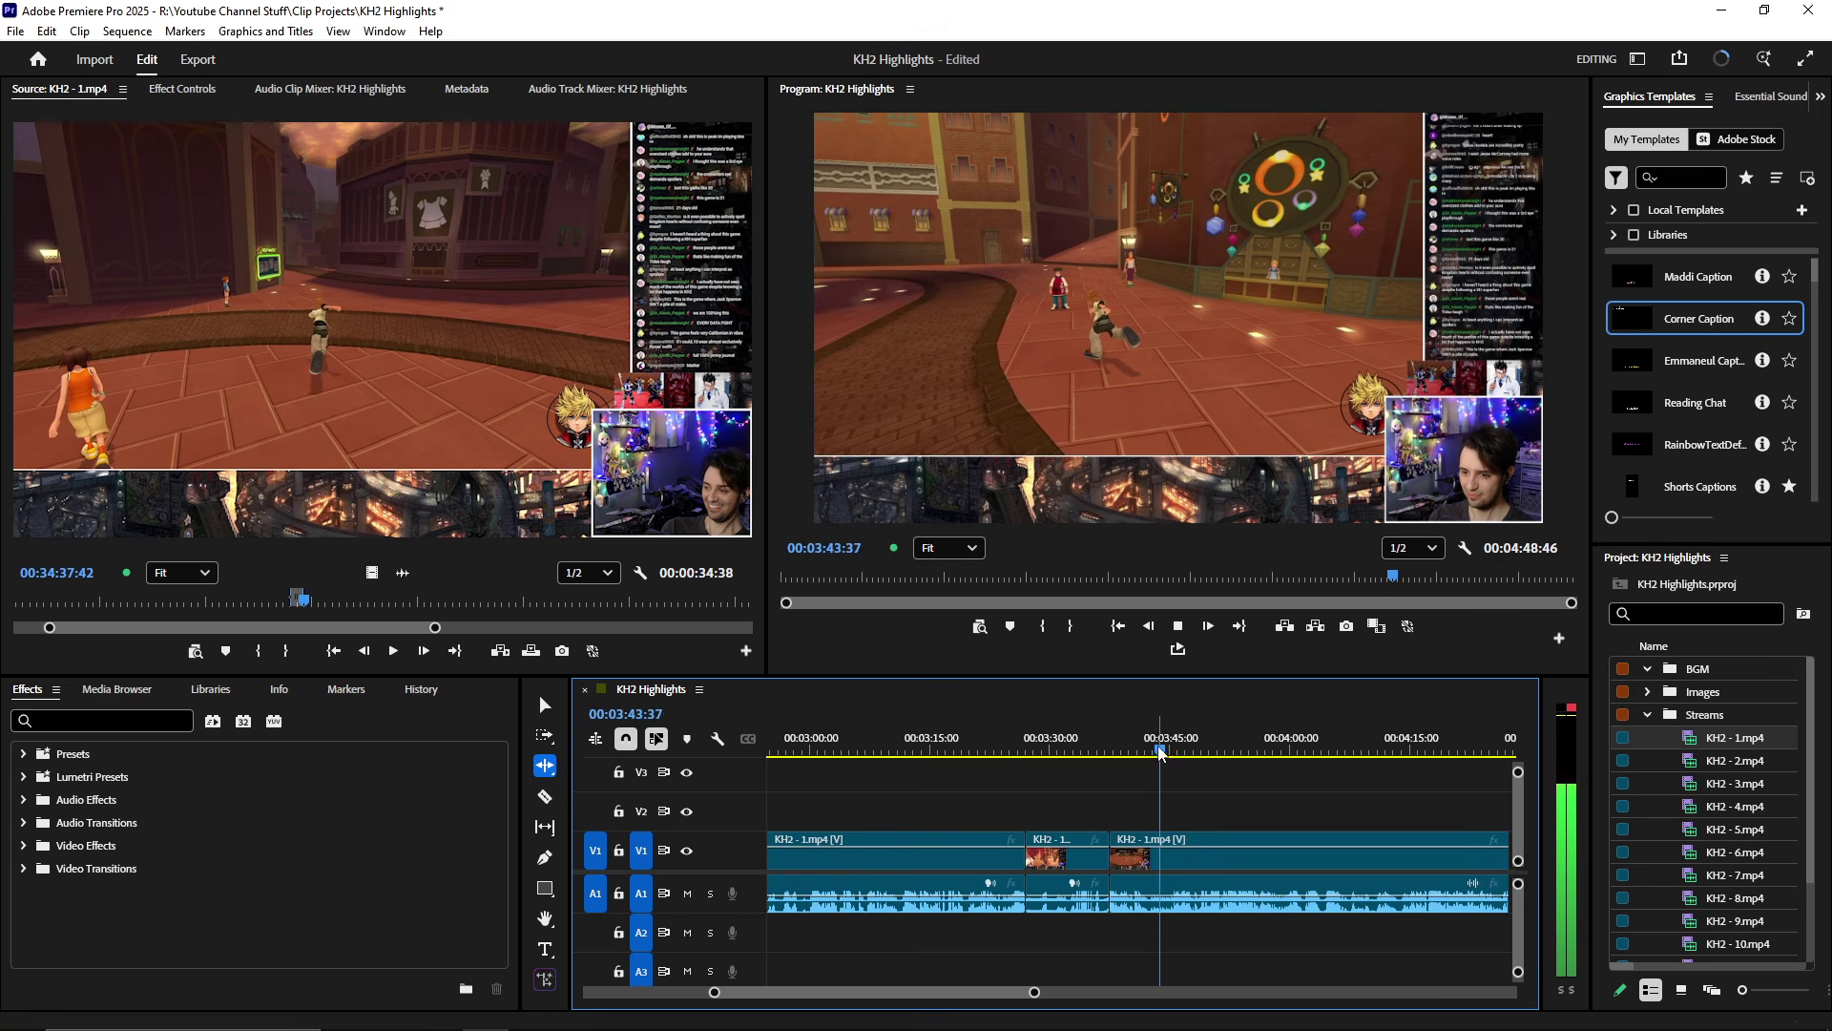
pyautogui.click(1109, 752)
pyautogui.press('=')
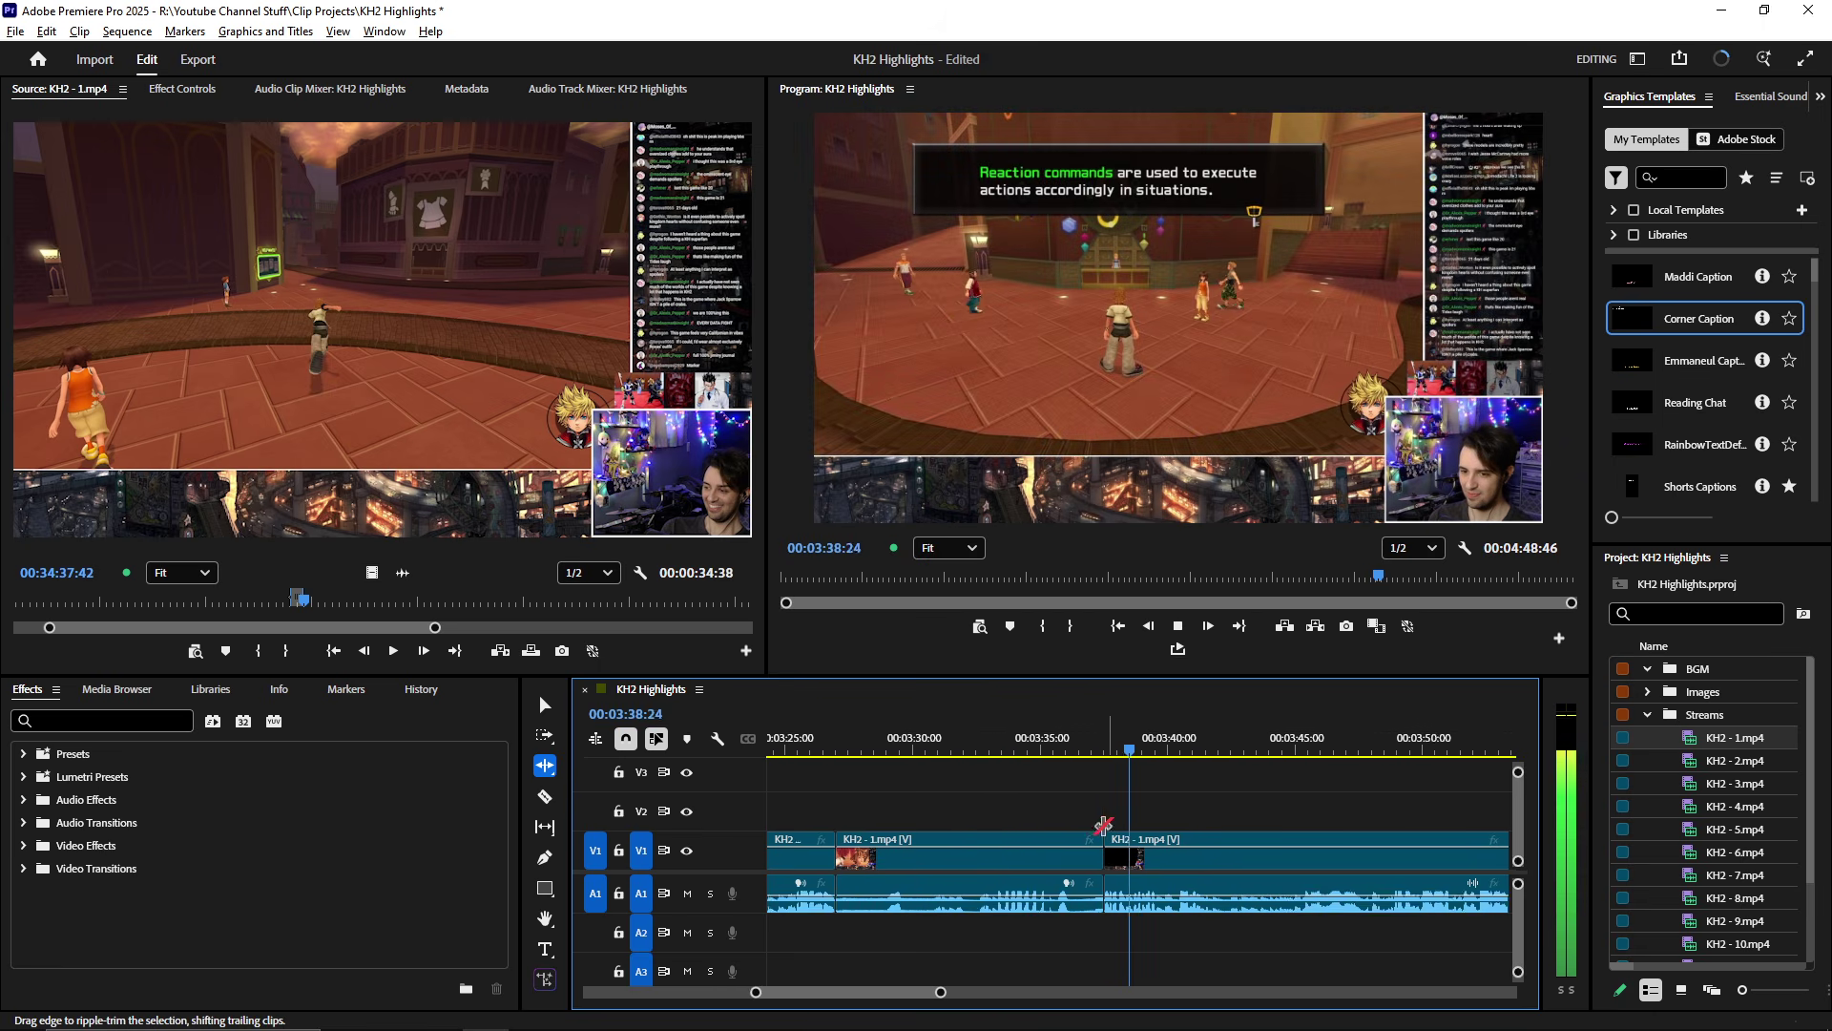
pyautogui.scroll(-2, 1112, 828)
pyautogui.scroll(1, 1017, 892)
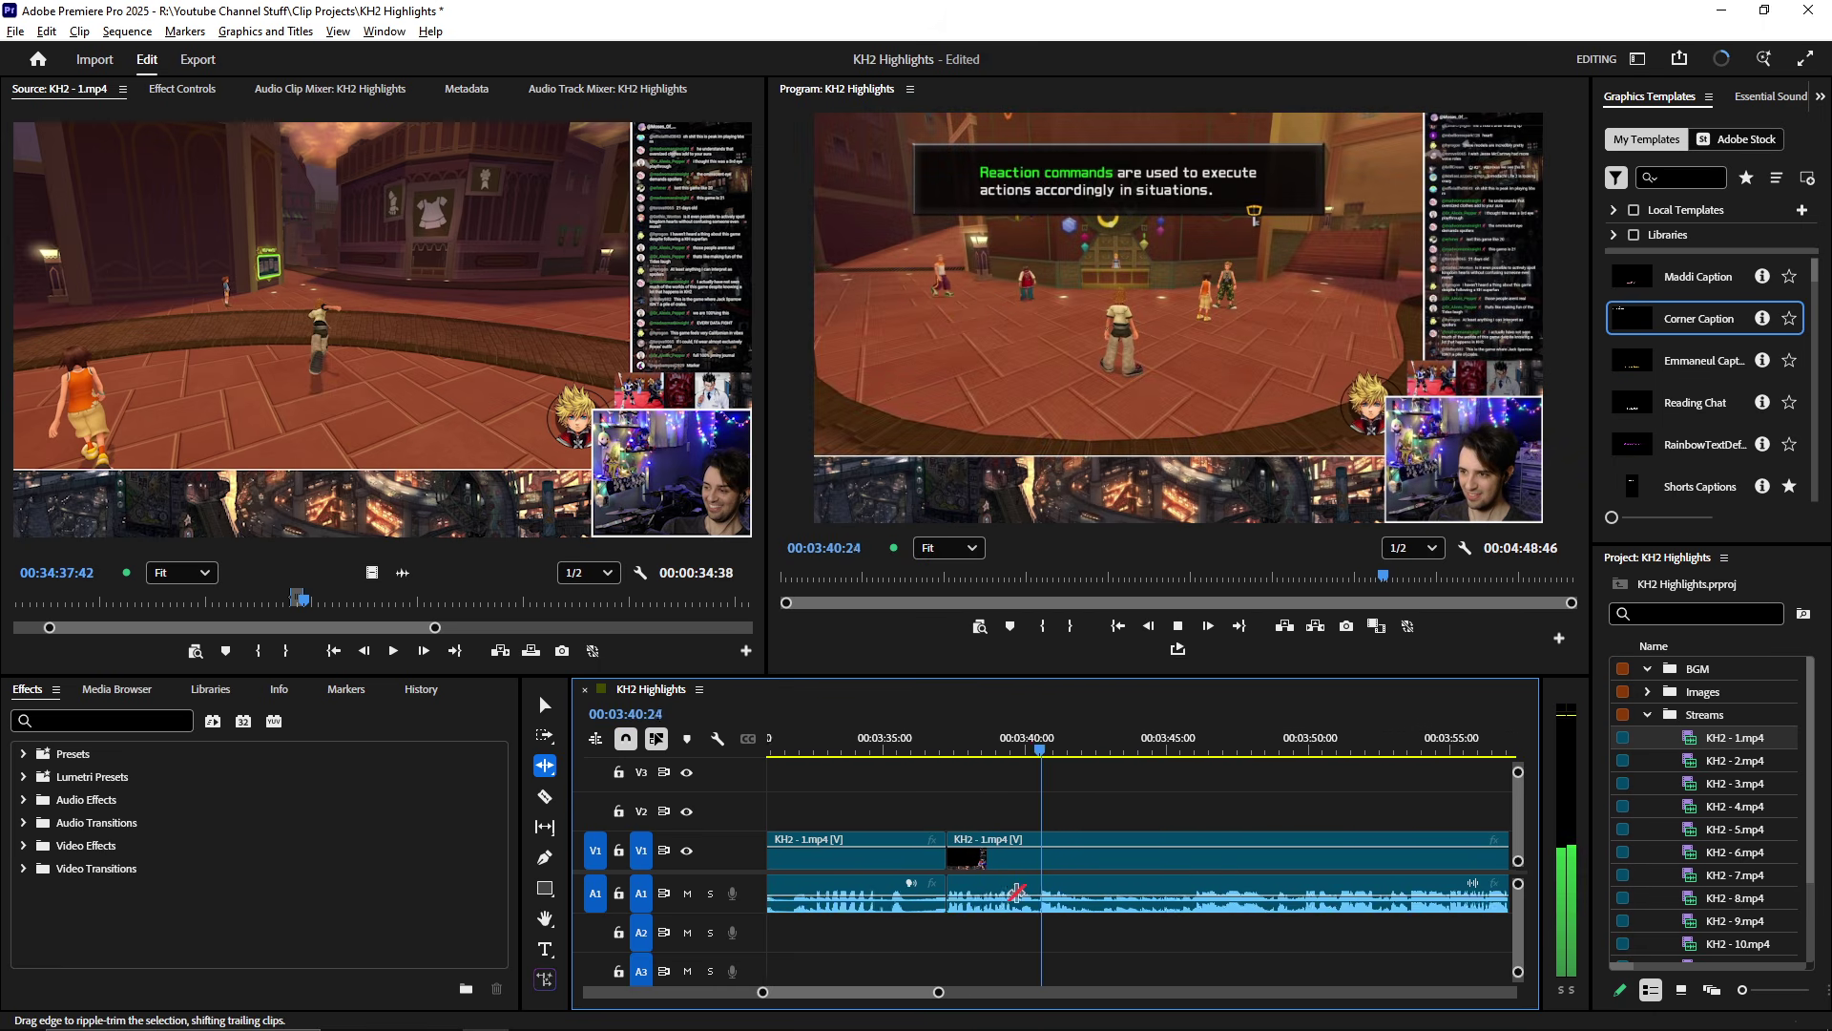
pyautogui.scroll(-3, 1021, 883)
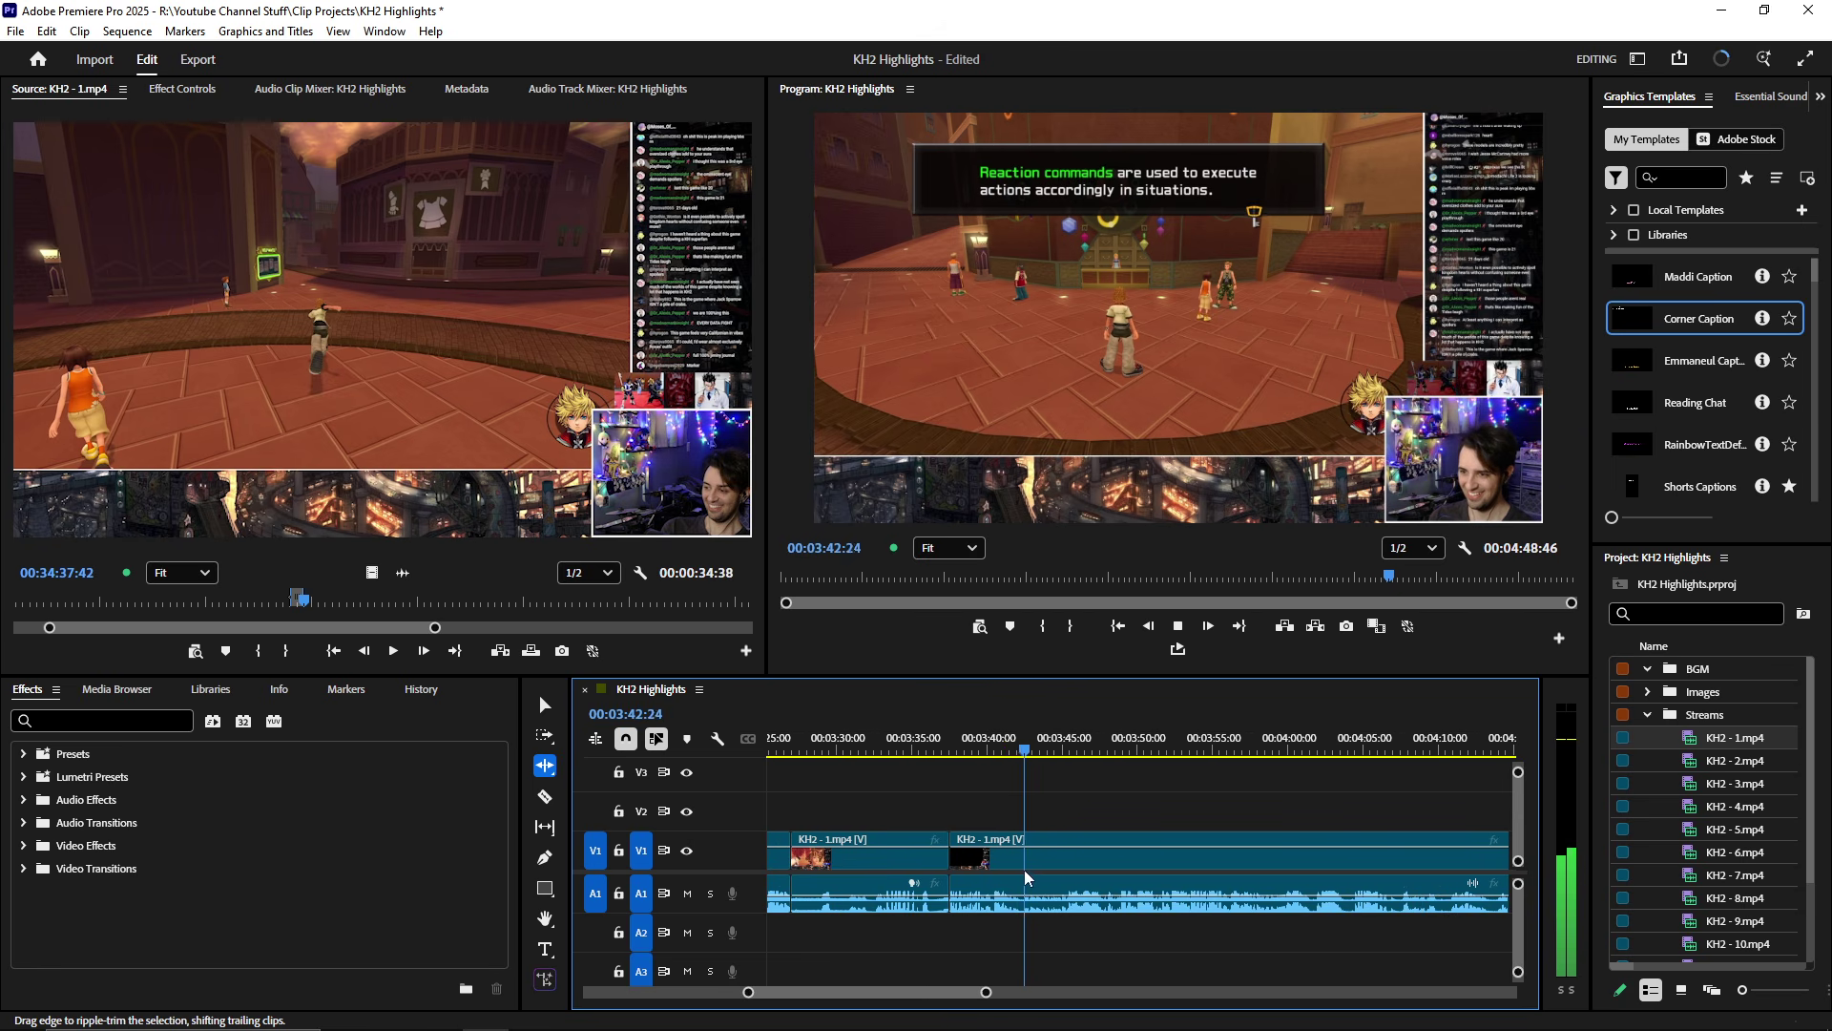
pyautogui.click(1024, 750)
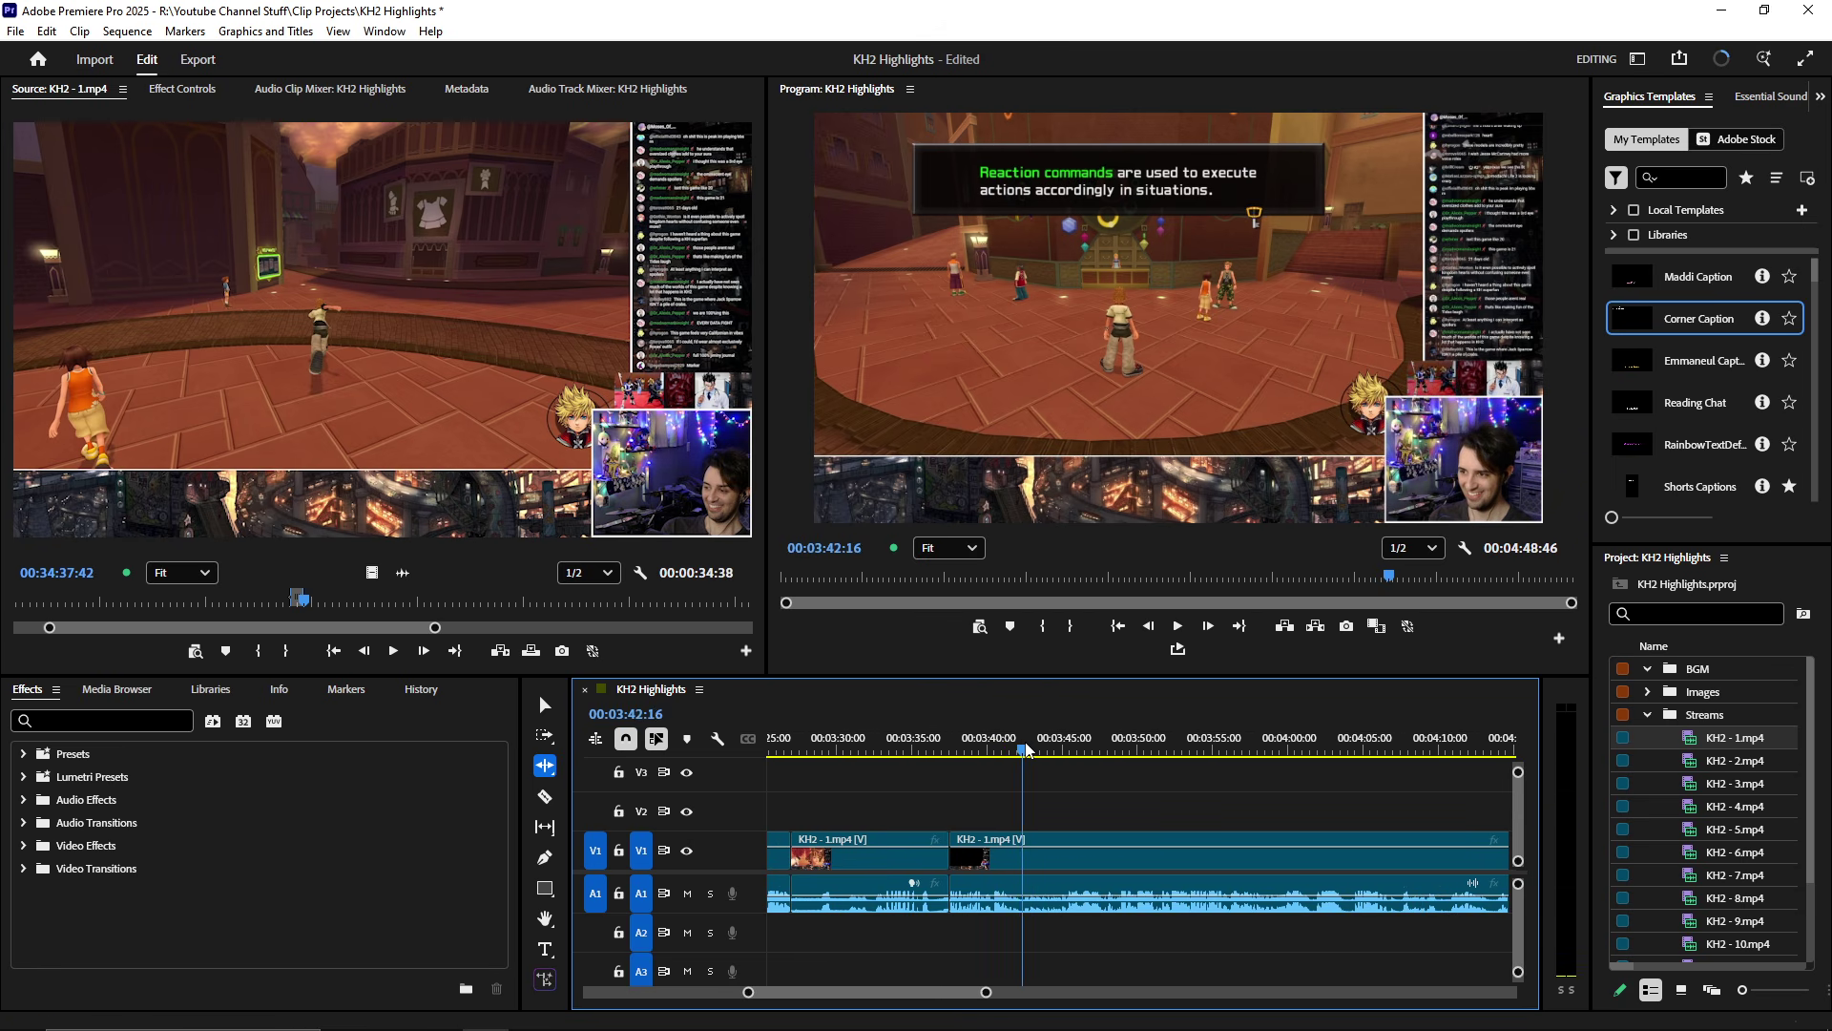
# - Ripple-trim the start of the second KH2 - 1.mp4 clip up to 00:03:42:16 and play back from the cut
pyautogui.press('Up')
pyautogui.scroll(4, 1046, 798)
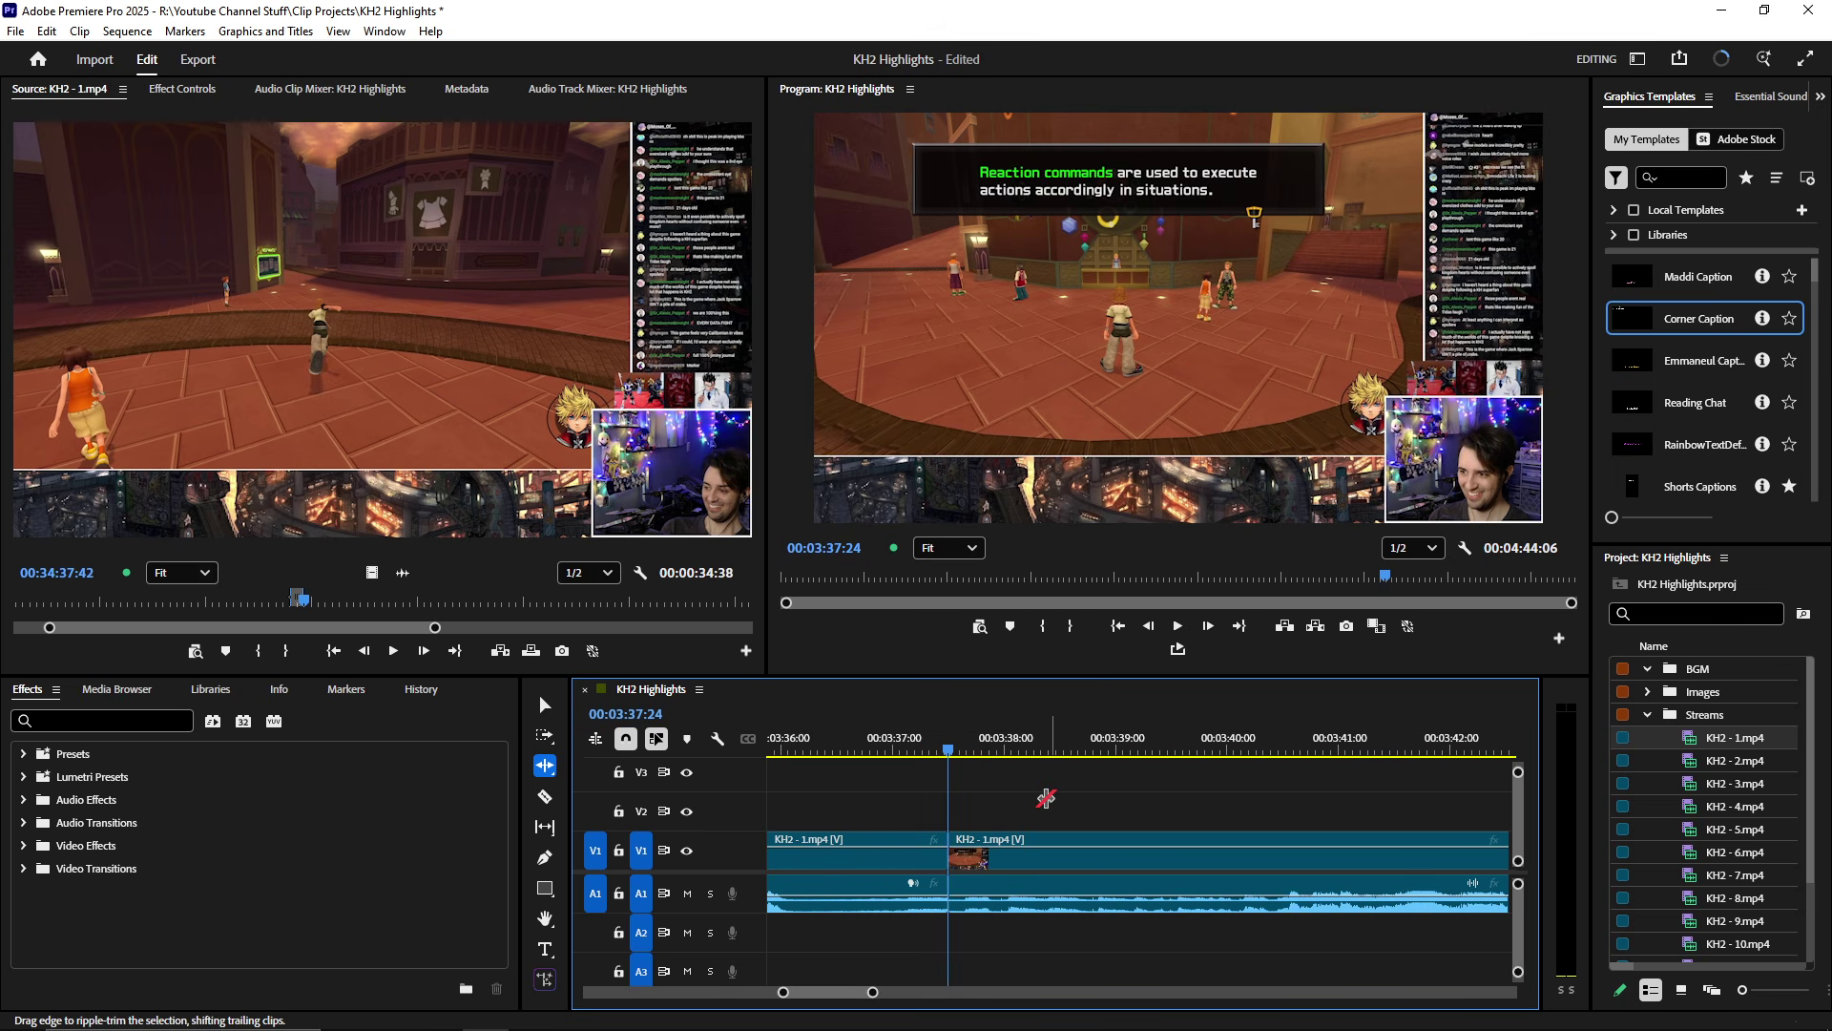
pyautogui.press('space')
pyautogui.scroll(-4, 1049, 823)
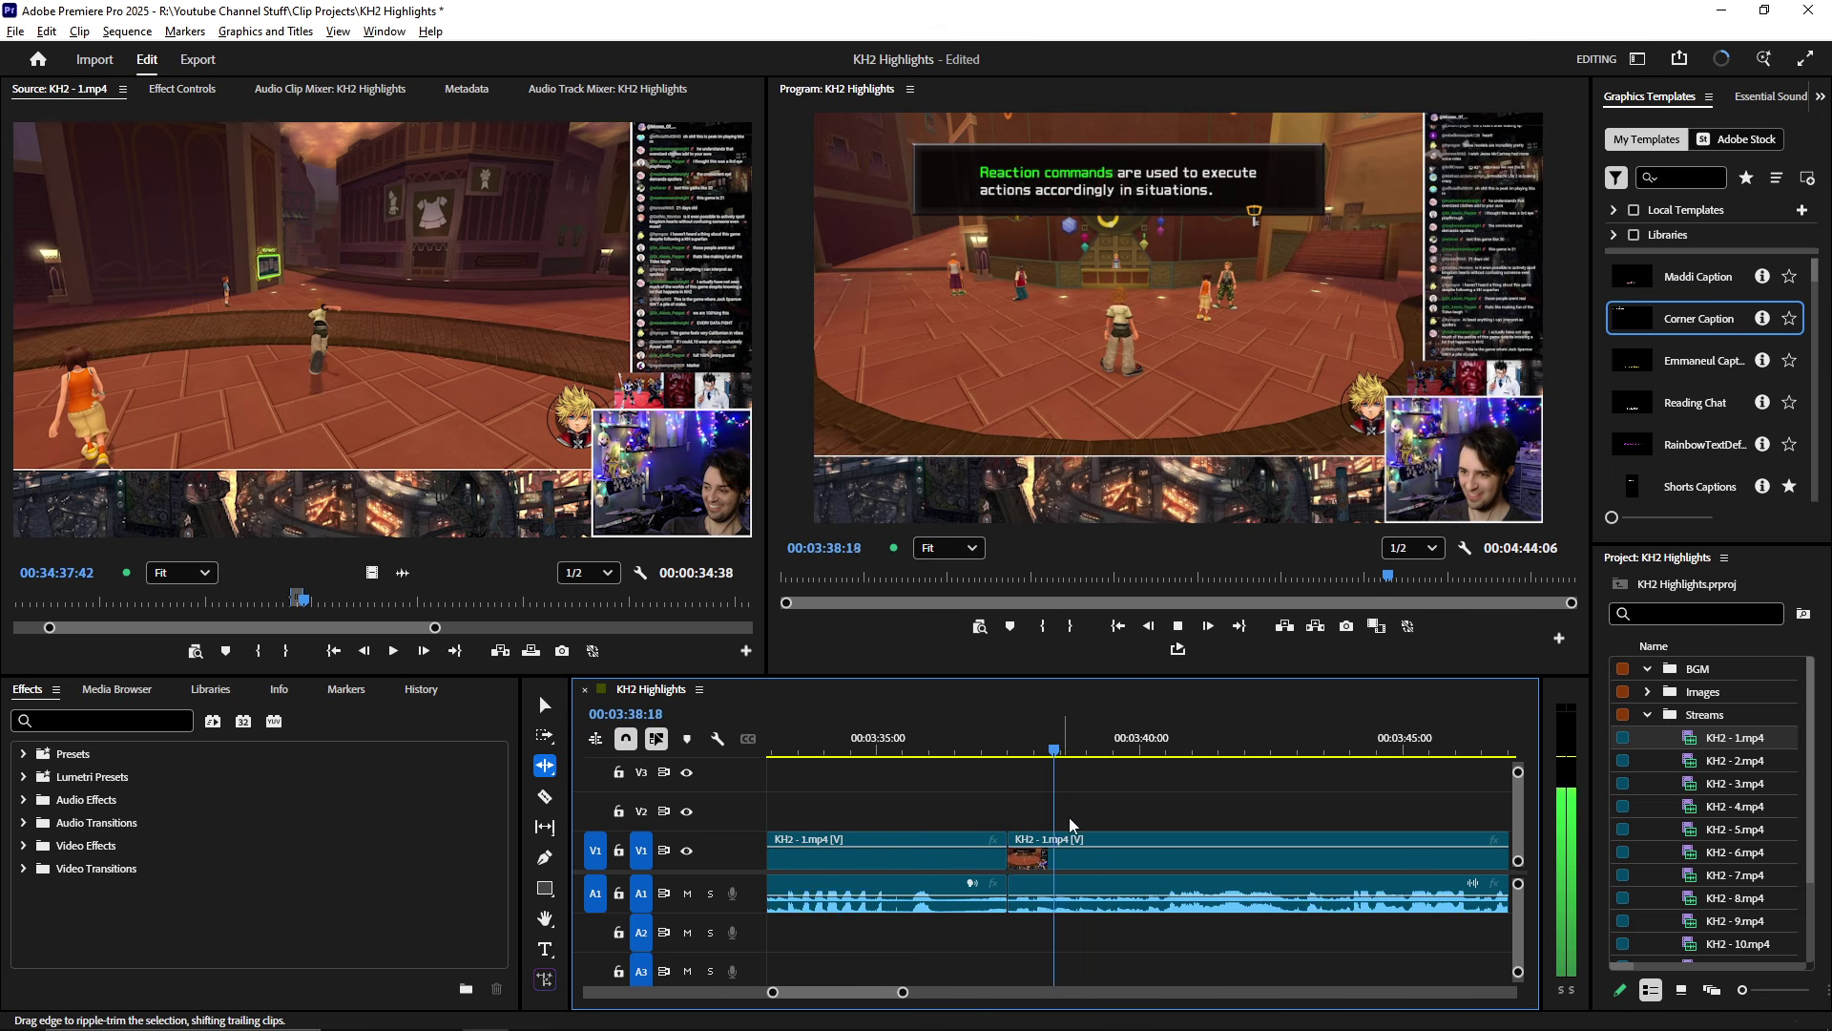
pyautogui.scroll(1, 1113, 821)
pyautogui.press('space')
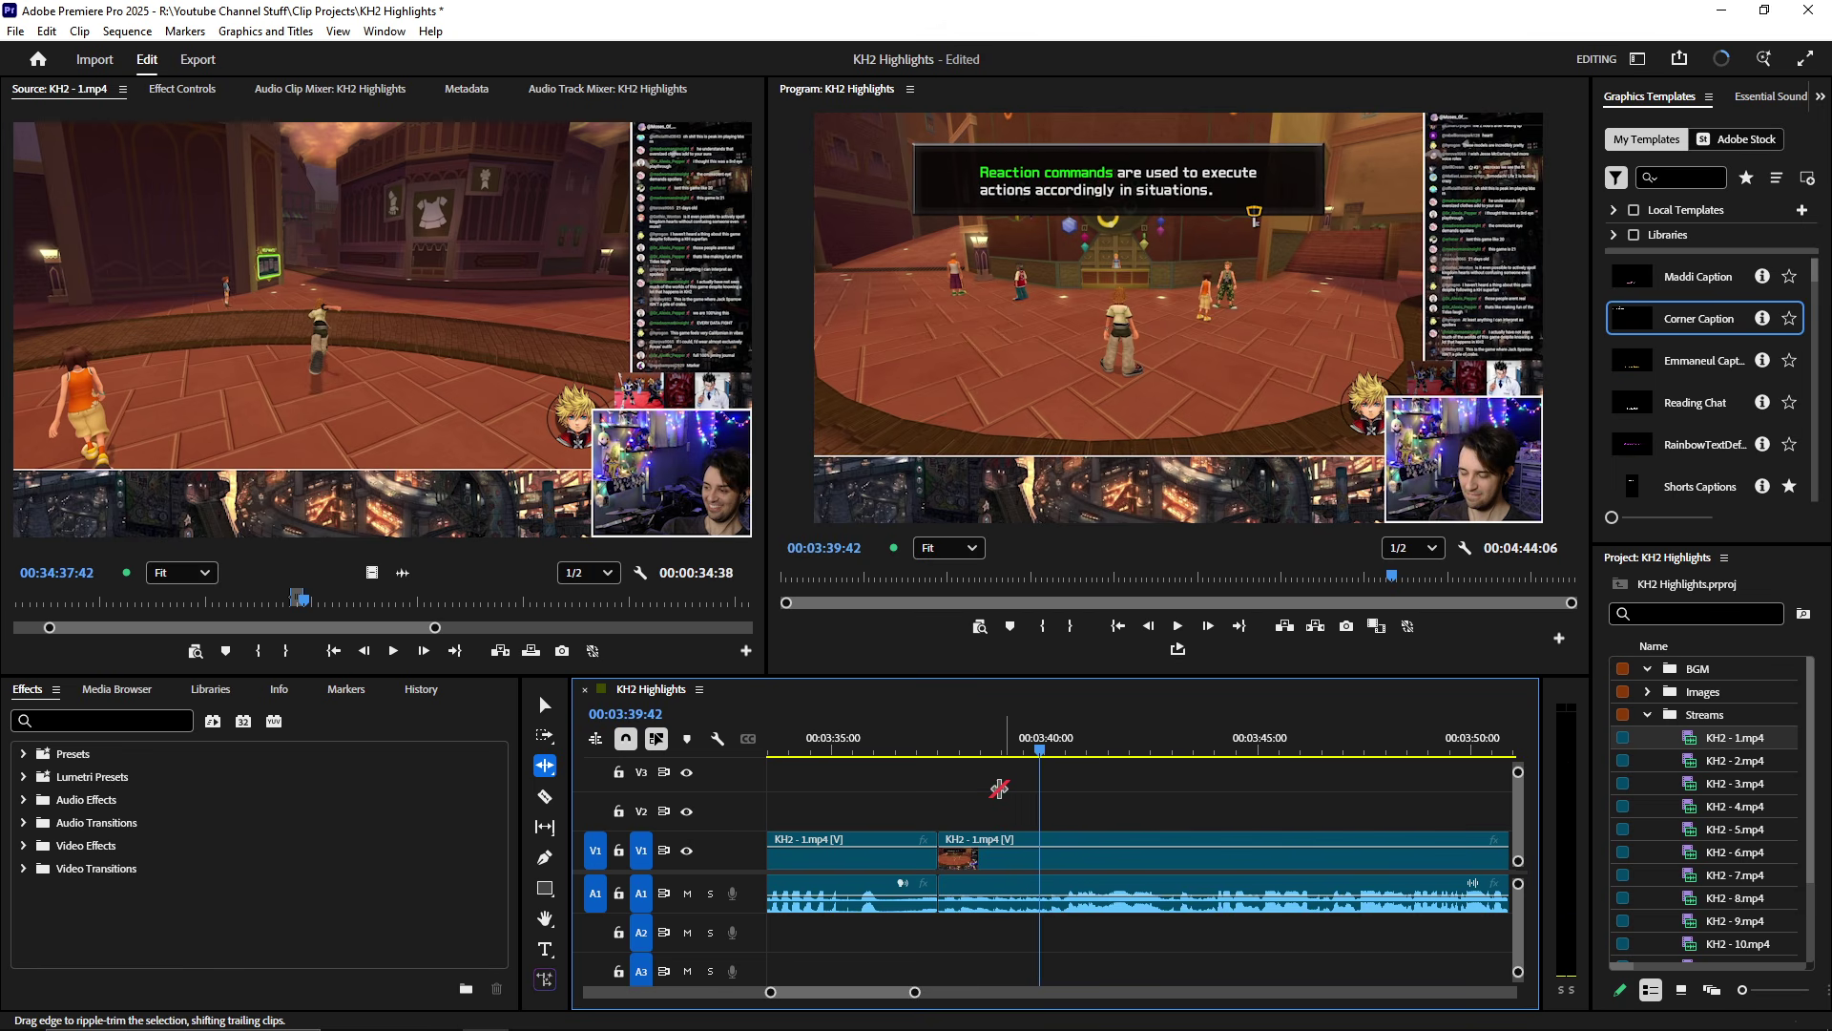
# - Add the Emmanuel Caption template on V2 from the second clip's start, trim its end to 00:03:39:42, and save the project
pyautogui.moveTo(1716, 366); pyautogui.dragTo(1041, 809)
pyautogui.press('v')
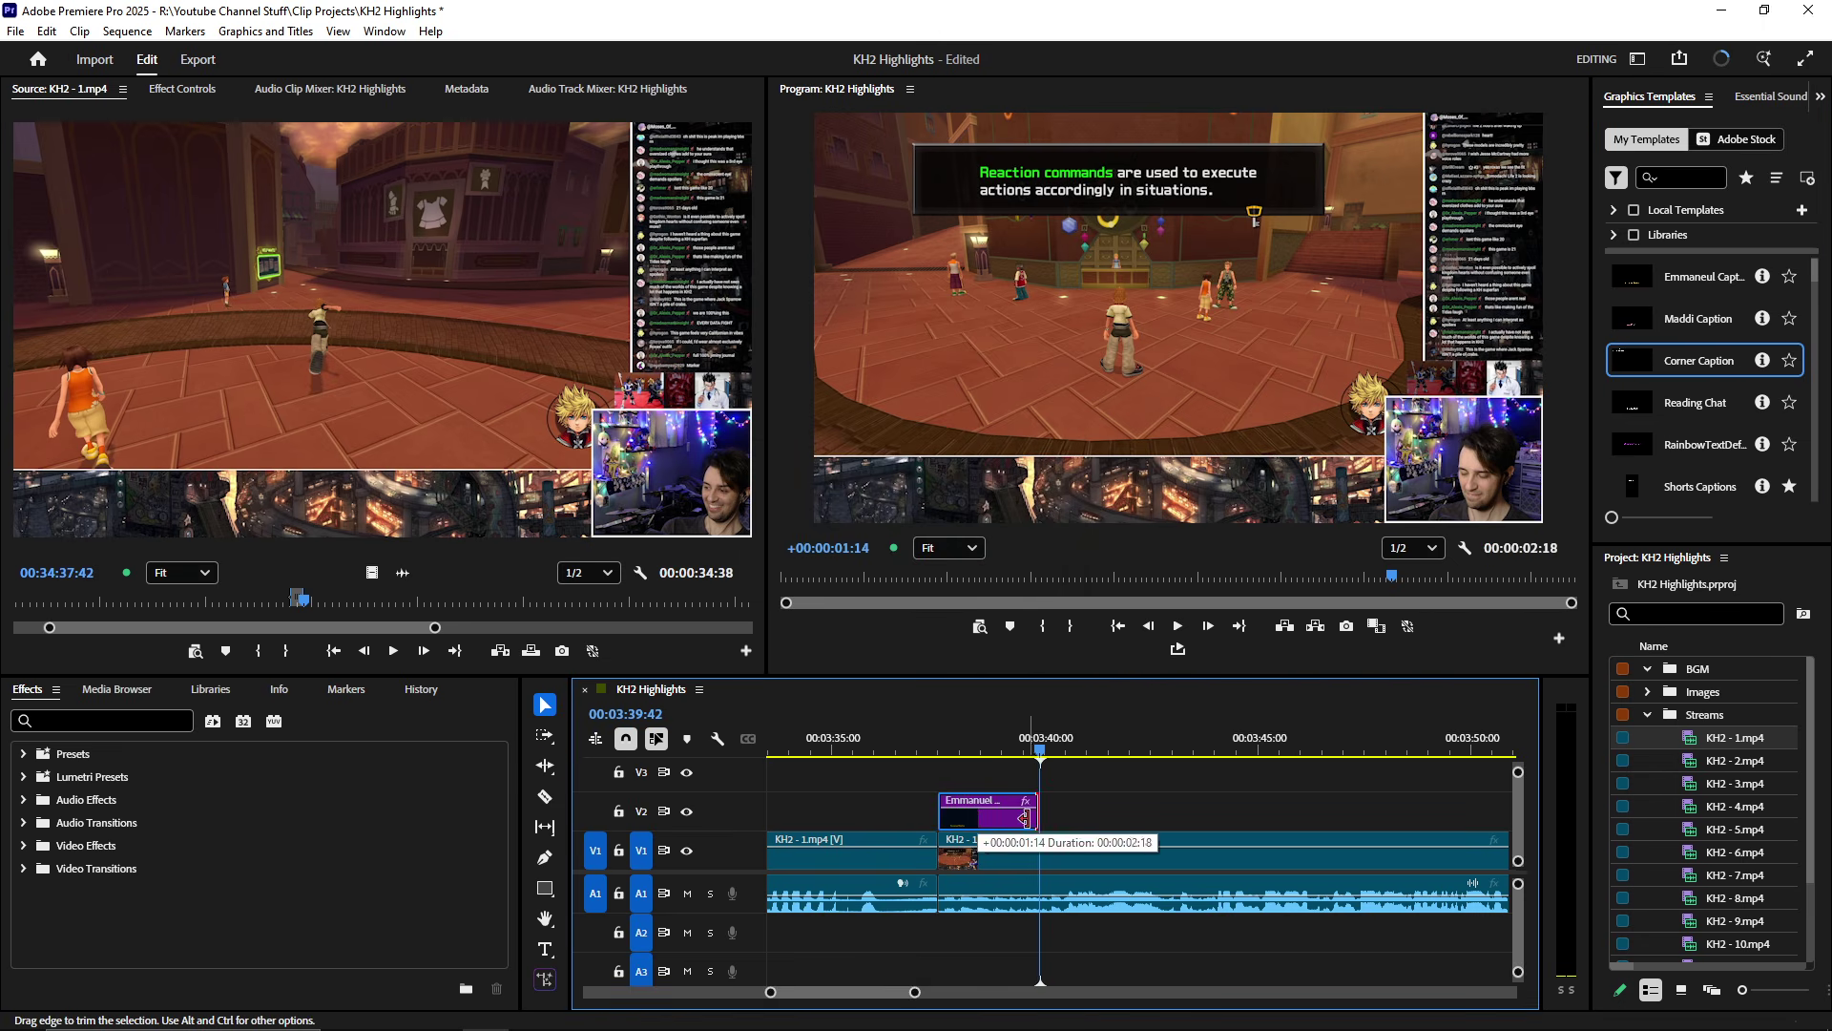
pyautogui.click(930, 744)
pyautogui.scroll(2, 937, 781)
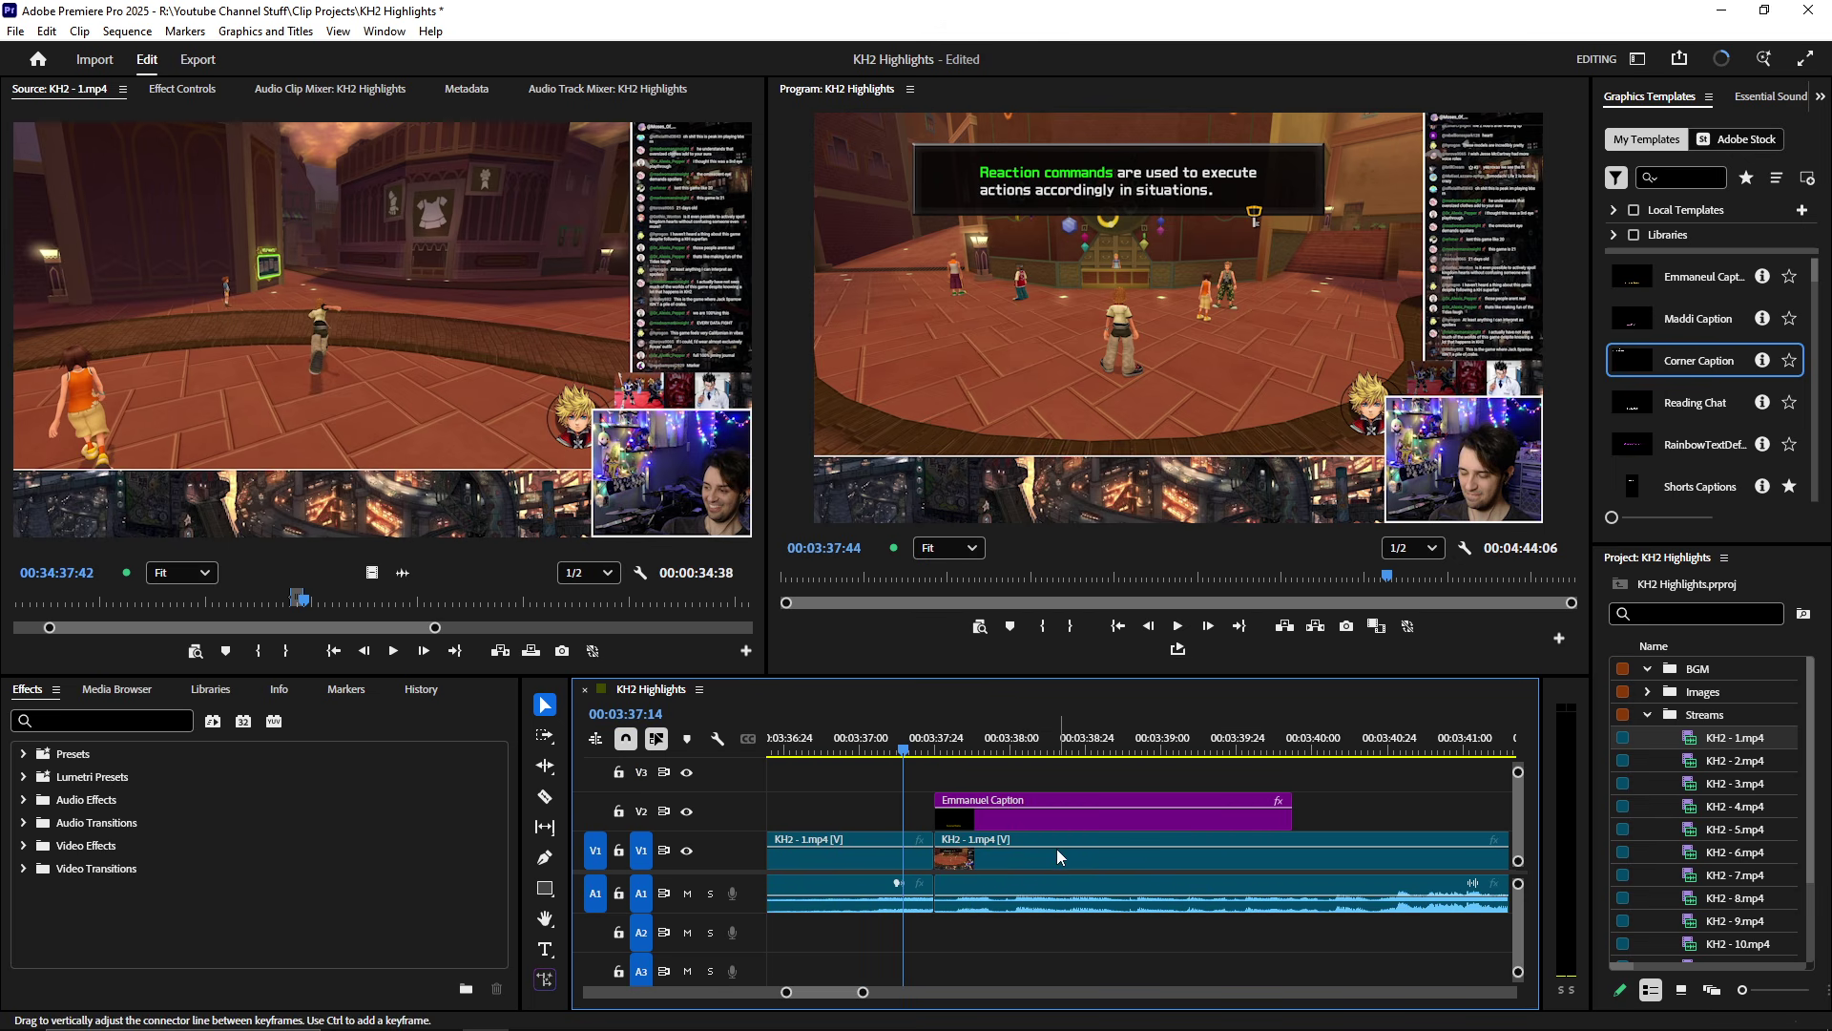
pyautogui.hotkey('ctrl', 's')
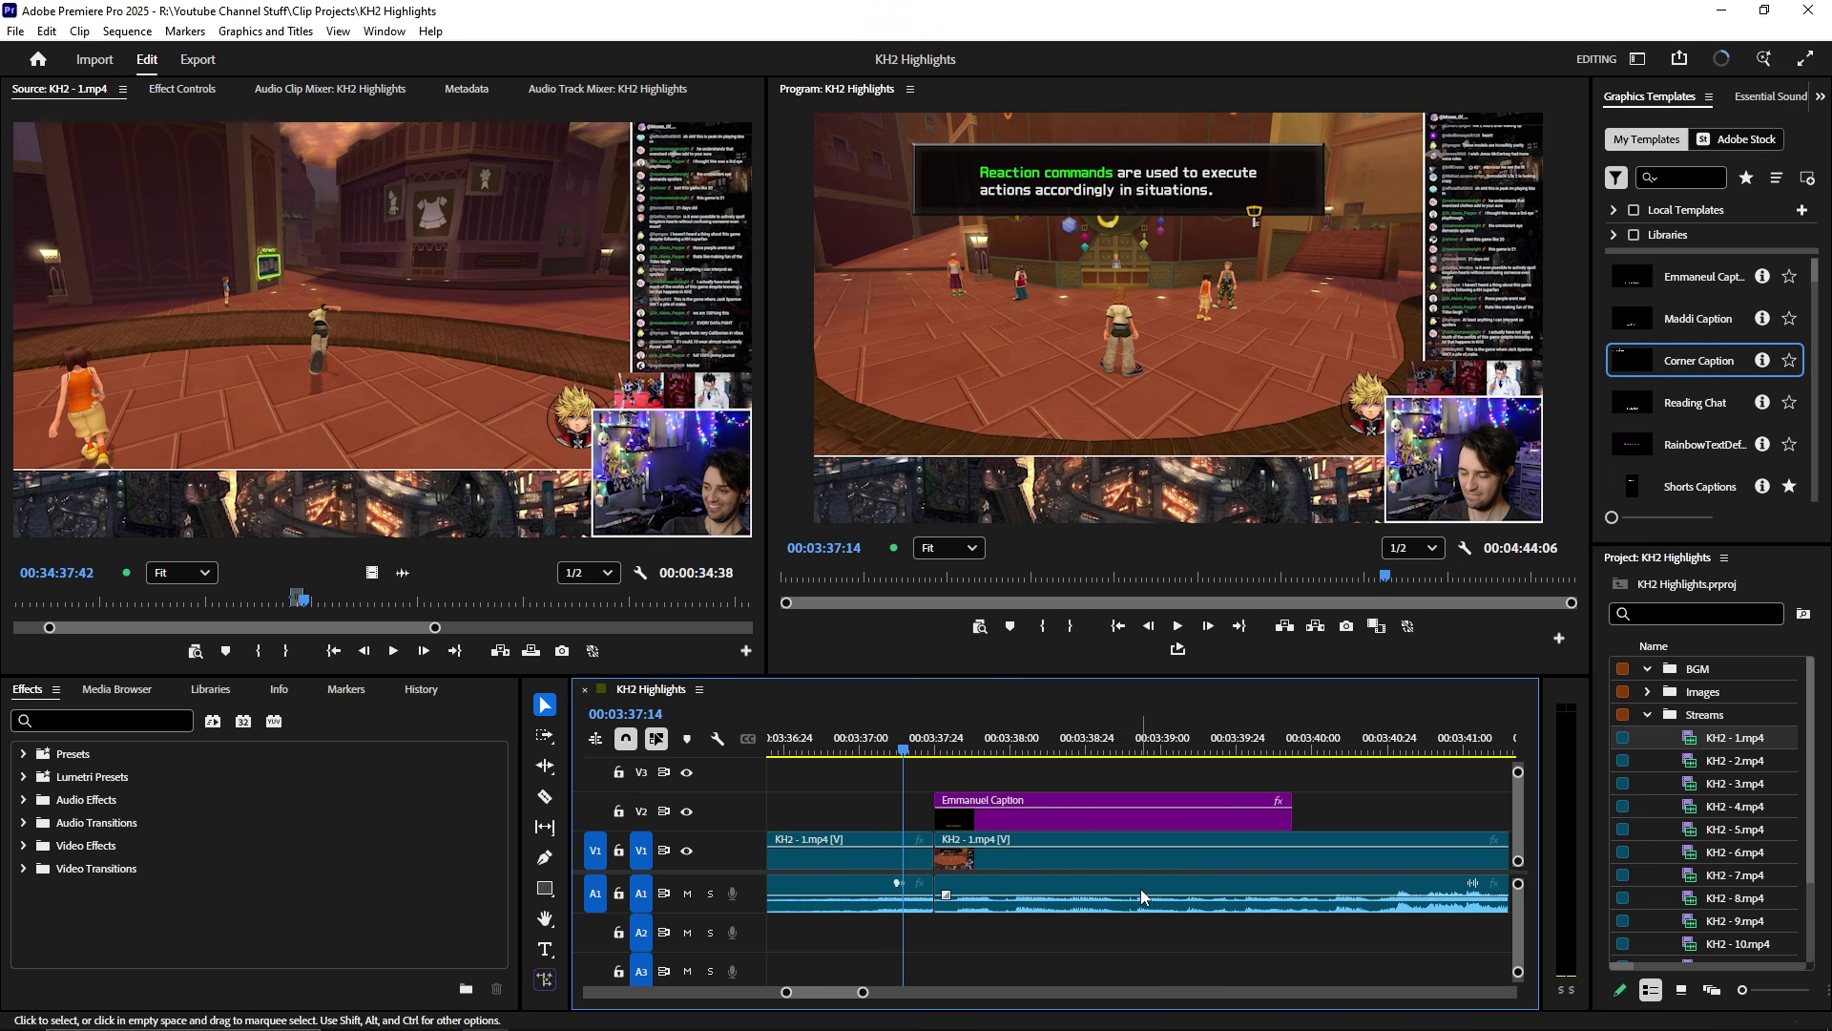
# - Move the caption onto the bottom background strip, at about 809, 936, and check it in the enlarged program preview
pyautogui.scroll(-3, 1142, 889)
pyautogui.press('space')
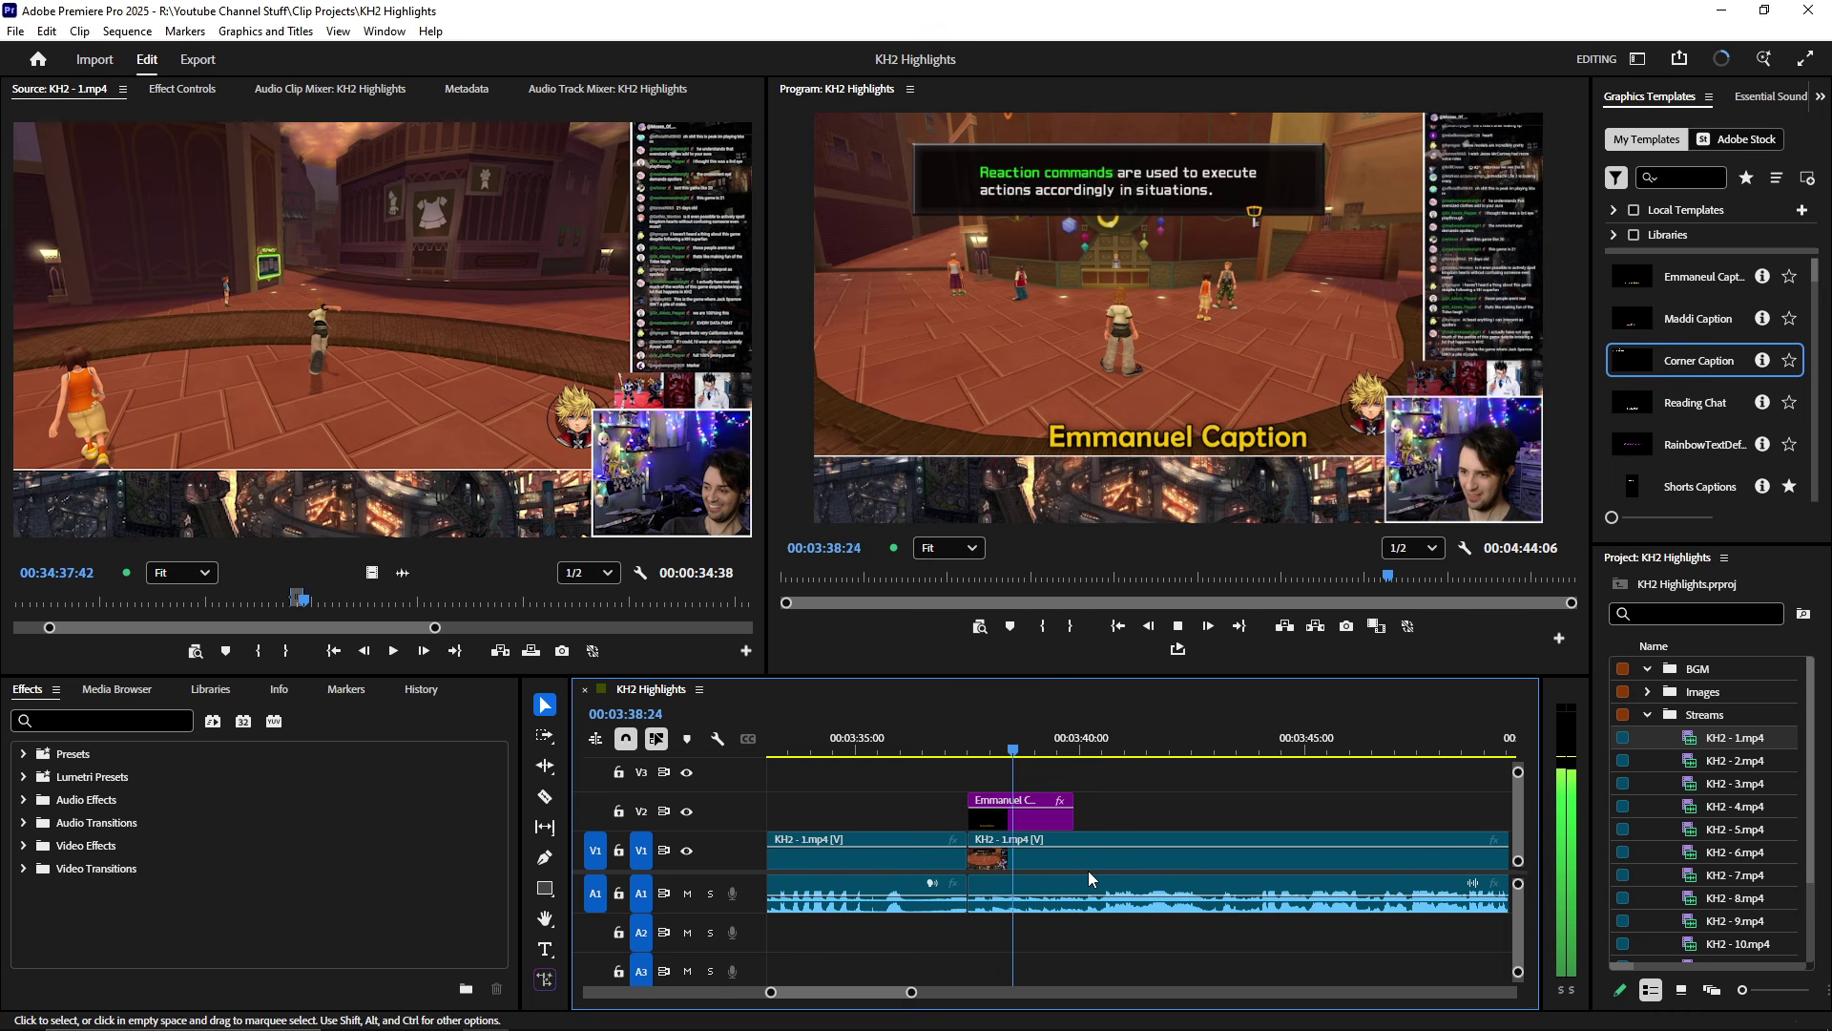
pyautogui.press('space')
pyautogui.click(1041, 813)
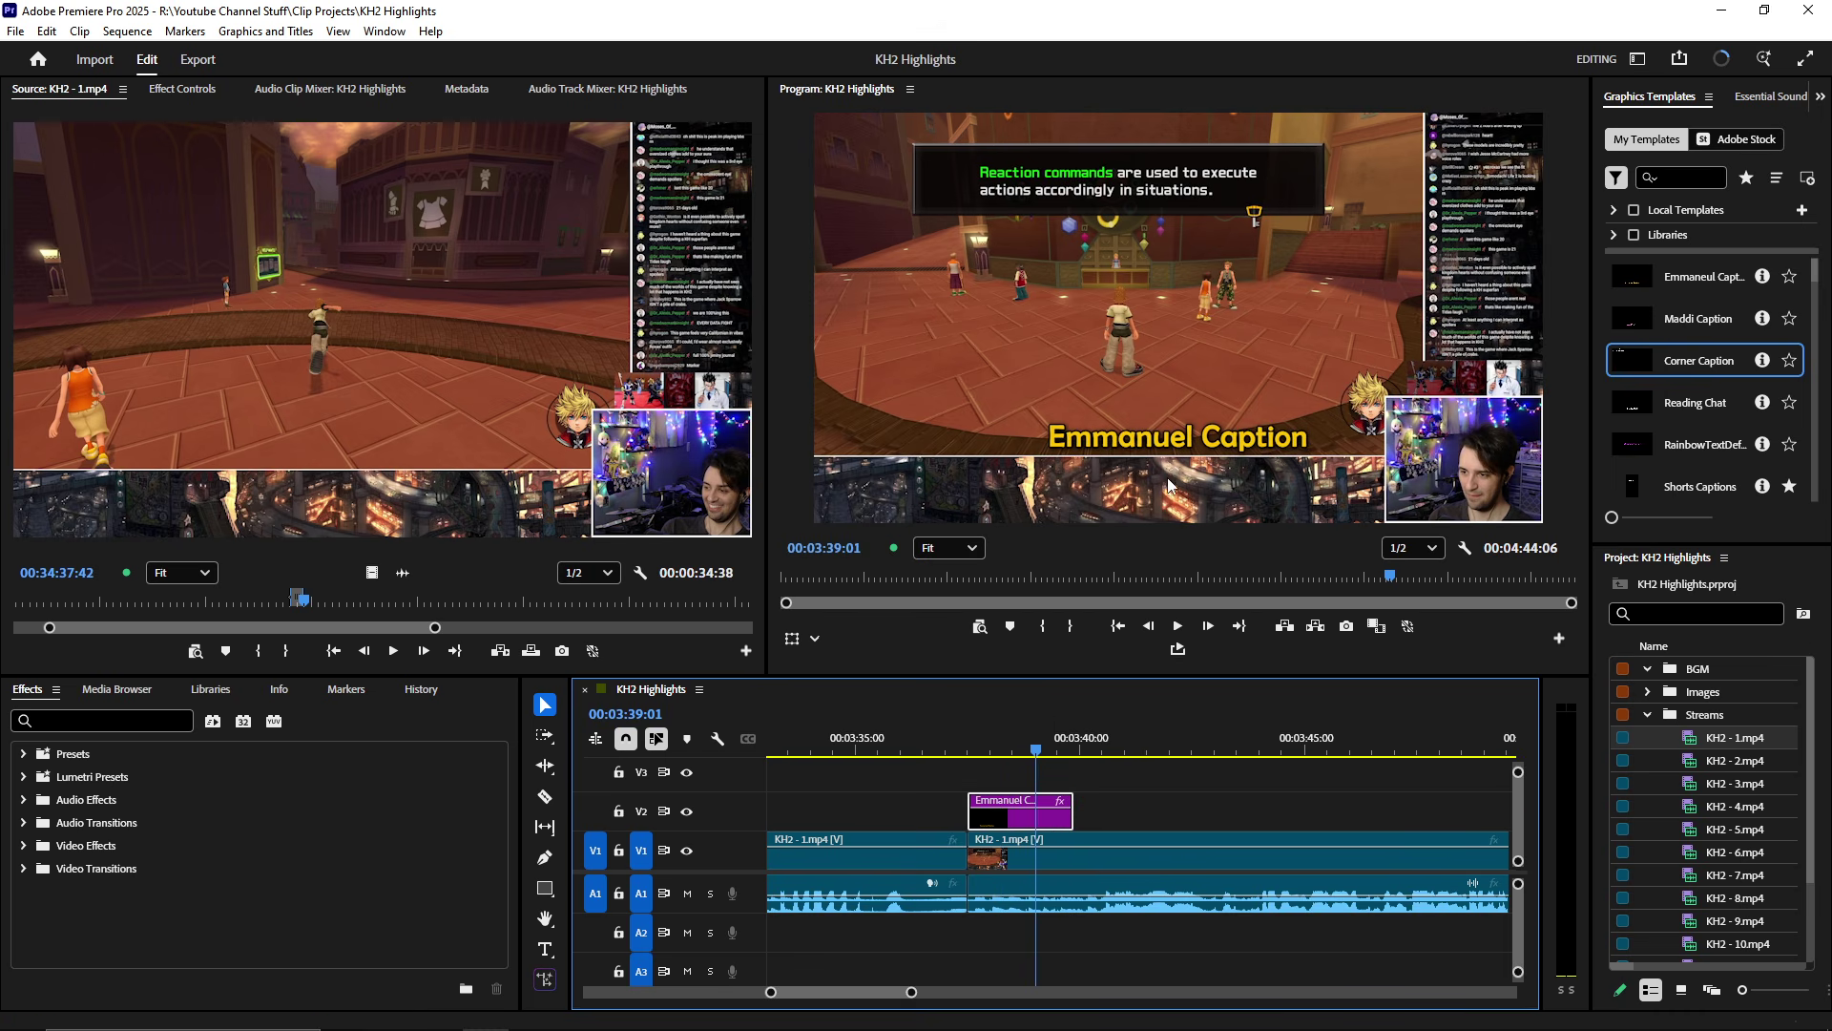
pyautogui.click(1265, 450)
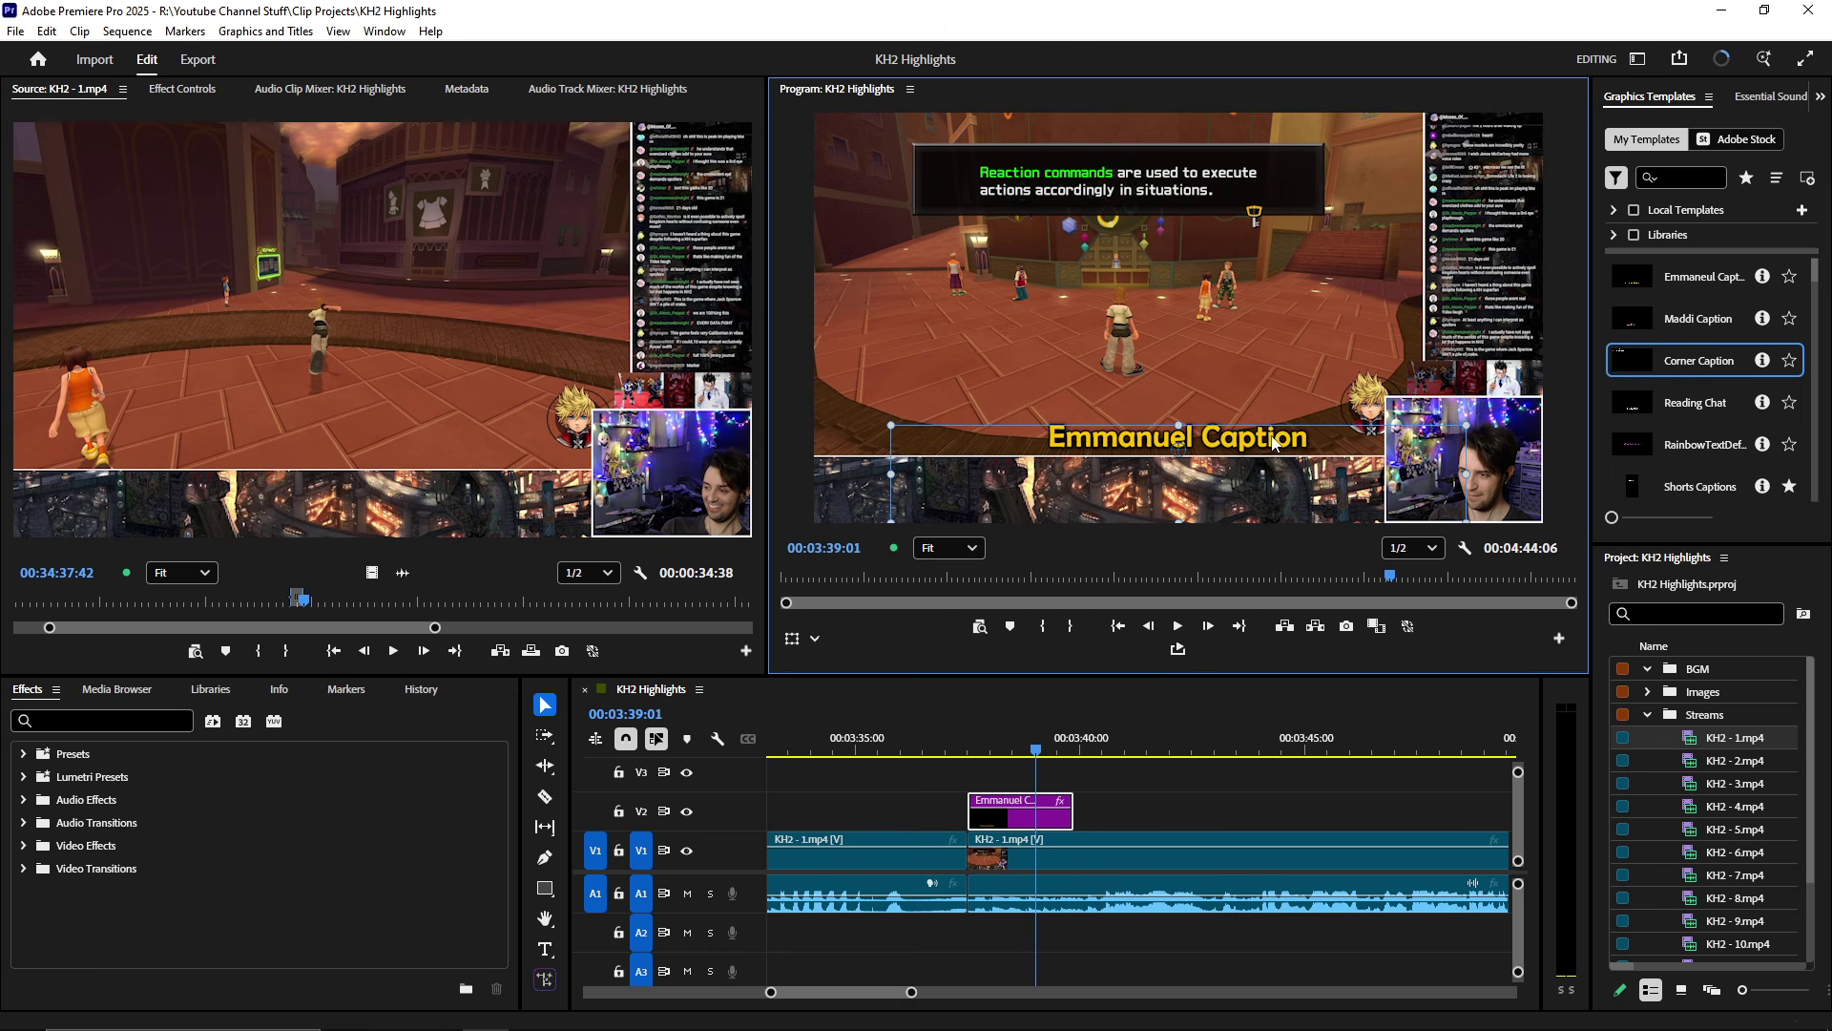
pyautogui.click(184, 89)
pyautogui.click(111, 186)
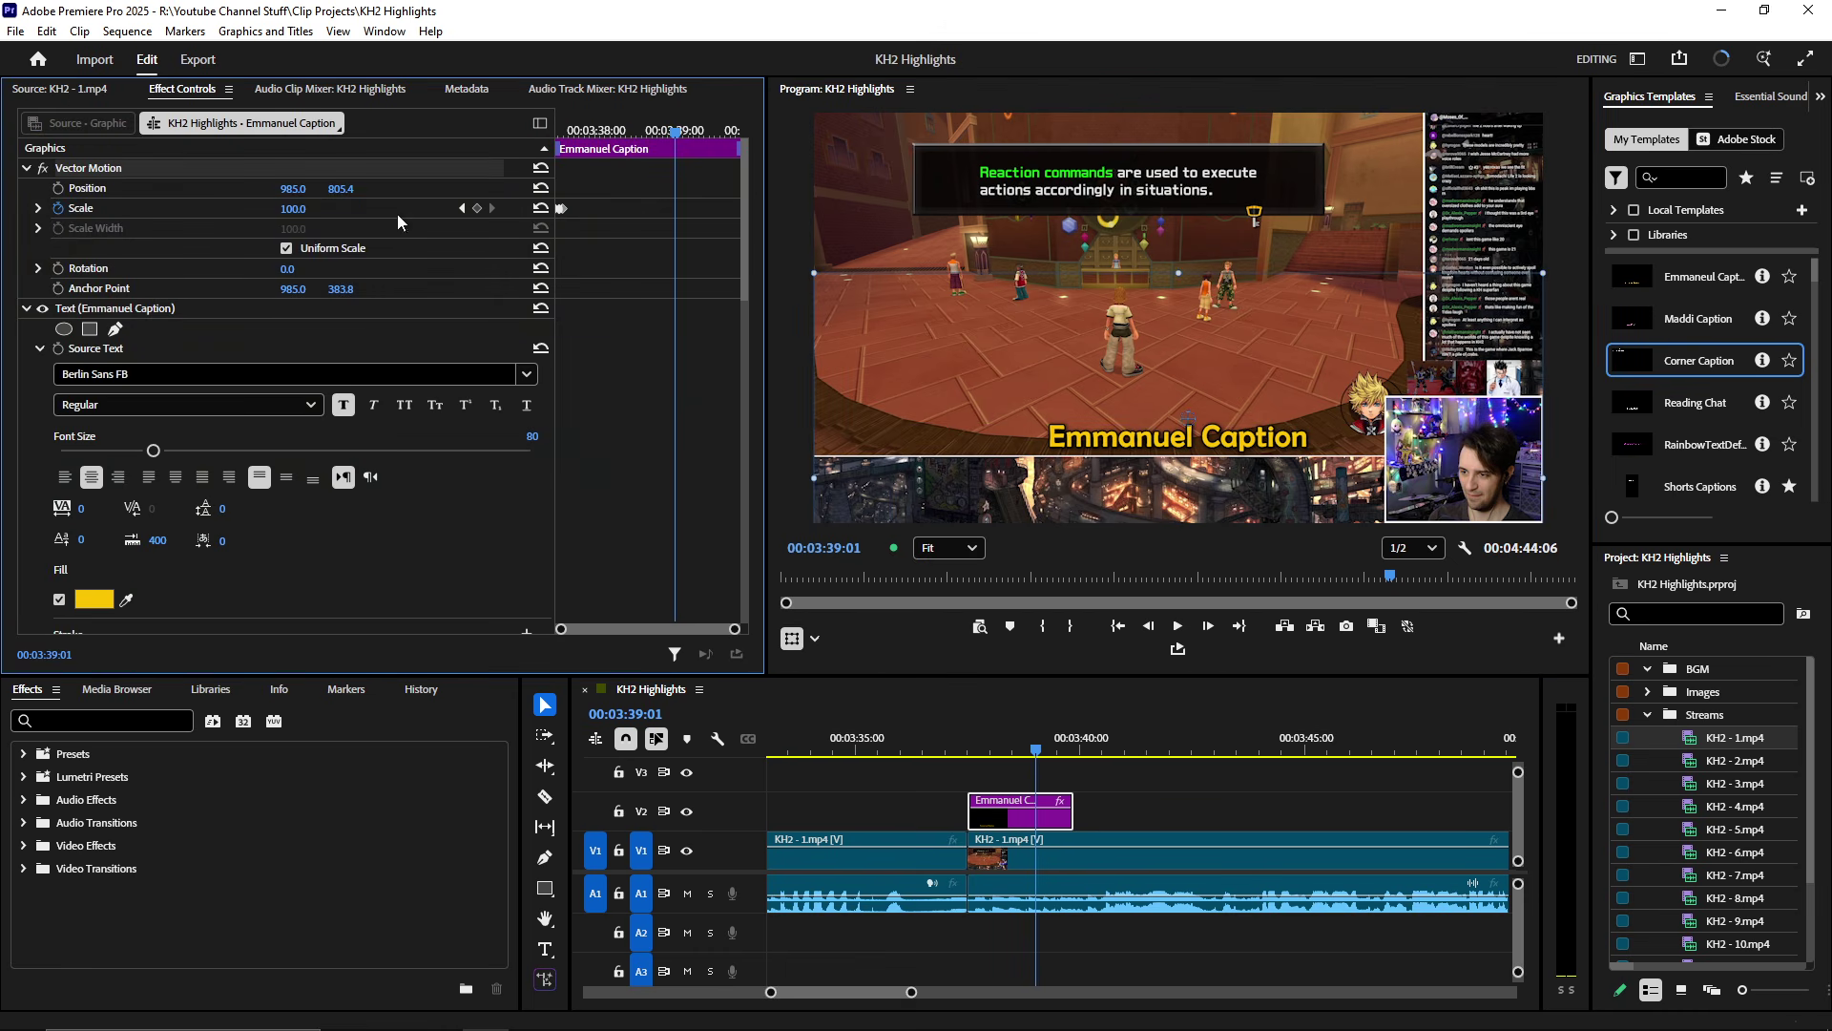
pyautogui.moveTo(1268, 444); pyautogui.dragTo(1204, 494)
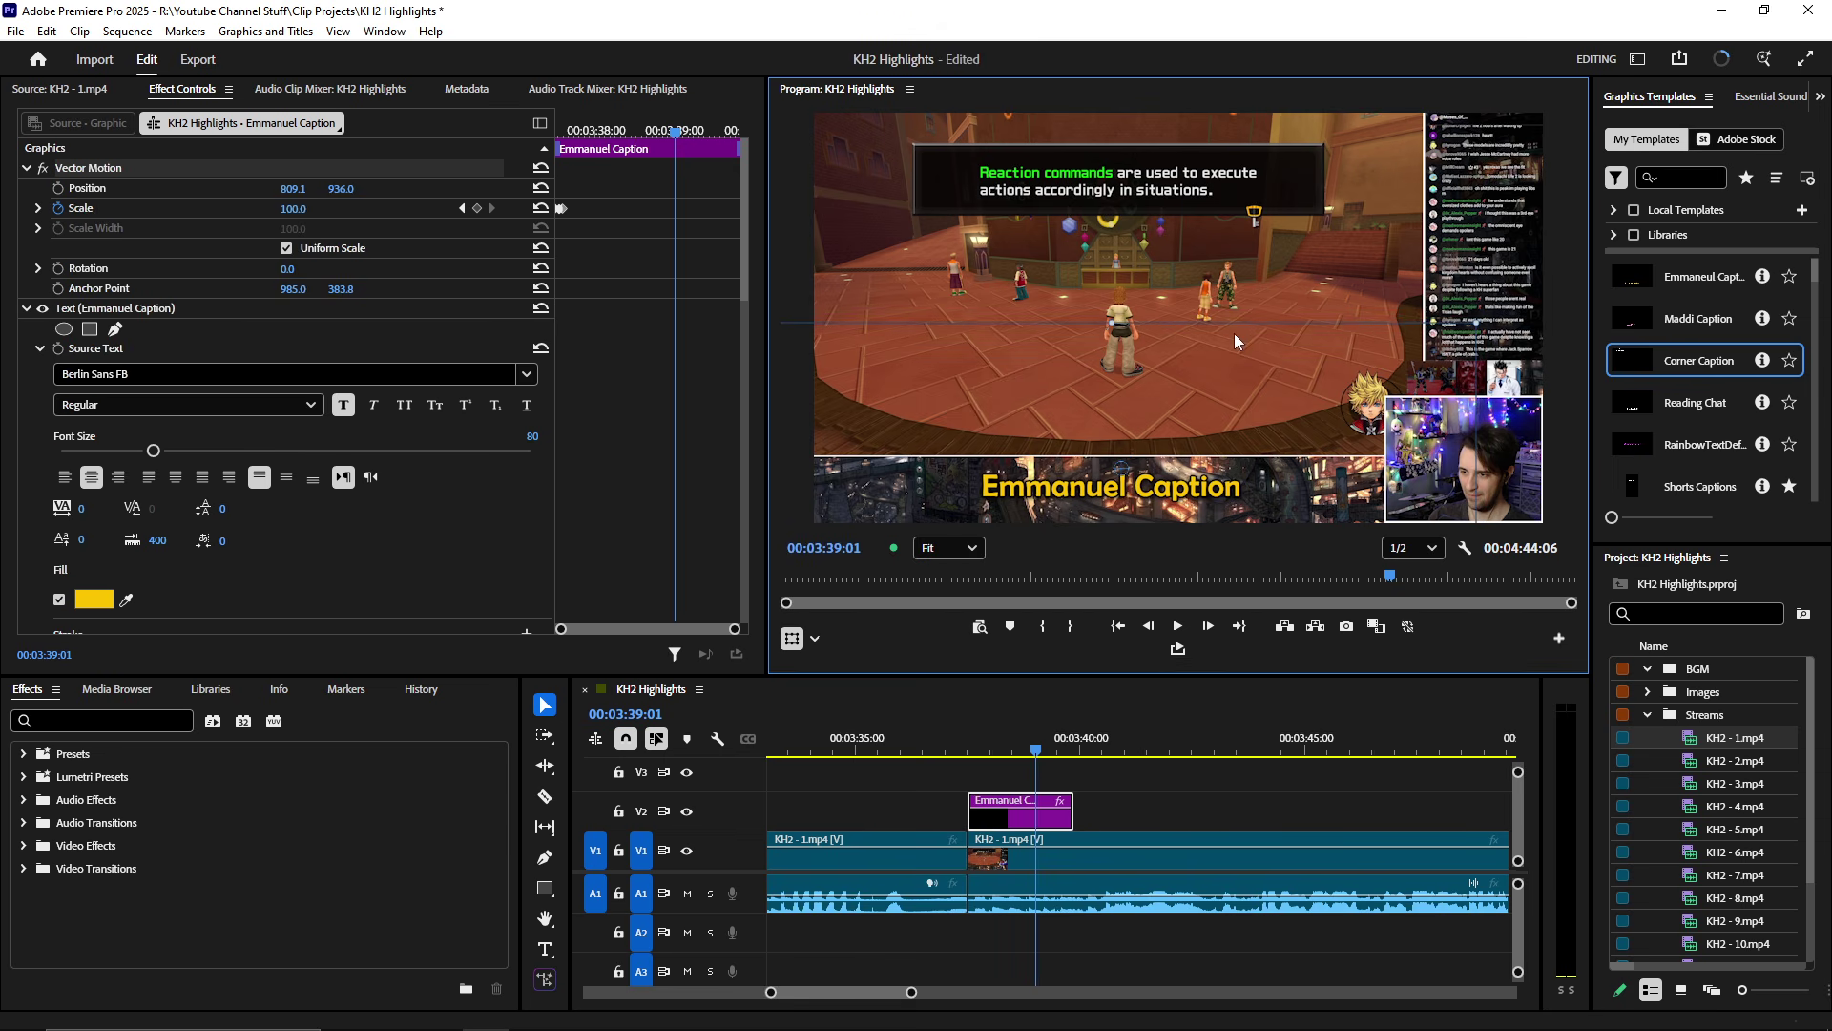
pyautogui.press('`')
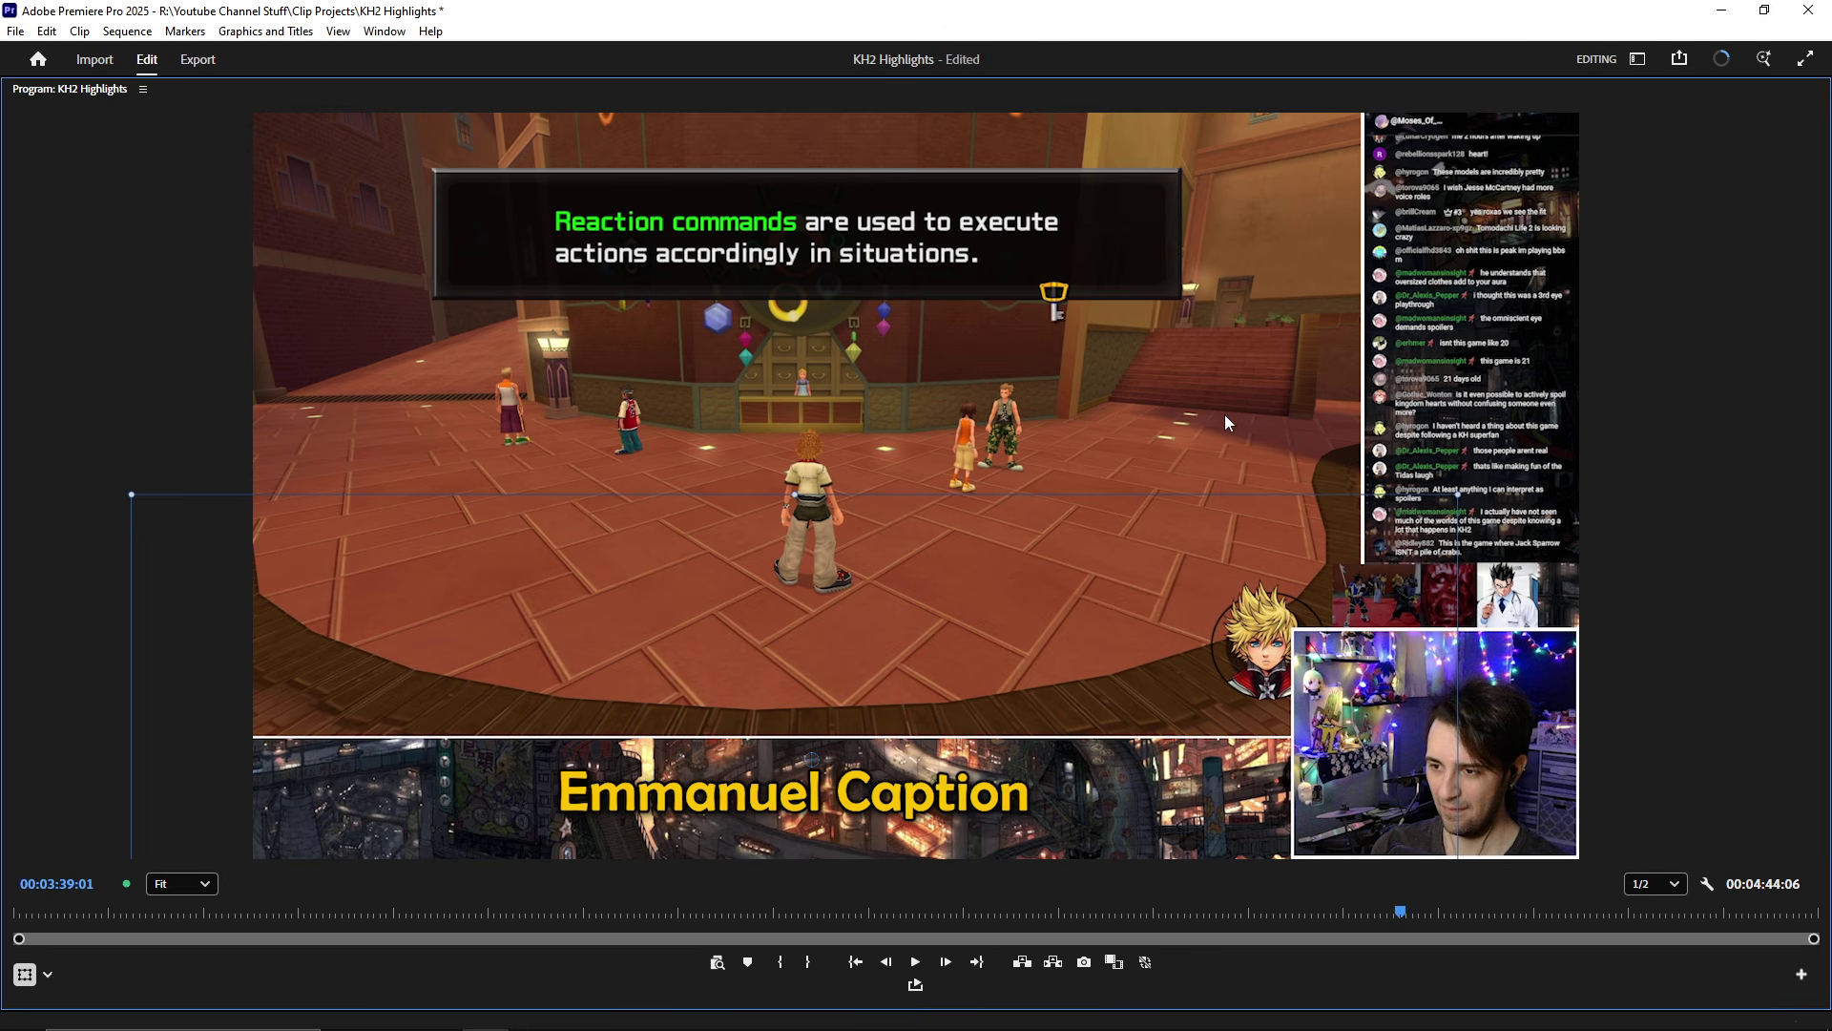
pyautogui.press('`')
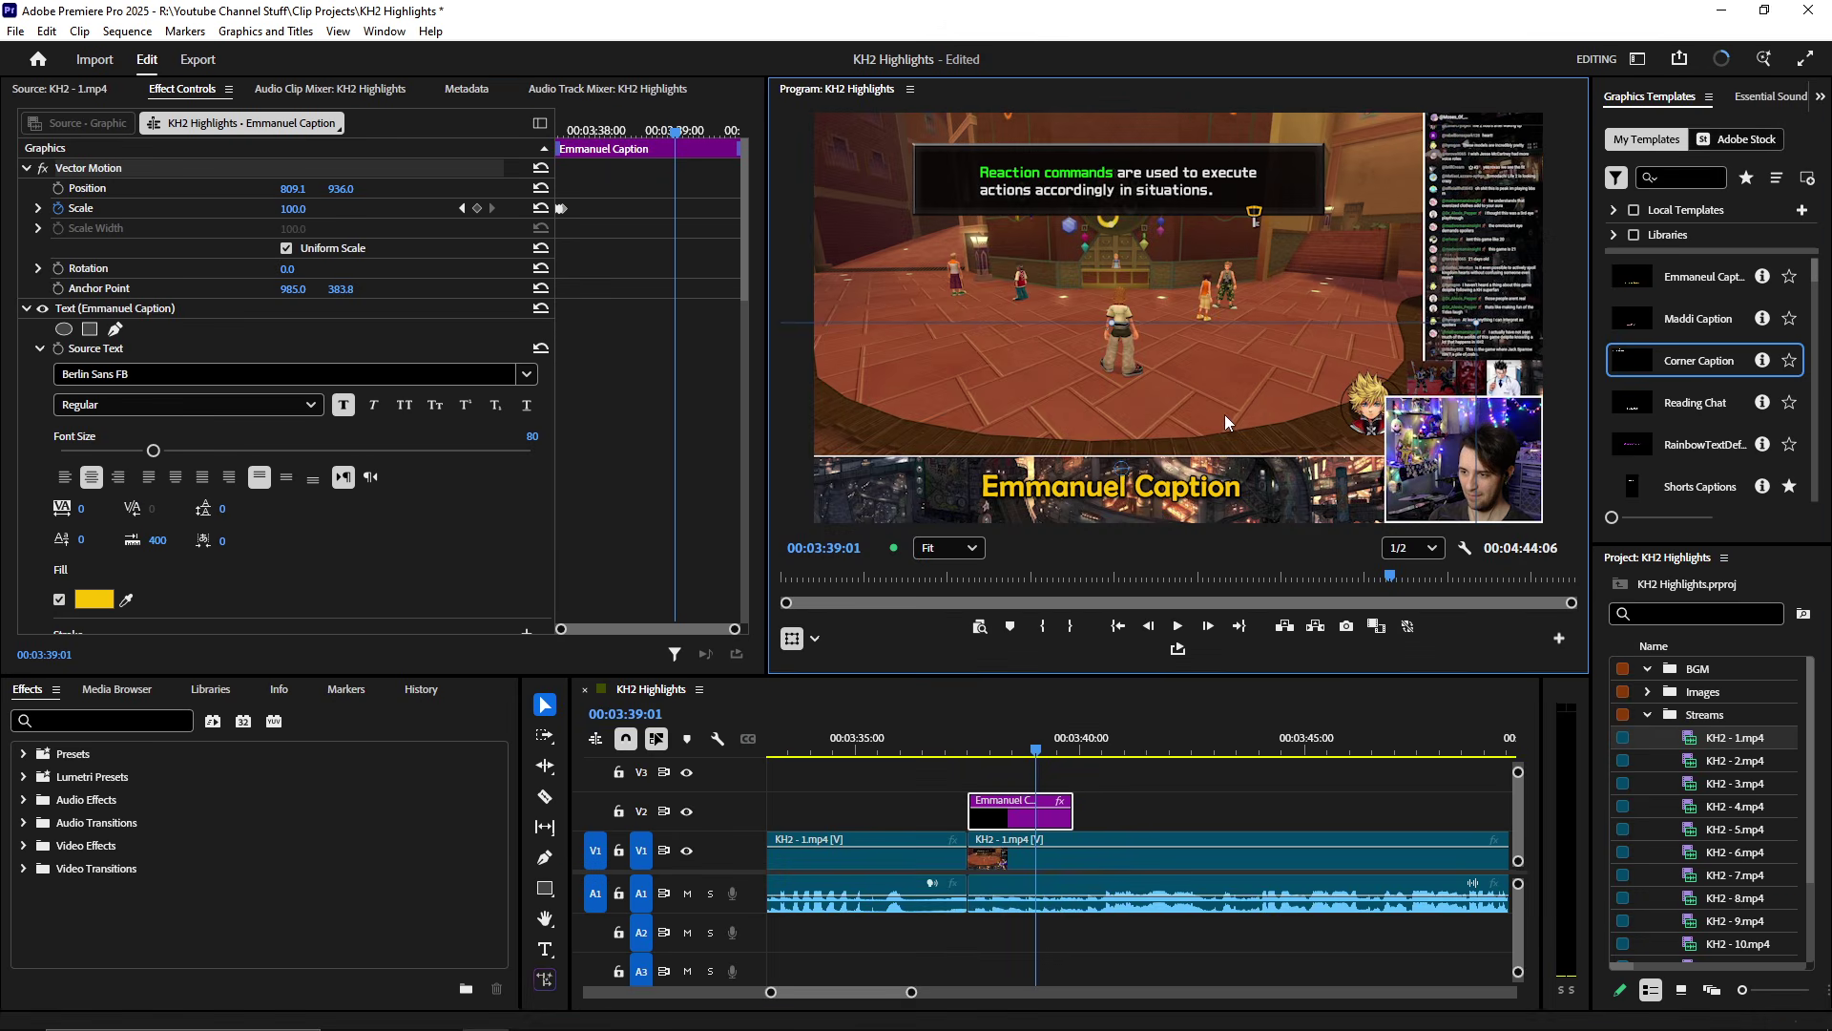
# - Show the rulers around the program preview
pyautogui.click(339, 31)
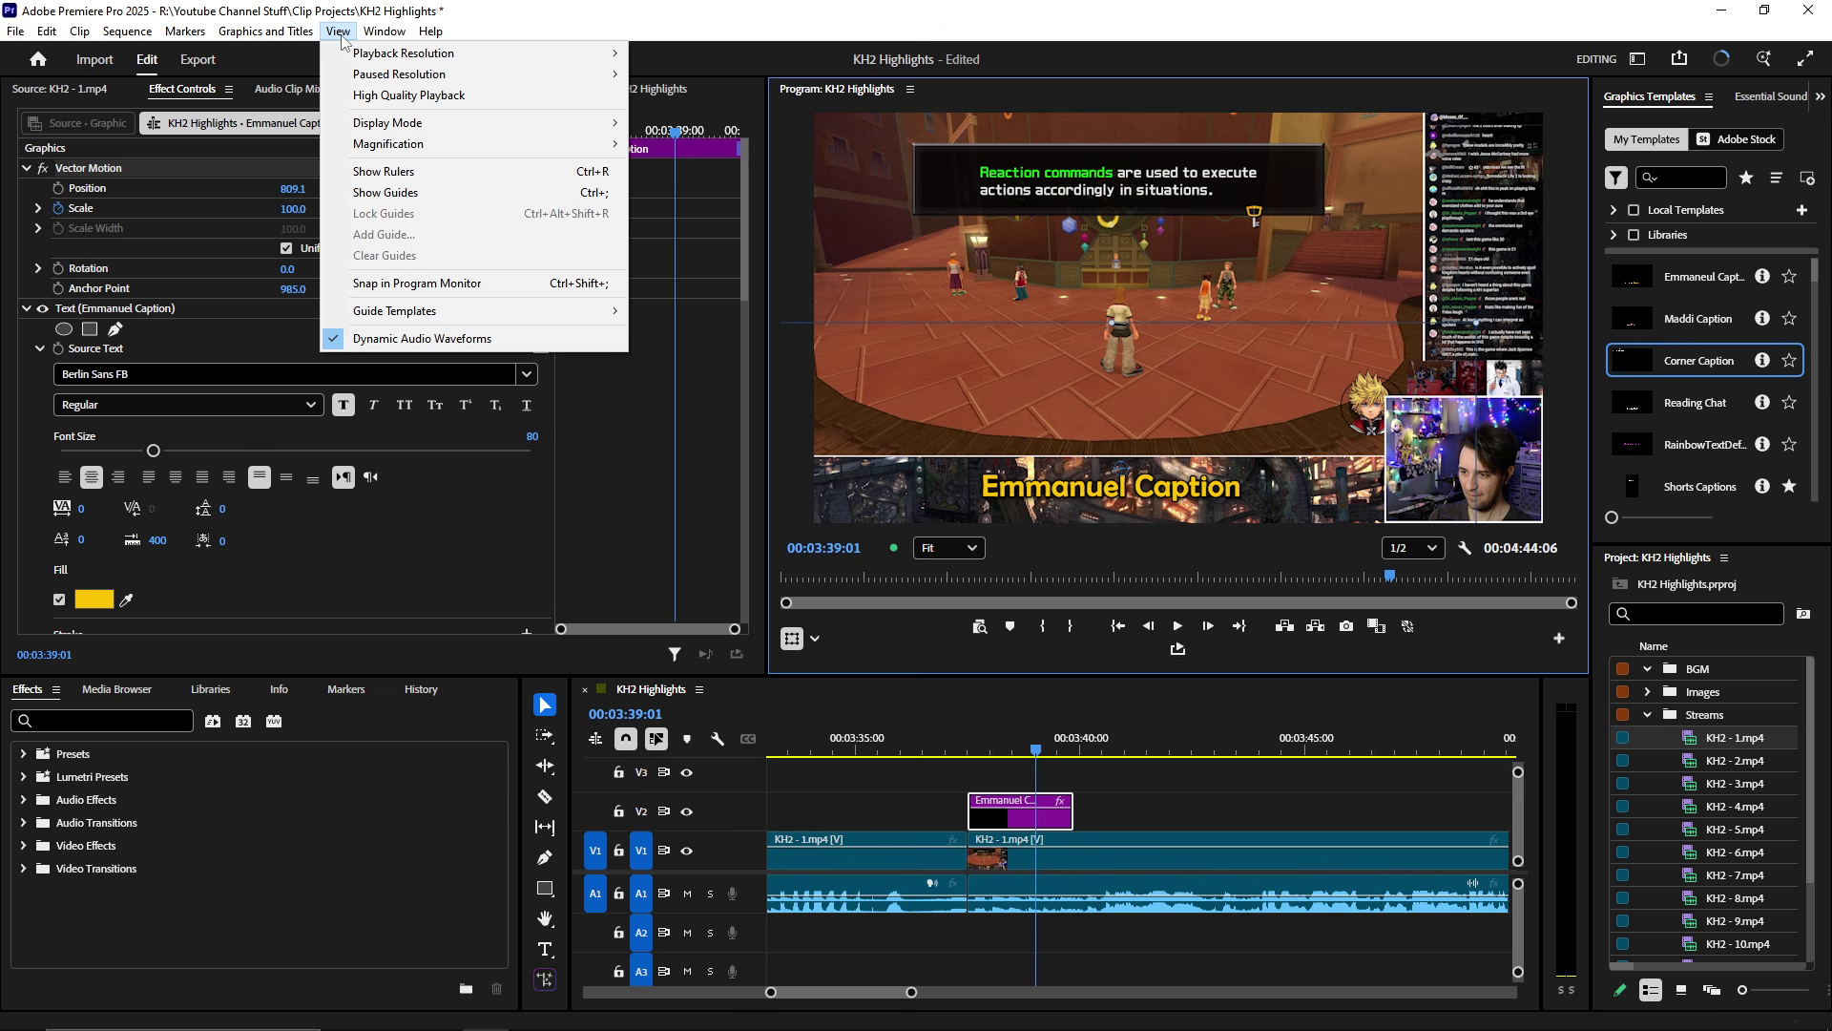
pyautogui.click(434, 192)
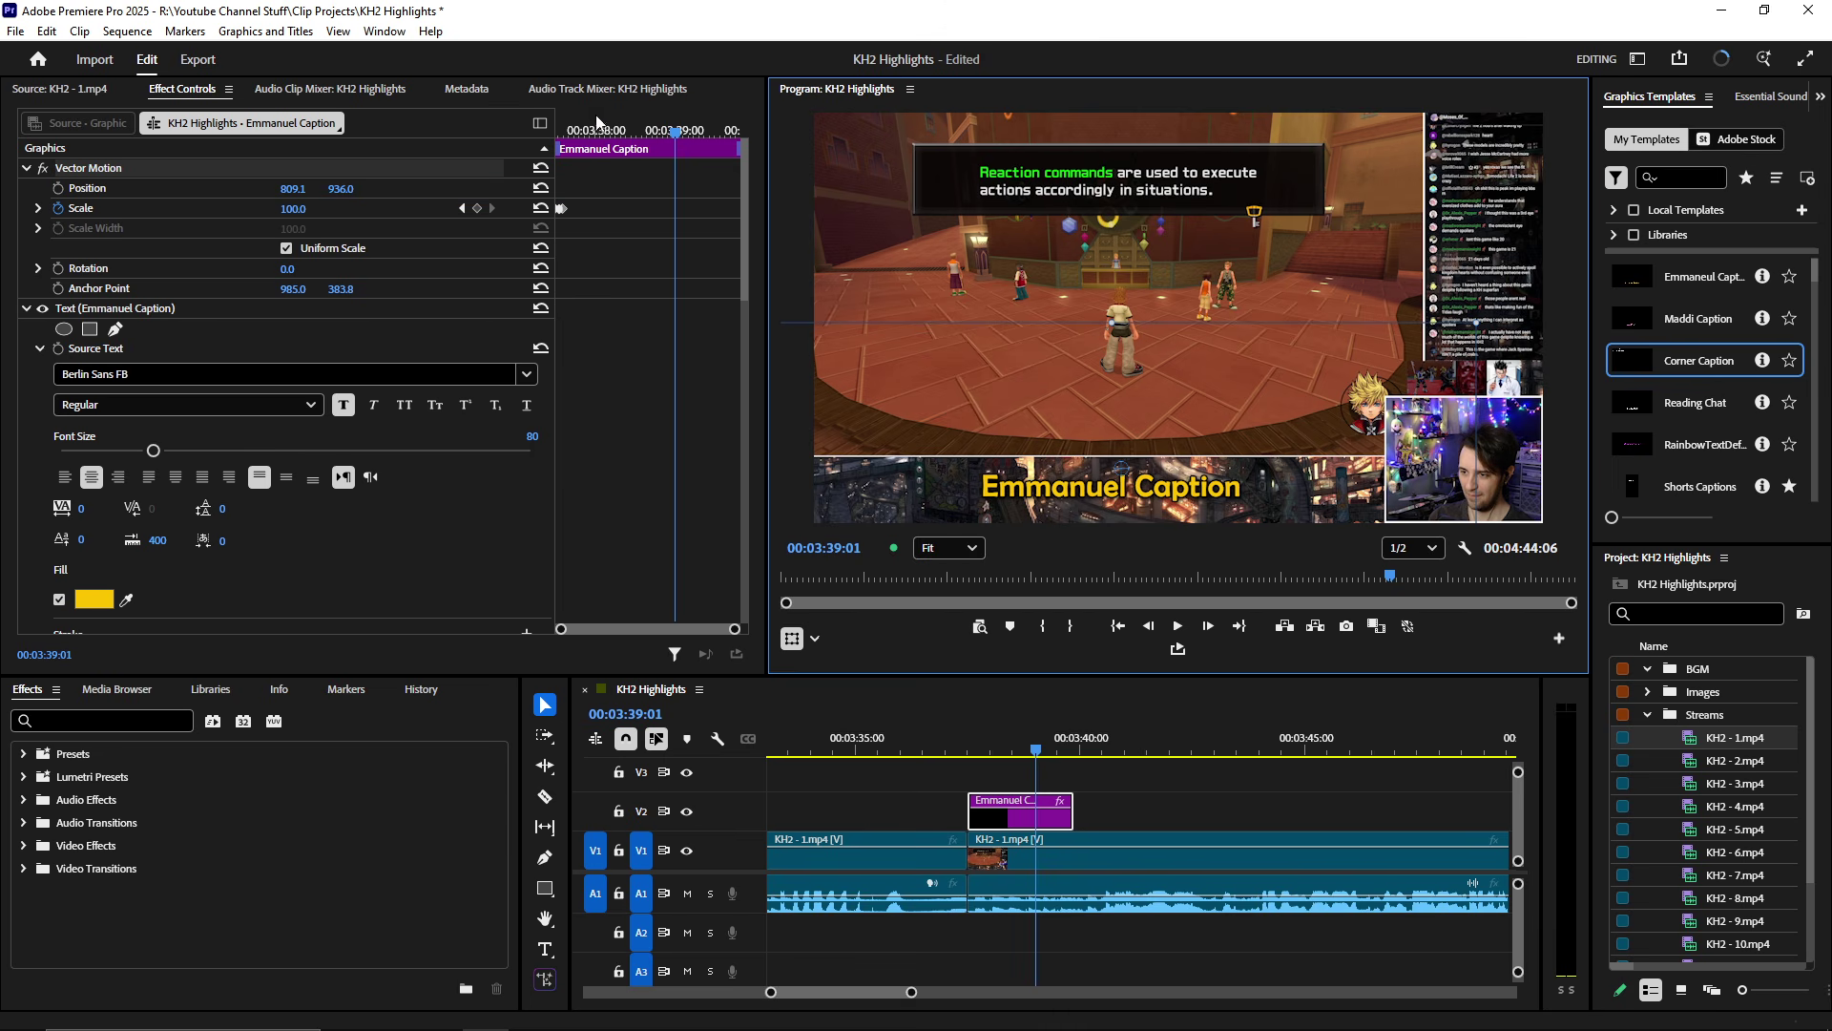
pyautogui.click(339, 32)
pyautogui.click(420, 192)
pyautogui.click(339, 32)
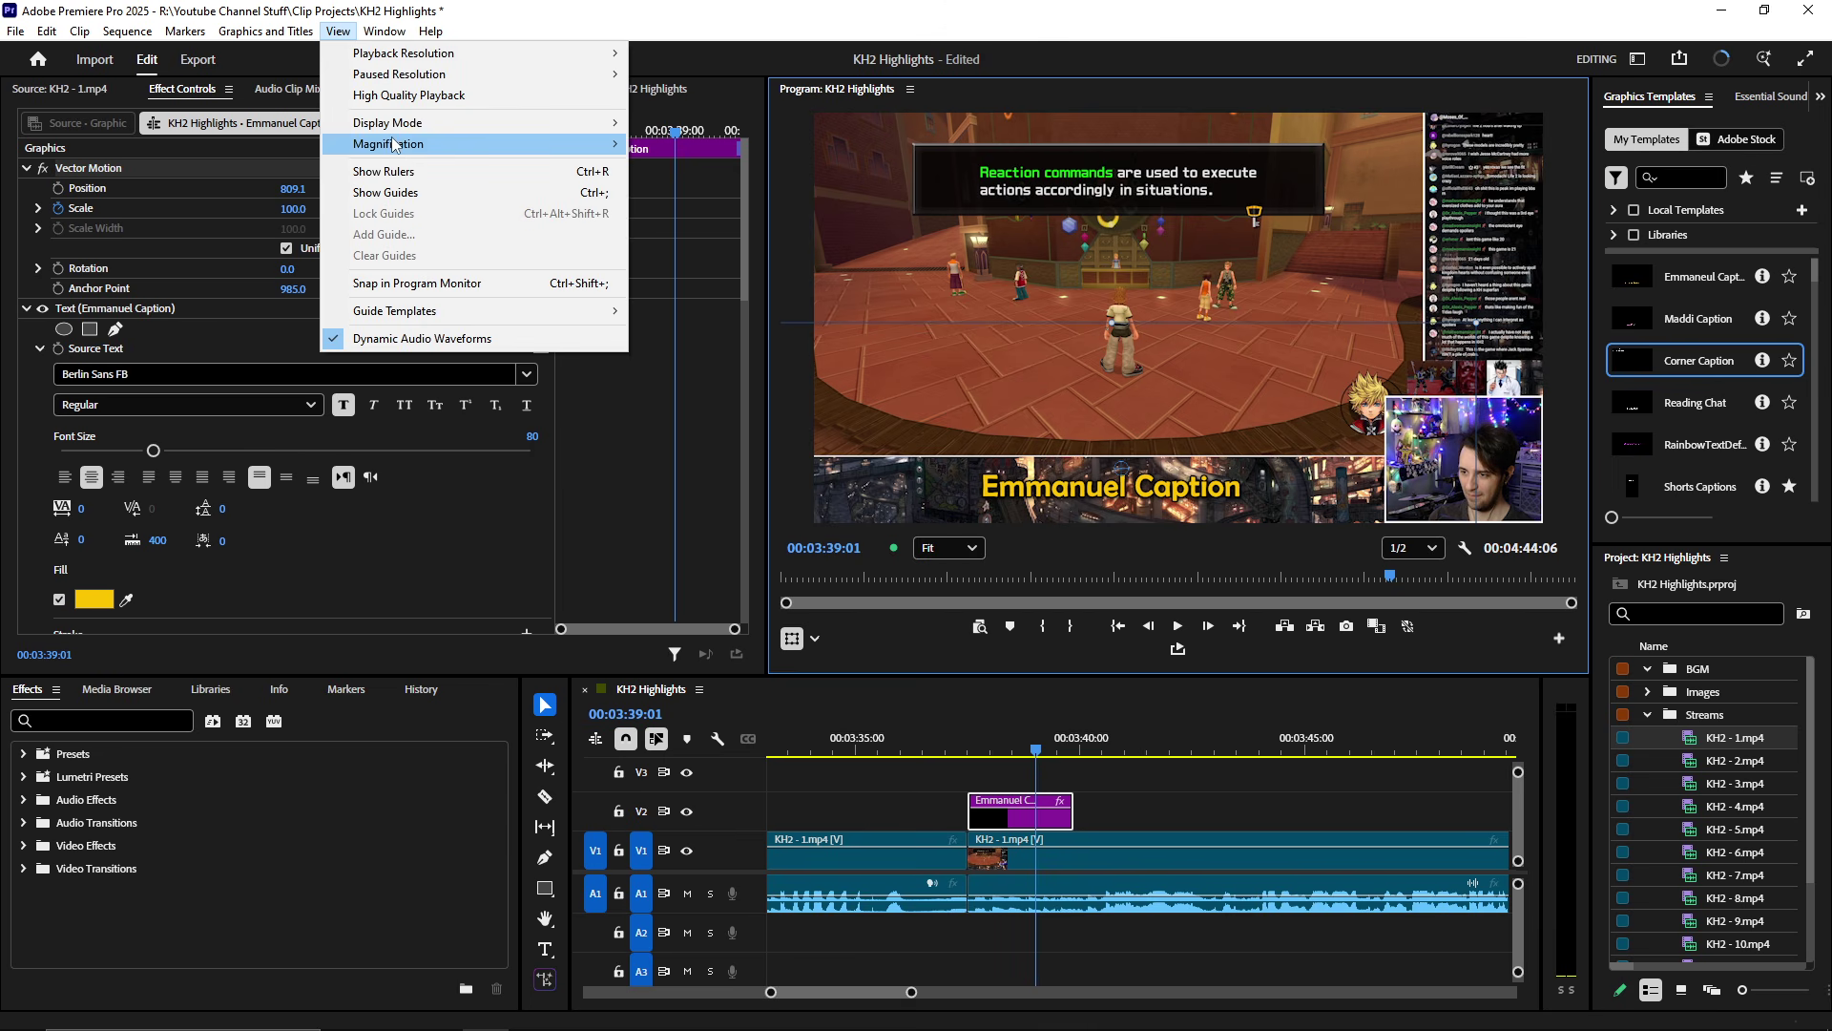
pyautogui.click(420, 172)
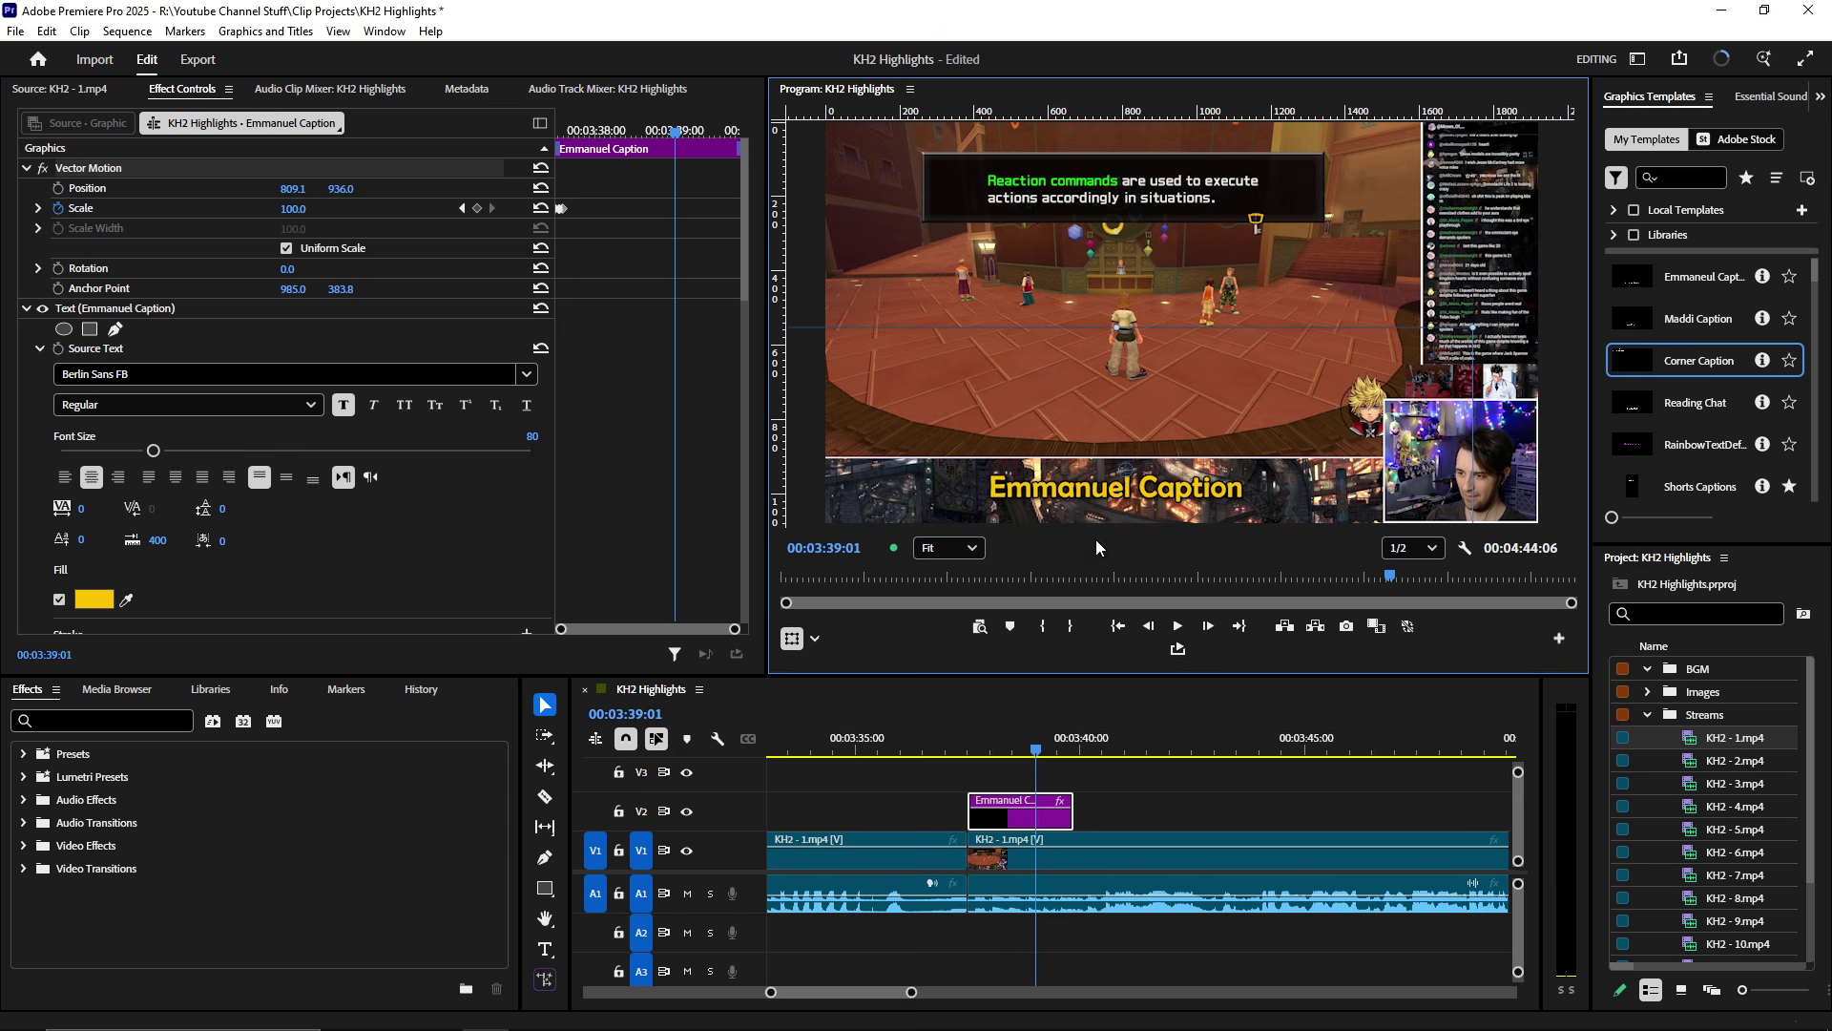
# - Apply the Quadrant Split w/ safety margins guide template to the program preview, and hide the guides again
pyautogui.click(338, 32)
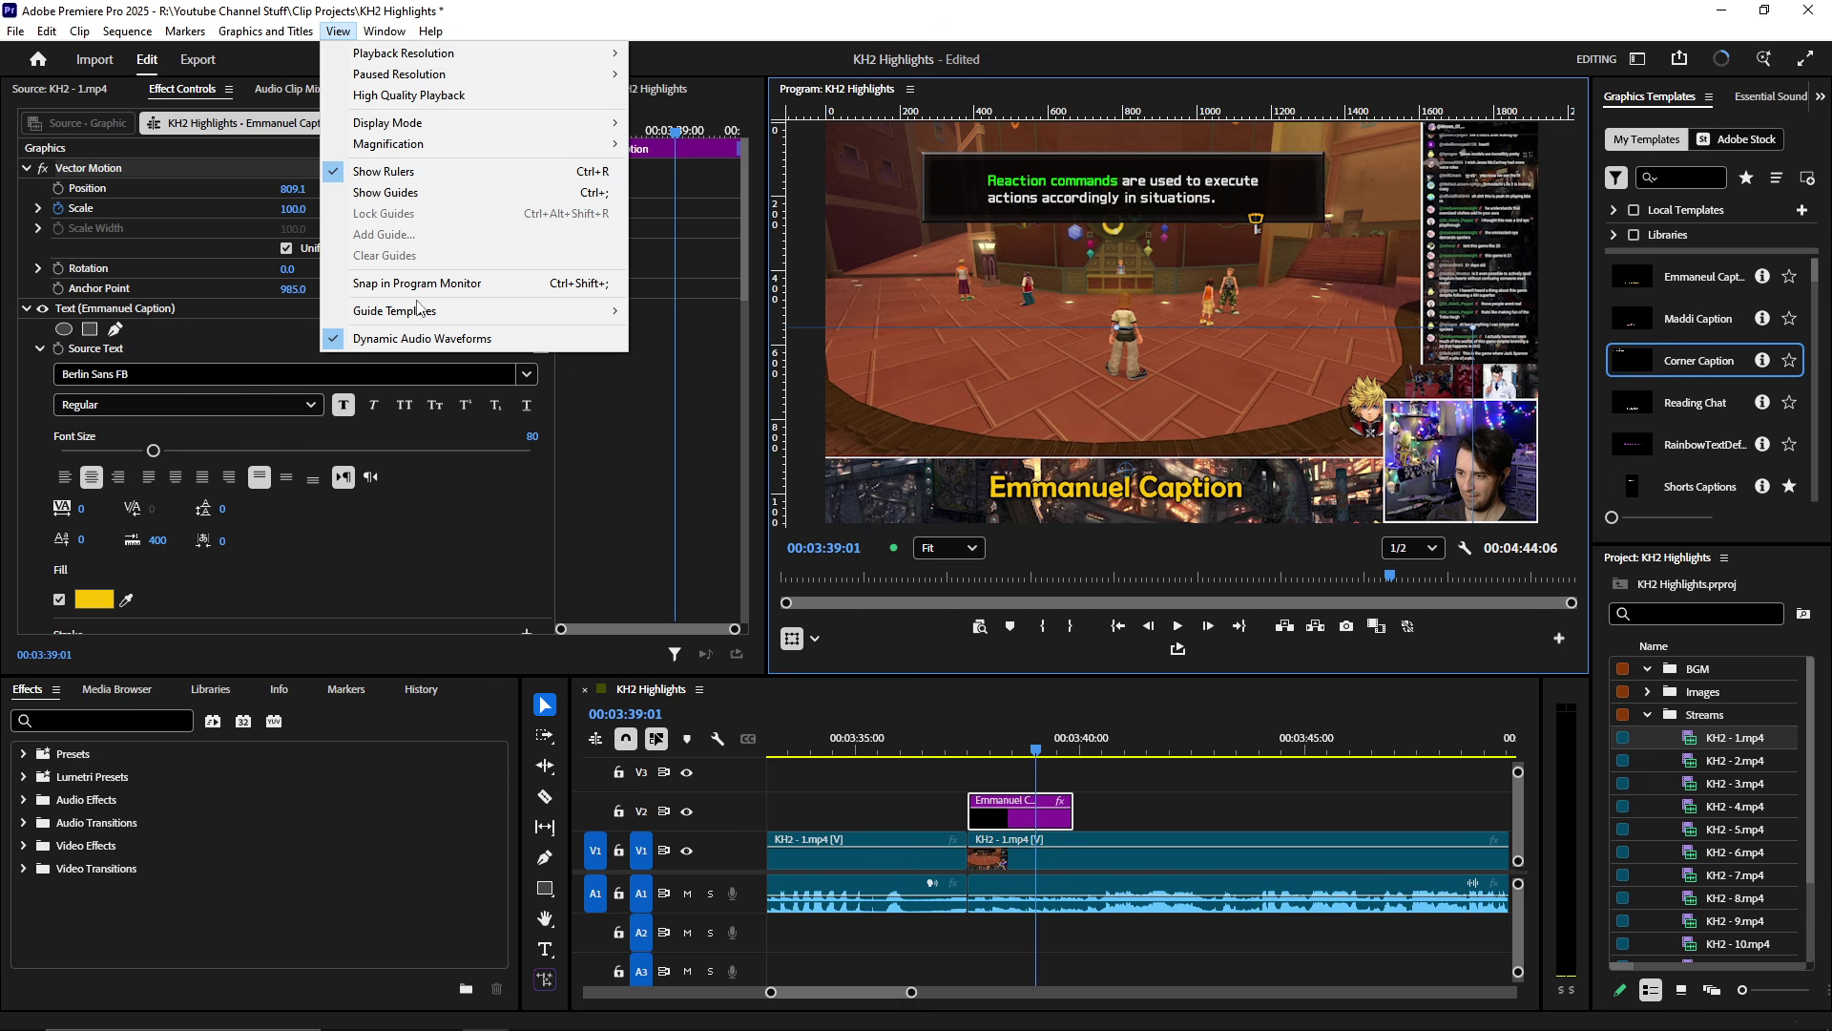
pyautogui.moveTo(420, 310)
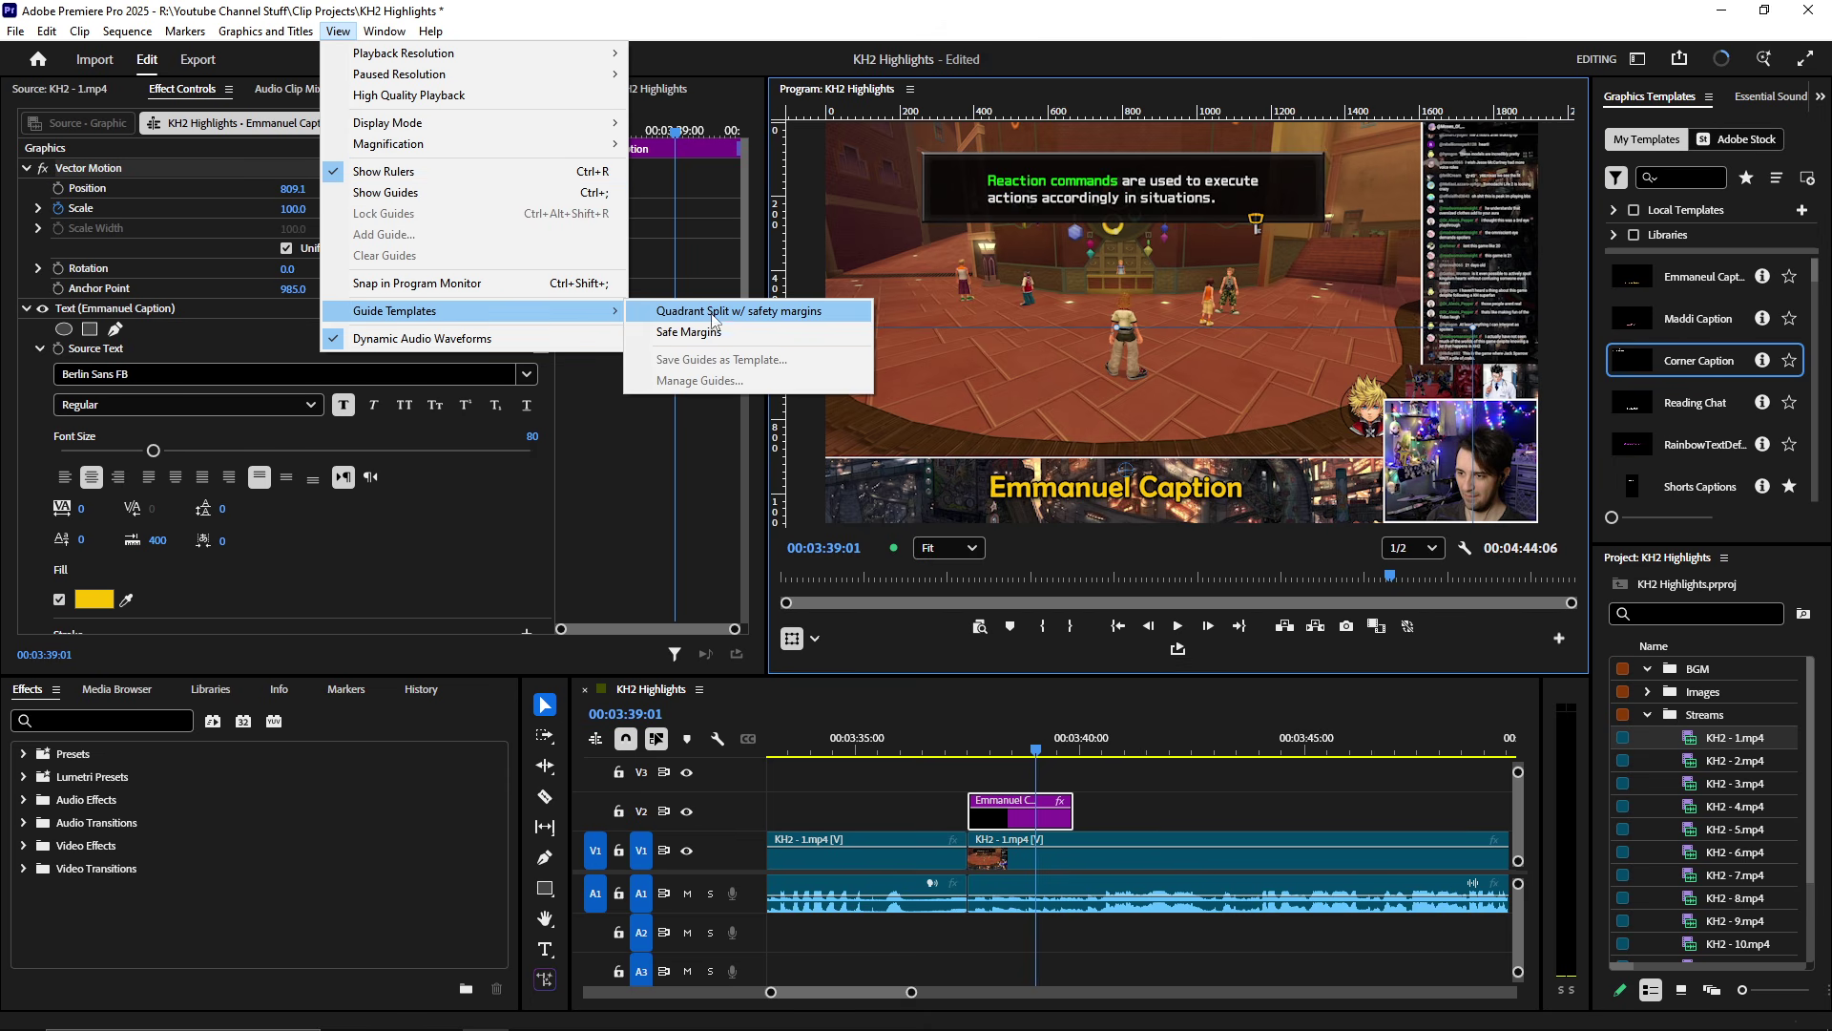
pyautogui.click(742, 315)
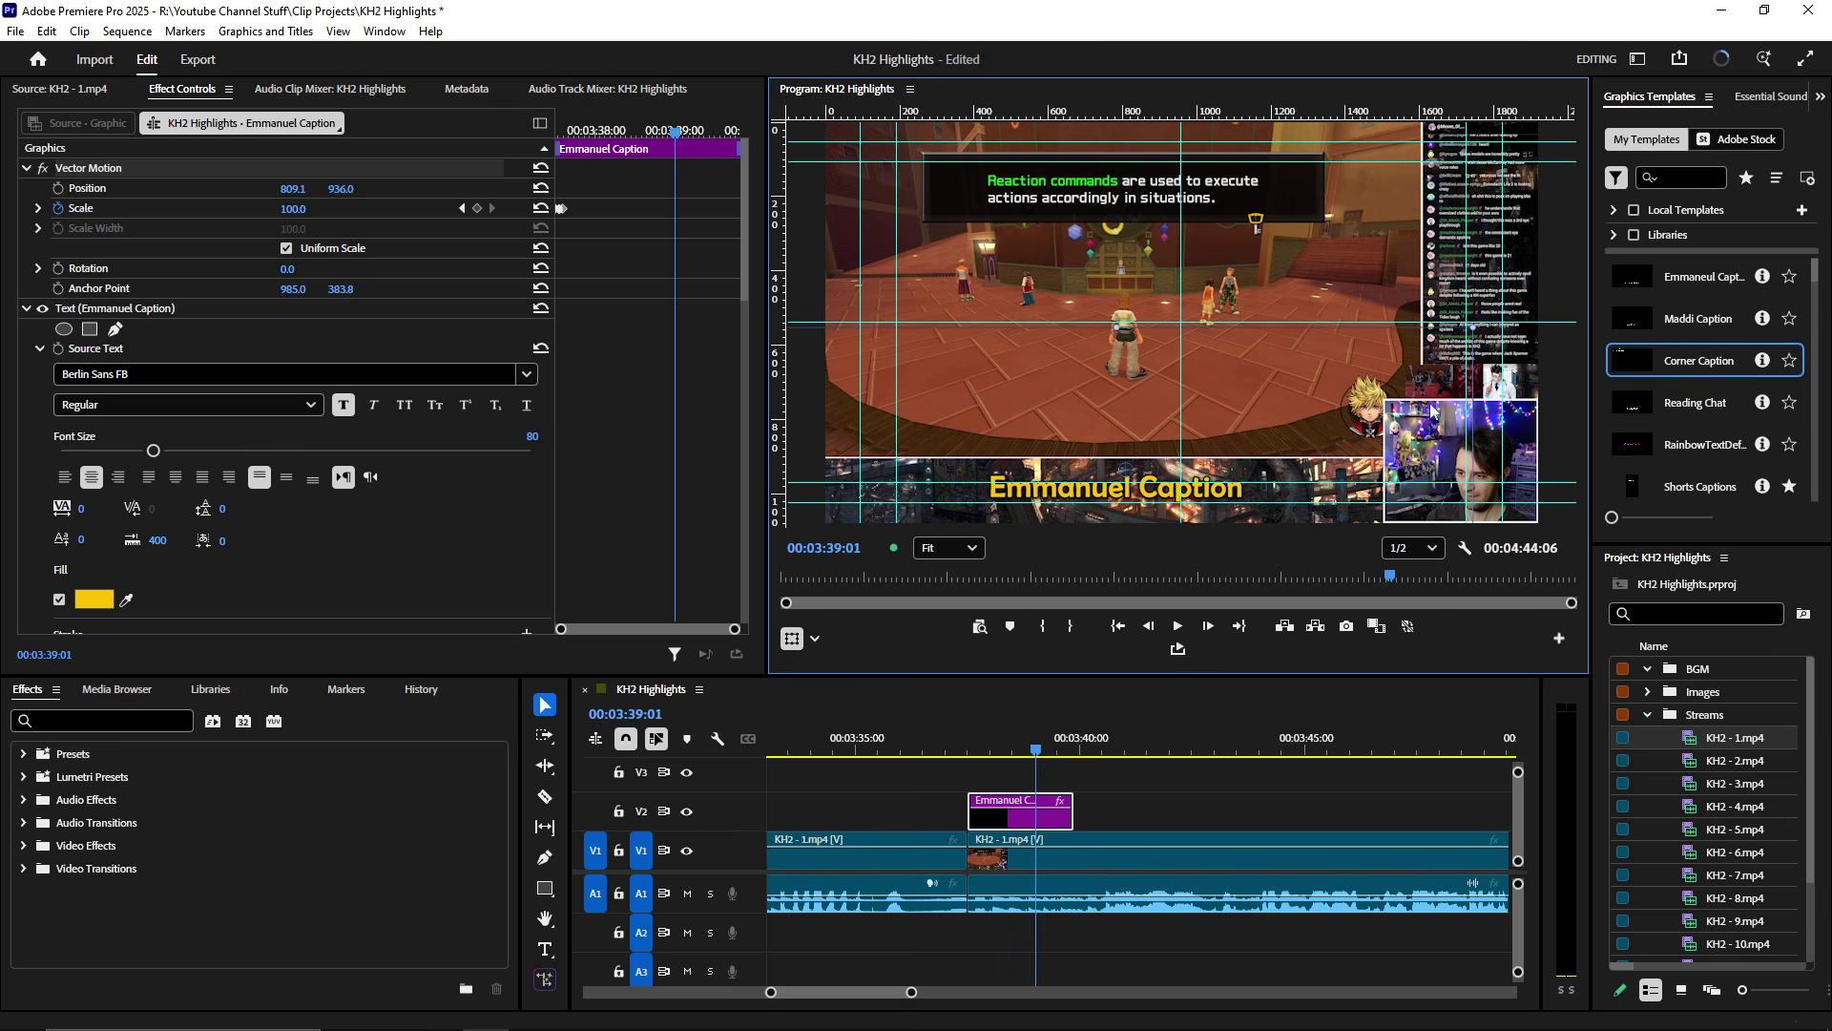
pyautogui.click(338, 31)
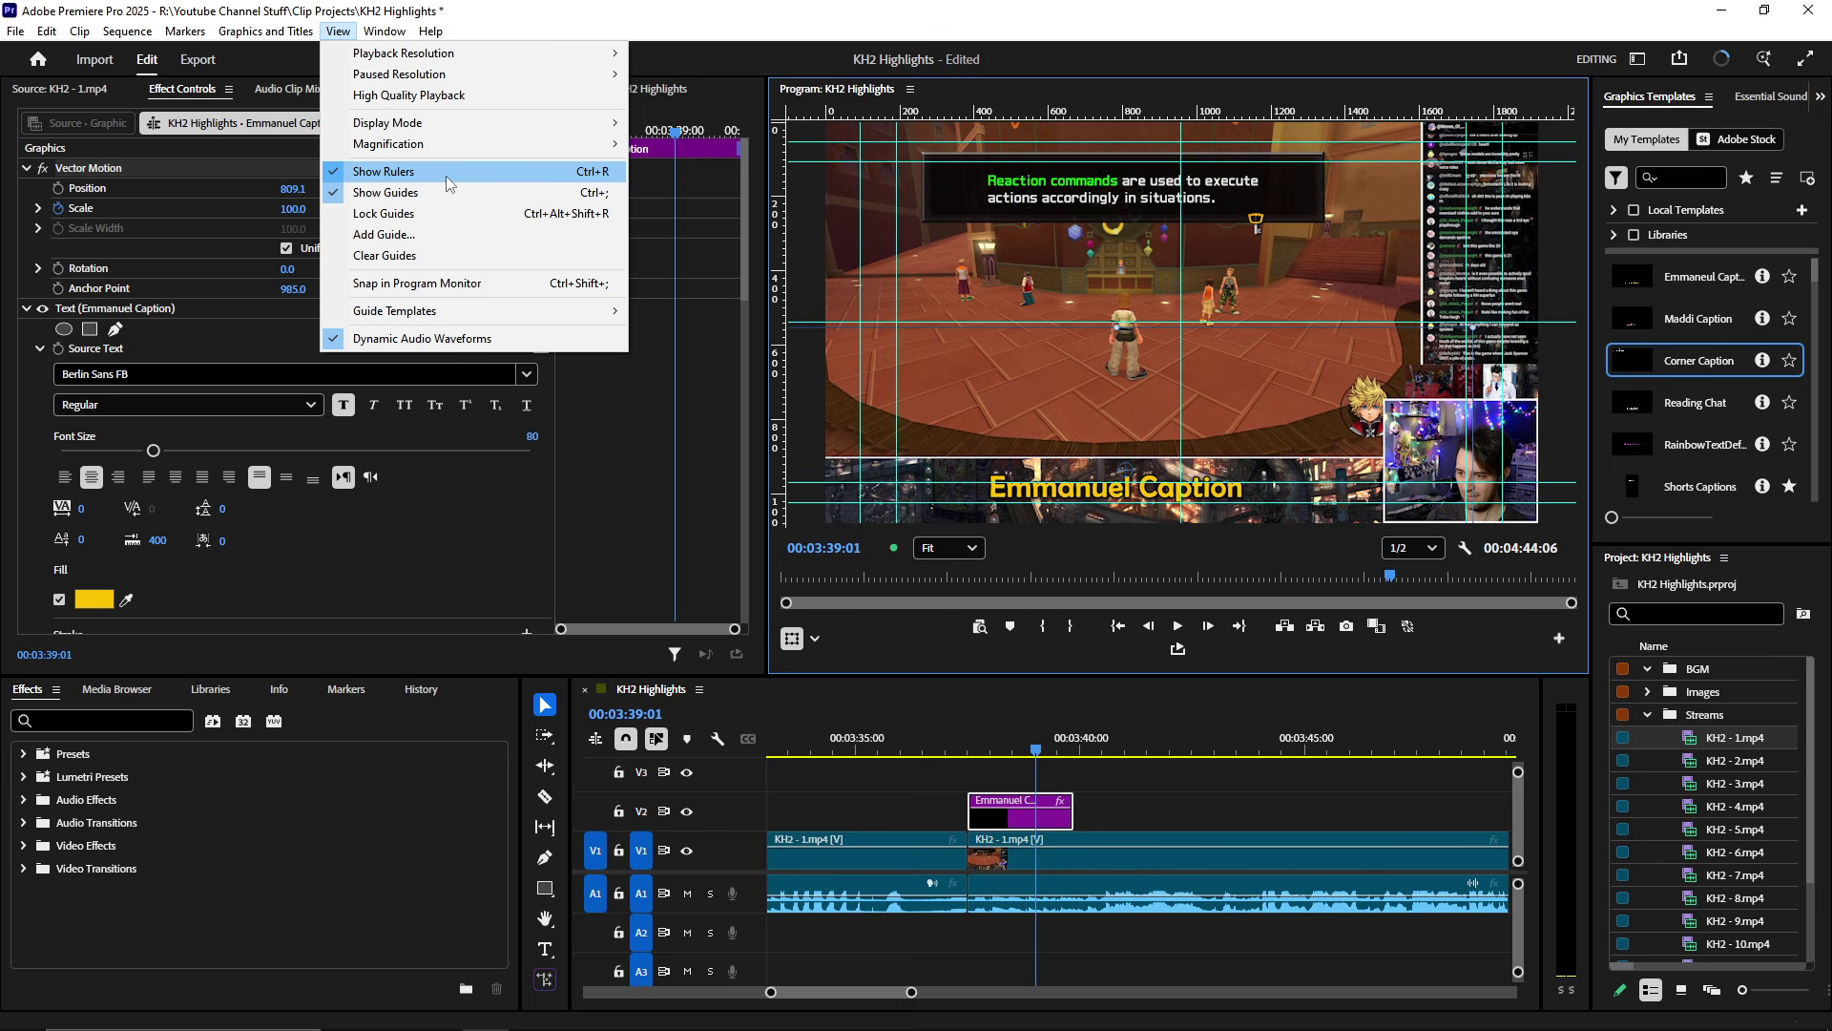
pyautogui.click(451, 192)
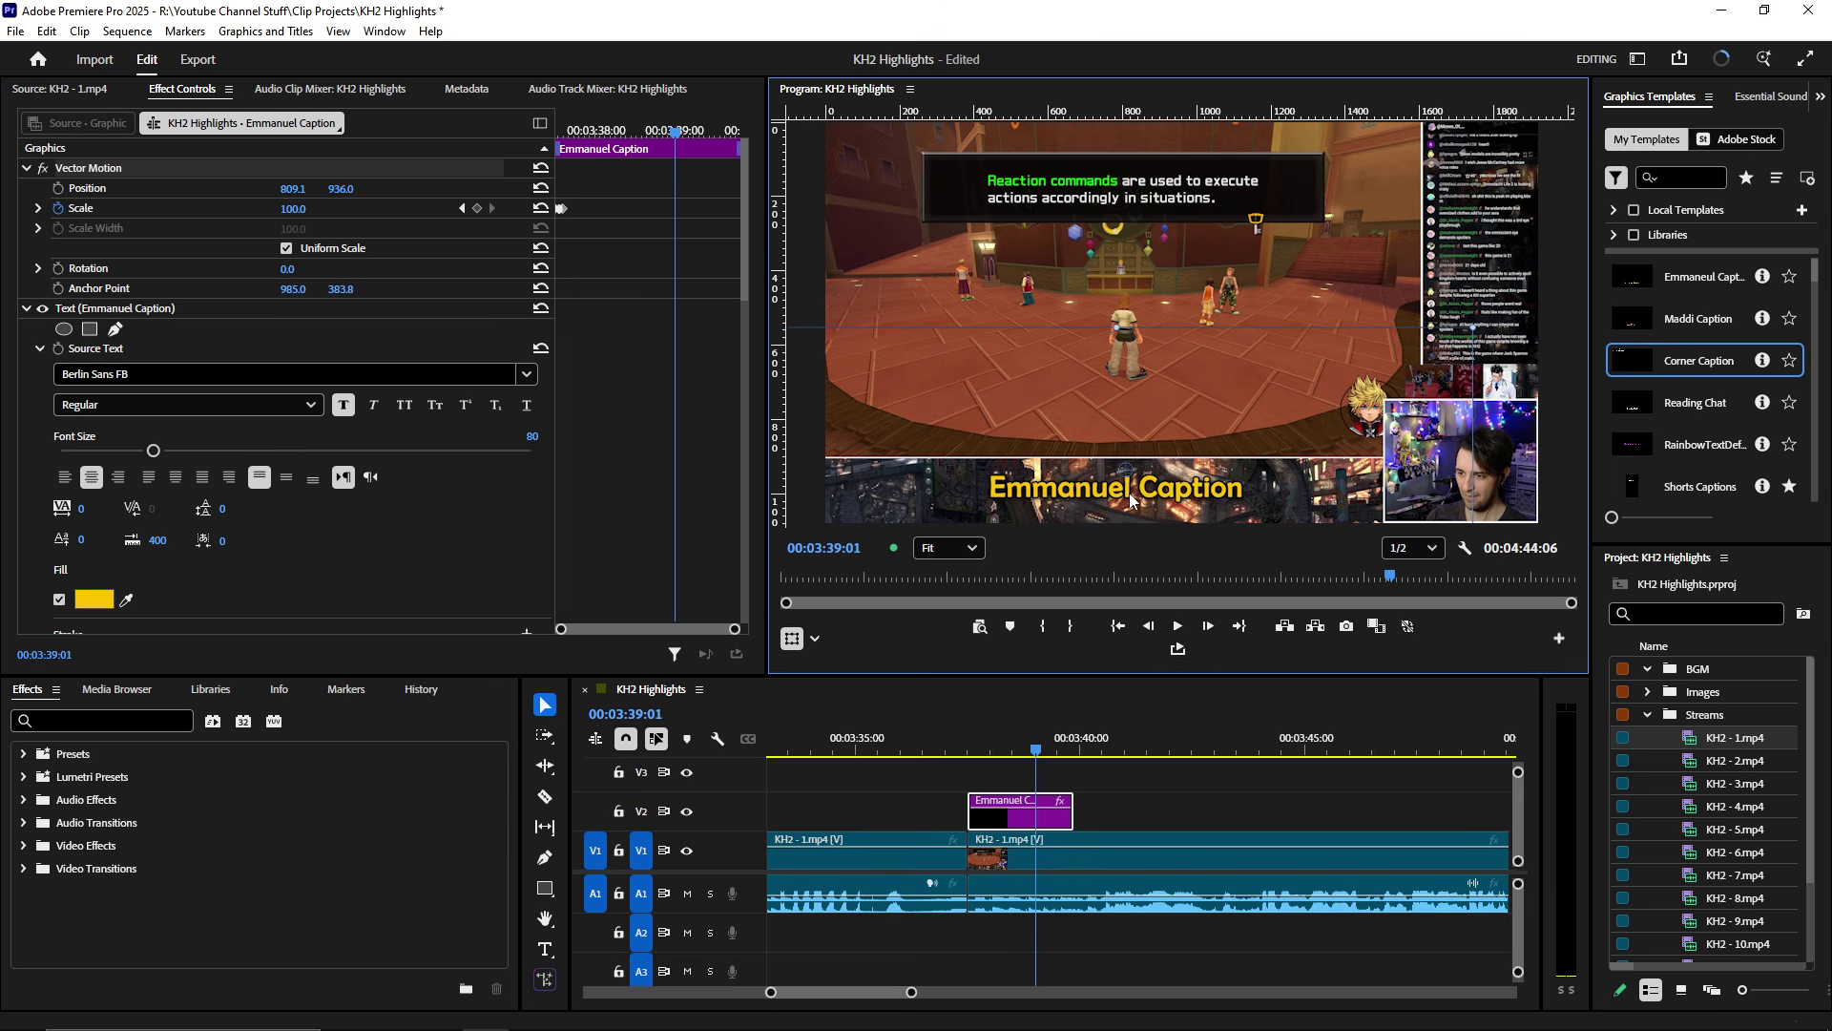
# - Set the caption's horizontal position to 800 and check its placement in the enlarged program preview
pyautogui.click(1042, 816)
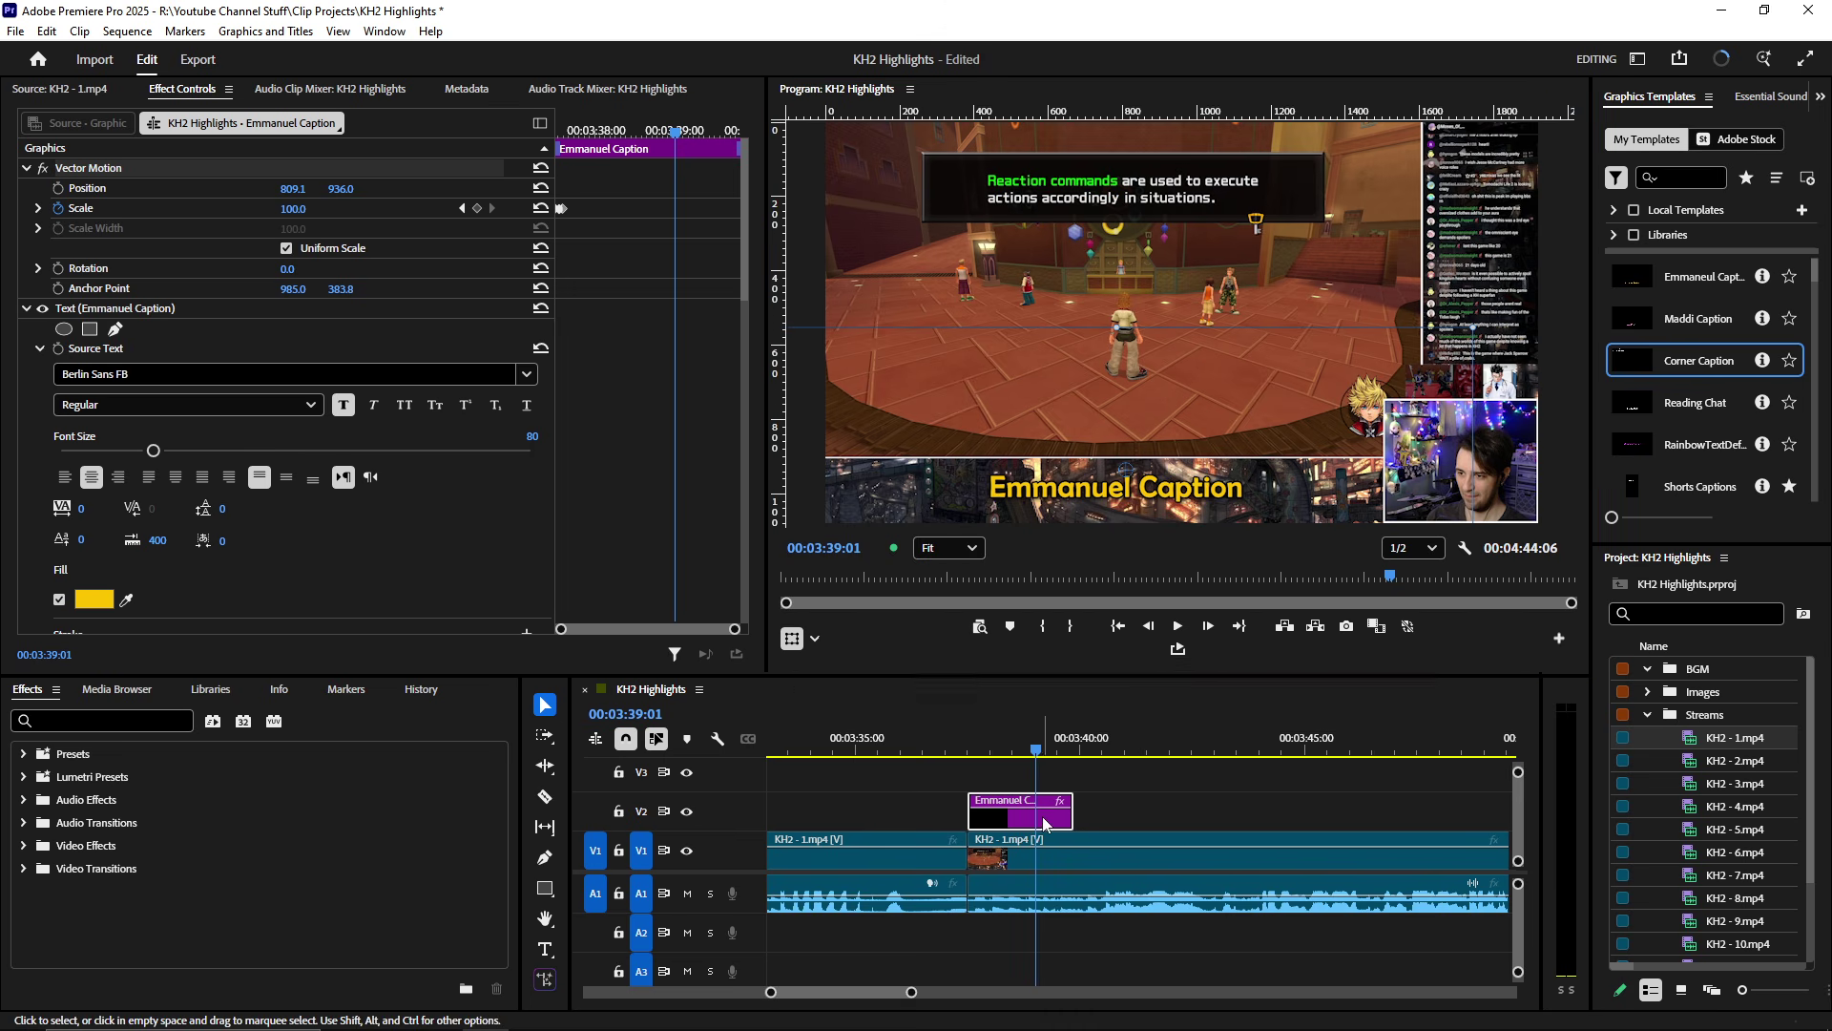
pyautogui.click(300, 190)
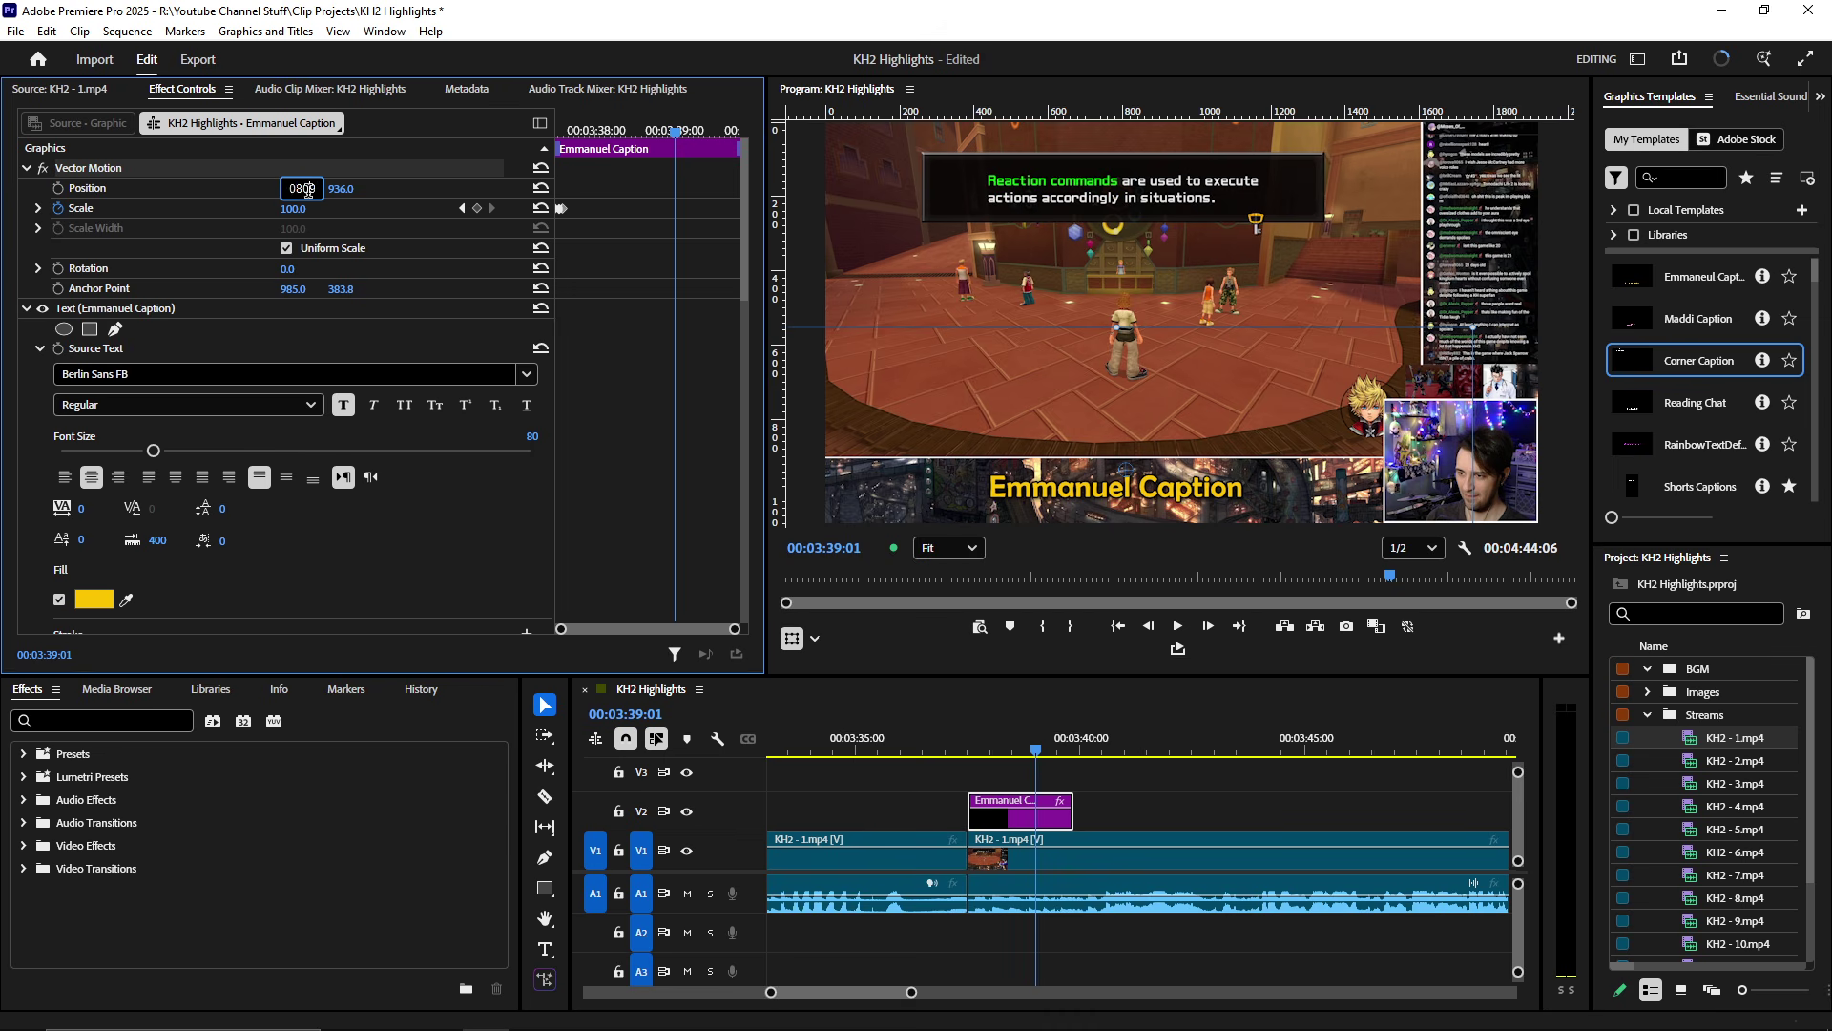
pyautogui.doubleClick(305, 189)
pyautogui.write('800')
pyautogui.press('Return')
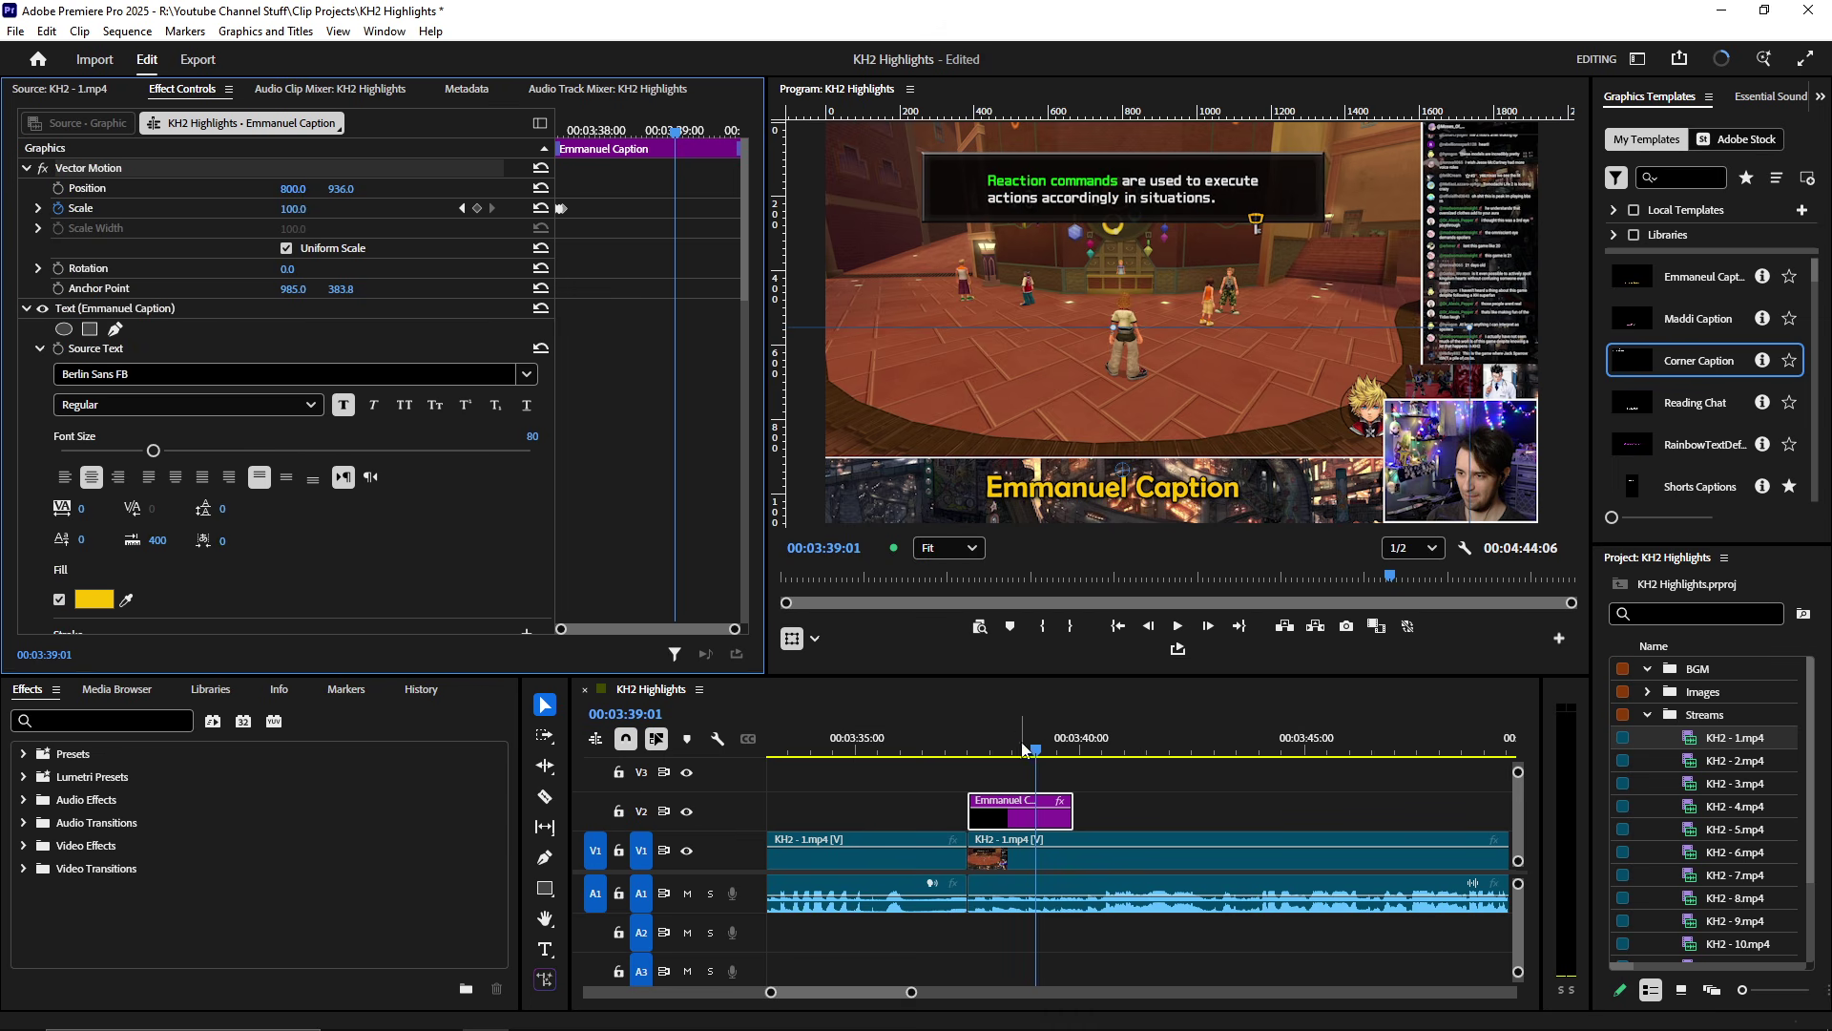
pyautogui.click(1185, 498)
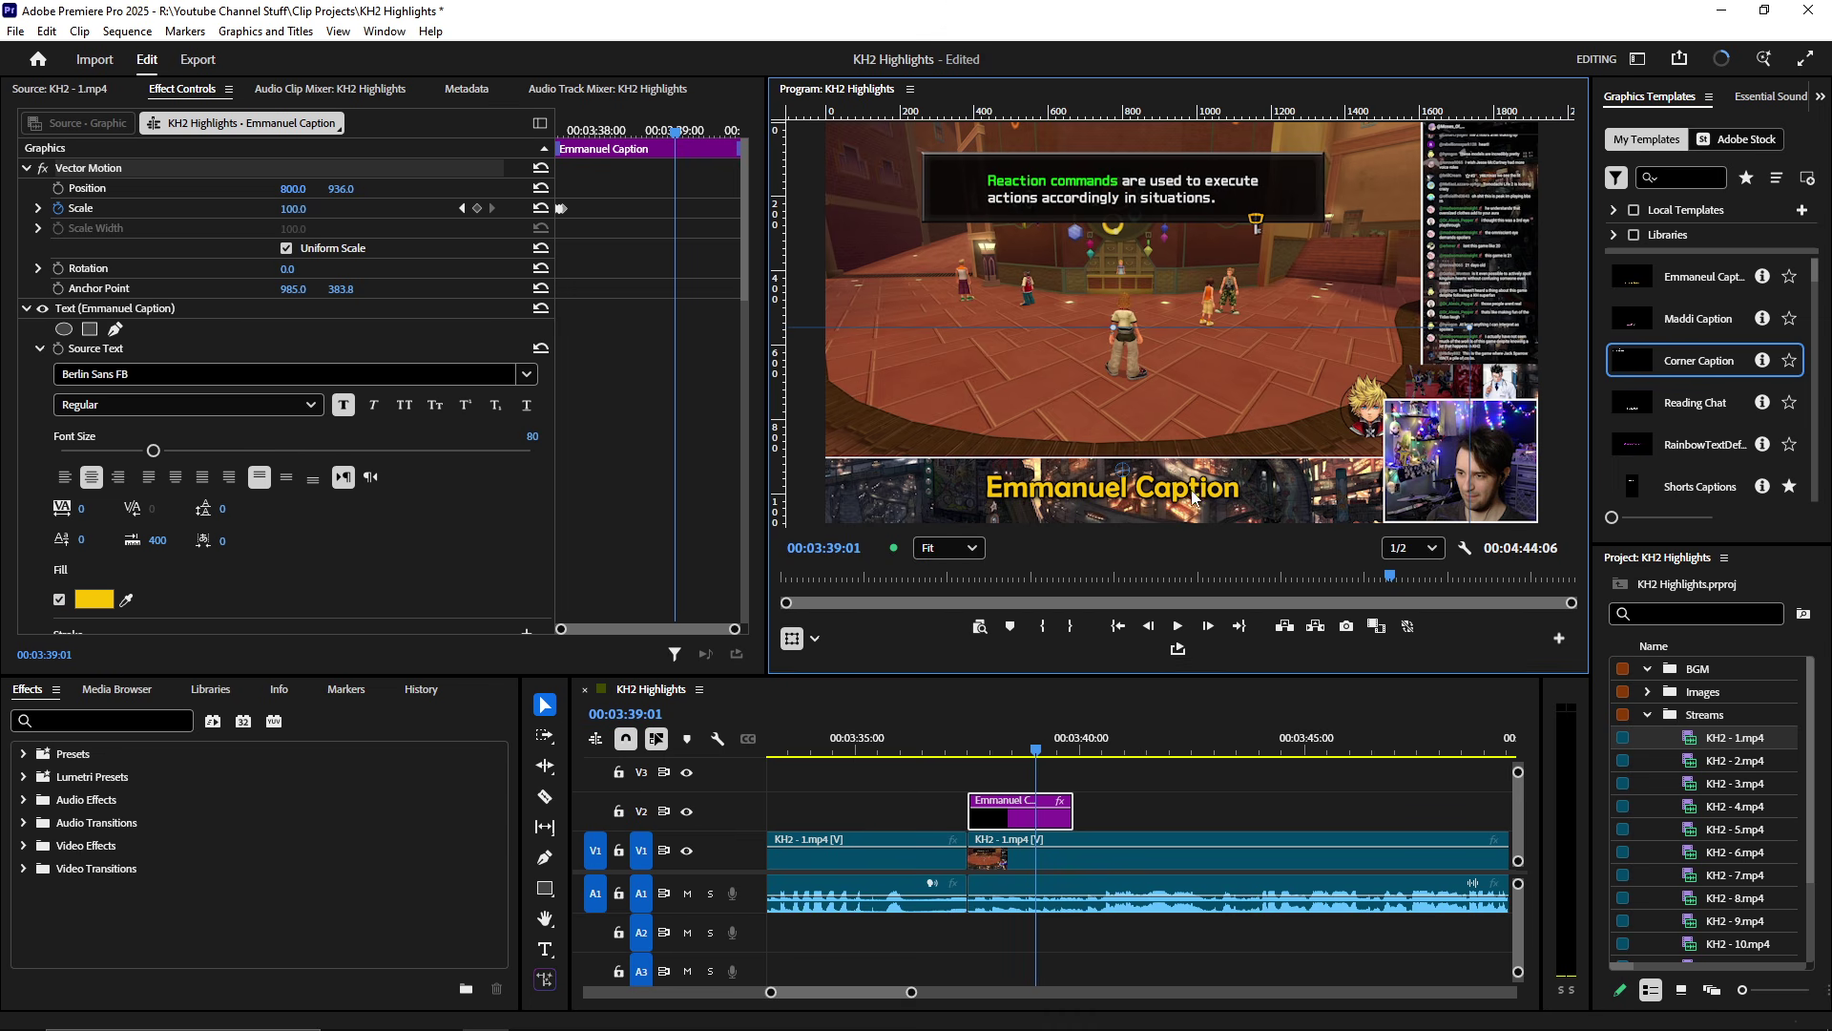
pyautogui.press('`')
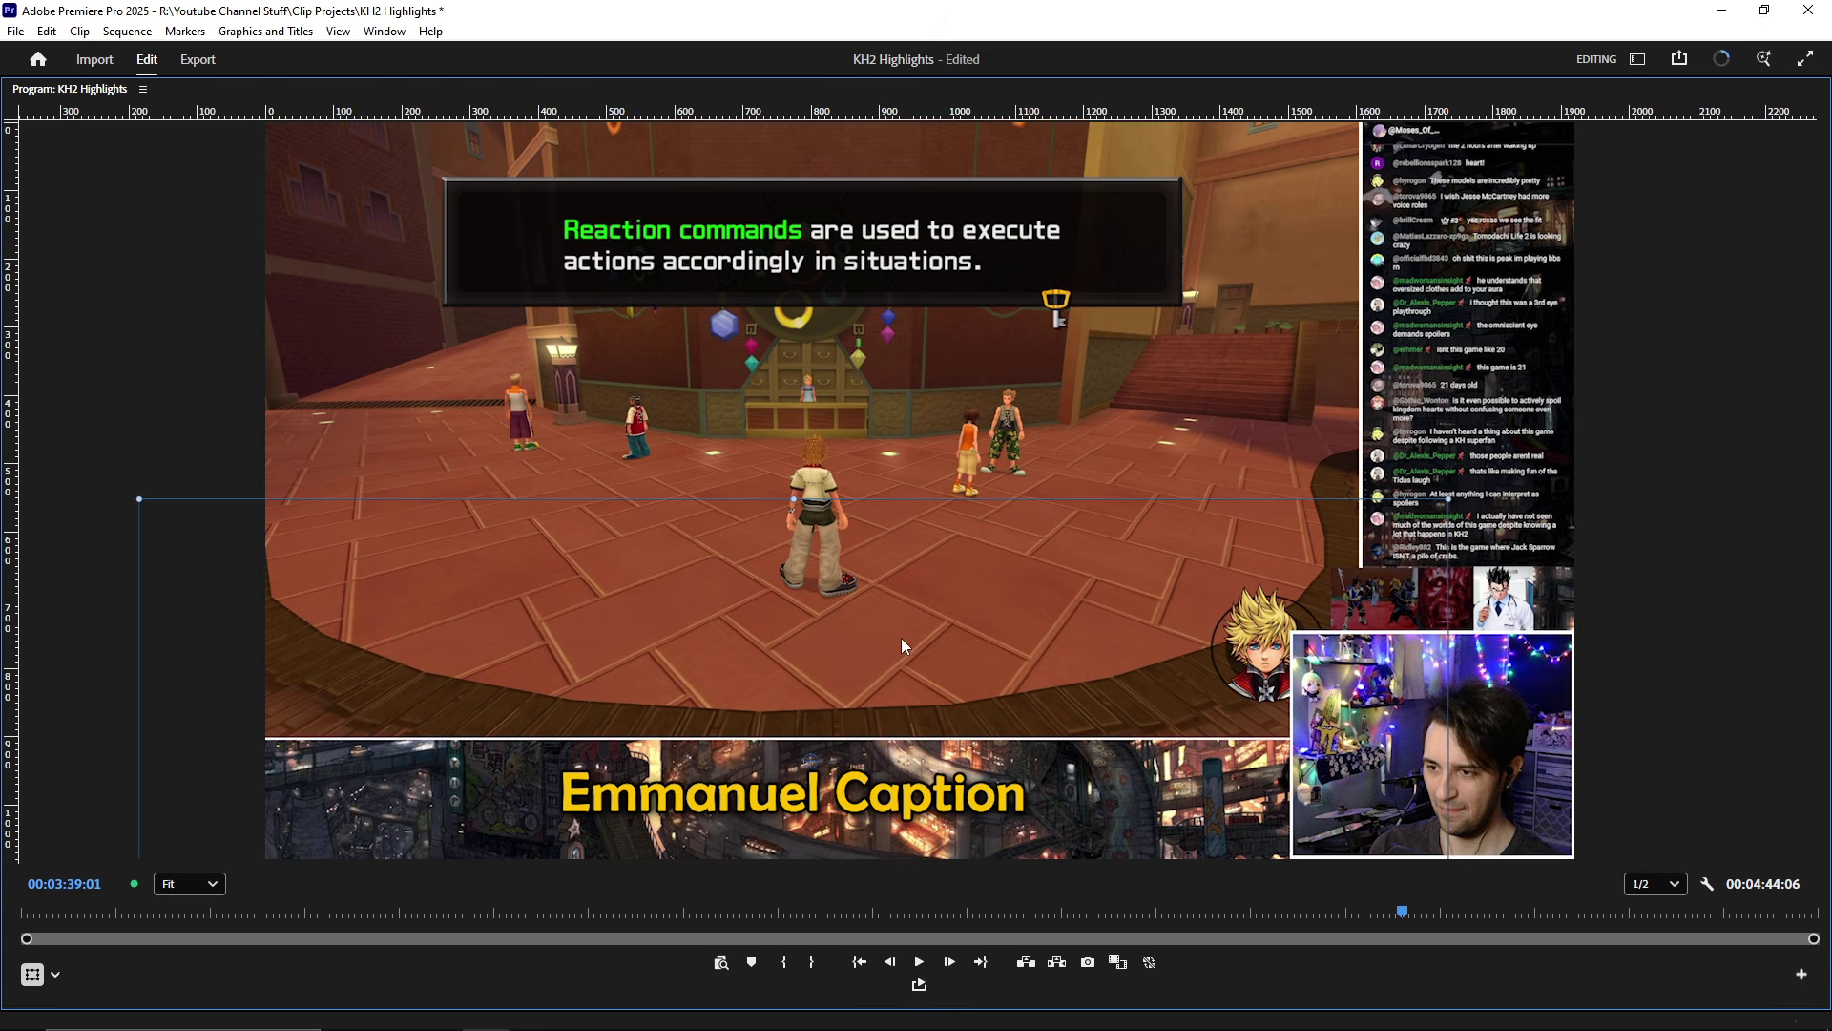
pyautogui.press('`')
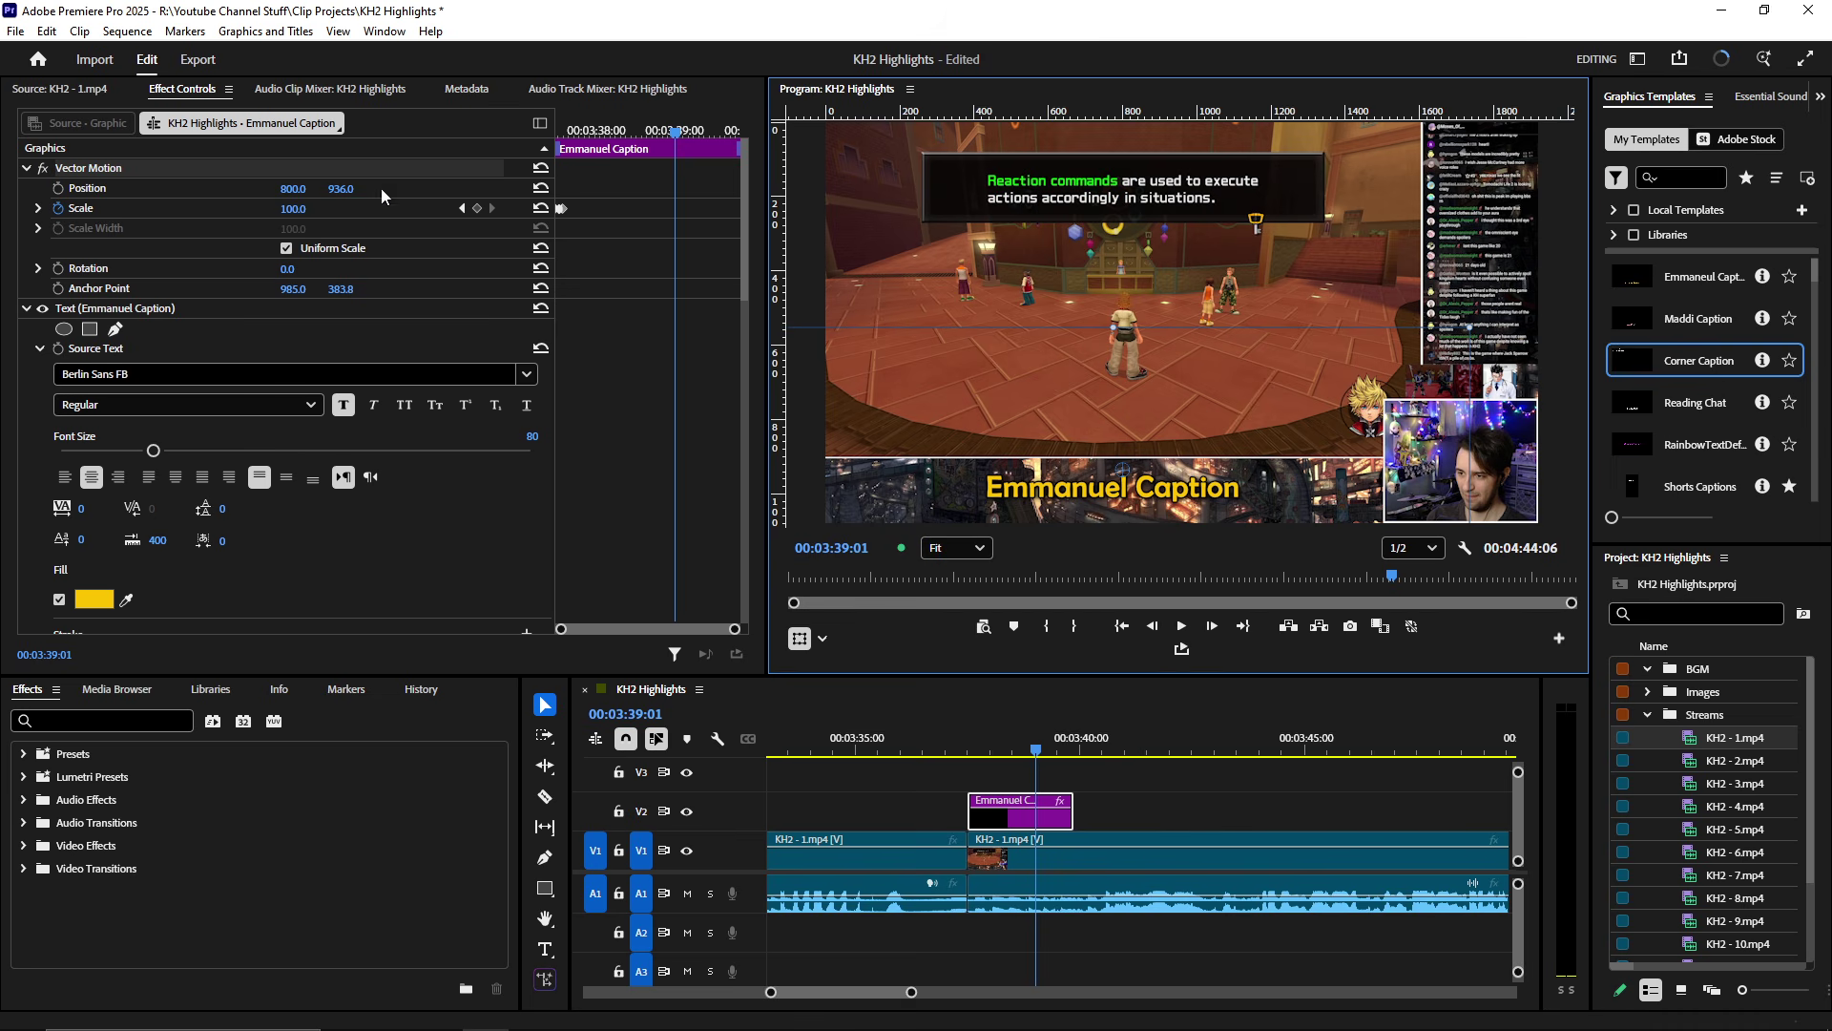
# - Raise the caption over the gameplay area by setting its vertical position to 643, and check it in the enlarged preview
pyautogui.moveTo(343, 189); pyautogui.dragTo(62, 189)
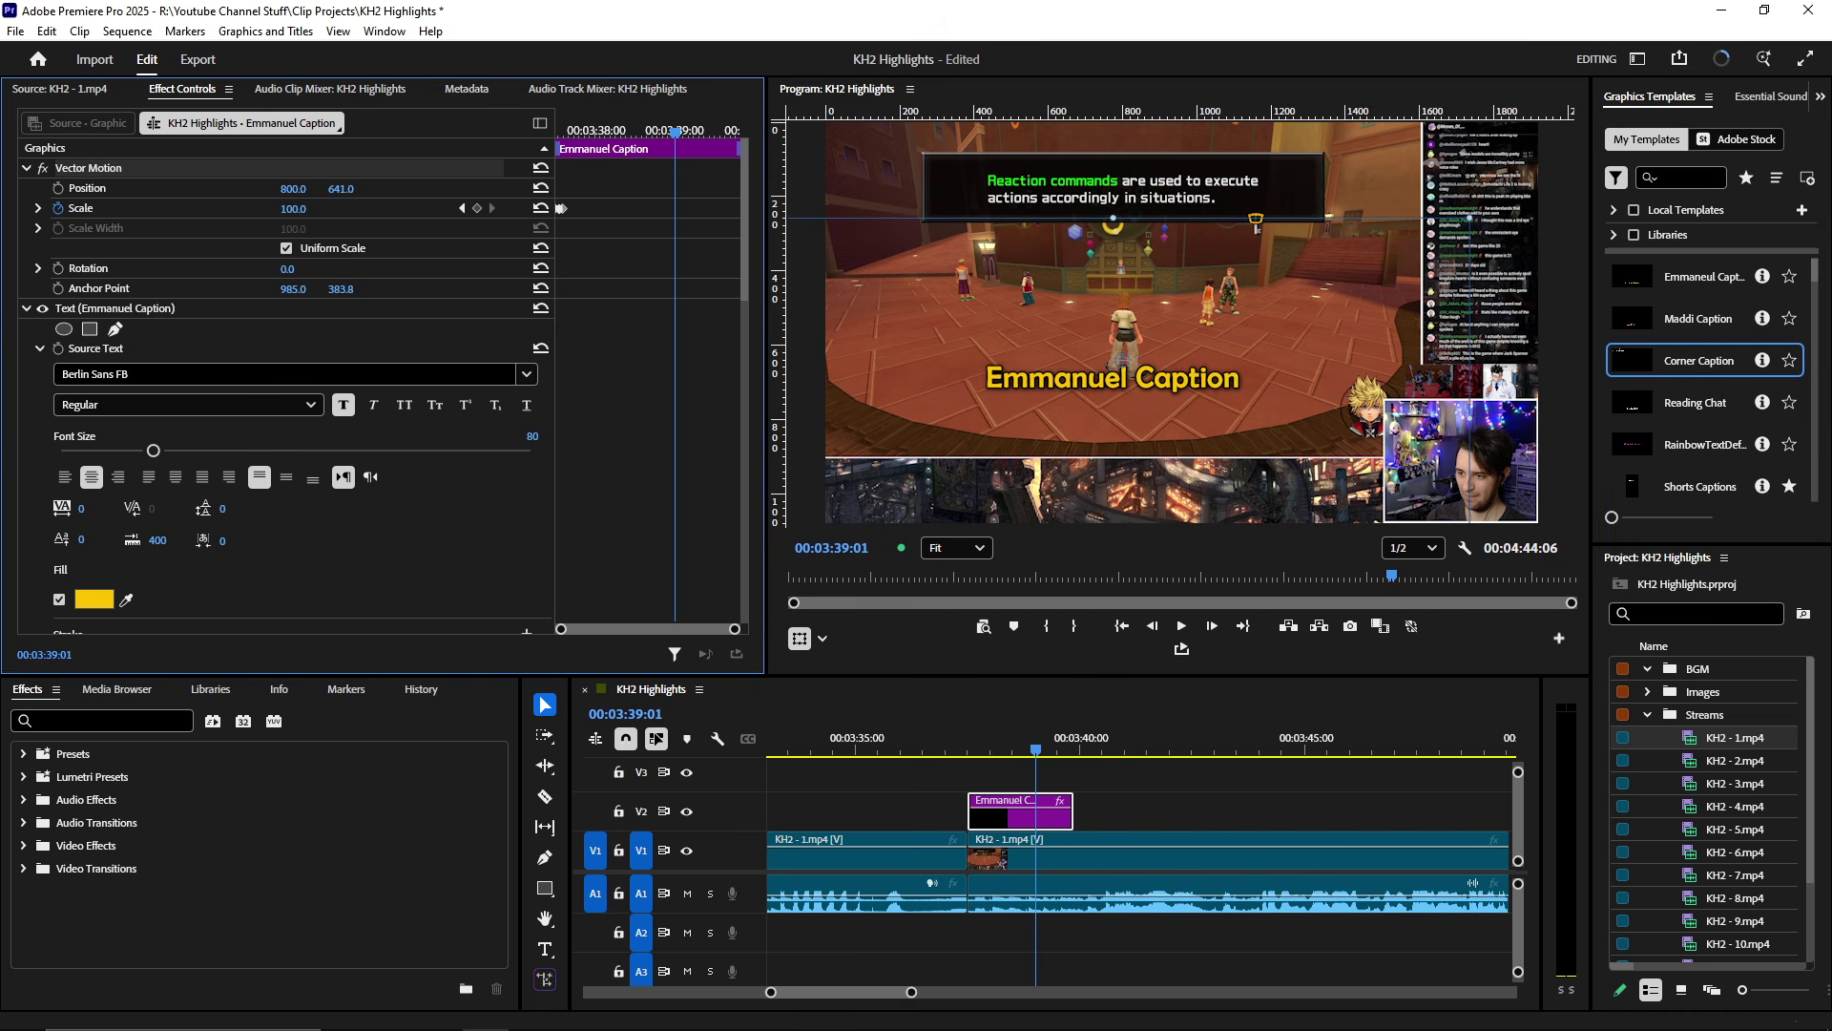
pyautogui.press('`')
pyautogui.press('`')
pyautogui.press('`')
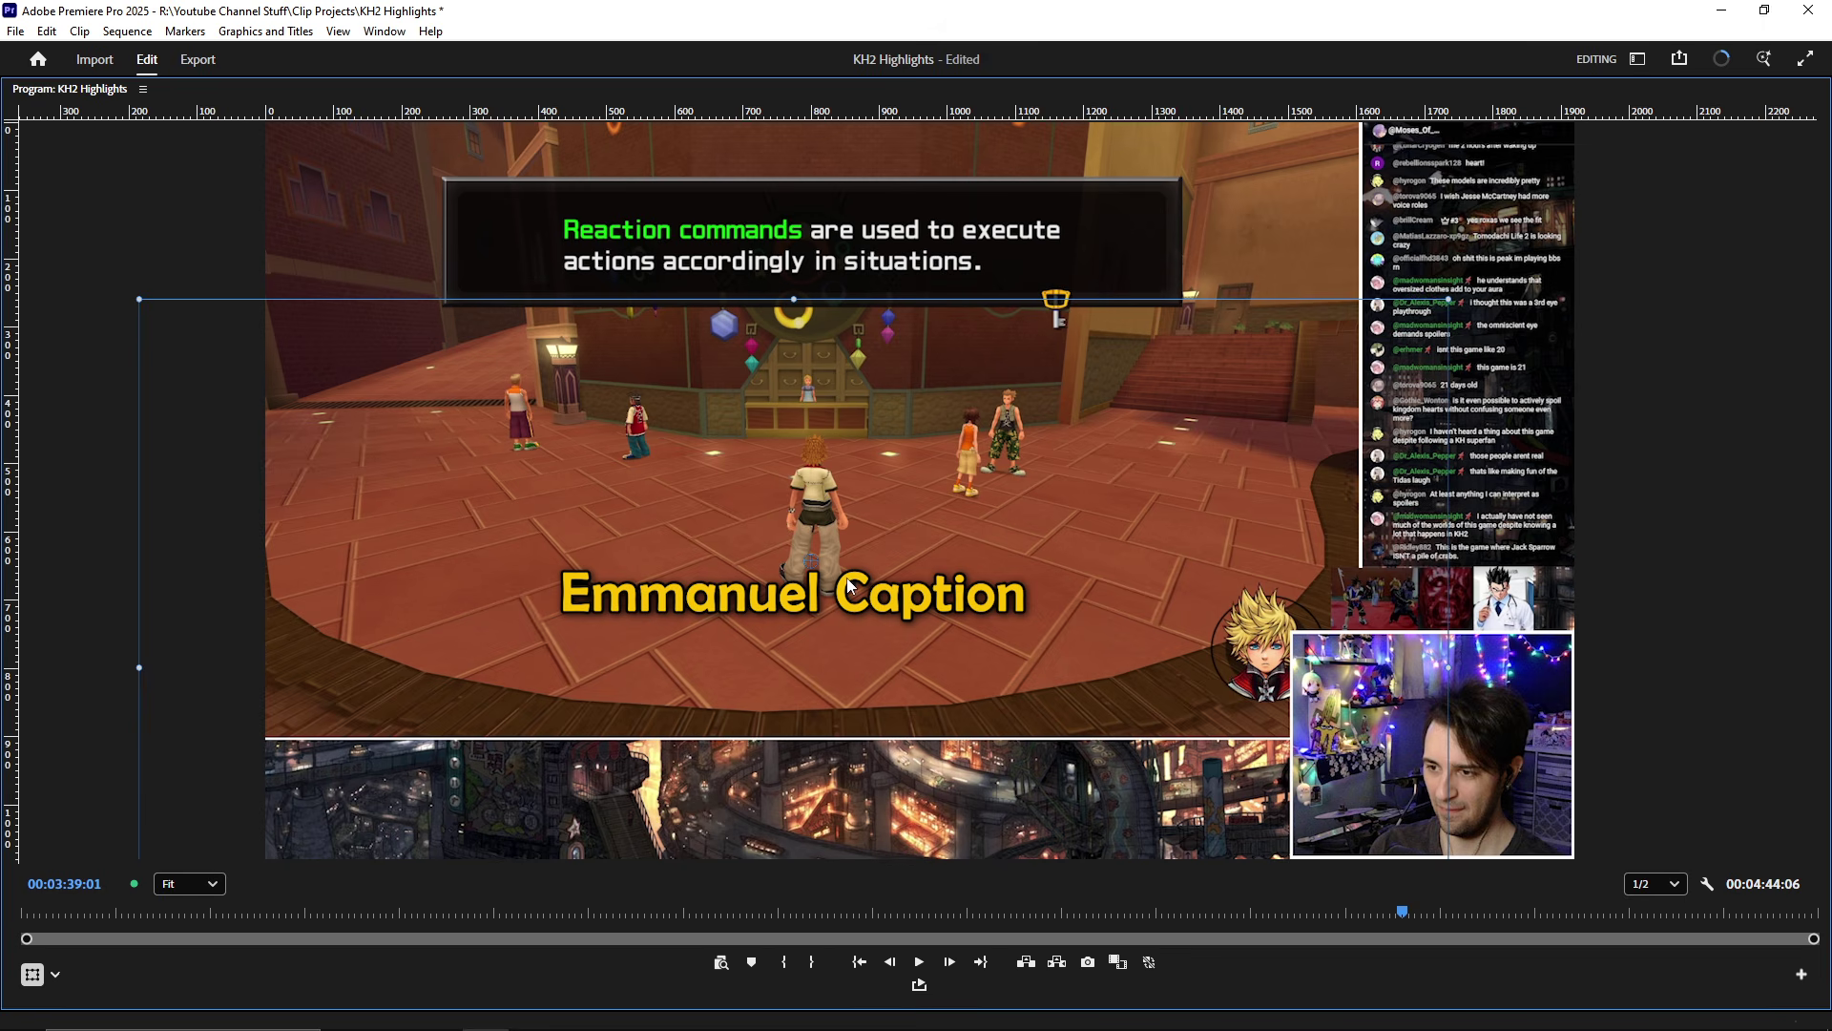
pyautogui.press('`')
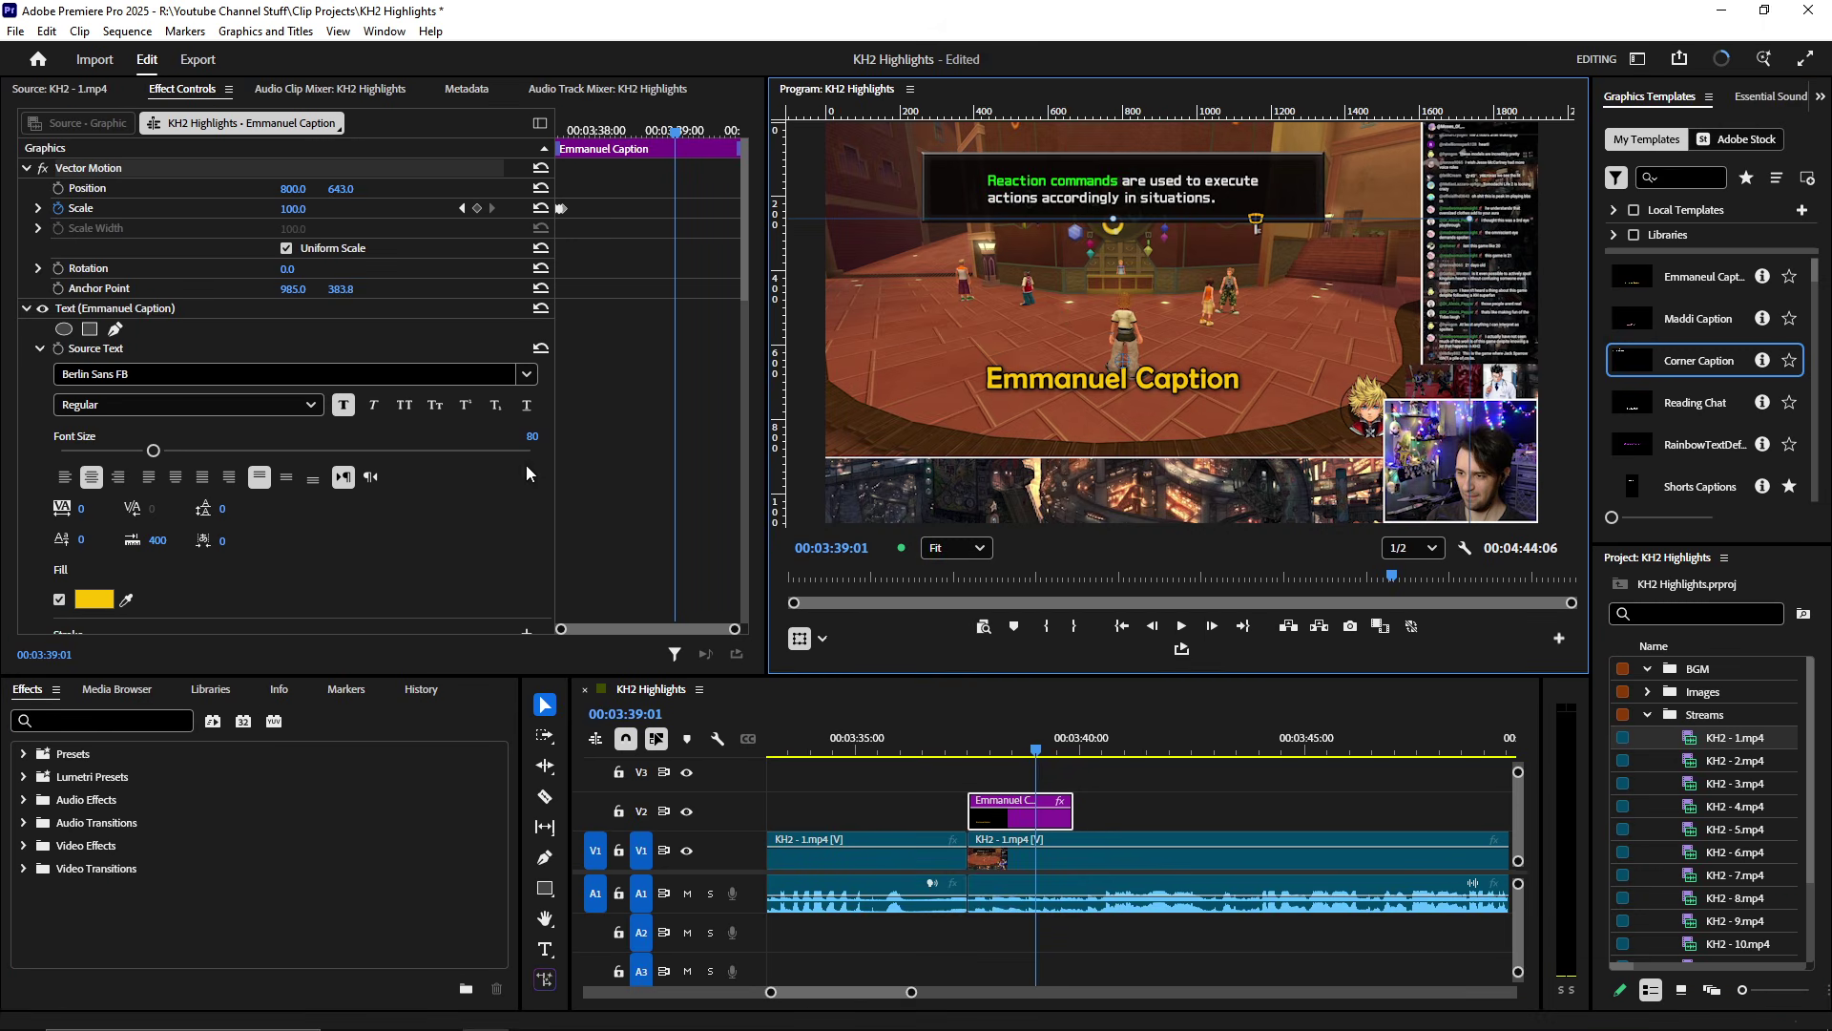
# - Try a caption font size of 75, settle on 70, and check it in the enlarged program preview
pyautogui.click(520, 434)
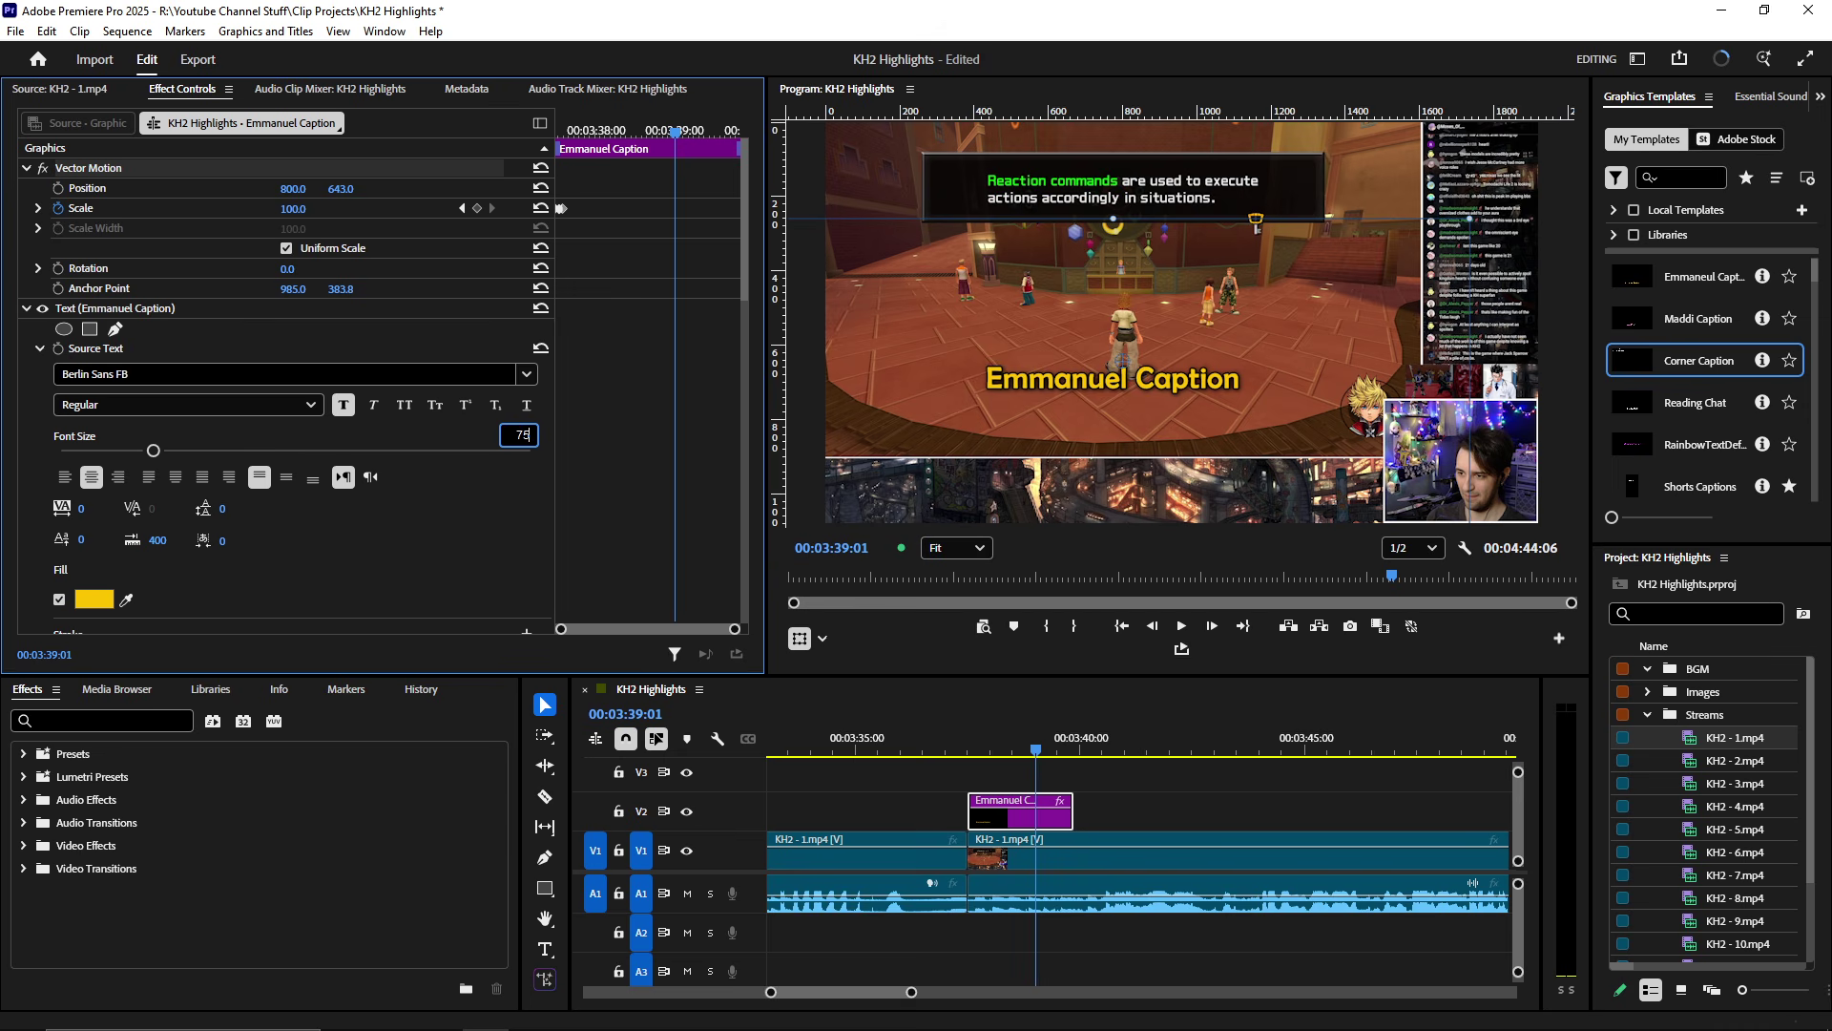
pyautogui.write('75')
pyautogui.press('Return')
pyautogui.click(536, 440)
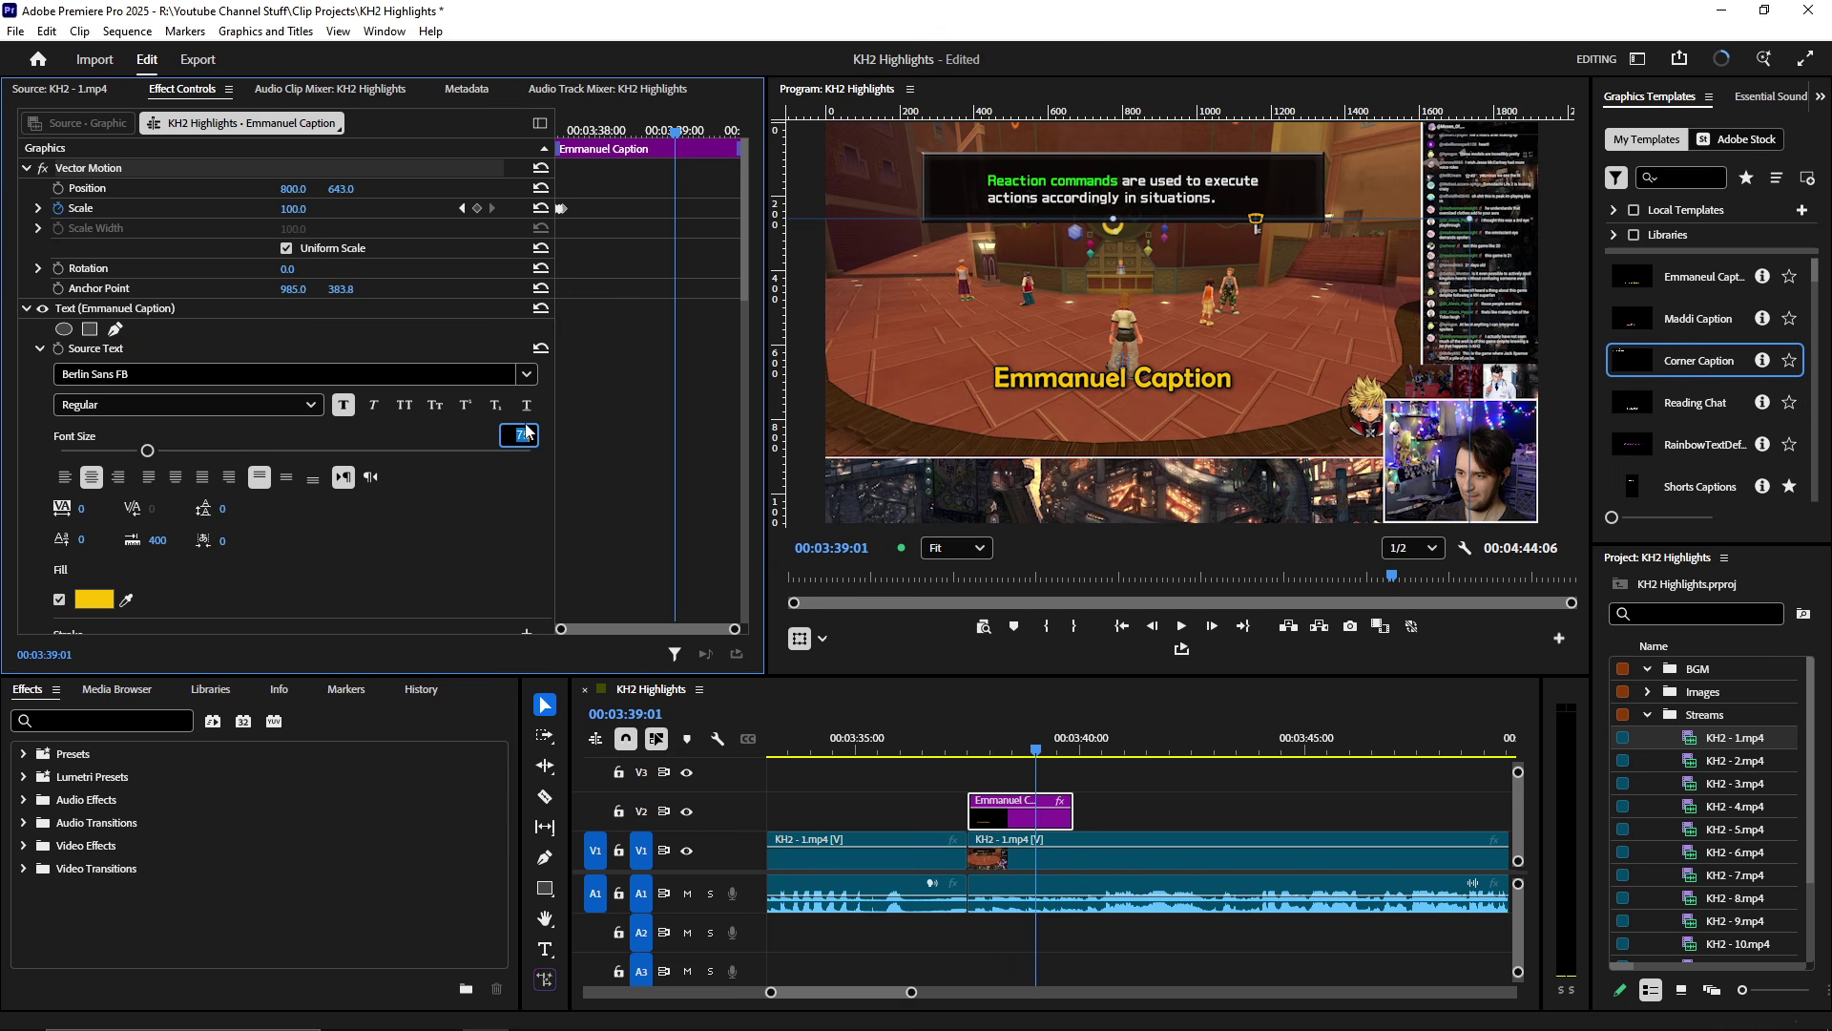
pyautogui.write('70')
pyautogui.press('Return')
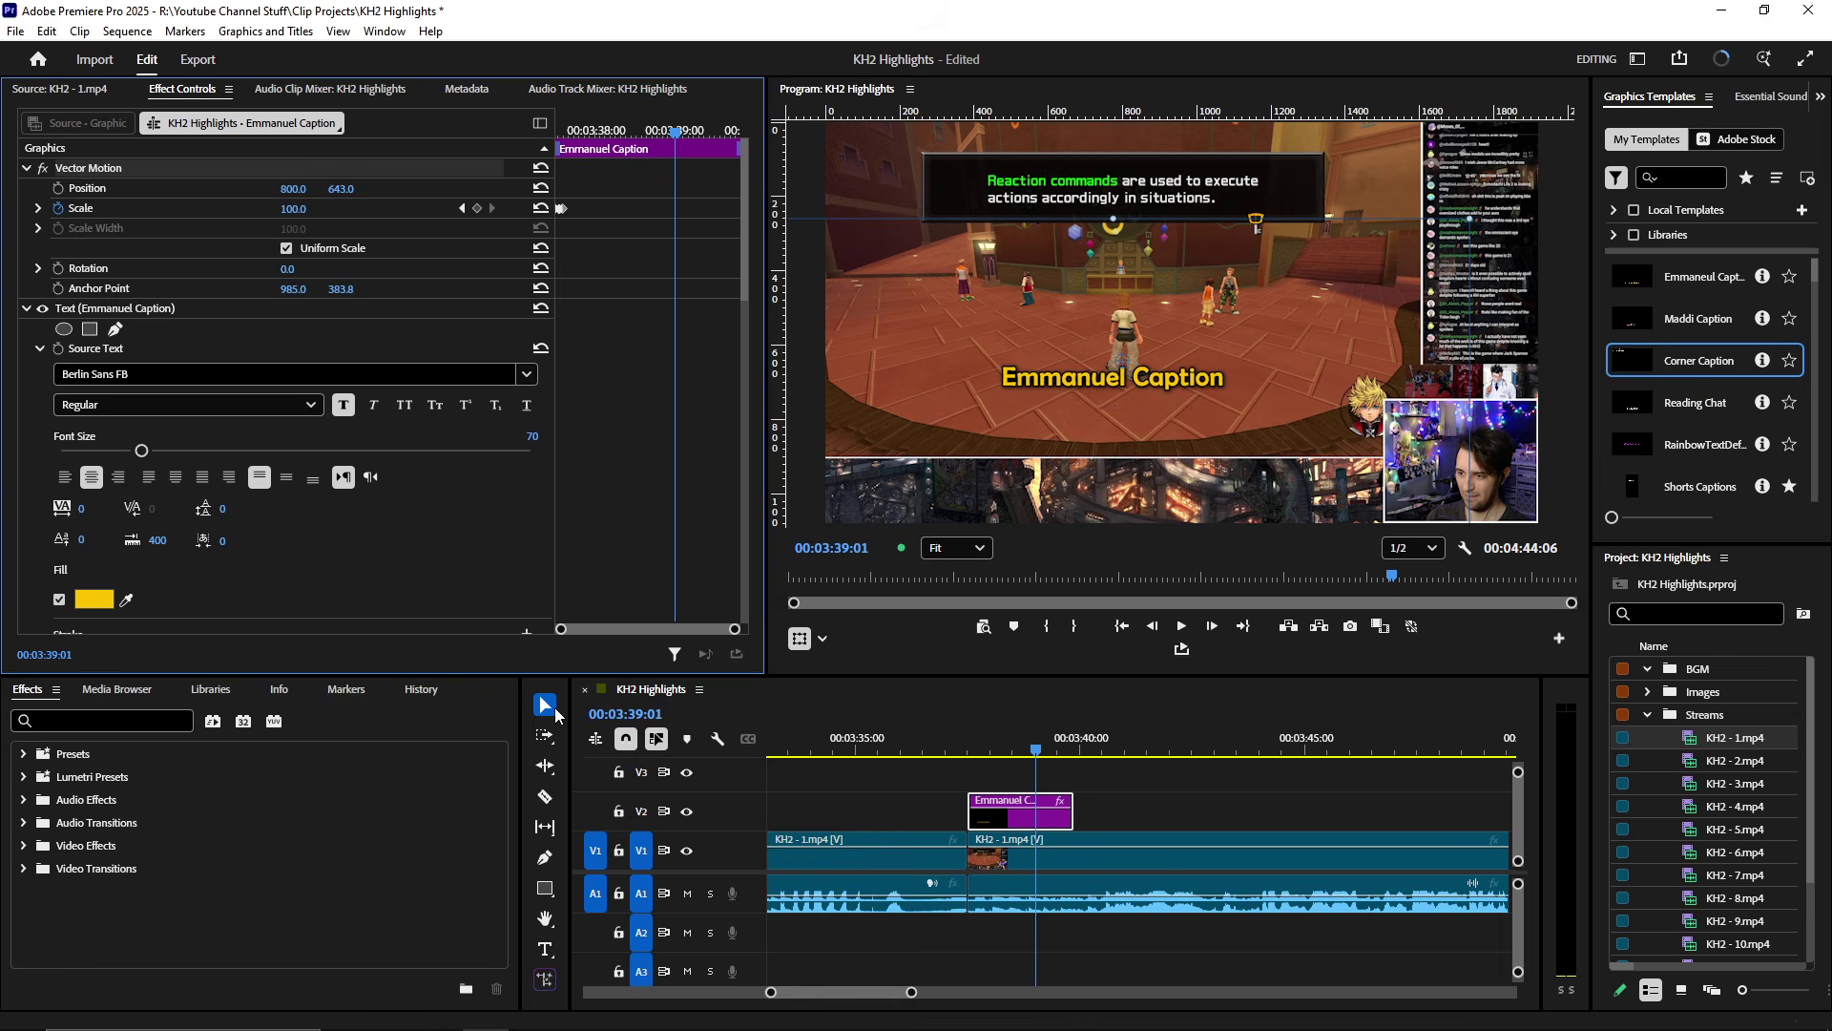
pyautogui.press('`')
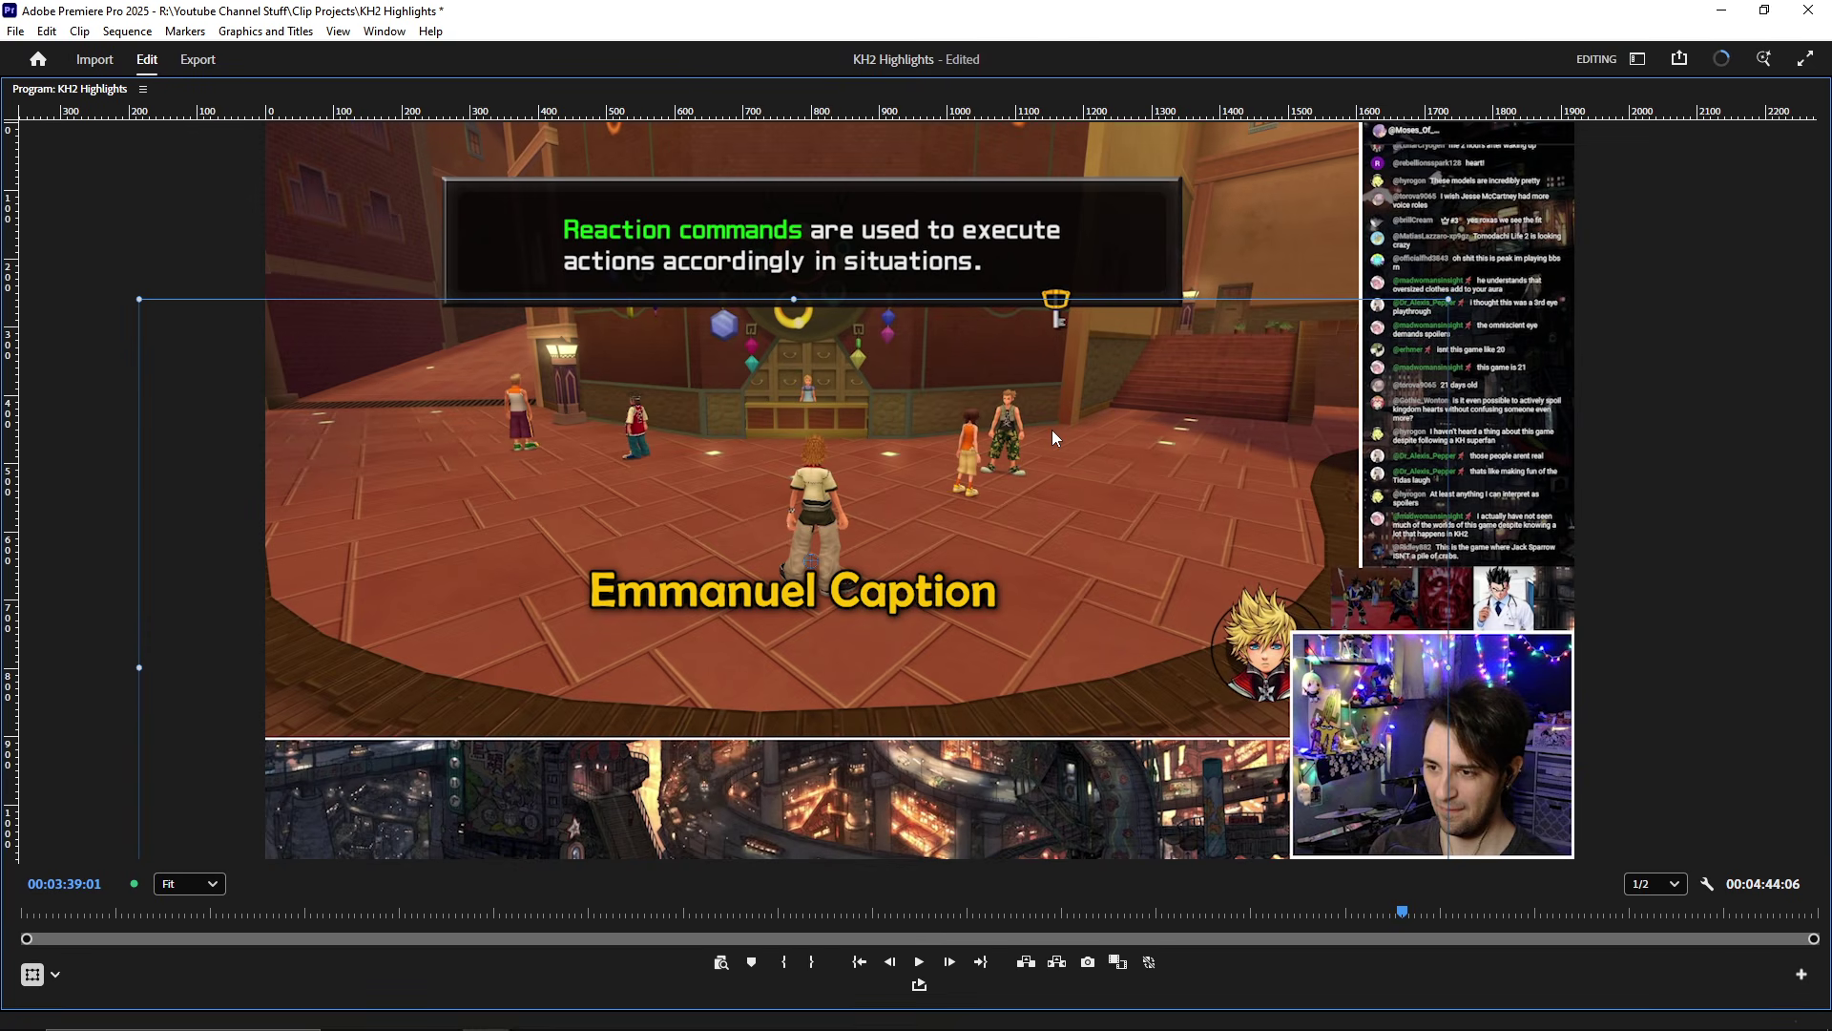
# - Play through the caption section in the timeline and extend the end of the caption clip to about 00:03:42
pyautogui.press('`')
pyautogui.keyDown('alt'); pyautogui.scroll(4, 994, 846); pyautogui.keyUp('alt')
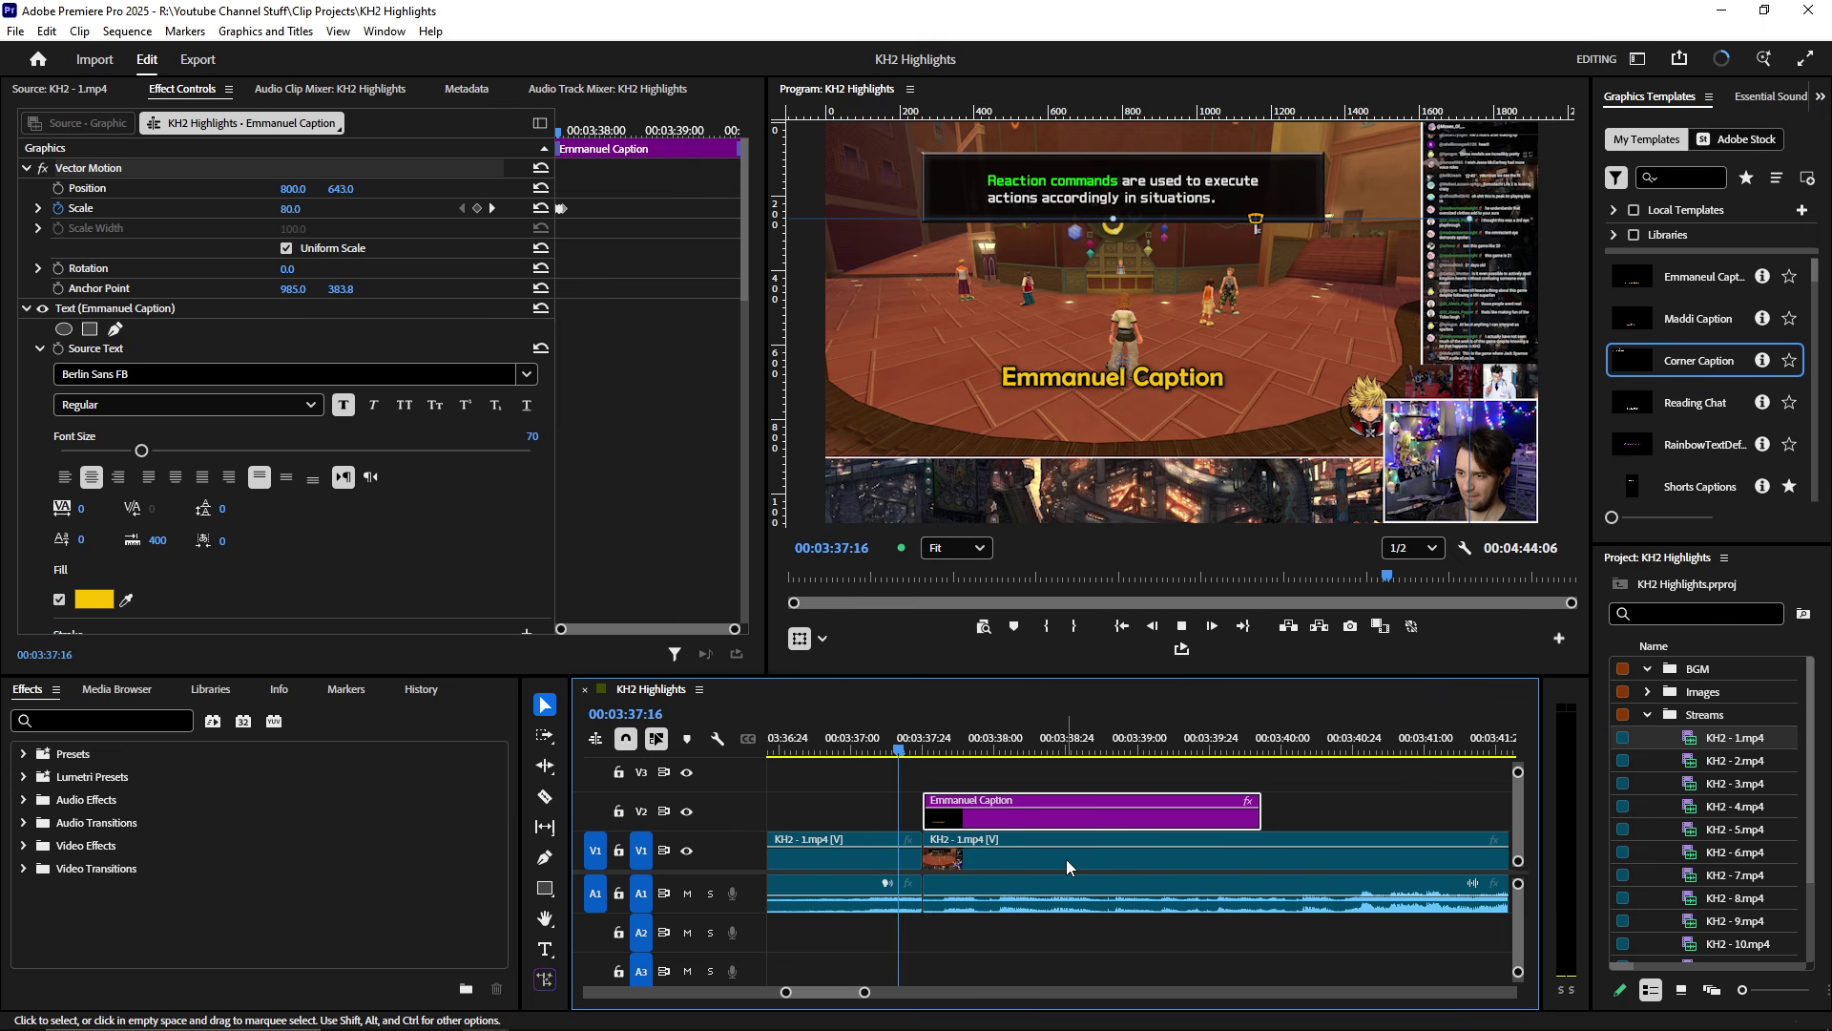
pyautogui.keyDown('alt'); pyautogui.scroll(-1, 1067, 857); pyautogui.keyUp('alt')
pyautogui.press('space')
pyautogui.keyDown('alt'); pyautogui.scroll(-2, 1090, 845); pyautogui.keyUp('alt')
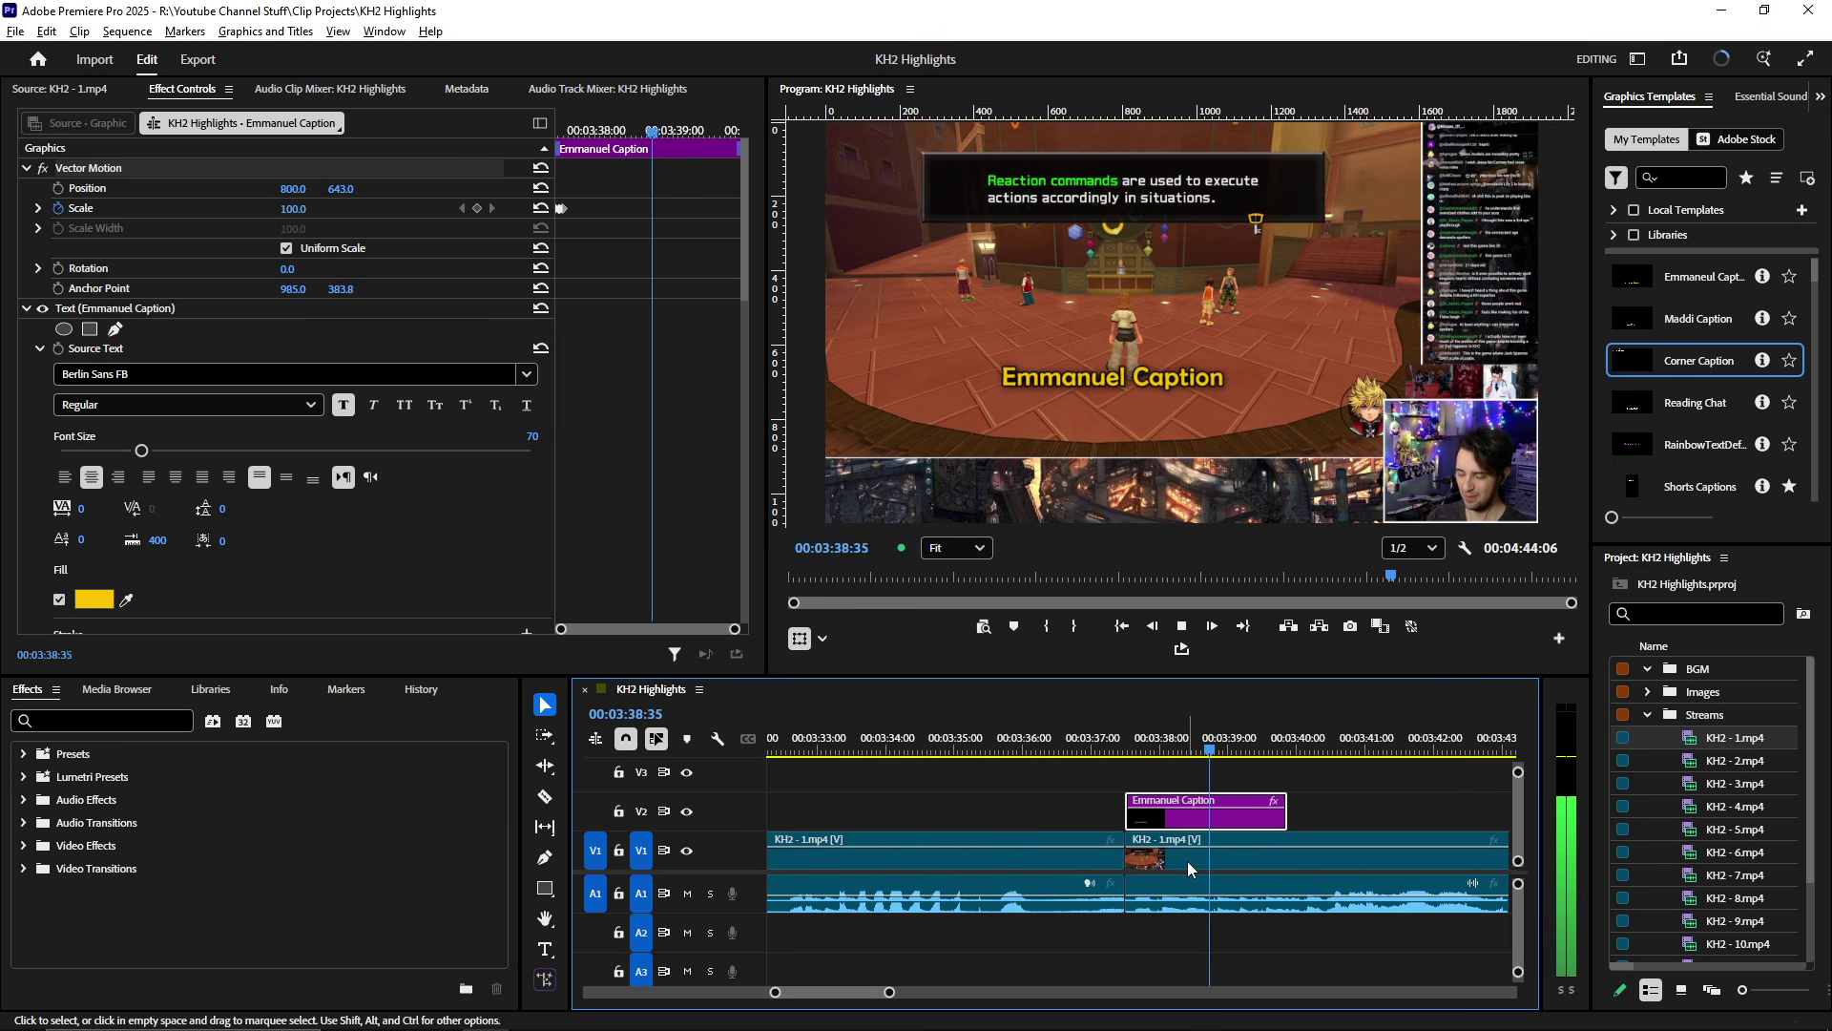
pyautogui.keyDown('alt'); pyautogui.scroll(2, 1187, 861); pyautogui.keyUp('alt')
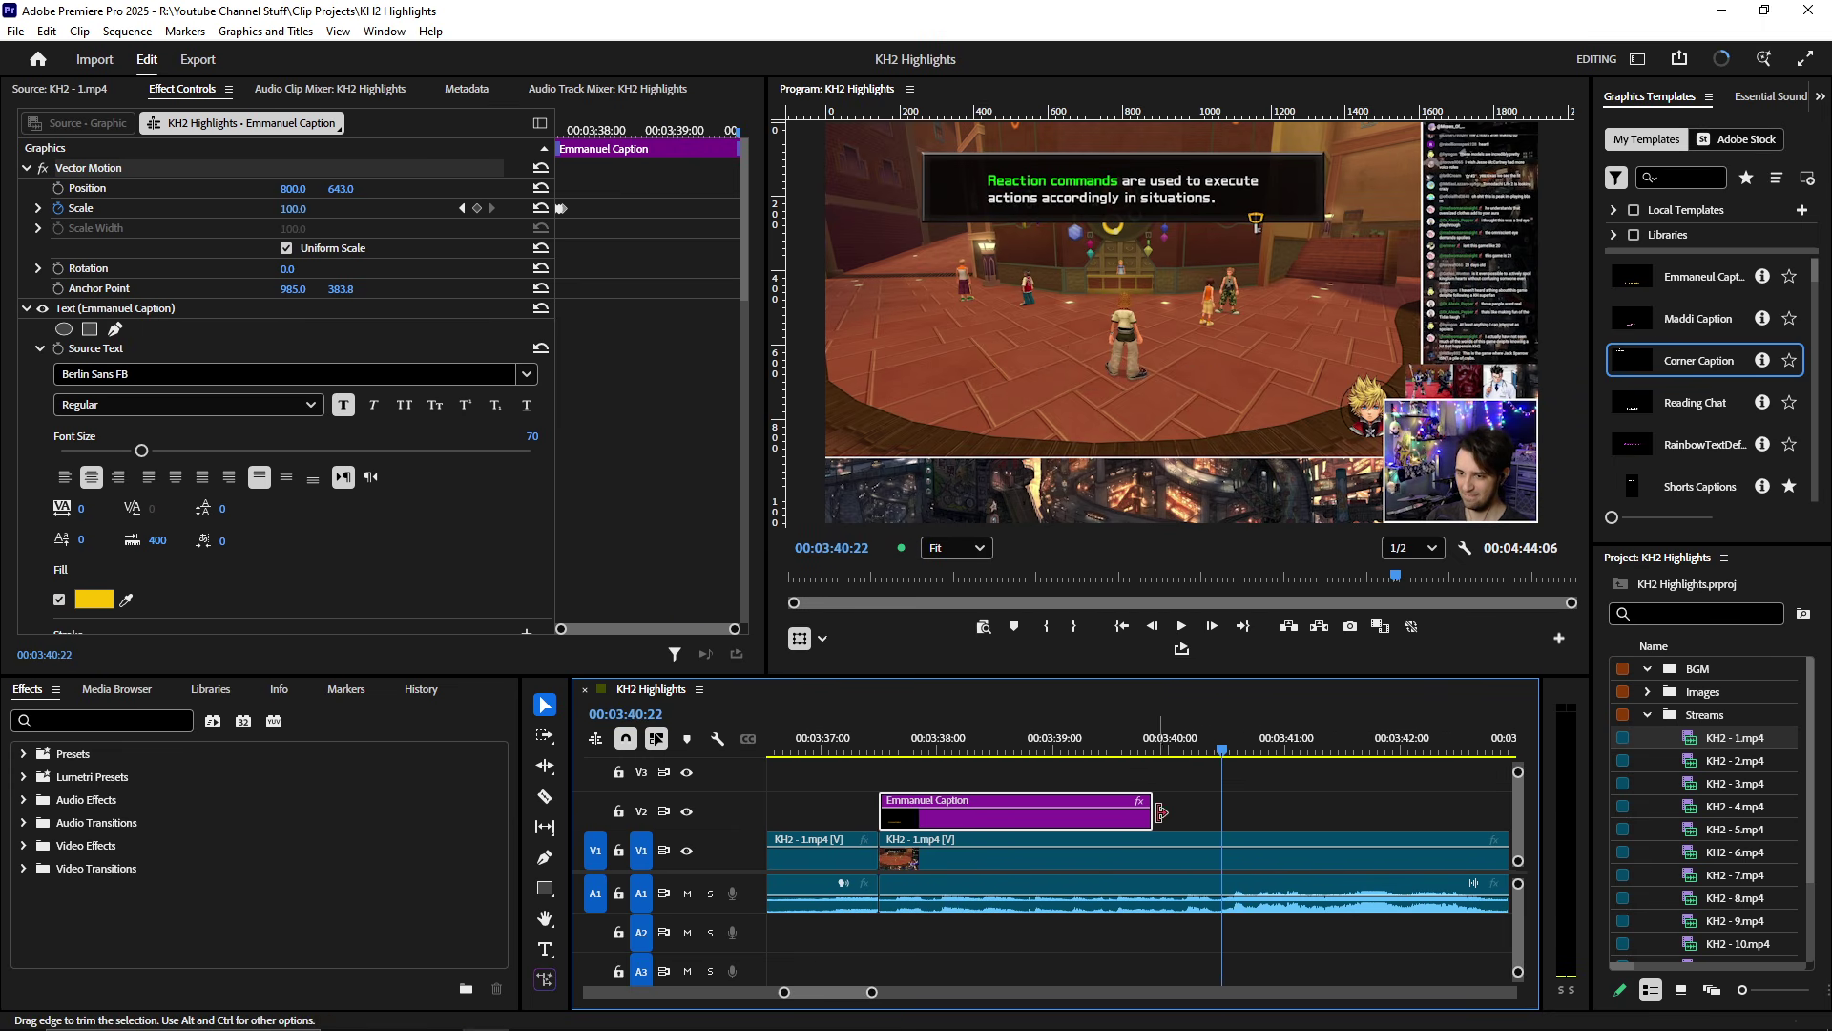
pyautogui.moveTo(1152, 811); pyautogui.dragTo(1061, 816)
pyautogui.press('-')
pyautogui.scroll(2, 1012, 870)
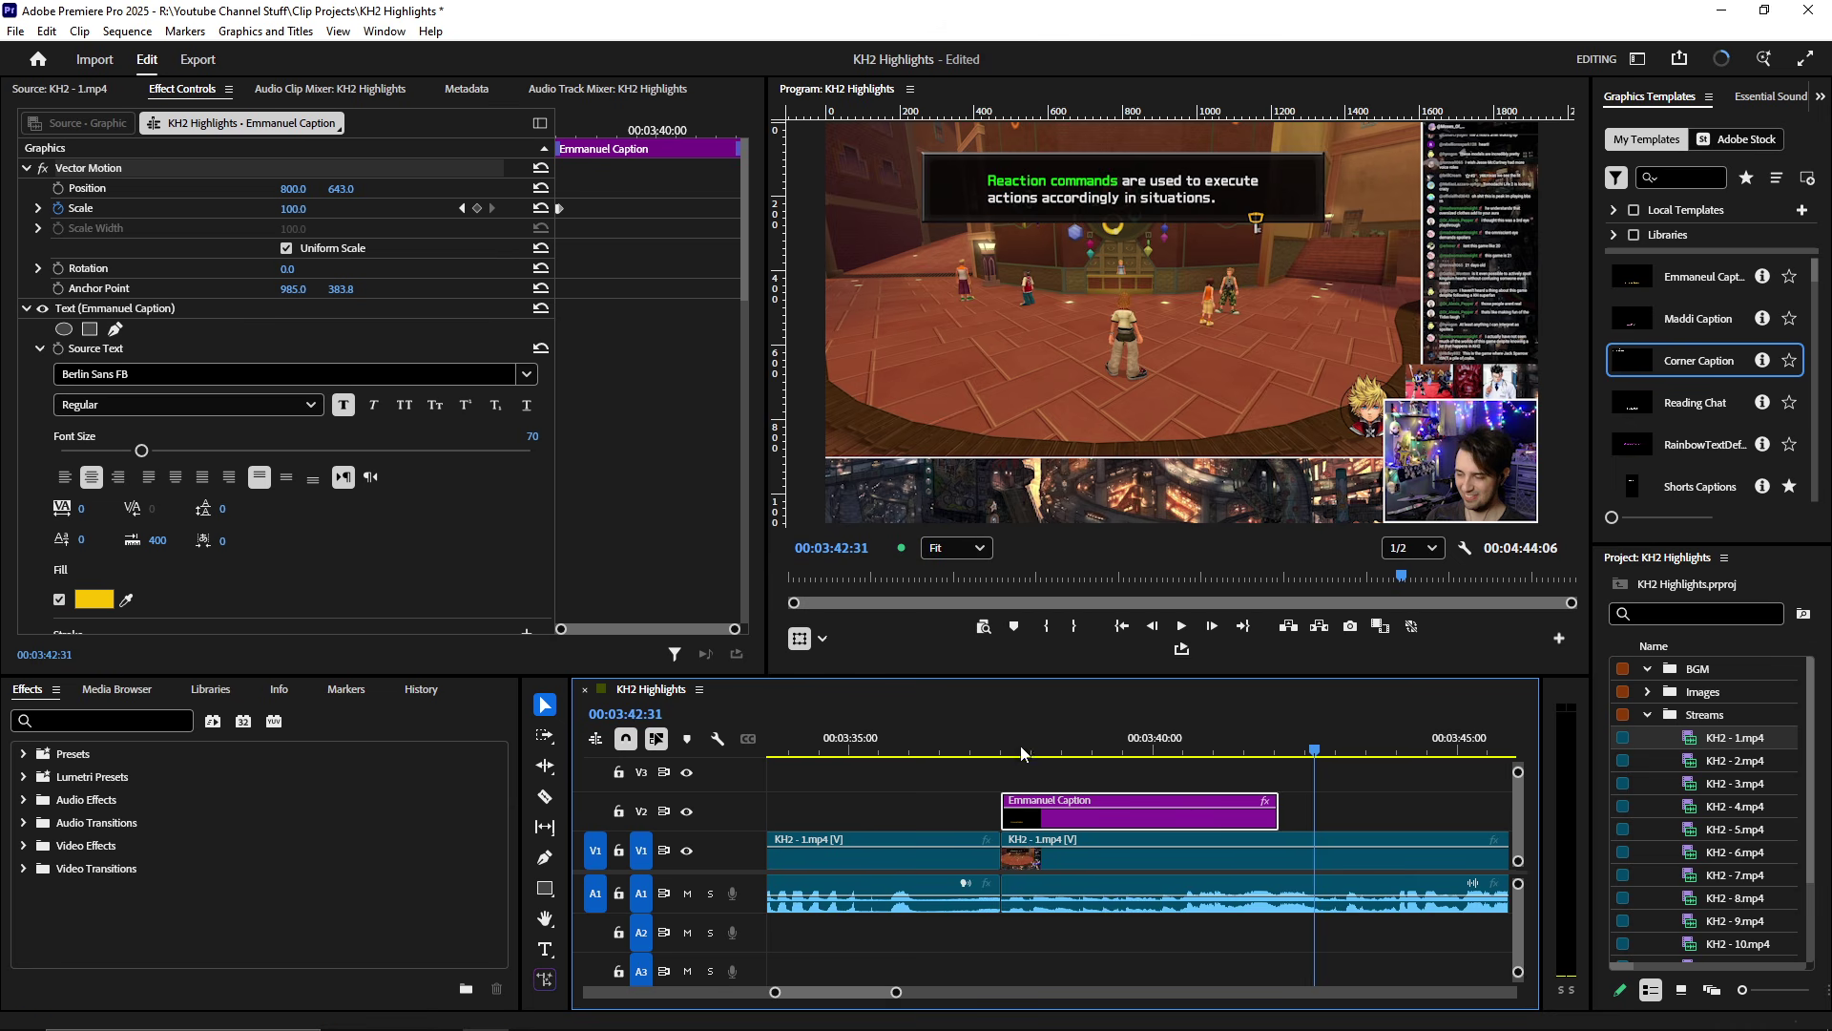
# - Play back the start of the caption, set its vertical position to 724, and check it in the enlarged program preview
pyautogui.click(1029, 748)
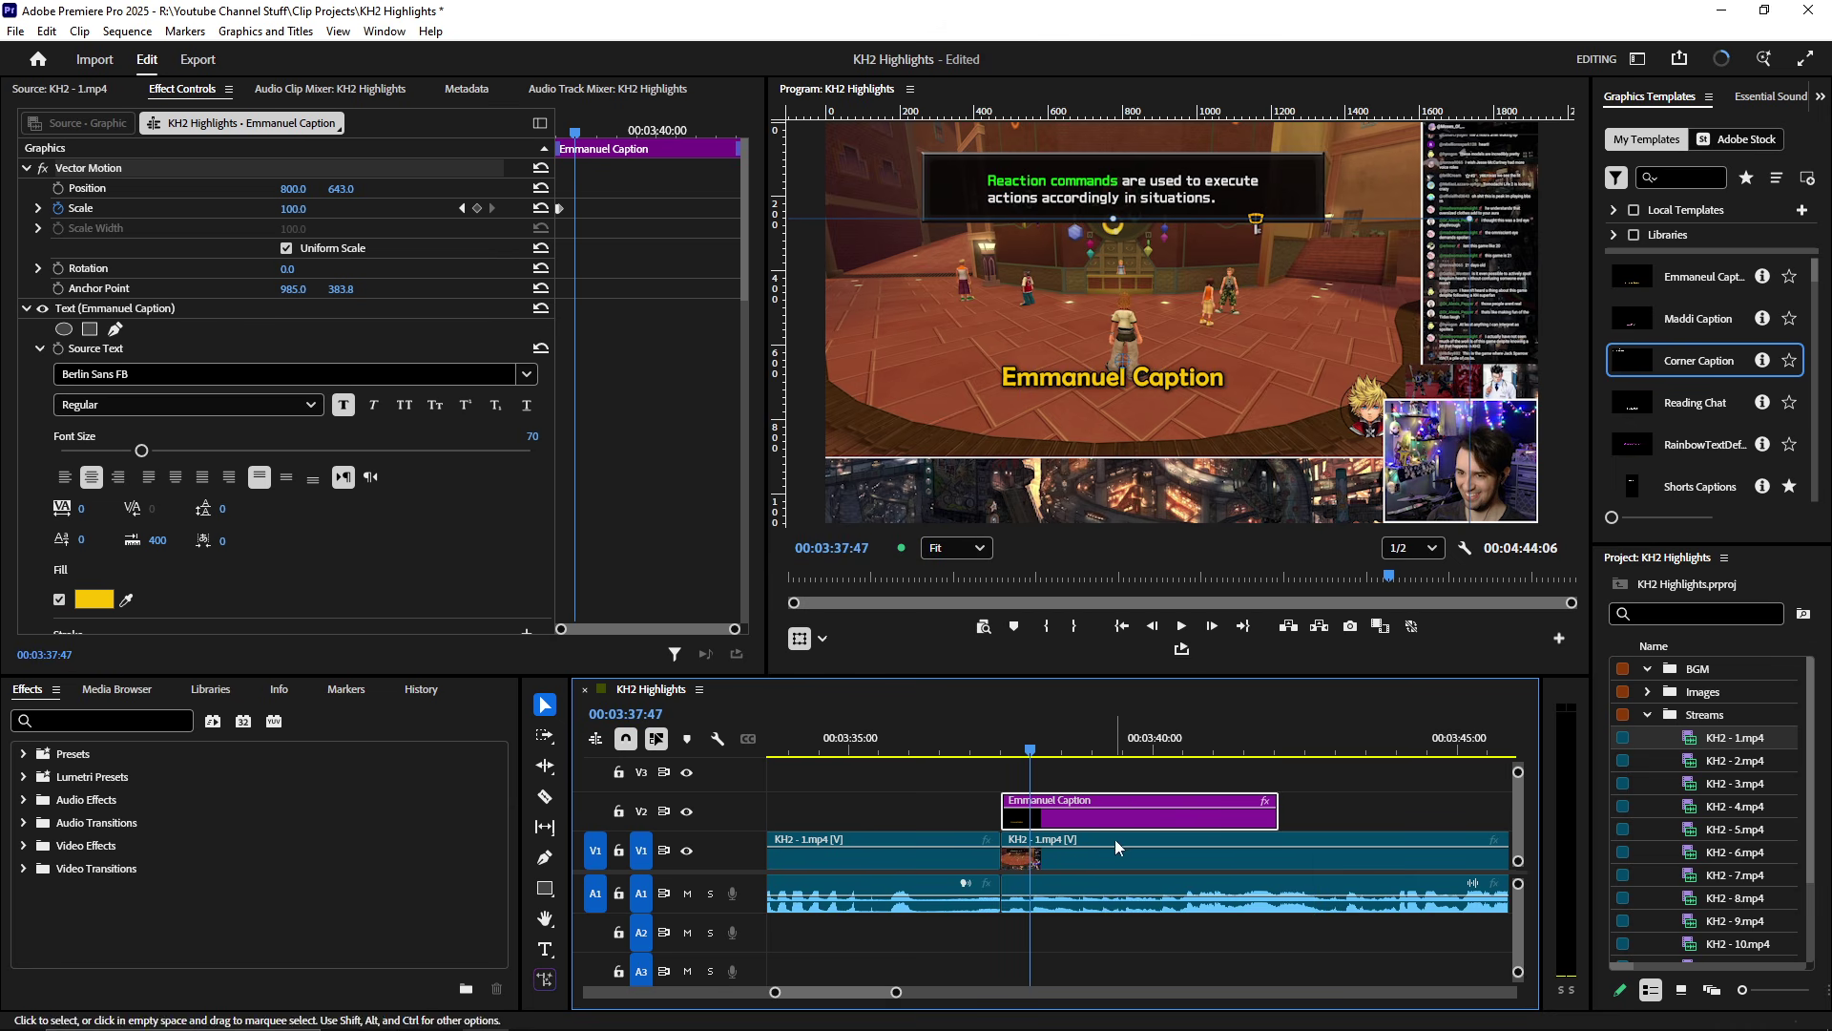
pyautogui.click(1013, 745)
pyautogui.click(1016, 743)
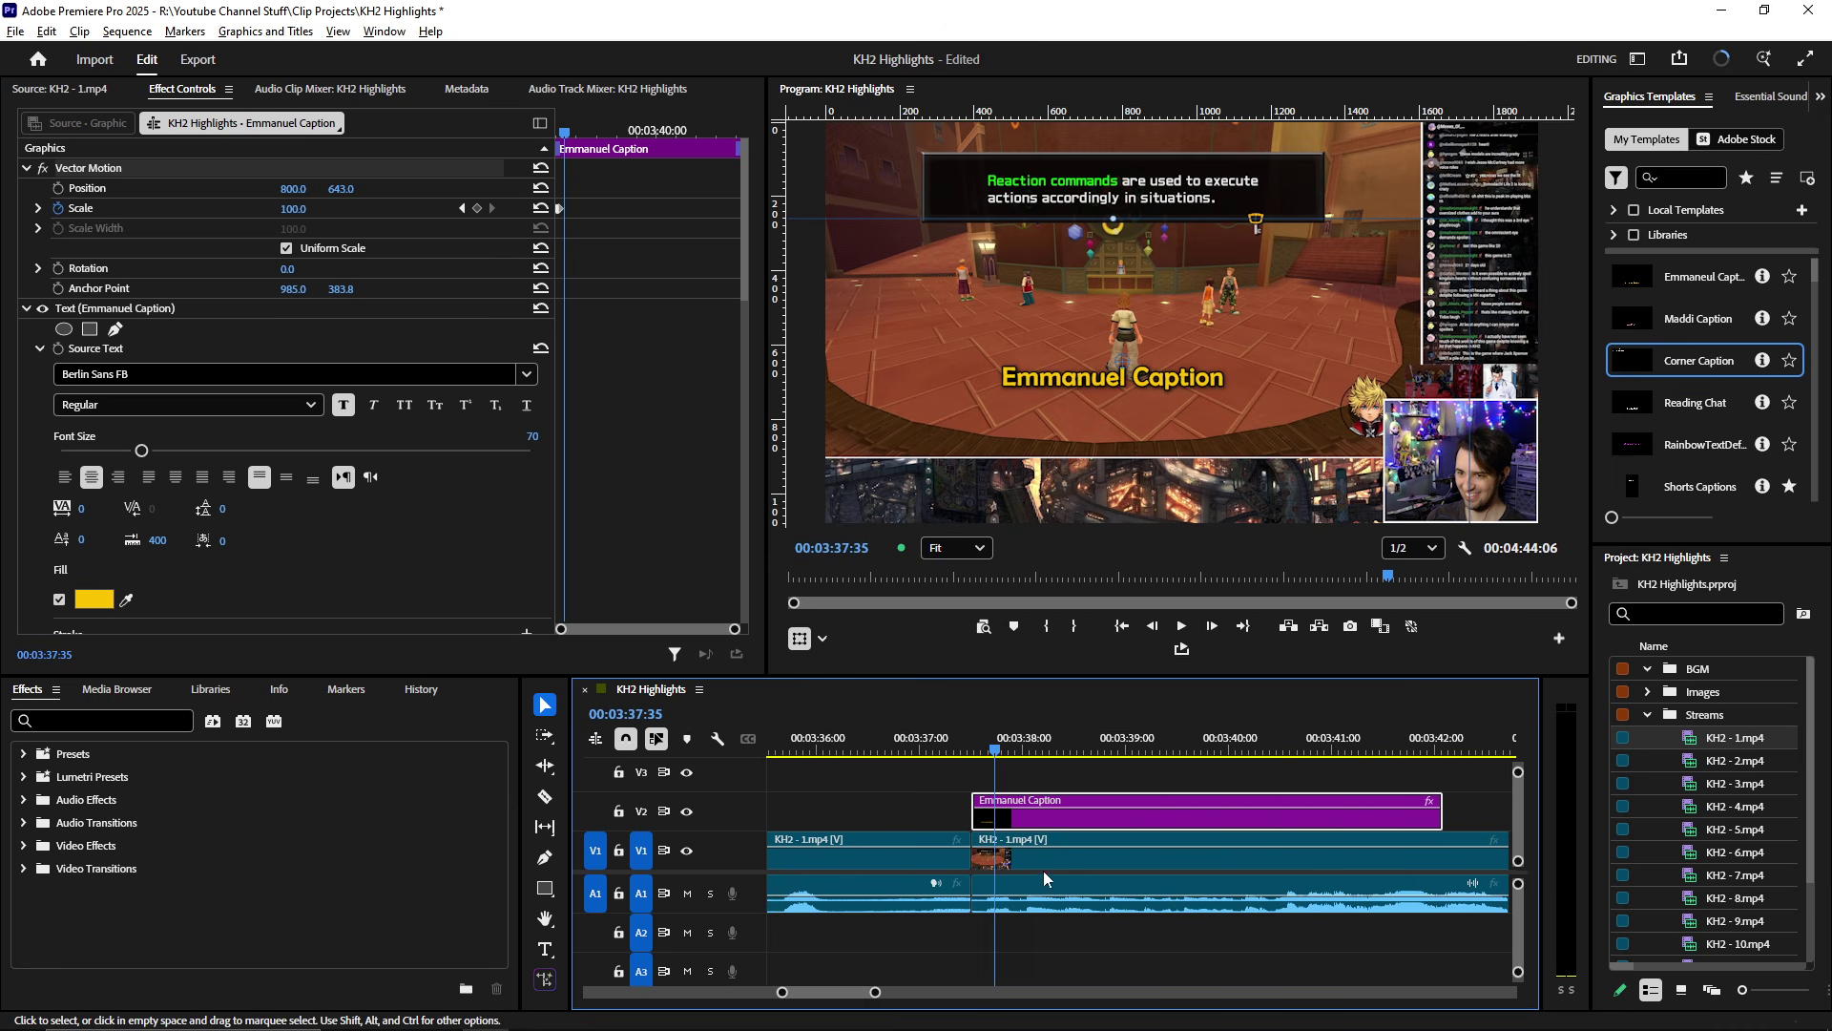
pyautogui.scroll(3, 1053, 868)
pyautogui.press('space')
pyautogui.scroll(2, 1054, 867)
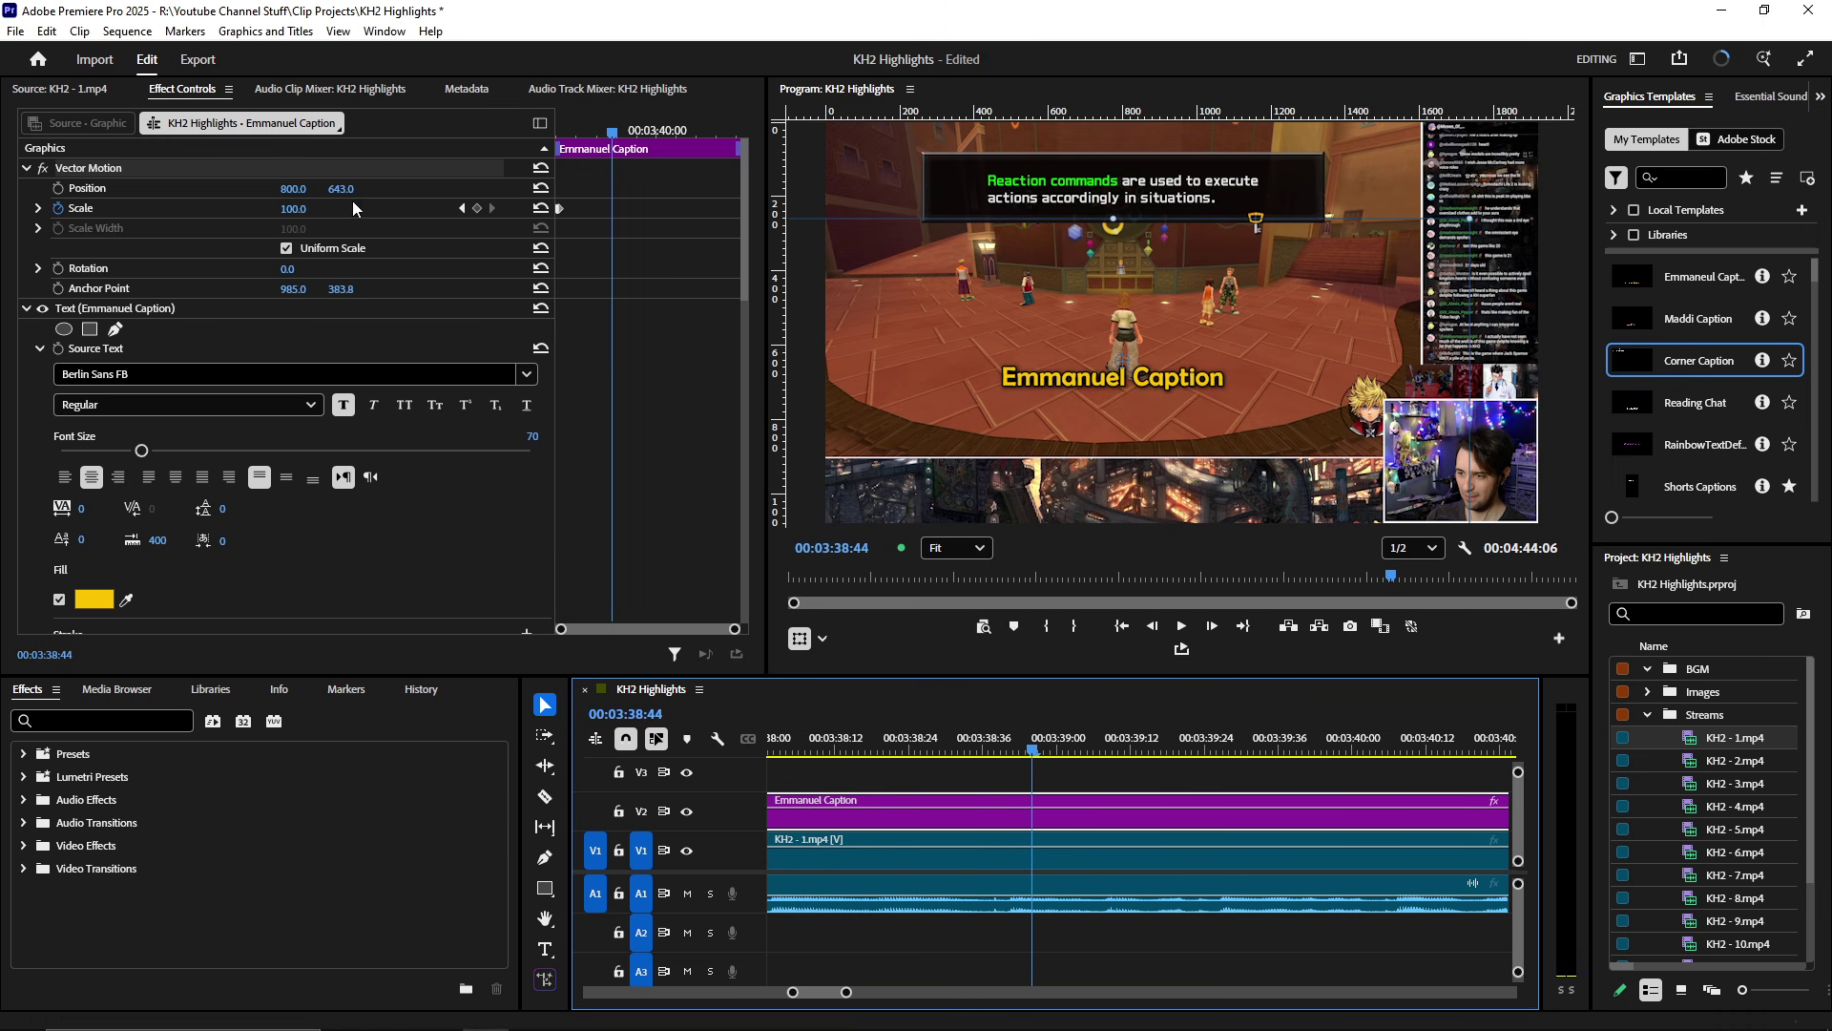
pyautogui.moveTo(341, 188); pyautogui.dragTo(404, 188)
pyautogui.click(1111, 261)
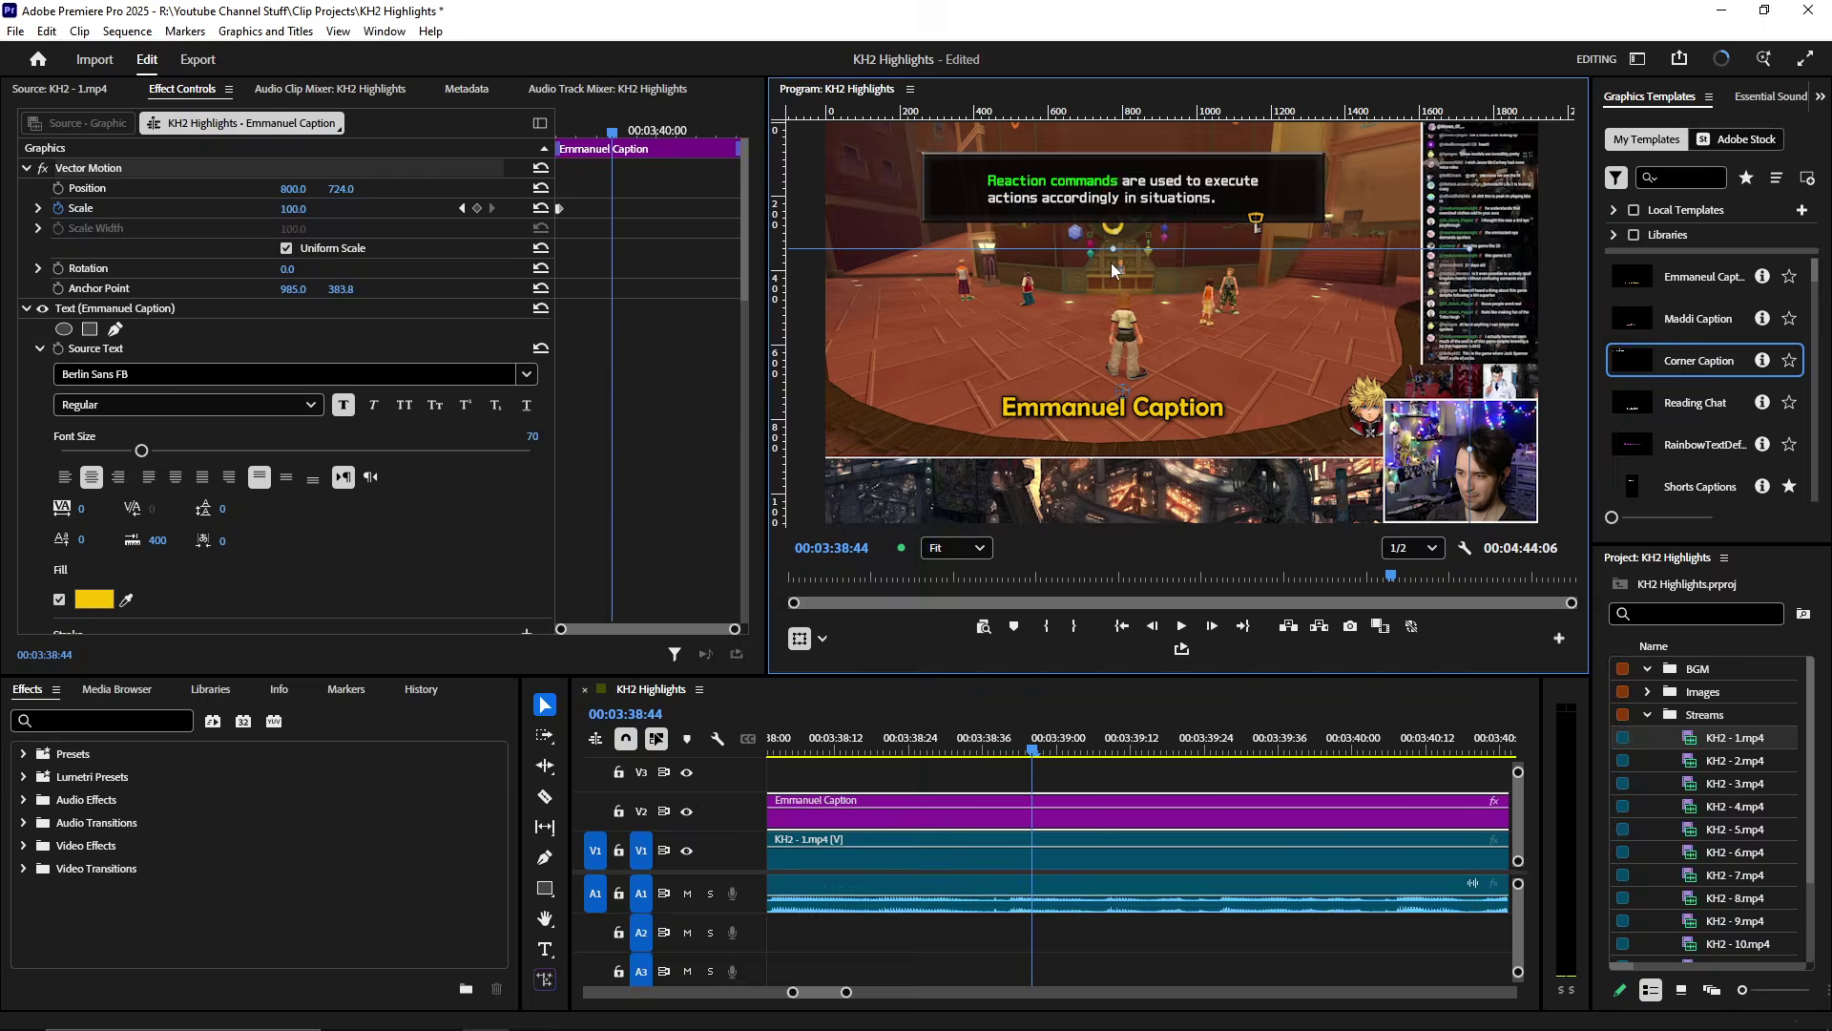
pyautogui.press('`')
pyautogui.press('`')
# - Narrow the caption's text box from both sides, adjust its placement over the gameplay, and check it in the enlarged preview
pyautogui.click(110, 308)
pyautogui.moveTo(1391, 445); pyautogui.dragTo(1340, 445)
pyautogui.moveTo(832, 446); pyautogui.dragTo(871, 437)
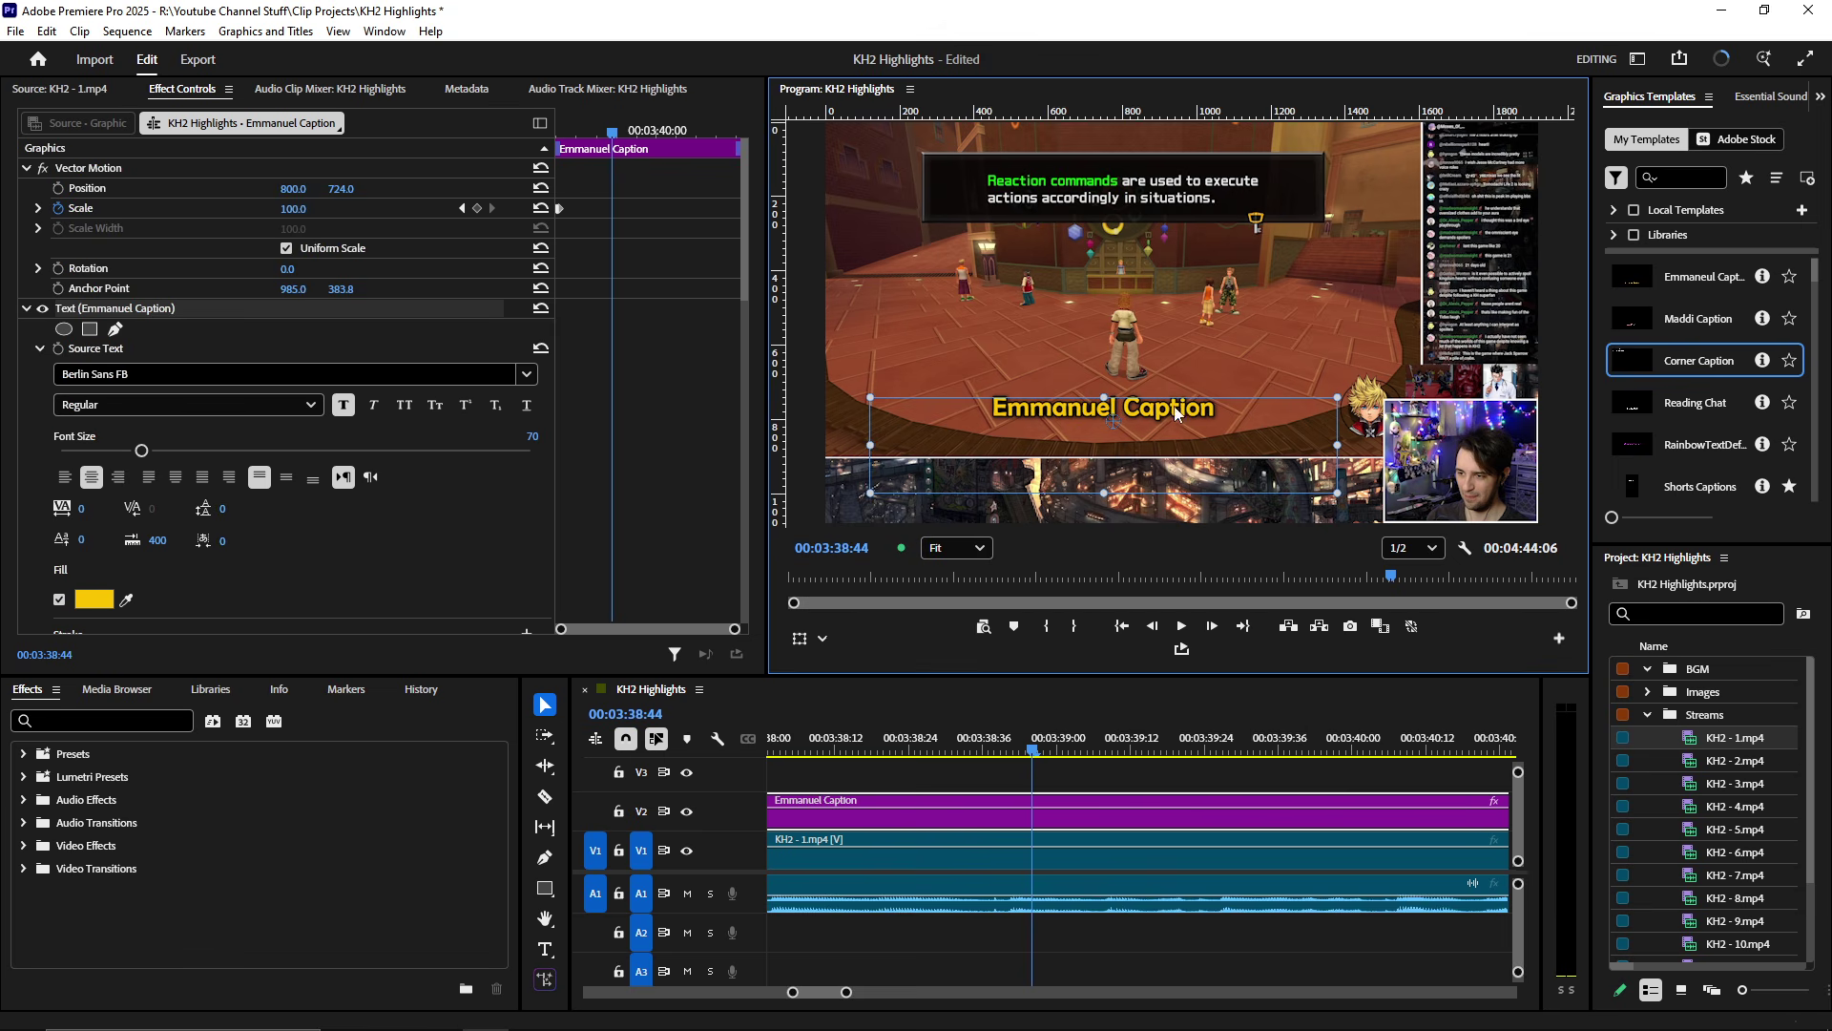
pyautogui.moveTo(1176, 412); pyautogui.dragTo(1270, 409)
pyautogui.press('`')
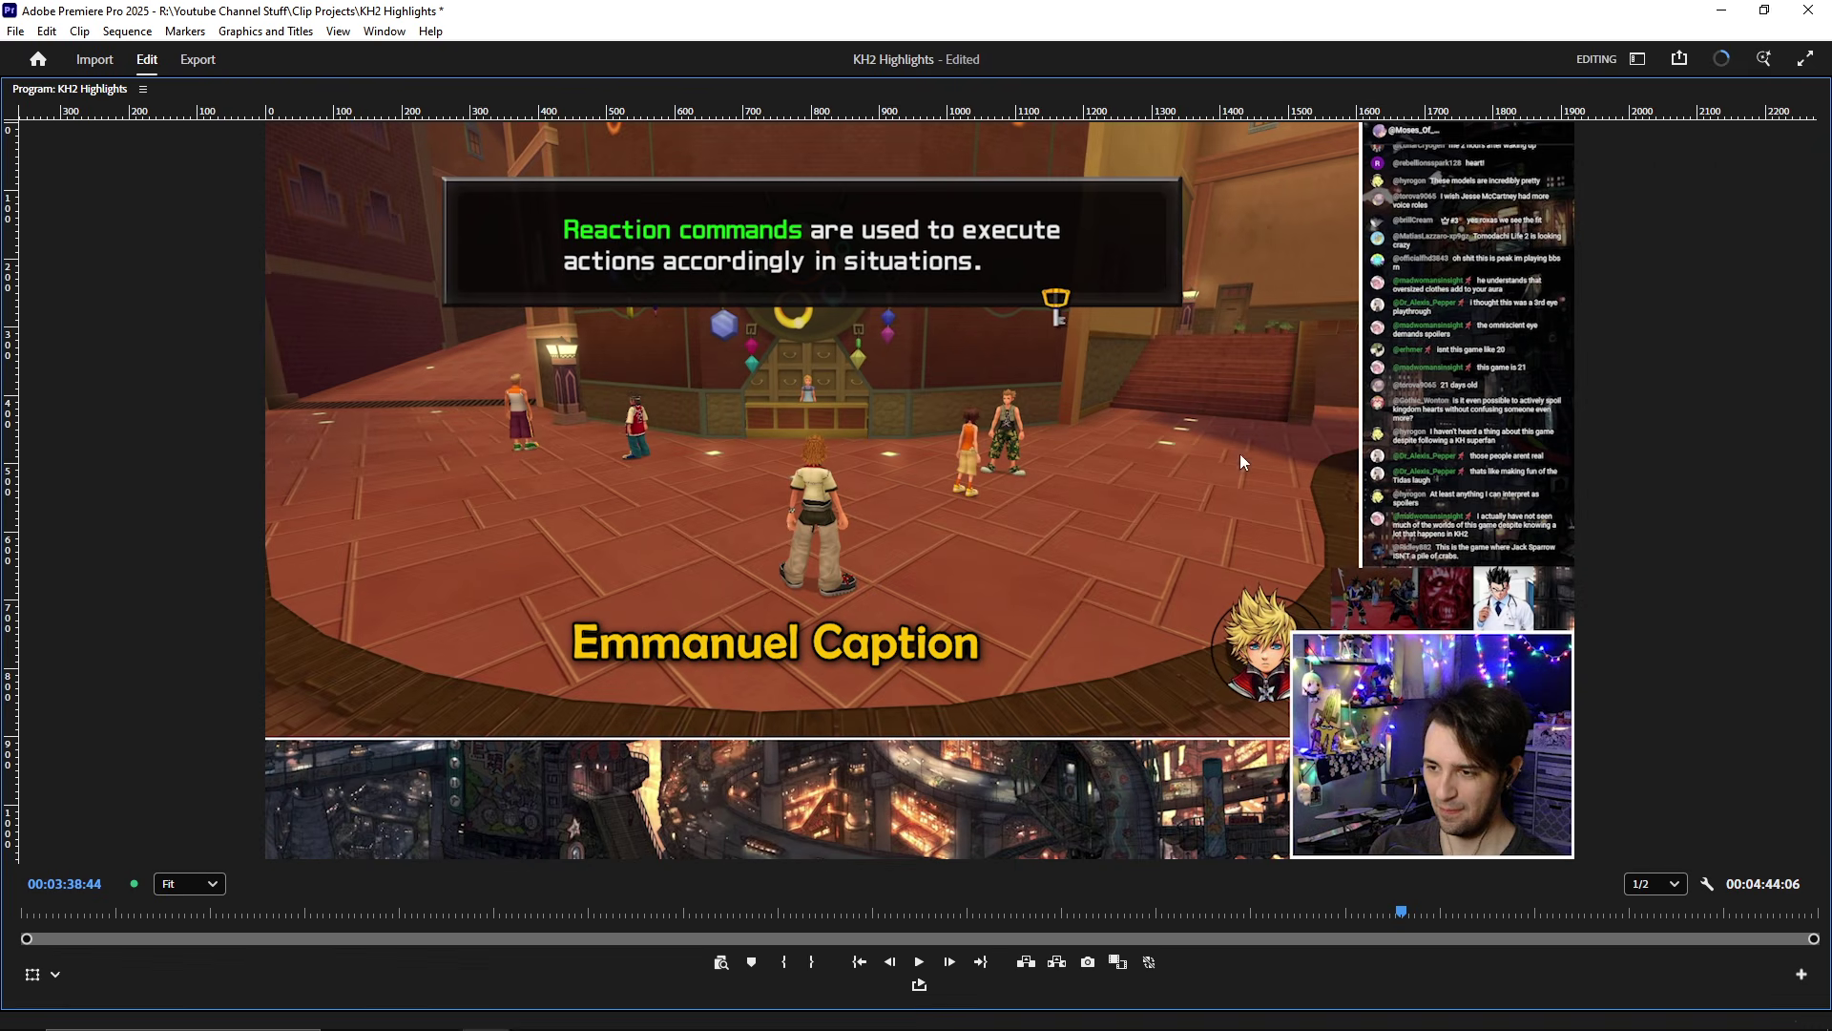
pyautogui.press('`')
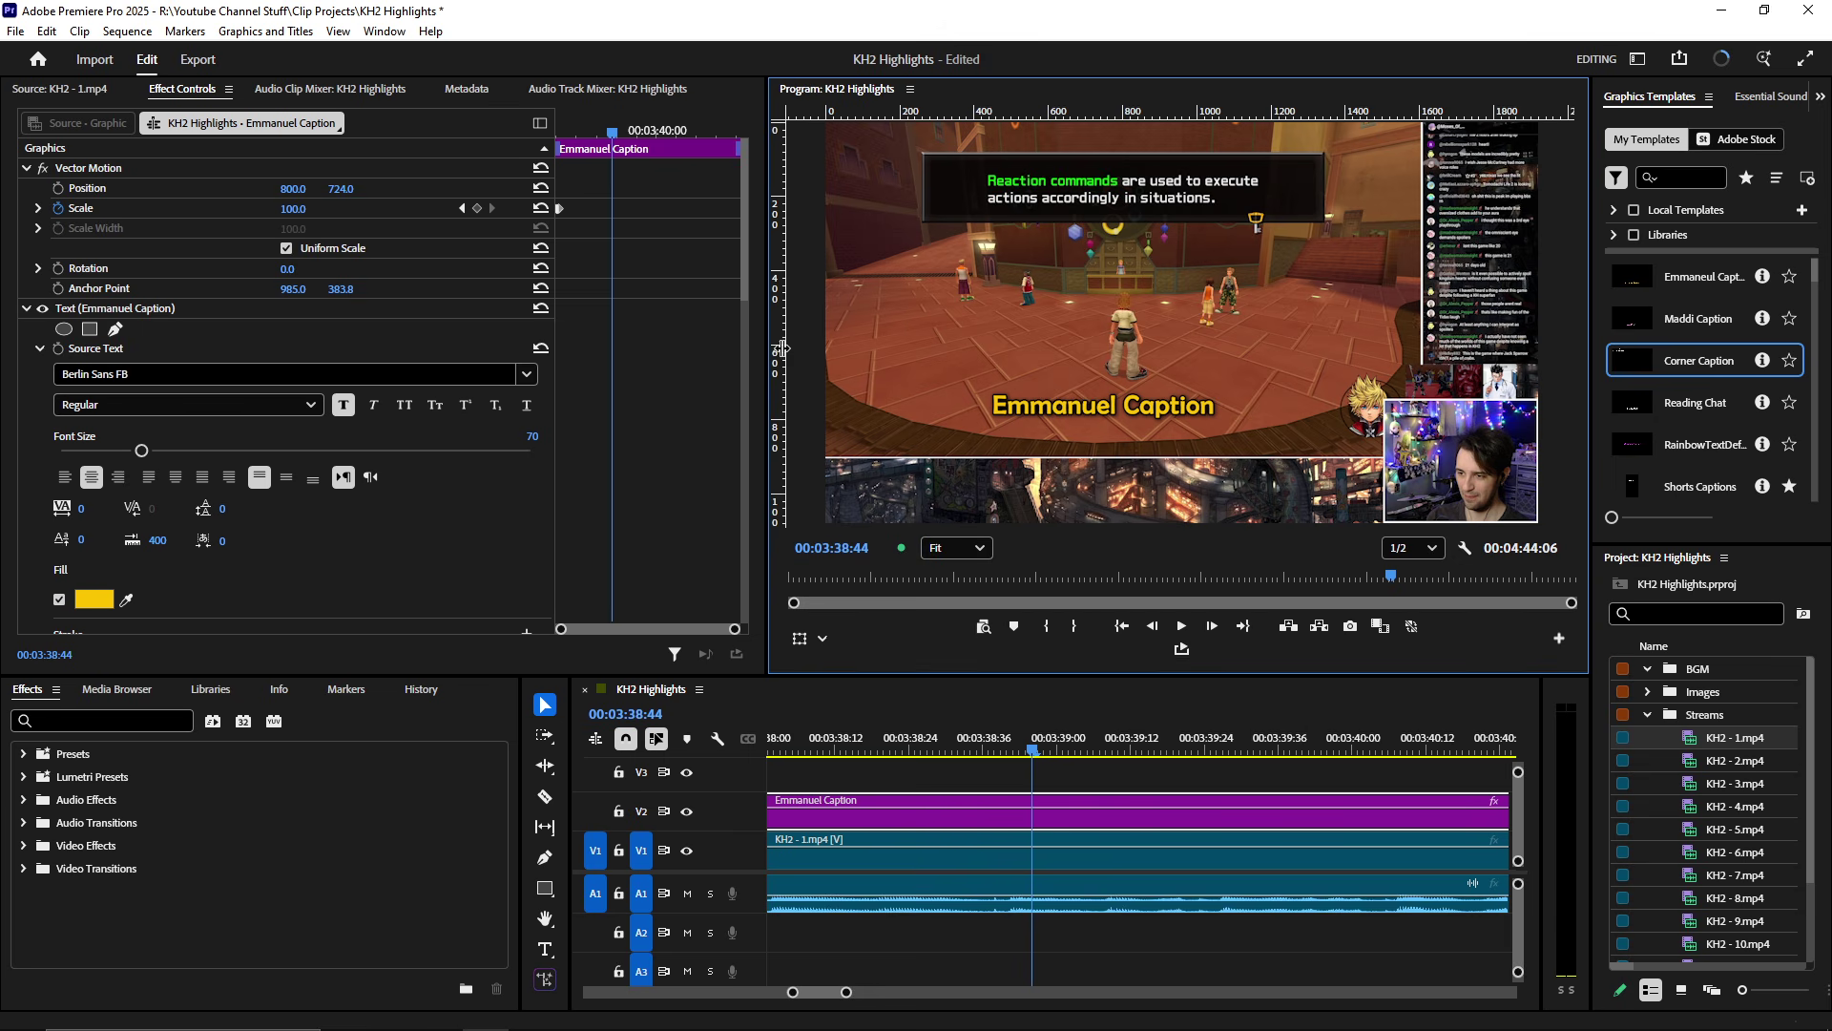
# - Place a vertical guide at about 800, centre the caption text on it just above the gameplay's bottom edge, and return to the caption's start
pyautogui.moveTo(782, 348); pyautogui.dragTo(1124, 332)
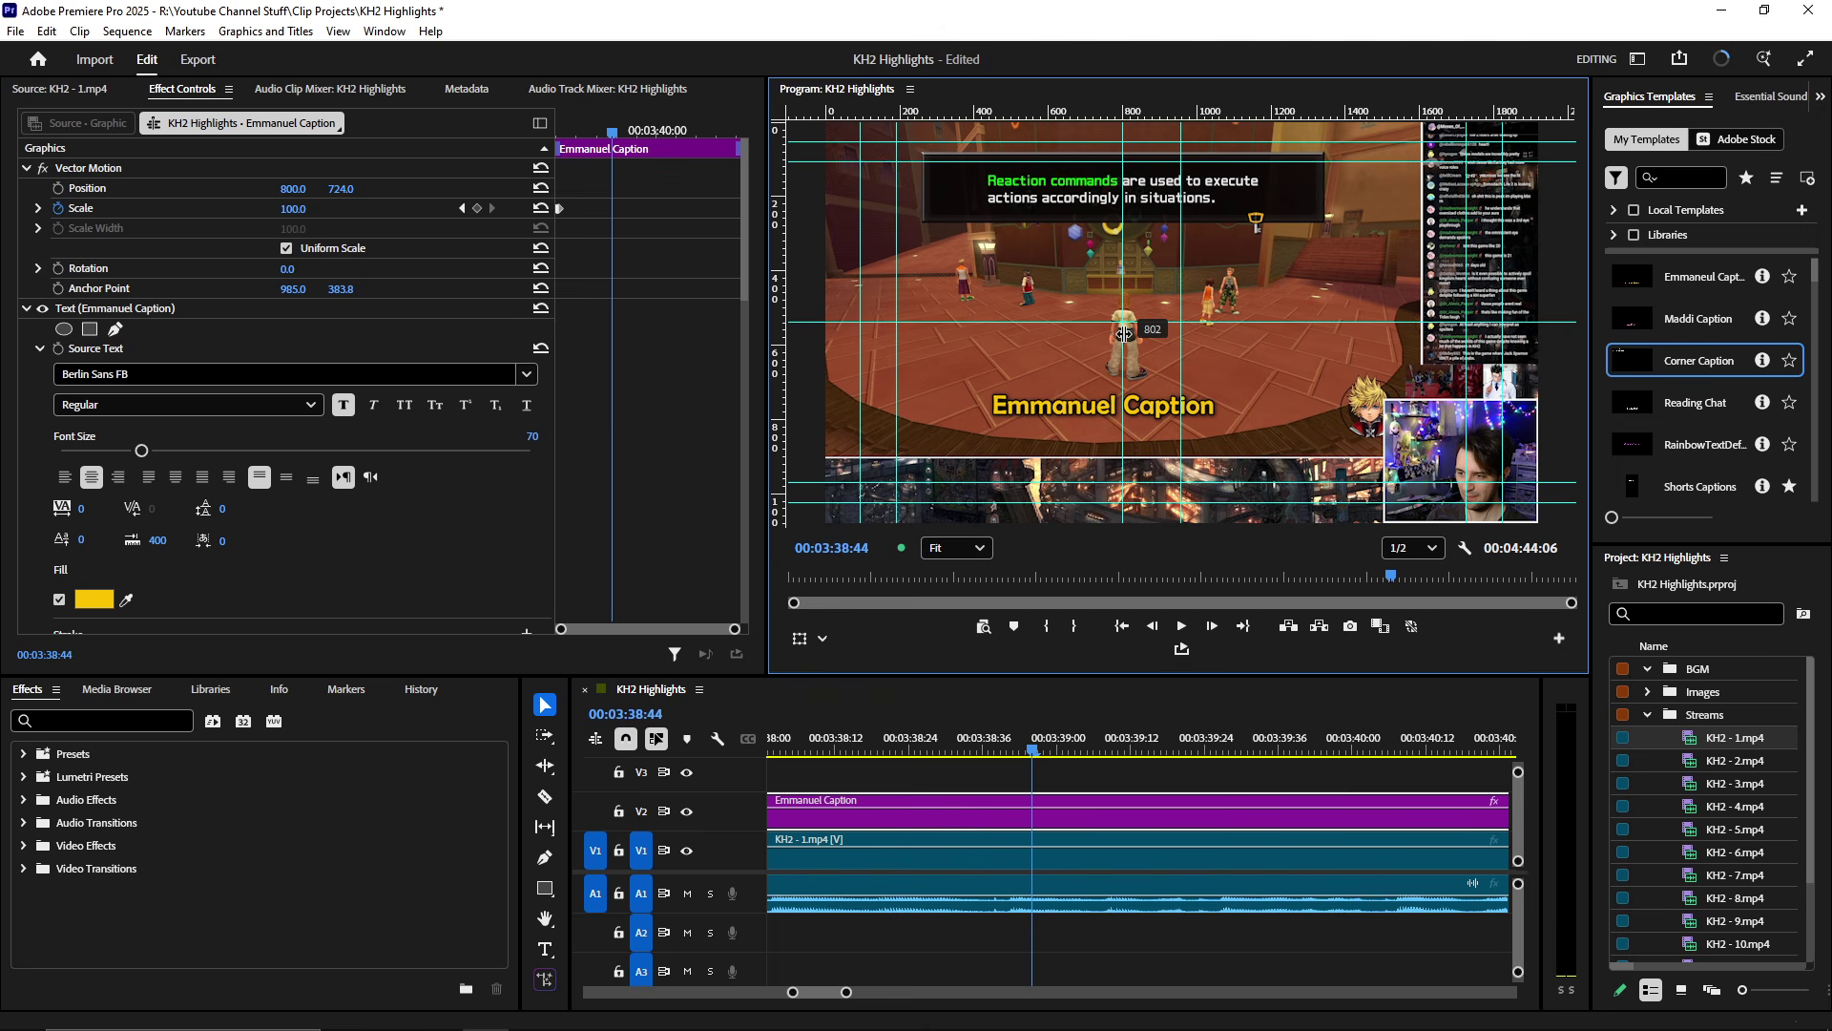
pyautogui.click(1136, 406)
pyautogui.moveTo(1164, 414)
pyautogui.mouseDown()
pyautogui.moveTo(1182, 412)
pyautogui.moveTo(1184, 439)
pyautogui.moveTo(1137, 435)
pyautogui.moveTo(1158, 415)
pyautogui.mouseUp()
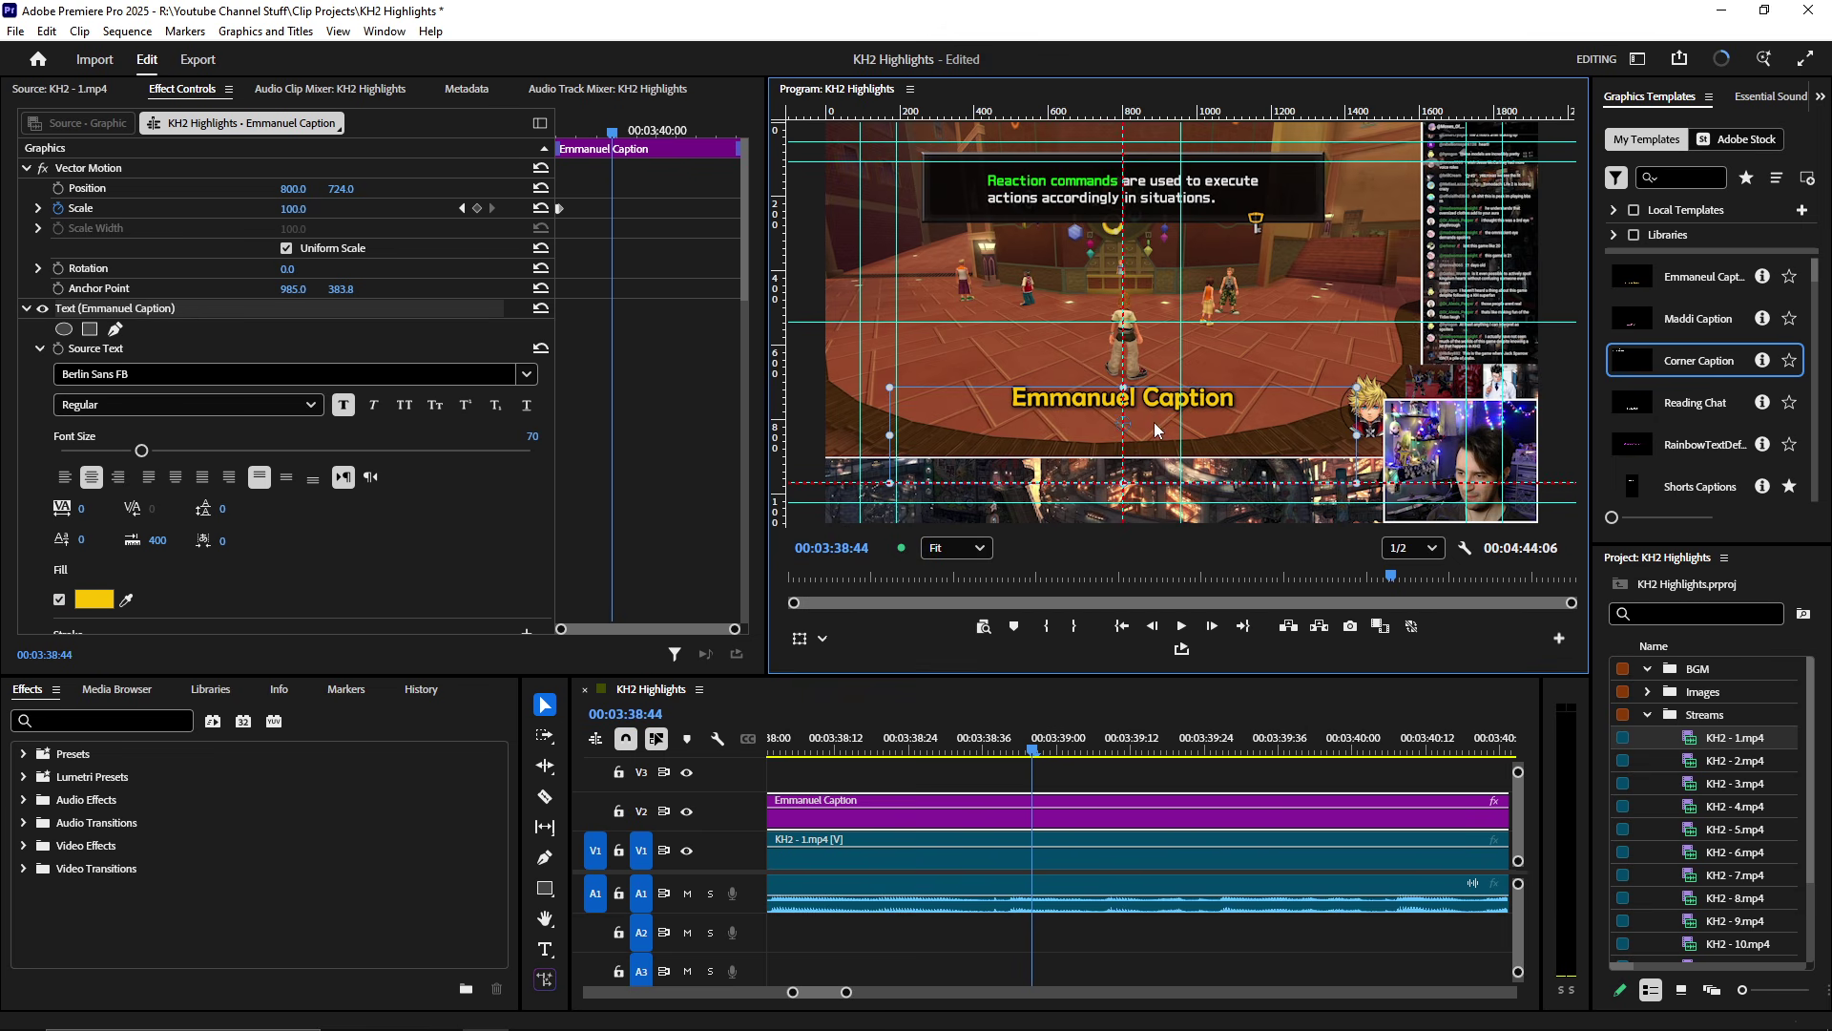
pyautogui.hotkey('ctrl', 'z')
pyautogui.press('`')
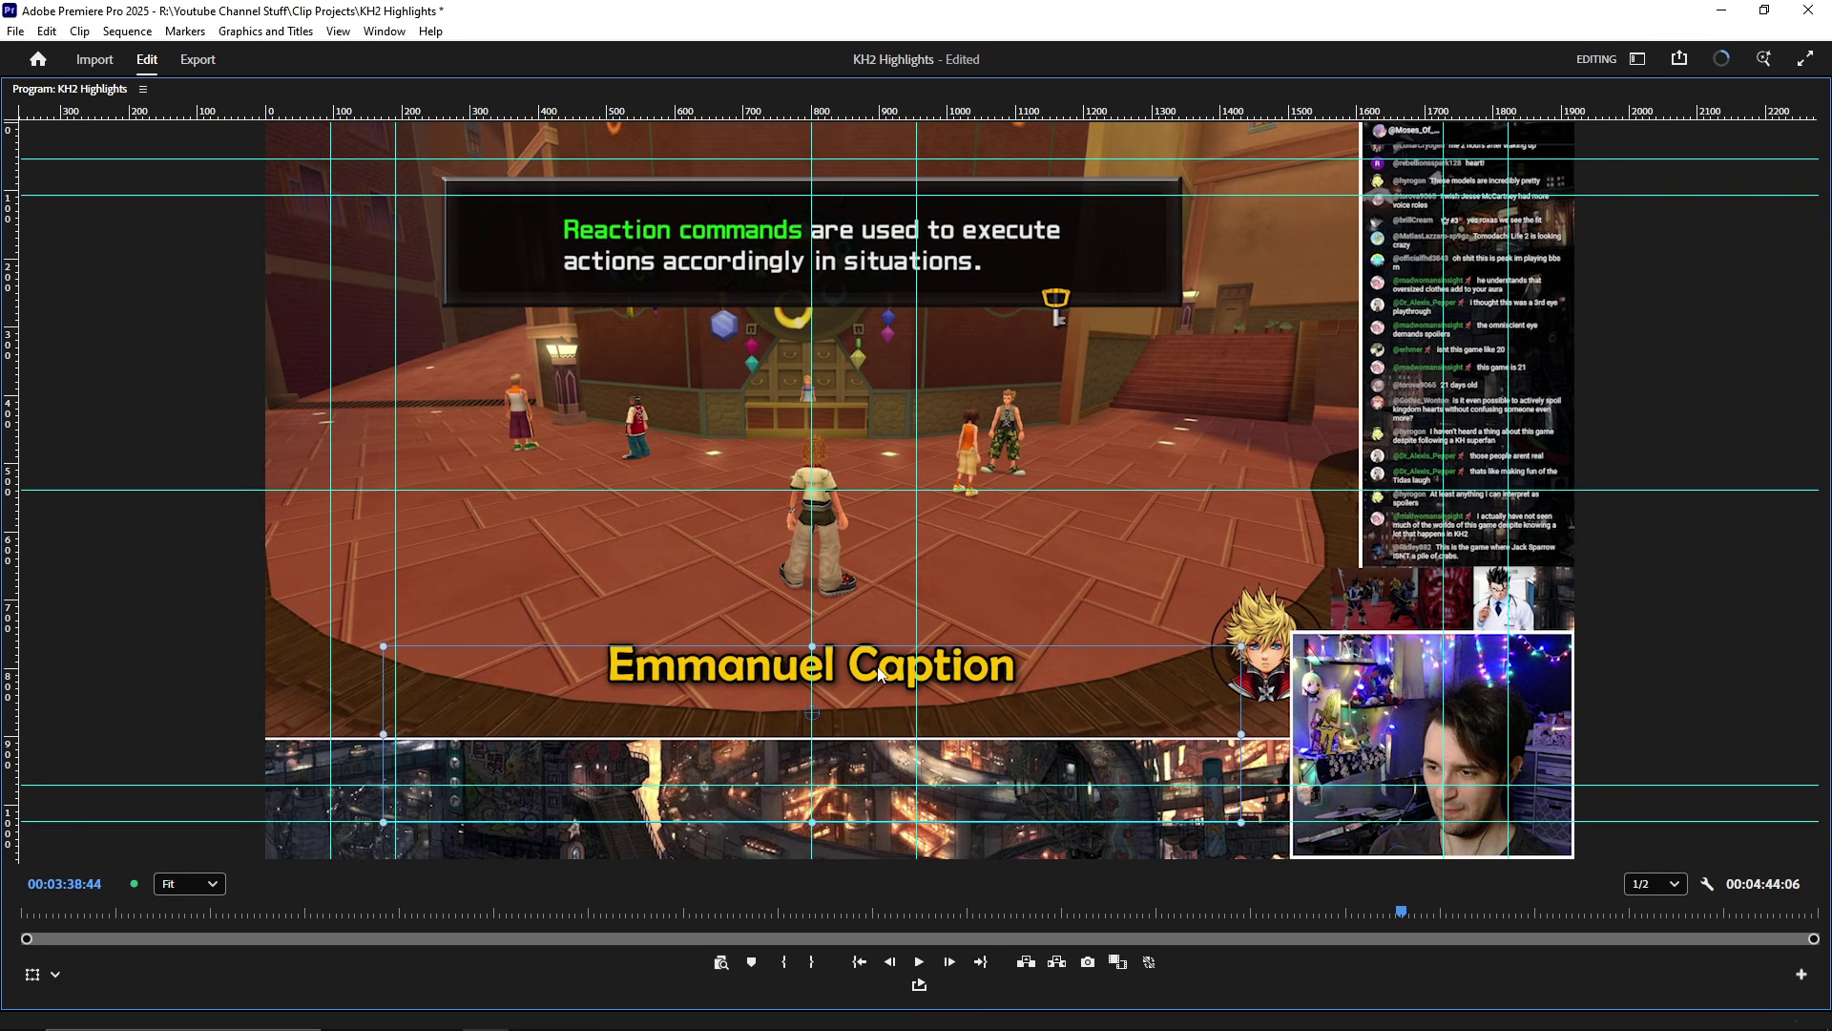
pyautogui.press('`')
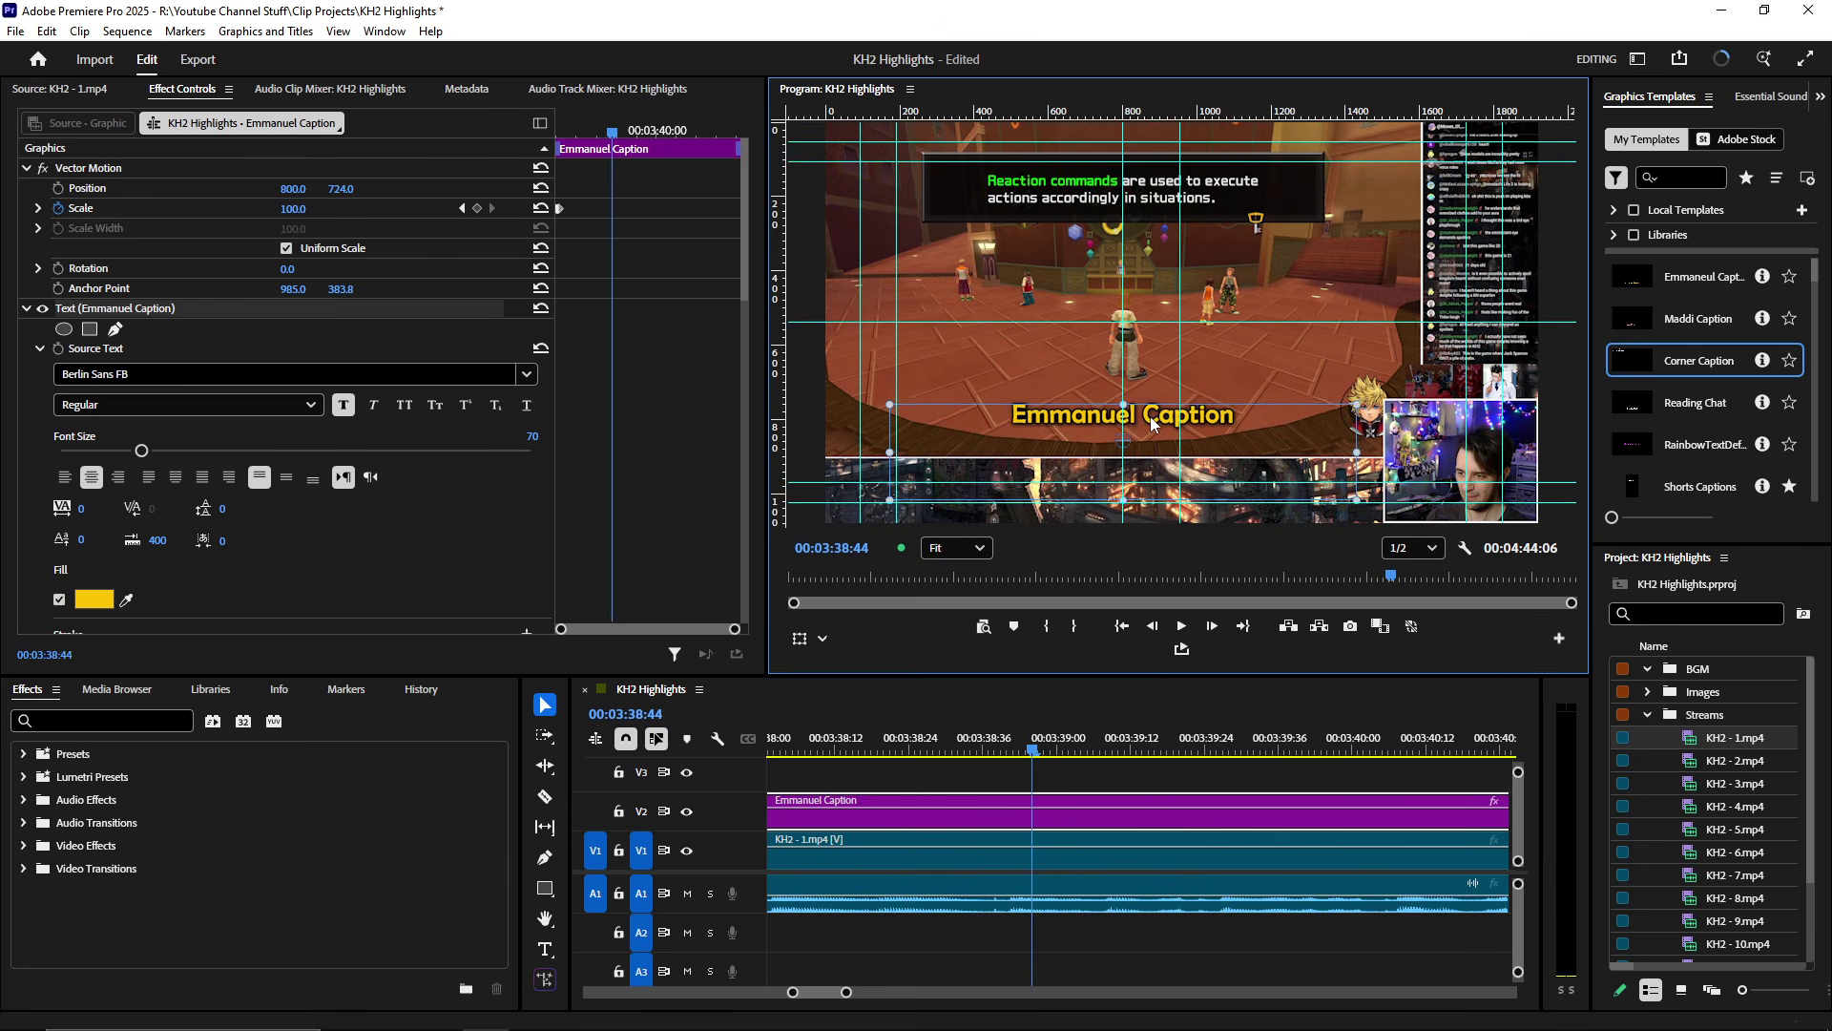
pyautogui.moveTo(1150, 412); pyautogui.dragTo(1150, 413)
pyautogui.press('Up')
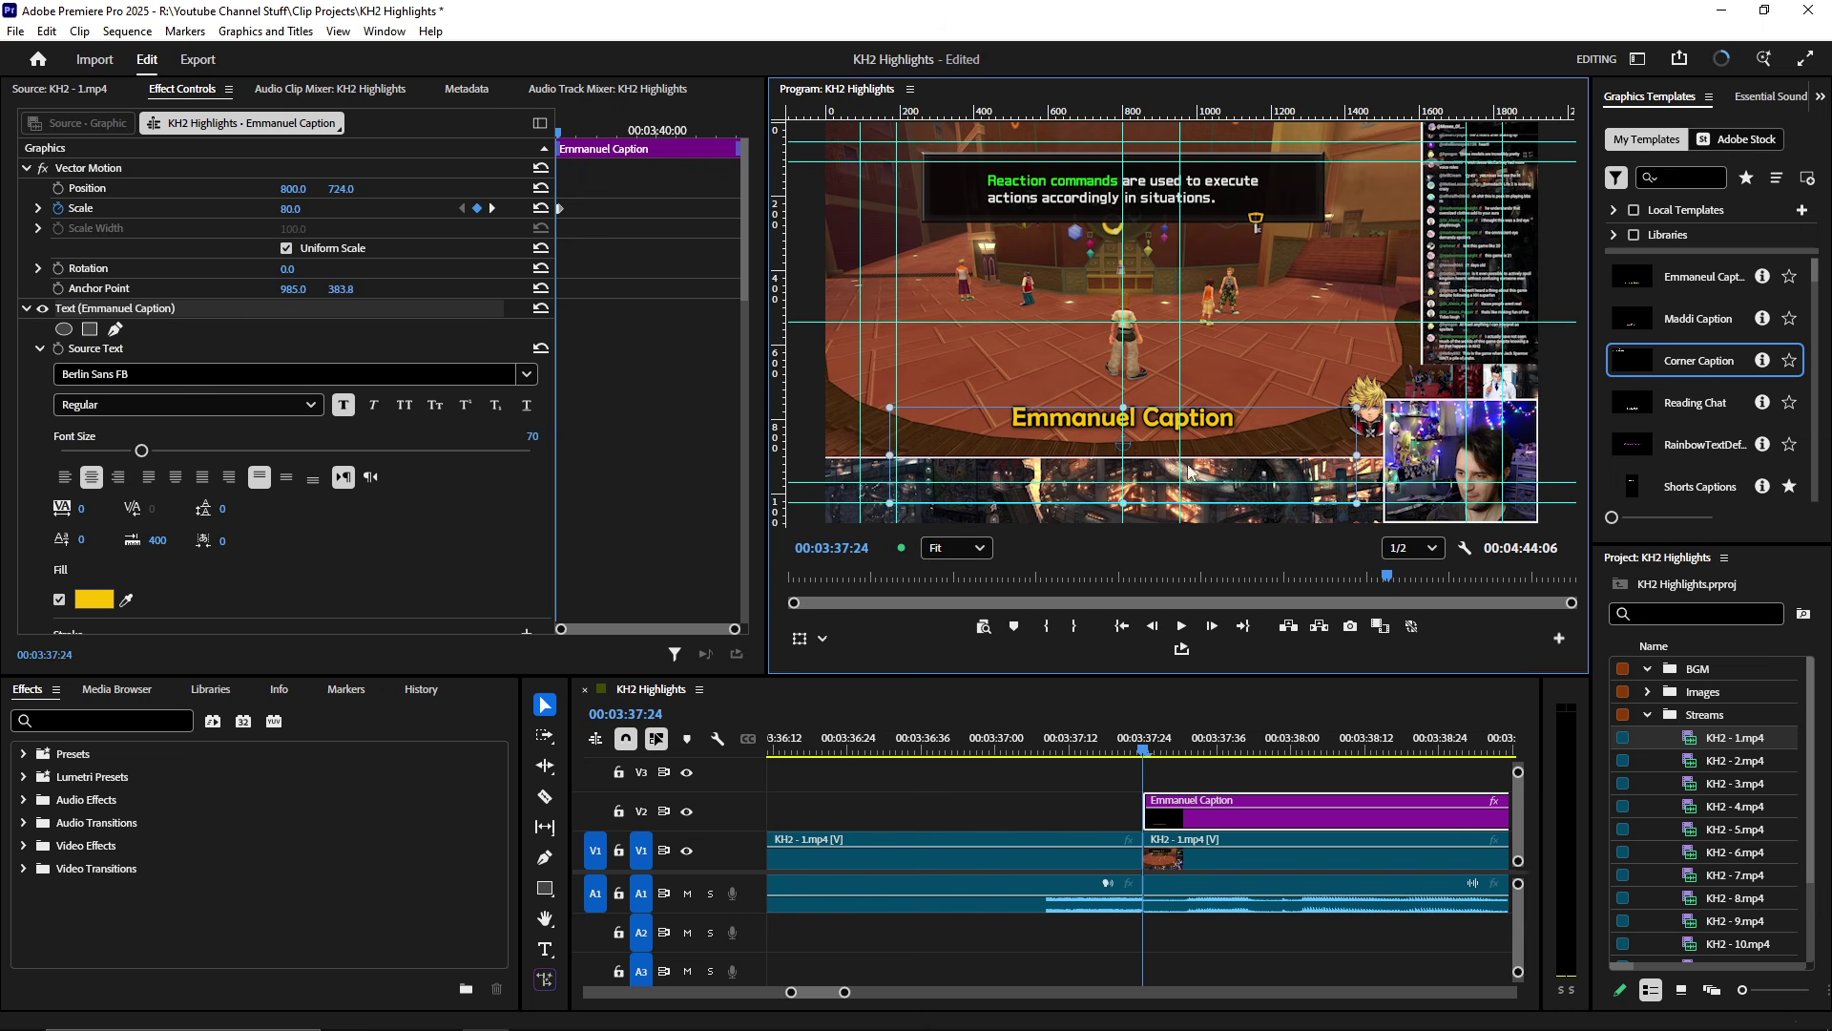
pyautogui.scroll(-2, 1154, 445)
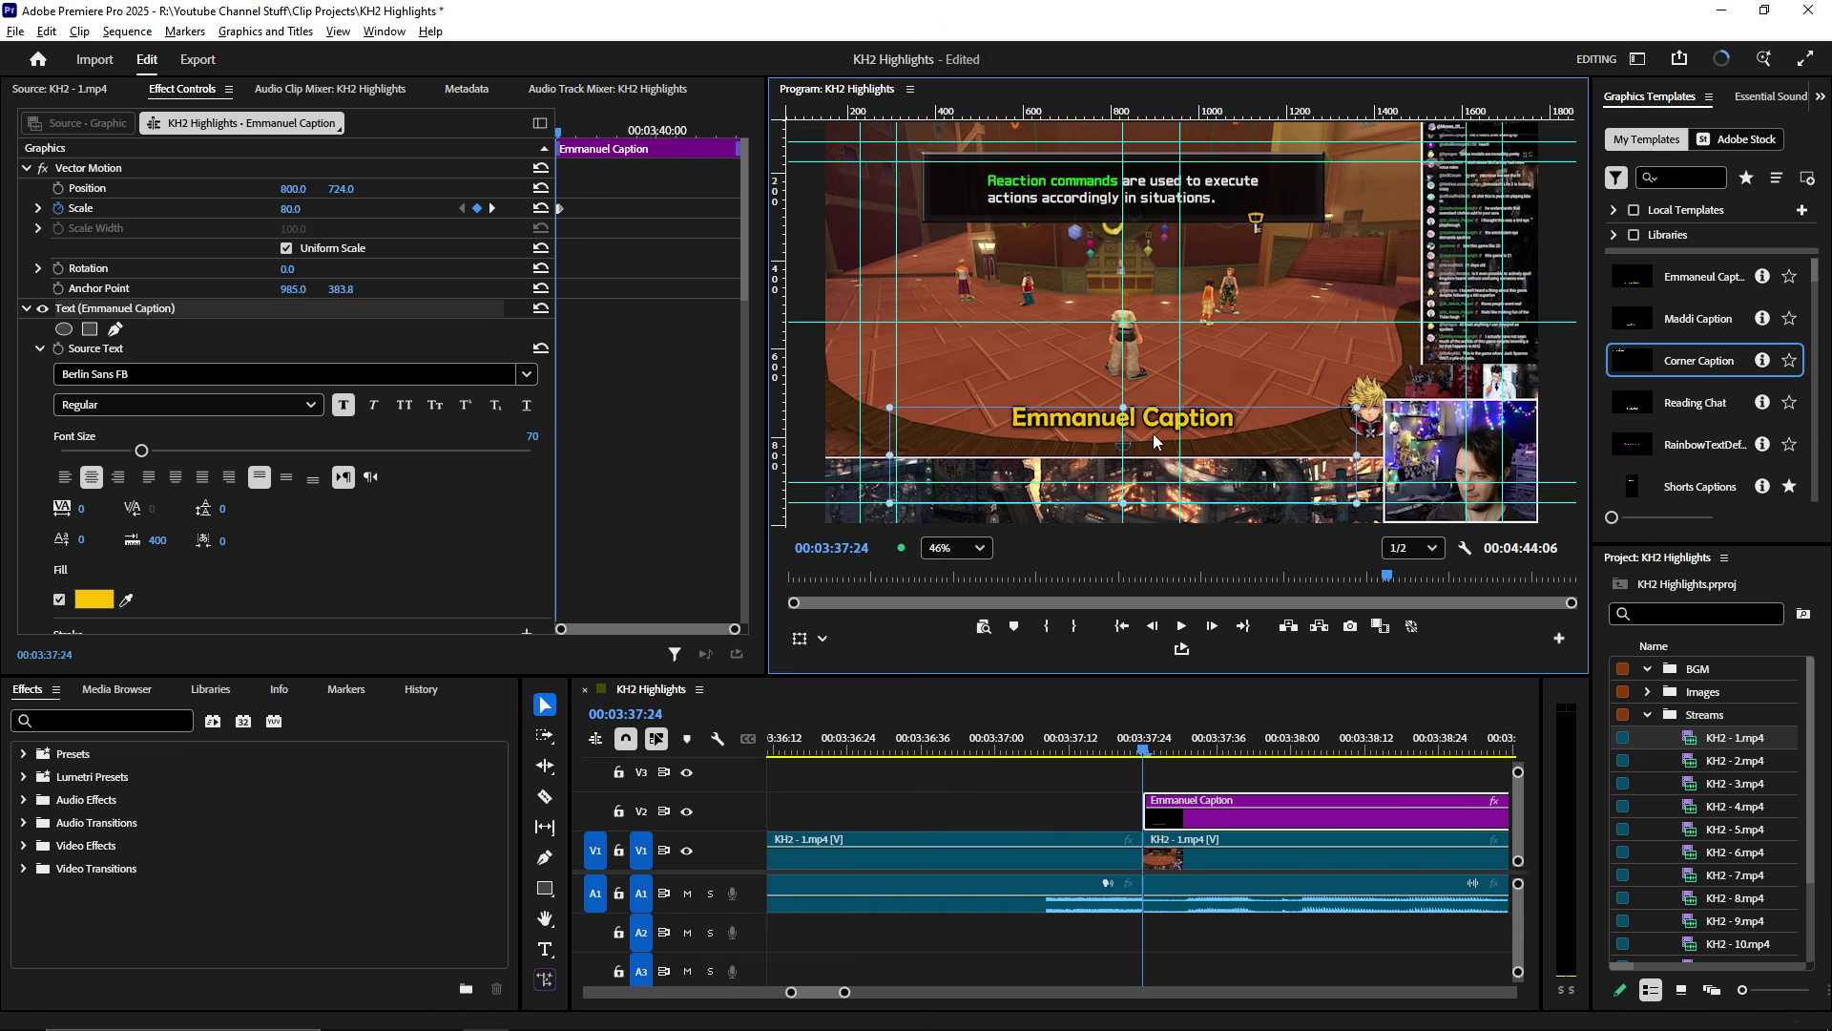
pyautogui.scroll(-5, 1143, 443)
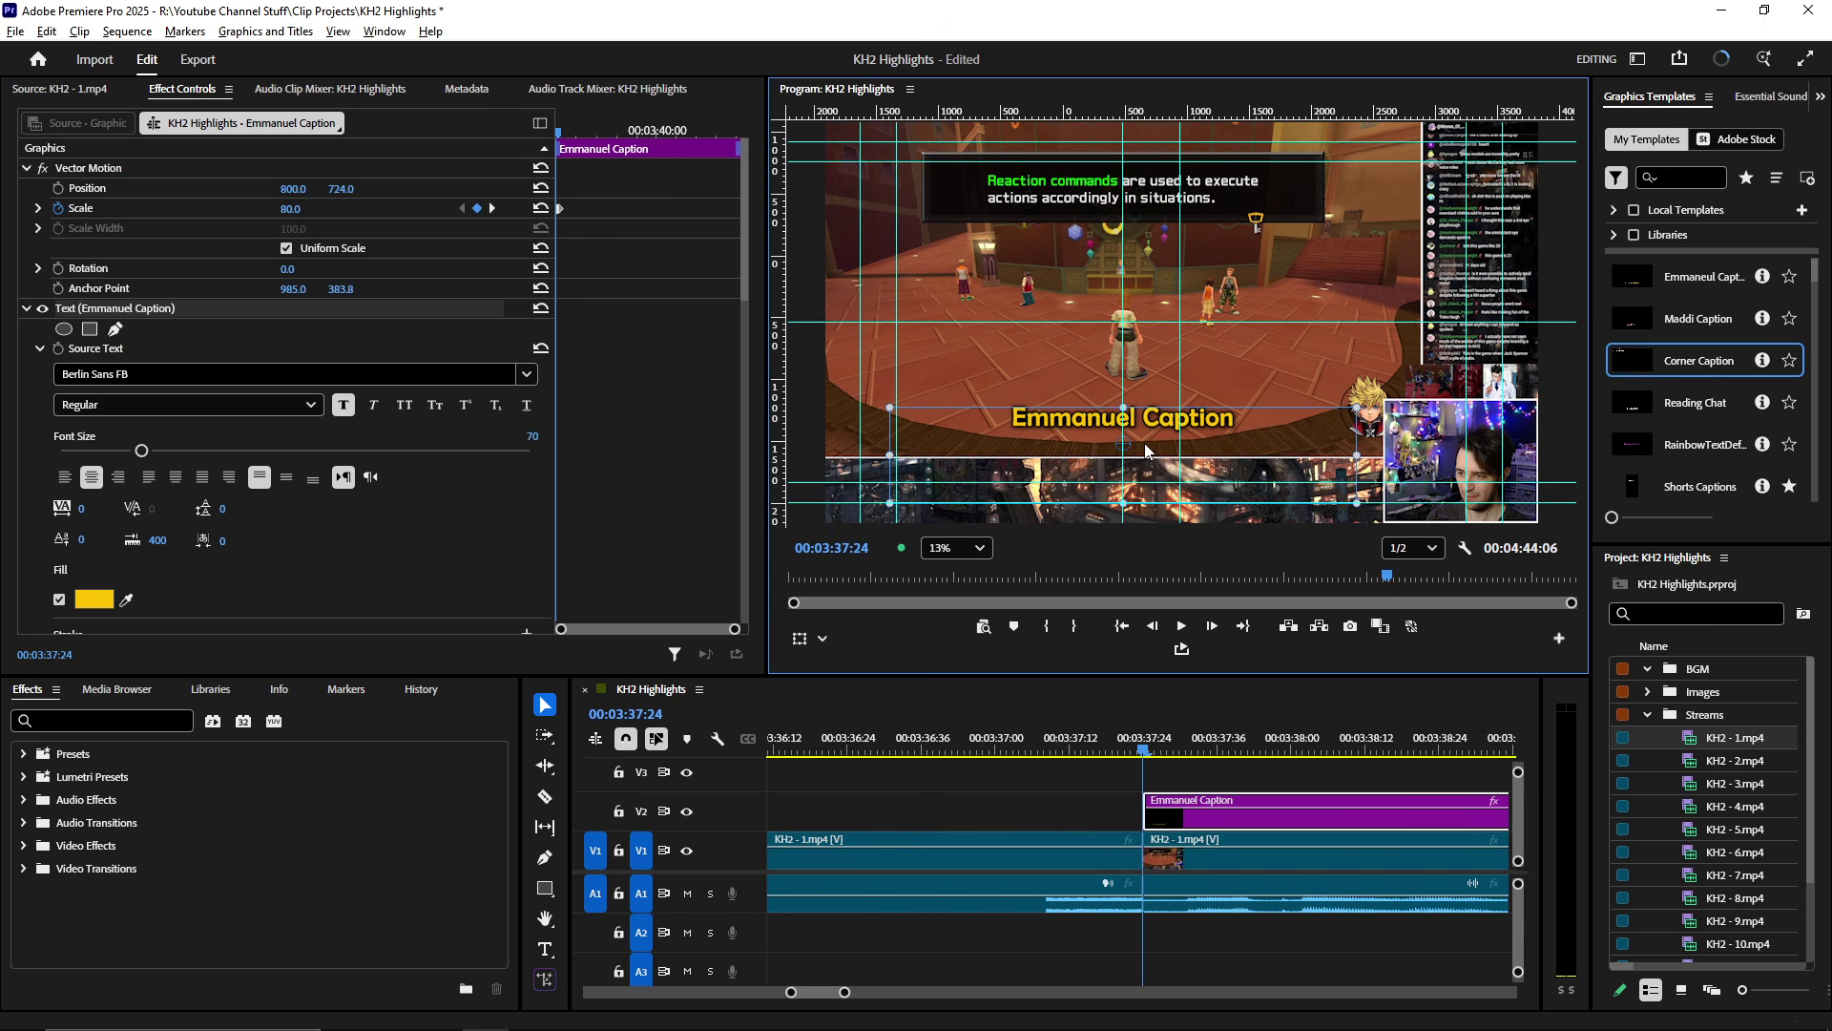
pyautogui.scroll(6, 1143, 442)
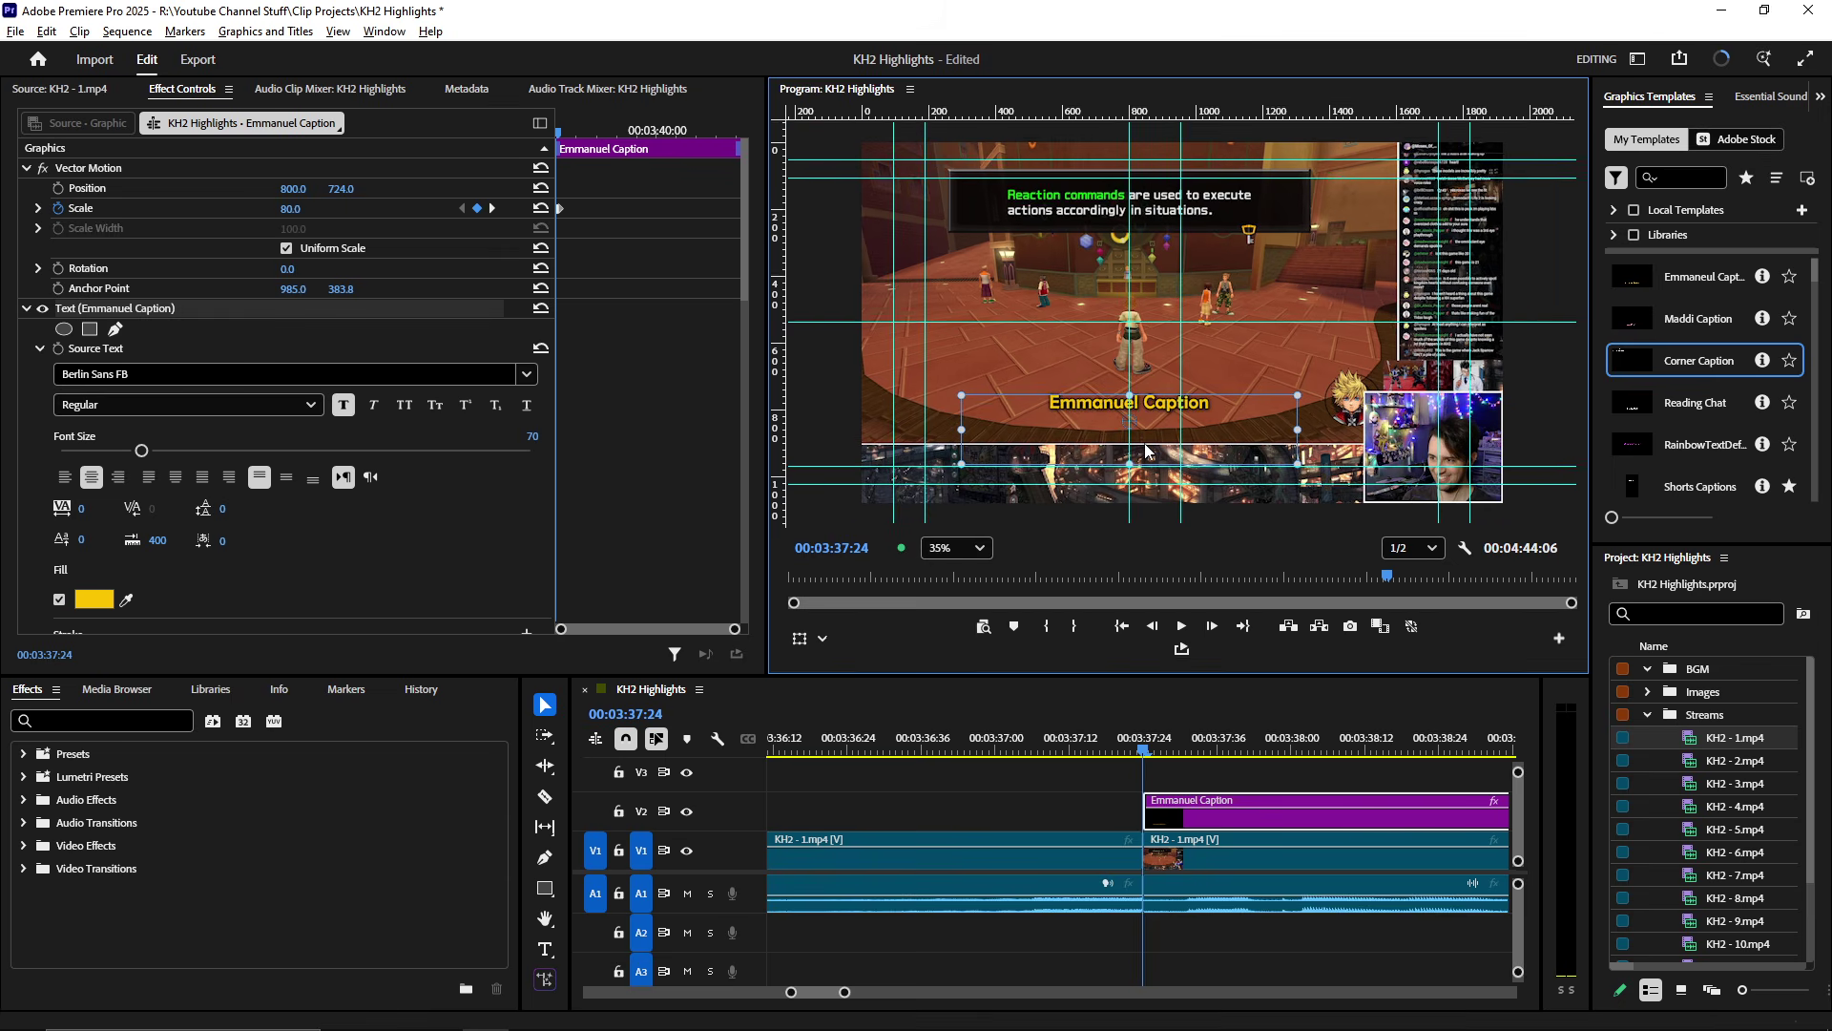
pyautogui.press('alt')
pyautogui.scroll(1, 952, 552)
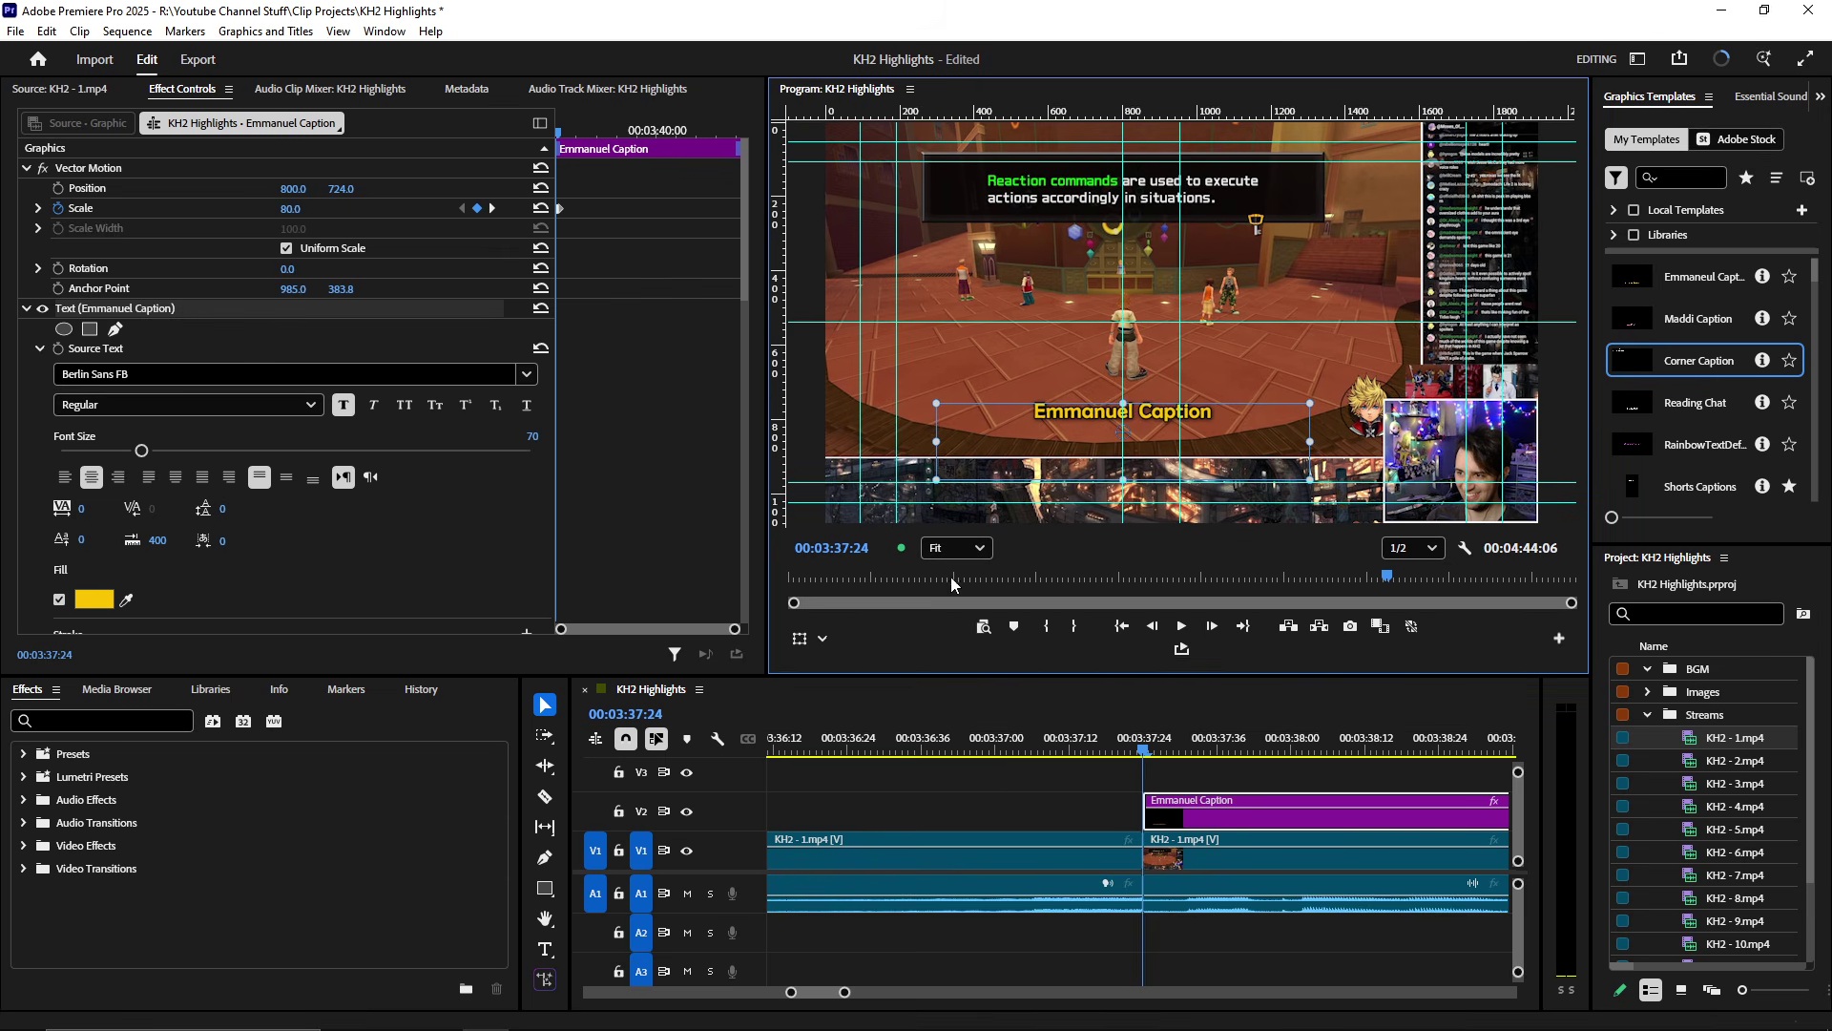
# - In the enlarged preview, move two vertical guides onto the left and right edges of the gameplay area
pyautogui.press('`')
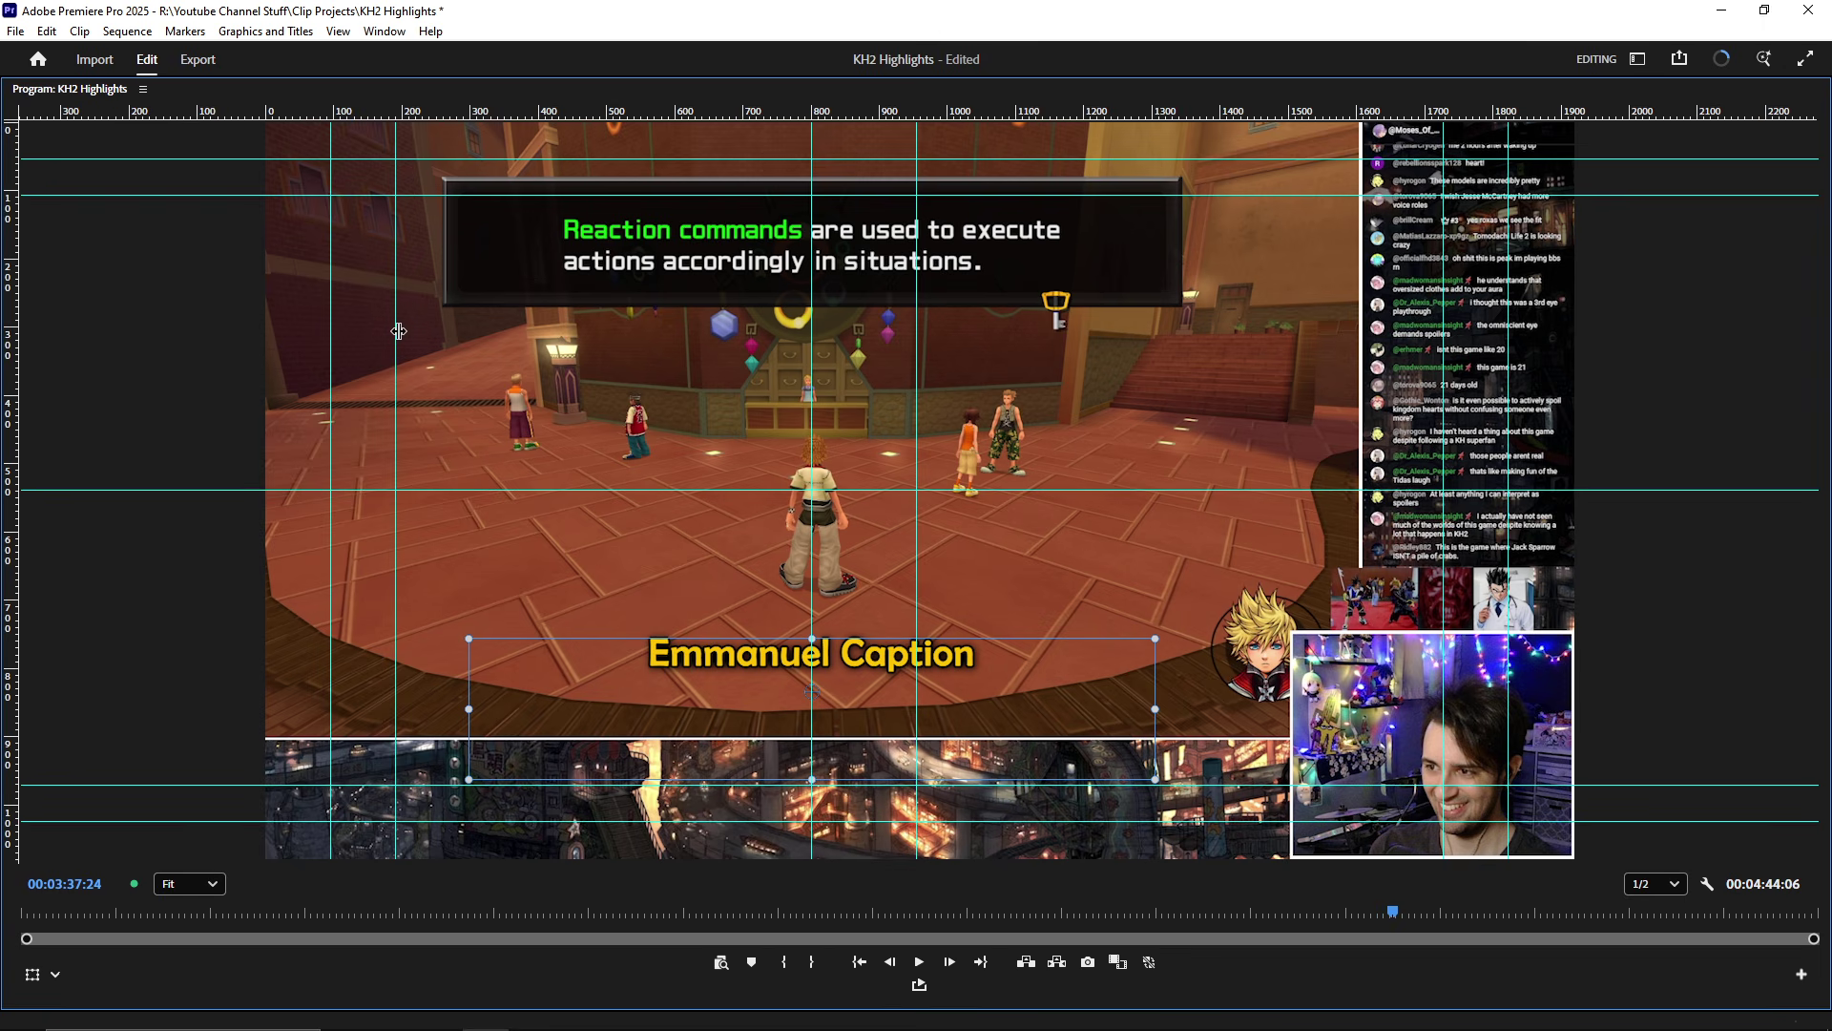
pyautogui.moveTo(396, 333); pyautogui.dragTo(1361, 356)
pyautogui.moveTo(328, 413); pyautogui.dragTo(265, 417)
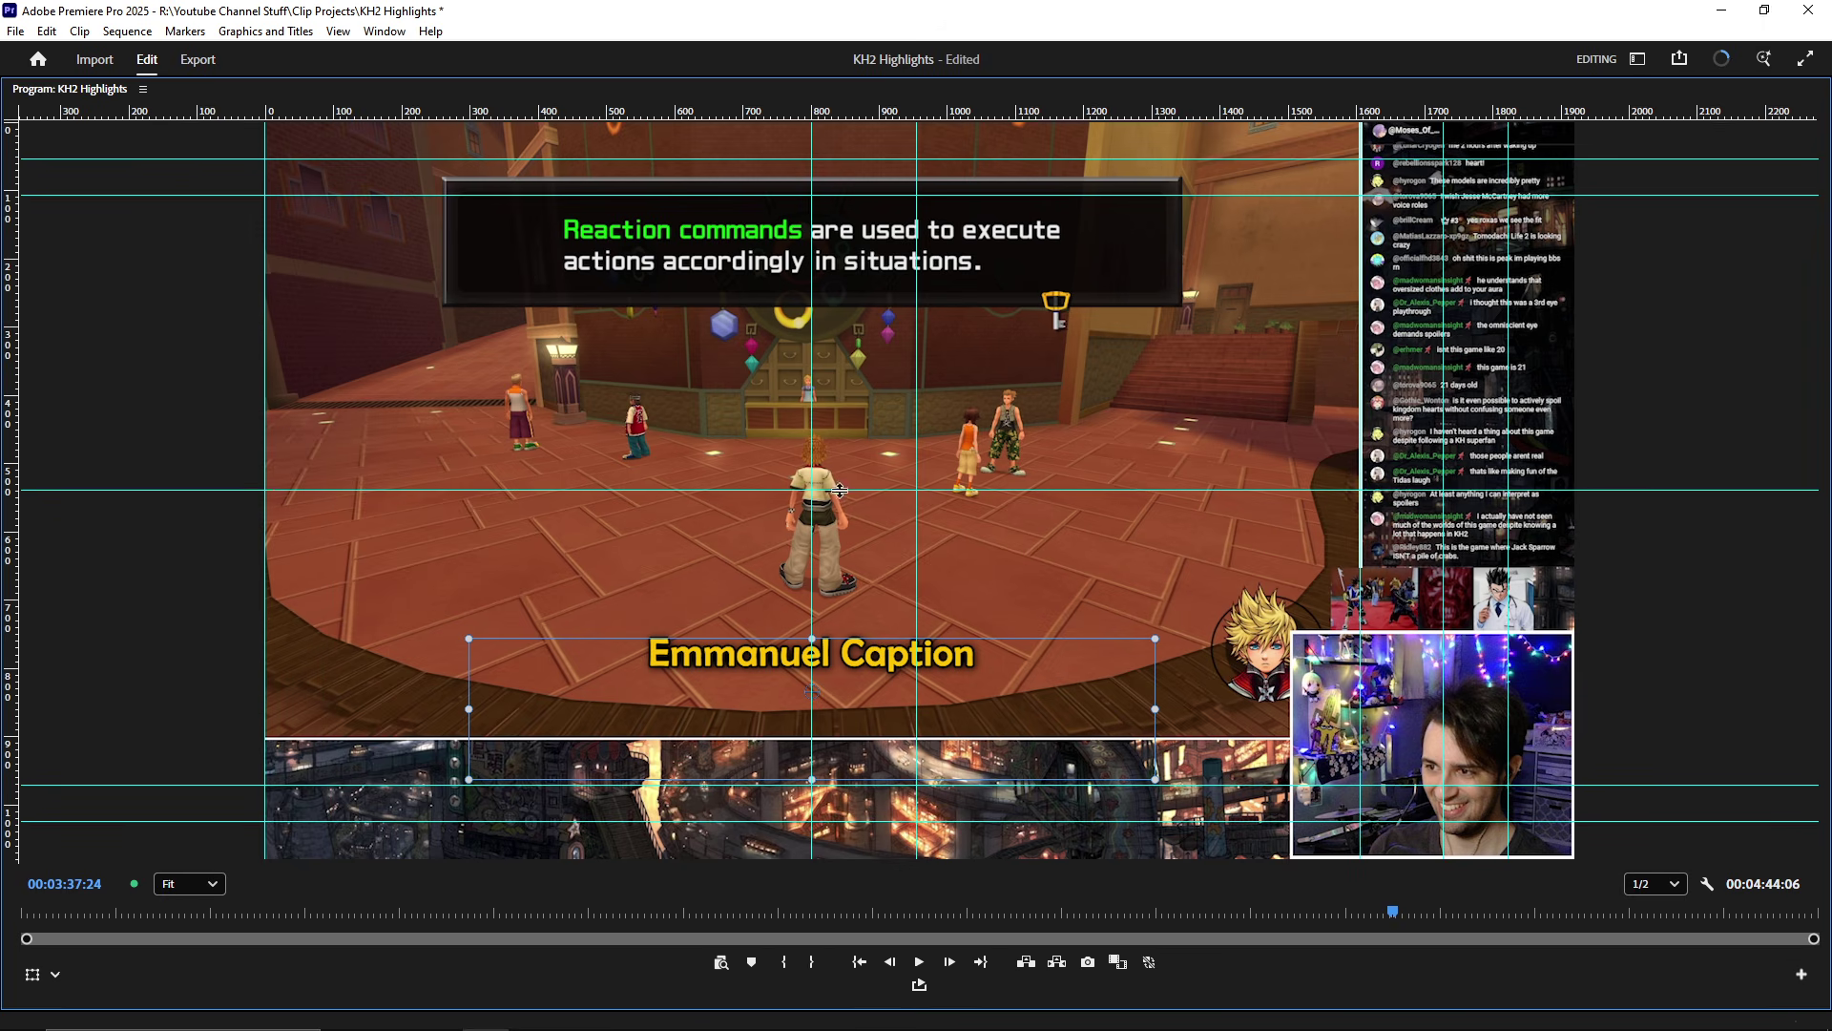
# - Move one vertical guide to about 670 and the centre guide to about 812, and remove the guide at the gameplay's left edge
pyautogui.moveTo(918, 537); pyautogui.dragTo(729, 555)
pyautogui.moveTo(1362, 515)
pyautogui.mouseDown()
pyautogui.moveTo(541, 545)
pyautogui.moveTo(1362, 536)
pyautogui.mouseUp()
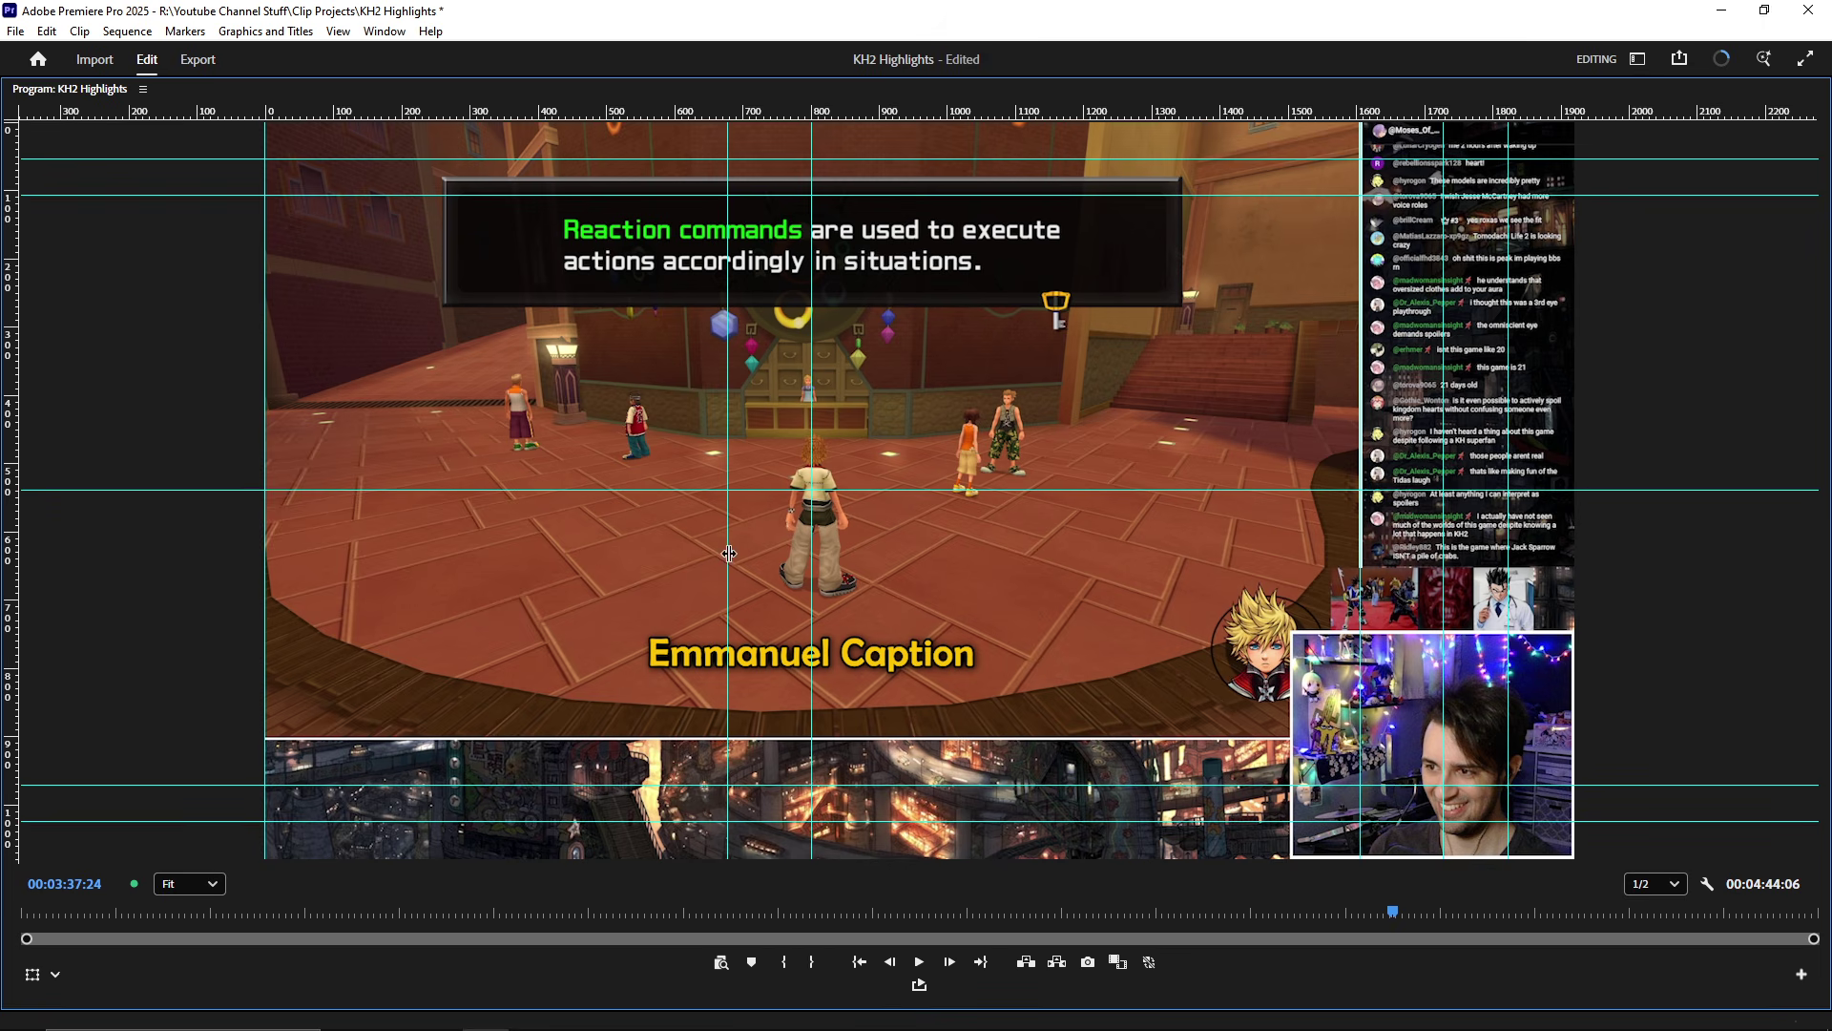
pyautogui.moveTo(729, 553)
pyautogui.mouseDown()
pyautogui.moveTo(269, 563)
pyautogui.moveTo(723, 576)
pyautogui.mouseUp()
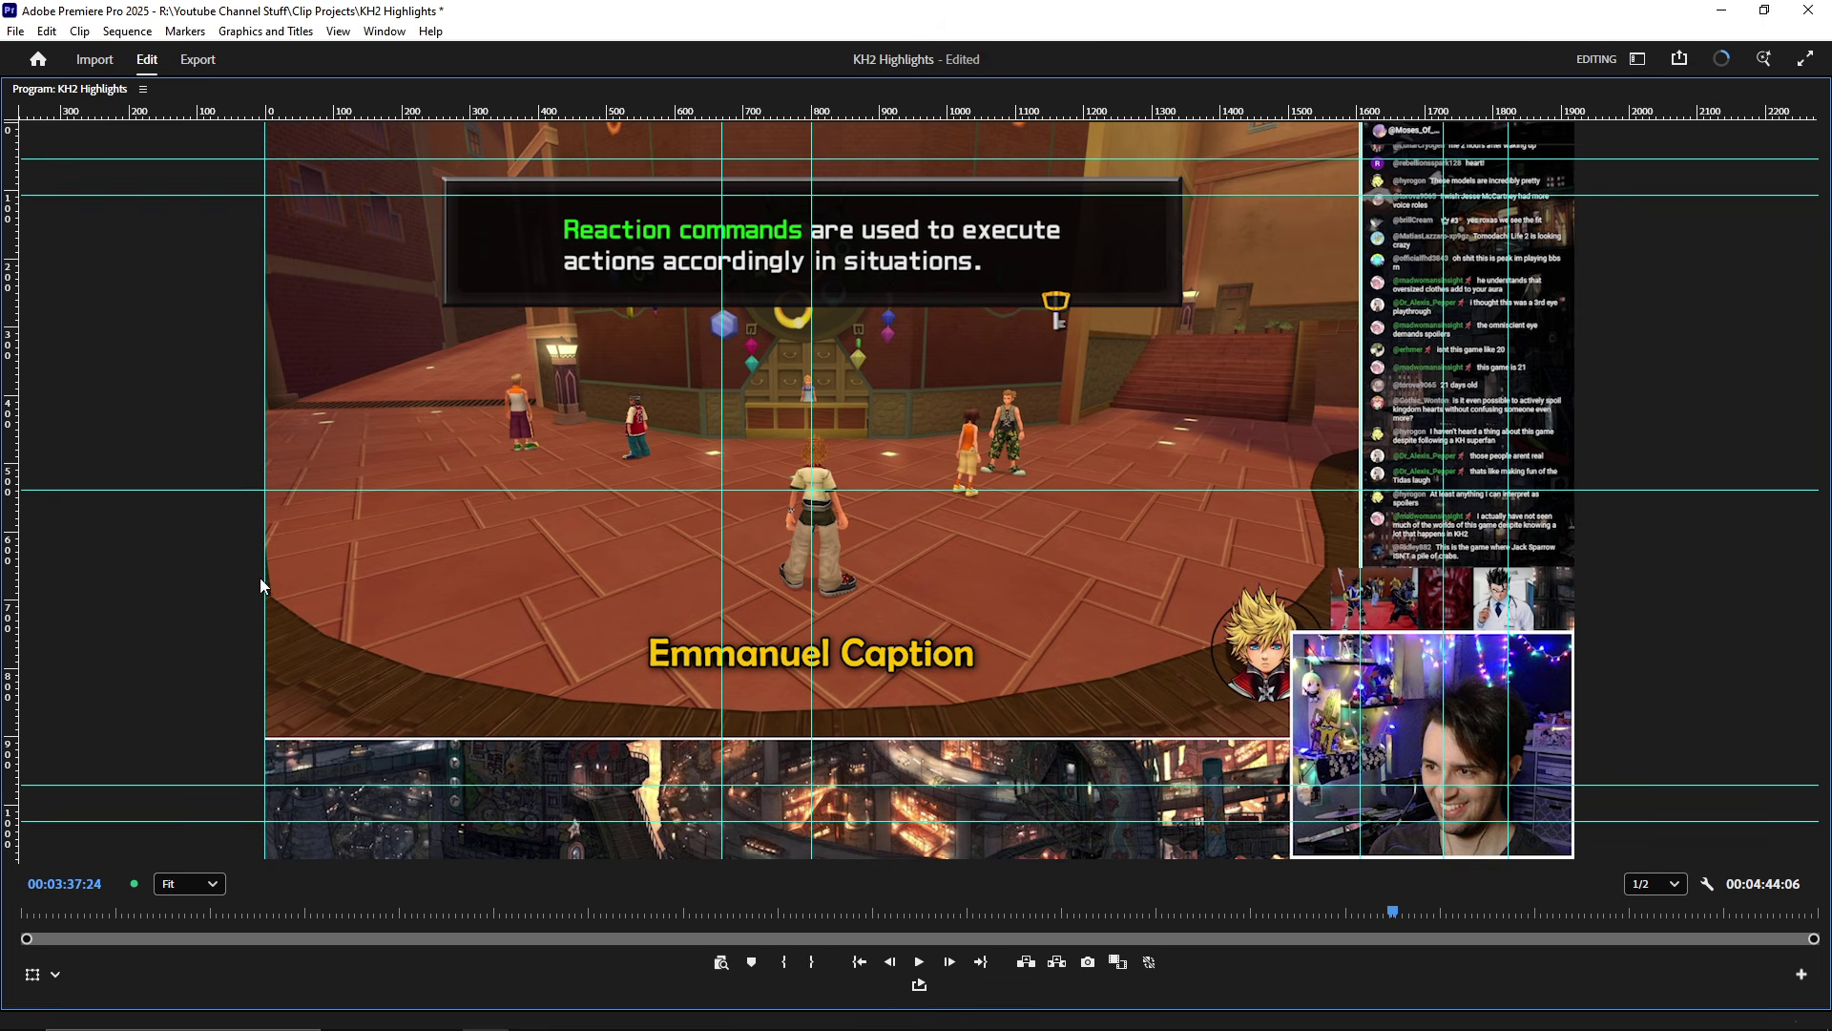
pyautogui.moveTo(263, 576); pyautogui.dragTo(12, 572)
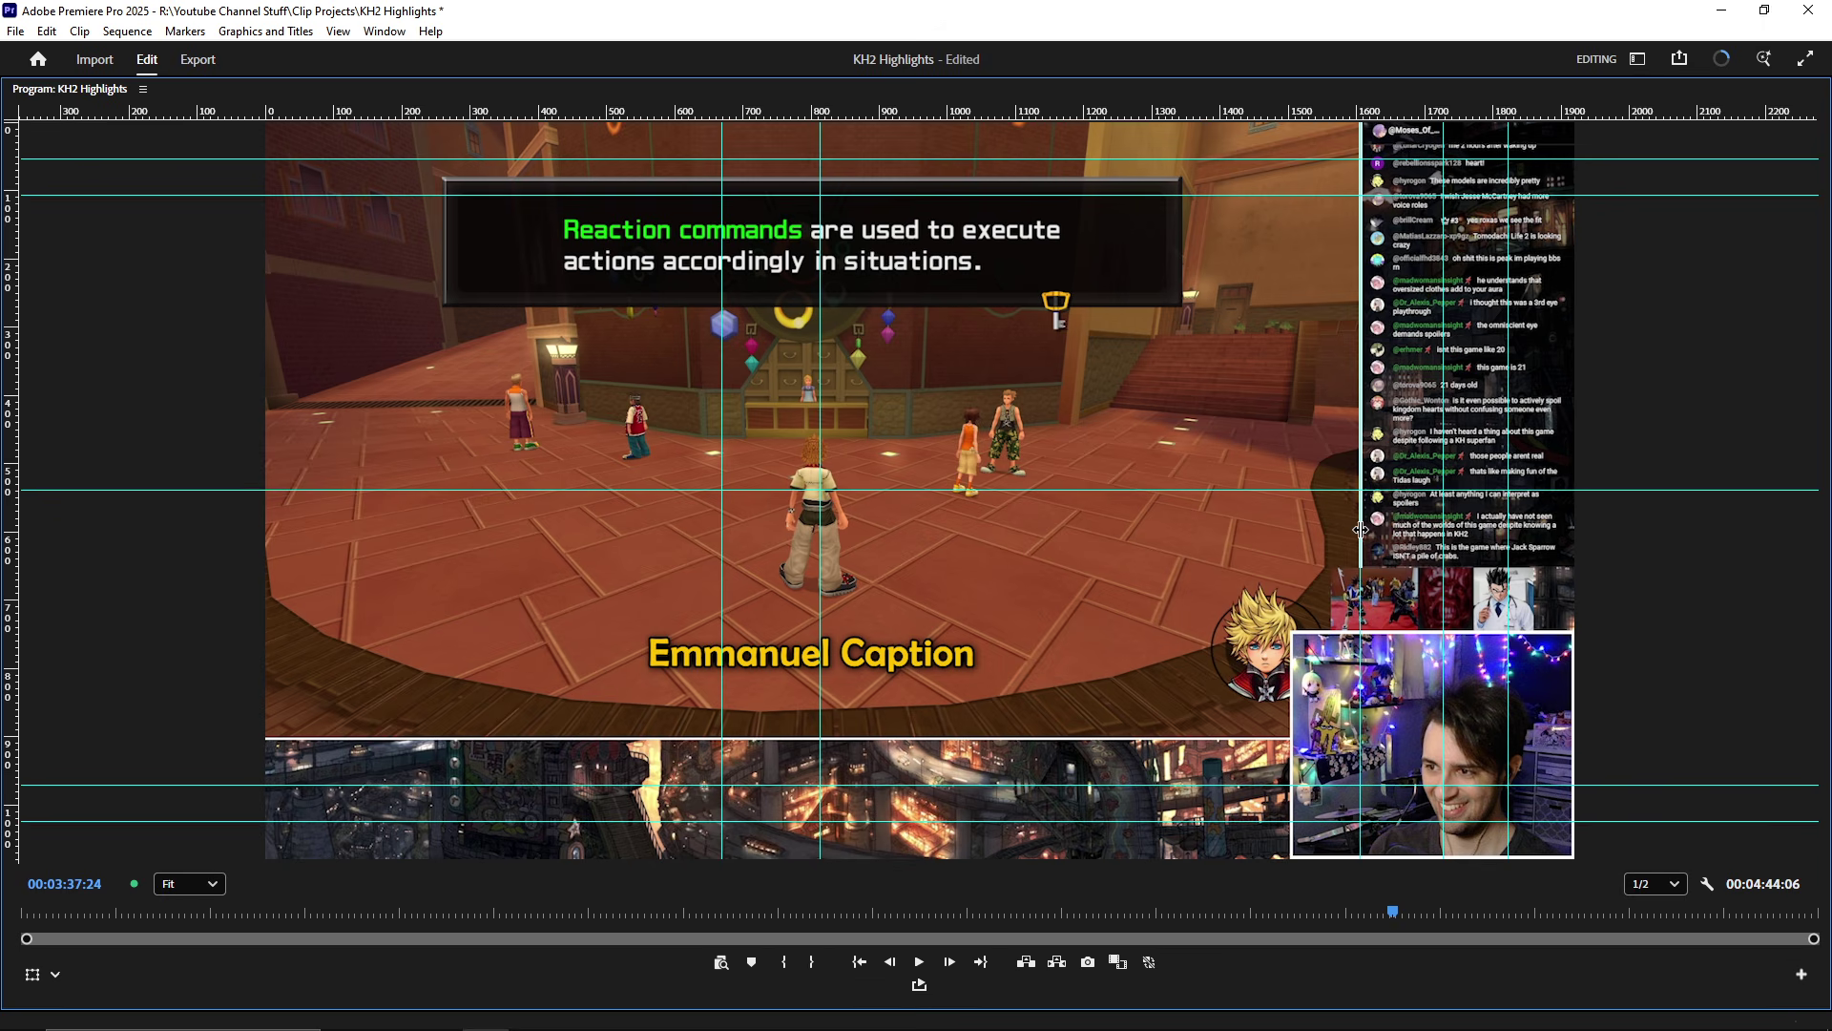
# - Centre the caption on the shifted central guide and align its text box with a horizontal guide at the gameplay's bottom edge
pyautogui.click(908, 675)
pyautogui.moveTo(901, 666); pyautogui.dragTo(913, 660)
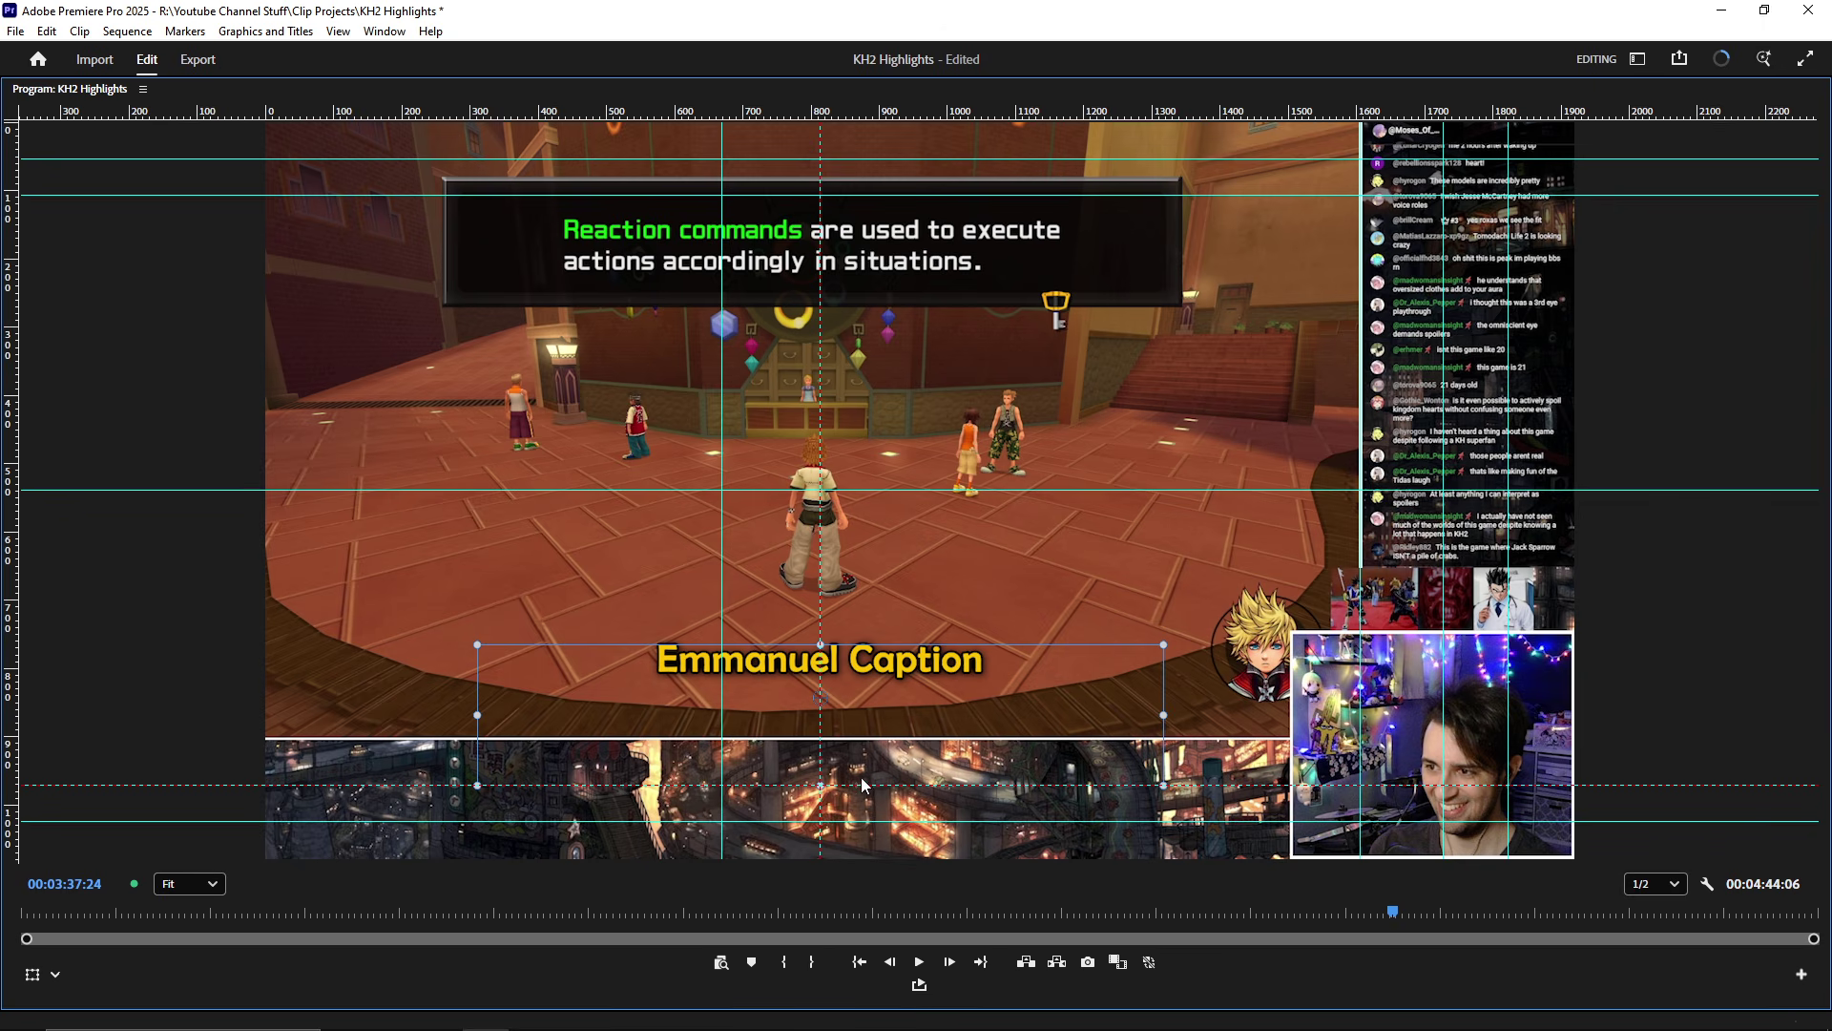
pyautogui.press('`')
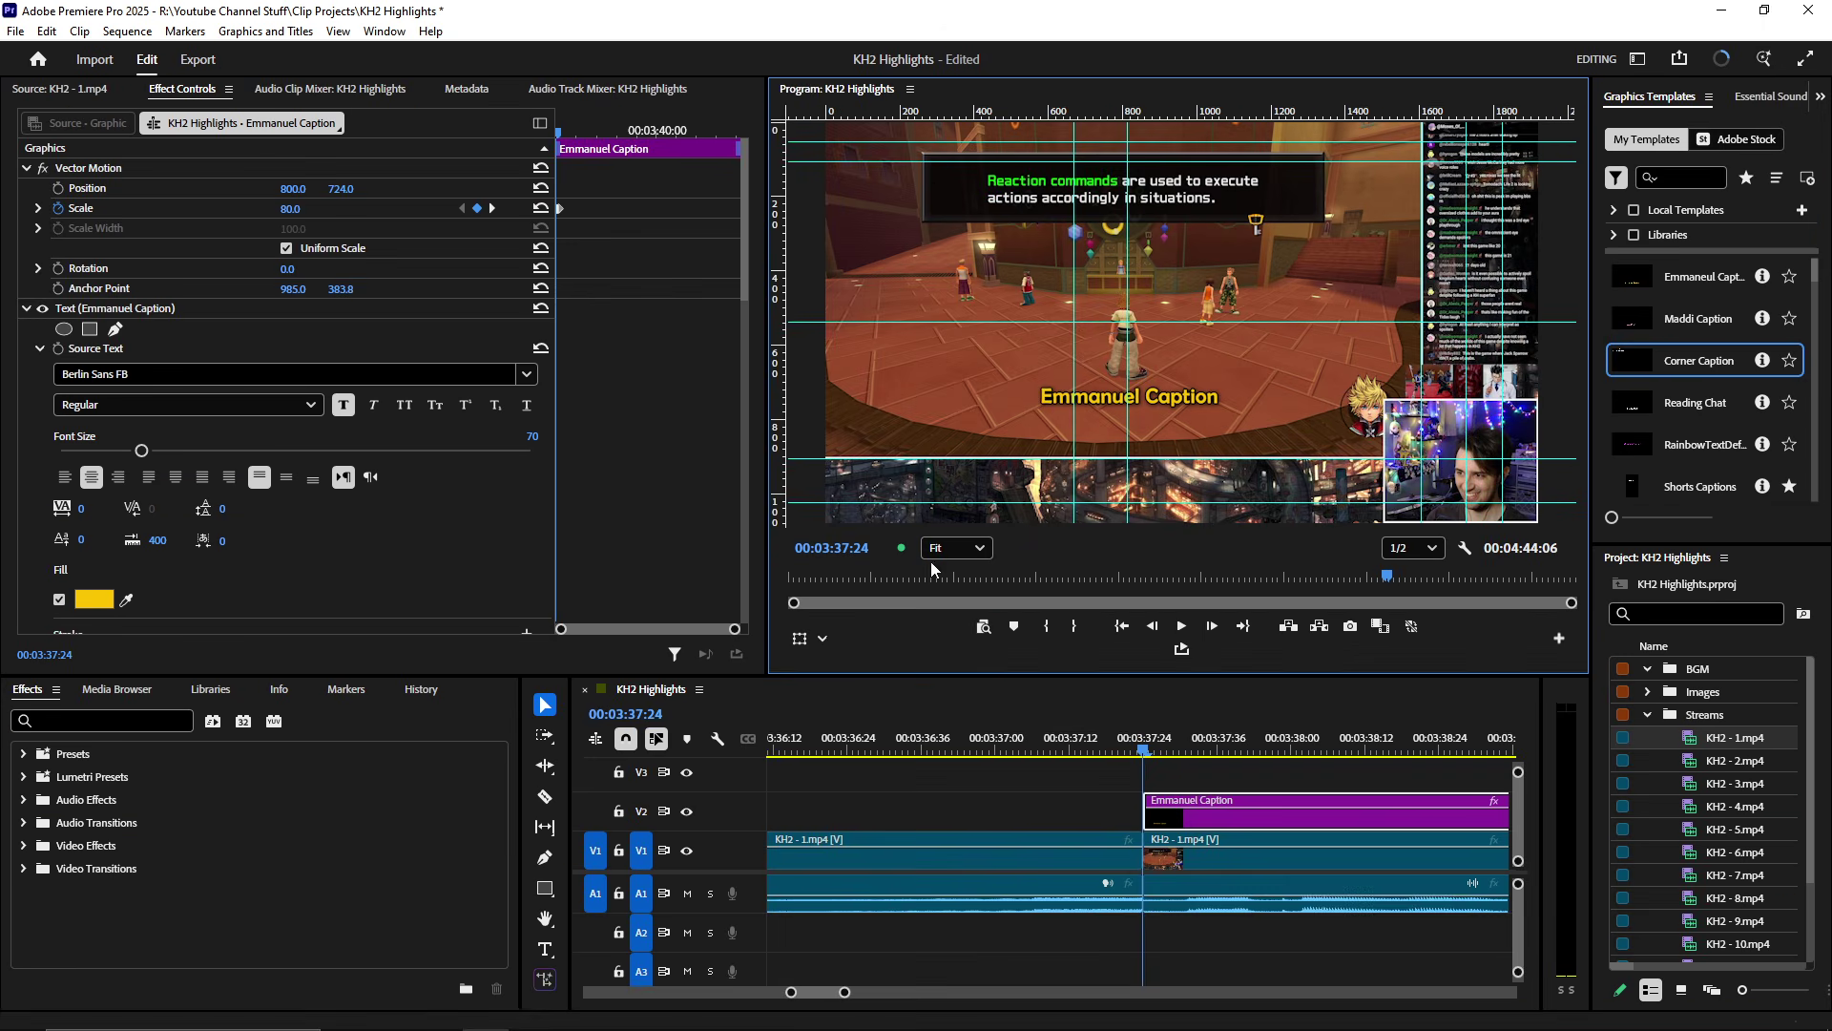
# - Hide the rulers and guides in the program preview
pyautogui.click(338, 31)
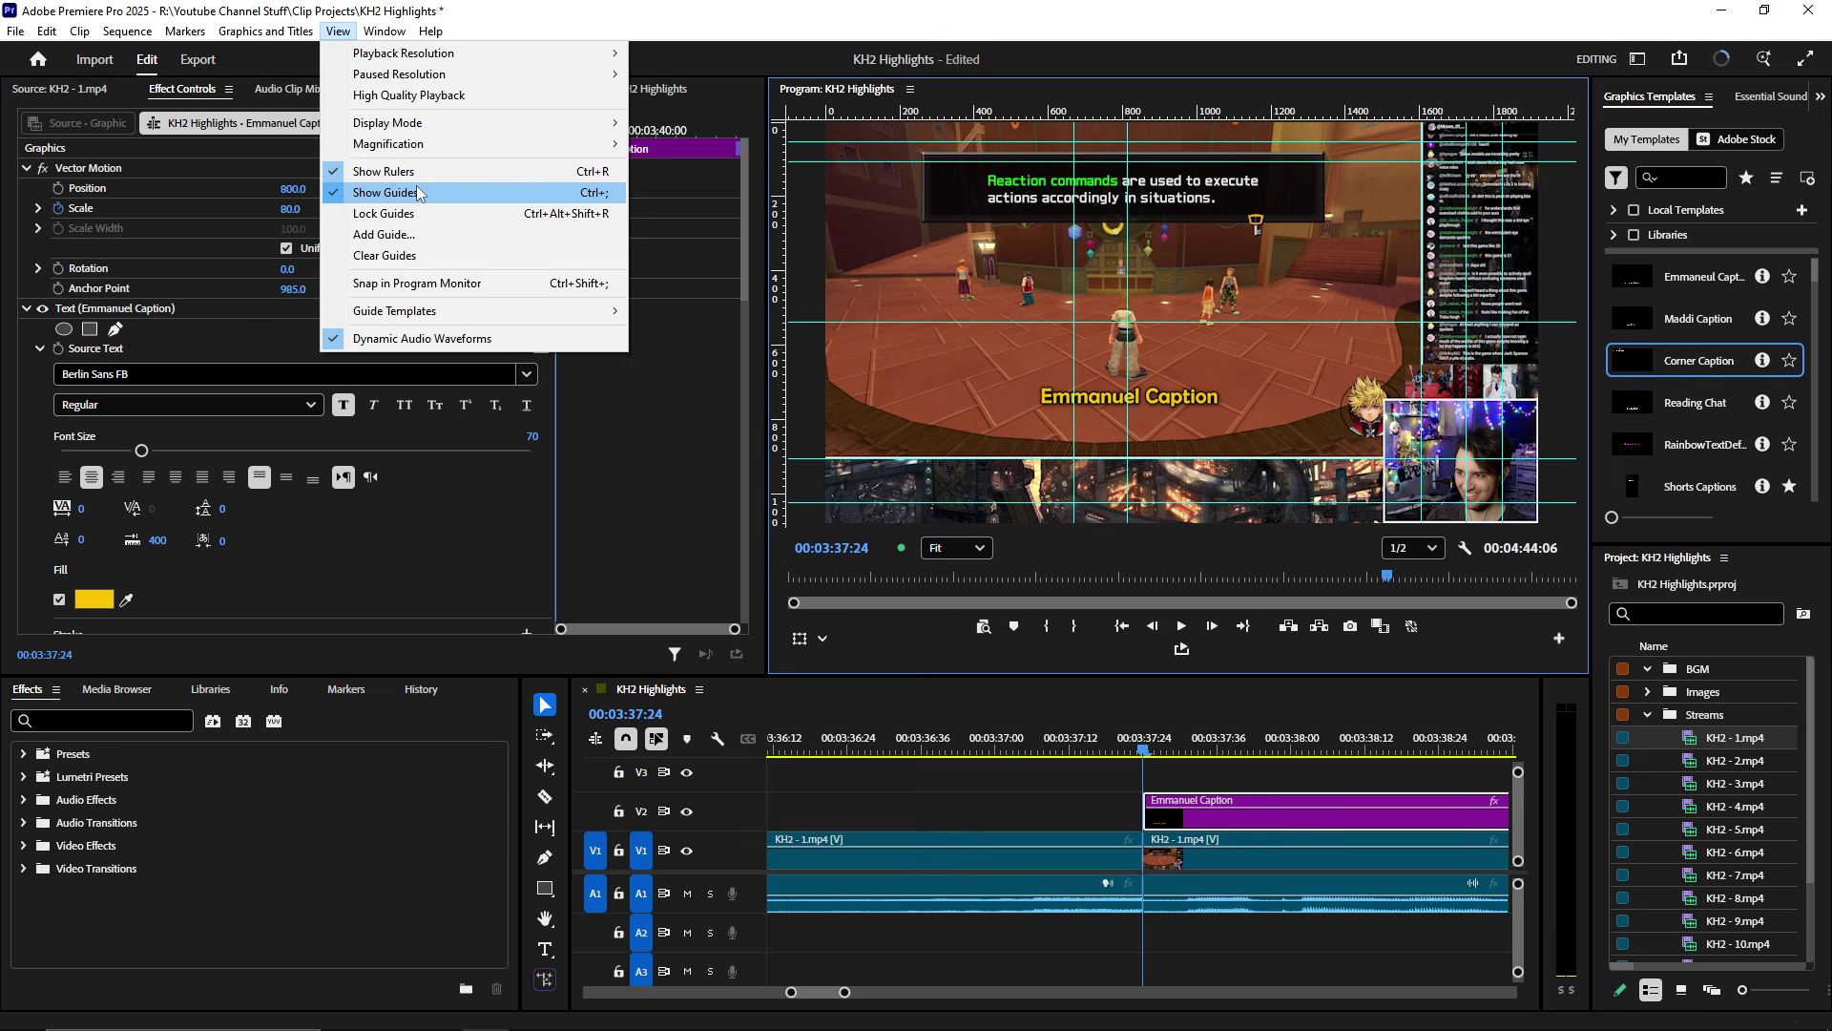
pyautogui.click(703, 8)
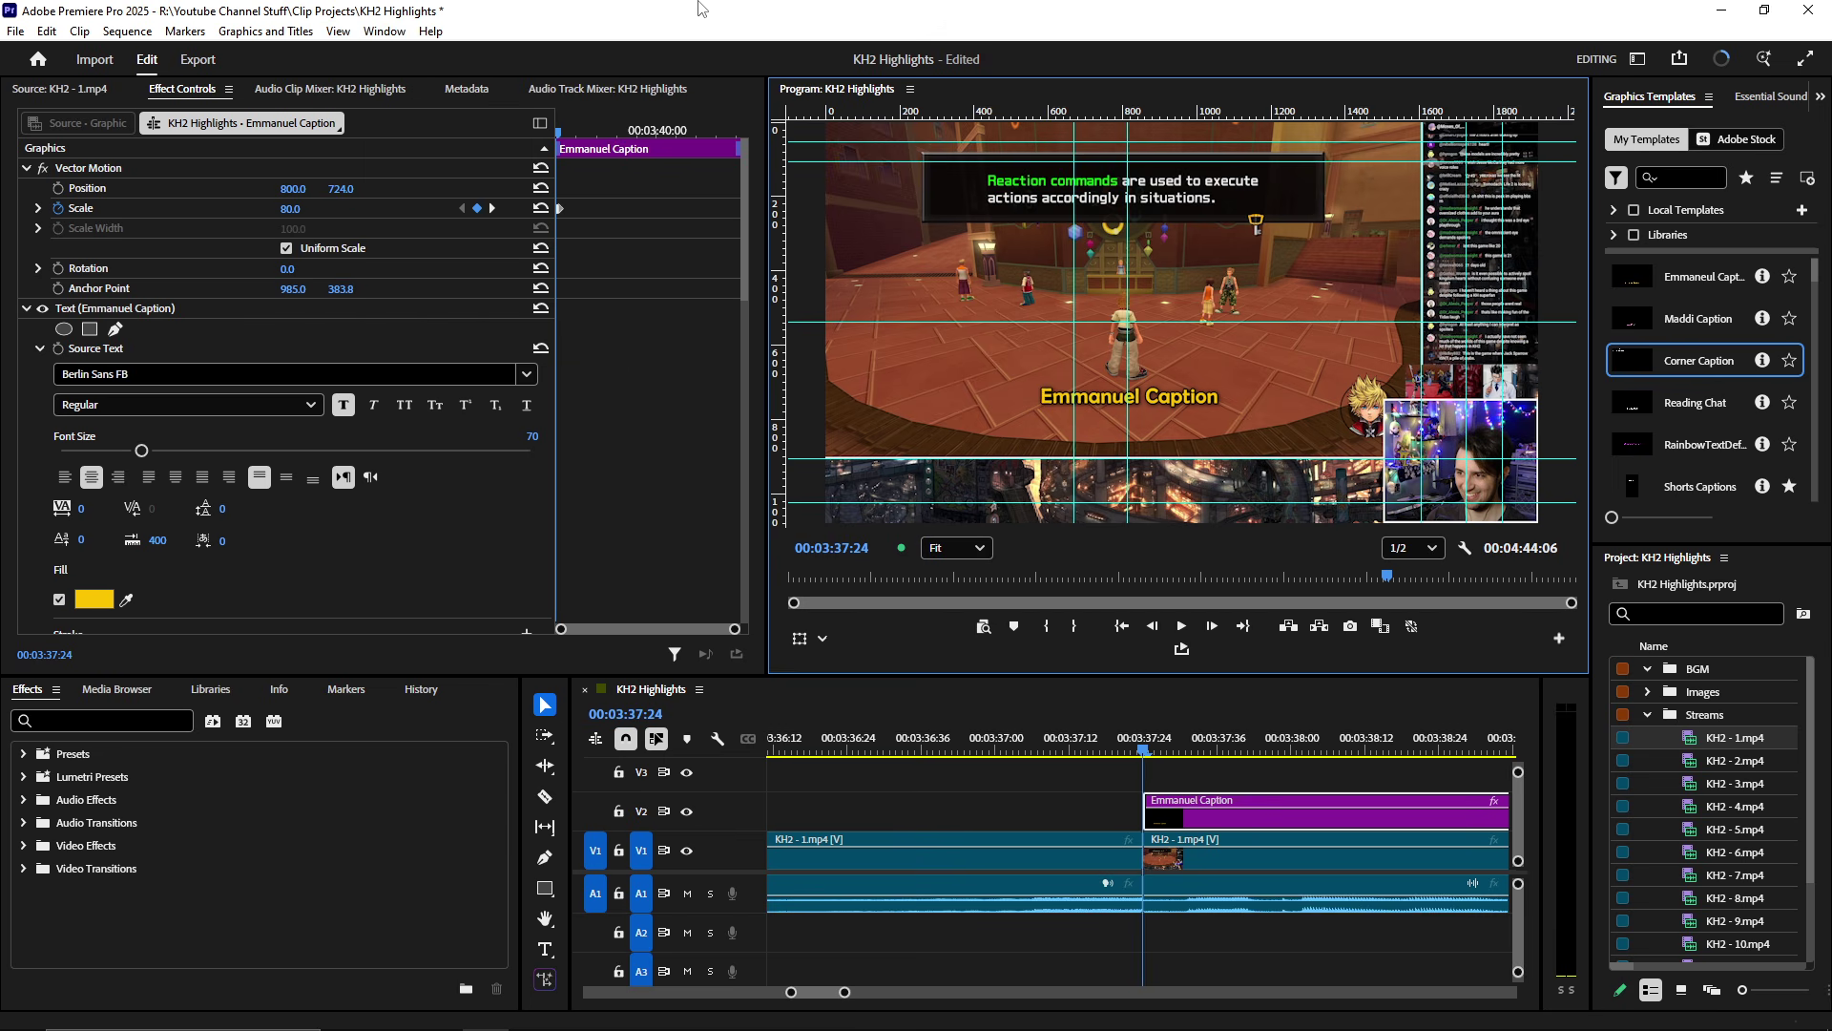
pyautogui.hotkey('ctrl', 'r')
pyautogui.hotkey('ctrl', ';')
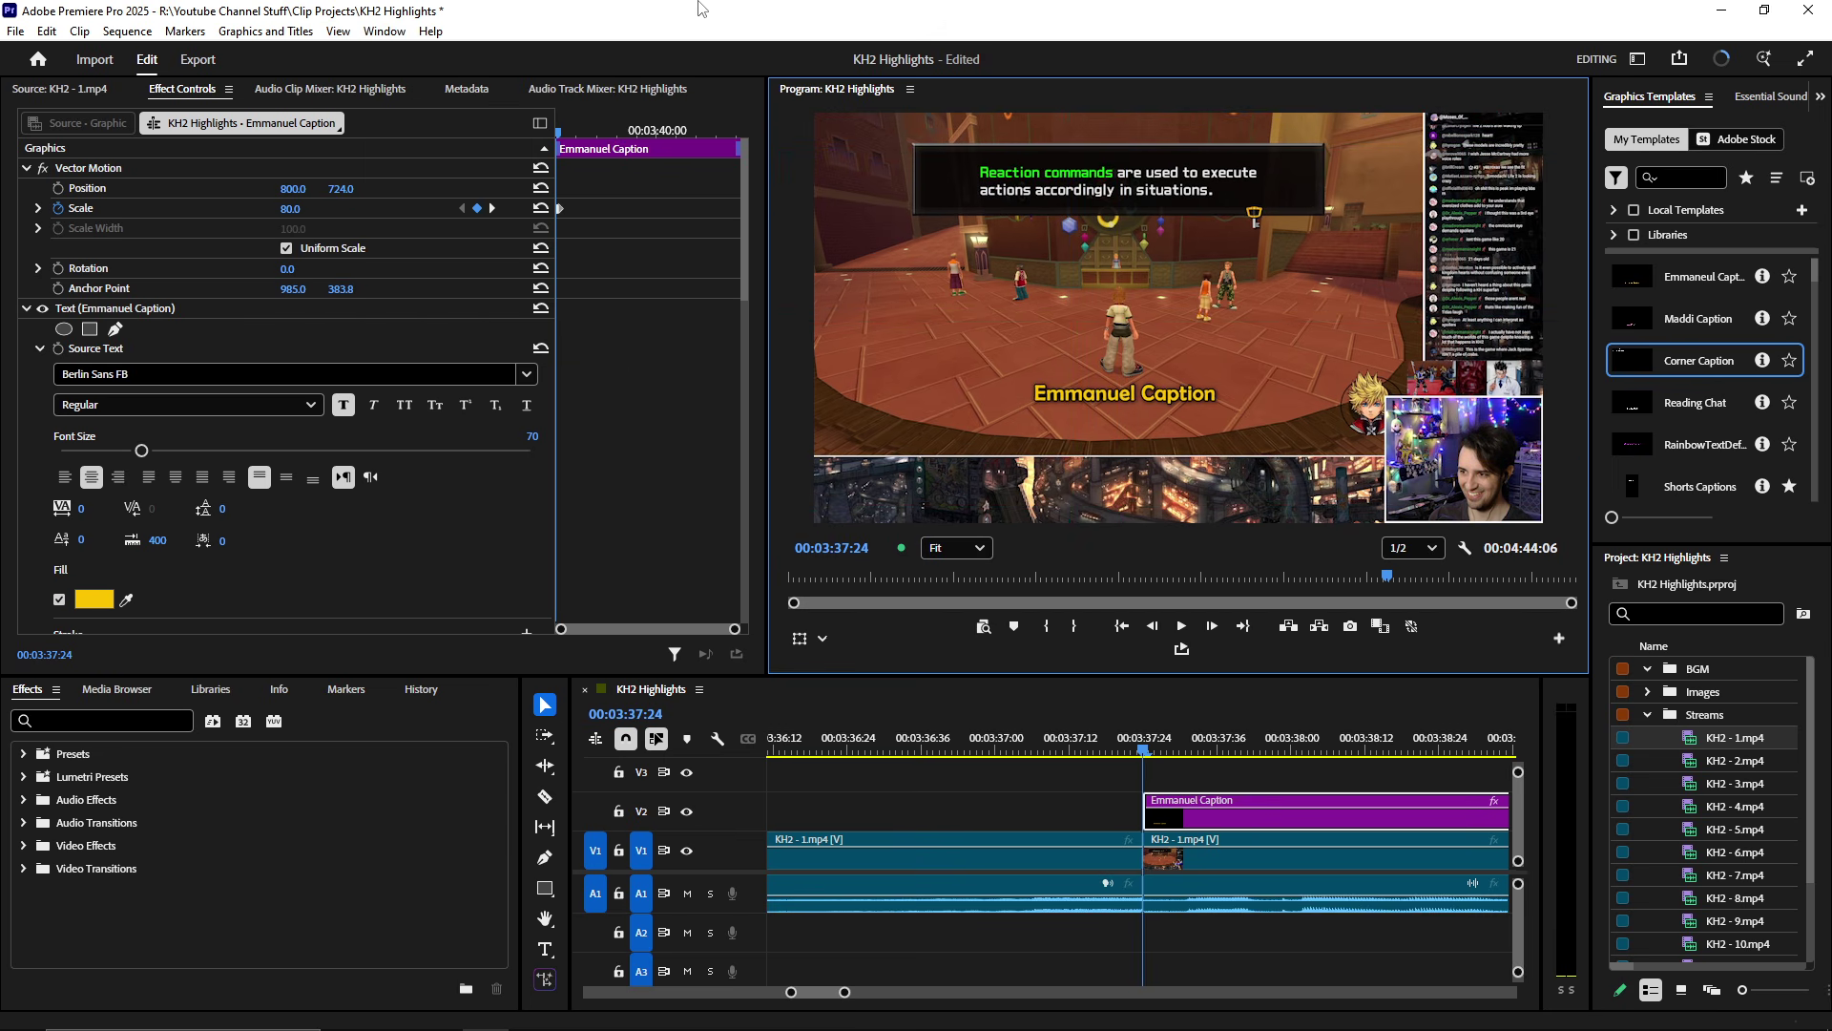
# - In the enlarged preview, shorten the caption's text box so it ends above the bottom edge of the gameplay
pyautogui.press('`')
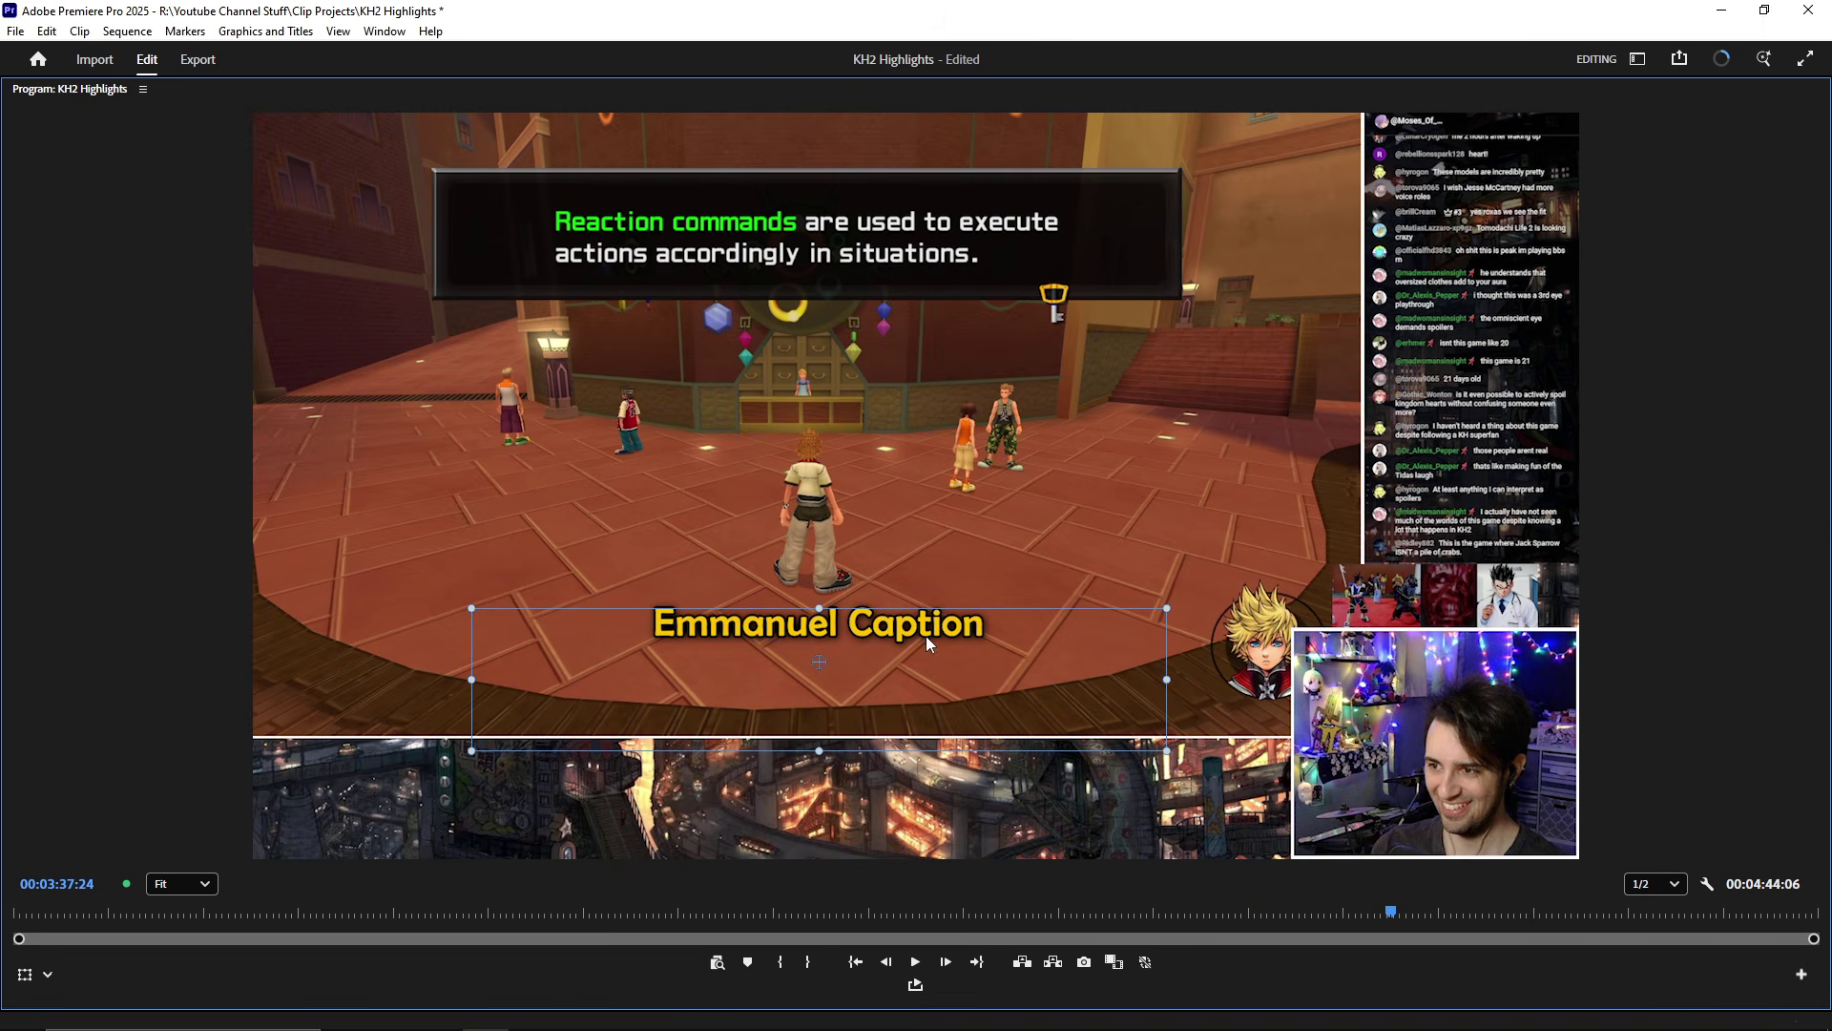
pyautogui.moveTo(819, 750); pyautogui.dragTo(828, 725)
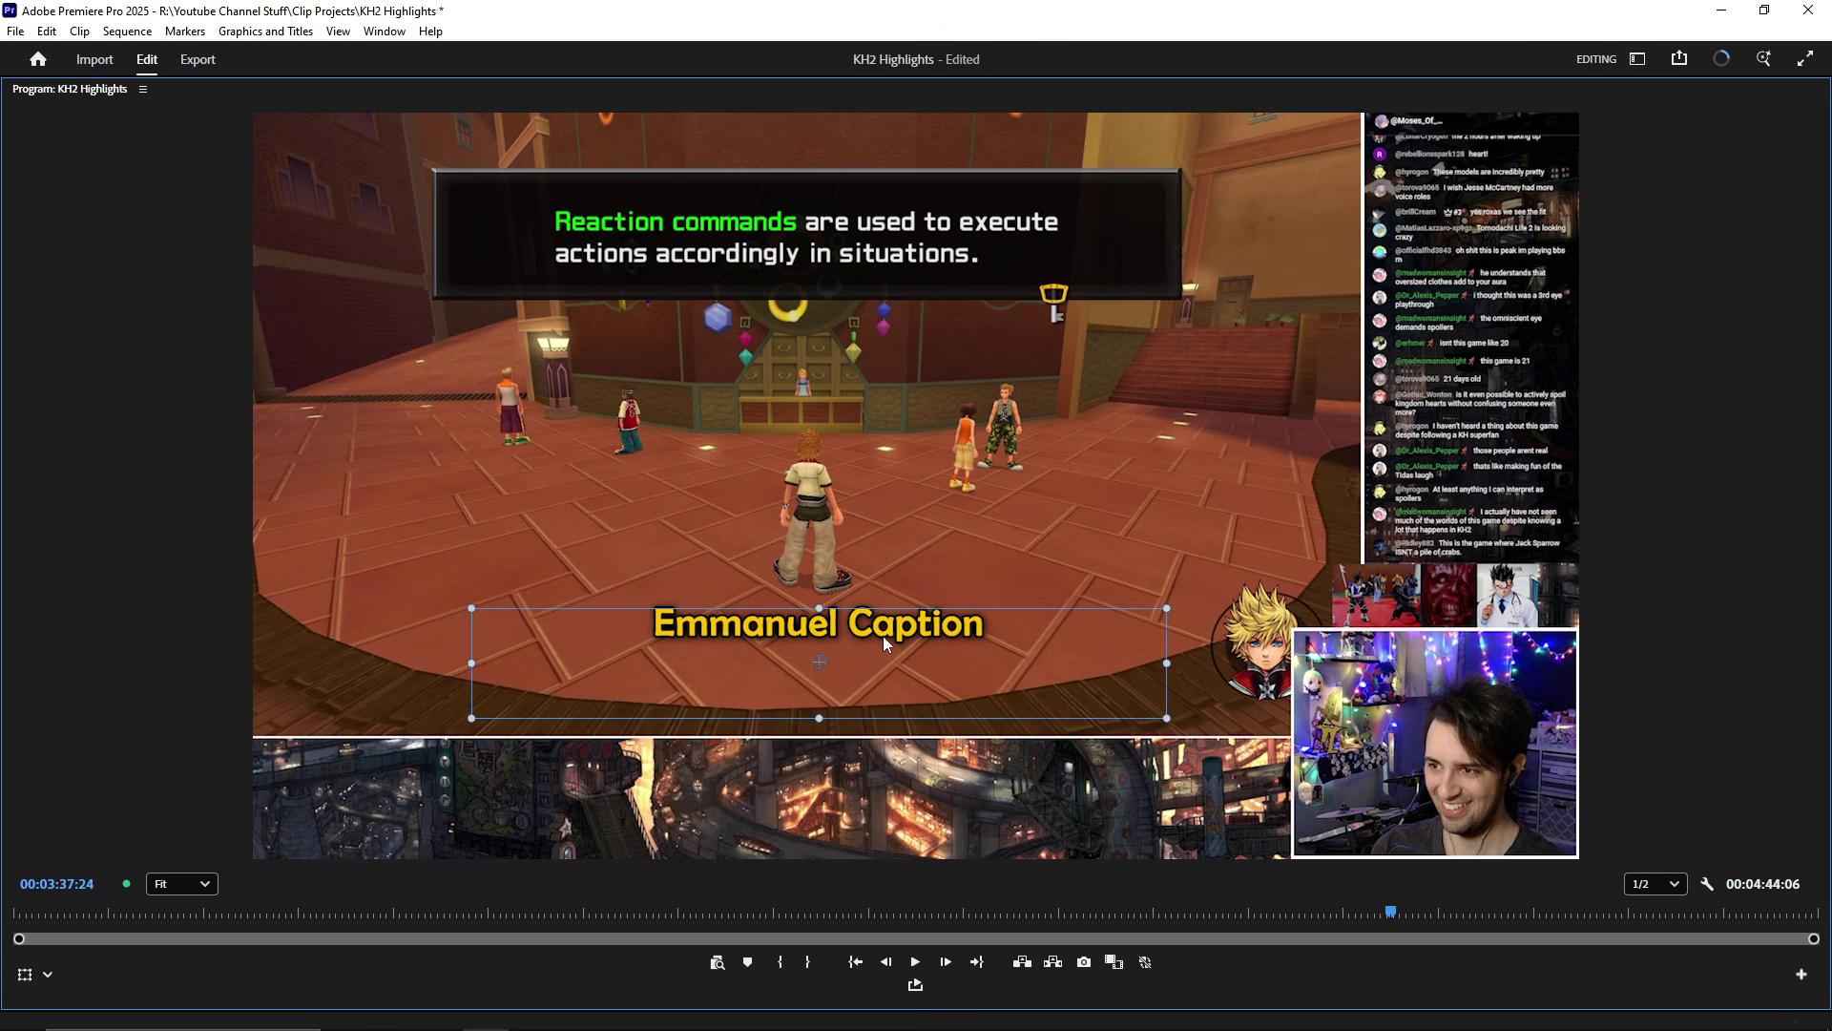
pyautogui.press('`')
# - Set the caption's shadow size to 4.0 and check the caption in the enlarged program preview
pyautogui.scroll(-2, 425, 559)
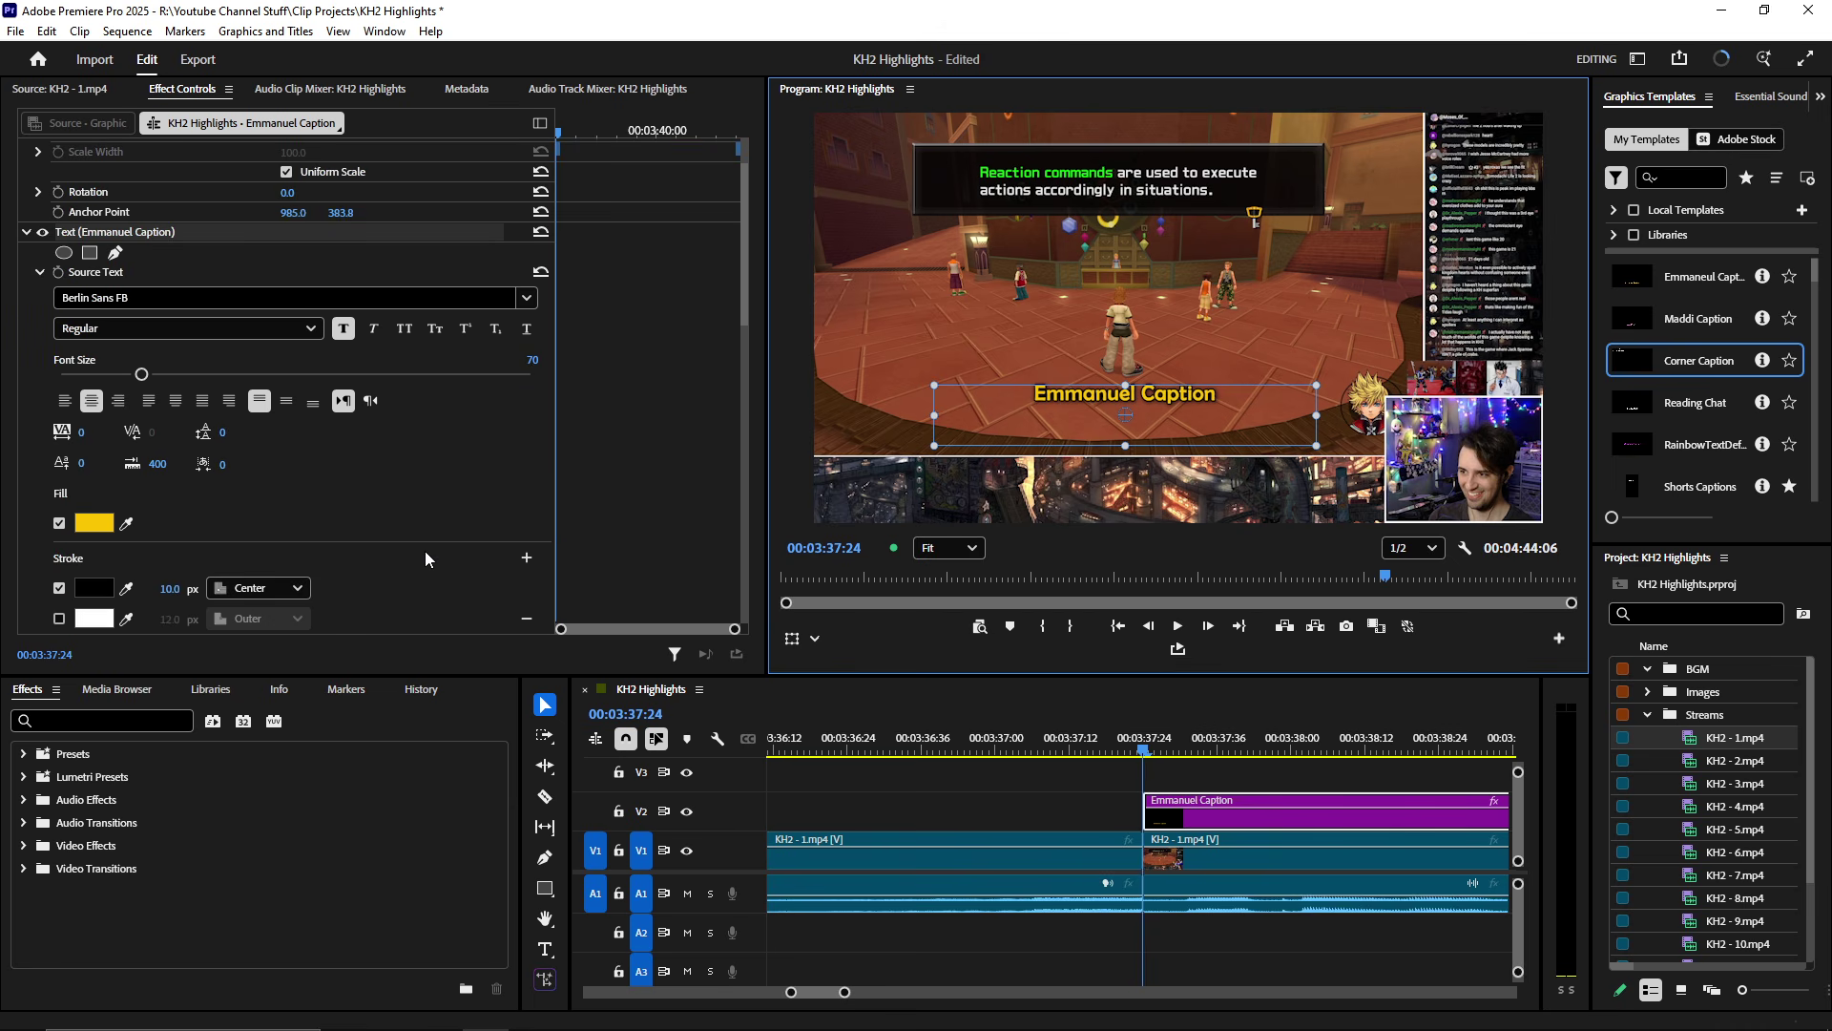
pyautogui.scroll(-2, 391, 487)
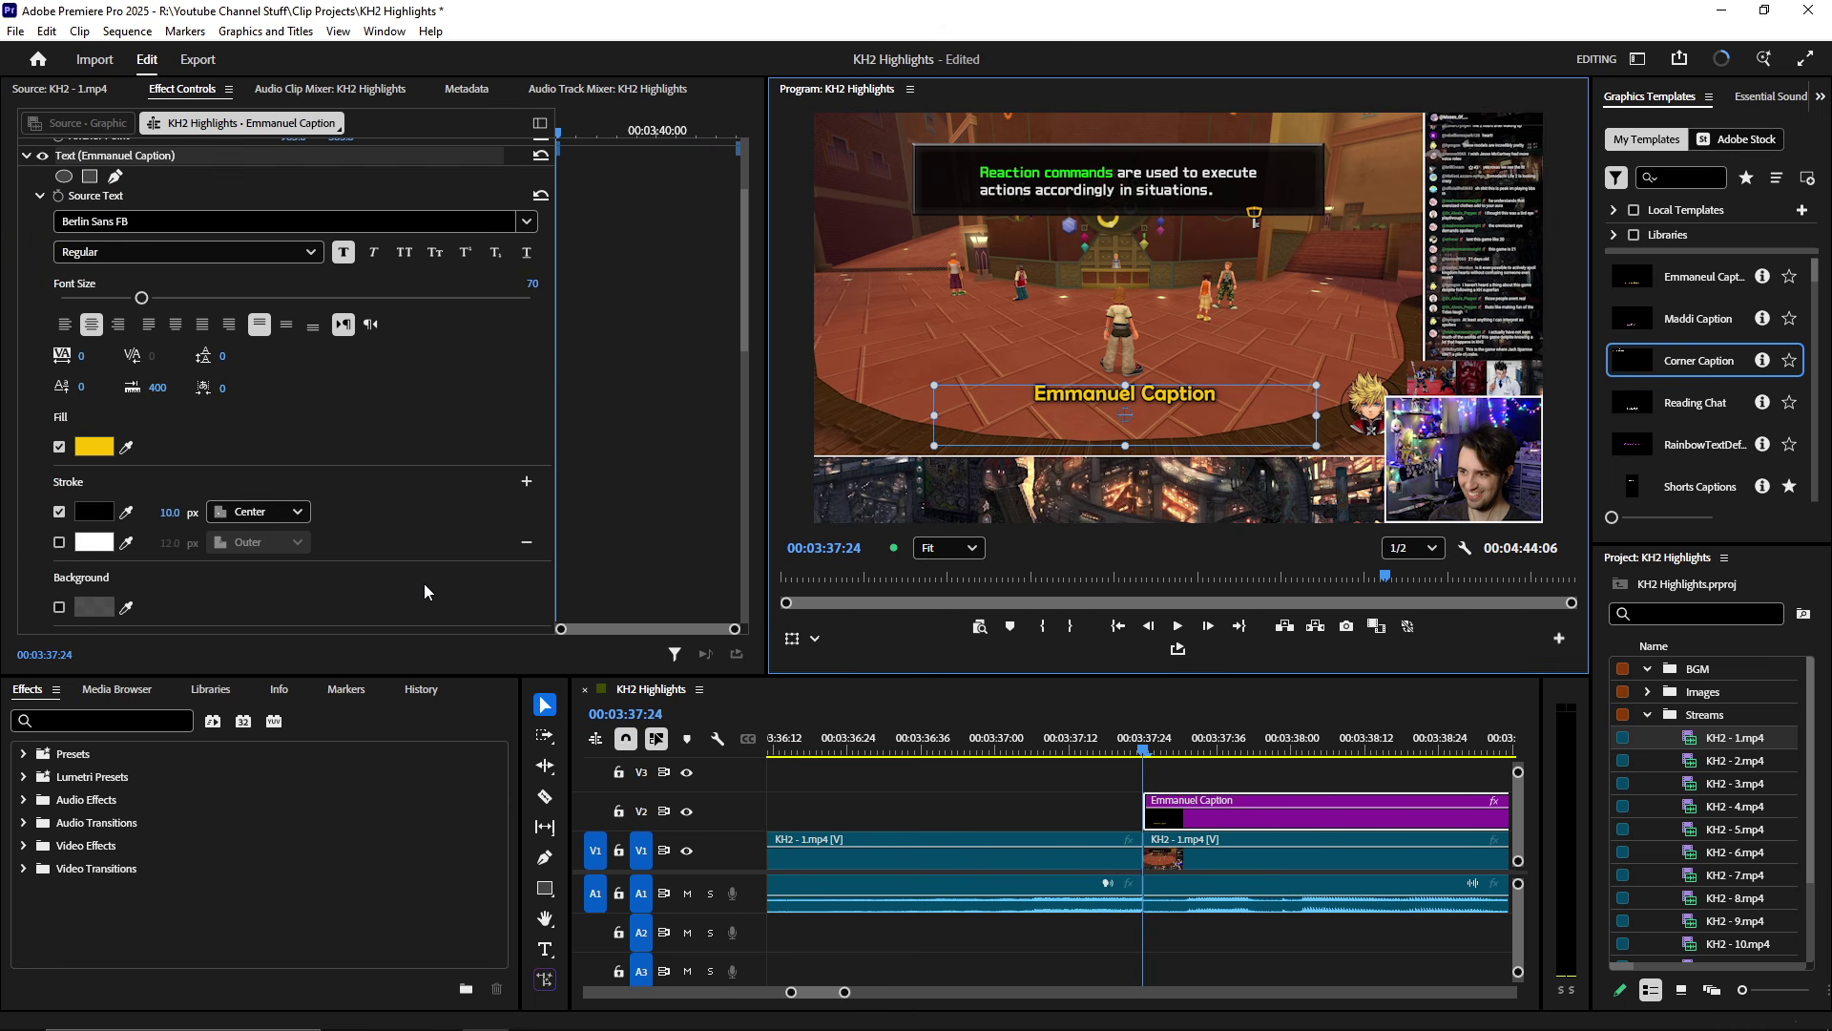
pyautogui.scroll(-5, 397, 539)
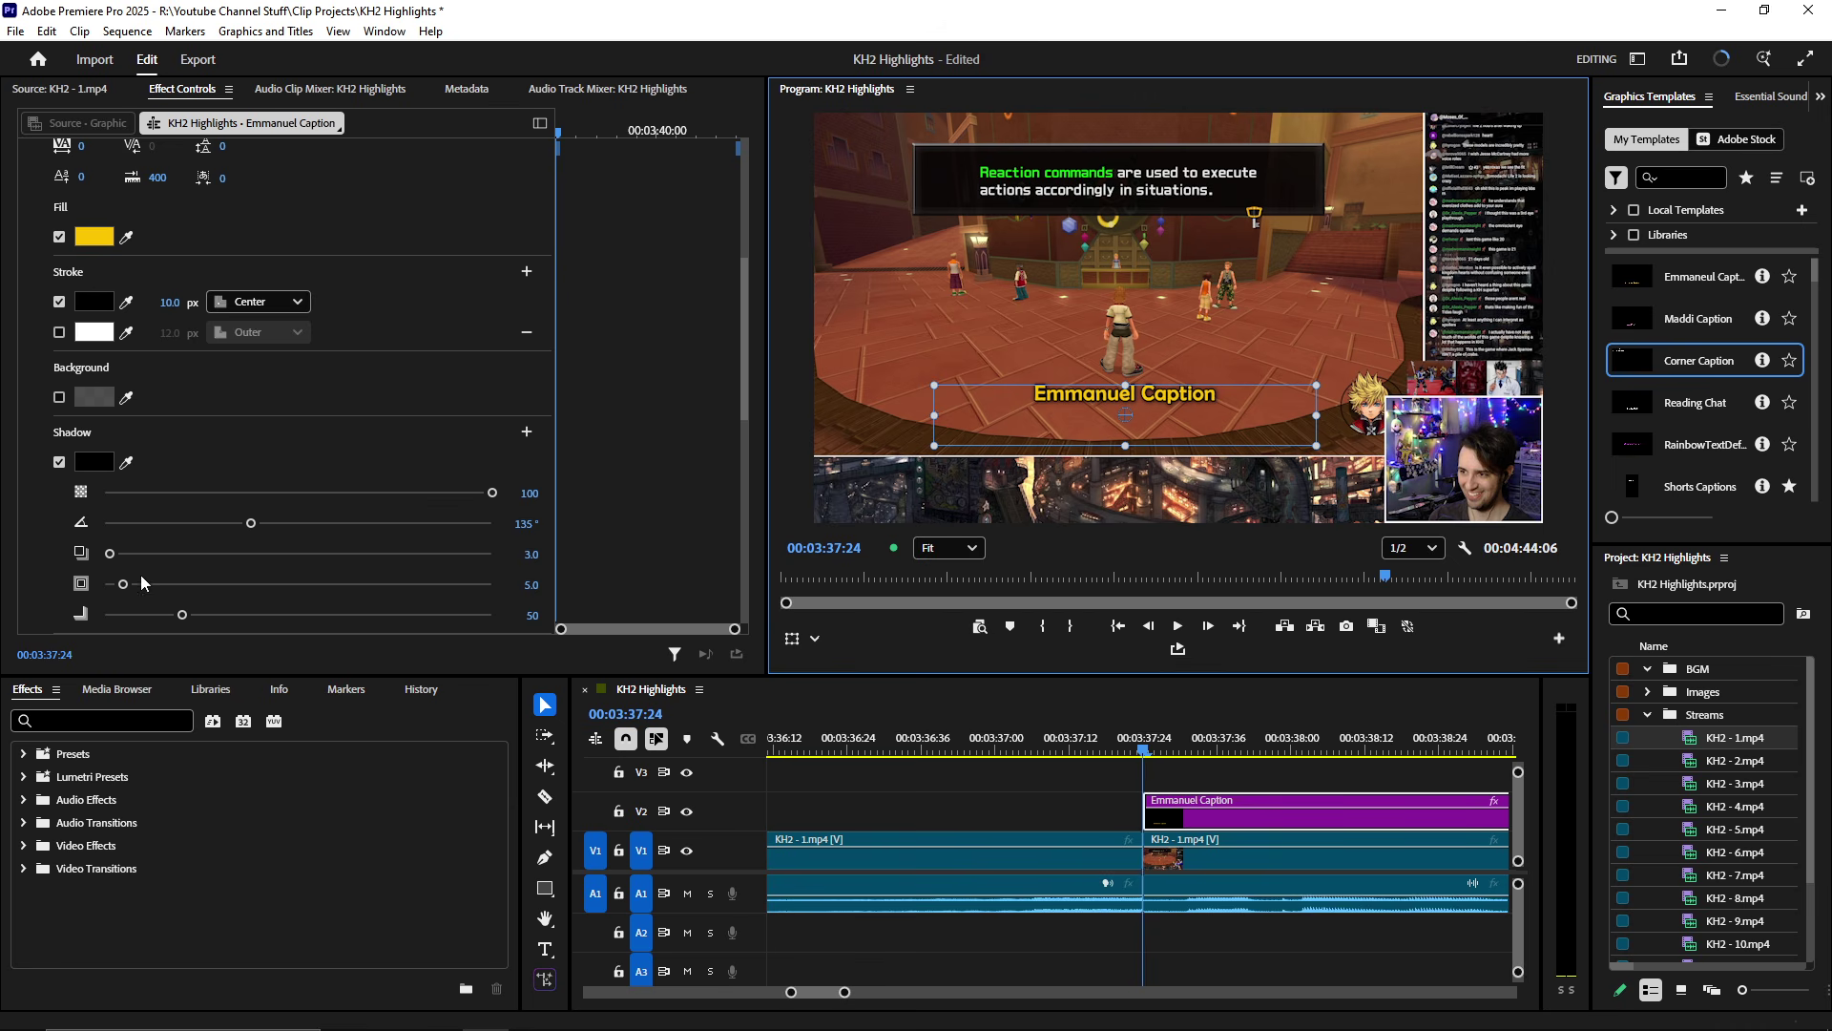
pyautogui.click(531, 586)
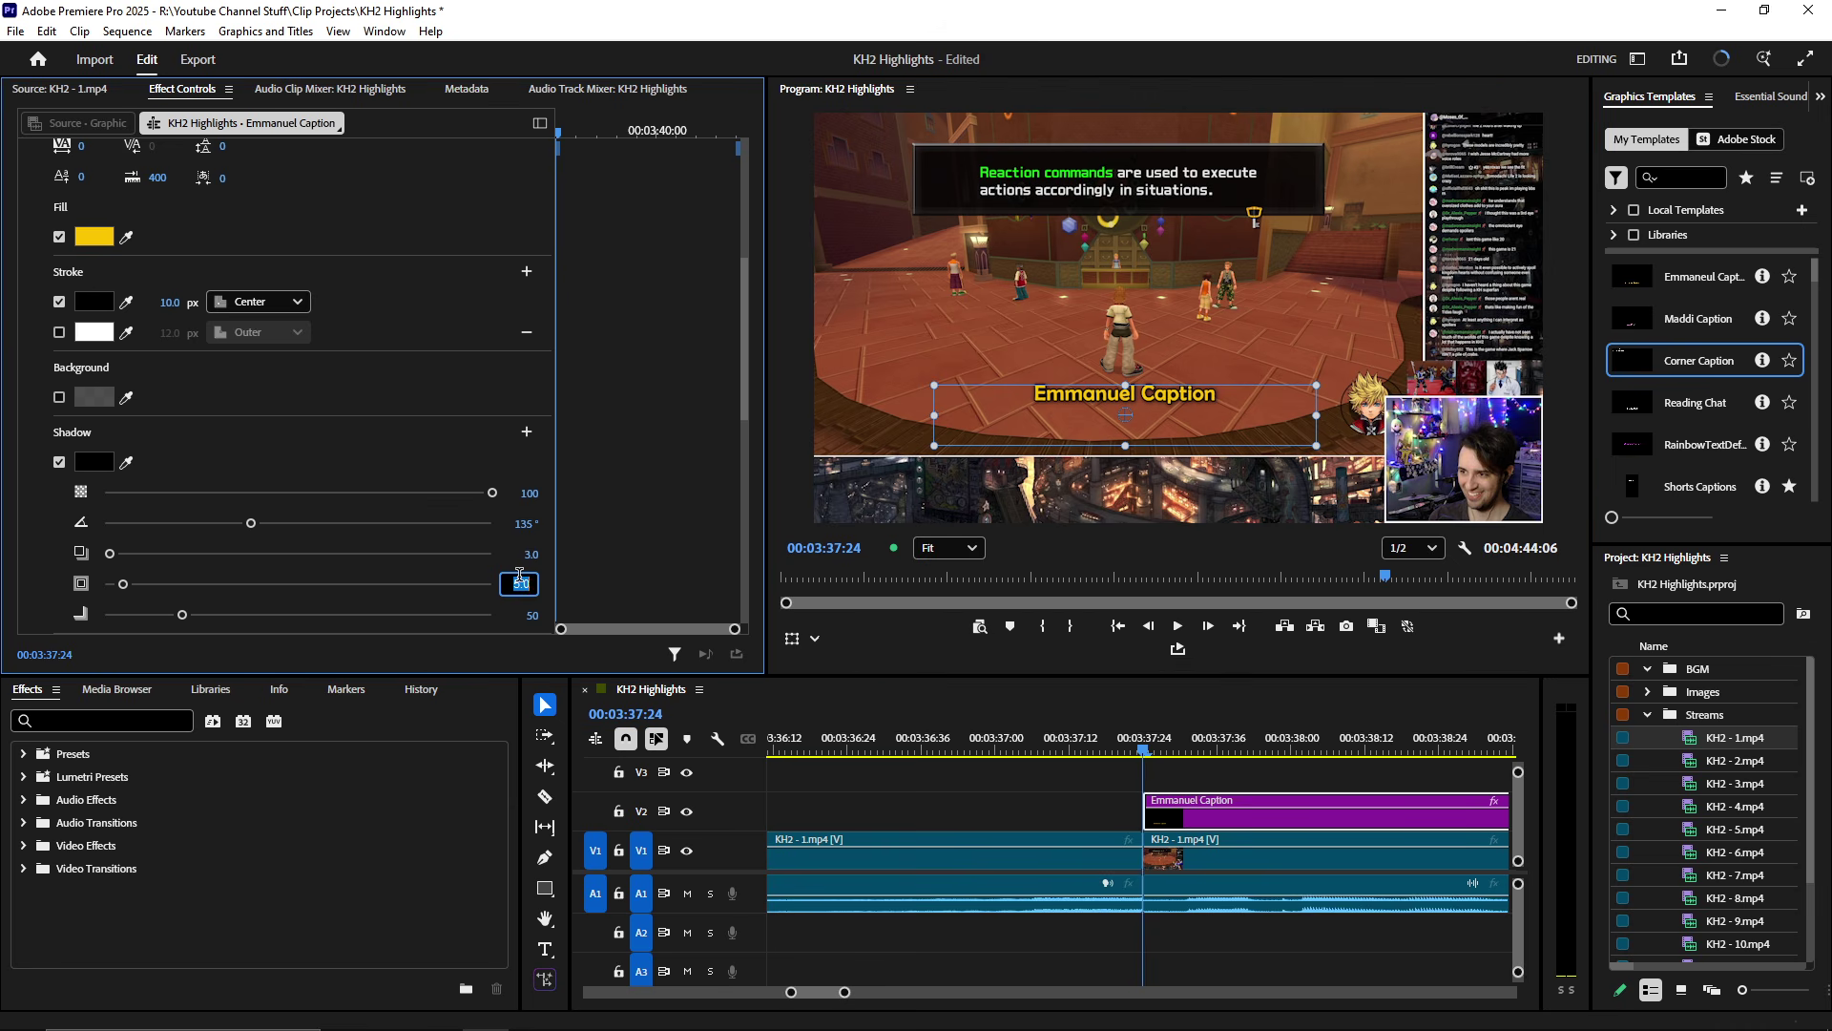
pyautogui.click(1154, 345)
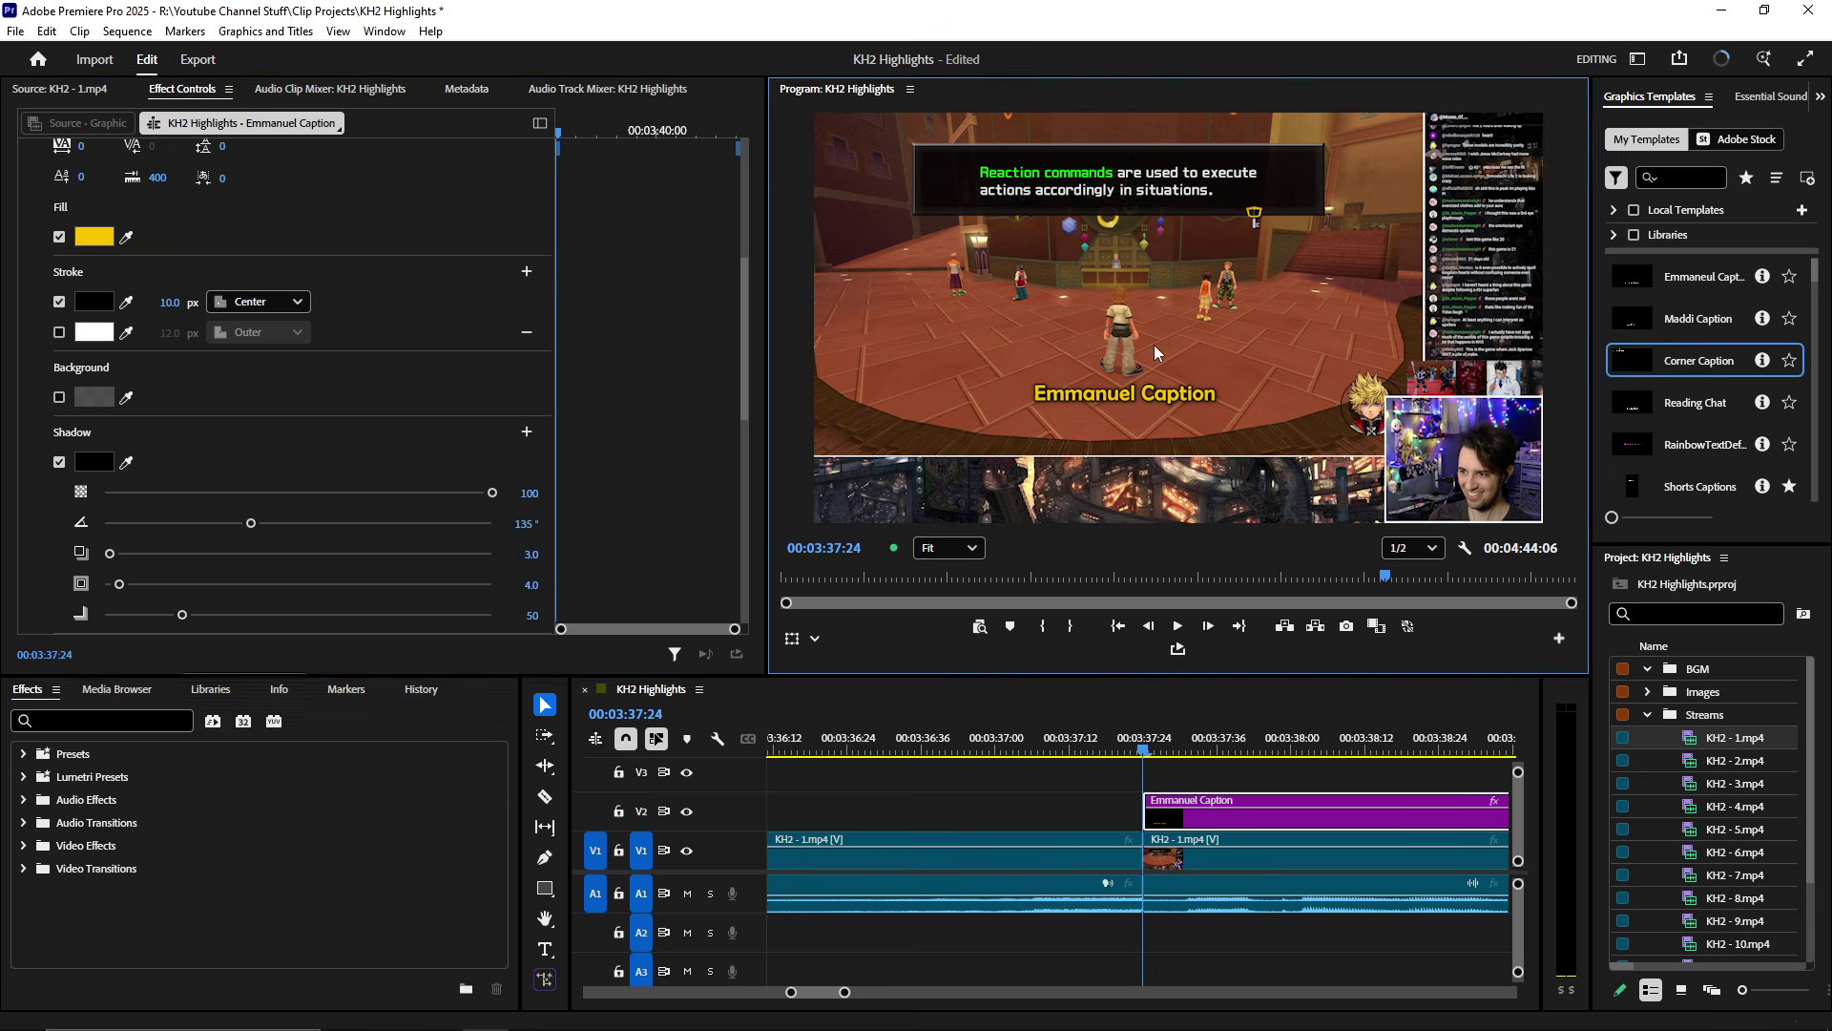
pyautogui.press('`')
pyautogui.press('`')
pyautogui.scroll(2, 328, 363)
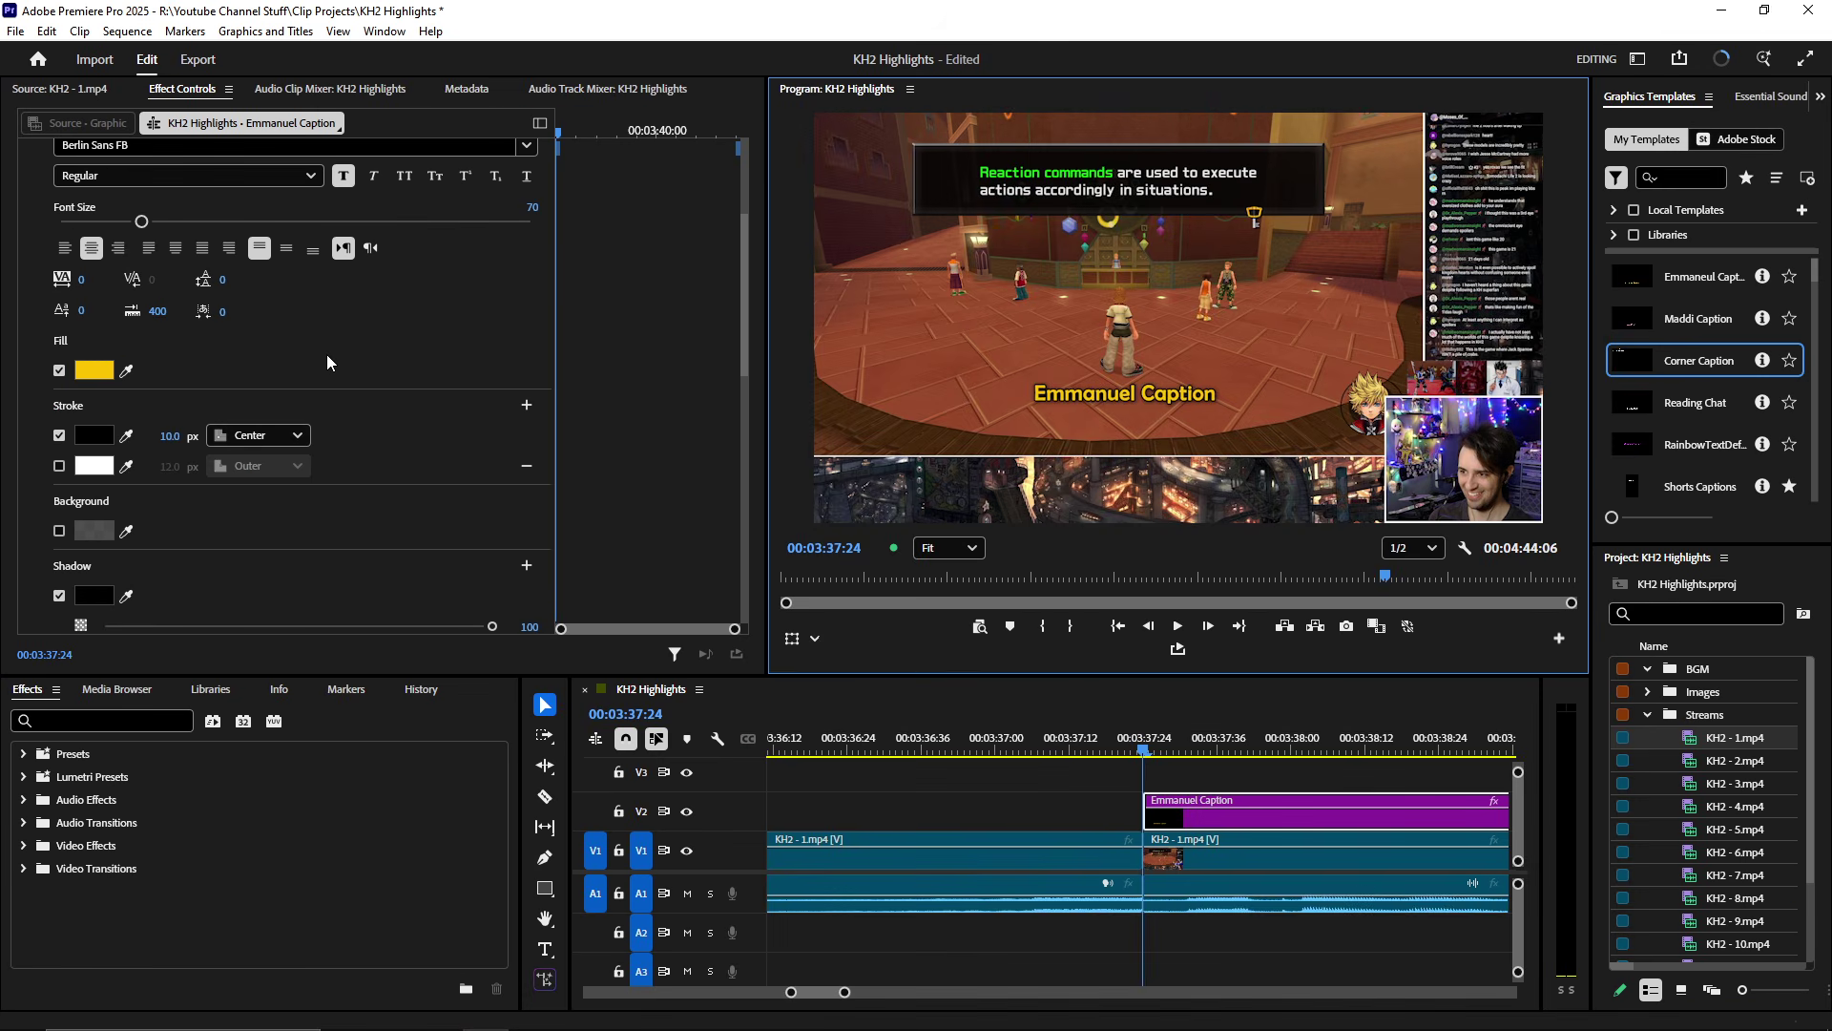
pyautogui.click(94, 371)
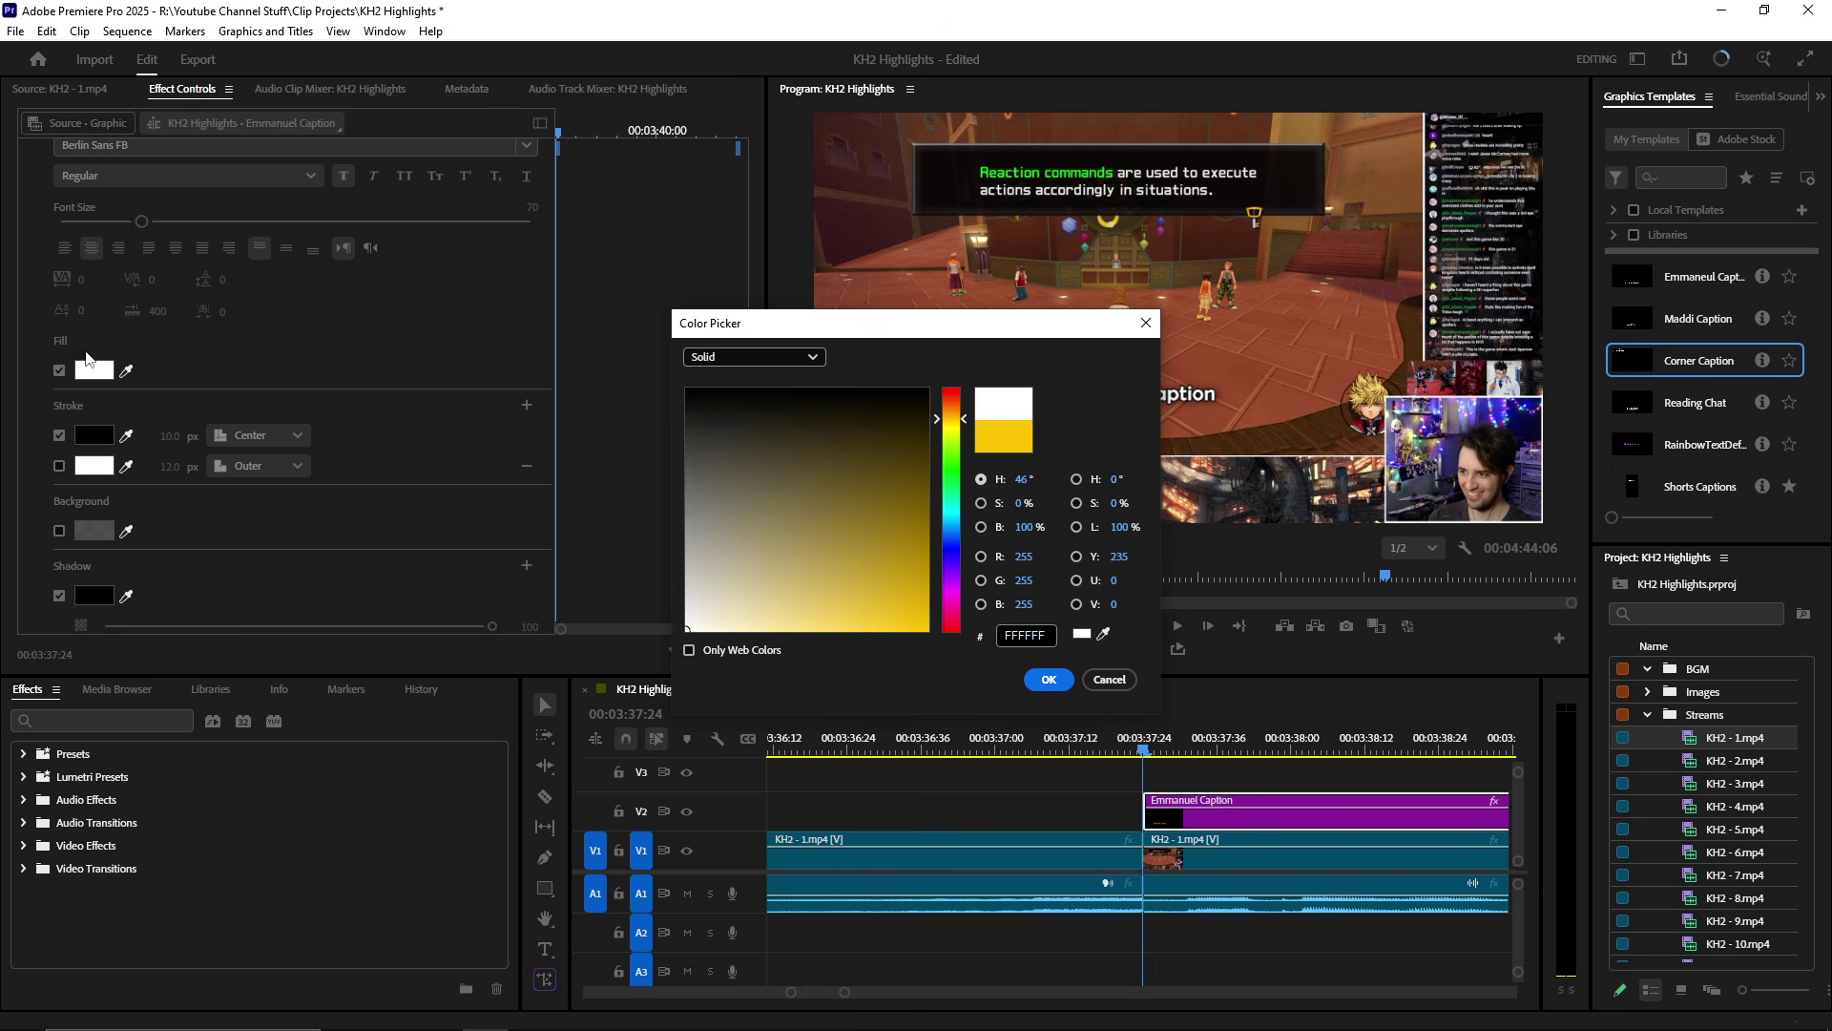
pyautogui.click(1109, 678)
pyautogui.click(95, 371)
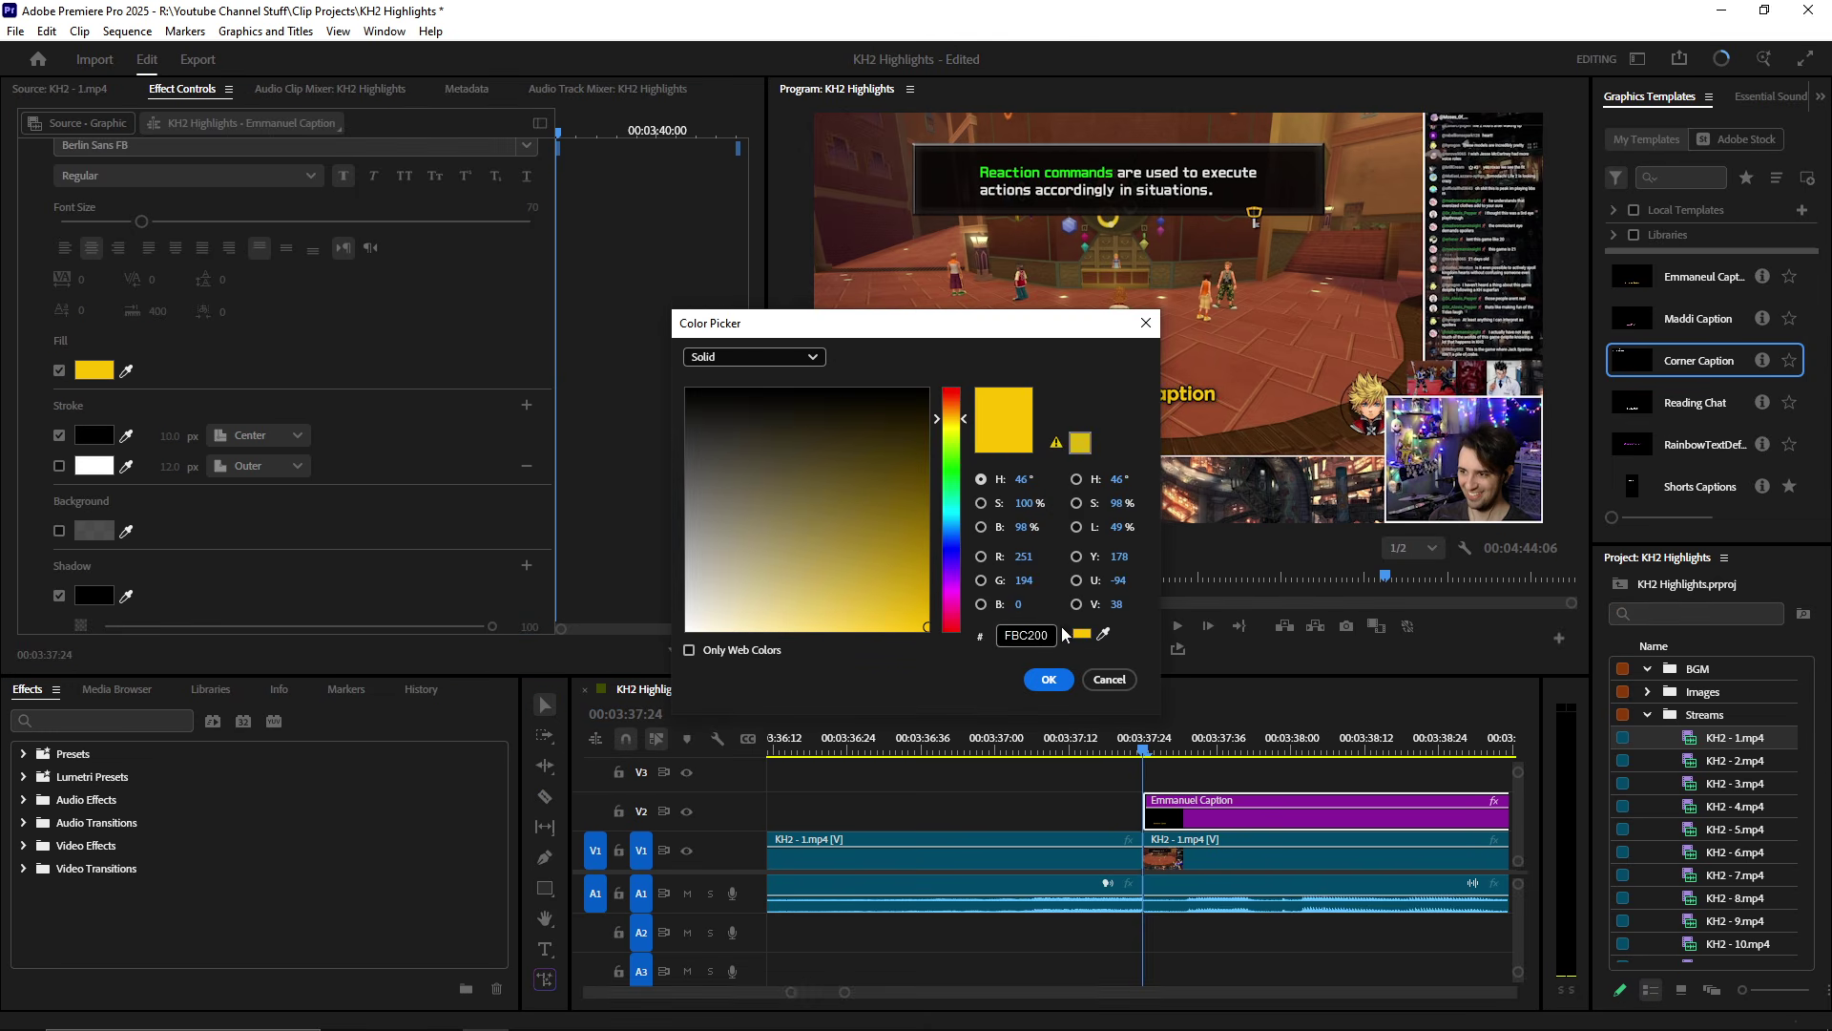
pyautogui.doubleClick(1038, 635)
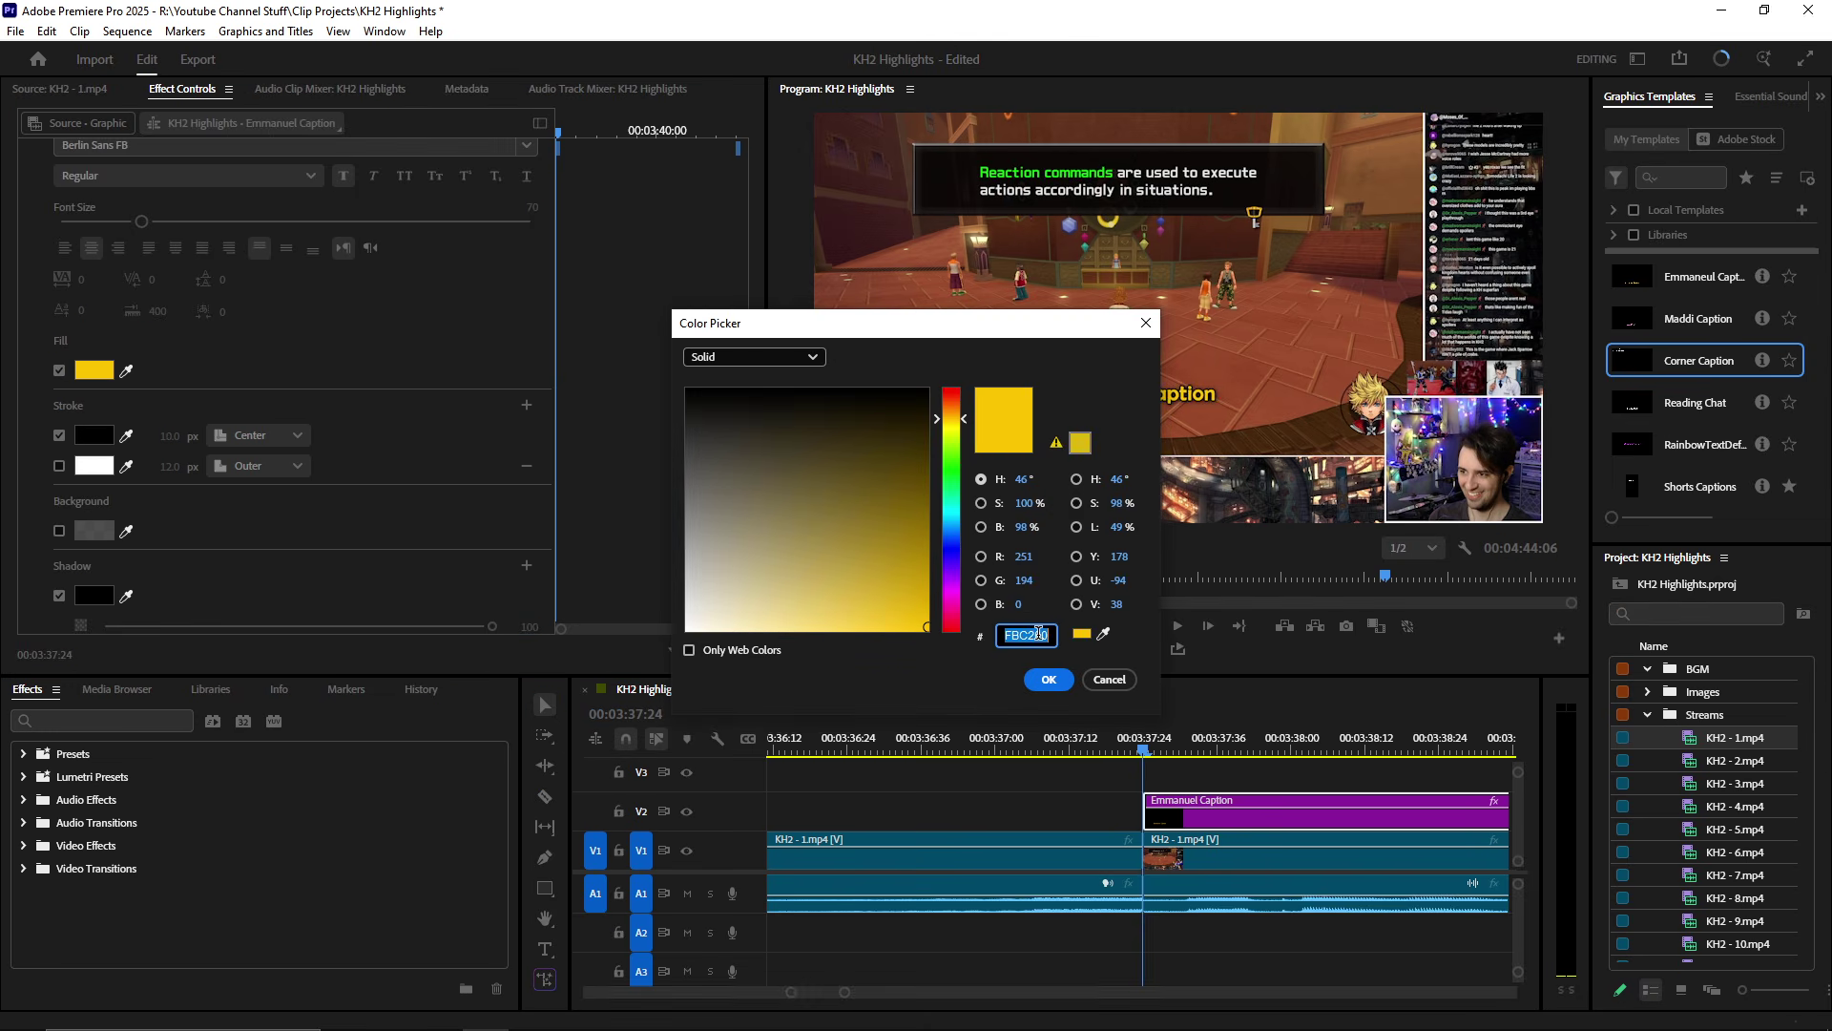
pyautogui.click(1049, 680)
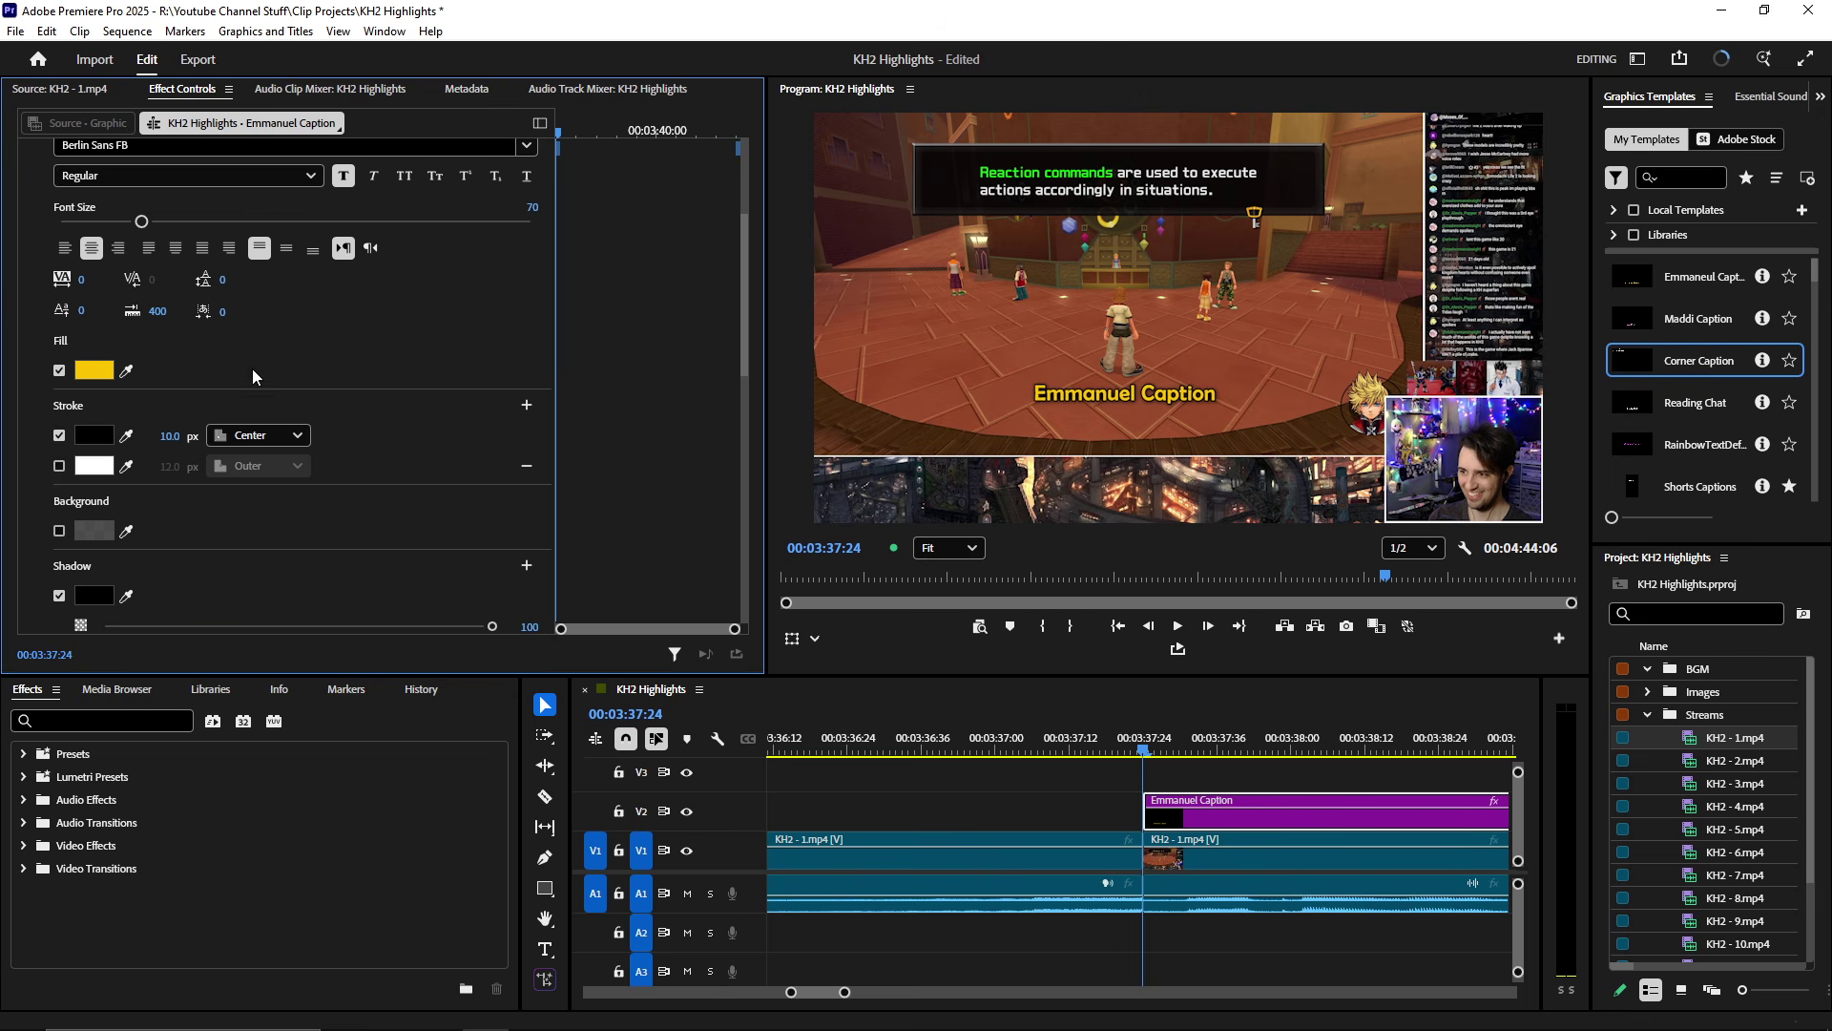
# - Change the caption's fill colour to white
pyautogui.scroll(6, 372, 606)
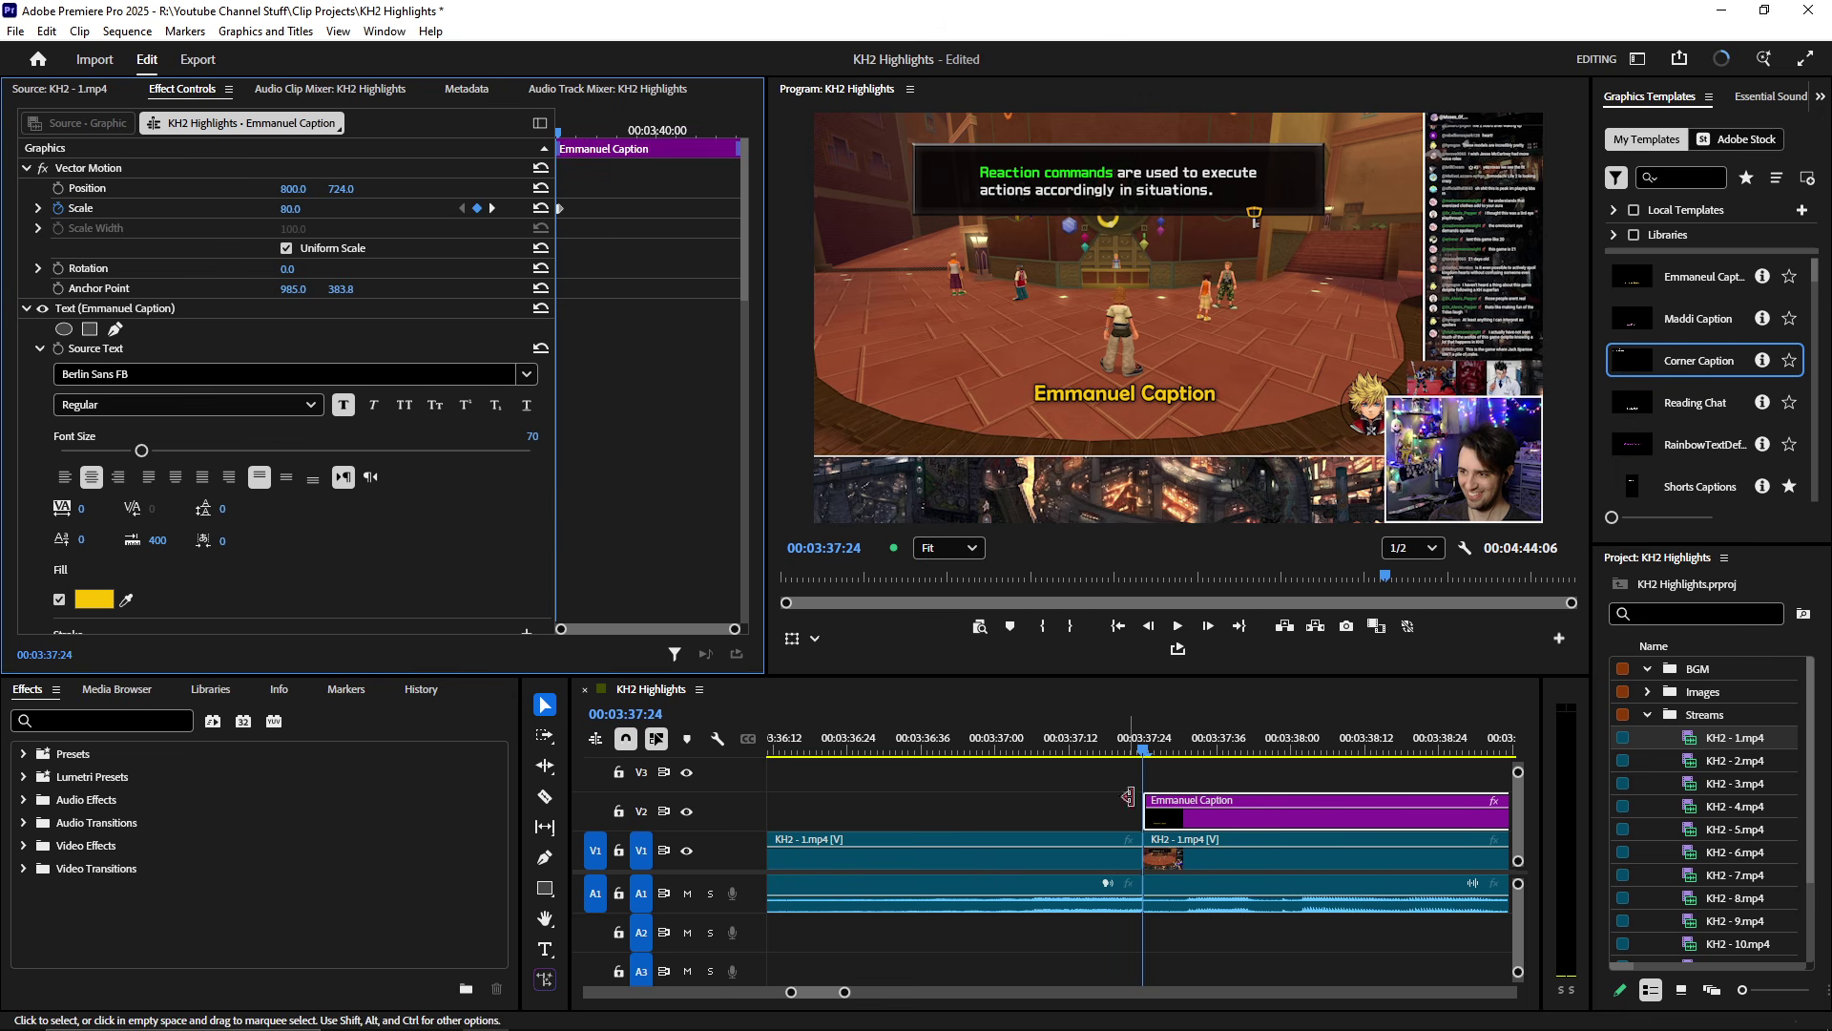
pyautogui.click(1216, 821)
pyautogui.scroll(-1, 1218, 821)
pyautogui.click(93, 598)
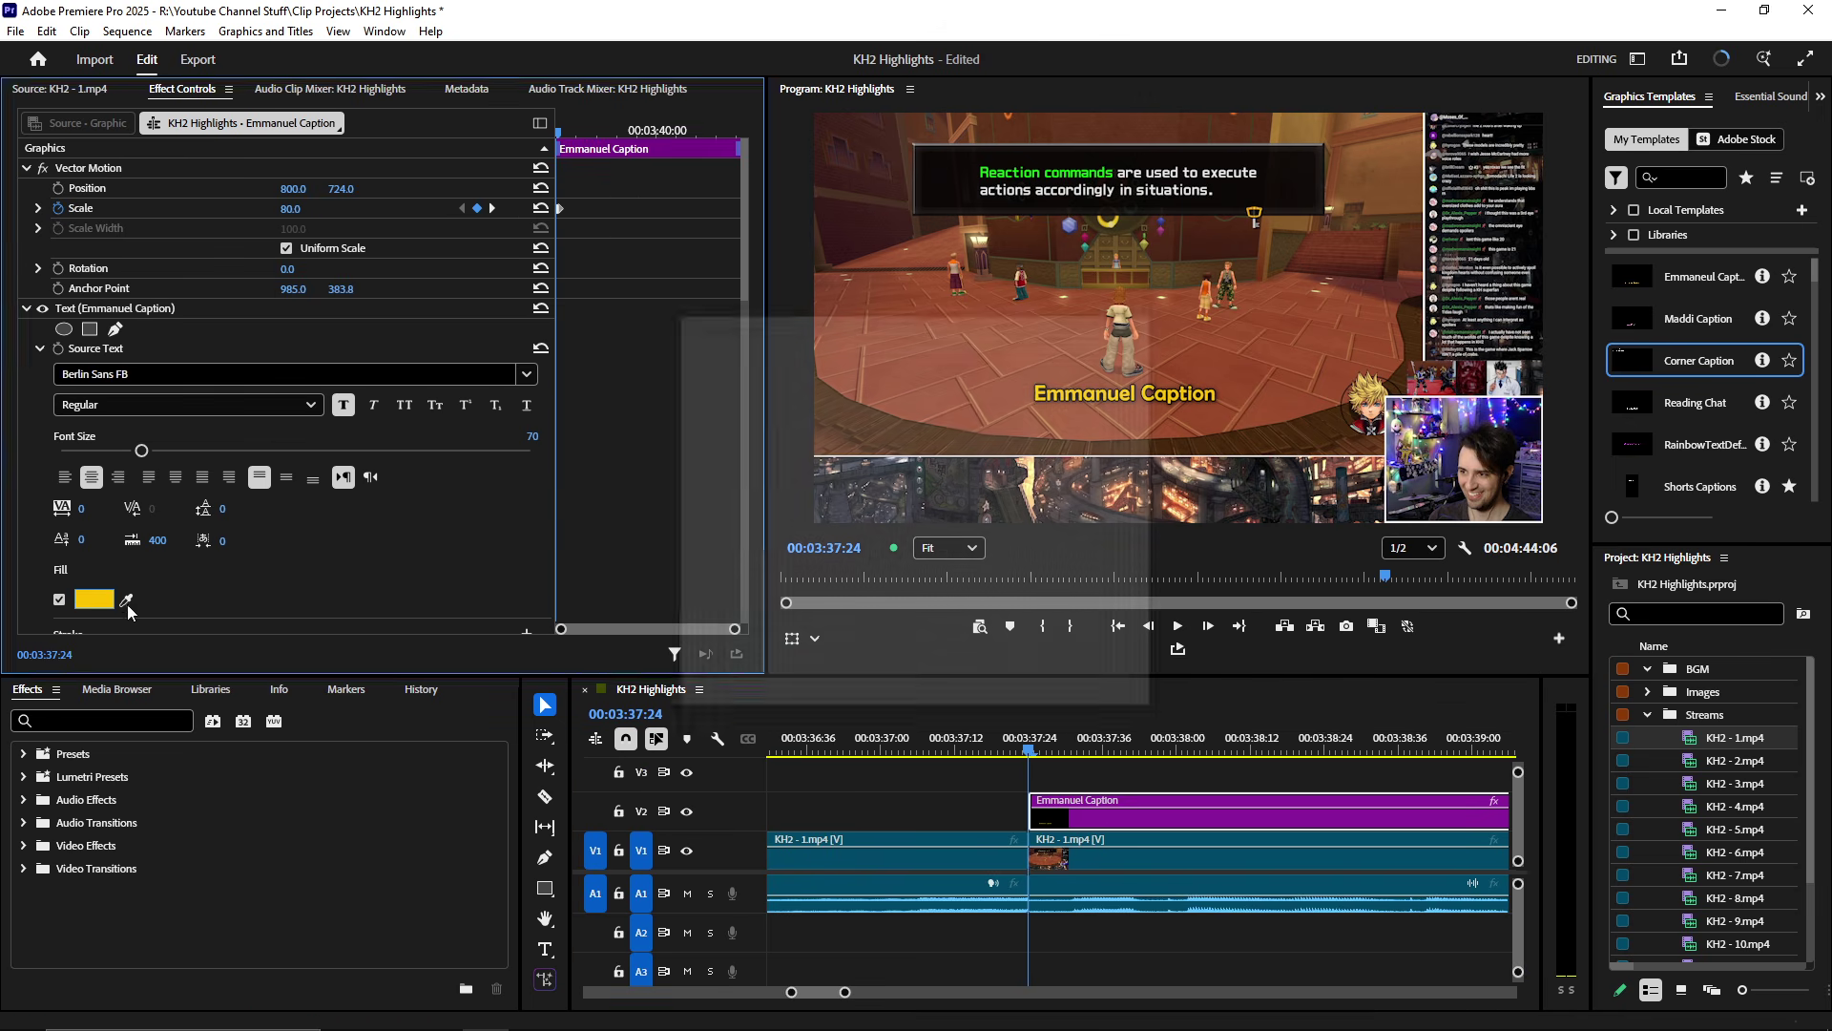
pyautogui.click(705, 378)
pyautogui.click(1049, 680)
# - Replace the caption's text with "KH2 Caption"
pyautogui.doubleClick(1174, 401)
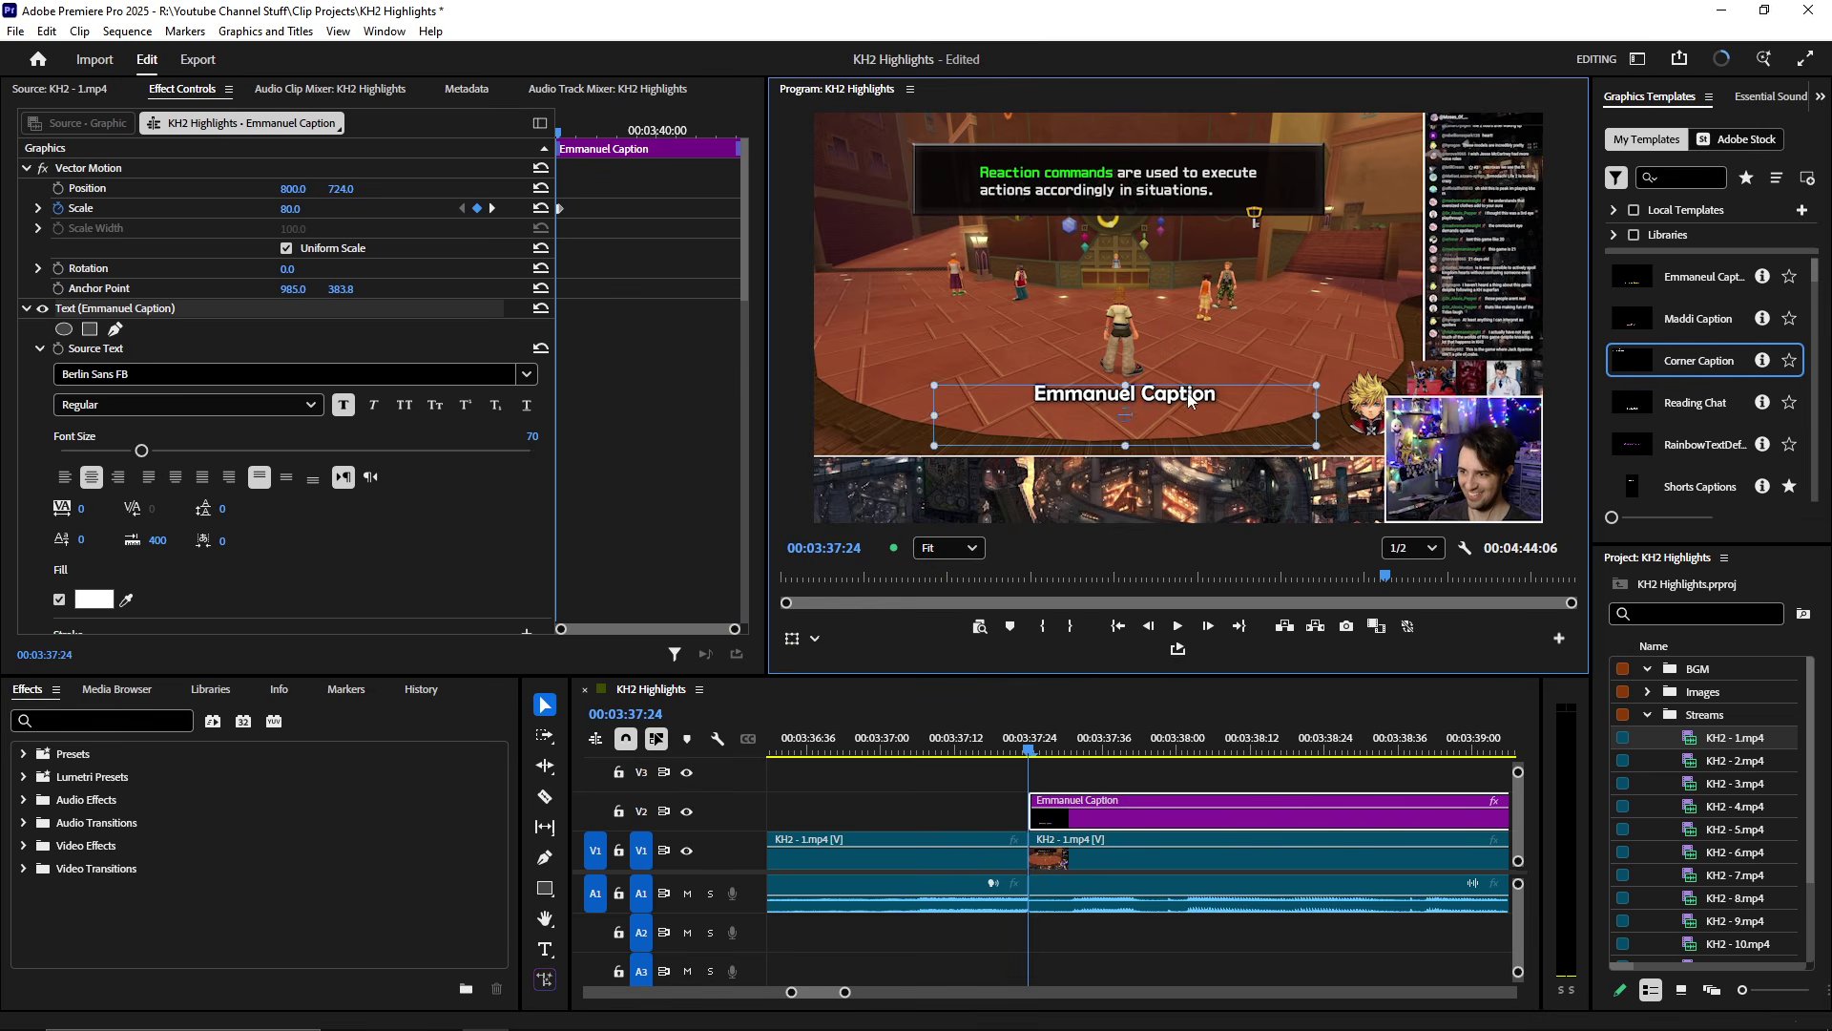
pyautogui.moveTo(1219, 395); pyautogui.dragTo(938, 385)
pyautogui.write('K')
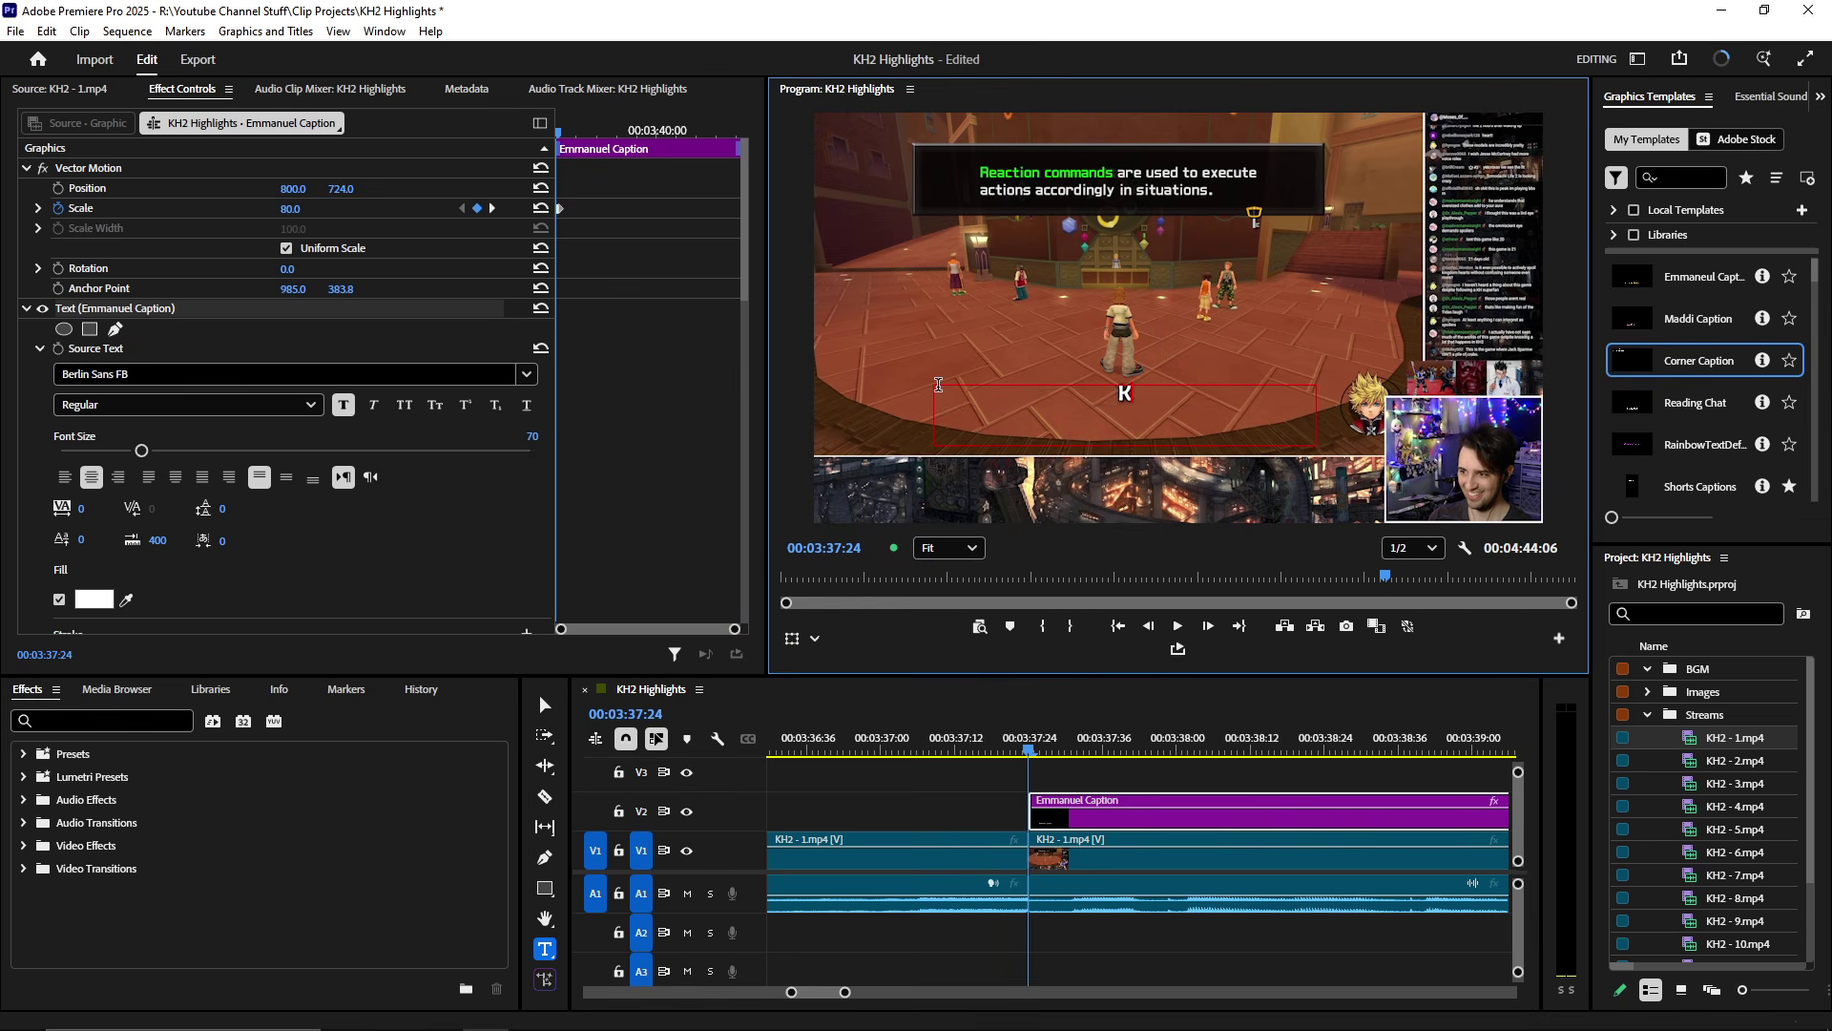
pyautogui.write('H2 Caption')
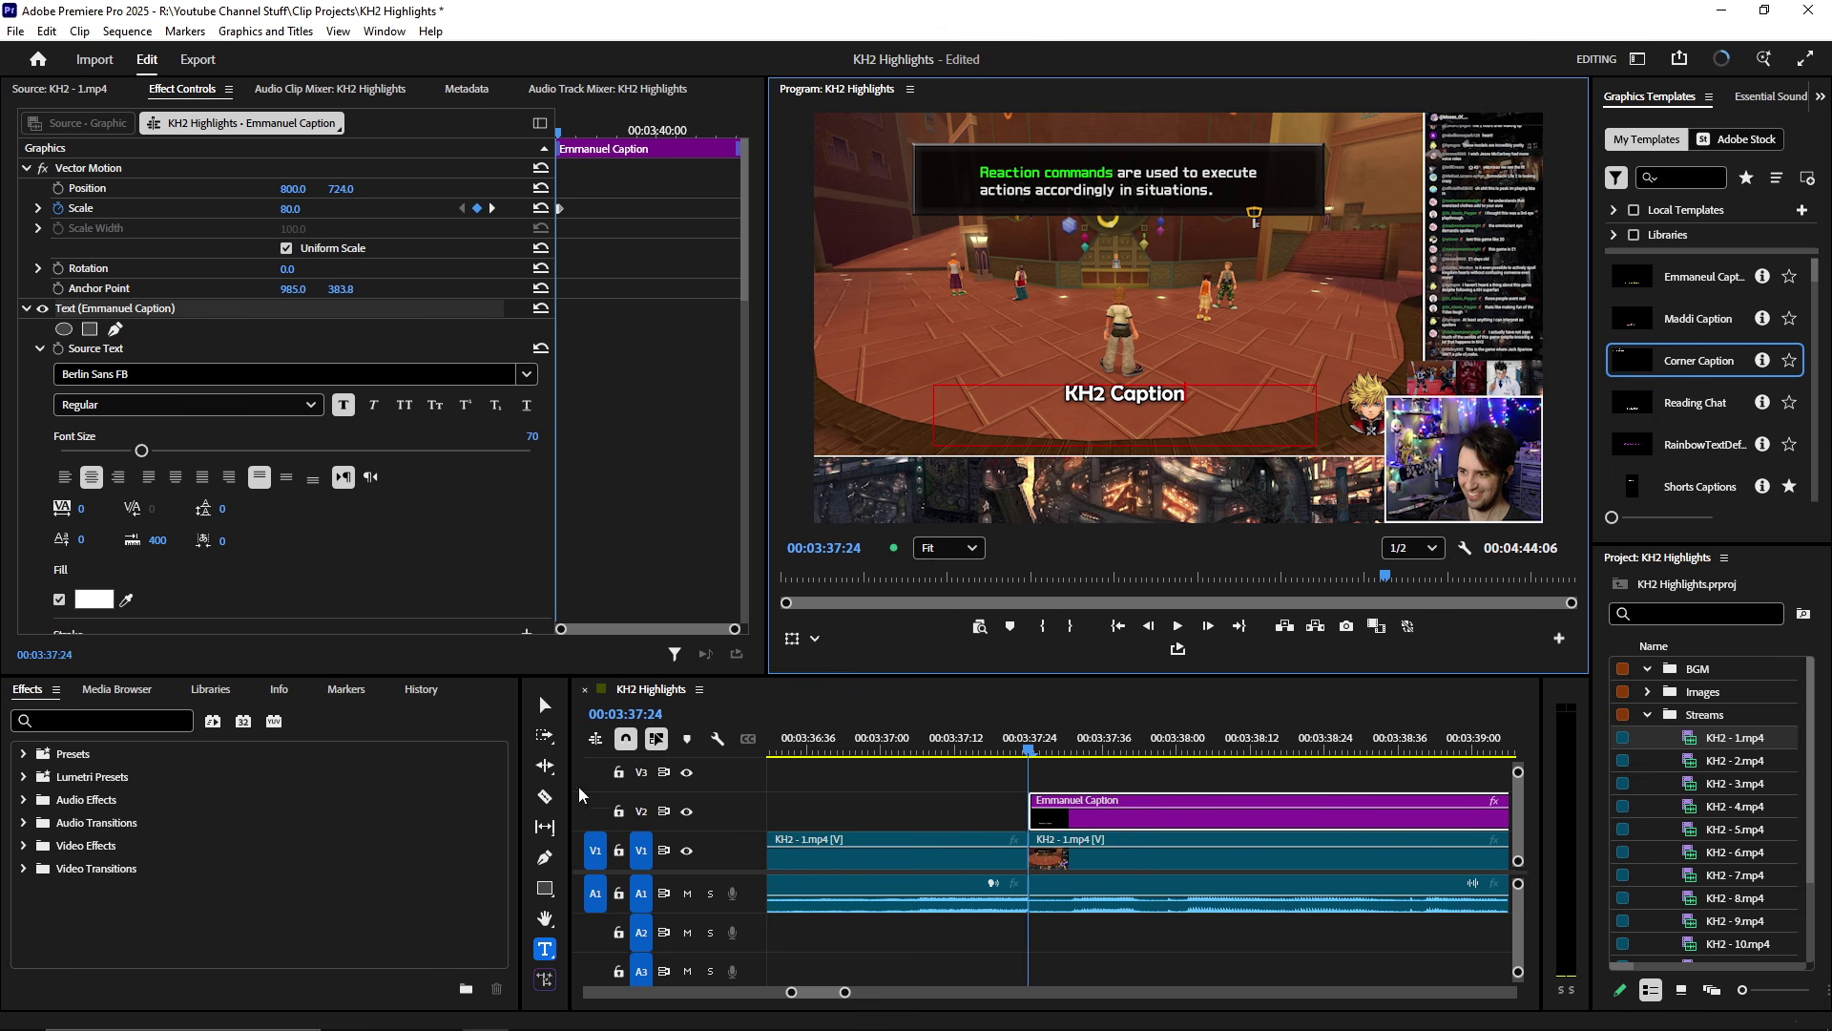
pyautogui.click(545, 704)
# - Trim the end of the KH2 Caption clip to shortly after 00:03:39:00 on the timeline
pyautogui.scroll(-2, 1085, 837)
pyautogui.scroll(-4, 1111, 838)
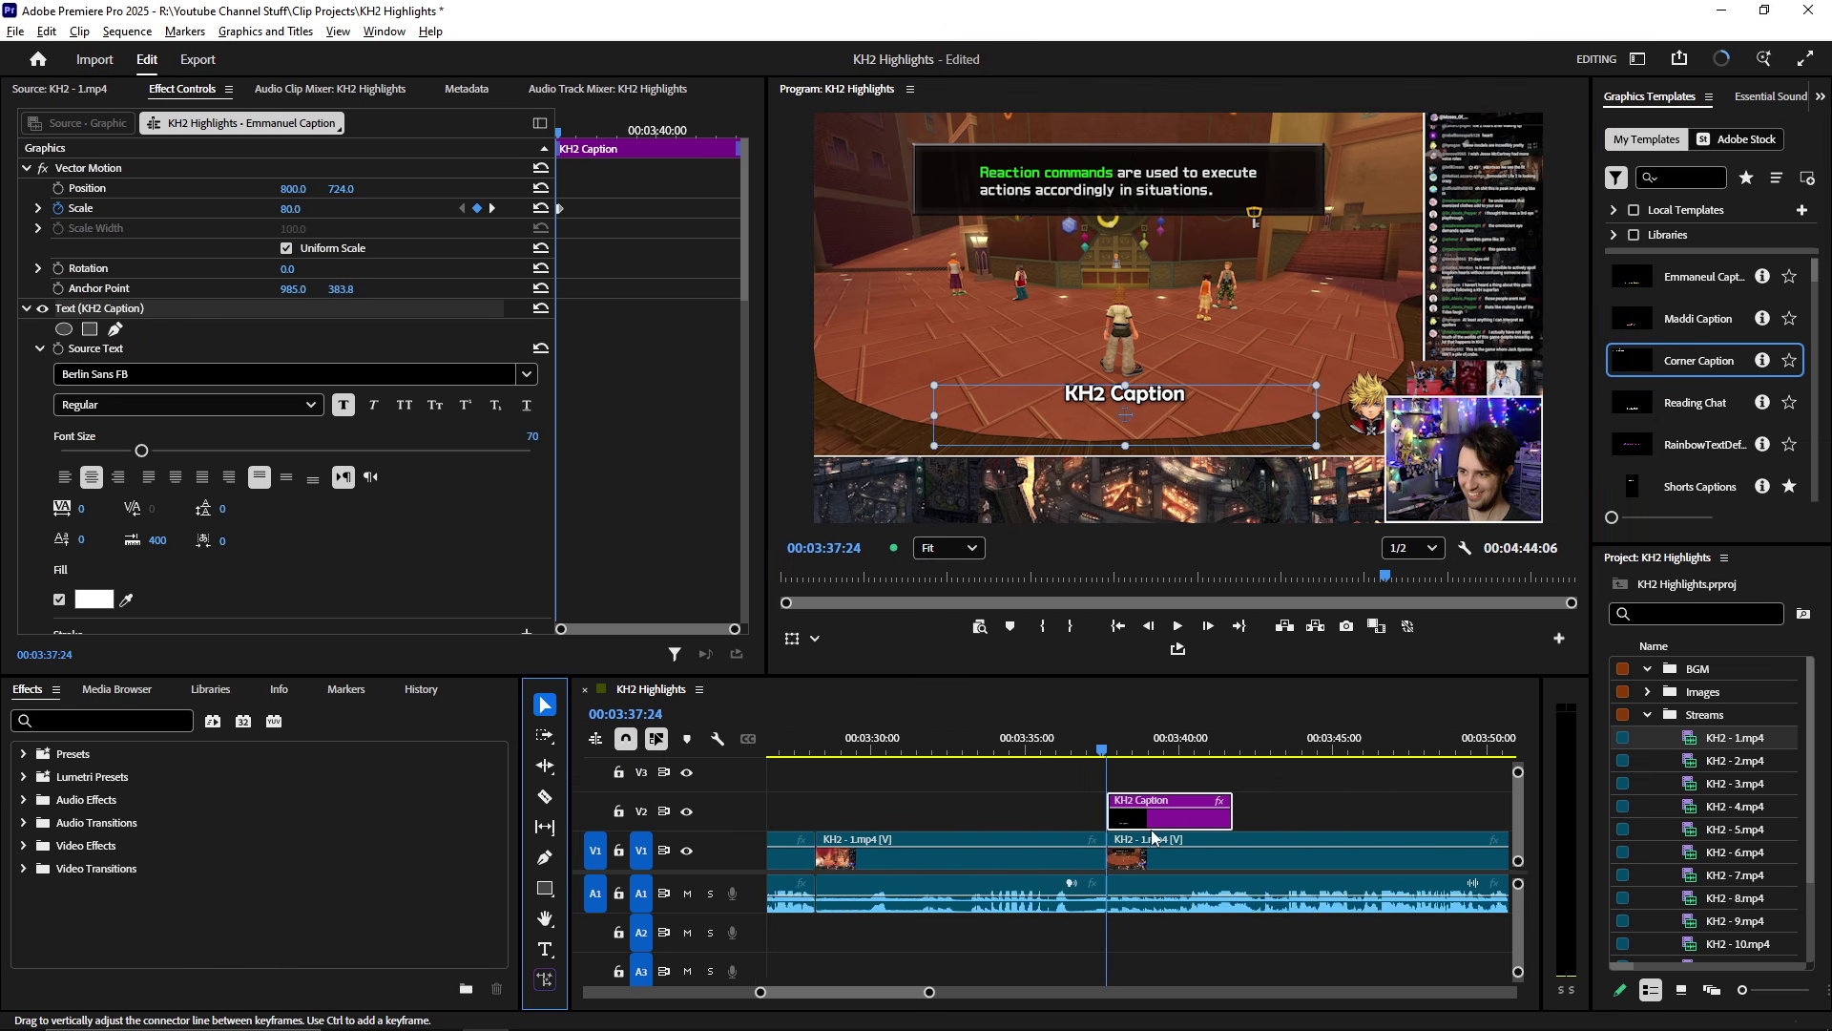
pyautogui.scroll(3, 1175, 833)
pyautogui.moveTo(1448, 819); pyautogui.dragTo(1121, 819)
# - Export the KH2 Caption clip as a Motion Graphics template named KH2 Highlights in the Local Templates Folder and select it among the templates
pyautogui.rightClick(1082, 820)
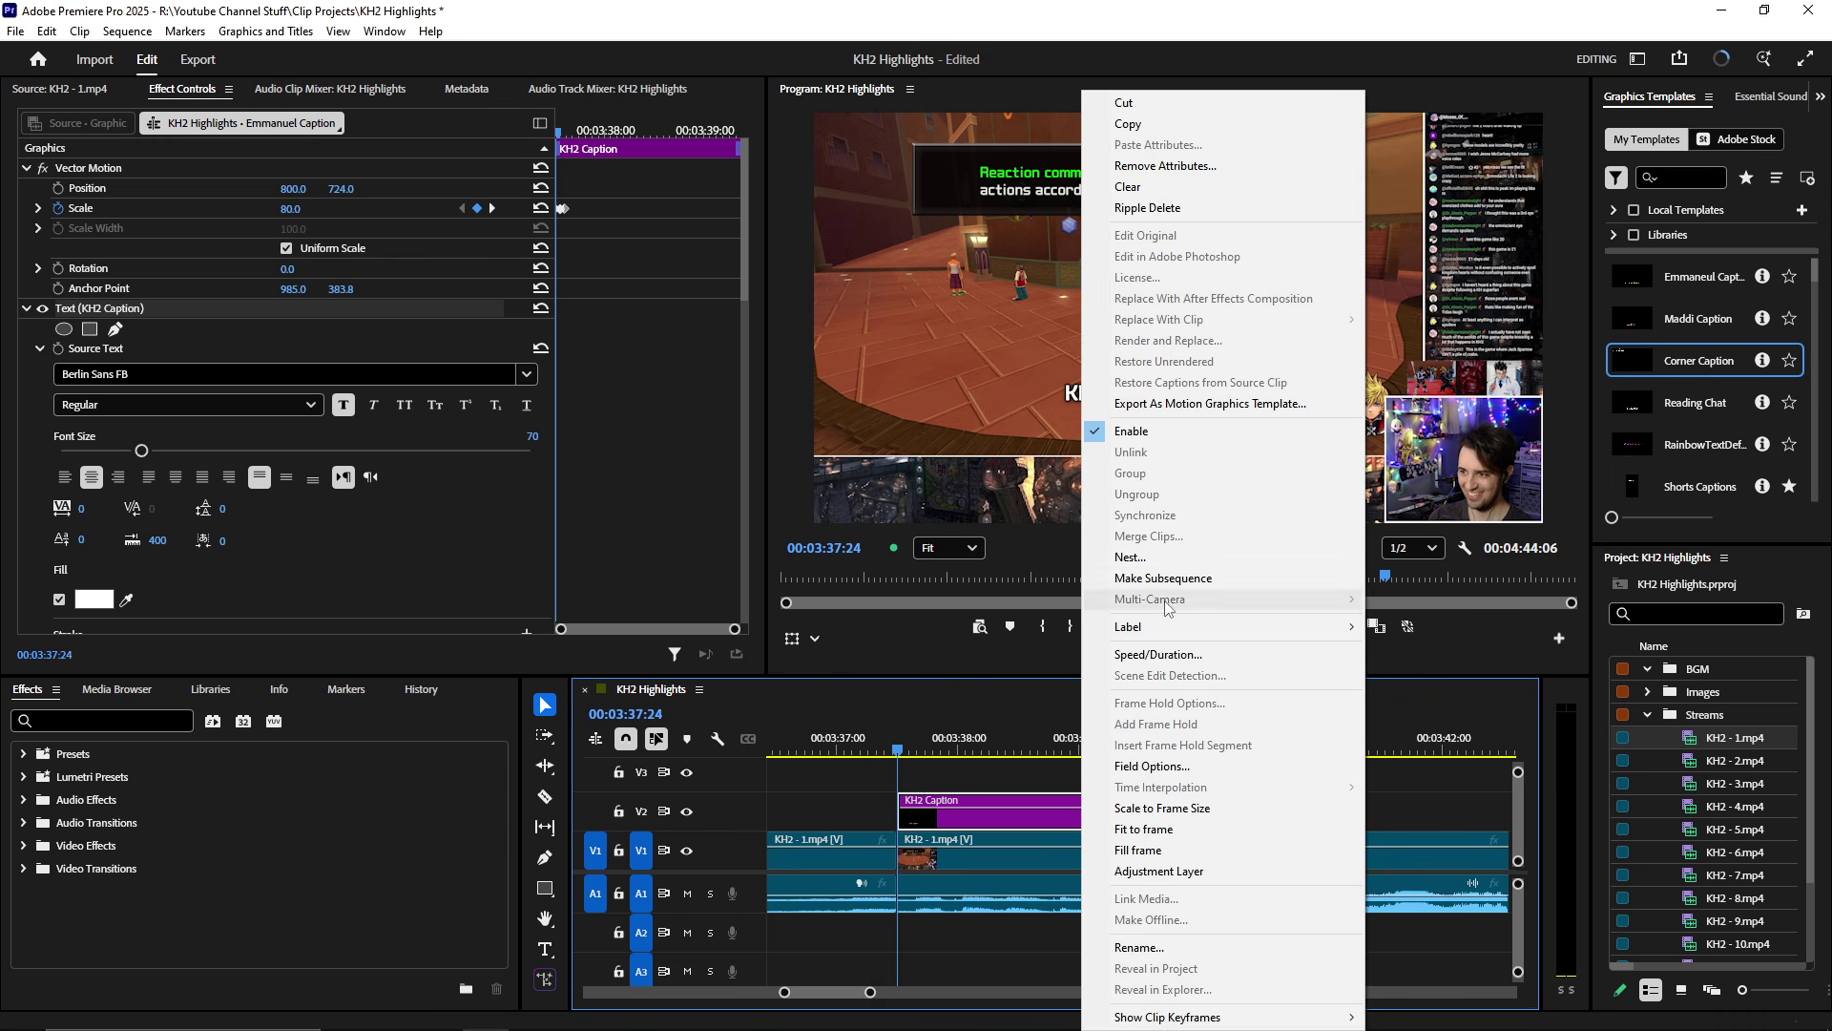
pyautogui.click(1221, 409)
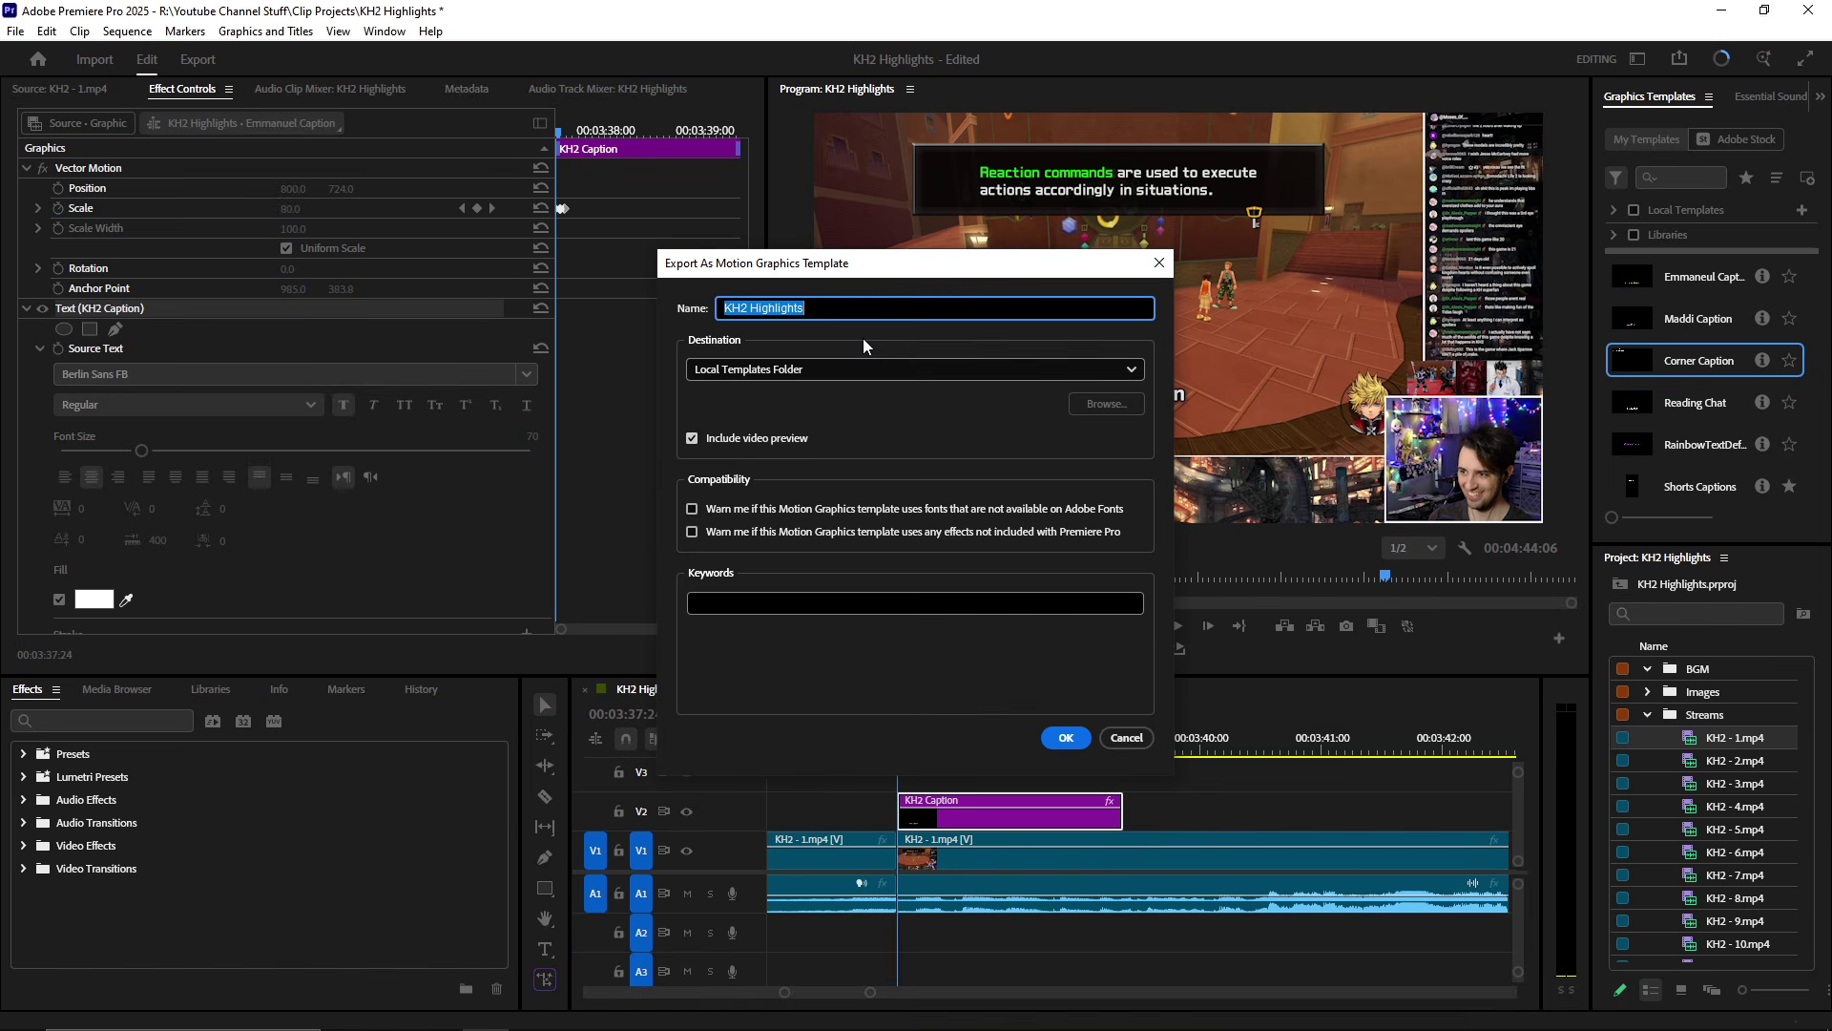
pyautogui.click(1065, 738)
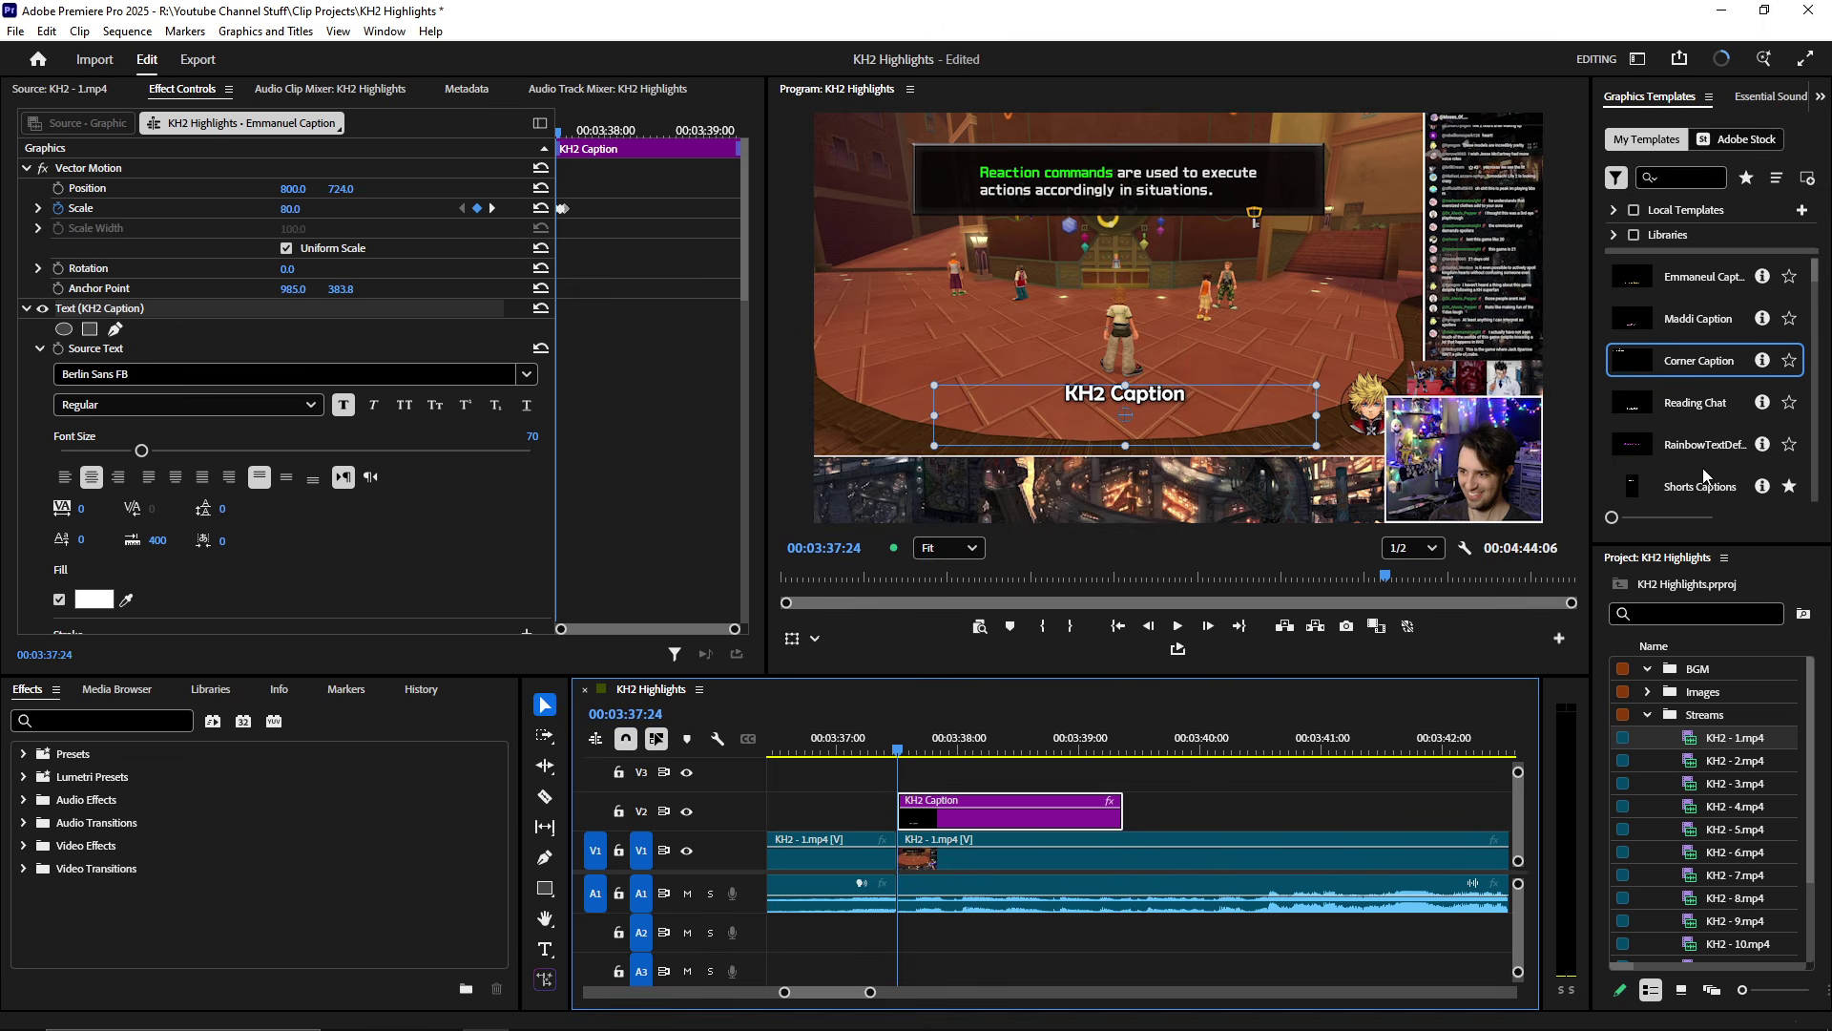
pyautogui.click(1714, 277)
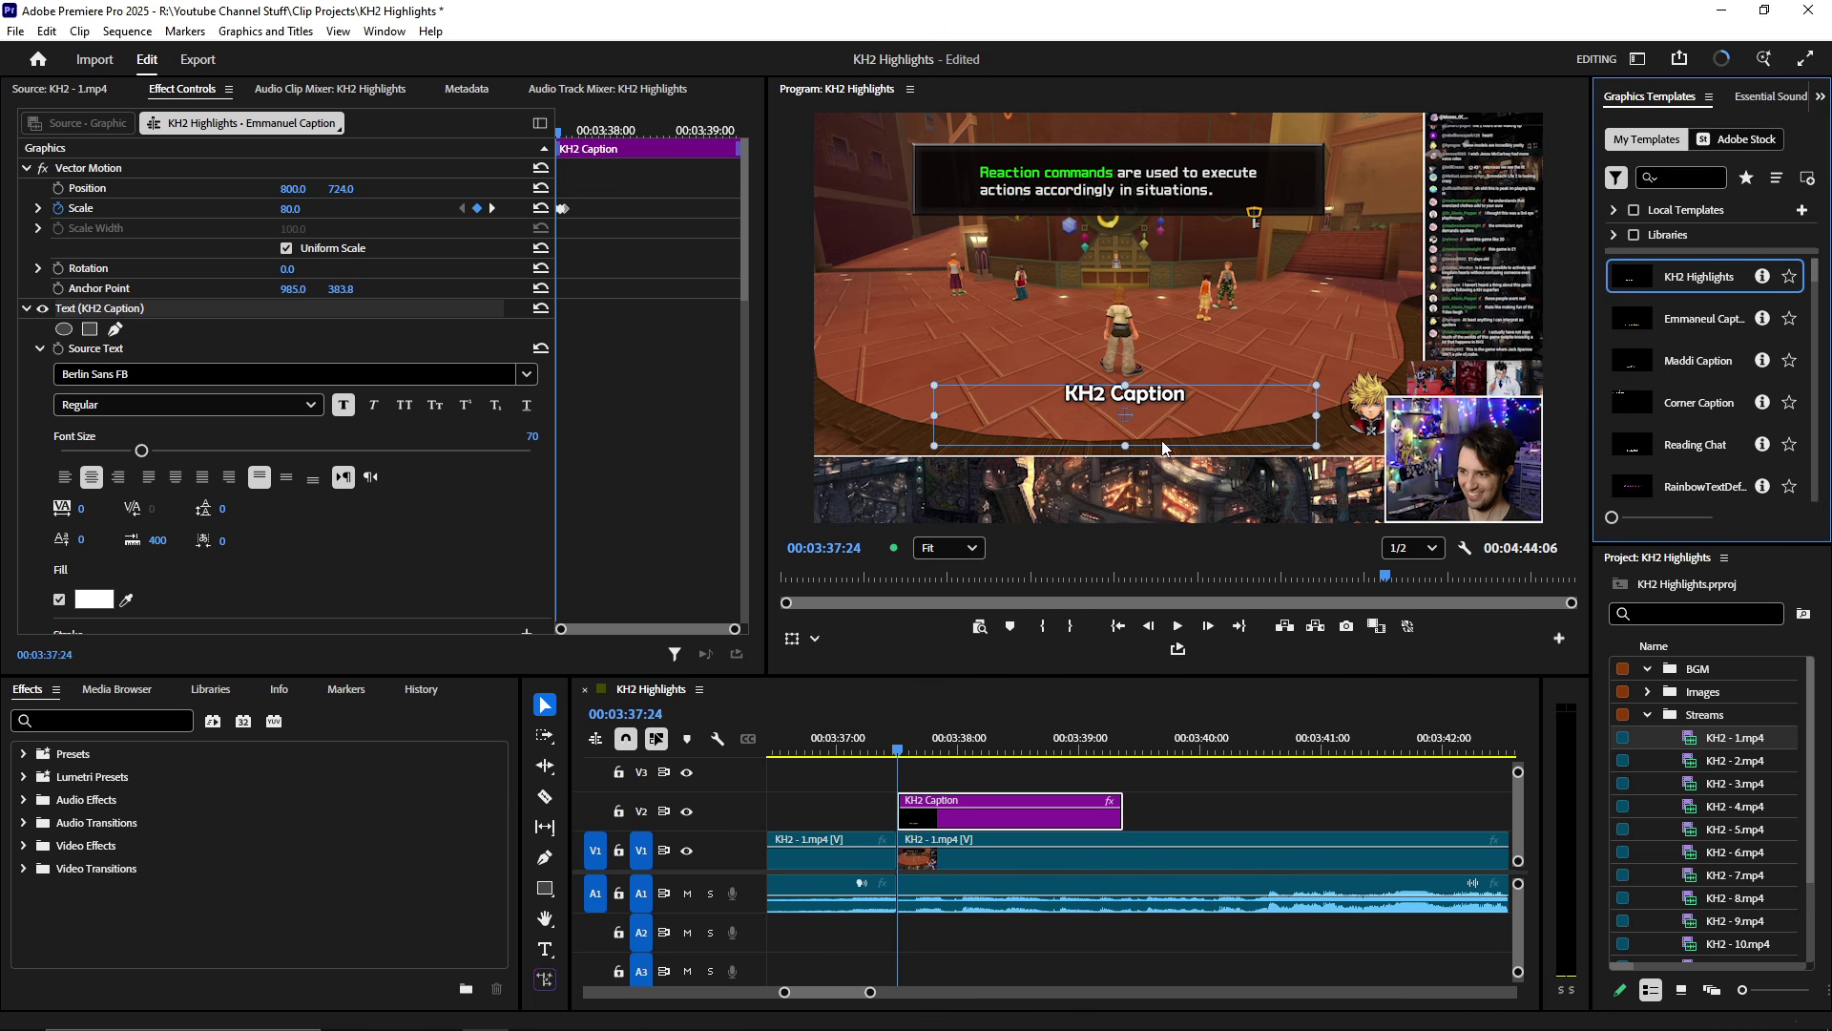
# - Add the older yellow caption template on V2 starting at 00:03:37:24, with the KH2 Caption clip moved to V3 after it
pyautogui.click(950, 817)
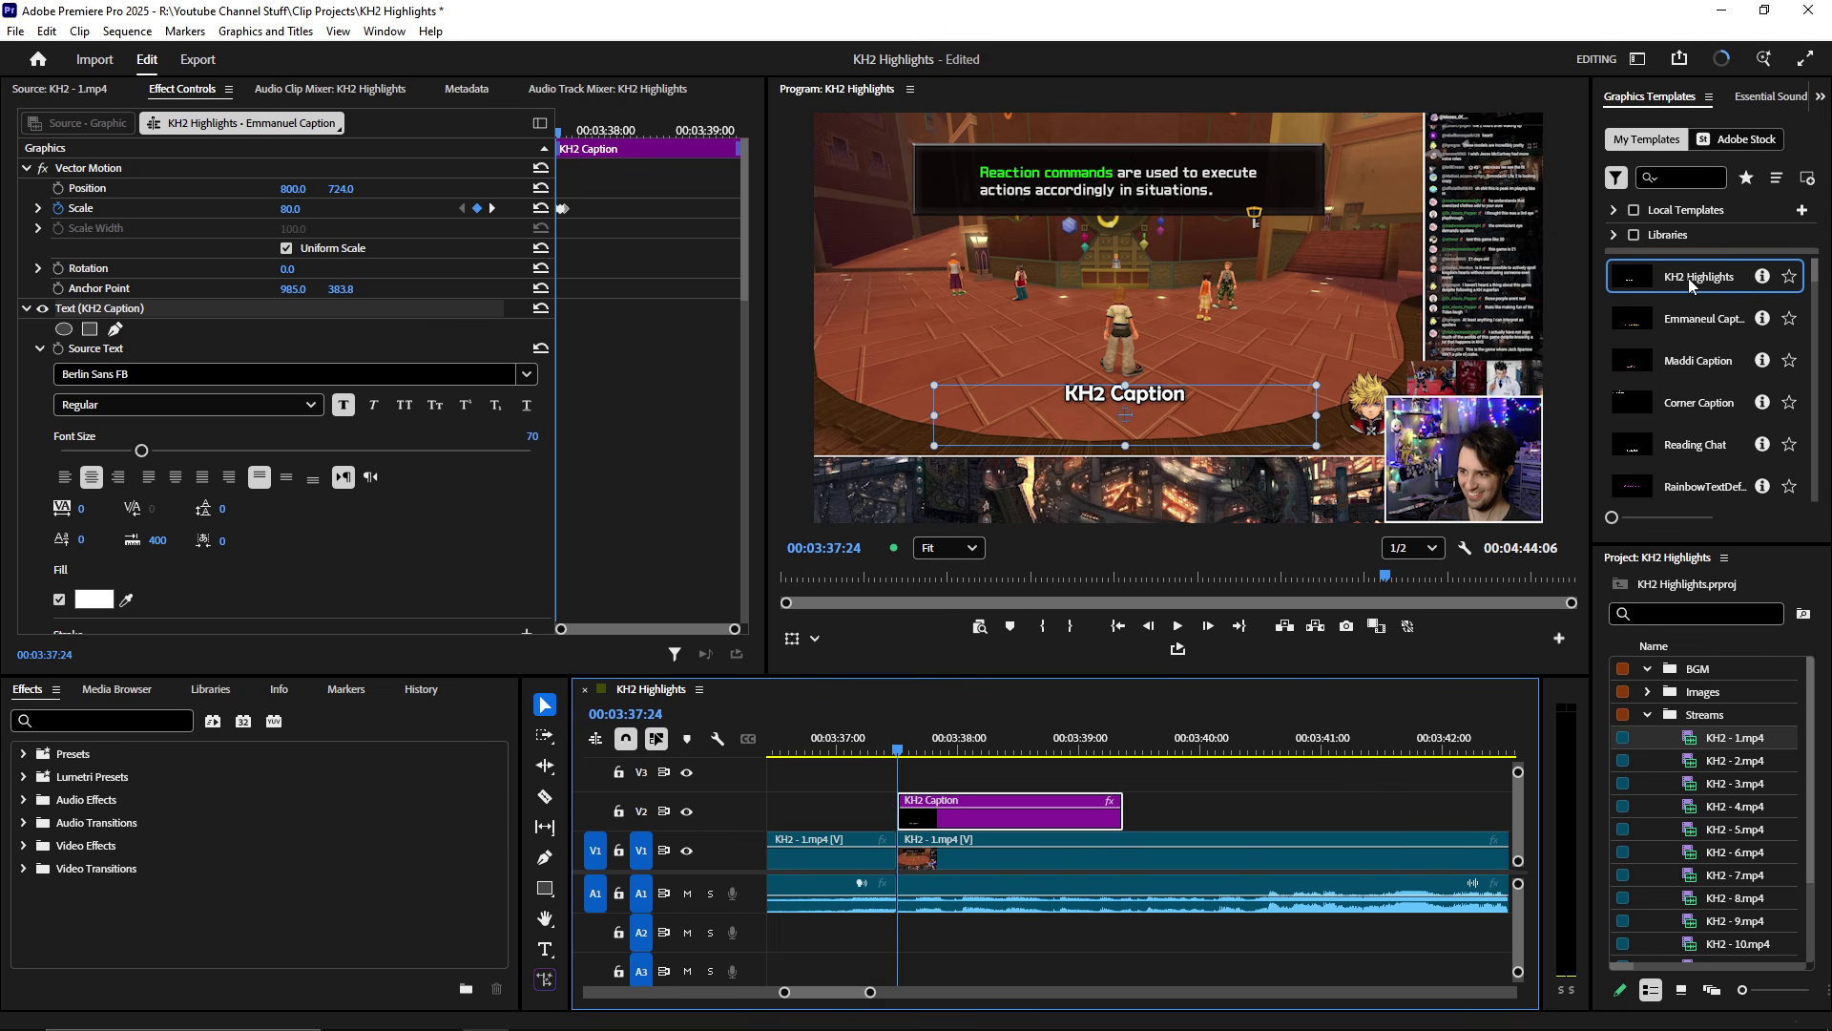
pyautogui.moveTo(1705, 322); pyautogui.dragTo(1267, 813)
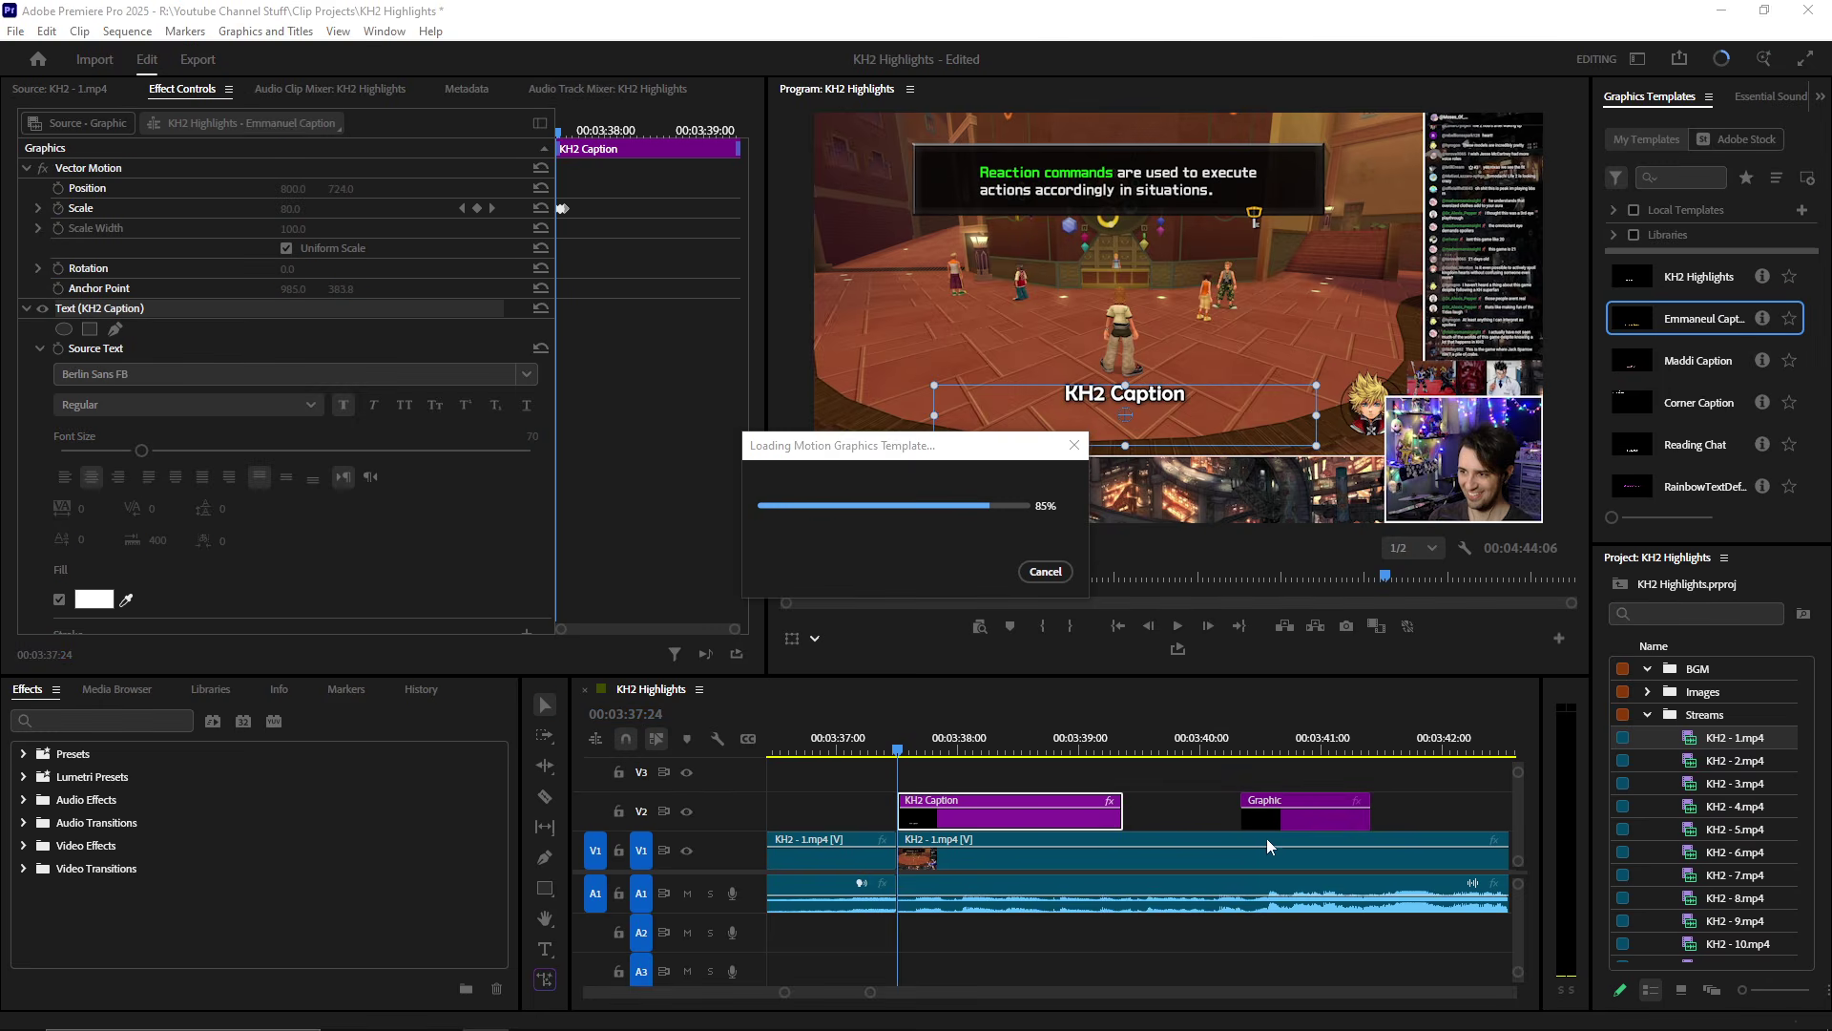
pyautogui.hscroll(1, 964, 819)
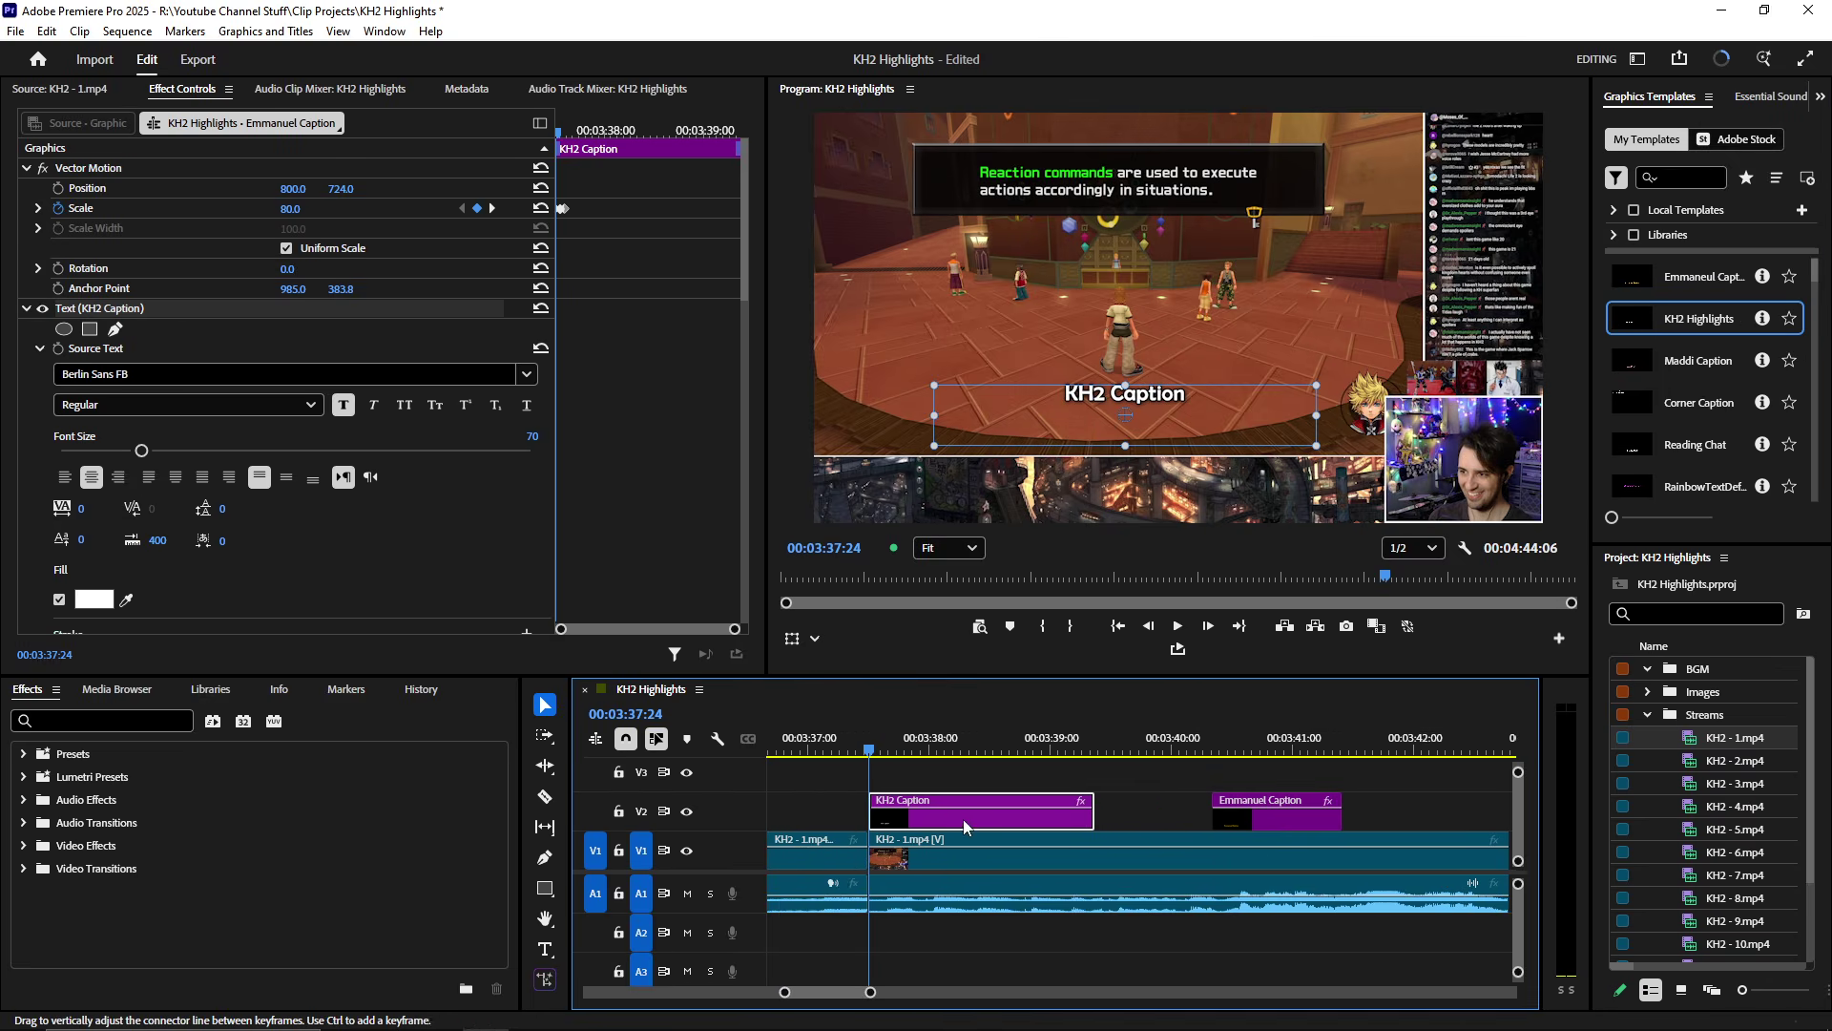
pyautogui.moveTo(987, 830); pyautogui.dragTo(930, 810)
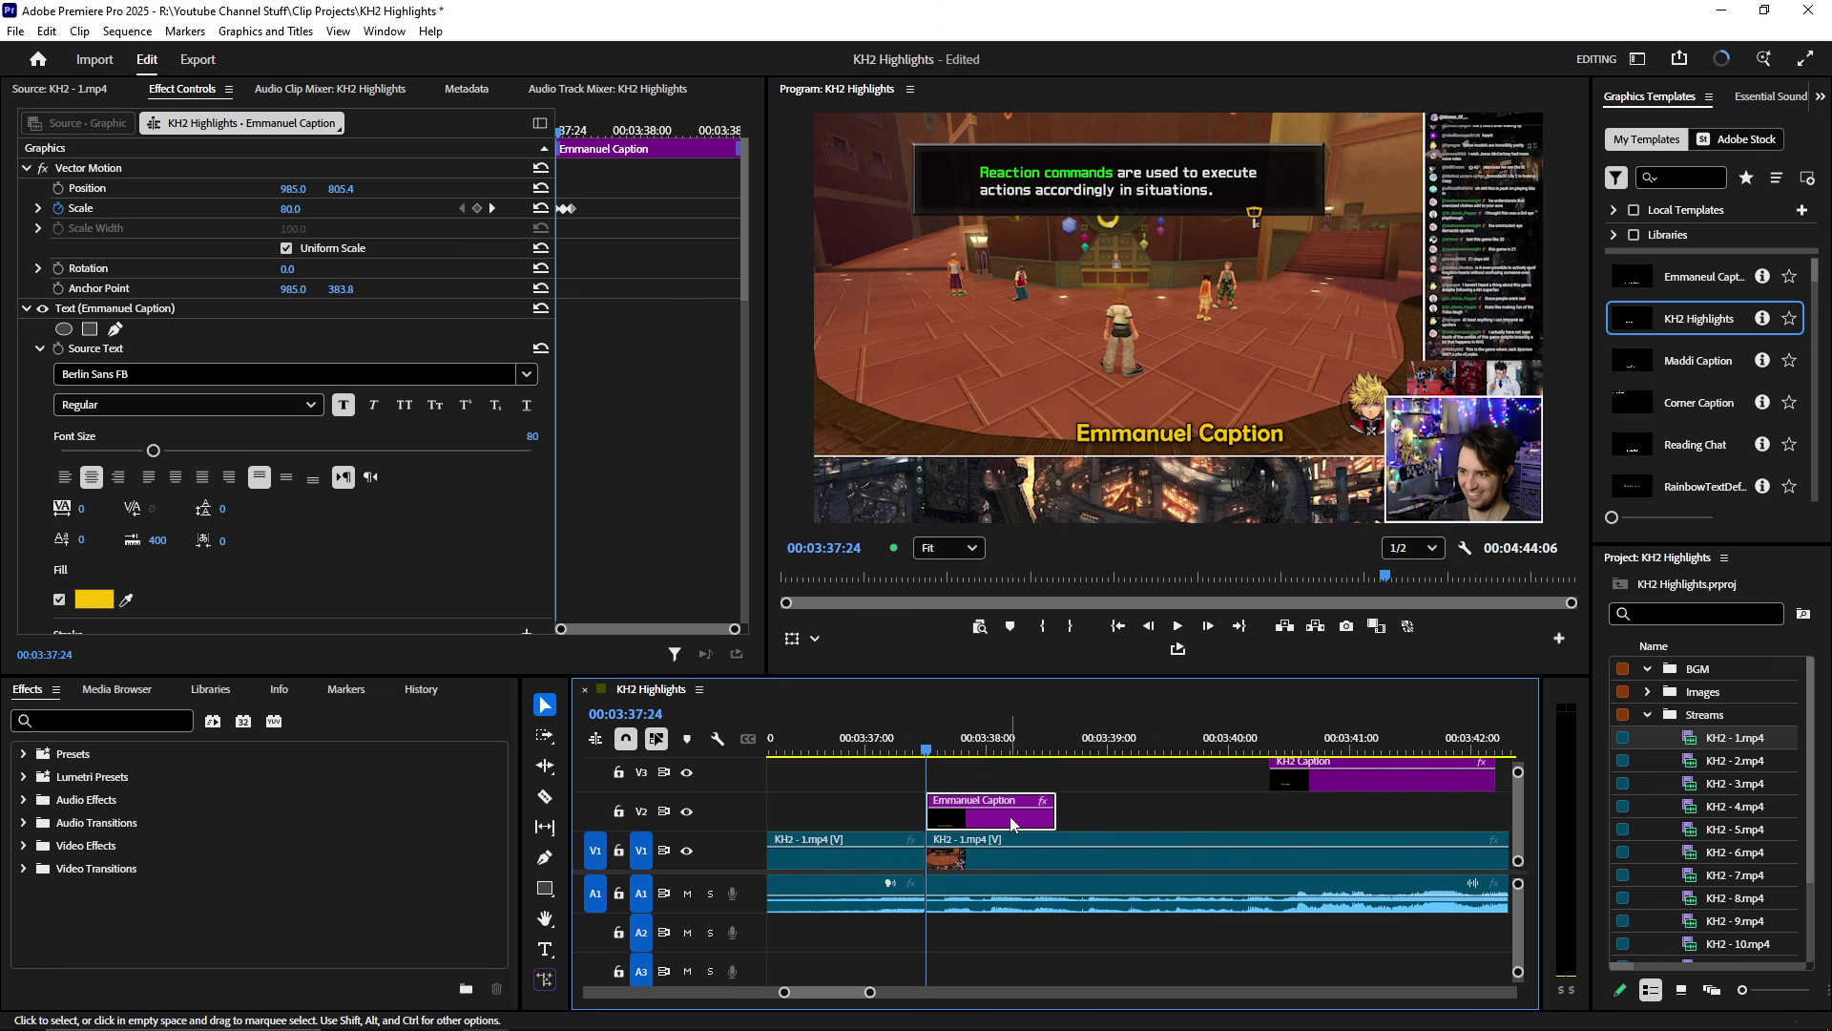
# - Apply the KH2 Caption's Vector Motion position of 800, 724 to the yellow caption and play it back
pyautogui.click(1354, 781)
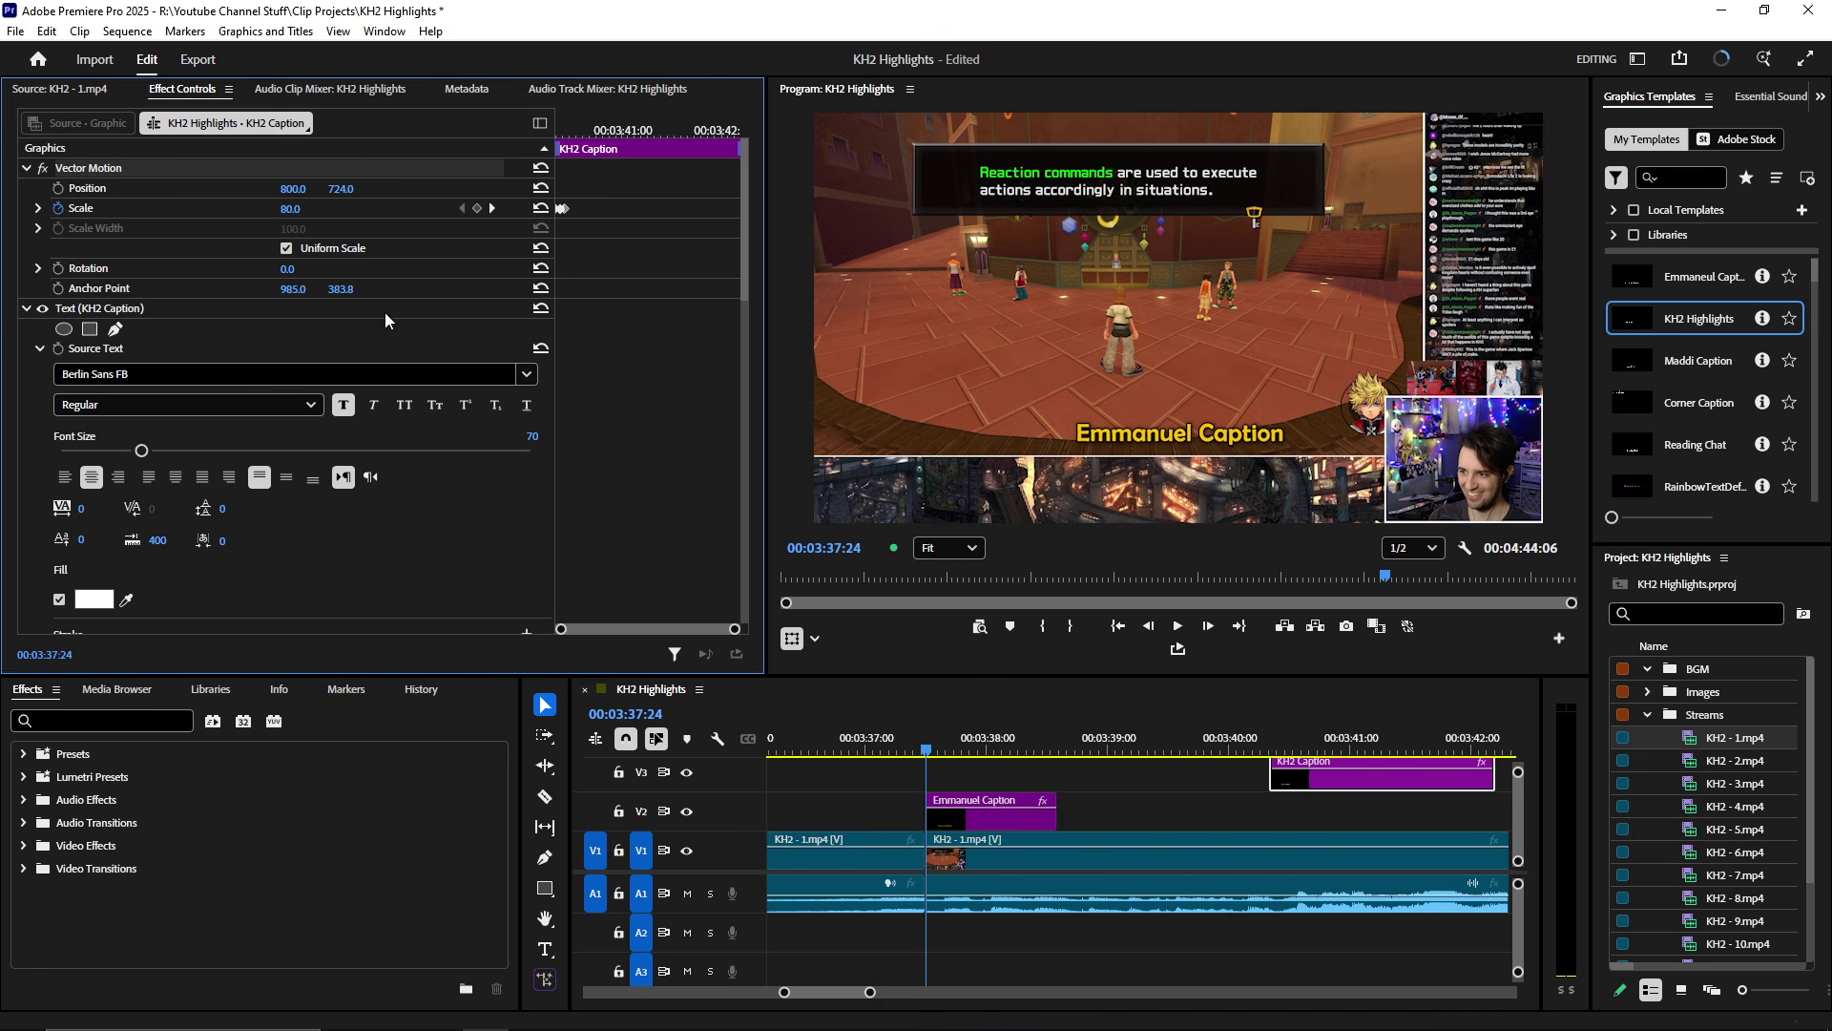
pyautogui.click(939, 816)
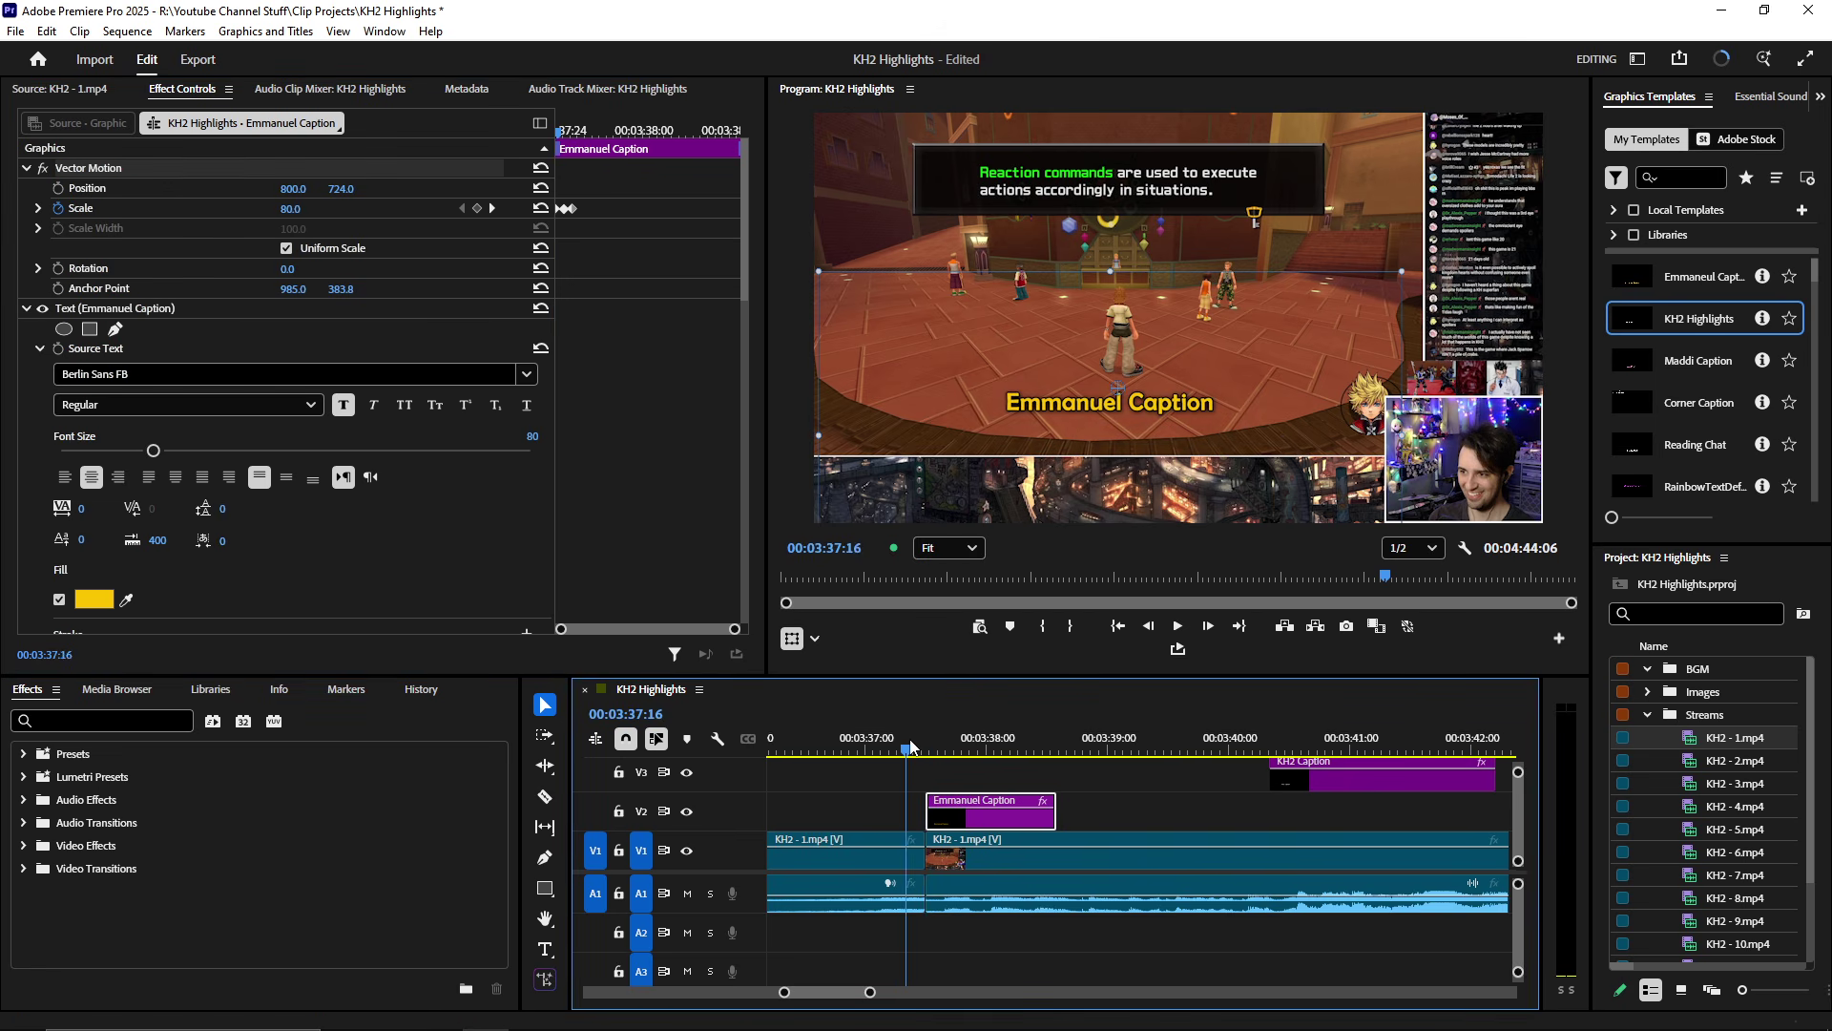
pyautogui.press('space')
pyautogui.press('=')
pyautogui.press('space')
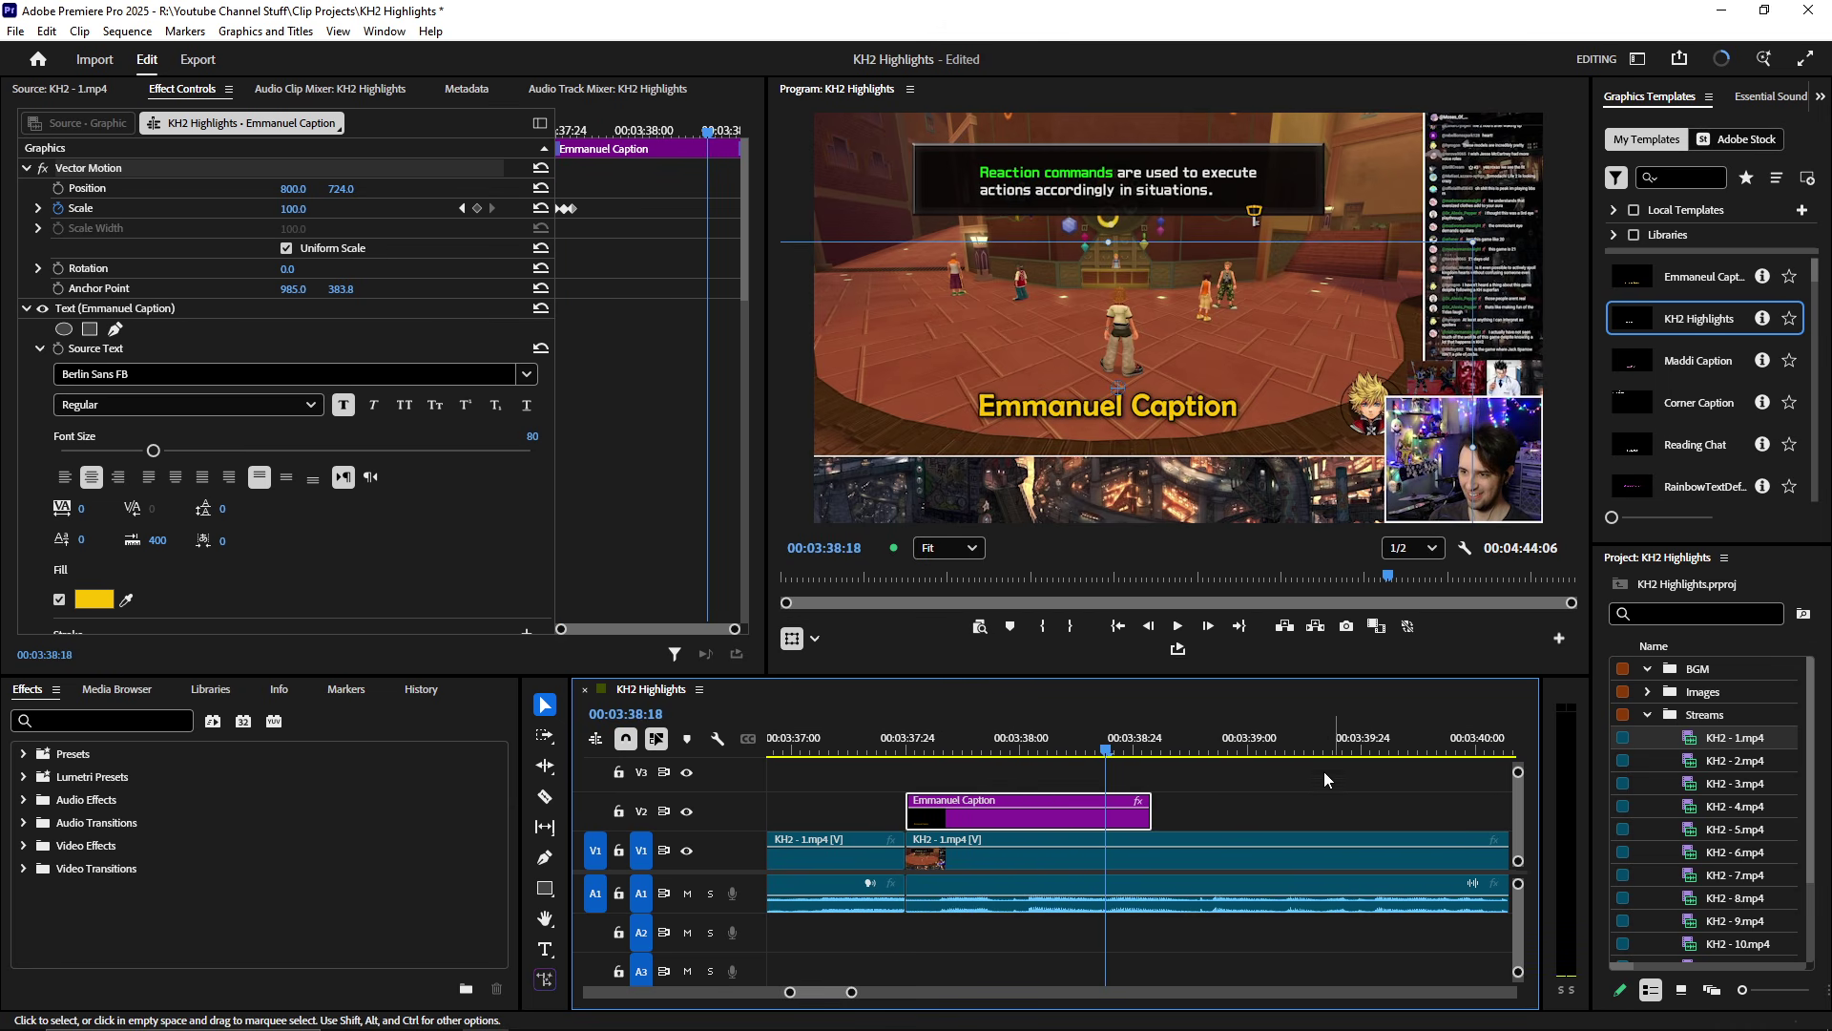
# - Examine the yellow caption's text box and compare its effect properties with those of the KH2 Caption clip
pyautogui.click(143, 307)
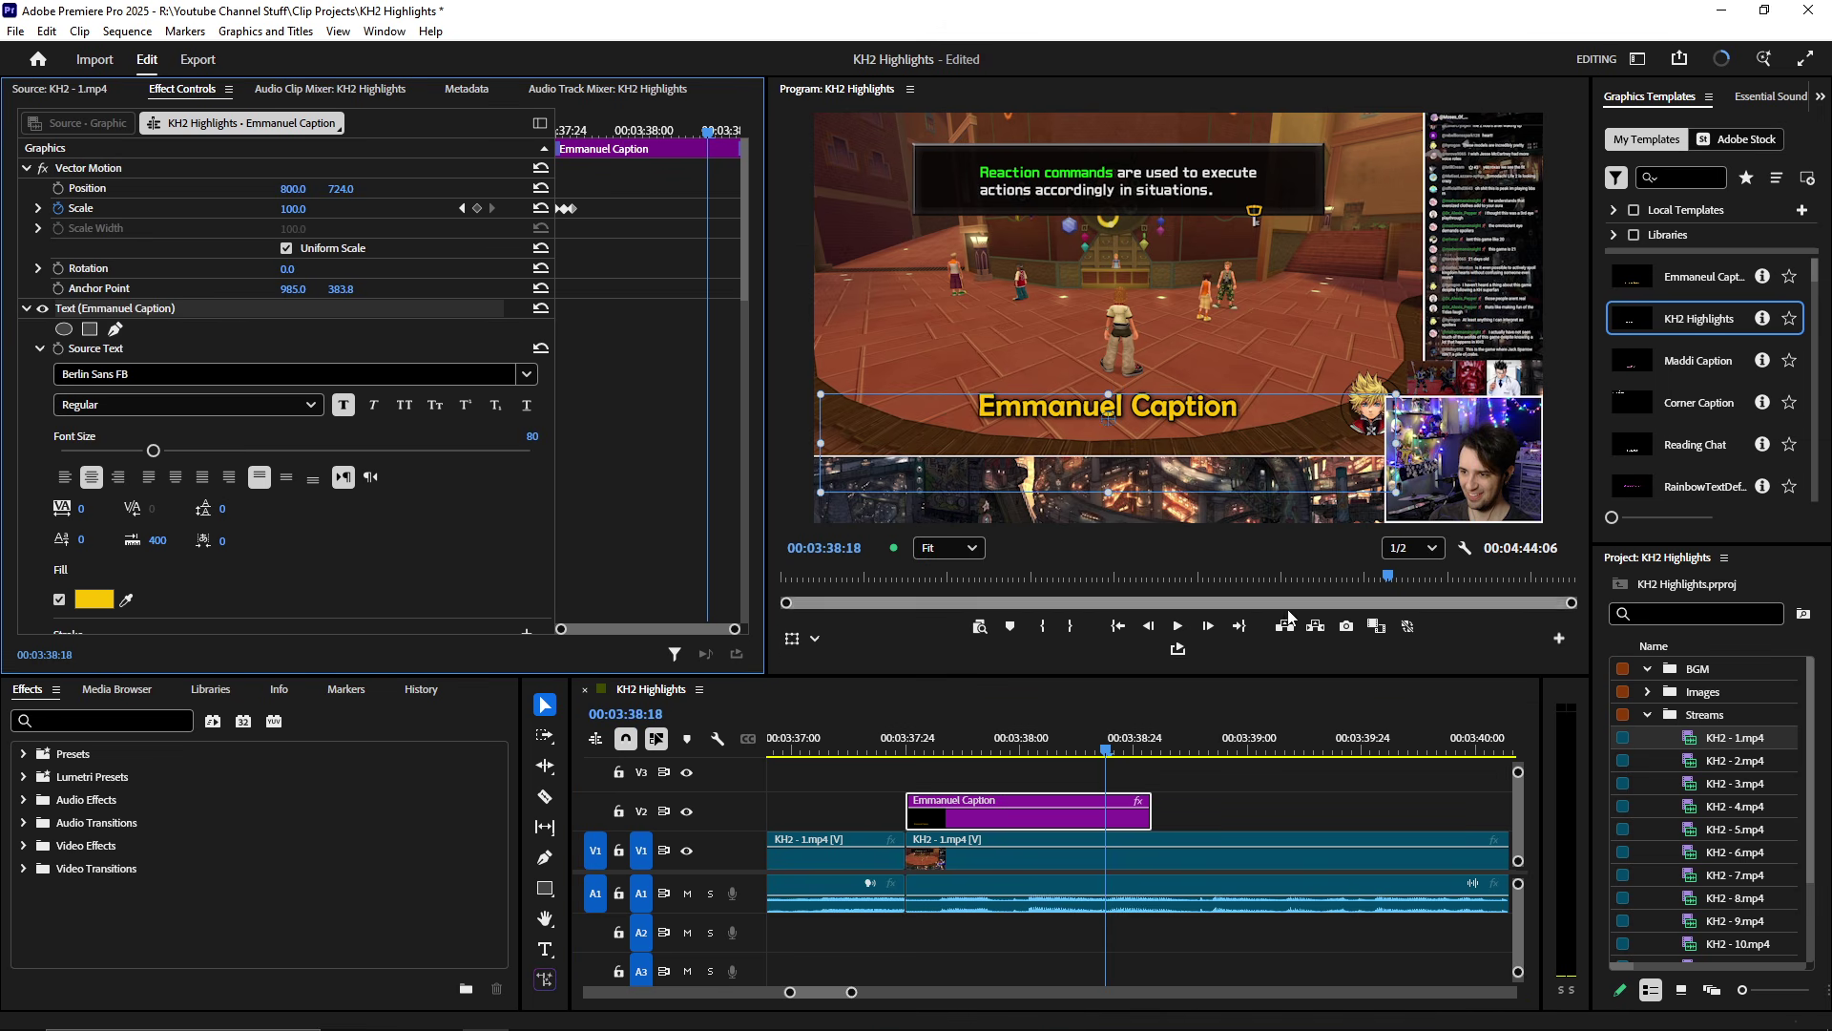
pyautogui.press('-')
pyautogui.press('-')
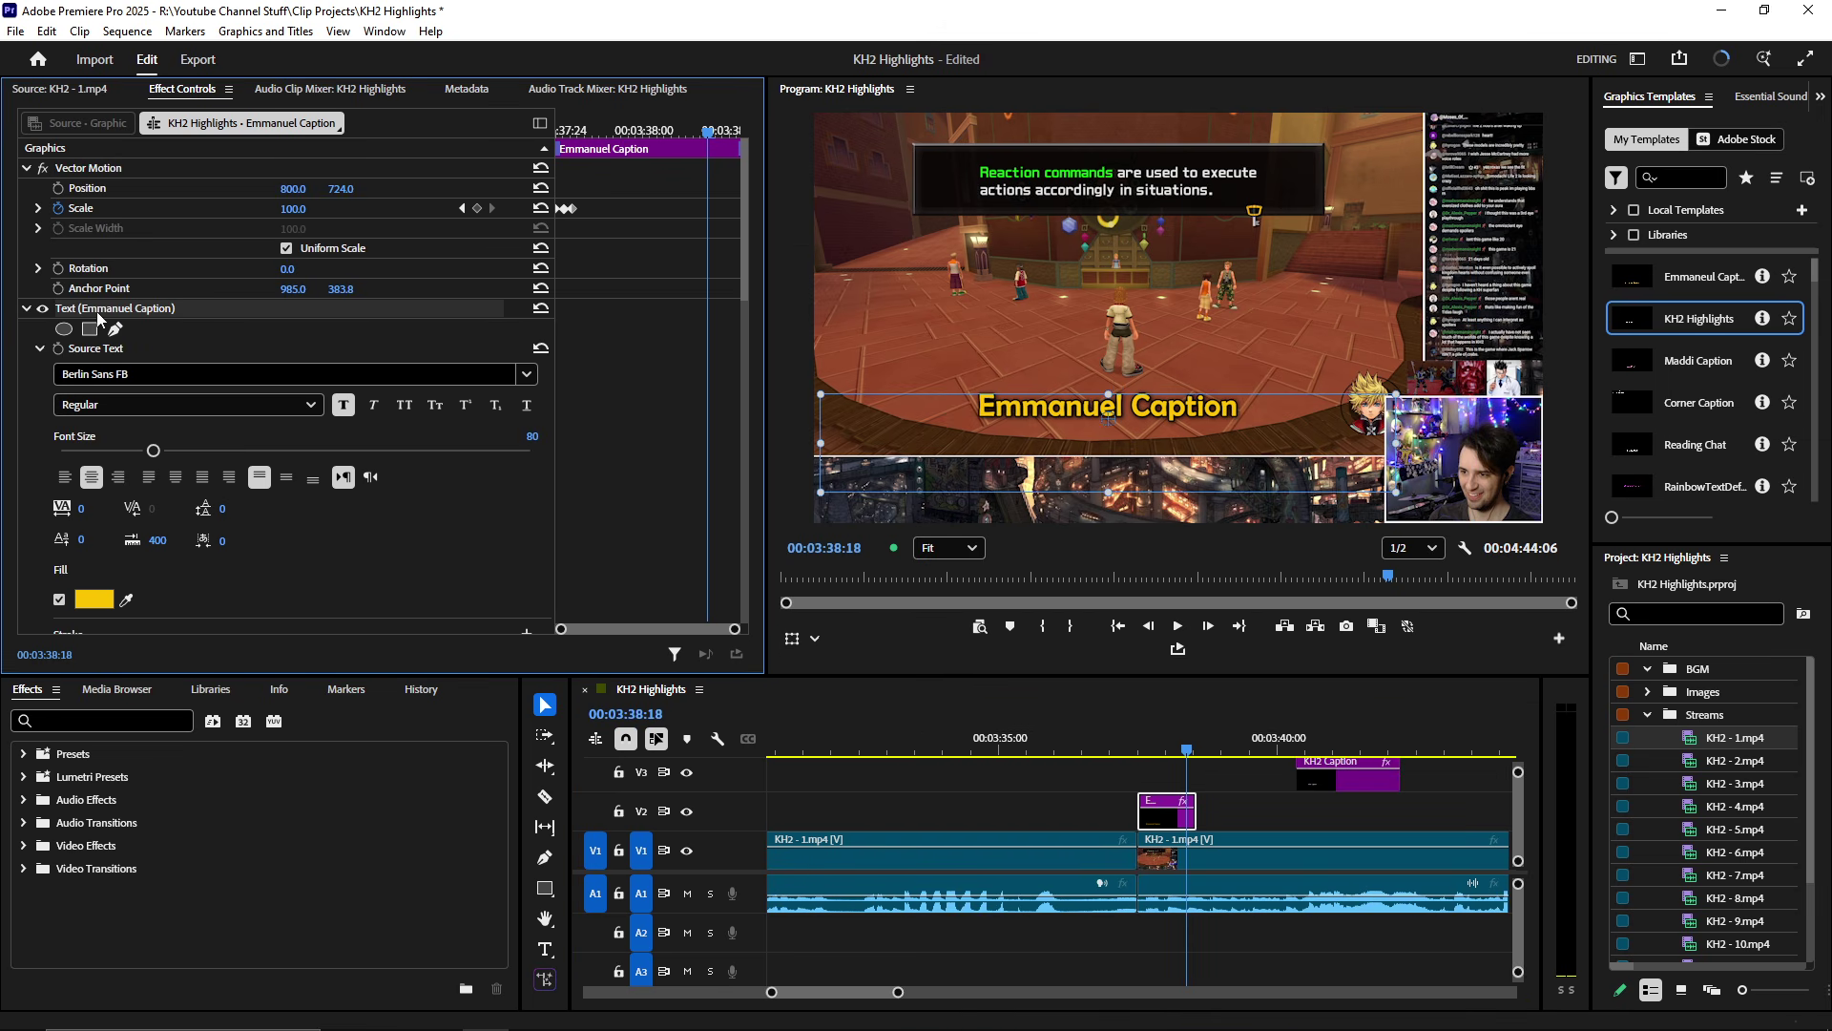
pyautogui.click(27, 309)
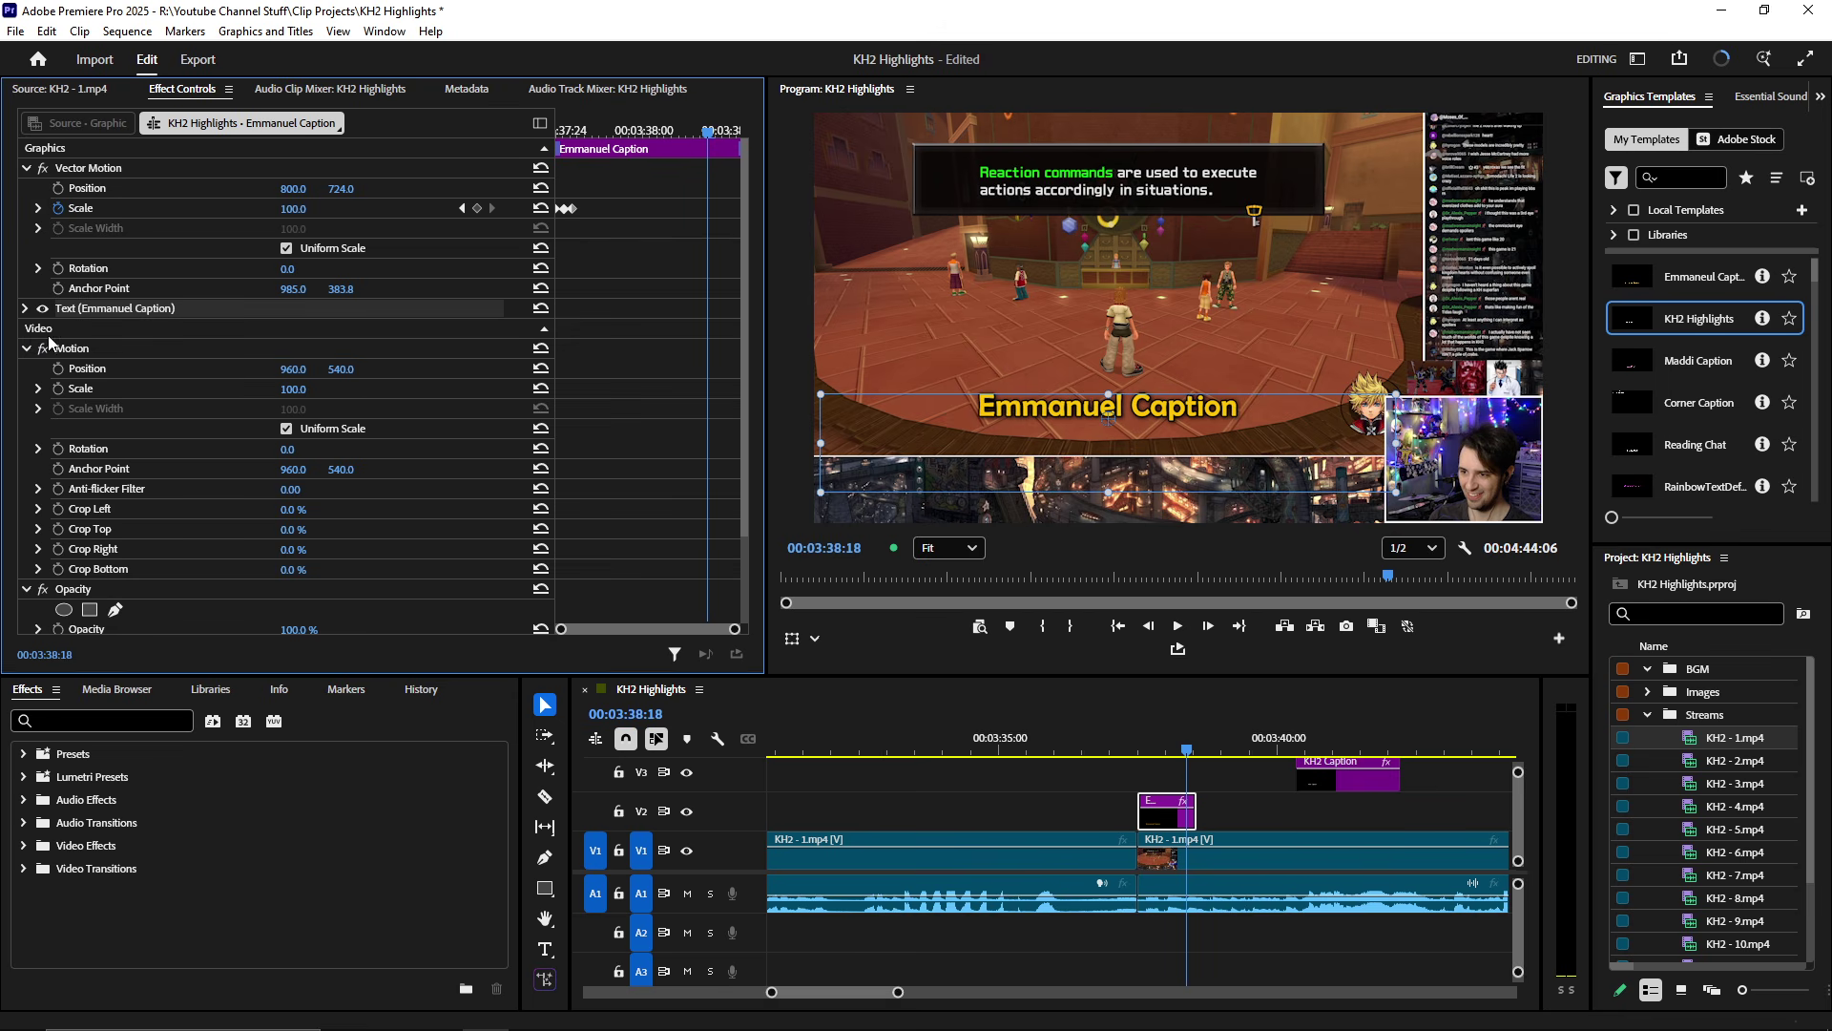
pyautogui.scroll(-3, 198, 420)
pyautogui.scroll(3, 191, 468)
pyautogui.click(1350, 775)
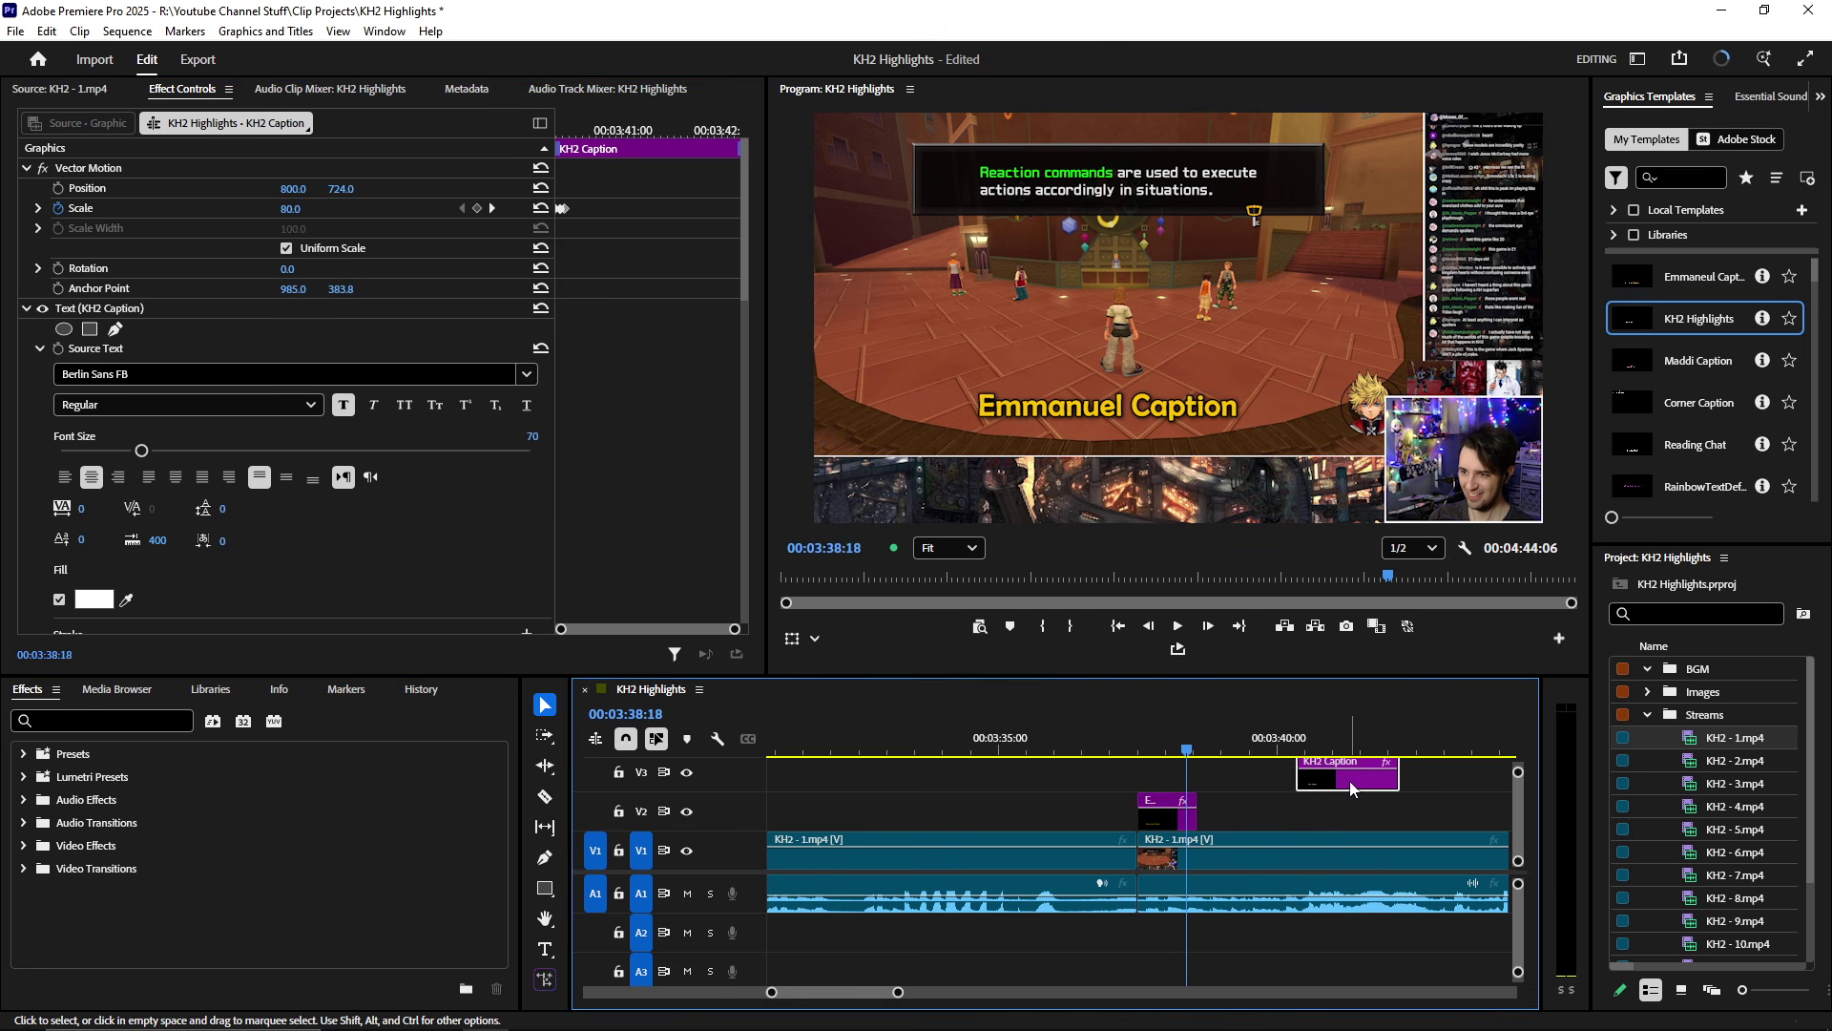
pyautogui.click(27, 309)
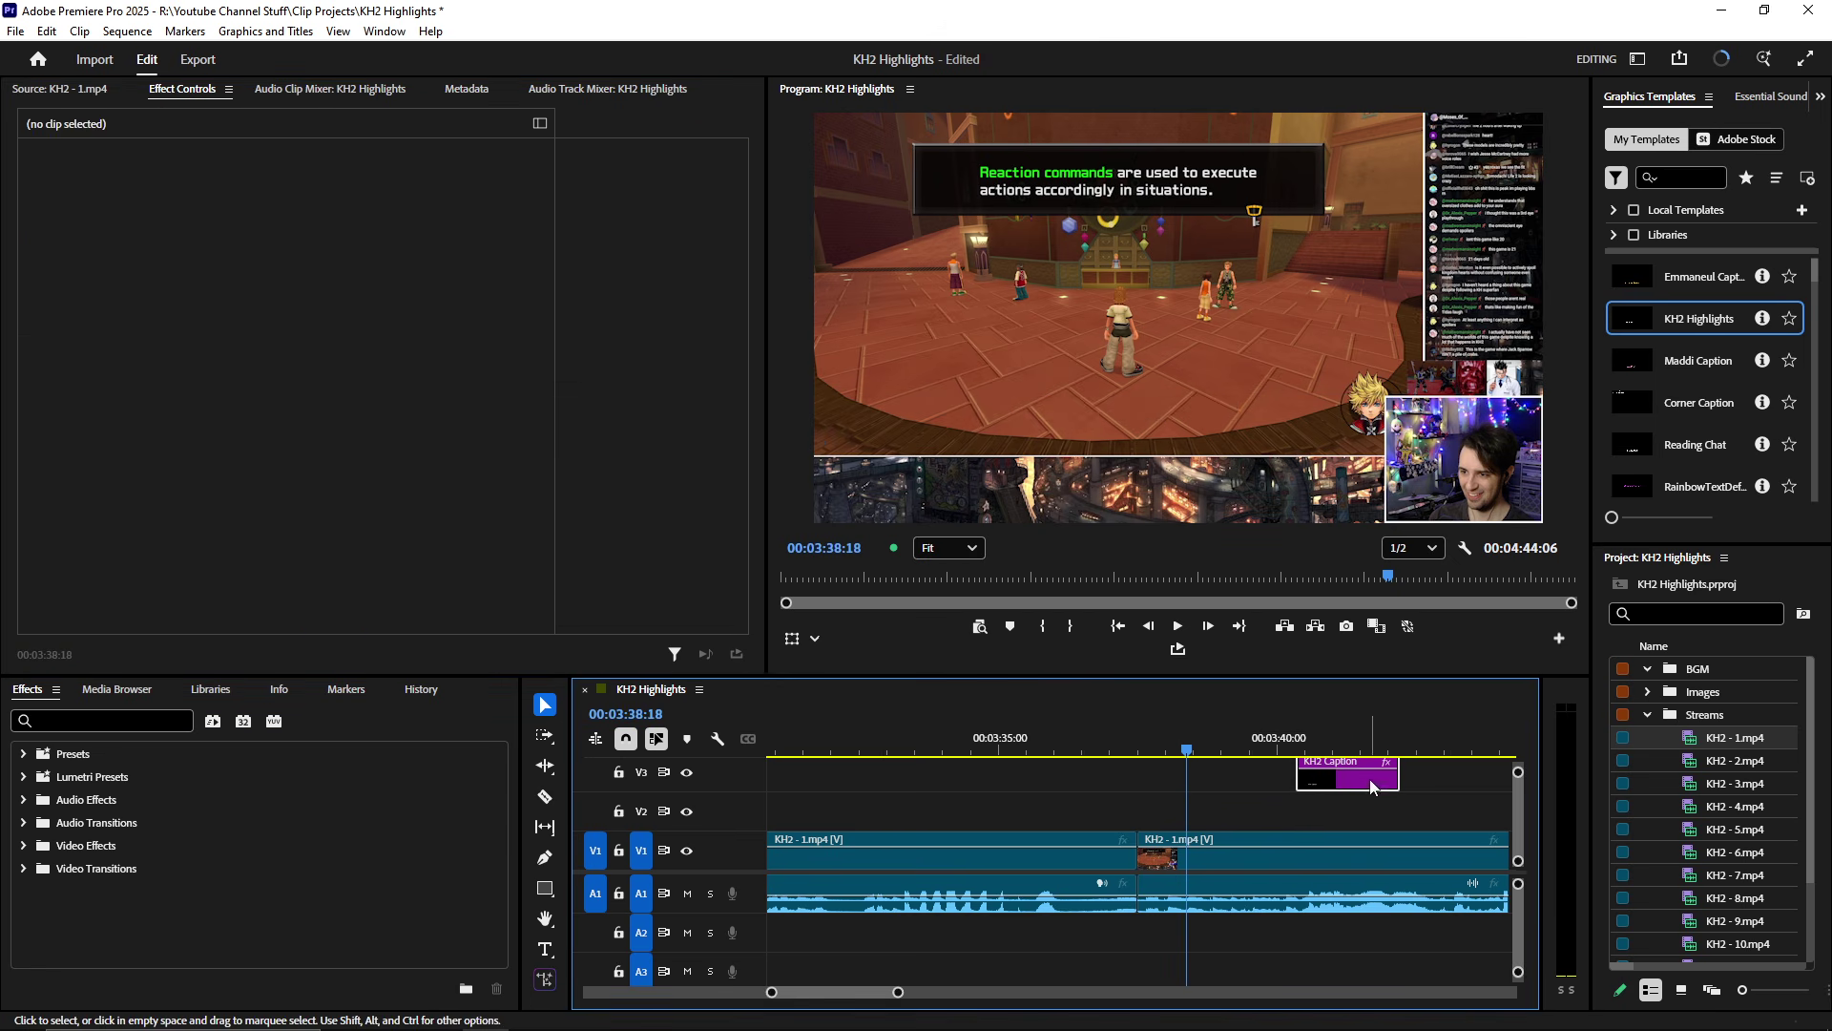
# - Remove the yellow caption clip and move the KH2 Caption clip back onto V2 at 00:03:37:24
pyautogui.moveTo(1196, 811); pyautogui.dragTo(1229, 829)
pyautogui.keyDown('alt'); pyautogui.scroll(4, 1170, 828); pyautogui.keyUp('alt')
pyautogui.scroll(-2, 1069, 832)
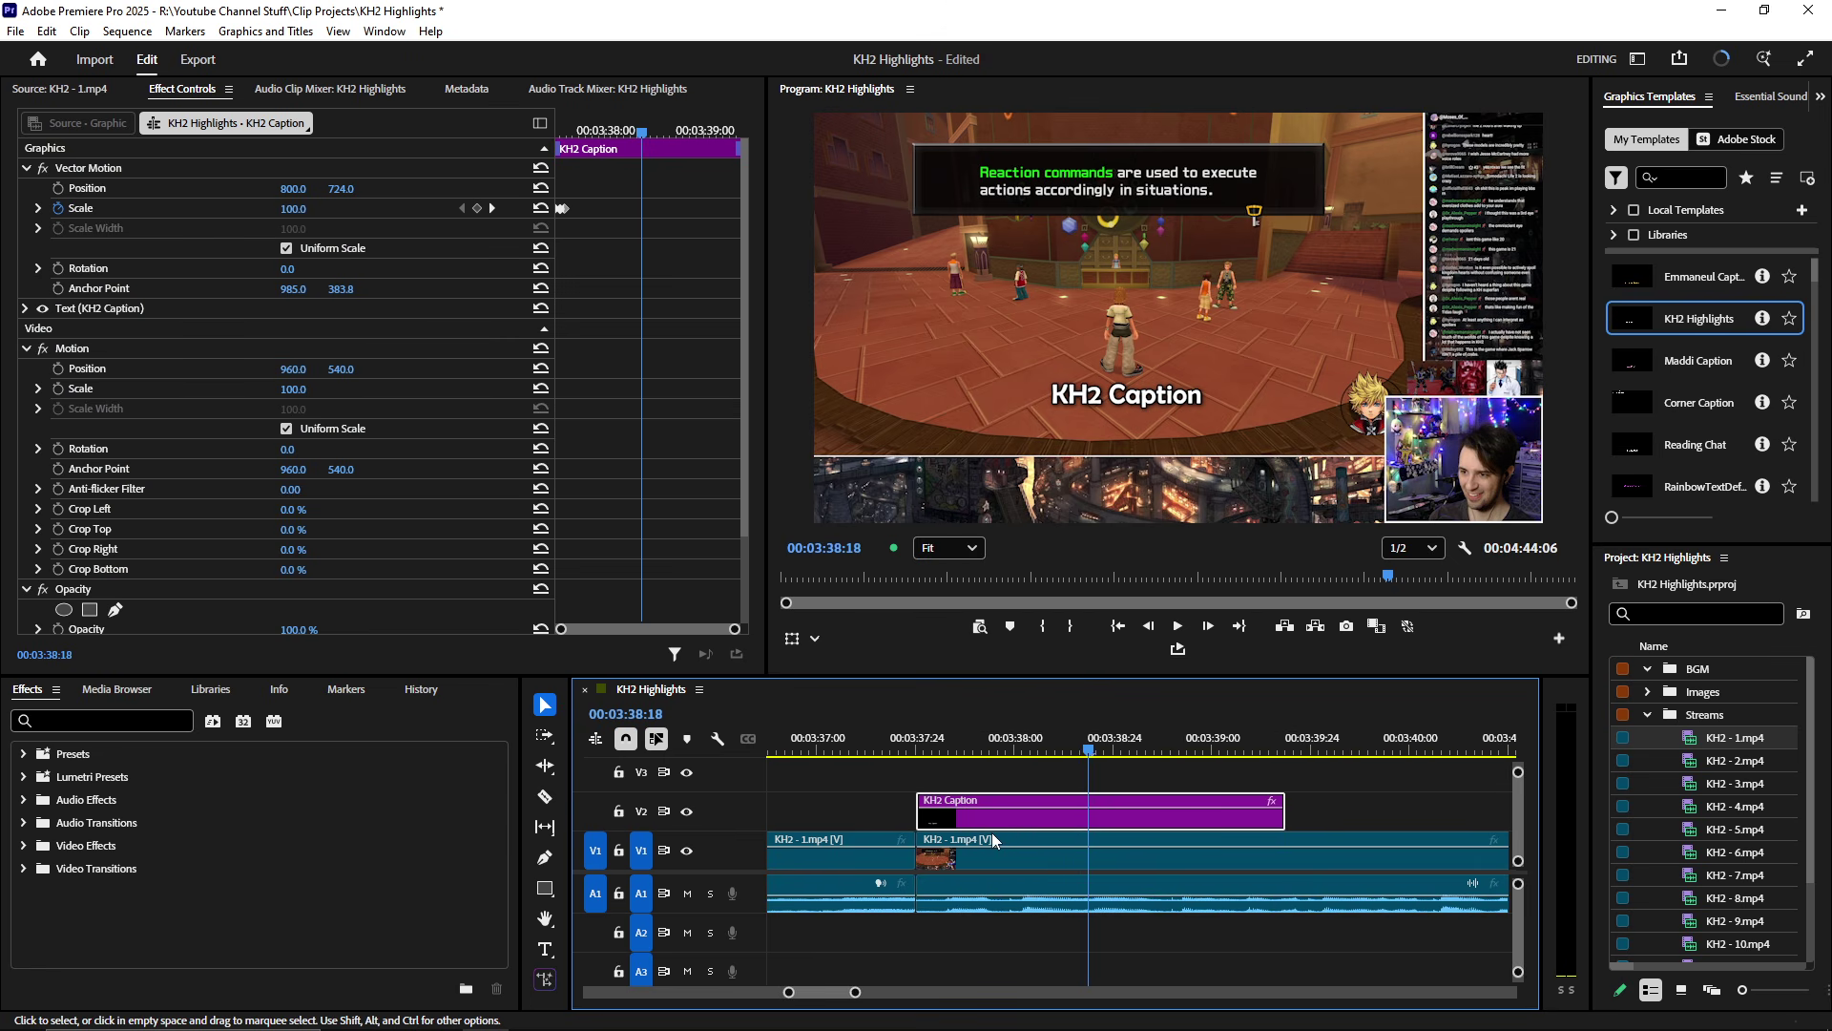
# - Place the yellow caption template on V3 over the end of the KH2 Caption clip, around 00:03:39:00
pyautogui.click(1713, 278)
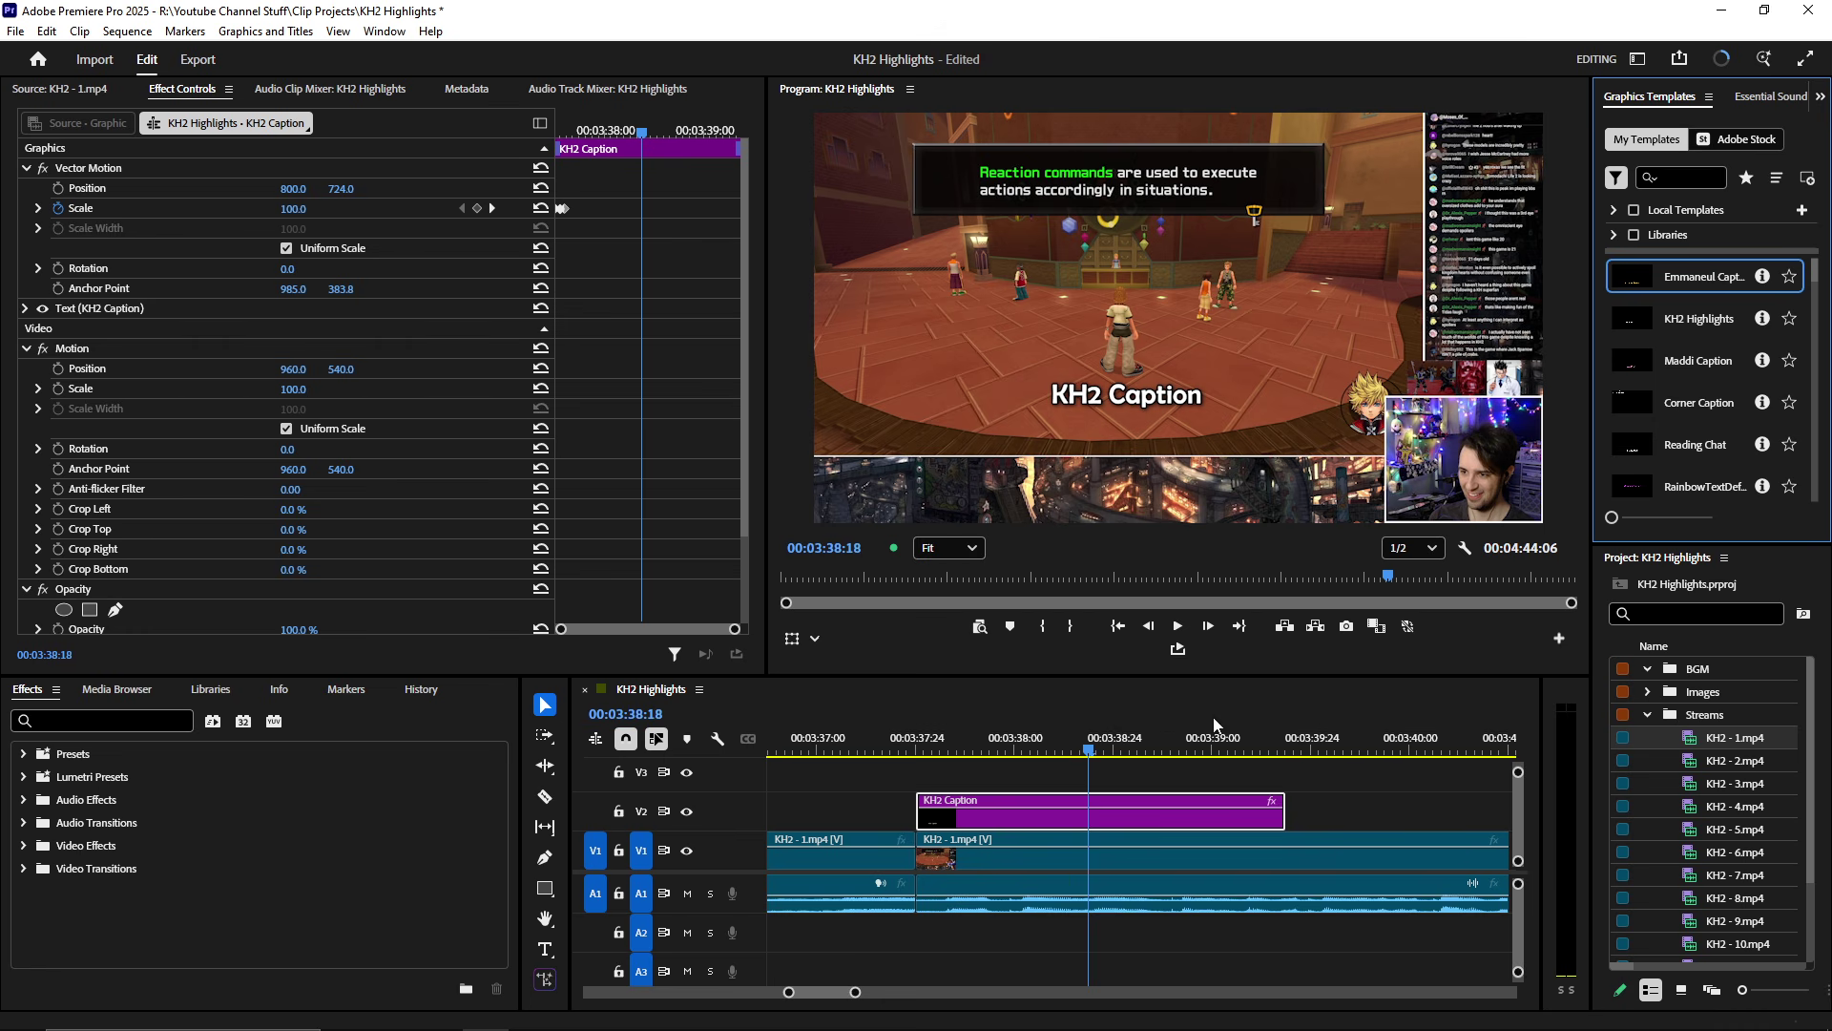
pyautogui.moveTo(1271, 668); pyautogui.dragTo(1229, 781)
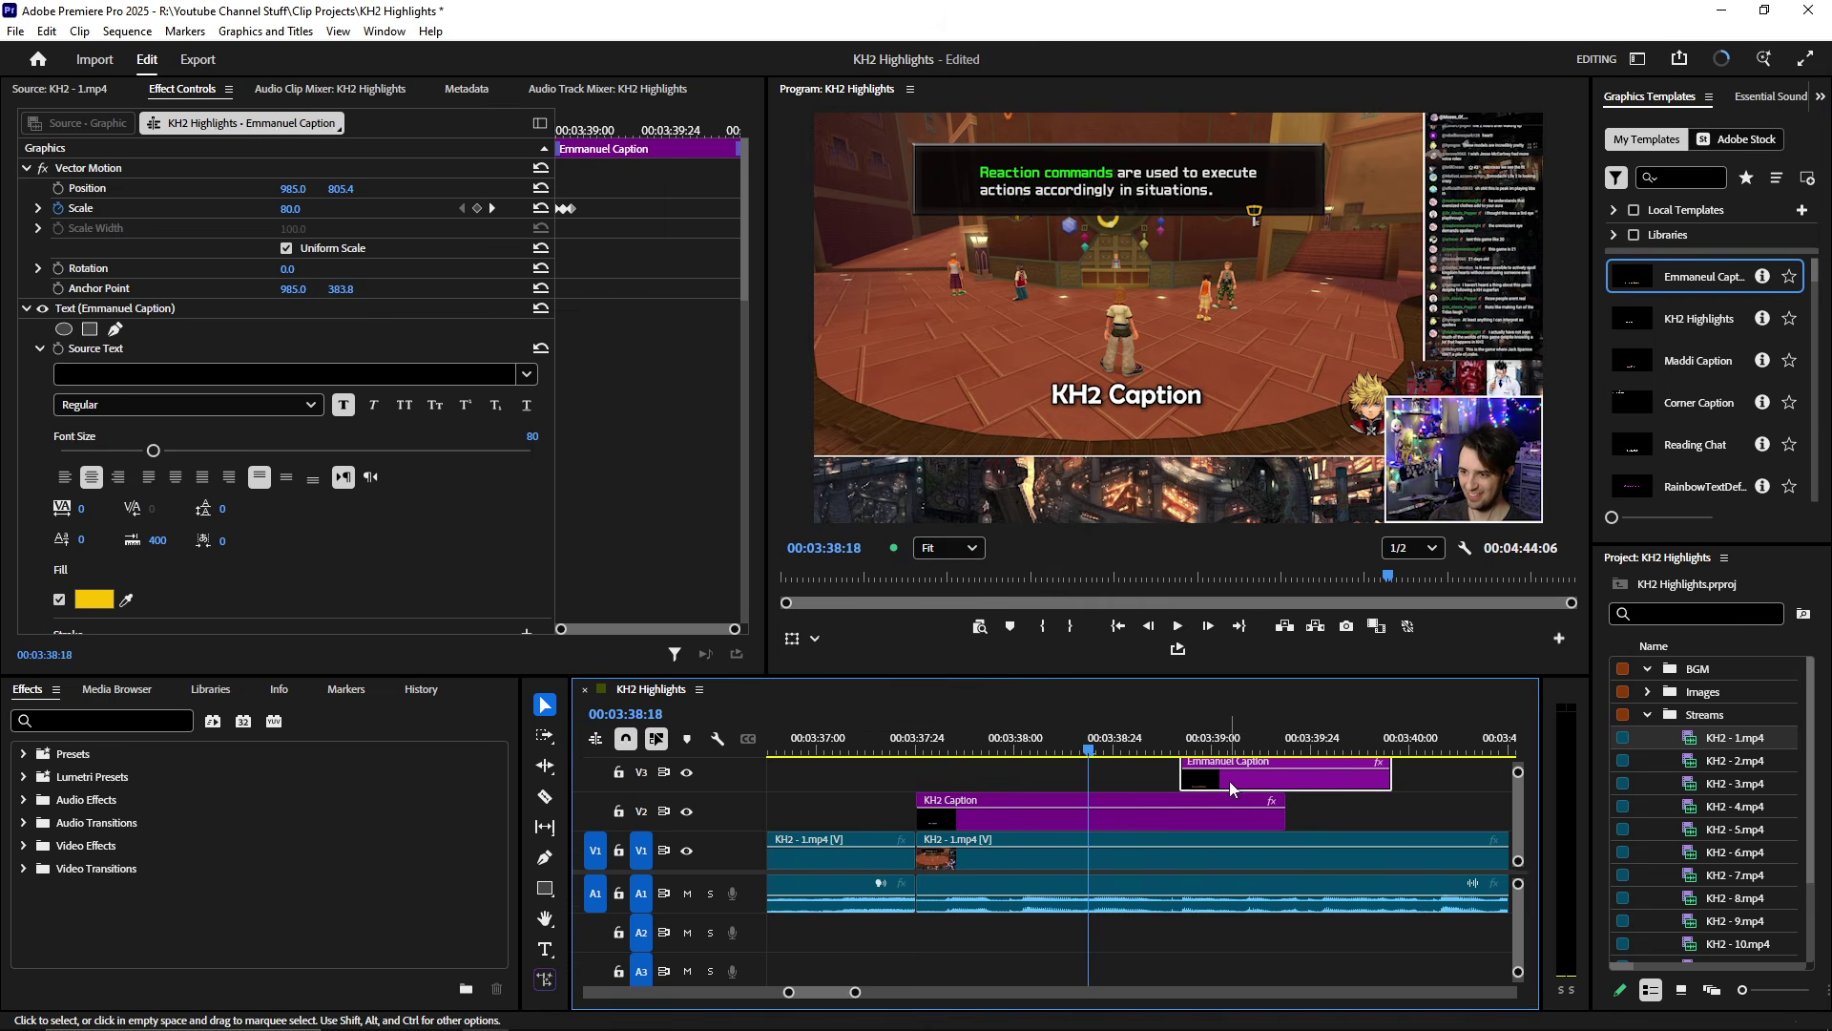
# - Copy the yellow fill colour FBC200 from the caption template on V3 and apply it to the KH2 Caption text
pyautogui.click(94, 598)
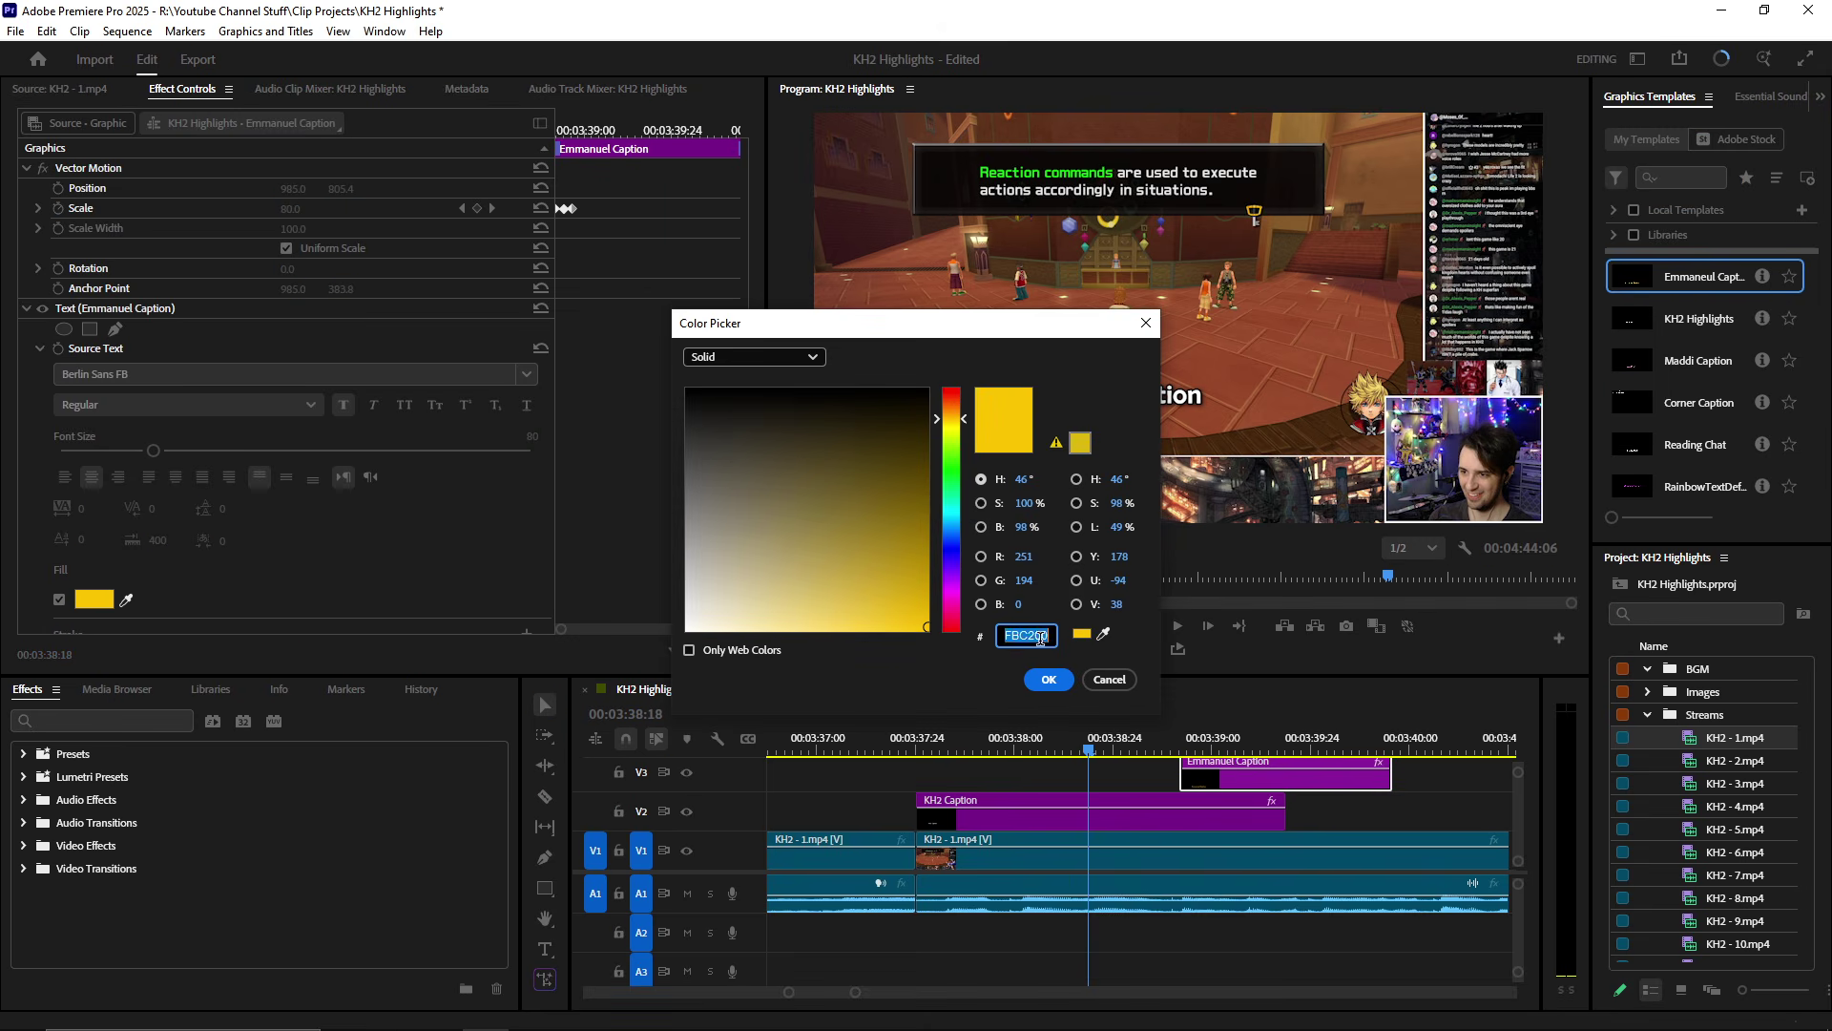
pyautogui.click(1048, 678)
pyautogui.click(1117, 811)
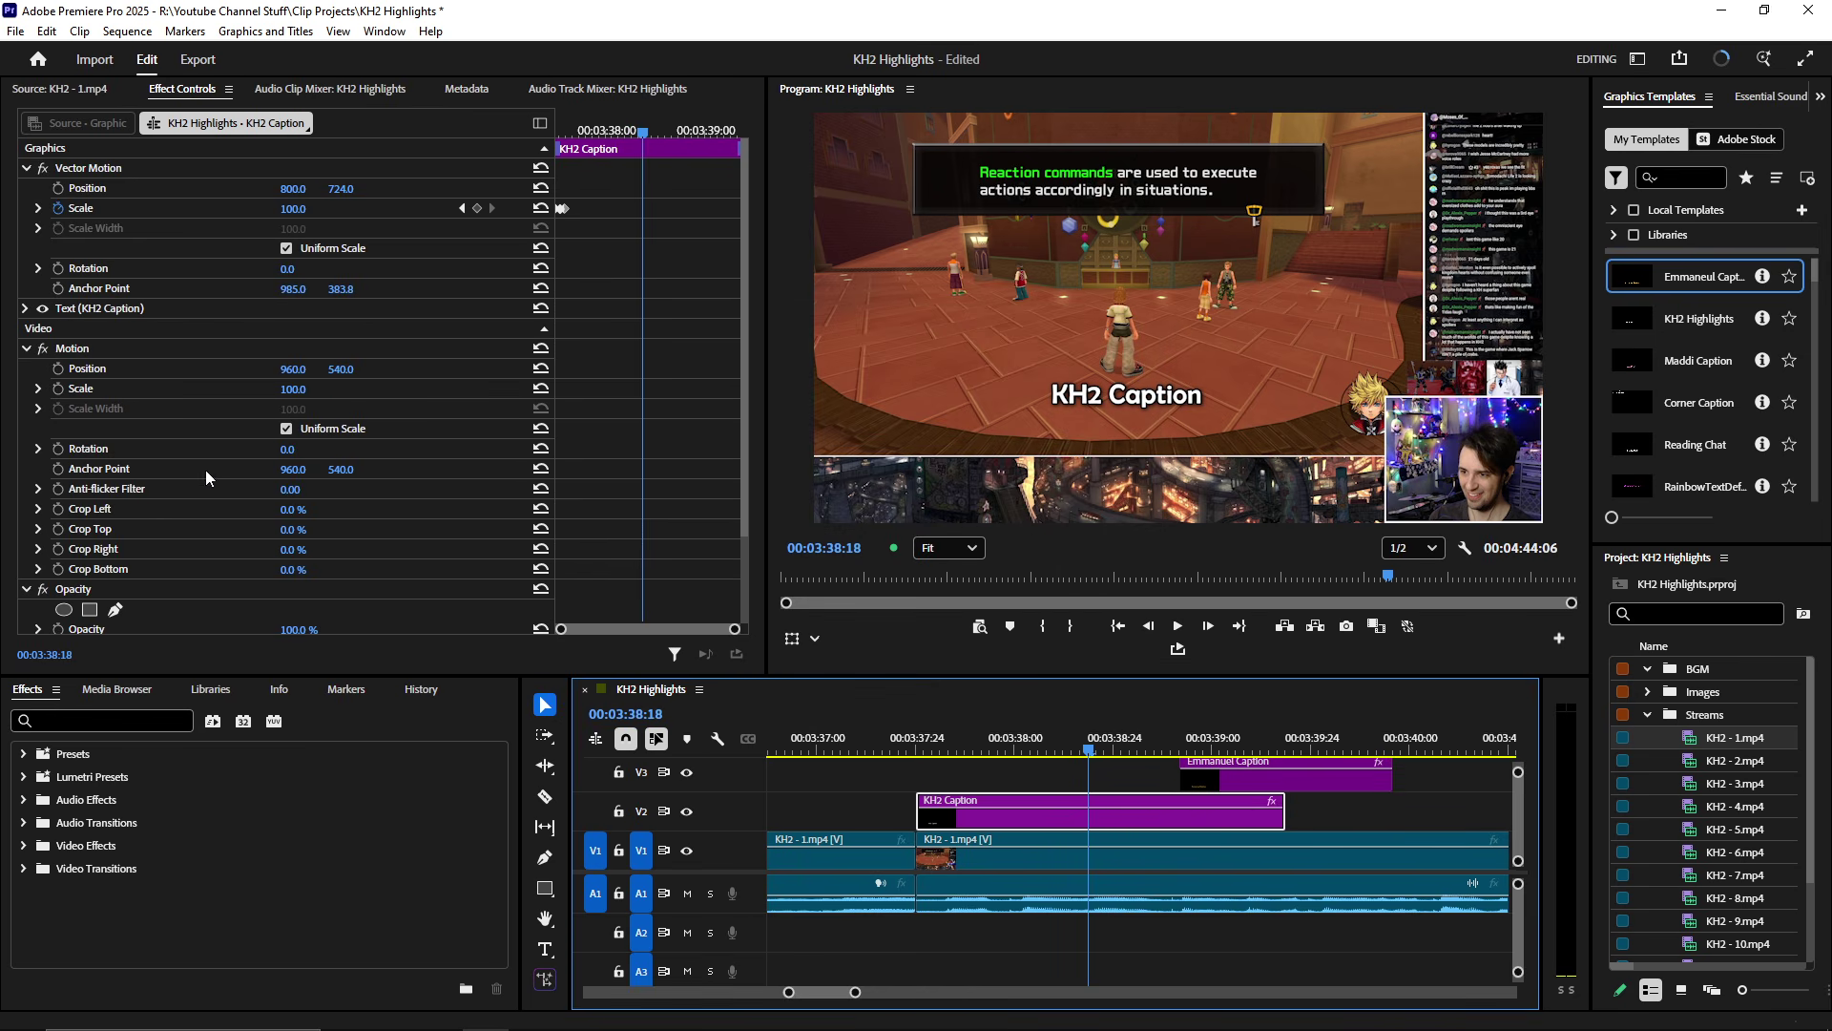
pyautogui.scroll(-1, 210, 477)
pyautogui.click(24, 289)
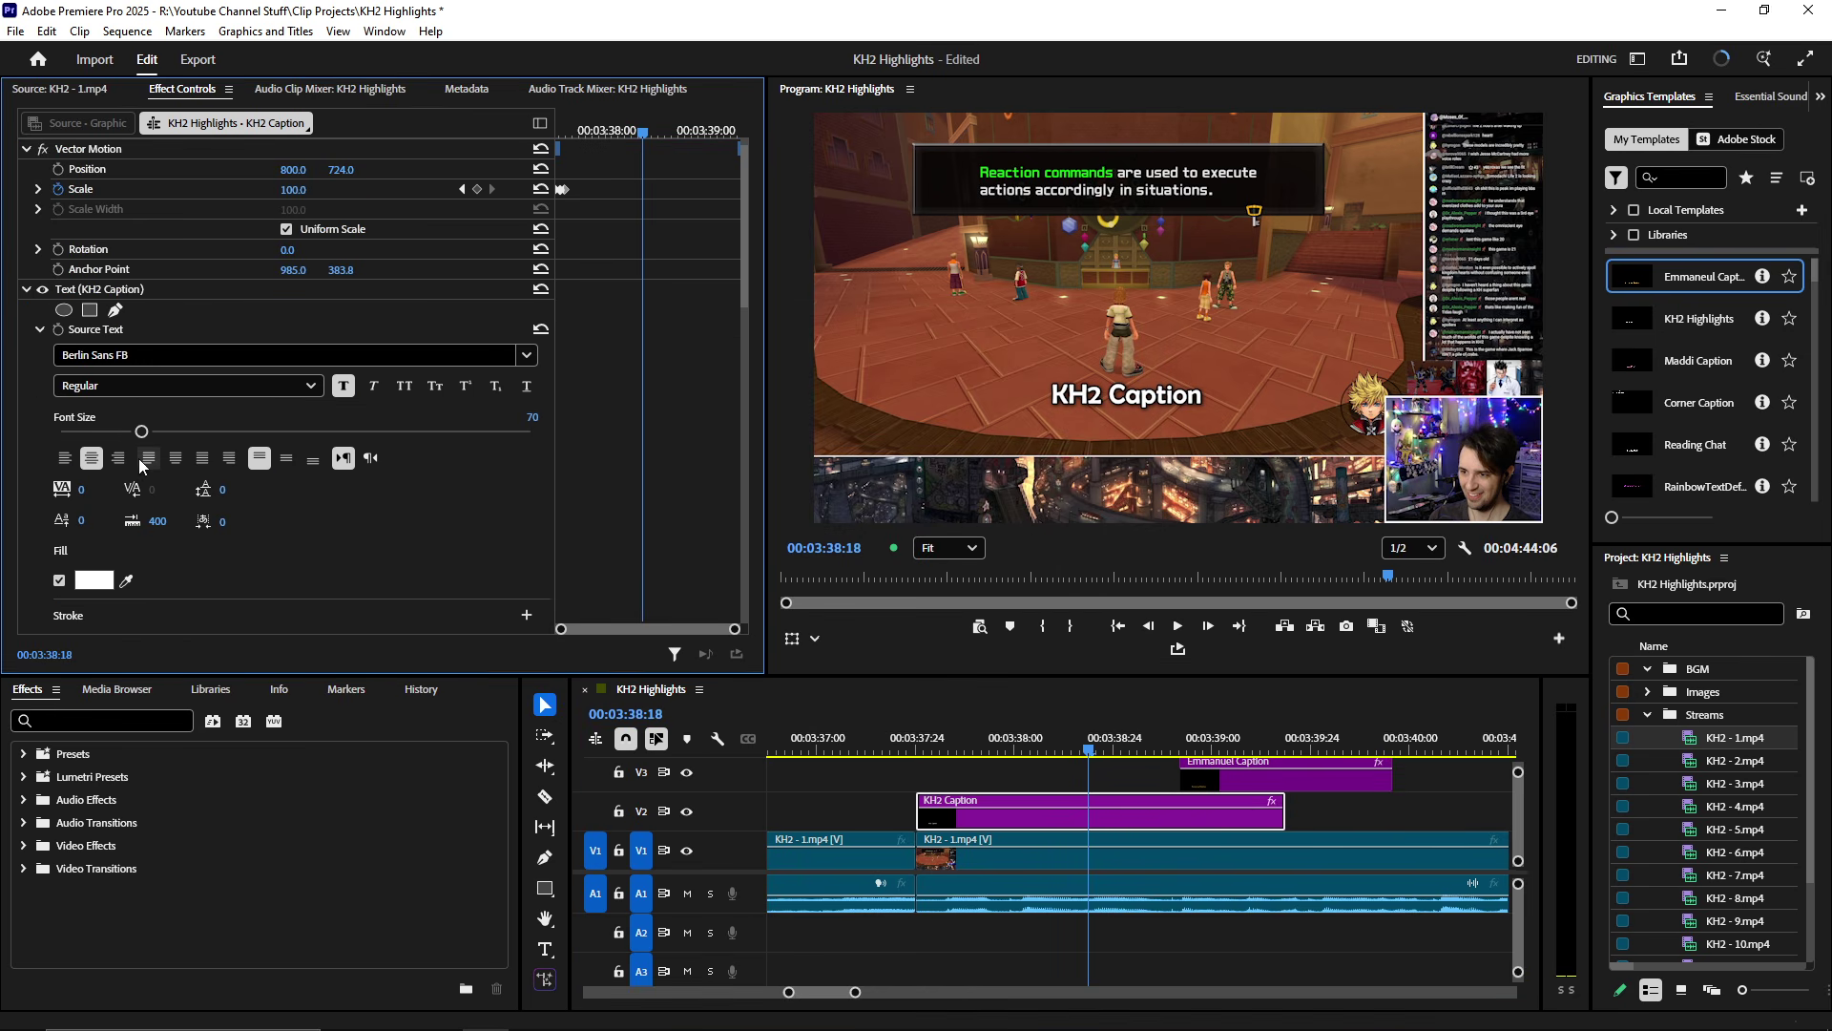
pyautogui.click(95, 580)
pyautogui.doubleClick(1026, 634)
pyautogui.write('FBC200')
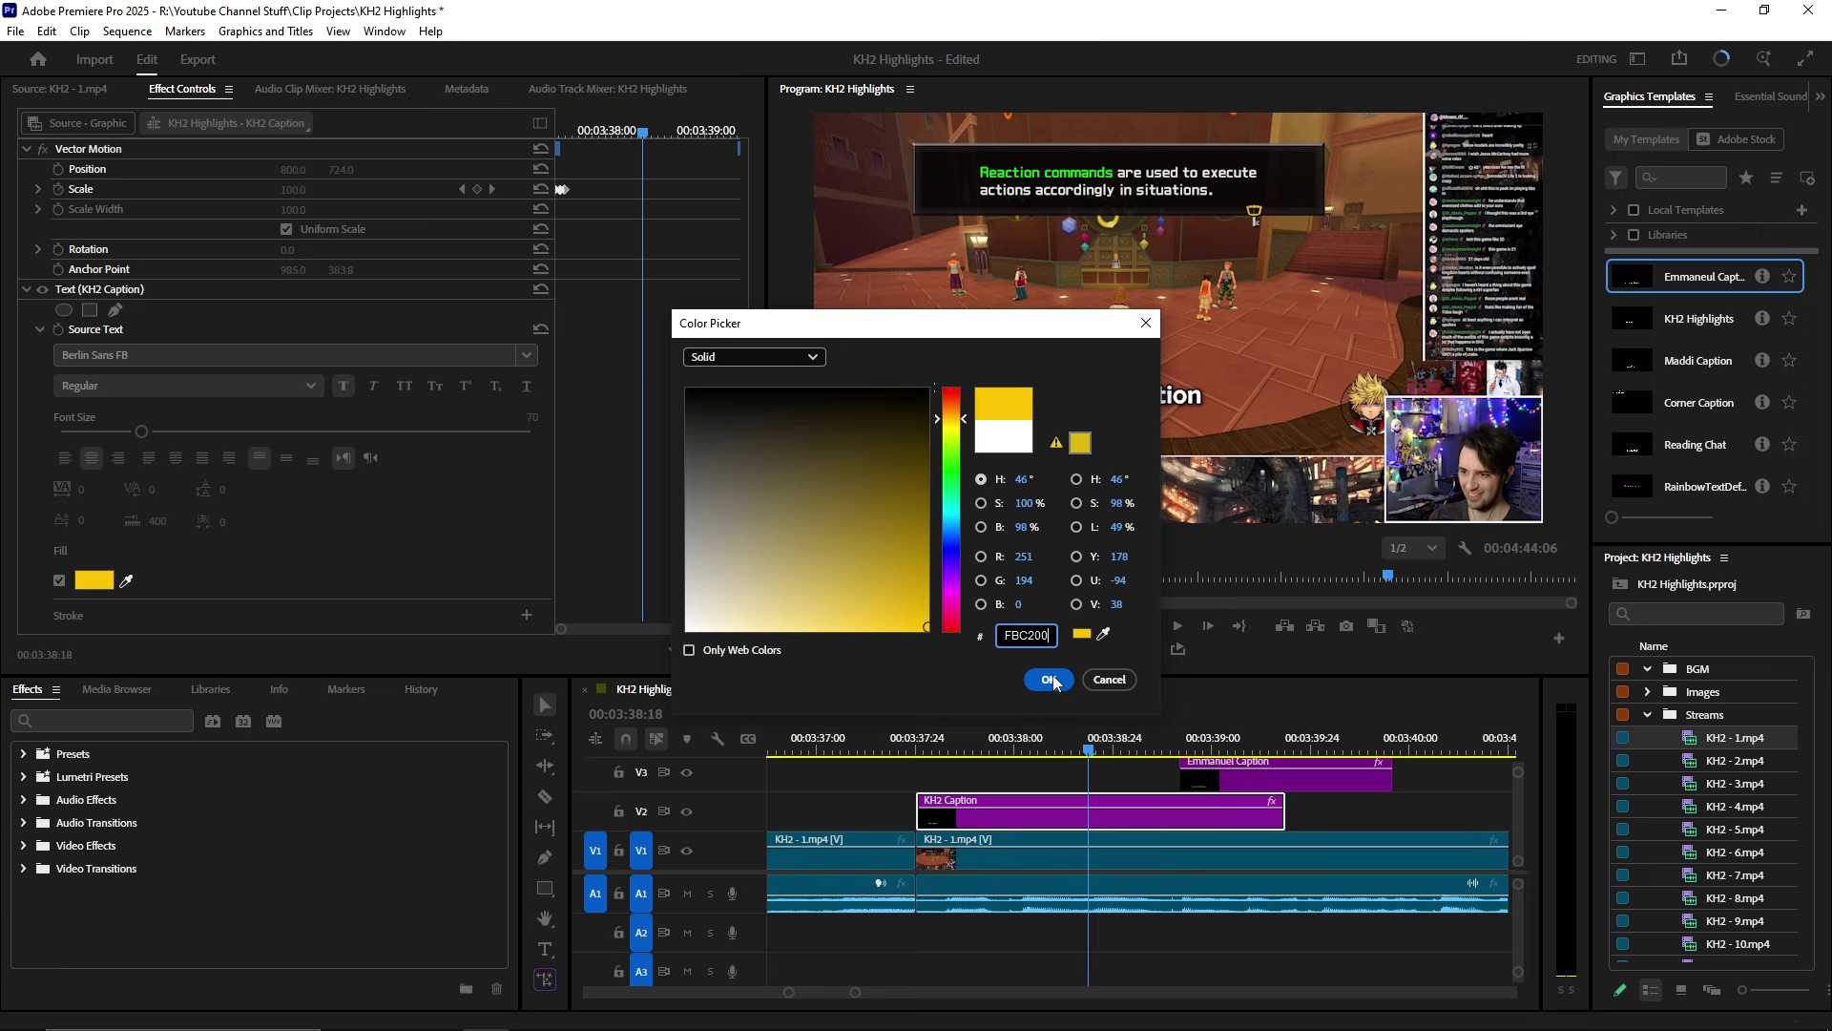
pyautogui.press('Return')
# - Delete the yellow caption template clip from V3 and play the KH2 Caption back from around 00:03:37:24
pyautogui.click(1298, 786)
pyautogui.press('Delete')
pyautogui.click(908, 749)
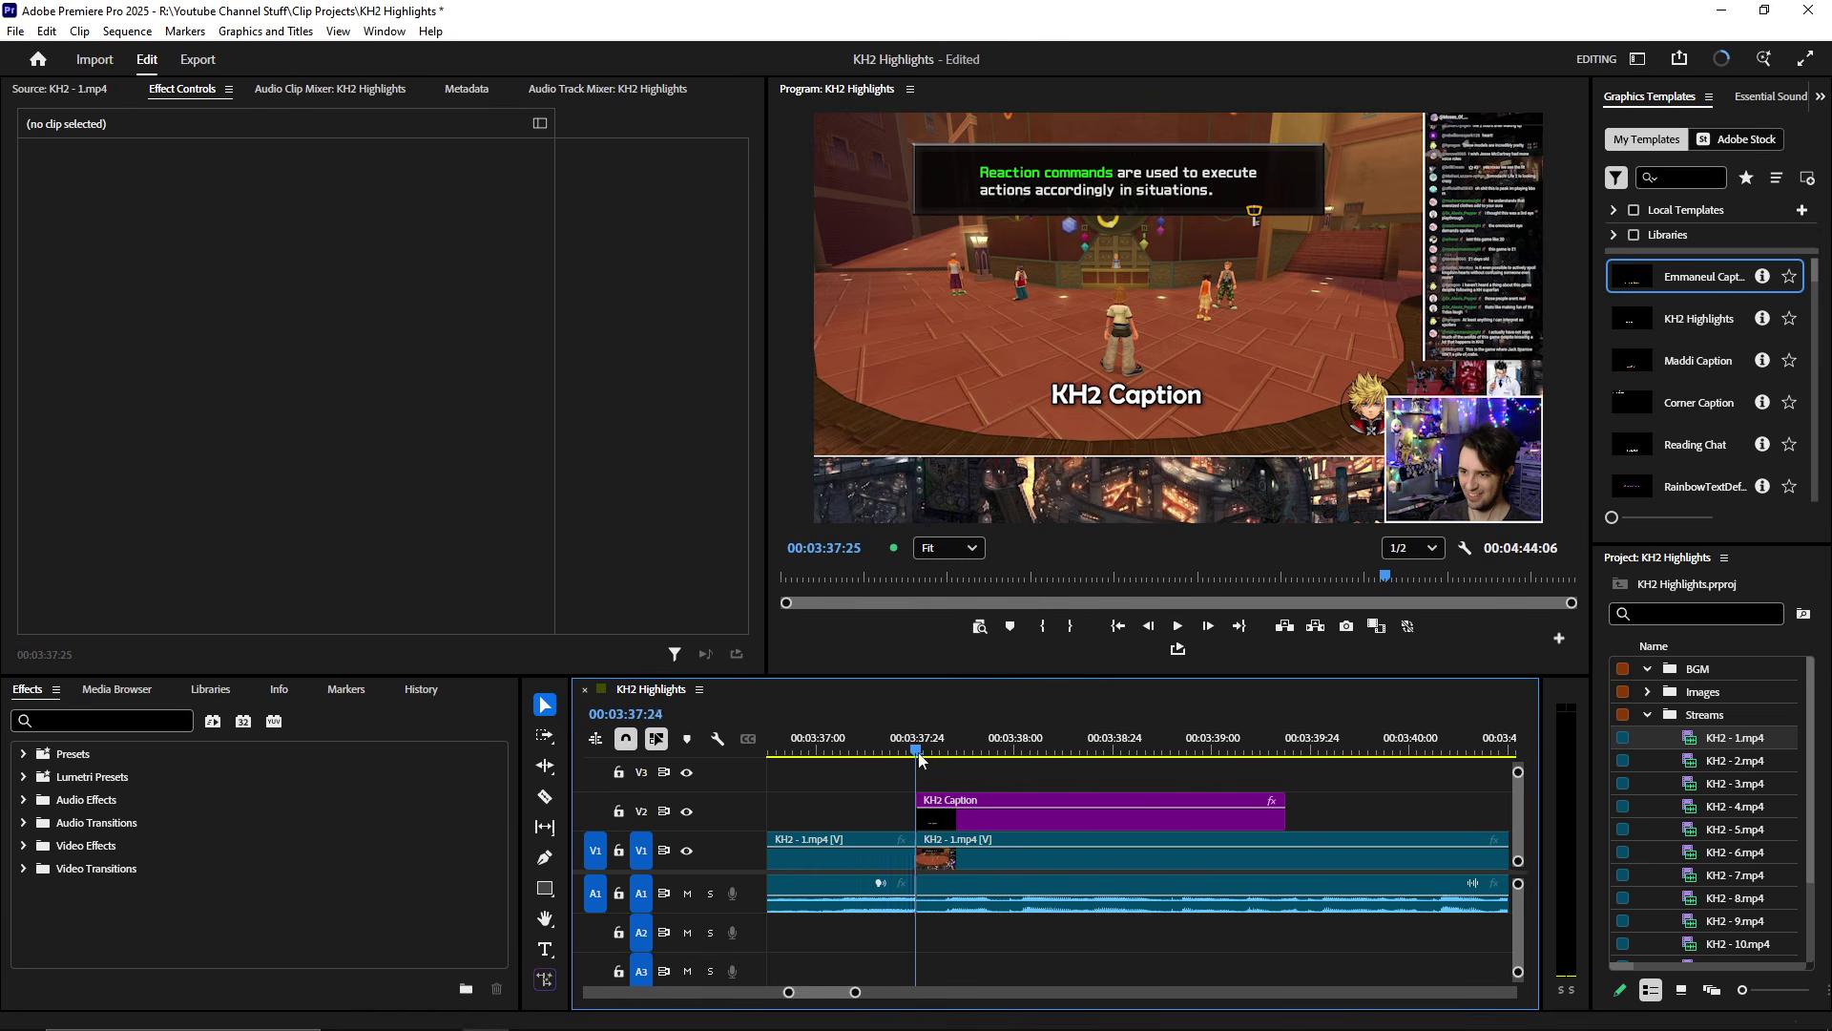
pyautogui.press('space')
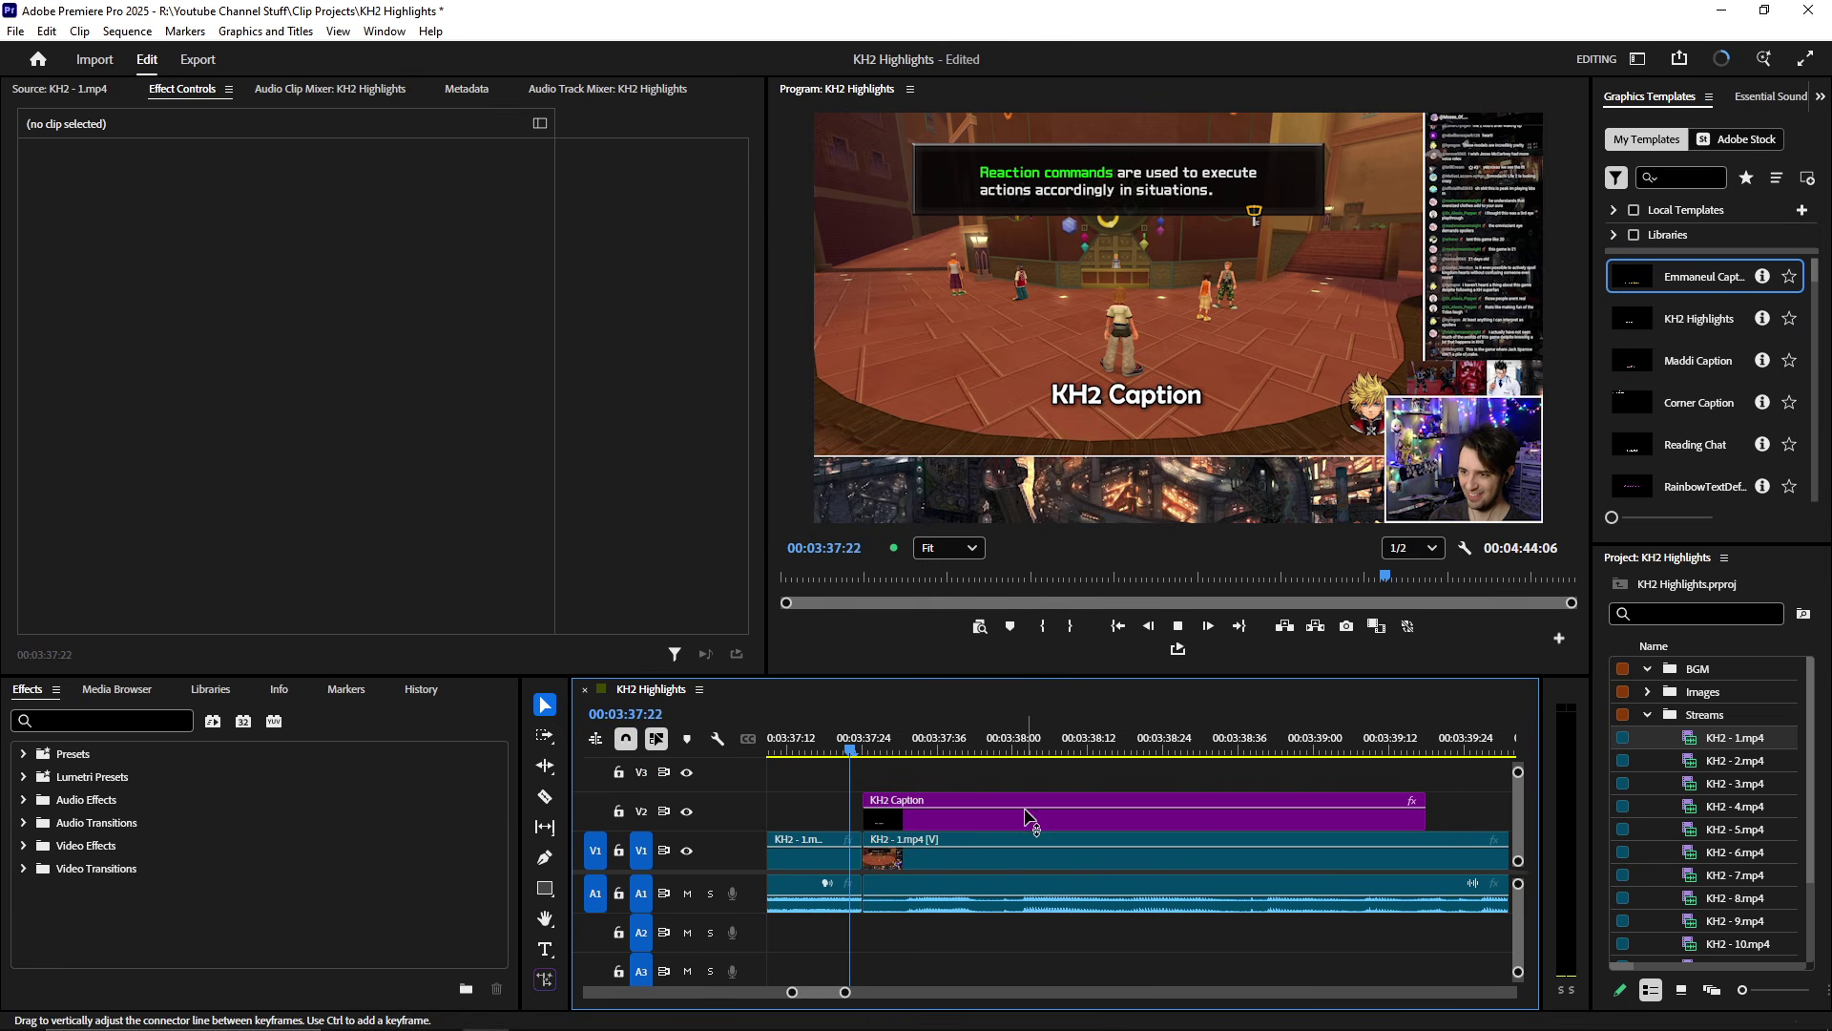
pyautogui.press('space')
pyautogui.press('=')
# - Try to select and edit the KH2 Caption's text directly in the program preview with the Type tool
pyautogui.click(1162, 817)
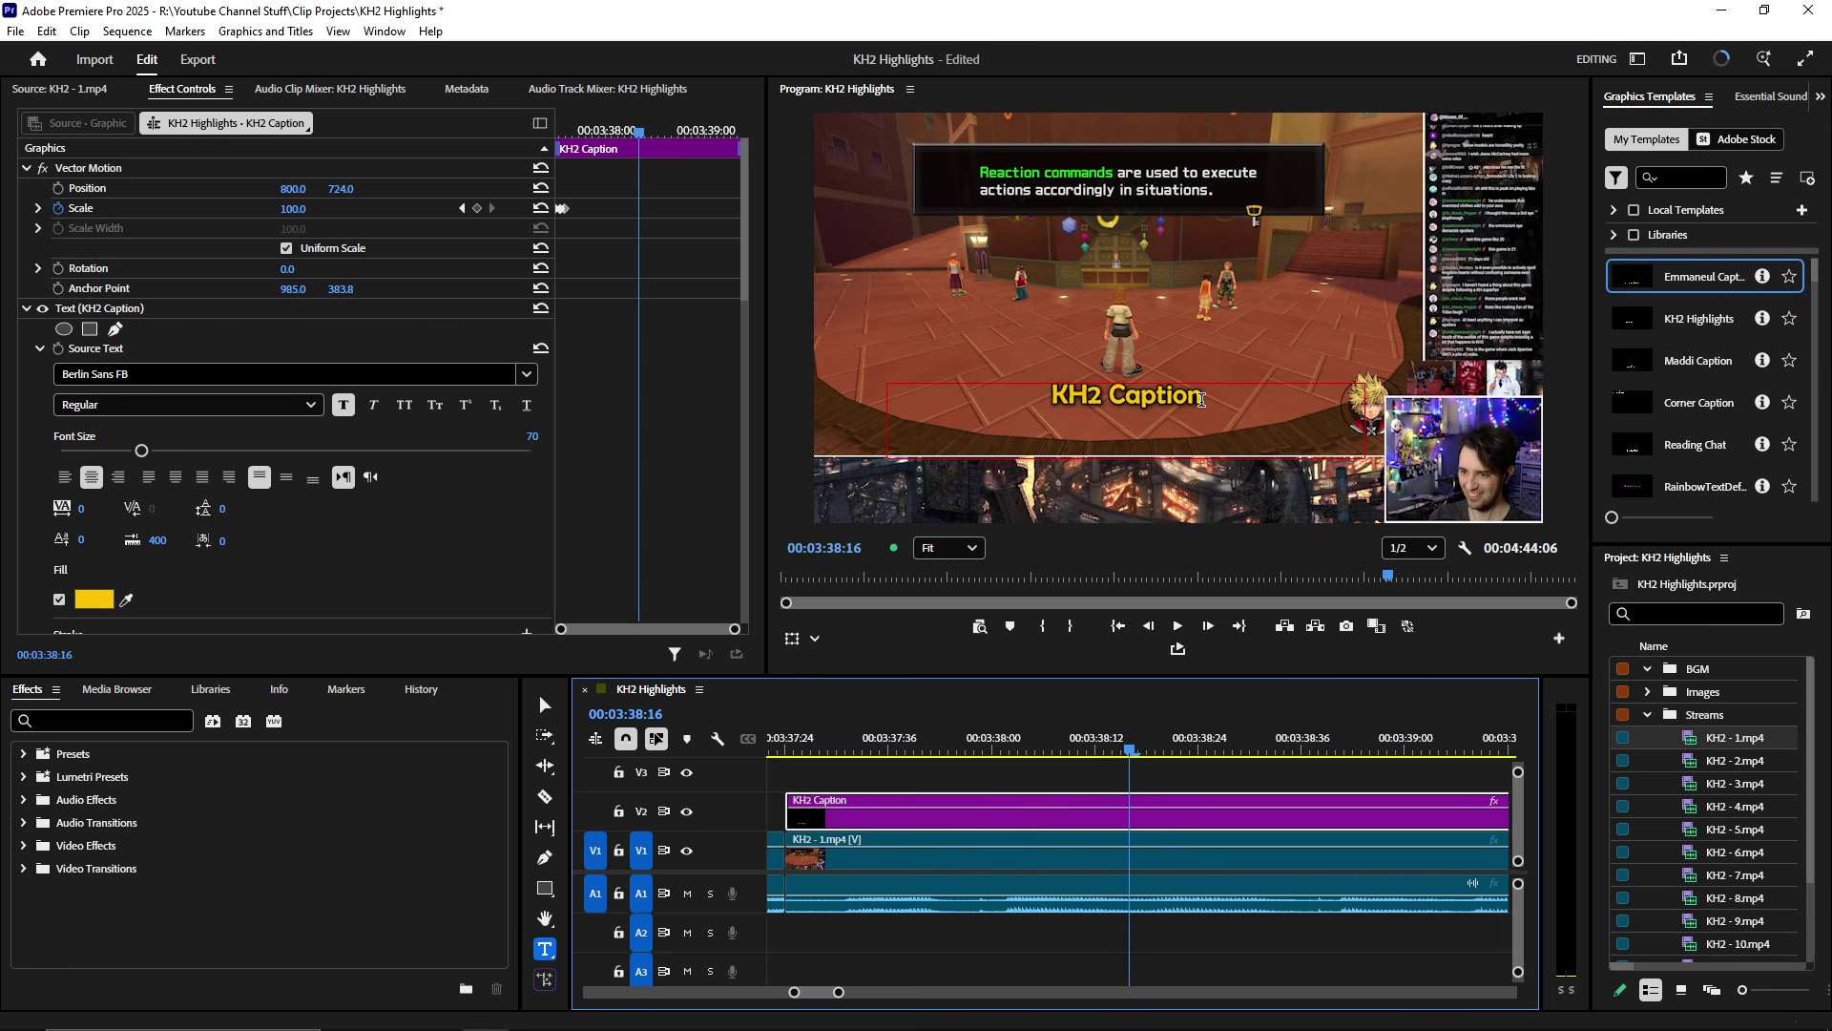
pyautogui.doubleClick(1194, 425)
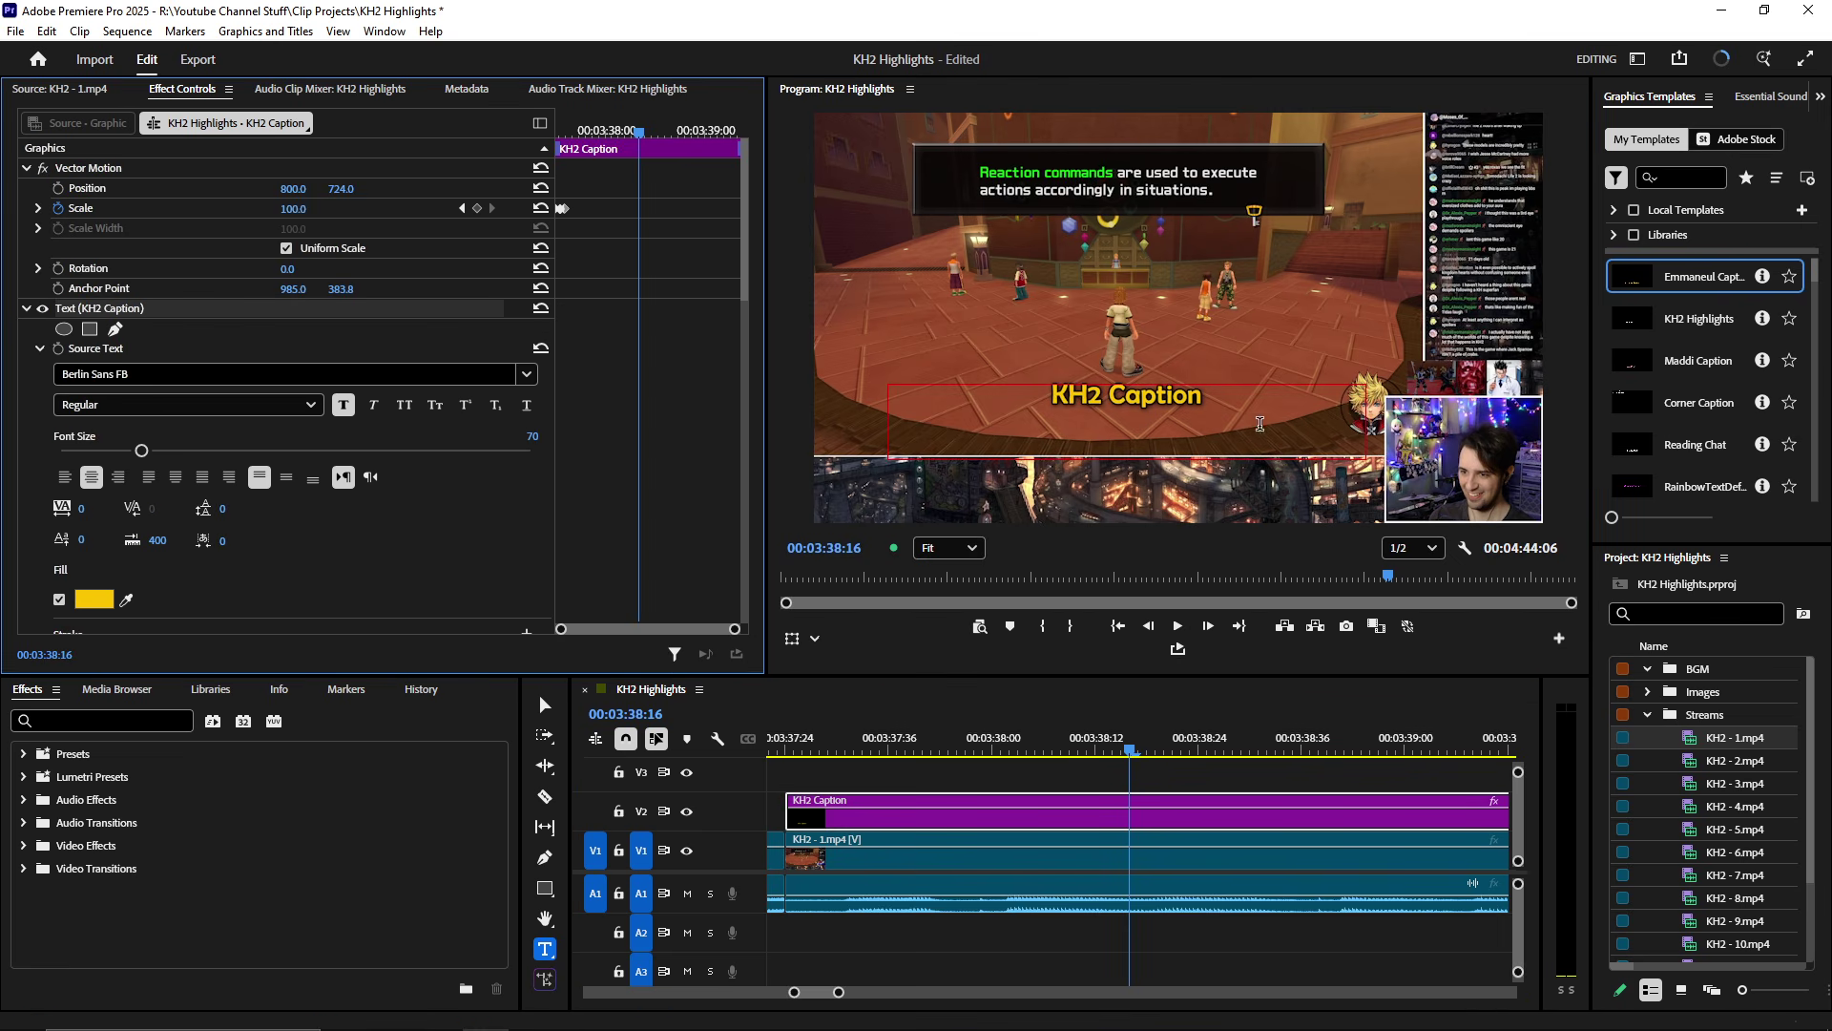
pyautogui.moveTo(1208, 407); pyautogui.dragTo(1048, 404)
pyautogui.press('Escape')
pyautogui.press('b')
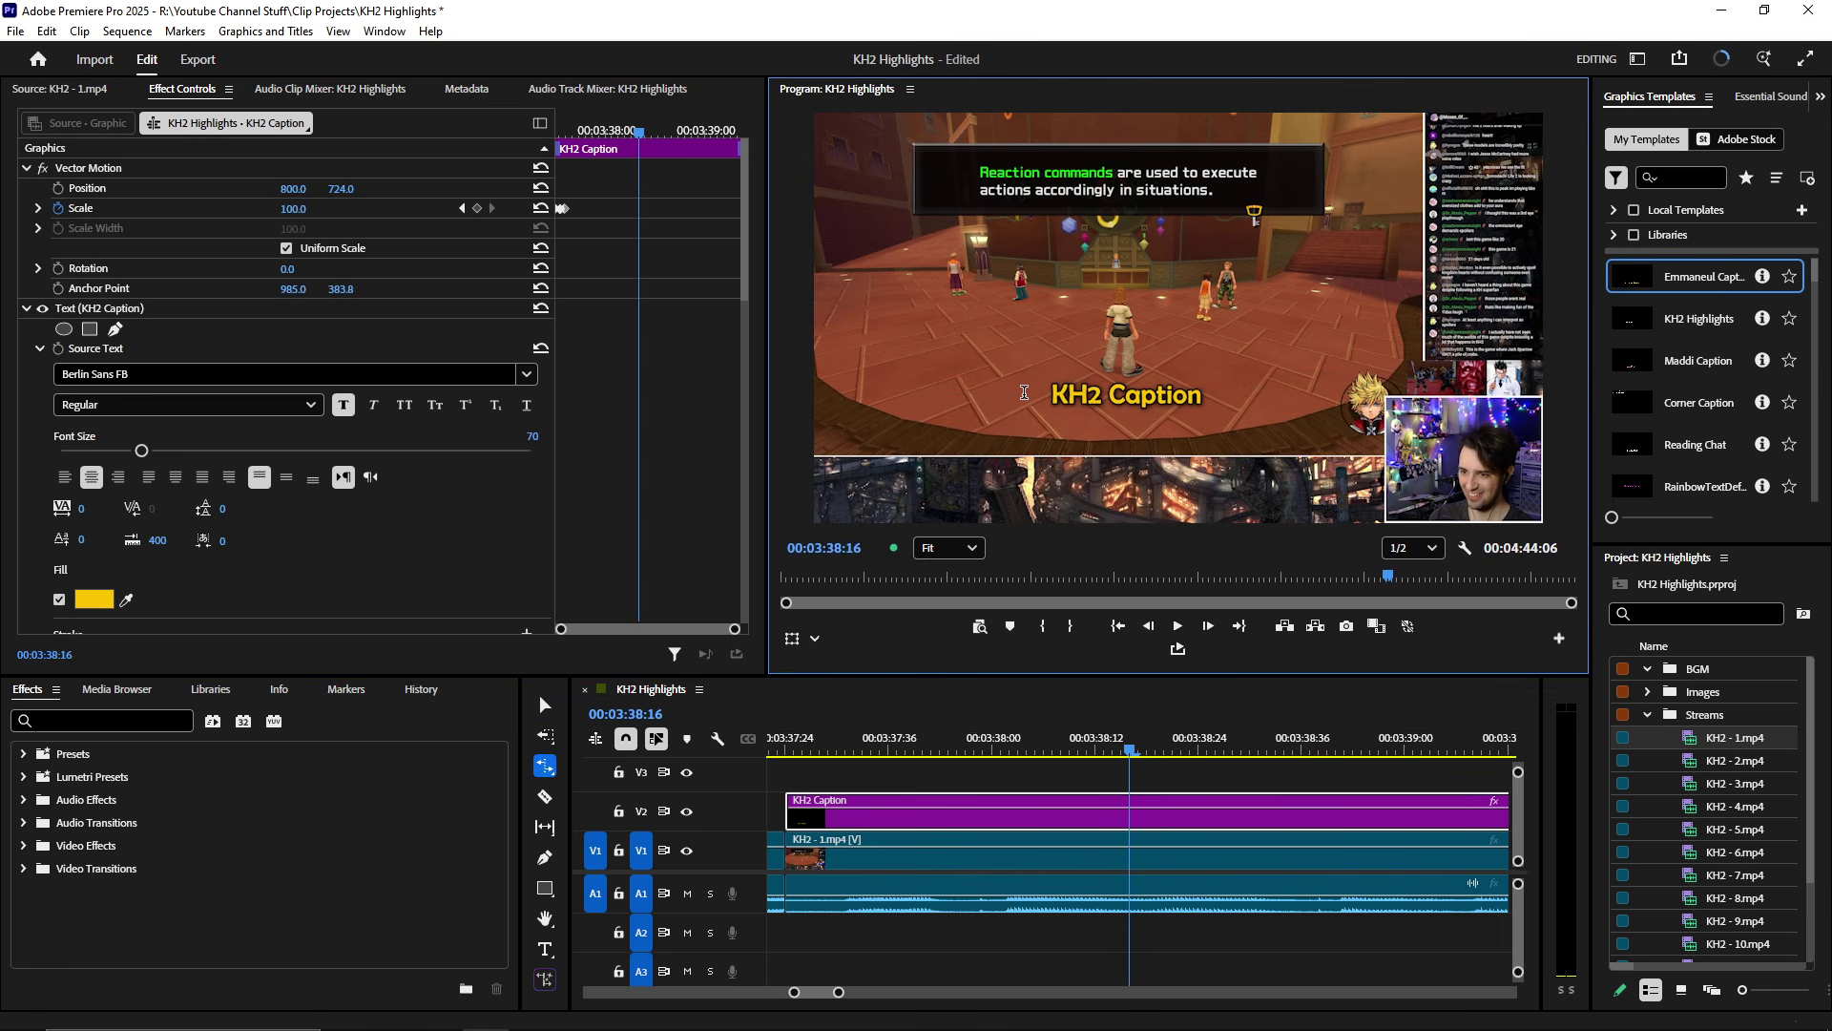
pyautogui.click(545, 704)
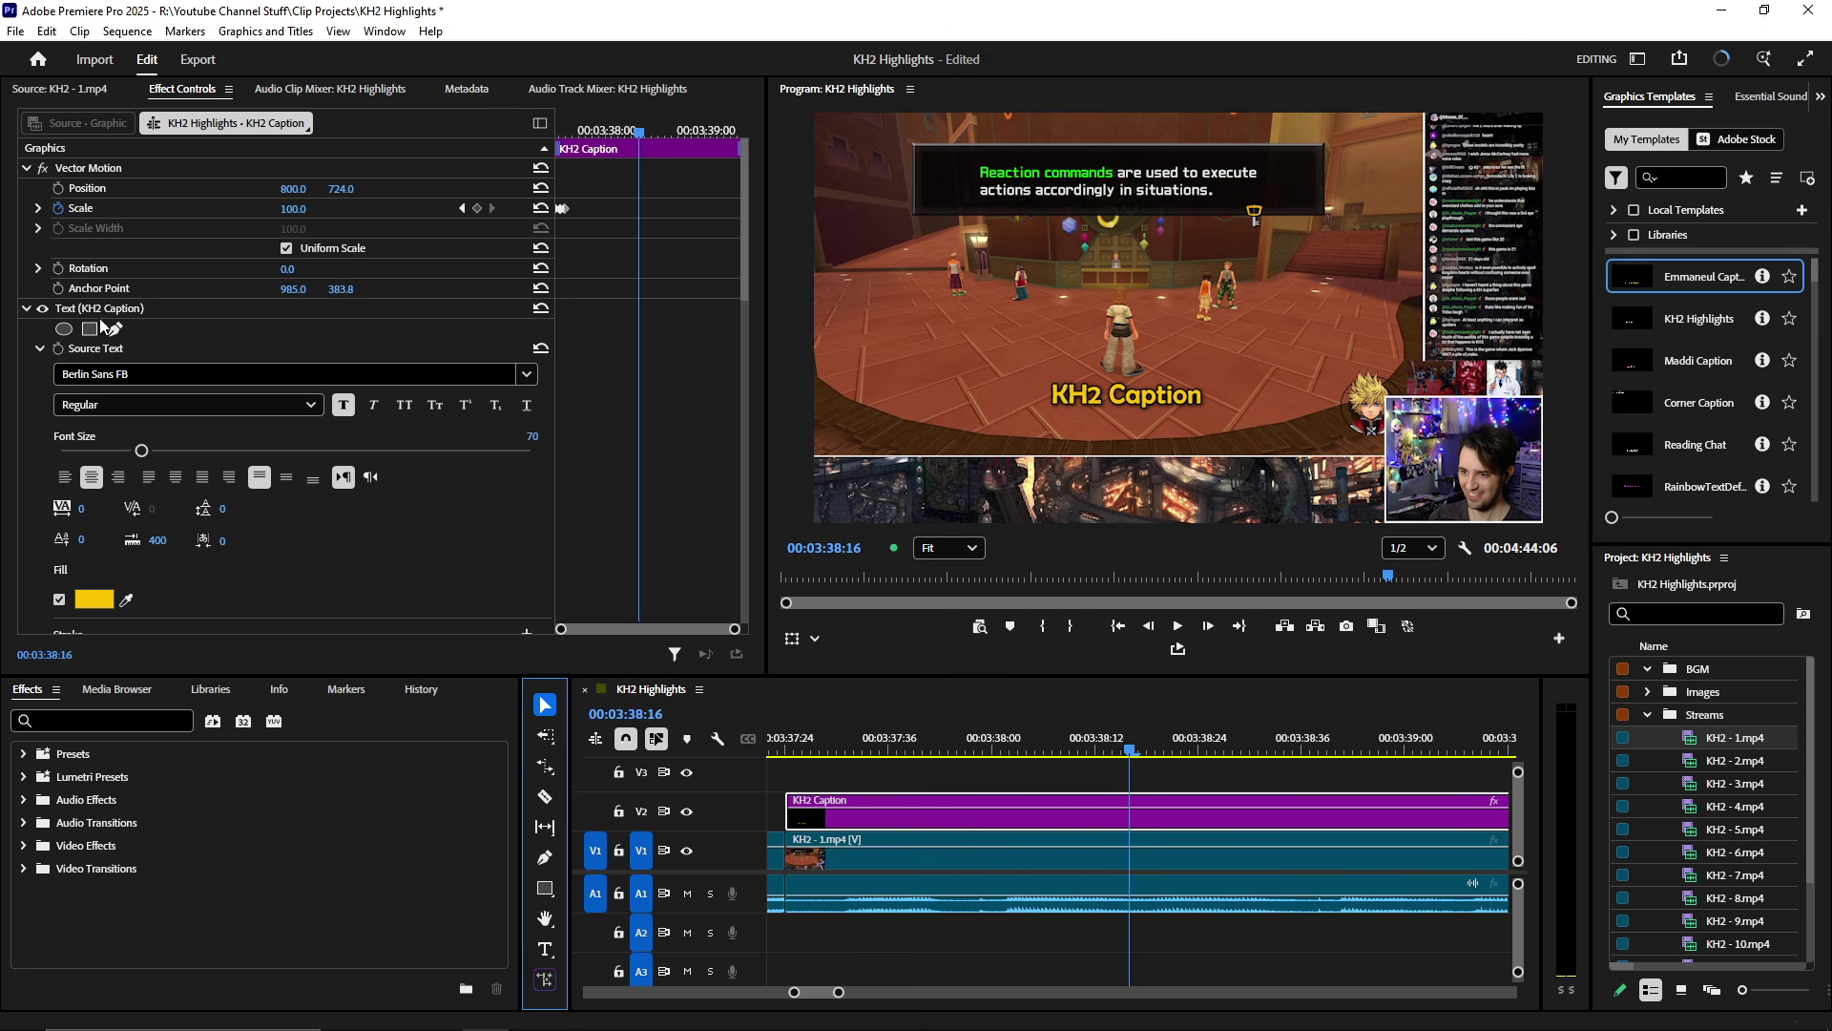
pyautogui.press('t')
pyautogui.click(1199, 402)
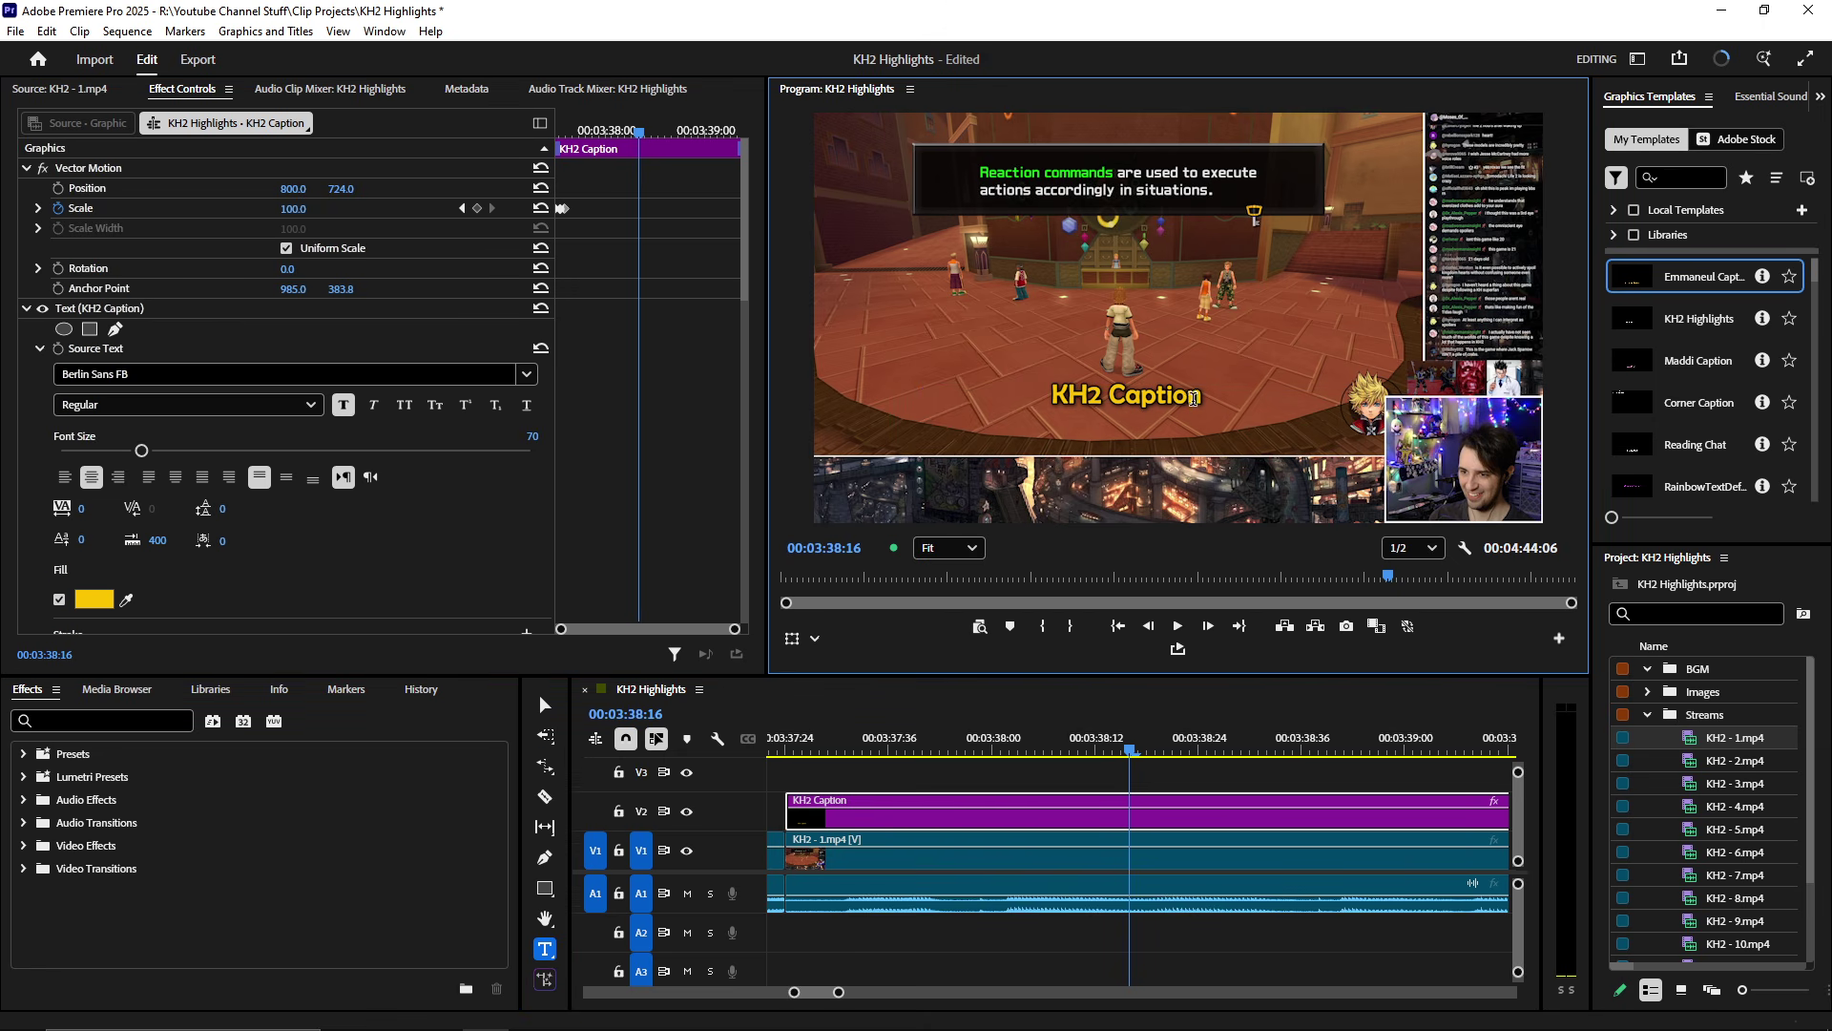
pyautogui.click(99, 308)
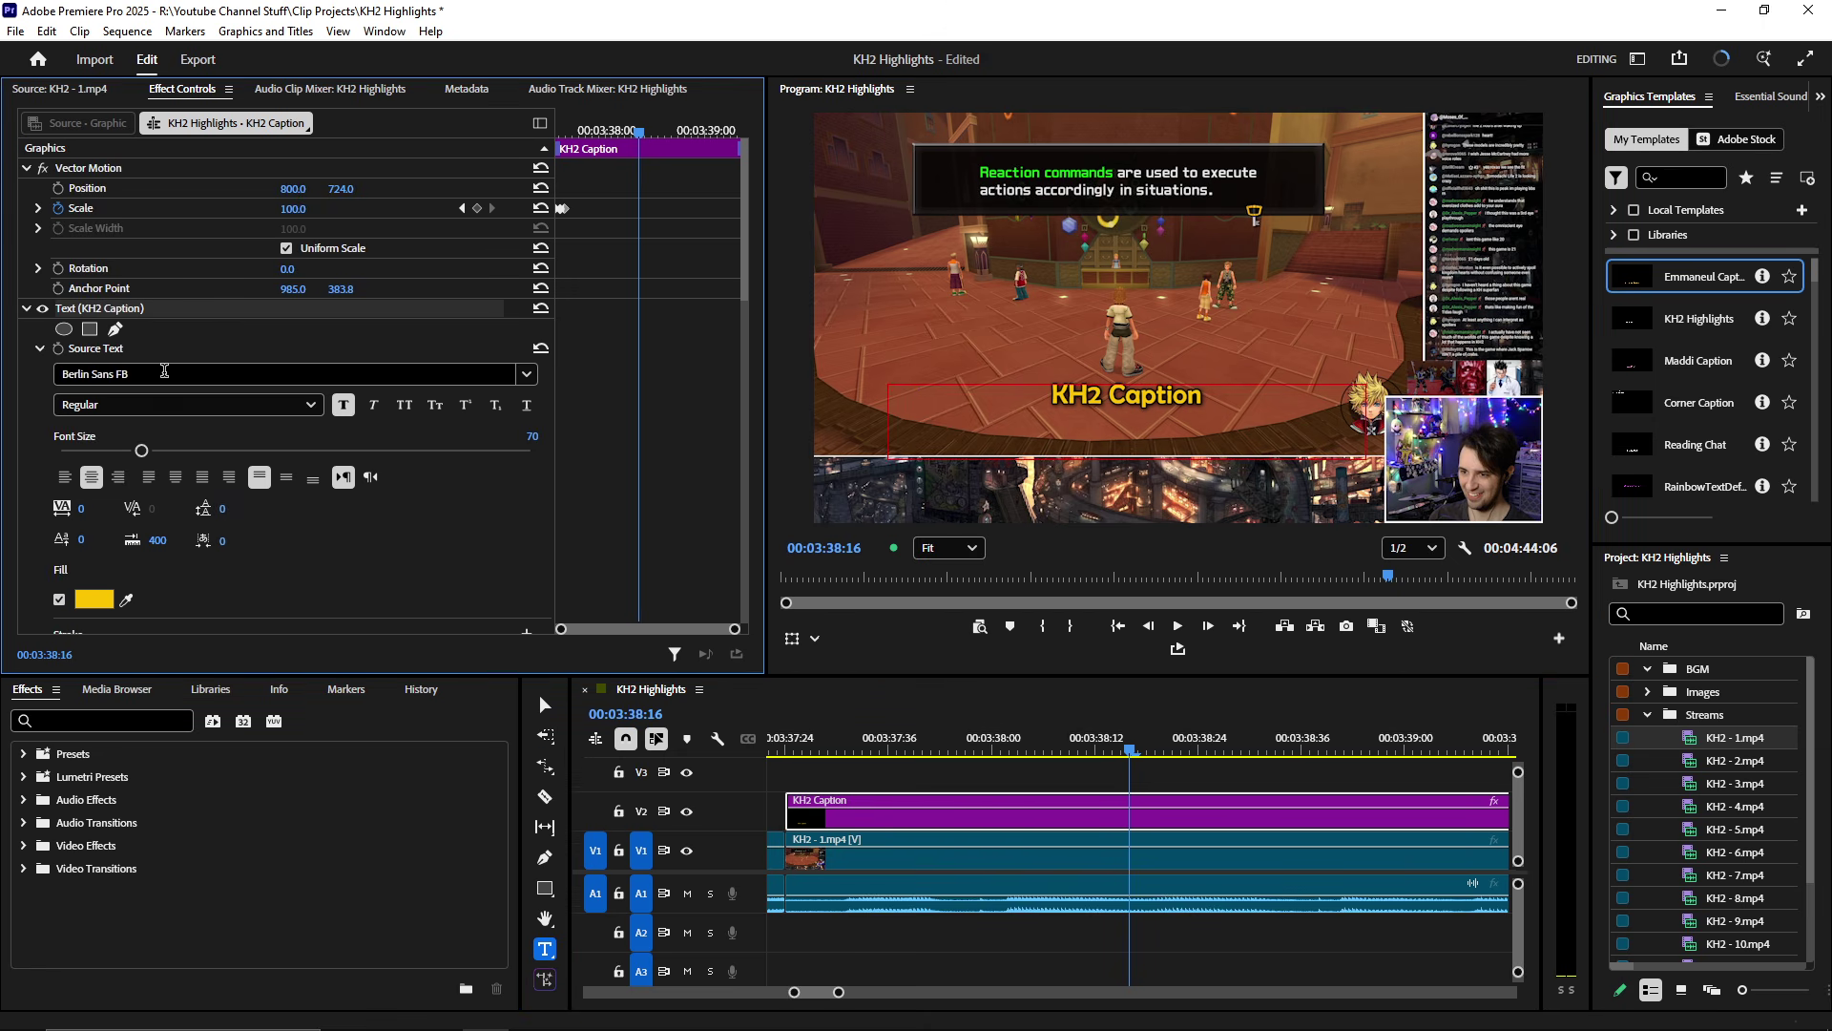
pyautogui.click(28, 308)
pyautogui.click(28, 308)
pyautogui.click(1208, 398)
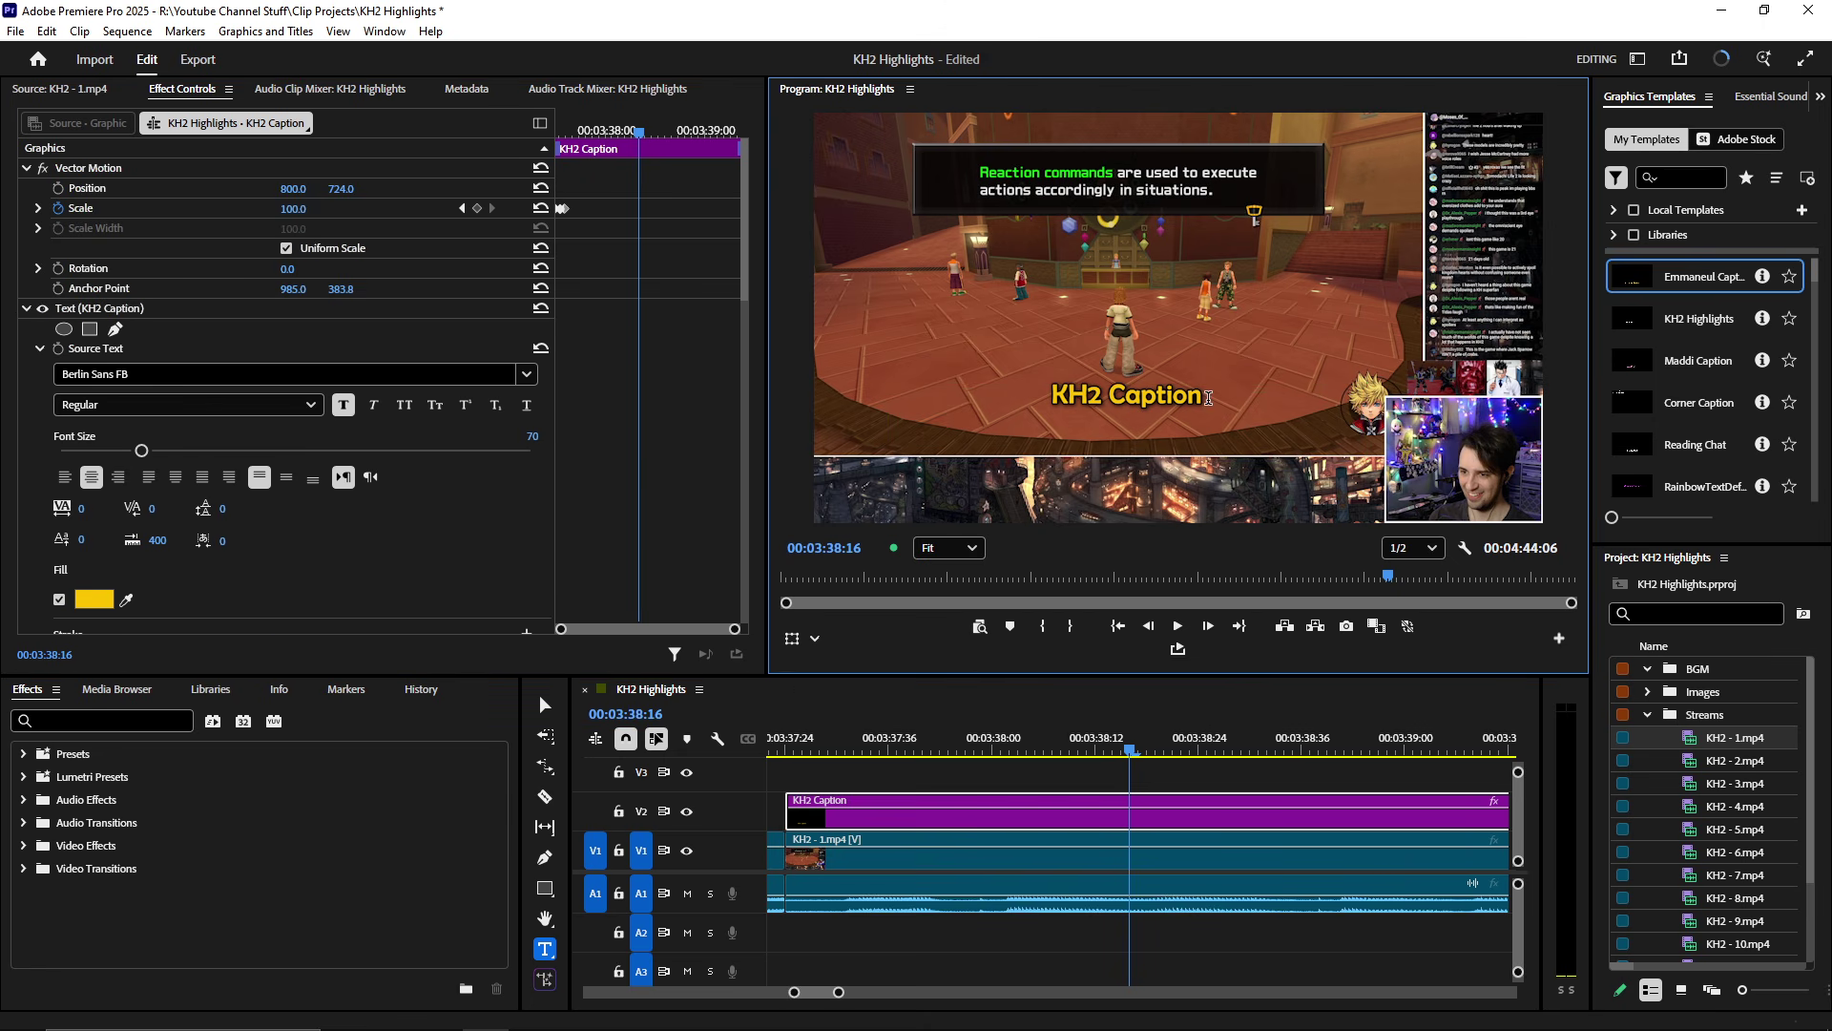
pyautogui.click(99, 308)
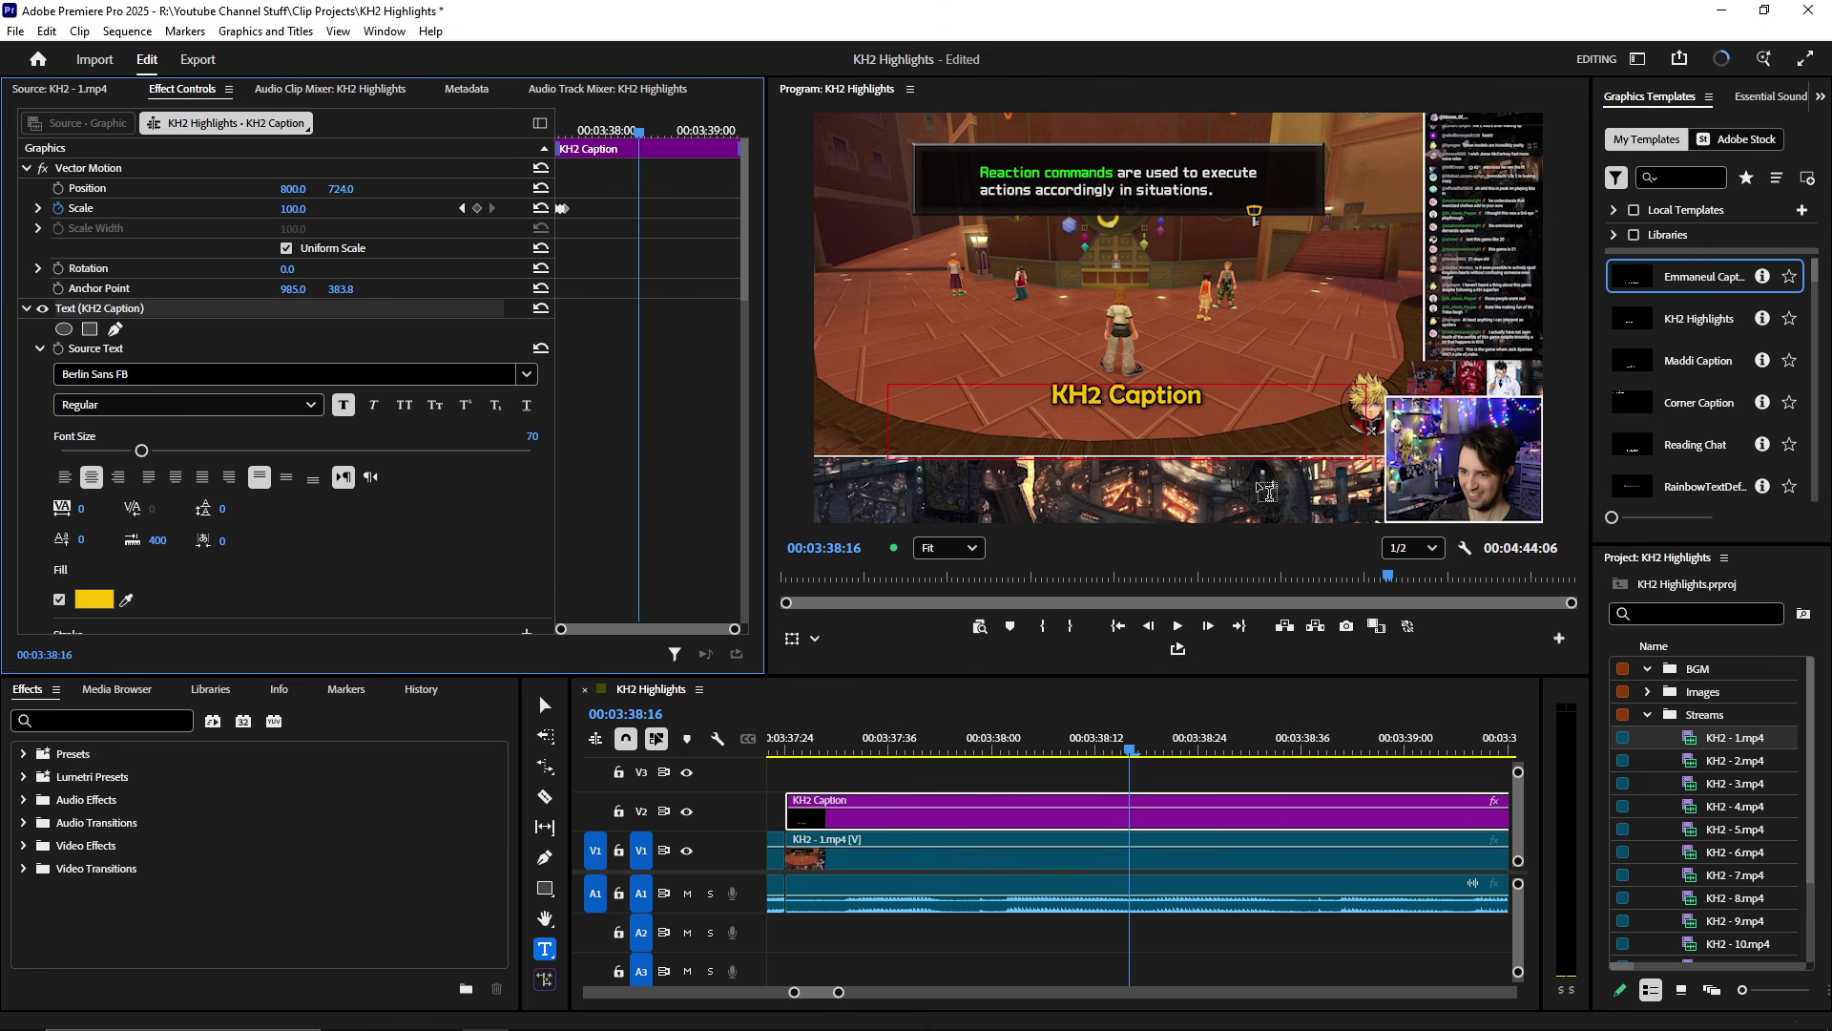
pyautogui.moveTo(1054, 397); pyautogui.dragTo(1121, 410)
pyautogui.press('a')
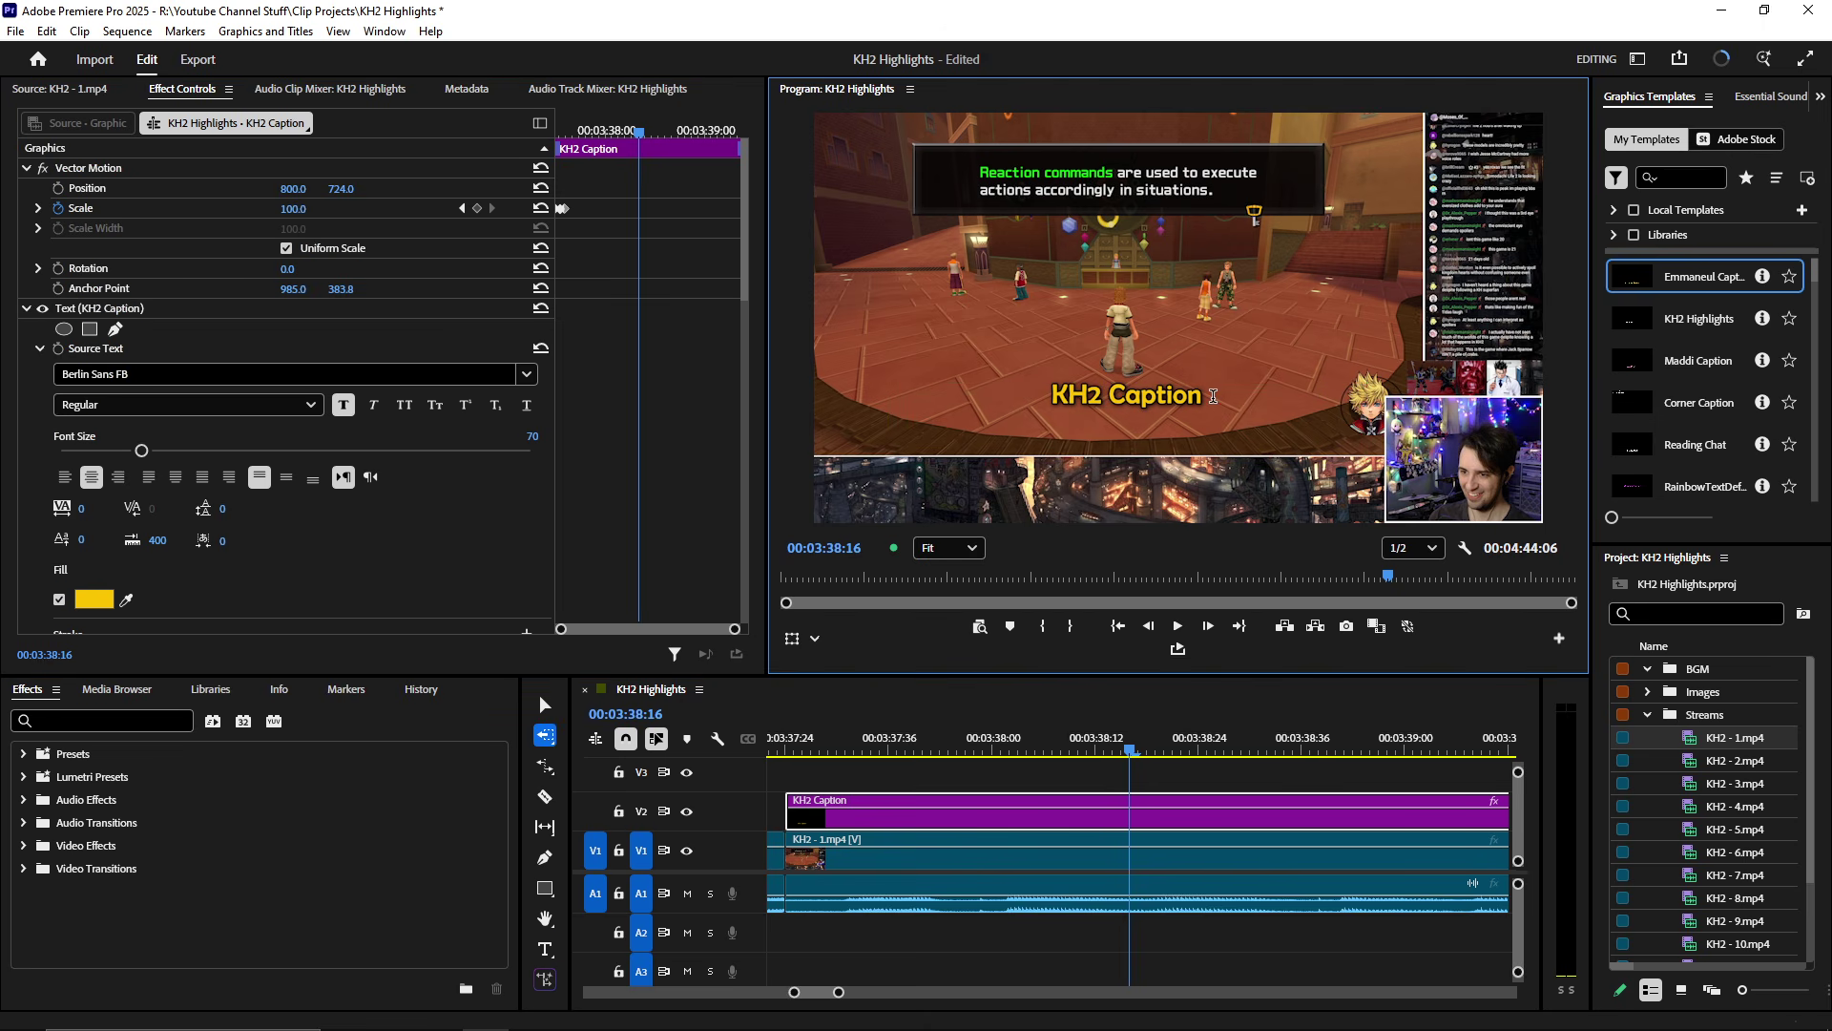
# - Save the project and open KH2 - 1.mp4 from the Streams bin in the source preview
pyautogui.hotkey('ctrl', 's')
pyautogui.click(542, 702)
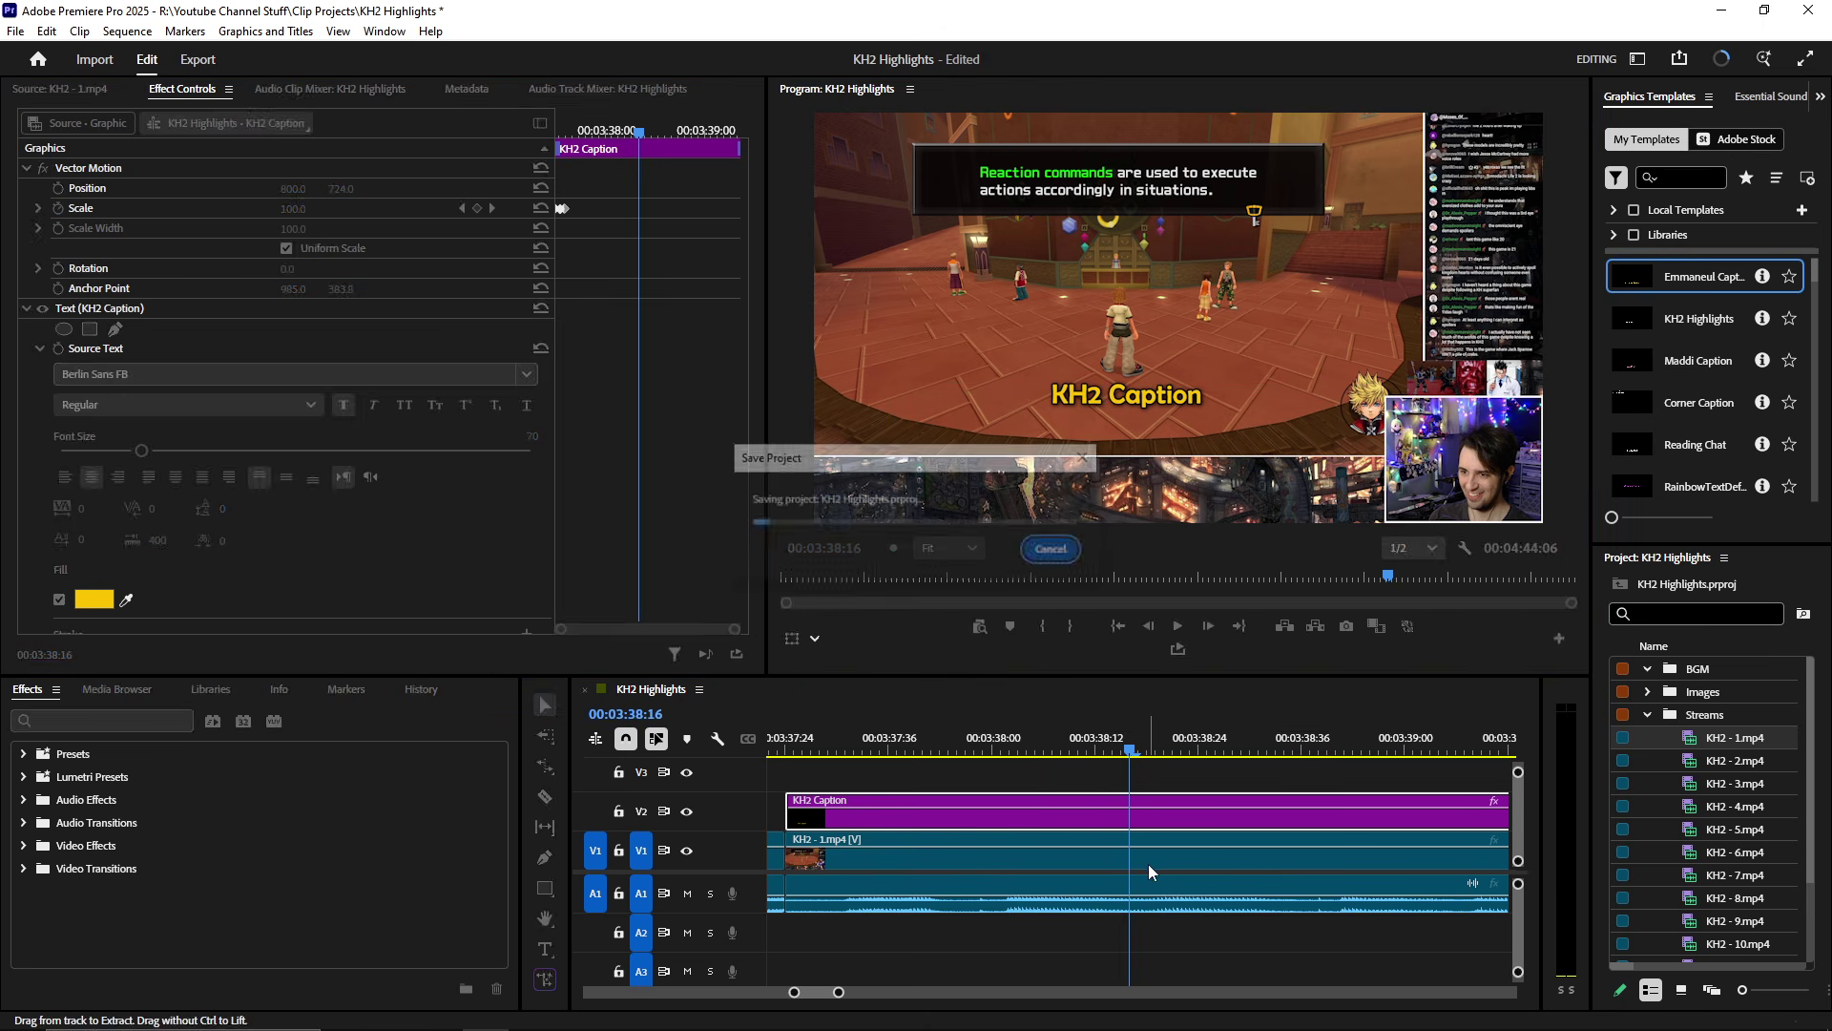
pyautogui.scroll(-3, 1130, 850)
pyautogui.scroll(-4, 1130, 850)
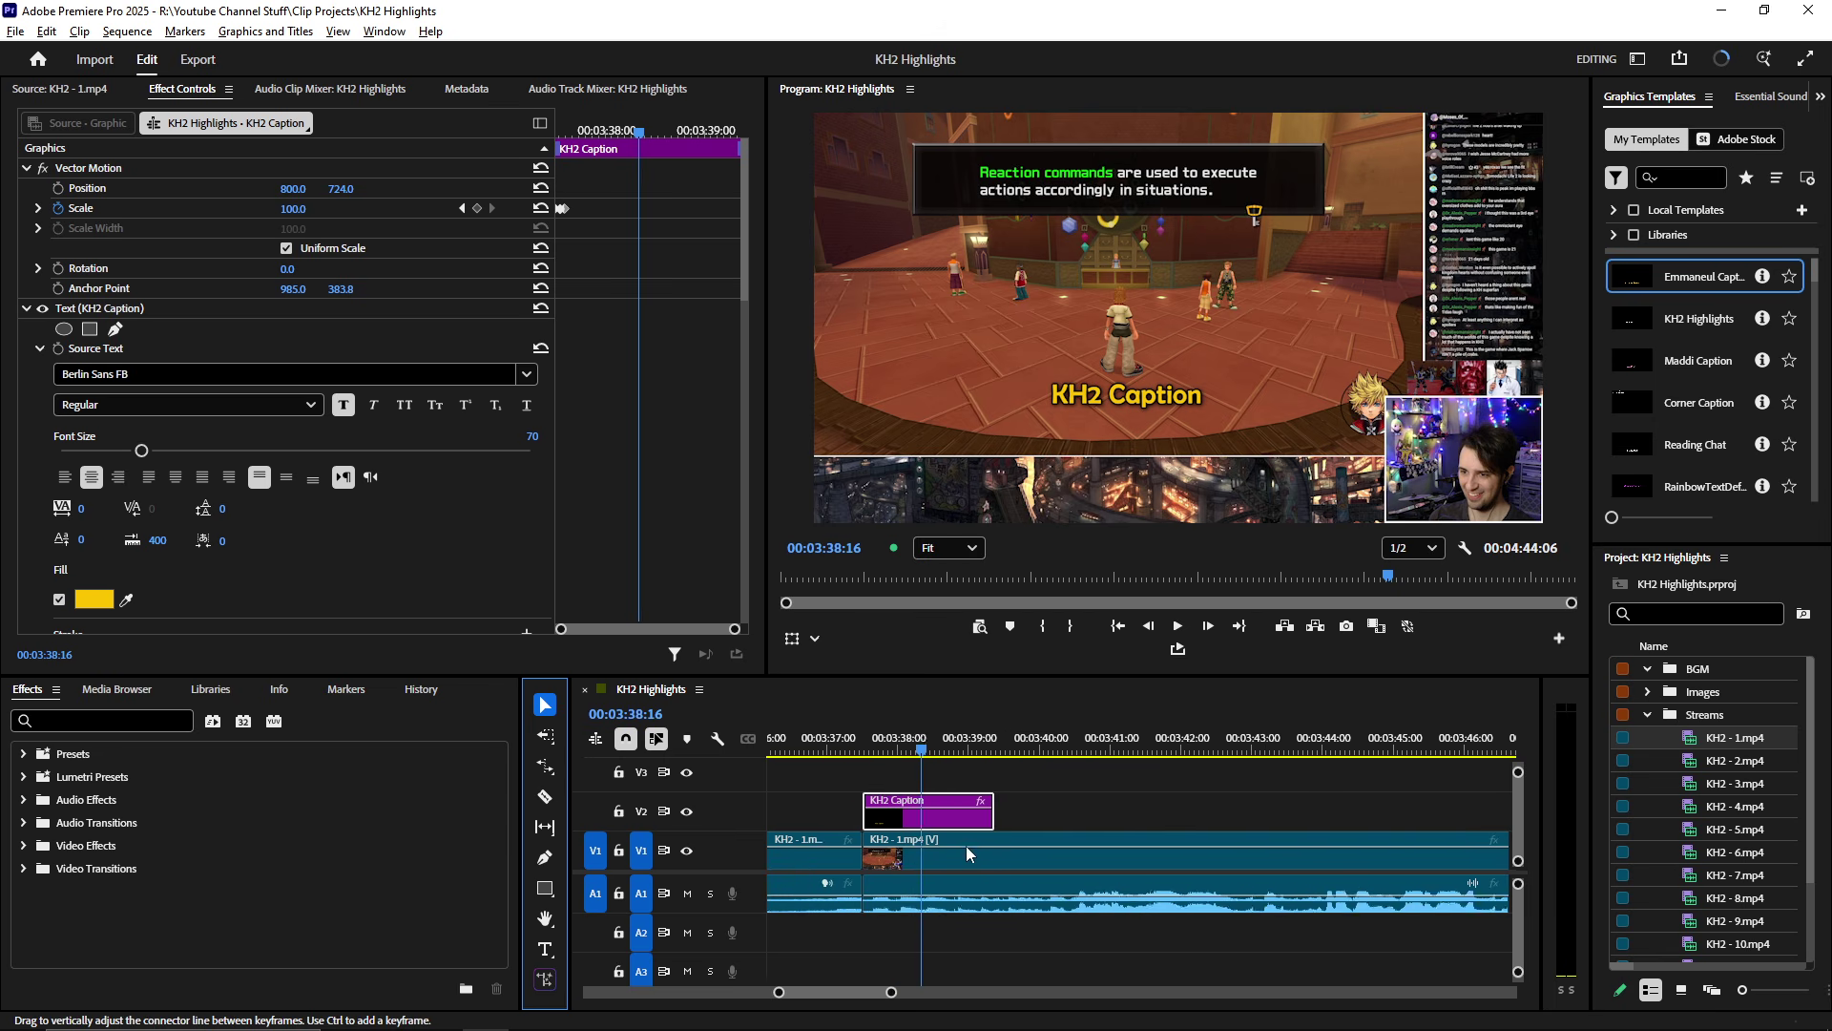
pyautogui.scroll(2, 1061, 793)
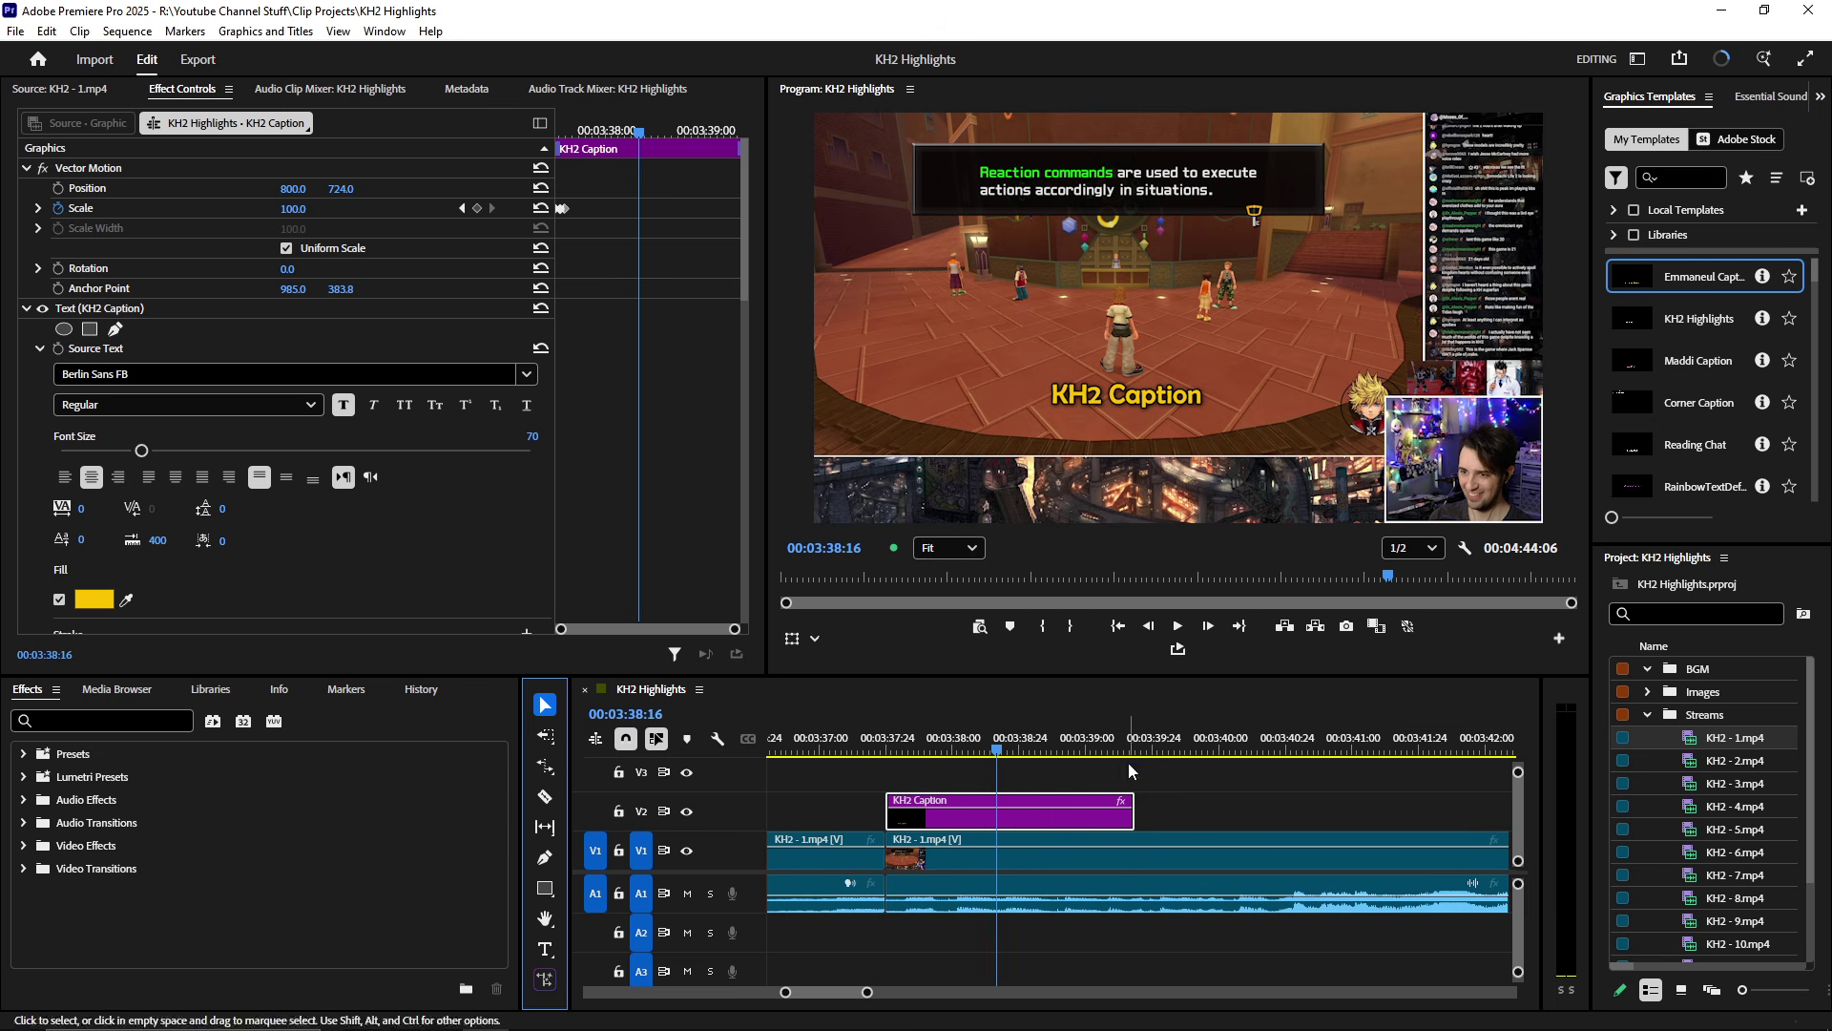
pyautogui.scroll(-6, 1128, 769)
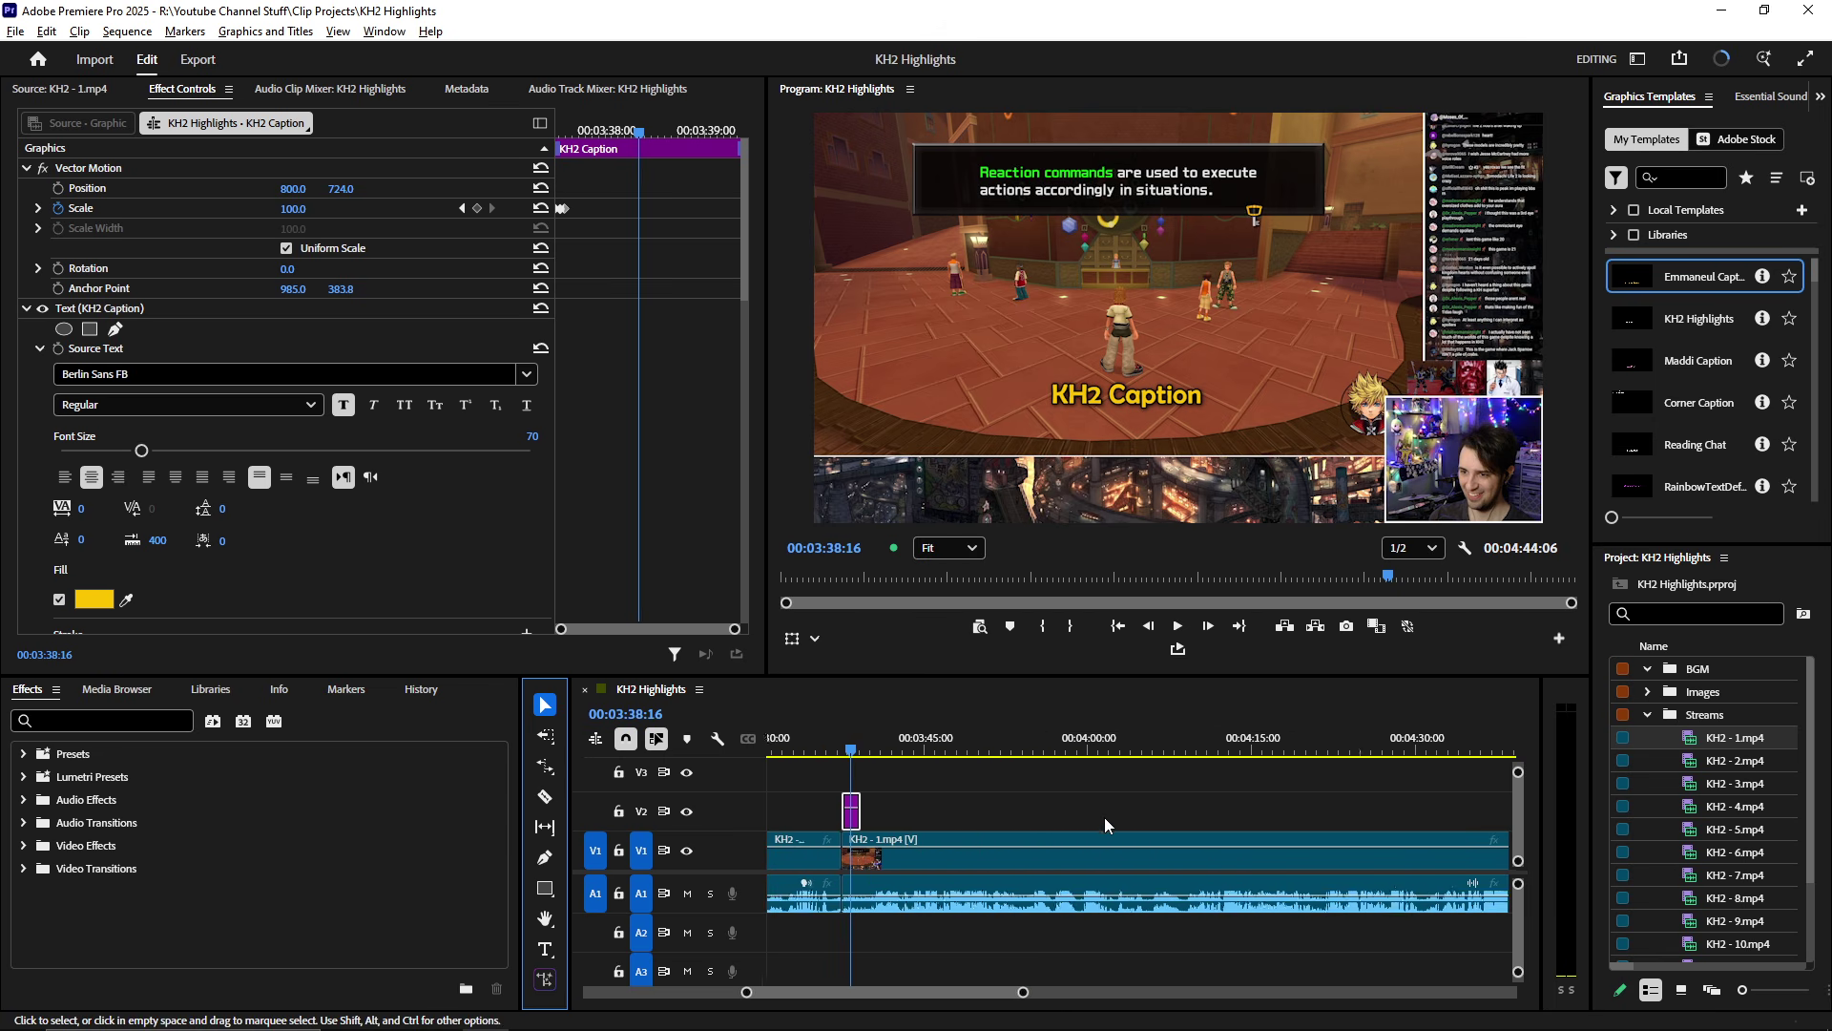
pyautogui.scroll(-3, 1111, 814)
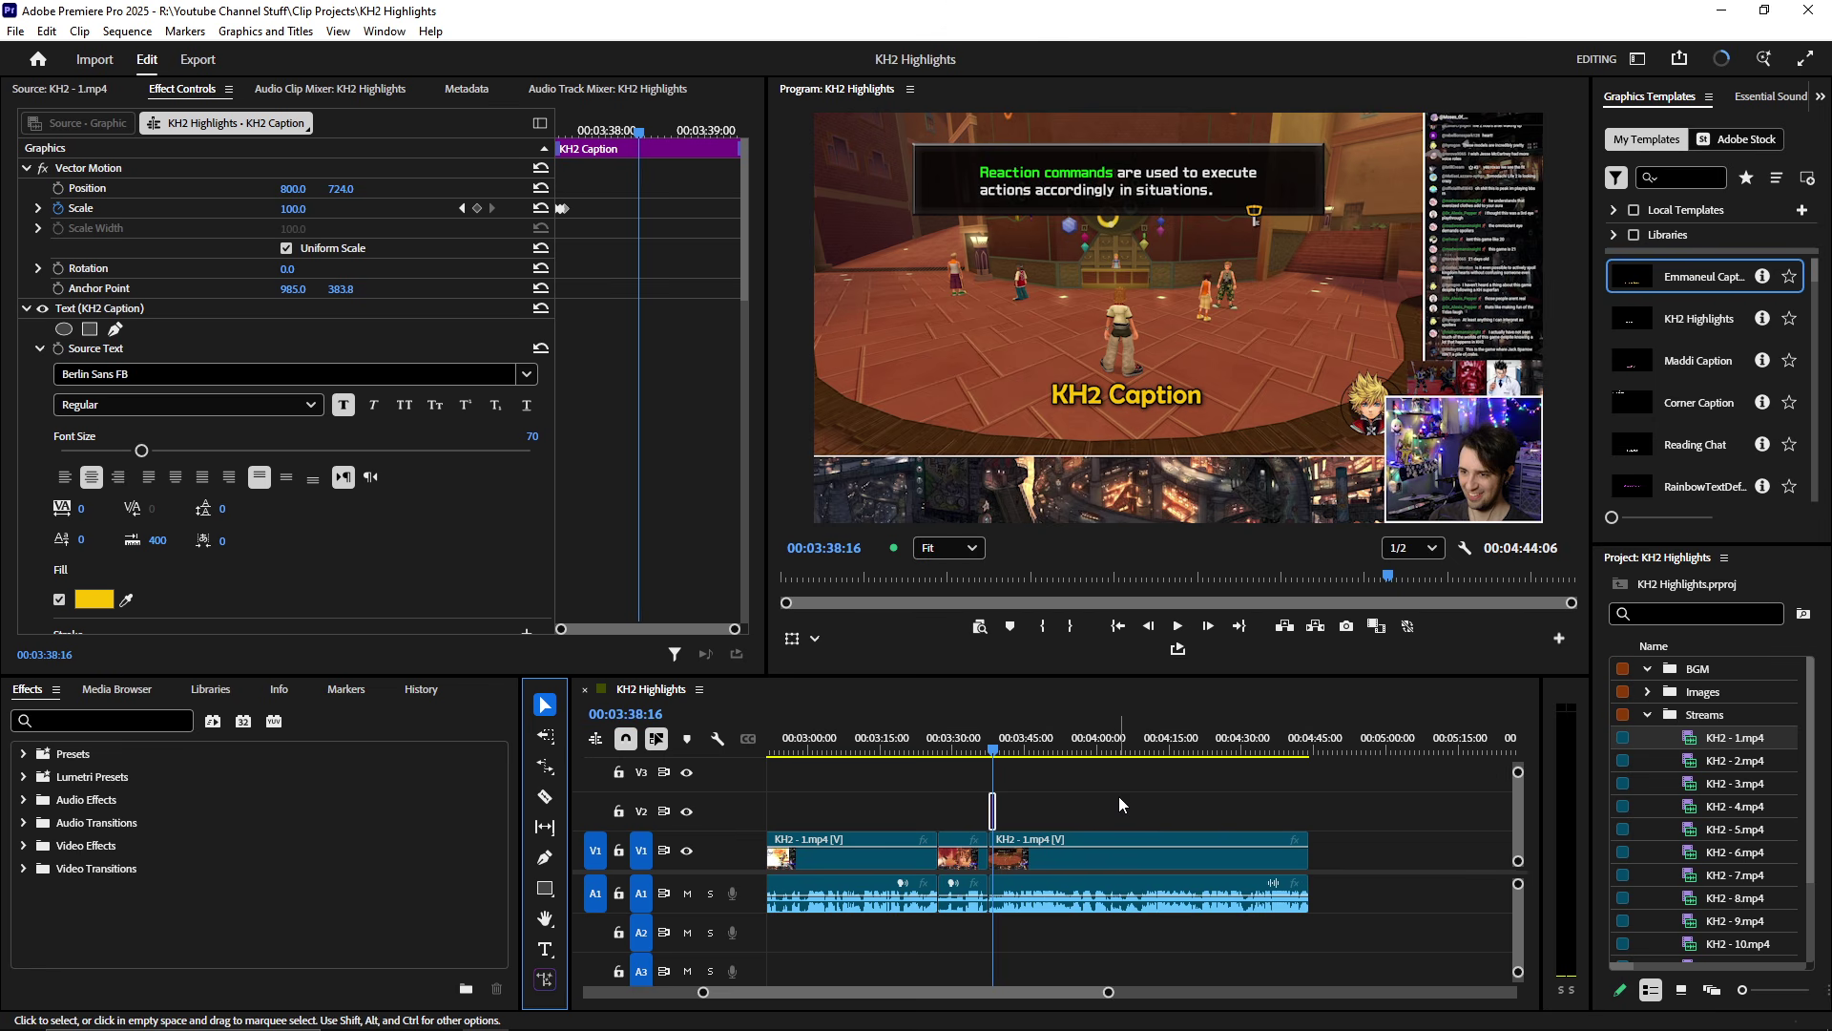
pyautogui.doubleClick(1693, 743)
# - Trim the end of the last KH2 - 1.mp4 clip in the sequence to 00:04:43:31 and save the project
pyautogui.click(1137, 748)
pyautogui.click(1170, 864)
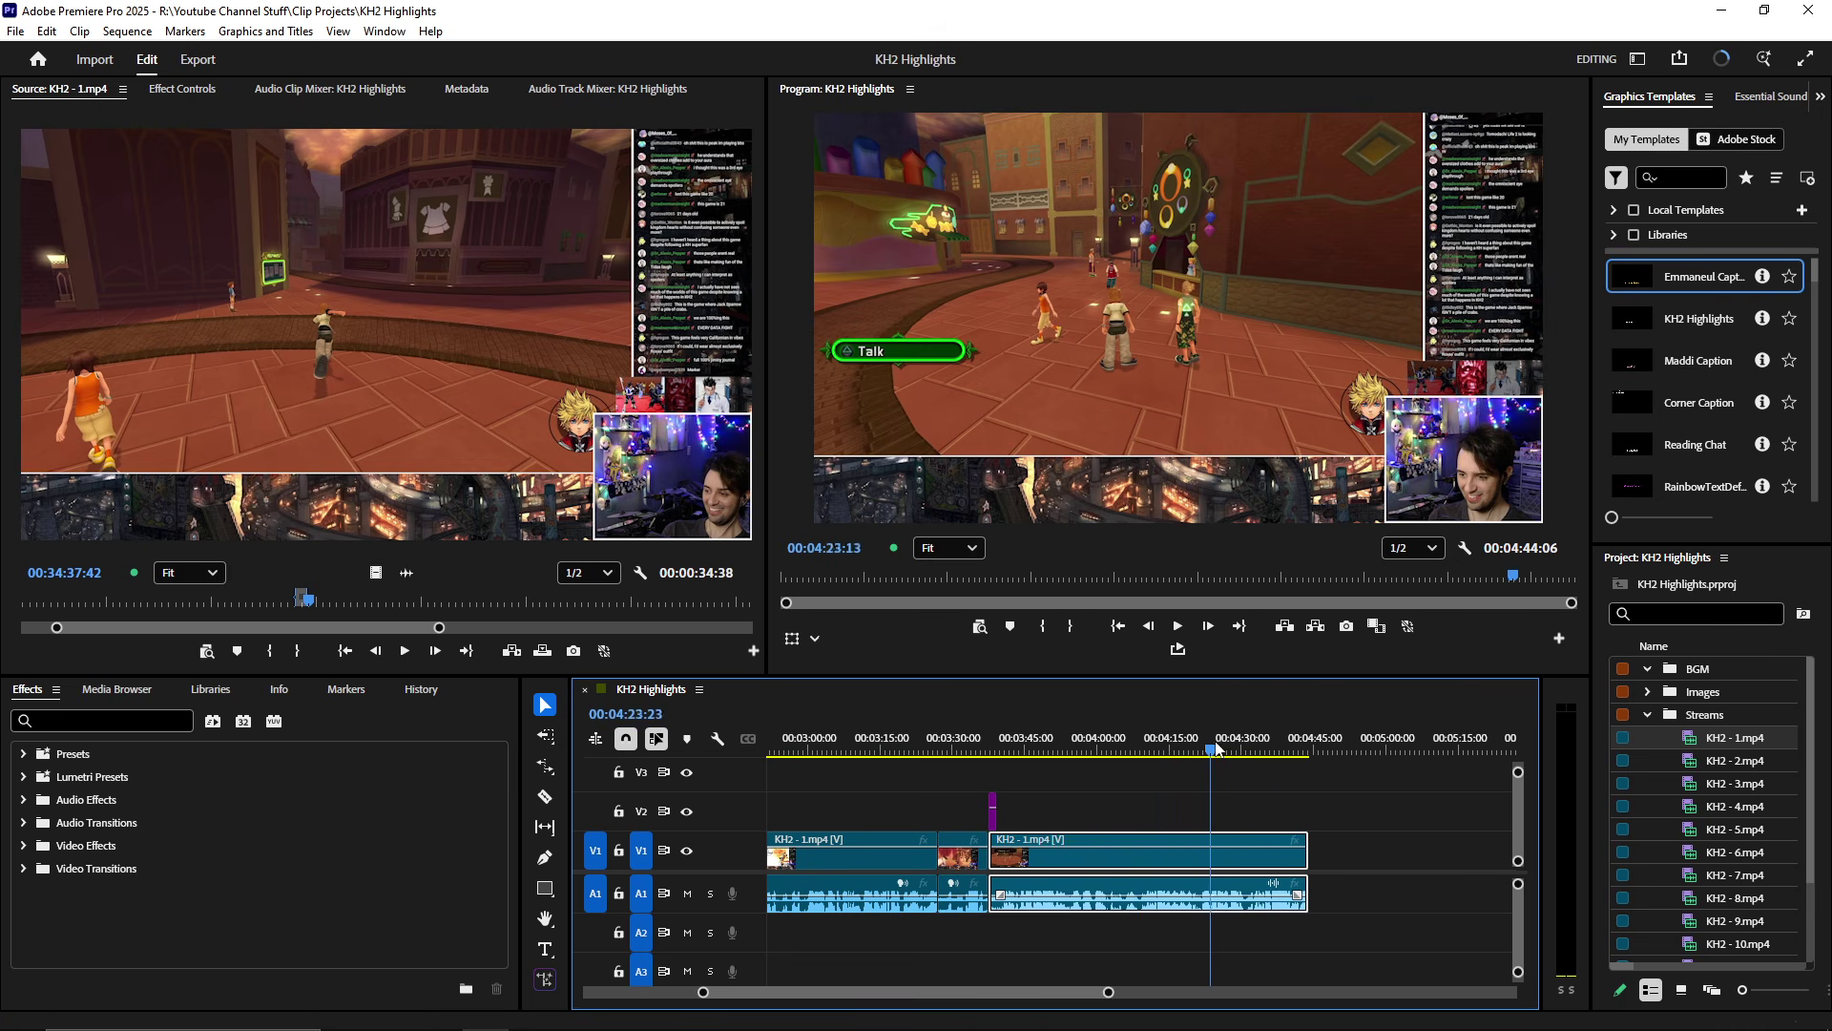
pyautogui.click(1011, 750)
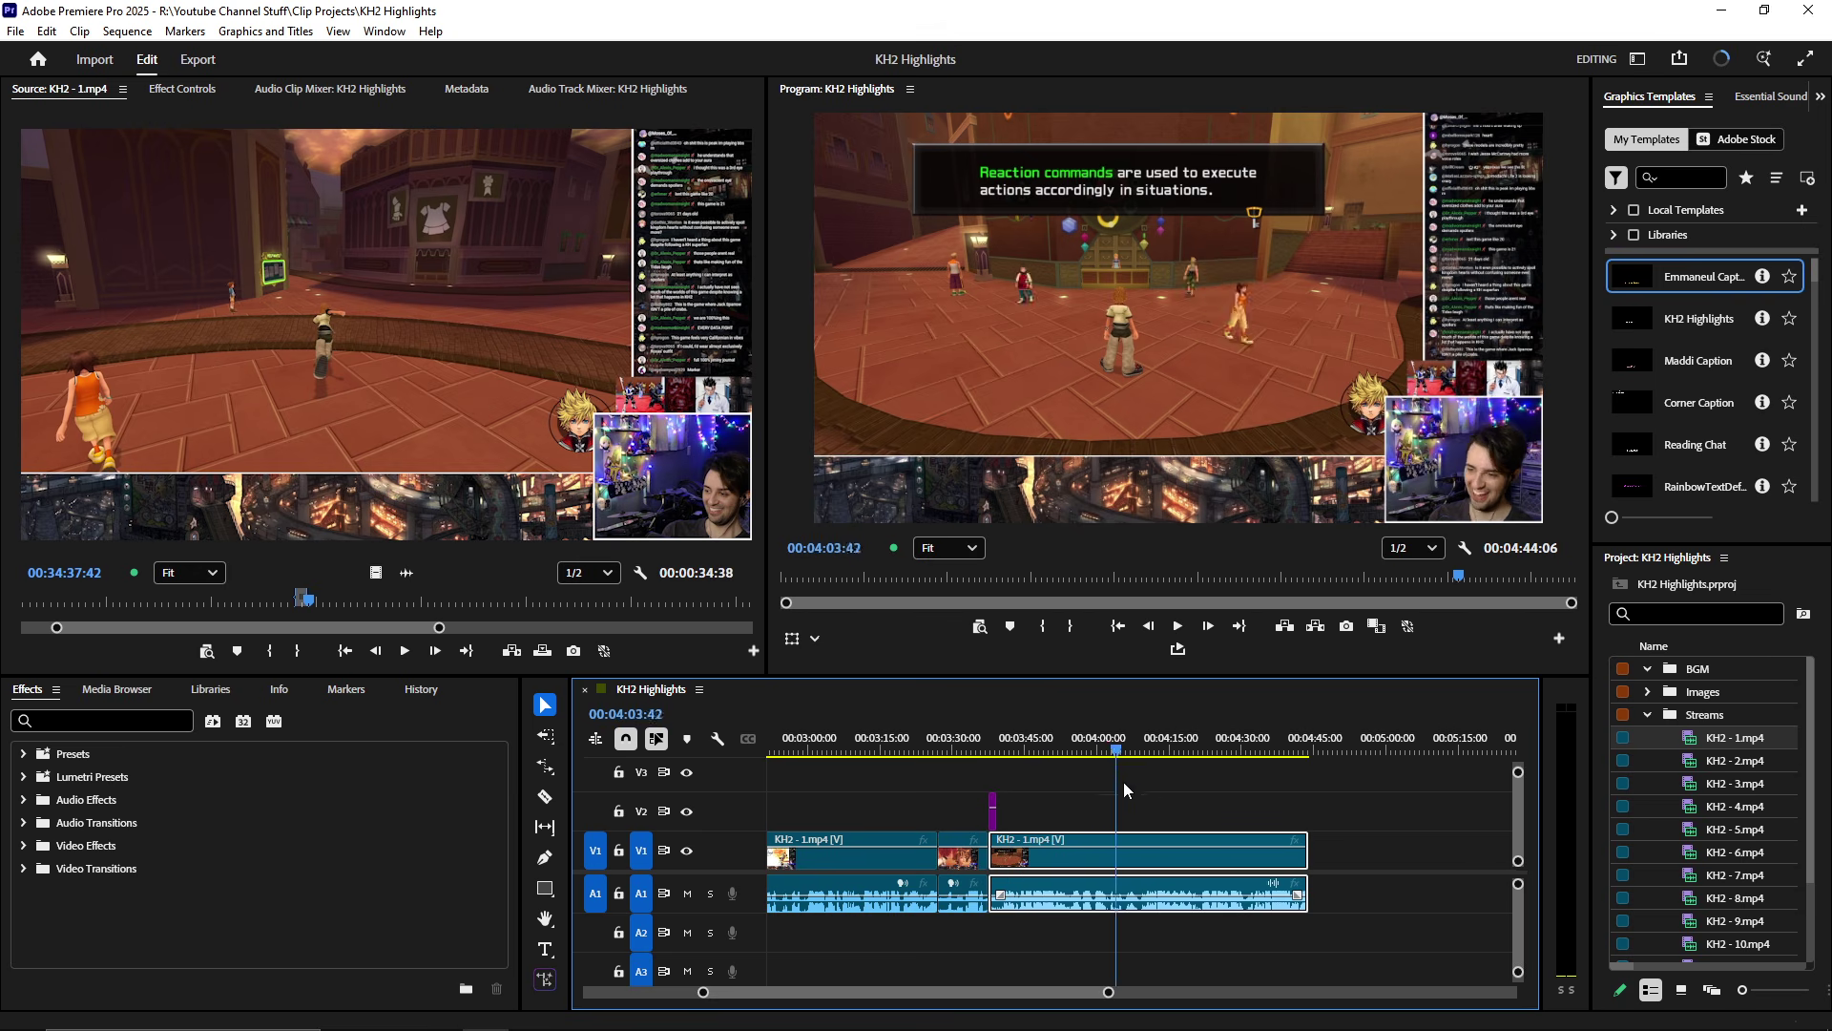
pyautogui.moveTo(1124, 782); pyautogui.dragTo(1313, 798)
pyautogui.press('=')
pyautogui.press('=')
pyautogui.press('=')
pyautogui.press('=')
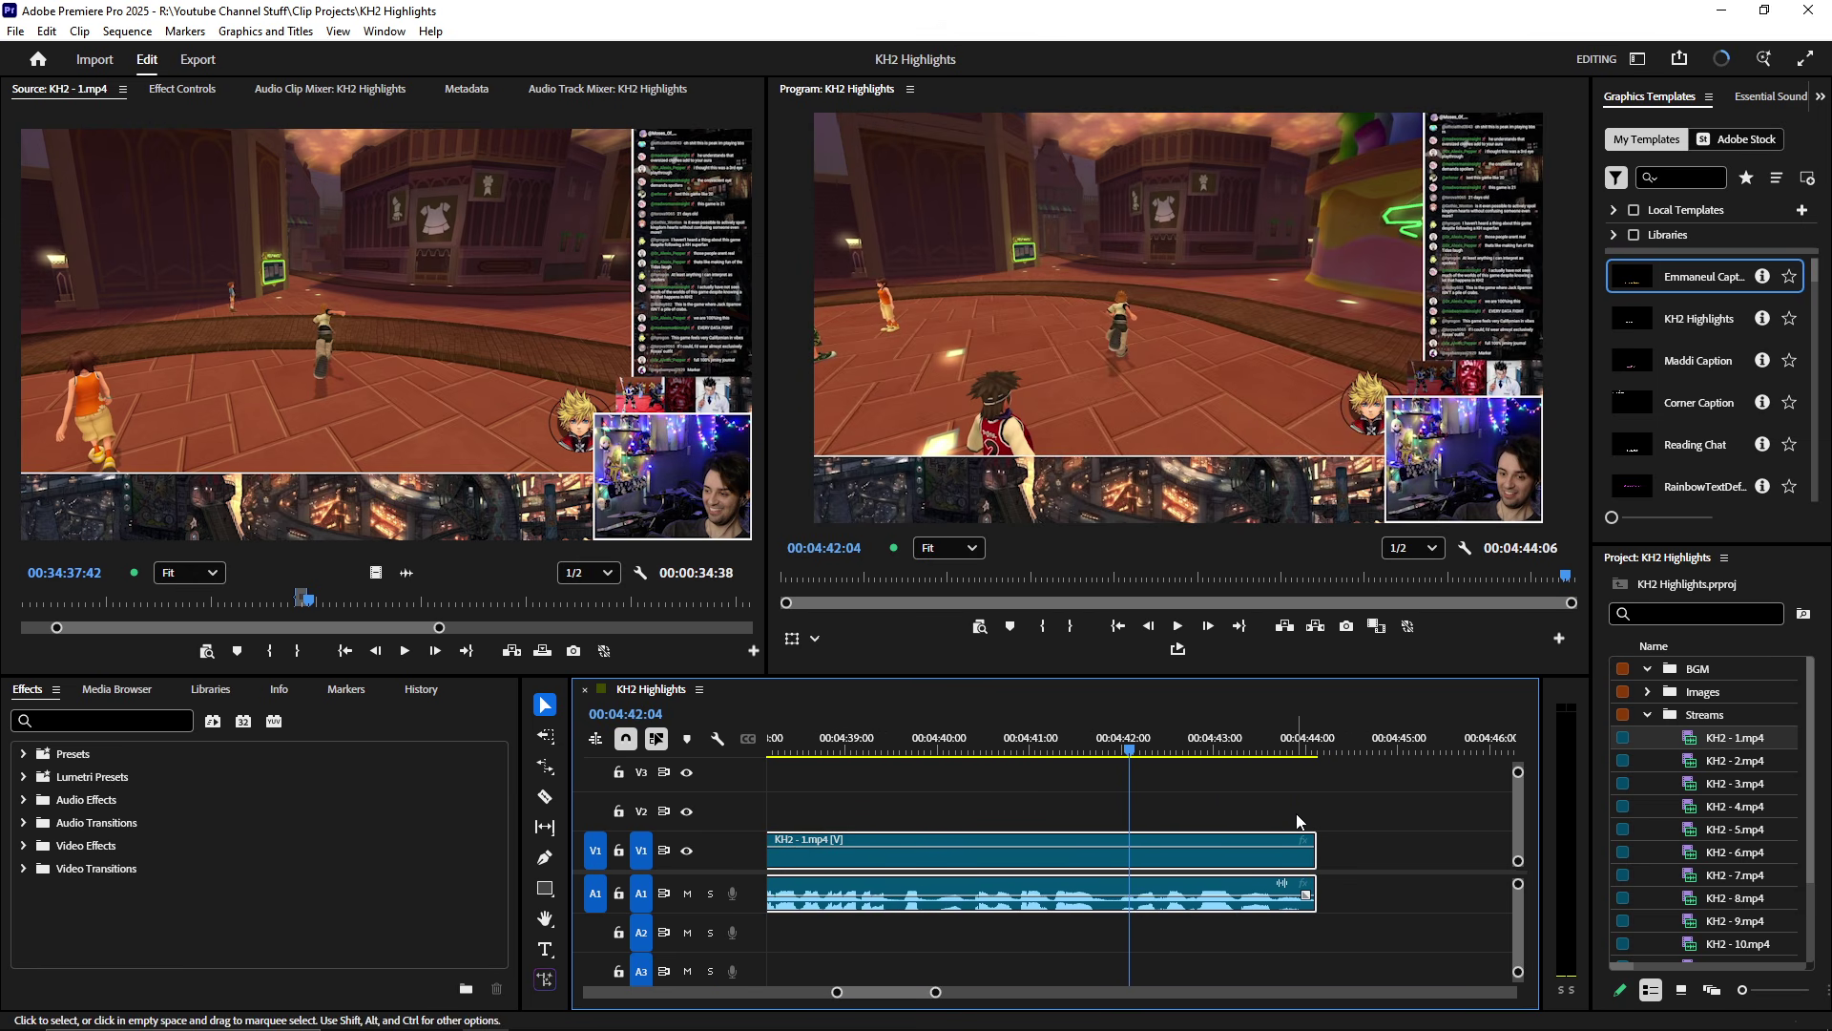
pyautogui.press('space')
pyautogui.press('=')
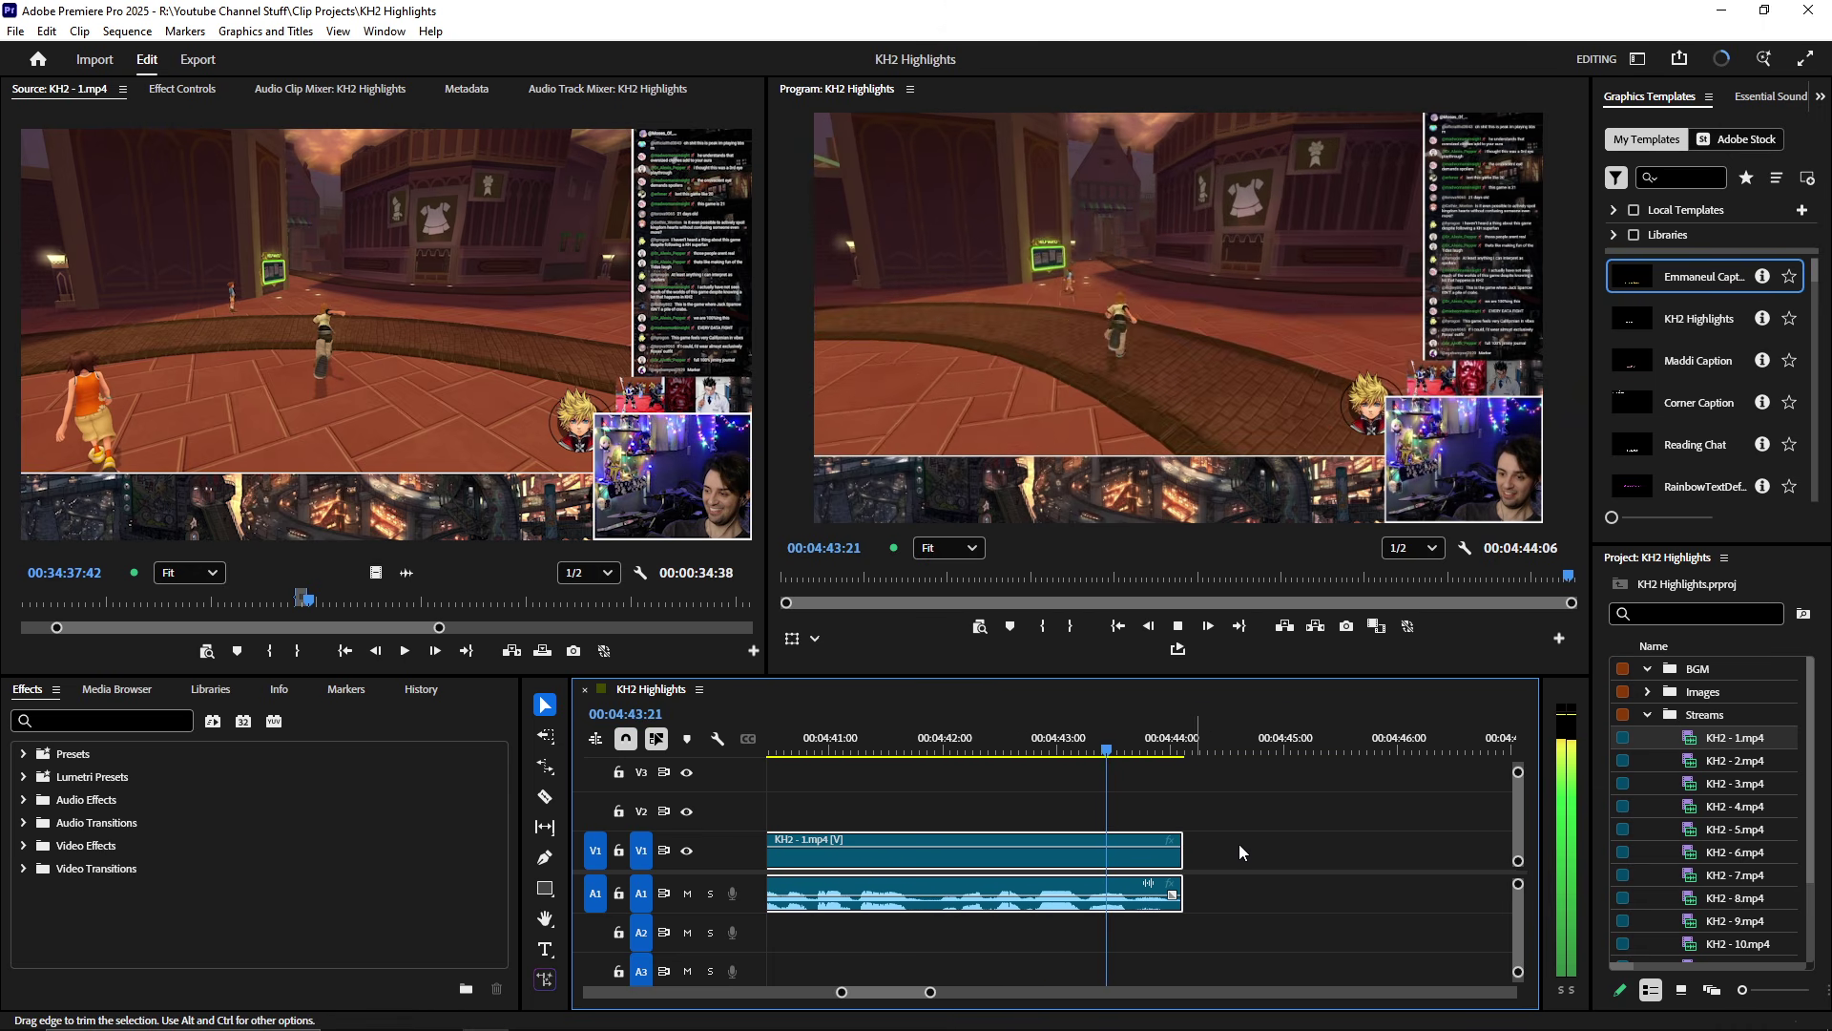
pyautogui.click(1134, 751)
pyautogui.press('w')
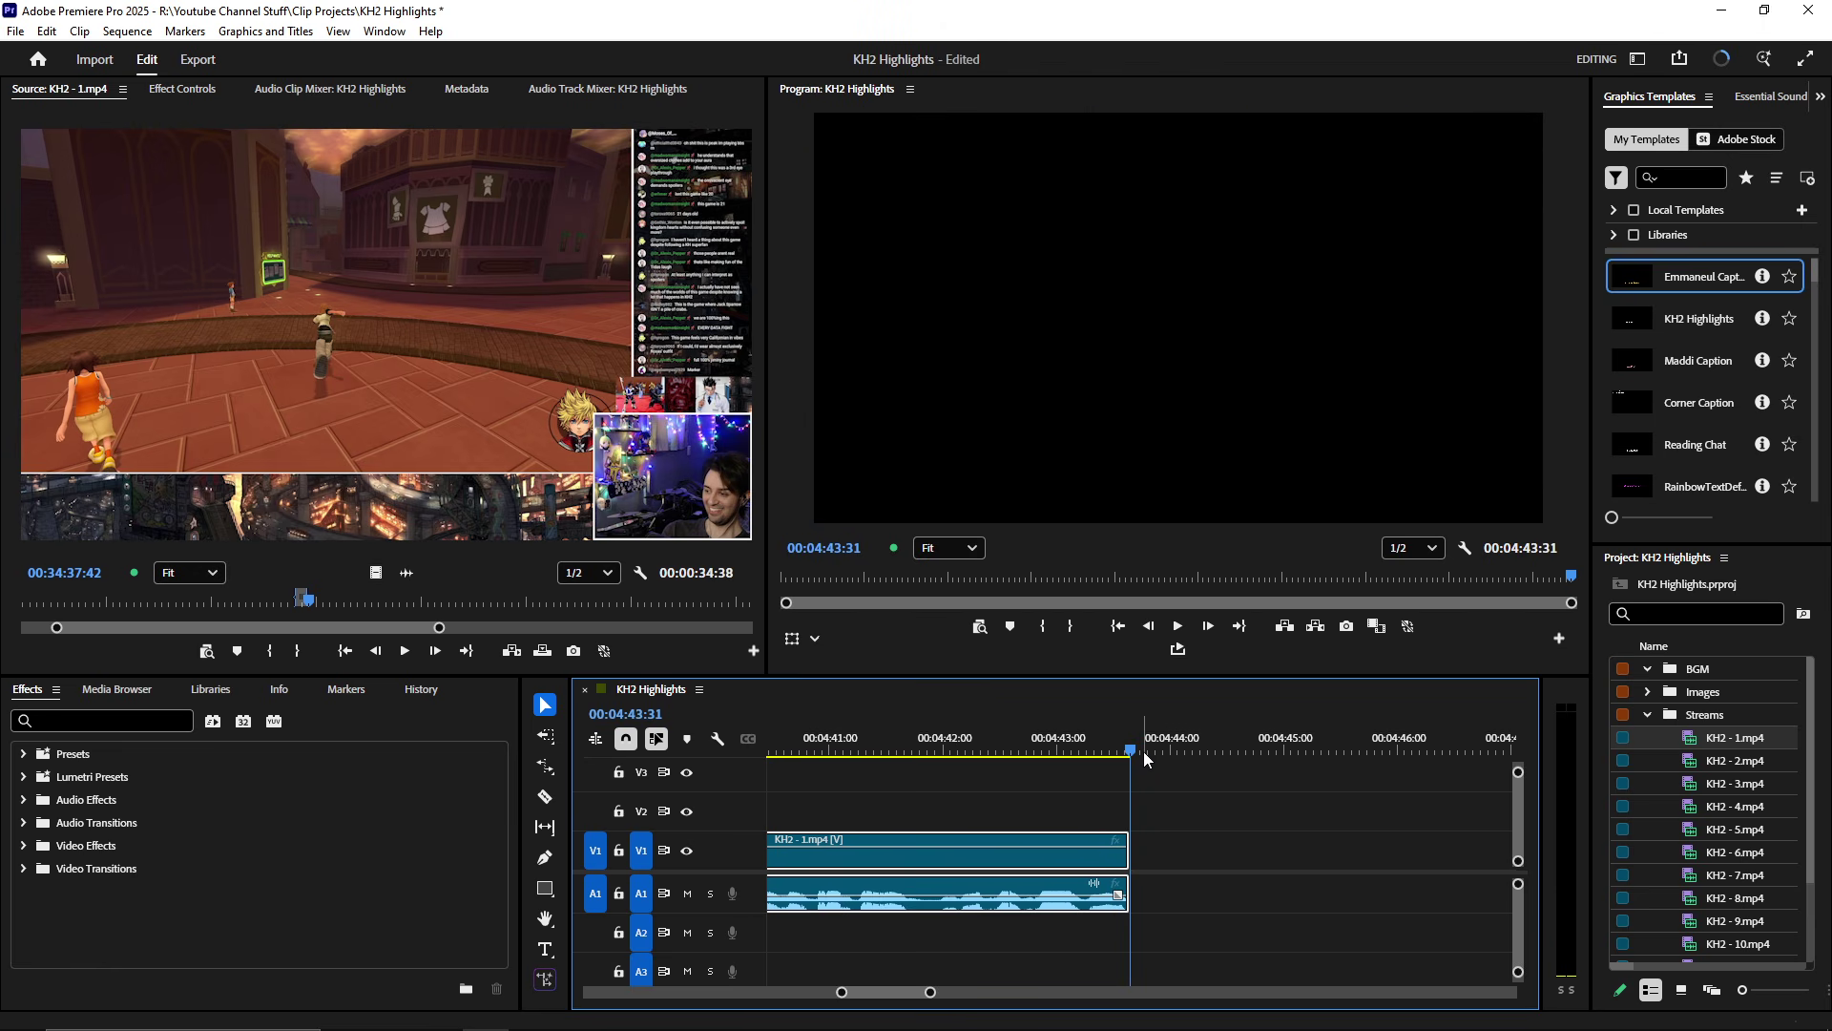
pyautogui.hotkey('ctrl', 's')
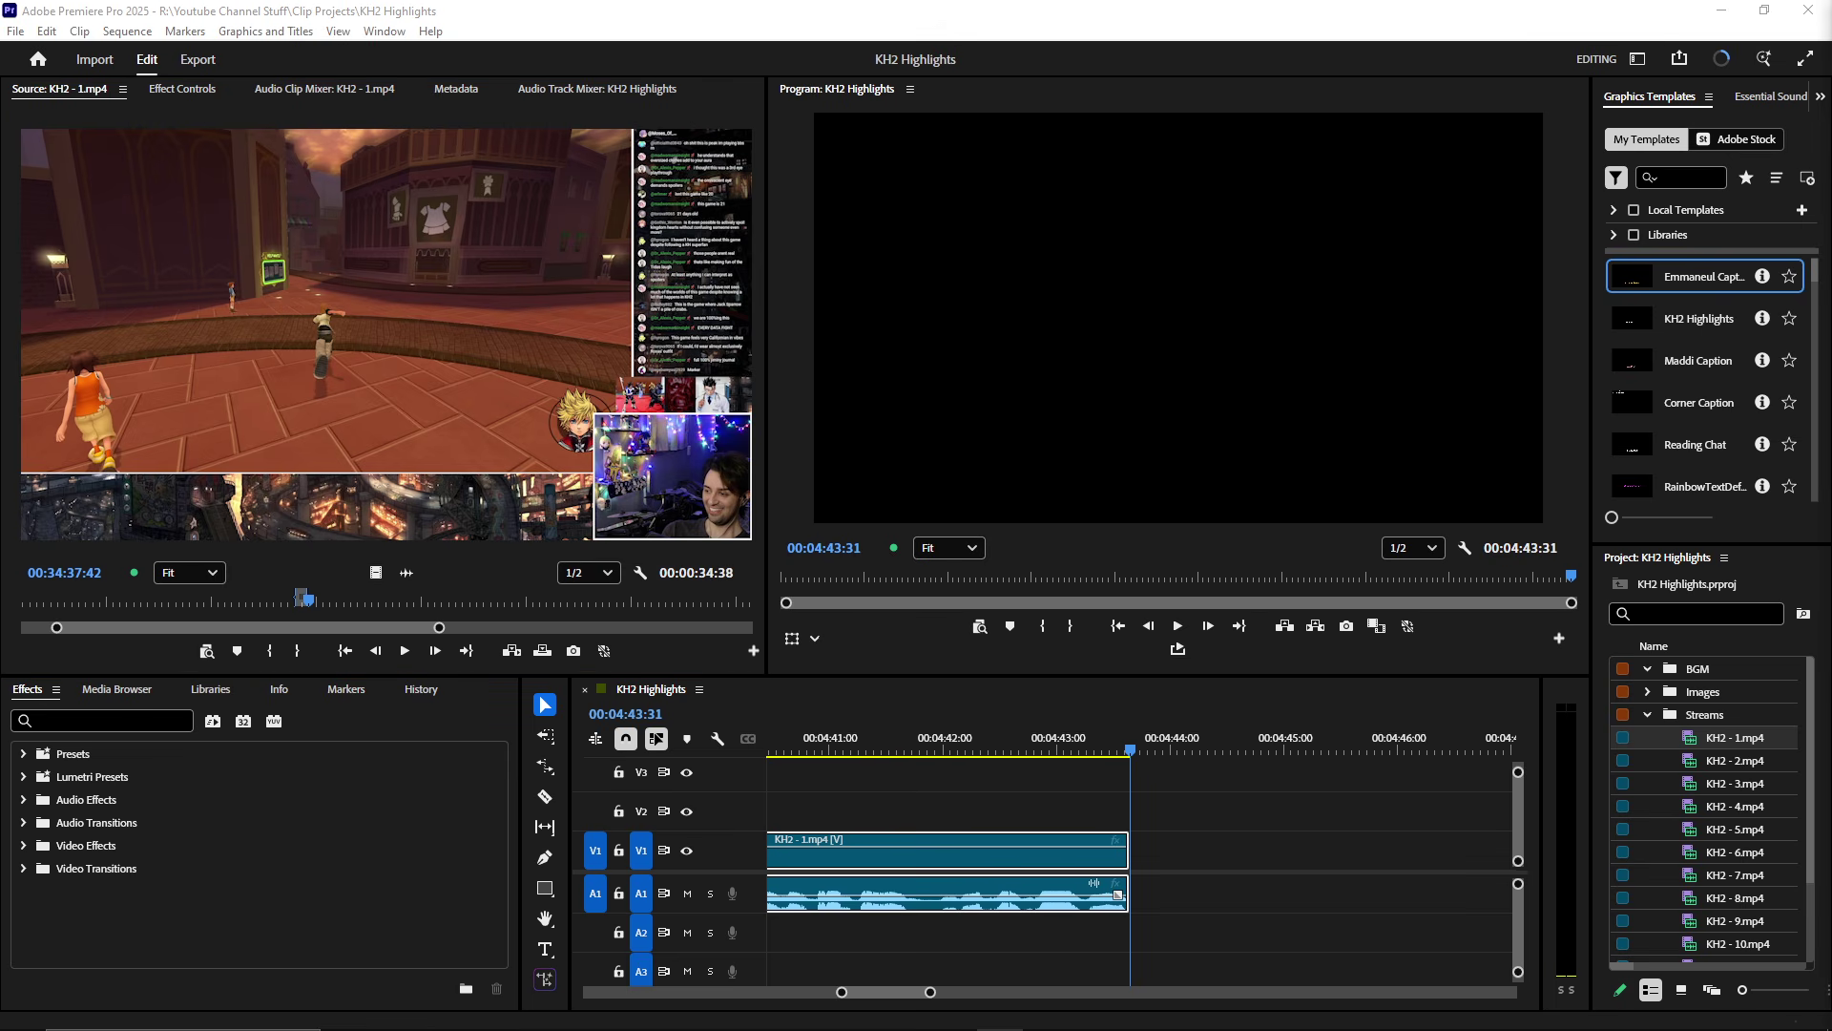
# - Enlarge the KH2 - 1.mp4 source preview, scrub from about 00:34:50 to 00:41:05, and play the footage to look for another highlight
pyautogui.click(317, 605)
pyautogui.press('`')
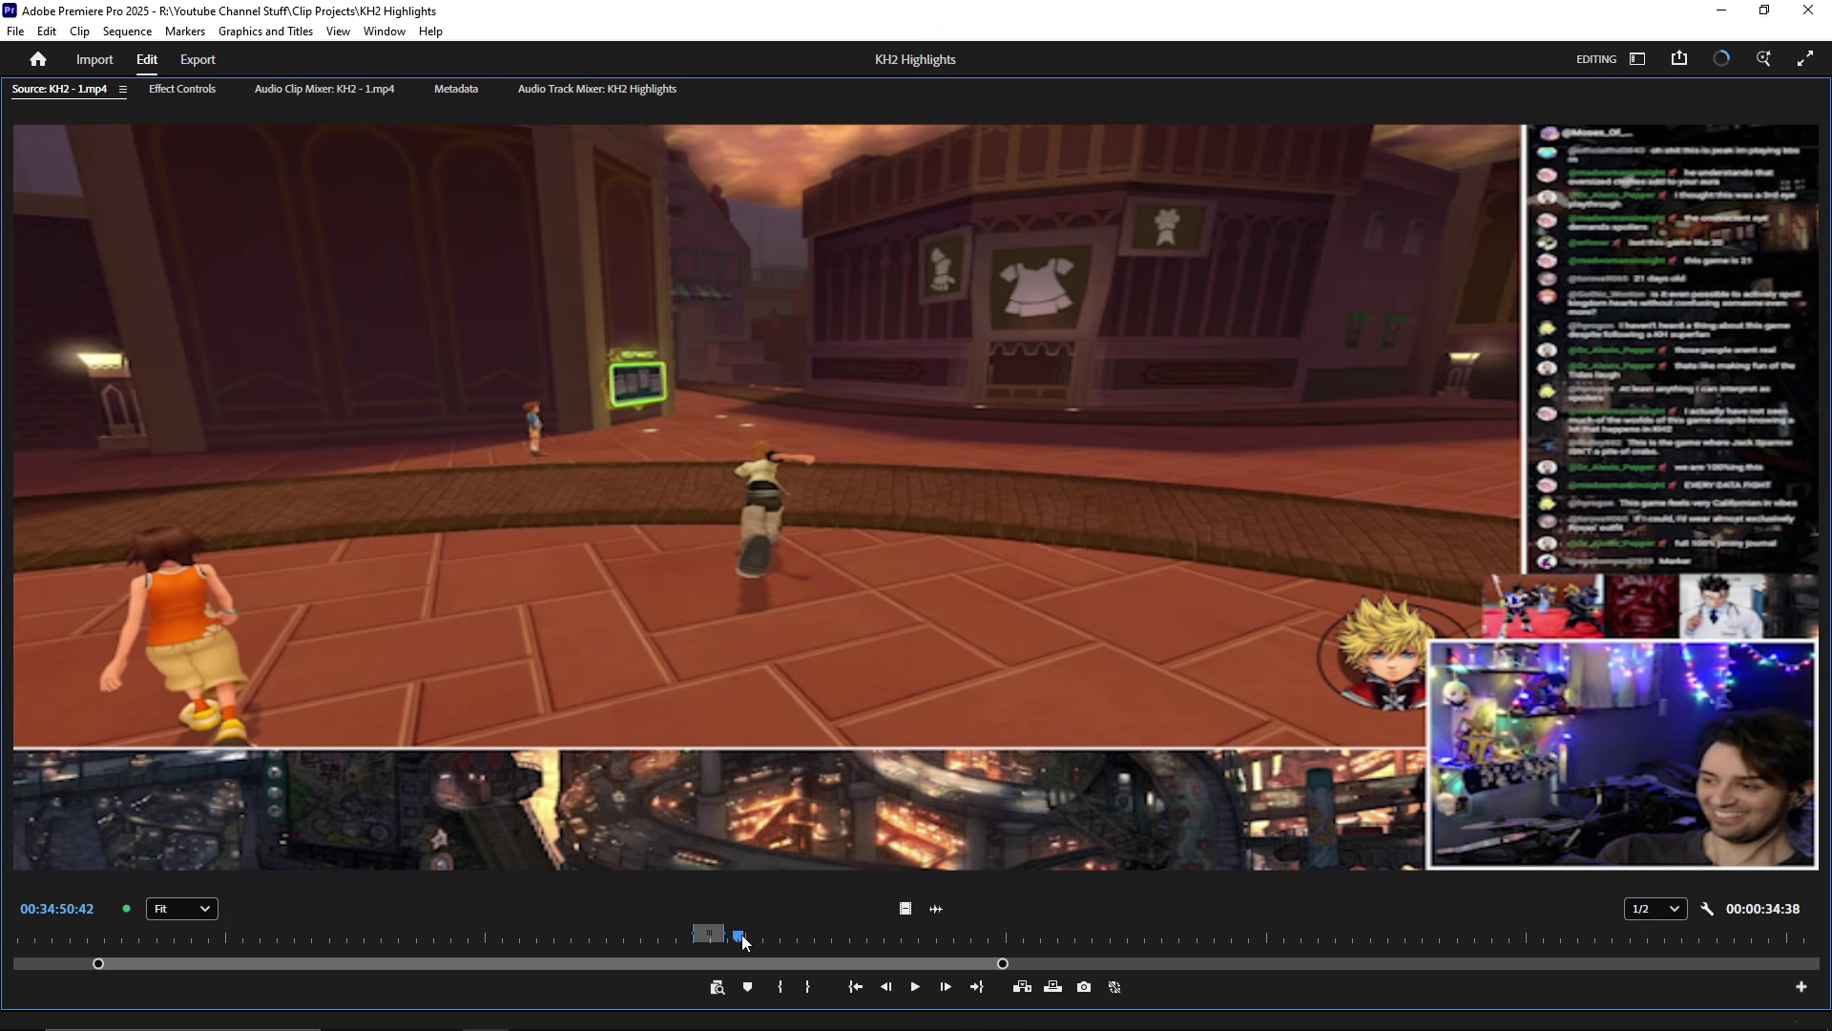
pyautogui.moveTo(742, 935); pyautogui.dragTo(1024, 942)
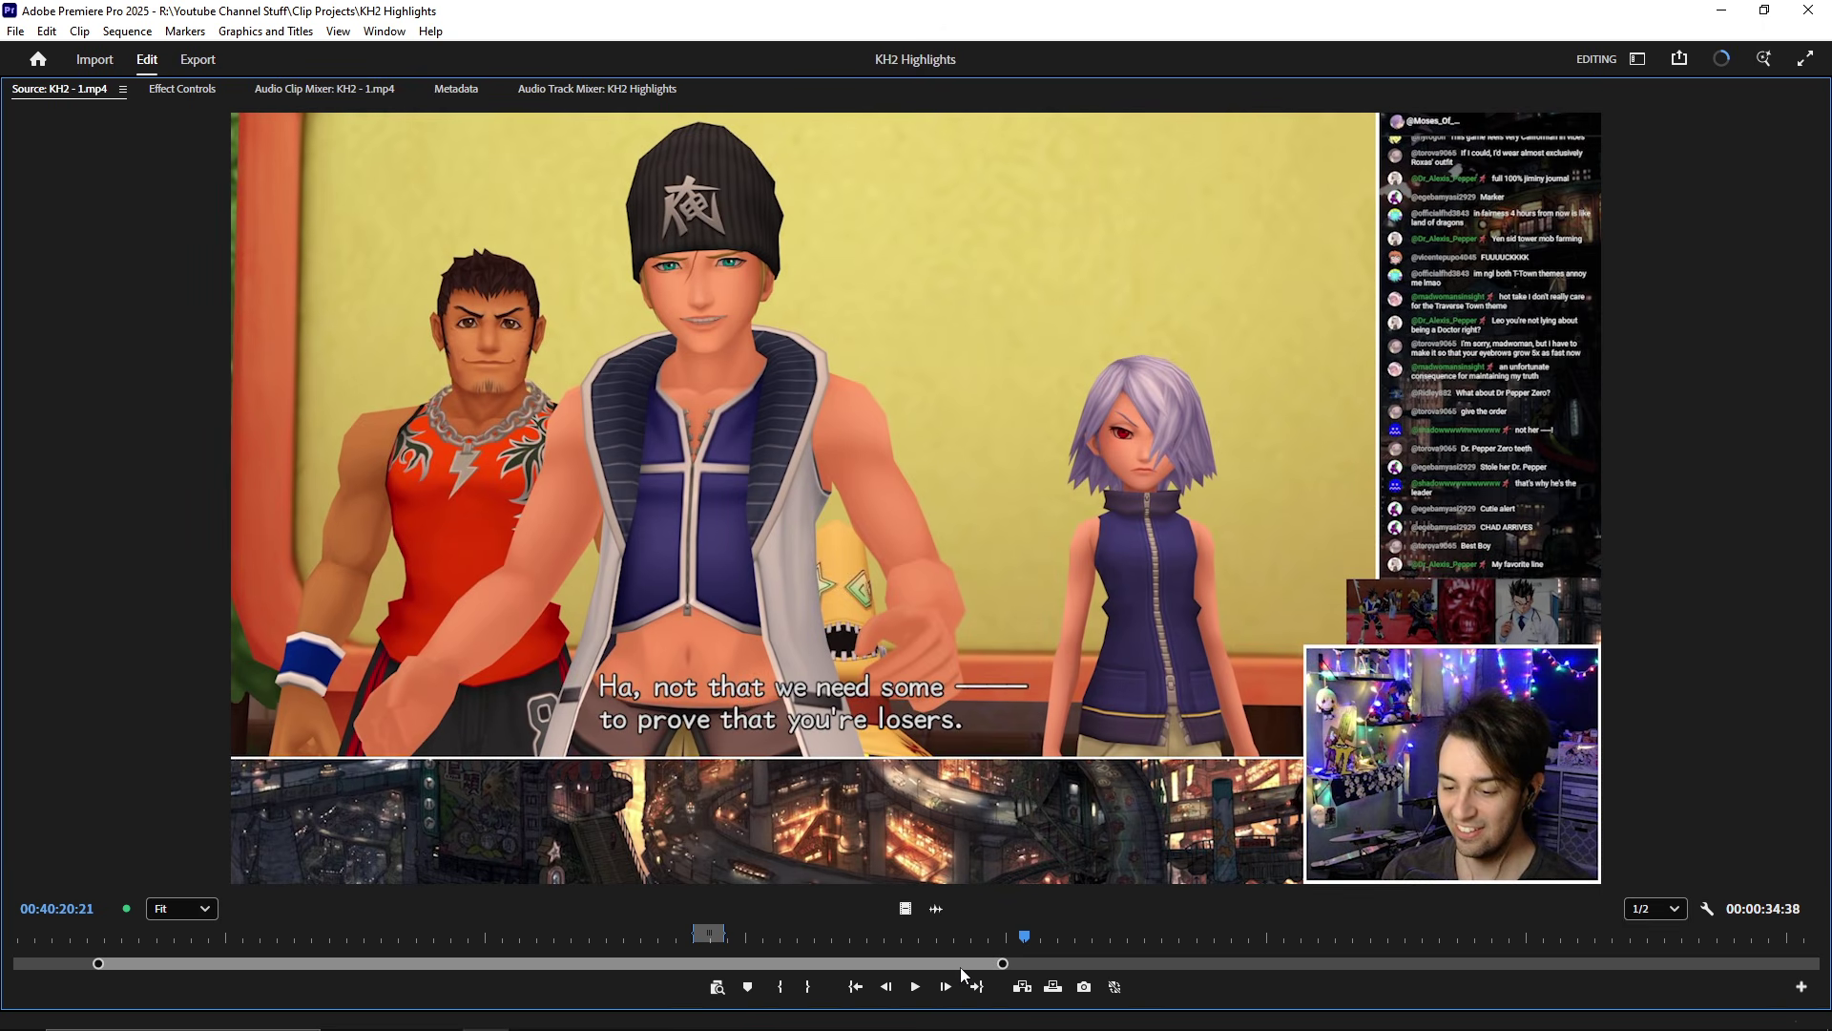
pyautogui.moveTo(960, 966); pyautogui.dragTo(975, 965)
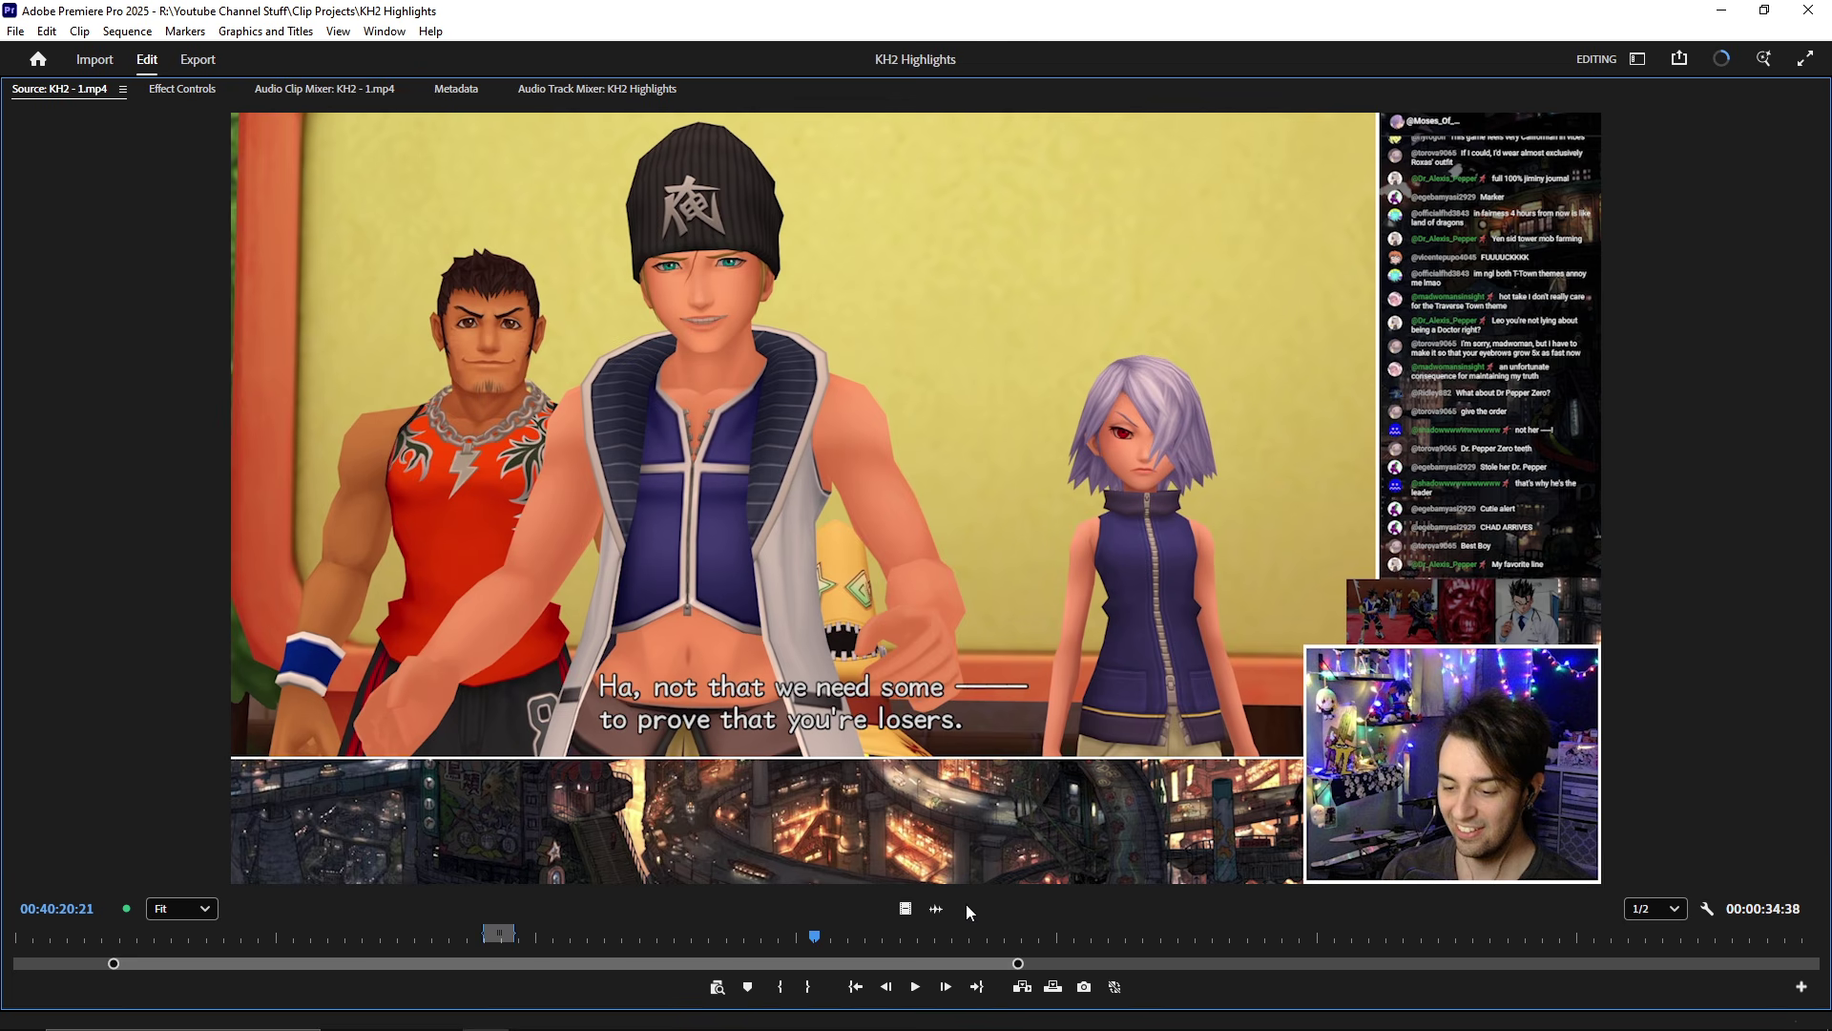
pyautogui.moveTo(816, 939); pyautogui.dragTo(855, 920)
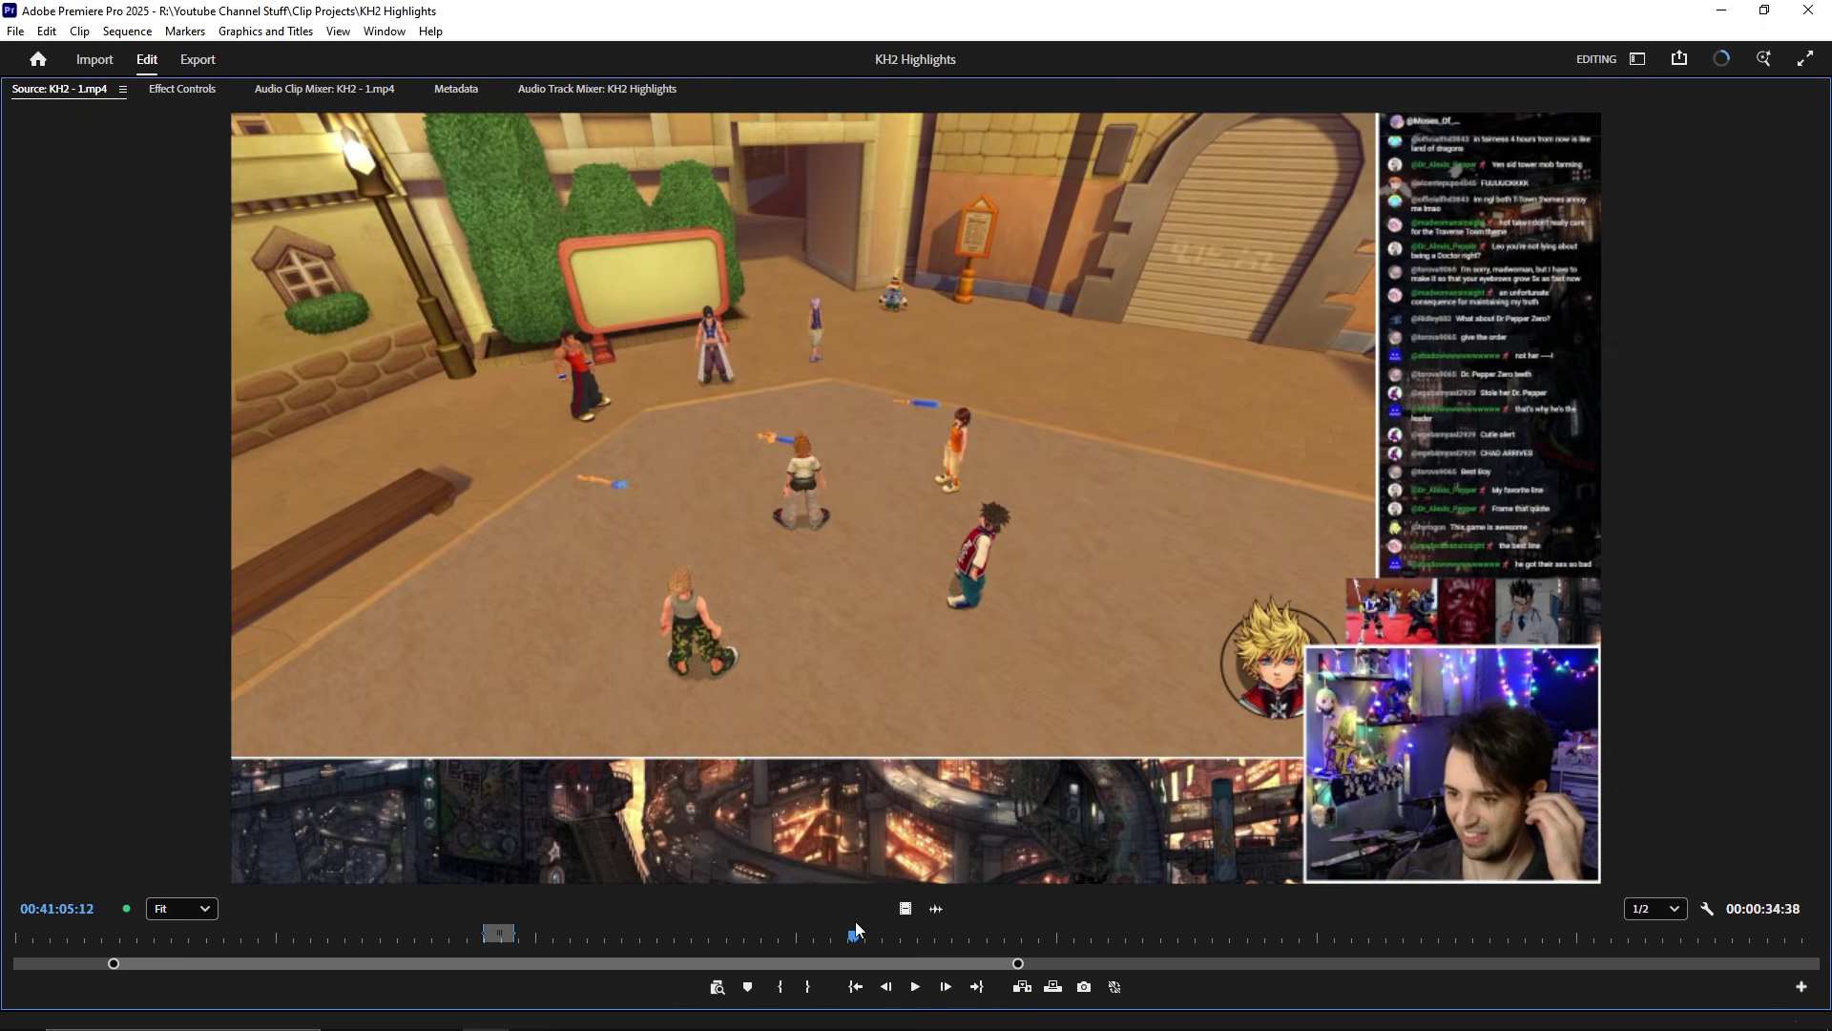
pyautogui.press('space')
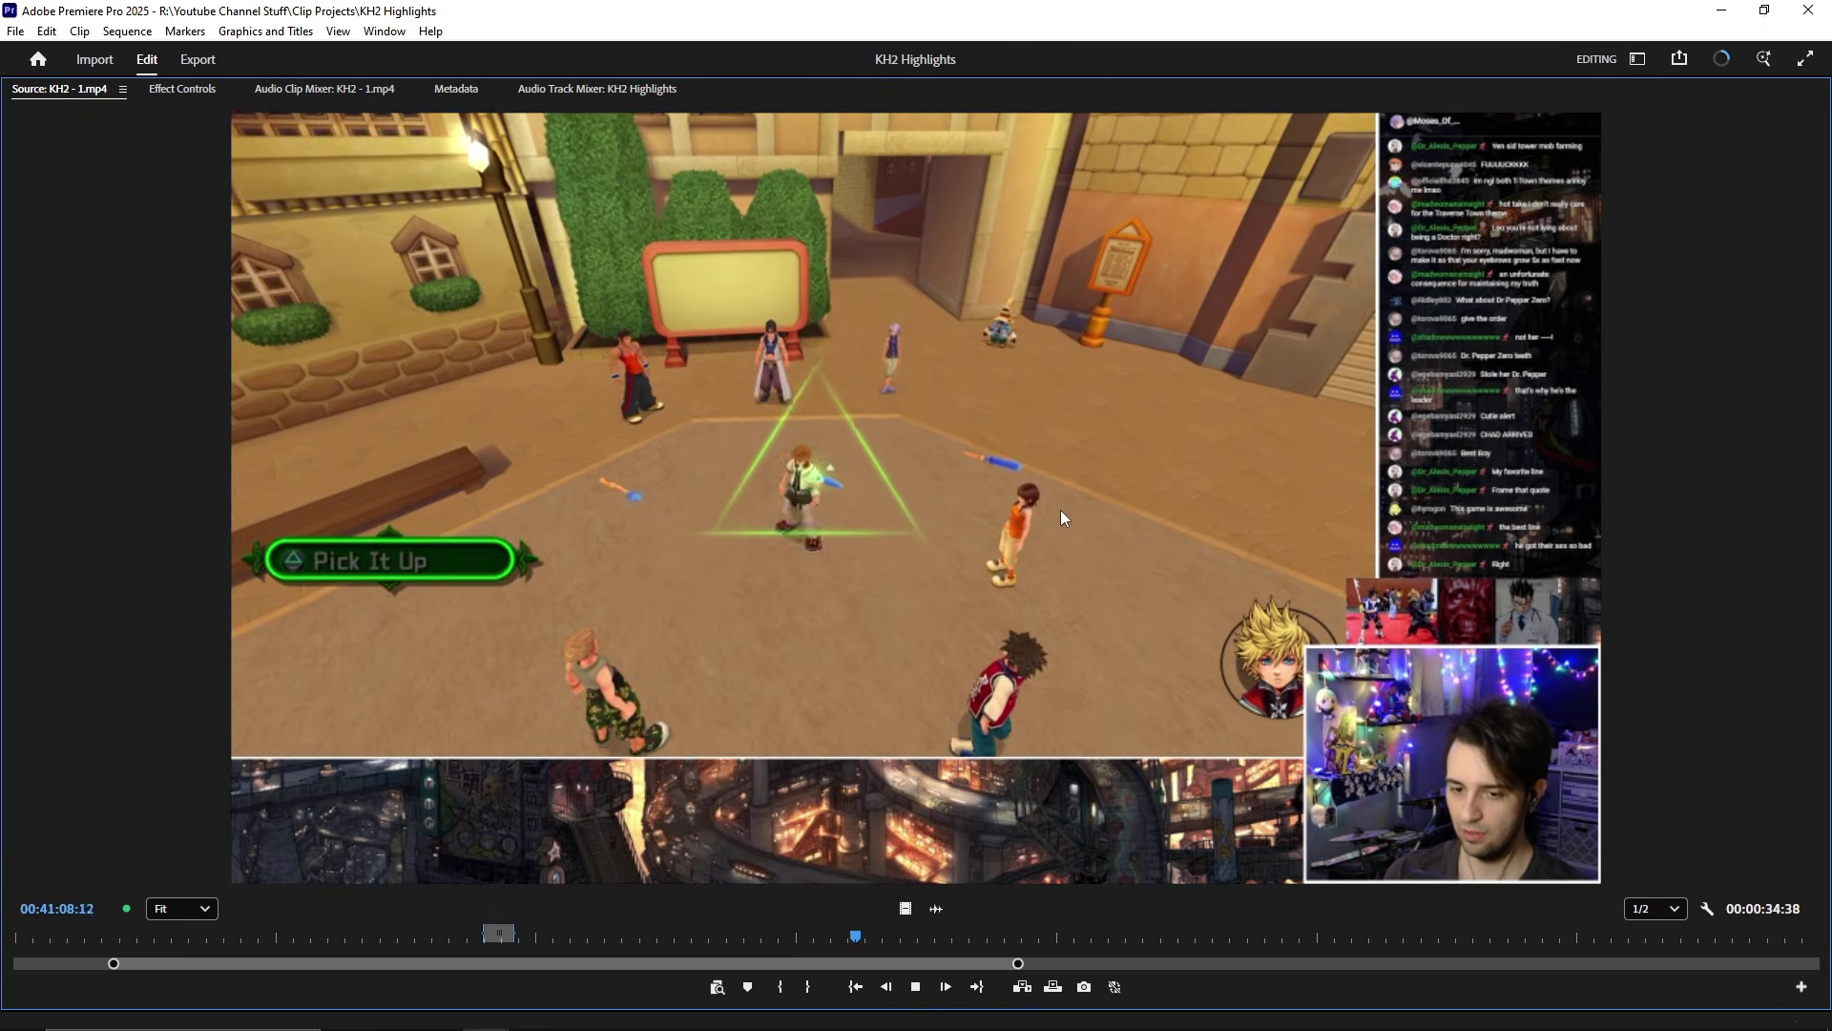
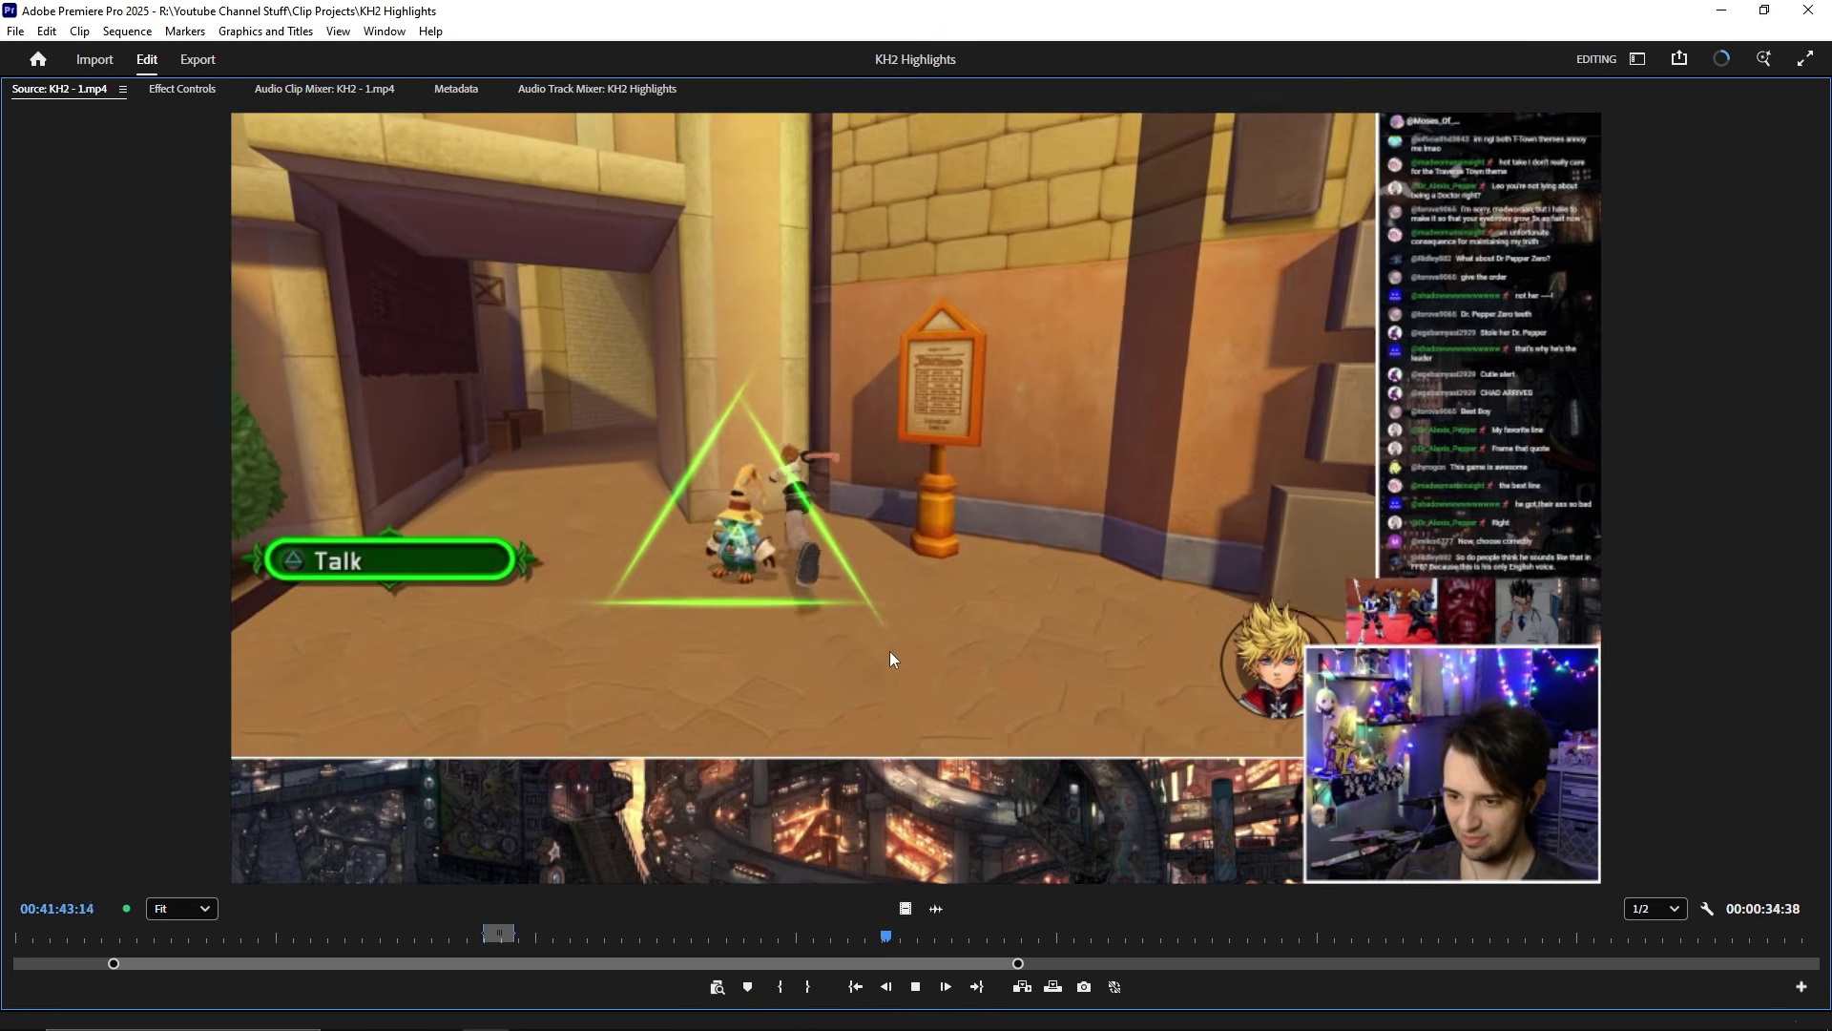
# - Watch the KH2 - 1.mp4 source footage from about 00:41:43 to 00:42:09 to find where the next highlight starts
pyautogui.press('`')
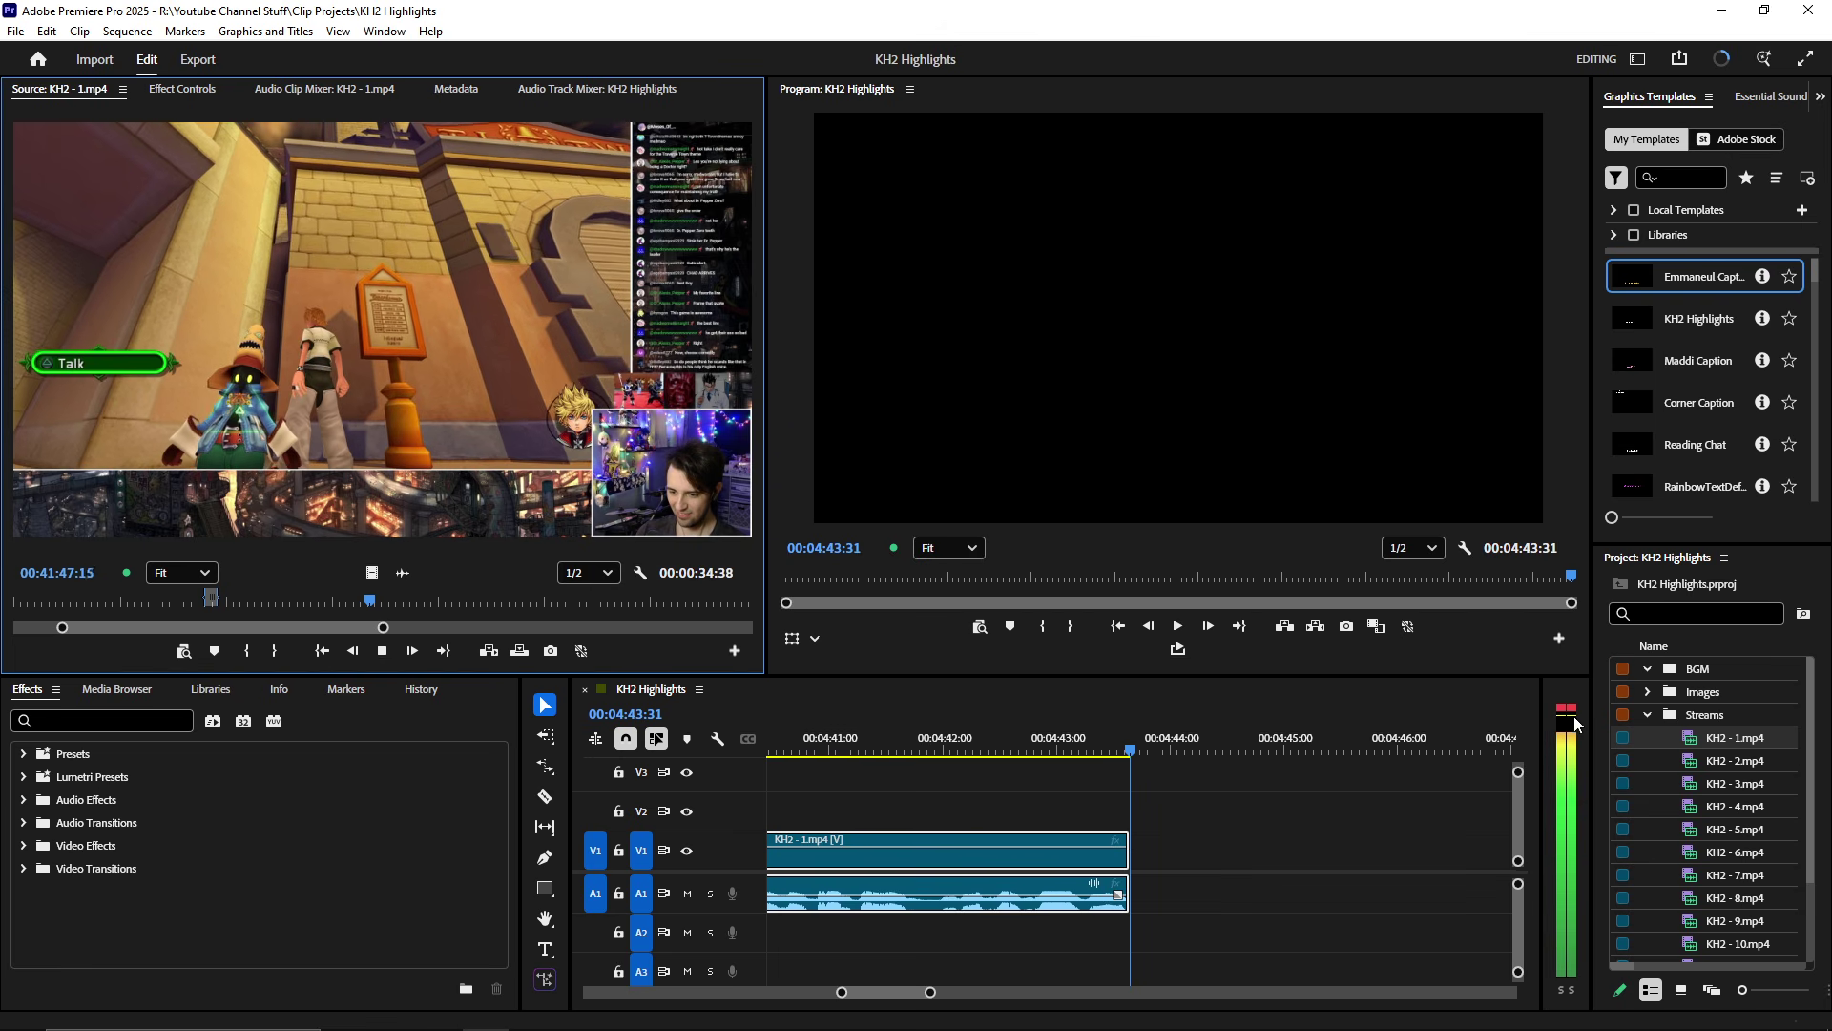
pyautogui.press('space')
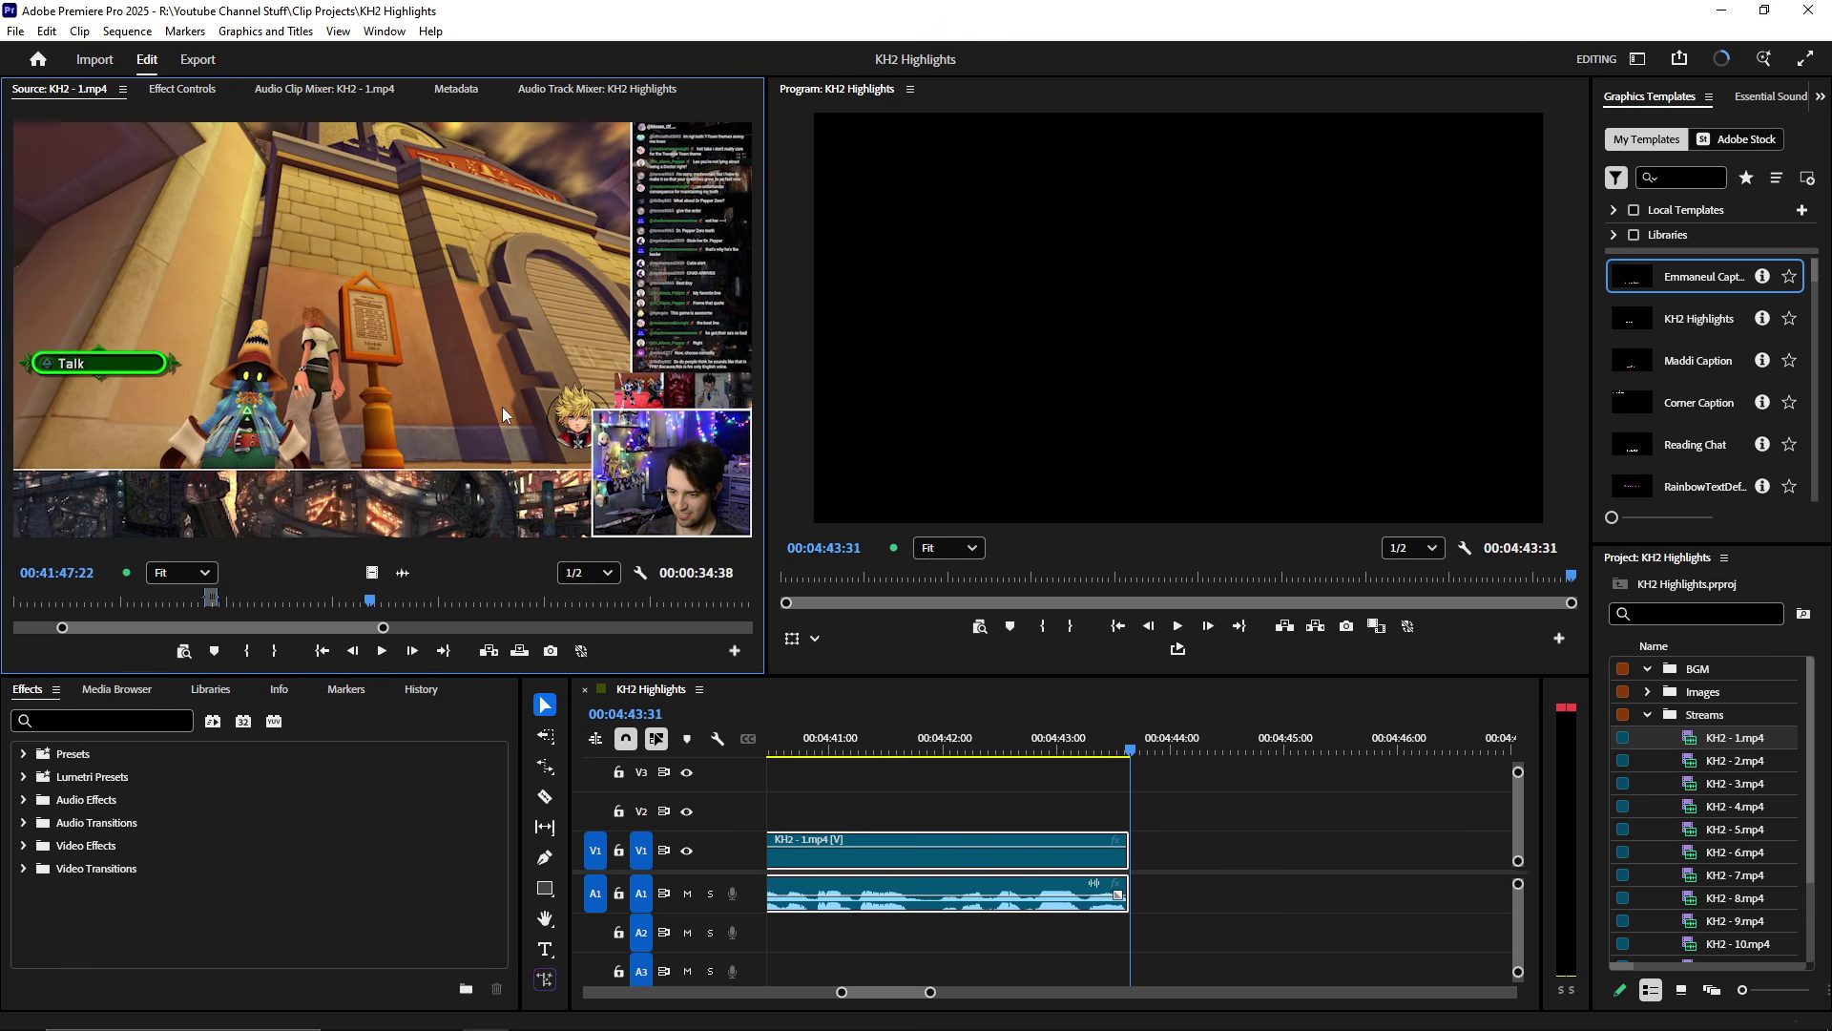
pyautogui.press('space')
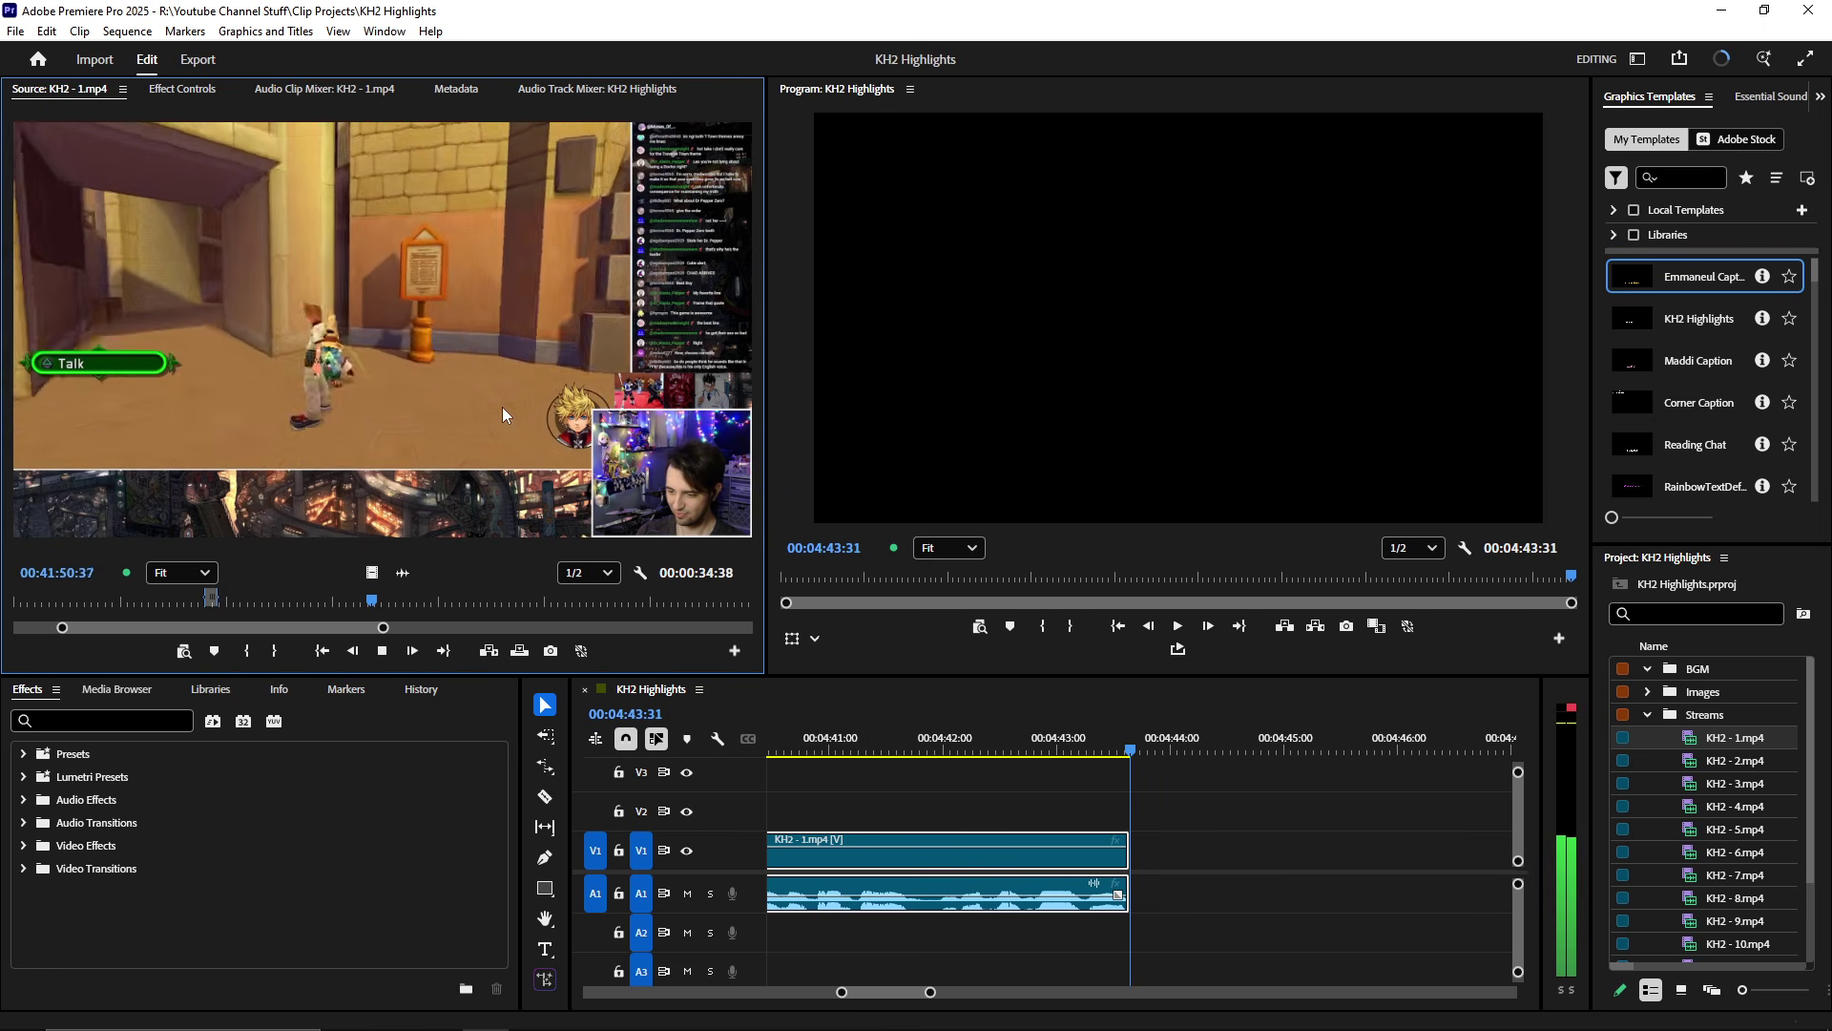
pyautogui.press('`')
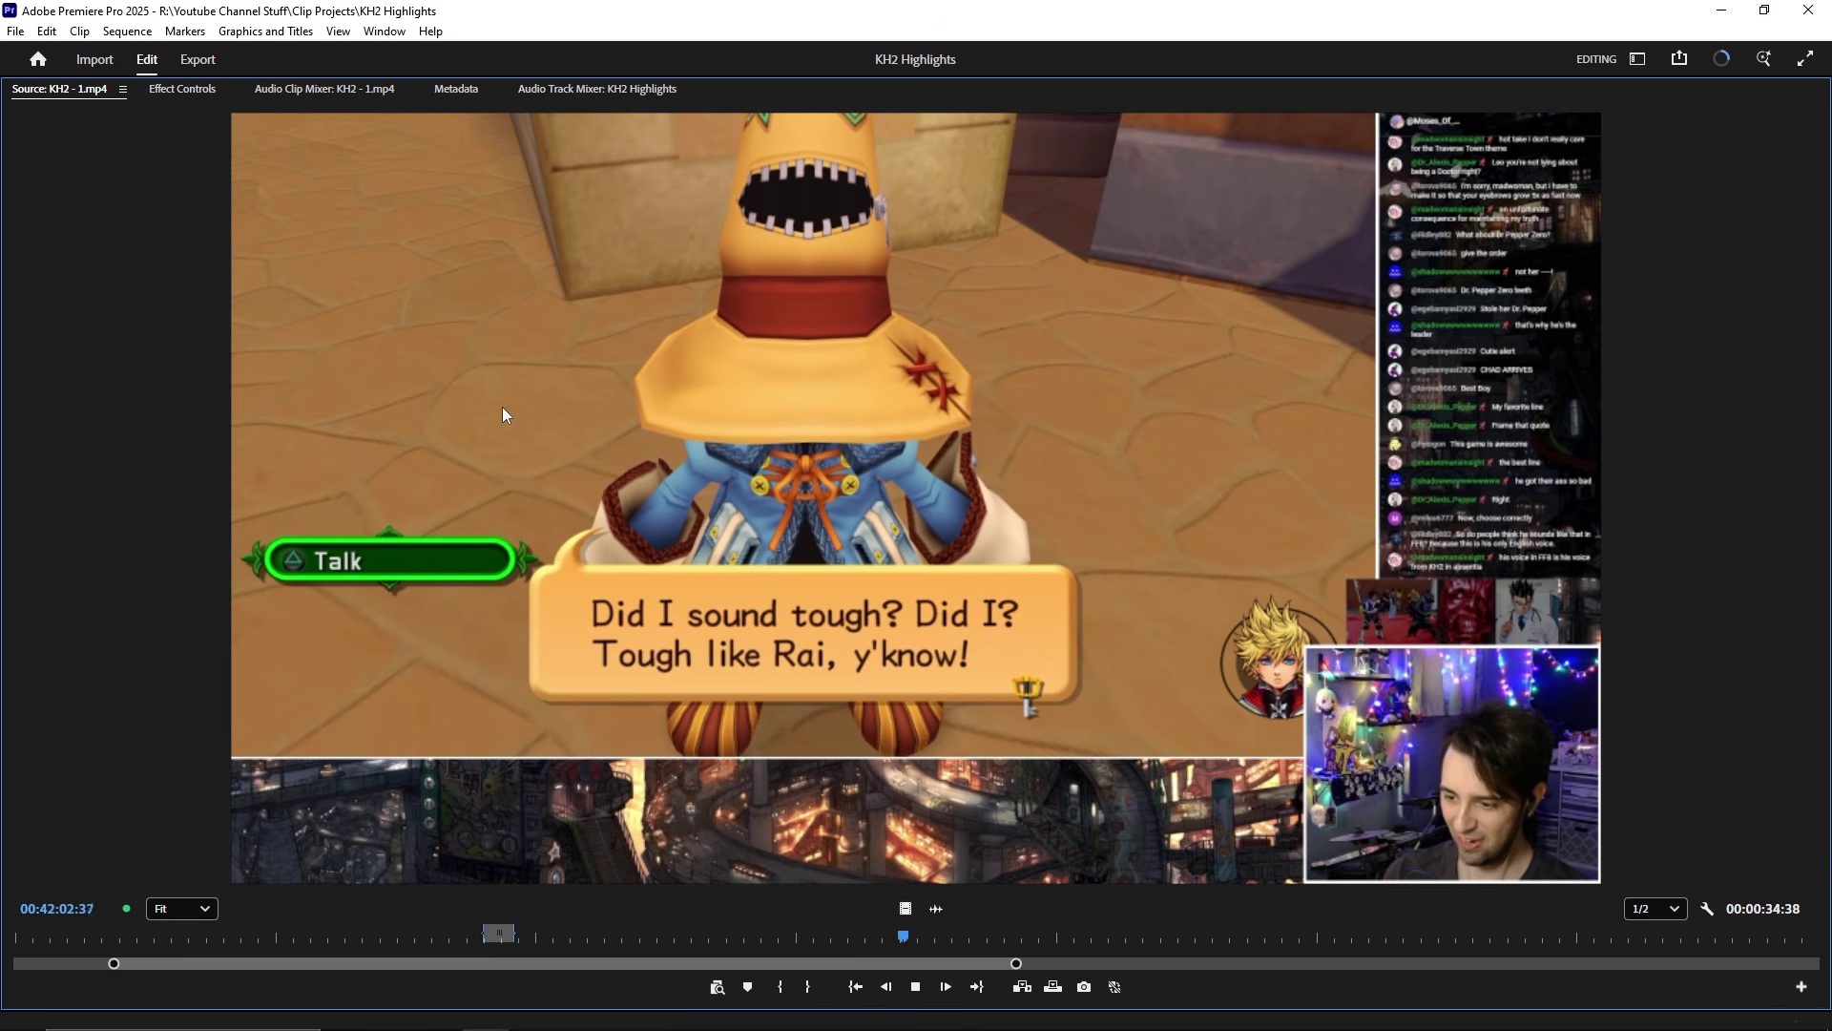
pyautogui.press('space')
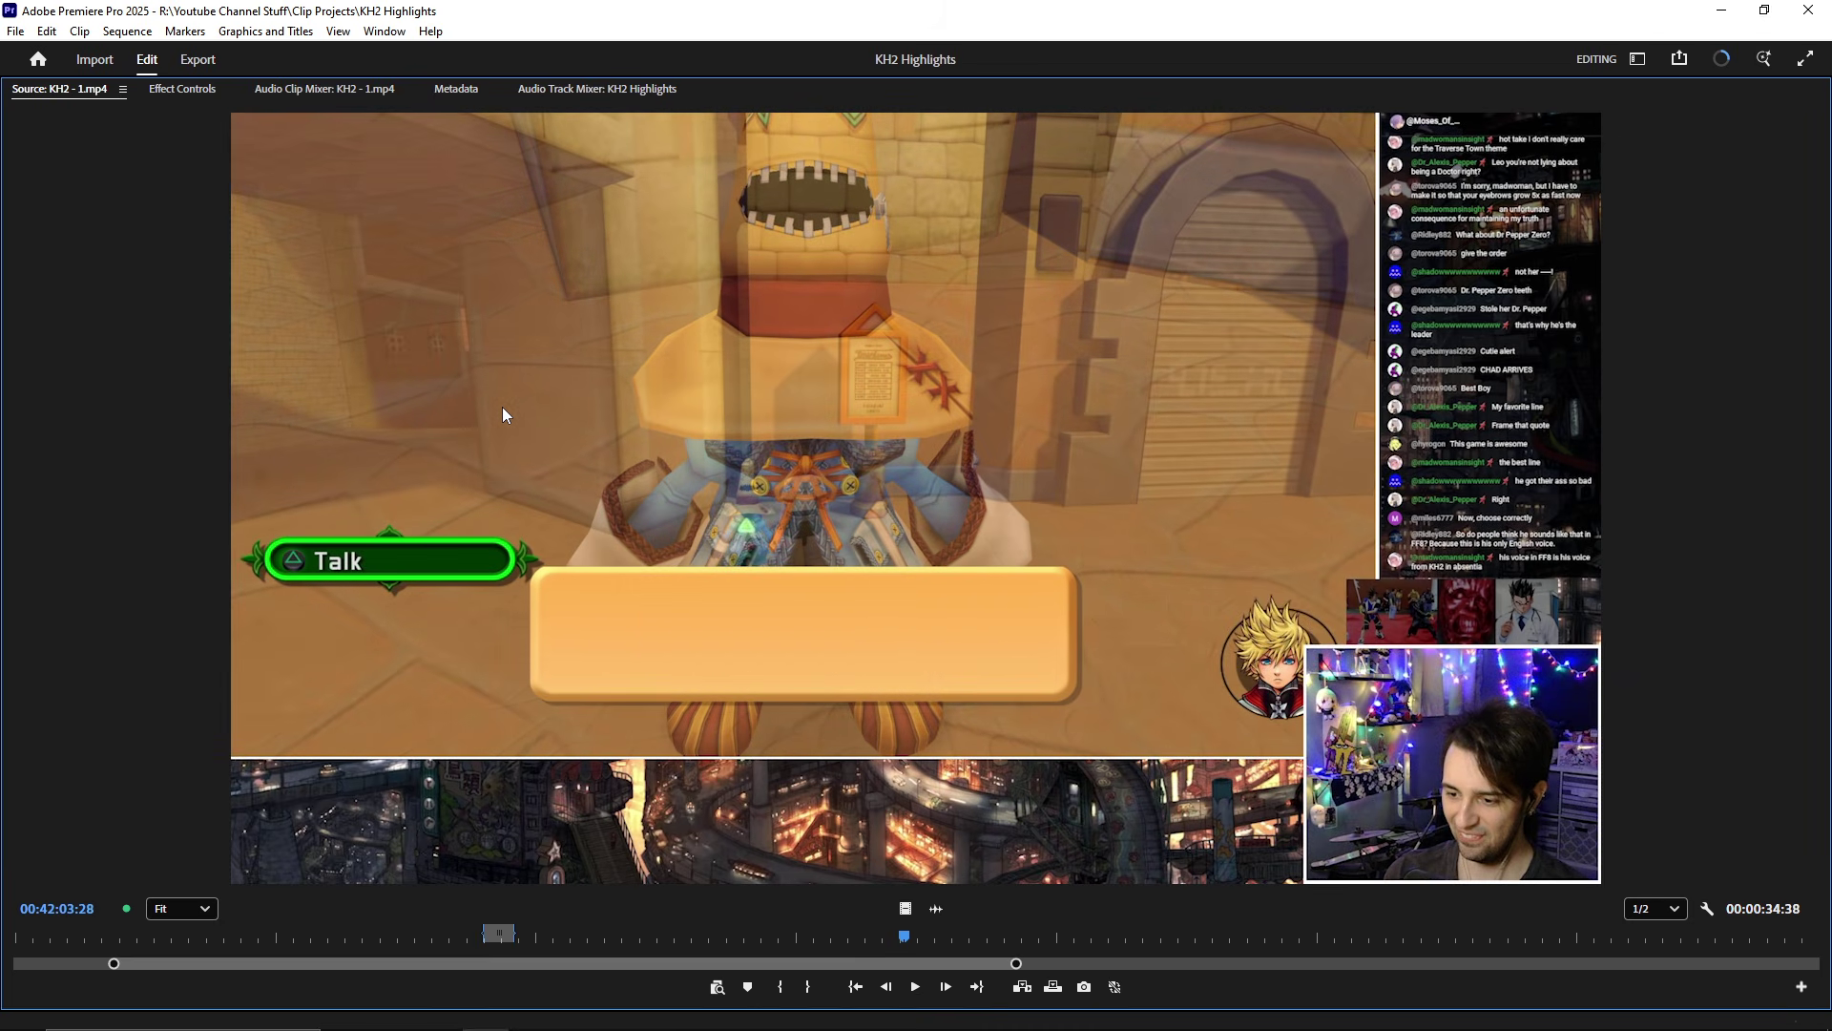
pyautogui.press('space')
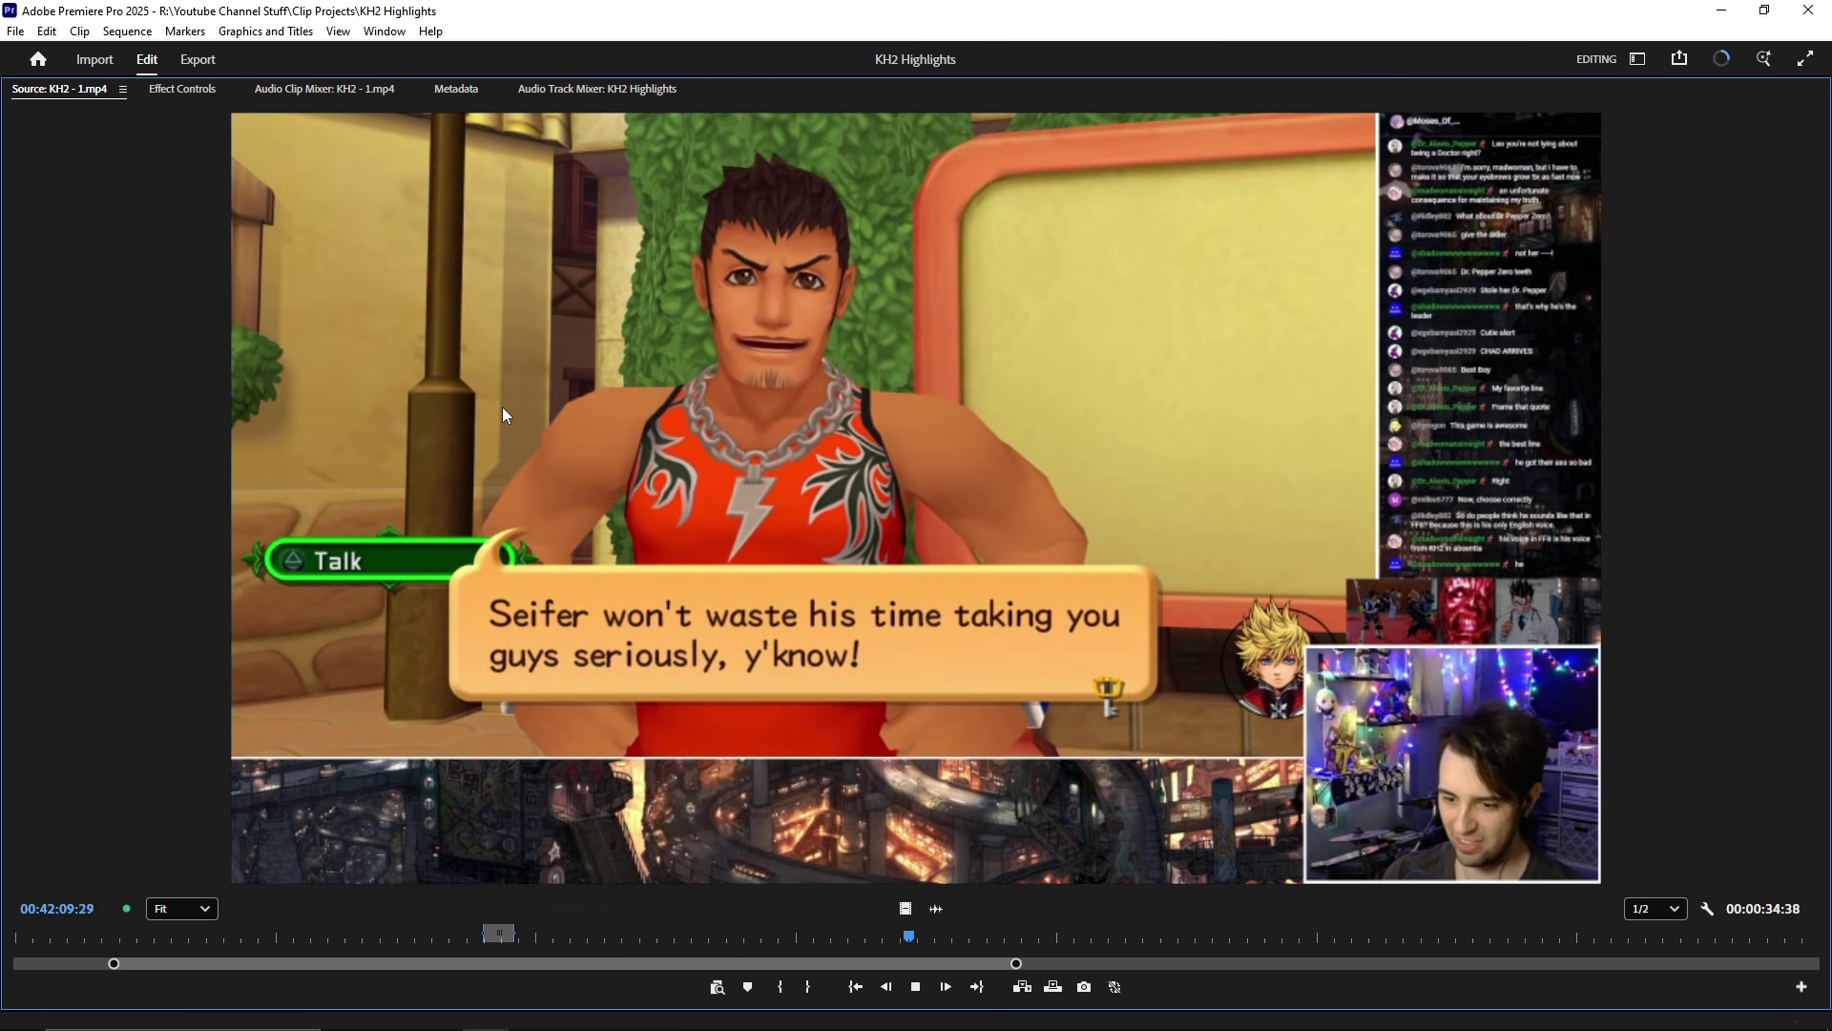
# - Mark an 18:12 In-to-Out range of KH2 - 1.mp4 around 00:42:20 and place it on V1 after the last clip, leaving a gap
pyautogui.press('i')
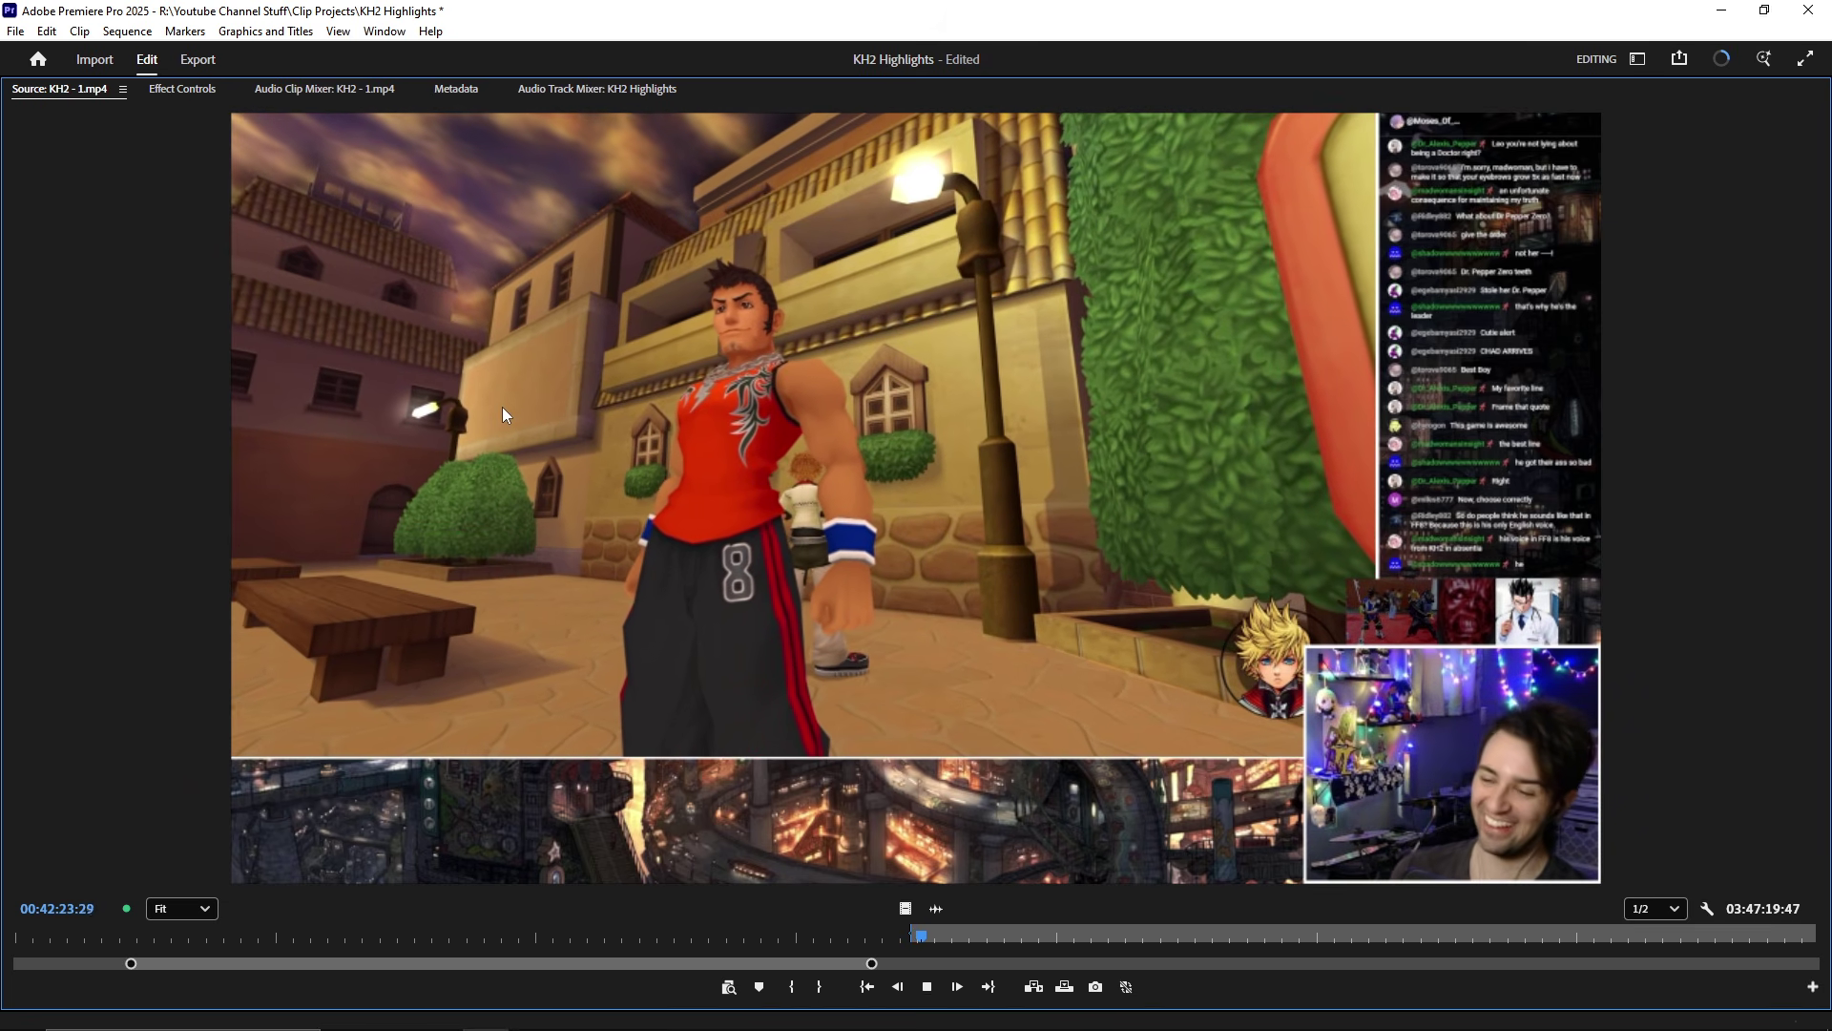
pyautogui.press('space')
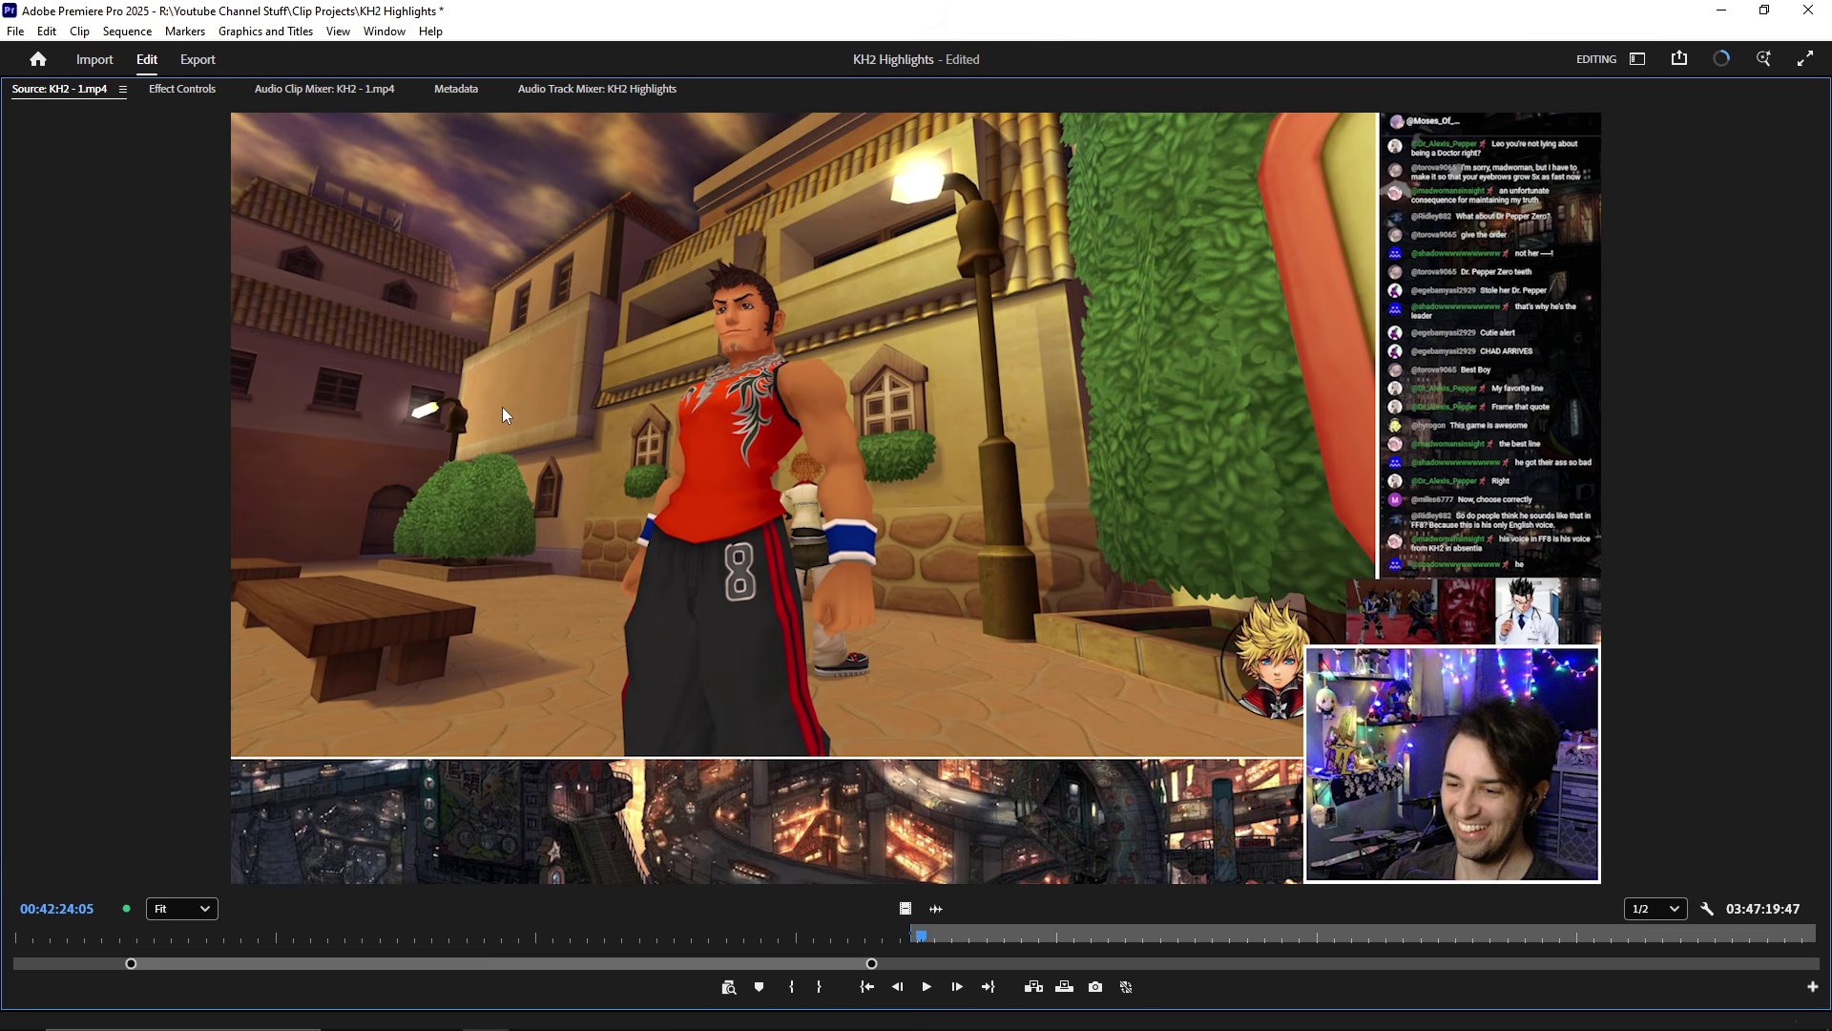
pyautogui.press('space')
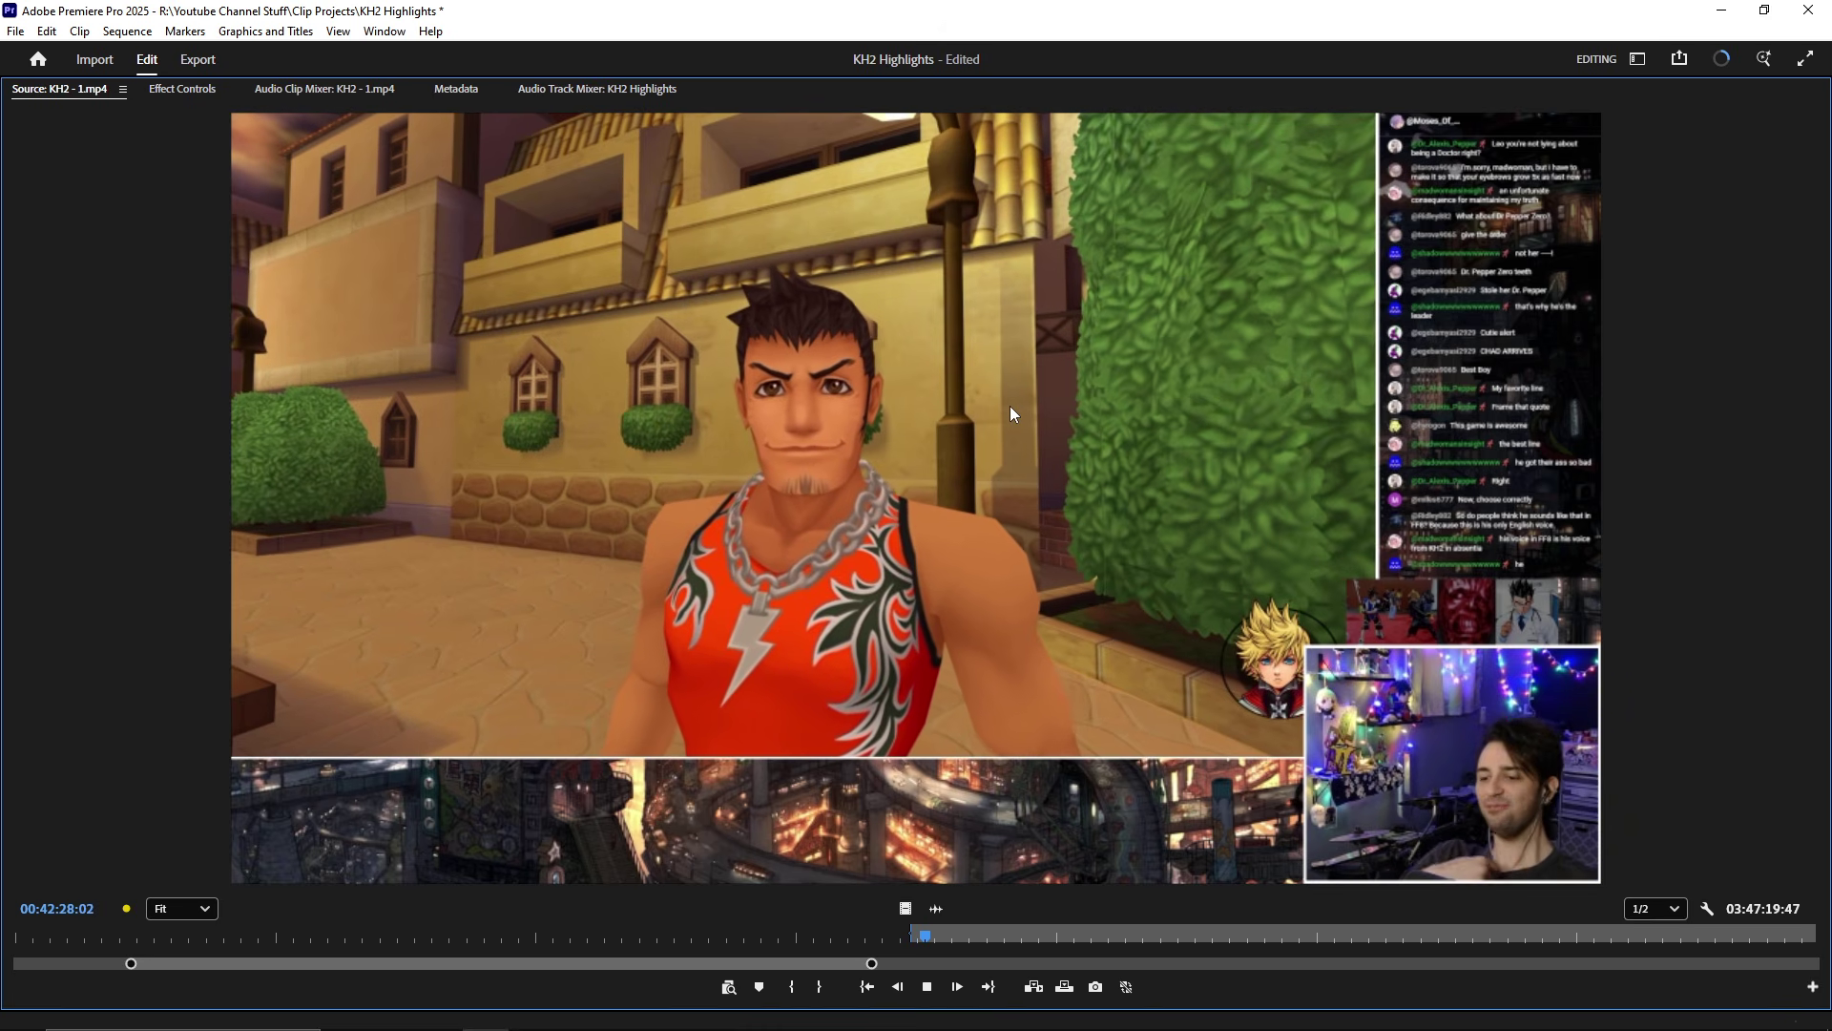
pyautogui.press('`')
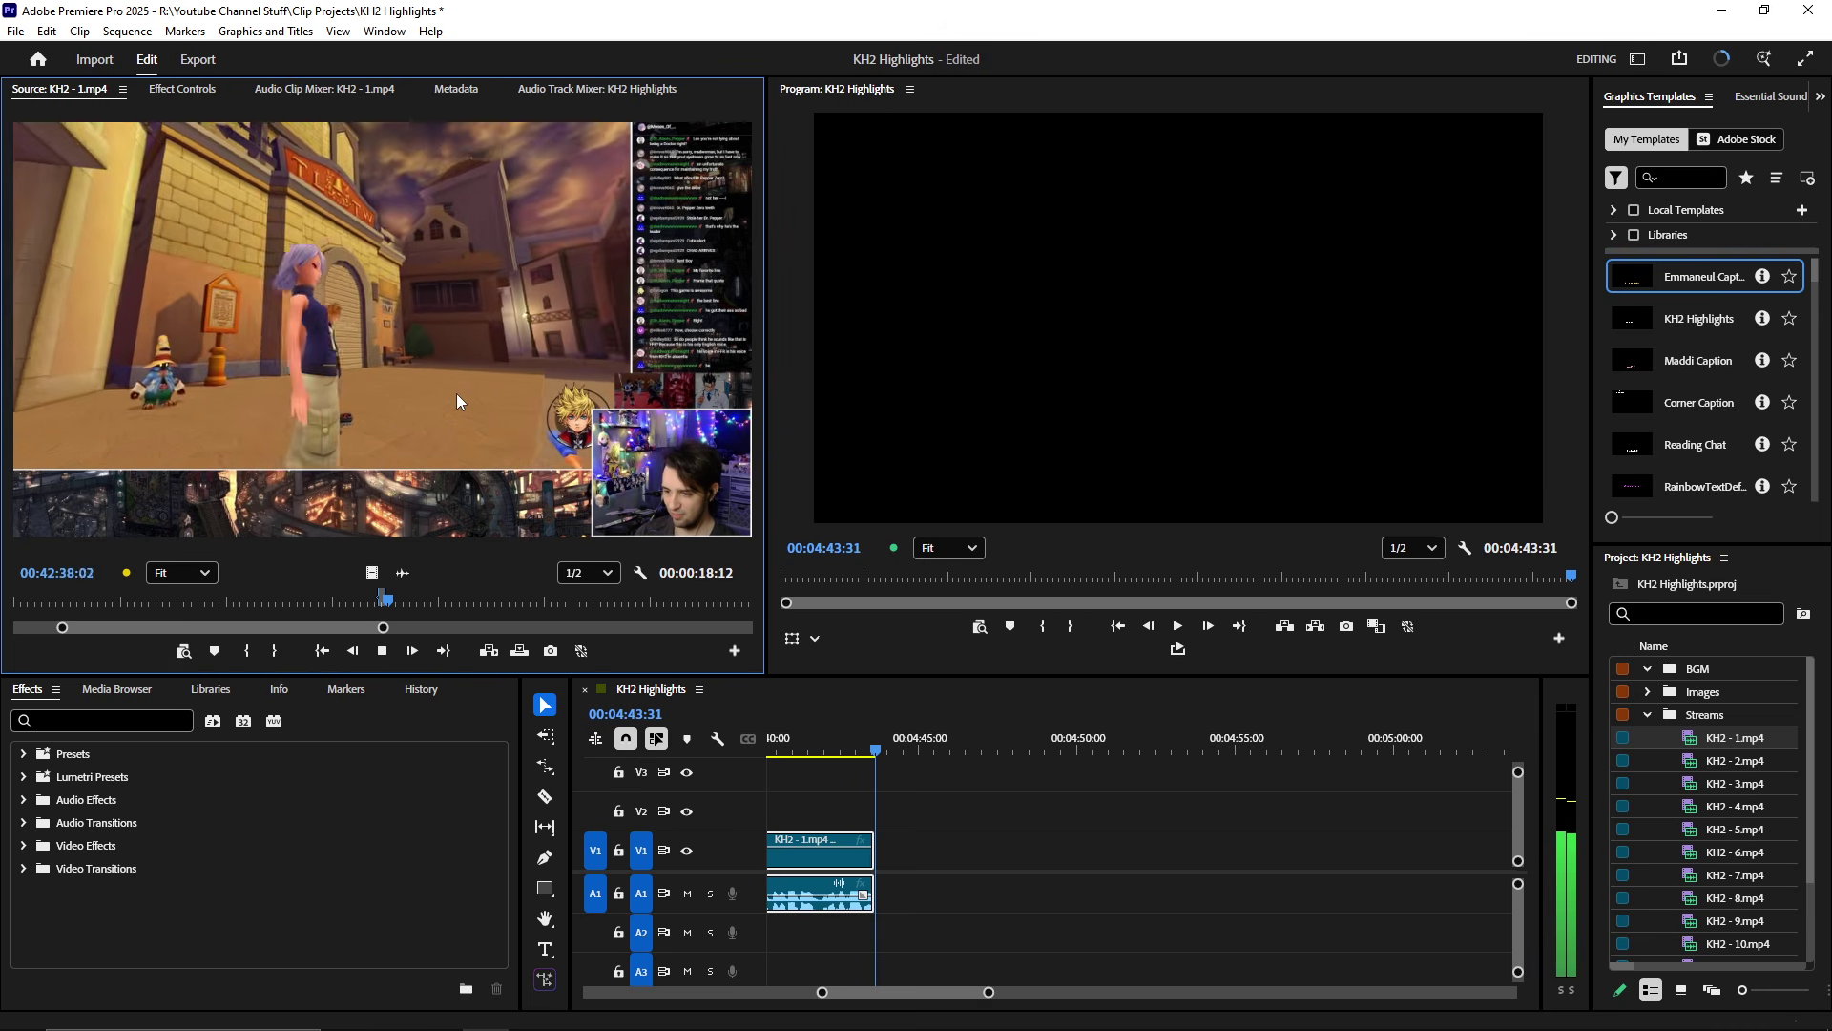
pyautogui.press('`')
pyautogui.press('`')
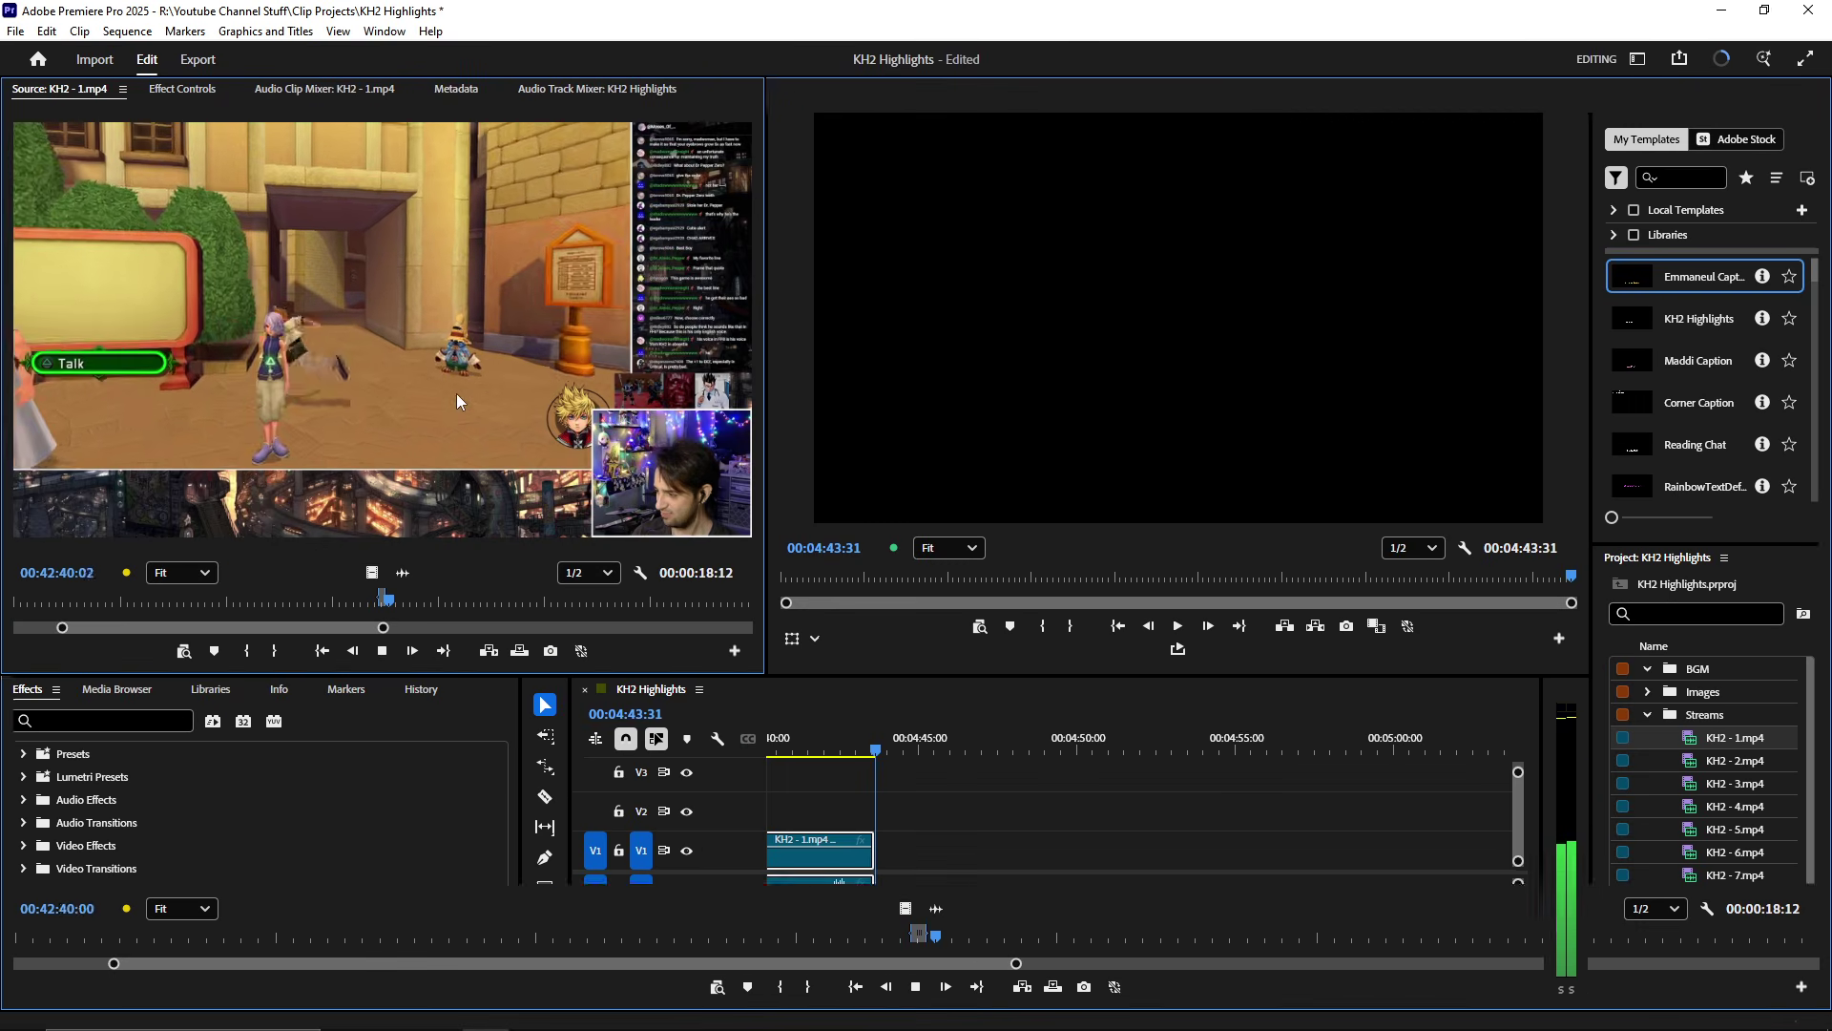
pyautogui.moveTo(457, 393); pyautogui.dragTo(1006, 800)
# - Play the newly placed KH2 - 1.mp4 clip from about 00:04:48 to review its opening, and select the gap before it
pyautogui.click(1015, 737)
pyautogui.press('space')
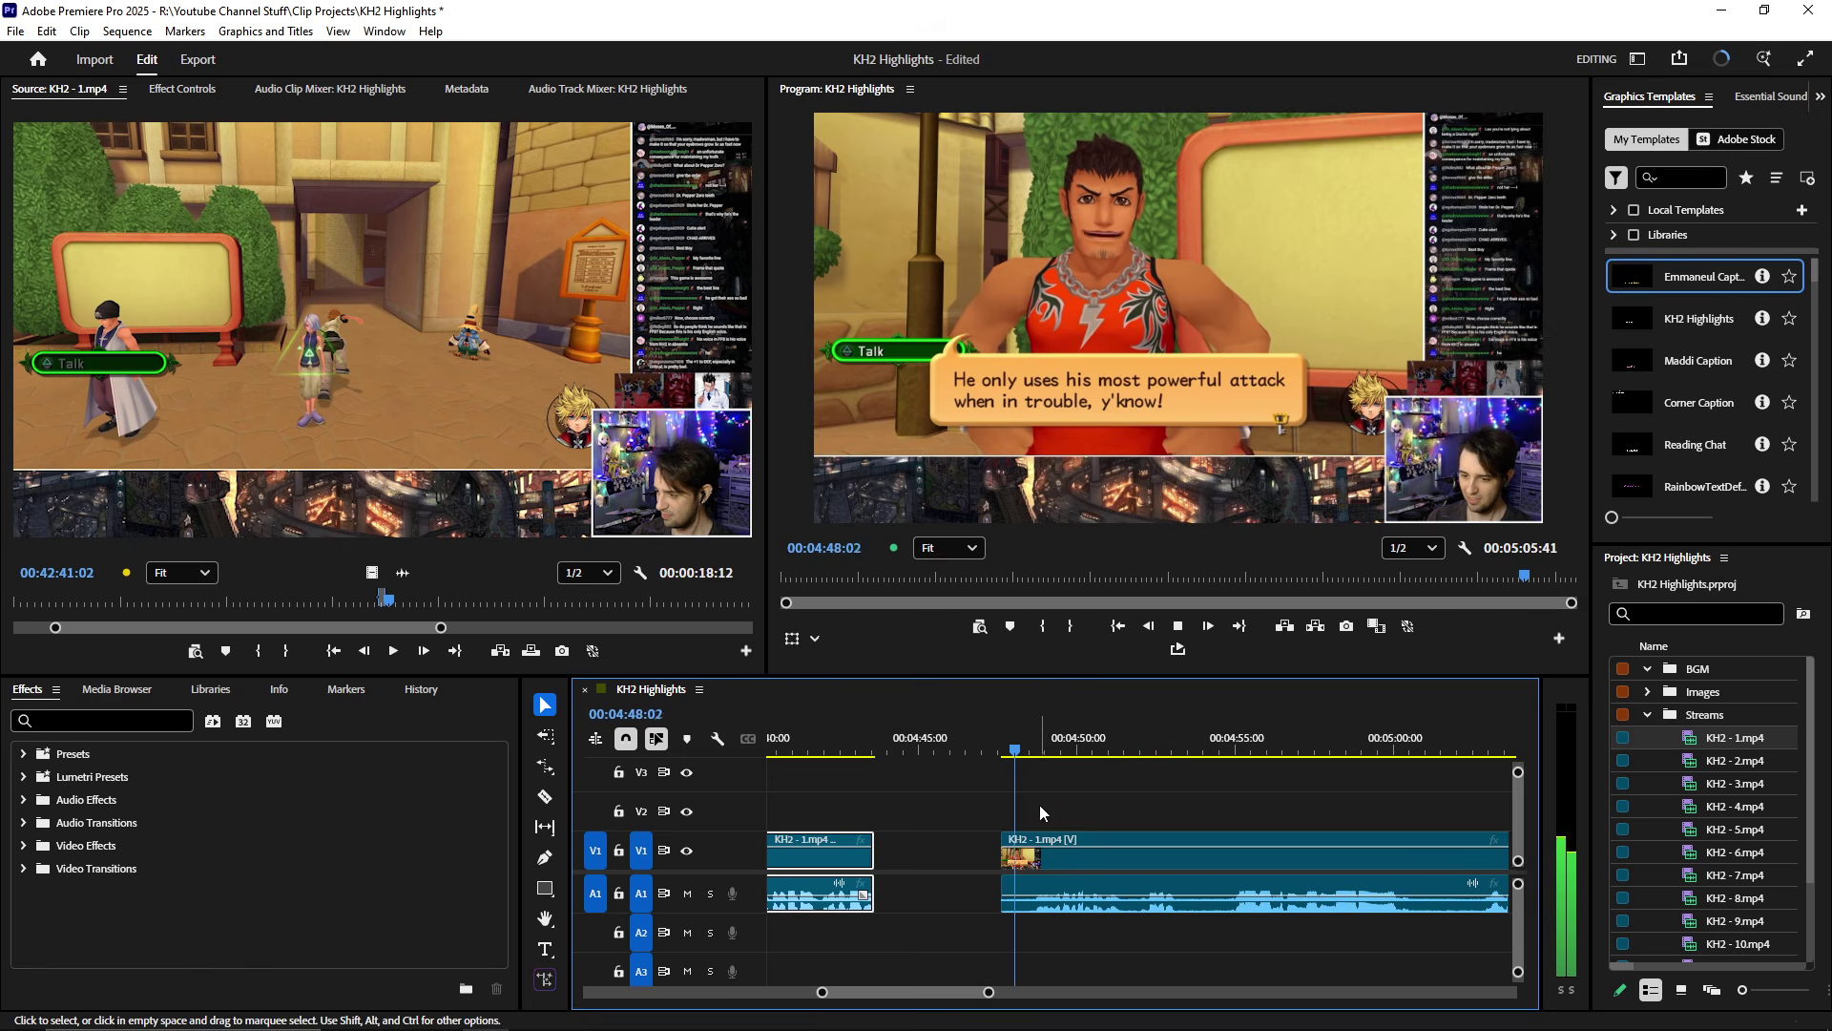
pyautogui.scroll(-3, 1050, 797)
pyautogui.scroll(3, 885, 865)
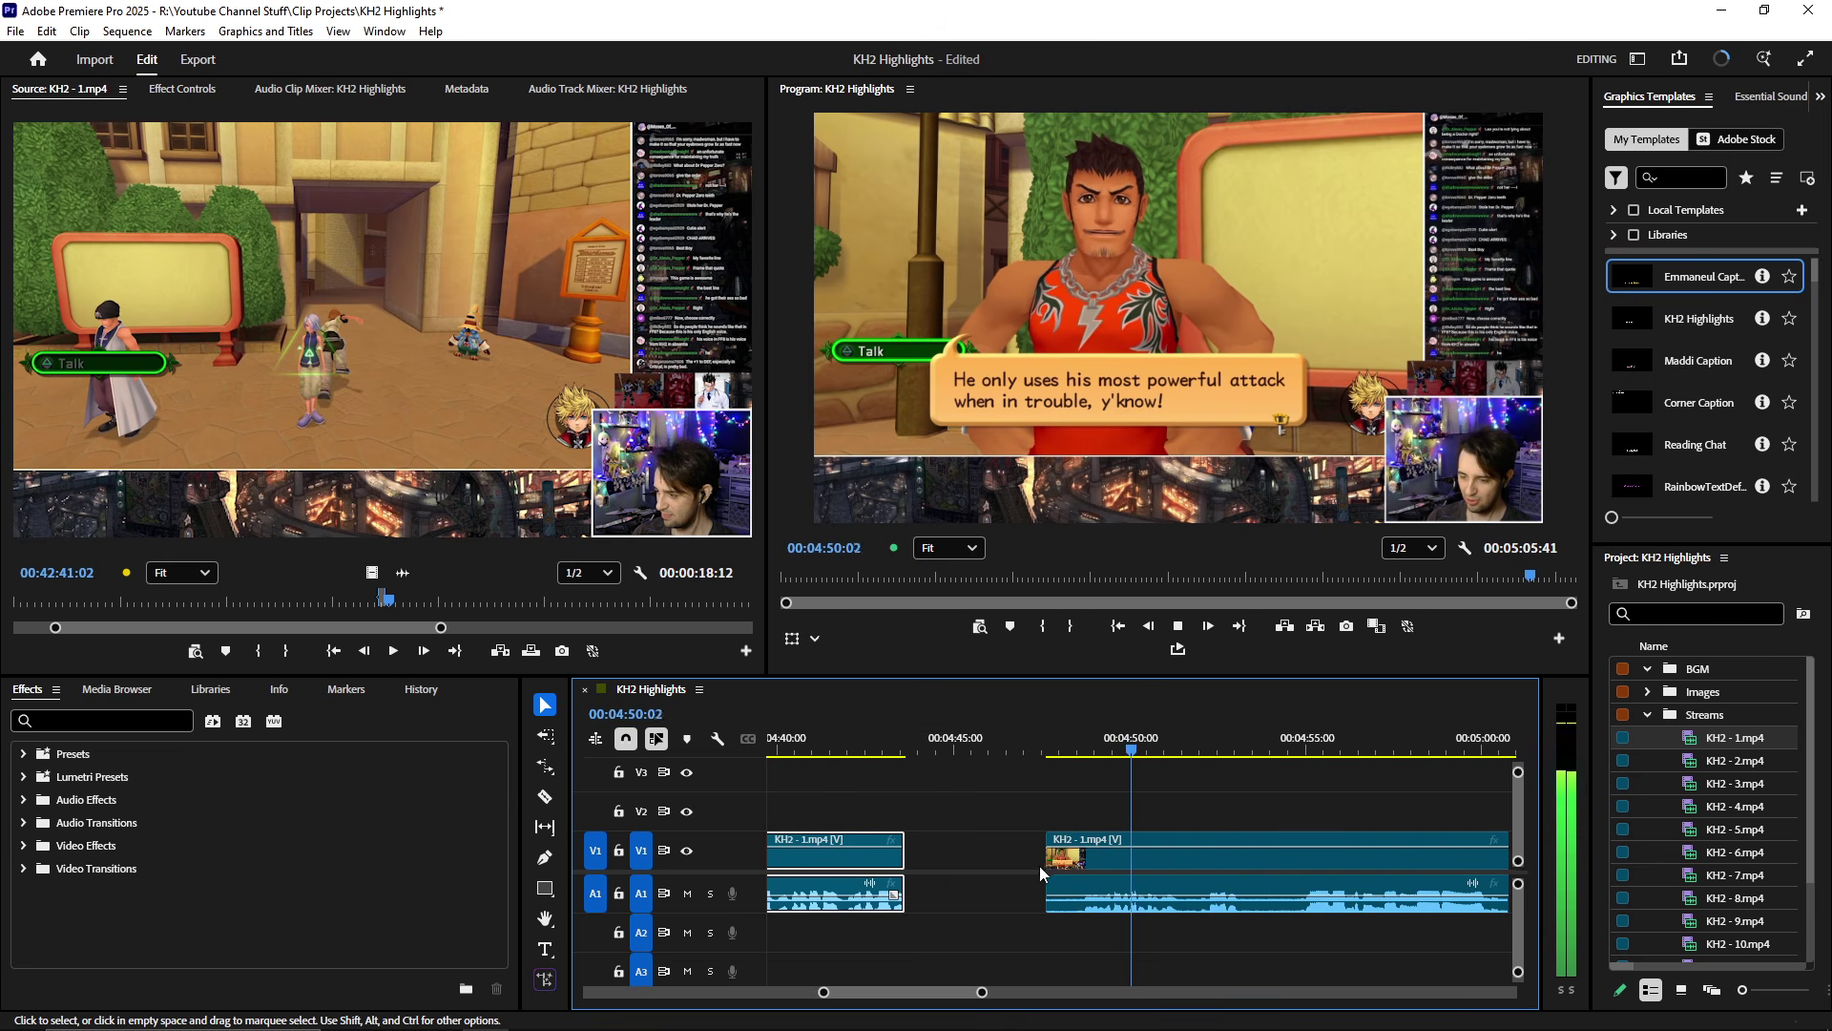
pyautogui.click(1029, 871)
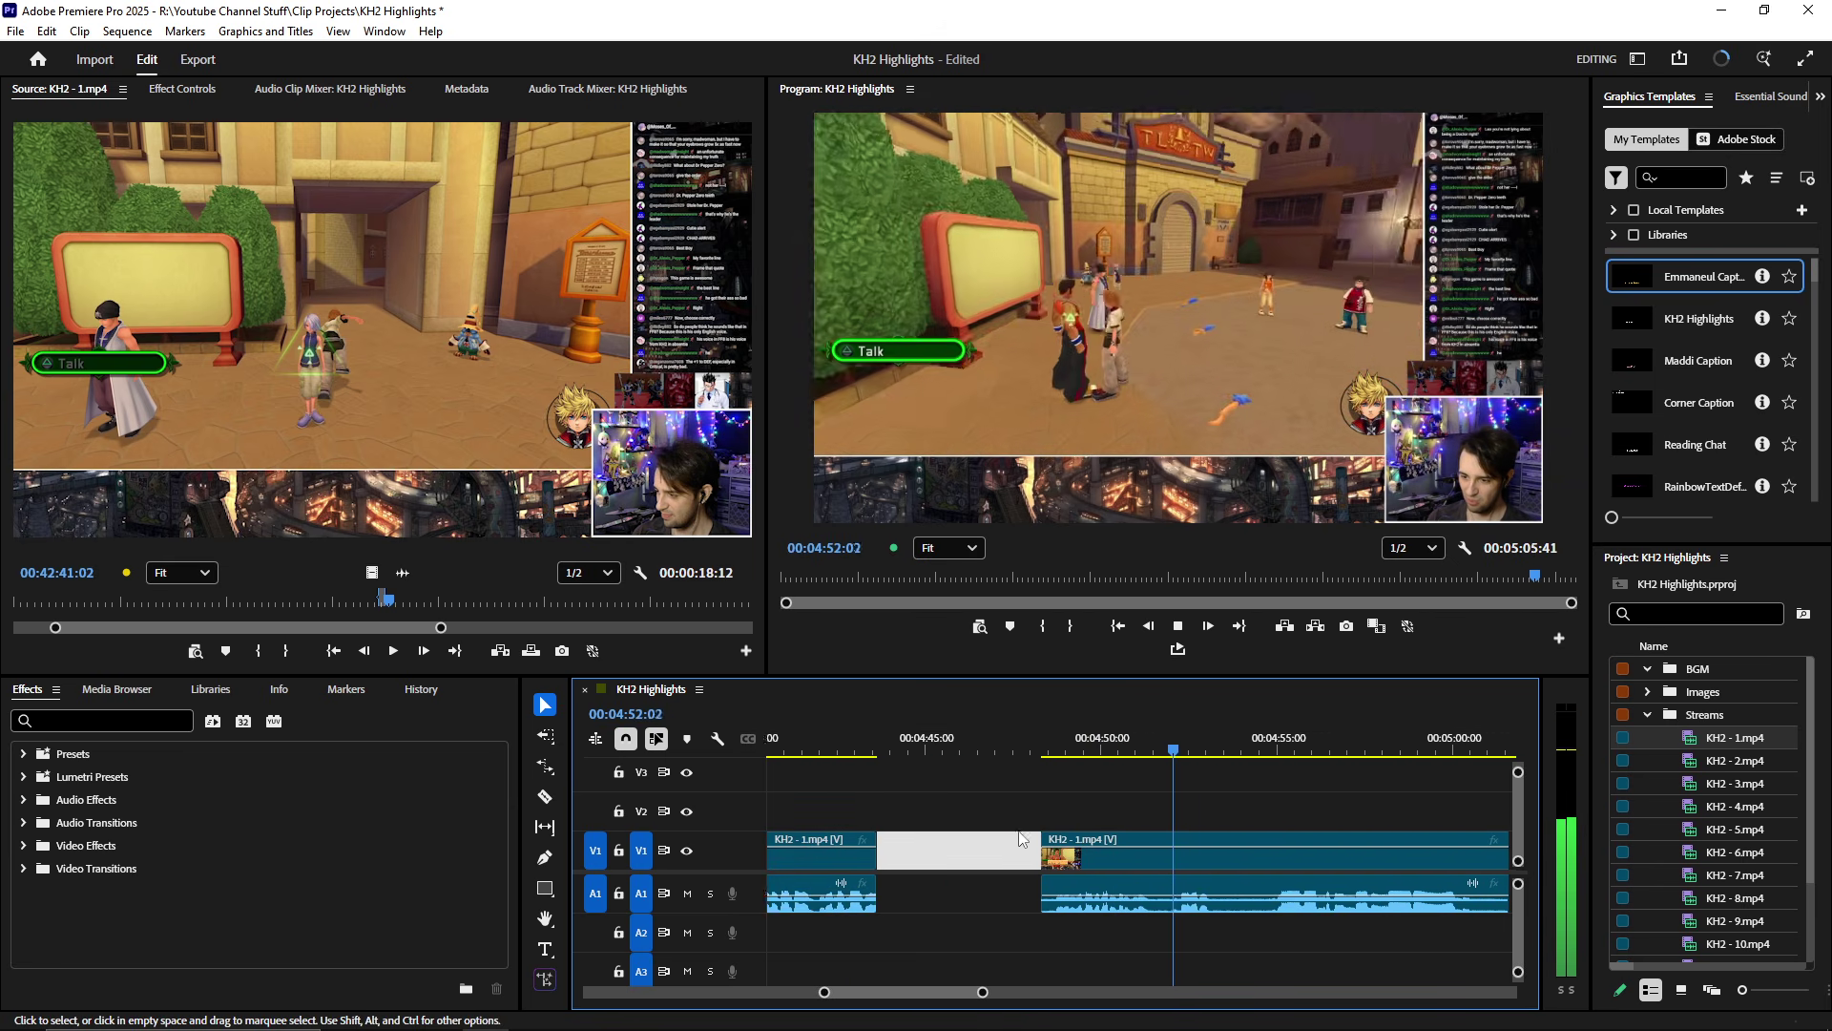
# - Try to ripple trim the start of the new KH2 - 1.mp4 clip to around 00:04:51 and play it back
pyautogui.click(1036, 752)
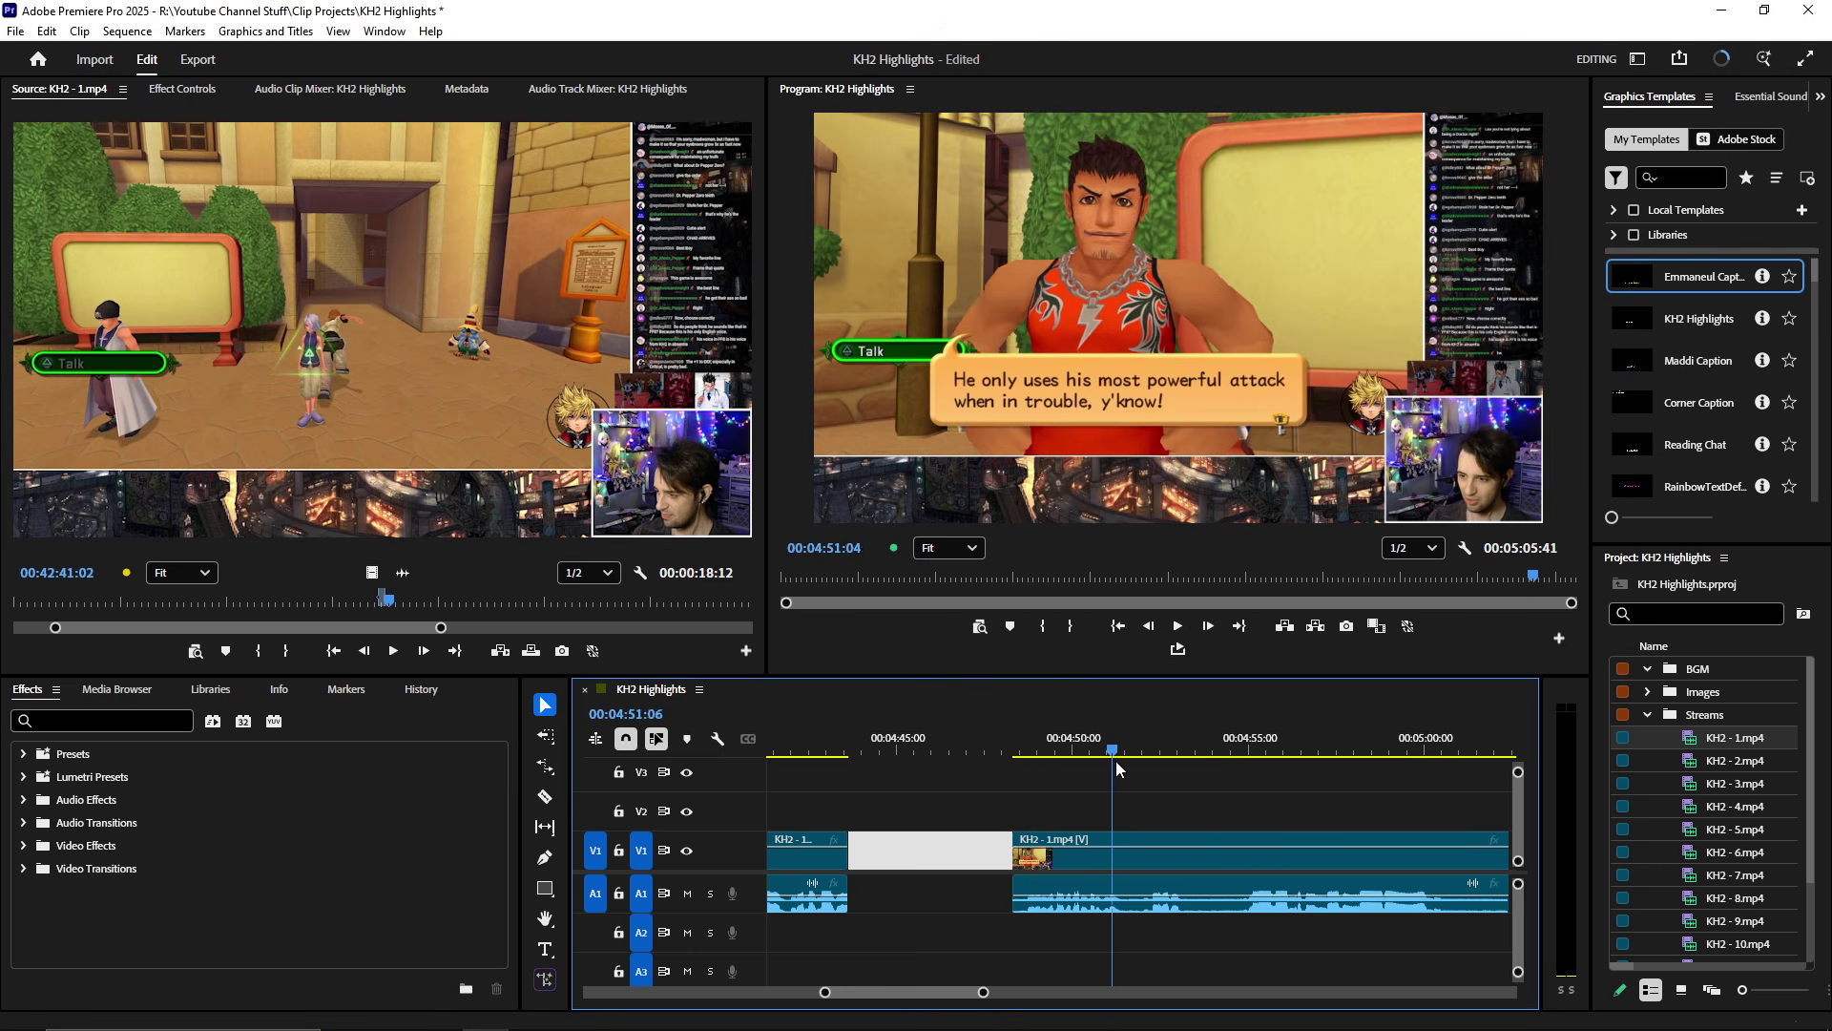
pyautogui.moveTo(1116, 762); pyautogui.dragTo(1135, 766)
pyautogui.press('q')
pyautogui.press('space')
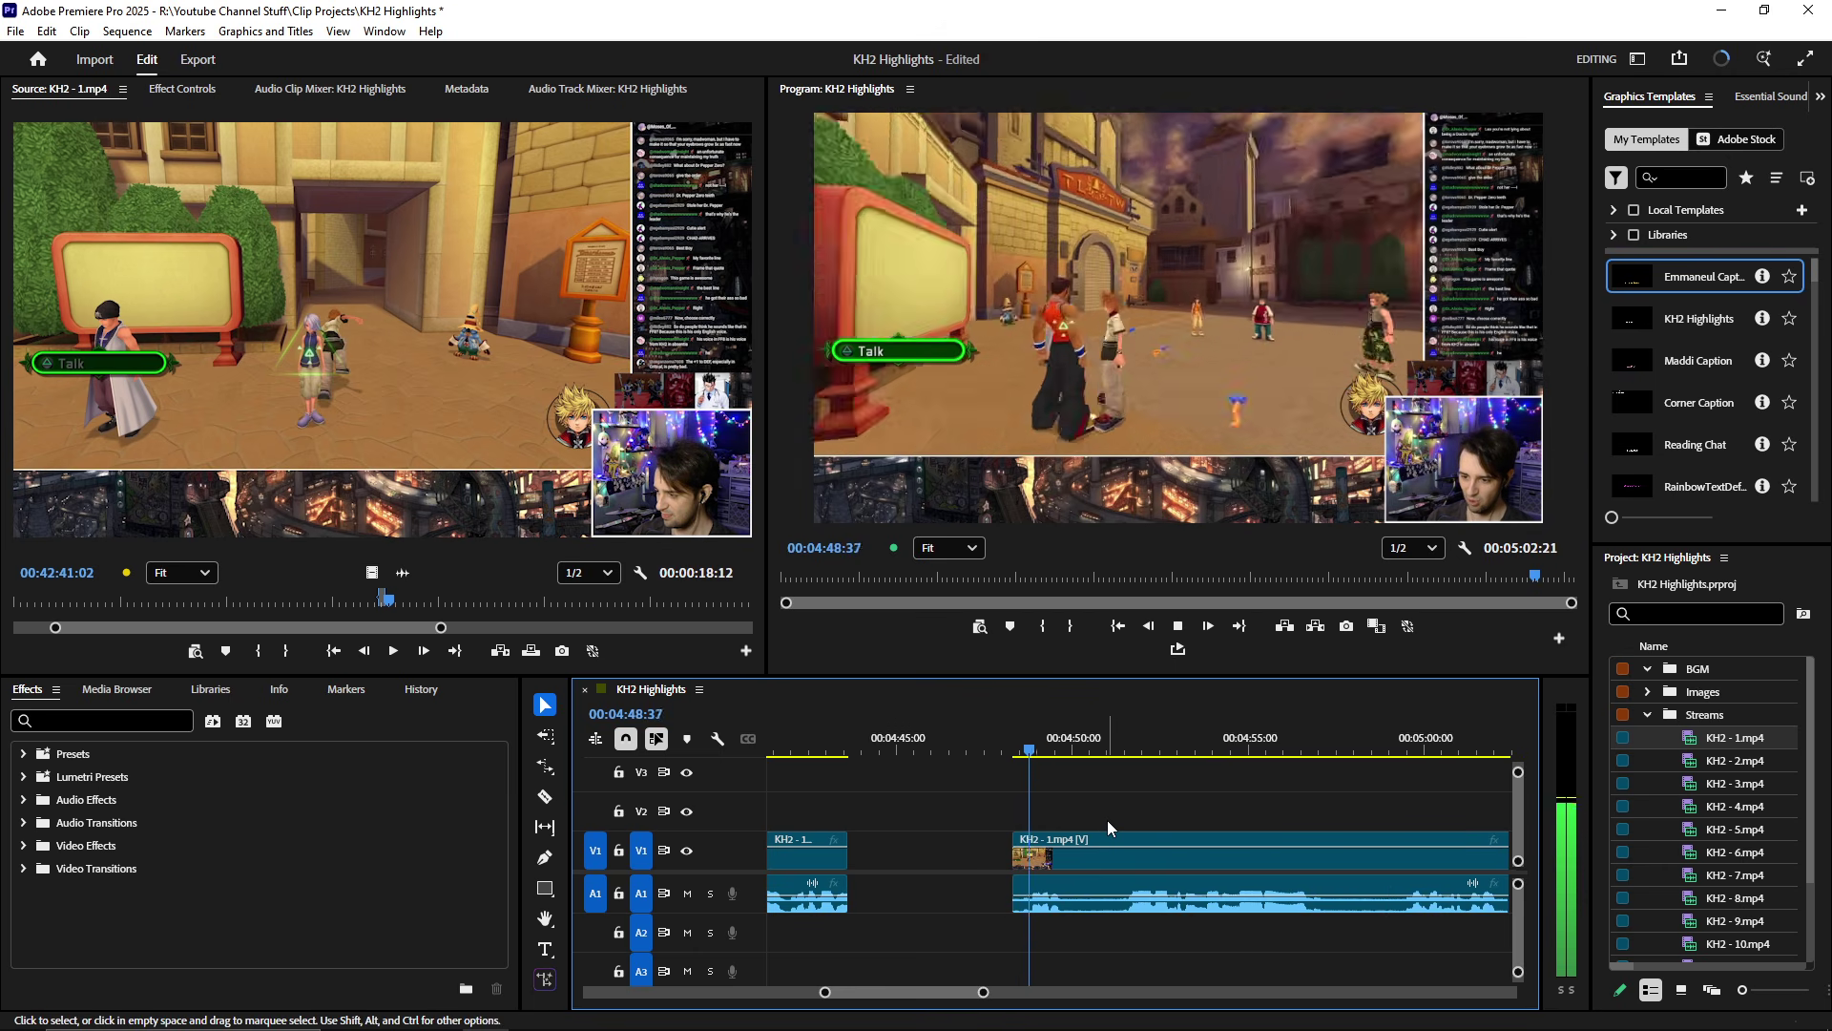
pyautogui.press('space')
# - Close the gap between the last two KH2 - 1.mp4 clips on V1 and play the final clip toward its end
pyautogui.click(948, 863)
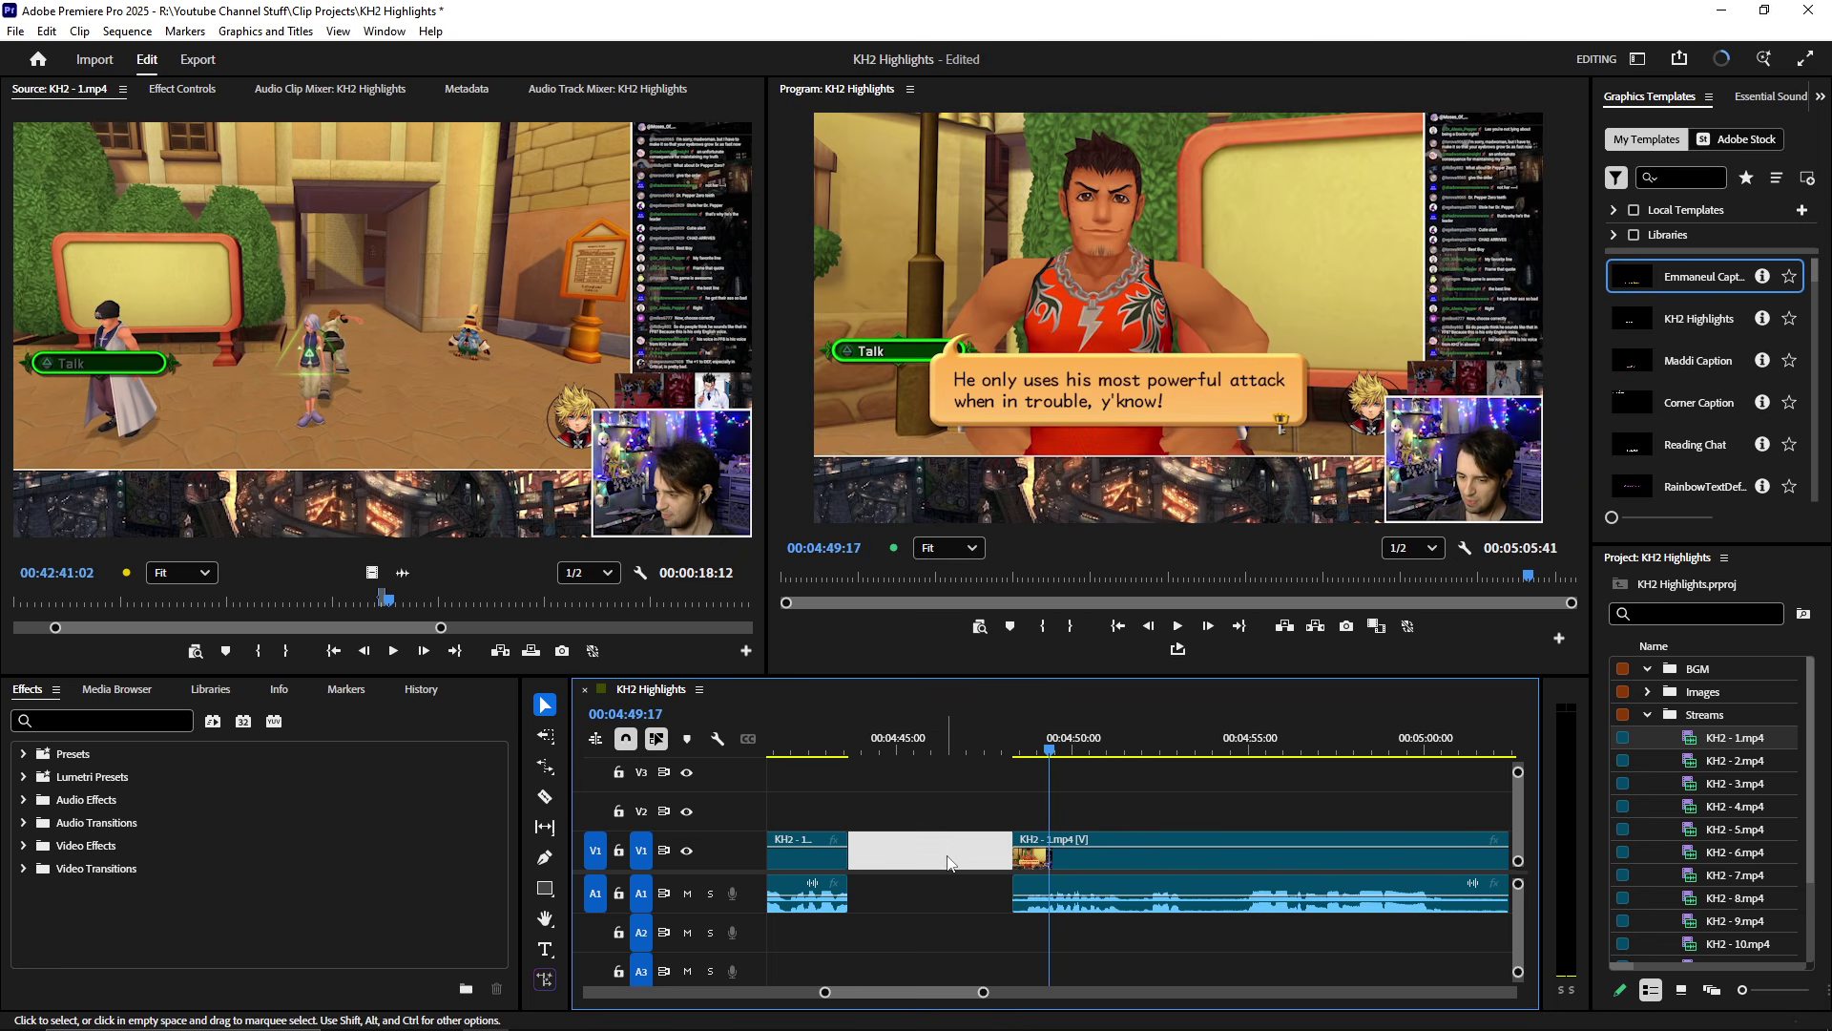
pyautogui.press('space')
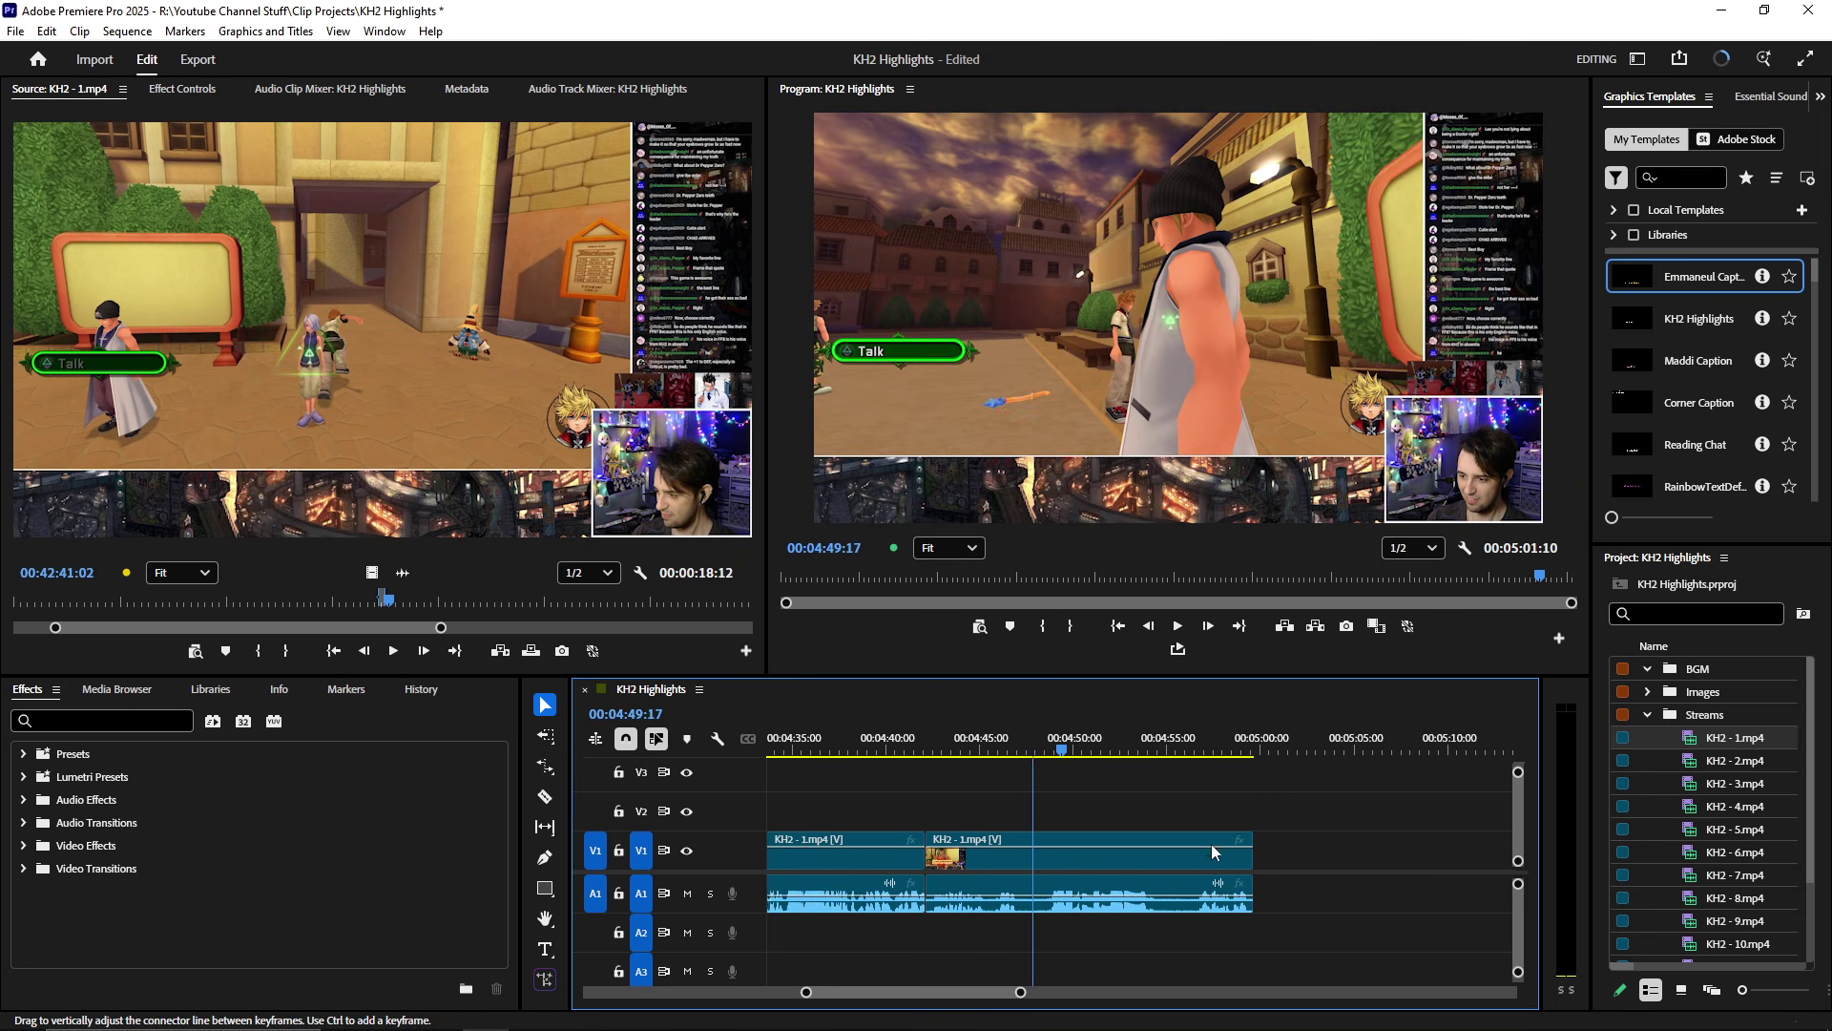
pyautogui.keyDown('alt'); pyautogui.scroll(2, 1067, 787); pyautogui.keyUp('alt')
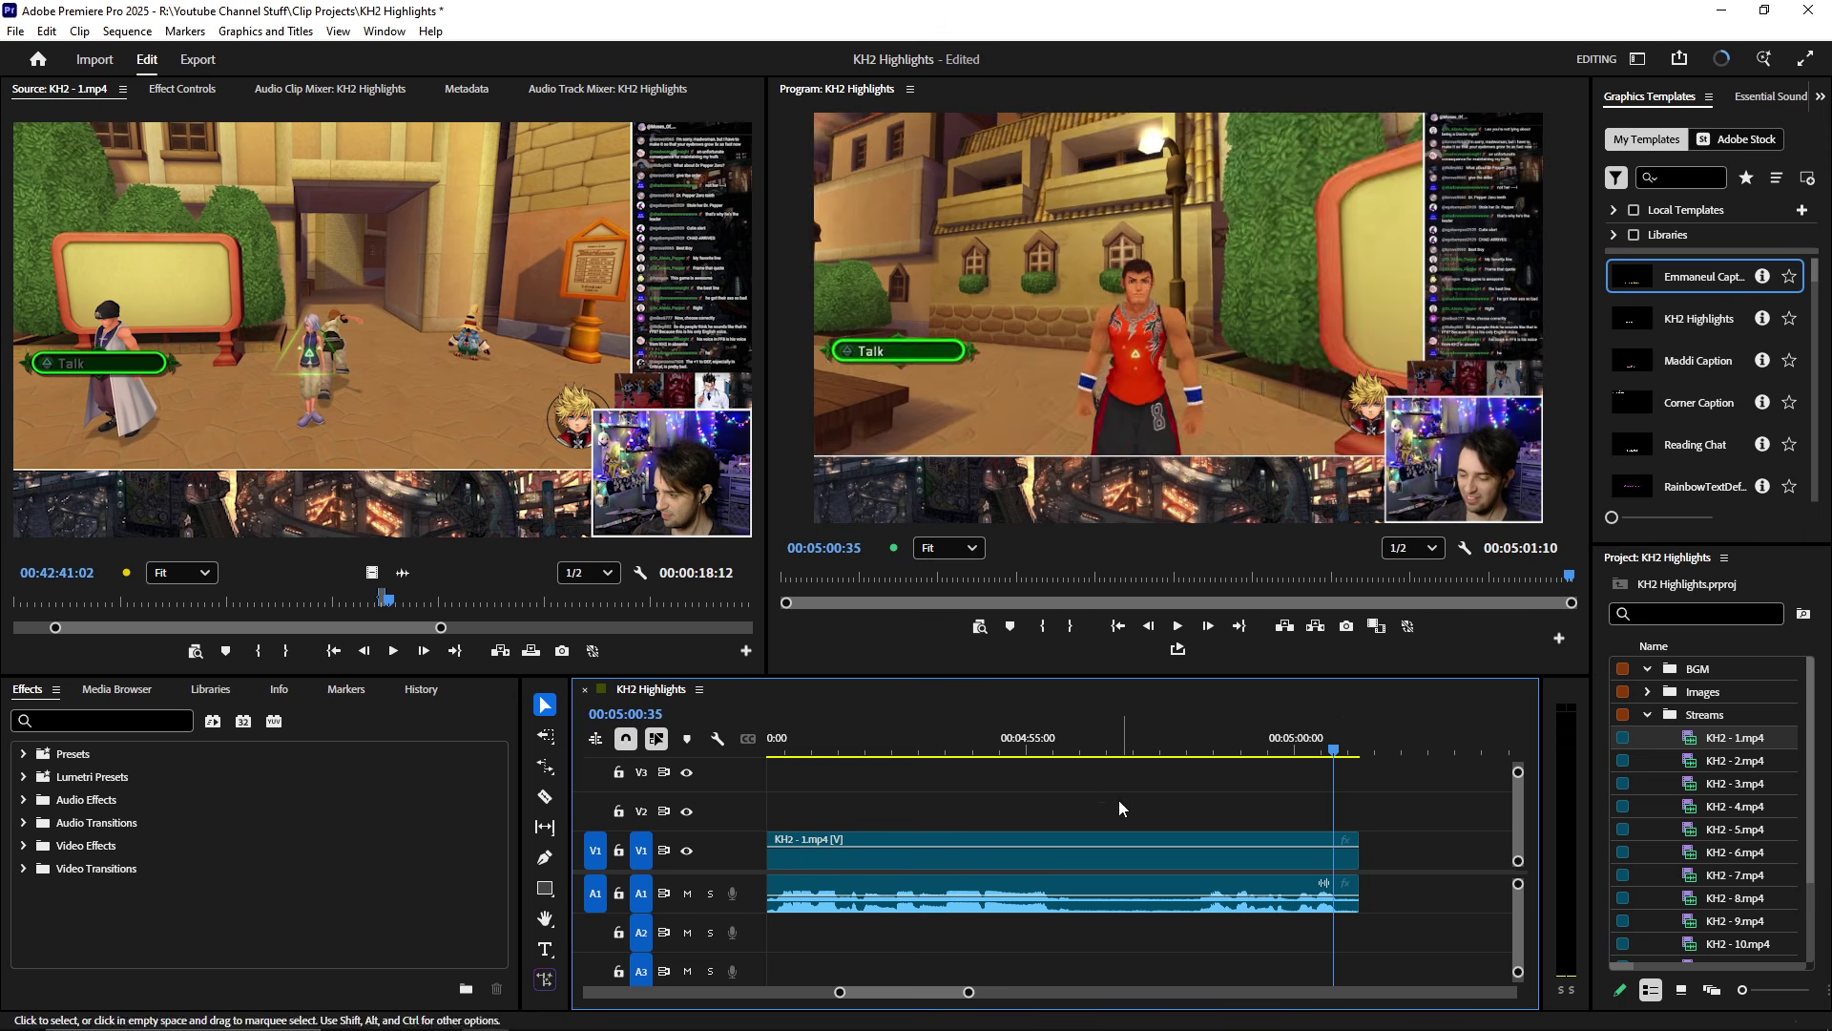
# - Trim the end of the last KH2 - 1.mp4 clip to 00:04:55:14, play its ending back, and save the project
pyautogui.click(1031, 749)
pyautogui.press('w')
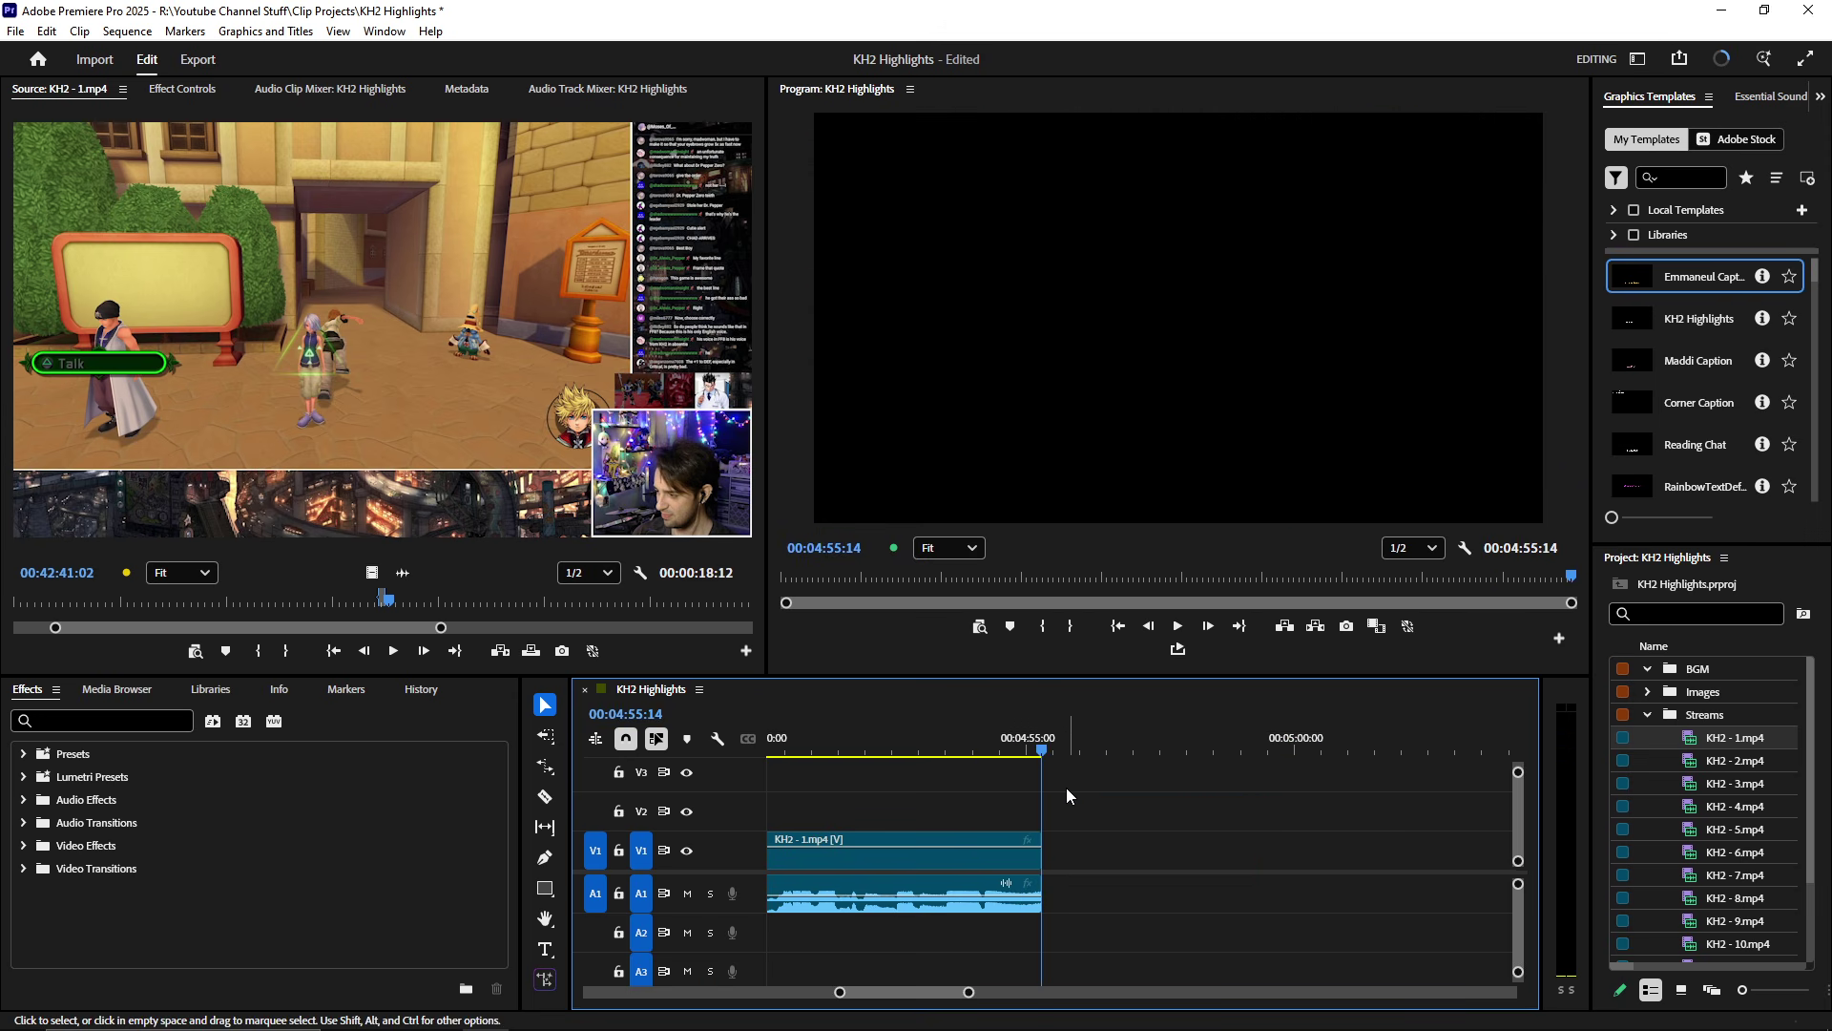
pyautogui.press('=')
pyautogui.press('=')
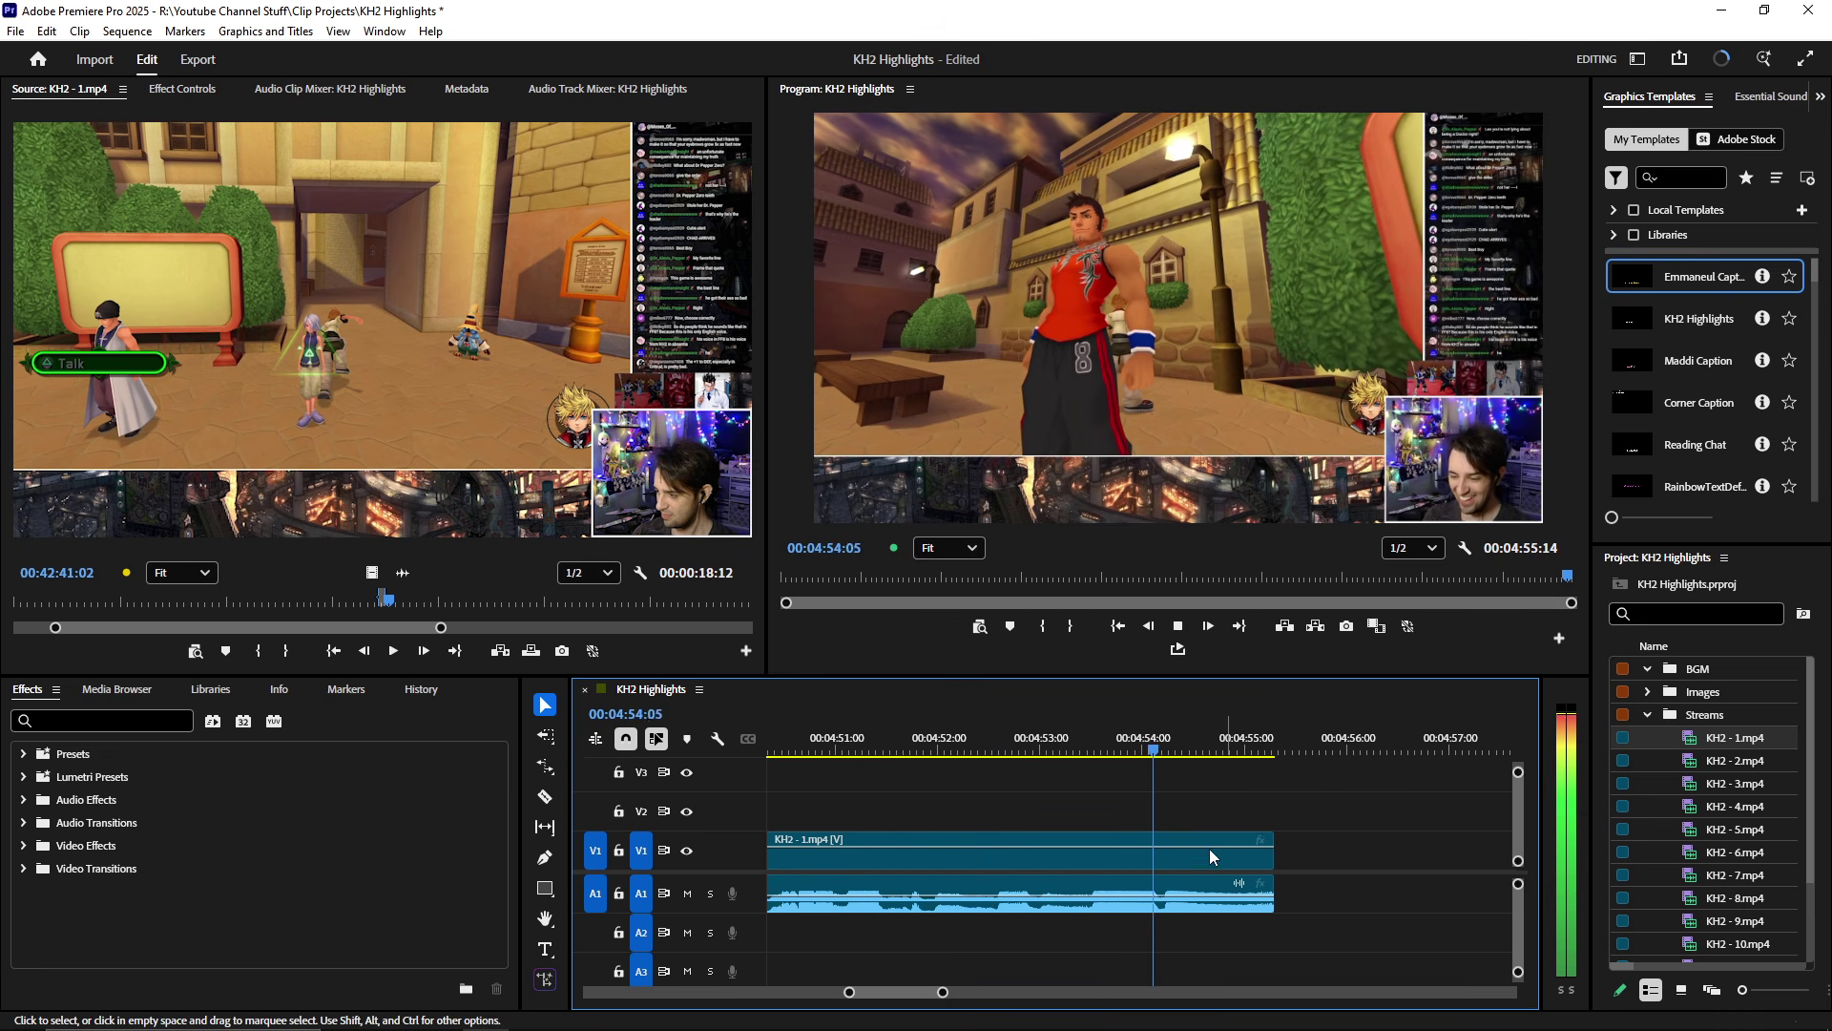
pyautogui.press('-')
pyautogui.press('-')
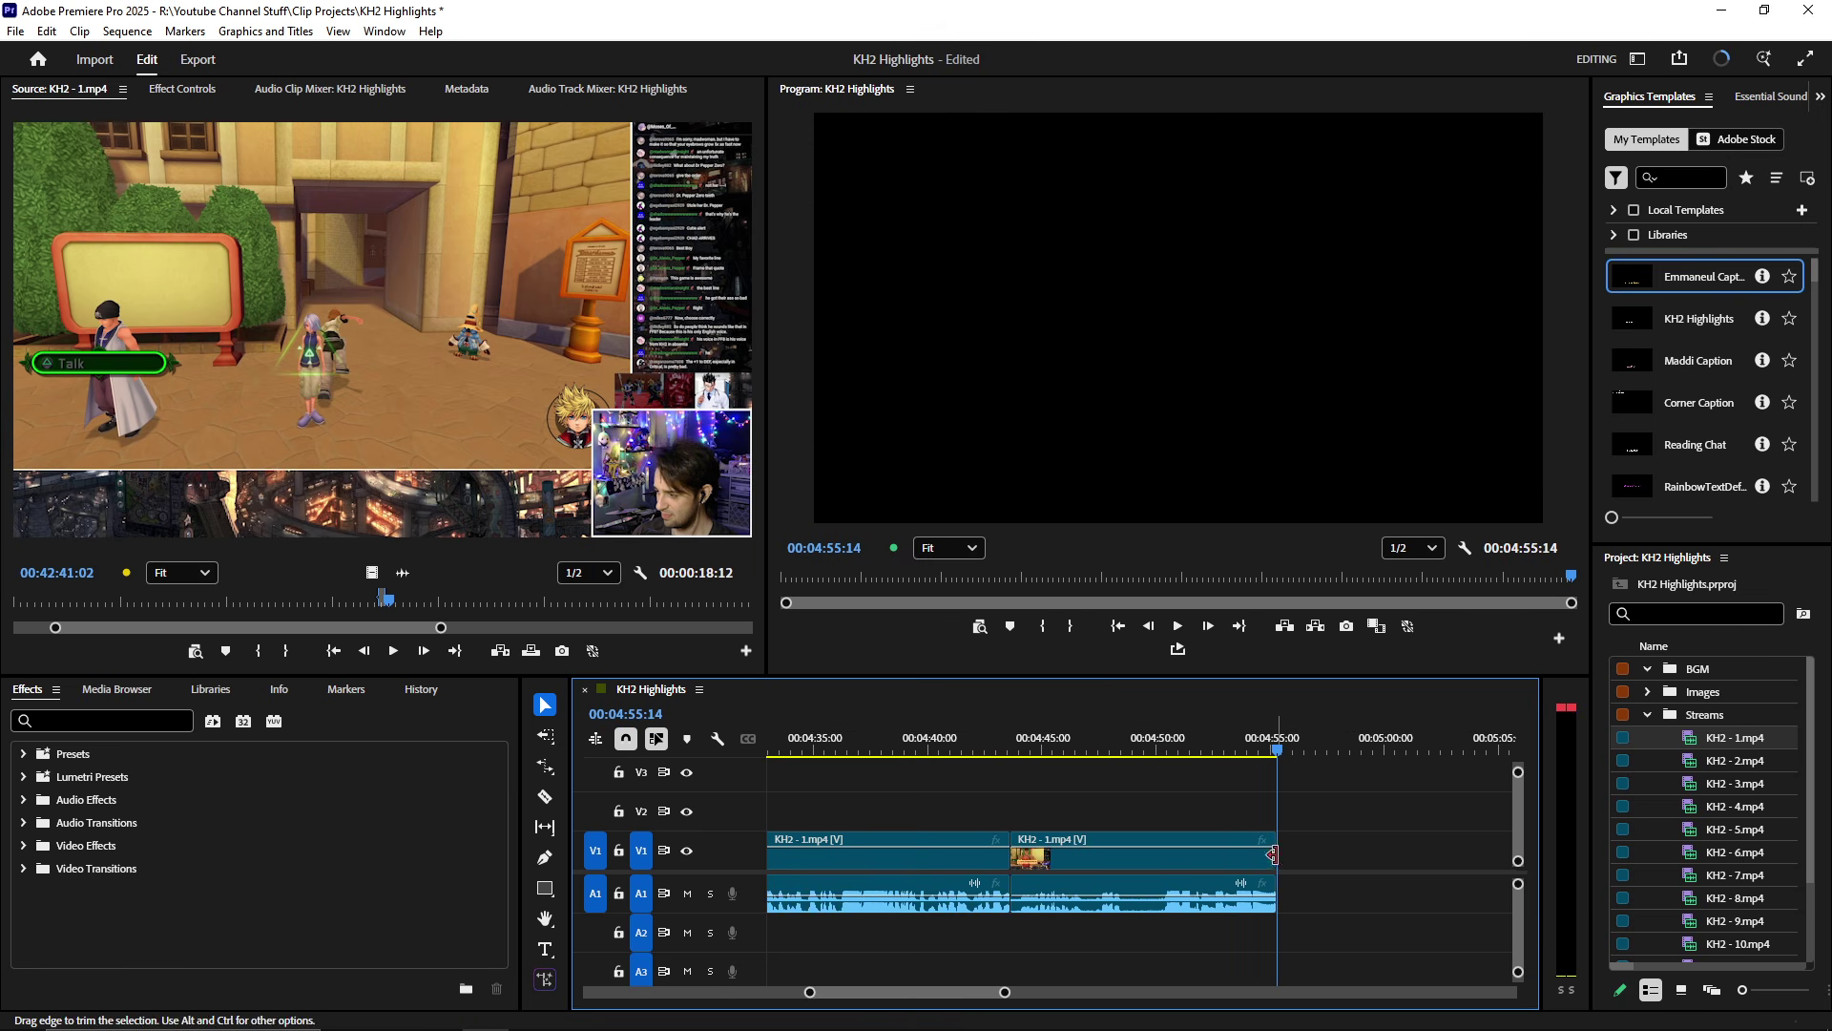
pyautogui.hotkey('ctrl', 's')
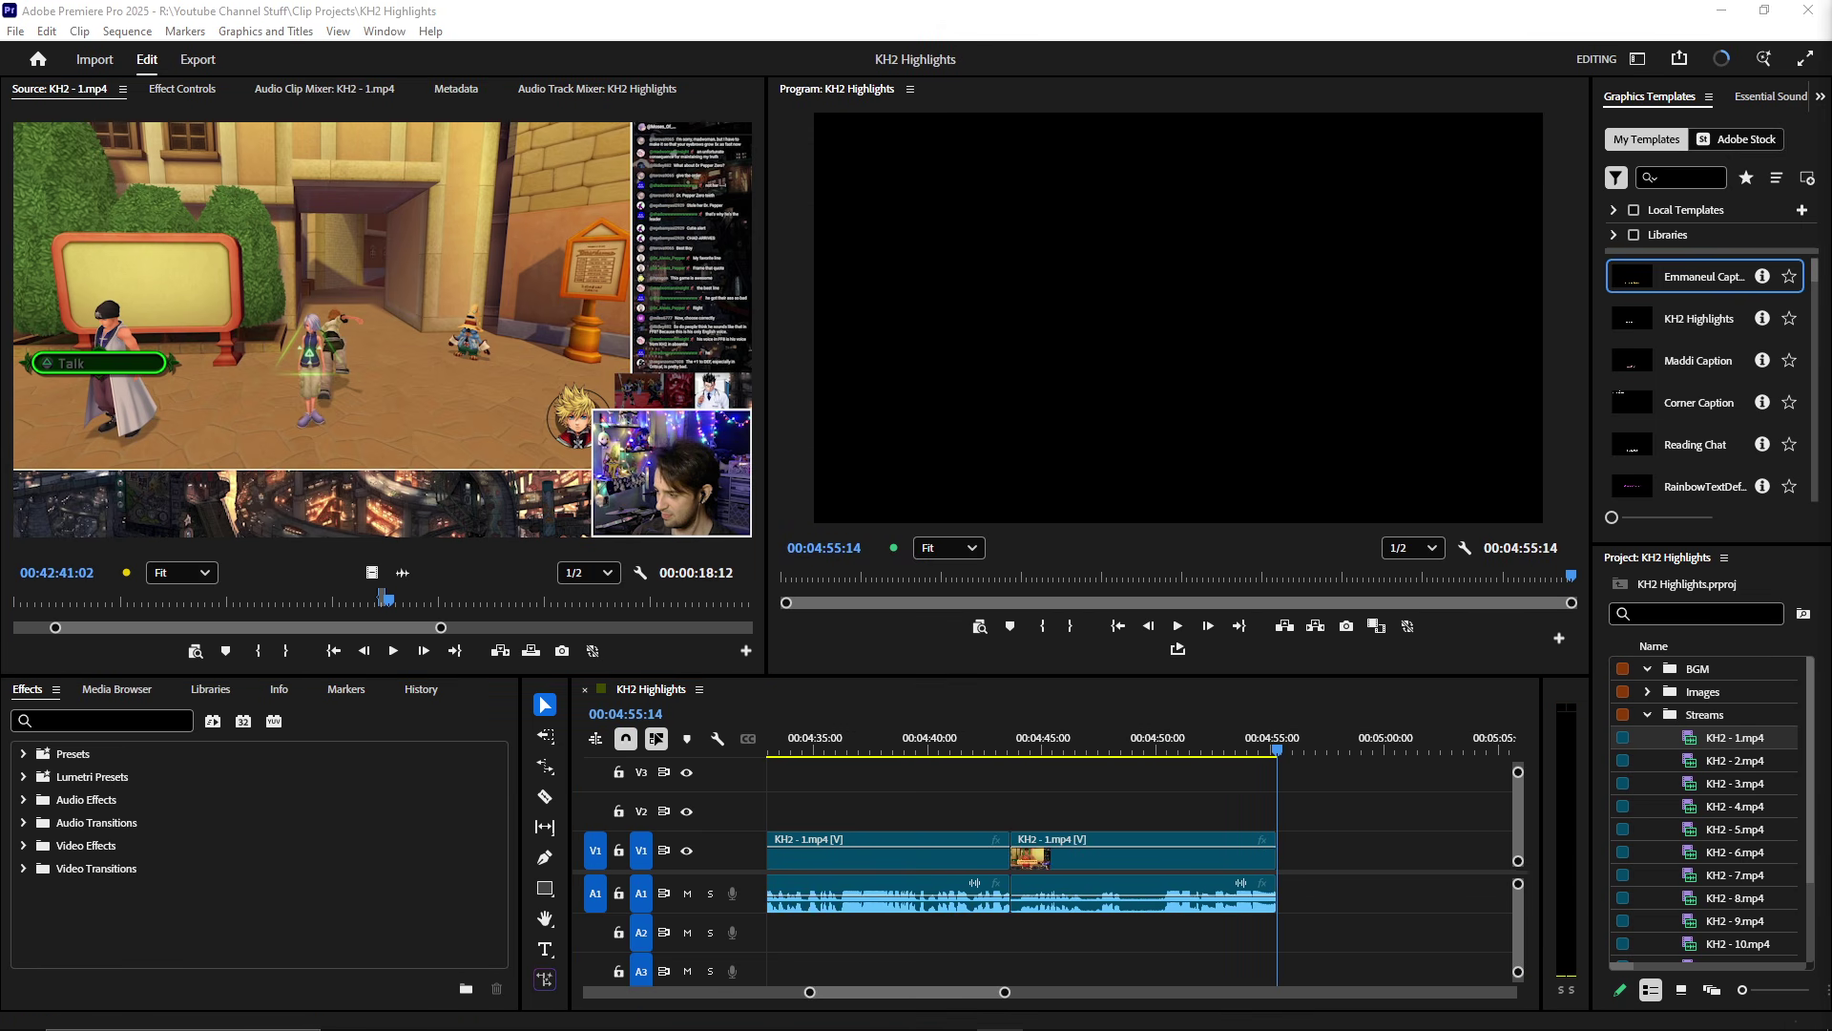
# - Check the last KH2 - 1.mp4 clip's final seconds up to its cut at 00:04:55:14 and save the project again
pyautogui.press('=')
pyautogui.press('=')
pyautogui.press('=')
pyautogui.press('=')
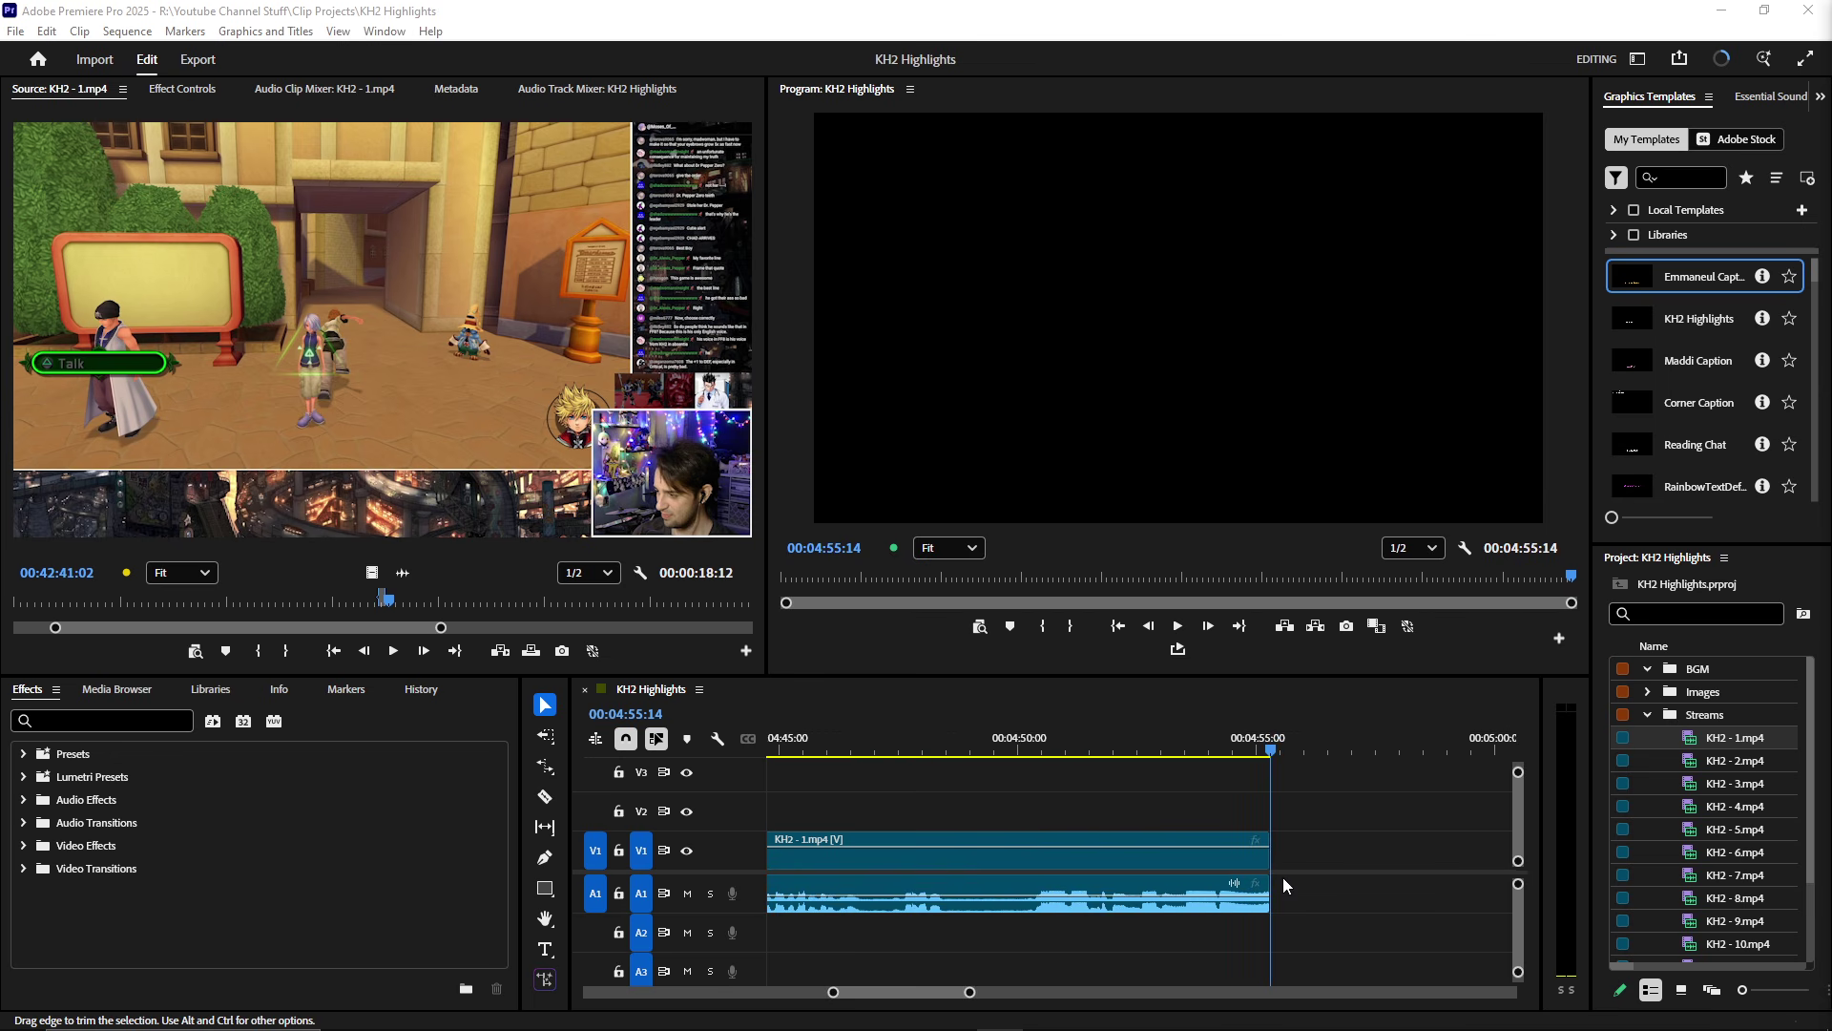
pyautogui.click(870, 747)
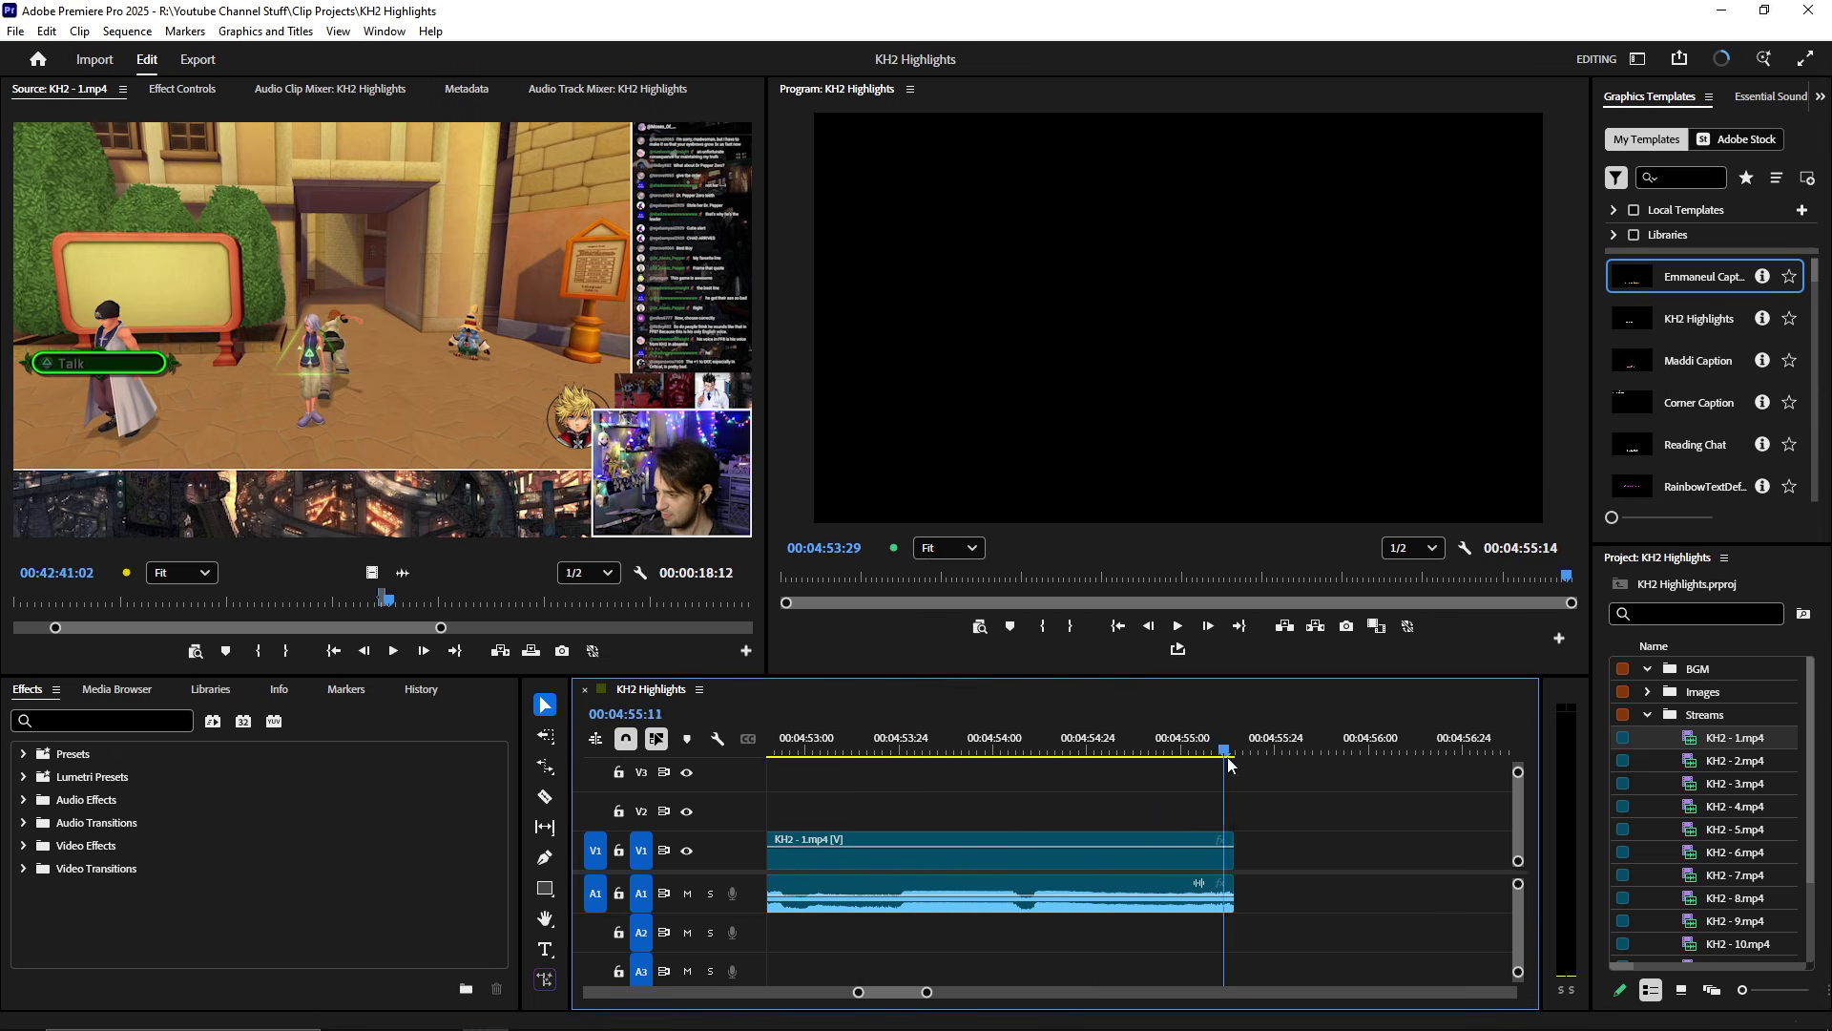
pyautogui.moveTo(1228, 764); pyautogui.dragTo(1288, 834)
pyautogui.press('-')
pyautogui.press('-')
pyautogui.press('-')
pyautogui.press('-')
pyautogui.press('-')
pyautogui.hotkey('ctrl', 's')
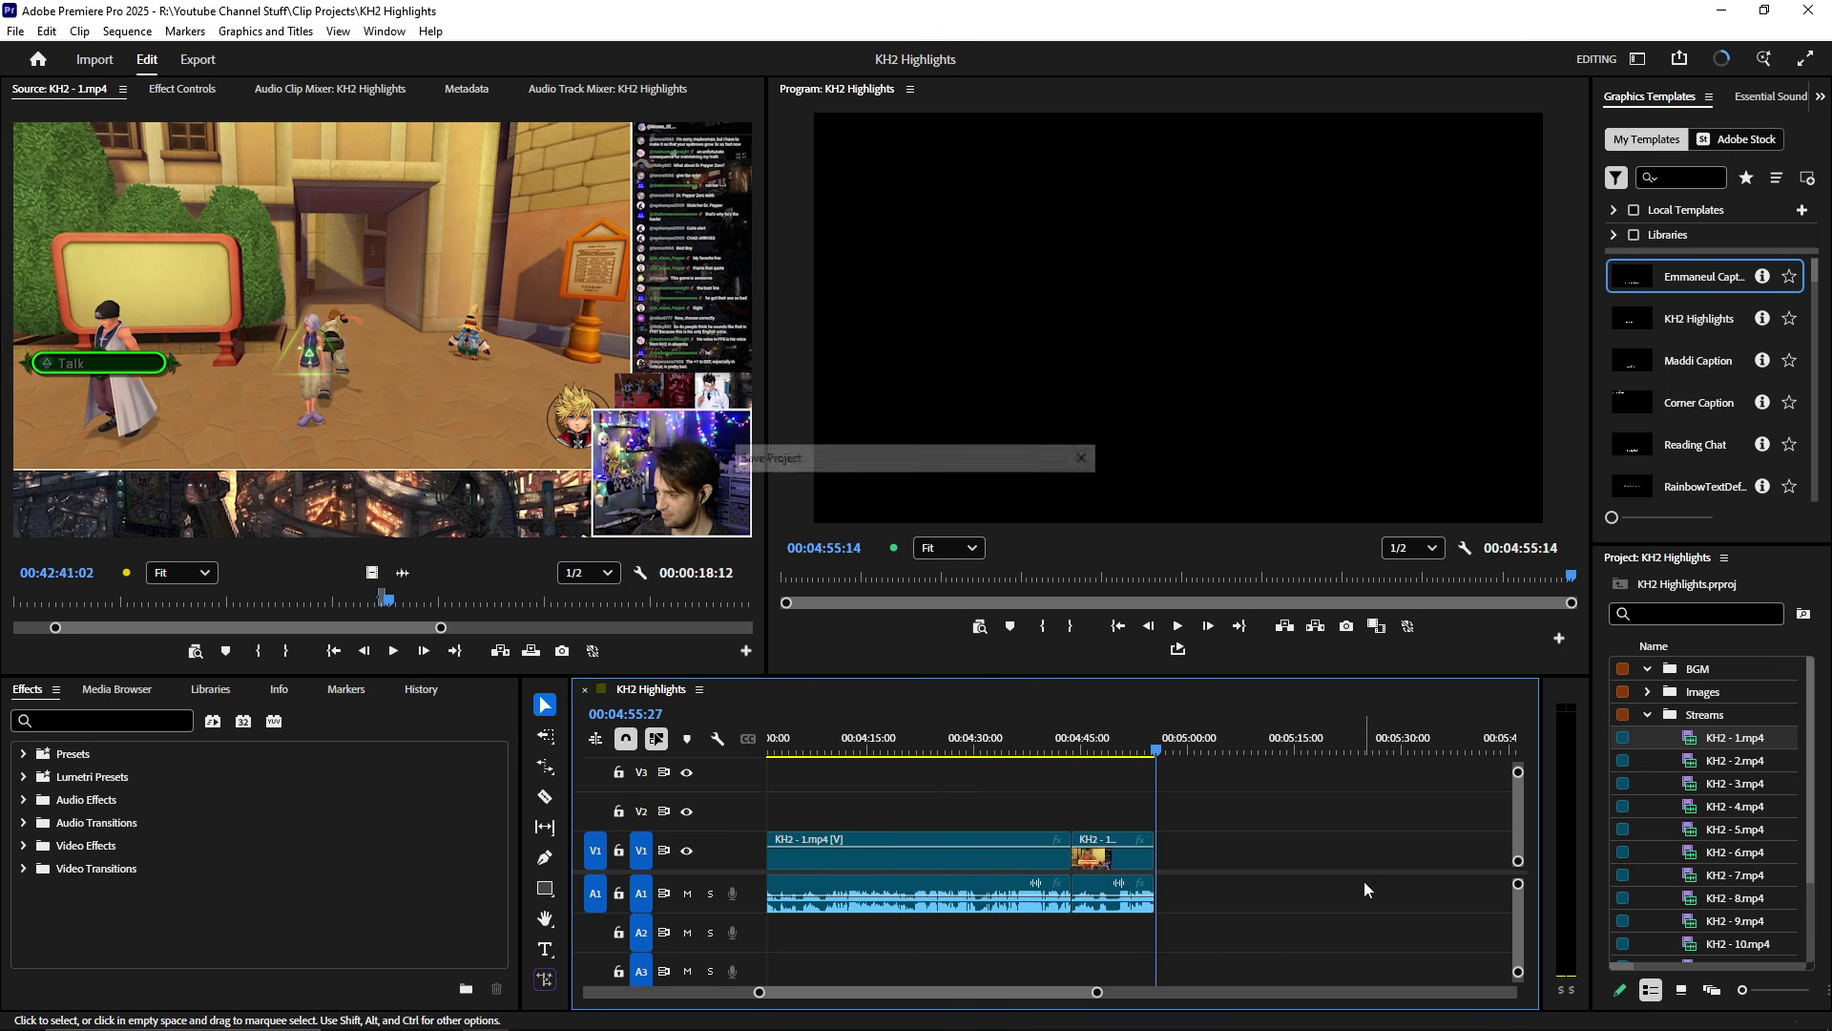
# - Jump to about 00:49:59 in the KH2 - 1.mp4 source footage and play it in an enlarged view
pyautogui.click(275, 399)
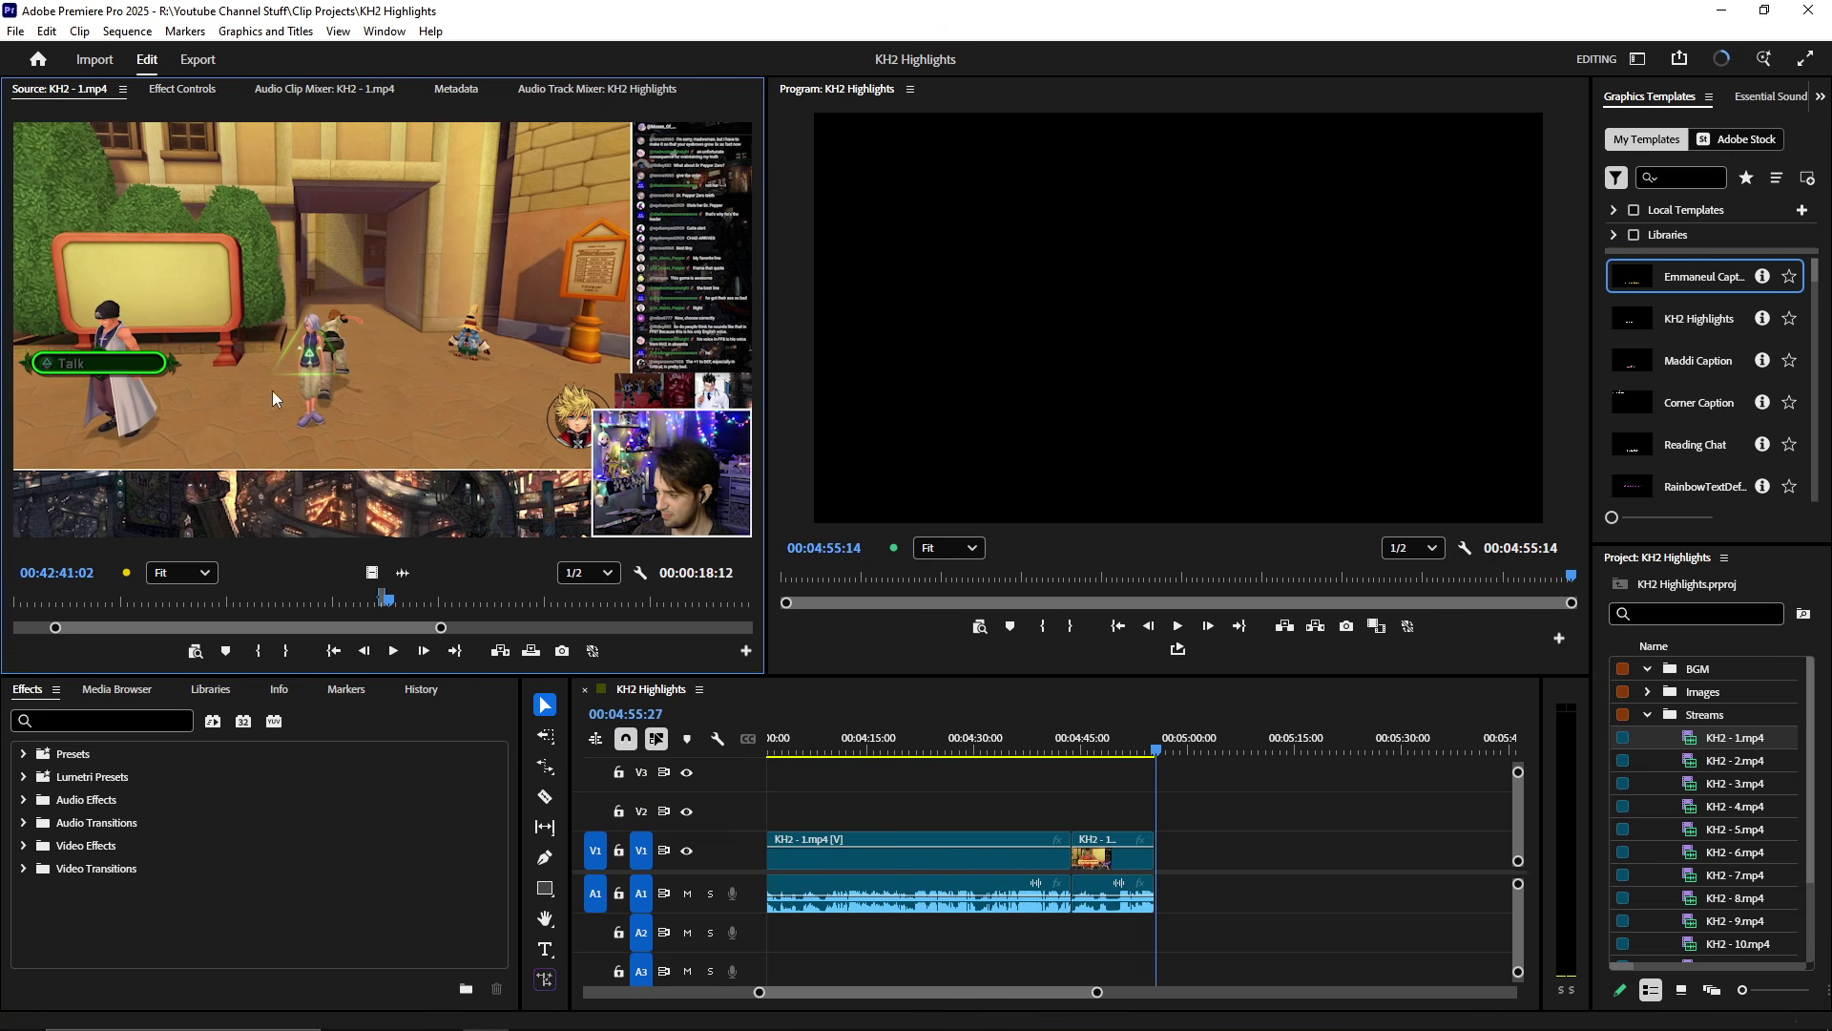
pyautogui.click(546, 601)
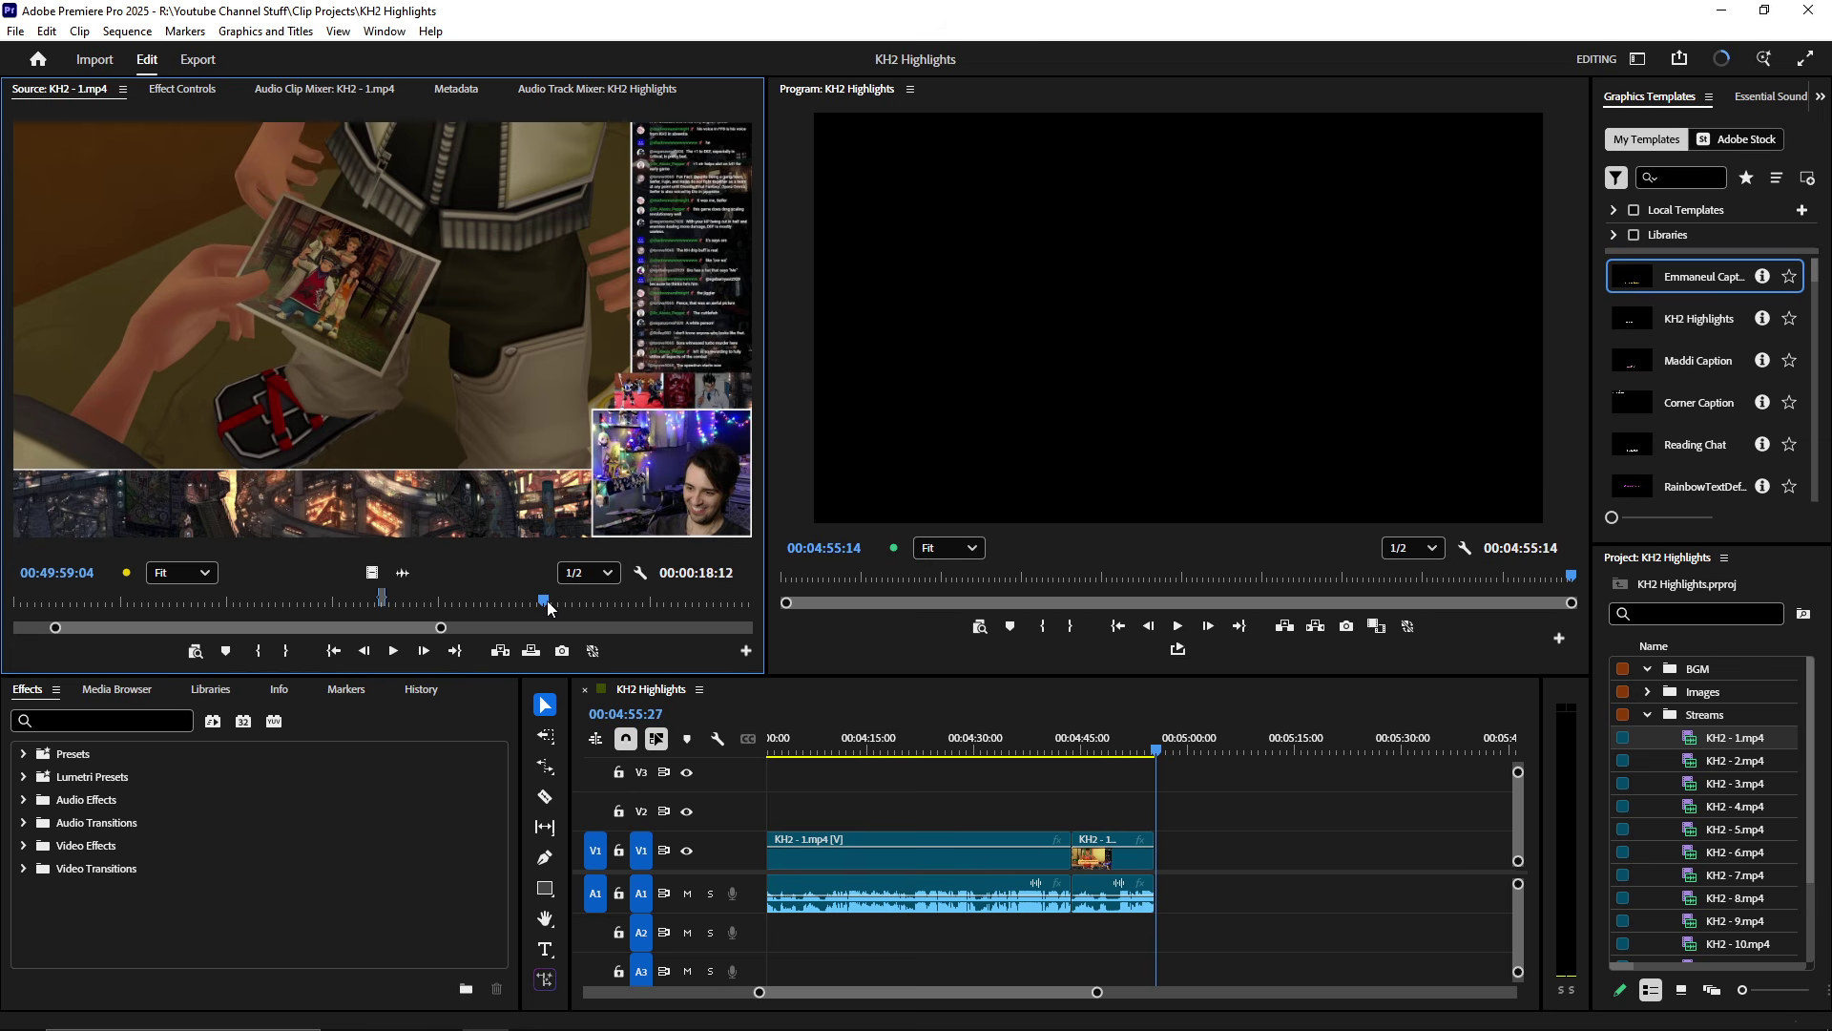
pyautogui.click(399, 653)
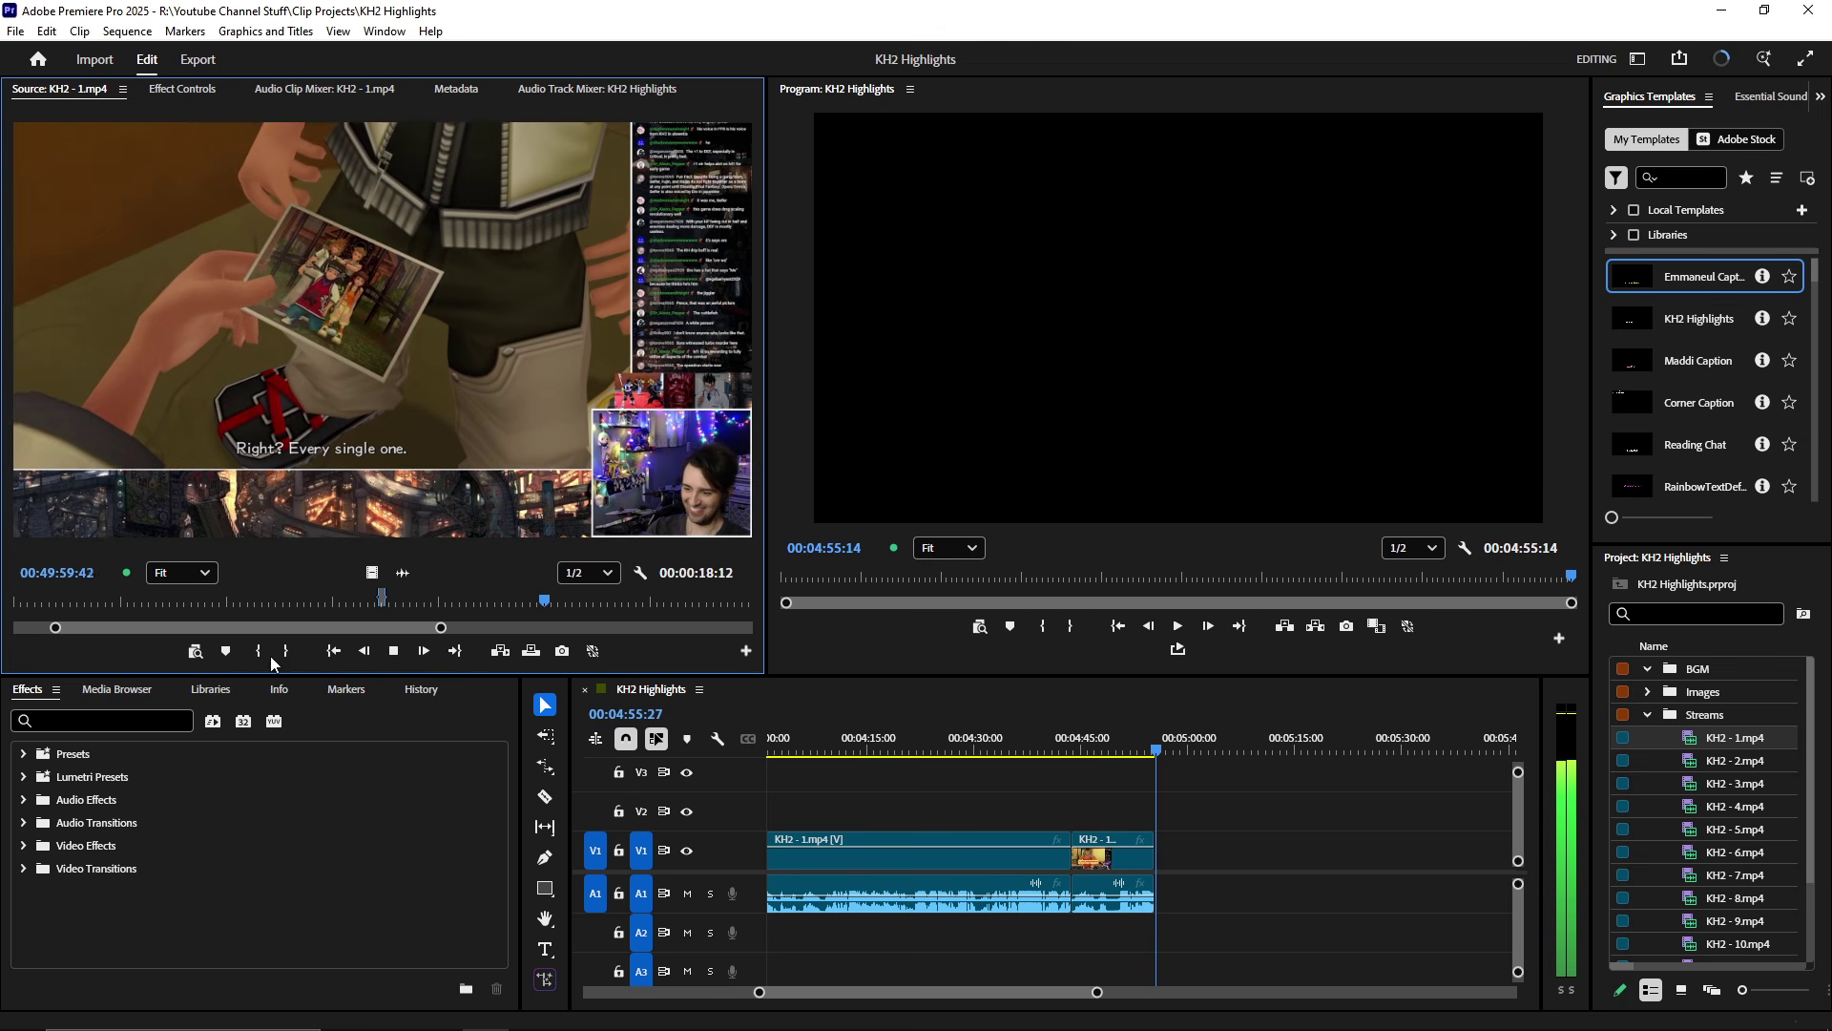
pyautogui.press('`')
pyautogui.moveTo(914, 966); pyautogui.dragTo(948, 963)
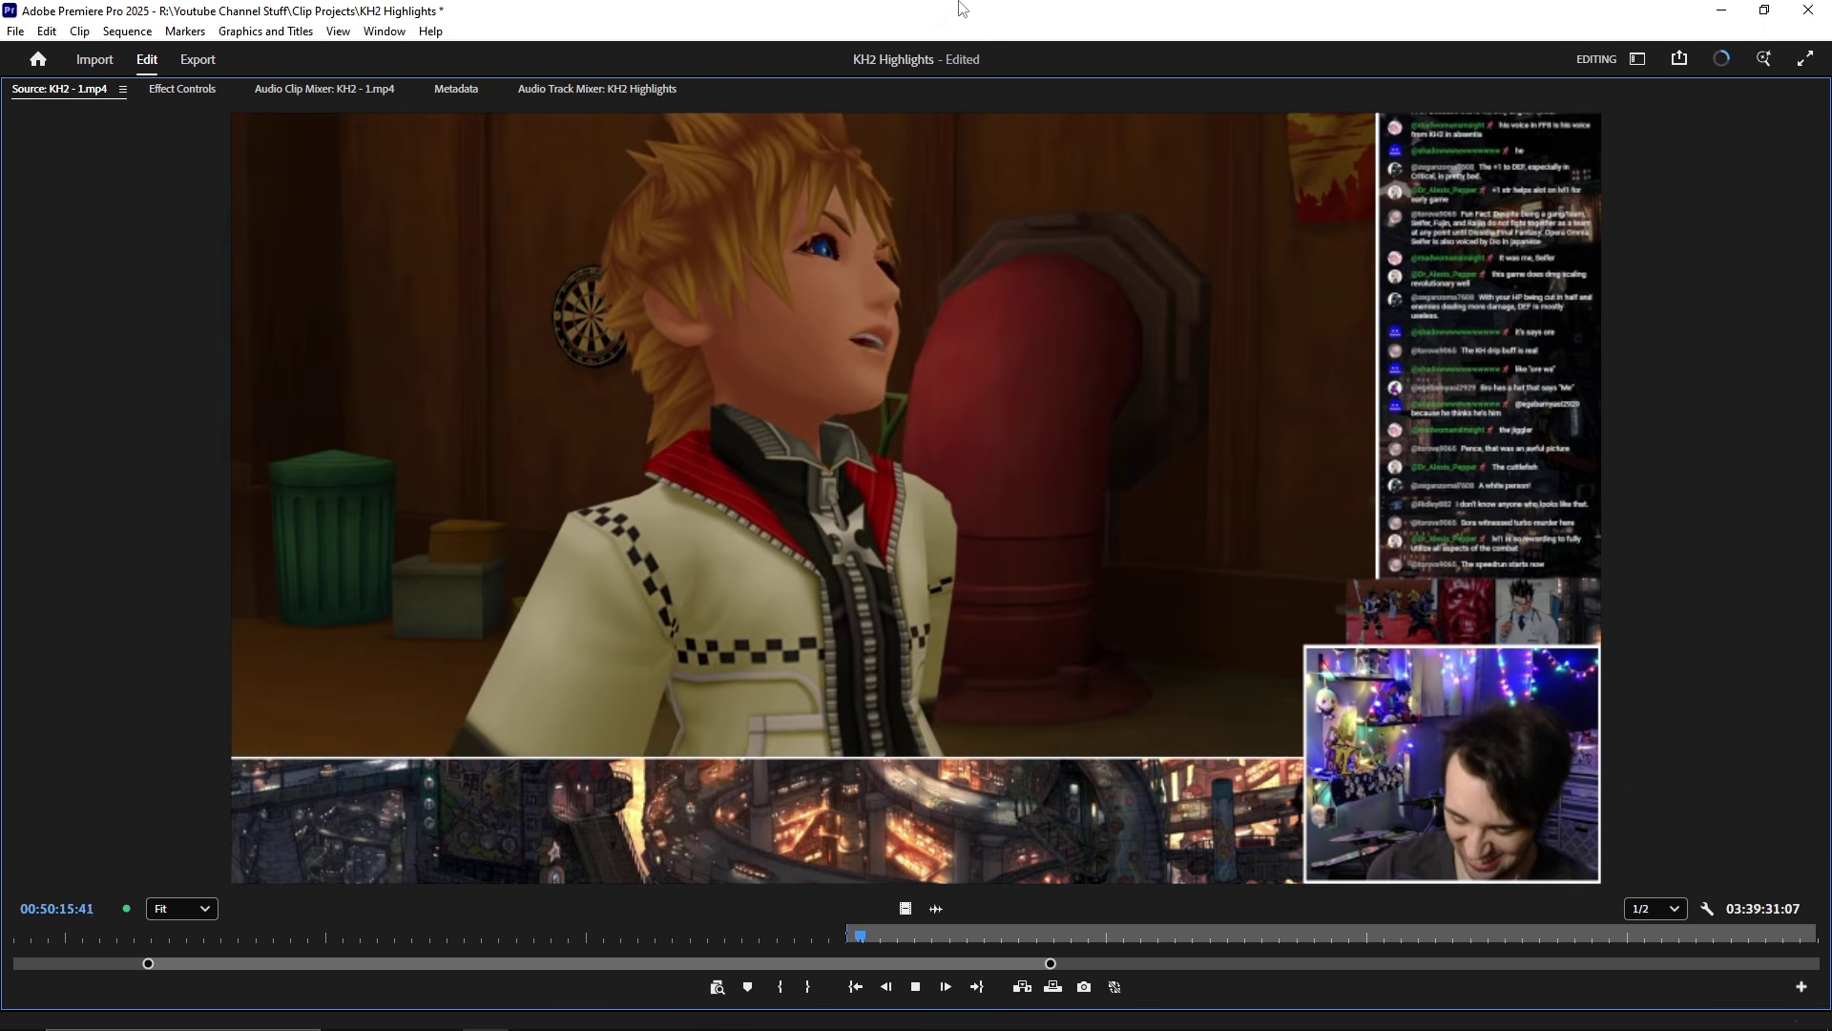
# - Mark the source out point at 00:50:18:10 and add the marked footage to V1 and A1 beyond the last clip
pyautogui.press('space')
pyautogui.press('space')
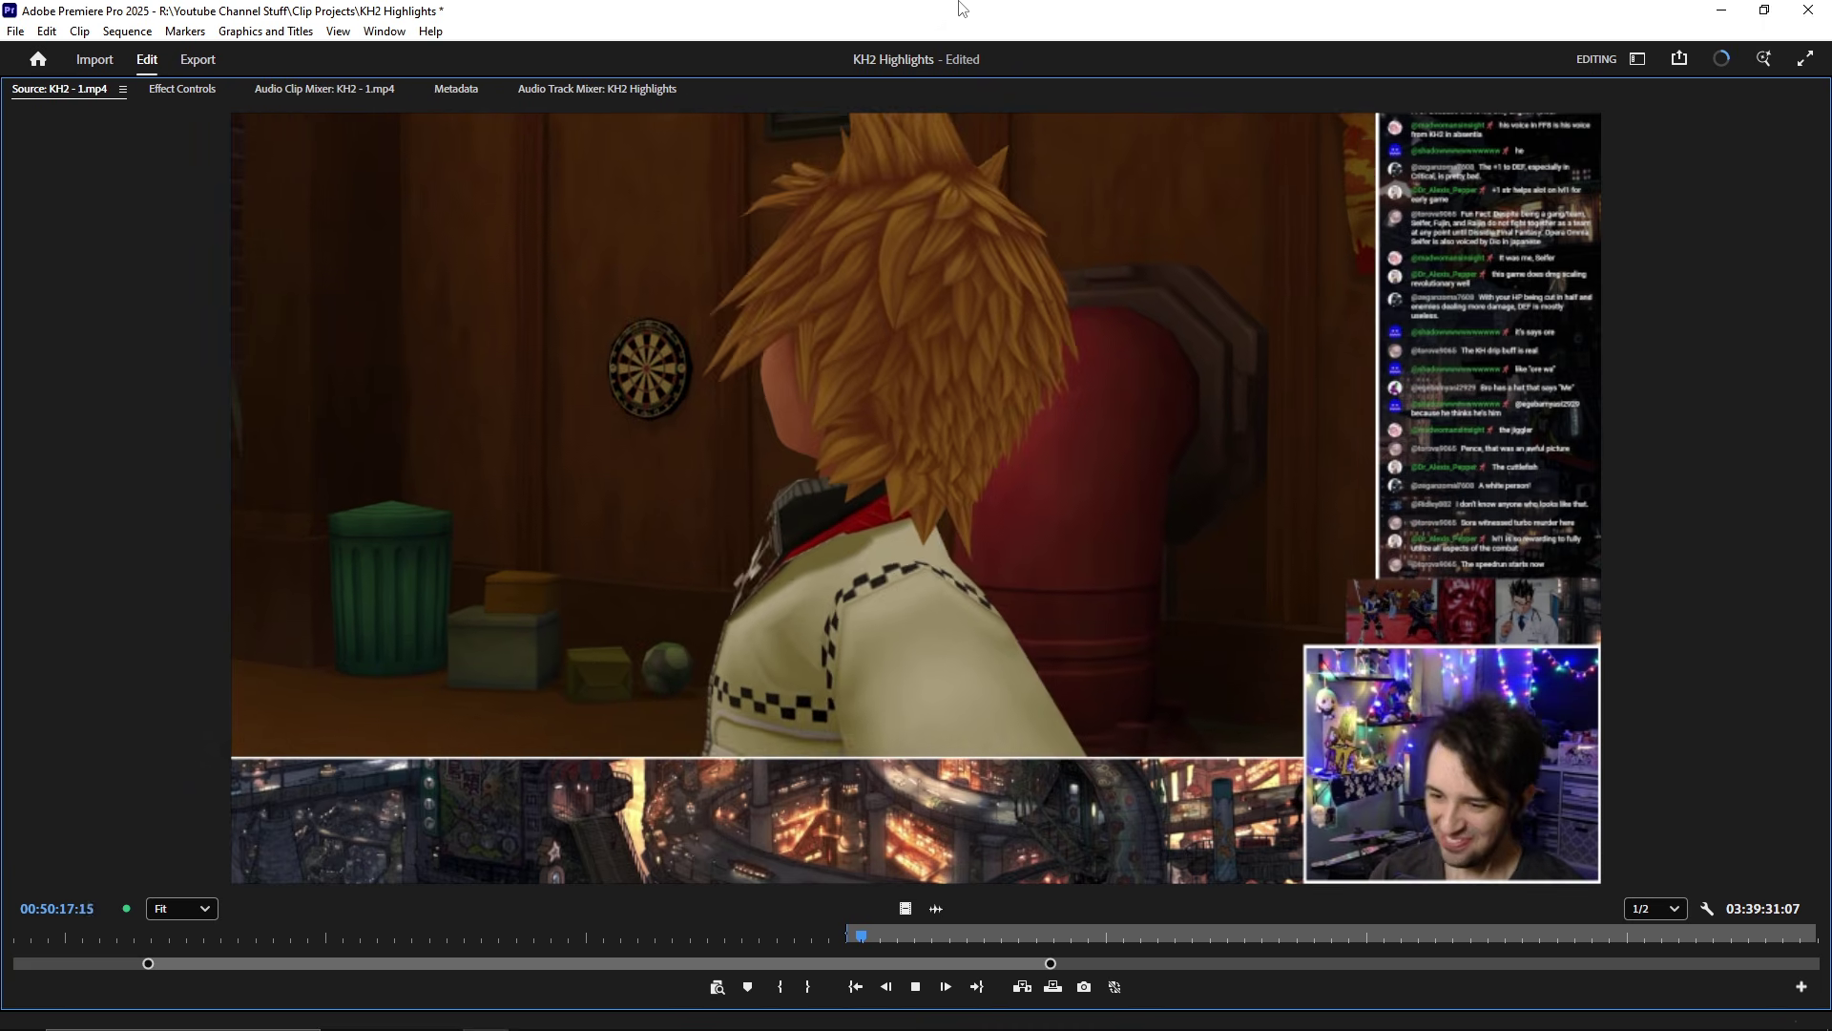
pyautogui.press('space')
pyautogui.press('o')
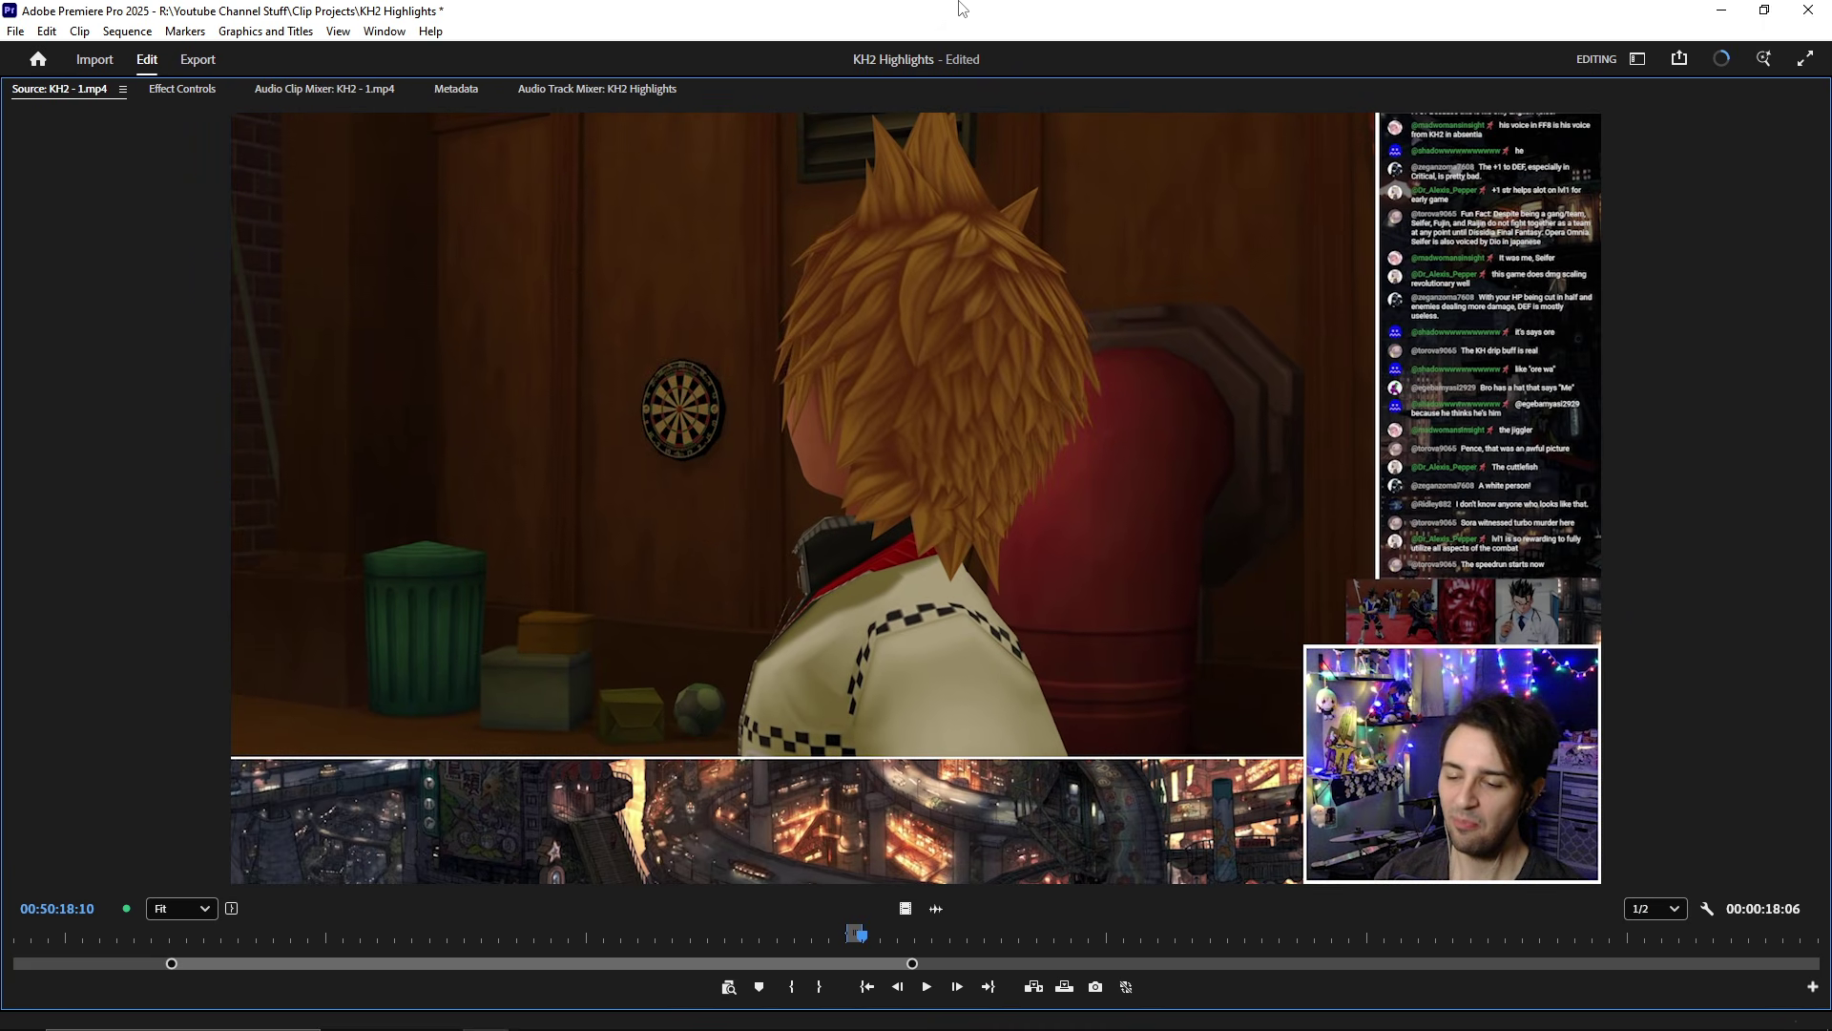
pyautogui.moveTo(771, 248); pyautogui.dragTo(1029, 864)
# - Play the newly added KH2 - 1.mp4 clip and extend its start back to about 00:05:01
pyautogui.click(1018, 750)
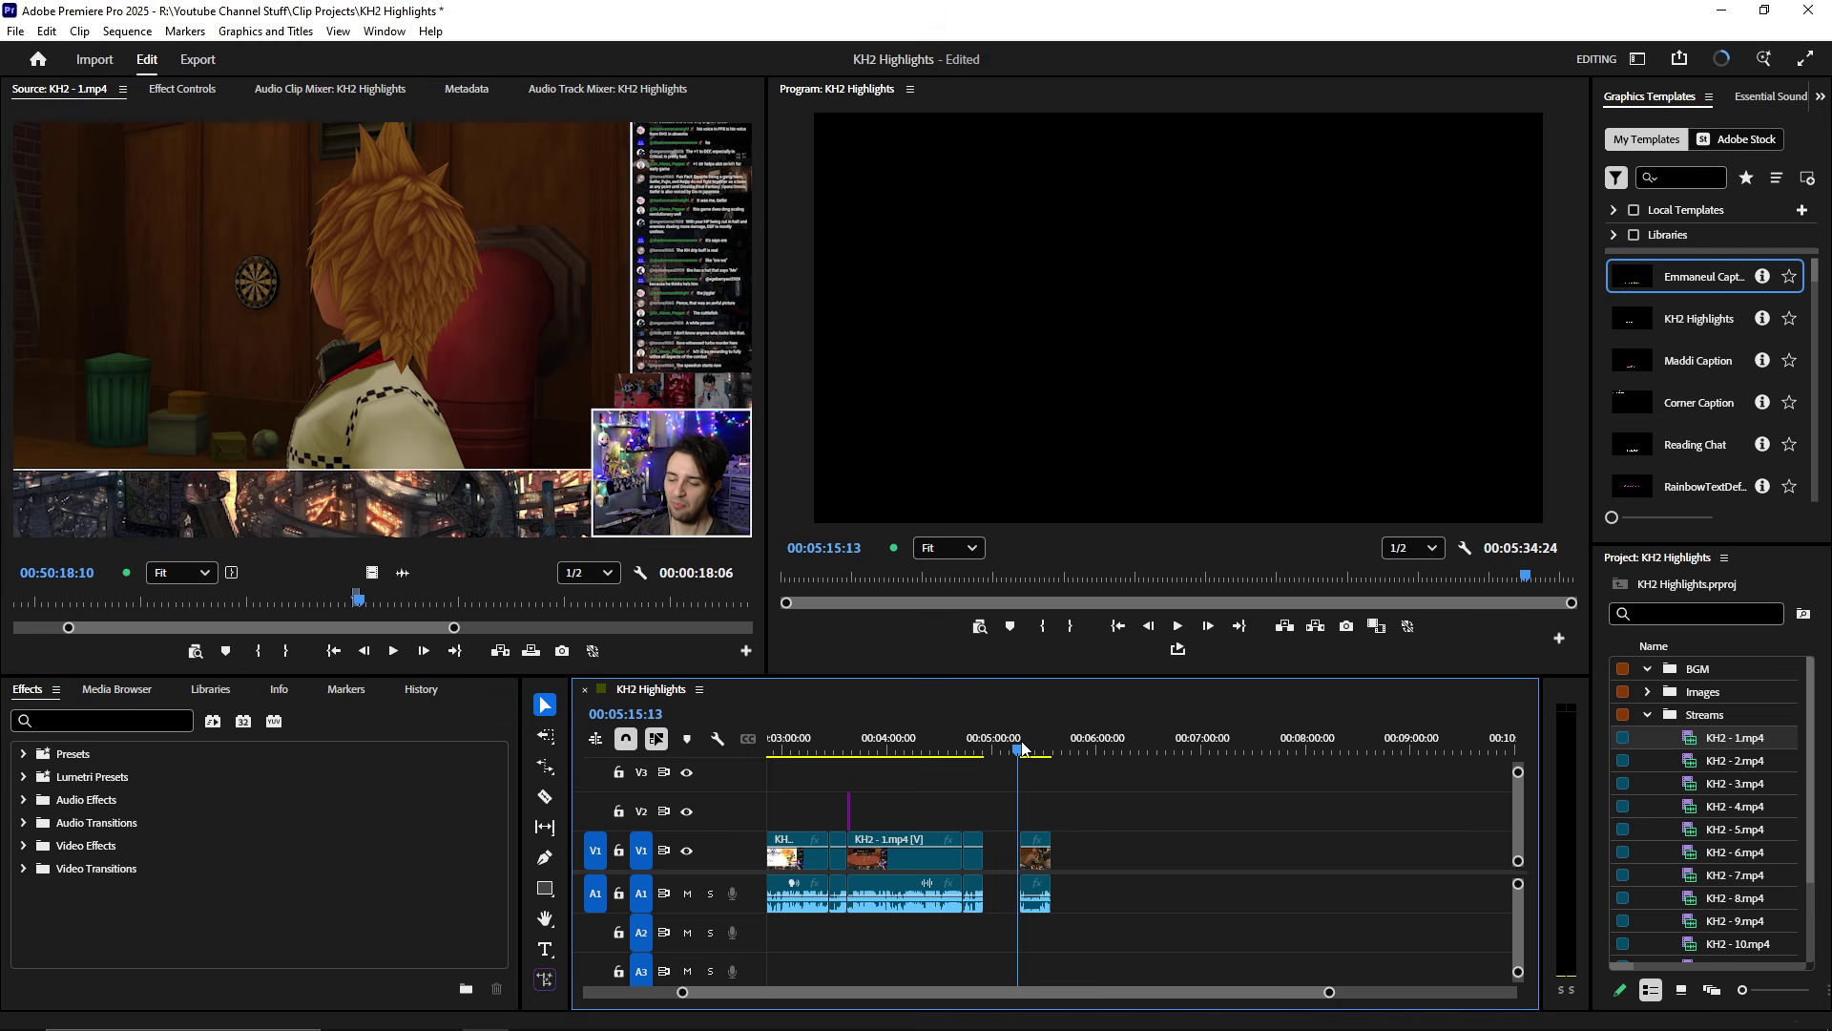
pyautogui.press('space')
pyautogui.press('=')
pyautogui.press('=')
pyautogui.press('=')
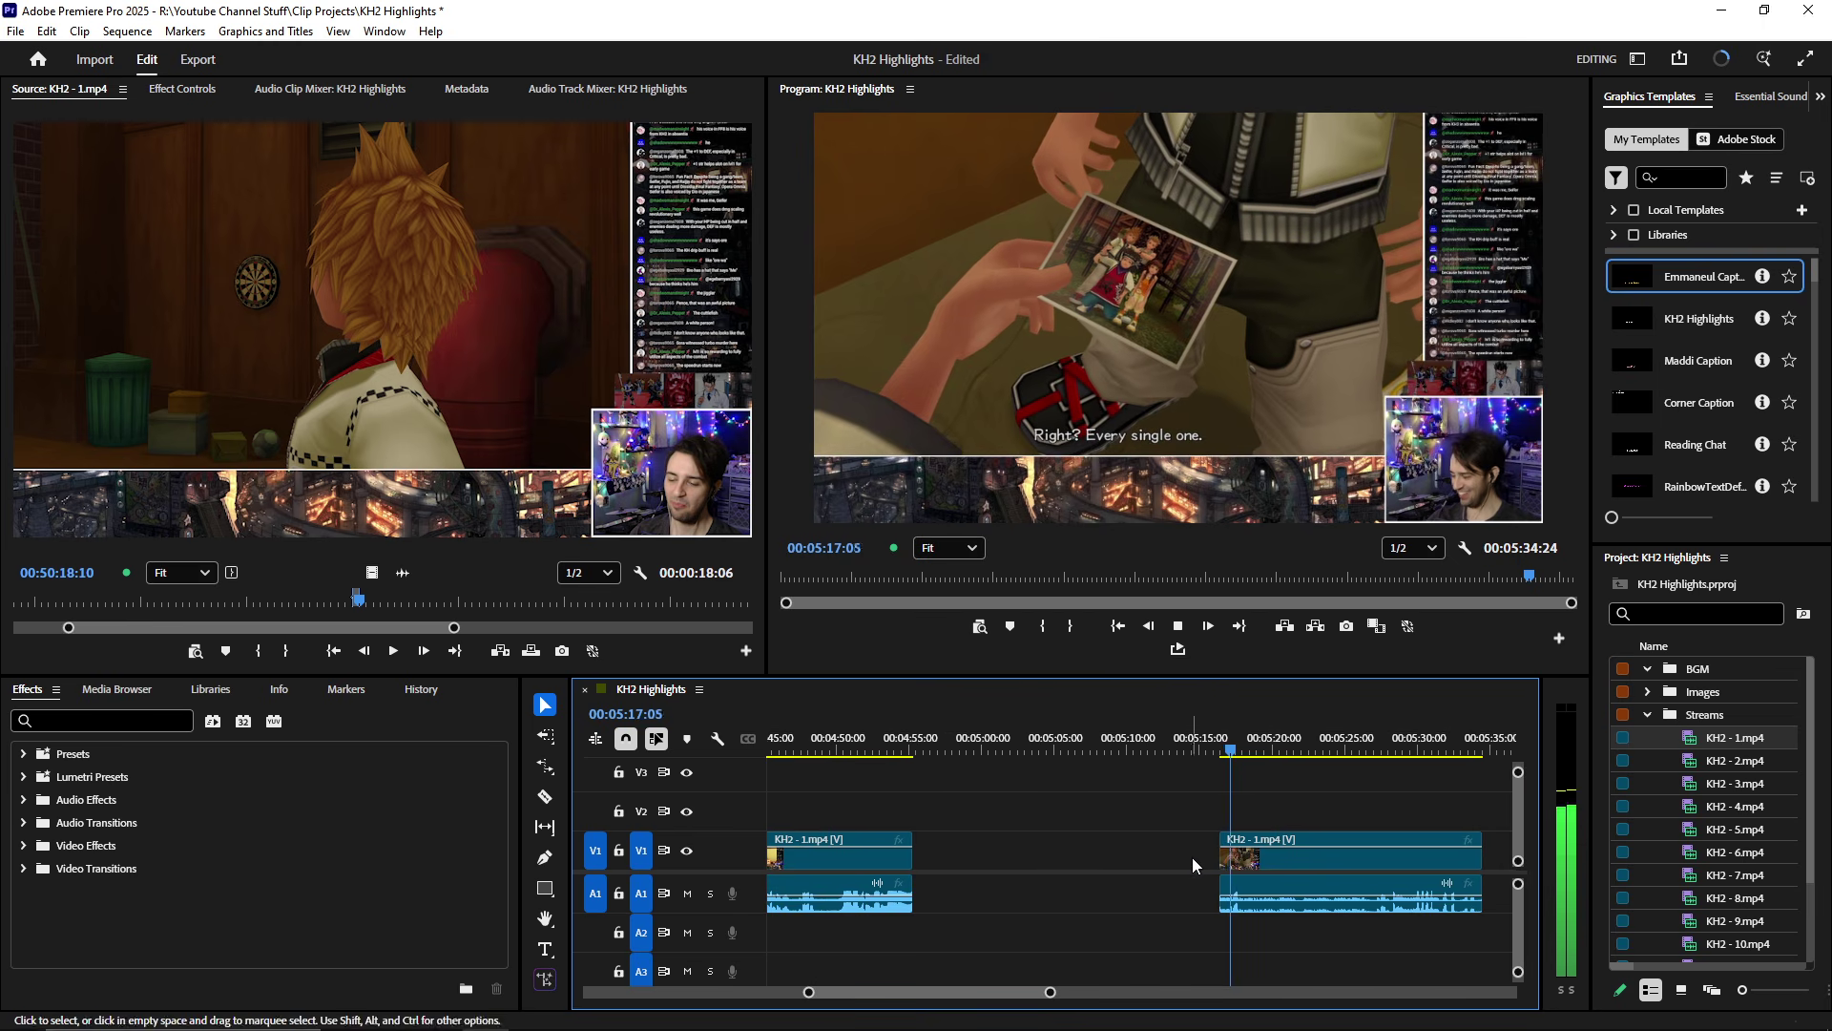
pyautogui.moveTo(1222, 862); pyautogui.dragTo(1004, 859)
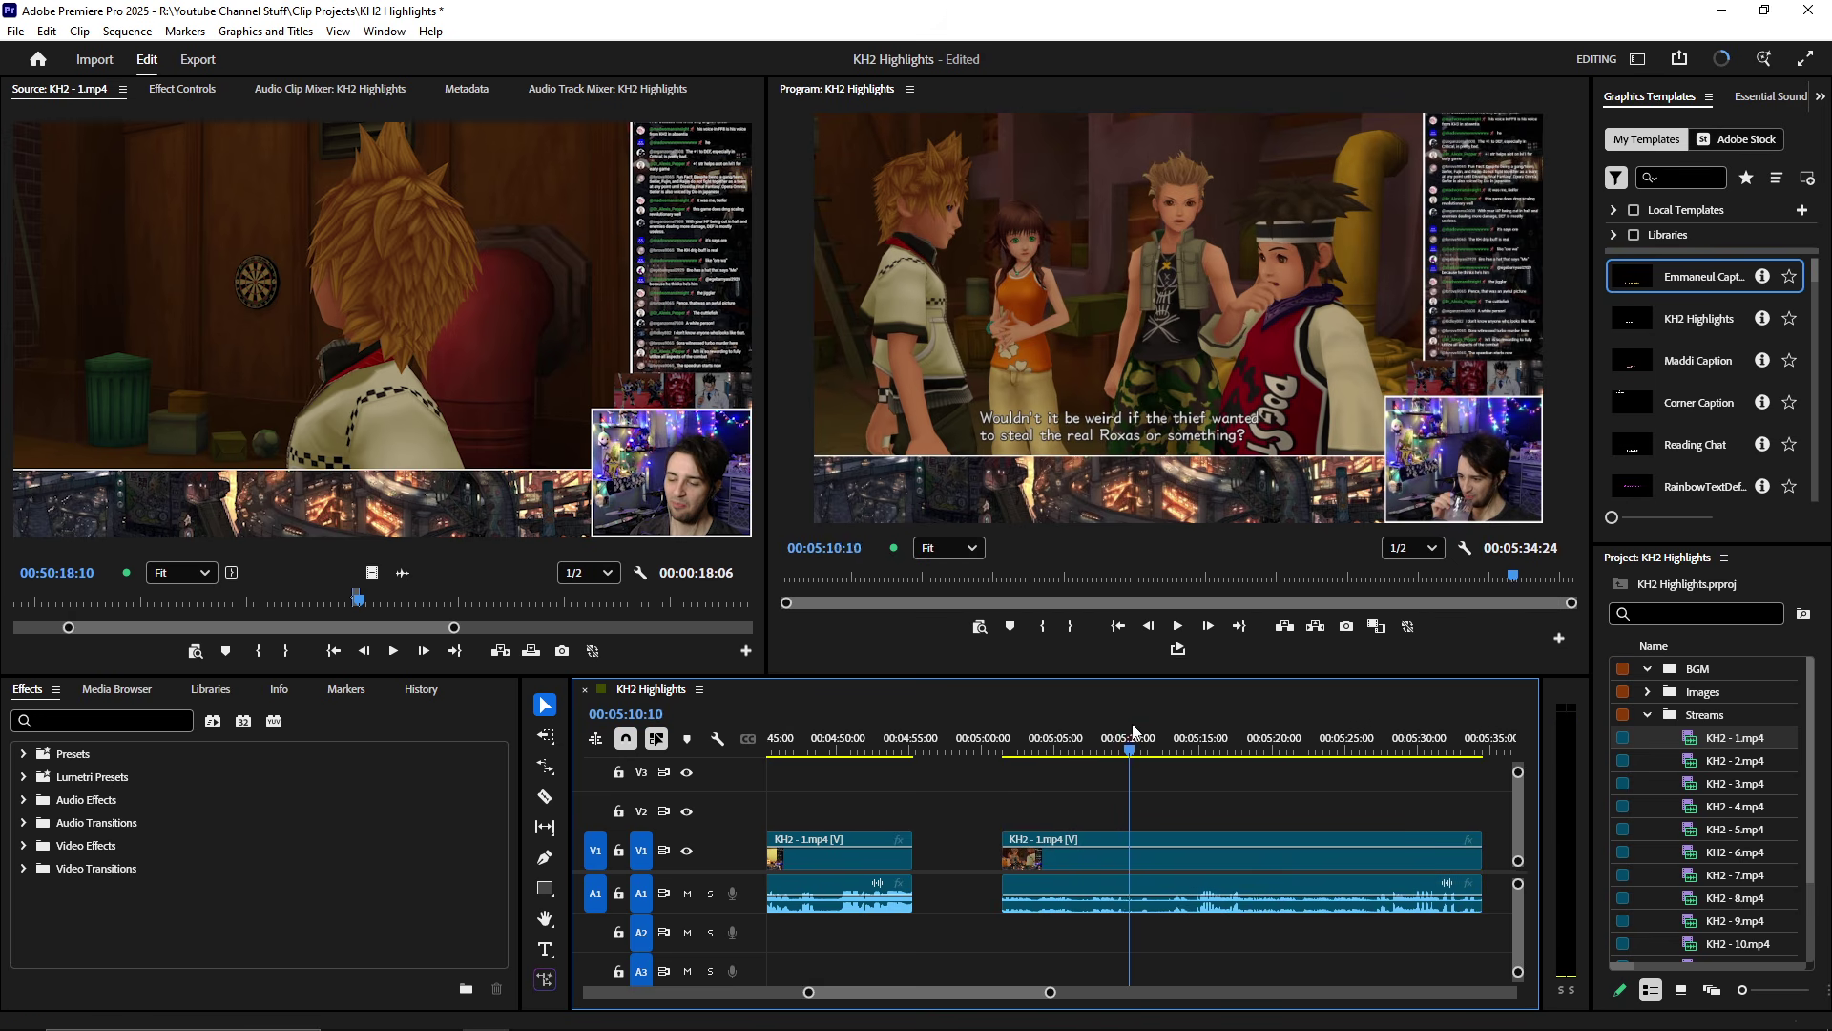
# - Ripple trim the new clip's start at about 00:05:10 and play it from its new beginning
pyautogui.click(1096, 750)
pyautogui.click(1136, 750)
pyautogui.press('space')
pyautogui.press('q')
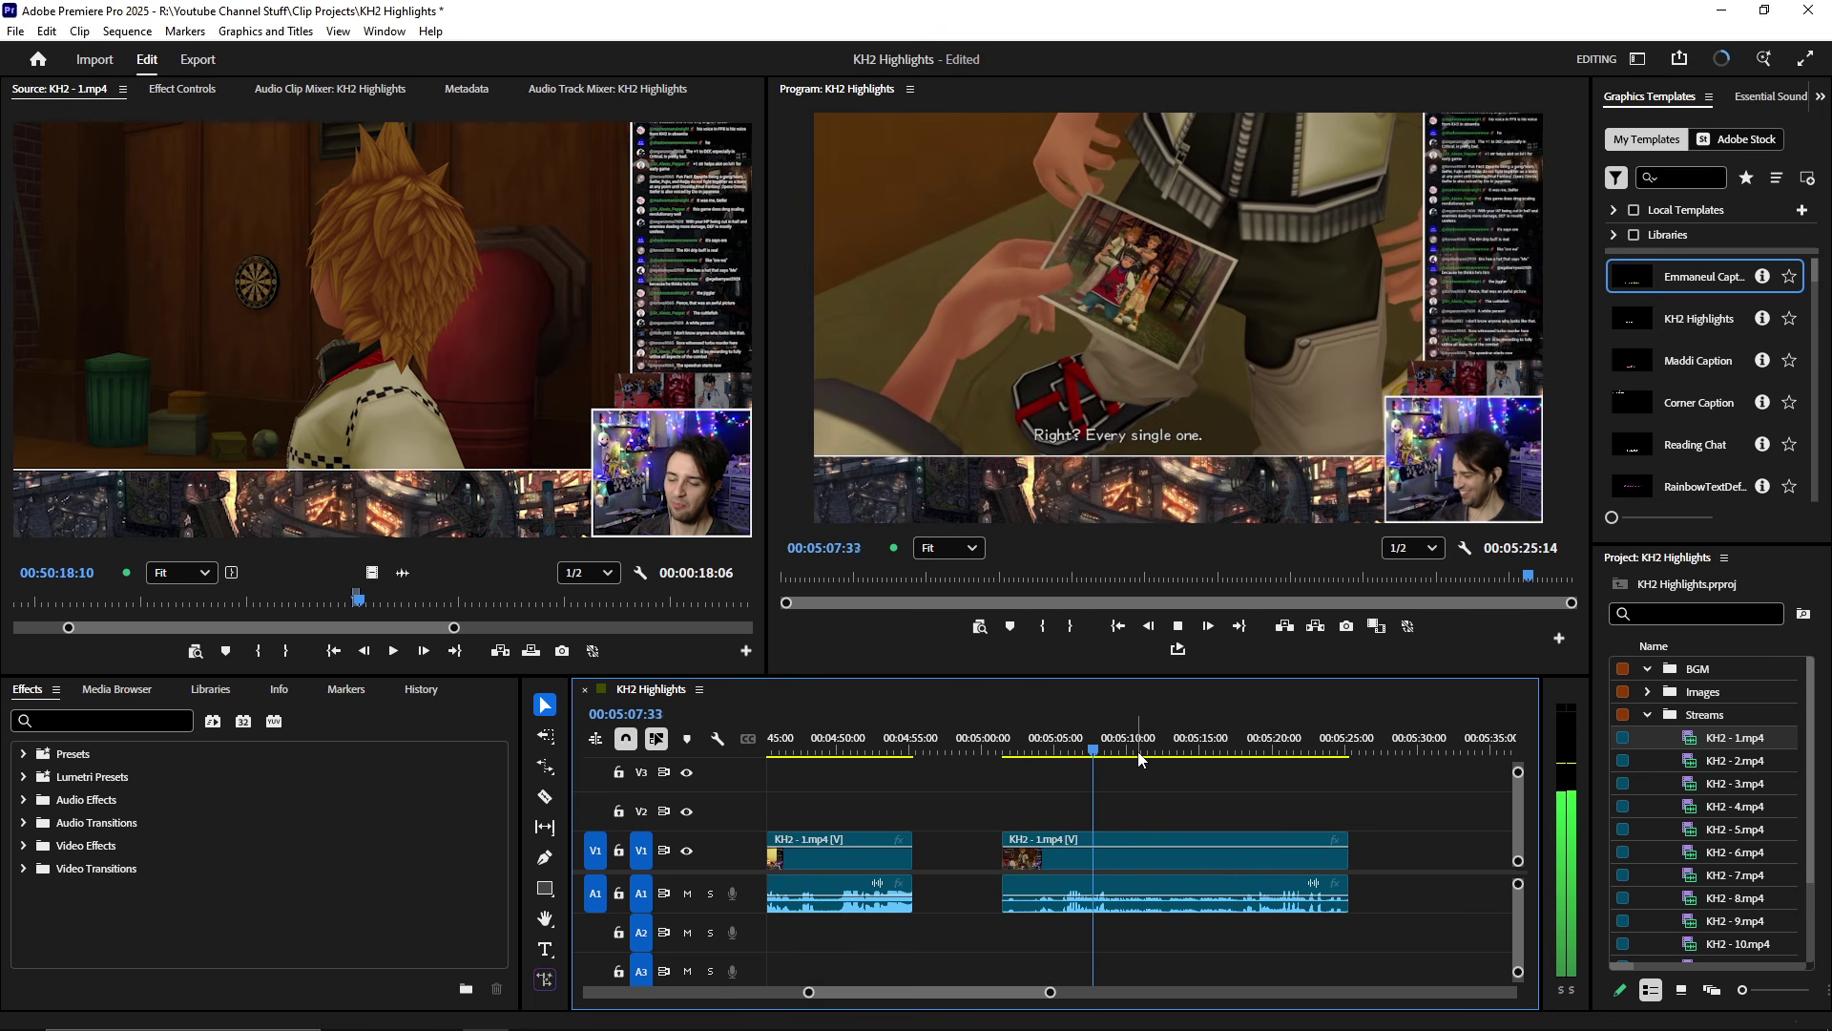
# - Find the line "Wouldn't it be weird if the thief wanted to steal the real Roxas or something?" and ripple trim the clip's start at 00:05:08:22
pyautogui.press('=')
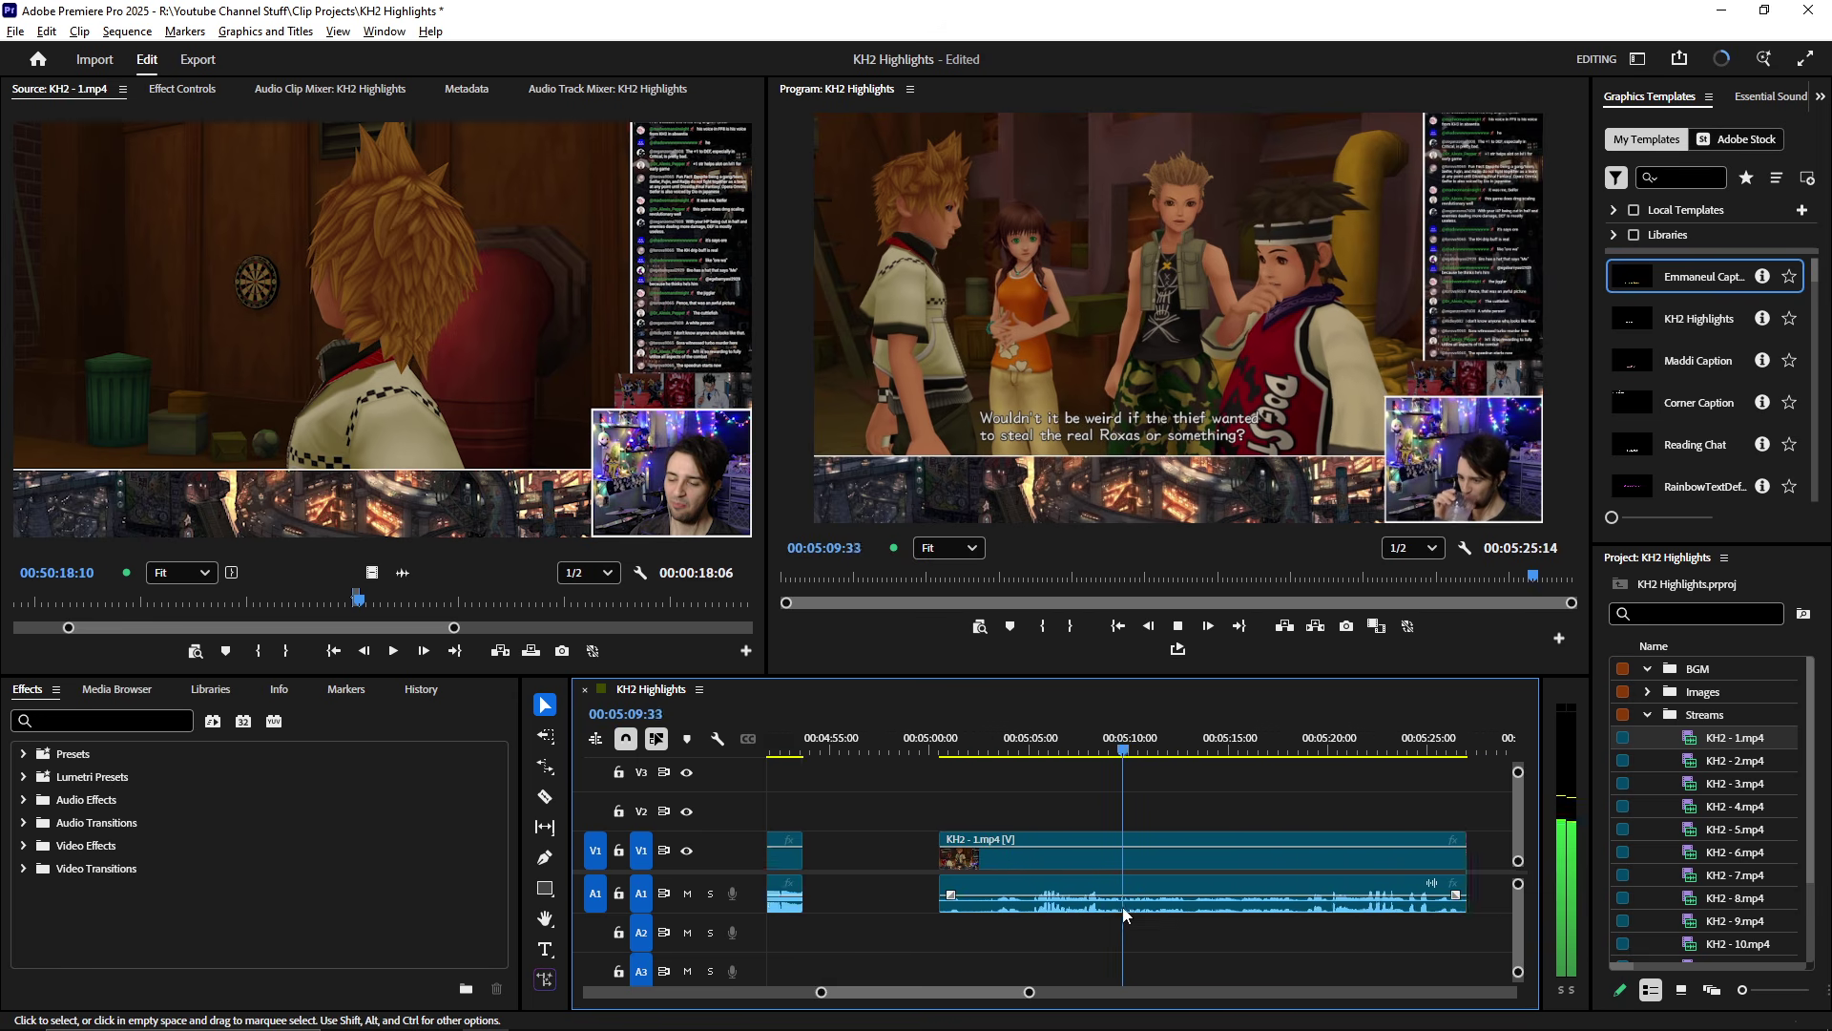
pyautogui.click(1051, 737)
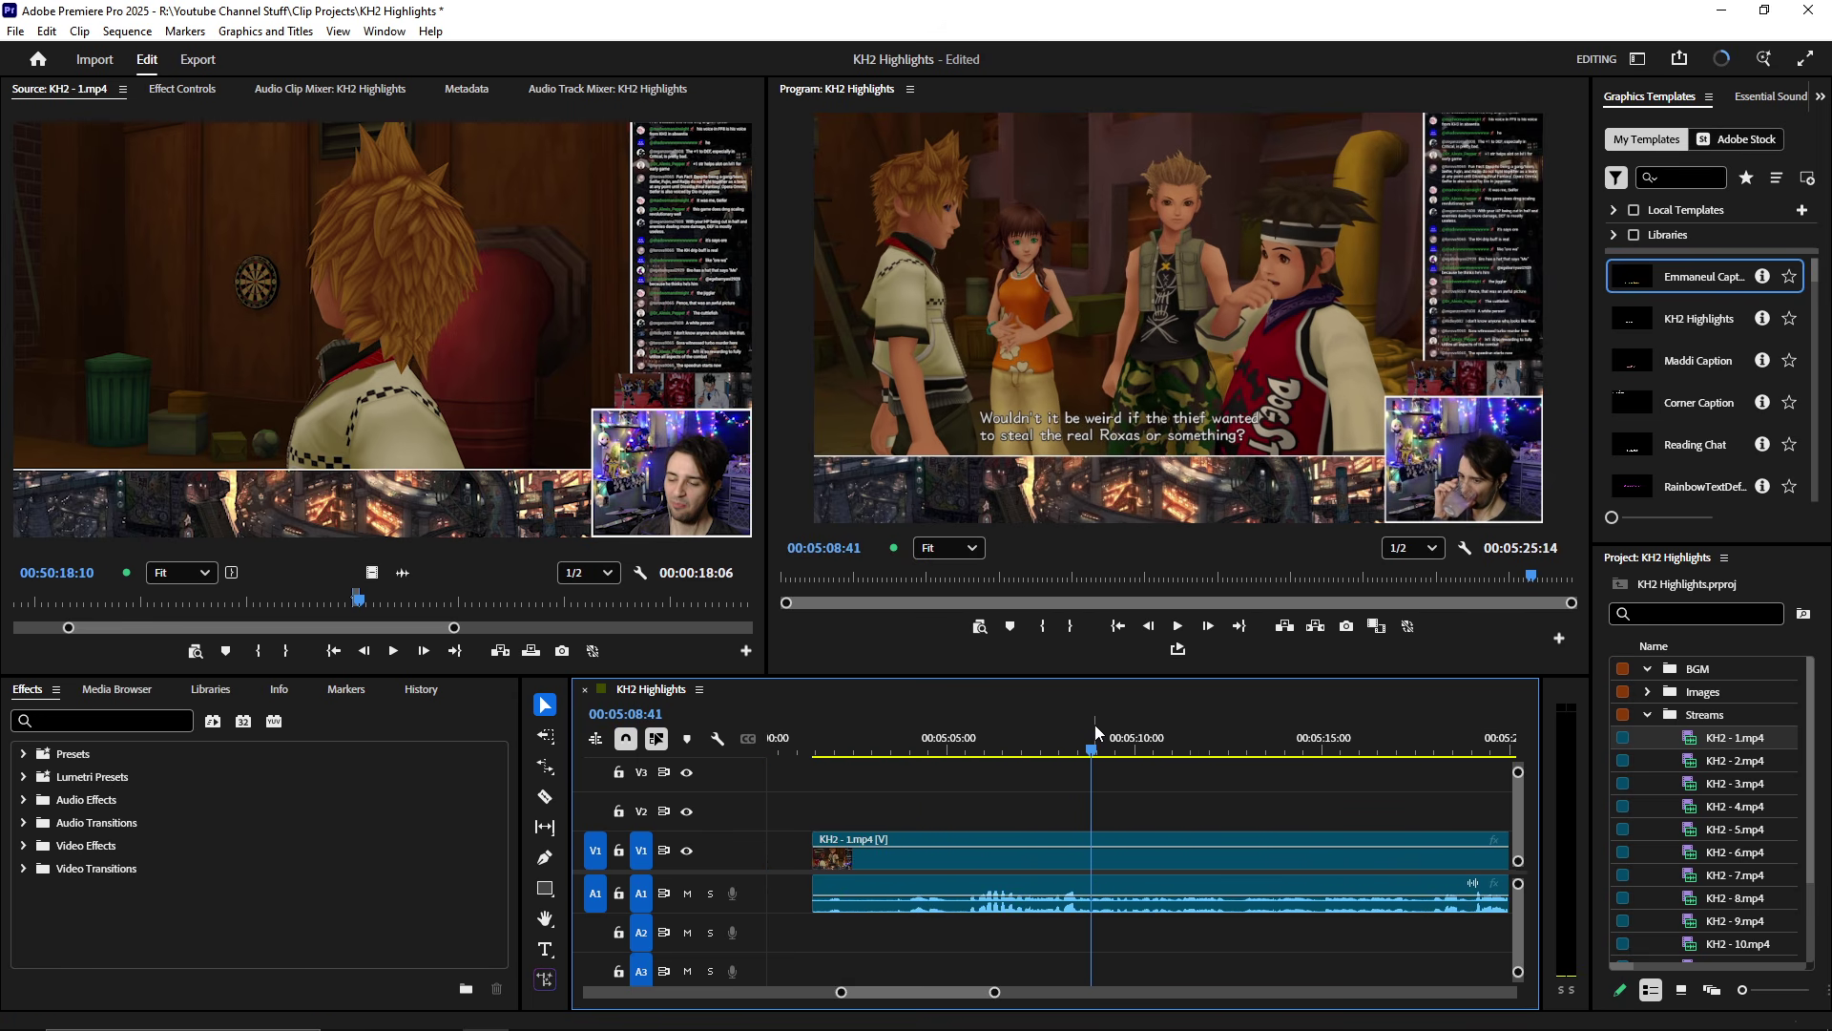
pyautogui.press('Up')
pyautogui.press('space')
pyautogui.scroll(5, 1017, 868)
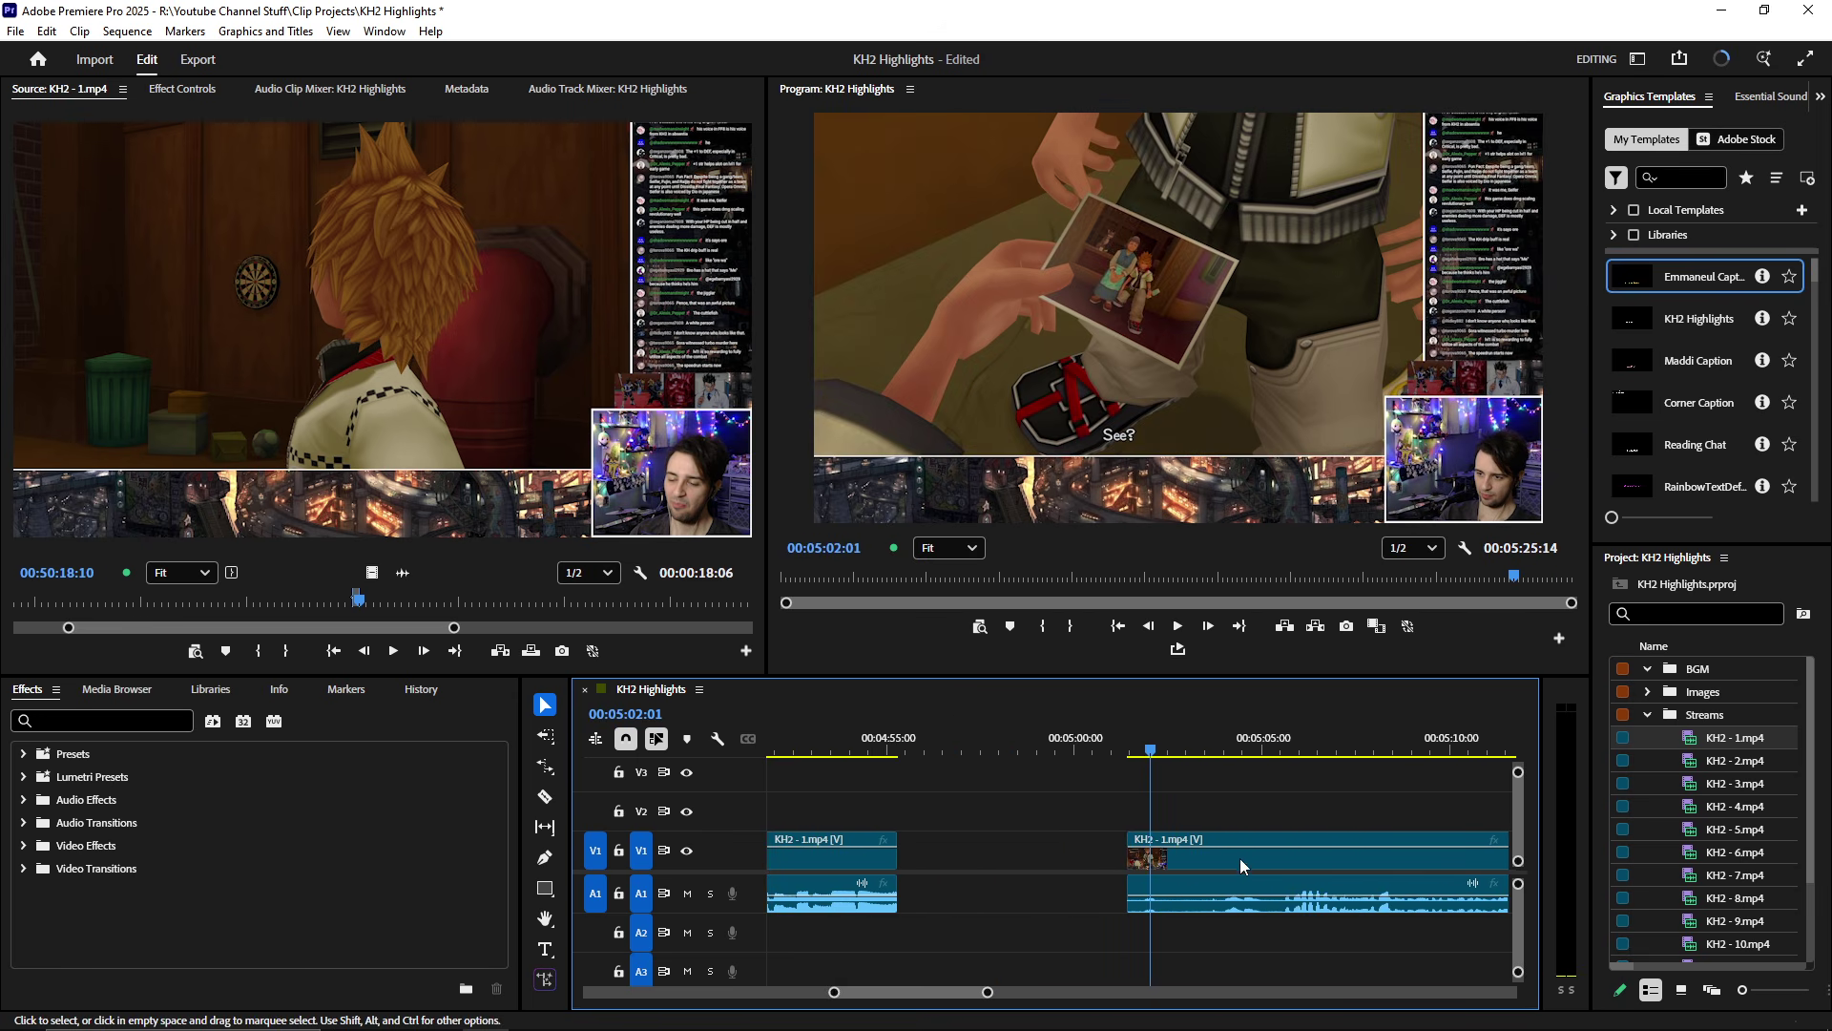
pyautogui.scroll(-9, 1240, 857)
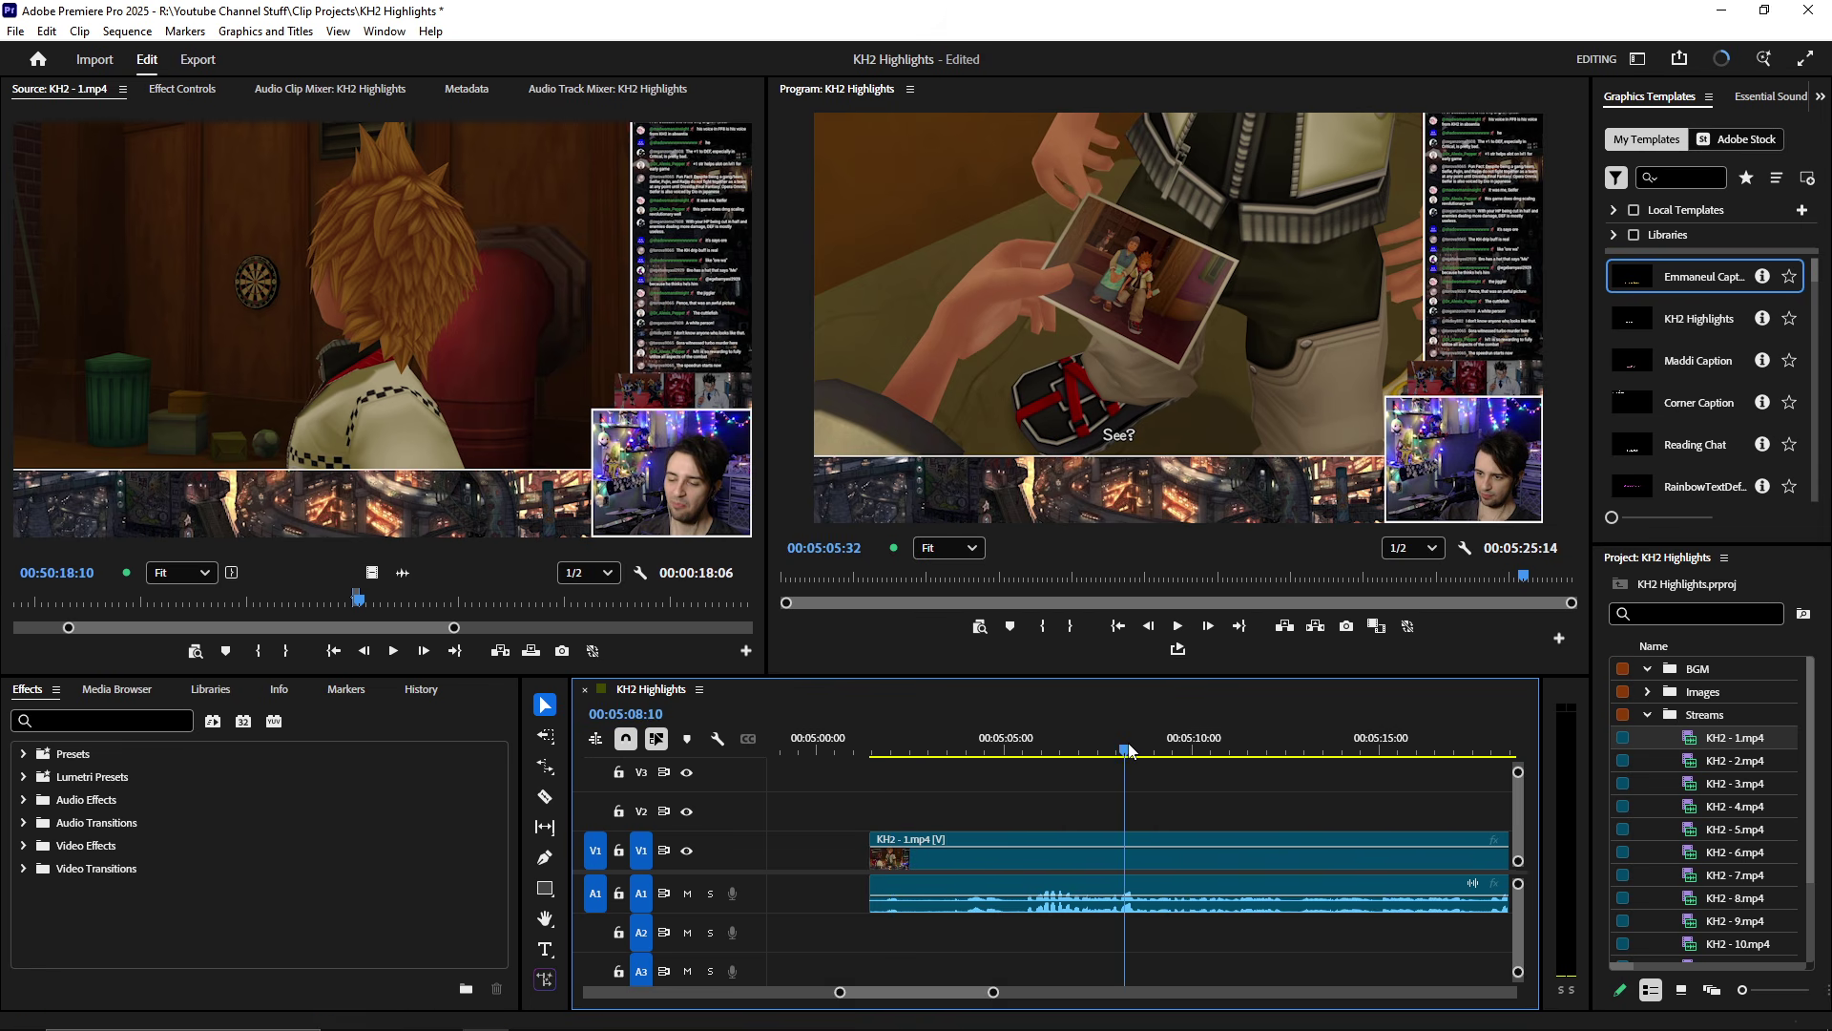
pyautogui.moveTo(1129, 751); pyautogui.dragTo(1162, 755)
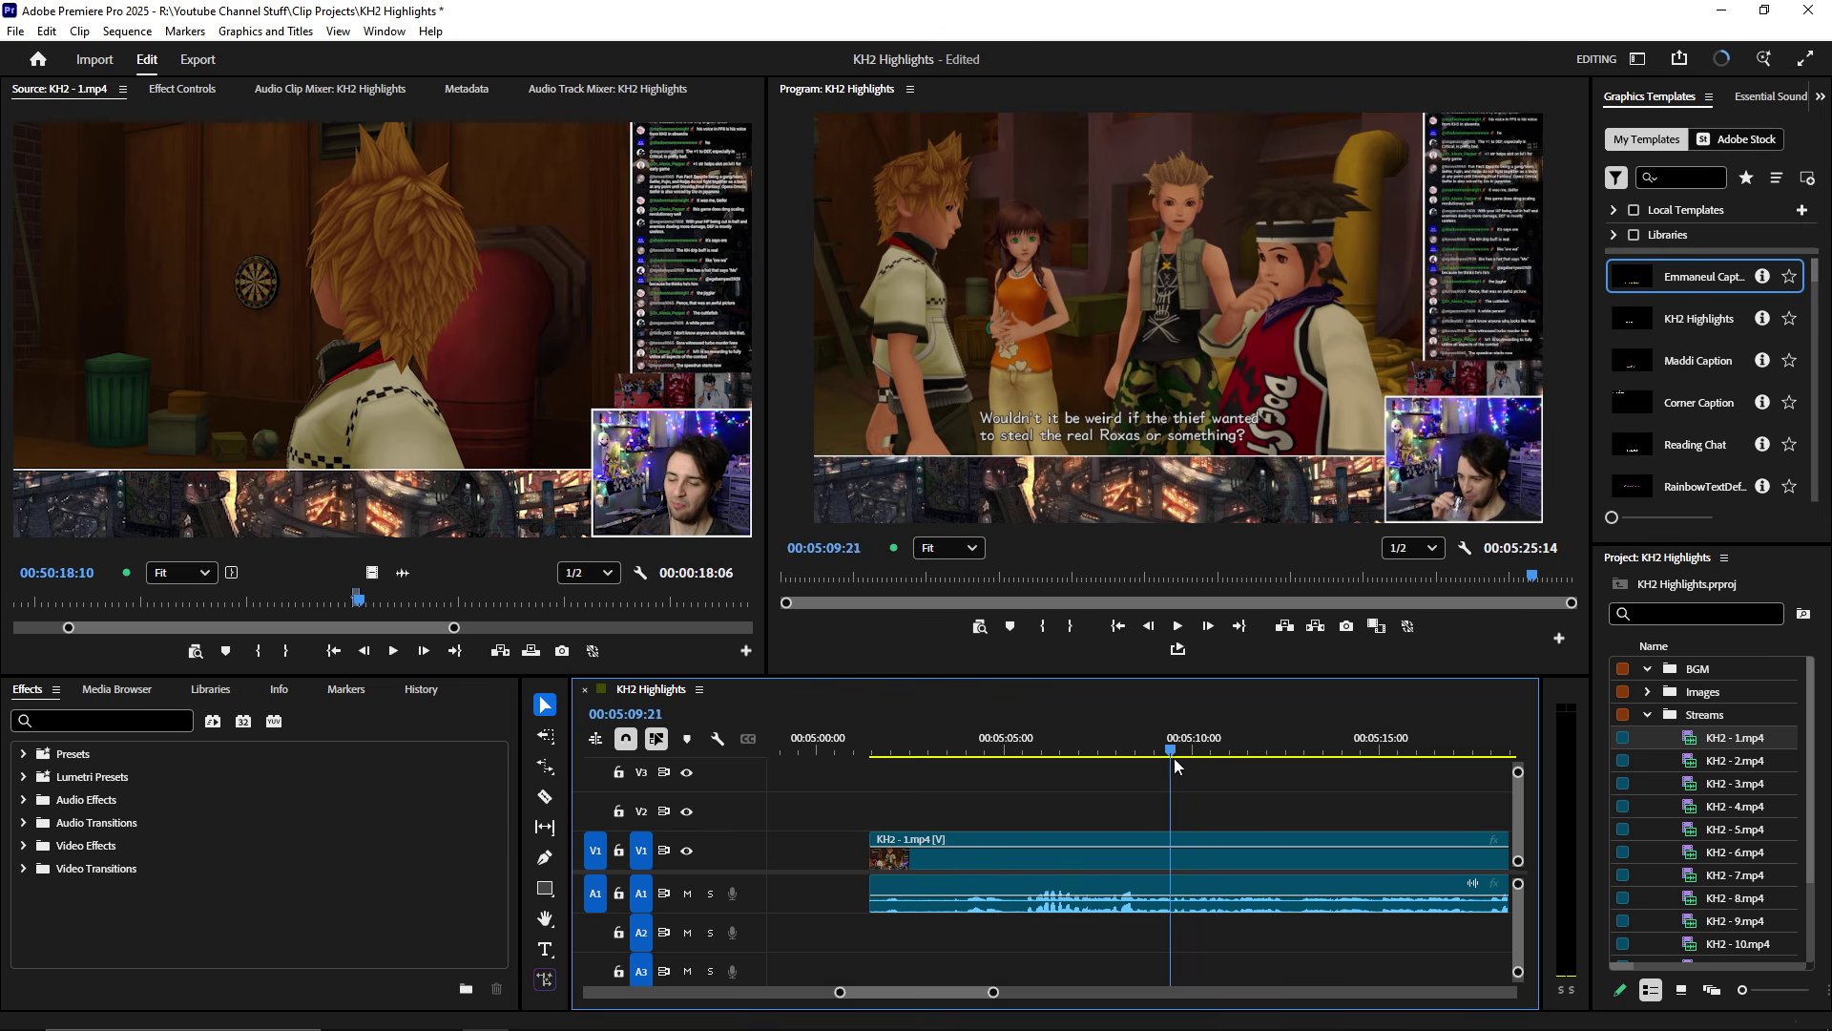
pyautogui.moveTo(1176, 763)
pyautogui.mouseDown()
pyautogui.moveTo(1126, 761)
pyautogui.moveTo(1264, 782)
pyautogui.moveTo(1042, 785)
pyautogui.moveTo(1097, 788)
pyautogui.moveTo(1182, 749)
pyautogui.mouseUp()
pyautogui.press('space')
pyautogui.press('=')
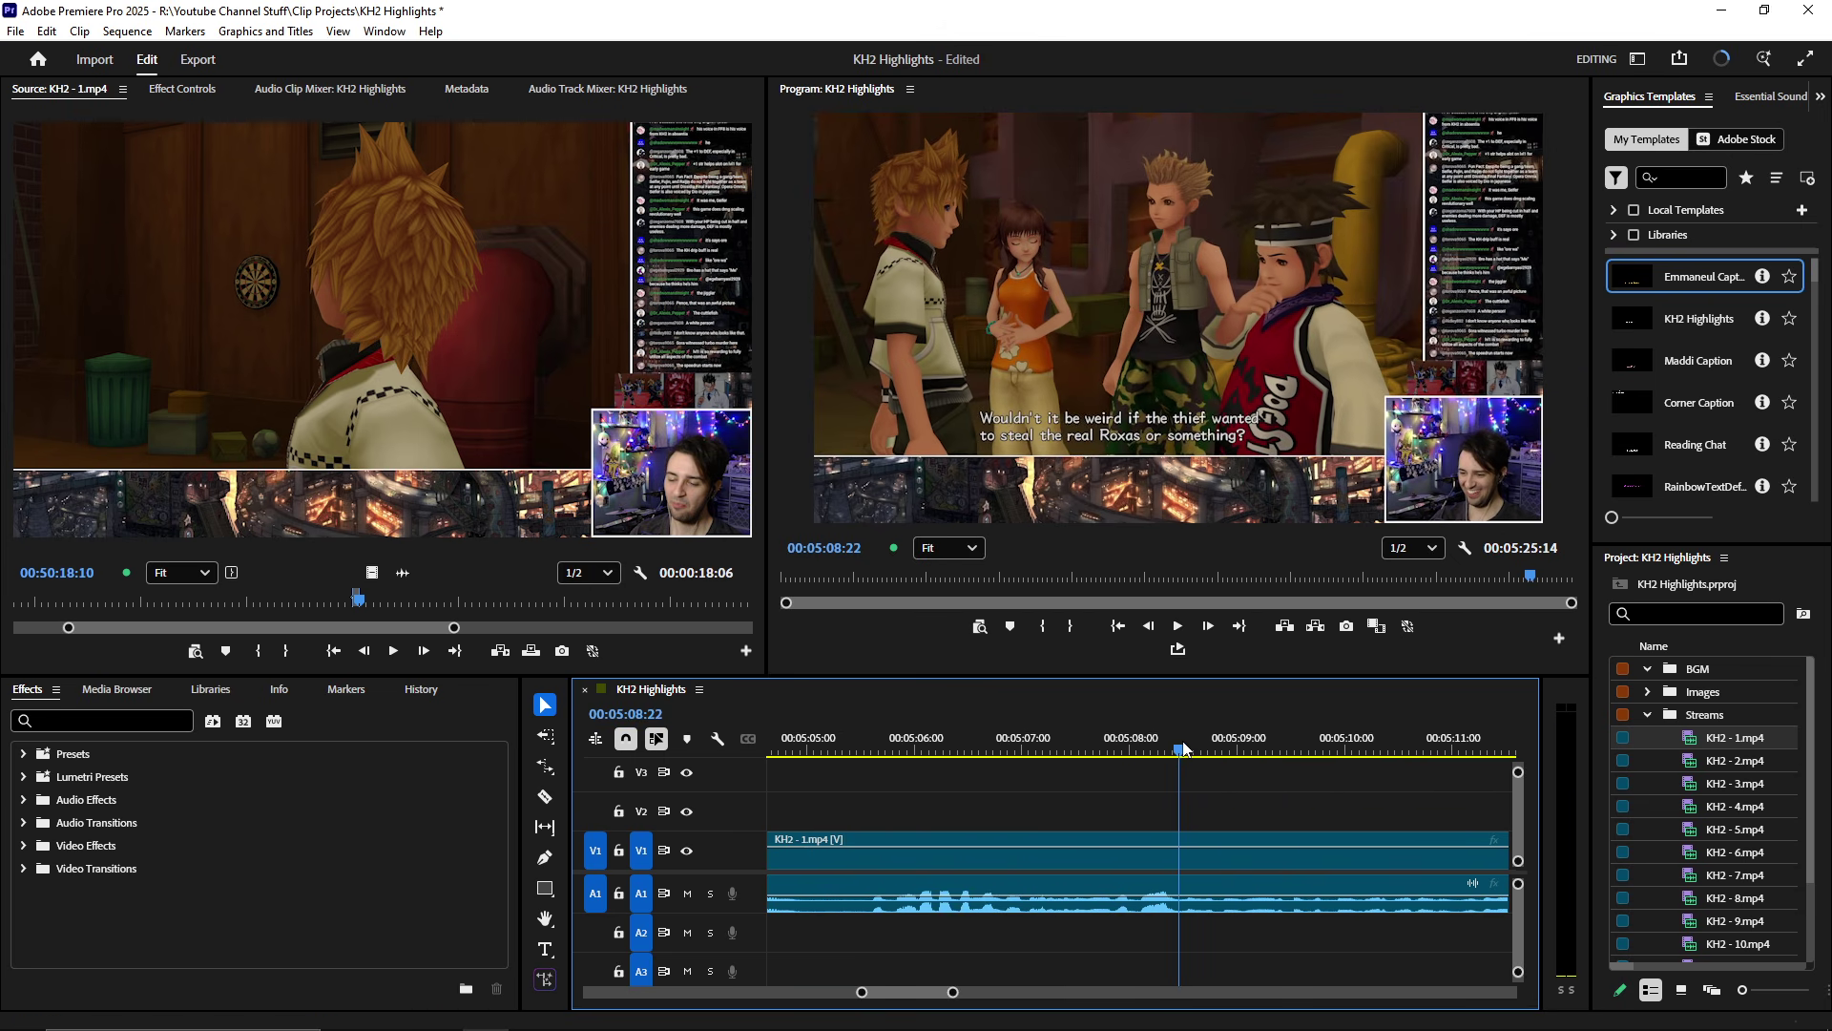
pyautogui.press('q')
# - Close the gap between the last two KH2 - 1.mp4 clips on V1 while playing the final clip
pyautogui.press('space')
pyautogui.click(1042, 846)
pyautogui.scroll(-5, 1019, 841)
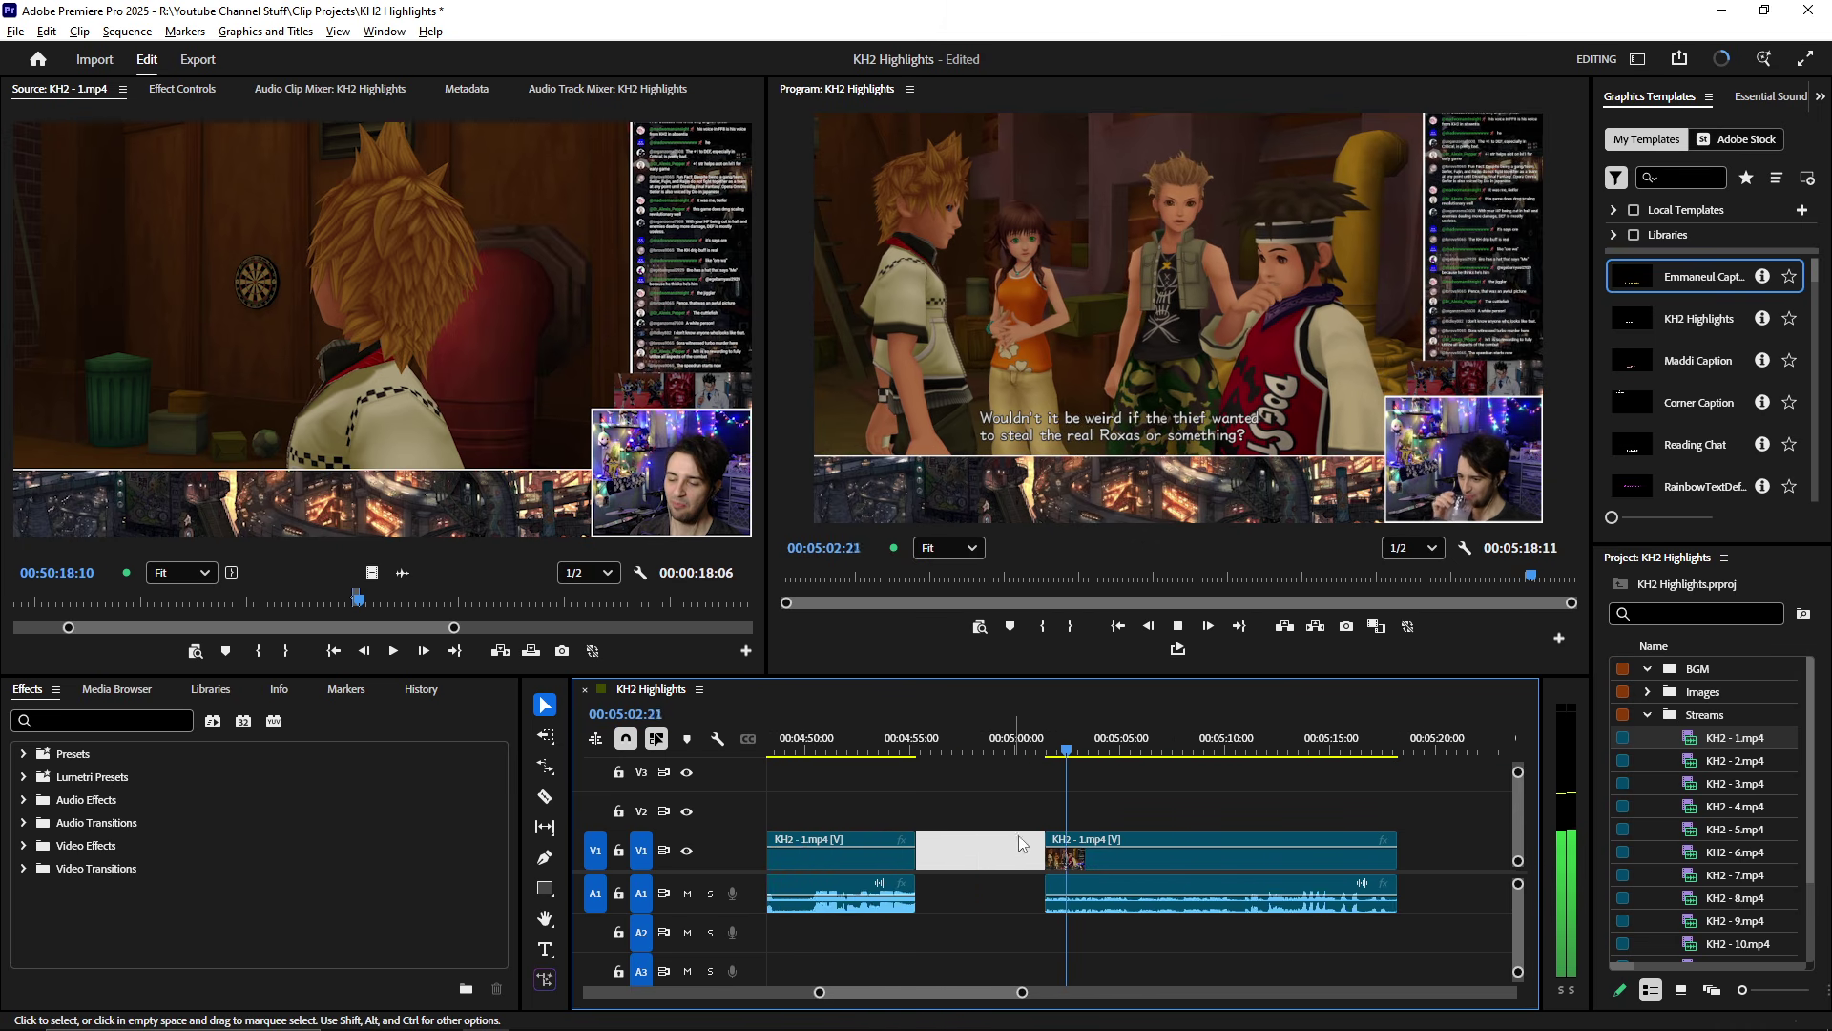
pyautogui.press('Delete')
pyautogui.scroll(-1, 1103, 796)
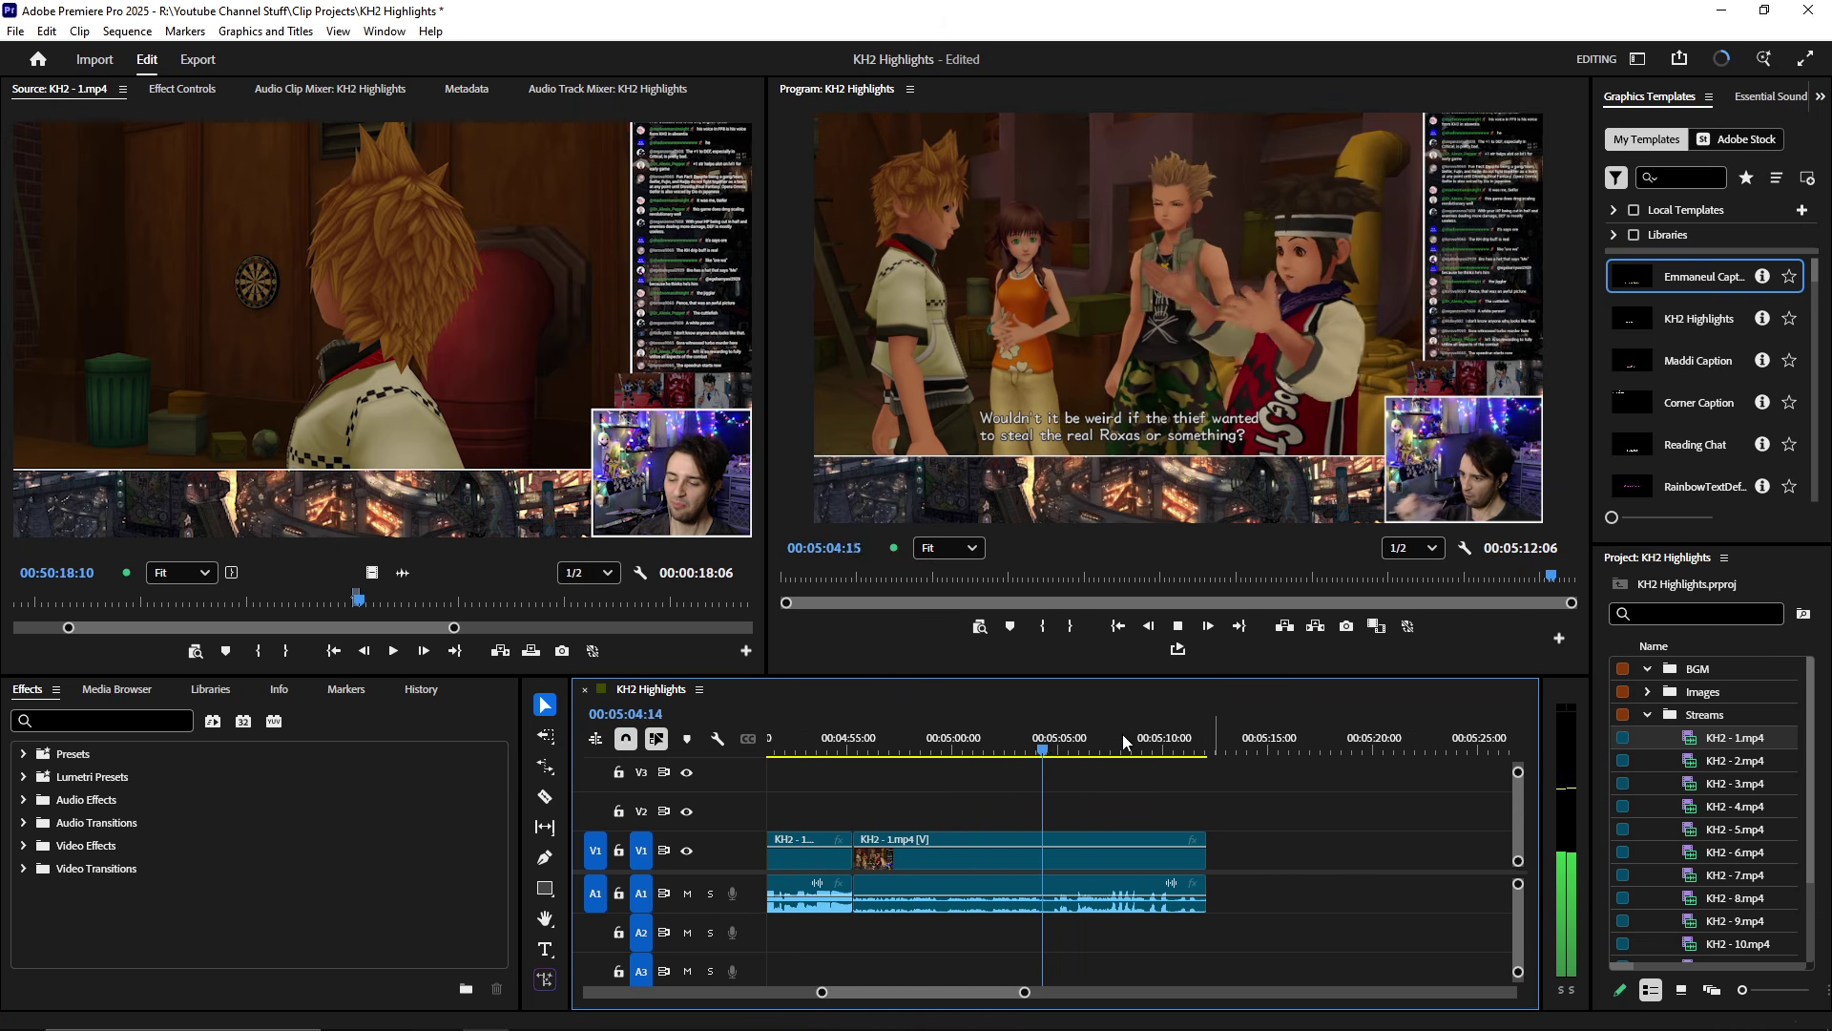
# - Trim the end of the last KH2 - 1.mp4 clip to 00:05:10:17, save the project, and play its ending back
pyautogui.scroll(3, 1171, 829)
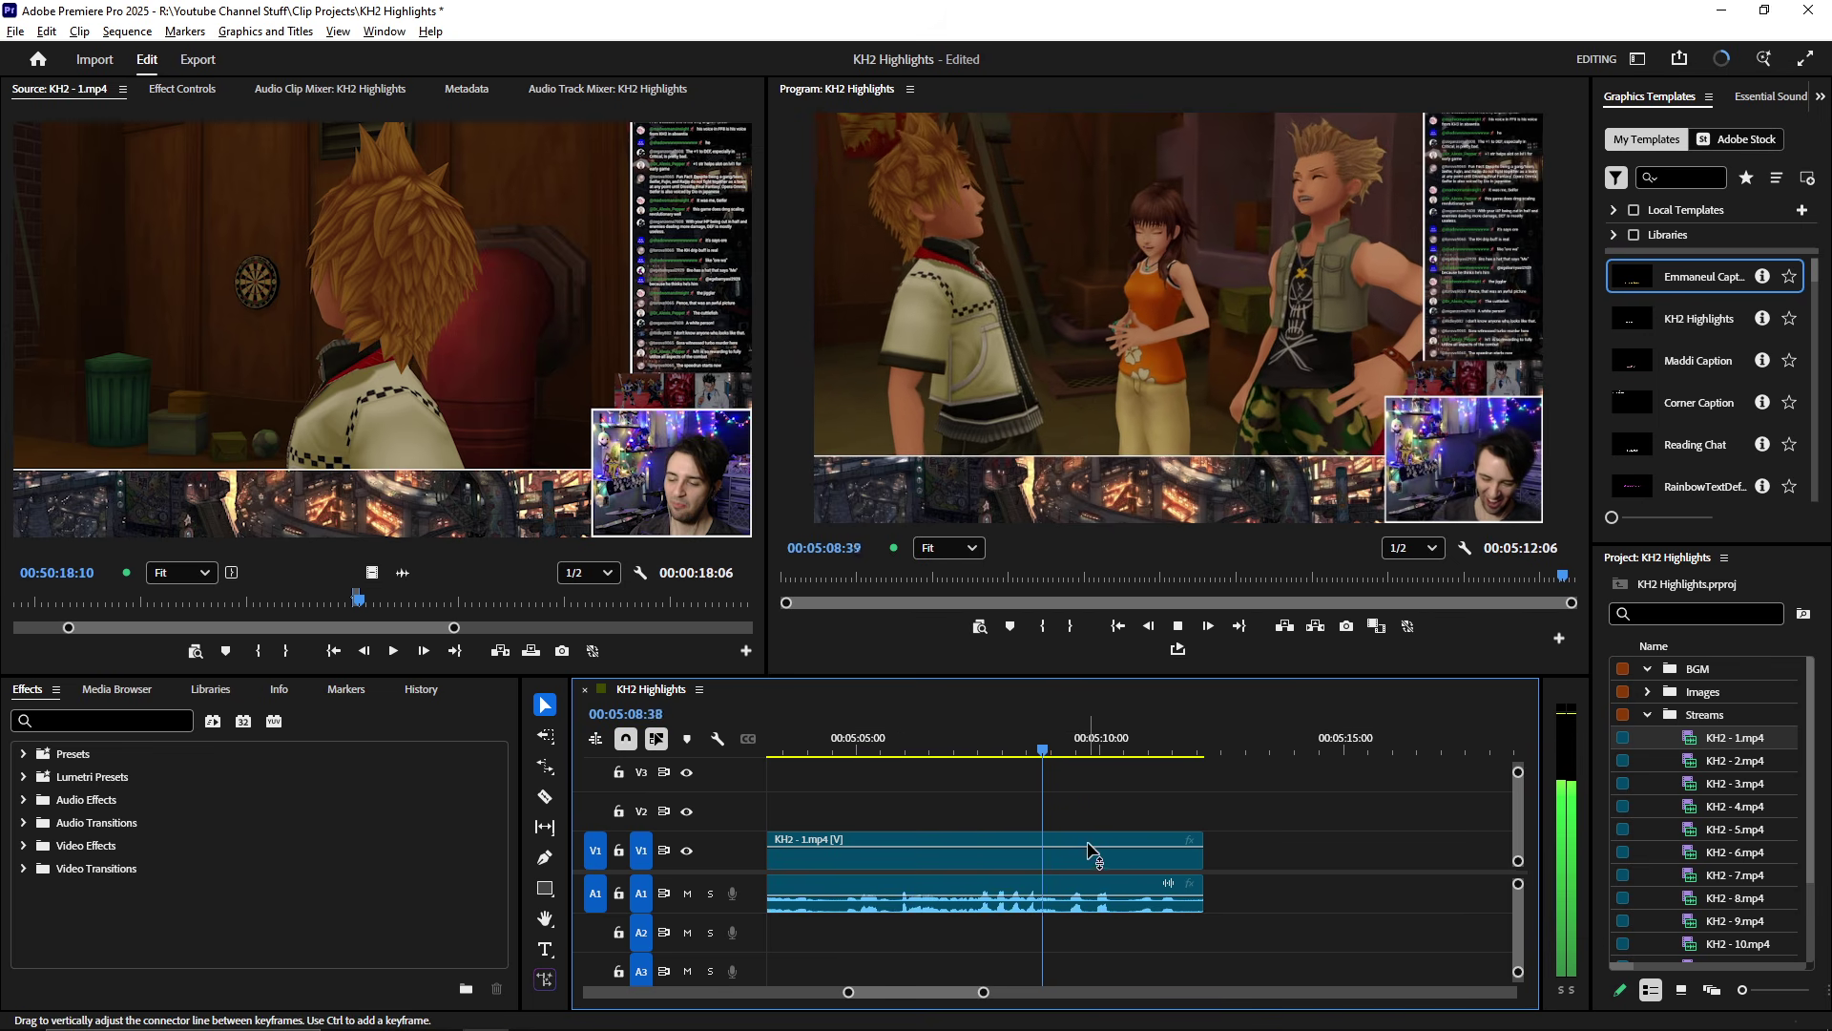
pyautogui.scroll(2, 1162, 853)
pyautogui.press('space')
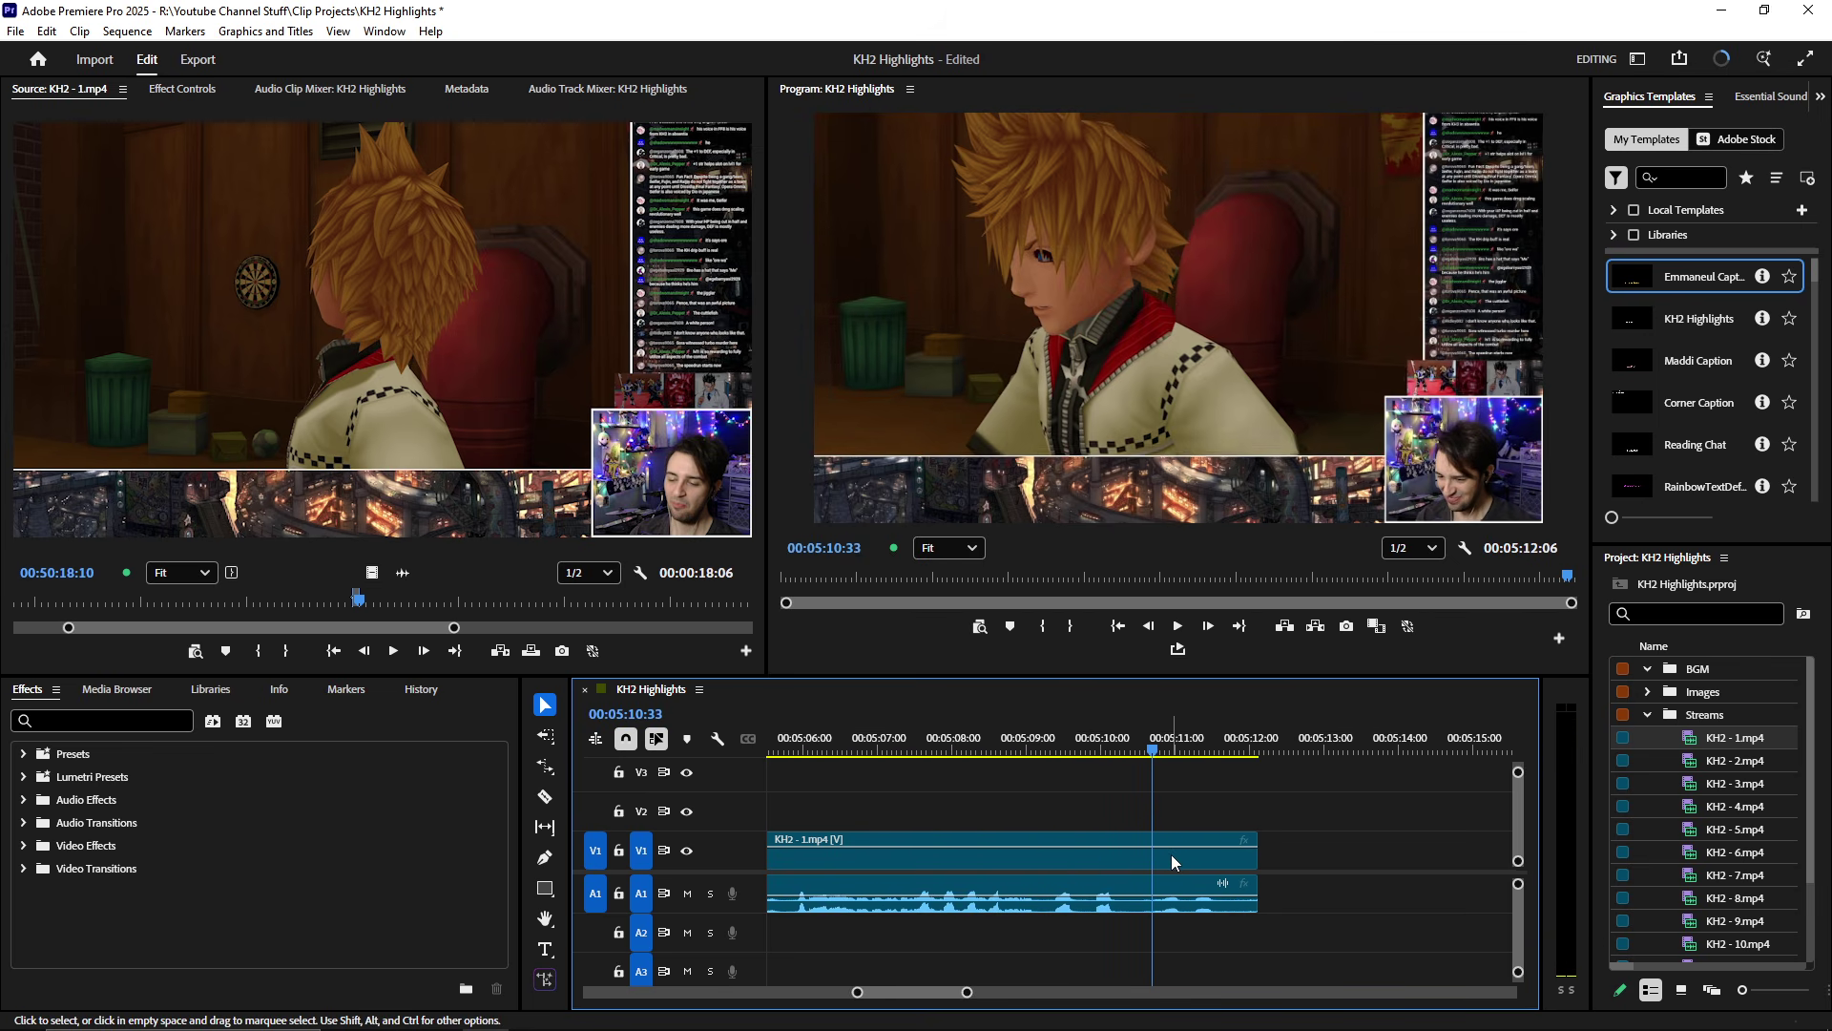
pyautogui.click(1130, 726)
pyautogui.press('w')
pyautogui.click(954, 733)
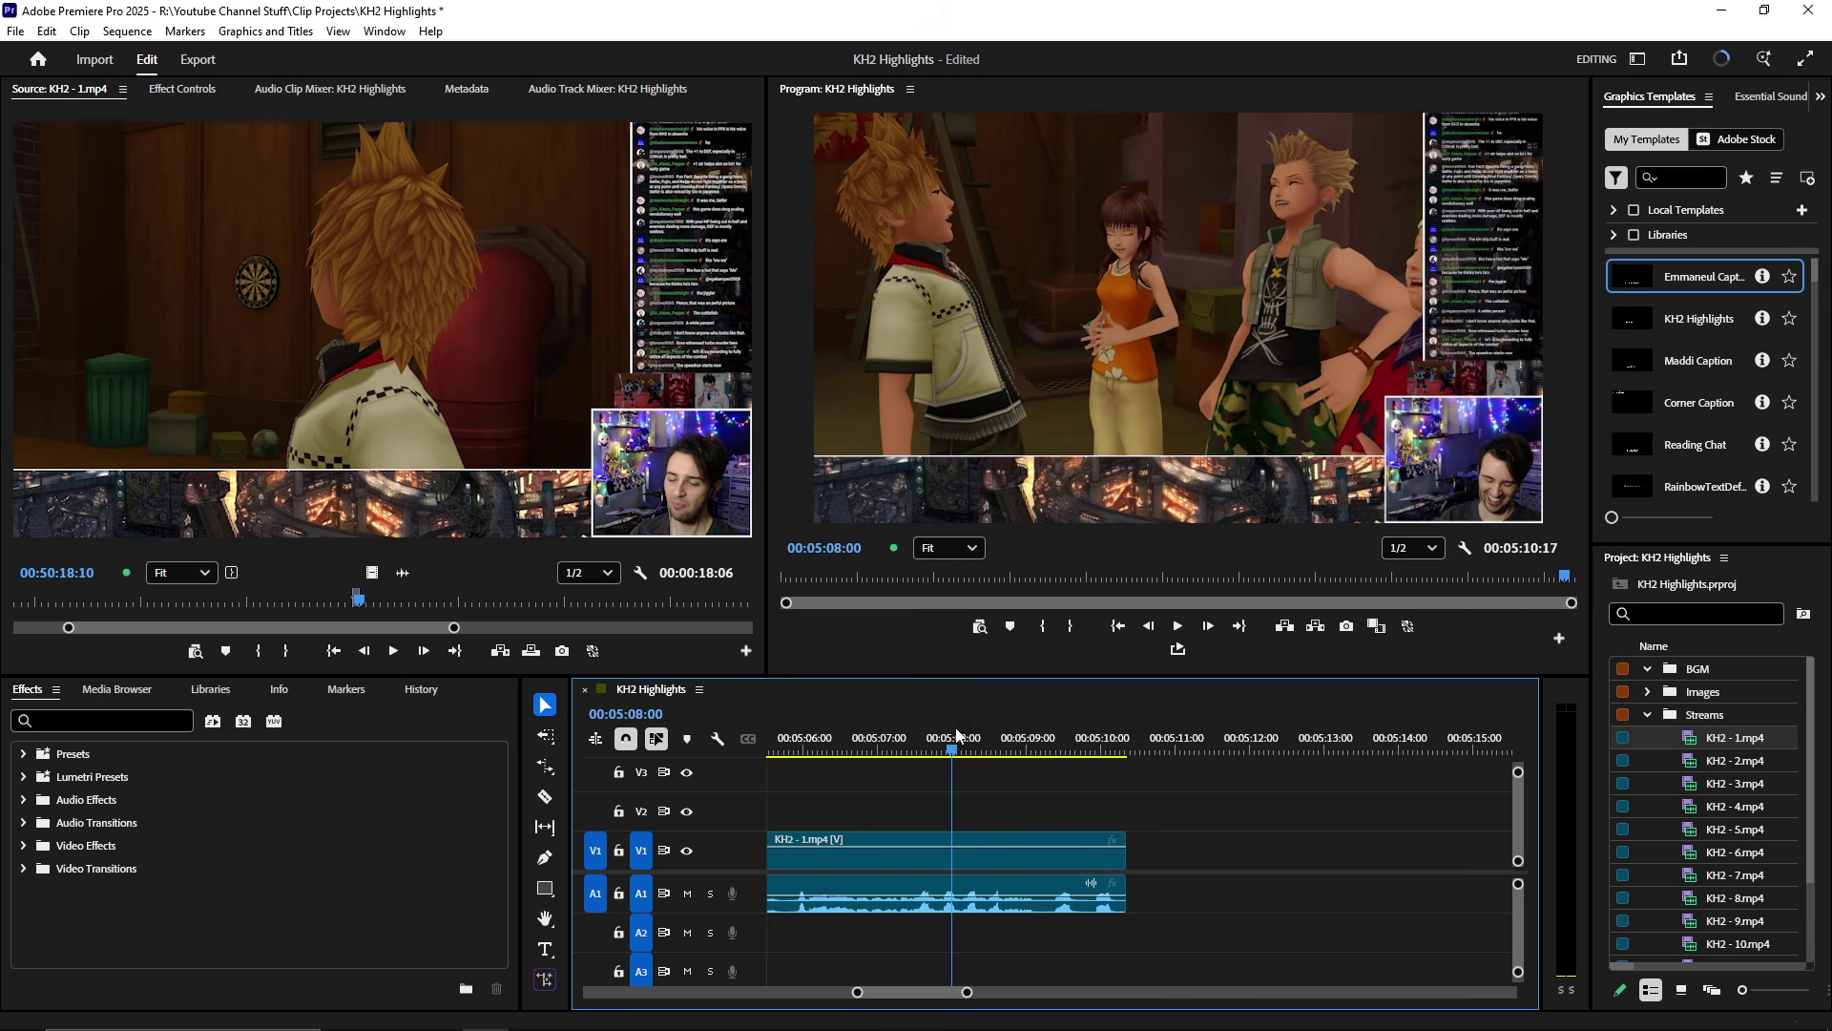
pyautogui.scroll(-4, 1063, 859)
pyautogui.press('space')
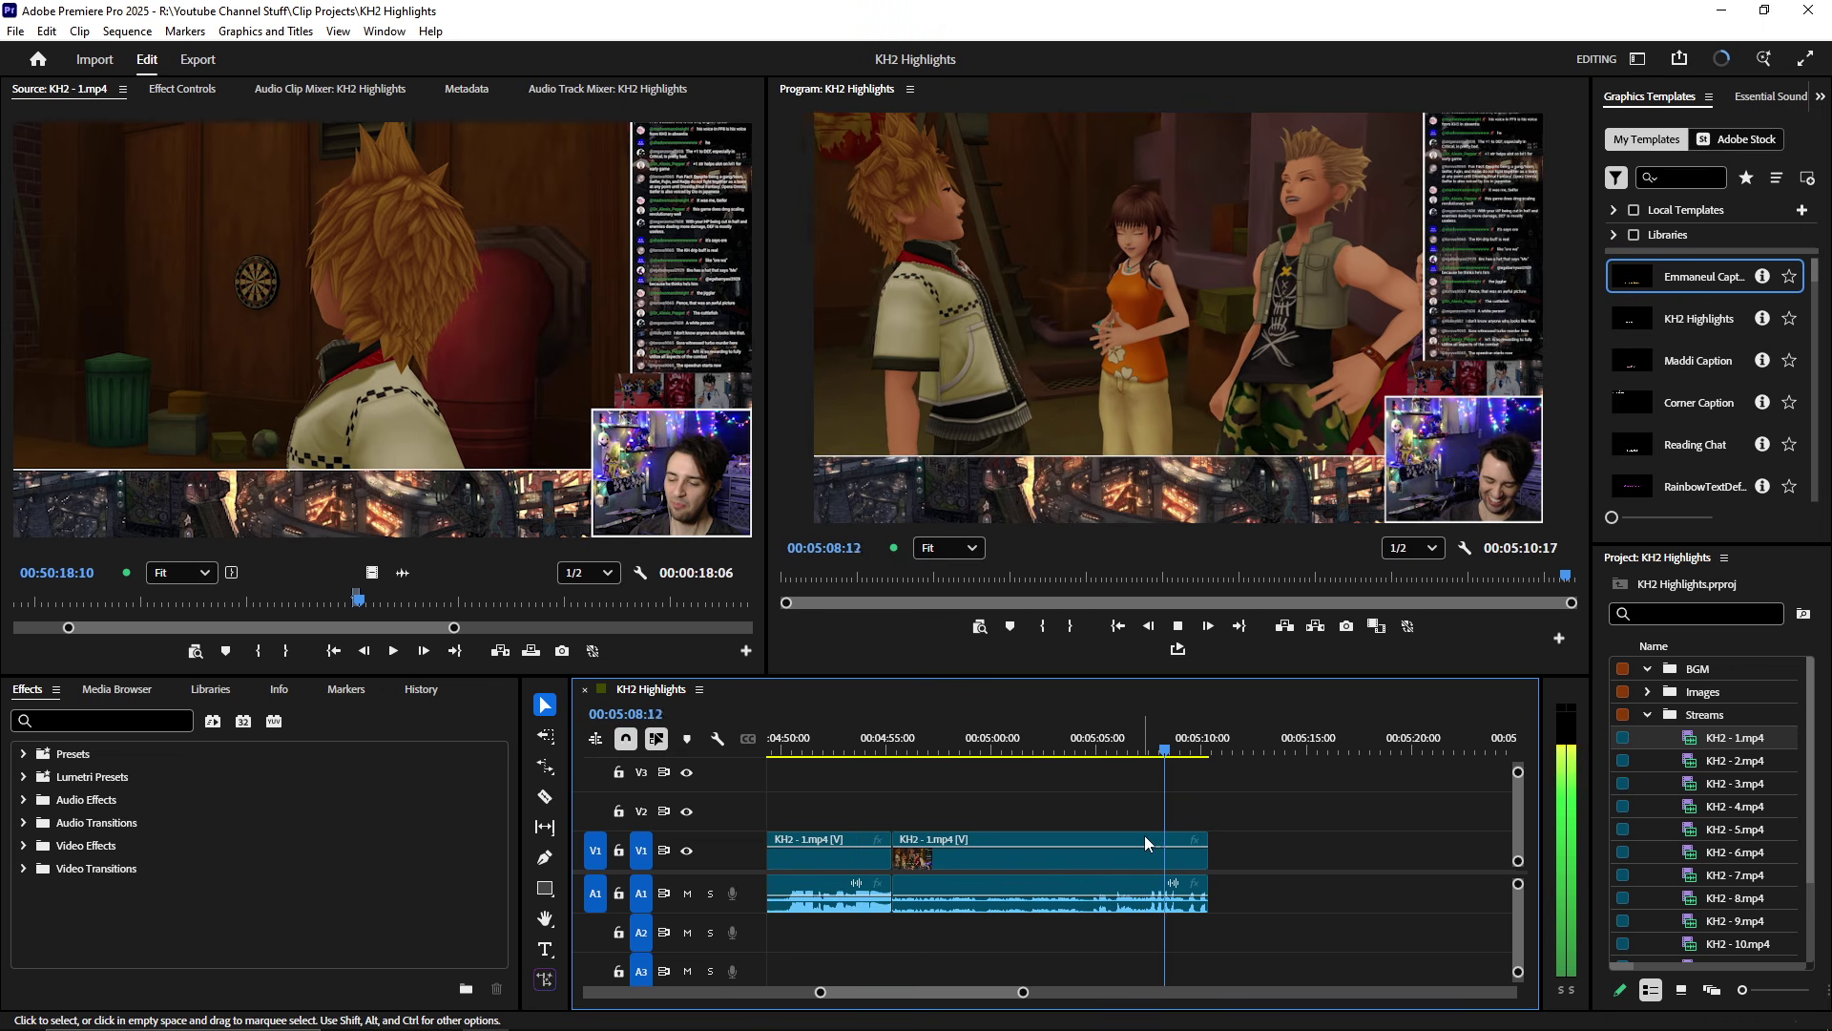
# - Pause at 00:05:08:24 and draw an empty text box over the game footage
pyautogui.press('space')
pyautogui.scroll(2, 1136, 821)
pyautogui.press('t')
pyautogui.click(959, 239)
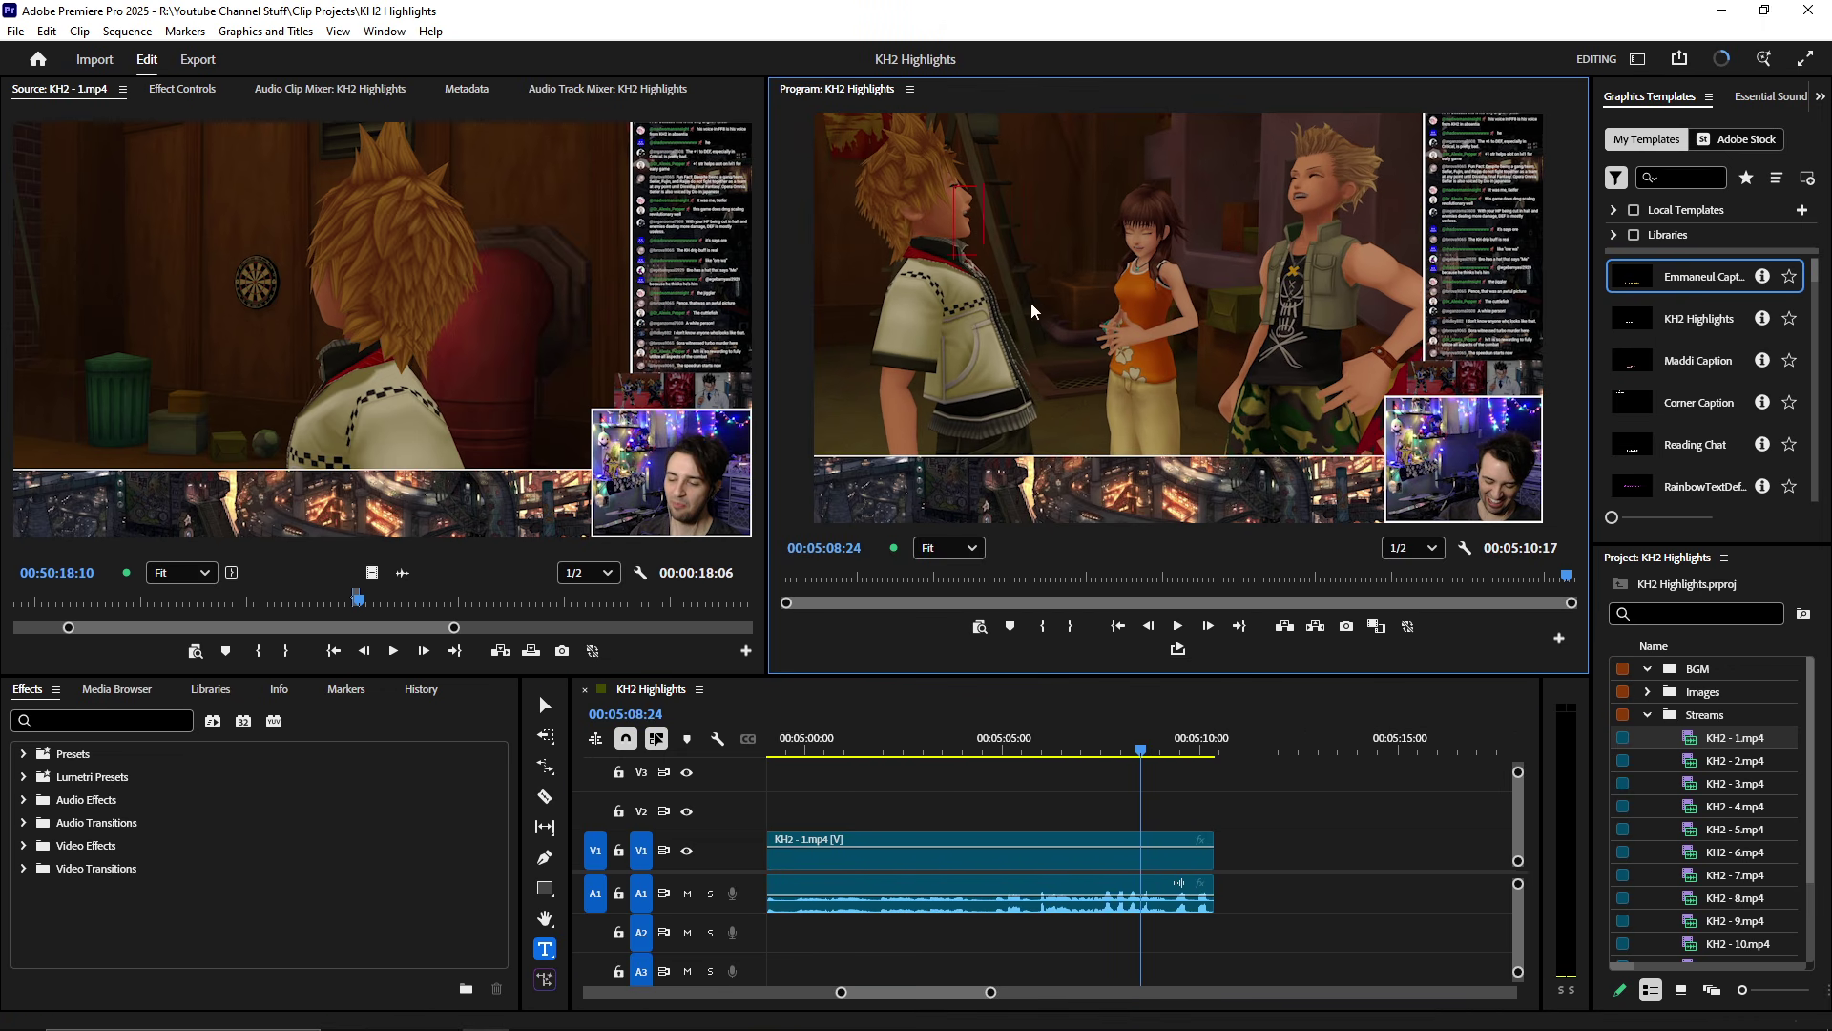
pyautogui.click(1414, 488)
# - Undo the accidental trim edit, return to the Selection tool, and locate the end of the sequence again
pyautogui.hotkey('shift', 't')
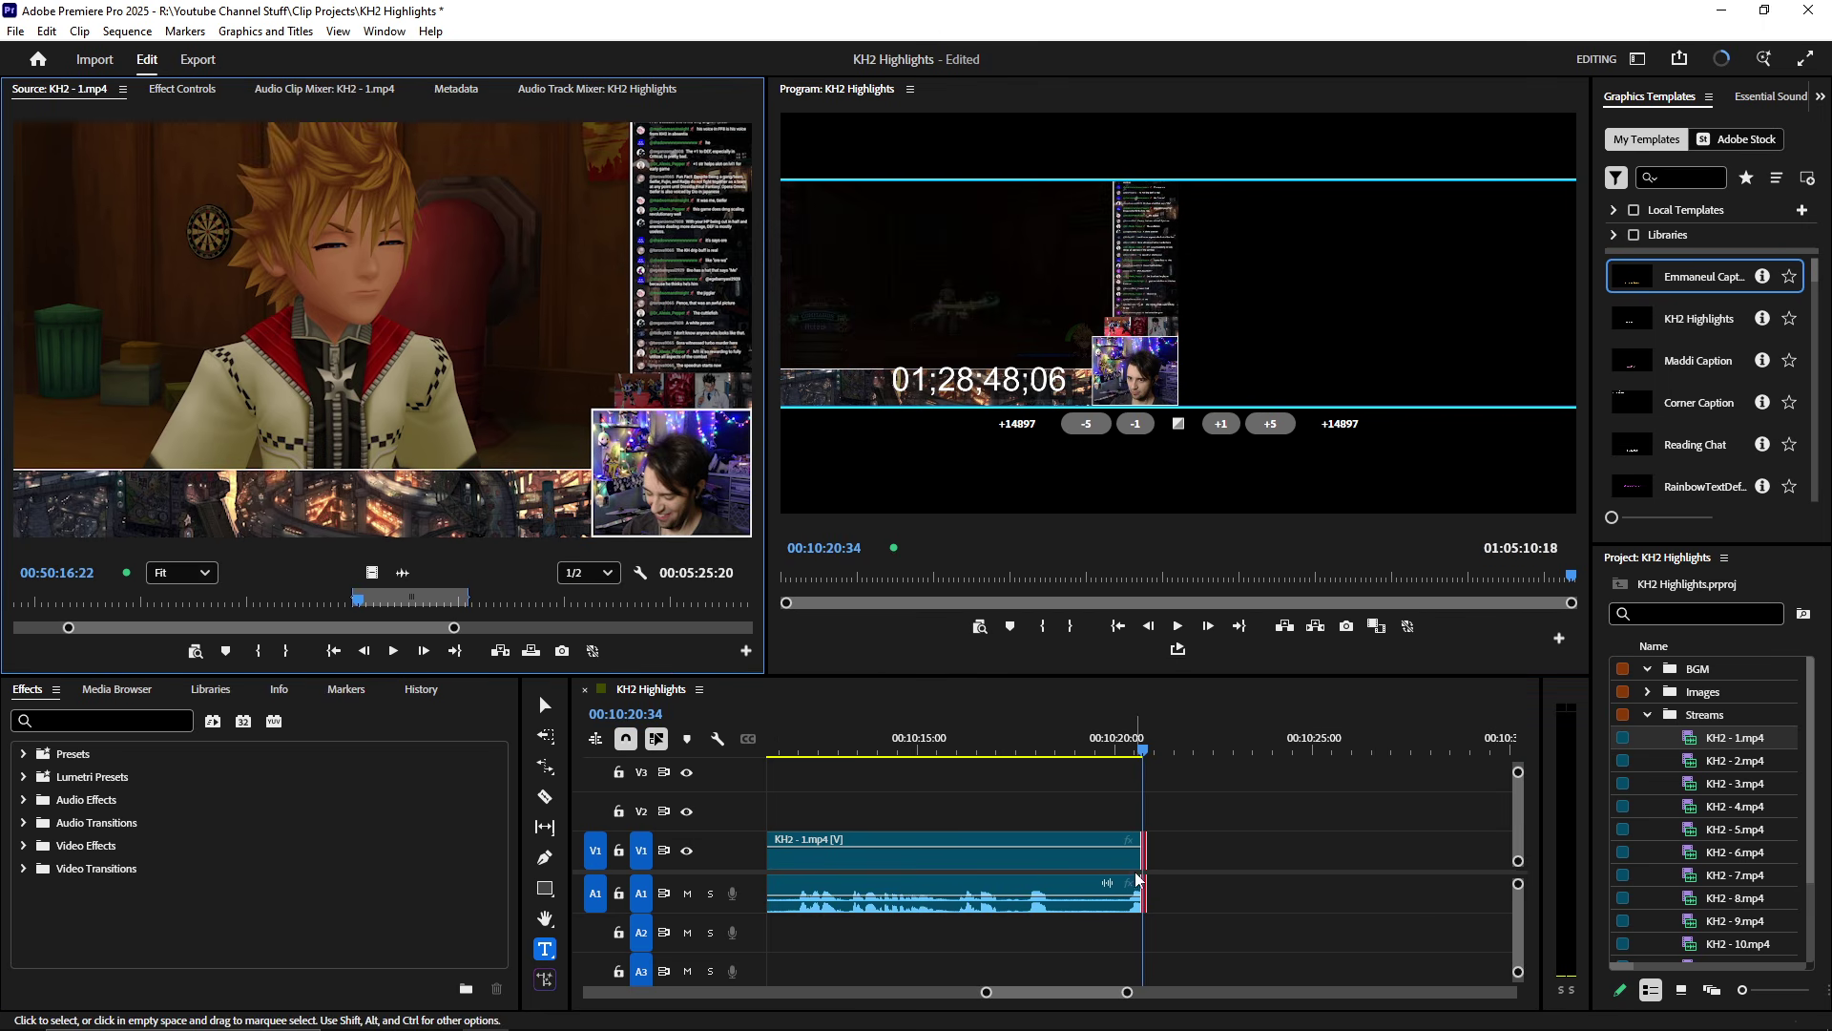
pyautogui.hotkey('ctrl', 'z')
pyautogui.scroll(-4, 906, 891)
pyautogui.scroll(-3, 907, 891)
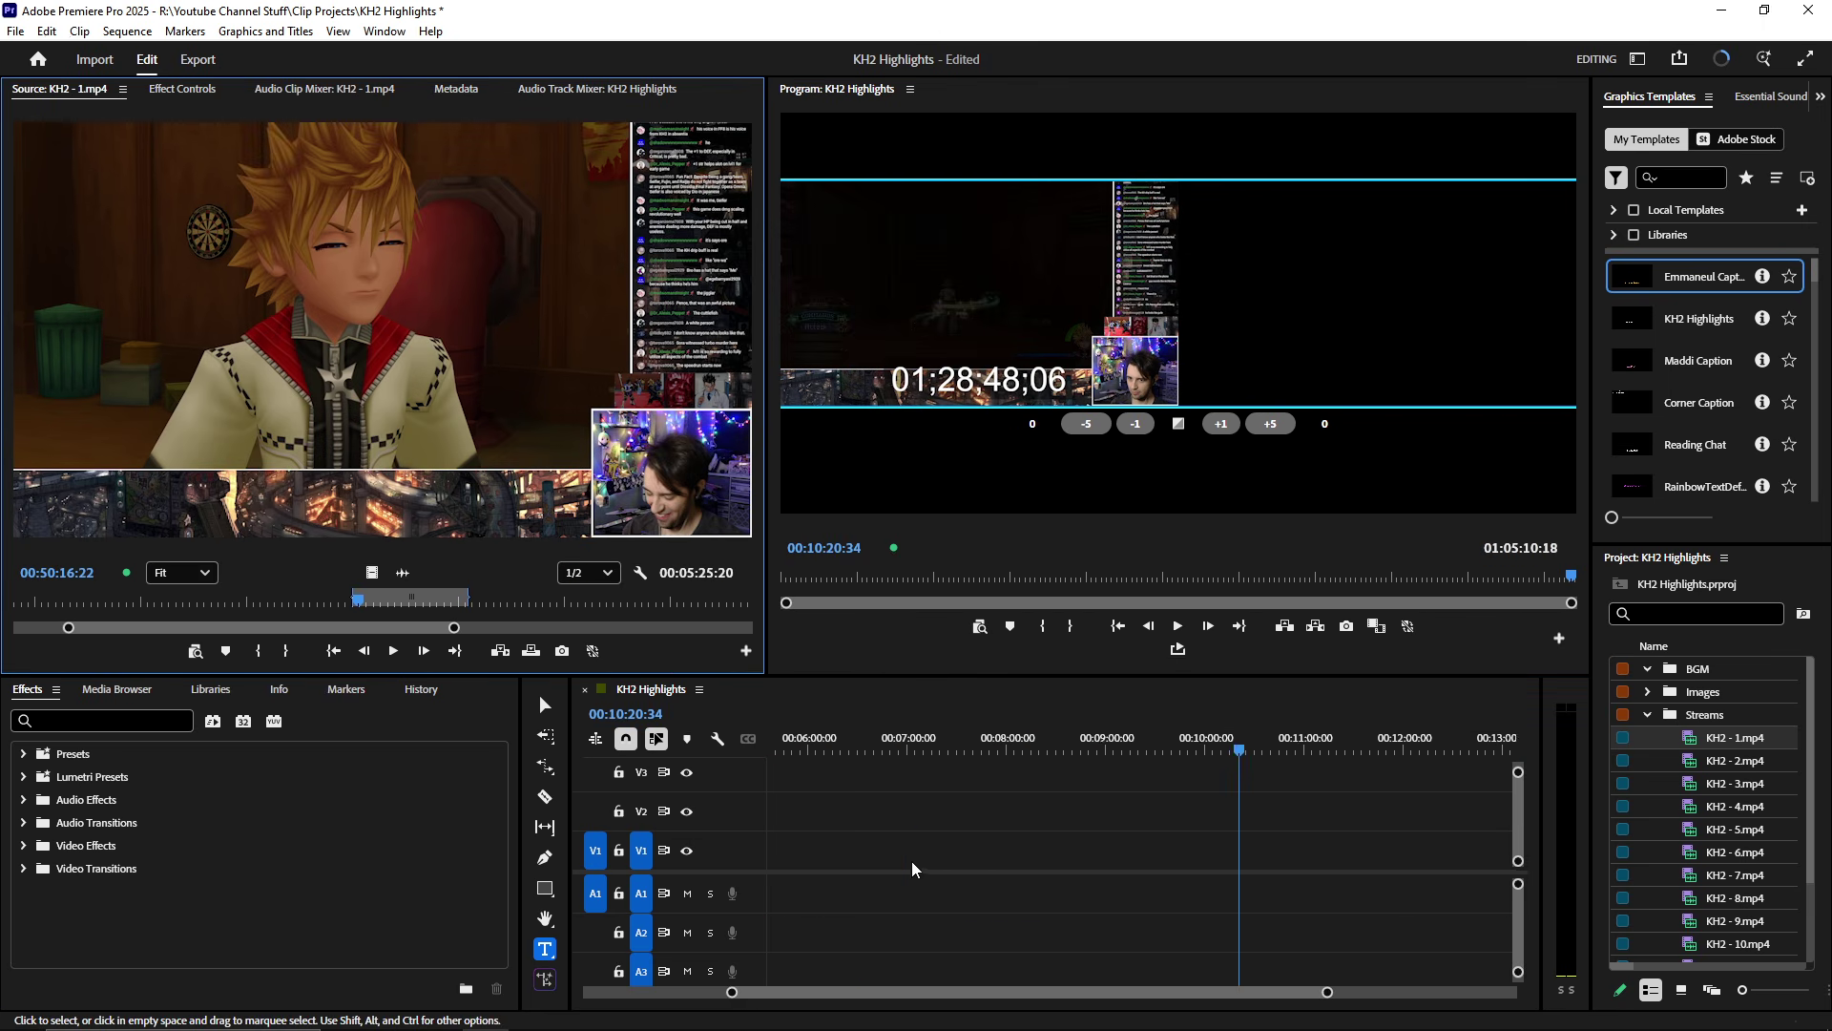
pyautogui.scroll(6, 994, 879)
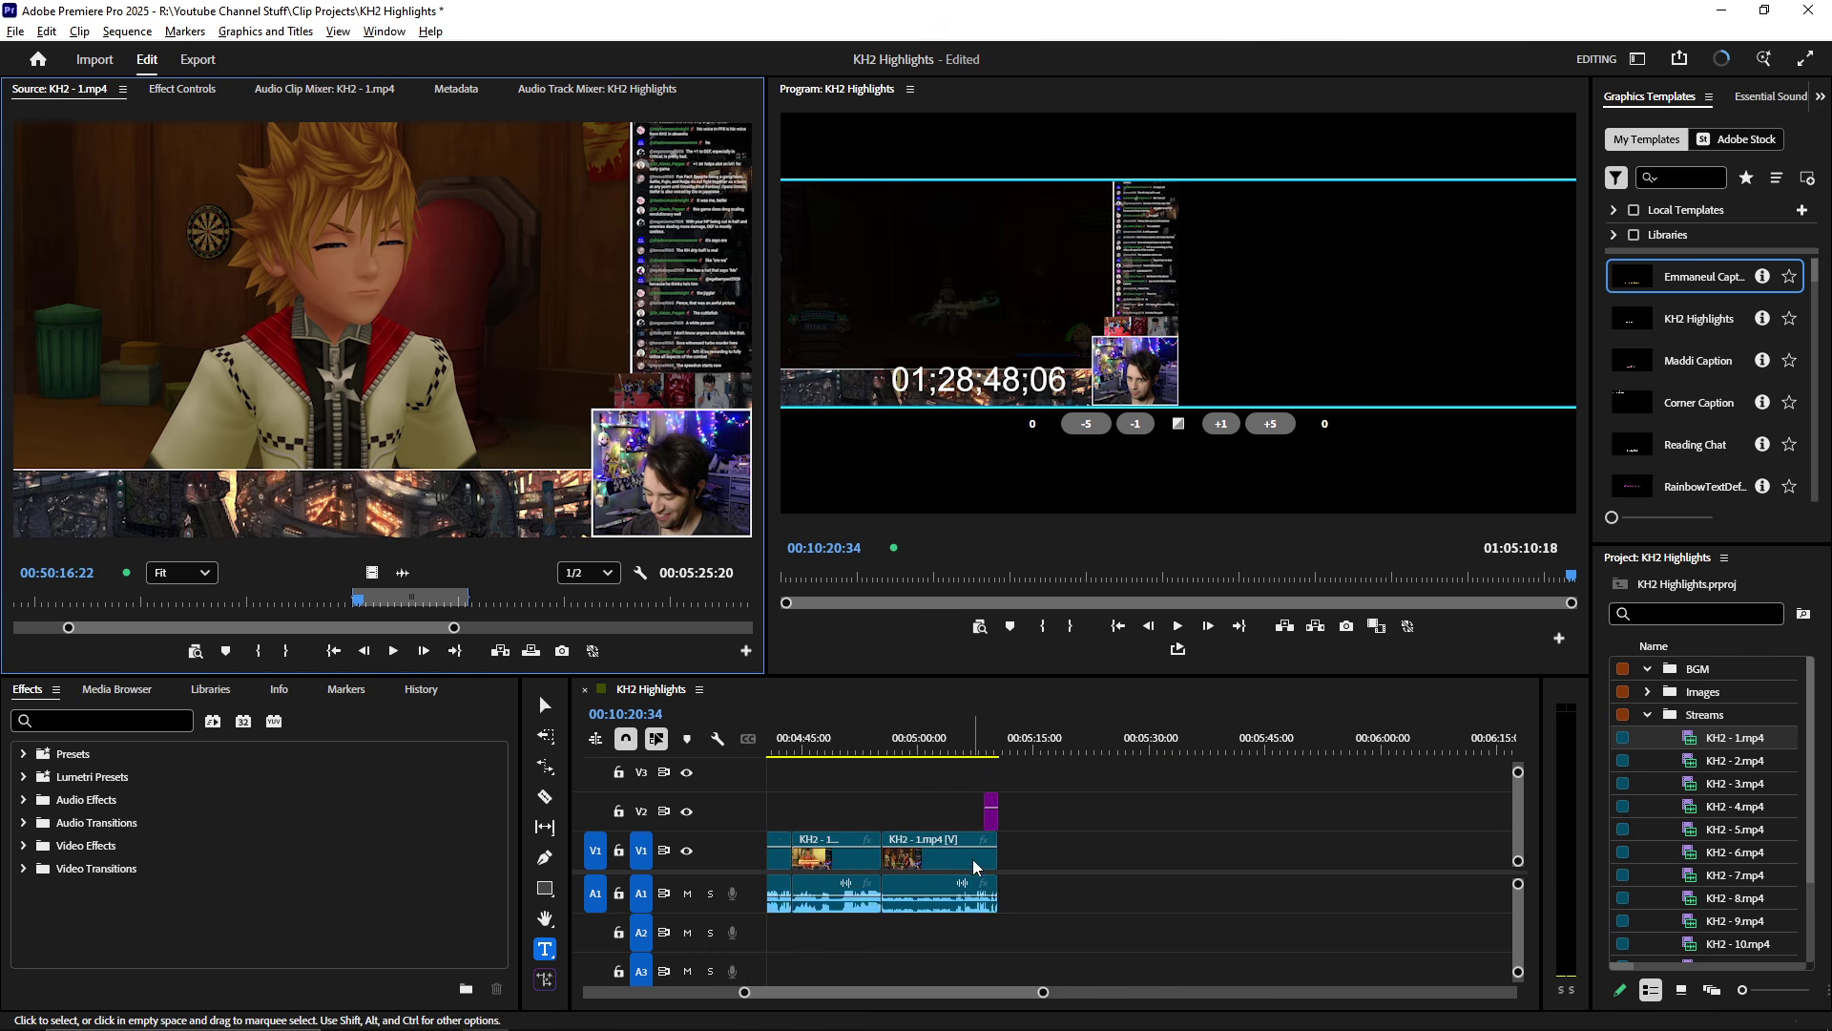
pyautogui.scroll(-4, 1070, 864)
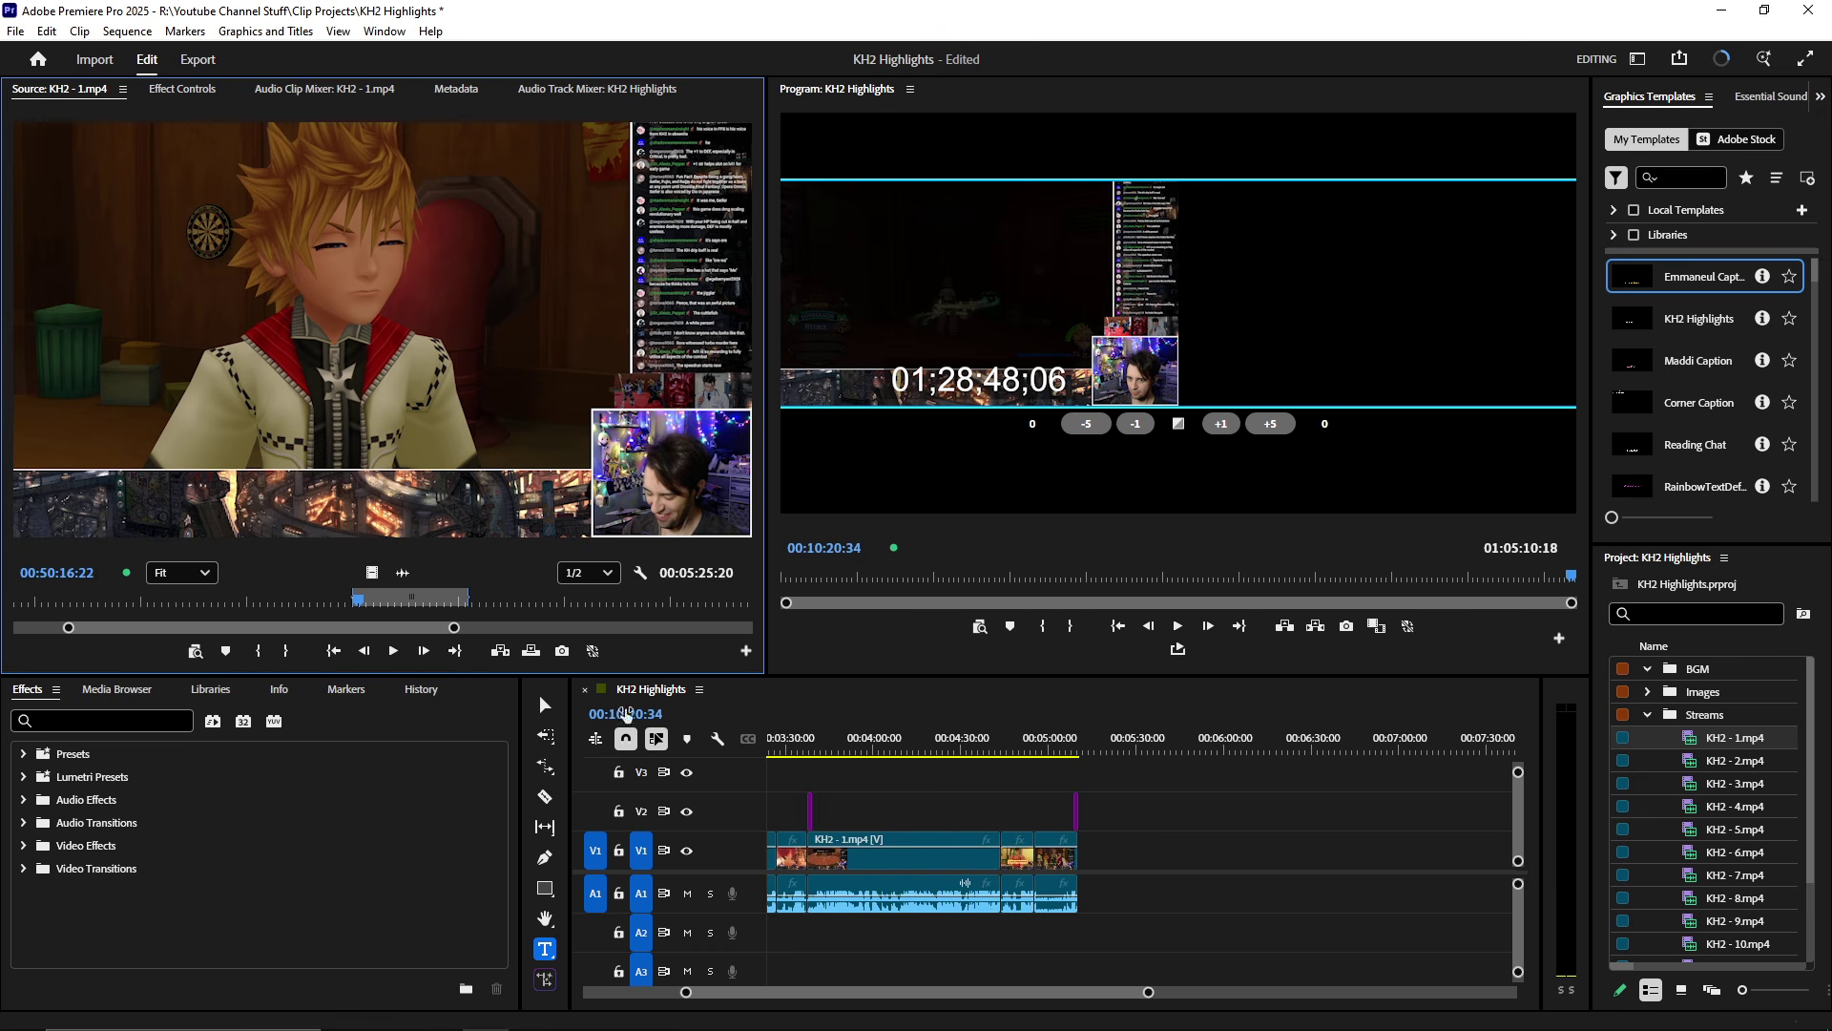
pyautogui.click(545, 706)
pyautogui.click(545, 706)
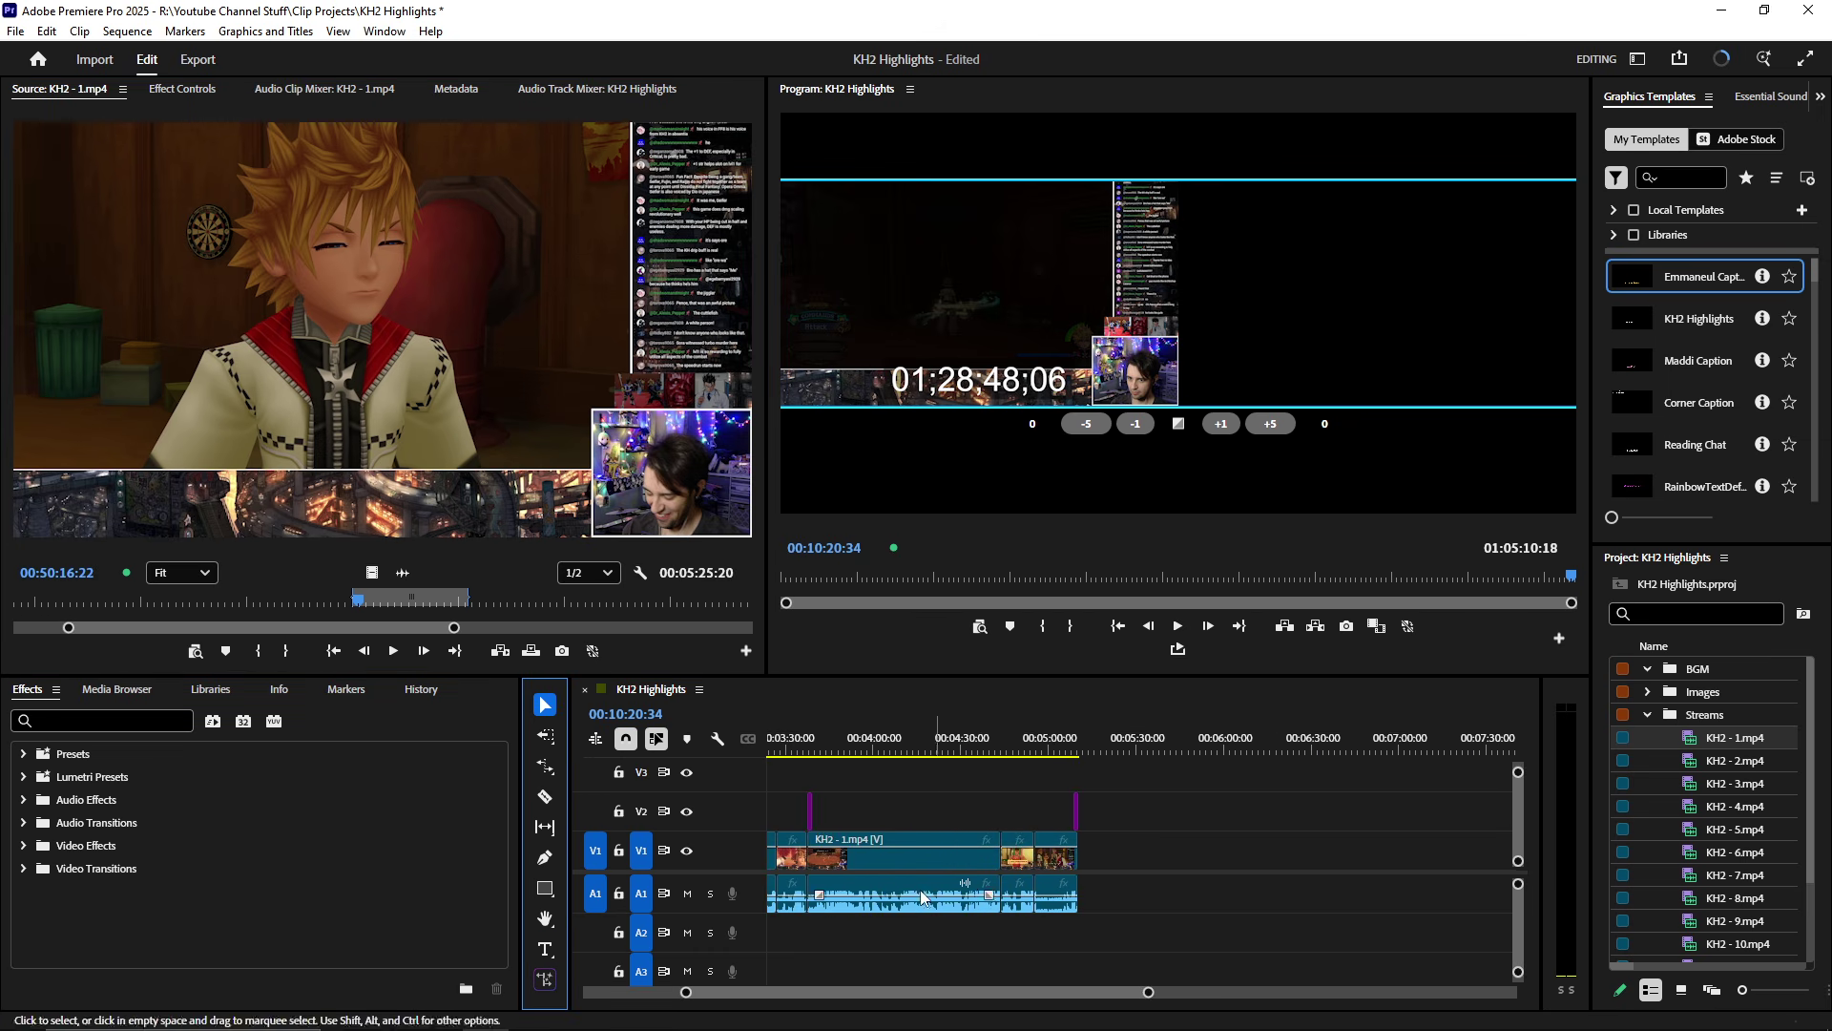
pyautogui.scroll(2, 1054, 792)
pyautogui.scroll(3, 1054, 793)
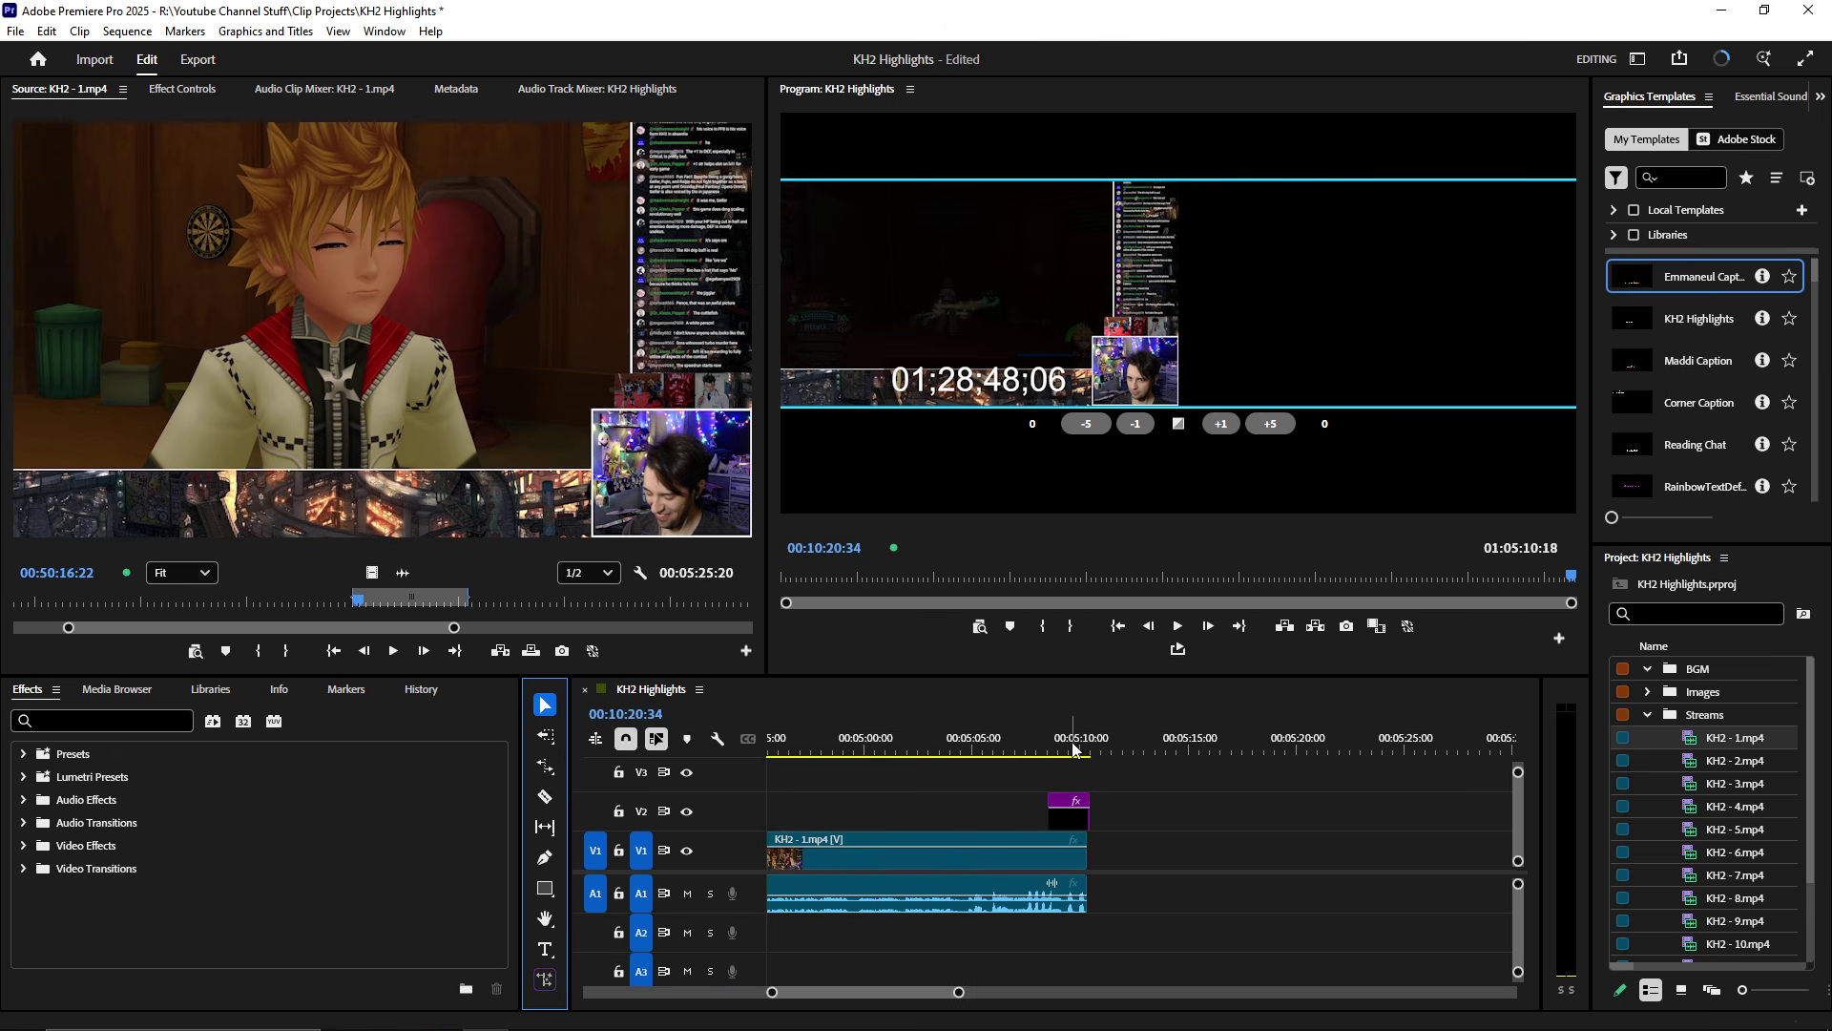
# - Delete the empty graphic from V2 above the last clip and place the playhead at 00:05:08:47
pyautogui.click(1073, 750)
pyautogui.scroll(2, 1067, 826)
pyautogui.moveTo(1148, 820); pyautogui.dragTo(1140, 823)
pyautogui.click(1084, 826)
pyautogui.scroll(2, 1048, 802)
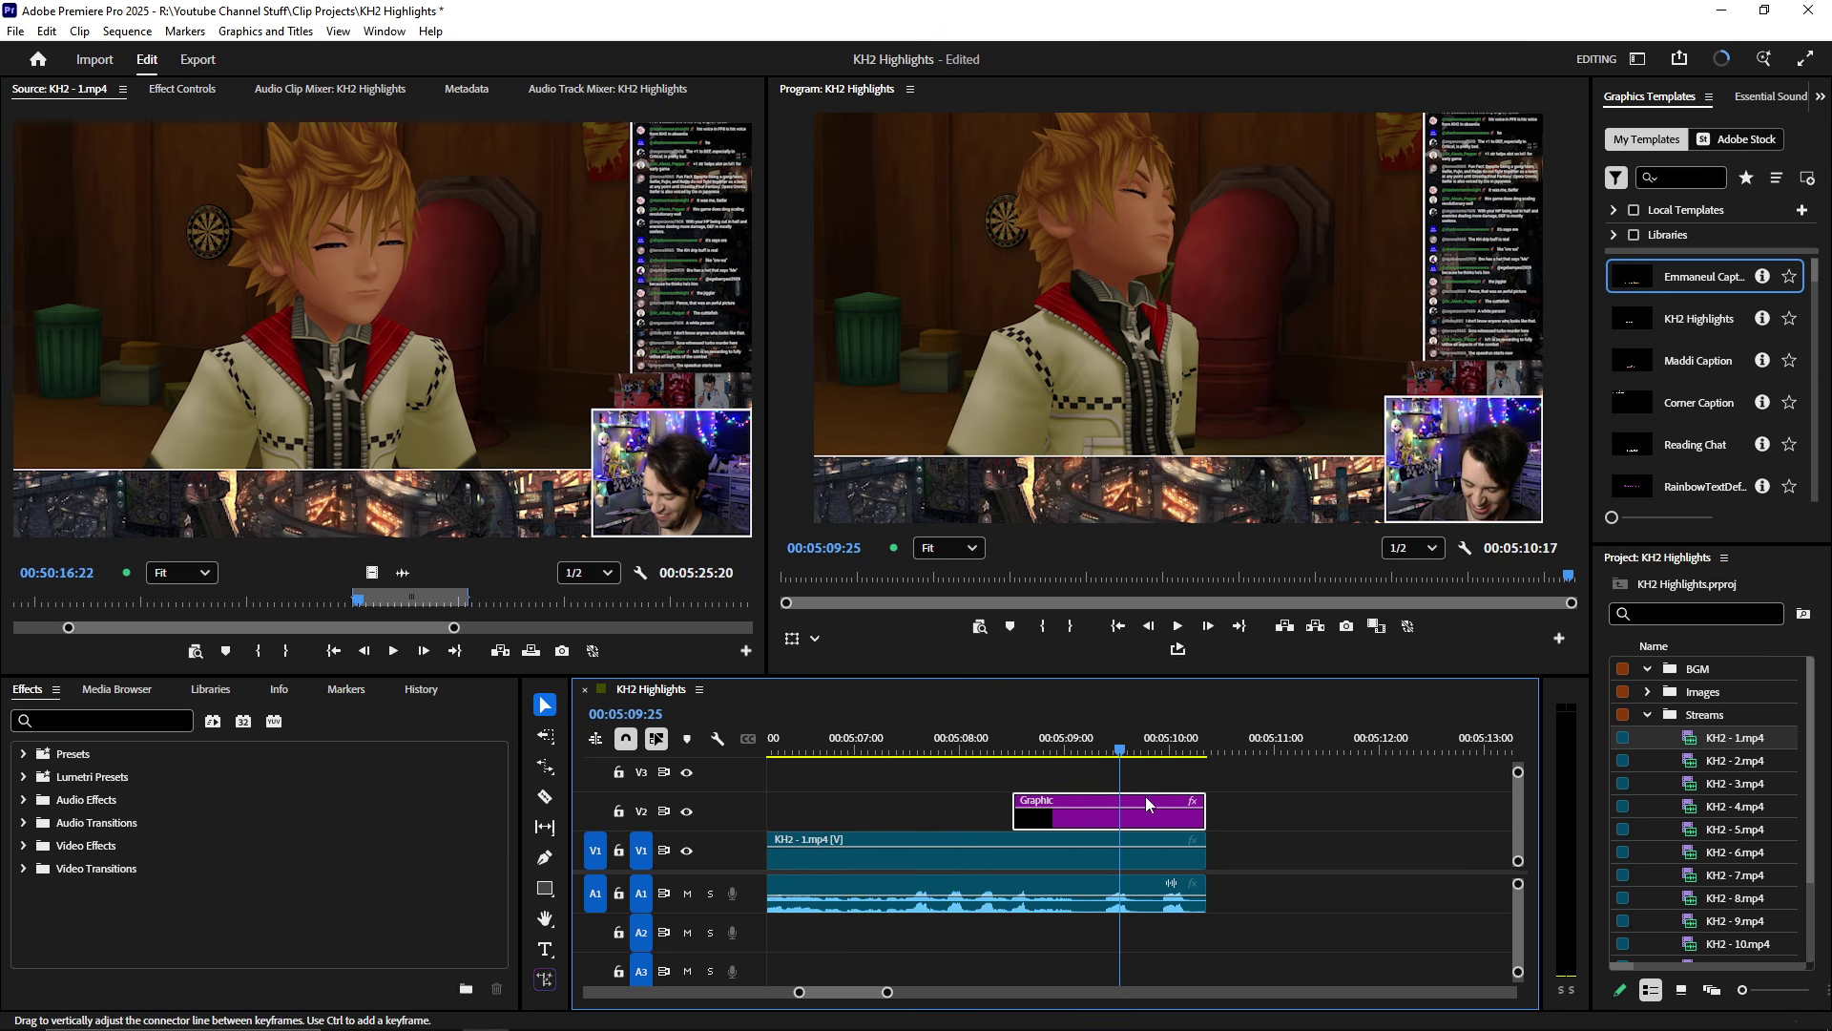
pyautogui.click(1062, 749)
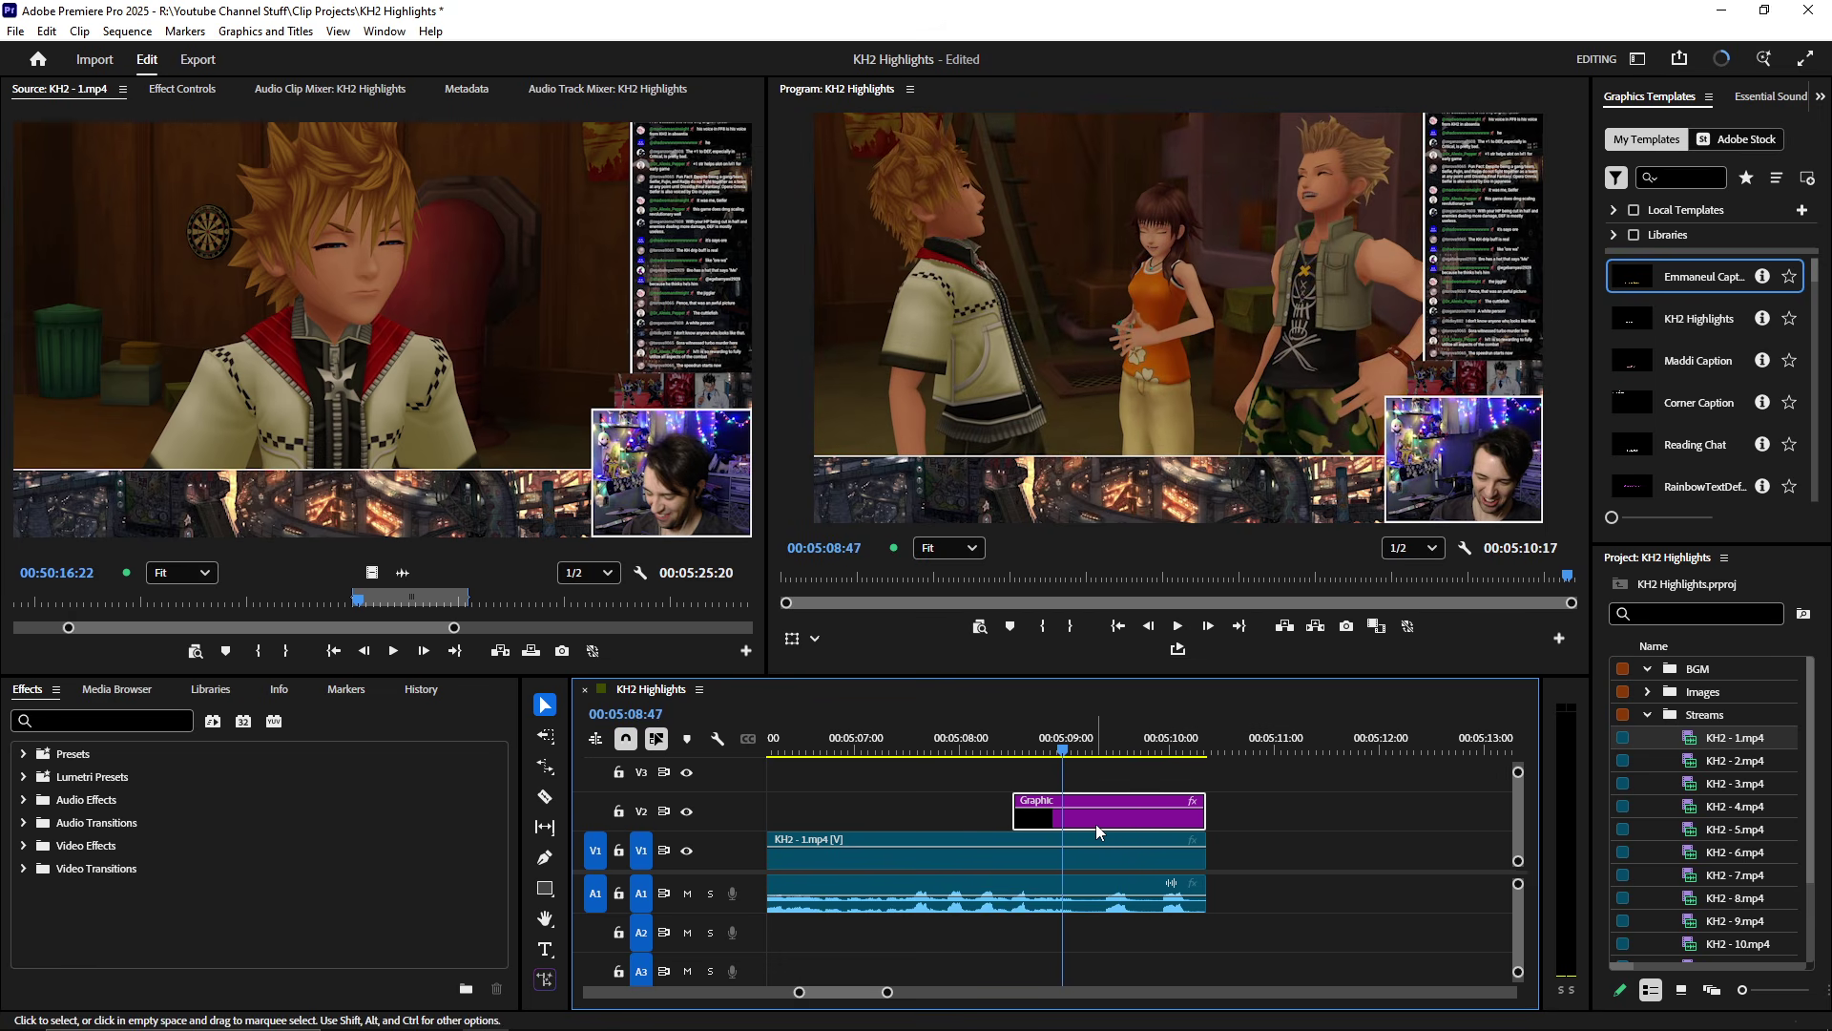
pyautogui.press('Delete')
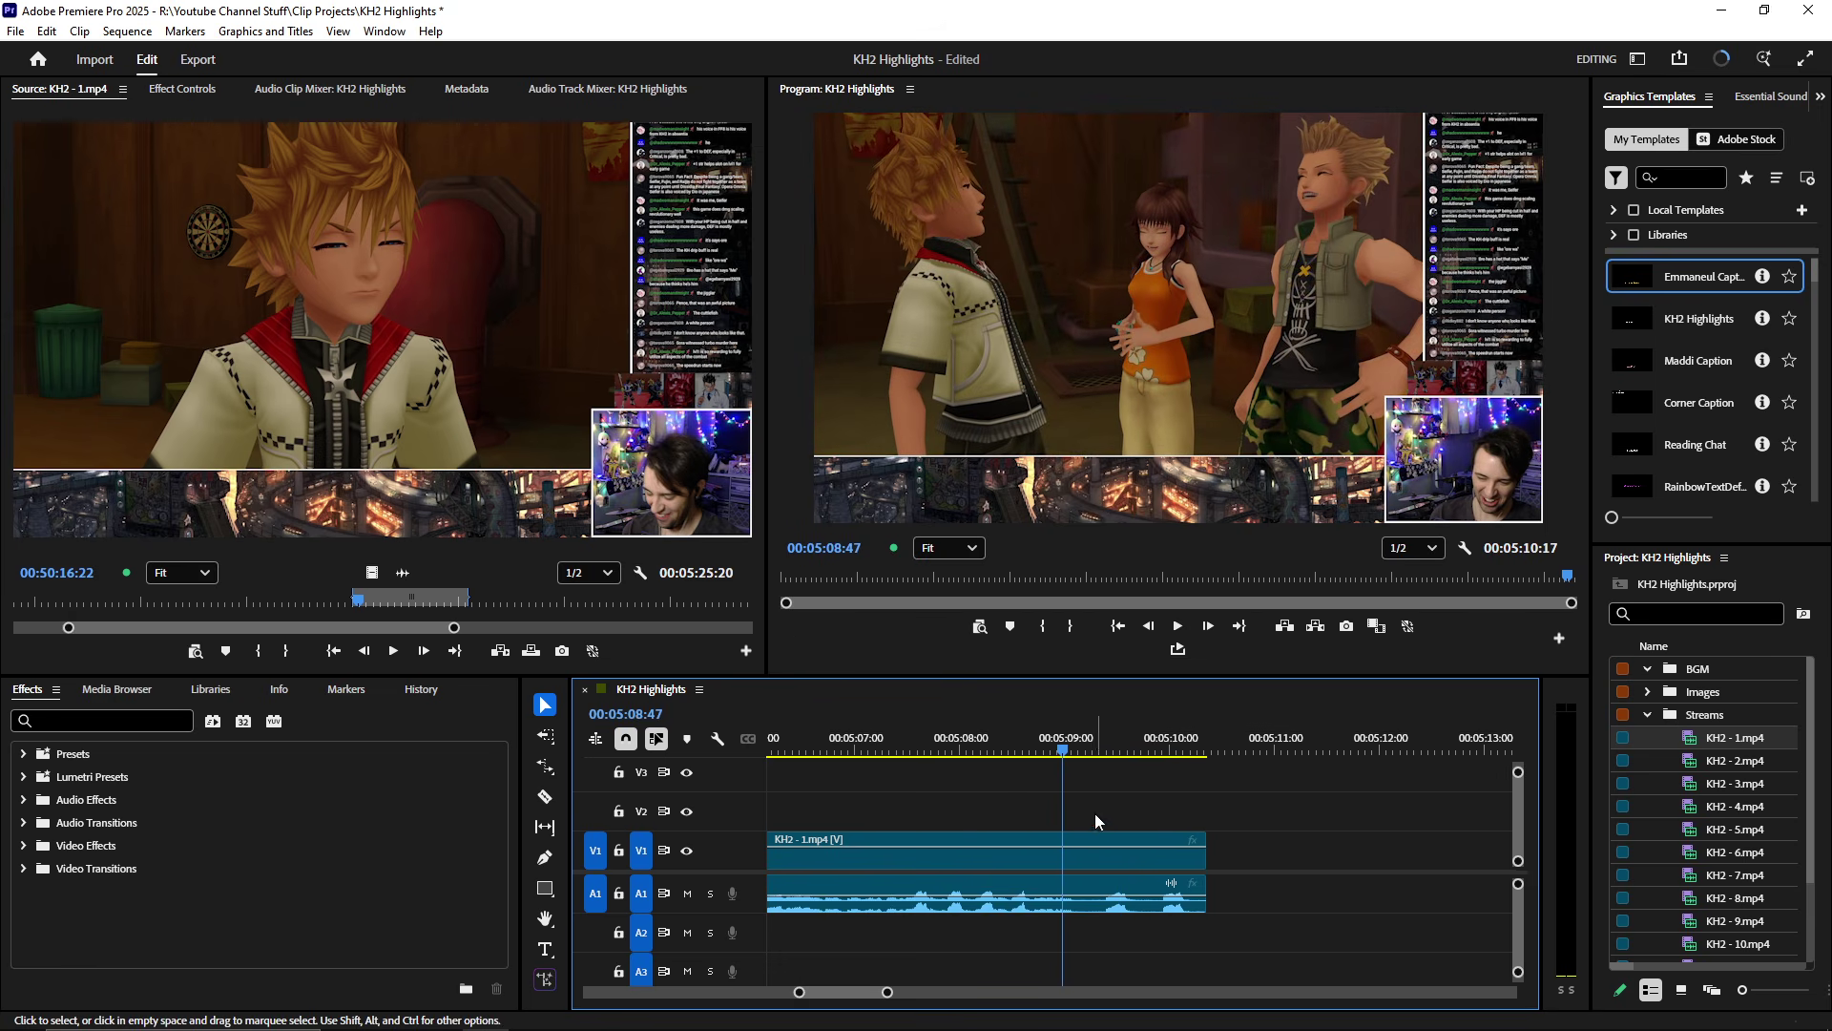
# - Draw a text box across the game footage at 00:05:08:47 and trim its V2 graphic to end with the last clip
pyautogui.click(545, 949)
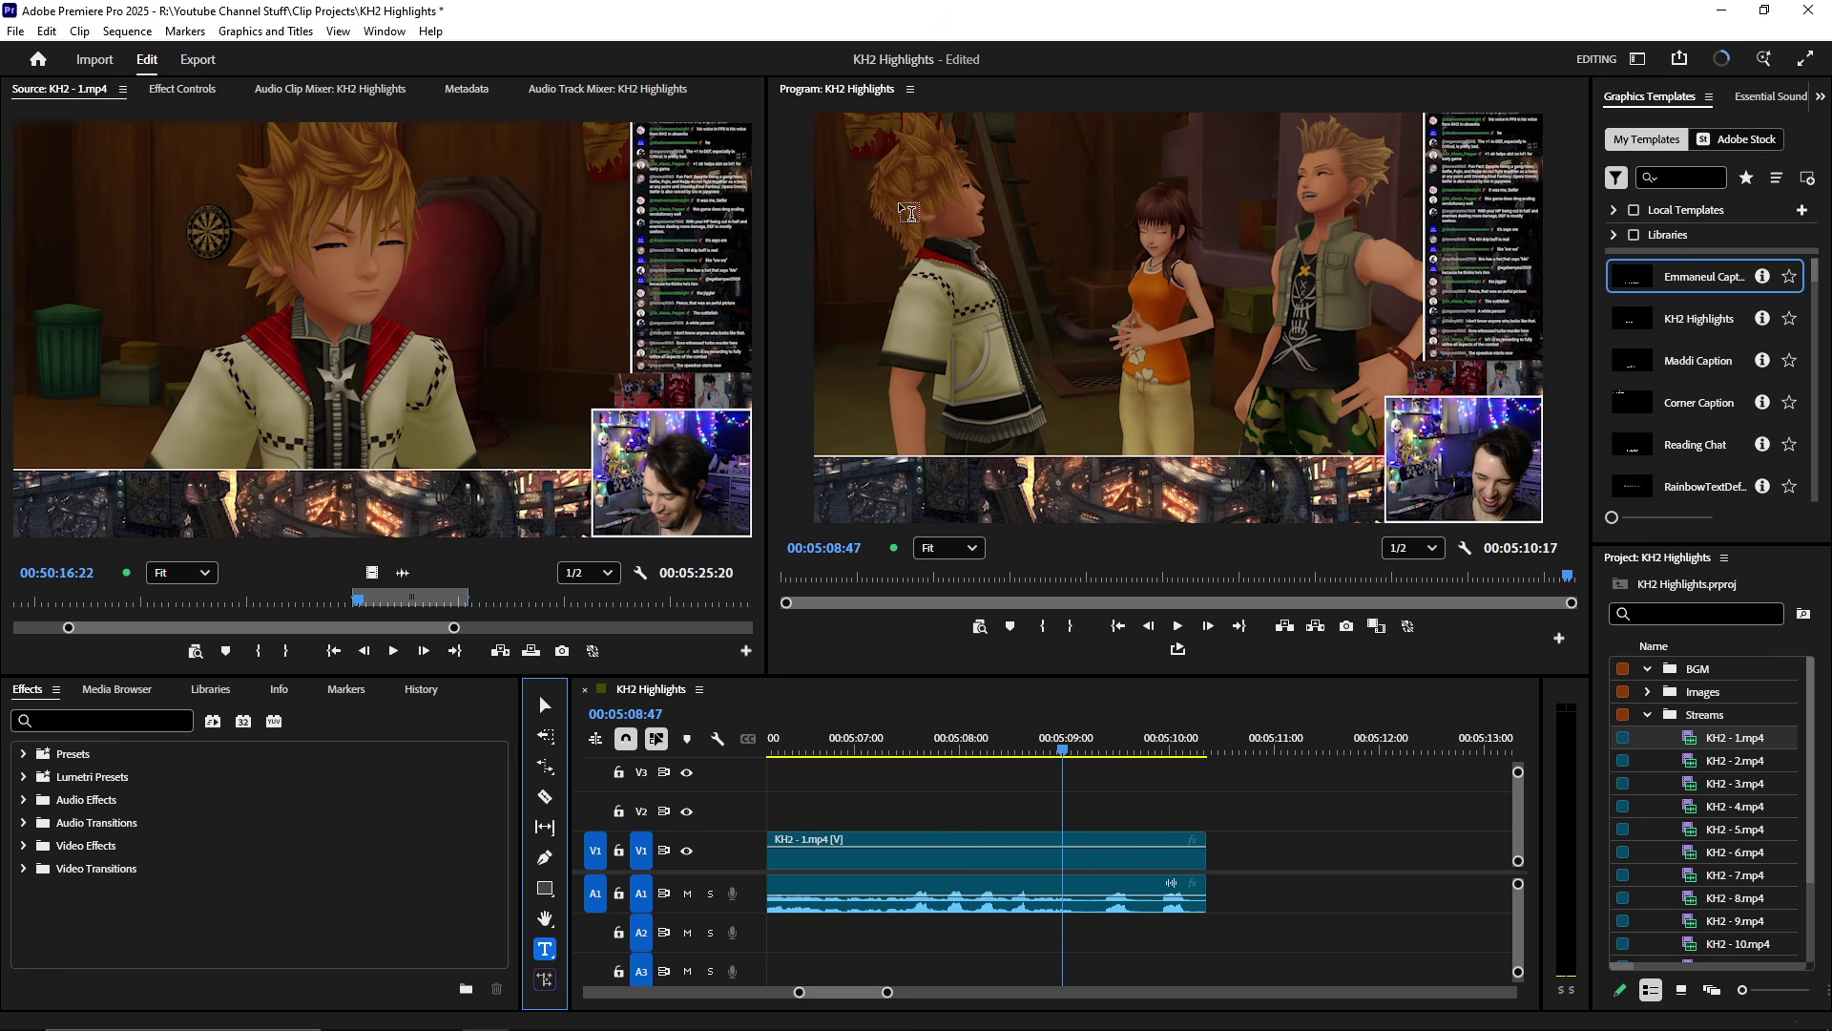
pyautogui.moveTo(884, 174); pyautogui.dragTo(1221, 369)
pyautogui.moveTo(1424, 480); pyautogui.dragTo(1430, 482)
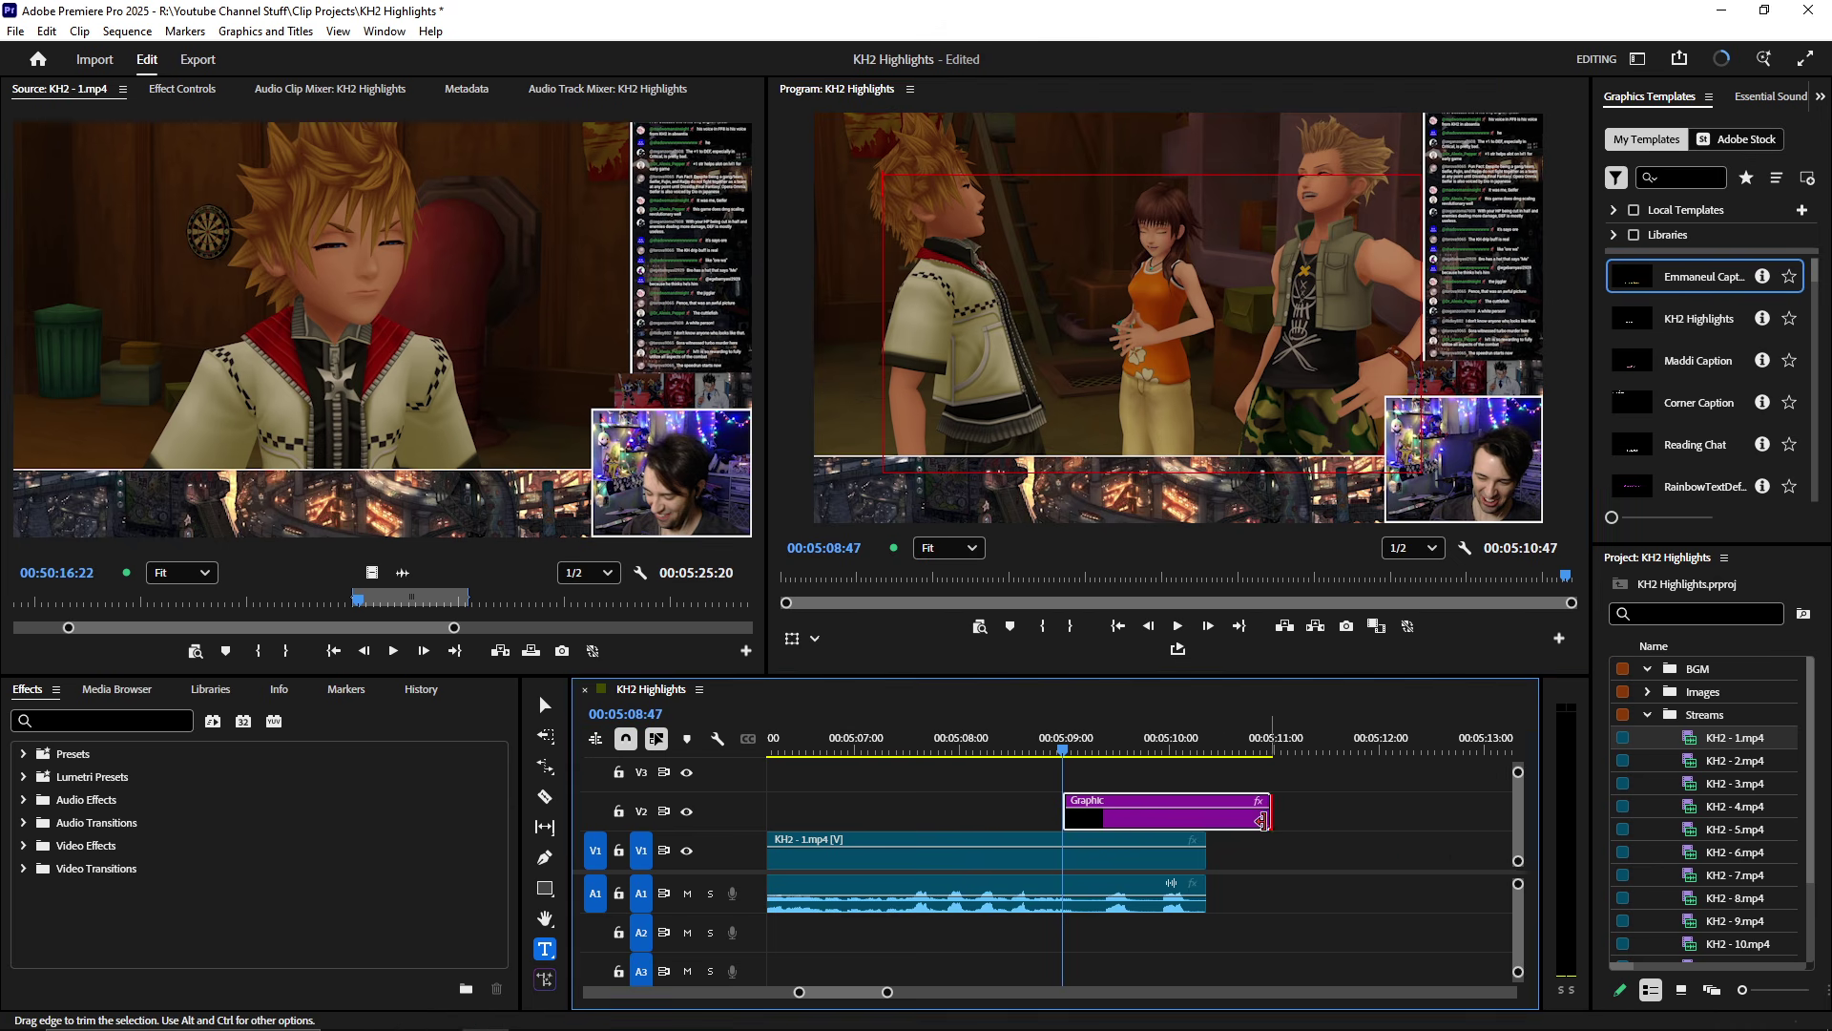
pyautogui.moveTo(1286, 820); pyautogui.dragTo(1205, 822)
pyautogui.press('space')
pyautogui.press('space')
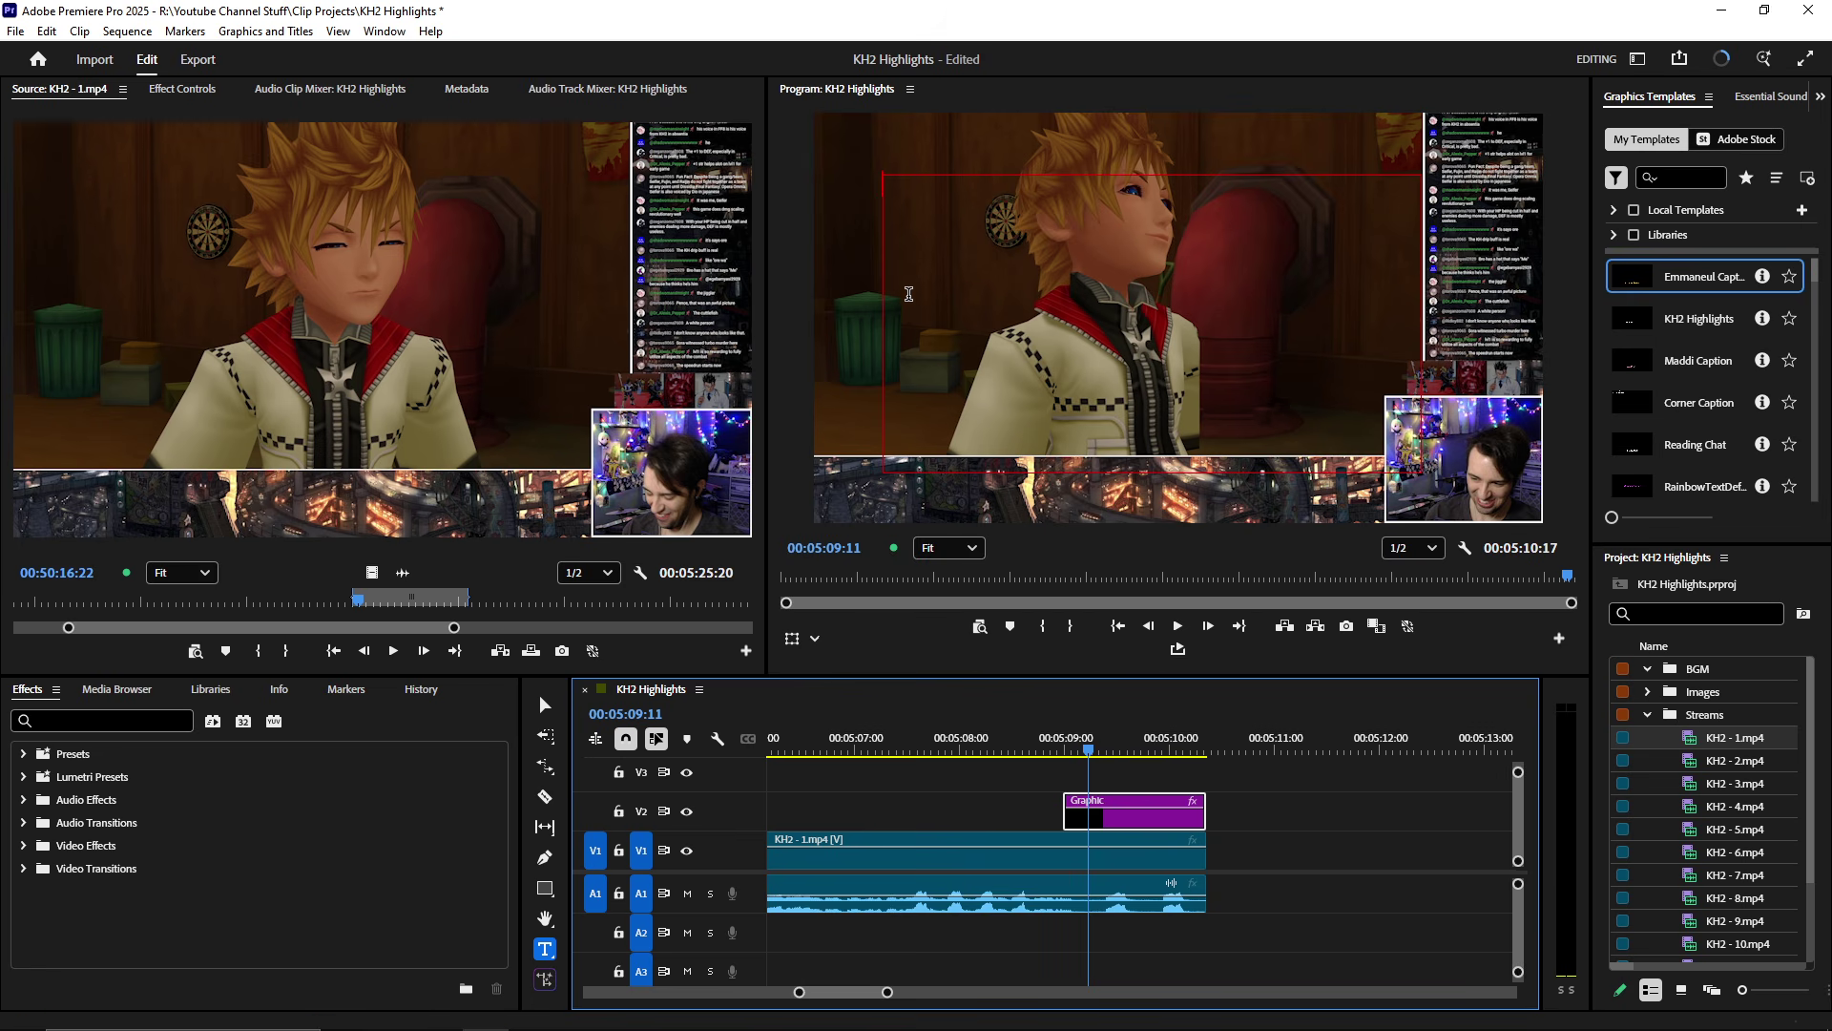
# - Move the V2 graphic earlier above the last clip and extend its end to 00:05:09:11
pyautogui.click(921, 207)
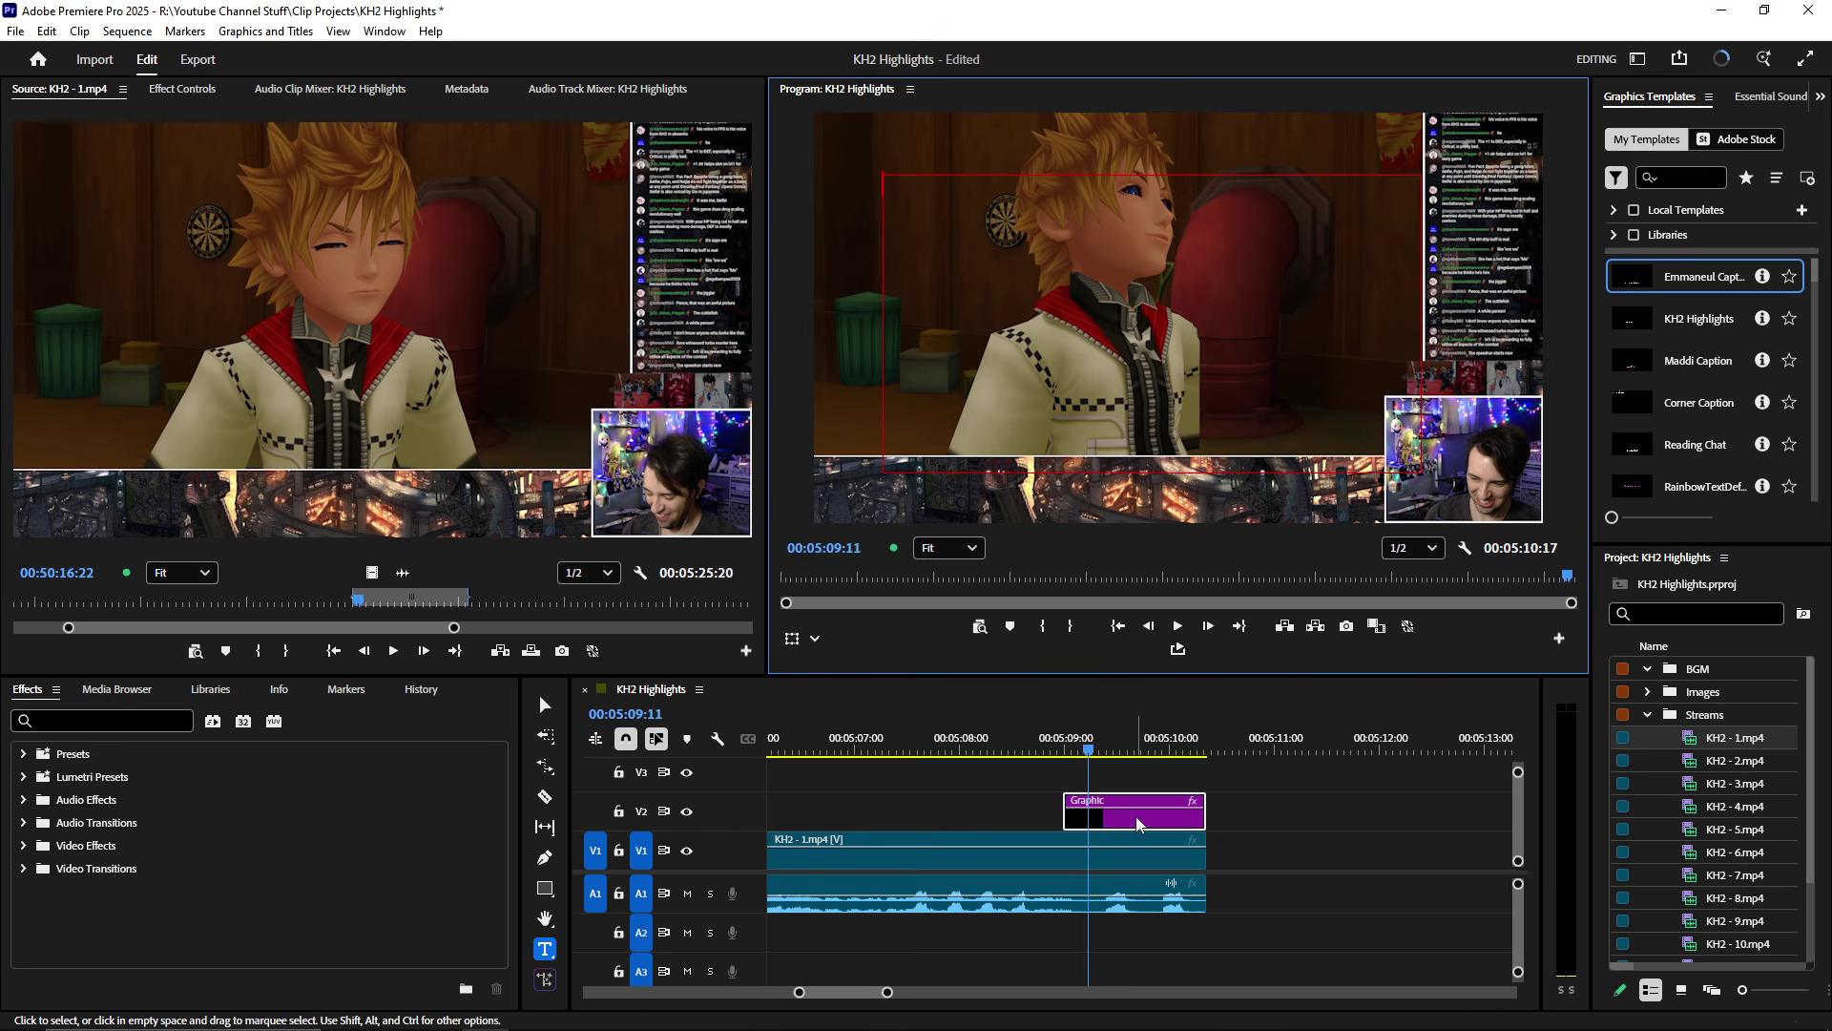
pyautogui.moveTo(1137, 824); pyautogui.dragTo(965, 823)
pyautogui.scroll(2, 1208, 827)
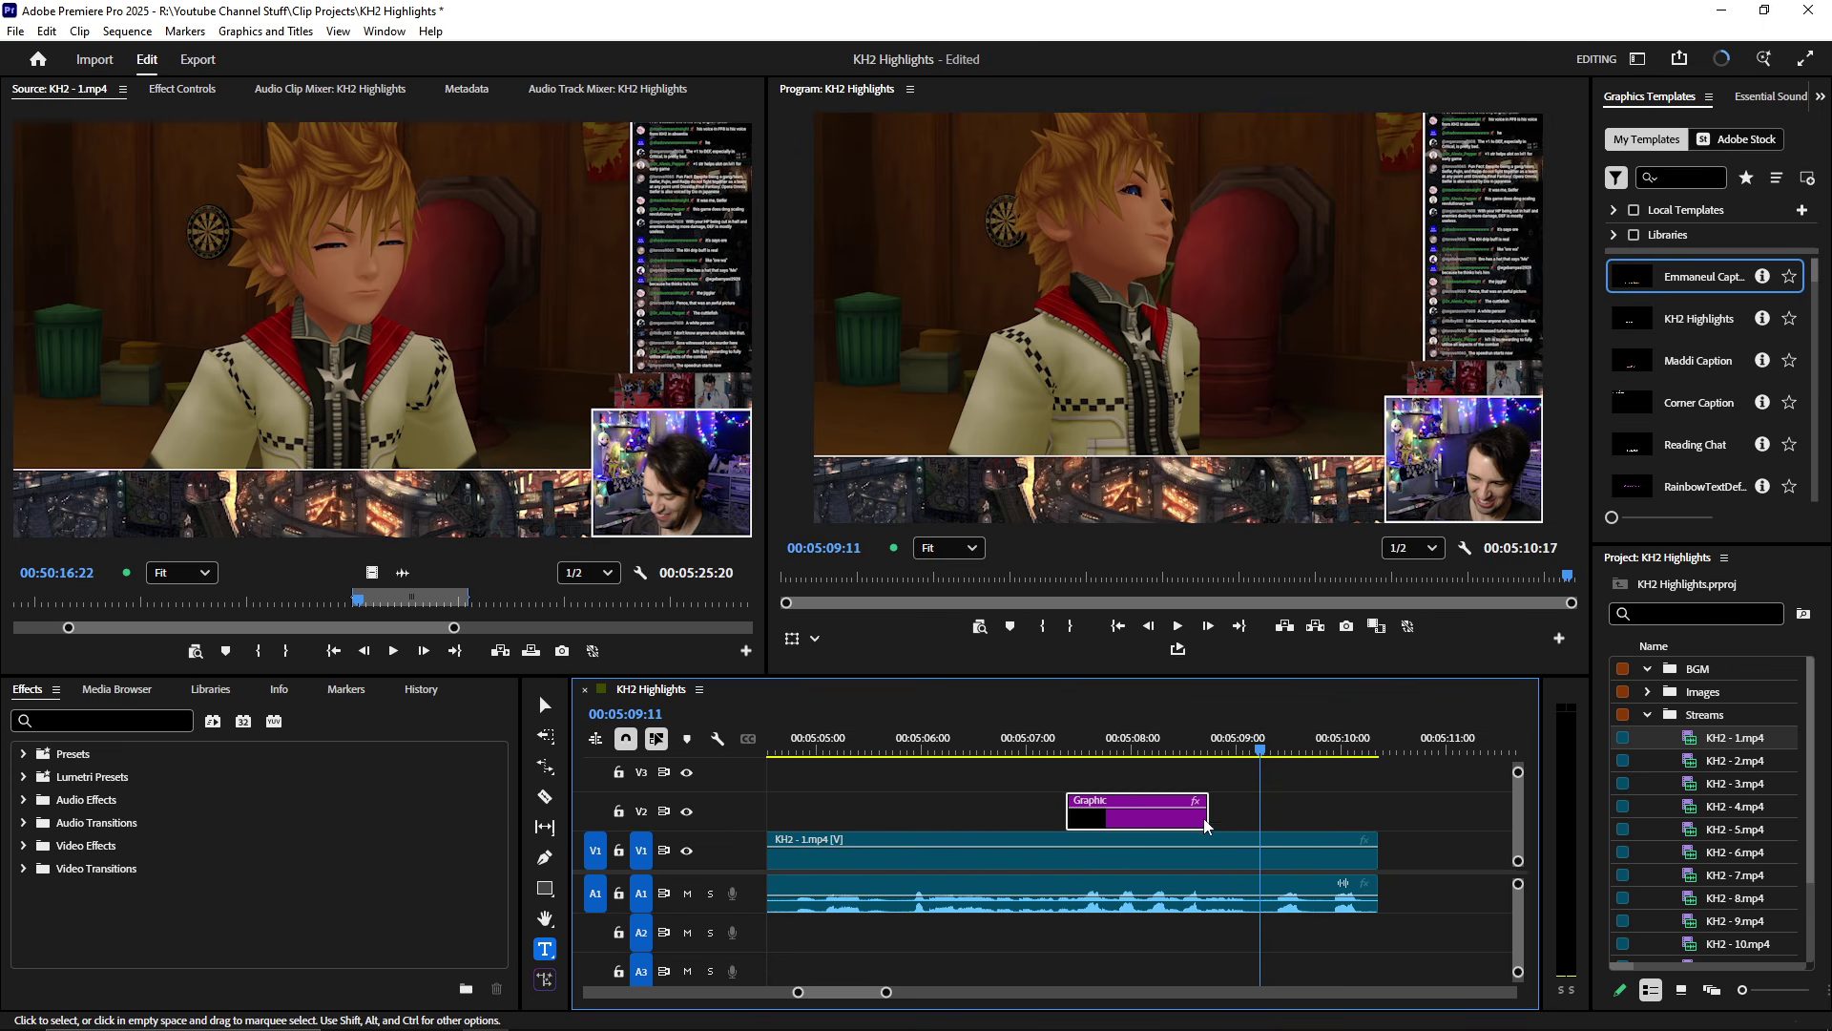
pyautogui.moveTo(1205, 826); pyautogui.dragTo(1259, 826)
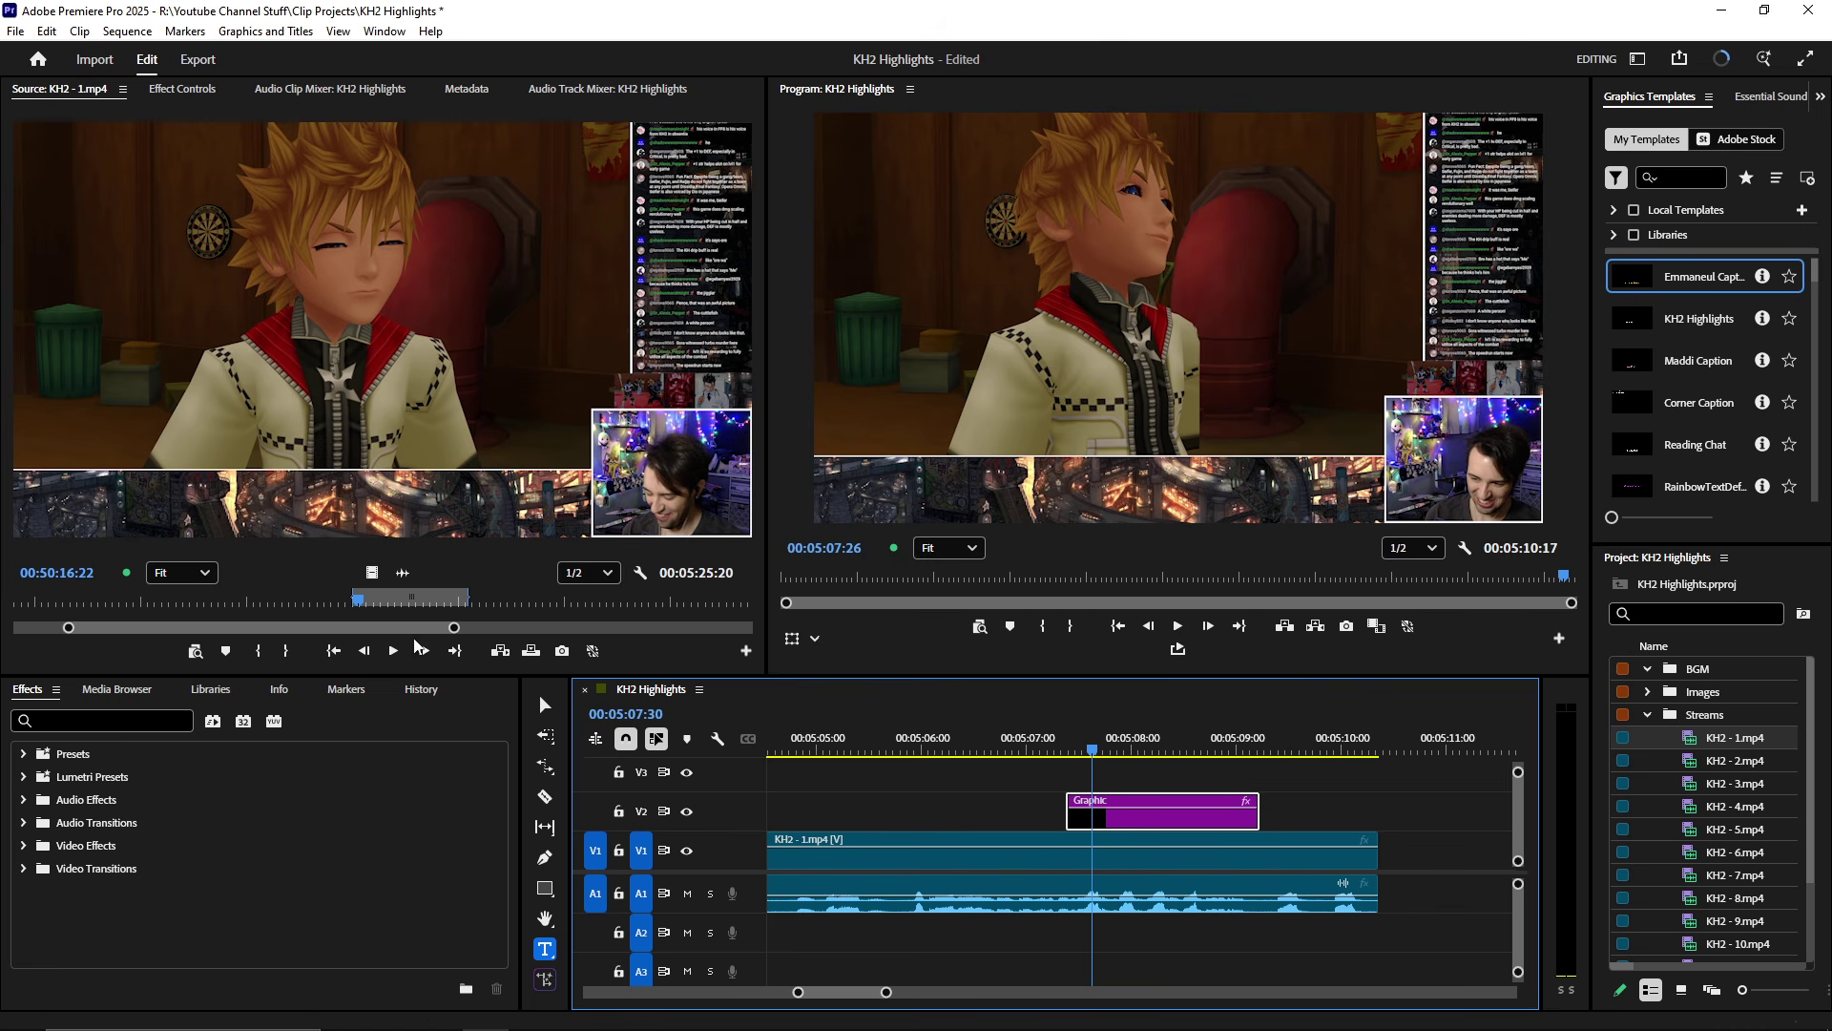
# - Open the V2 graphic's text layer at 00:05:07:30 and enter "Tidus laugh" in its text box
pyautogui.click(172, 90)
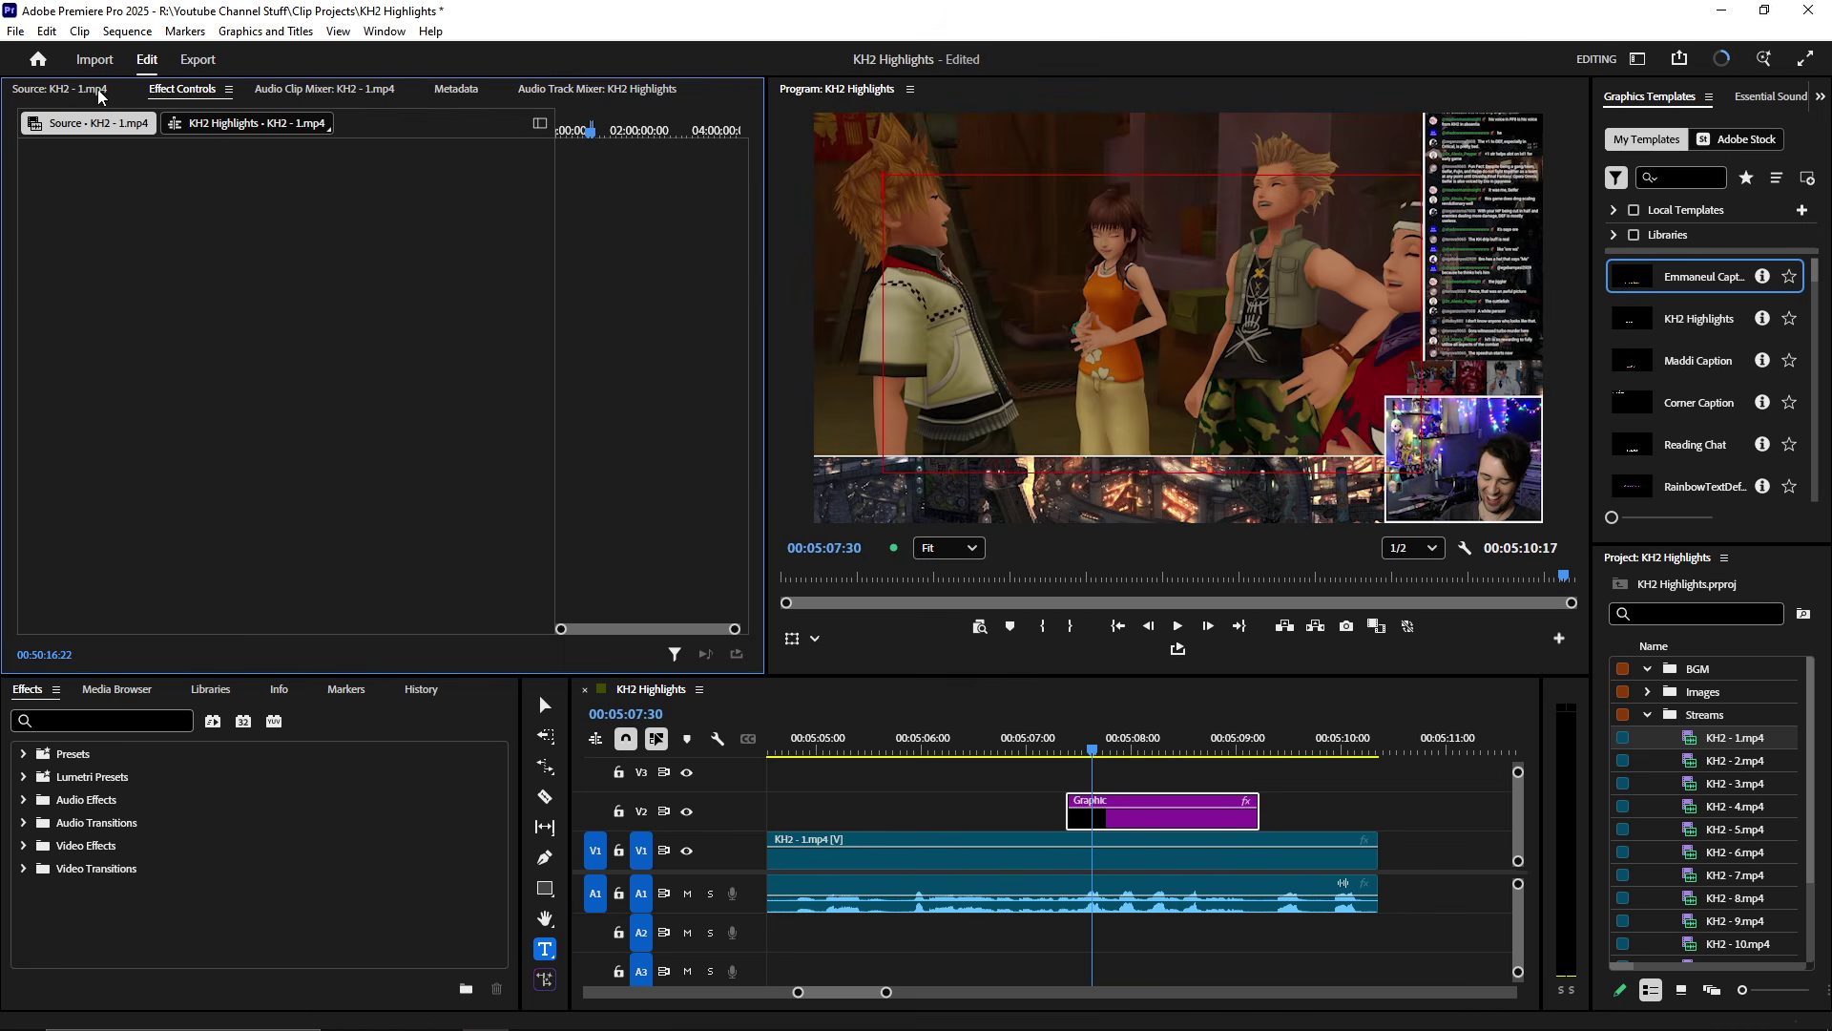
pyautogui.click(81, 90)
pyautogui.click(205, 89)
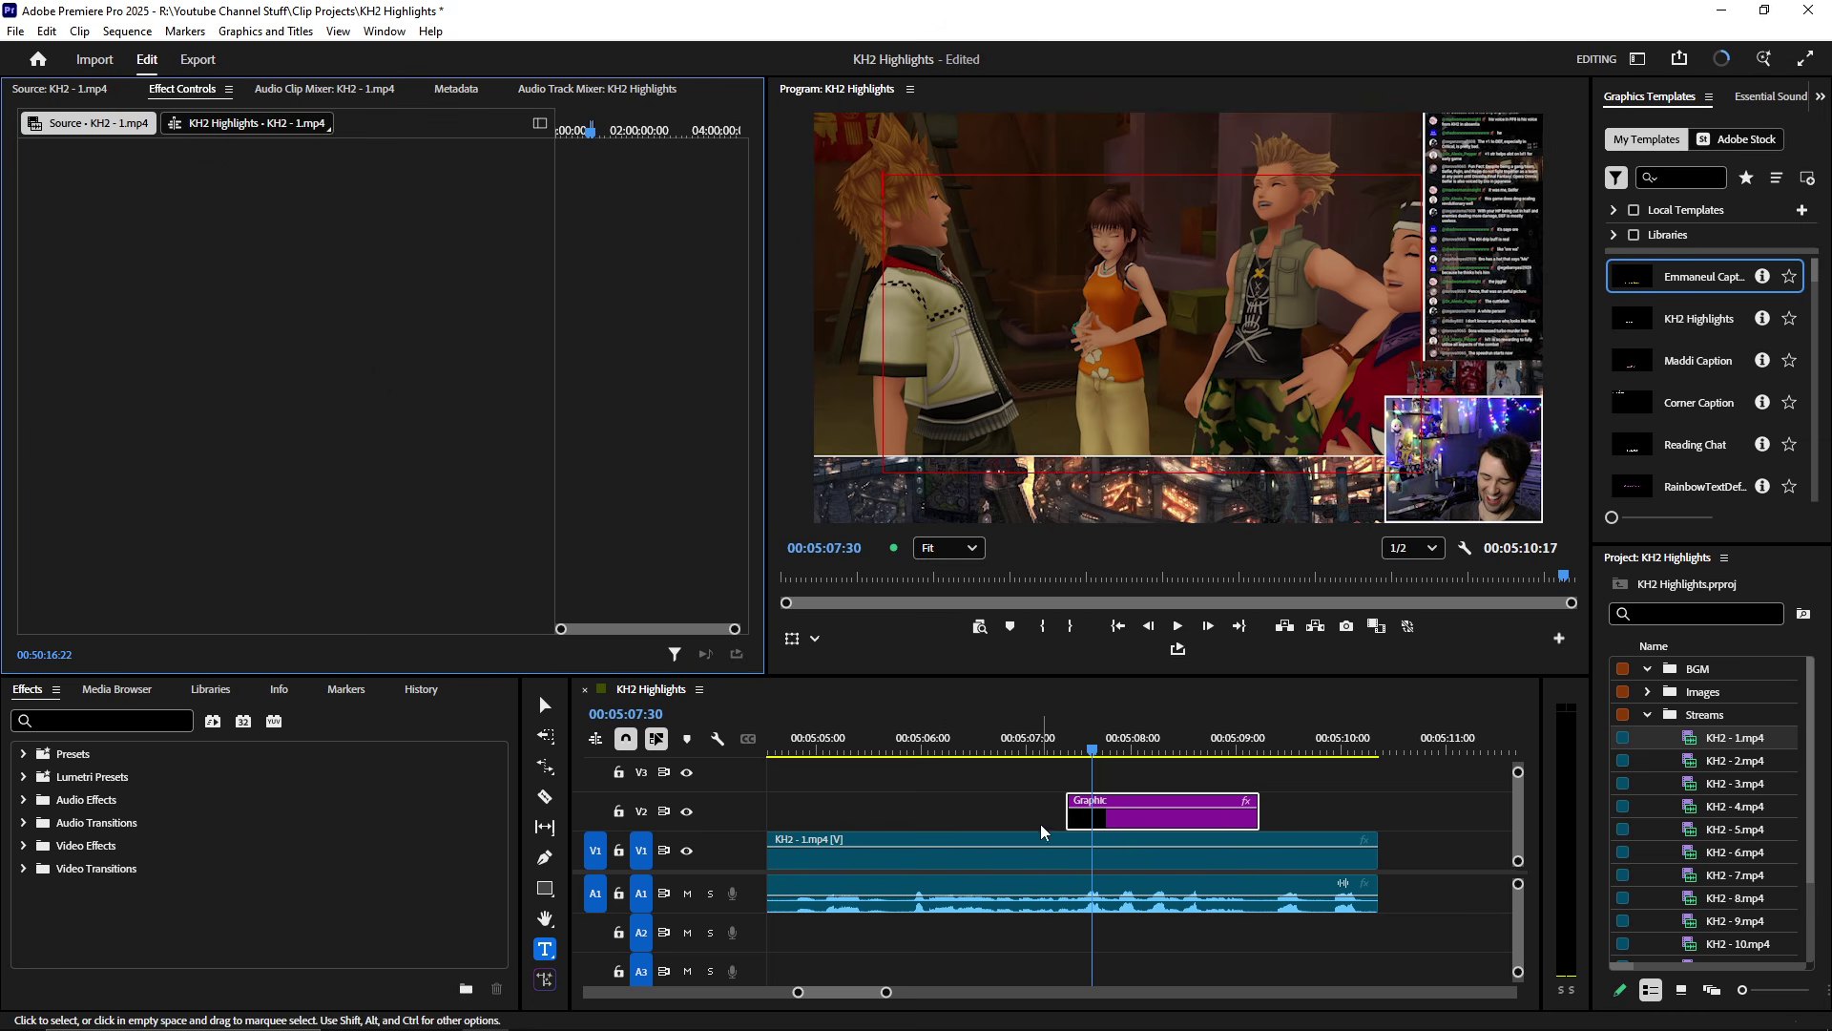
pyautogui.press('v')
pyautogui.click(1170, 840)
pyautogui.click(1168, 823)
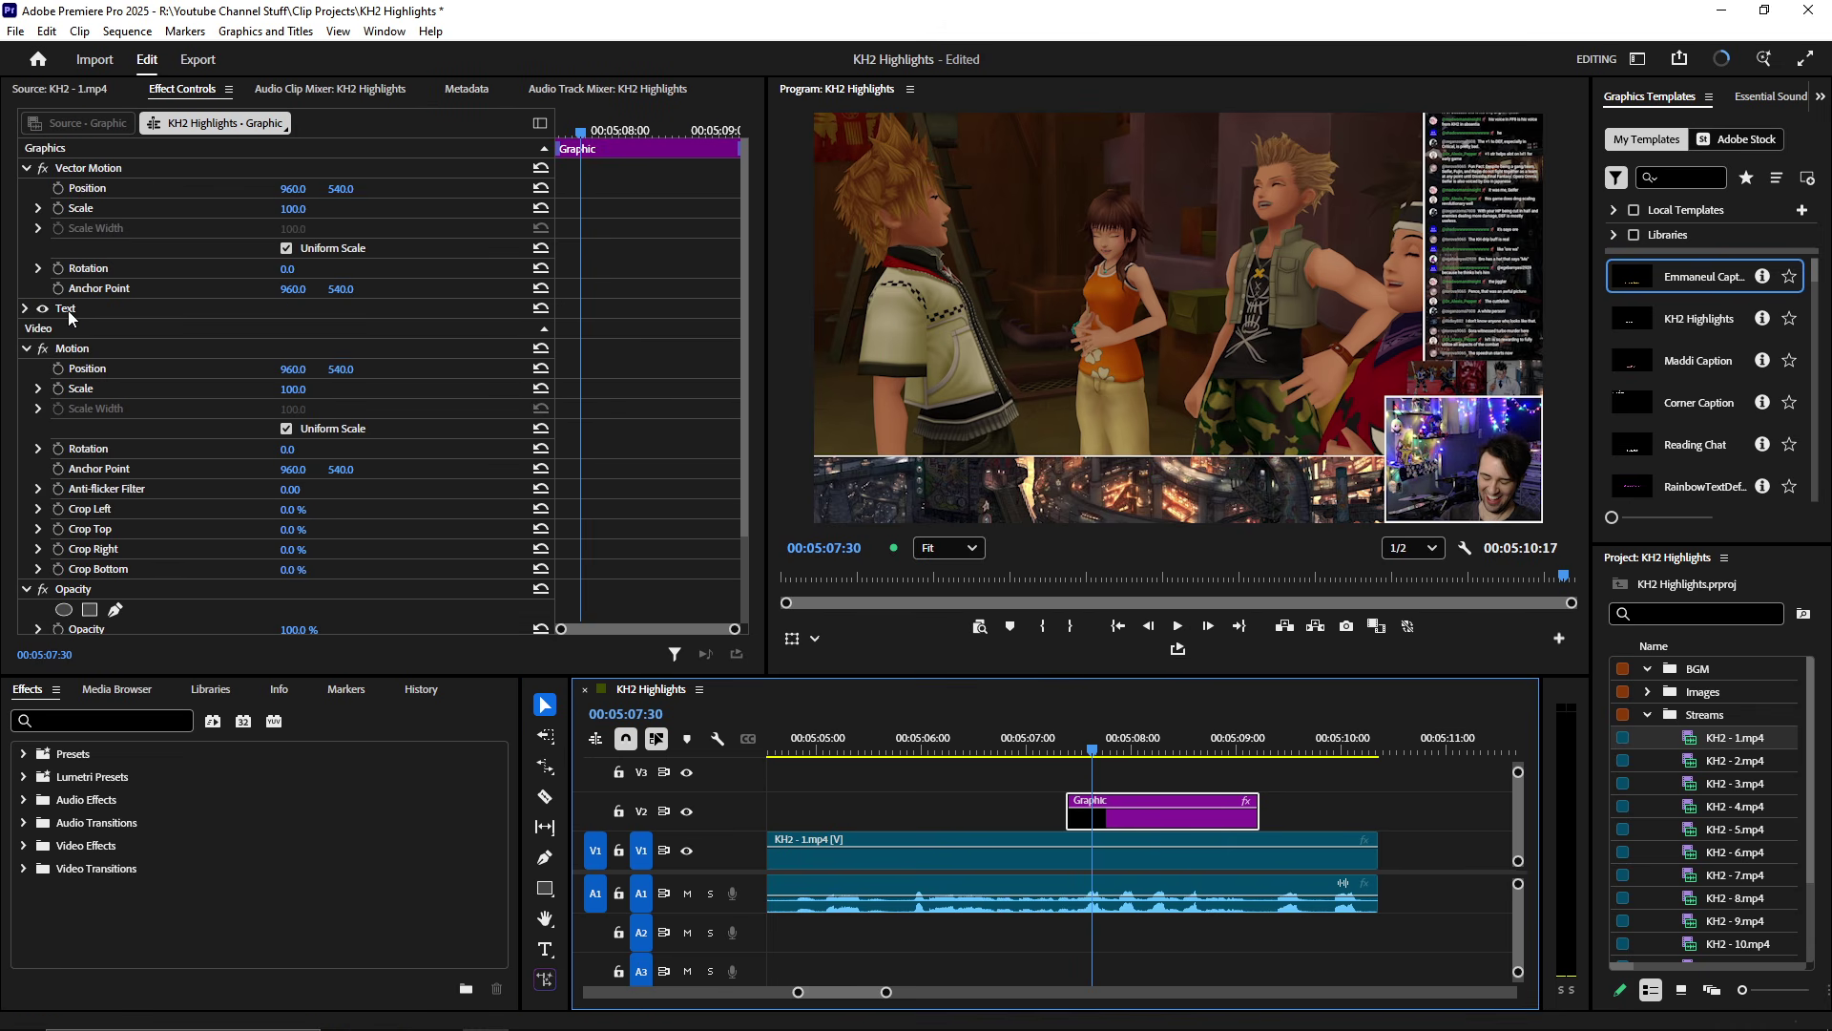
pyautogui.click(24, 308)
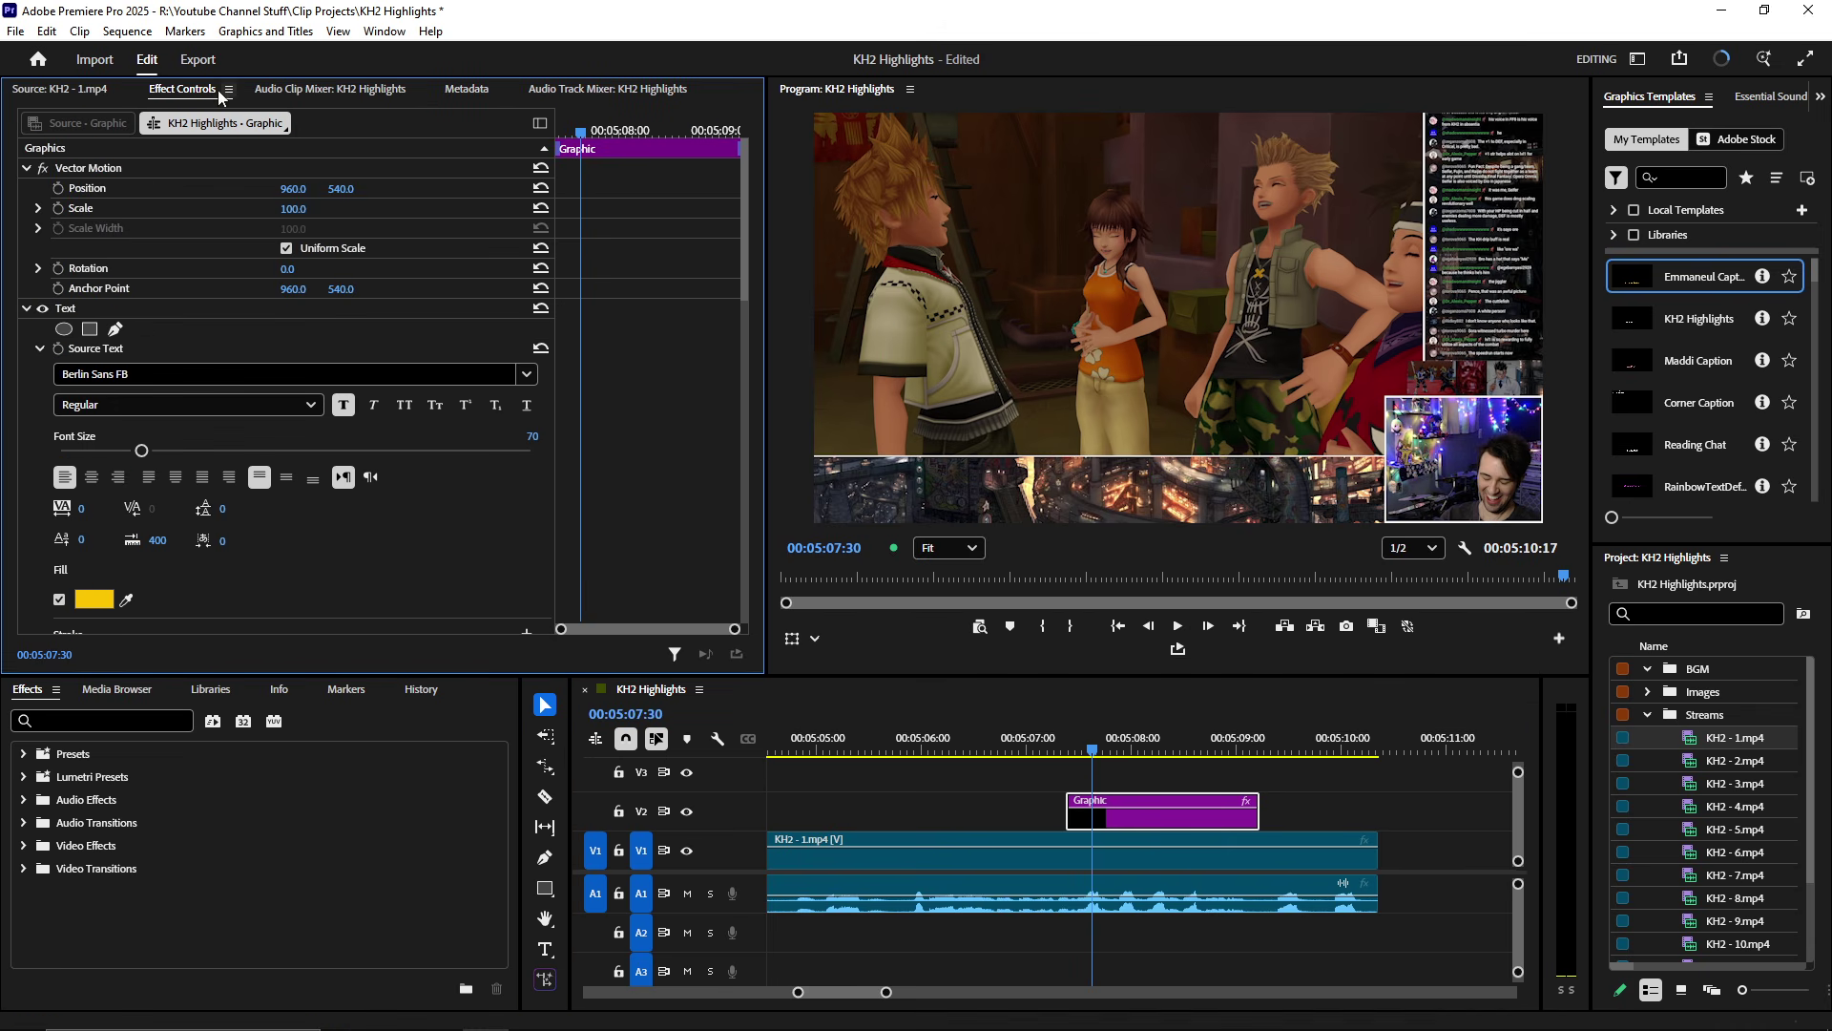
pyautogui.click(65, 310)
pyautogui.press('t')
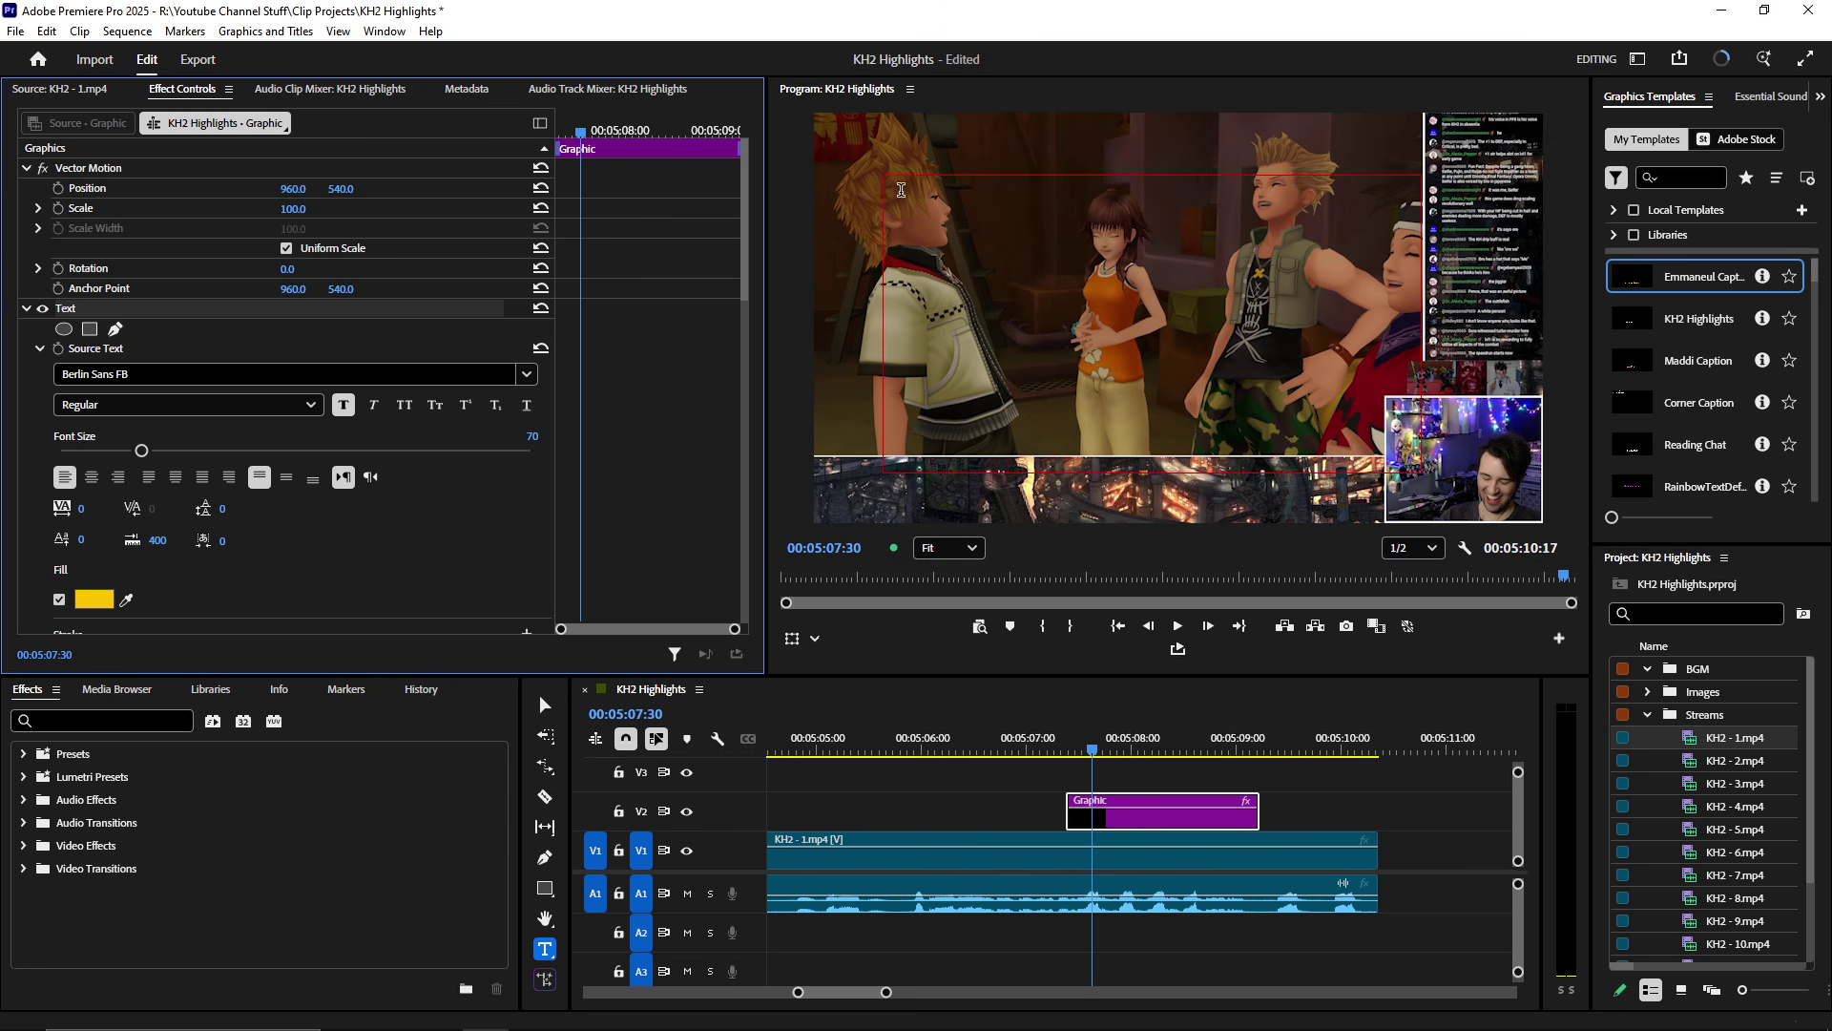
pyautogui.click(906, 190)
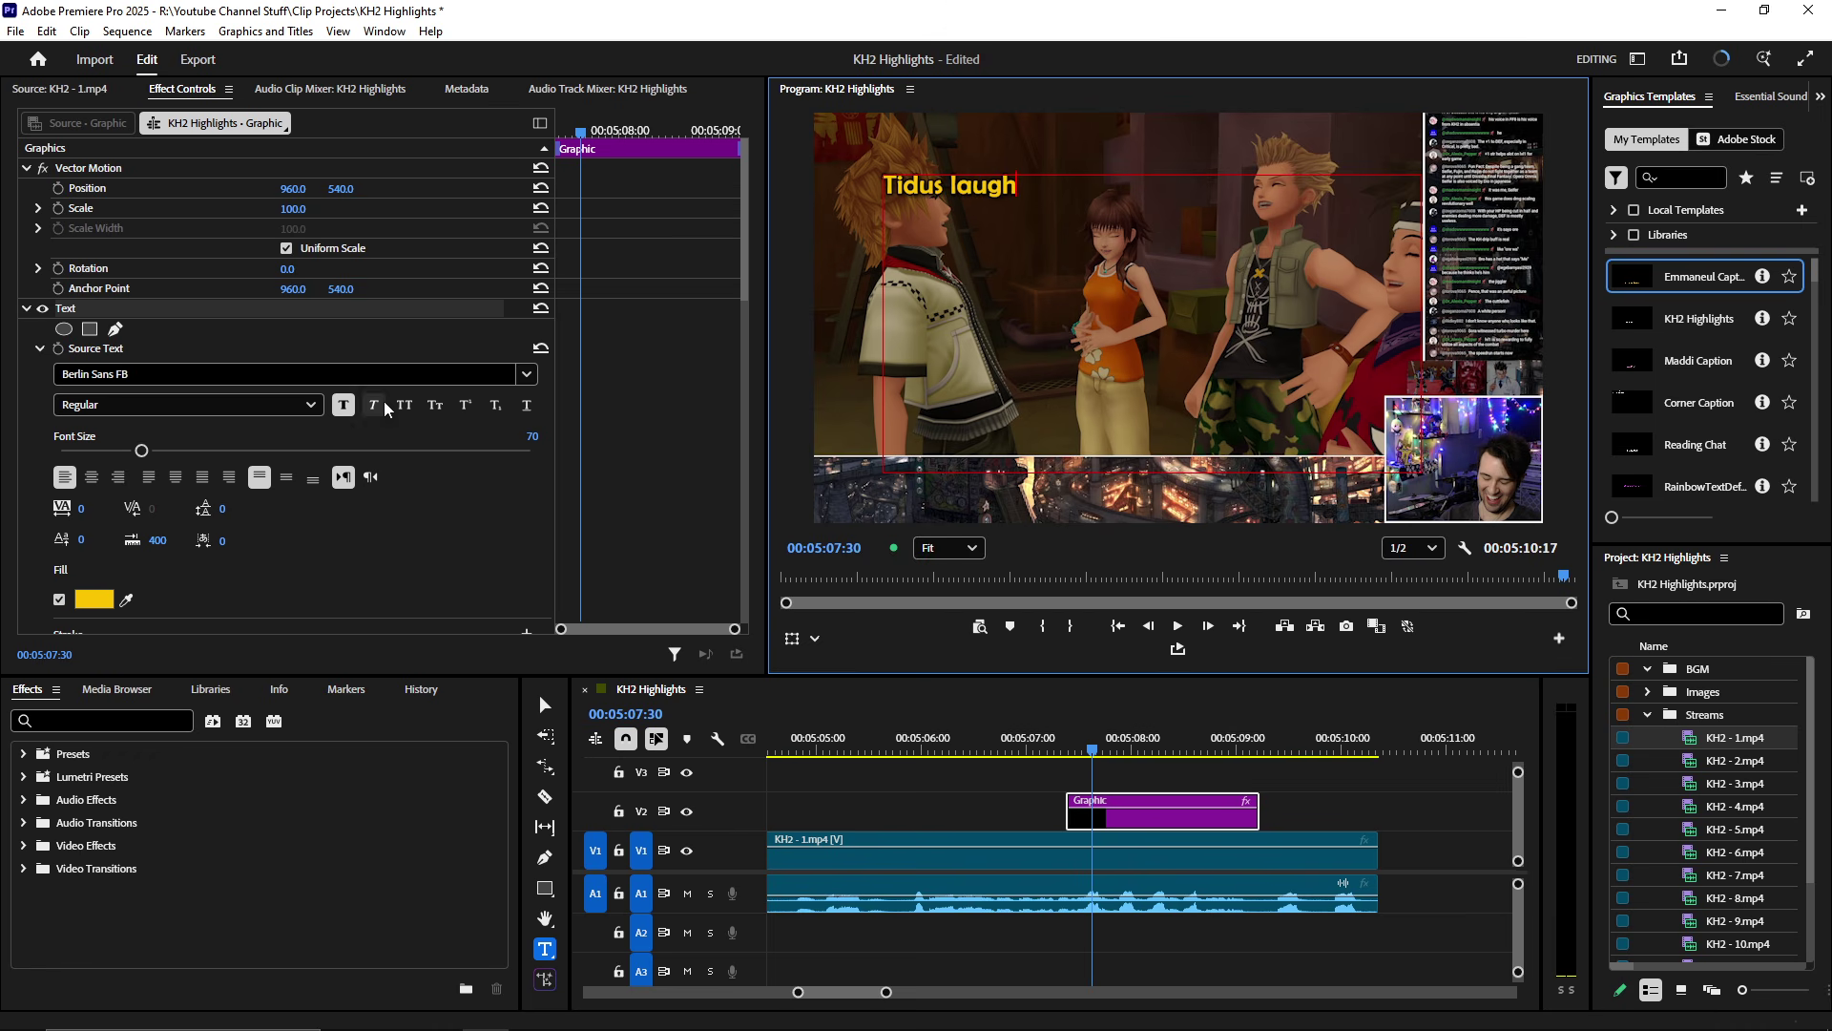
pyautogui.scroll(-5, 309, 532)
pyautogui.scroll(3, 309, 532)
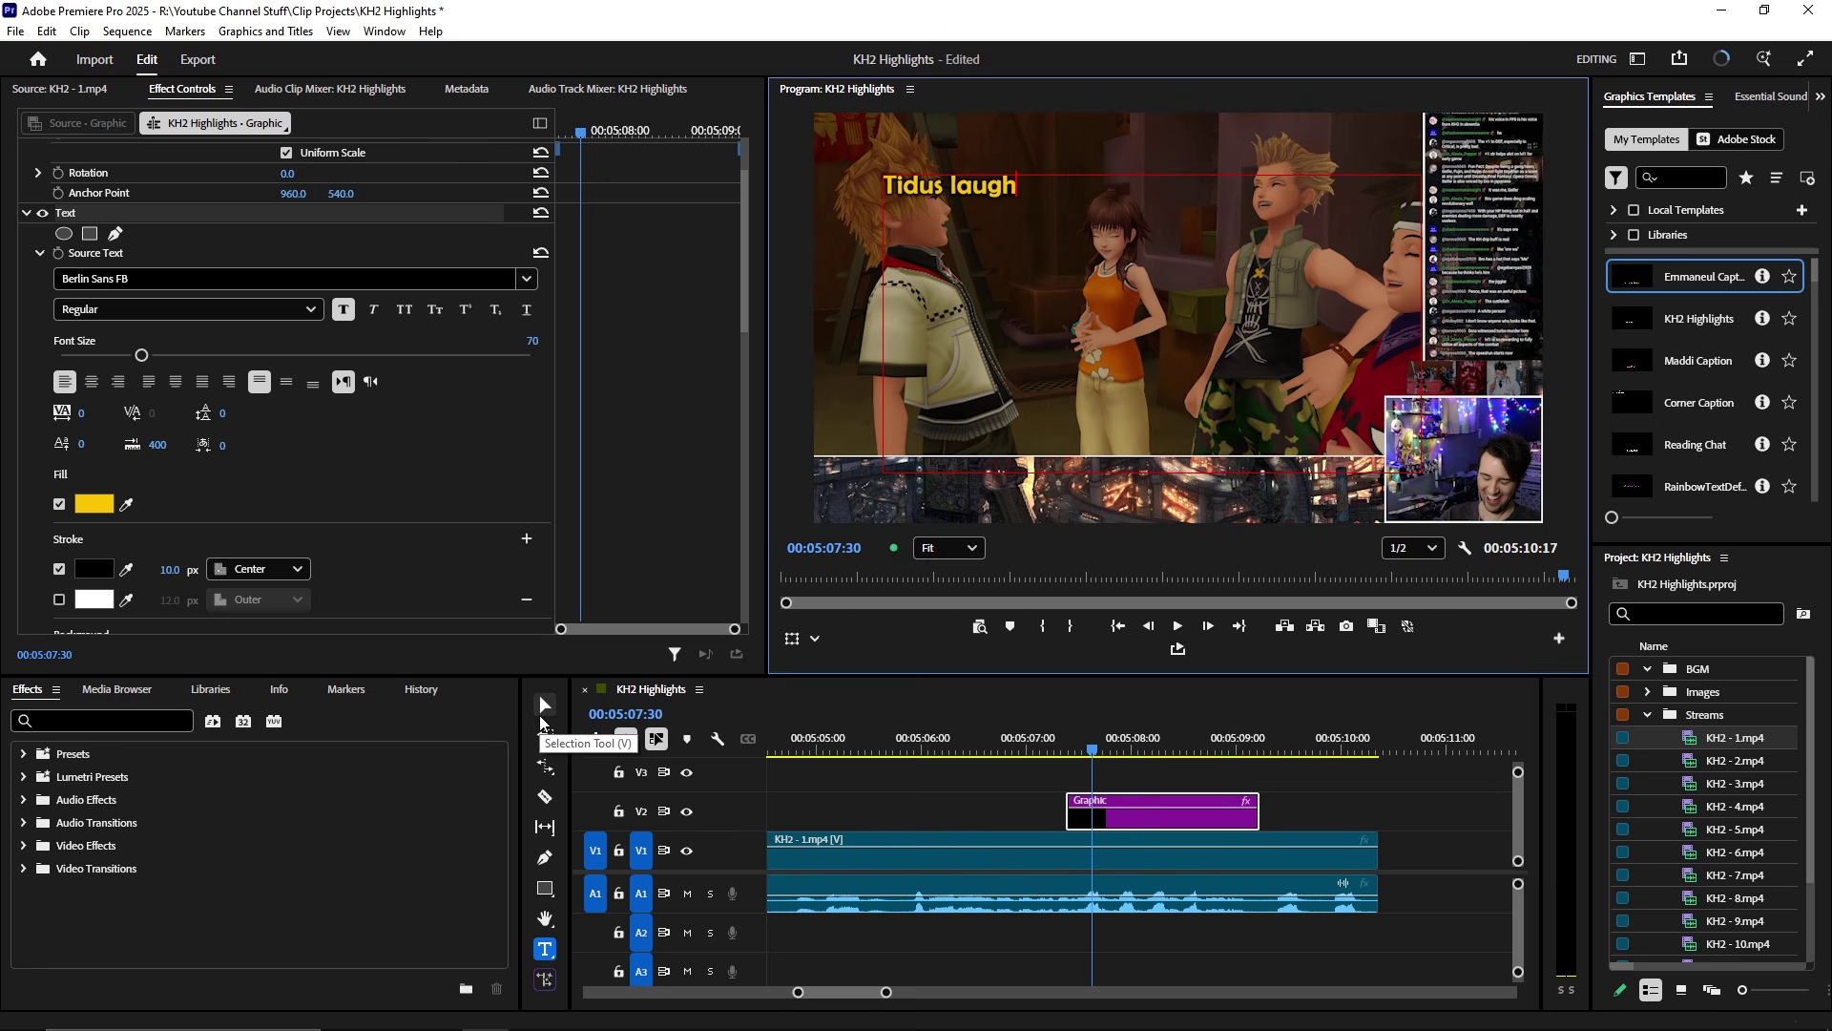
# - Expand the on-screen note to "Overlay tidus laugh with this" and shorten the end of its V2 graphic
pyautogui.click(541, 717)
pyautogui.scroll(-4, 1134, 837)
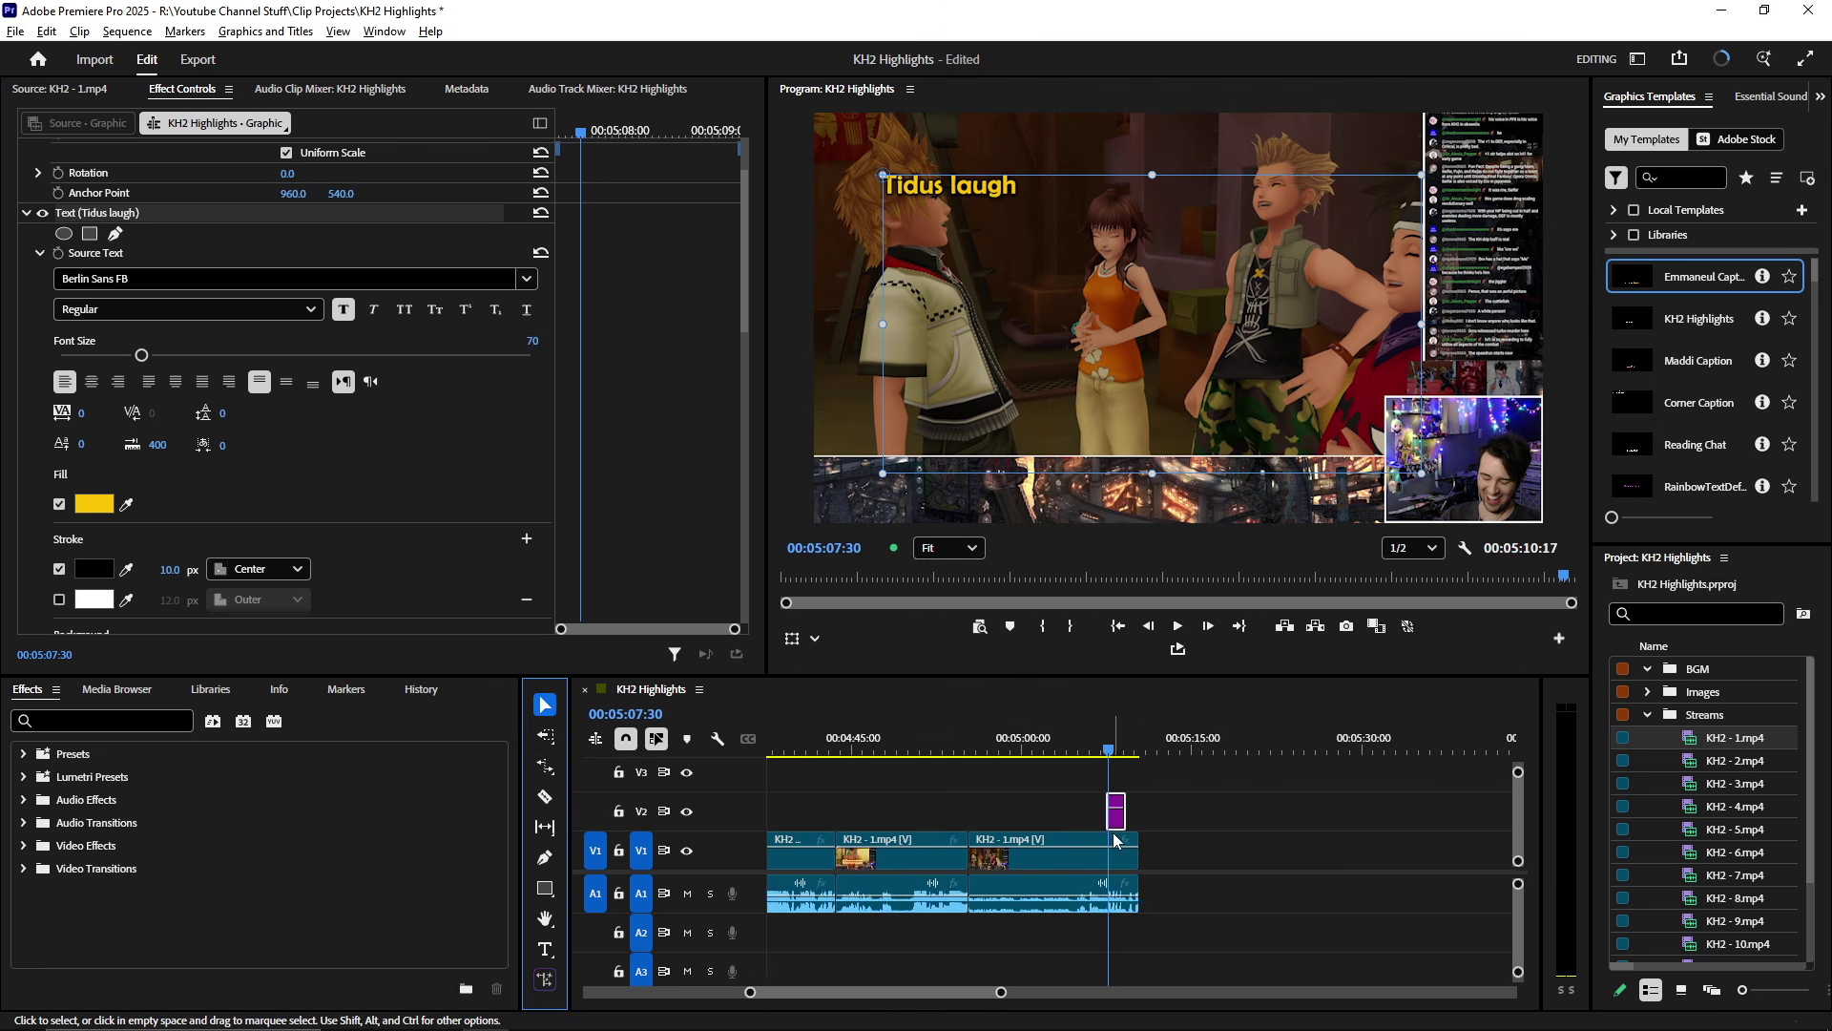
pyautogui.scroll(5, 1134, 837)
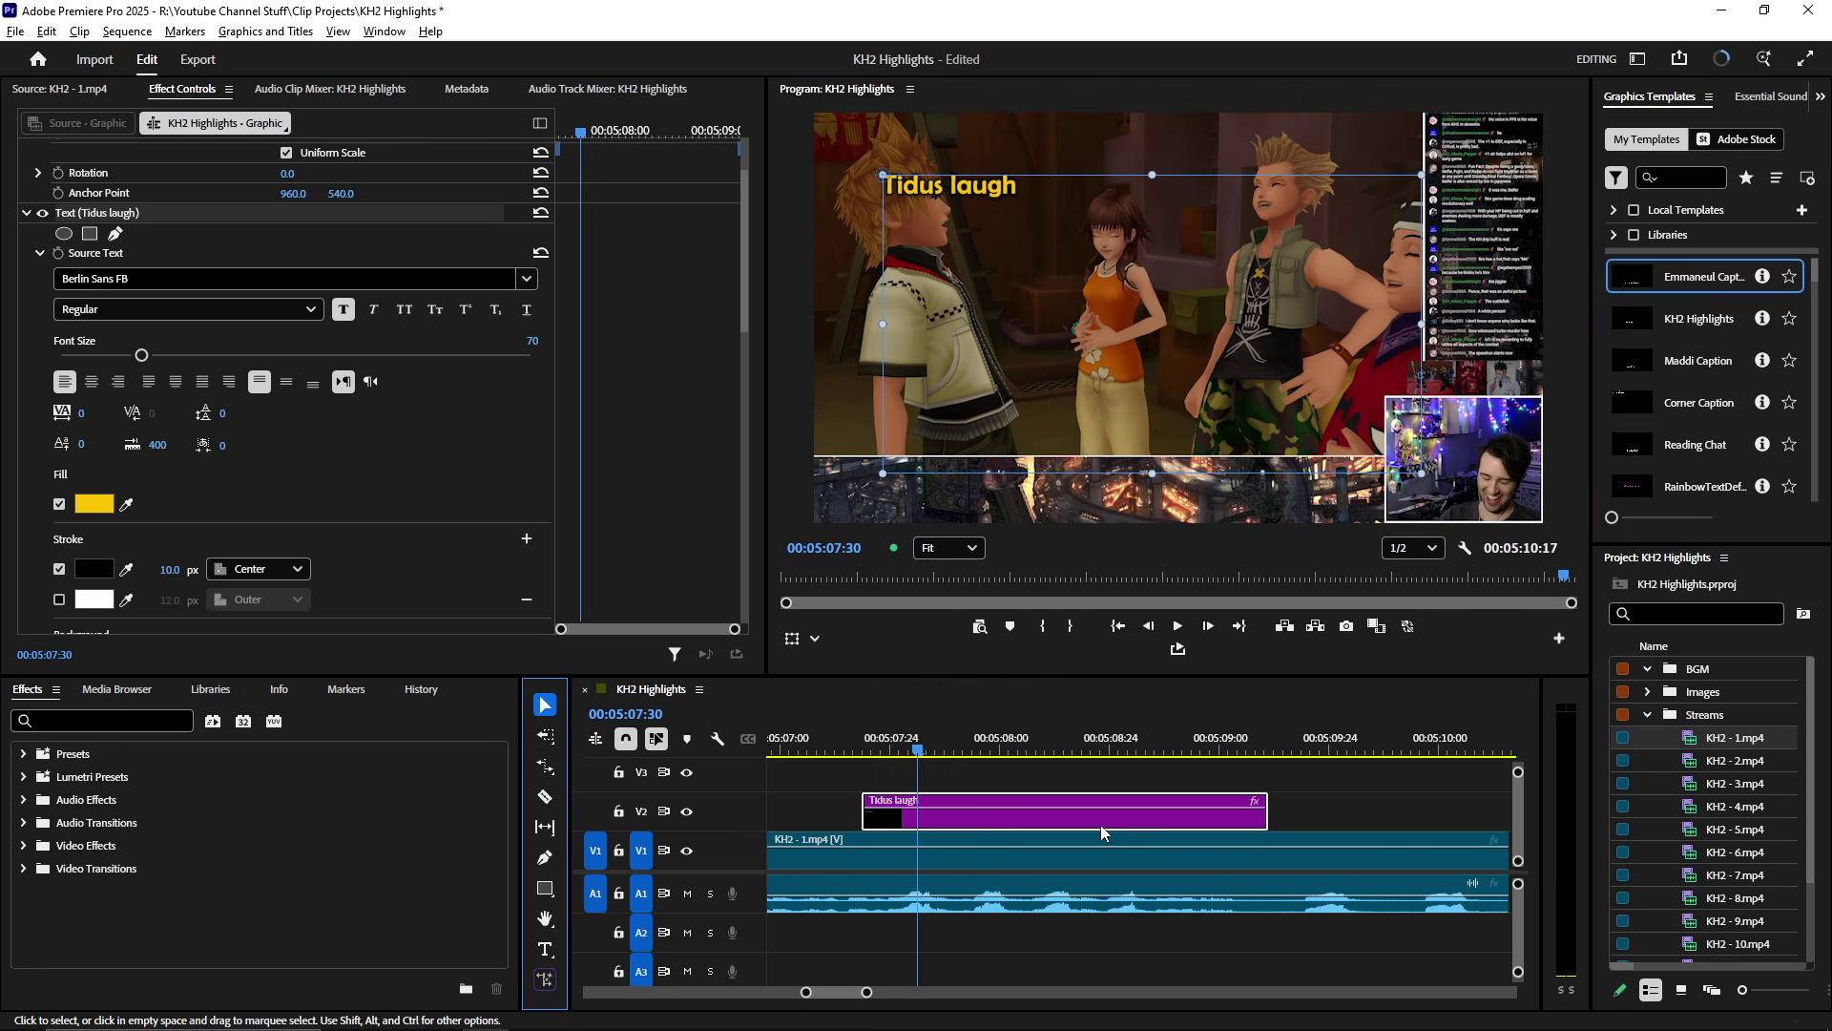
pyautogui.press('t')
pyautogui.click(920, 177)
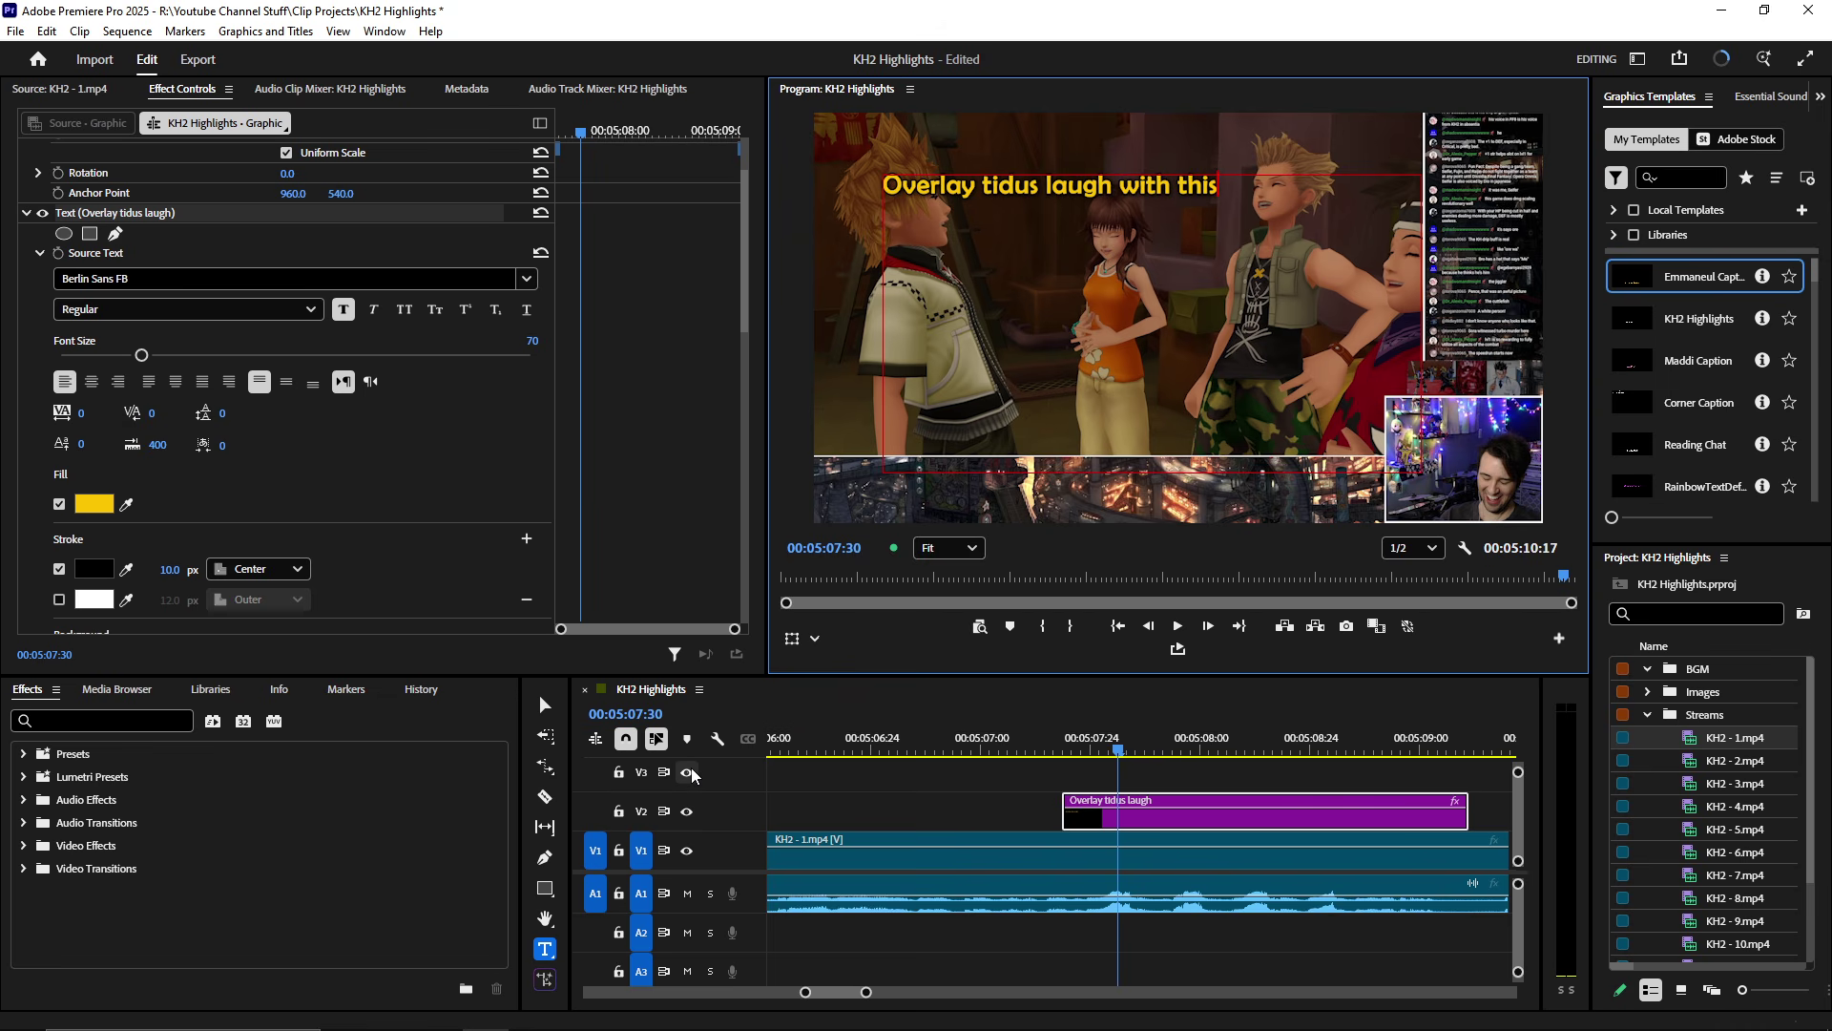
pyautogui.press('Escape')
pyautogui.moveTo(1466, 818); pyautogui.dragTo(1382, 823)
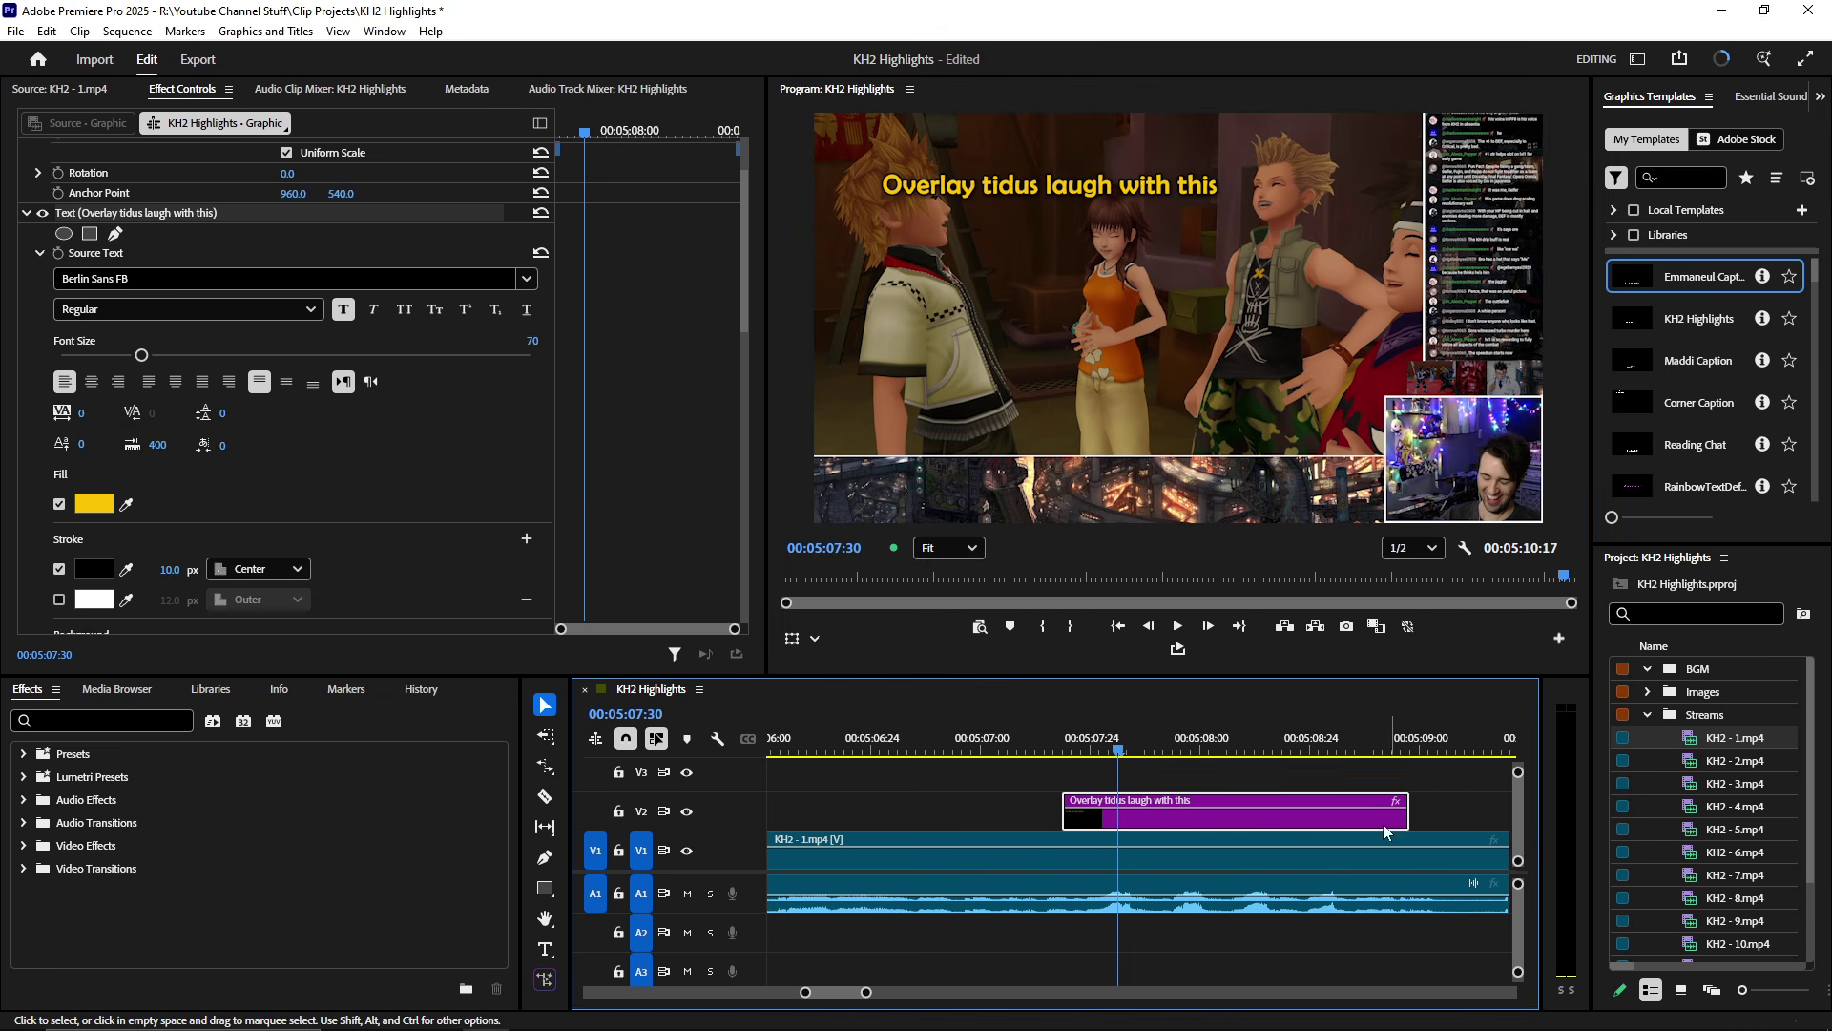
# - Try the Mango label colour on the note graphic on V2
pyautogui.rightClick(1257, 813)
pyautogui.moveTo(1374, 627)
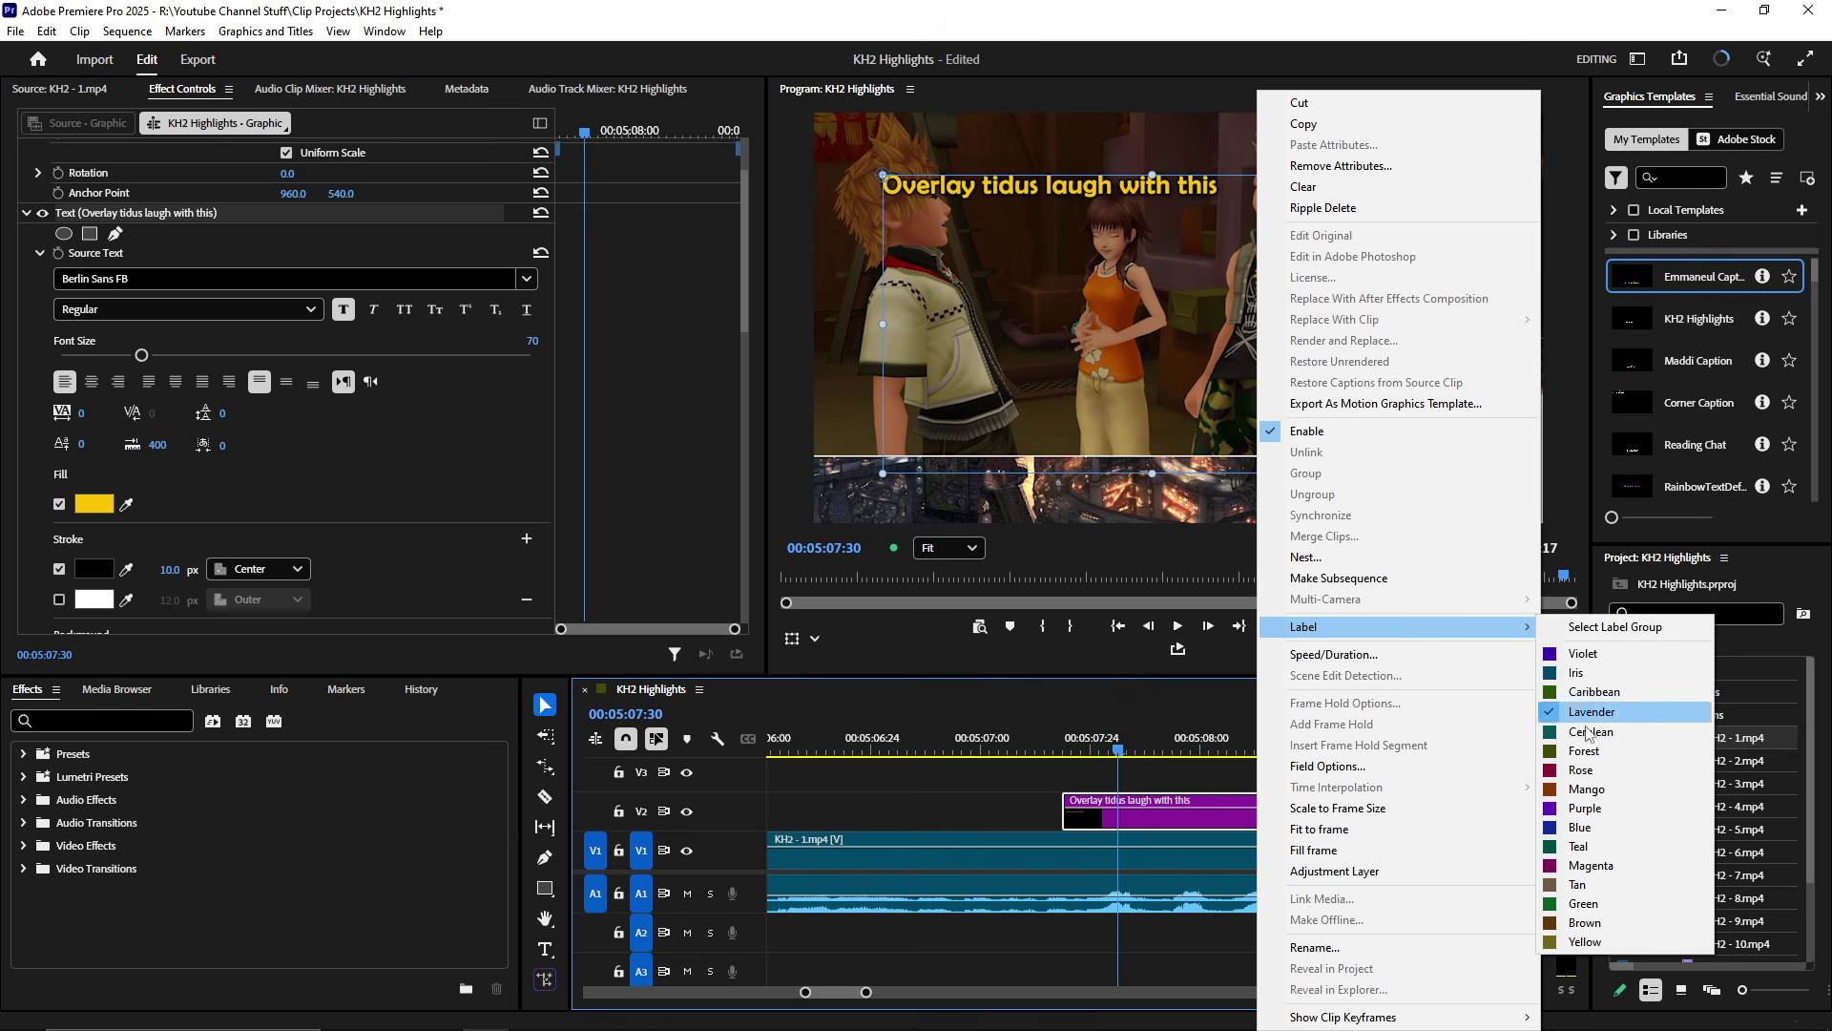
pyautogui.click(1608, 792)
pyautogui.scroll(2, 1184, 826)
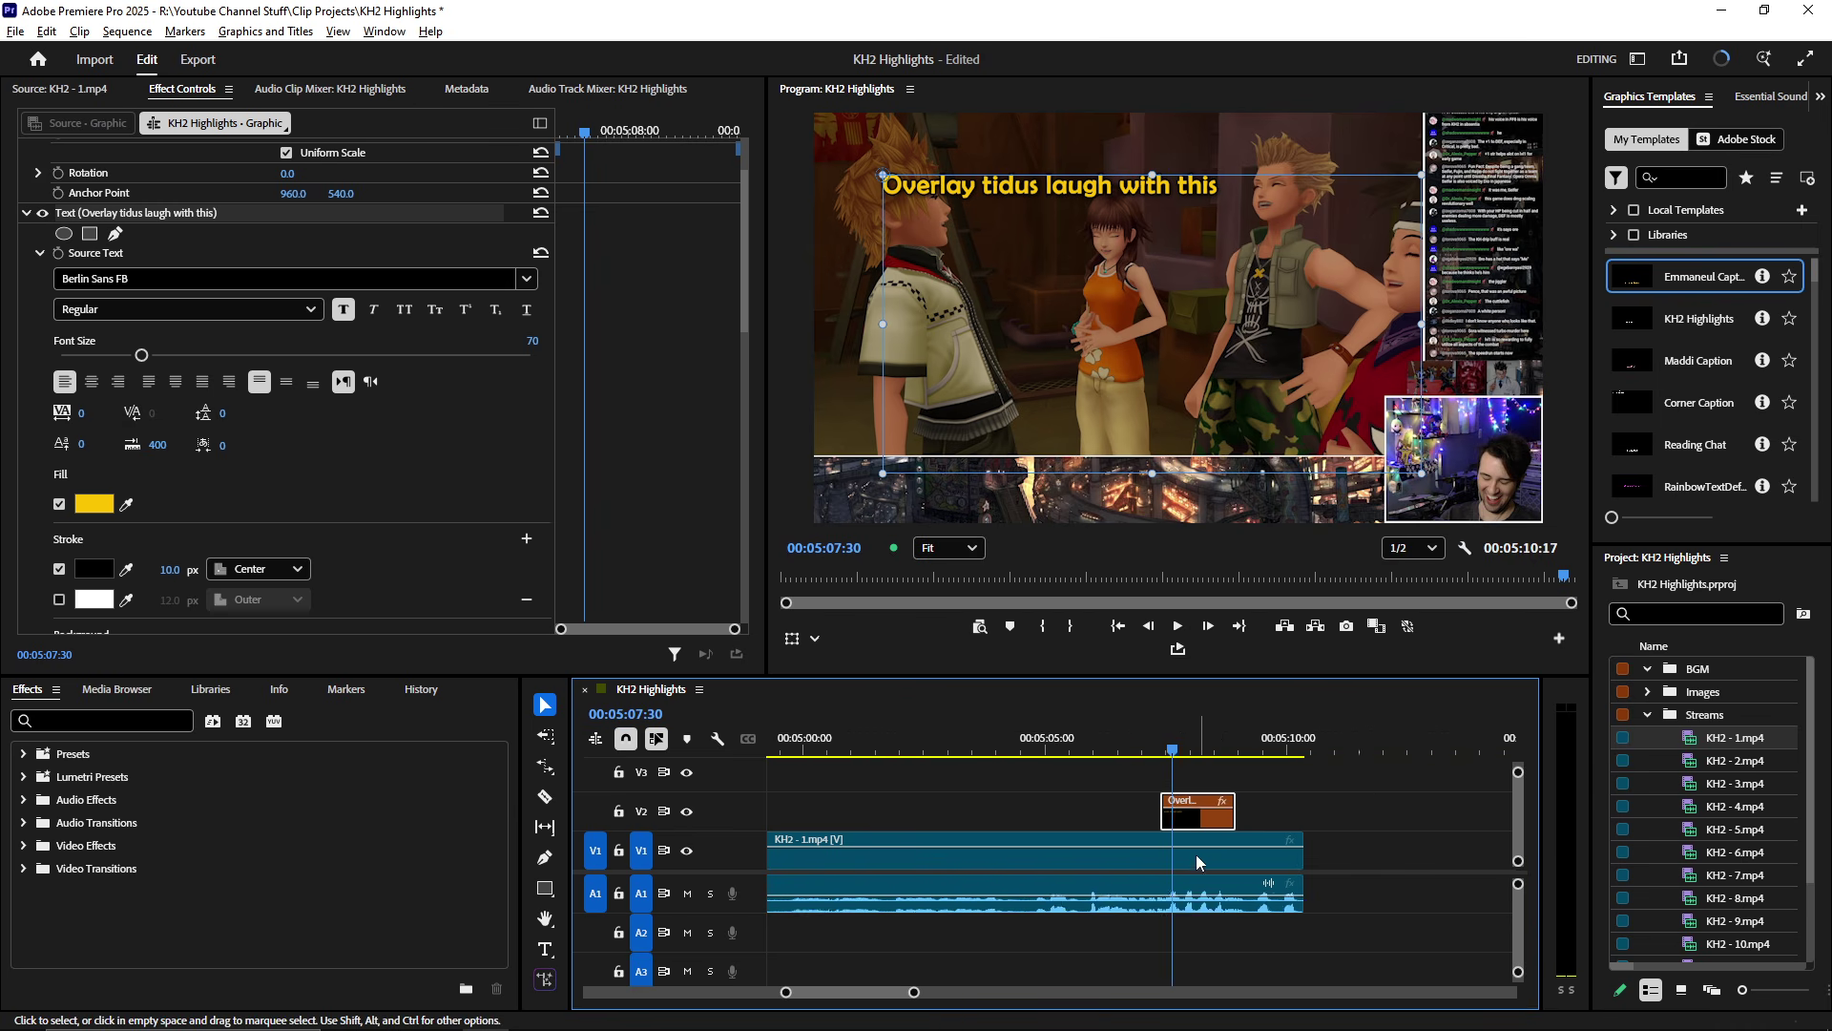
# - Try the Tan and Green label colours on the note graphic on V2
pyautogui.rightClick(1253, 827)
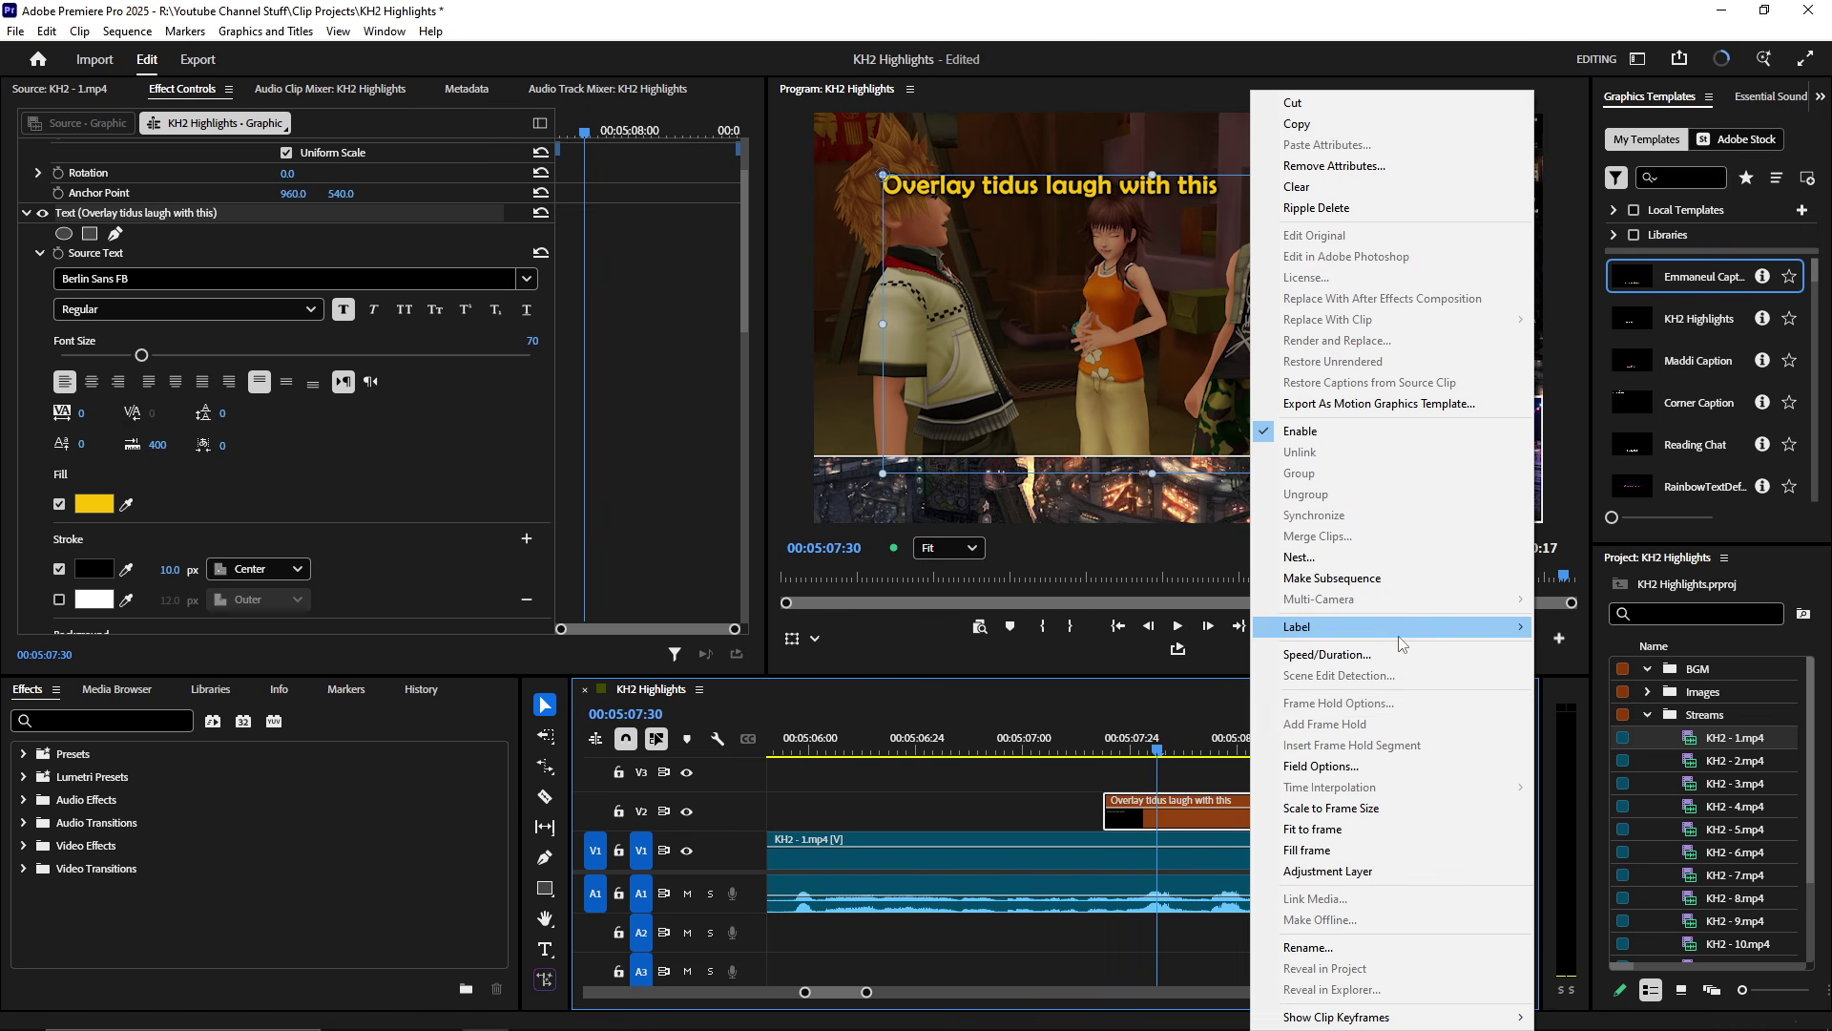
pyautogui.moveTo(1405, 637)
pyautogui.click(1606, 887)
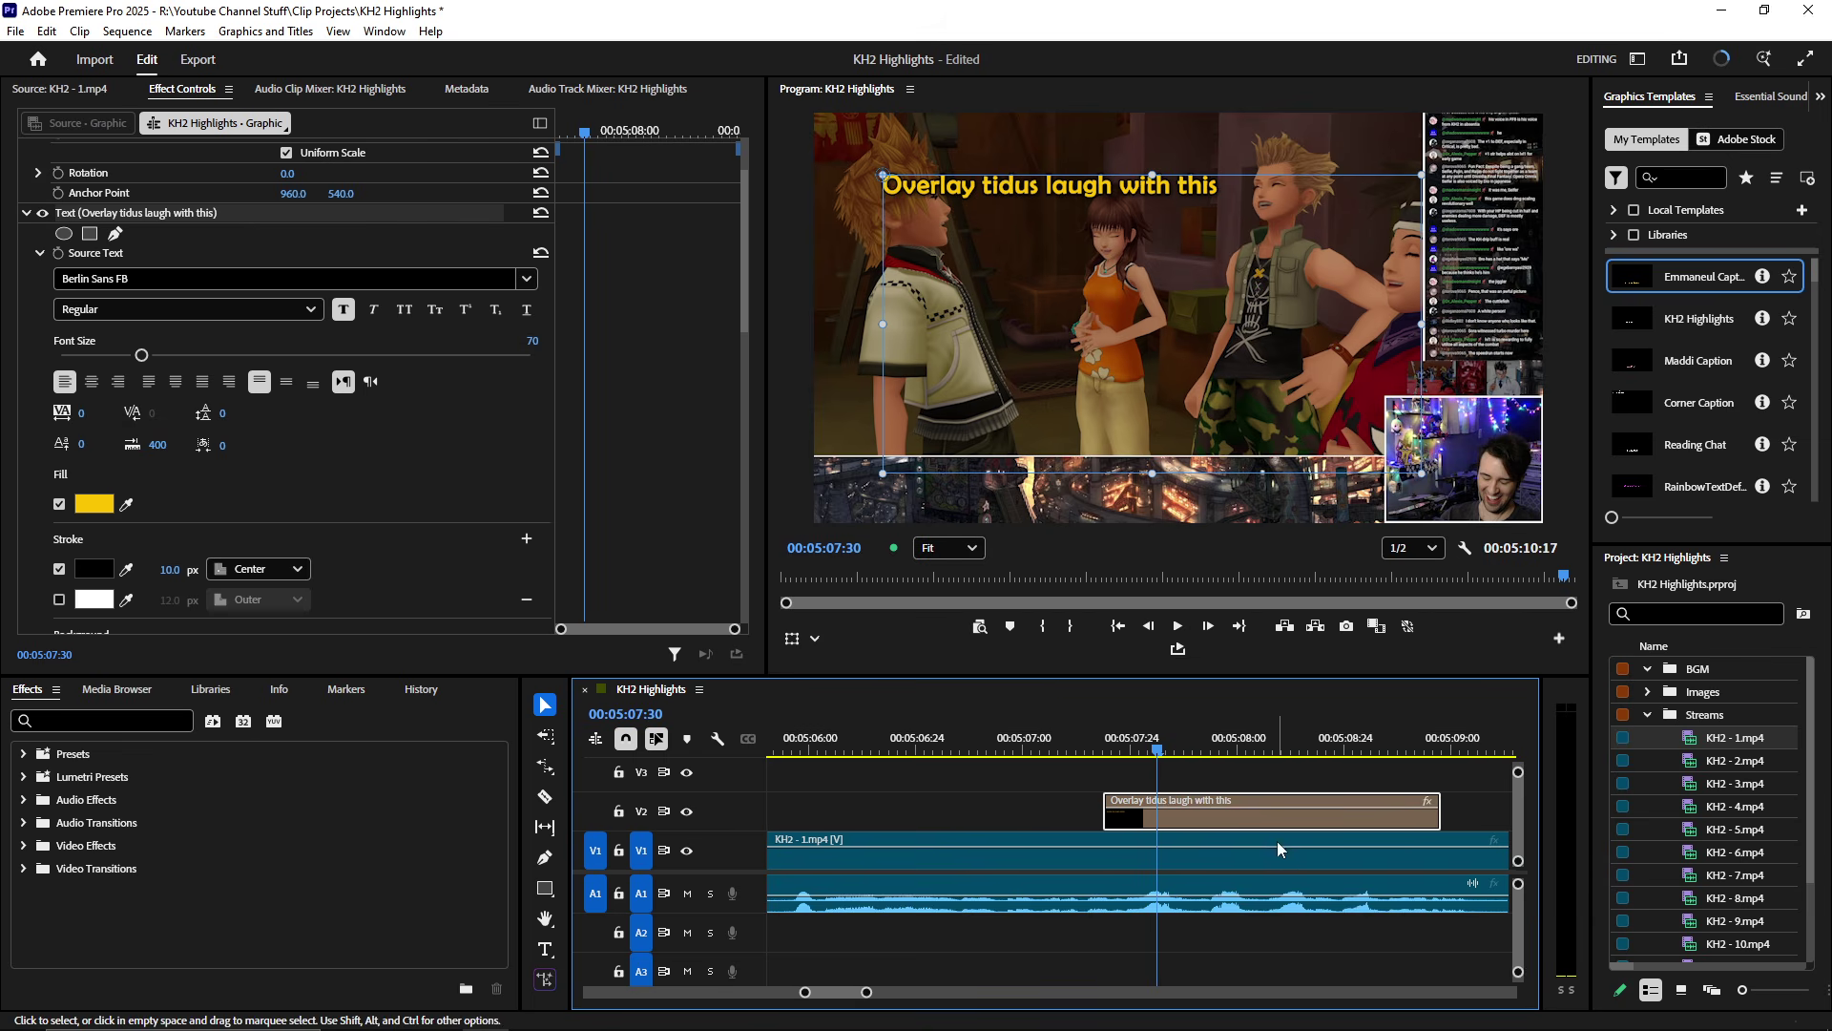
pyautogui.rightClick(1291, 816)
pyautogui.moveTo(1466, 630)
pyautogui.click(1614, 903)
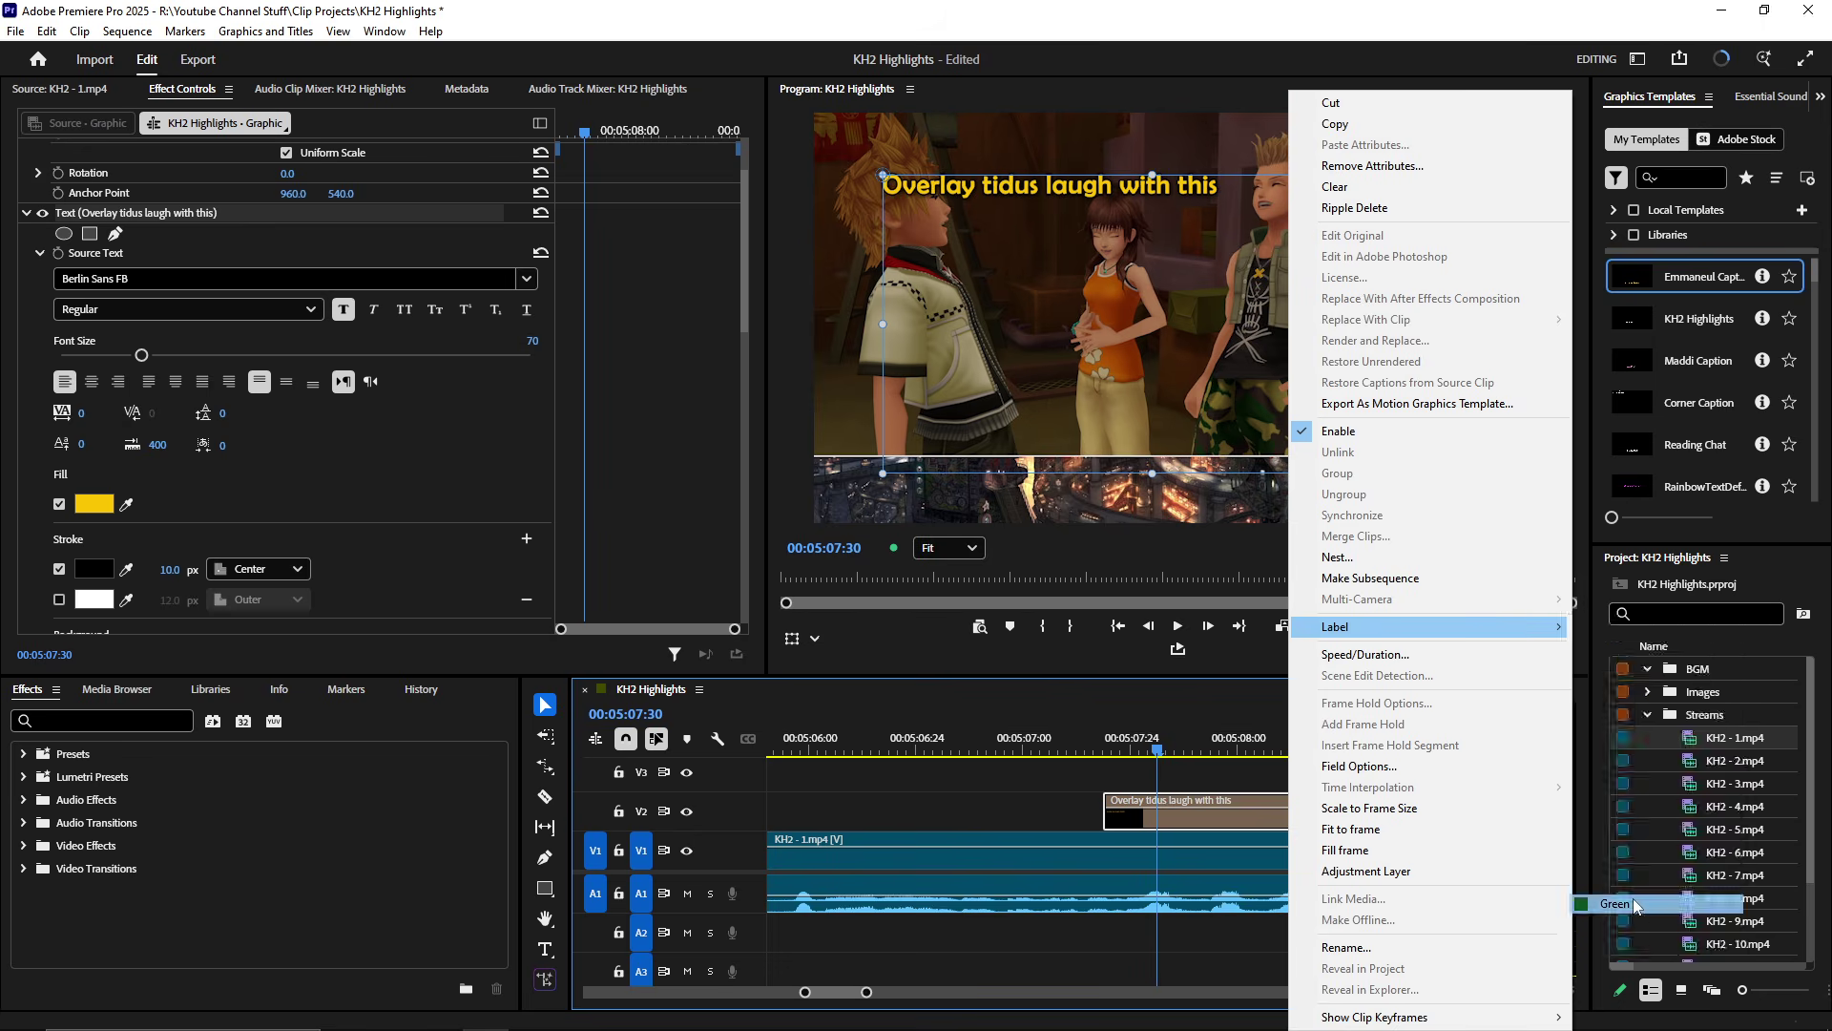
pyautogui.moveTo(1295, 633)
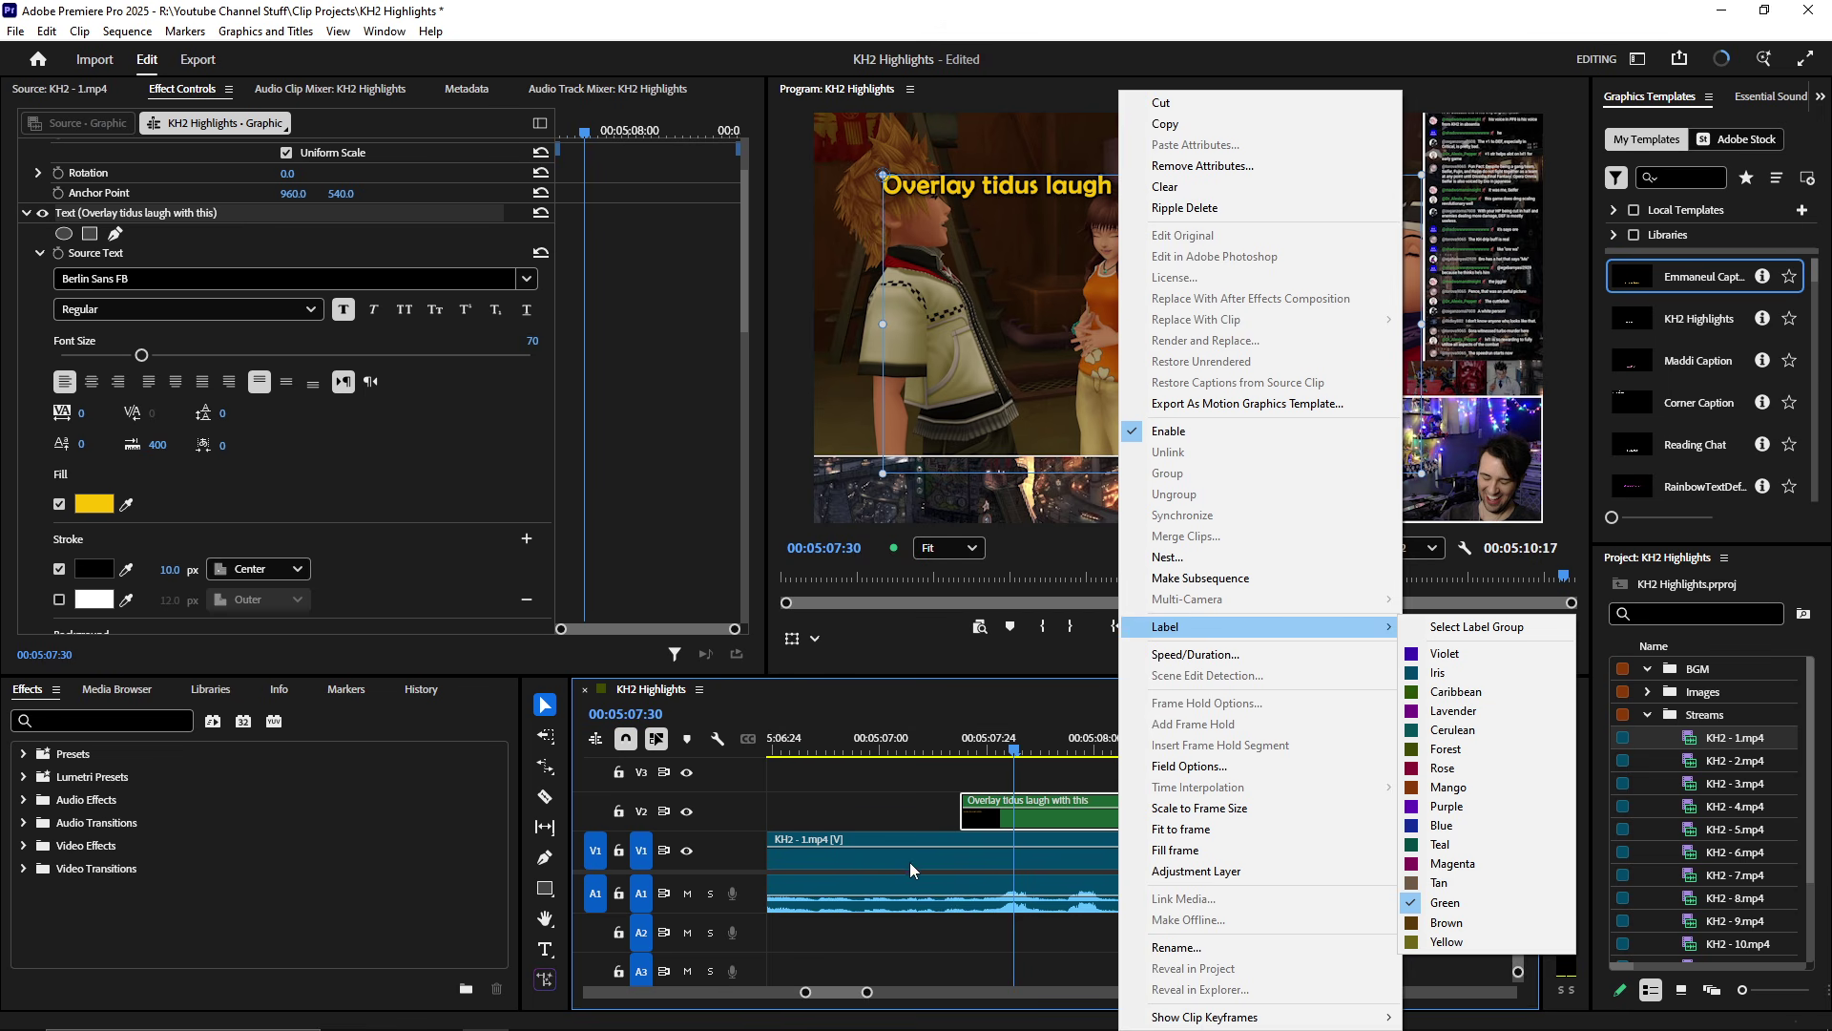
pyautogui.click(1078, 822)
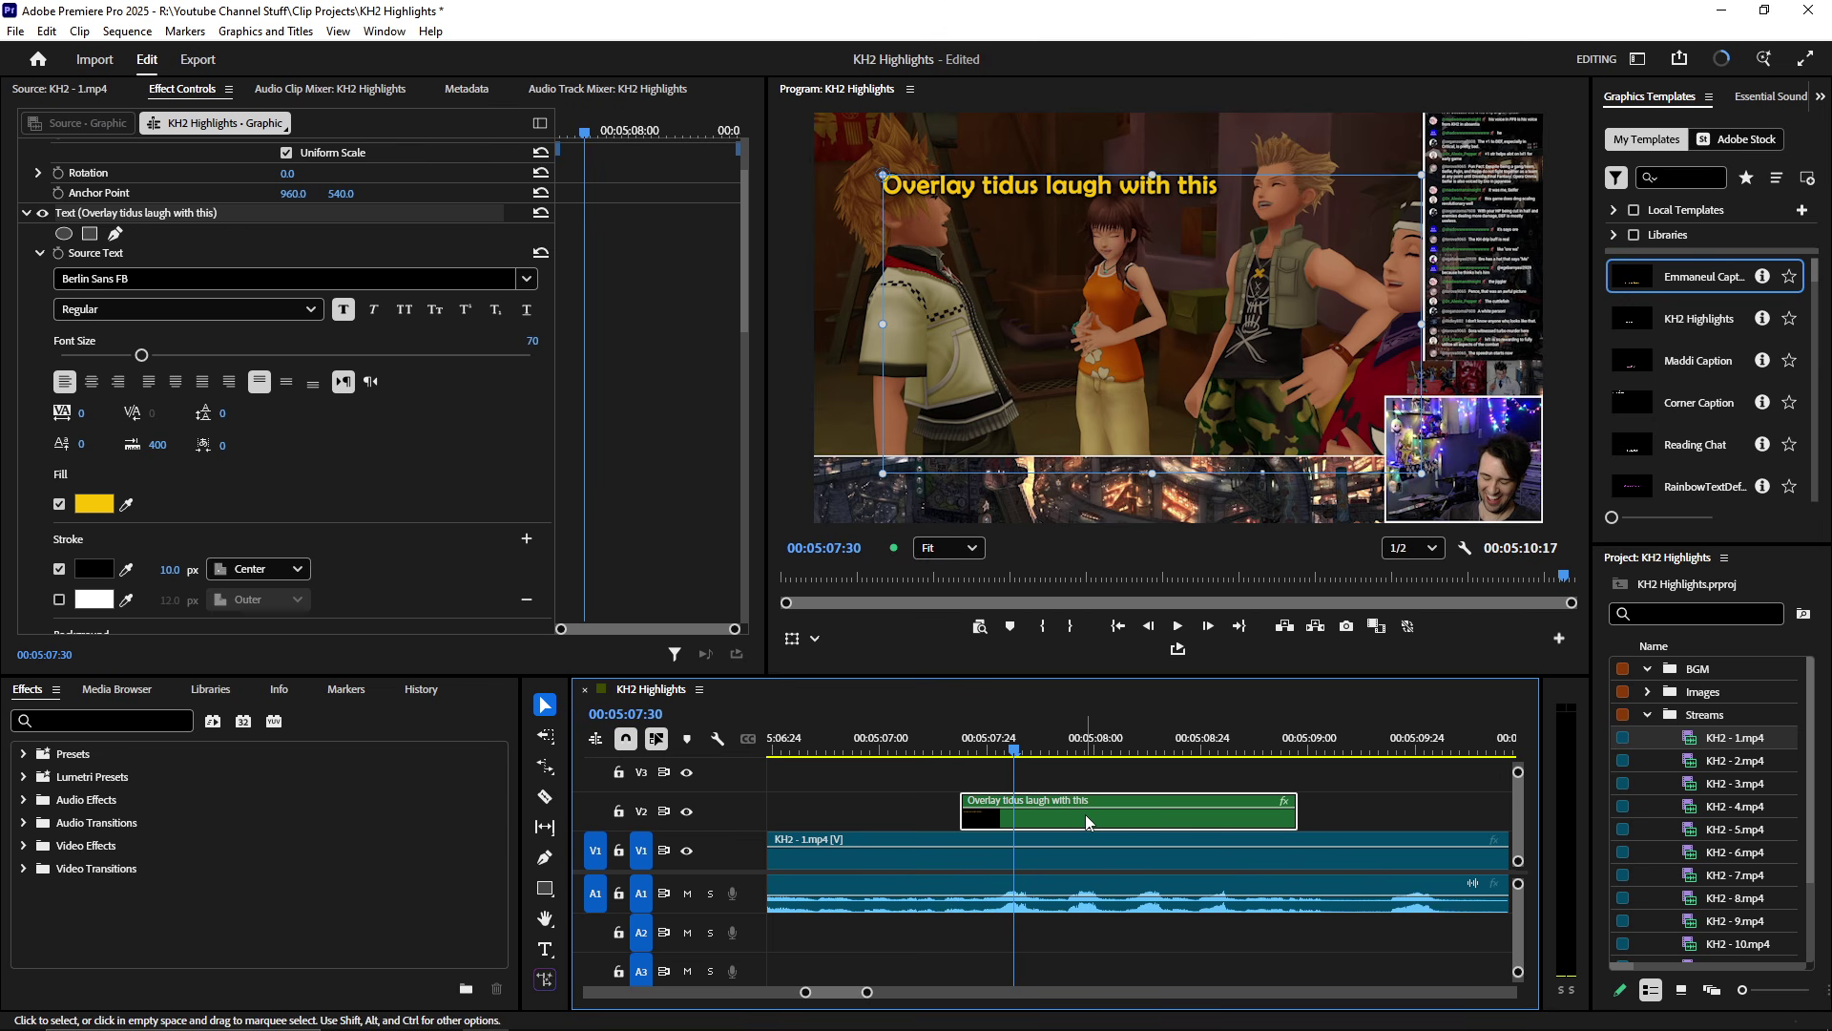
# - Try the Magenta label colour on the last KH2 - 1.mp4 clip in the sequence
pyautogui.click(1124, 857)
pyautogui.press('-')
pyautogui.press('-')
pyautogui.rightClick(1042, 869)
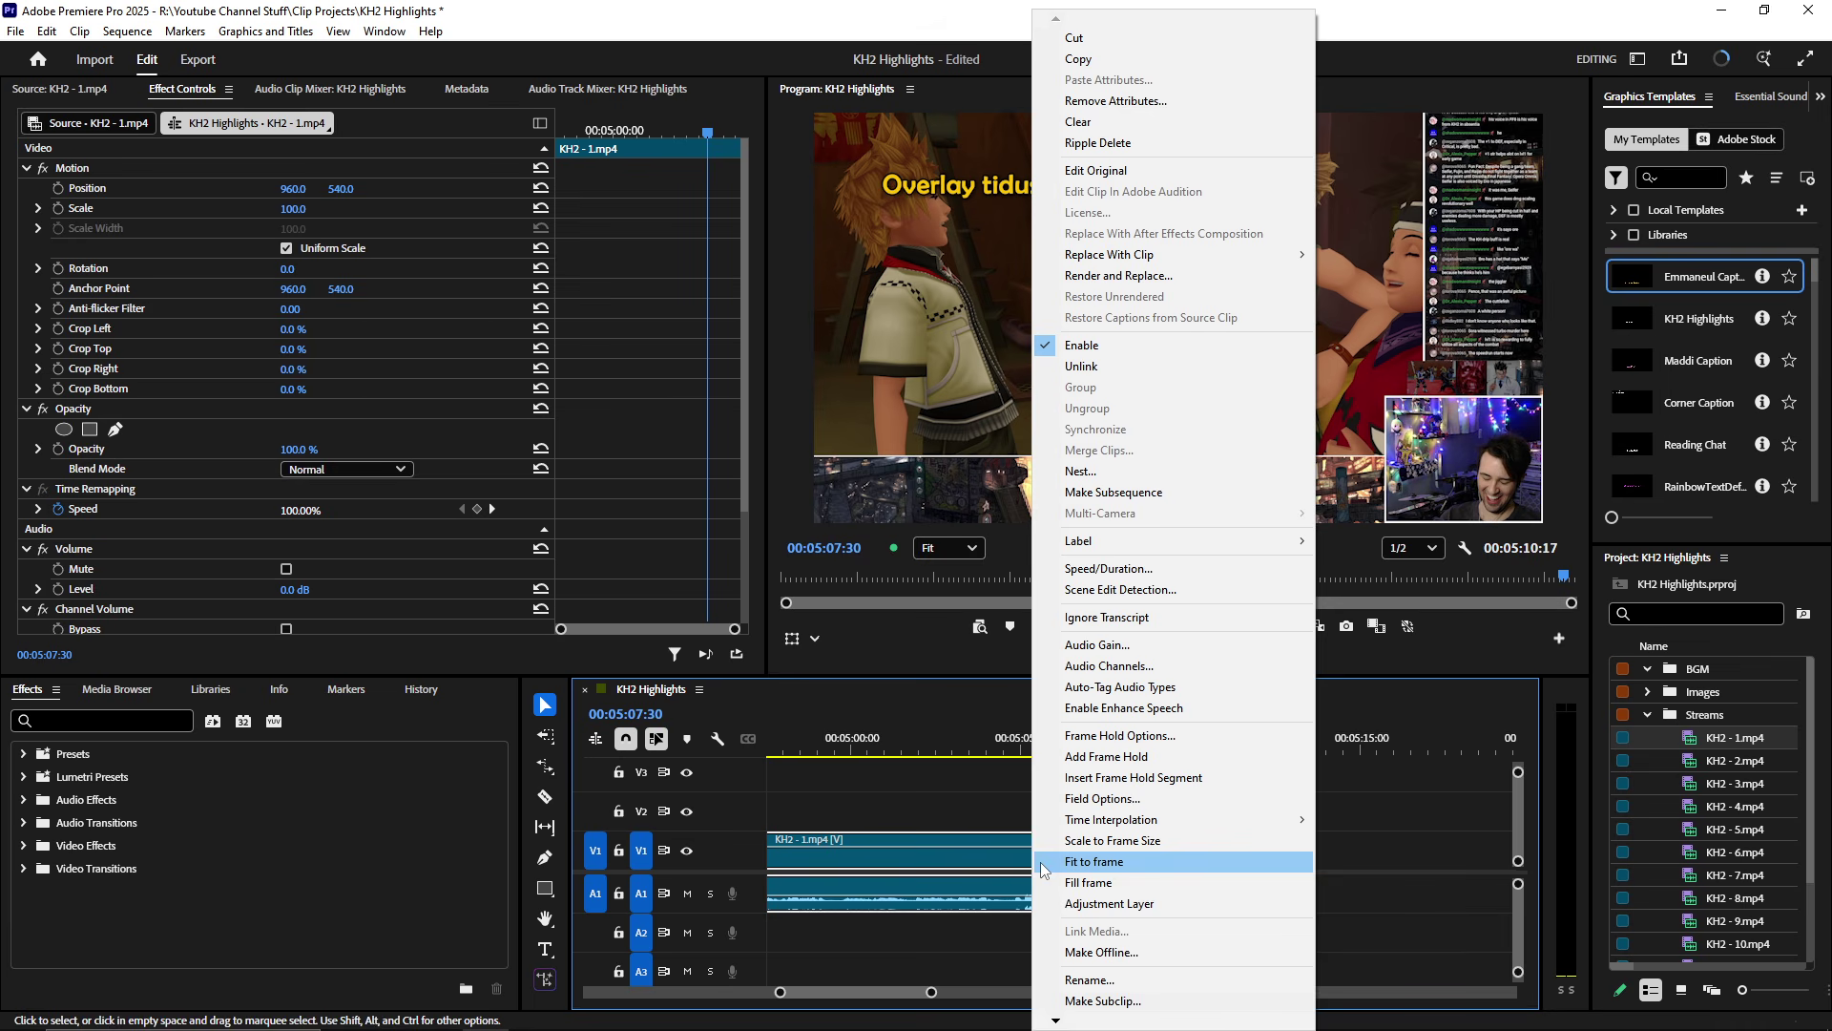
pyautogui.moveTo(1146, 541)
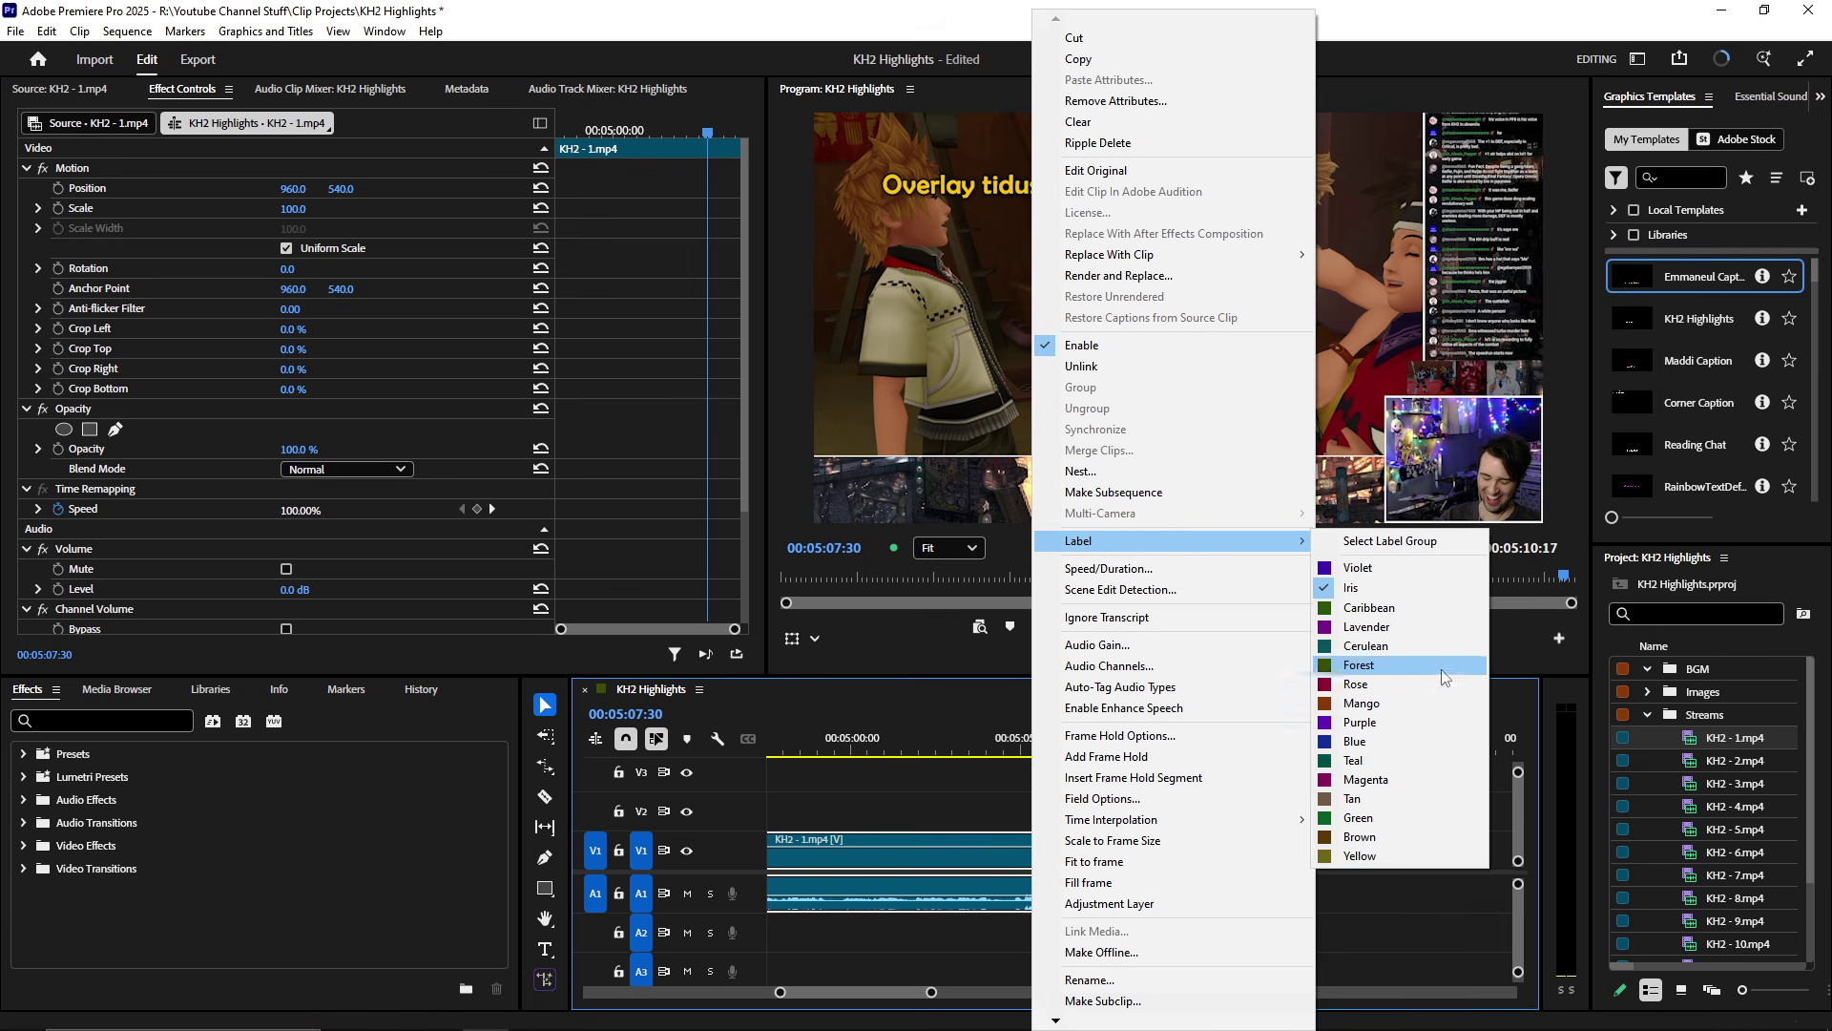
pyautogui.click(1414, 778)
pyautogui.scroll(-5, 920, 824)
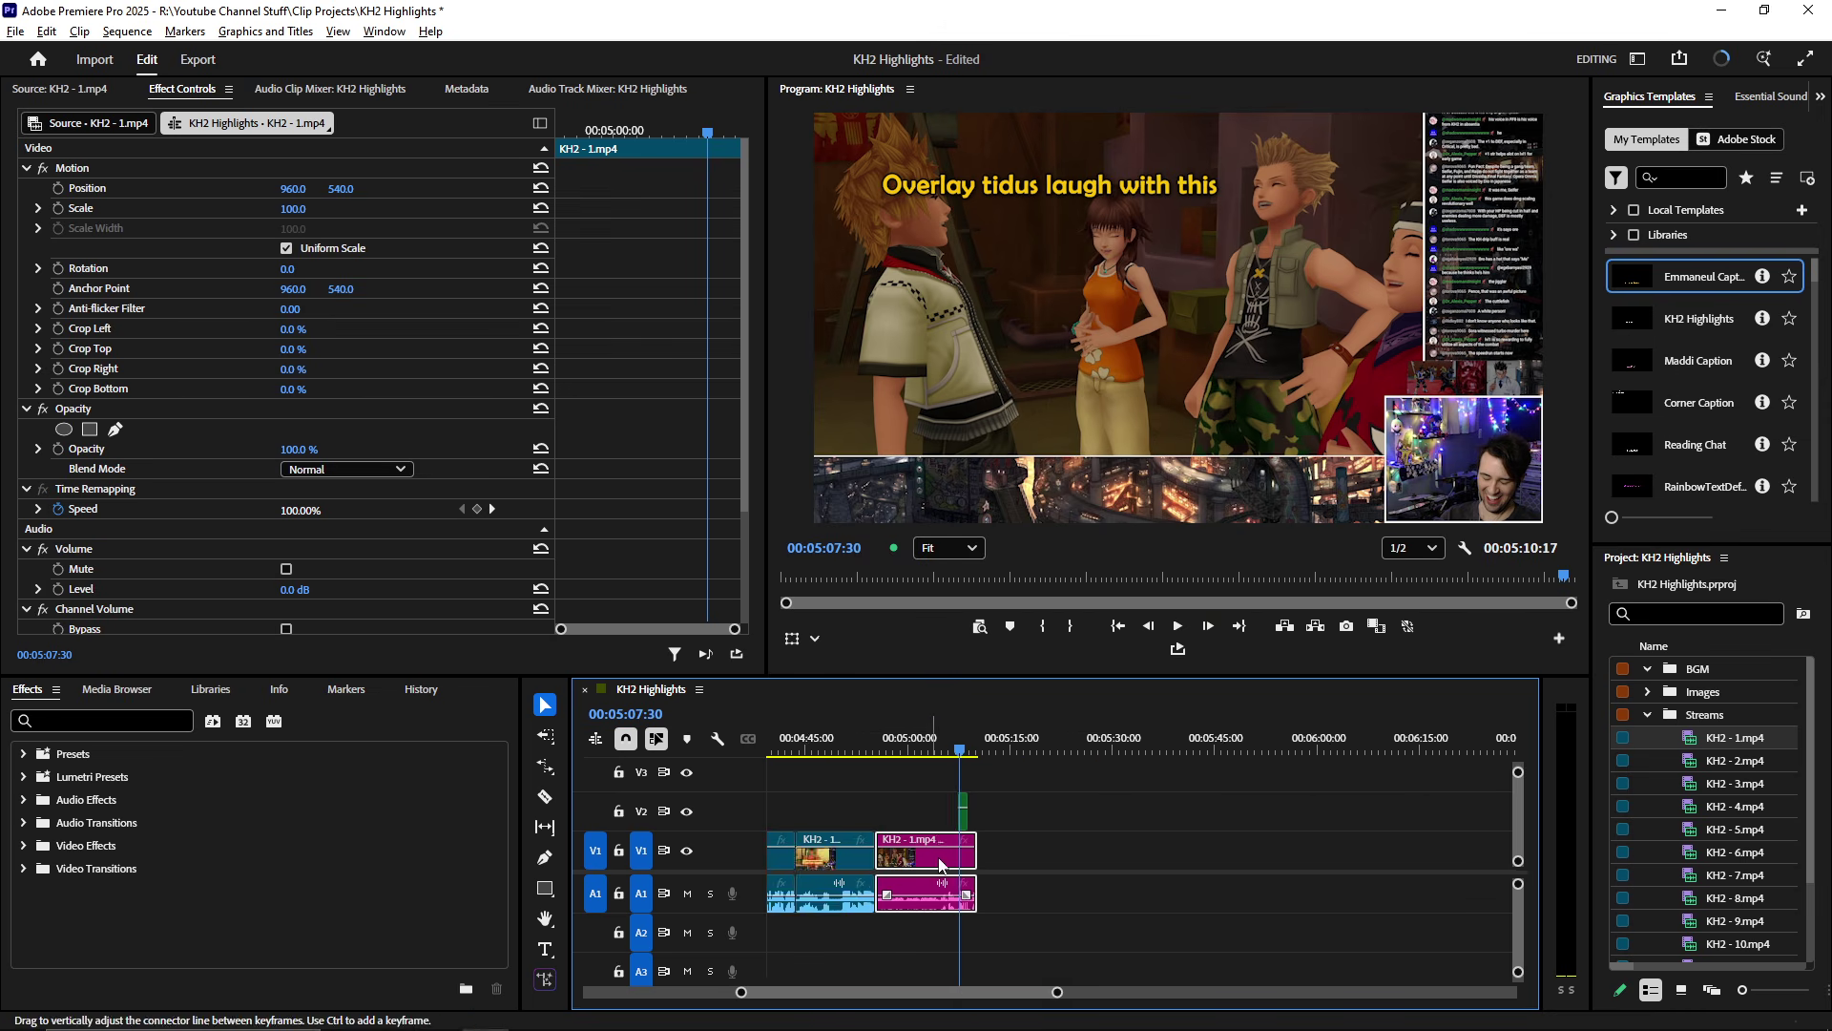
pyautogui.scroll(5, 943, 867)
pyautogui.scroll(3, 943, 874)
# - Try the Lavender label colour on the last clip and undo the clip's label changes
pyautogui.rightClick(1051, 859)
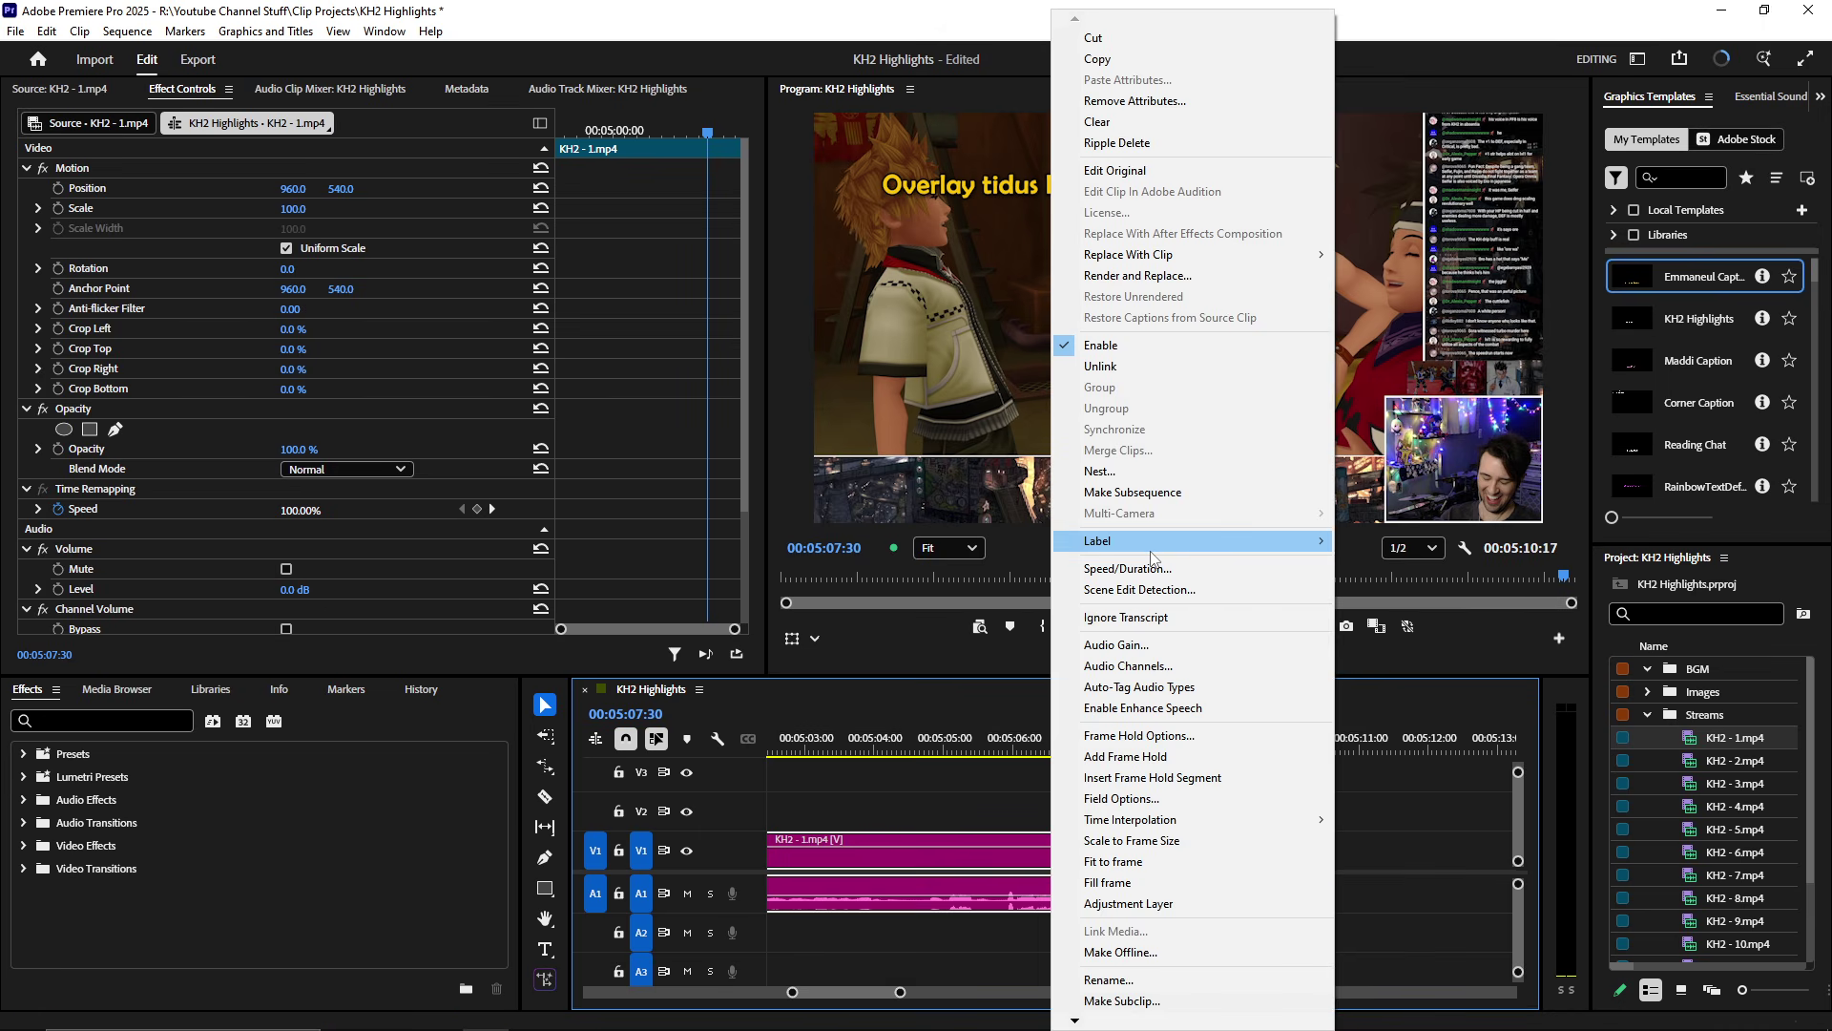
pyautogui.moveTo(1145, 541)
pyautogui.click(1439, 621)
pyautogui.scroll(-4, 1178, 880)
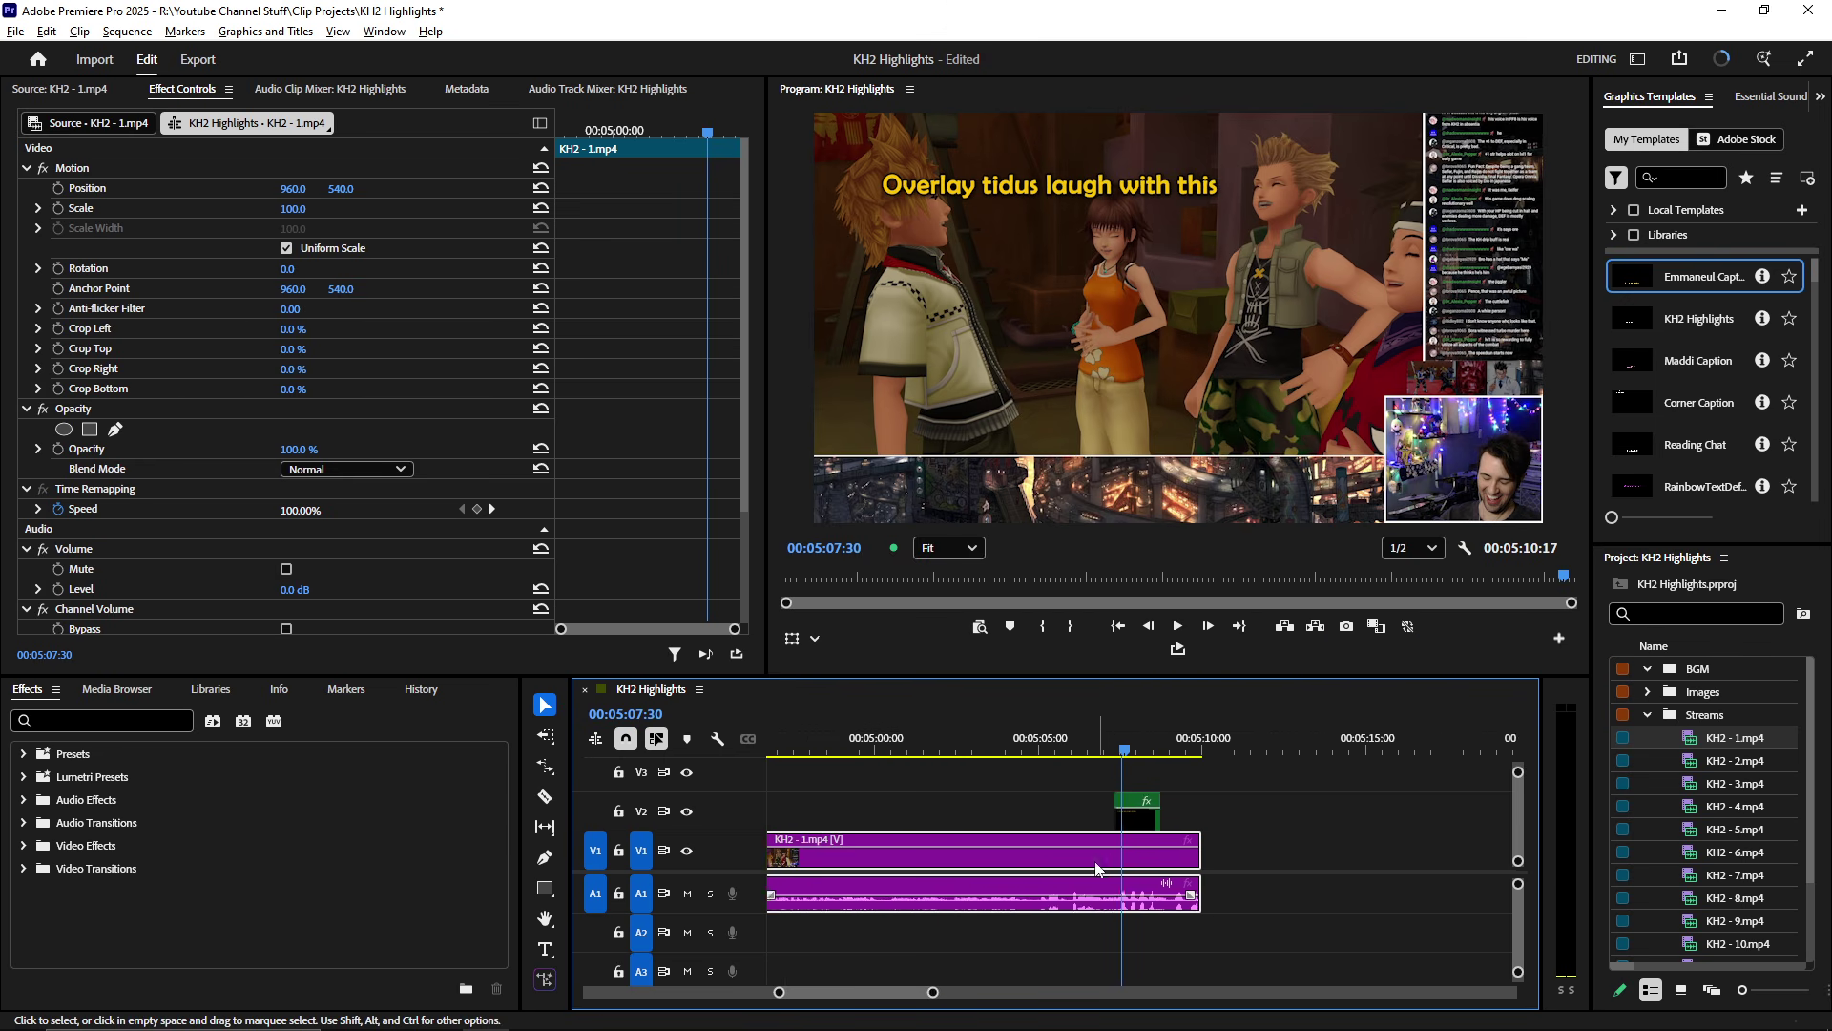
pyautogui.scroll(6, 1303, 874)
pyautogui.hotkey('ctrl', 'z')
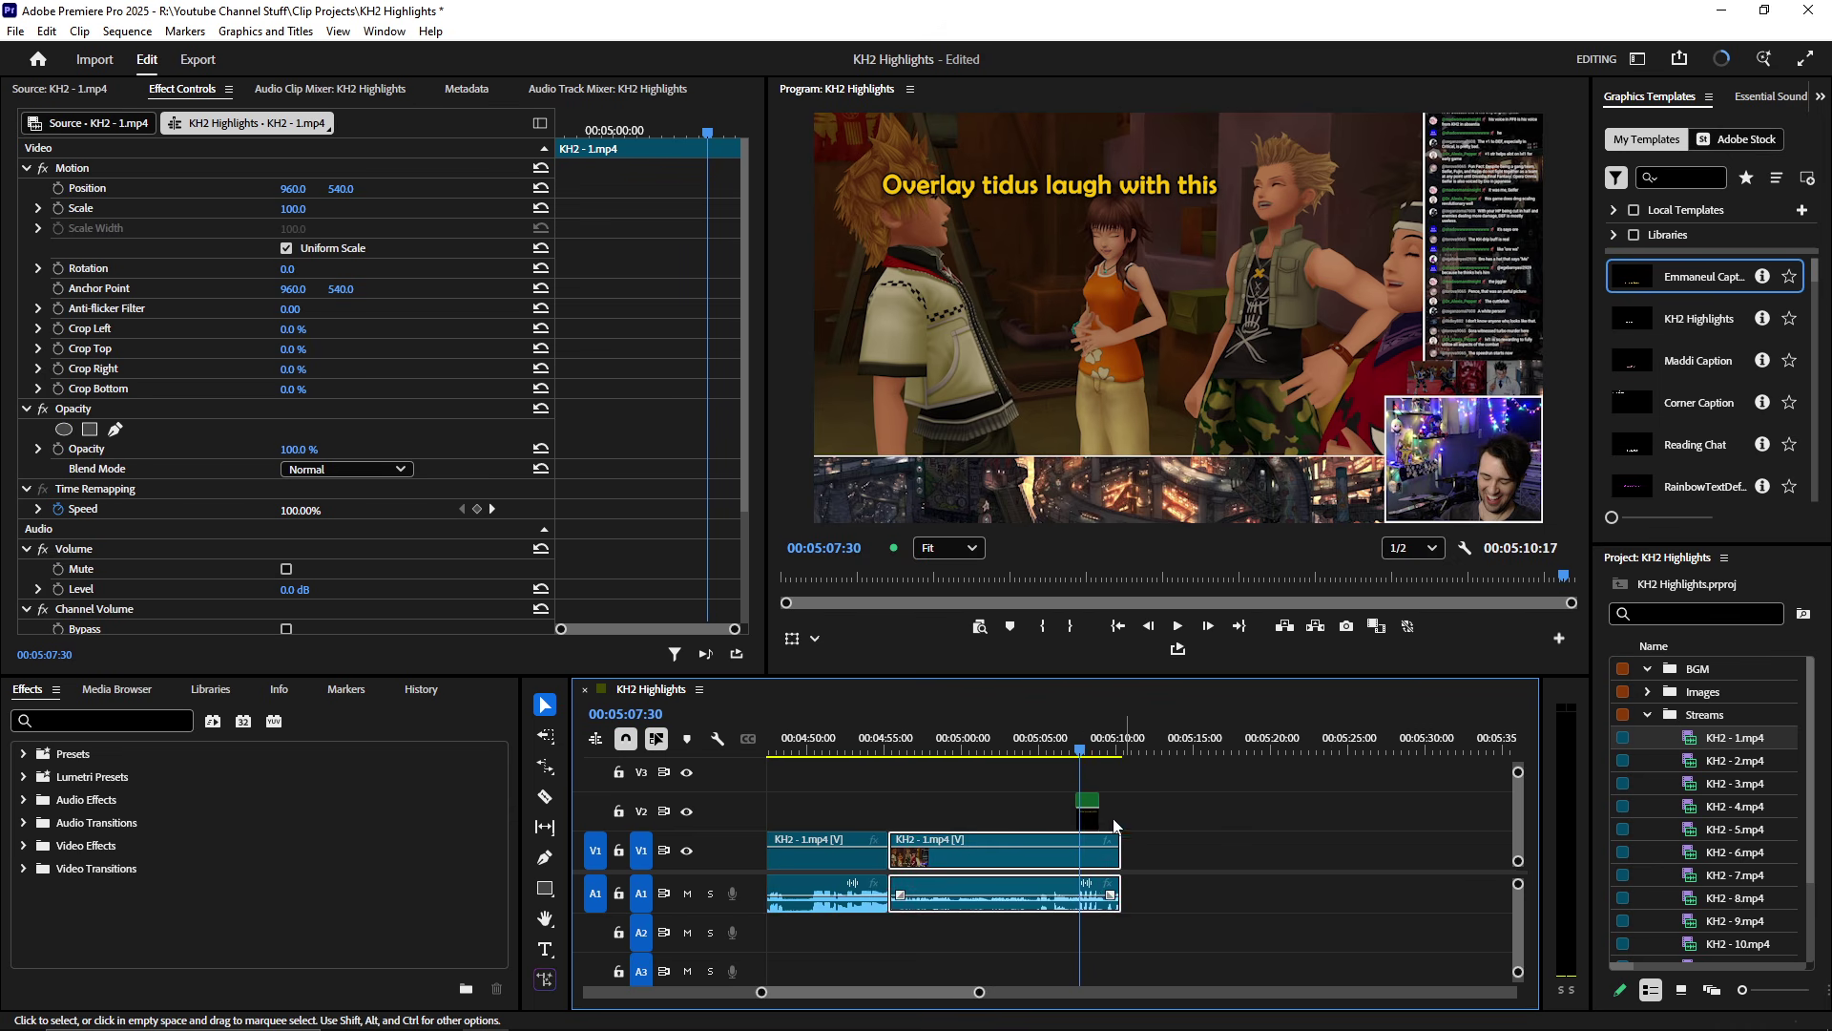
pyautogui.scroll(-3, 1277, 827)
# - Set the note graphic's label colour to Mango and save the project
pyautogui.rightClick(1086, 811)
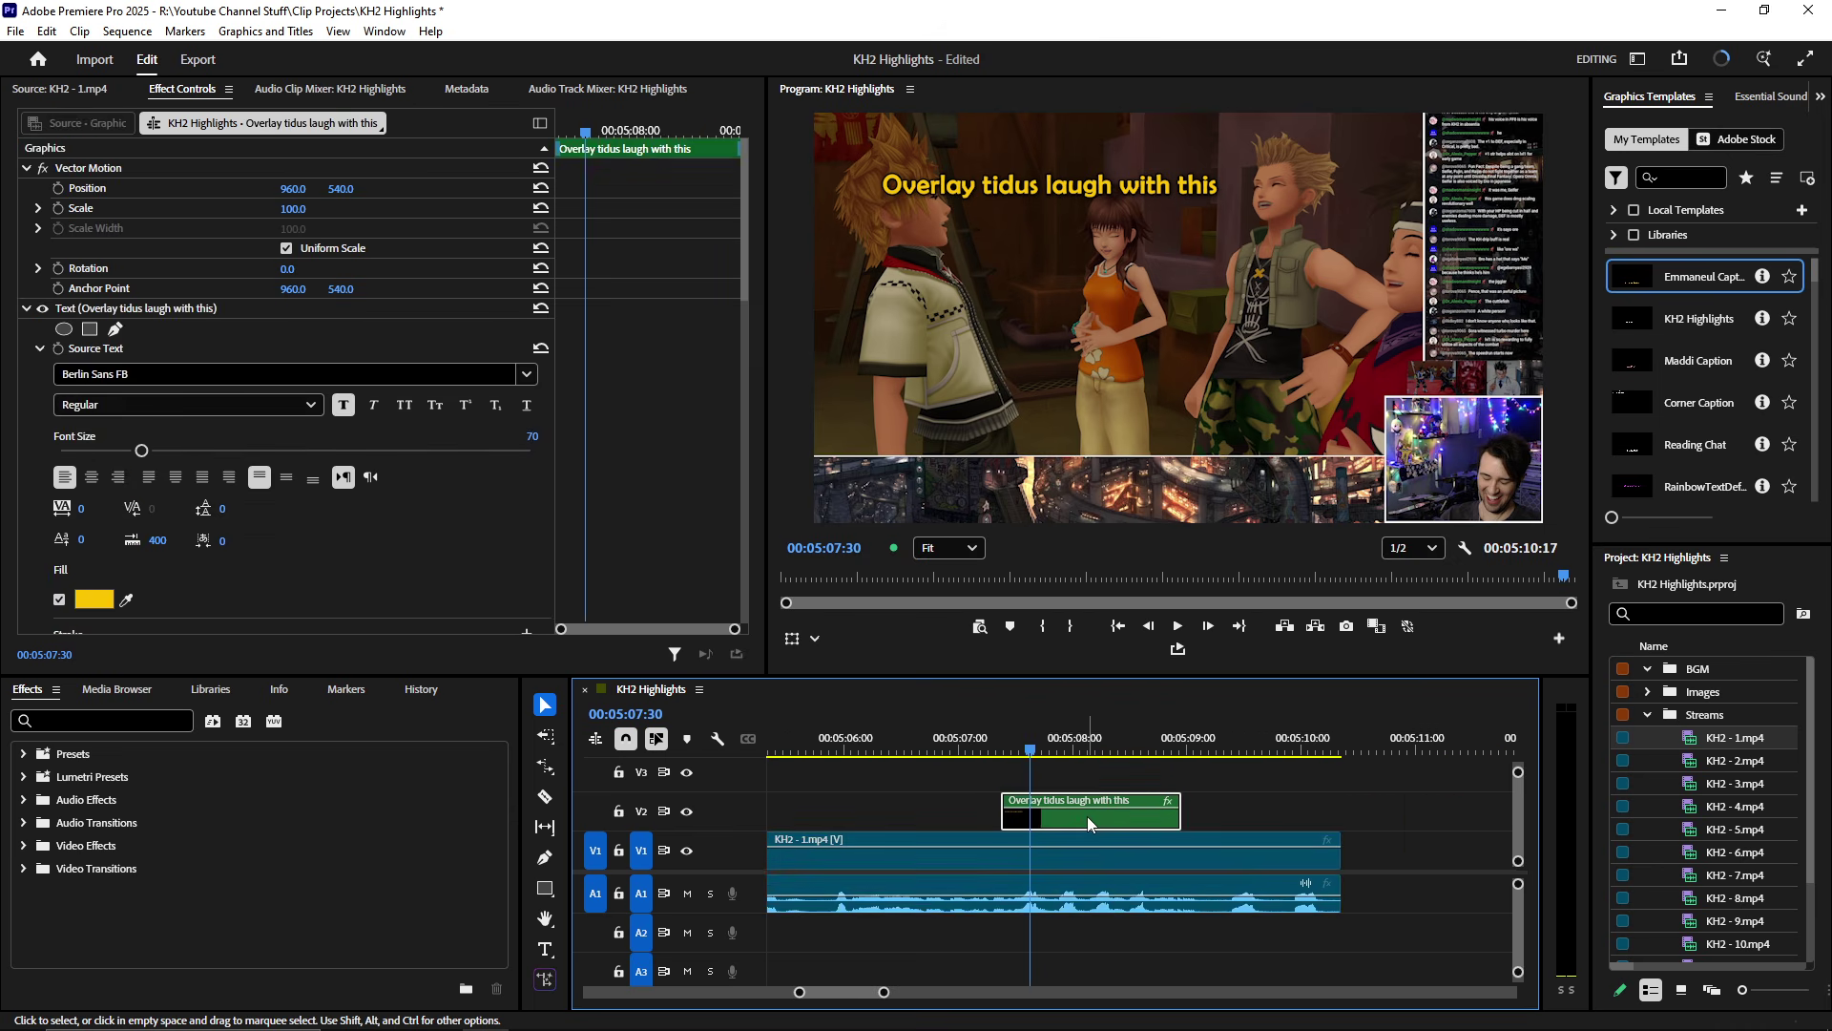
pyautogui.moveTo(1240, 626)
pyautogui.click(1419, 788)
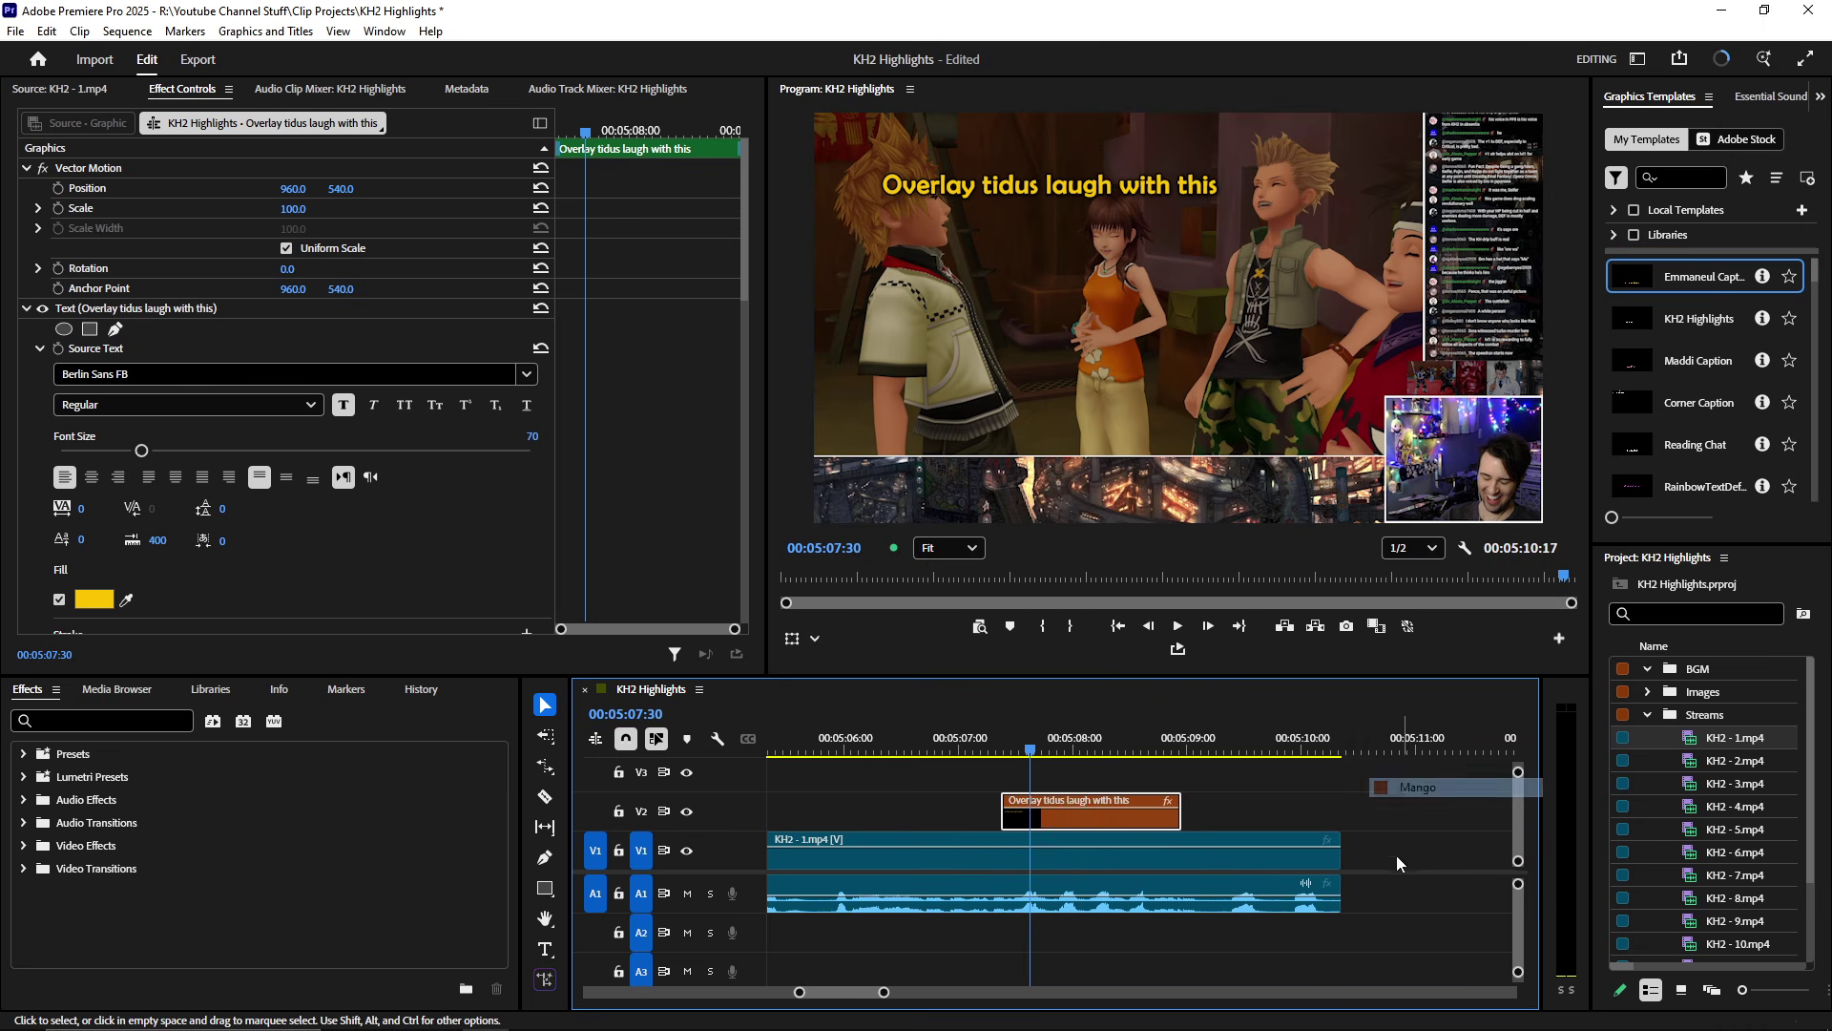
pyautogui.scroll(-3, 1064, 803)
pyautogui.scroll(-6, 1063, 800)
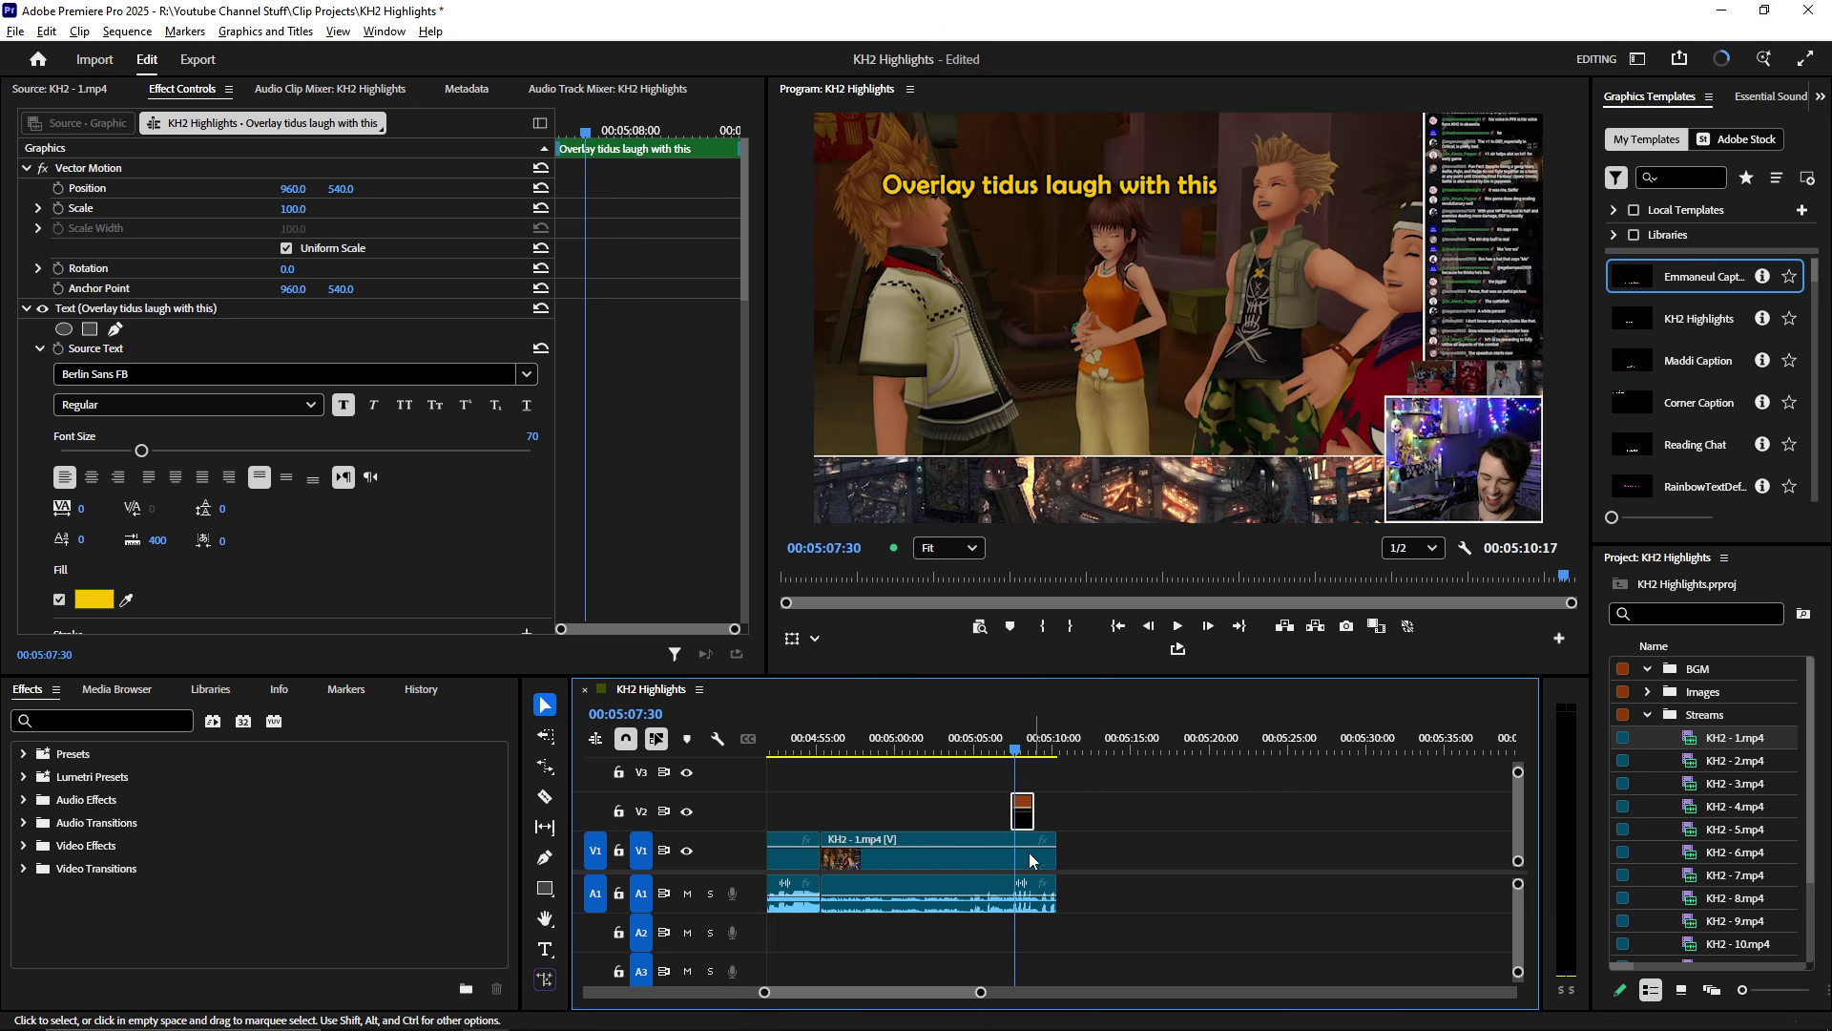
pyautogui.scroll(3, 1044, 840)
pyautogui.hotkey('ctrl', 's')
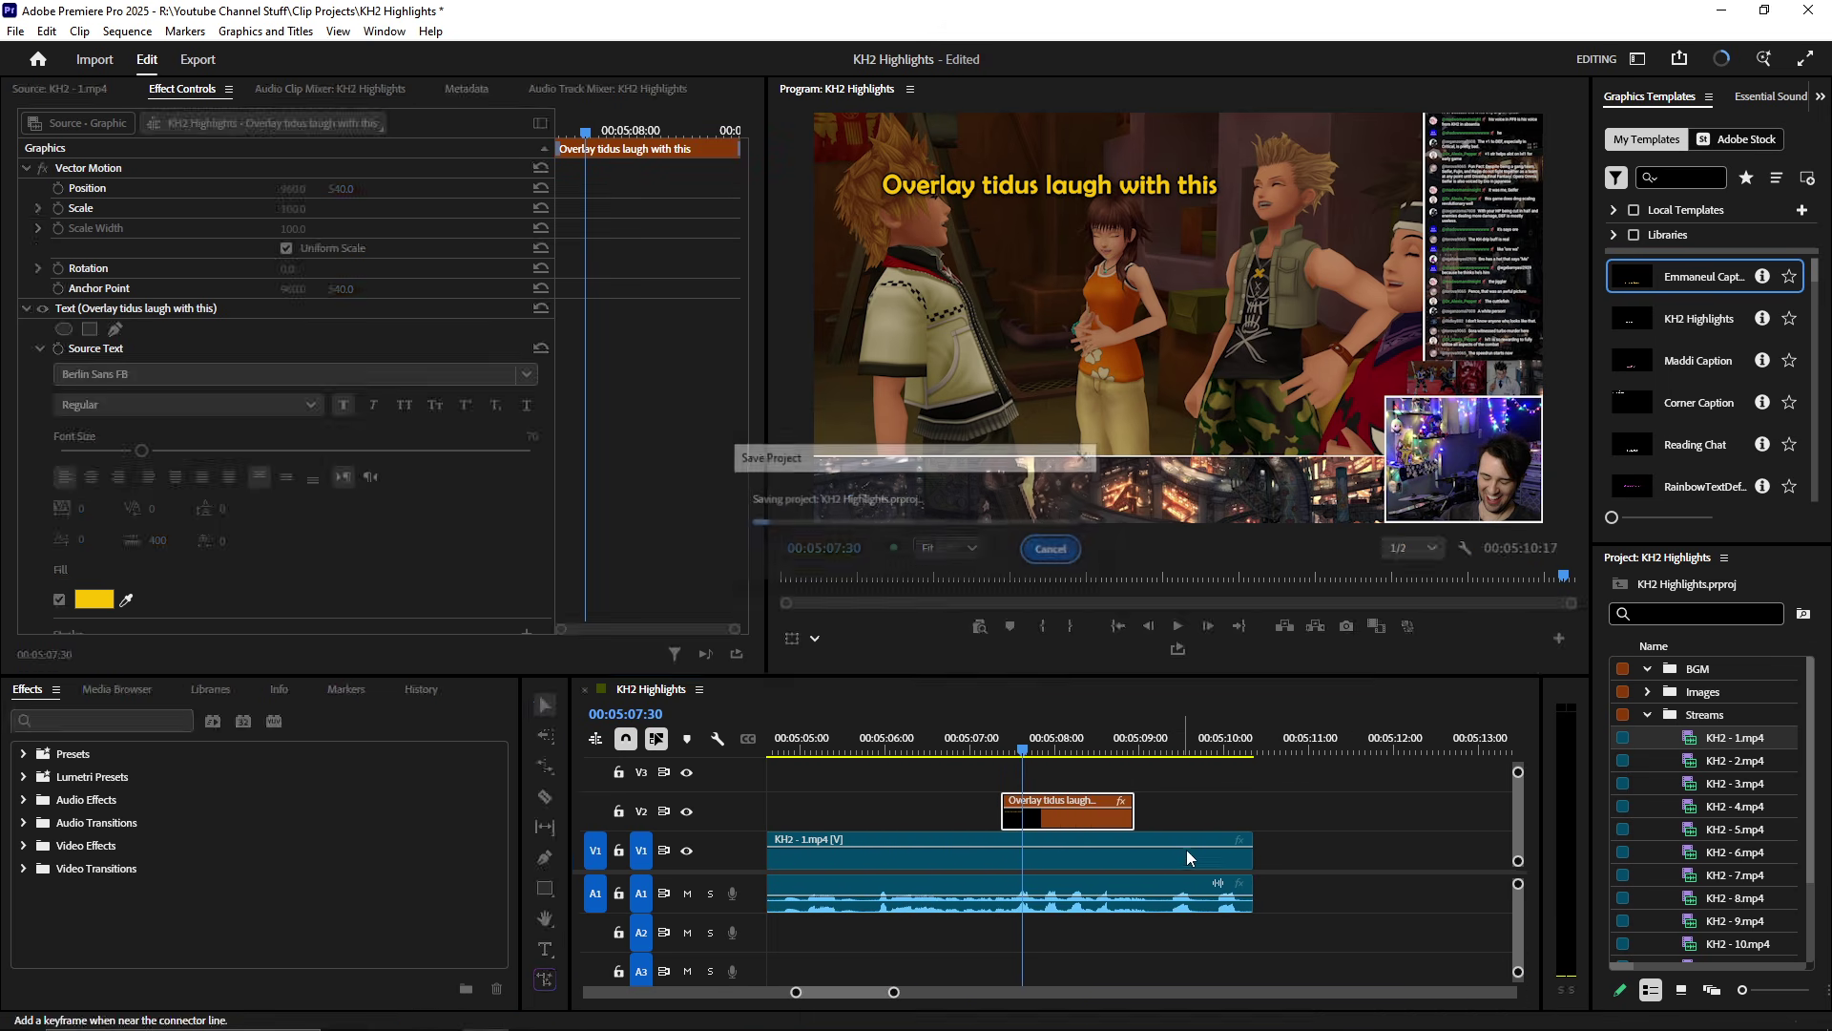
# - Trim the end of the last clip to 00:05:09:06 and extend the note graphic to finish with it
pyautogui.moveTo(1174, 737); pyautogui.dragTo(1092, 742)
pyautogui.scroll(3, 1157, 788)
pyautogui.press('space')
pyautogui.scroll(2, 1246, 798)
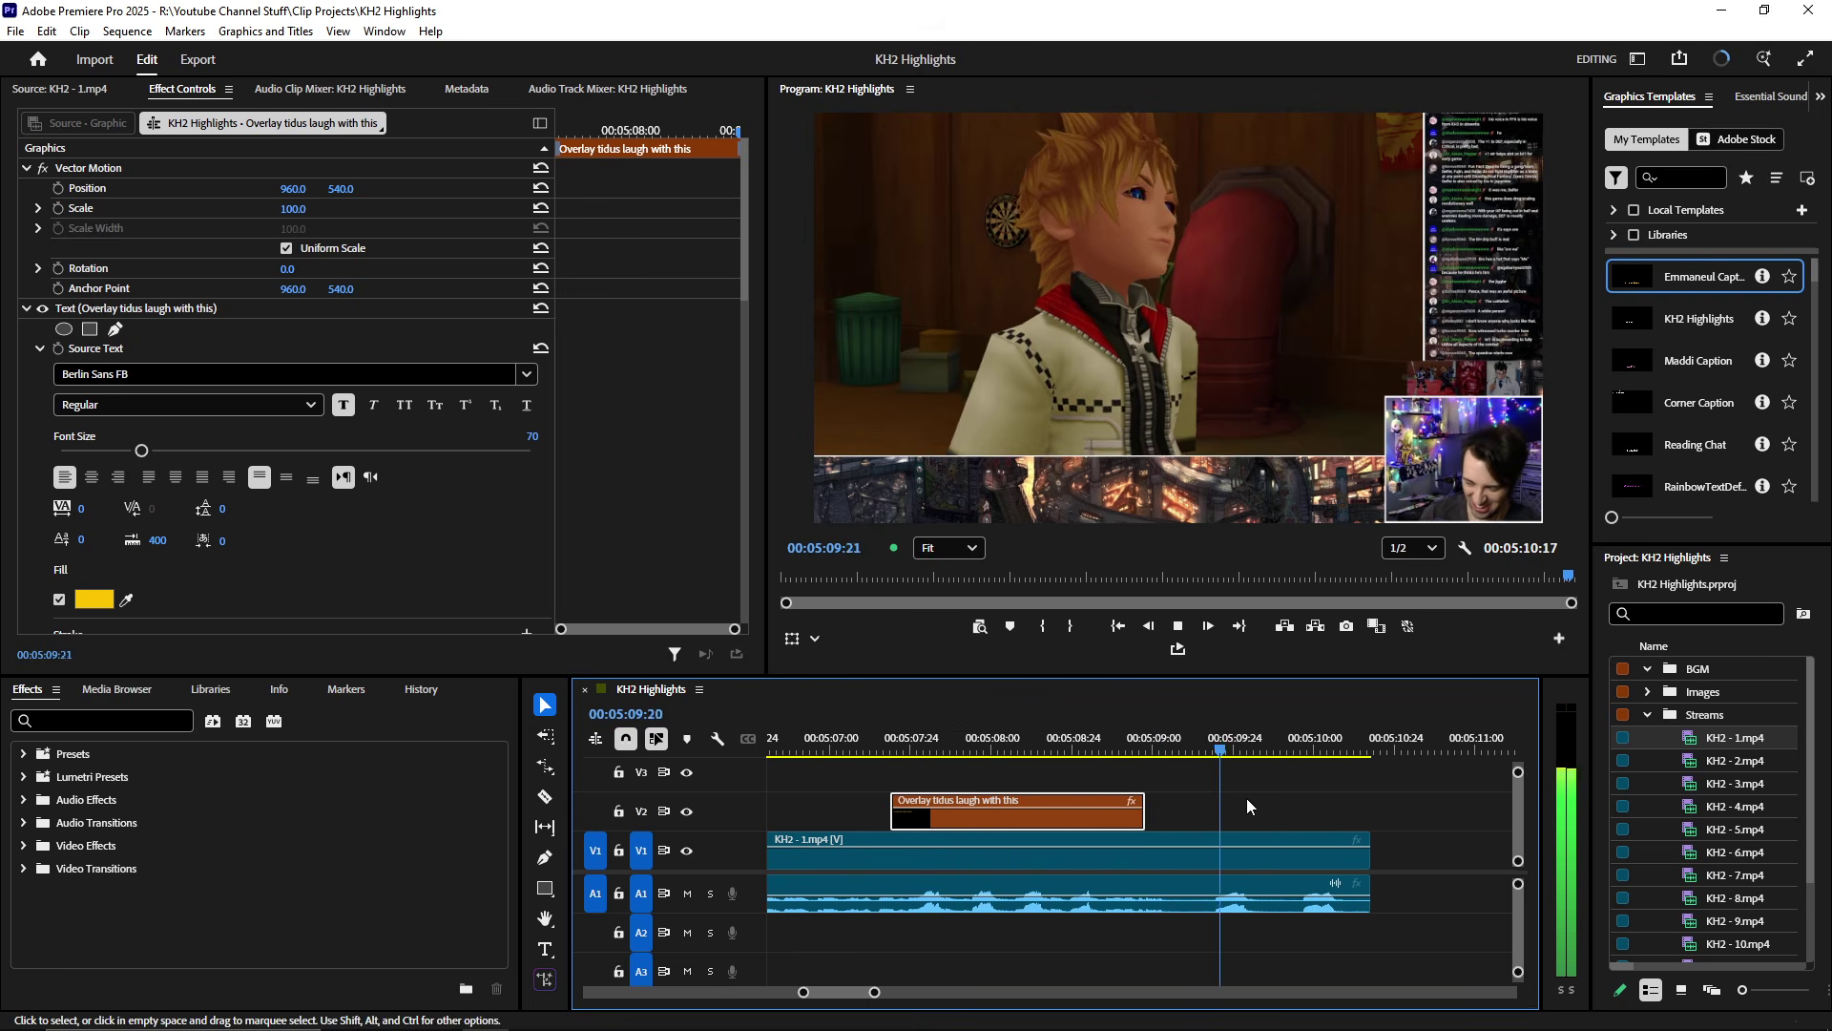
pyautogui.click(1172, 753)
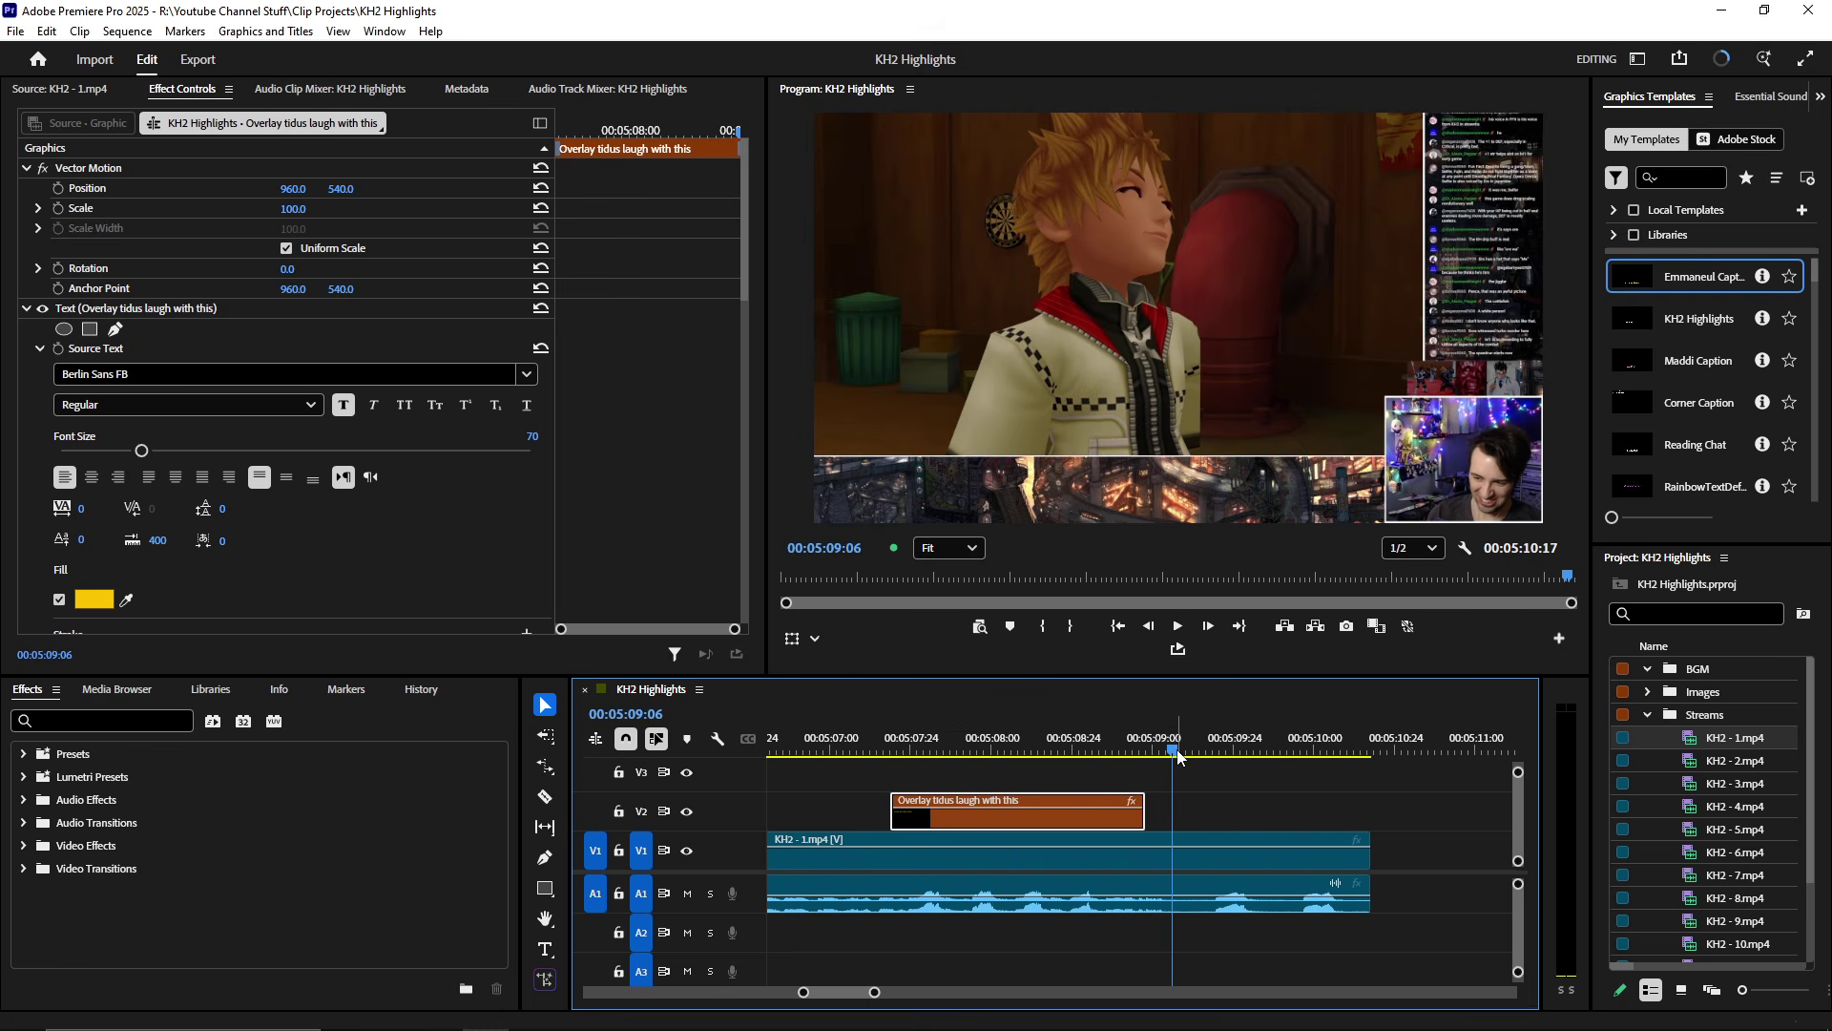
pyautogui.press('w')
pyautogui.moveTo(1143, 809); pyautogui.dragTo(1158, 809)
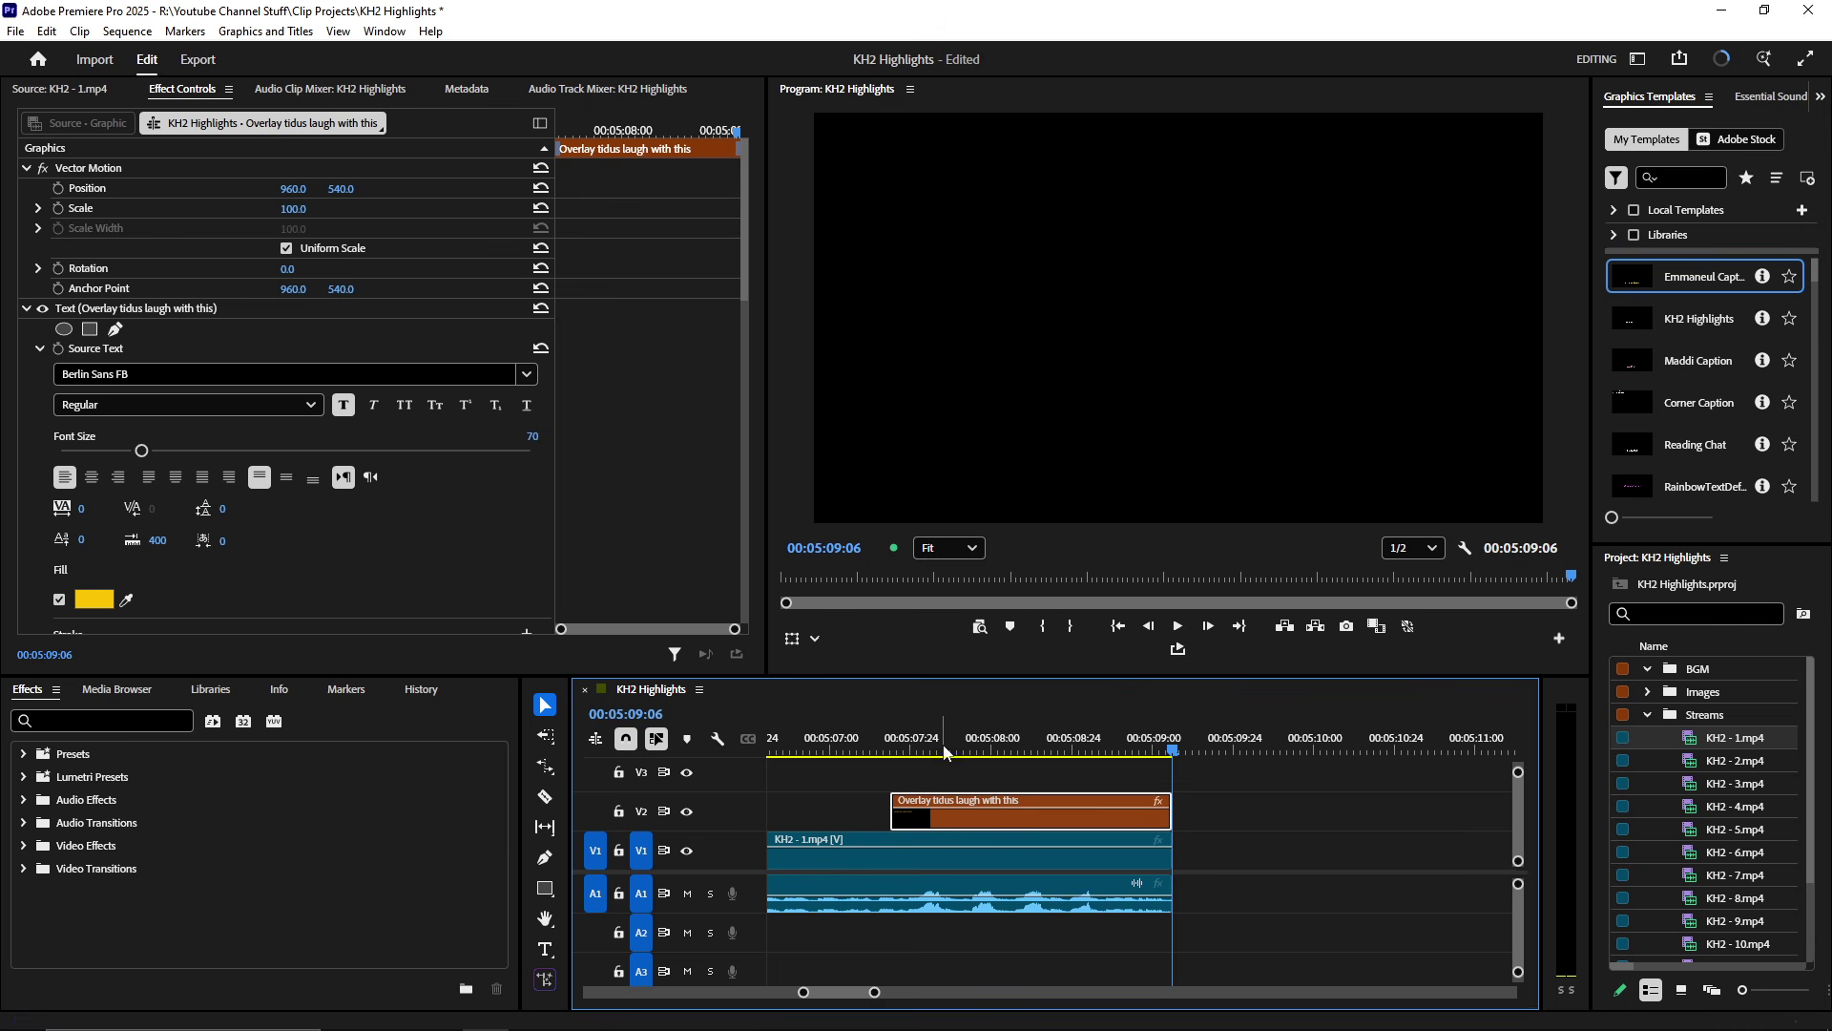
pyautogui.scroll(-3, 966, 811)
pyautogui.scroll(2, 1064, 860)
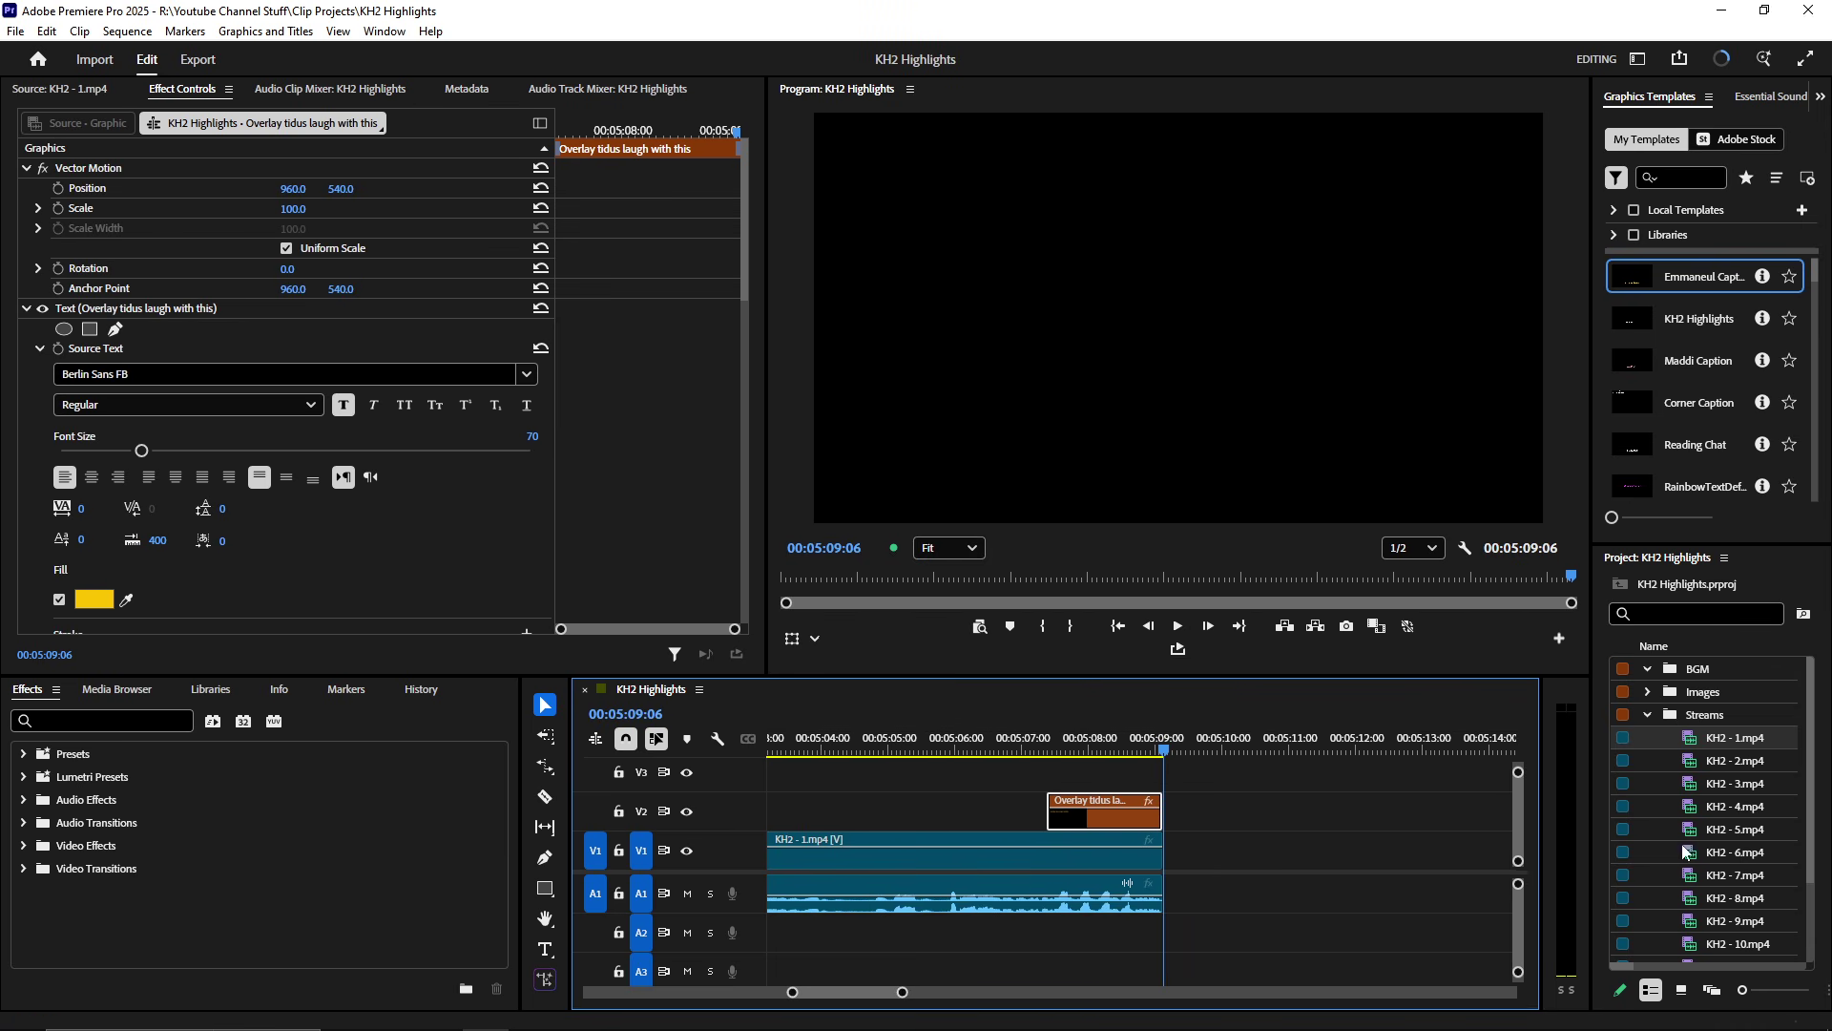
# - Open the KH2 - 1.mp4 stream as the source and mark the highlight from about 00:52:48 to 00:53:01
pyautogui.doubleClick(1693, 743)
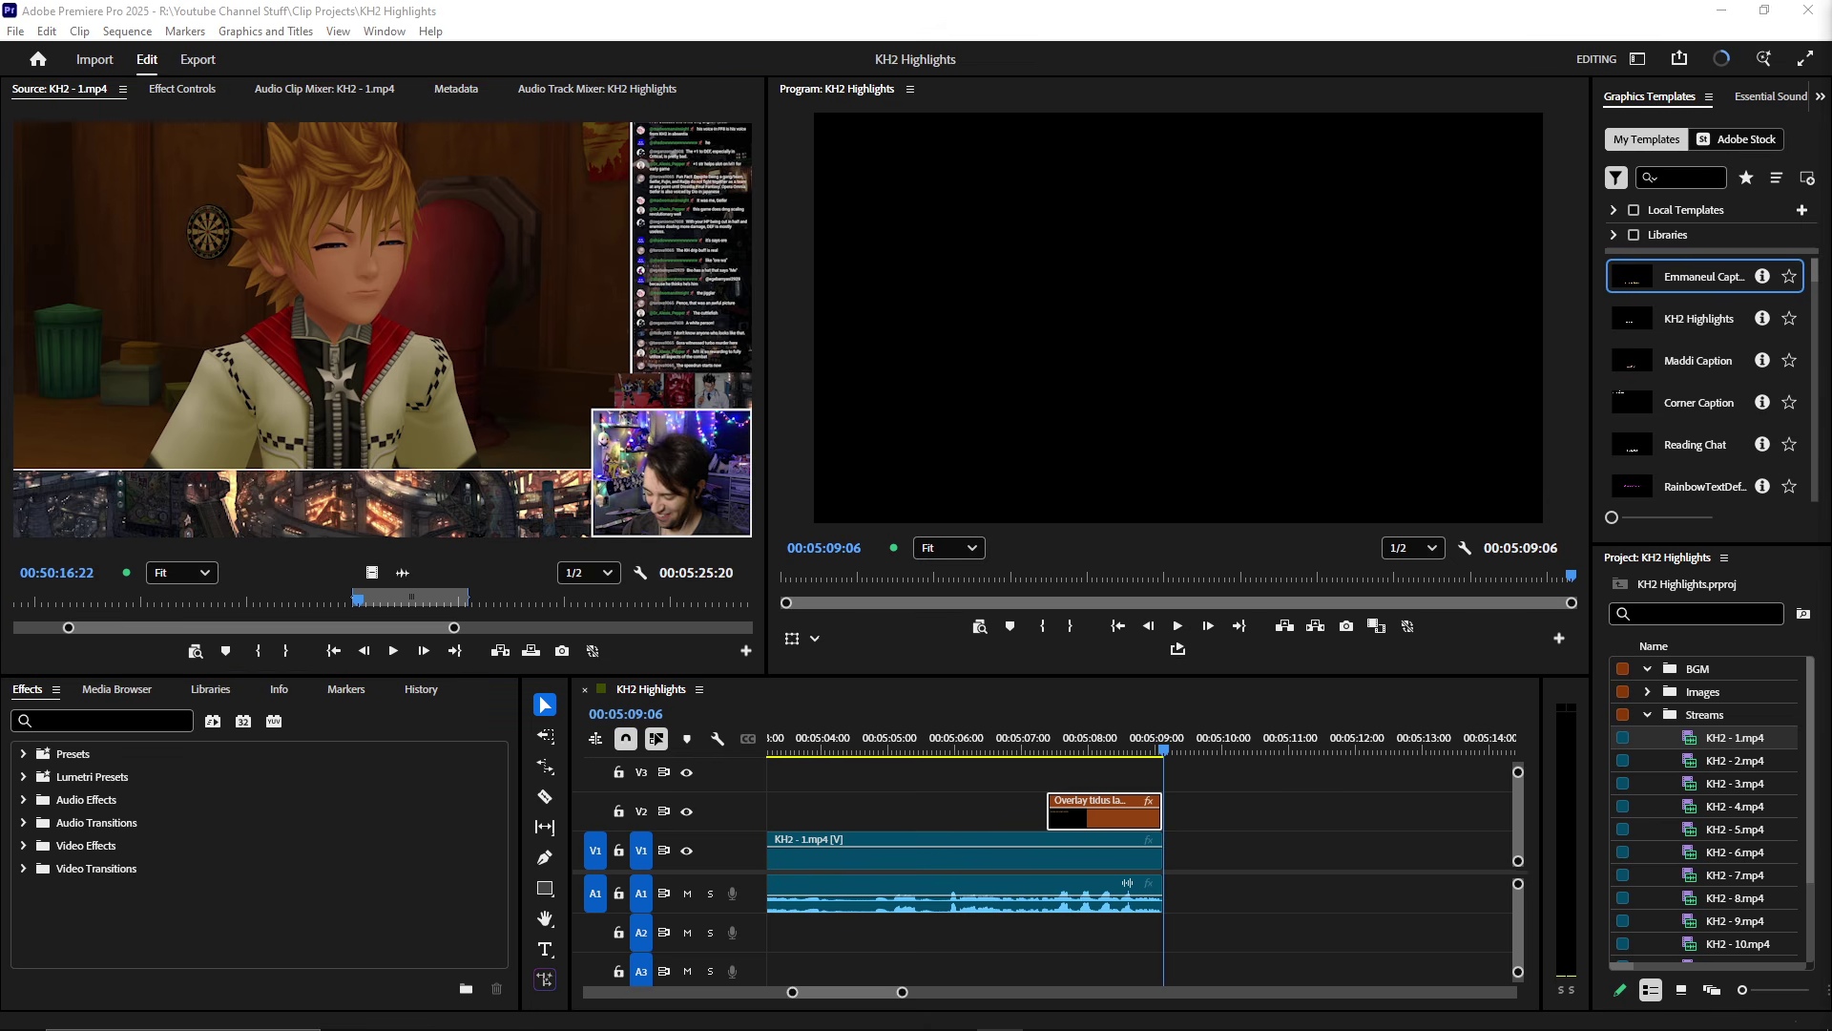
pyautogui.scroll(4, 1097, 844)
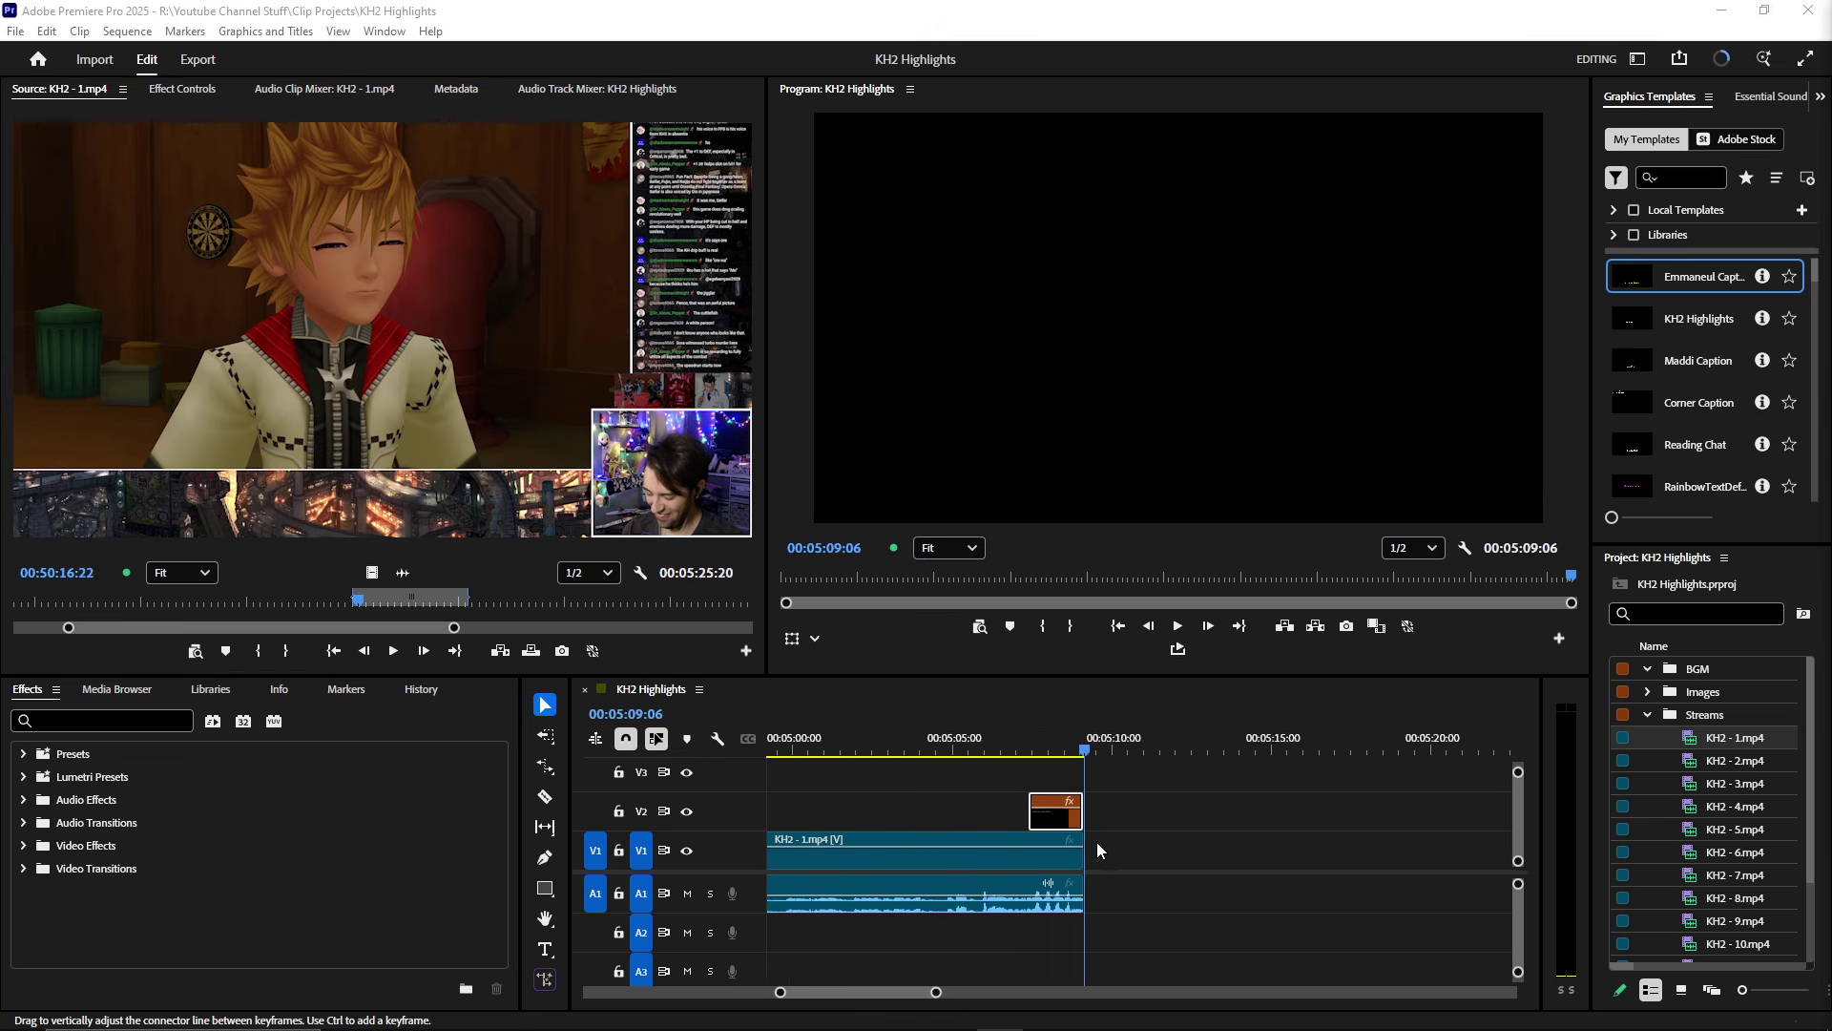
pyautogui.scroll(-3, 1268, 862)
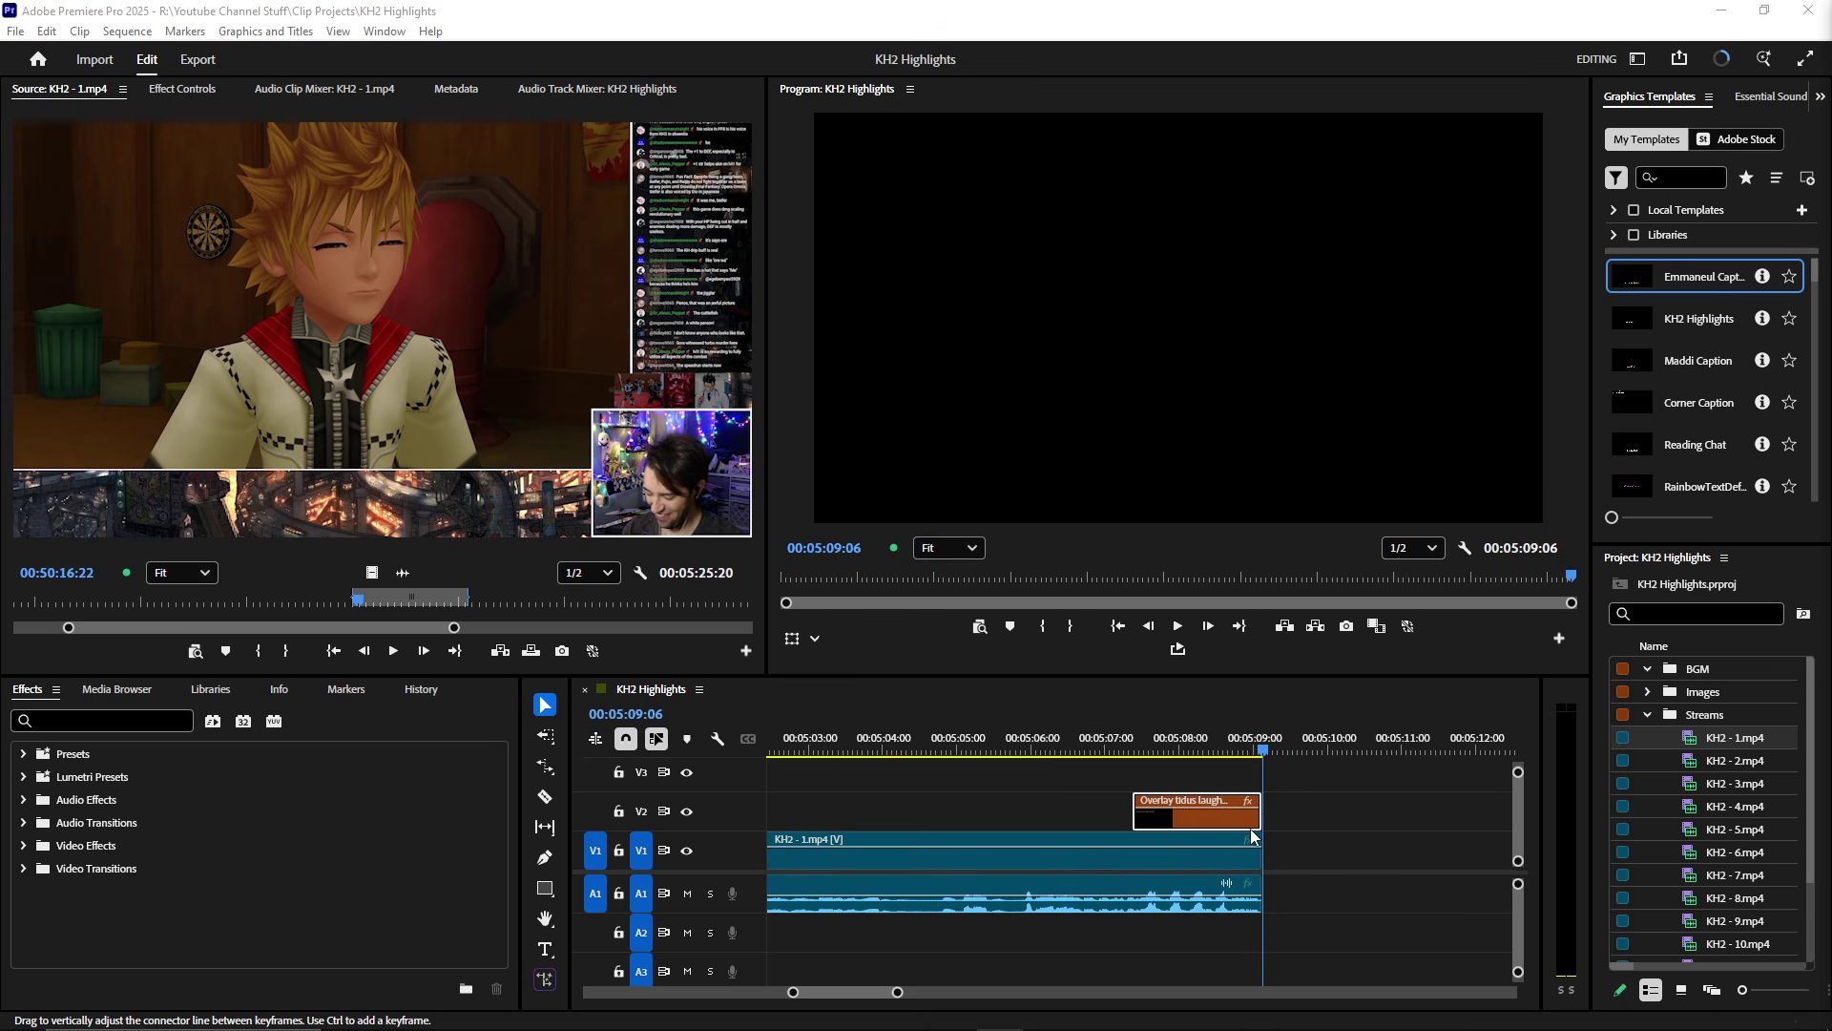
pyautogui.scroll(2, 1120, 851)
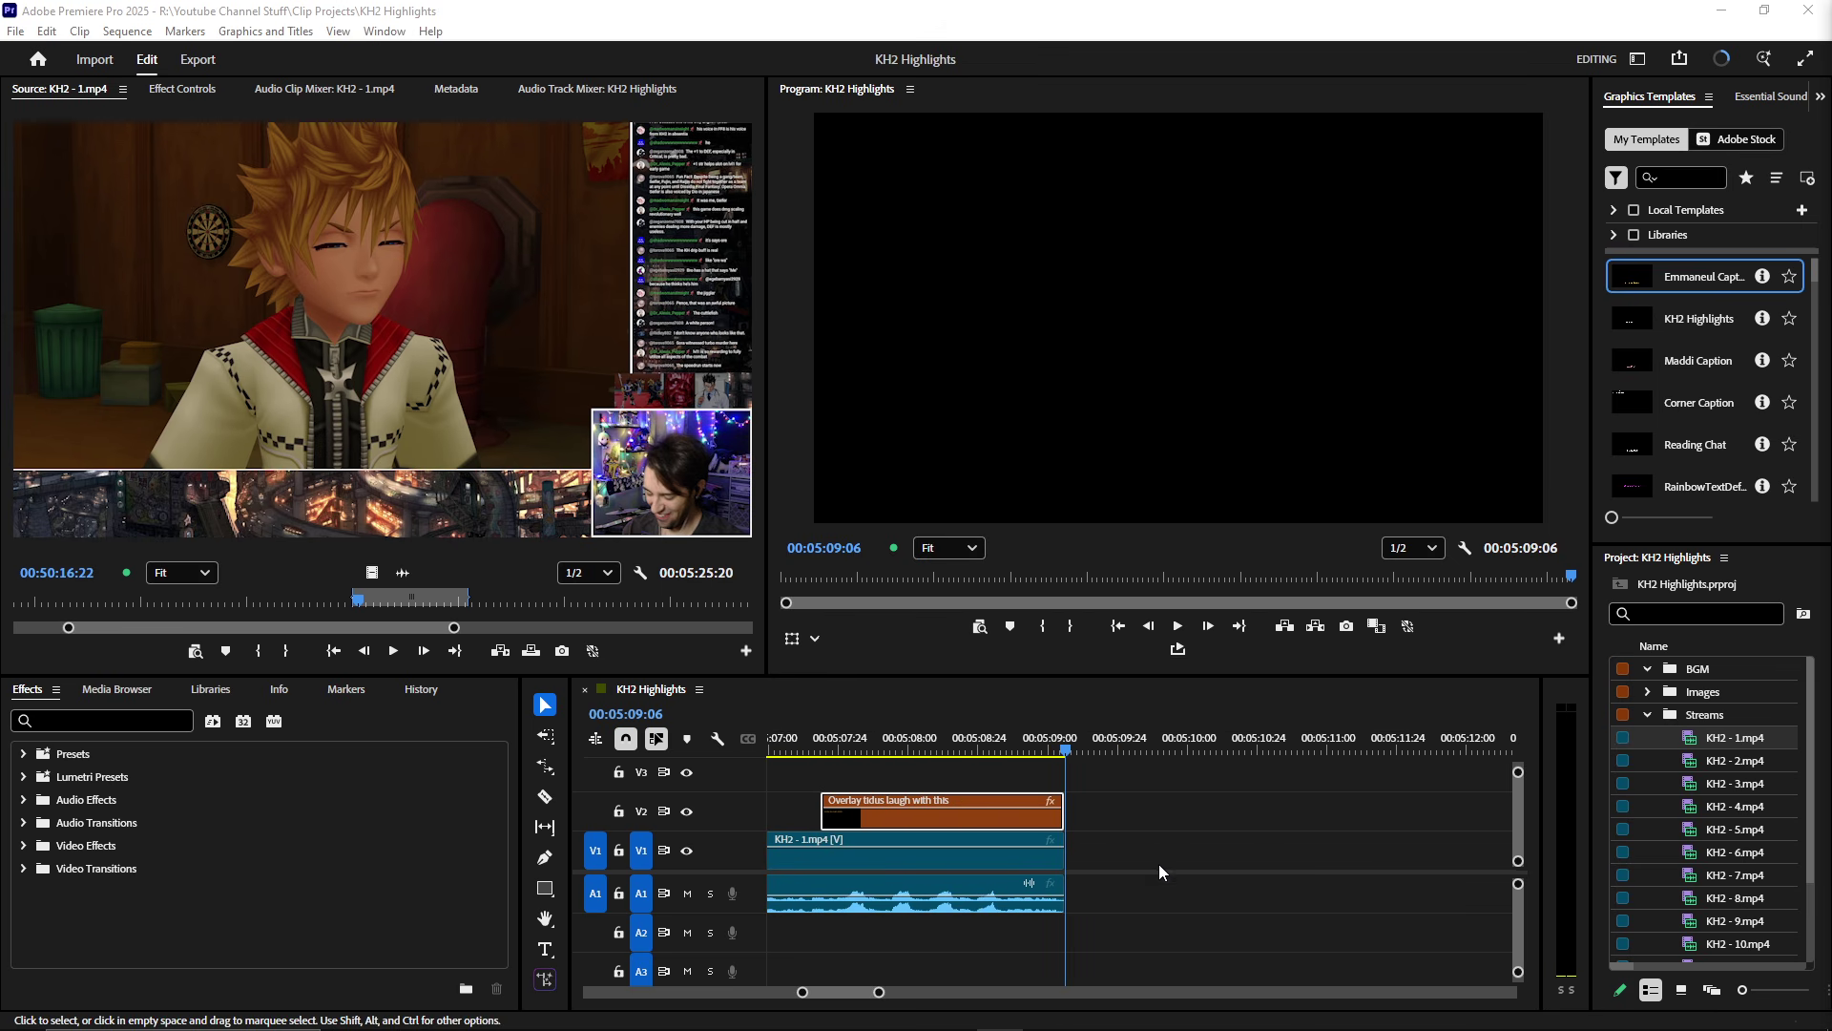
pyautogui.click(354, 608)
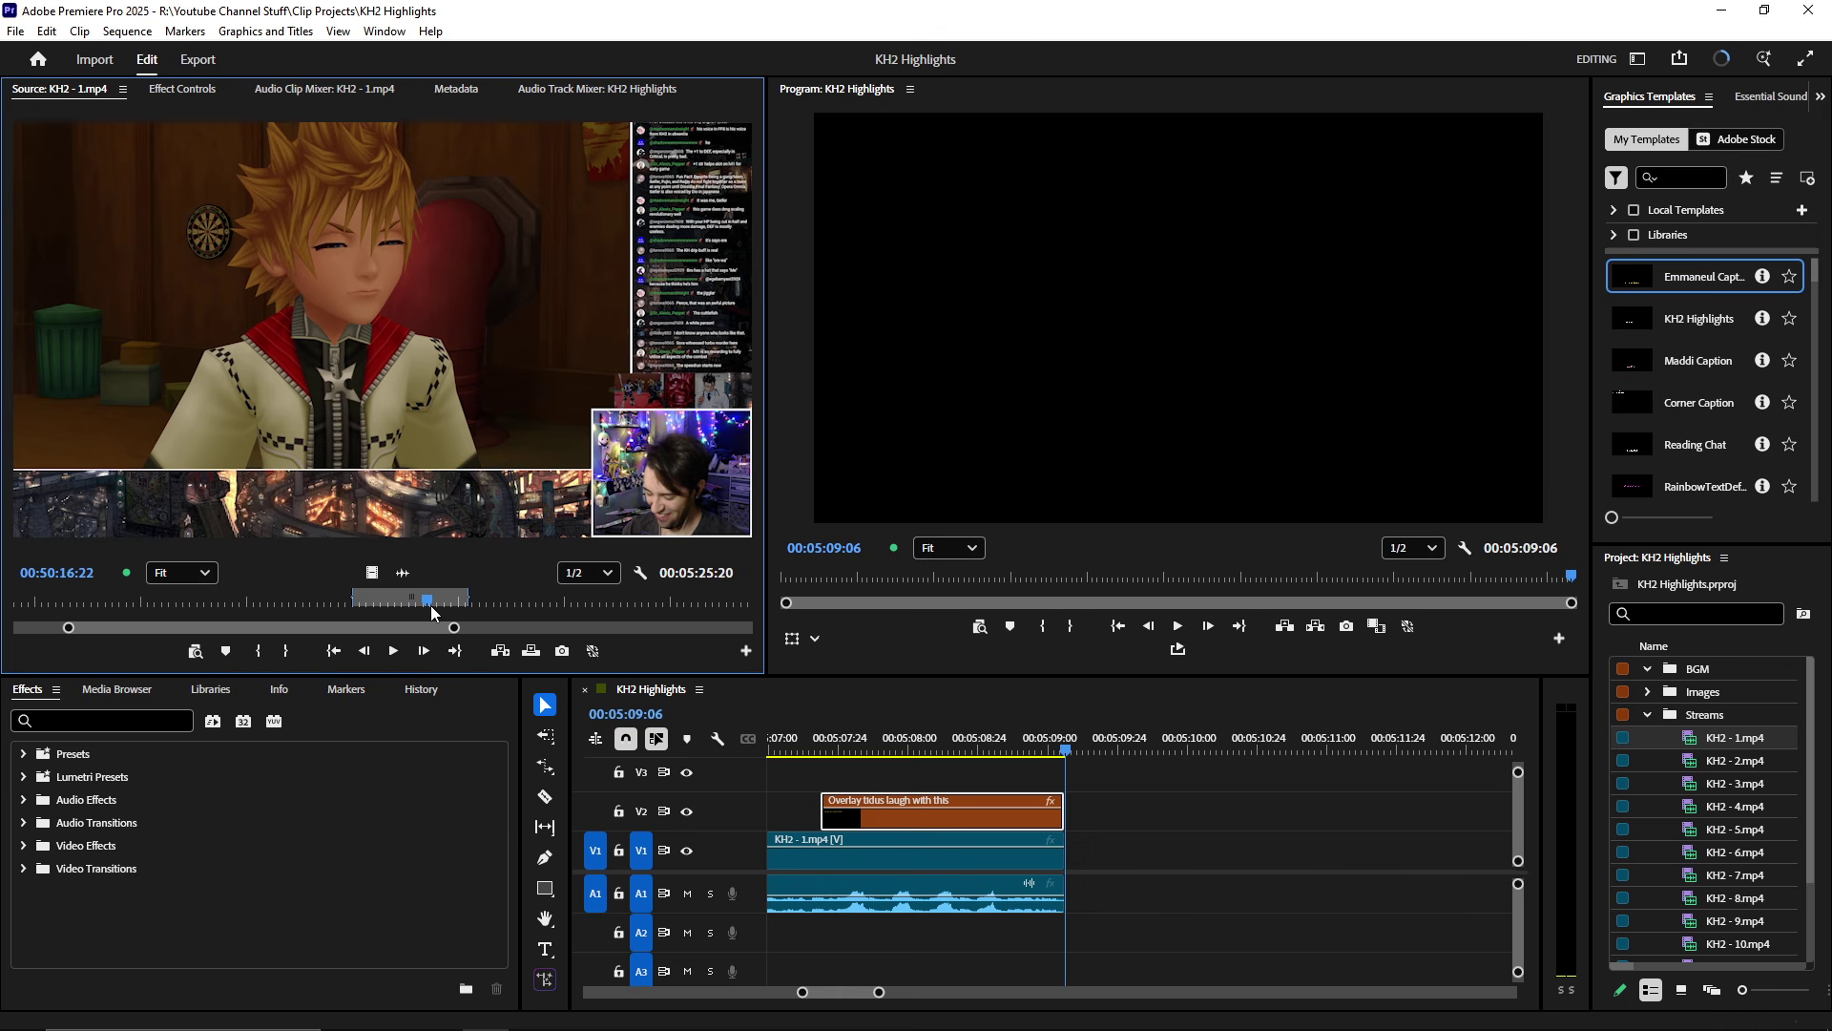
pyautogui.moveTo(431, 605)
pyautogui.mouseDown()
pyautogui.moveTo(395, 607)
pyautogui.moveTo(411, 606)
pyautogui.mouseUp()
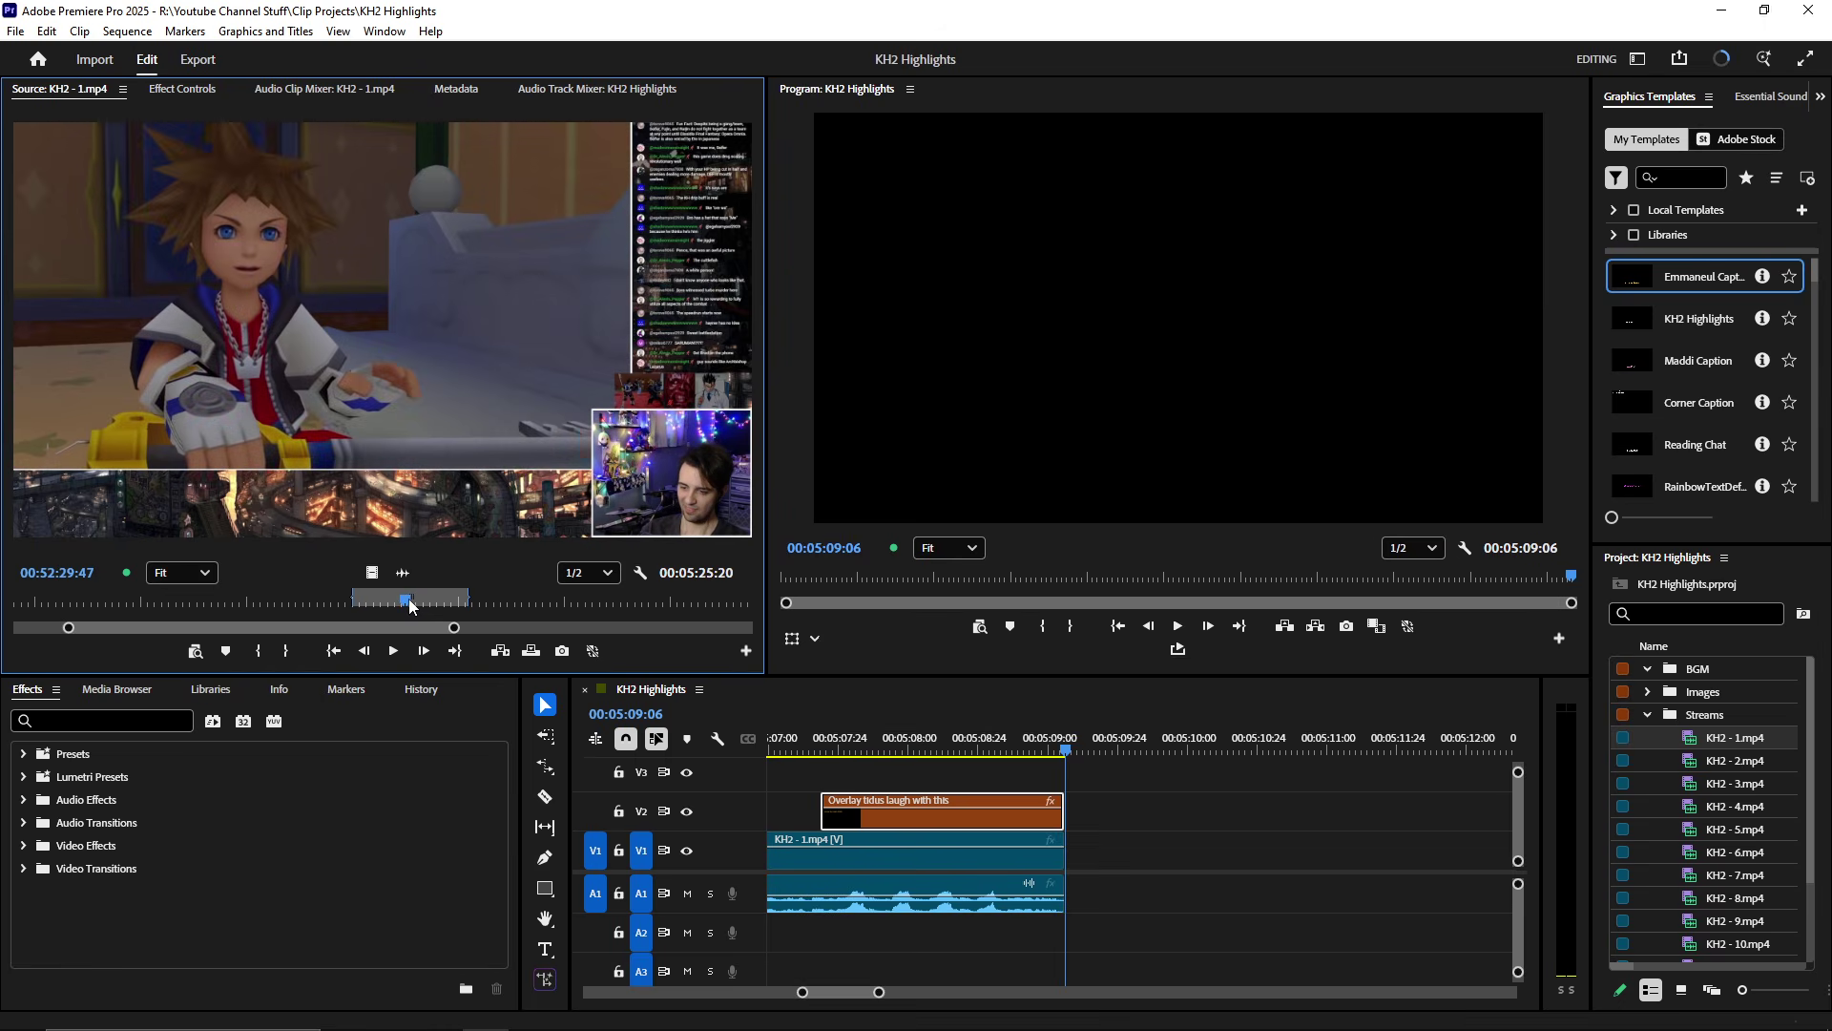
pyautogui.press('space')
pyautogui.press('`')
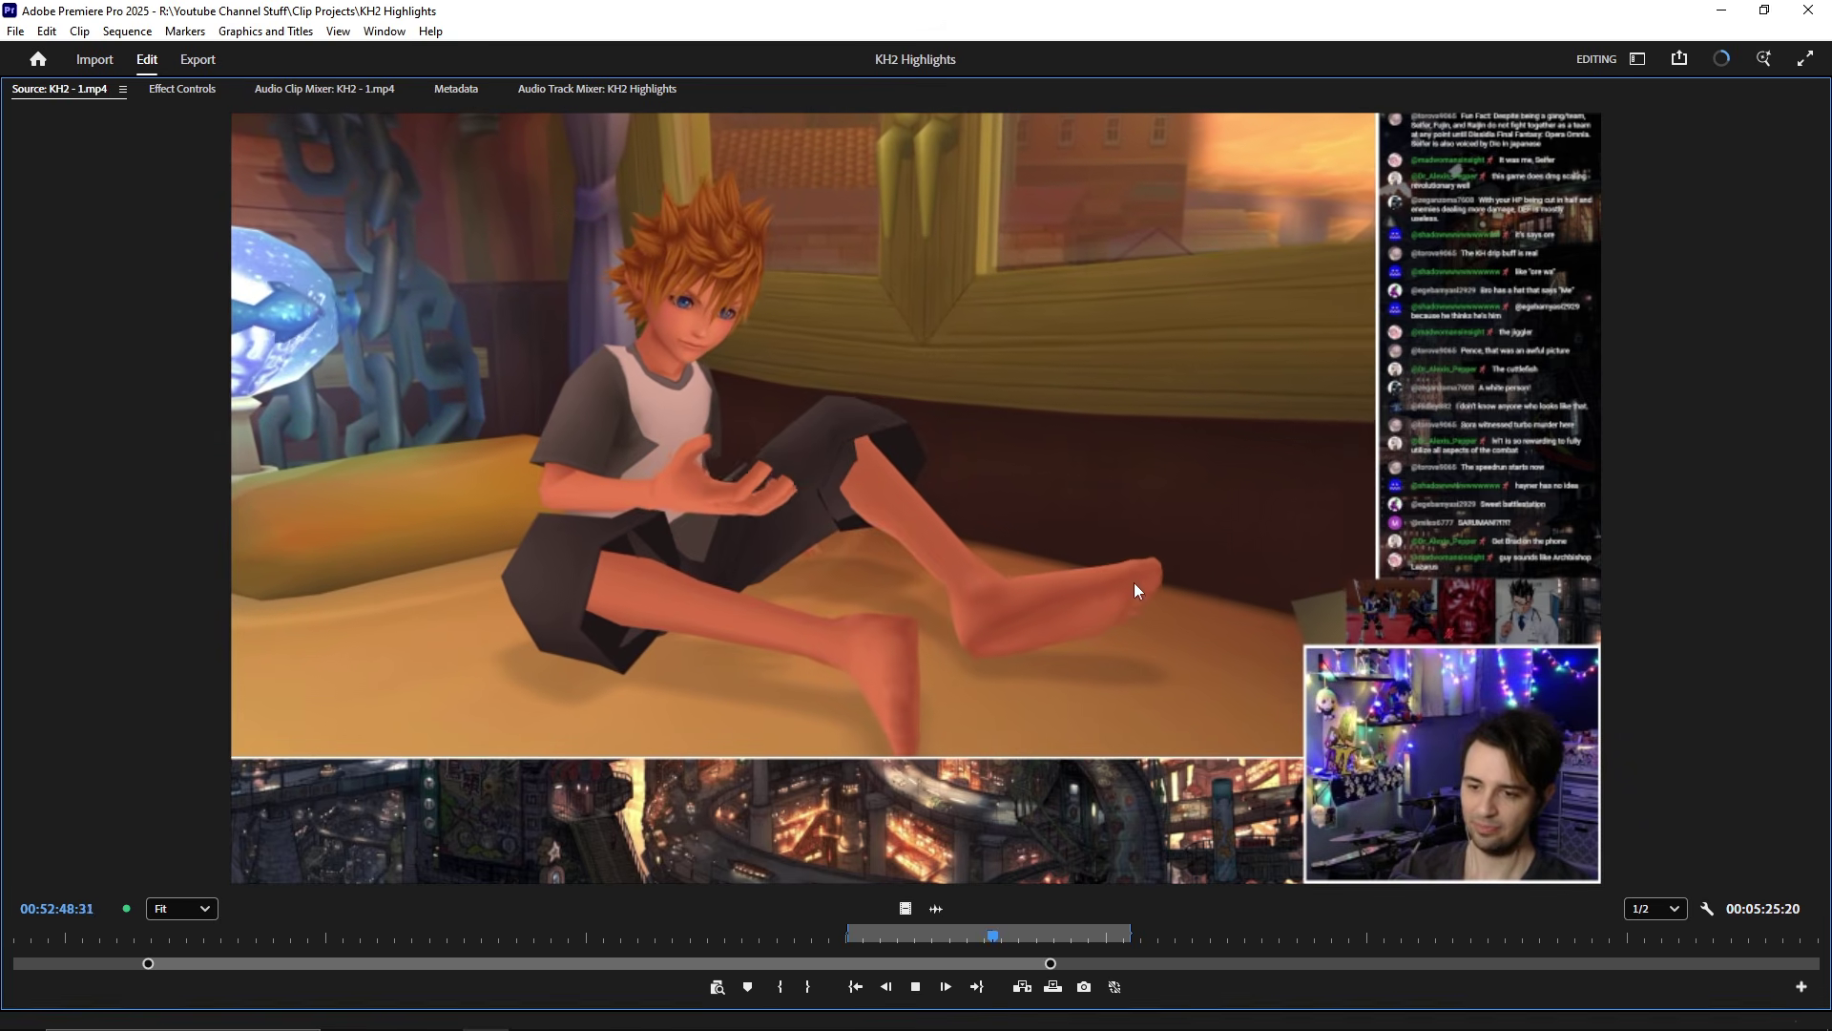
pyautogui.click(780, 986)
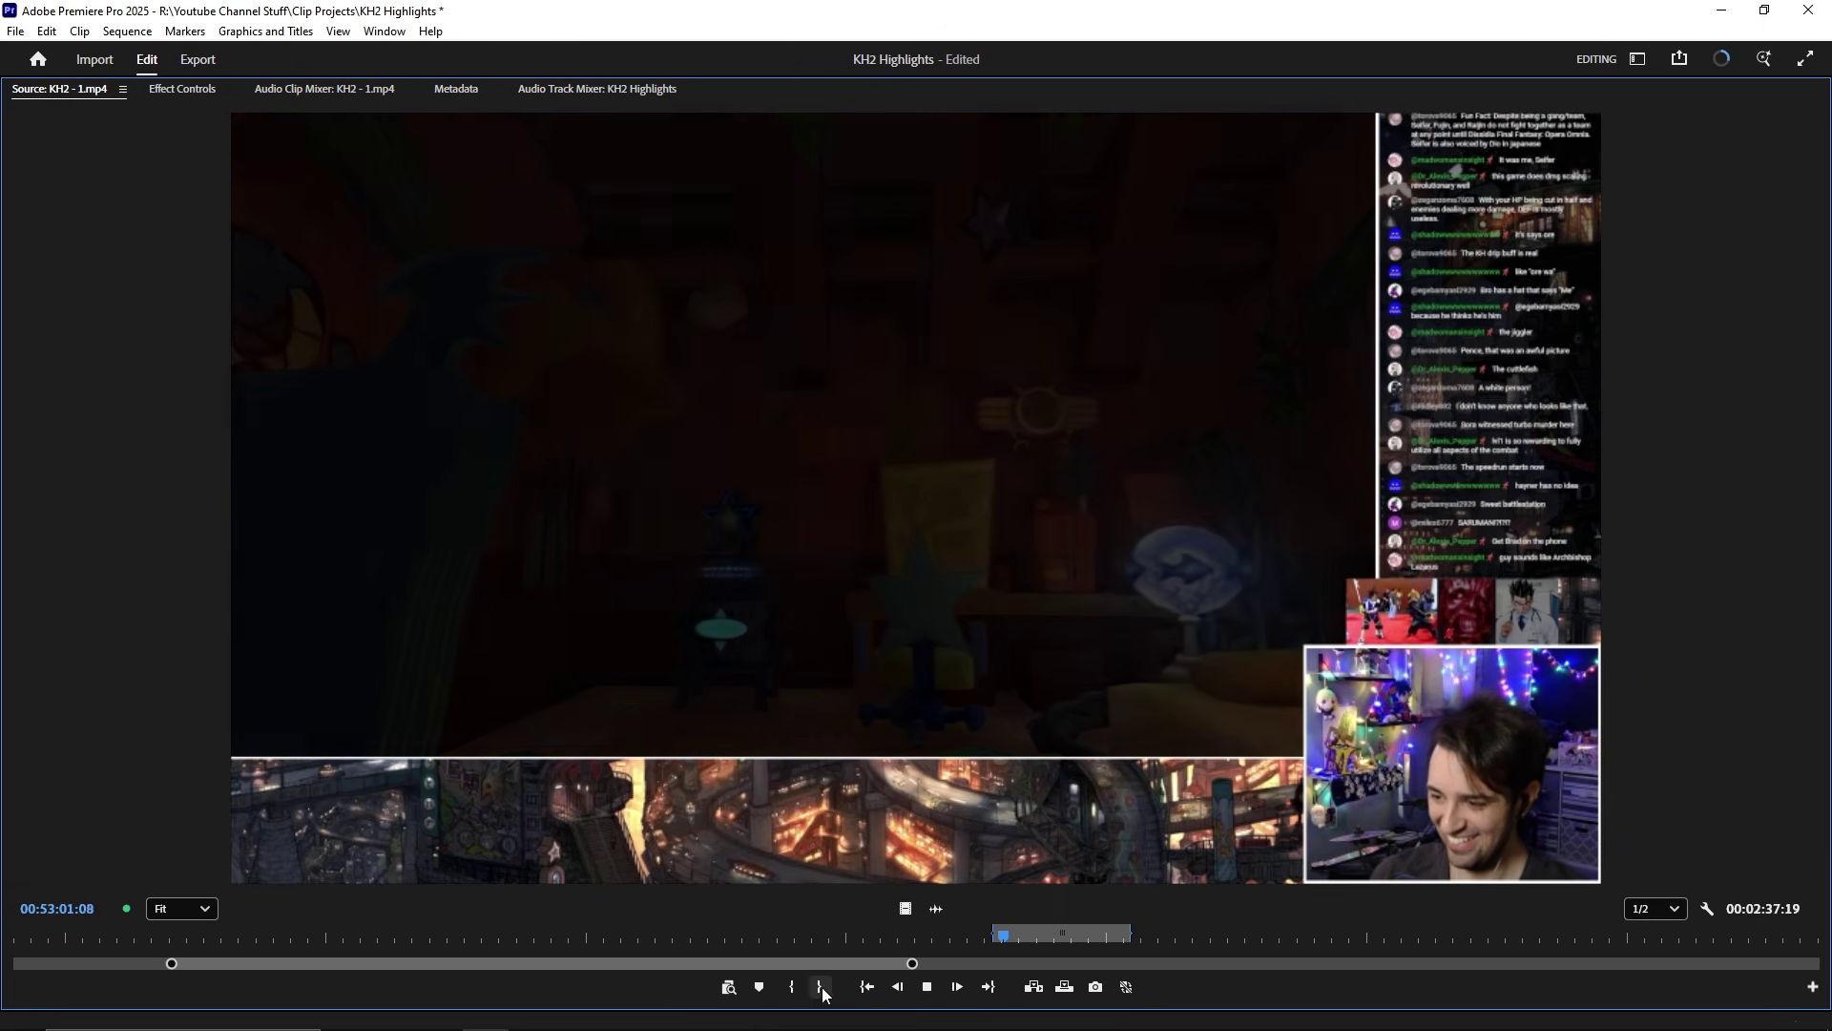
pyautogui.click(819, 986)
pyautogui.press('`')
pyautogui.press('space')
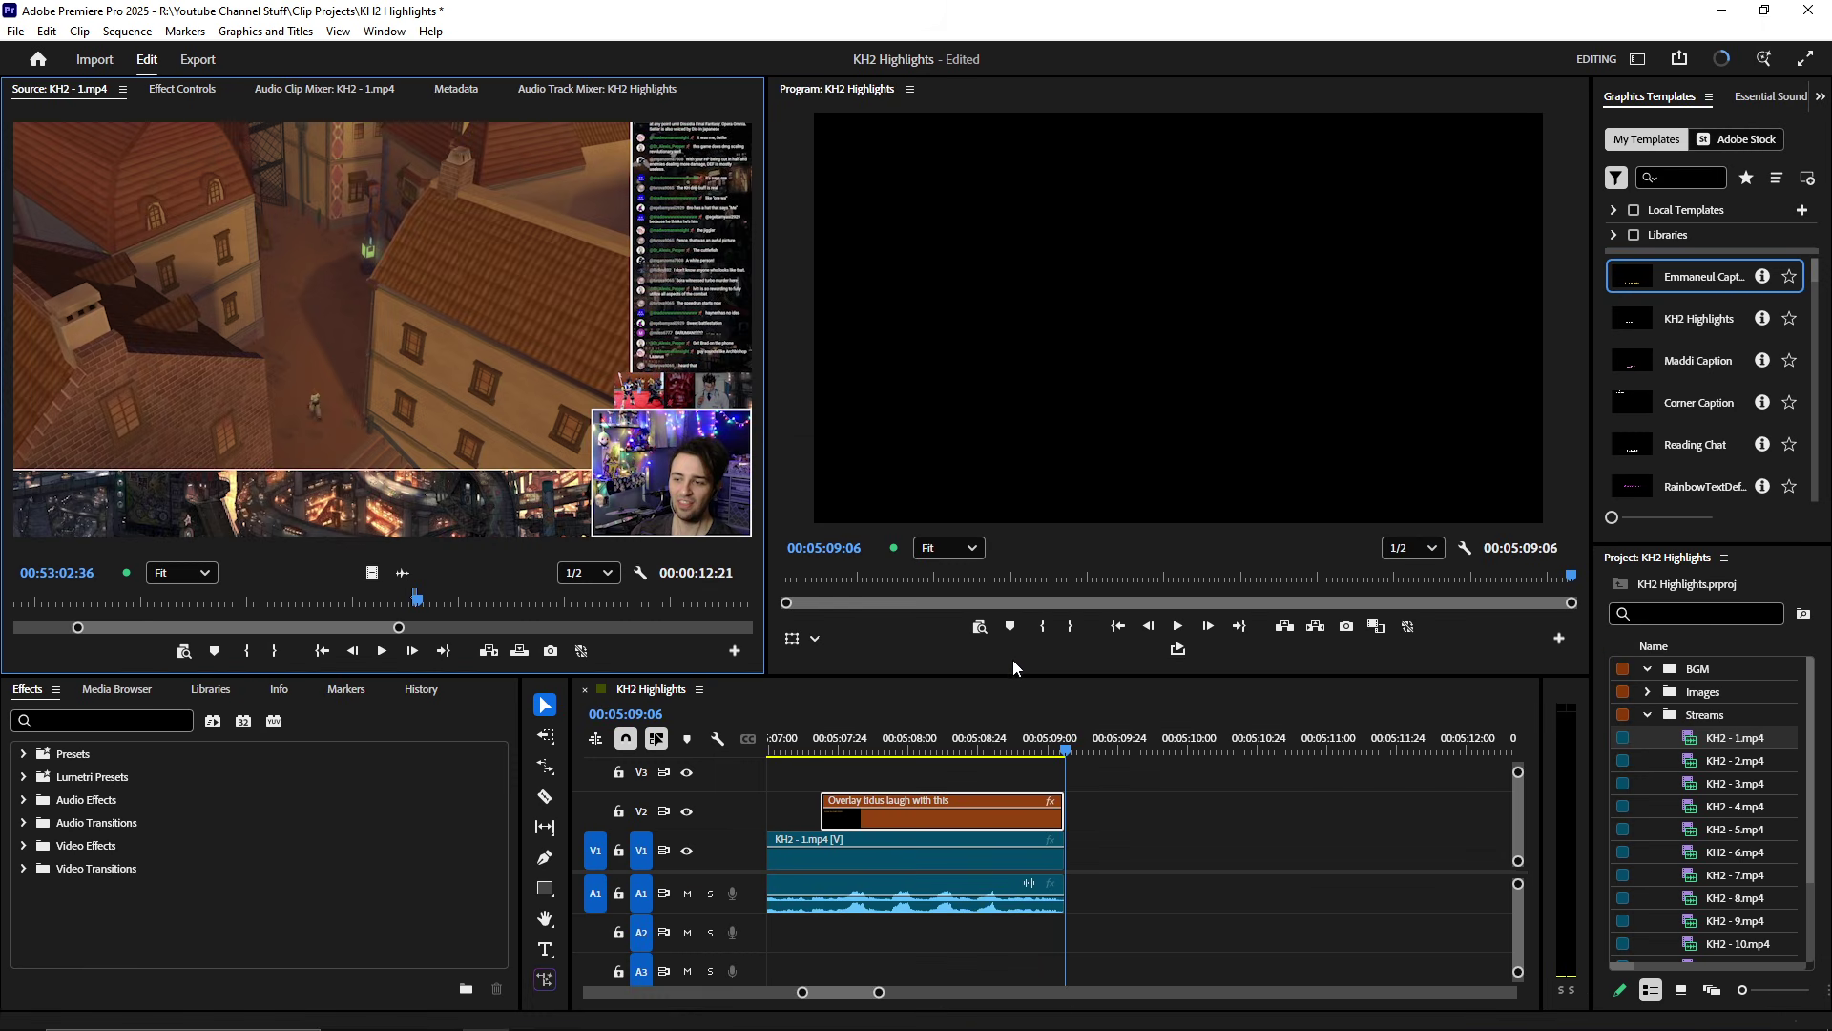
# - Add the marked highlight after the last clip on V1 and A1, and ripple-trim about three seconds off its start
pyautogui.moveTo(458, 458); pyautogui.dragTo(1183, 889)
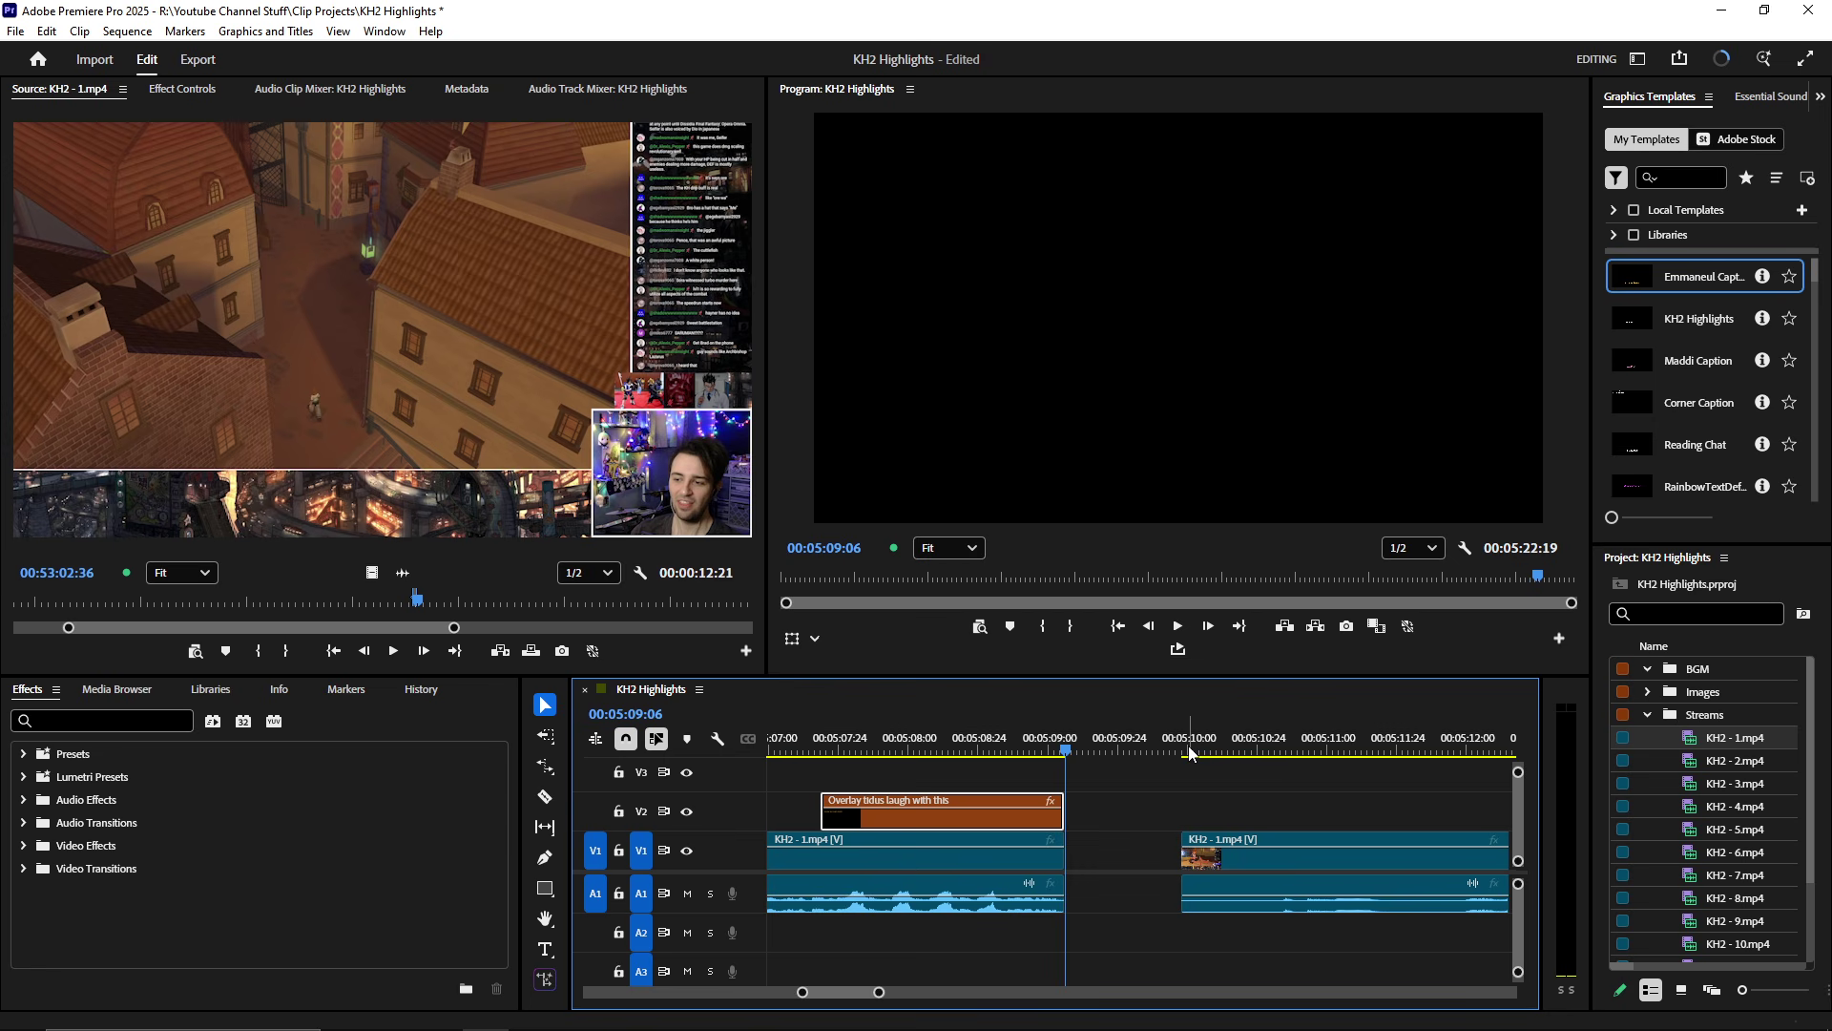
pyautogui.click(1188, 747)
pyautogui.press('space')
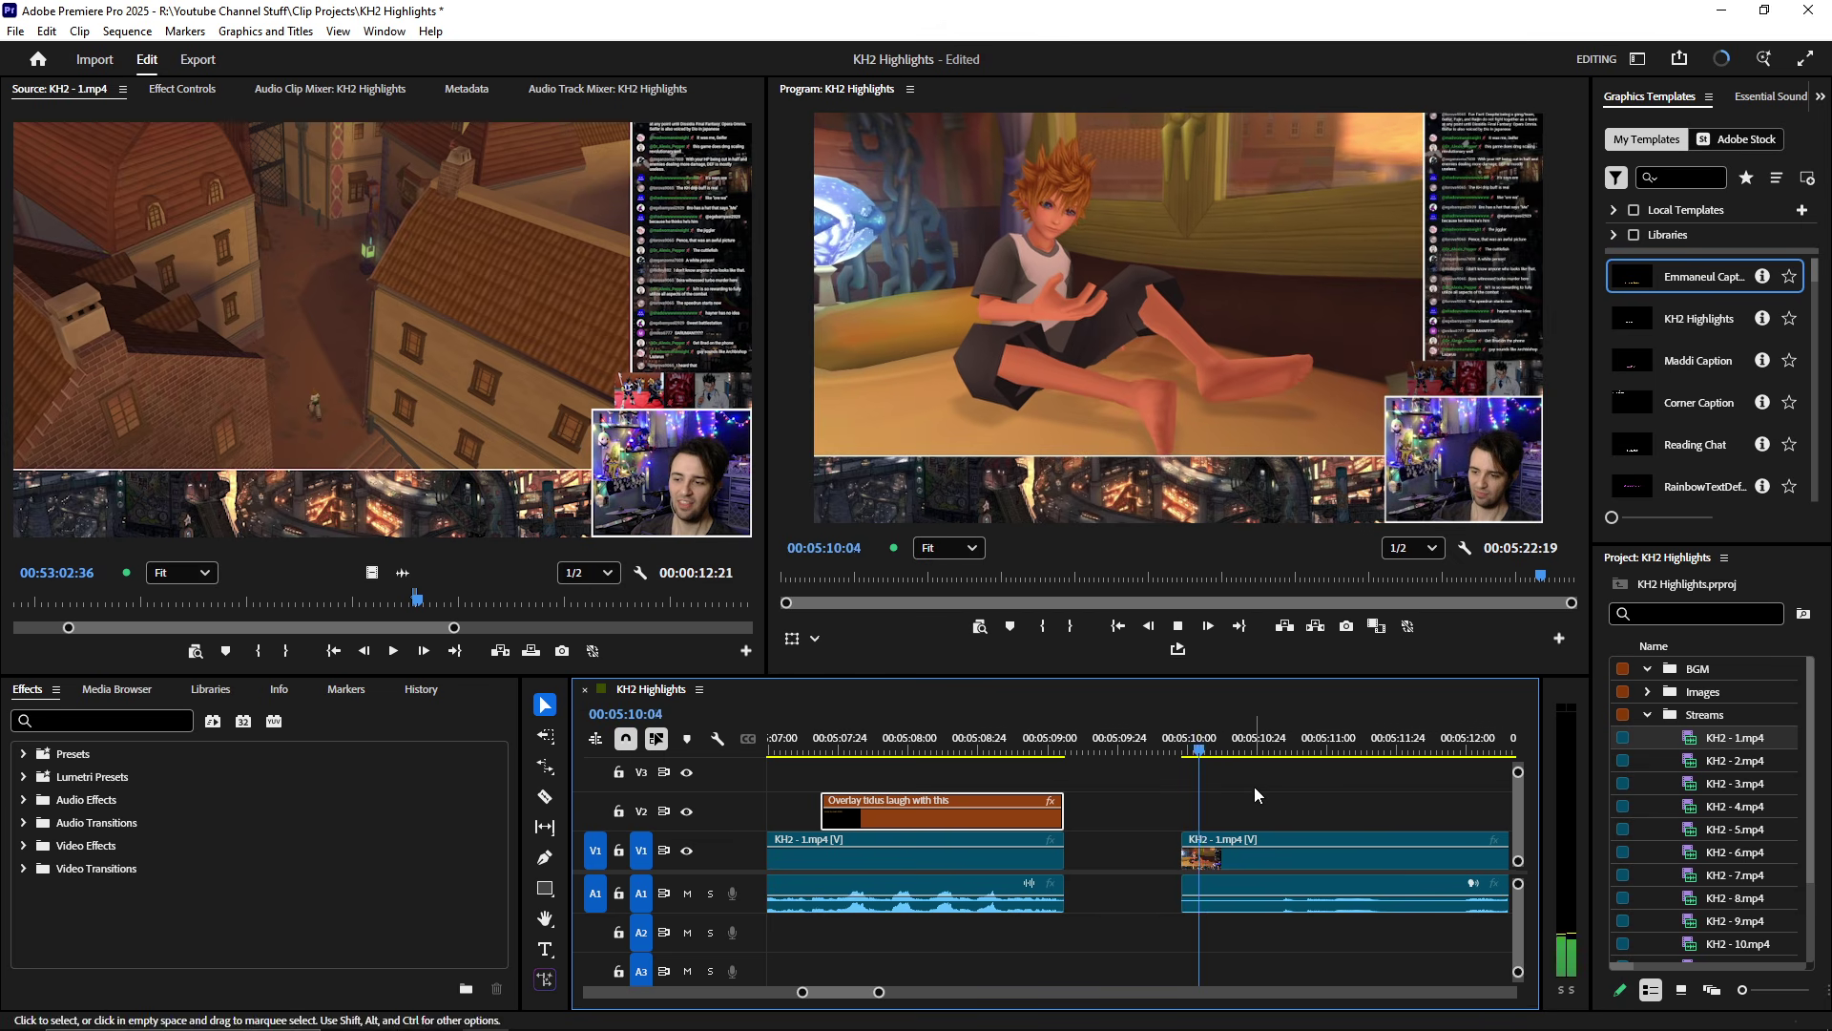
pyautogui.scroll(-3, 1113, 878)
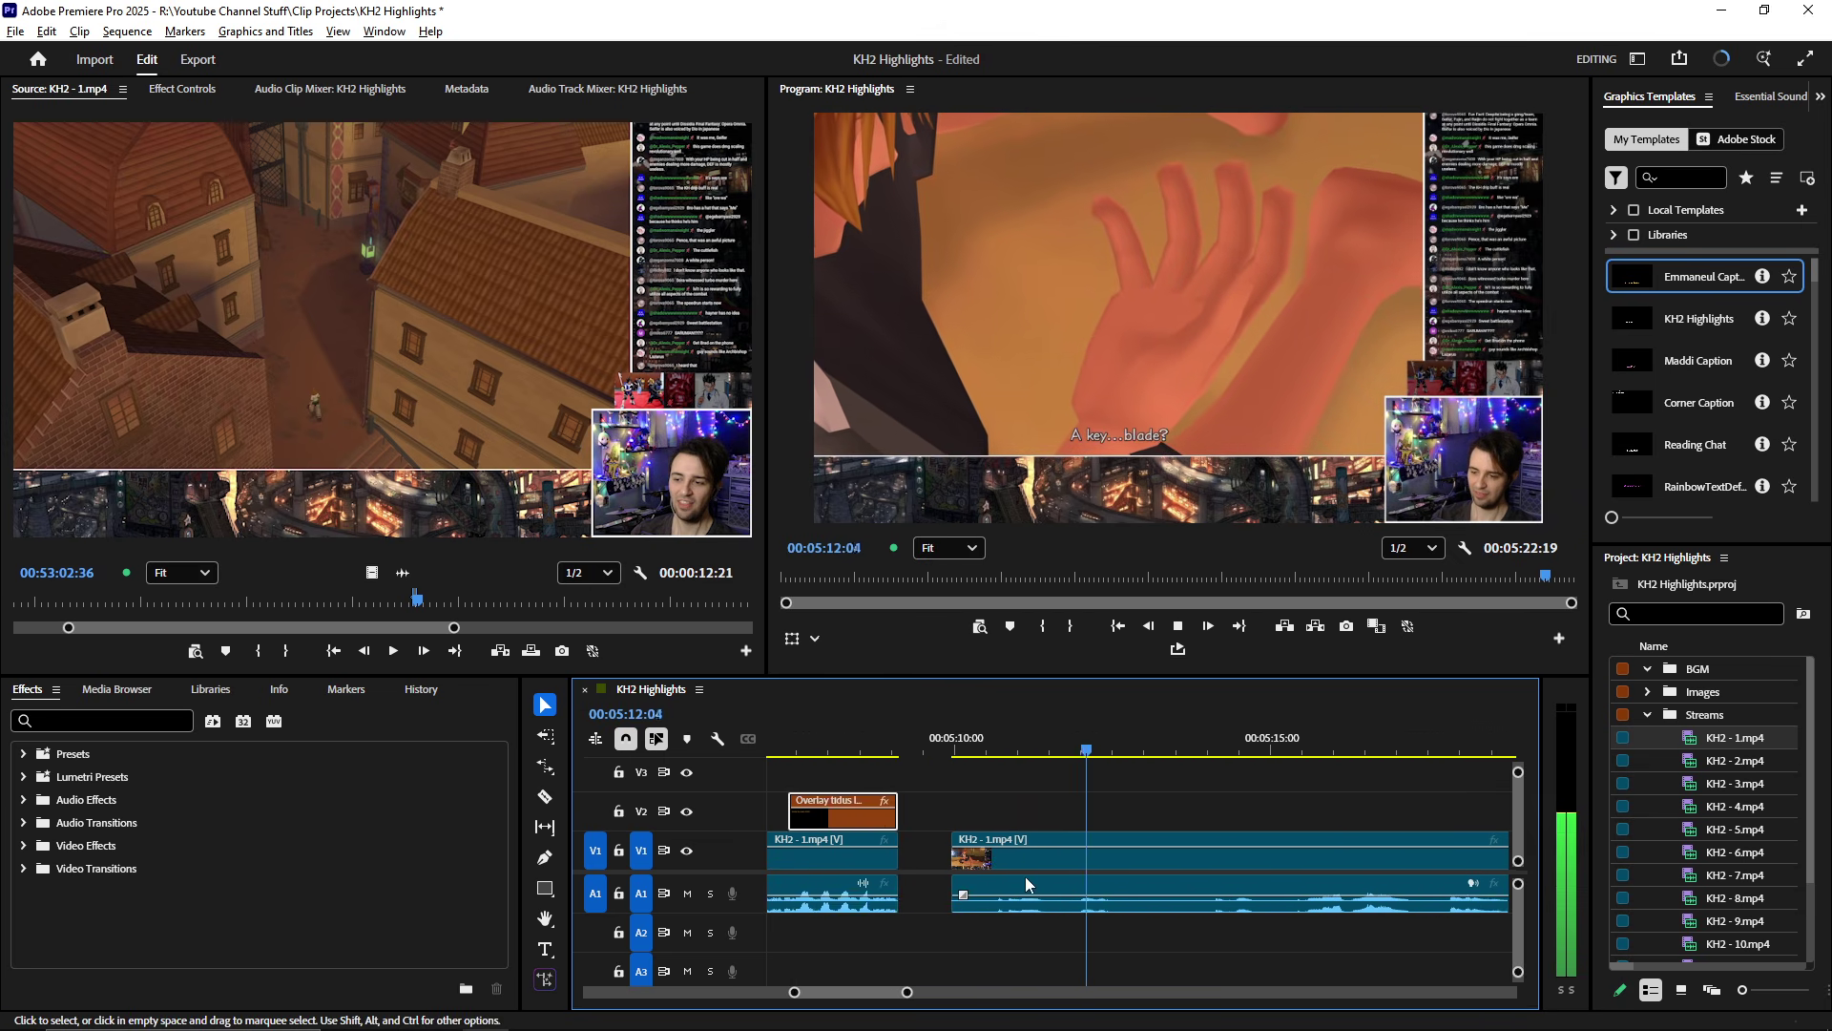
pyautogui.hscroll(2, 1025, 876)
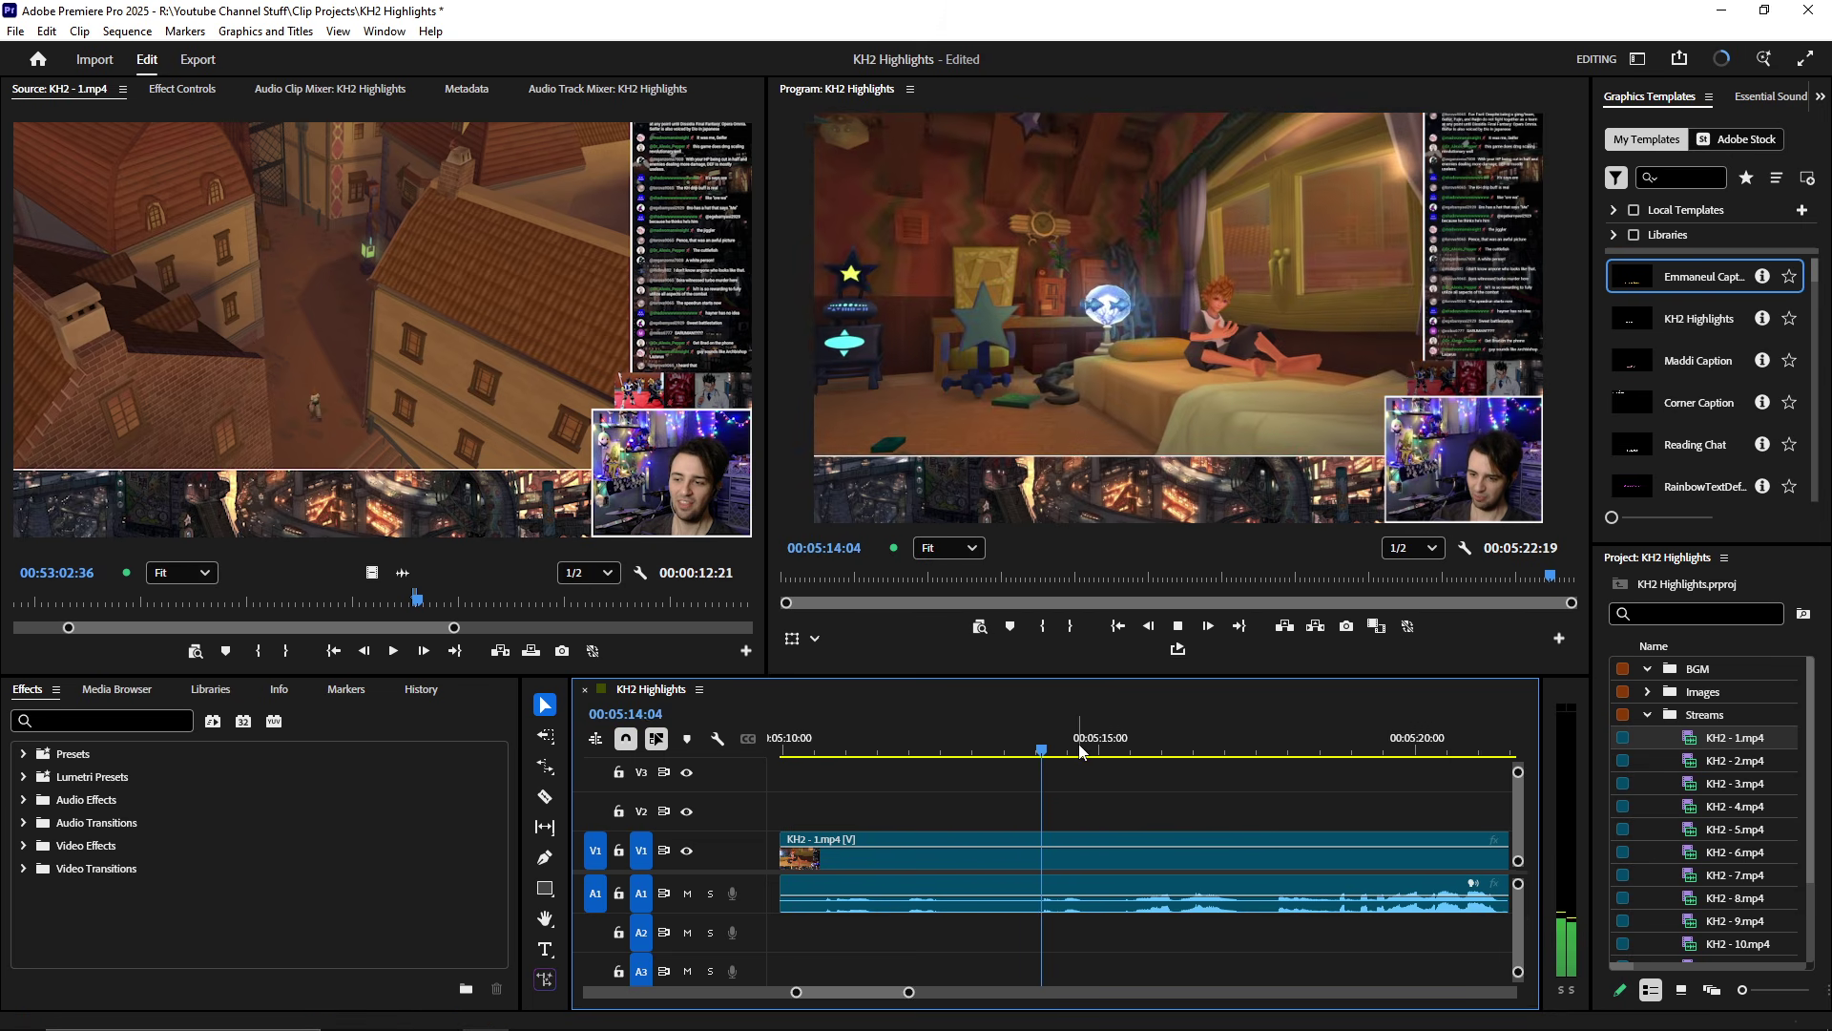
pyautogui.click(999, 752)
pyautogui.moveTo(1000, 752)
pyautogui.mouseDown()
pyautogui.moveTo(941, 742)
pyautogui.moveTo(975, 735)
pyautogui.mouseUp()
pyautogui.press('q')
pyautogui.press('-')
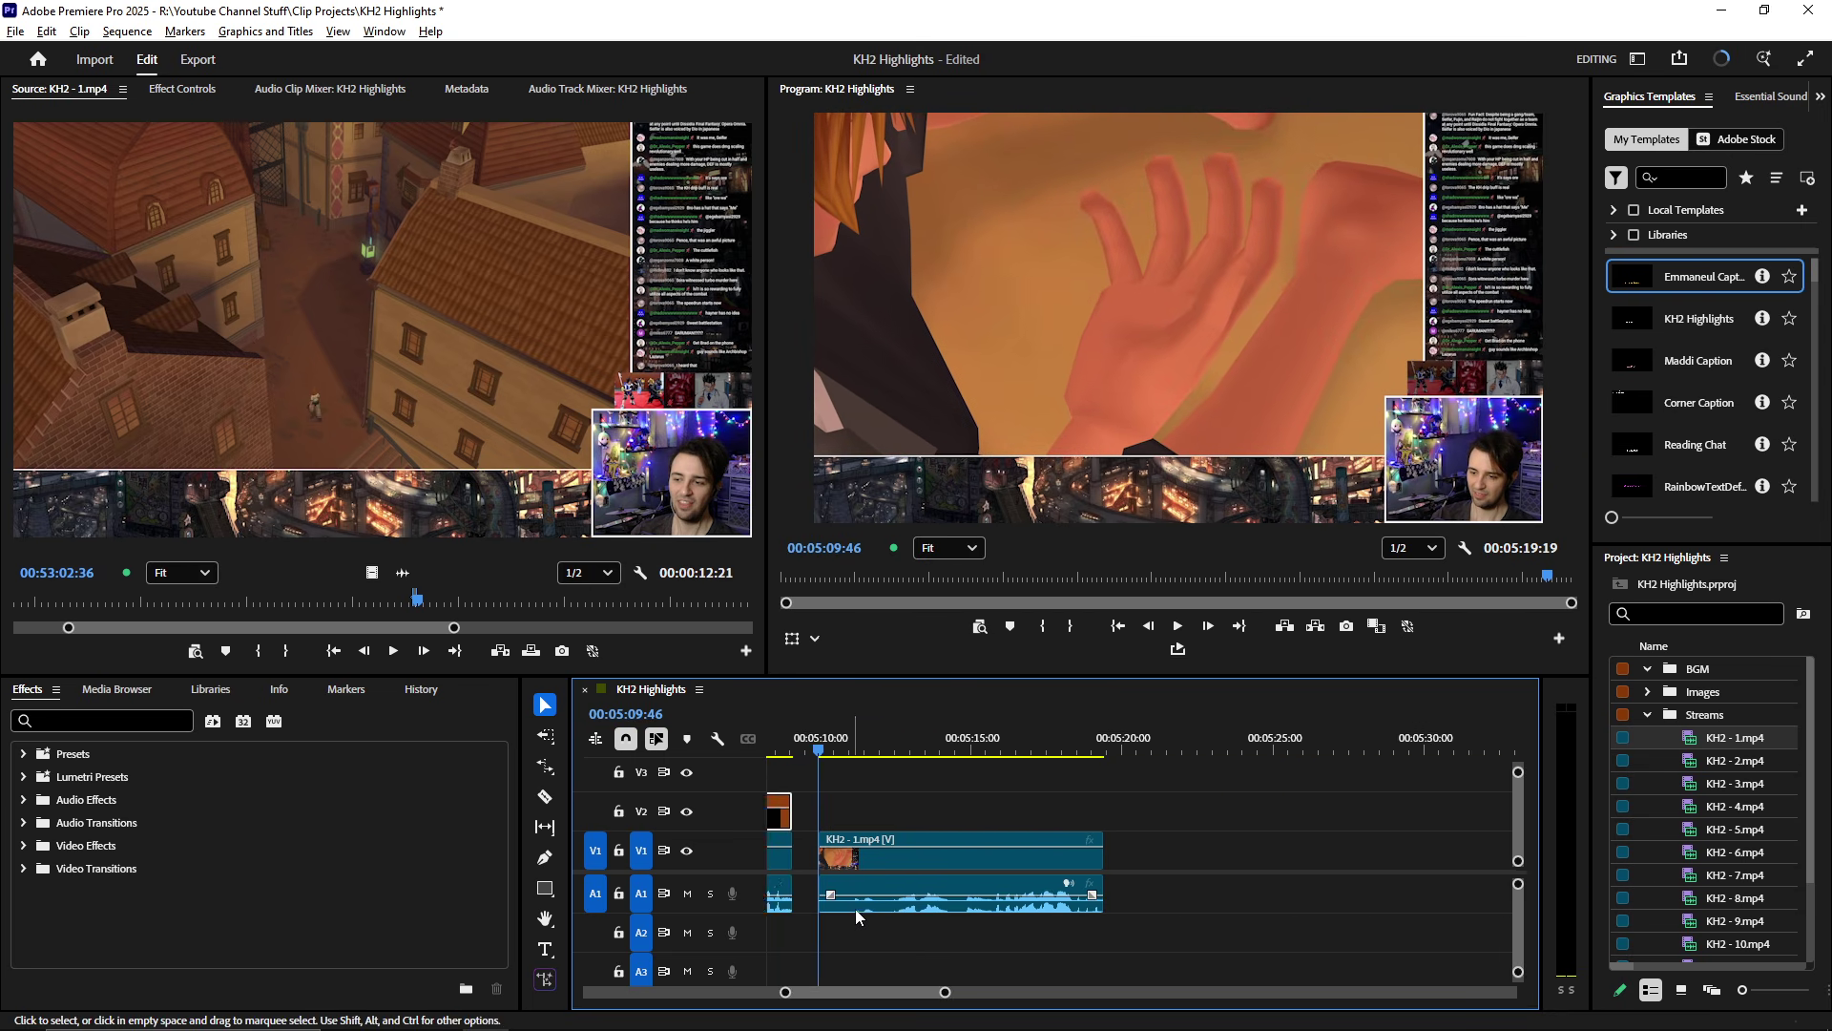
# - Ripple-delete the gap in front of the newly added clip and play across the join
pyautogui.click(1066, 863)
pyautogui.hscroll(2, 1151, 861)
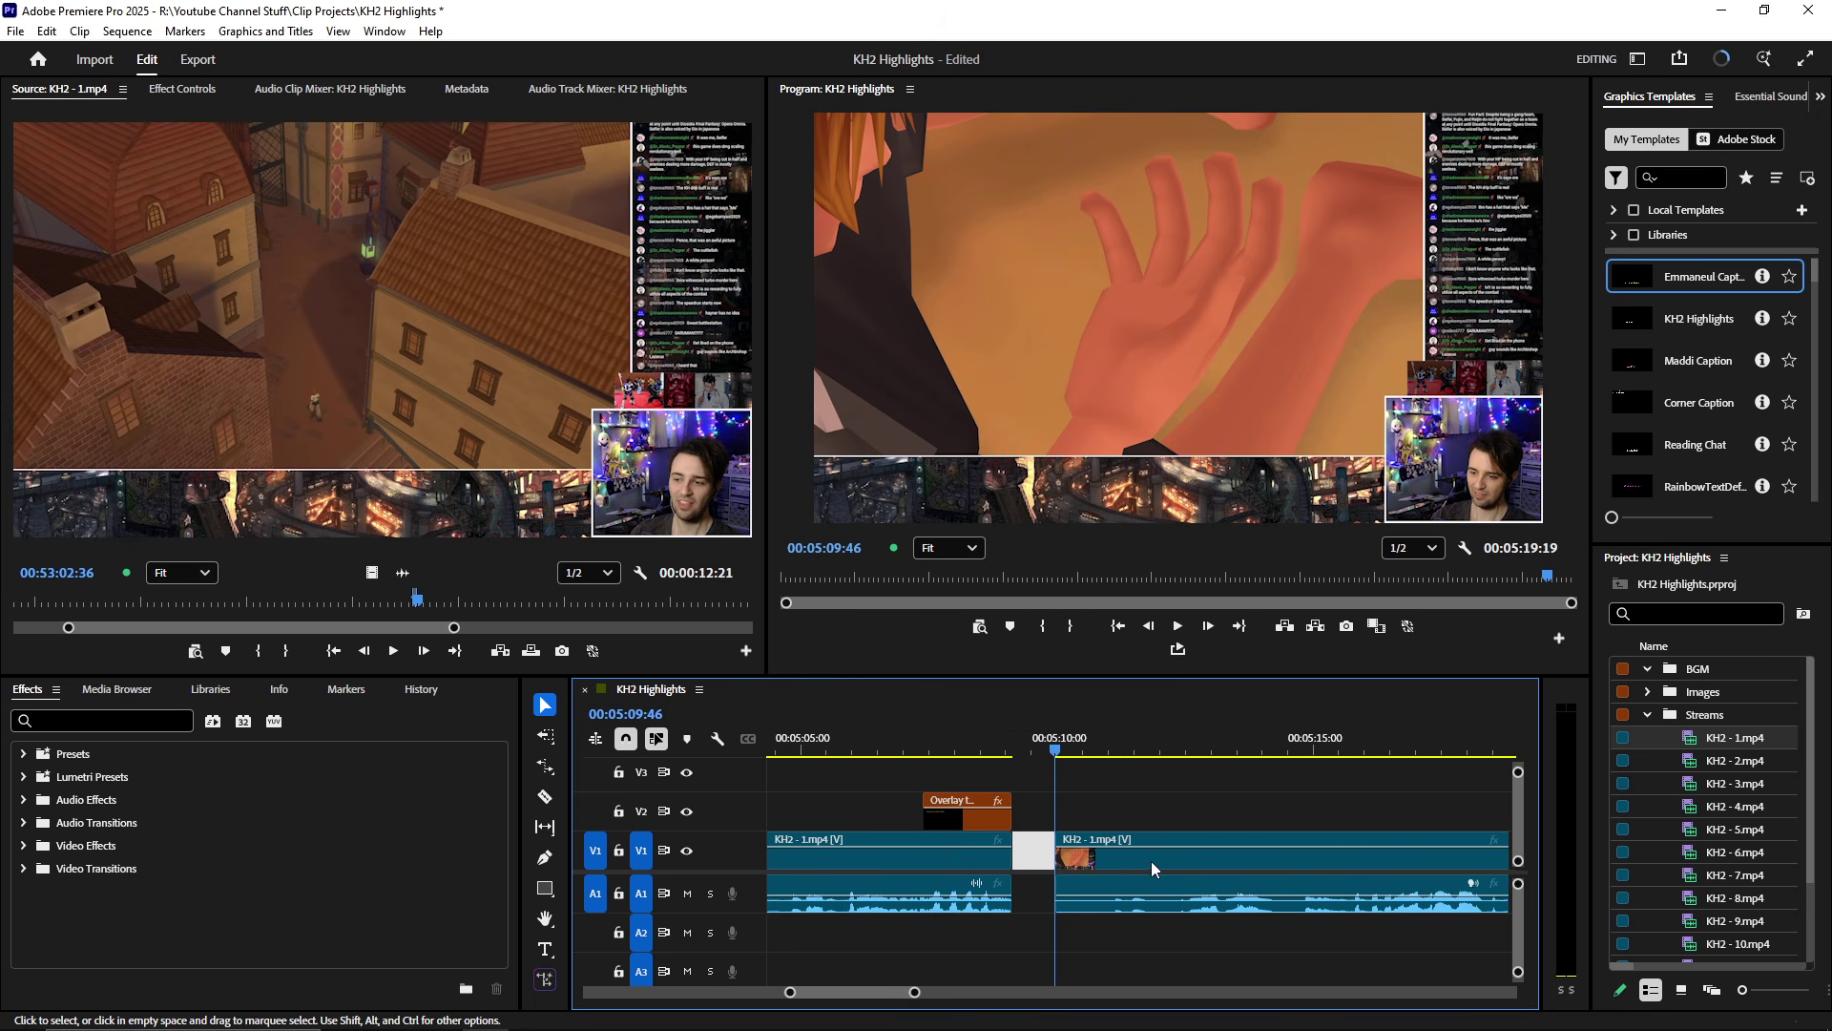
pyautogui.press('Delete')
pyautogui.click(973, 740)
pyautogui.press('space')
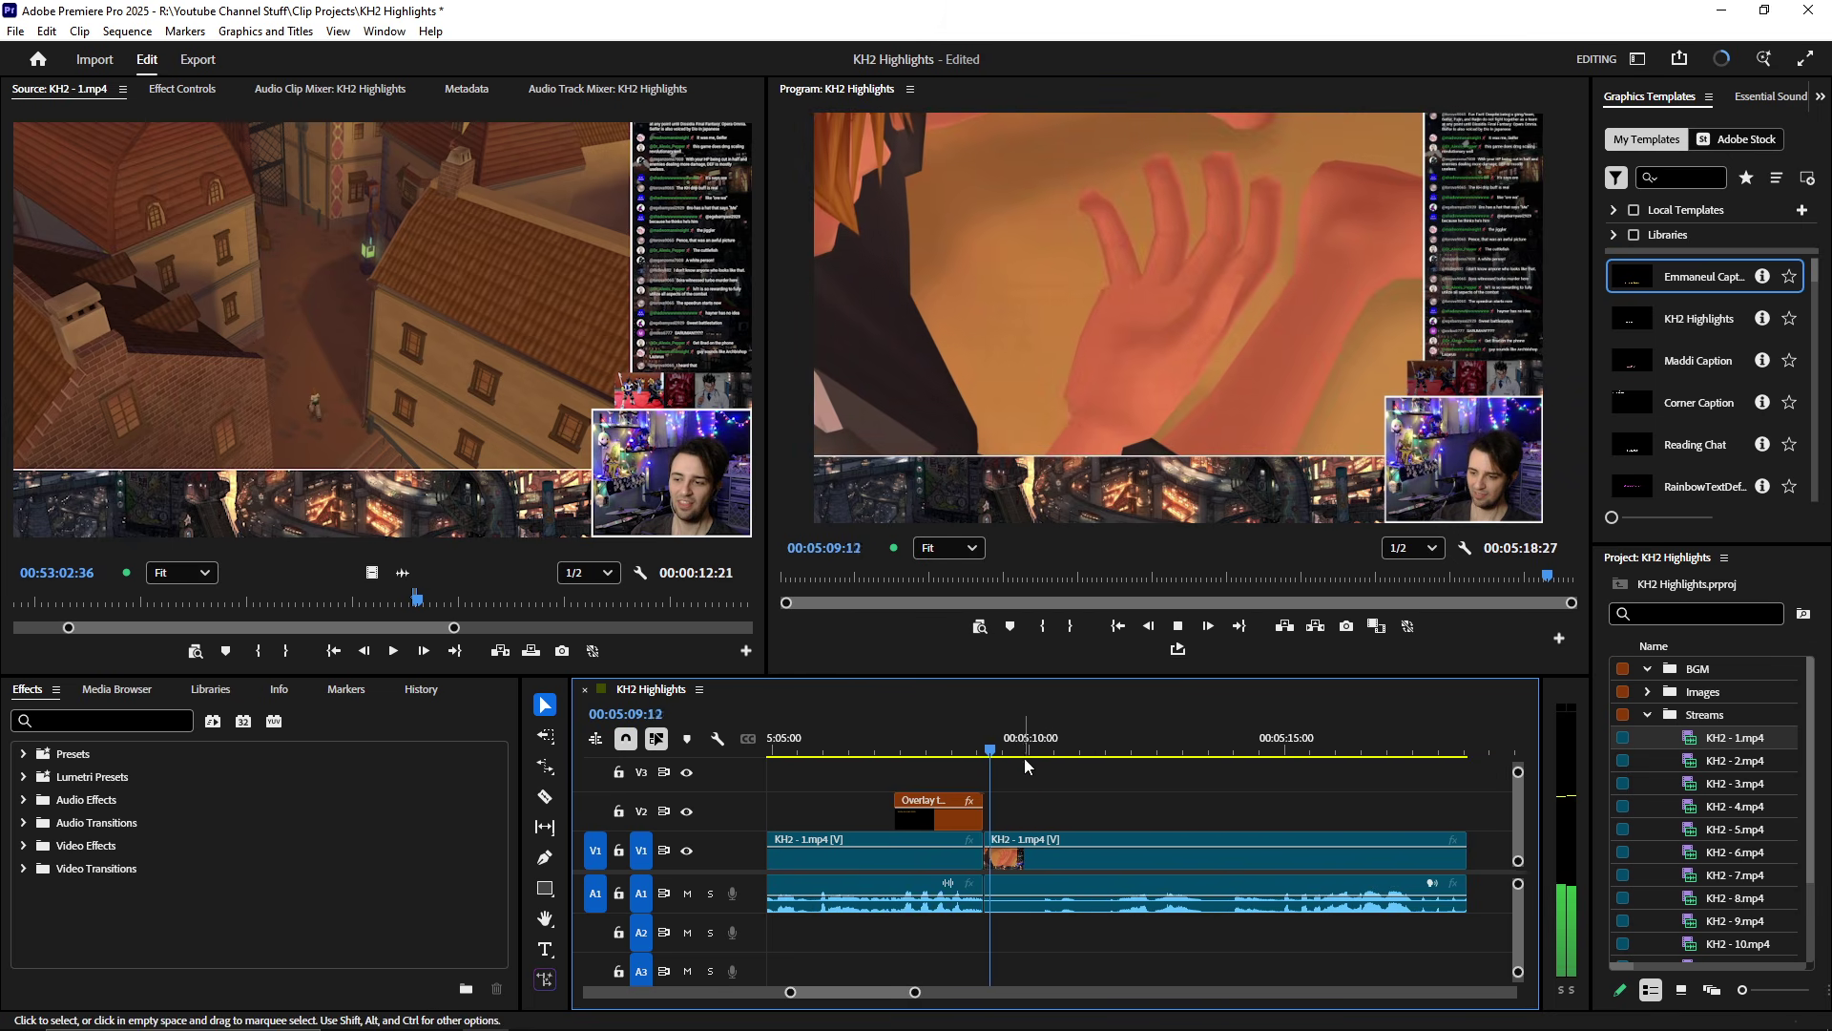
# - Ripple-trim the end of the preceding clip and its Tidus laugh note graphic to 00:05:09:04
pyautogui.moveTo(992, 742)
pyautogui.mouseDown()
pyautogui.moveTo(969, 743)
pyautogui.moveTo(983, 737)
pyautogui.mouseUp()
pyautogui.press('=')
pyautogui.press('=')
pyautogui.press('=')
pyautogui.press('=')
pyautogui.press('=')
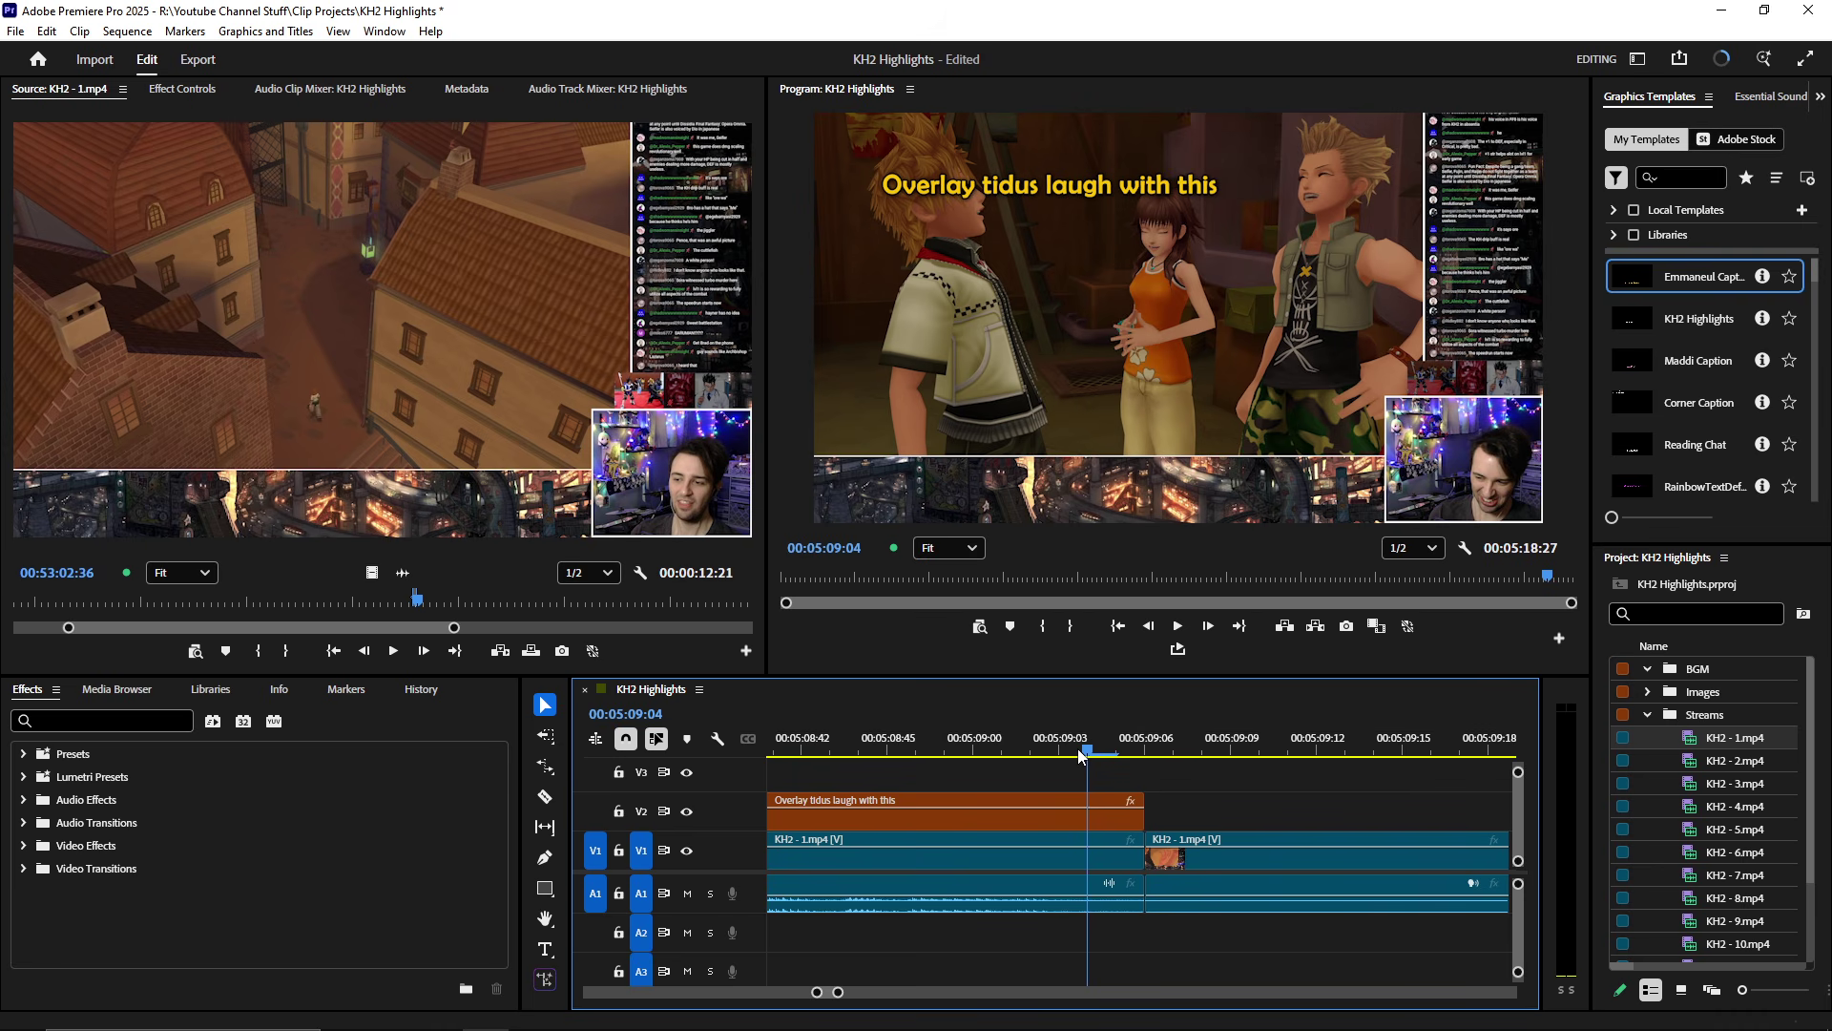
pyautogui.moveTo(1104, 761); pyautogui.dragTo(1010, 760)
pyautogui.press('w')
pyautogui.press('w')
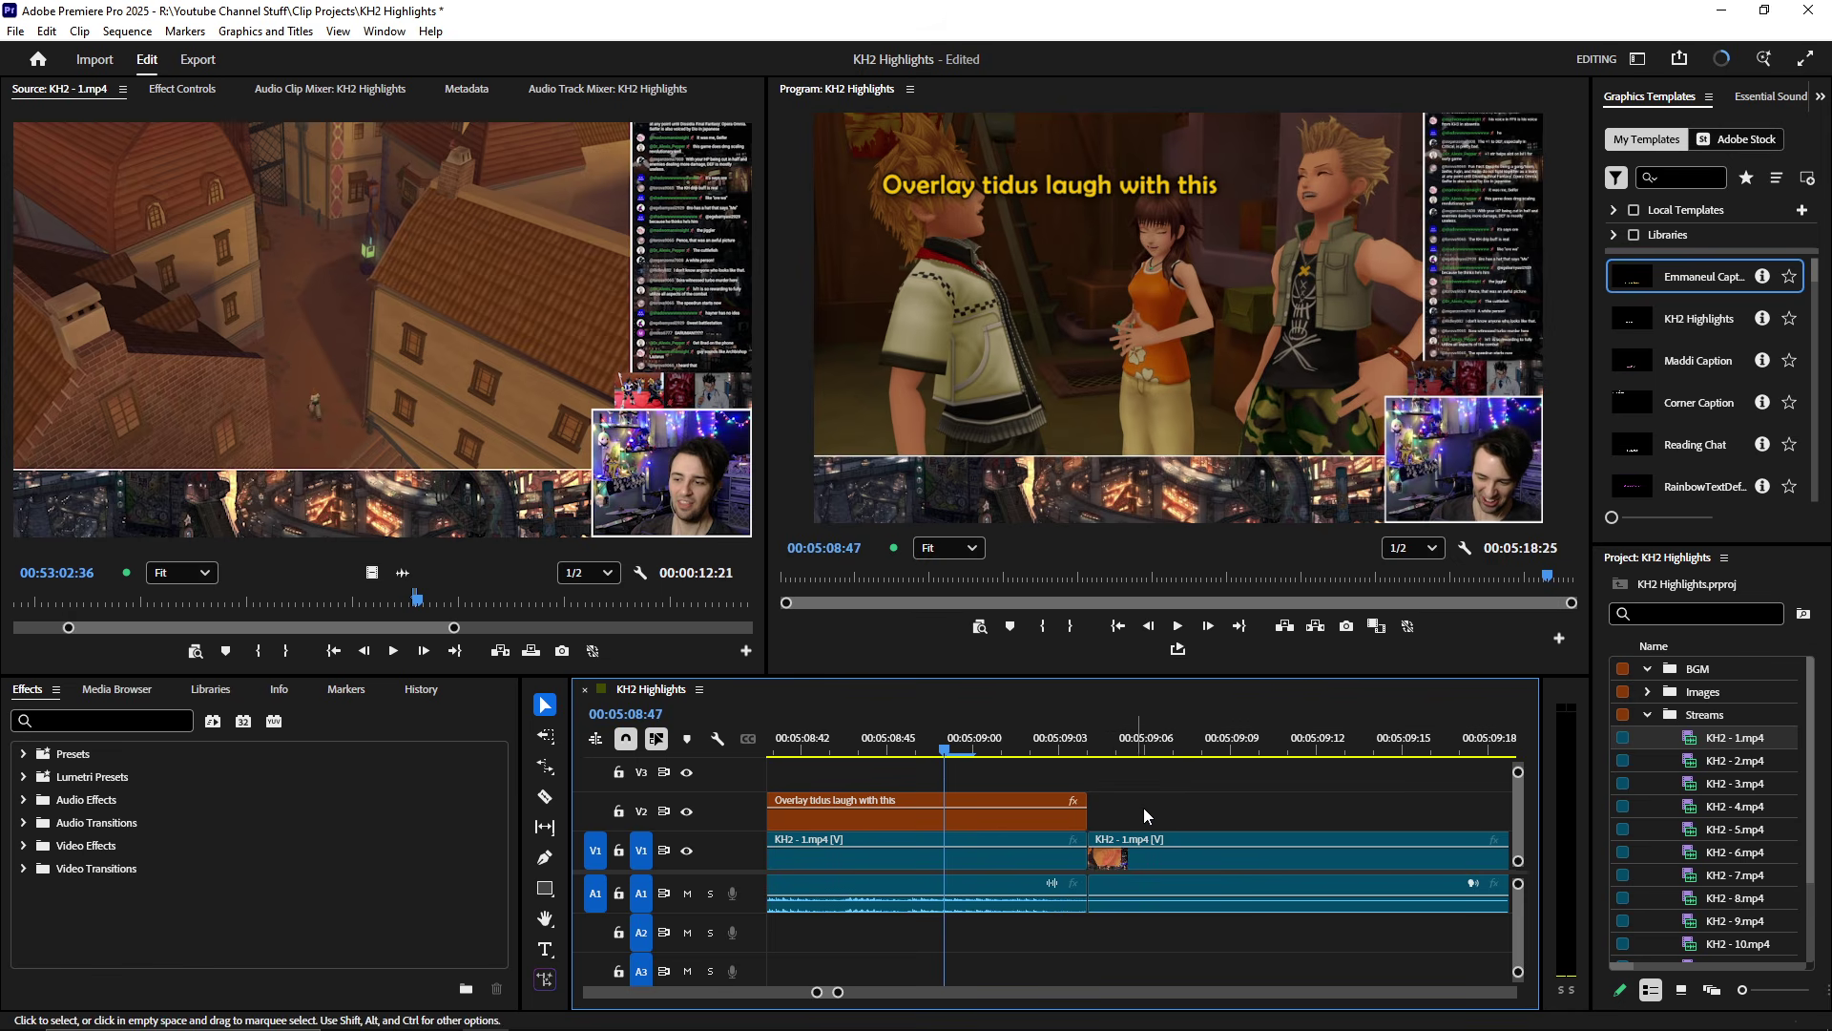
# - Play the sequence across the trimmed cut into the last clip to check the transition
pyautogui.press('space')
pyautogui.press('-')
pyautogui.press('-')
pyautogui.press('-')
pyautogui.press('-')
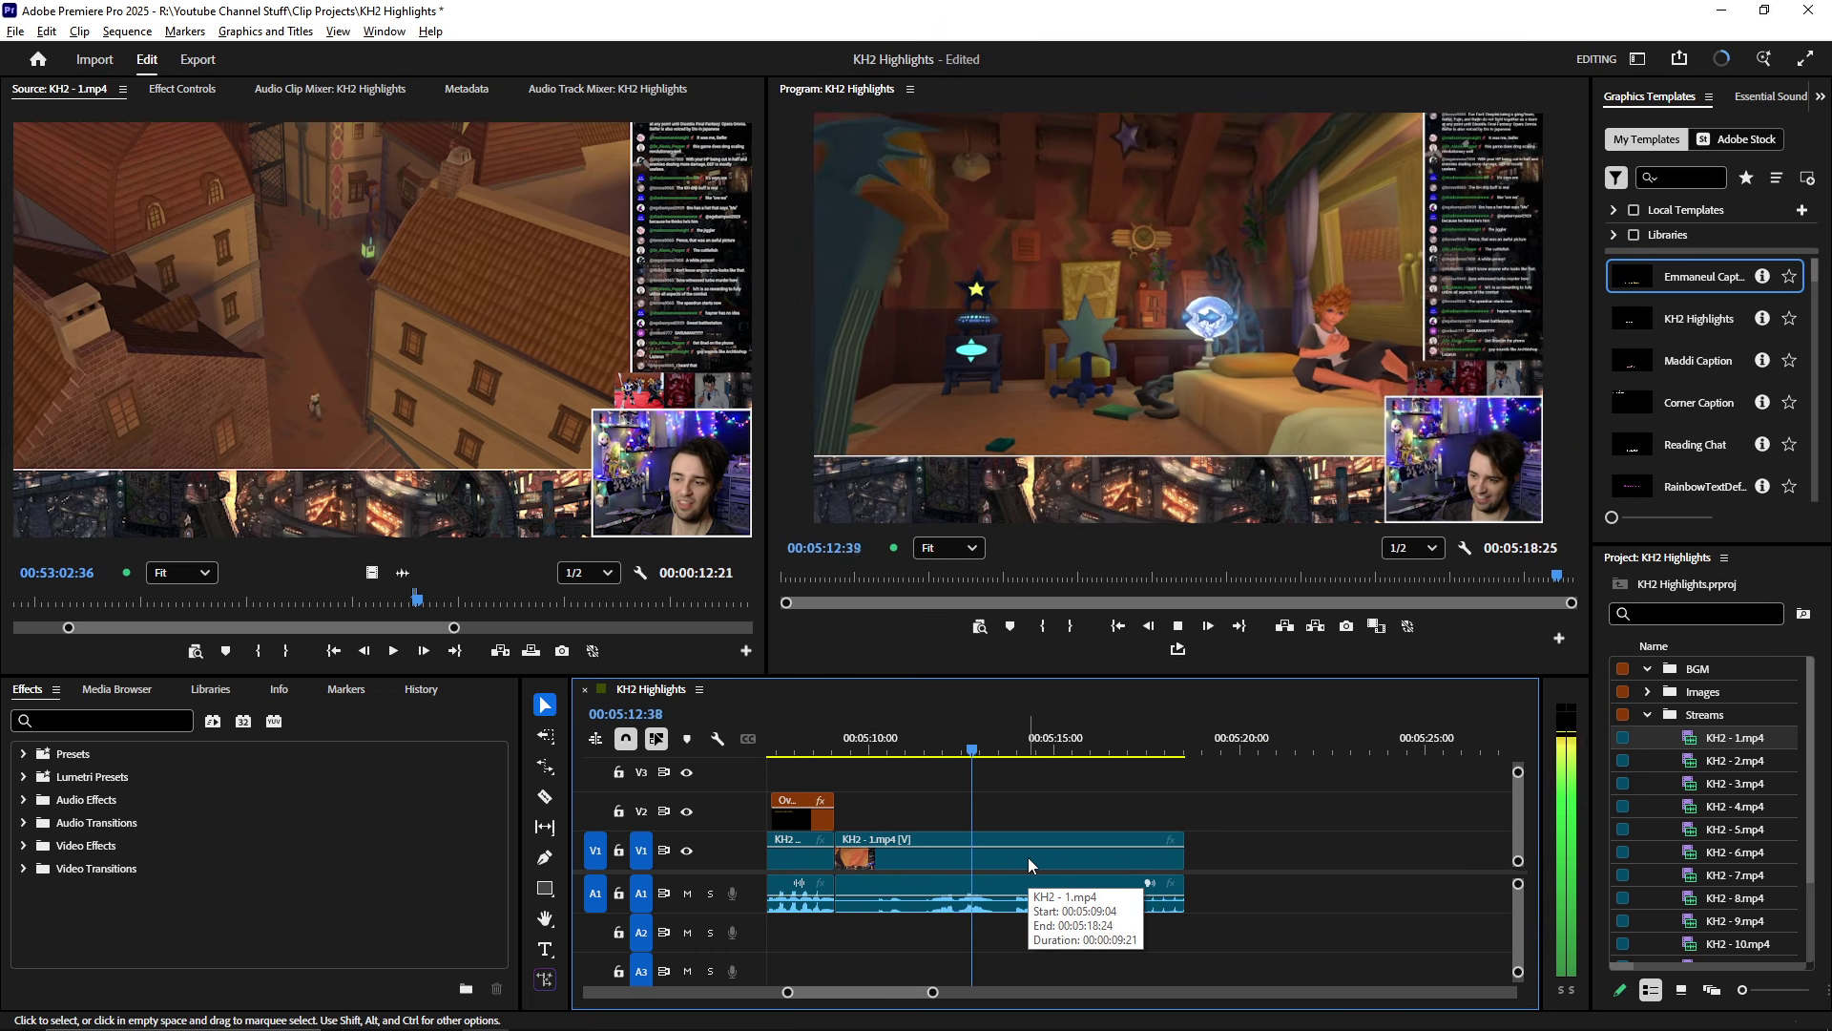
pyautogui.press('space')
pyautogui.press('-')
pyautogui.press('-')
pyautogui.press('-')
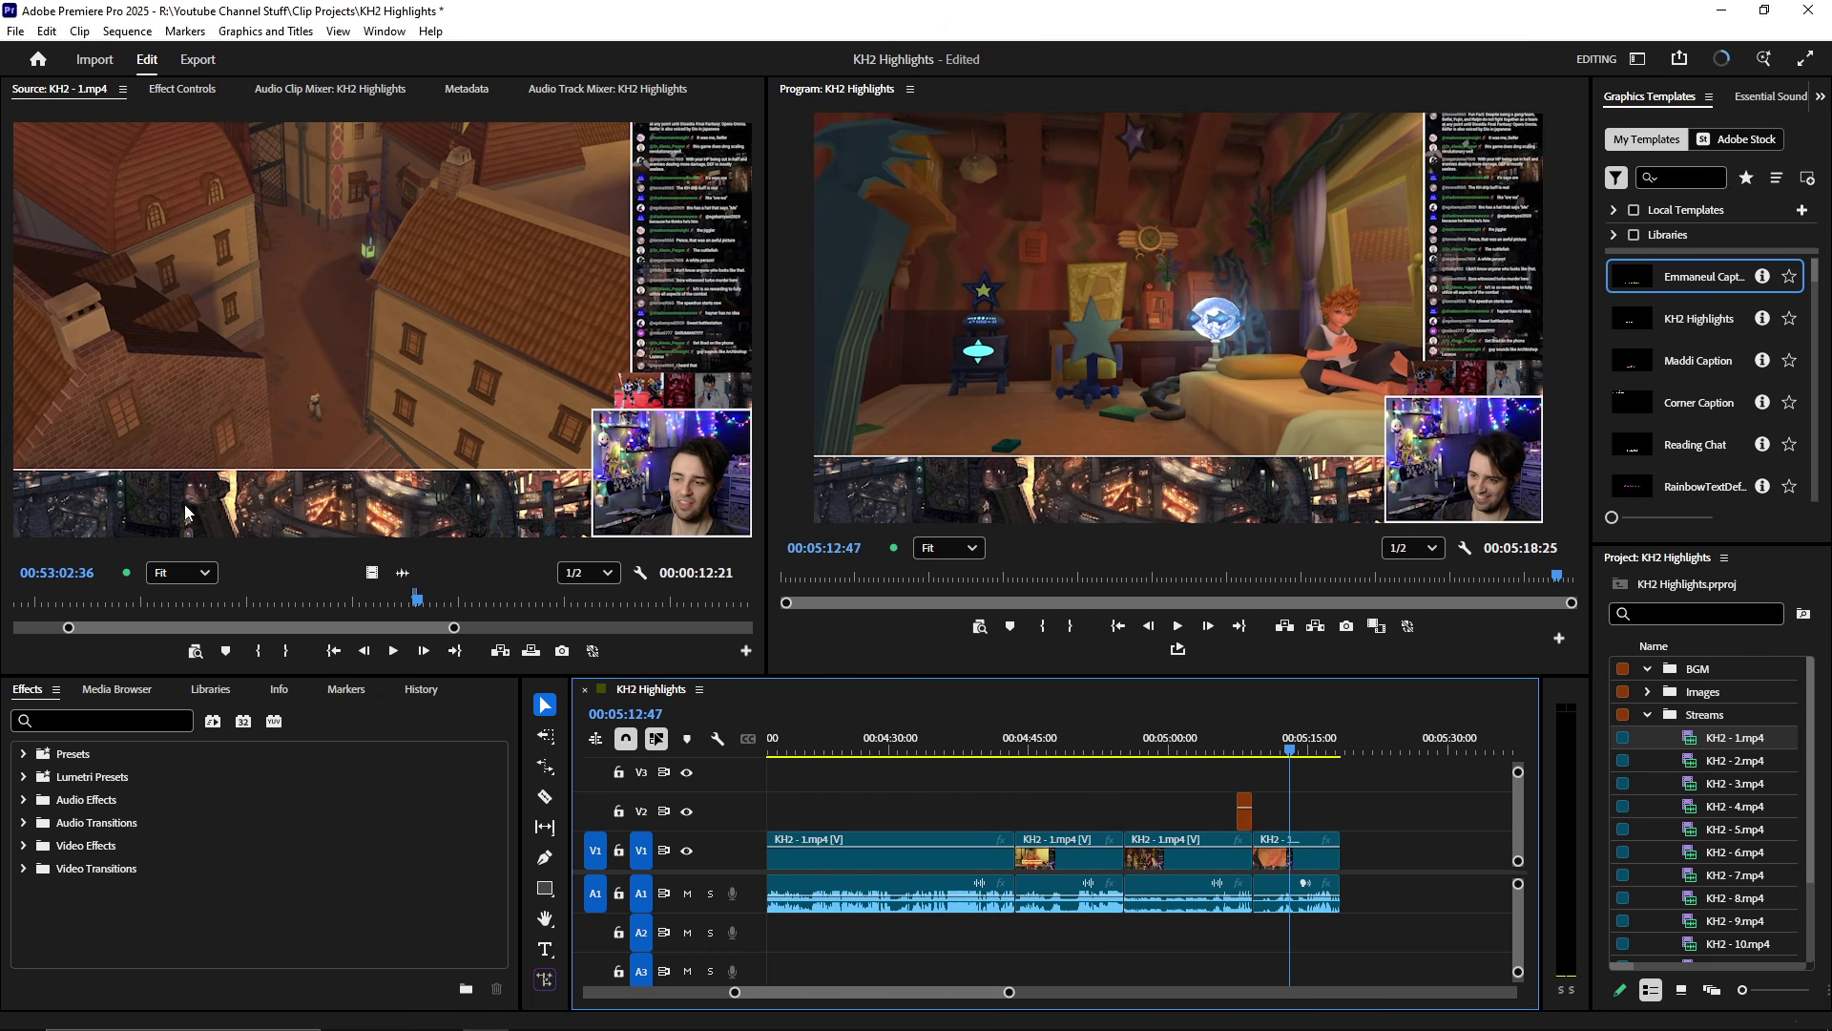
# - Mark another highlight in the KH2 - 1.mp4 source from about 00:26:16 to 00:26:29
pyautogui.moveTo(141, 628); pyautogui.dragTo(604, 599)
pyautogui.moveTo(334, 628); pyautogui.dragTo(305, 604)
pyautogui.press('`')
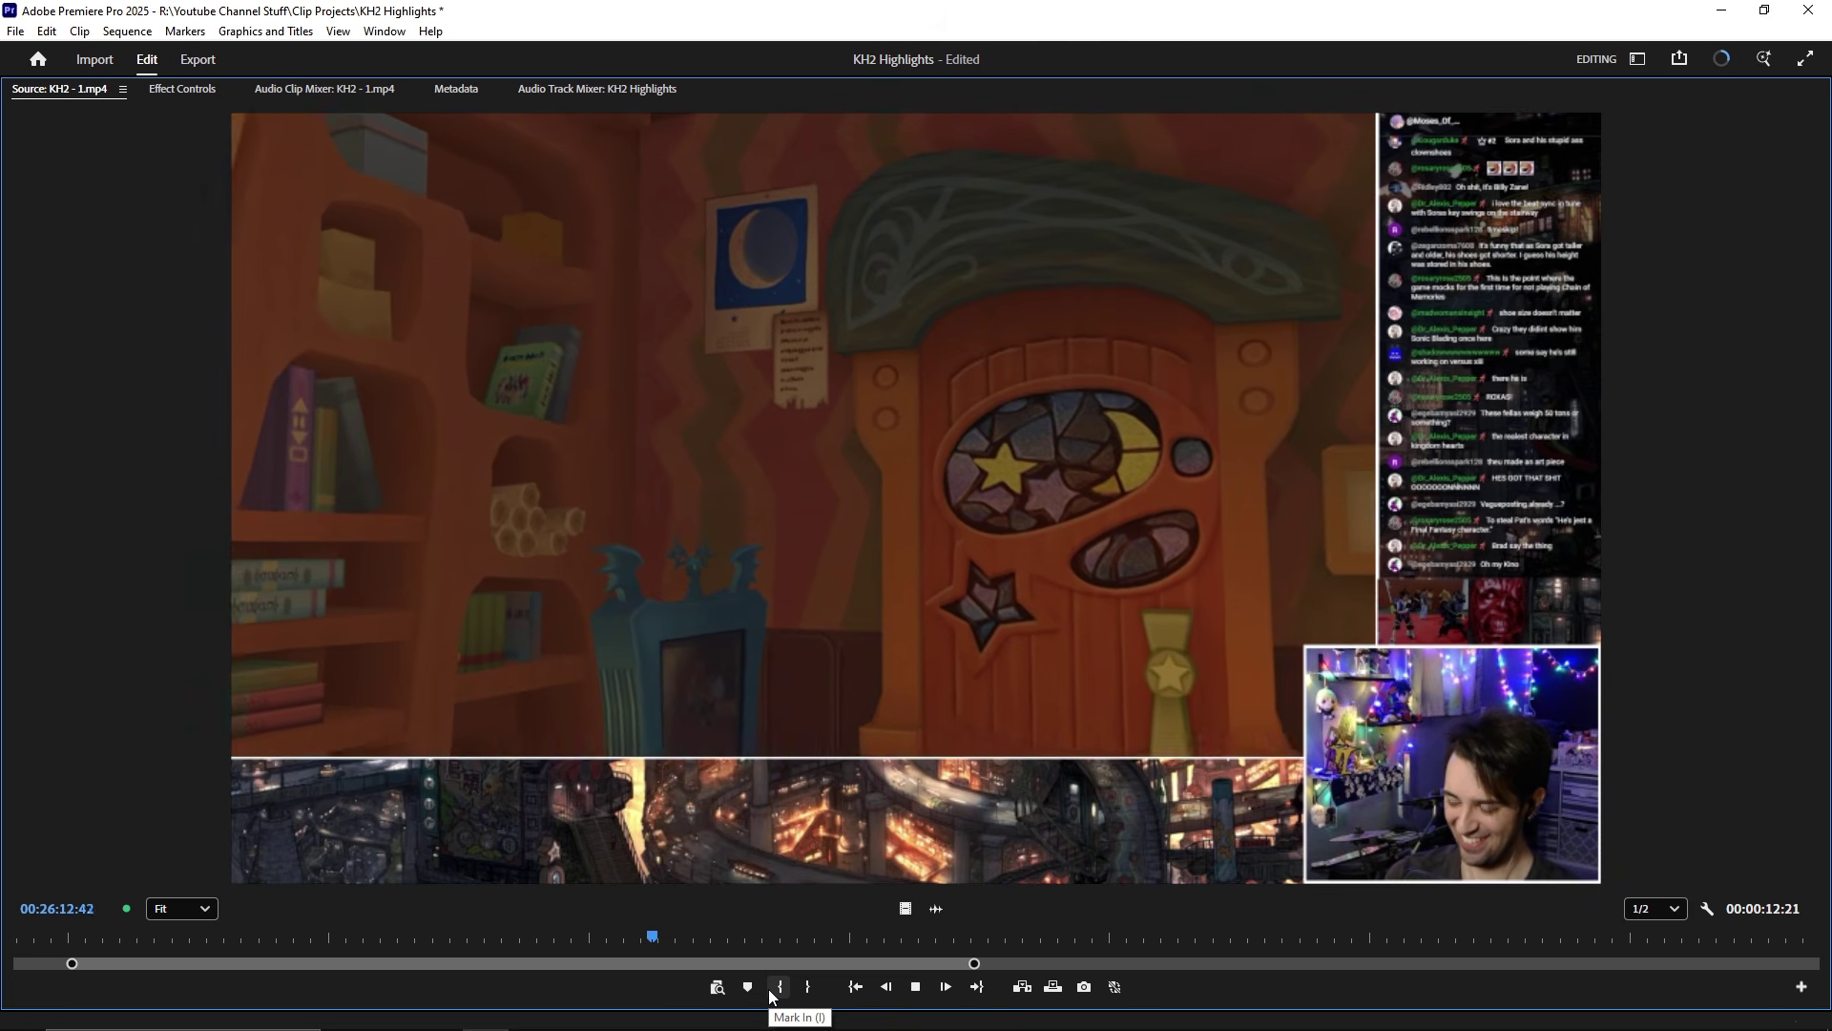
pyautogui.click(775, 992)
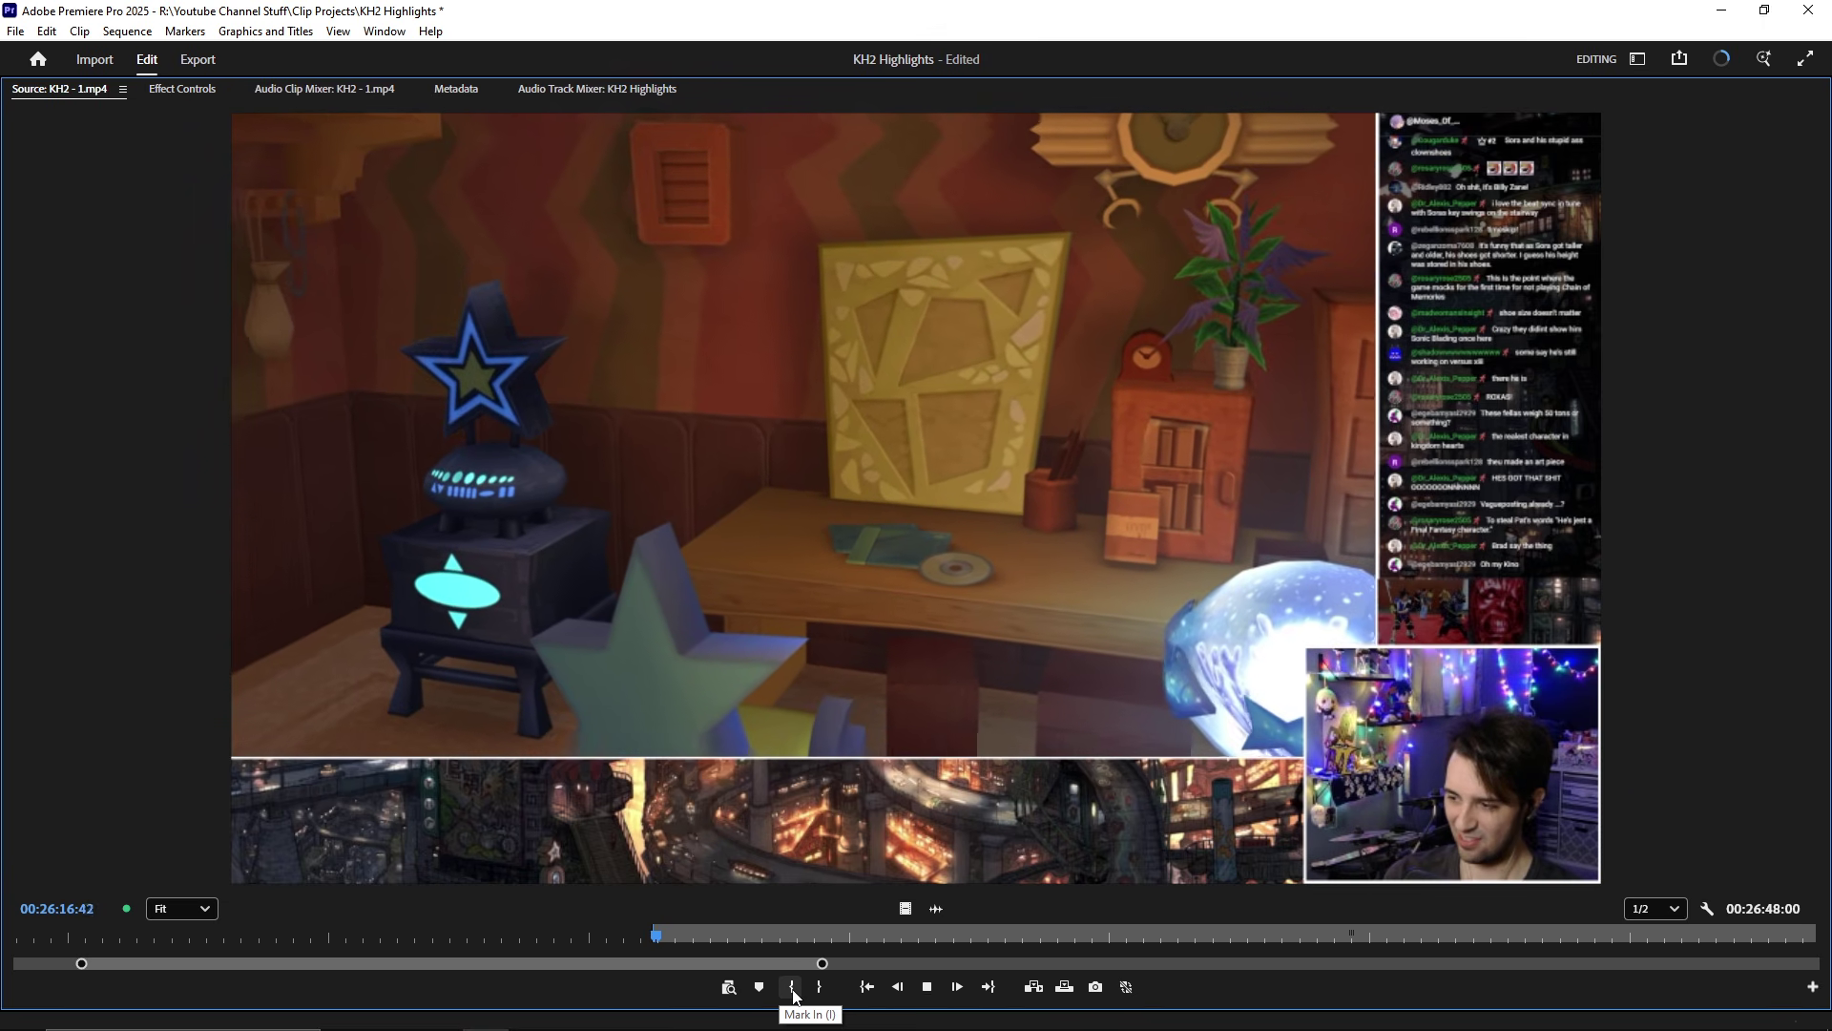
pyautogui.click(797, 997)
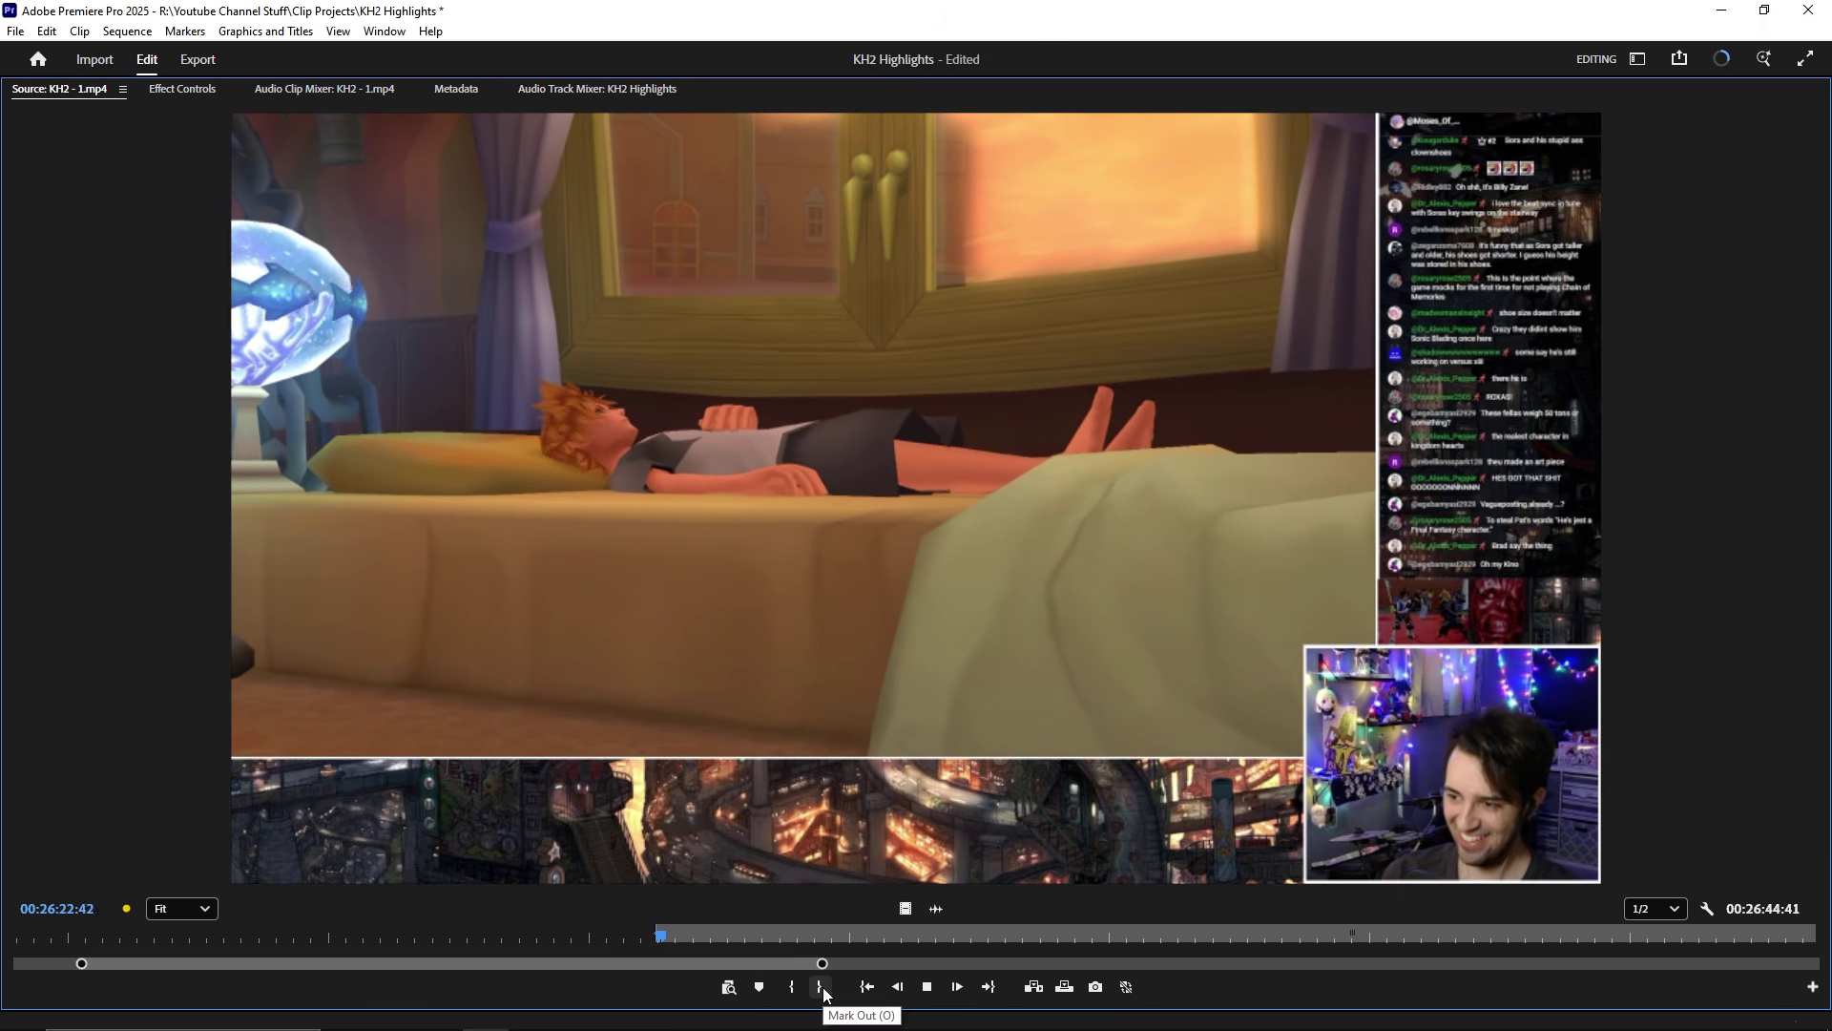
pyautogui.click(823, 987)
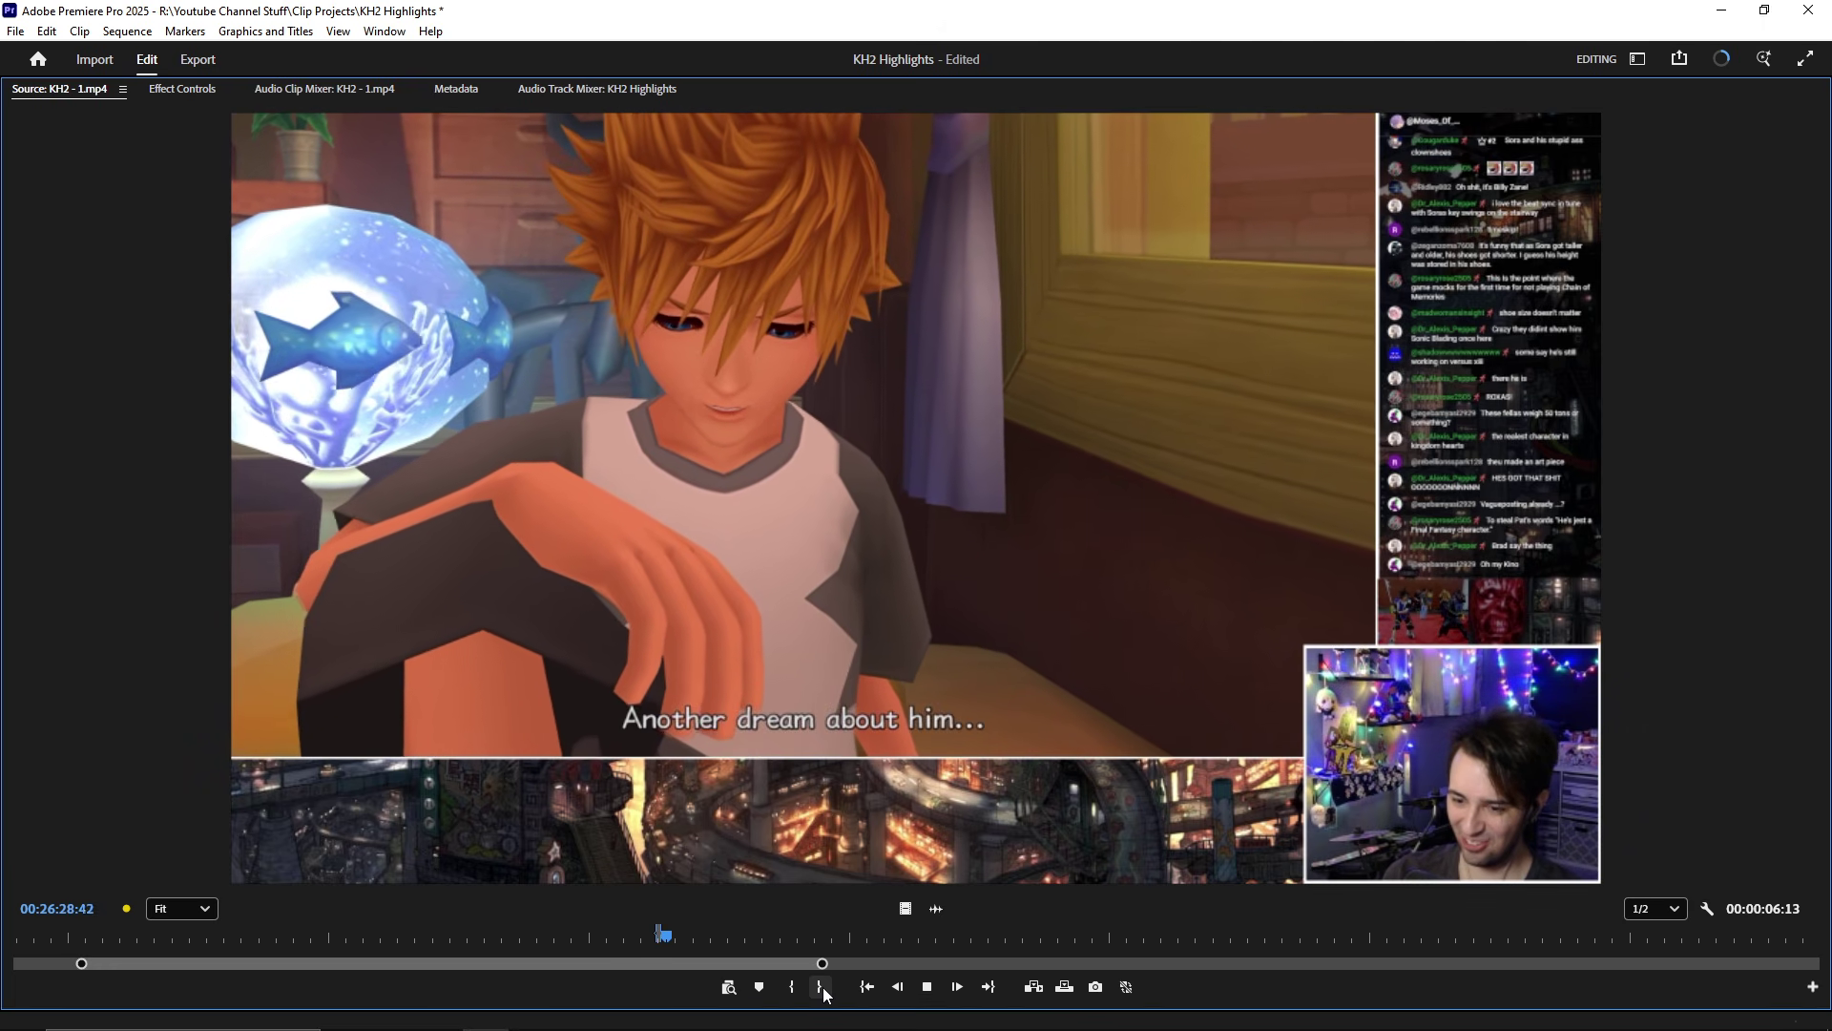
pyautogui.click(823, 987)
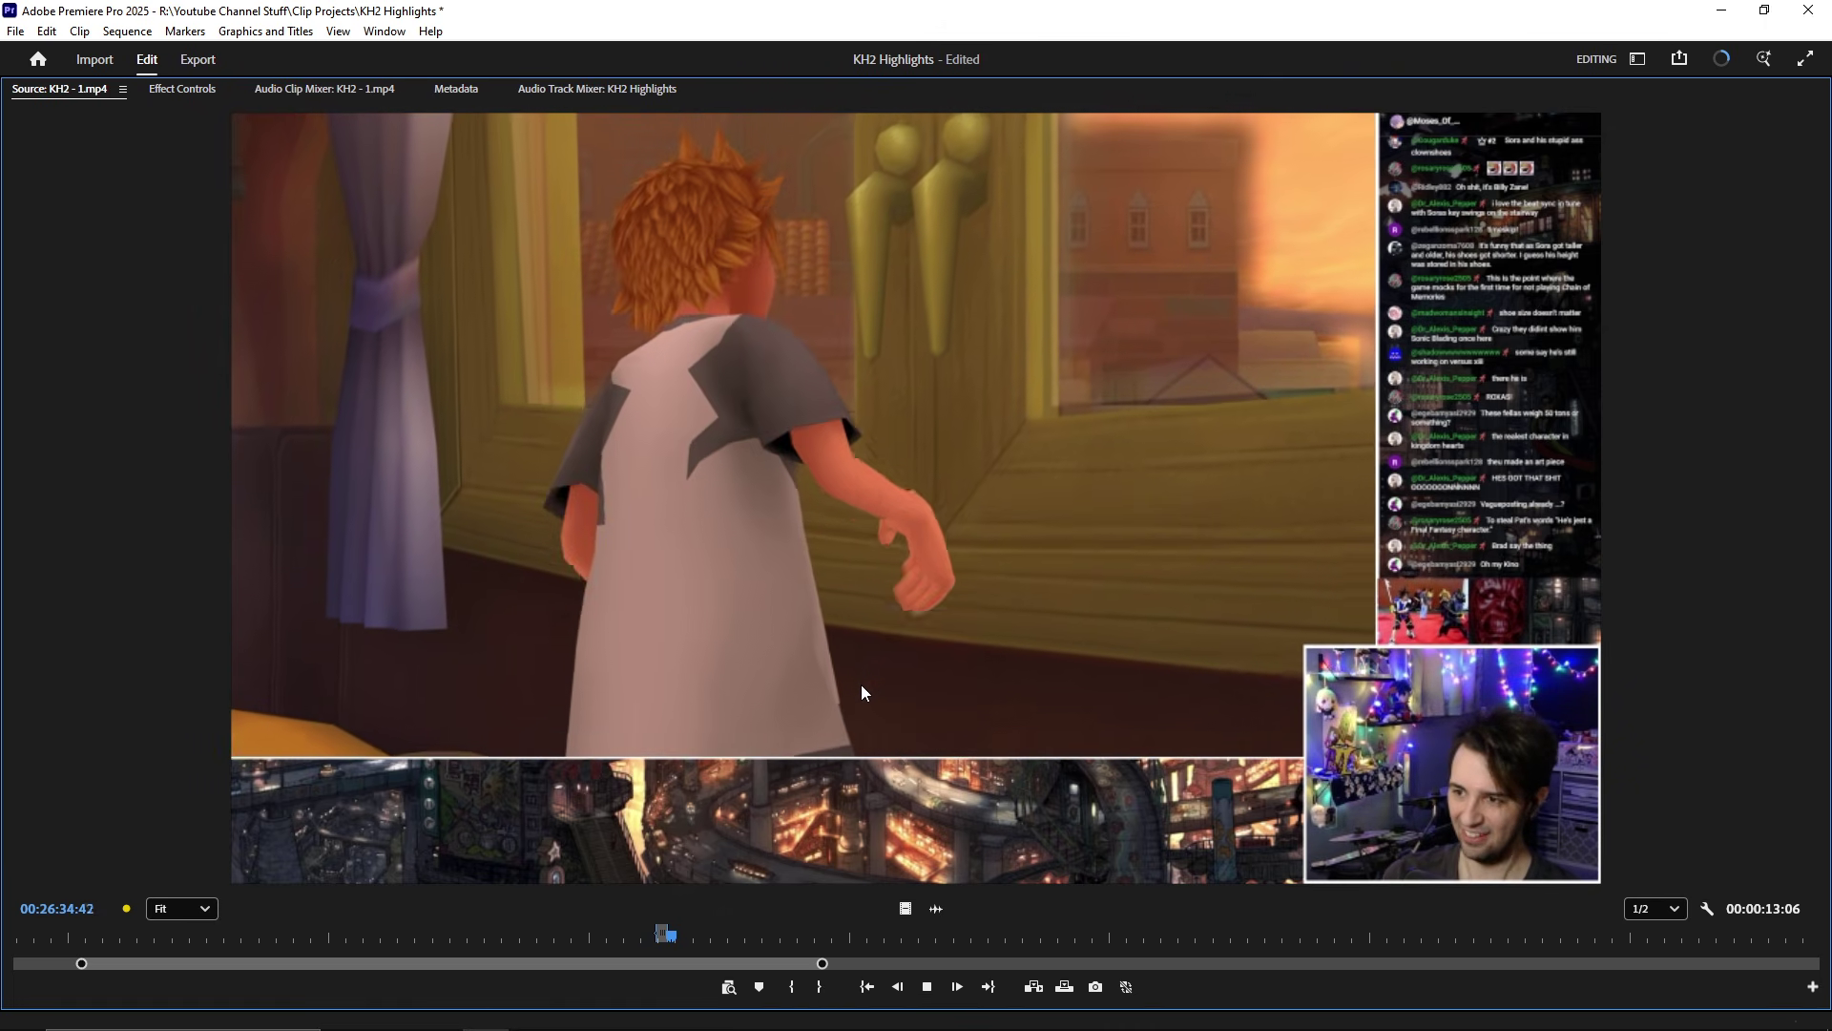
pyautogui.press('`')
pyautogui.press('space')
# - Examine the existing clips in the sequence between about 00:02:00 and 00:05:00 for where the marked highlight belongs
pyautogui.scroll(5, 926, 873)
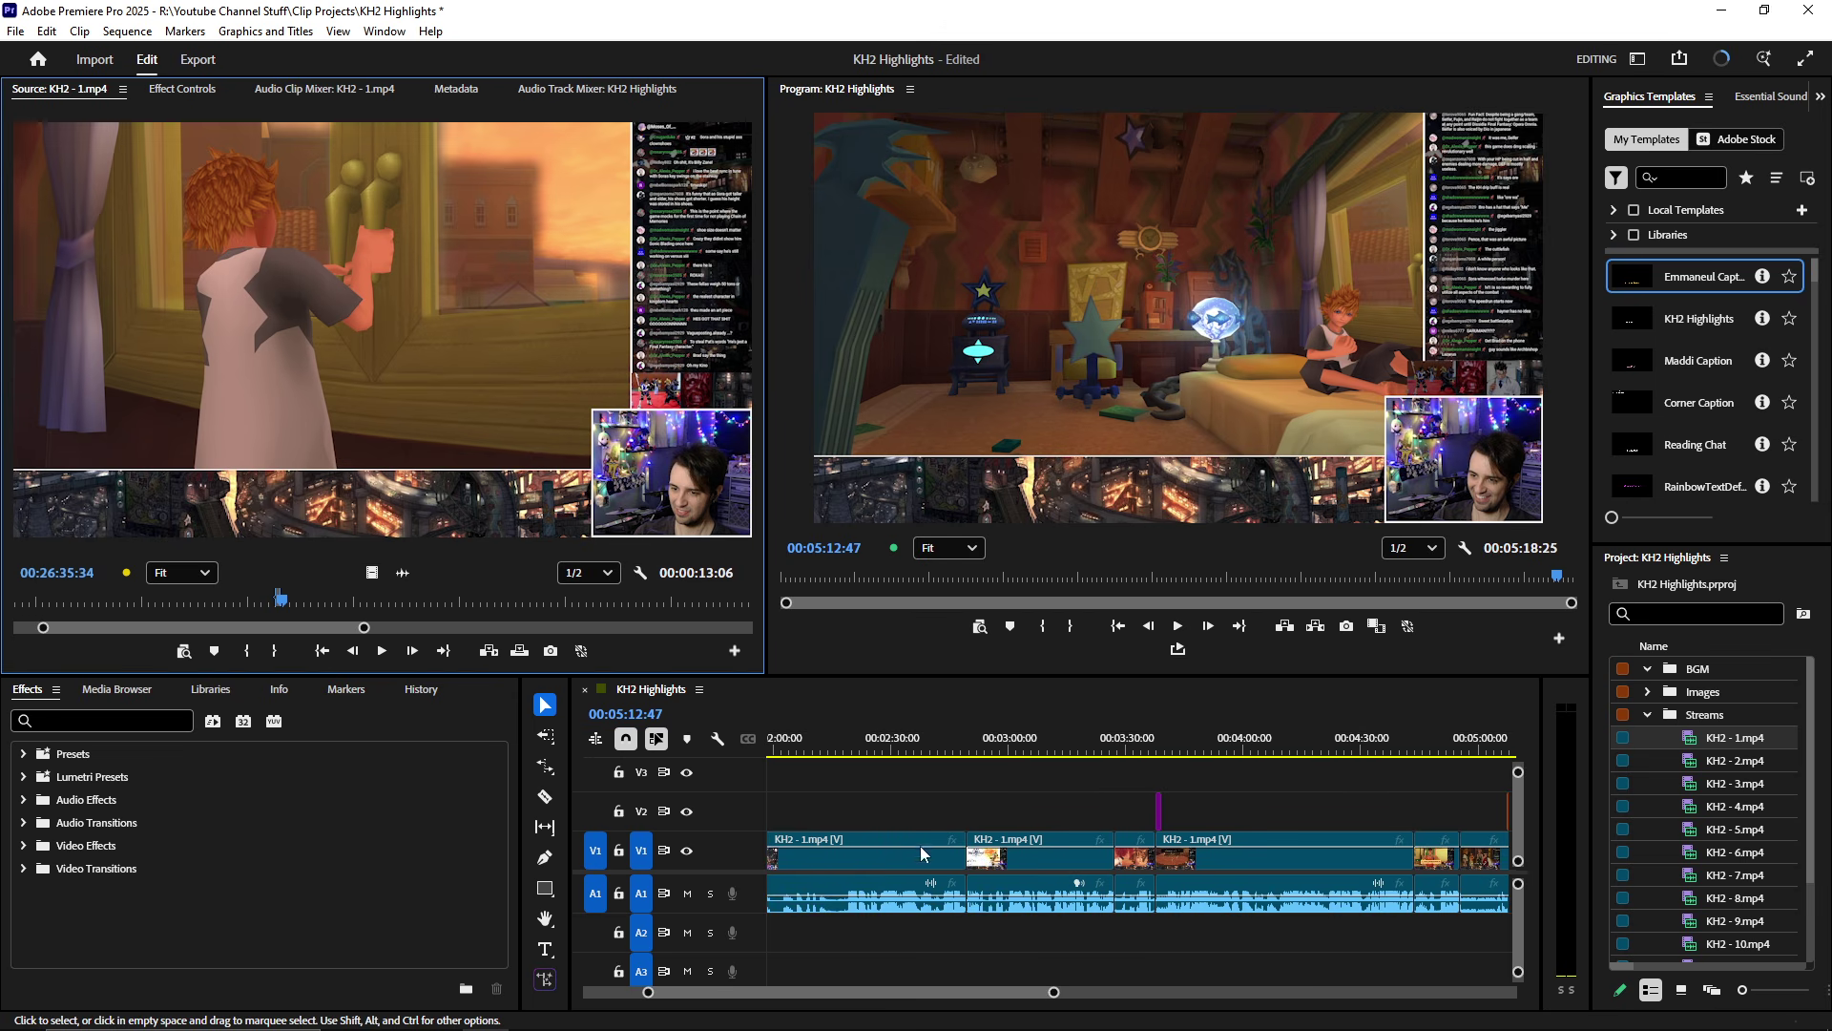
pyautogui.keyDown('alt'); pyautogui.scroll(3, 993, 897); pyautogui.keyUp('alt')
pyautogui.scroll(2, 973, 890)
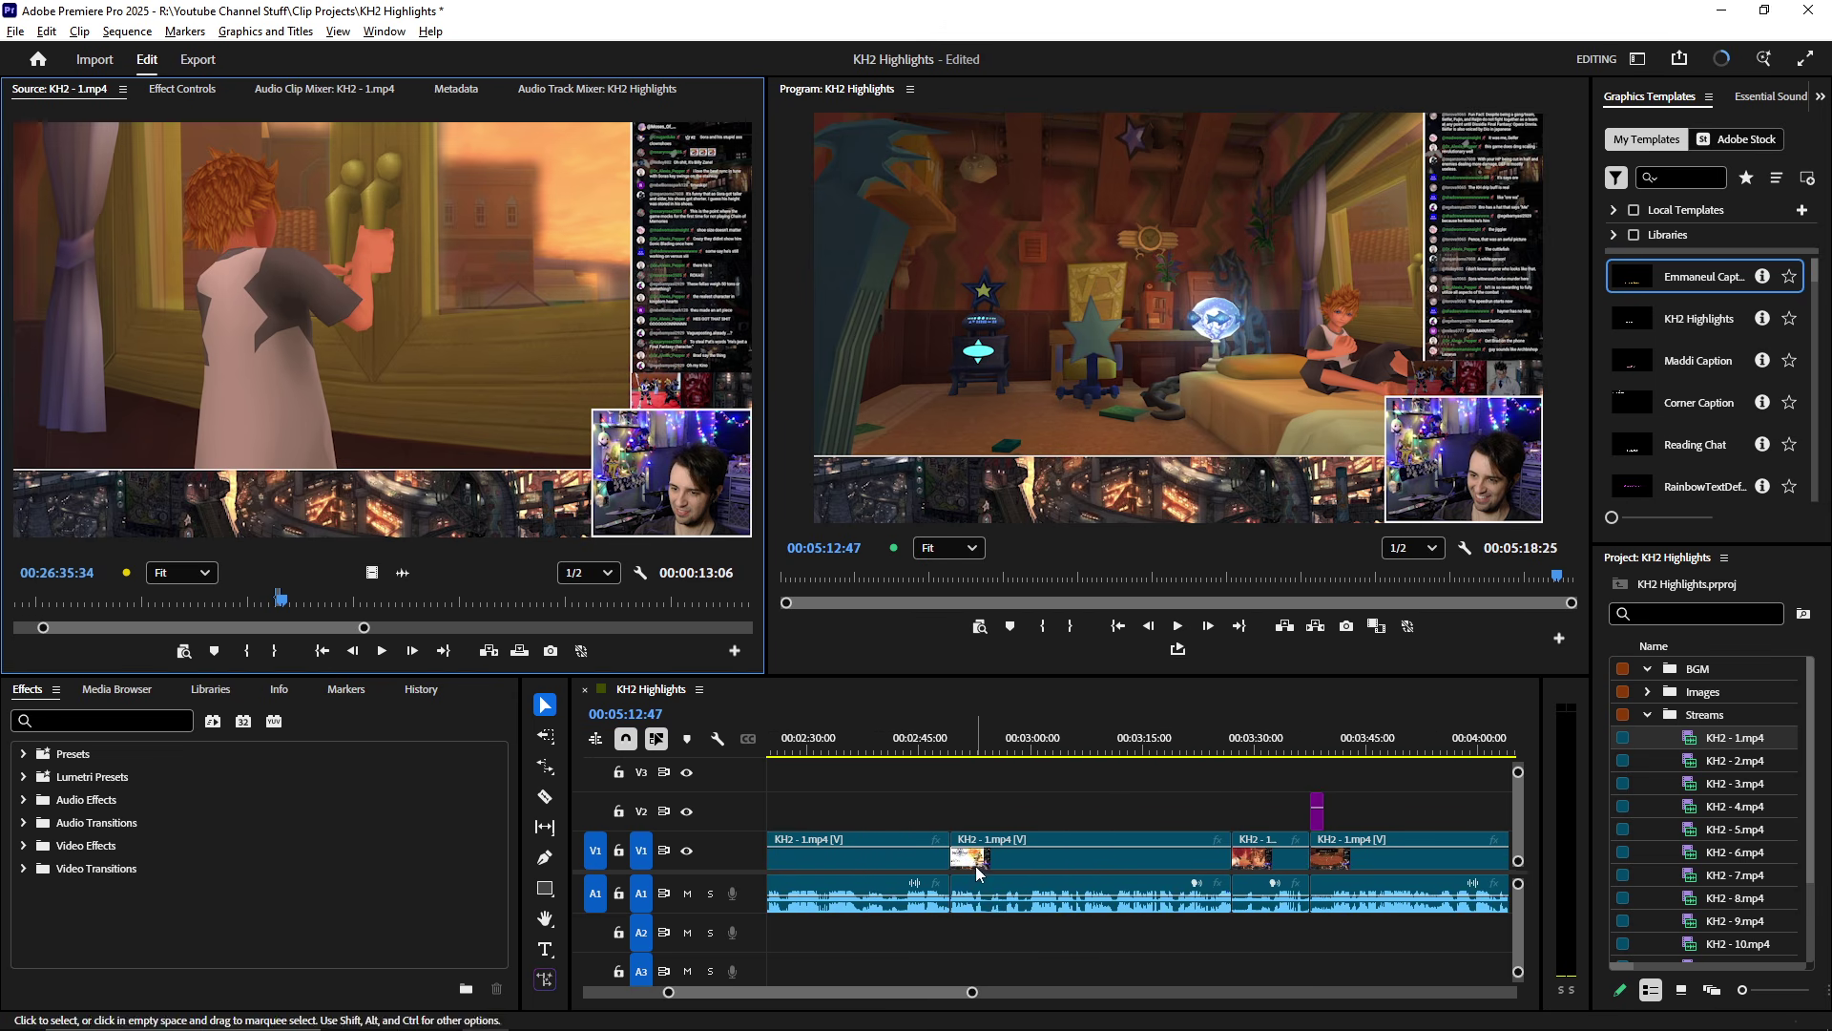
pyautogui.scroll(-5, 966, 863)
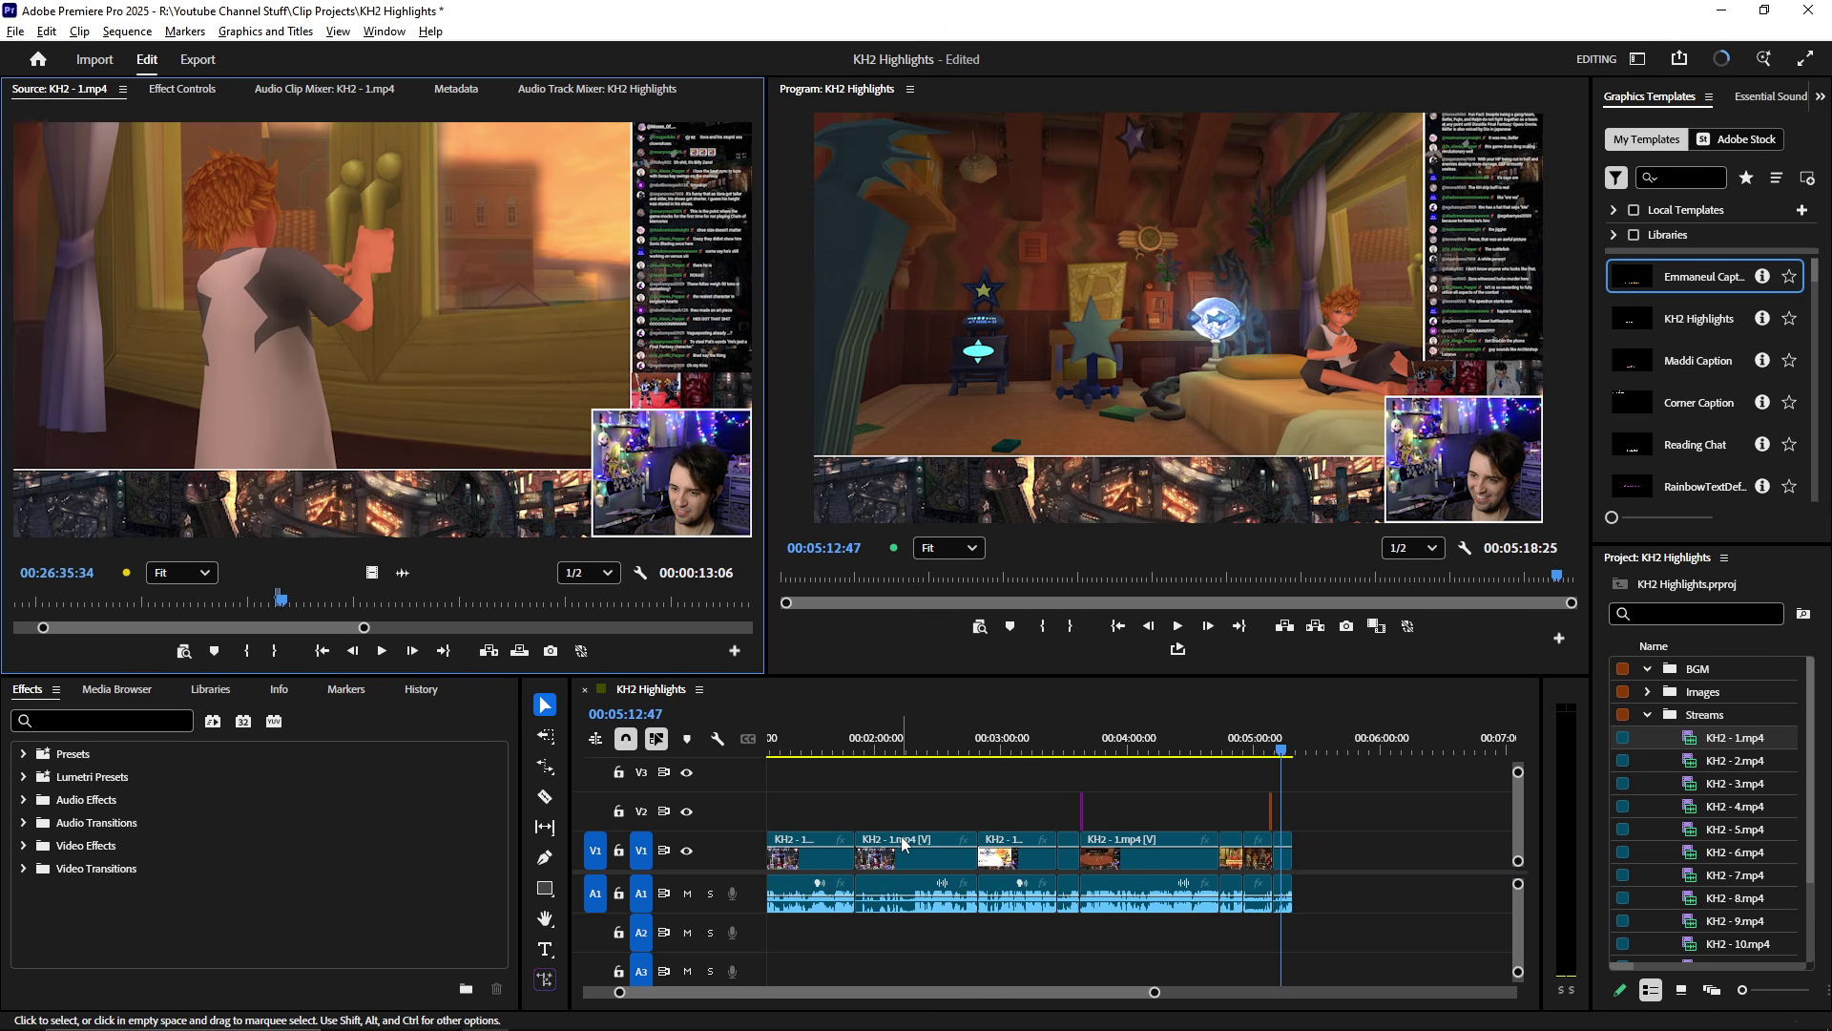
pyautogui.scroll(3, 916, 840)
pyautogui.scroll(4, 1078, 821)
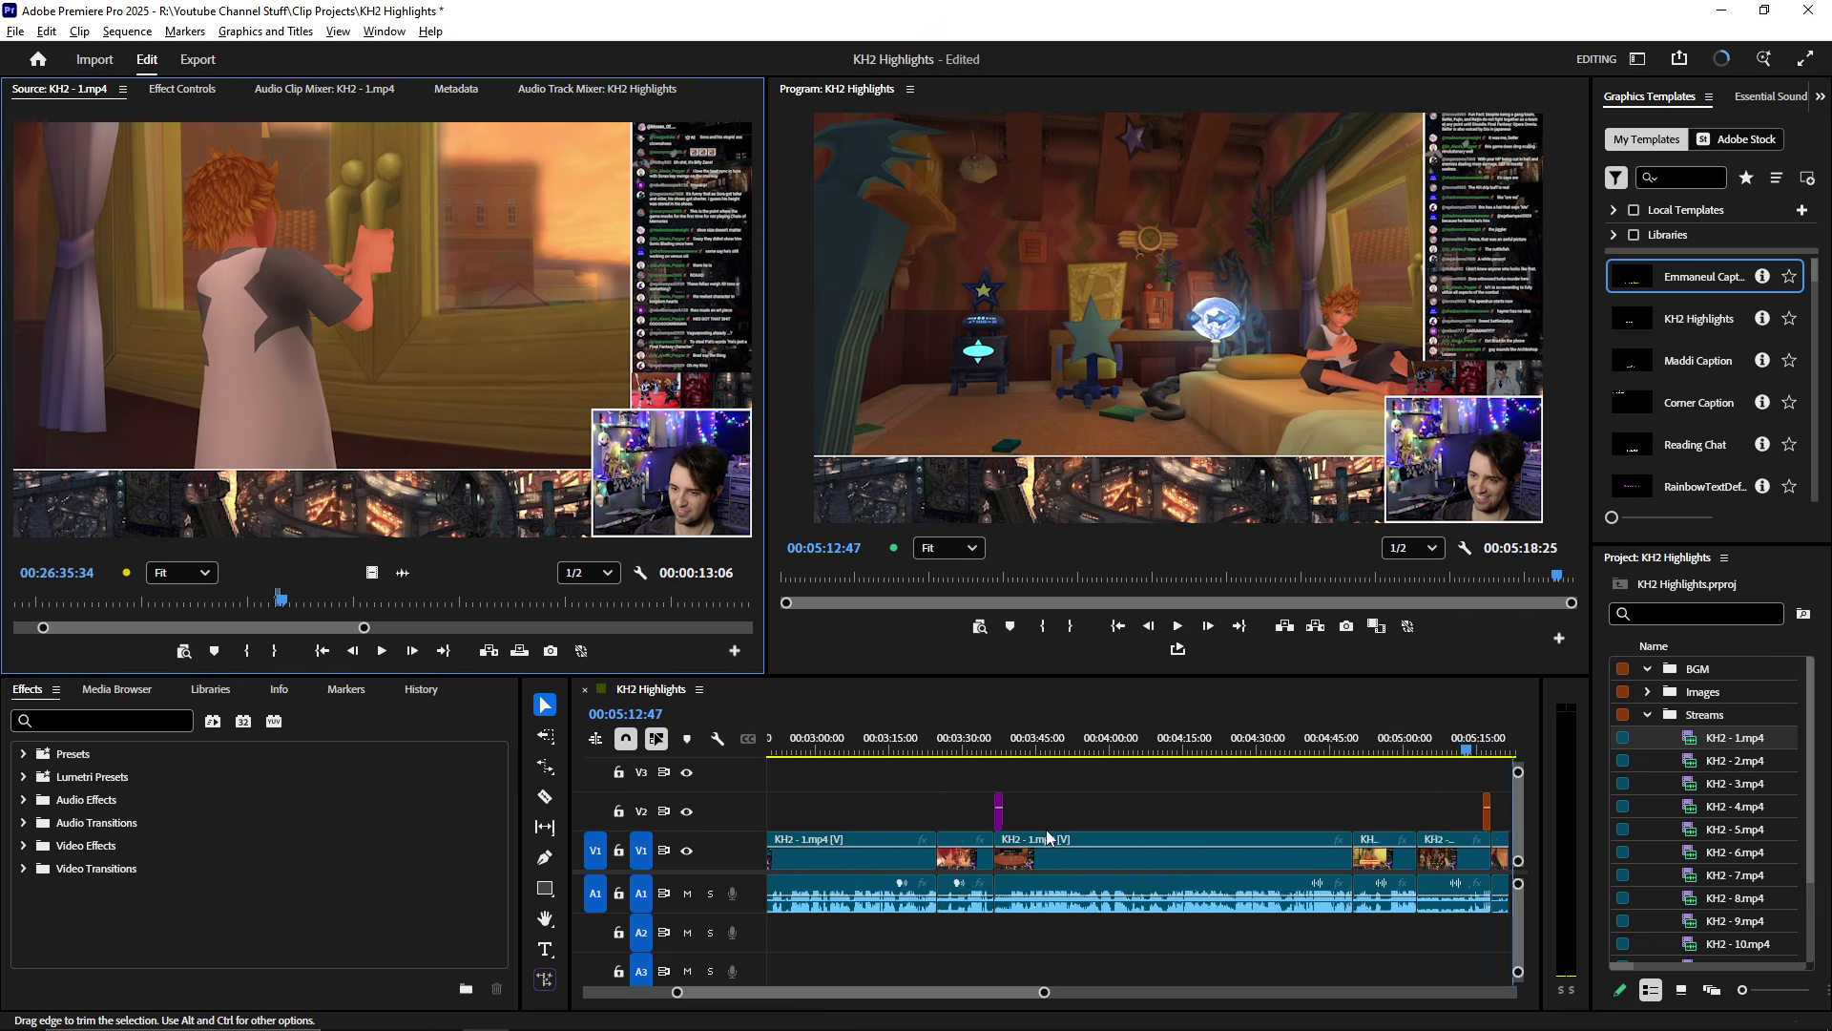
pyautogui.scroll(-2, 954, 864)
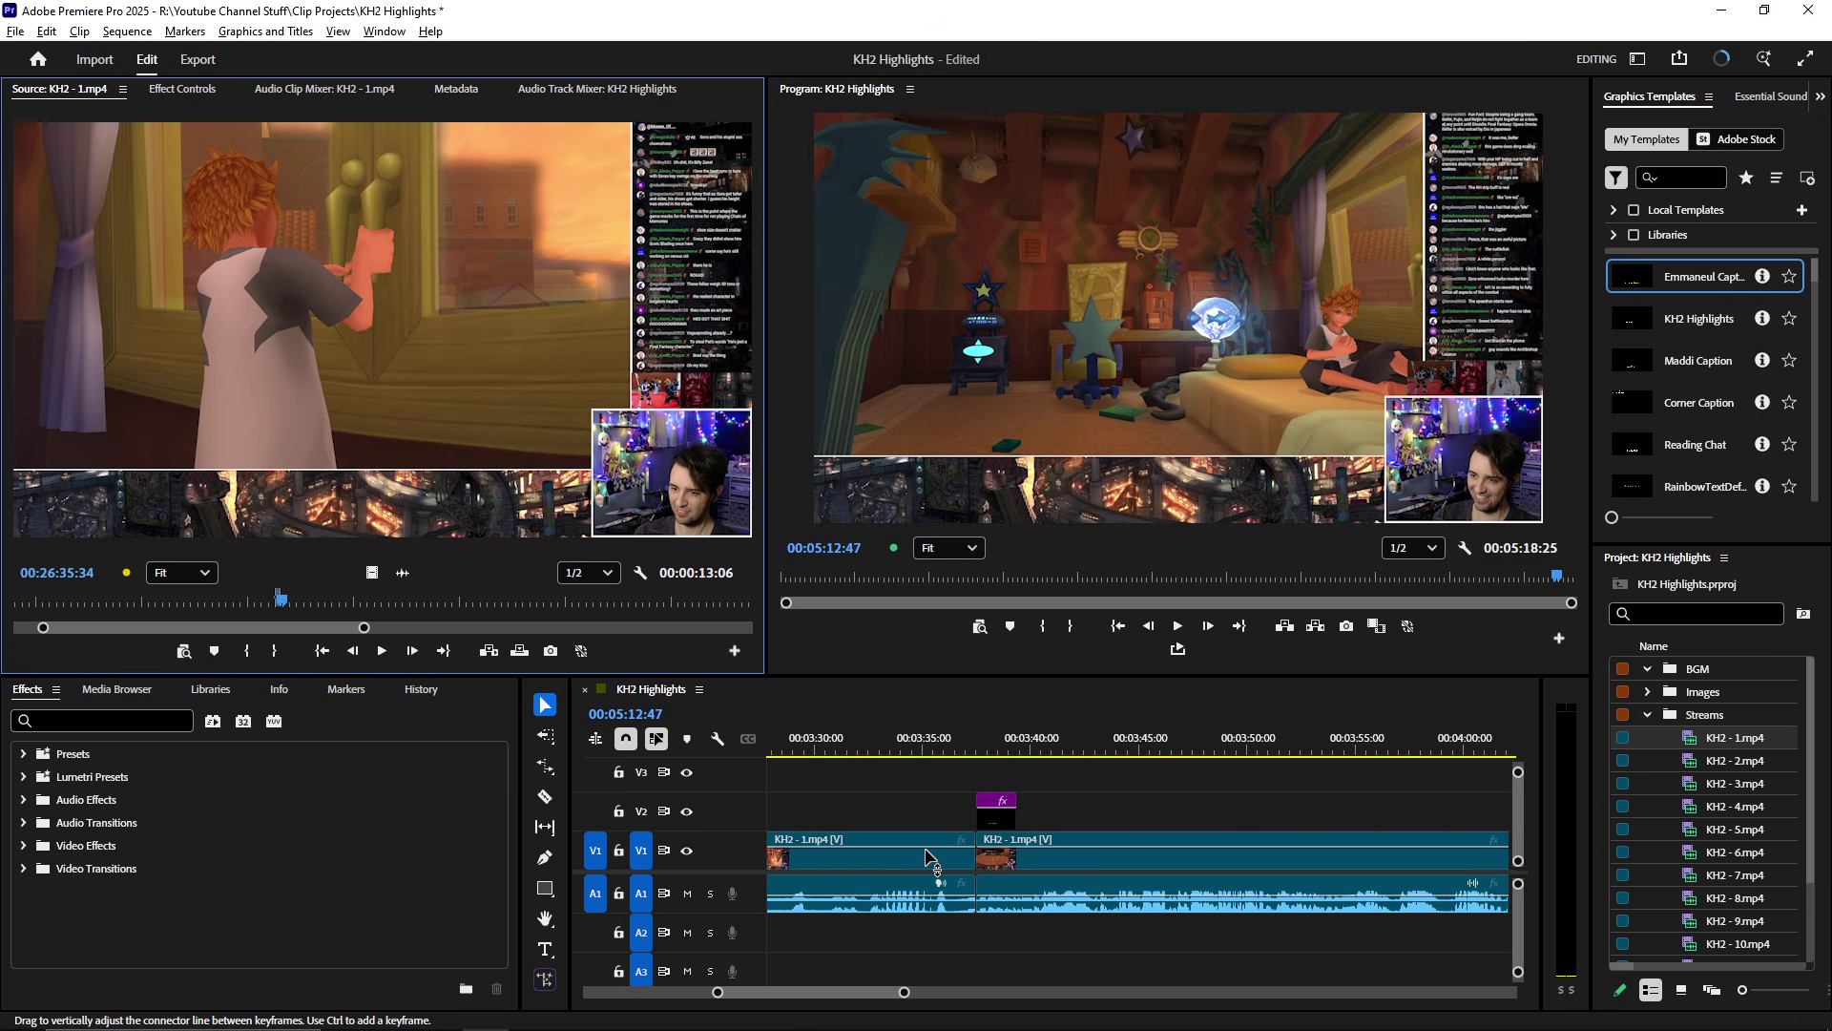
pyautogui.scroll(2, 938, 865)
pyautogui.scroll(1, 1000, 884)
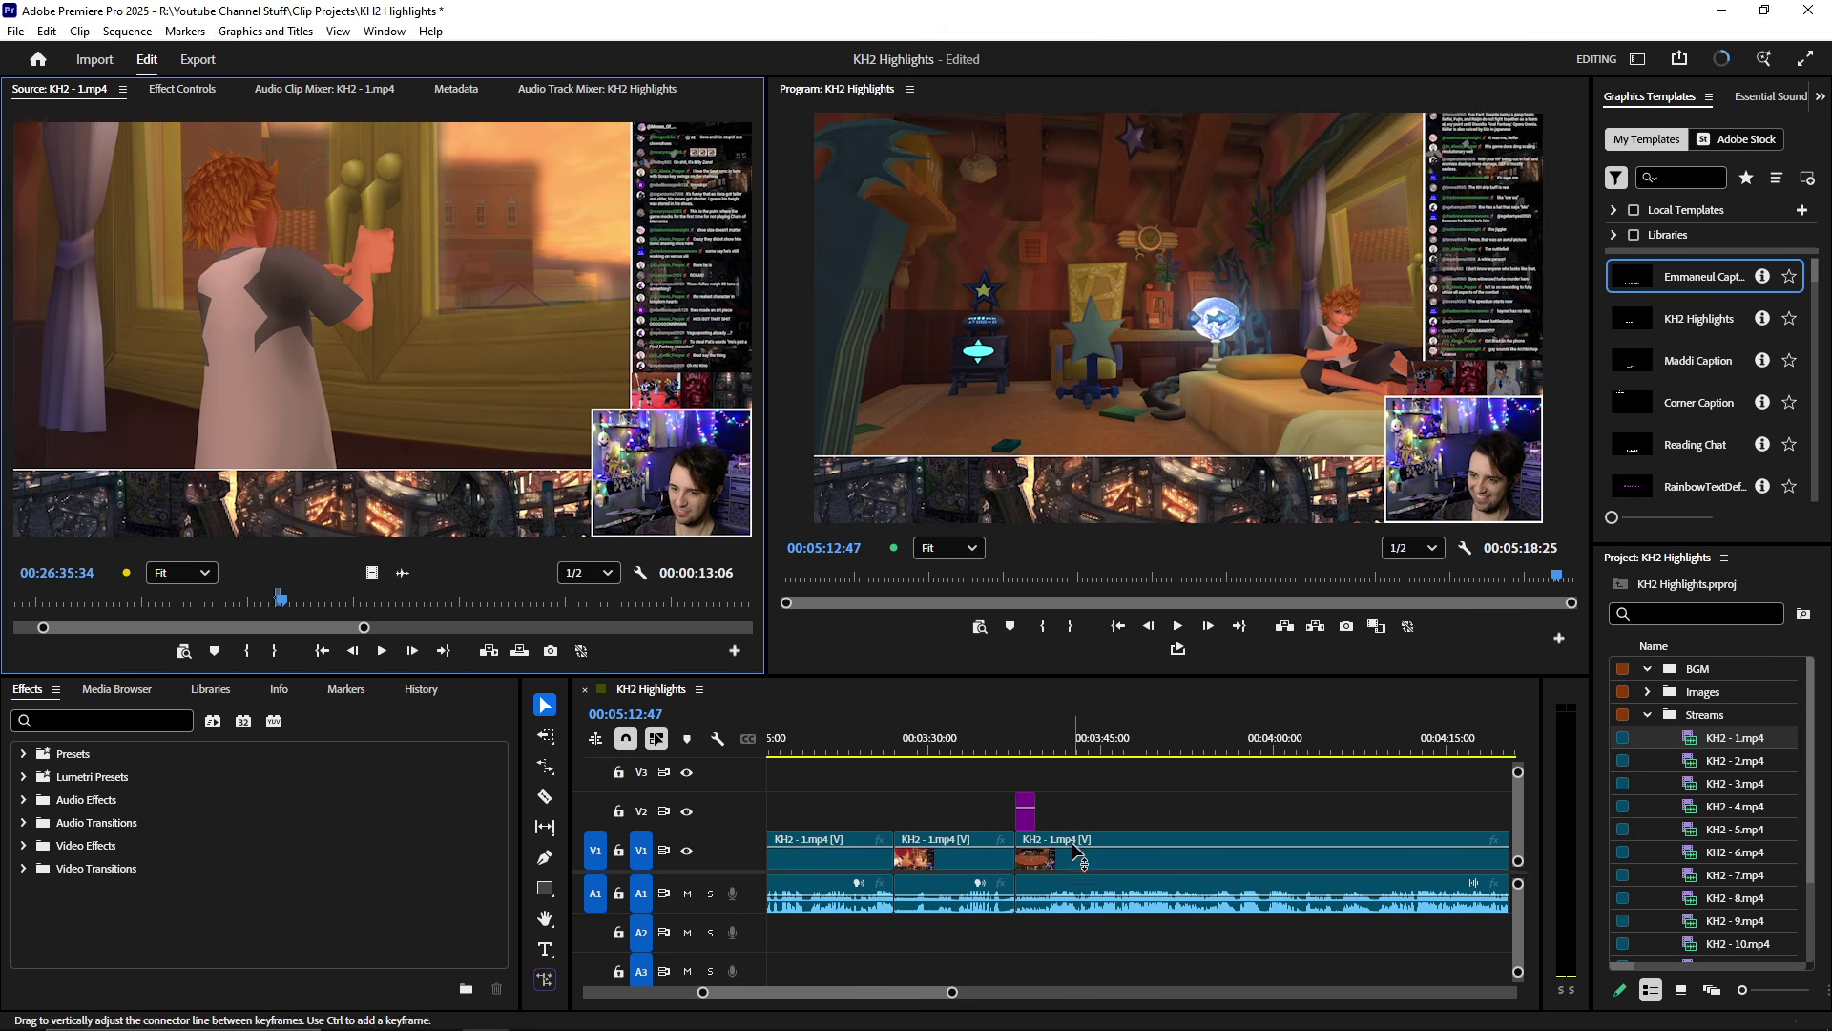
# - Load the sequence clip starting at 00:03:37:24 as the source and check its original stream timecode, keeping its original out point
pyautogui.click(1102, 861)
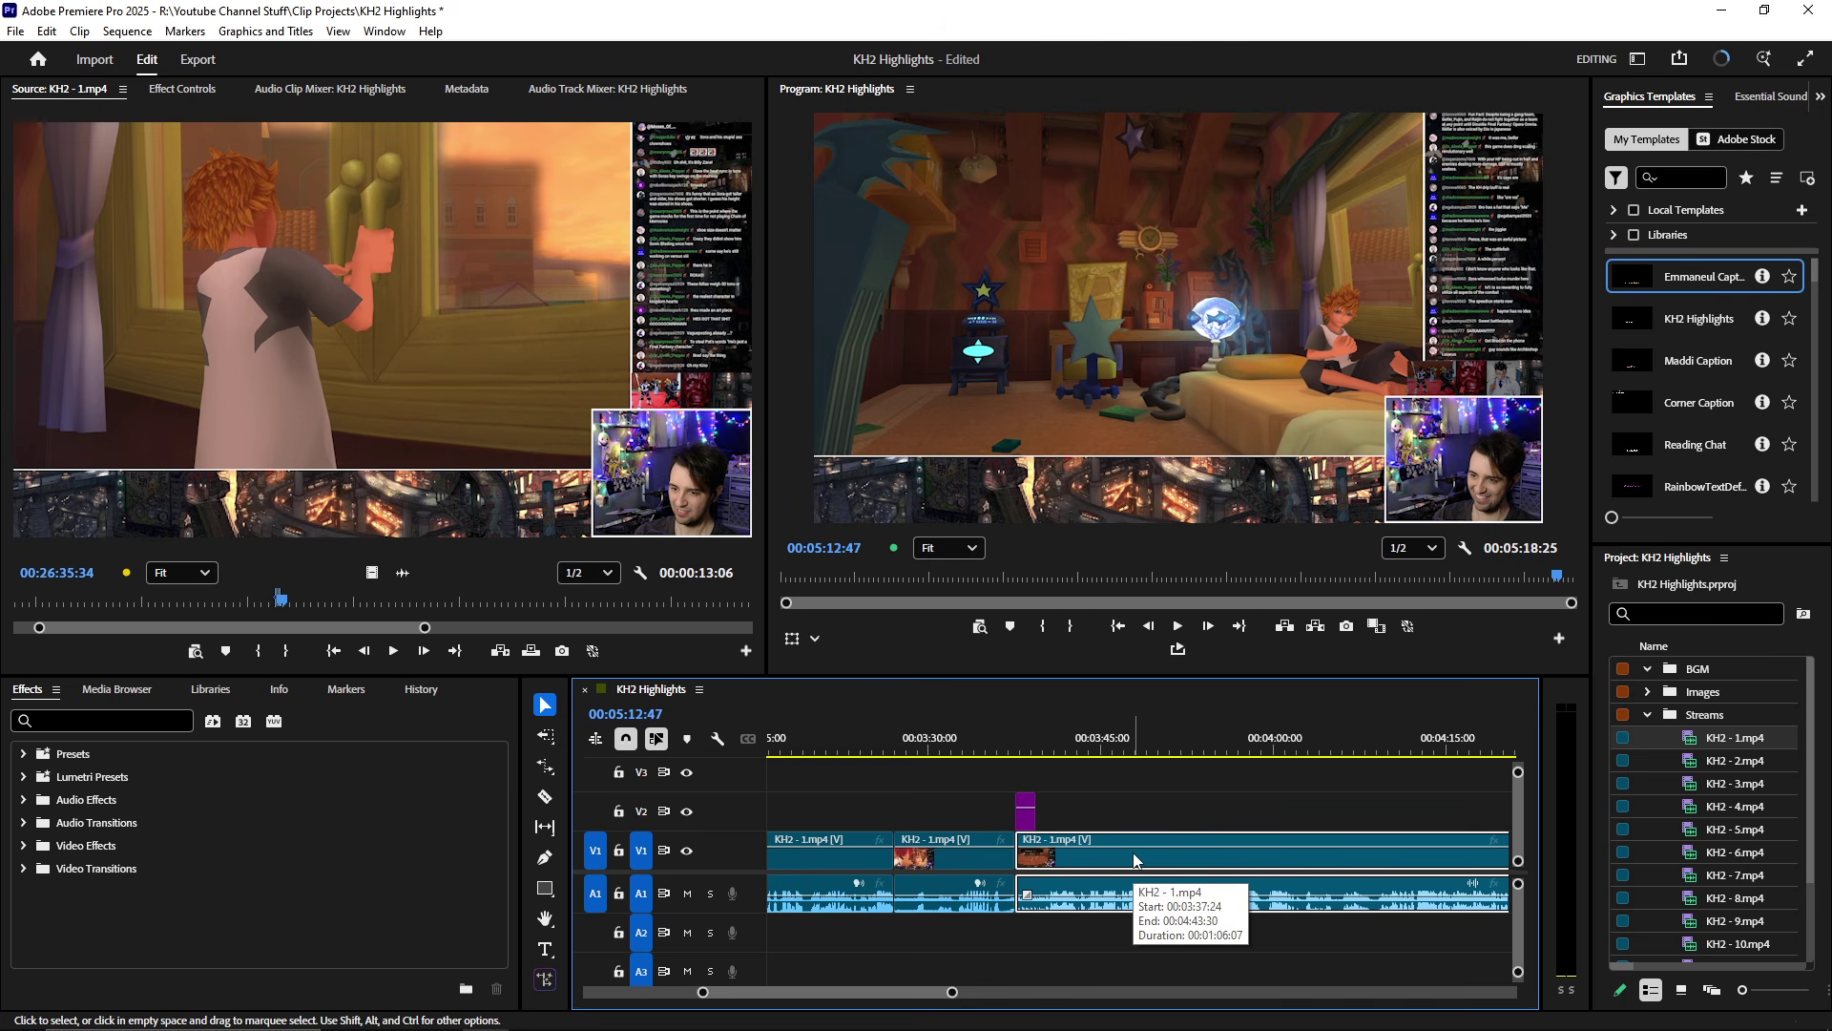
pyautogui.doubleClick(1133, 861)
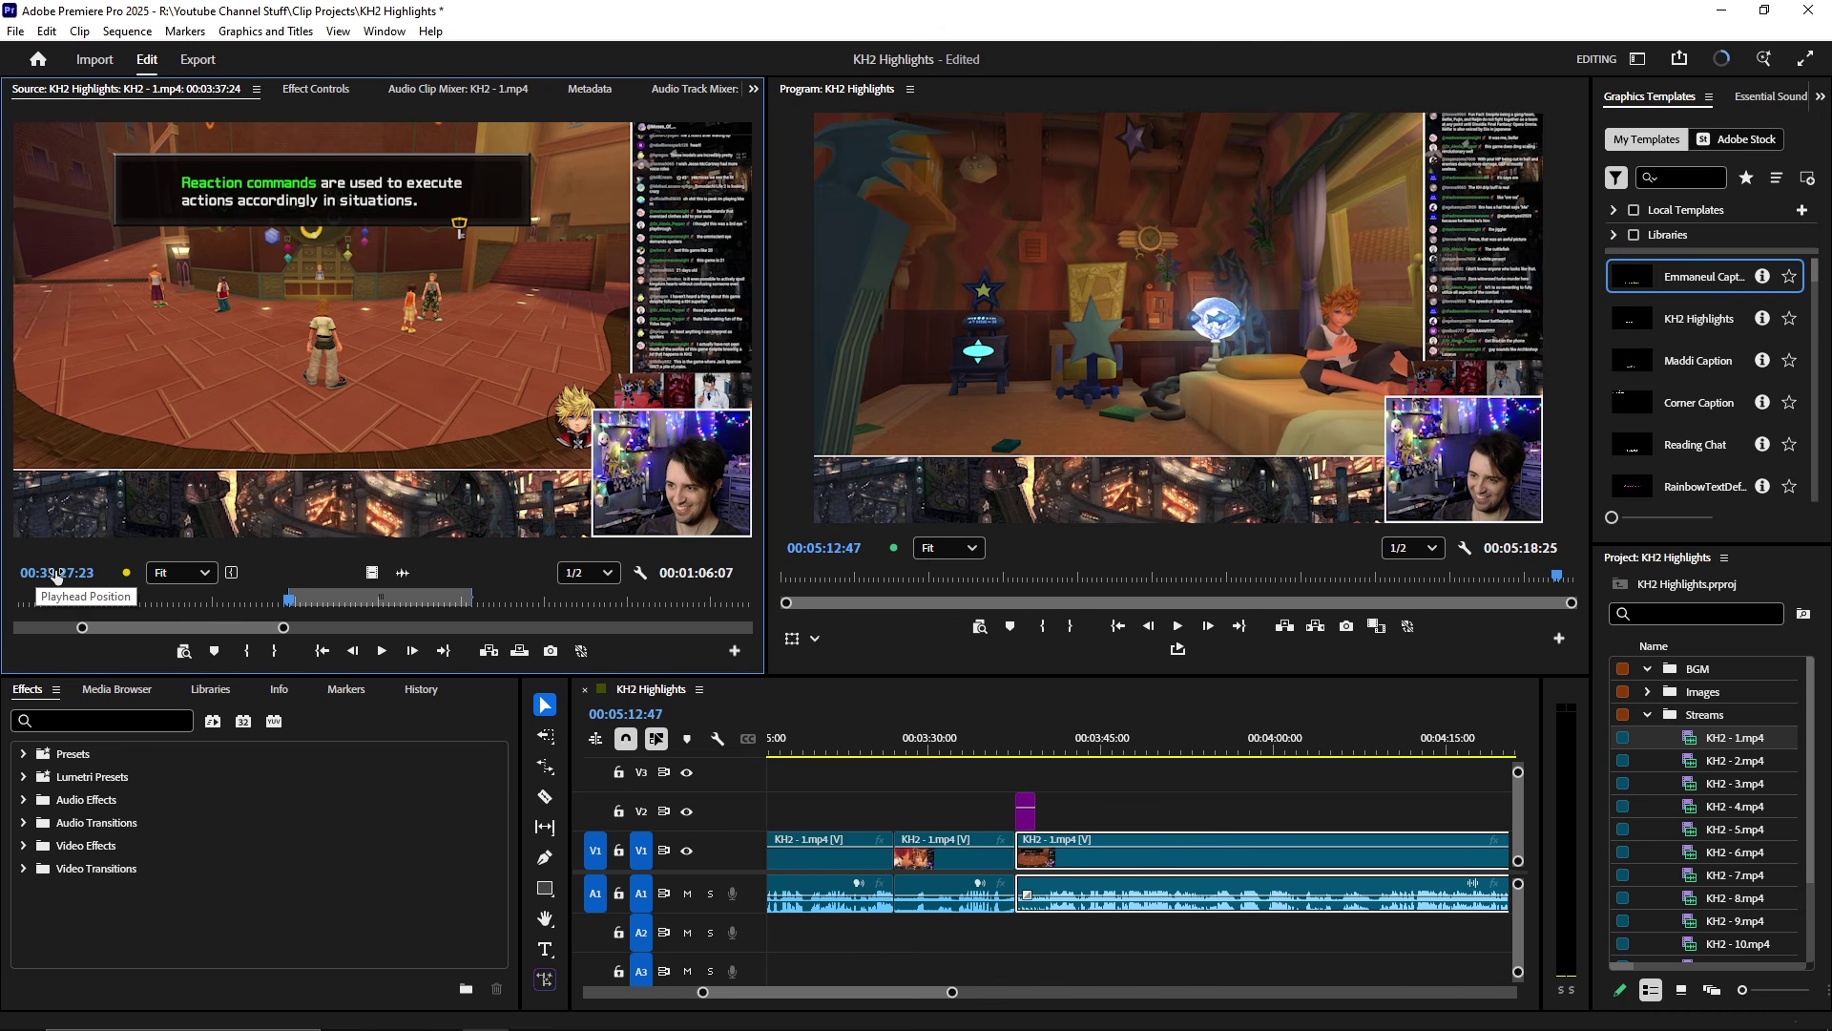
pyautogui.scroll(-6, 1325, 884)
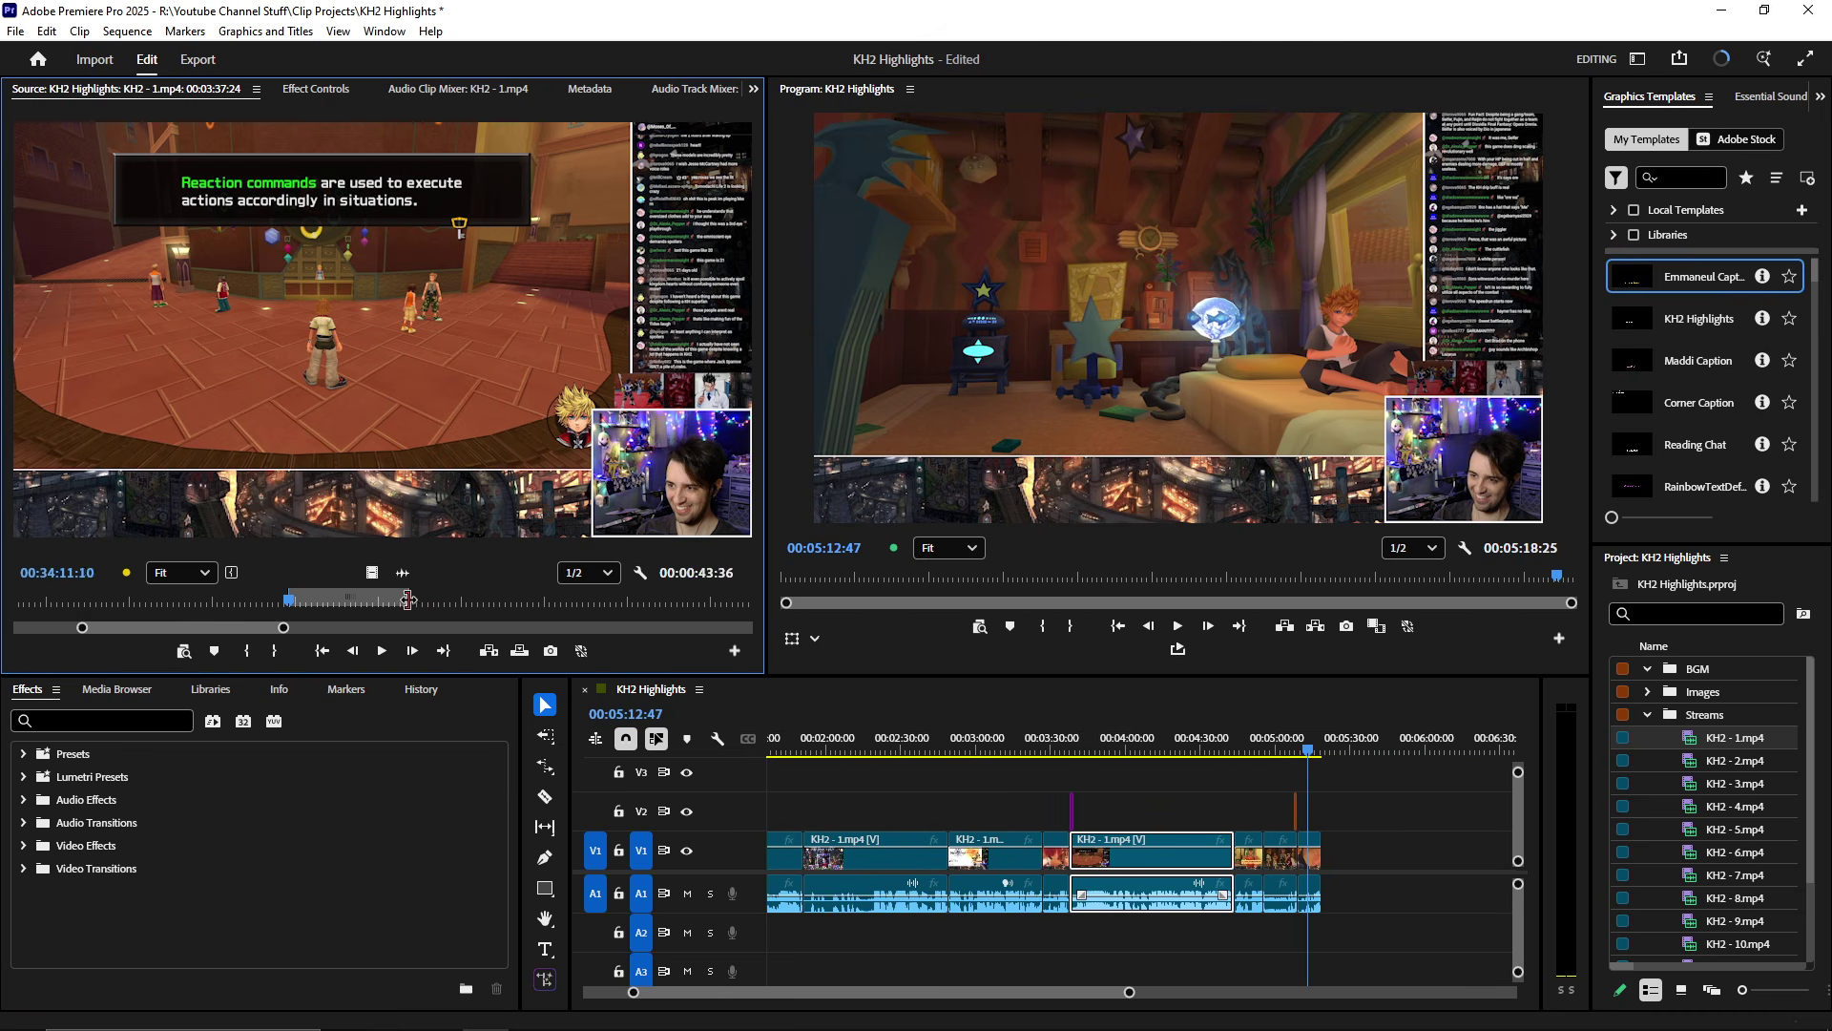
pyautogui.moveTo(408, 598); pyautogui.dragTo(471, 599)
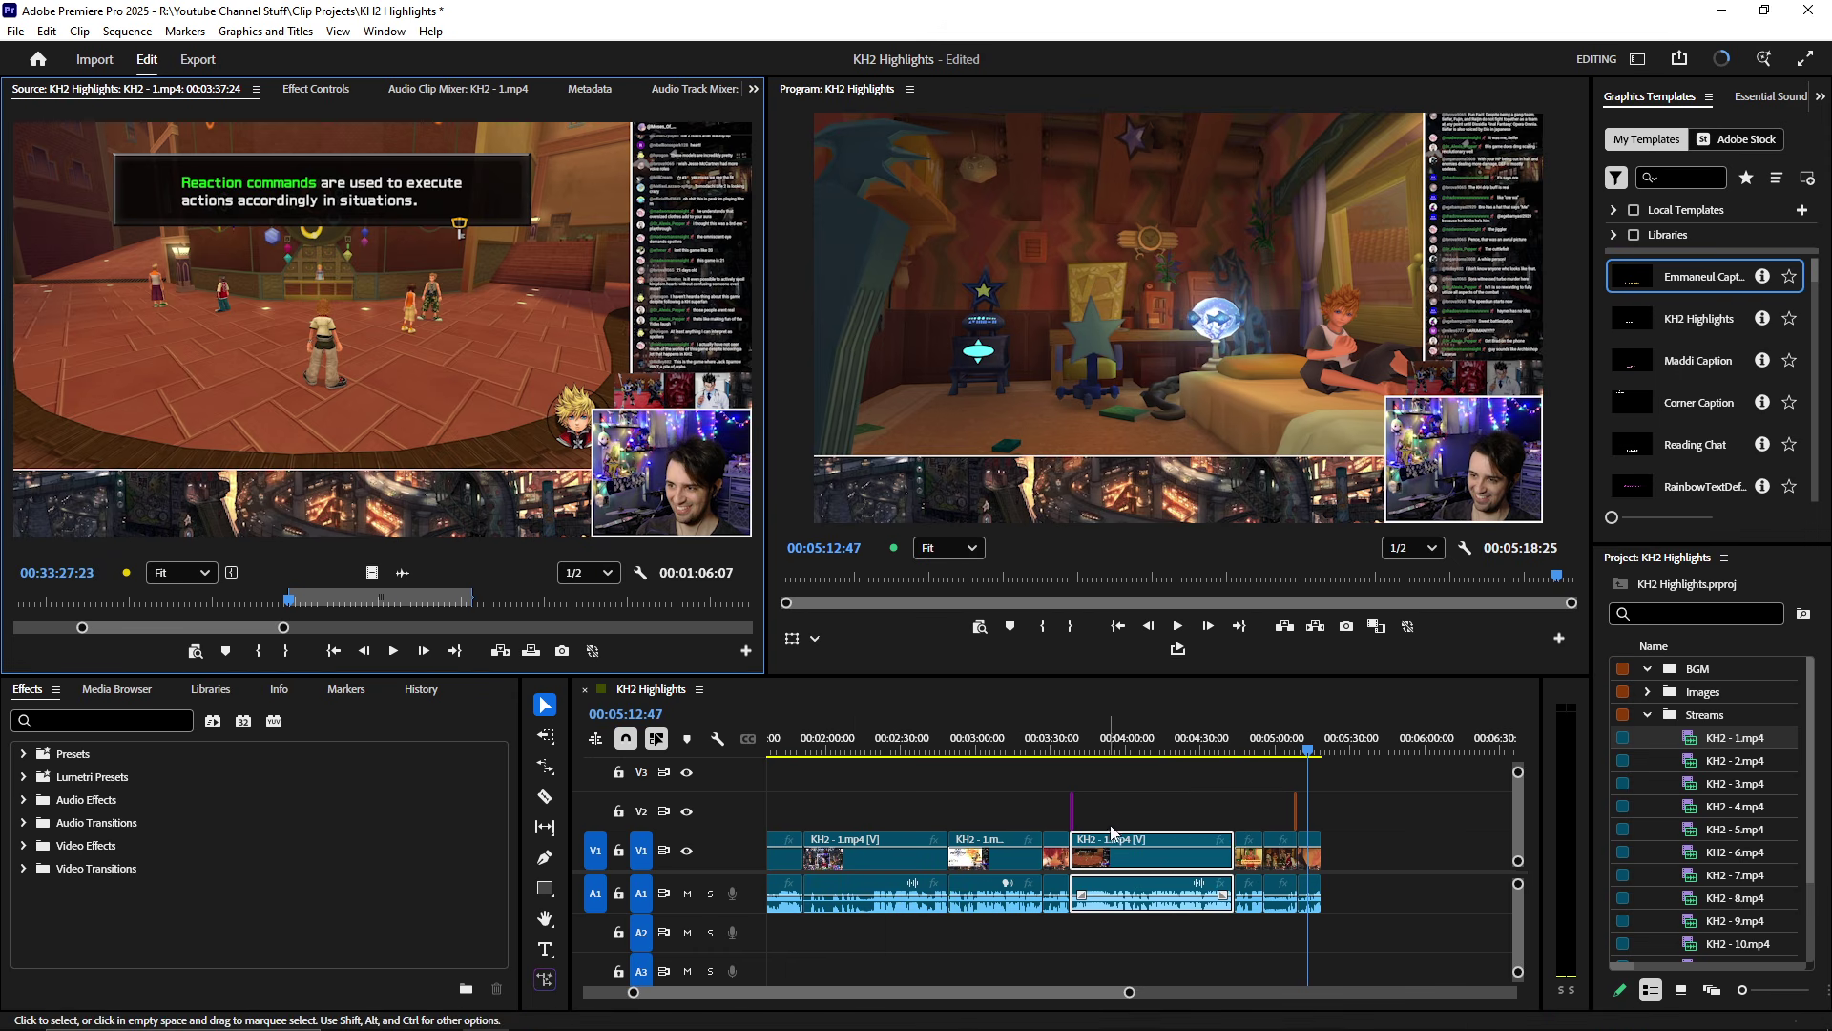
# - Load the sequence clip starting at 00:03:27:00 as the source and check its original stream timecode
pyautogui.scroll(-1, 1140, 873)
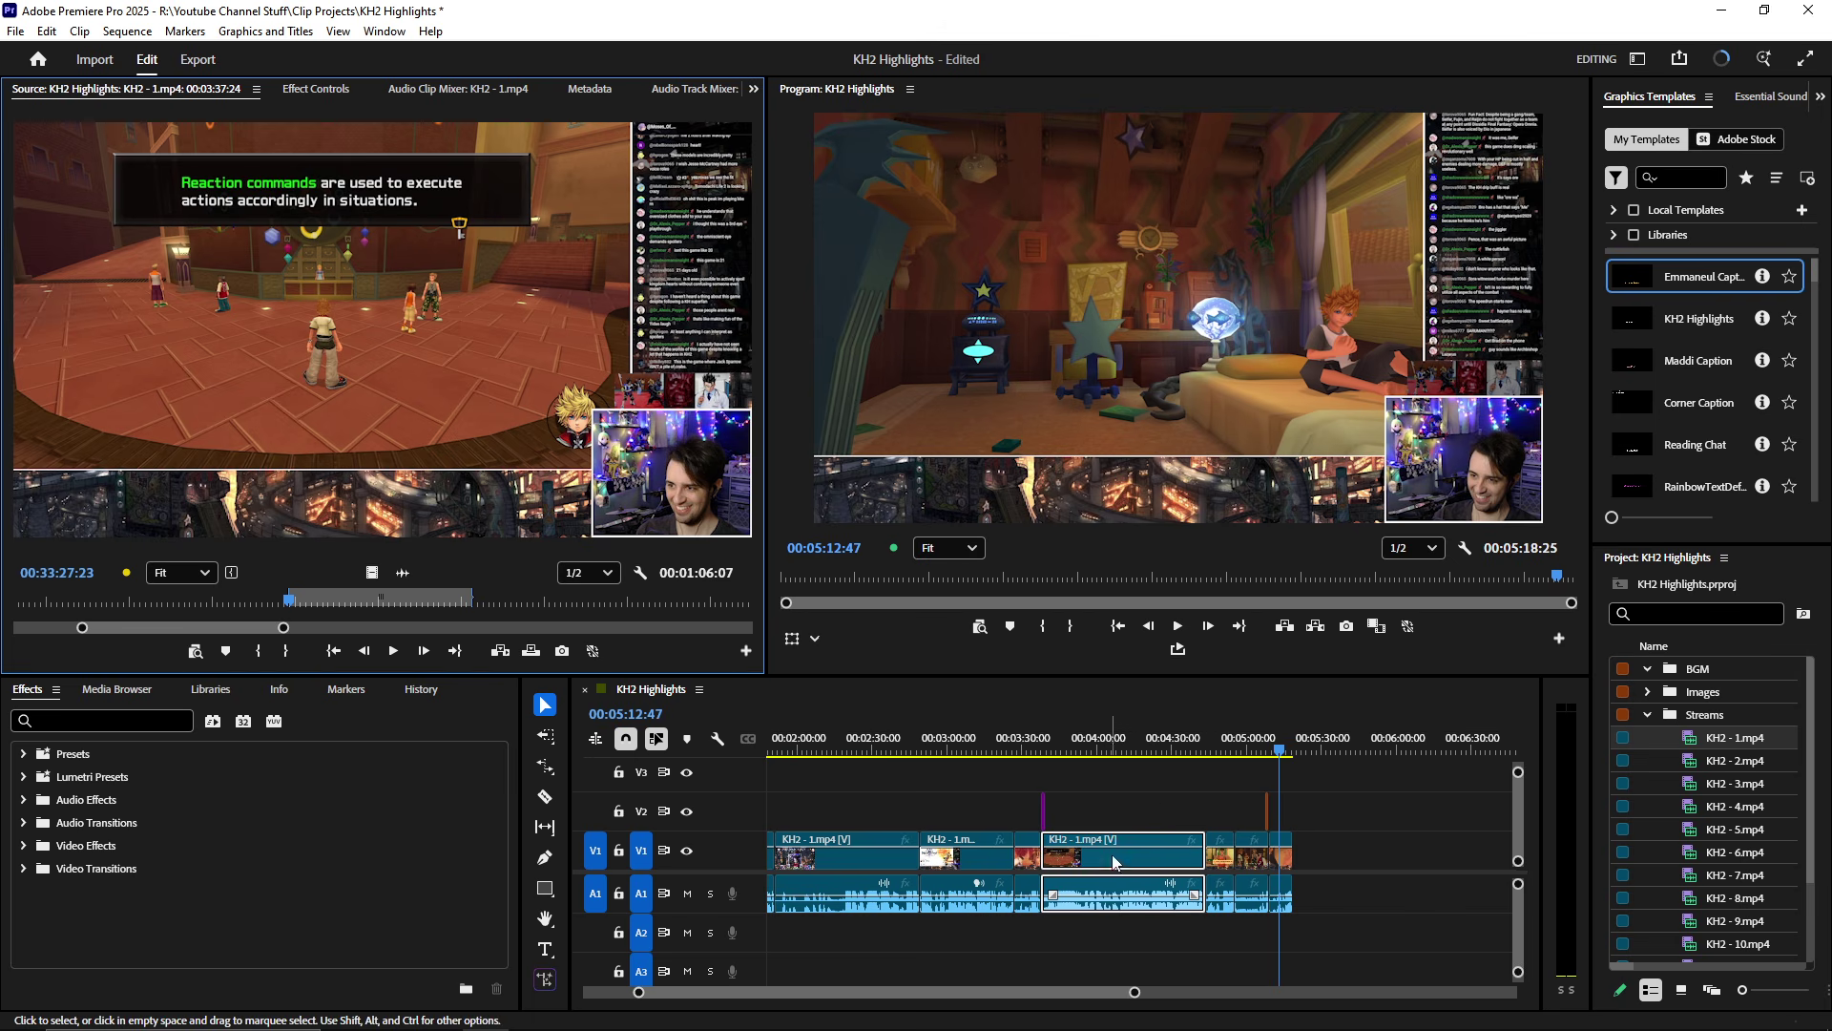
pyautogui.doubleClick(1698, 743)
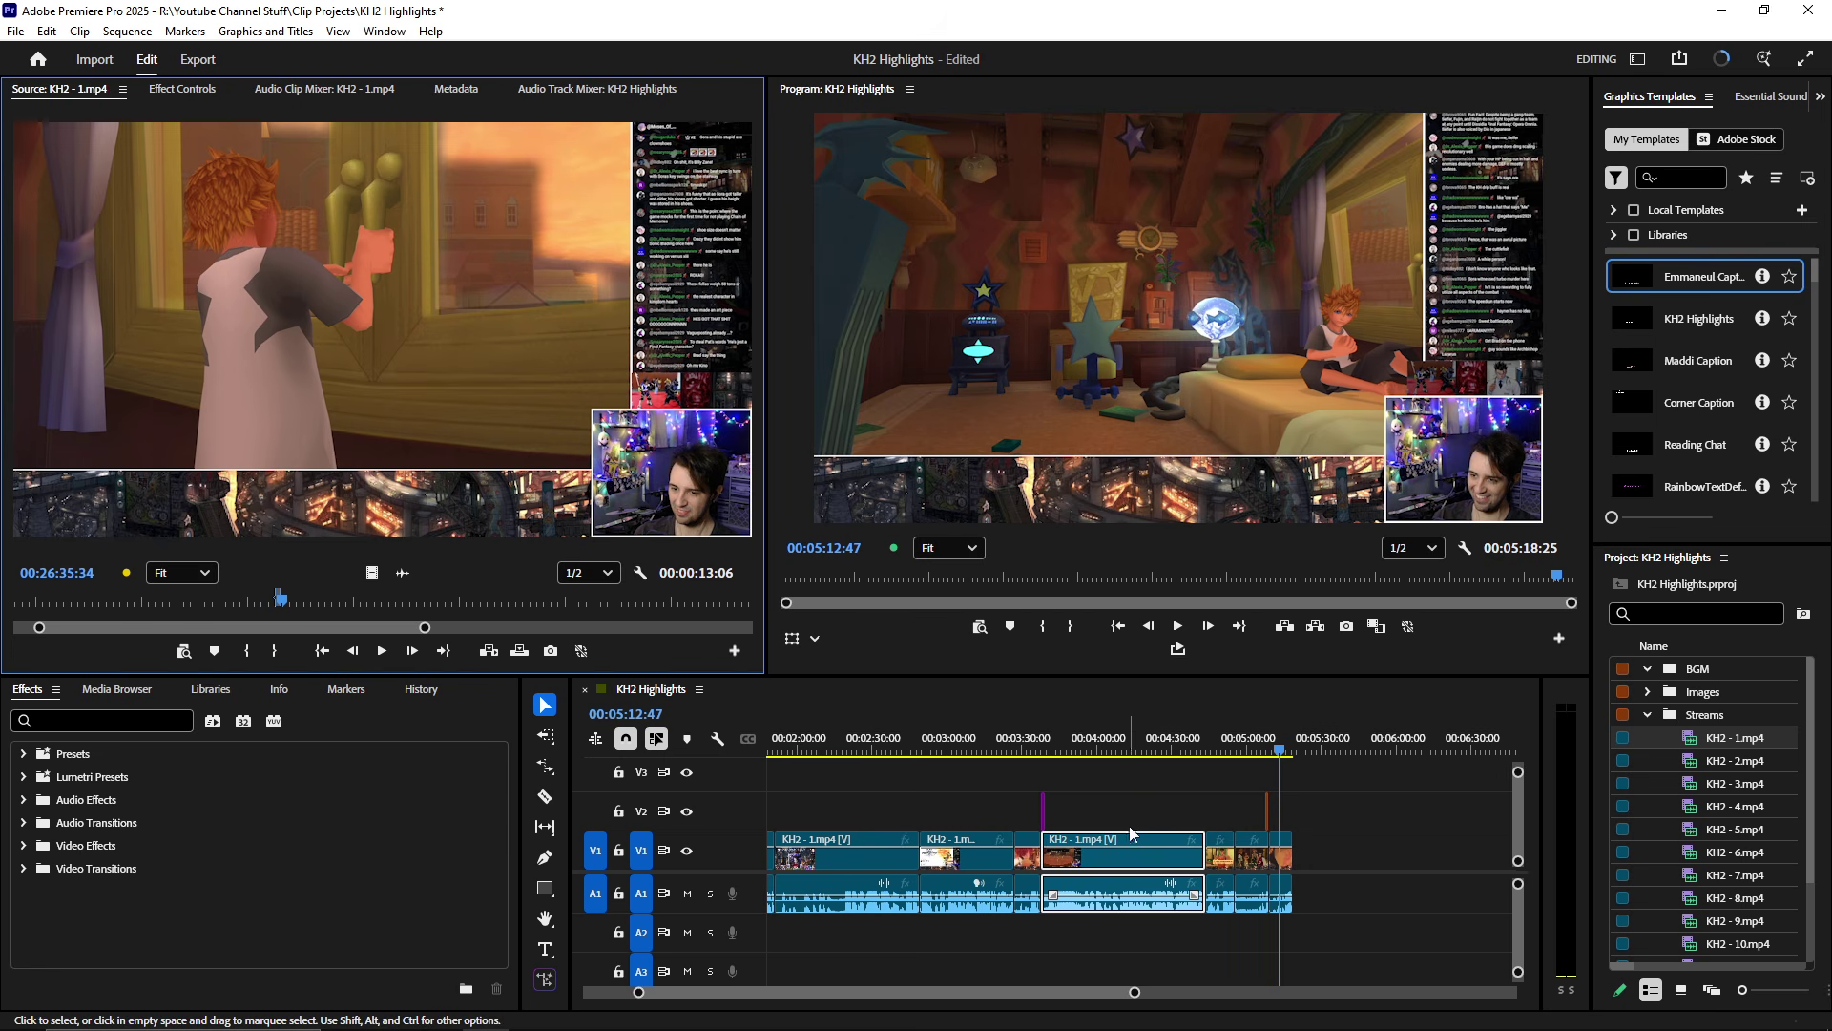
pyautogui.click(1108, 749)
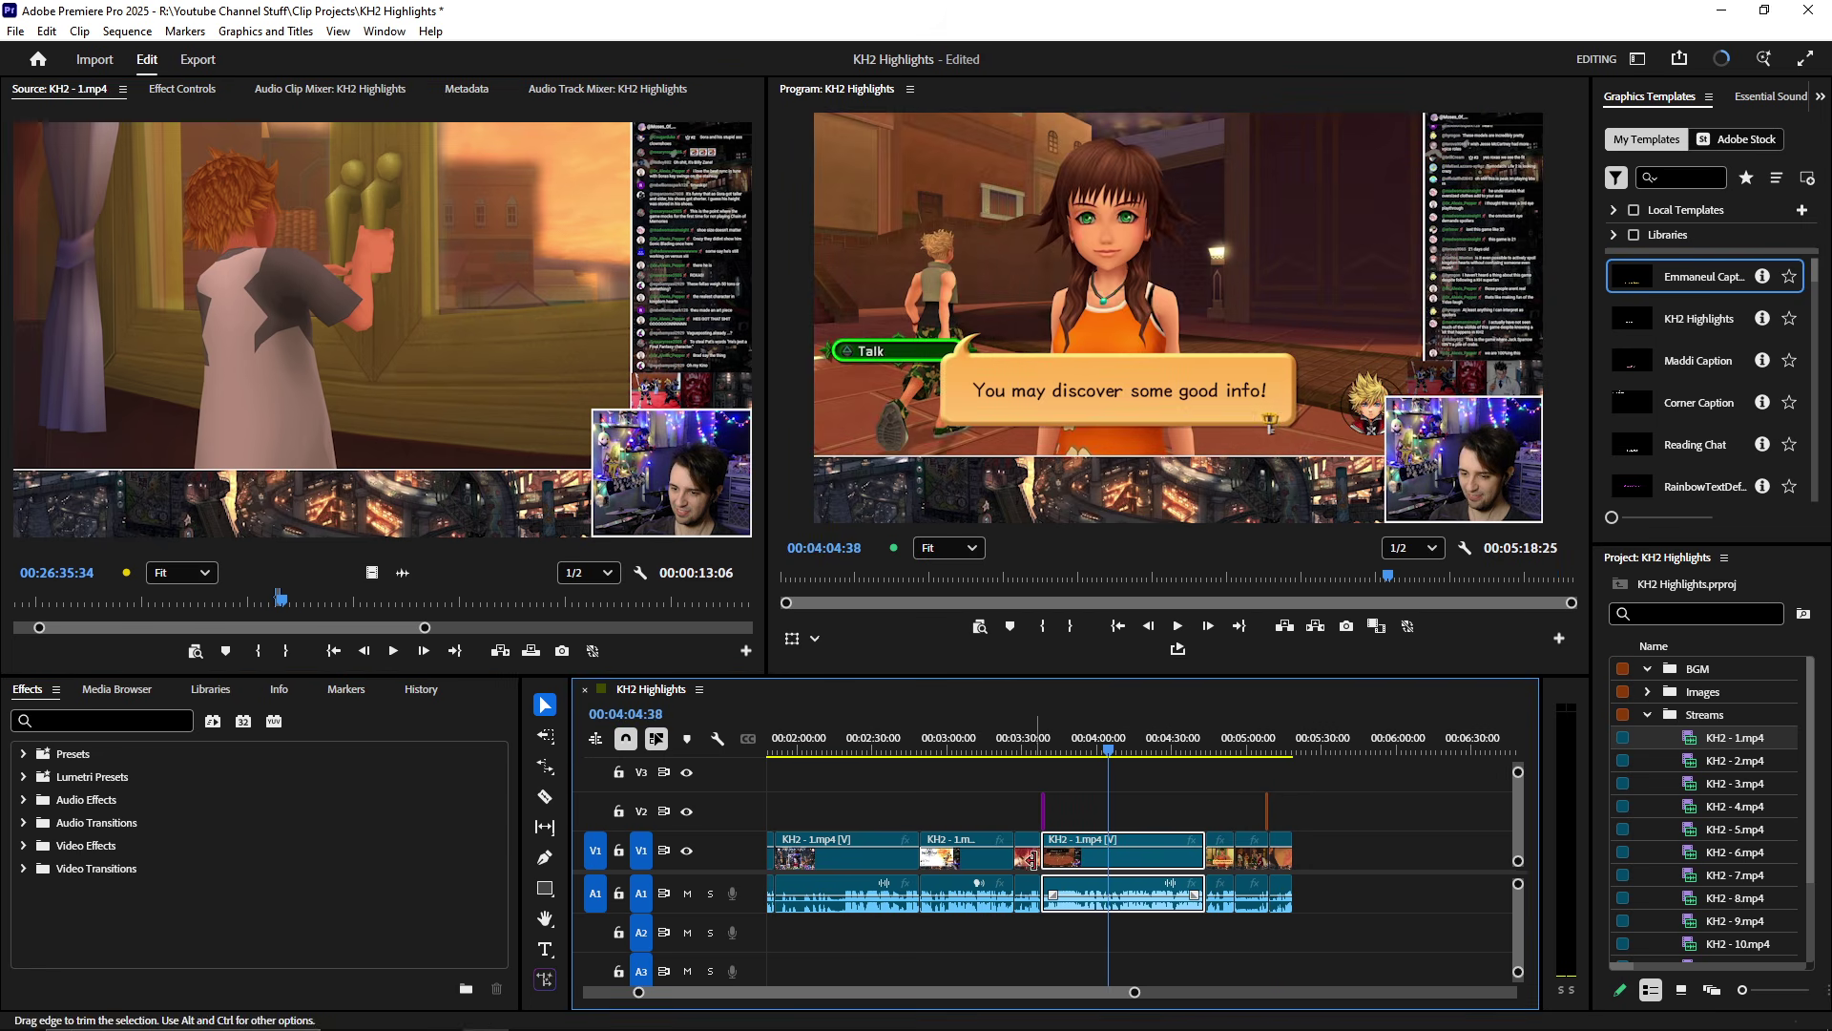
pyautogui.doubleClick(1029, 862)
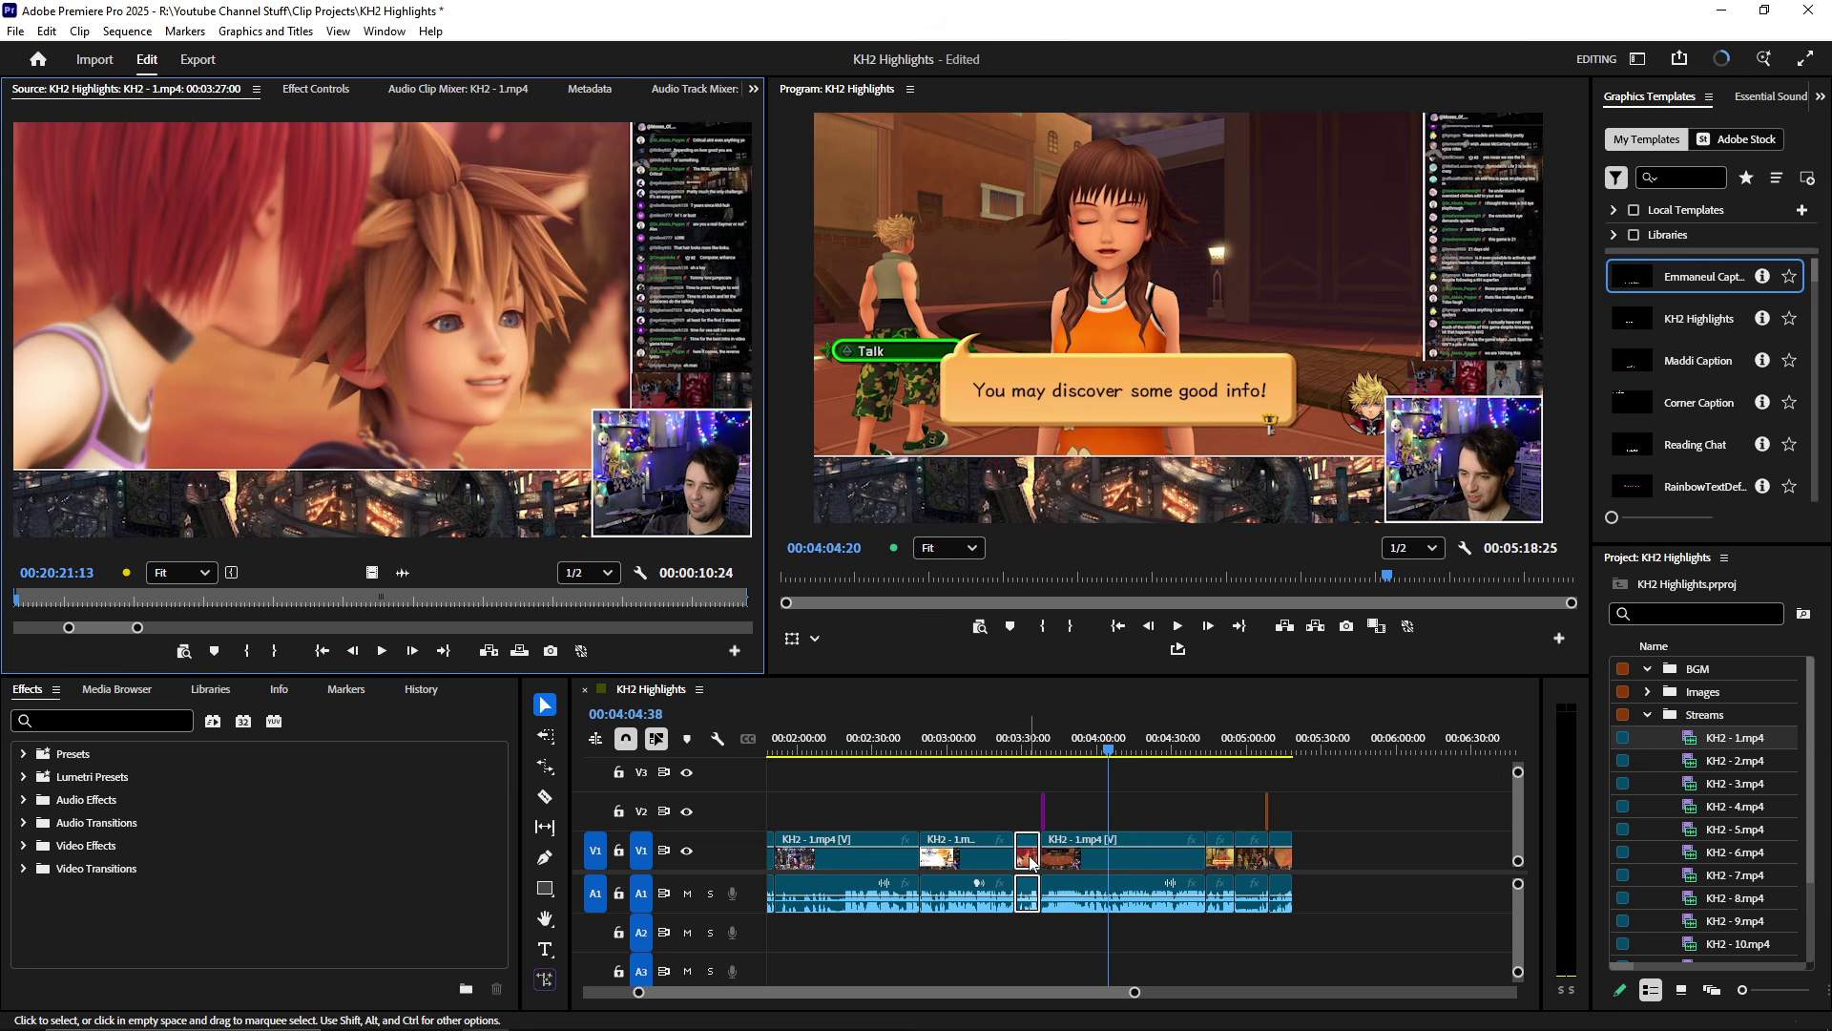
pyautogui.scroll(5, 1060, 849)
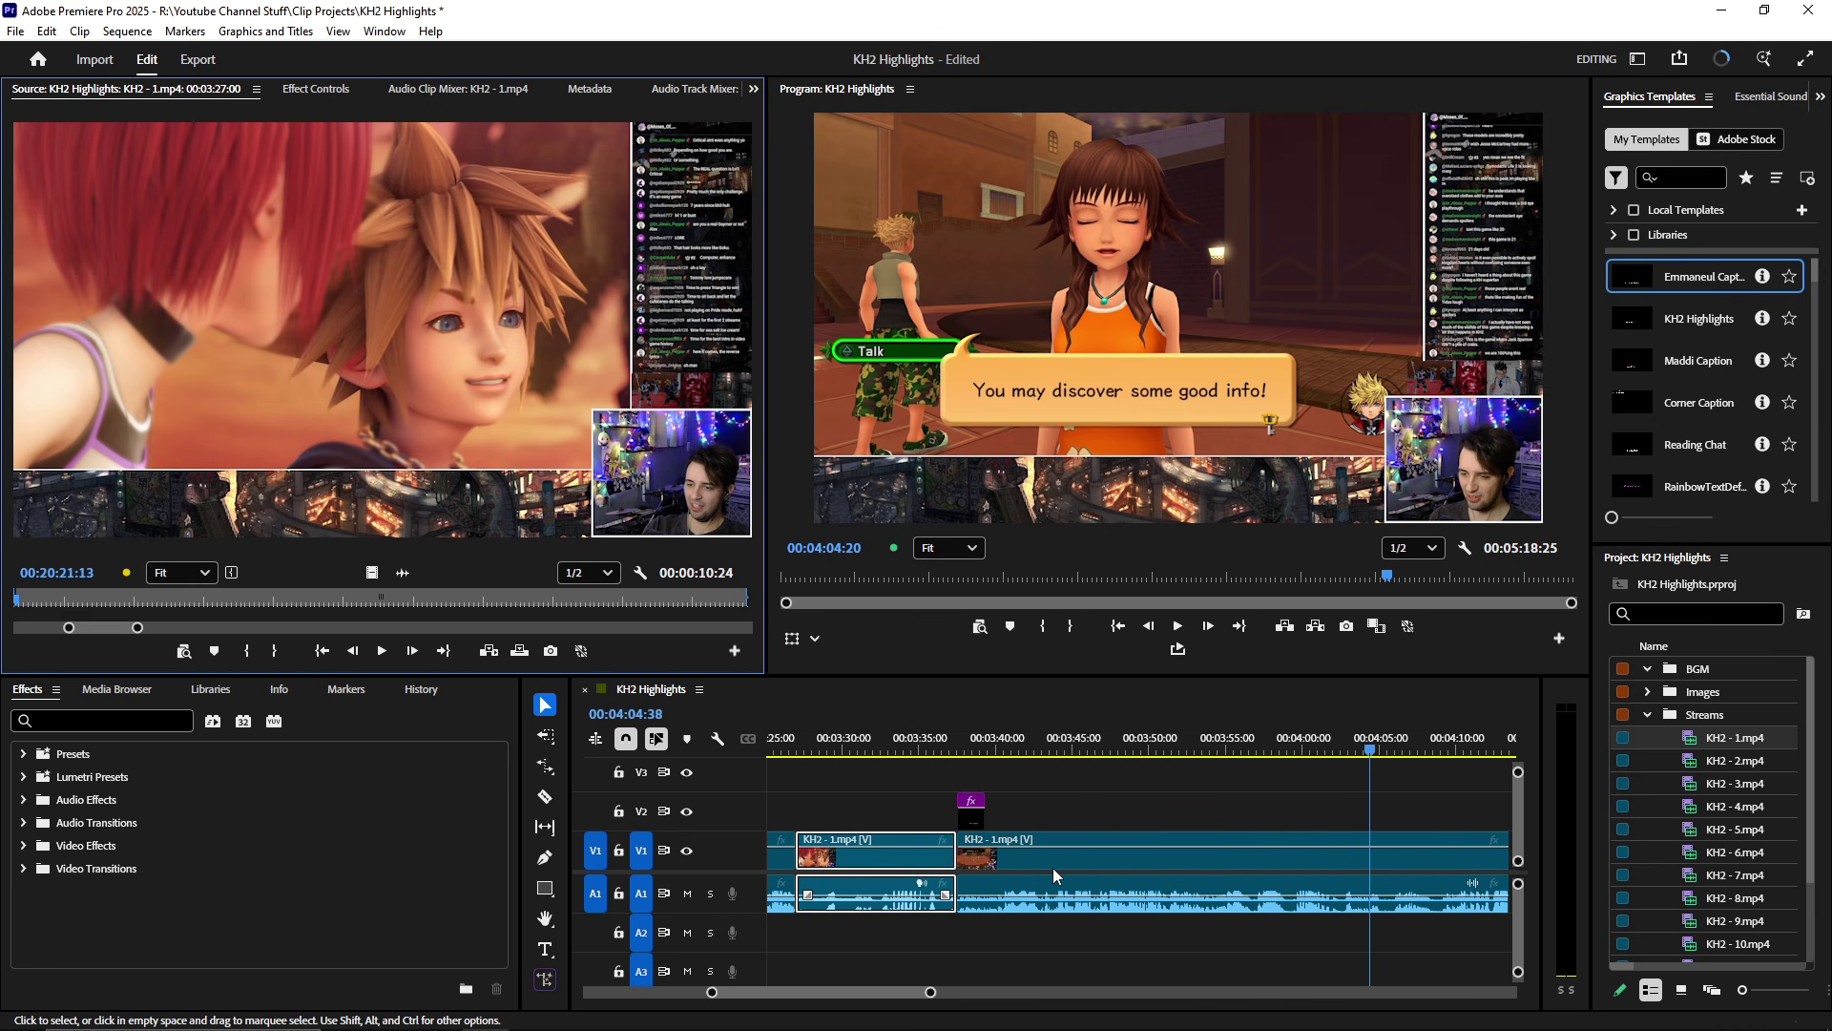
pyautogui.hscroll(-2, 993, 878)
# - Insert the marked KH2 - 1.mp4 highlight directly before the sequence clip starting at 00:03:37:24, shifting the following clips and captions along
pyautogui.doubleClick(1687, 742)
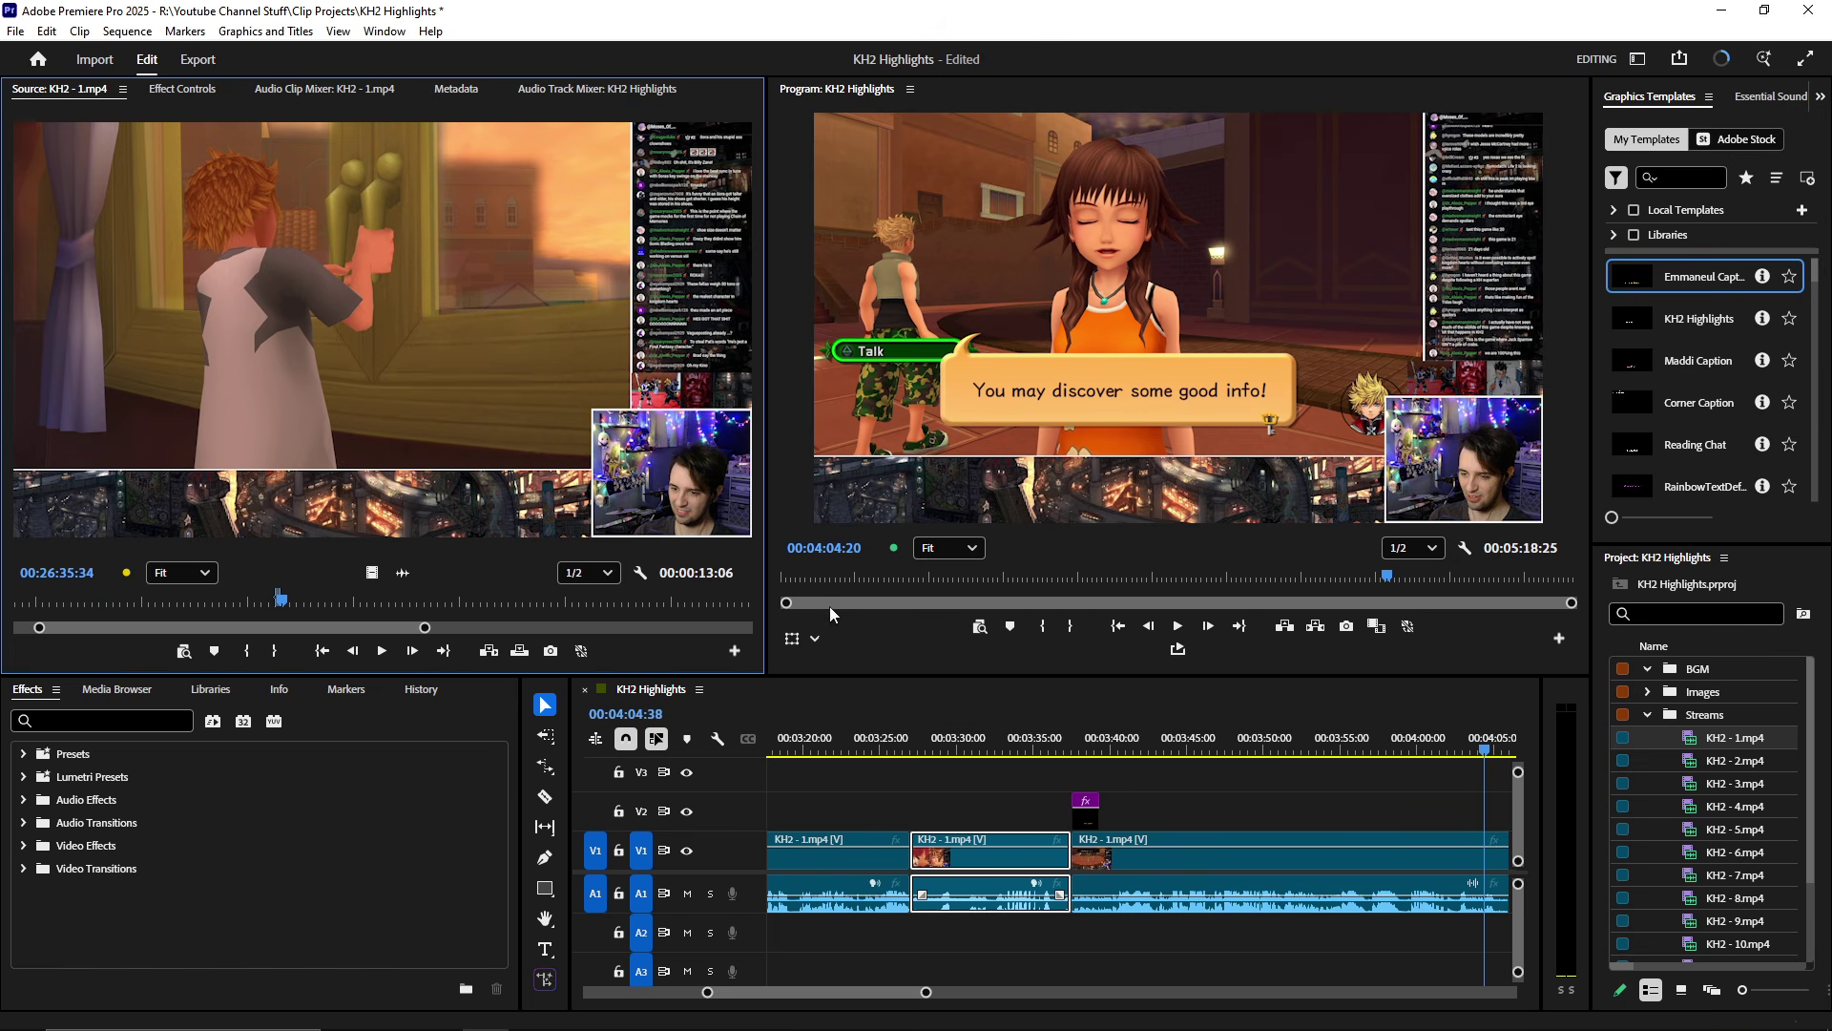
pyautogui.hscroll(3, 1050, 926)
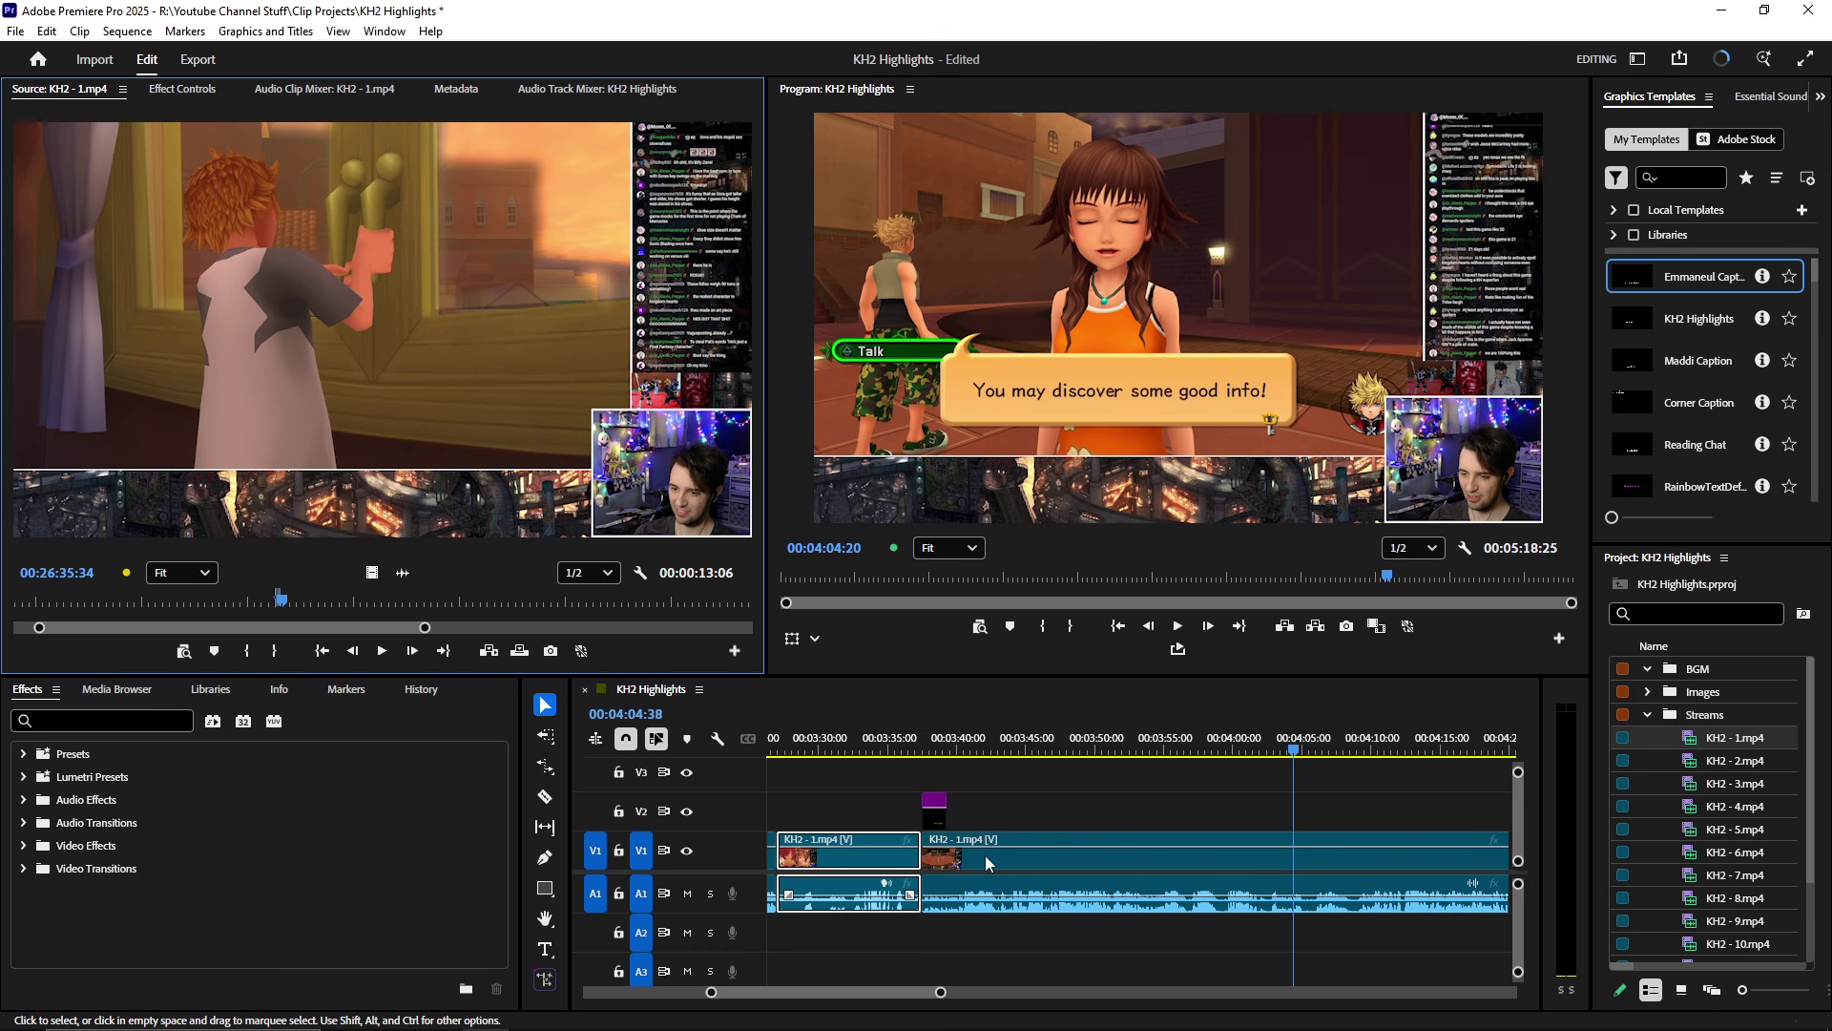
pyautogui.moveTo(922, 859); pyautogui.dragTo(923, 867)
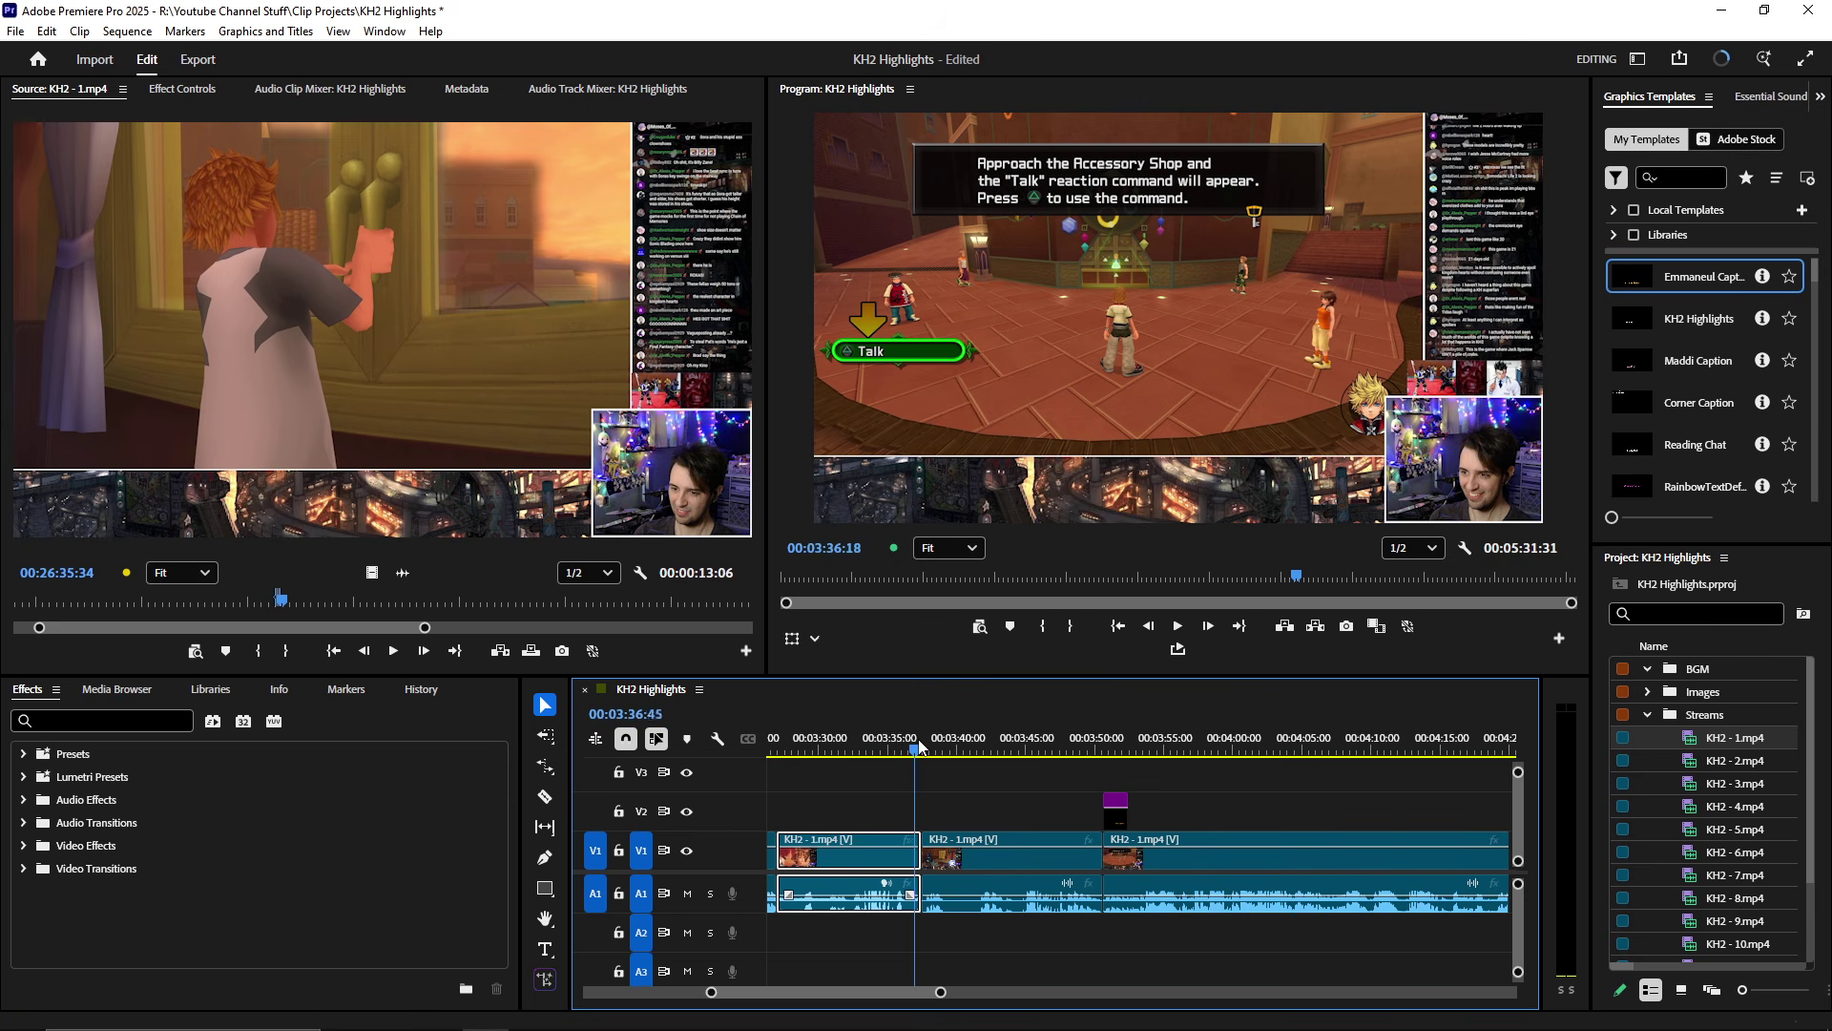
# - Ripple-trim the end of the inserted highlight to about 00:03:50:18 and save the project
pyautogui.moveTo(919, 745); pyautogui.dragTo(1101, 754)
pyautogui.press('=')
pyautogui.press('space')
pyautogui.scroll(2, 1084, 769)
pyautogui.press('space')
pyautogui.press('w')
pyautogui.press('=')
pyautogui.press('=')
pyautogui.press('=')
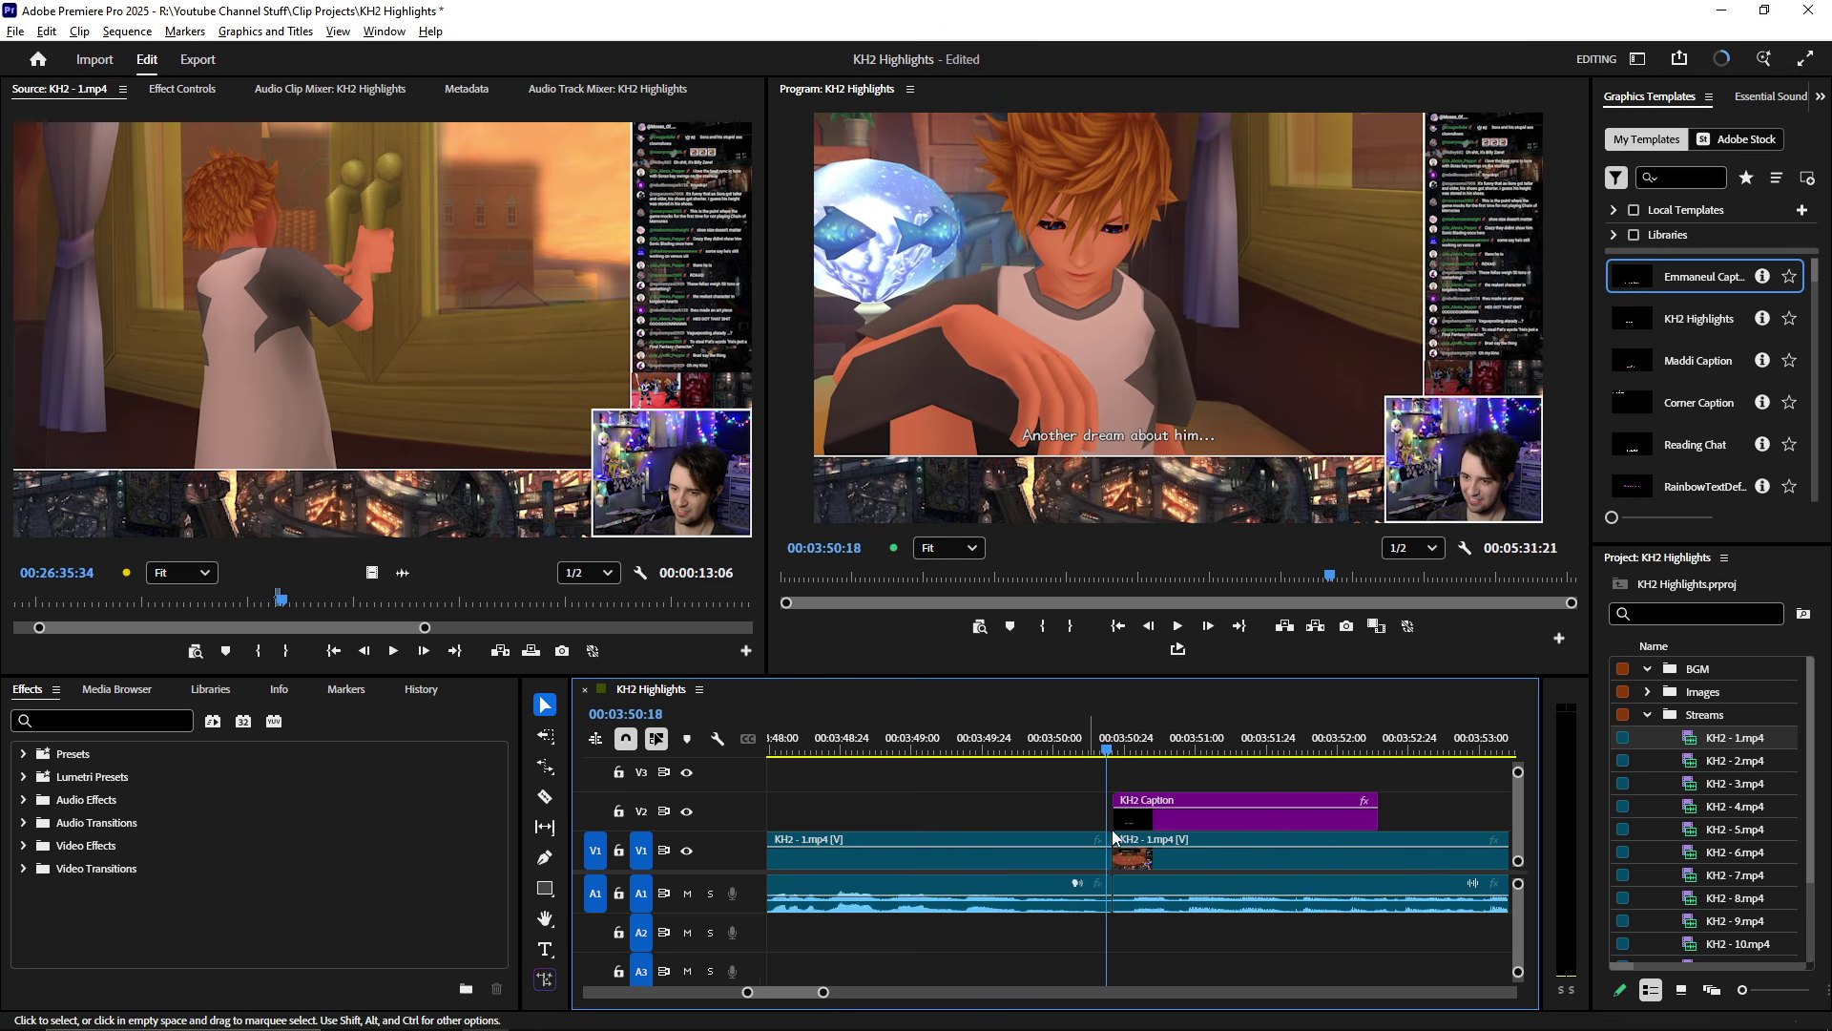
pyautogui.press('-')
pyautogui.press('-')
pyautogui.press('-')
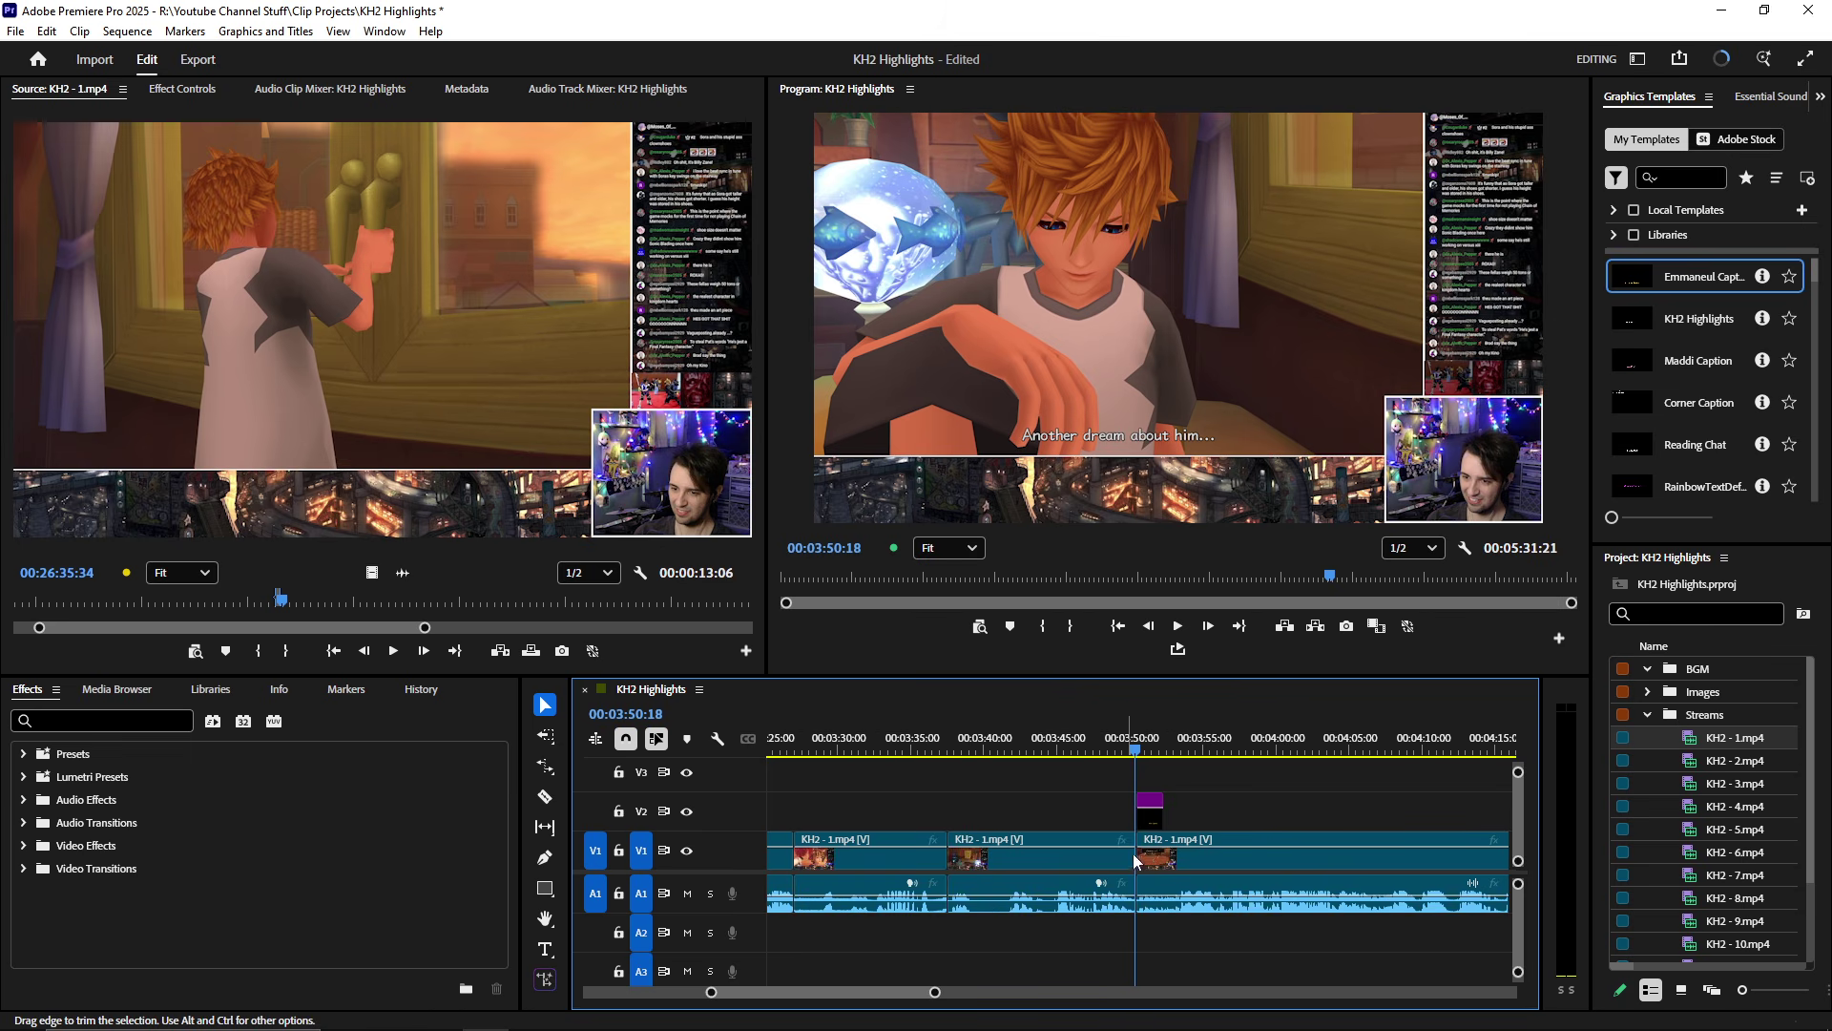
pyautogui.hotkey('ctrl', 's')
# - Examine and play the cut at about 00:03:50 between the inserted highlight and the following captioned clip
pyautogui.press('-')
pyautogui.scroll(-5, 1112, 835)
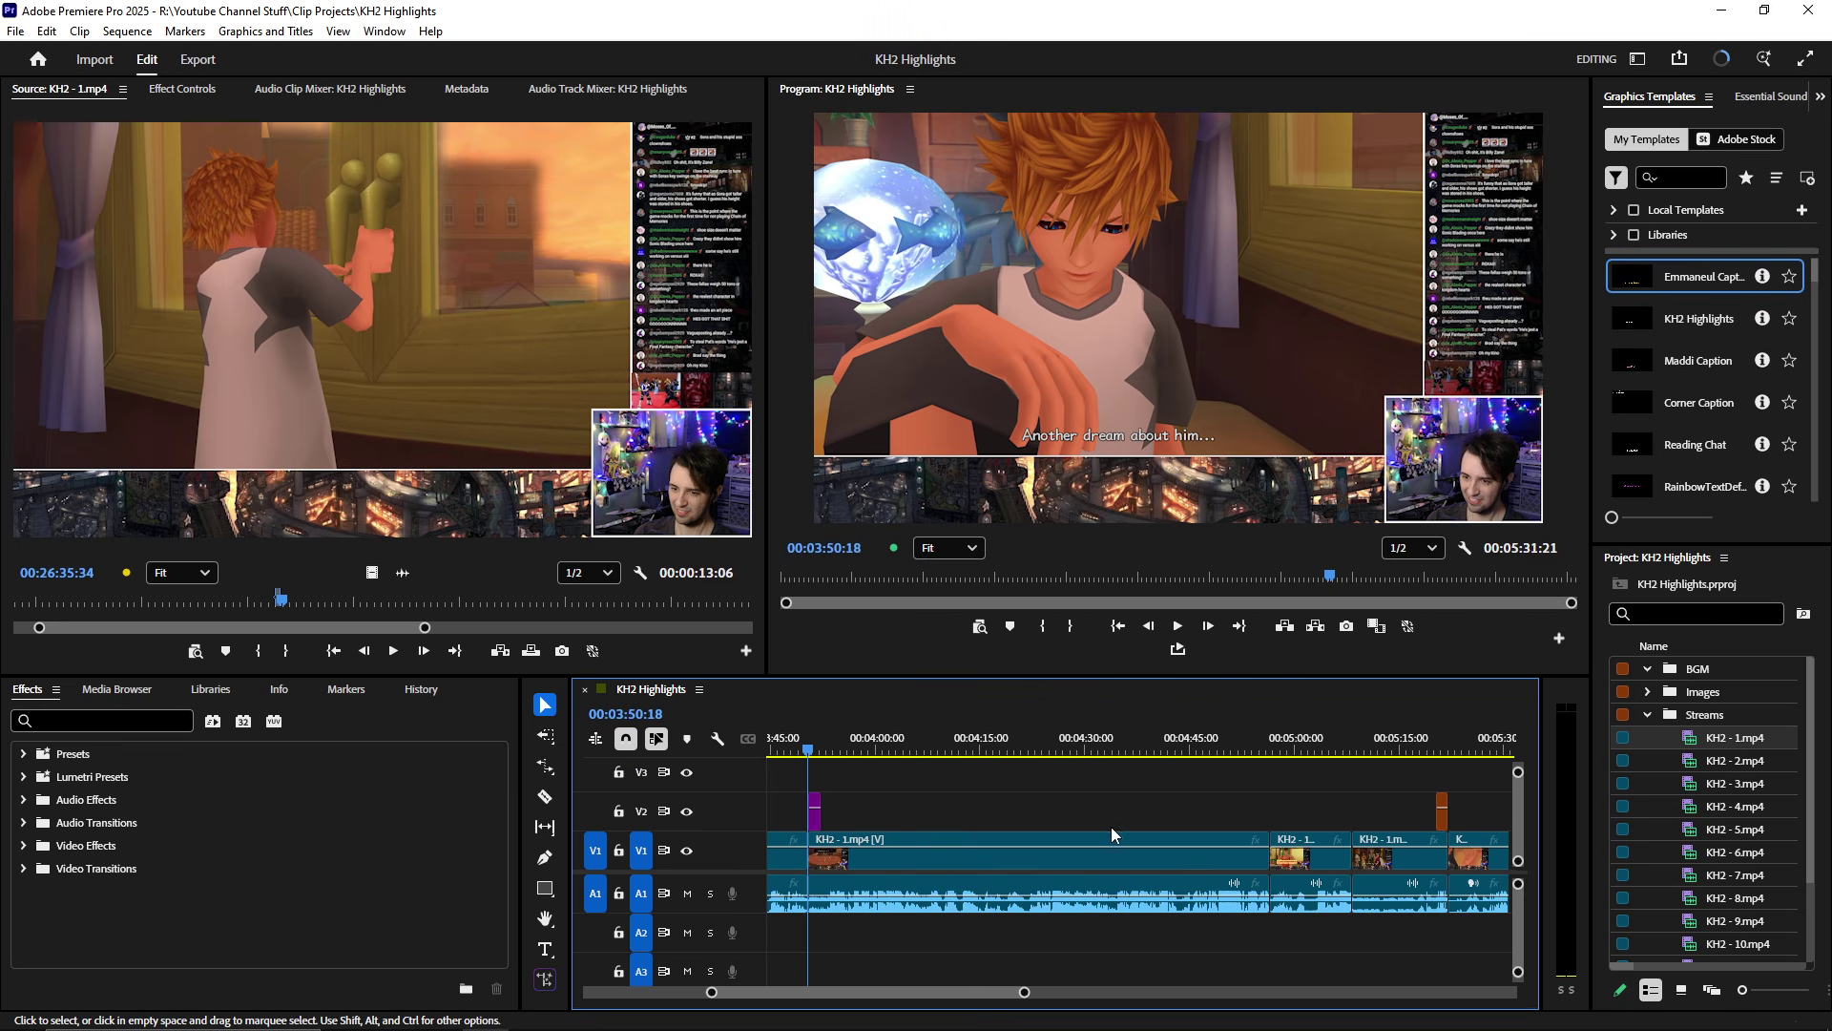
pyautogui.press('=')
pyautogui.press('=')
pyautogui.press('=')
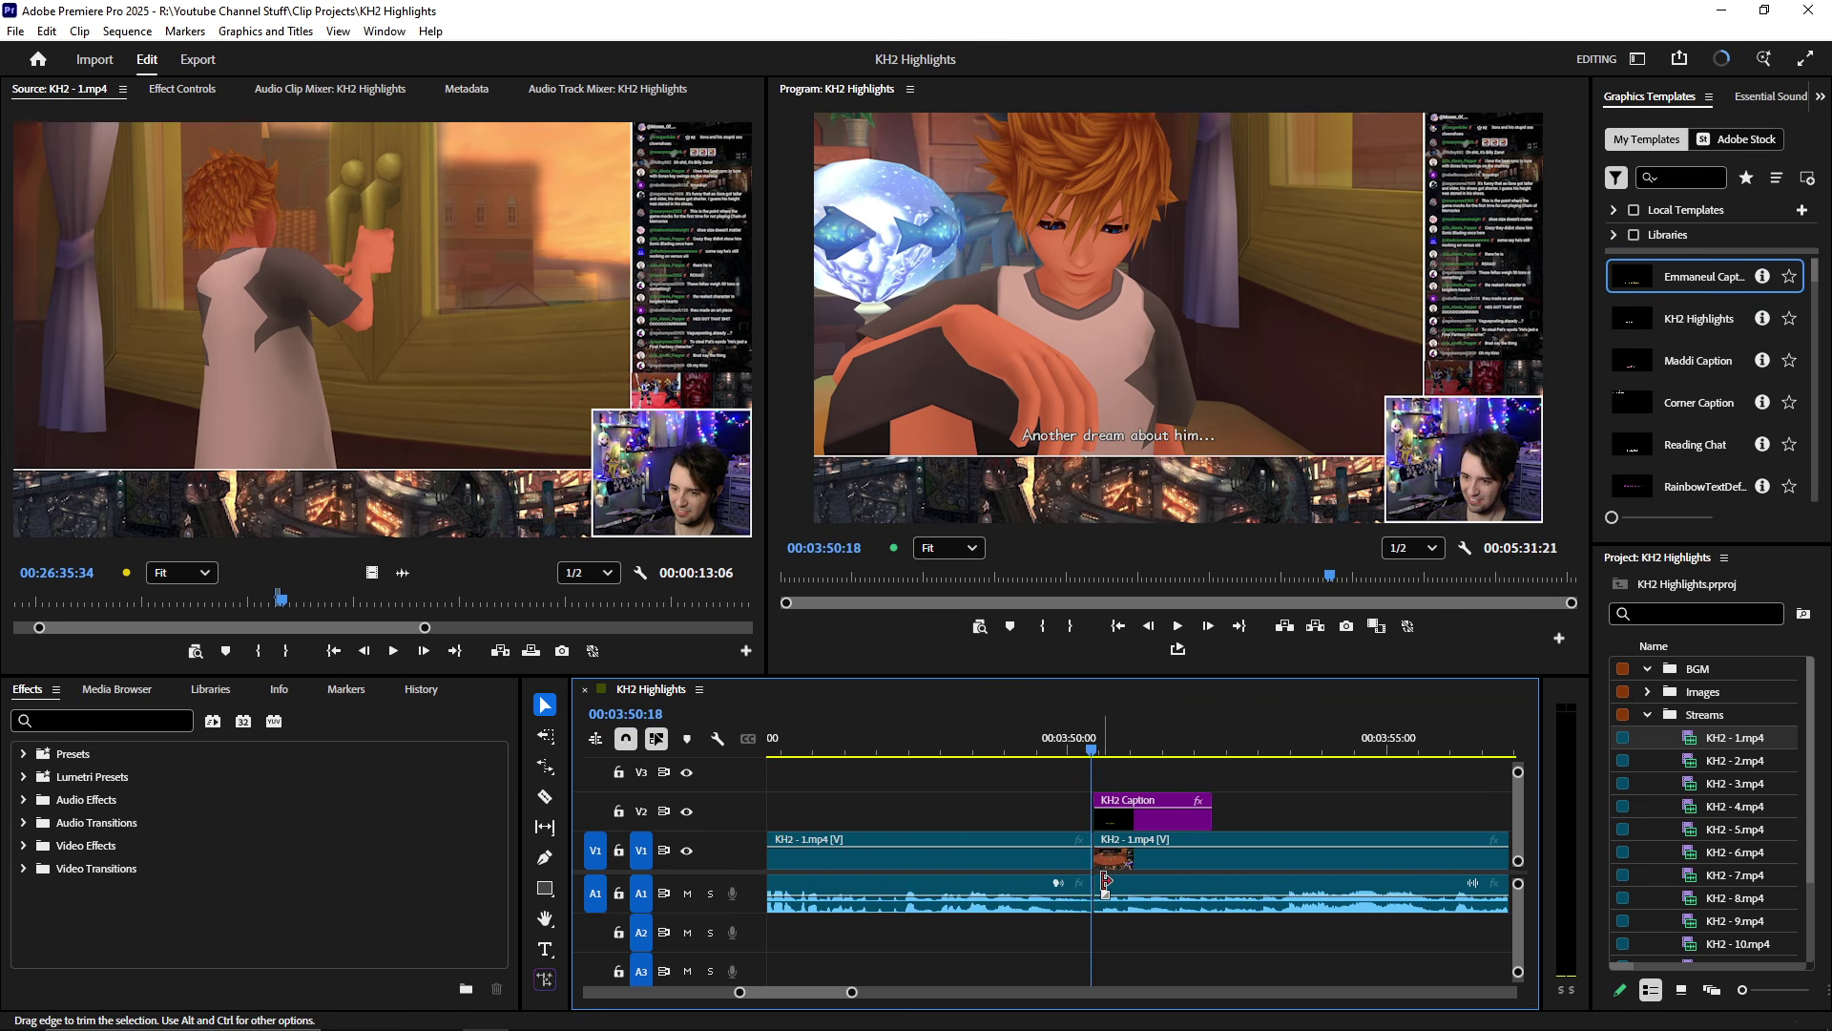
pyautogui.press('=')
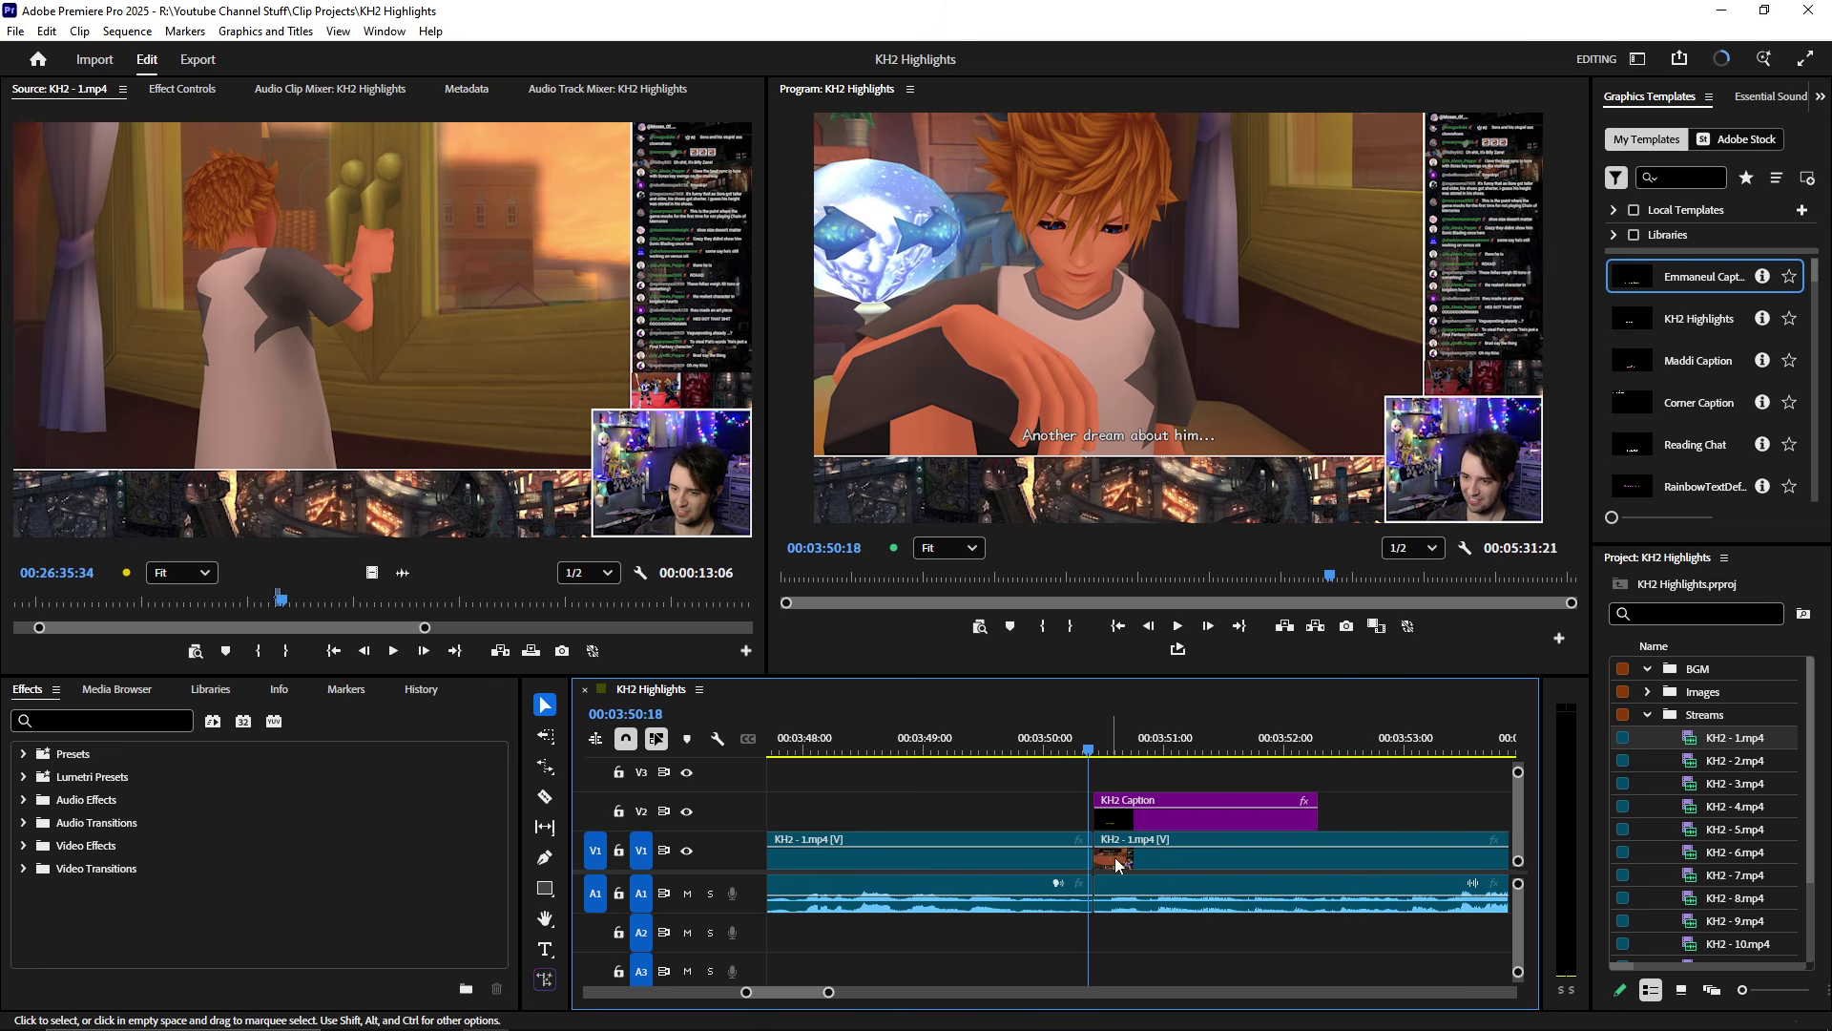
pyautogui.press('-')
pyautogui.press('-')
pyautogui.press('-')
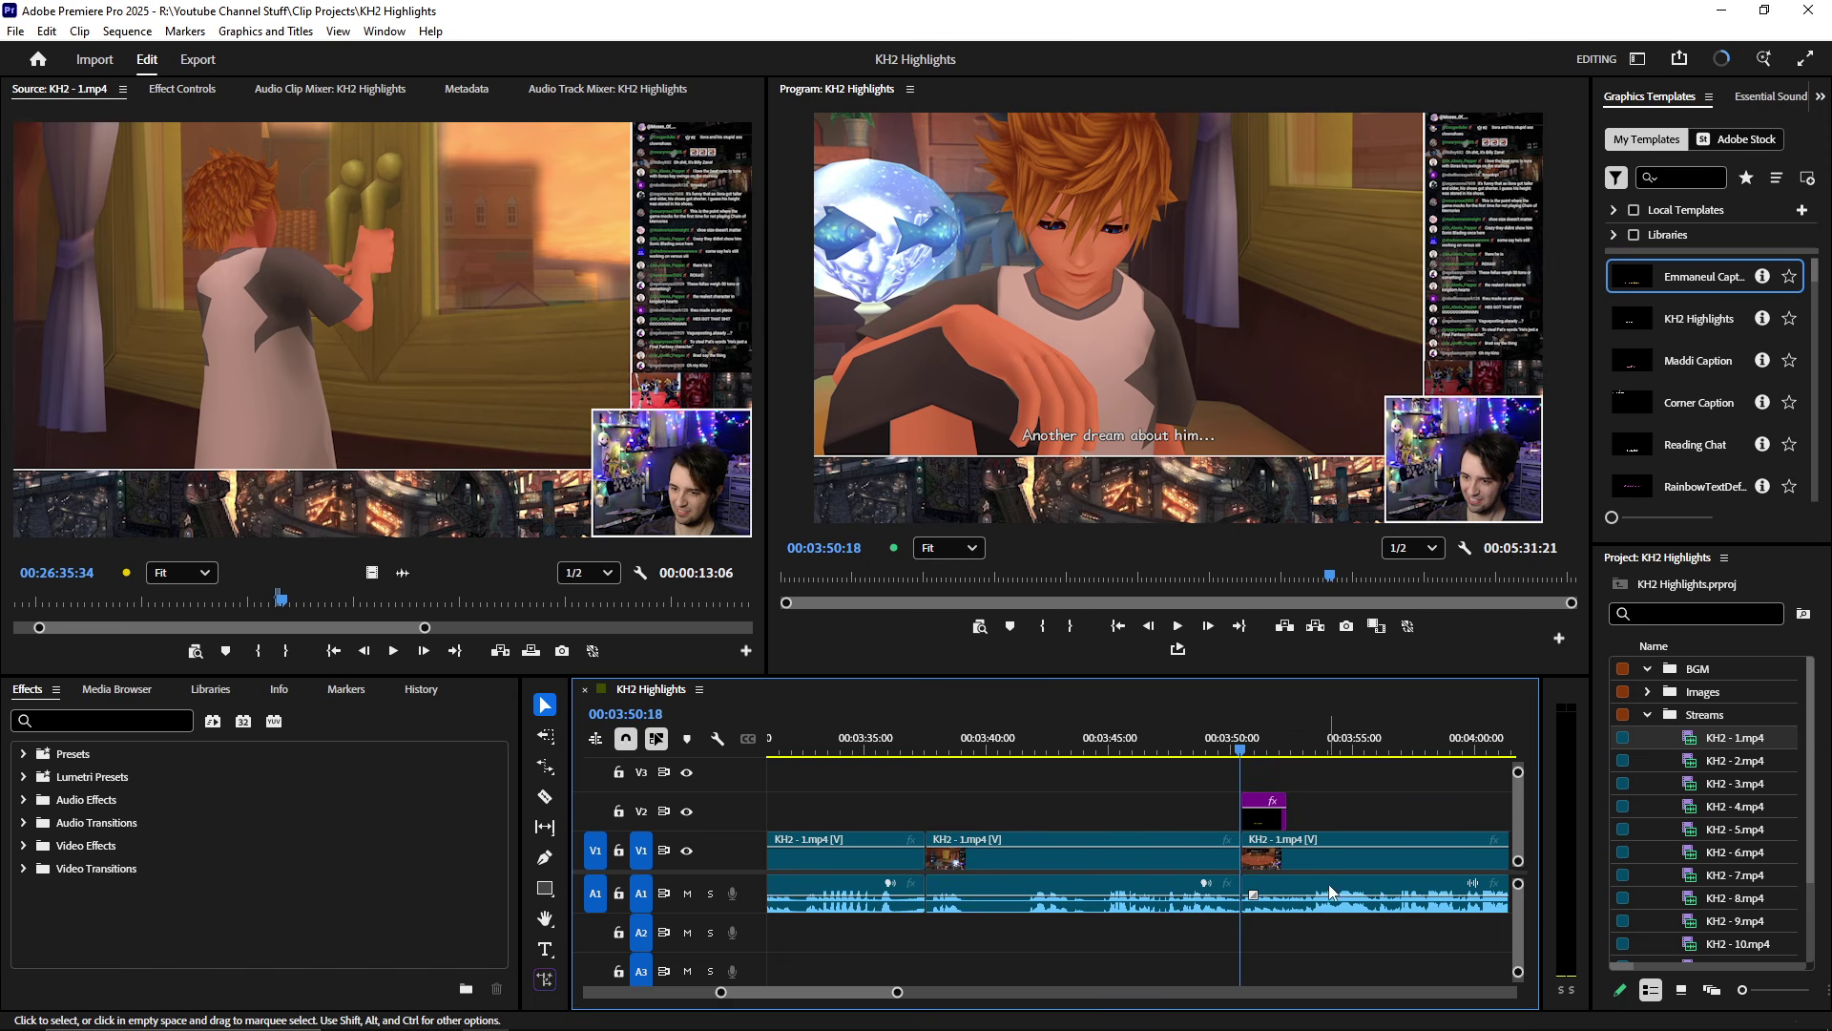
pyautogui.press('=')
pyautogui.press('=')
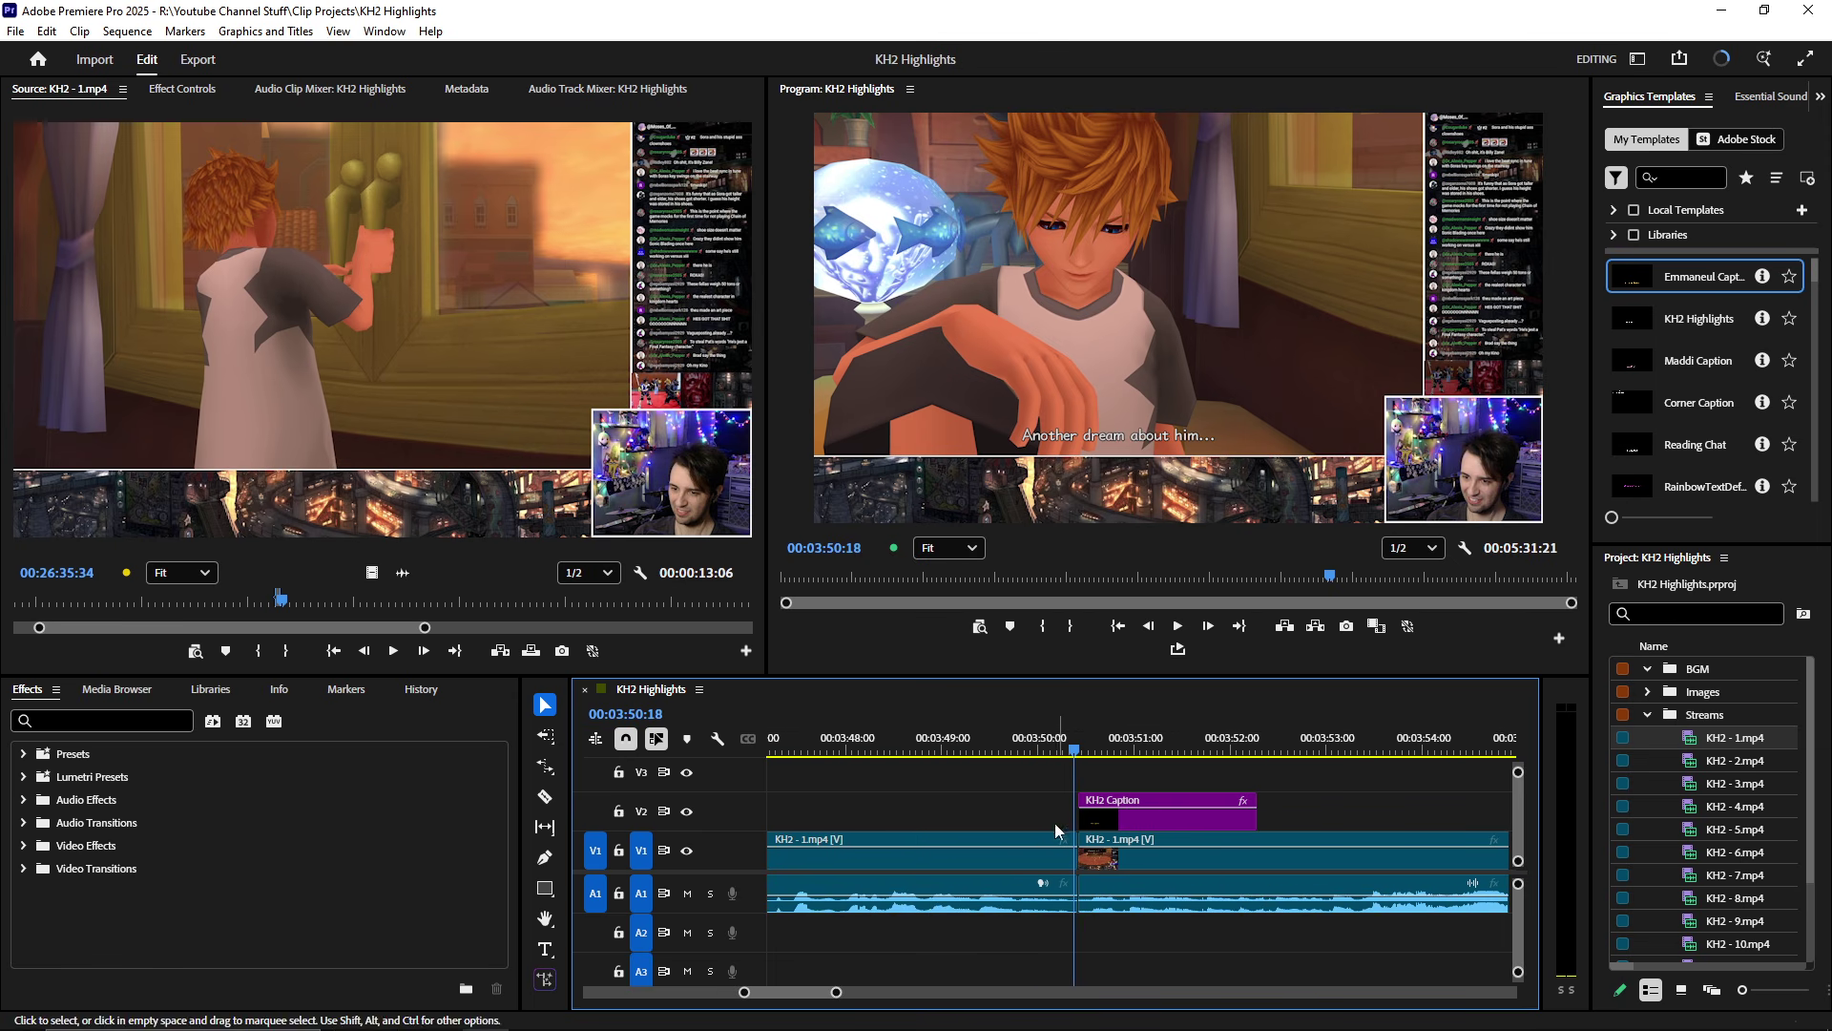
pyautogui.moveTo(1044, 737); pyautogui.dragTo(987, 727)
pyautogui.press('space')
pyautogui.press('-')
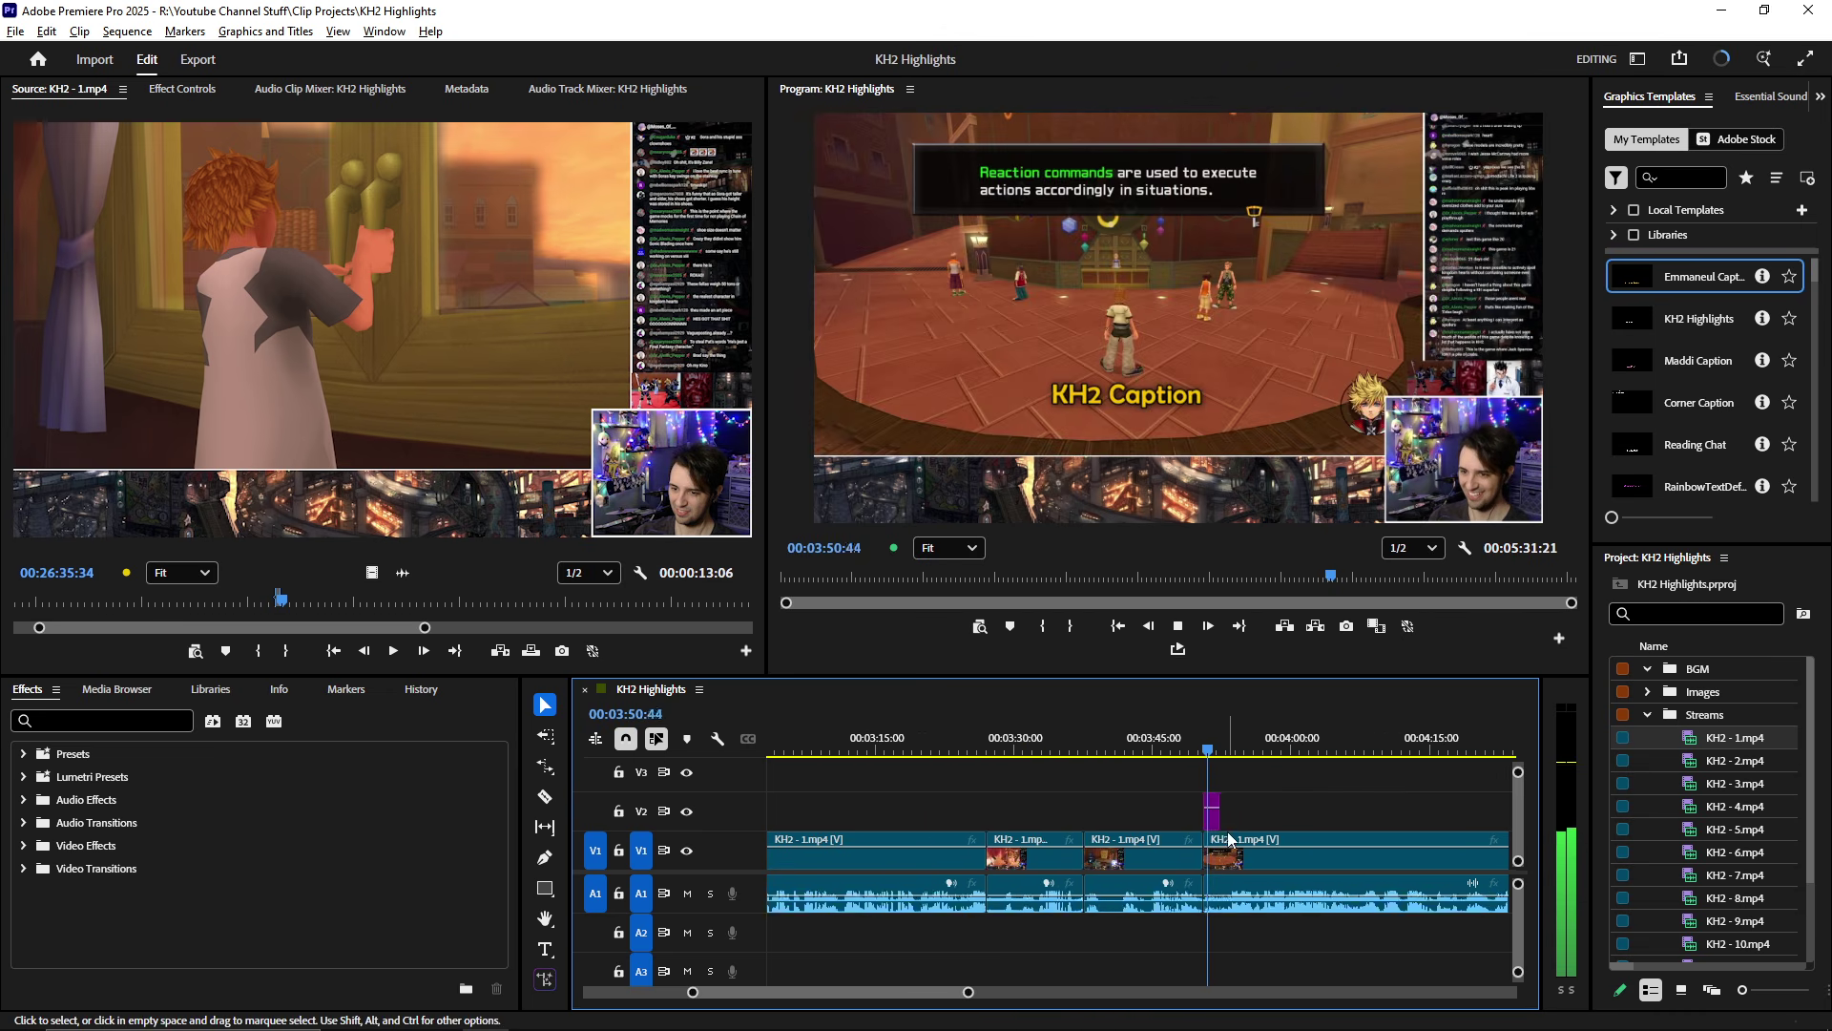
pyautogui.press('-')
pyautogui.press('space')
# - Try an audio crossfade on the cut at about 00:04:56:24, play across it and undo it
pyautogui.scroll(-5, 1111, 832)
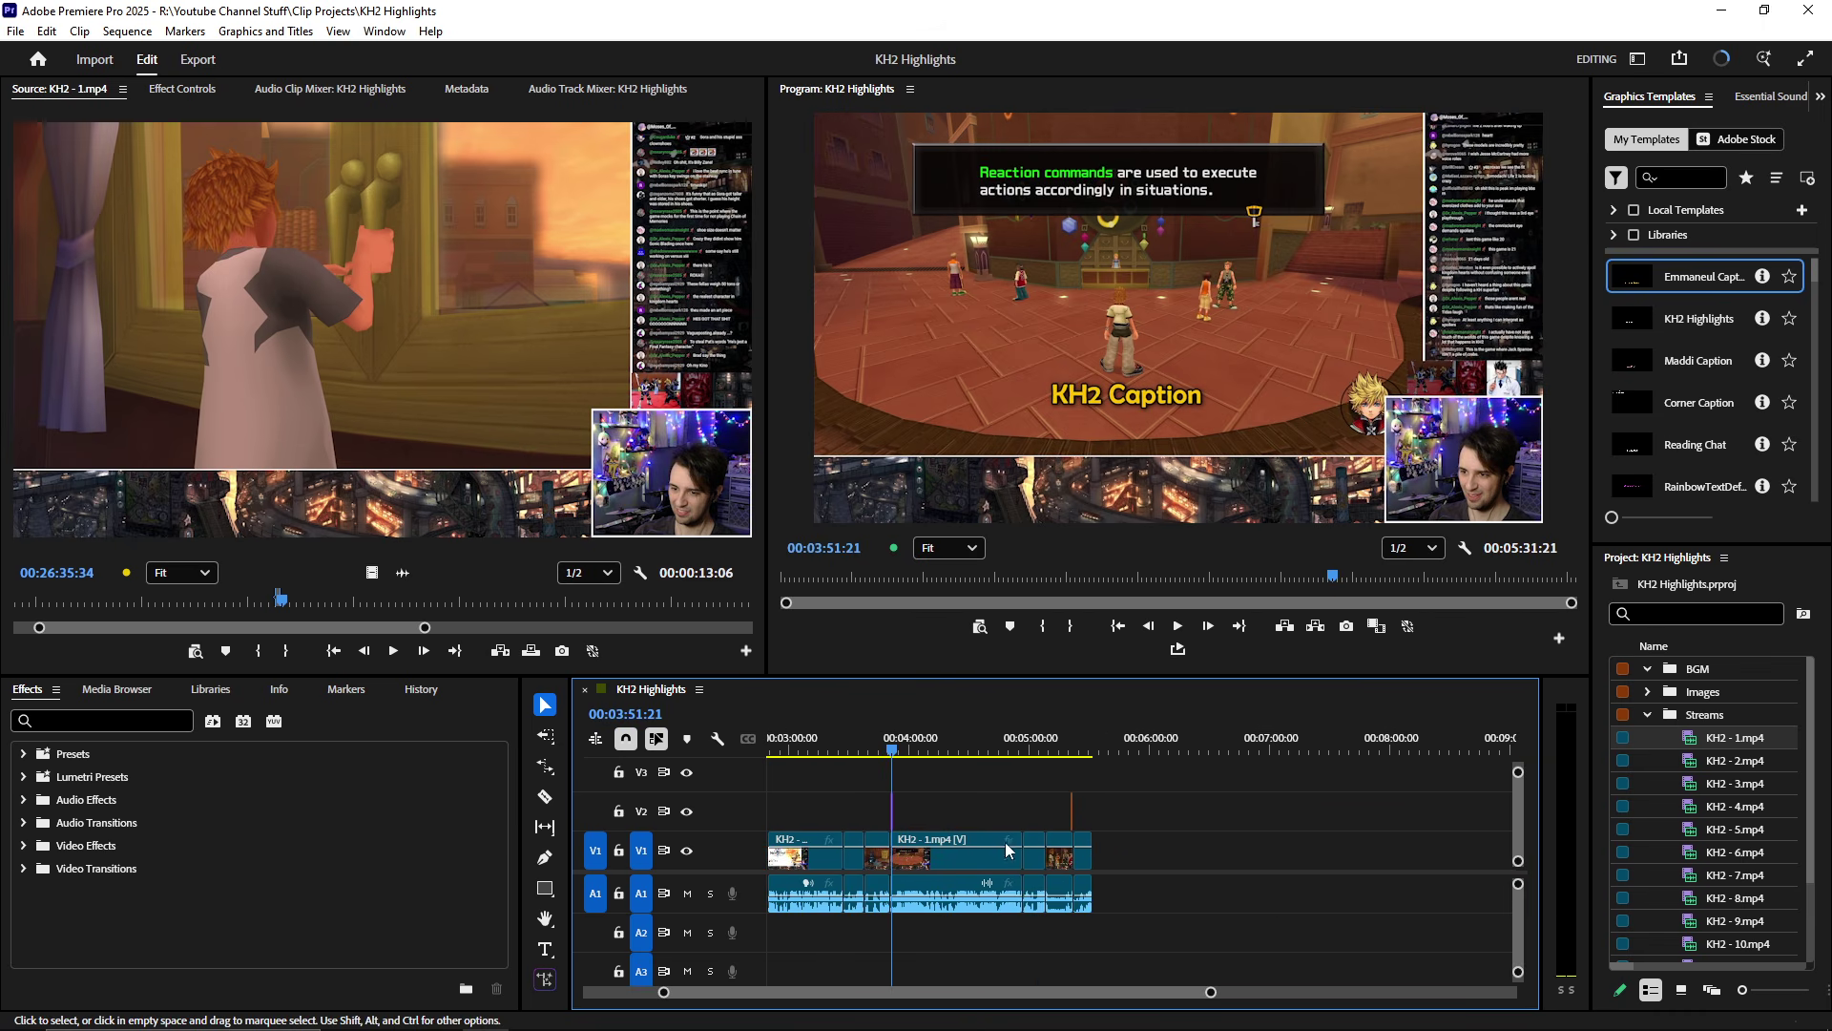
pyautogui.scroll(10, 1040, 862)
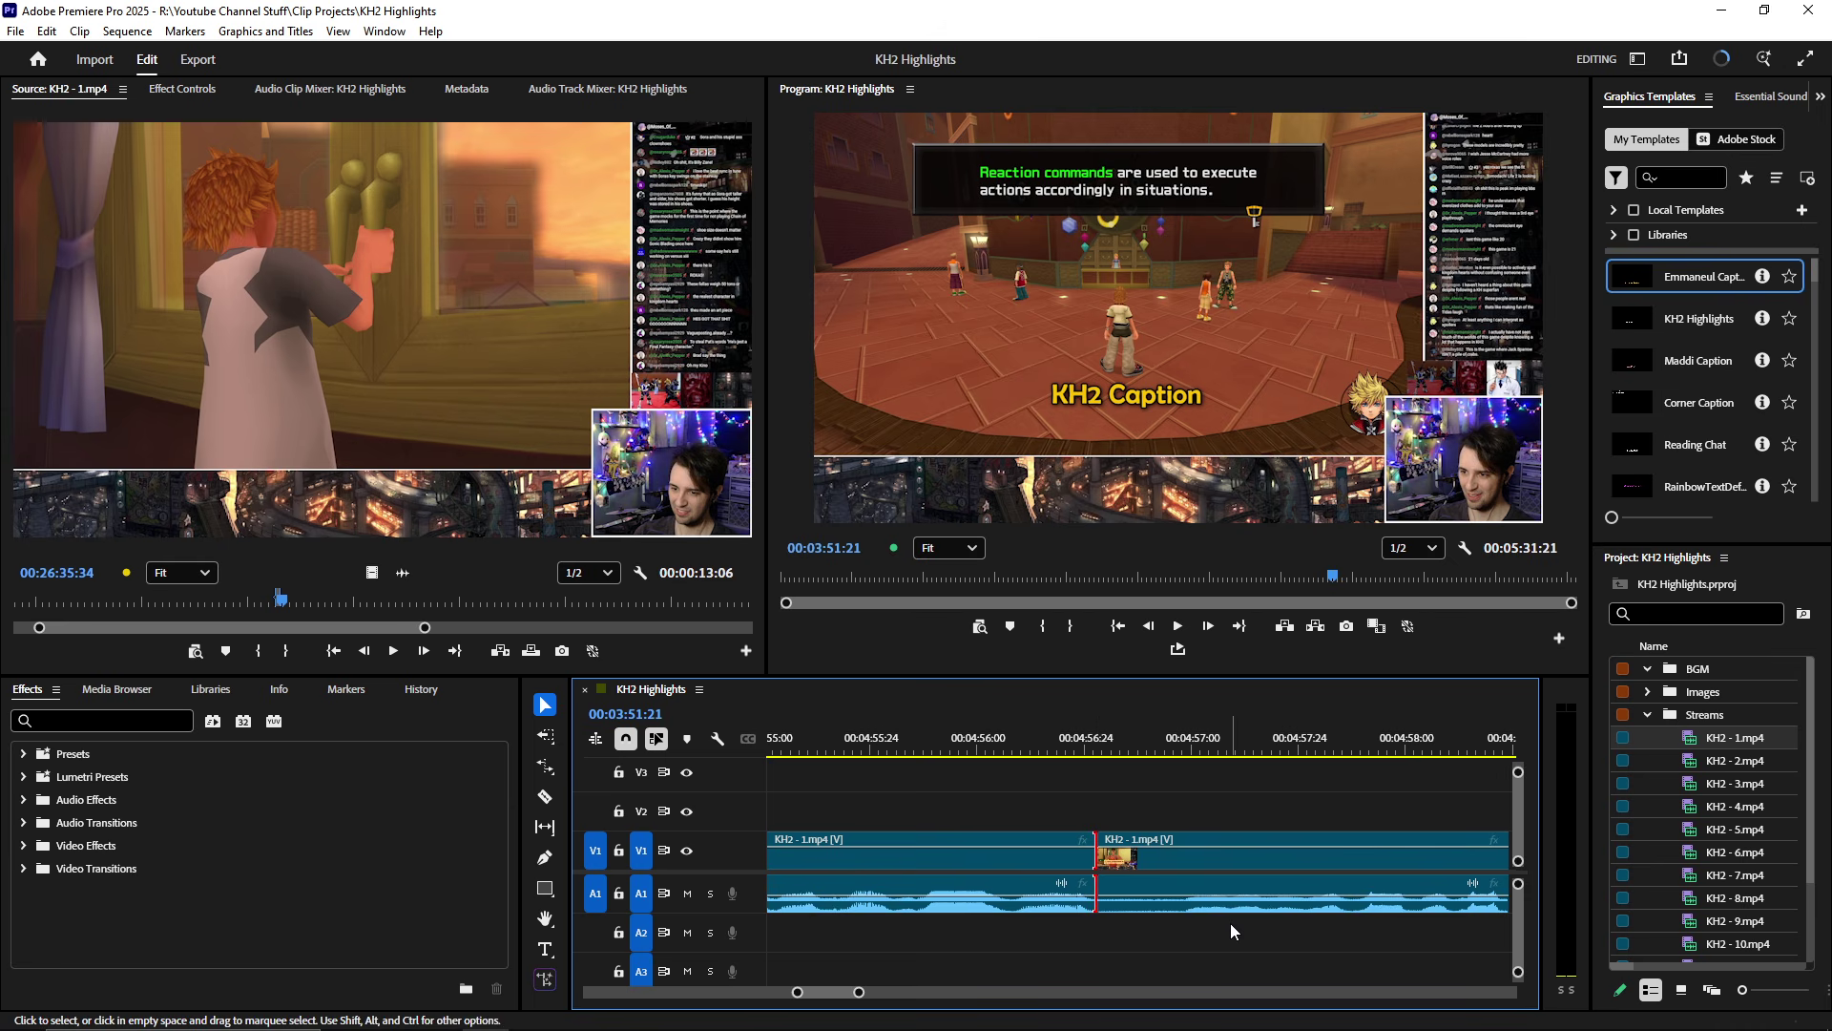
pyautogui.hotkey('ctrl', 'shift', 'd')
pyautogui.moveTo(1141, 895); pyautogui.dragTo(1137, 901)
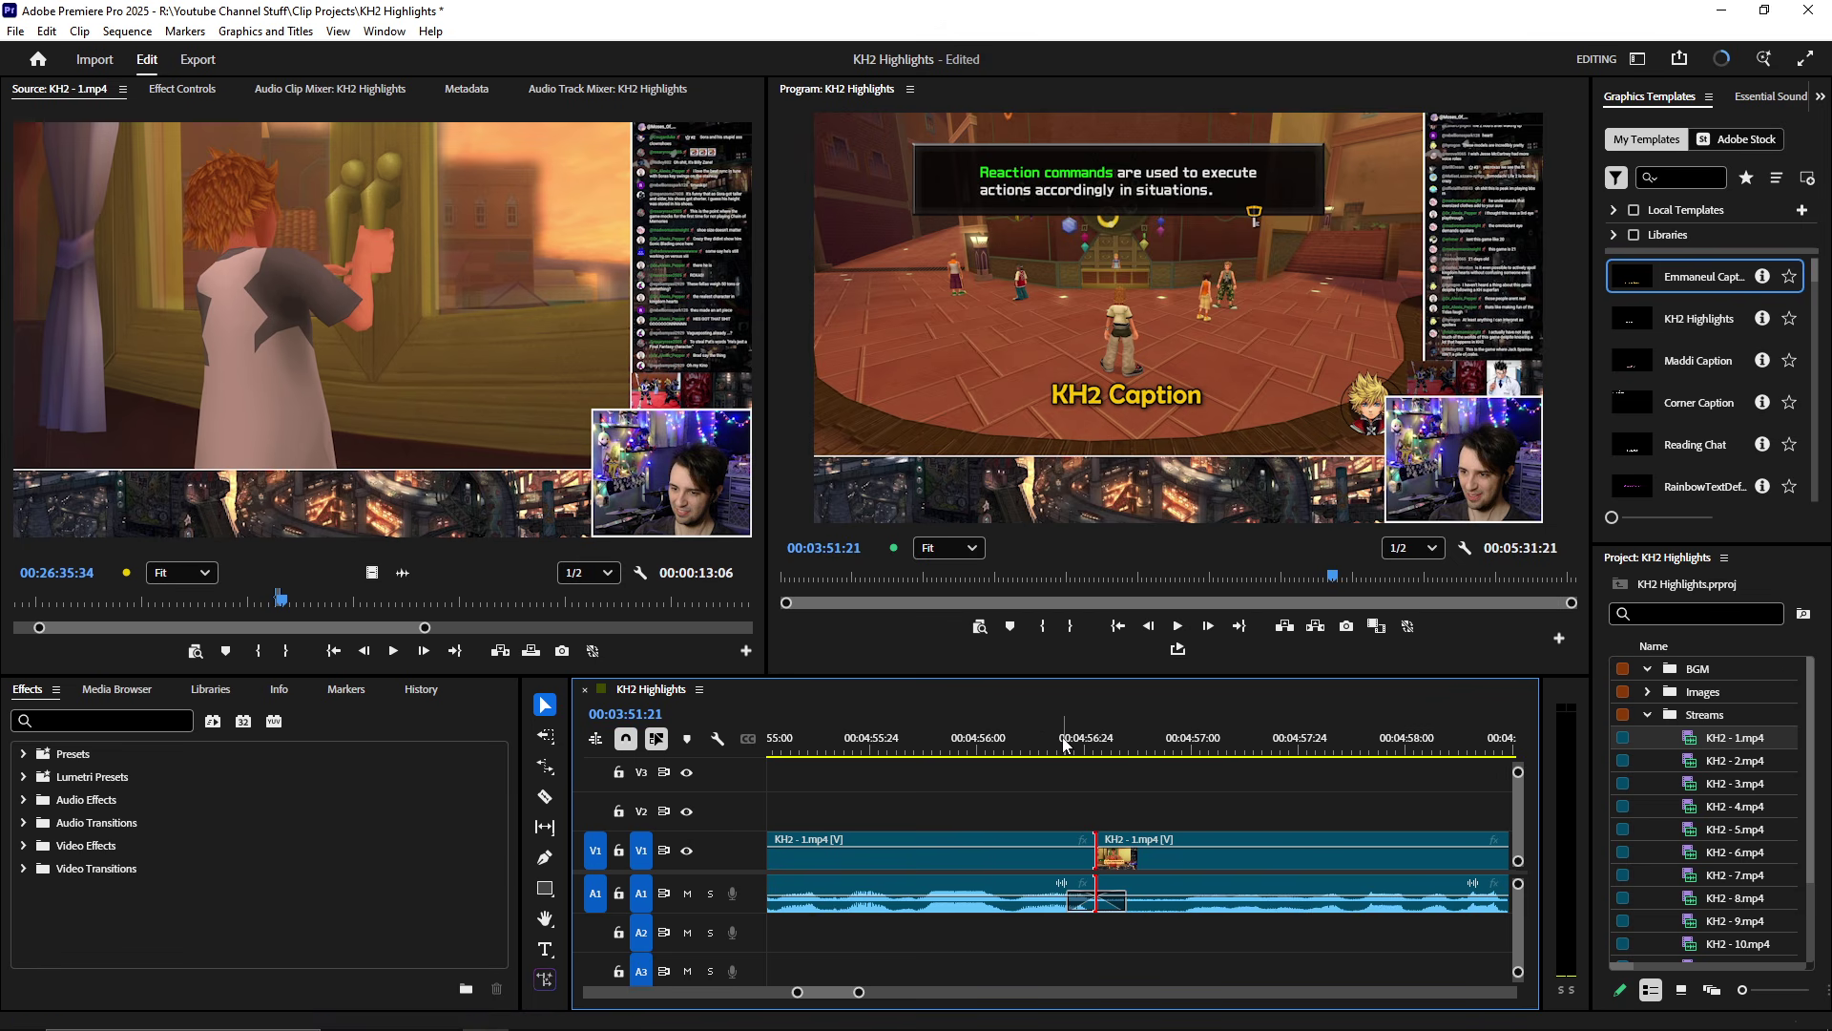
pyautogui.click(1064, 744)
pyautogui.press('space')
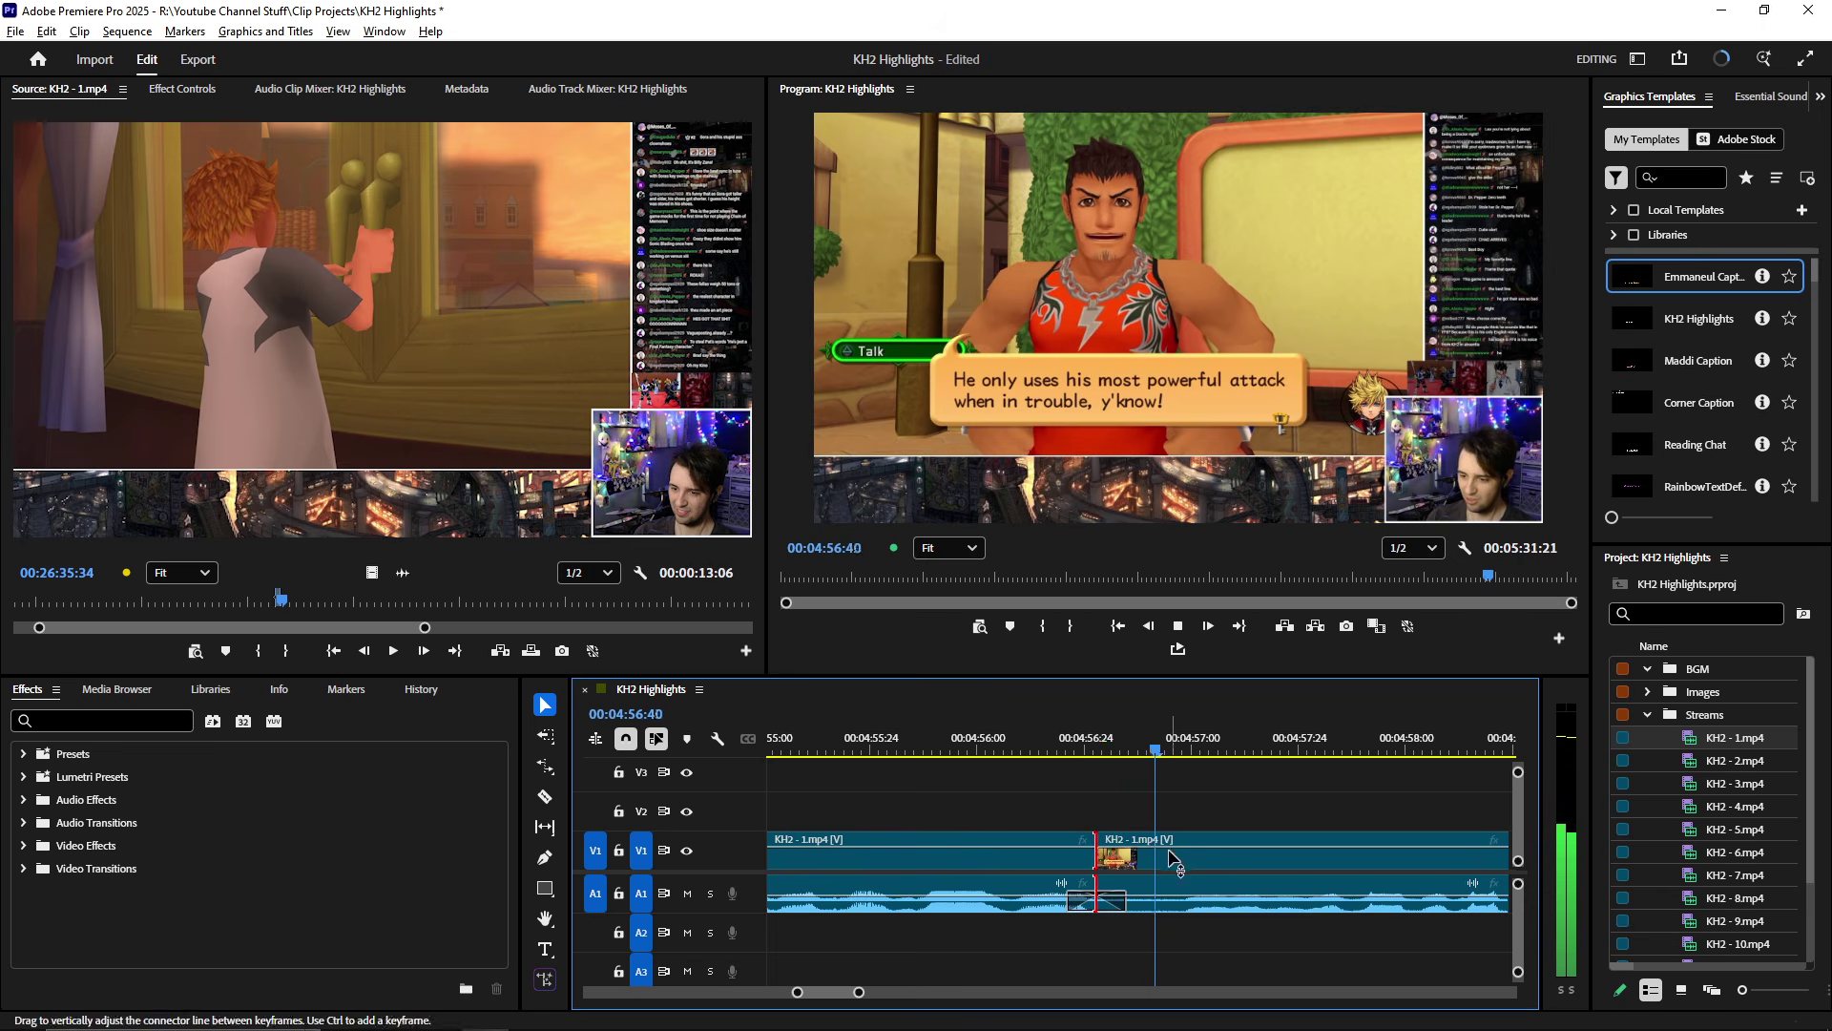
pyautogui.scroll(-3, 1154, 862)
pyautogui.press('space')
pyautogui.hotkey('ctrl', 'z')
pyautogui.hotkey('ctrl', 'z')
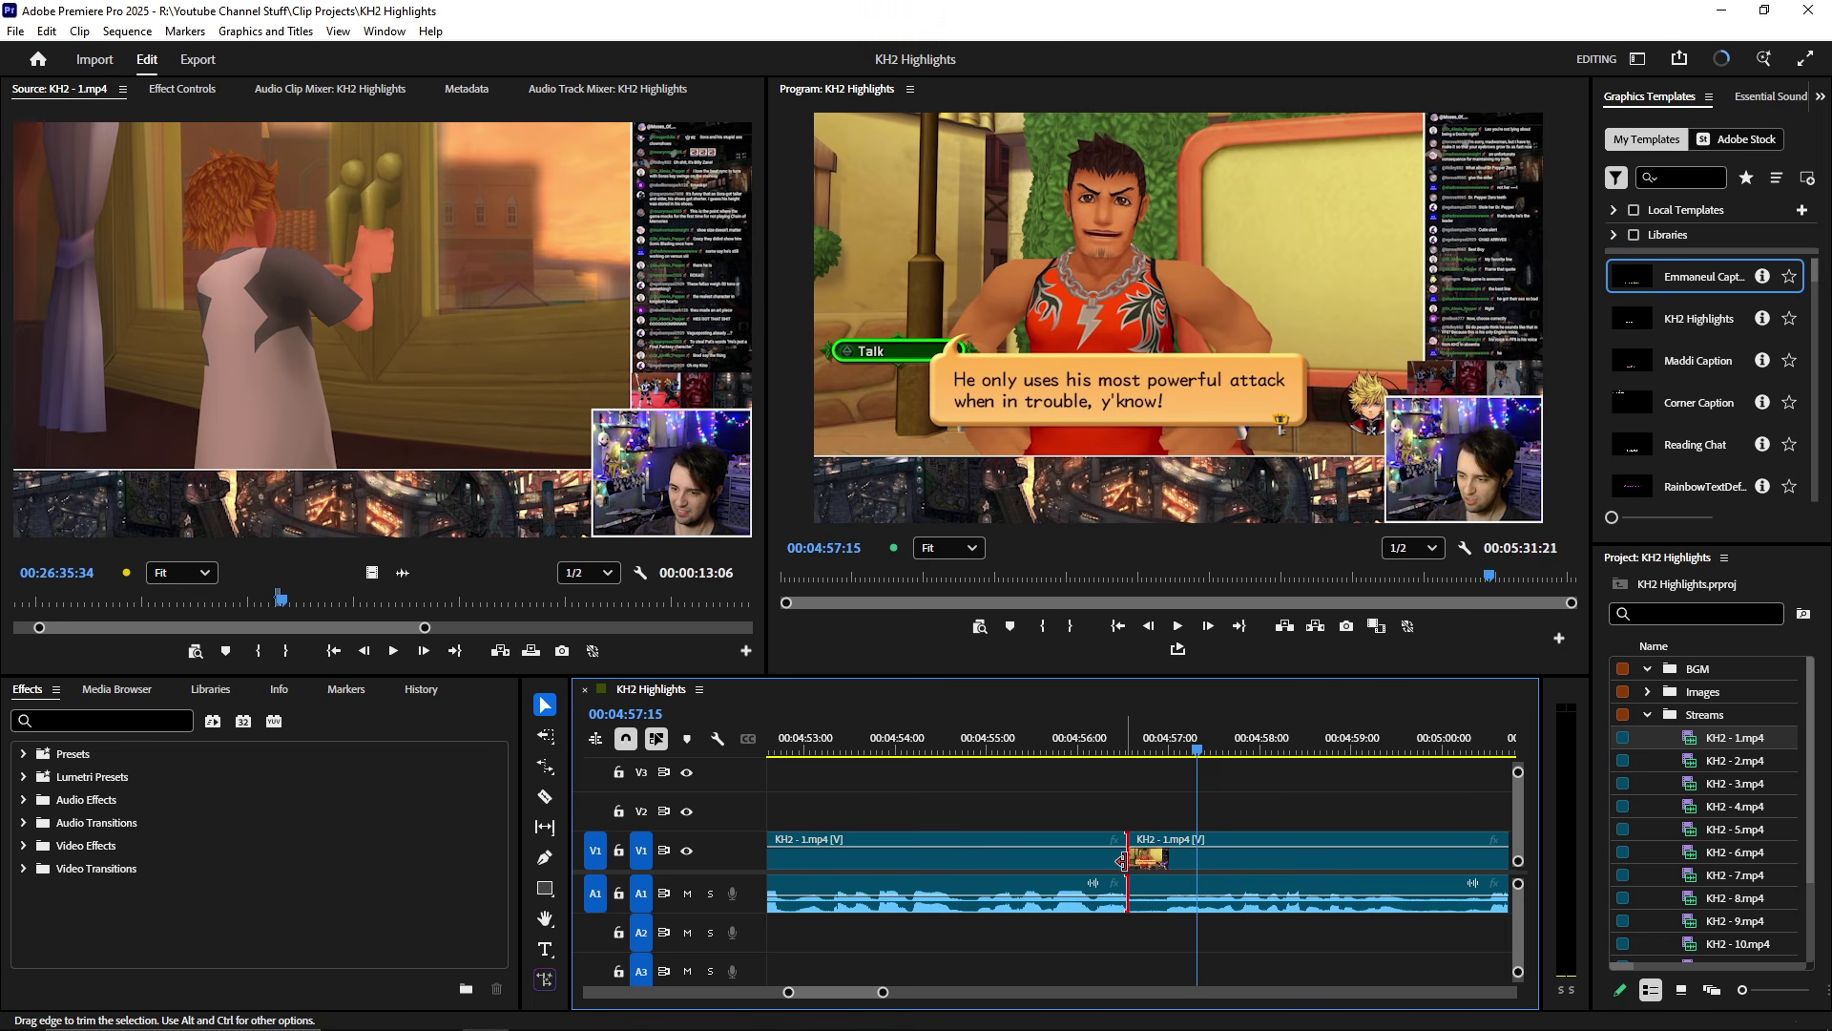
# - Try the combined video Cross Dissolve and audio crossfade on the cut near 00:04:56:24, play it and undo it
pyautogui.hotkey('ctrl', 'shift', 'z')
pyautogui.scroll(2, 1155, 882)
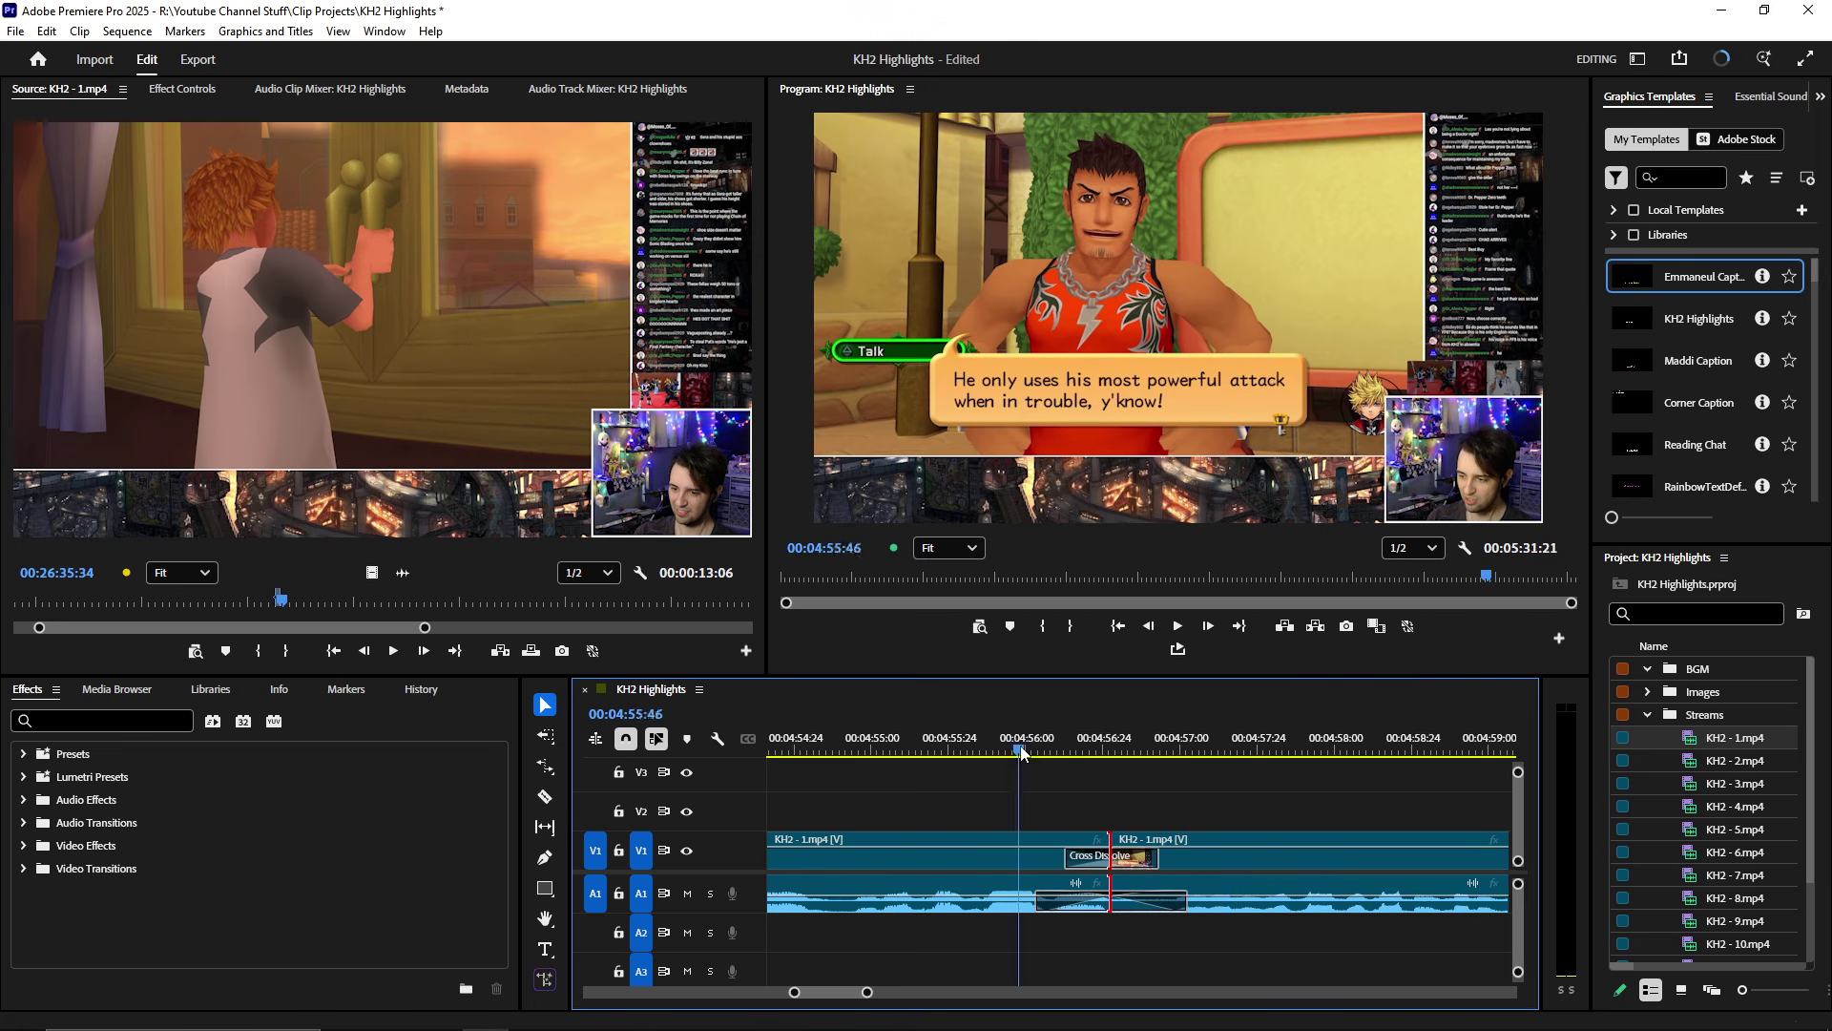
pyautogui.press('space')
pyautogui.press('space')
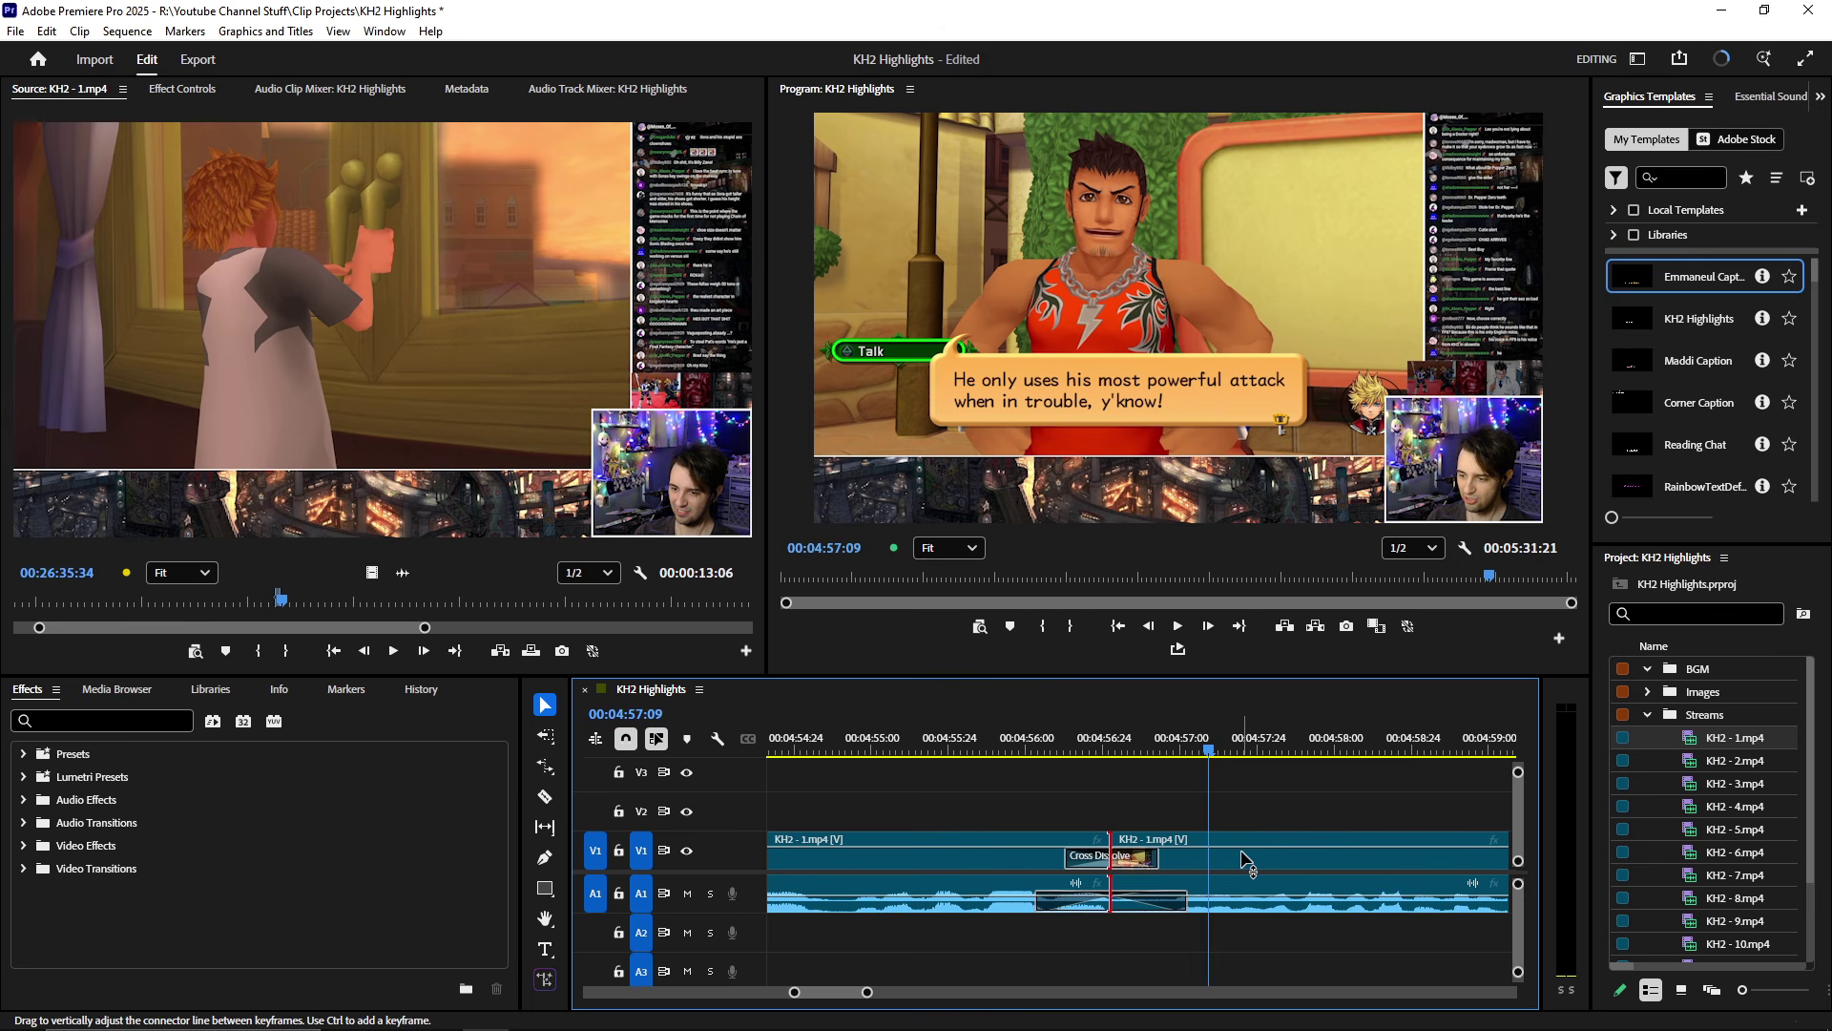
pyautogui.hotkey('ctrl', 'z')
# - Extend the end of the last clip in the sequence to 00:05:46:03
pyautogui.scroll(-4, 1241, 851)
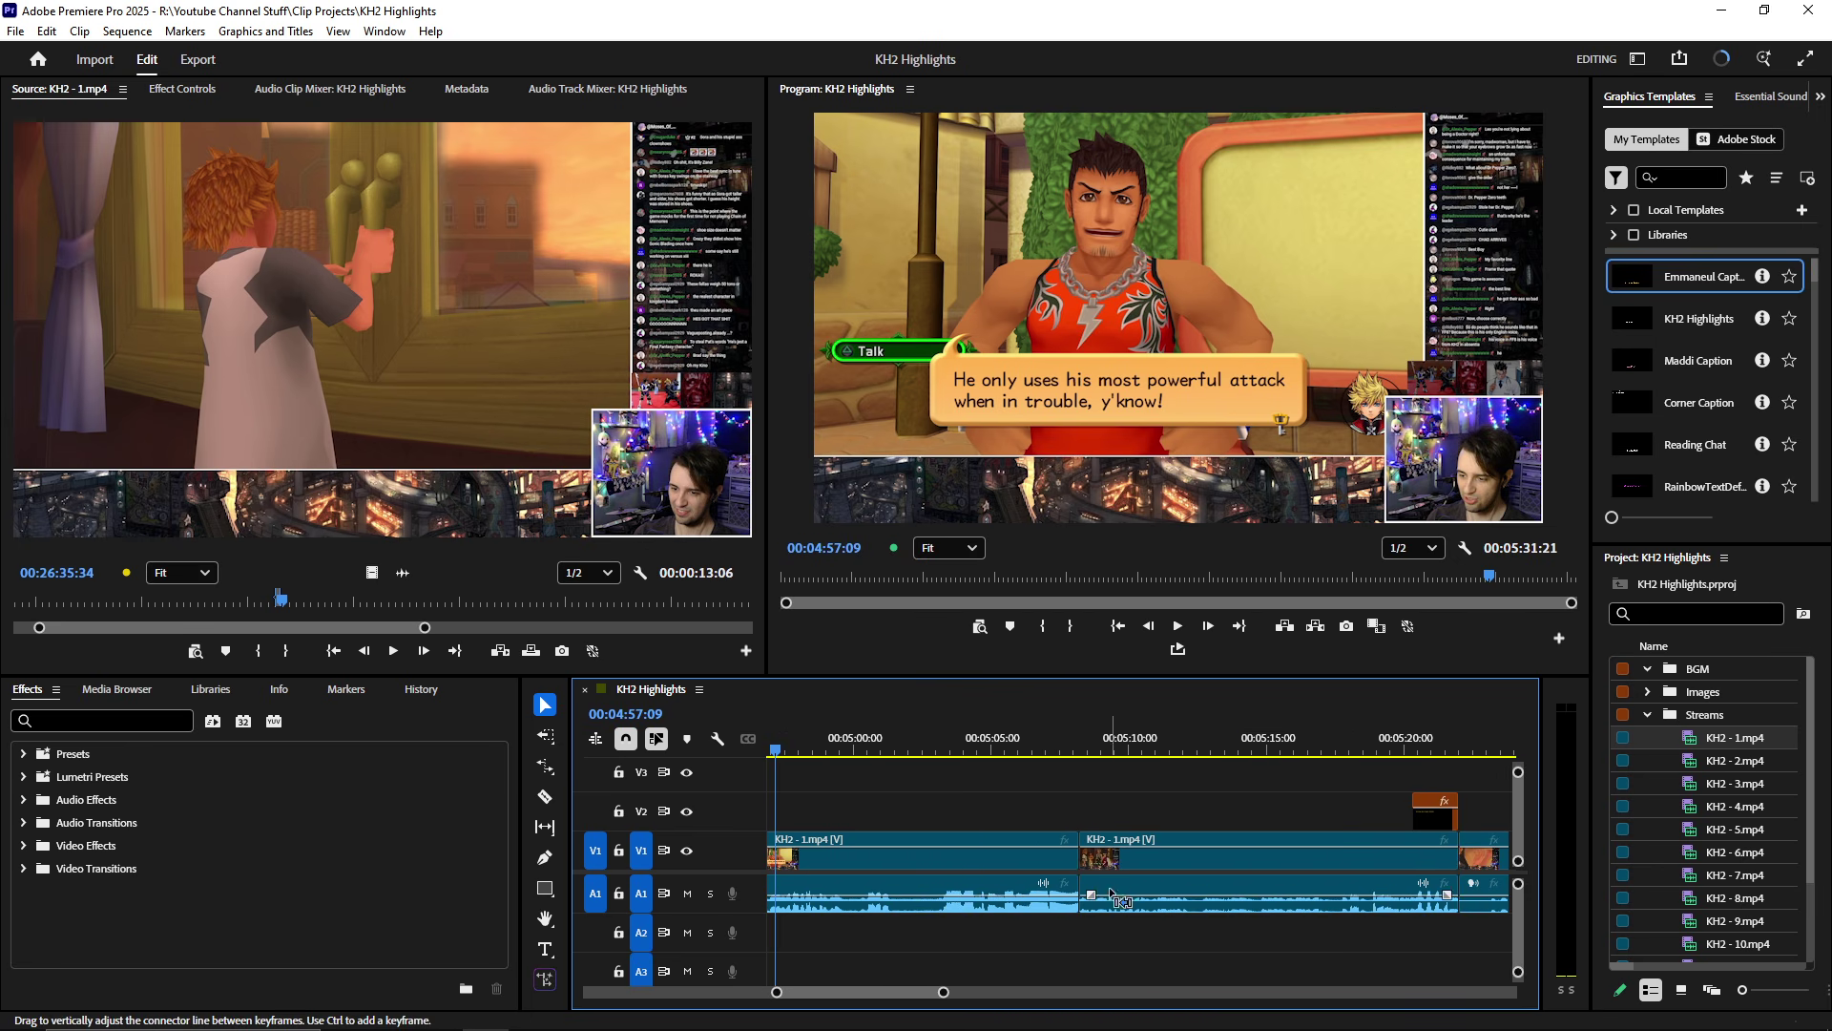
pyautogui.scroll(-3, 1110, 892)
pyautogui.click(1218, 749)
pyautogui.press('space')
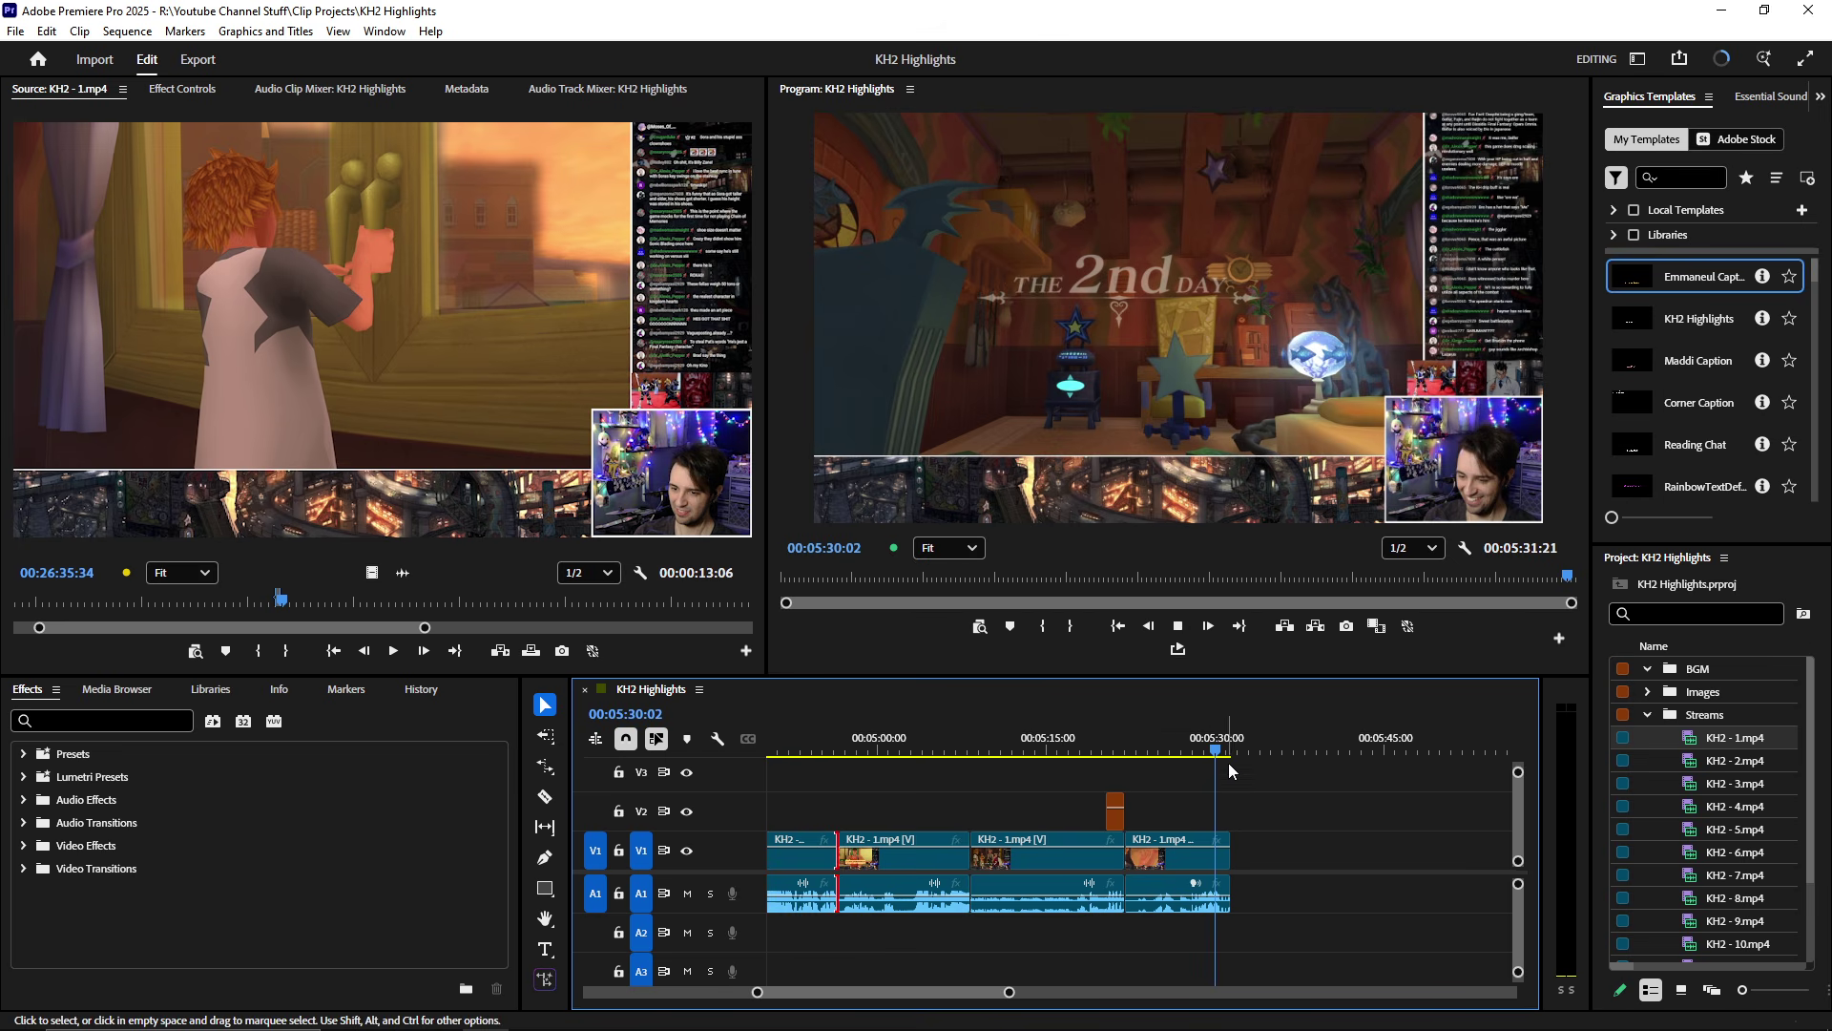
pyautogui.scroll(6, 1230, 771)
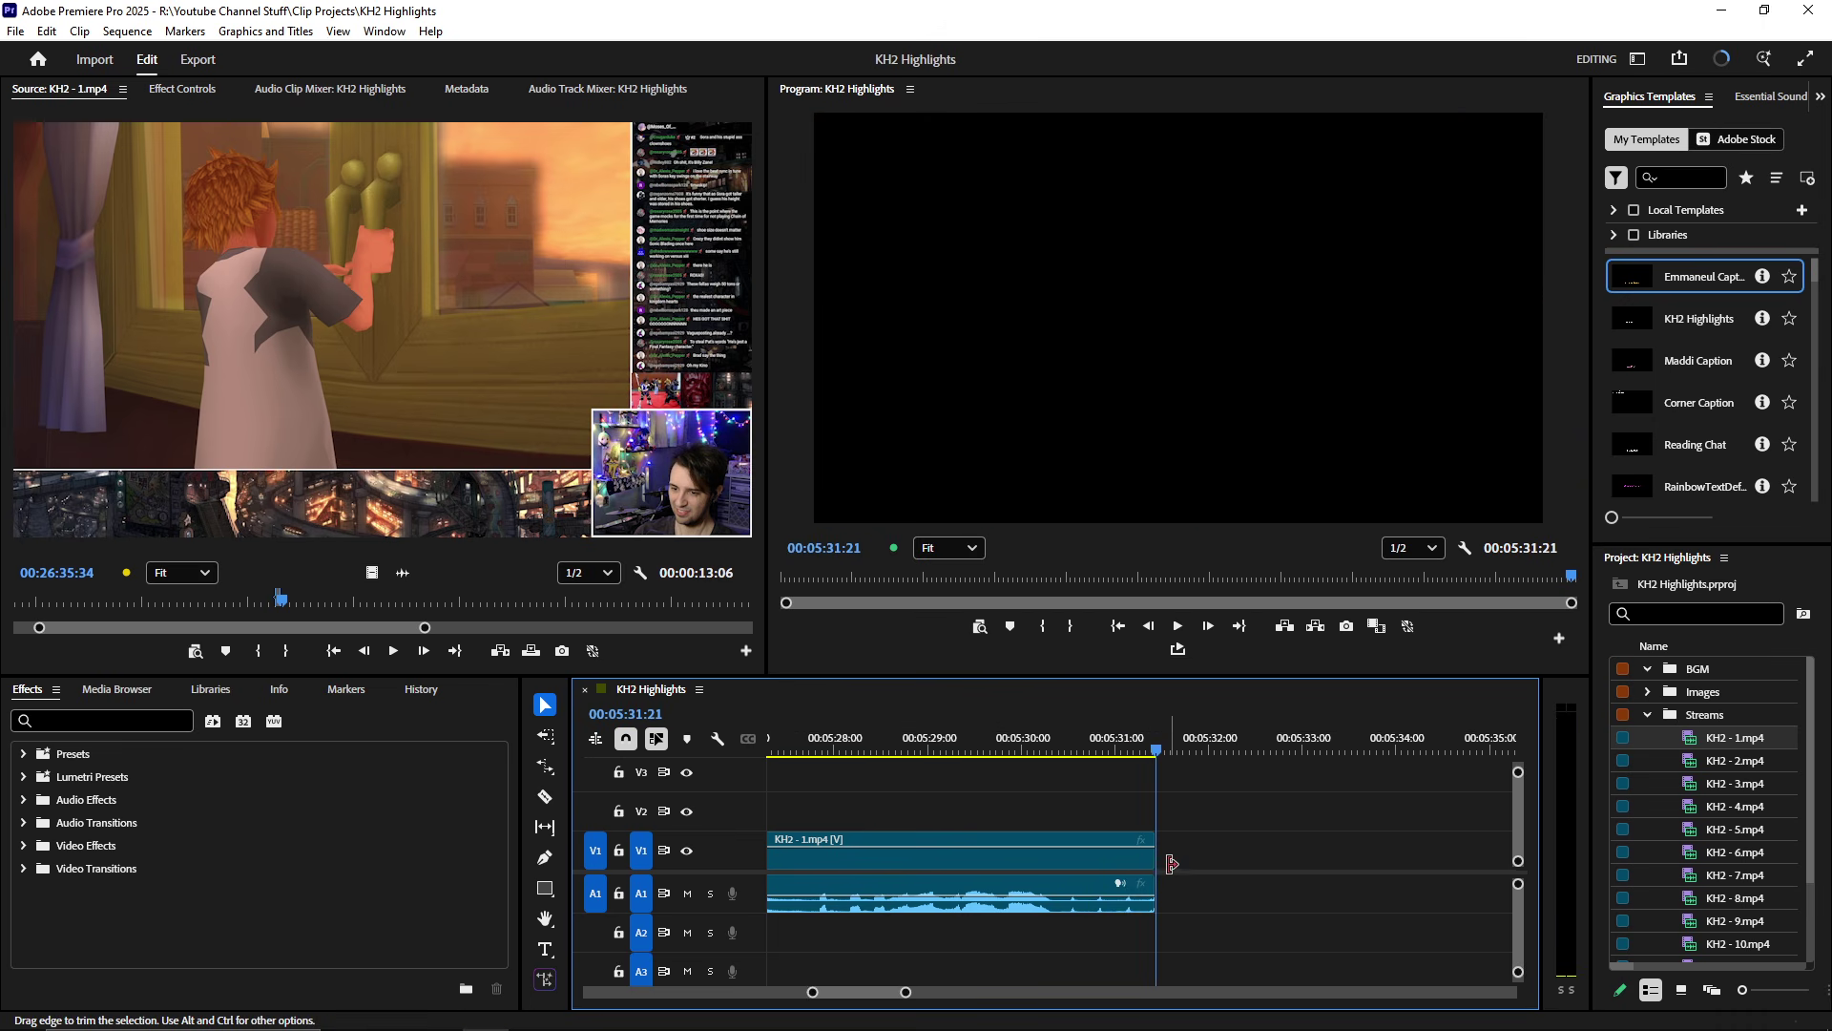
pyautogui.moveTo(1172, 864); pyautogui.dragTo(1371, 864)
pyautogui.scroll(-3, 1183, 865)
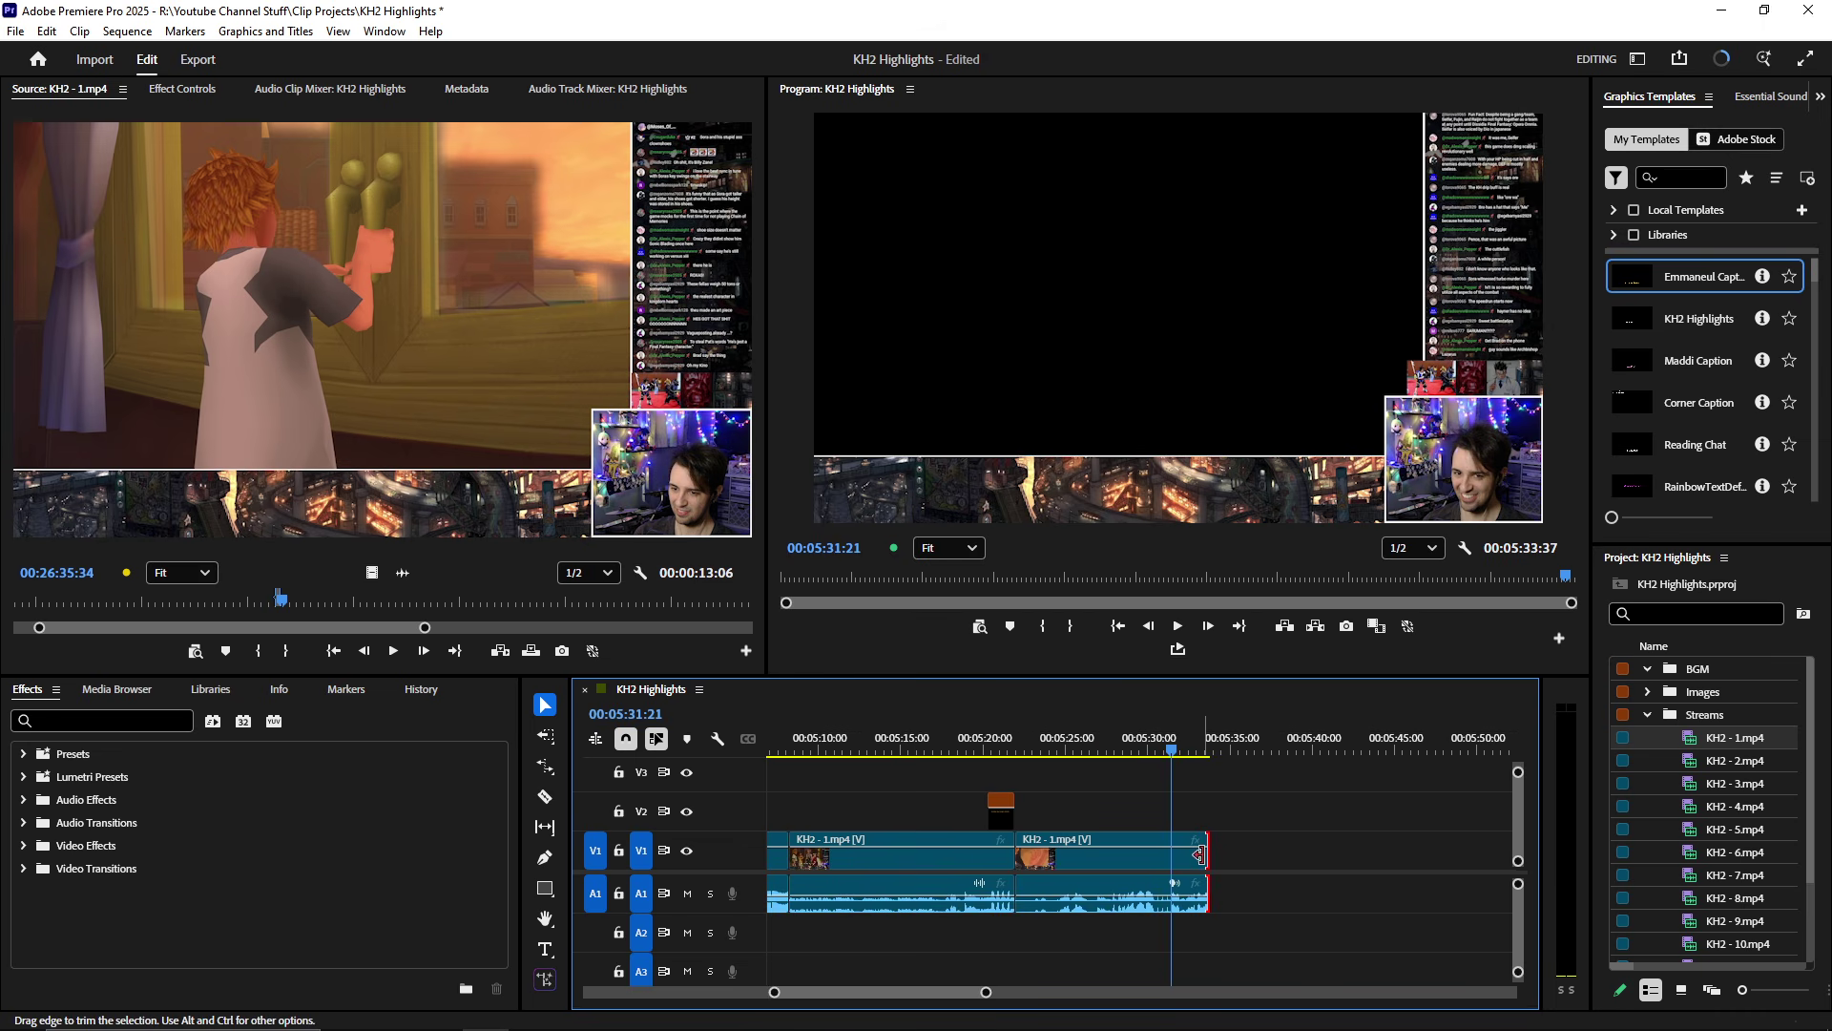
pyautogui.moveTo(1201, 855); pyautogui.dragTo(1403, 856)
# - Play the extended footage from about 00:05:29 and split the last clip at 00:05:35:00
pyautogui.click(1138, 752)
pyautogui.press('space')
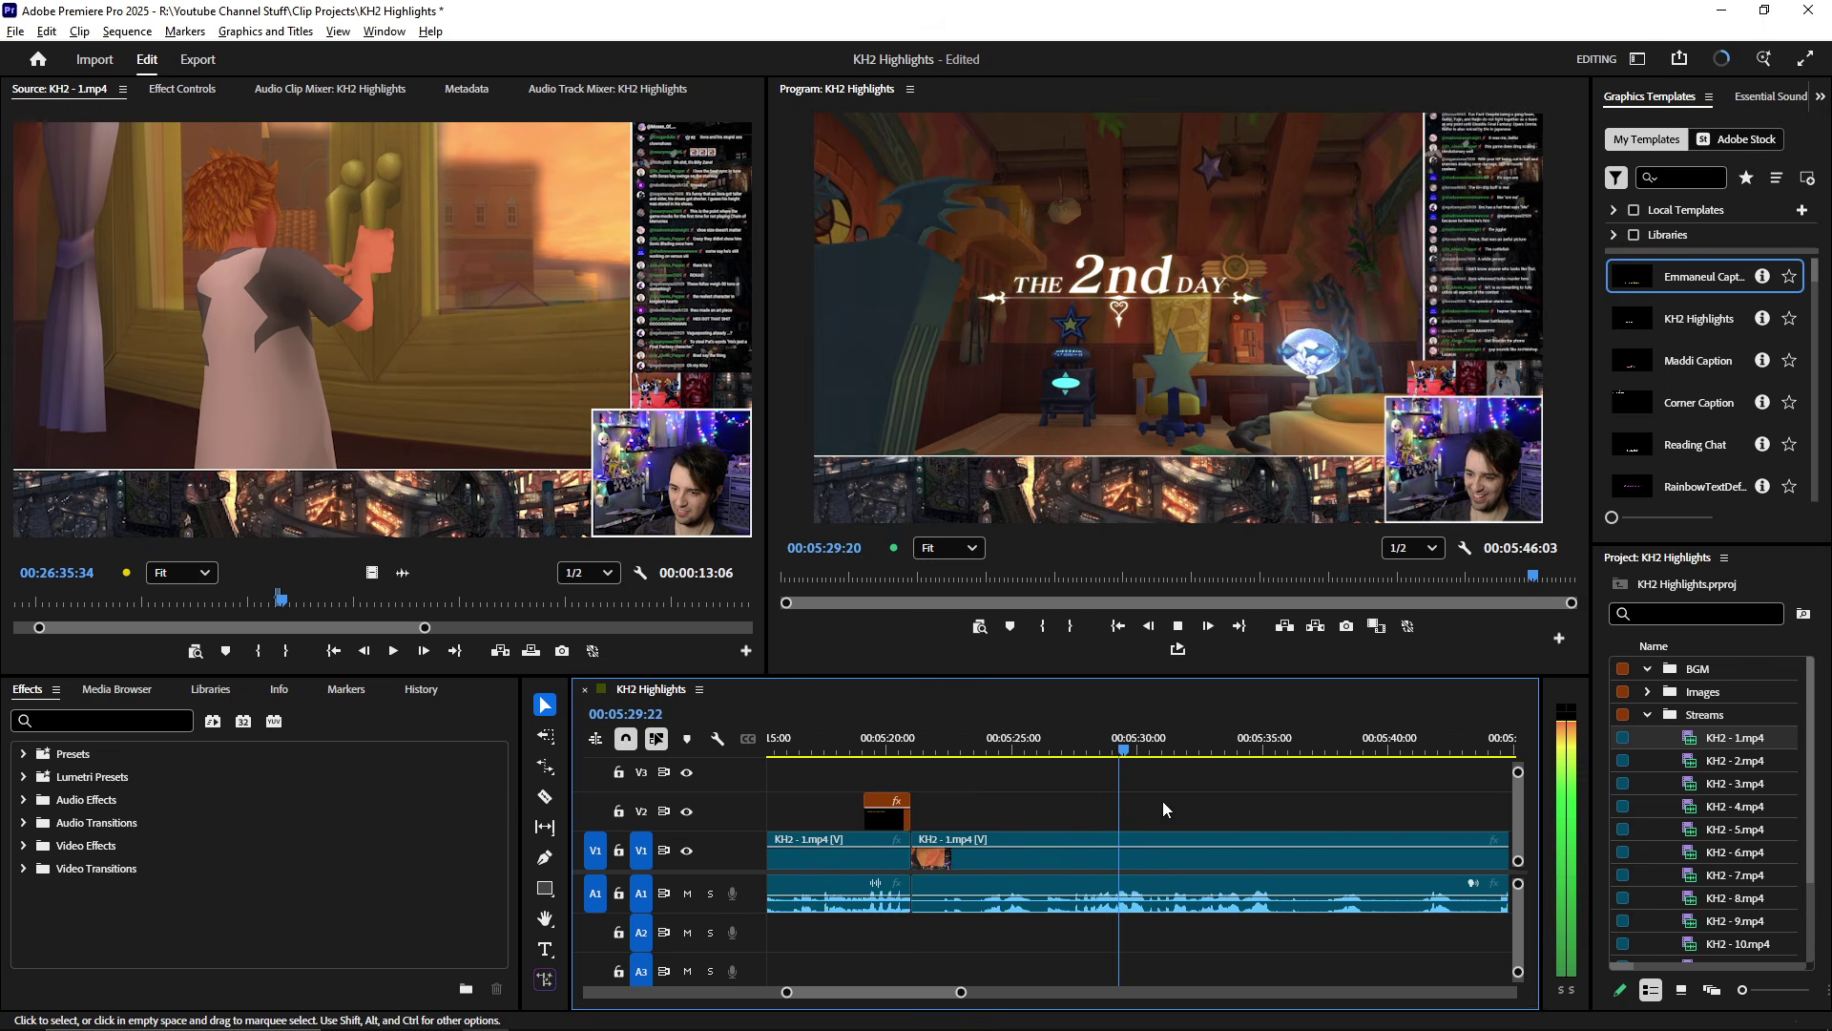
pyautogui.scroll(3, 1155, 811)
pyautogui.scroll(-5, 1326, 903)
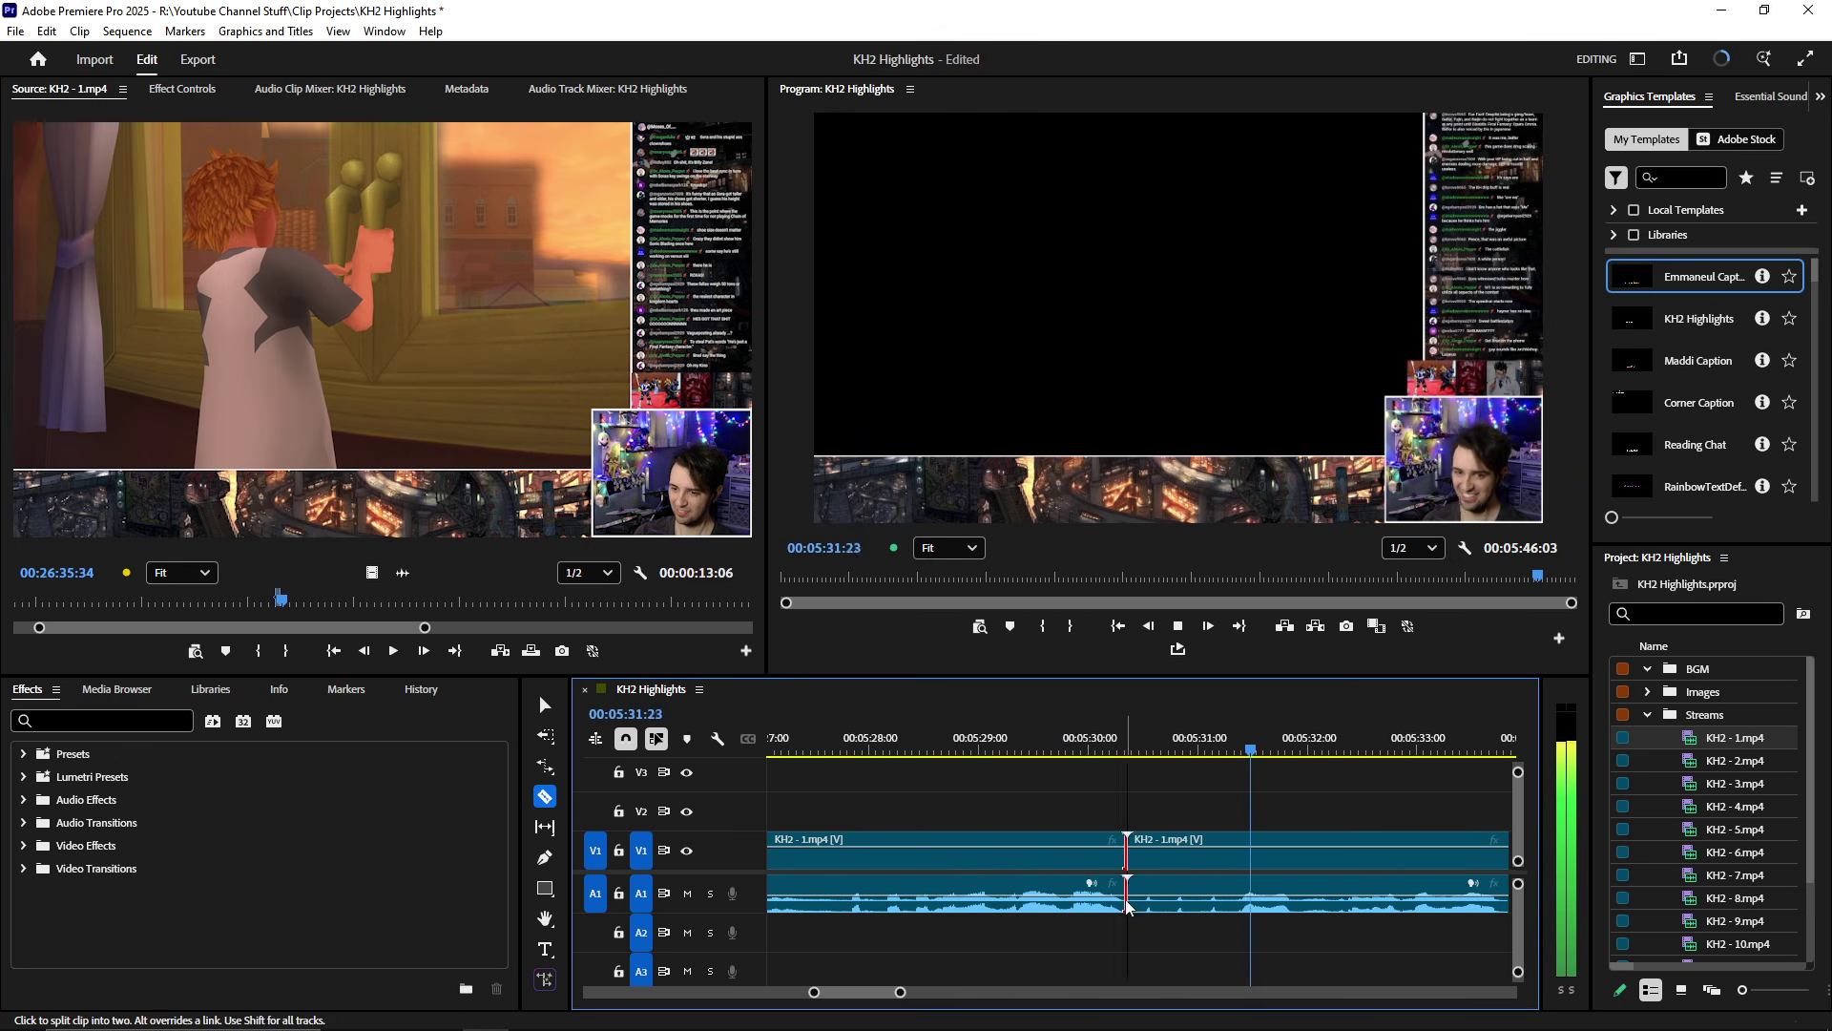
pyautogui.scroll(5, 1182, 885)
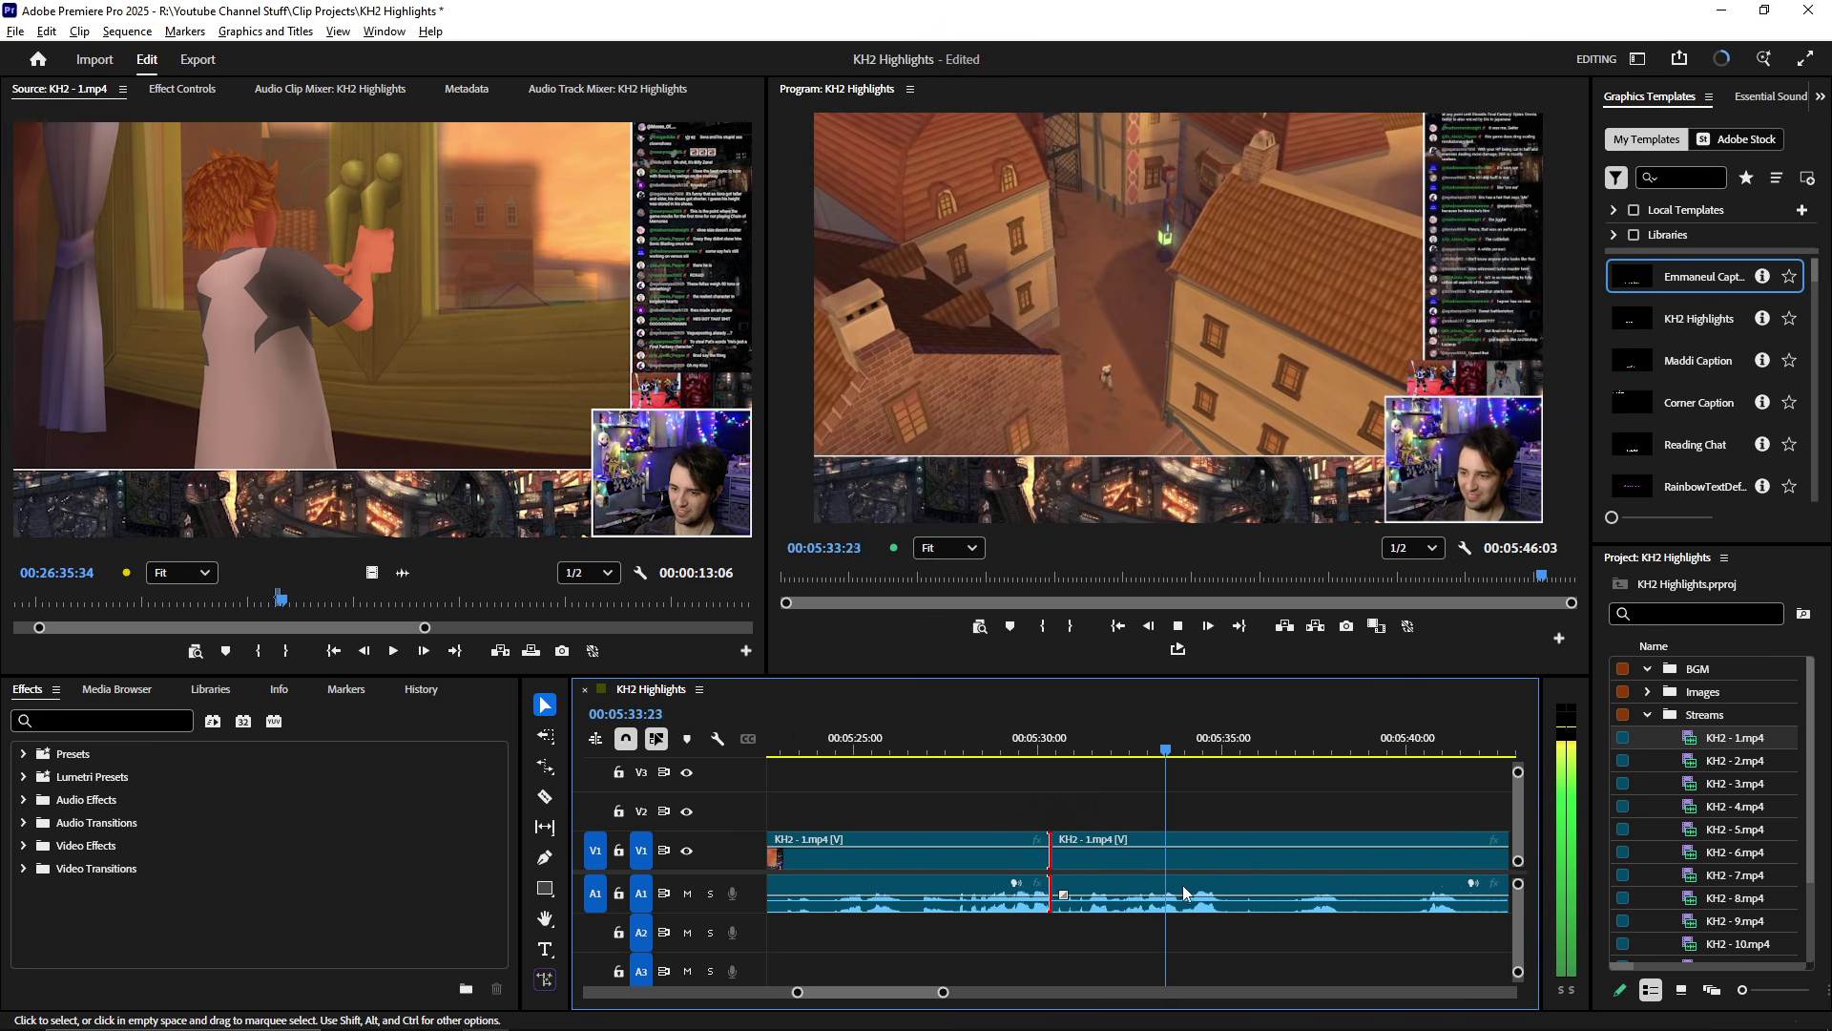
pyautogui.scroll(3, 1078, 867)
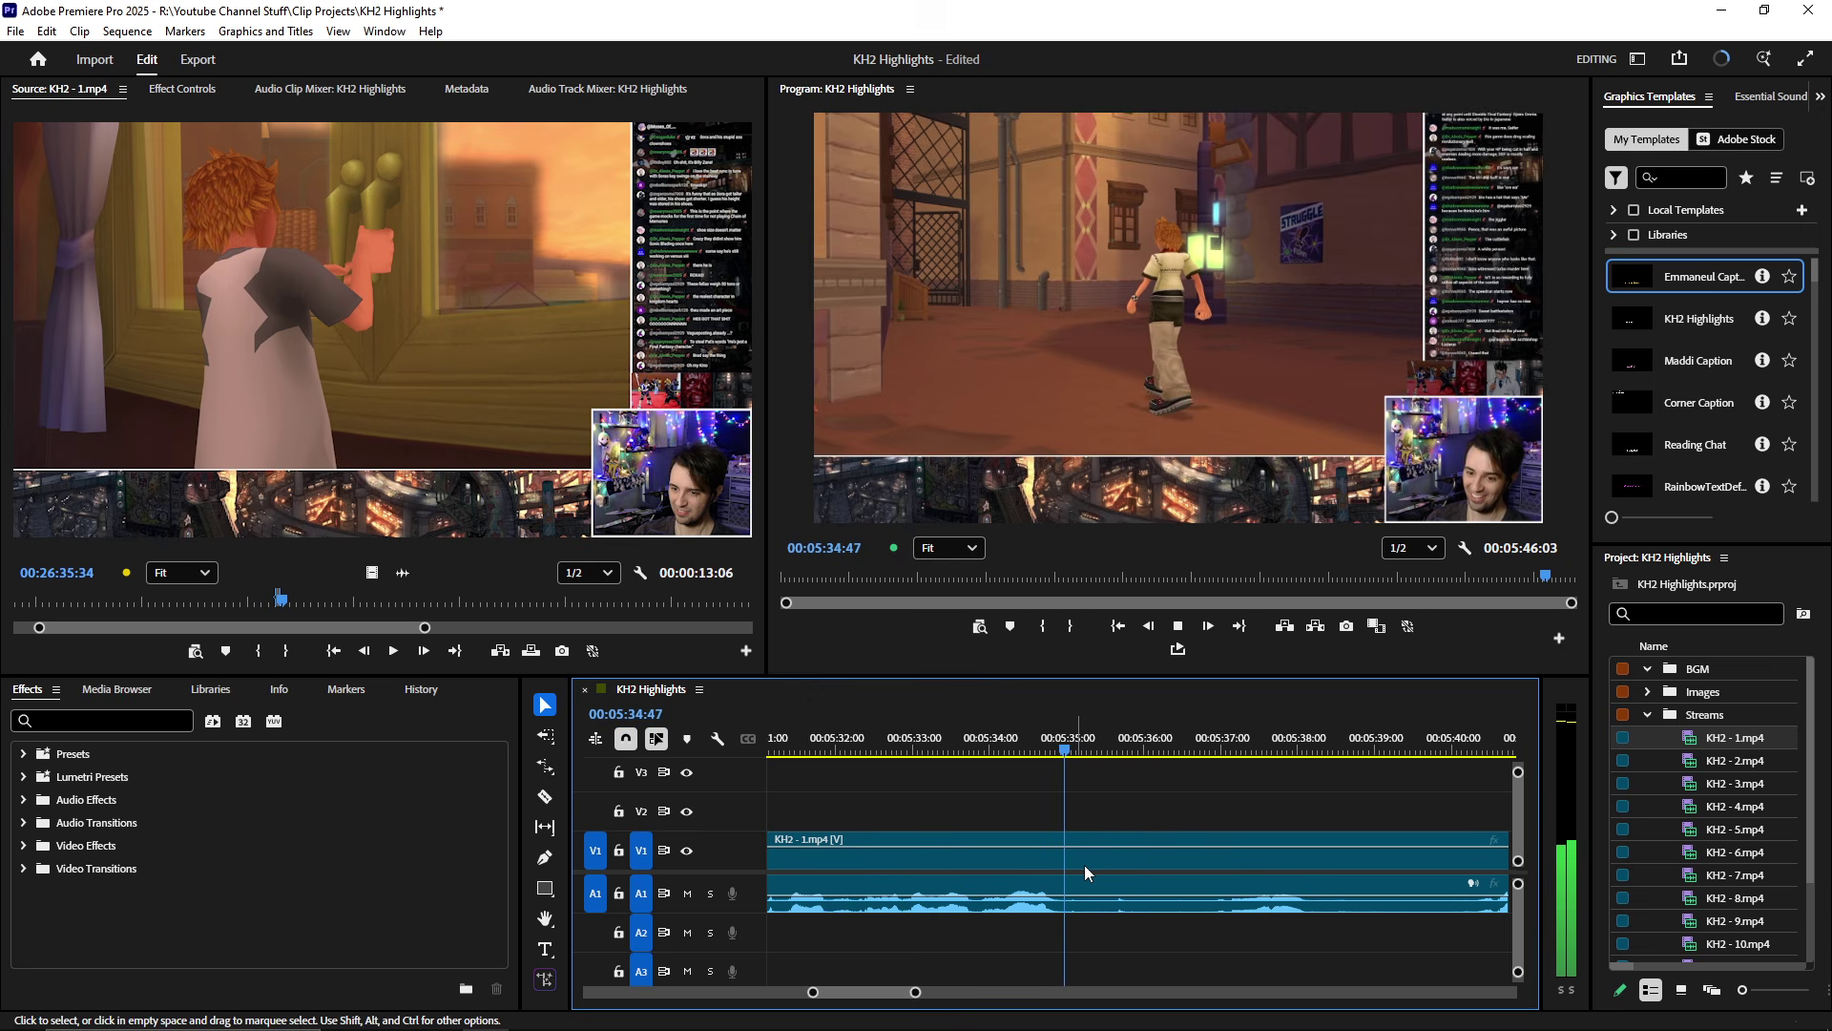
pyautogui.click(1066, 752)
pyautogui.hotkey('ctrl', 'k')
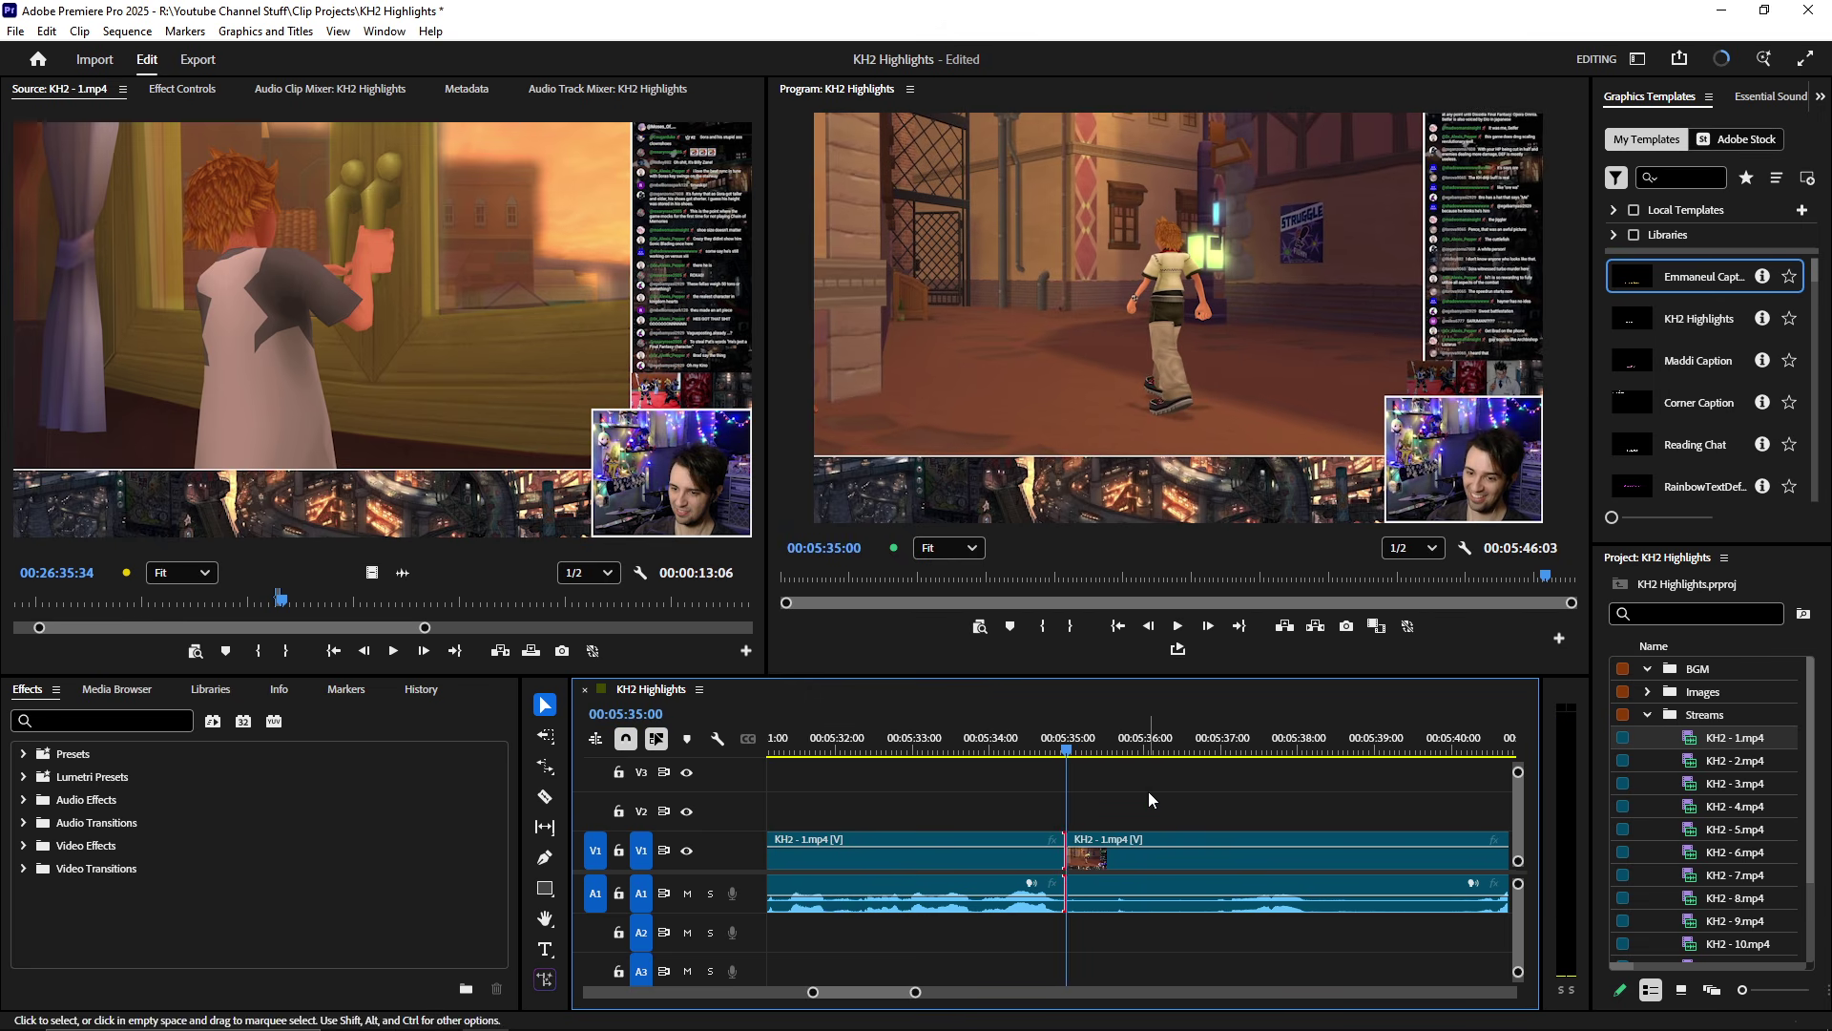
# - Play through the piece after the 00:05:35:00 split, delete it from the sequence and save the project
pyautogui.click(1229, 751)
pyautogui.press('space')
pyautogui.scroll(-3, 1342, 821)
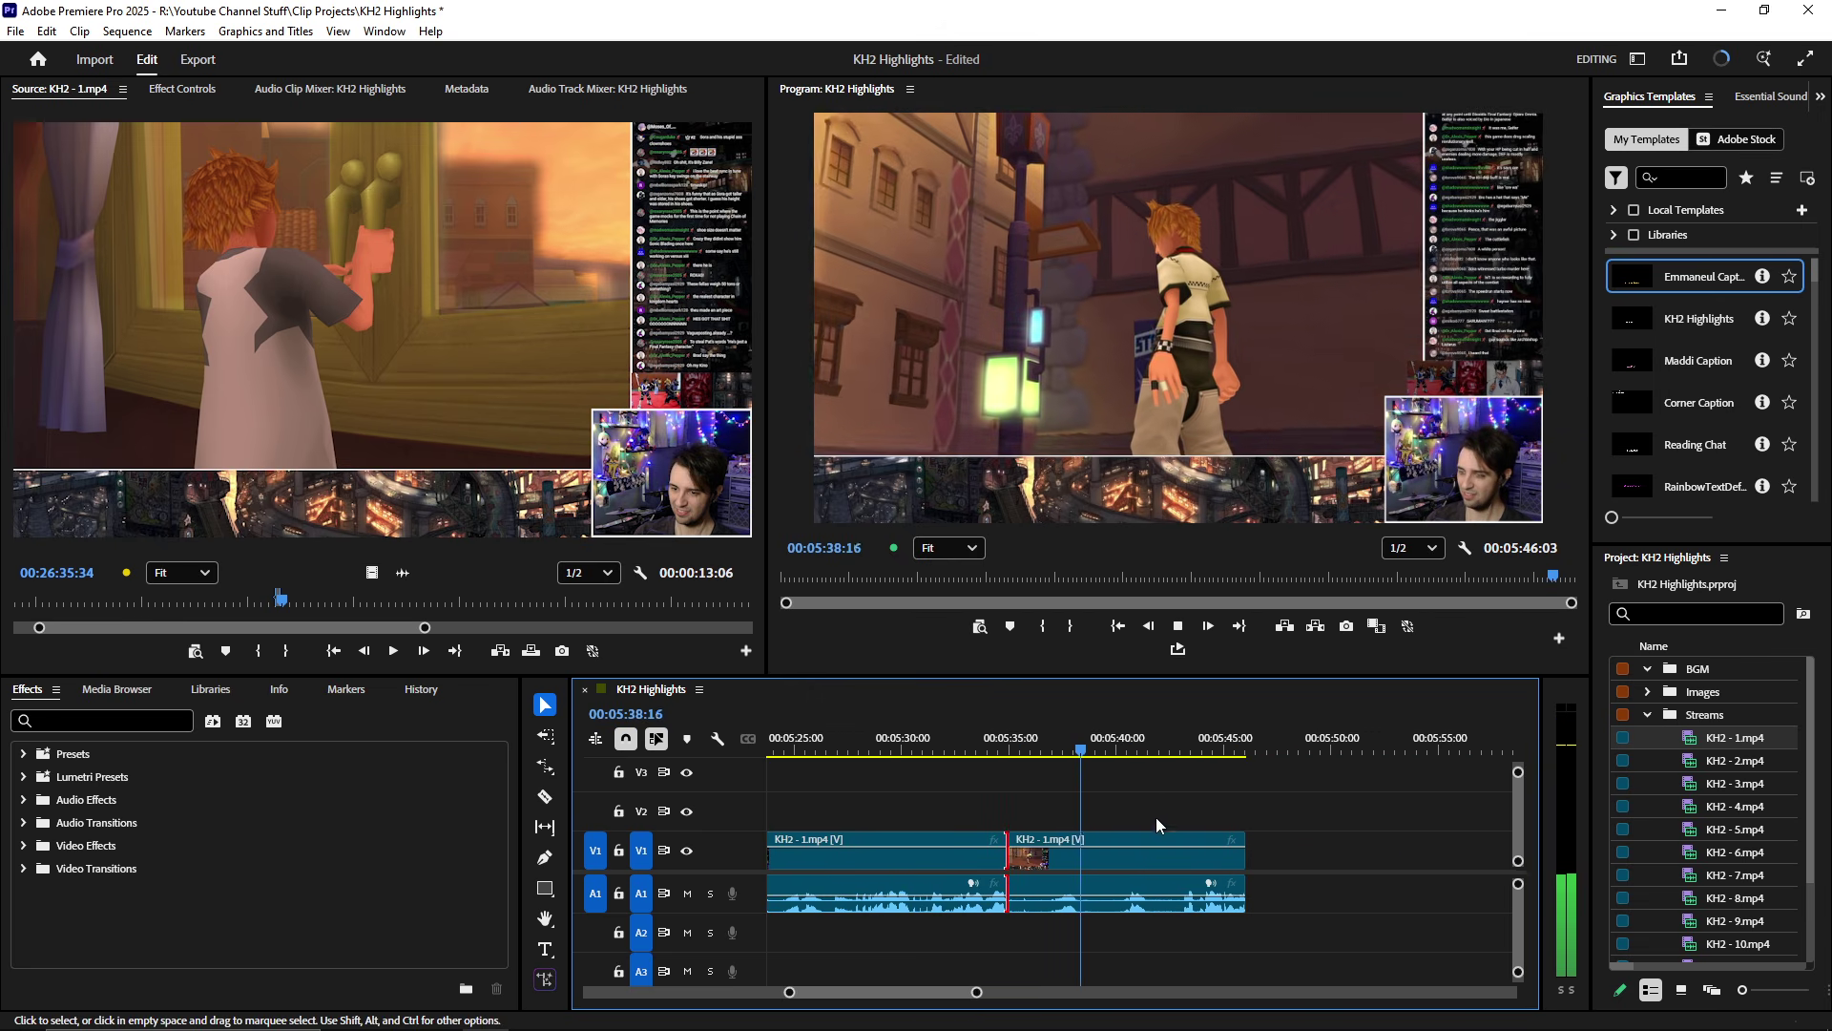
pyautogui.click(1181, 752)
pyautogui.press('space')
pyautogui.scroll(-1, 1285, 777)
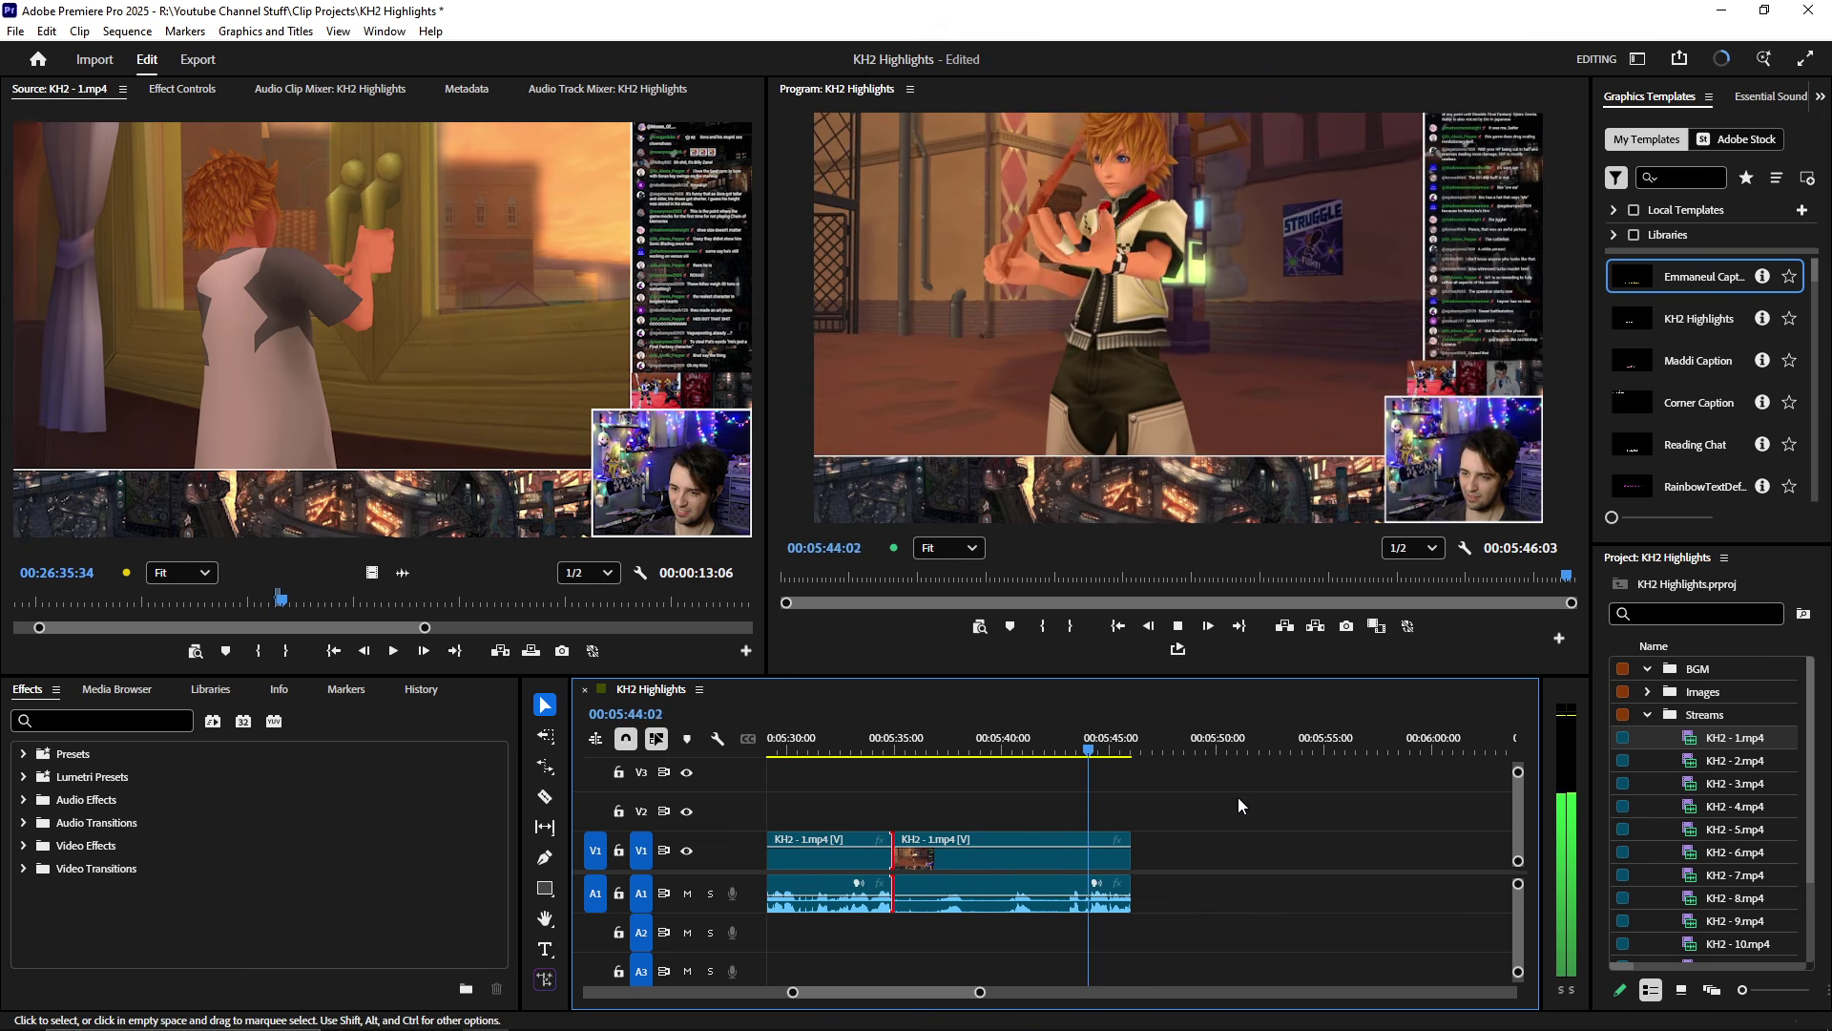
pyautogui.click(1070, 864)
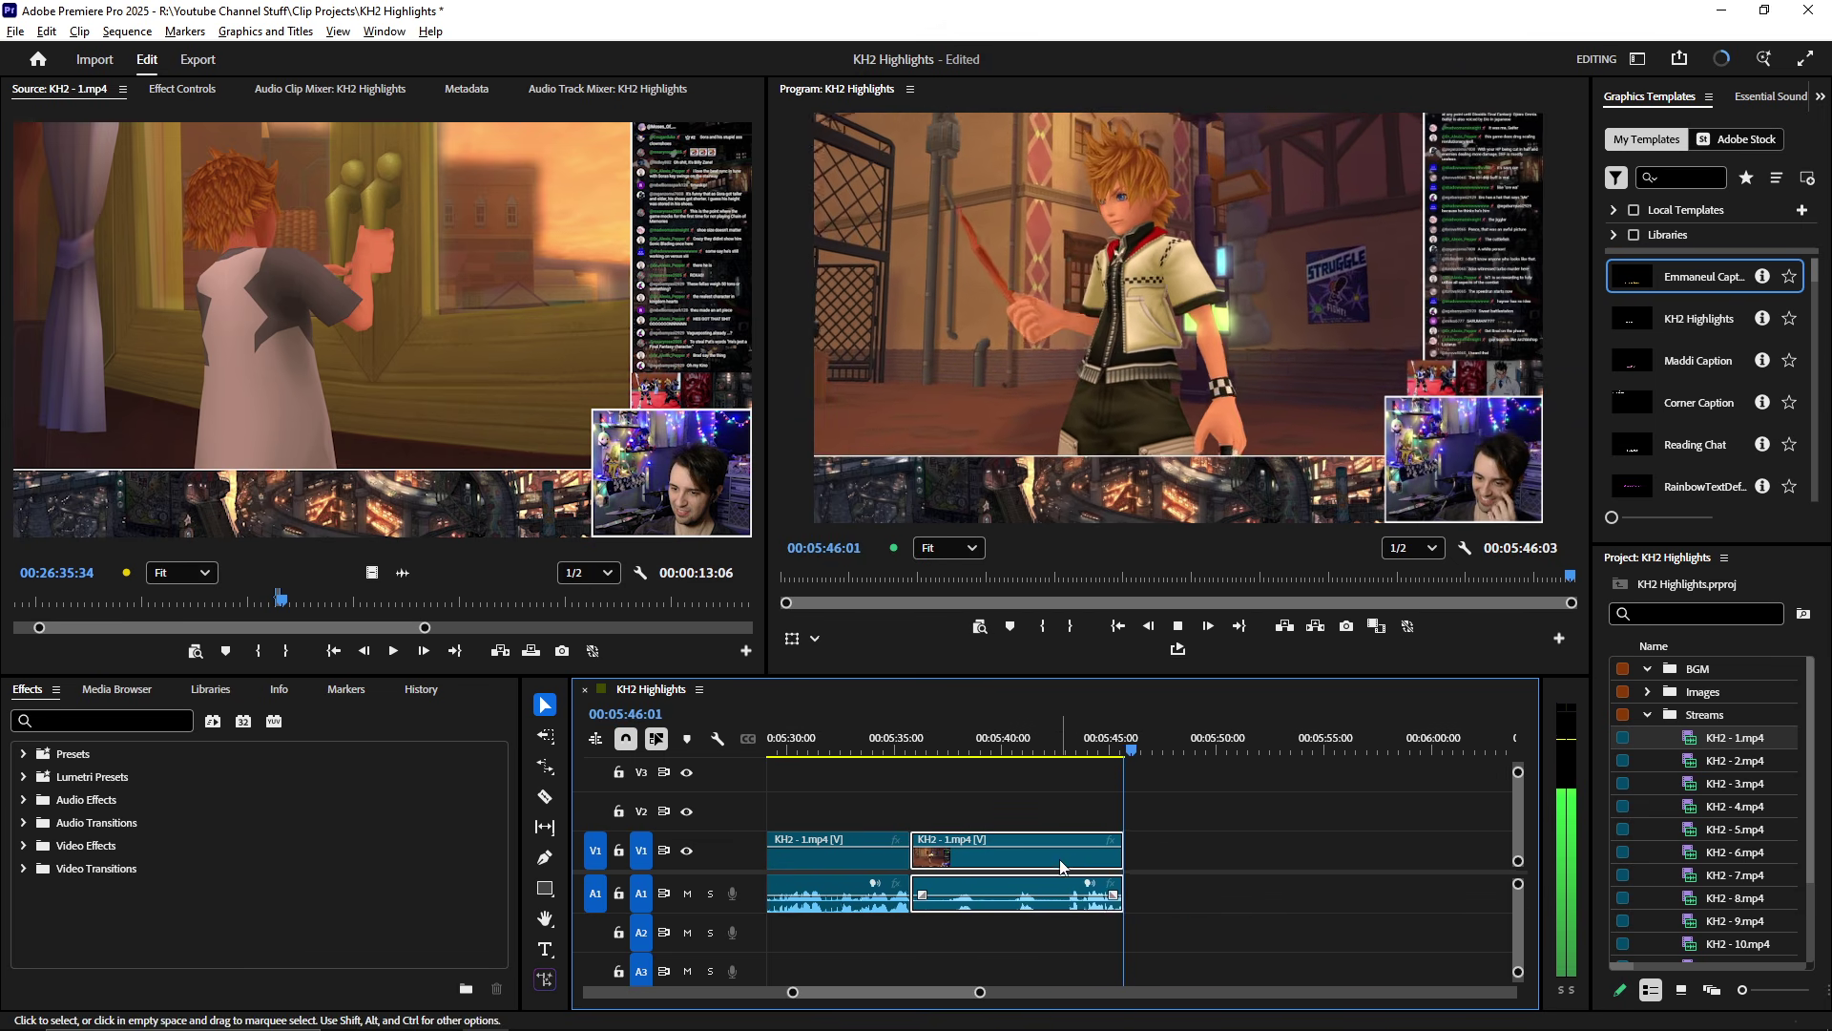
pyautogui.scroll(-2, 1160, 876)
pyautogui.hotkey('ctrl', 's')
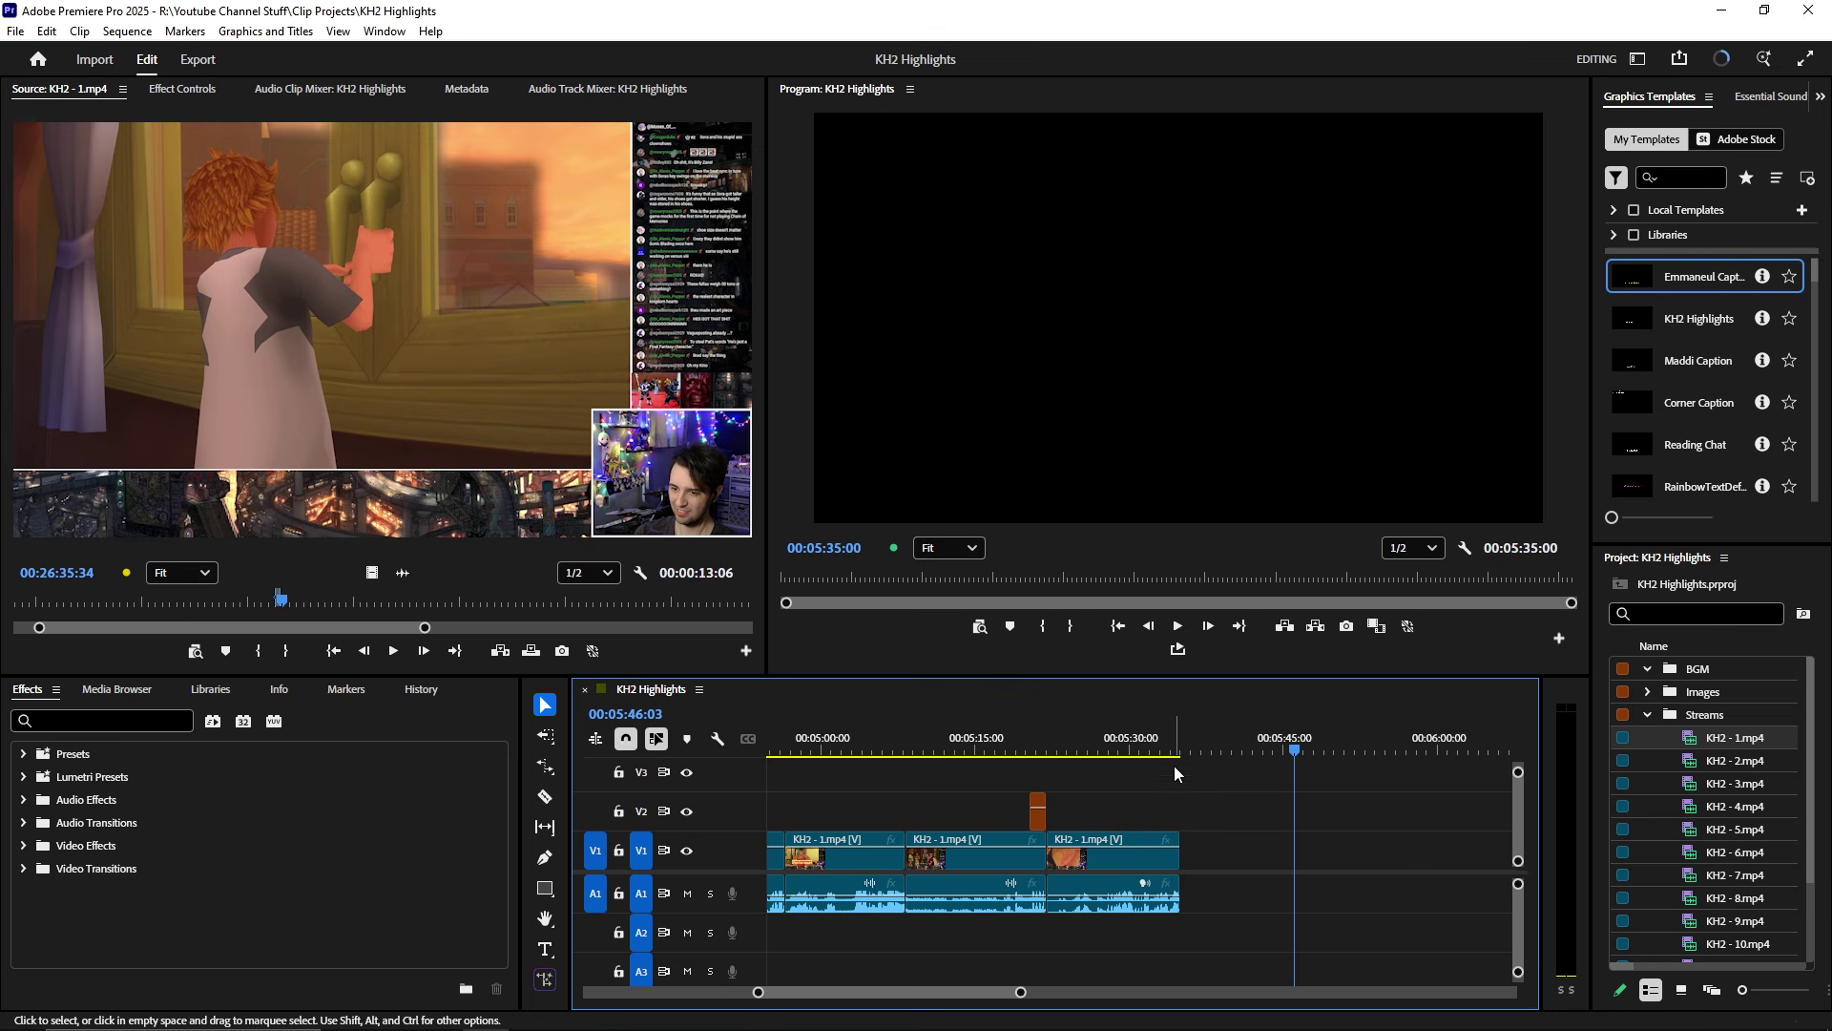
# - Scrub the KH2 - 1.mp4 source footage forward to about 00:53:14, where the next highlight begins
pyautogui.doubleClick(1691, 747)
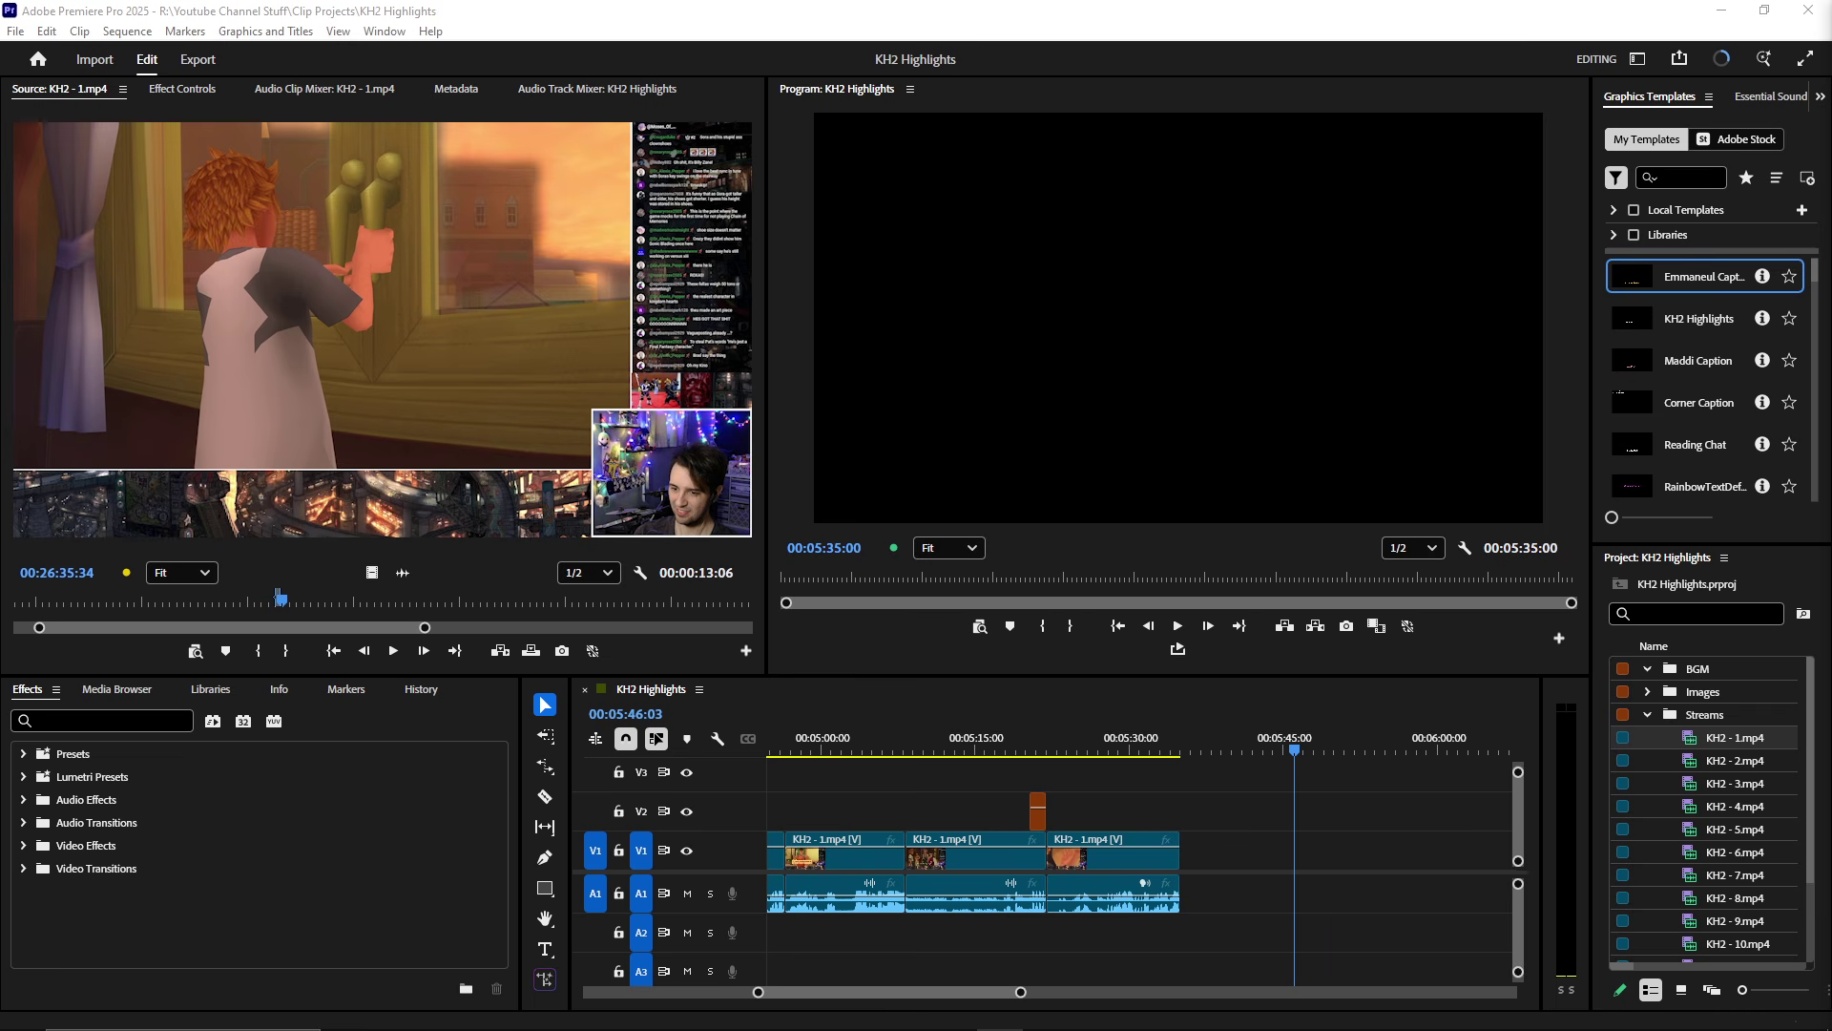
pyautogui.click(295, 604)
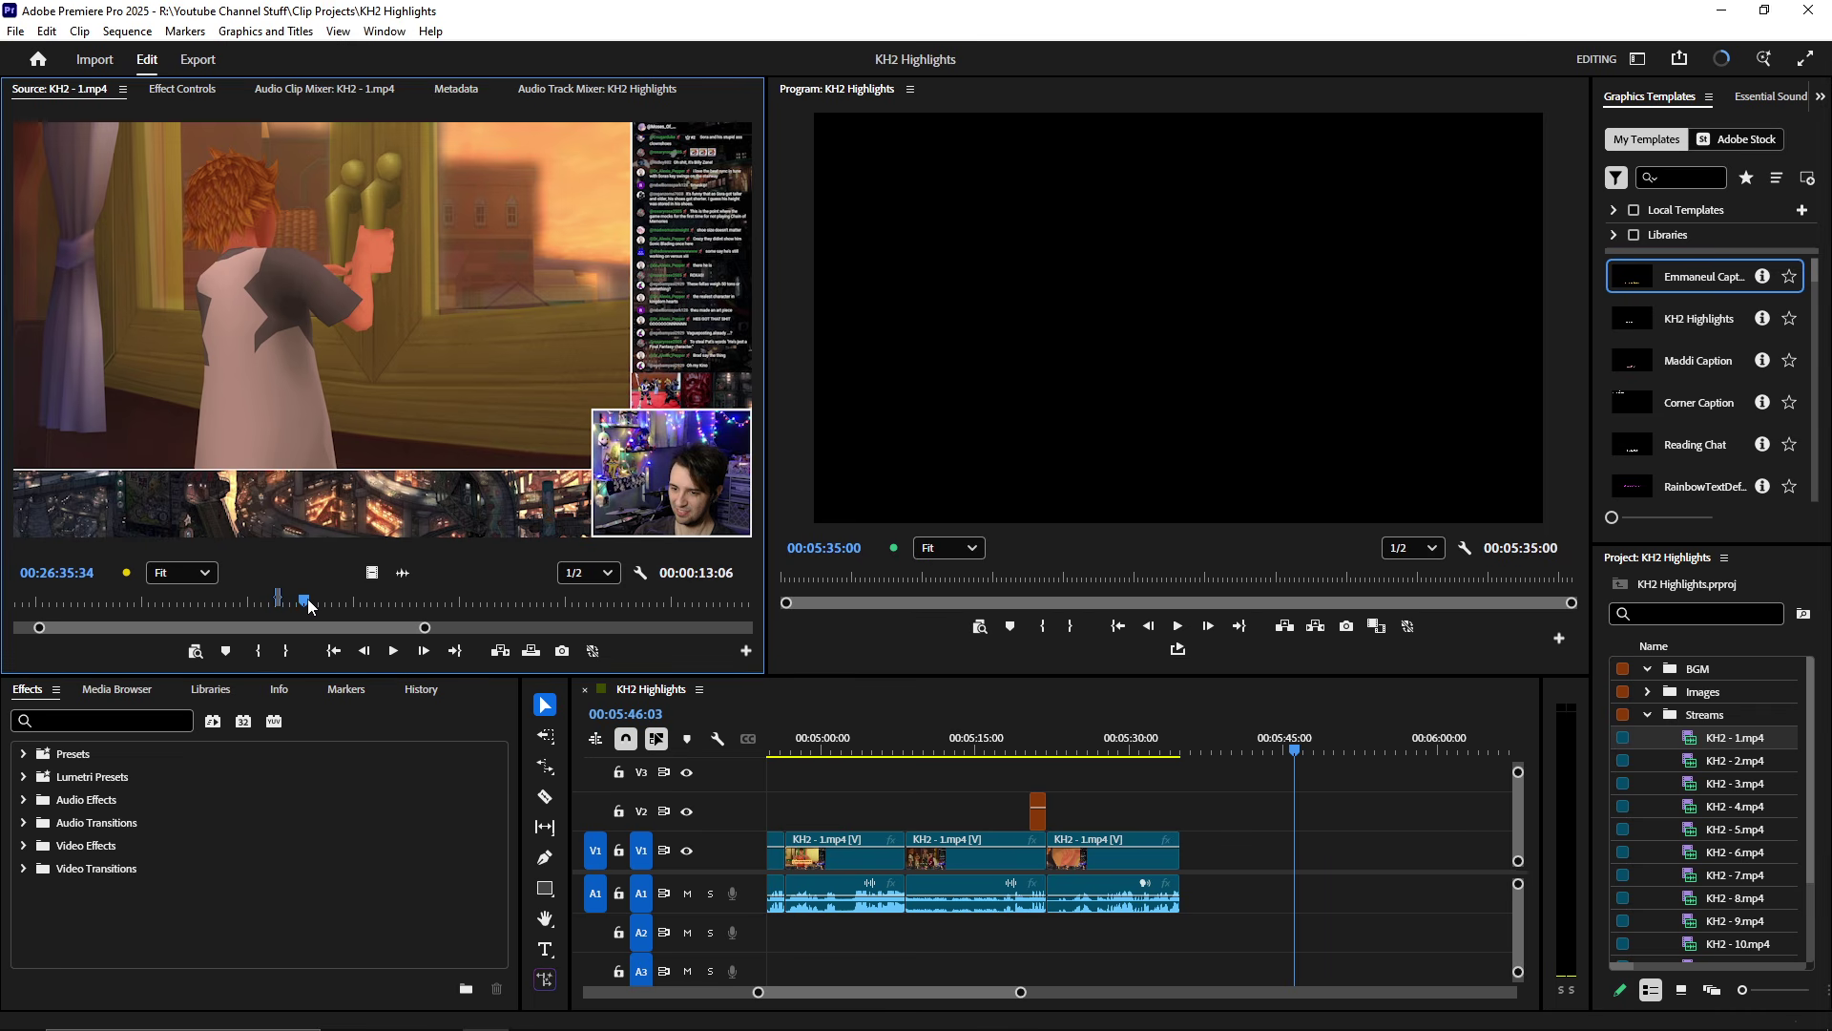
pyautogui.scroll(-2, 297, 635)
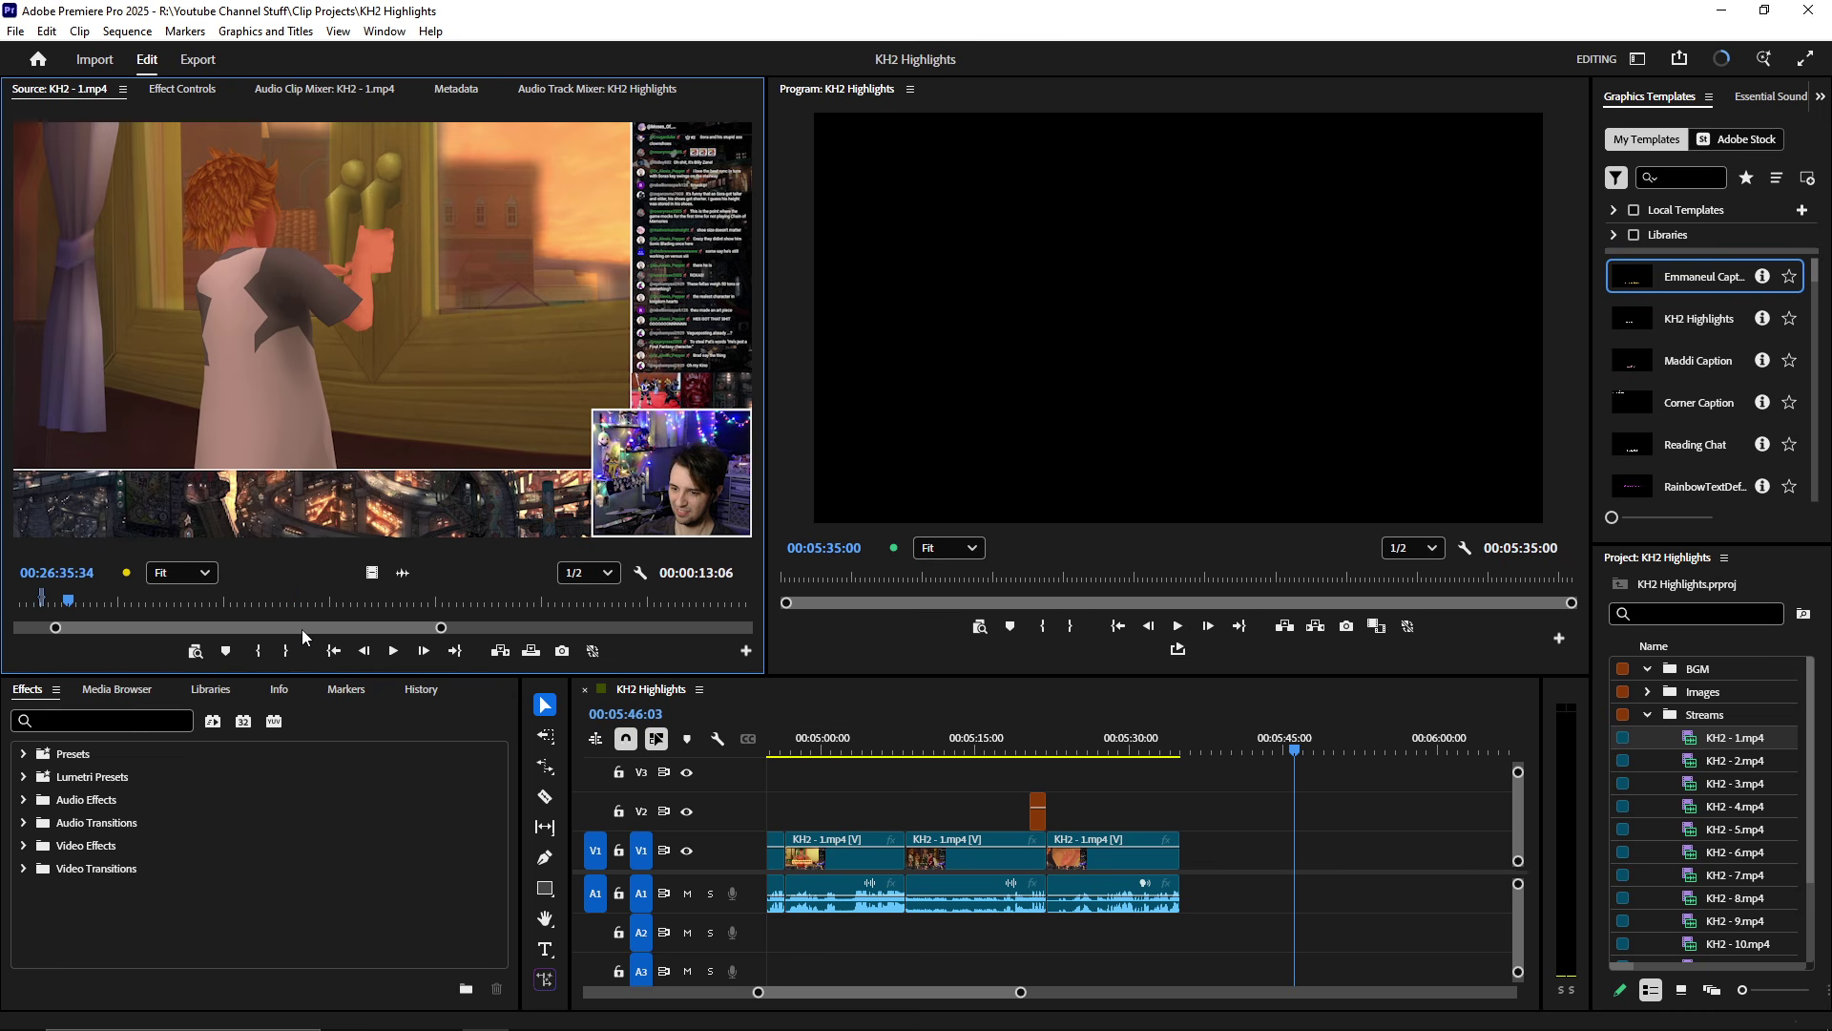
pyautogui.moveTo(322, 612); pyautogui.dragTo(432, 603)
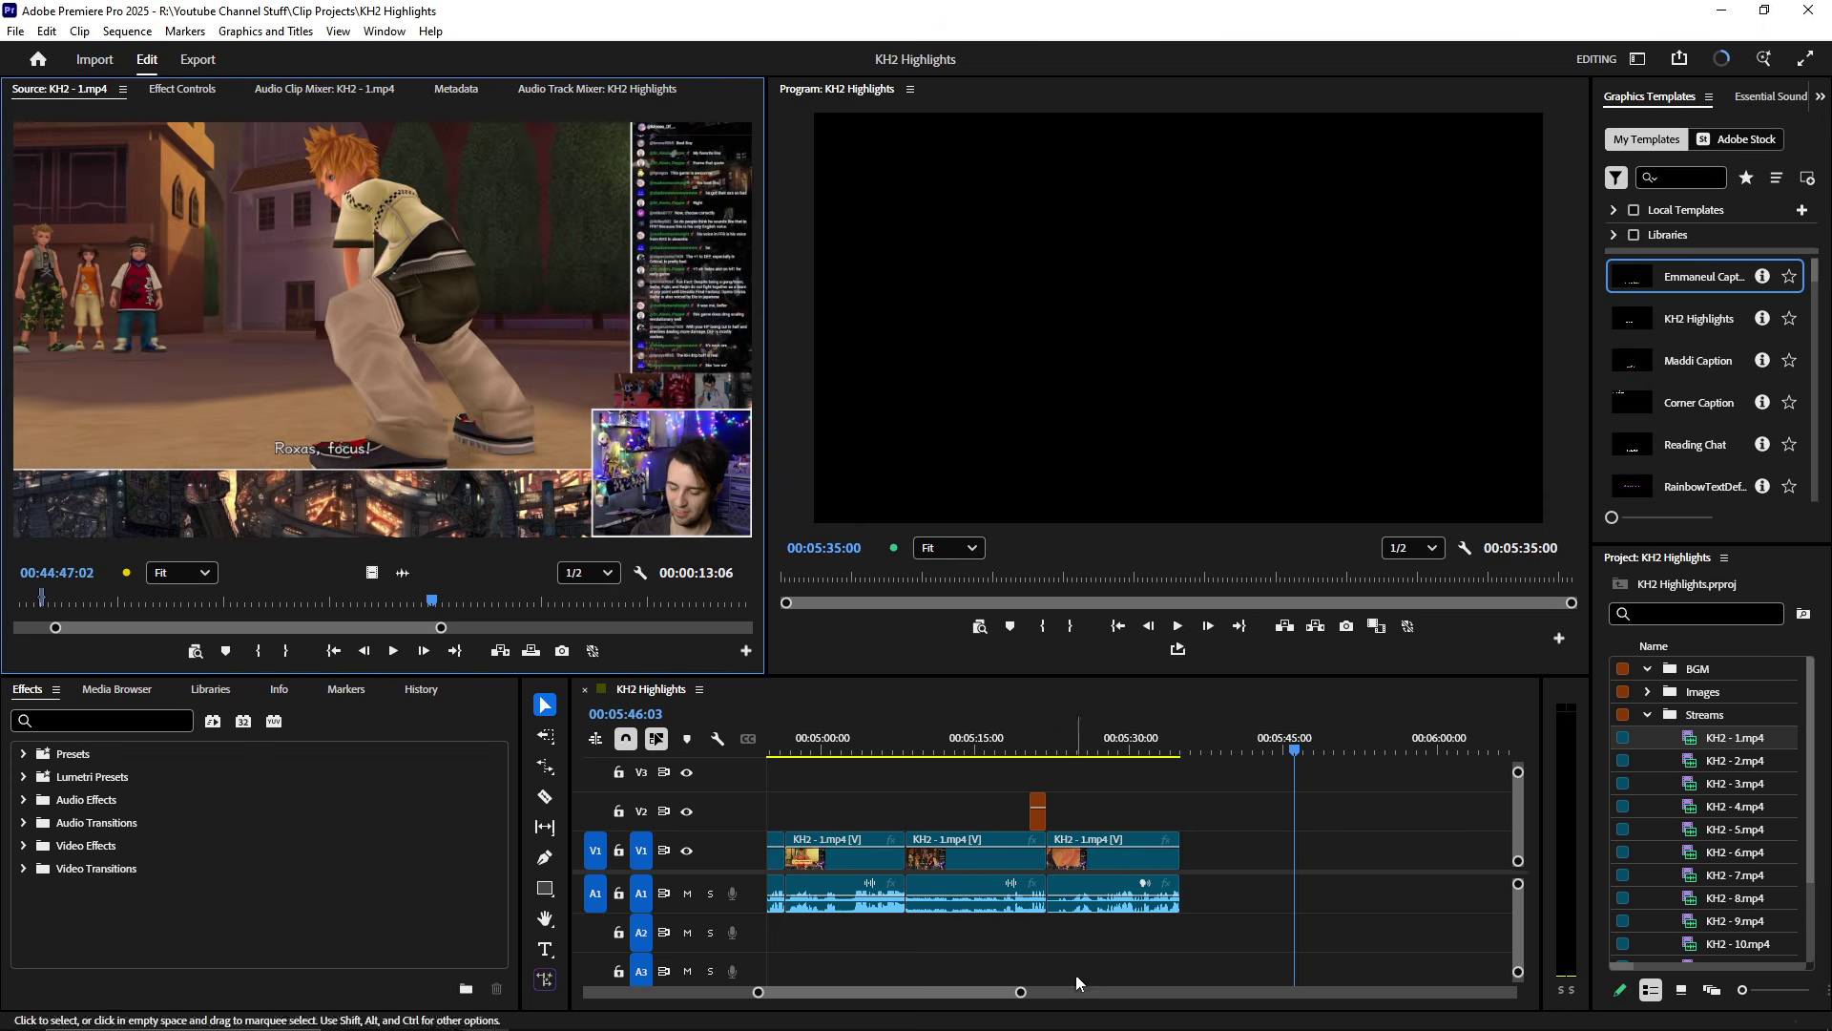
pyautogui.click(1148, 872)
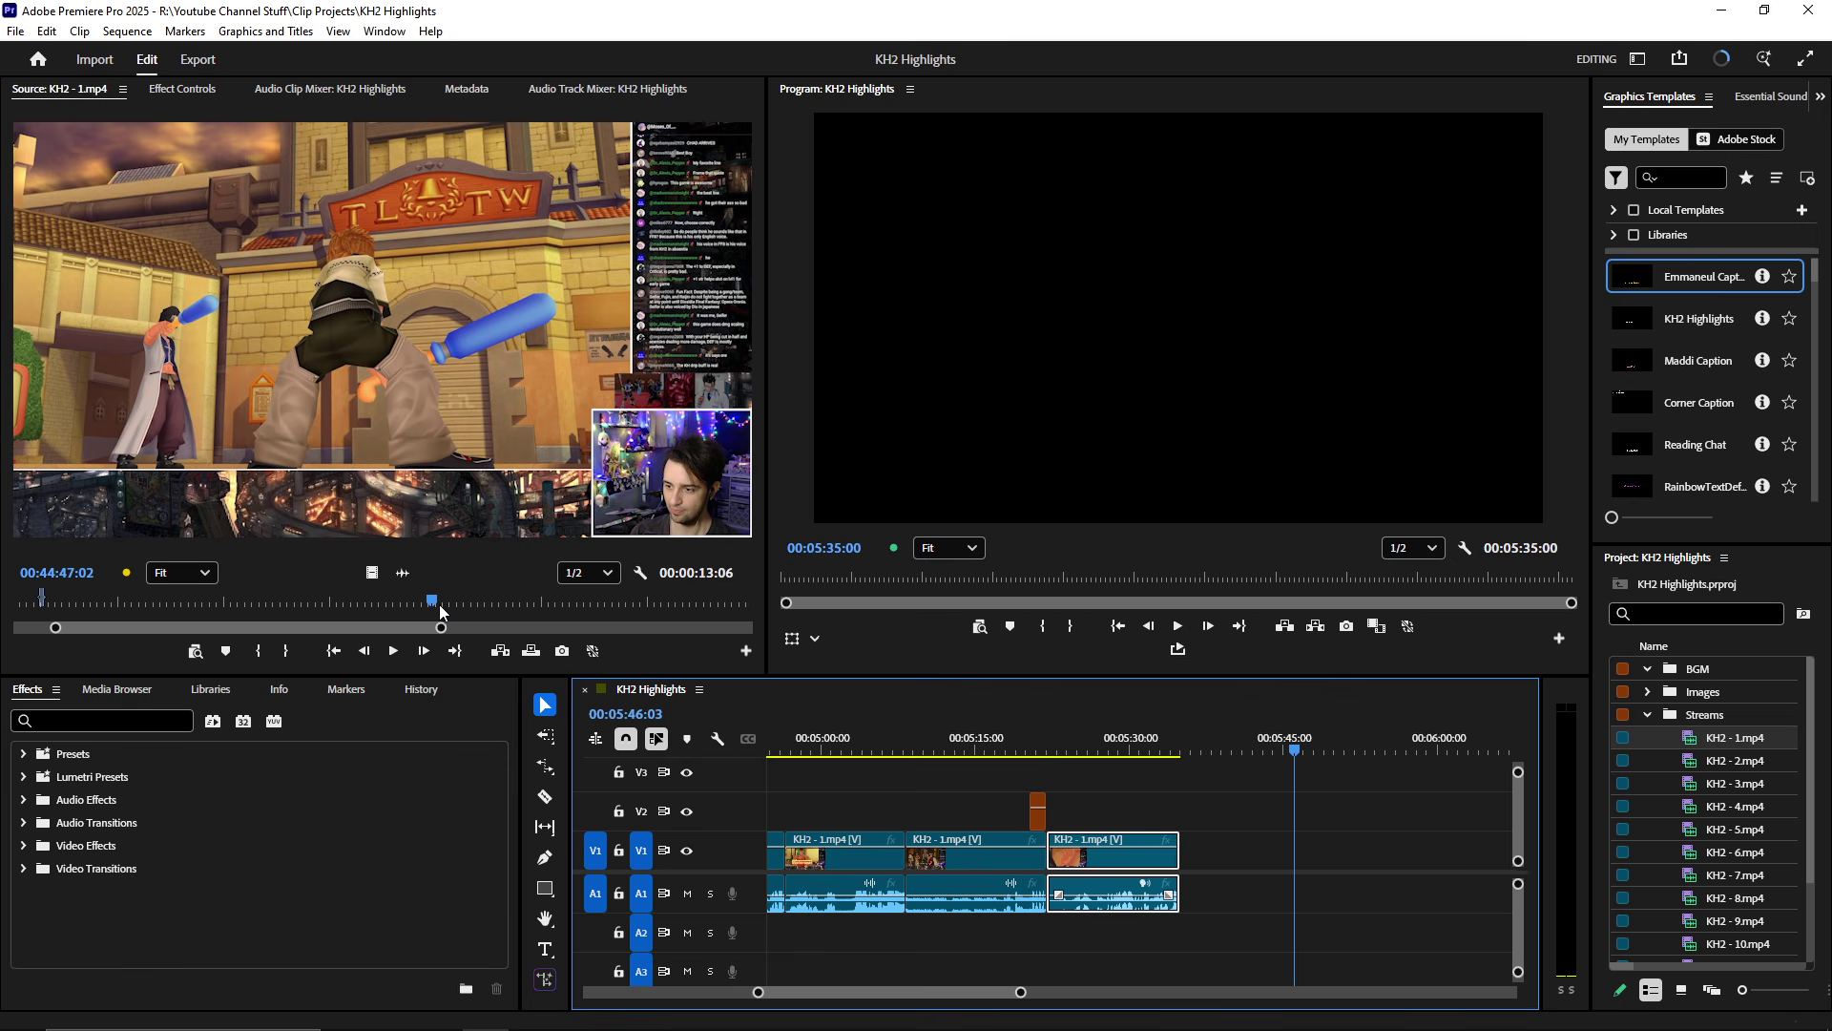
pyautogui.moveTo(441, 611); pyautogui.dragTo(613, 605)
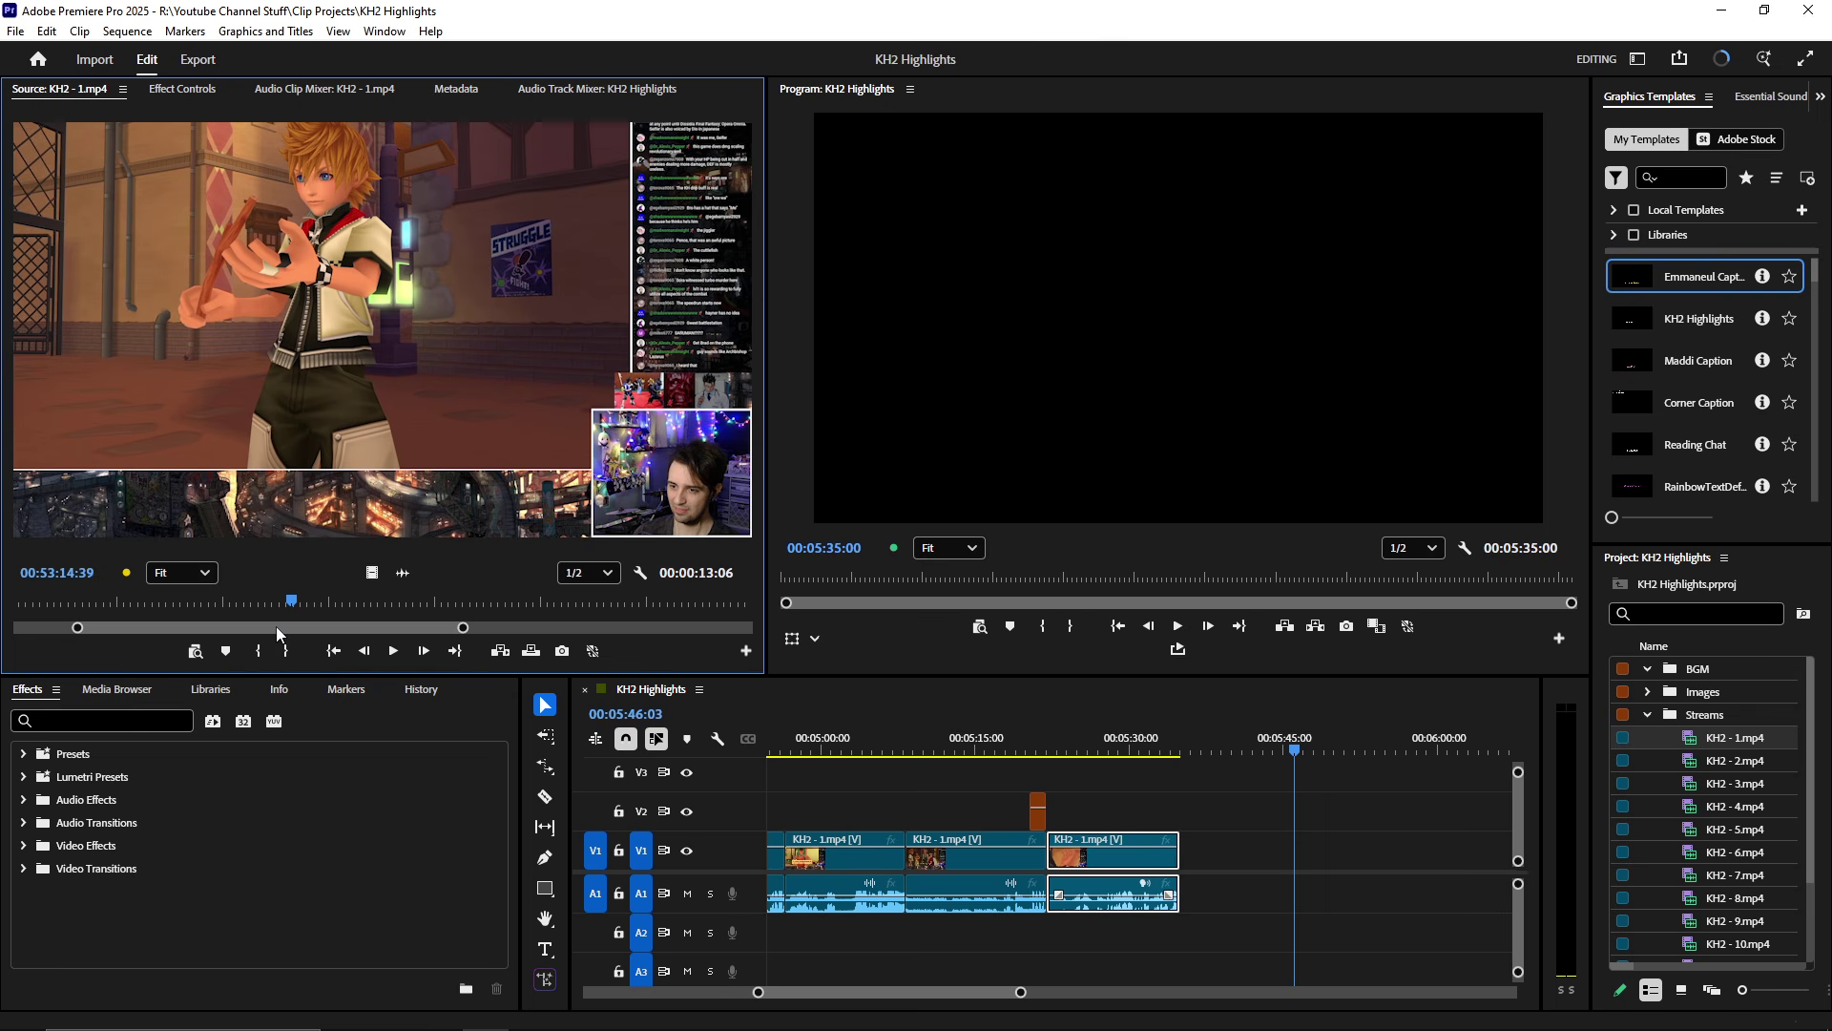
# - Play the enlarged source footage and mark a range of about 10 seconds that ends near 00:53:32
pyautogui.press('space')
pyautogui.press('`')
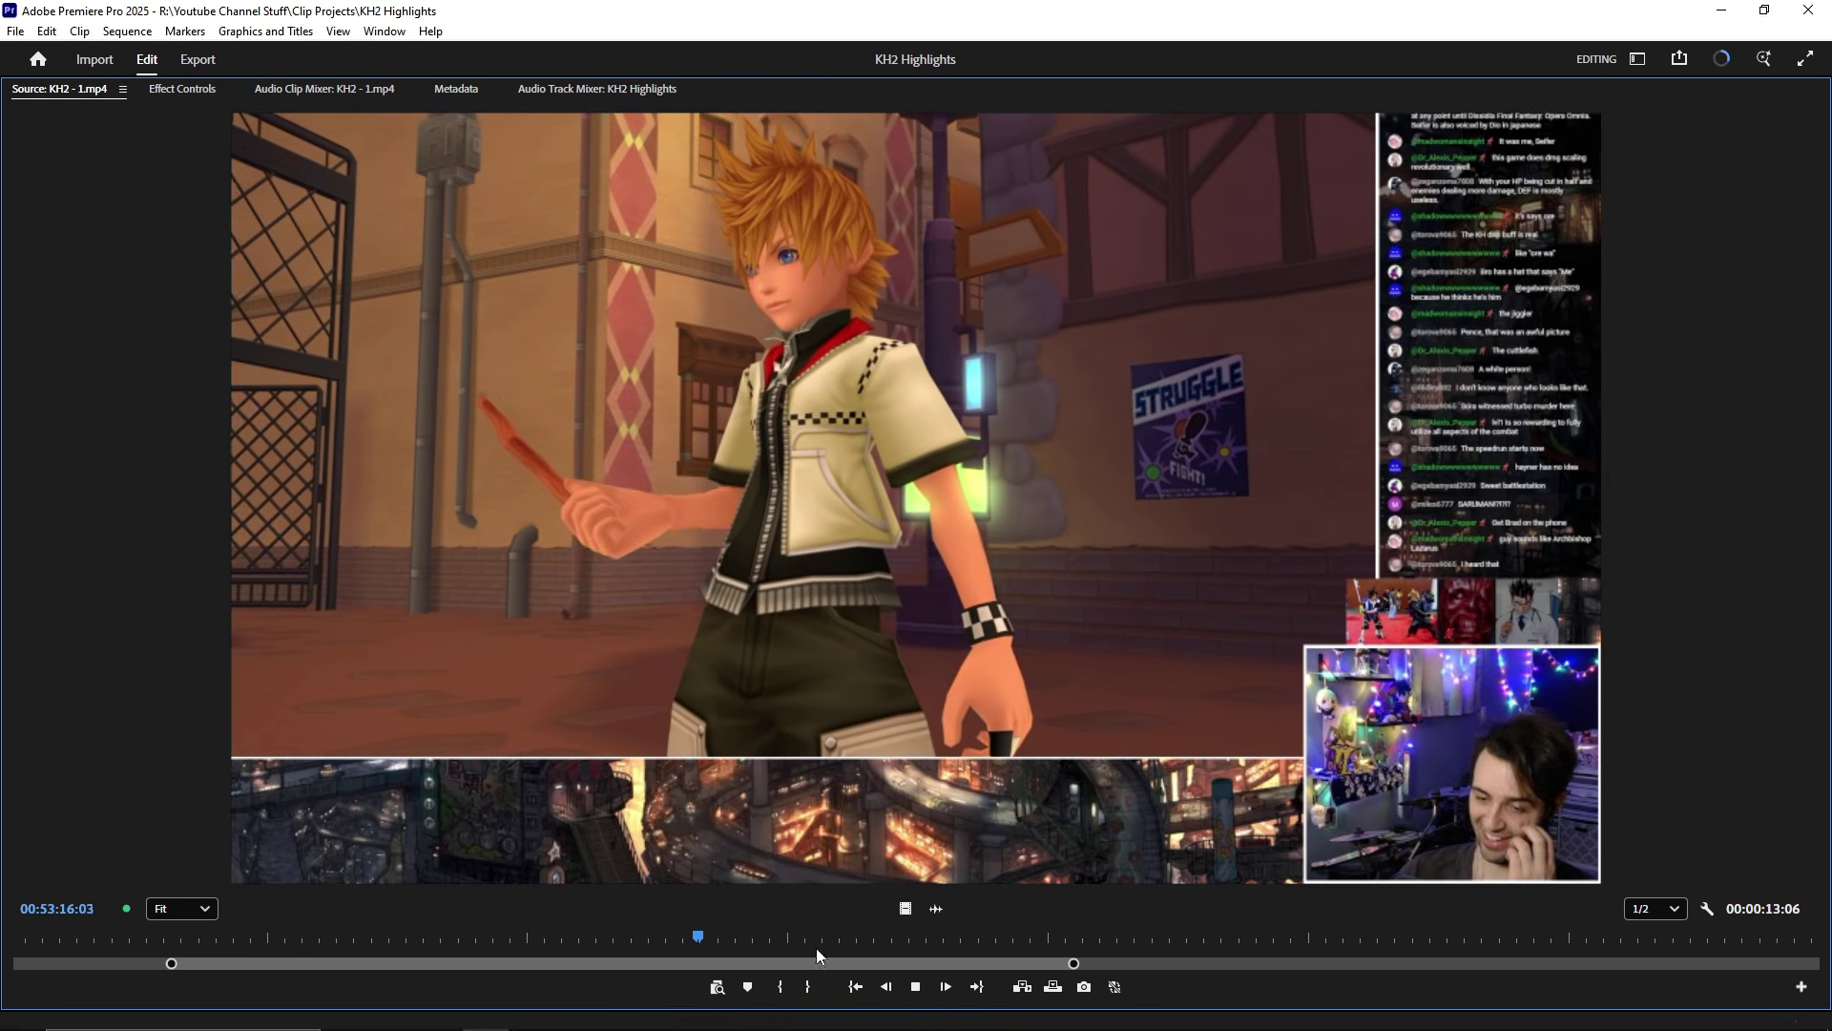
pyautogui.click(785, 984)
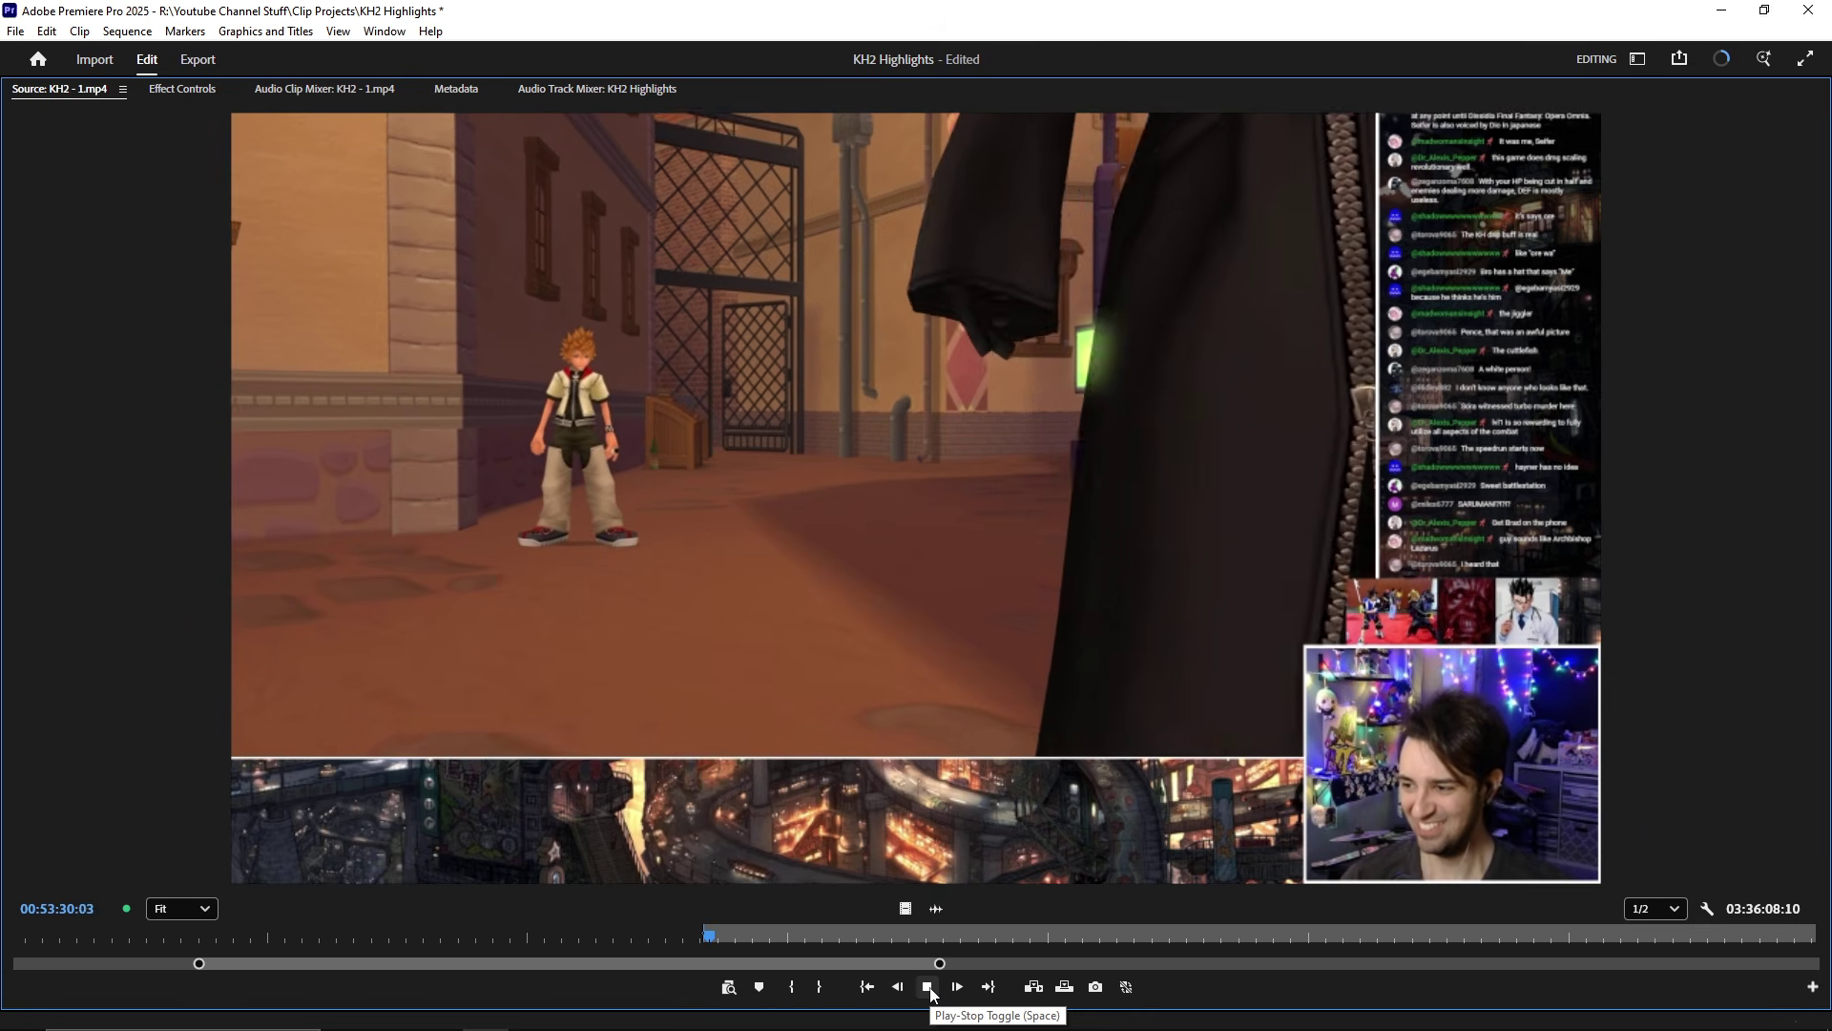
pyautogui.click(927, 987)
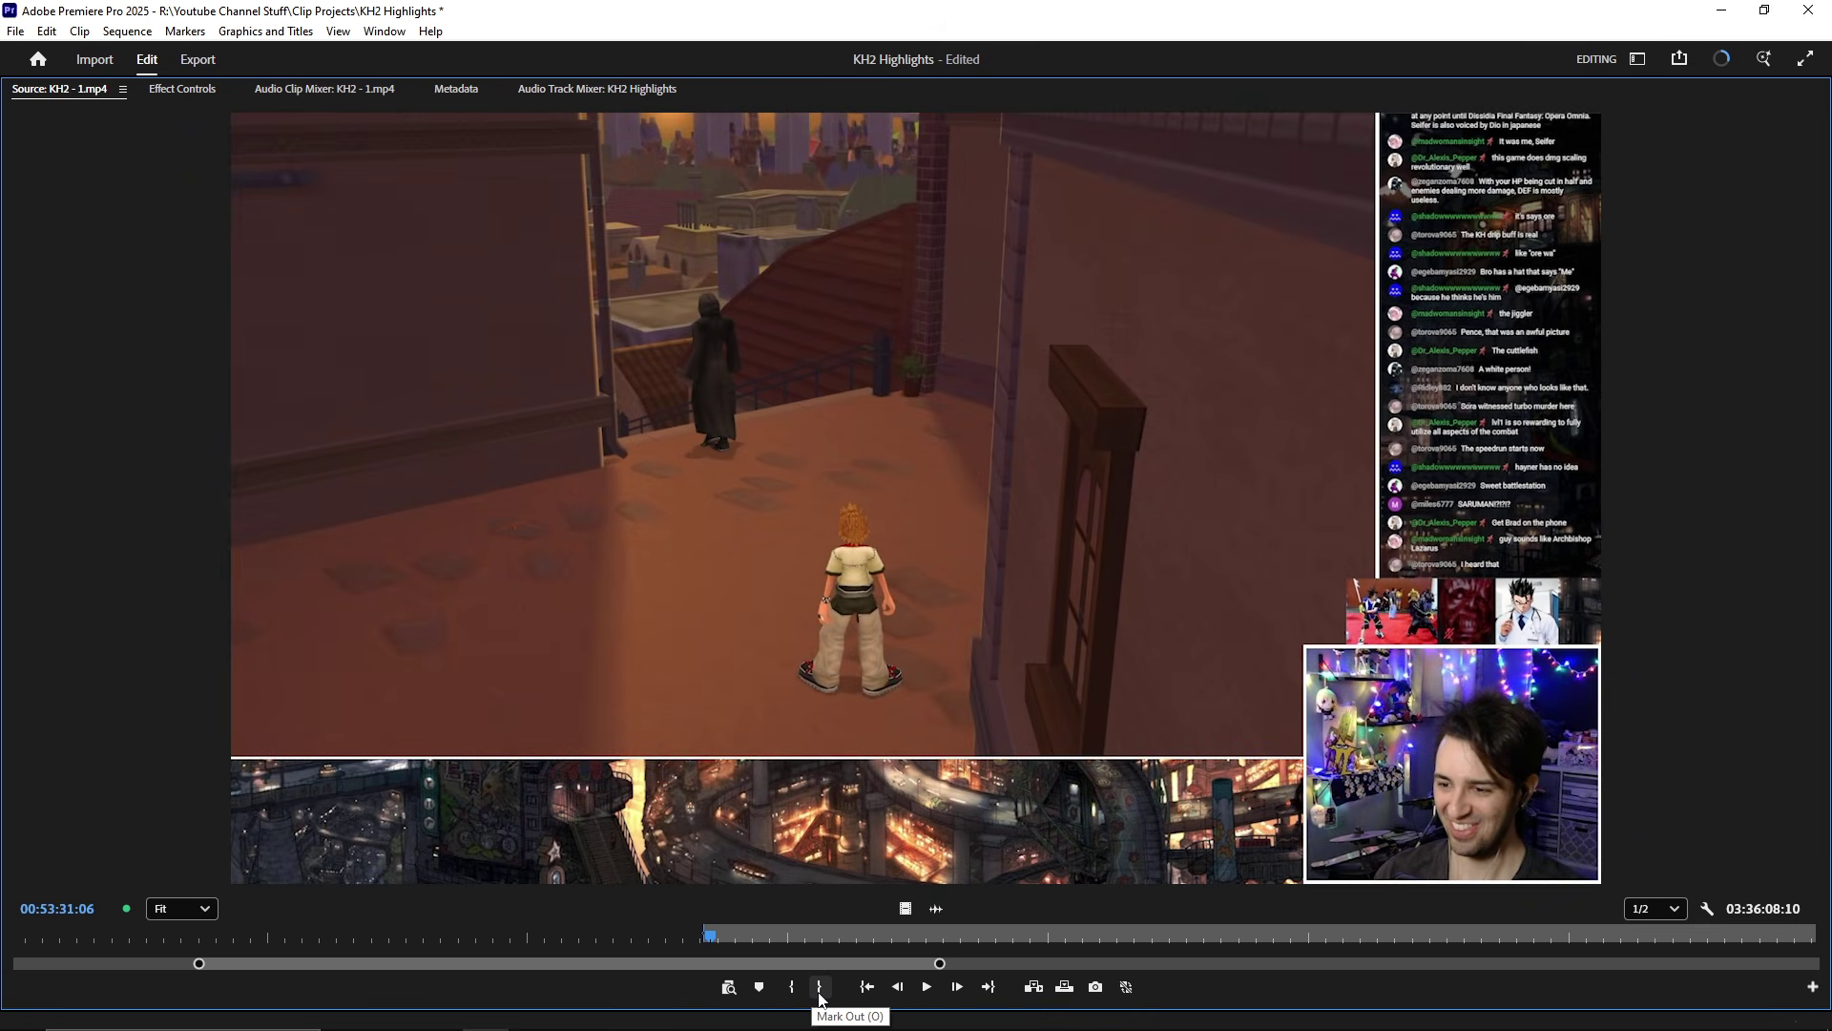
pyautogui.click(931, 989)
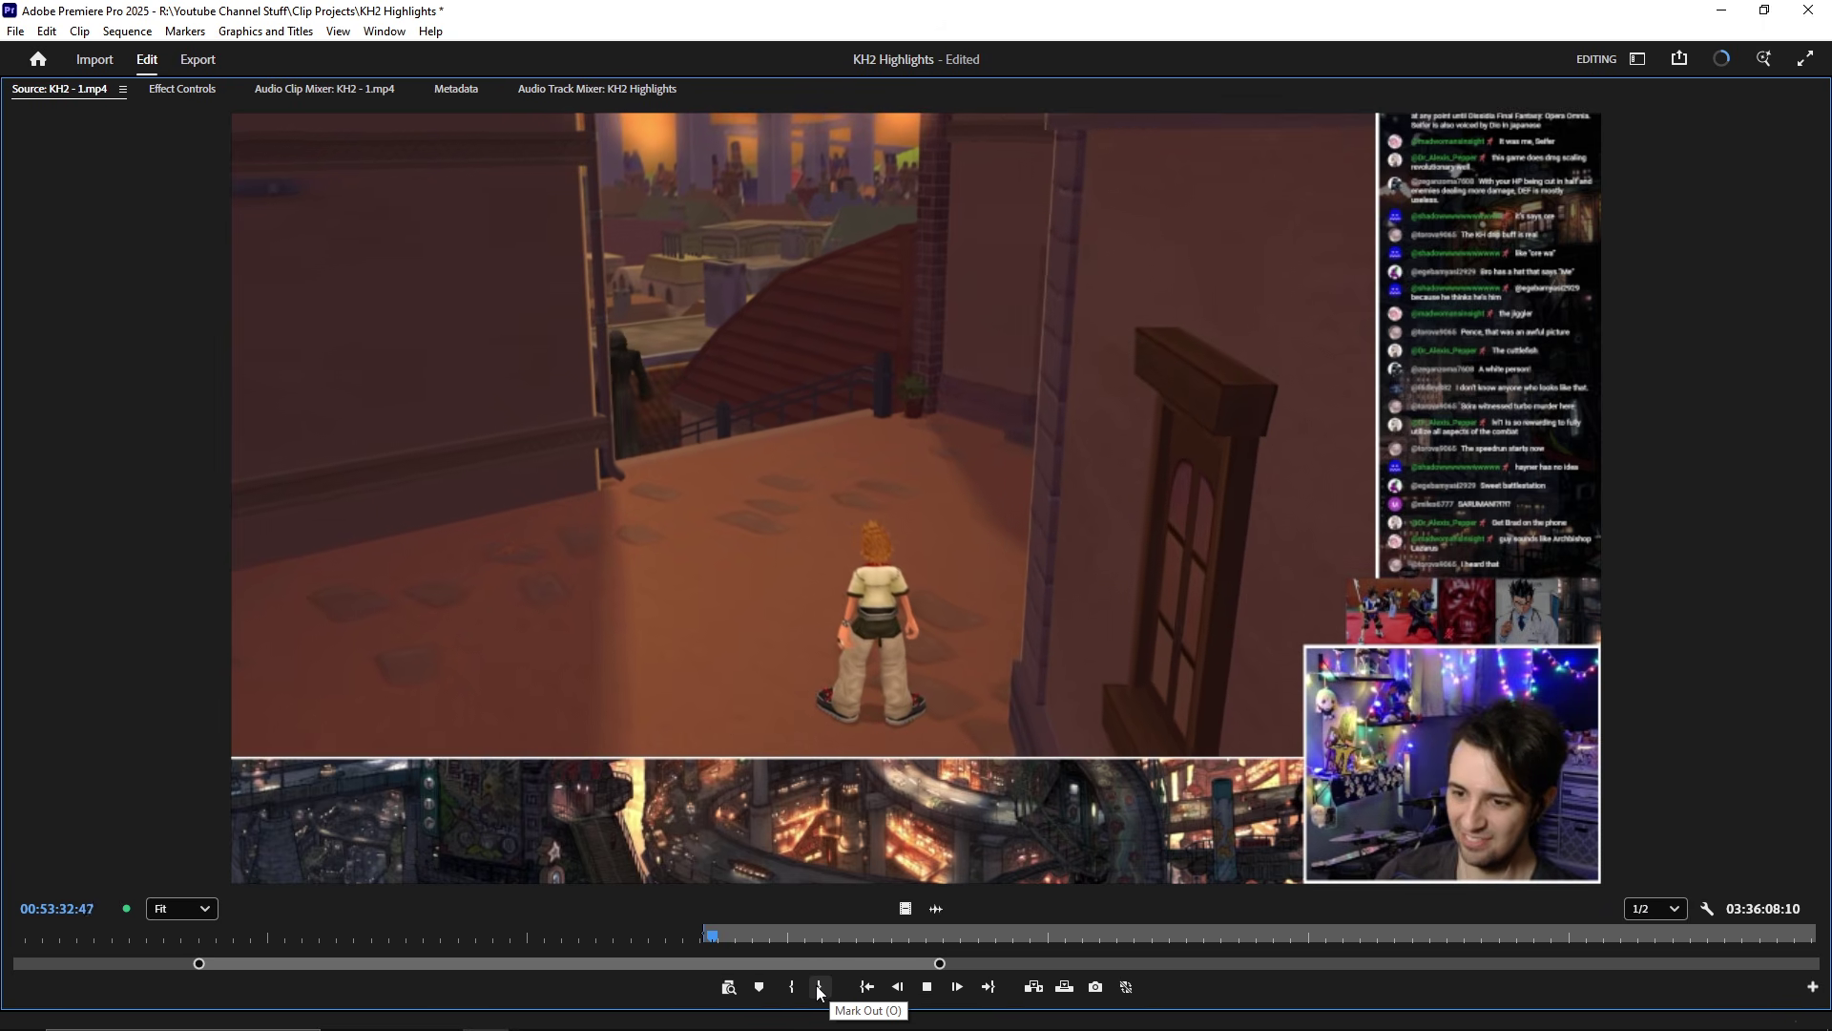
pyautogui.click(818, 986)
# - Add the marked range behind the last clip on V1 and A1 and close the gap between them
pyautogui.press('`')
pyautogui.press('-')
pyautogui.press('-')
pyautogui.press('-')
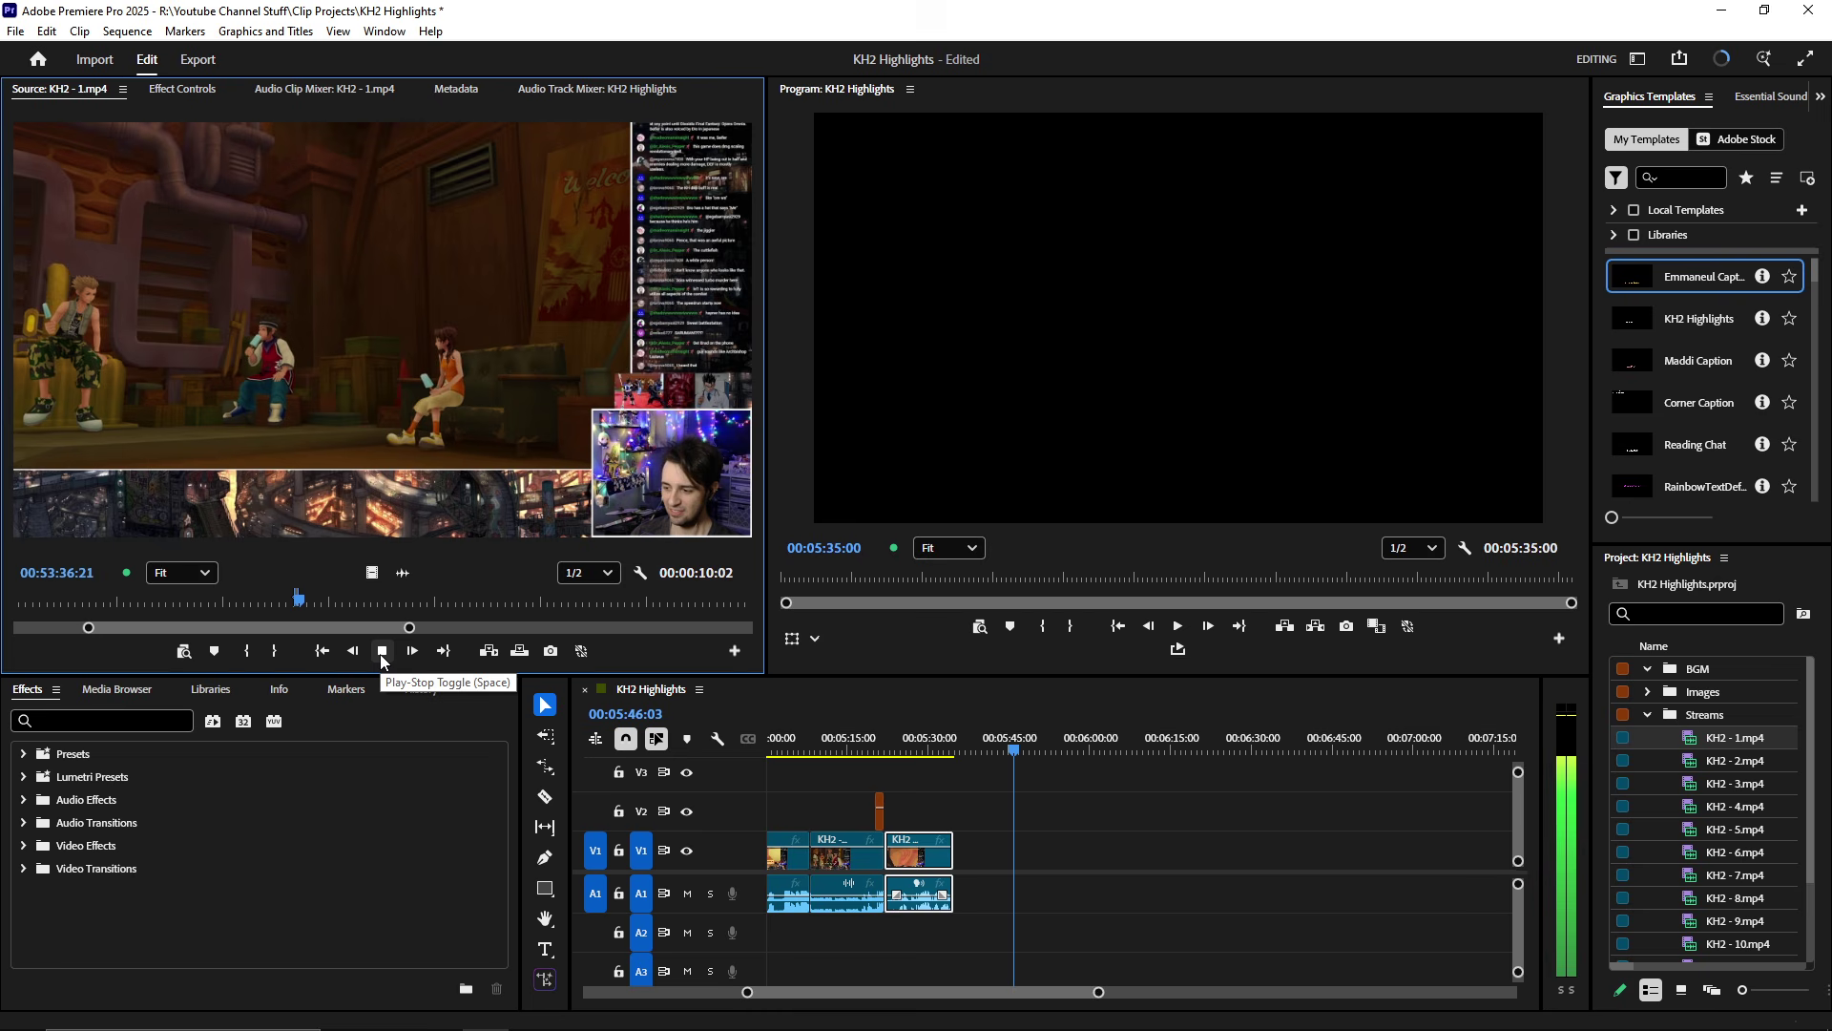
pyautogui.click(379, 655)
pyautogui.moveTo(315, 315); pyautogui.dragTo(1011, 867)
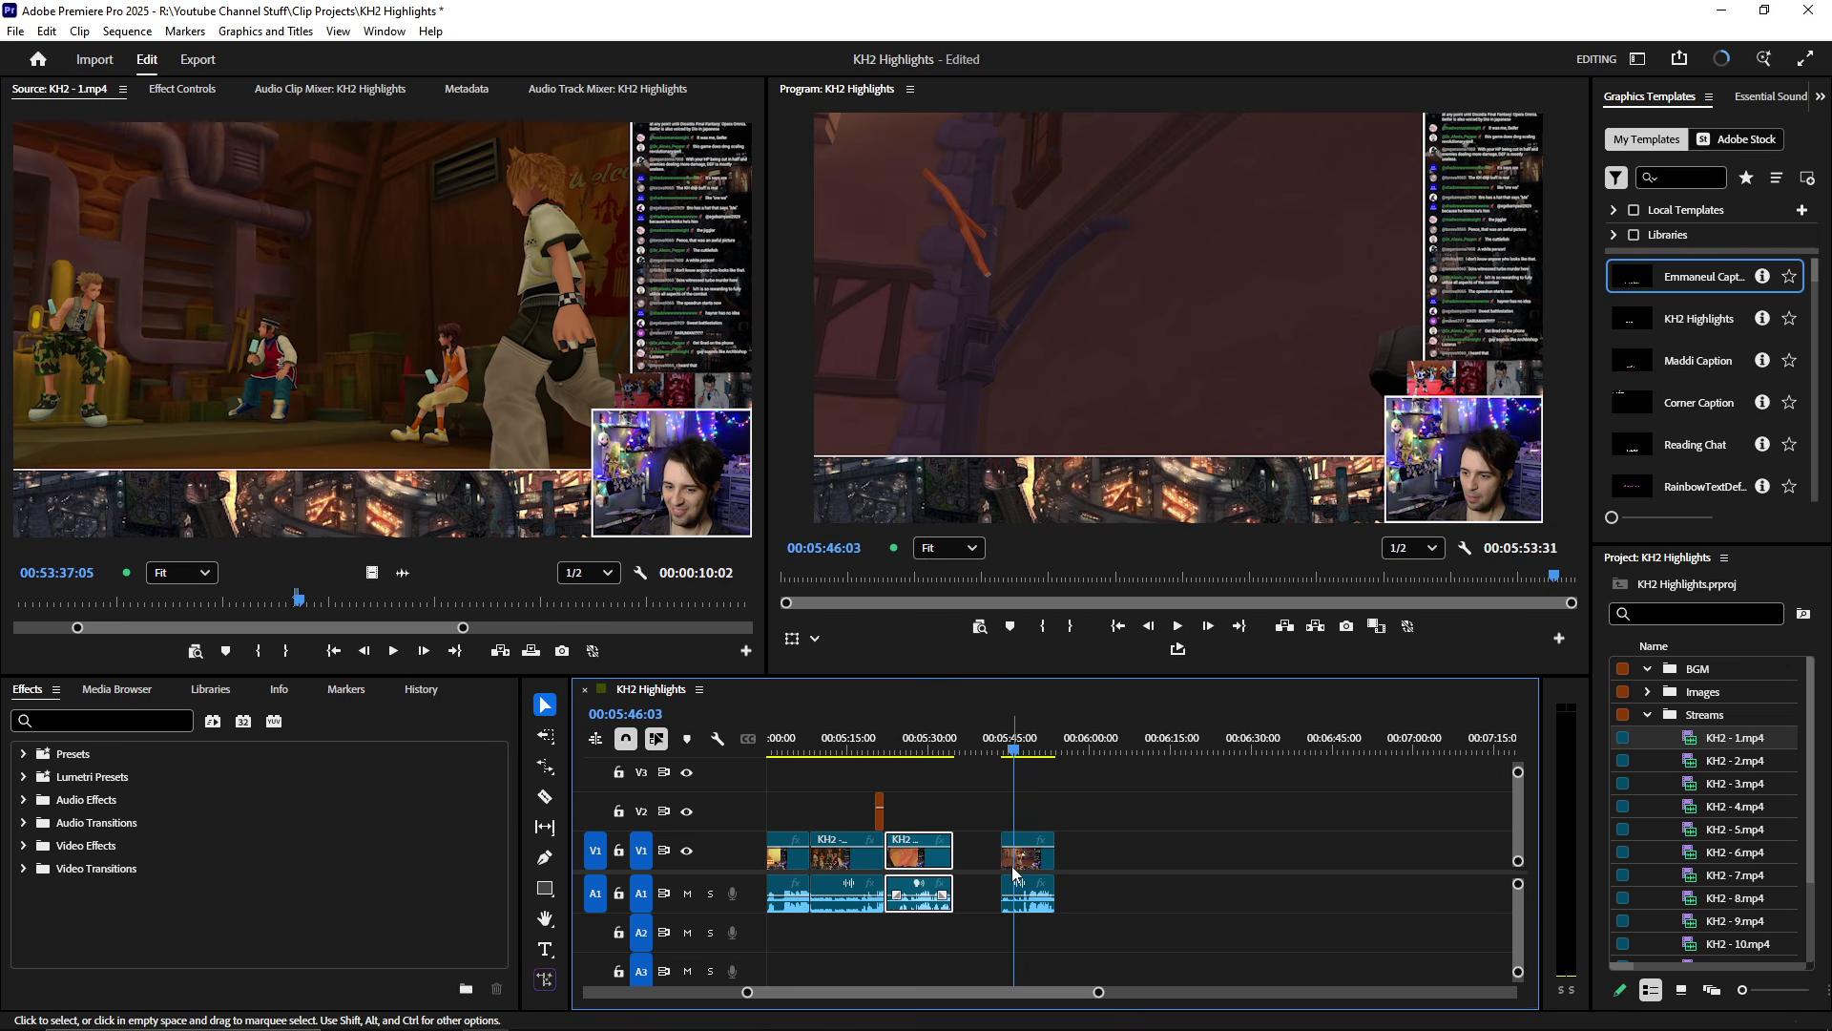
pyautogui.click(984, 852)
pyautogui.scroll(2, 985, 852)
pyautogui.press('Delete')
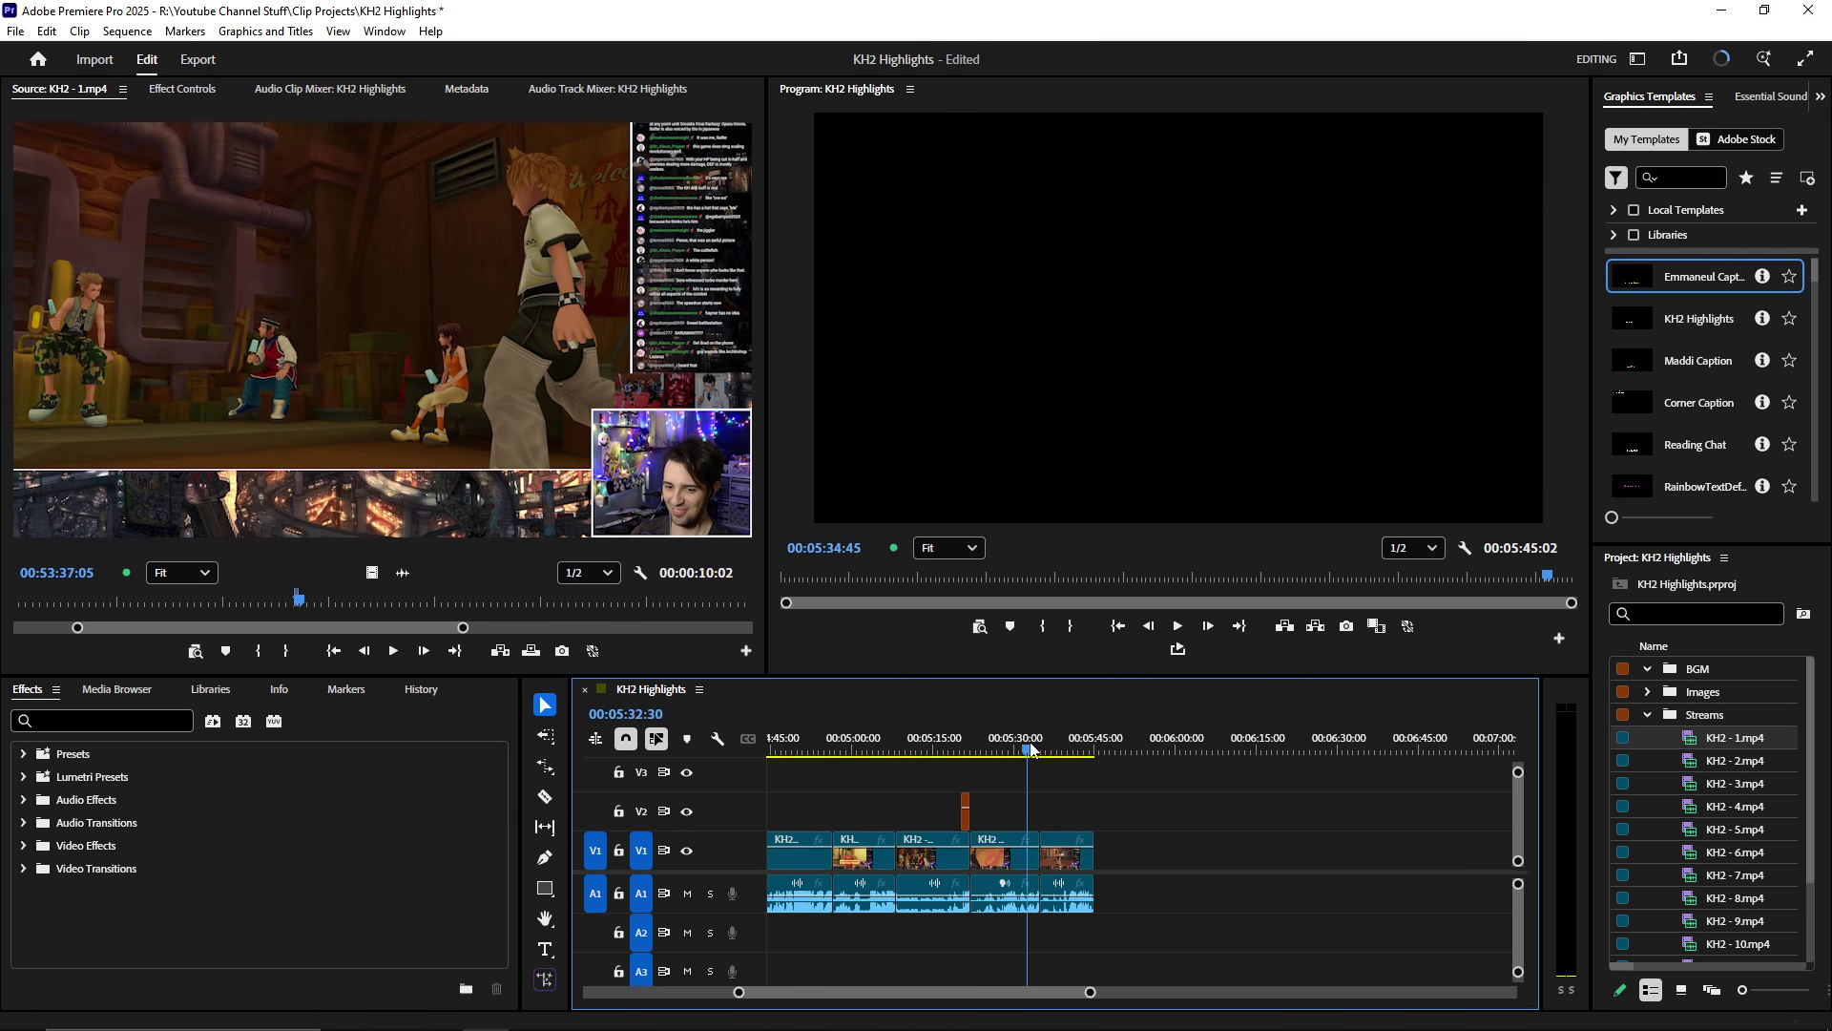
# - Play across the cut at 00:05:35:00 and ripple-trim the start of the last clip up to 00:05:35:10
pyautogui.click(1038, 749)
pyautogui.keyDown('alt'); pyautogui.scroll(8, 1056, 811); pyautogui.keyUp('alt')
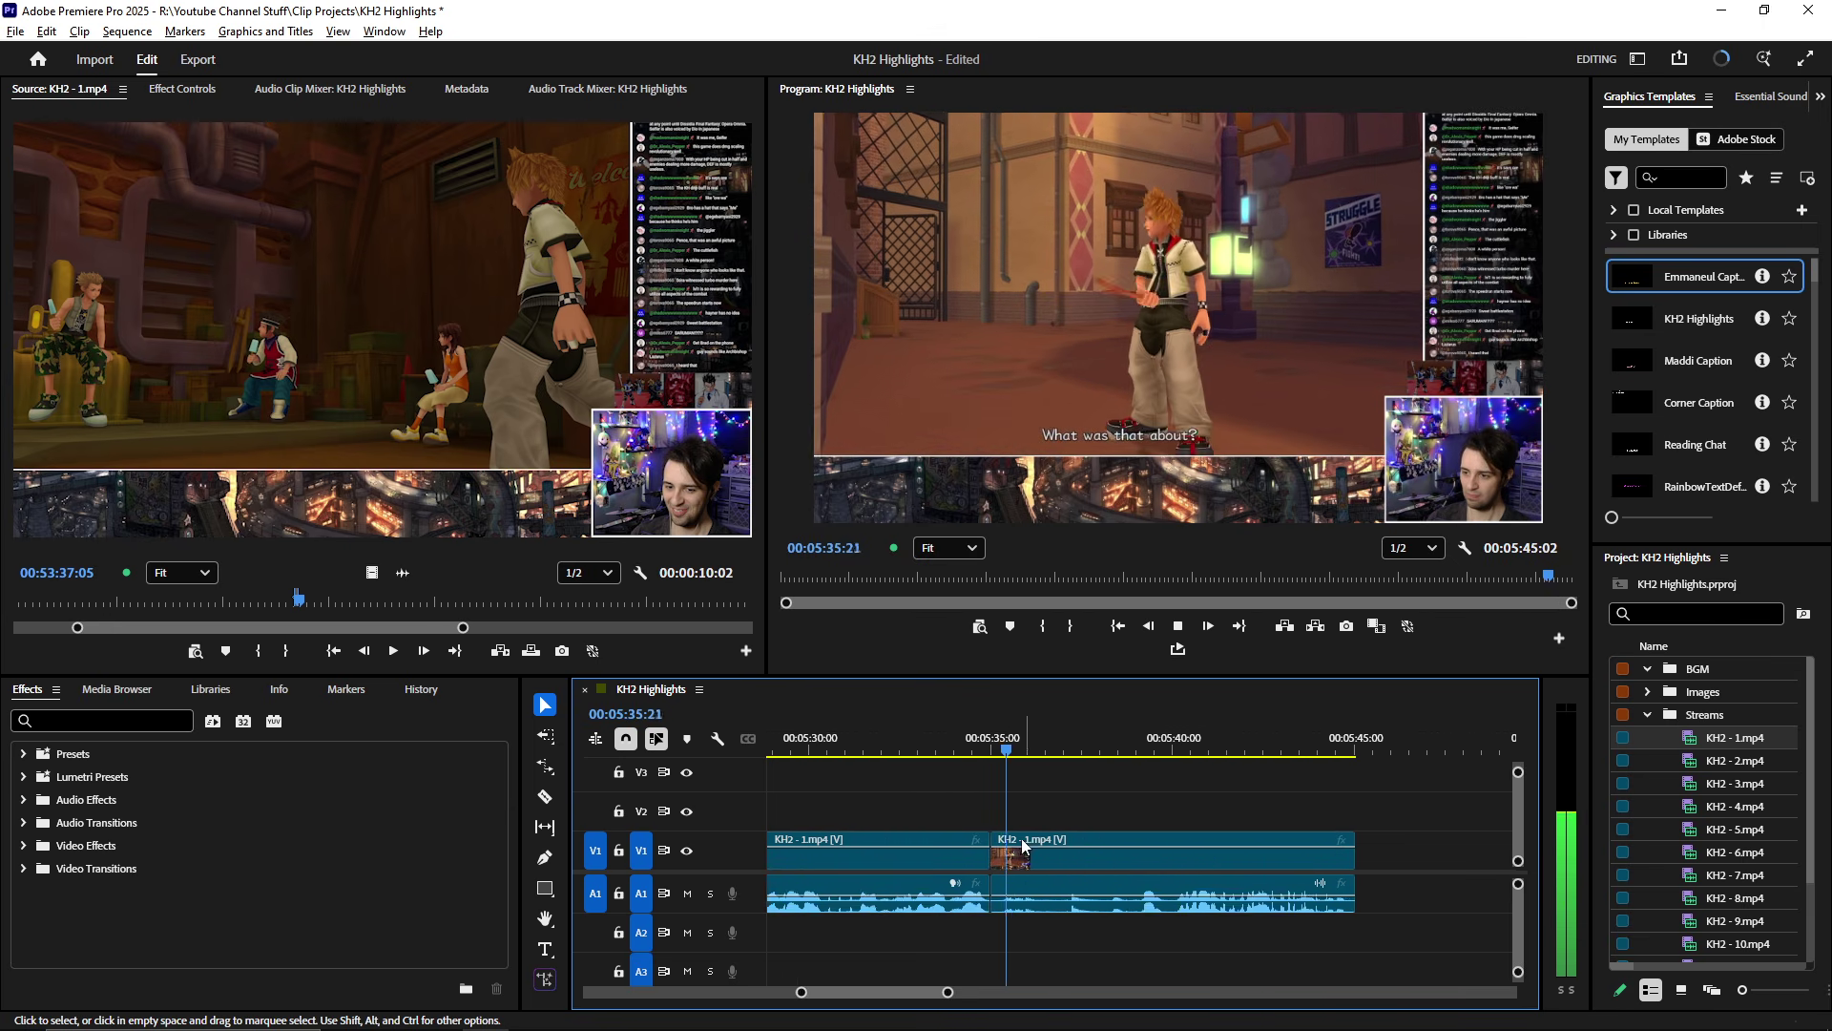
pyautogui.click(989, 737)
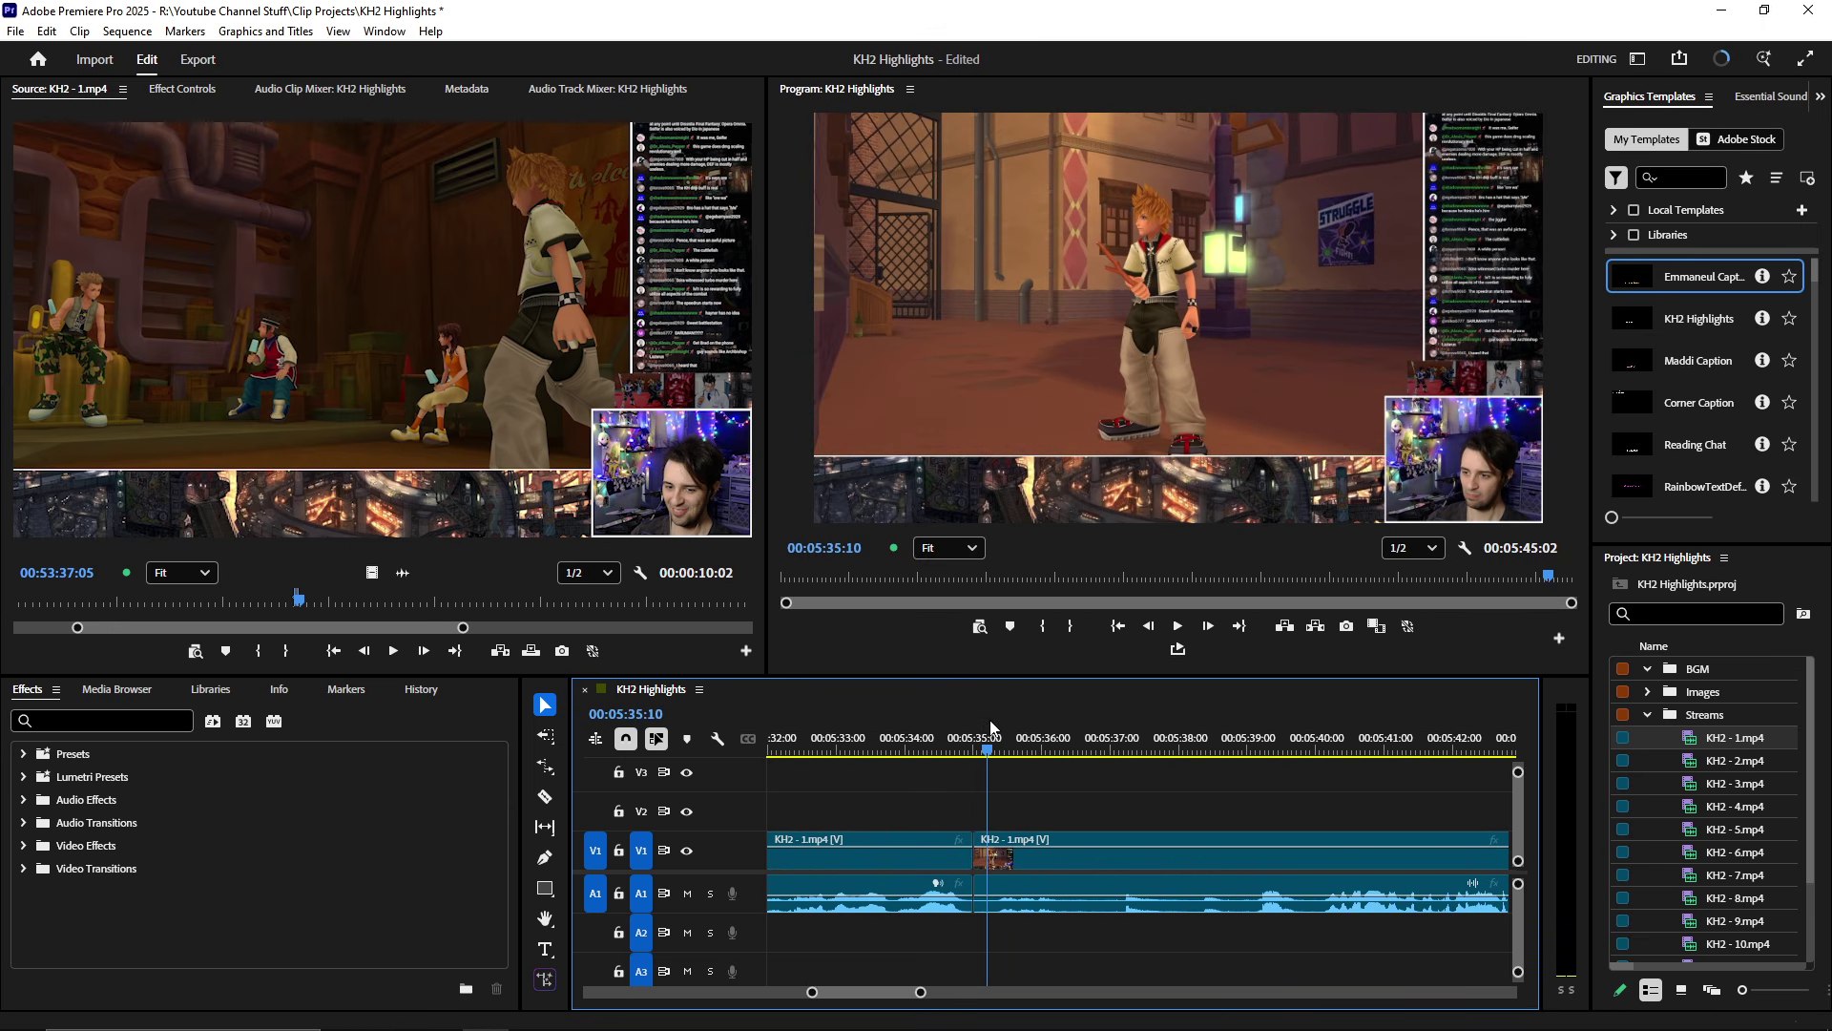
pyautogui.press('space')
pyautogui.keyDown('alt'); pyautogui.scroll(-6, 1126, 826); pyautogui.keyUp('alt')
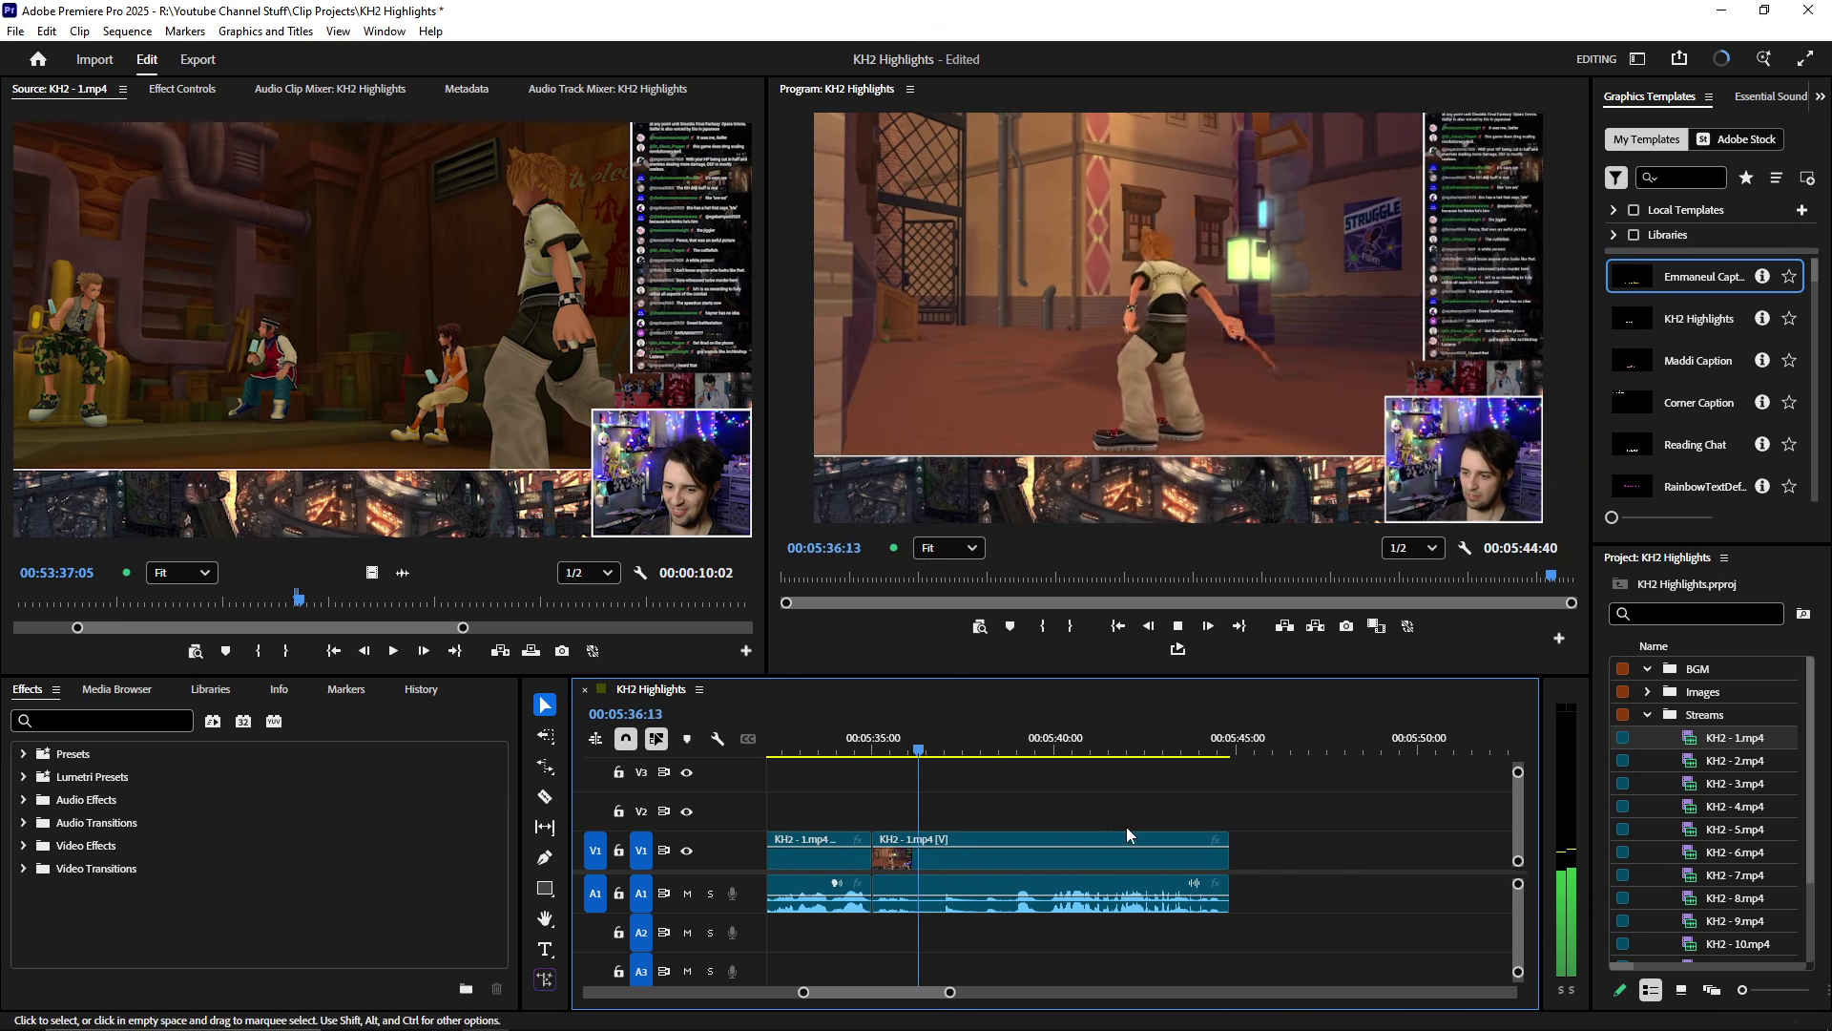
# - Extend the end of the last clip to 00:05:45:15, play the added footage and save the project
pyautogui.moveTo(1145, 725); pyautogui.dragTo(1236, 731)
pyautogui.scroll(5, 1276, 855)
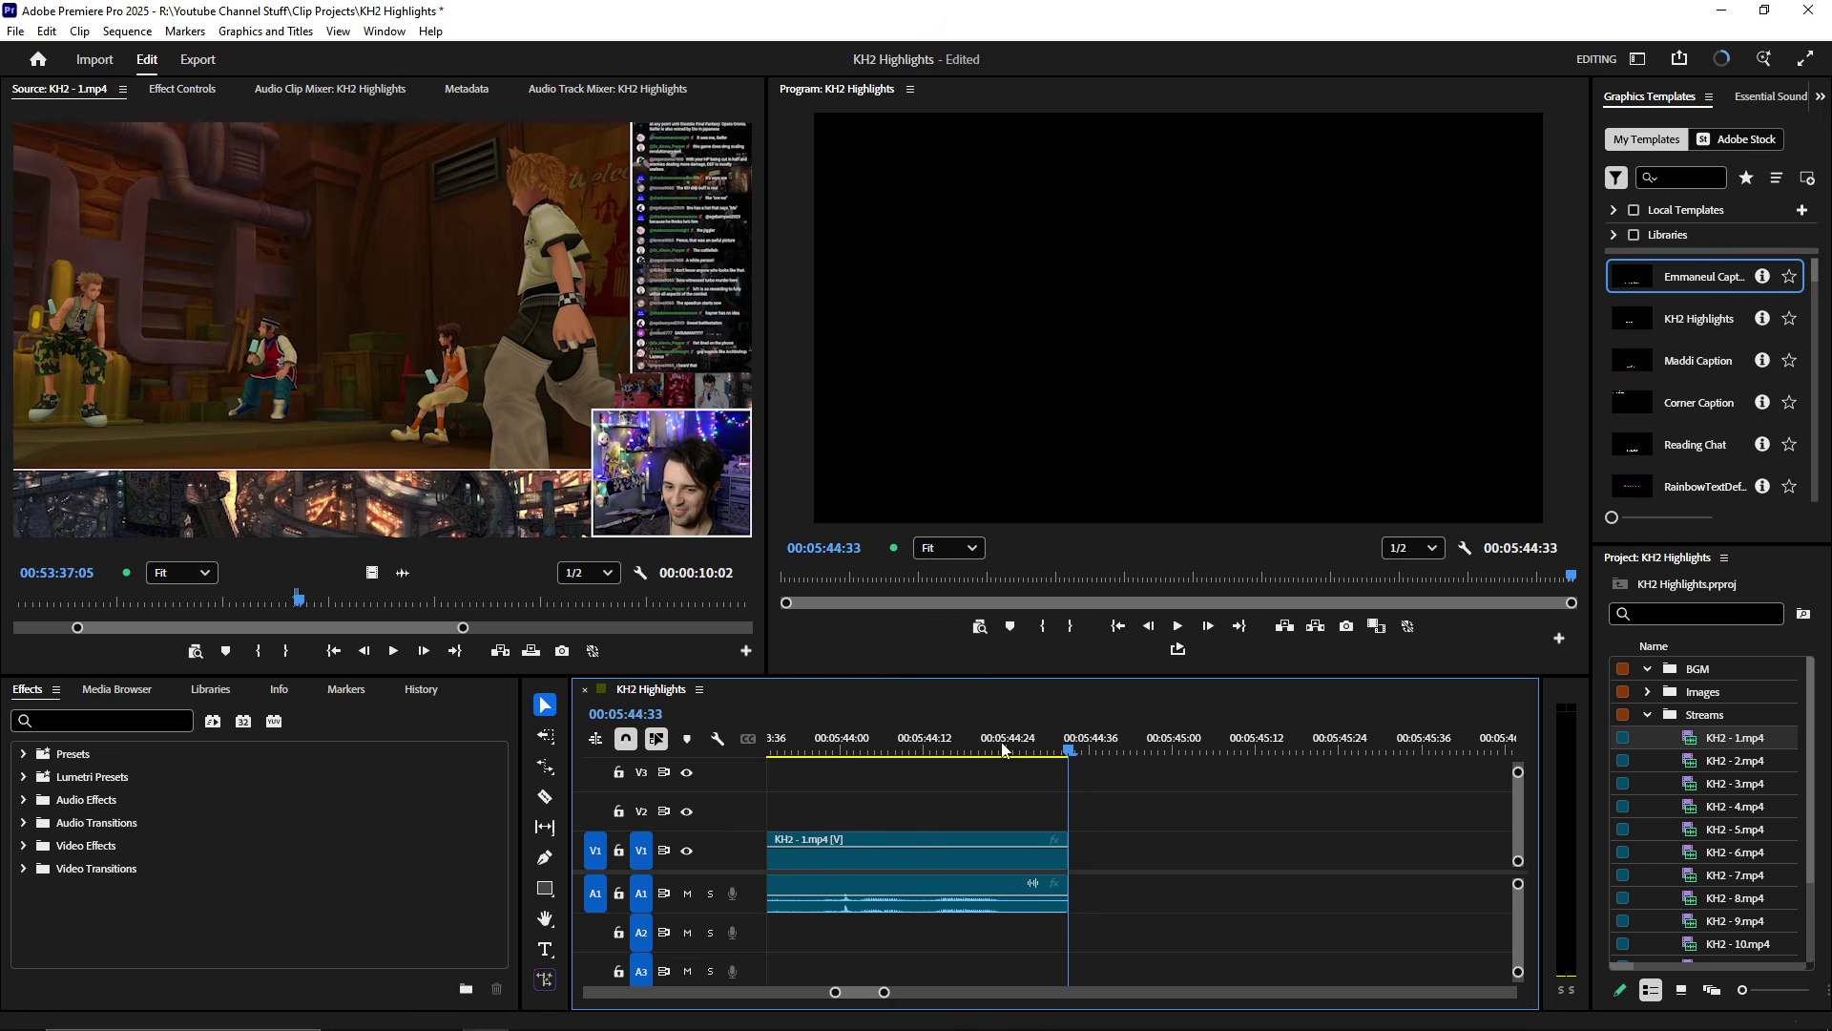
pyautogui.click(1000, 747)
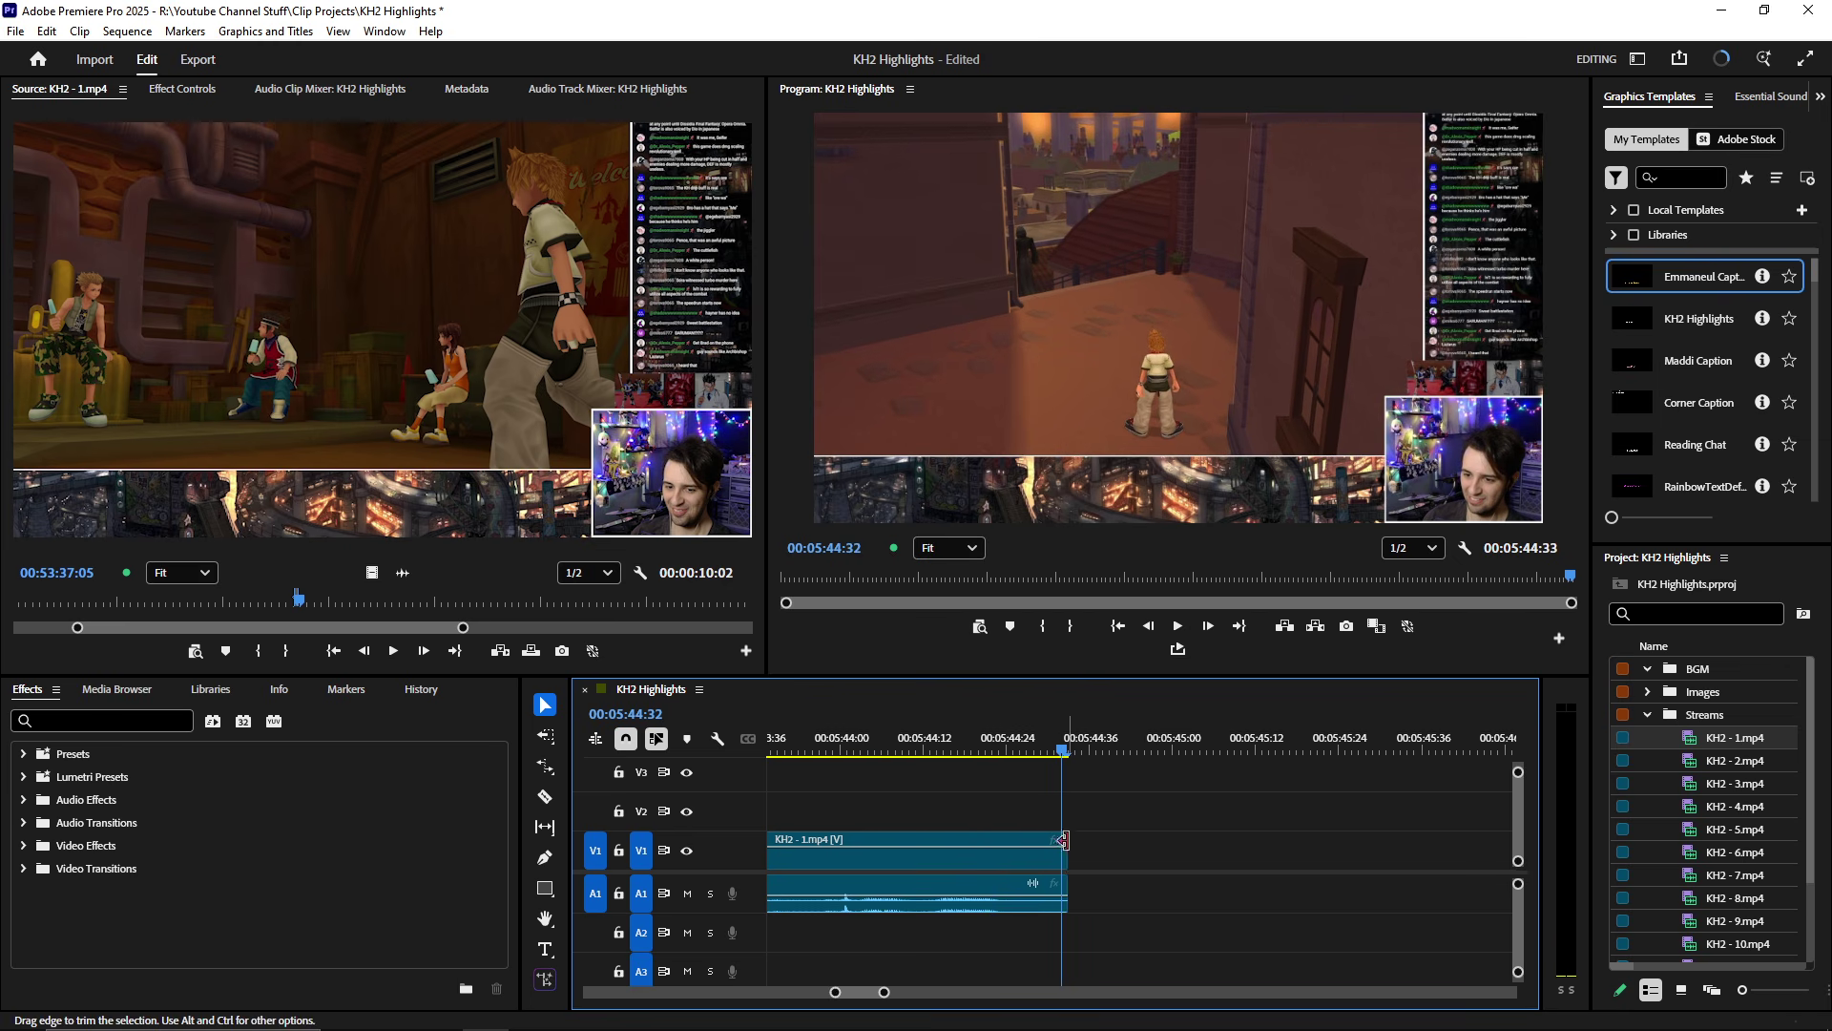
pyautogui.moveTo(1064, 839); pyautogui.dragTo(1276, 841)
pyautogui.press('space')
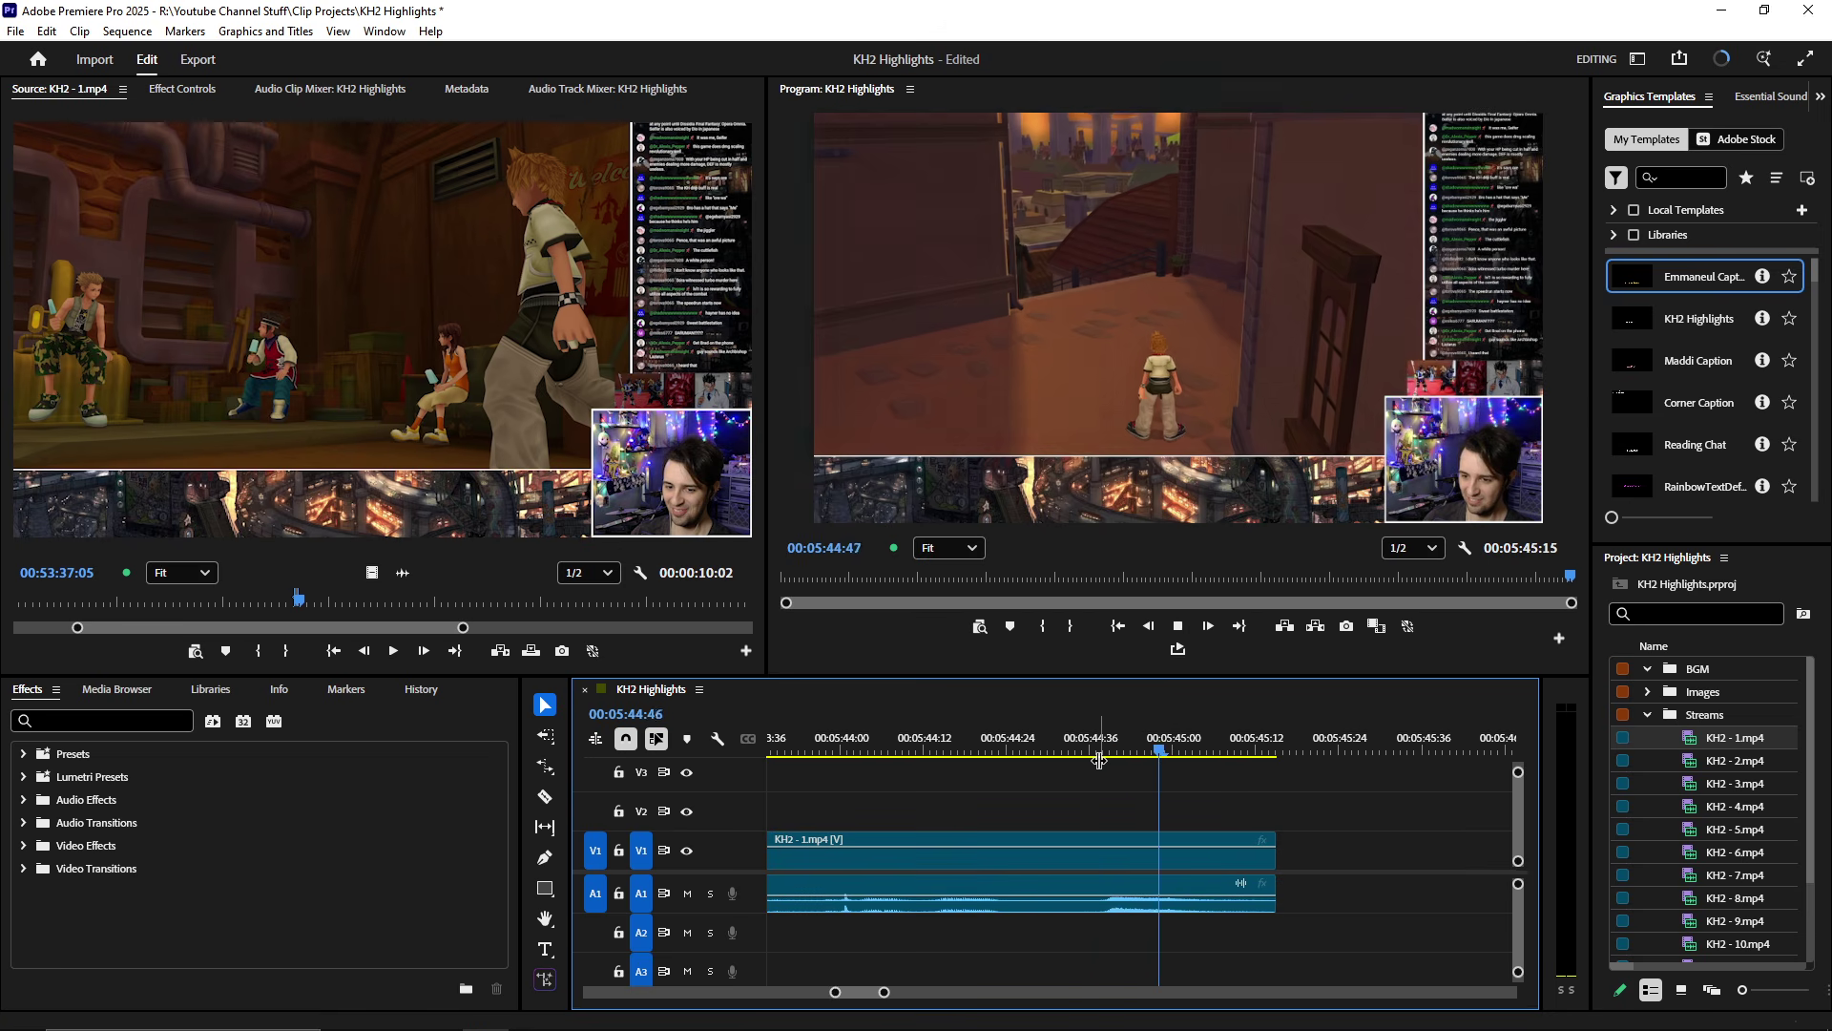
pyautogui.click(1079, 751)
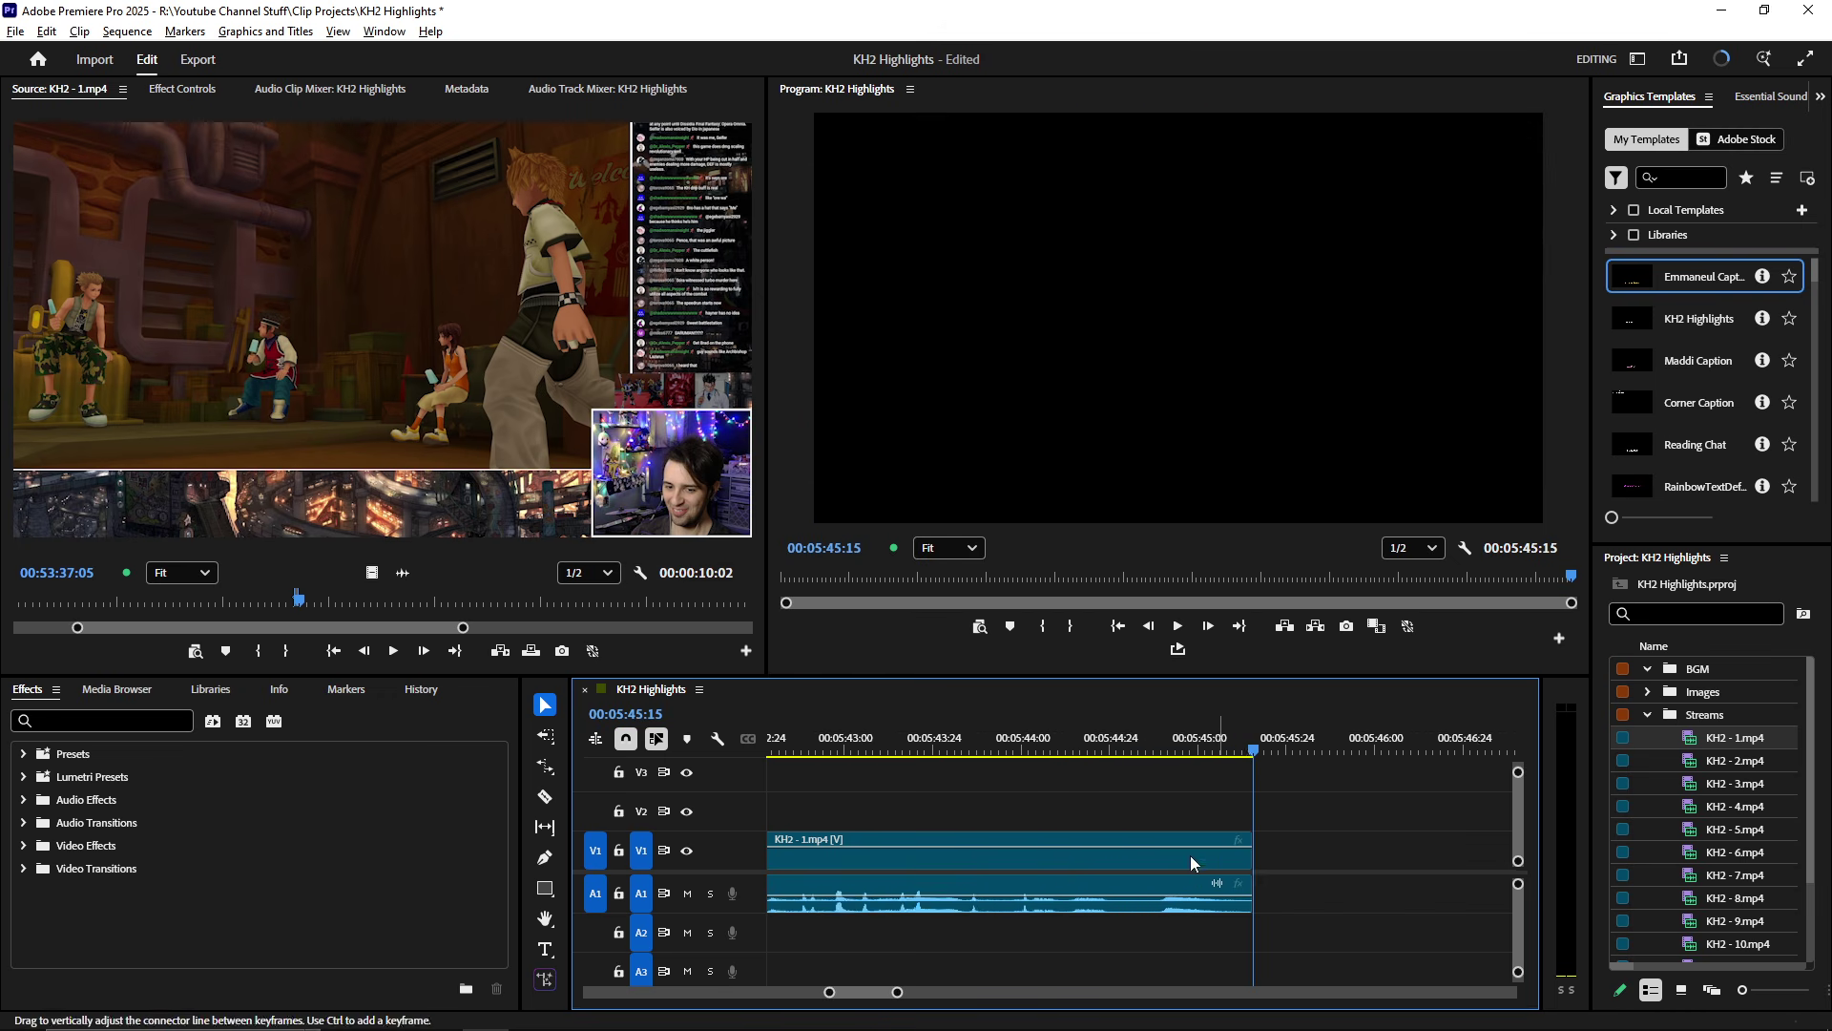
pyautogui.press('-')
pyautogui.hotkey('ctrl', 's')
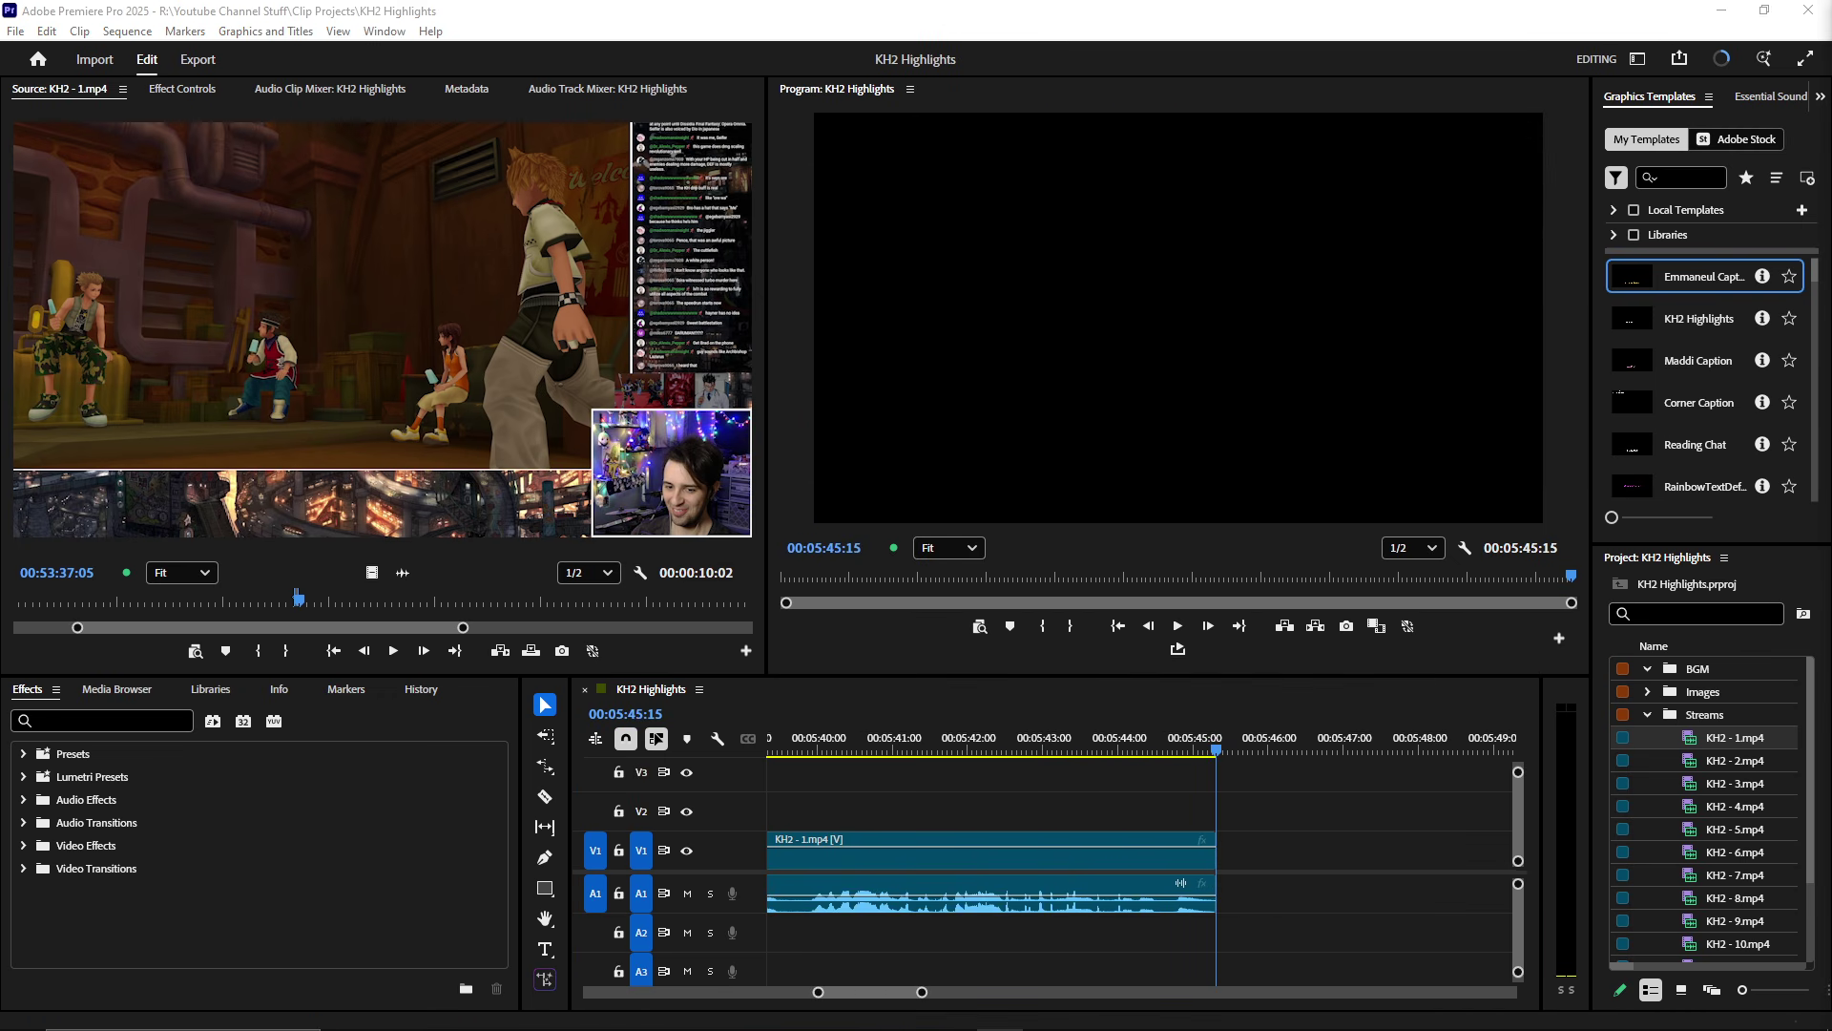
# - Find the skateboarding footage in KH2 - 1.mp4 and mark a range from about 00:56:34 to 00:57:05
pyautogui.click(546, 359)
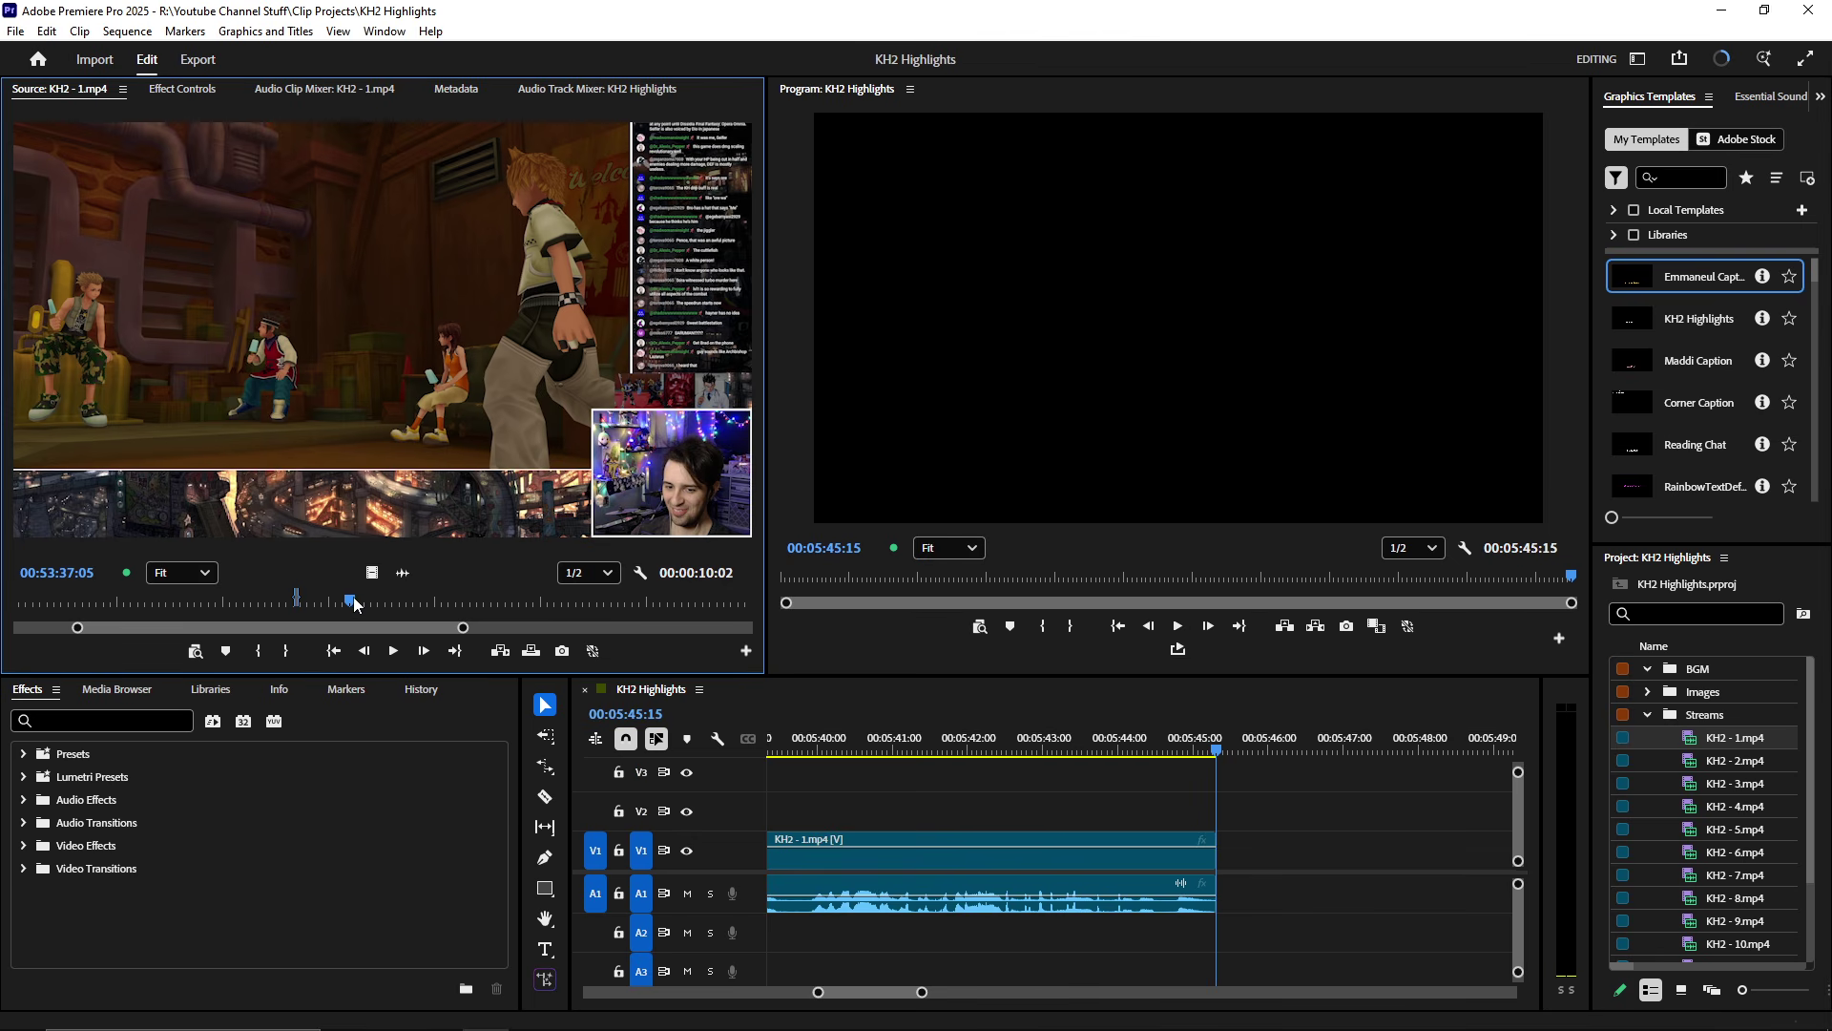
pyautogui.click(351, 601)
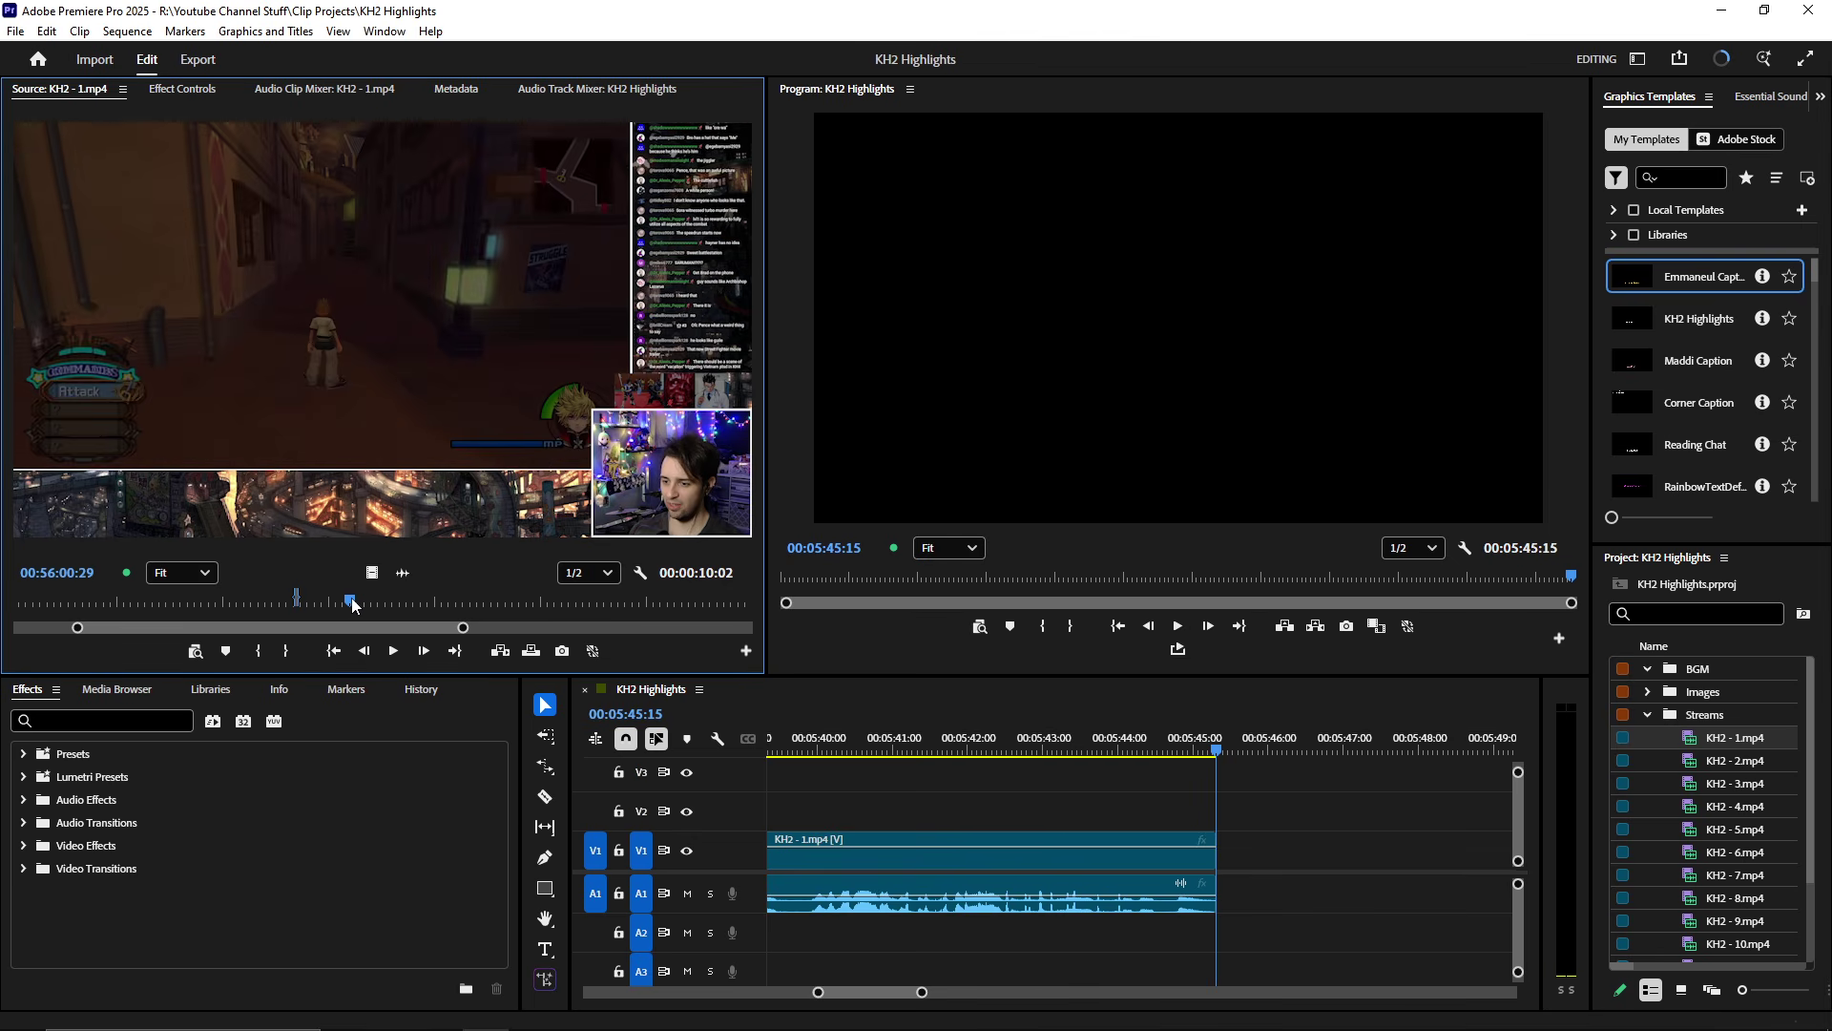
pyautogui.moveTo(351, 603); pyautogui.dragTo(363, 601)
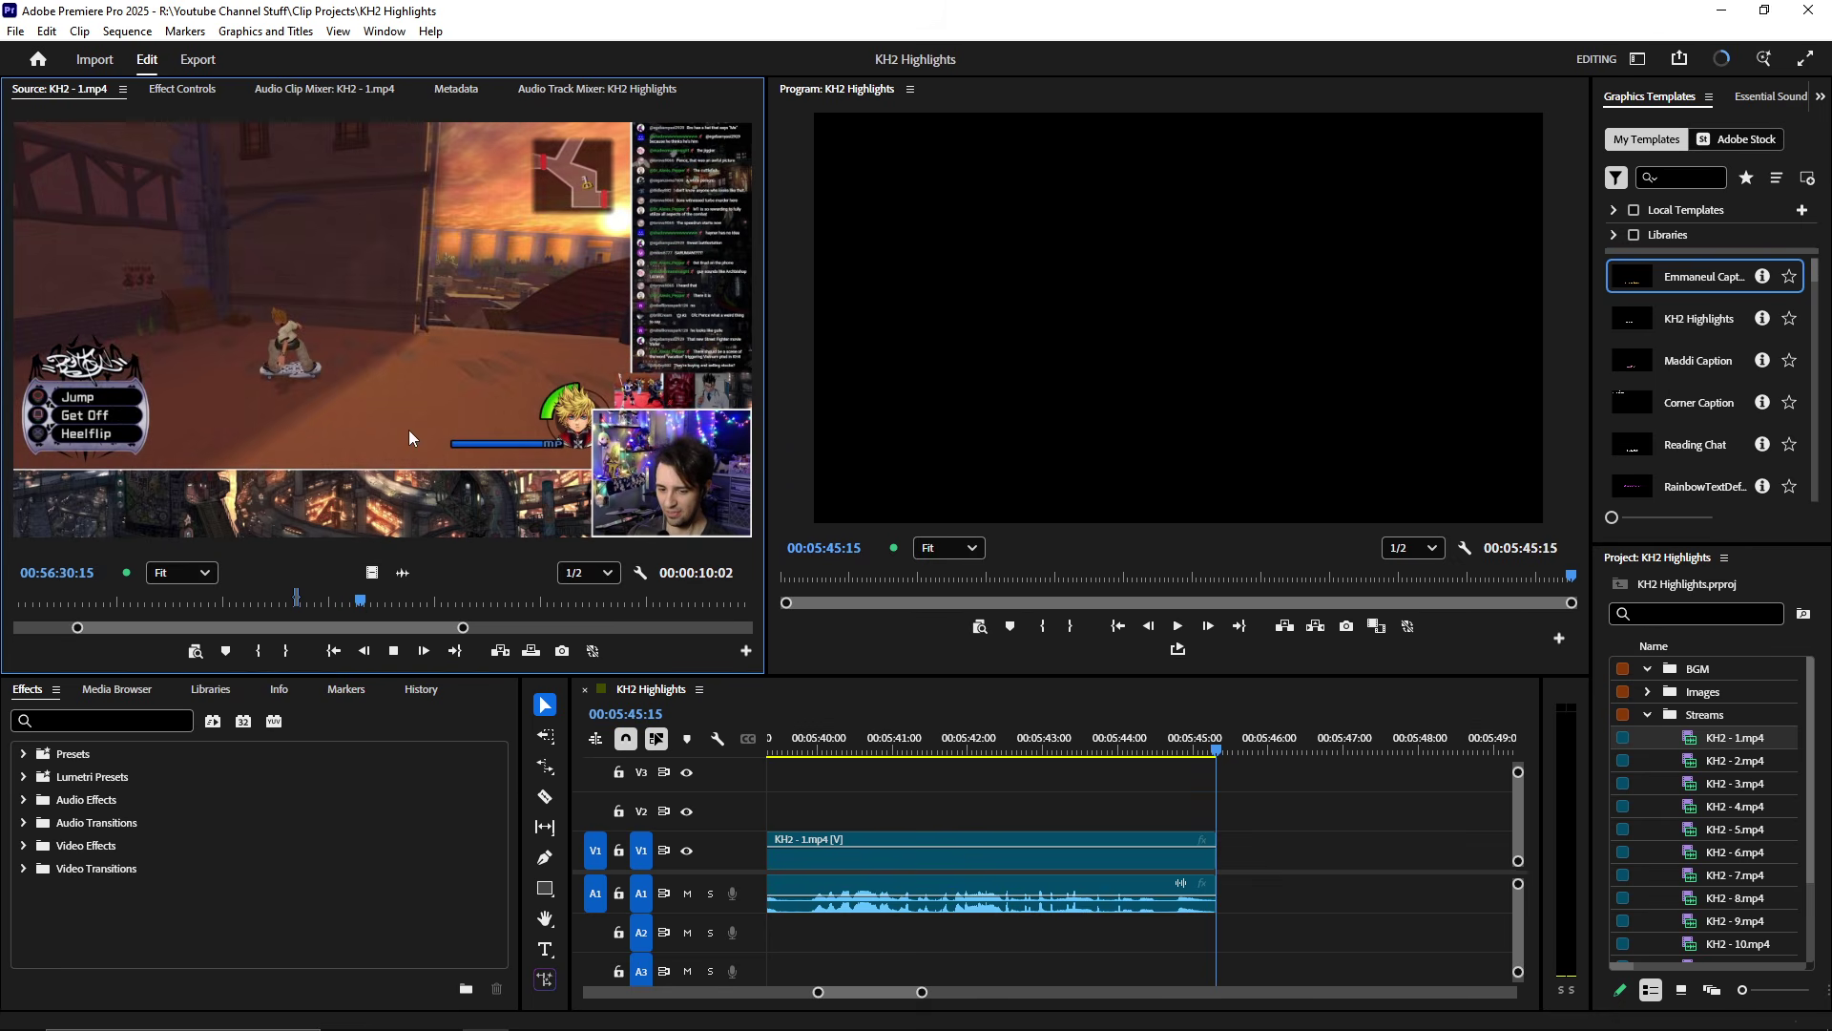
pyautogui.press('`')
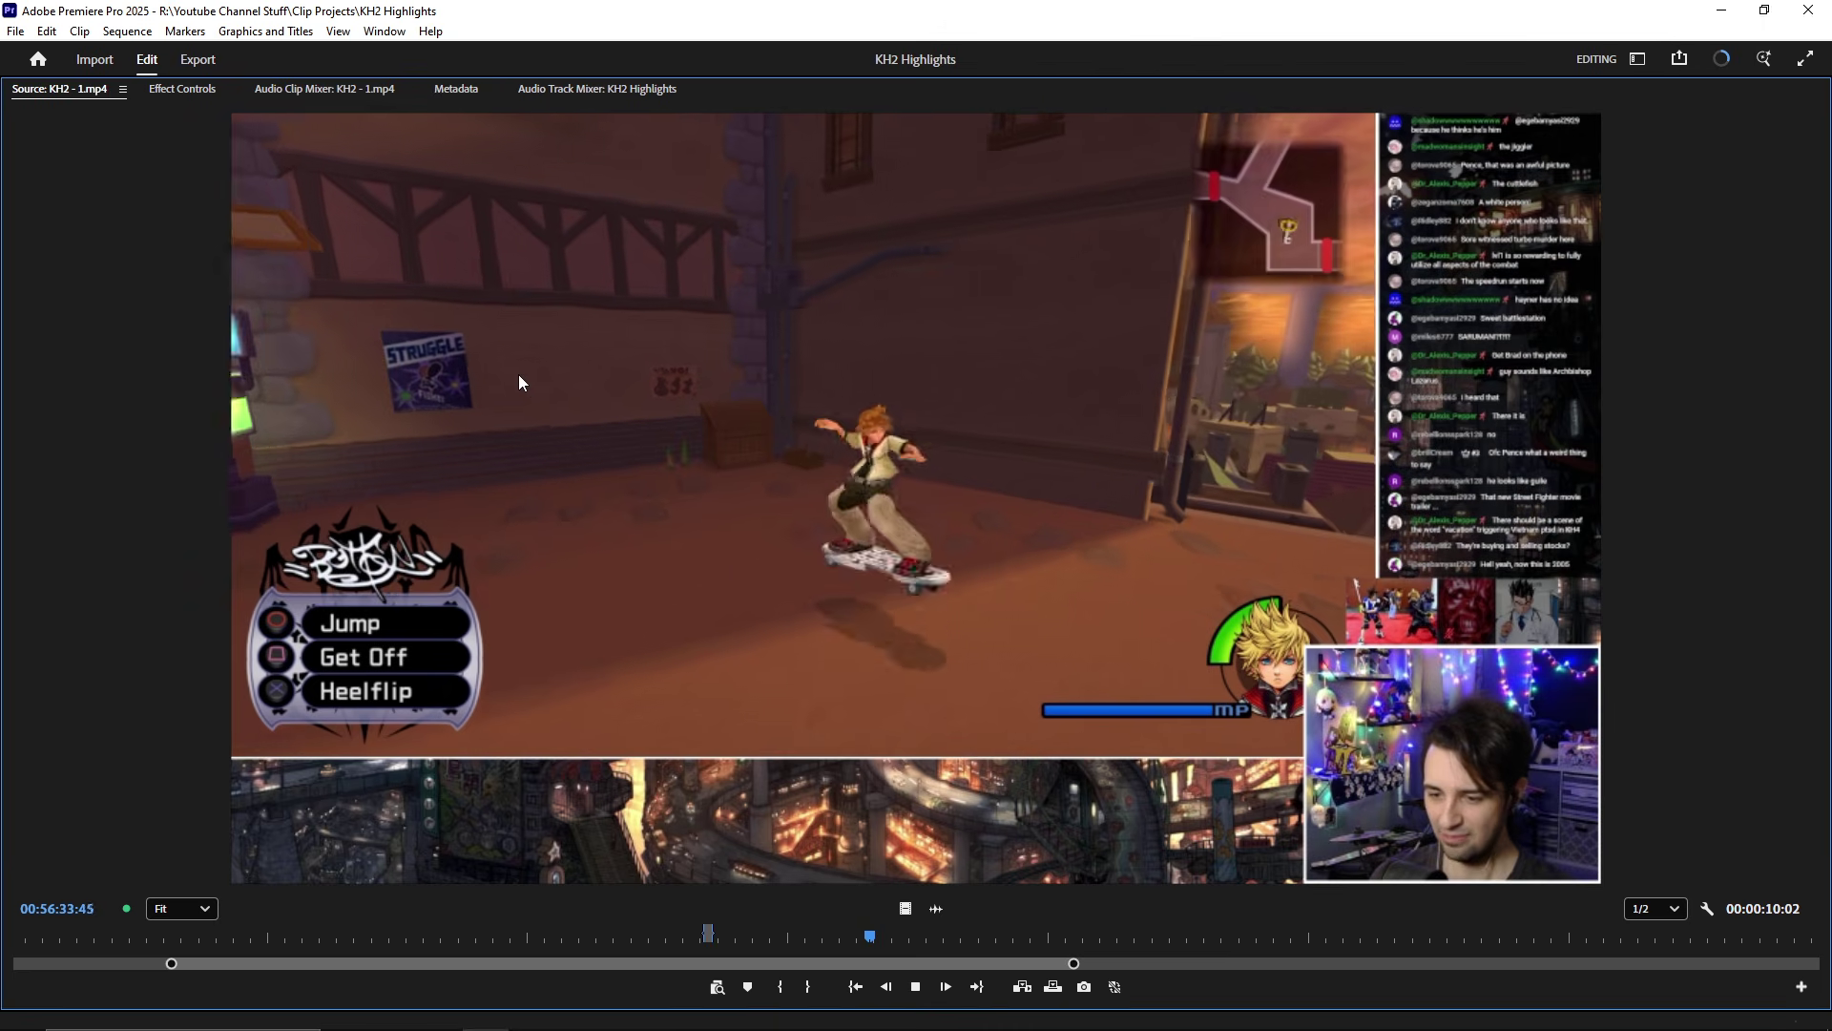
pyautogui.press('i')
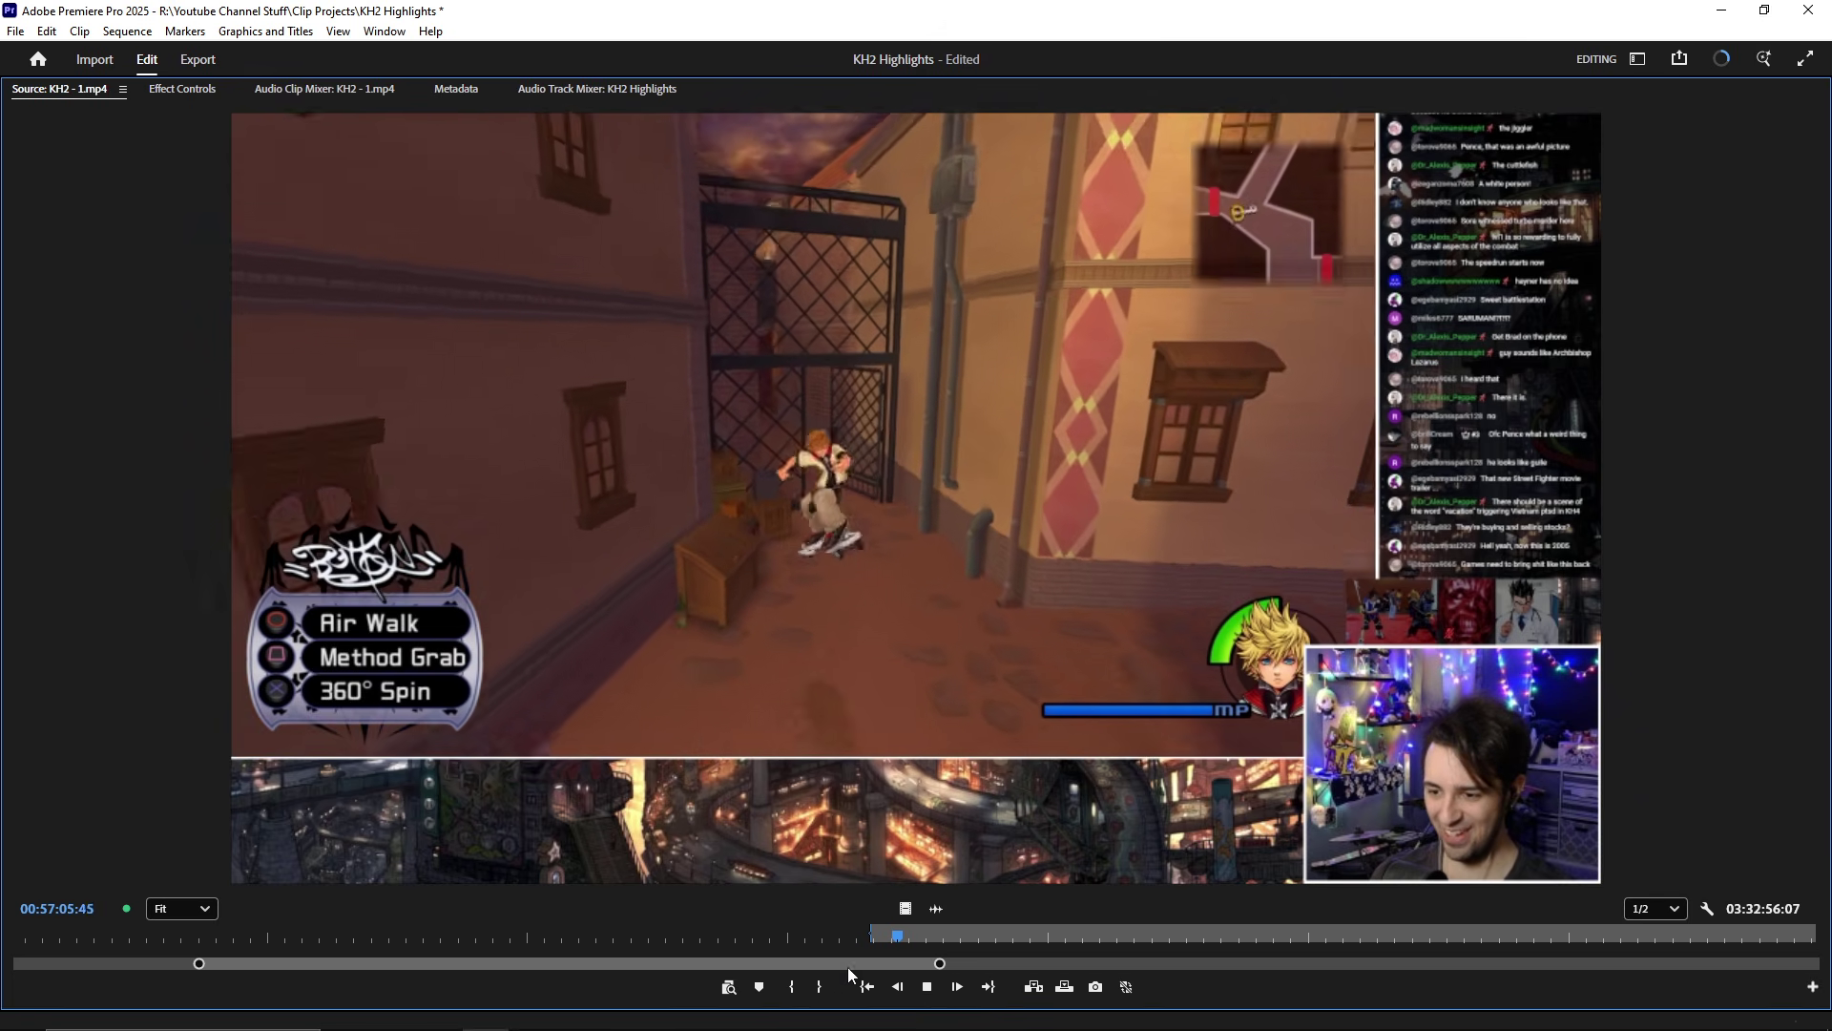
pyautogui.click(821, 984)
# - Move the In point of the marked source range back to about 00:55:47, during the Market Street dialogue
pyautogui.click(857, 939)
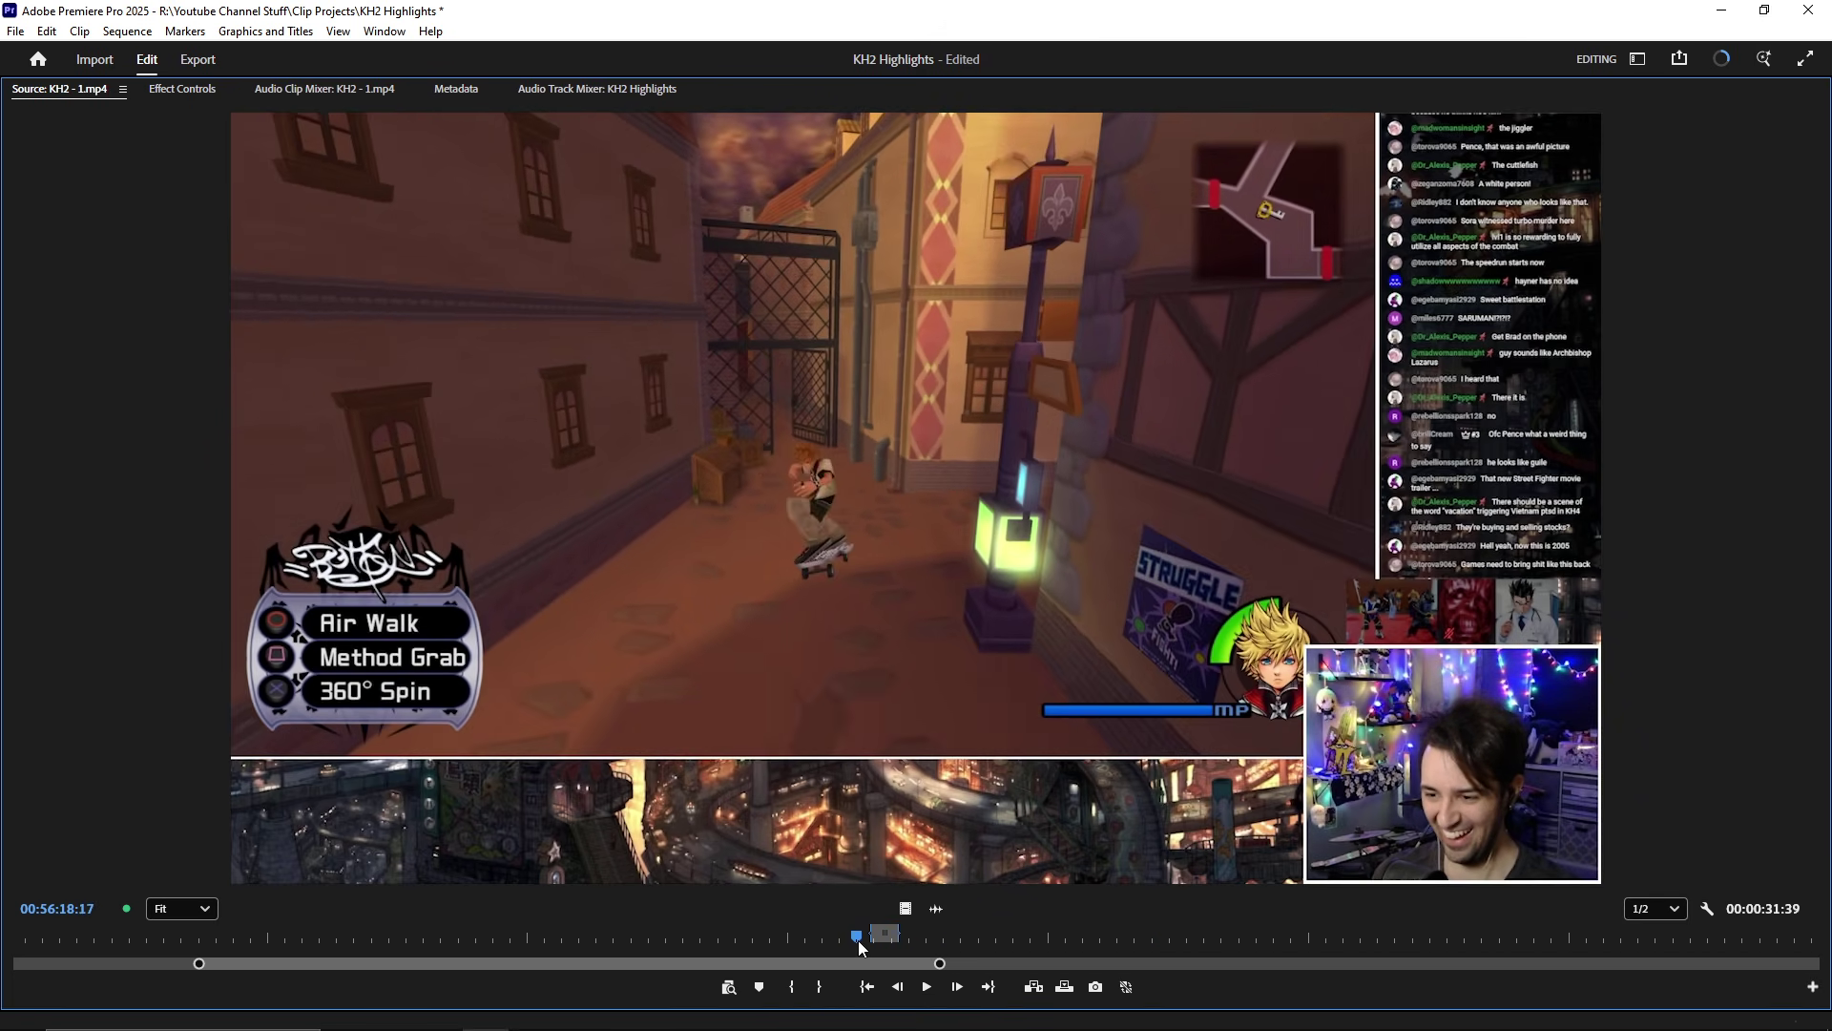
pyautogui.moveTo(858, 941); pyautogui.dragTo(857, 937)
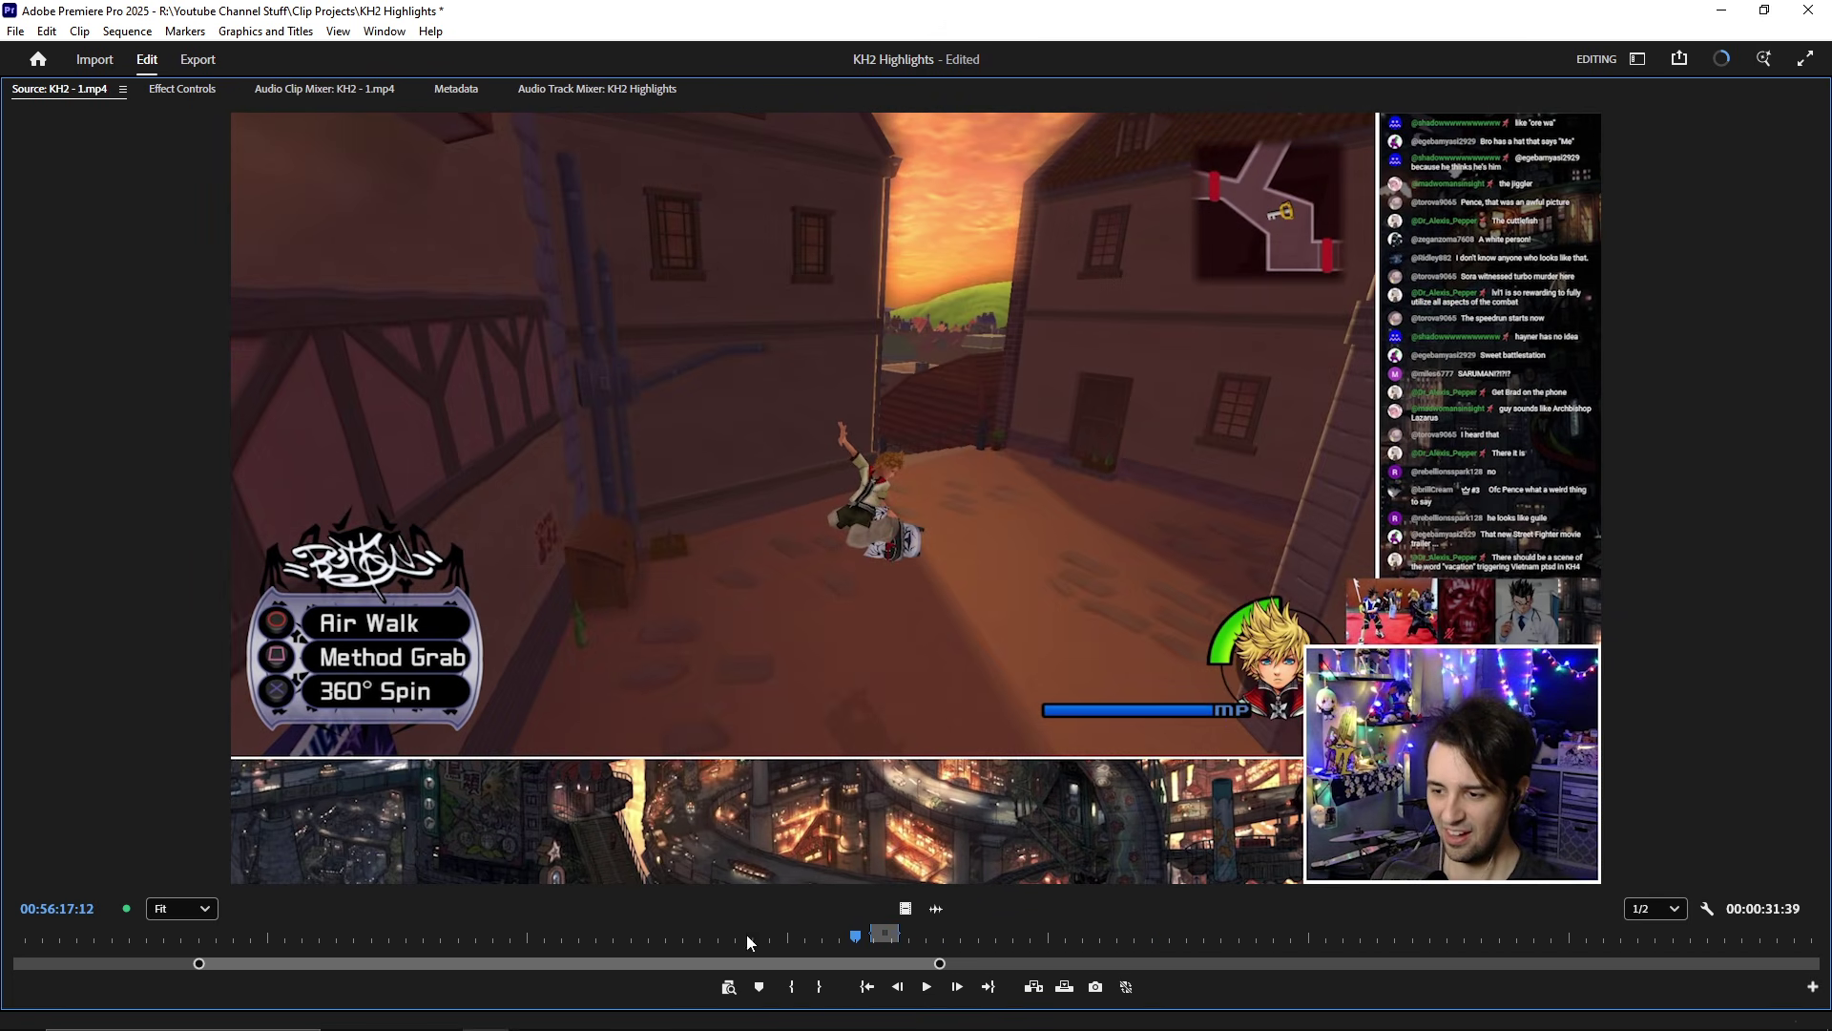
pyautogui.moveTo(854, 936)
pyautogui.mouseDown()
pyautogui.moveTo(814, 943)
pyautogui.moveTo(829, 939)
pyautogui.mouseUp()
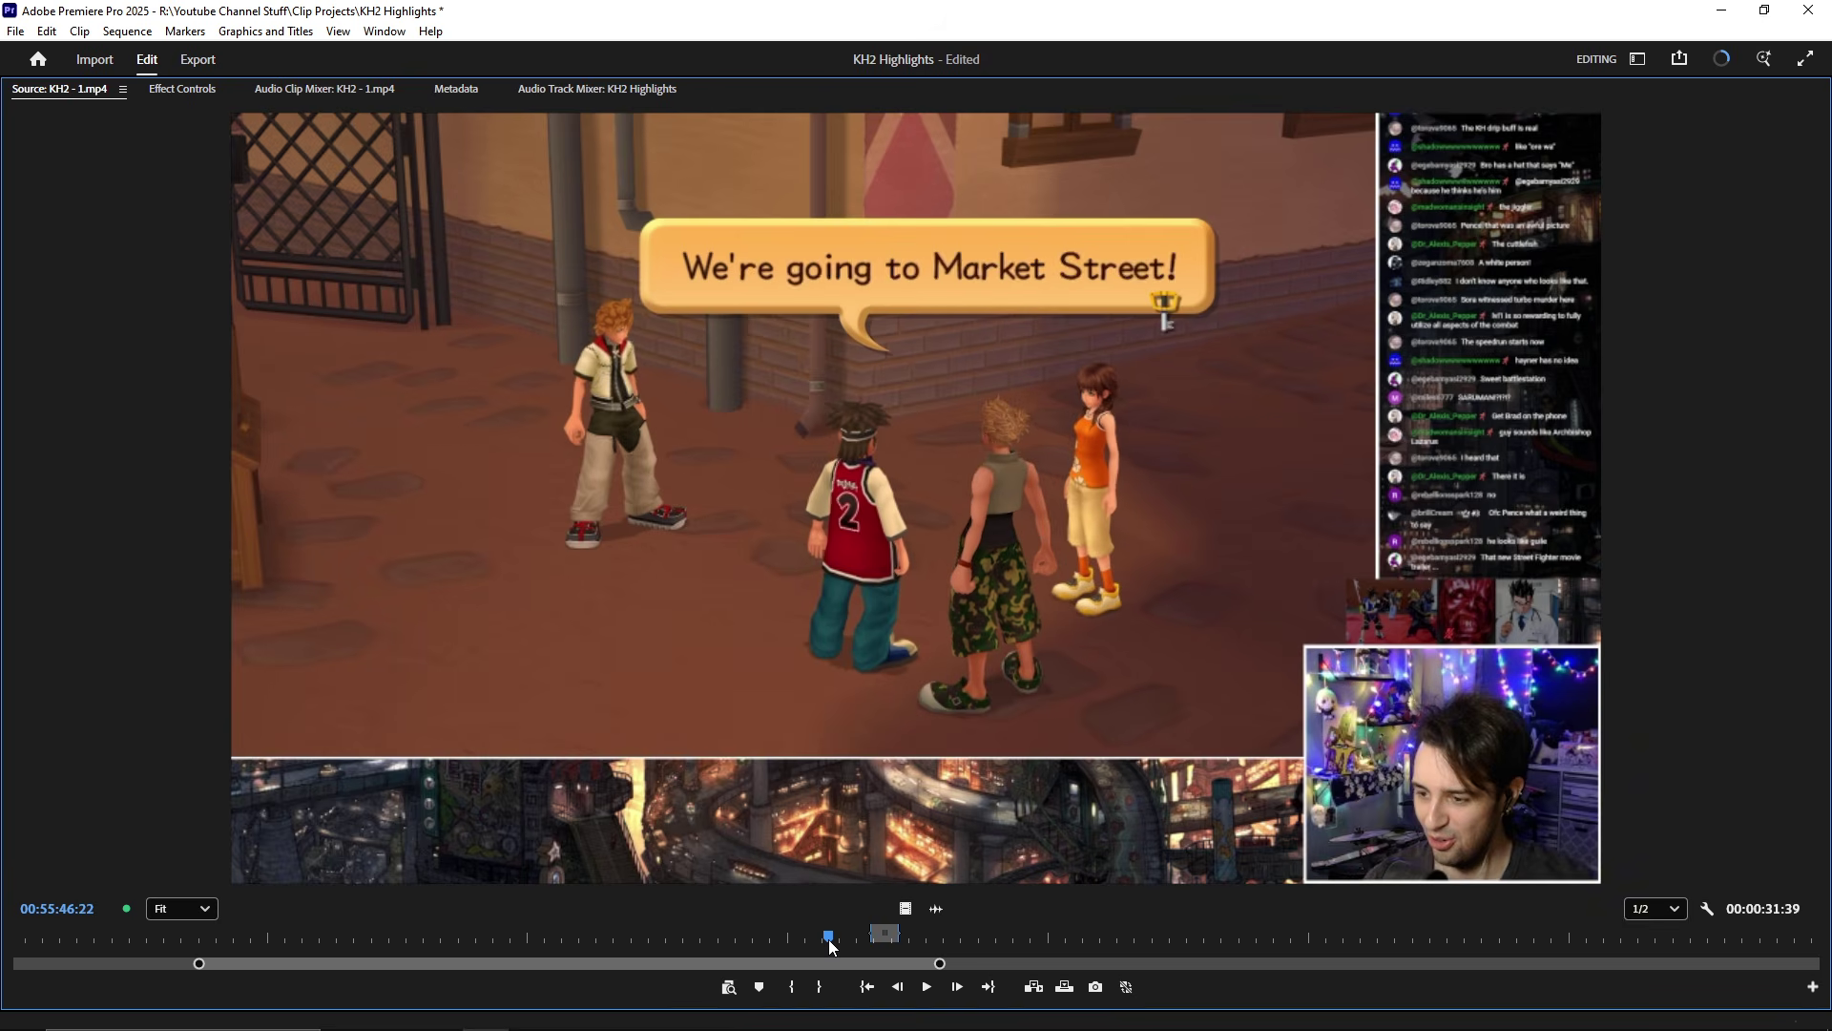
pyautogui.press('space')
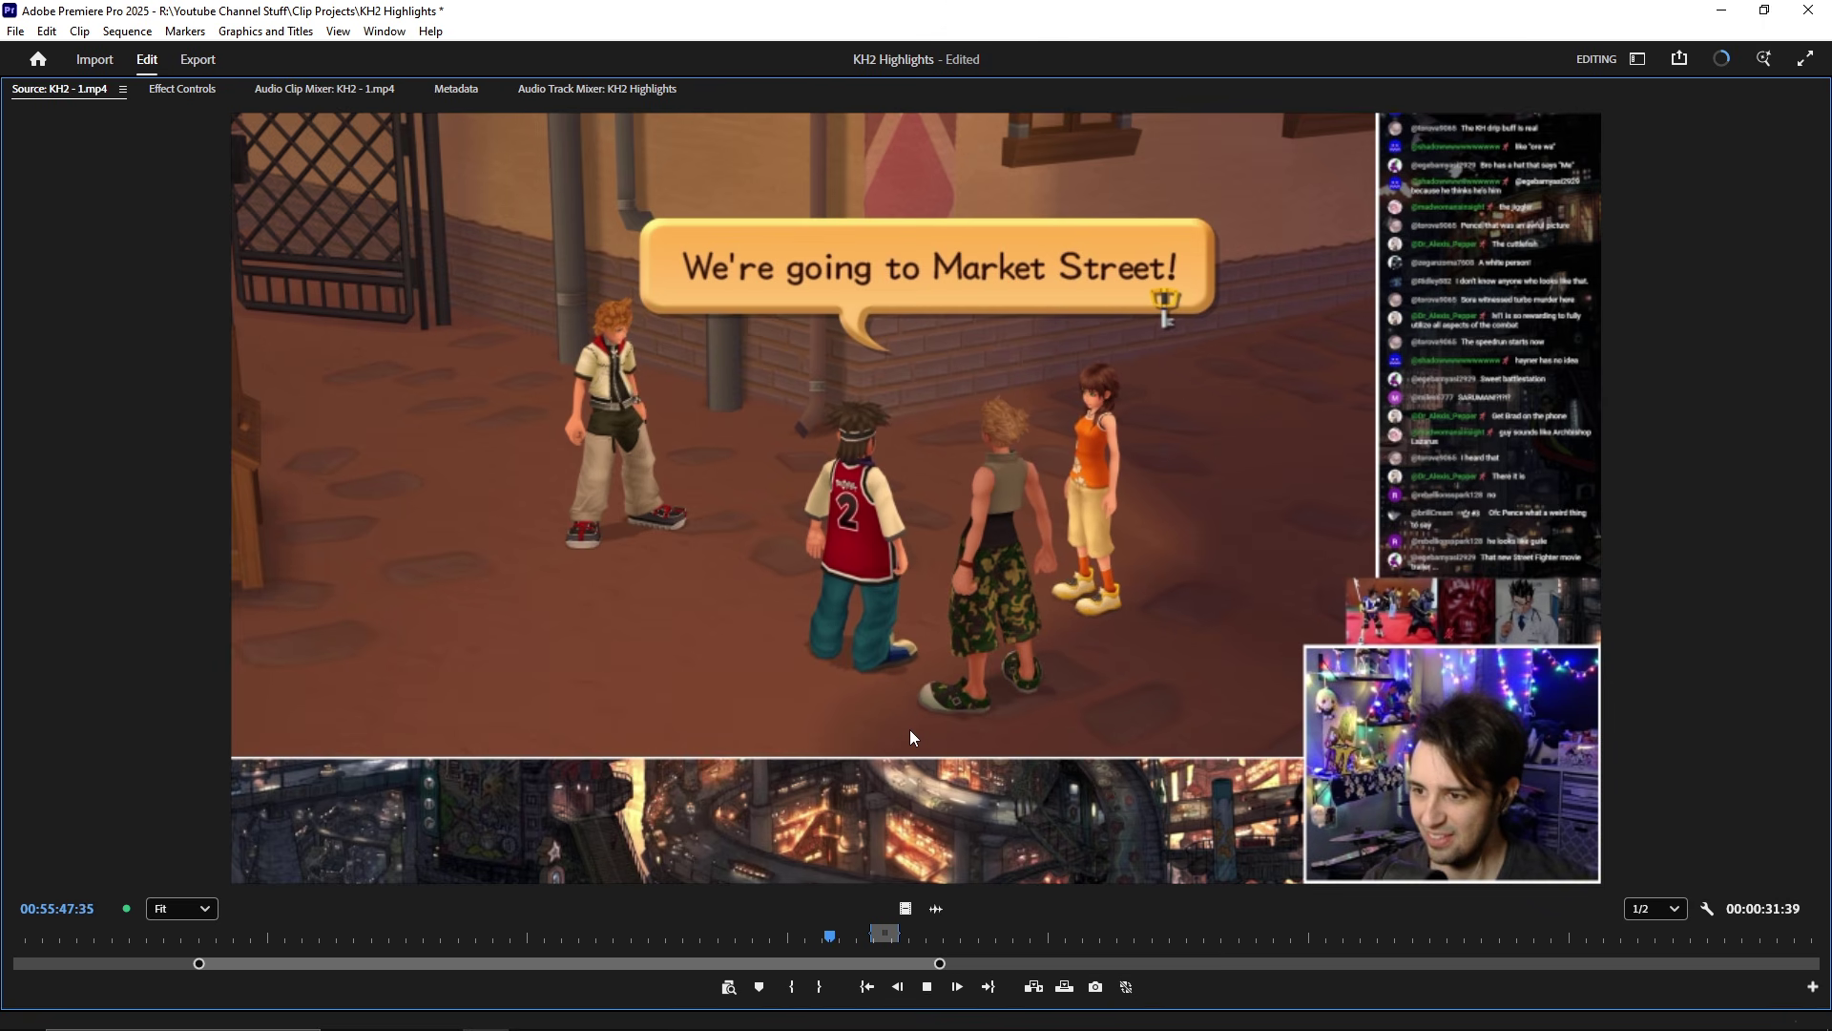
pyautogui.click(791, 986)
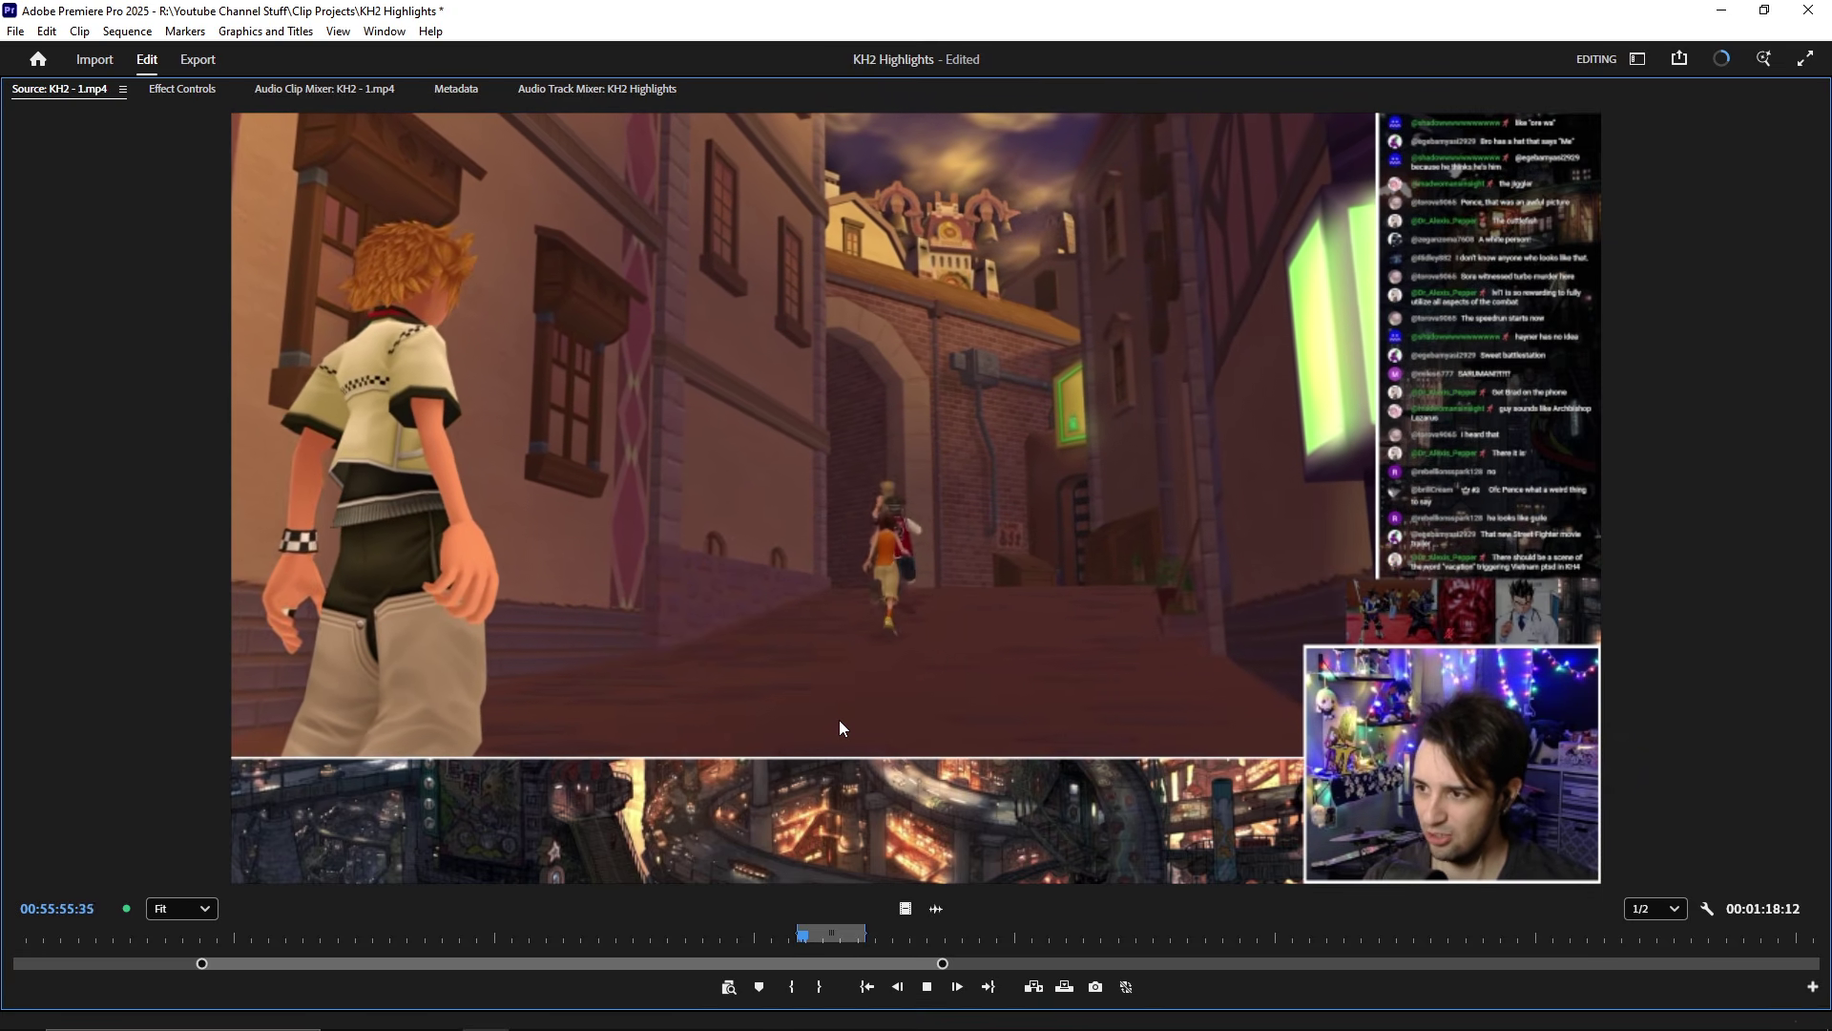
# - Re-mark the source range in KH2 - 1.mp4 around the skateboarding footage, from about 00:56:06 to 00:56:57:35
pyautogui.press('space')
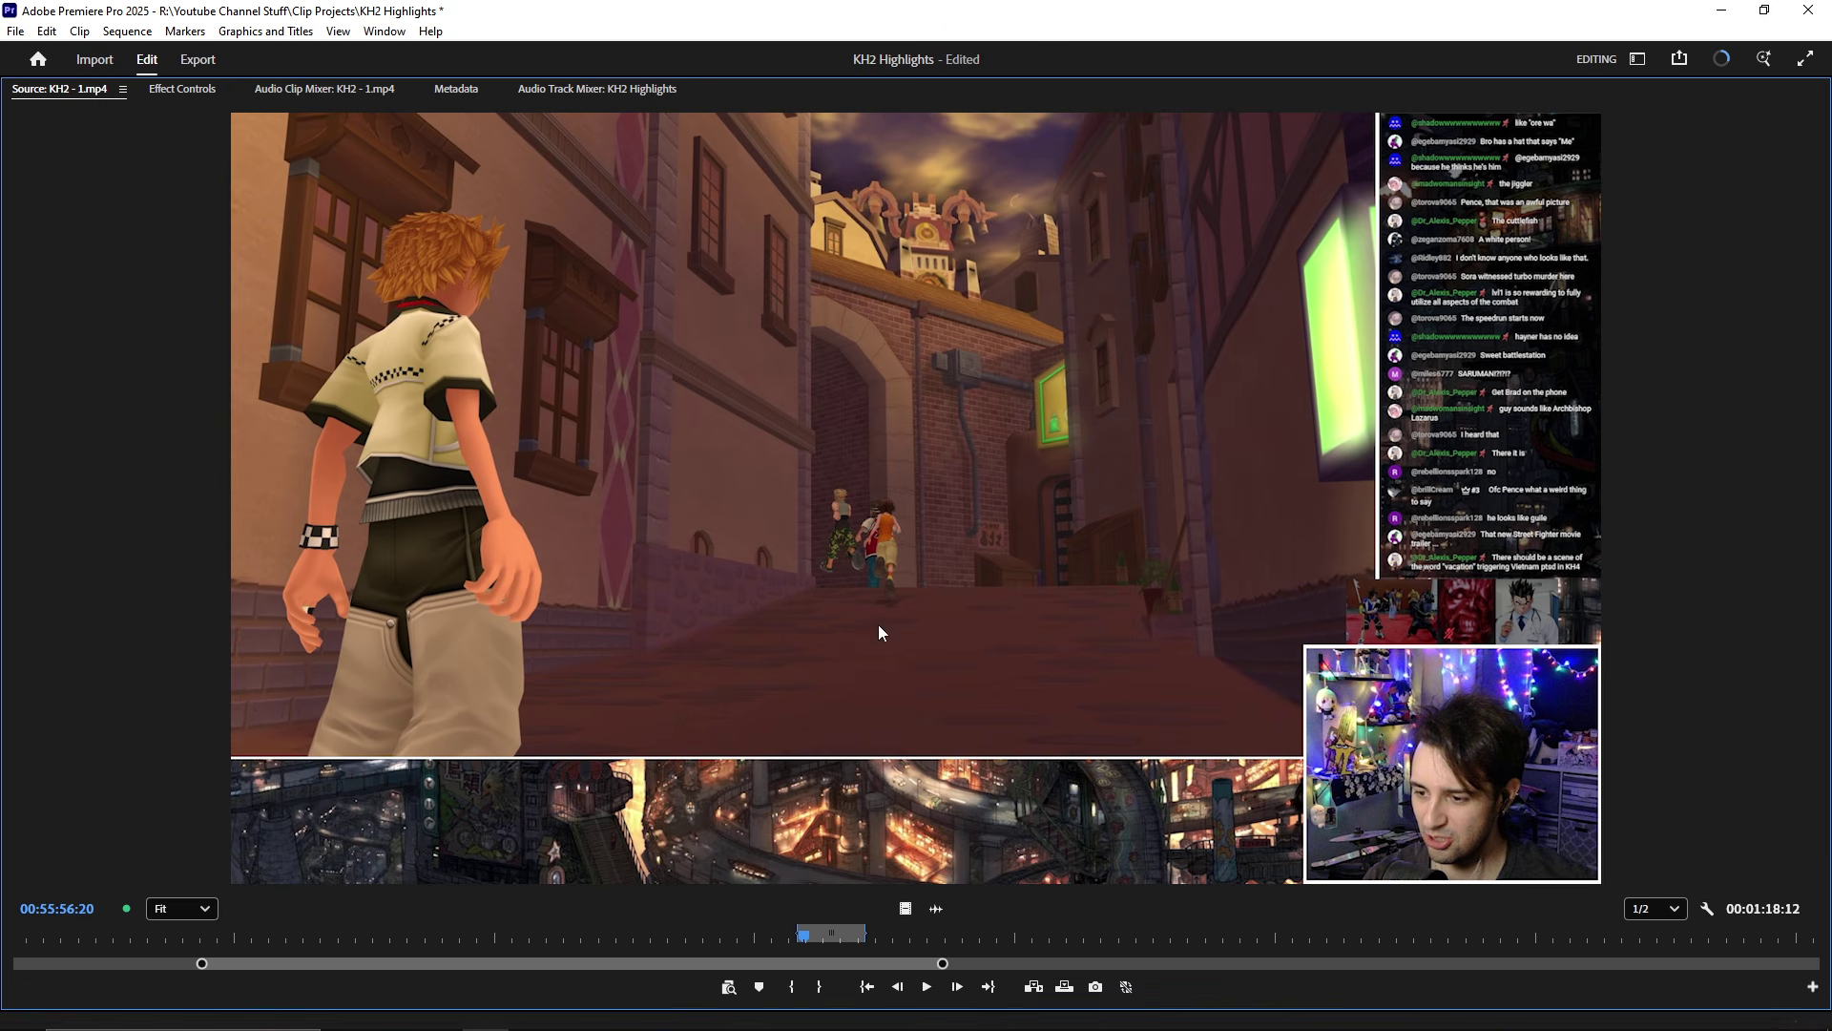
pyautogui.press('space')
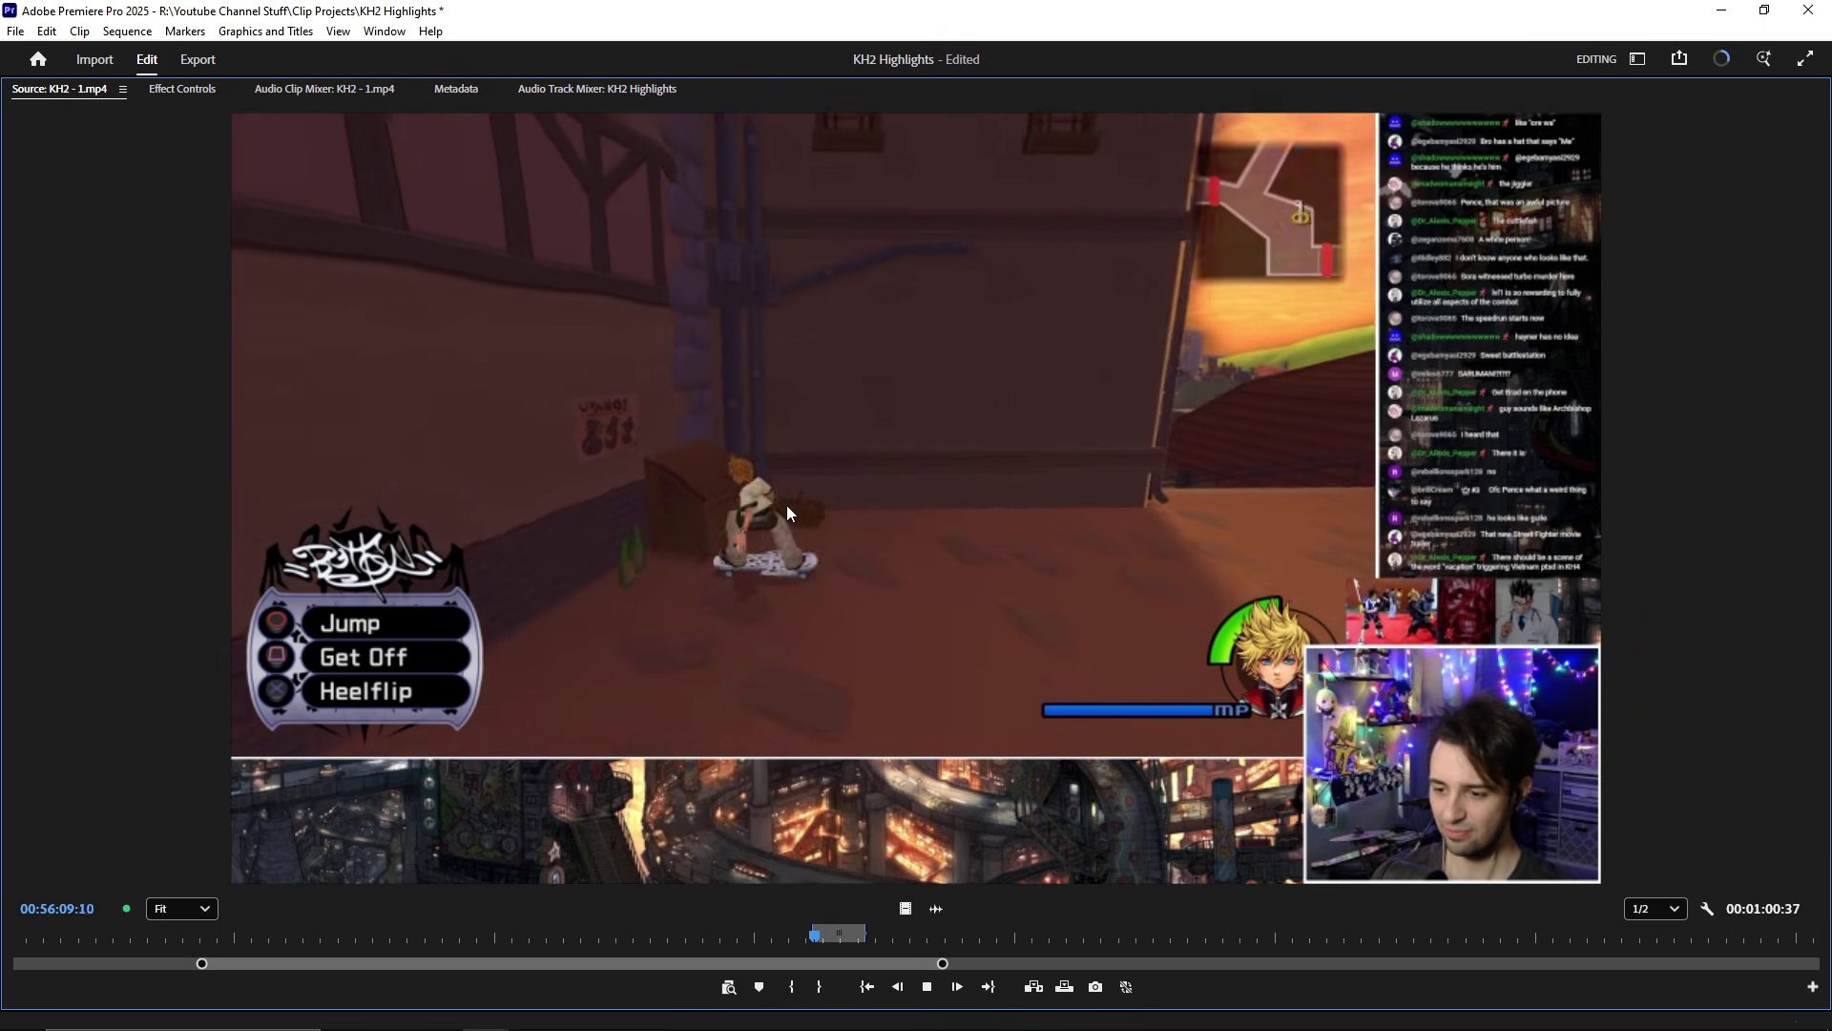
pyautogui.moveTo(816, 934); pyautogui.dragTo(862, 942)
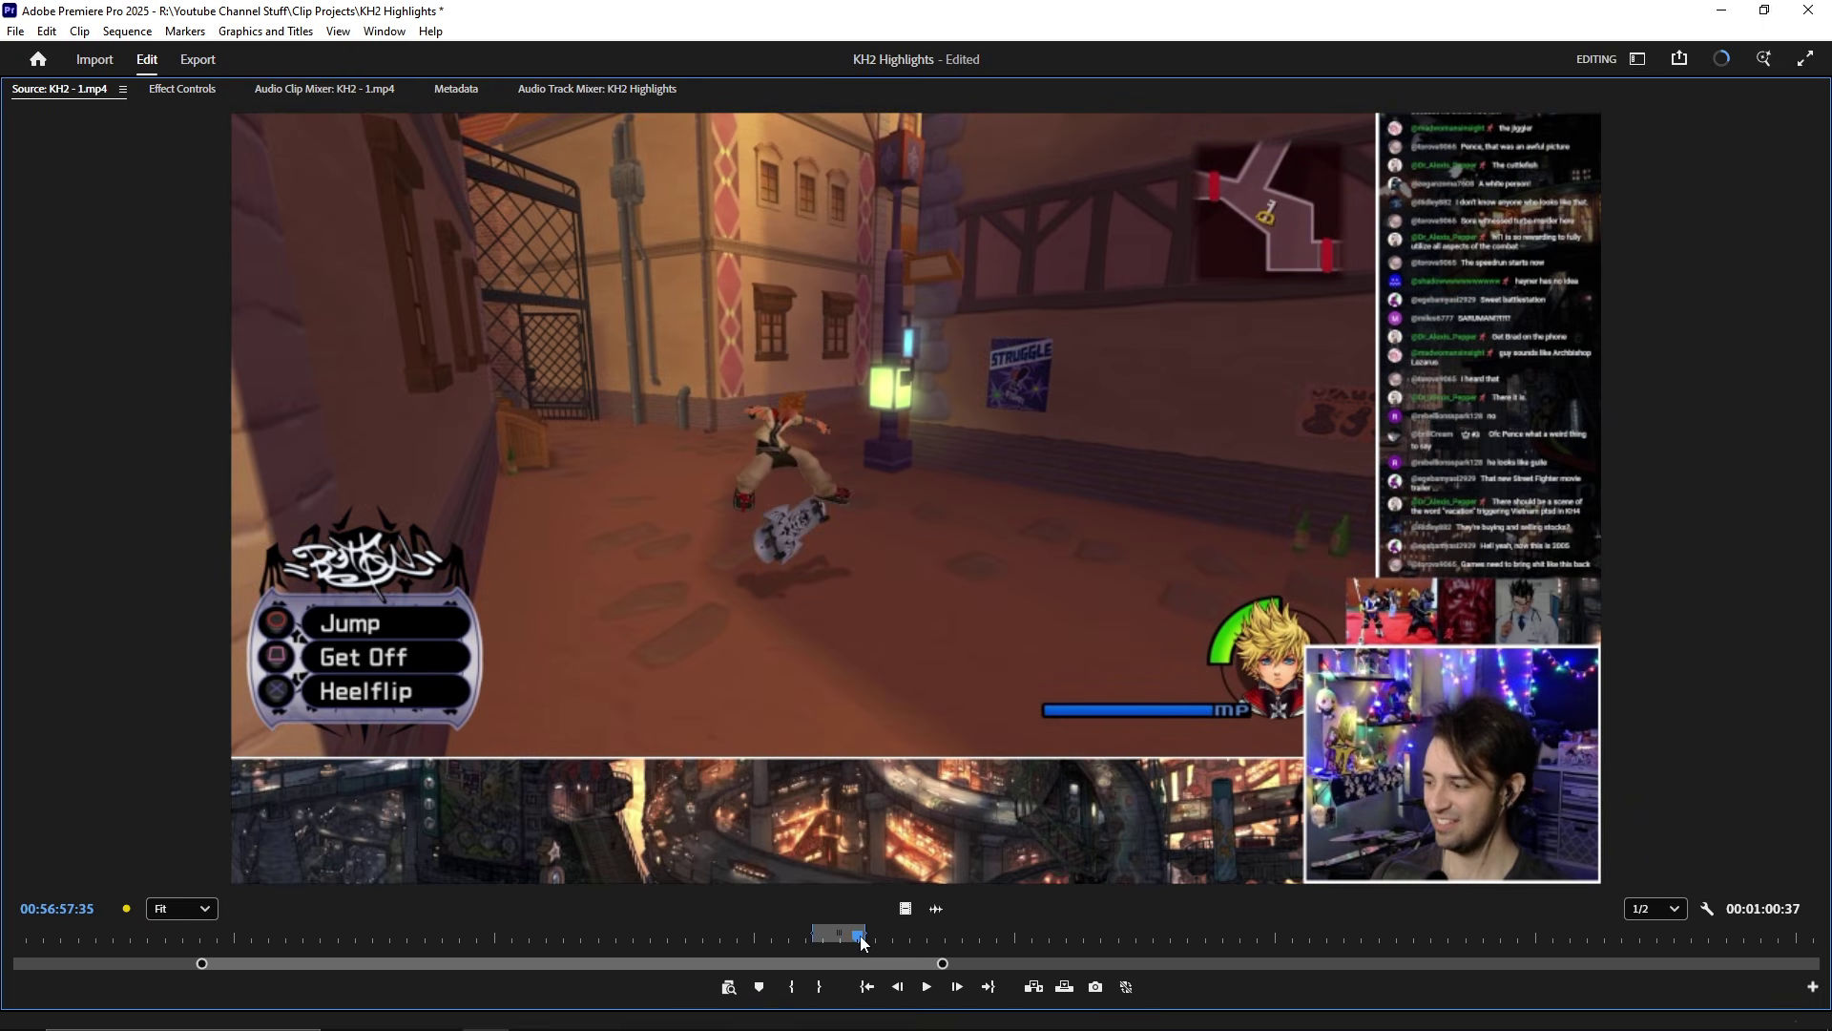
pyautogui.click(820, 986)
pyautogui.press('`')
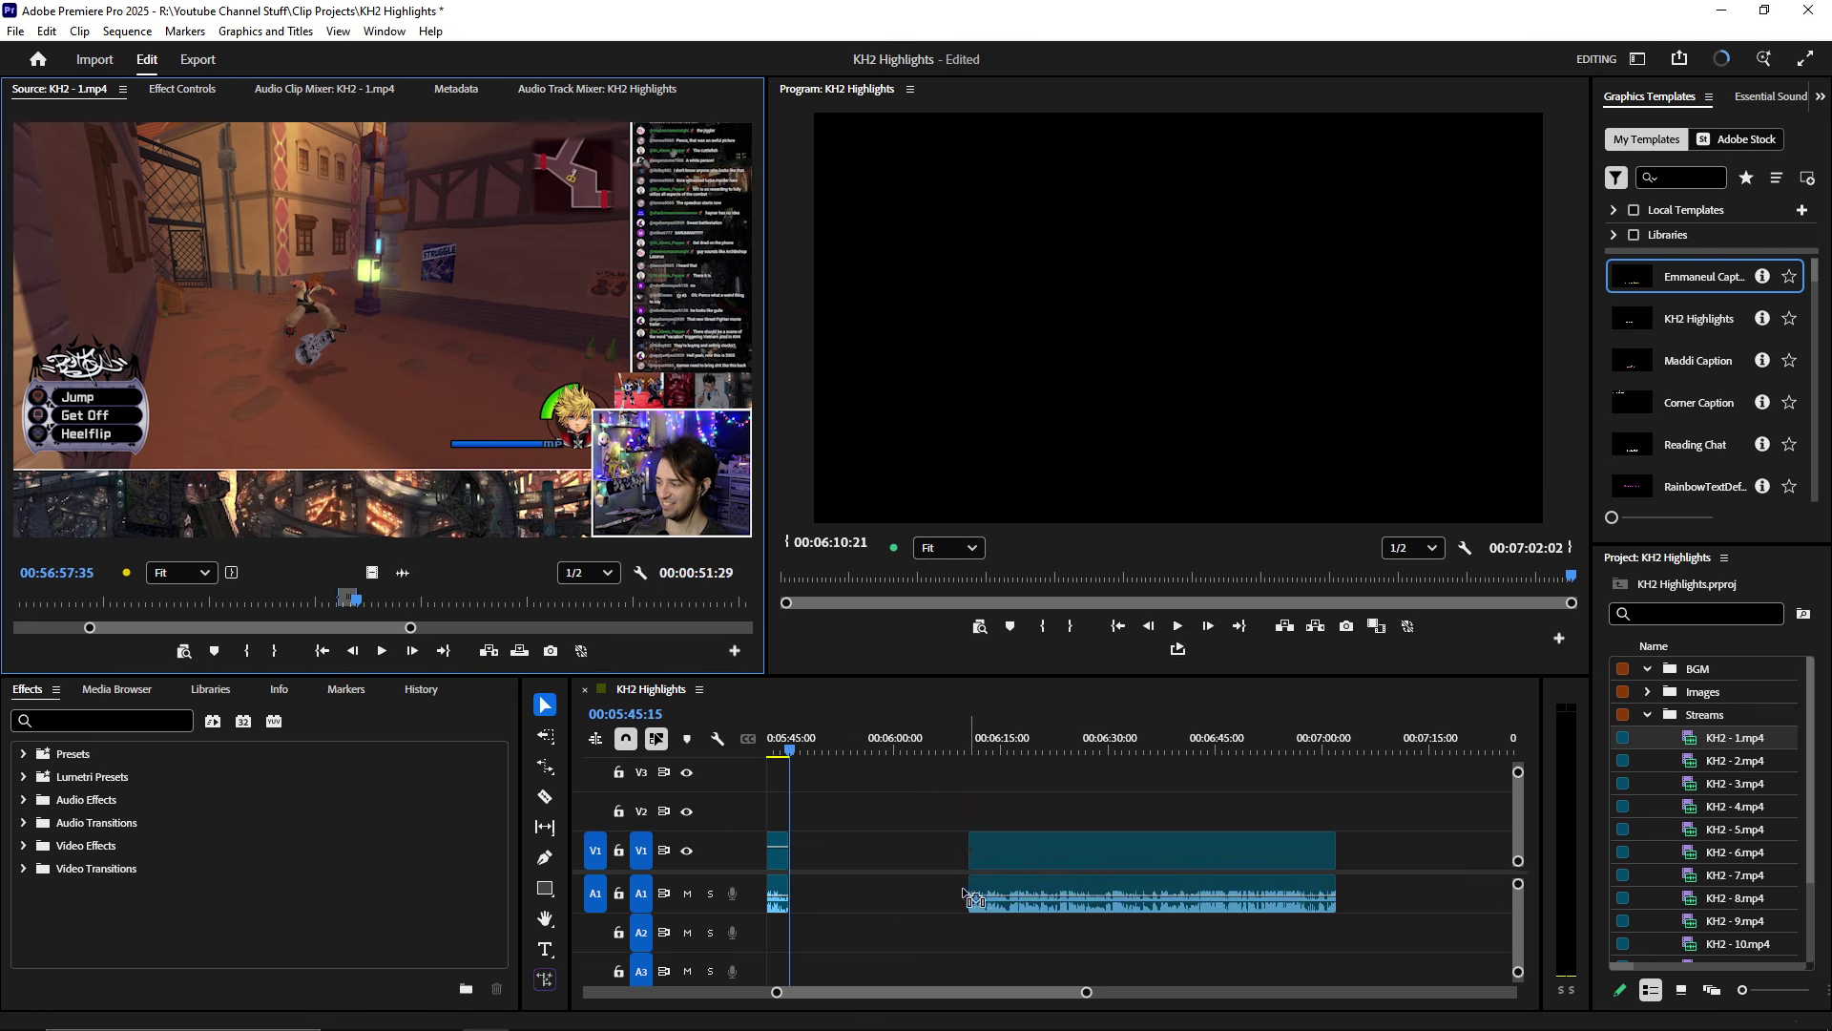
# - Add the marked skateboarding range to V1 and A1 after the last clip, then extend its start back by about one second
pyautogui.moveTo(969, 897); pyautogui.dragTo(1072, 827)
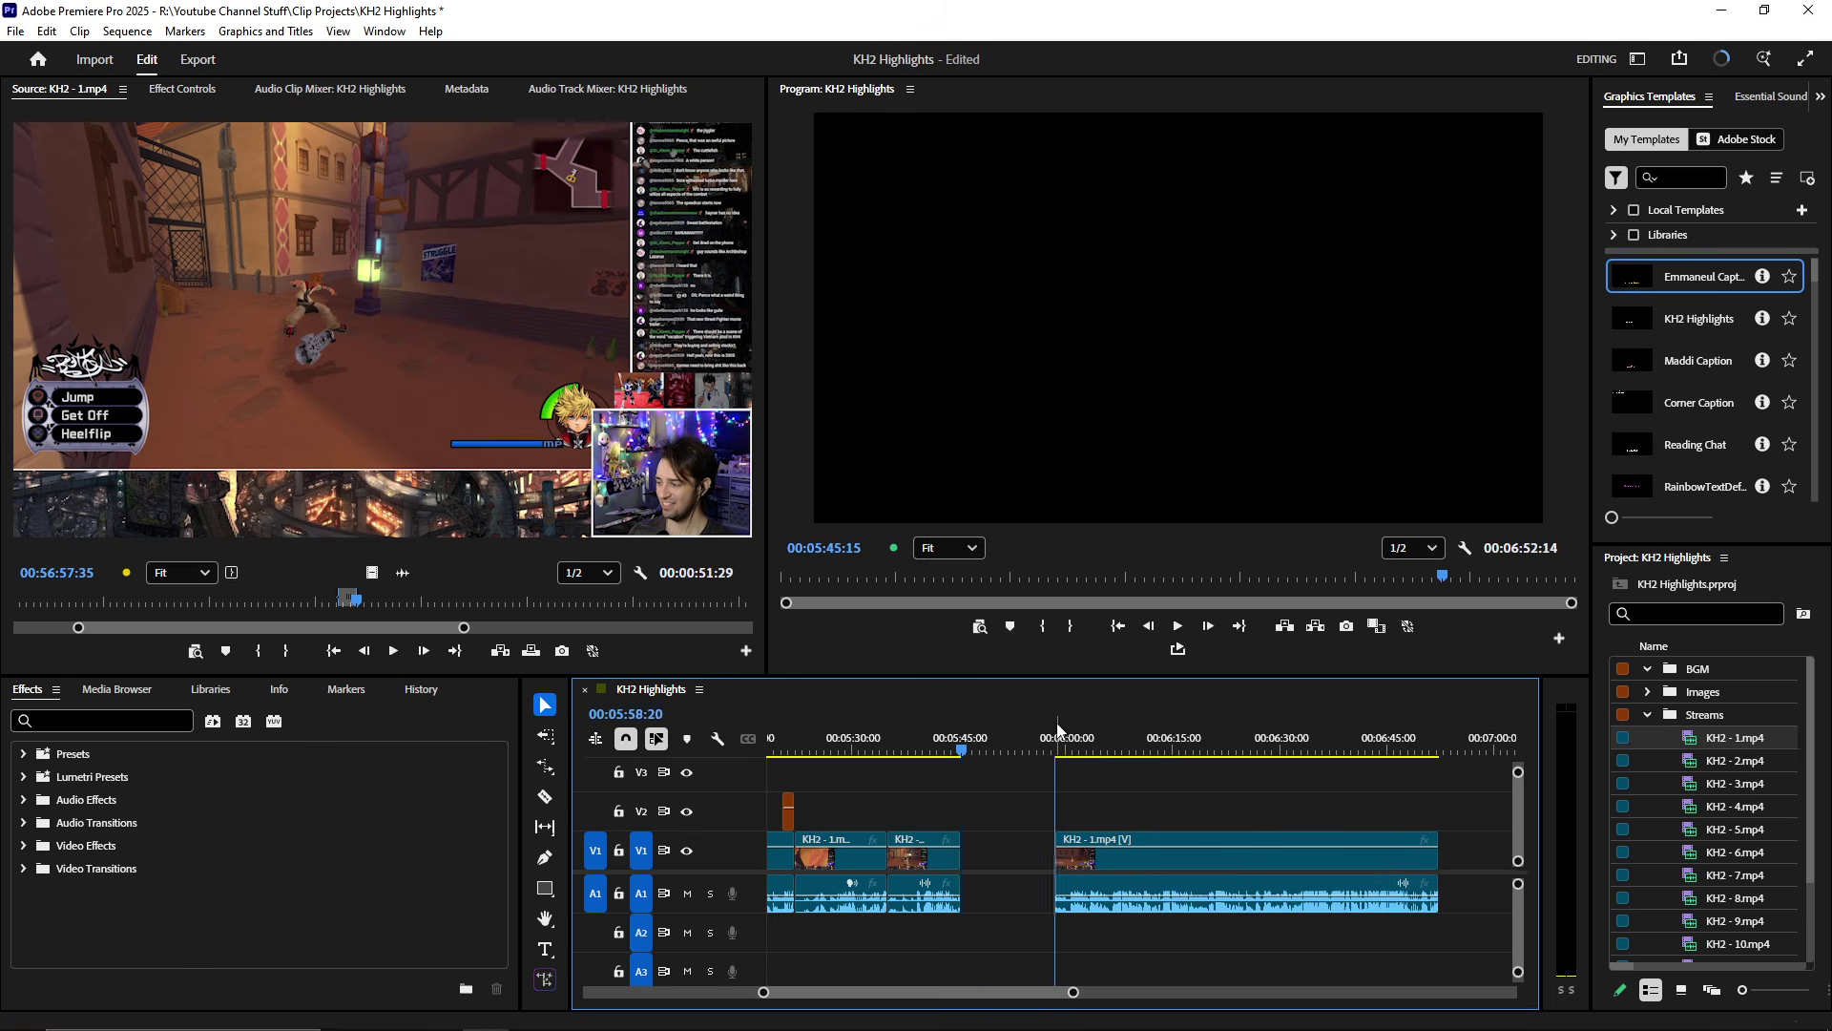
pyautogui.click(1058, 731)
pyautogui.scroll(4, 1057, 763)
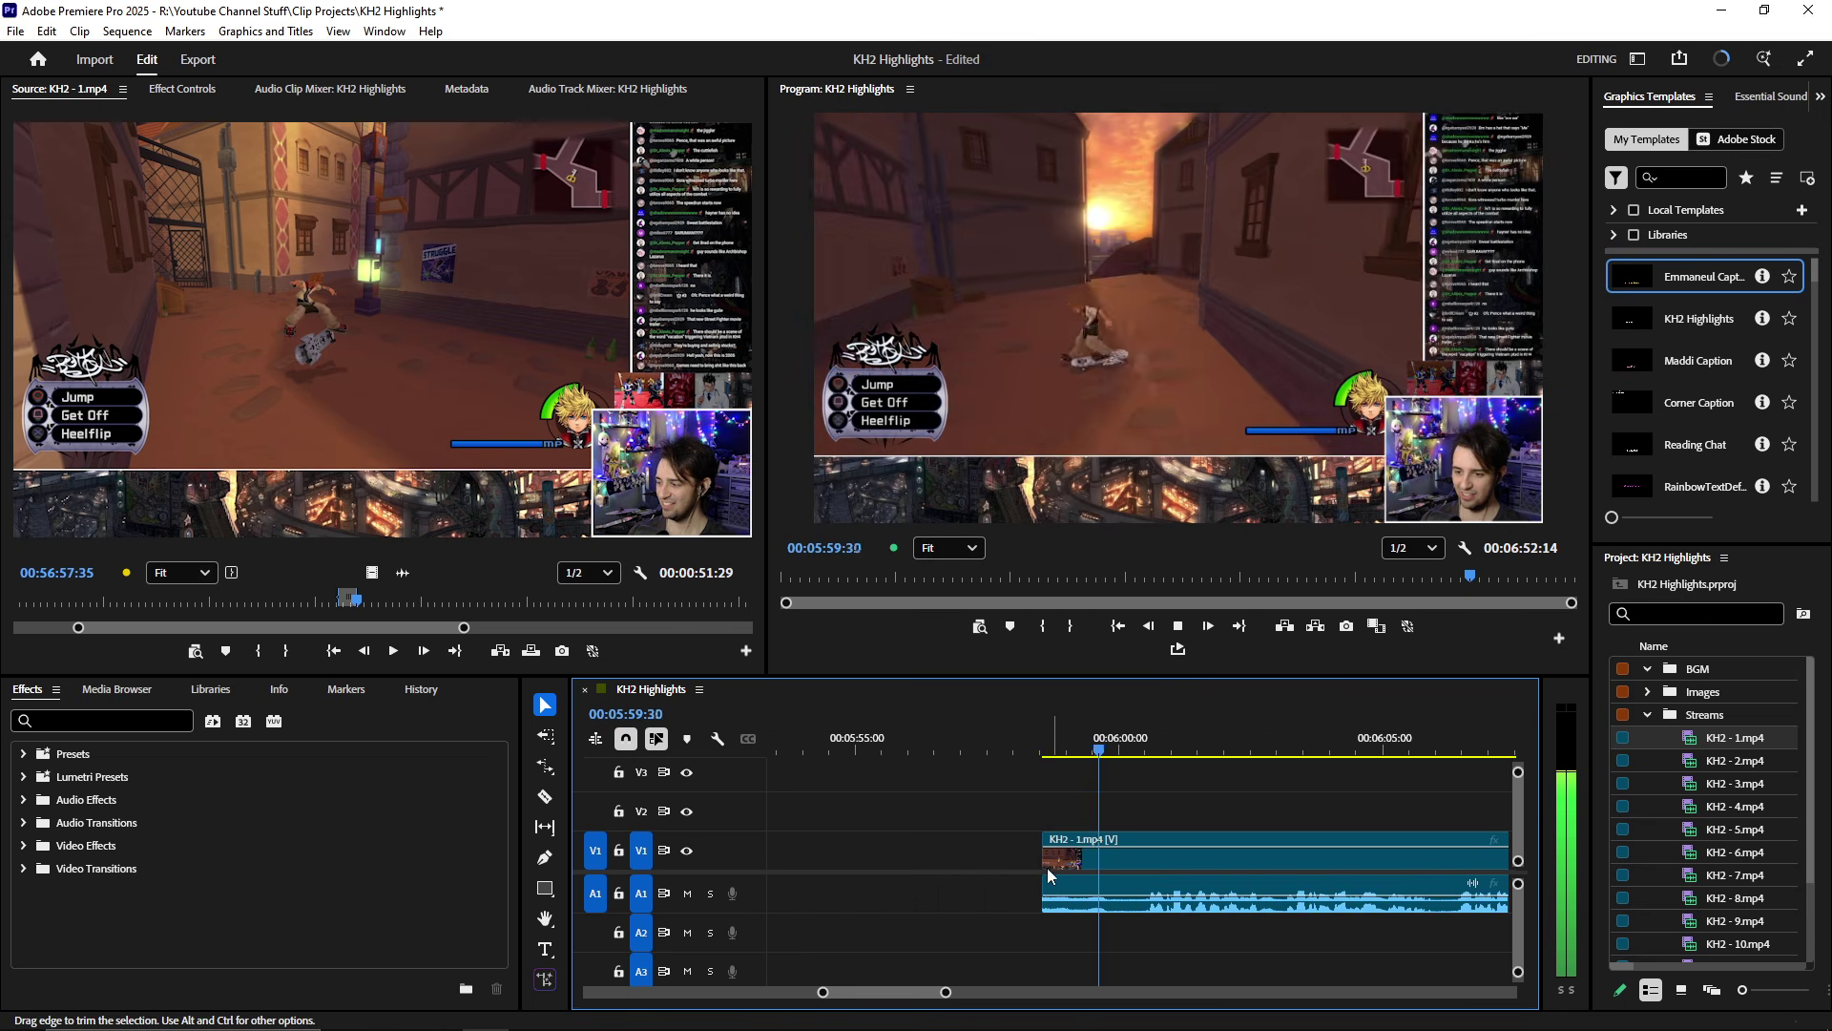
pyautogui.moveTo(1044, 859); pyautogui.dragTo(985, 864)
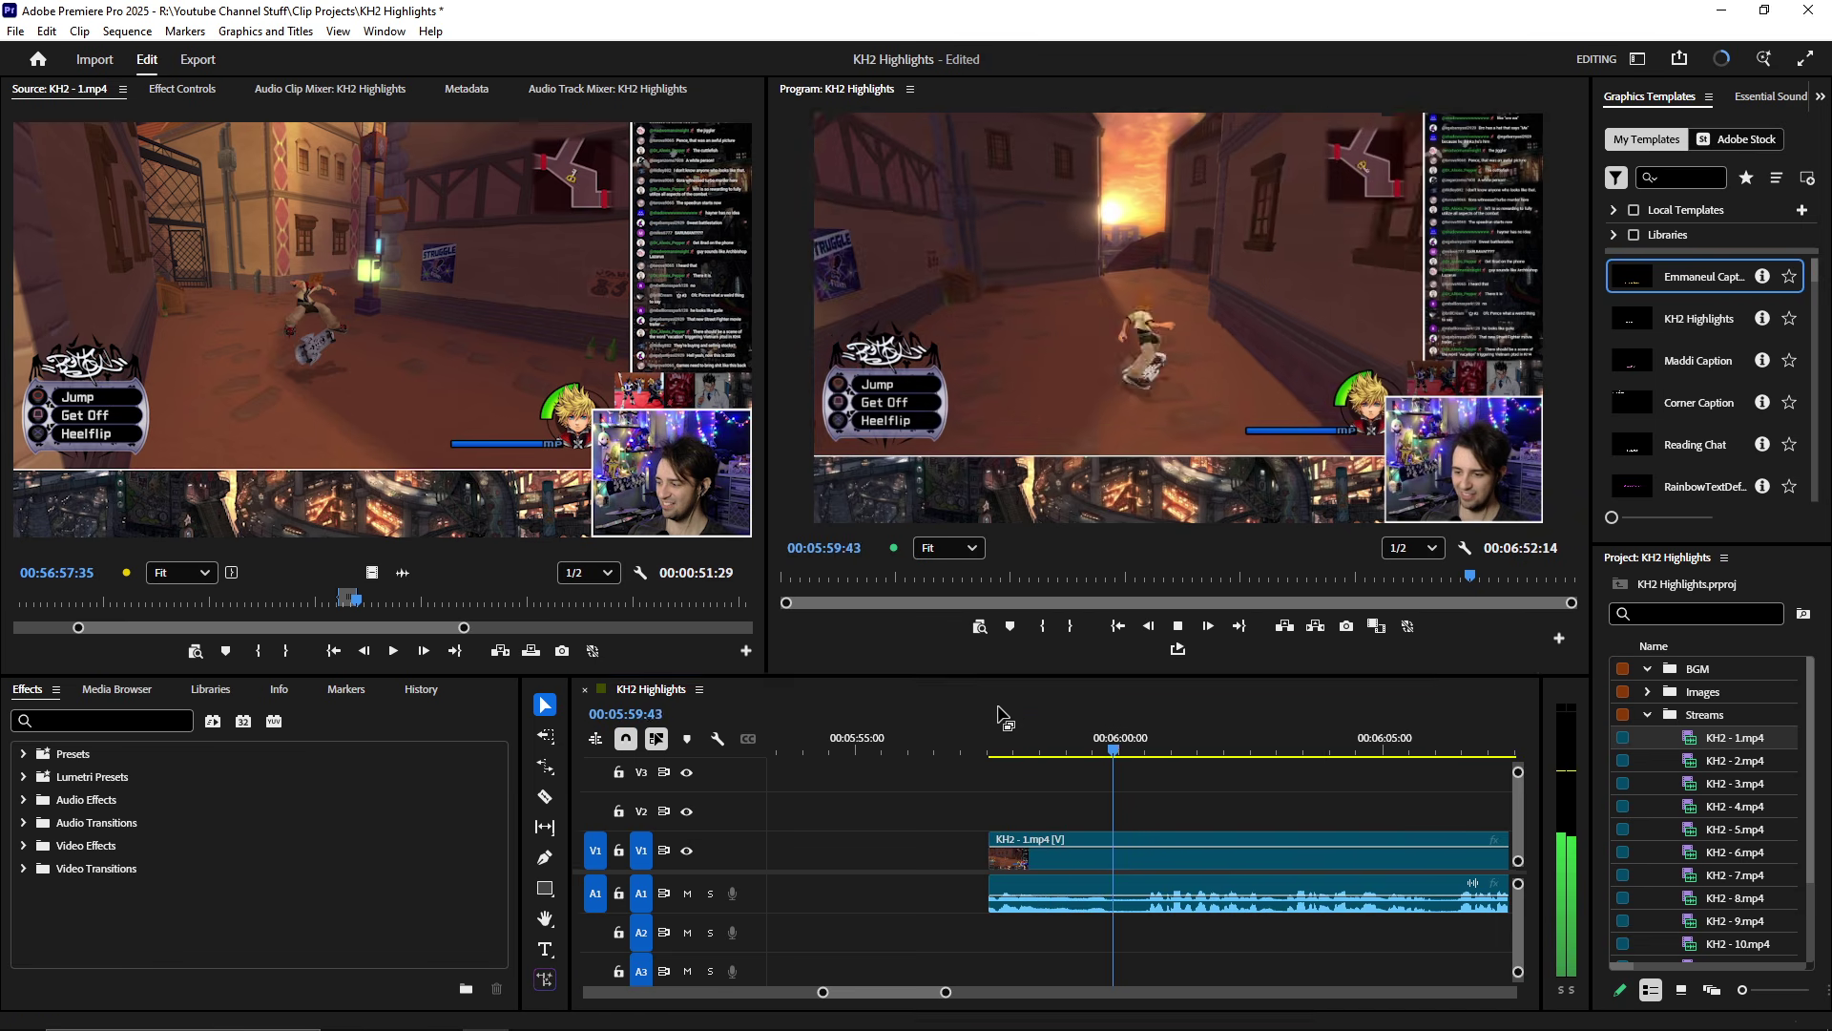
# - Ripple-trim the start of the skateboarding clip up to 00:05:58:16 and delete the gap before it
pyautogui.press('space')
pyautogui.scroll(3, 1027, 779)
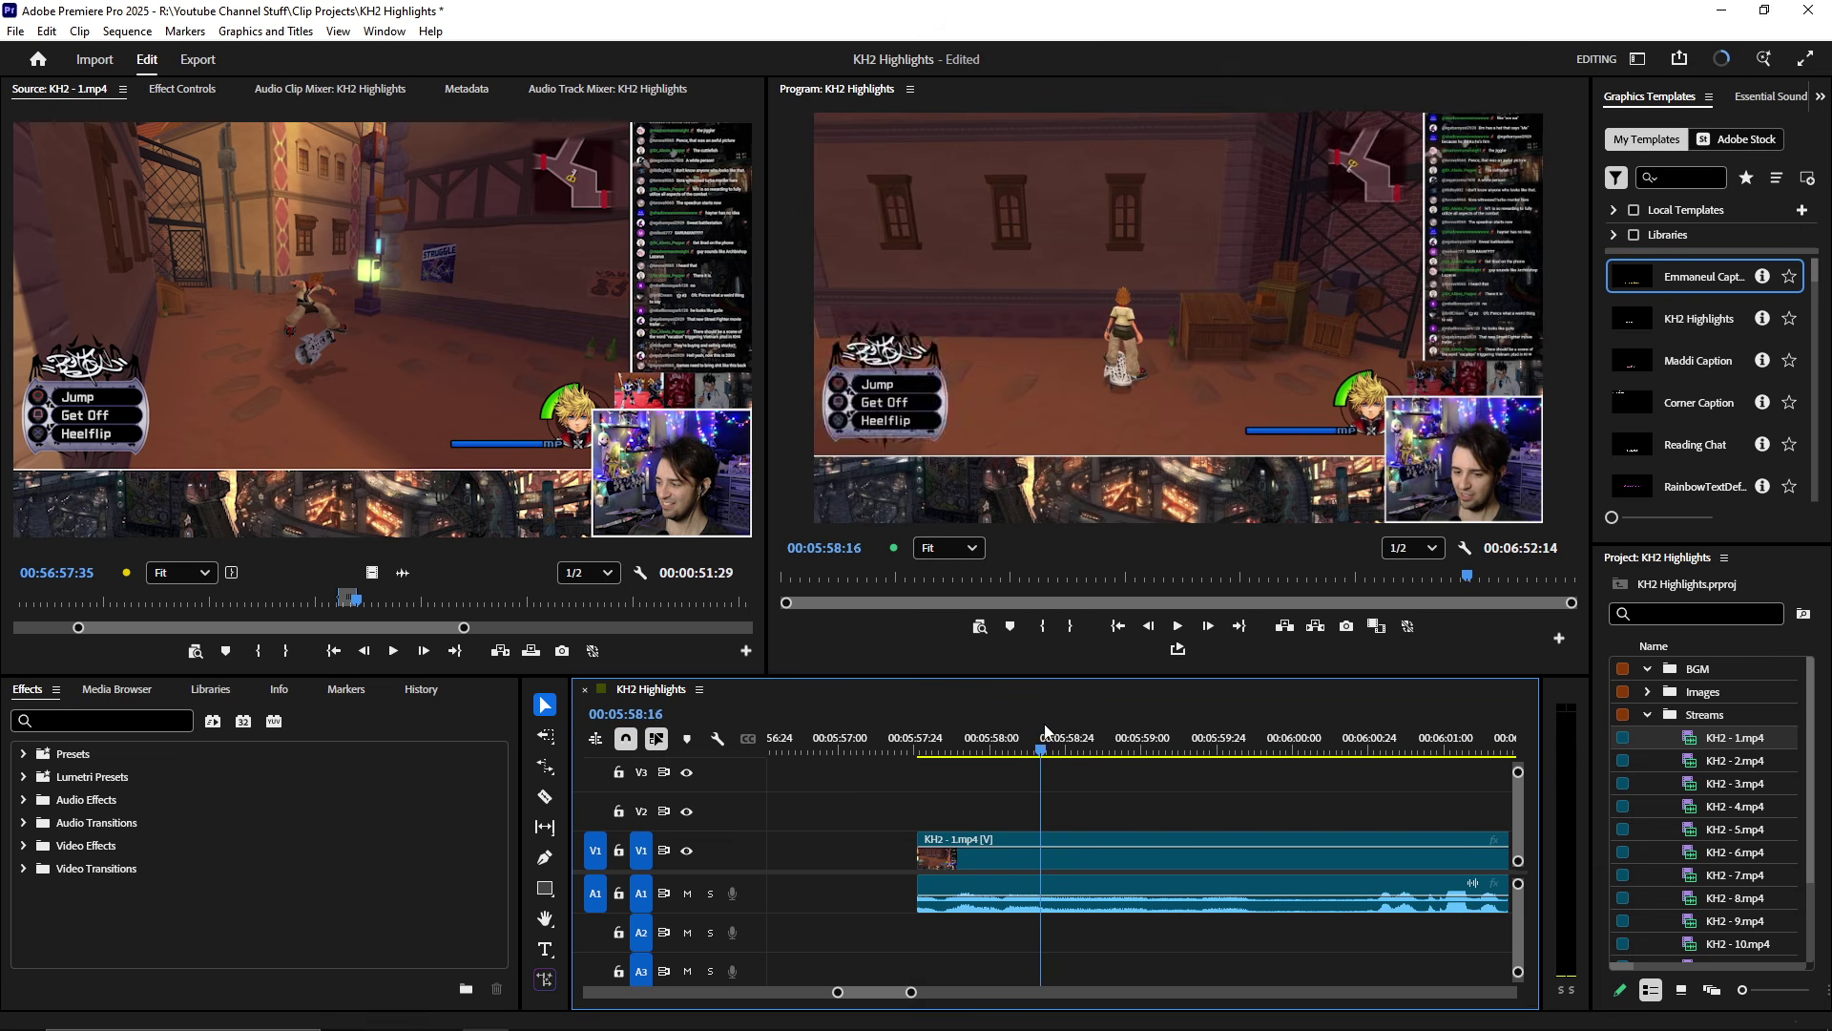
pyautogui.scroll(-3, 1027, 778)
pyautogui.click(859, 851)
pyautogui.press('space')
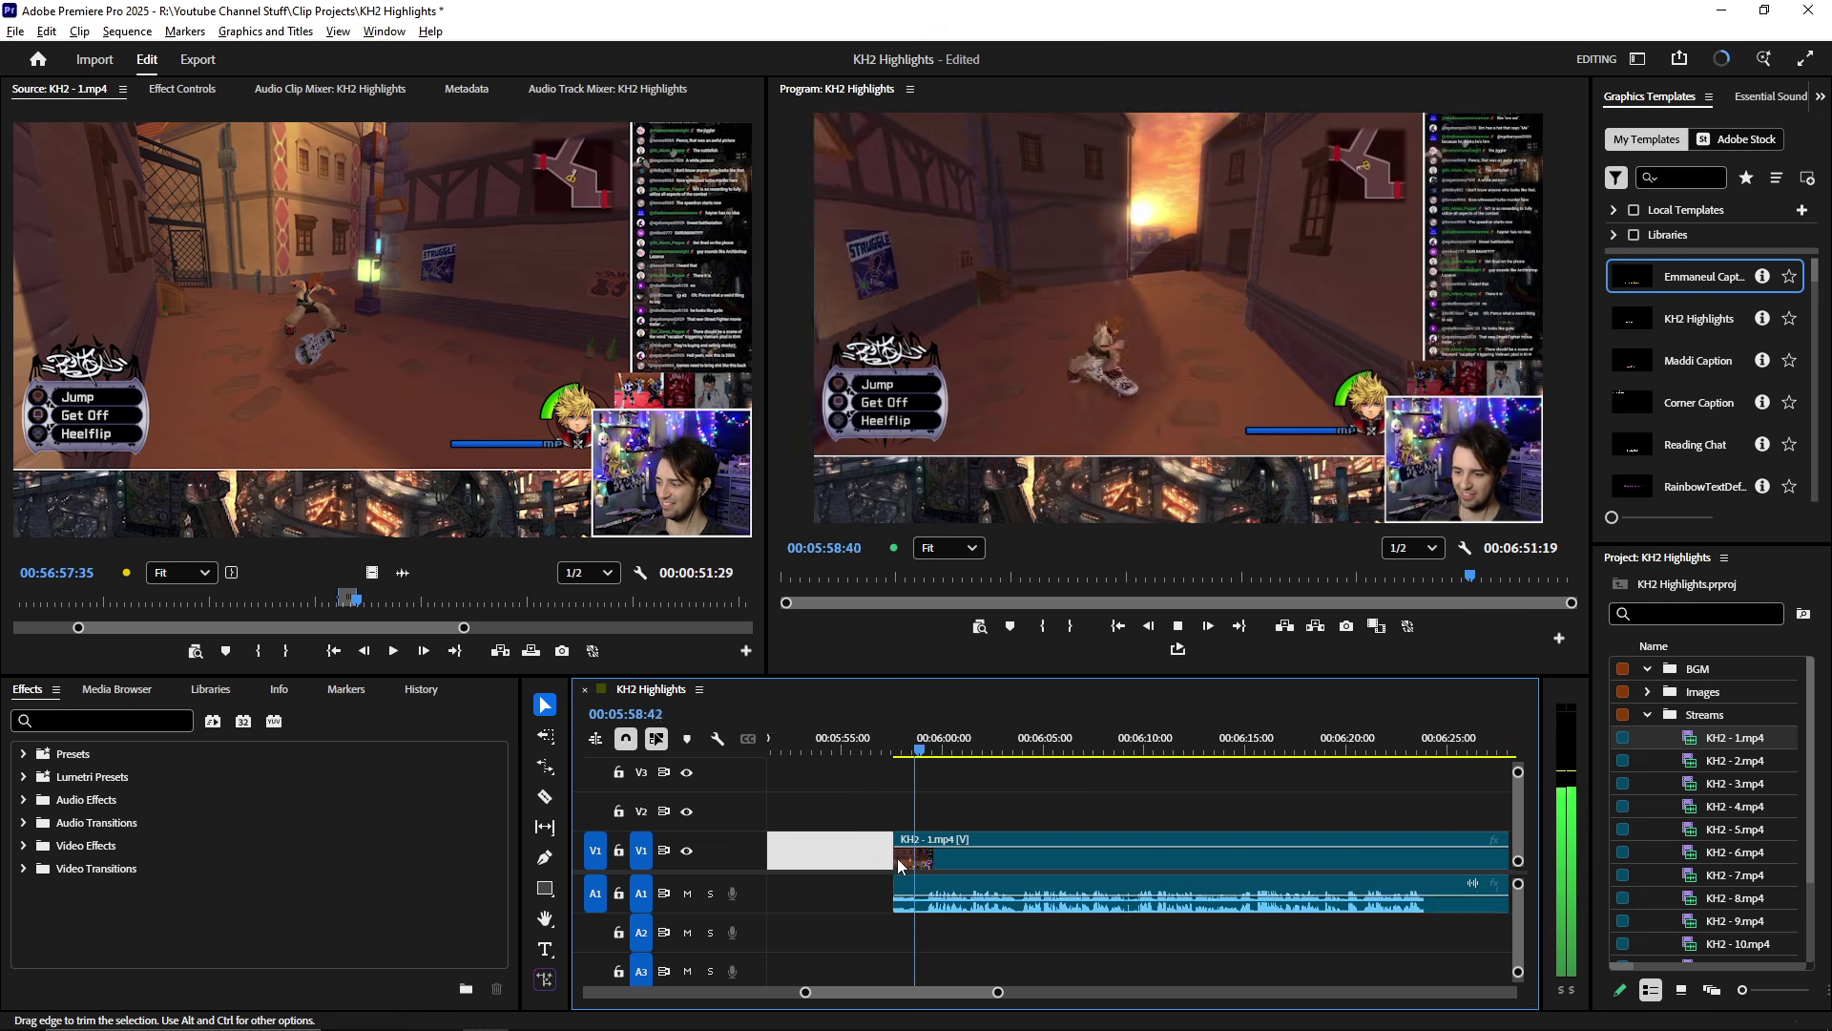
pyautogui.press('Delete')
pyautogui.scroll(-5, 1067, 836)
pyautogui.scroll(-5, 1159, 827)
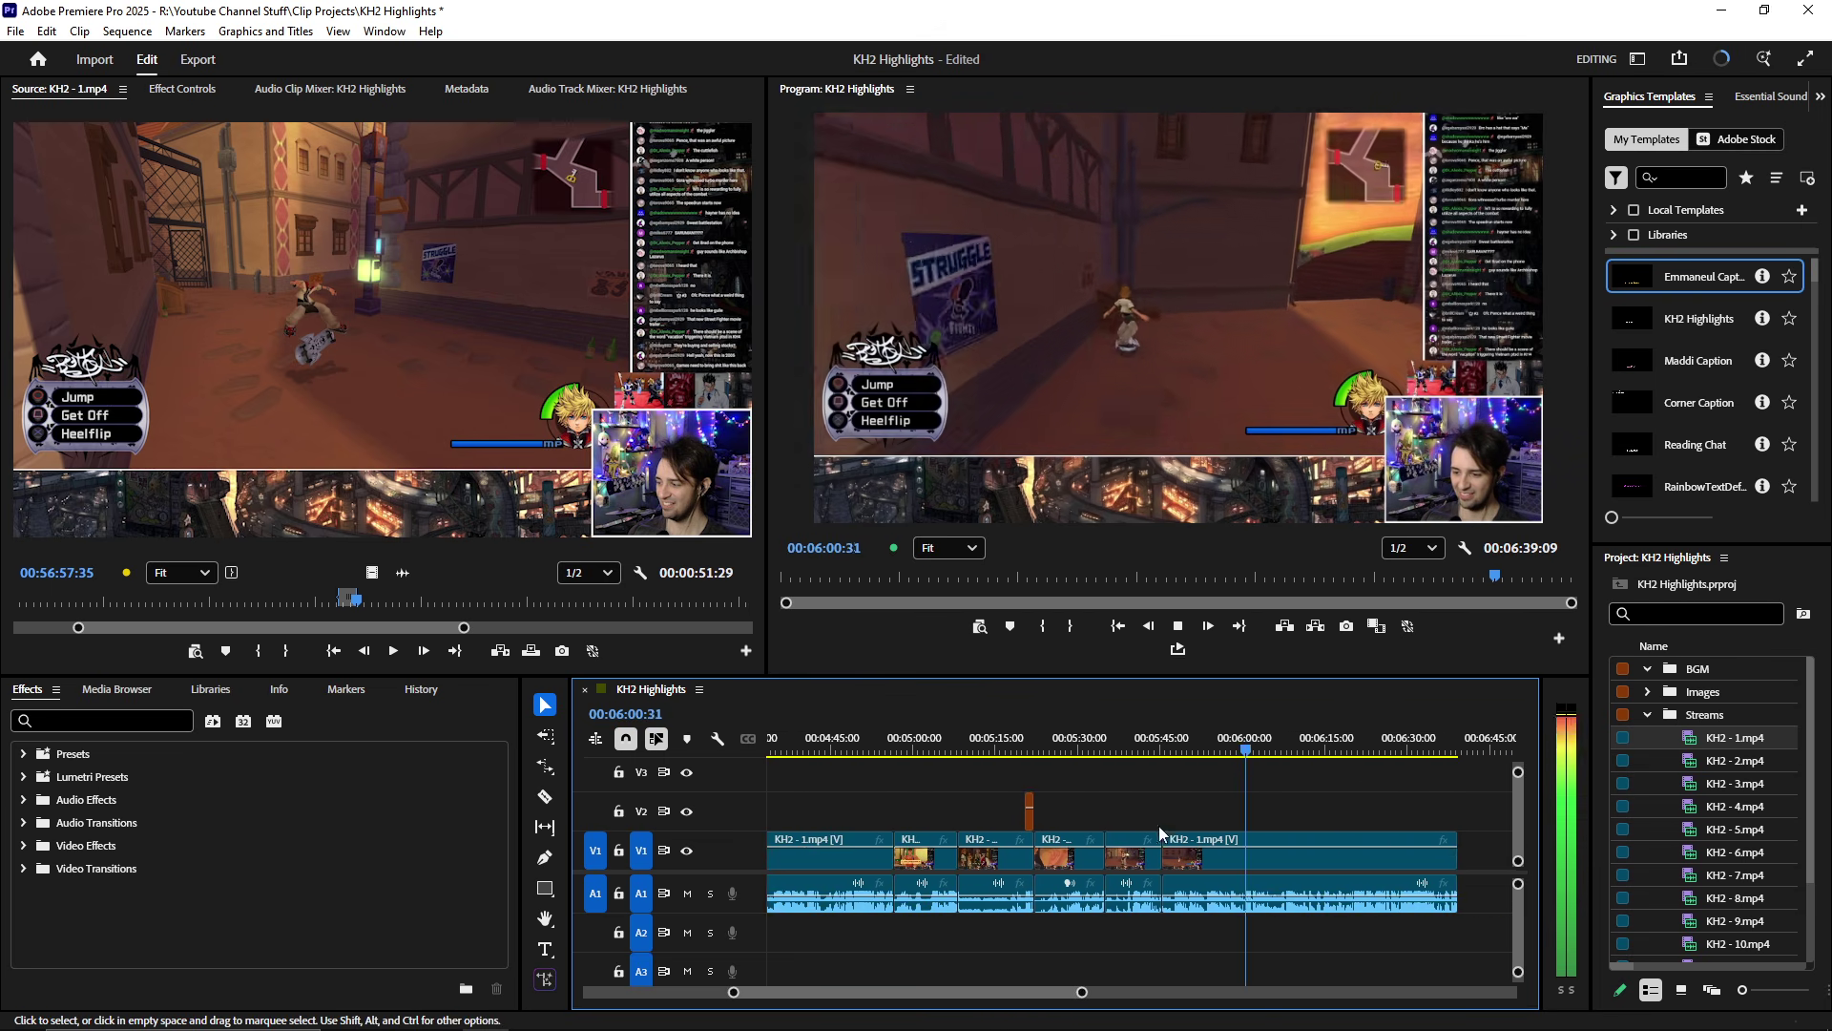
# - Extend the end of the skateboarding clip, ripple-trim it back to 00:06:39:33 and save the project
pyautogui.click(1271, 742)
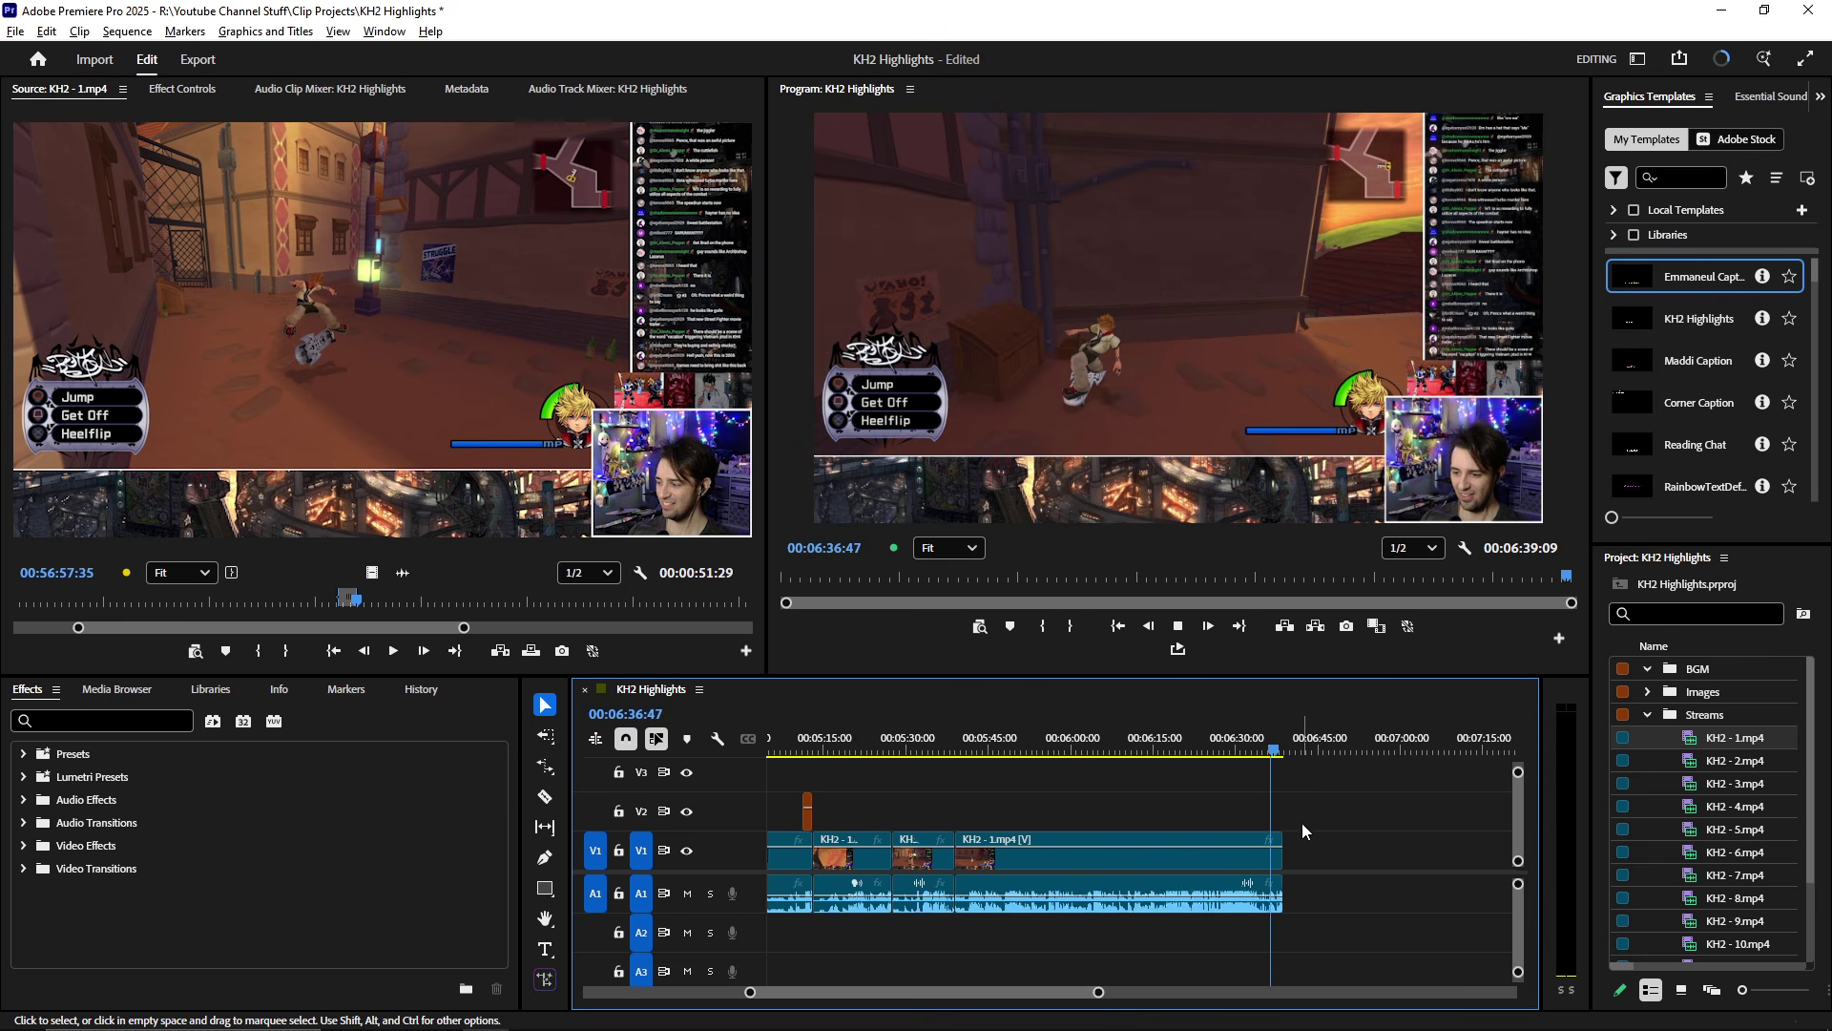
pyautogui.press('space')
pyautogui.scroll(5, 1145, 880)
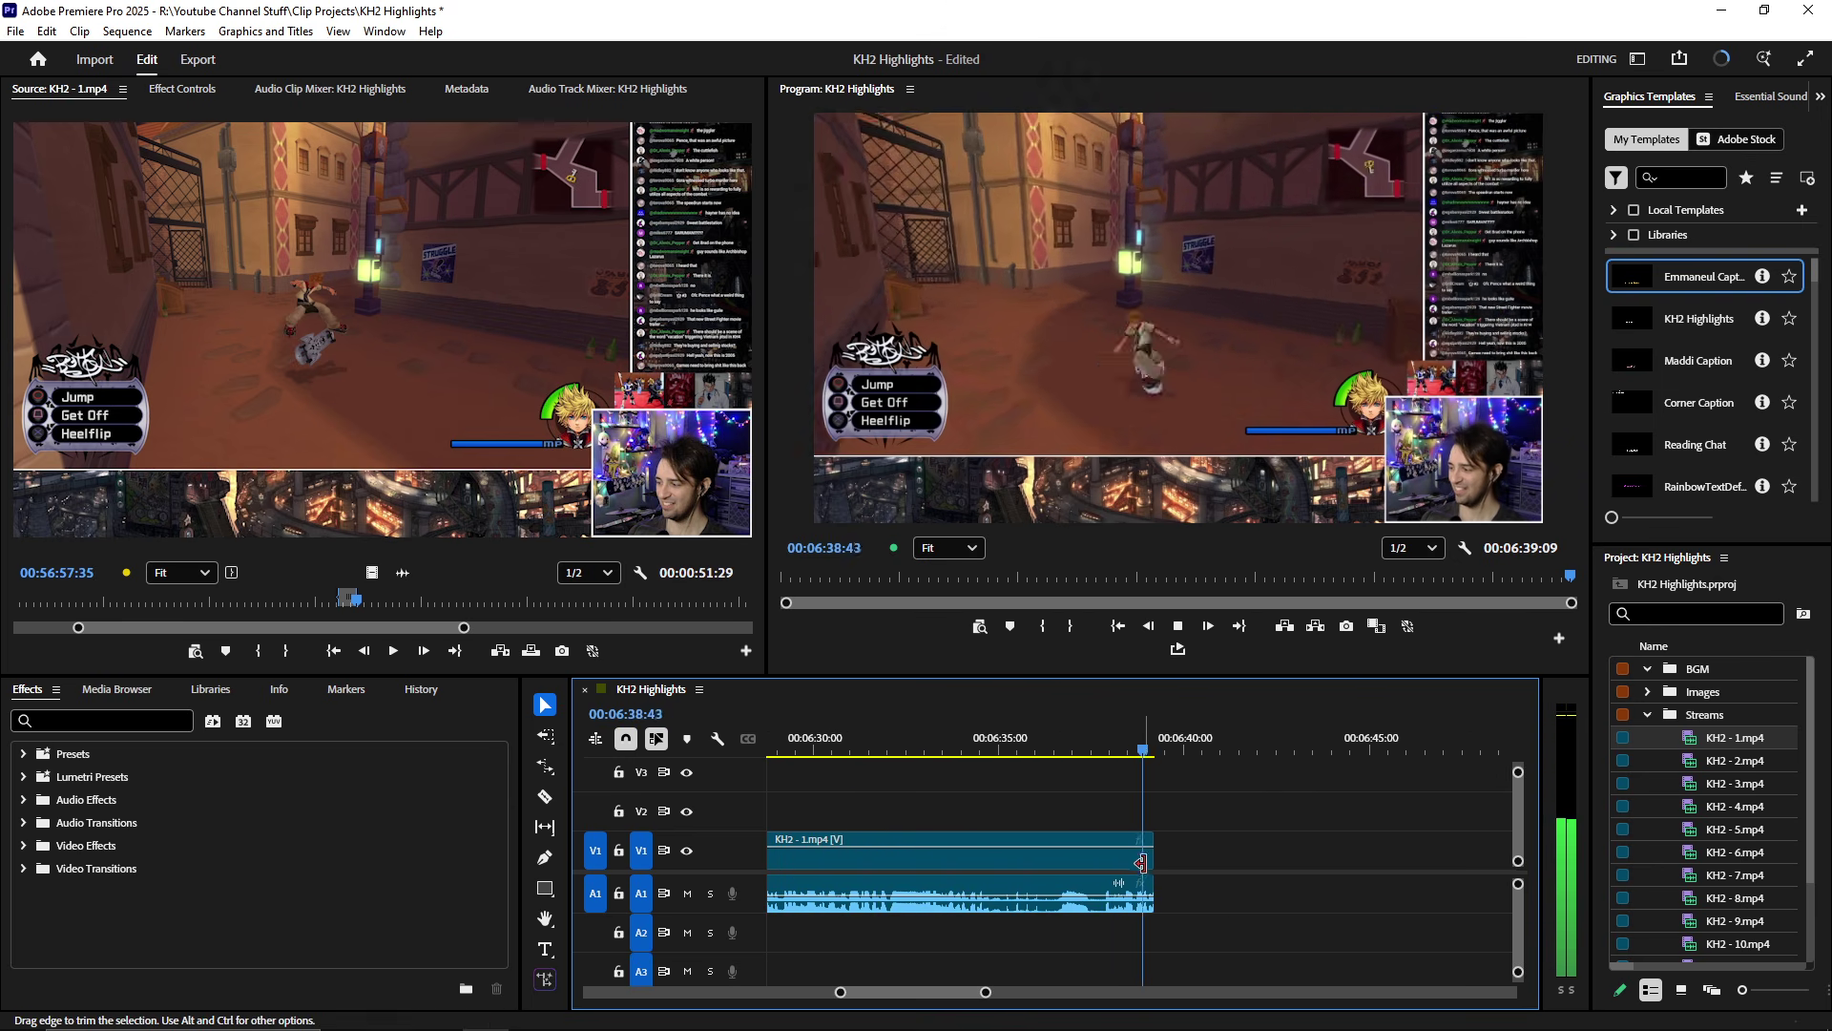
pyautogui.moveTo(1152, 859); pyautogui.dragTo(1311, 858)
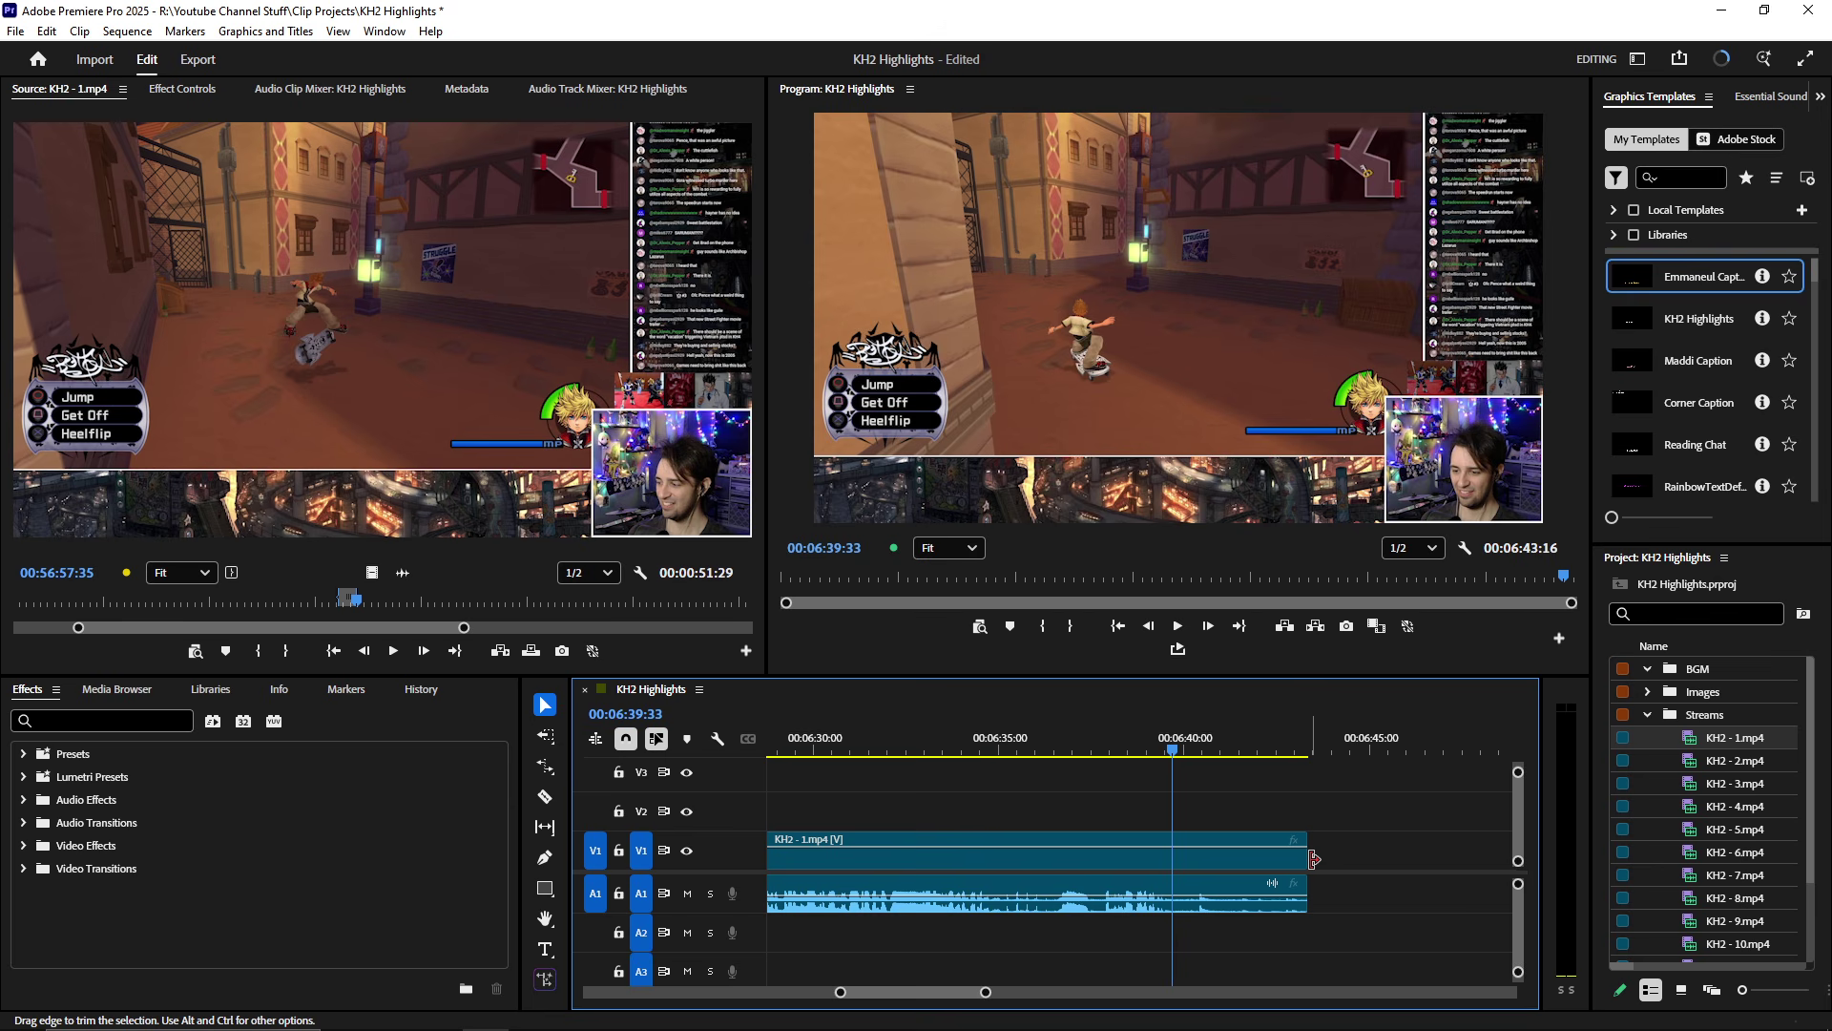
pyautogui.press('w')
pyautogui.click(309, 582)
pyautogui.hotkey('ctrl', 's')
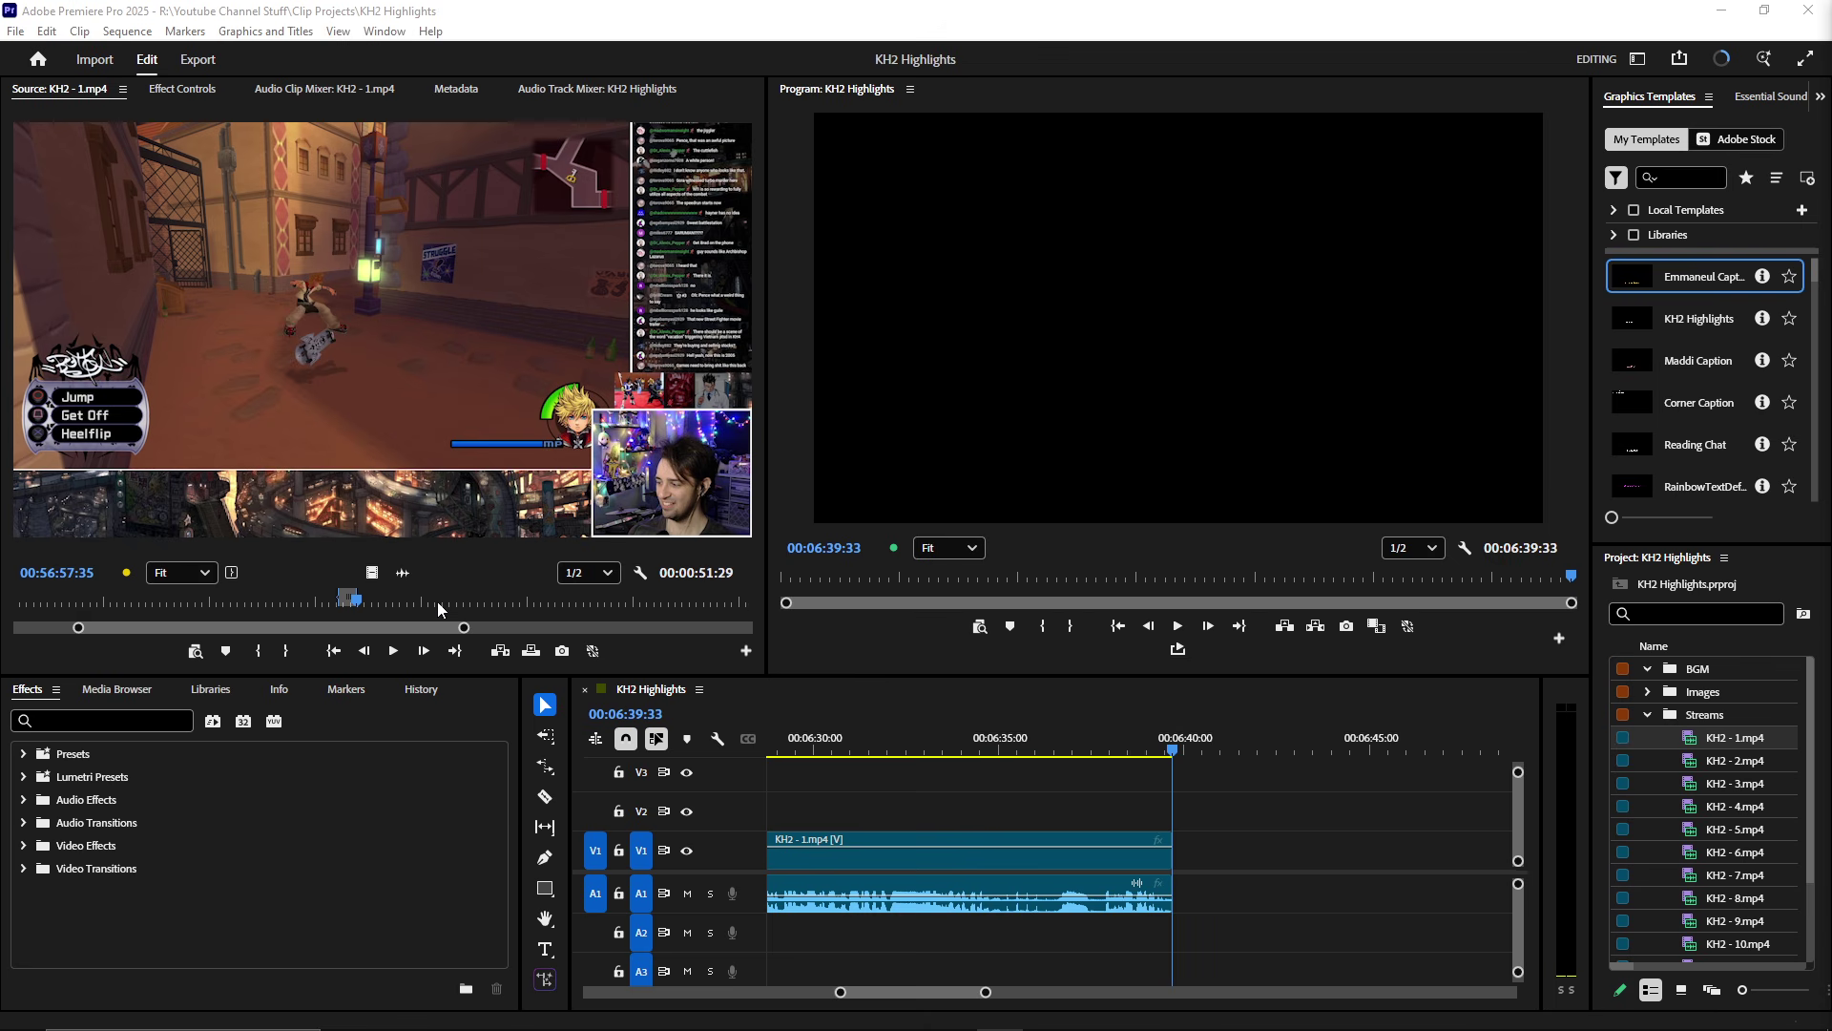
# - Play the KH2 - 1.mp4 source from about 00:58:43 and mark an In point at the group's munny conversation
pyautogui.click(405, 602)
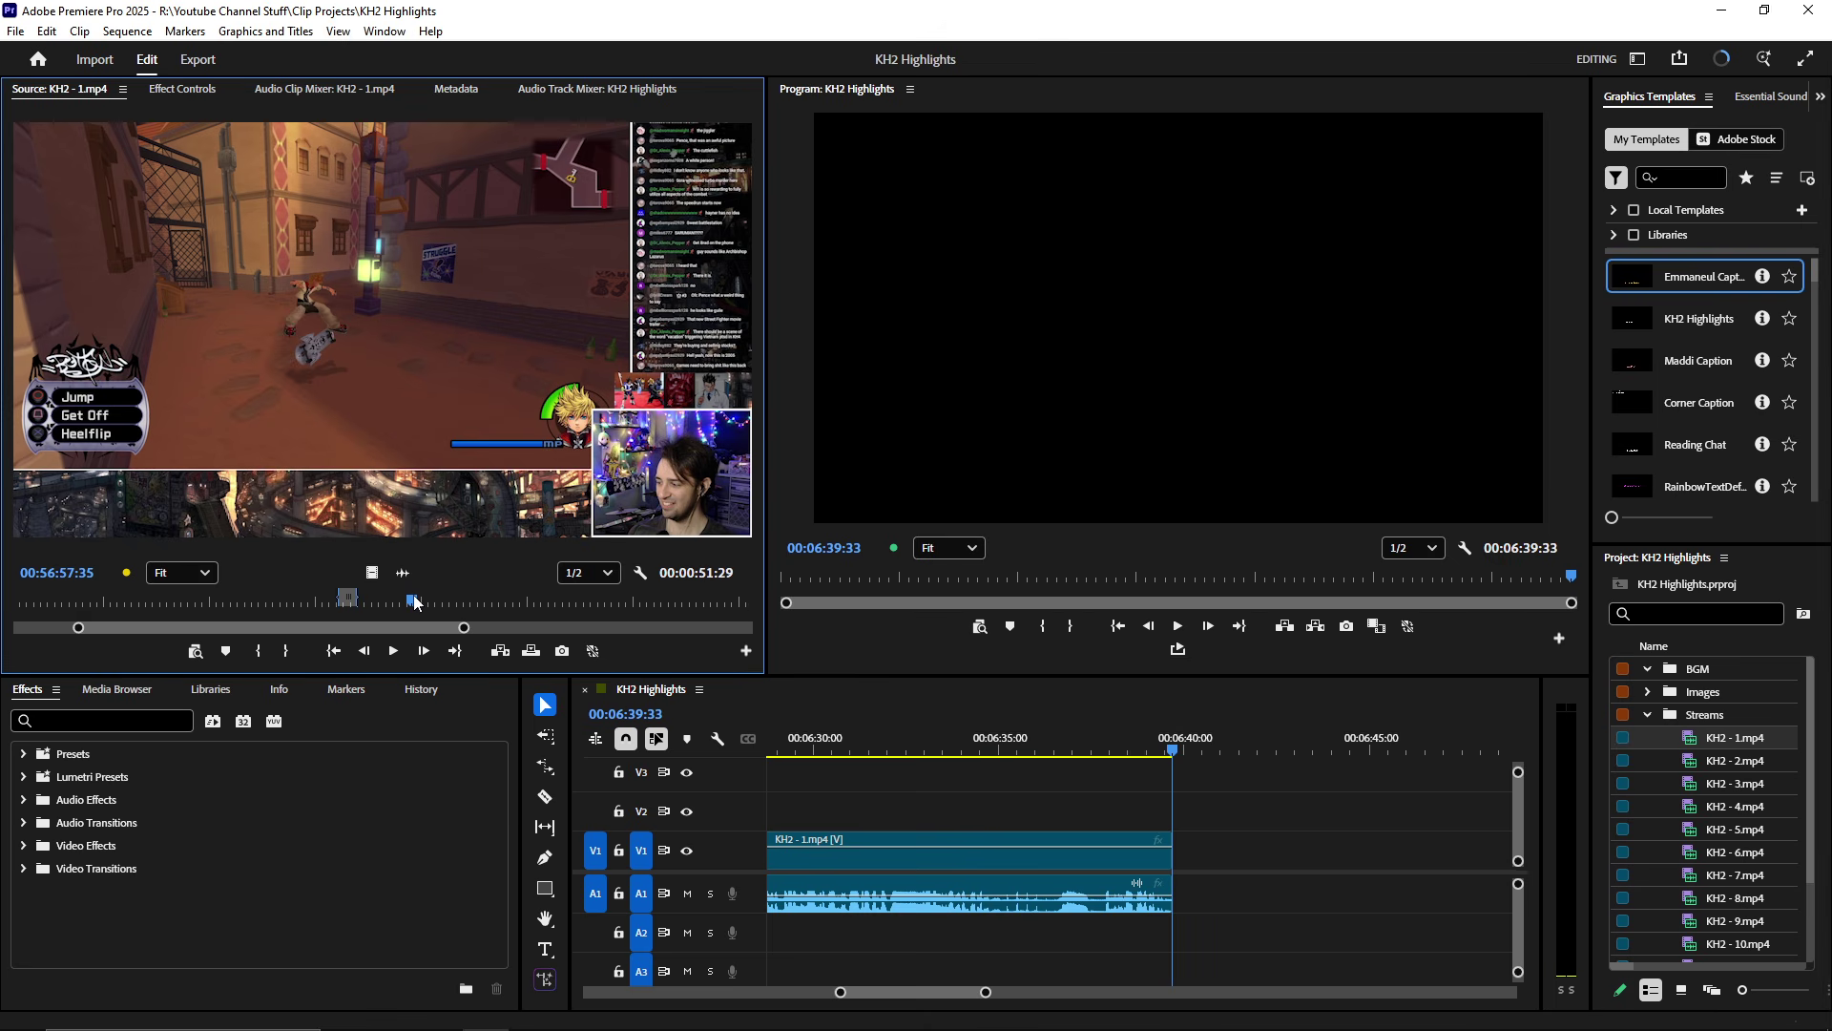
pyautogui.press('space')
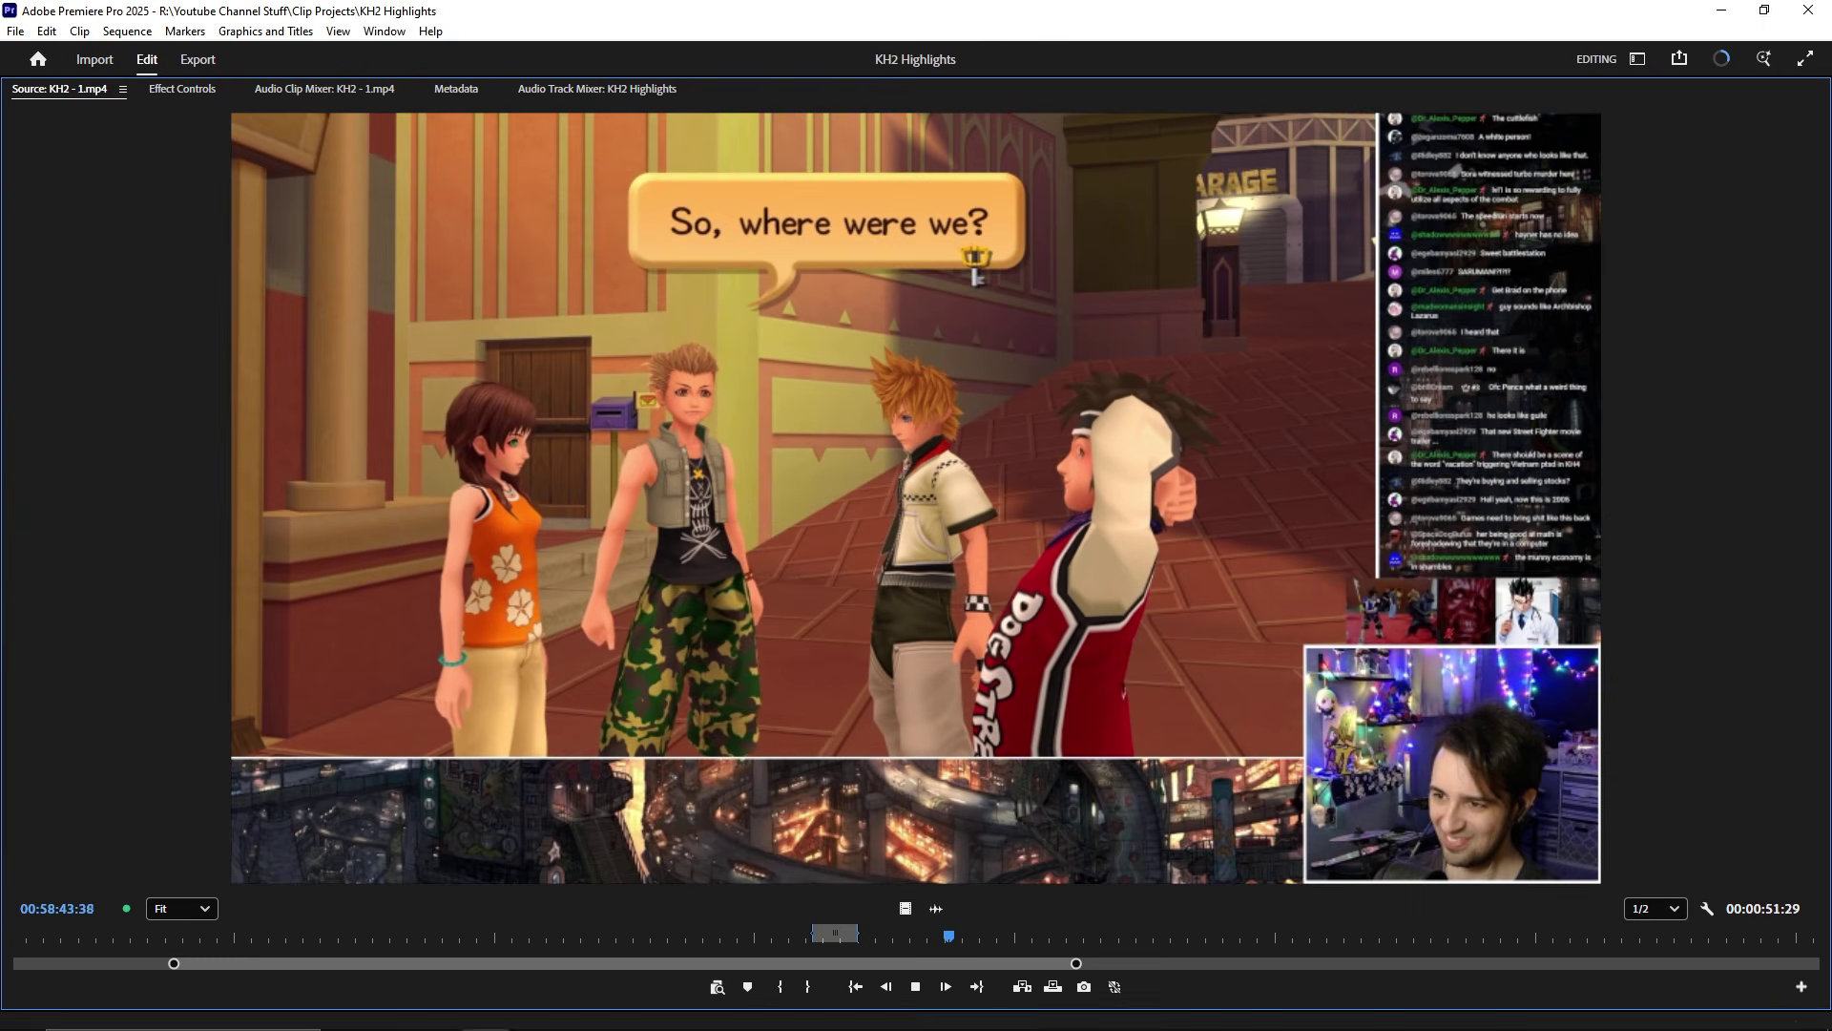
pyautogui.click(779, 990)
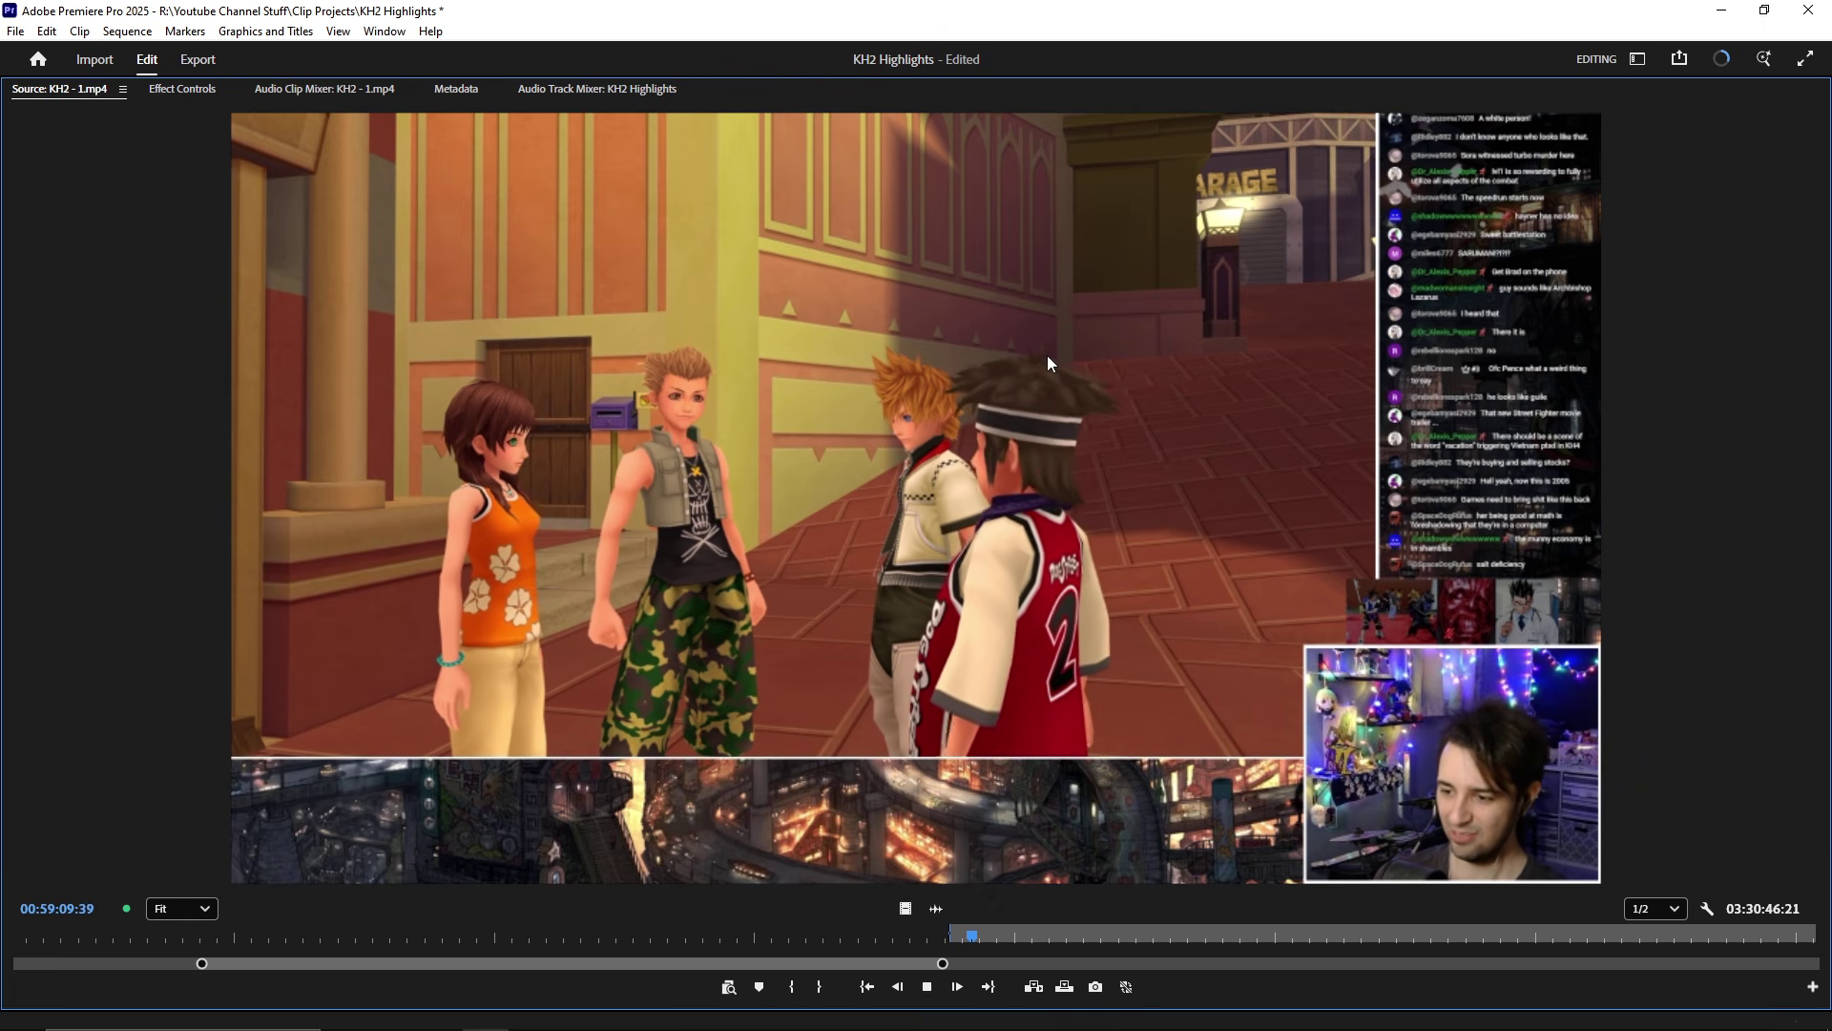
pyautogui.press('space')
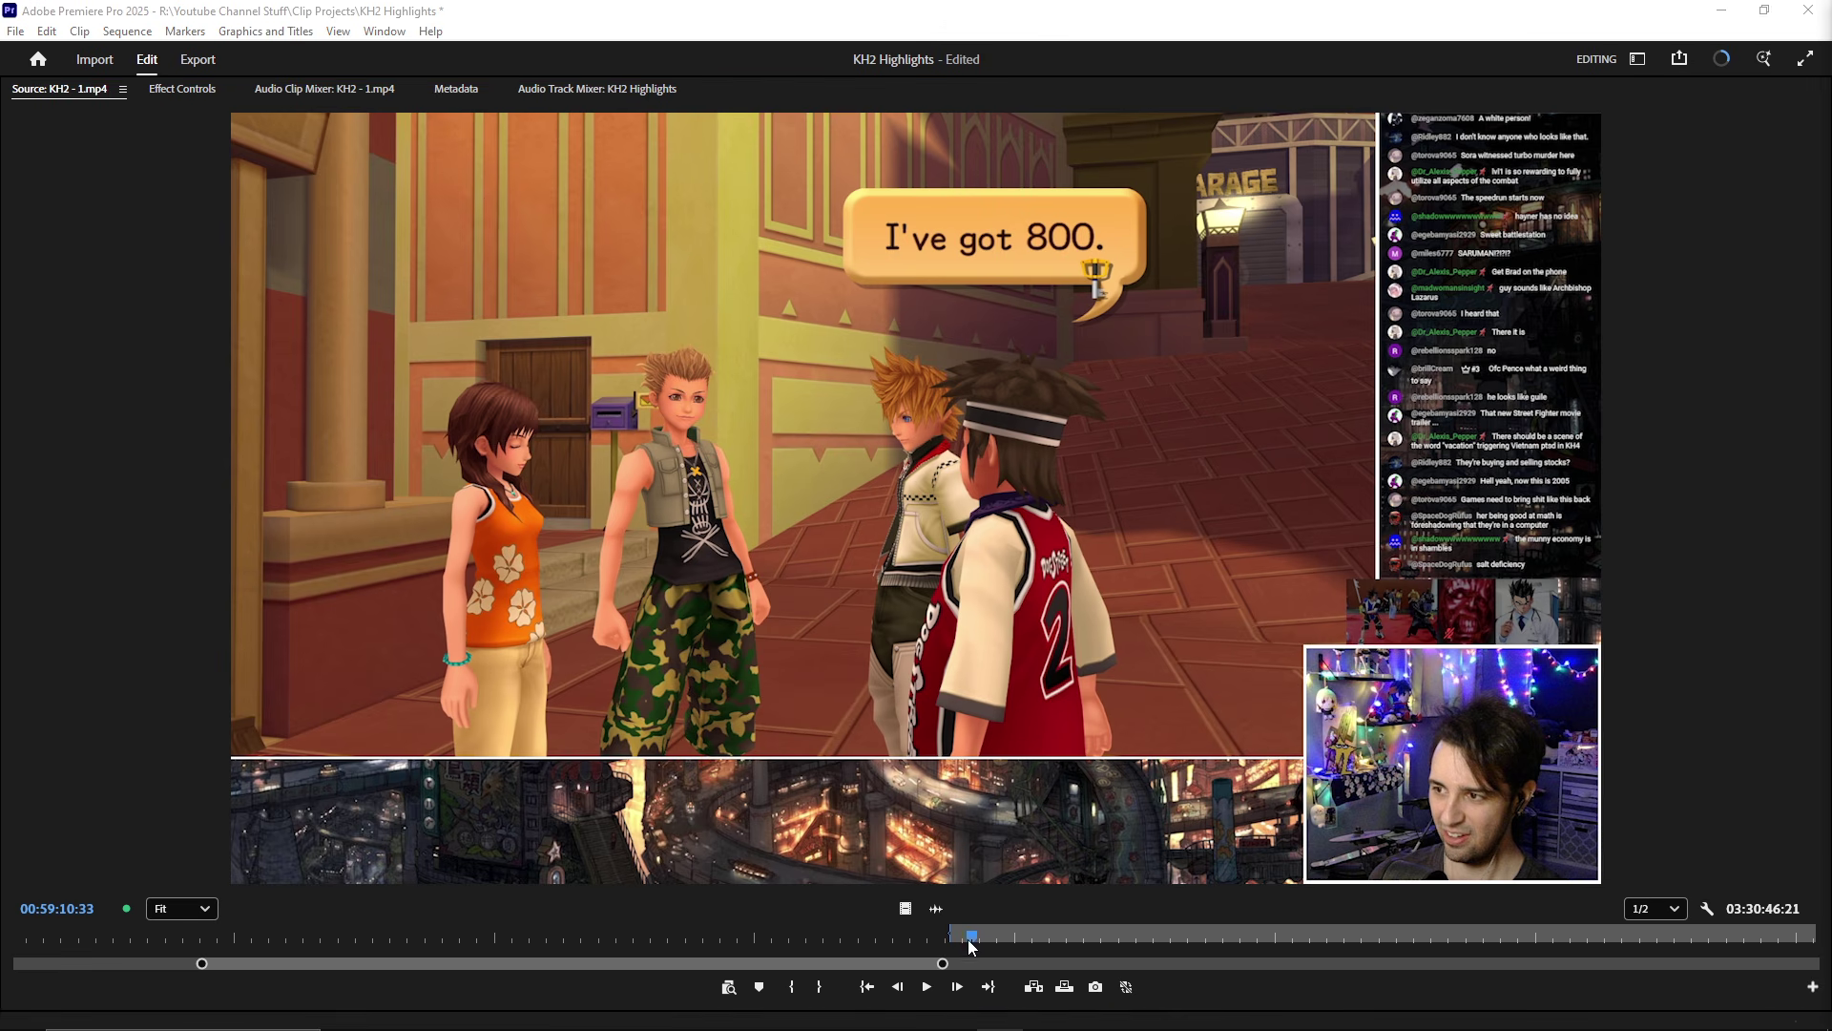
# - Find the pause menu footage in the source and set the In point to about 01:00:21, just before the Twilight Town summary
pyautogui.moveTo(971, 944); pyautogui.dragTo(988, 945)
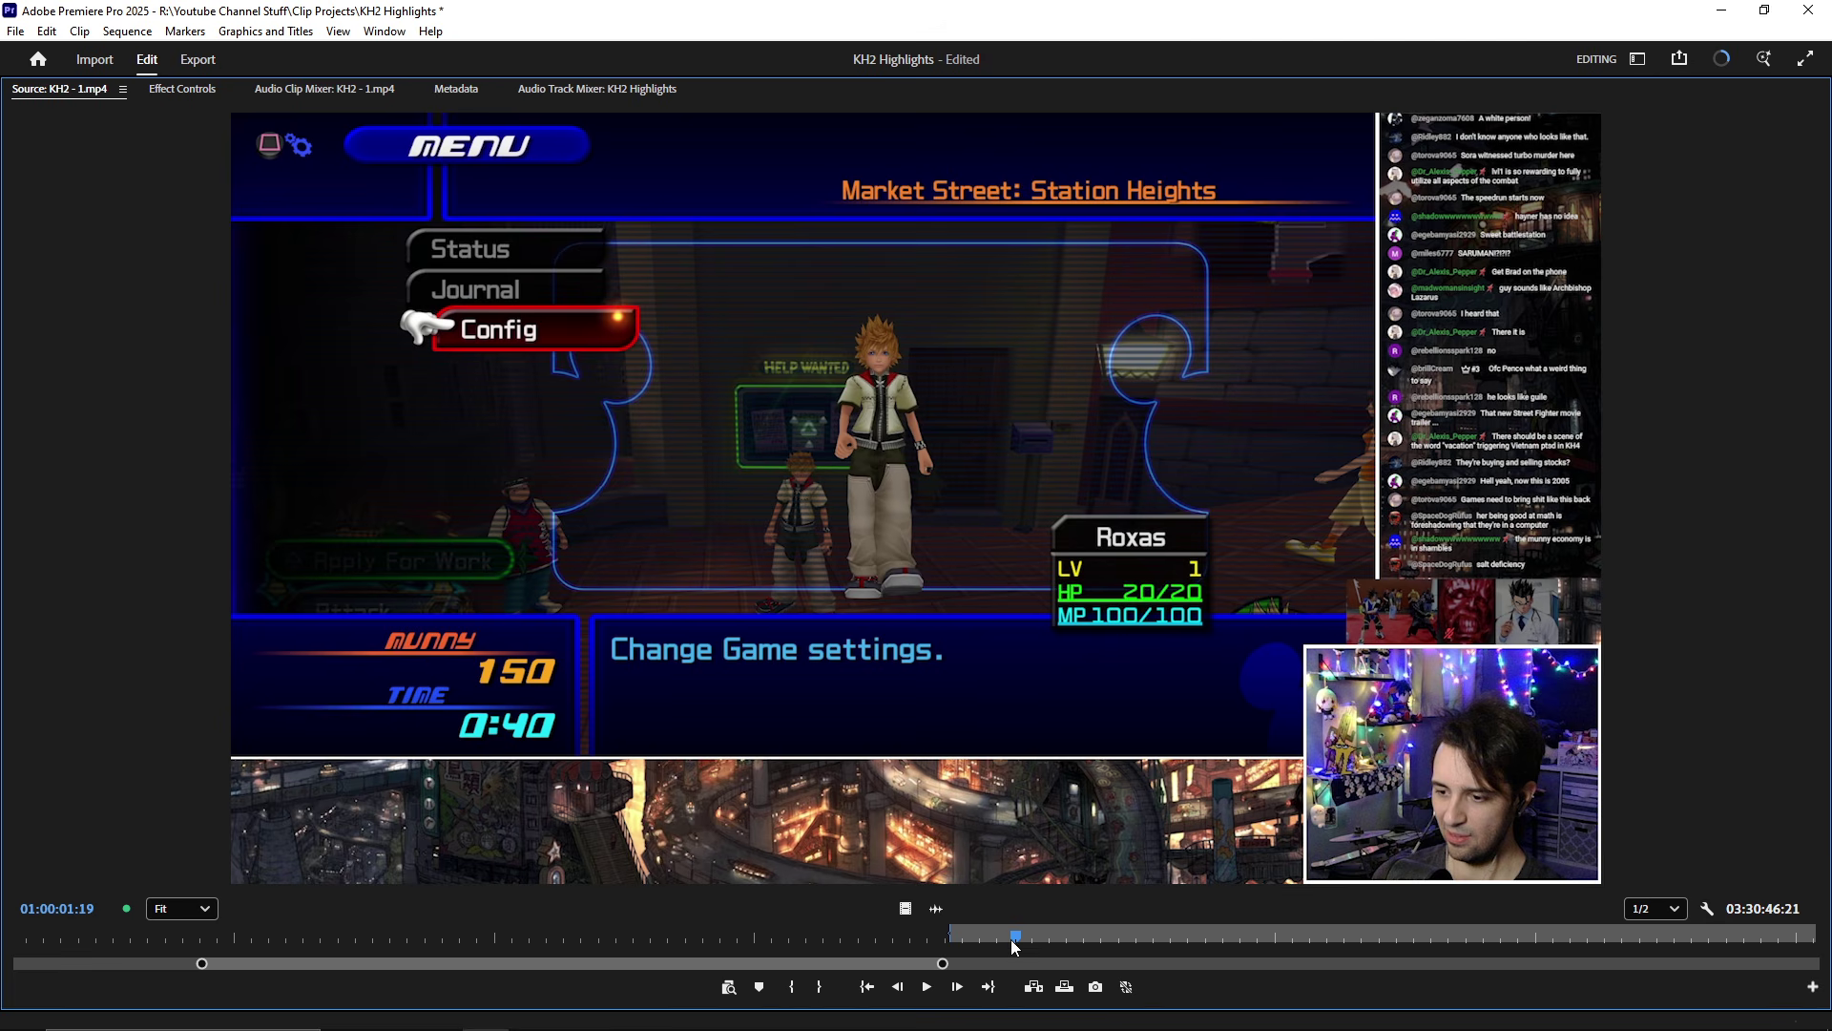
pyautogui.moveTo(1014, 937)
pyautogui.mouseDown()
pyautogui.moveTo(1065, 929)
pyautogui.moveTo(1034, 923)
pyautogui.mouseUp()
pyautogui.press('space')
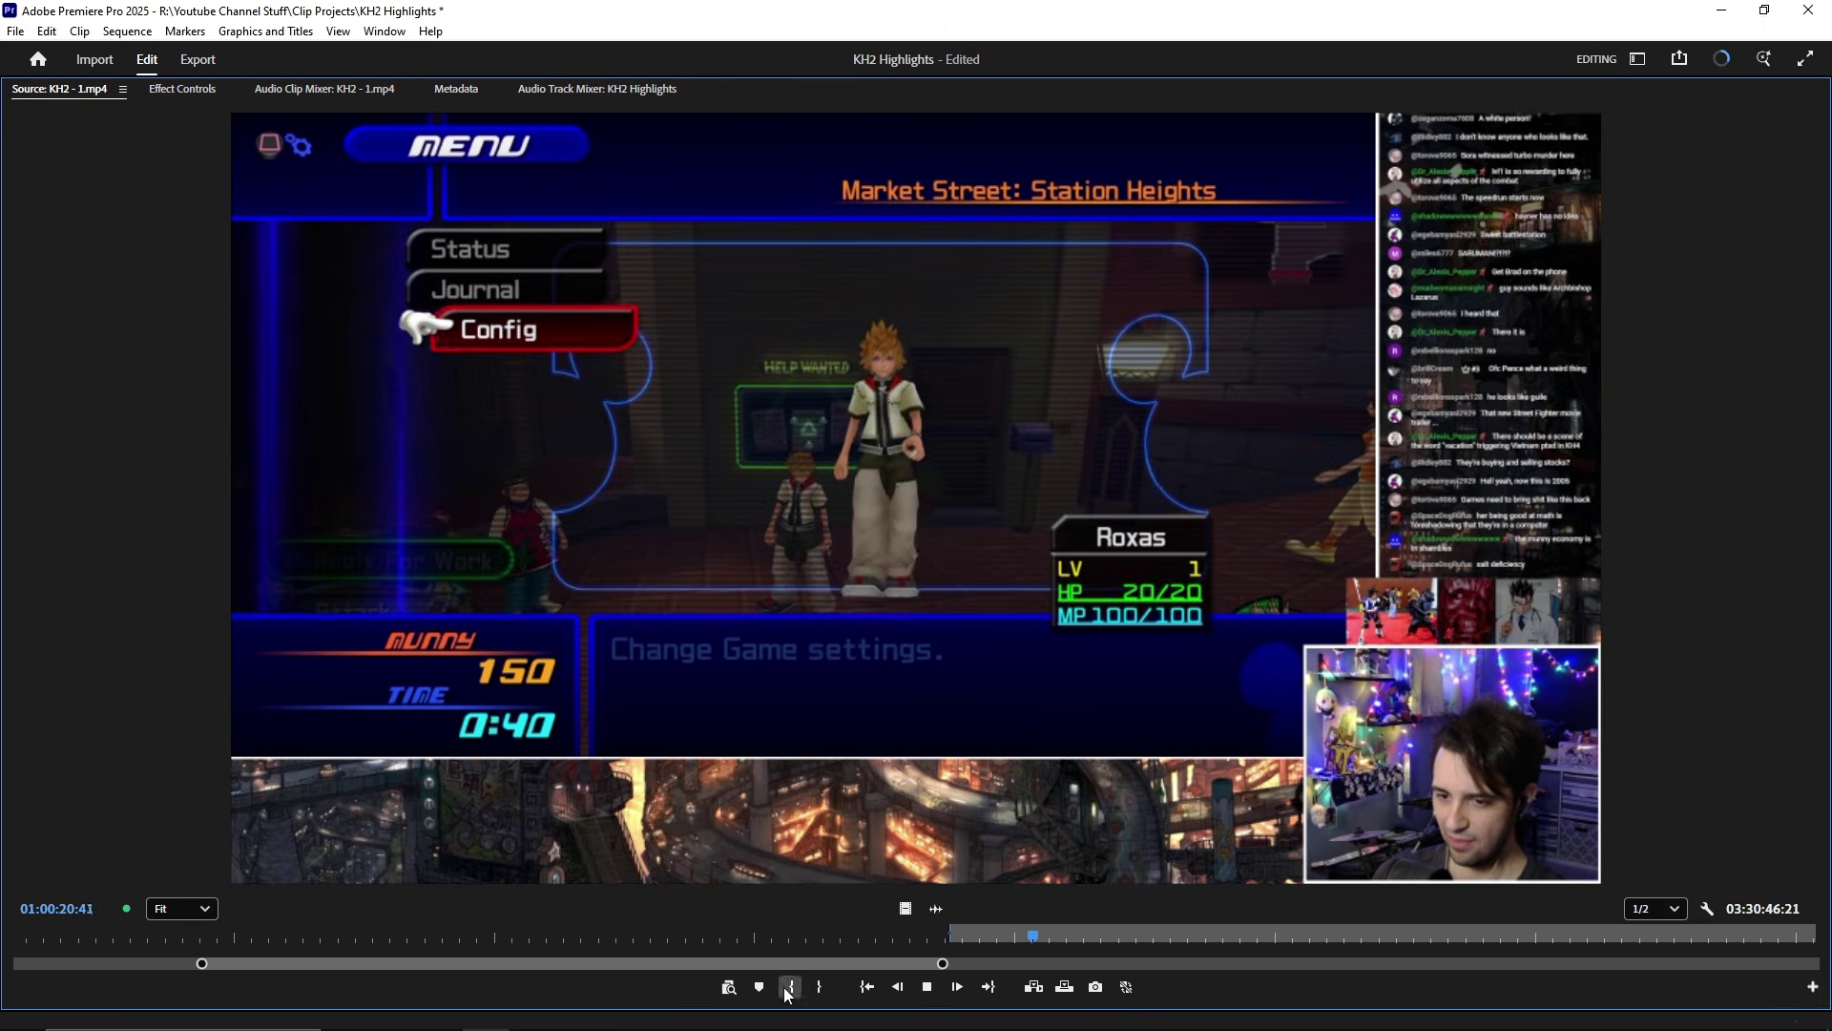
pyautogui.moveTo(815, 959); pyautogui.dragTo(828, 958)
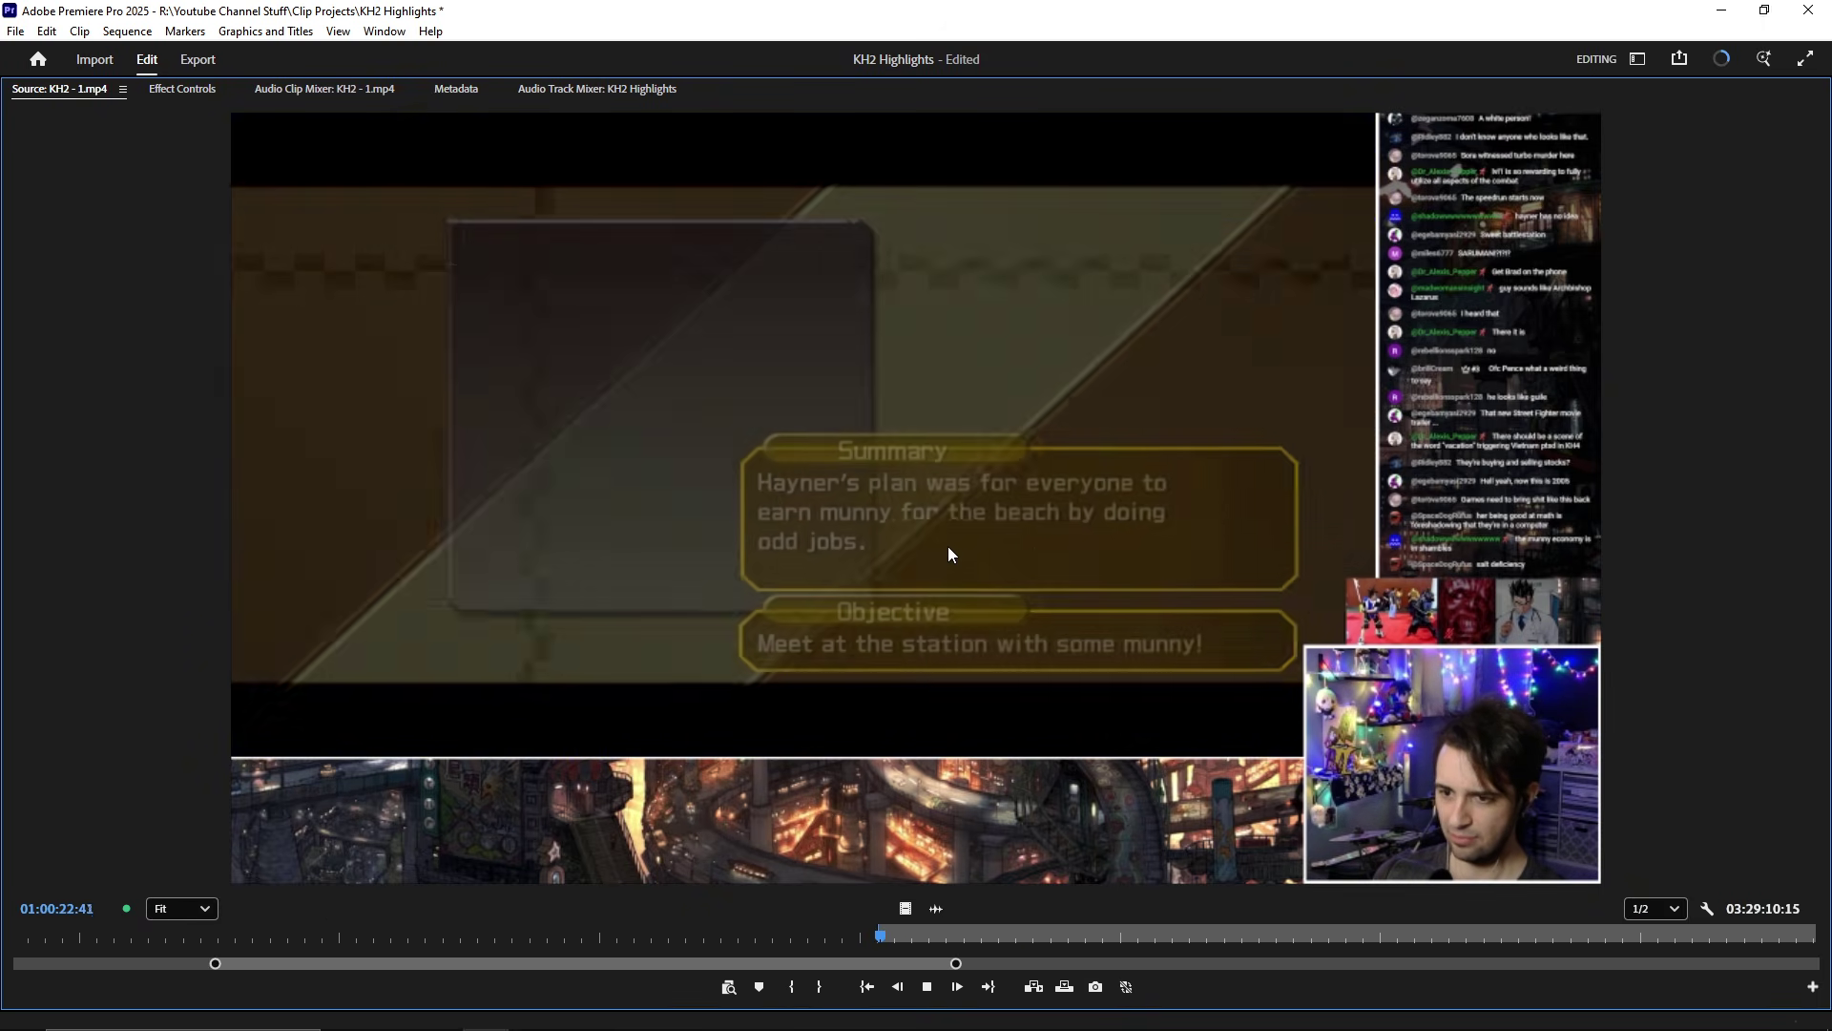
pyautogui.press('space')
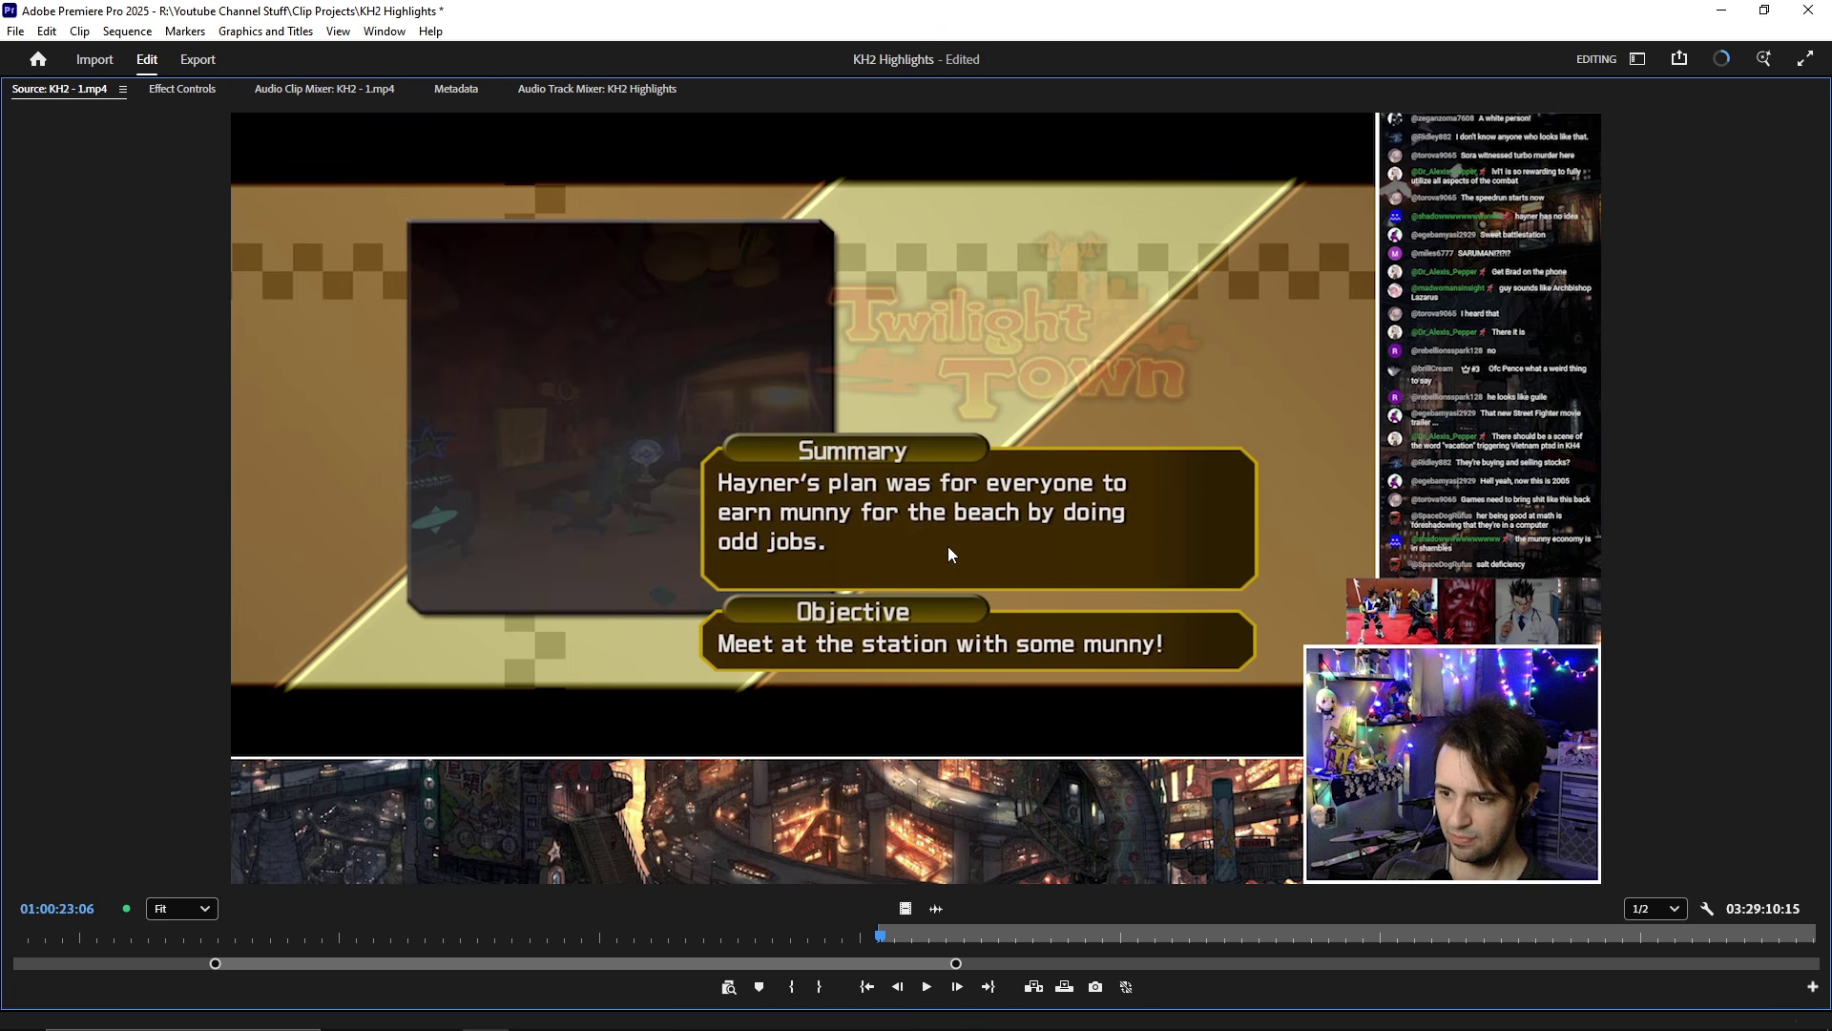
pyautogui.press('space')
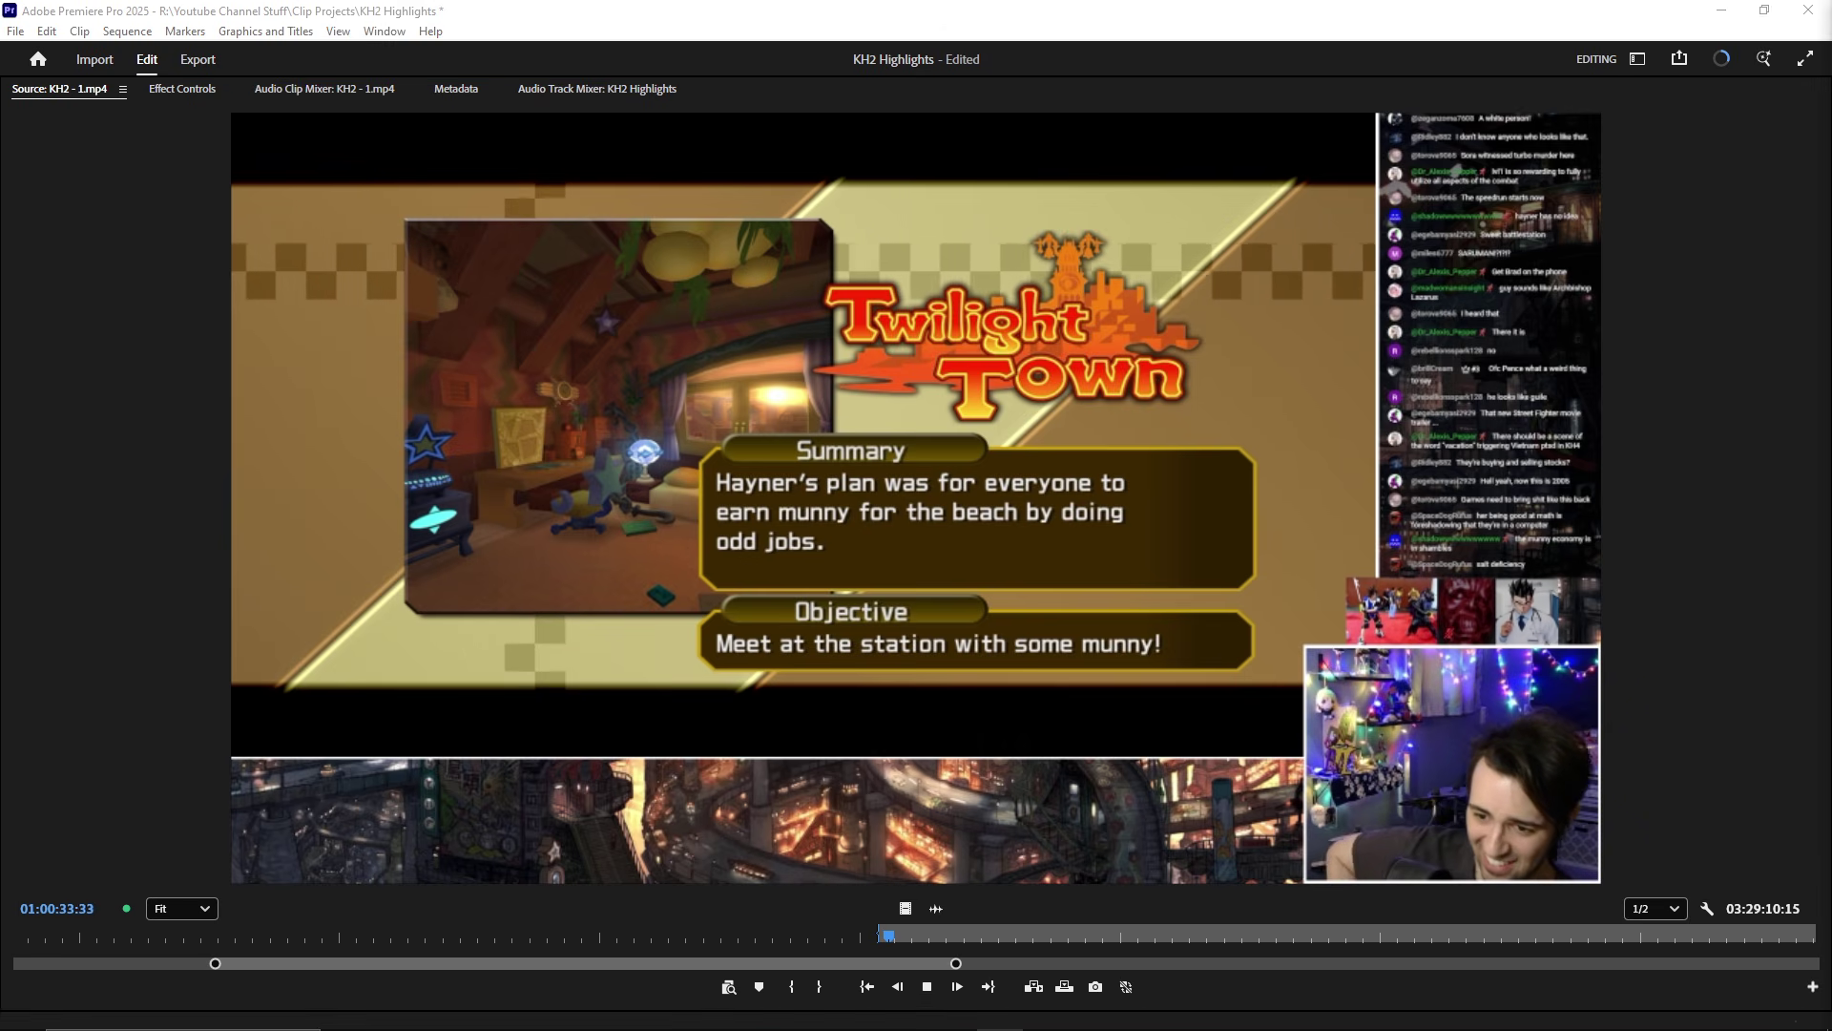
# - Play through the Twilight Town summary footage and mark the Out point at about 01:01:35
pyautogui.click(974, 30)
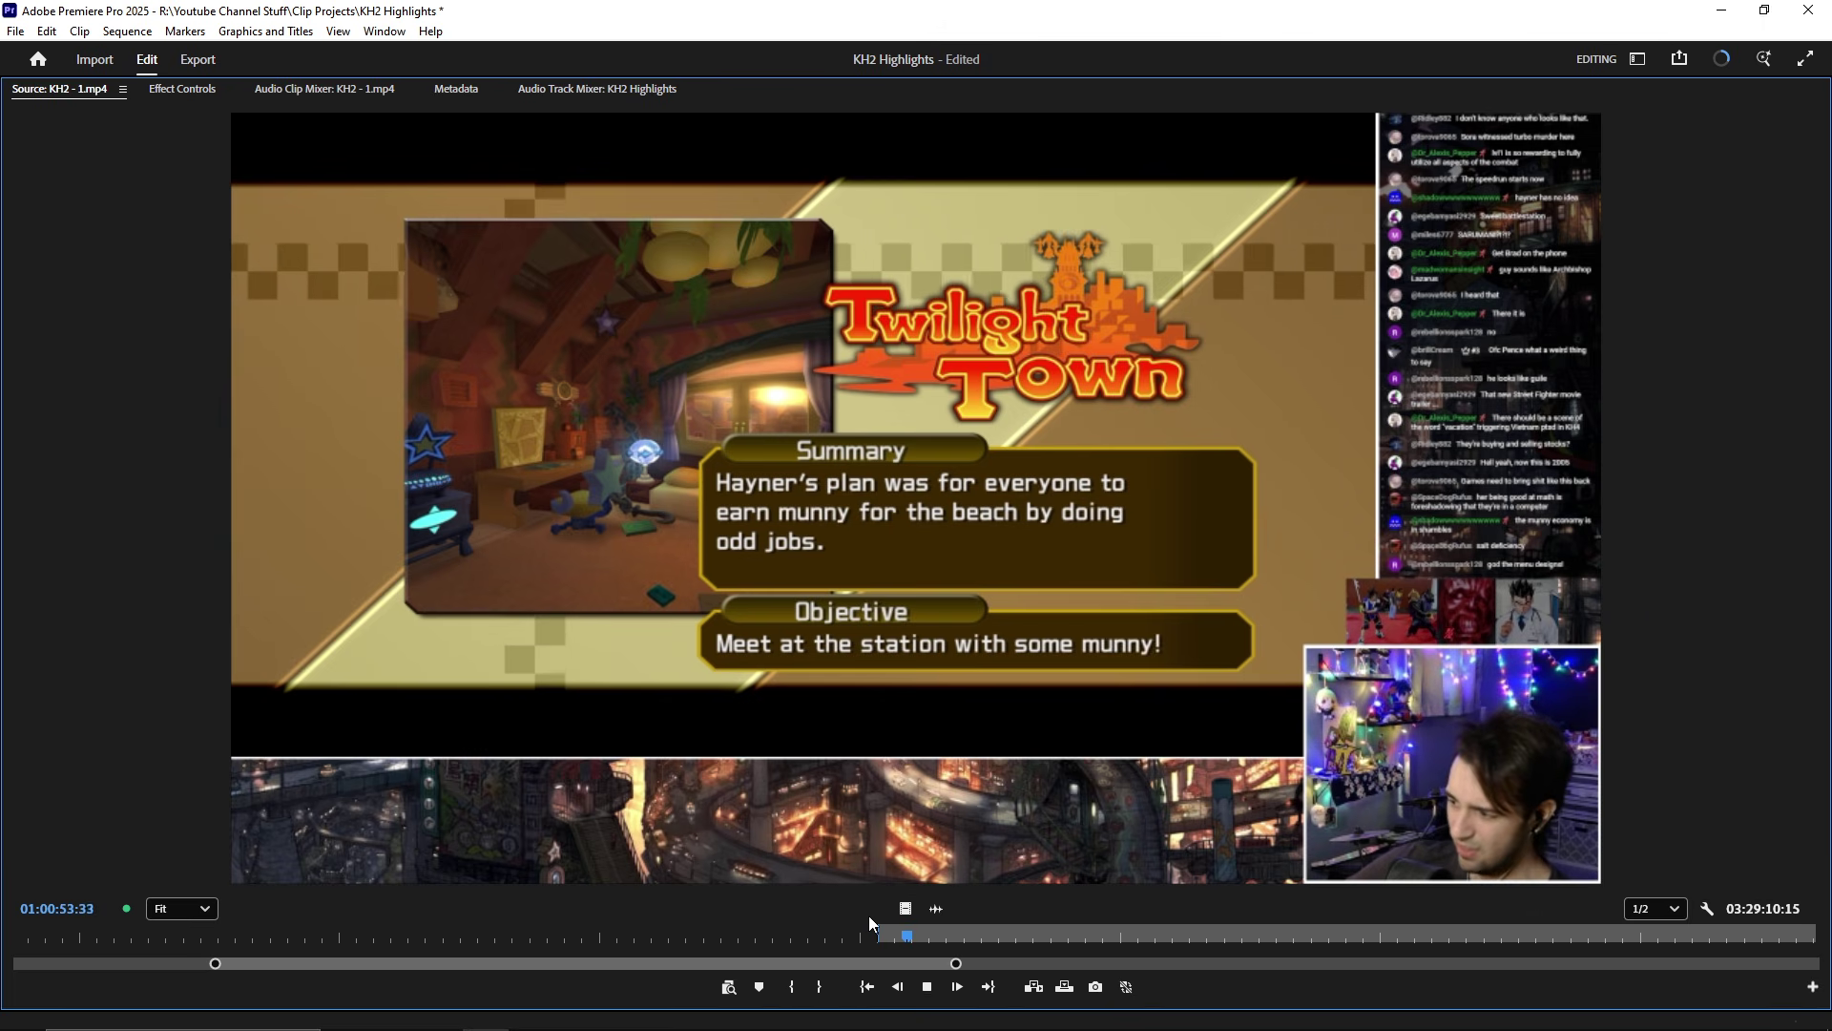
pyautogui.moveTo(896, 959); pyautogui.dragTo(907, 960)
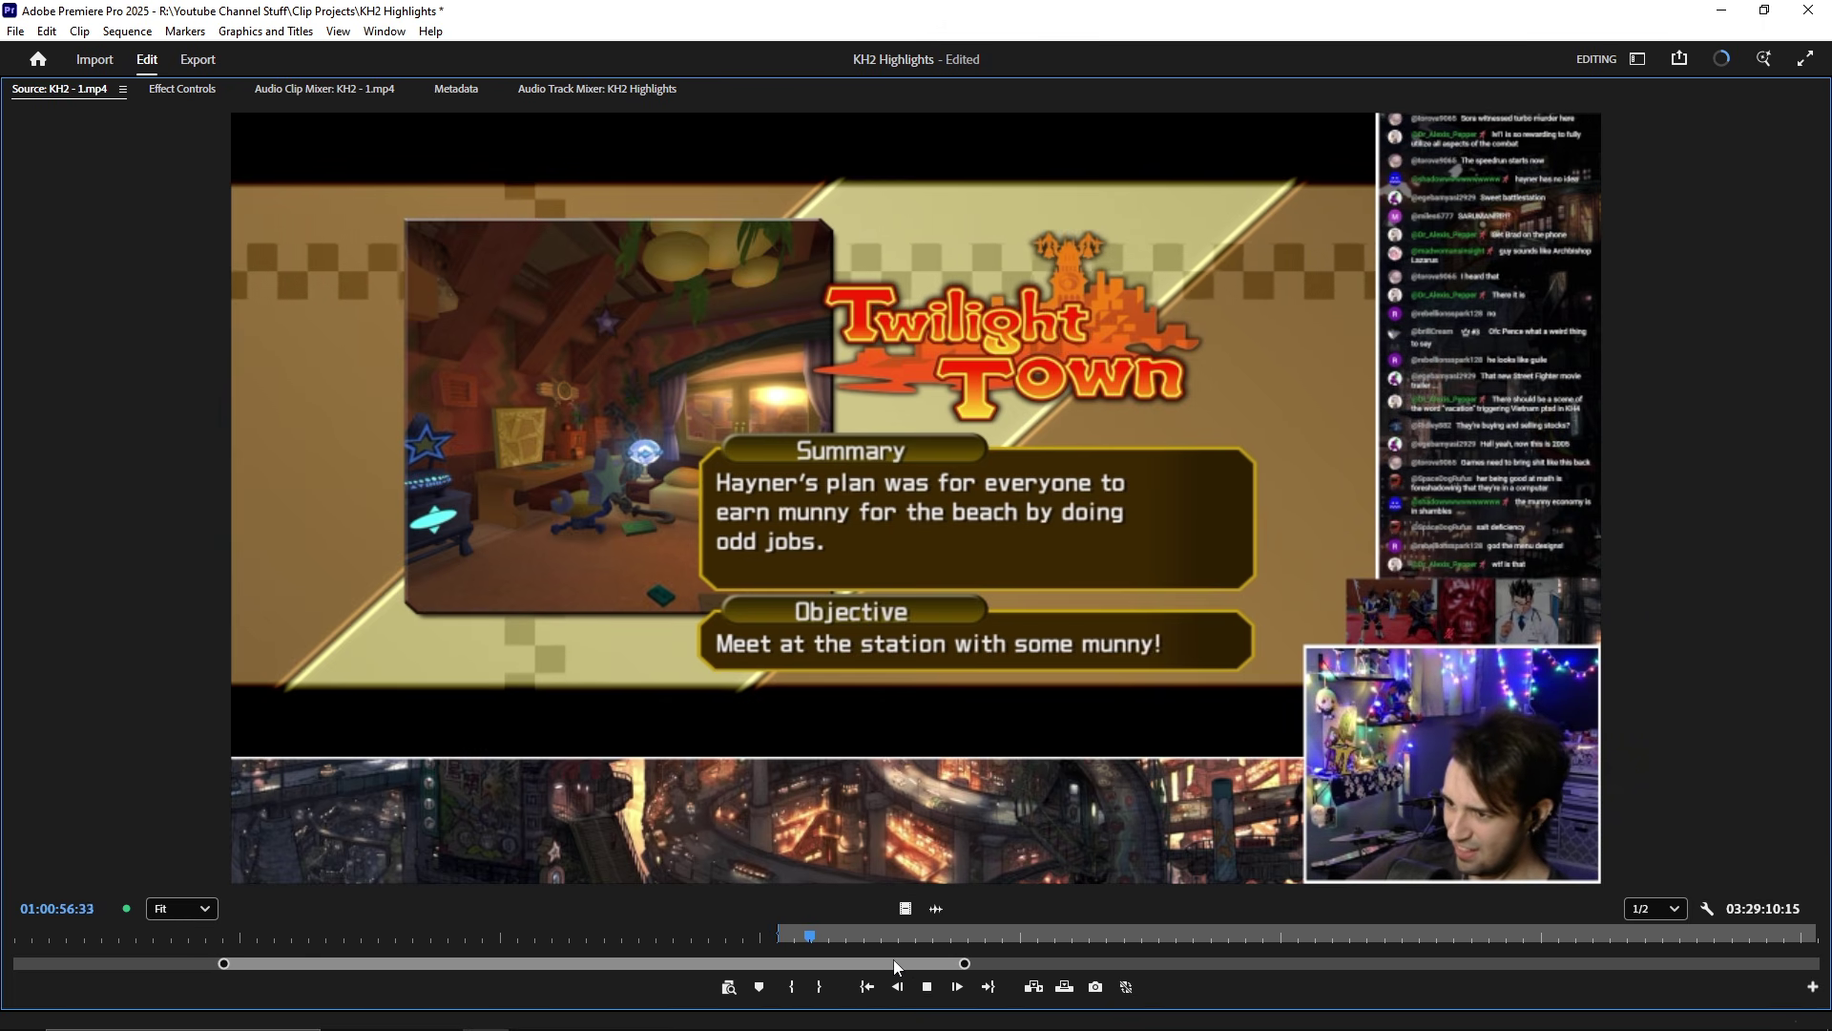
pyautogui.click(823, 987)
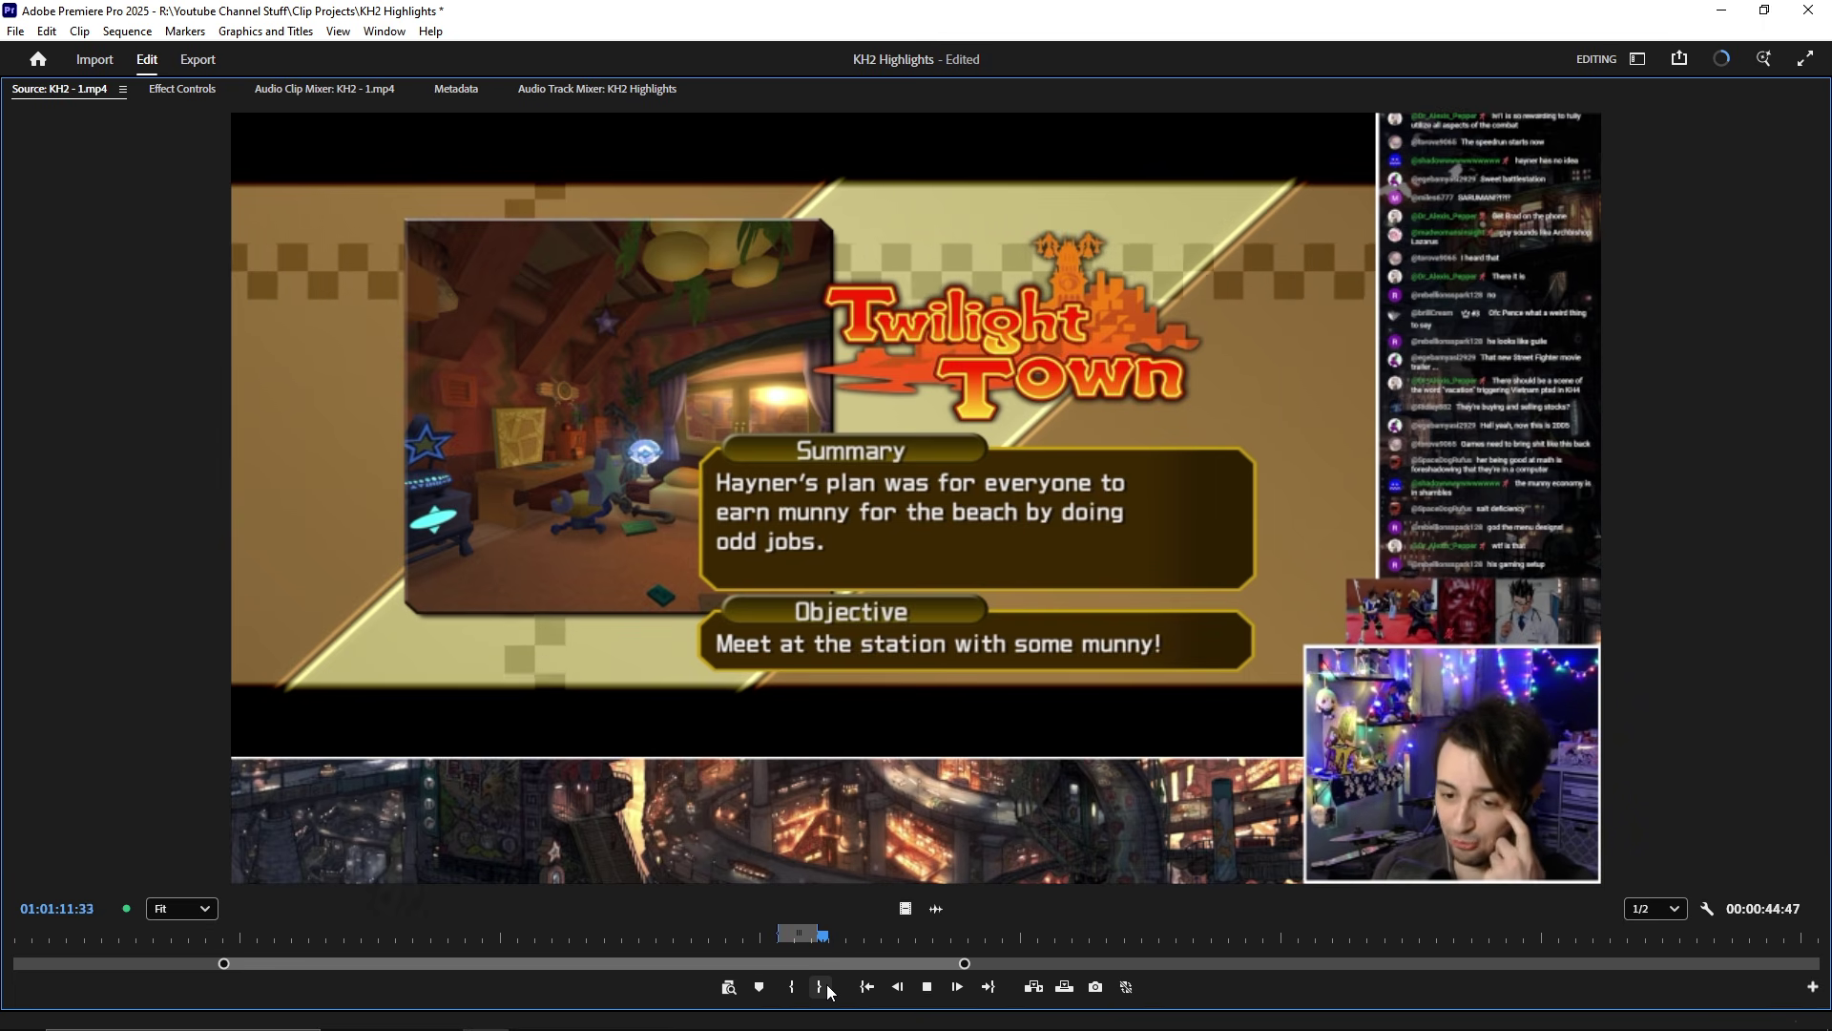
pyautogui.click(827, 989)
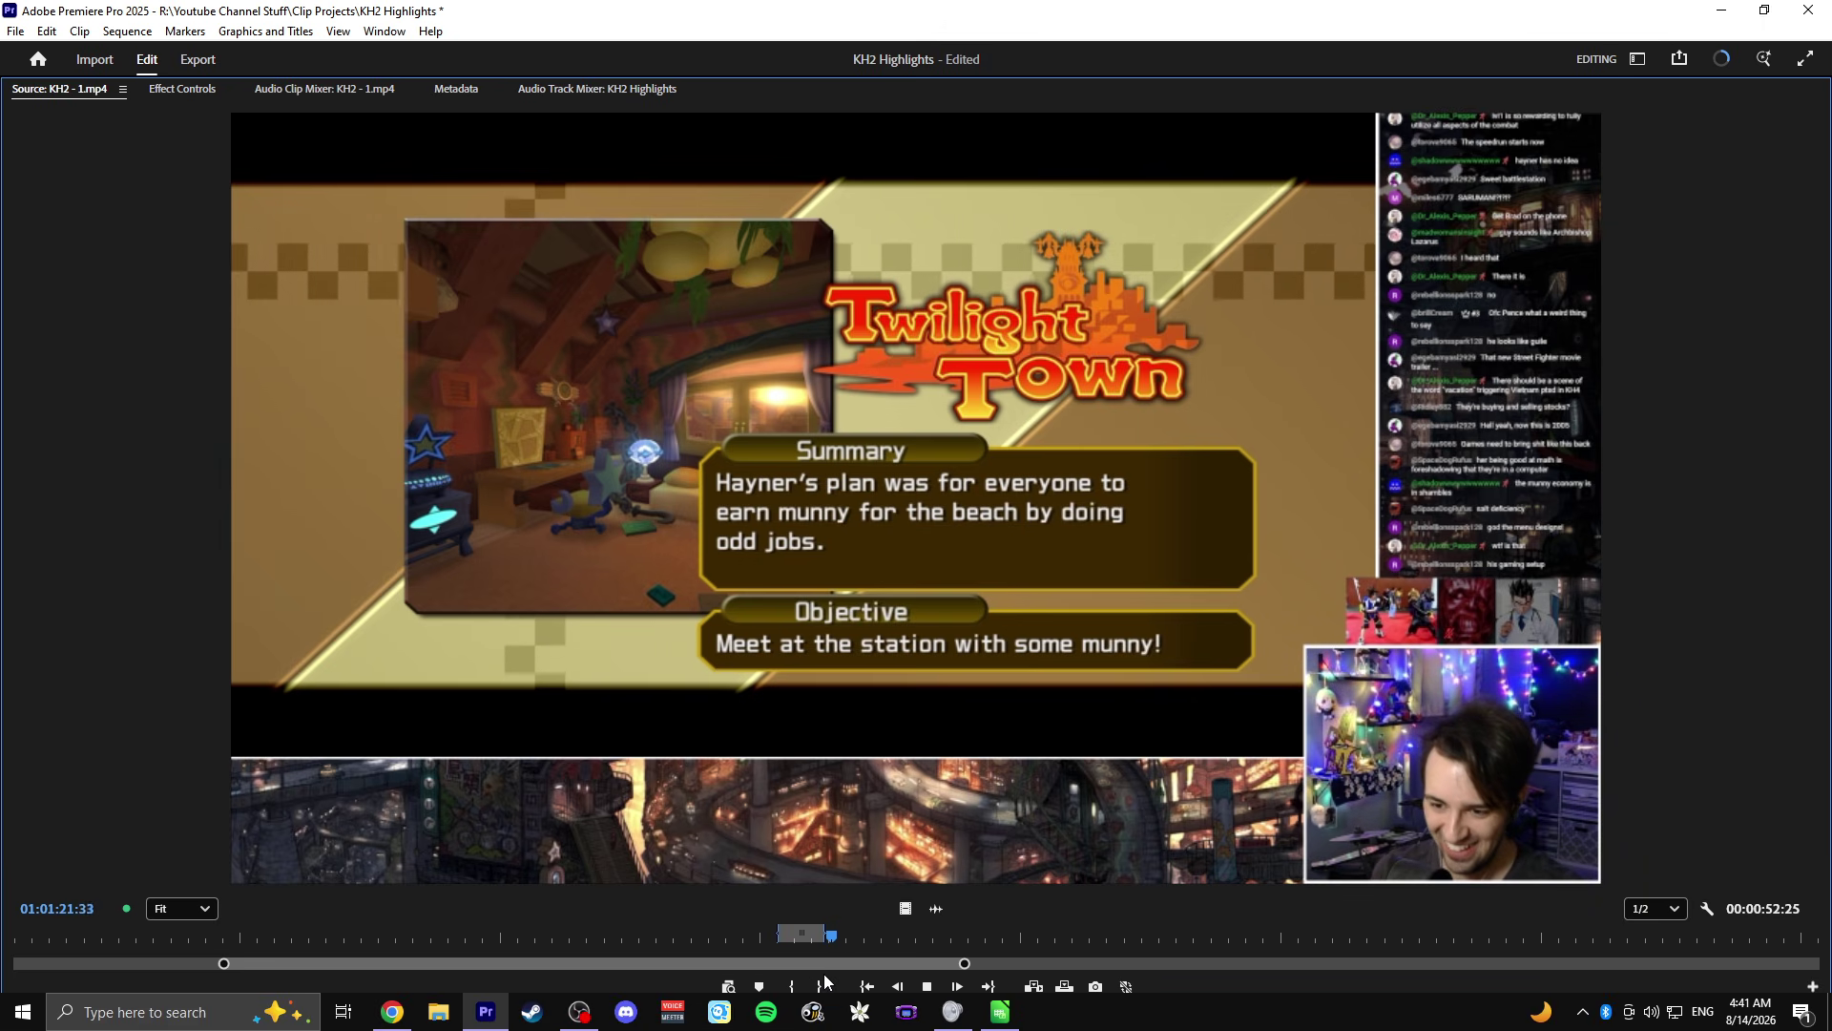
pyautogui.click(821, 987)
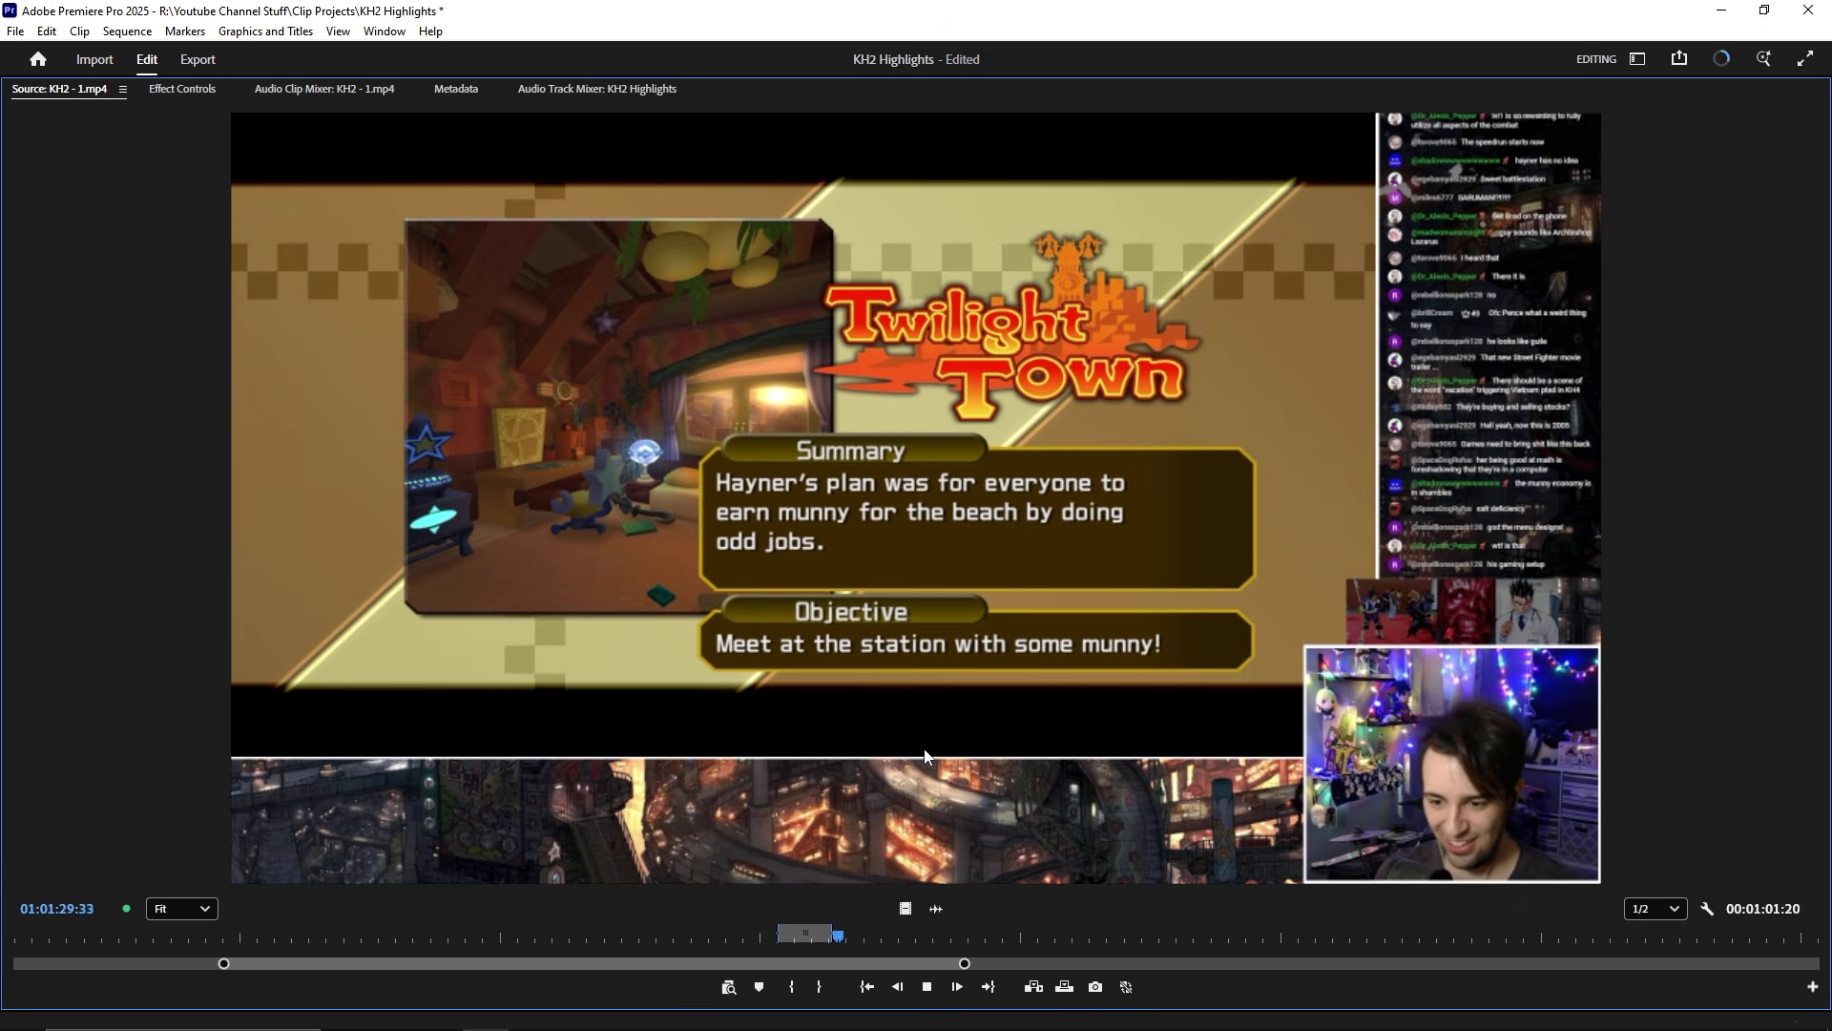
pyautogui.press('i')
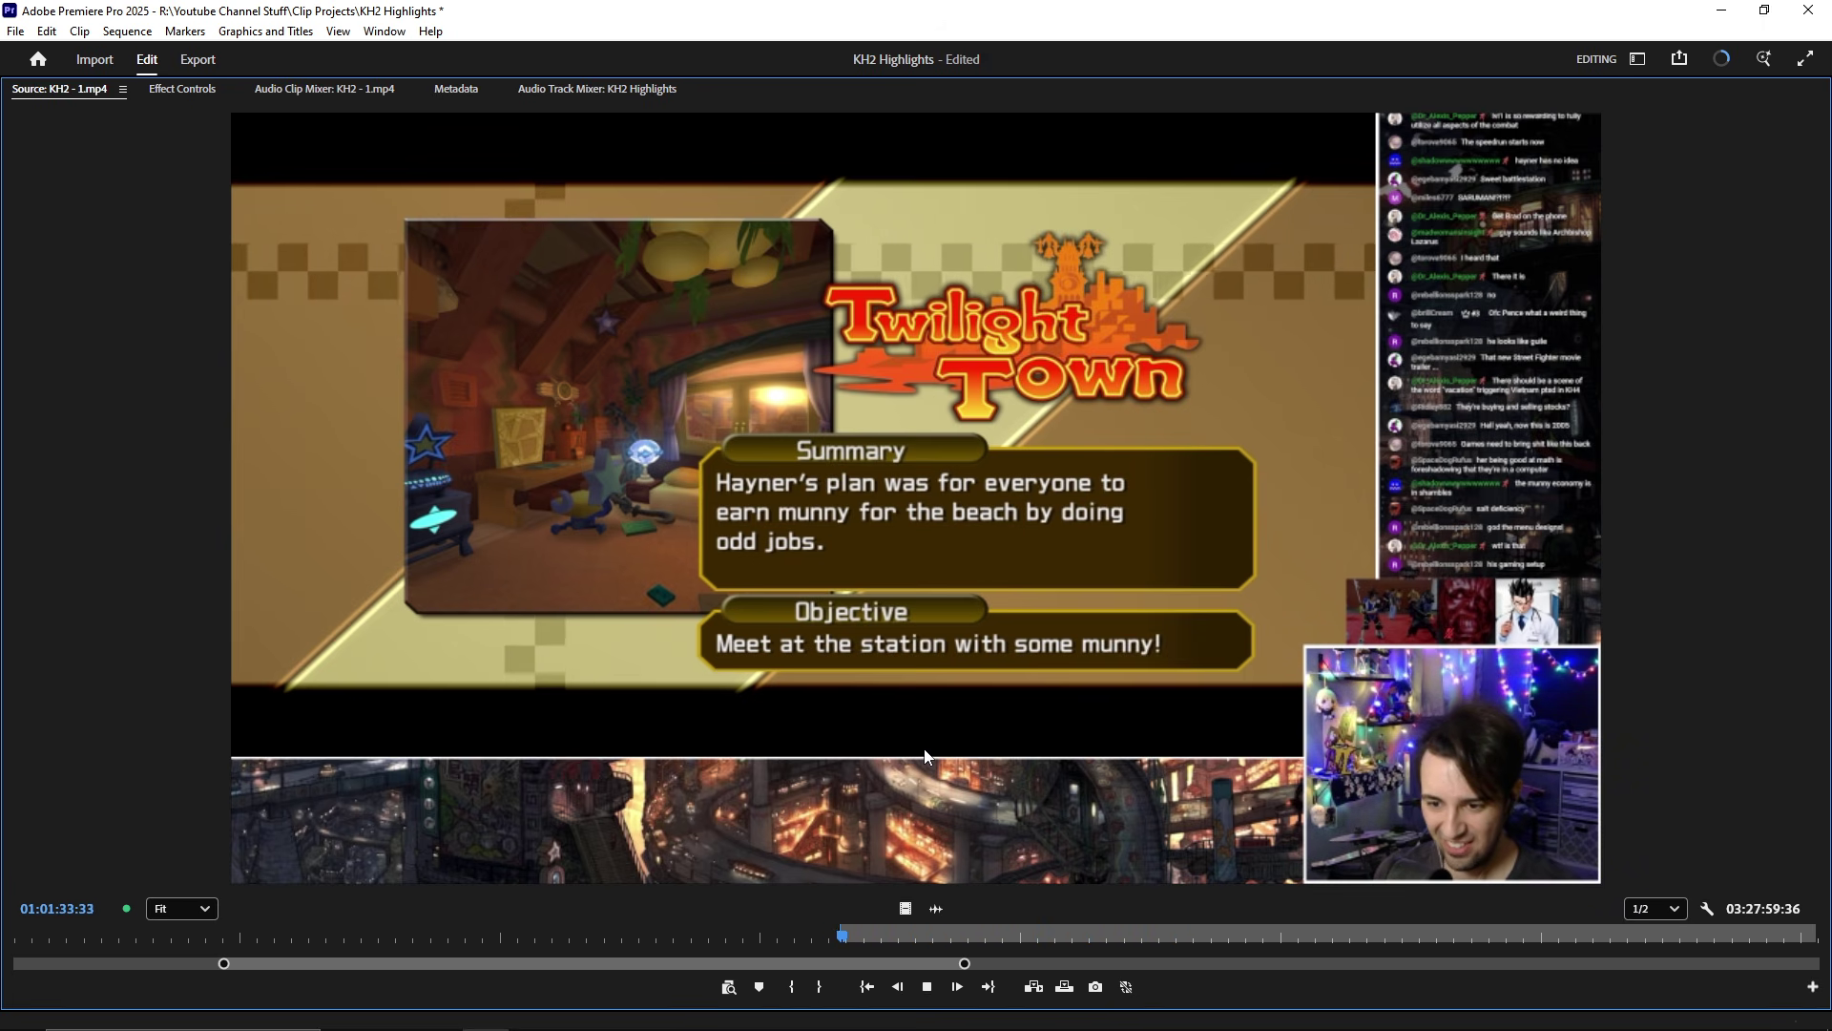
pyautogui.press('o')
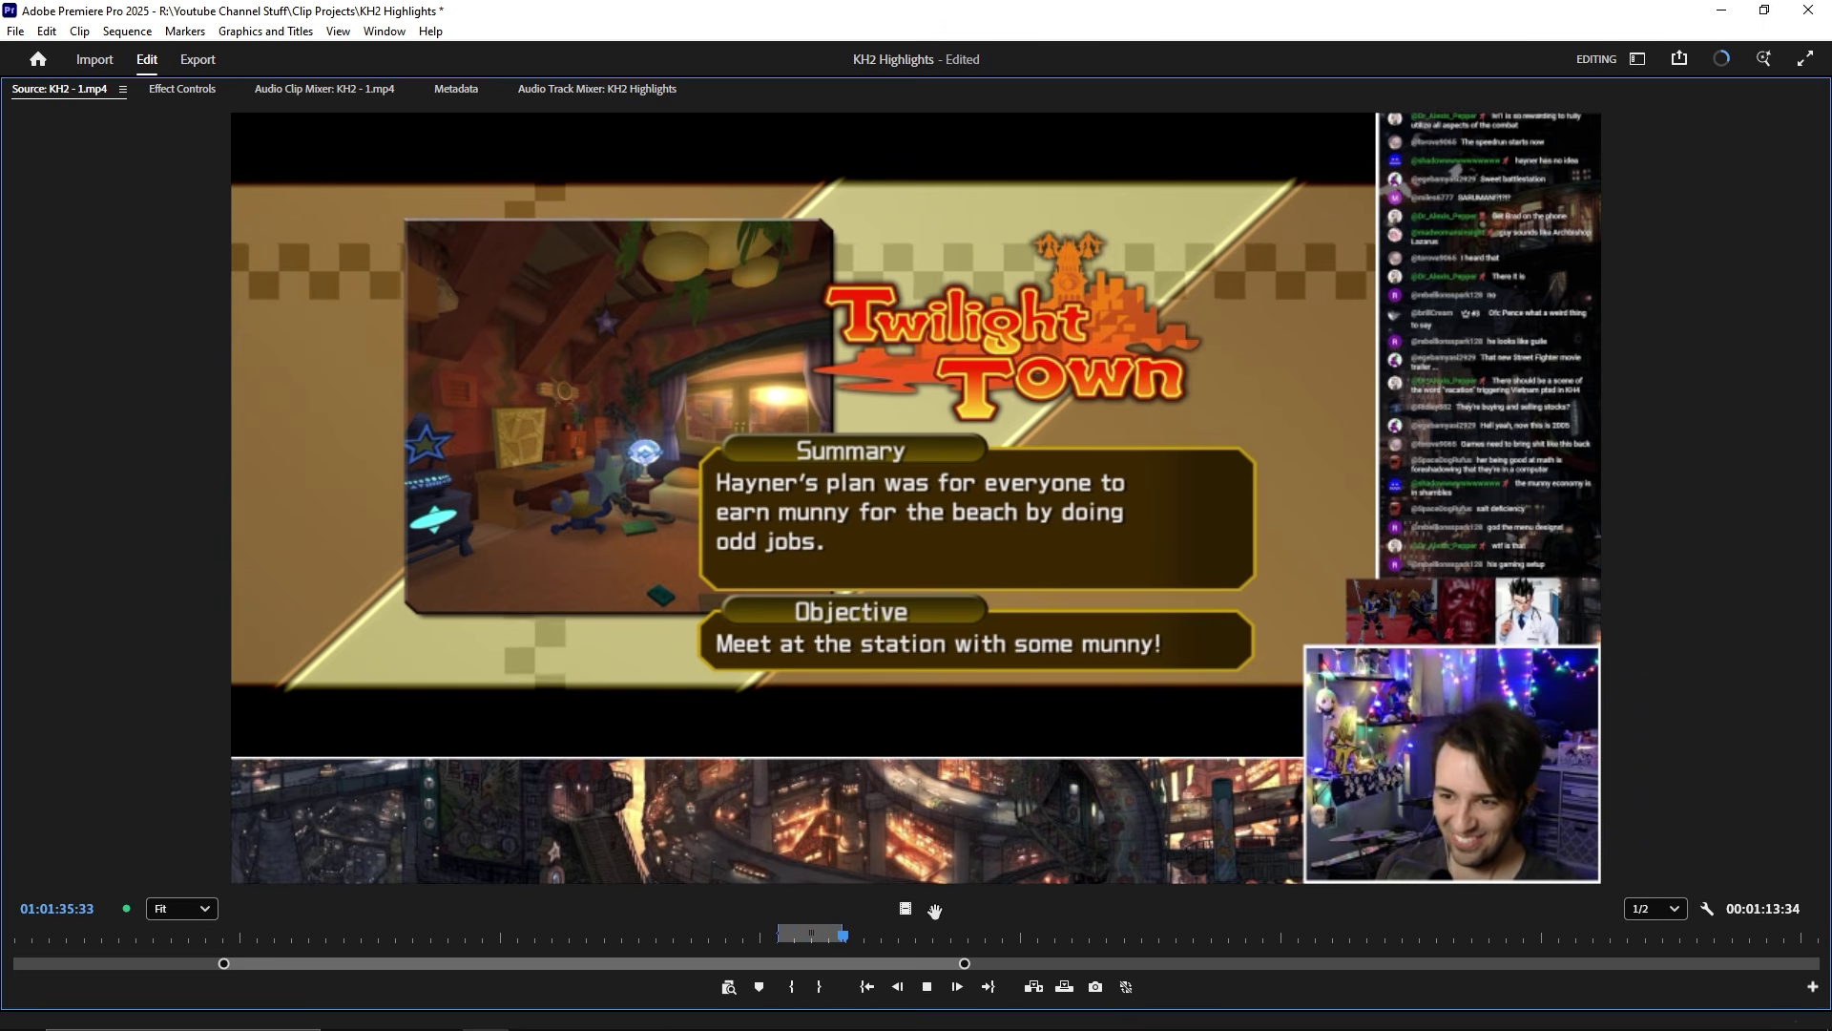
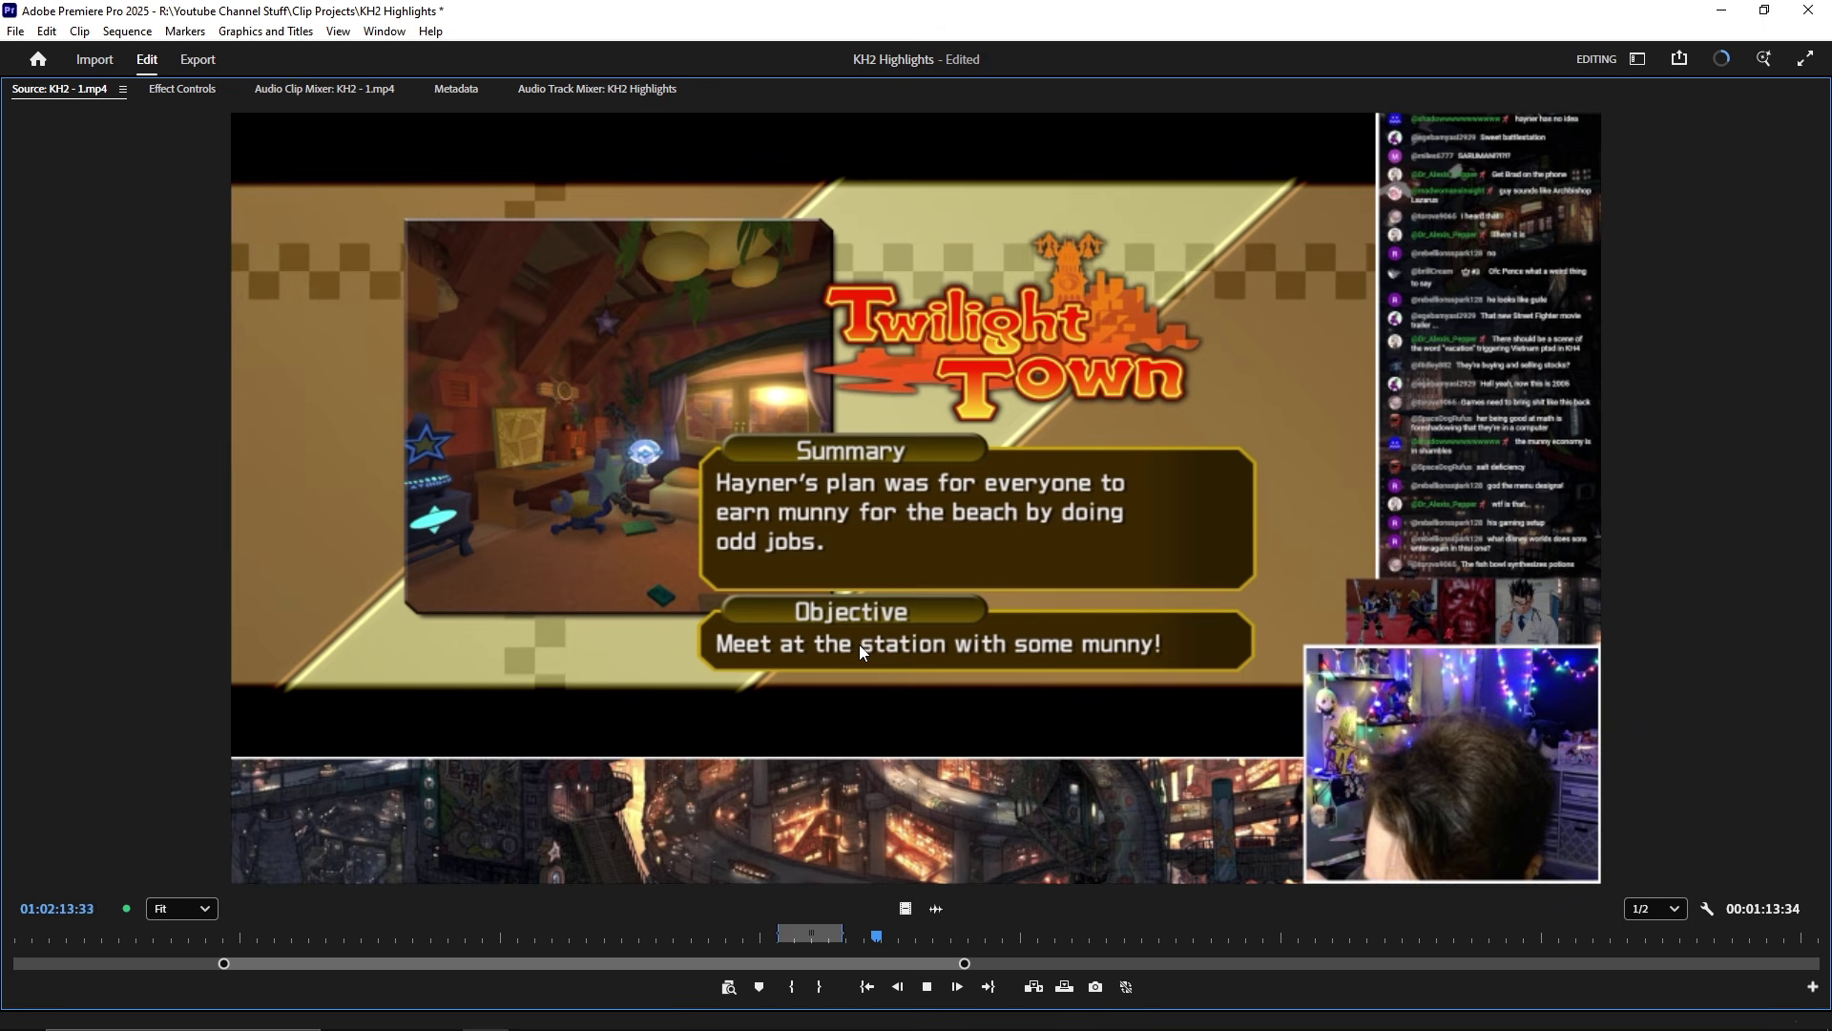
# - Add the marked Twilight Town summary range to V1 and A1 at about 00:07:00:34, after the last clip
pyautogui.press('space')
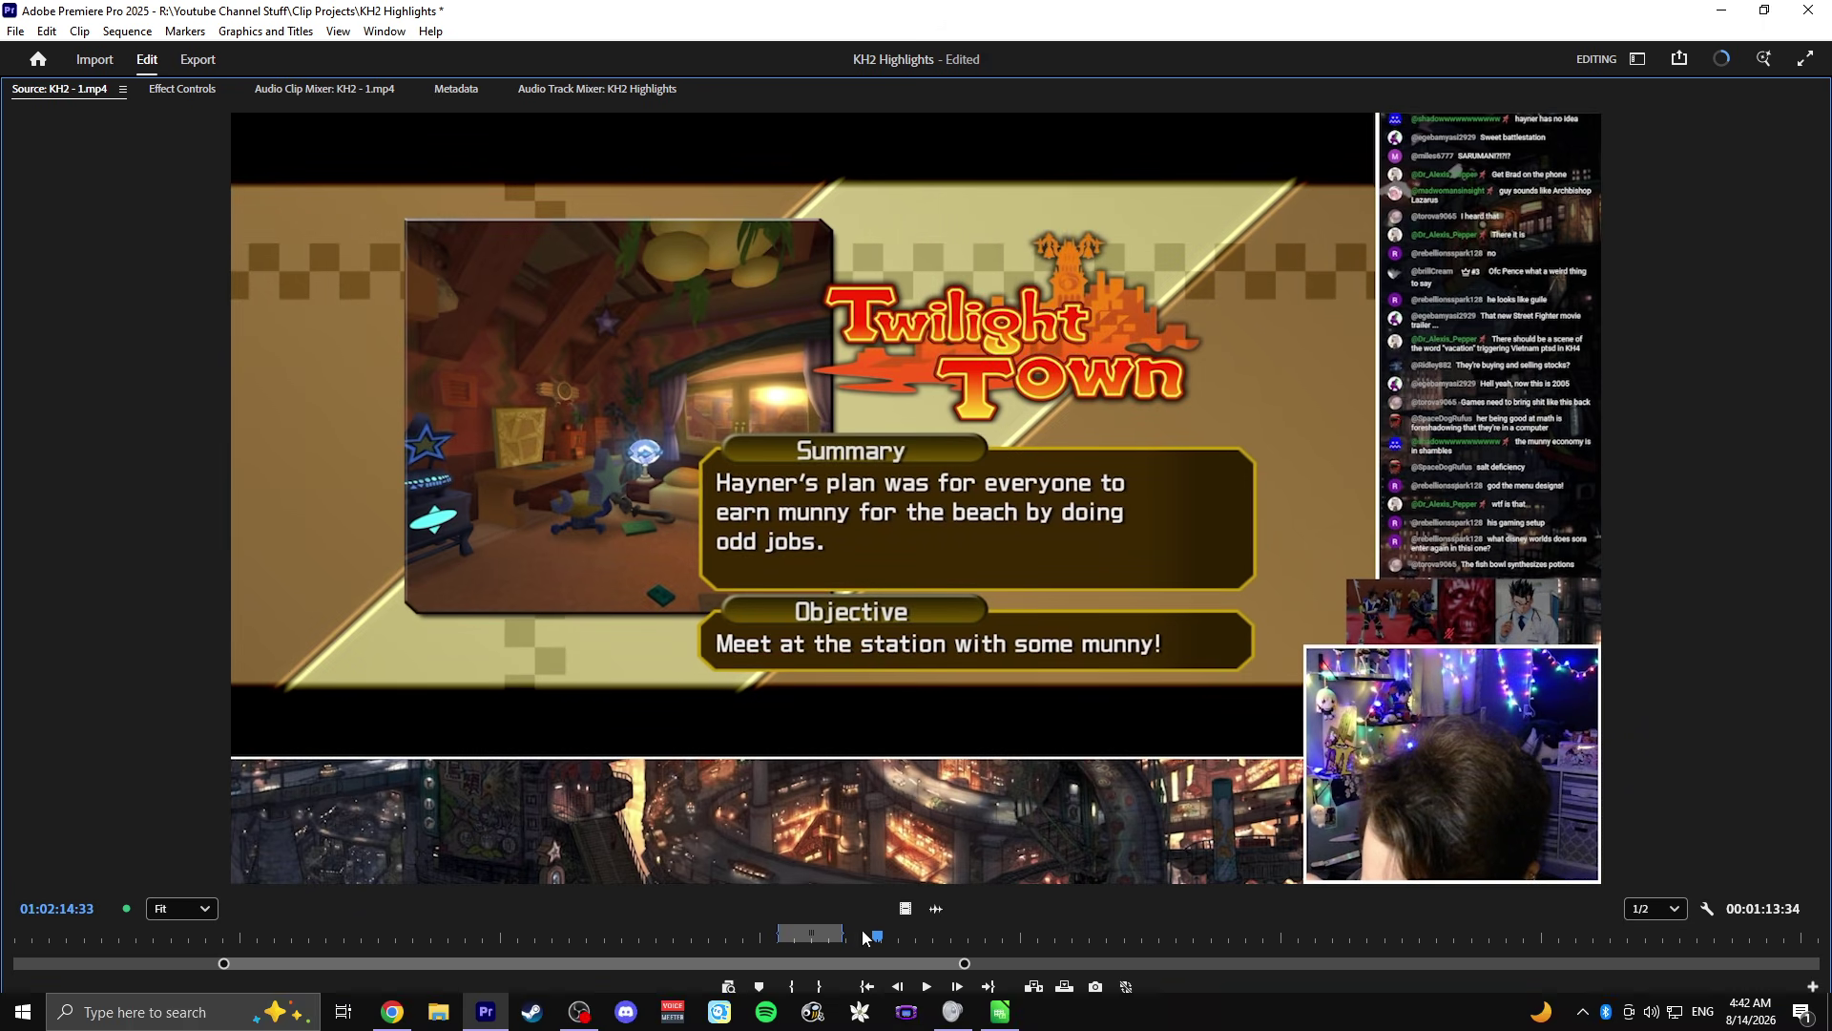
pyautogui.press('`')
pyautogui.press('-')
pyautogui.press('-')
pyautogui.press('-')
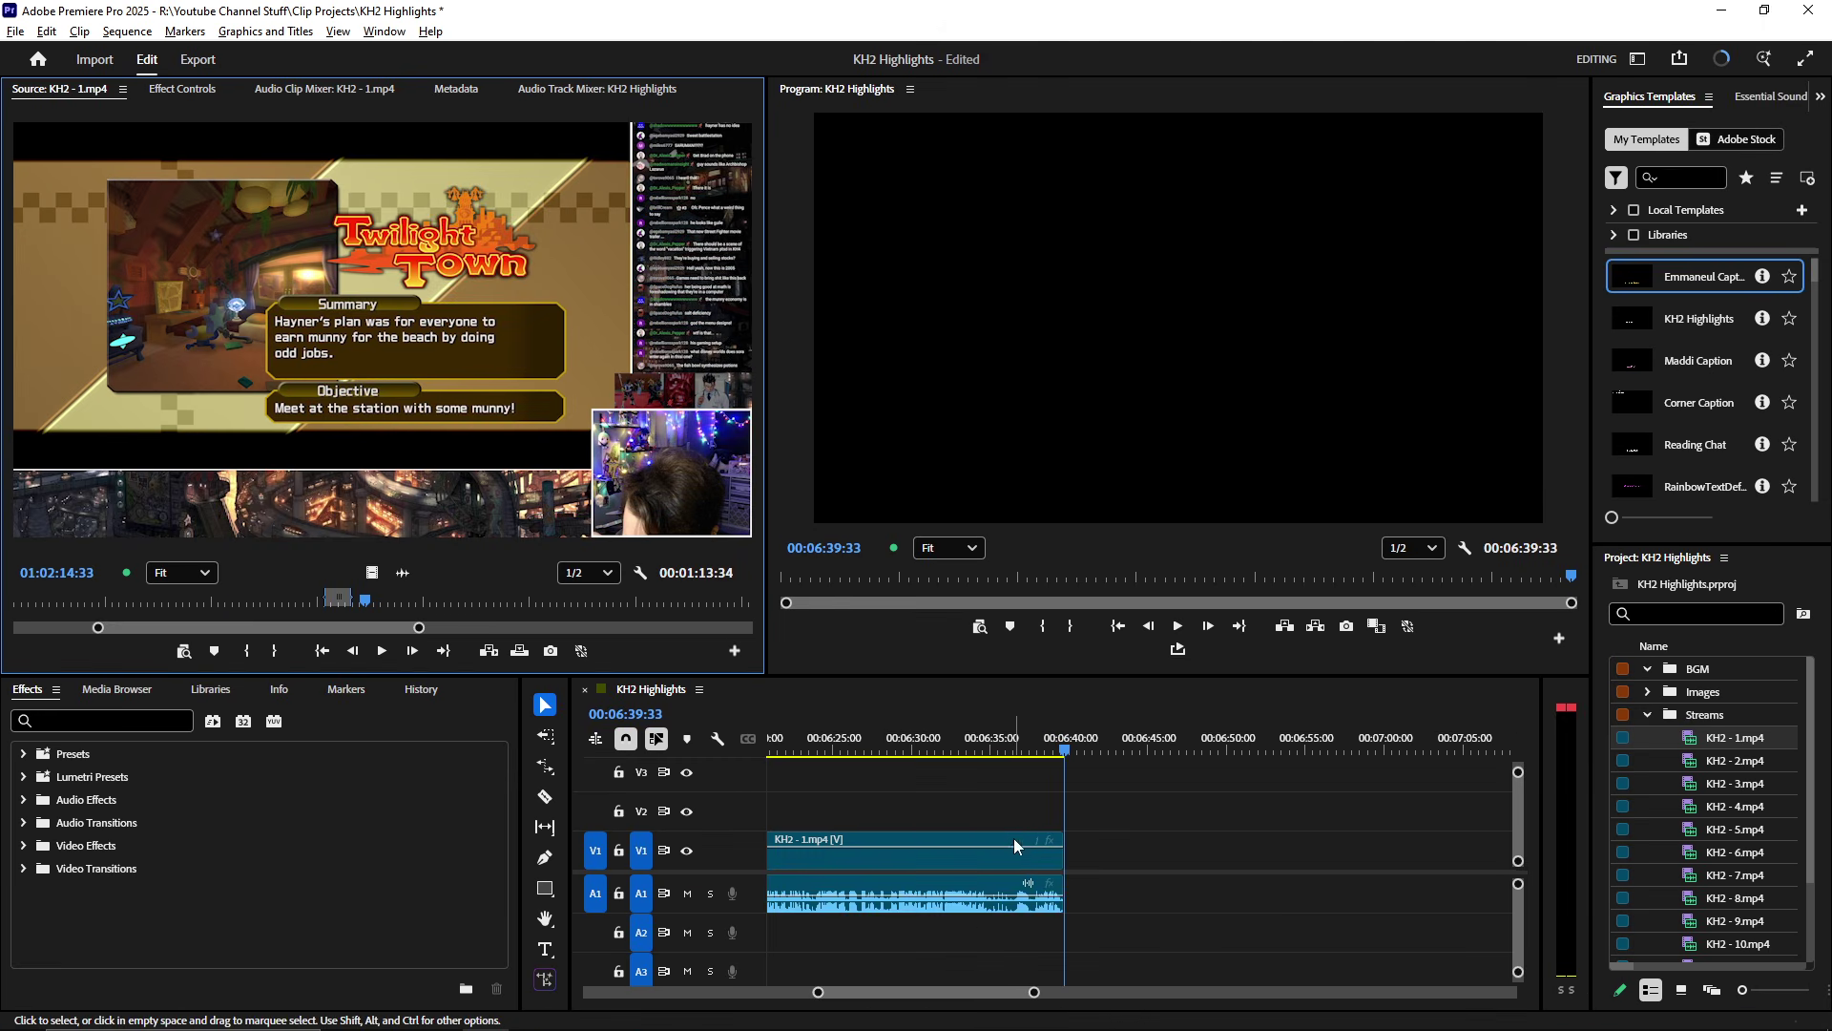
pyautogui.moveTo(649, 515); pyautogui.dragTo(992, 857)
# - Play the newly added Twilight Town summary clip from its start and trim its beginning to about 00:07:02:46
pyautogui.click(995, 752)
pyautogui.press('space')
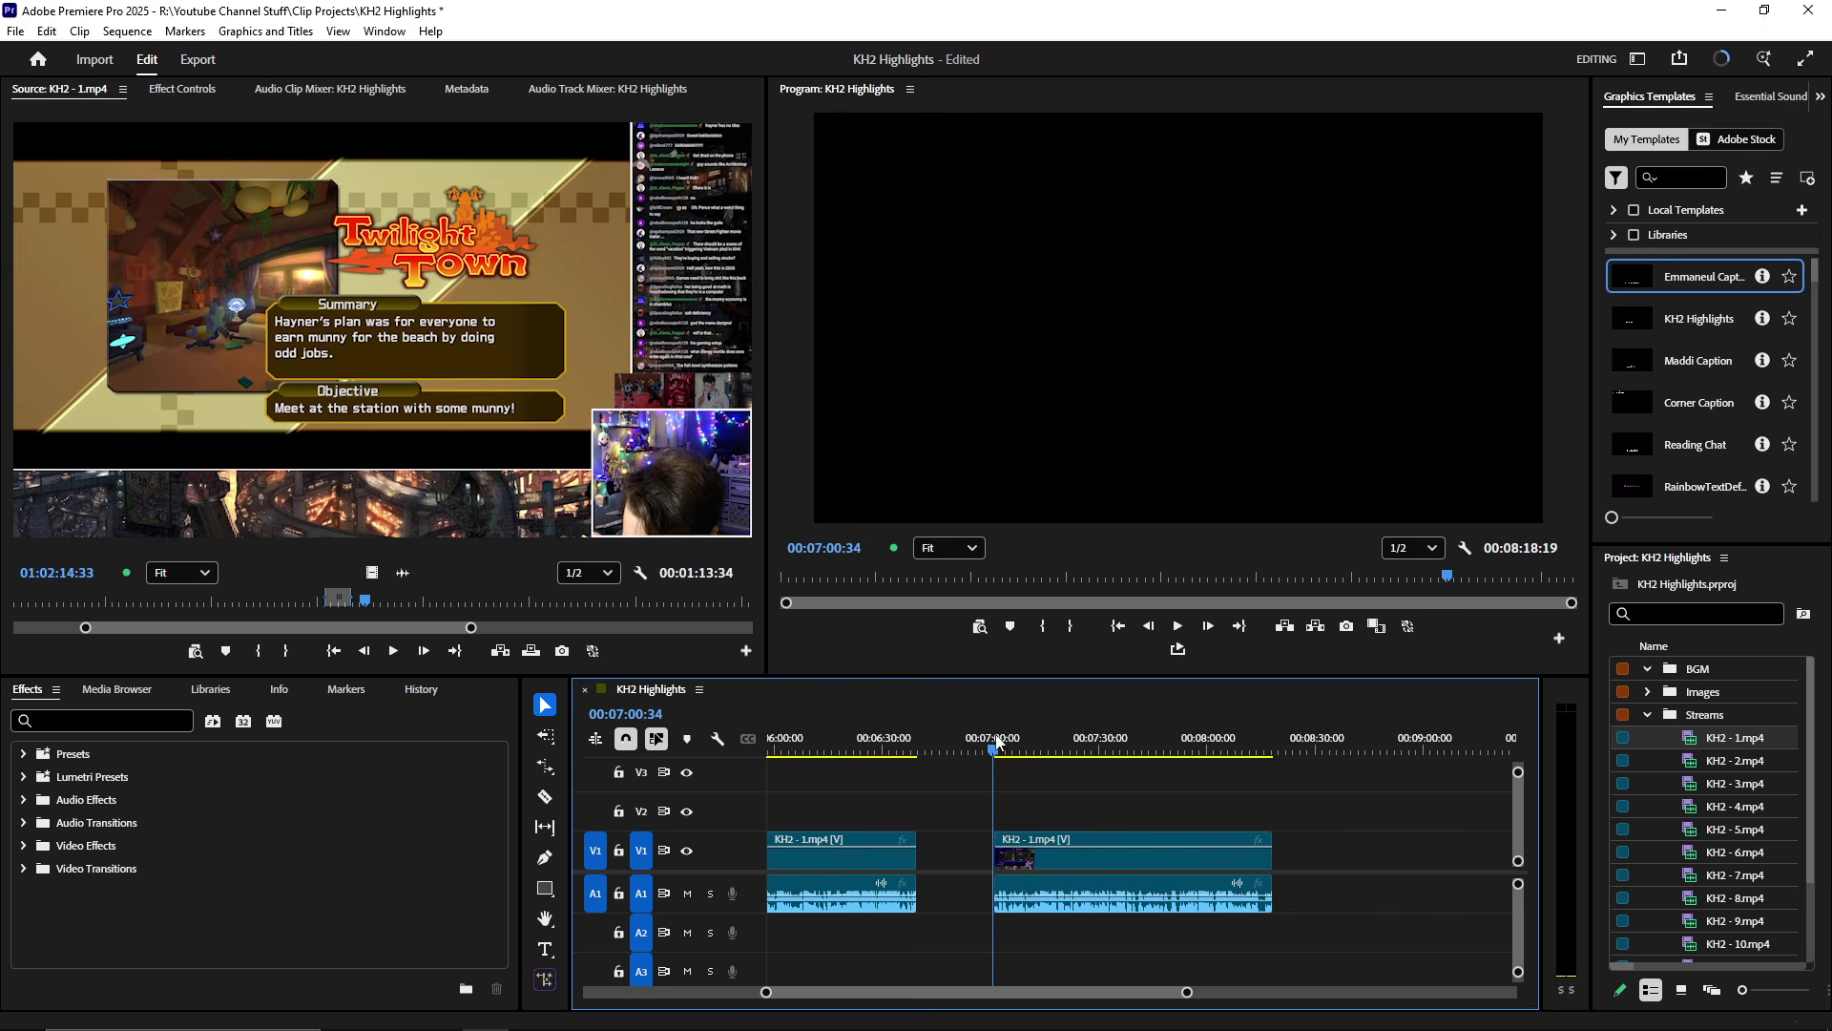
pyautogui.press('=')
pyautogui.press('=')
pyautogui.press('=')
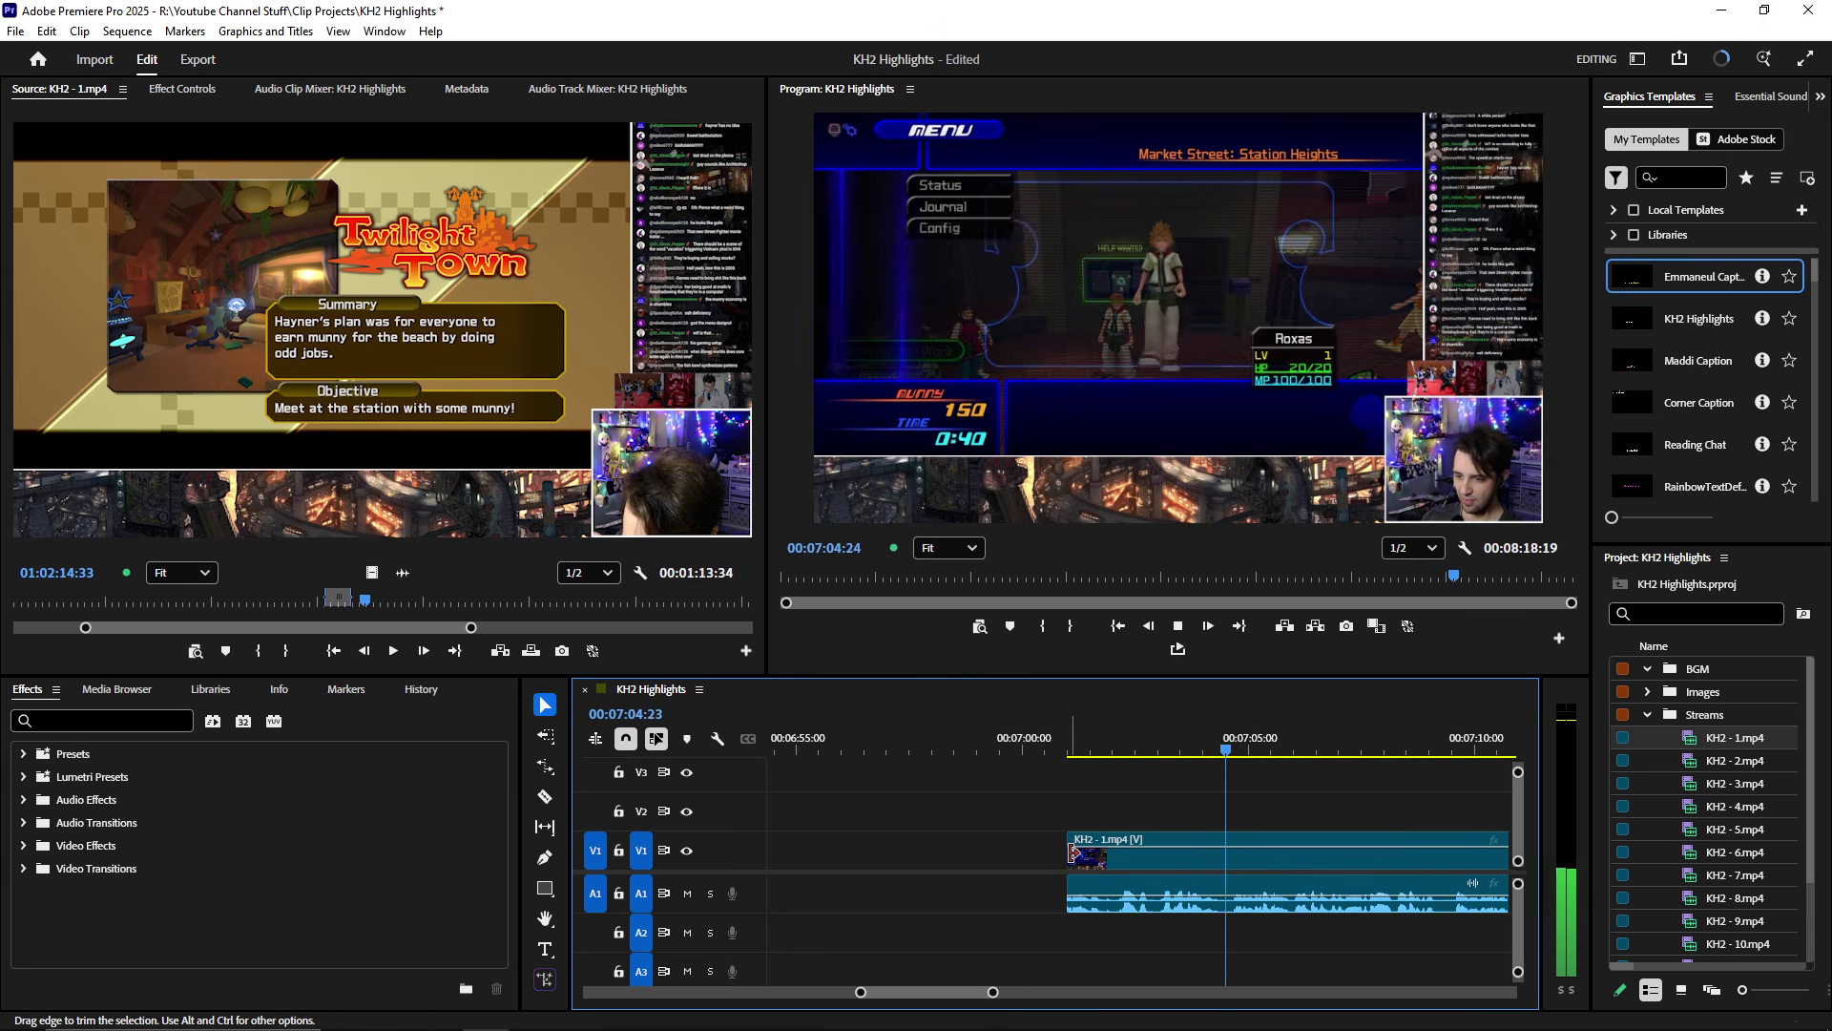
pyautogui.moveTo(1071, 853); pyautogui.dragTo(1158, 876)
pyautogui.click(1150, 750)
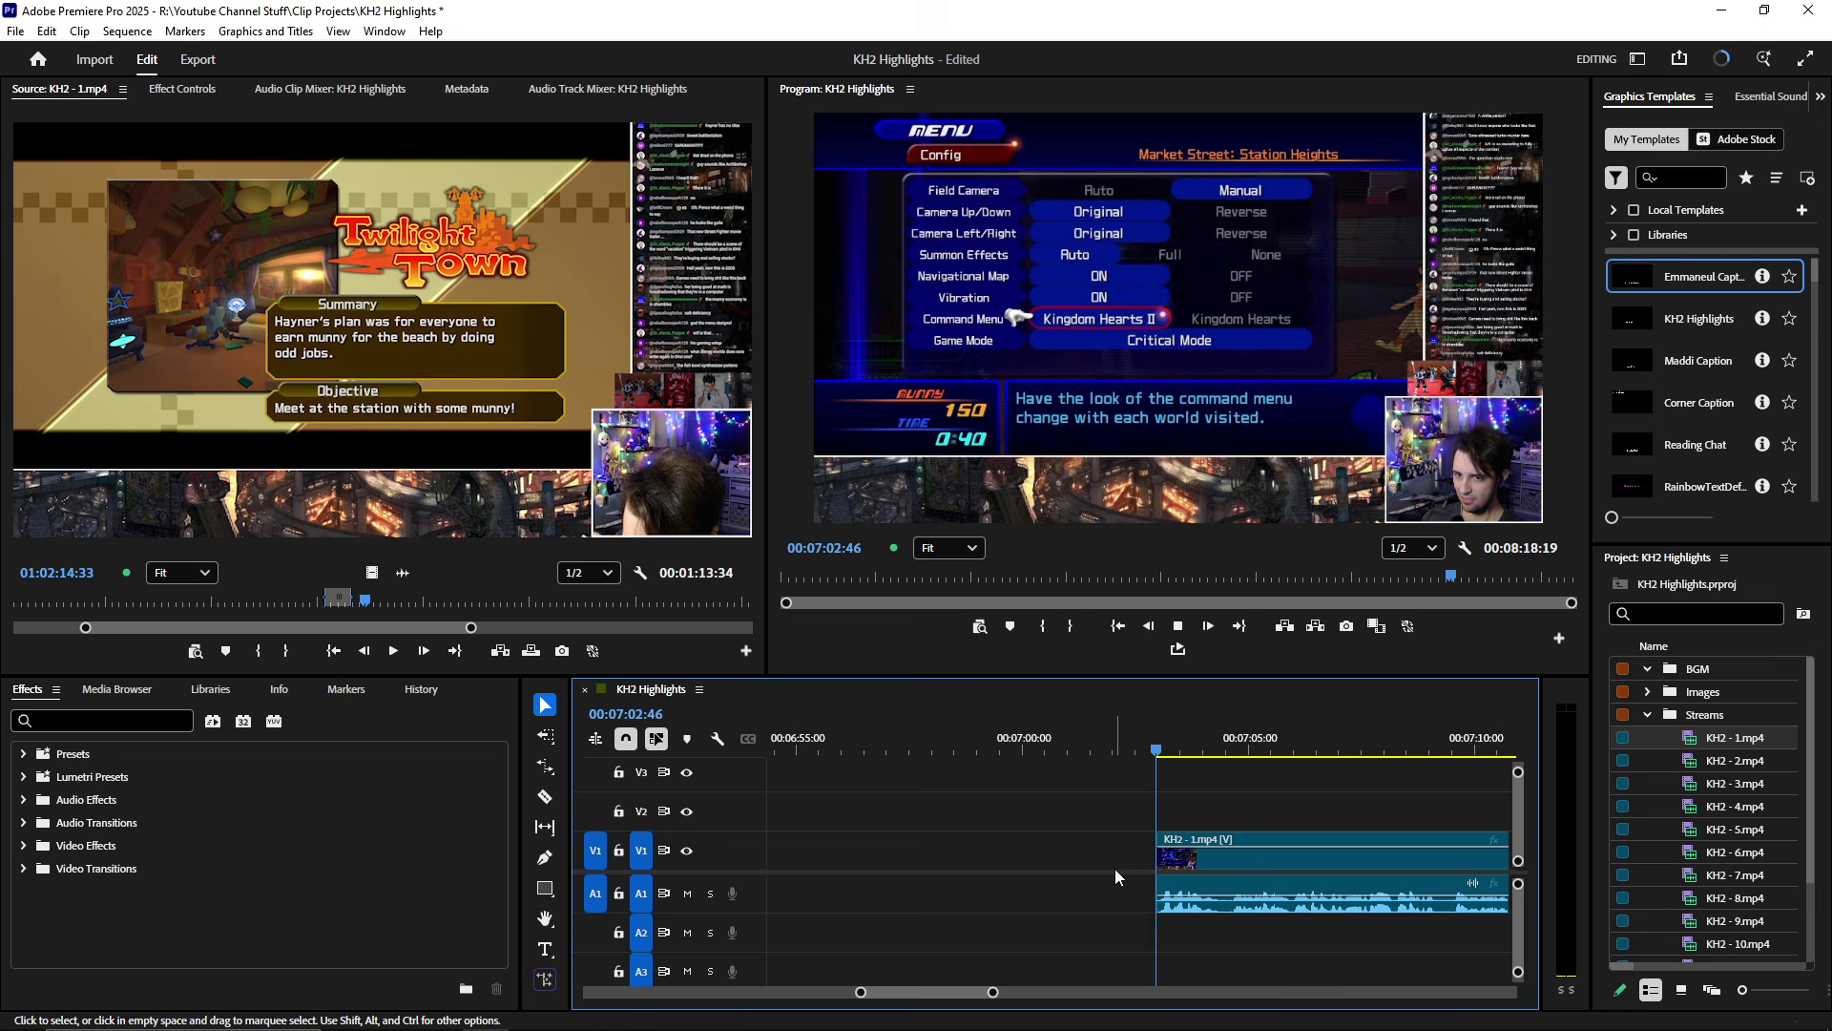
# - Close the gap before the trimmed clip so it directly follows the previous clip on V1 and A1
pyautogui.click(1082, 867)
pyautogui.press('-')
pyautogui.press('Delete')
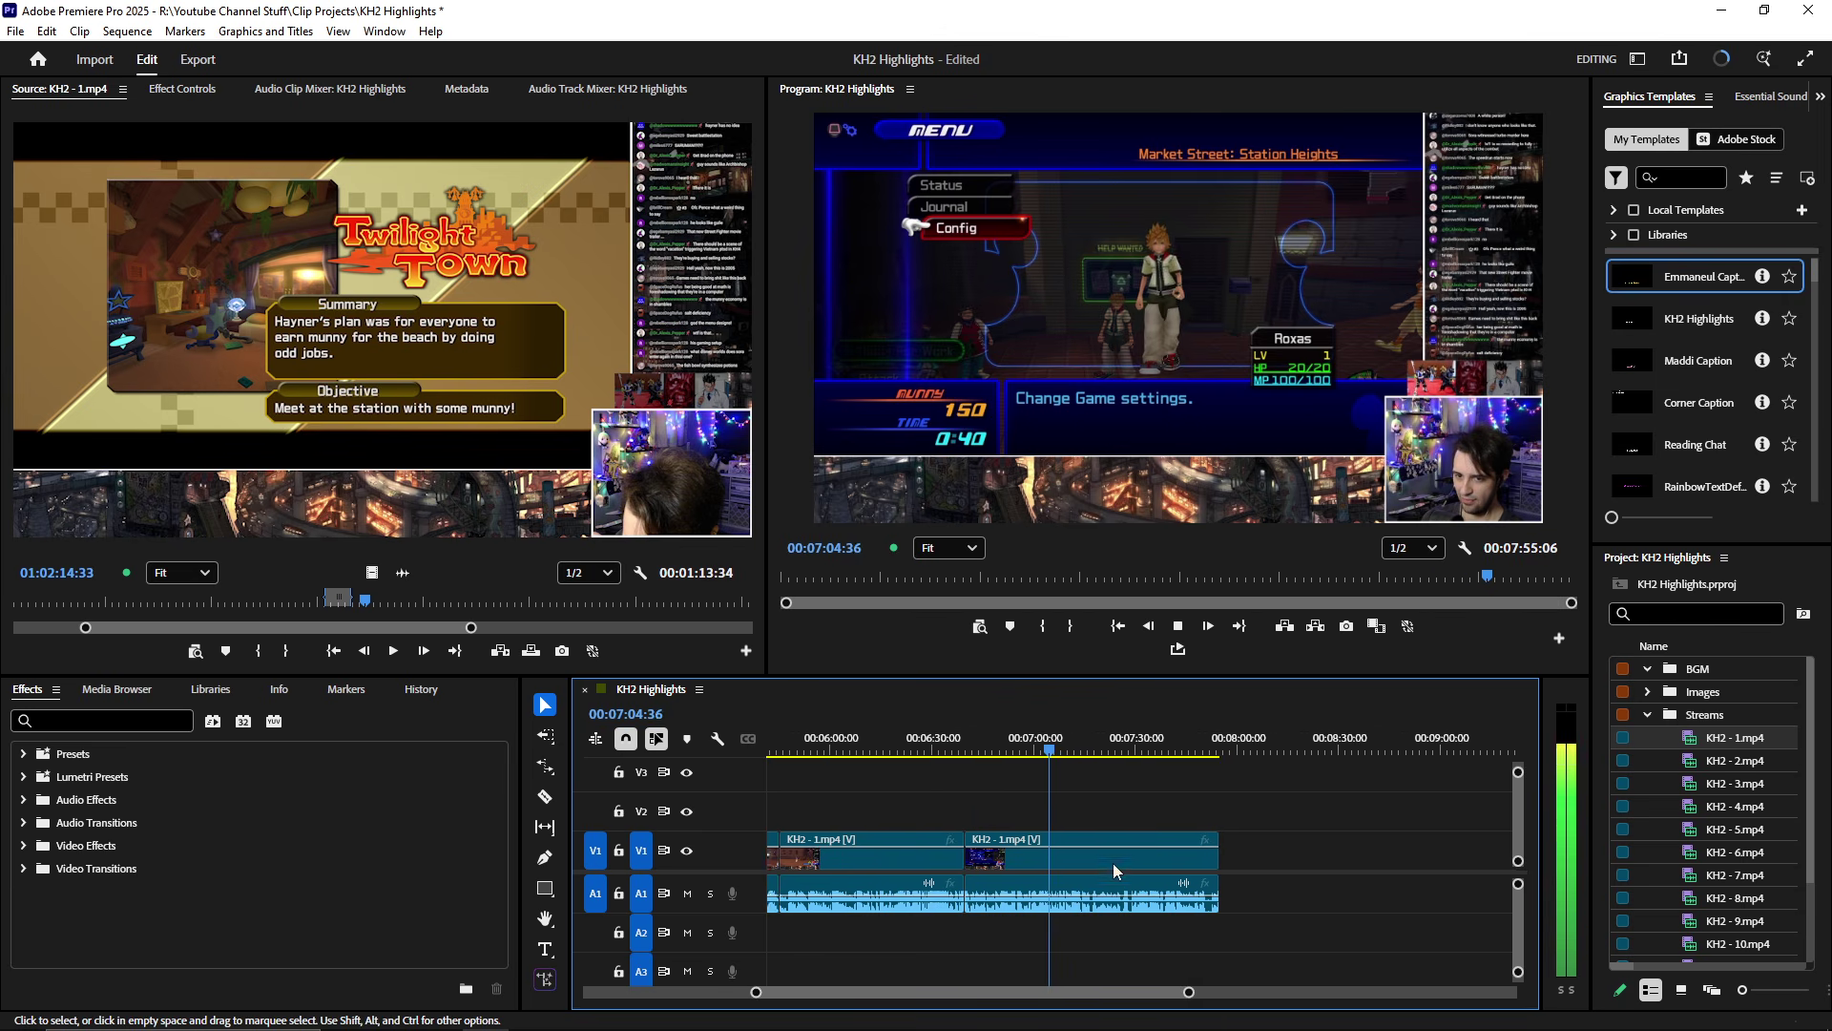
# - Play the final part of the Twilight Town summary clip to check where it should end
pyautogui.press('-')
pyautogui.click(1125, 751)
pyautogui.press('=')
pyautogui.press('=')
pyautogui.press('=')
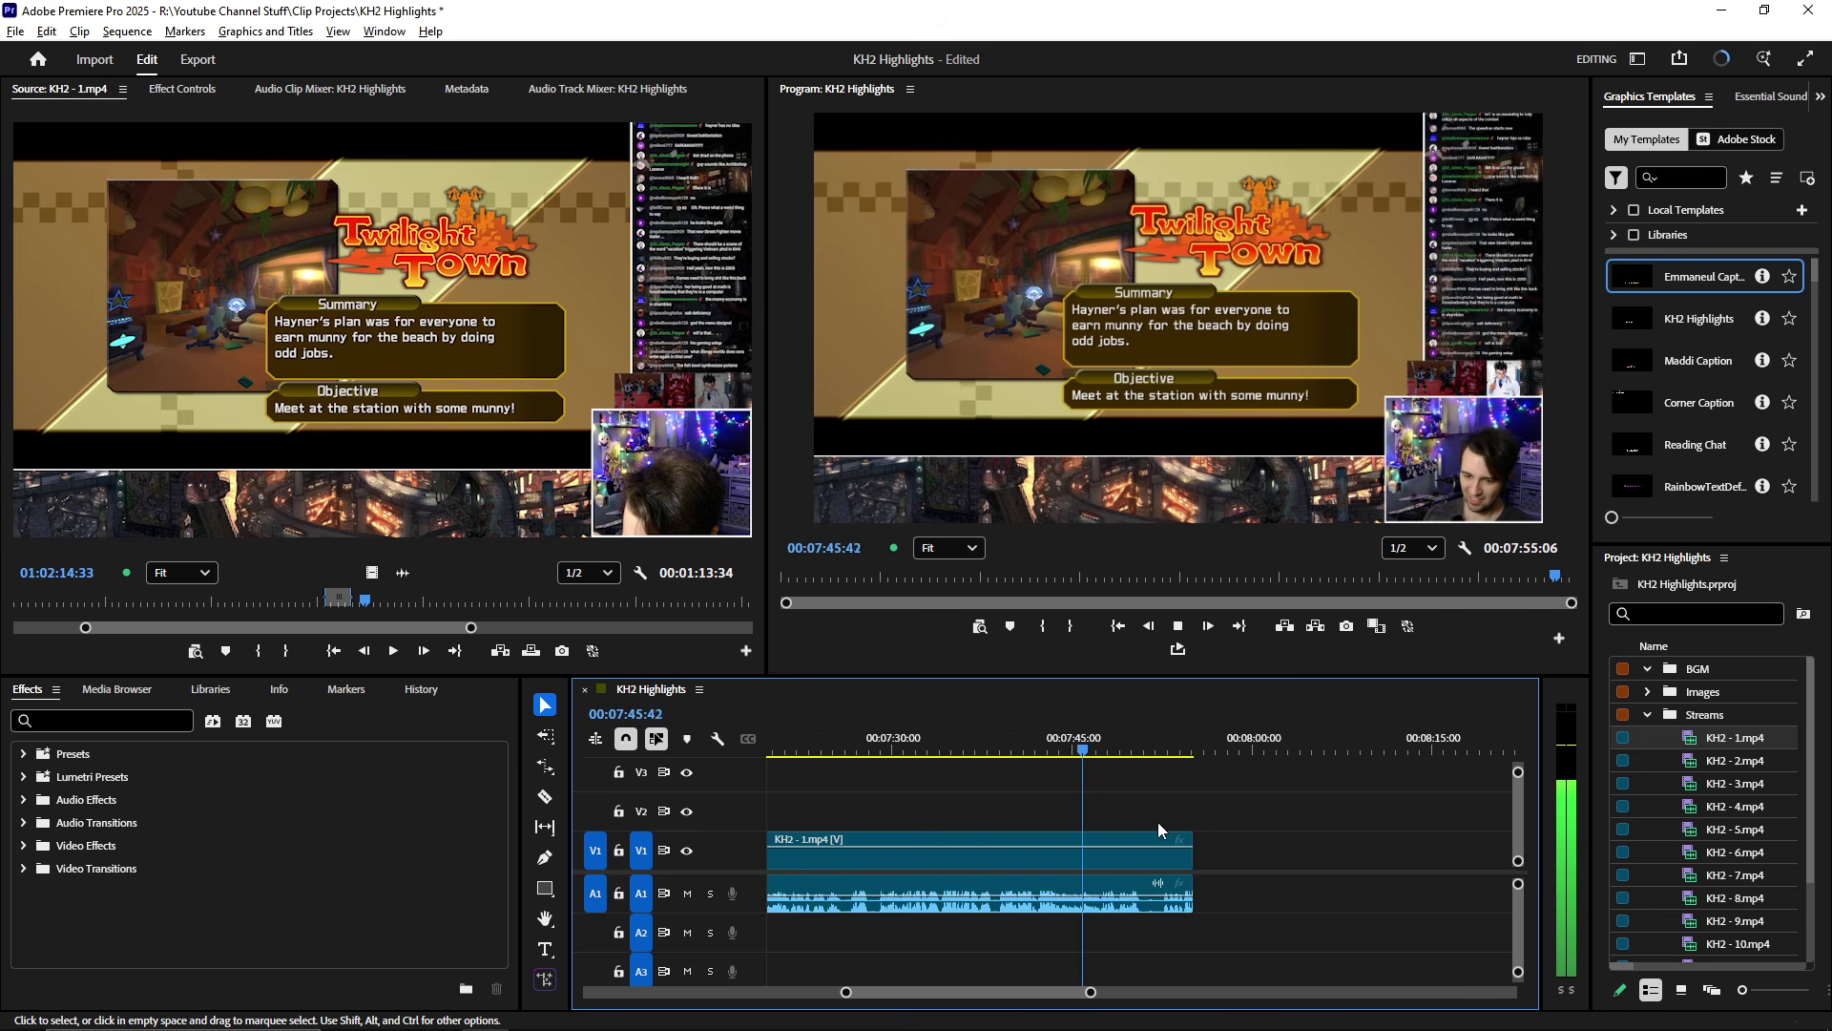
pyautogui.scroll(-3, 1027, 823)
pyautogui.press('=')
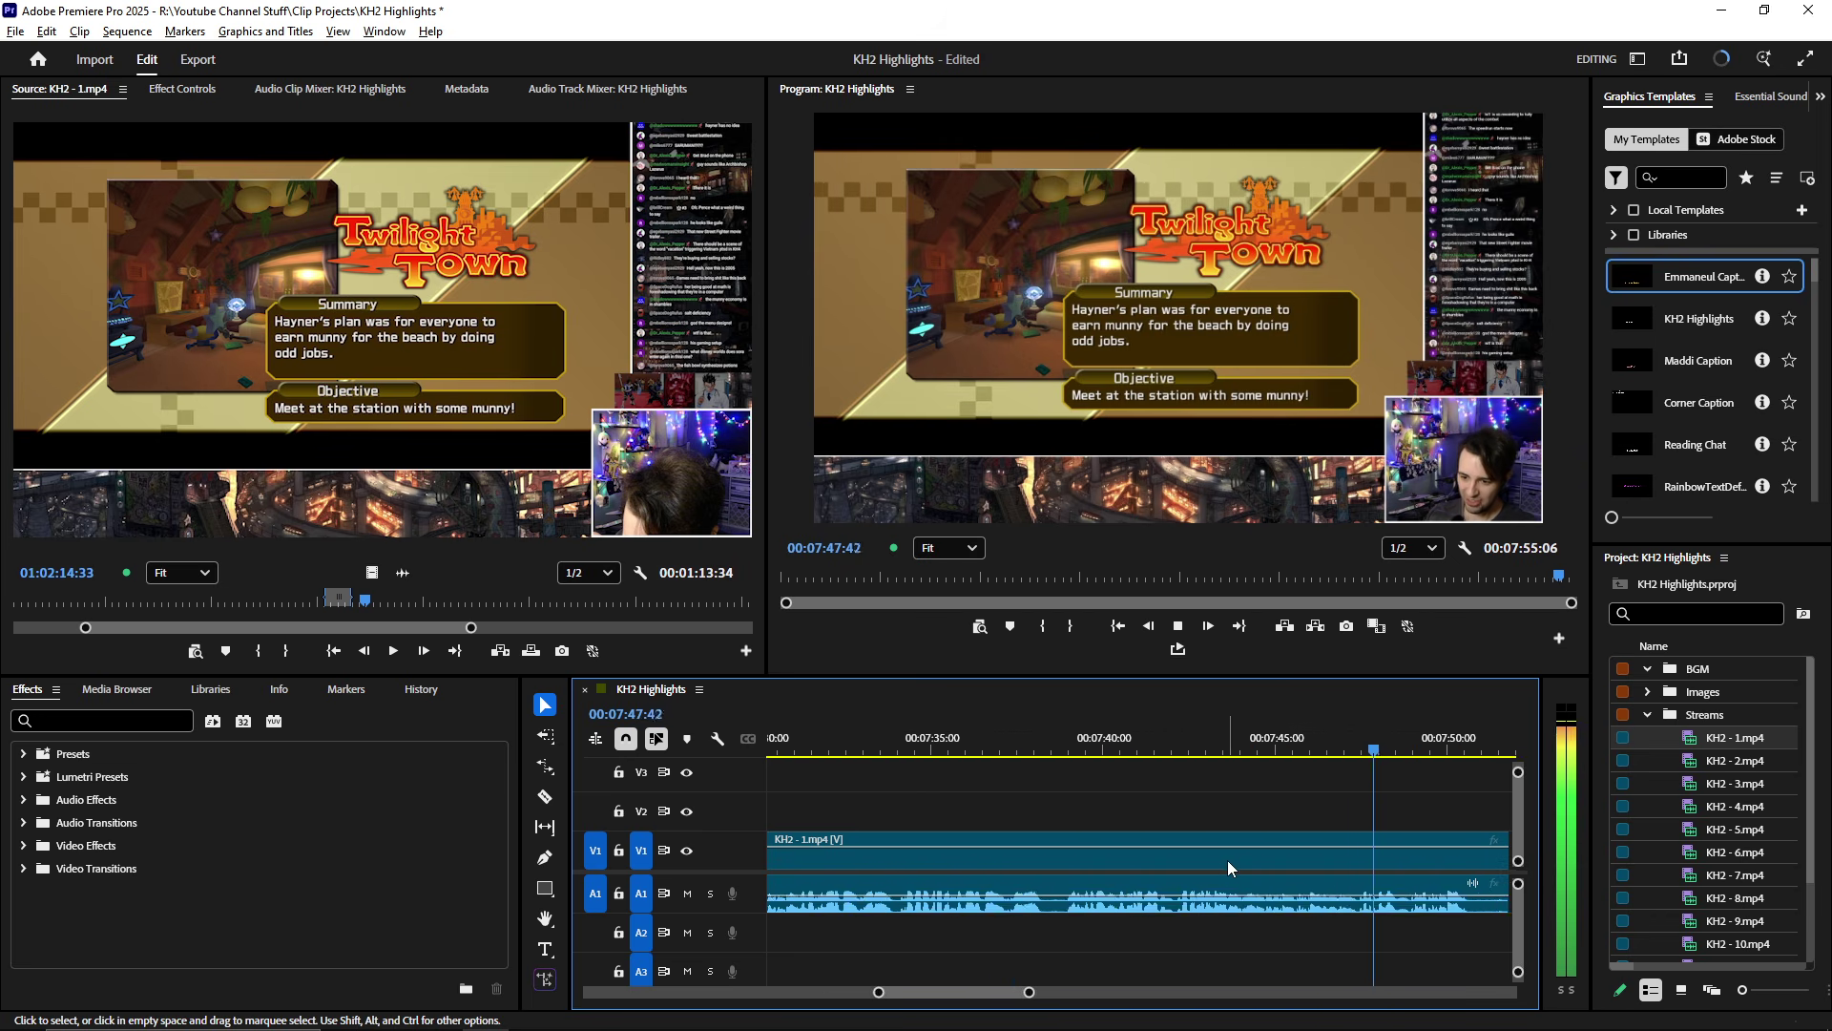
pyautogui.press('-')
pyautogui.press('=')
pyautogui.press('=')
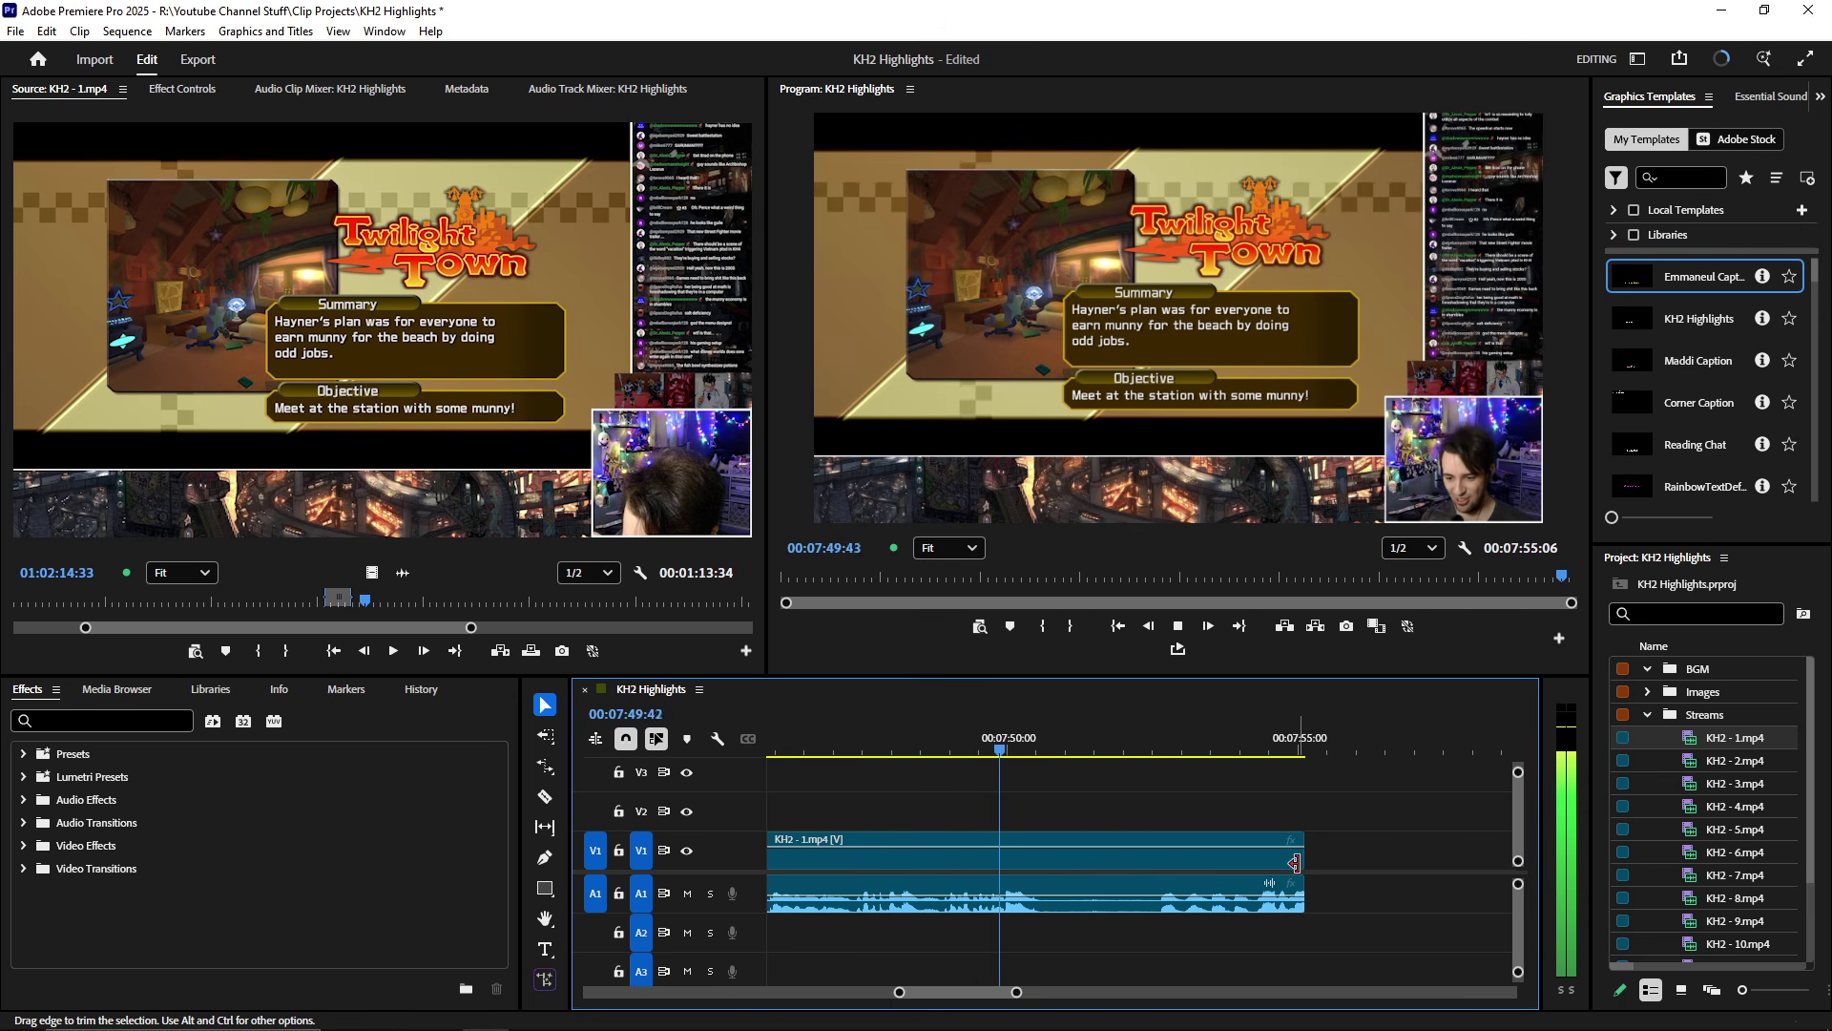
# - Extend the end of the Twilight Town summary clip to about 00:08:08:00
pyautogui.moveTo(1304, 864); pyautogui.dragTo(1460, 862)
pyautogui.press('-')
pyautogui.press('-')
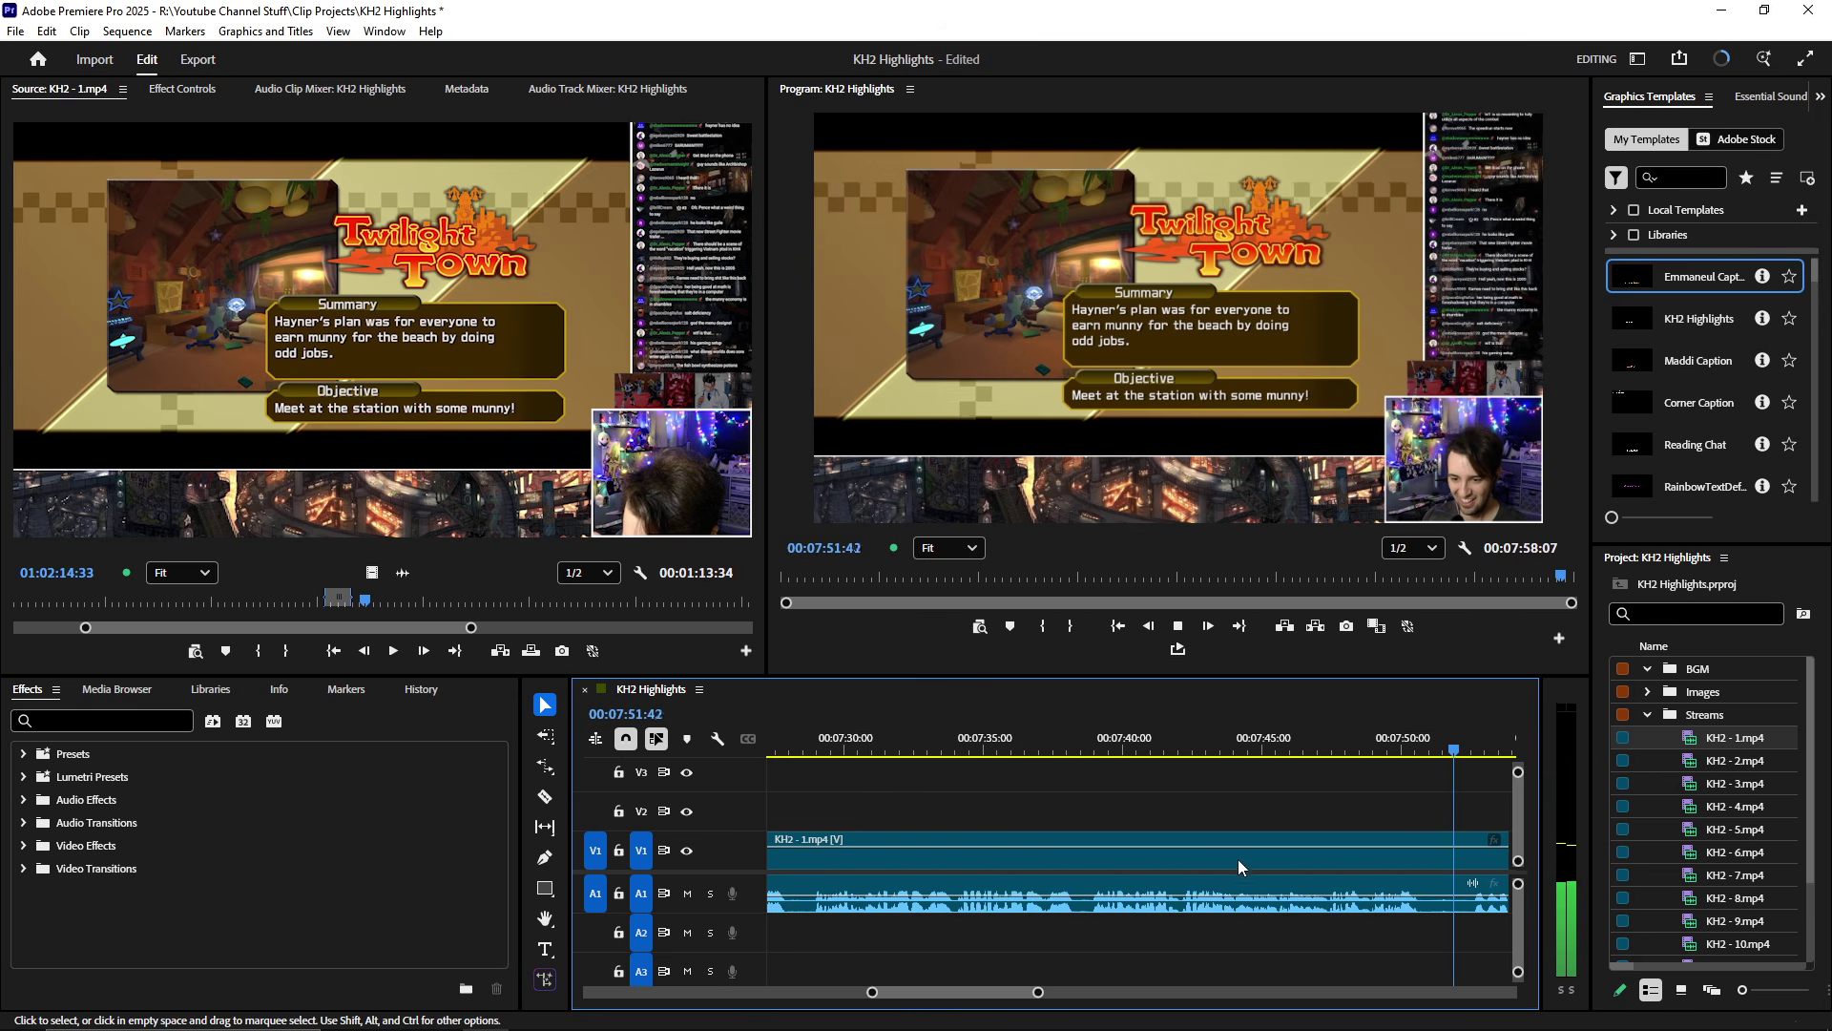
pyautogui.press('=')
pyautogui.scroll(-2, 1083, 876)
pyautogui.moveTo(993, 859); pyautogui.dragTo(1273, 859)
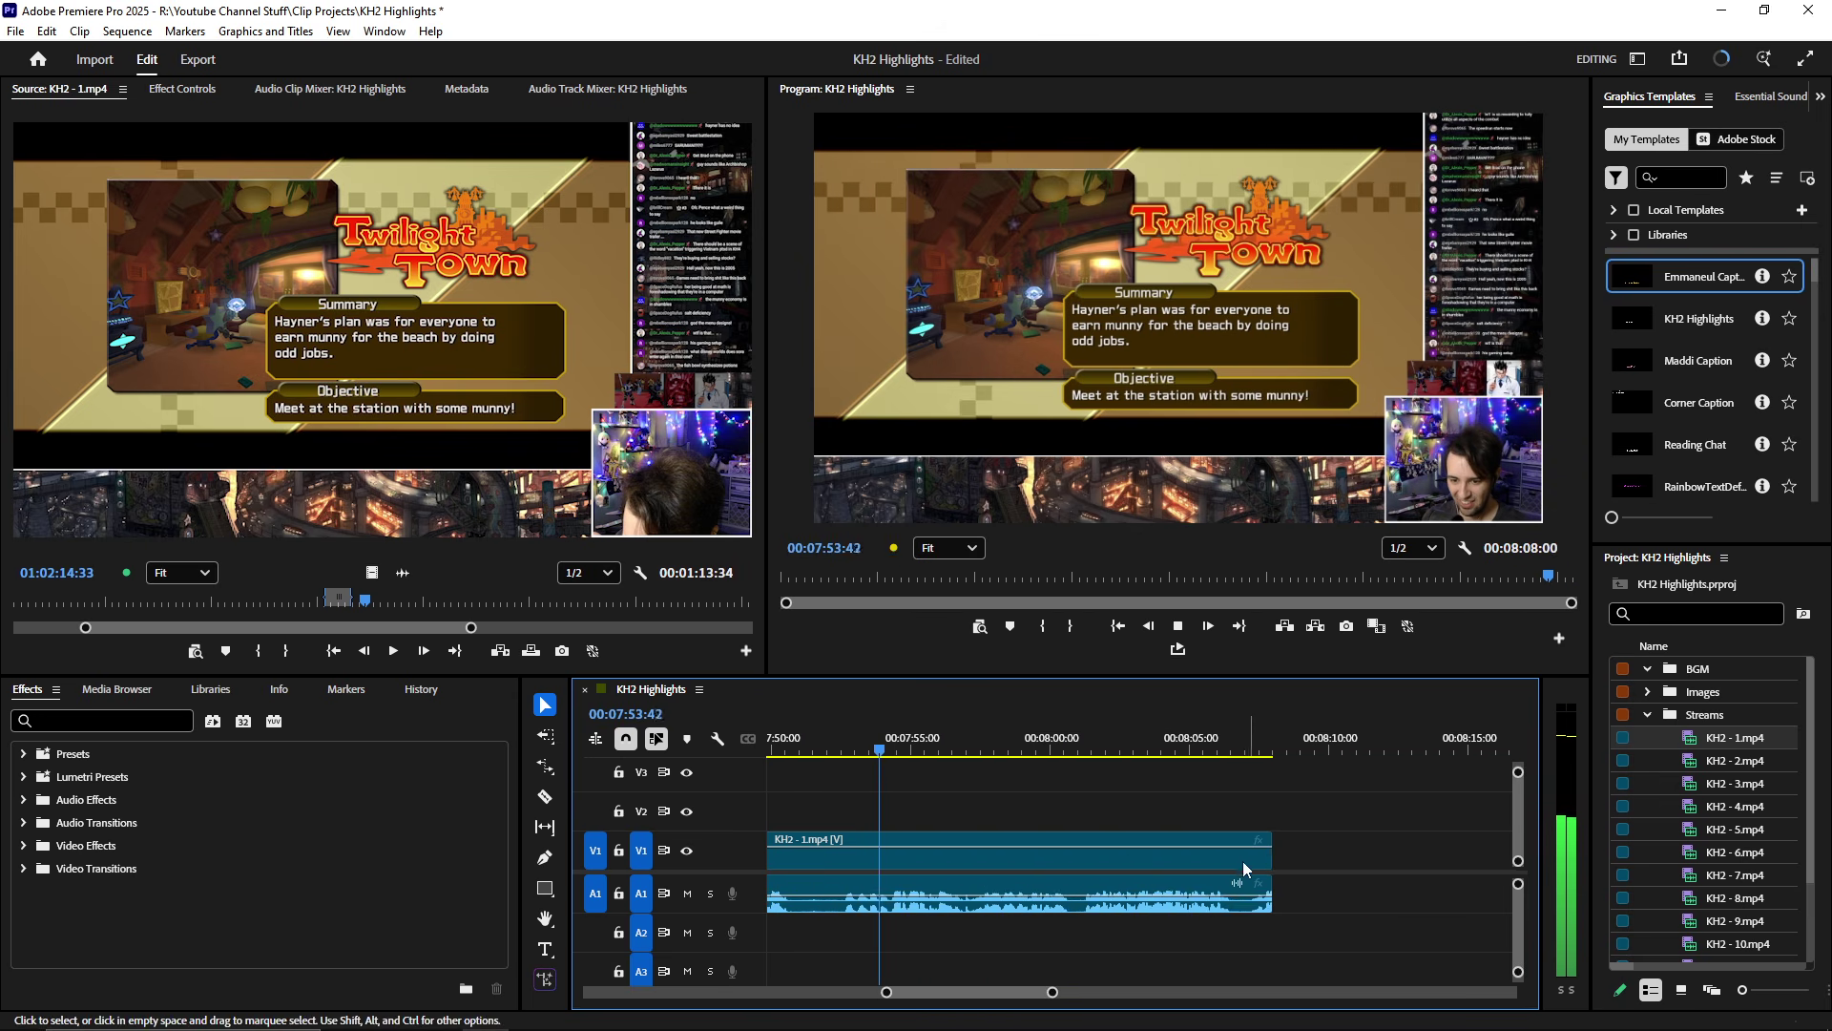
# - Play the extended footage from about 00:08:00:01 to 00:08:06:32 to judge its ending
pyautogui.click(997, 741)
pyautogui.click(1059, 754)
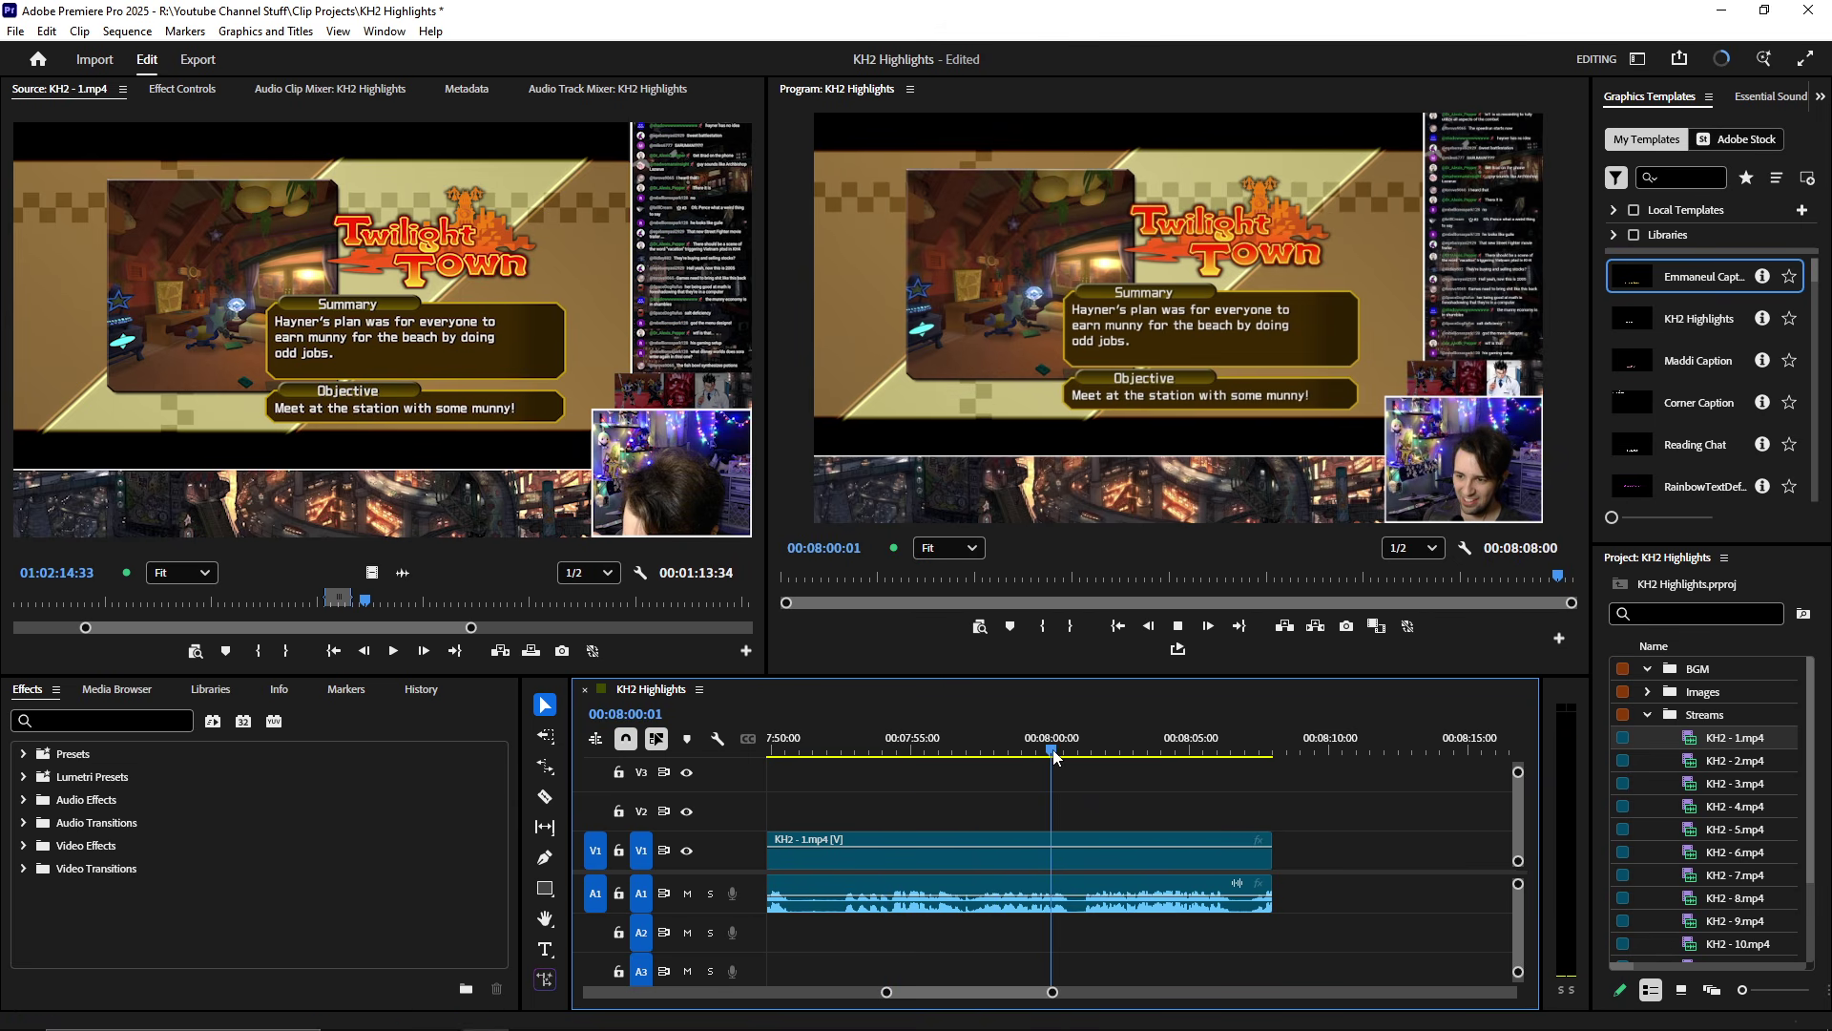
pyautogui.press('space')
pyautogui.press('=')
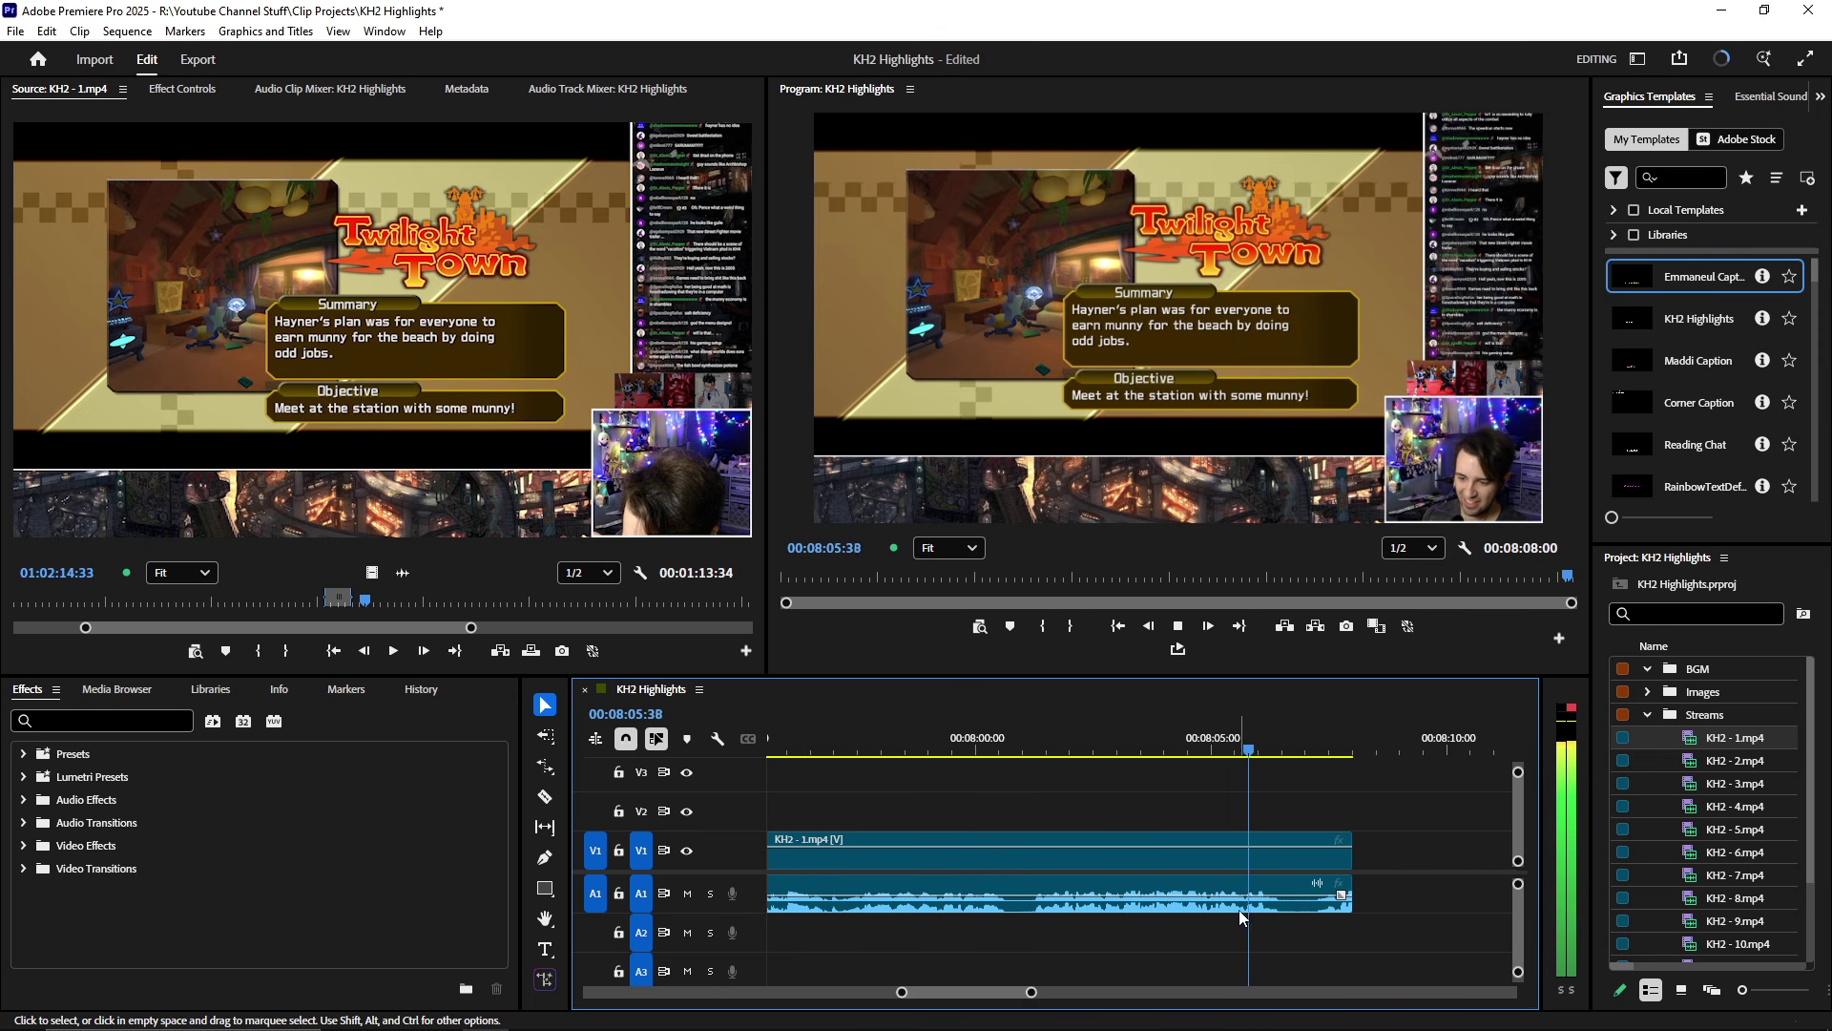
pyautogui.press('space')
pyautogui.press('c')
pyautogui.press('-')
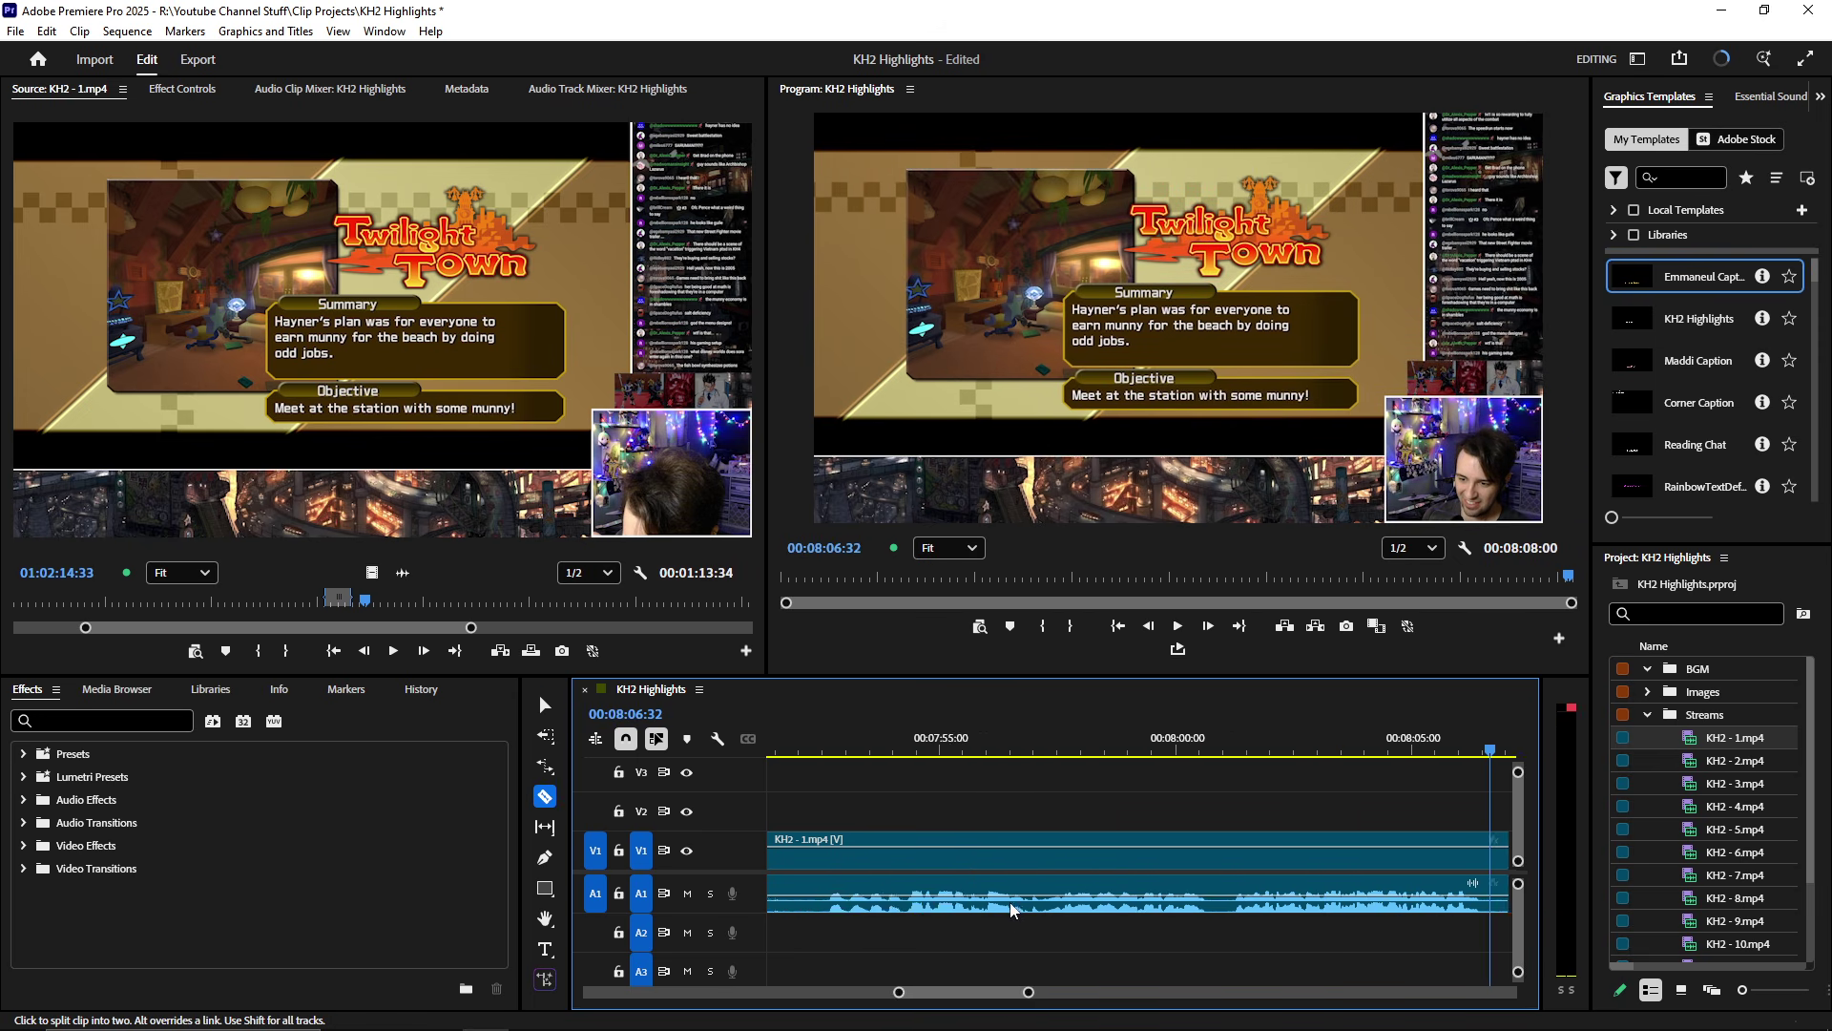
# - Replay the clip from about 00:07:37:20 and examine its audio waveform for a suitable cut point
pyautogui.scroll(3, 1008, 917)
pyautogui.click(933, 743)
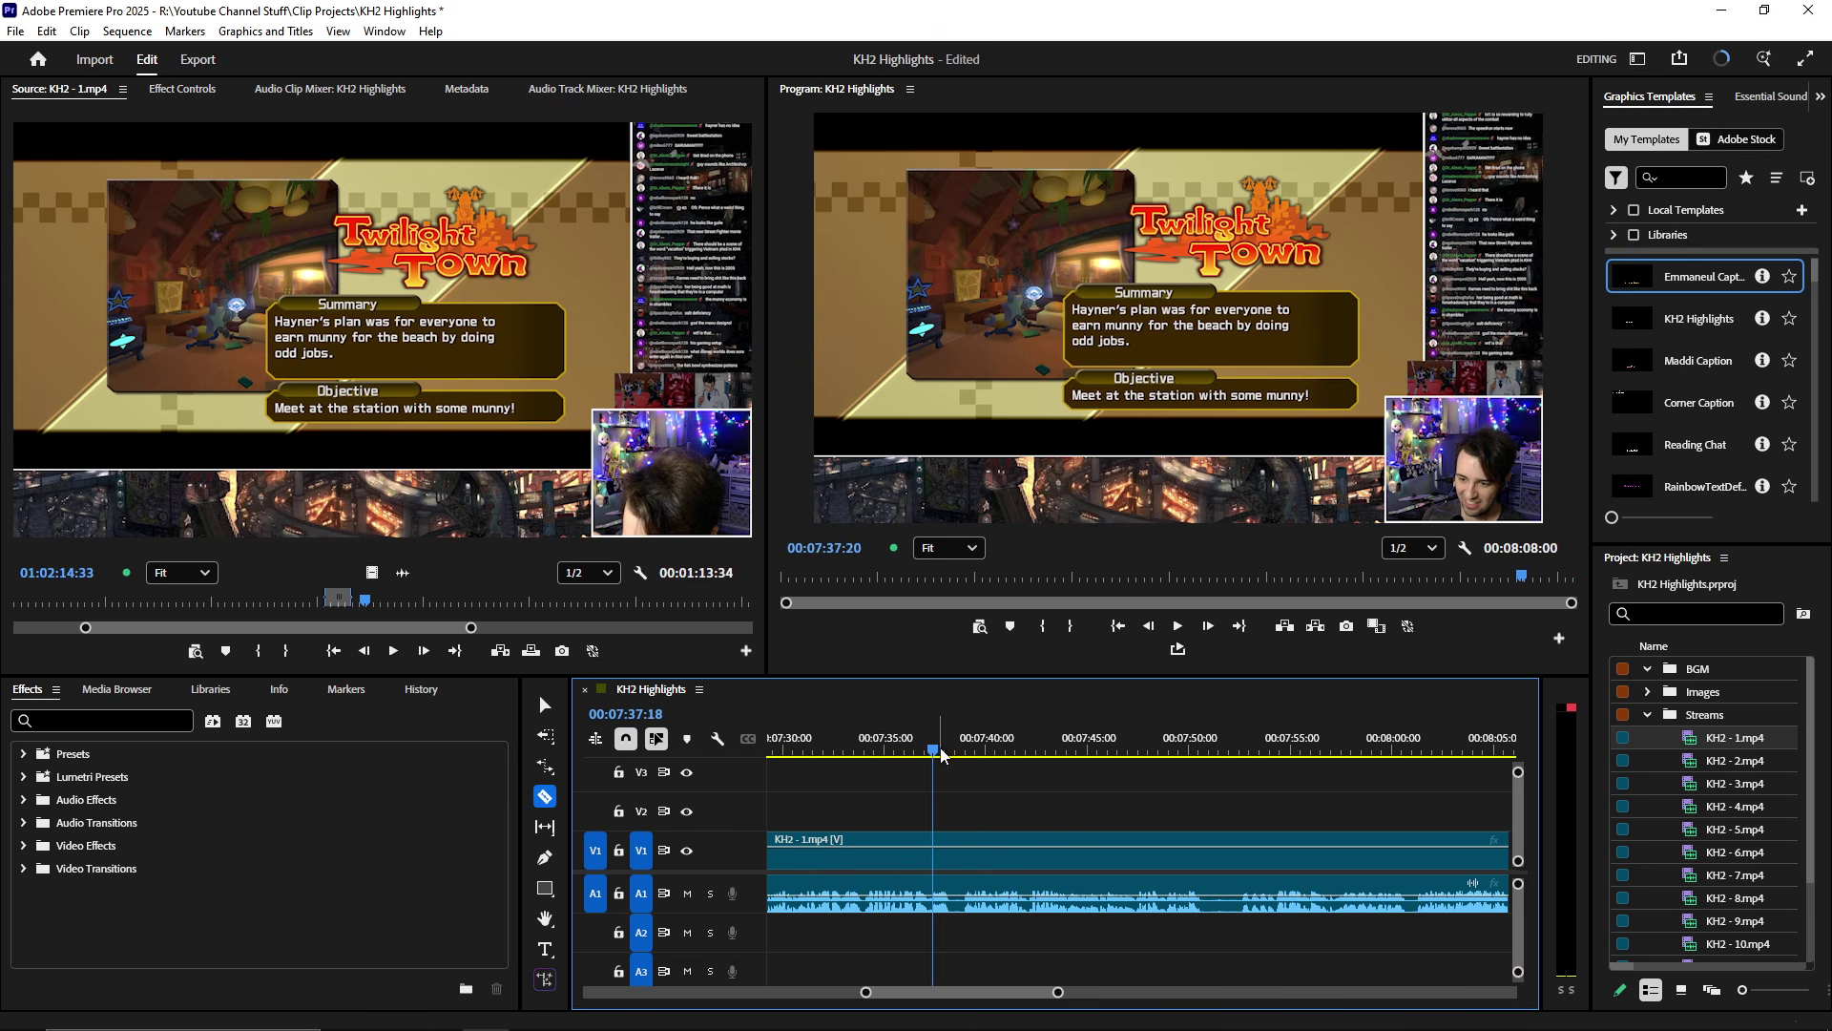
pyautogui.press('space')
pyautogui.scroll(4, 940, 840)
pyautogui.scroll(-6, 1055, 868)
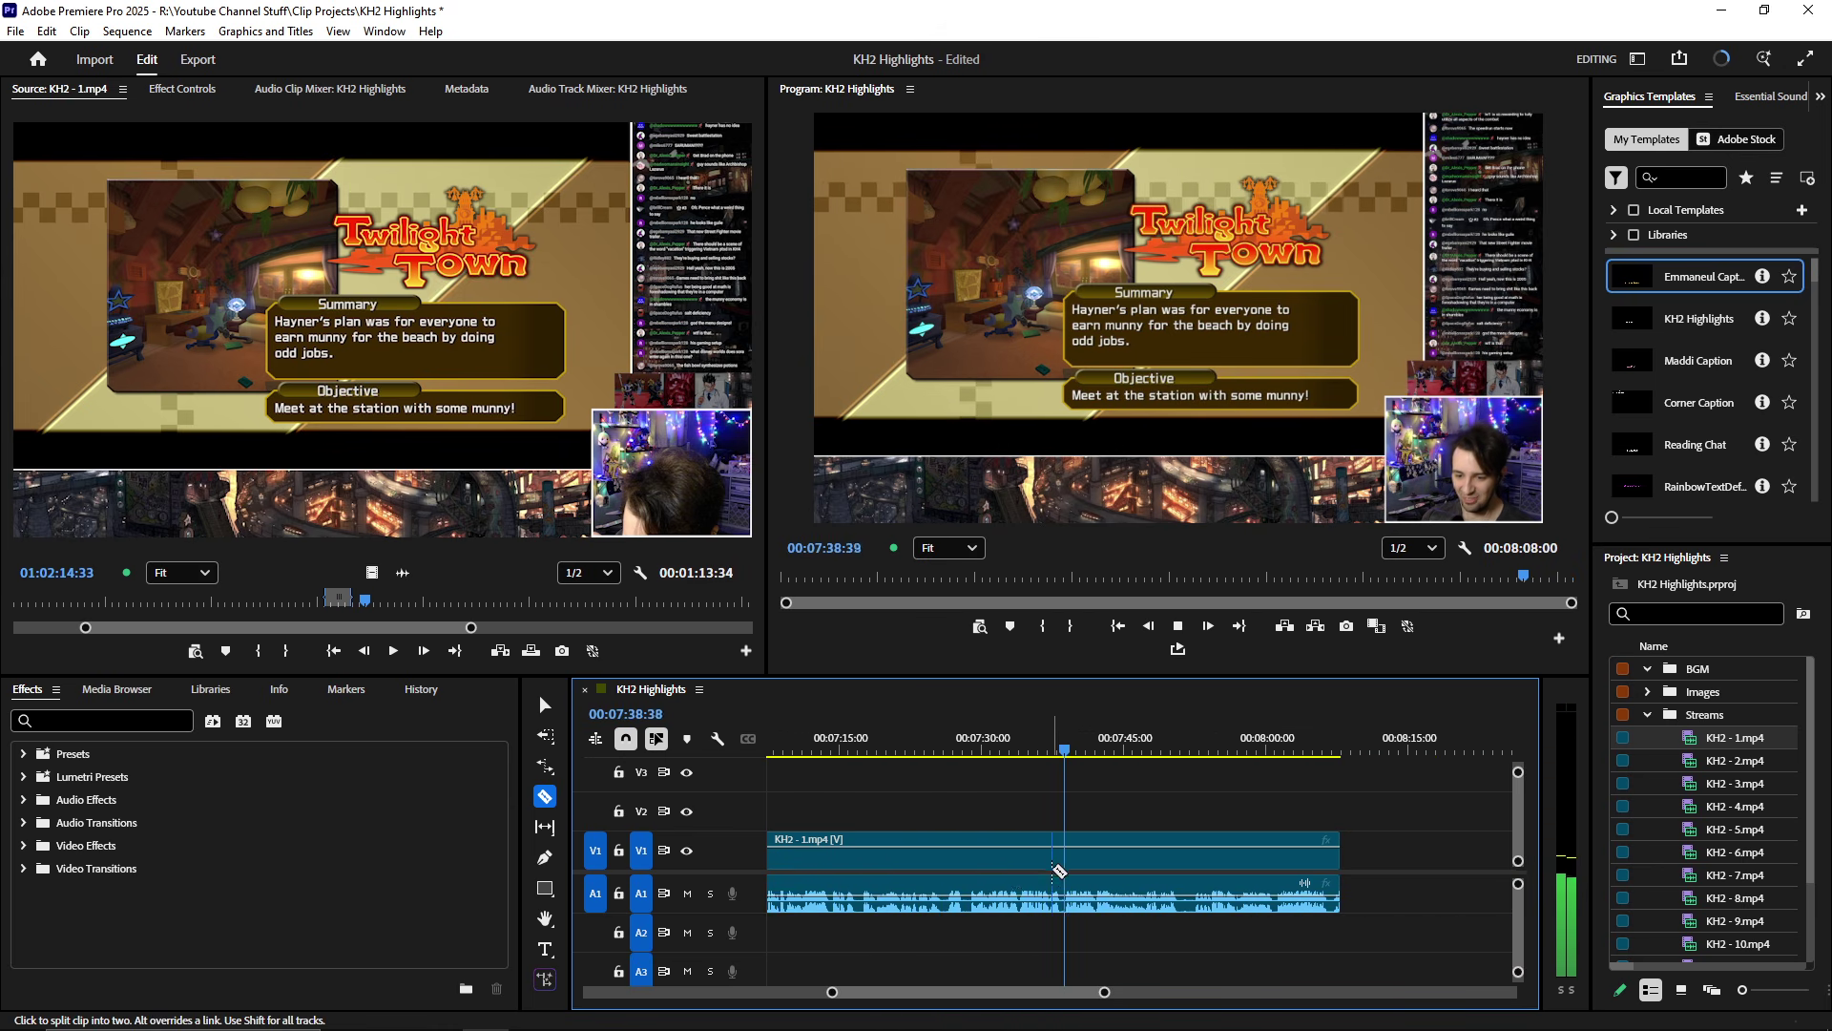
pyautogui.scroll(1, 1074, 873)
pyautogui.scroll(3, 1156, 887)
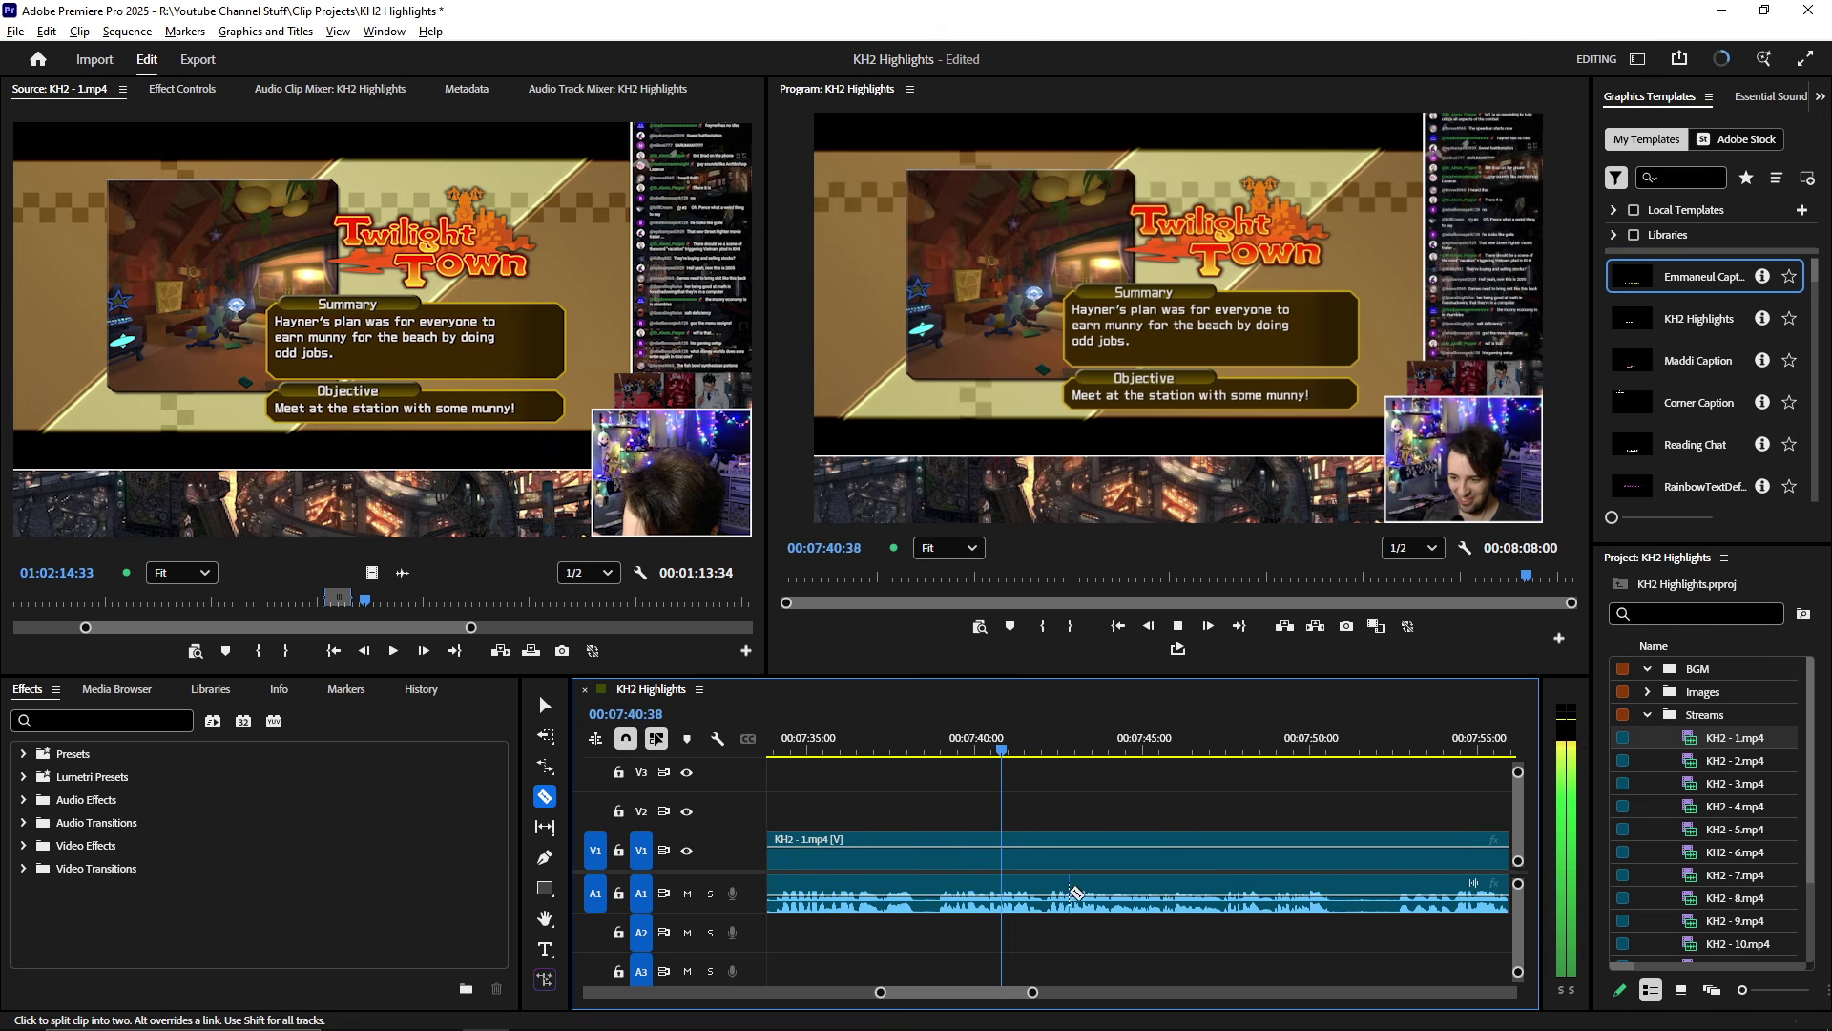
pyautogui.scroll(-1, 1150, 897)
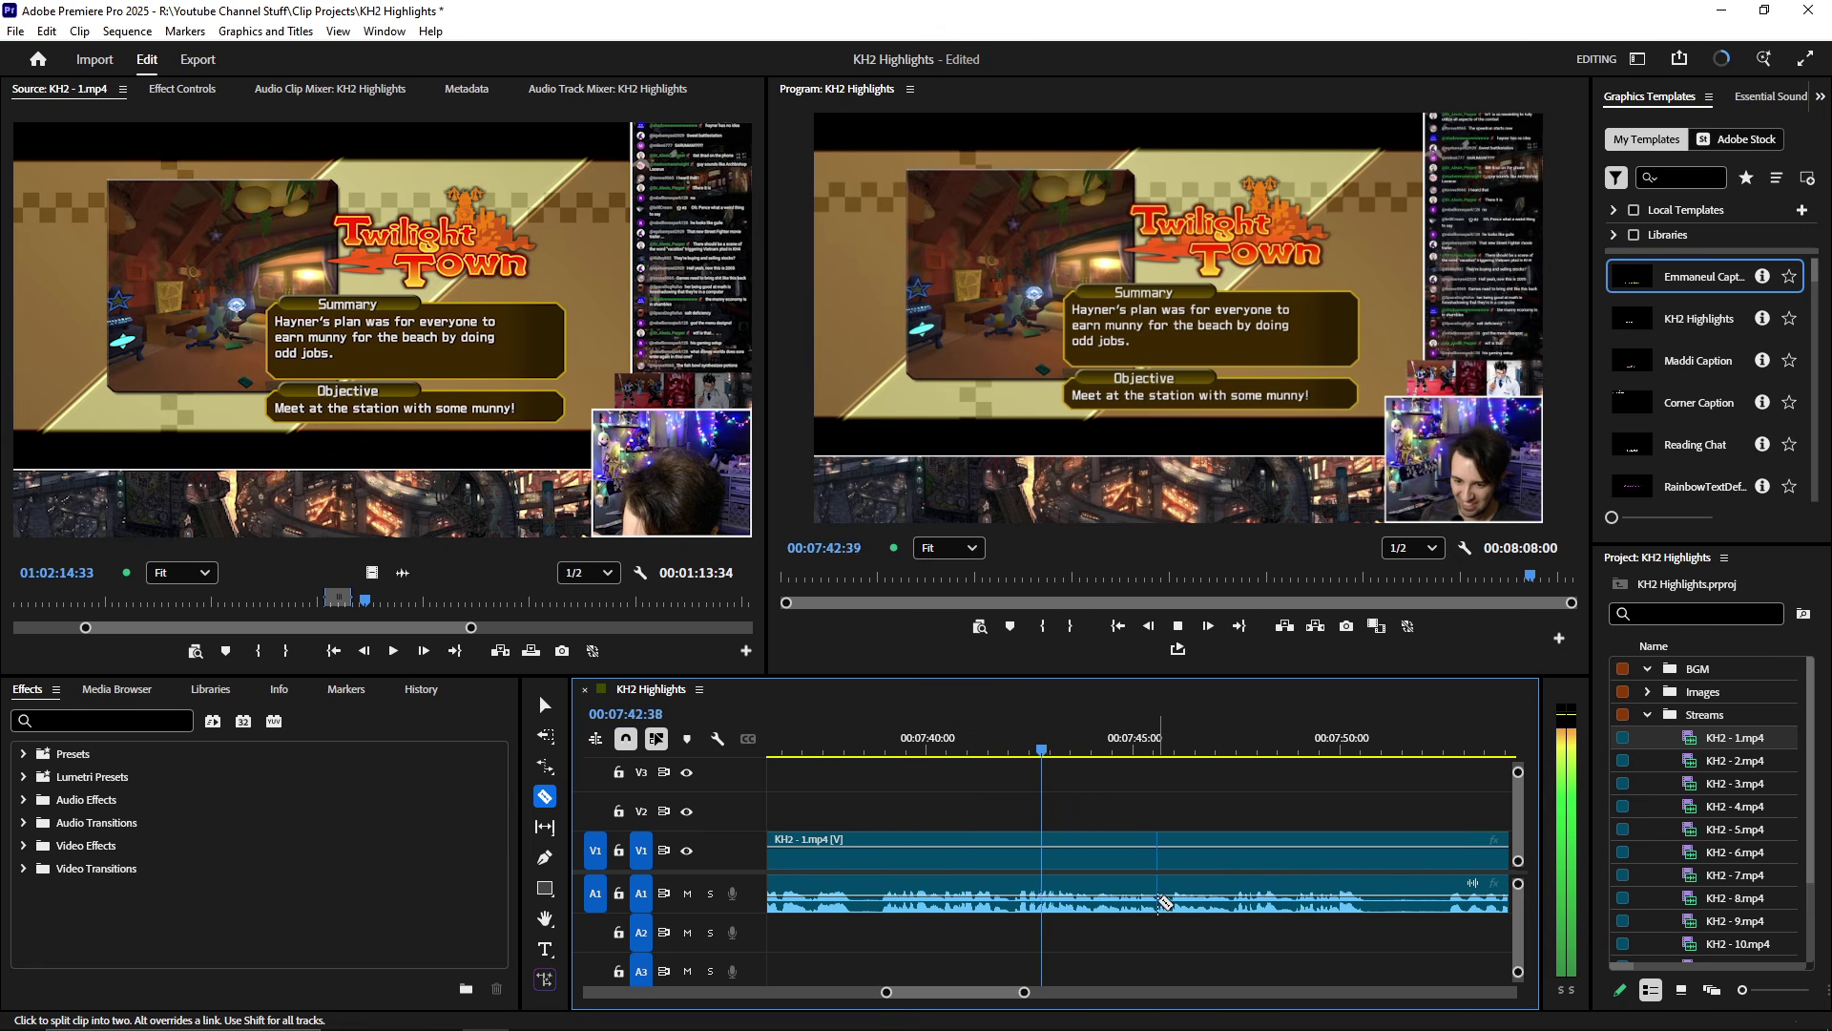
pyautogui.scroll(4, 1112, 902)
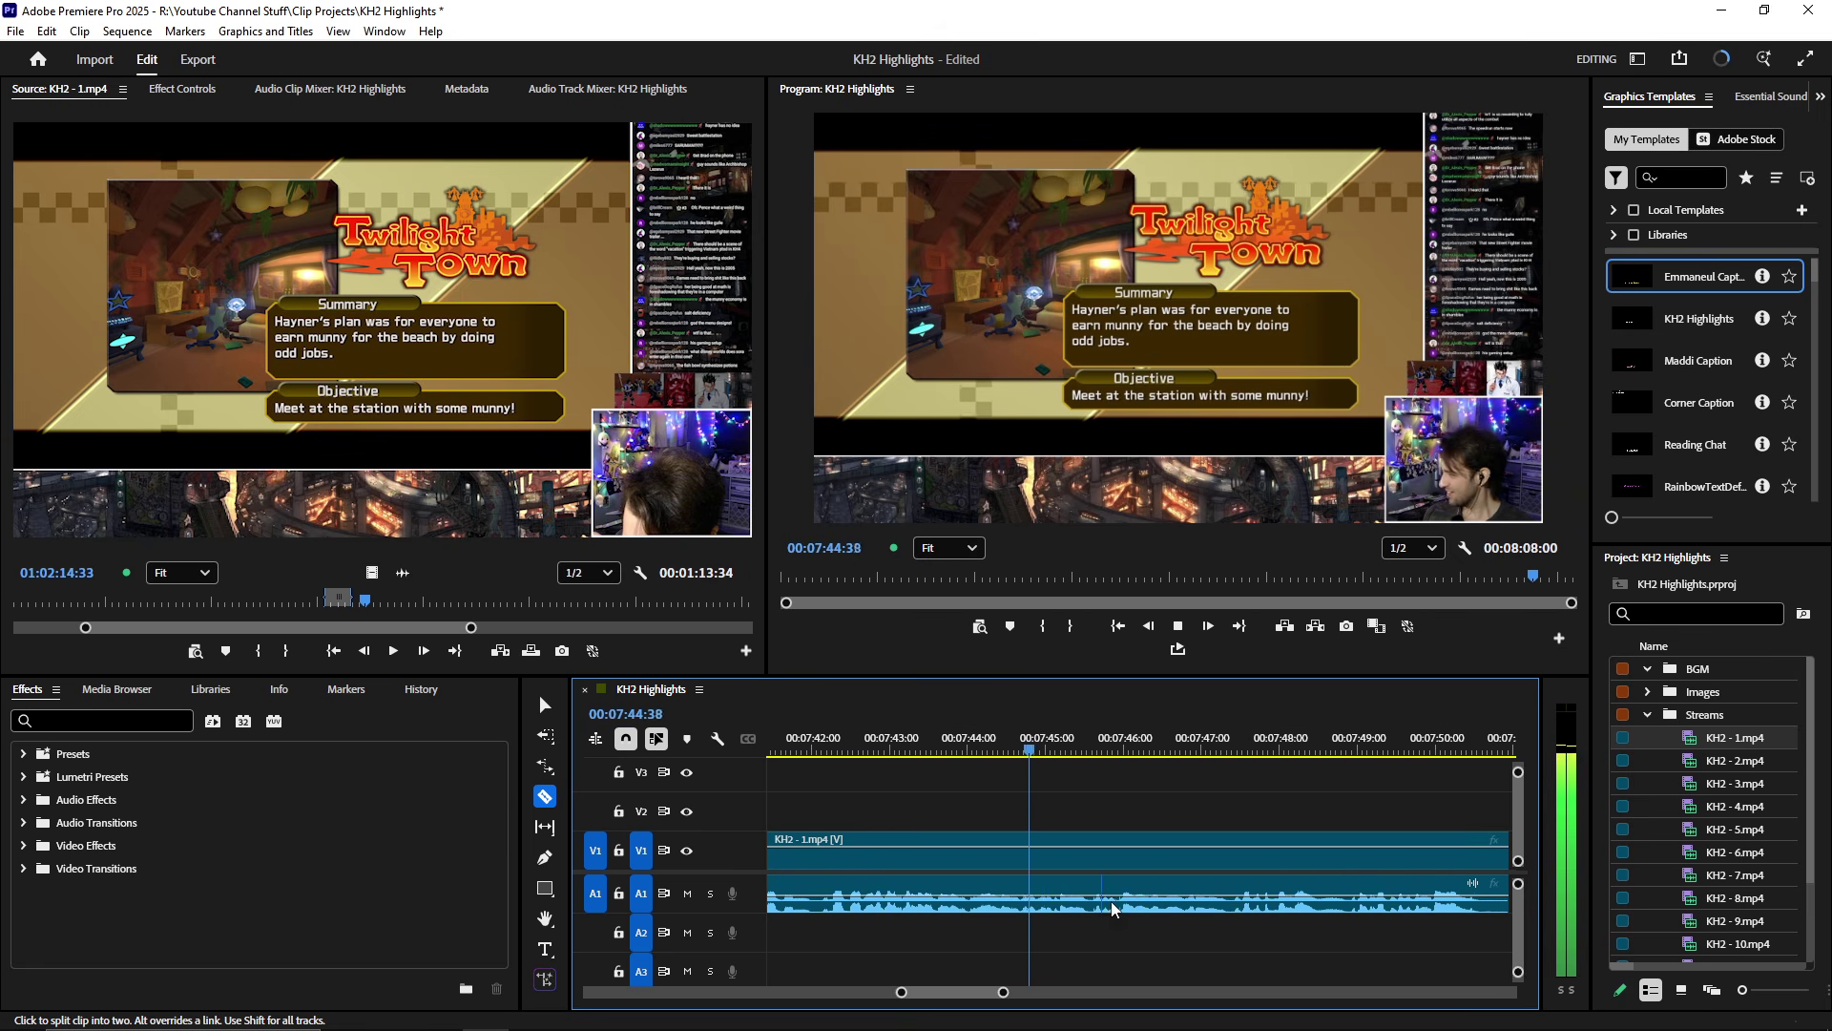
pyautogui.scroll(-3, 1183, 926)
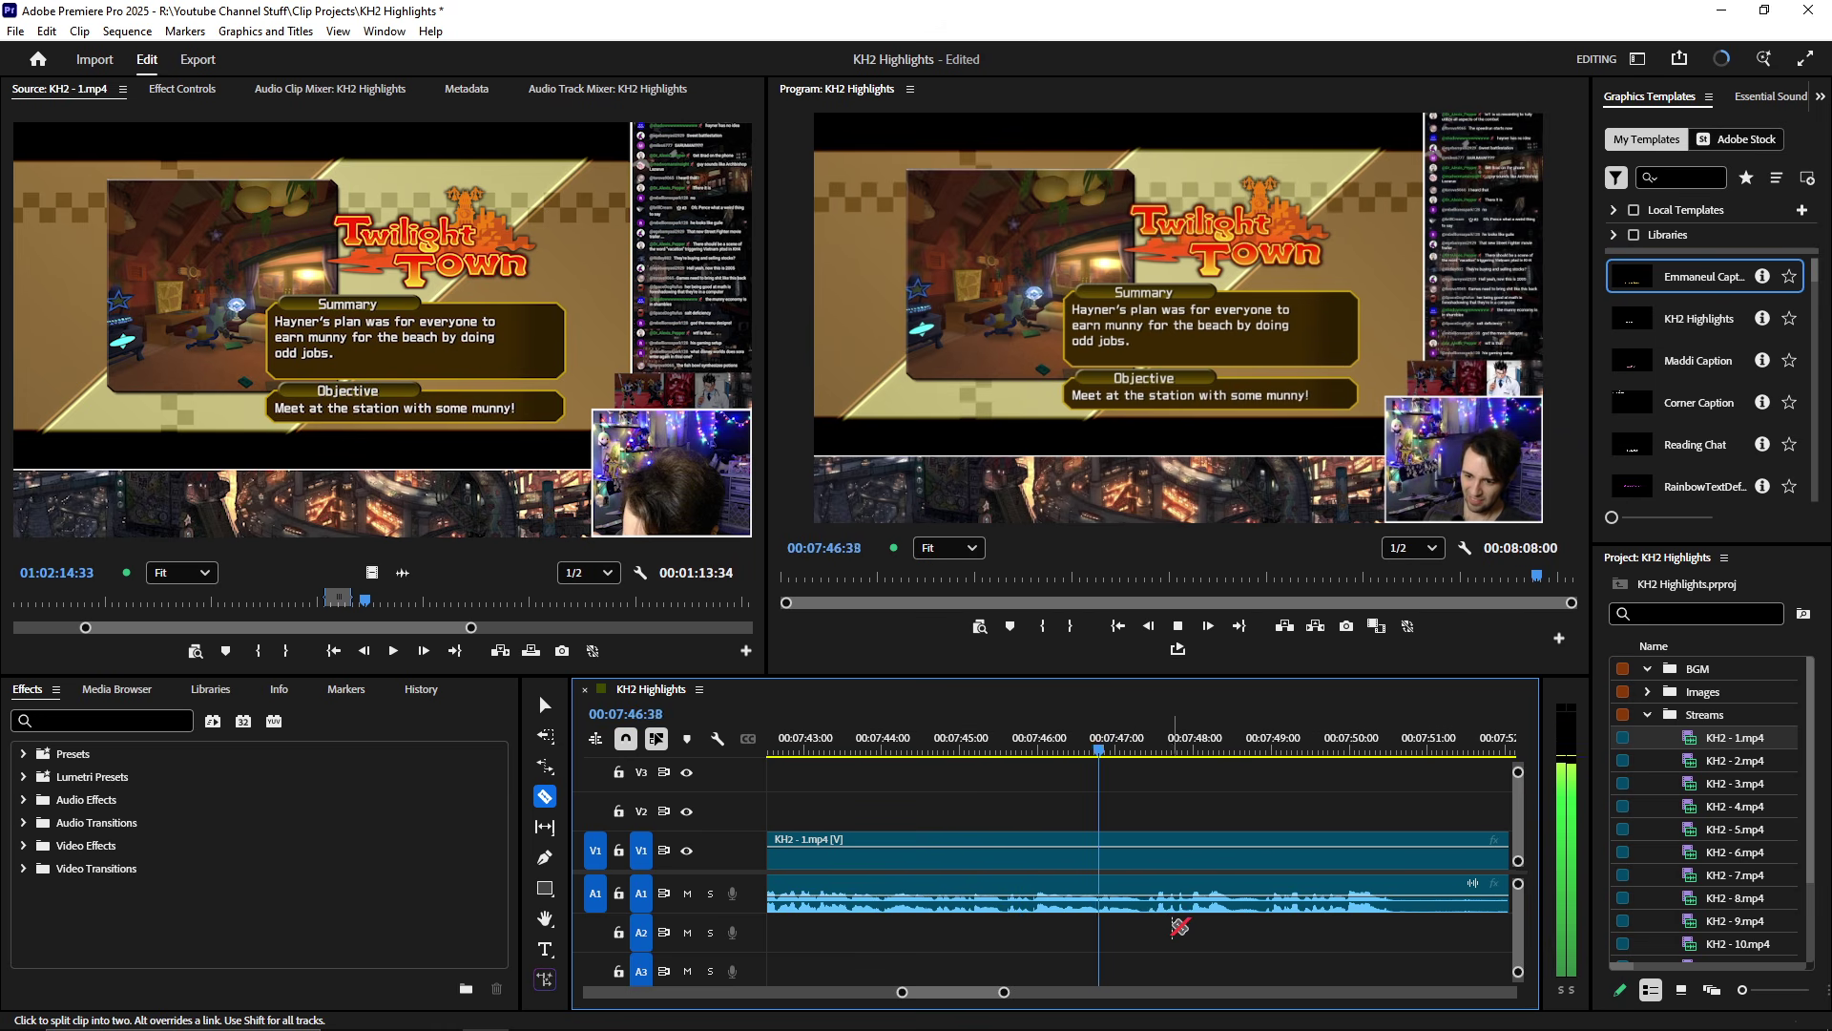
pyautogui.scroll(-2, 1145, 914)
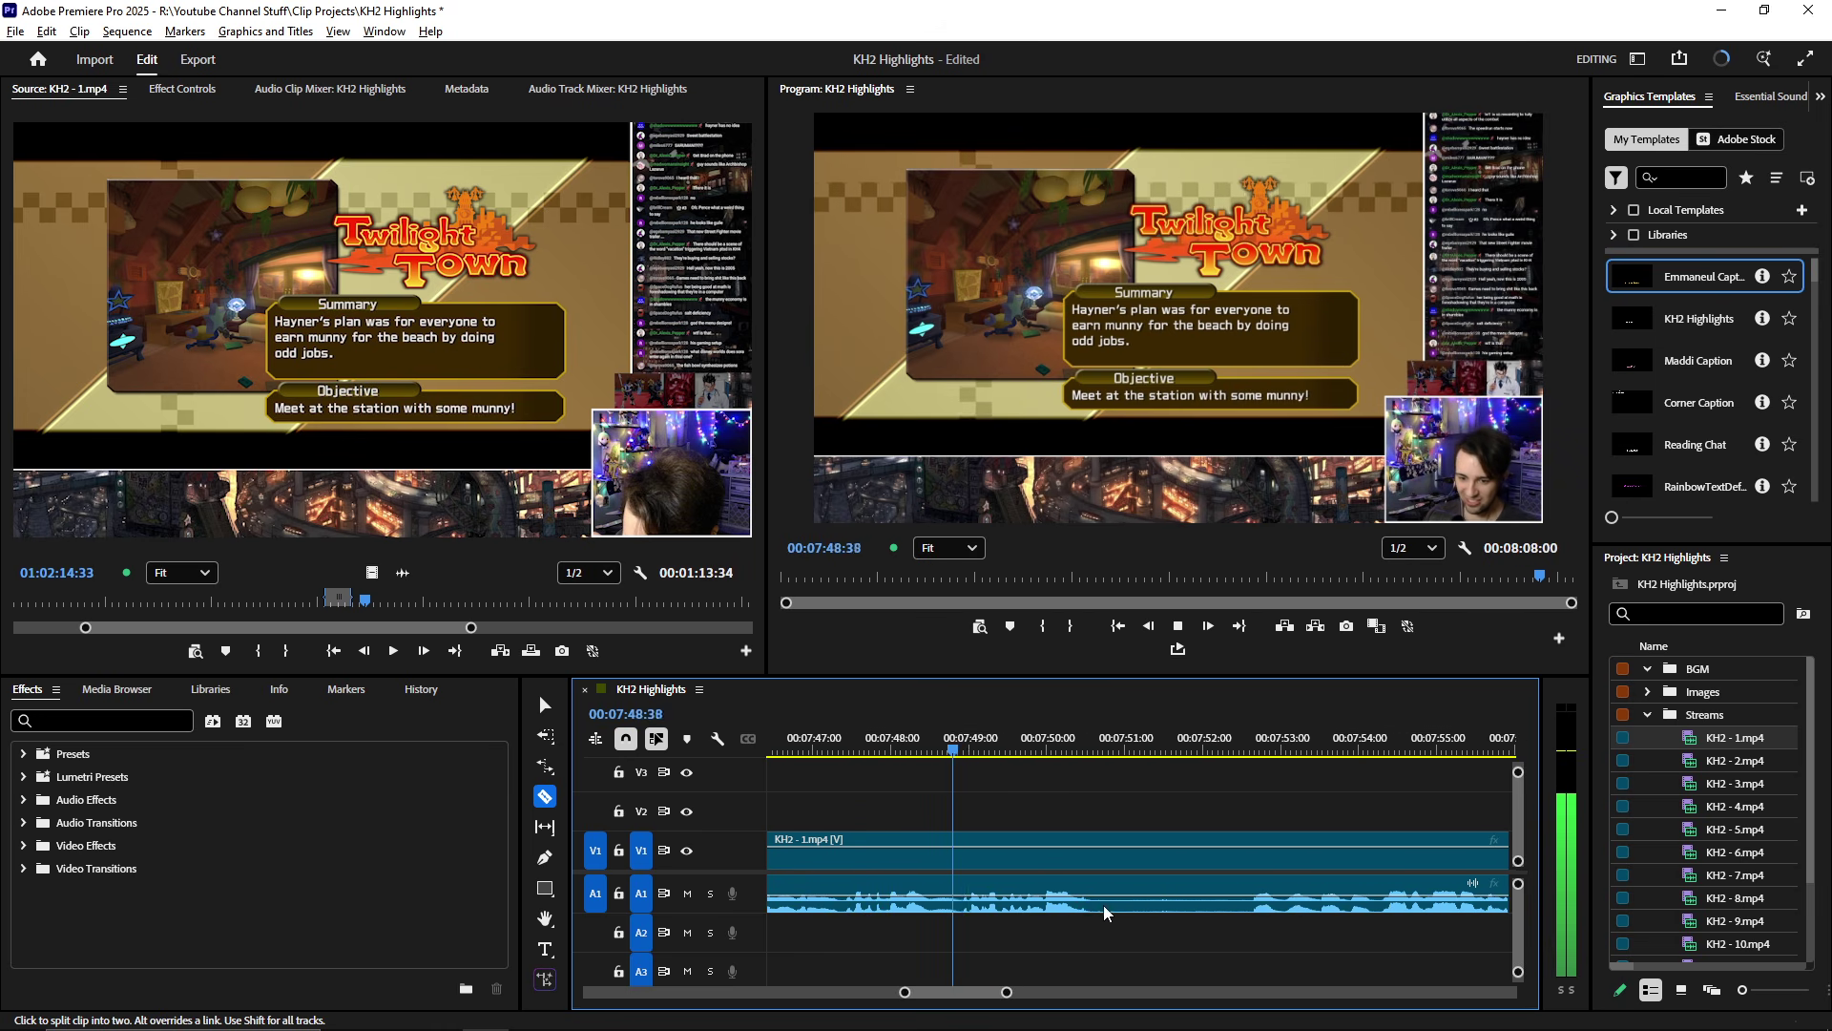
# - Split the Twilight Town summary clip at about 00:07:53:02 and delete the part after the cut
pyautogui.click(1114, 907)
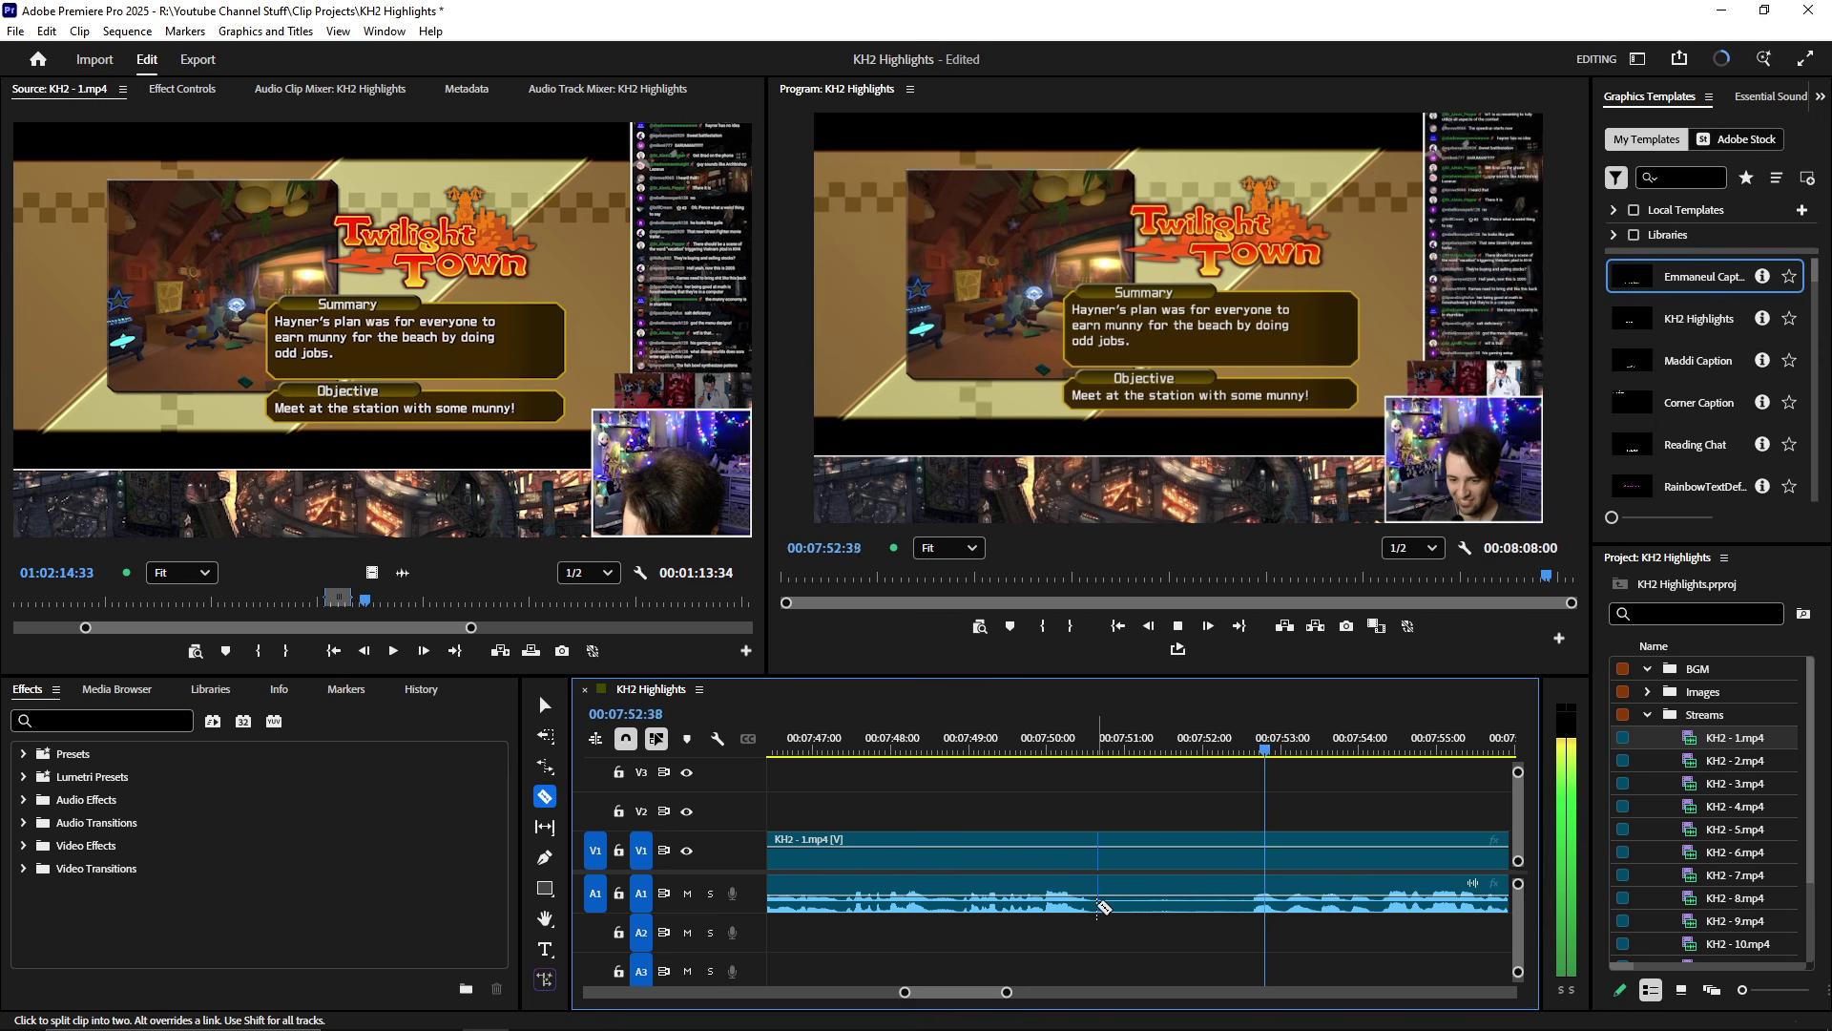
pyautogui.click(1171, 902)
pyautogui.scroll(-2, 1176, 902)
pyautogui.press('space')
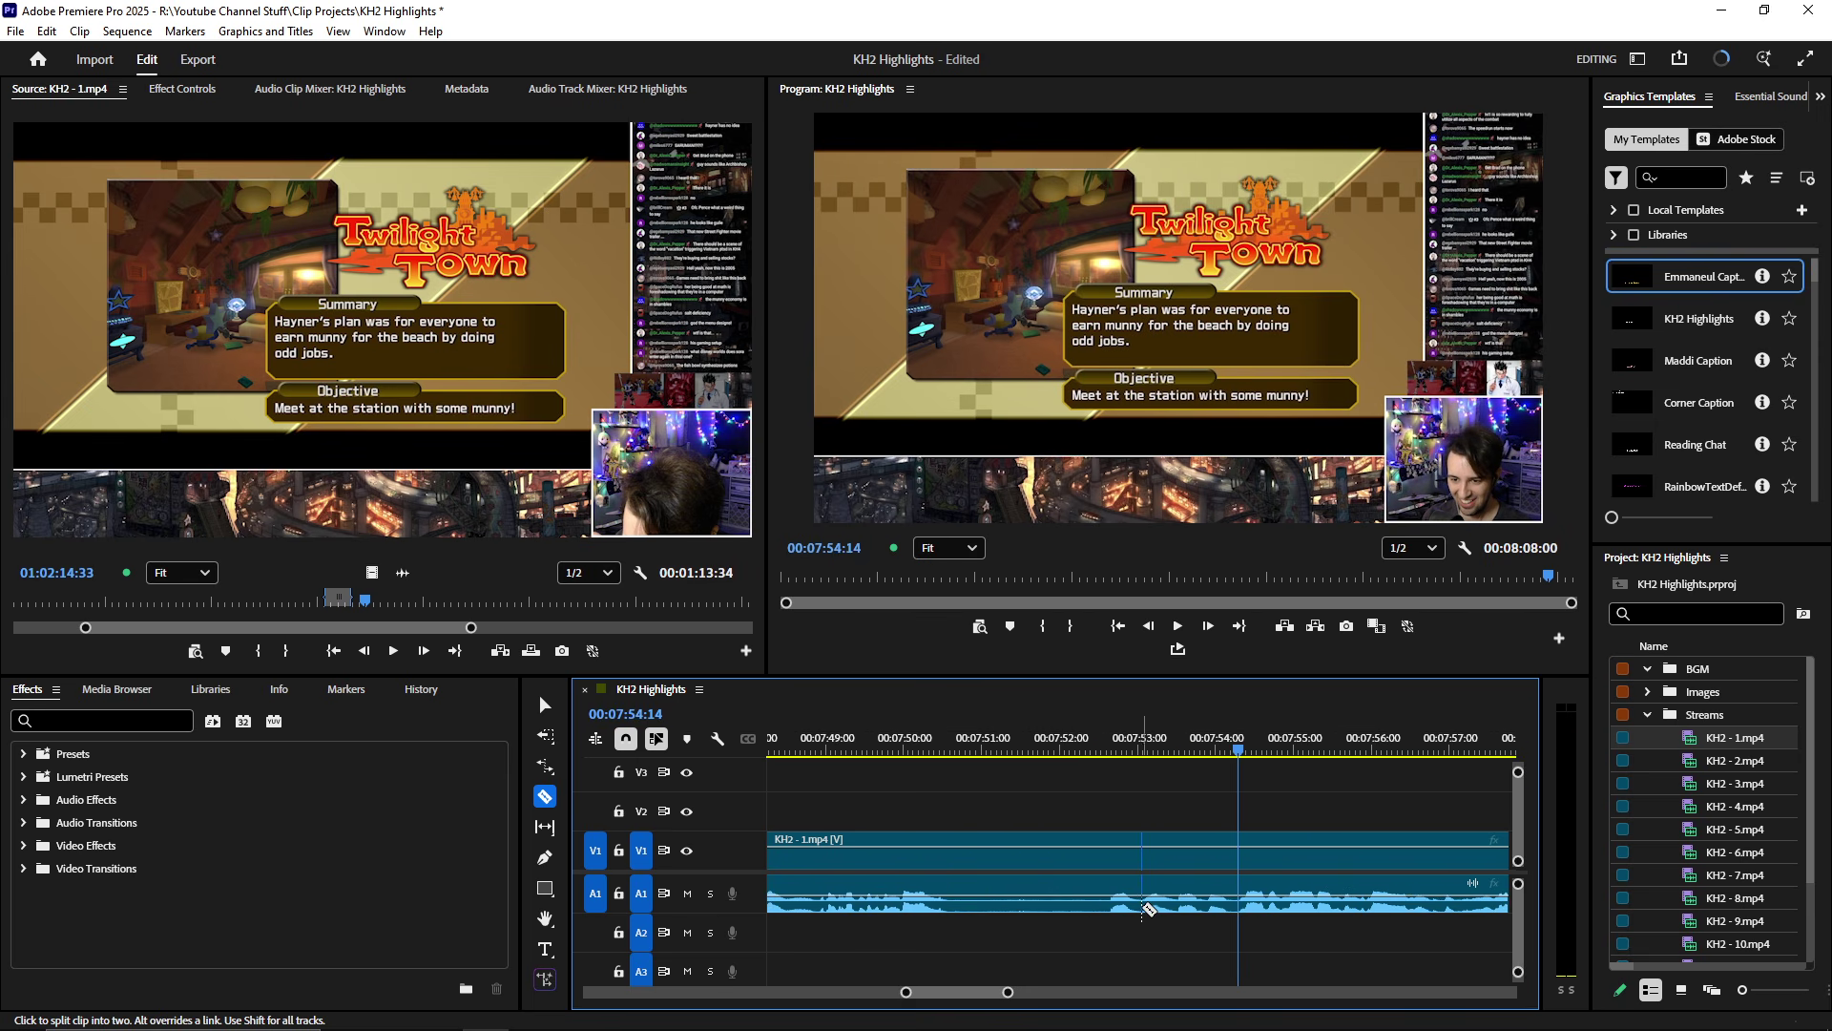
pyautogui.press('v')
pyautogui.click(1210, 876)
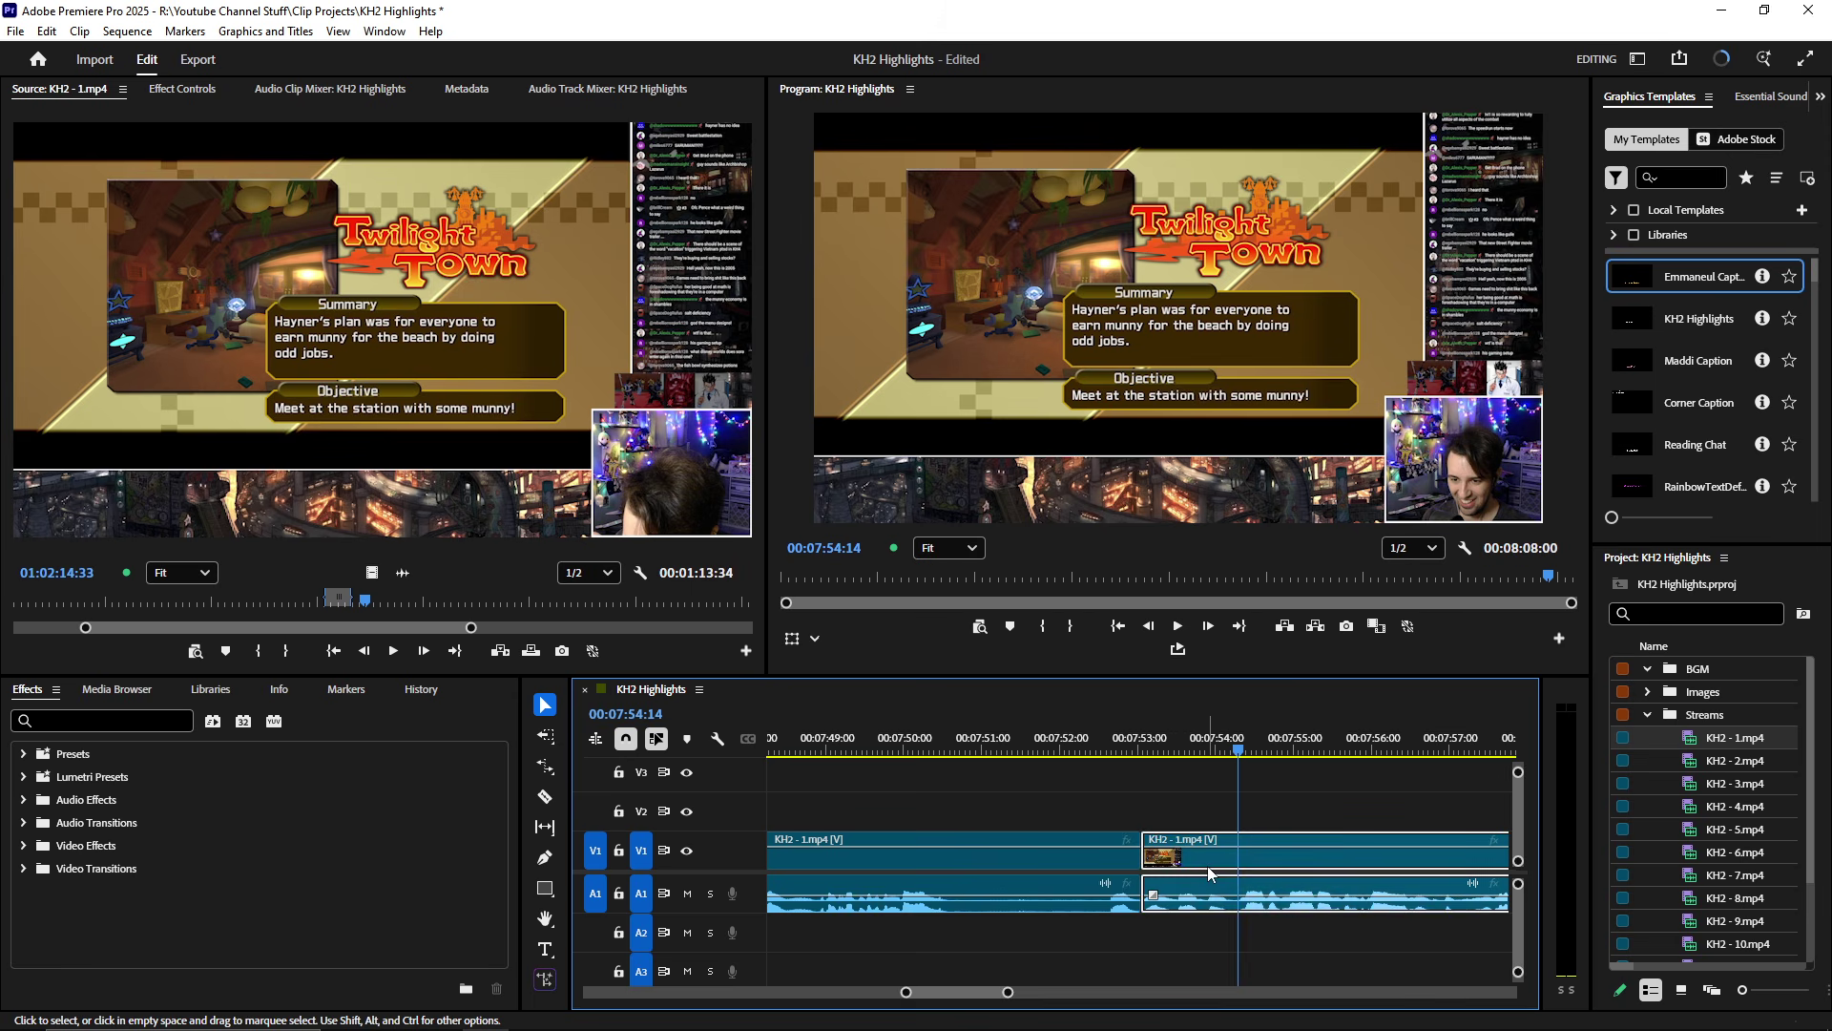
pyautogui.press('-')
pyautogui.press('Delete')
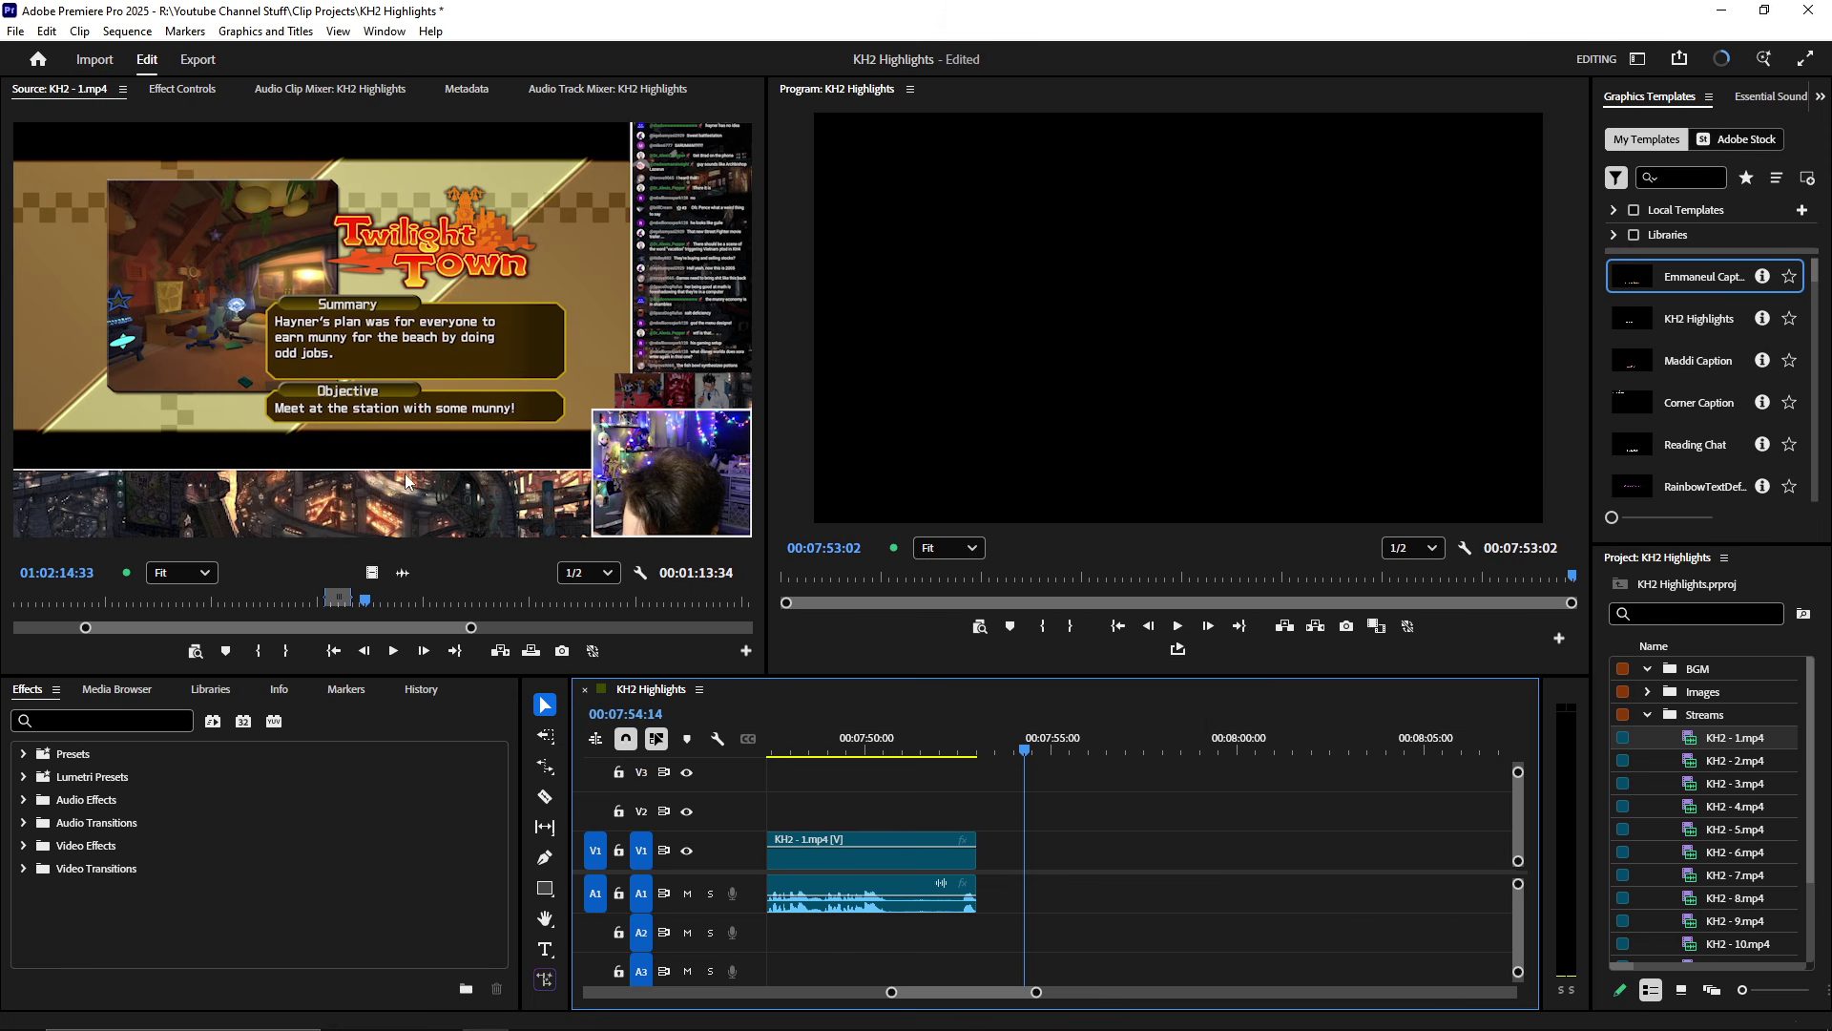
# - Mark a short In-to-Out range in the KH2 - 1.mp4 source, starting at about 01:02:14 on the Twilight Town summary screen
pyautogui.click(406, 505)
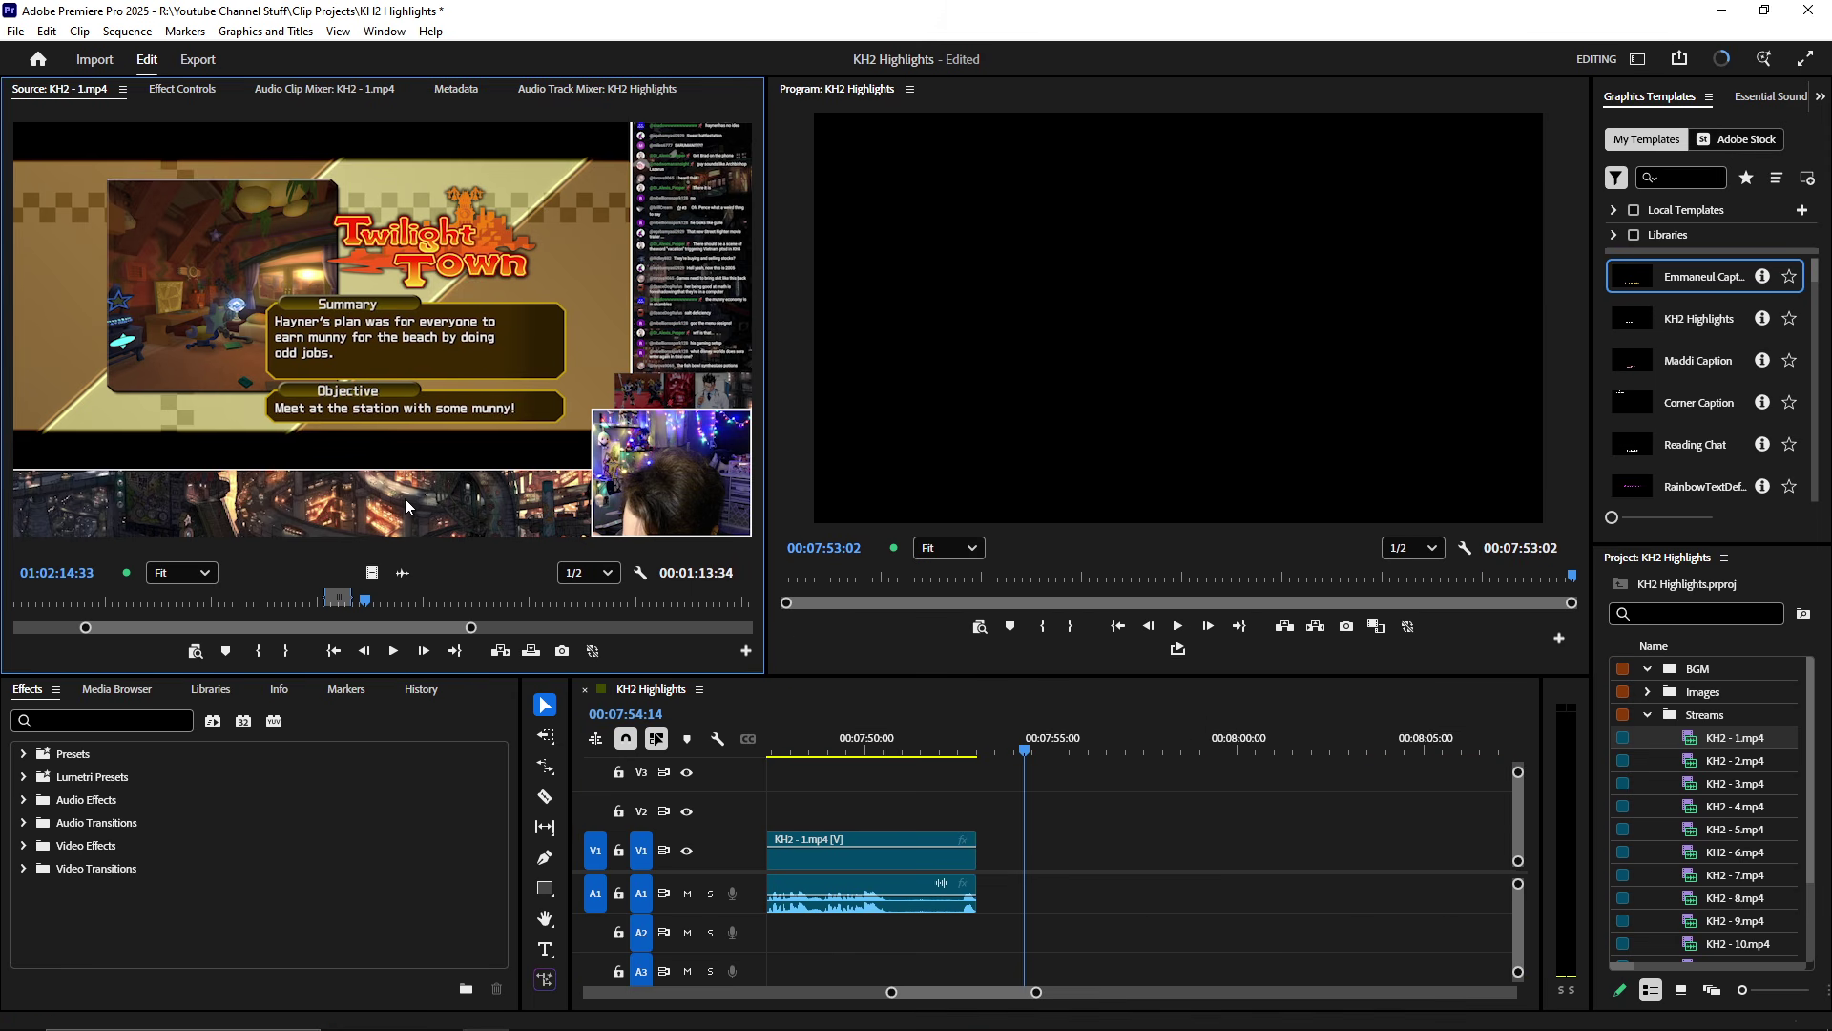
pyautogui.click(257, 650)
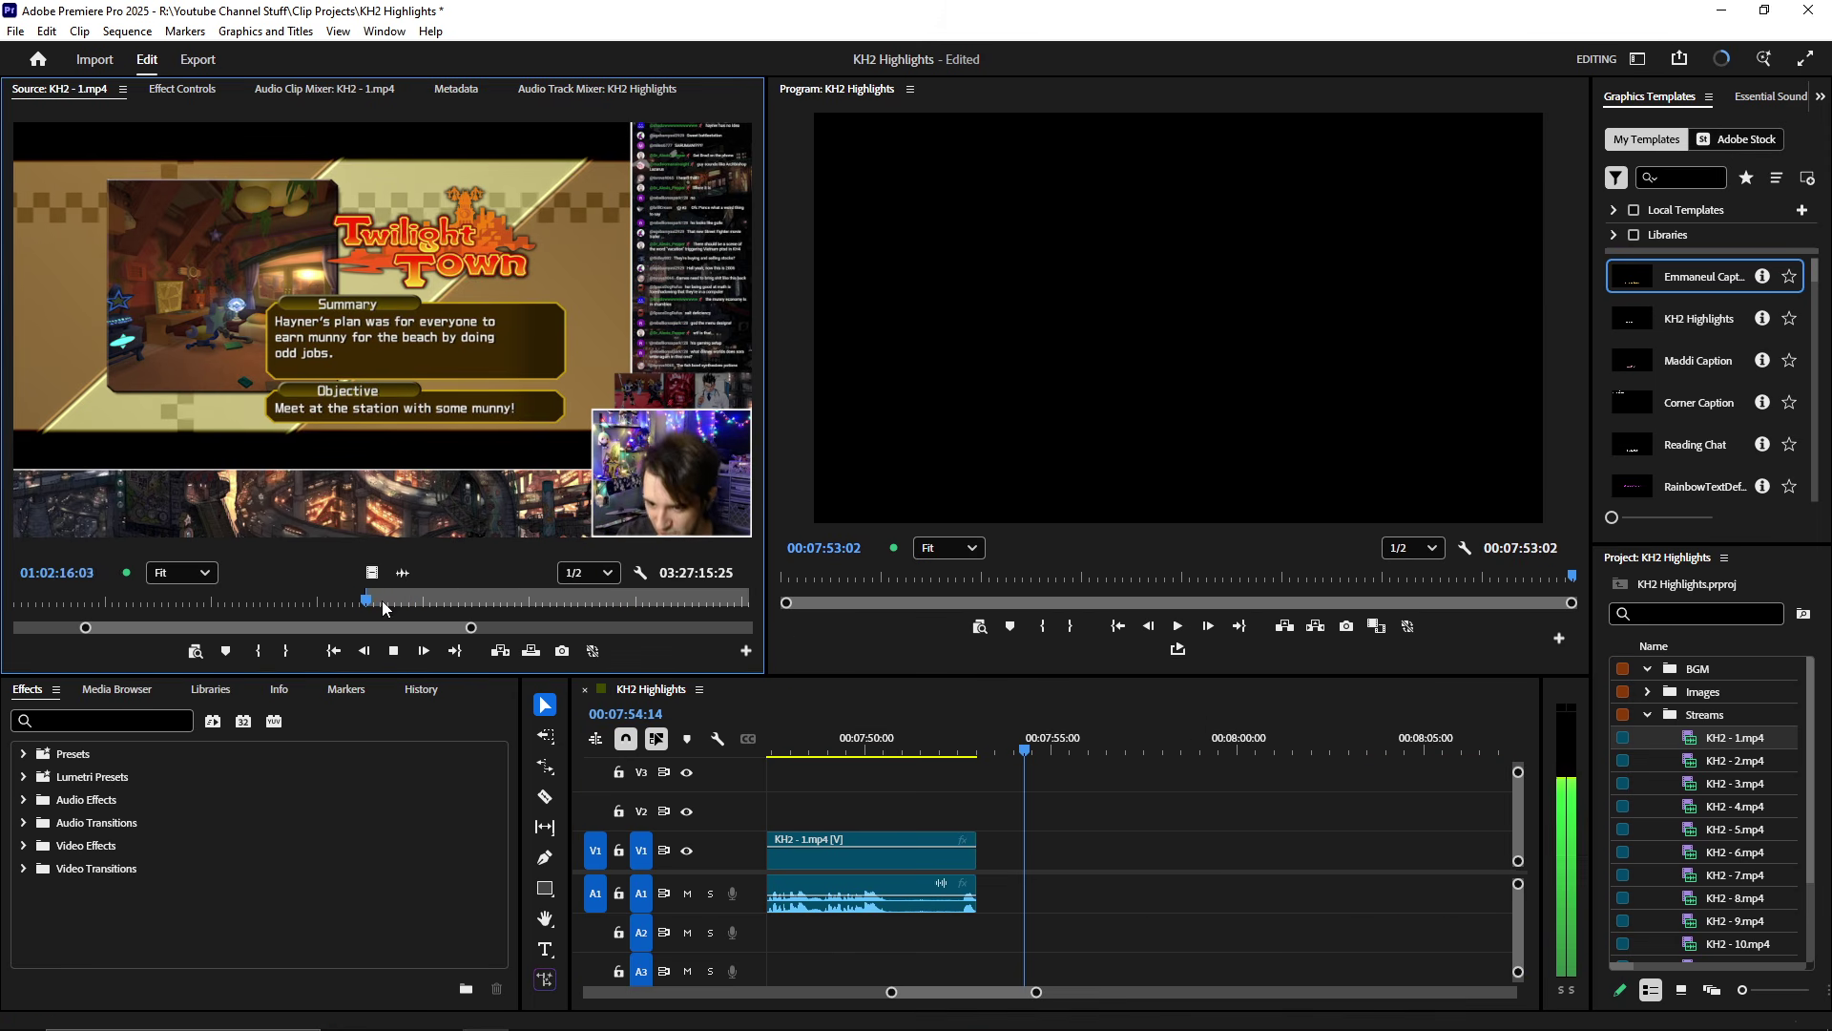
pyautogui.click(285, 650)
pyautogui.press('space')
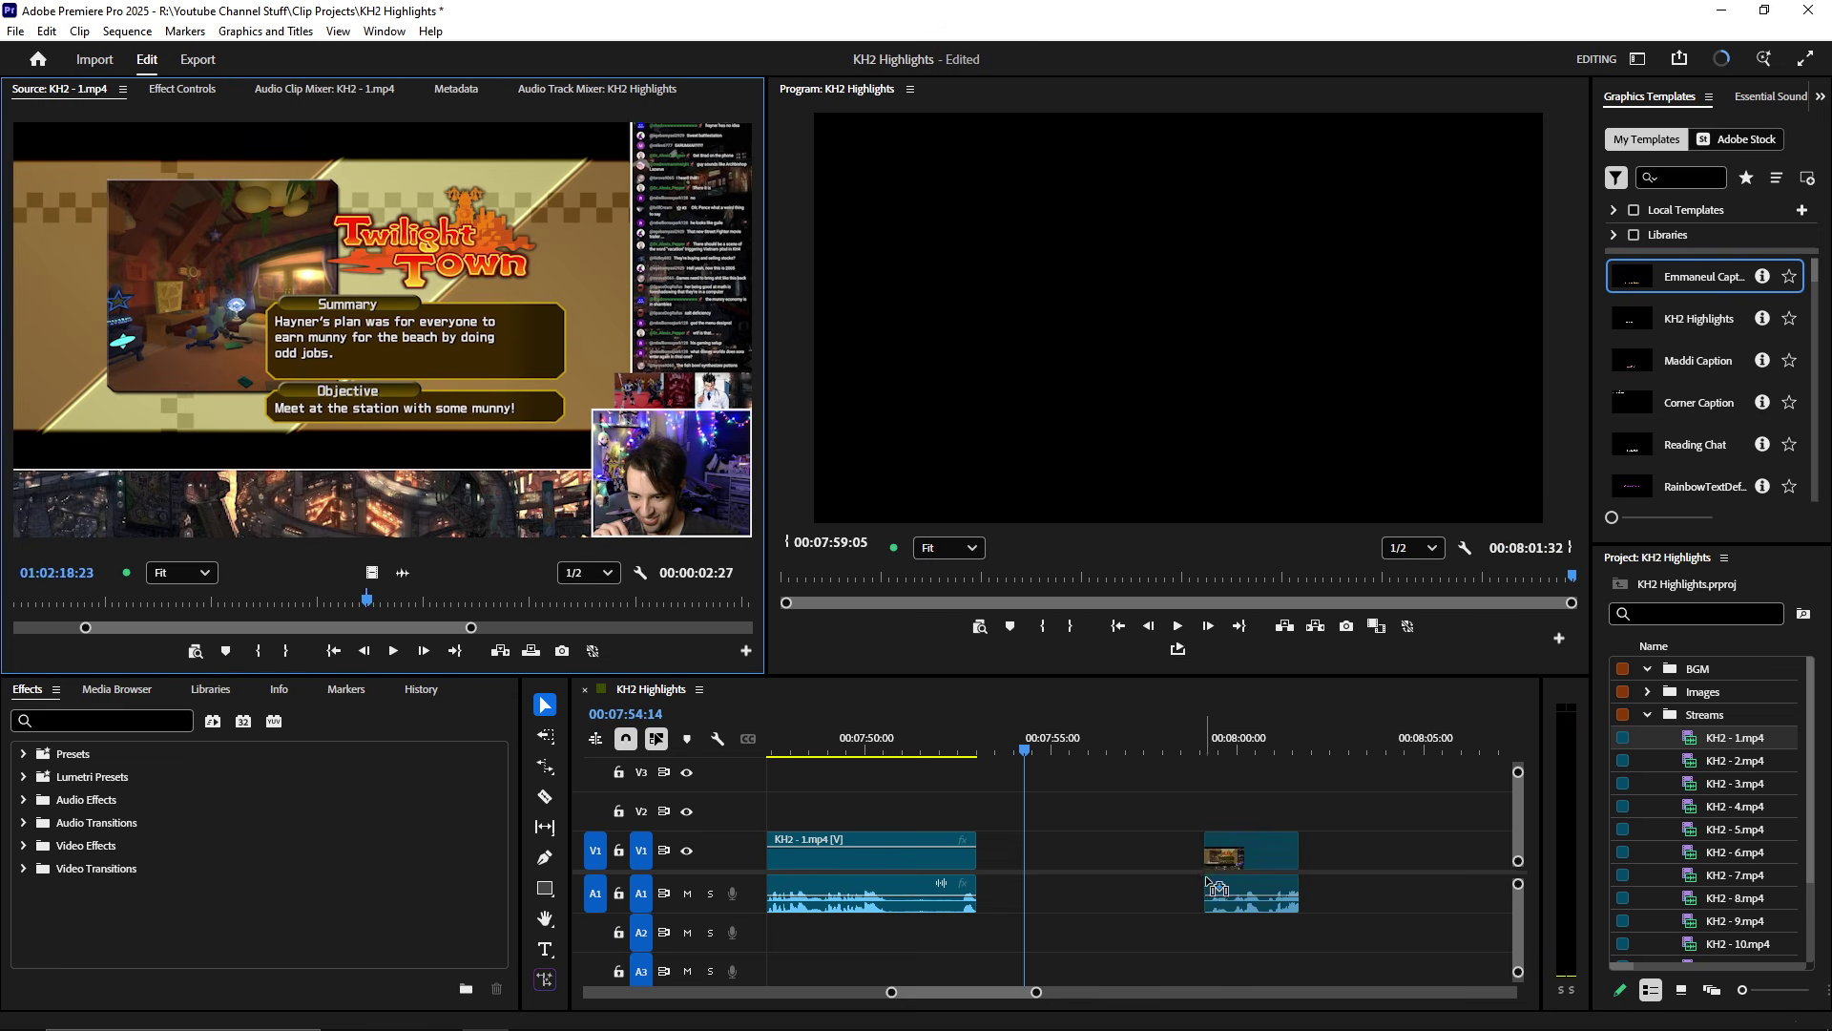
# - Add the marked range to V1 and A1 after the last clip and extend it to a duration of 00:00:17:38 using Ripple Edit
pyautogui.moveTo(1217, 887); pyautogui.dragTo(859, 856)
pyautogui.scroll(-2, 1216, 850)
pyautogui.press('b')
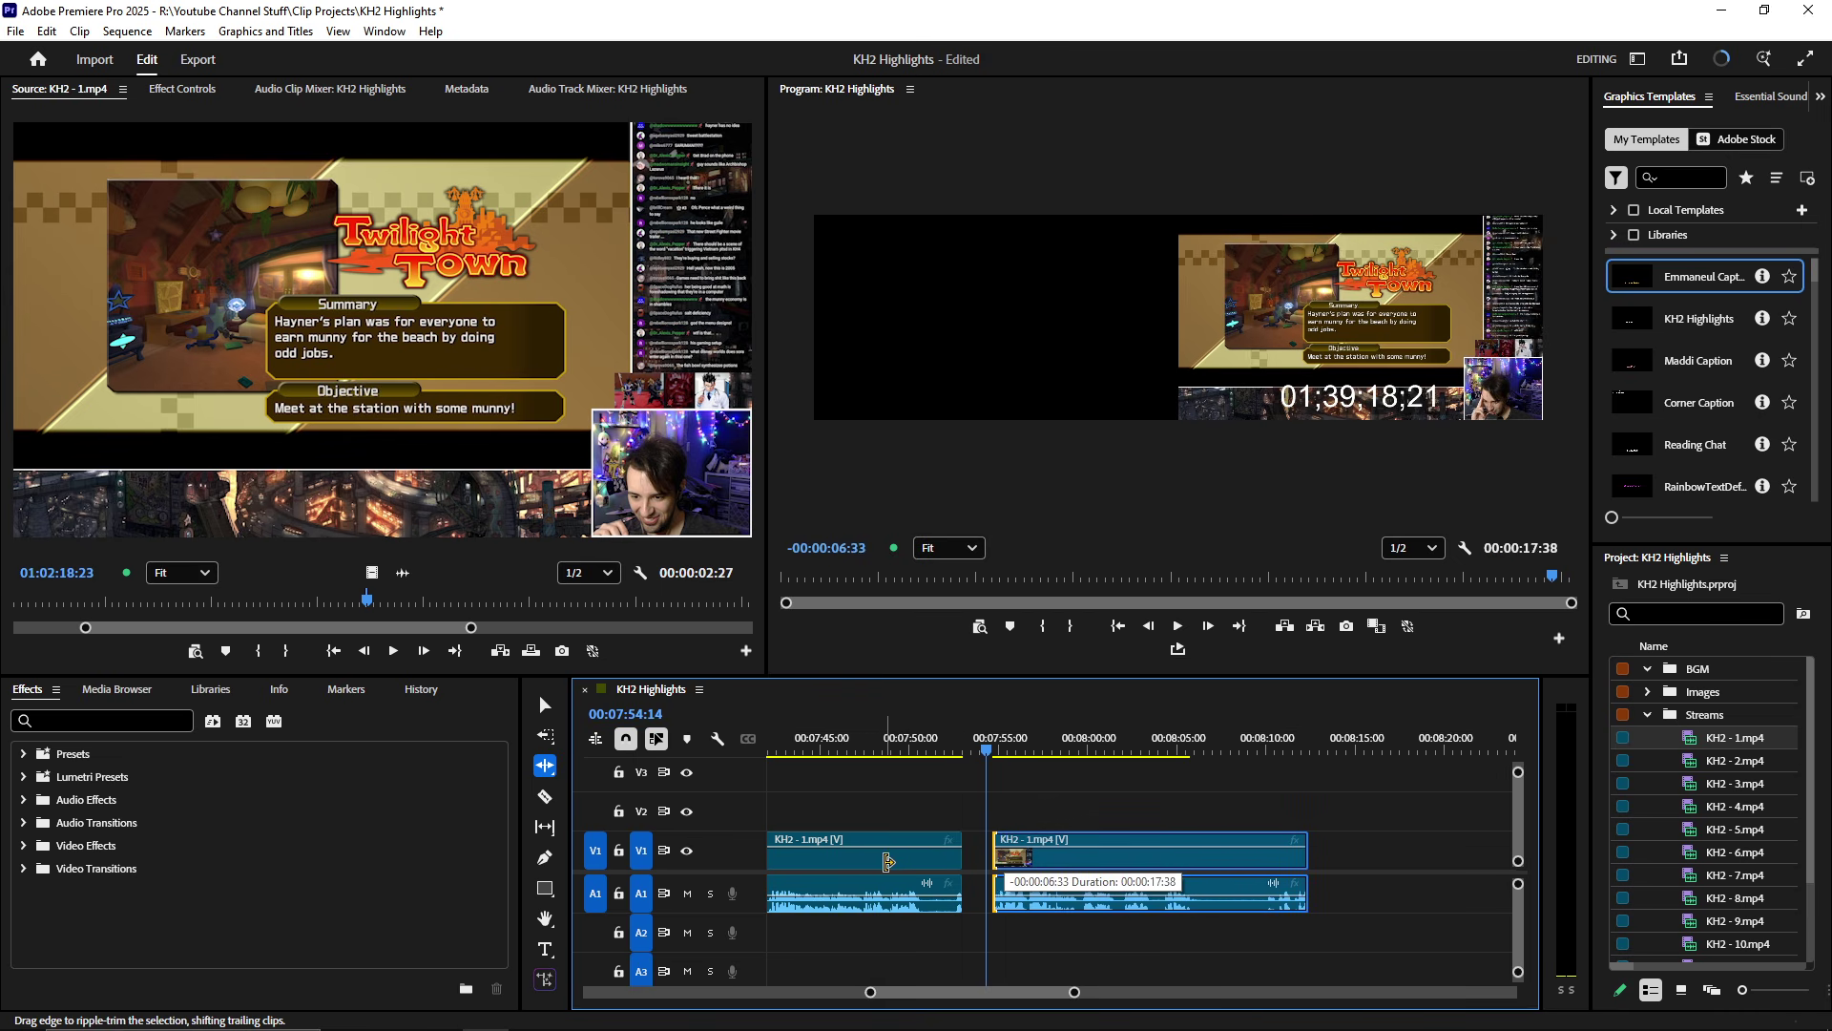
pyautogui.press('v')
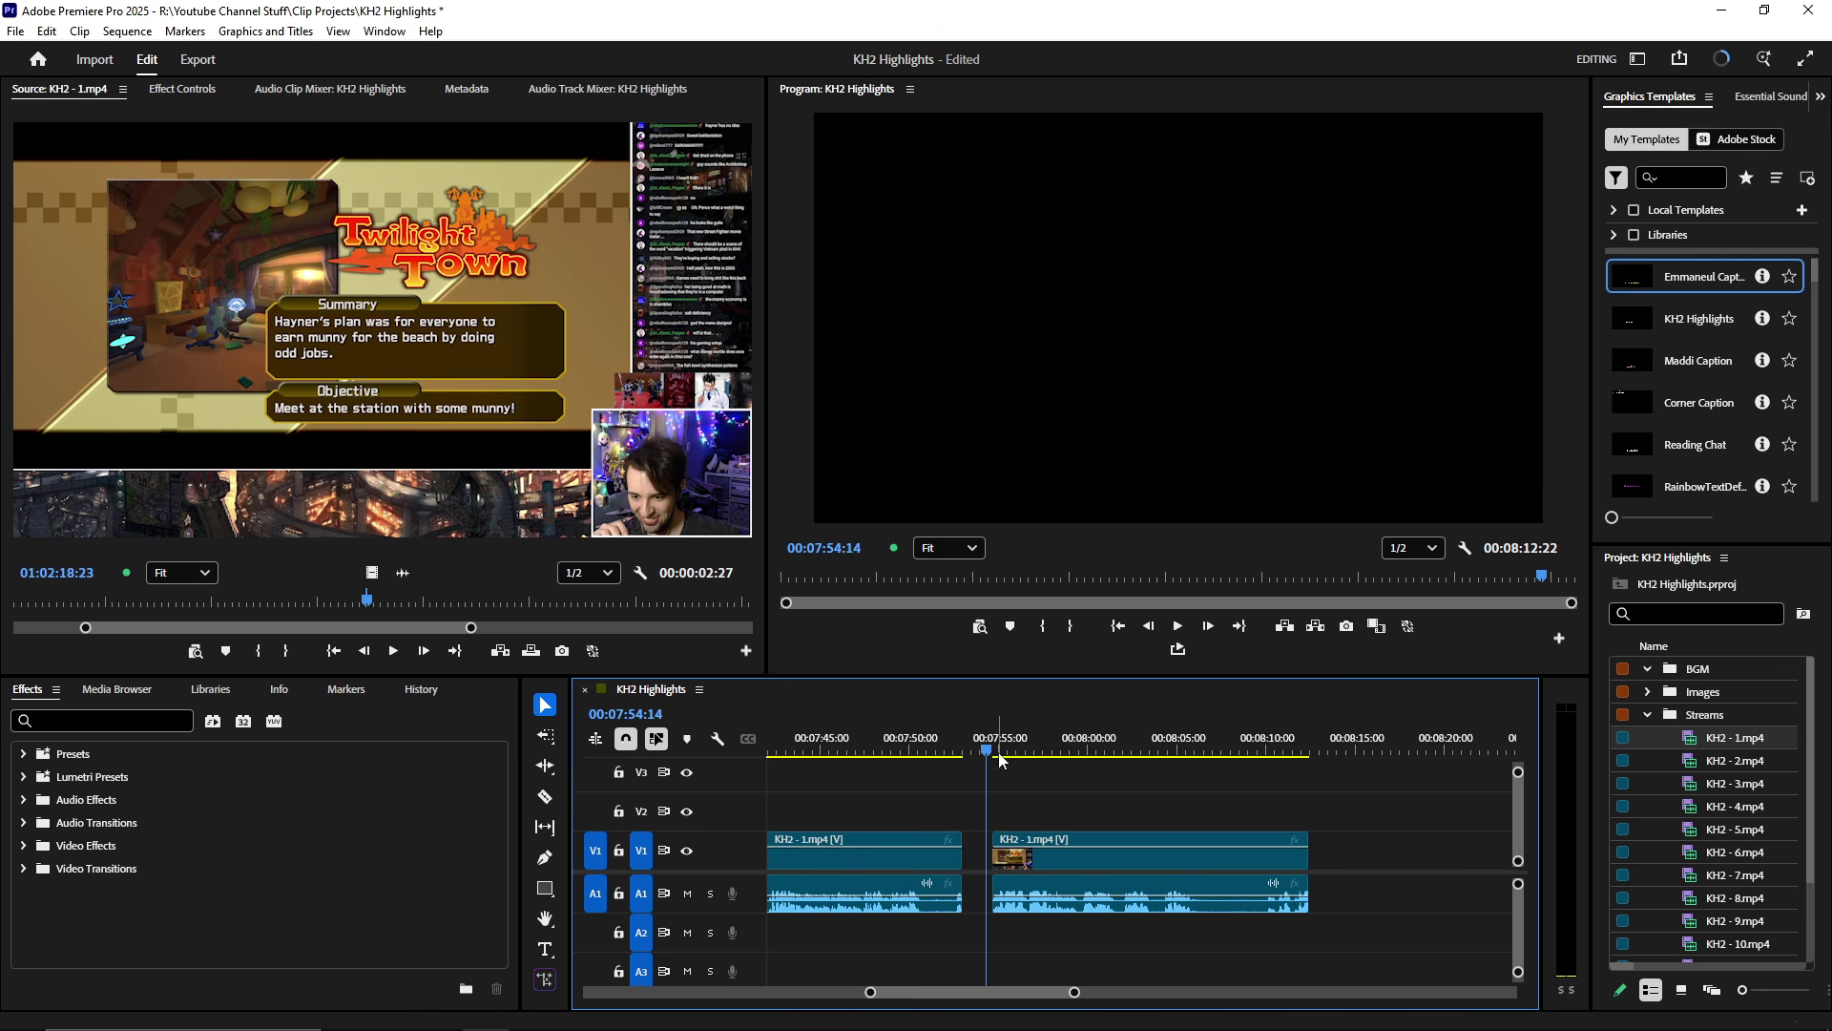
# - Cue the sequence to the added clip's start at 00:07:54:32 and examine its opening audio waveform
pyautogui.click(995, 755)
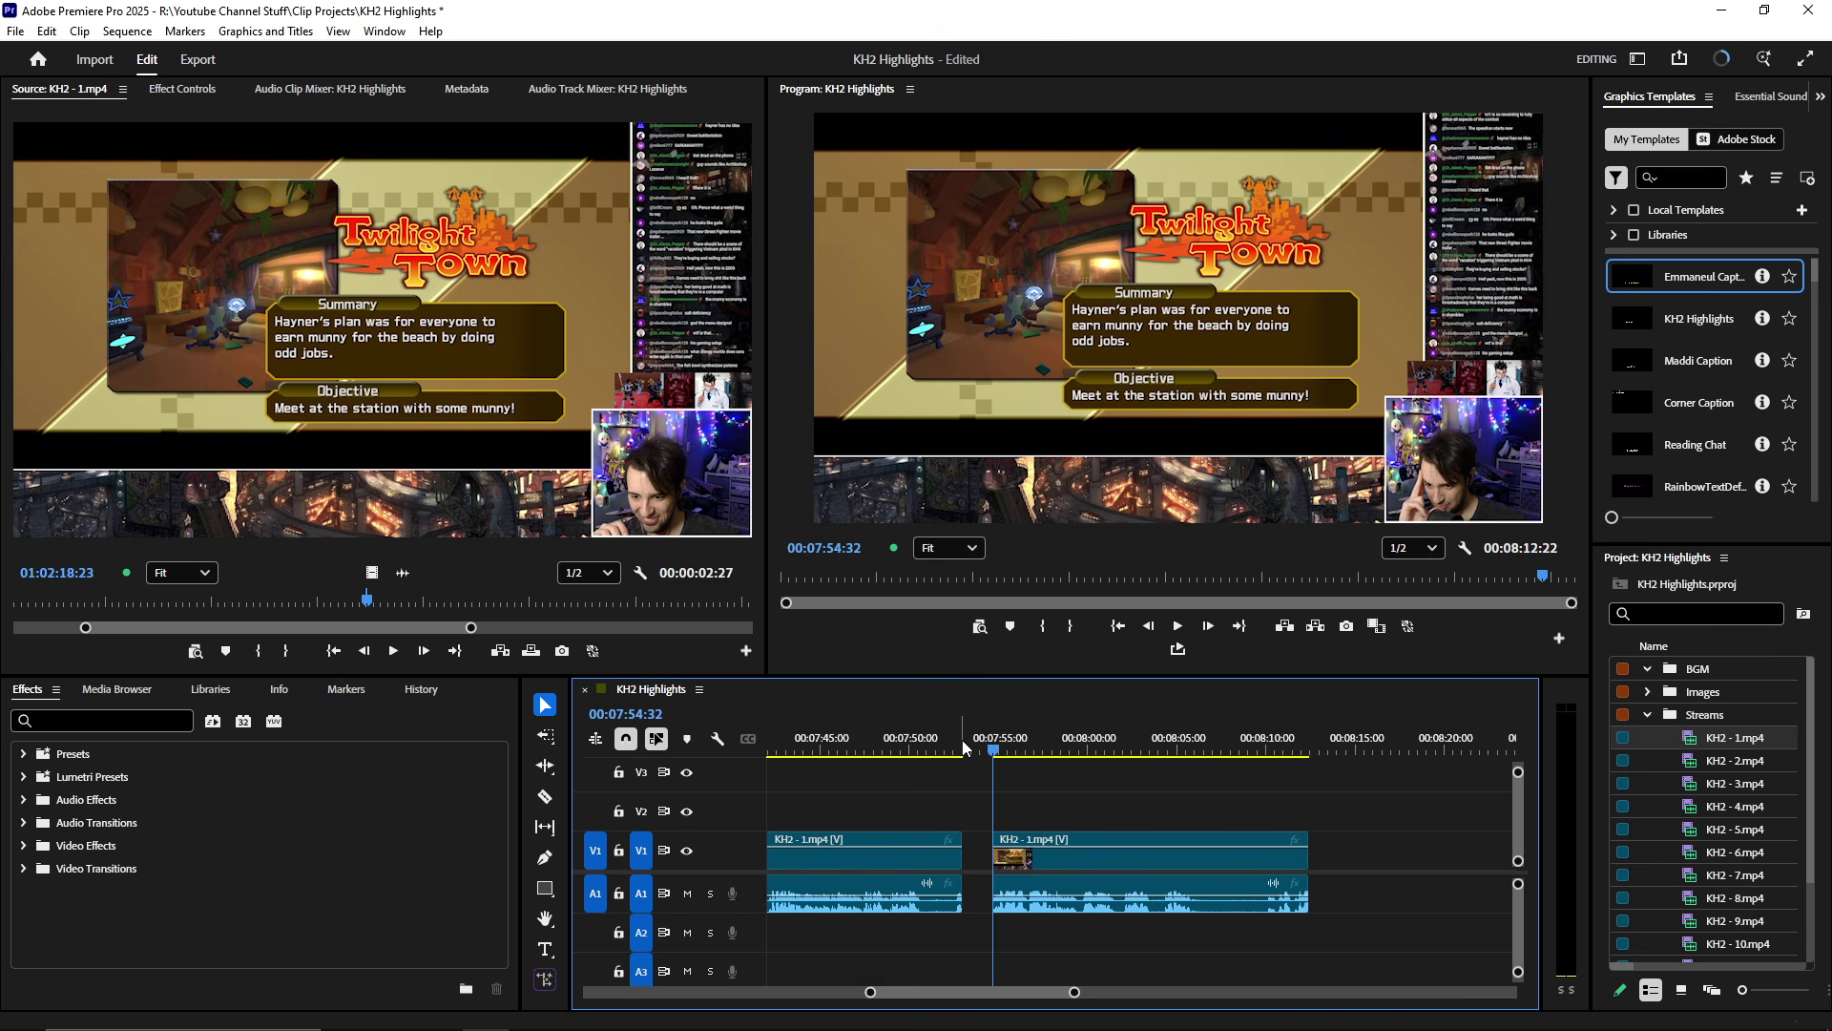
pyautogui.press('=')
pyautogui.press('=')
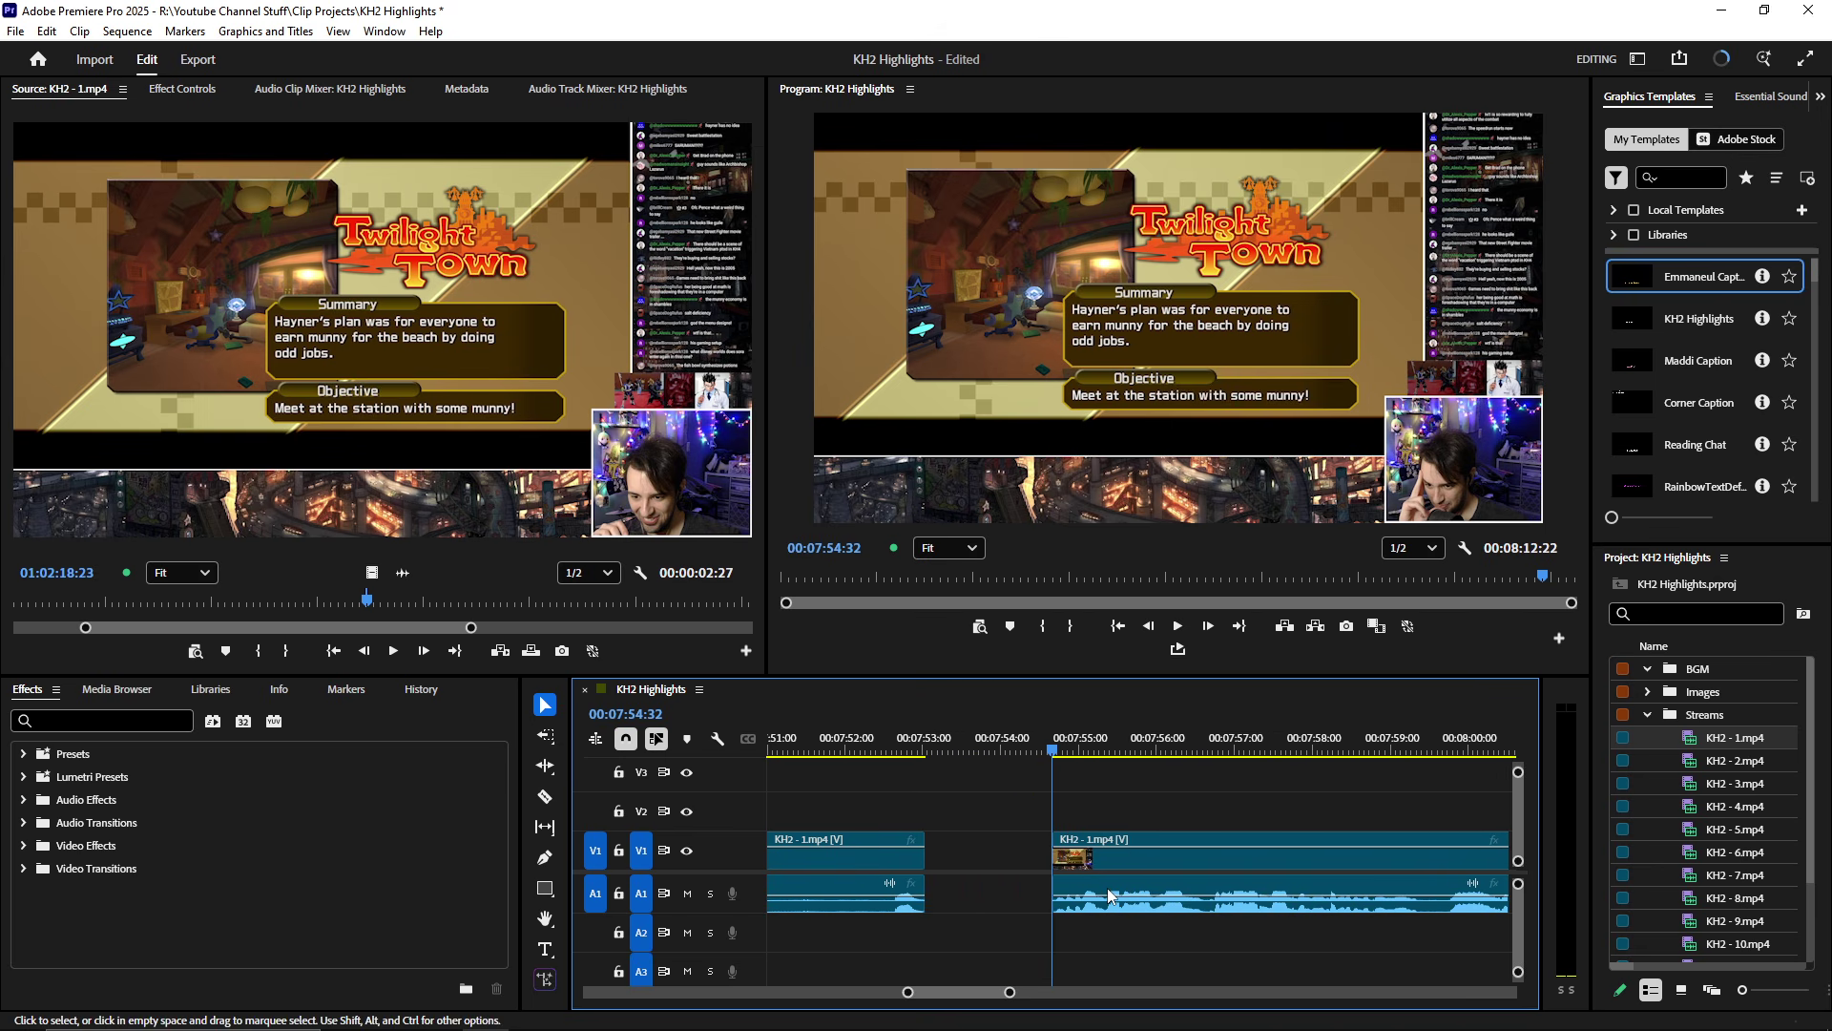
pyautogui.scroll(-2, 1142, 886)
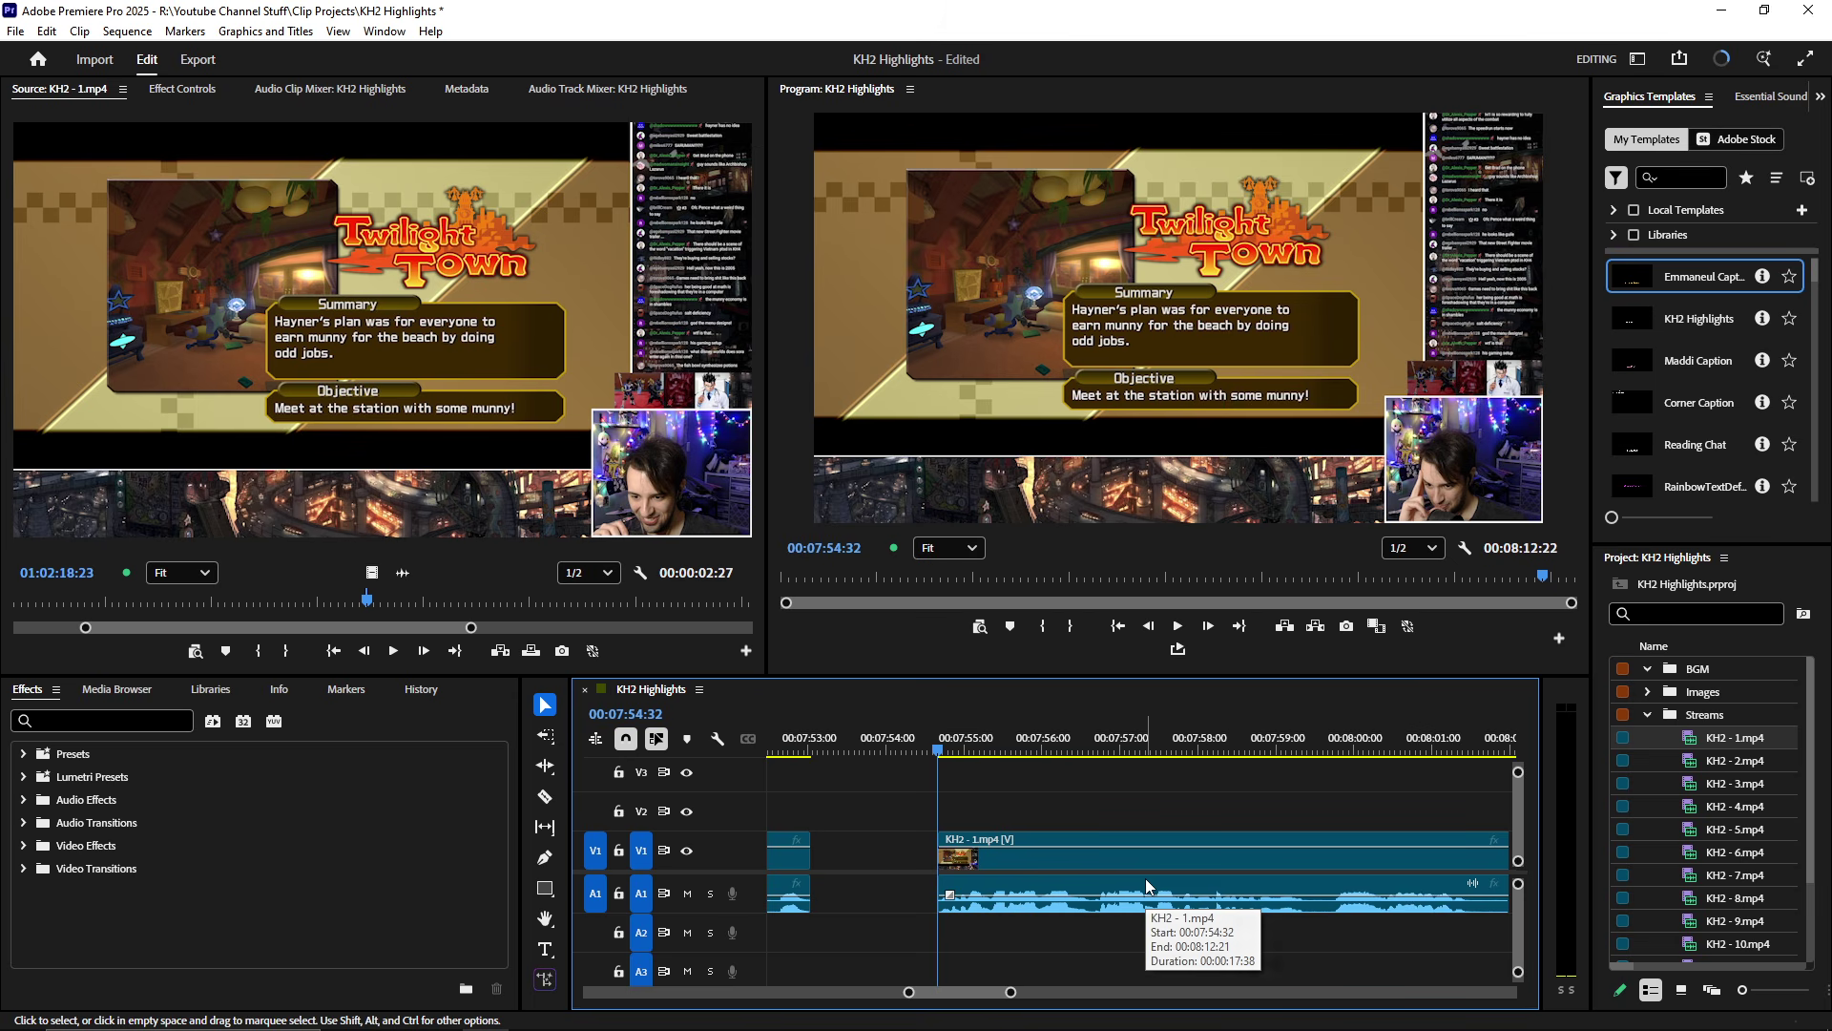
# - Ripple-trim the start of the last timeline clip up to about 00:08:04 and close the gap before it
pyautogui.press('space')
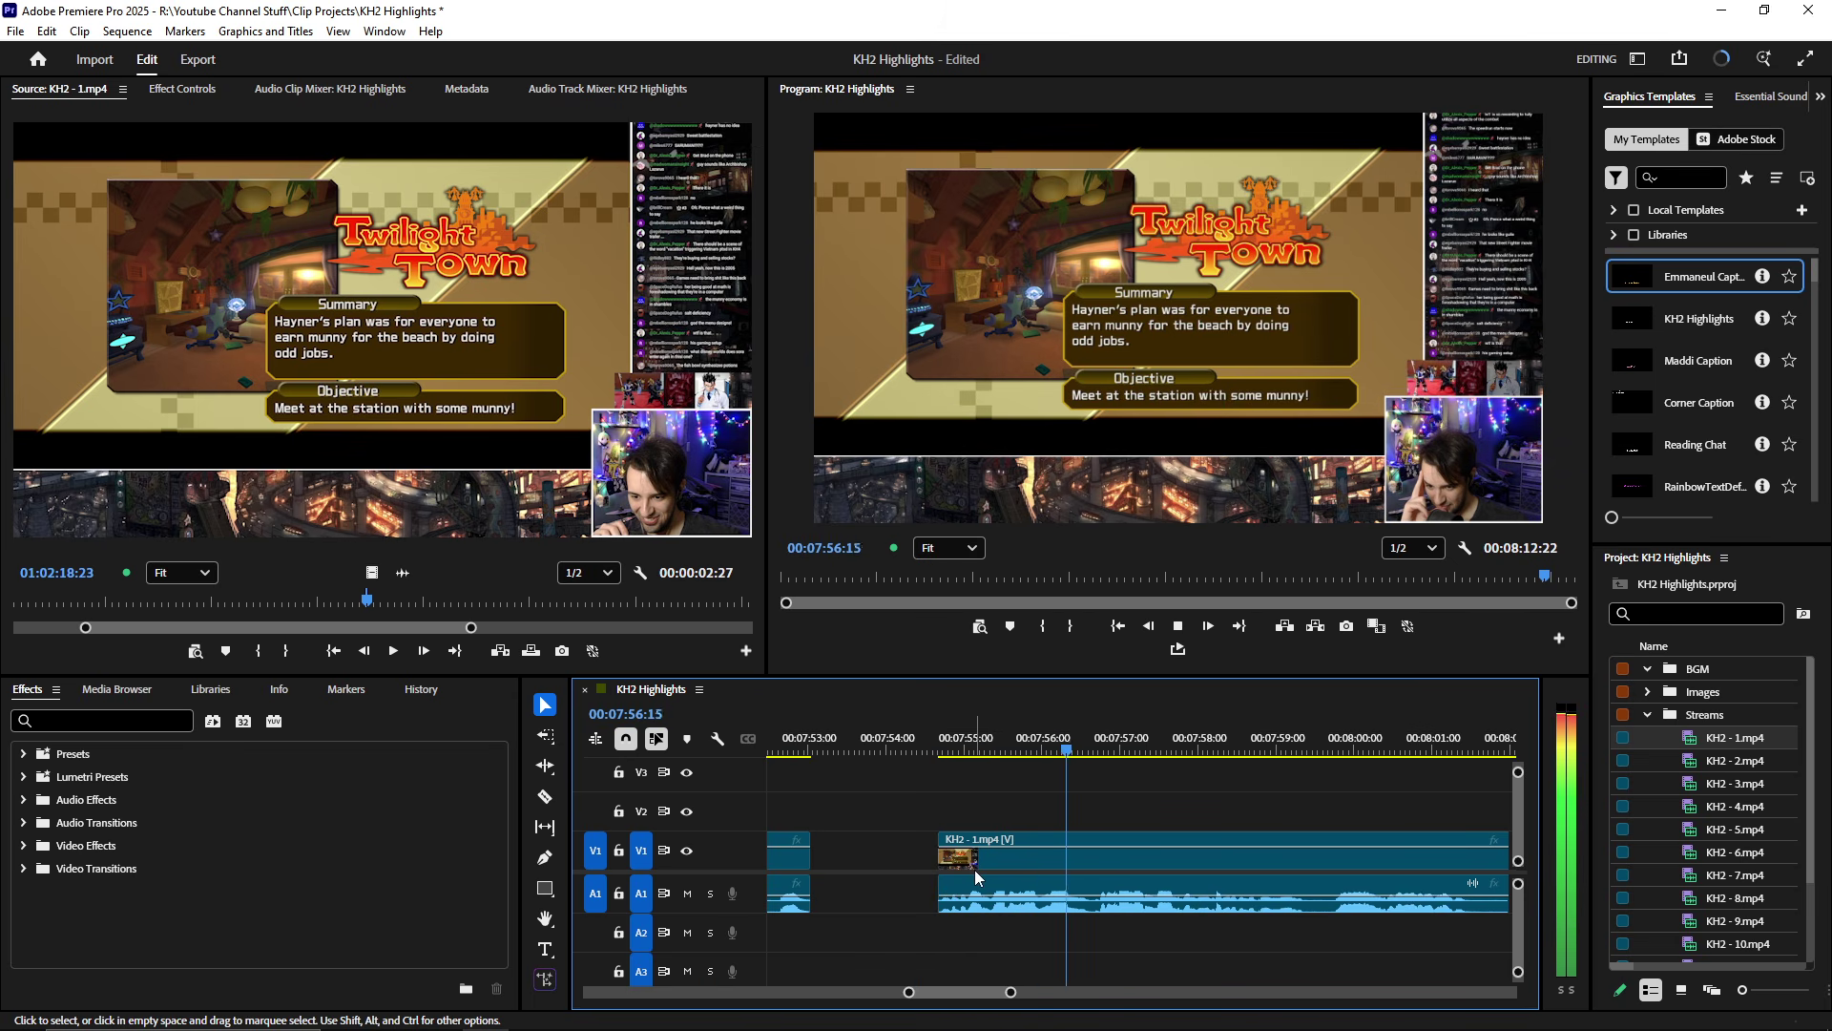
pyautogui.press('=')
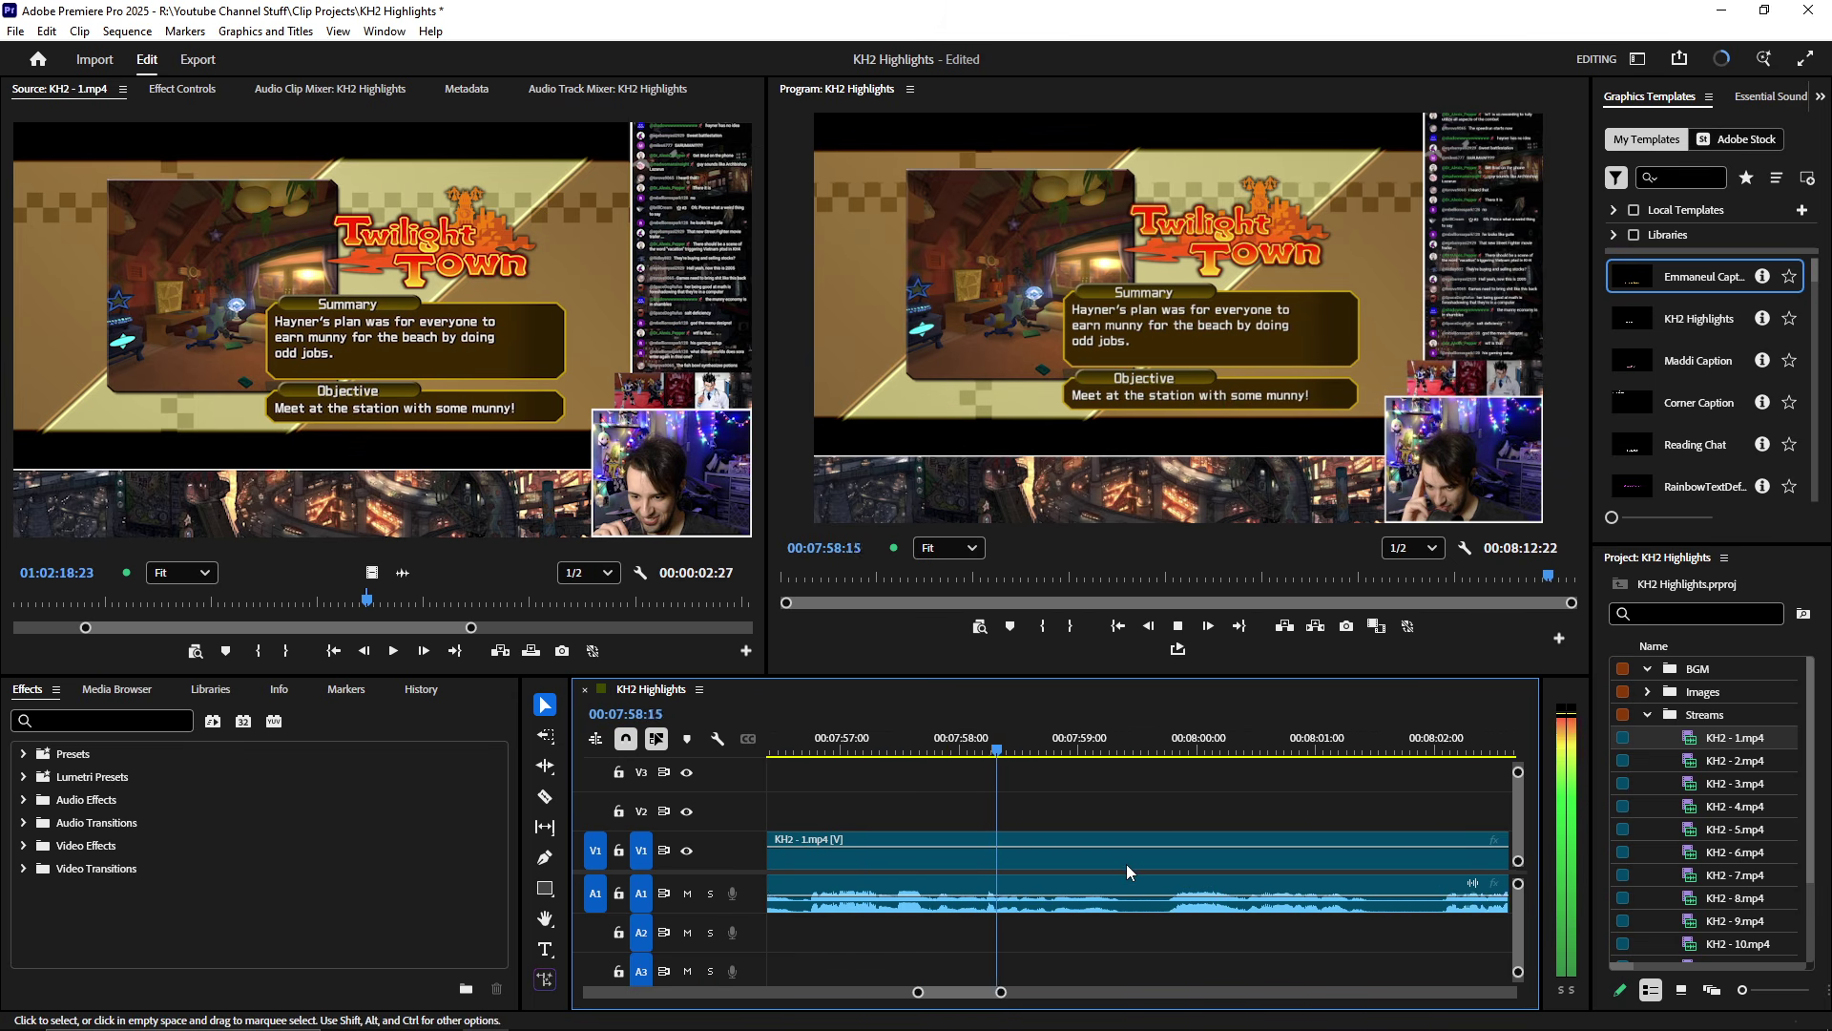
pyautogui.press('-')
pyautogui.press('-')
pyautogui.scroll(1, 1035, 858)
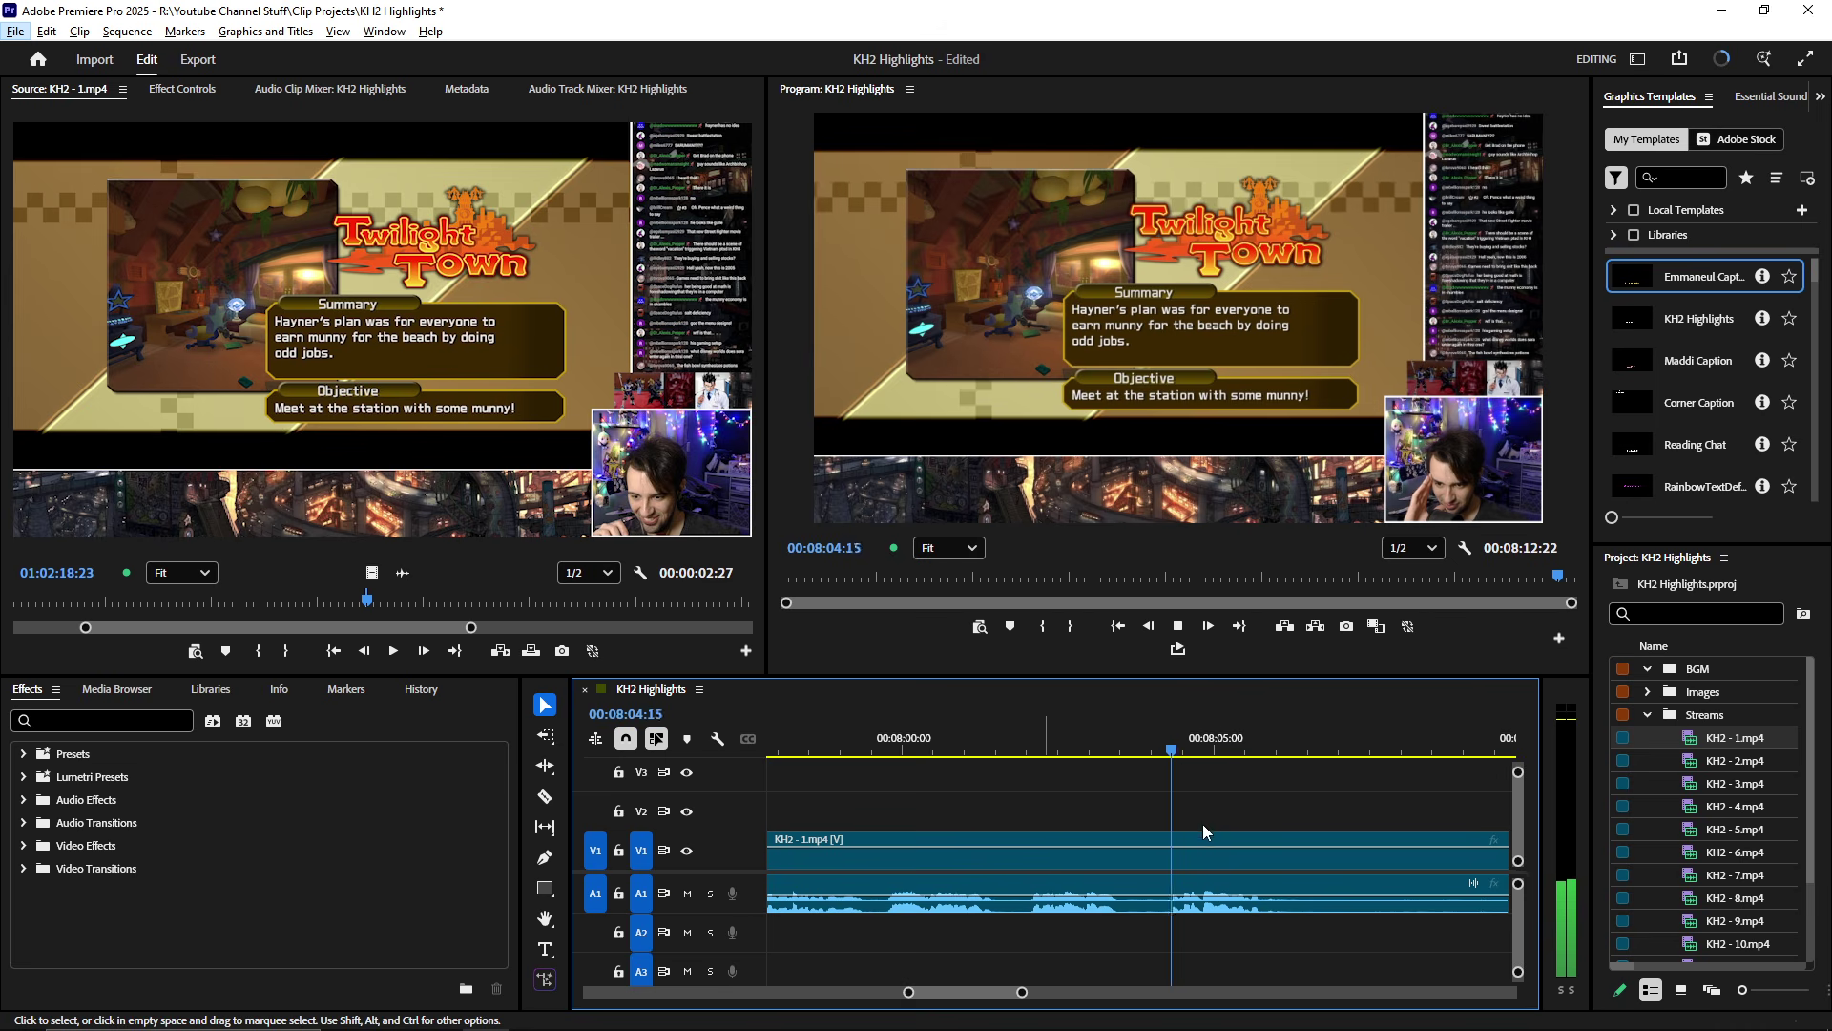
pyautogui.press('Up')
pyautogui.press('space')
pyautogui.click(1121, 862)
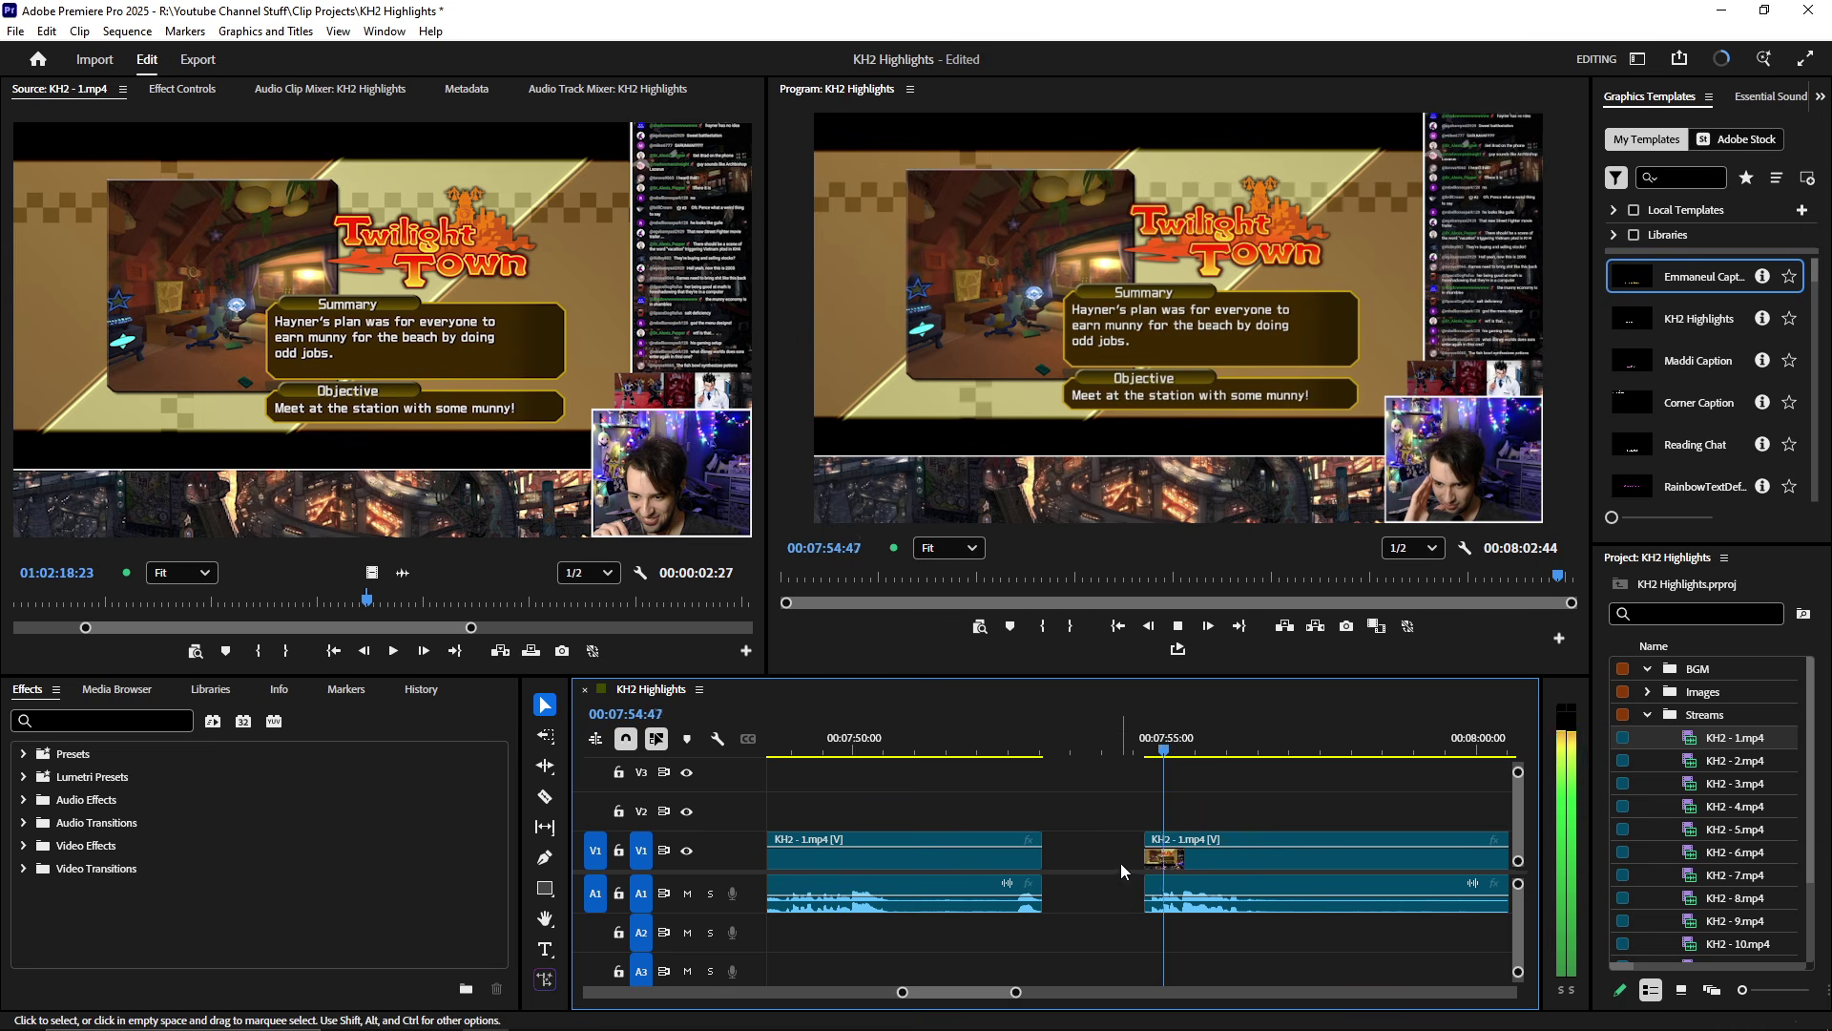
pyautogui.press('space')
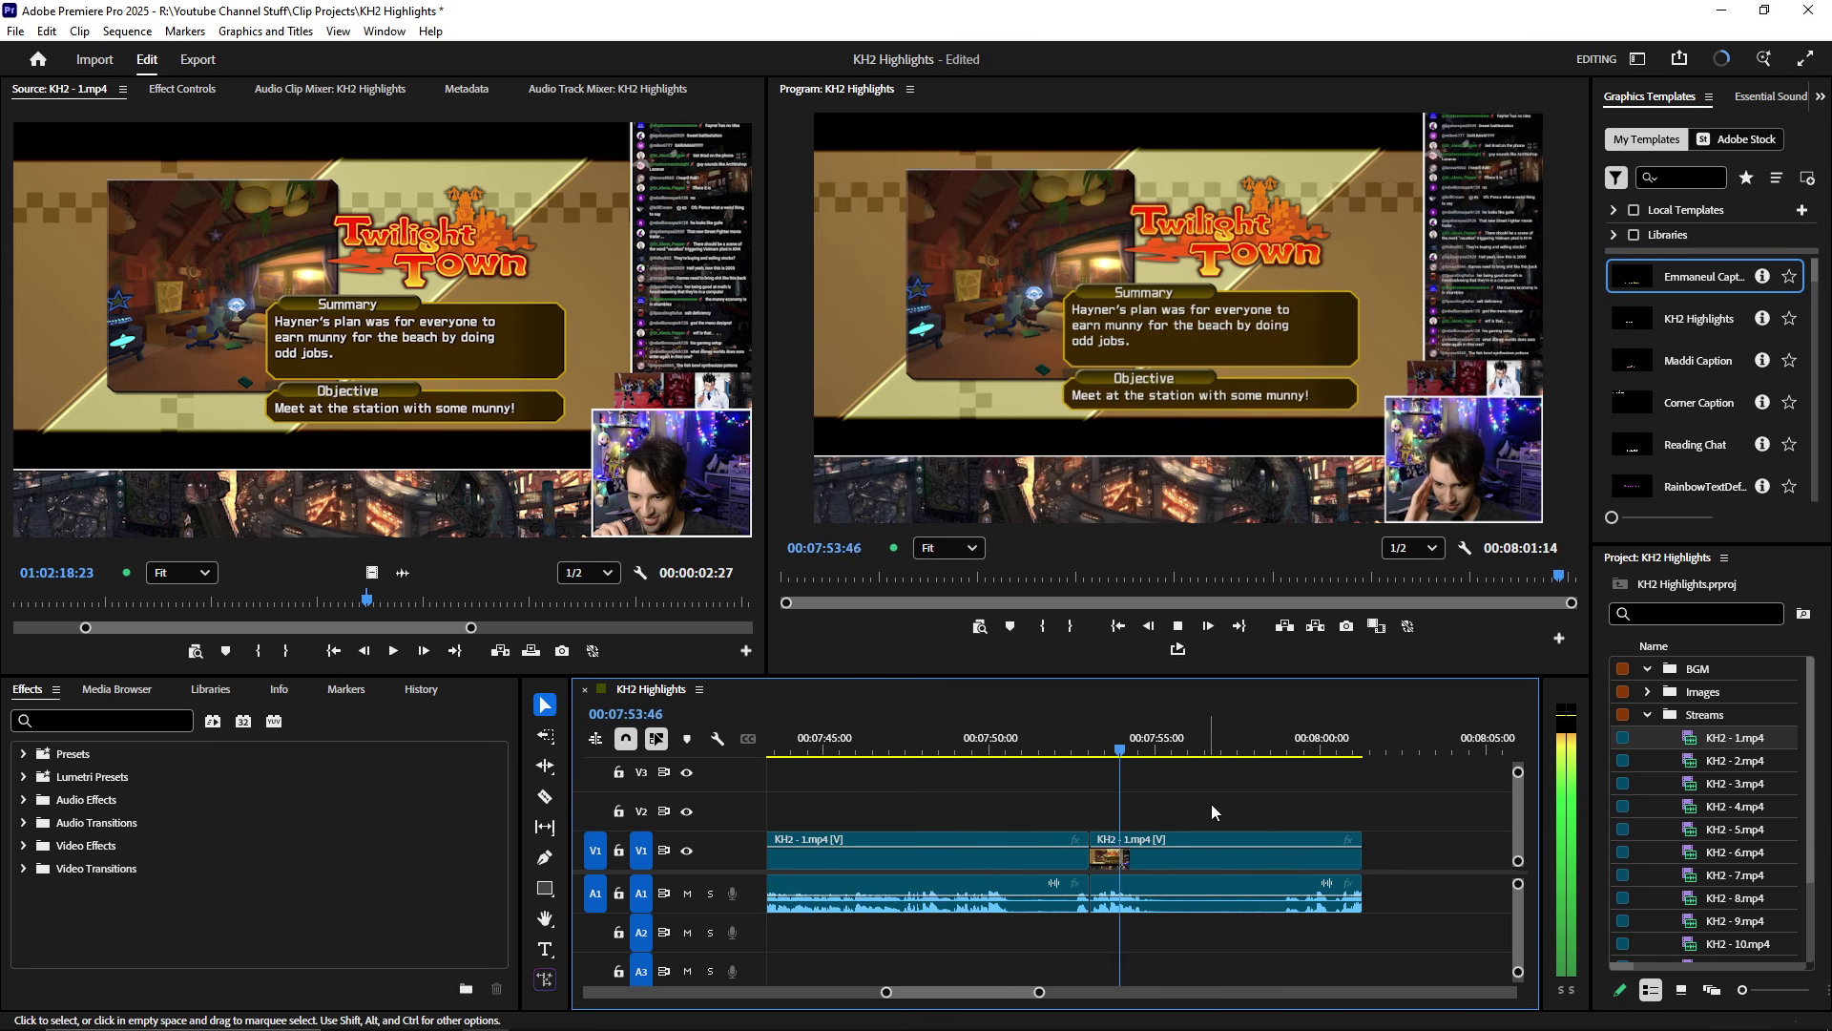
# - Split the last clip at about 00:07:57, remove the part after the cut, and save the project
pyautogui.scroll(-4, 1037, 815)
pyautogui.scroll(2, 1046, 819)
pyautogui.scroll(-2, 1095, 822)
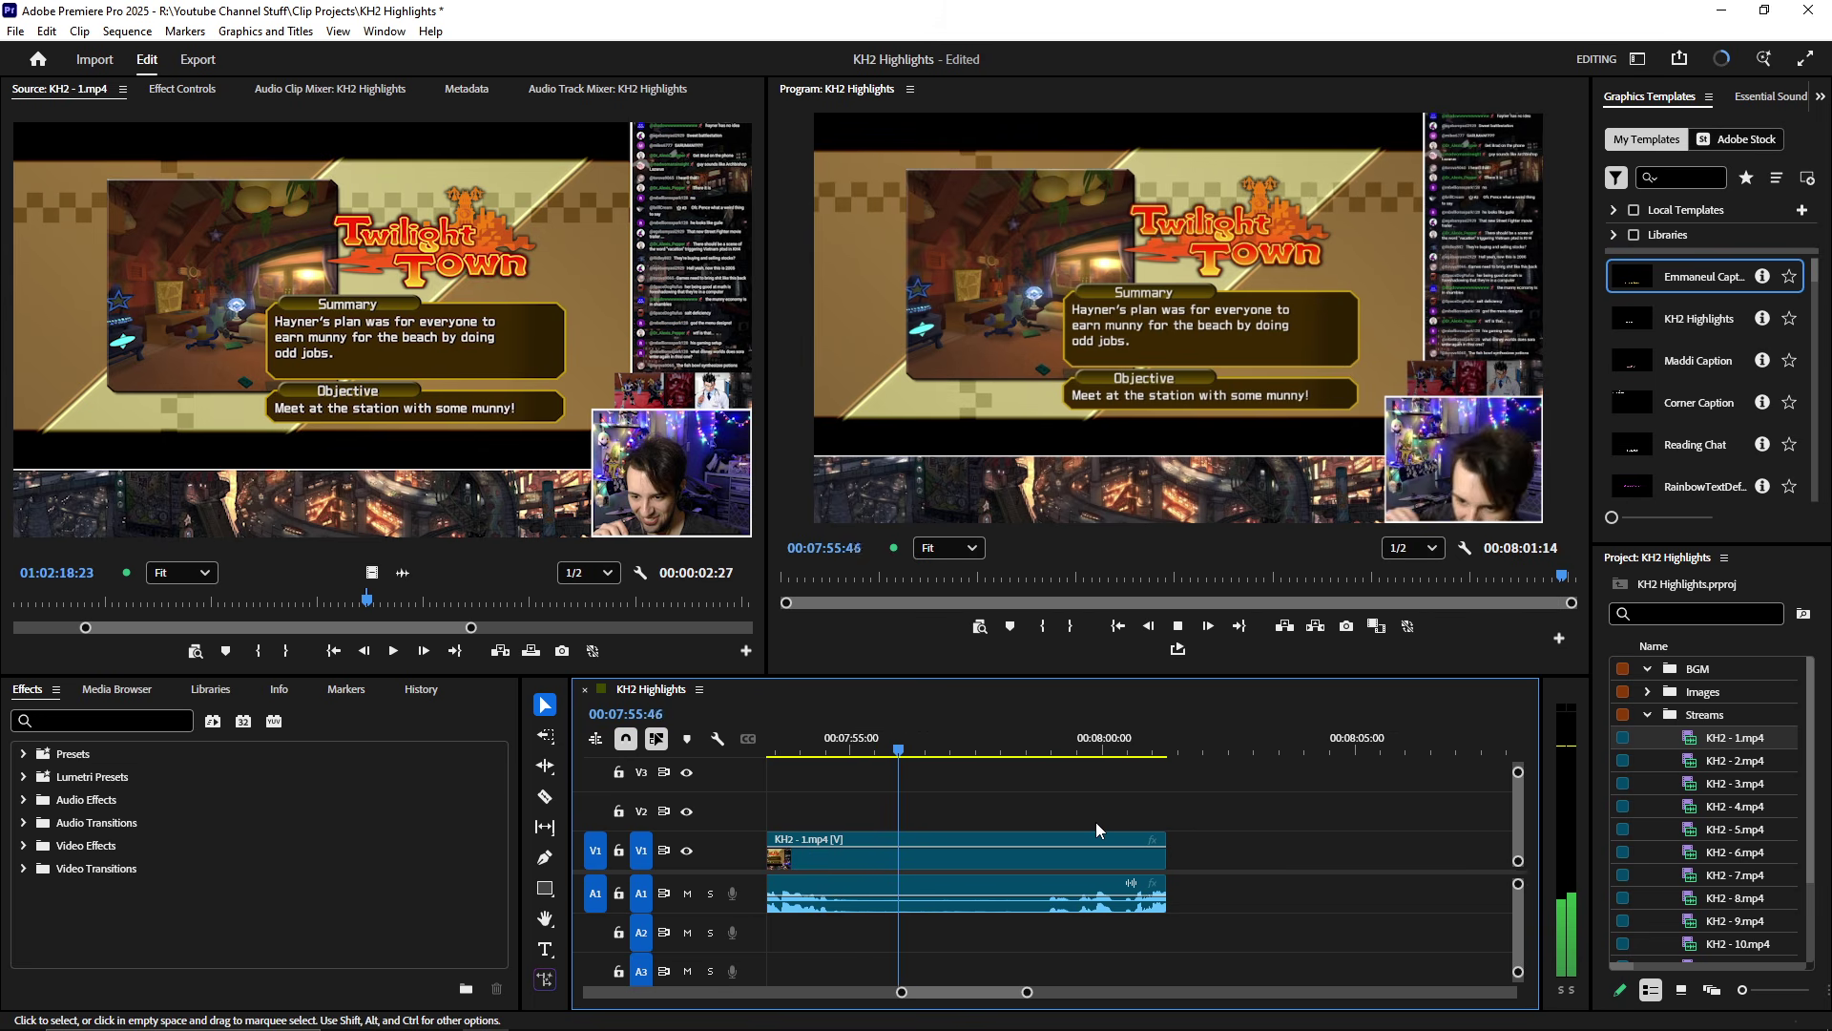
pyautogui.press('space')
pyautogui.press('c')
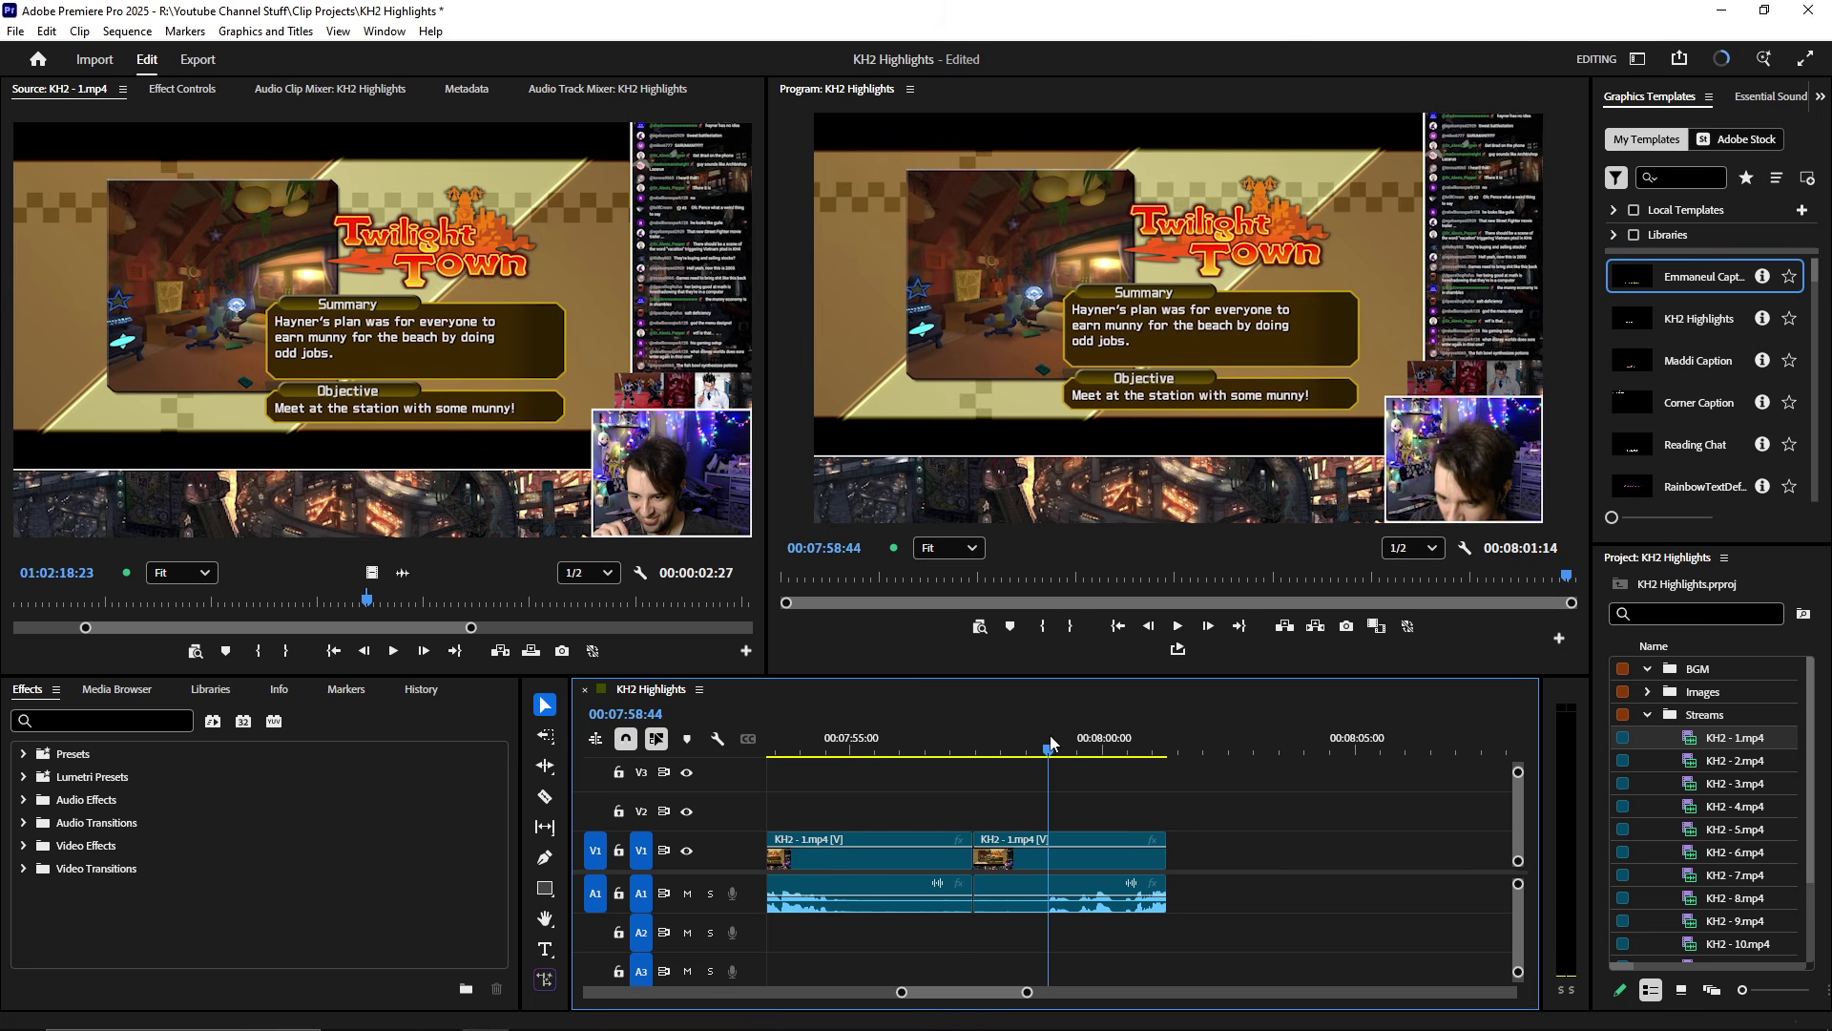
pyautogui.click(1103, 853)
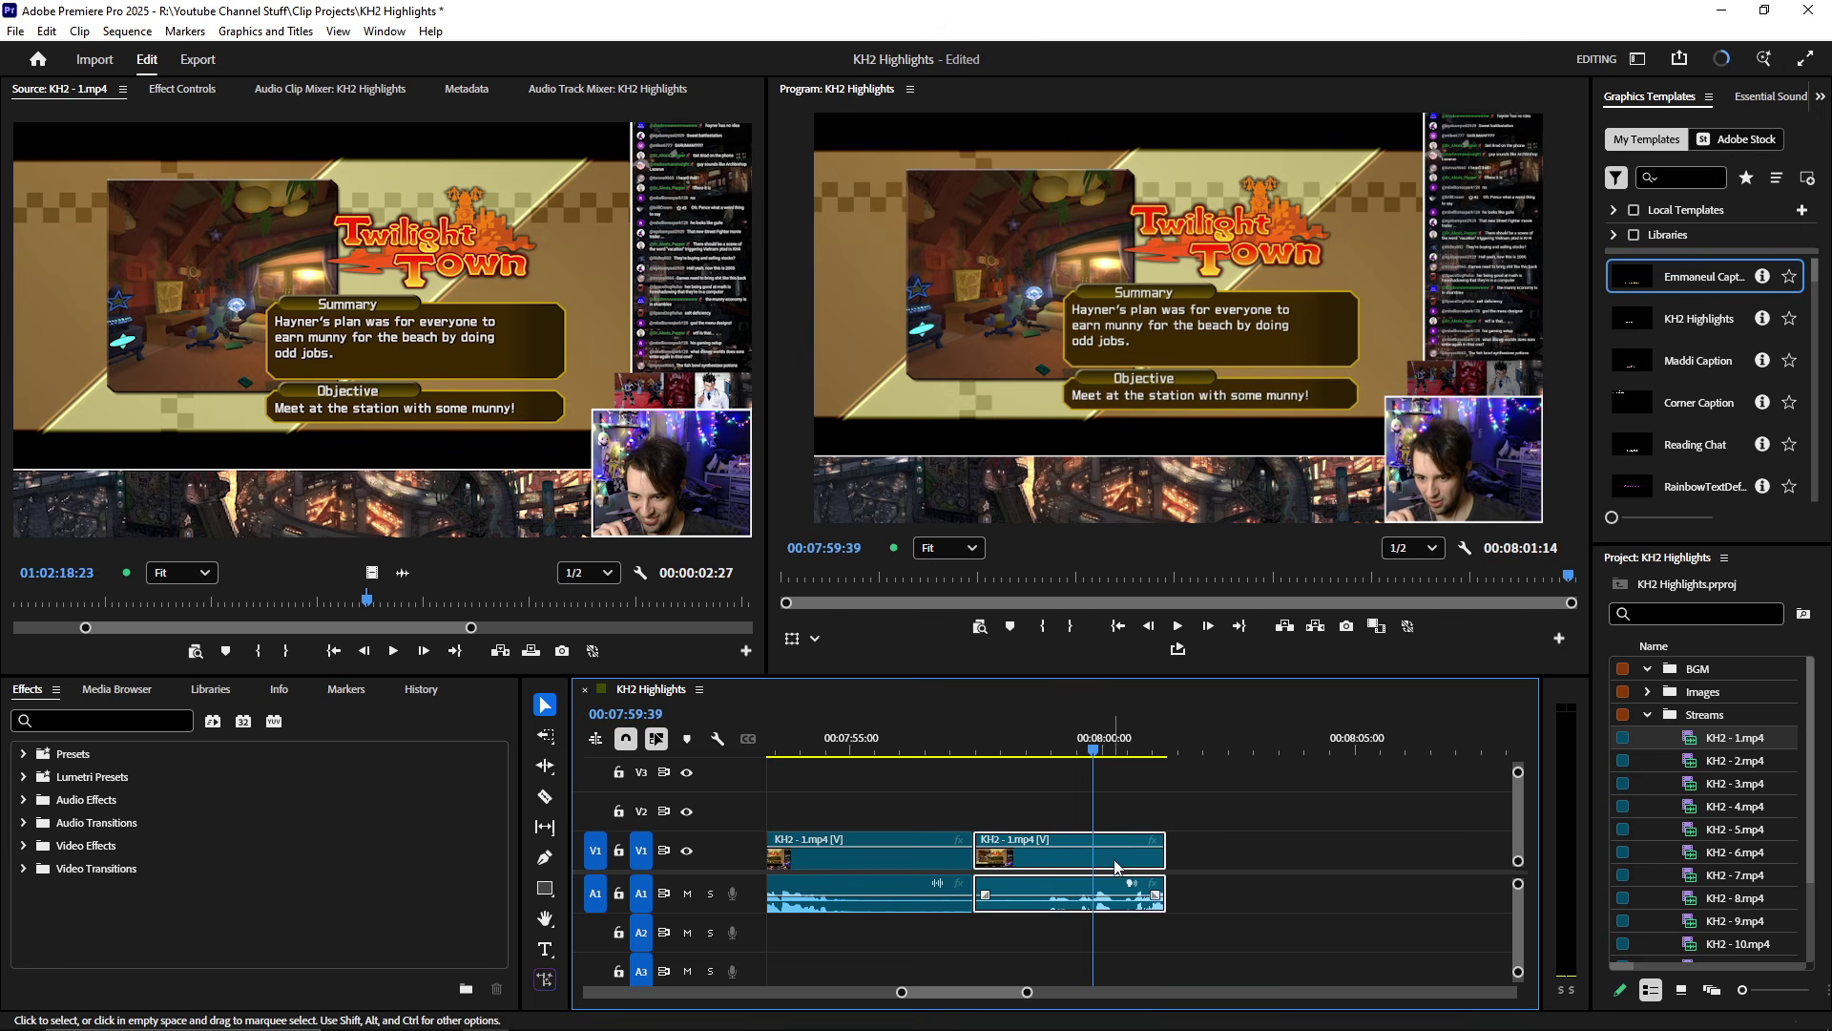
pyautogui.press('Delete')
pyautogui.scroll(2, 1090, 870)
pyautogui.hotkey('ctrl', 's')
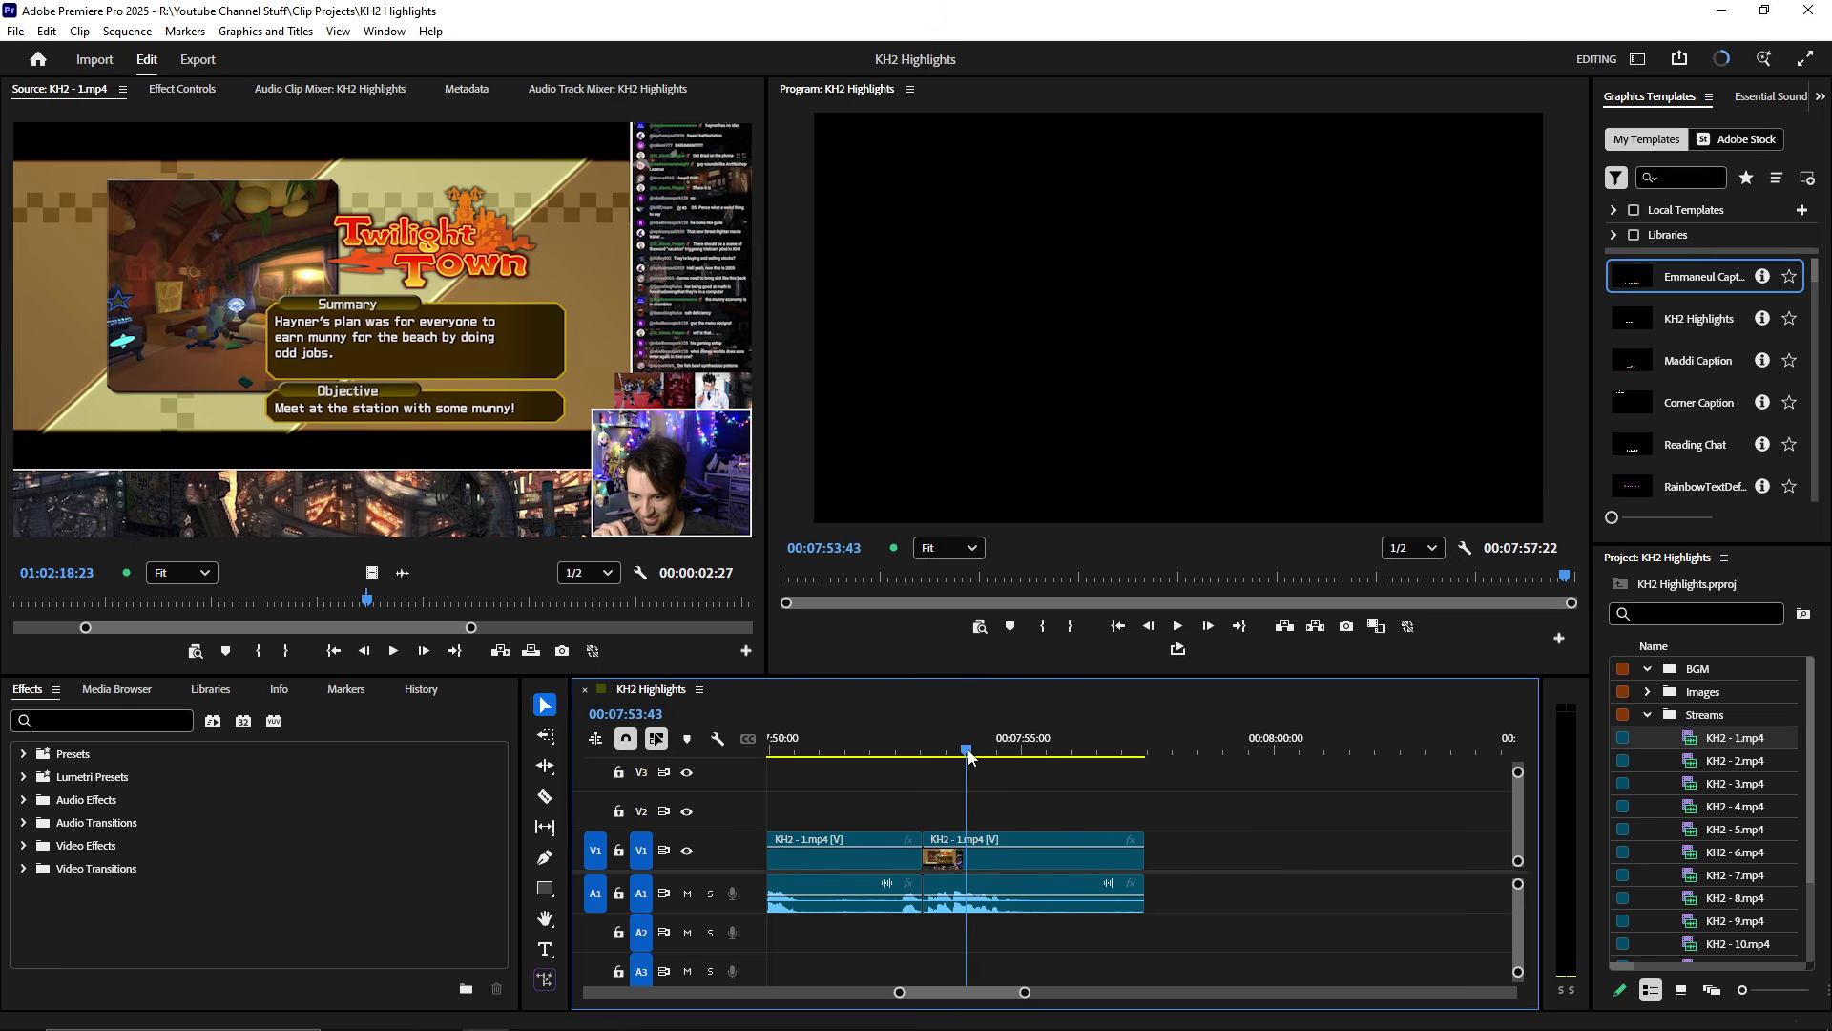
# - Play back the last clip, ripple-trim its end to 00:07:56:31, and save the project
pyautogui.press('space')
pyautogui.scroll(-2, 1023, 869)
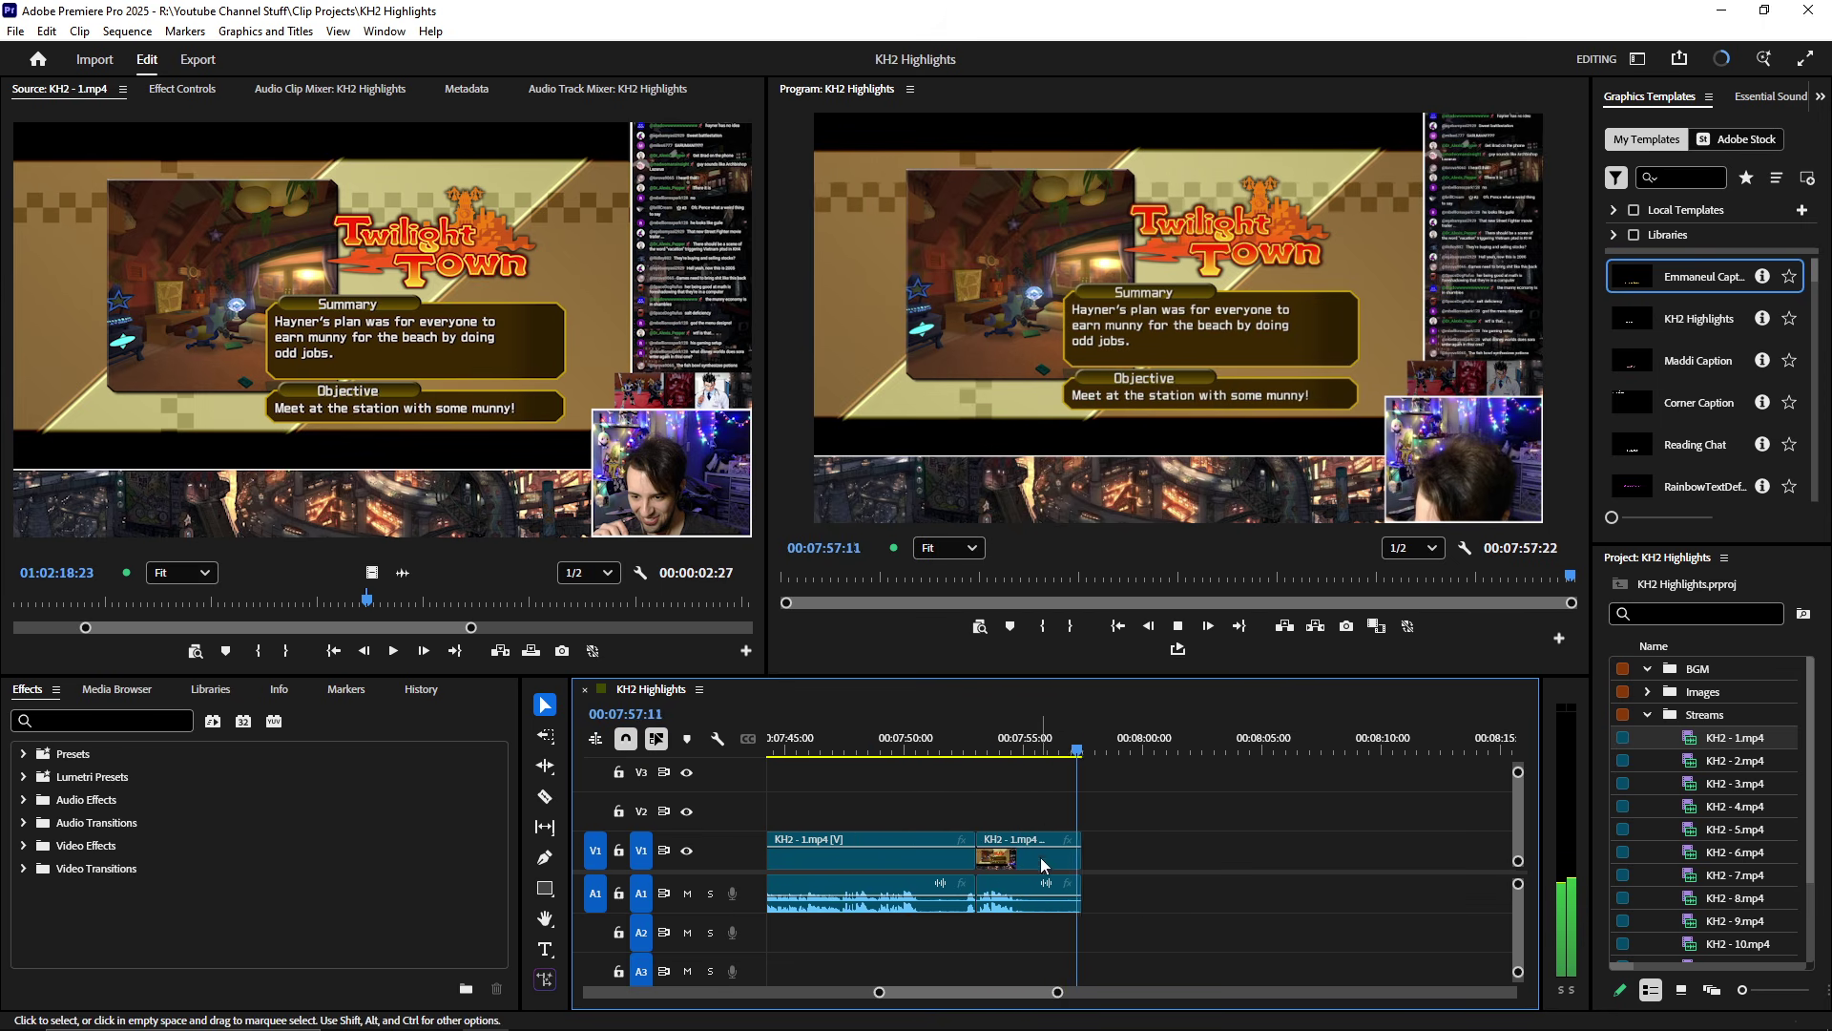
pyautogui.click(1062, 733)
pyautogui.press('w')
pyautogui.click(992, 744)
pyautogui.press('space')
pyautogui.scroll(2, 1044, 816)
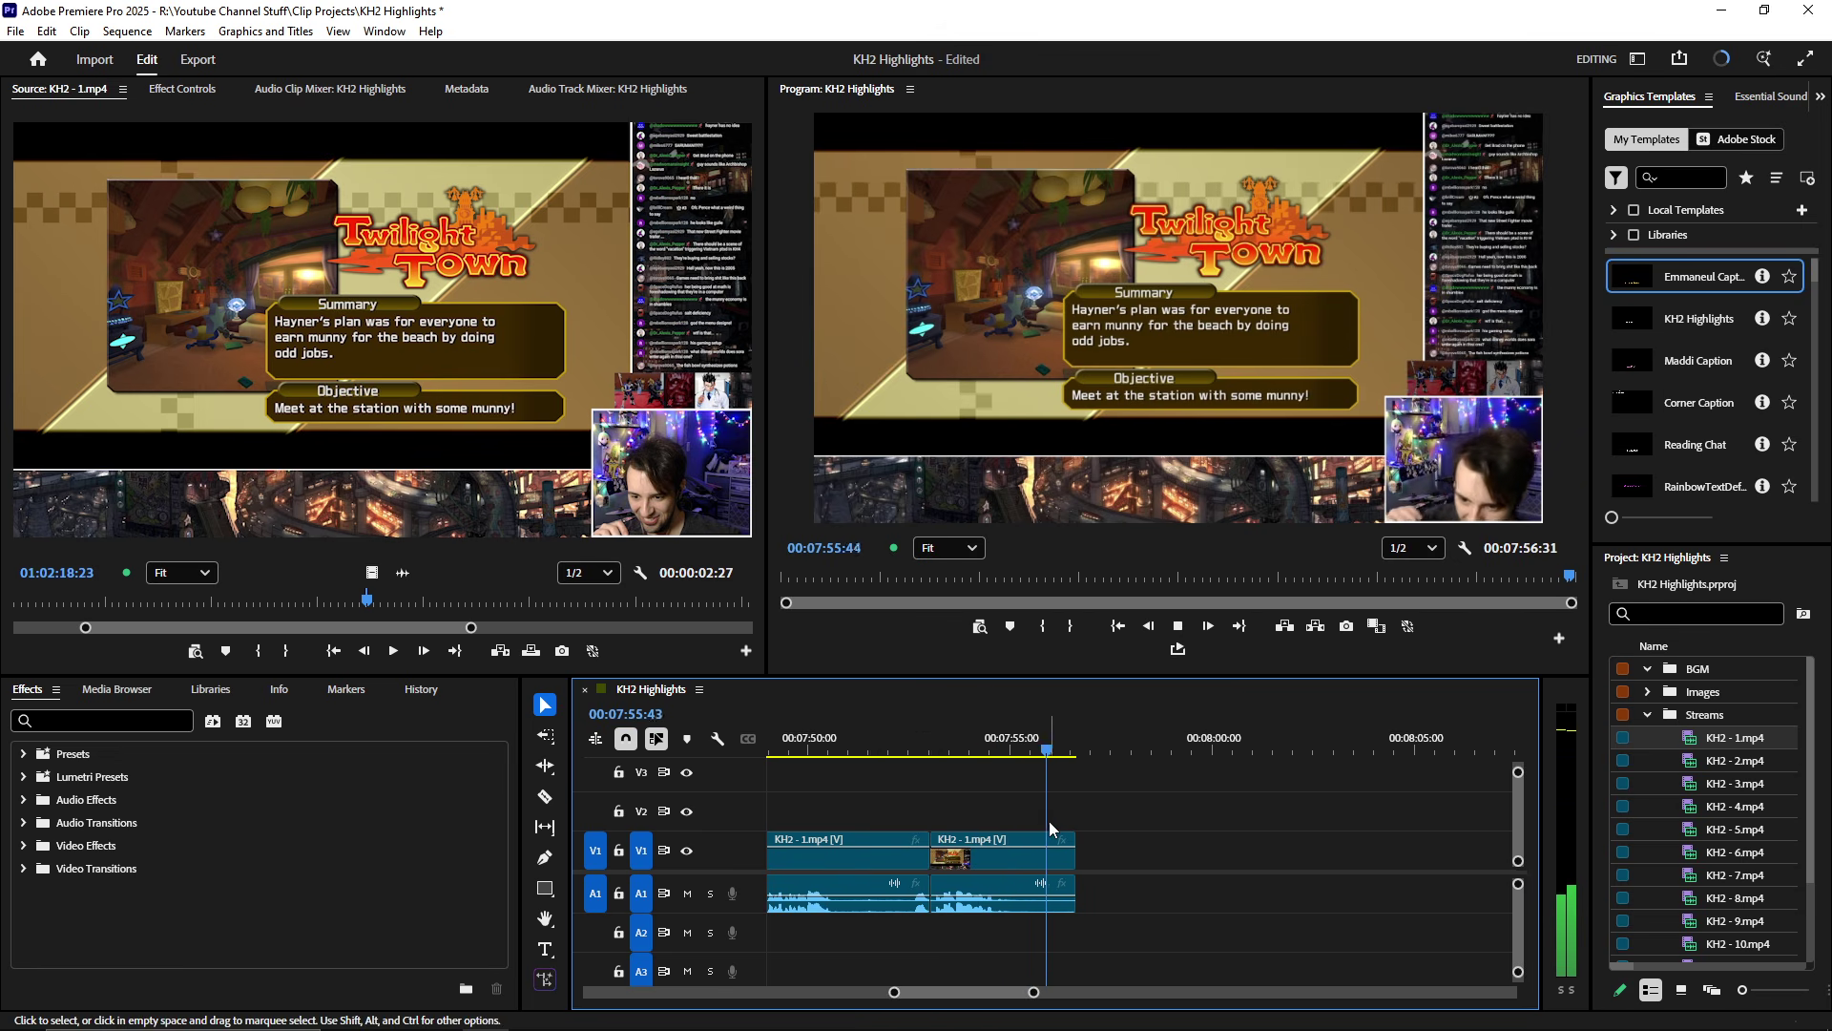
pyautogui.click(496, 502)
pyautogui.hotkey('ctrl', 's')
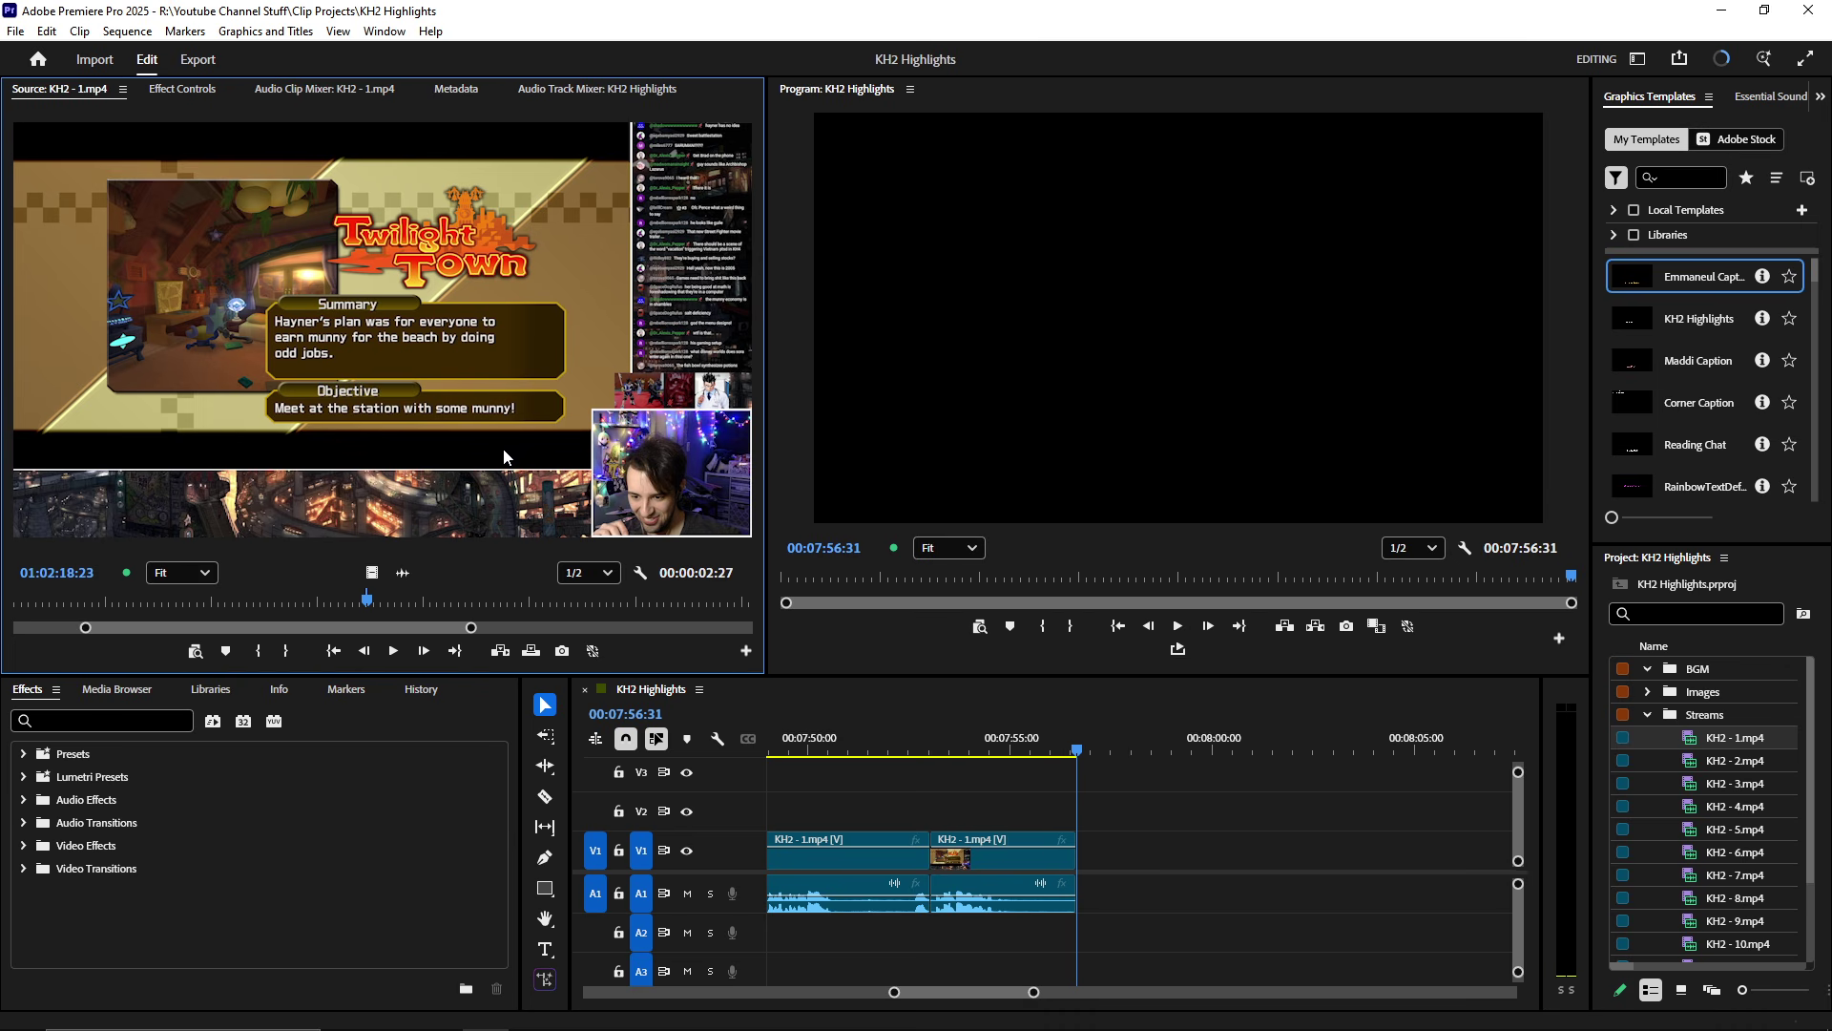
# - Mark a range of about 30 seconds in the KH2 - 1.mp4 source footage, from about 01:04:19 to 01:04:49
pyautogui.press('`')
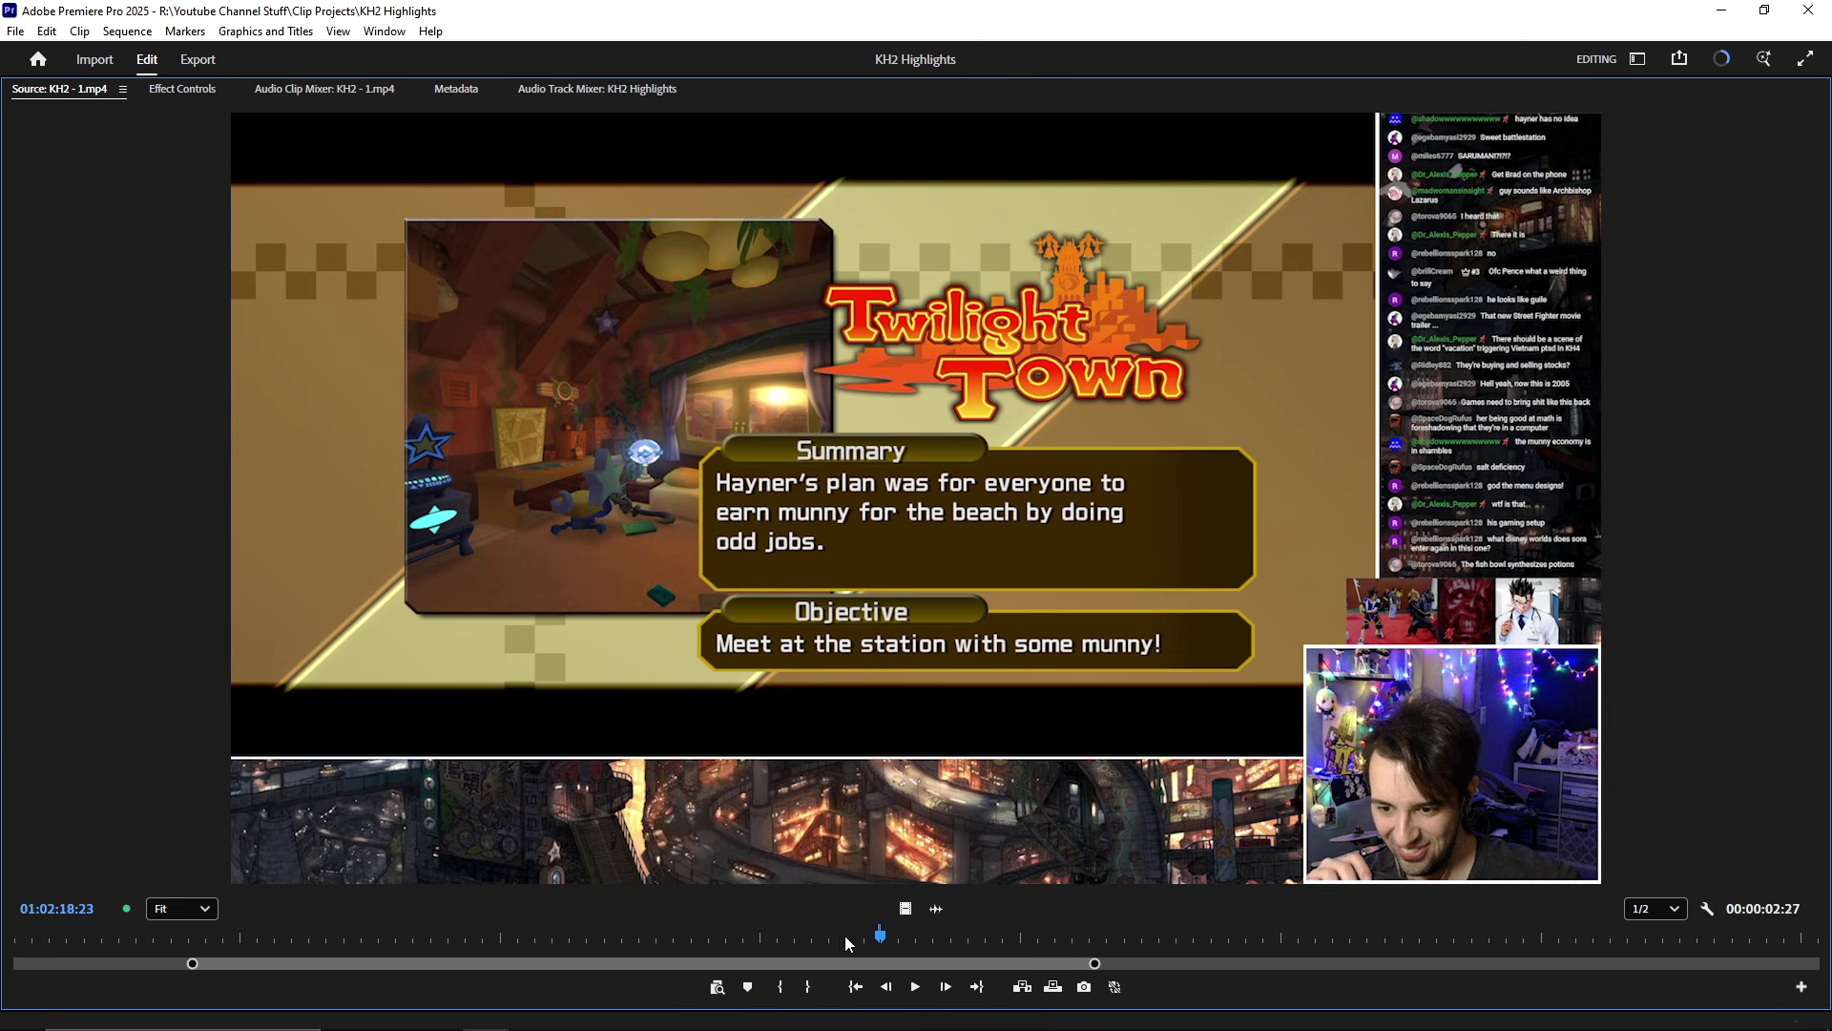
pyautogui.moveTo(886, 941); pyautogui.dragTo(985, 941)
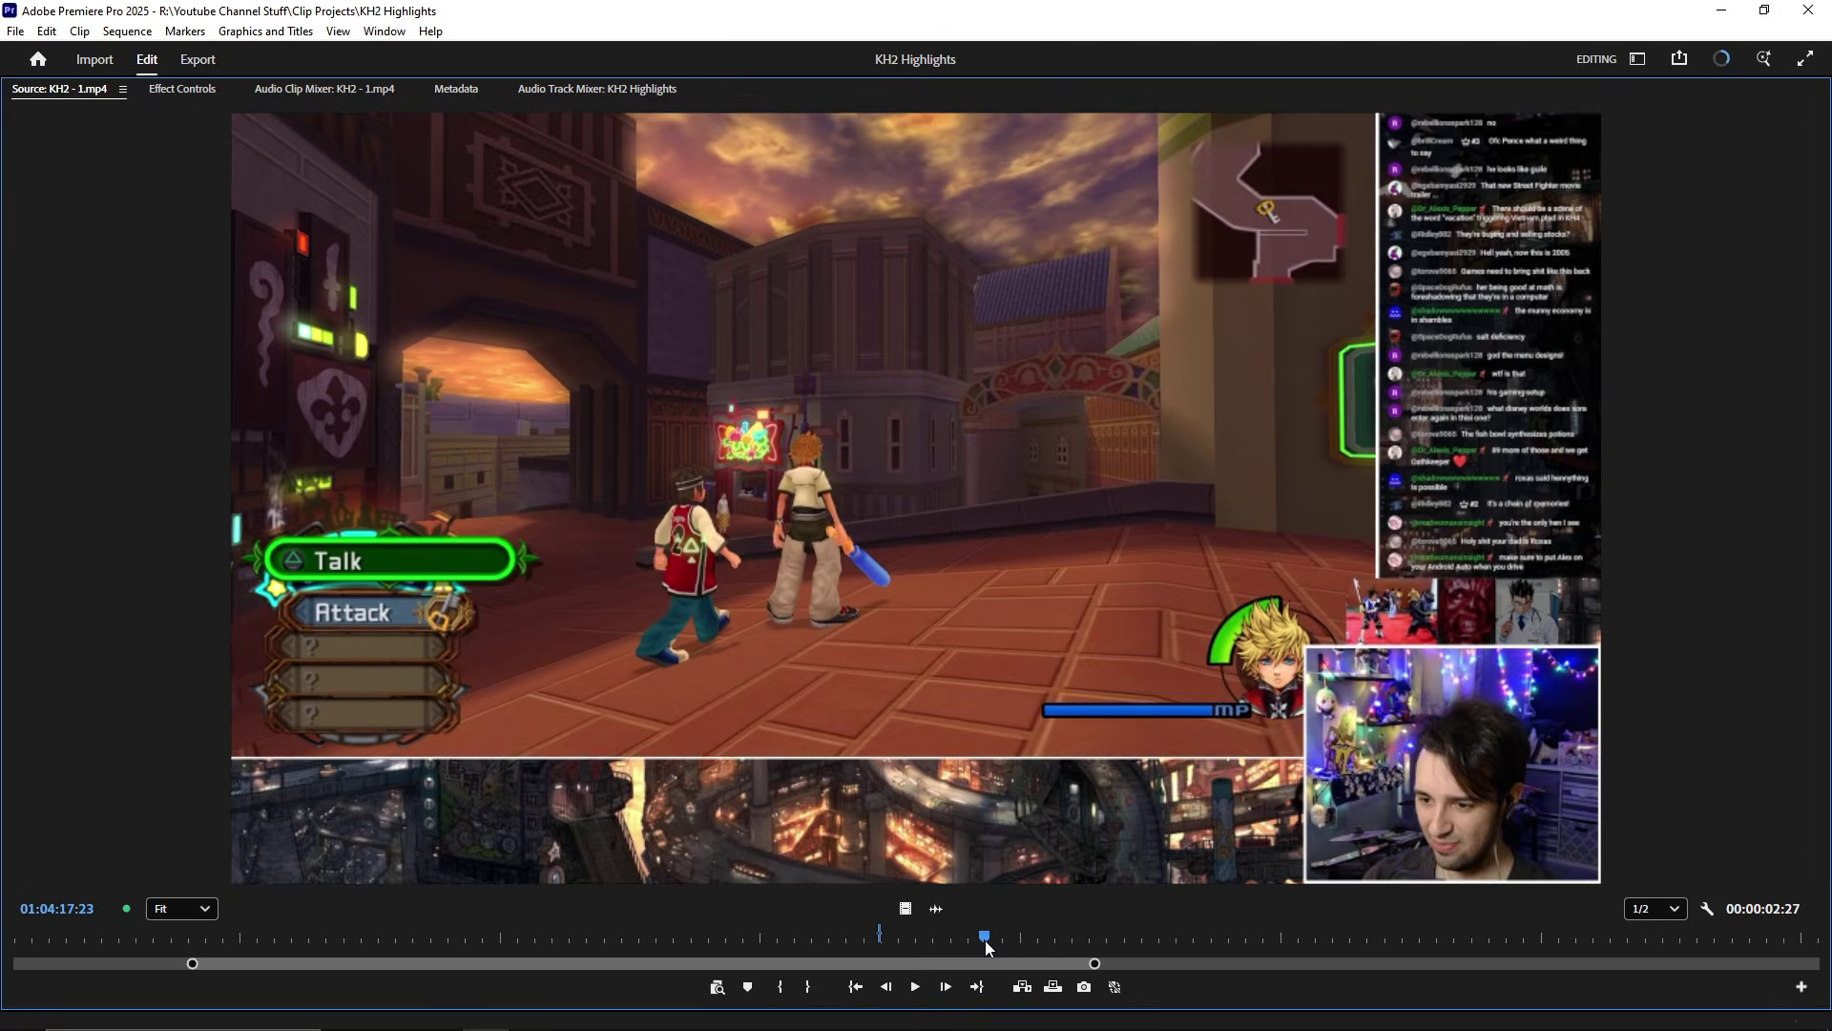
pyautogui.press('space')
pyautogui.click(781, 987)
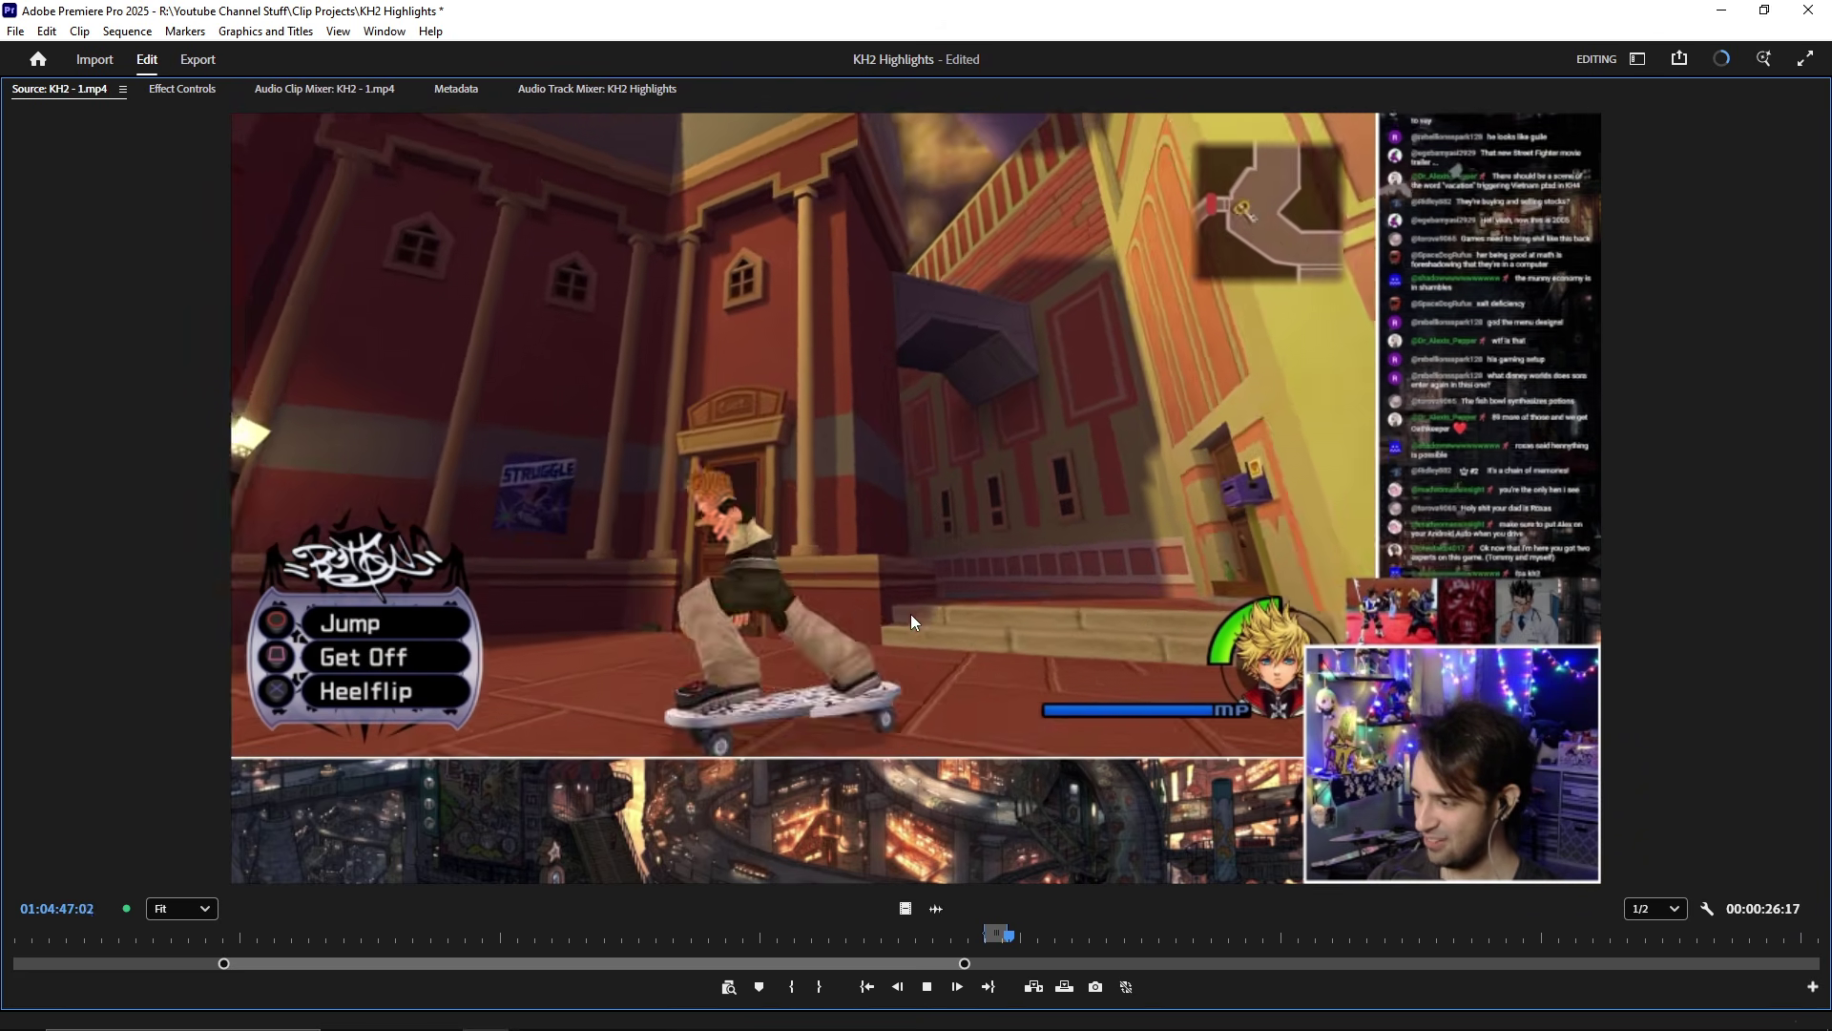
pyautogui.press('`')
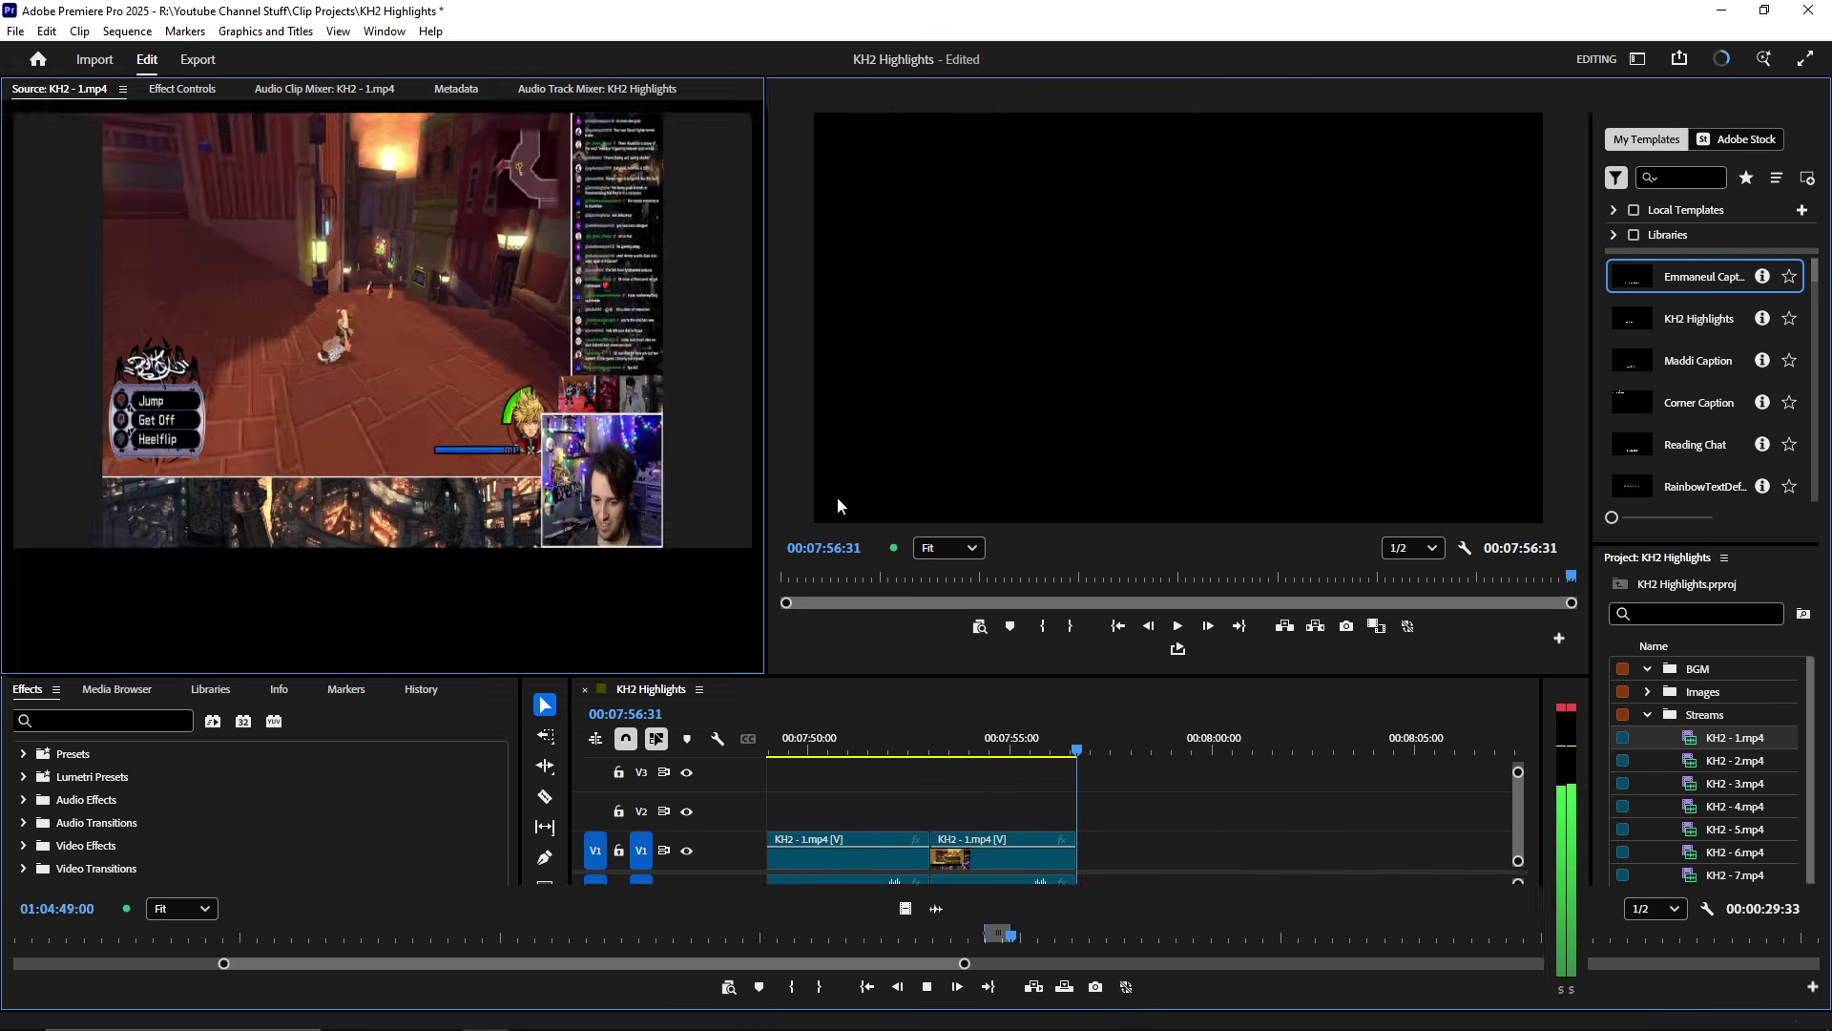
pyautogui.press('space')
pyautogui.scroll(1, 842, 949)
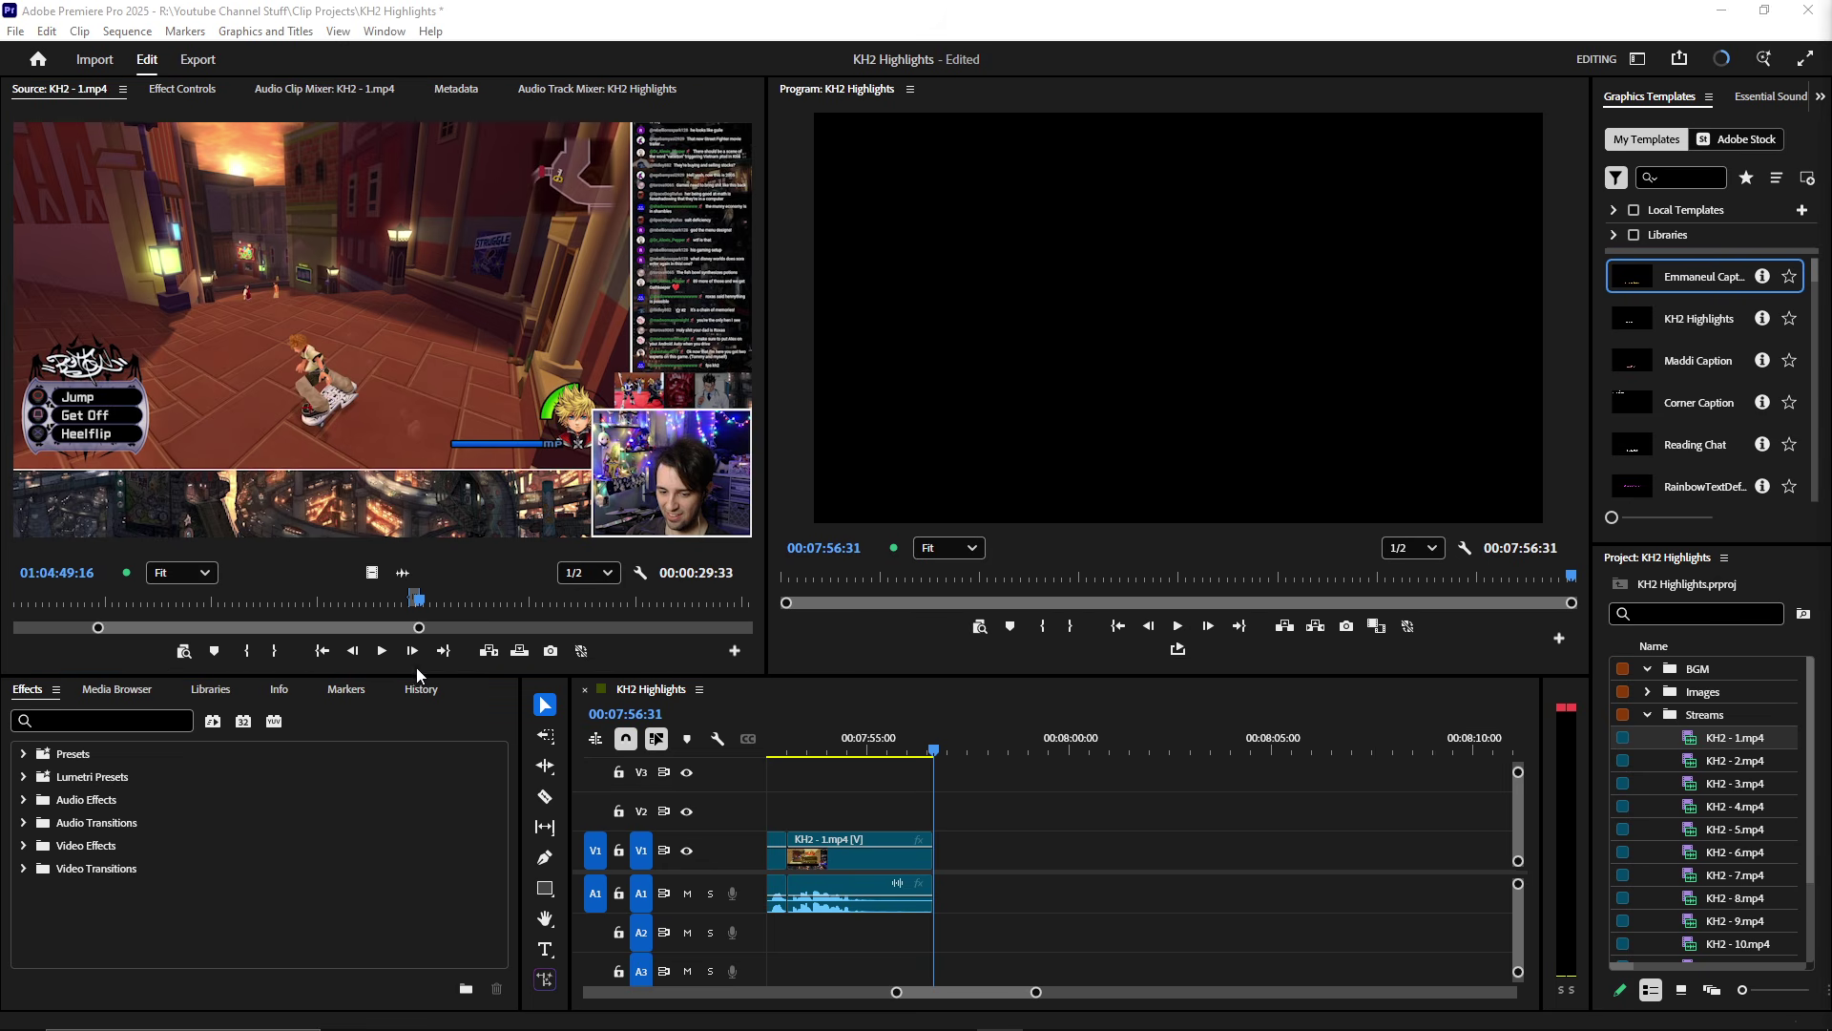
# - Mark a 00:00:17:02 range of the letter-delivery footage in the source clip, from about 01:07:36 to 01:07:53
pyautogui.click(510, 353)
pyautogui.press('`')
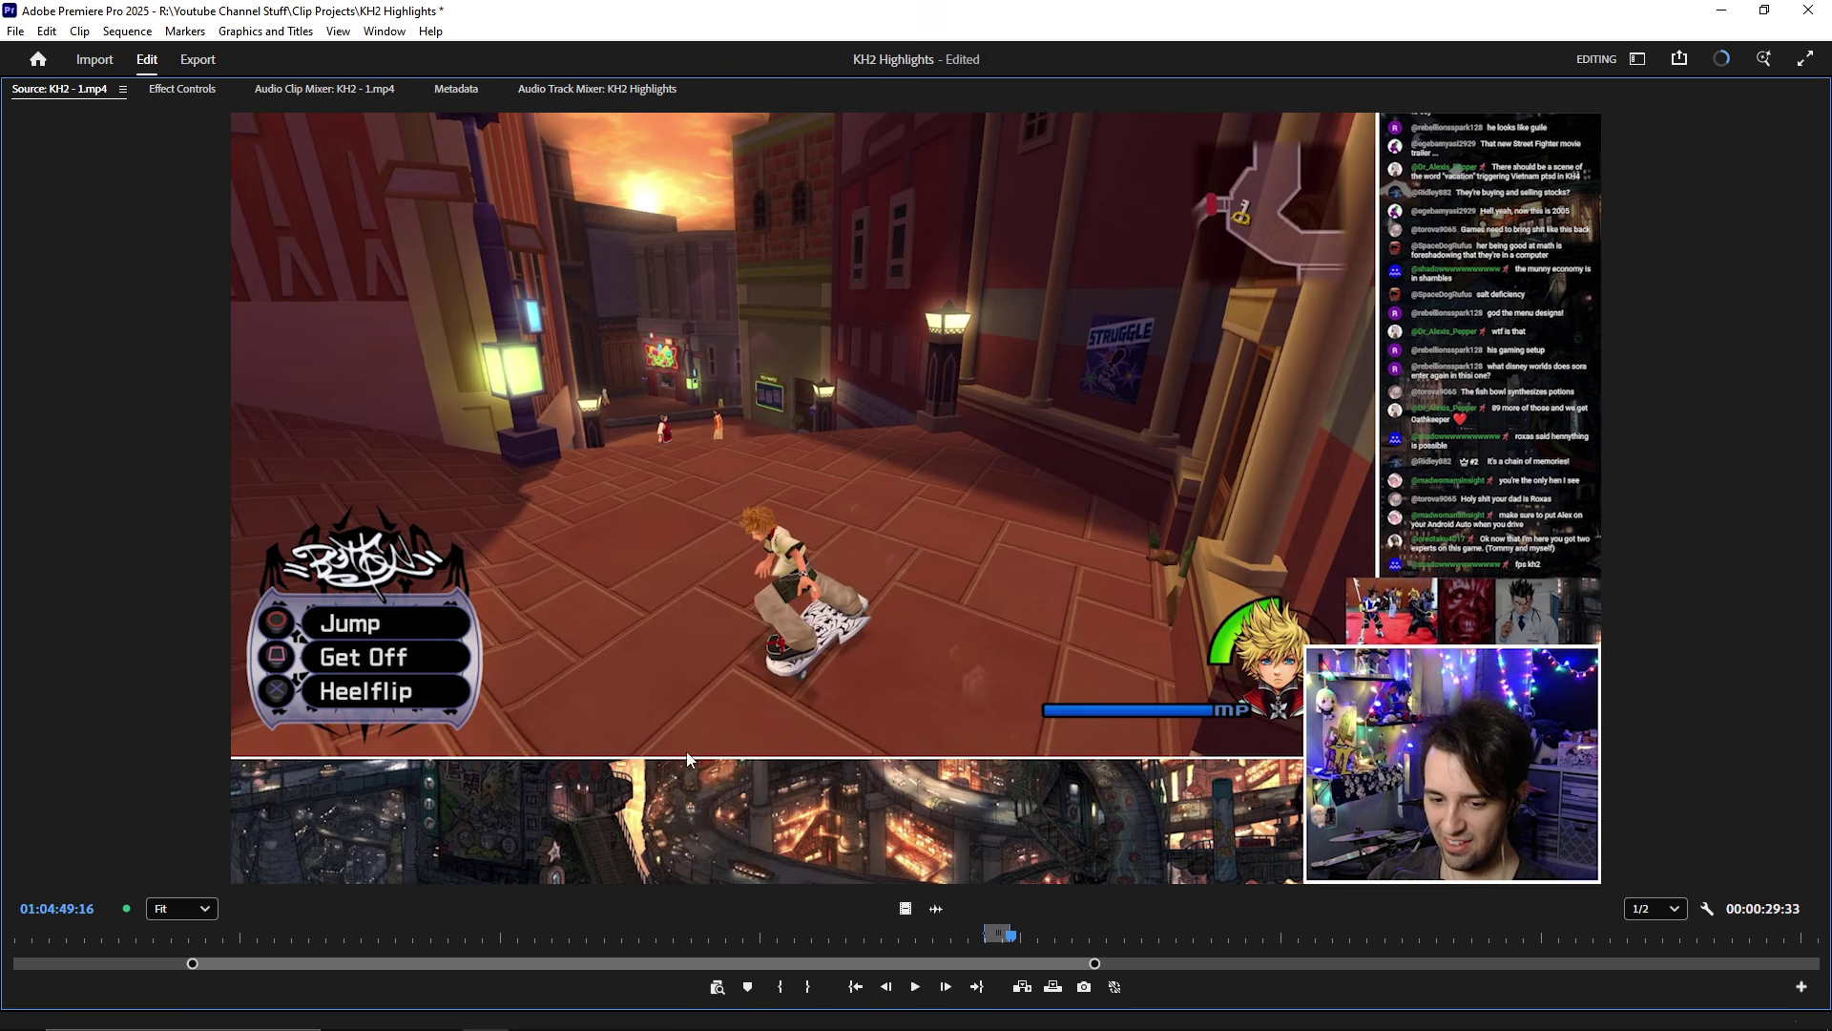
pyautogui.moveTo(1000, 934); pyautogui.dragTo(777, 937)
pyautogui.click(880, 939)
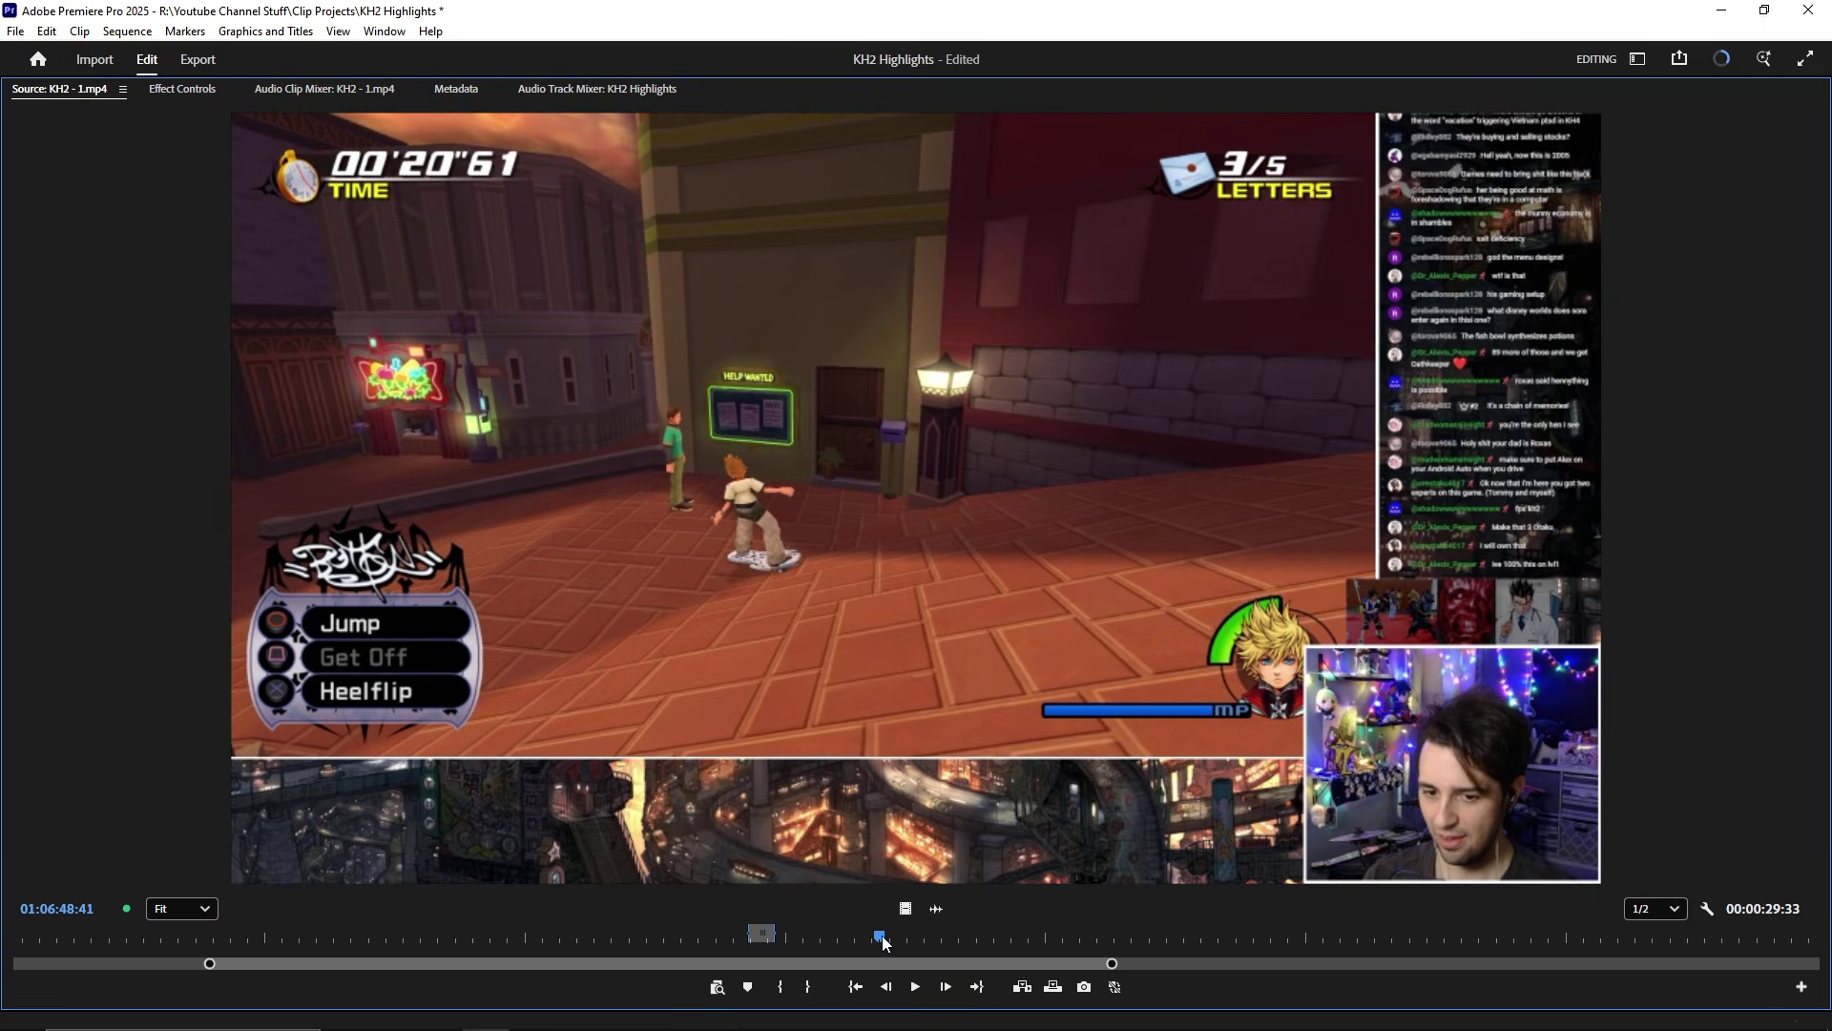
pyautogui.moveTo(884, 941); pyautogui.dragTo(921, 938)
pyautogui.press('space')
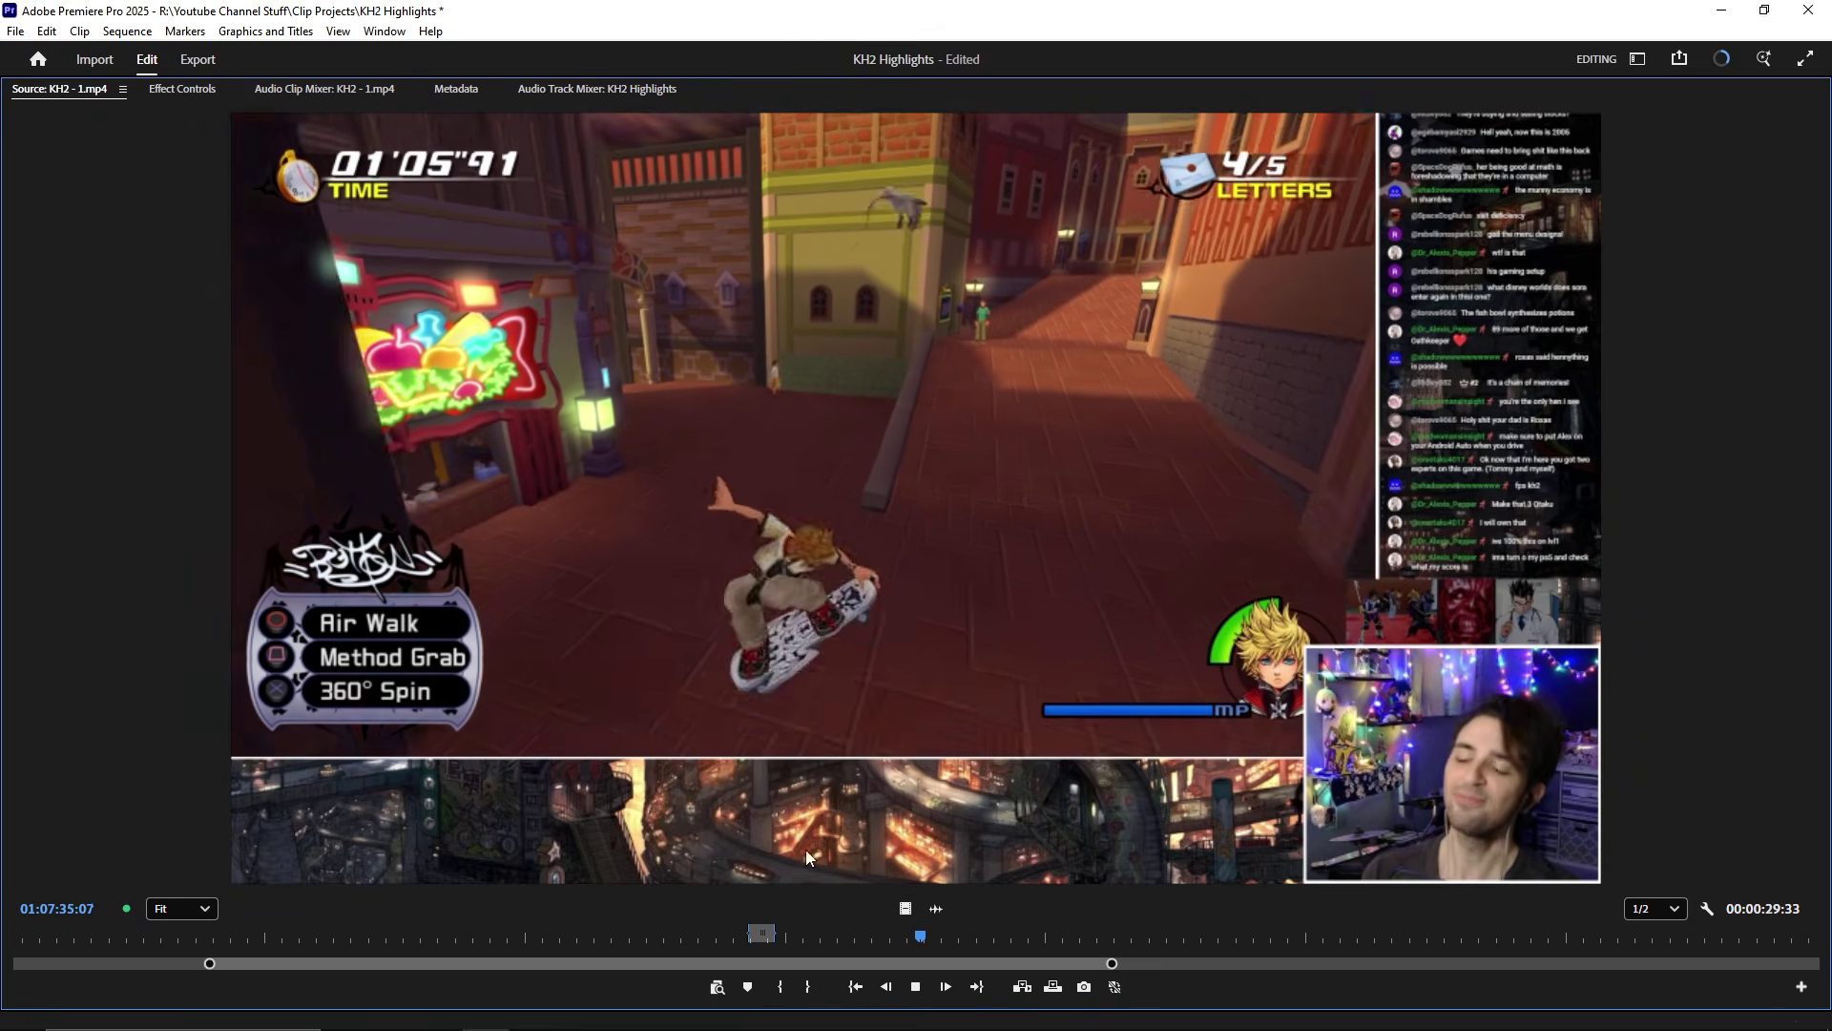
pyautogui.press('i')
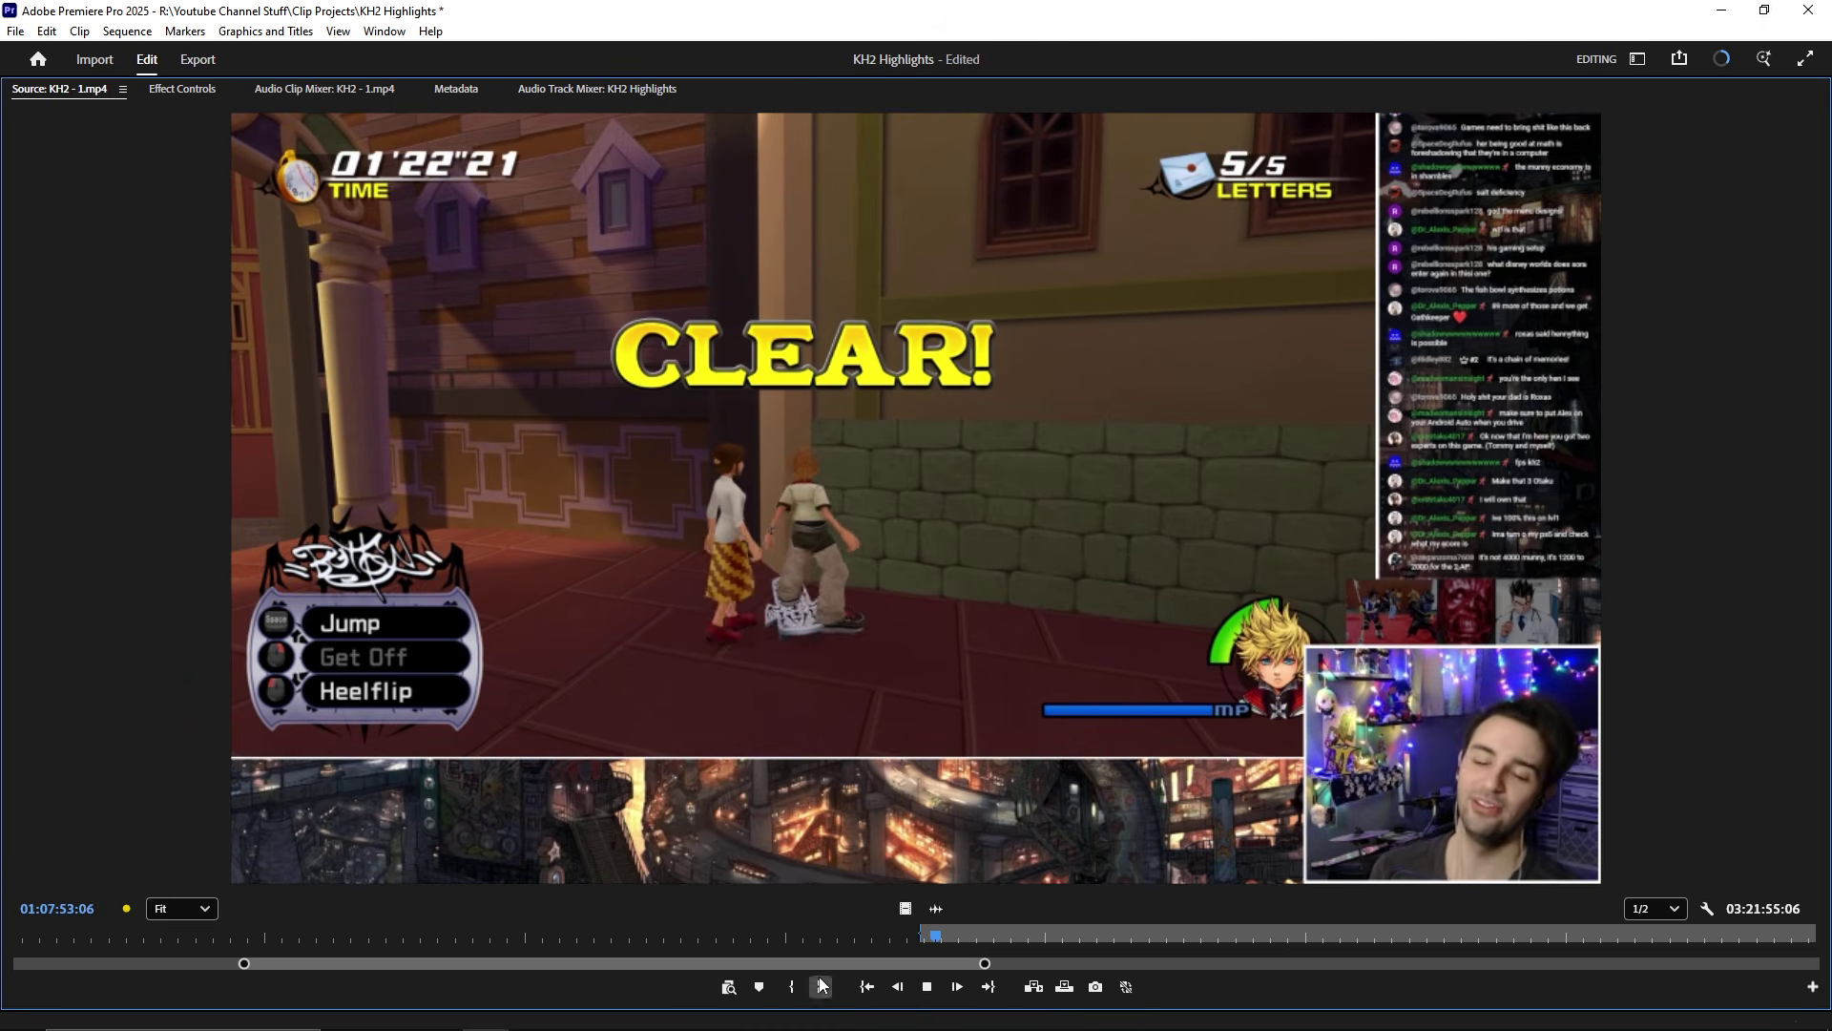
pyautogui.click(822, 985)
pyautogui.press('`')
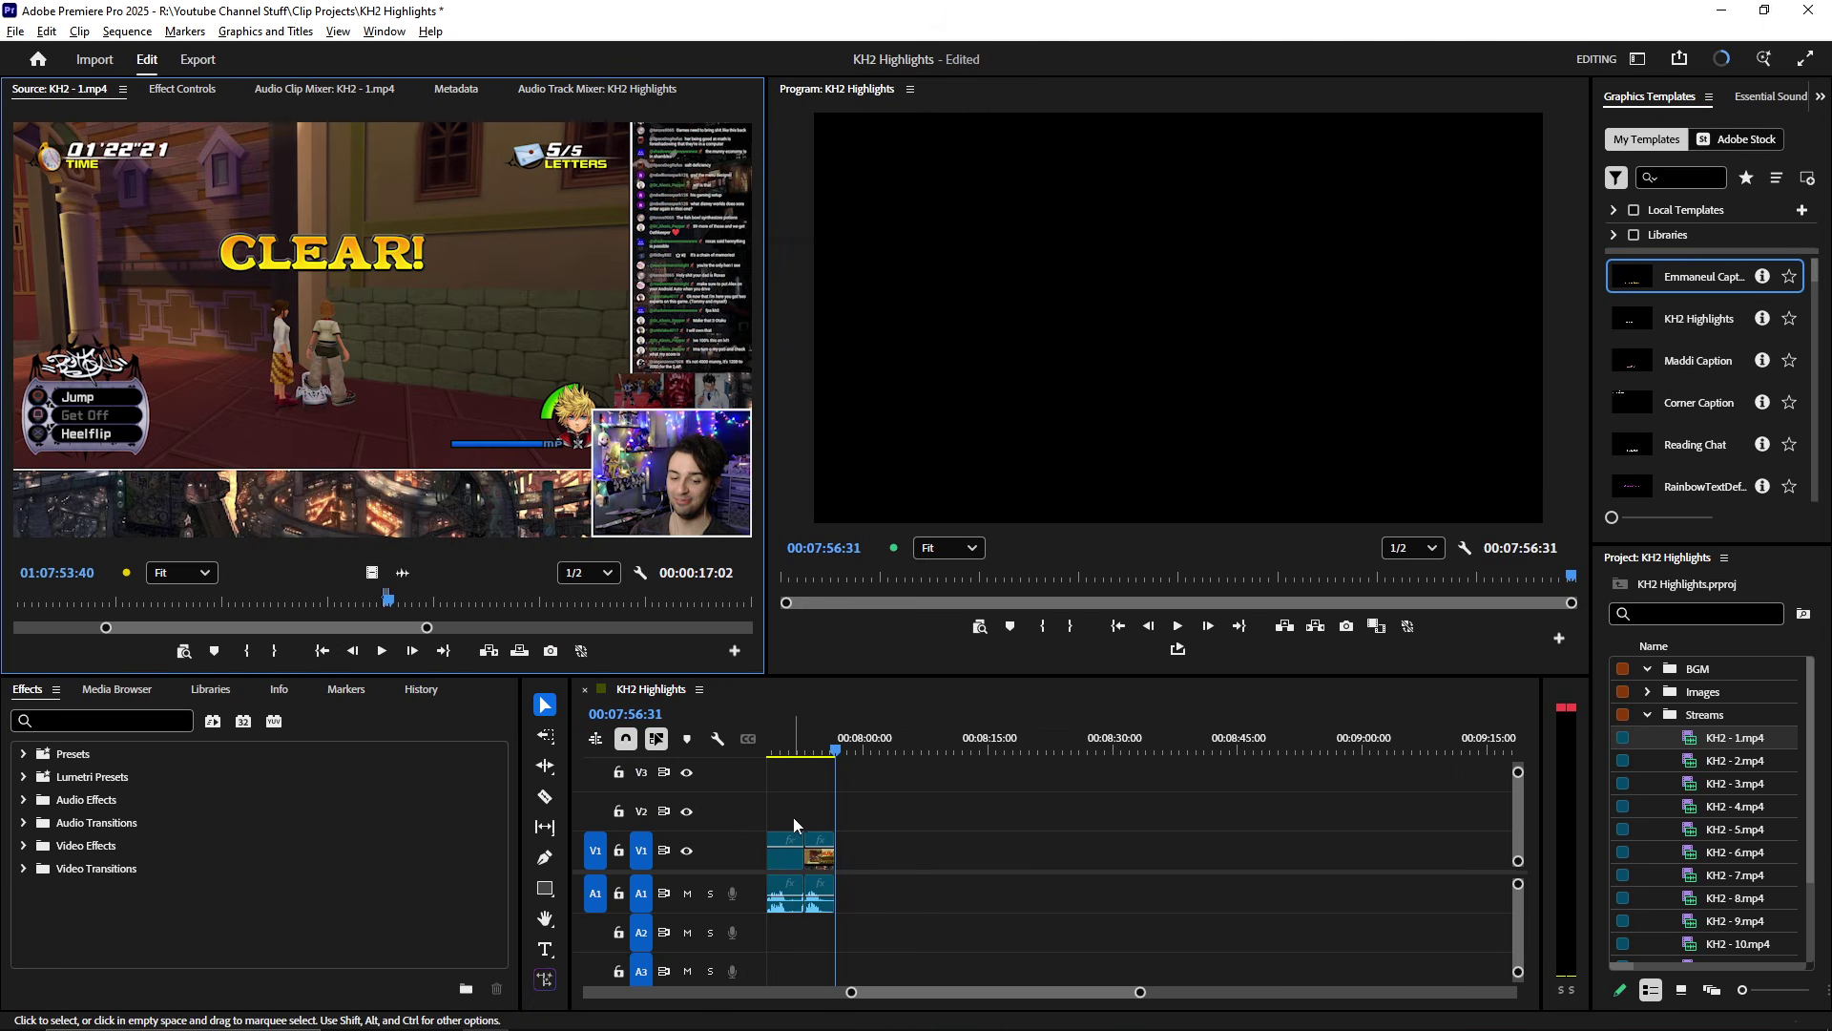
# - Place the marked letter-delivery footage on V1 and A1 shortly after the last timeline clip
pyautogui.press('=')
pyautogui.press('.')
pyautogui.moveTo(822, 883)
pyautogui.mouseDown()
pyautogui.moveTo(909, 883)
pyautogui.moveTo(855, 882)
pyautogui.mouseUp()
pyautogui.scroll(2, 868, 868)
pyautogui.click(995, 743)
pyautogui.click(998, 731)
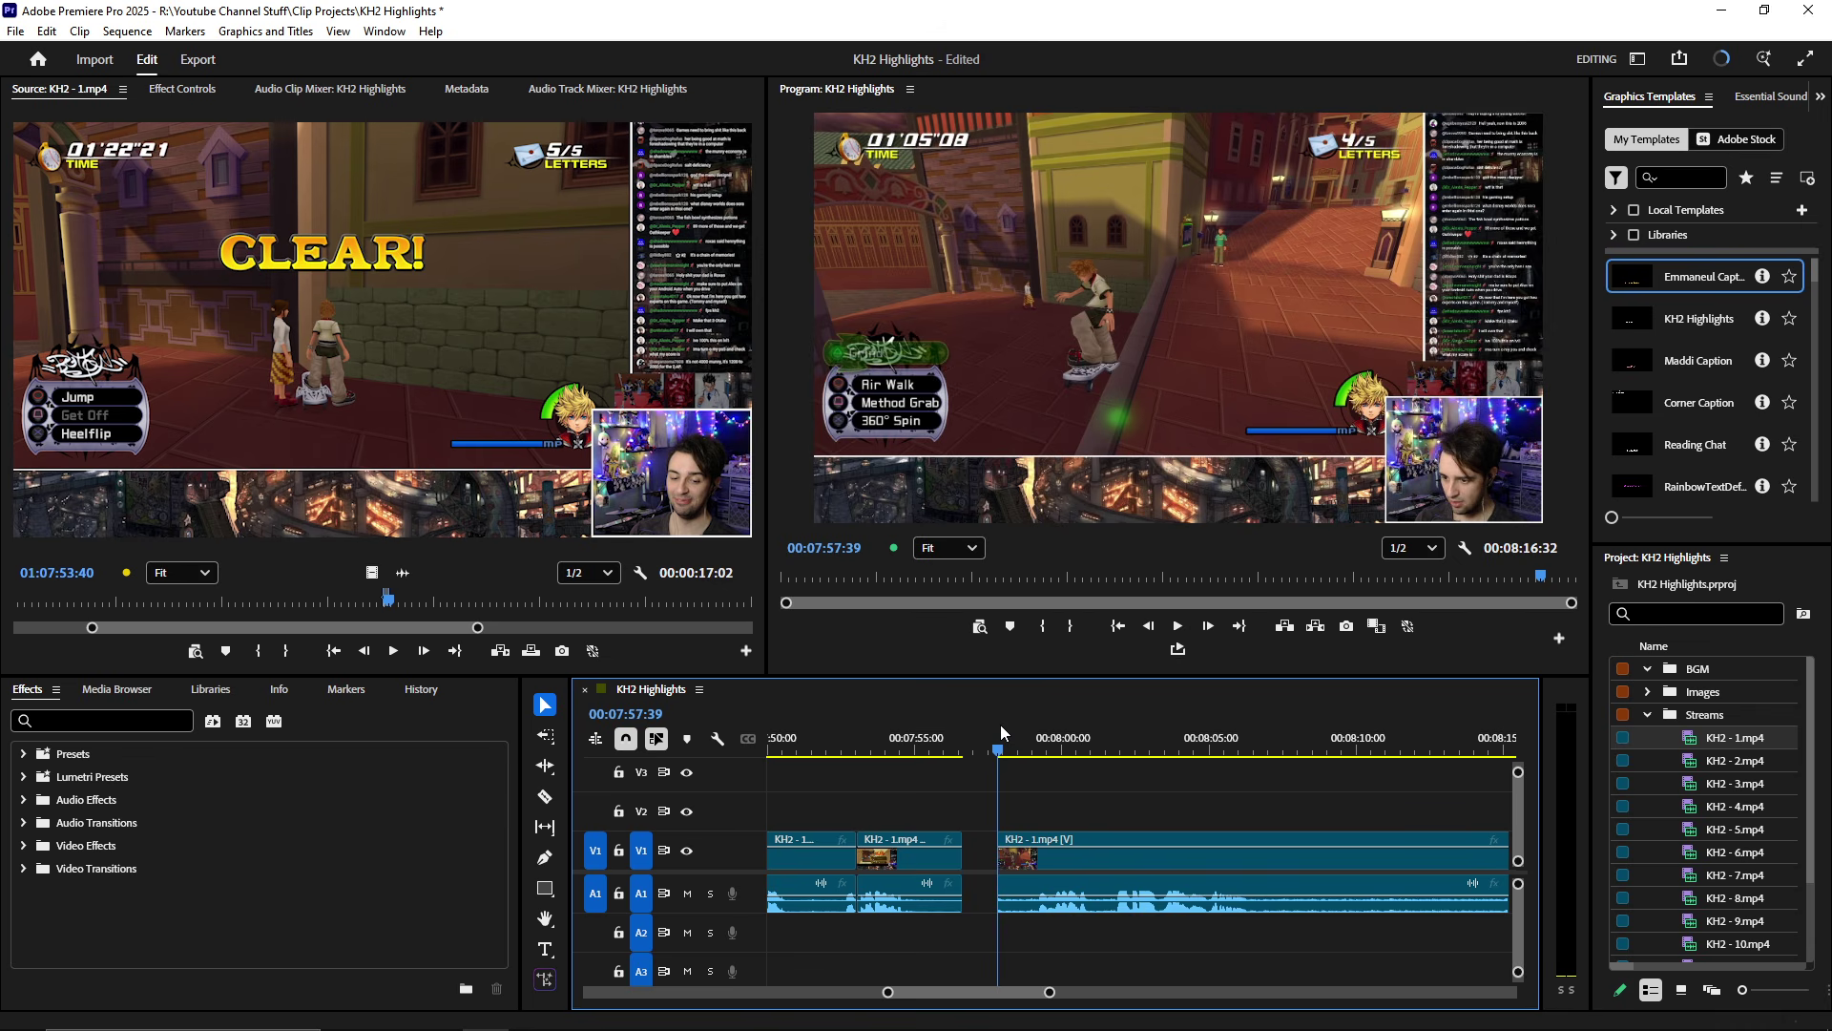
# - Extend the start of the letter-delivery clip by about 2.7 seconds with a ripple edit and delete the gap before it
pyautogui.press('=')
pyautogui.moveTo(1095, 864); pyautogui.dragTo(1084, 778)
pyautogui.press('space')
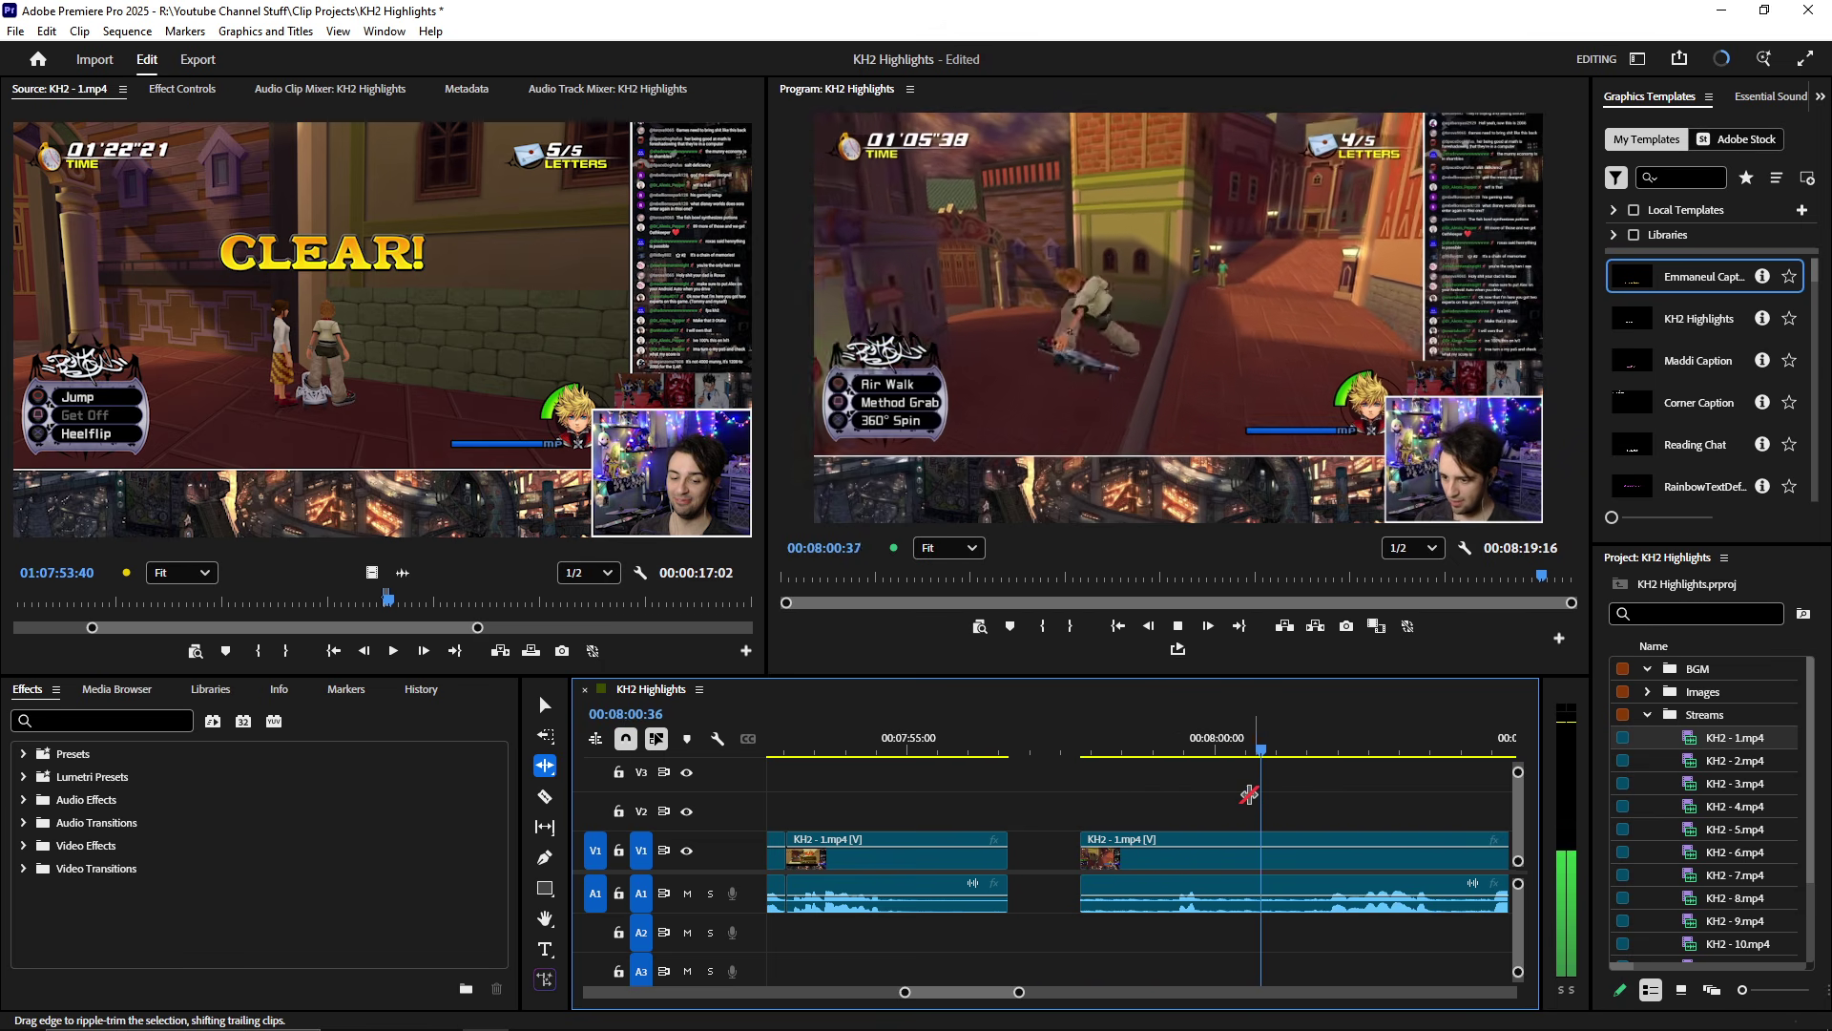
pyautogui.click(1049, 848)
pyautogui.press('-')
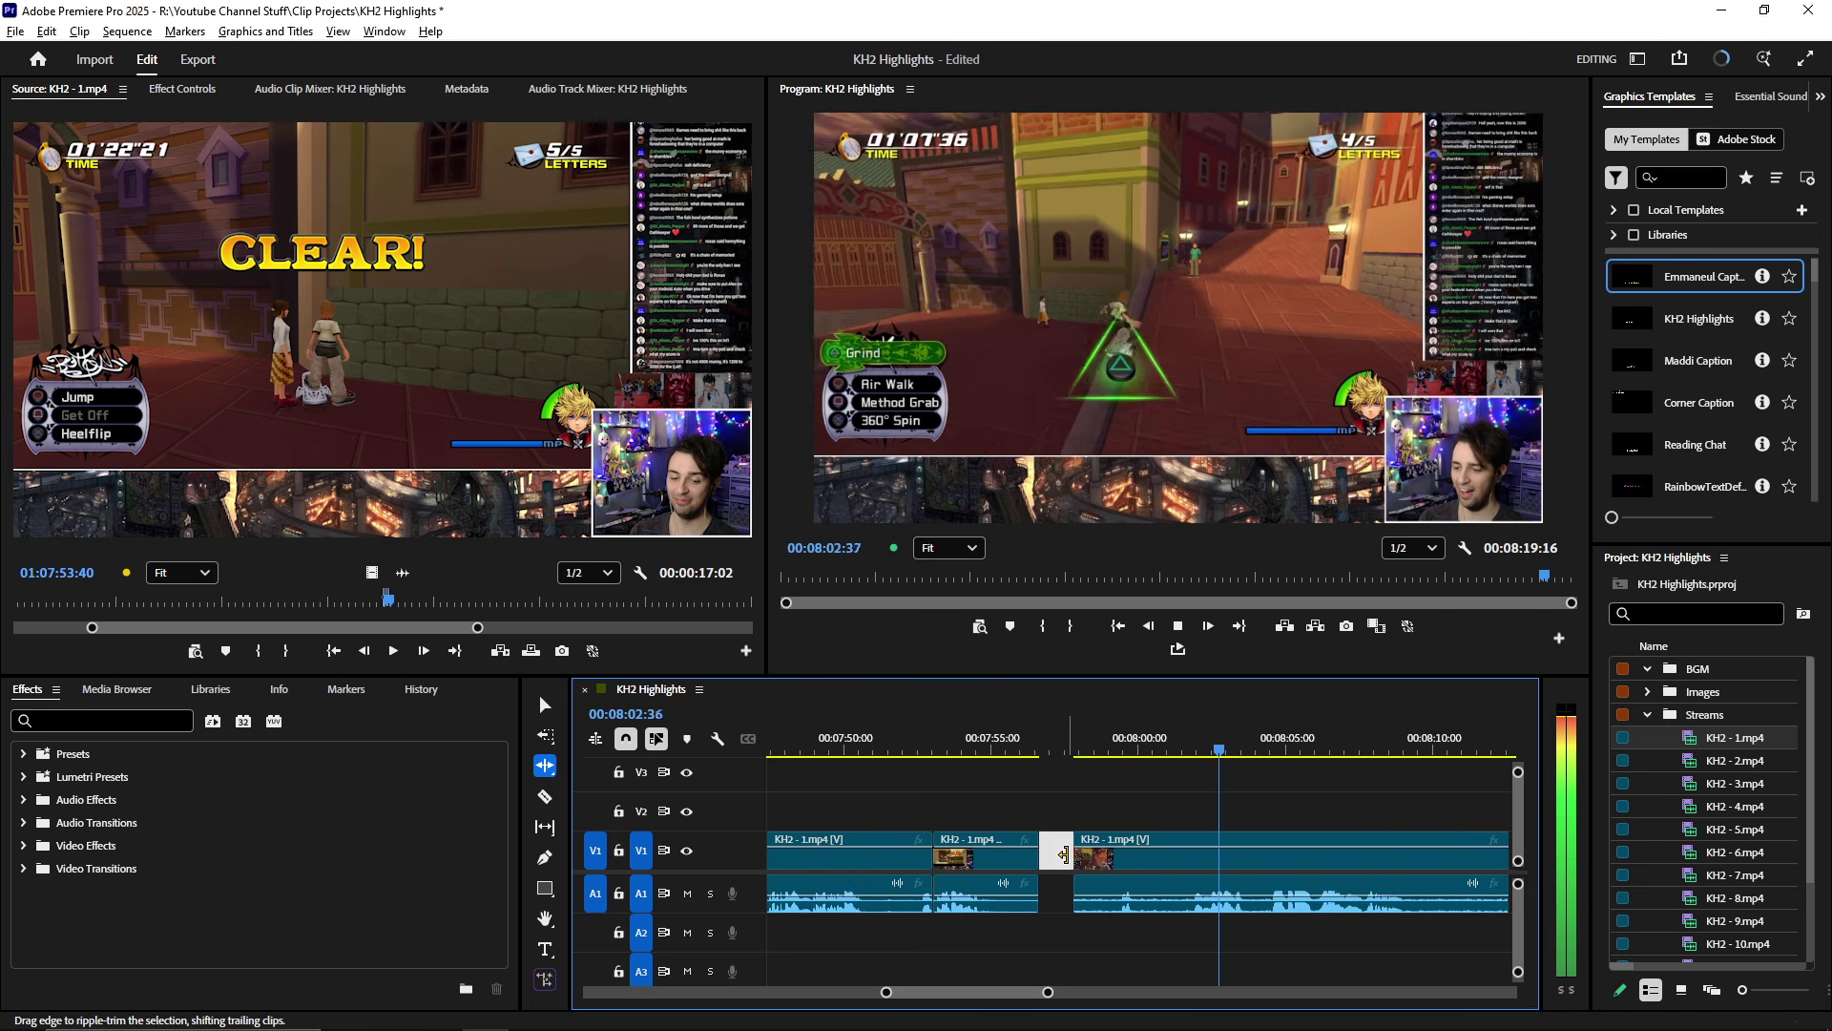
pyautogui.press('Delete')
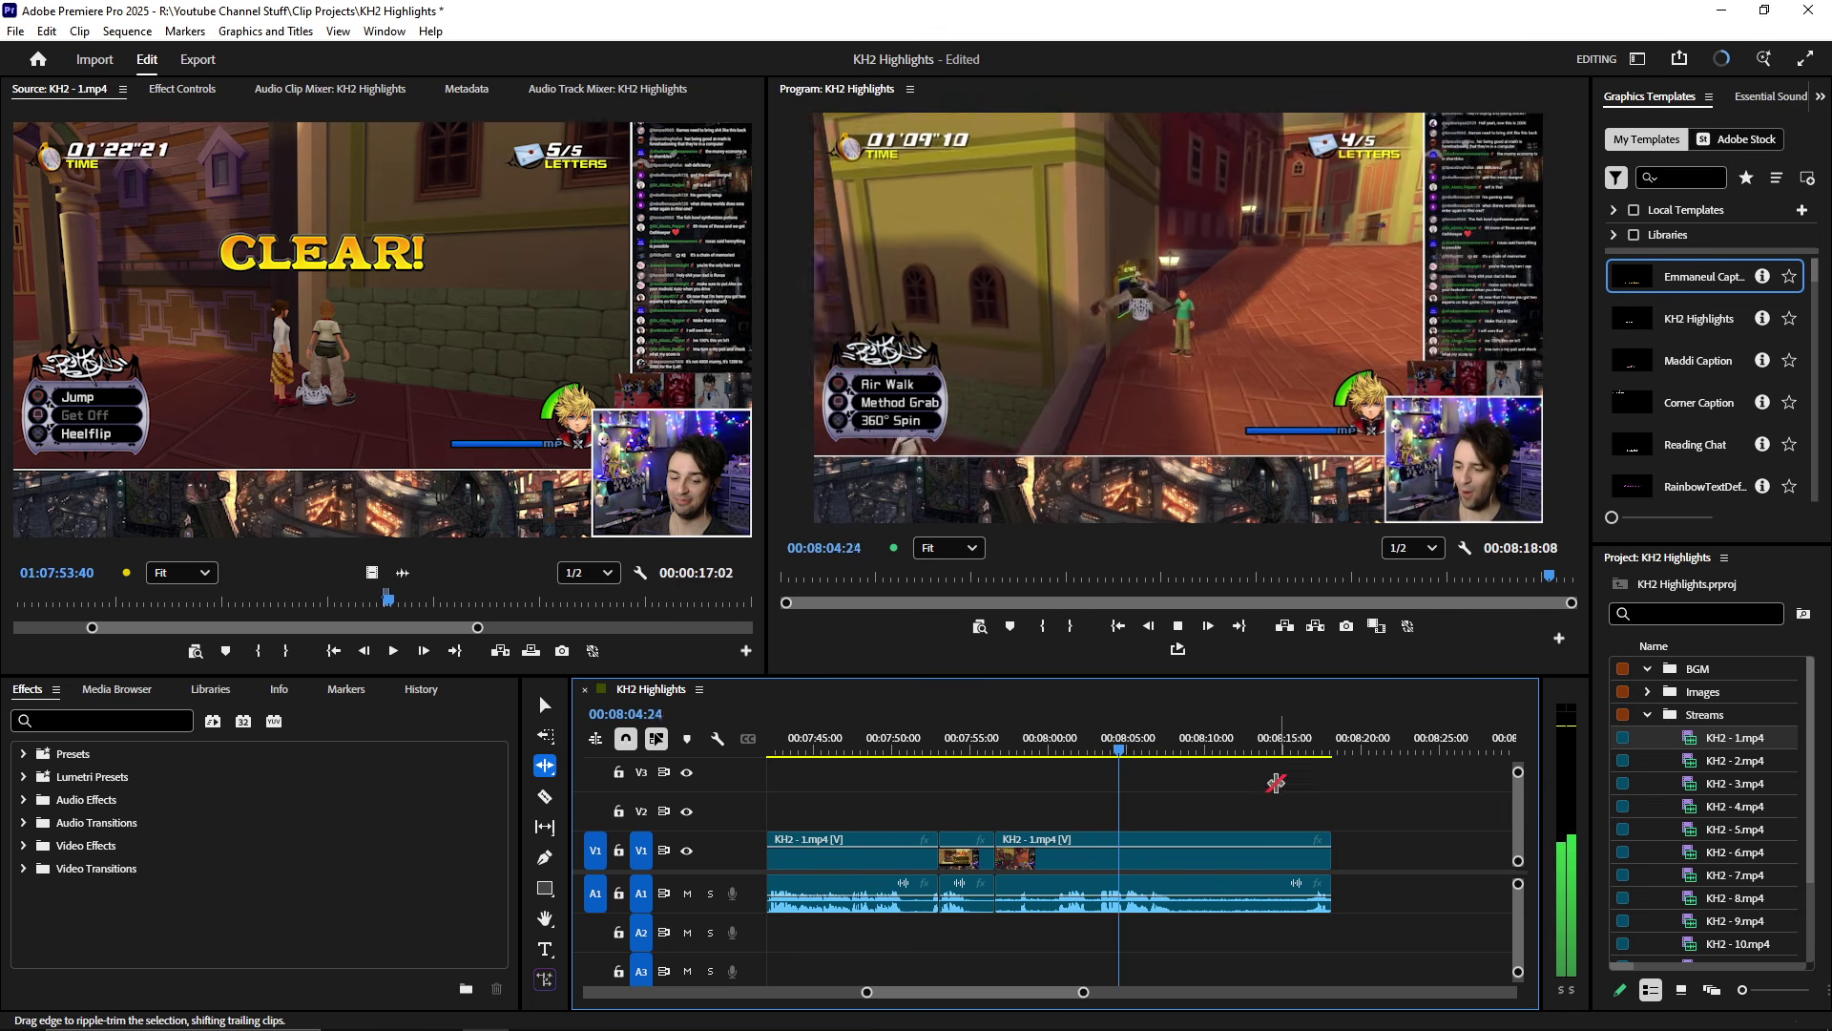
# - Review the letter-delivery clip, ripple-trim its end to 00:08:06:20, and save the project
pyautogui.click(1164, 751)
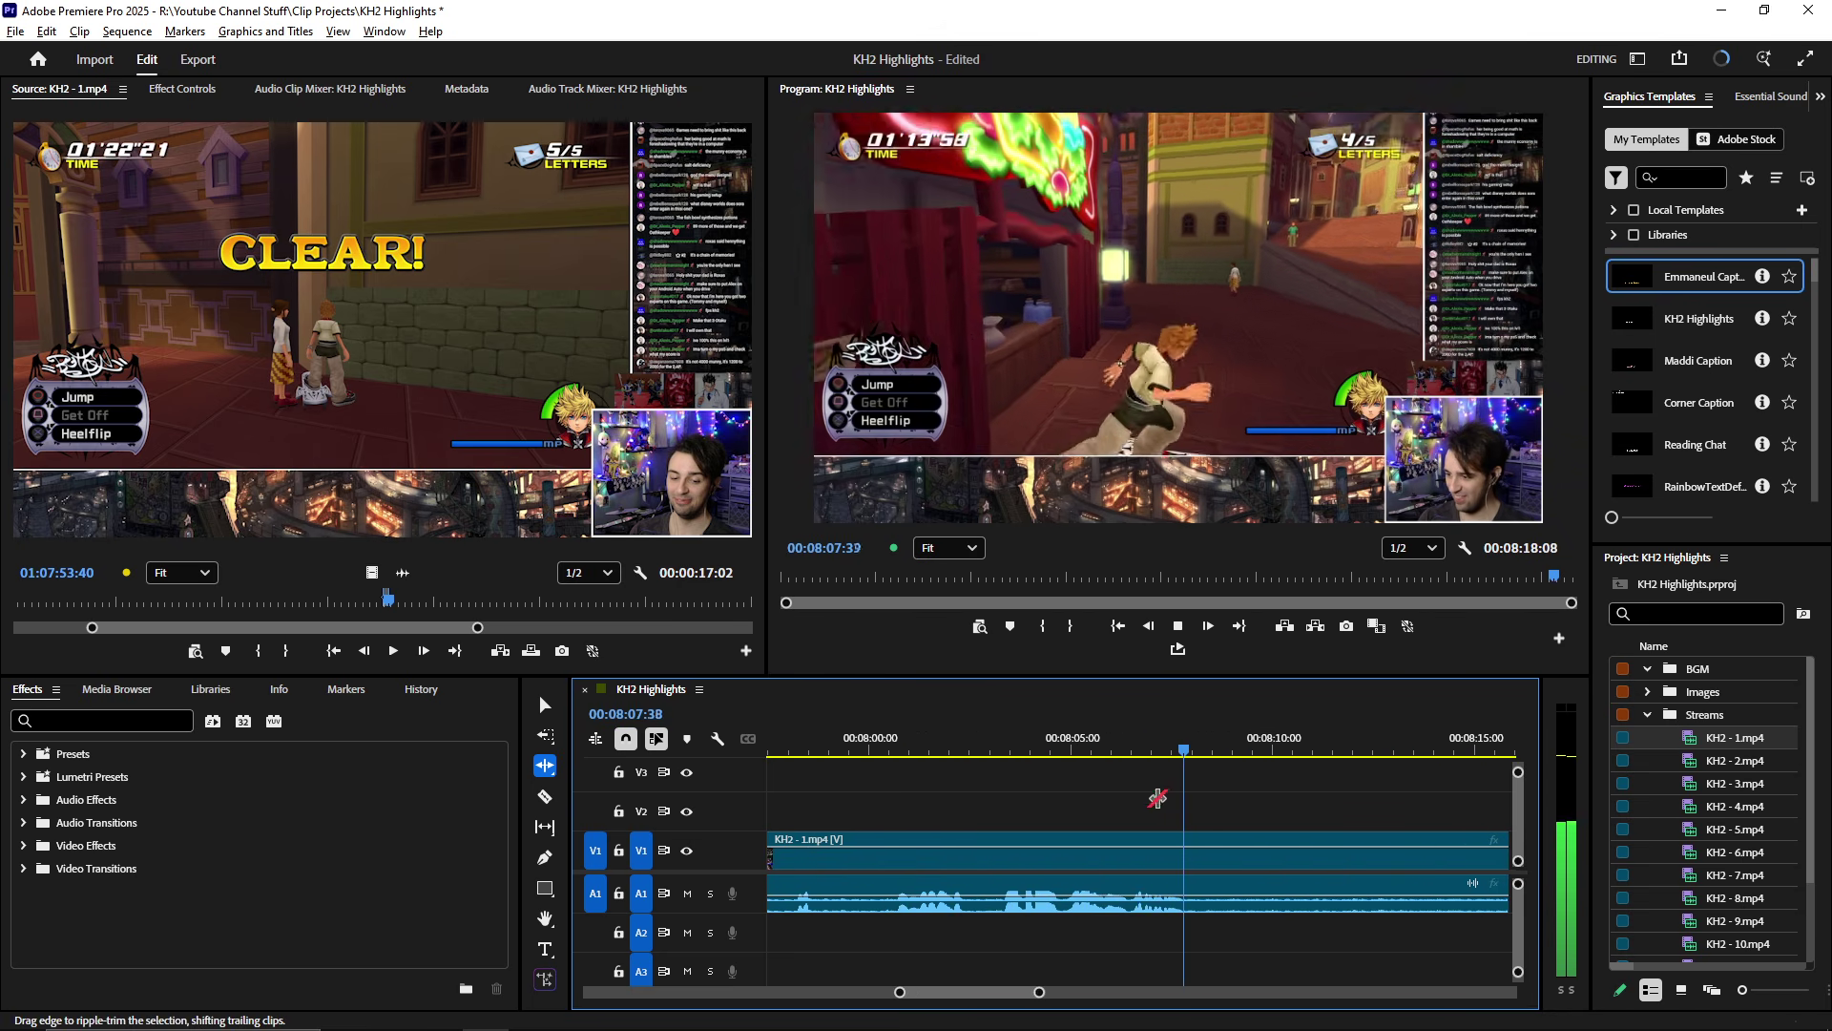
pyautogui.press('=')
pyautogui.click(1016, 751)
pyautogui.press('=')
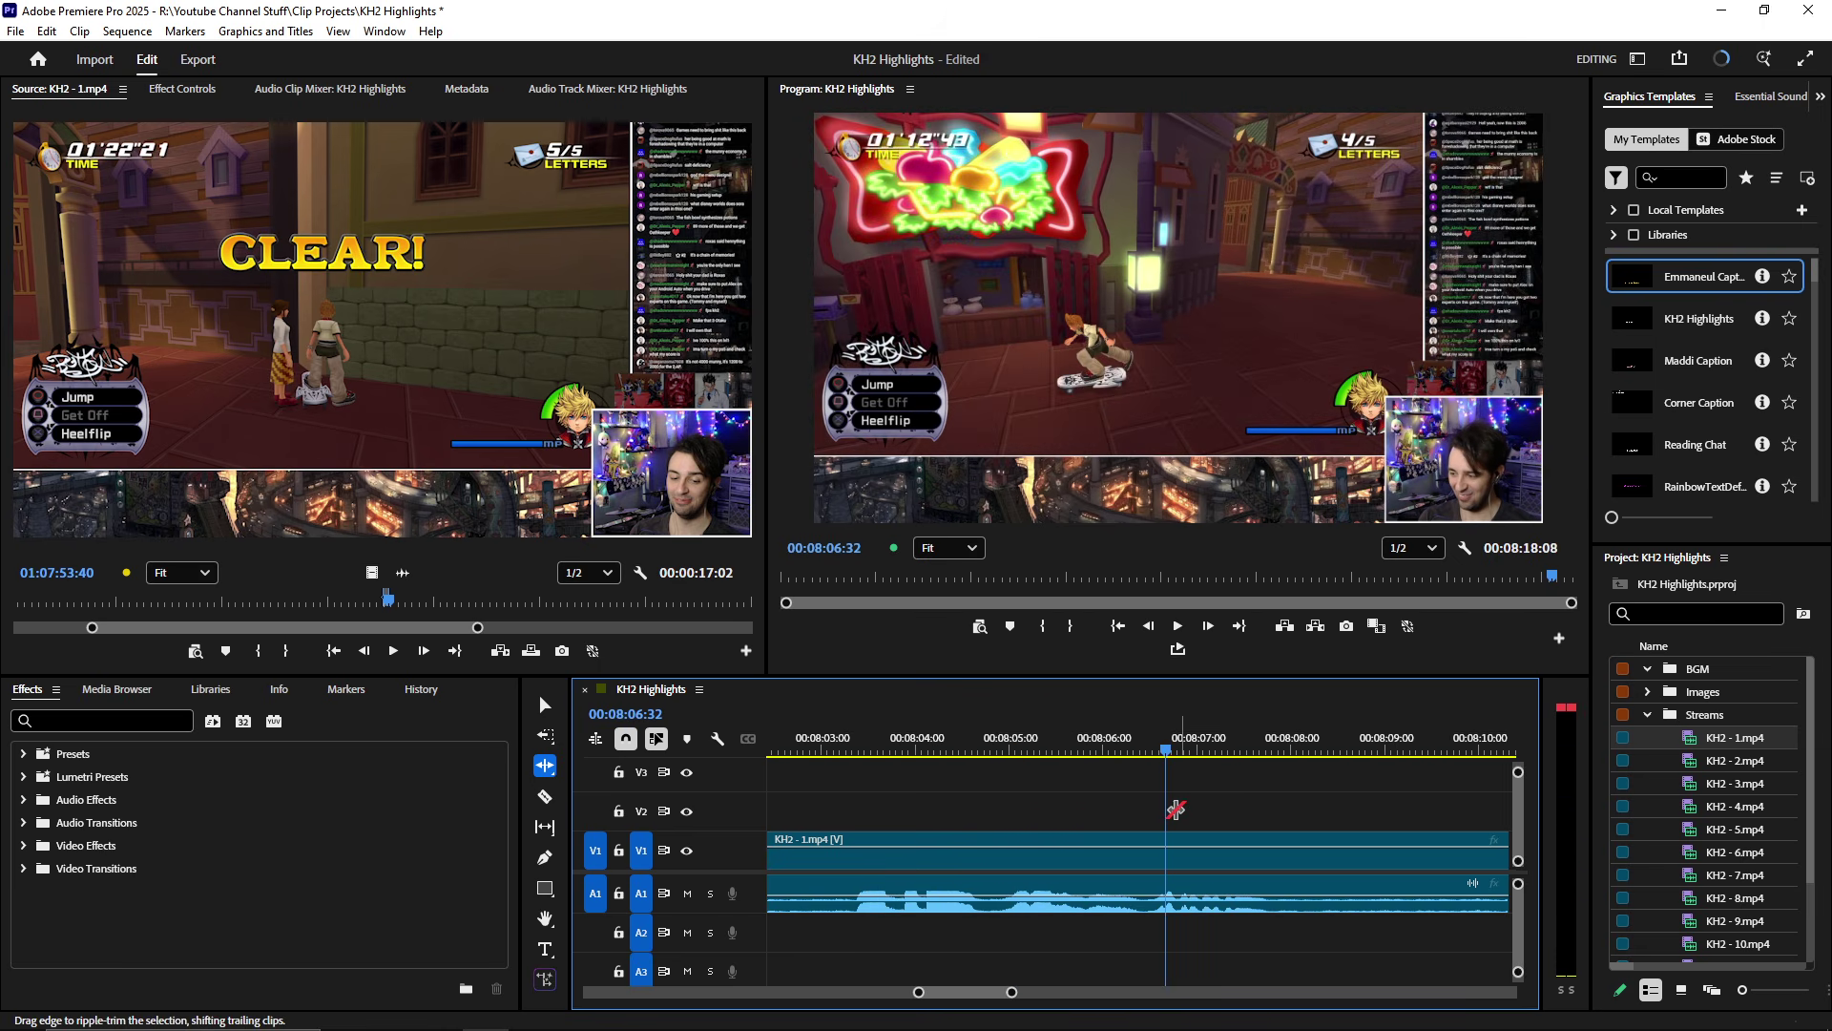
pyautogui.press('w')
pyautogui.hotkey('ctrl', 's')
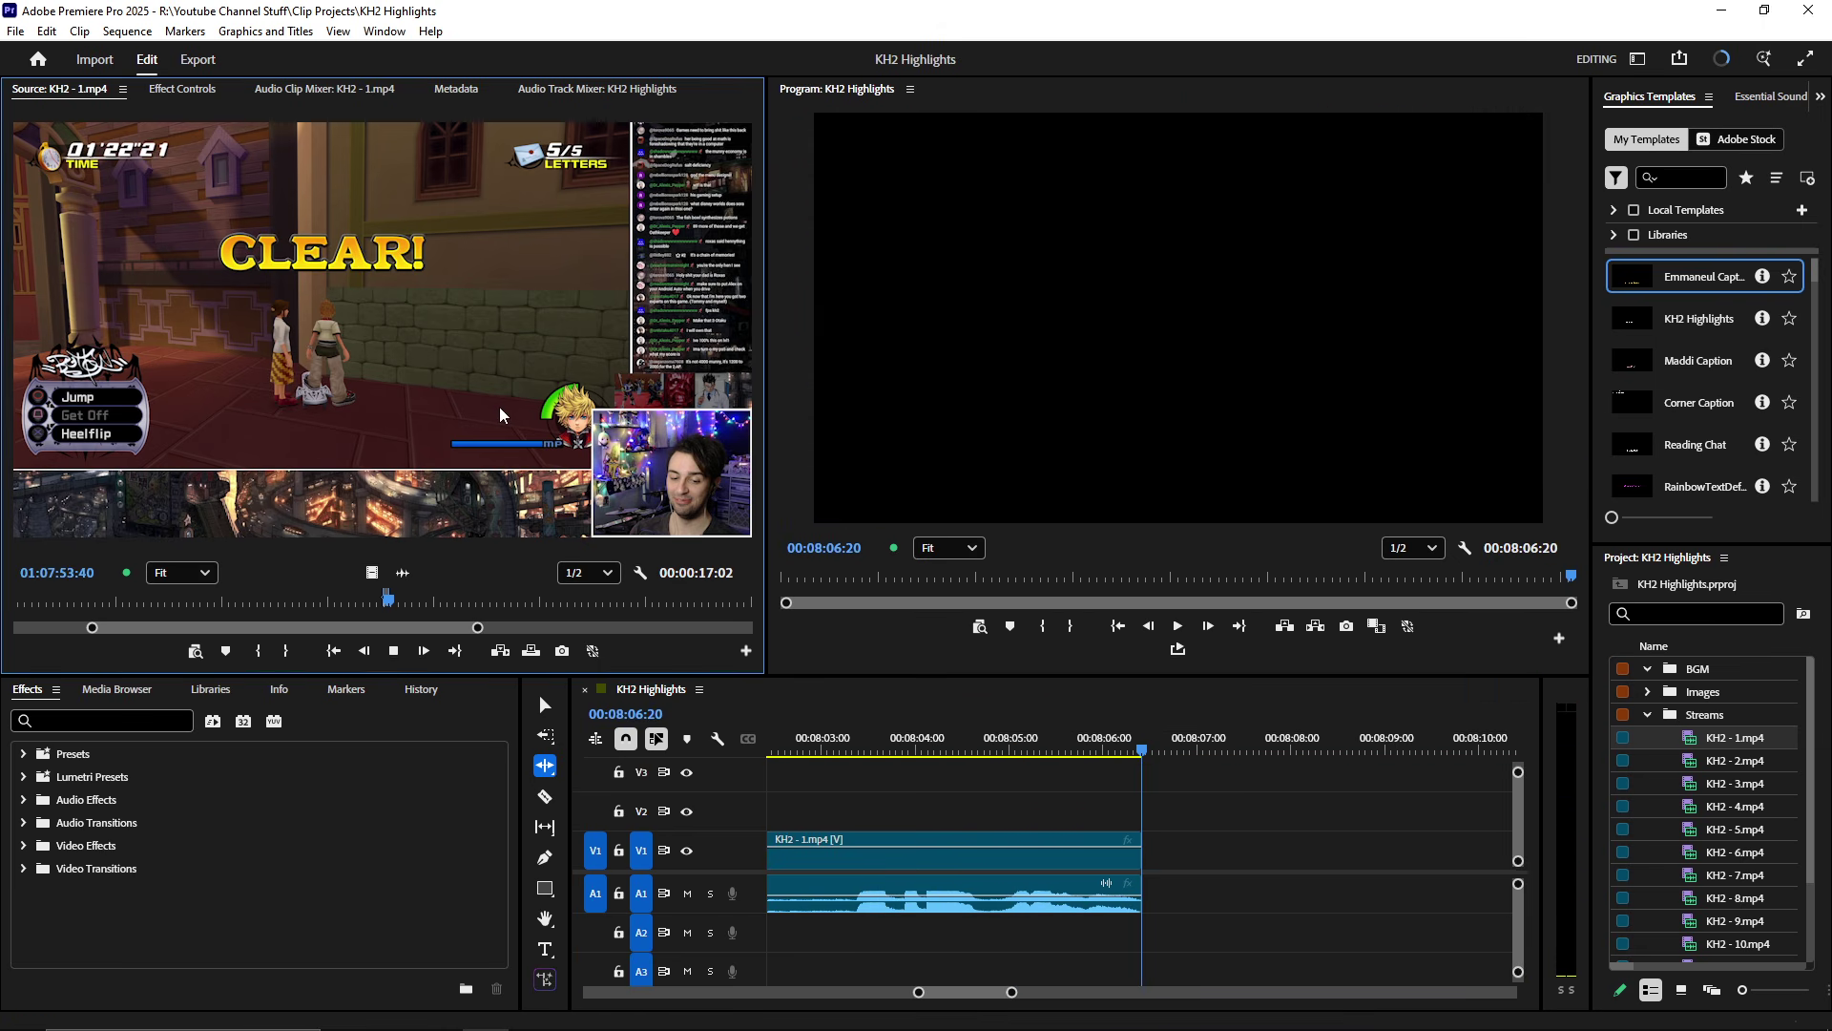
# - Find the town-running footage past 01:18:24 in the source clip and mark a 00:00:21:36 range ending around 01:19
pyautogui.press('space')
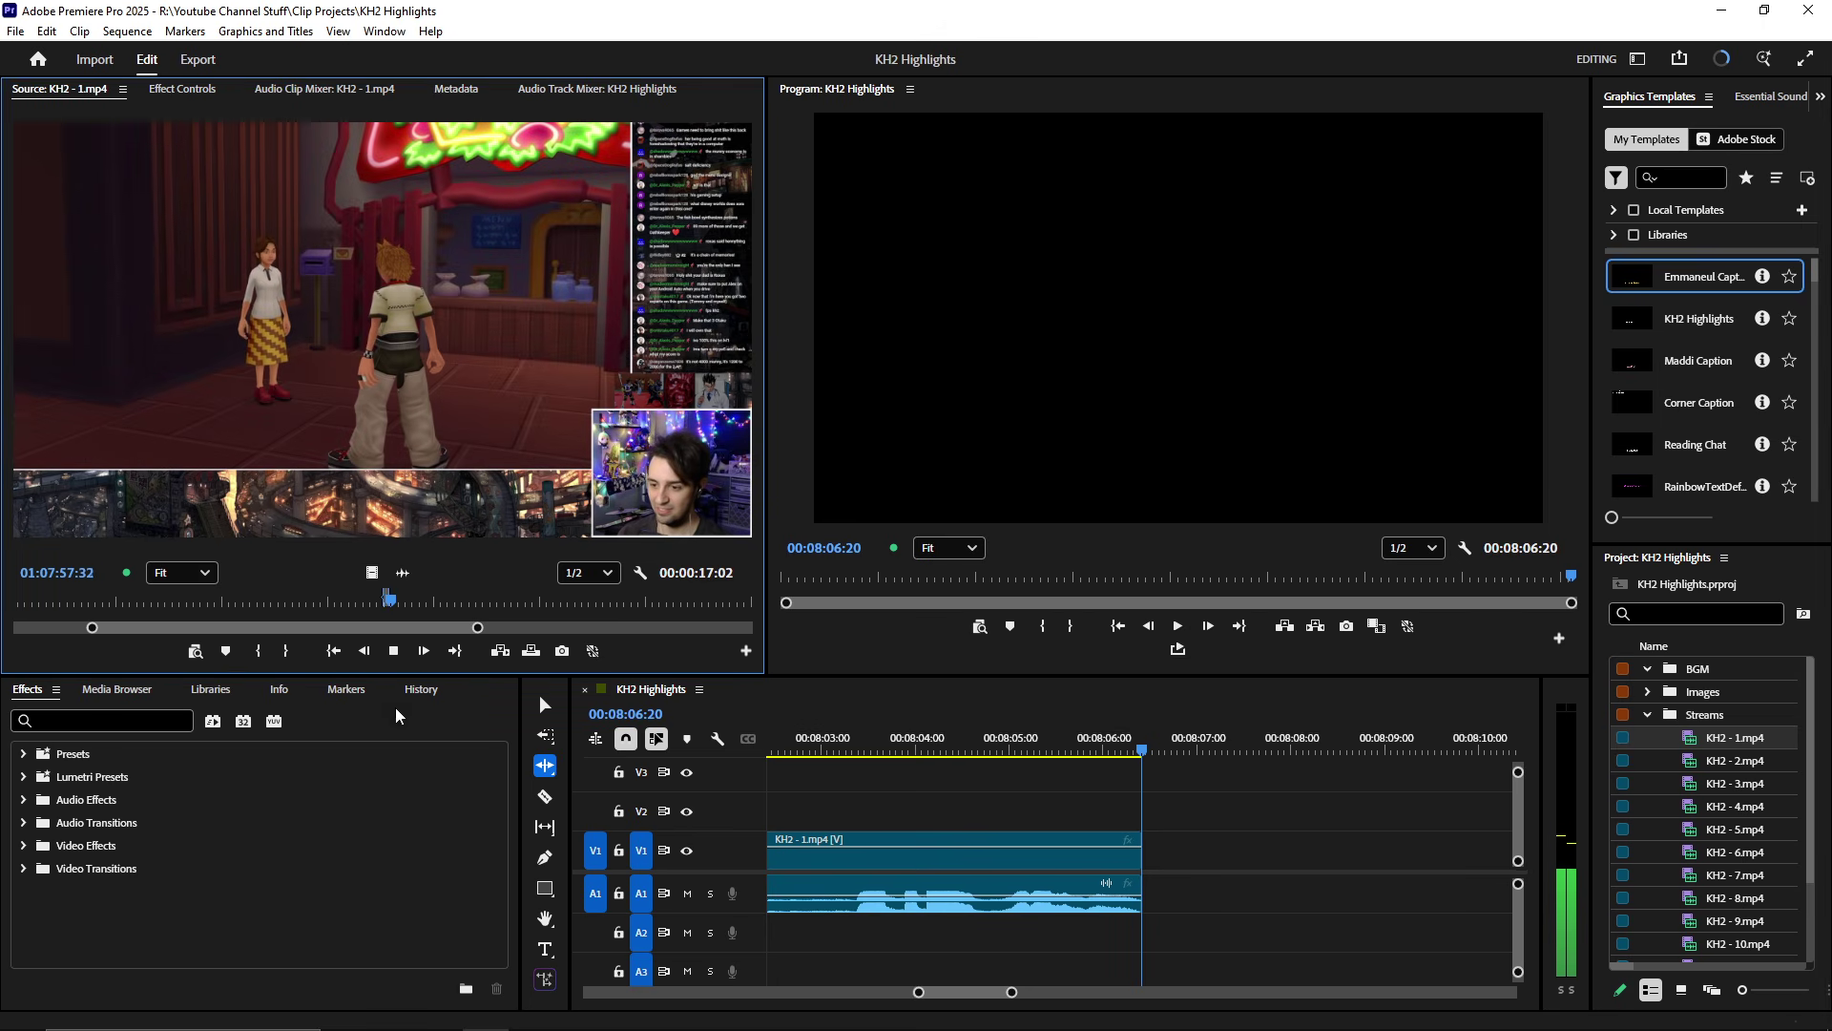
pyautogui.press('`')
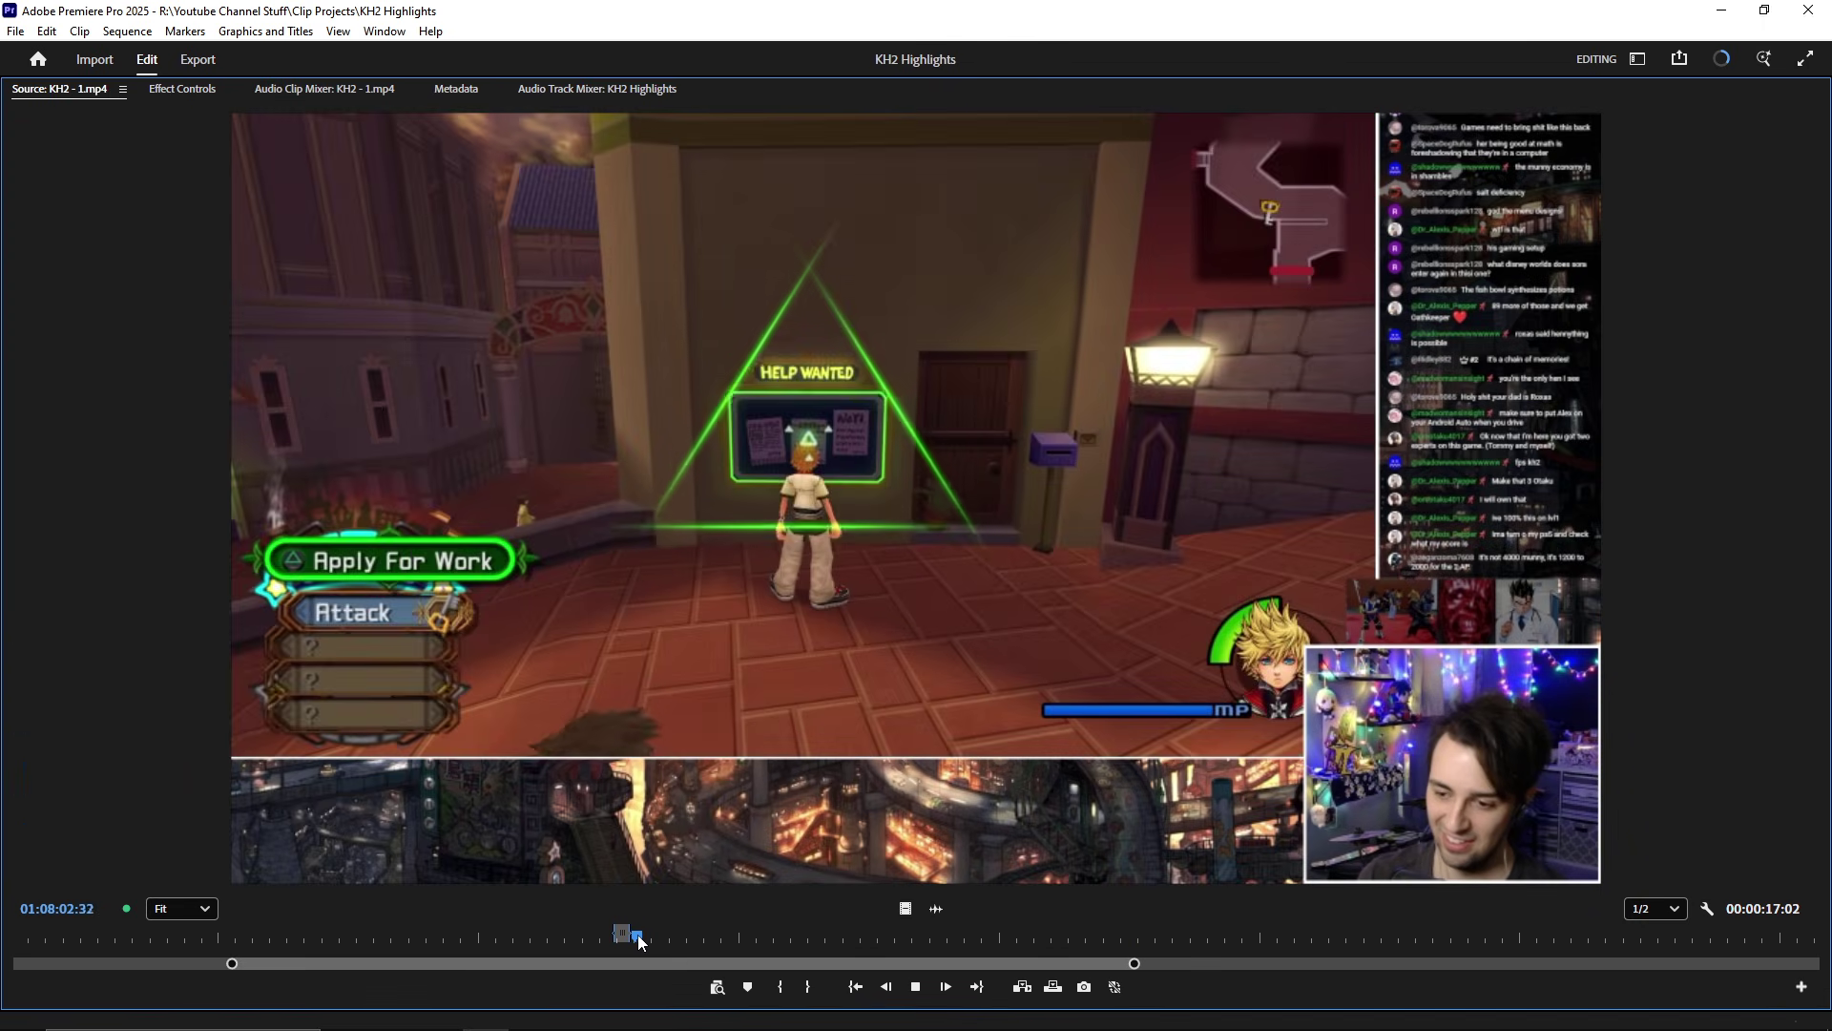
pyautogui.moveTo(637, 936); pyautogui.dragTo(1176, 942)
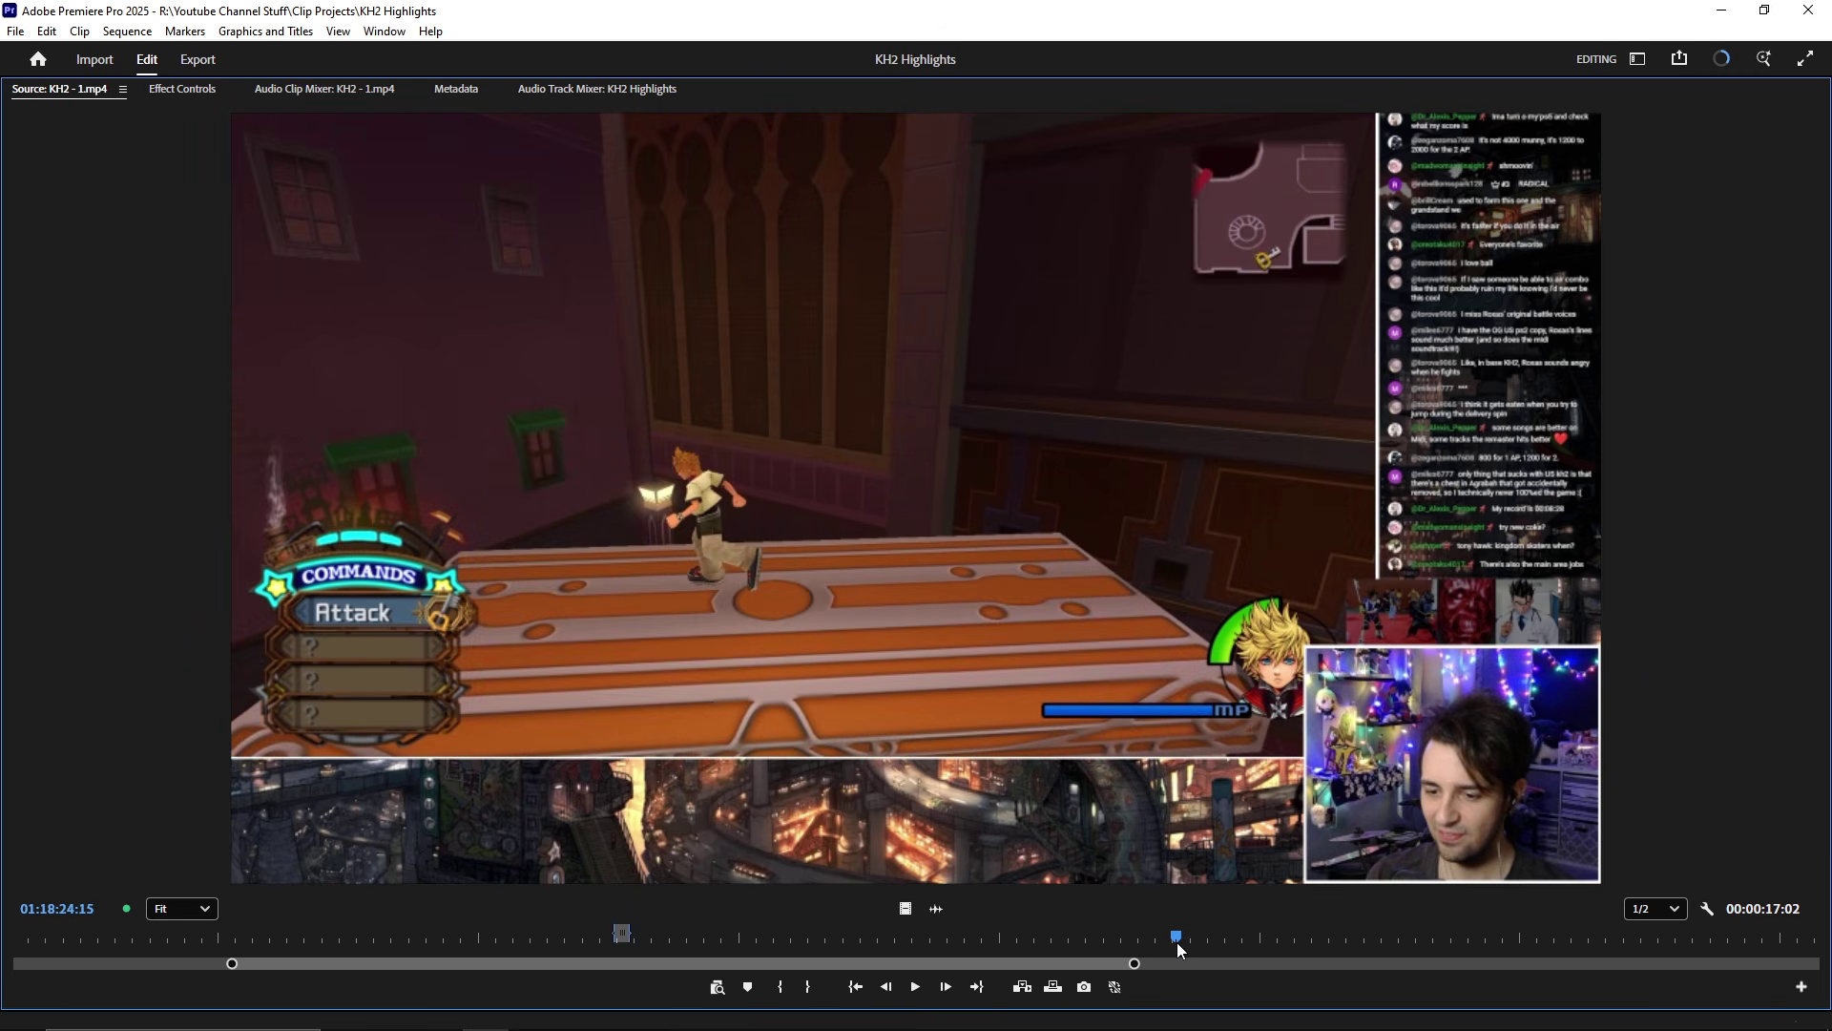
pyautogui.press('space')
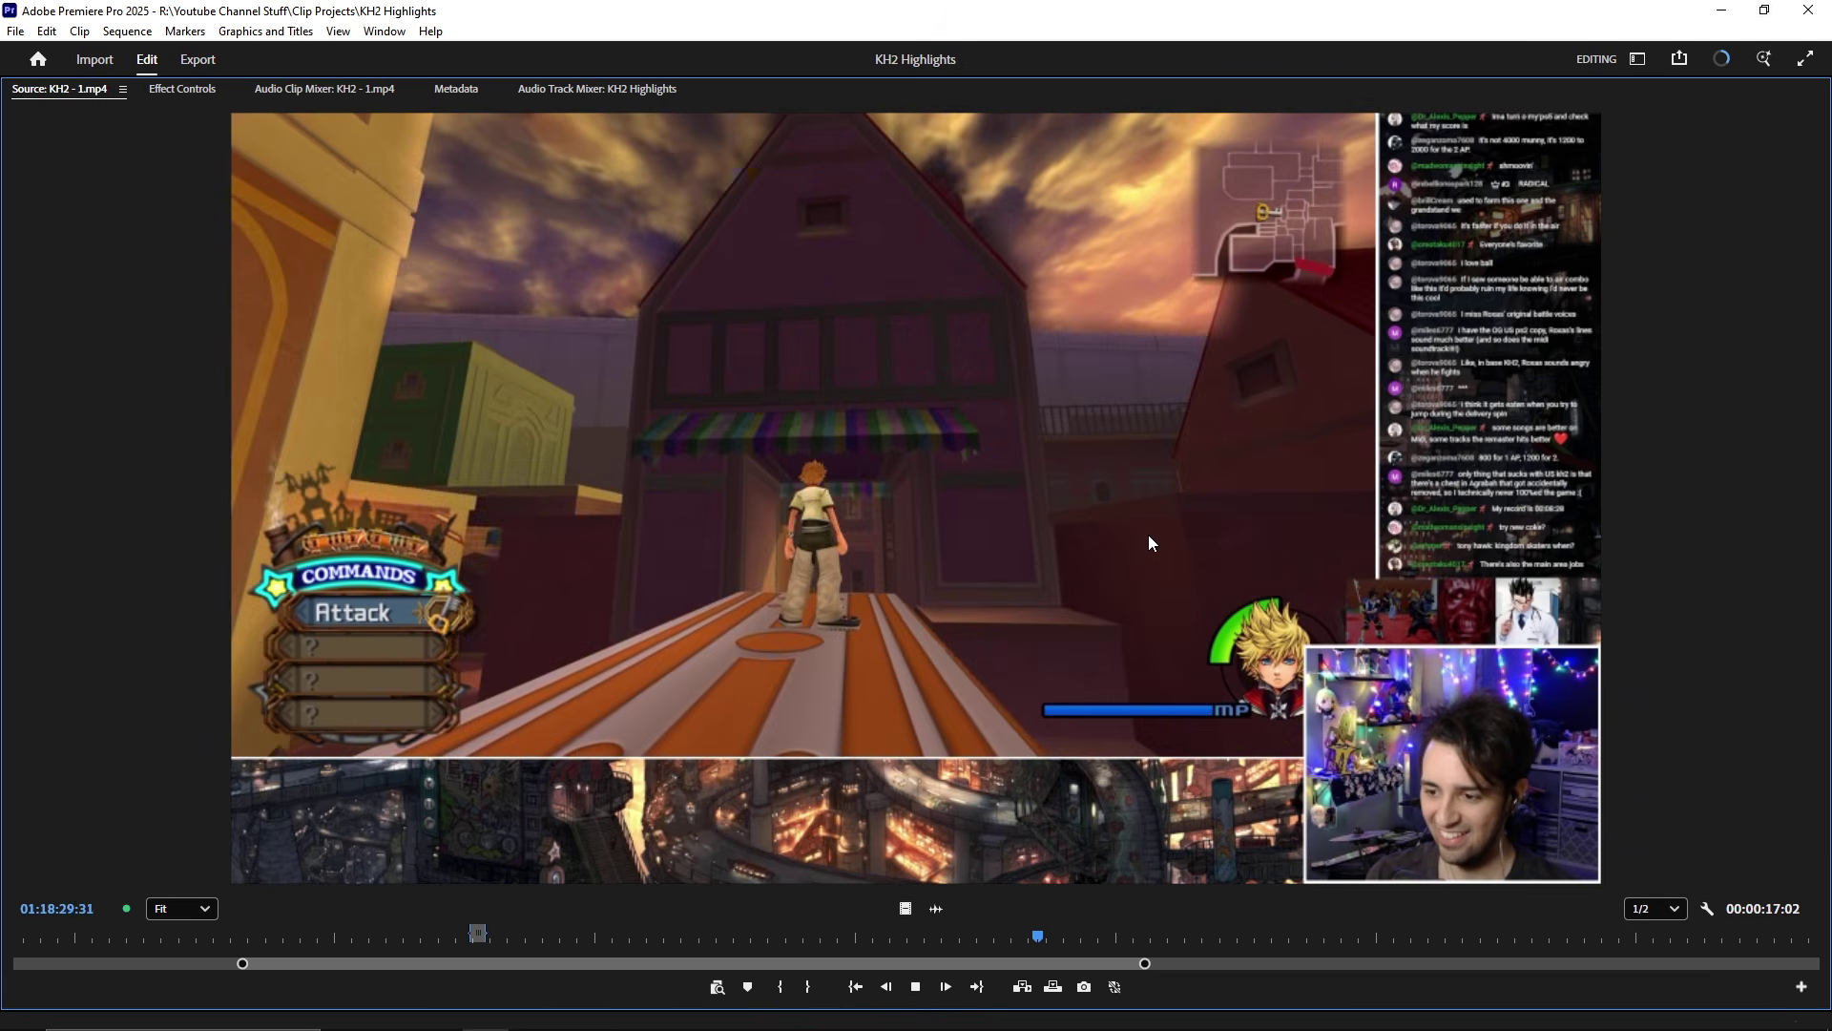
pyautogui.press('i')
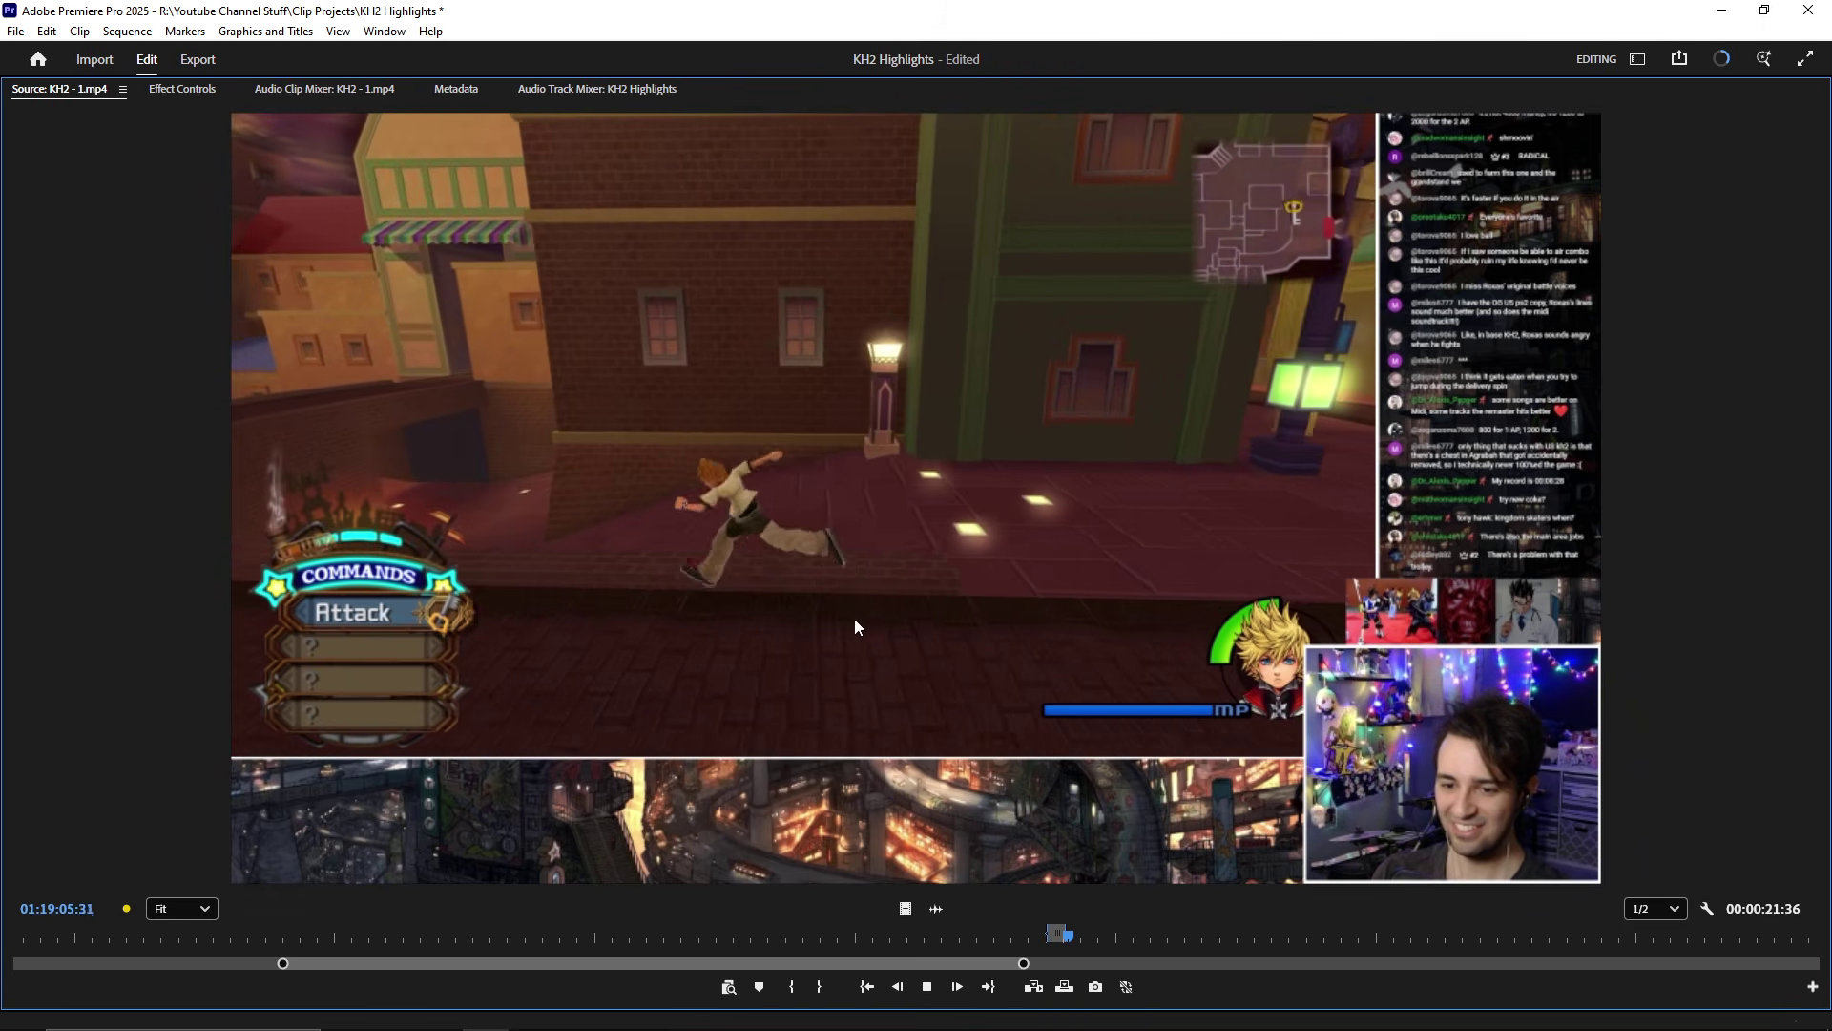
pyautogui.press('`')
# - Place the marked town-running footage on V1 and A1 at about 00:08:11, beyond the last timeline clip
pyautogui.scroll(-2, 912, 758)
pyautogui.moveTo(630, 496); pyautogui.dragTo(888, 848)
pyautogui.scroll(3, 1011, 851)
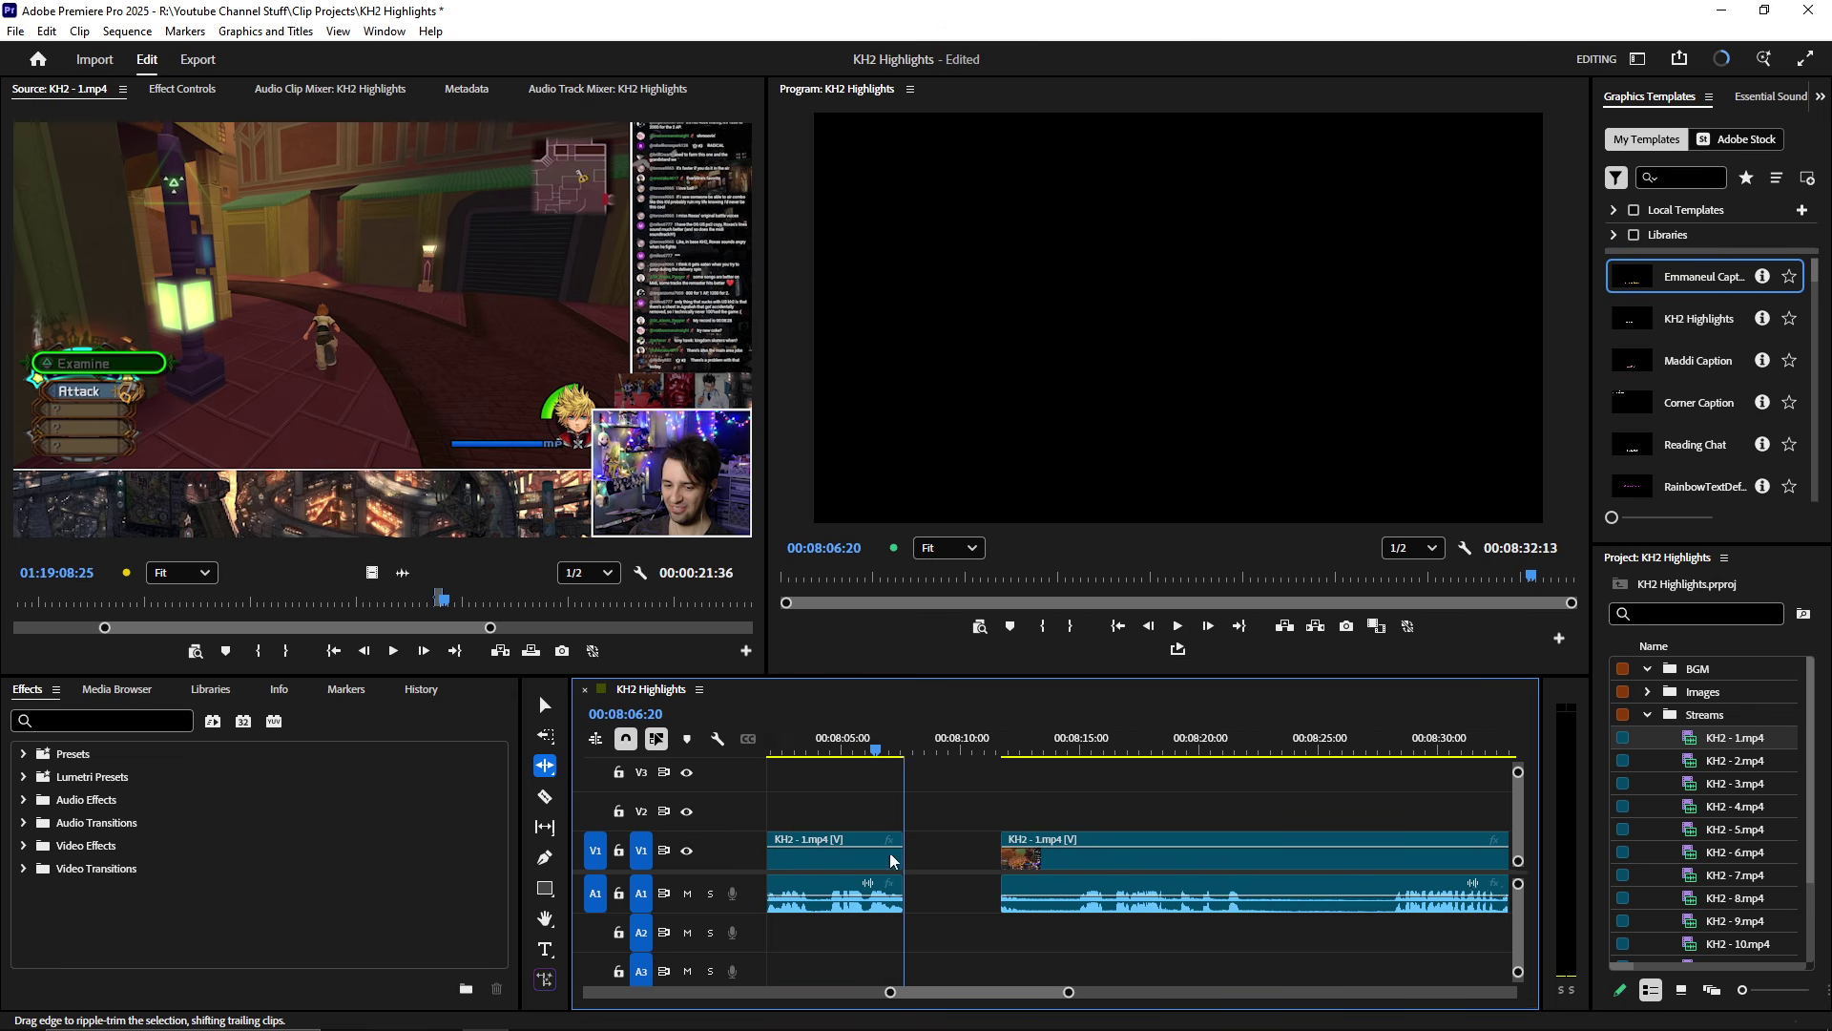
# - Extend the start of the town-running clip back to about 00:08:07 on the timeline
pyautogui.press('v')
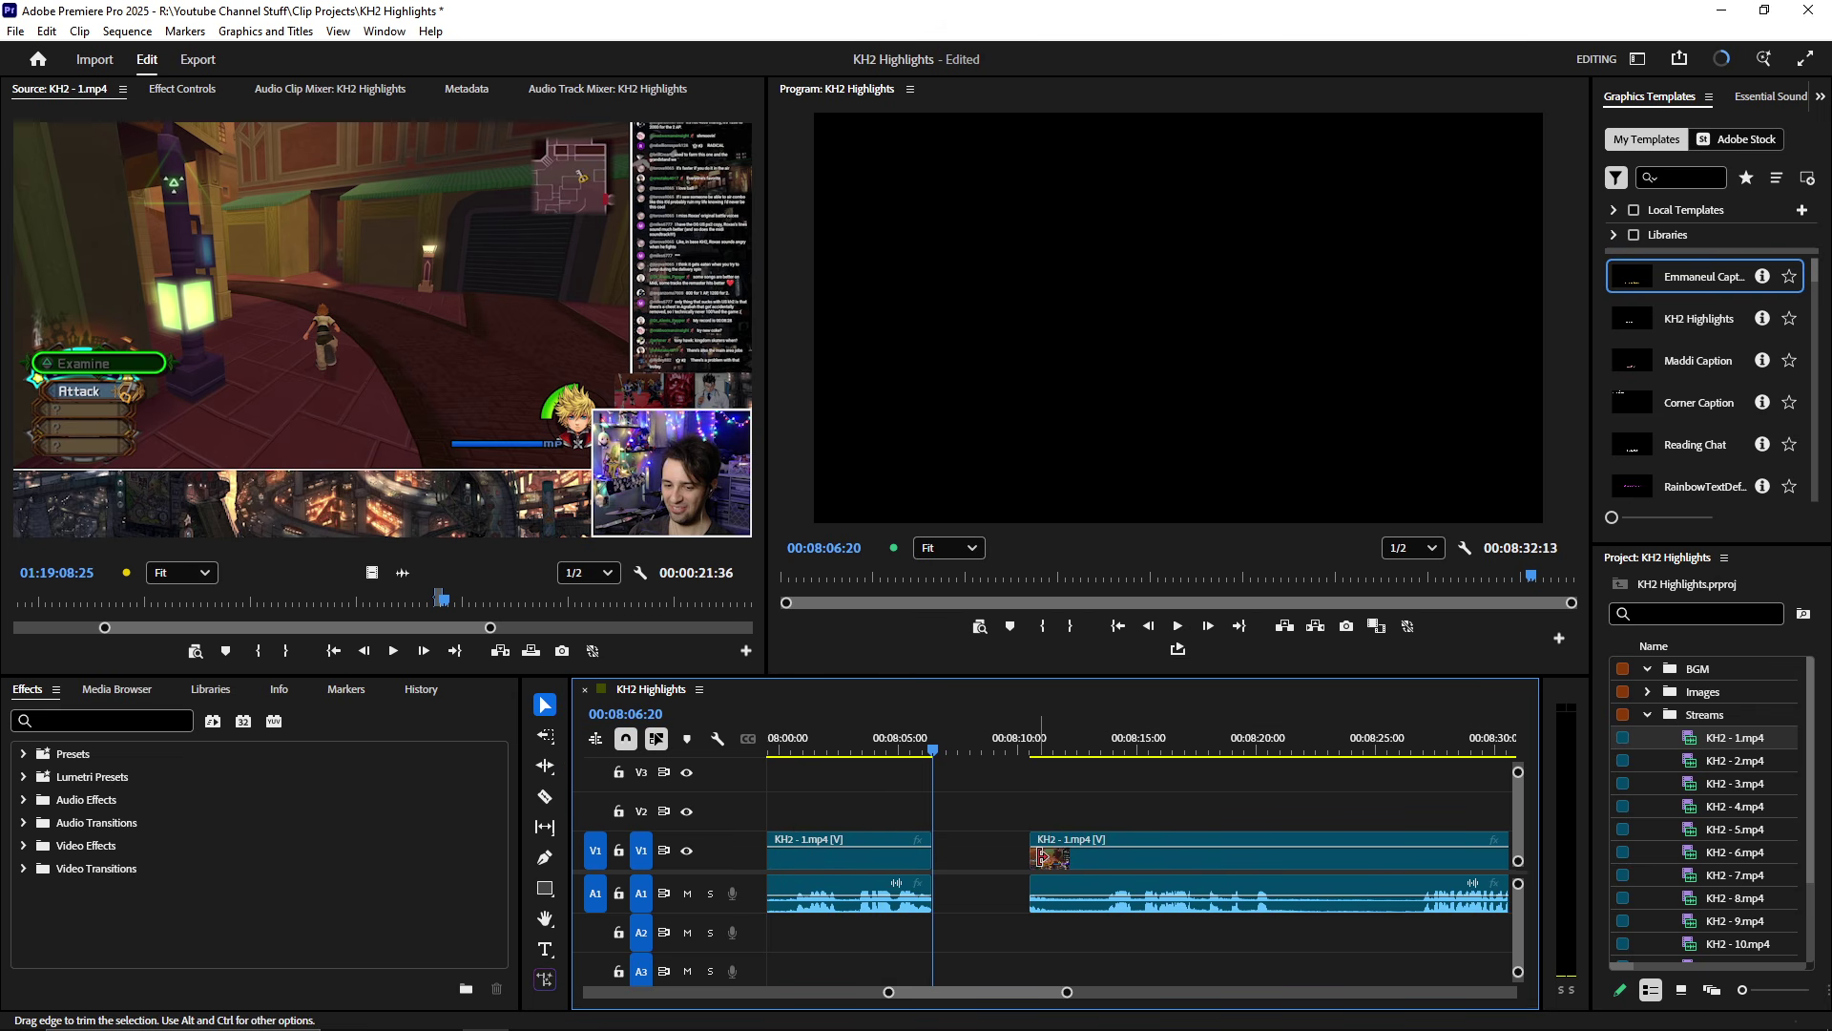
pyautogui.moveTo(1042, 856); pyautogui.dragTo(953, 856)
pyautogui.click(952, 745)
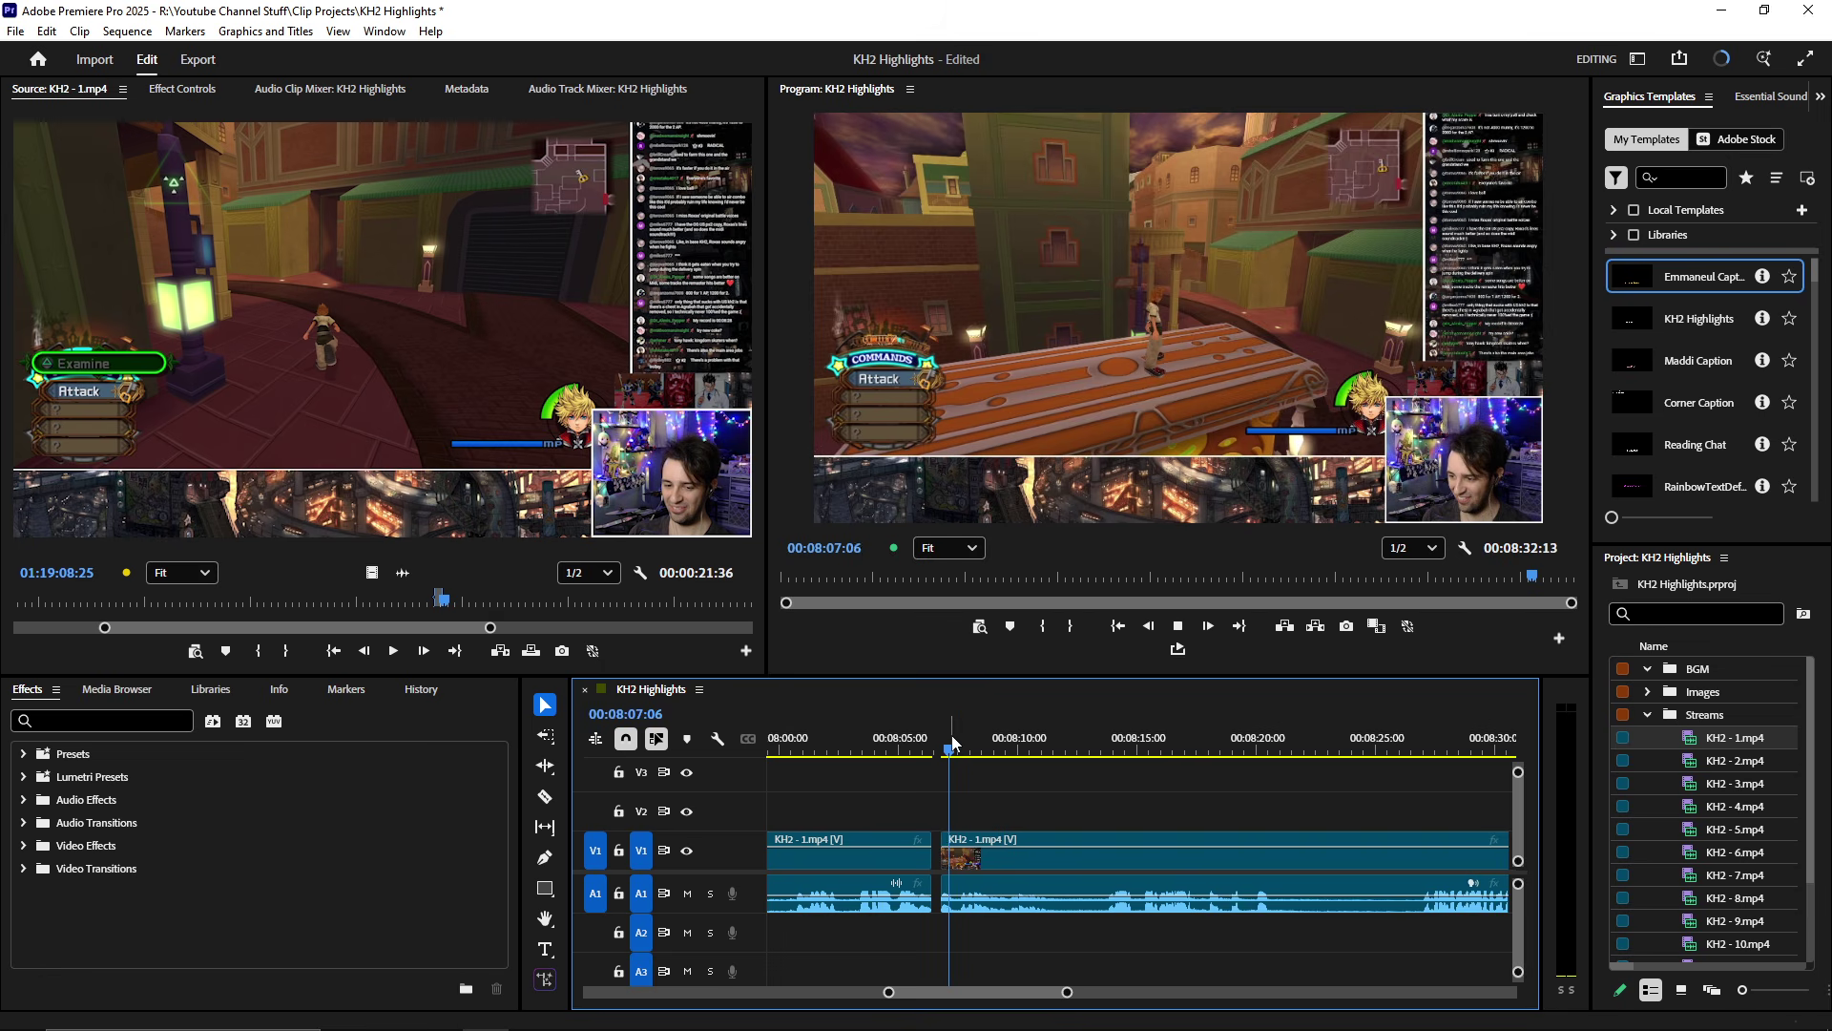
# - Review the opening of the town-running clip, ripple-trim about 5 seconds off its start, and close the gap before it
pyautogui.press('space')
pyautogui.press('=')
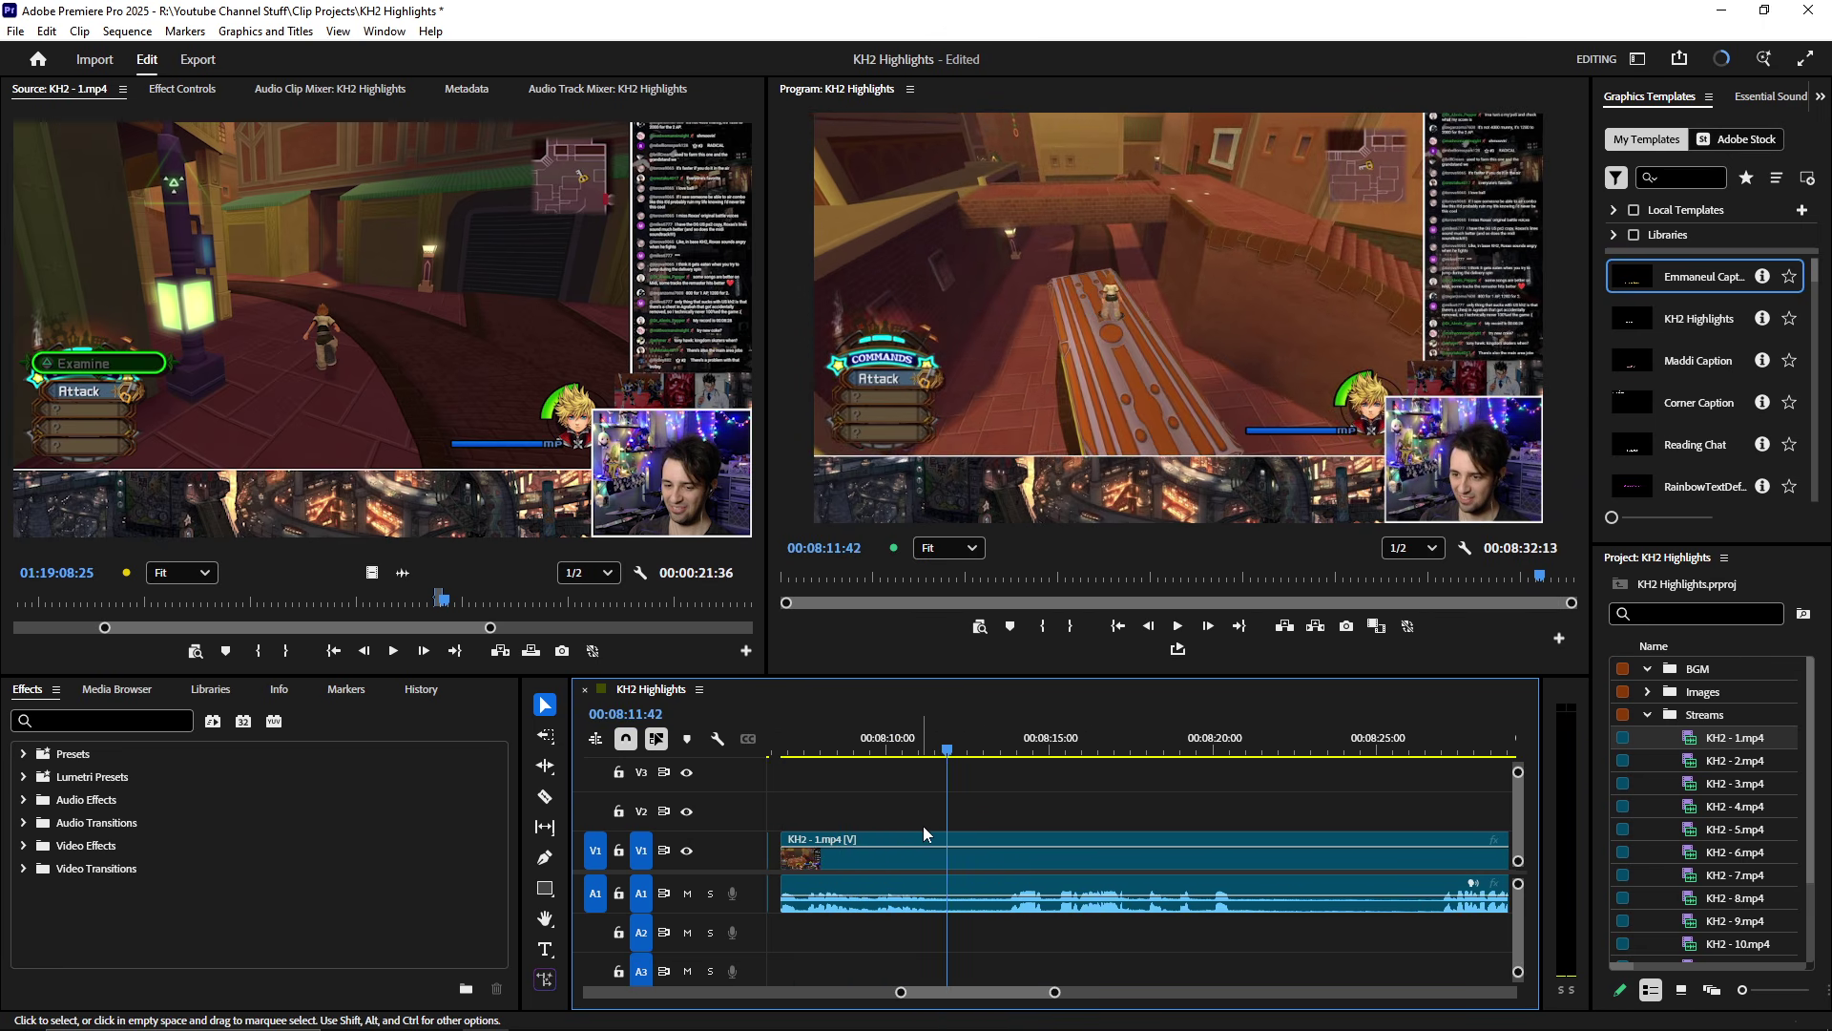
pyautogui.press('space')
pyautogui.press('space')
pyautogui.scroll(2, 1063, 916)
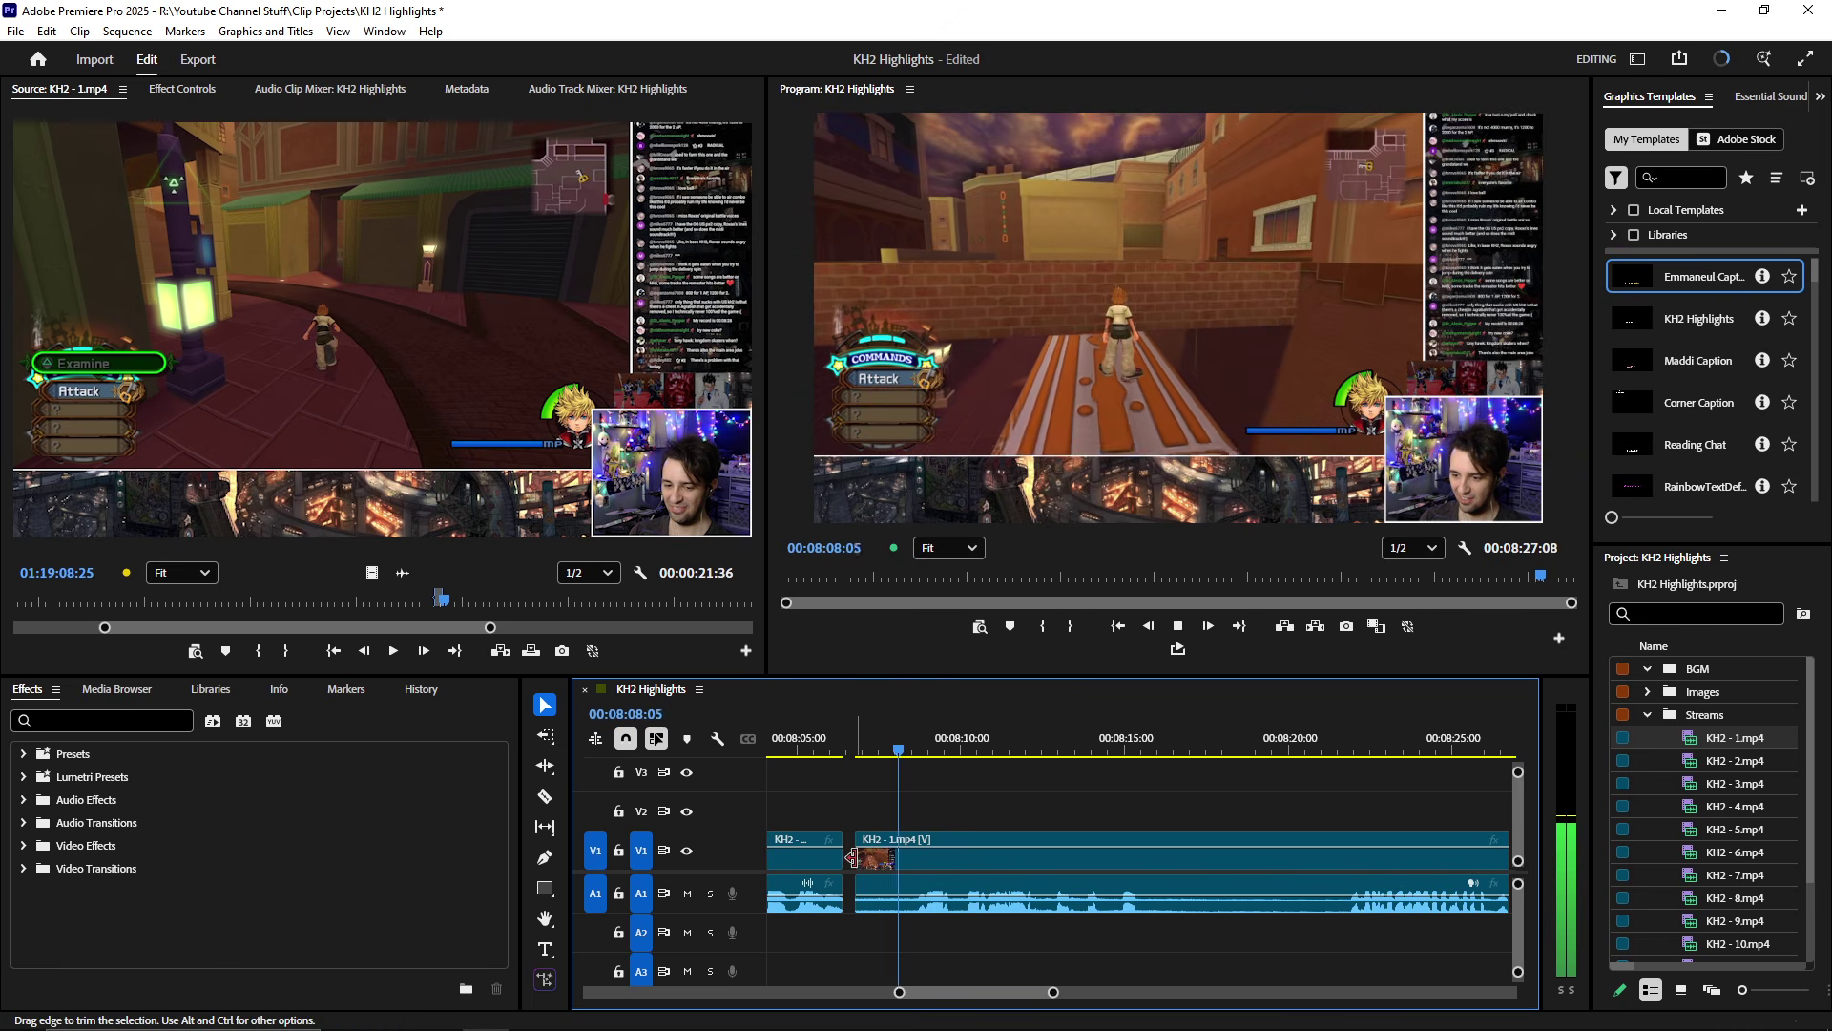
pyautogui.press('-')
# - Ripple-trim the end of the town-running clip to about 00:08:25:45
pyautogui.click(1159, 749)
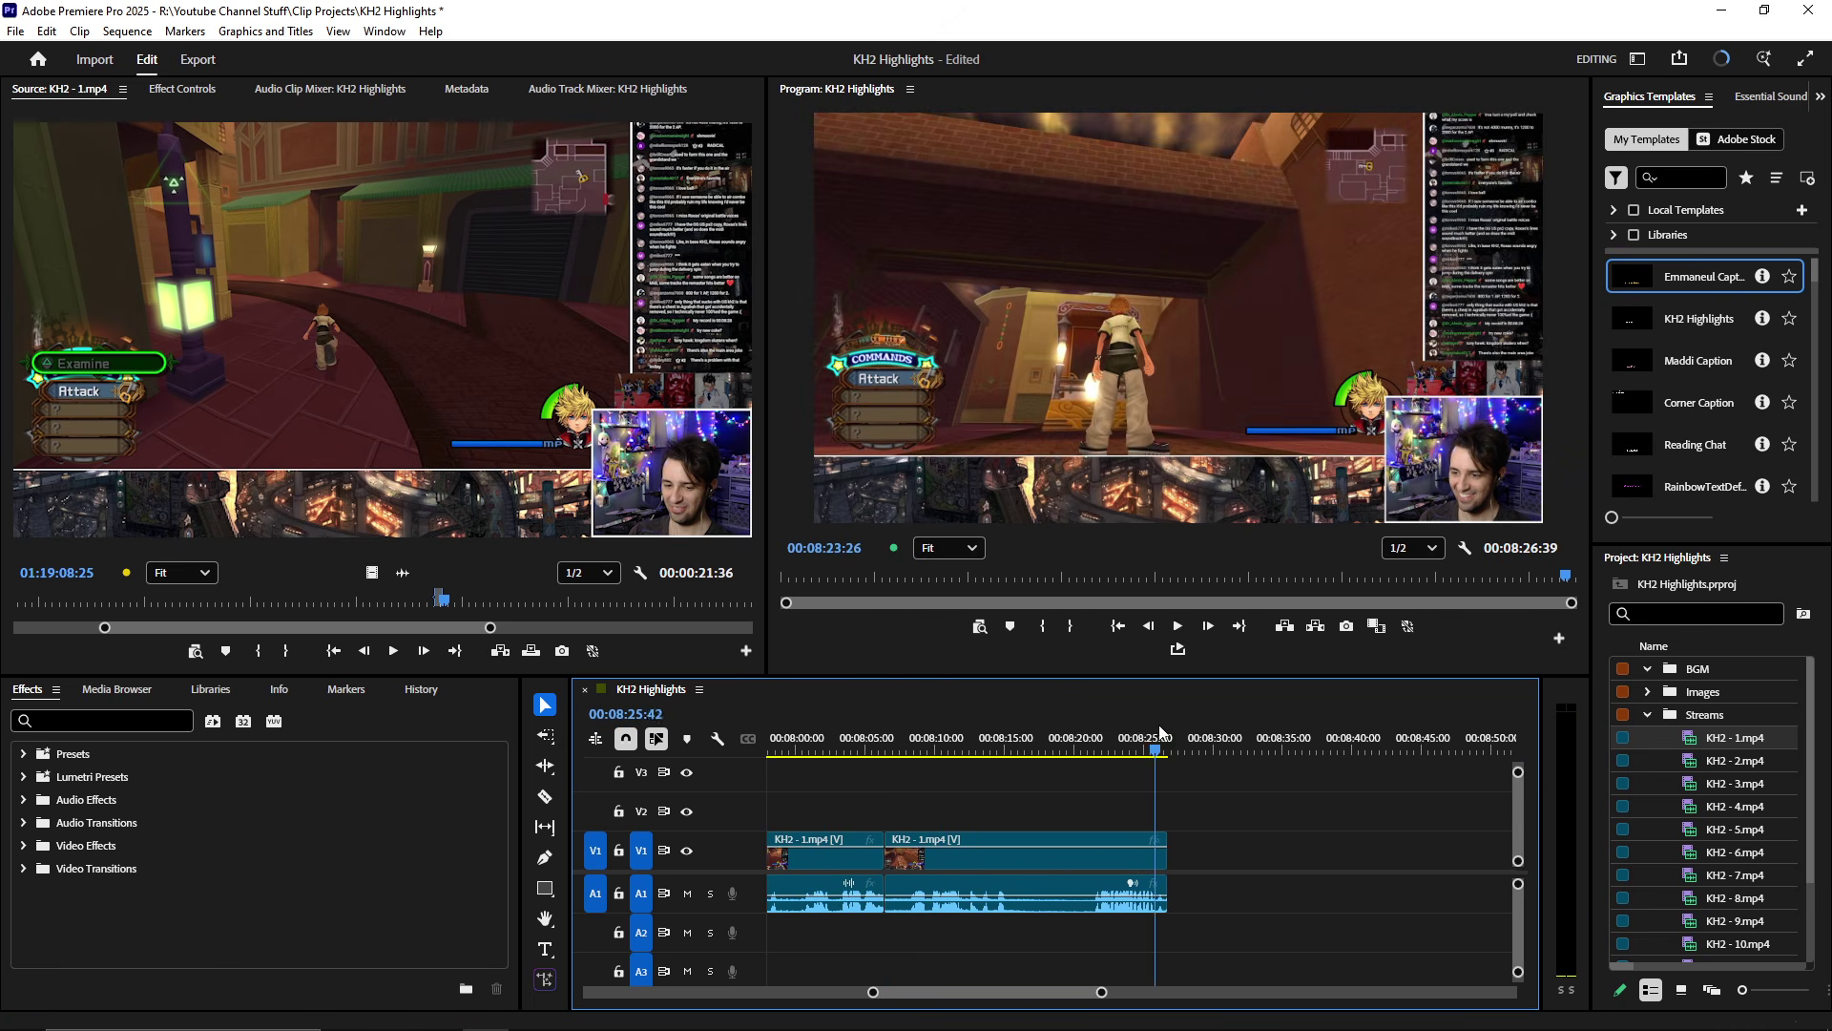
pyautogui.press('=')
pyautogui.press('space')
pyautogui.click(1126, 749)
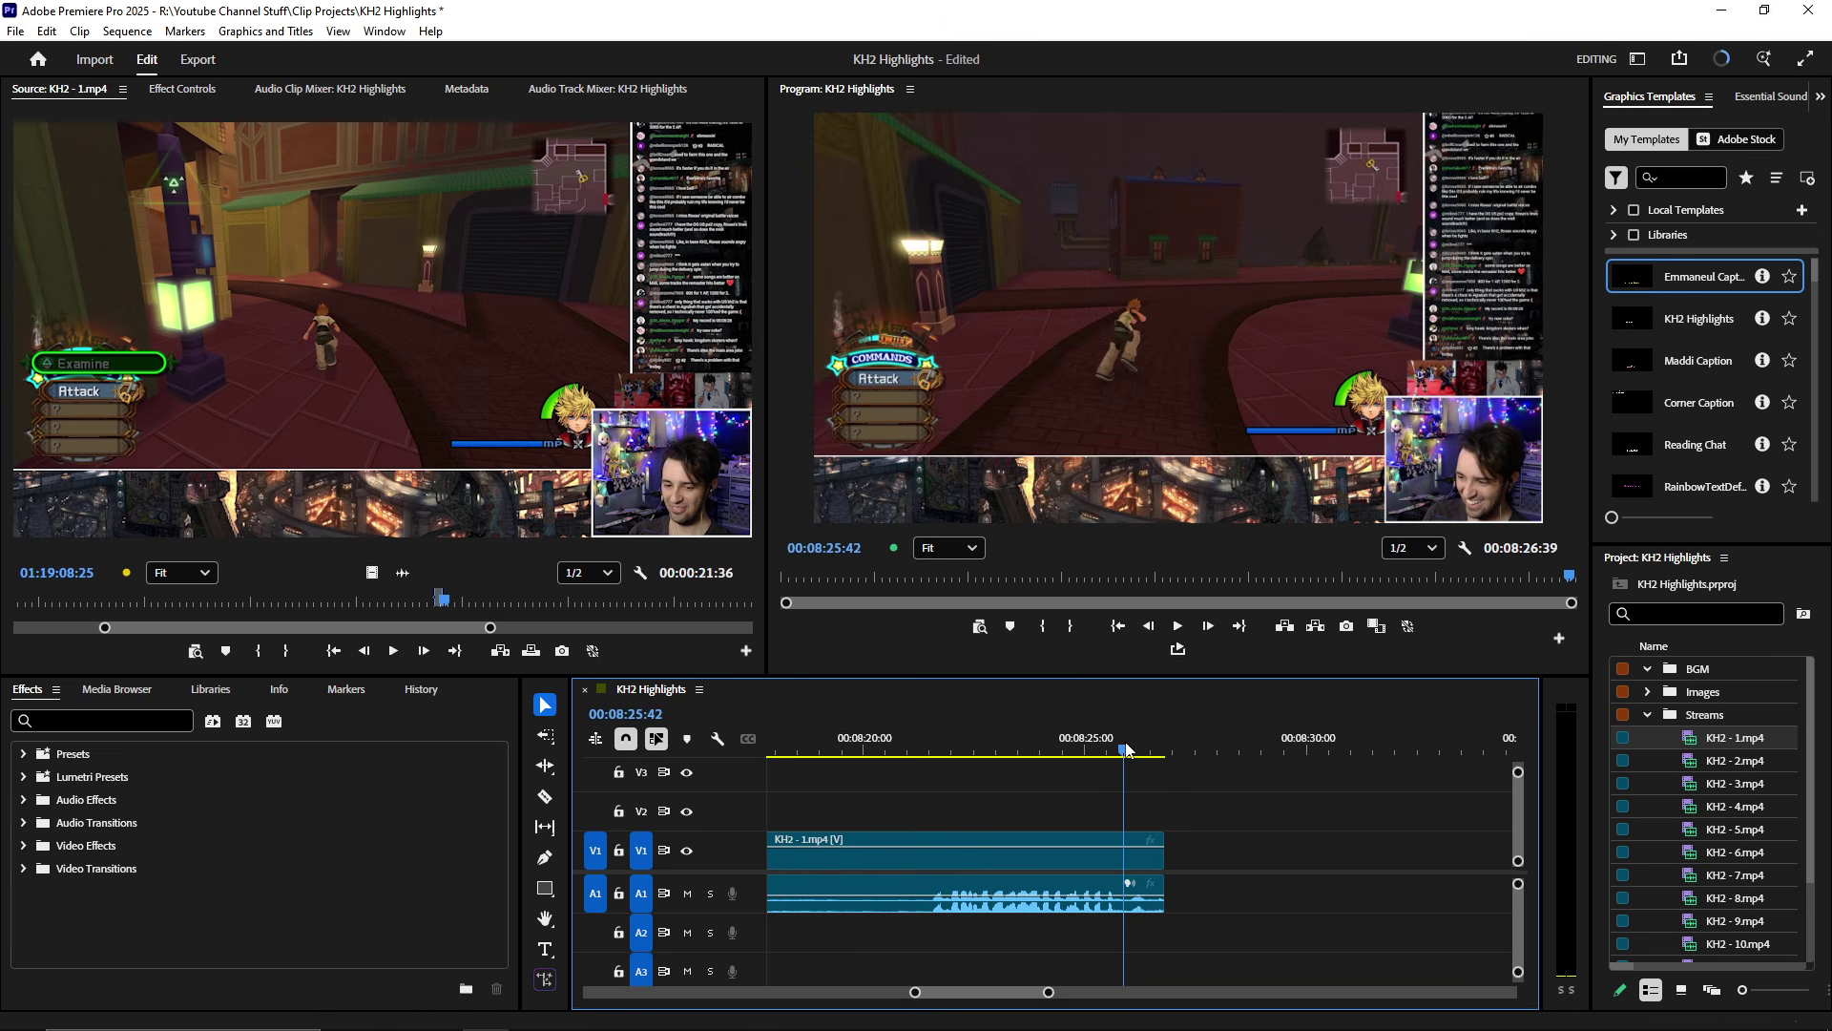
pyautogui.press('w')
# - Find the next town-running moment in the source clip and mark a 00:00:14:19 range starting at about 01:19:48
pyautogui.click(431, 417)
pyautogui.press('space')
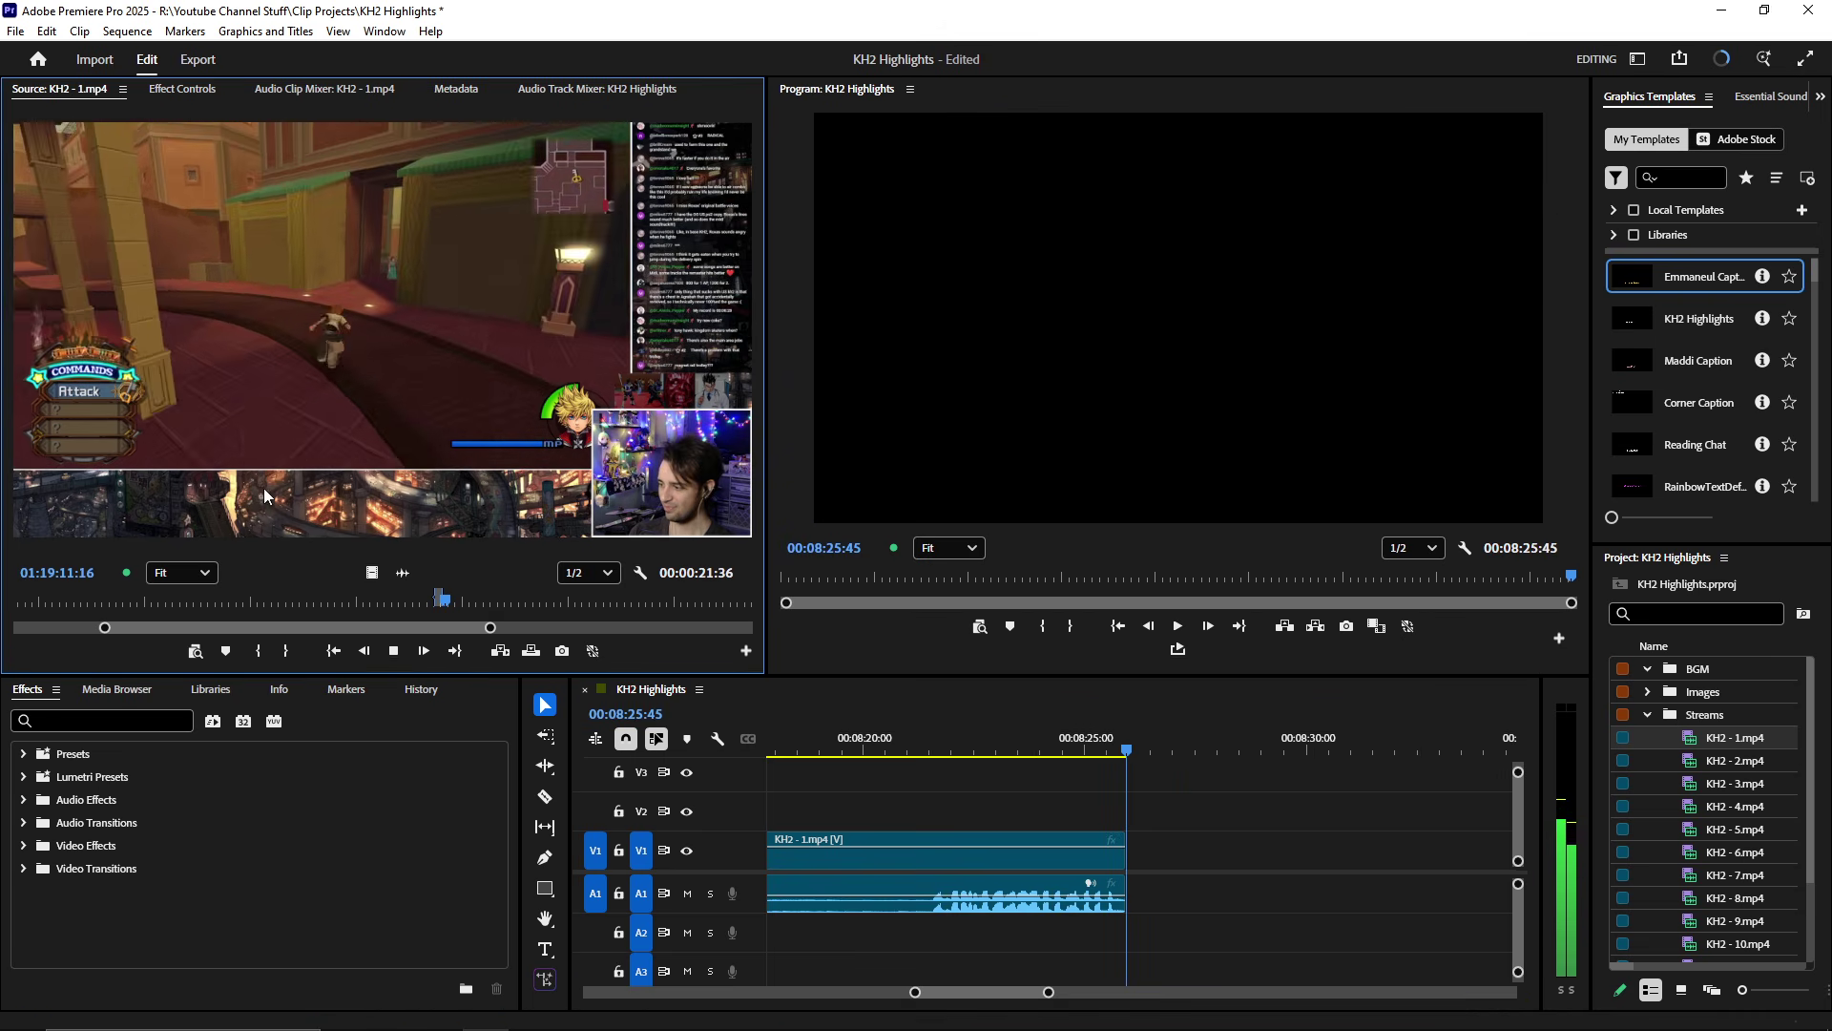
pyautogui.press('`')
pyautogui.moveTo(1076, 936); pyautogui.dragTo(1105, 937)
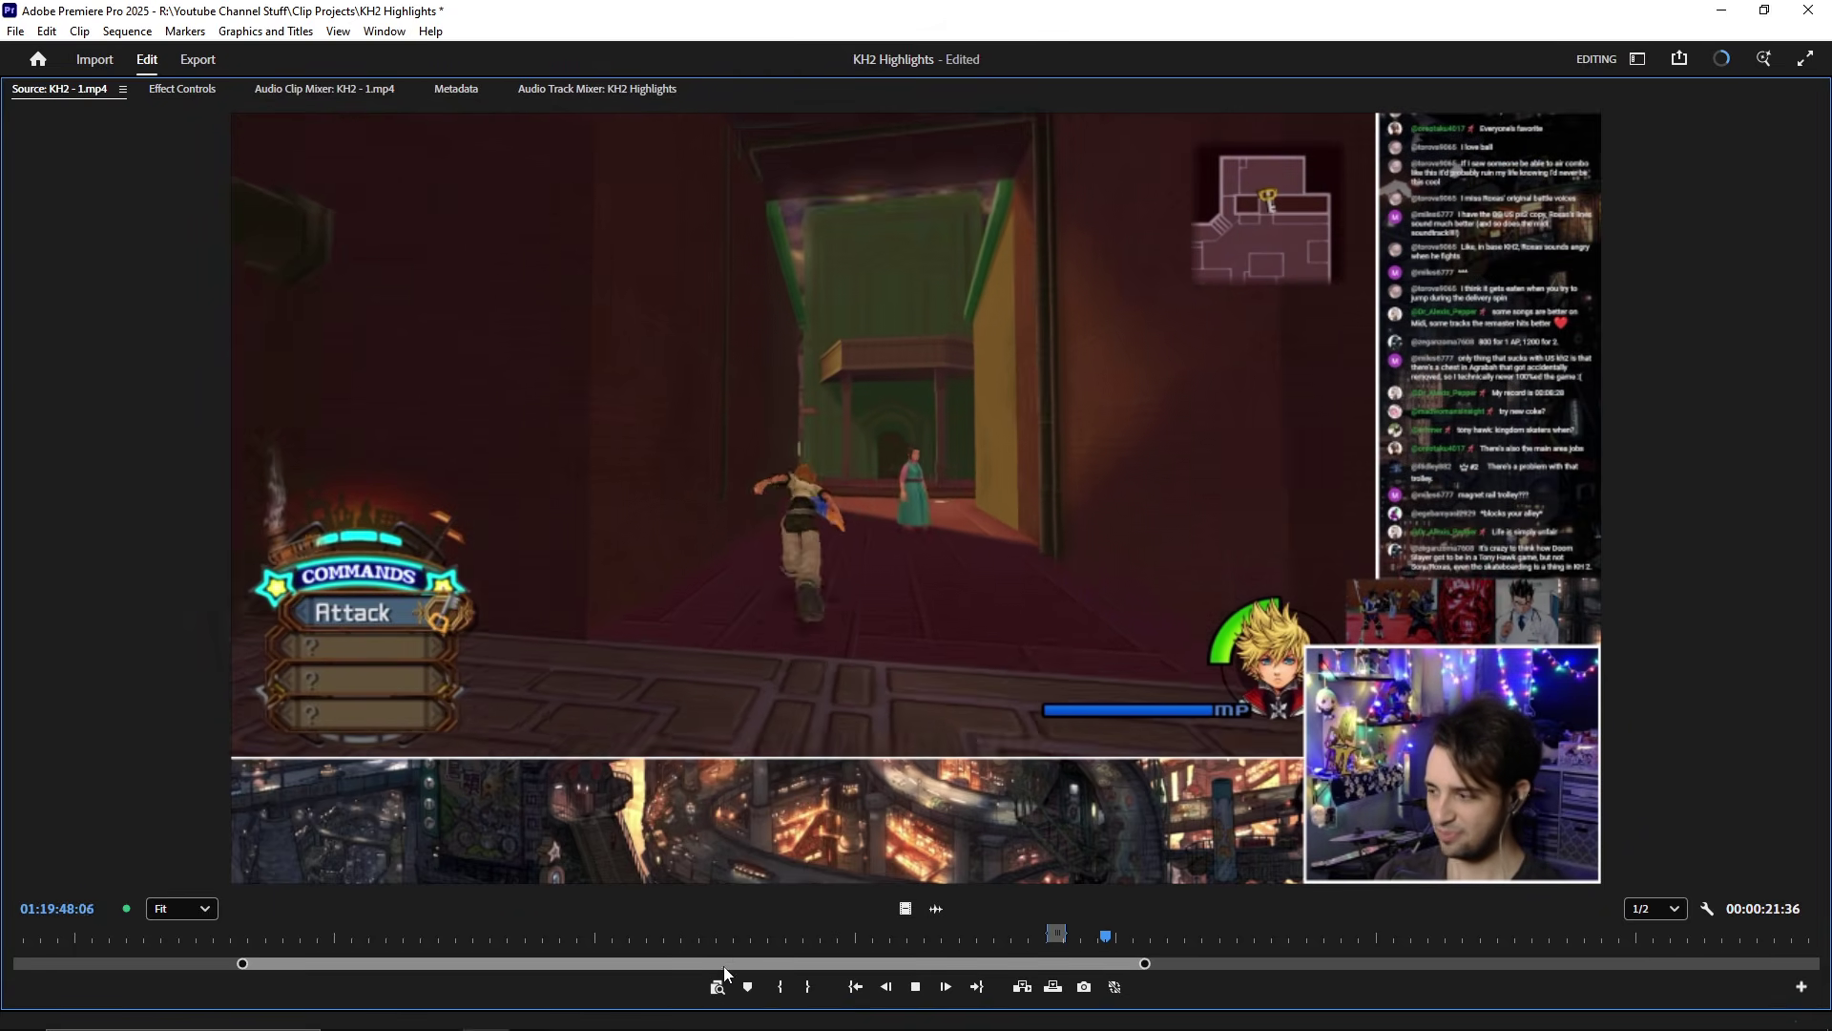
pyautogui.click(780, 986)
pyautogui.moveTo(830, 965); pyautogui.dragTo(843, 965)
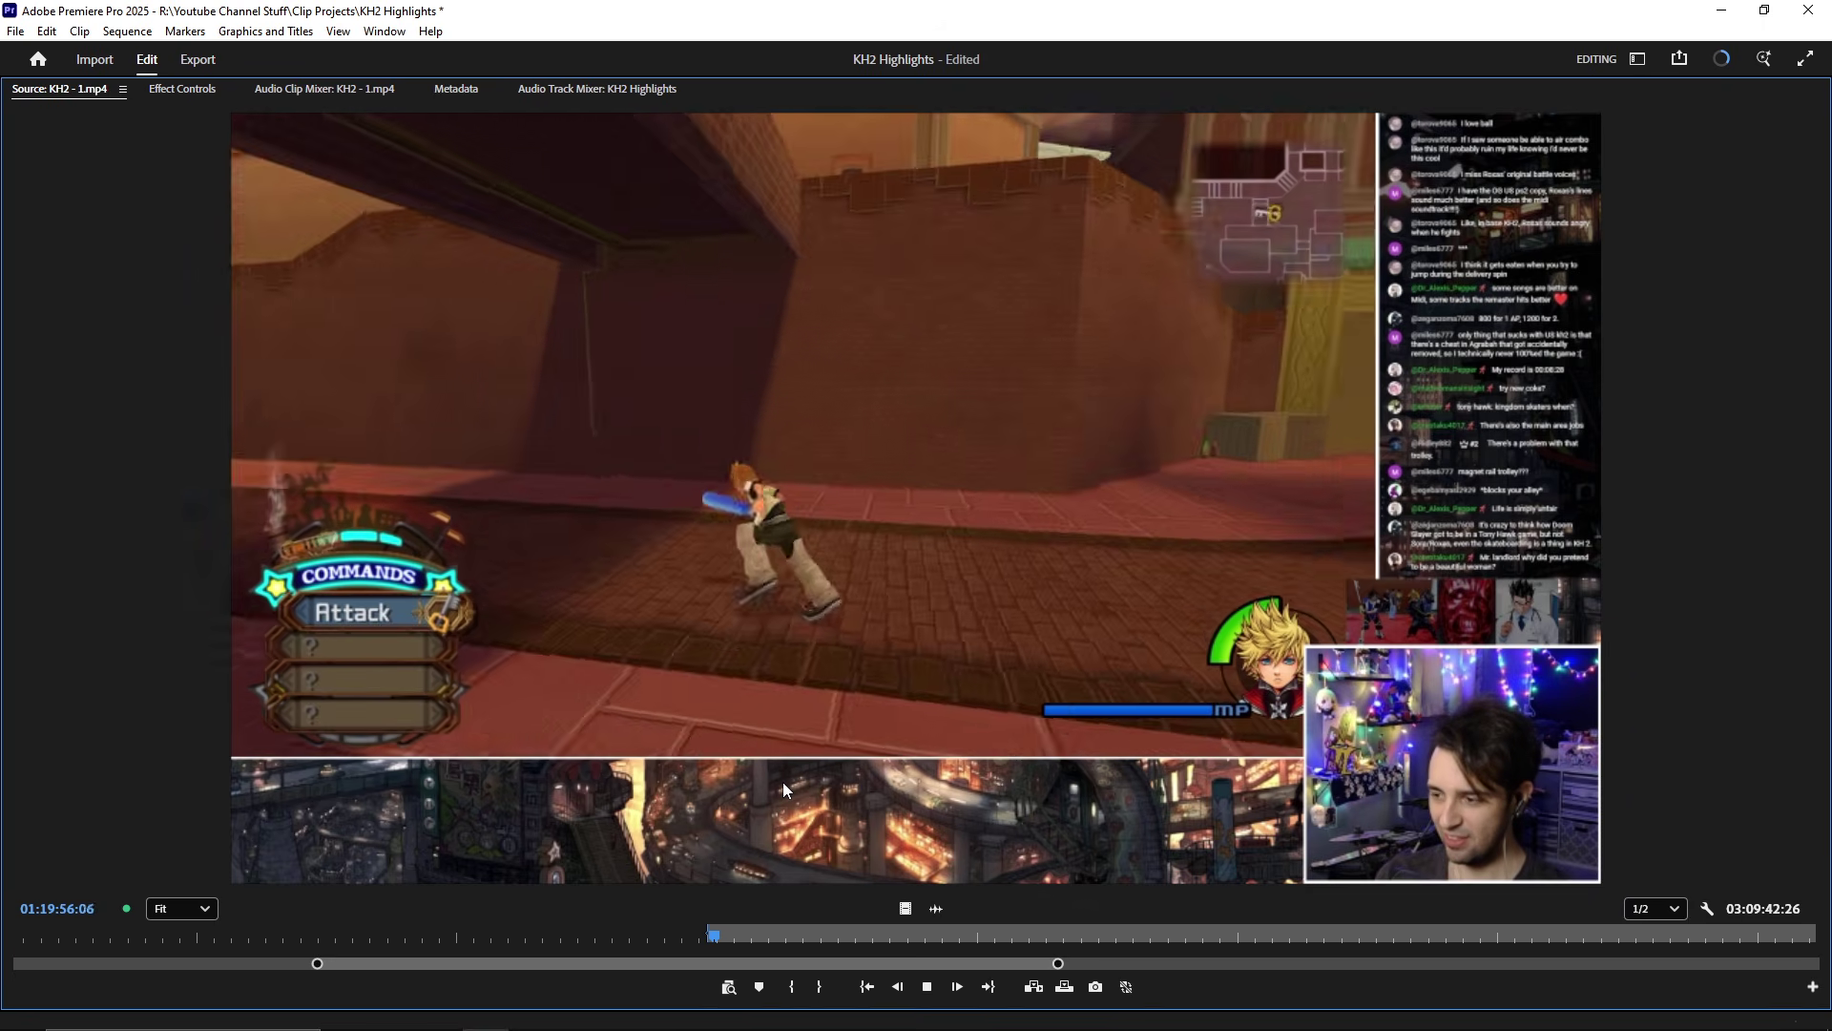
pyautogui.moveTo(869, 1021)
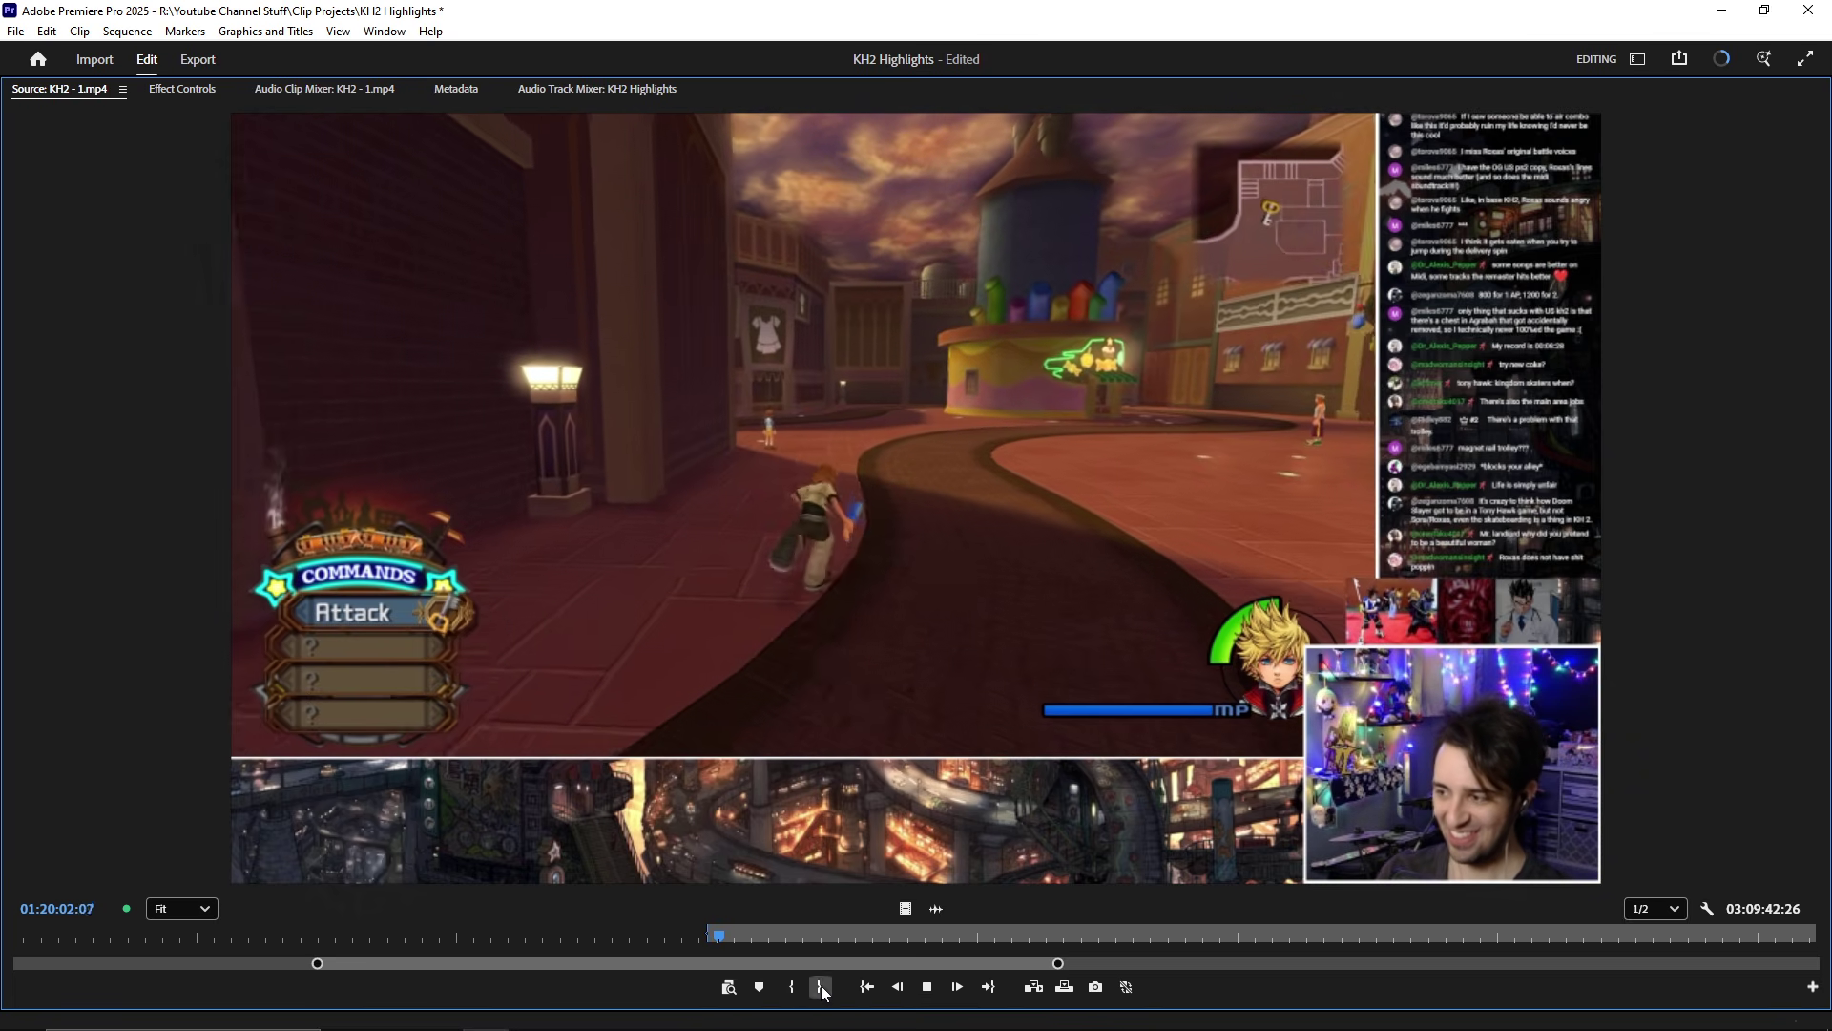
pyautogui.click(821, 985)
# - Place the marked 00:00:14:19 range on V1 and A1 at about 00:08:38, beyond the last timeline clip
pyautogui.press('`')
pyautogui.scroll(-2, 964, 830)
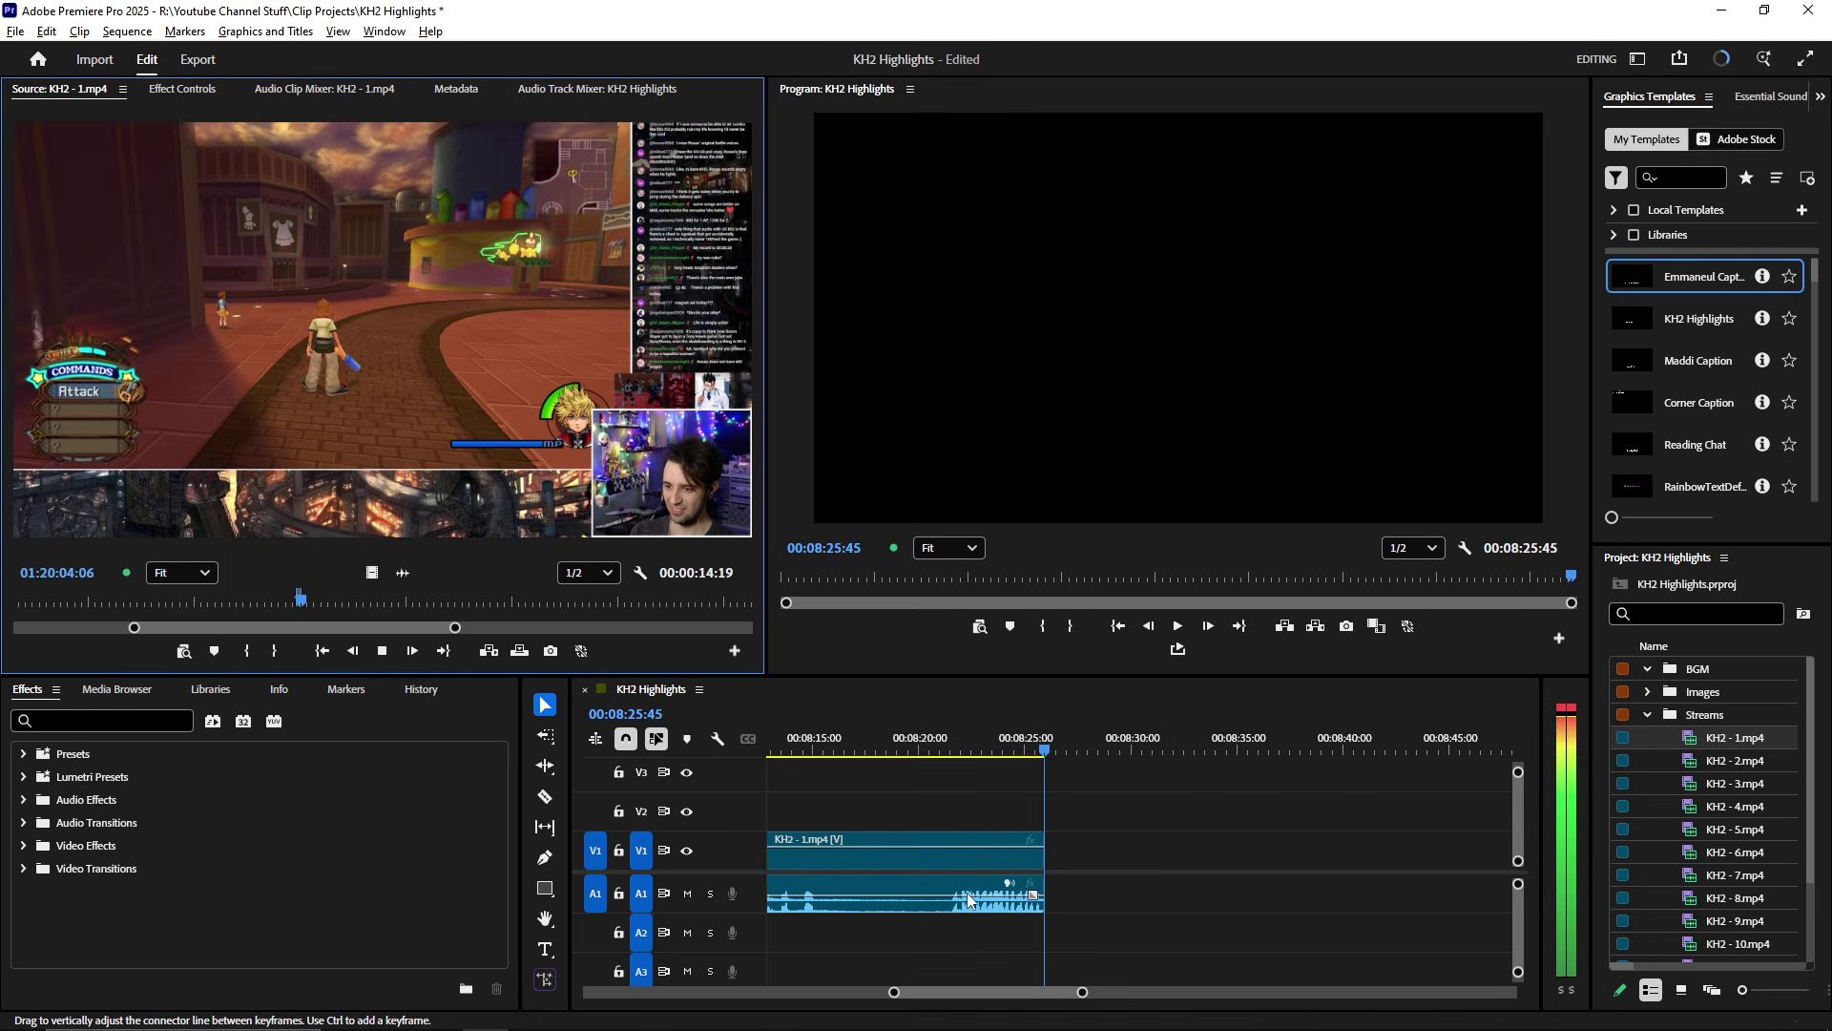
pyautogui.scroll(-1, 973, 826)
pyautogui.moveTo(678, 439); pyautogui.dragTo(985, 839)
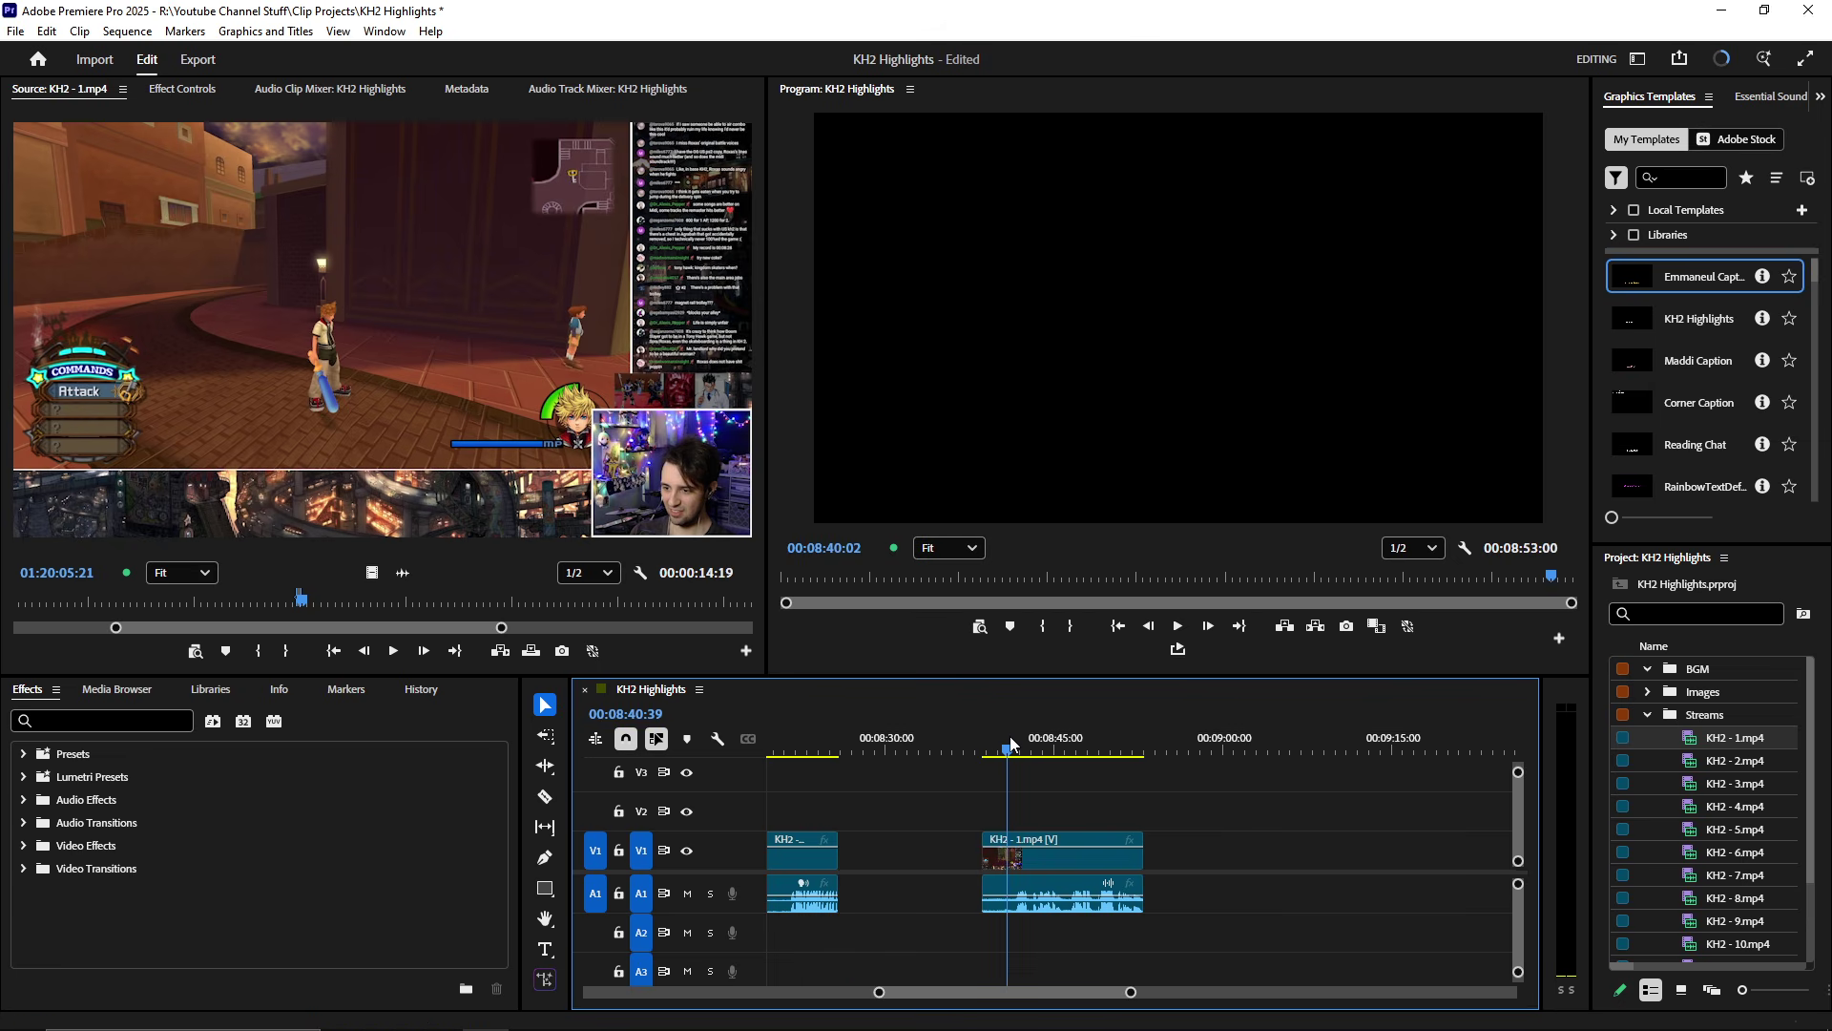
# - Ripple-trim about 2.4 seconds off the start of the newly placed clip and delete the gap before it
pyautogui.press('q')
pyautogui.press('space')
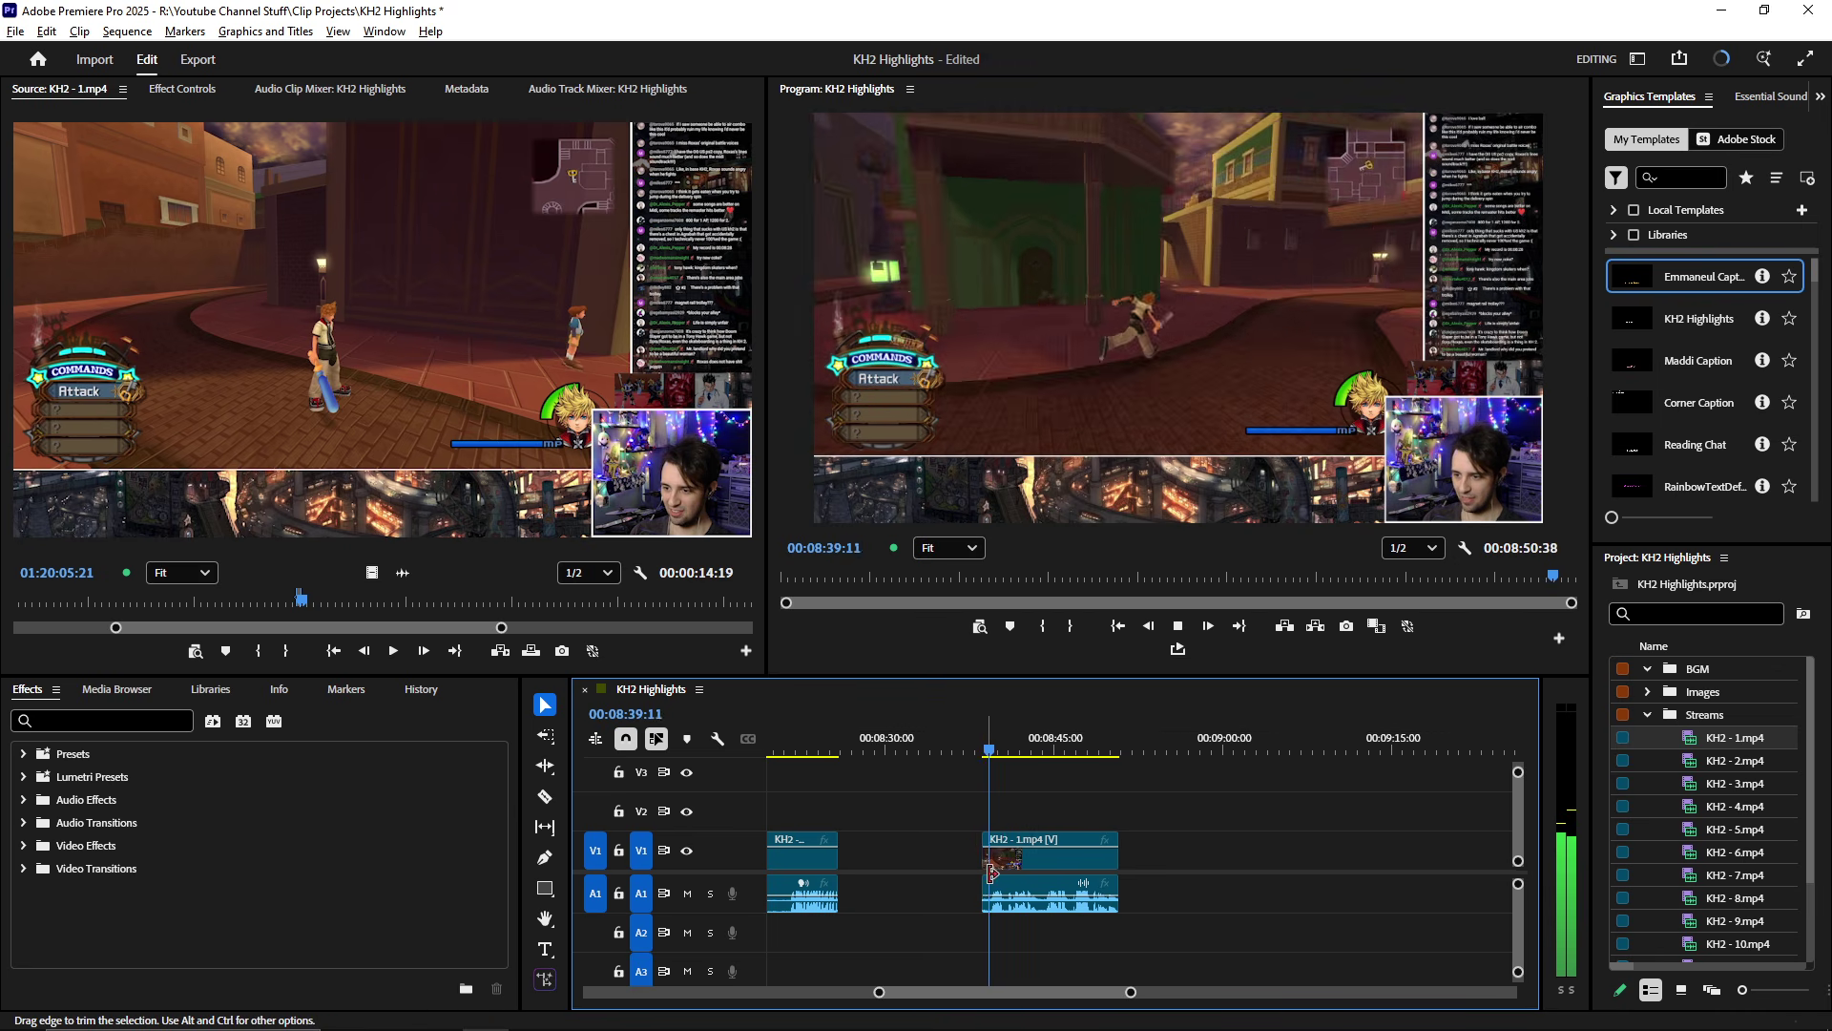
pyautogui.scroll(2, 1011, 892)
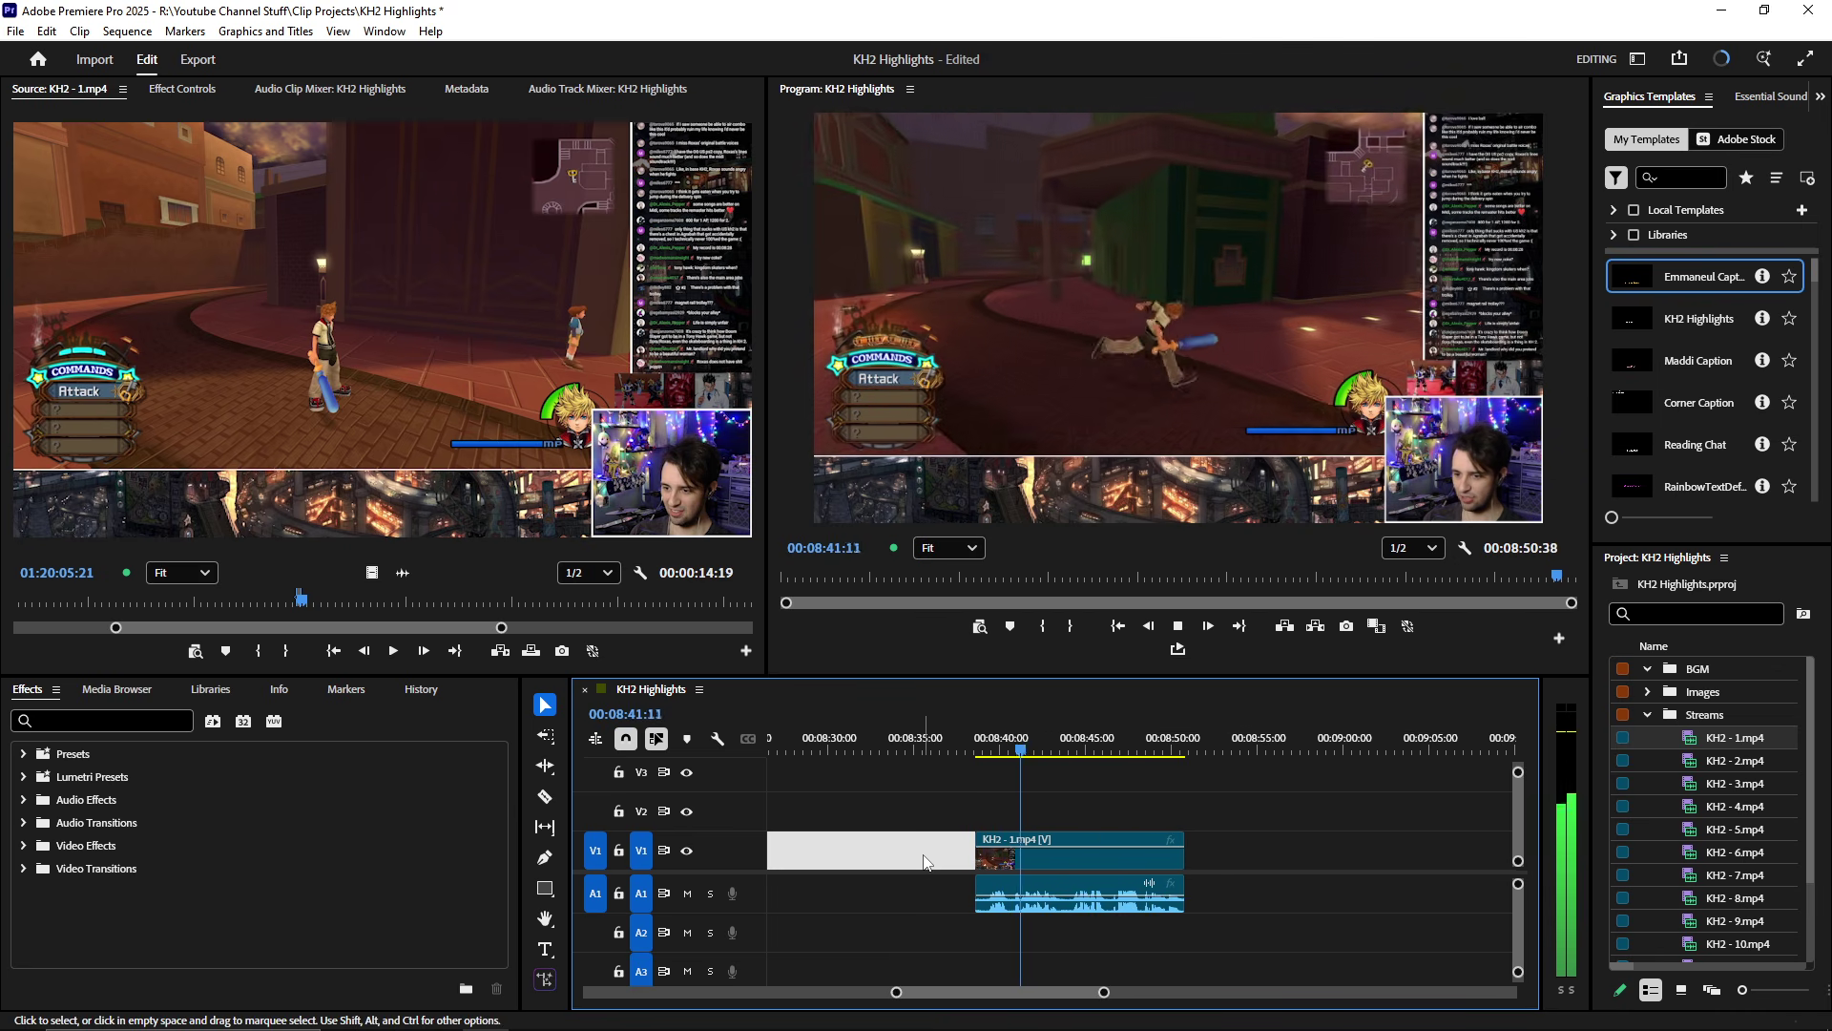
pyautogui.scroll(-2, 923, 869)
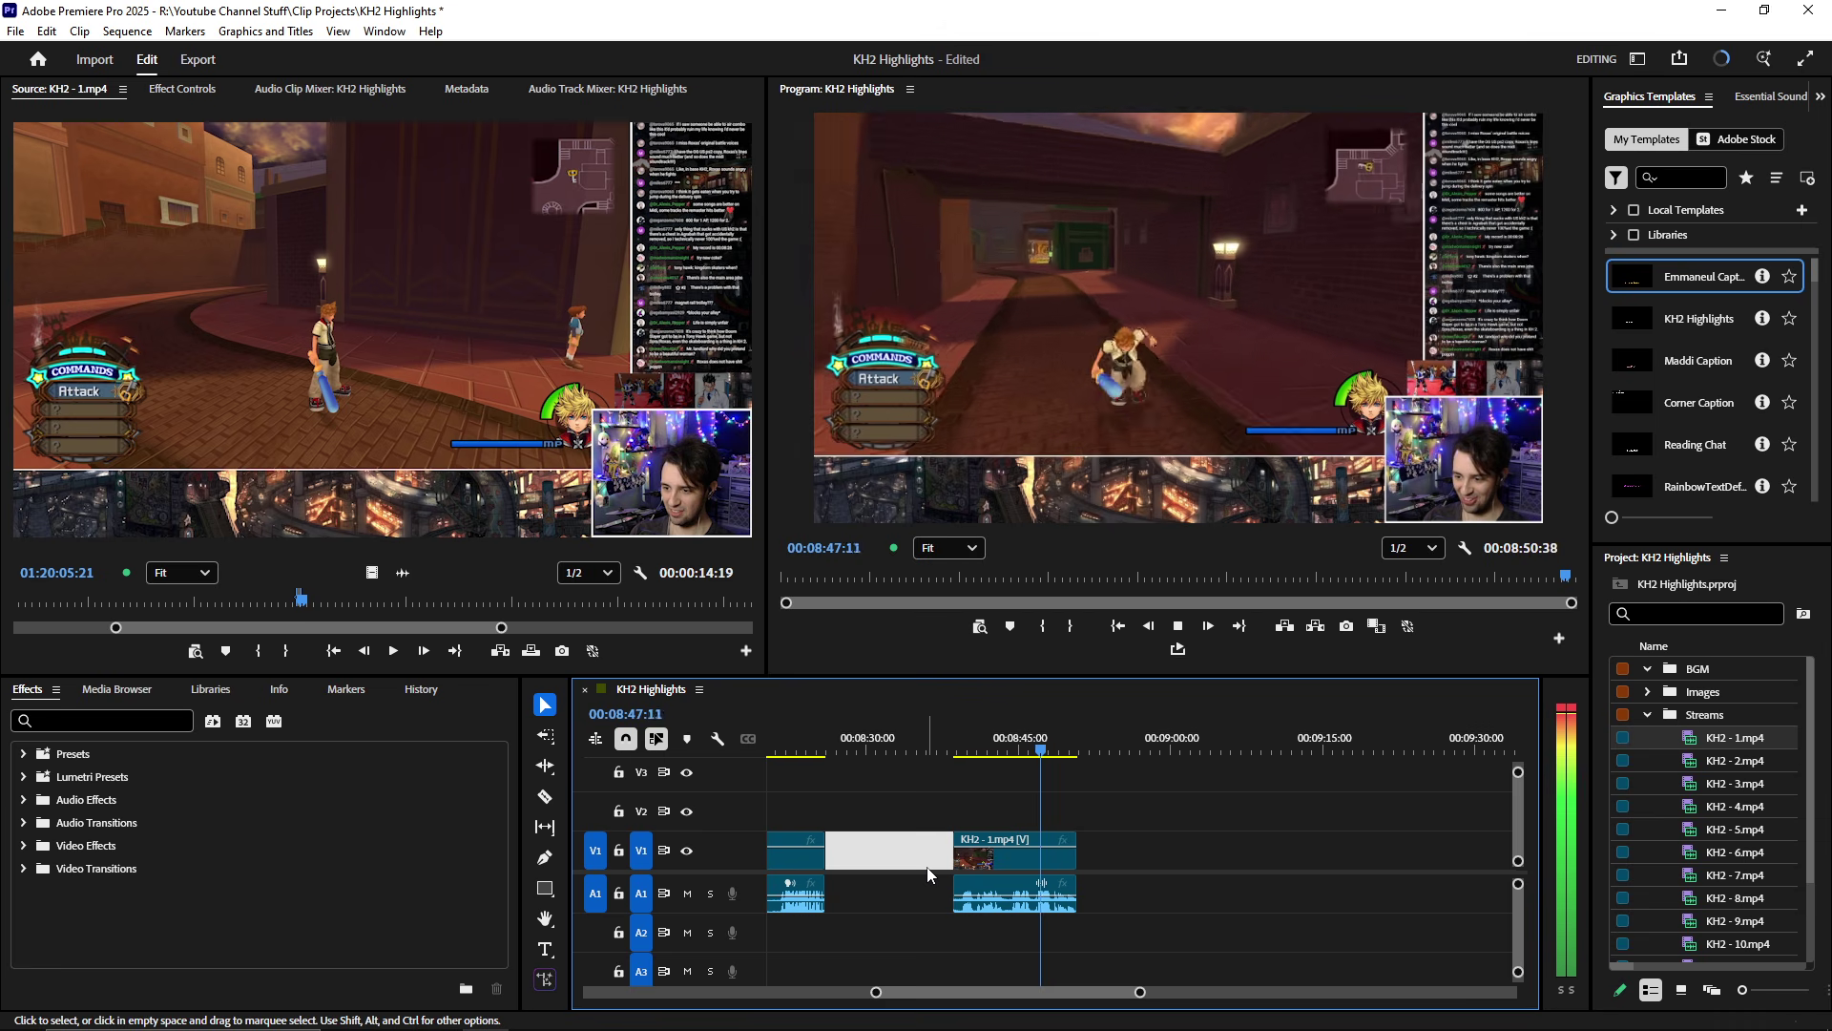
pyautogui.press('Delete')
# - Review the end of the last clip, ripple-trim it to 00:08:37:01, and save the project
pyautogui.click(921, 753)
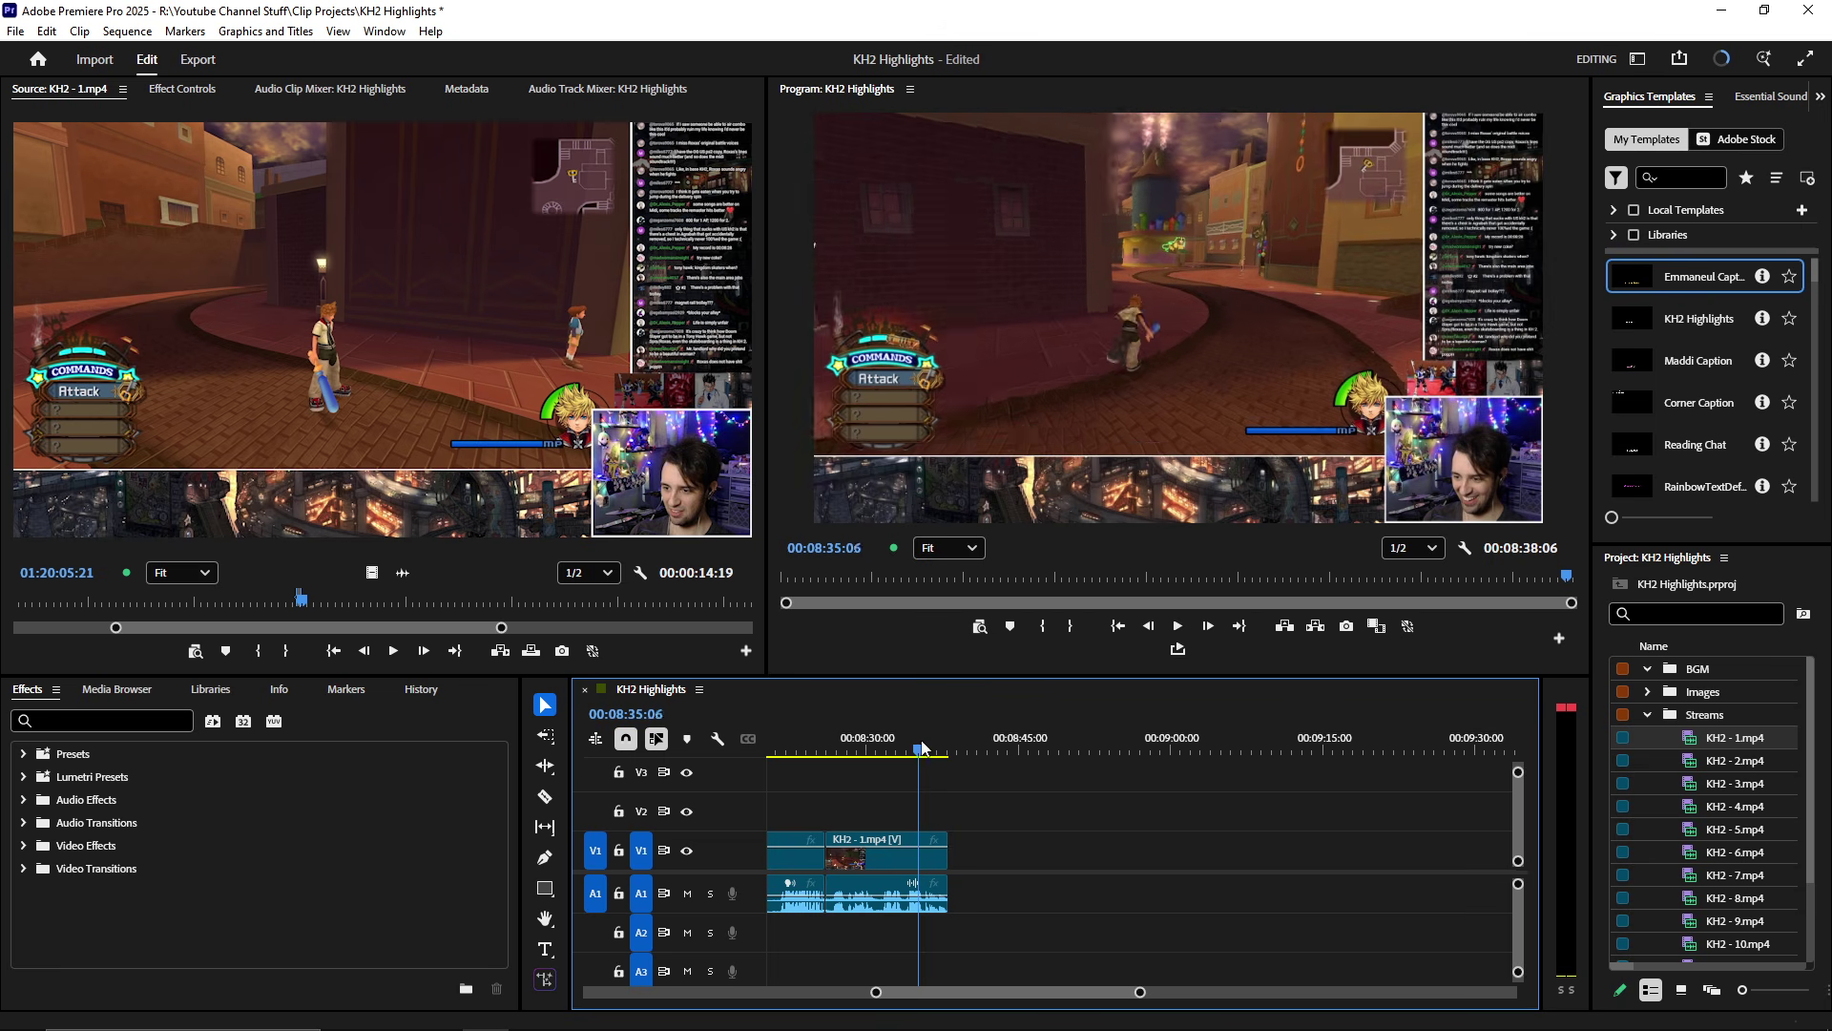
pyautogui.press('=')
pyautogui.press('=')
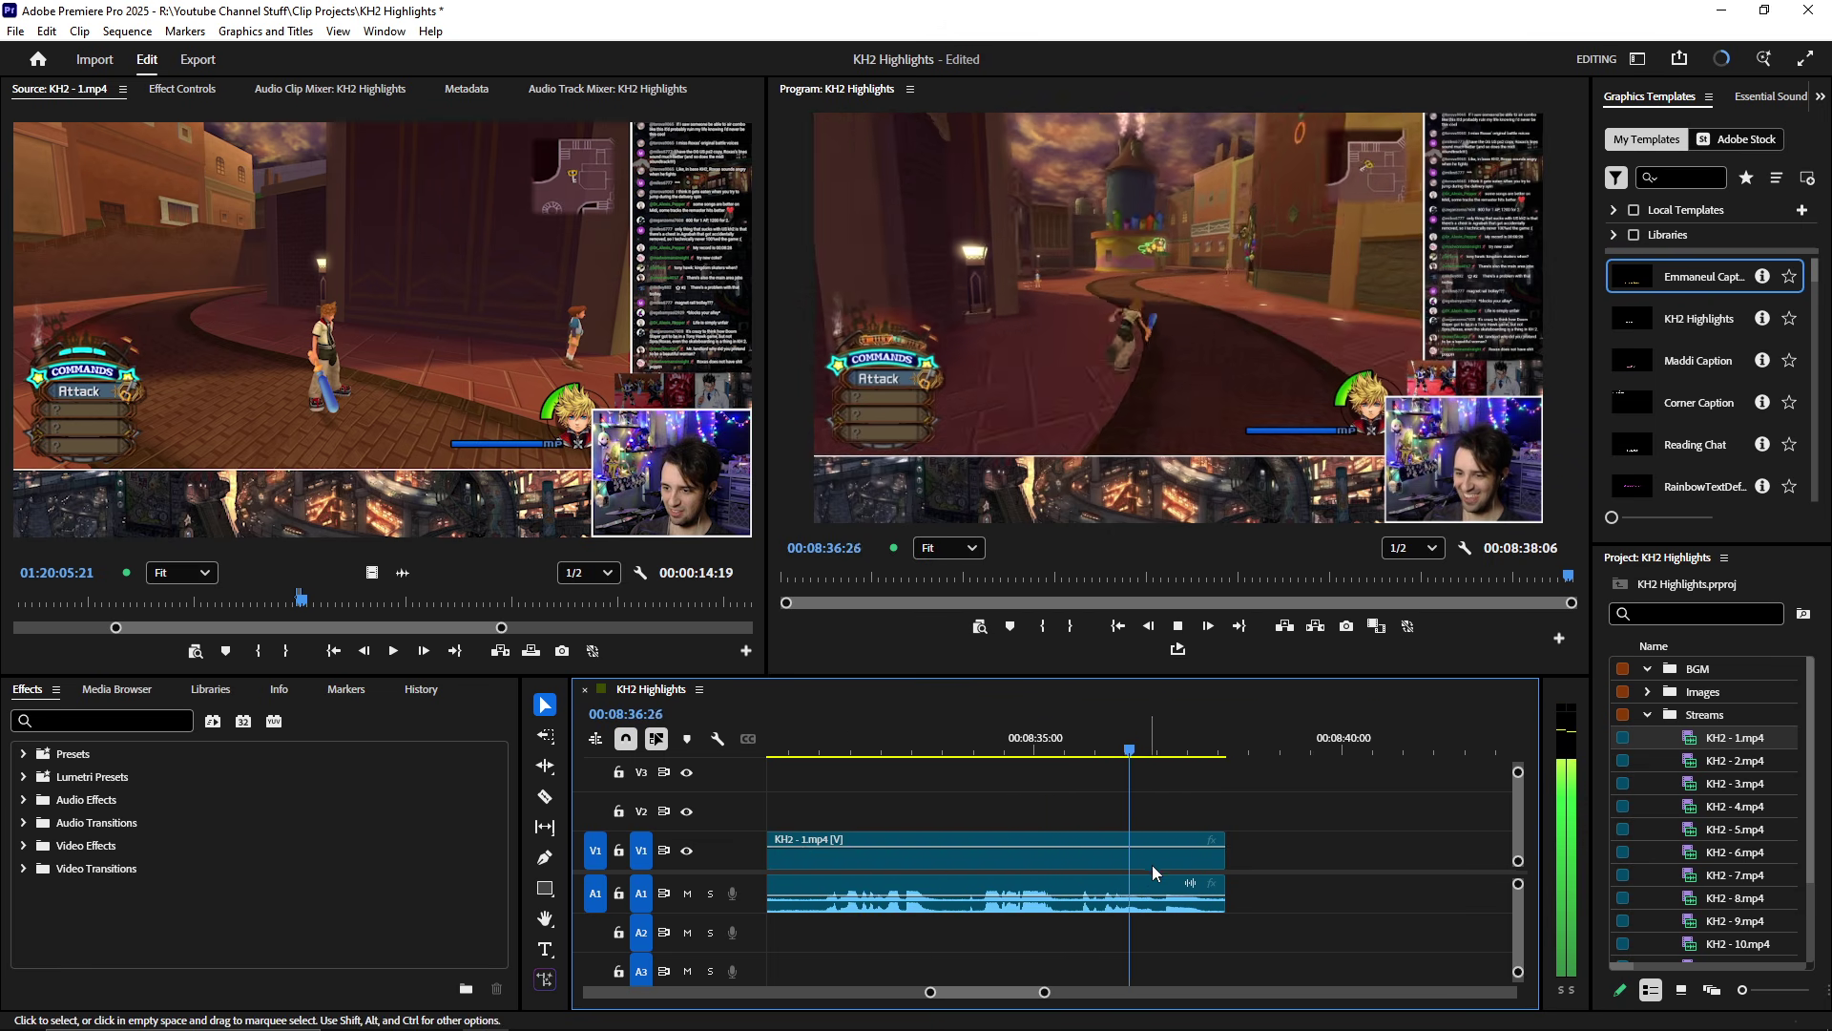
pyautogui.press('space')
pyautogui.press('w')
# - Find the munny conversation around 01:33:22 in the source clip and mark an In point there
pyautogui.click(517, 382)
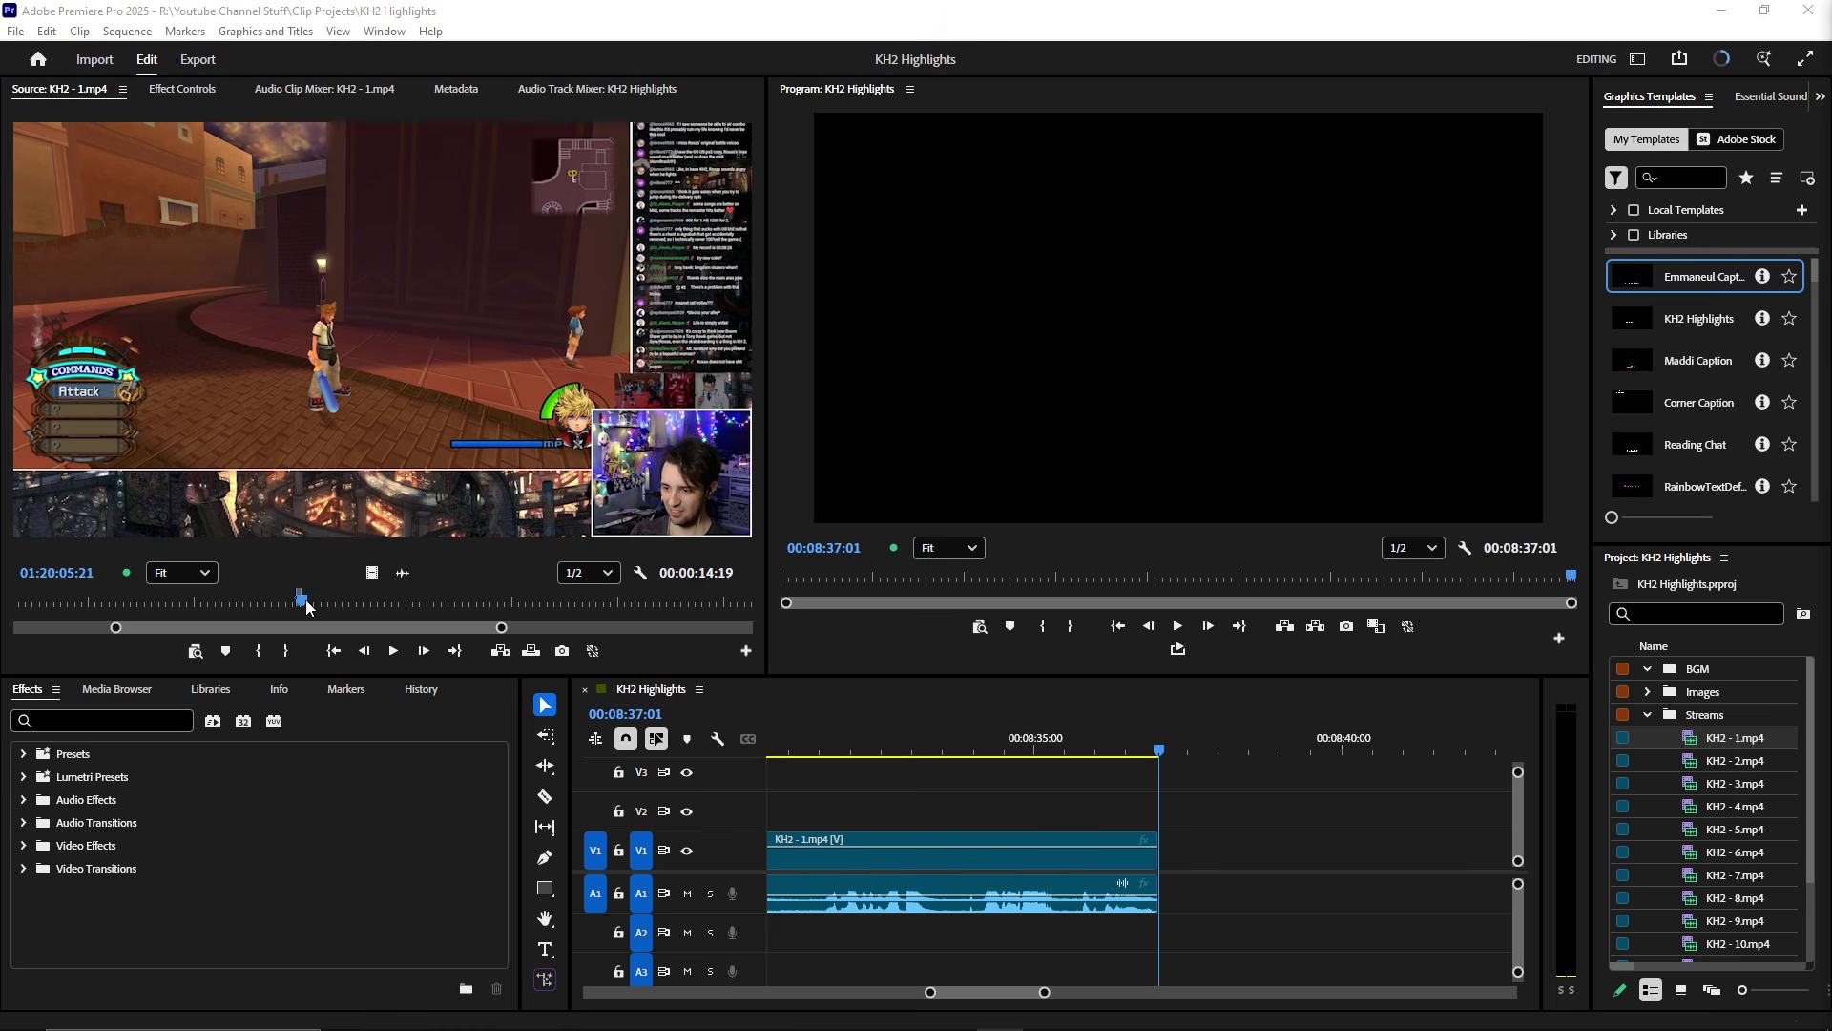
pyautogui.moveTo(307, 607); pyautogui.dragTo(339, 611)
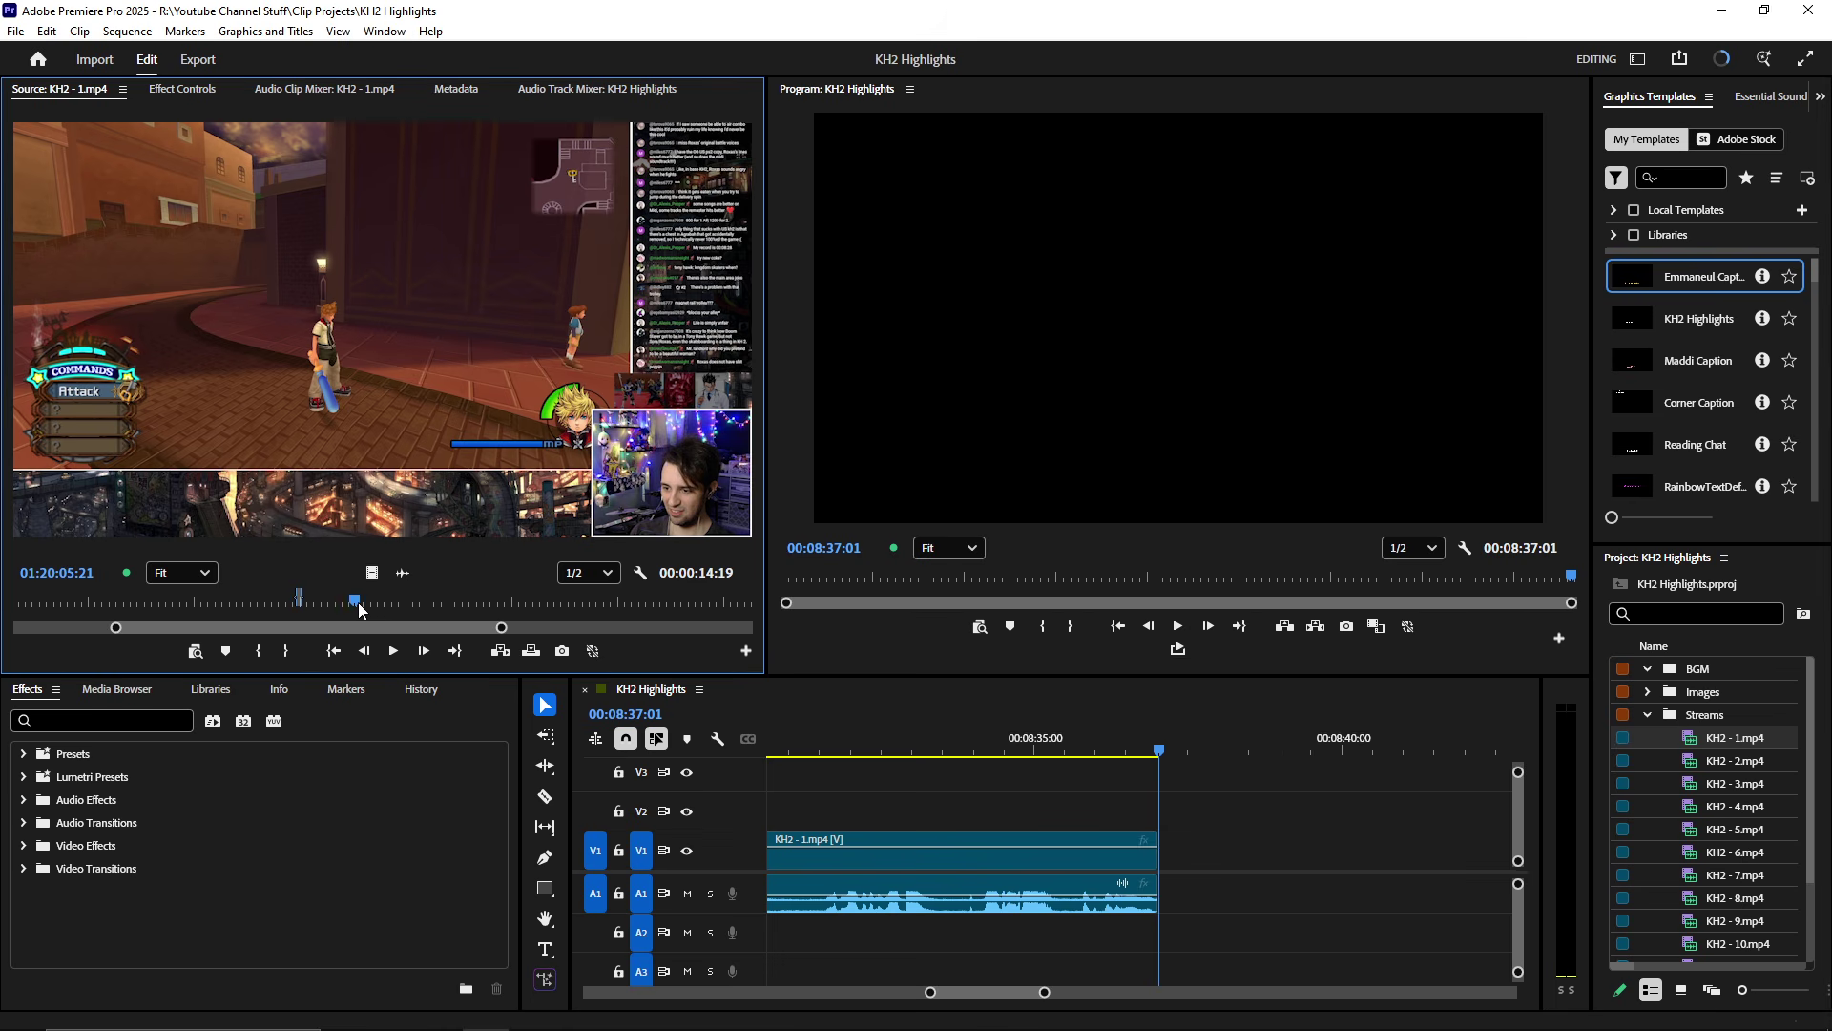
pyautogui.moveTo(410, 609); pyautogui.dragTo(590, 609)
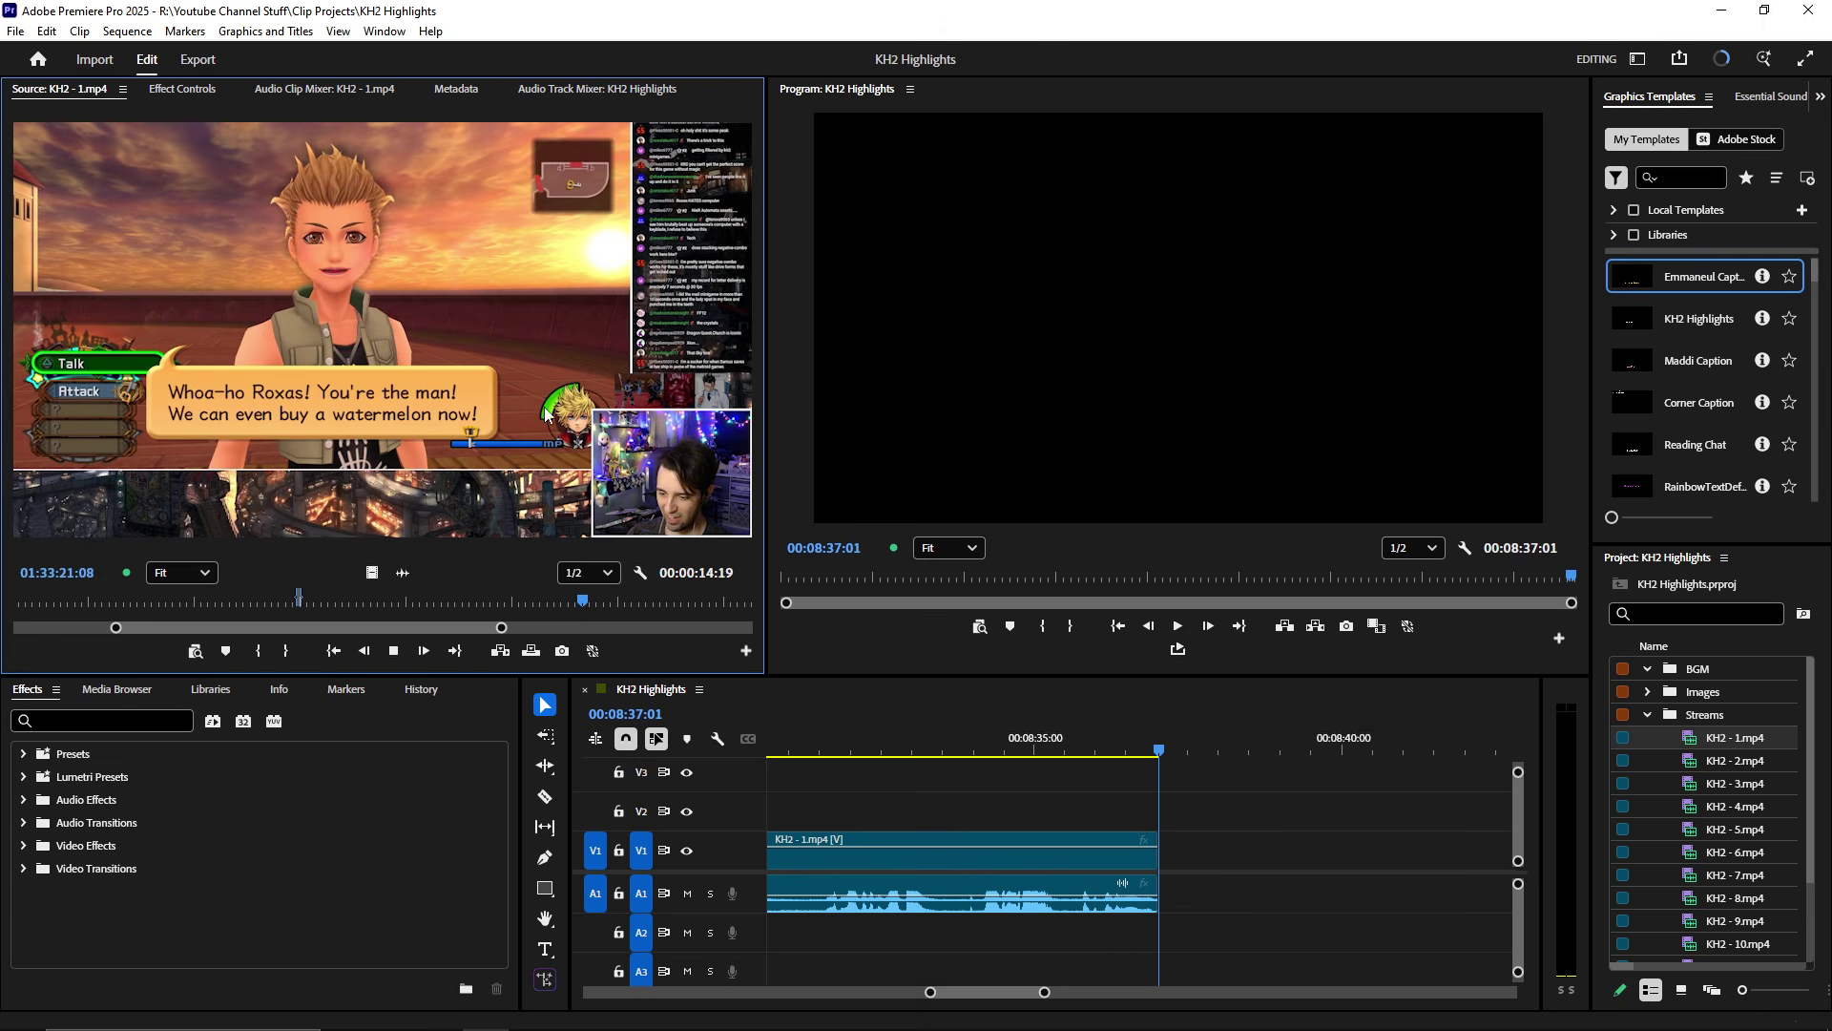
pyautogui.press('space')
pyautogui.press('`')
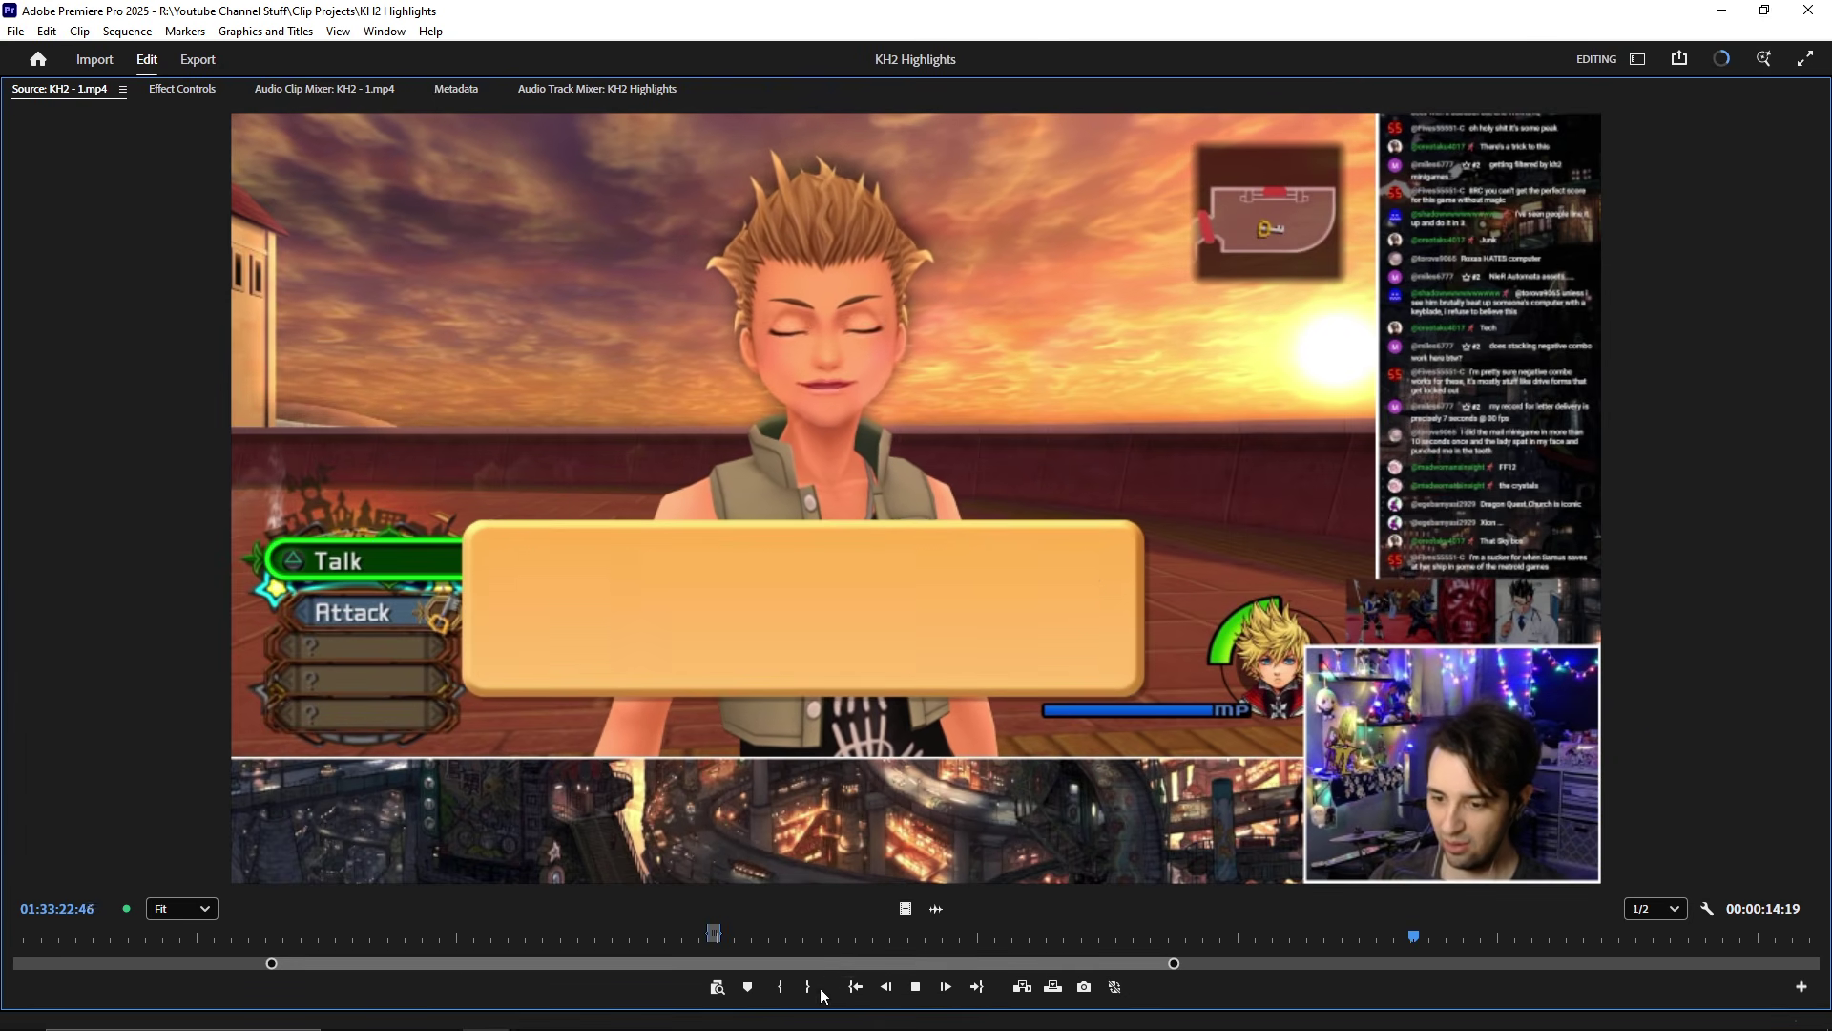
pyautogui.click(780, 986)
pyautogui.moveTo(848, 966); pyautogui.dragTo(898, 964)
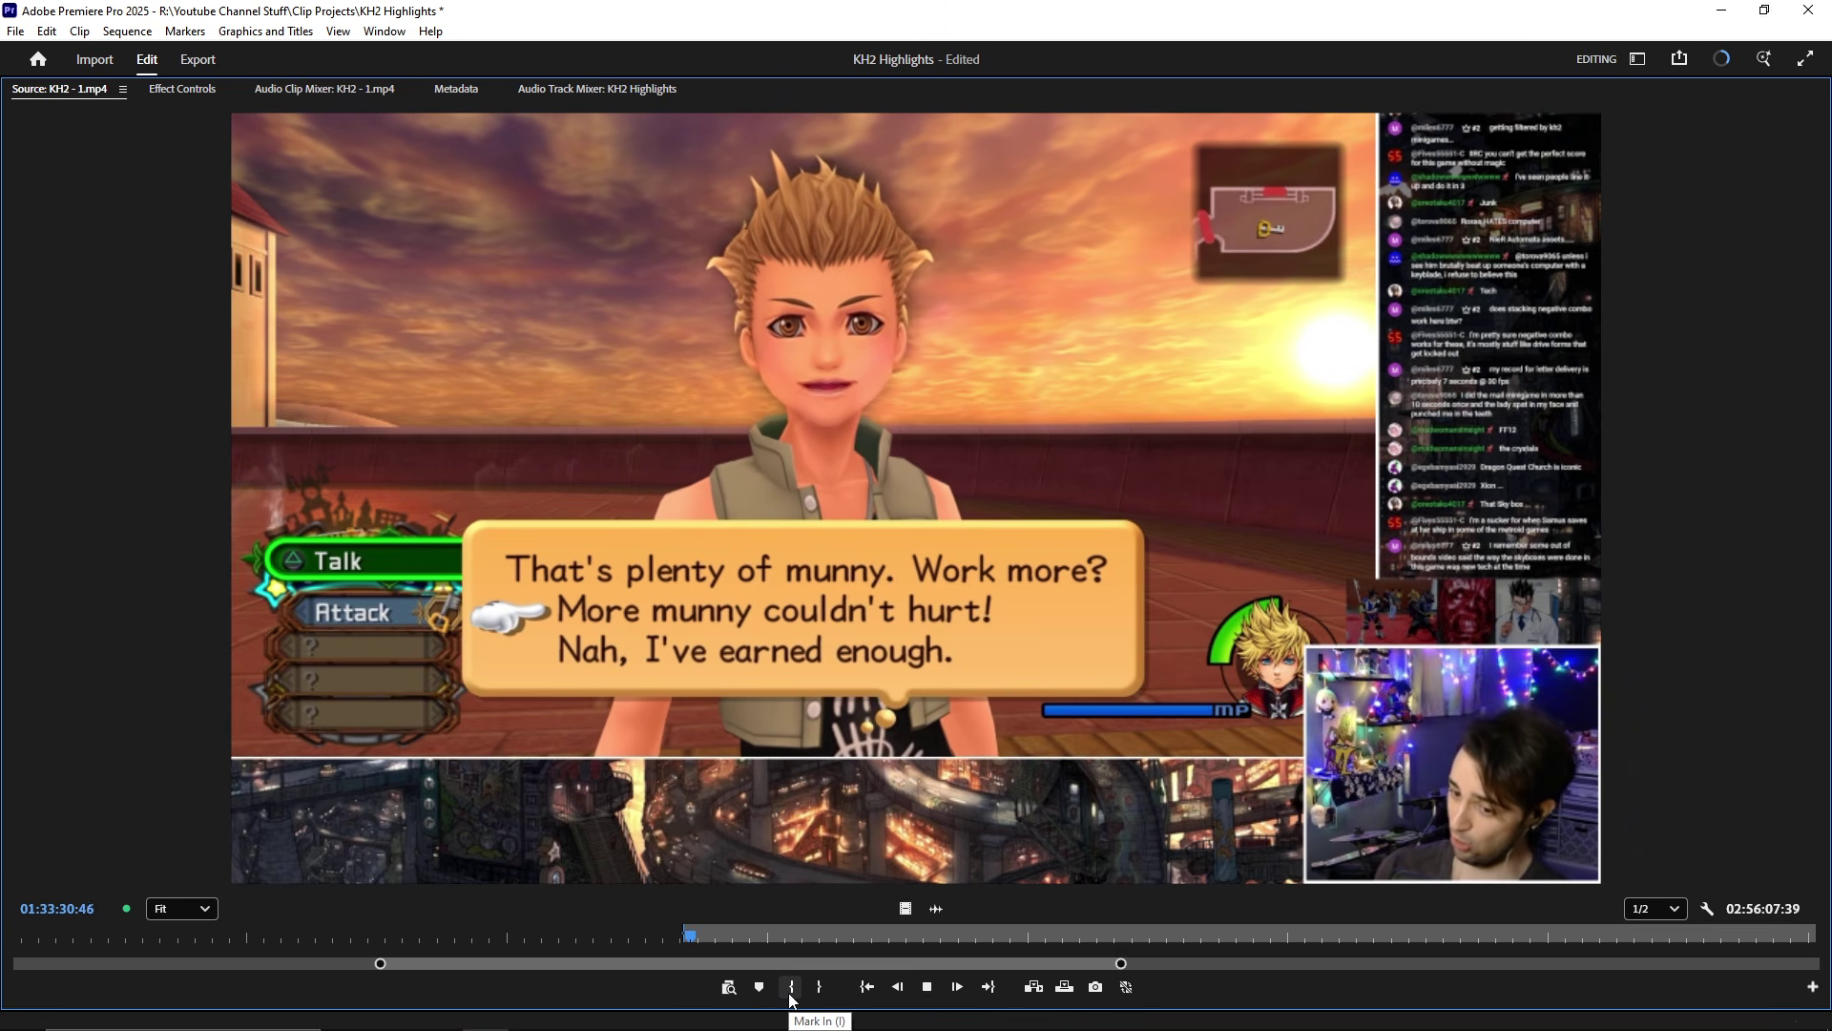
# - Re-mark the source range for the watermelon dialogue from about 01:33:54 to 01:35:00, spanning 00:01:06:03
pyautogui.moveTo(707, 938); pyautogui.dragTo(707, 937)
pyautogui.press('space')
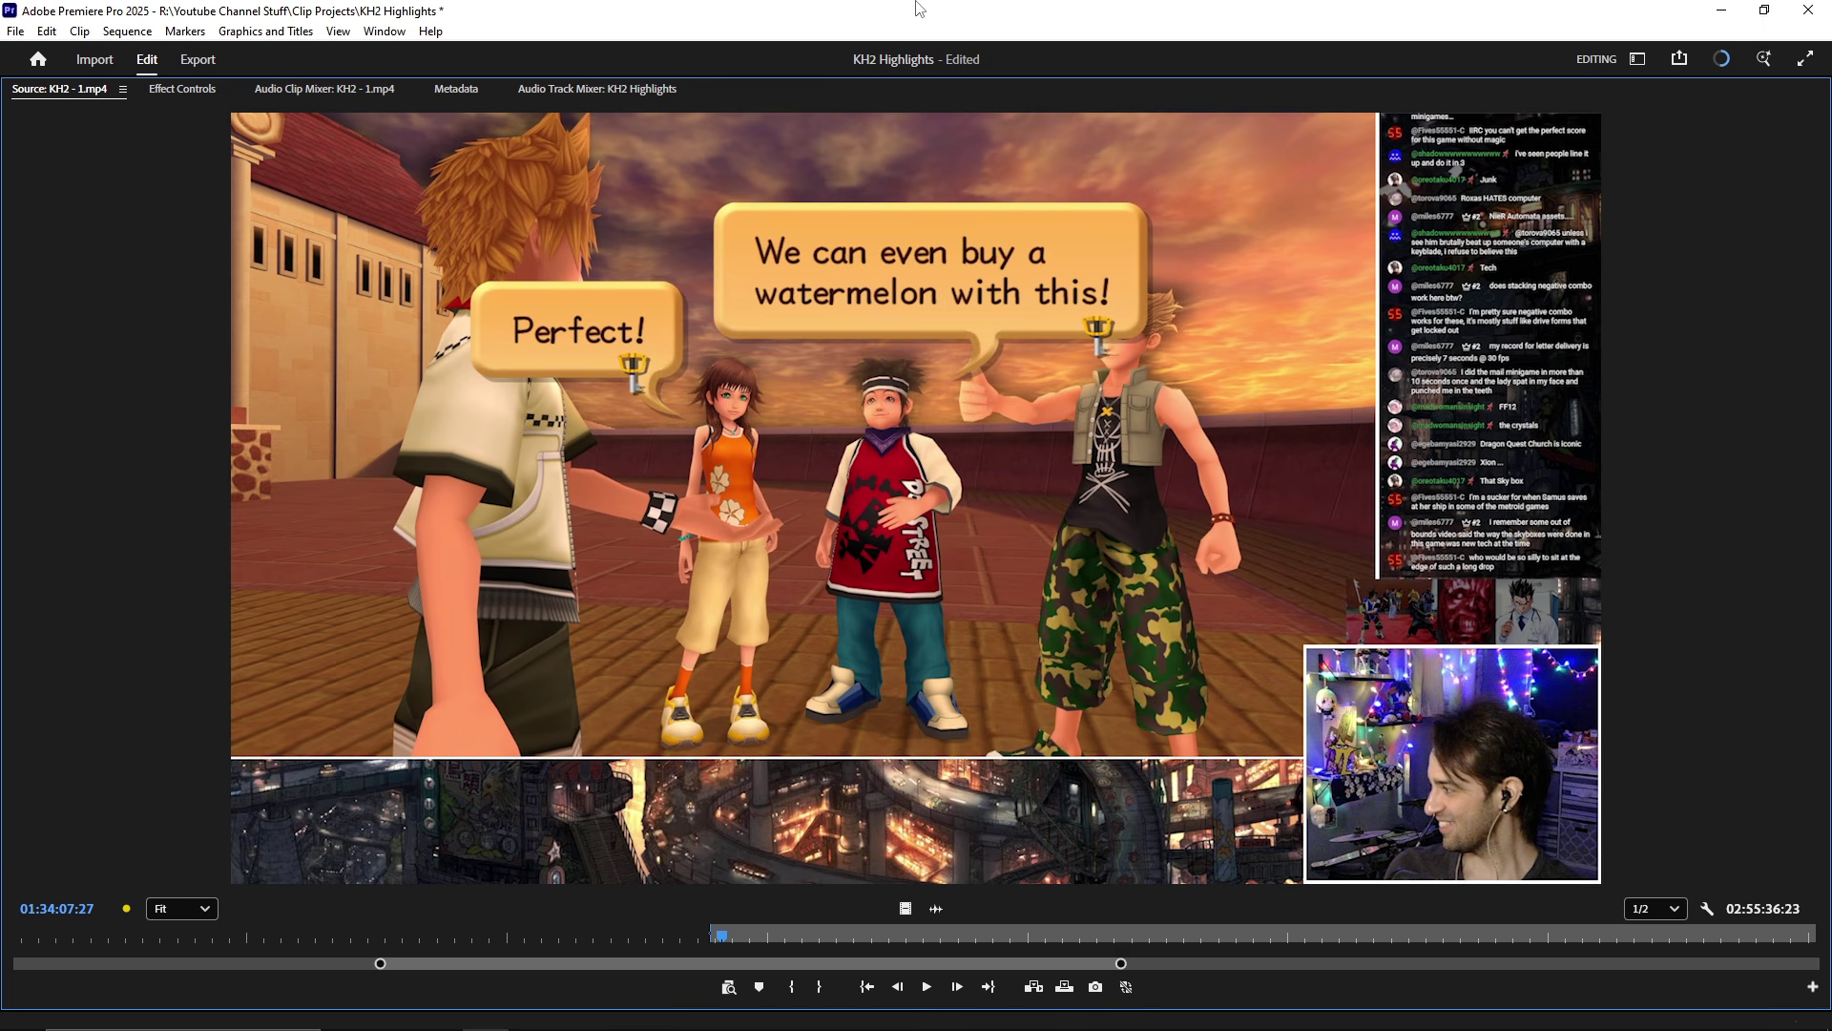
pyautogui.press('space')
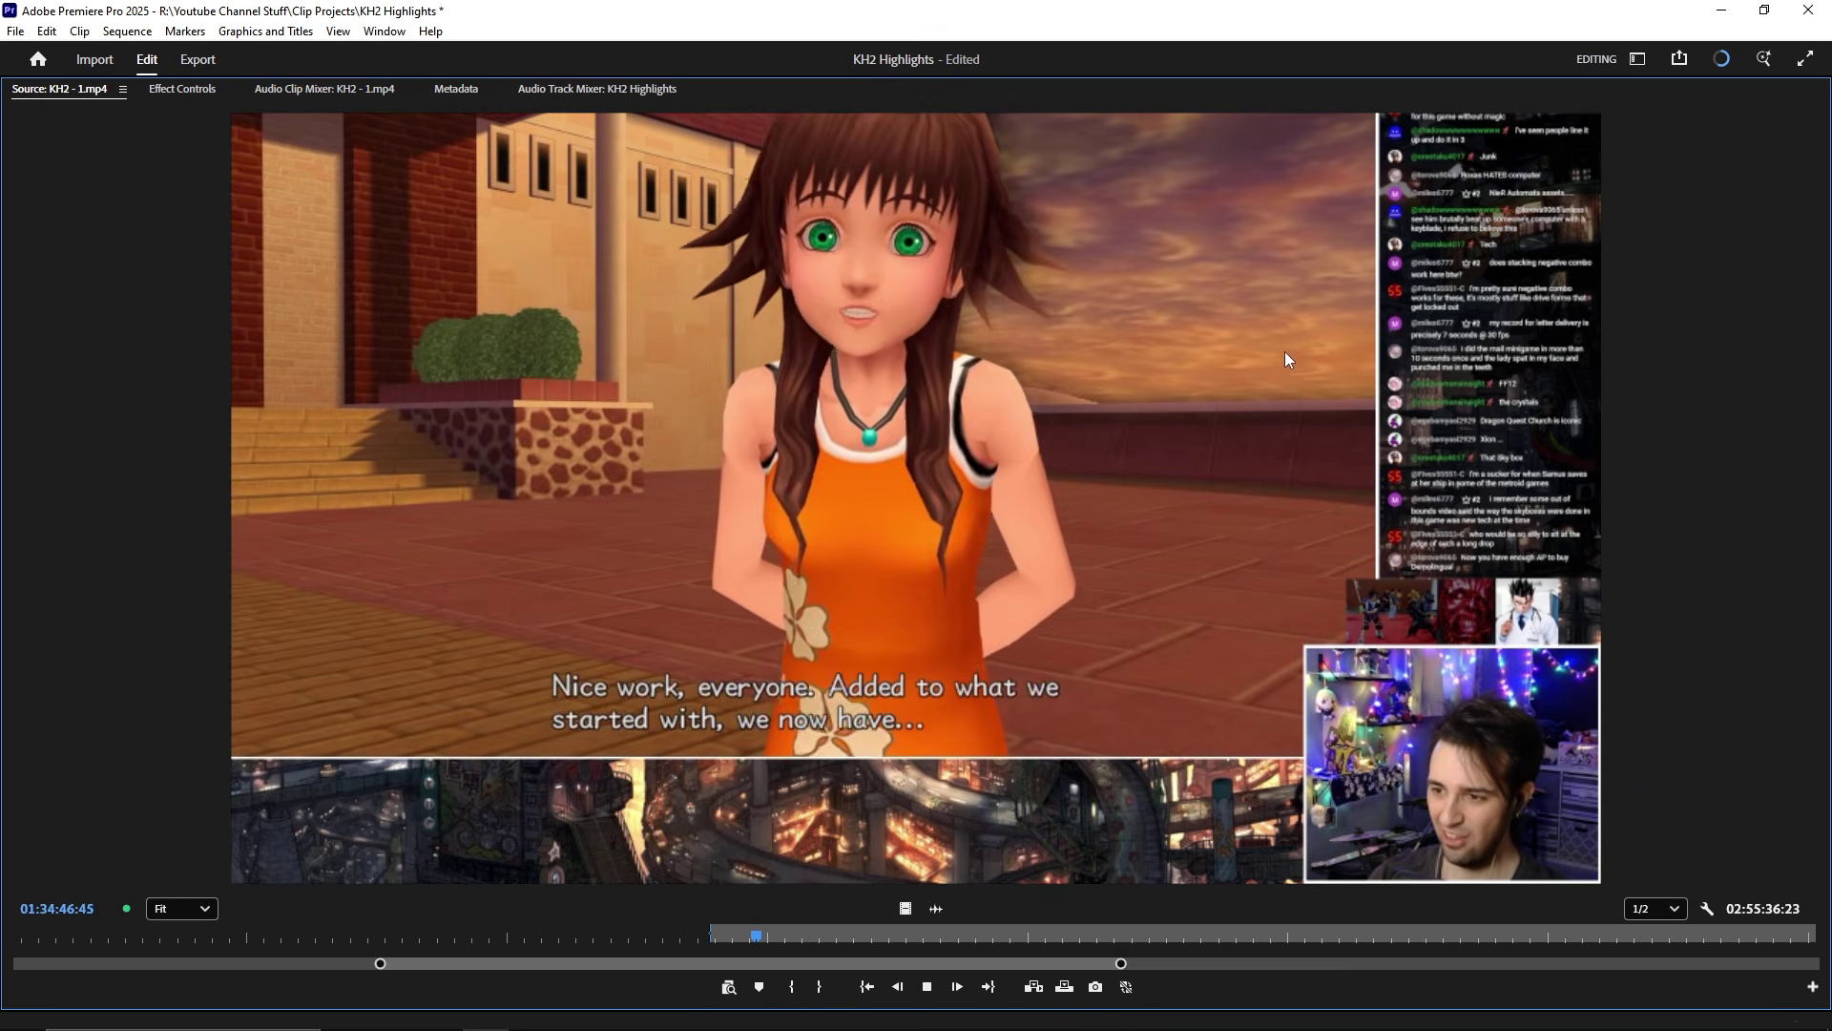
pyautogui.press('space')
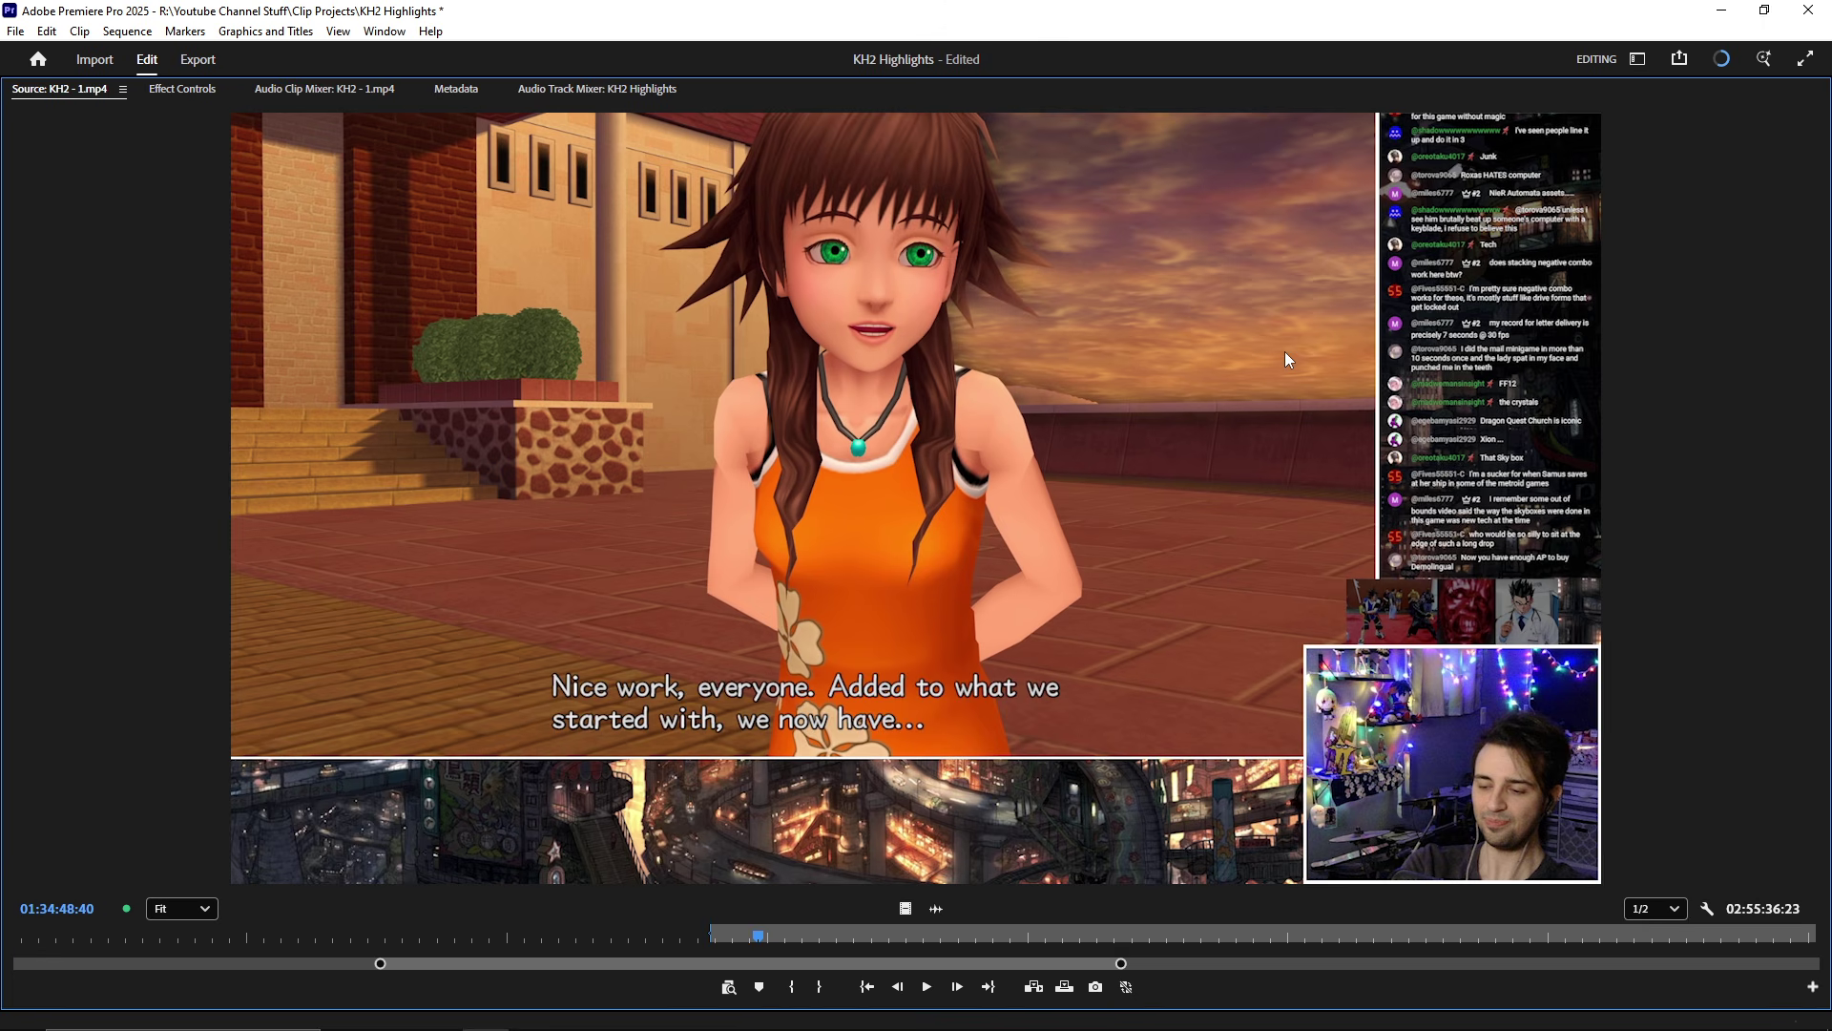
pyautogui.press('space')
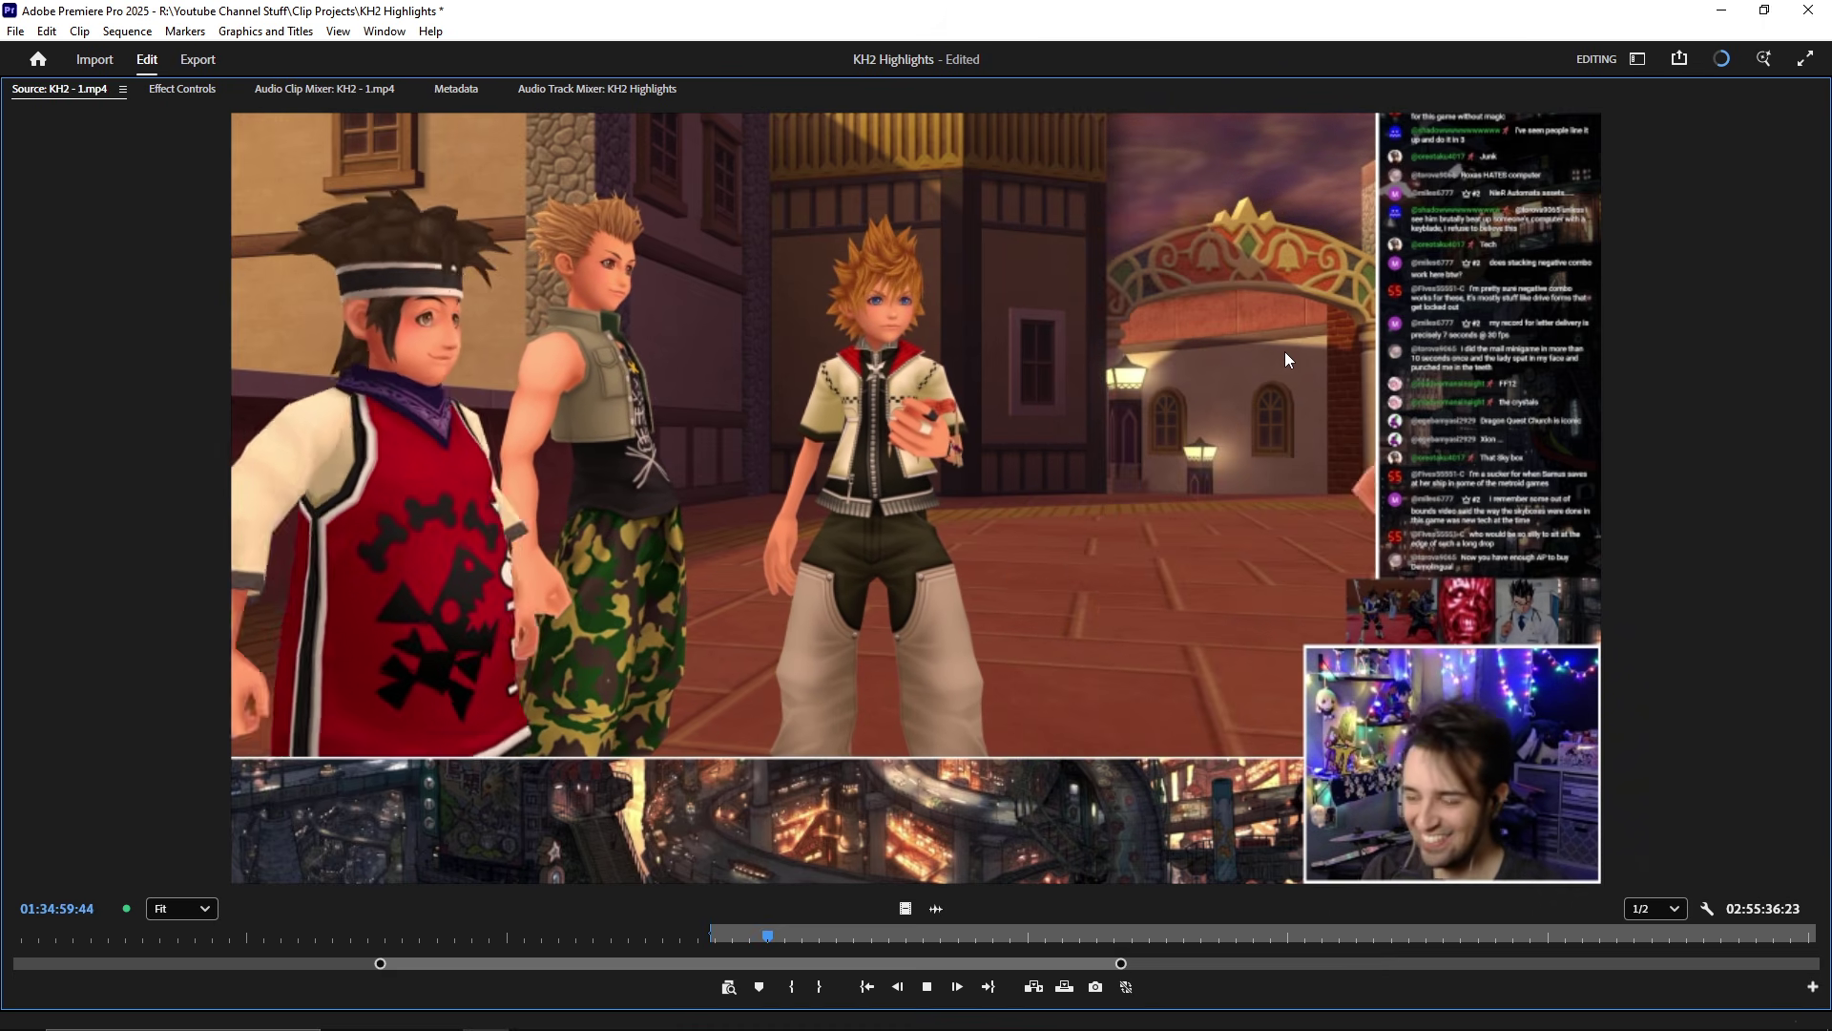
pyautogui.press('o')
pyautogui.press('space')
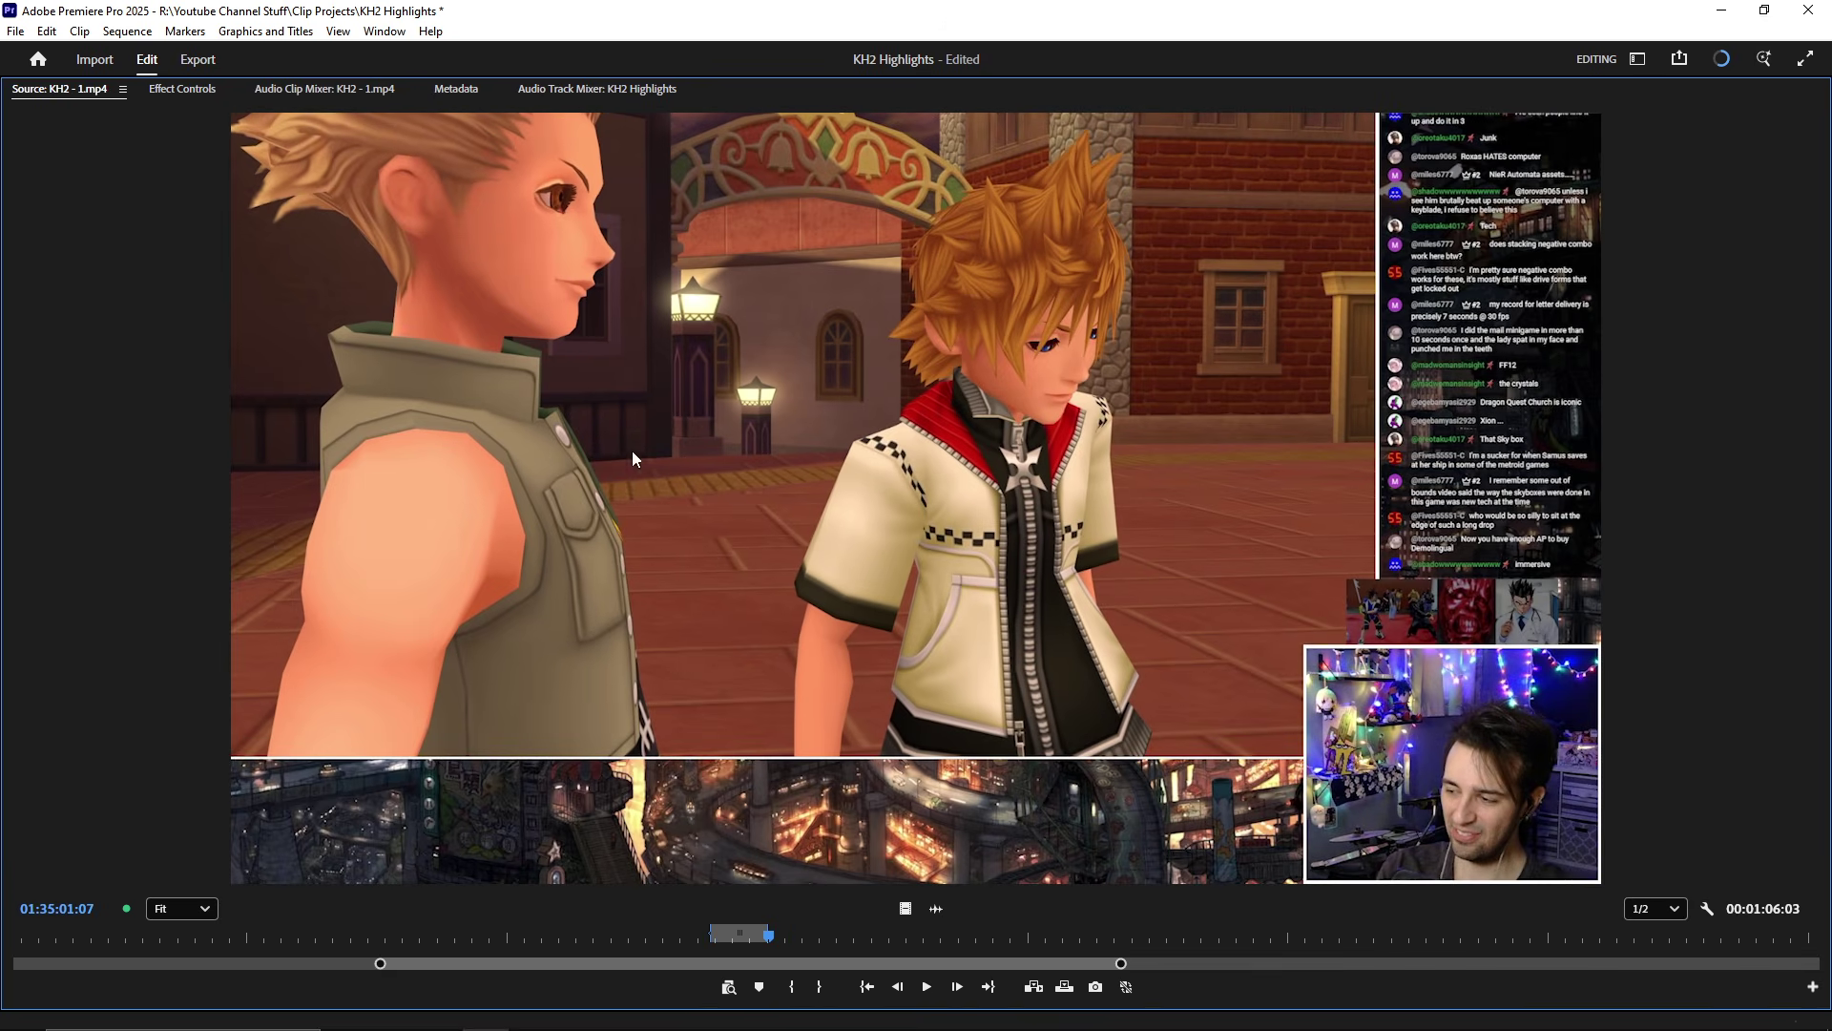
# - Place the marked watermelon-dialogue footage on V1 and A1 at about 00:08:45, beyond the last timeline clip
pyautogui.press('`')
pyautogui.scroll(-5, 1125, 879)
pyautogui.moveTo(382, 296); pyautogui.dragTo(1040, 777)
pyautogui.press('space')
# - Review the opening of the watermelon-dialogue clip and ripple-trim about 5 seconds off its start
pyautogui.scroll(4, 1039, 837)
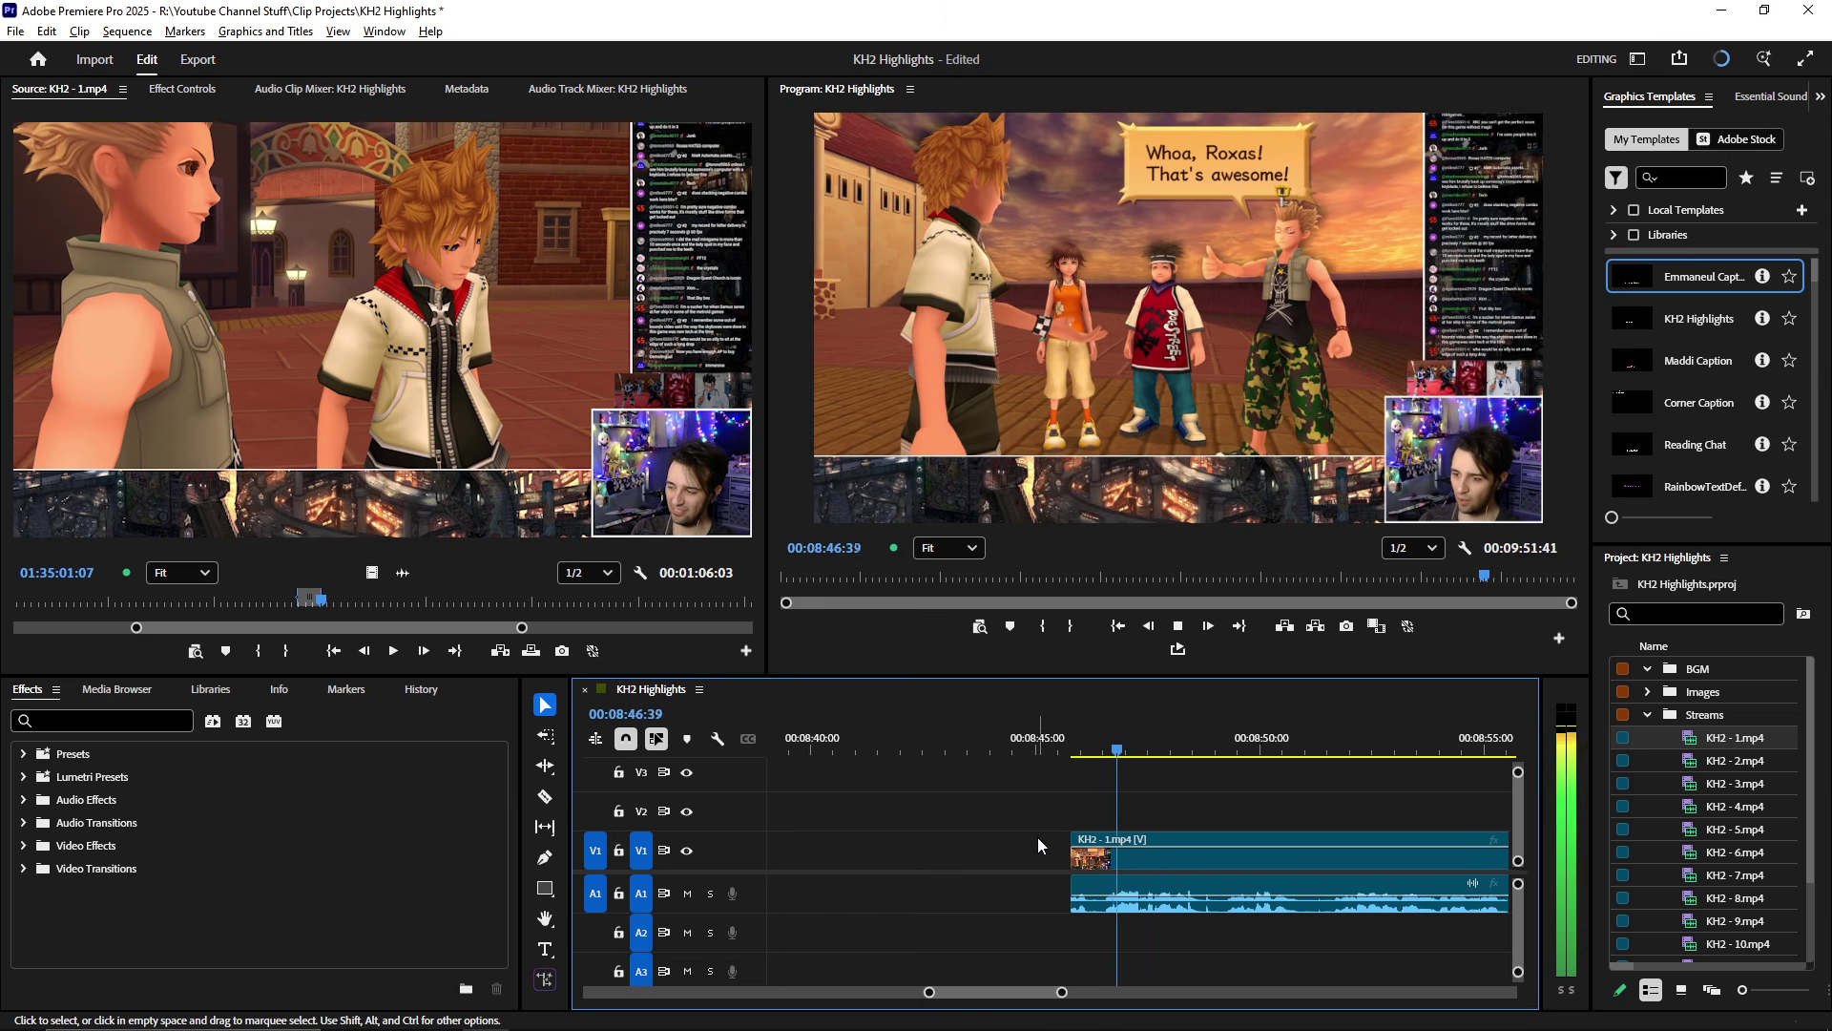
pyautogui.scroll(-5, 943, 822)
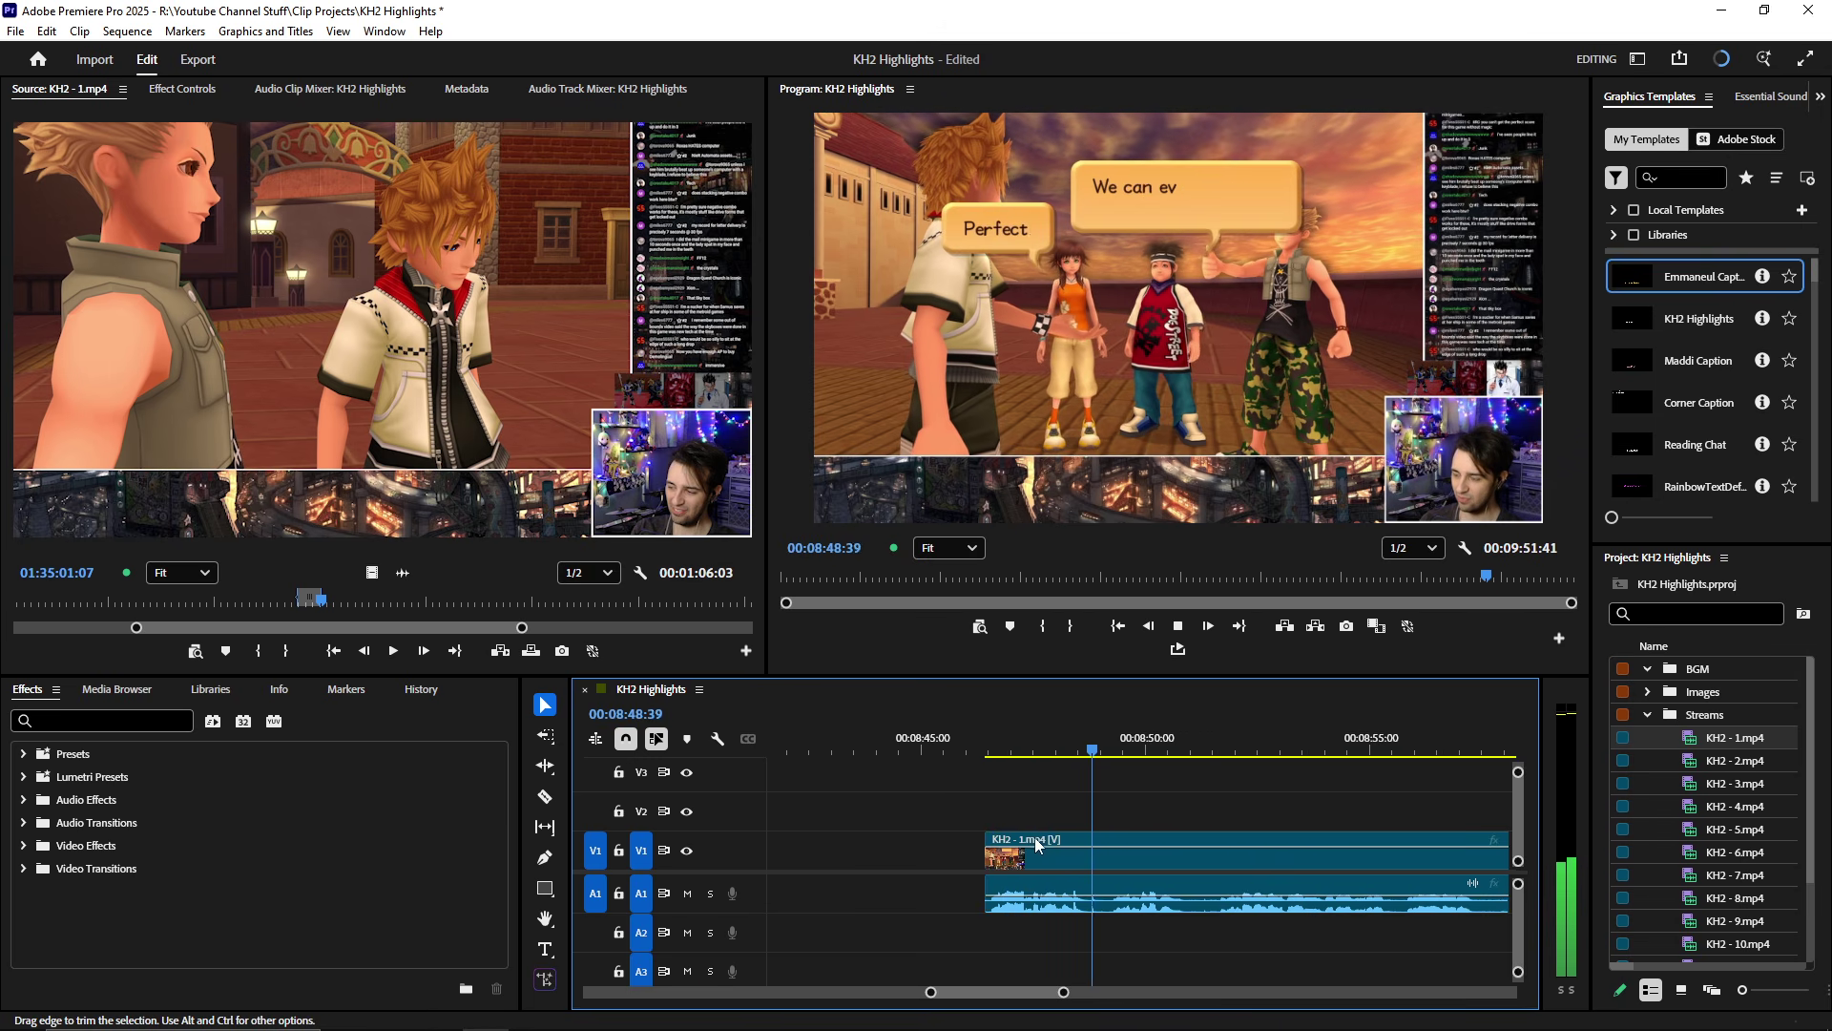
pyautogui.scroll(3, 874, 880)
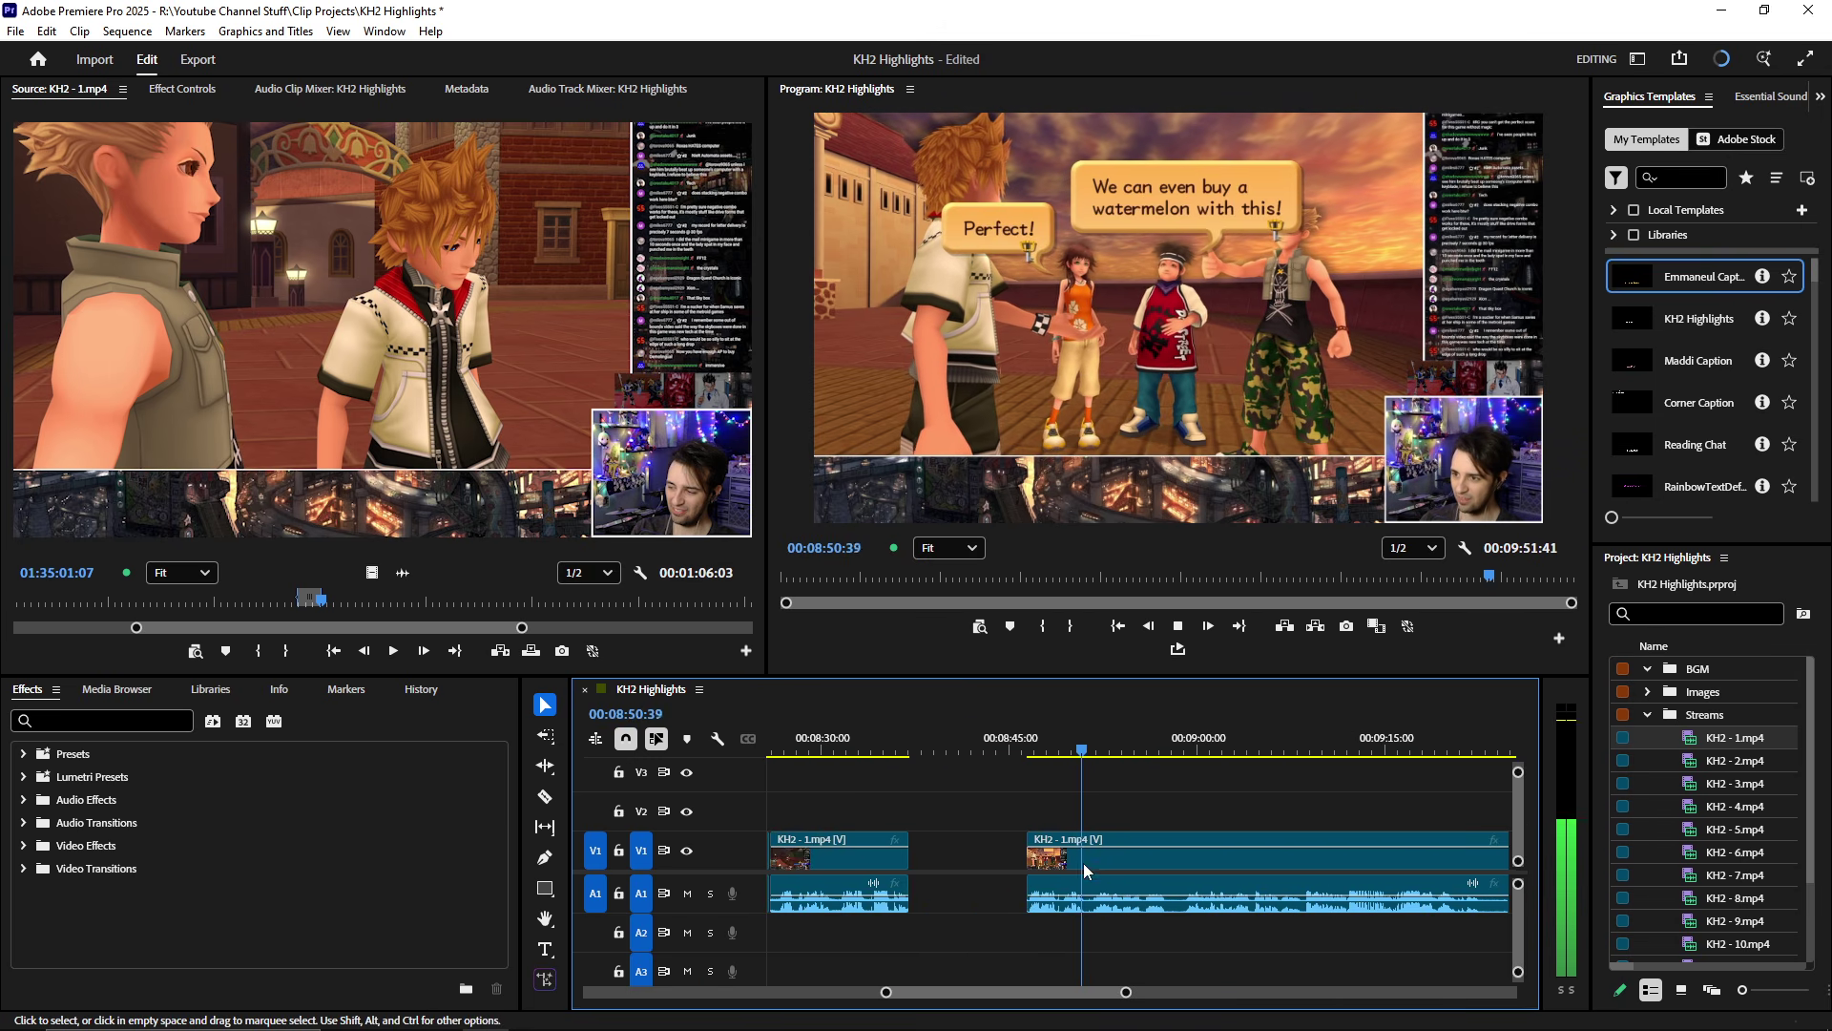
pyautogui.scroll(-5, 1084, 863)
pyautogui.scroll(2, 973, 854)
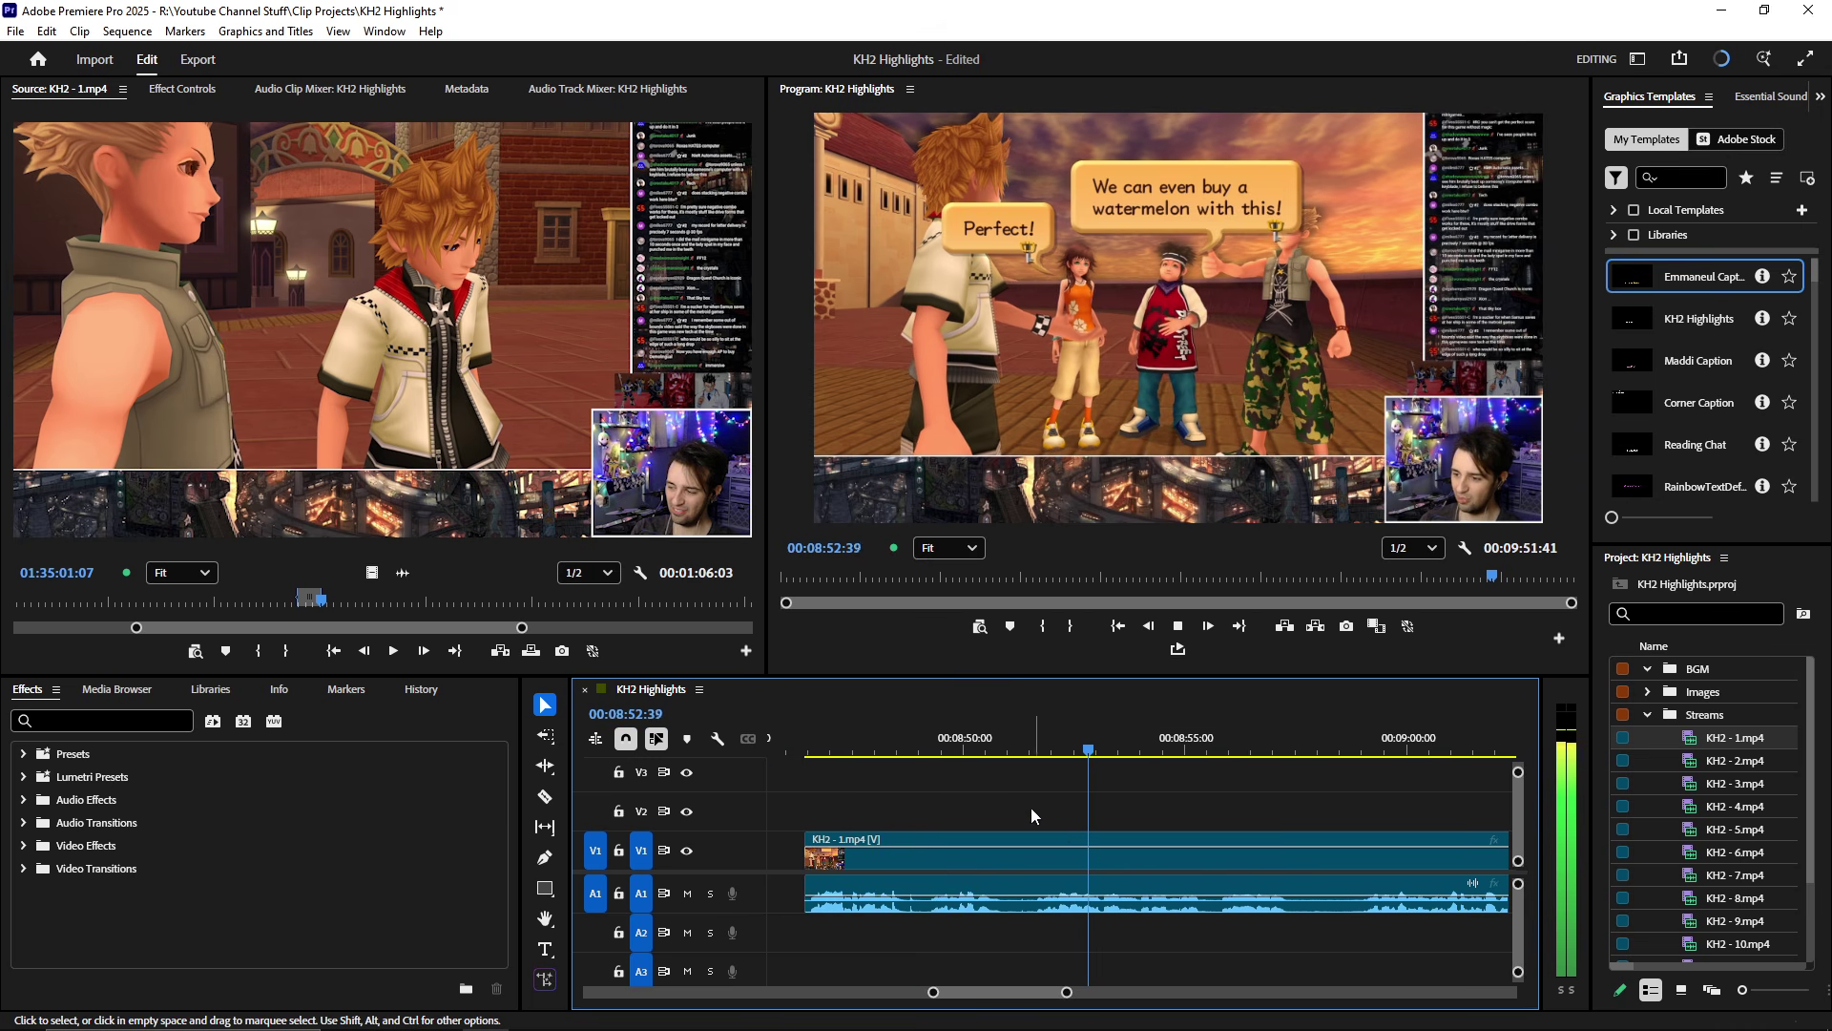
pyautogui.press('Up')
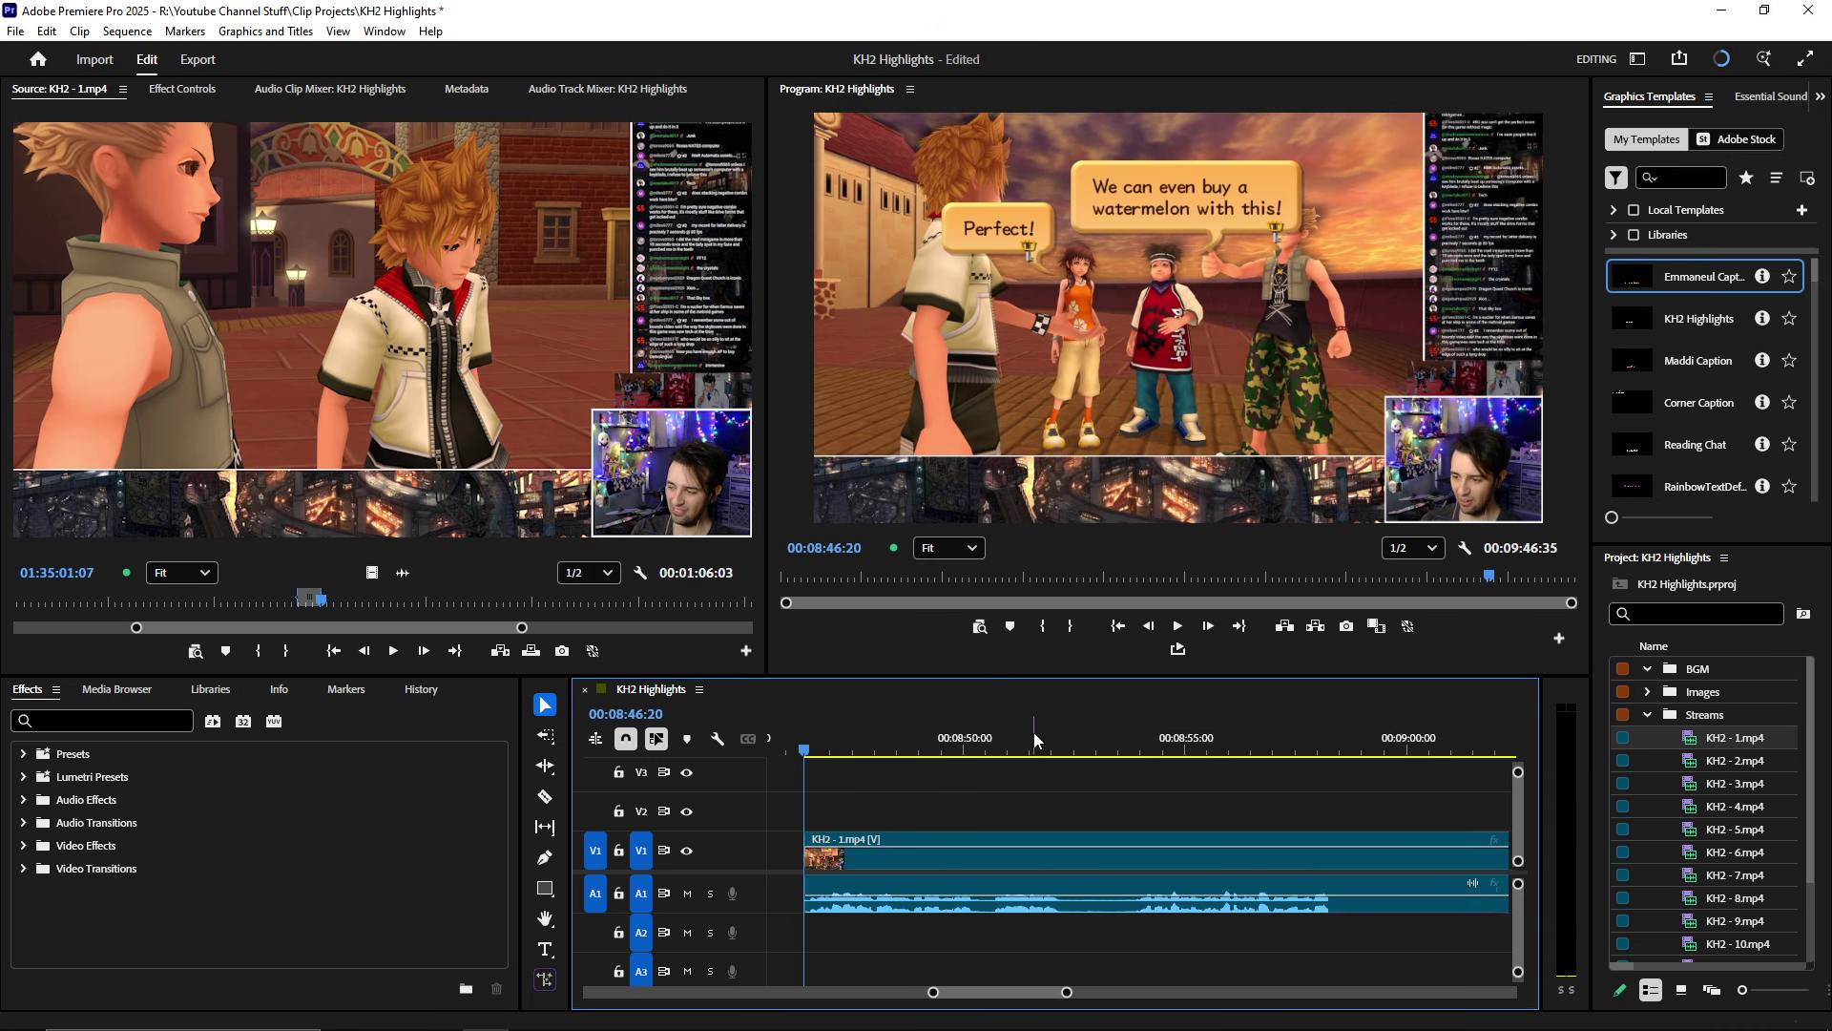
# - Delete the gap before the watermelon-dialogue clip so it follows directly after the clip ending at 00:08:37:01
pyautogui.click(773, 850)
pyautogui.press('space')
pyautogui.press('-')
pyautogui.press('-')
pyautogui.scroll(-5, 819, 883)
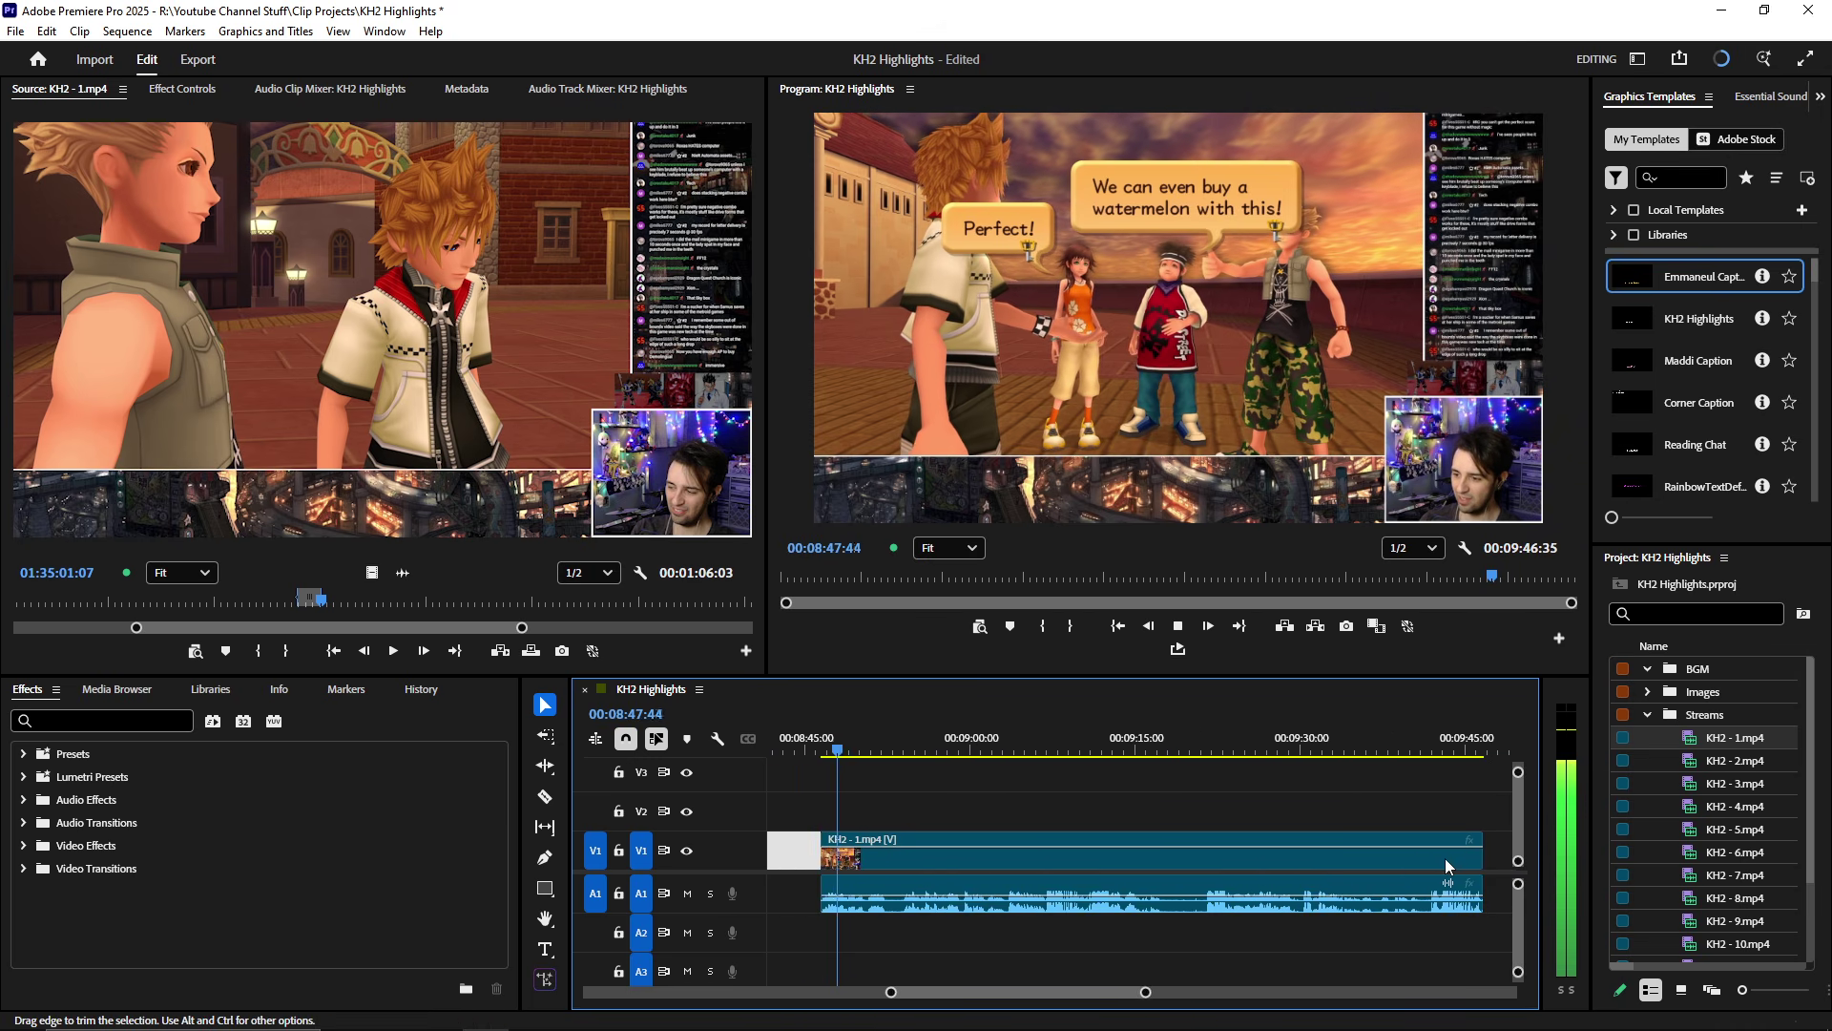
pyautogui.press('Delete')
# - Review the watermelon-dialogue clip and split it at 00:09:01:16
pyautogui.scroll(4, 1159, 861)
pyautogui.press('=')
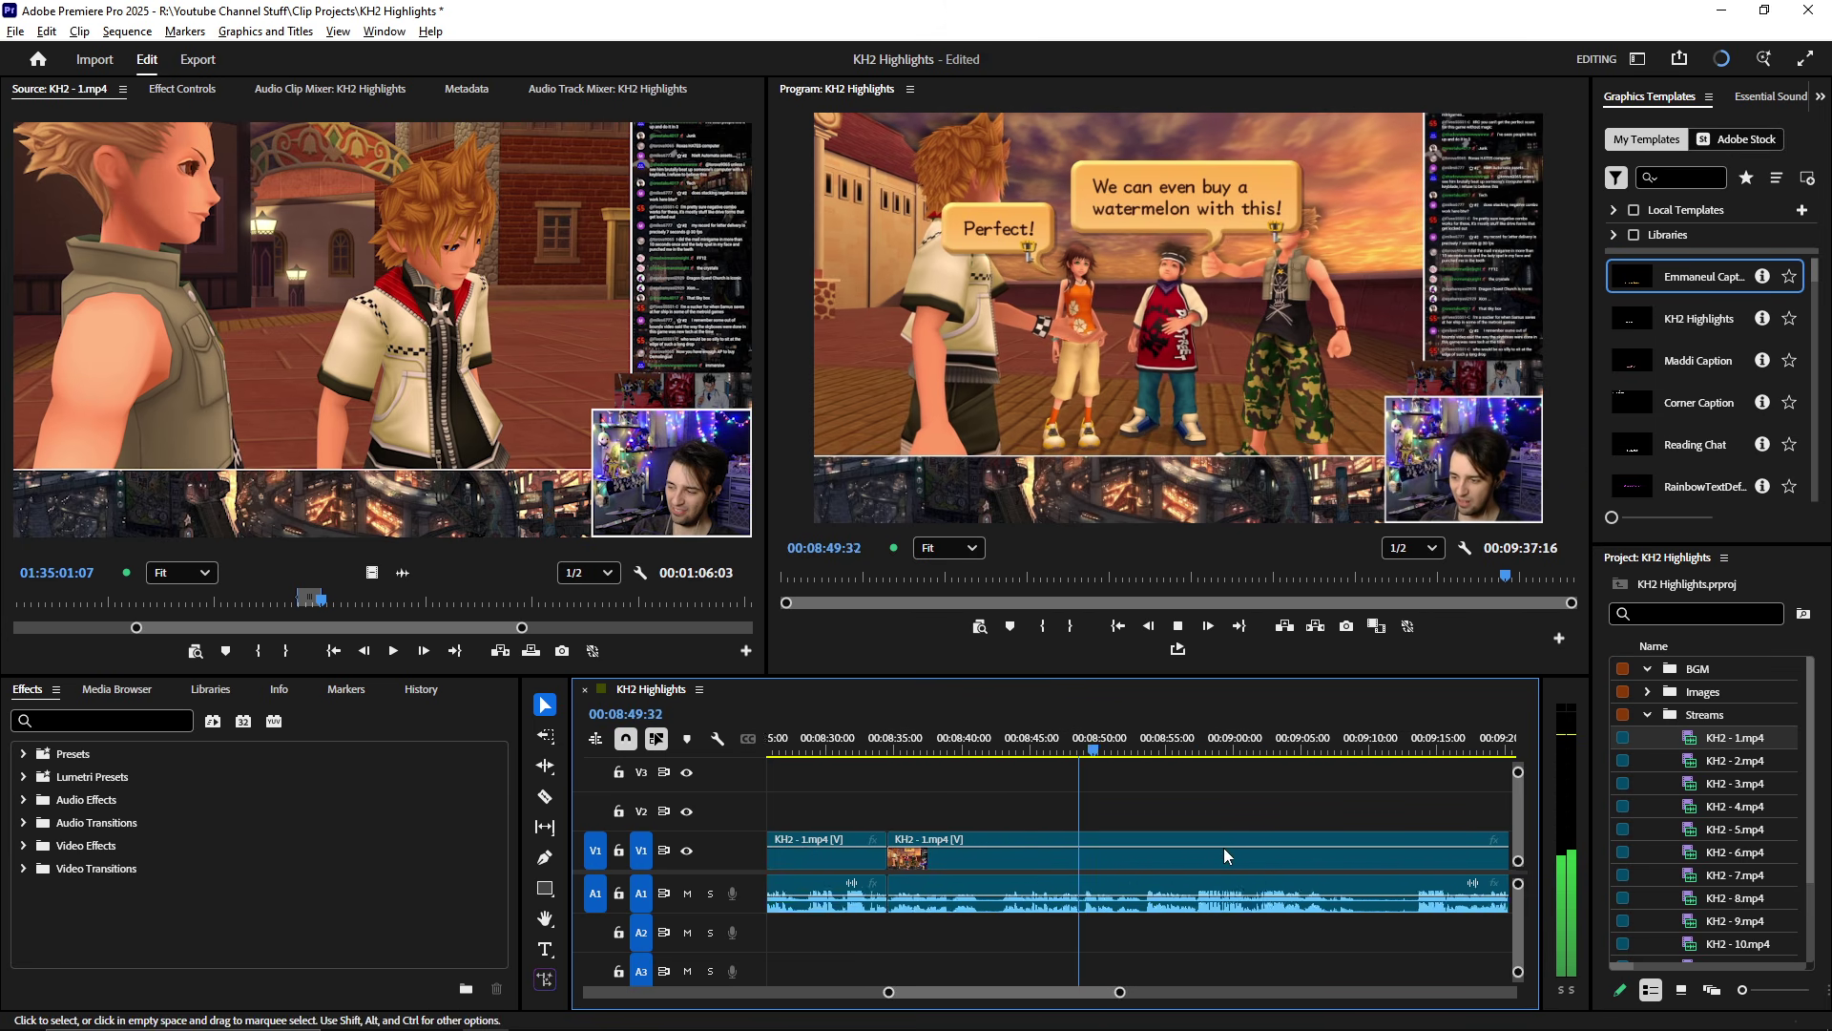
pyautogui.click(1079, 754)
pyautogui.press('space')
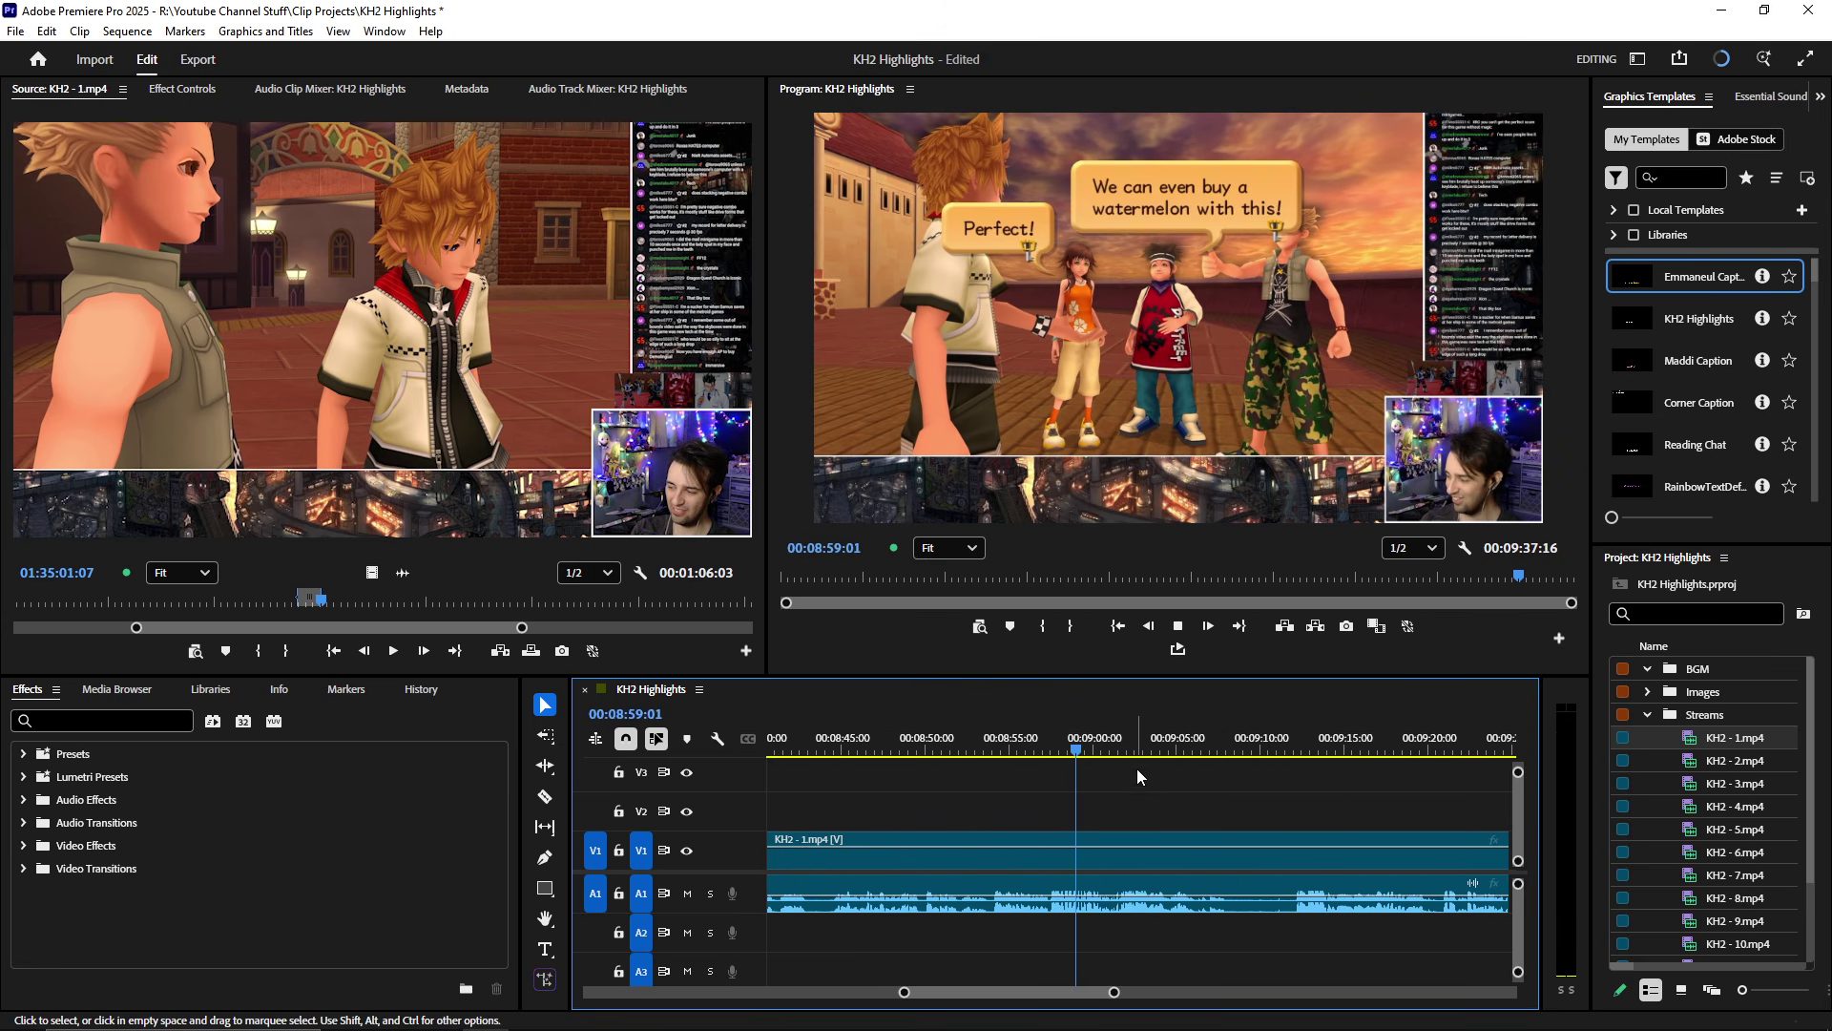
pyautogui.press('=')
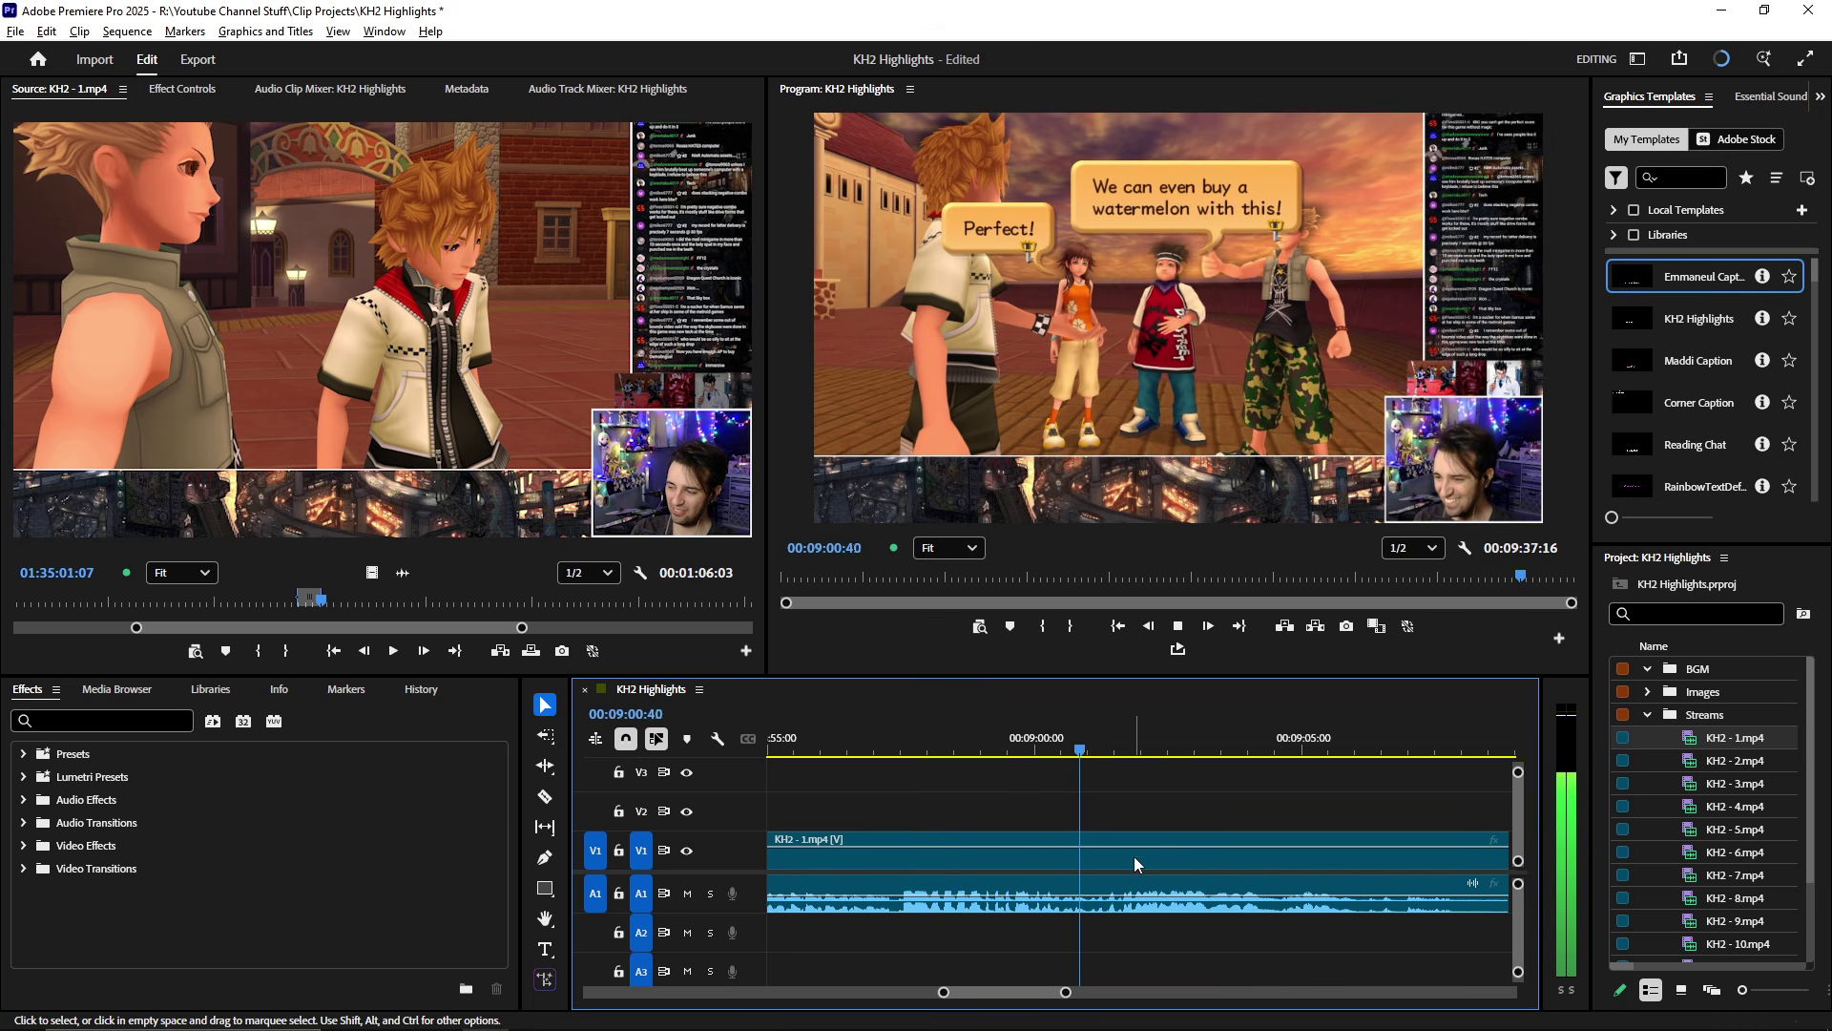
pyautogui.press('-')
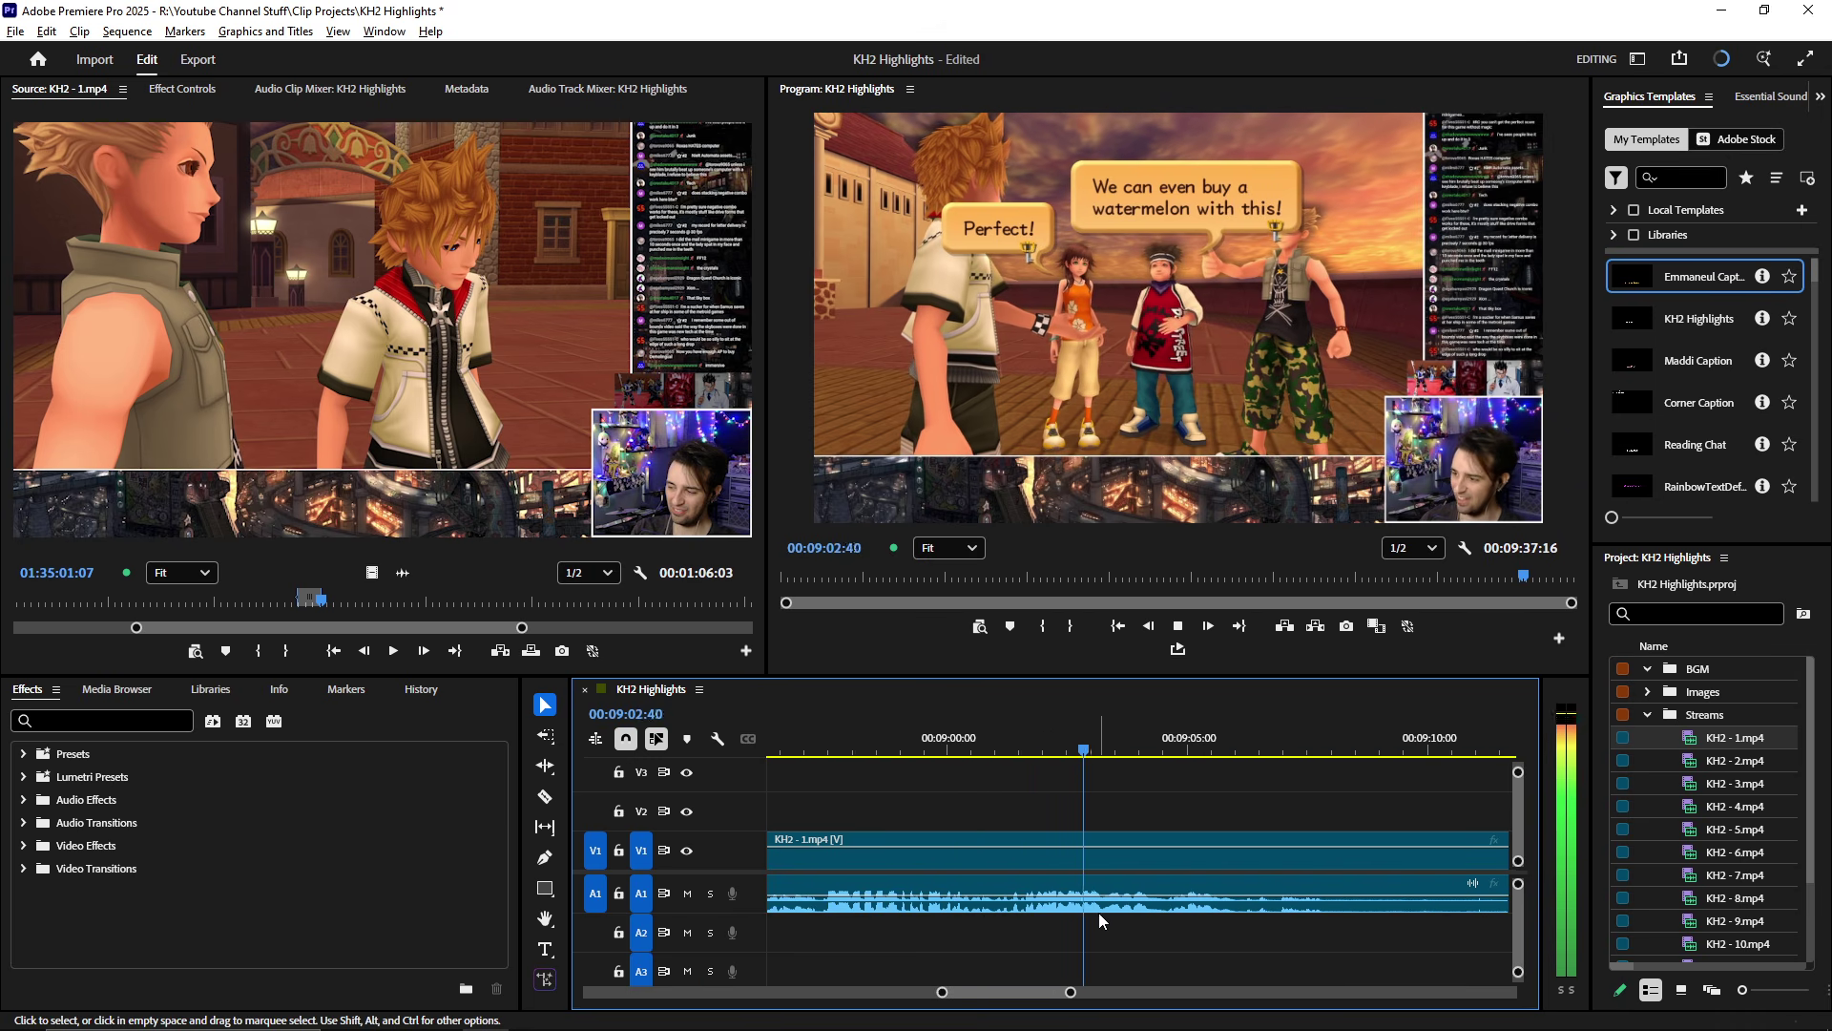
pyautogui.press('space')
pyautogui.press('=')
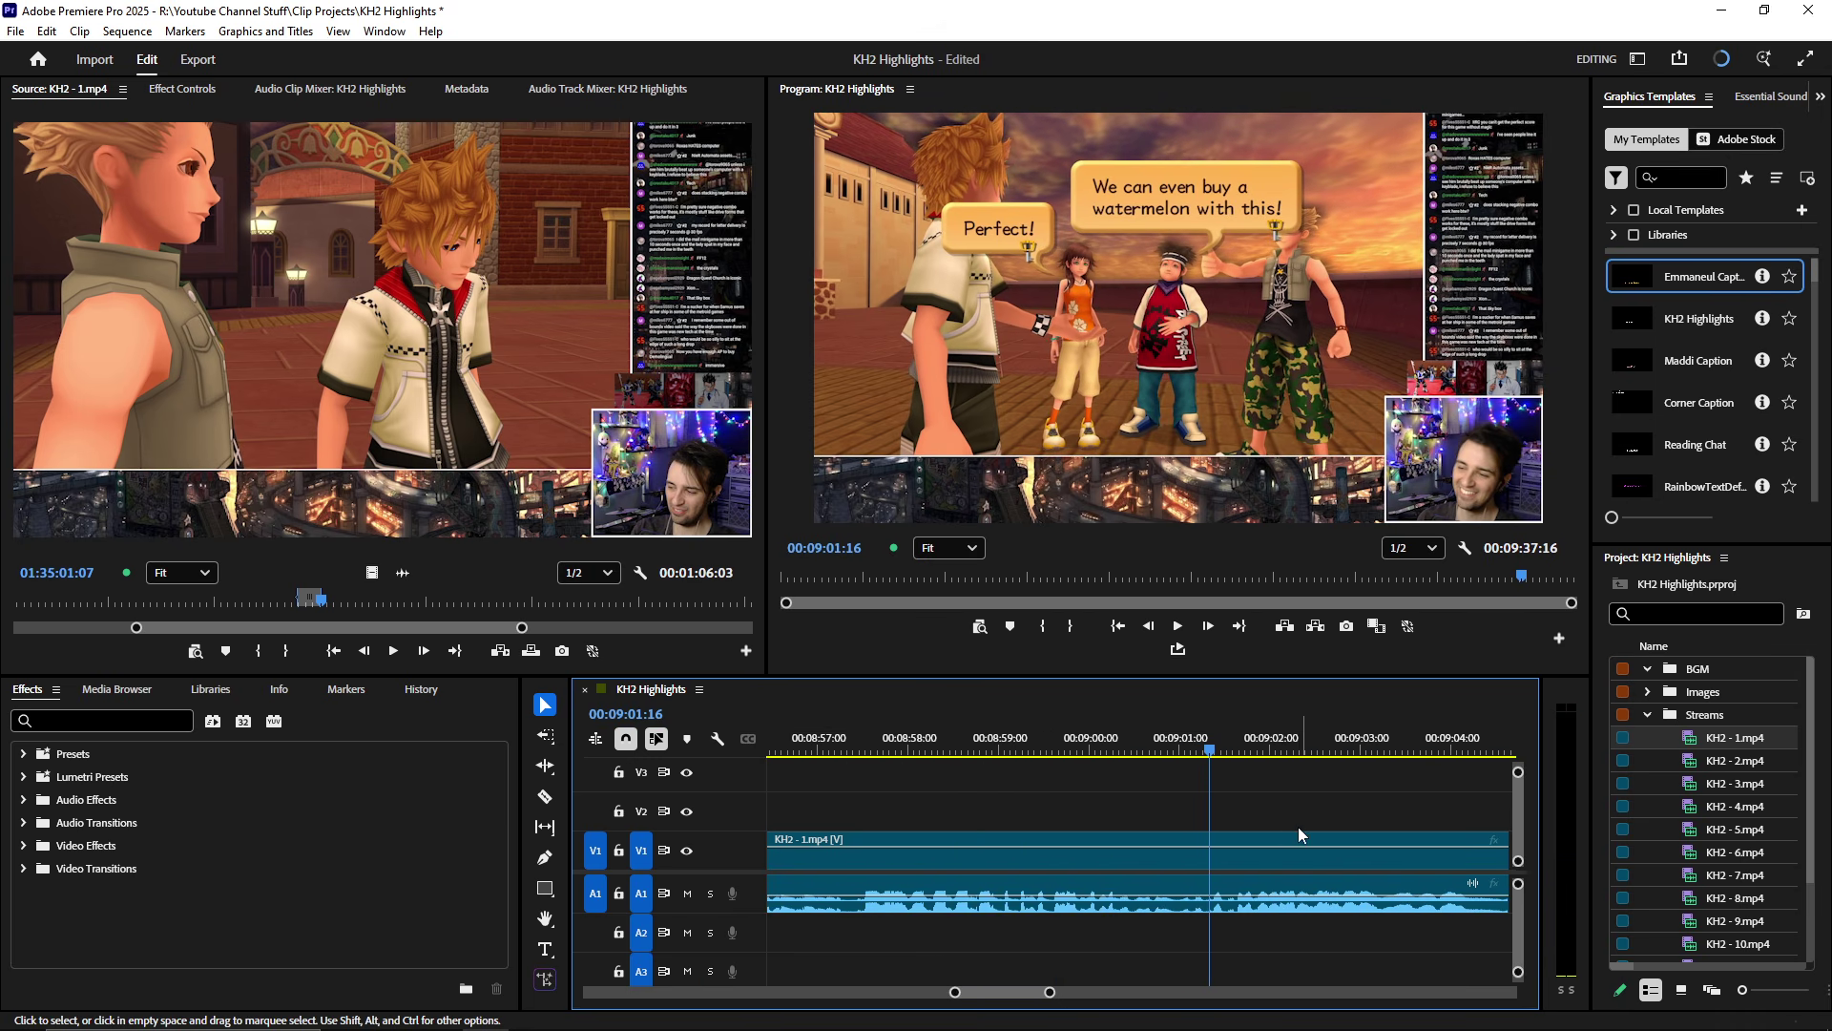
pyautogui.click(1211, 856)
# - Ripple-trim the start of the piece after the cut up to the "Tada! 5000 munny!" moment at about 00:09:27:41
pyautogui.press('-')
pyautogui.press('-')
pyautogui.press('-')
pyautogui.press('-')
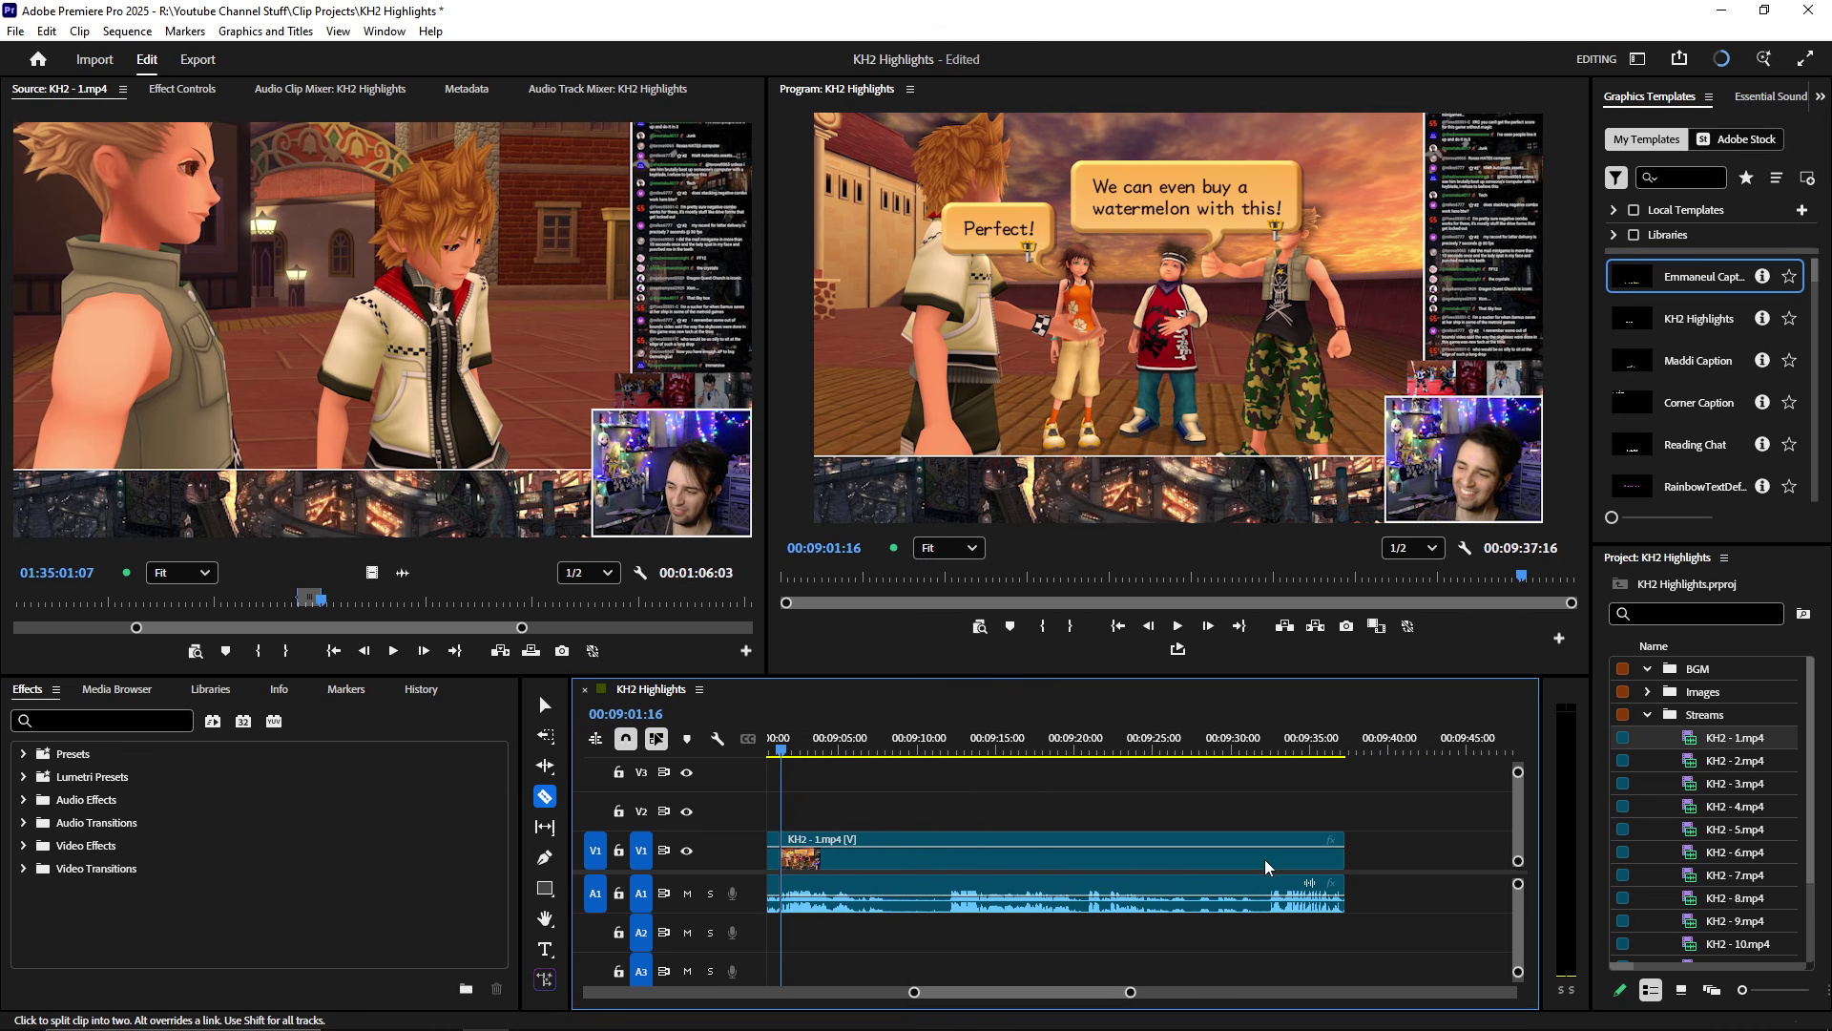
pyautogui.click(1207, 744)
pyautogui.press('=')
pyautogui.press('=')
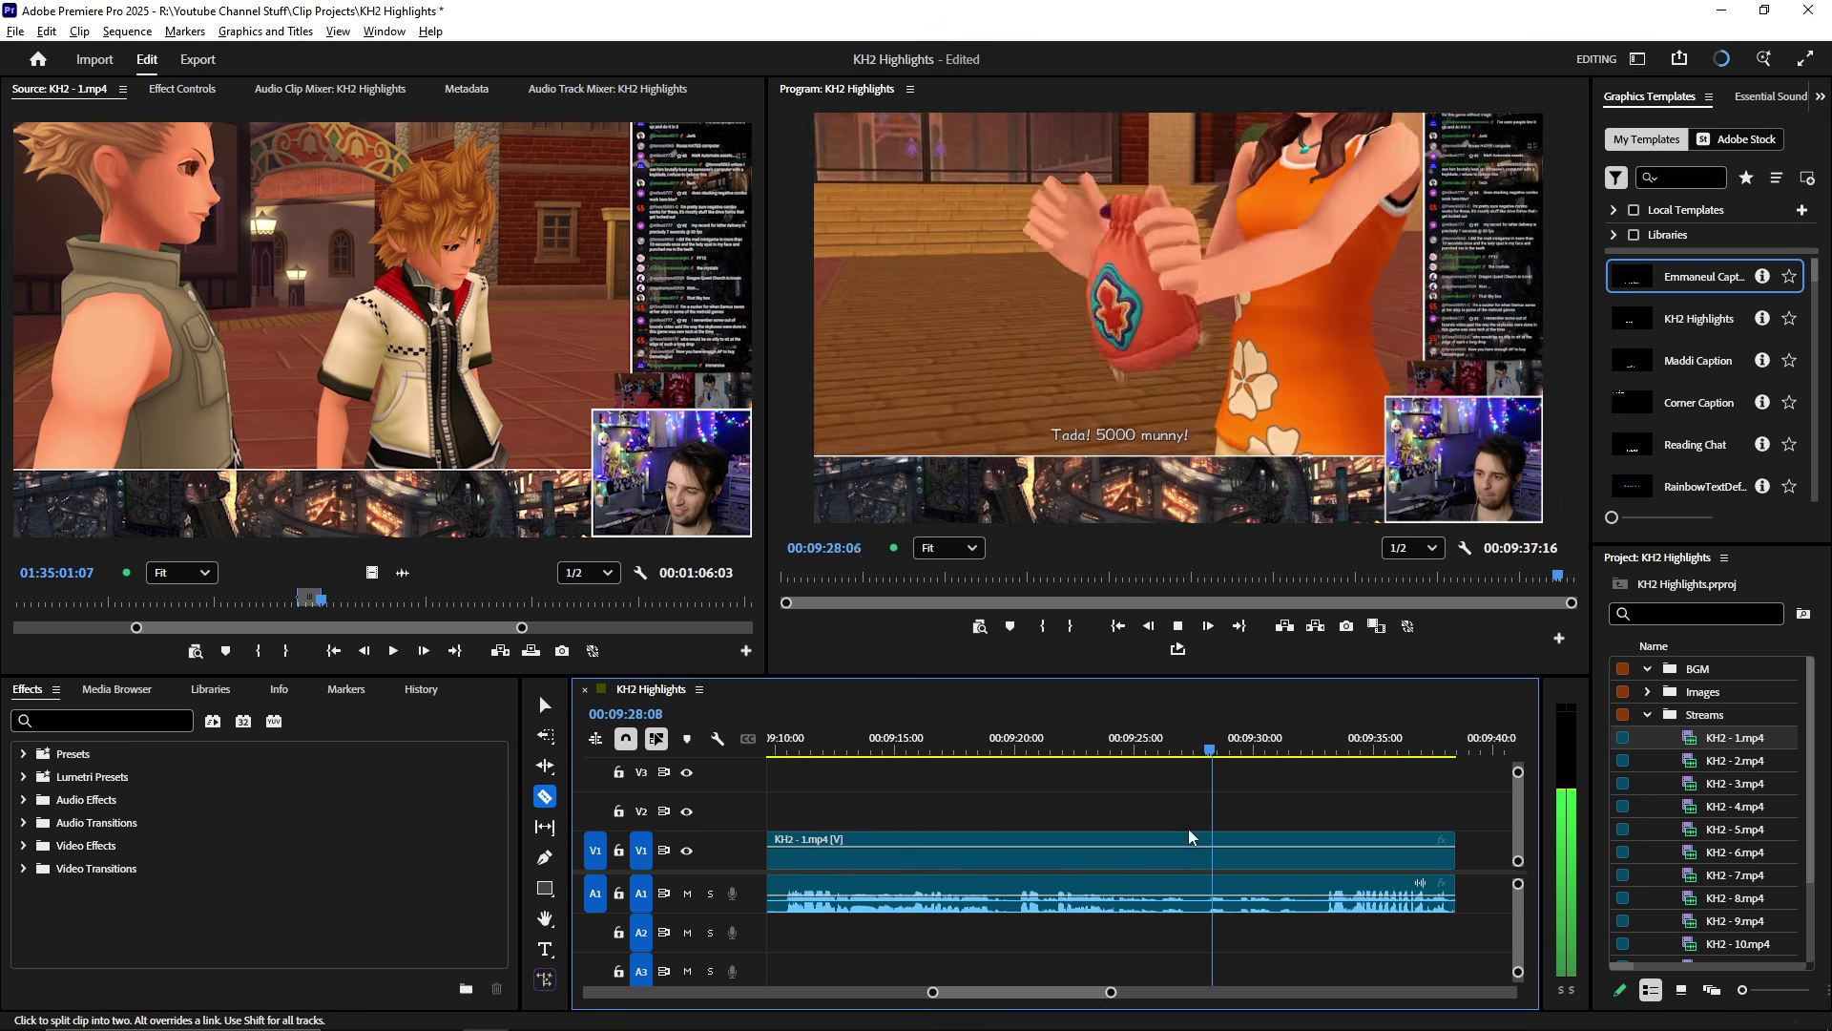
pyautogui.click(1221, 739)
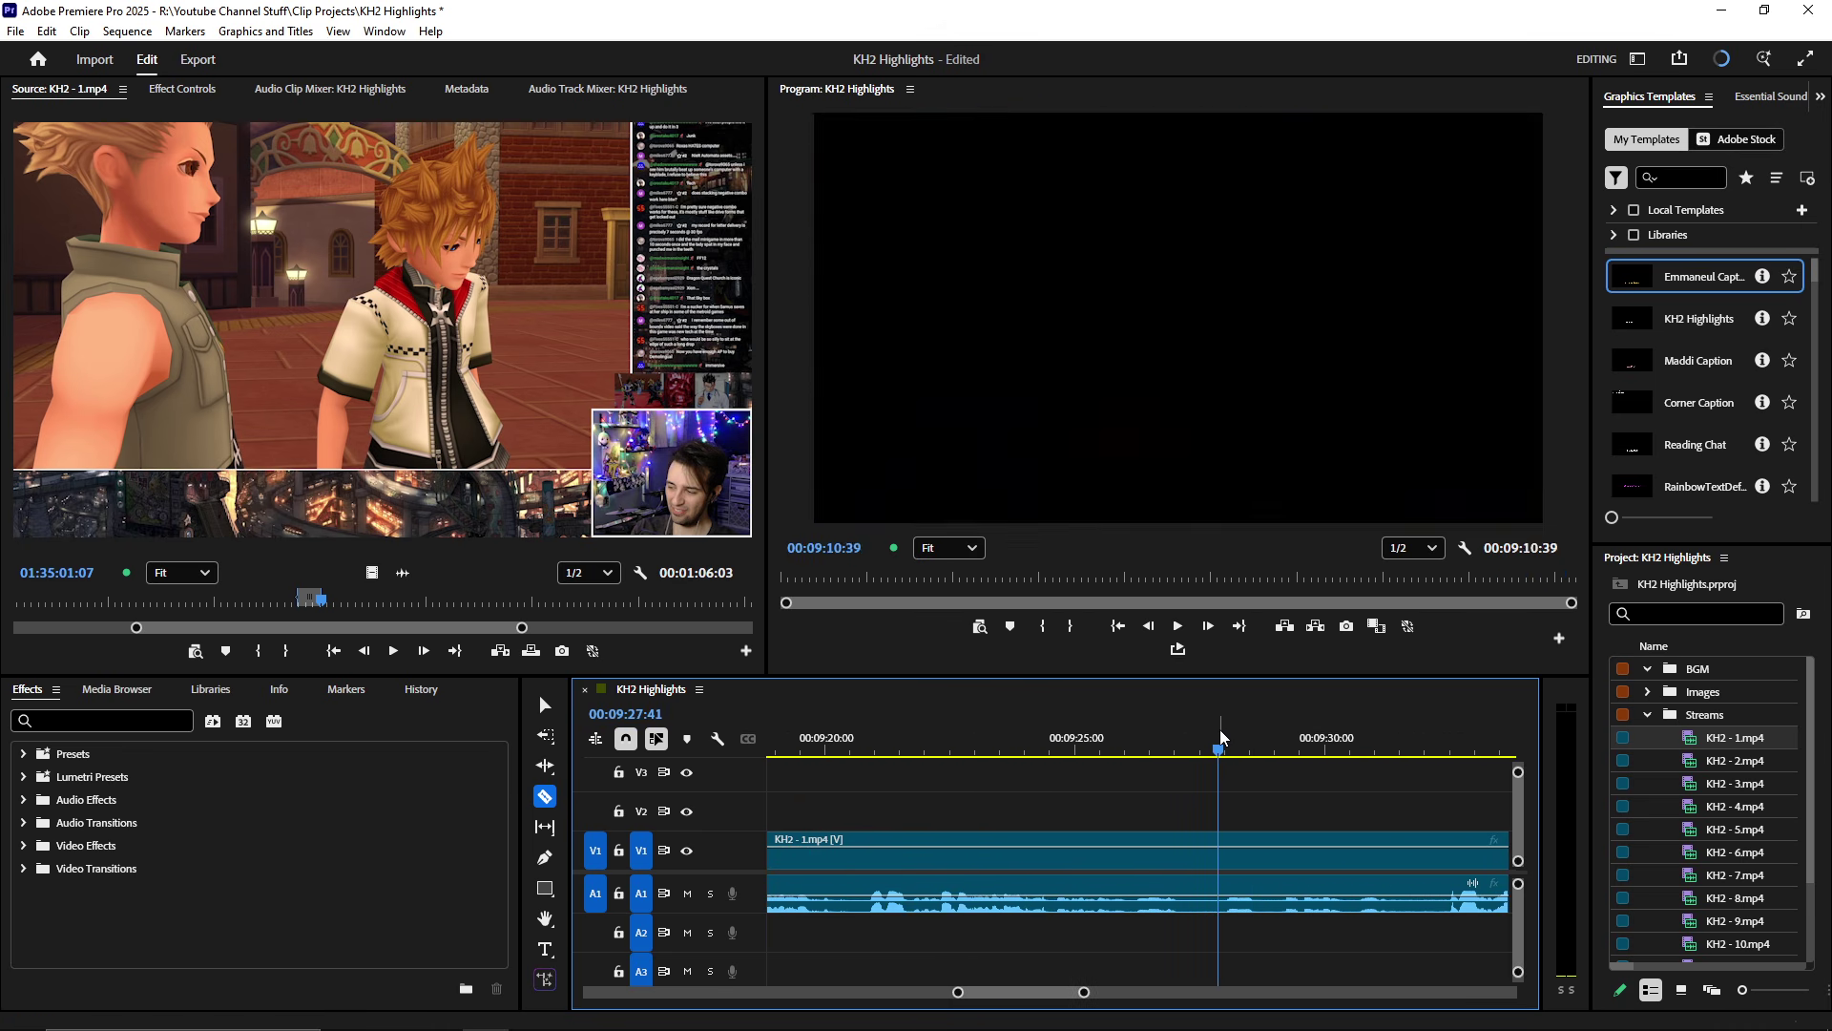
pyautogui.press('Up')
pyautogui.press('-')
pyautogui.press('v')
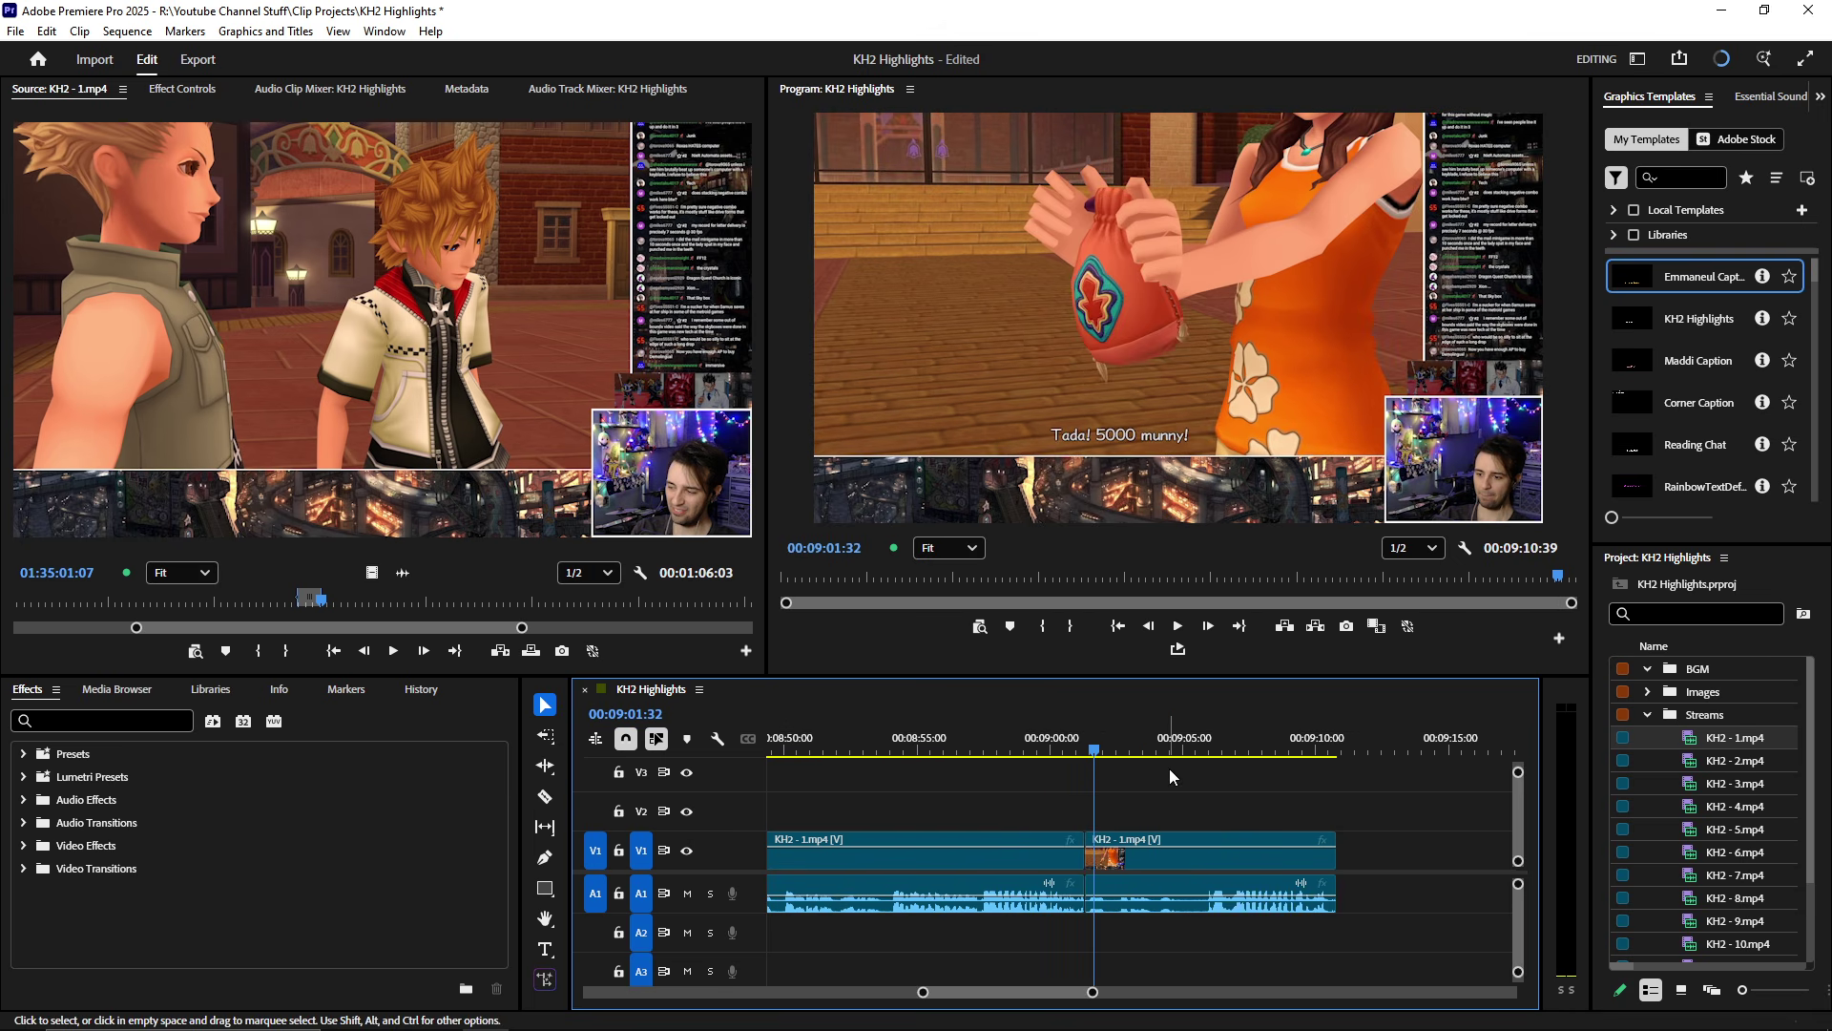
# - Review the munny-pouch piece, ripple-trim its end to 00:09:10:22, and save the project
pyautogui.press('space')
pyautogui.press('=')
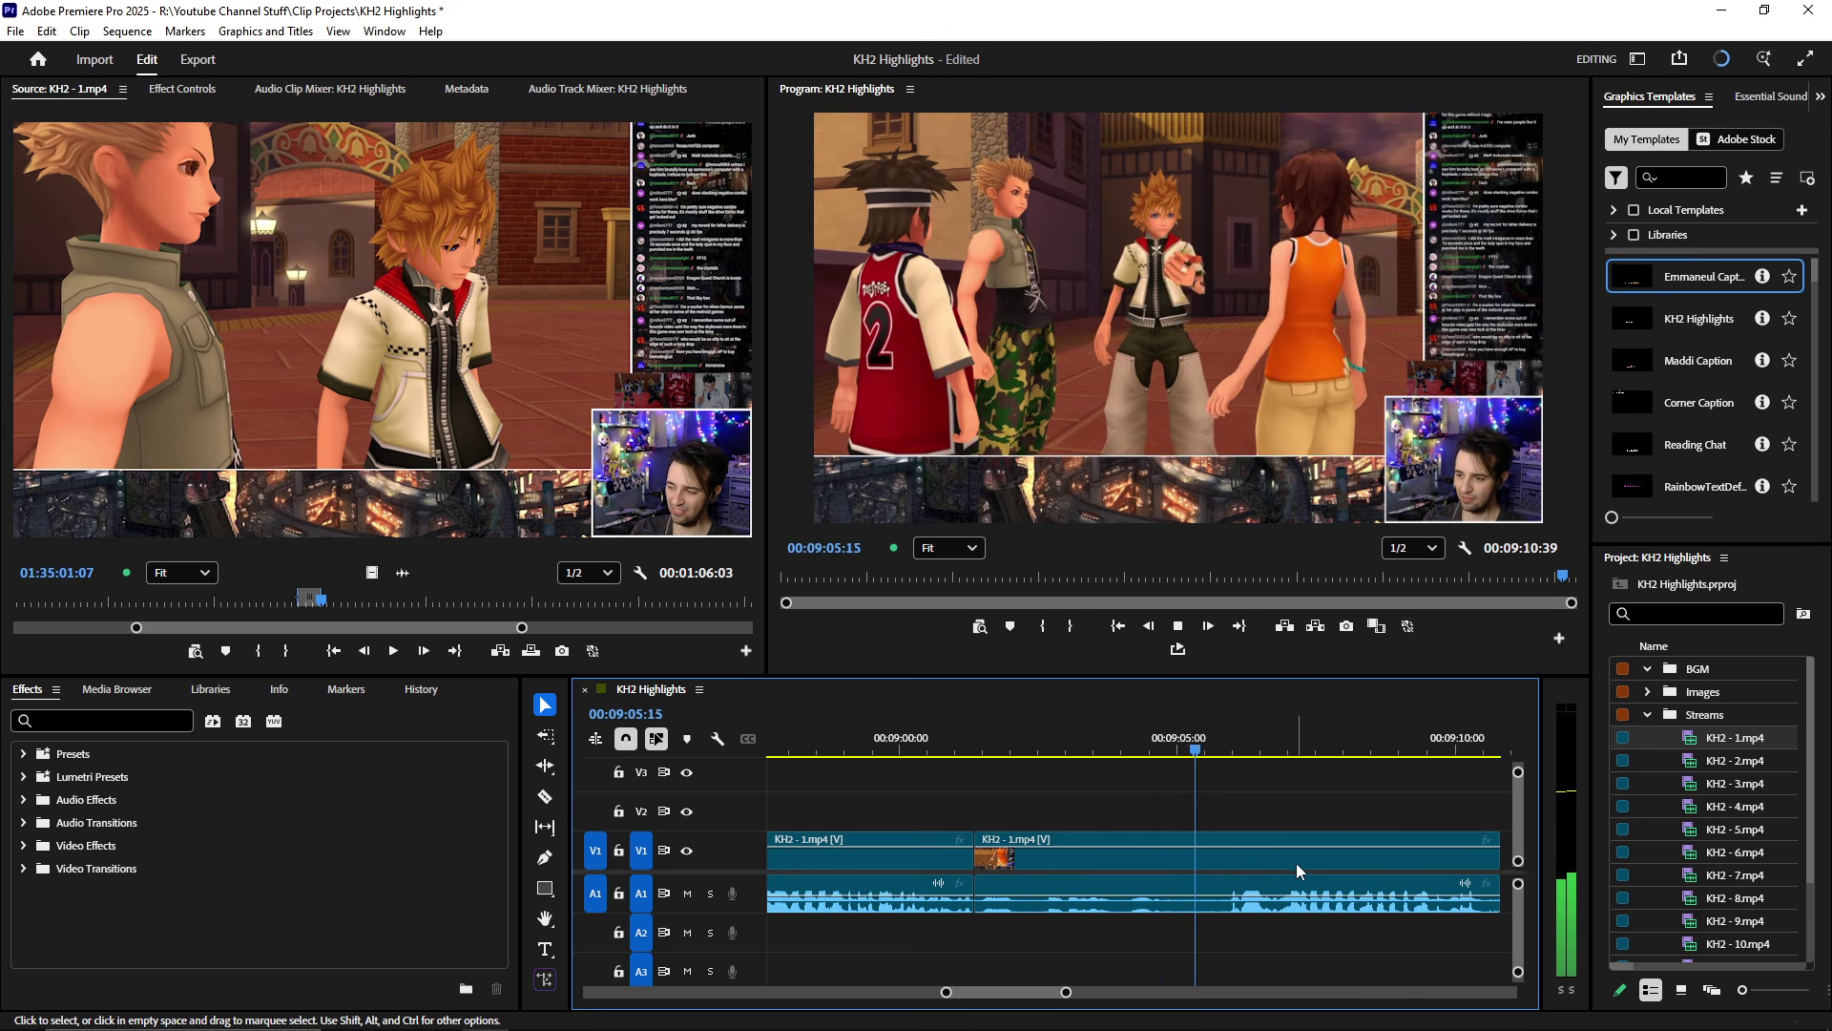
pyautogui.scroll(-3, 1240, 862)
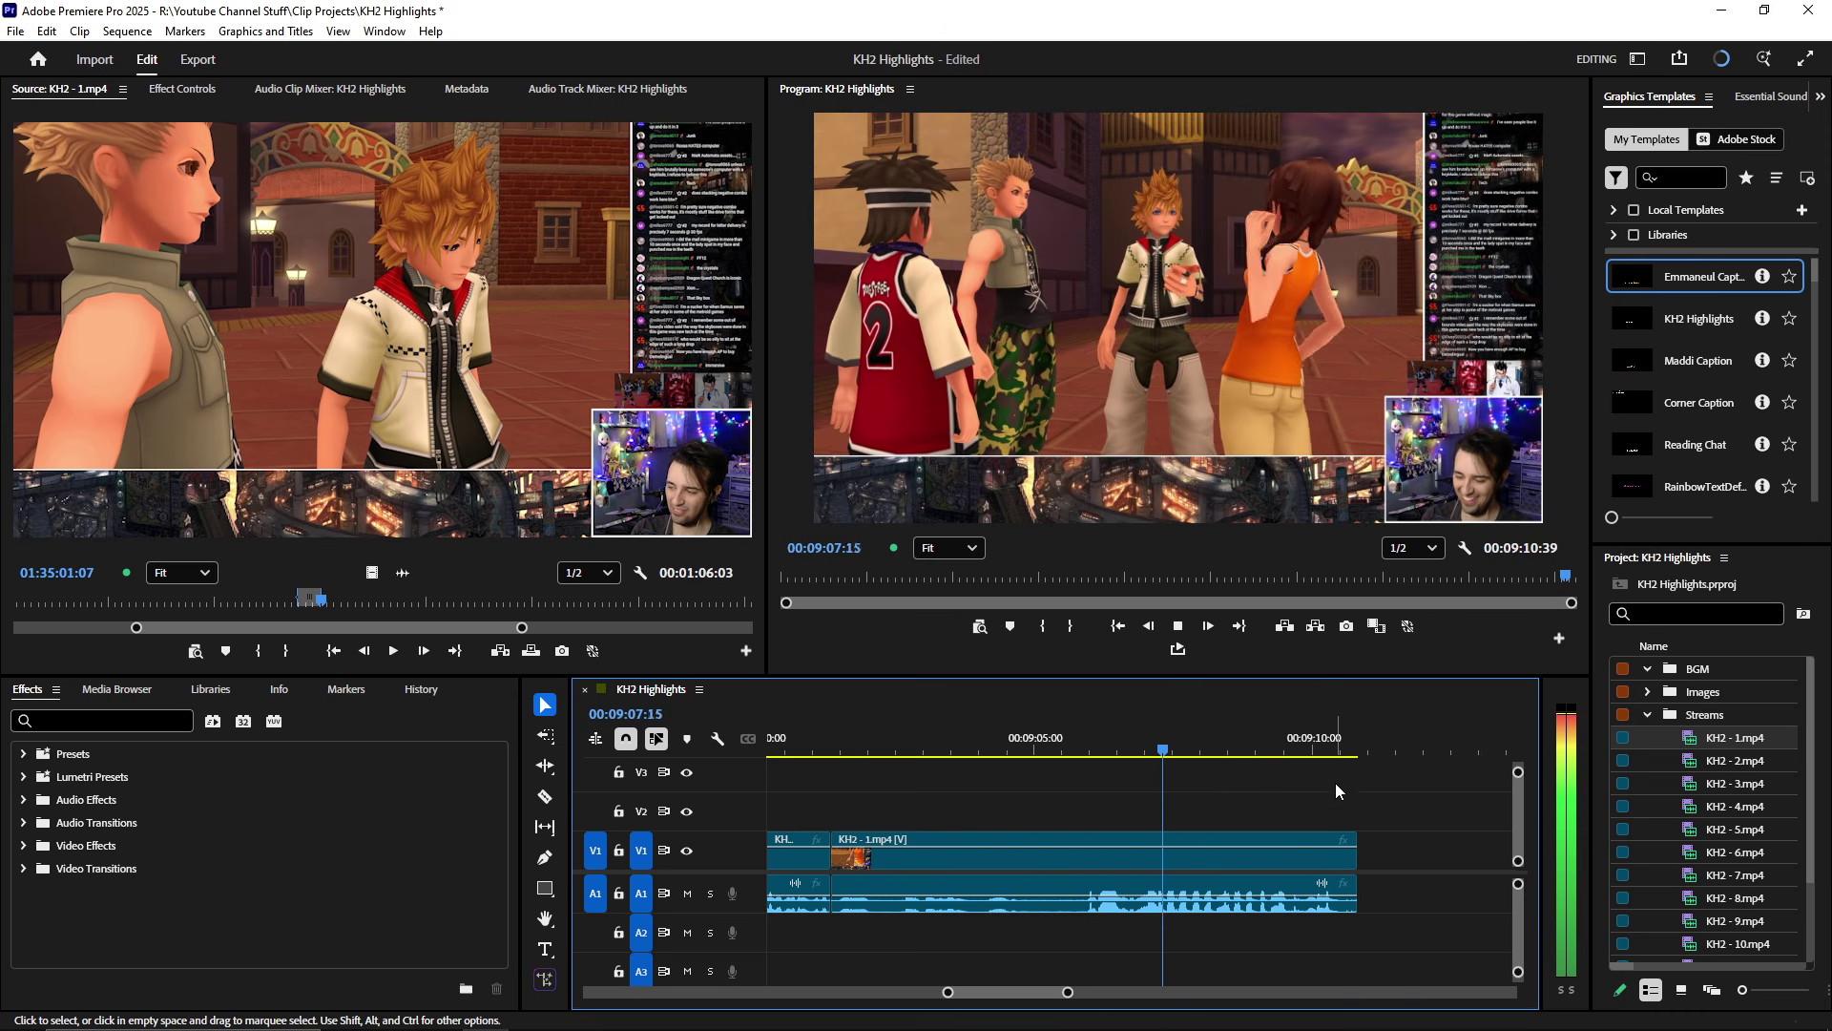
pyautogui.press('=')
pyautogui.scroll(2, 1276, 839)
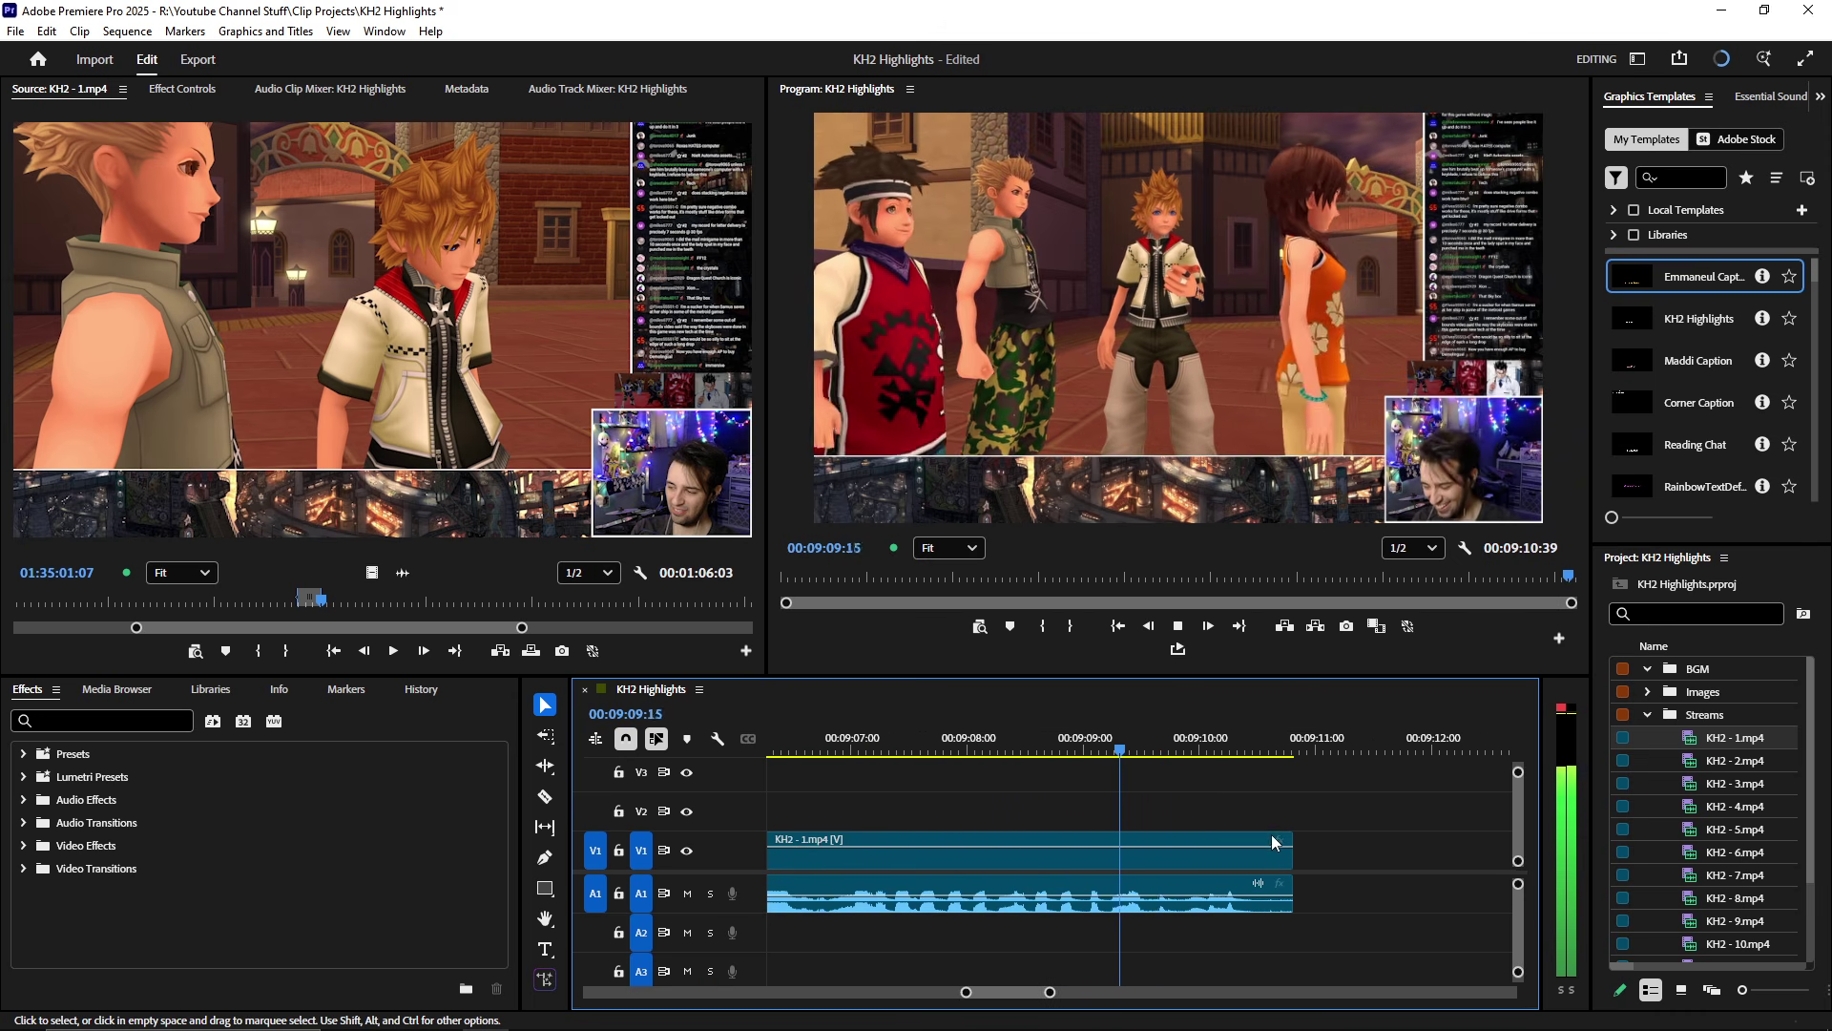
pyautogui.press('space')
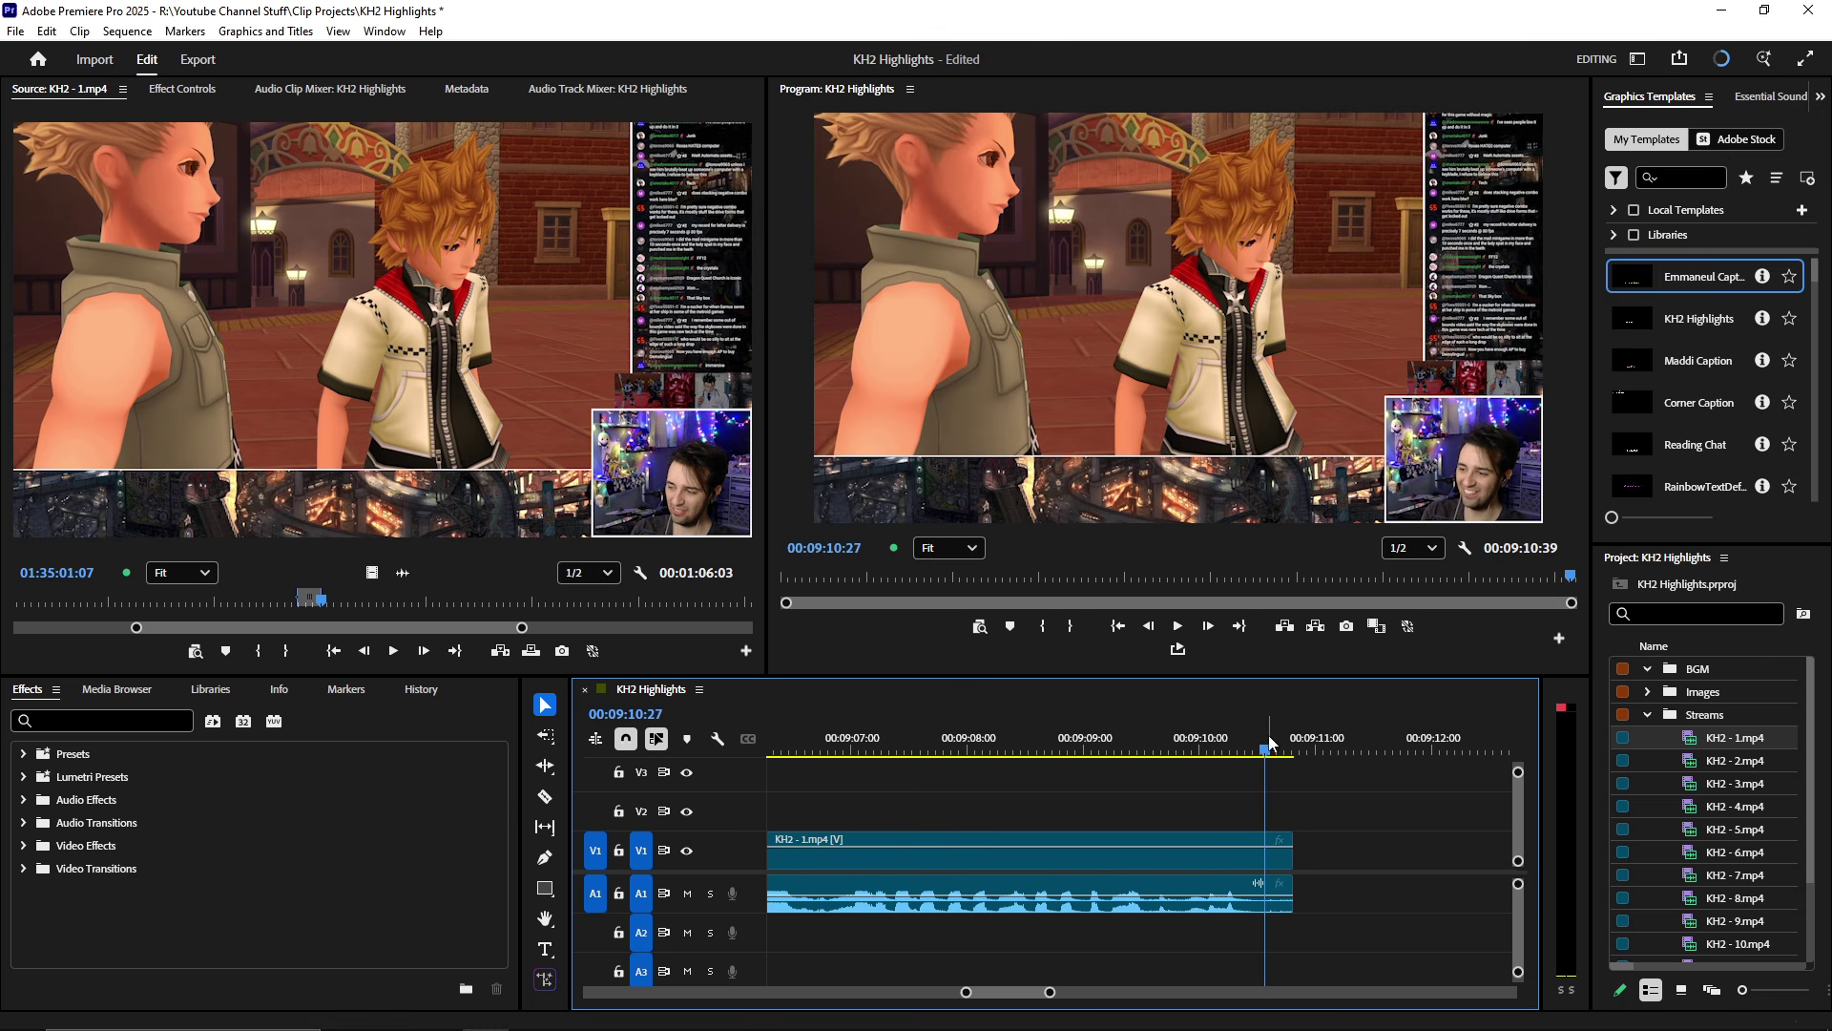
pyautogui.press('Left')
pyautogui.press('w')
pyautogui.hotkey('ctrl', 's')
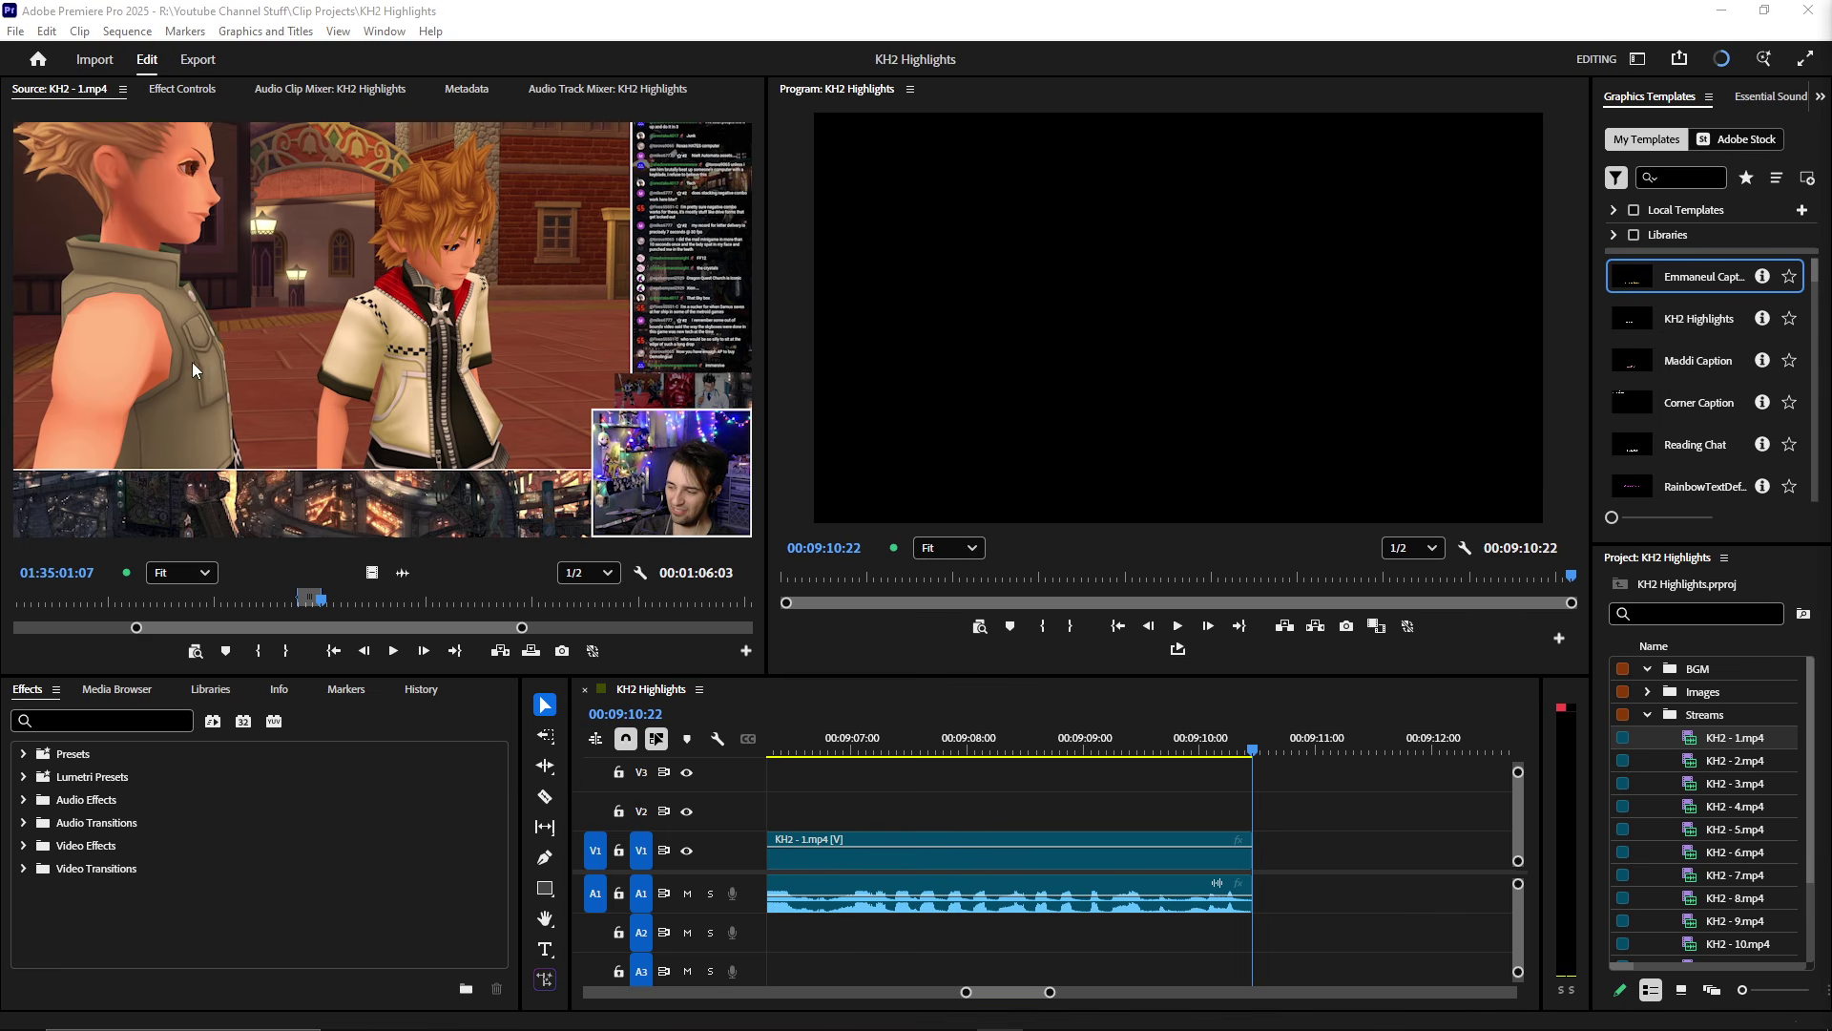
# - Set a new source In point at about 01:35:01 and preview the recording up to 01:35:11:42
pyautogui.click(234, 351)
pyautogui.press('space')
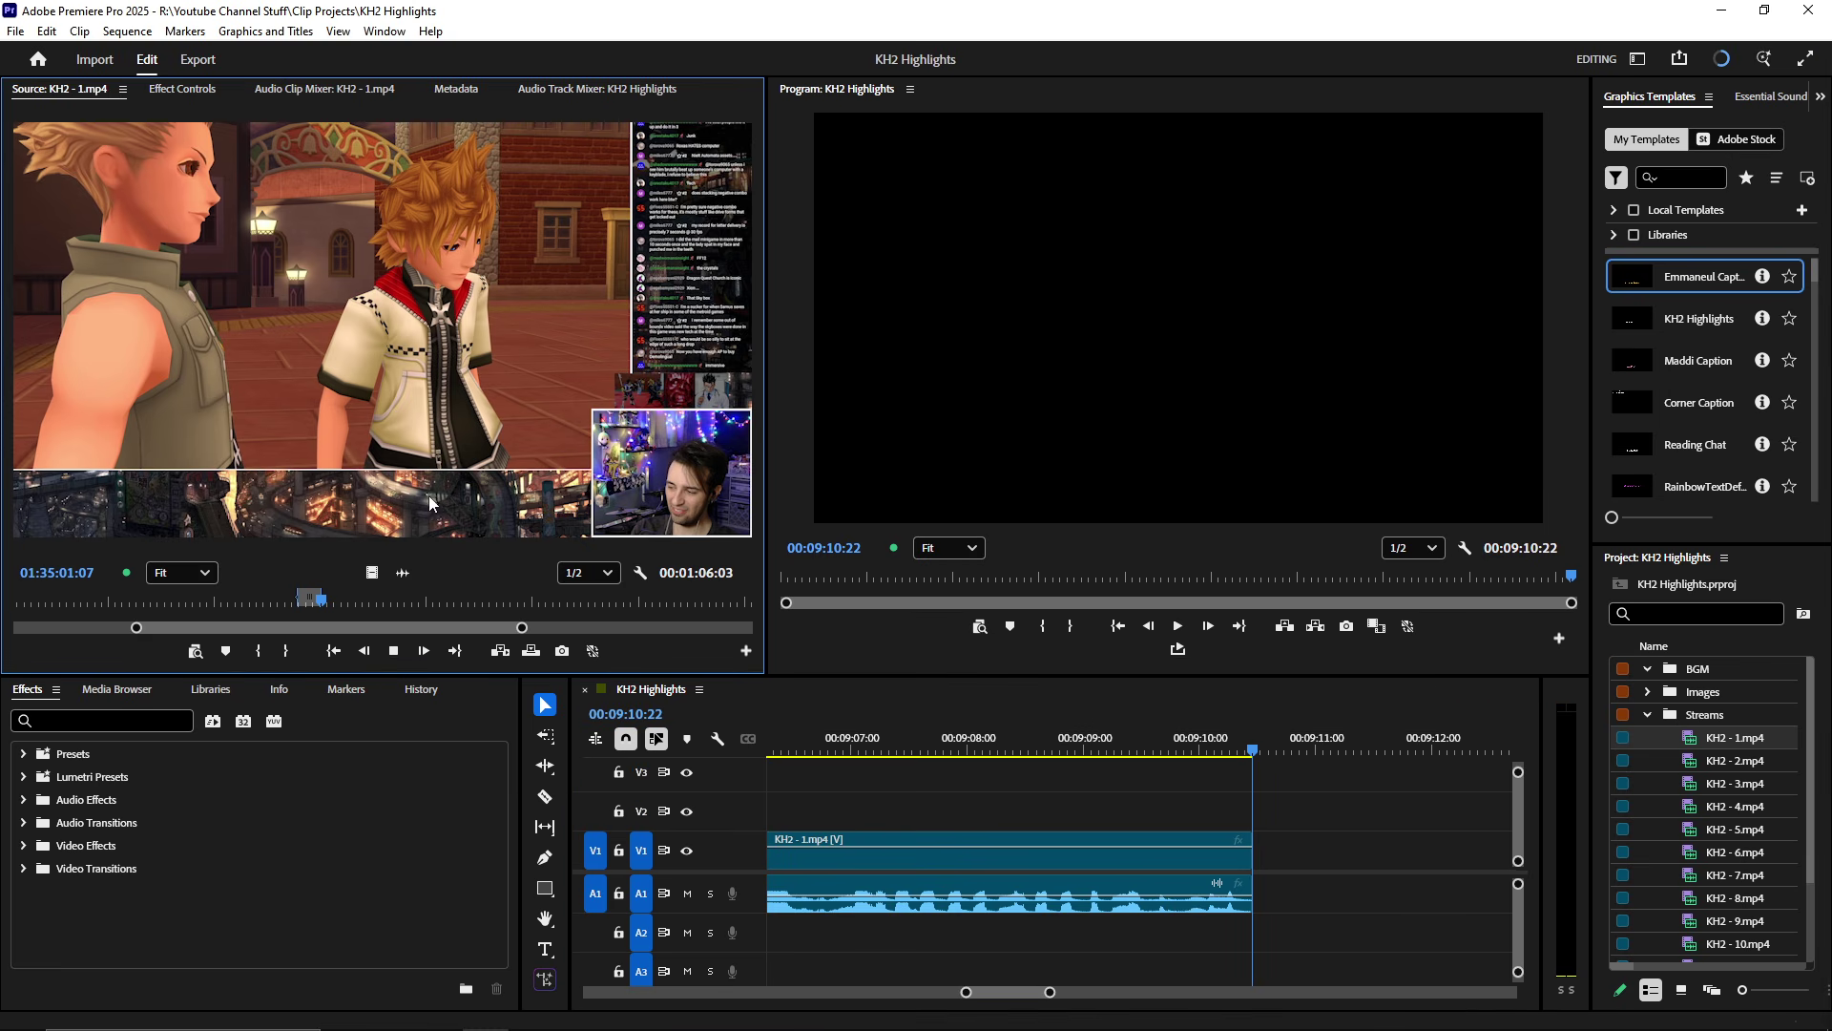
pyautogui.press('i')
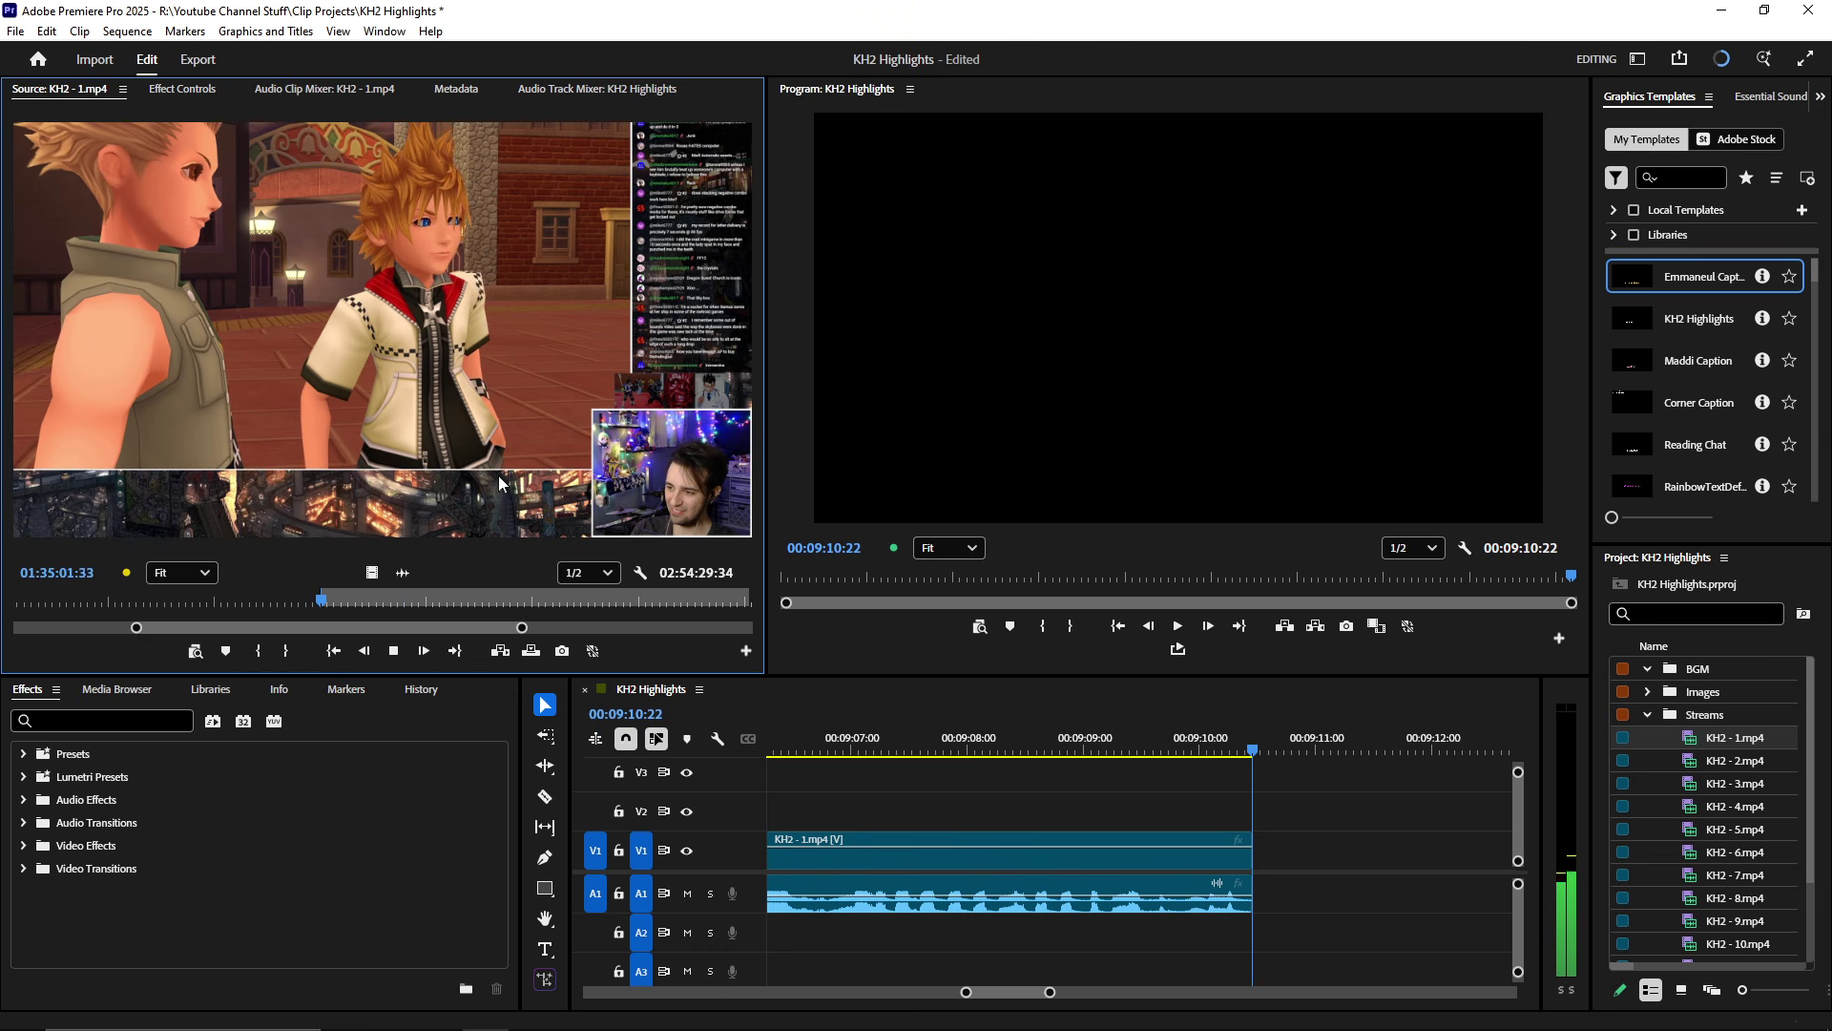
pyautogui.press('space')
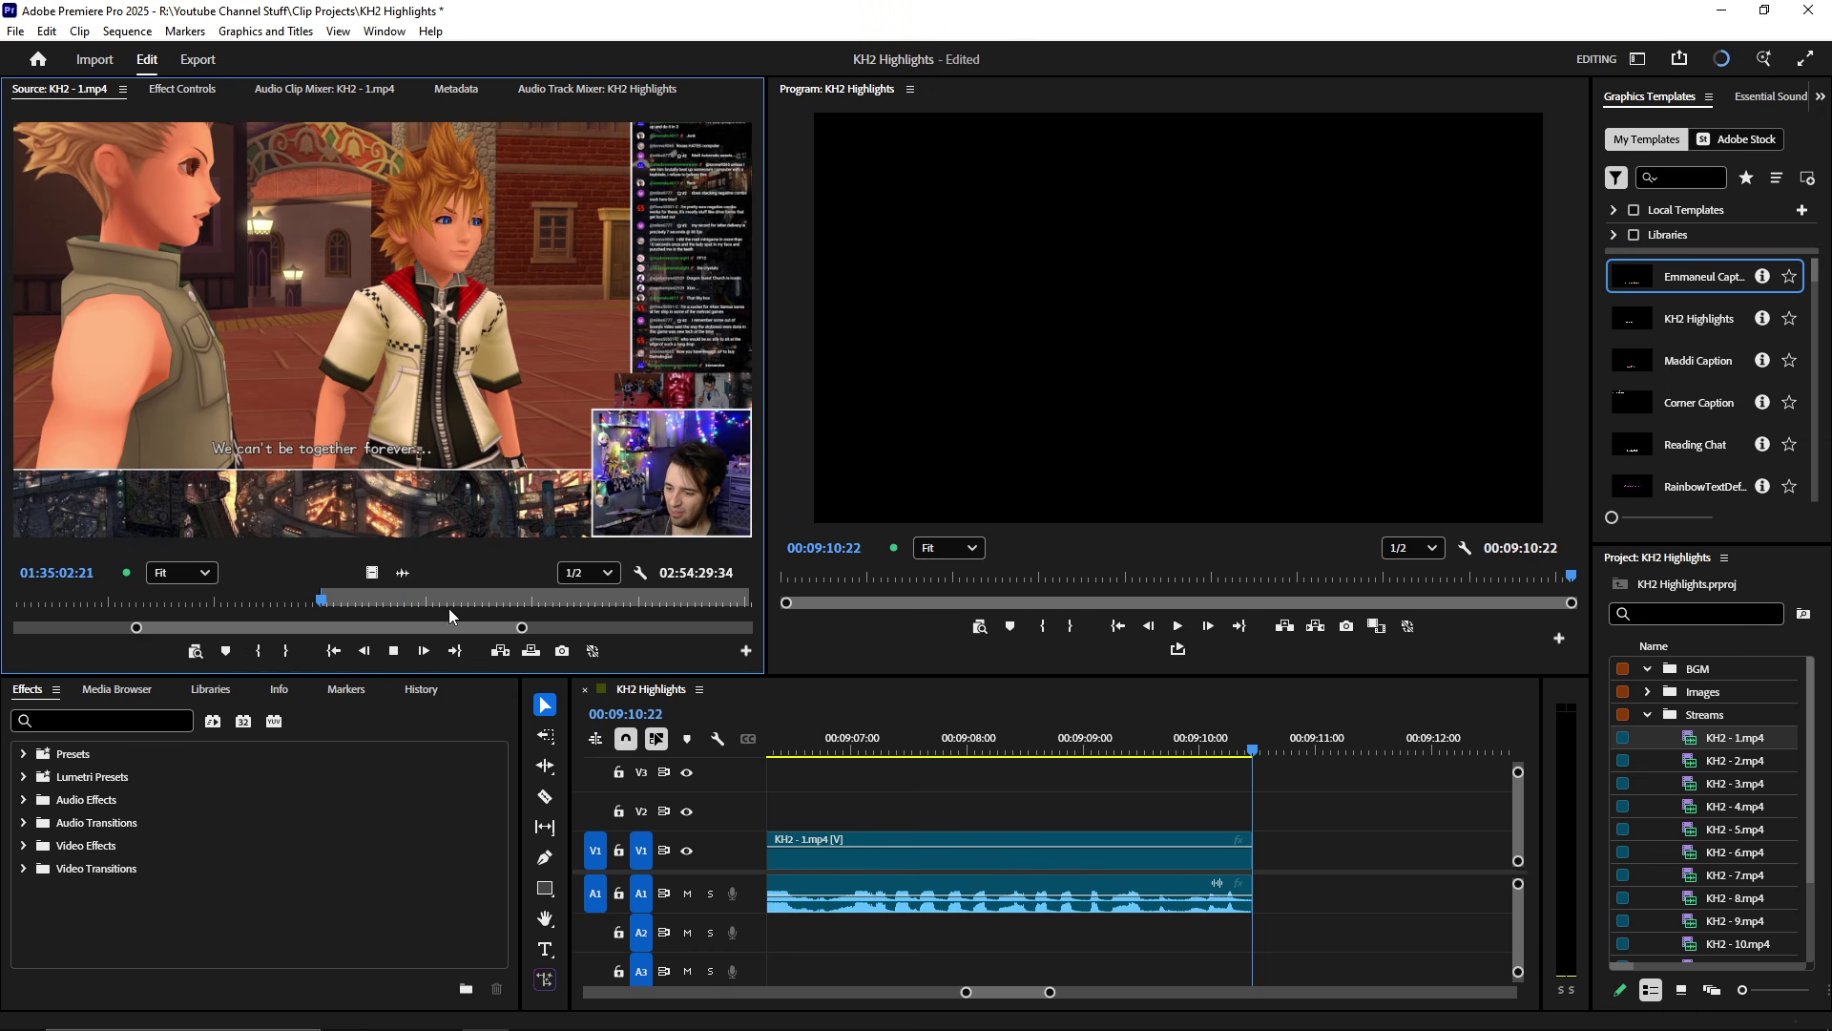
pyautogui.click(405, 651)
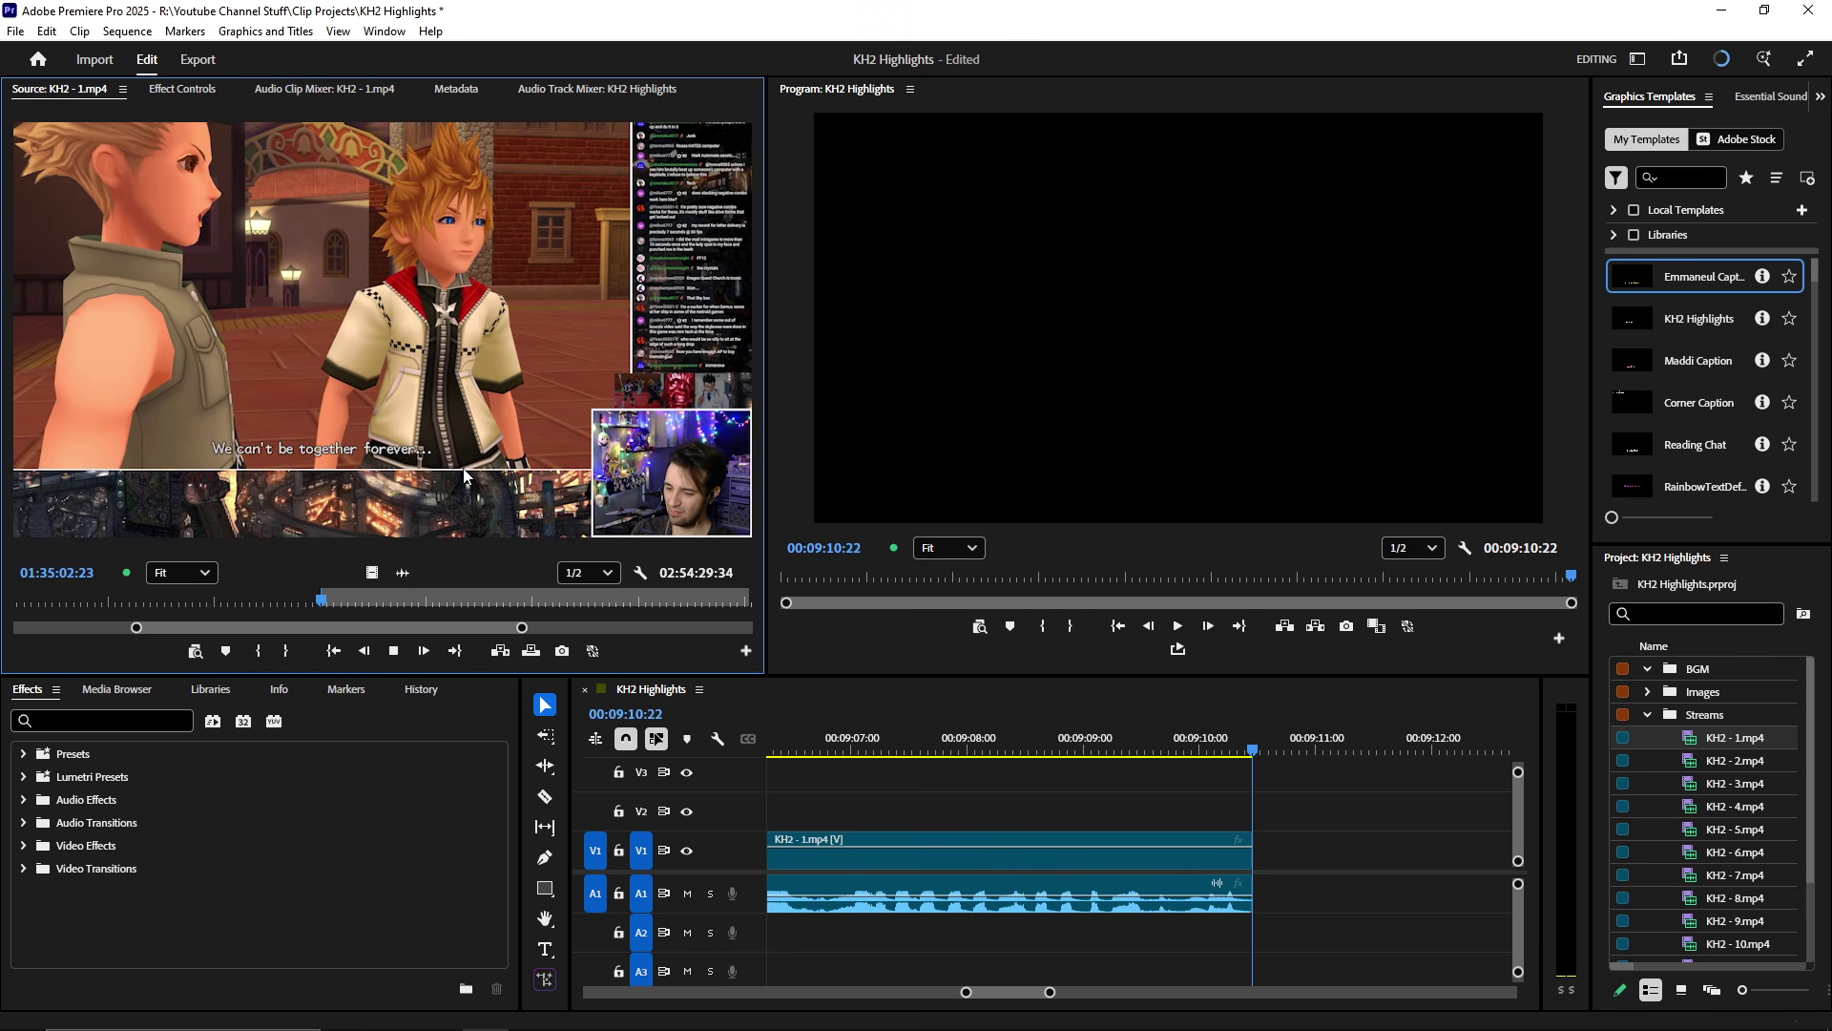
pyautogui.press('`')
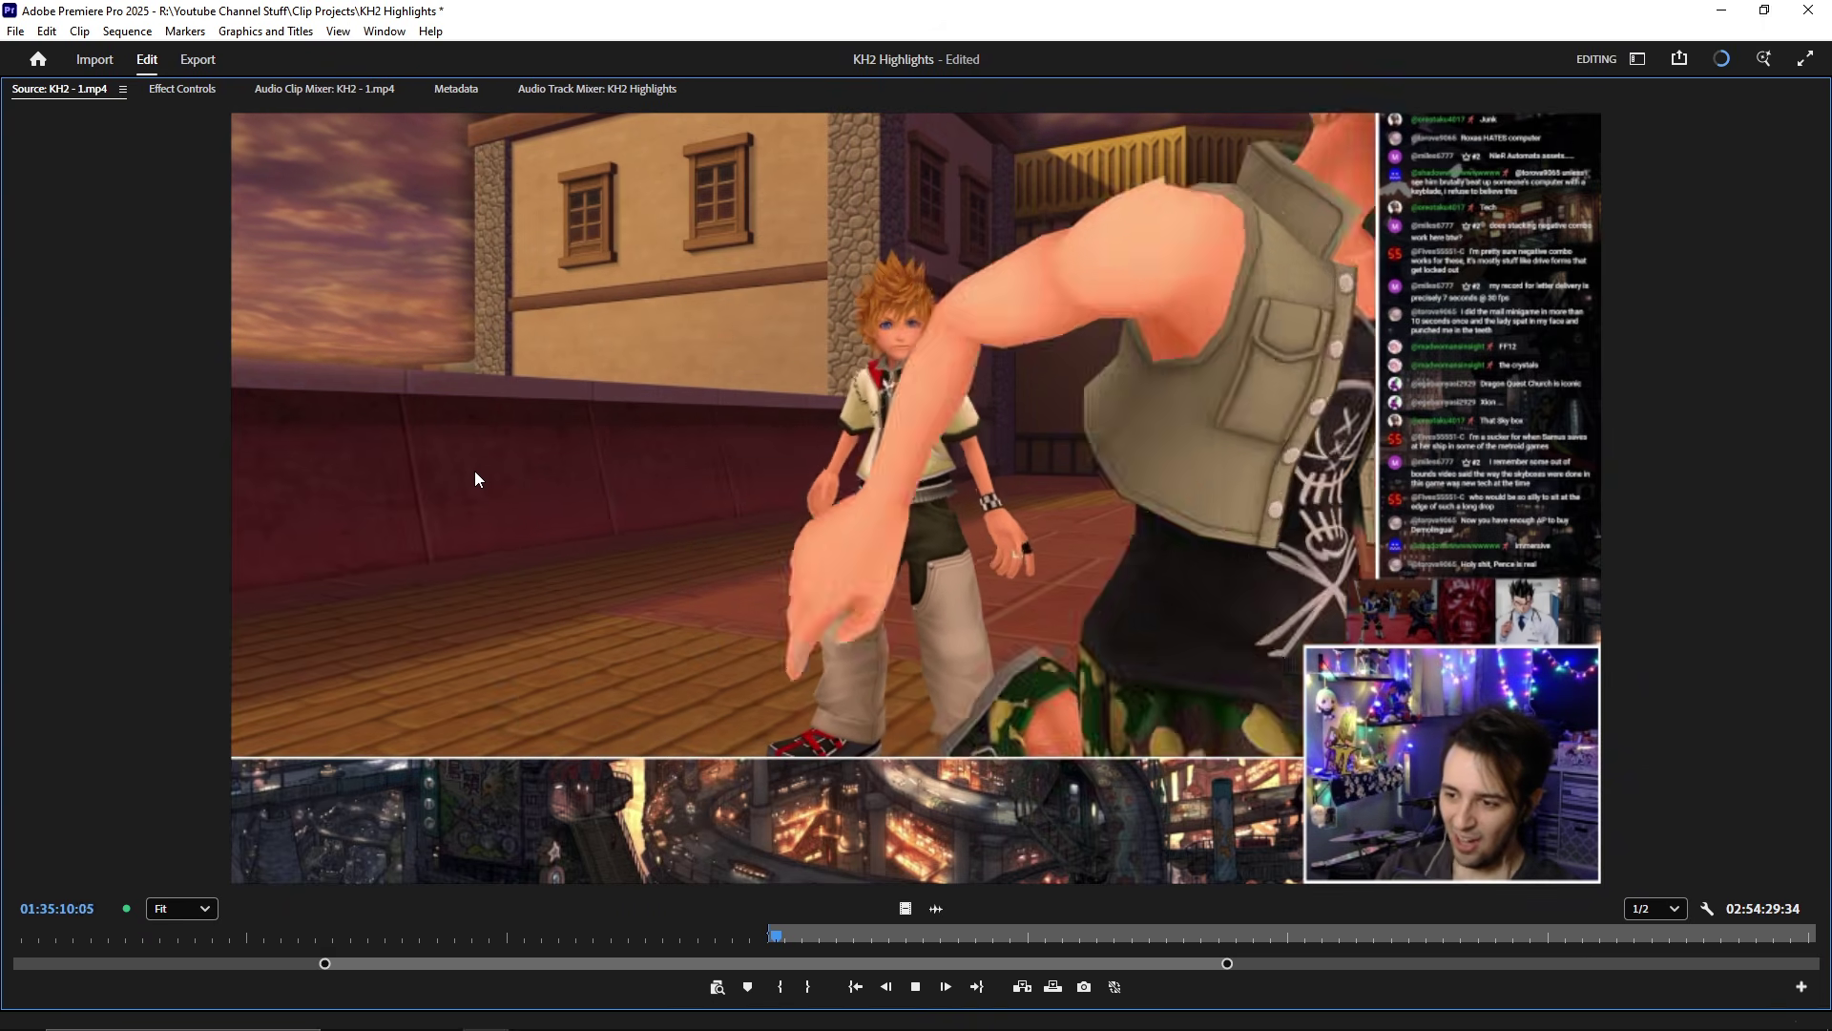
pyautogui.press('space')
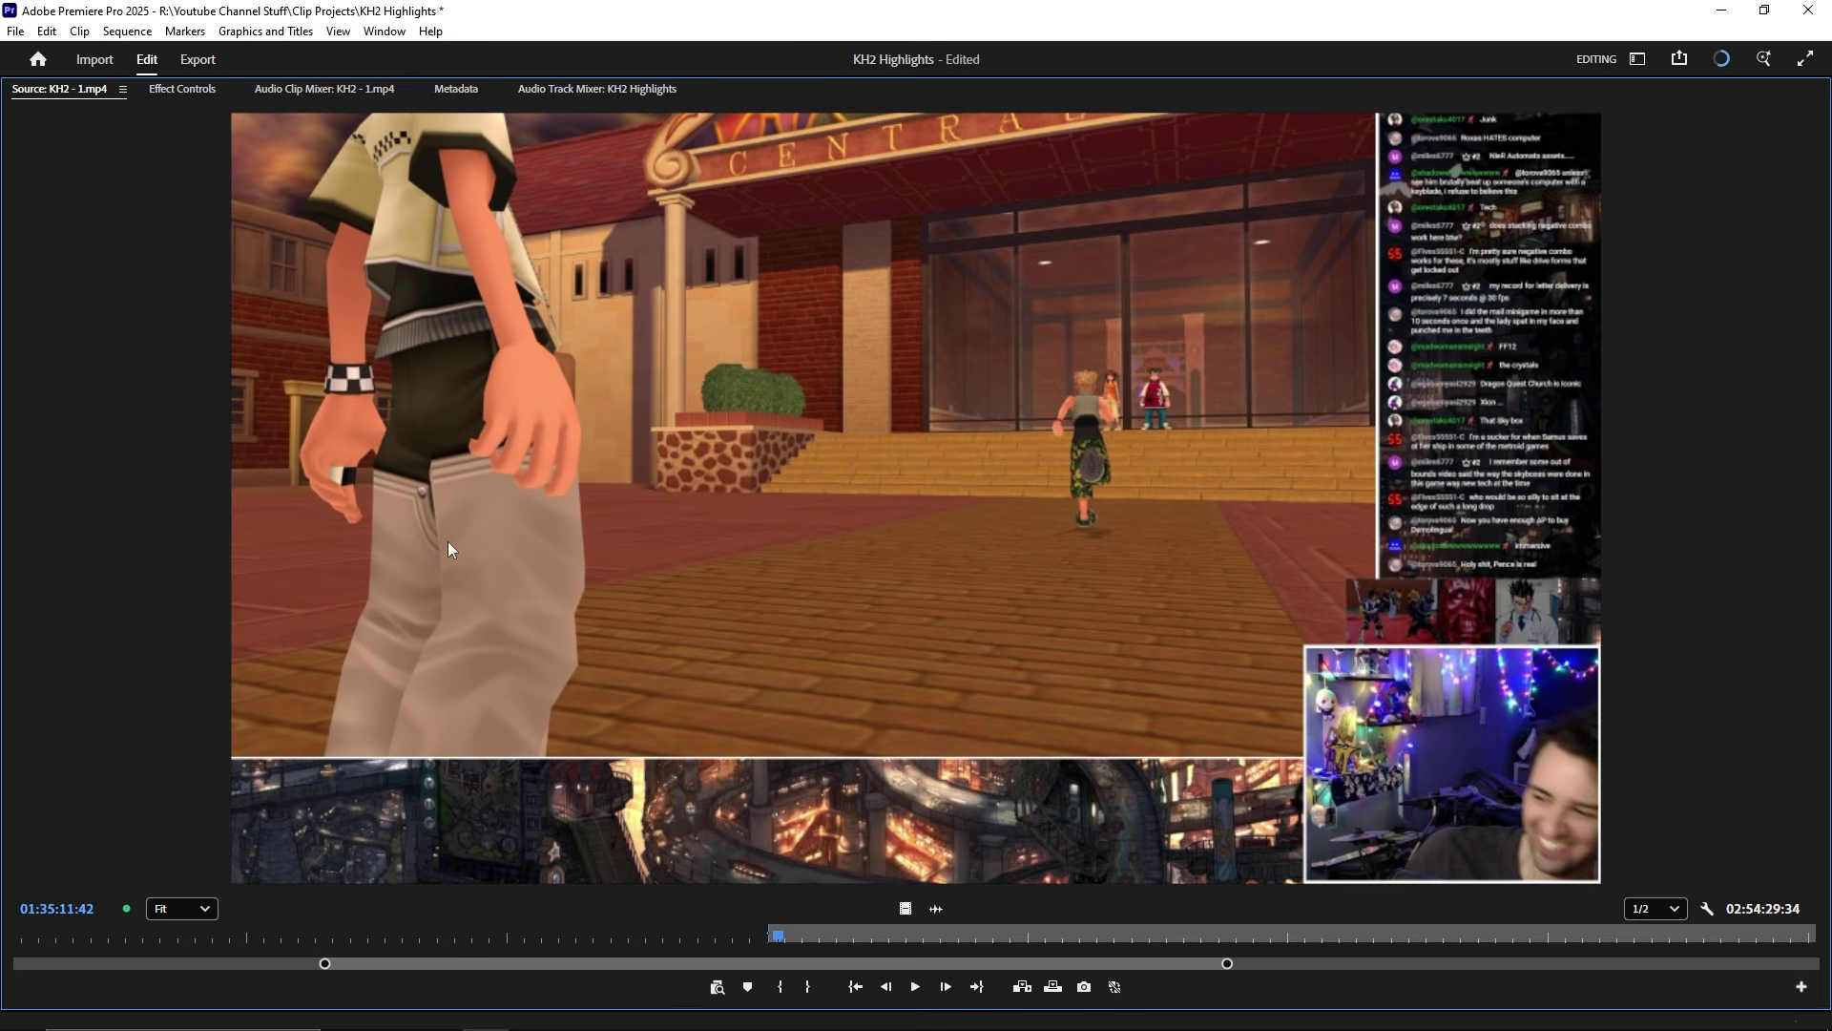
# - Extend the end of the last timeline clip on V1 and A1 to 00:10:02:22
pyautogui.press('`')
pyautogui.scroll(-5, 1091, 859)
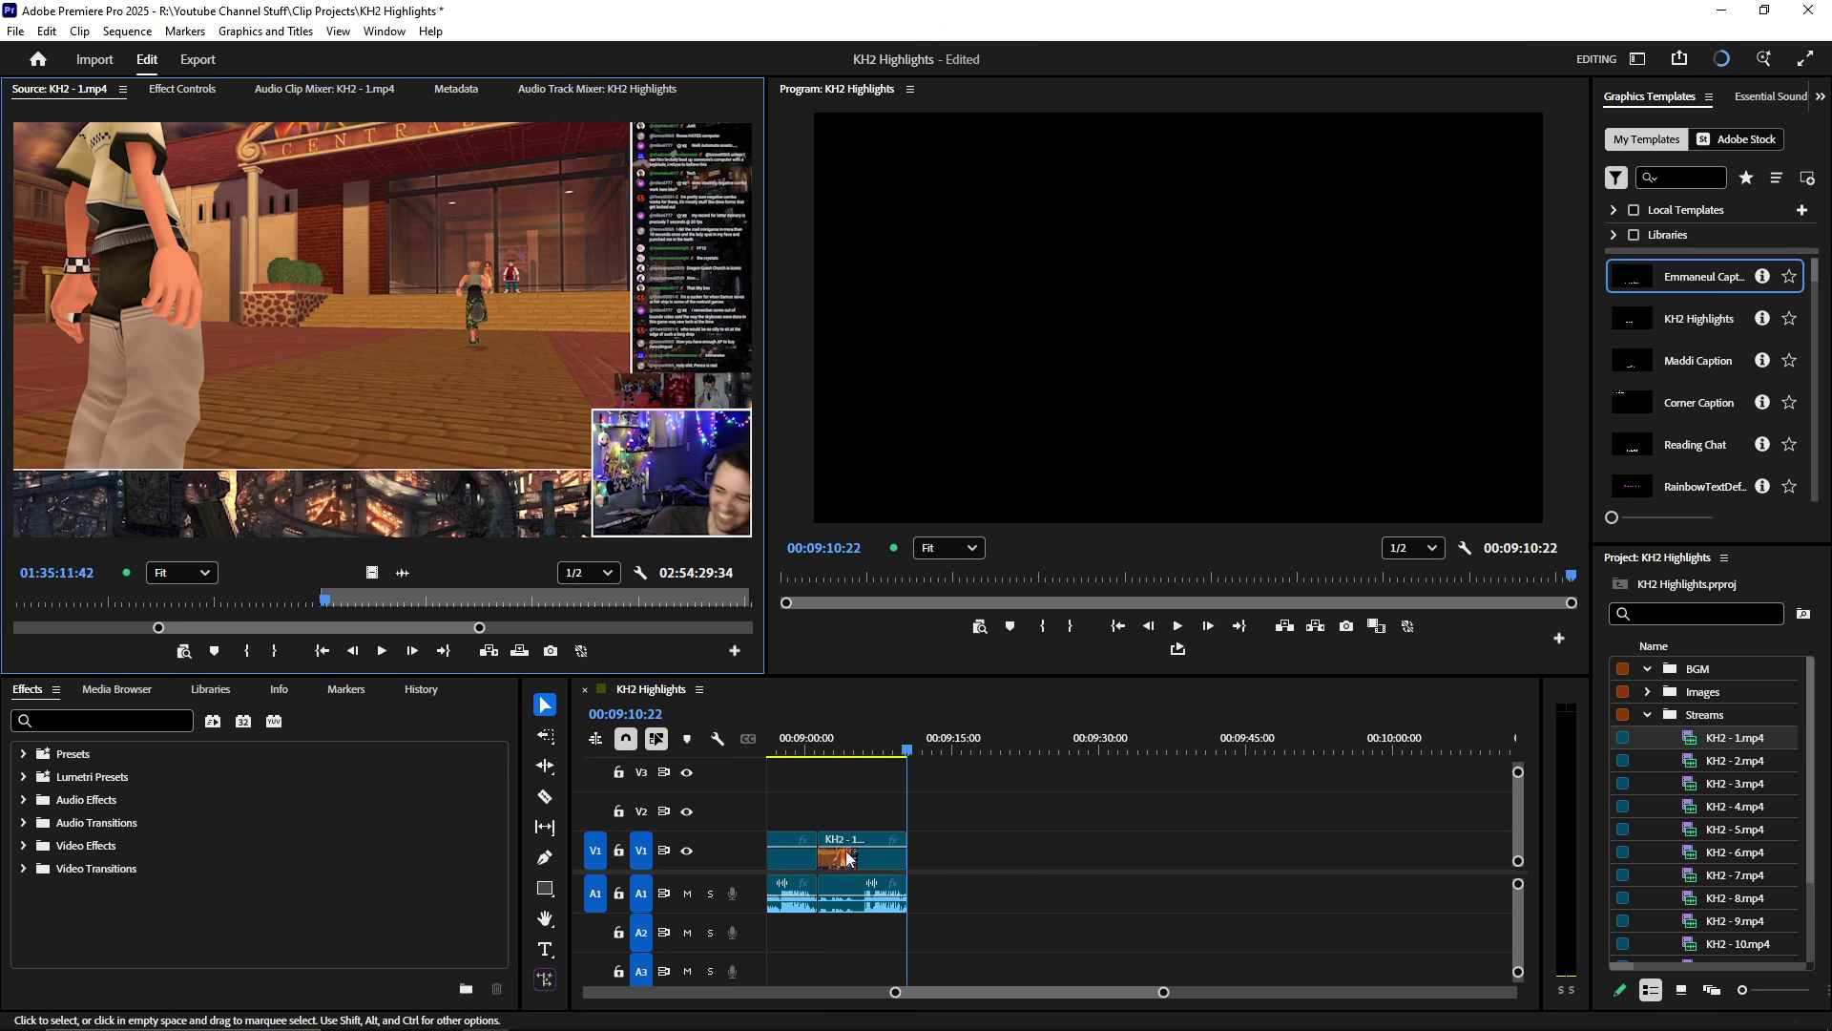
pyautogui.moveTo(899, 858); pyautogui.dragTo(1415, 858)
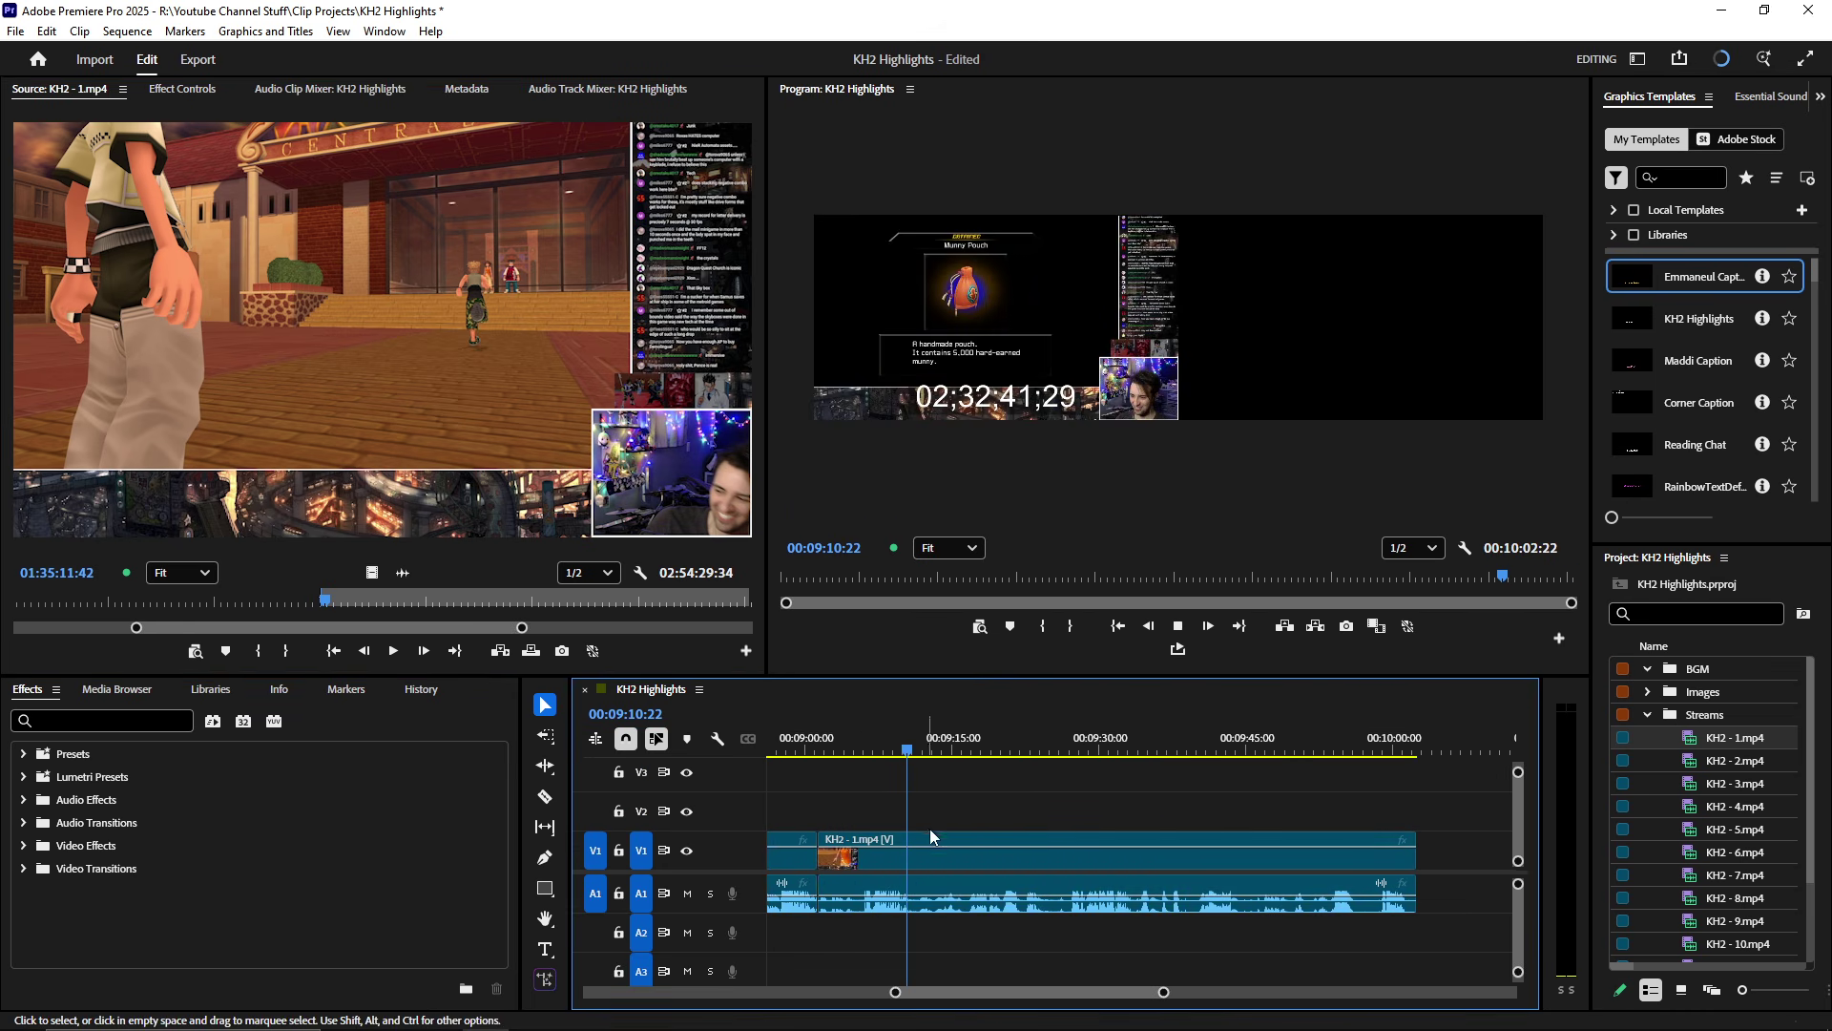
# - Review the extended part of the last clip from 00:09:10:22 to about 00:09:56 for usable moments
pyautogui.press('space')
pyautogui.scroll(5, 966, 863)
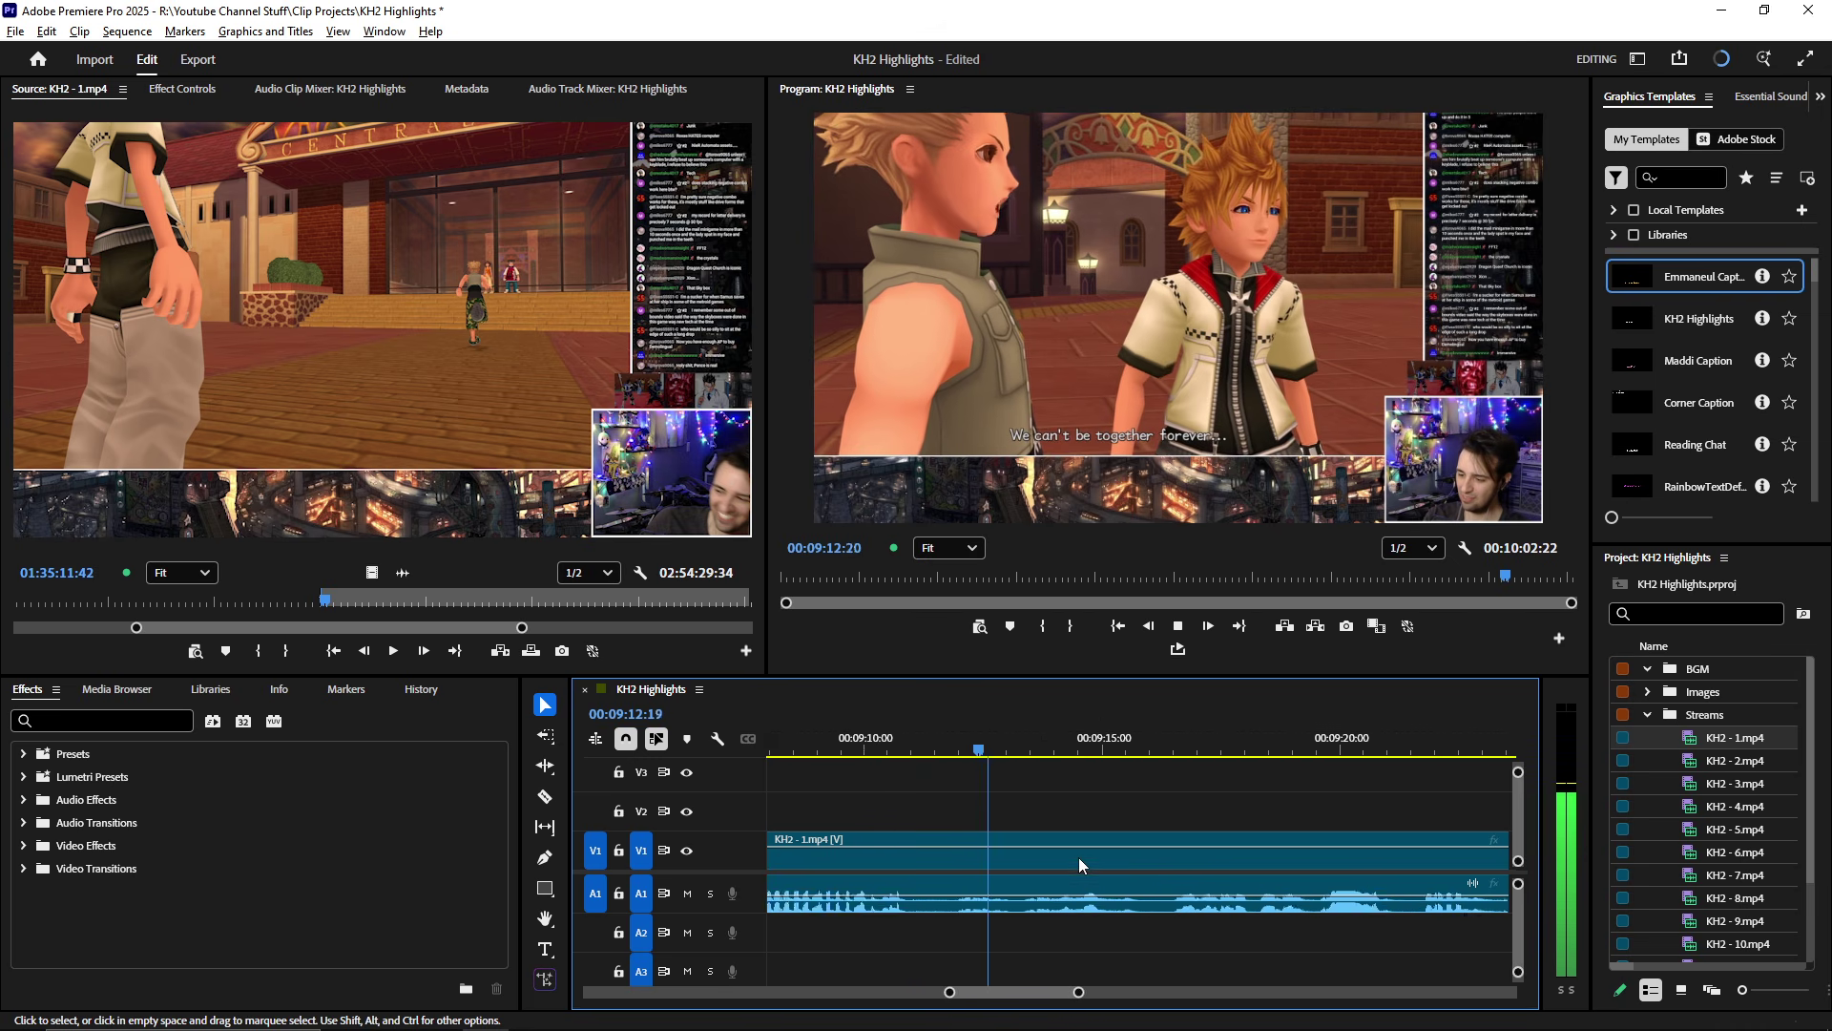
pyautogui.scroll(-5, 1088, 855)
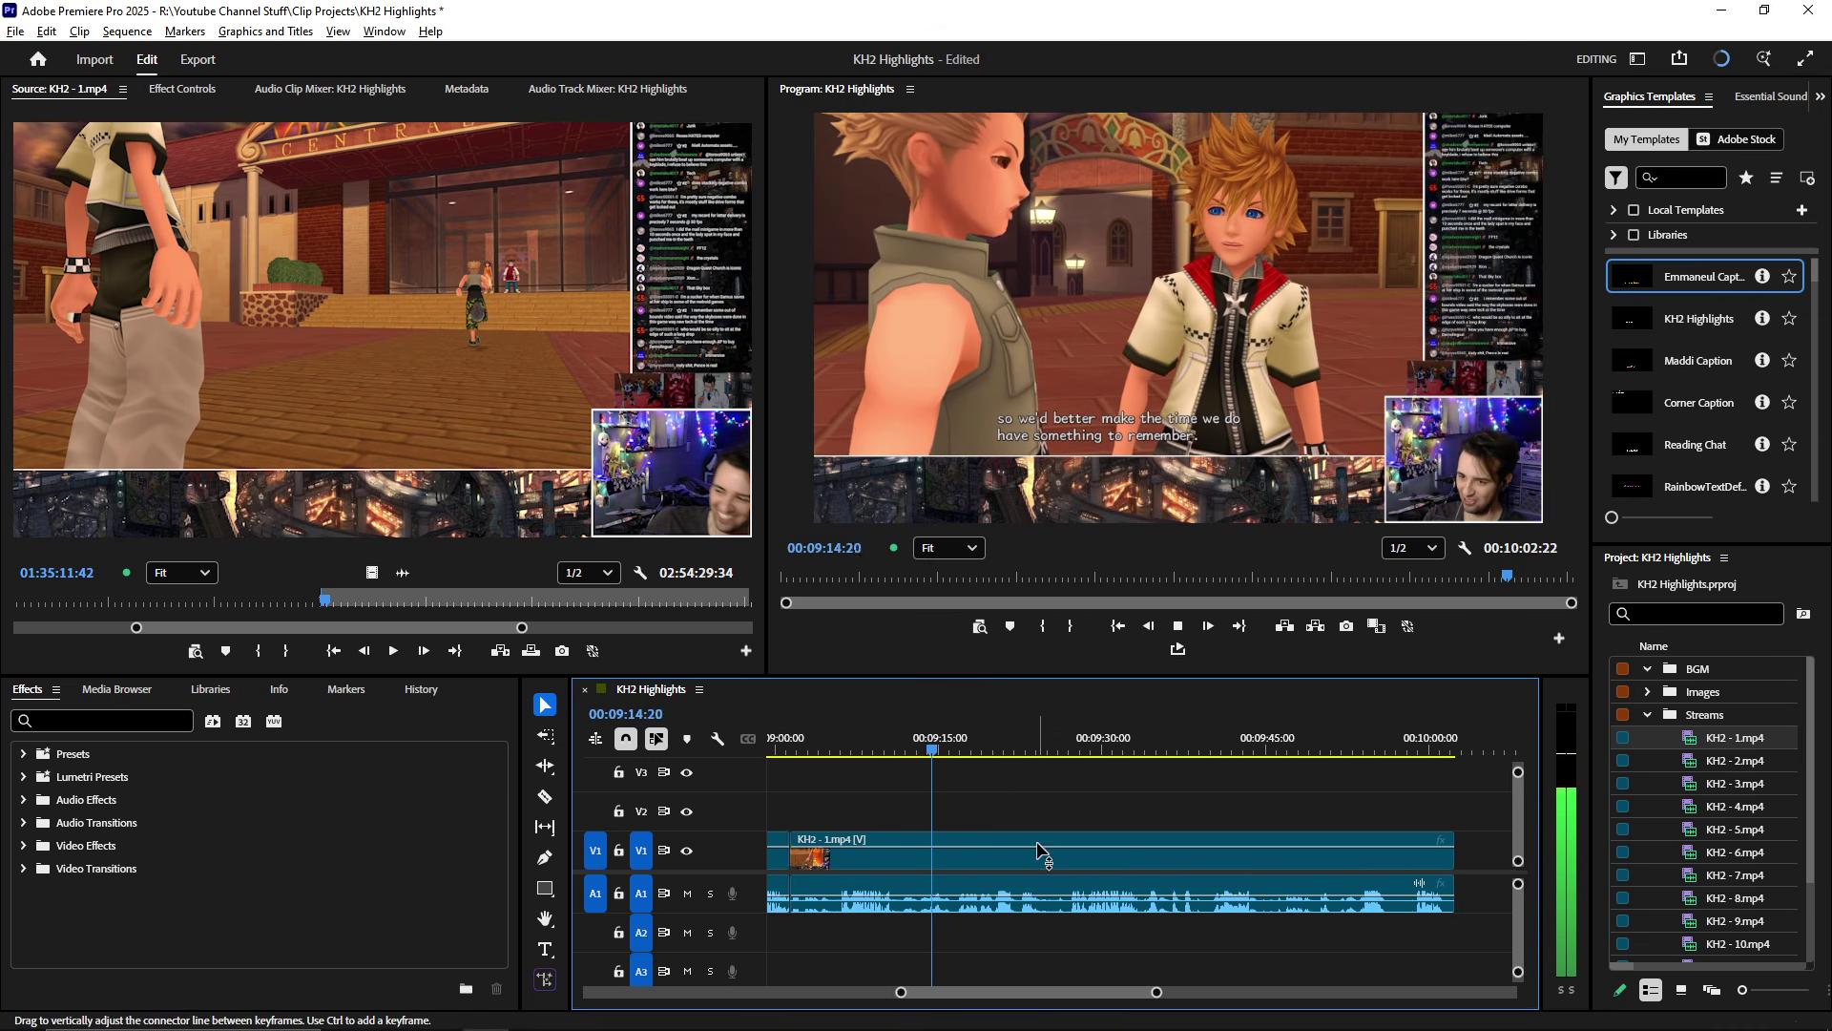
pyautogui.scroll(-2, 1036, 845)
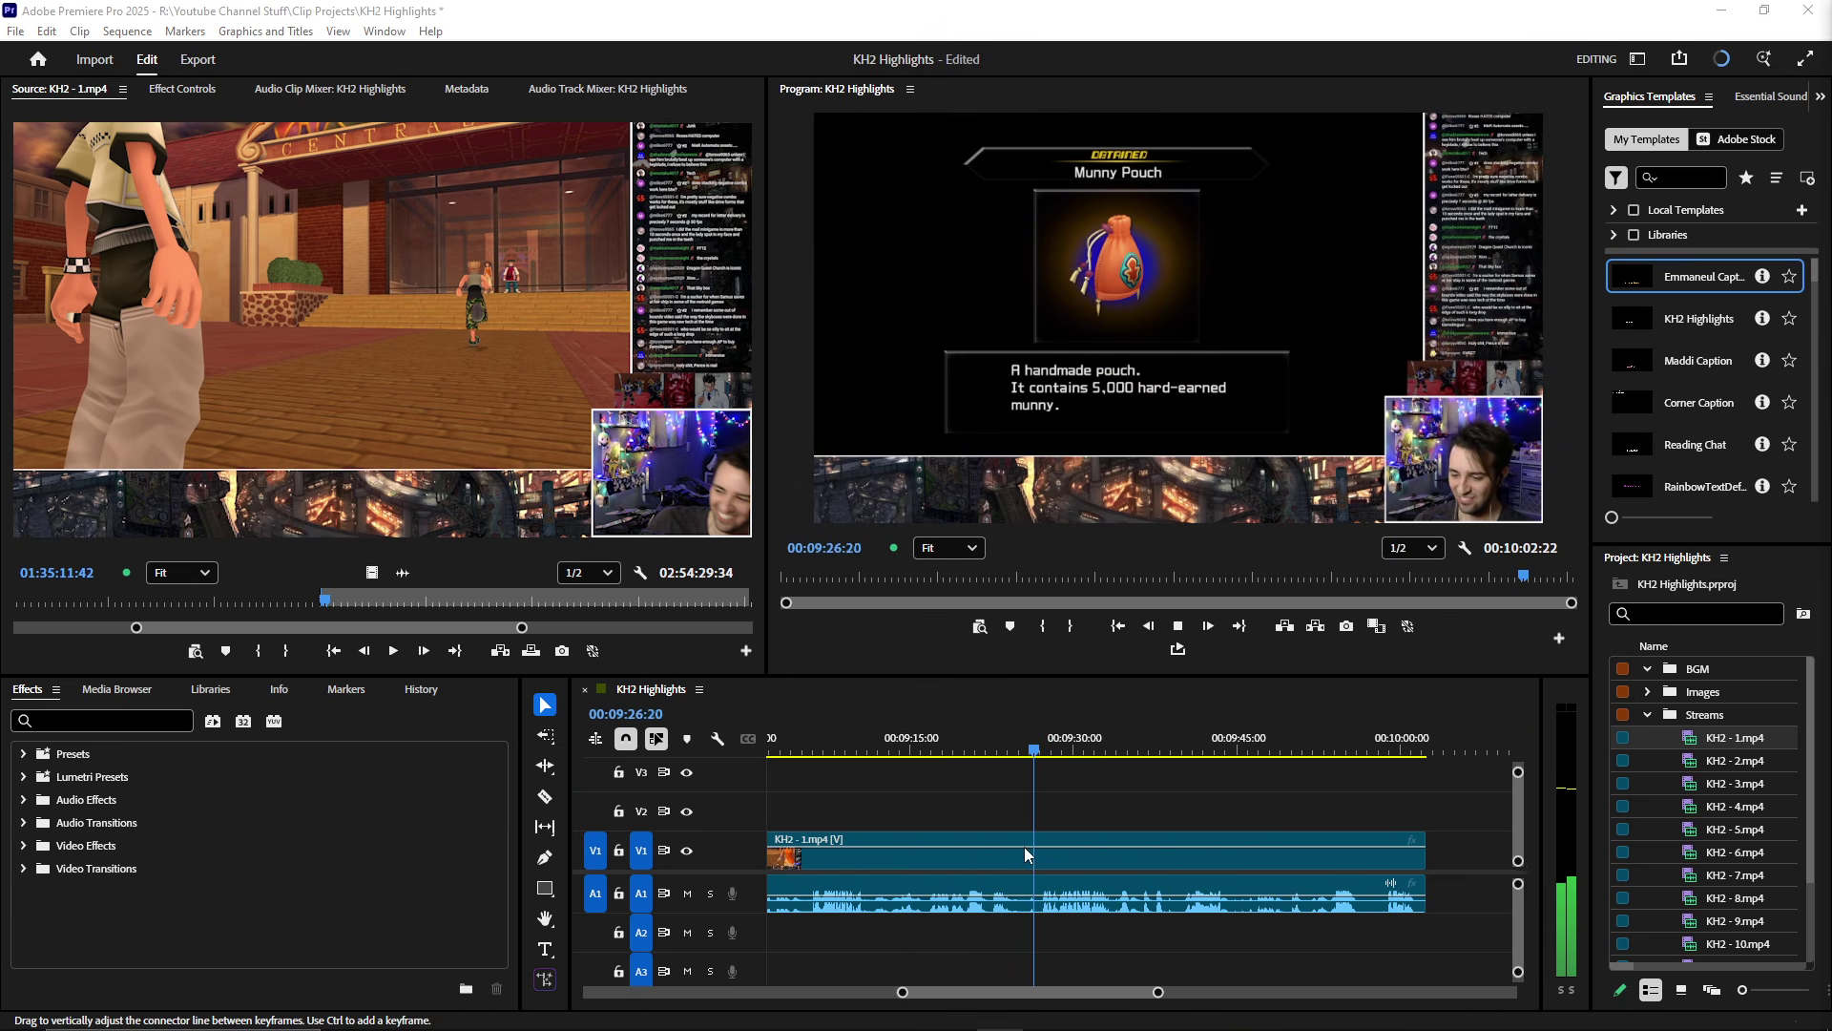
pyautogui.scroll(2, 1131, 871)
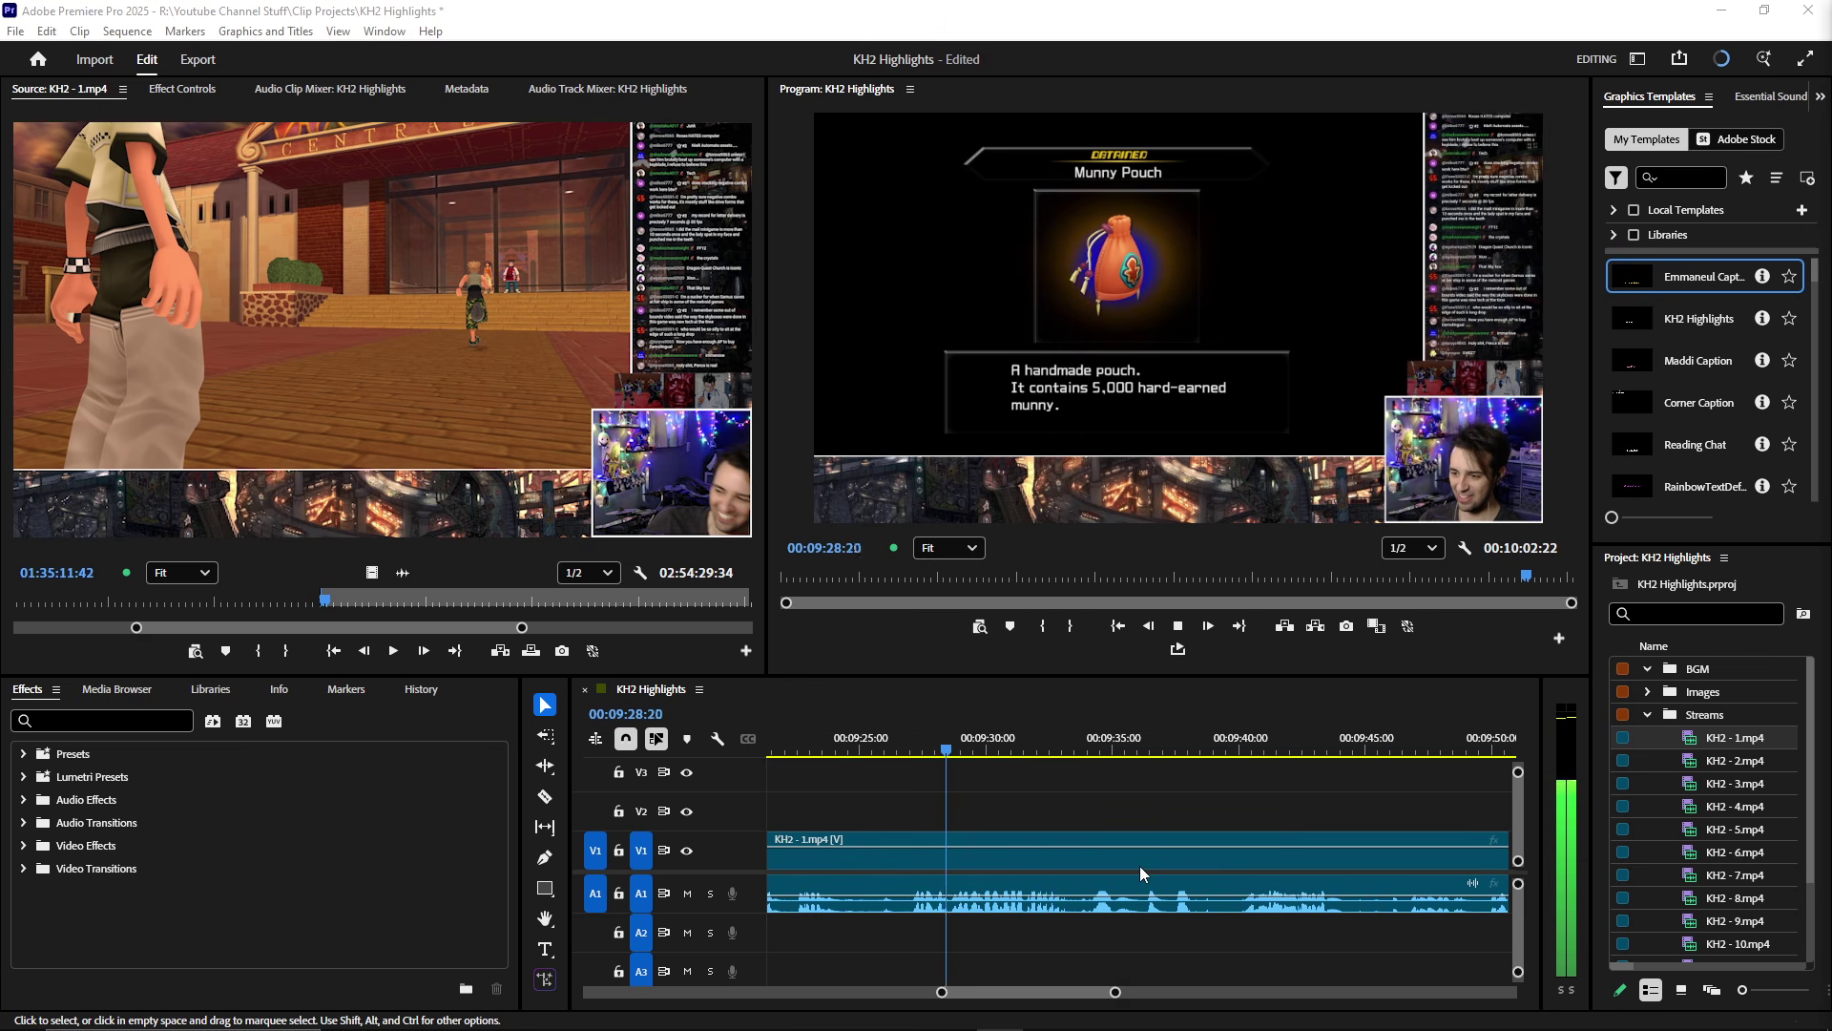
pyautogui.scroll(1, 1139, 866)
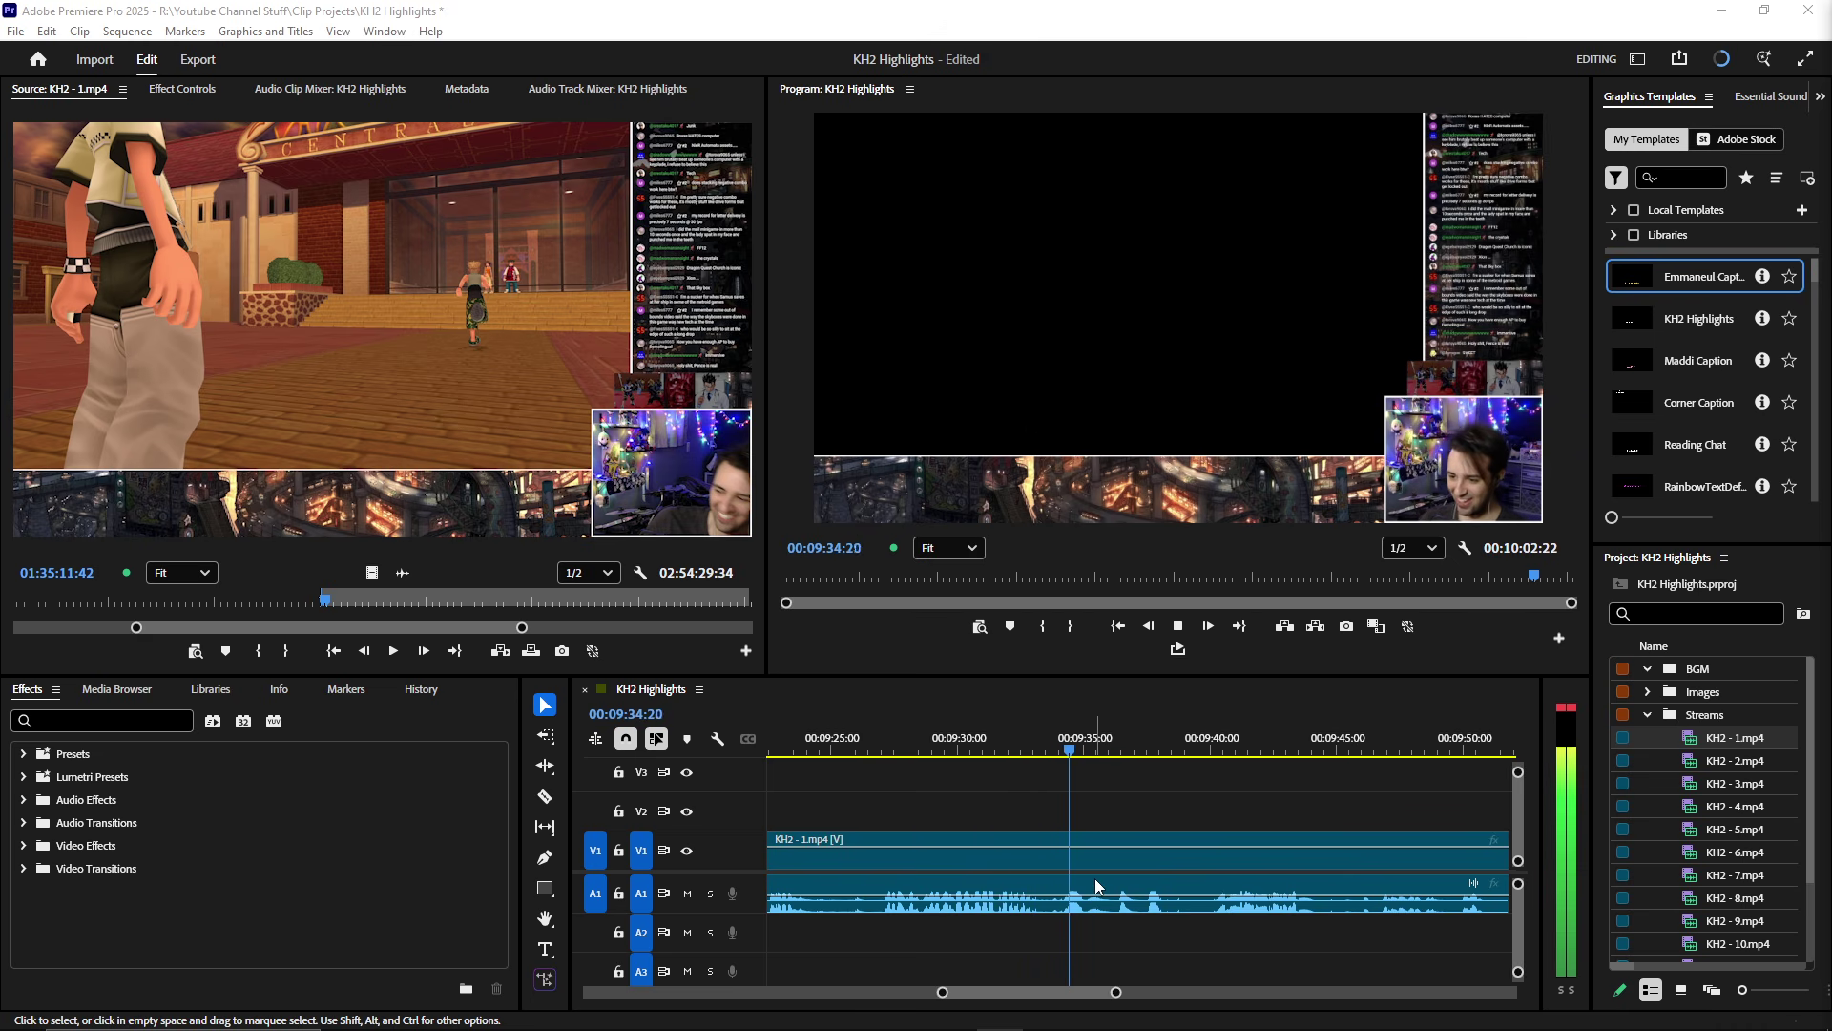
pyautogui.press('-')
pyautogui.press('-')
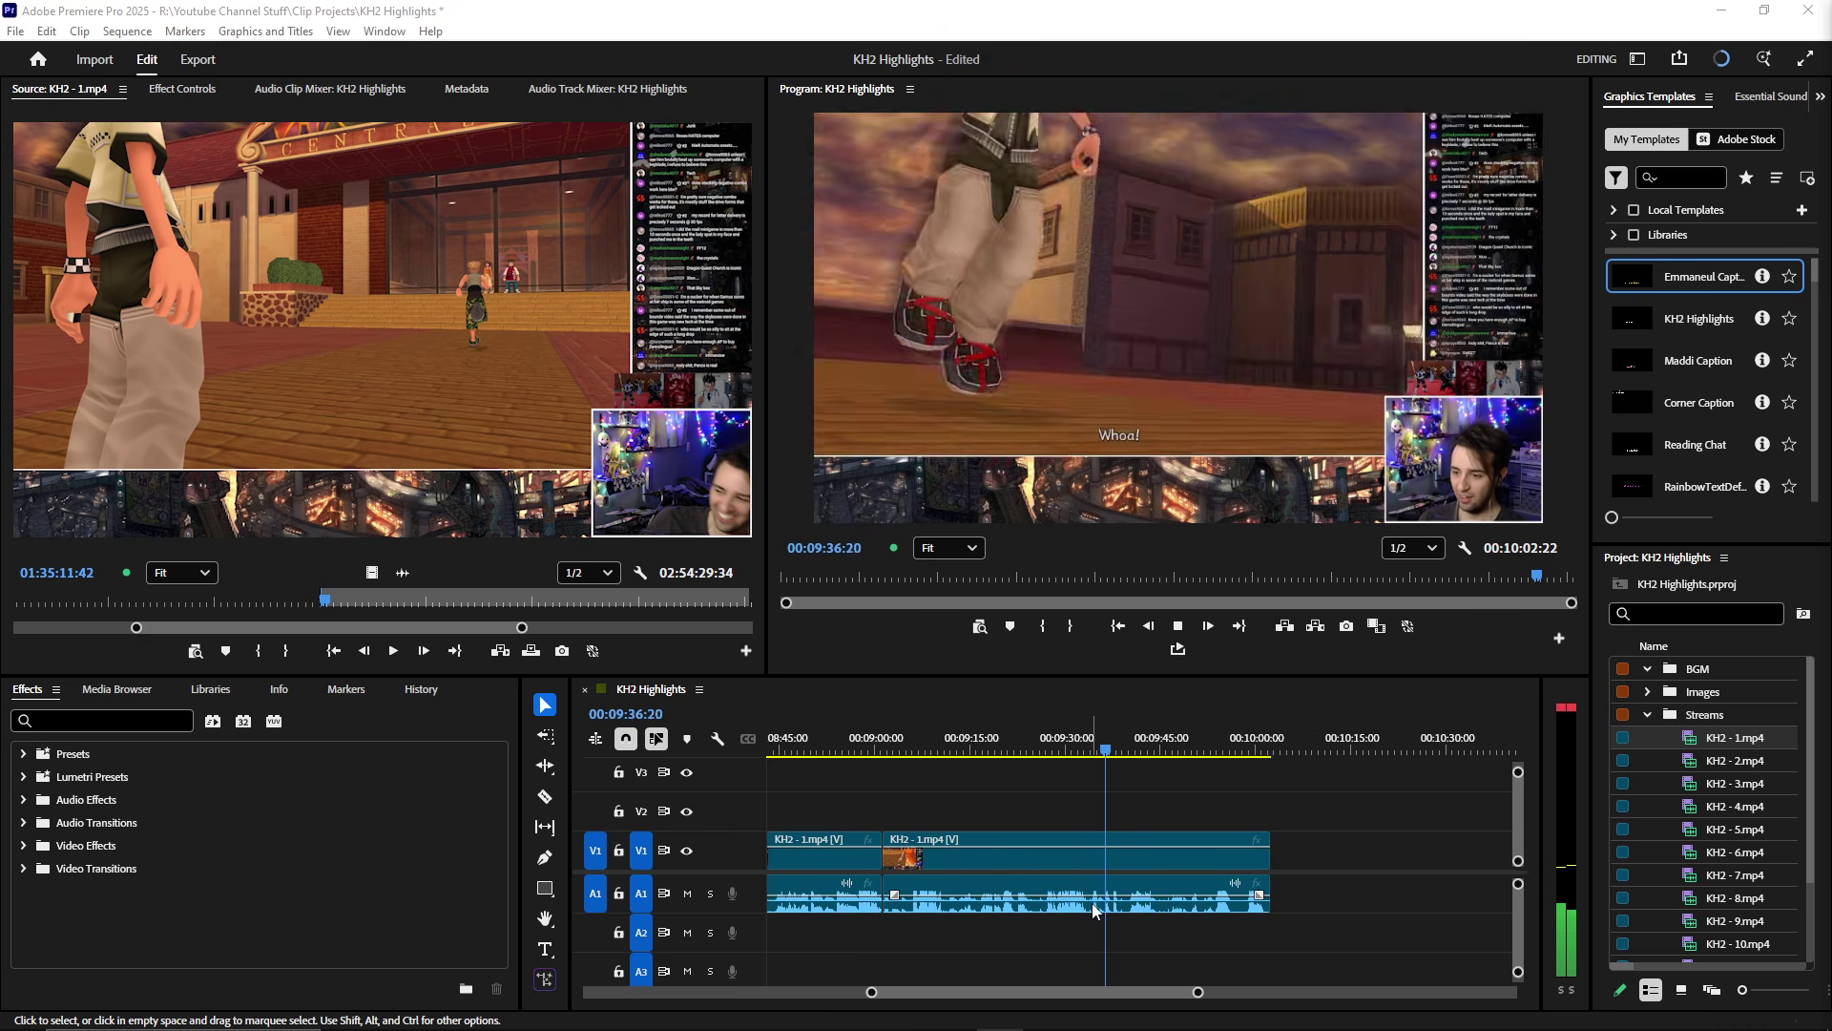
pyautogui.press('=')
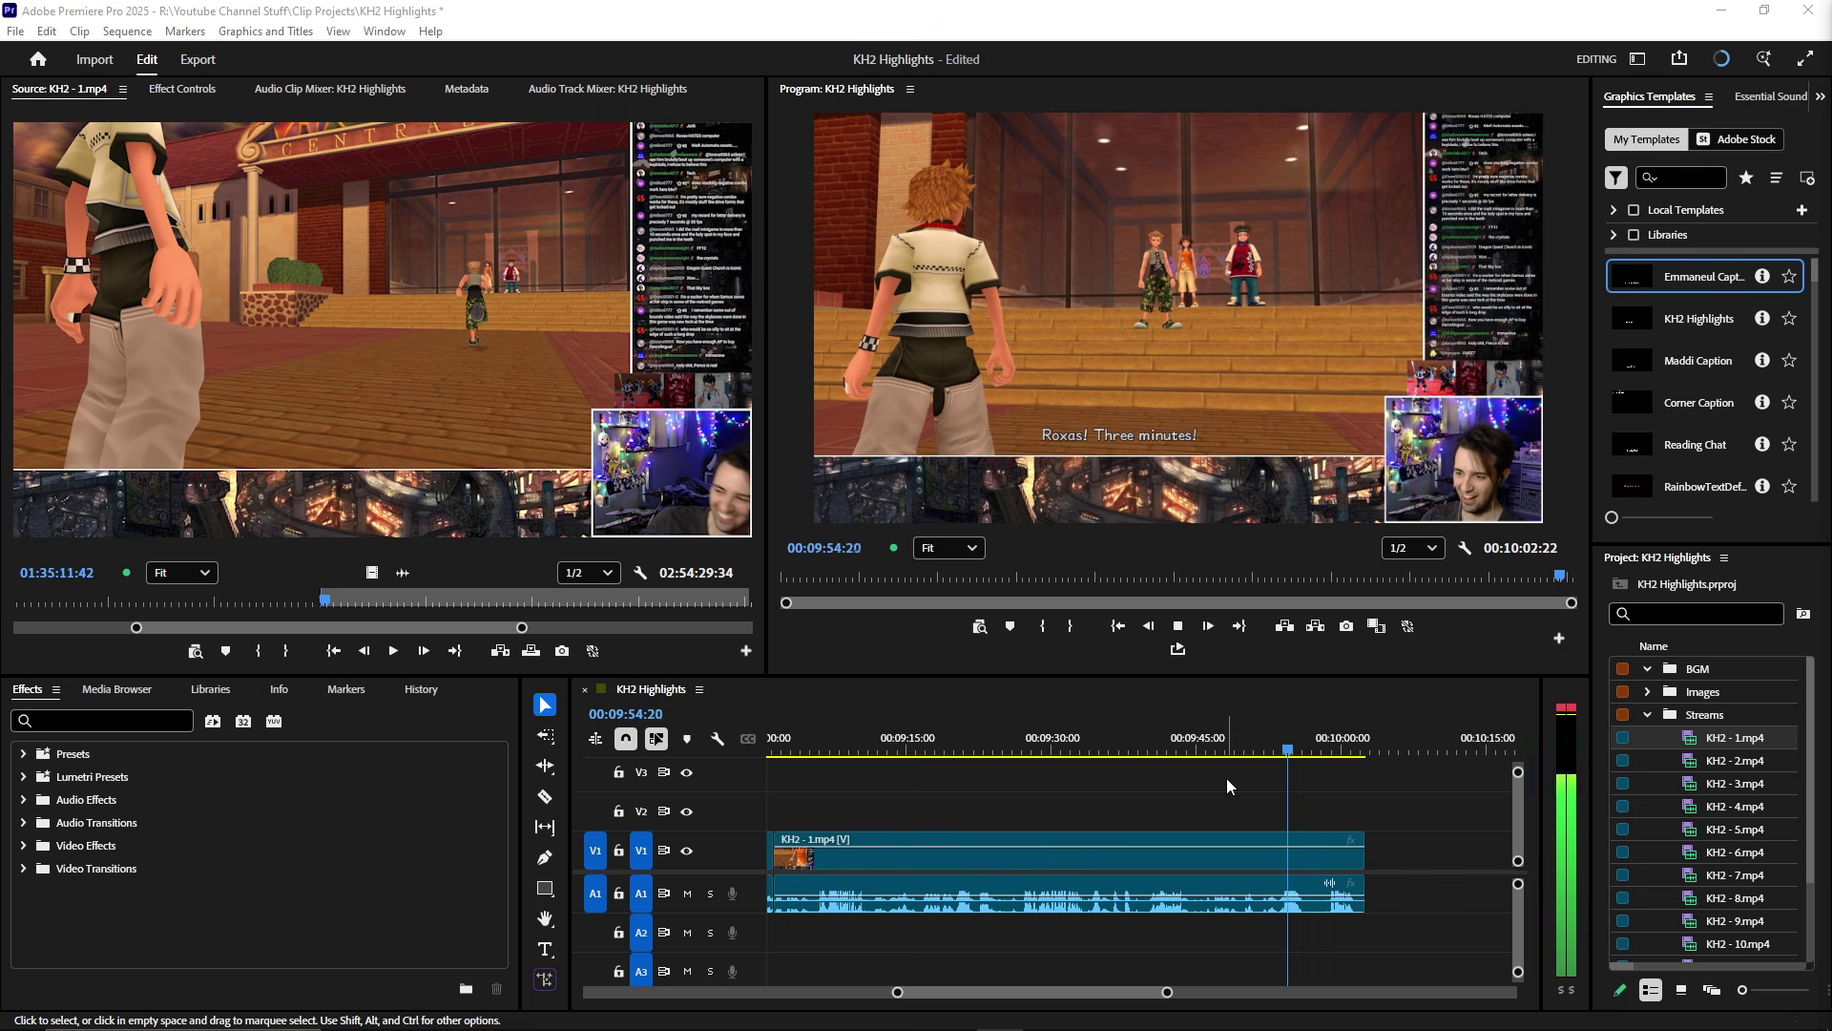
pyautogui.click(1179, 626)
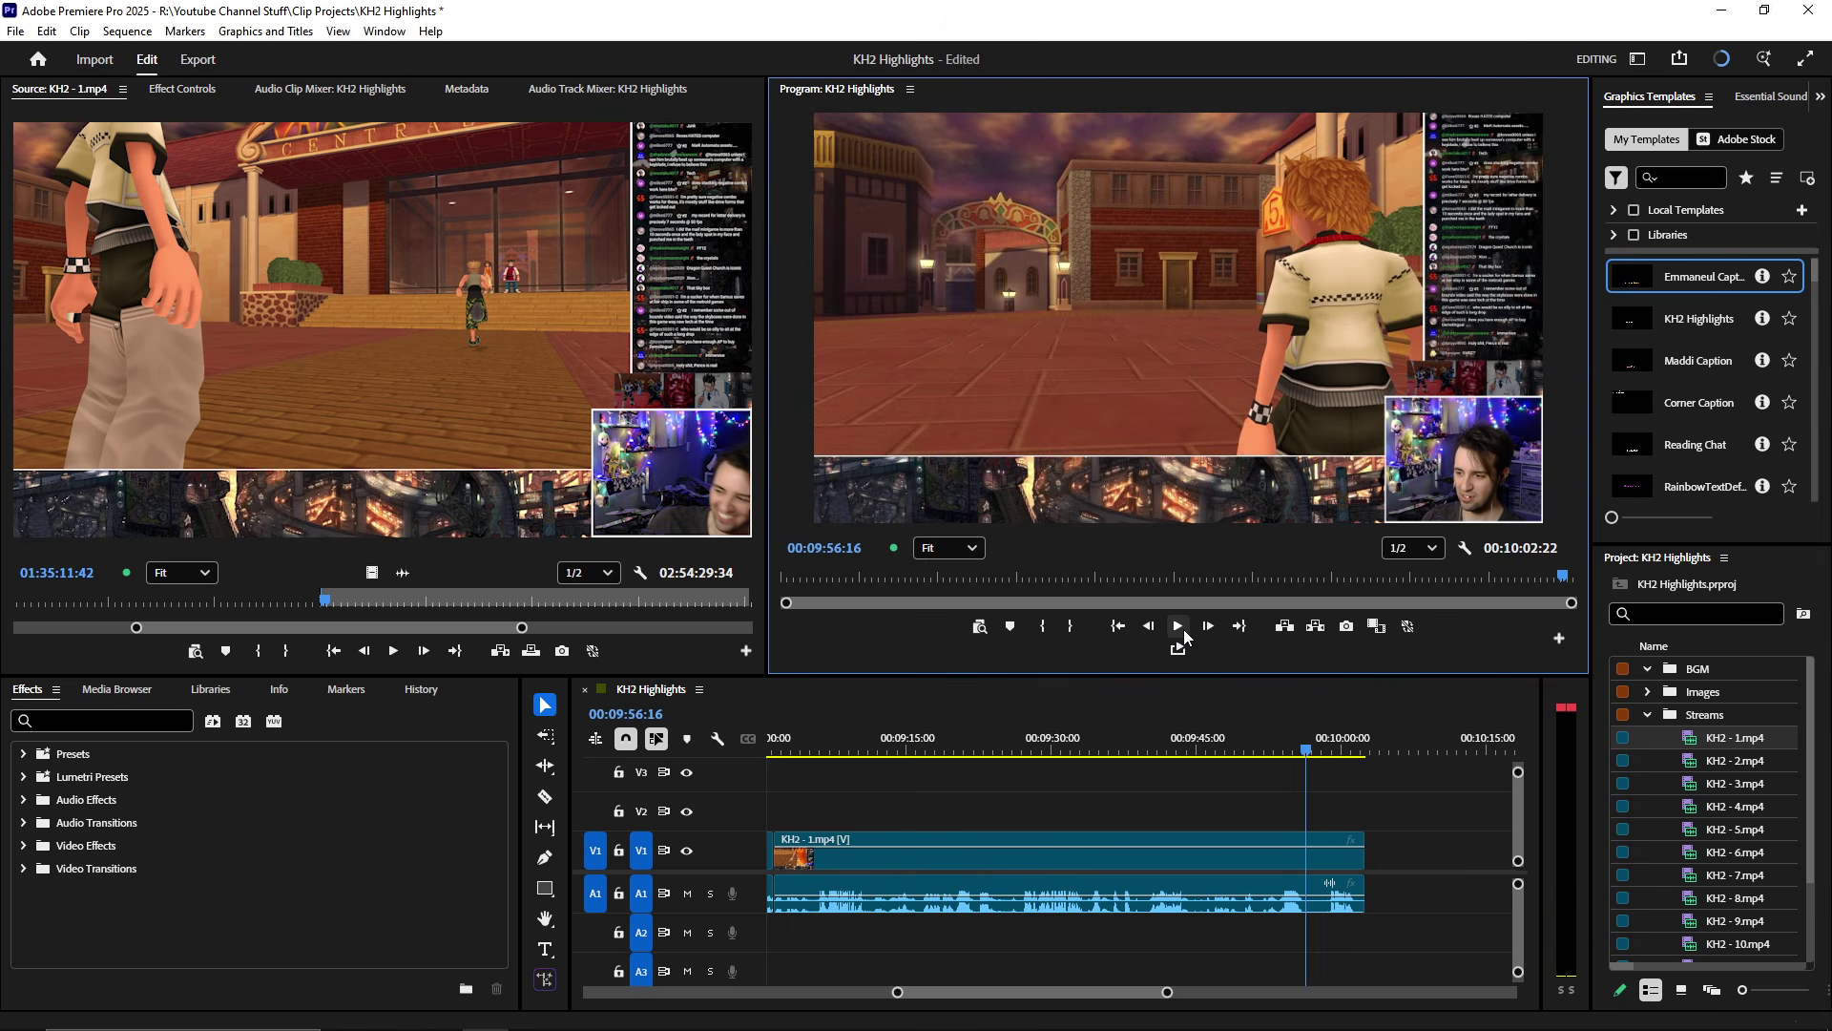
# - Replay the Munny Pouch screen from 00:09:31:25 and split the clip at about 00:09:33
pyautogui.click(1071, 745)
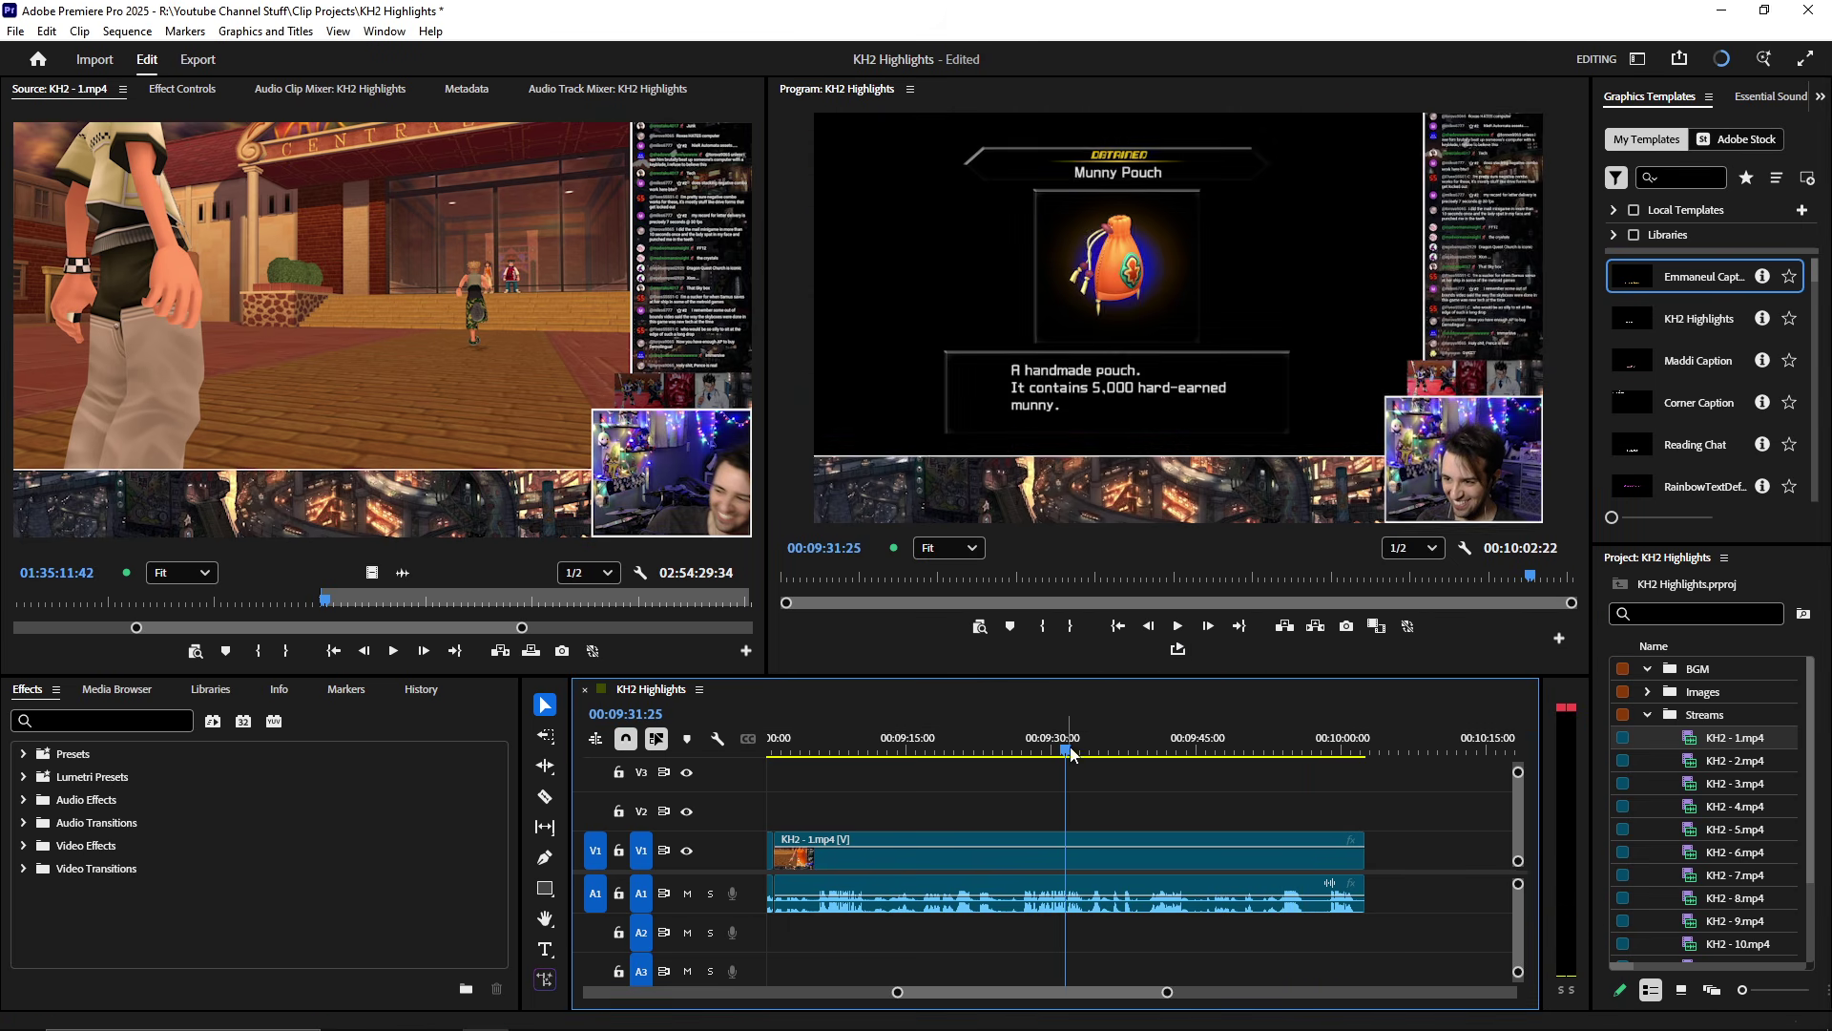
pyautogui.press('=')
pyautogui.press('space')
pyautogui.scroll(2, 1178, 859)
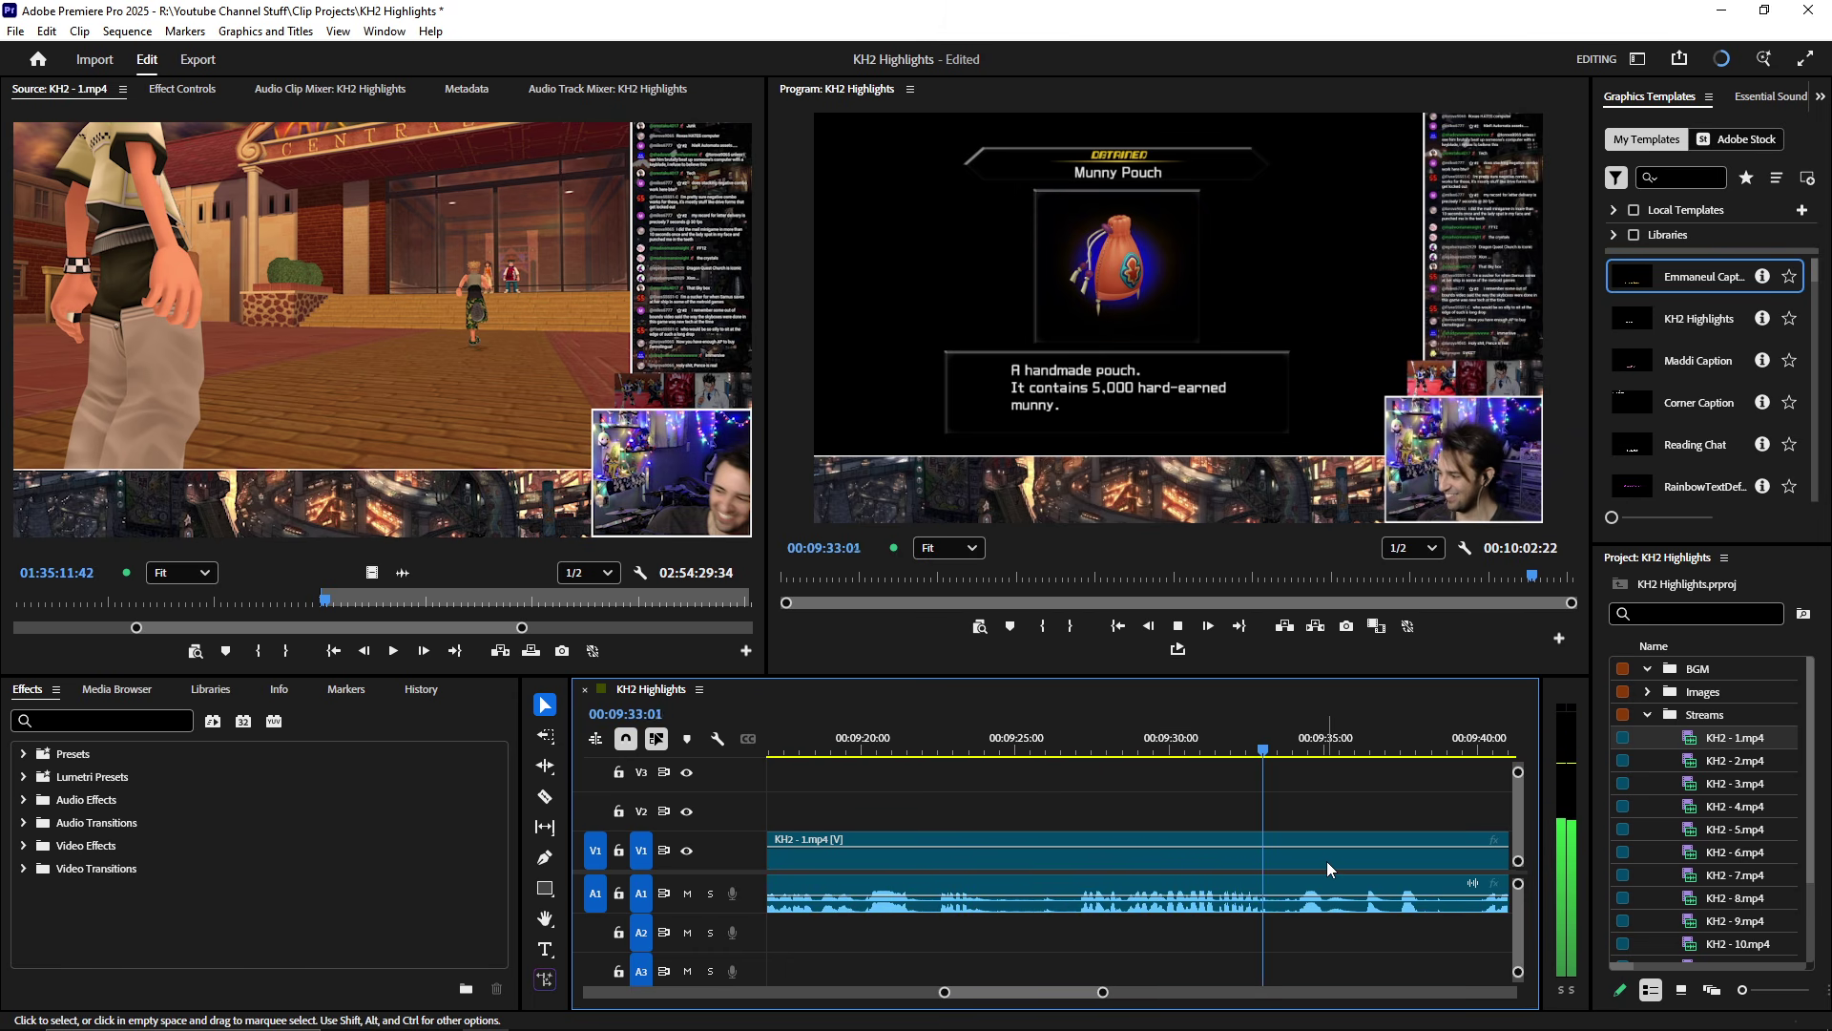
pyautogui.press('c')
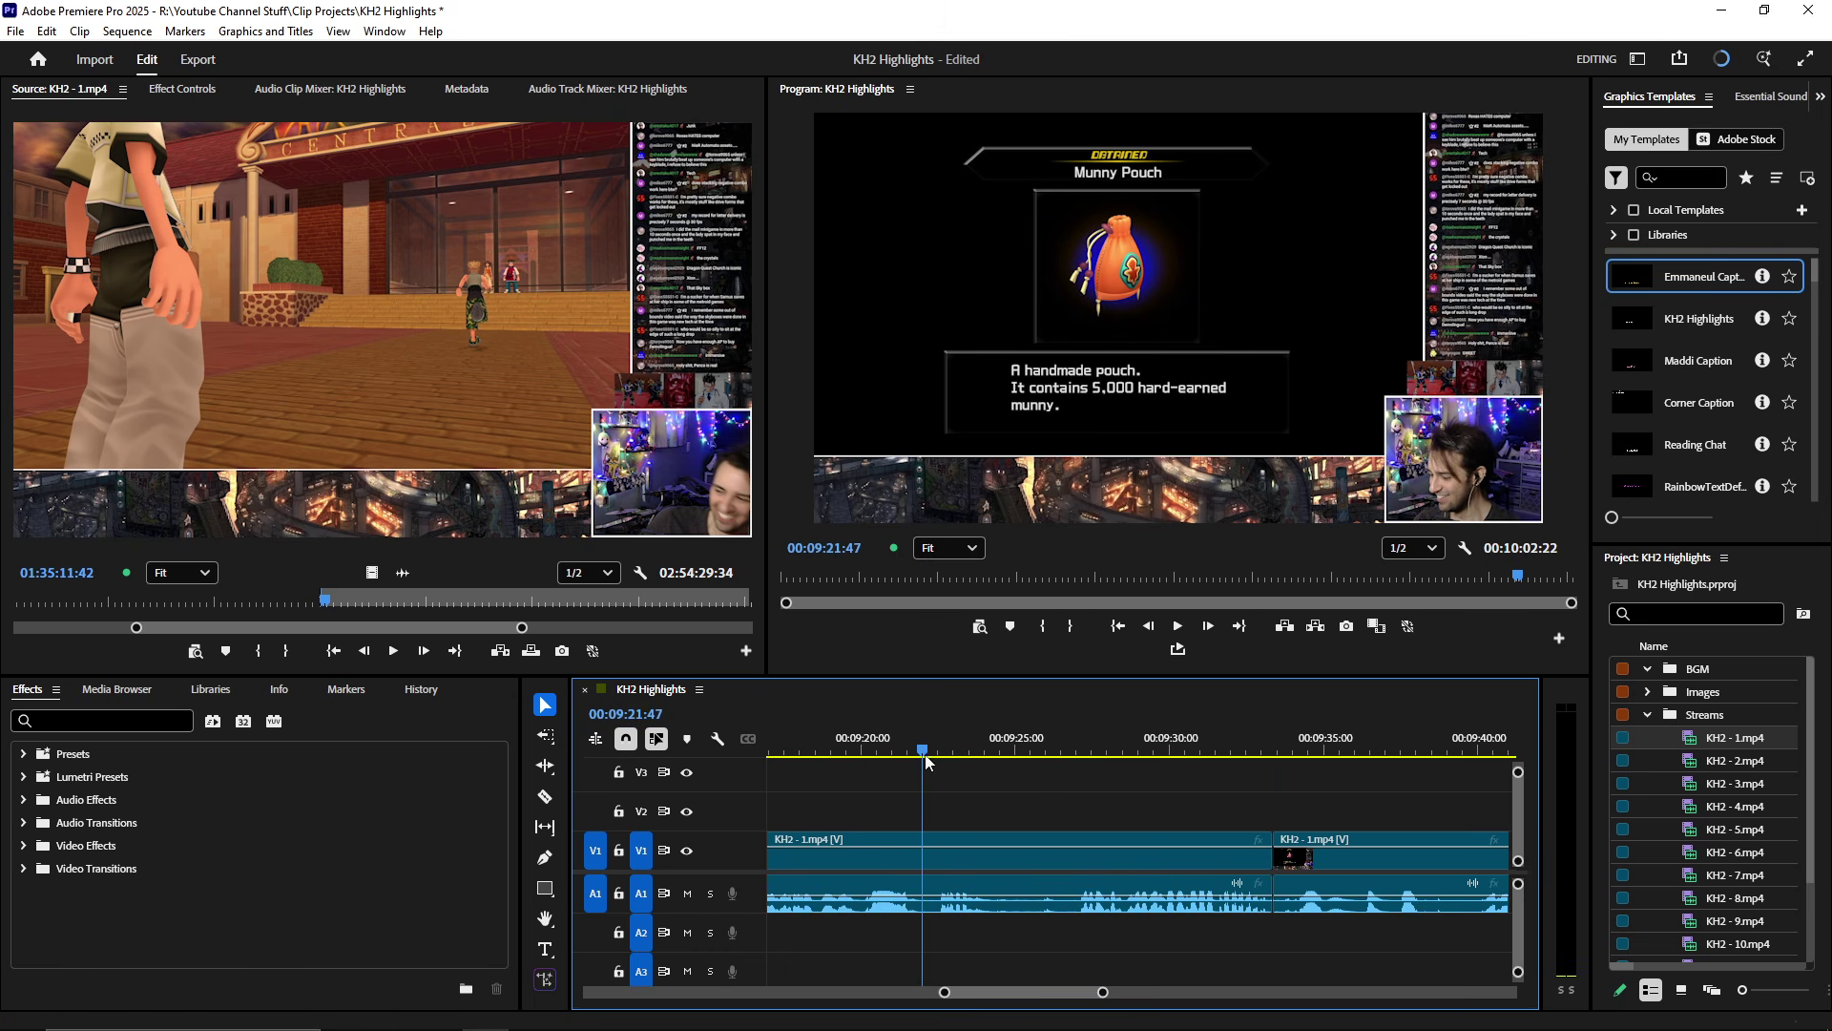
# - Replay the Munny Pouch moment from about 00:09:20:00 and split the clip at 00:09:24:16
pyautogui.press('space')
pyautogui.press('-')
pyautogui.press('-')
pyautogui.press('-')
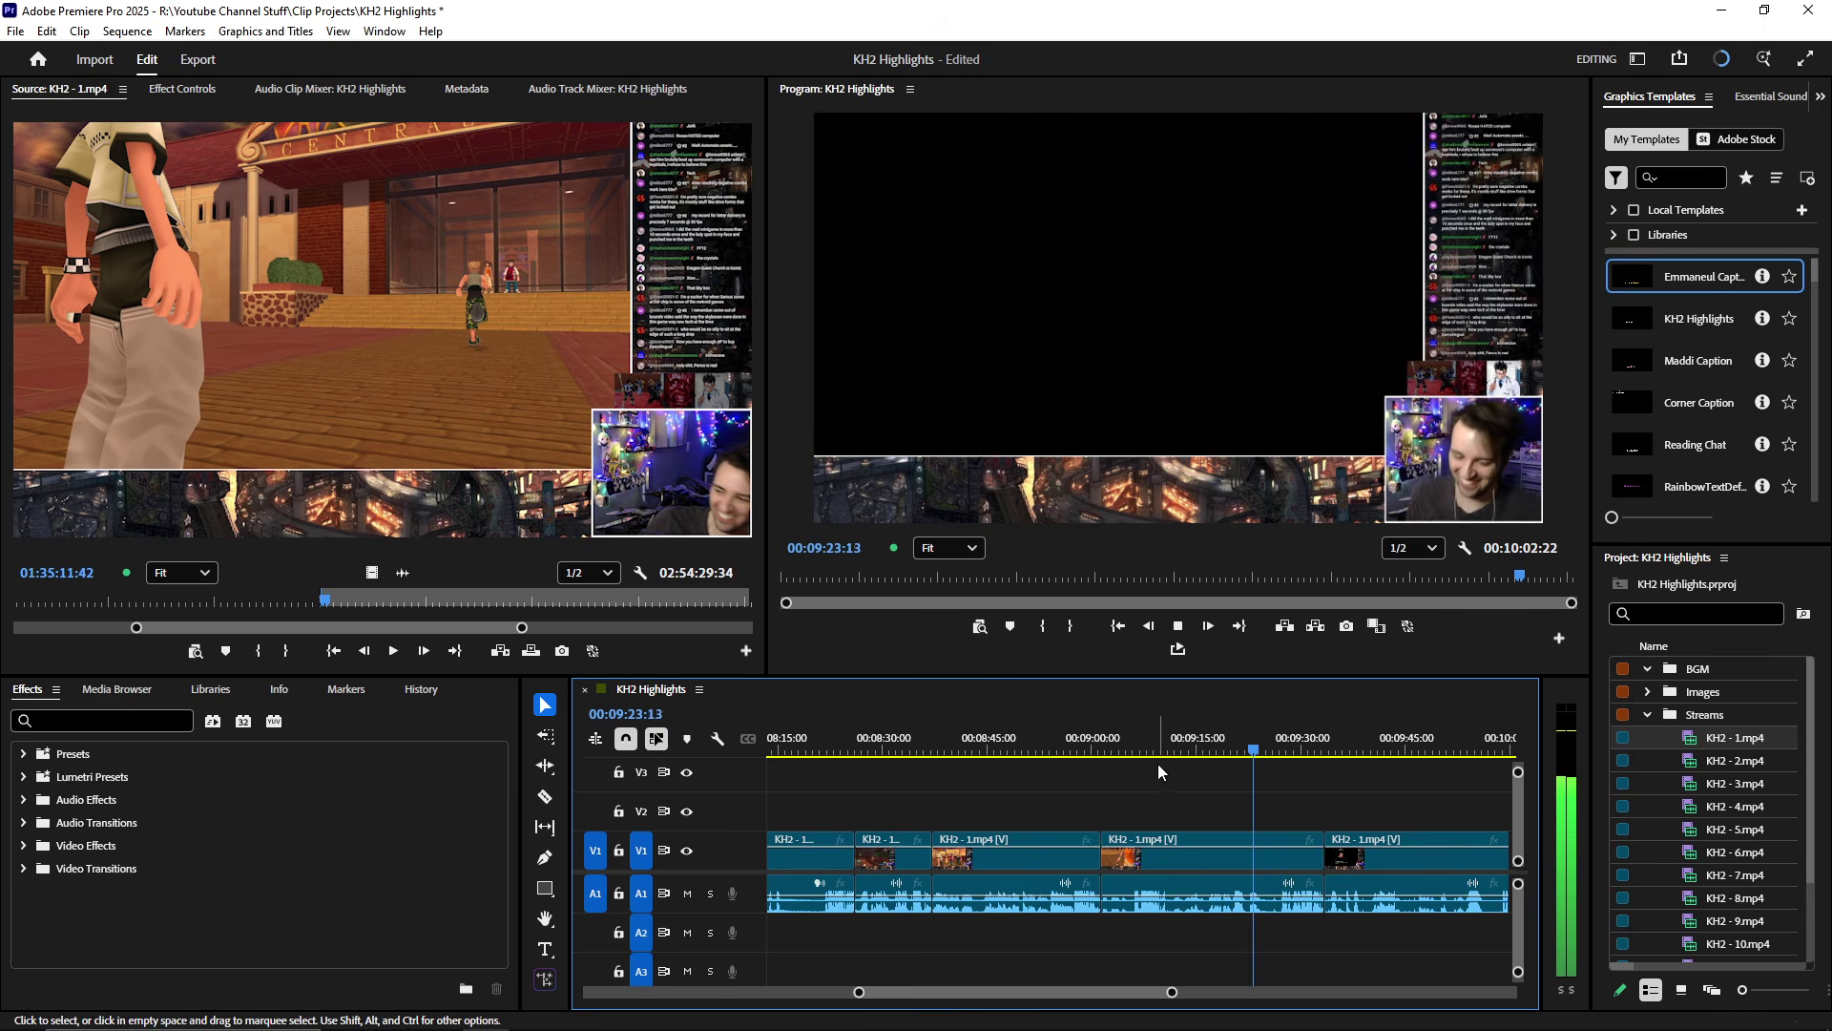
pyautogui.click(1234, 752)
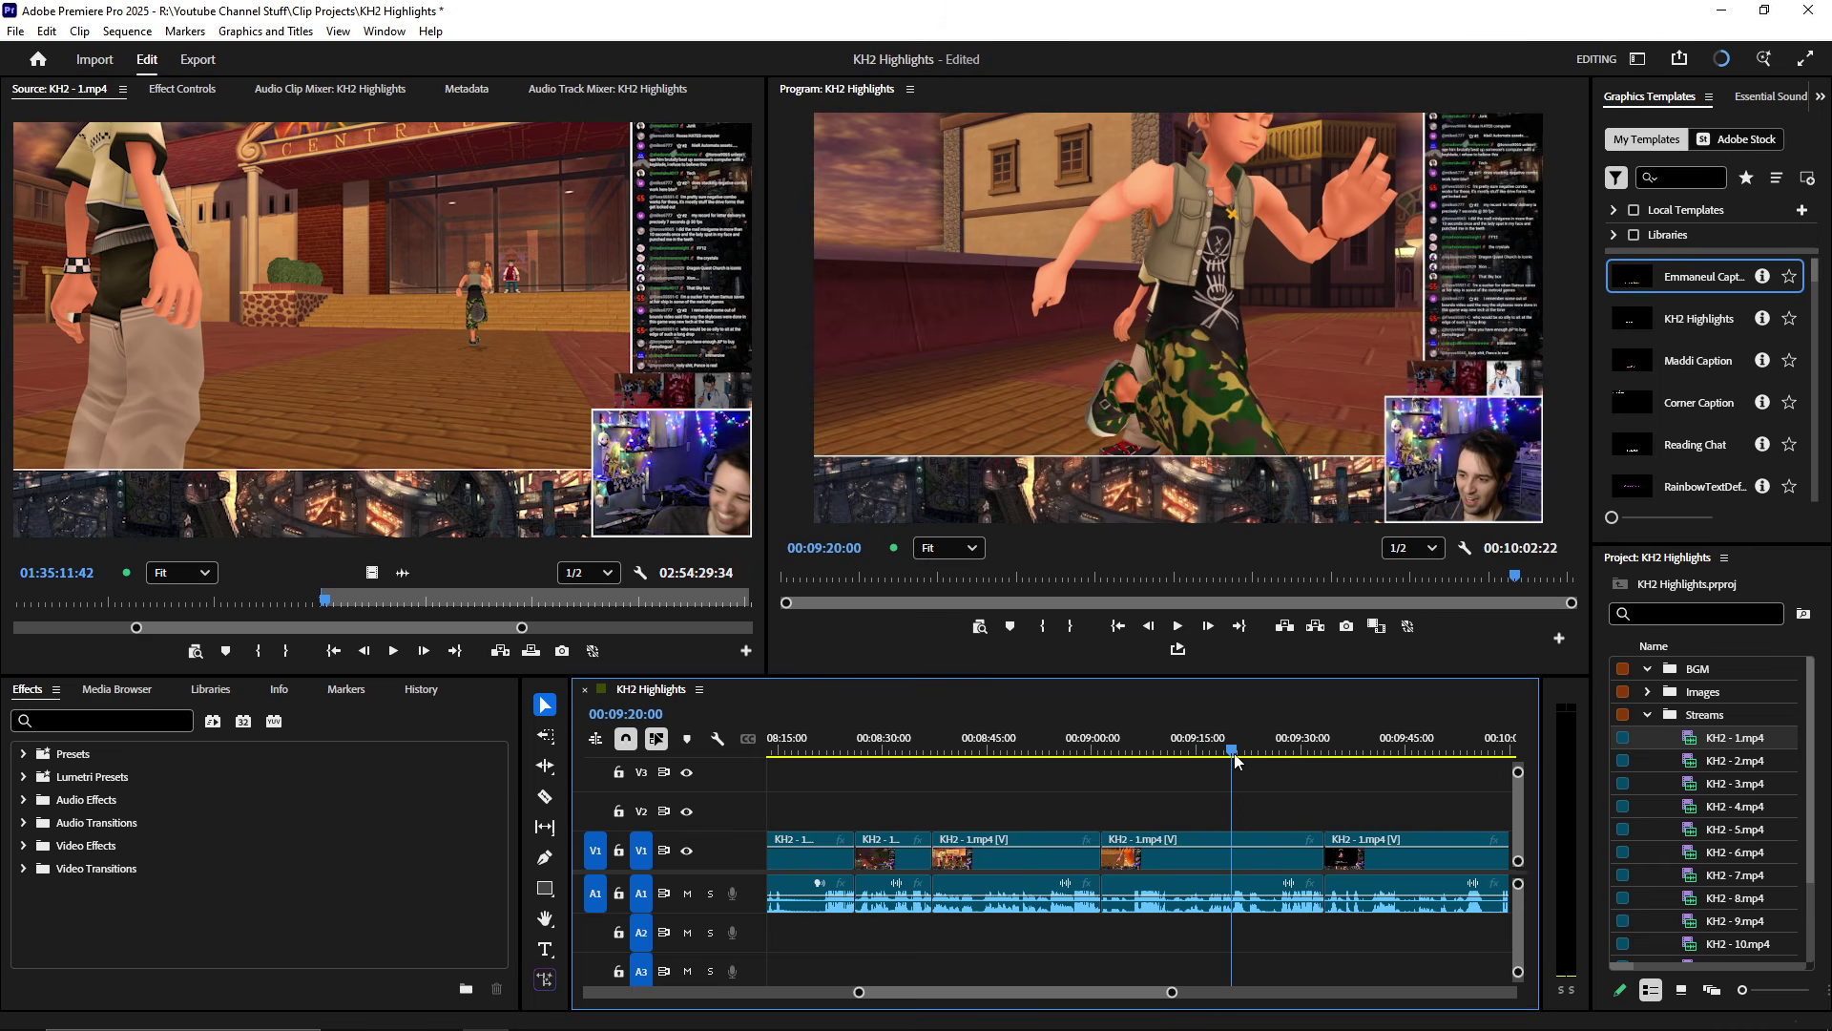
pyautogui.press('=')
pyautogui.press('=')
pyautogui.press('=')
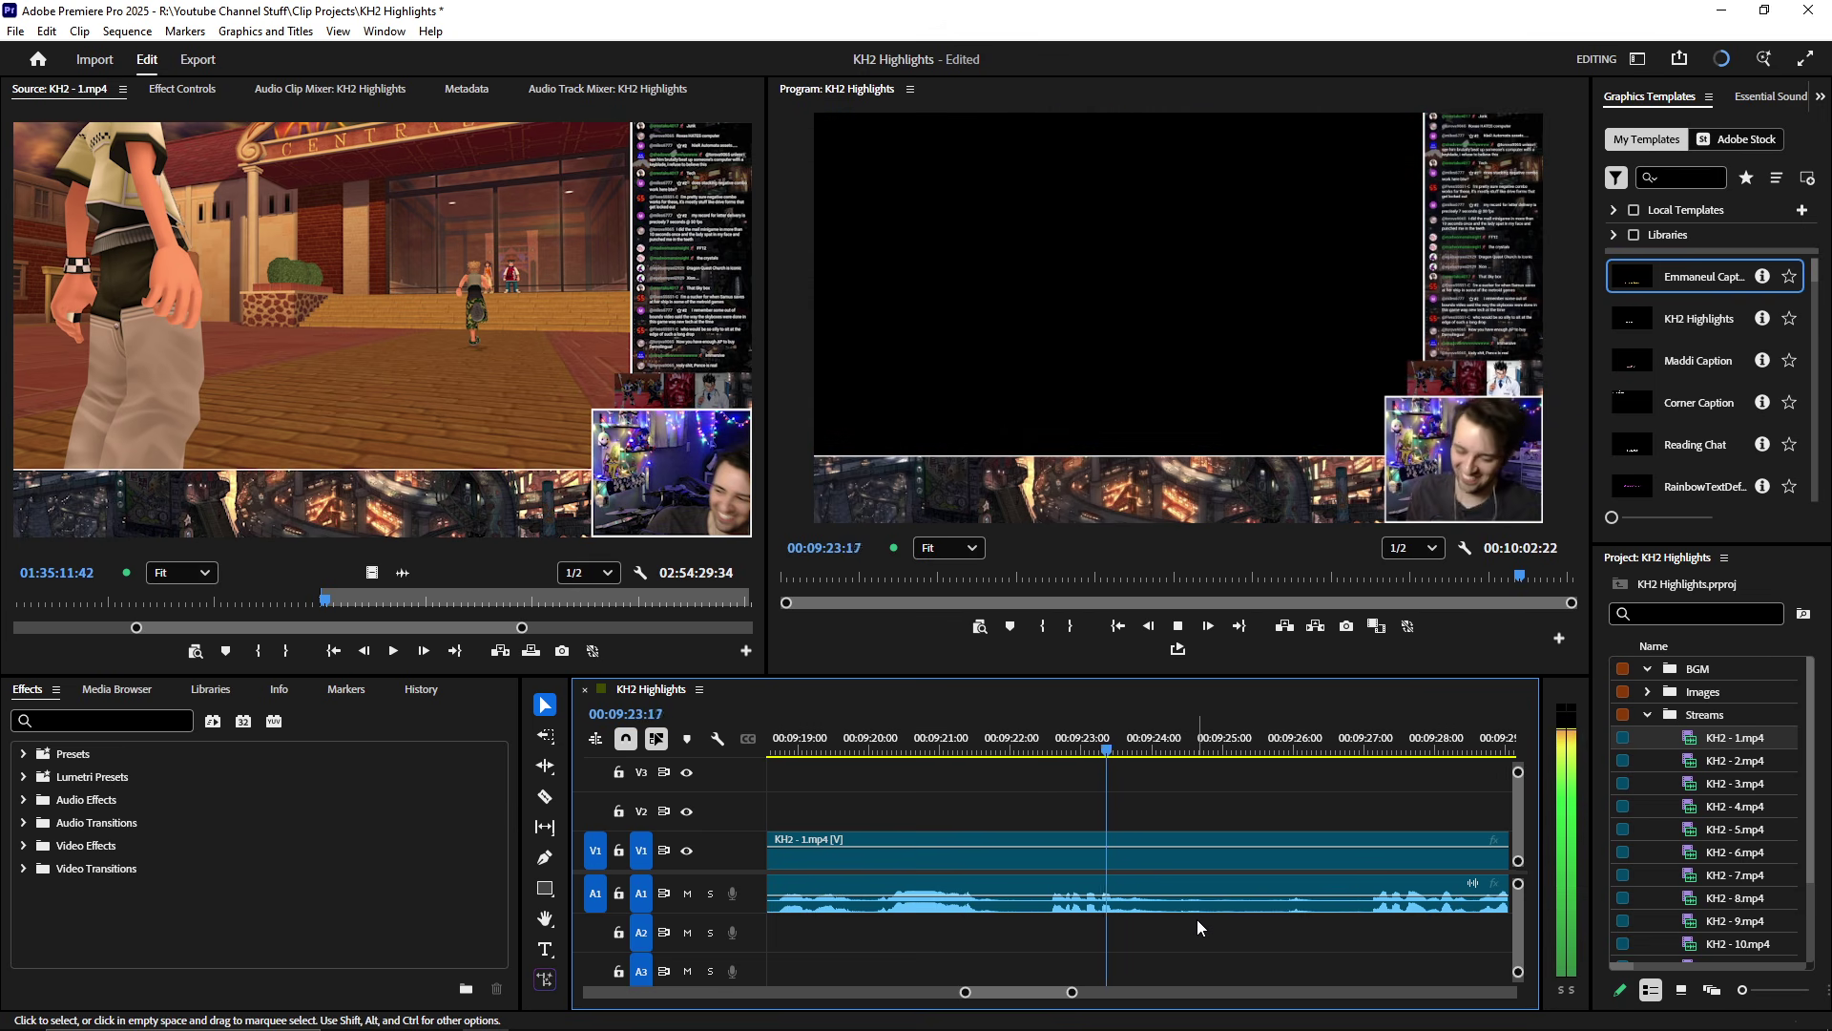
pyautogui.press('space')
pyautogui.hotkey('ctrl', 'k')
# - Delete the two leftover clips after 00:09:24:16 on V1 and A1
pyautogui.press('-')
pyautogui.press('-')
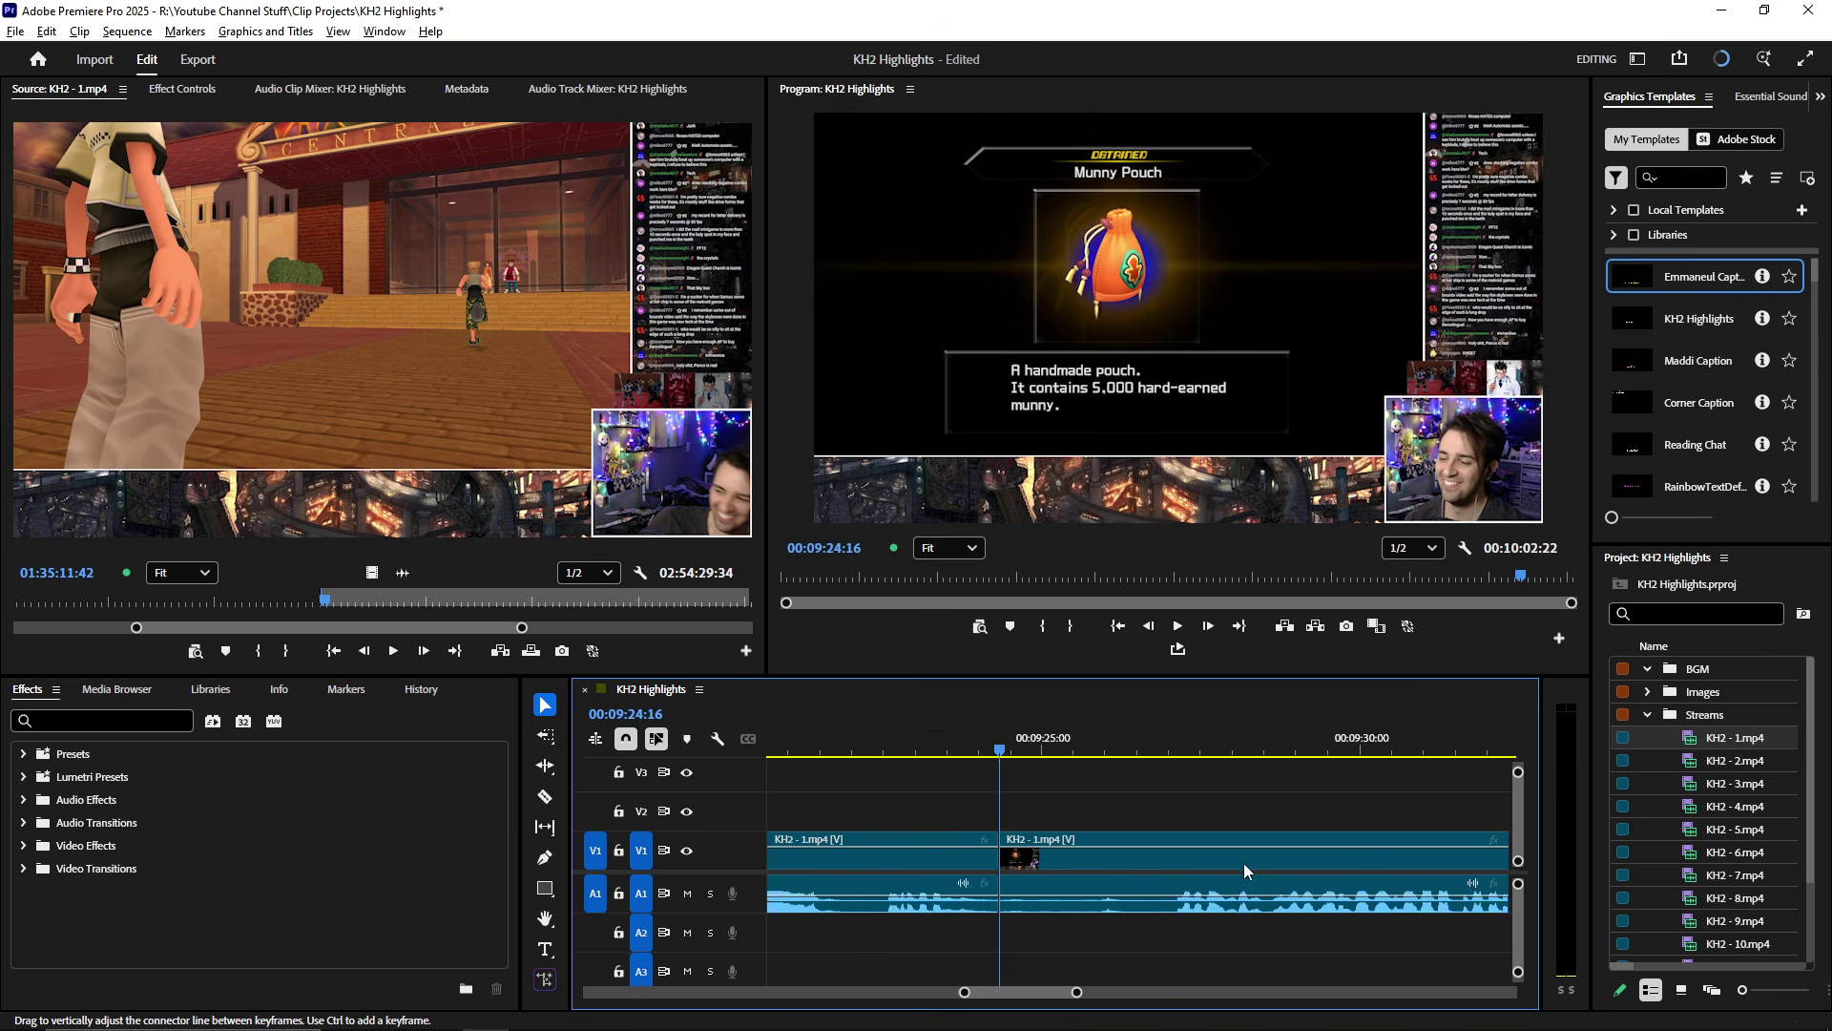
pyautogui.press('-')
pyautogui.scroll(-1, 1331, 841)
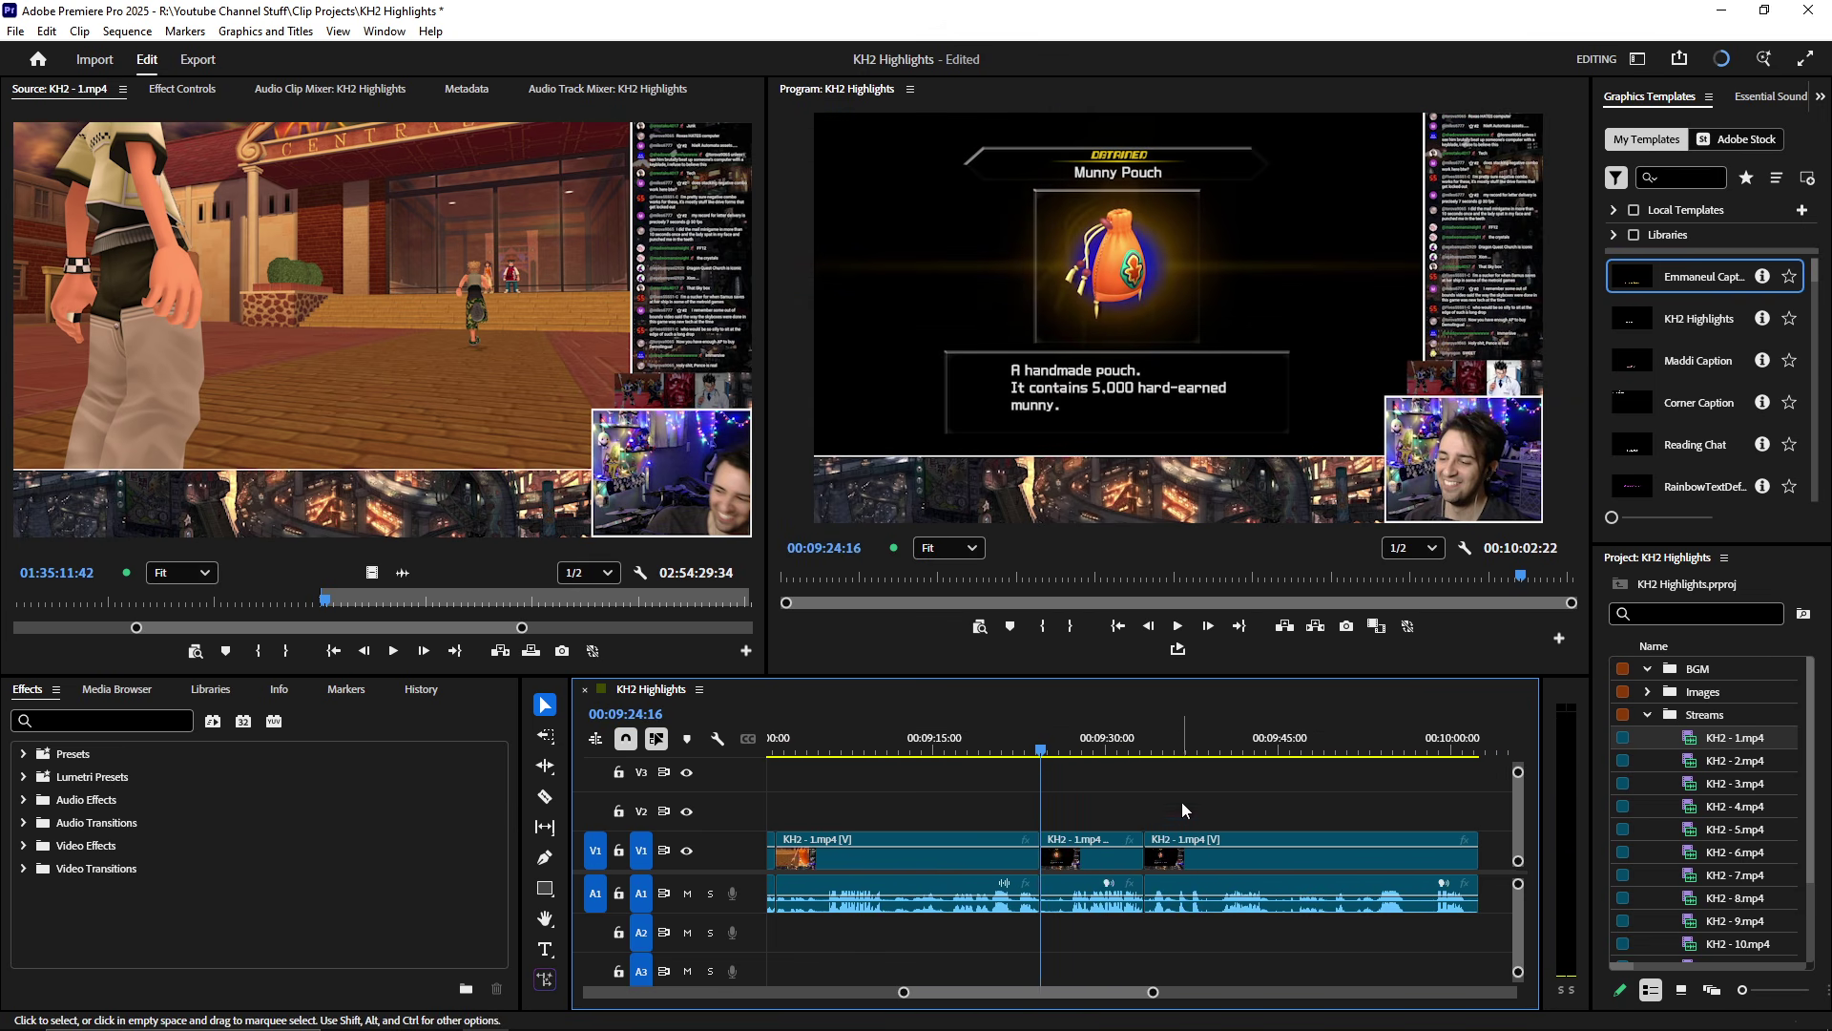
pyautogui.moveTo(1182, 804); pyautogui.dragTo(1080, 932)
pyautogui.press('Delete')
# - Replay the end of the last clip from about 00:09:19 and split it at 00:09:21:15
pyautogui.press('=')
pyautogui.click(1136, 751)
pyautogui.press('space')
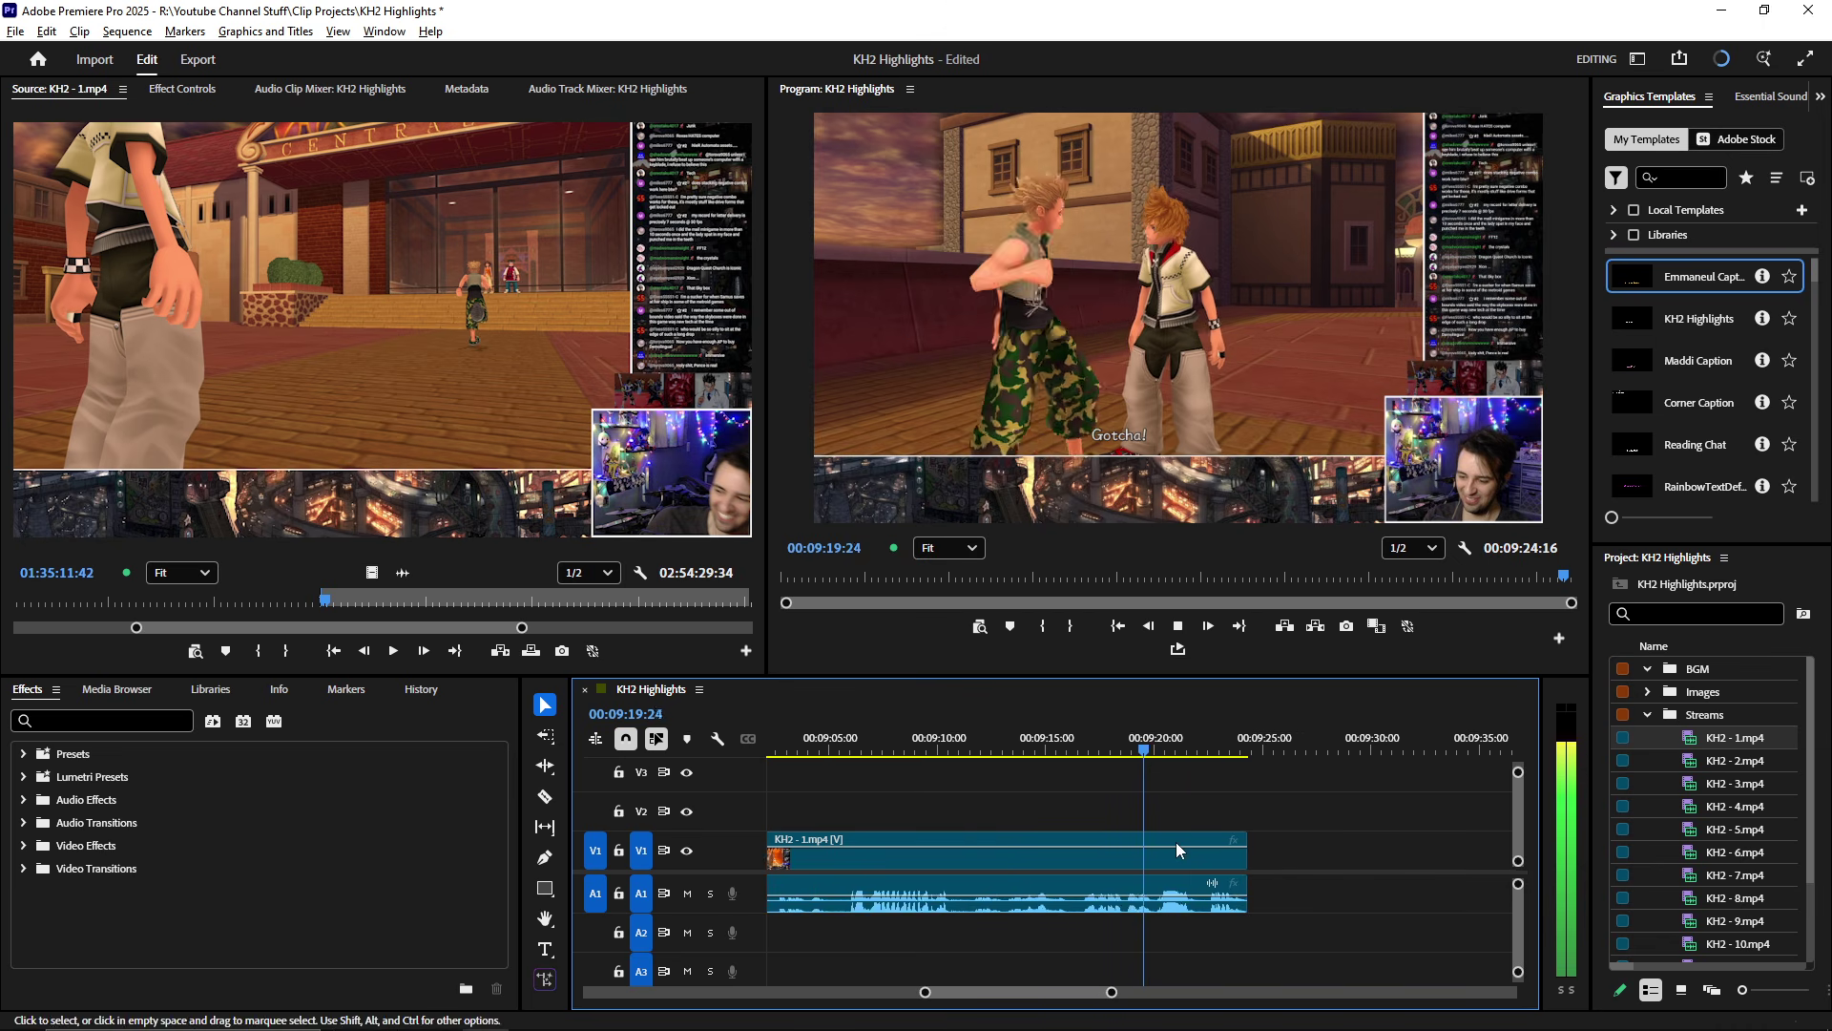
pyautogui.press('=')
pyautogui.press('space')
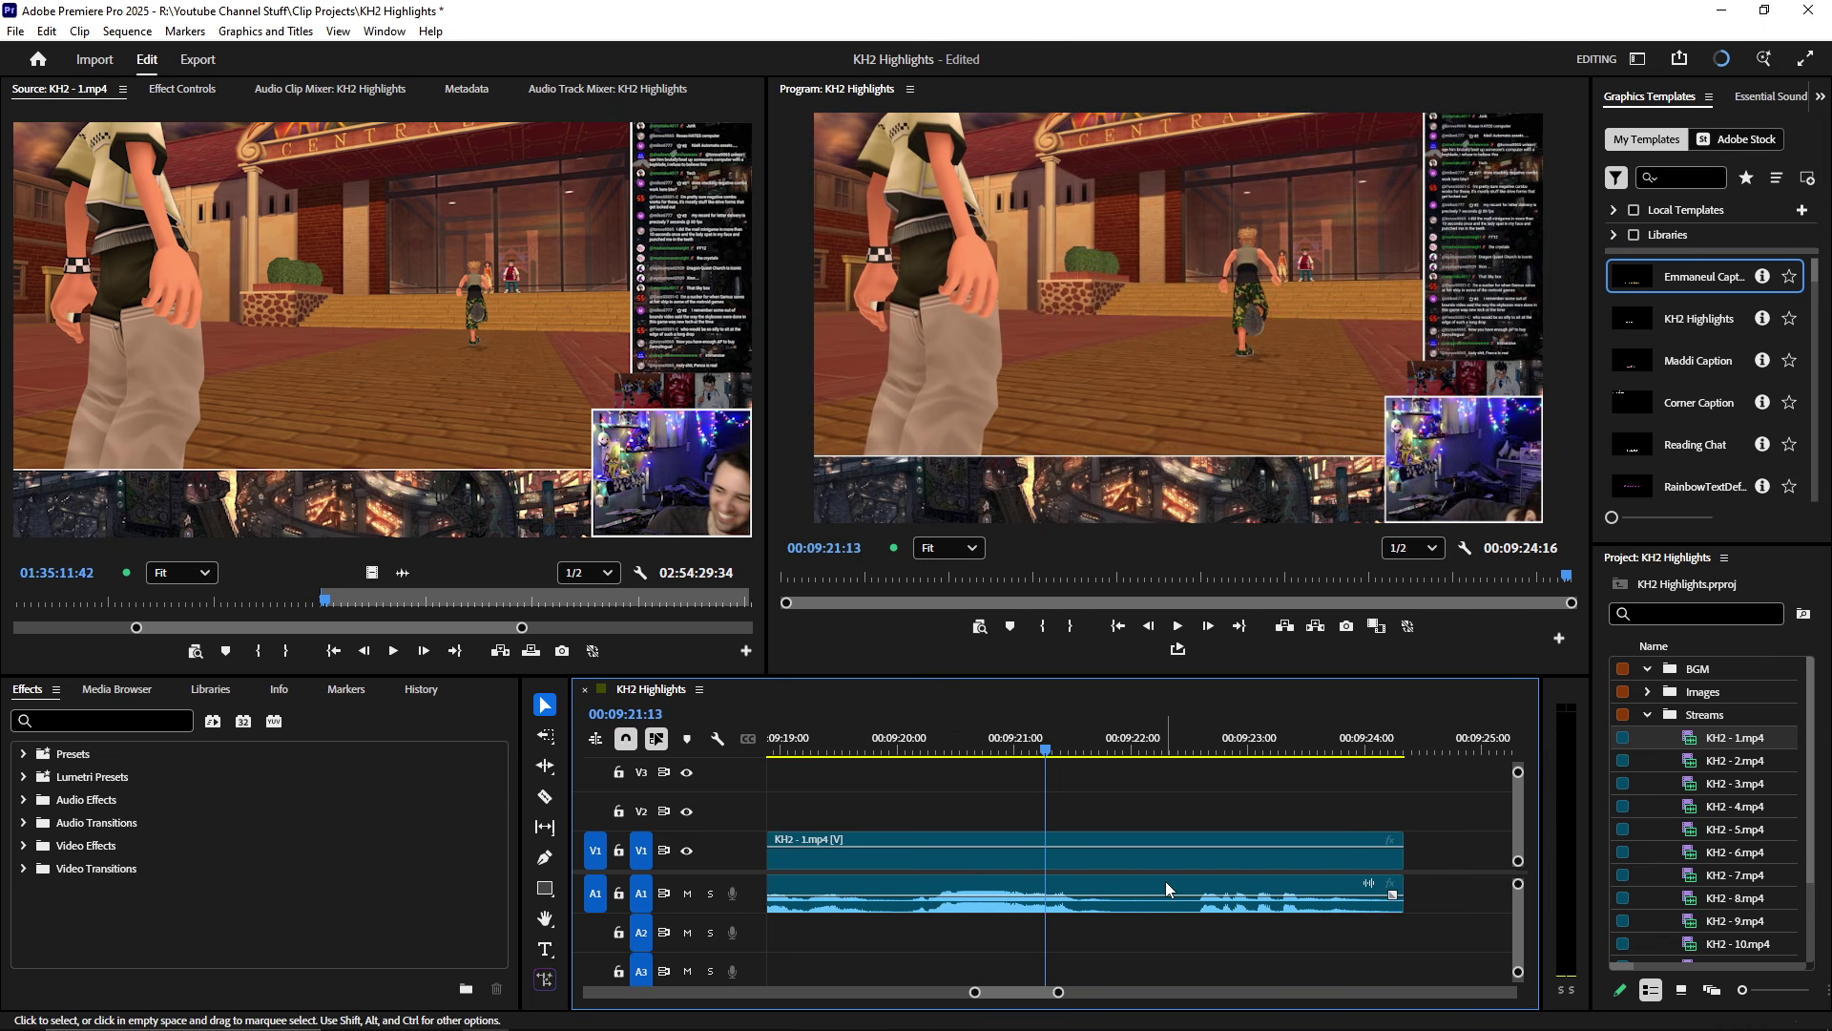
pyautogui.moveTo(1048, 757); pyautogui.dragTo(1054, 756)
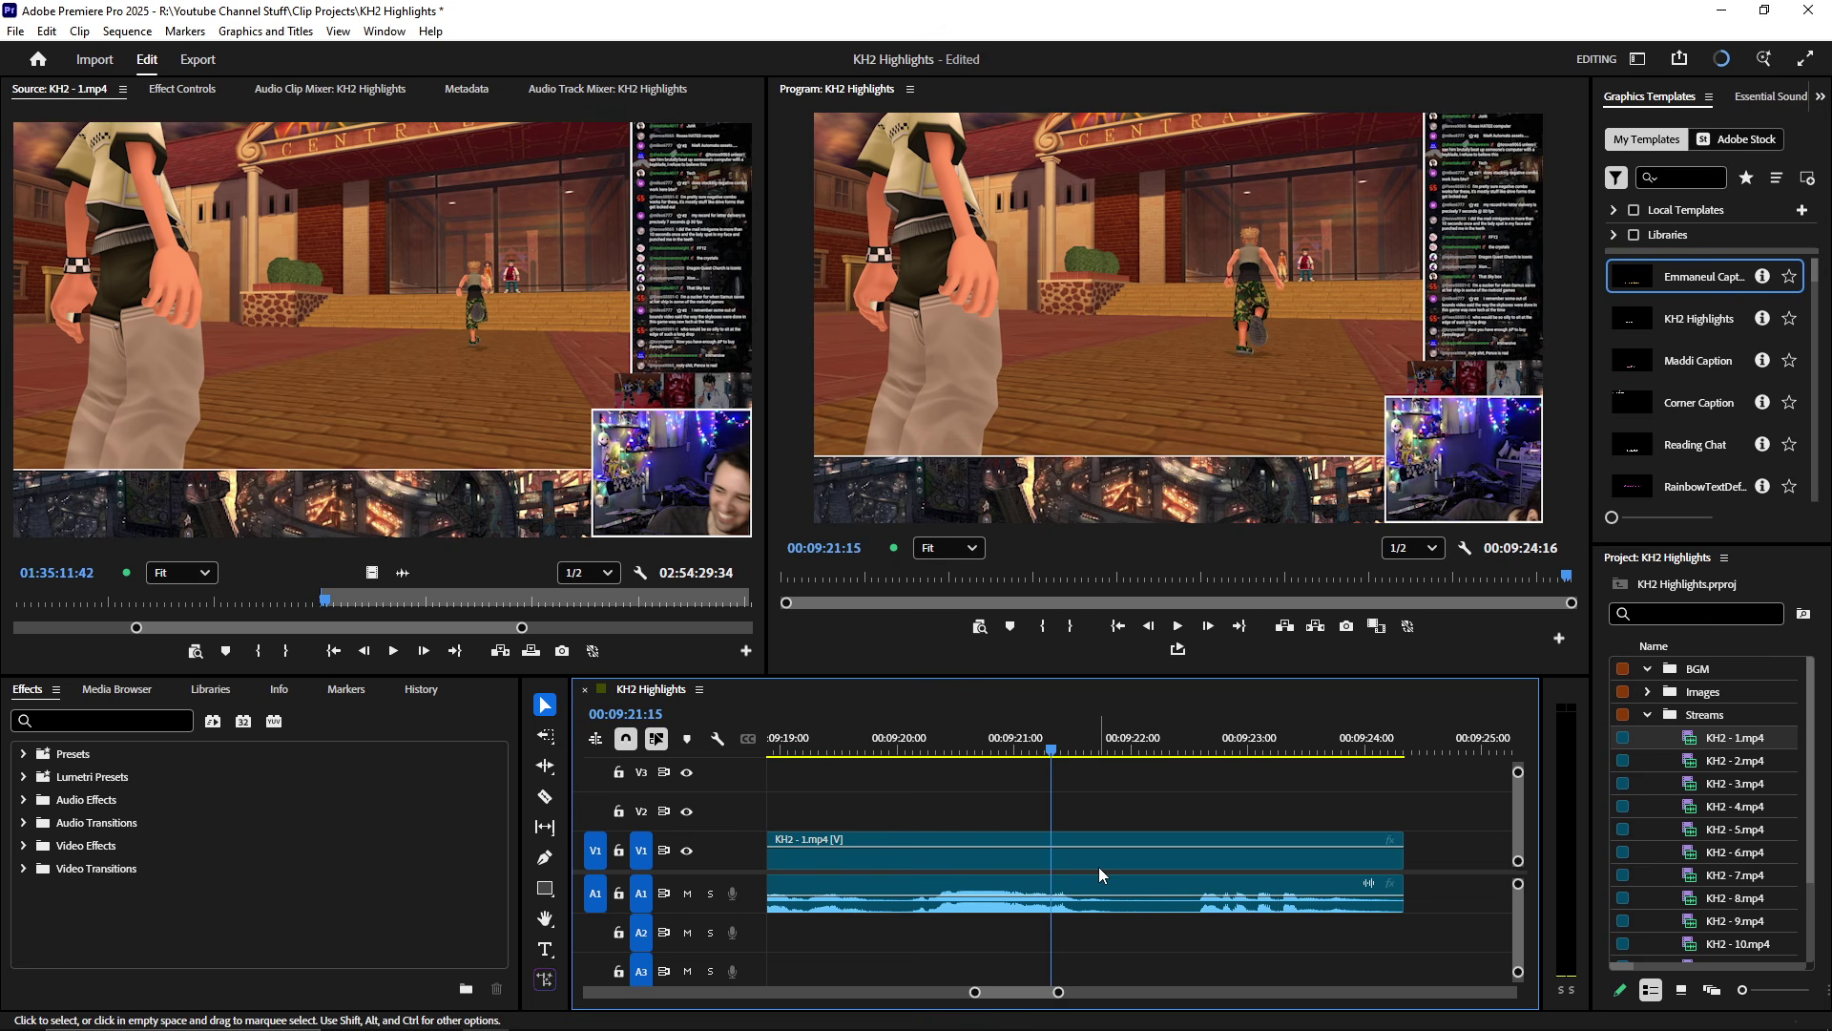
# - Give the clip before the 00:09:21:15 cut a pink label colour
pyautogui.rightClick(1059, 858)
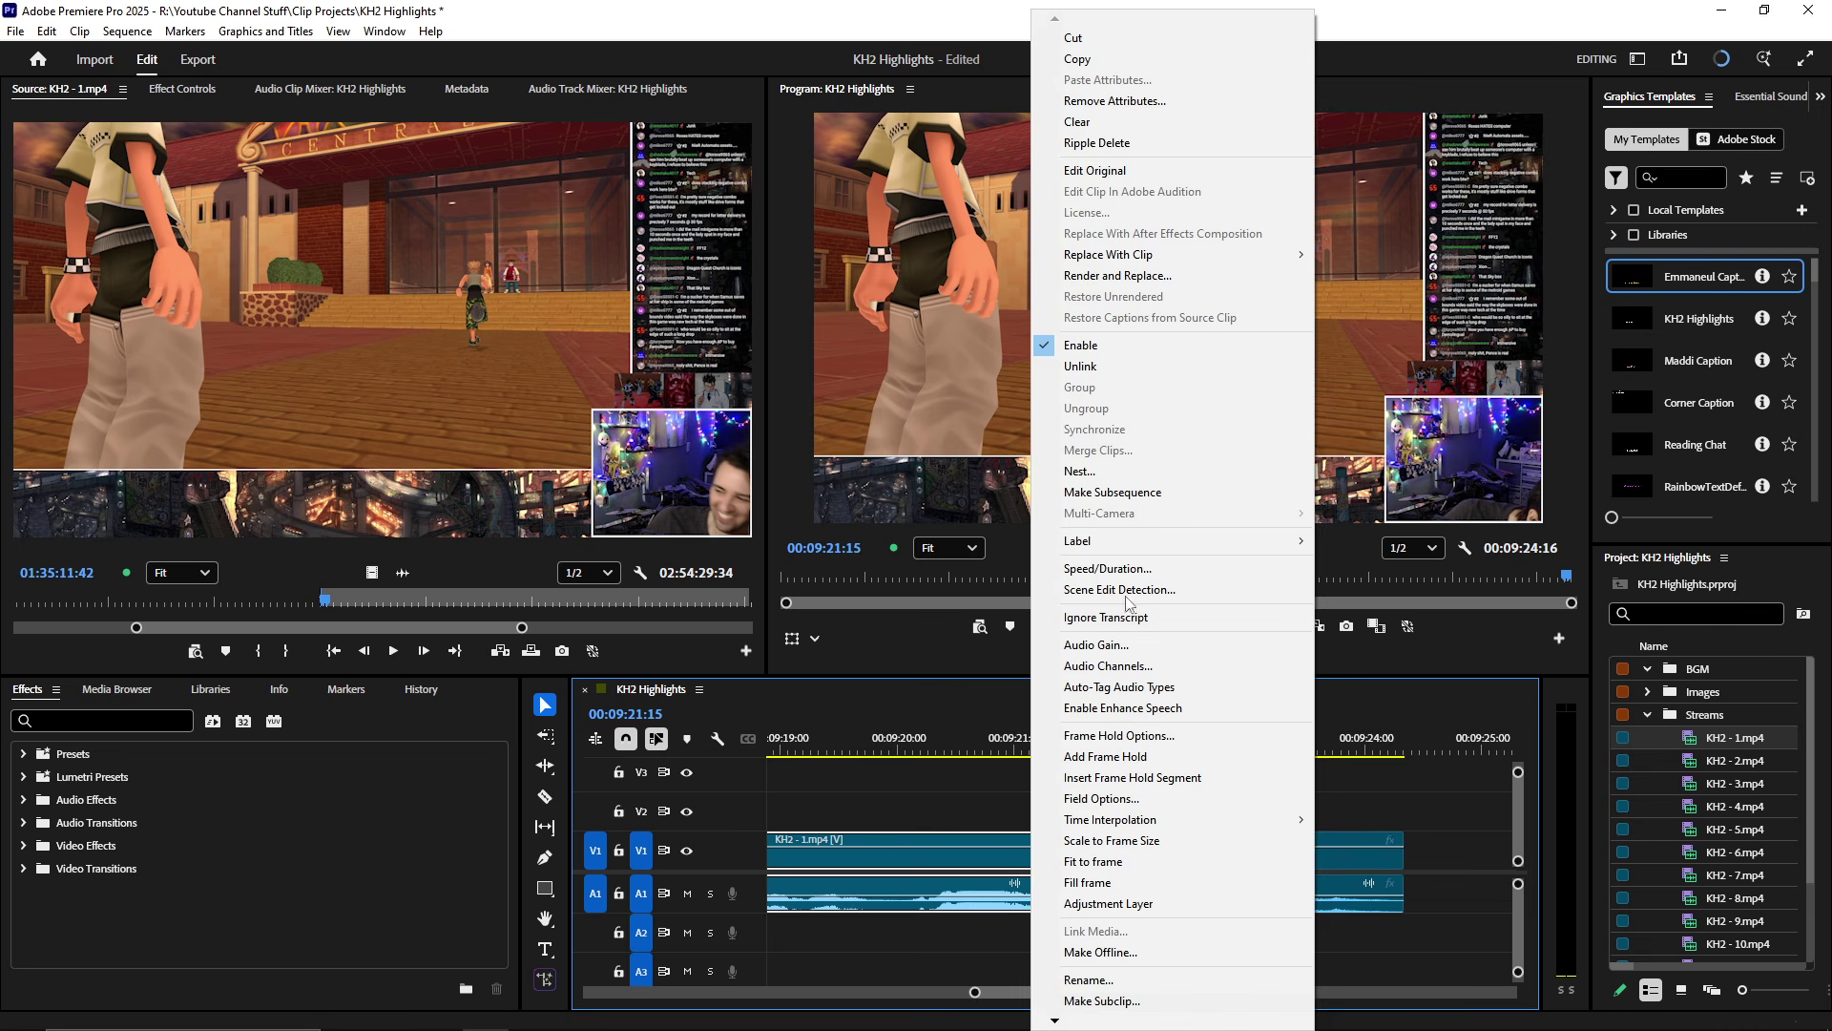
pyautogui.moveTo(1140, 541)
pyautogui.click(1373, 684)
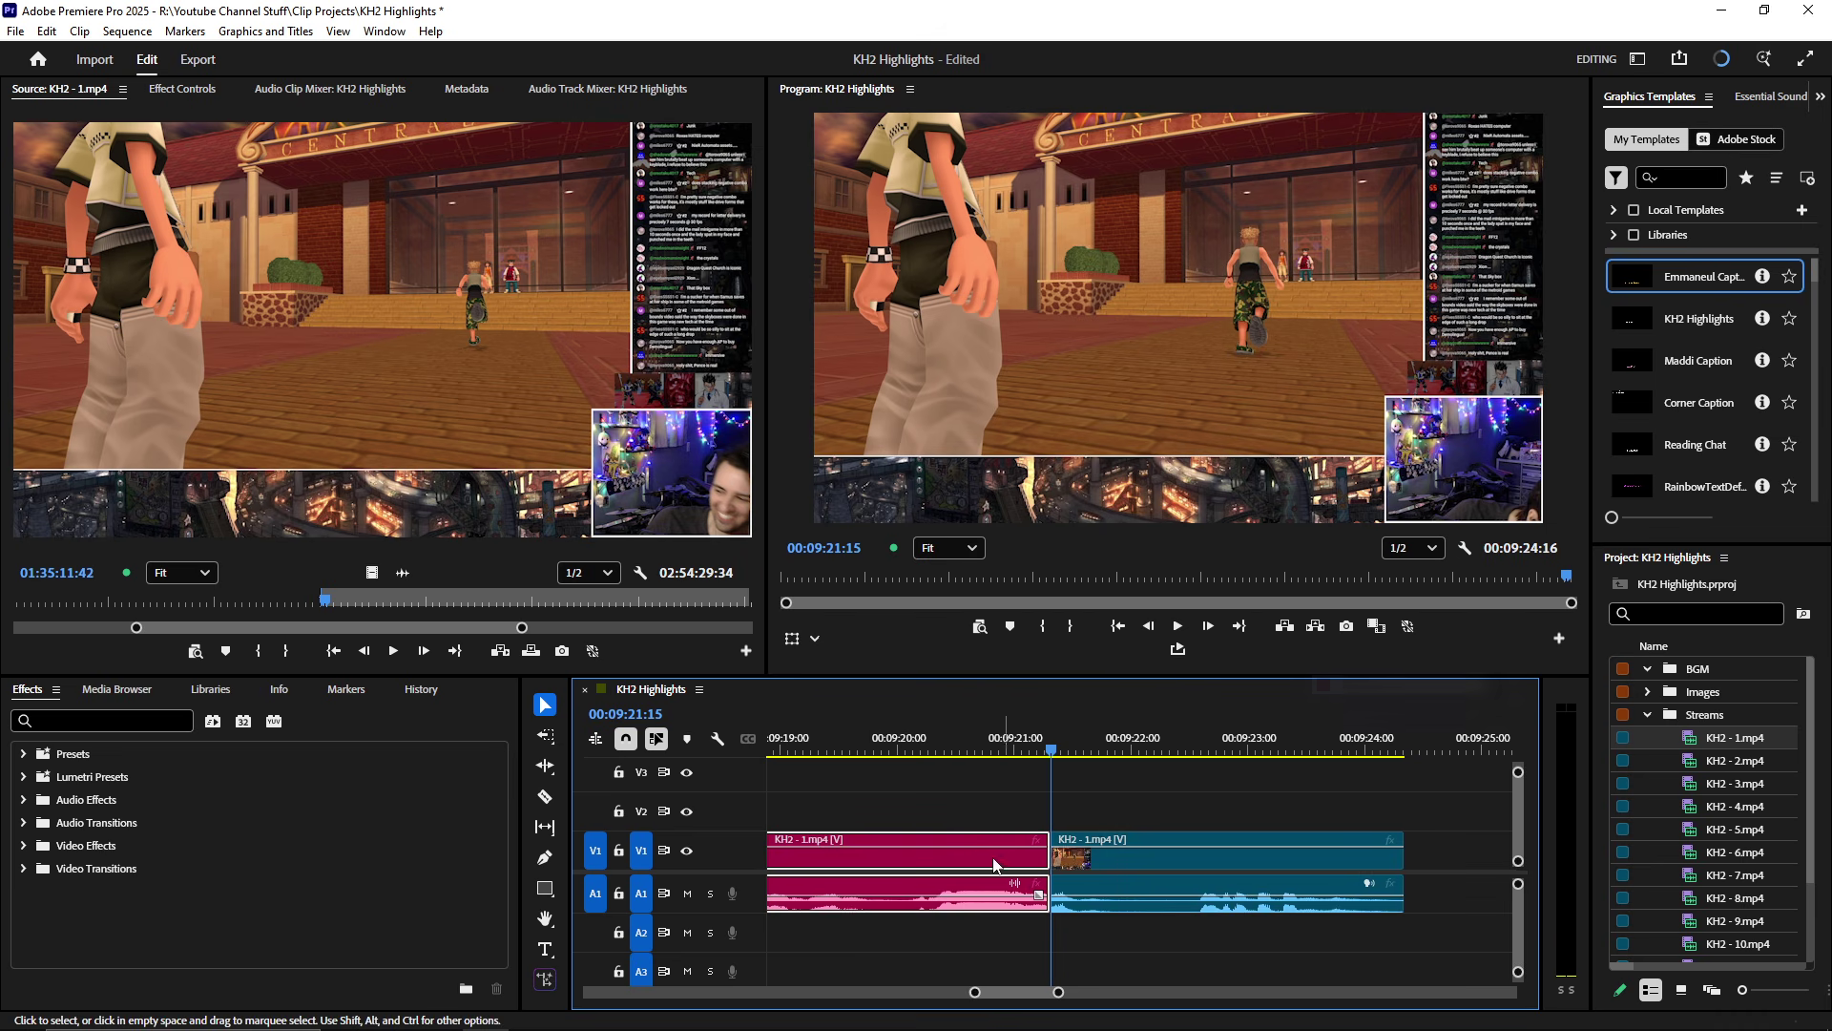
# - Look over the recent timeline clips and replay the end of the pink clip up to 00:09:21:08
pyautogui.keyDown('alt'); pyautogui.scroll(-5, 954, 892); pyautogui.keyUp('alt')
pyautogui.keyDown('alt'); pyautogui.scroll(6, 954, 892); pyautogui.keyUp('alt')
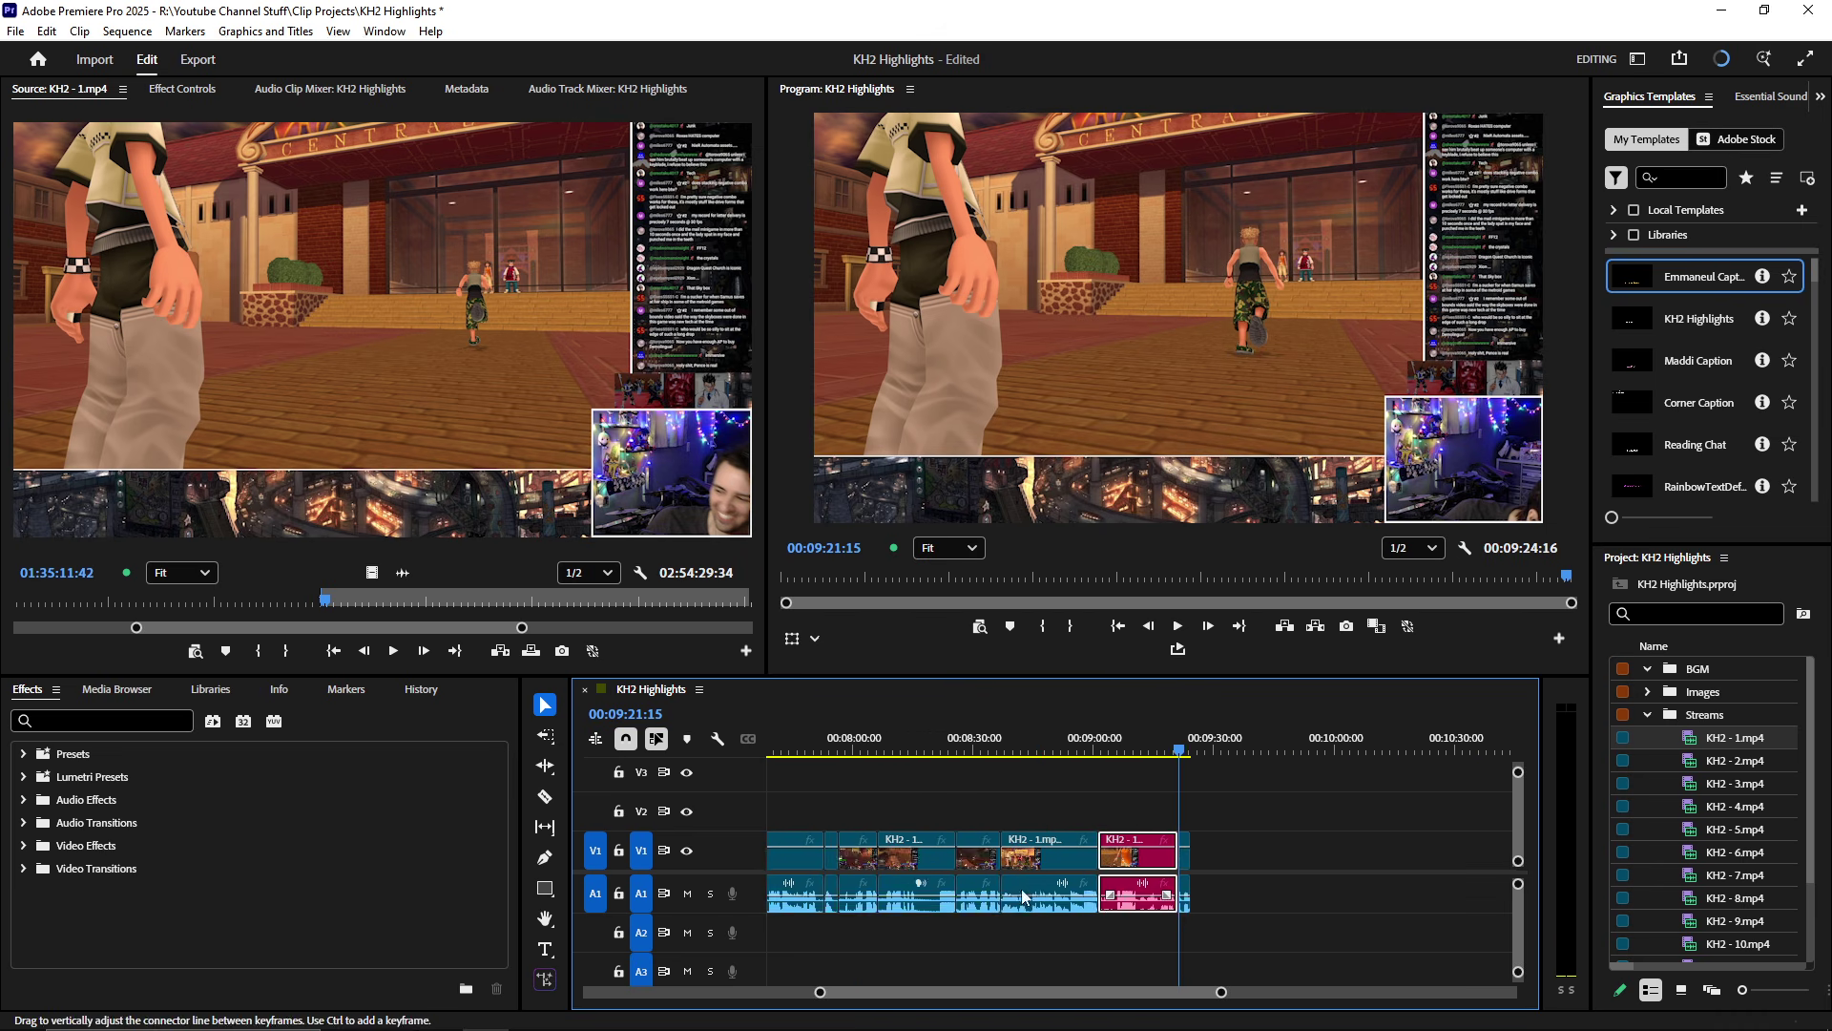
pyautogui.keyDown('alt'); pyautogui.scroll(-8, 1244, 869); pyautogui.keyUp('alt')
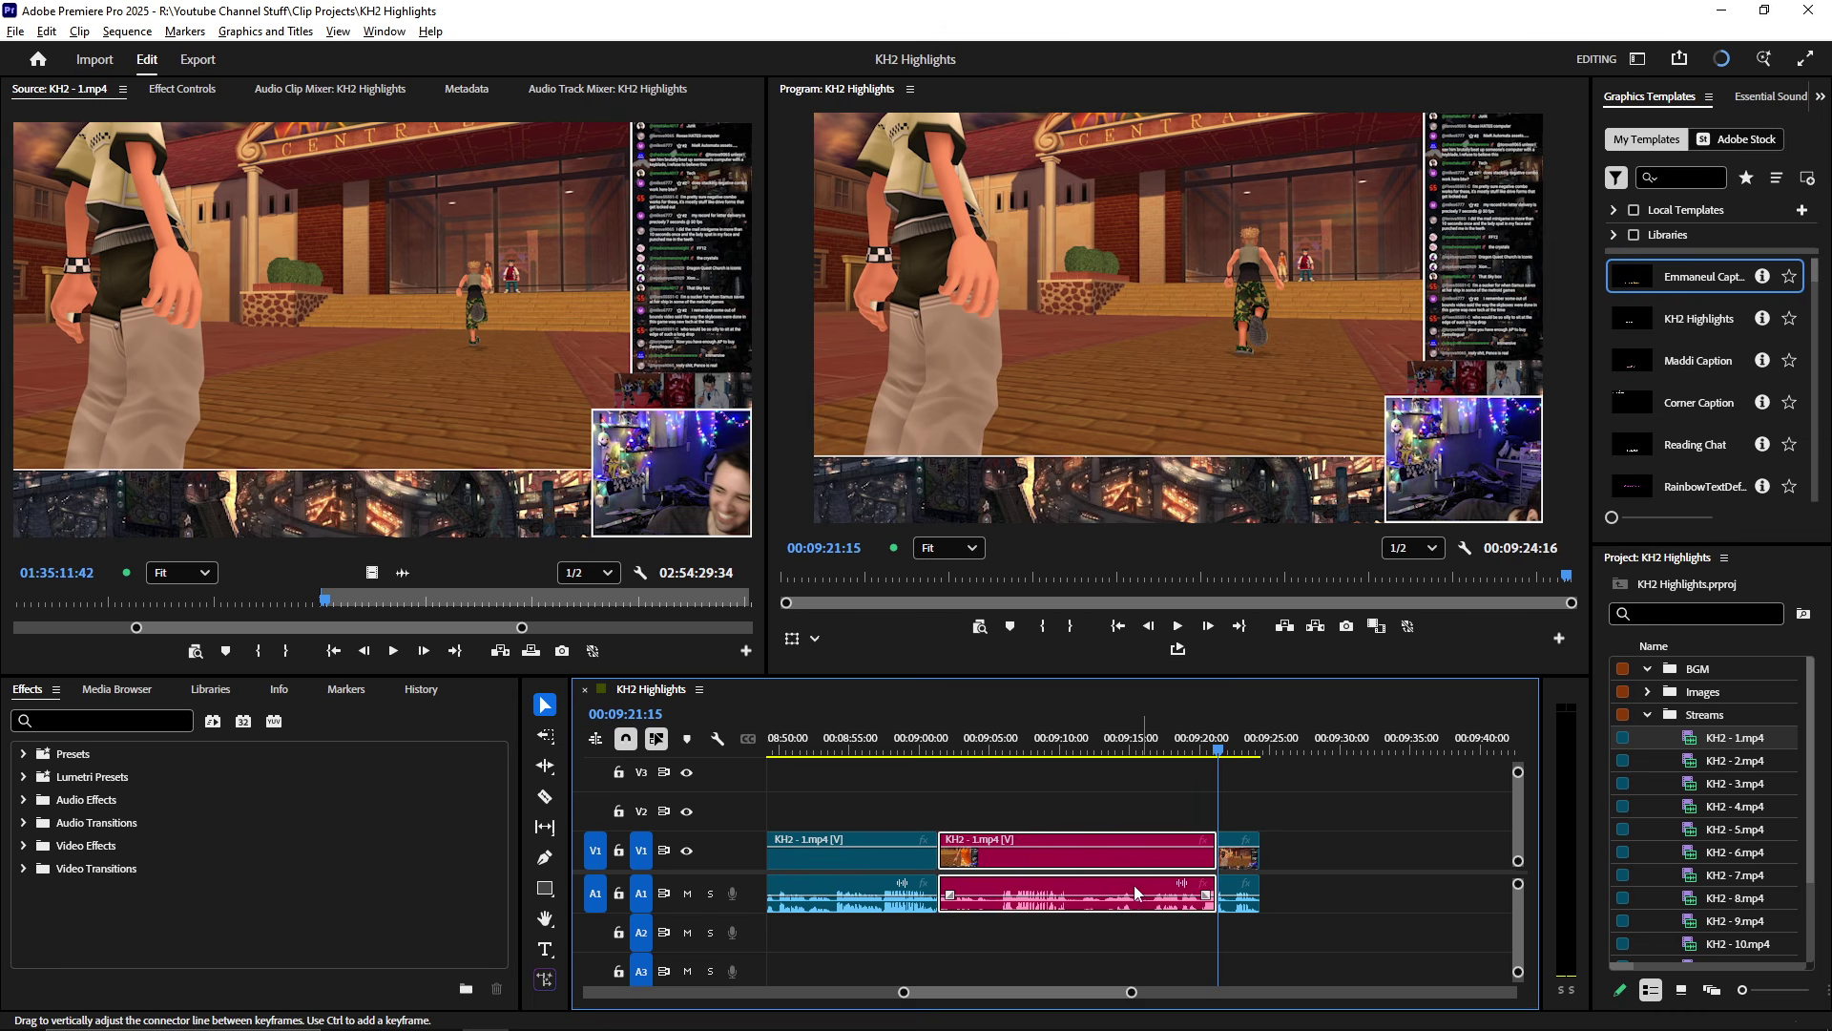
pyautogui.keyDown('alt'); pyautogui.scroll(8, 1349, 844); pyautogui.keyUp('alt')
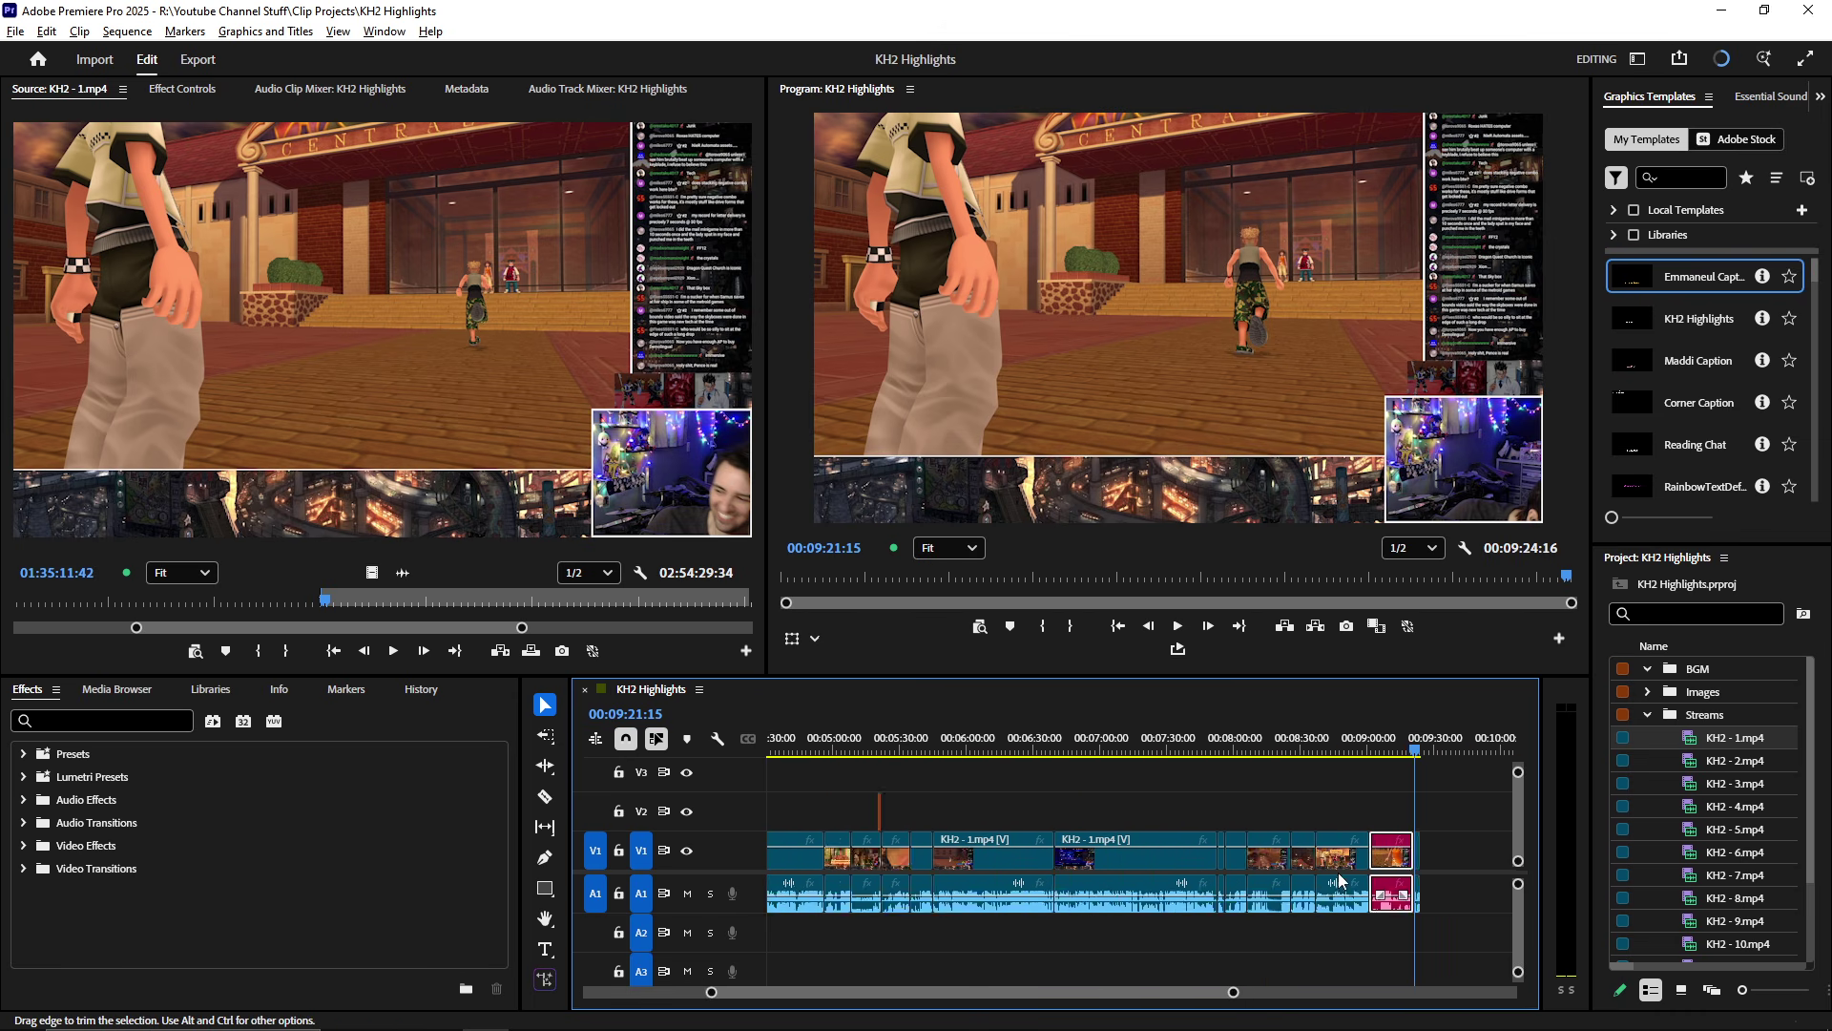
pyautogui.keyDown('alt'); pyautogui.scroll(2, 1250, 876); pyautogui.keyUp('alt')
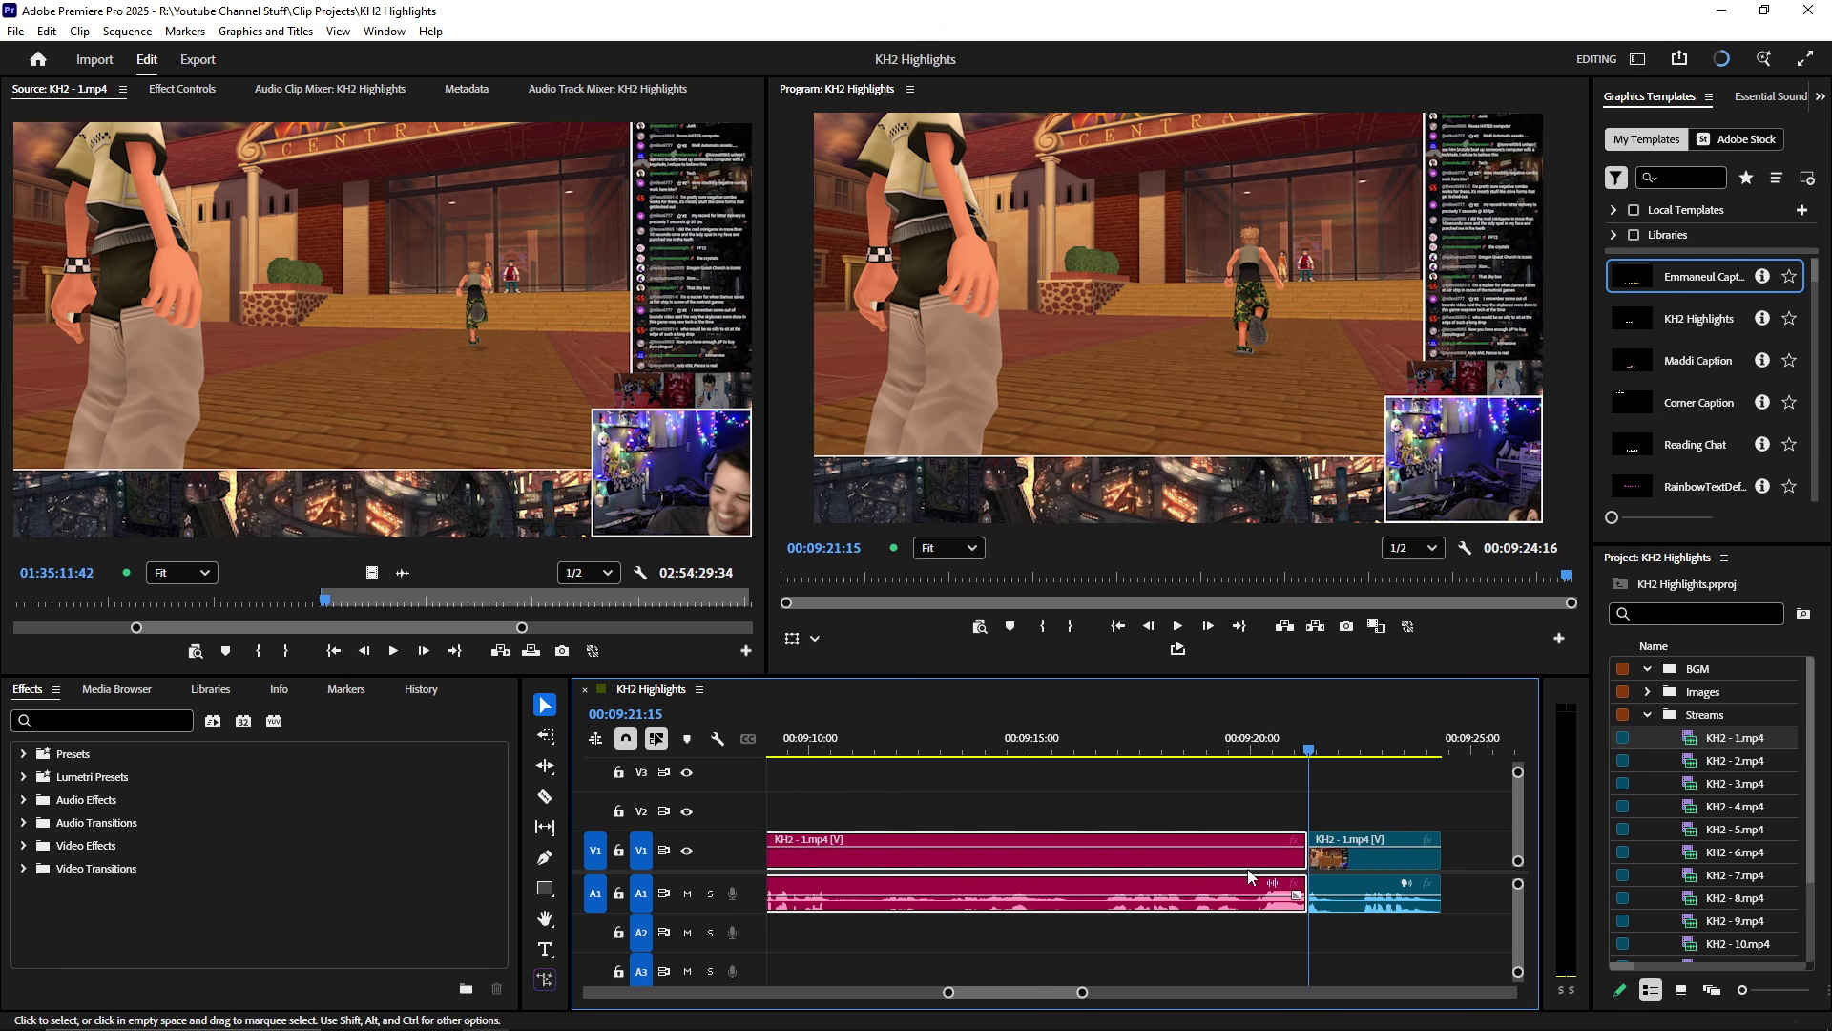
pyautogui.hscroll(3, 1227, 872)
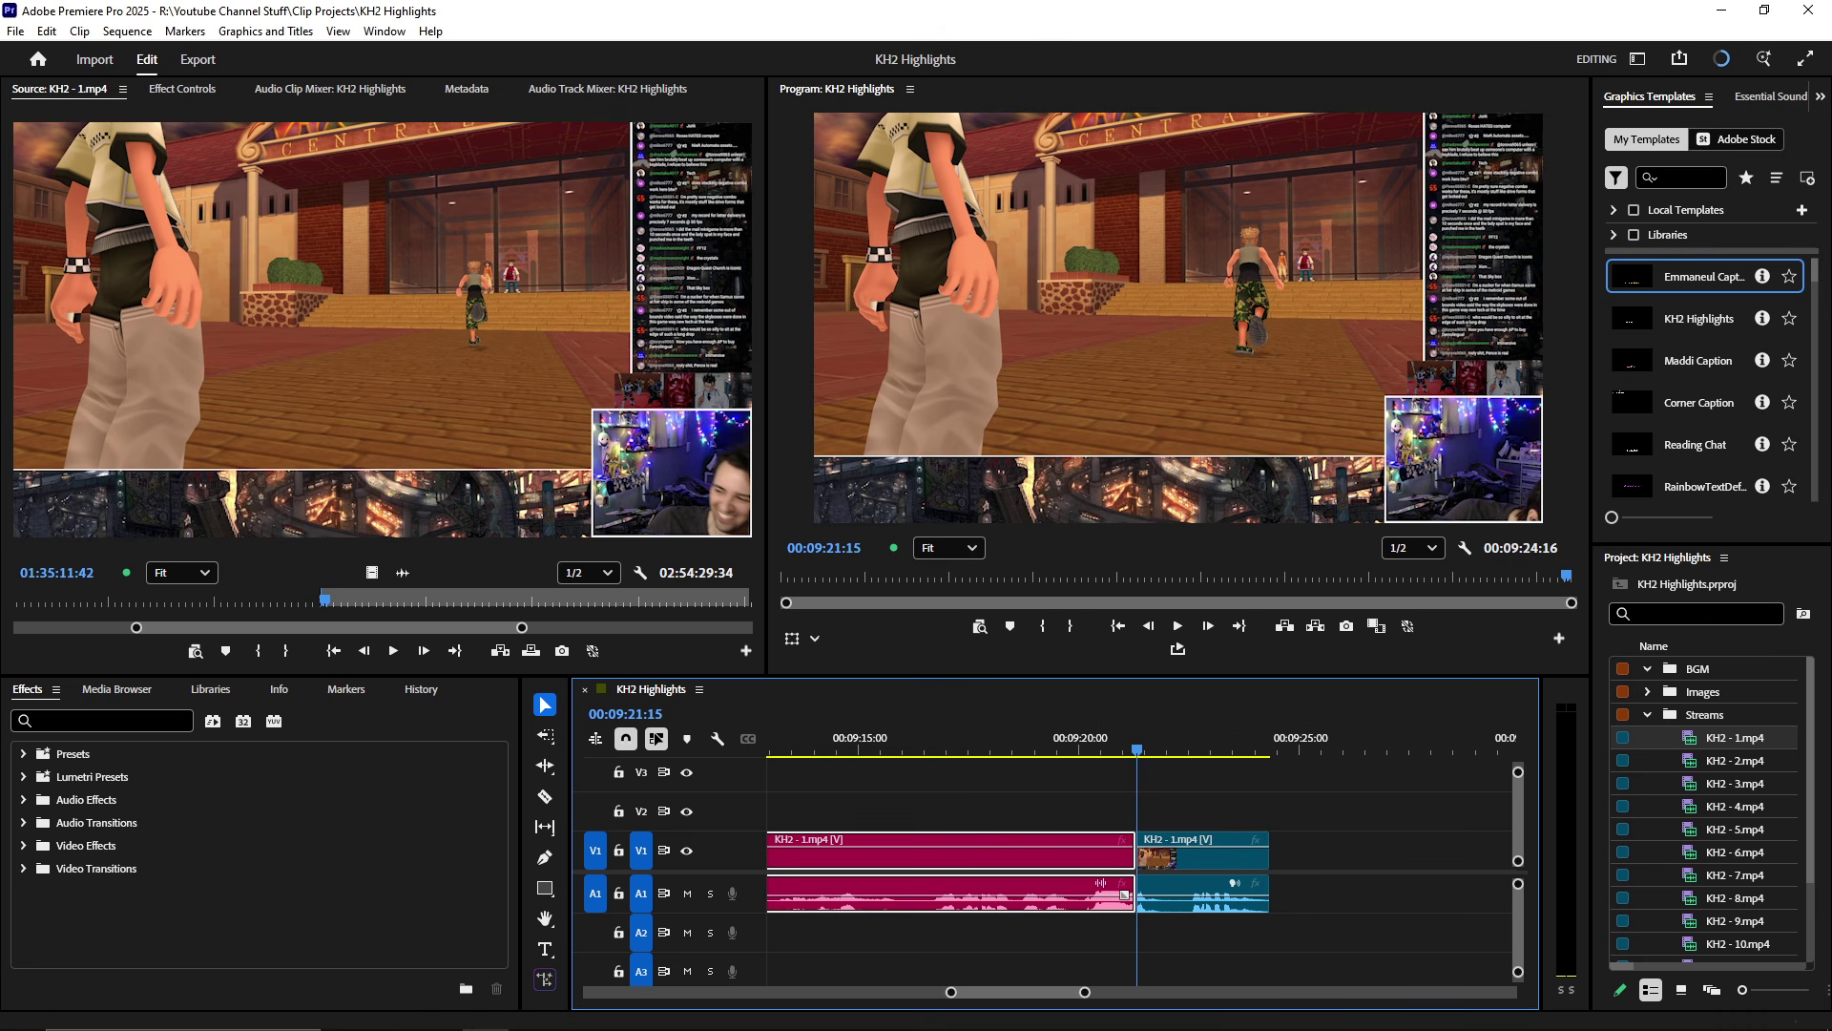
pyautogui.moveTo(1067, 747); pyautogui.dragTo(1023, 746)
pyautogui.press('space')
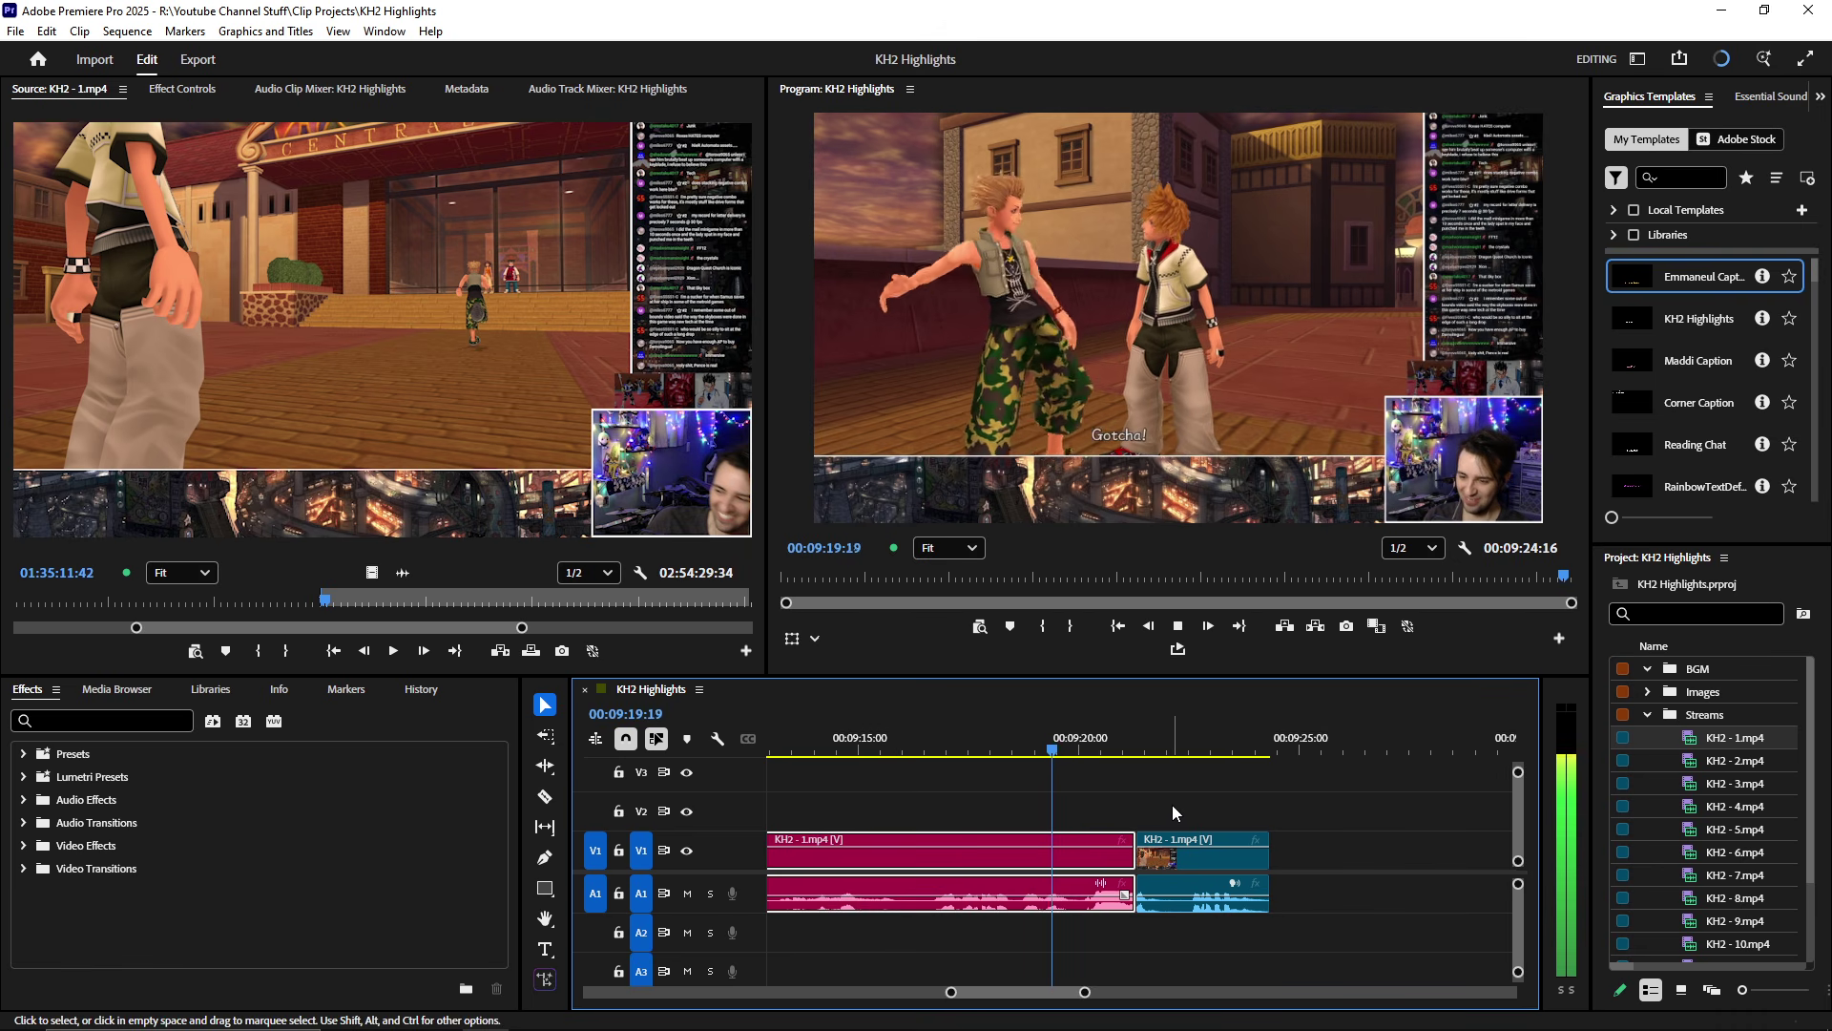
pyautogui.press('space')
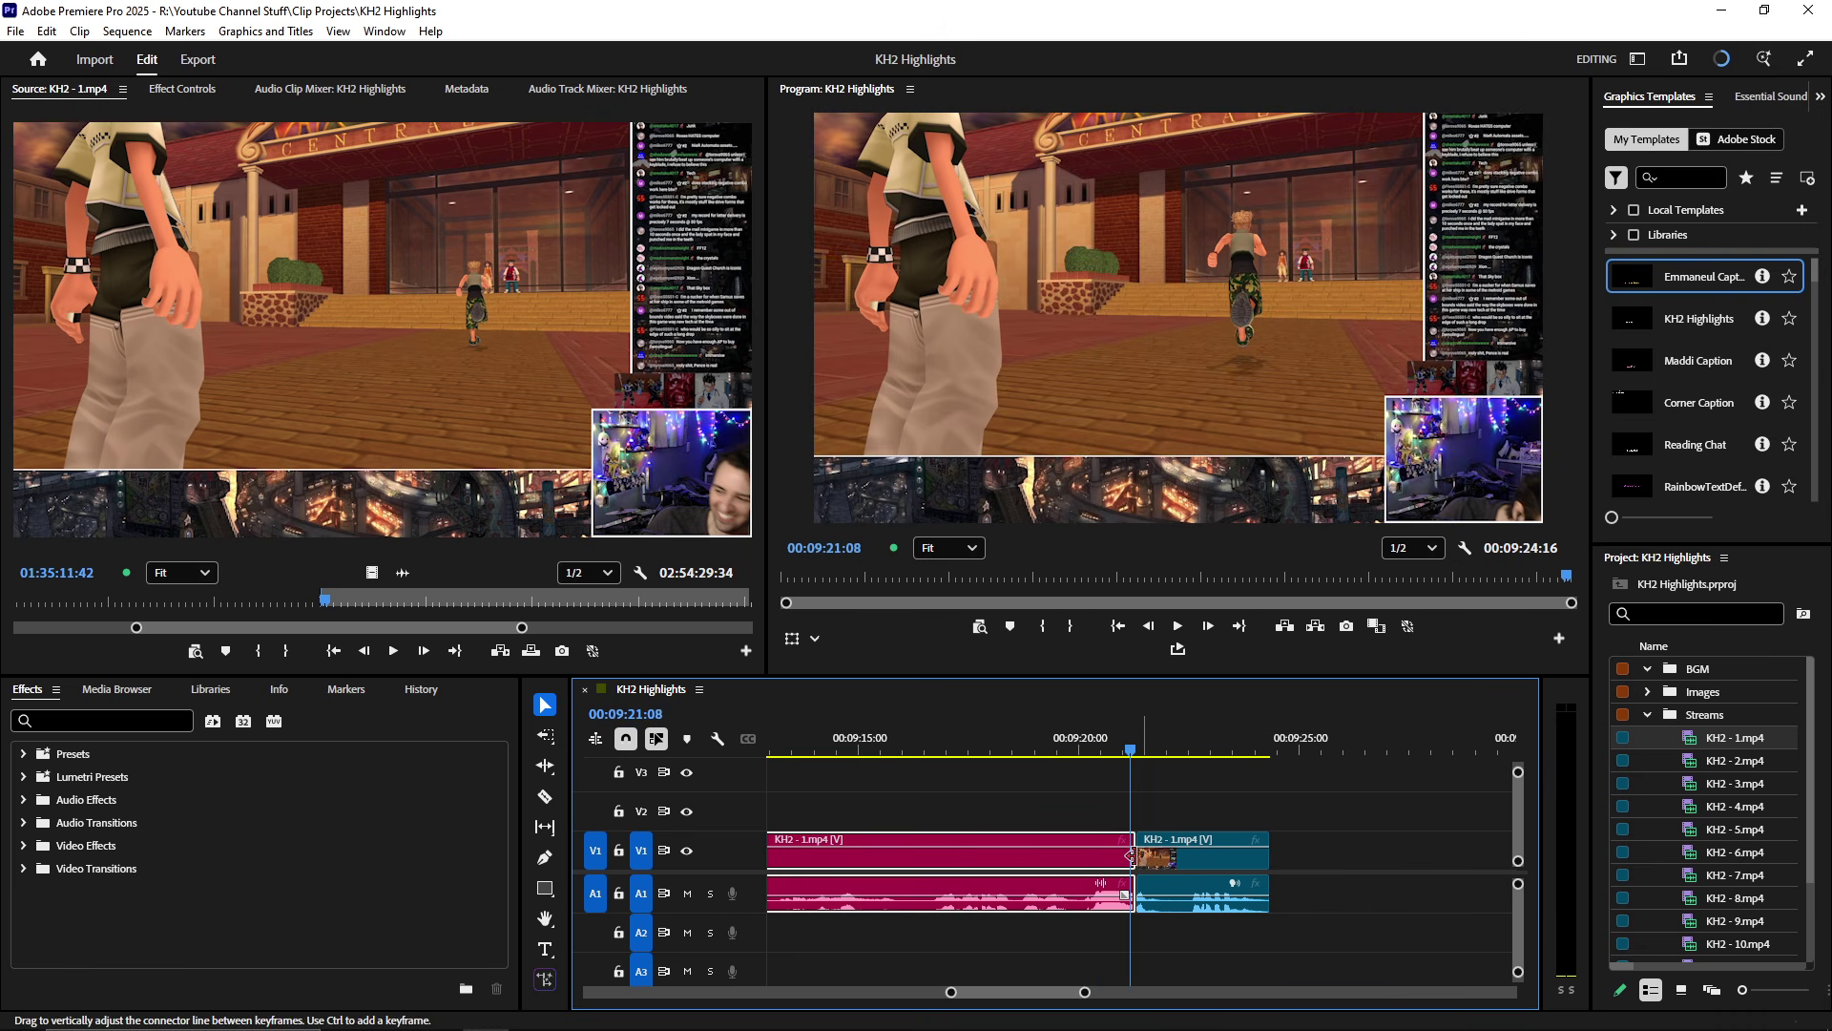
# - Try splitting the pink clip at about 00:09:18, and undo the split
pyautogui.click(1079, 865)
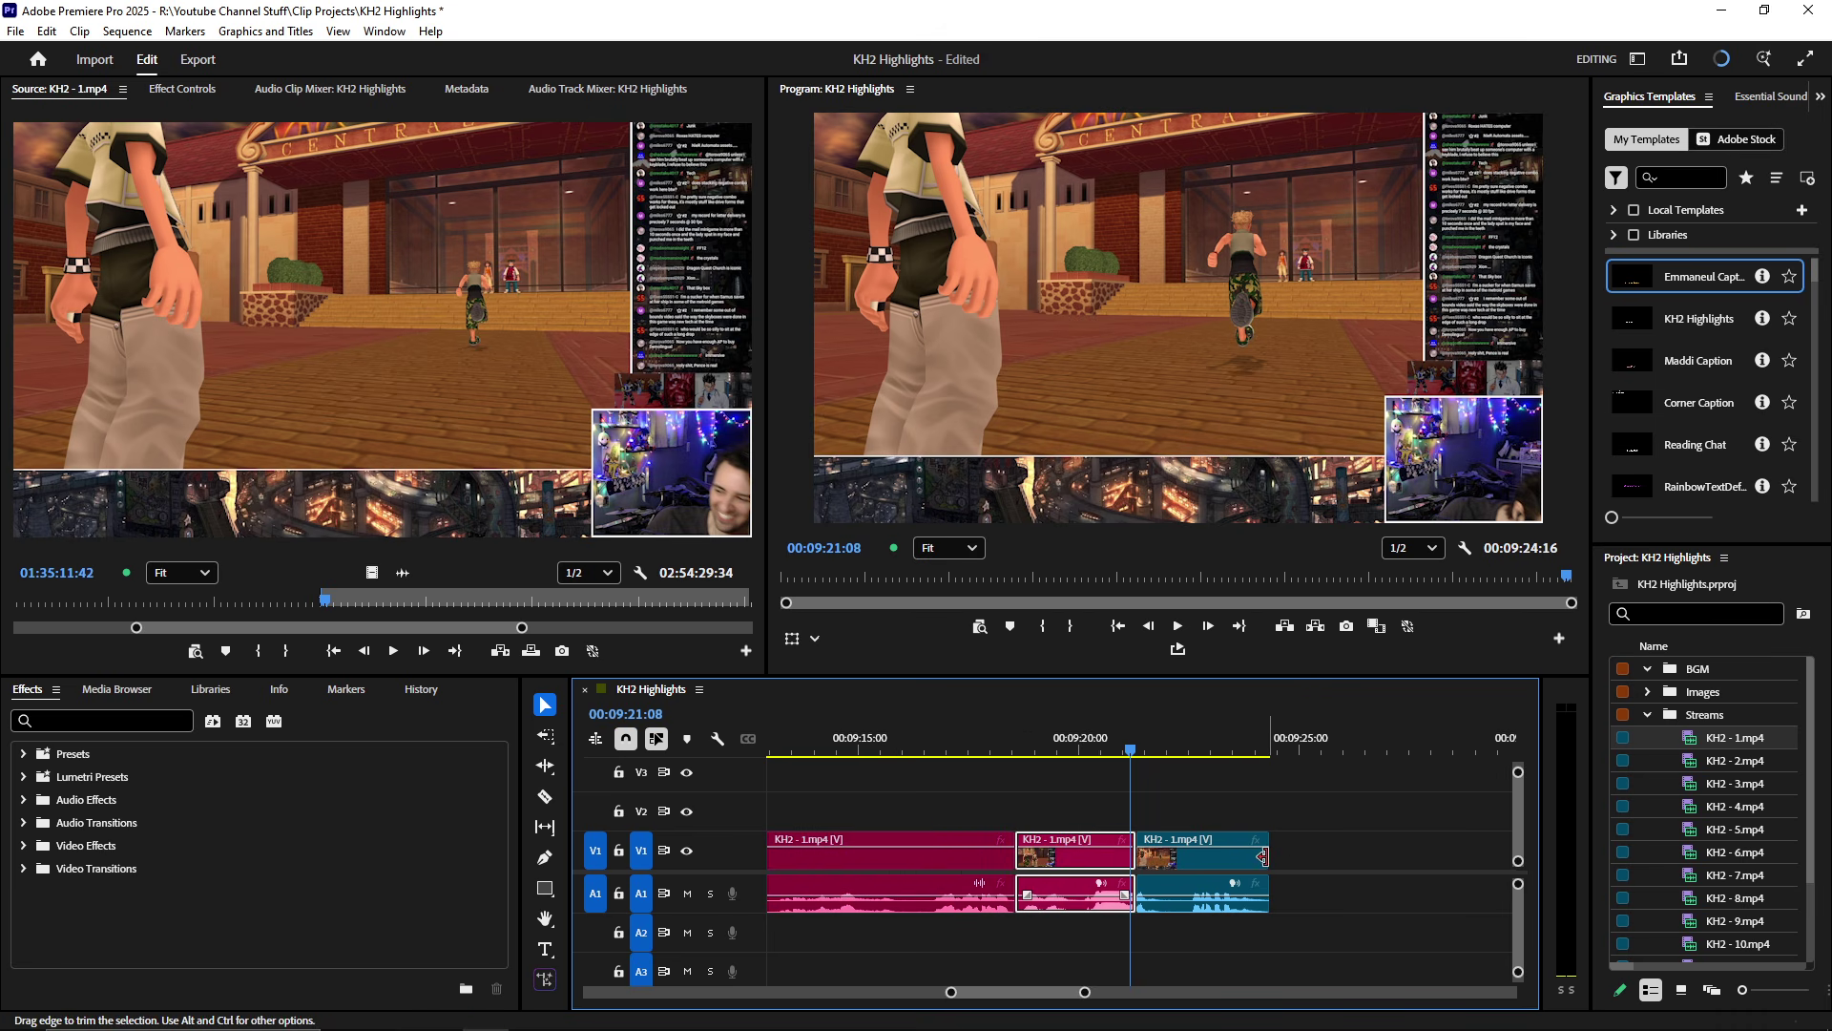
pyautogui.hotkey('ctrl', 'z')
pyautogui.scroll(-3, 1195, 867)
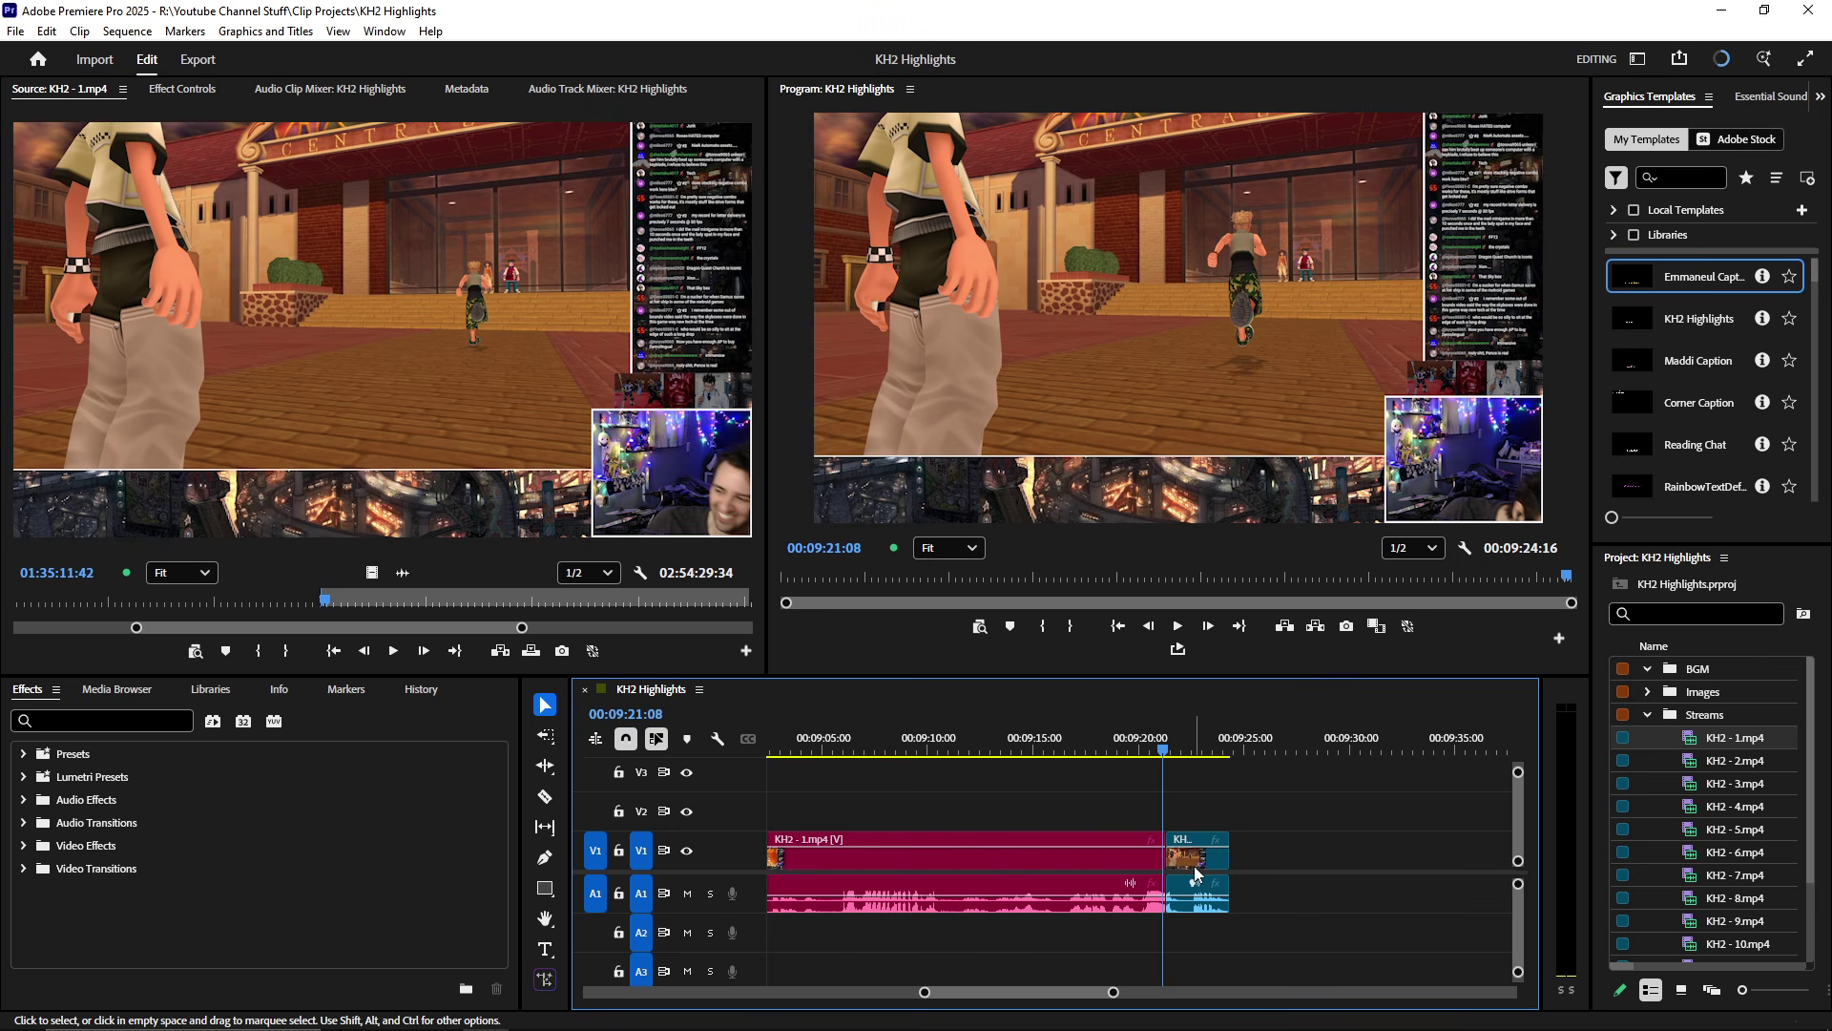
pyautogui.scroll(2, 1178, 866)
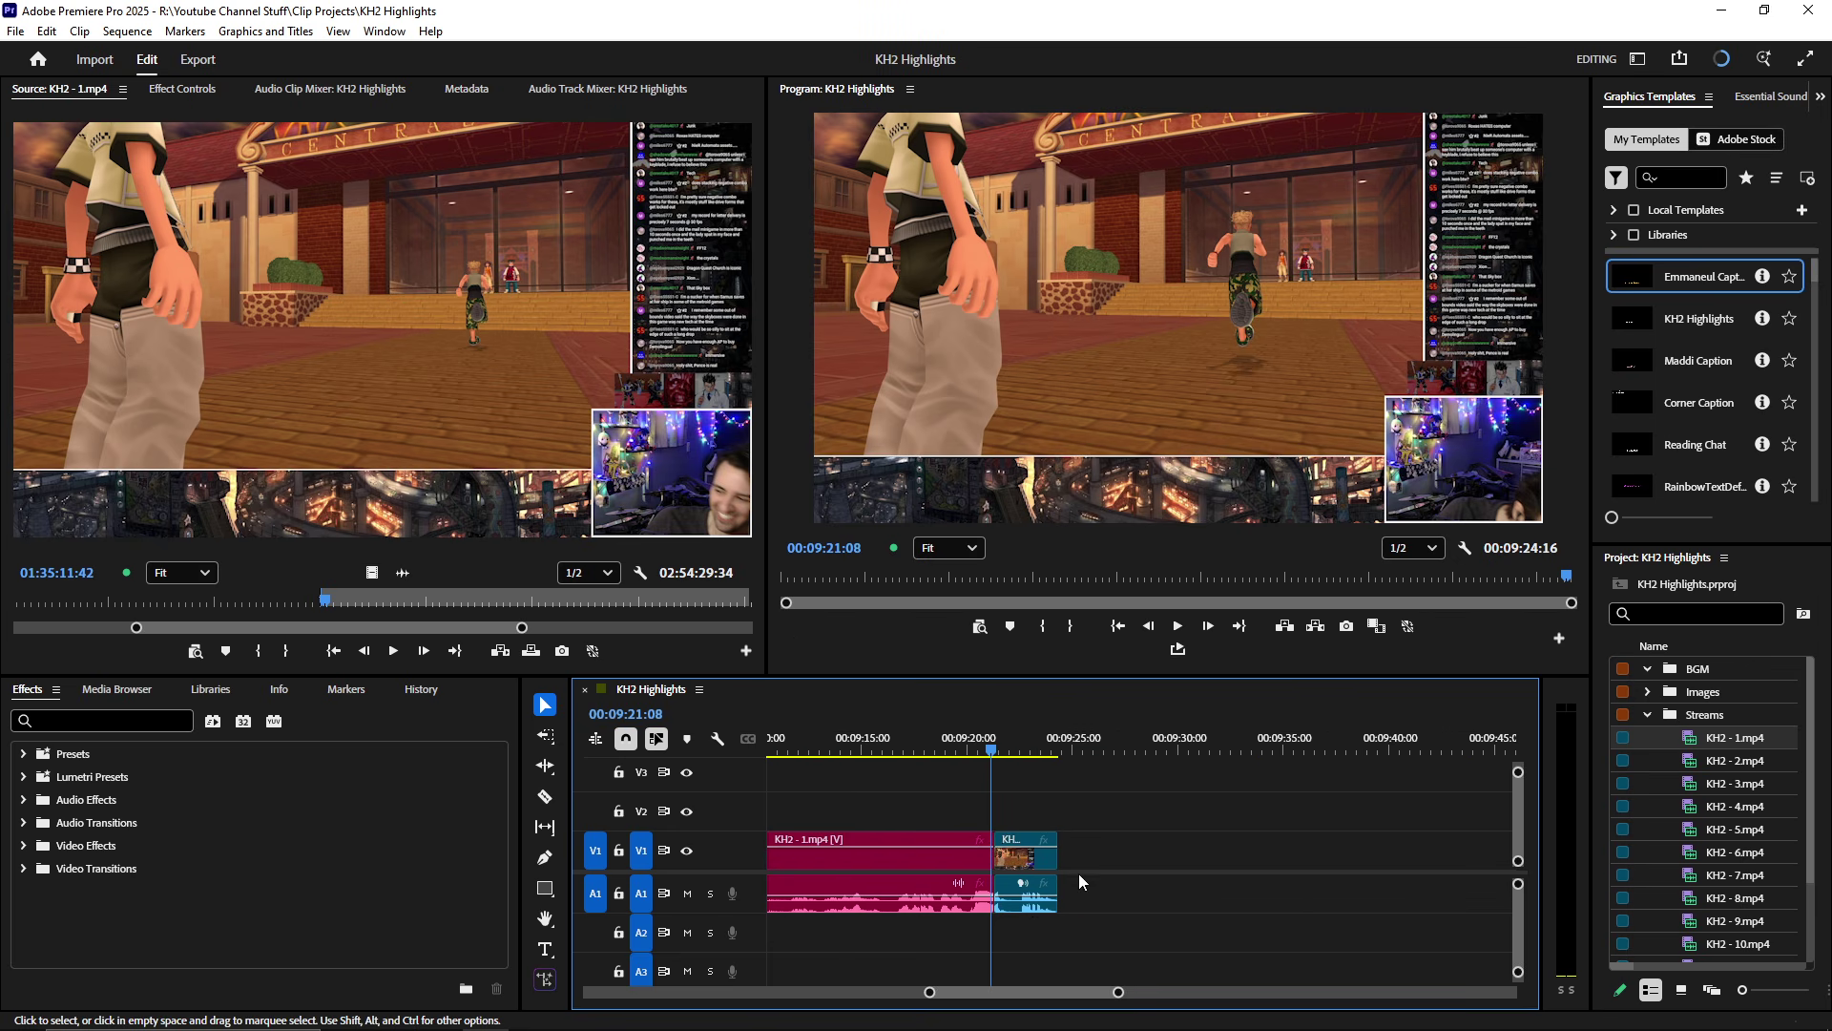
# - Scan the source recording ahead to the clock tower scene and set a new In point at about 01:36:45
pyautogui.click(427, 406)
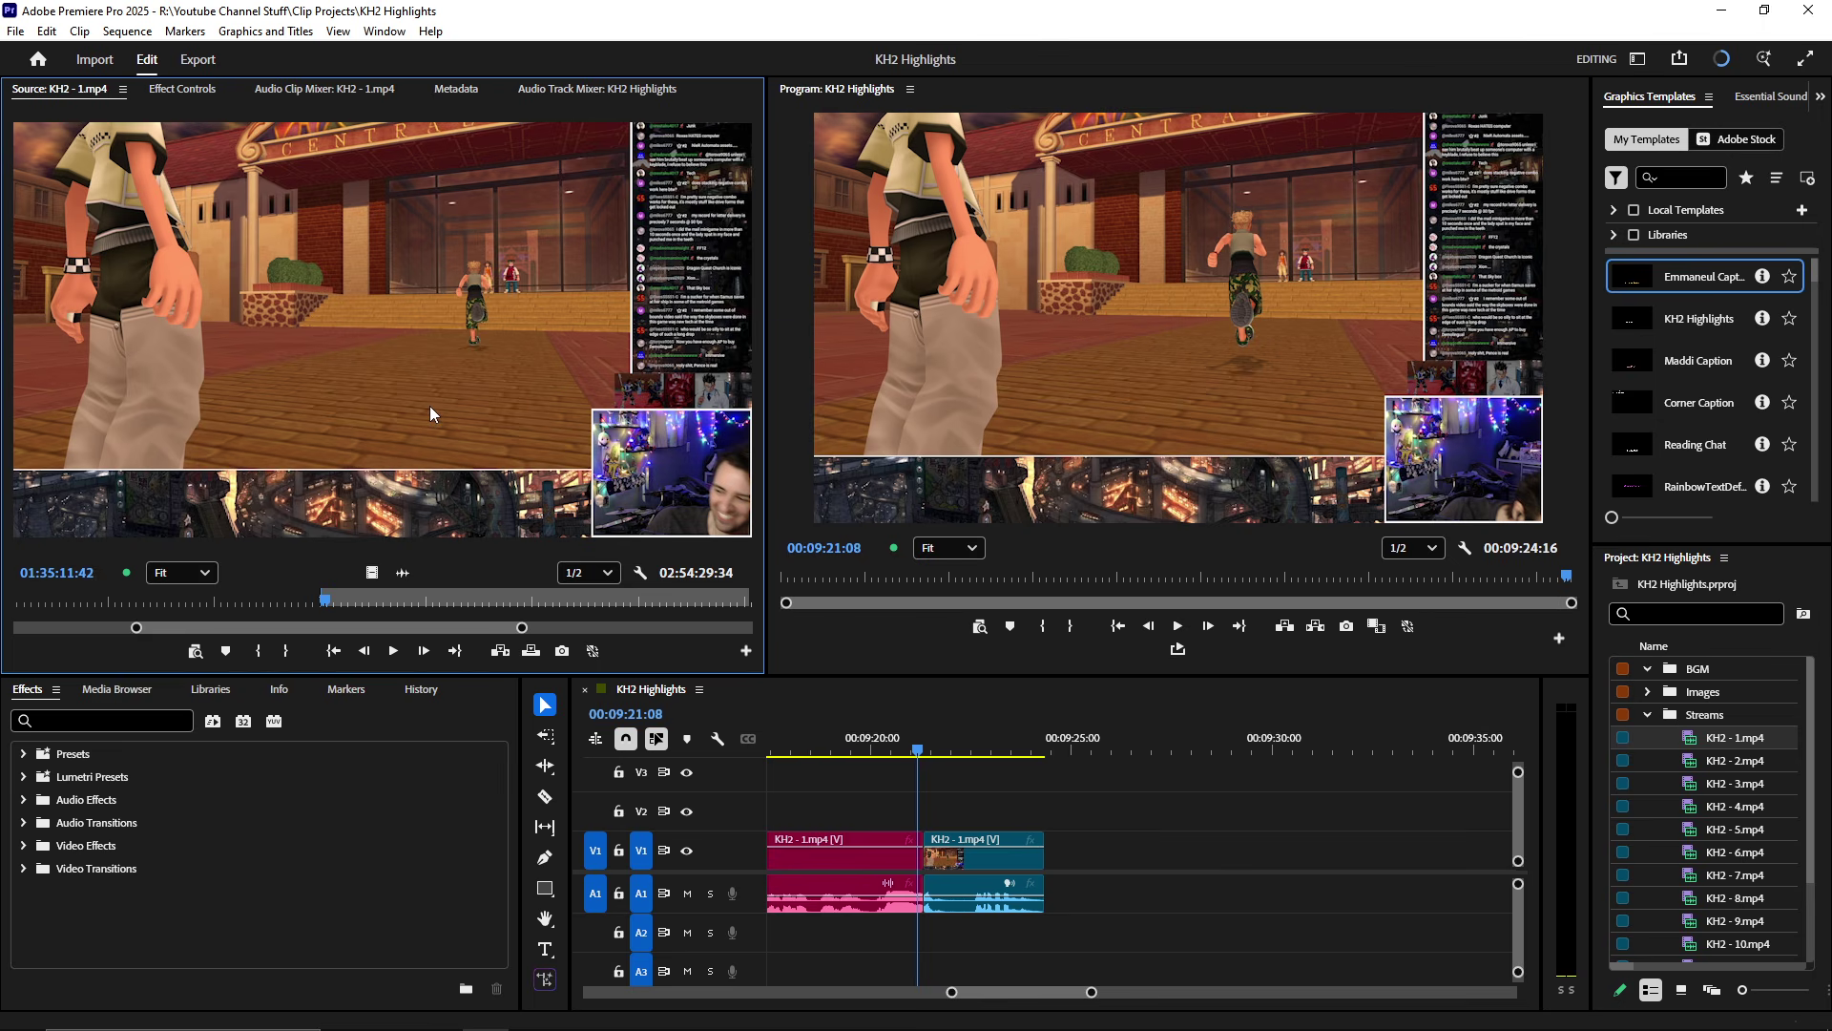
pyautogui.press('space')
pyautogui.press('`')
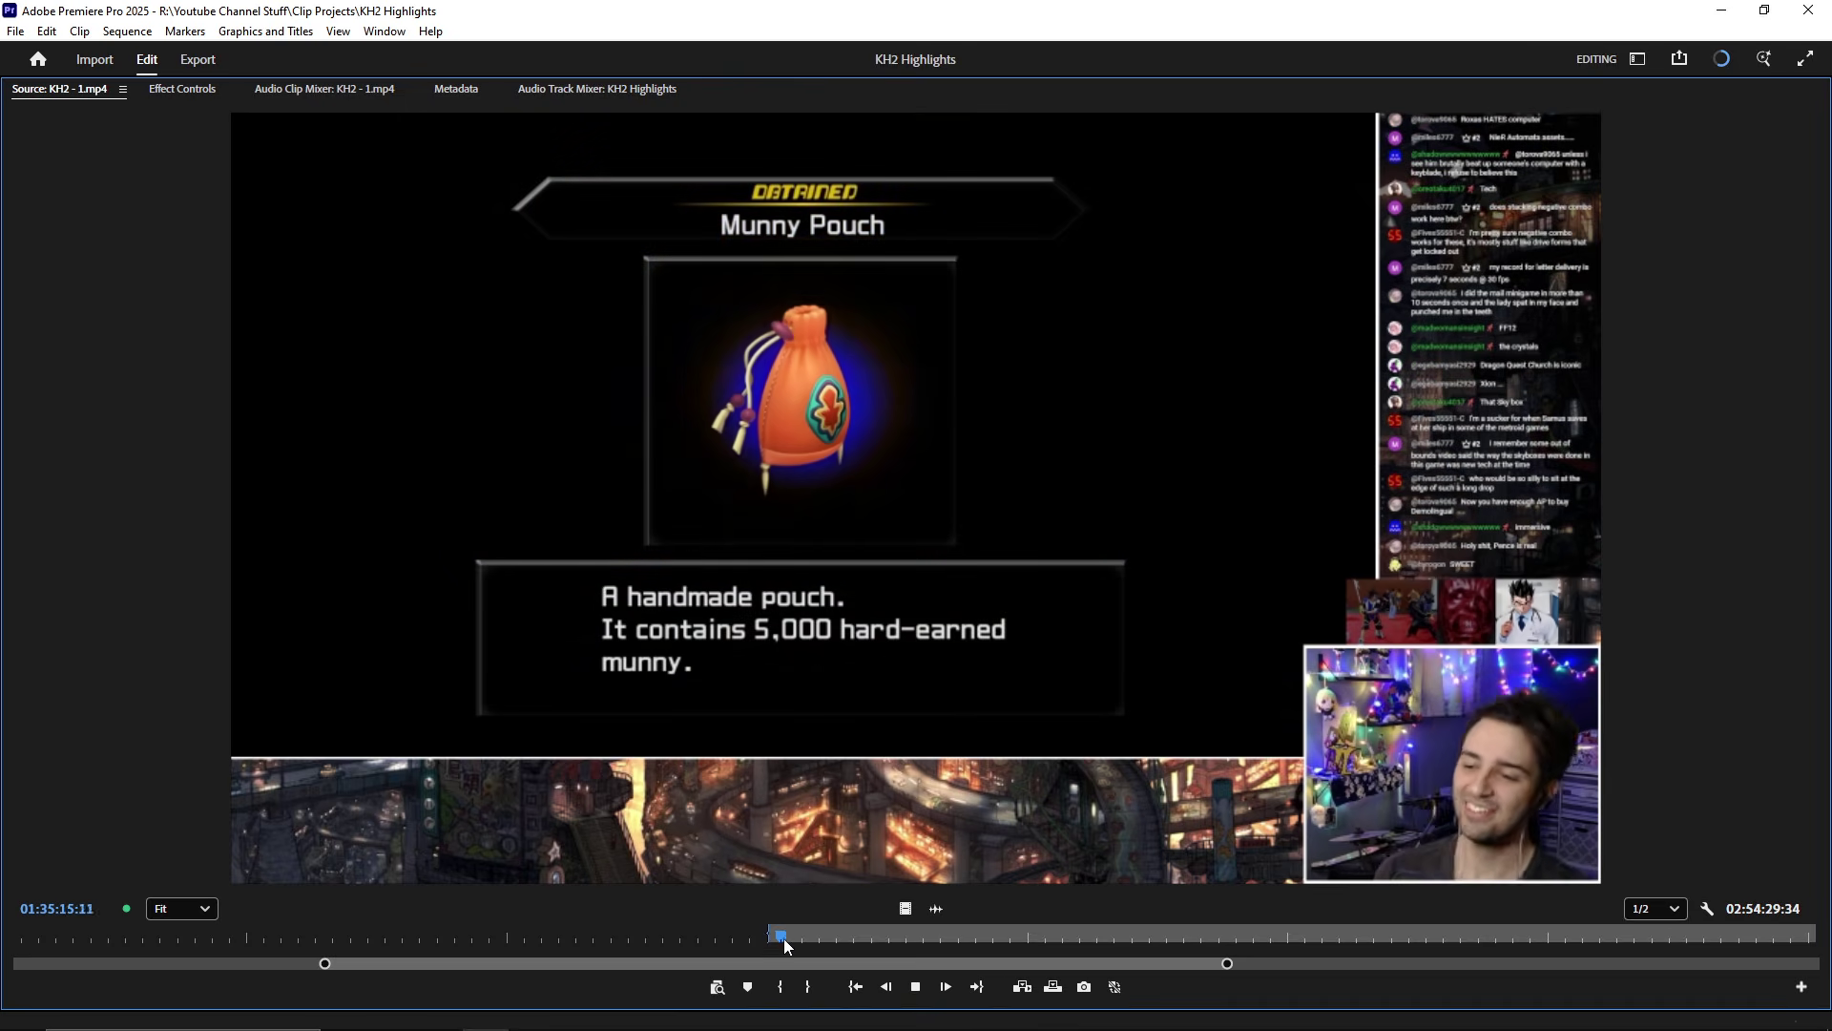
pyautogui.moveTo(783, 937); pyautogui.dragTo(862, 947)
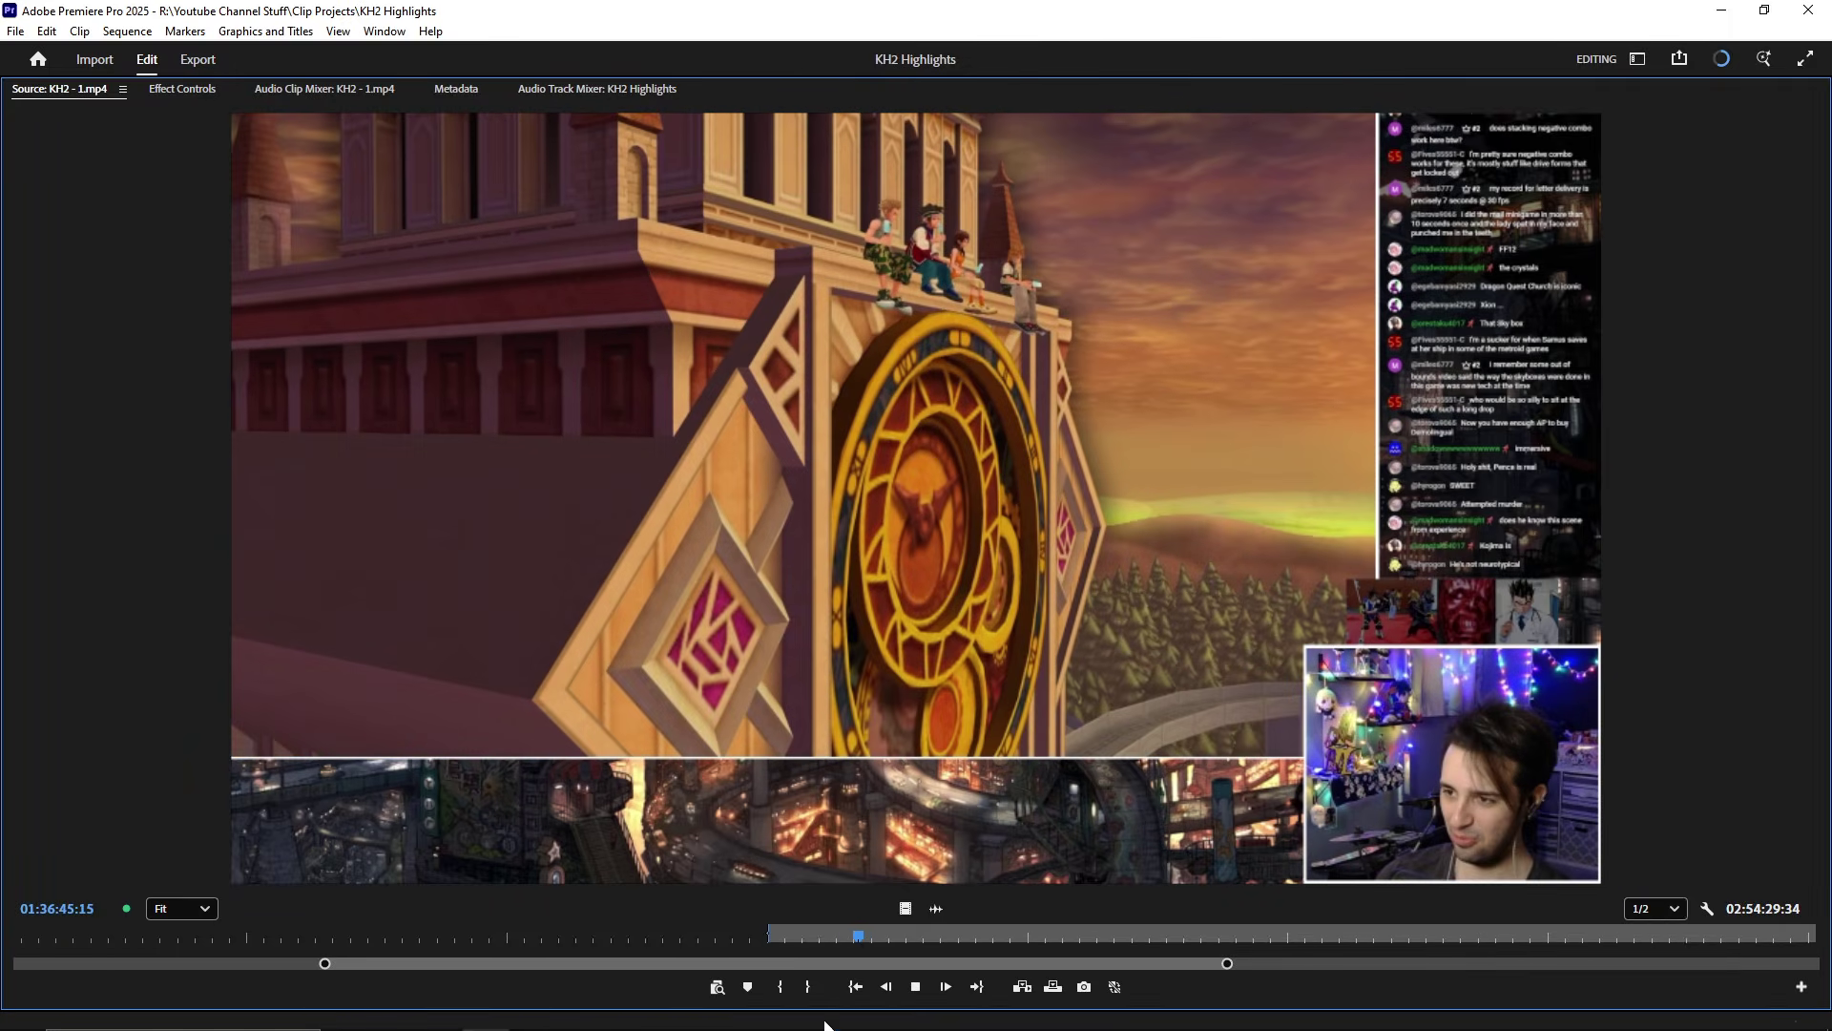
pyautogui.click(779, 986)
pyautogui.press('space')
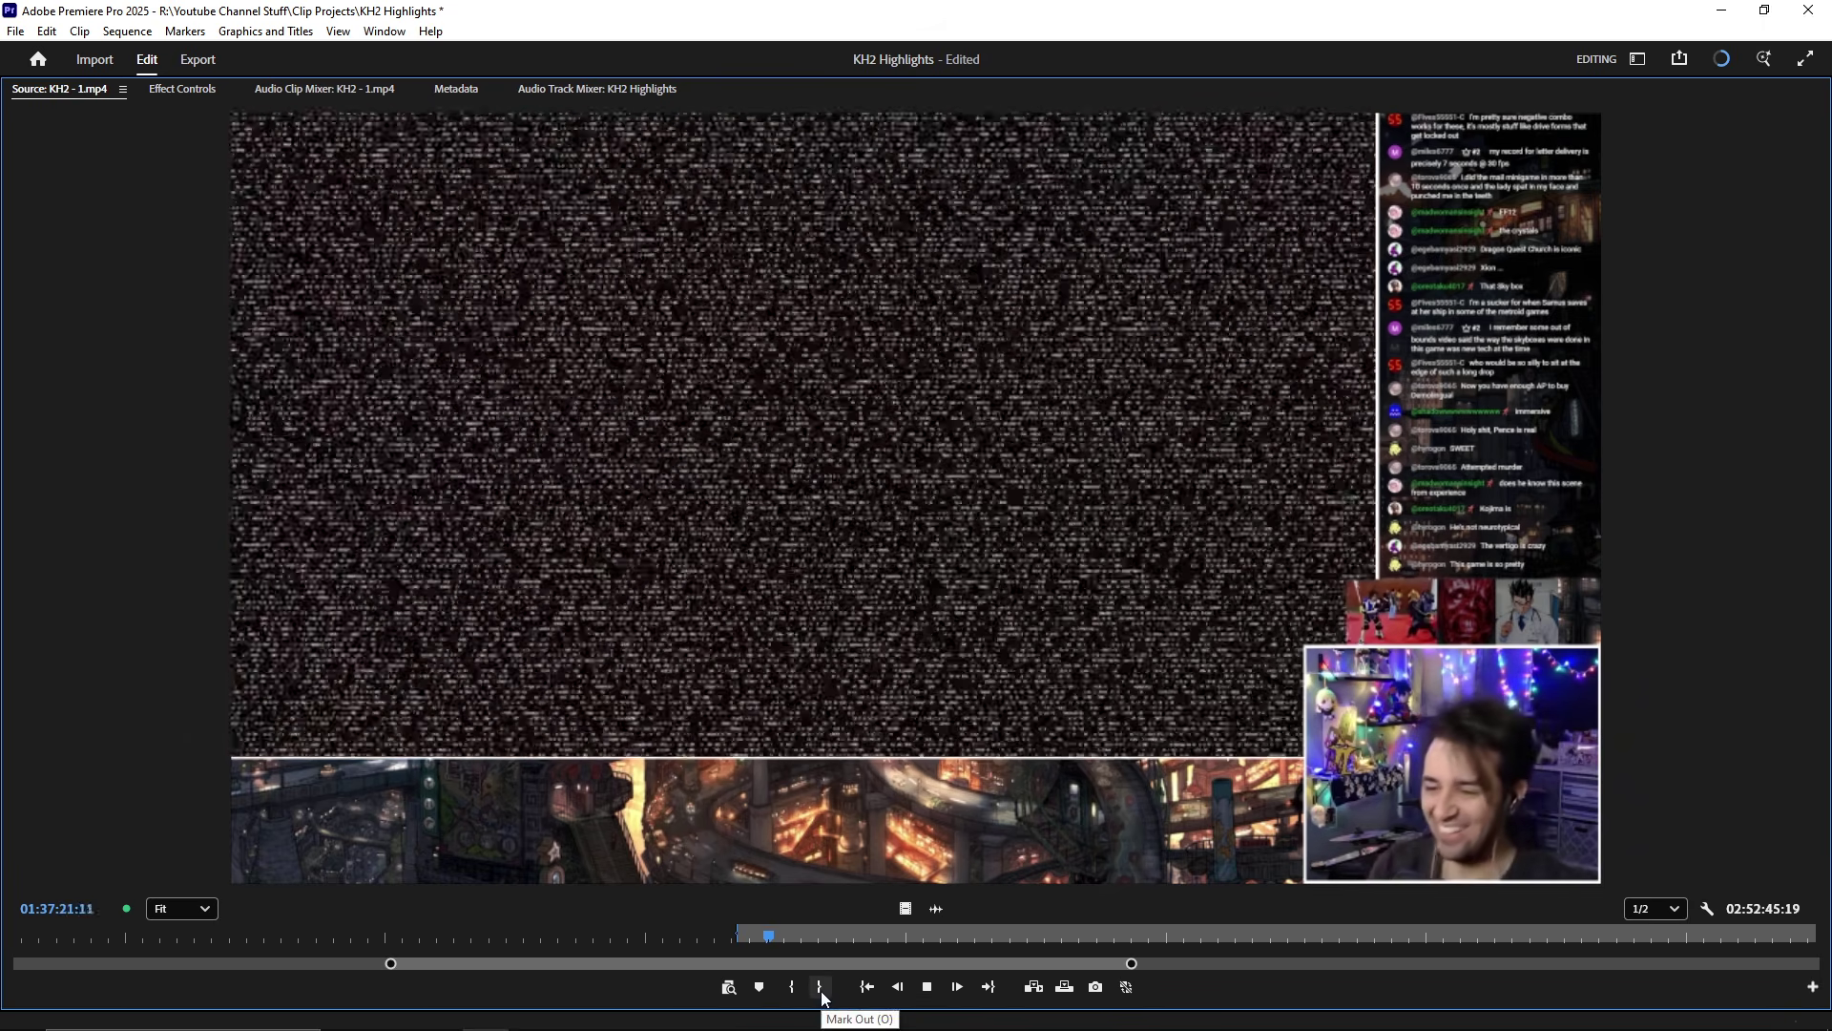
# - Set the source Out point at about 01:37:21 and place the marked segment on V1 and A1 at about 00:09:46
pyautogui.click(820, 986)
pyautogui.press('`')
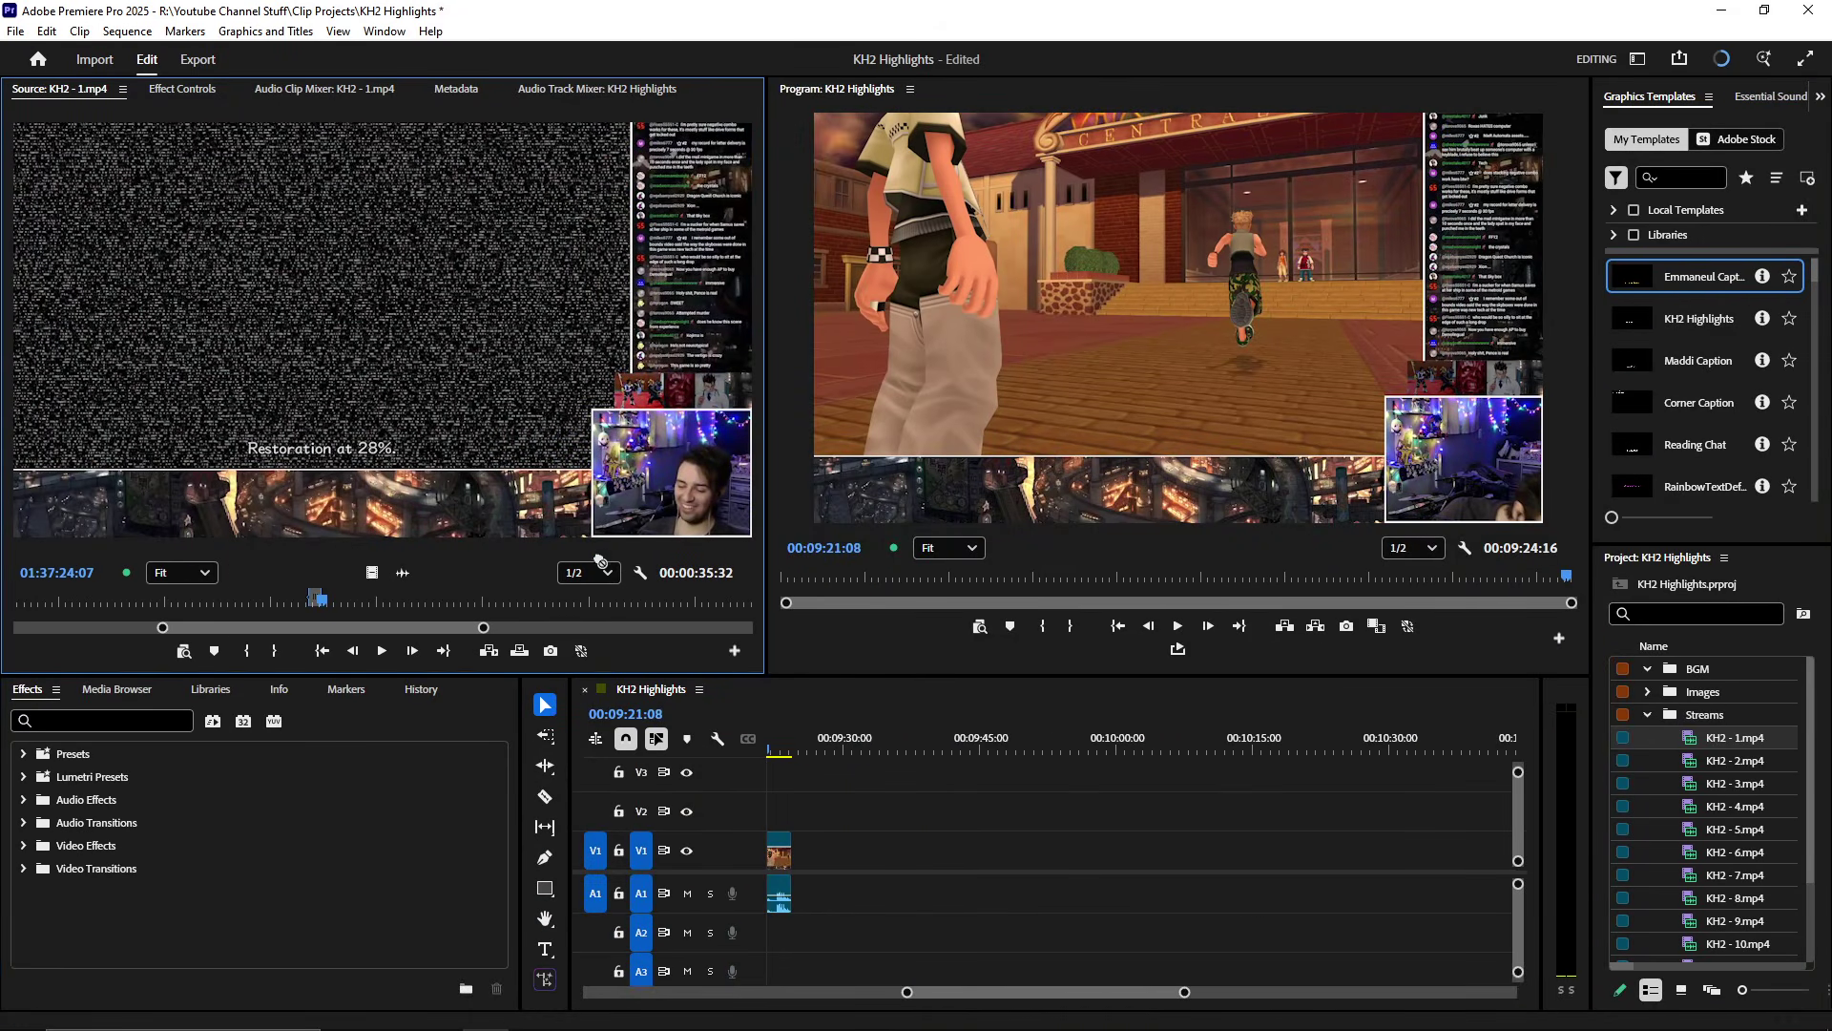
pyautogui.moveTo(600, 561); pyautogui.dragTo(1000, 832)
# - Ripple trim the start of the newly added clip up to 00:10:04:33
pyautogui.click(1159, 749)
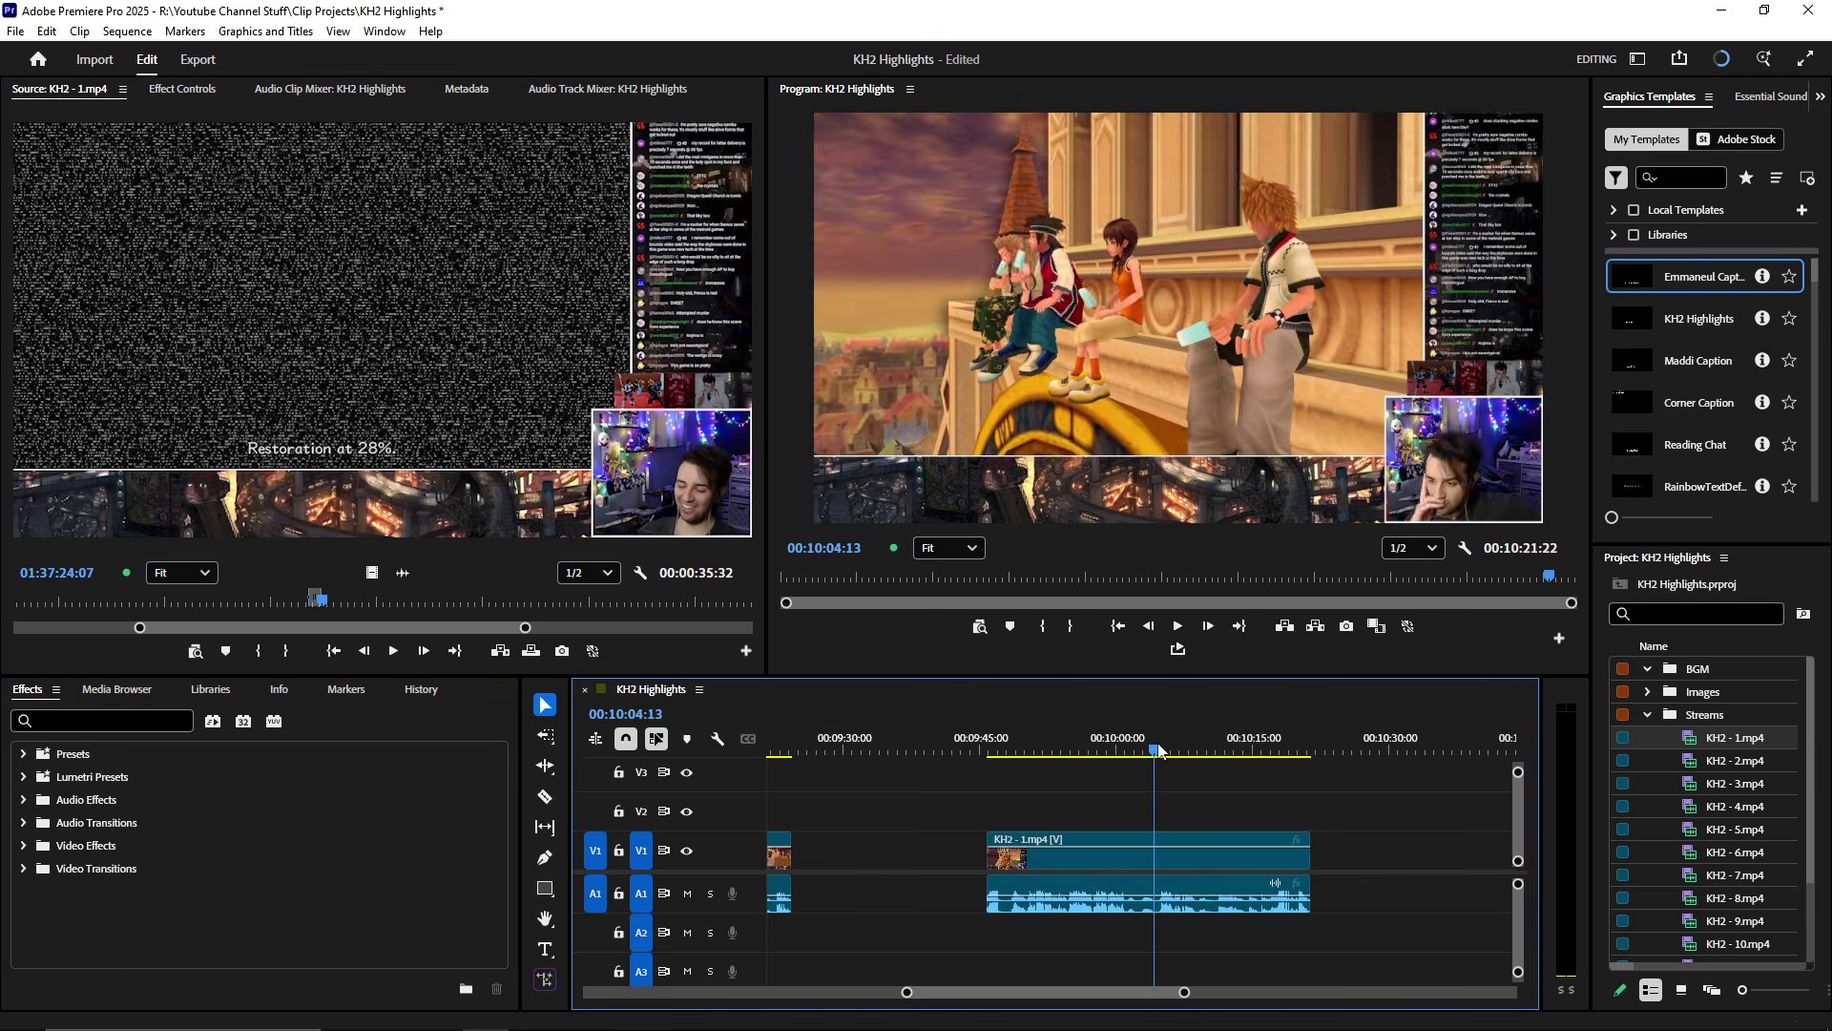
pyautogui.press('=')
pyautogui.press('q')
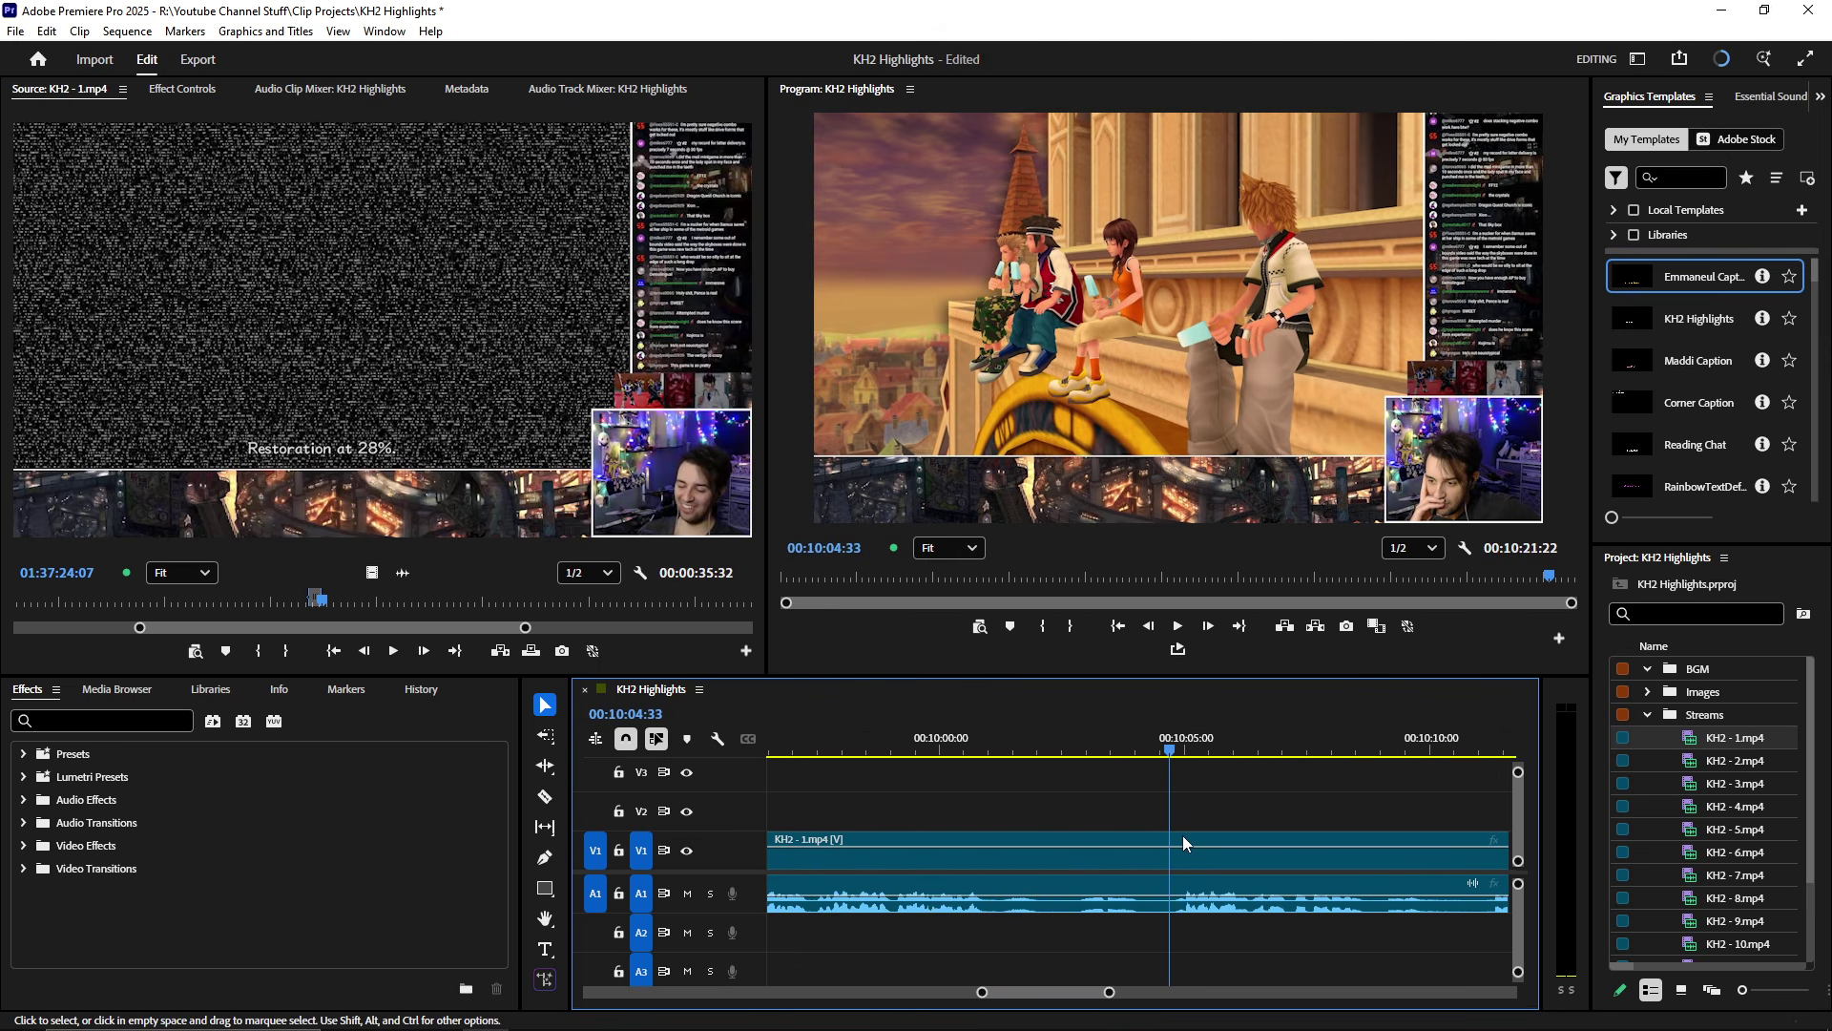
pyautogui.press('=')
# - Play the trimmed clock tower clip from its start to about 00:09:55 and scrub back to 00:09:53:36
pyautogui.press('space')
pyautogui.scroll(-1, 1043, 867)
pyautogui.press('-')
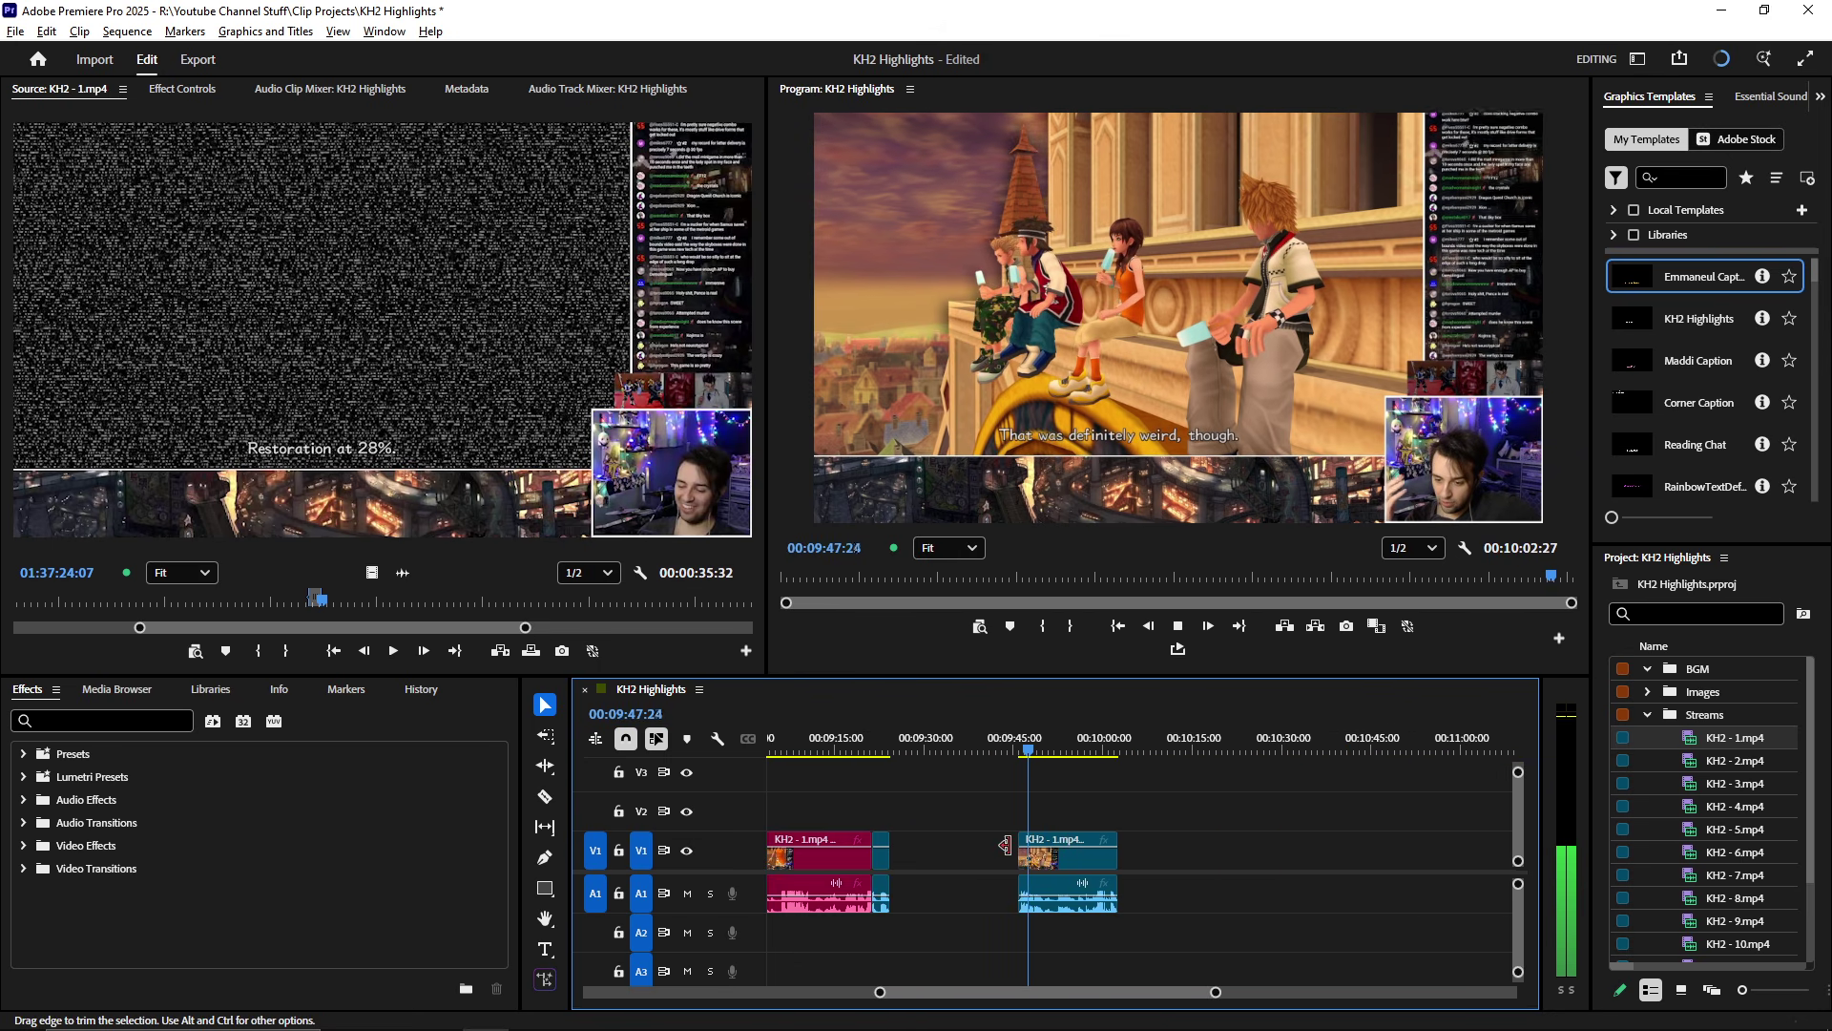
pyautogui.press('=')
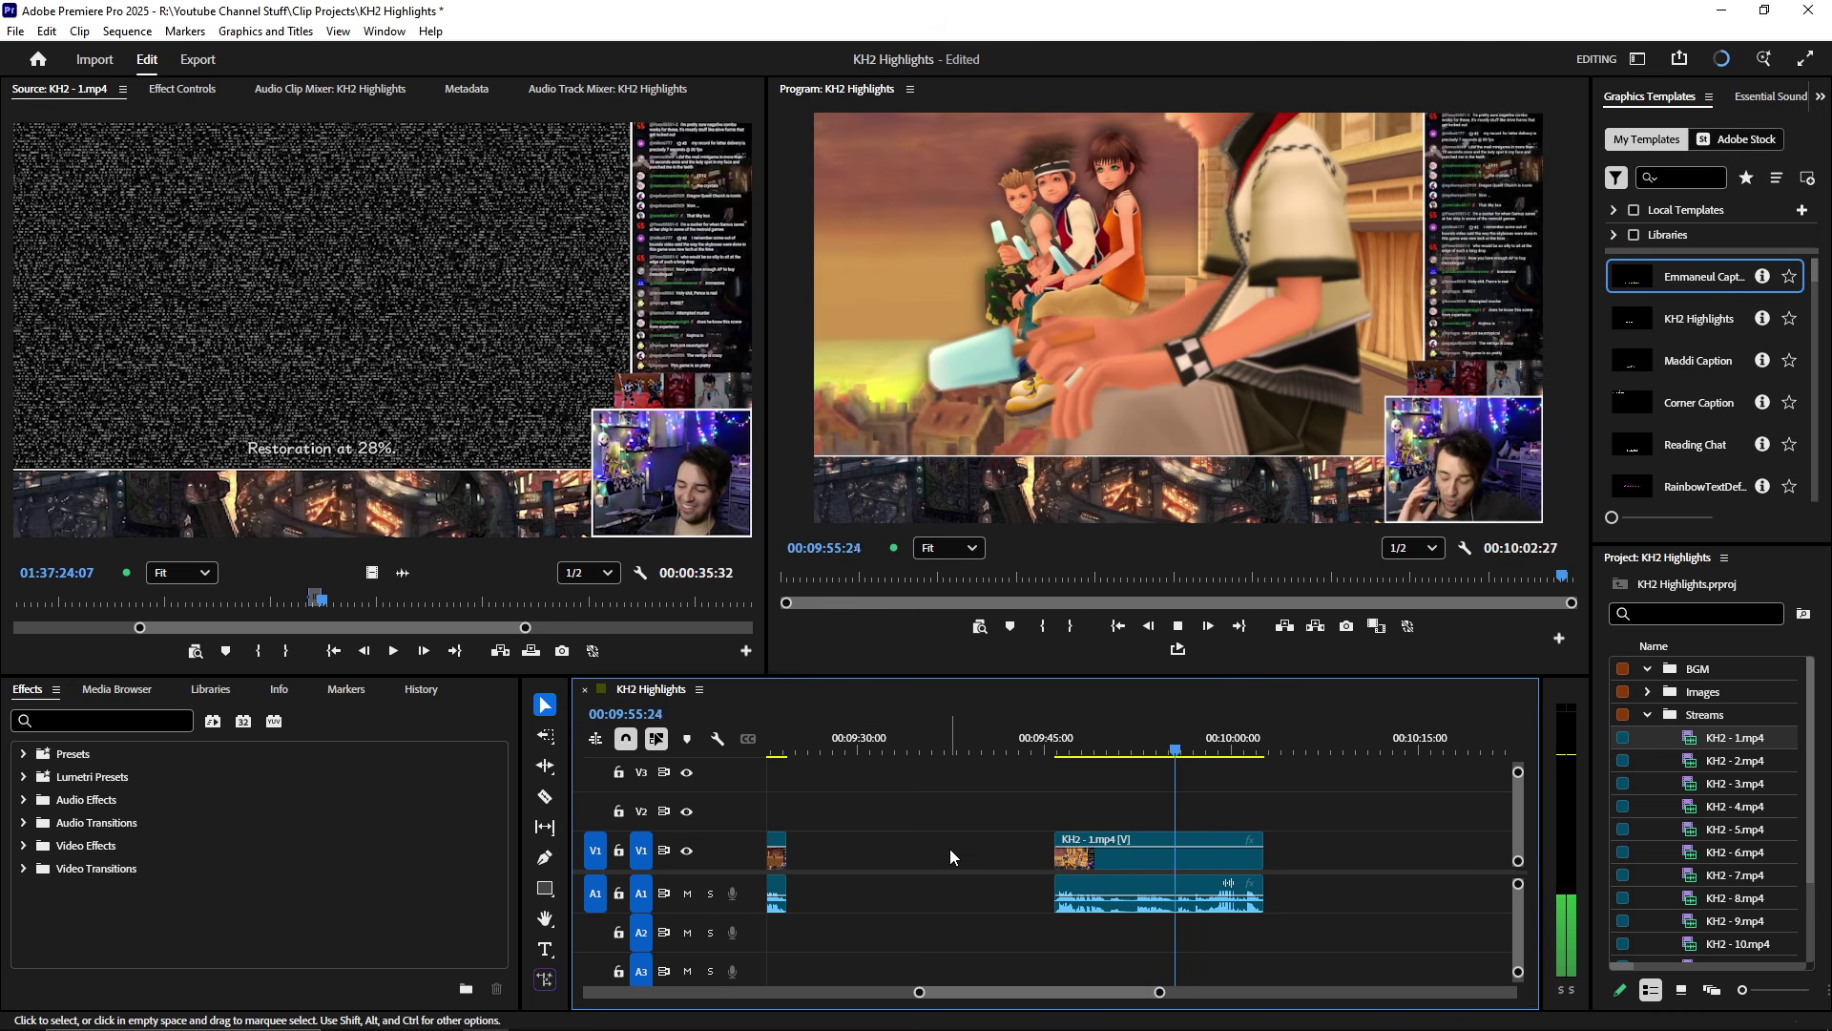
pyautogui.press('space')
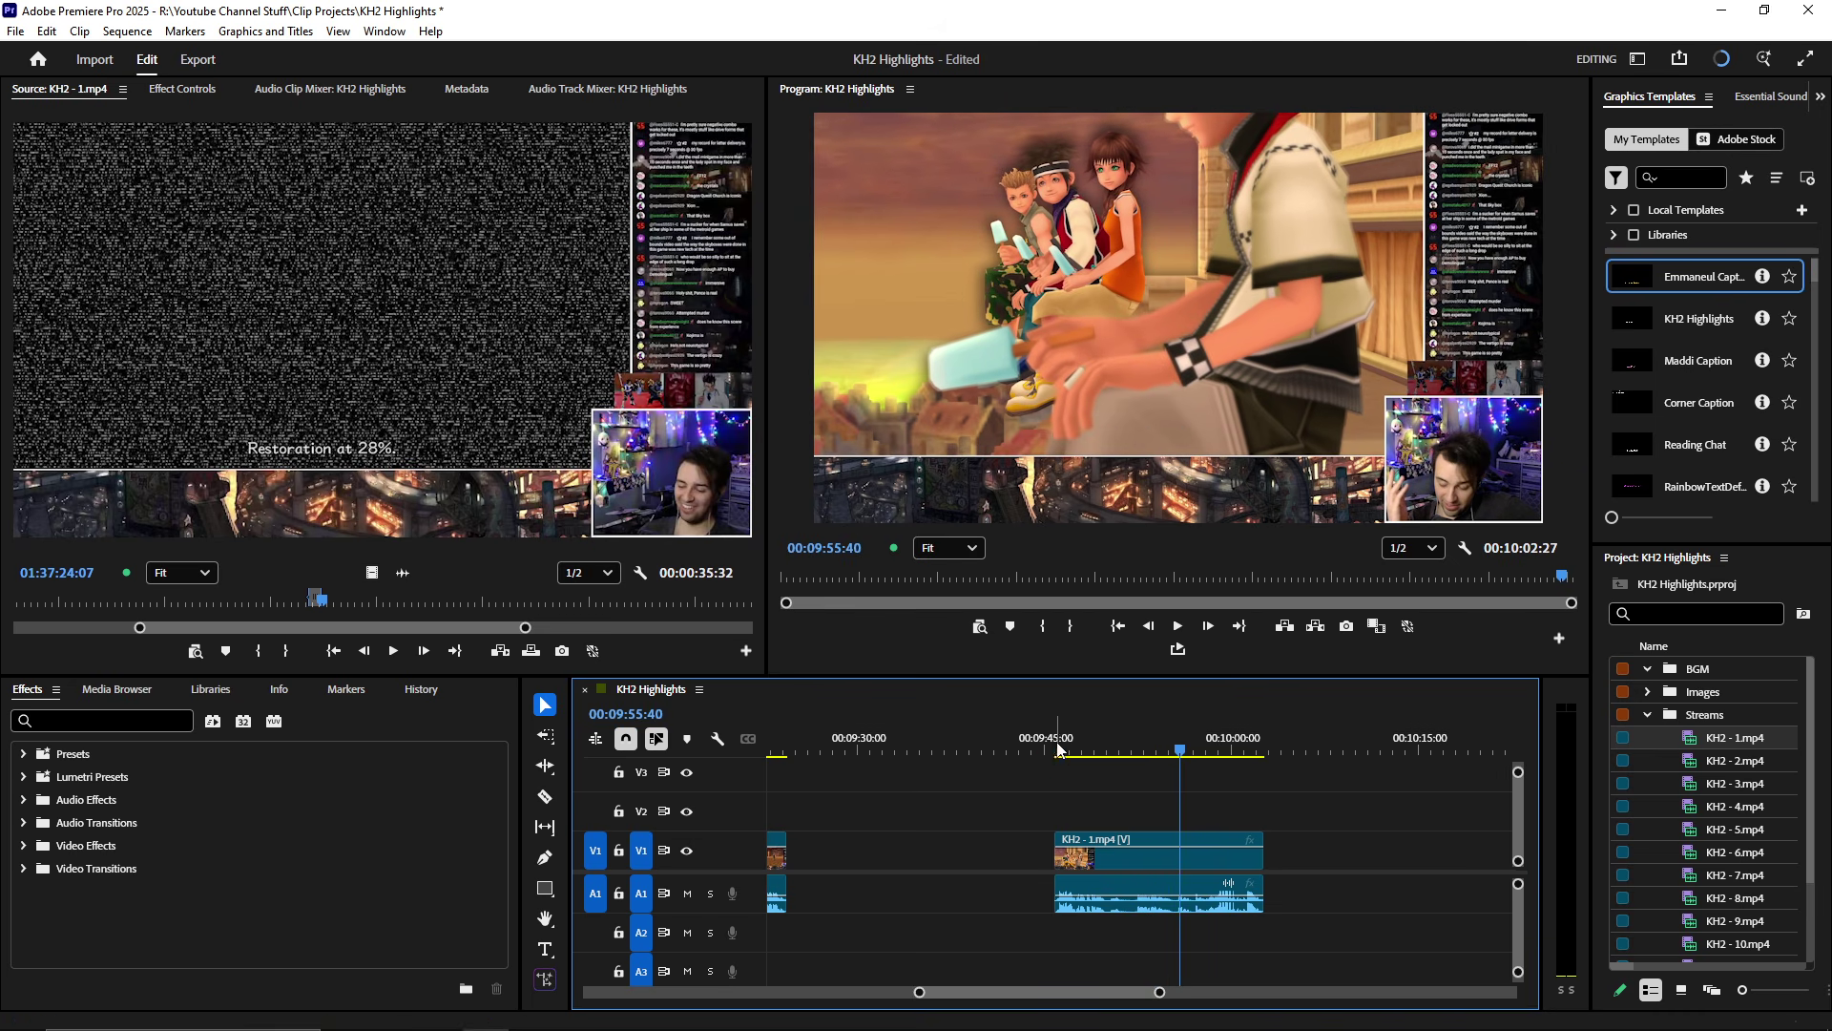
pyautogui.moveTo(1058, 749); pyautogui.dragTo(1155, 754)
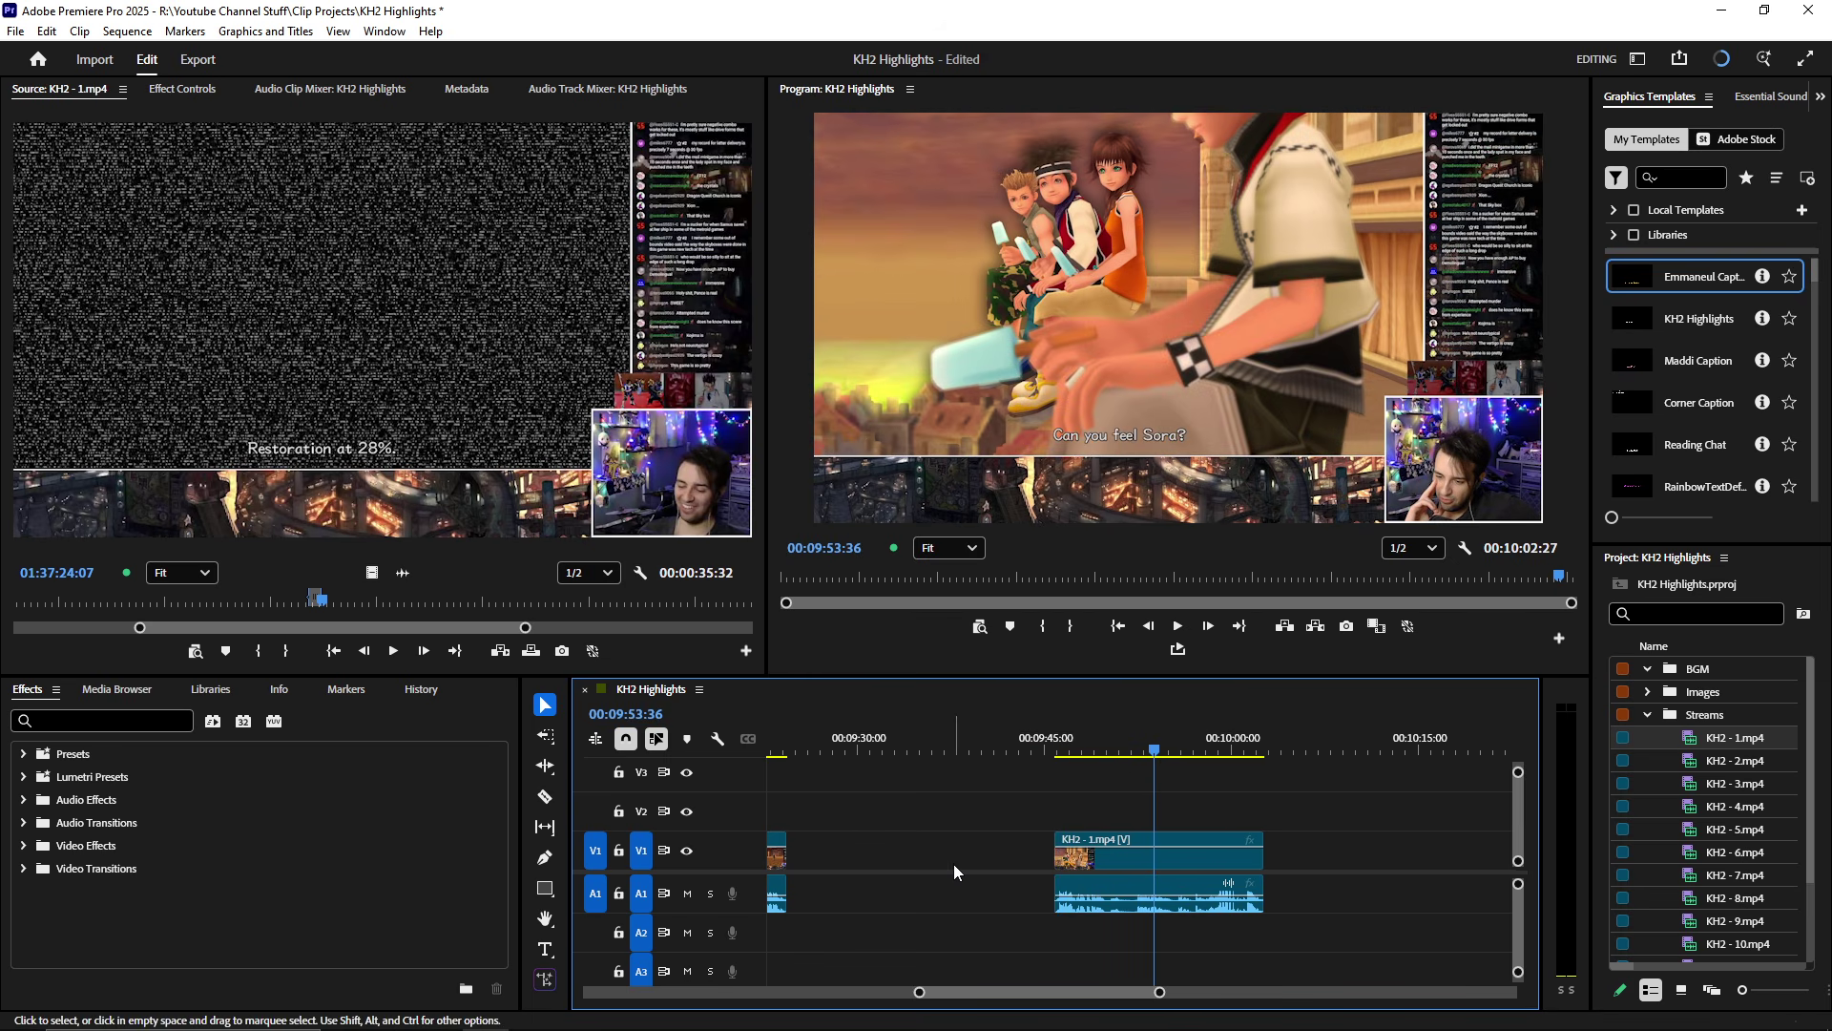
# - Close the gap on the timeline before the clock tower clip
pyautogui.scroll(-3, 957, 873)
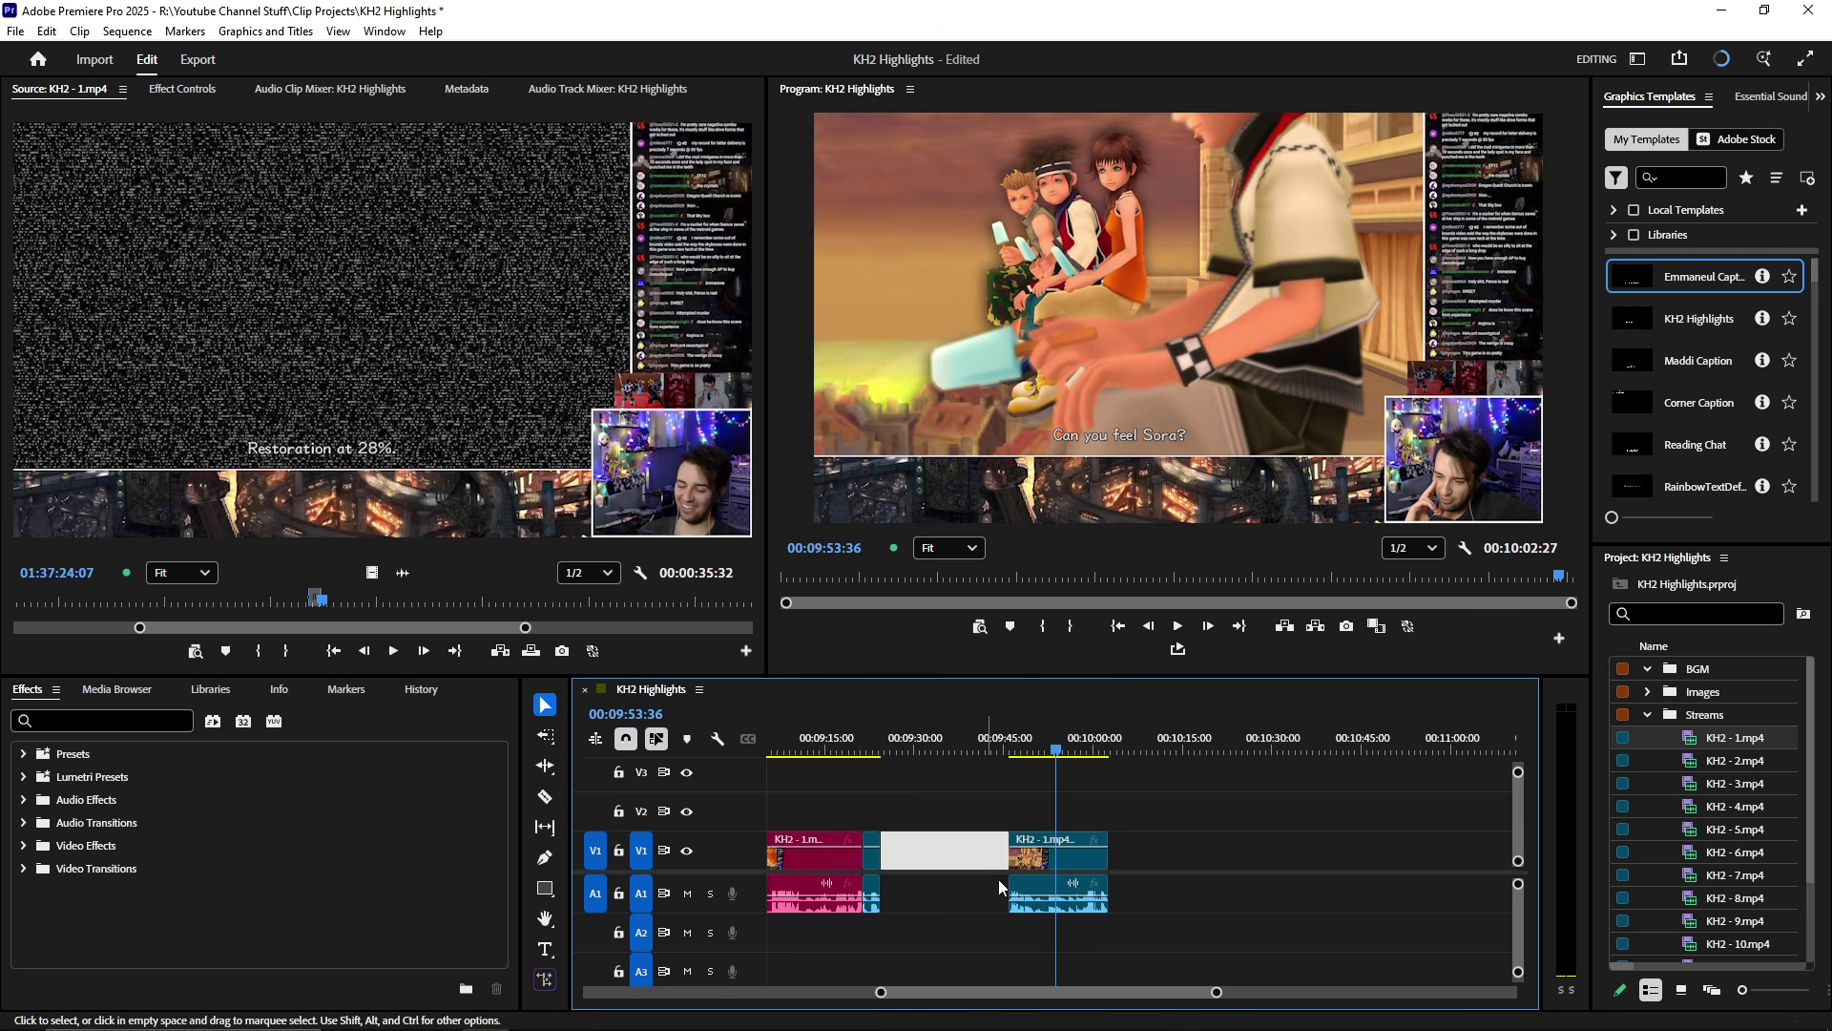
pyautogui.scroll(1, 1002, 877)
pyautogui.press('Delete')
# - Play the end of the last timeline clip and extend its end to 00:09:44:20, including the "Restoration at 28%" moment
pyautogui.press('j')
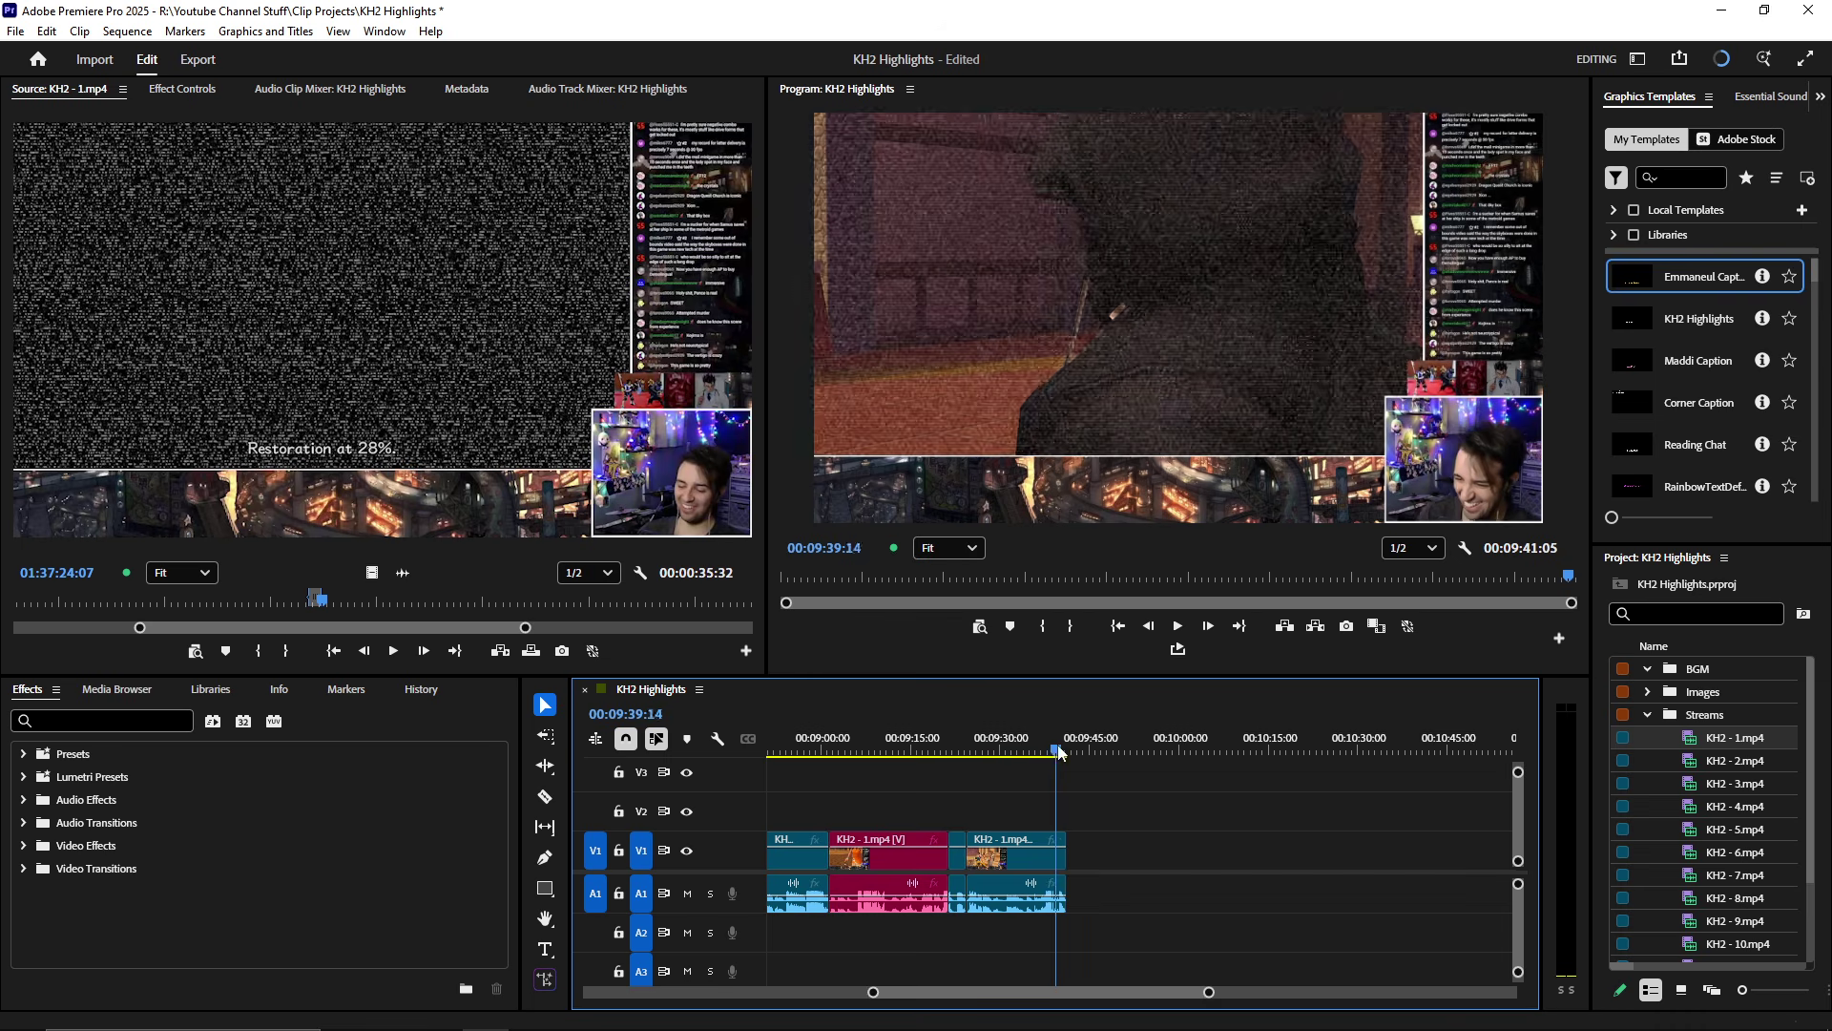
pyautogui.scroll(8, 1045, 806)
pyautogui.press('l')
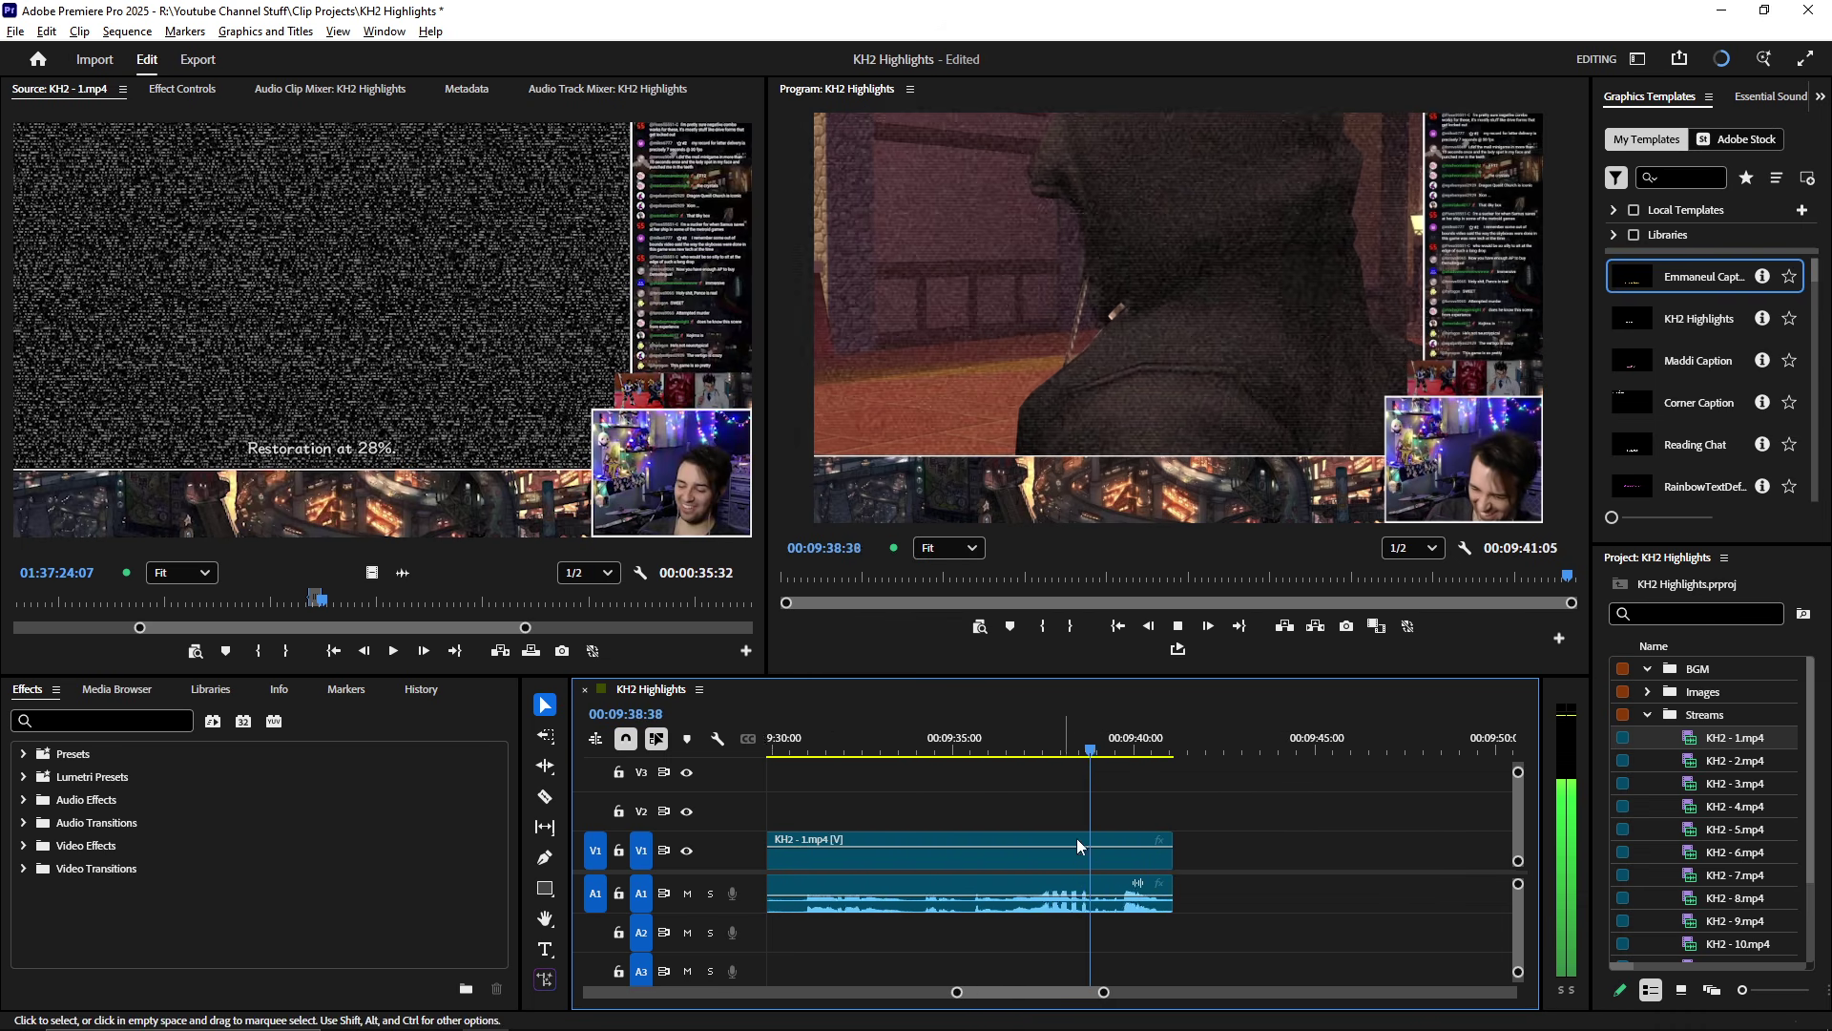
pyautogui.scroll(2, 1083, 867)
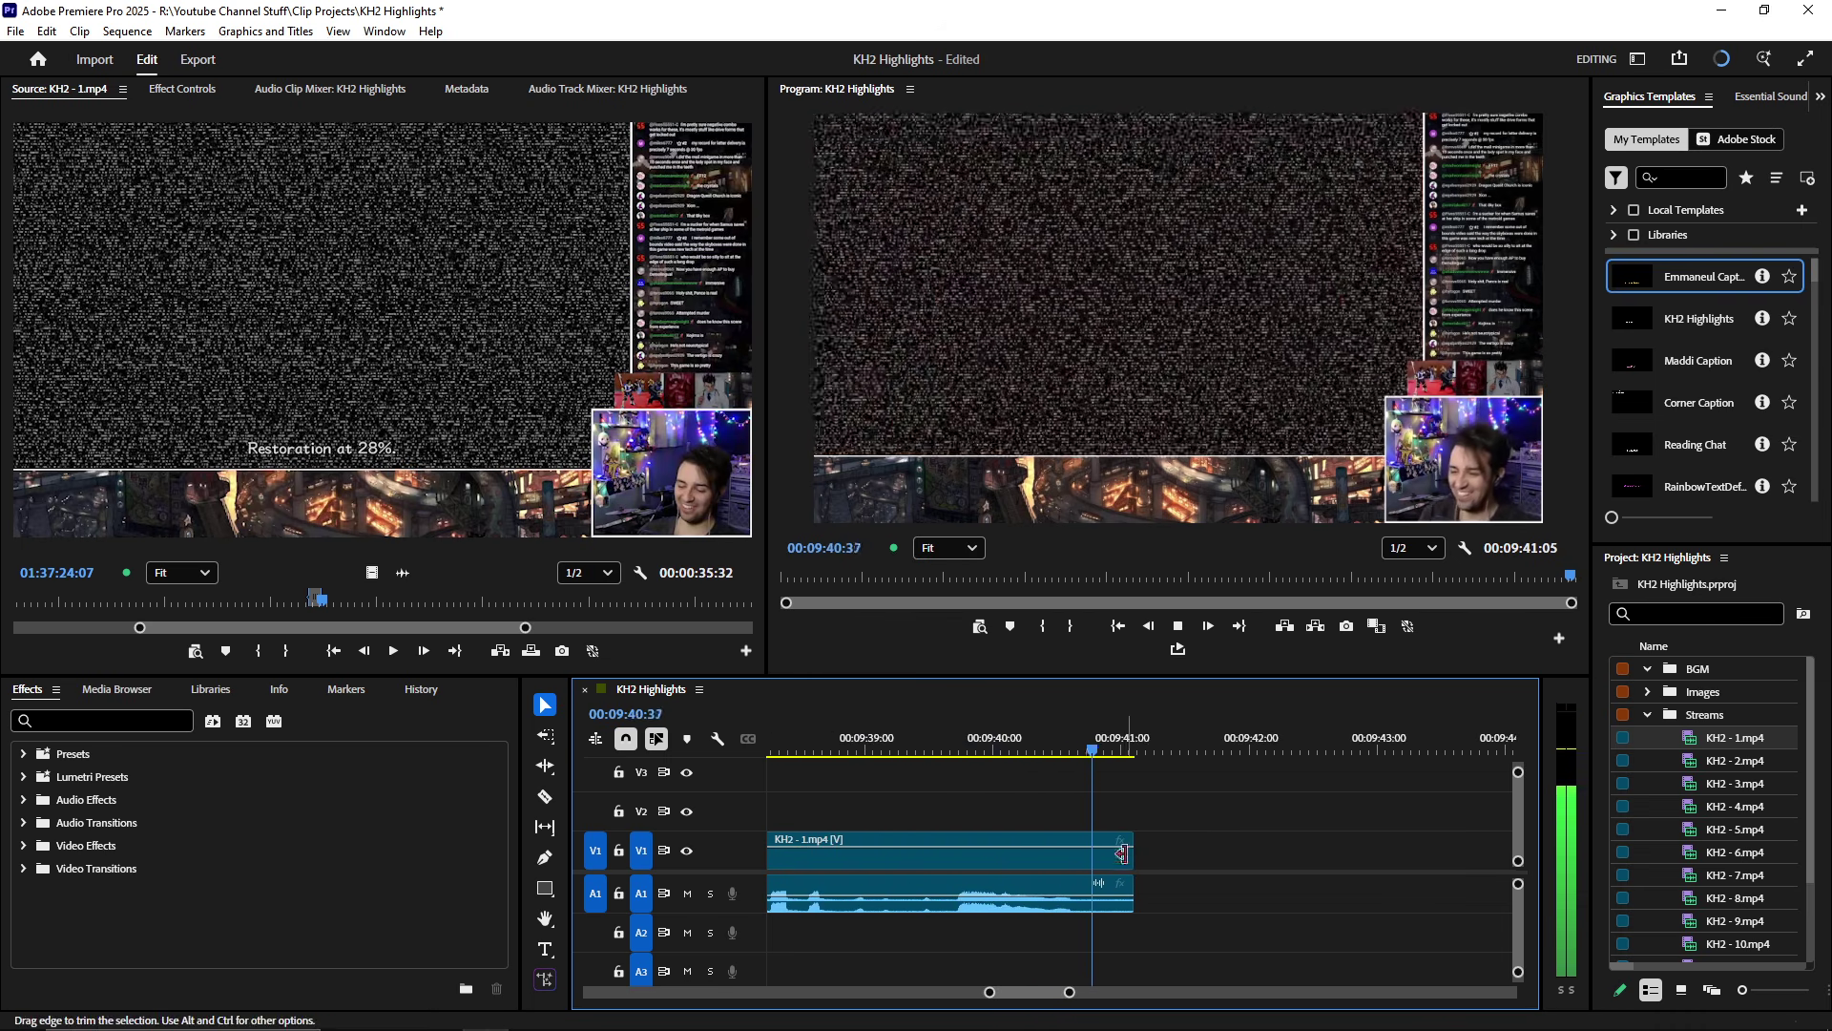
pyautogui.moveTo(1128, 859); pyautogui.dragTo(1508, 863)
pyautogui.scroll(-3, 1317, 857)
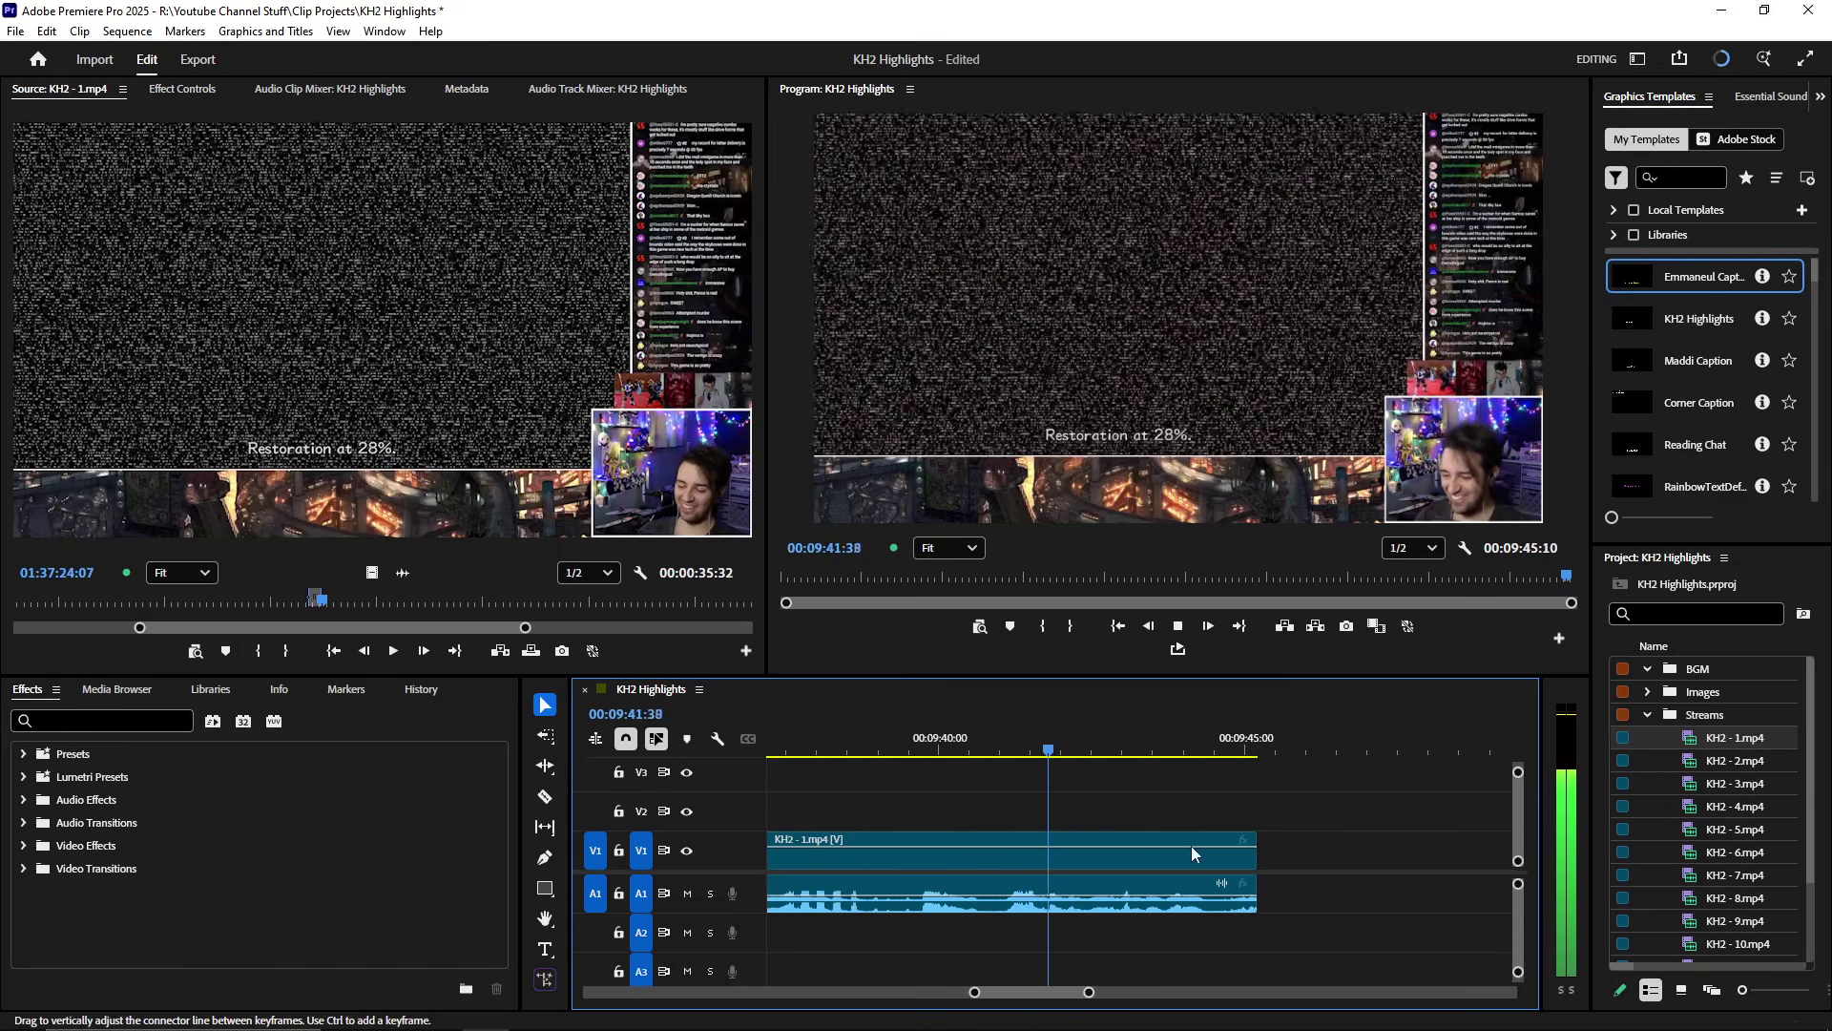
pyautogui.scroll(3, 1139, 879)
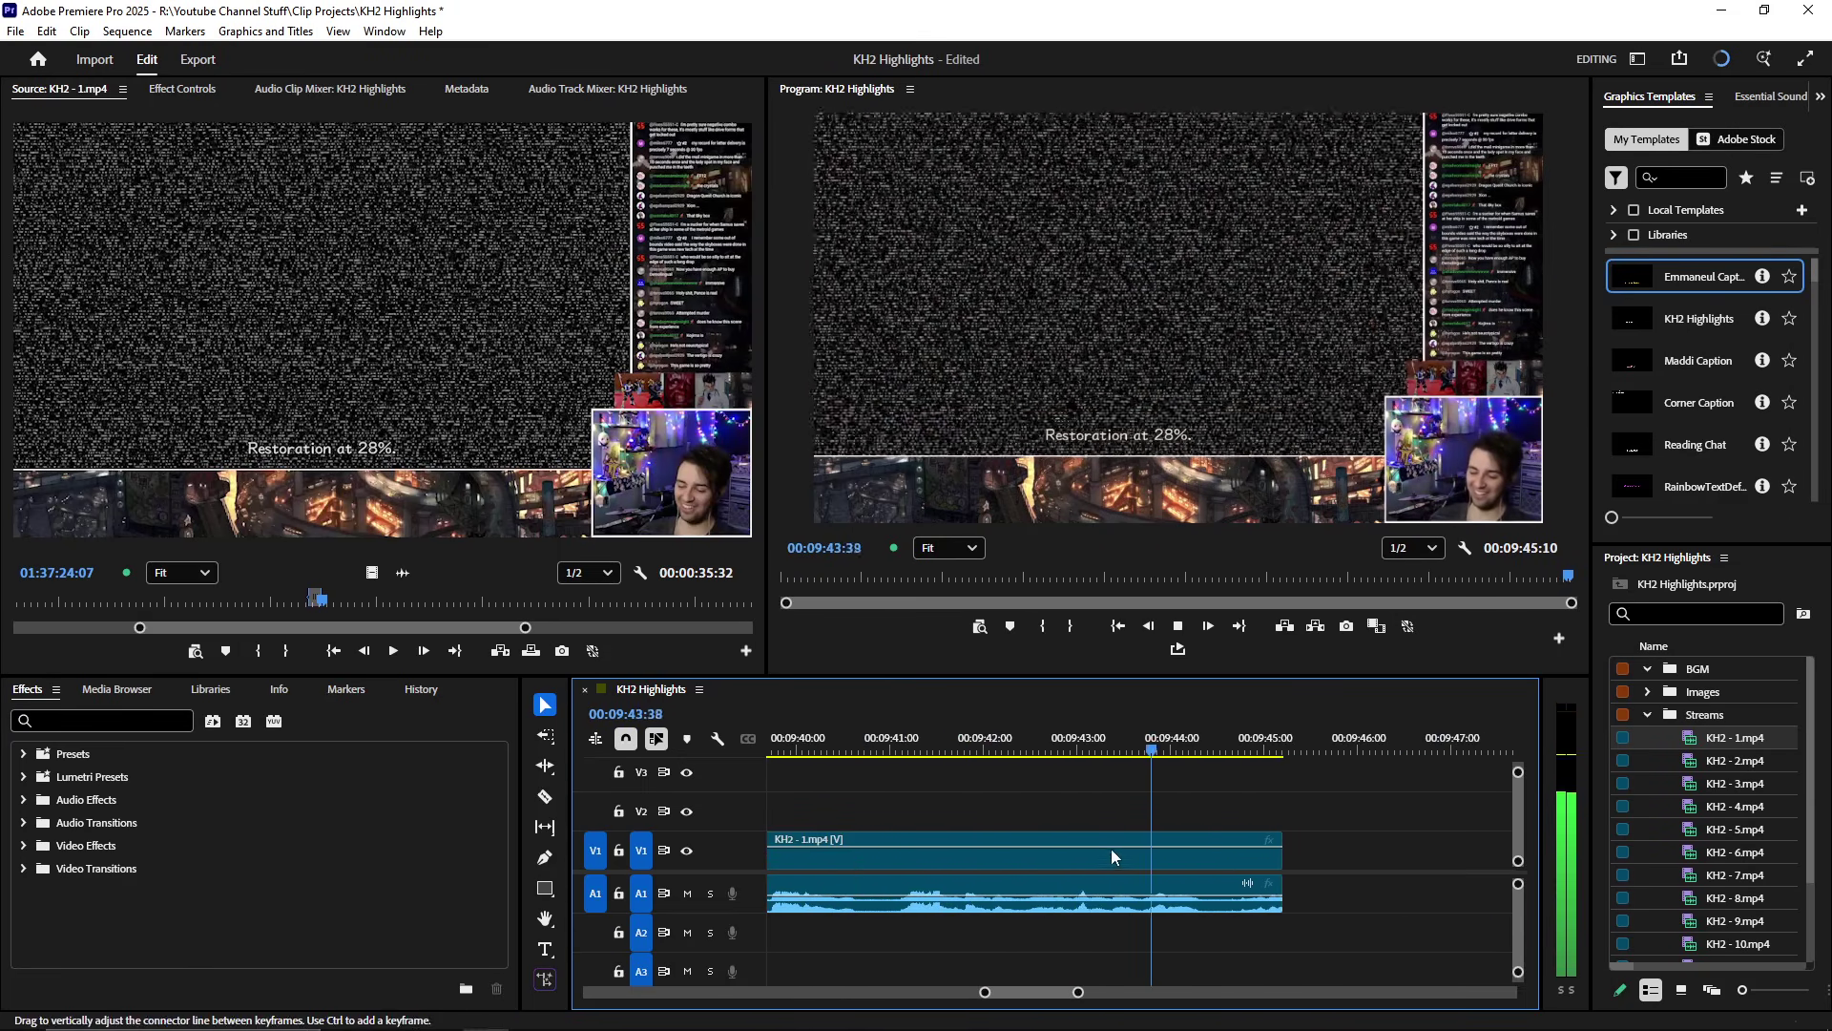
pyautogui.moveTo(1280, 854); pyautogui.dragTo(1209, 854)
# - Mark a new source segment in KH2 - 1.mp4, with In at about 01:40:00 and Out at about 01:40:19
pyautogui.click(478, 421)
pyautogui.press('space')
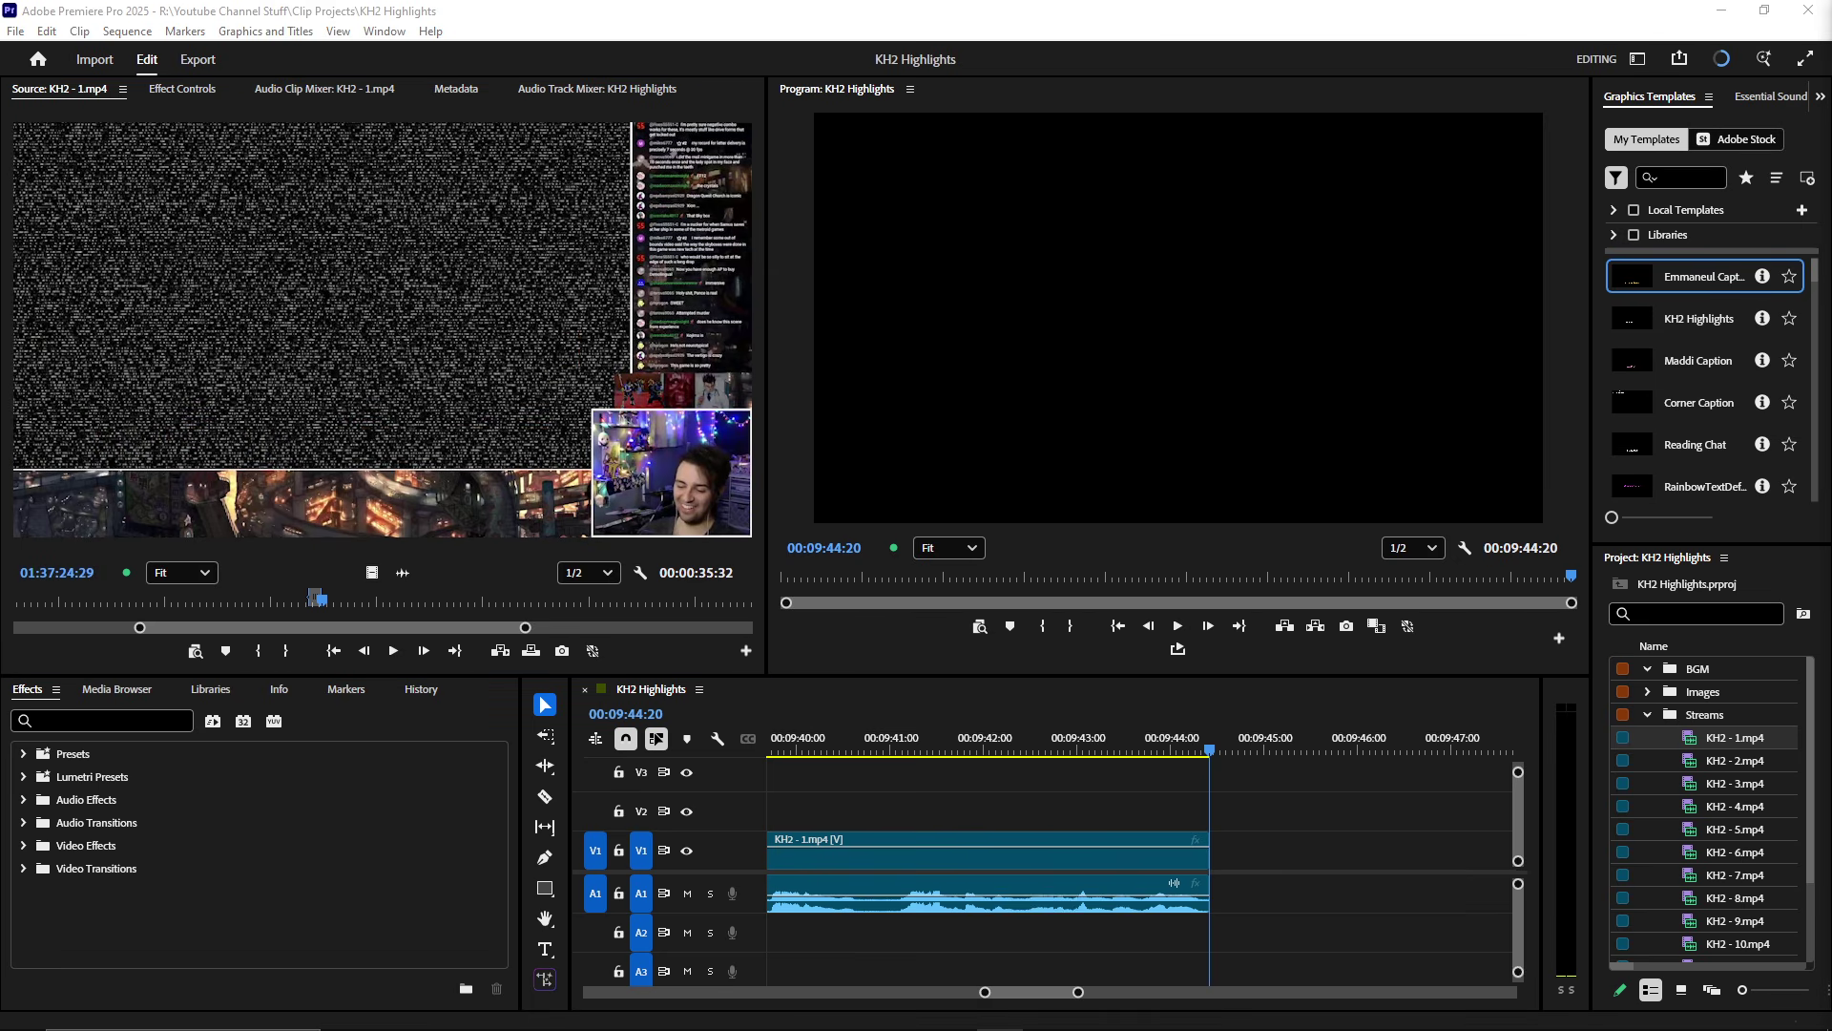
pyautogui.click(374, 523)
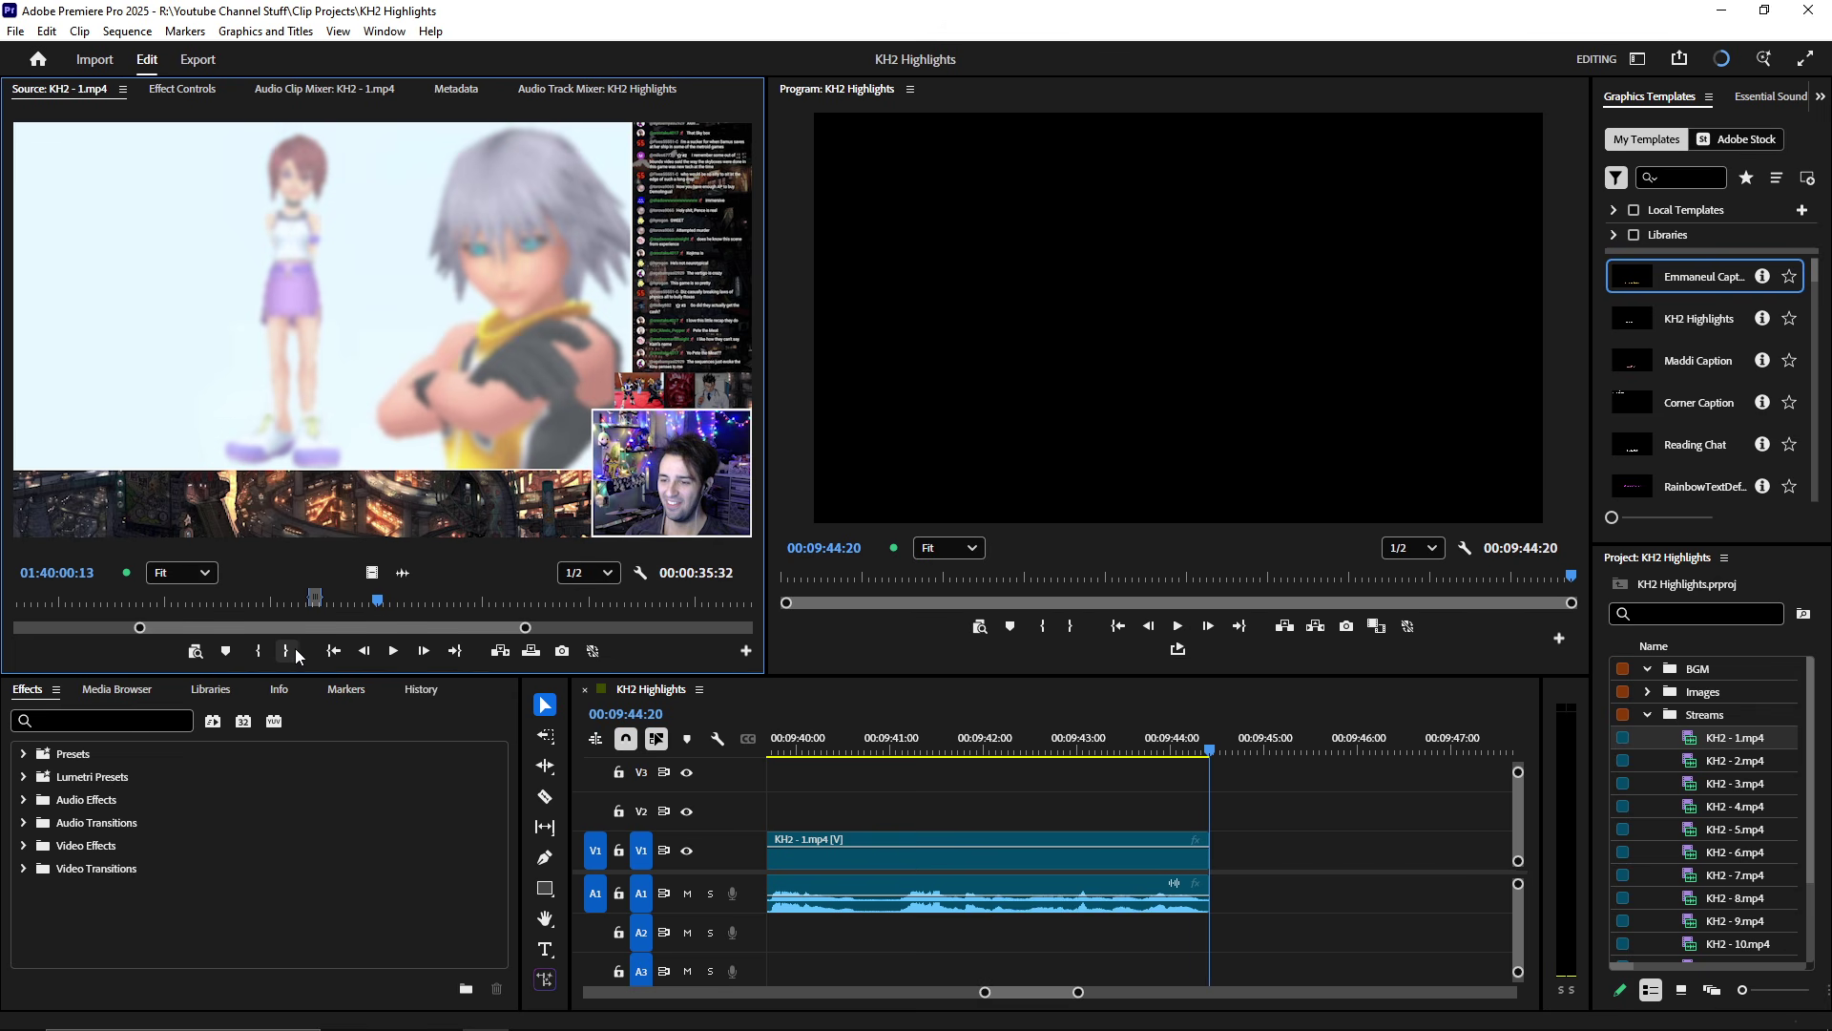
pyautogui.click(257, 650)
pyautogui.press('space')
pyautogui.press('`')
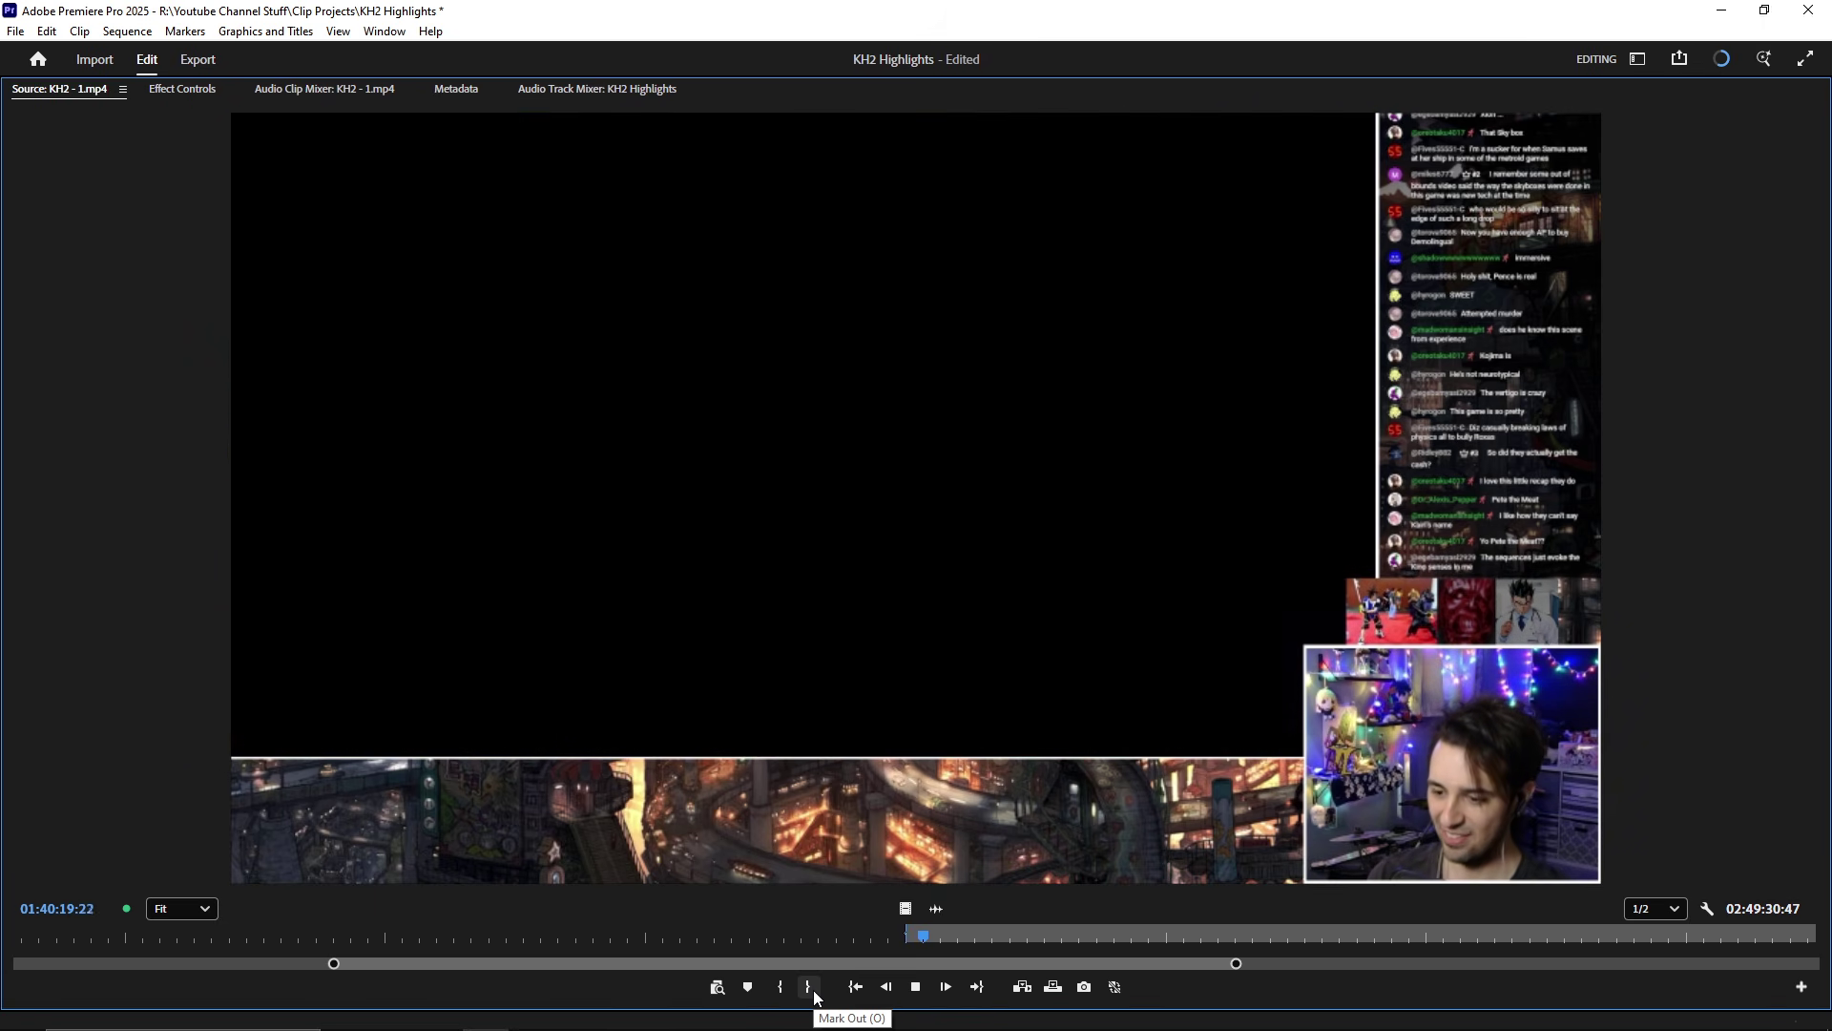
pyautogui.click(810, 989)
# - Replay part of the marked source segment and place it on V1 and A1 at about 00:09:50
pyautogui.moveTo(886, 937)
pyautogui.mouseDown()
pyautogui.moveTo(859, 942)
pyautogui.moveTo(895, 941)
pyautogui.mouseUp()
pyautogui.press('space')
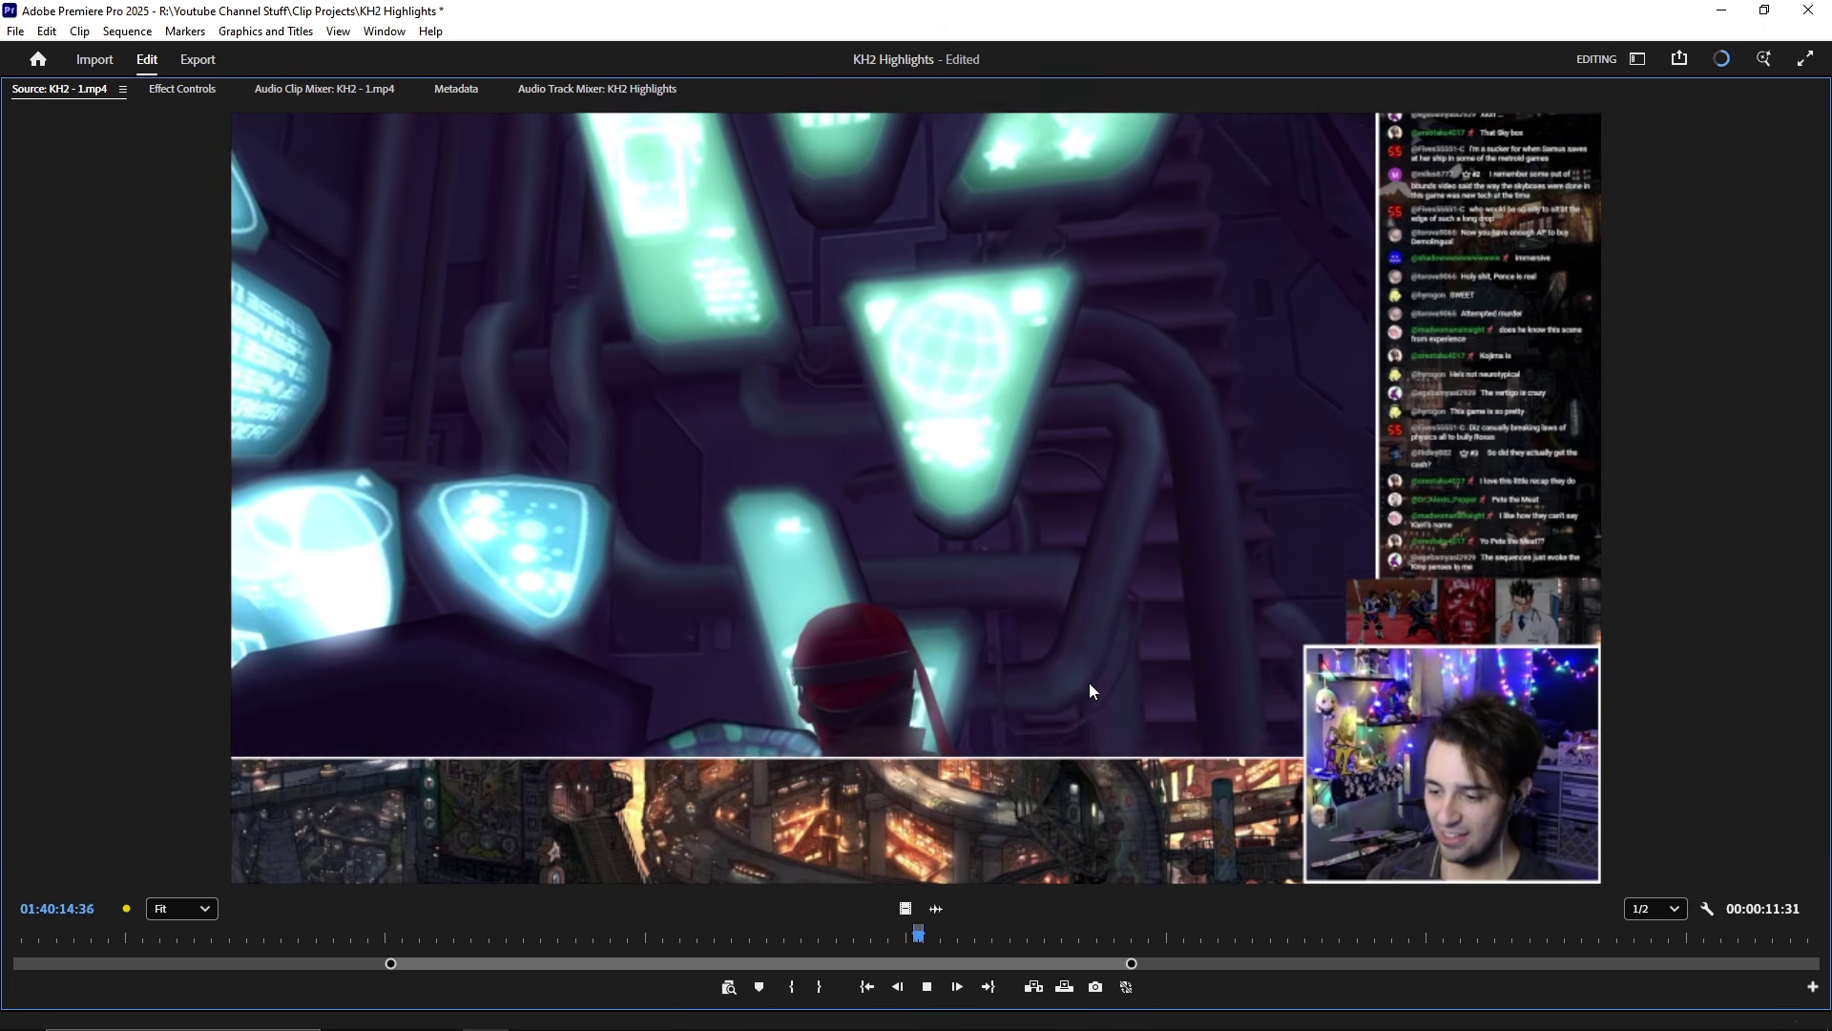
pyautogui.press('space')
pyautogui.press('`')
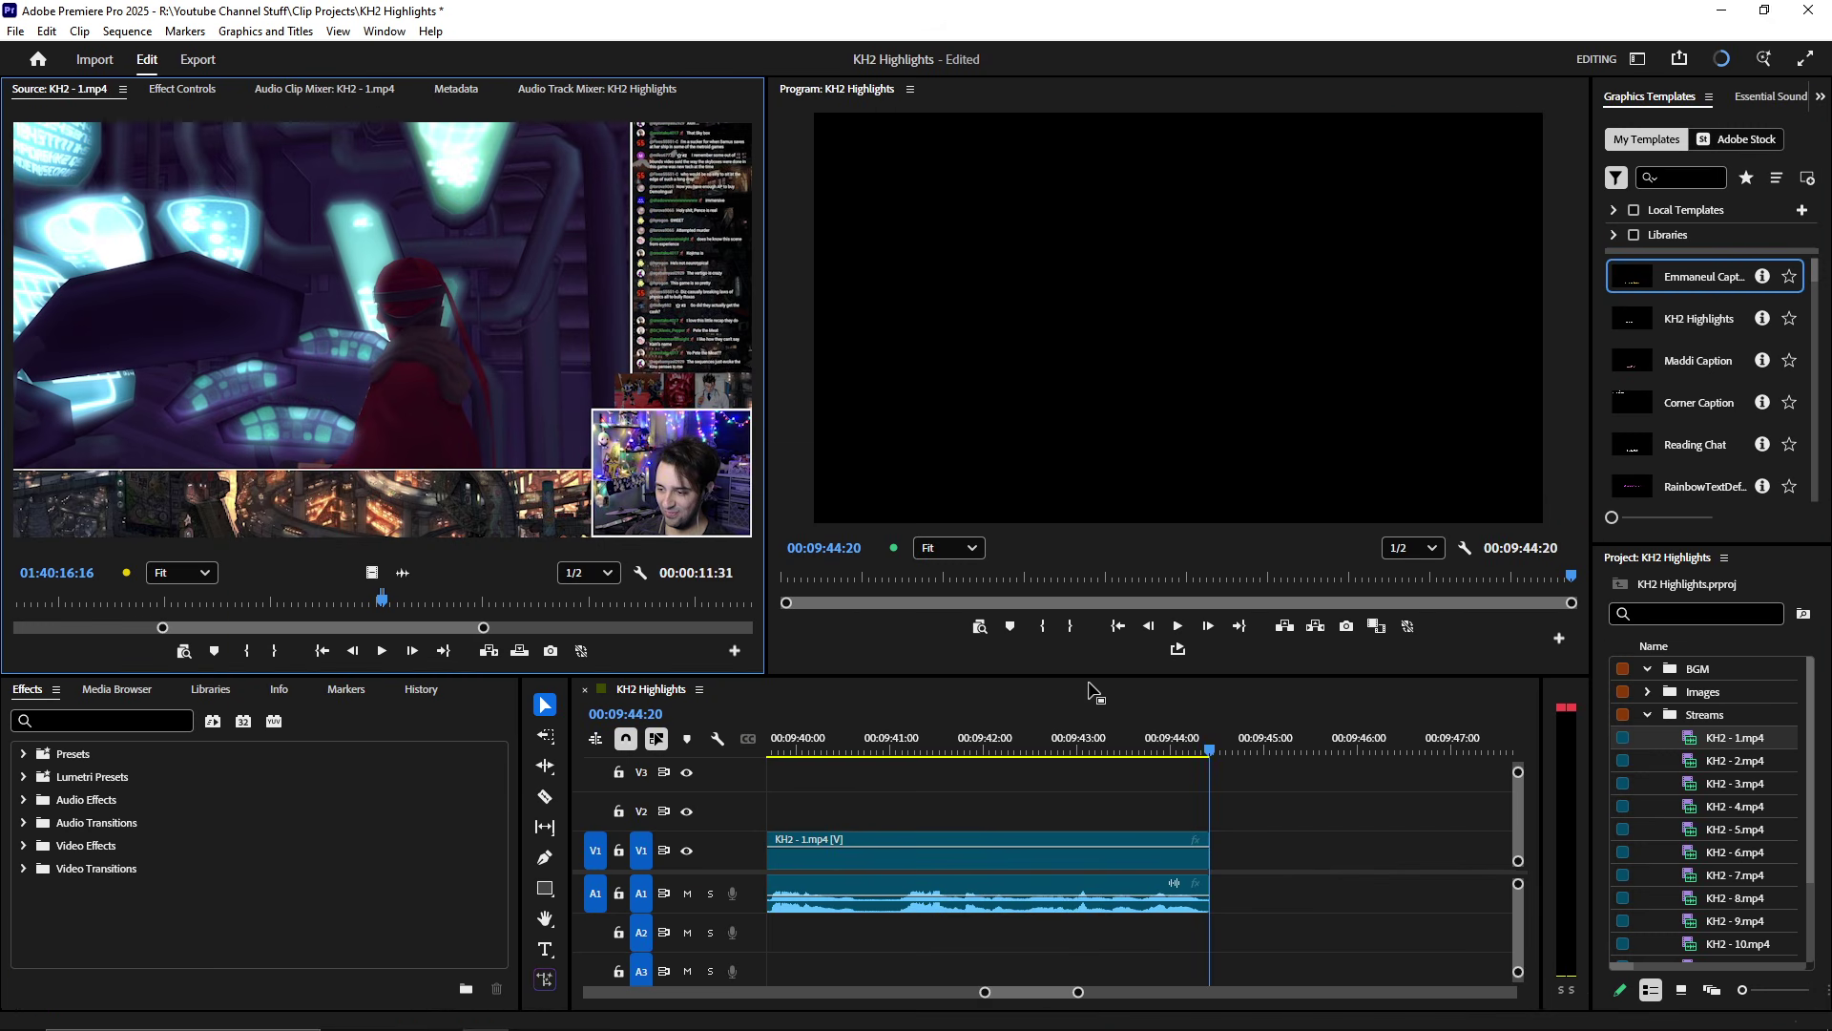
pyautogui.moveTo(1063, 844); pyautogui.dragTo(979, 855)
pyautogui.press('-')
pyautogui.press('-')
pyautogui.press('-')
# - Play the beginning of the newly placed clip and ripple-extend its start about 17 seconds earlier in the recording
pyautogui.click(983, 751)
pyautogui.press('space')
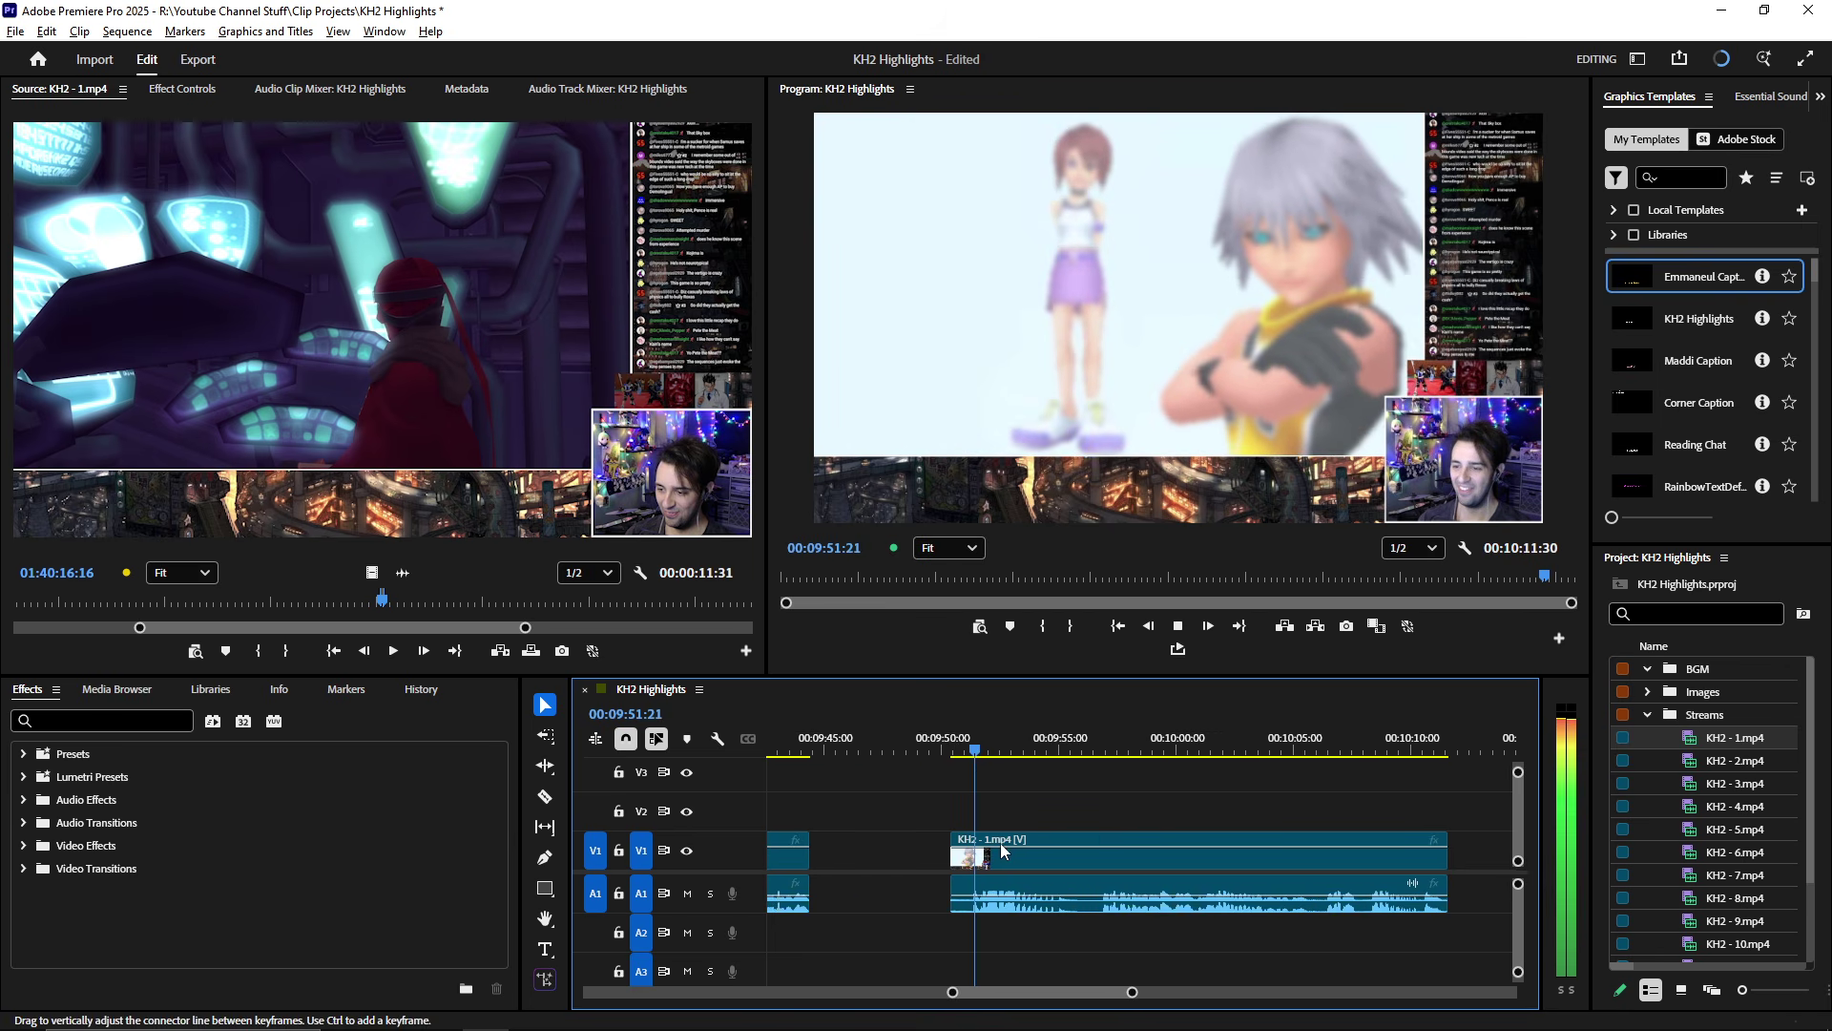
pyautogui.press('-')
pyautogui.press('b')
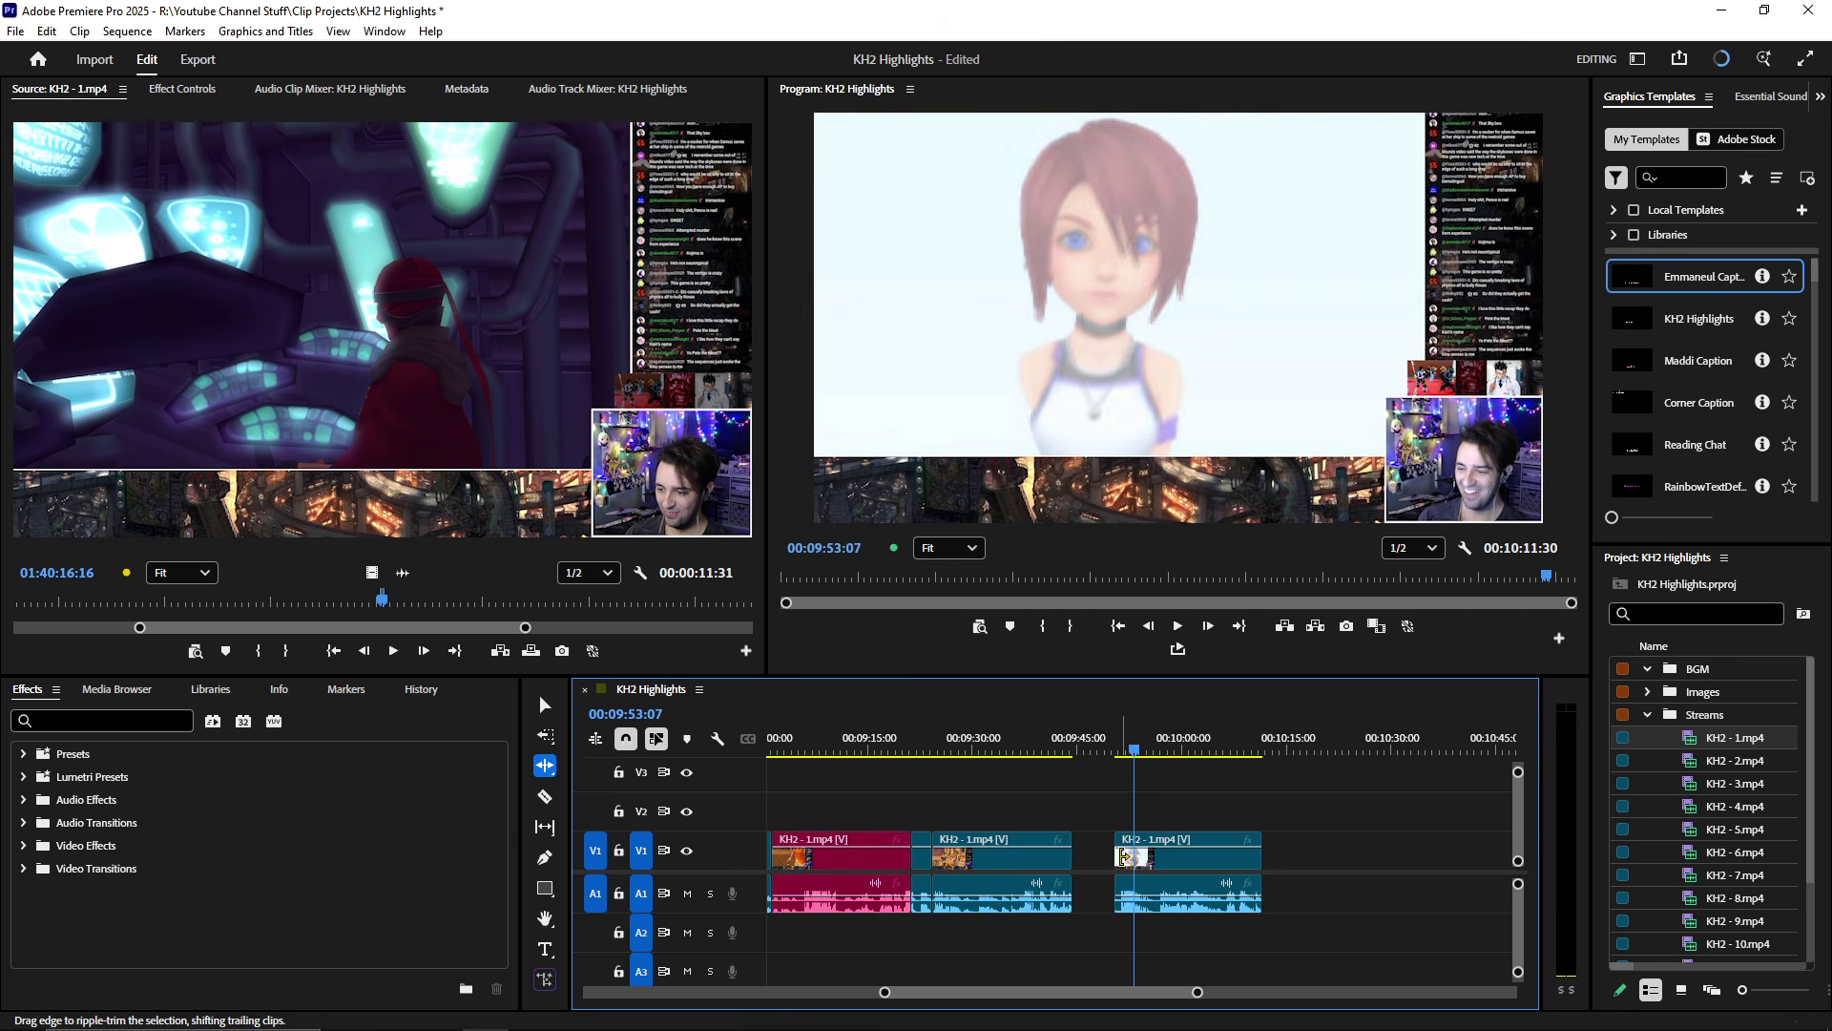
pyautogui.moveTo(1133, 855); pyautogui.dragTo(1196, 769)
# - Preview the added footage and ripple trim the clip's start by about 11 seconds, so it begins with Sora under the night sky
pyautogui.click(1184, 750)
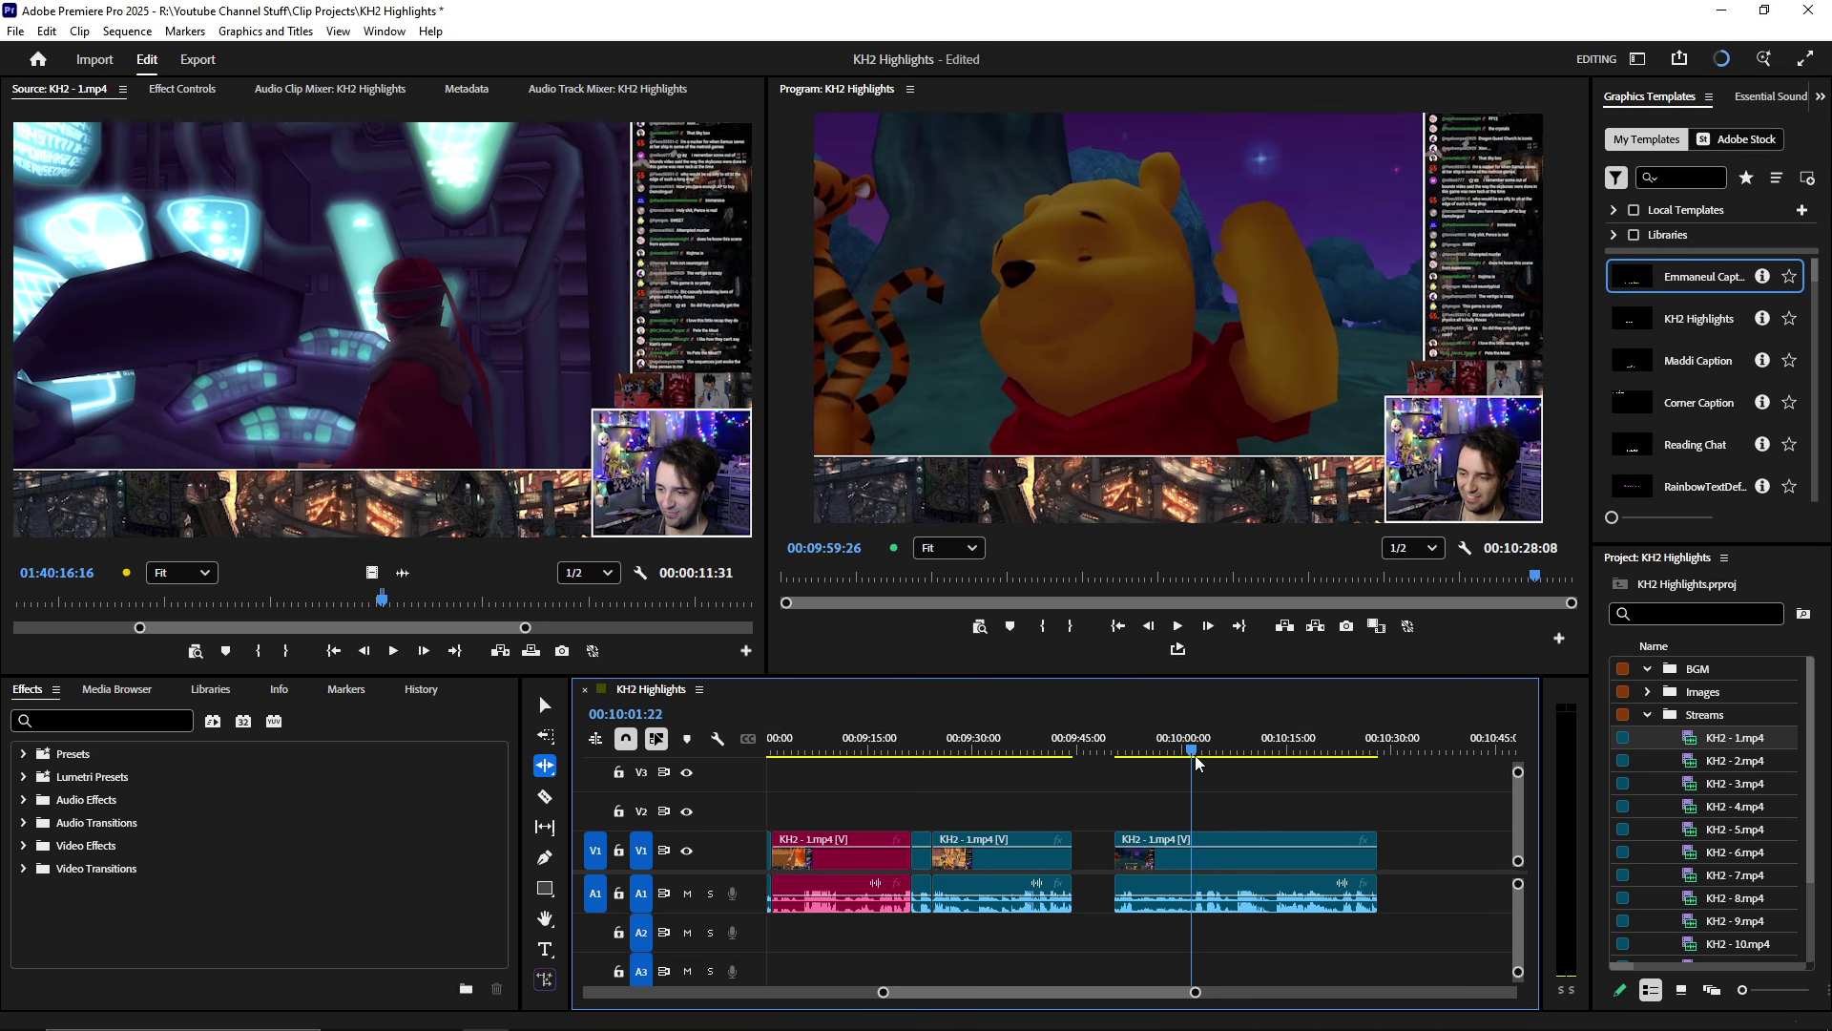
pyautogui.press('space')
pyautogui.moveTo(1119, 854); pyautogui.dragTo(1198, 854)
# - Close the gap on the timeline before the Sora recap clip
pyautogui.click(1091, 846)
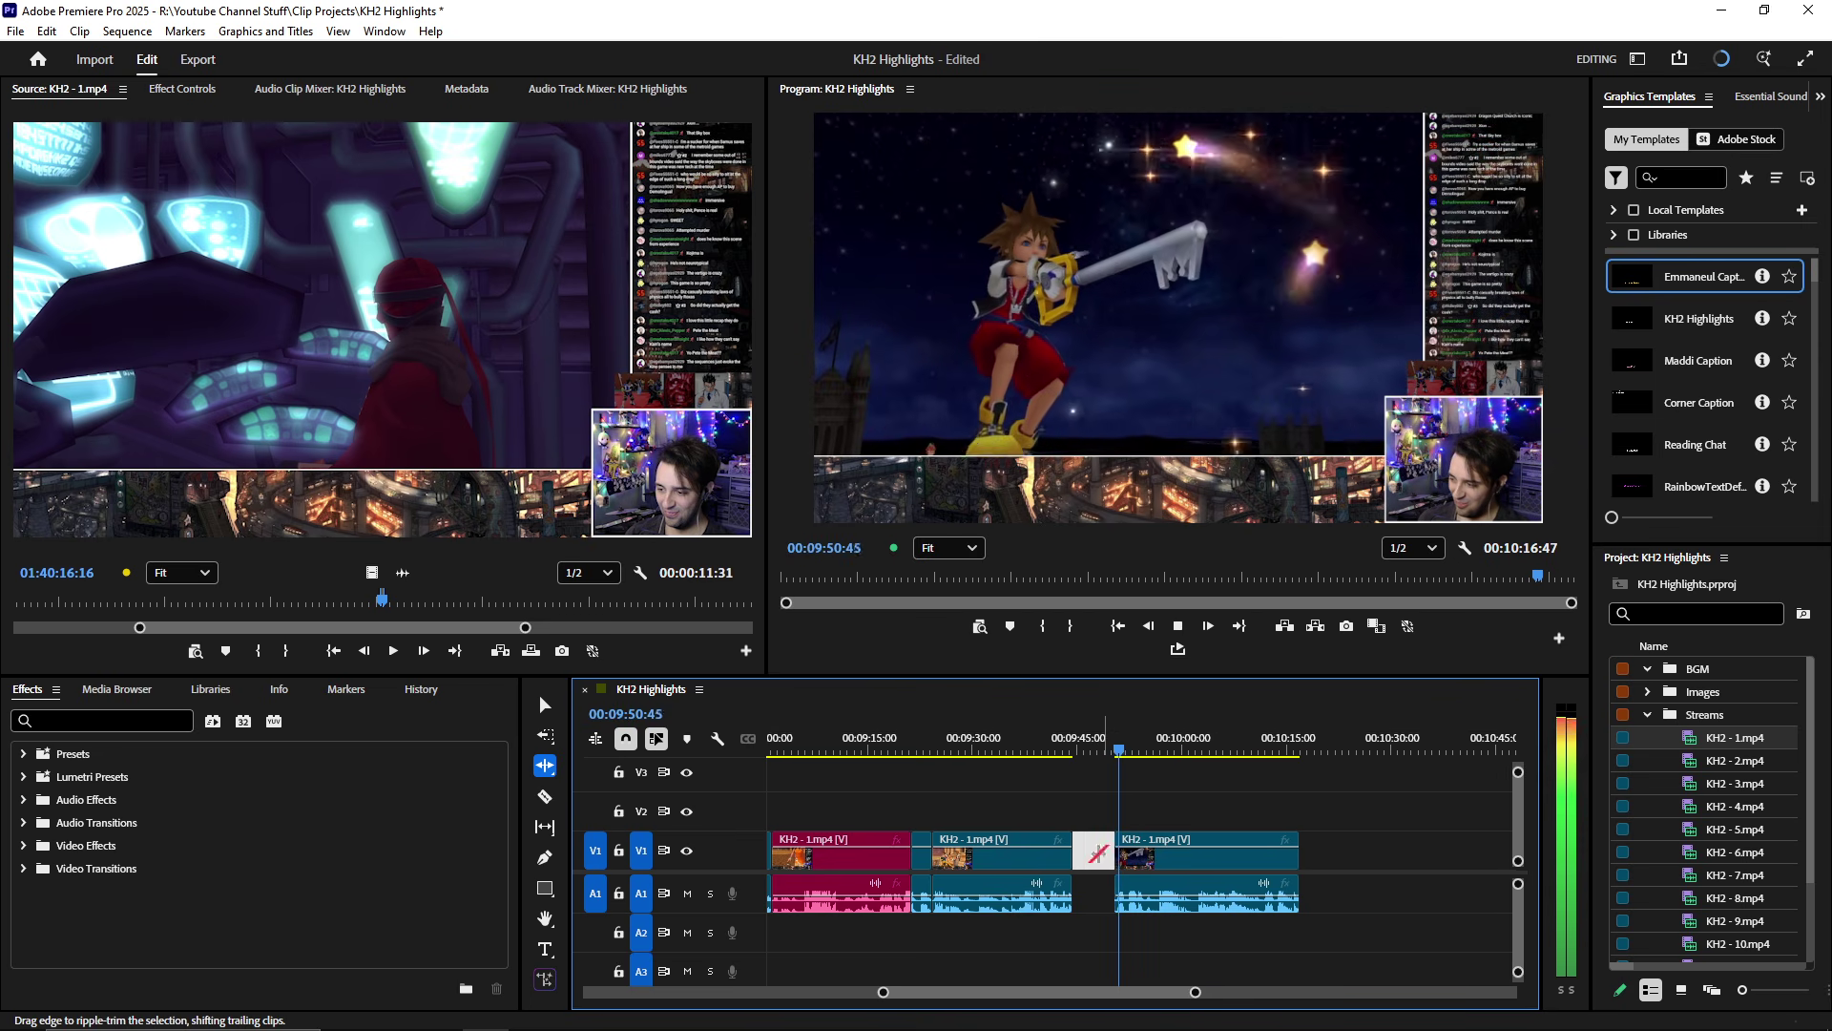
pyautogui.press('-')
pyautogui.press('-')
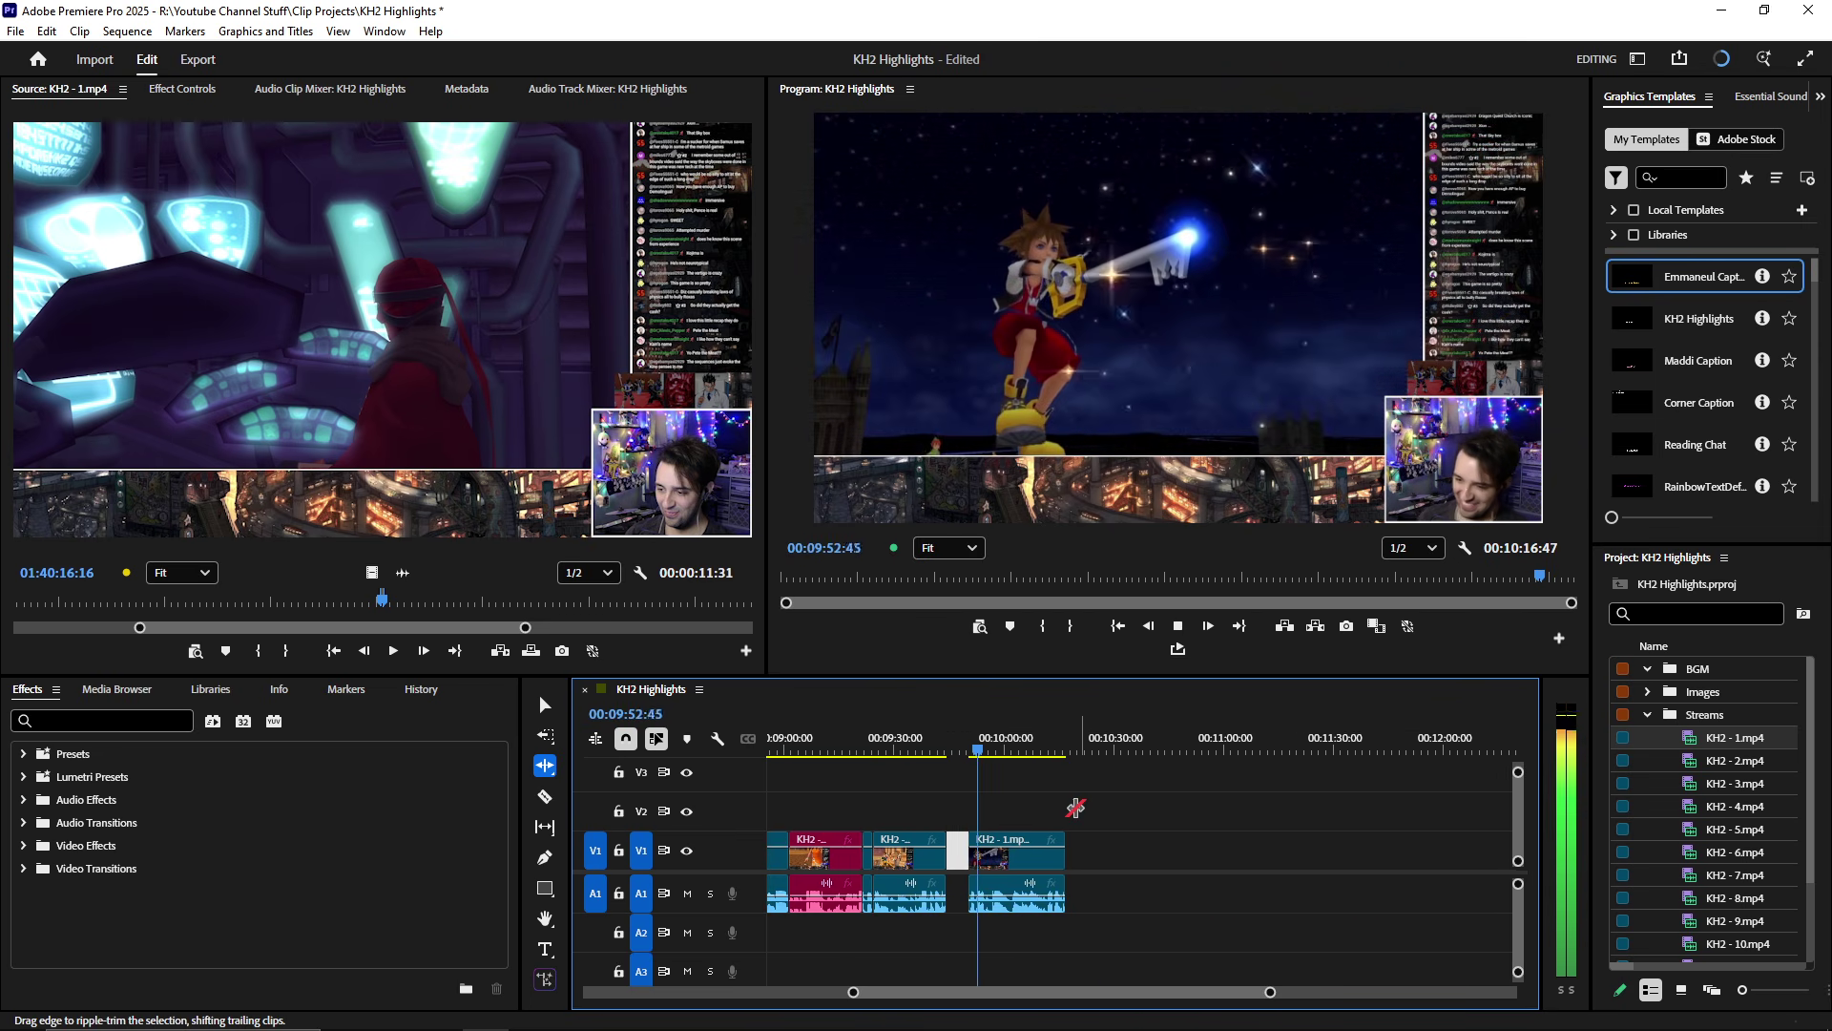
pyautogui.press('Delete')
# - Play the last seconds of the recap clip and trim its end to 00:10:09:31
pyautogui.press('=')
pyautogui.press('=')
pyautogui.press('=')
pyautogui.press('=')
pyautogui.press('=')
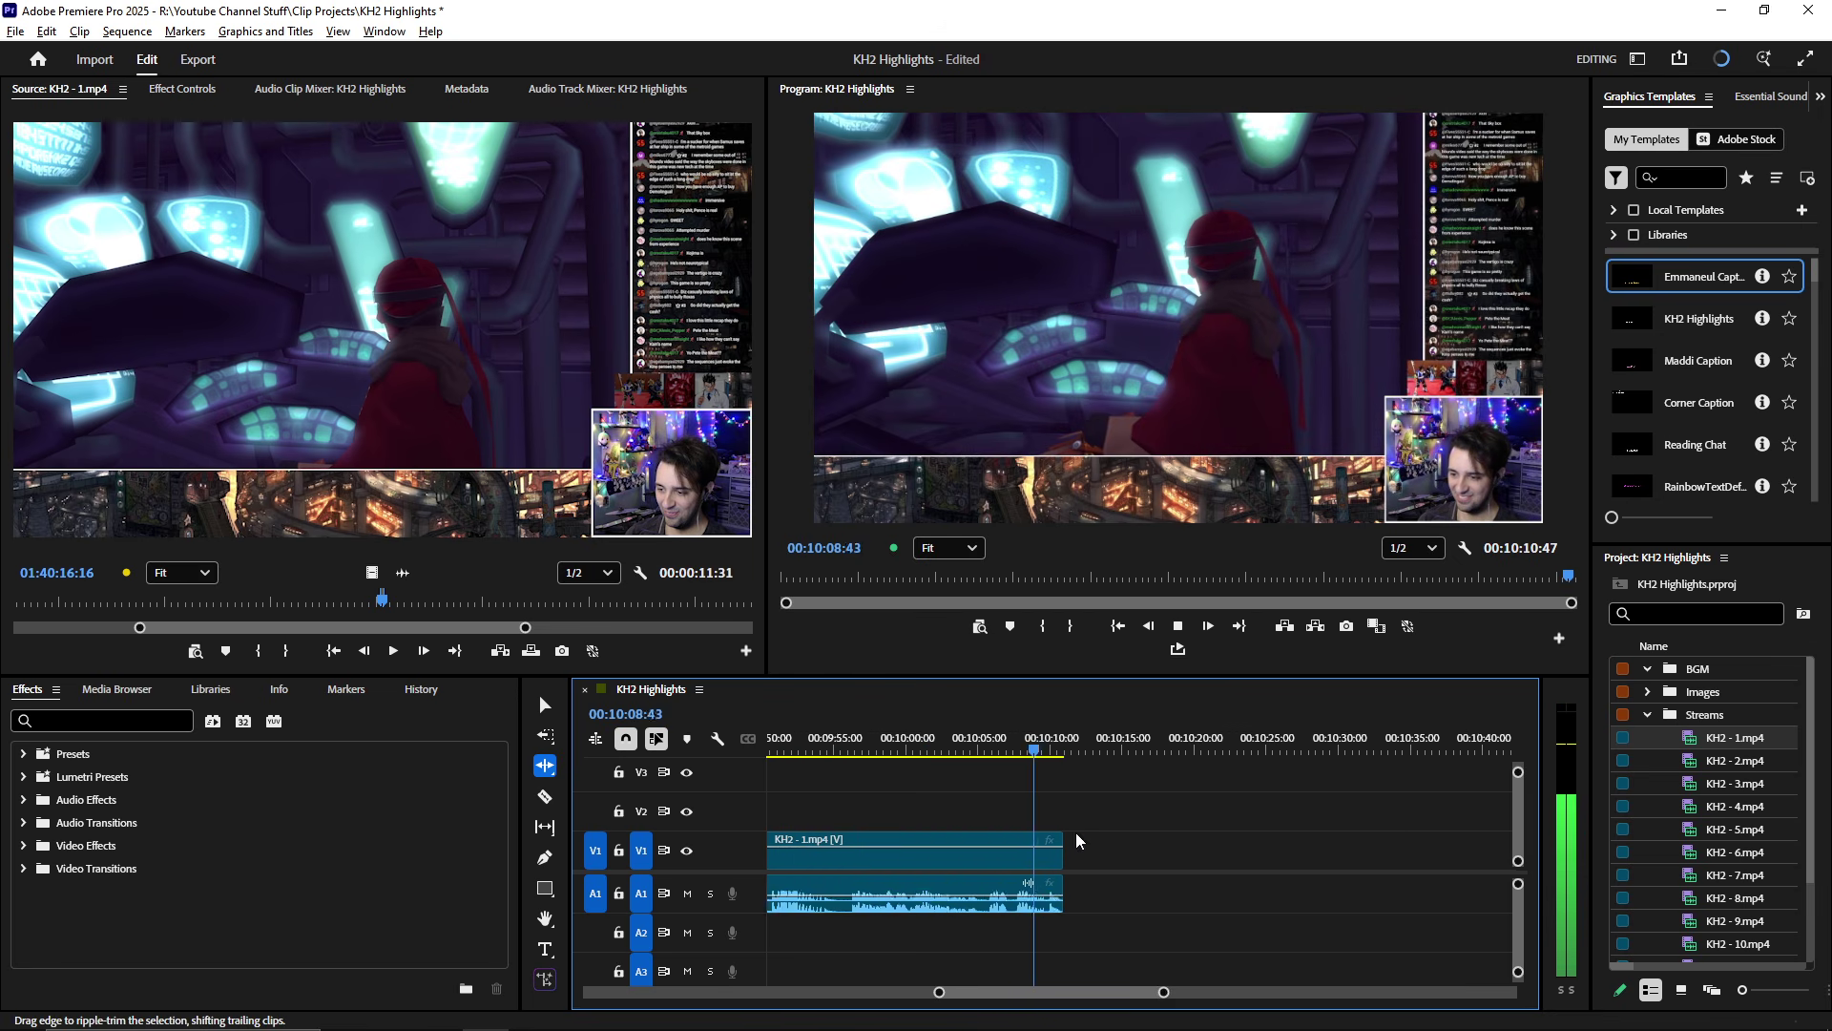
pyautogui.press('v')
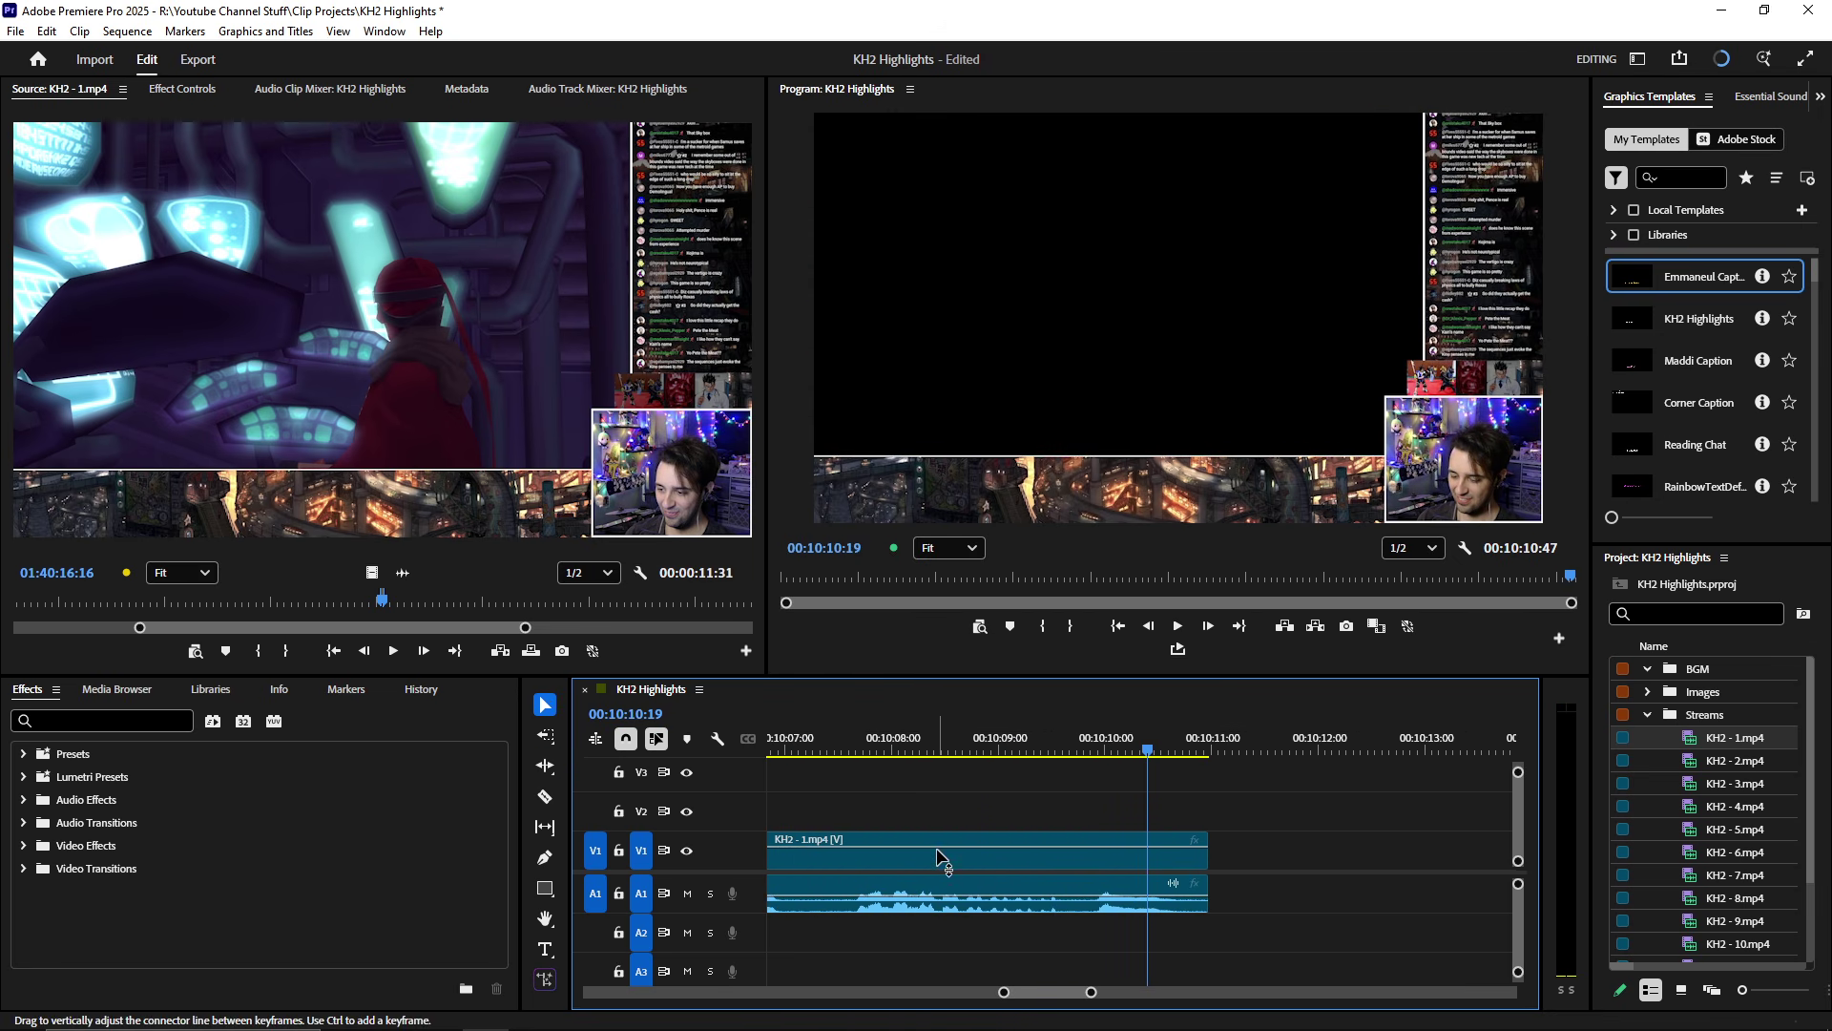
pyautogui.press('-')
pyautogui.moveTo(1187, 749); pyautogui.dragTo(1154, 749)
pyautogui.press('w')
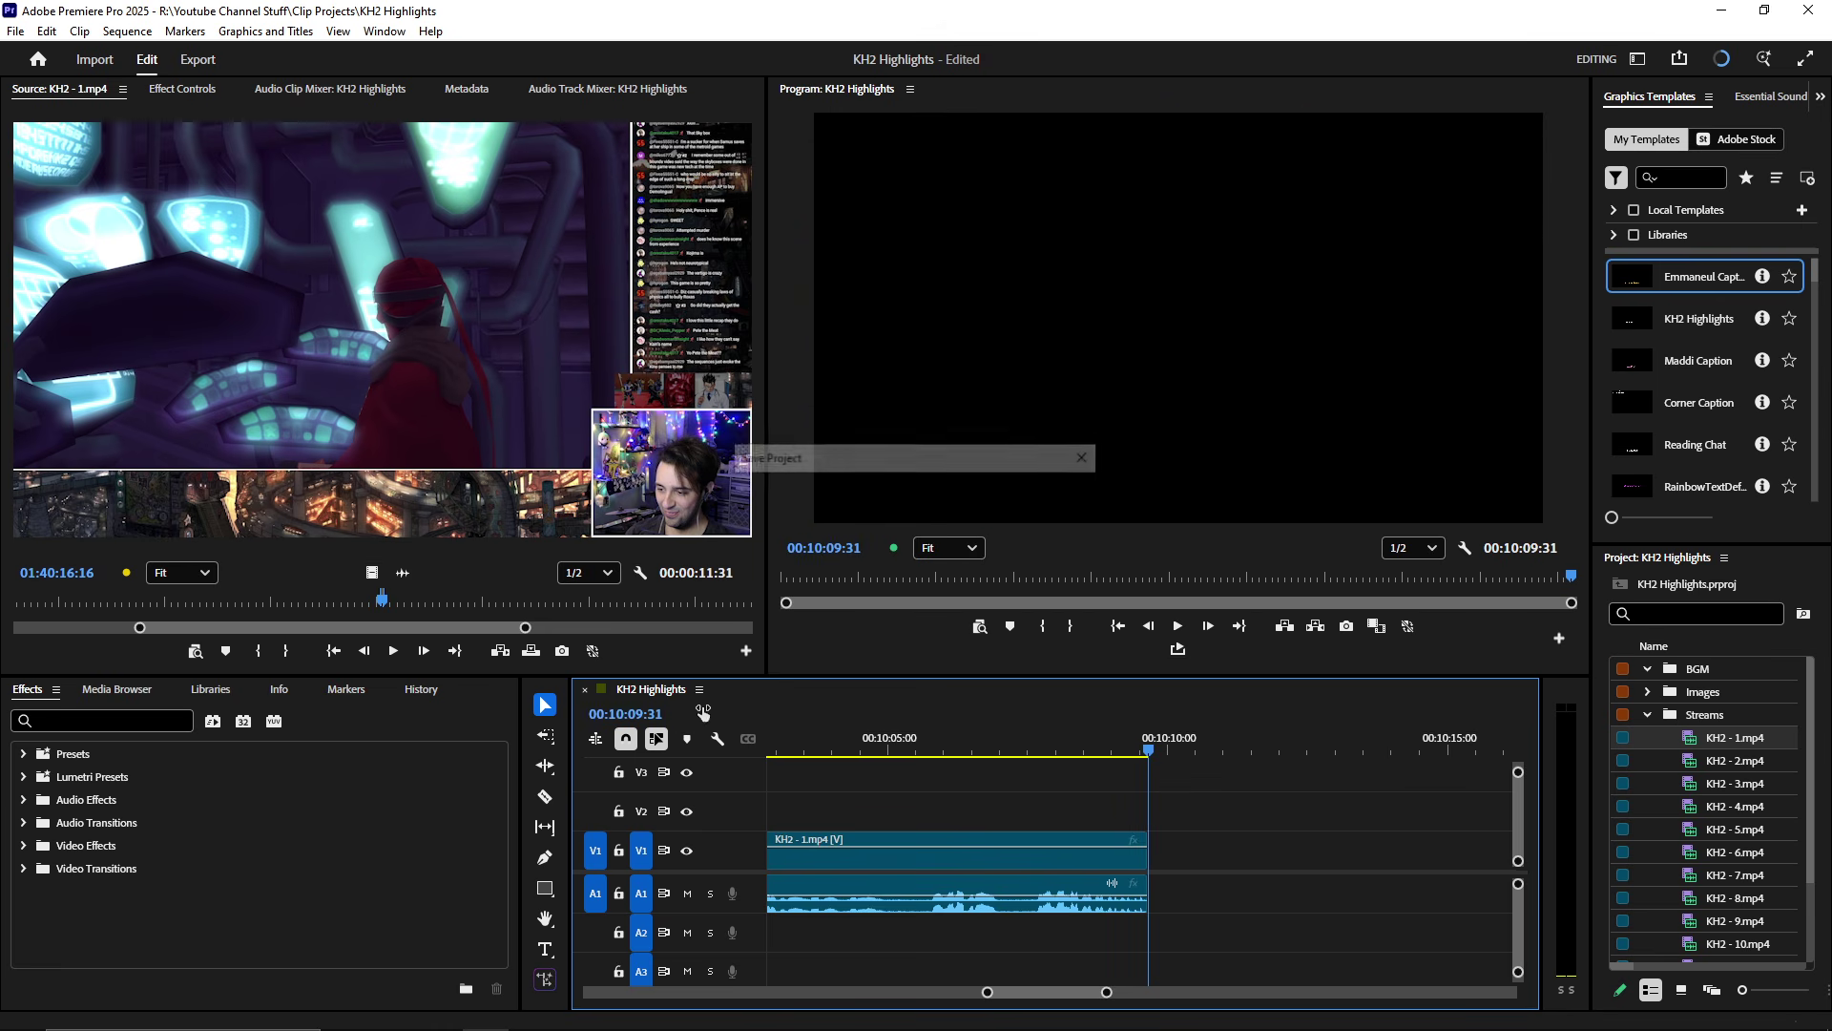
pyautogui.press('-')
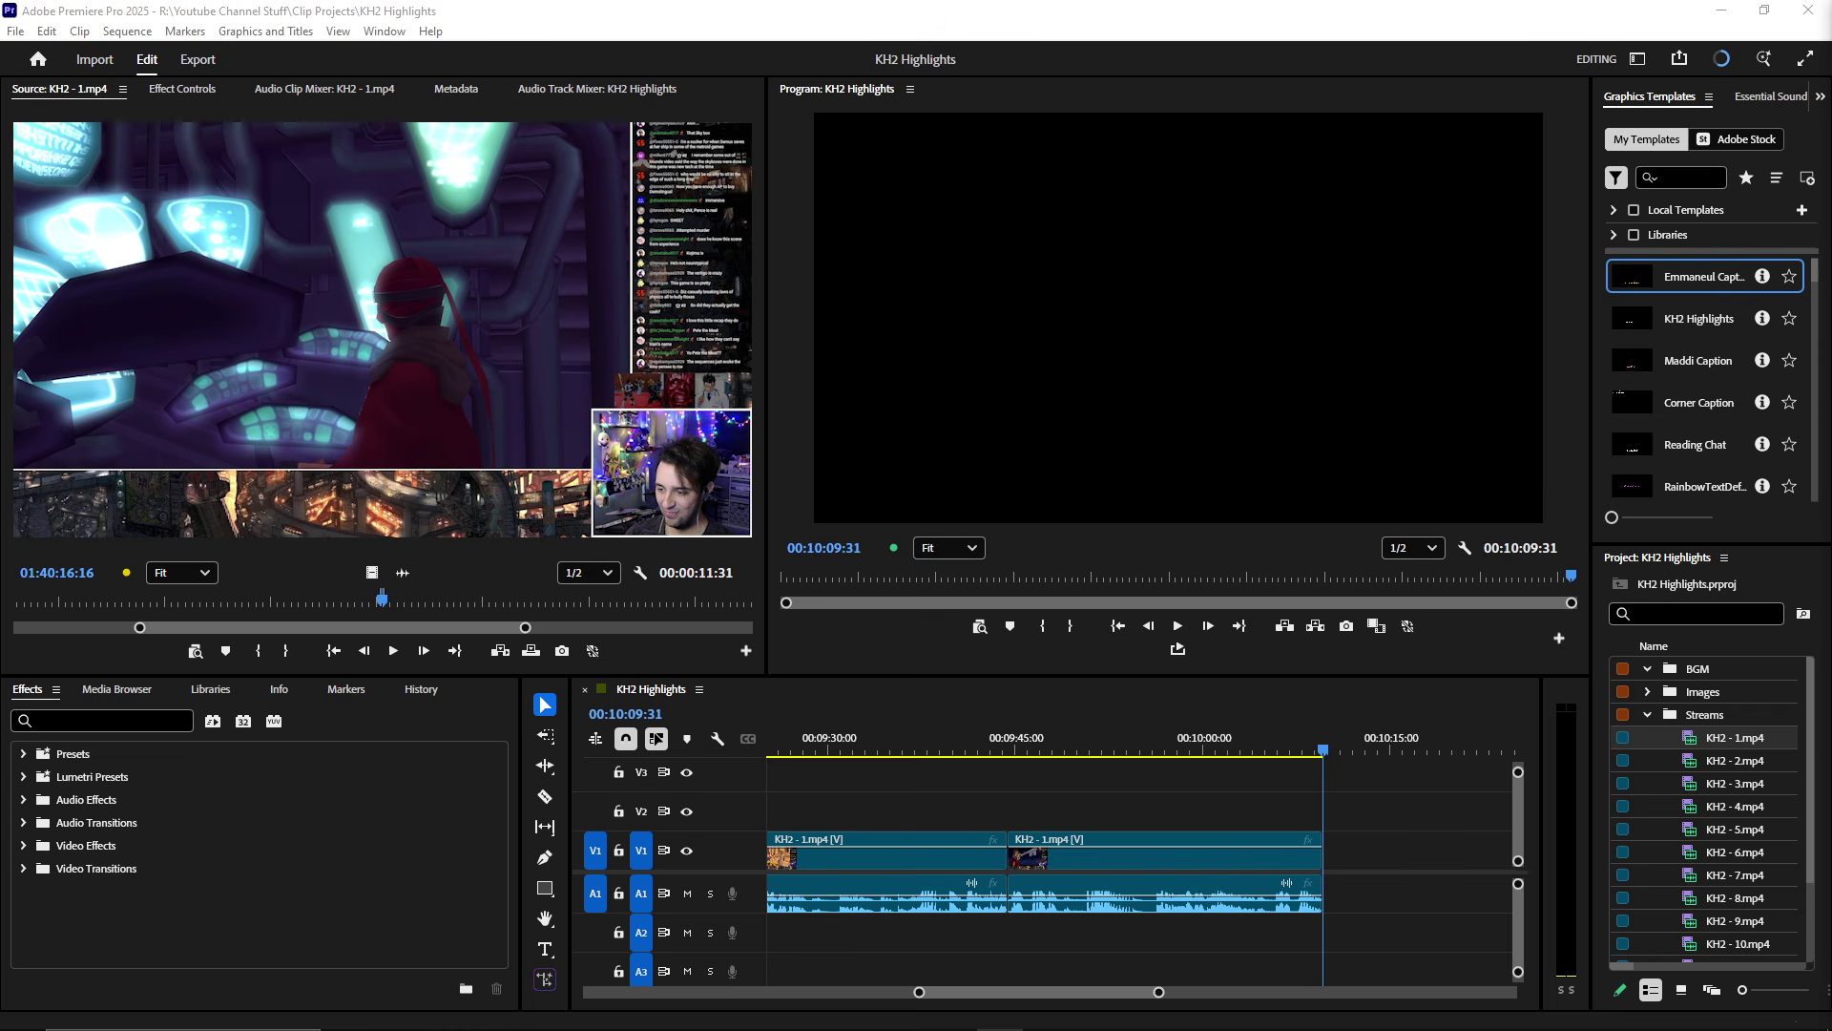
# - Find the shield choice scene in the source and mark a segment of about 15 seconds ending at about 01:47:22
pyautogui.click(547, 540)
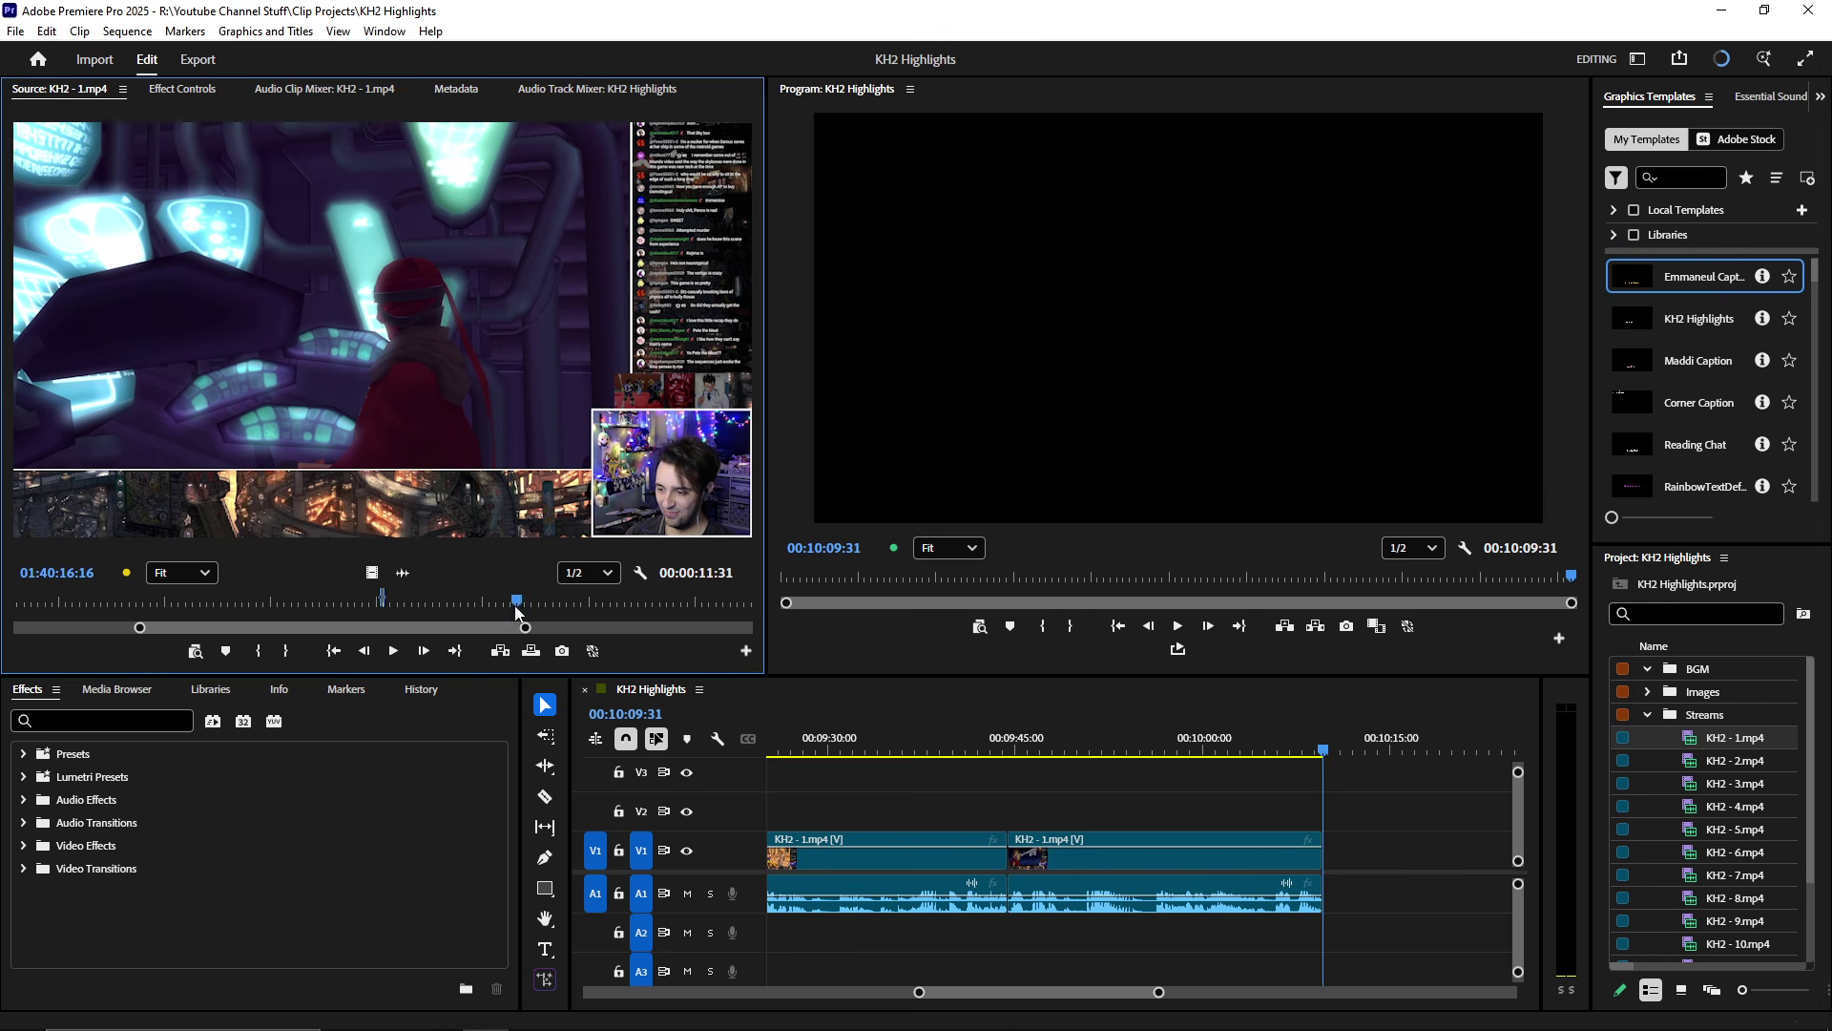
pyautogui.press('`')
pyautogui.press('space')
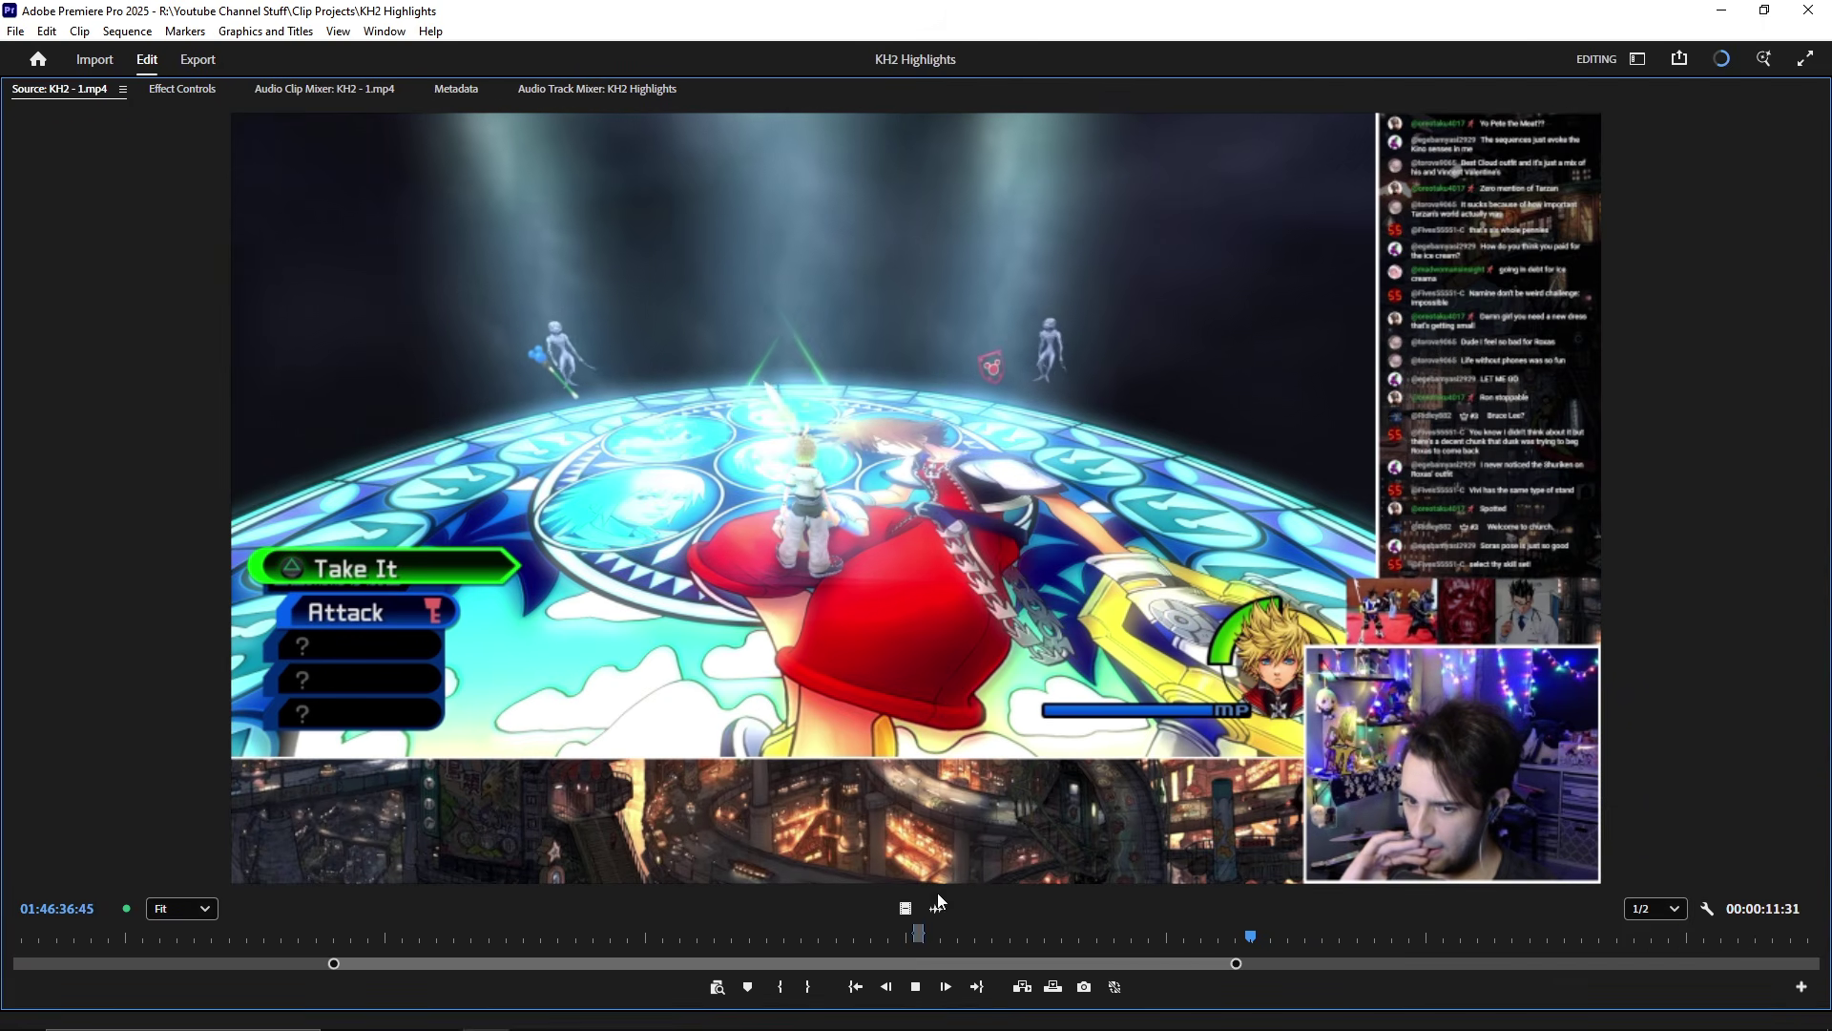
pyautogui.click(779, 987)
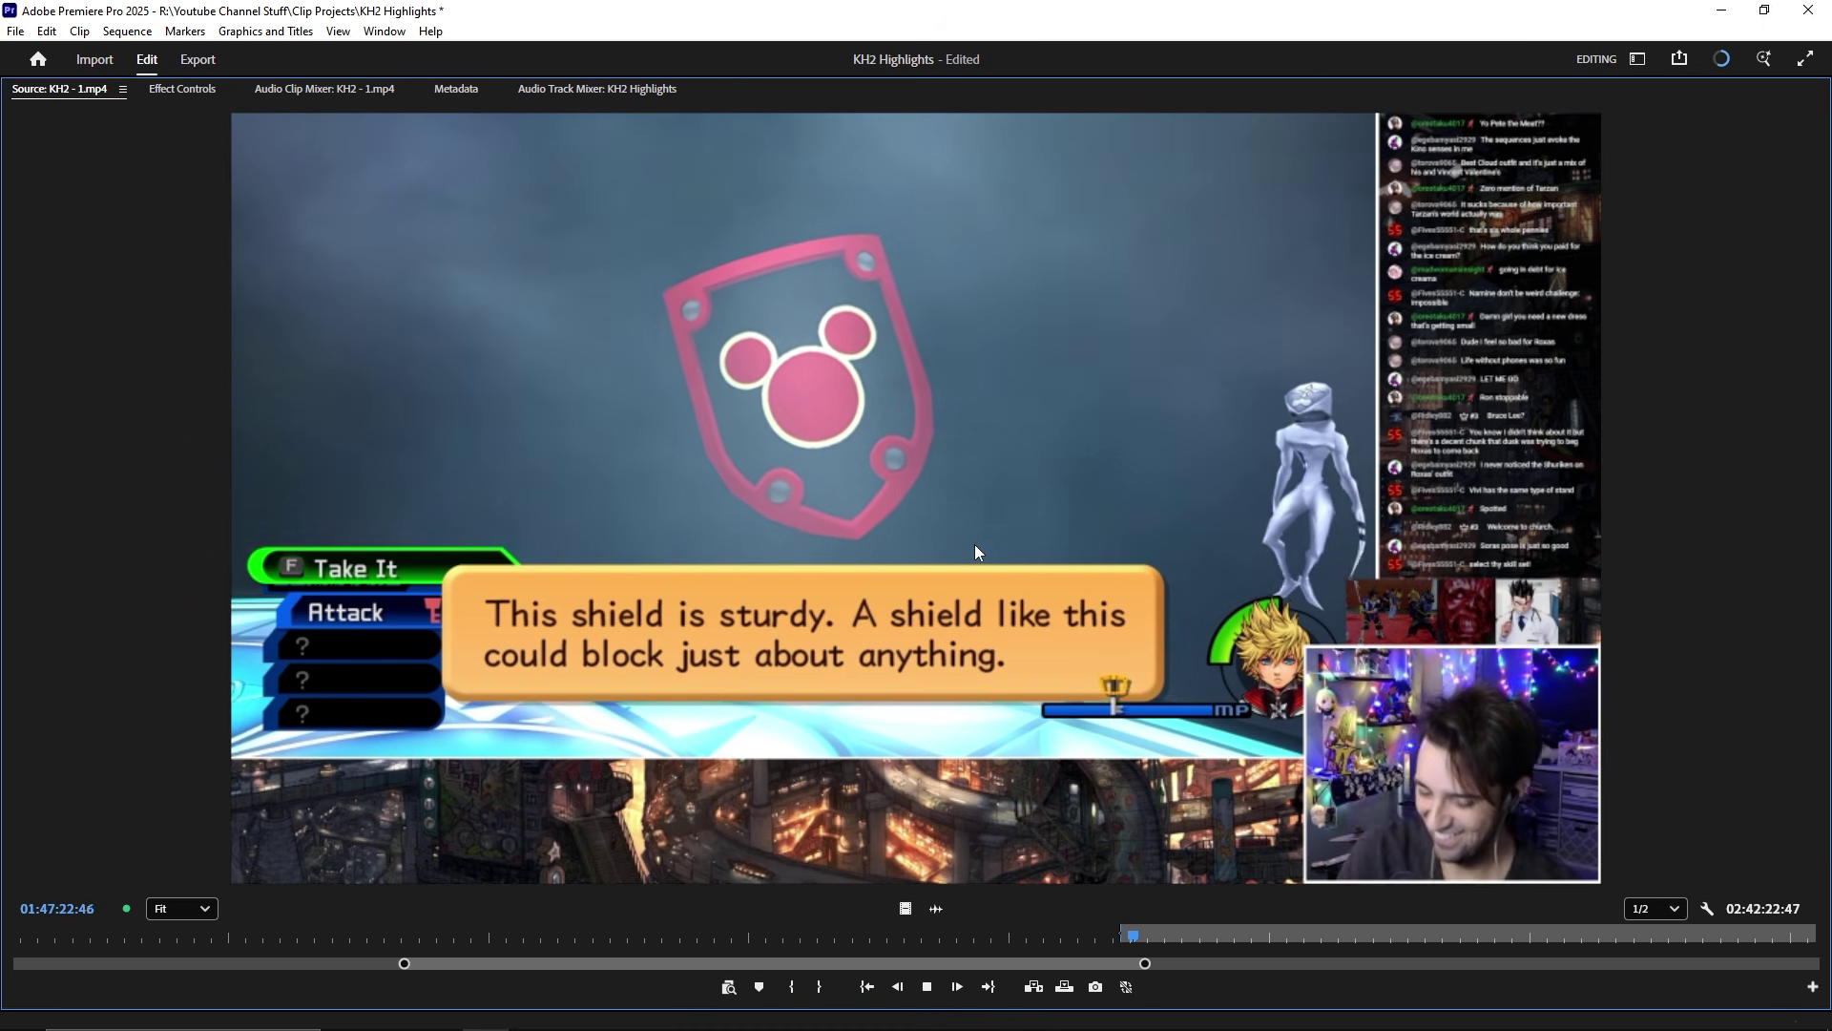
pyautogui.press('o')
pyautogui.press('space')
pyautogui.press('`')
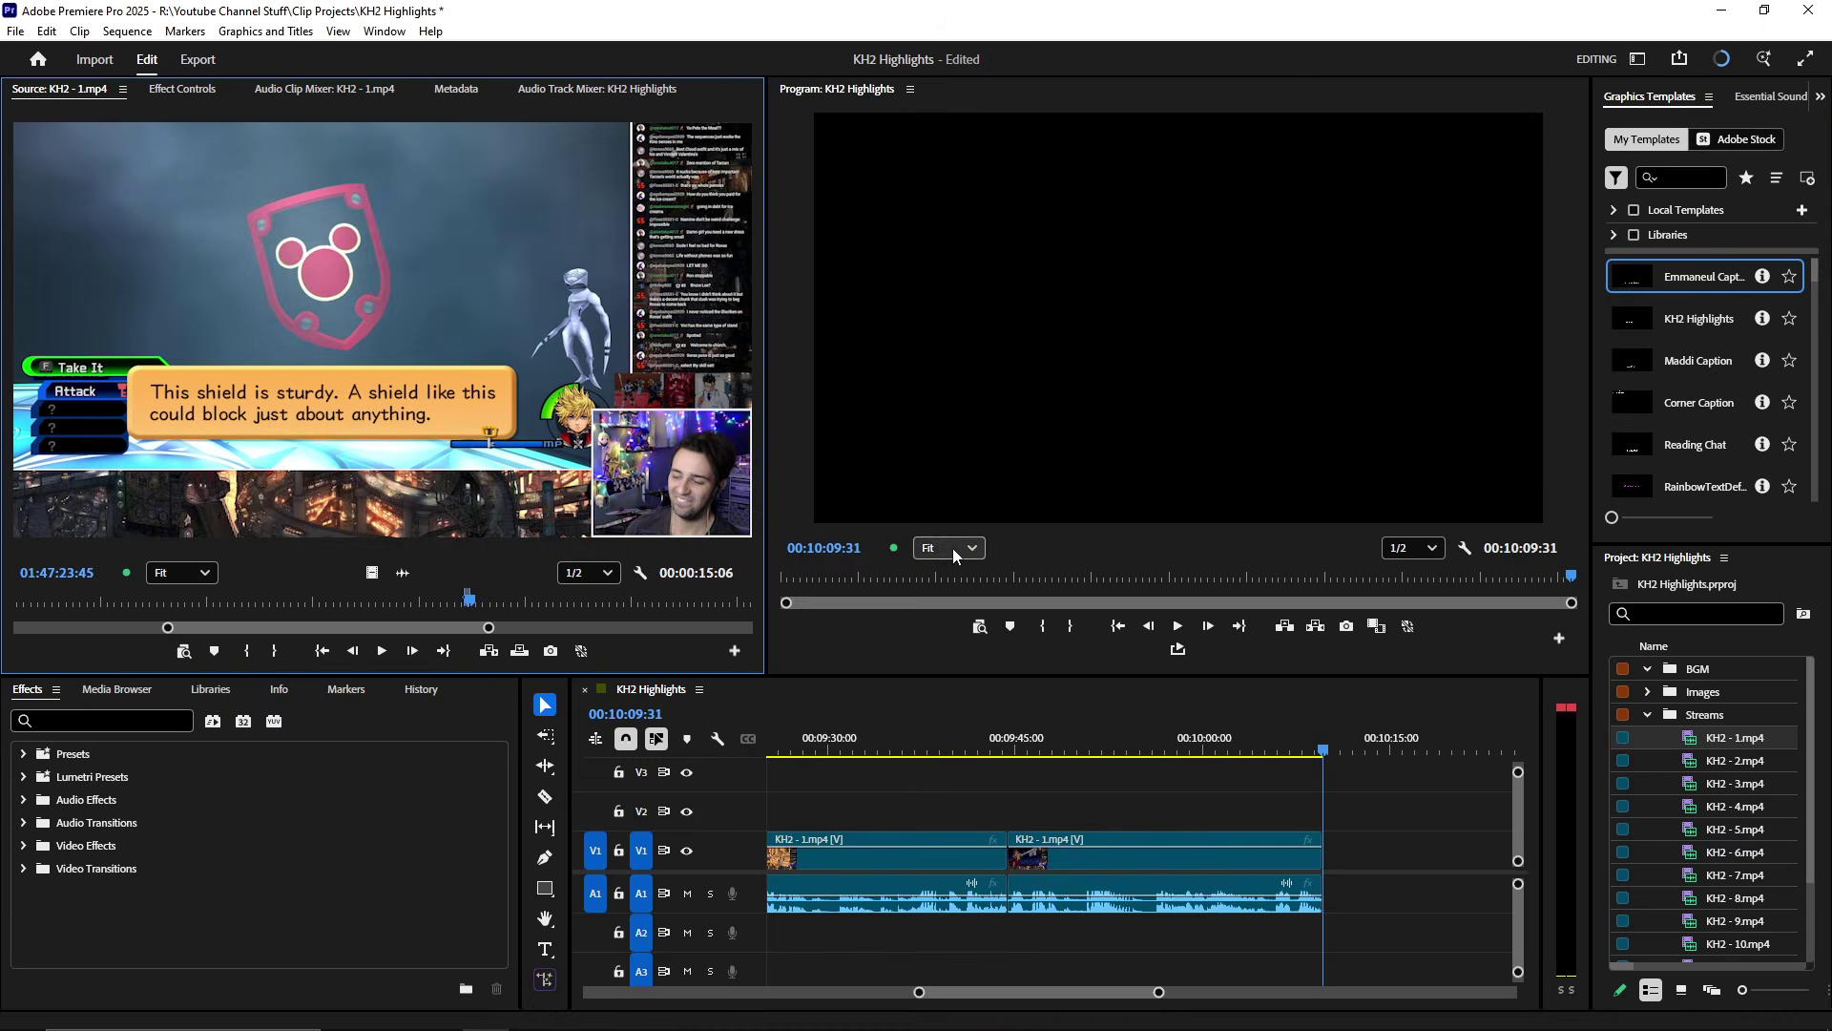
# - Place the marked shield segment on V1 and A1 at about 00:10:13, after the recap clip
pyautogui.press('\\')
pyautogui.press('=')
pyautogui.press('=')
pyautogui.press('=')
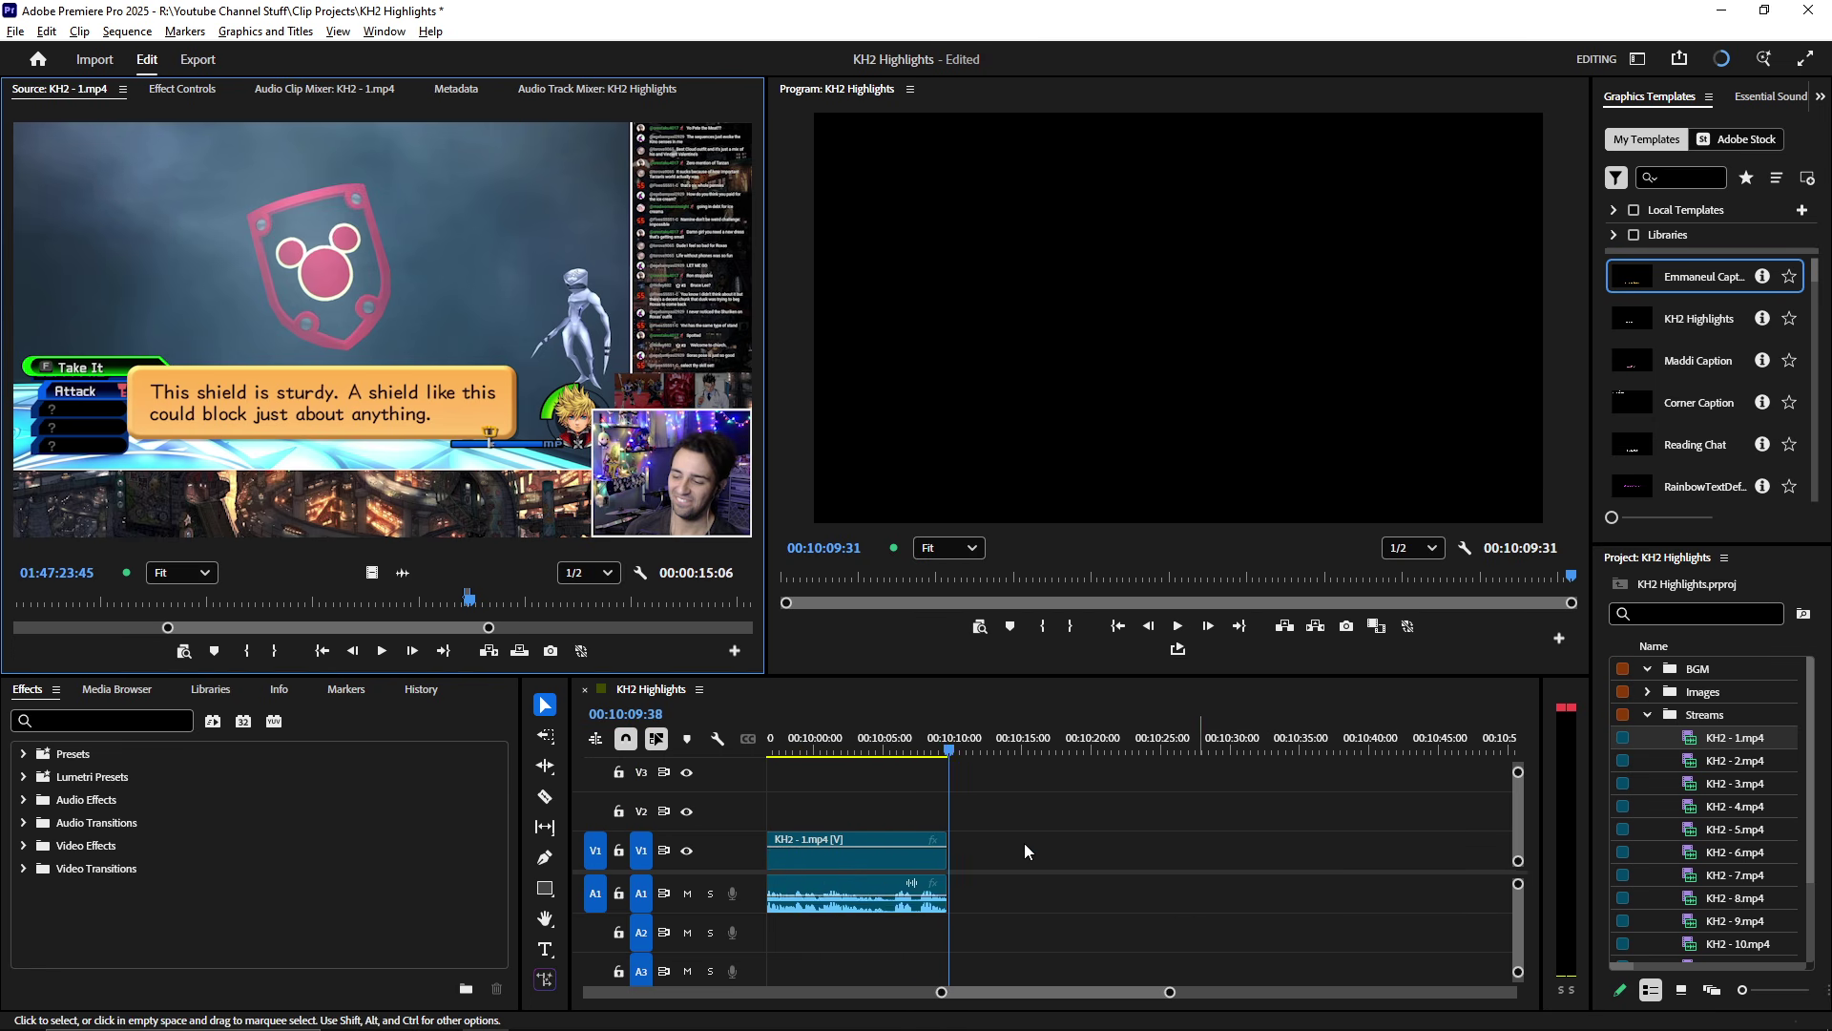
pyautogui.click(1077, 753)
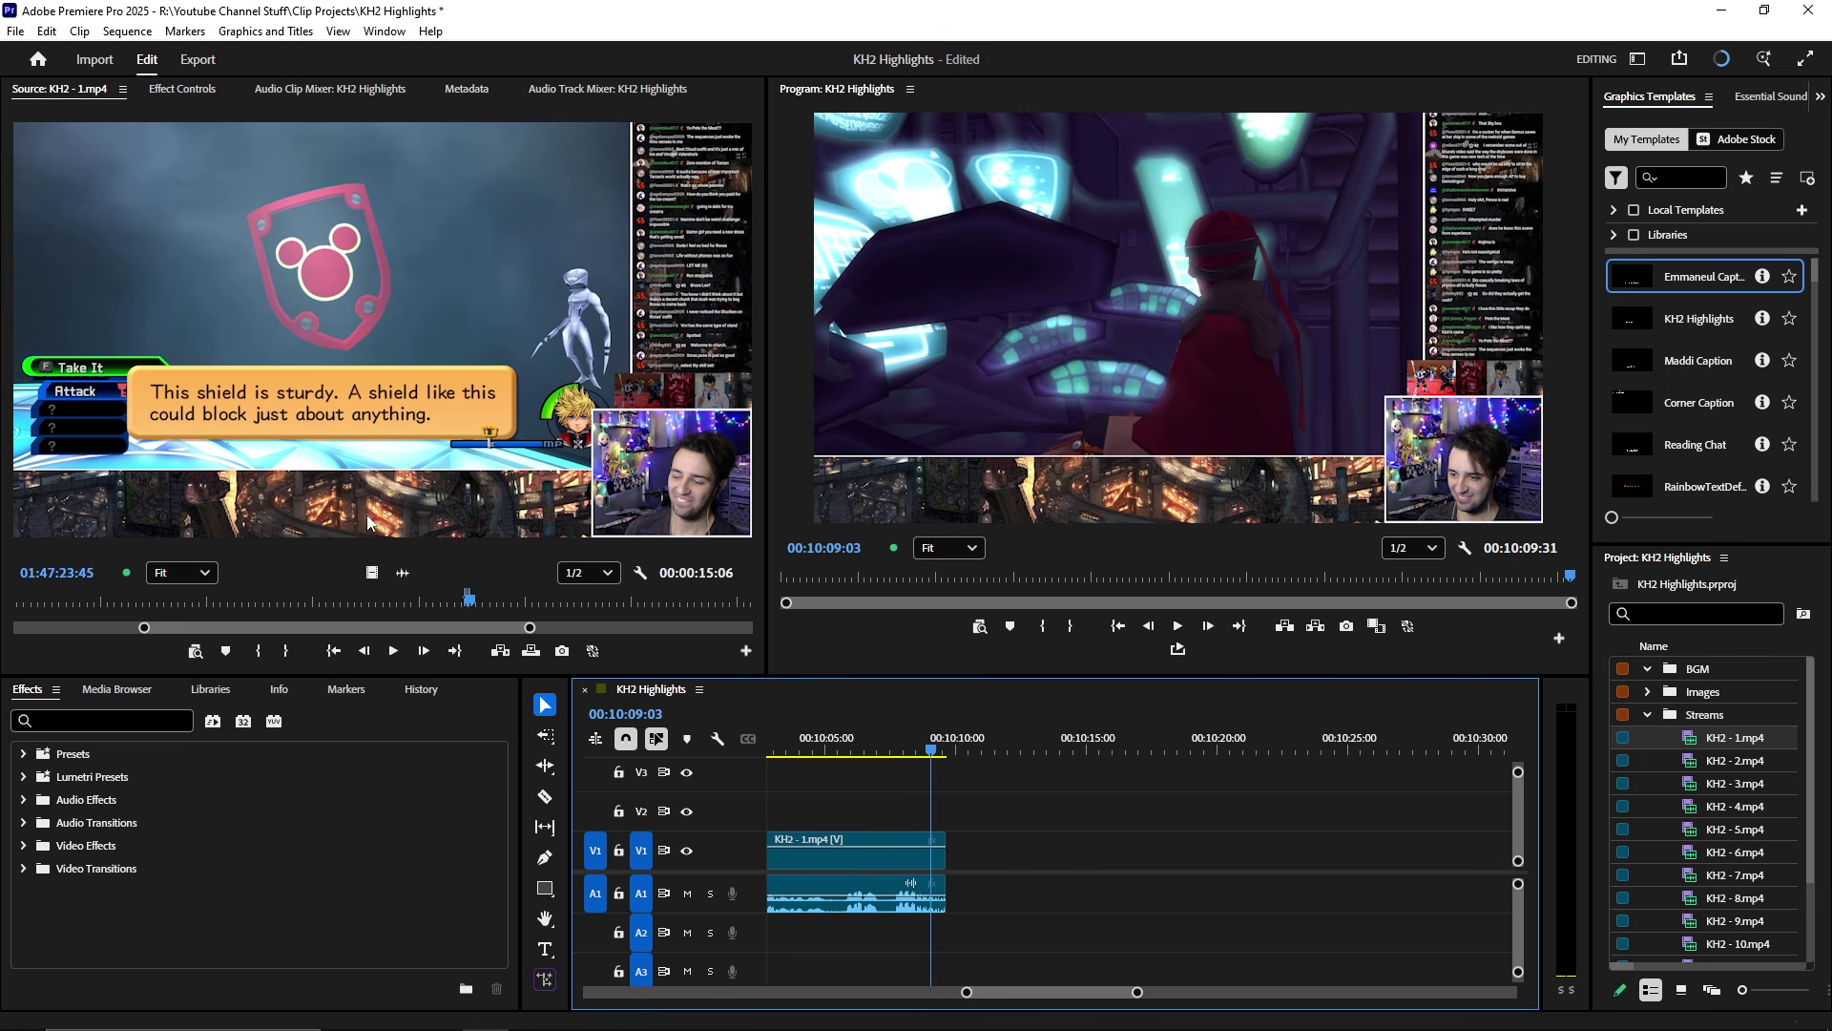
pyautogui.moveTo(367, 522); pyautogui.dragTo(1050, 854)
# - Ripple trim the start of the shield clip up to 00:10:15:13
pyautogui.click(1089, 754)
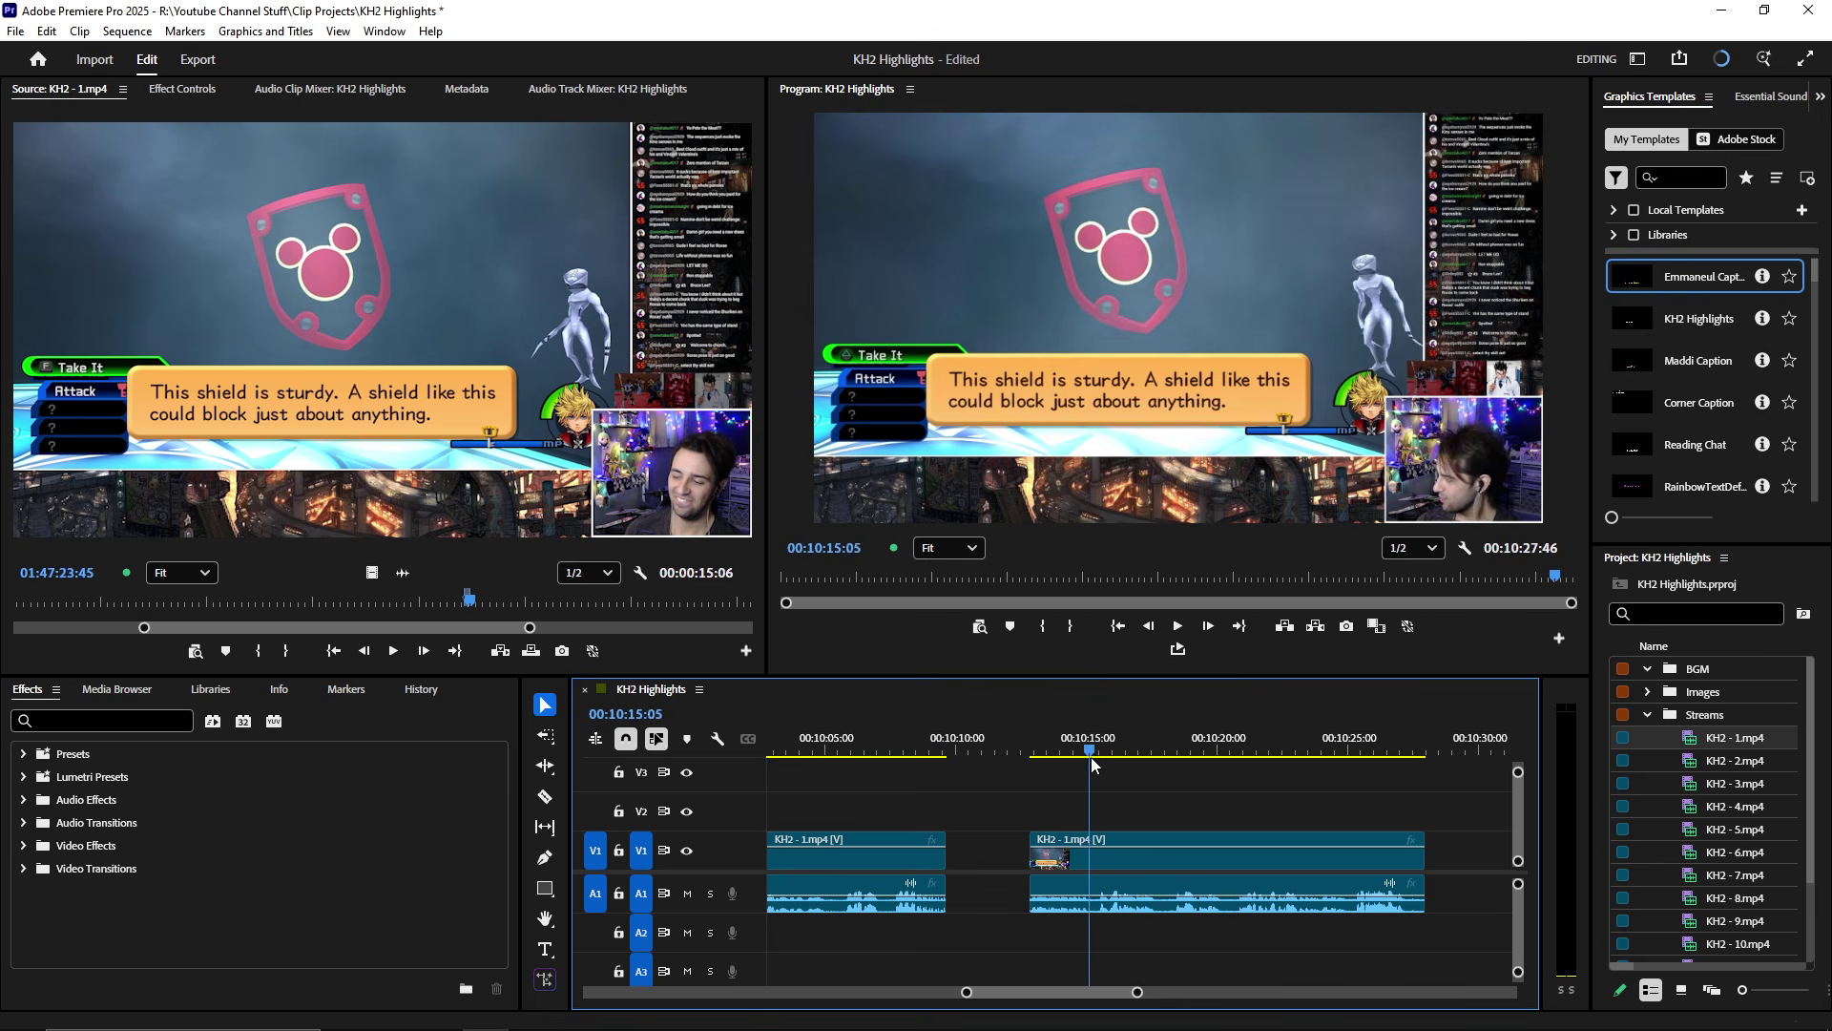
pyautogui.moveTo(1086, 759); pyautogui.dragTo(1098, 765)
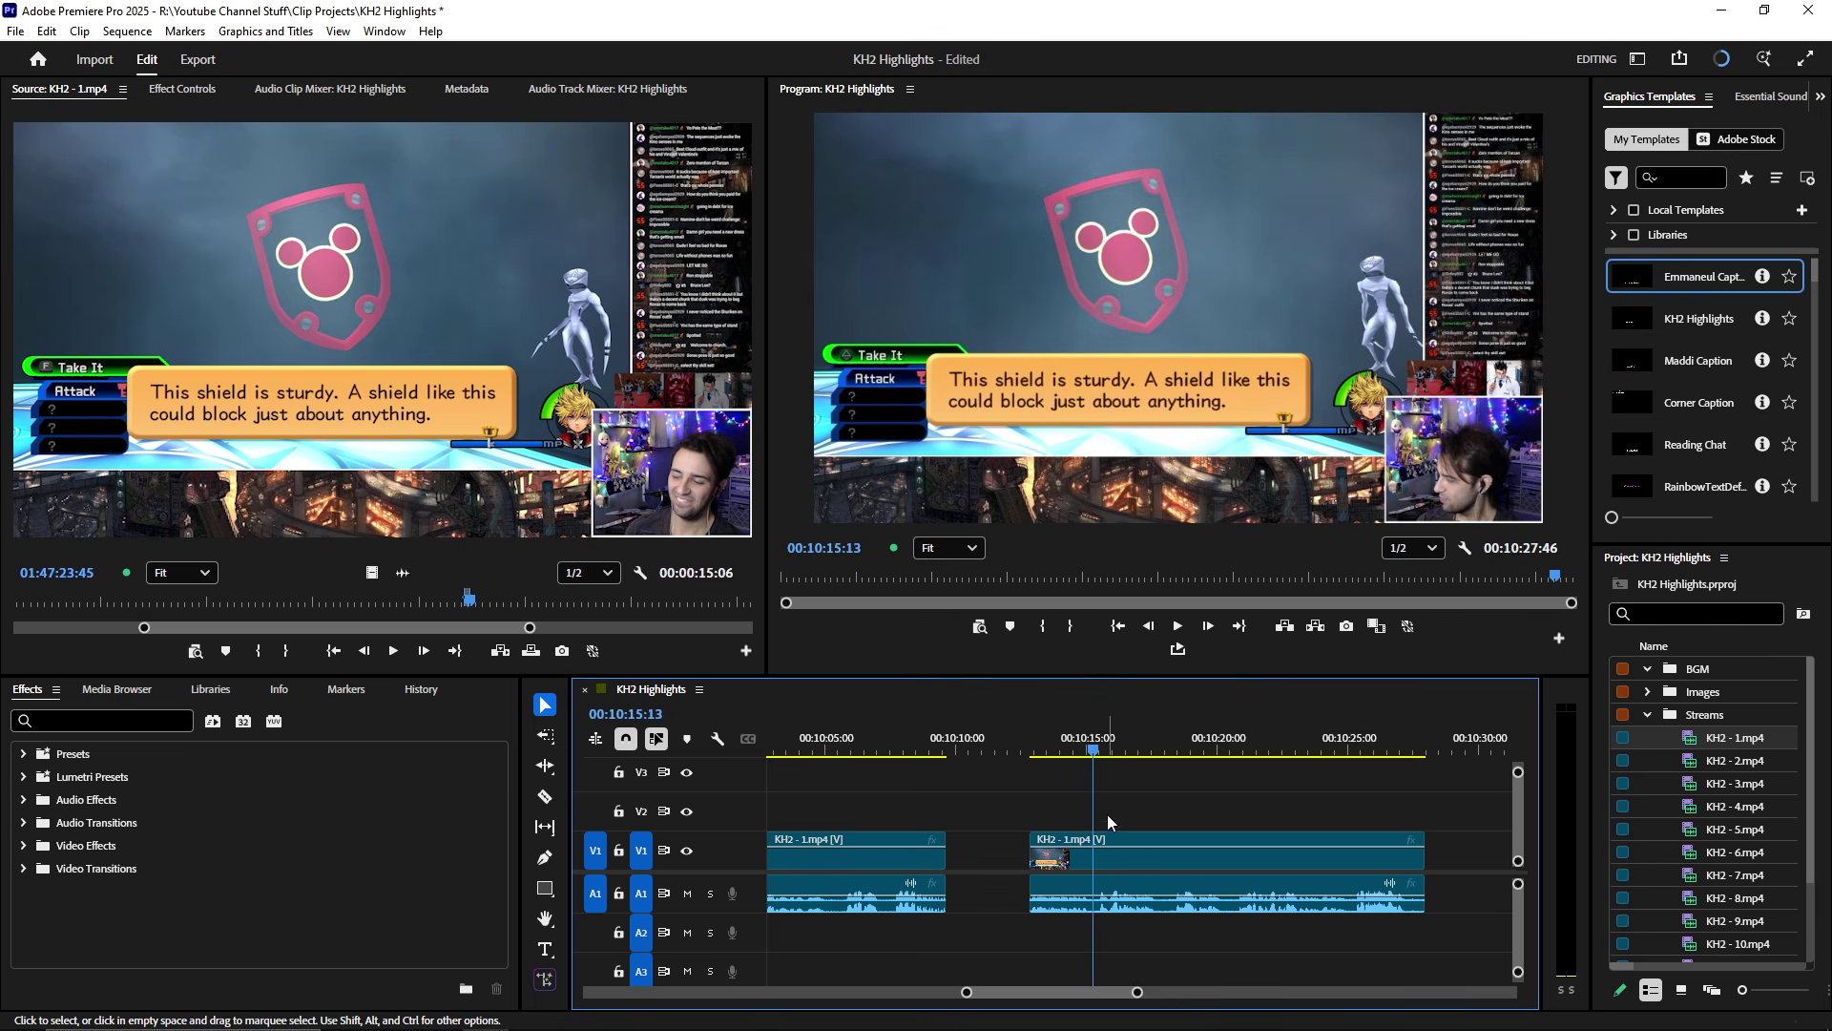
pyautogui.scroll(3, 1103, 830)
pyautogui.scroll(2, 1145, 848)
pyautogui.press('Up')
# - Play the shield clip, trim about 3 more seconds off its start, and close the gap before it
pyautogui.click(950, 861)
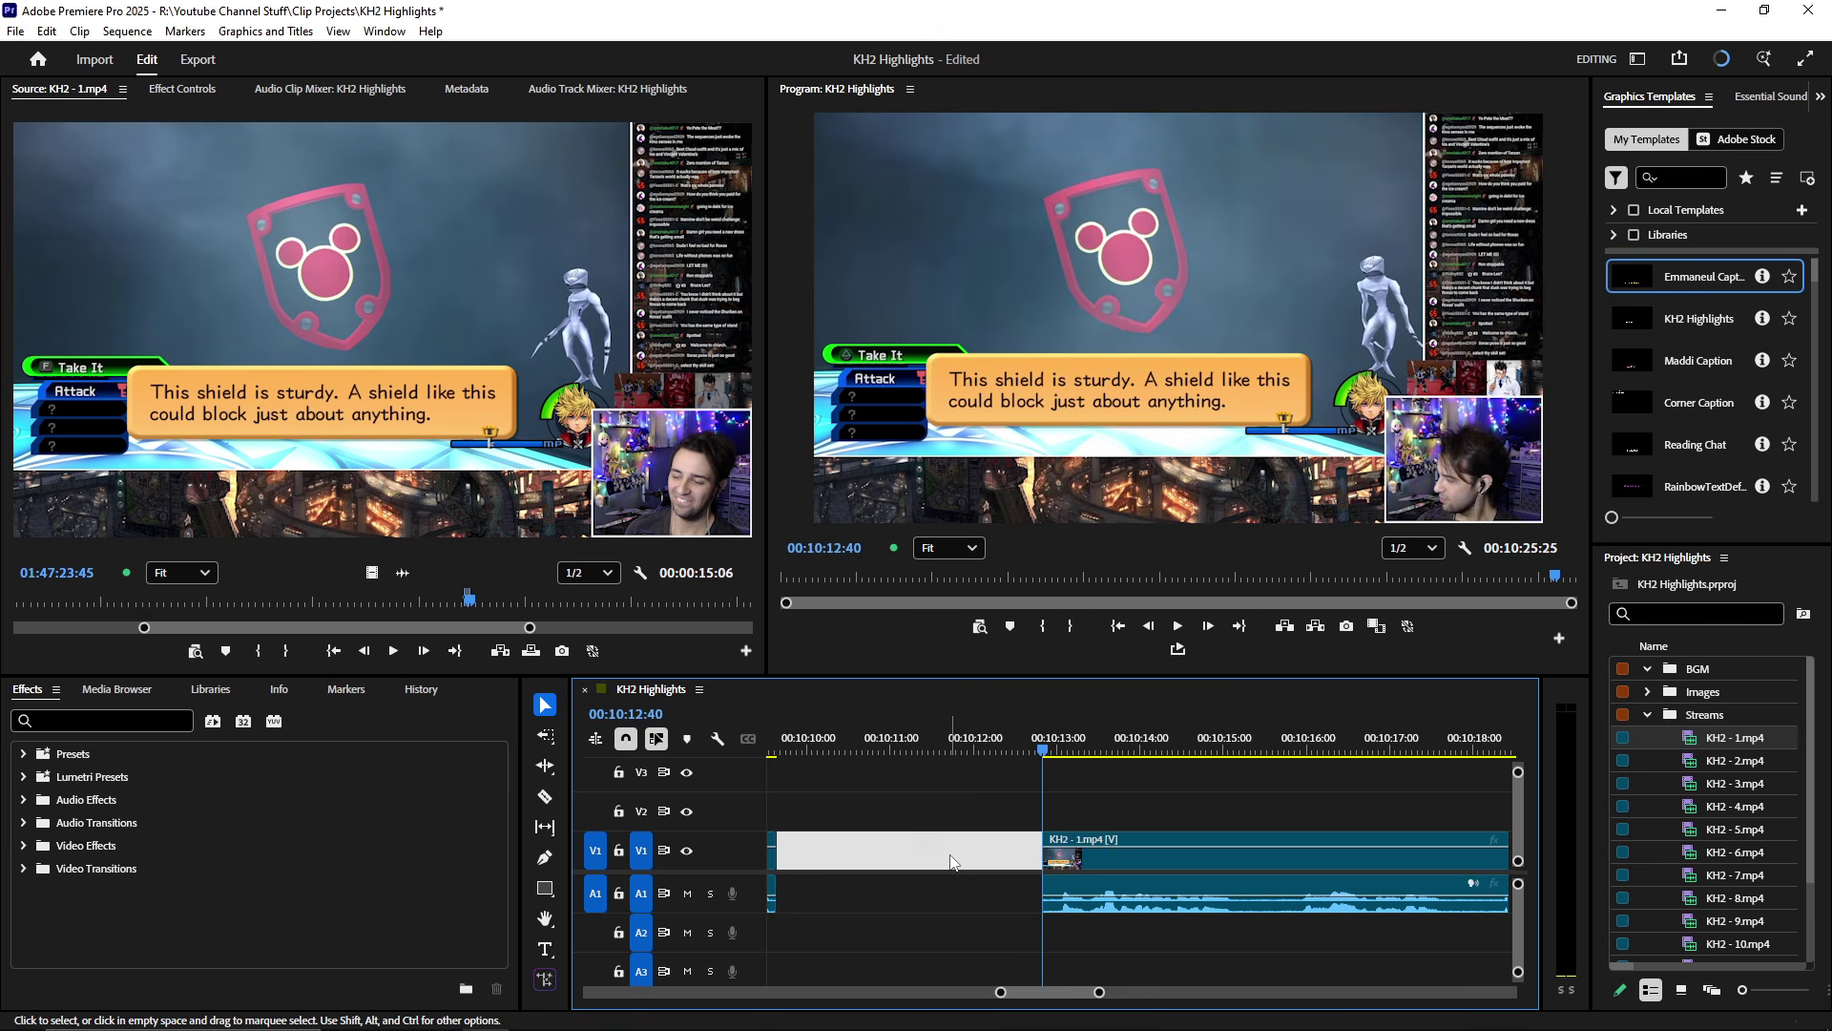
pyautogui.press('space')
pyautogui.scroll(-3, 1050, 854)
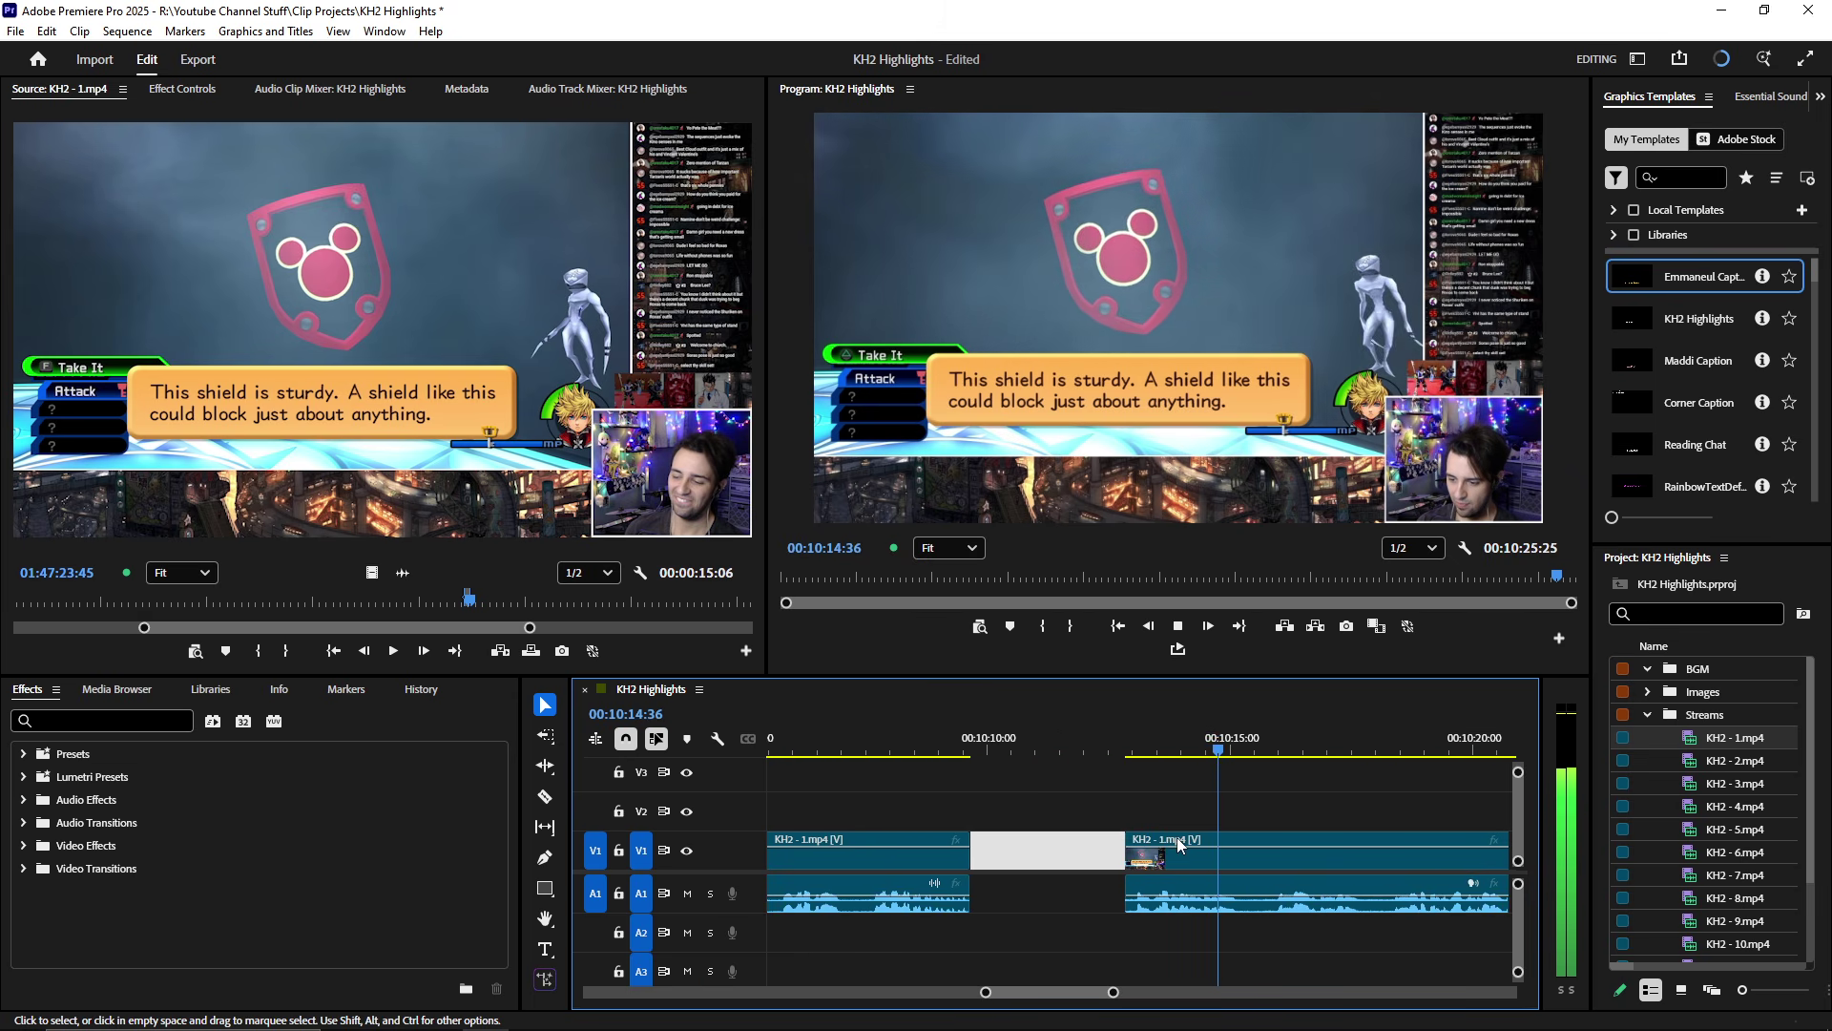
pyautogui.scroll(-2, 1202, 856)
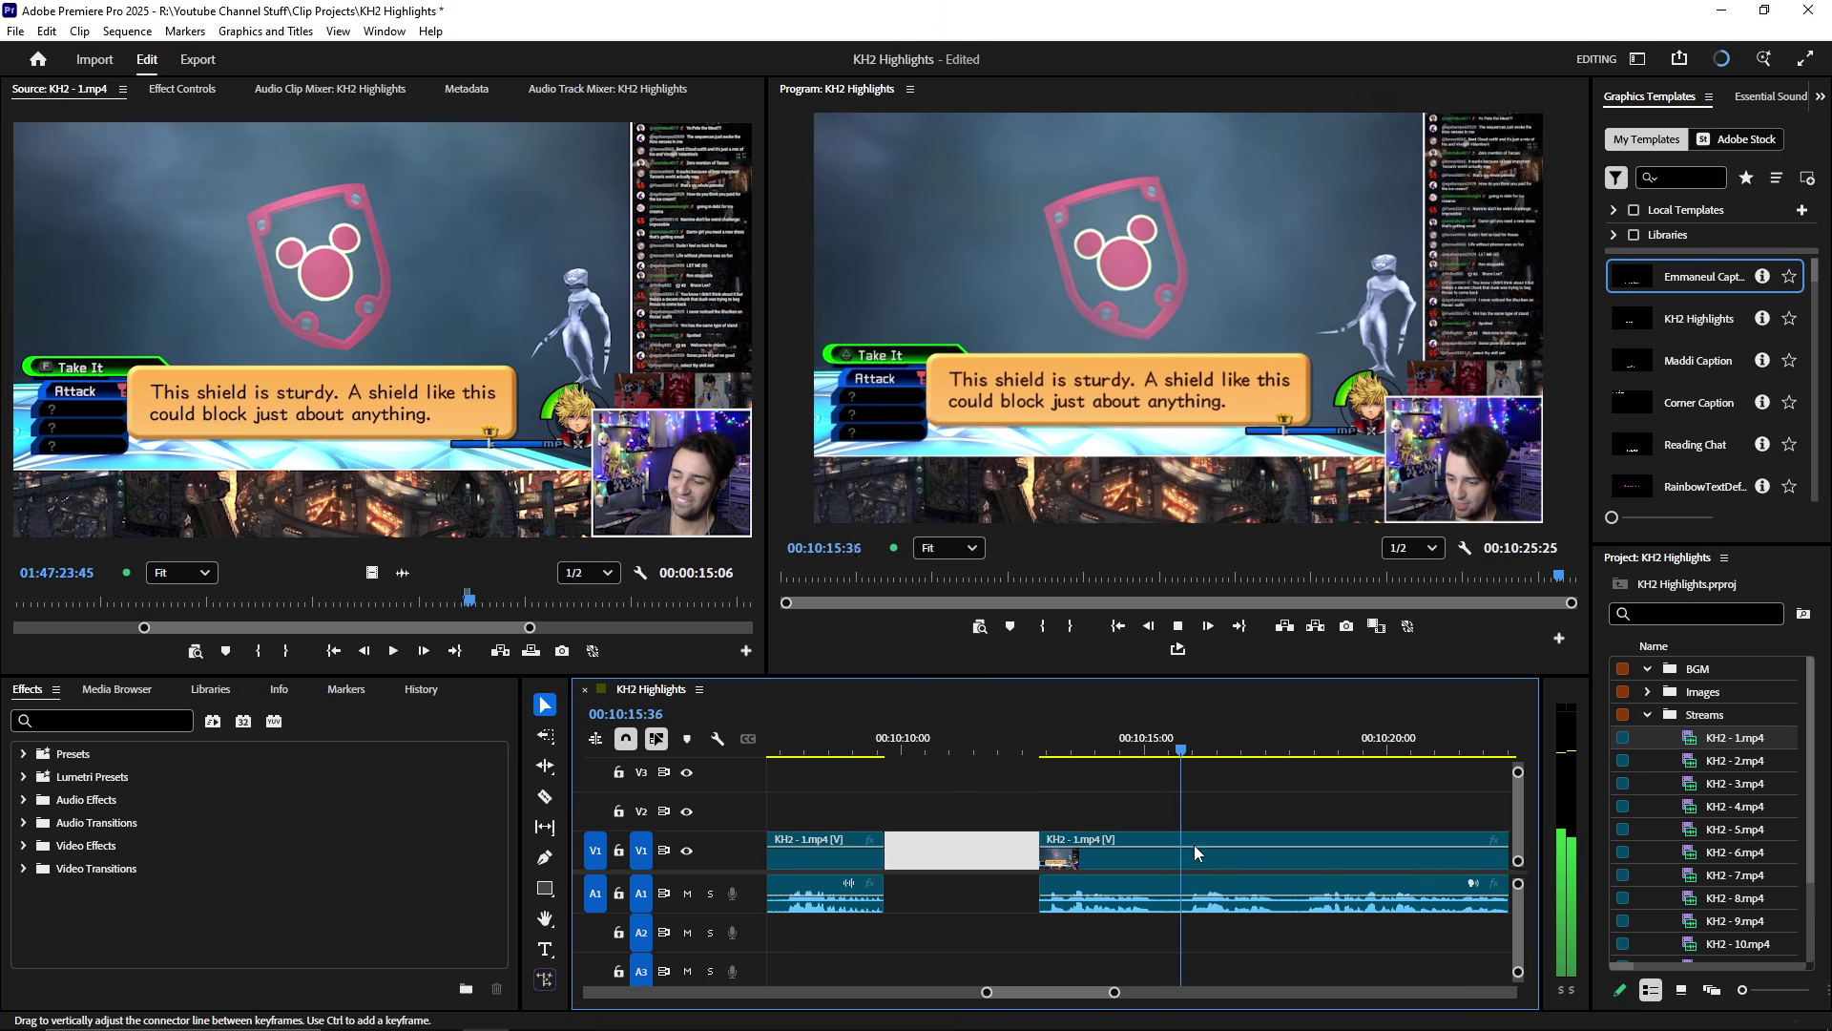
pyautogui.click(961, 865)
pyautogui.scroll(-3, 962, 865)
pyautogui.press('Delete')
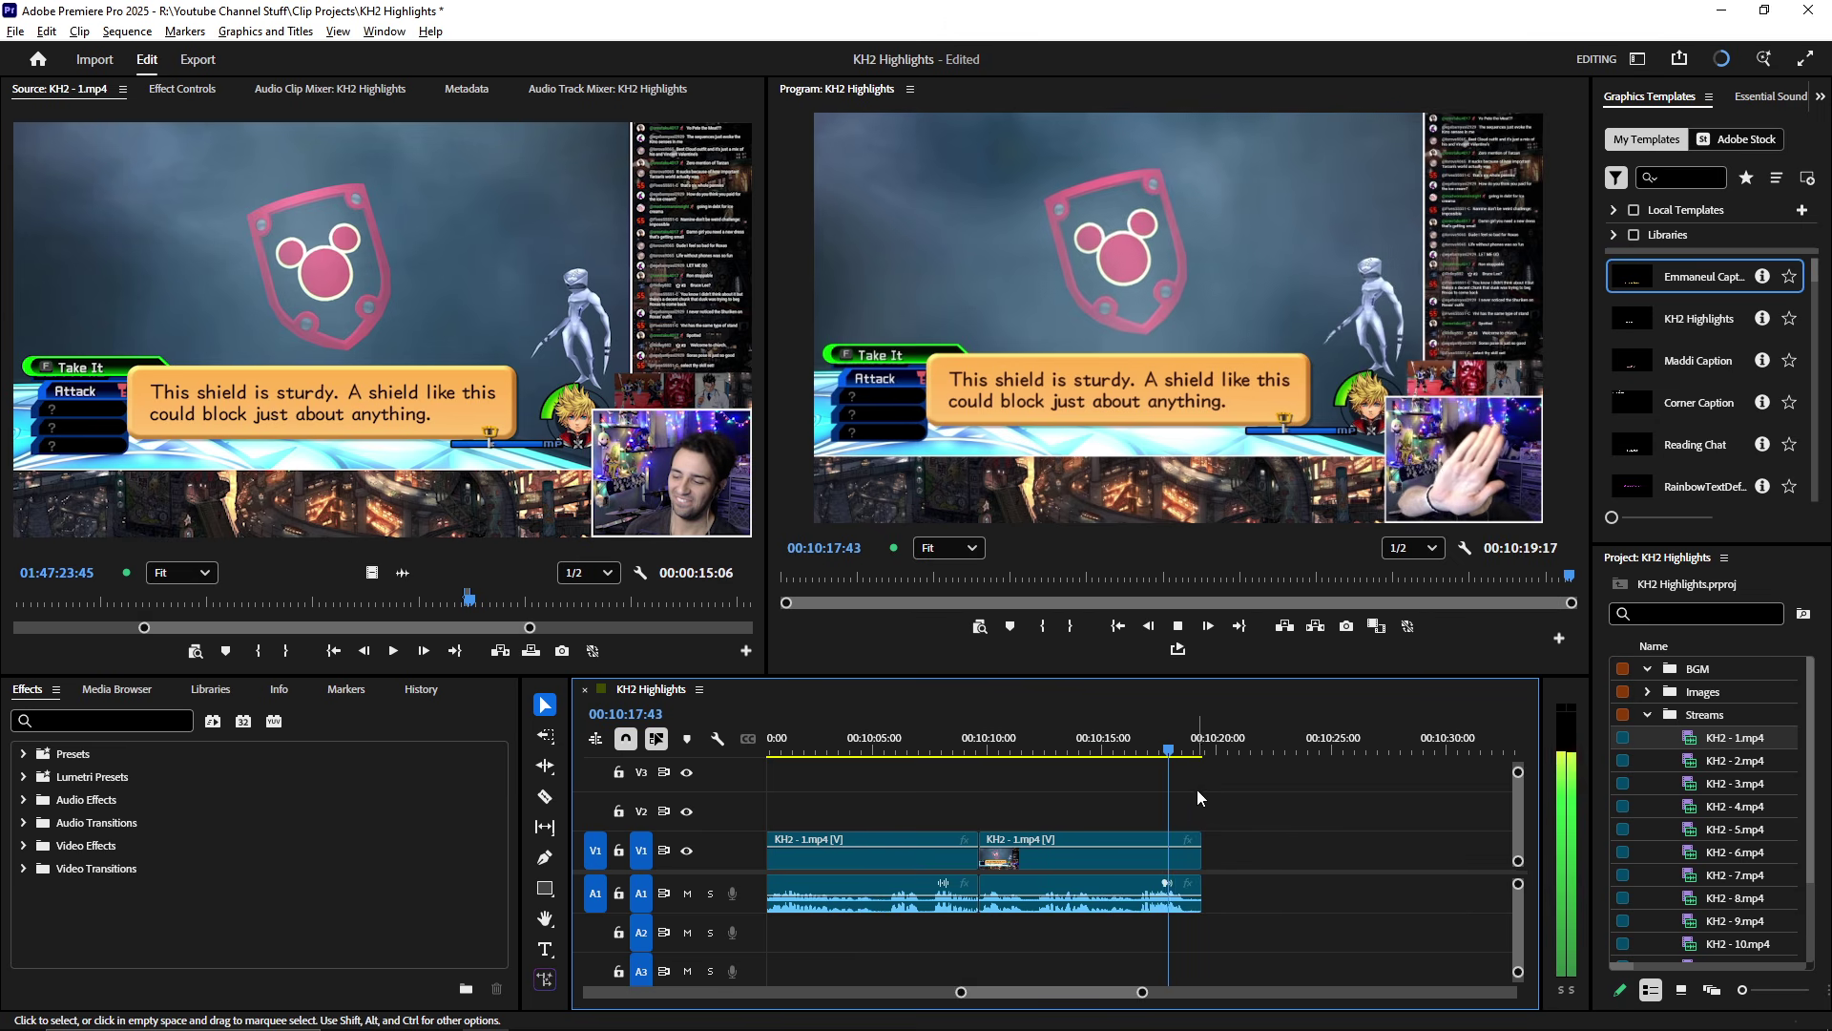
# - Trim the end of the shield clip to 00:10:19:02
pyautogui.scroll(3, 1203, 802)
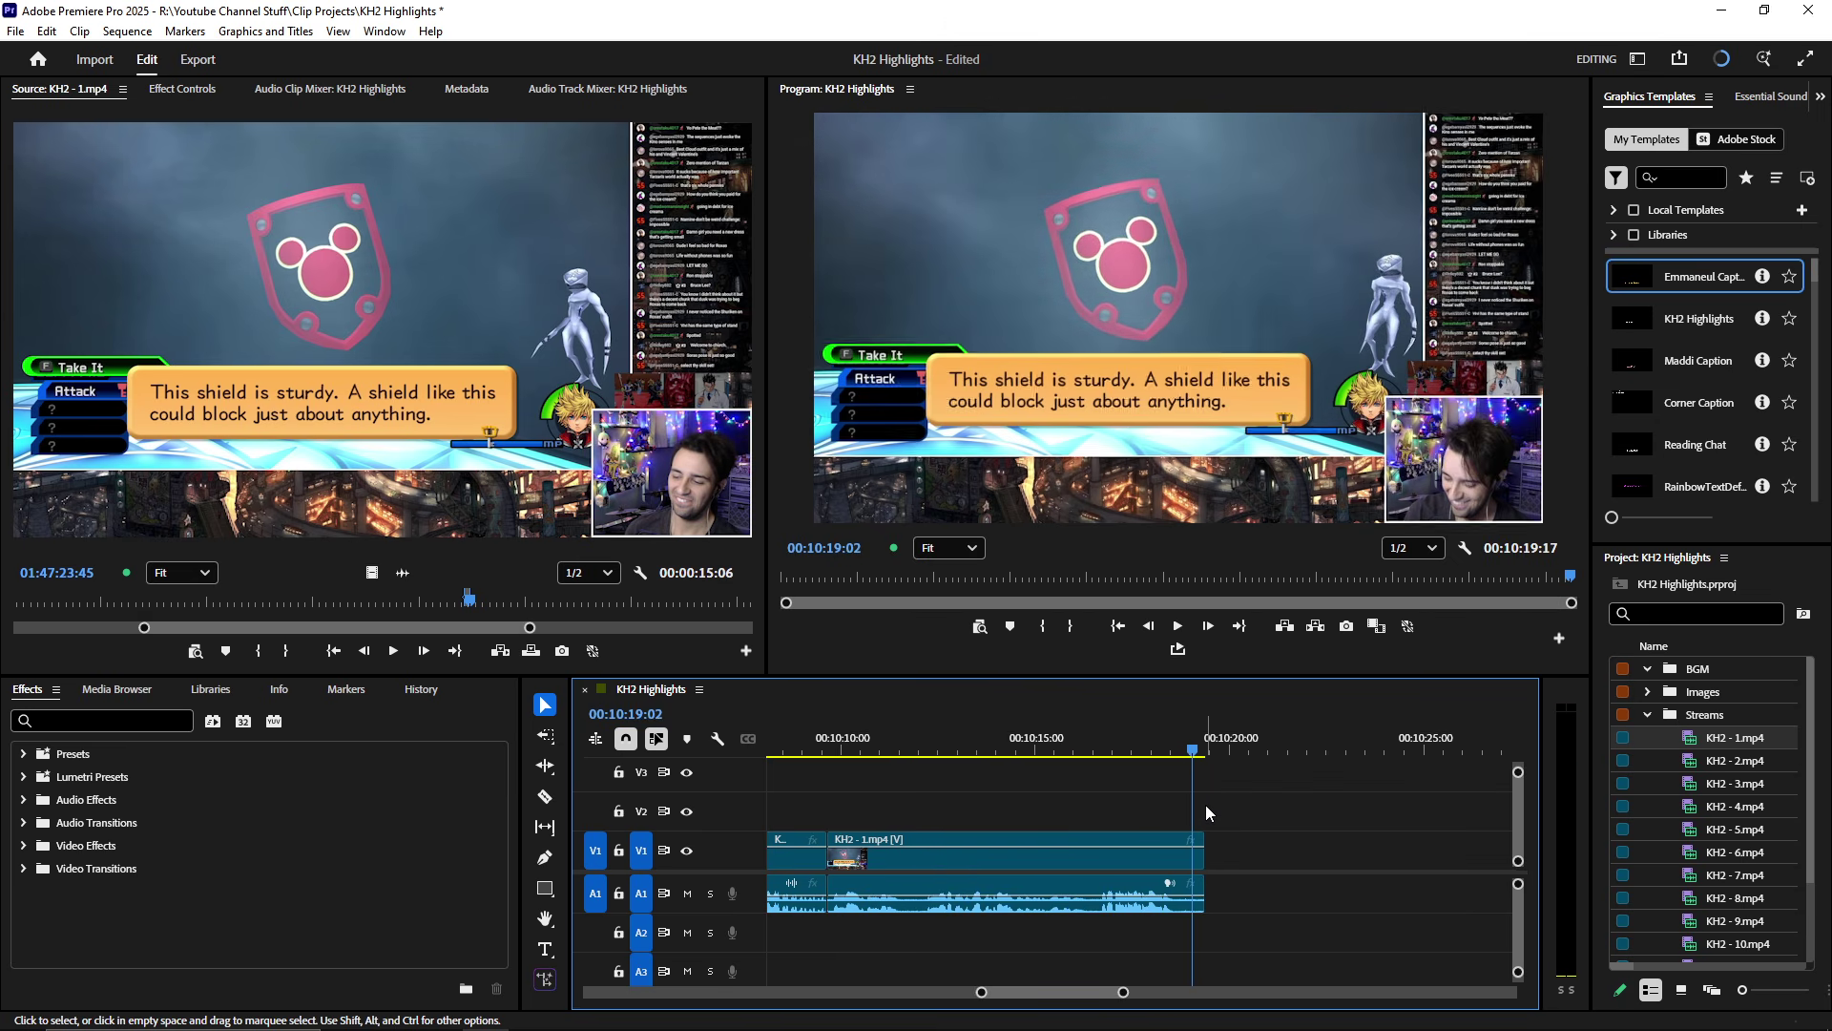
pyautogui.press('w')
# - Scan the KH2 - 1.mp4 recording past the shield scene and play the boss fight from about 01:59:03
pyautogui.press('space')
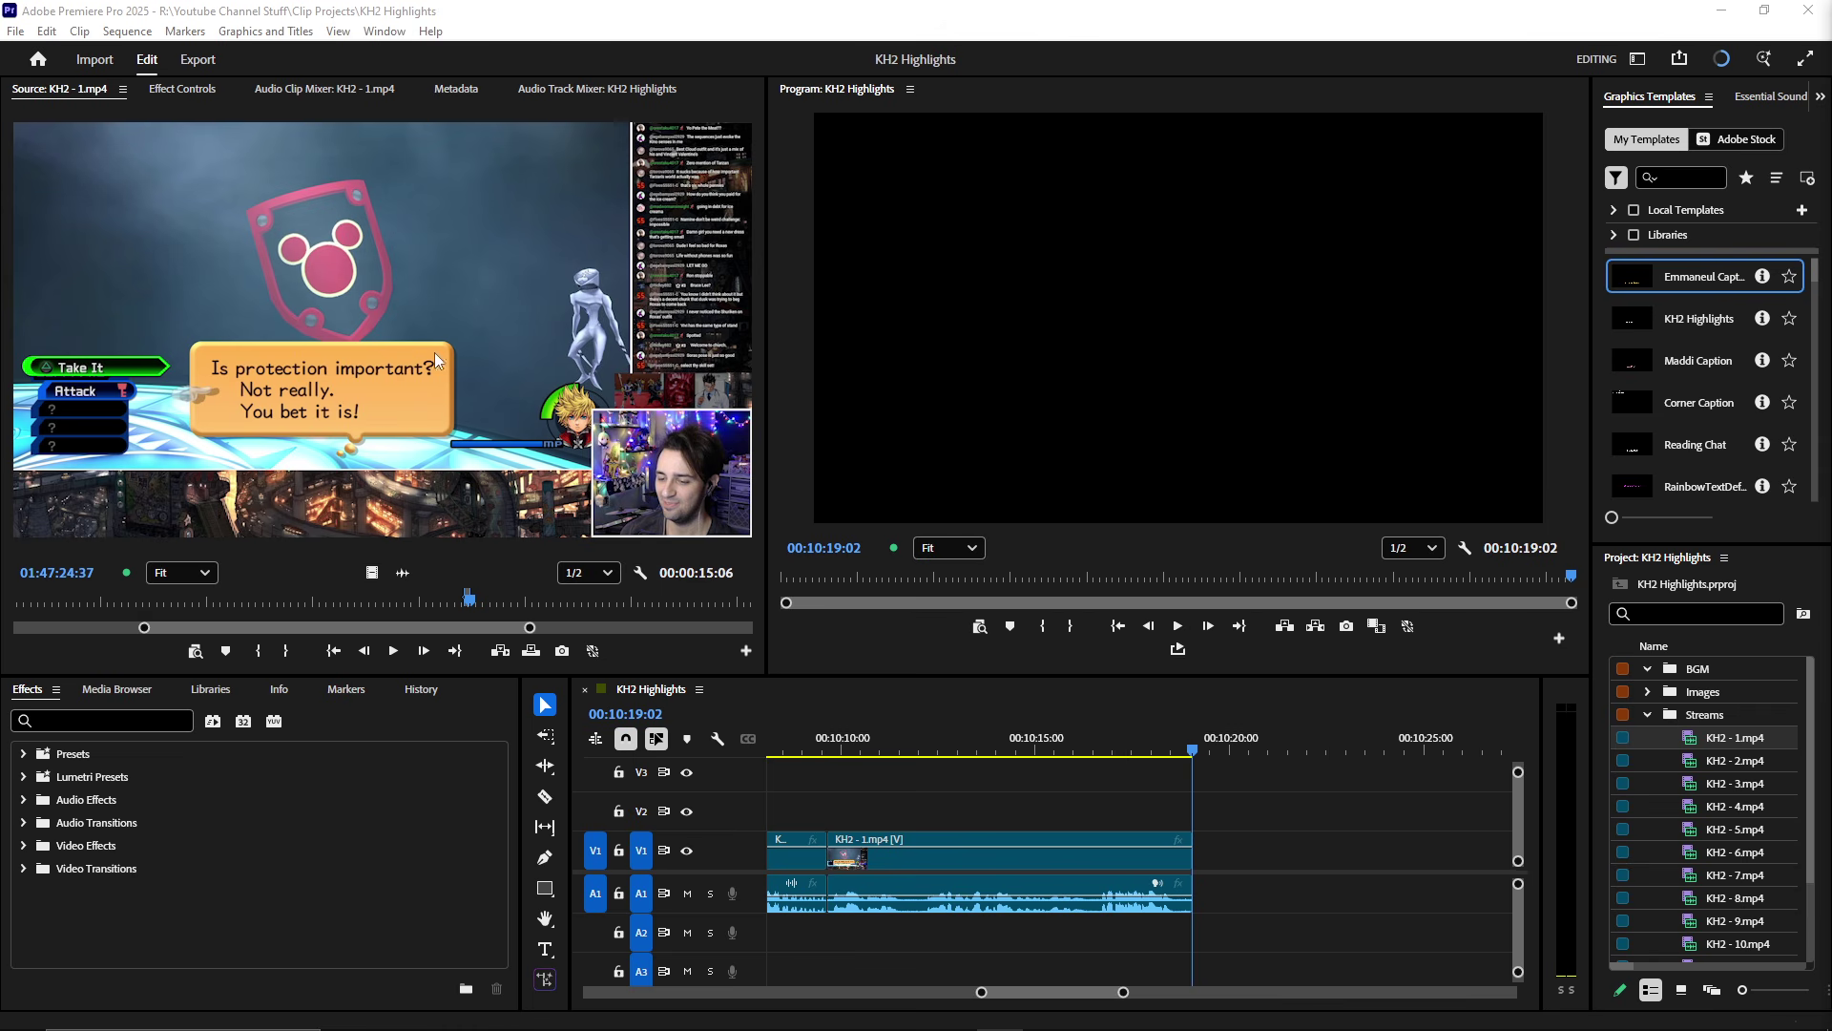
pyautogui.press('`')
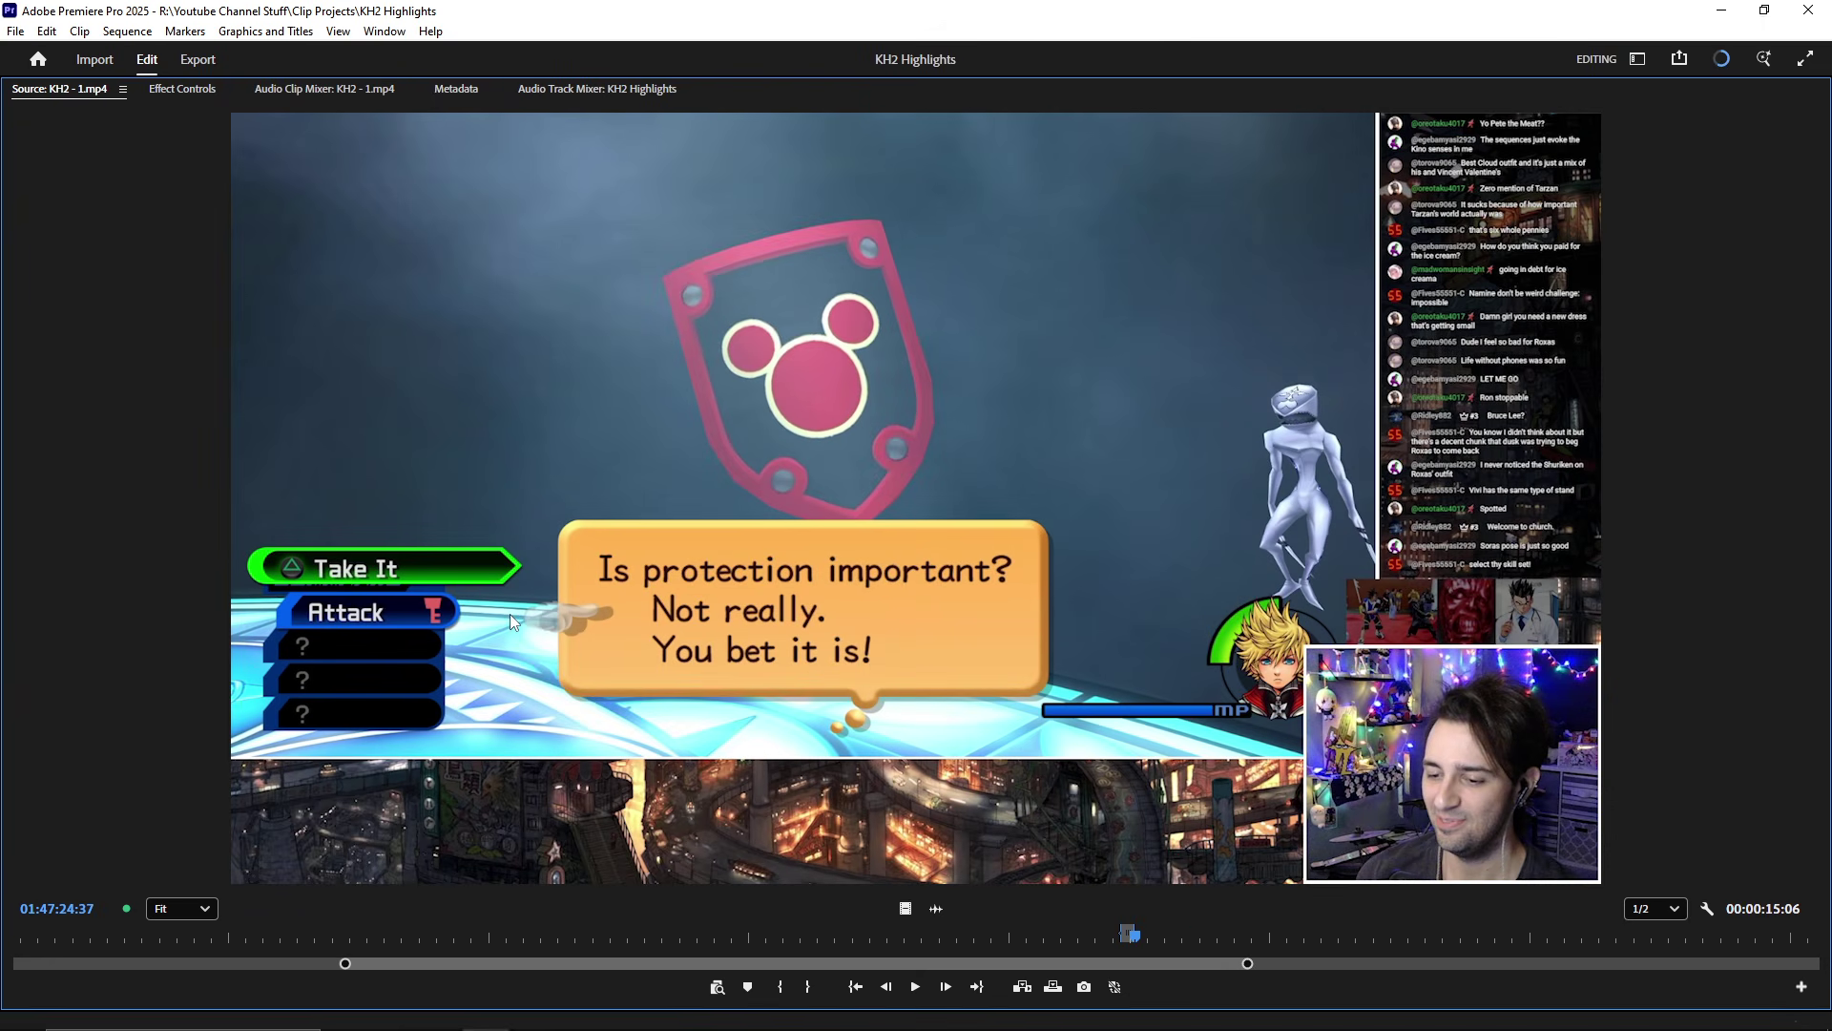
pyautogui.moveTo(1162, 1011)
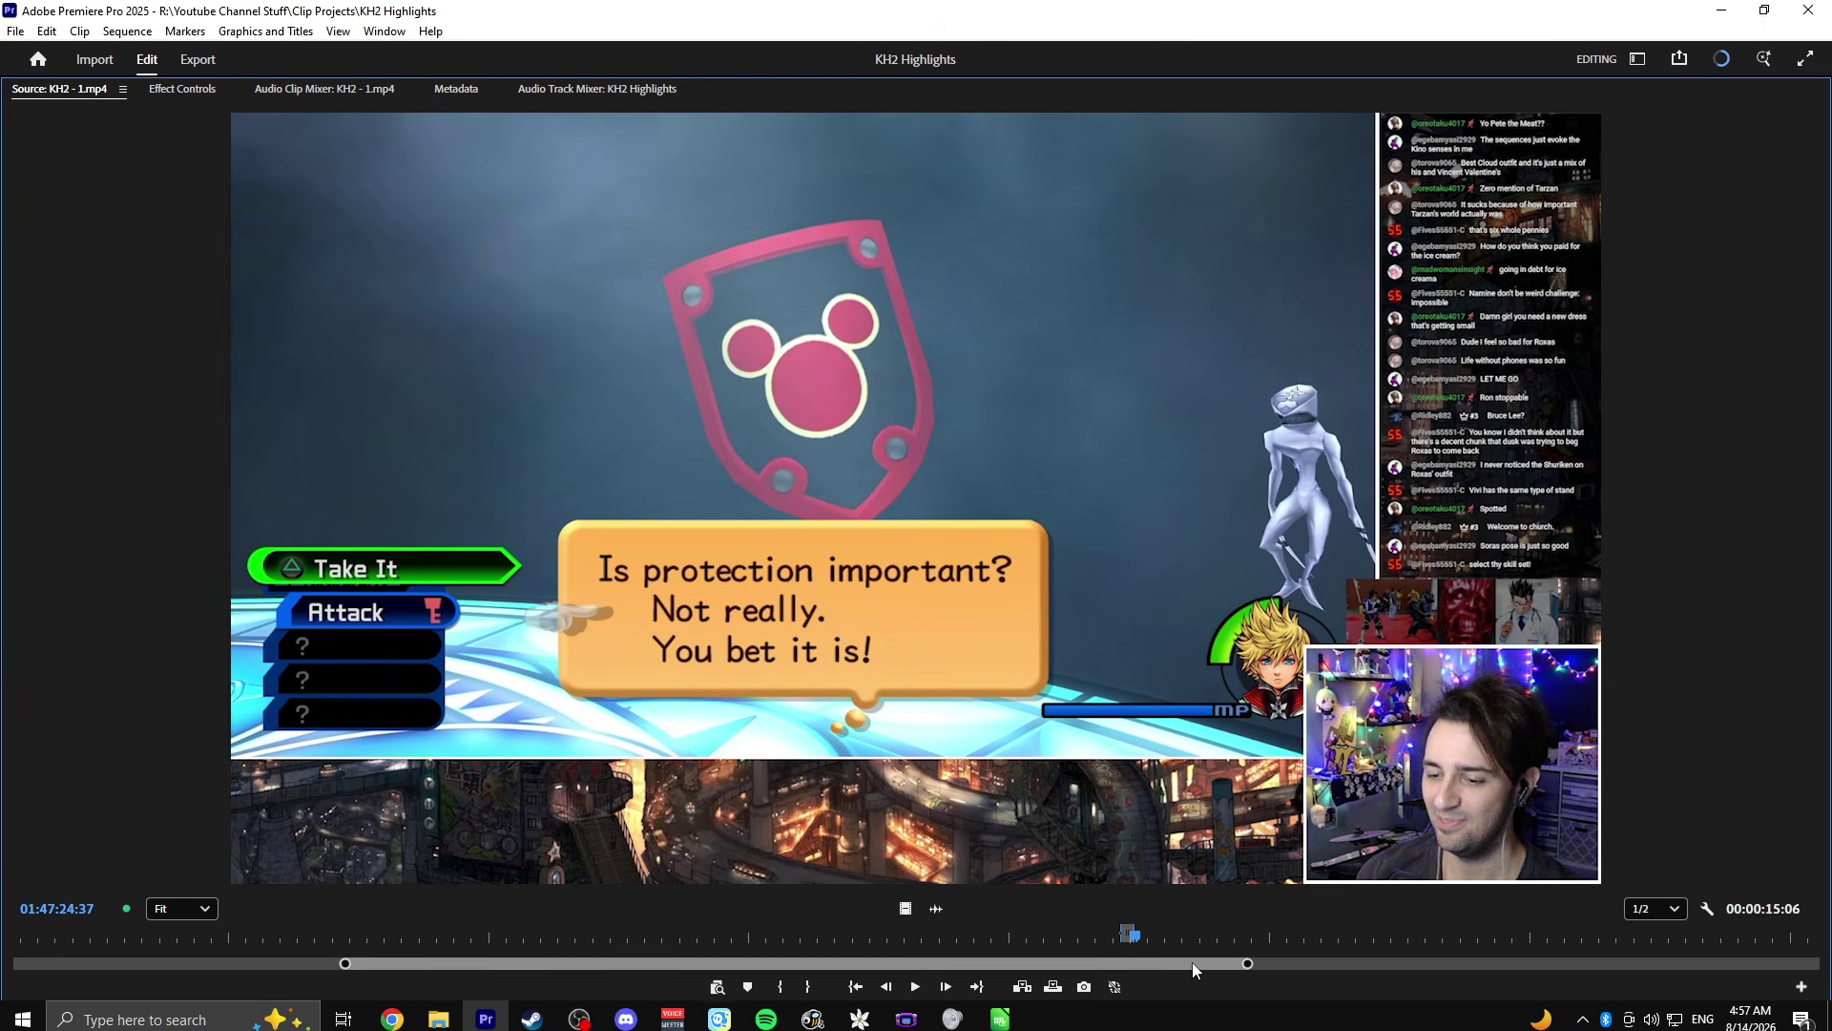
pyautogui.scroll(-3, 1193, 962)
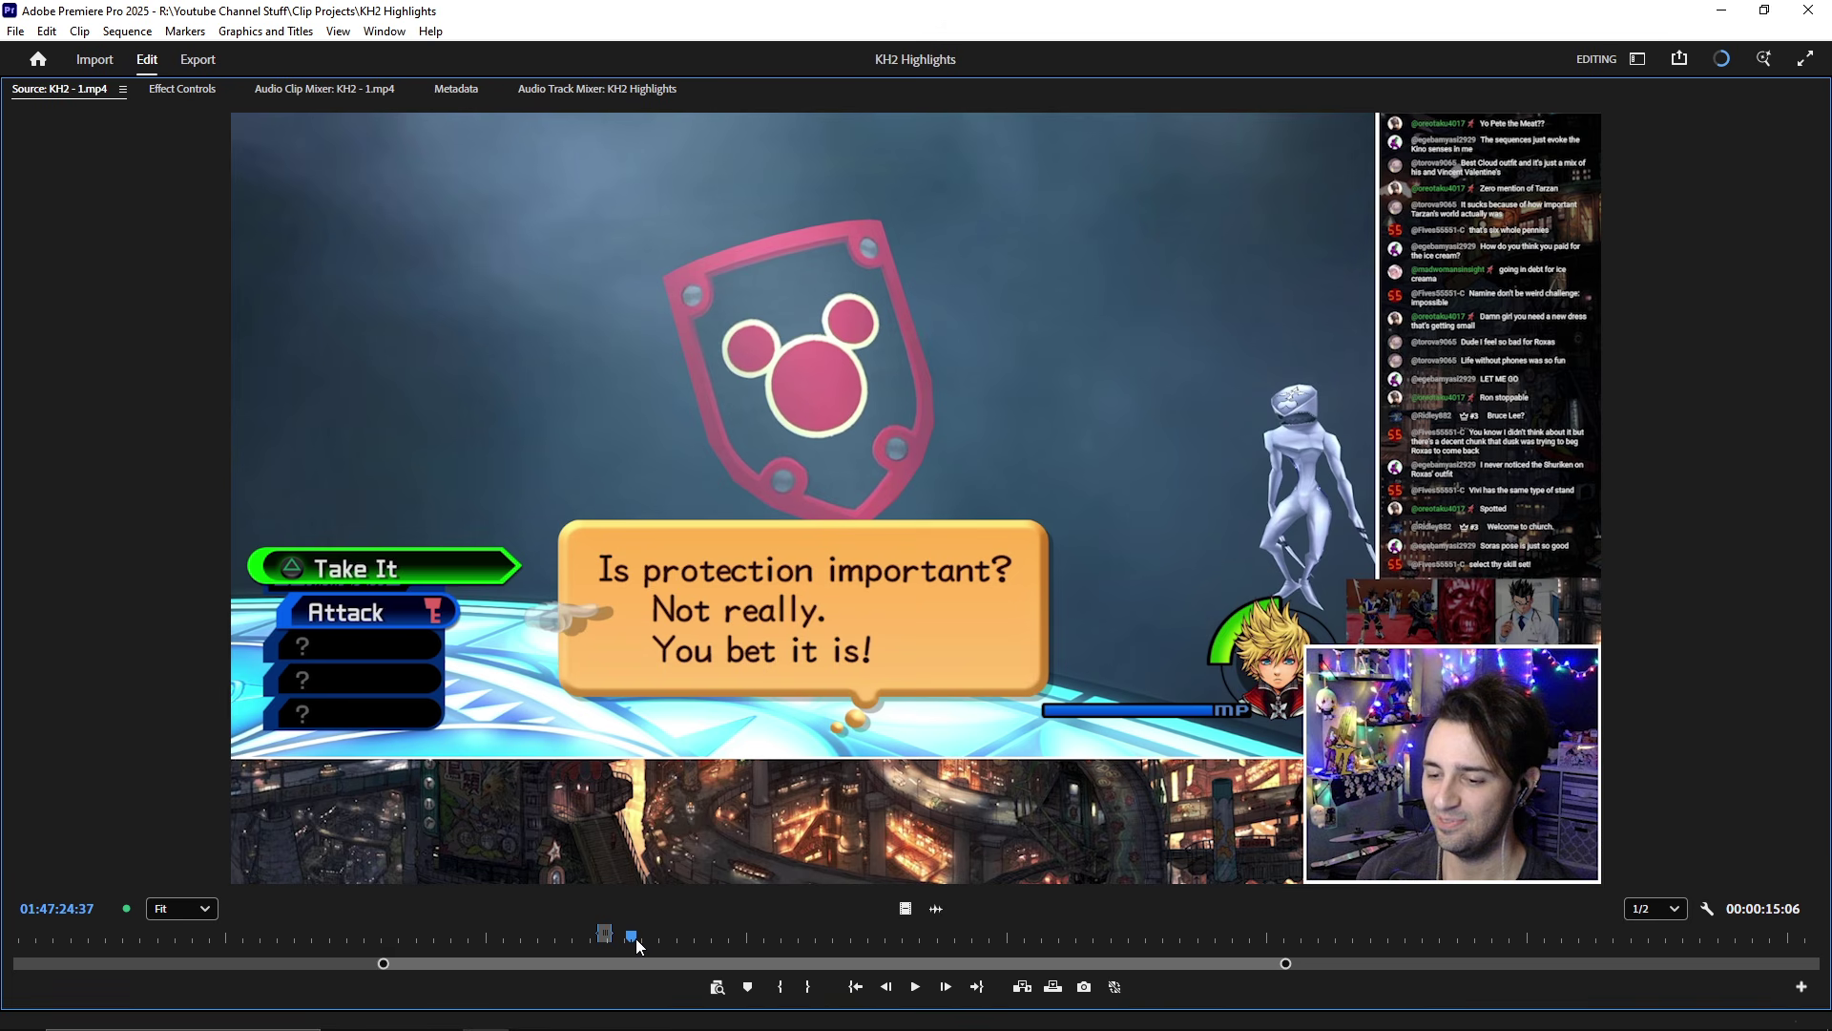
pyautogui.click(635, 937)
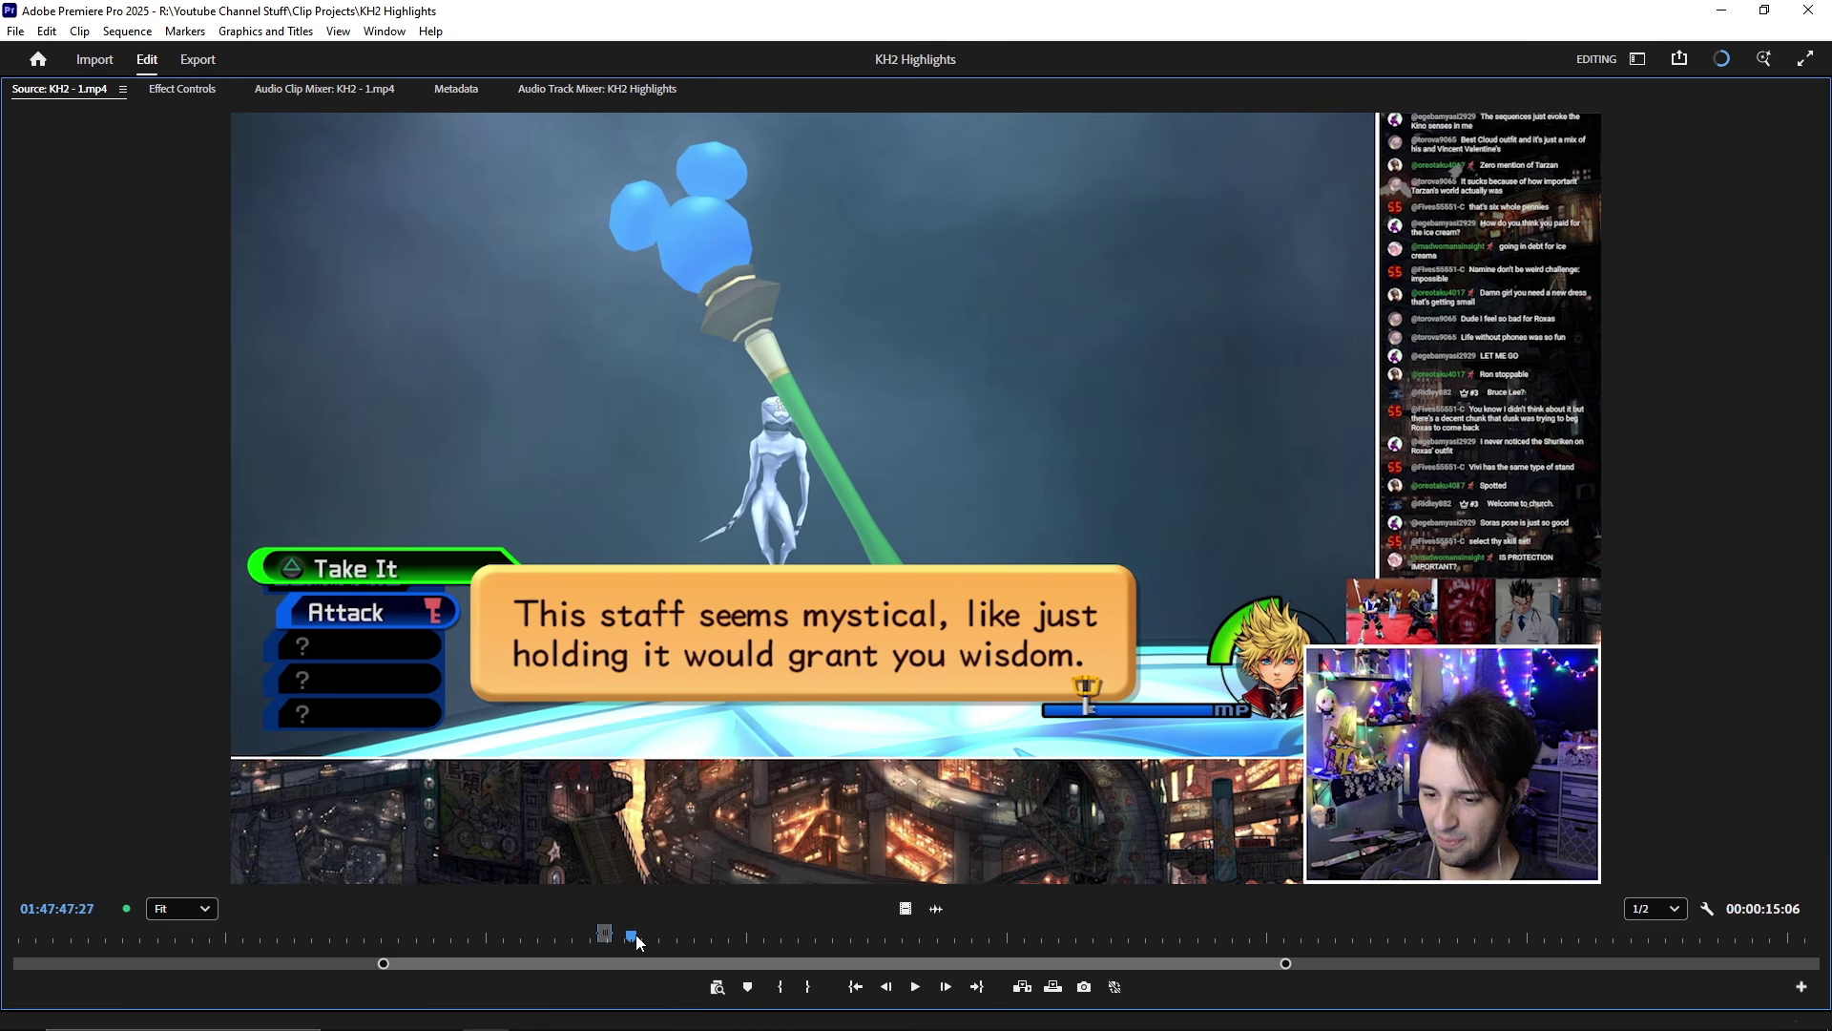
pyautogui.click(655, 935)
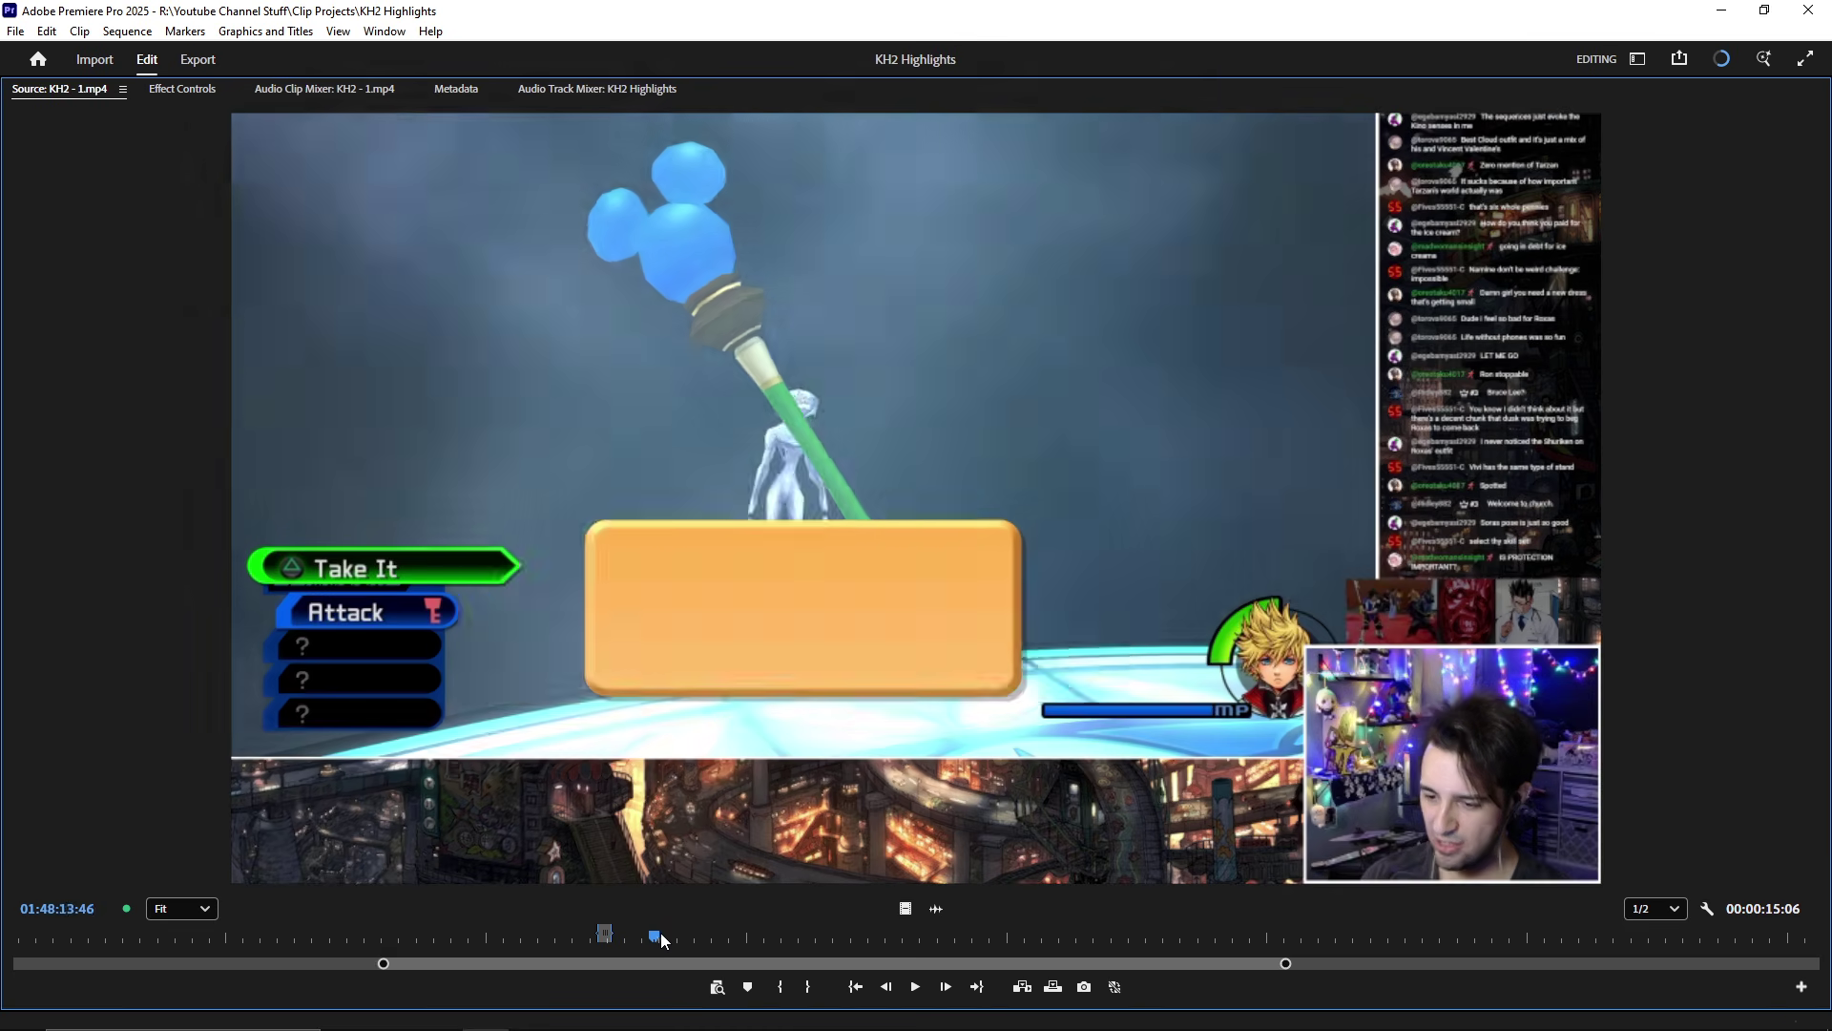
pyautogui.moveTo(661, 934); pyautogui.dragTo(1292, 970)
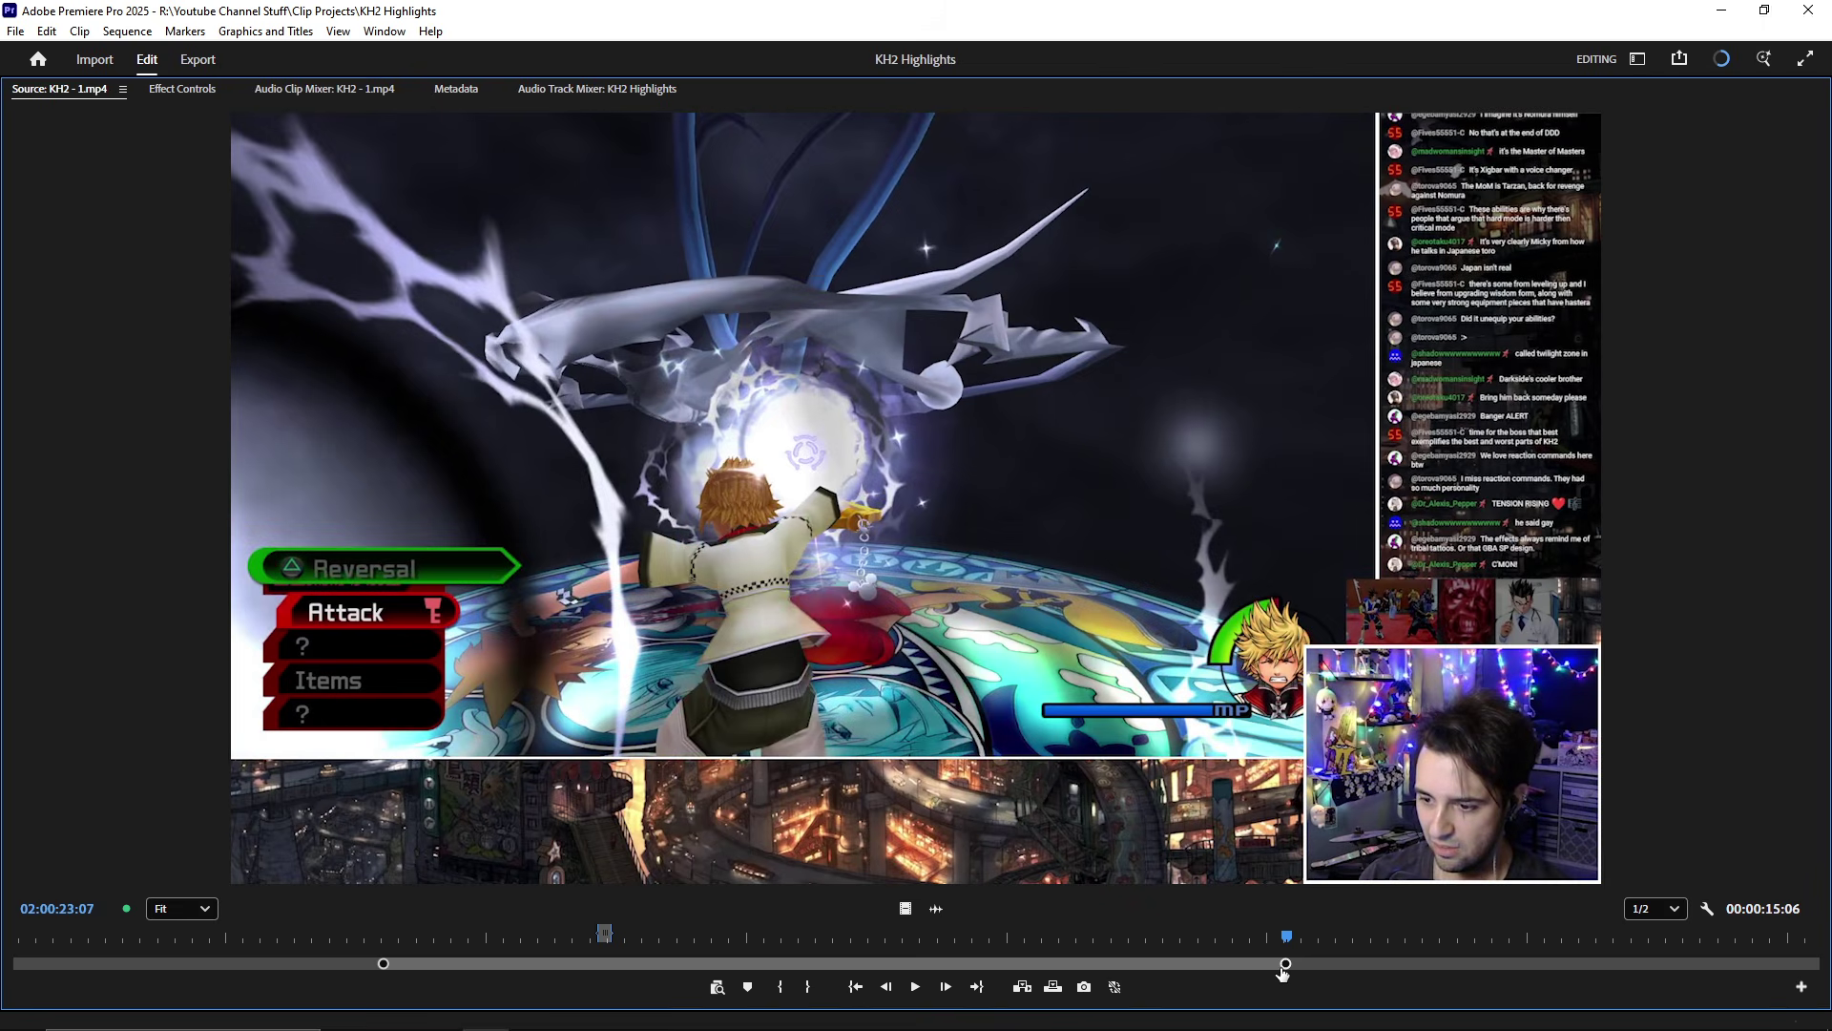
pyautogui.scroll(-3, 1231, 962)
pyautogui.moveTo(1030, 941); pyautogui.dragTo(1040, 941)
pyautogui.press('=')
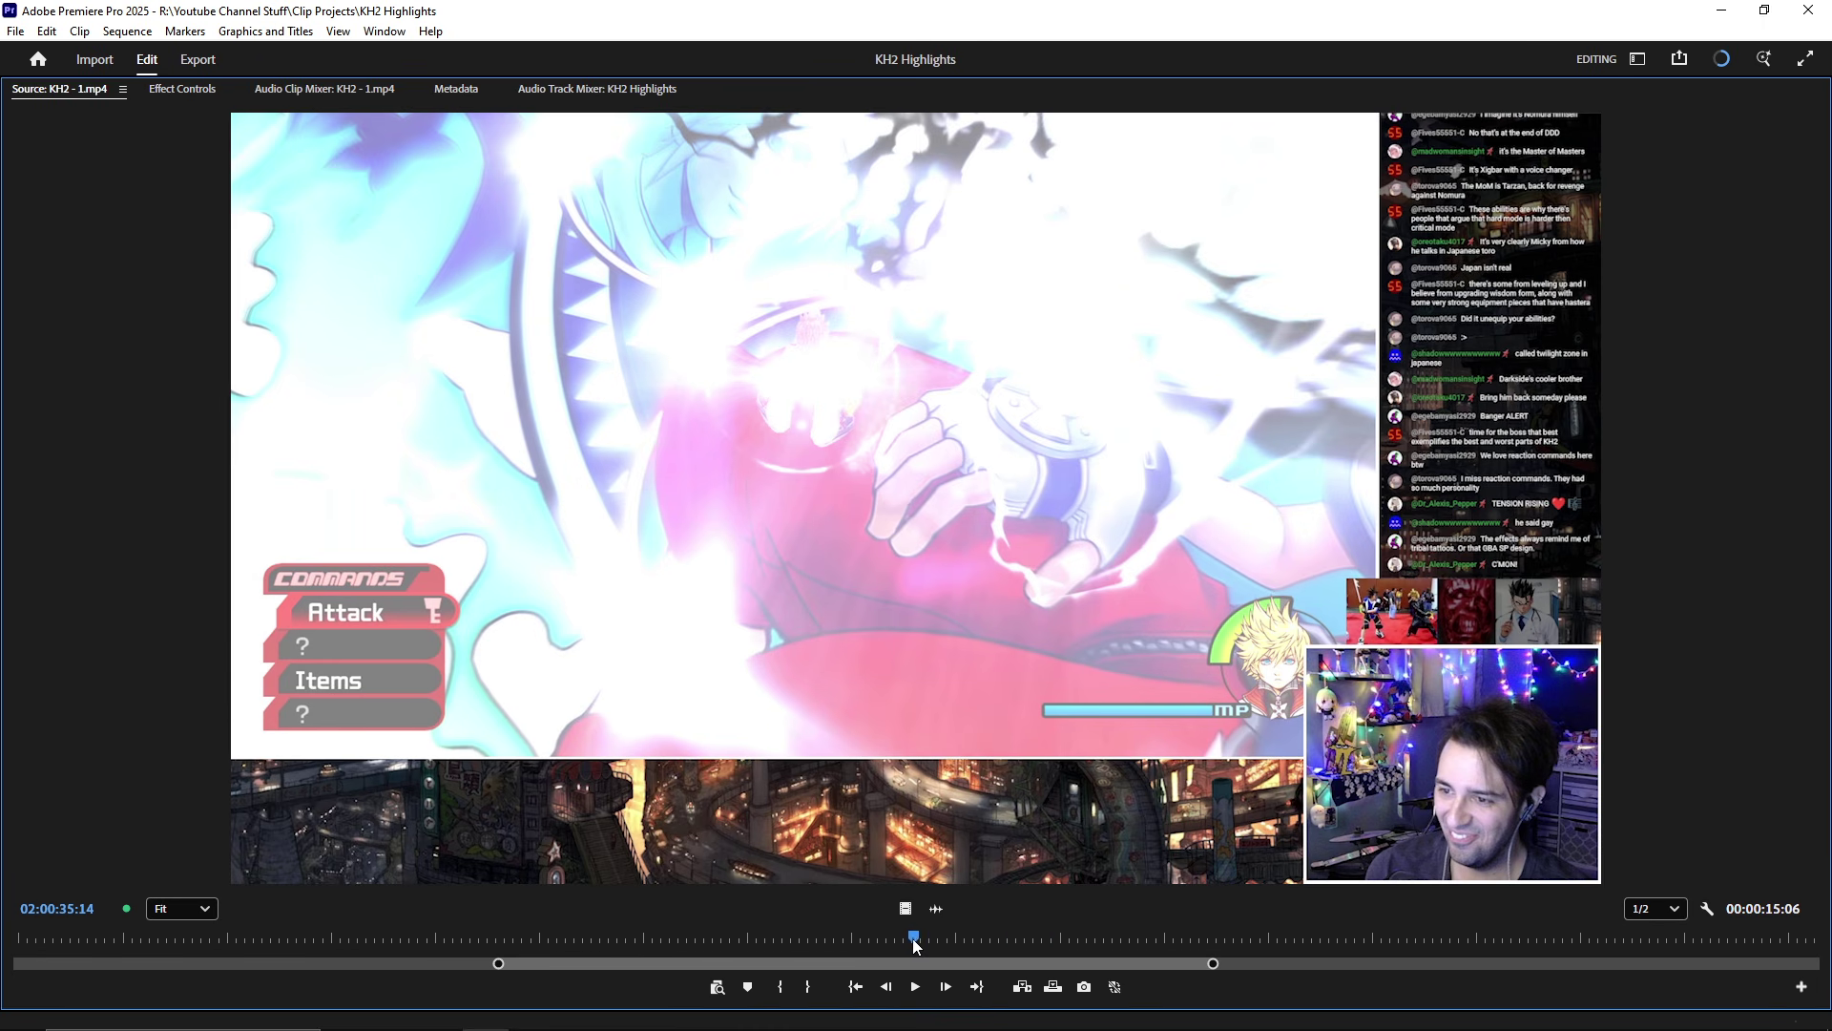
pyautogui.moveTo(912, 937); pyautogui.dragTo(752, 933)
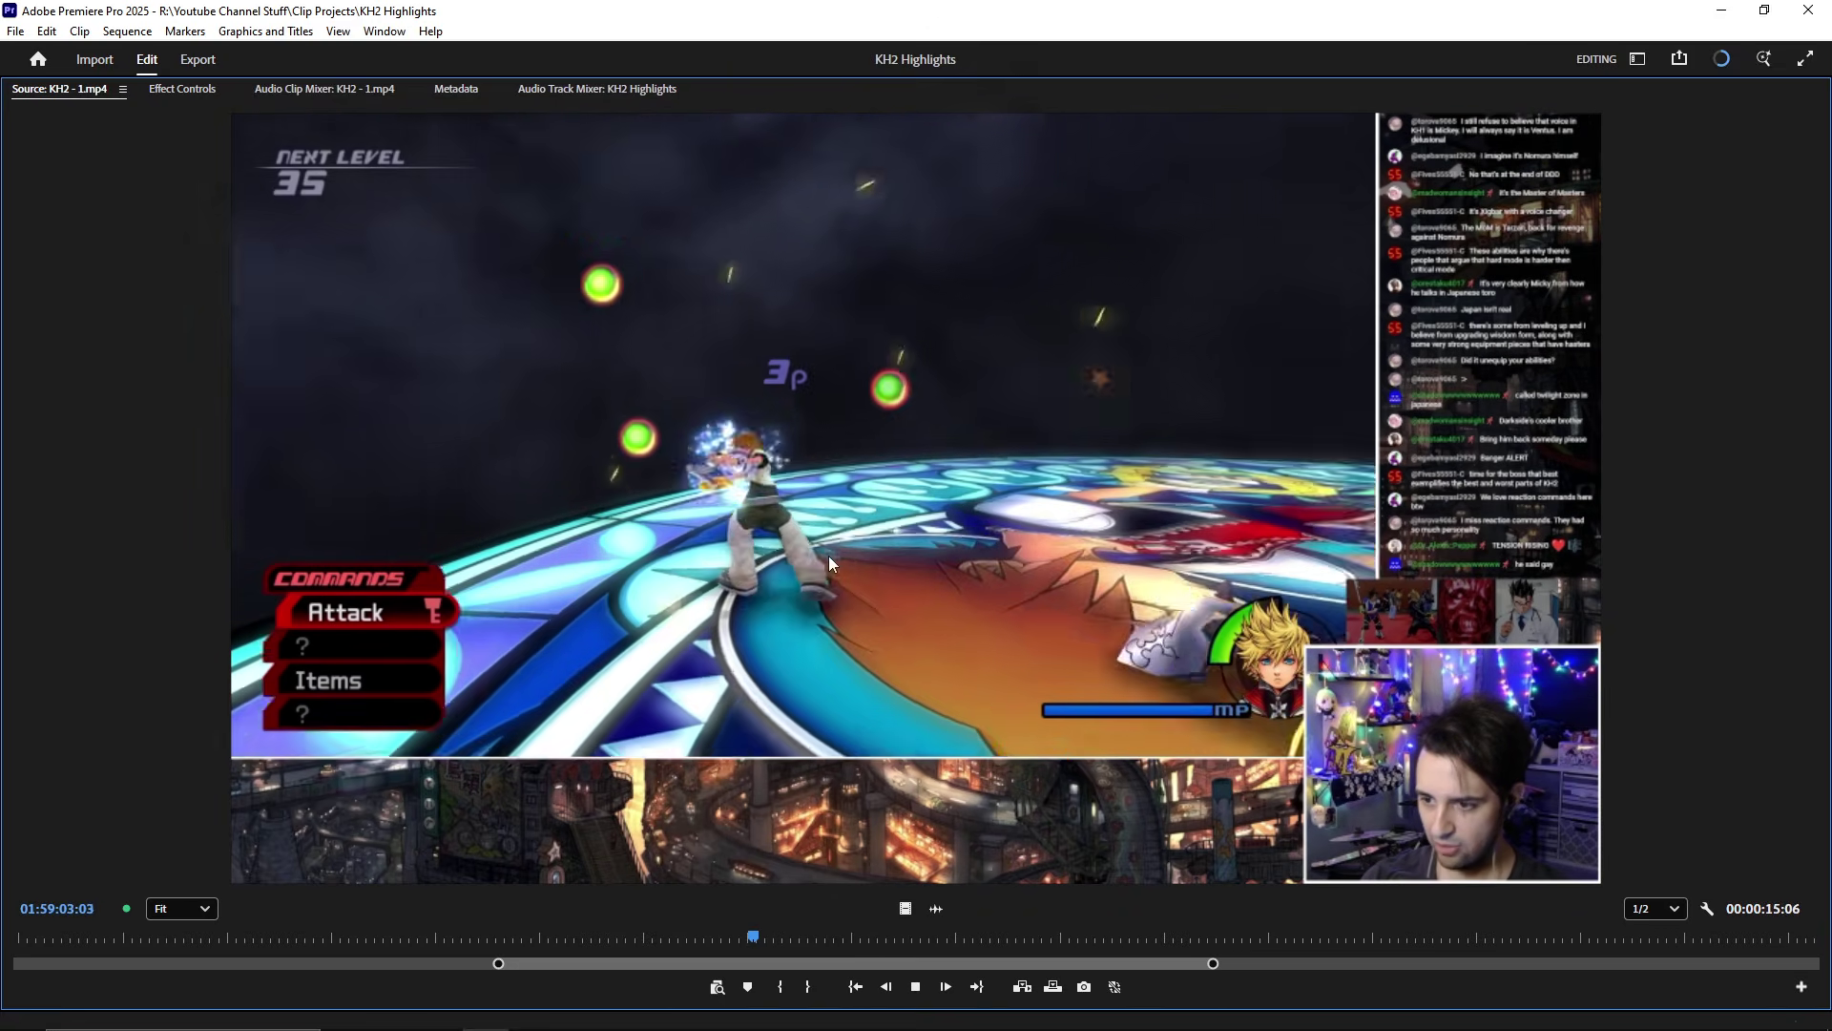
pyautogui.hotkey('ctrl', 's')
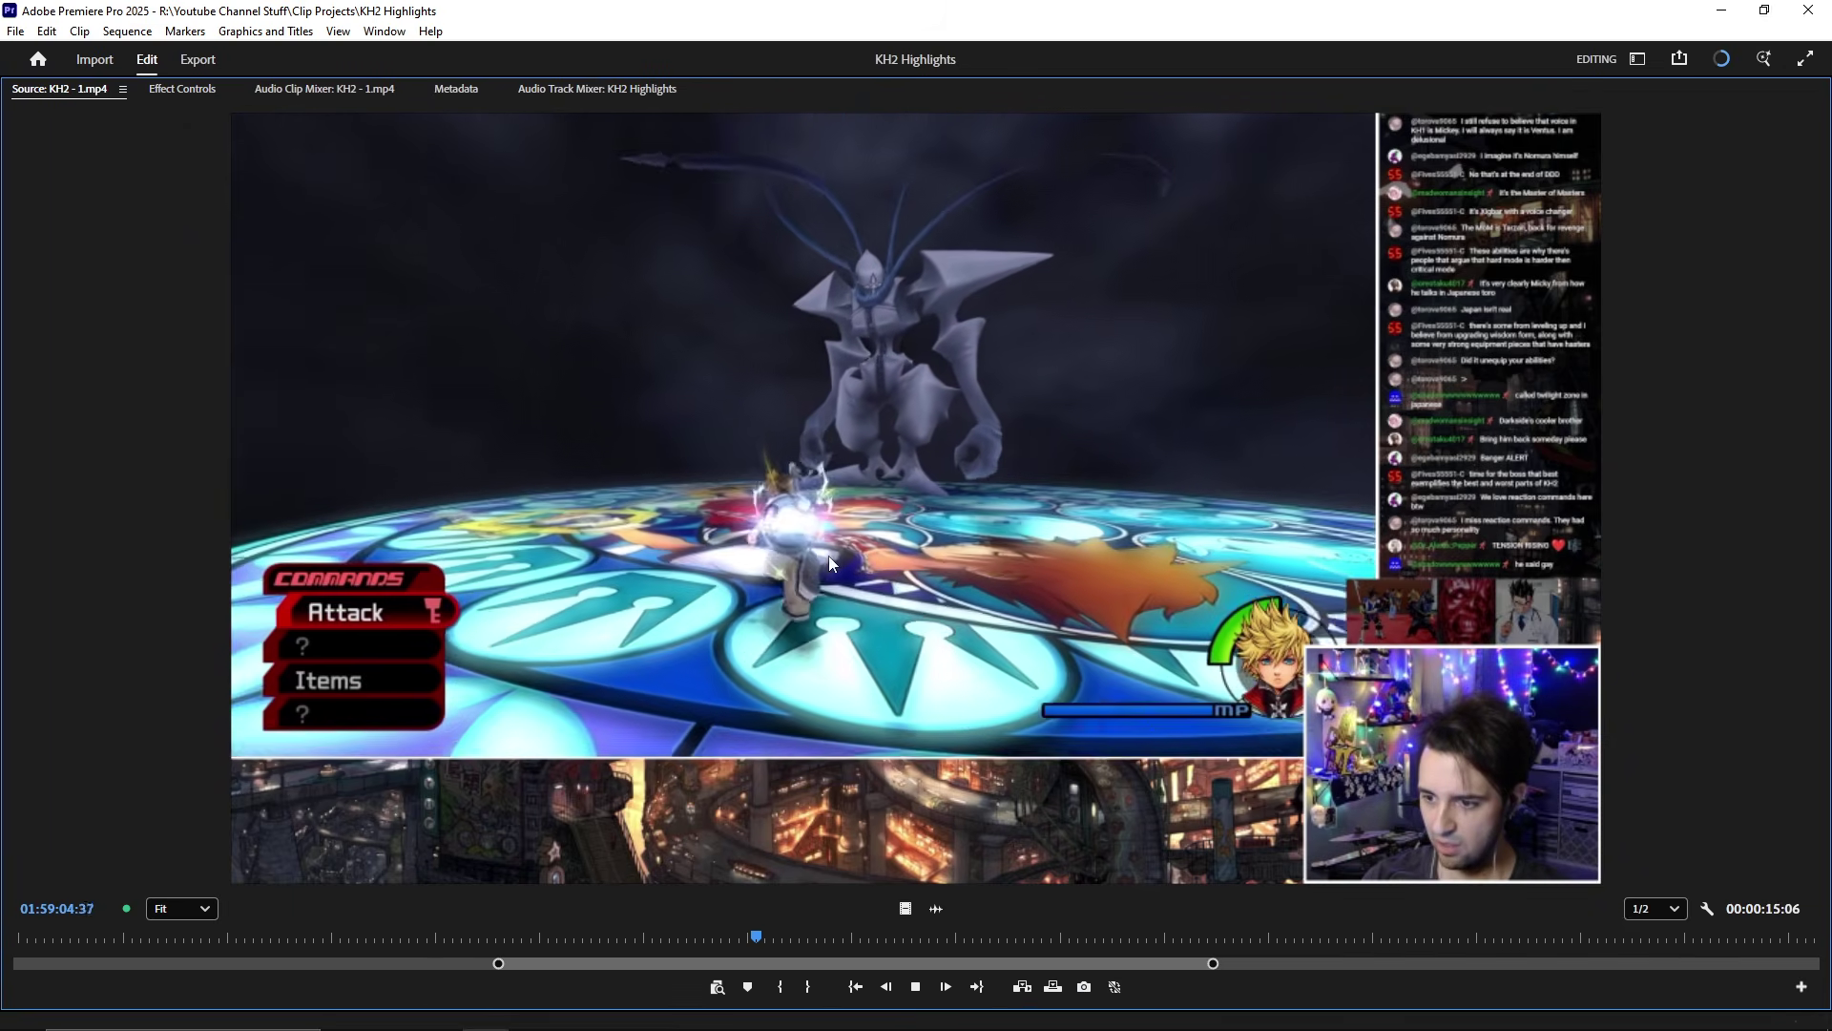
# - Mark the boss-fight segment ending at 02:00:29:14 and place it on V1 and A1 at about 00:10:22, after the shield clip
pyautogui.press('i')
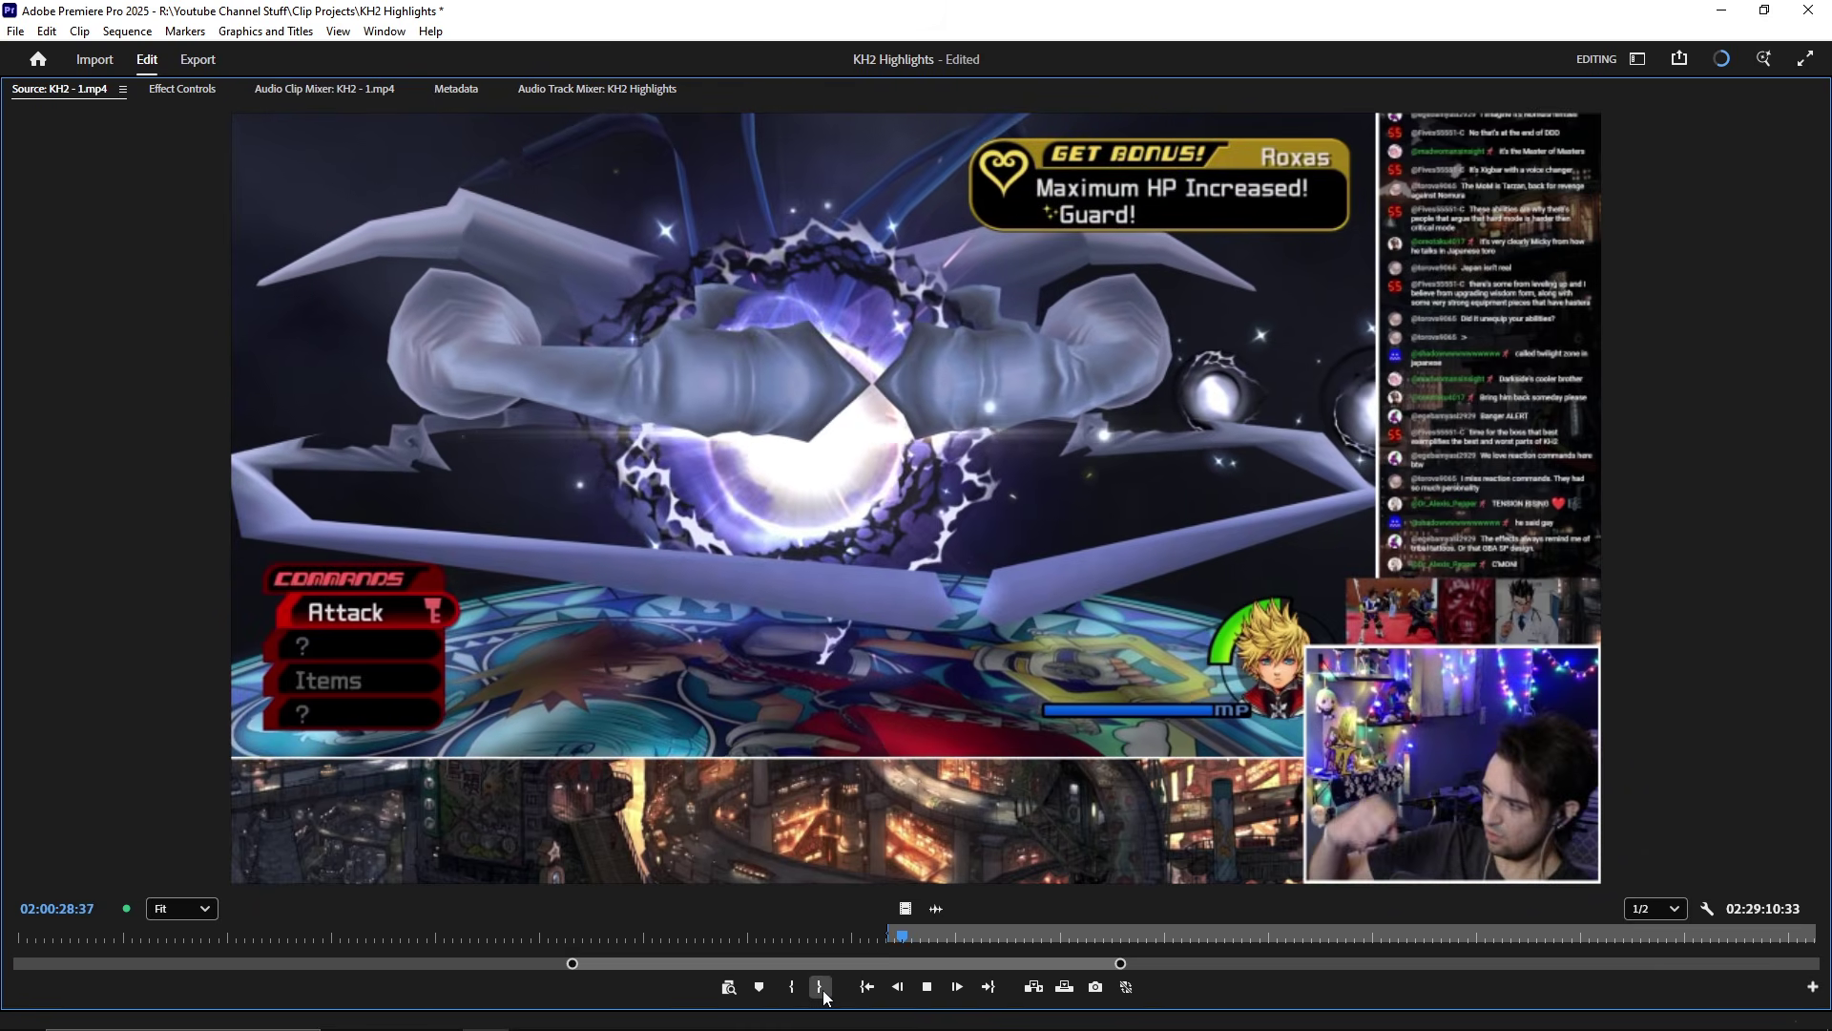
pyautogui.click(821, 988)
pyautogui.press('`')
pyautogui.press('space')
pyautogui.scroll(-3, 1017, 844)
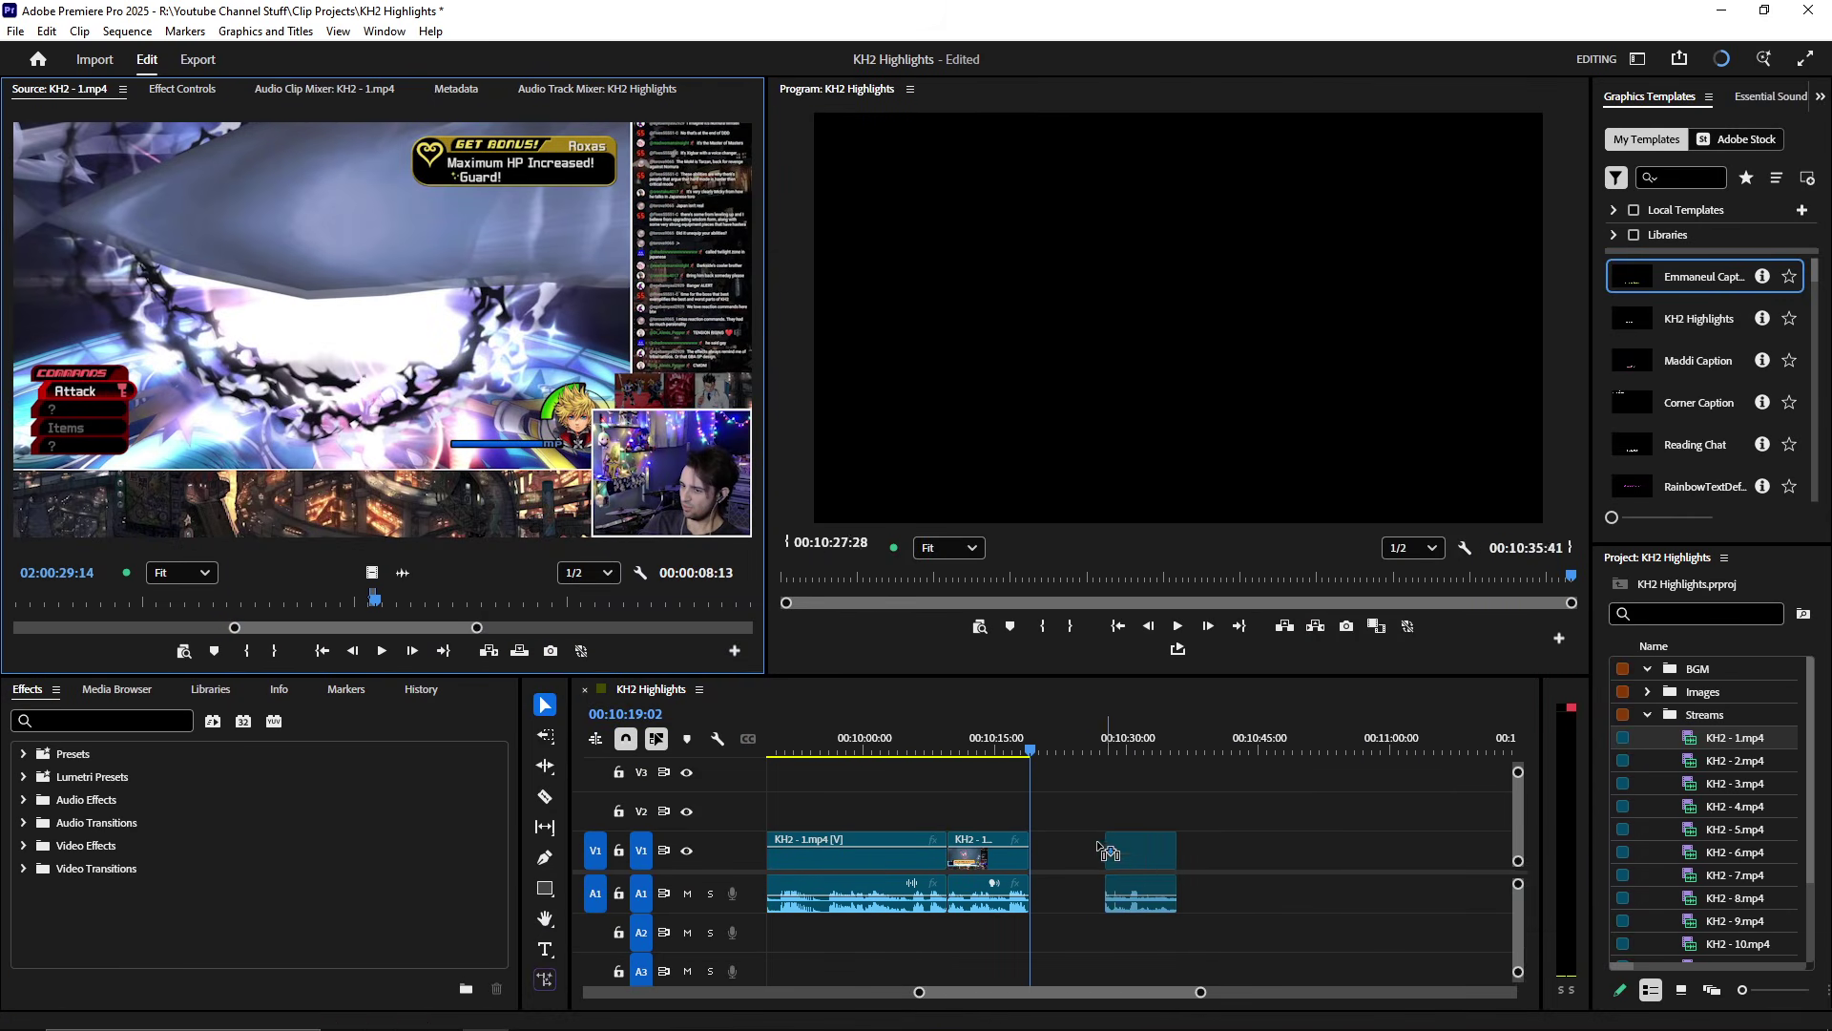
pyautogui.moveTo(1107, 853); pyautogui.dragTo(1066, 855)
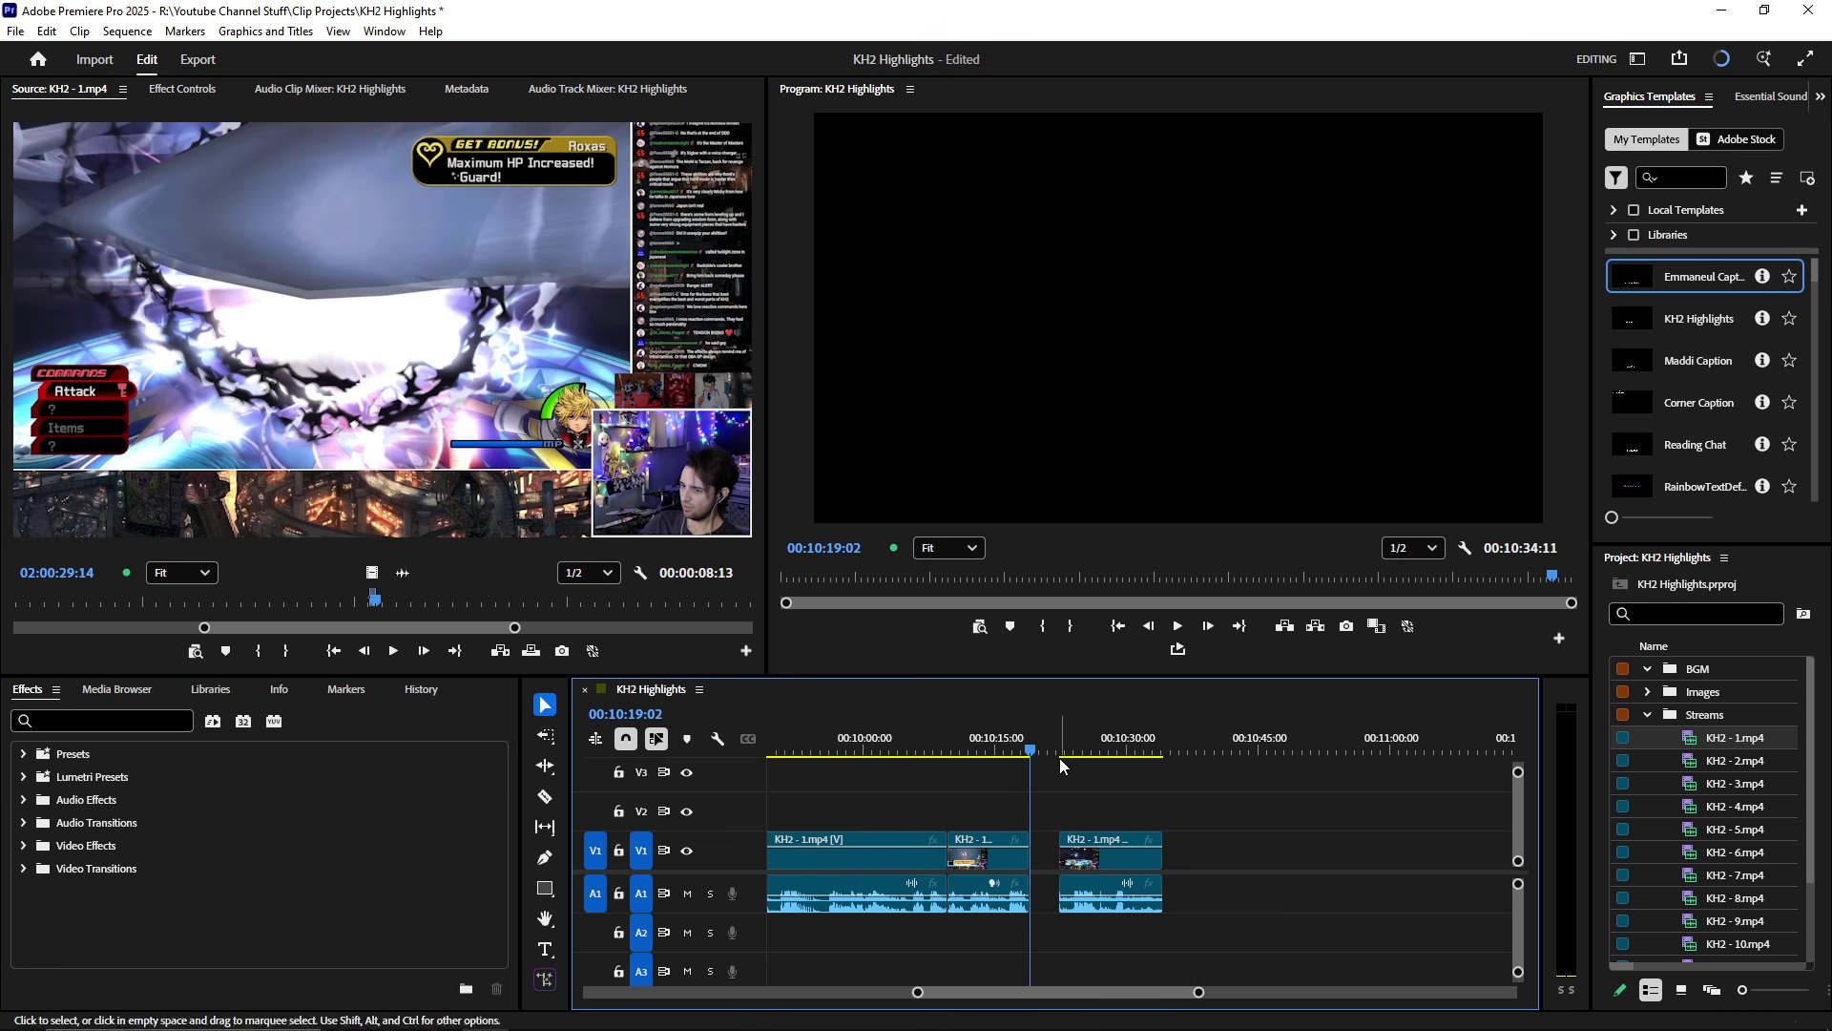
# - Ripple extend the start of the boss-fight clip by about 4.5 seconds and play it from the beginning
pyautogui.moveTo(1066, 854); pyautogui.dragTo(1058, 830)
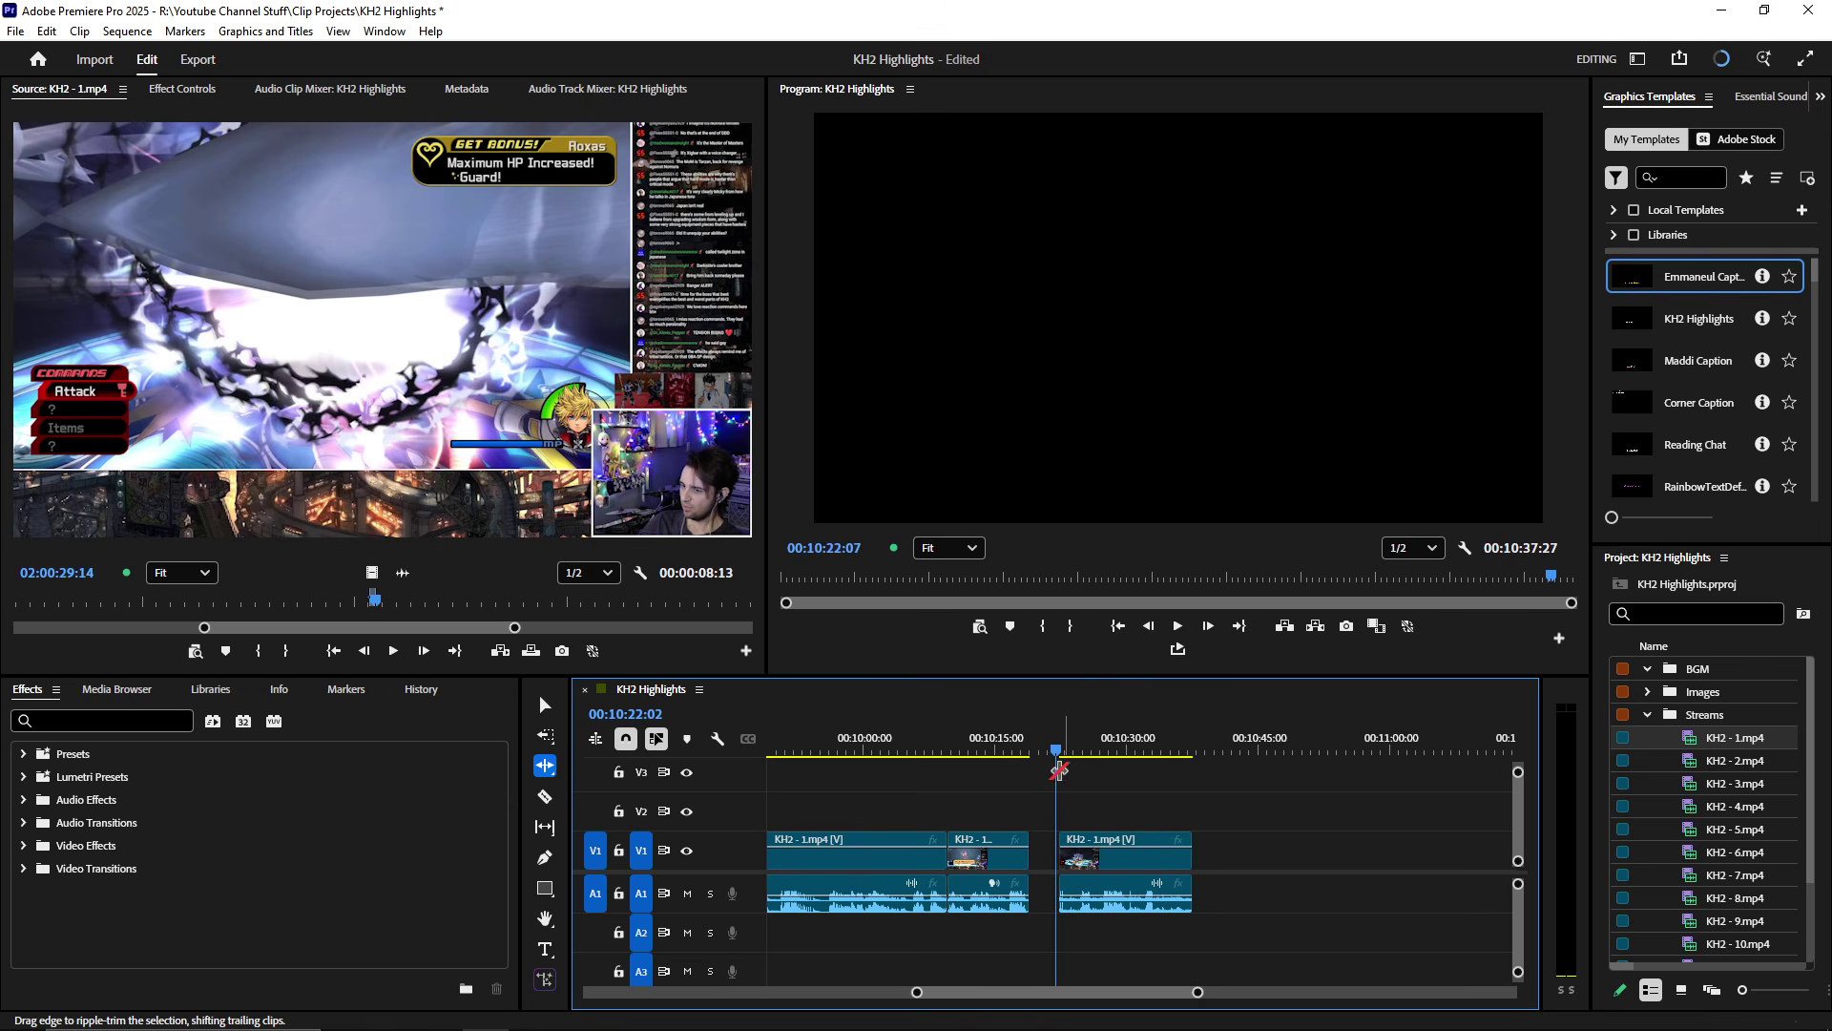
pyautogui.press('space')
pyautogui.scroll(5, 1071, 892)
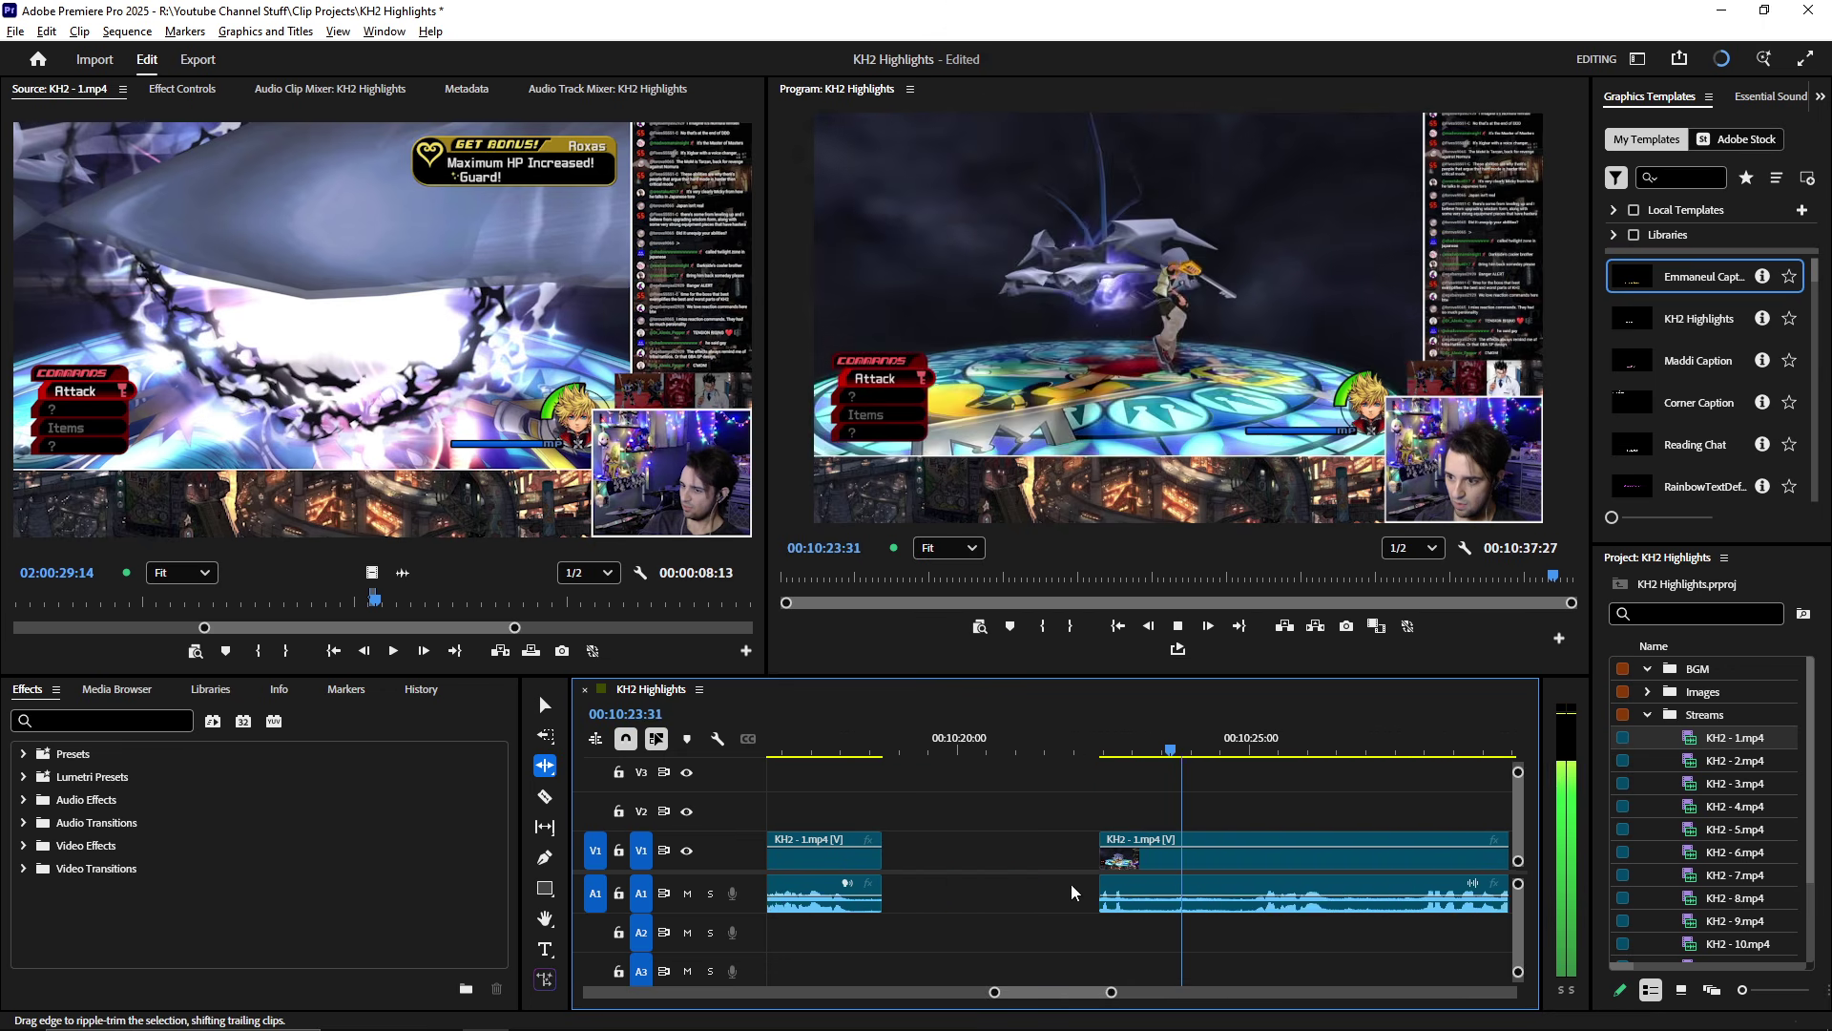
pyautogui.scroll(3, 1072, 893)
pyautogui.press('space')
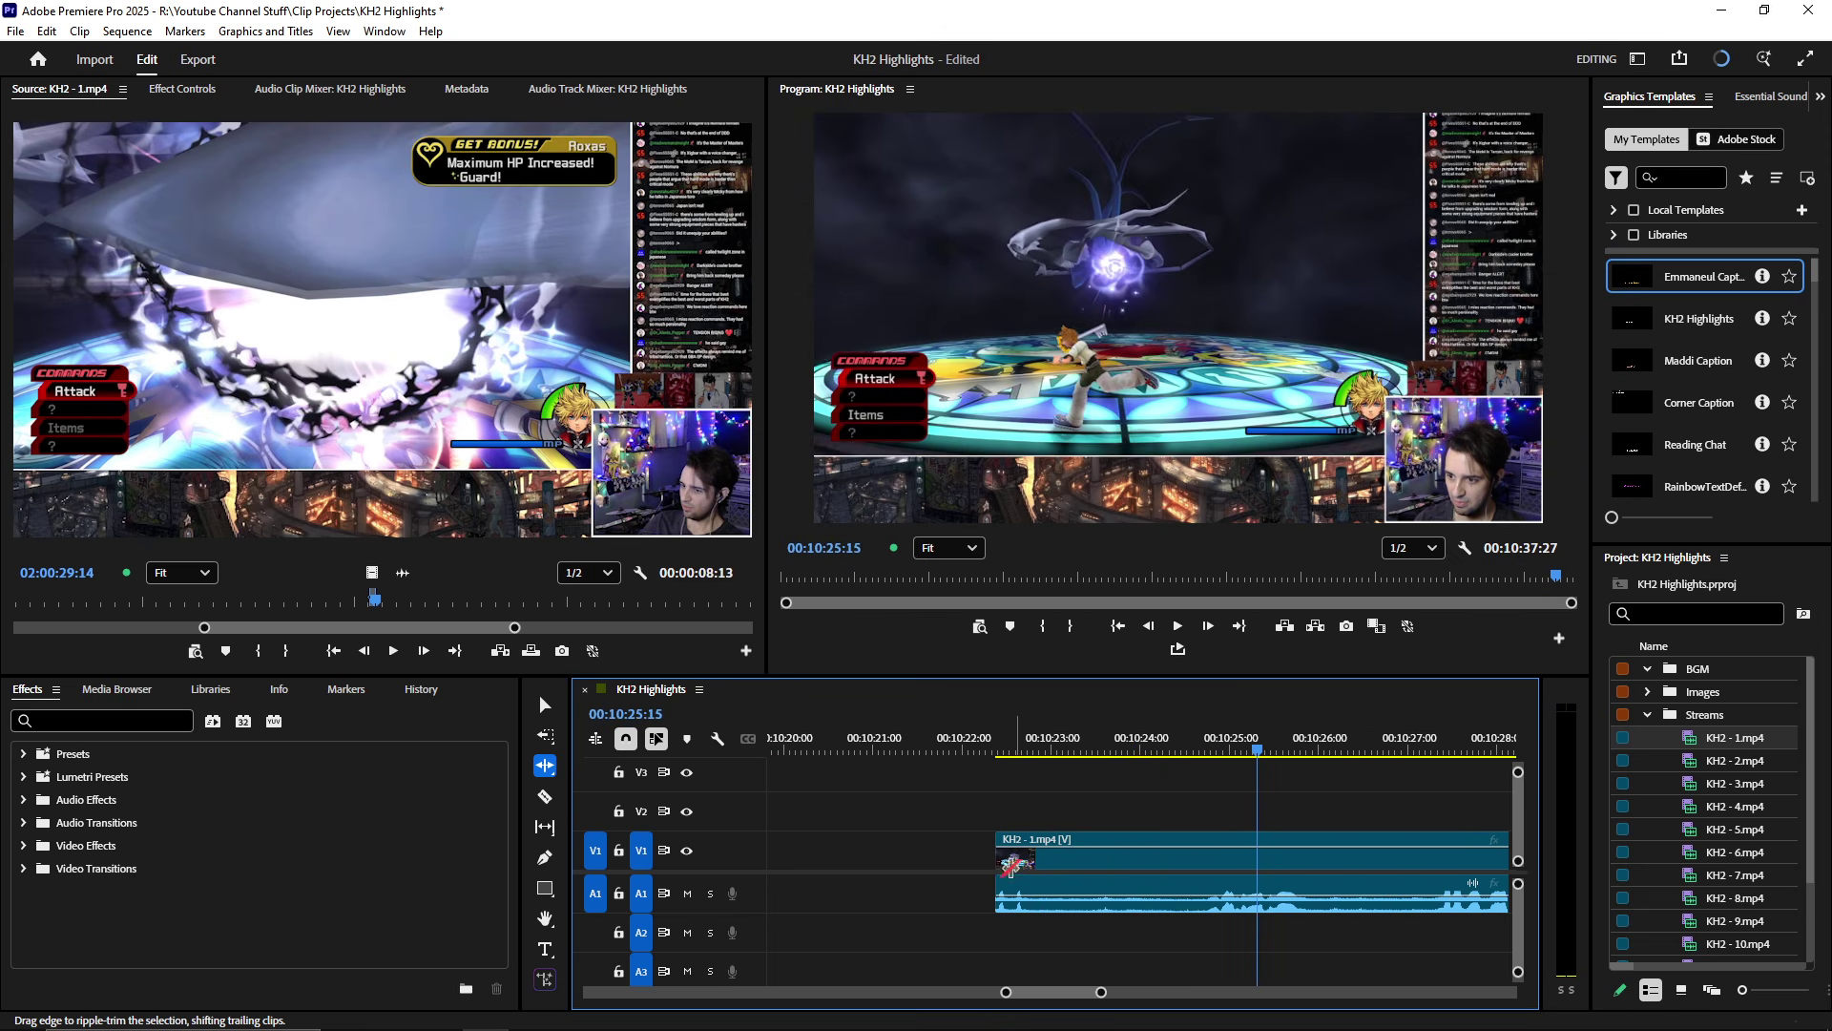
pyautogui.moveTo(1010, 864); pyautogui.dragTo(902, 859)
pyautogui.click(992, 747)
pyautogui.press('space')
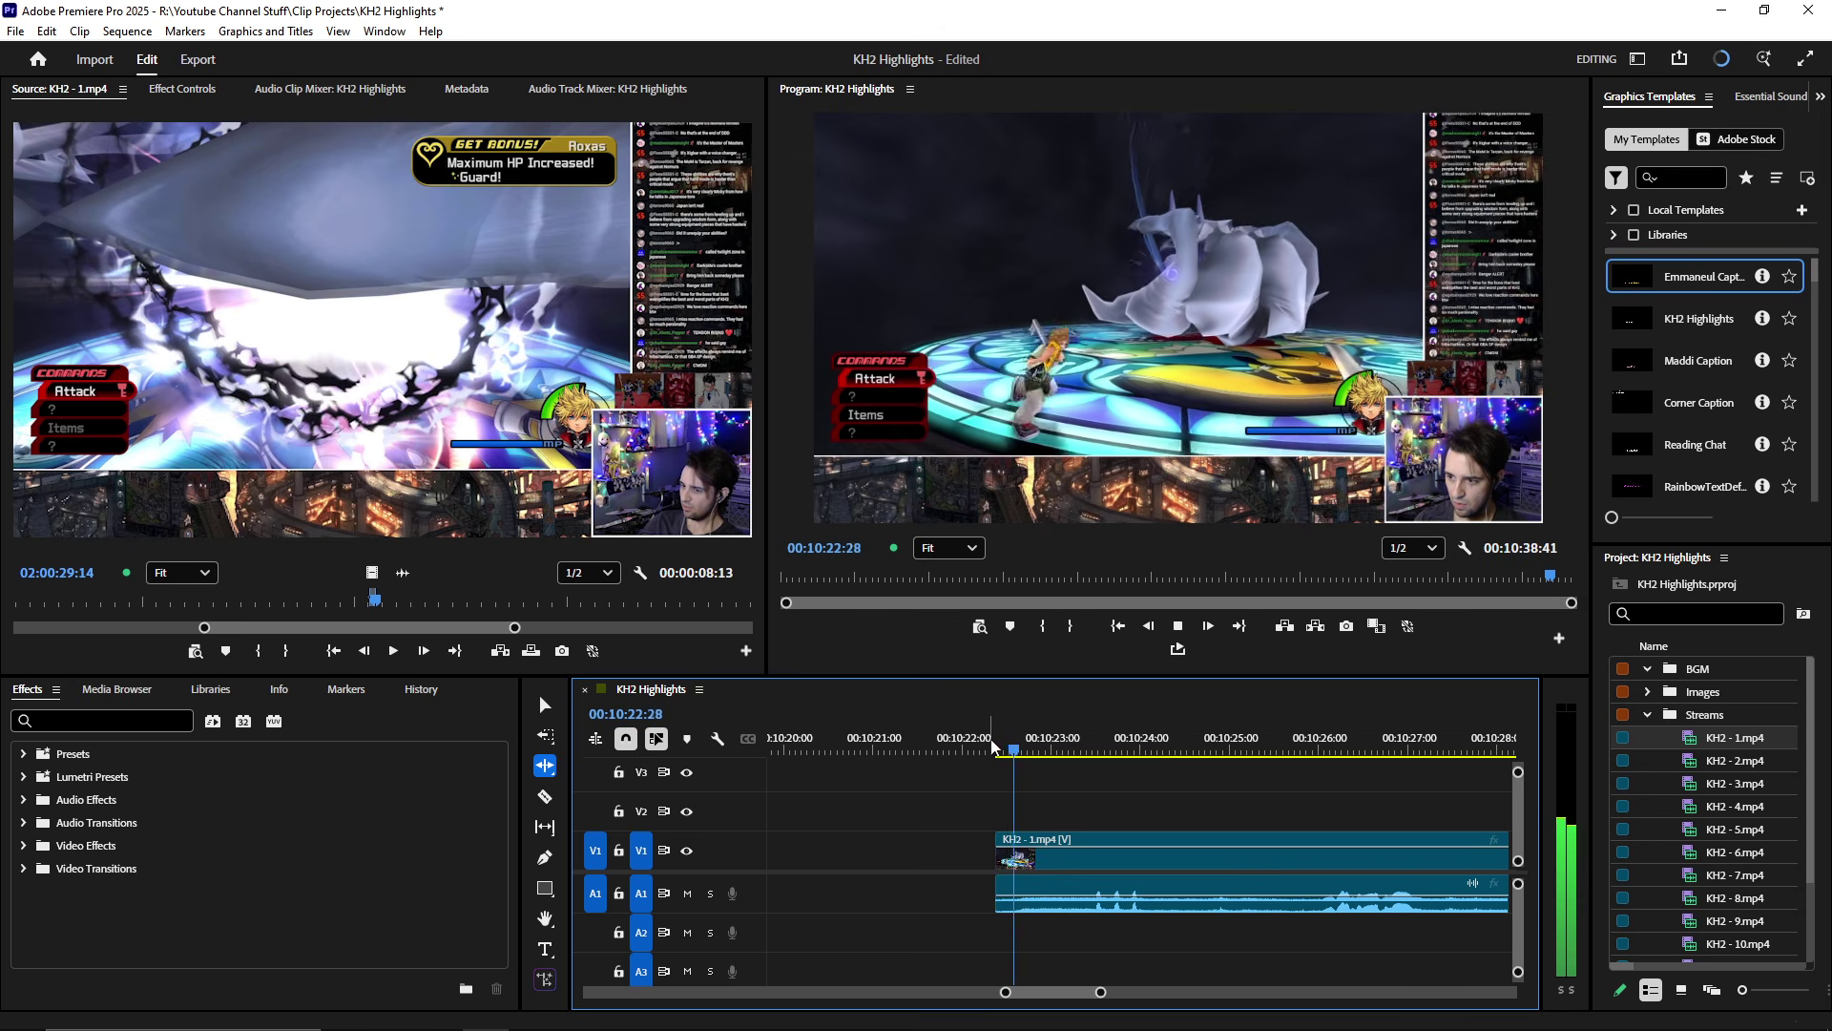
pyautogui.scroll(-3, 972, 895)
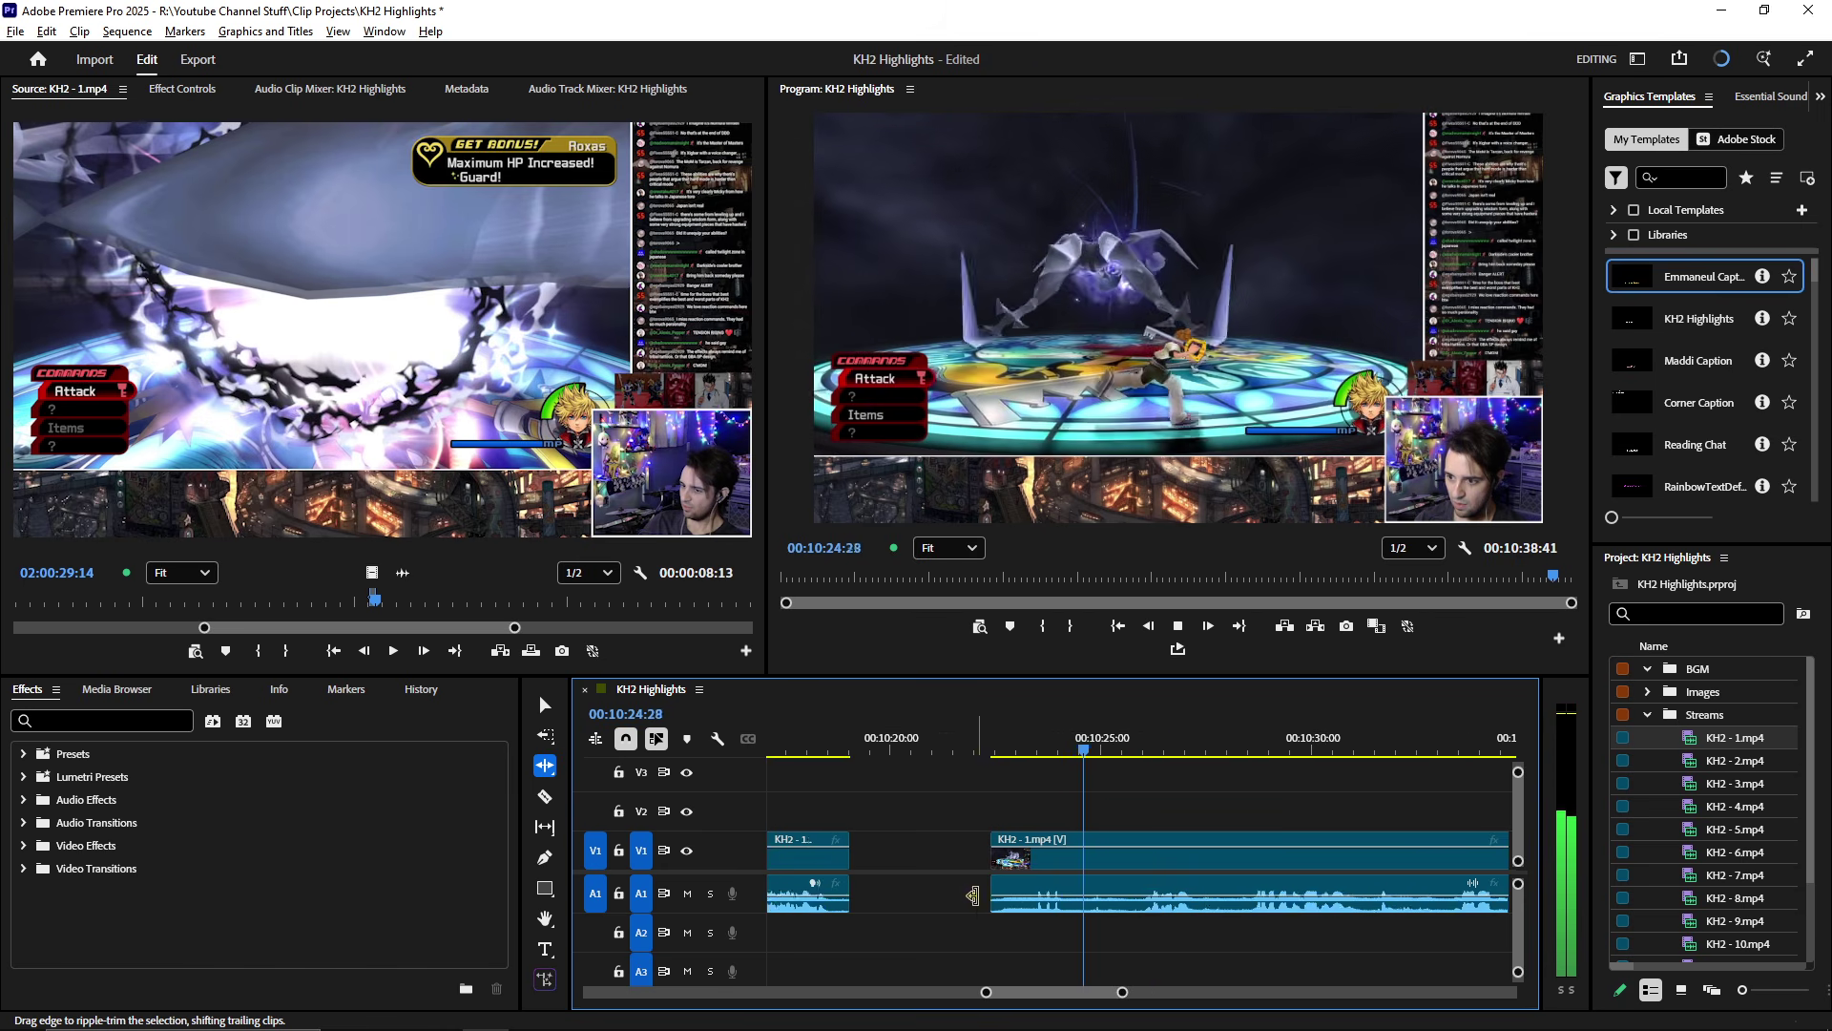
# - Try extending the start of the boss-fight clip by about 11 more seconds, play it, and ripple trim those seconds off
pyautogui.moveTo(972, 895); pyautogui.dragTo(1104, 801)
pyautogui.scroll(-2, 1104, 802)
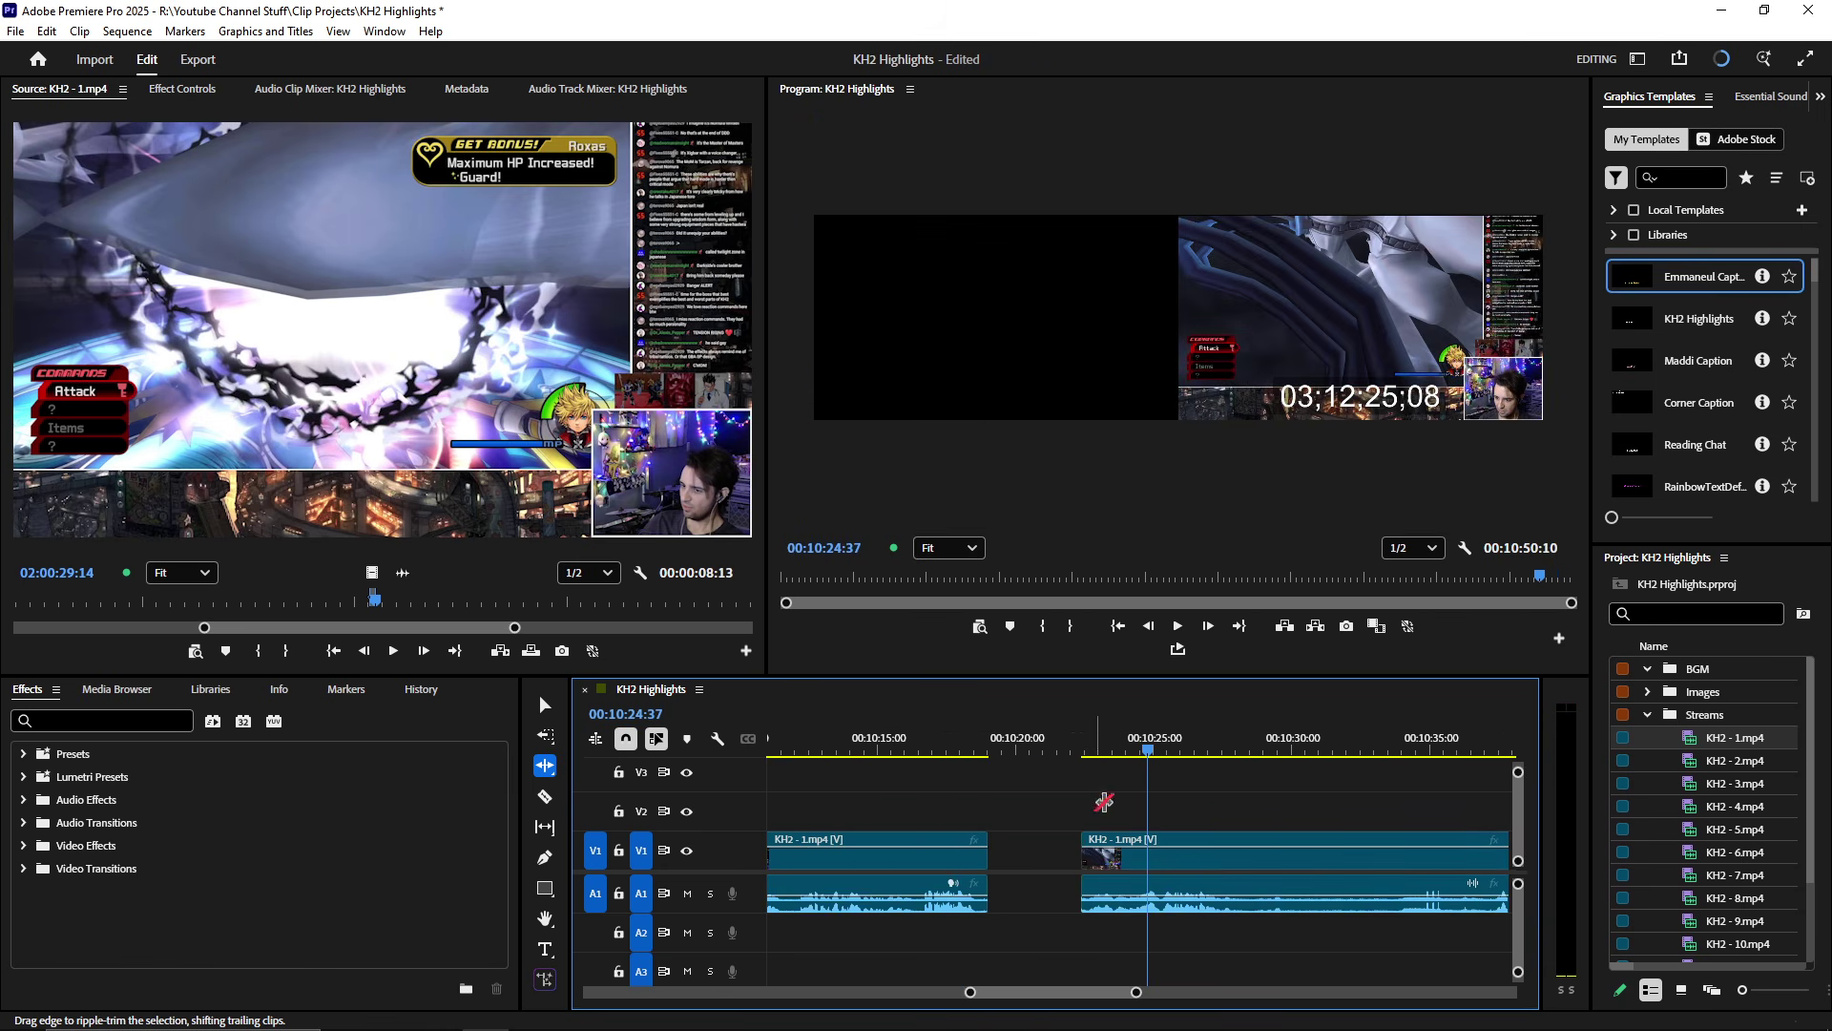
pyautogui.press('space')
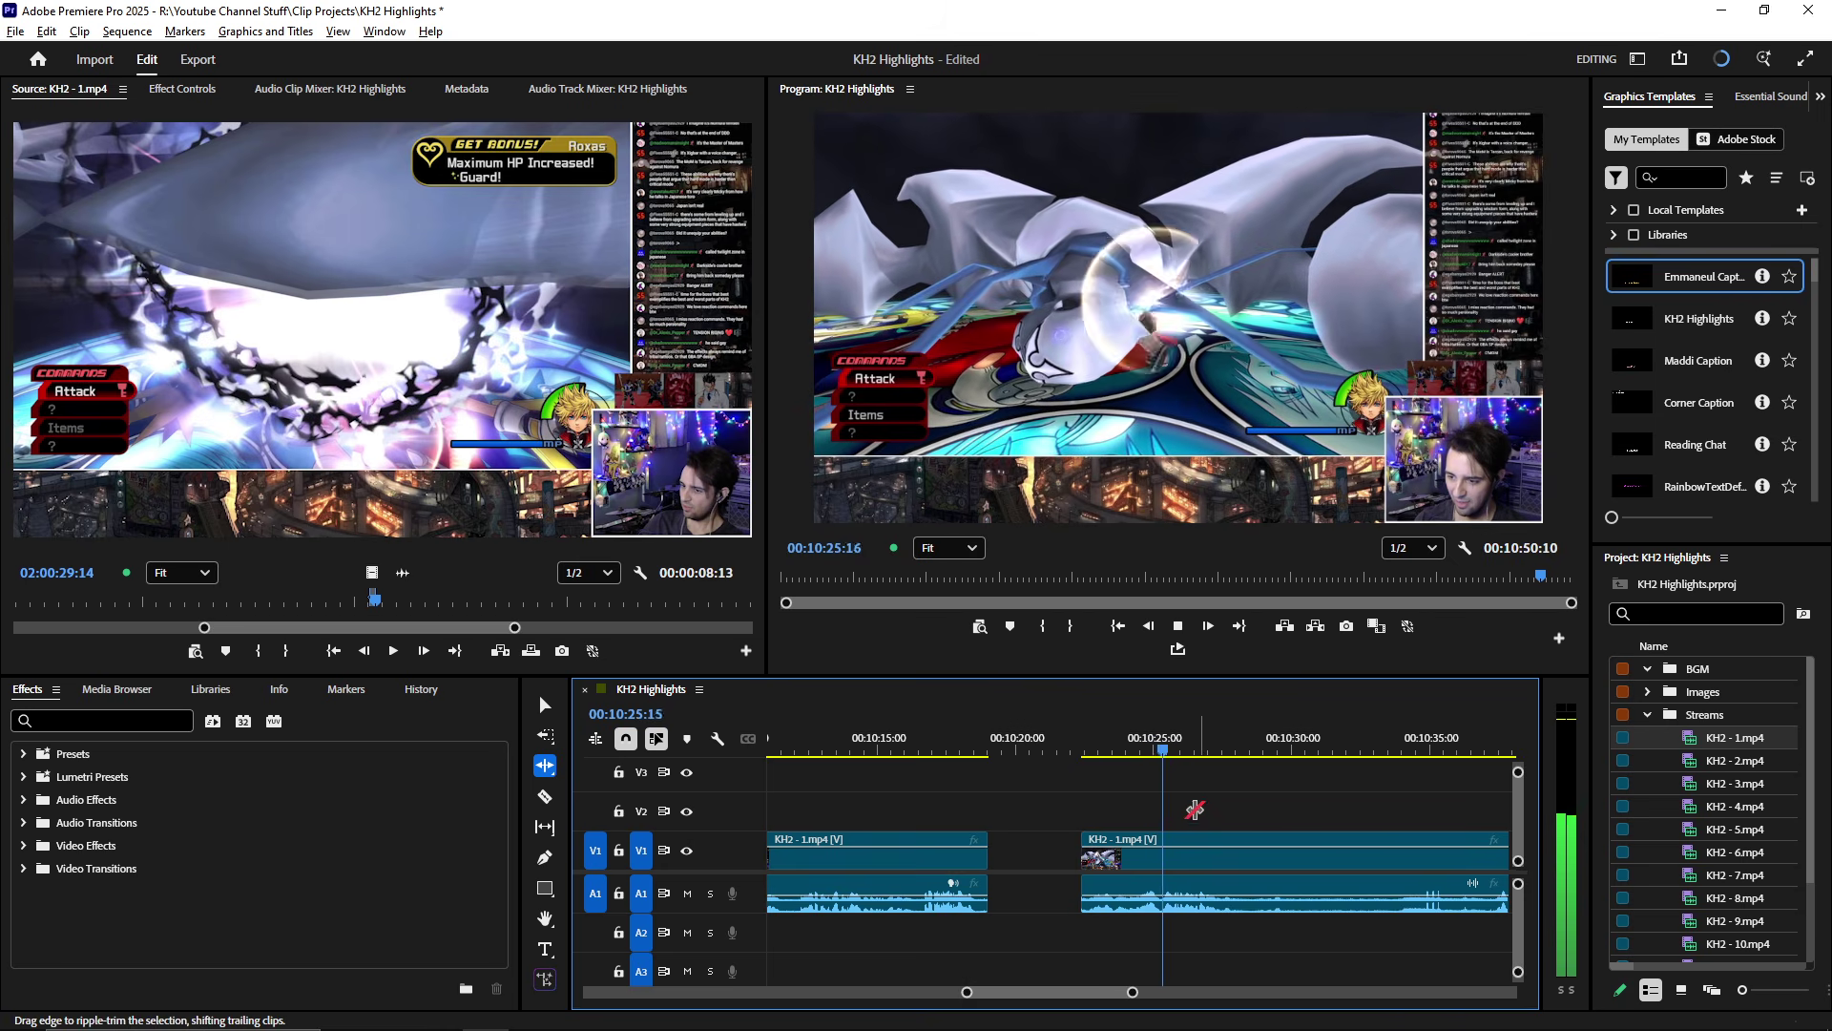
pyautogui.press('=')
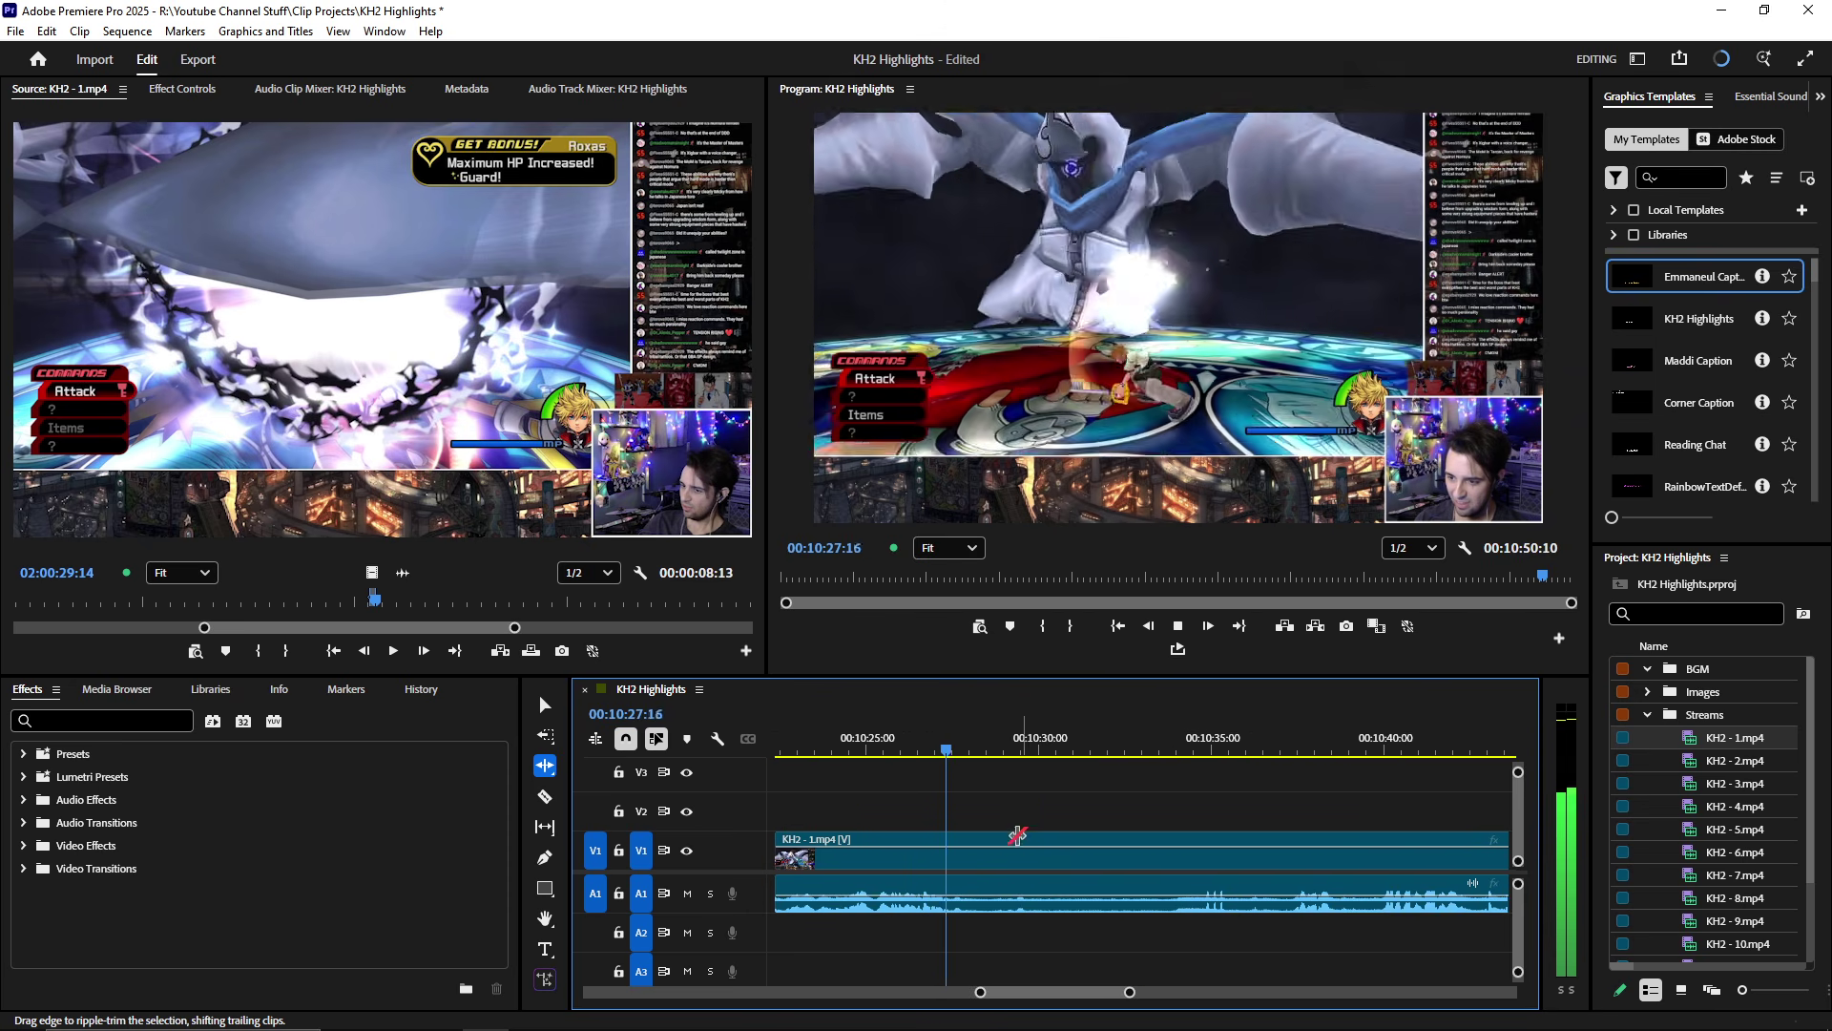
pyautogui.press('=')
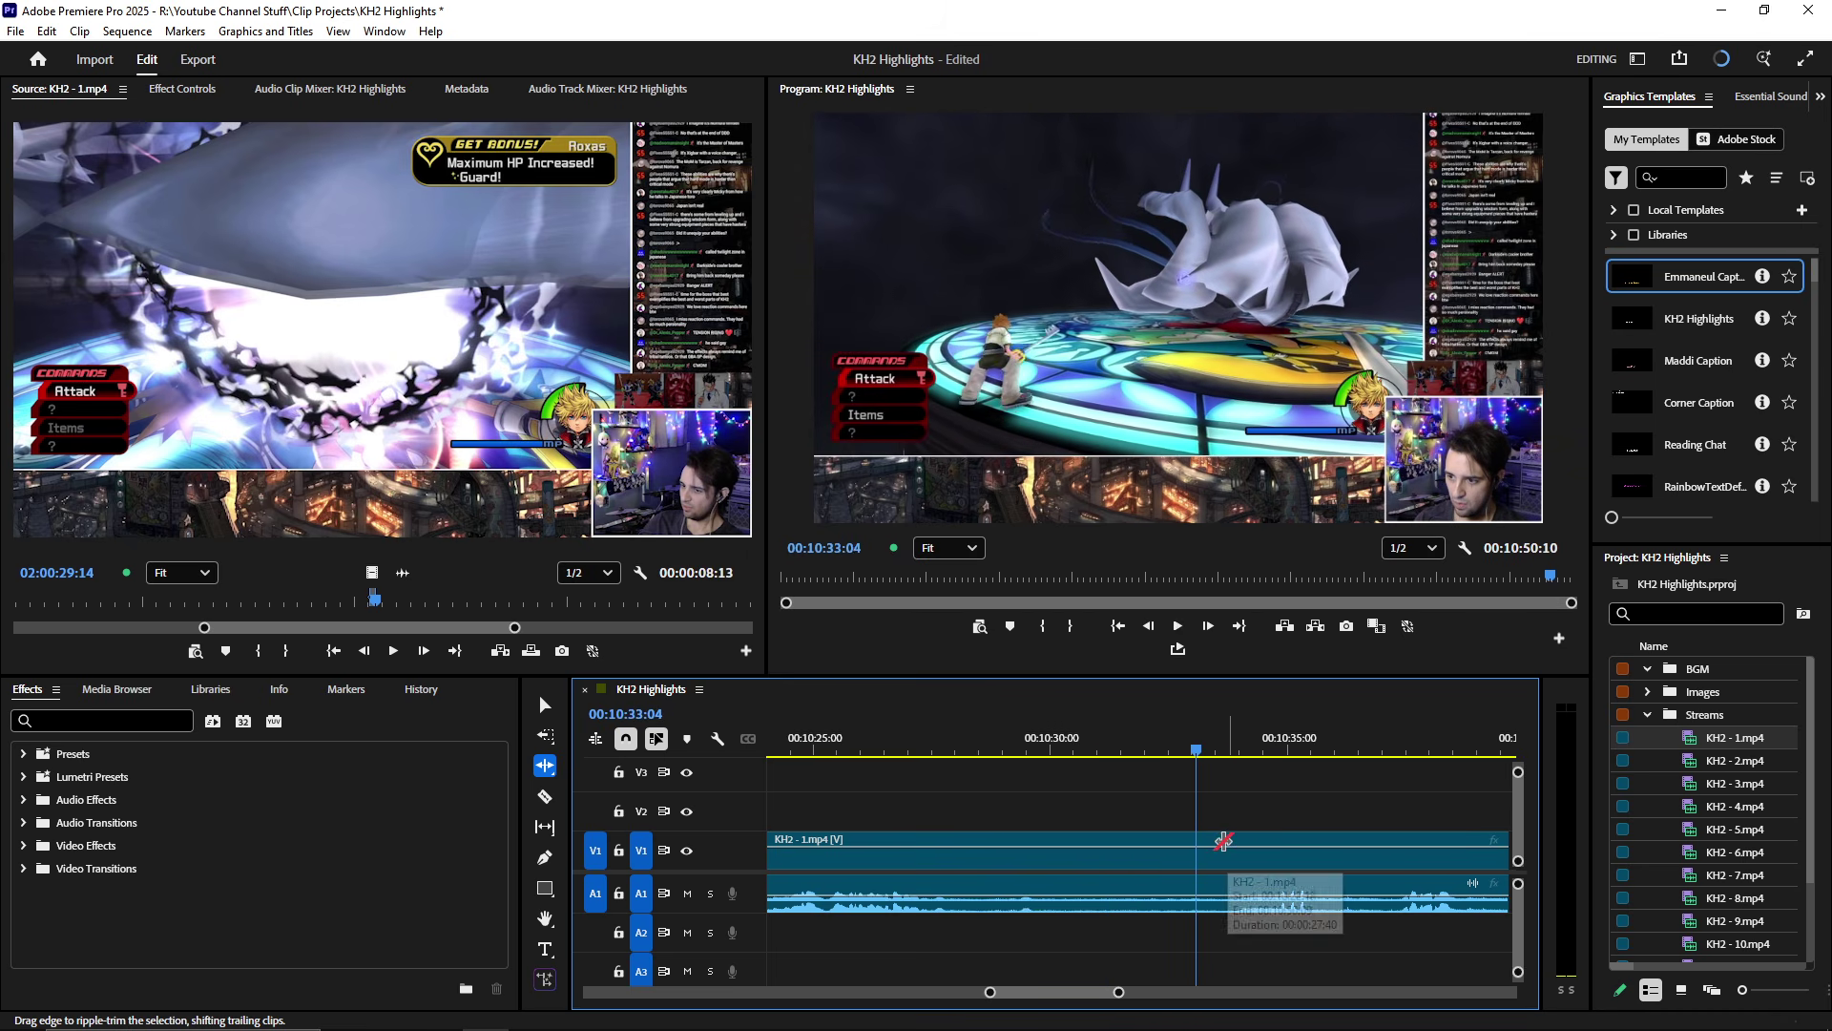
pyautogui.click(1117, 755)
pyautogui.moveTo(1118, 760); pyautogui.dragTo(1238, 765)
pyautogui.press('q')
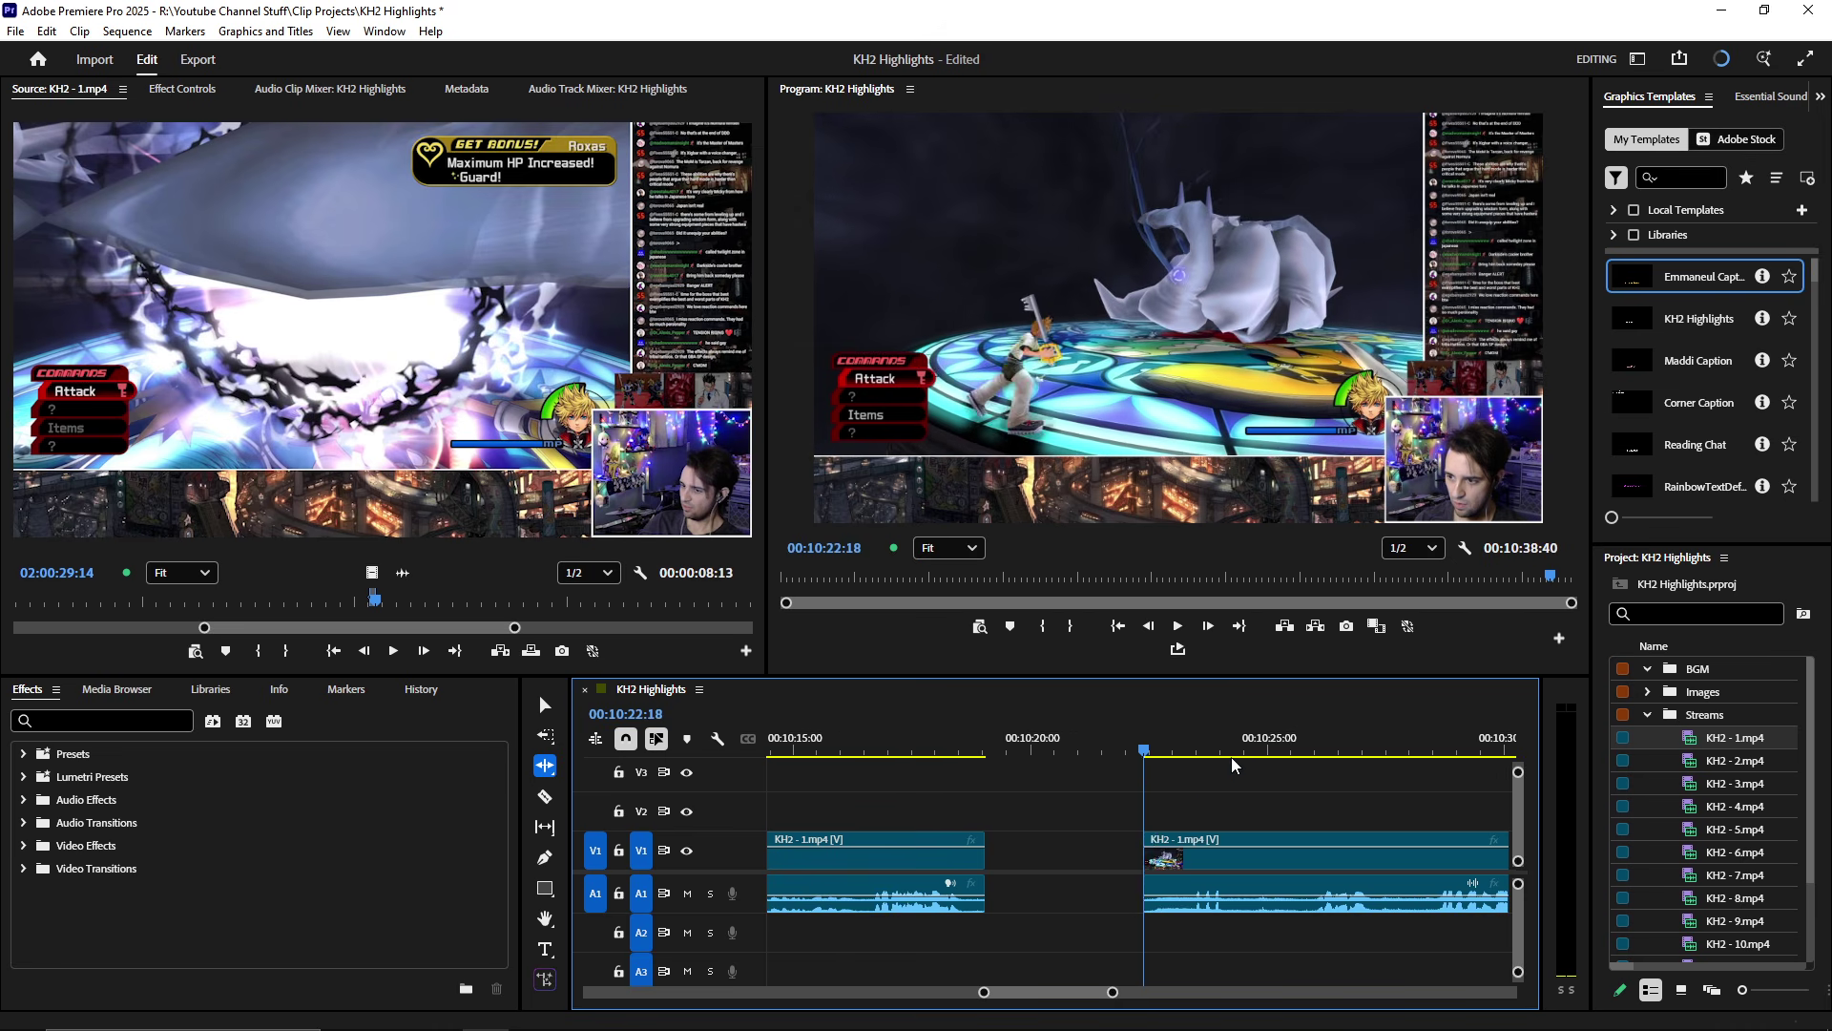
# - Close the gap between the shield clip and the boss-fight clip while the new start plays
pyautogui.press('space')
pyautogui.click(1094, 857)
pyautogui.press('-')
pyautogui.press('-')
pyautogui.press('-')
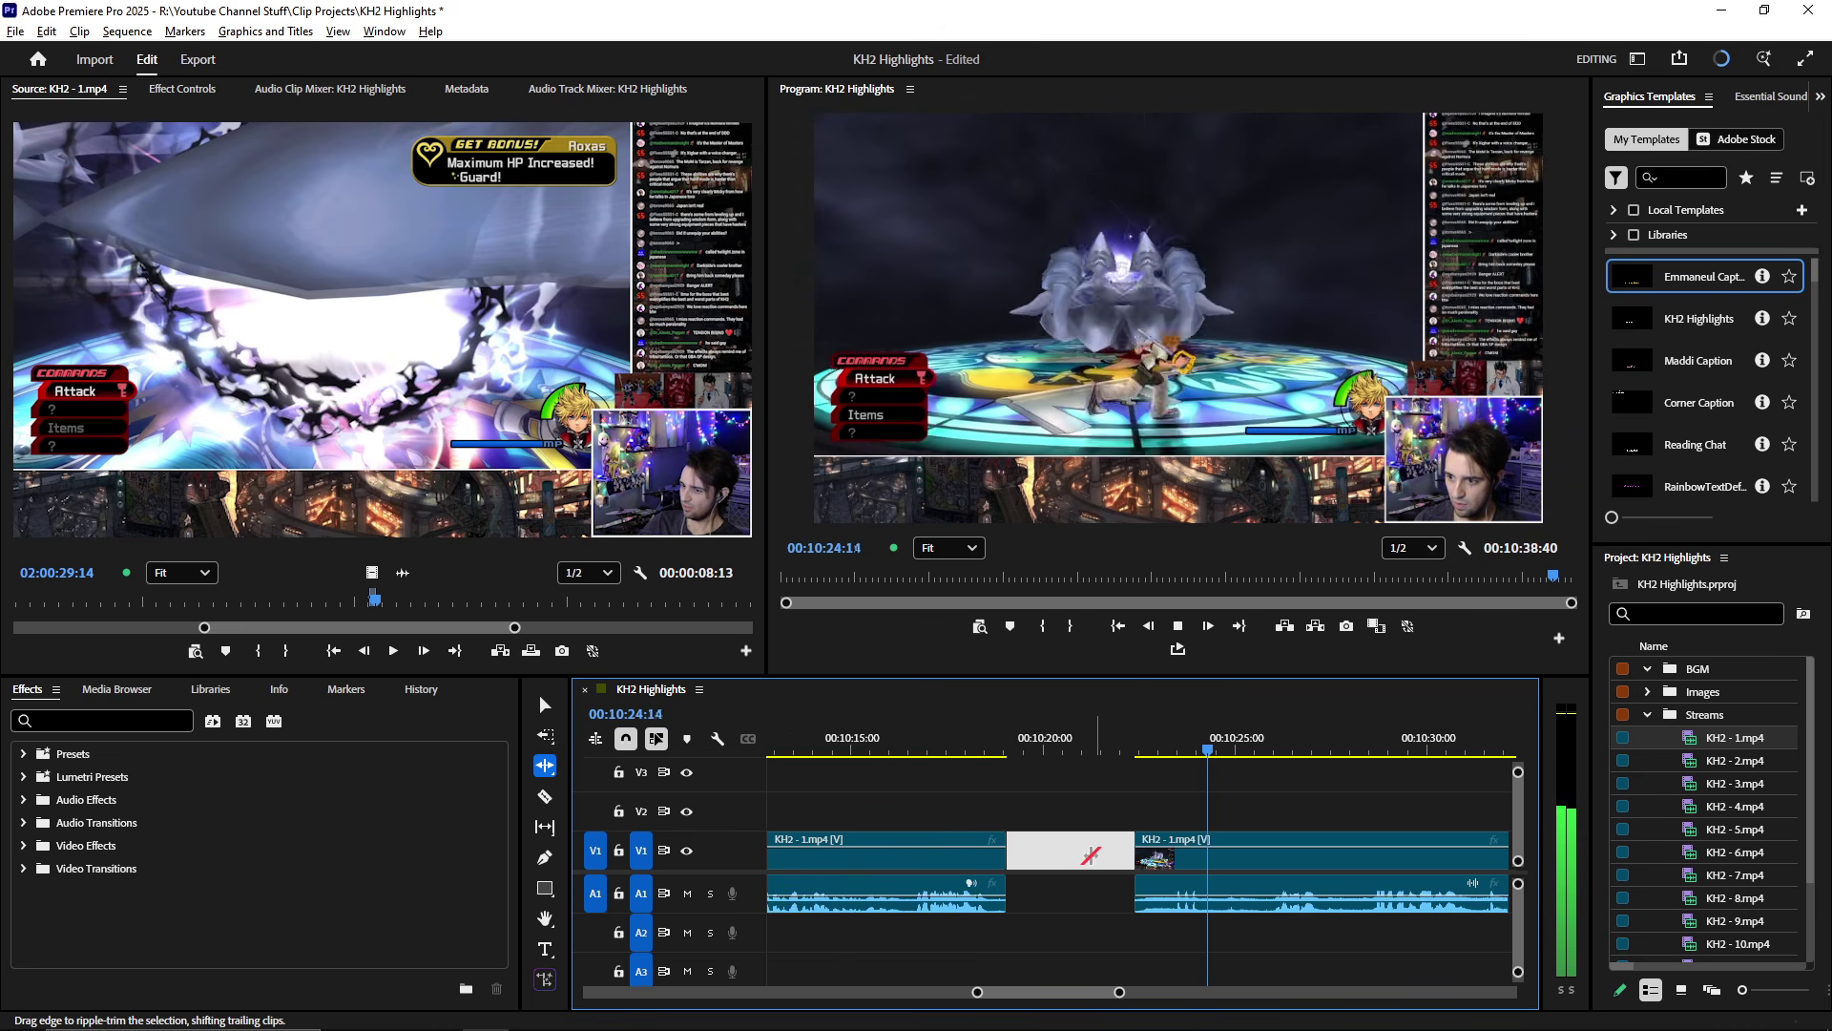
pyautogui.press('Delete')
# - Play the last seconds of the boss-fight clip and extend its end to 00:10:59:13
pyautogui.click(1226, 751)
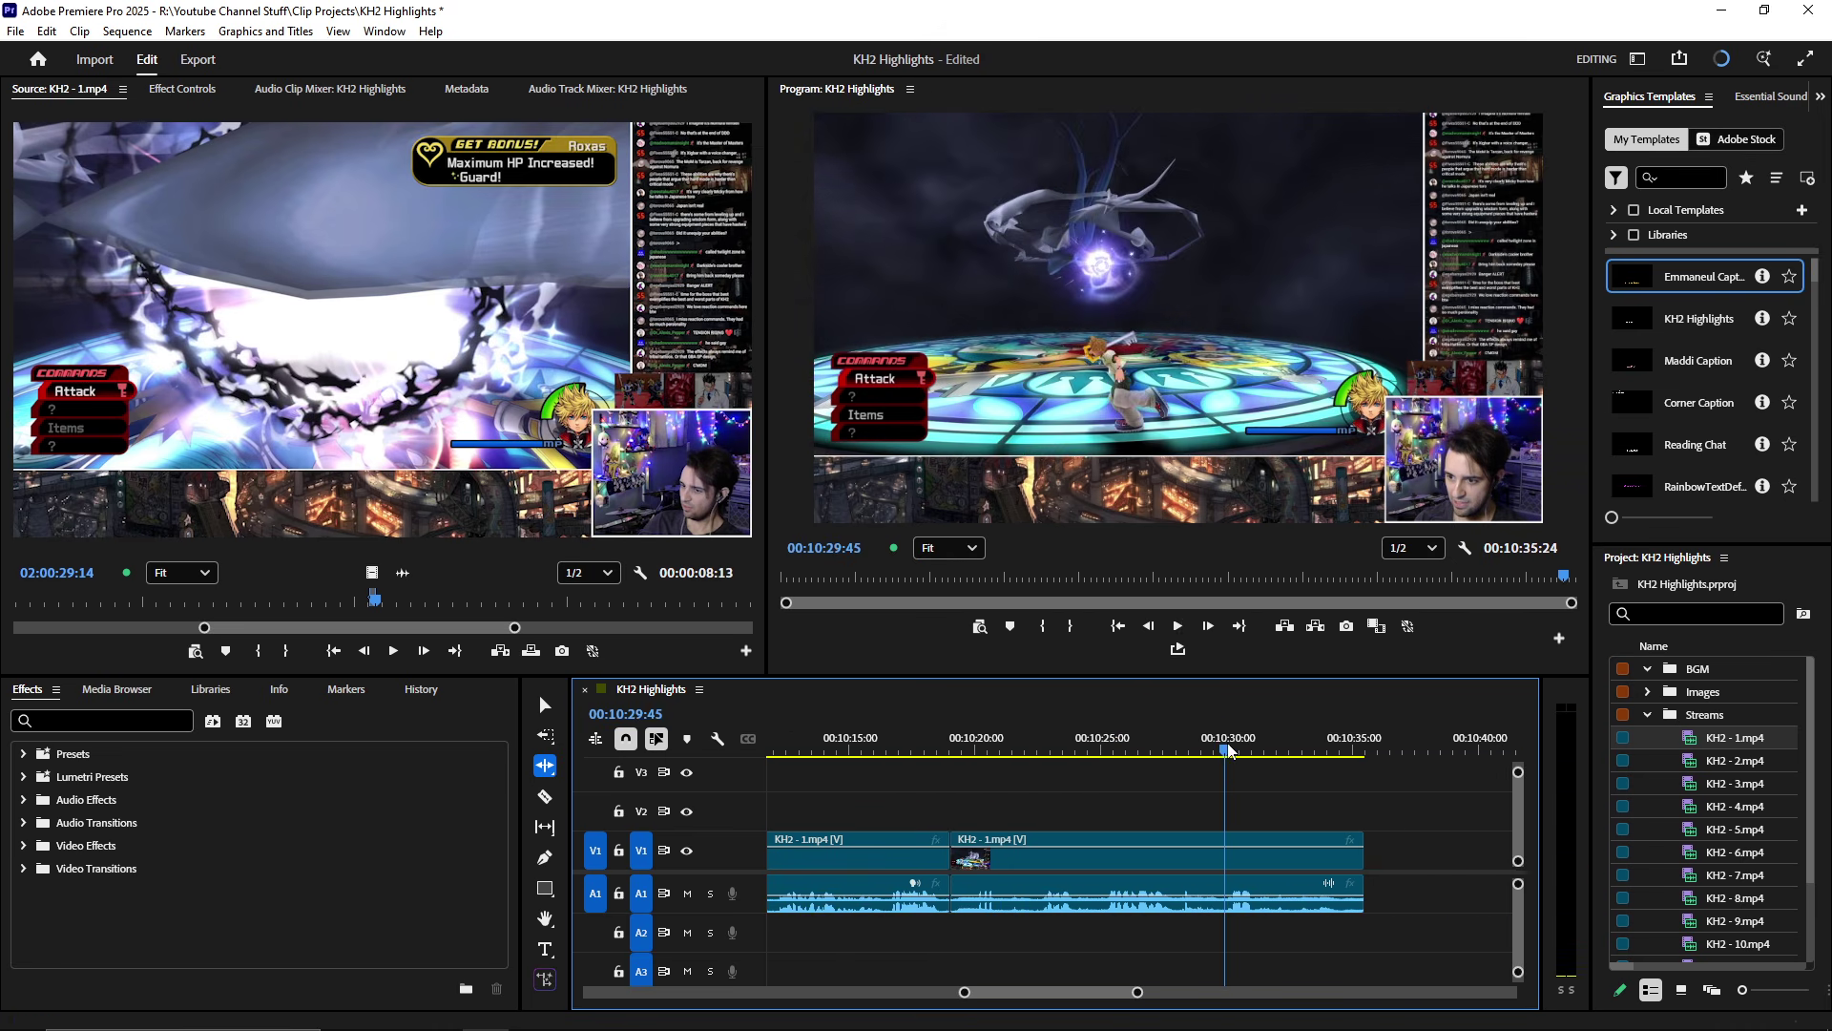
pyautogui.press('space')
pyautogui.press('=')
pyautogui.press('v')
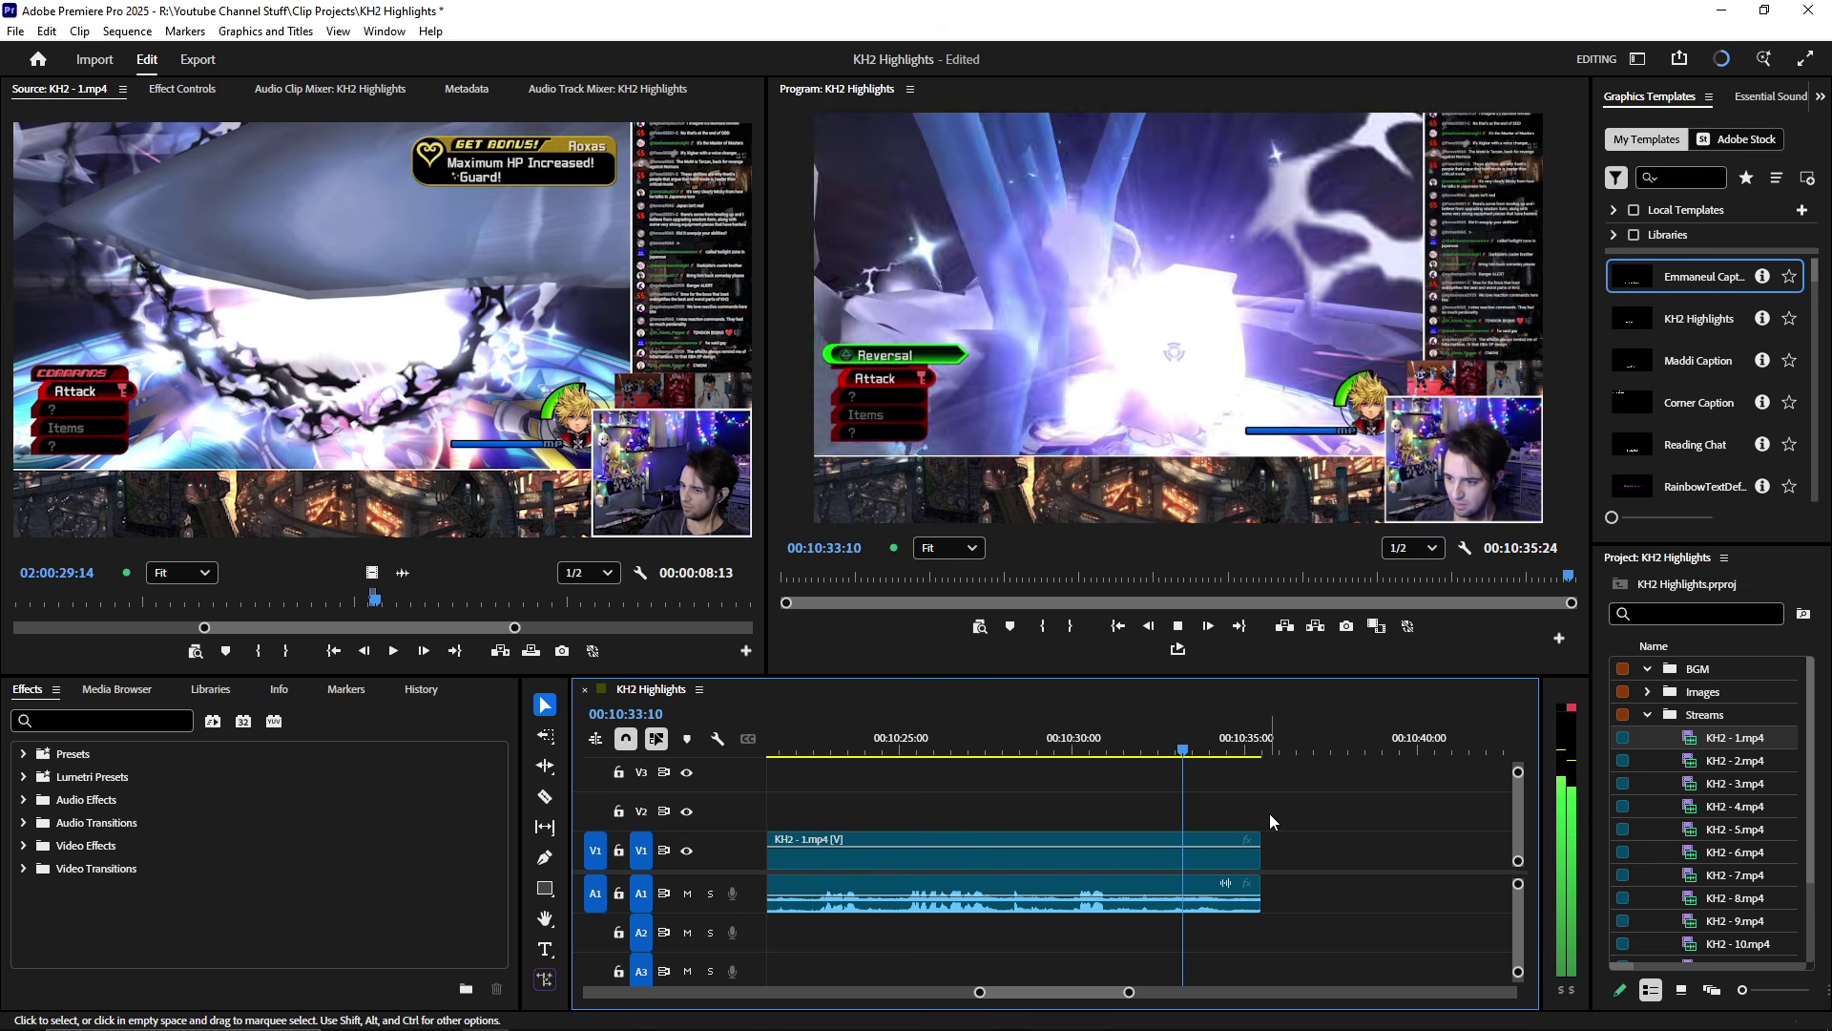
pyautogui.press('=')
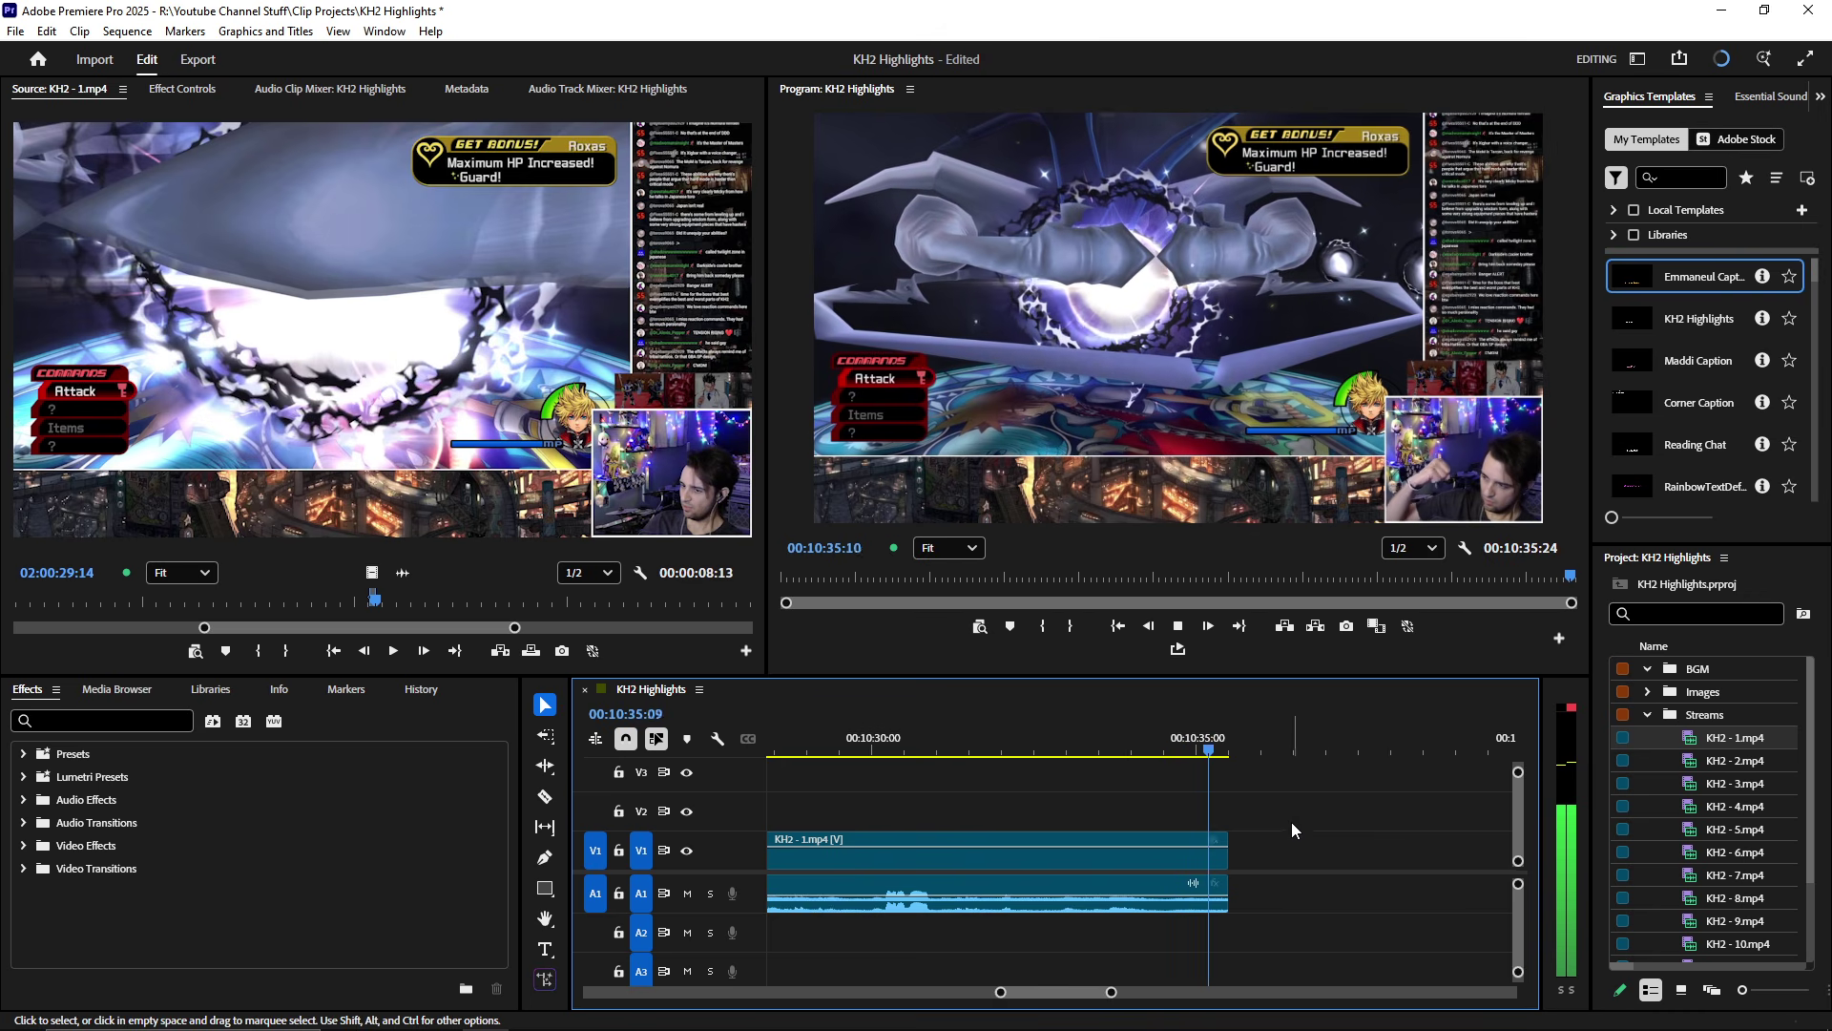
pyautogui.press('space')
pyautogui.moveTo(1231, 862); pyautogui.dragTo(1417, 862)
pyautogui.press('space')
pyautogui.press('\\')
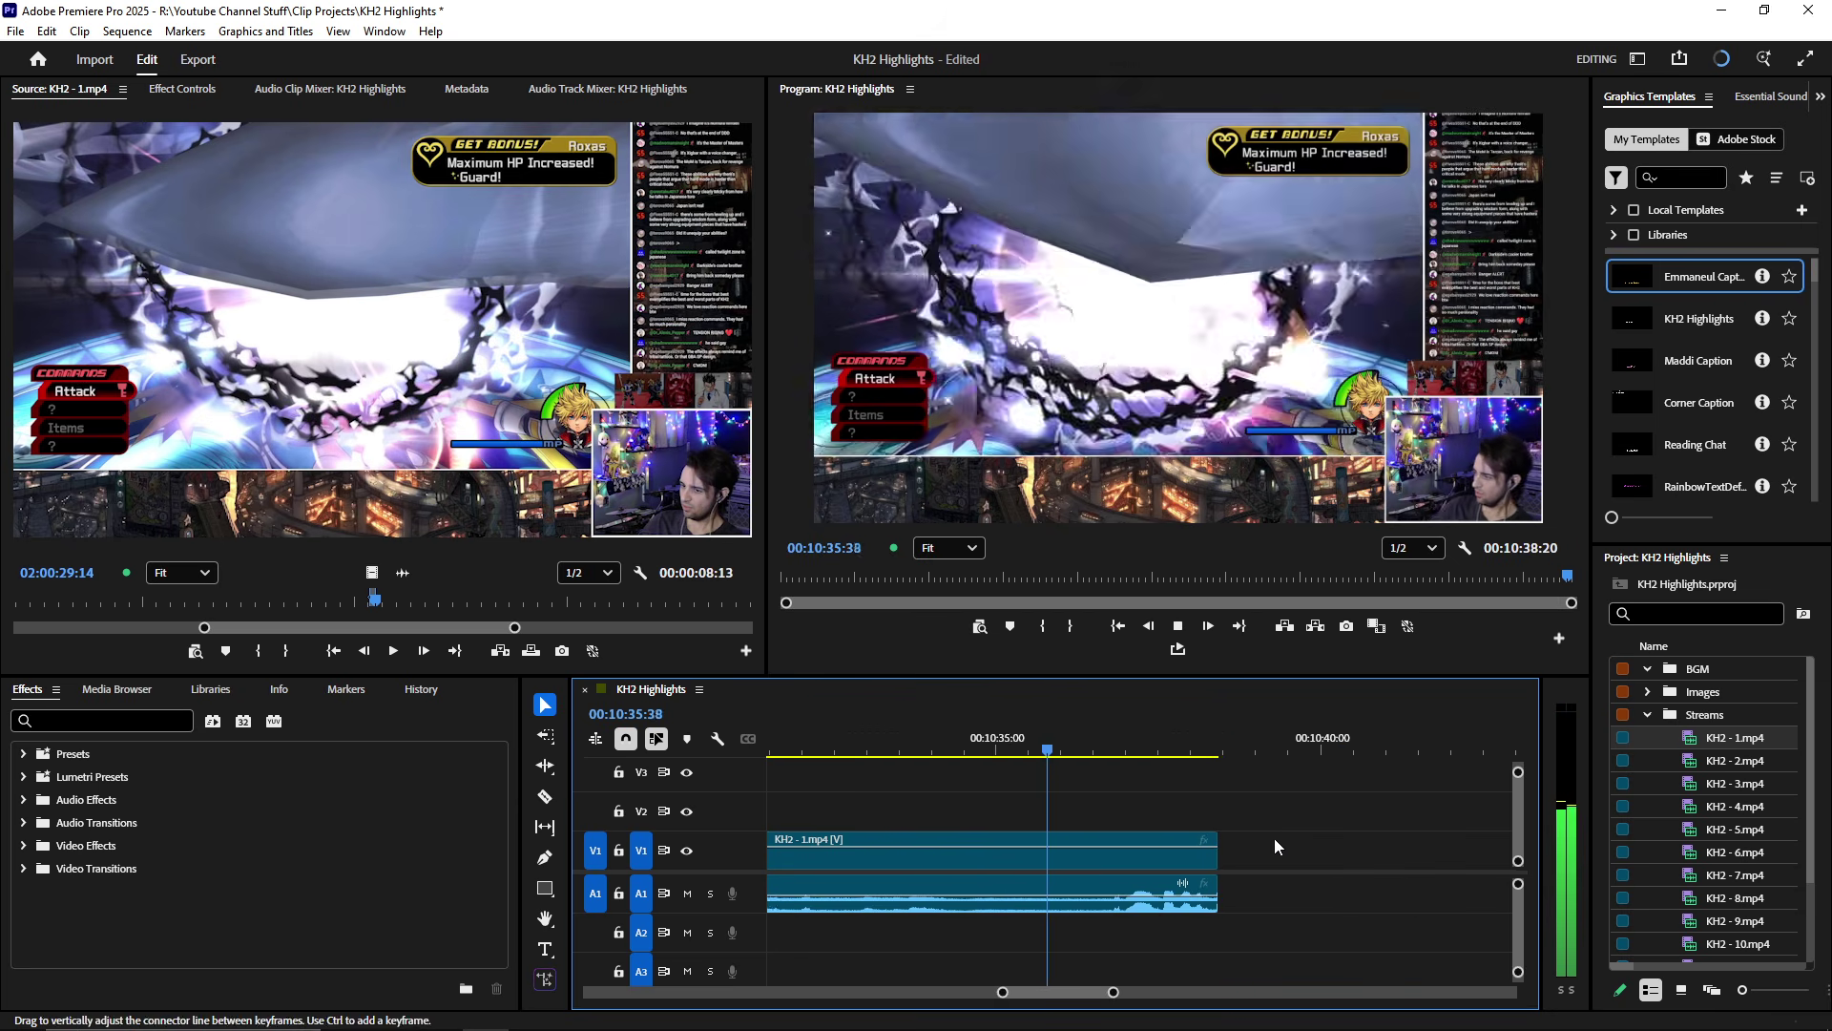
pyautogui.scroll(-2, 1222, 850)
pyautogui.moveTo(1054, 862); pyautogui.dragTo(1336, 861)
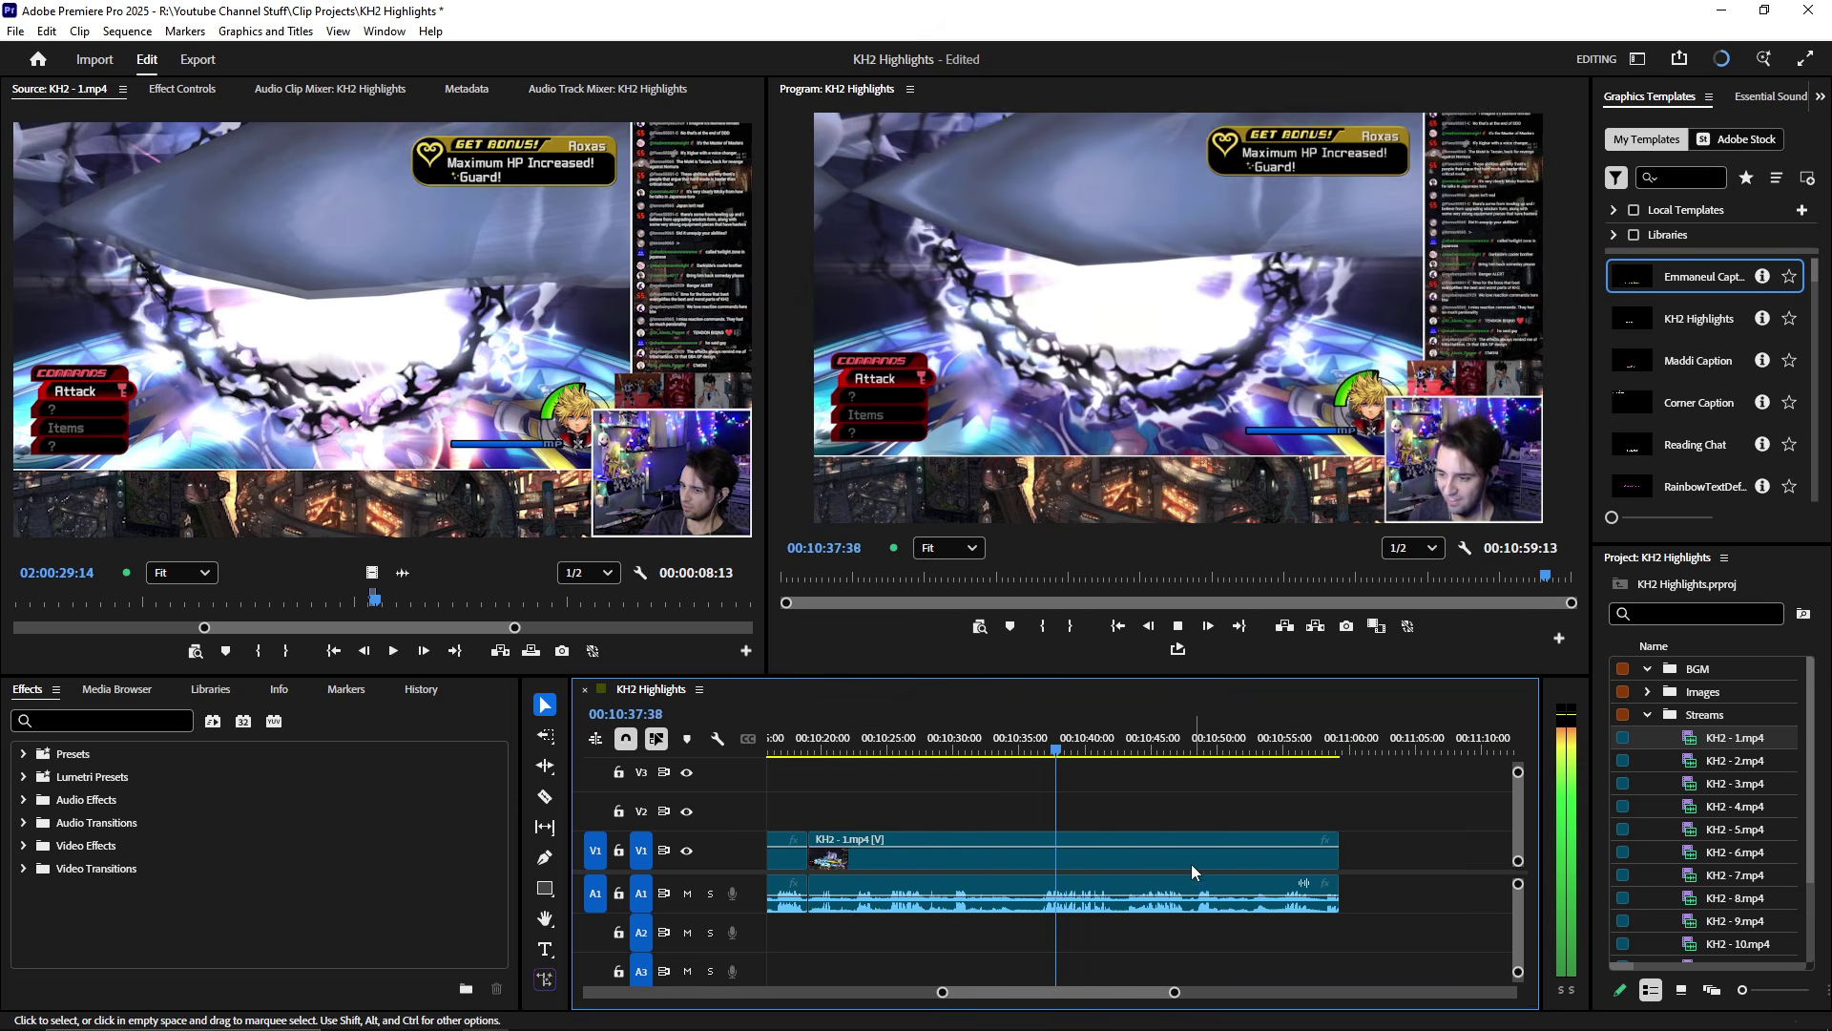
# - Play the boss-fight clip on the timeline from 00:10:37:38 to about 00:10:53 and review the cutscene for dull parts
pyautogui.press('=')
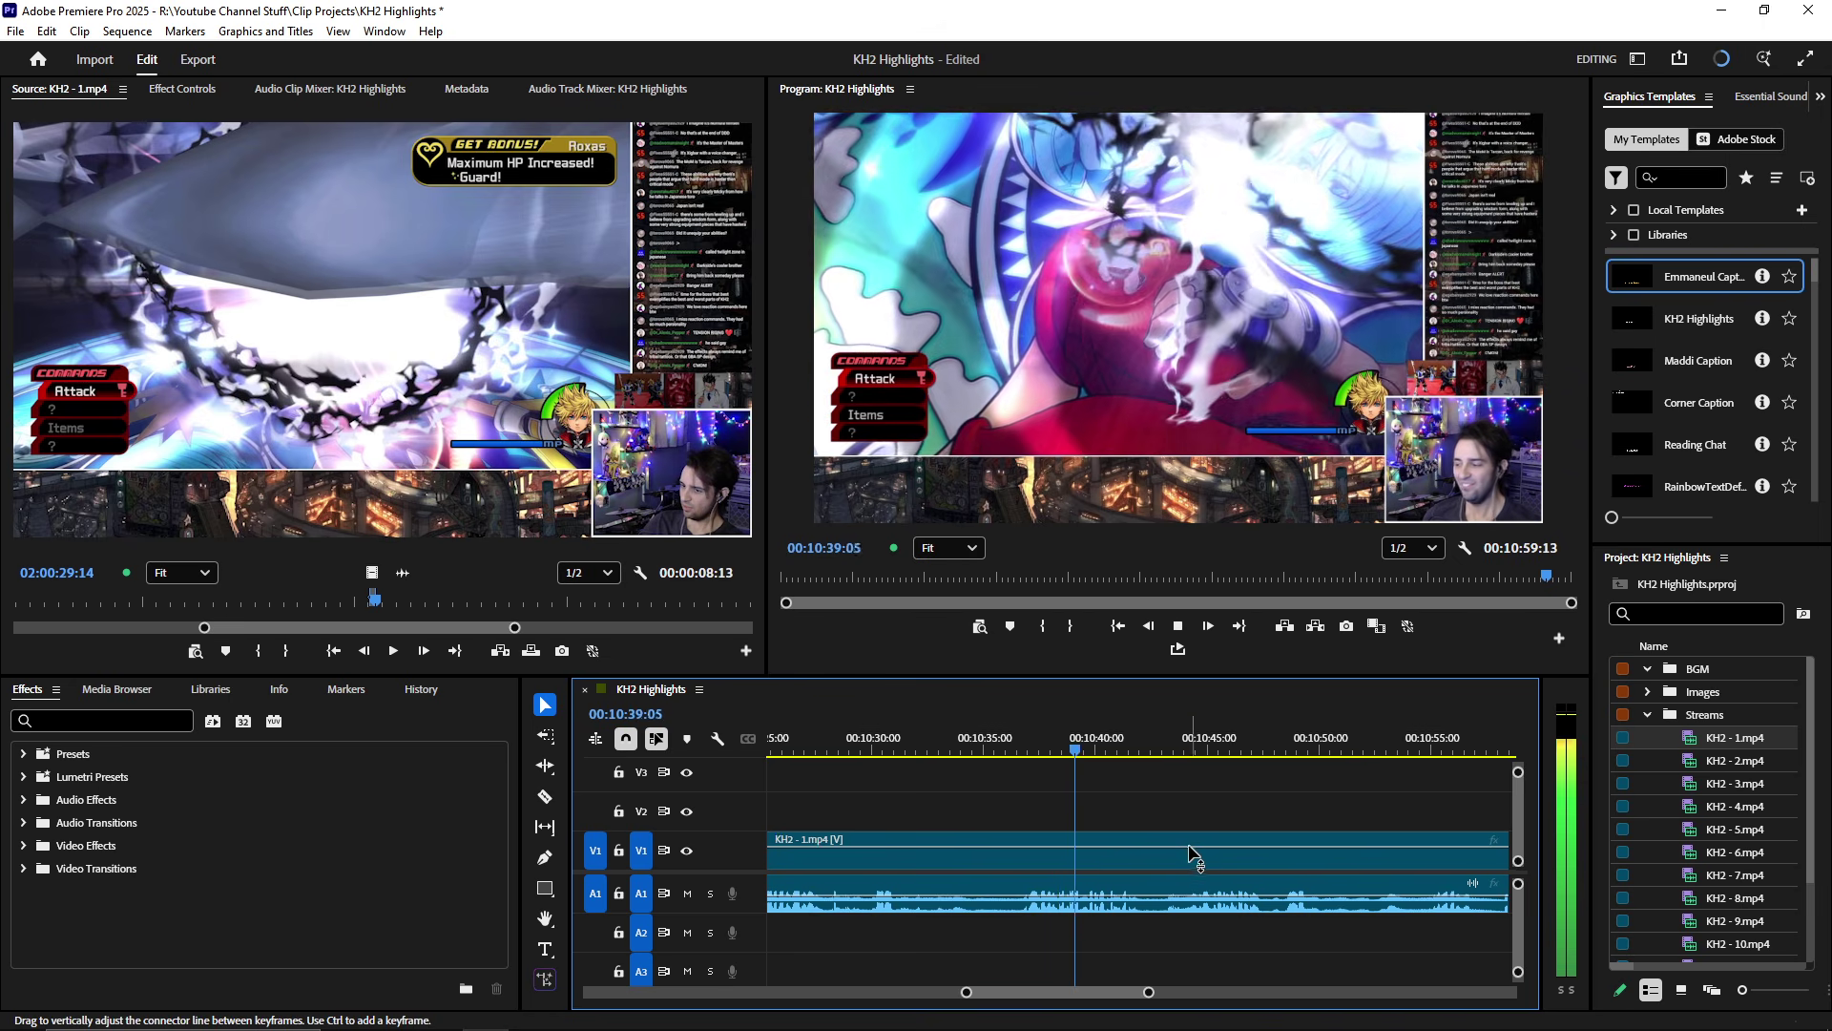
pyautogui.press('-')
pyautogui.press('-')
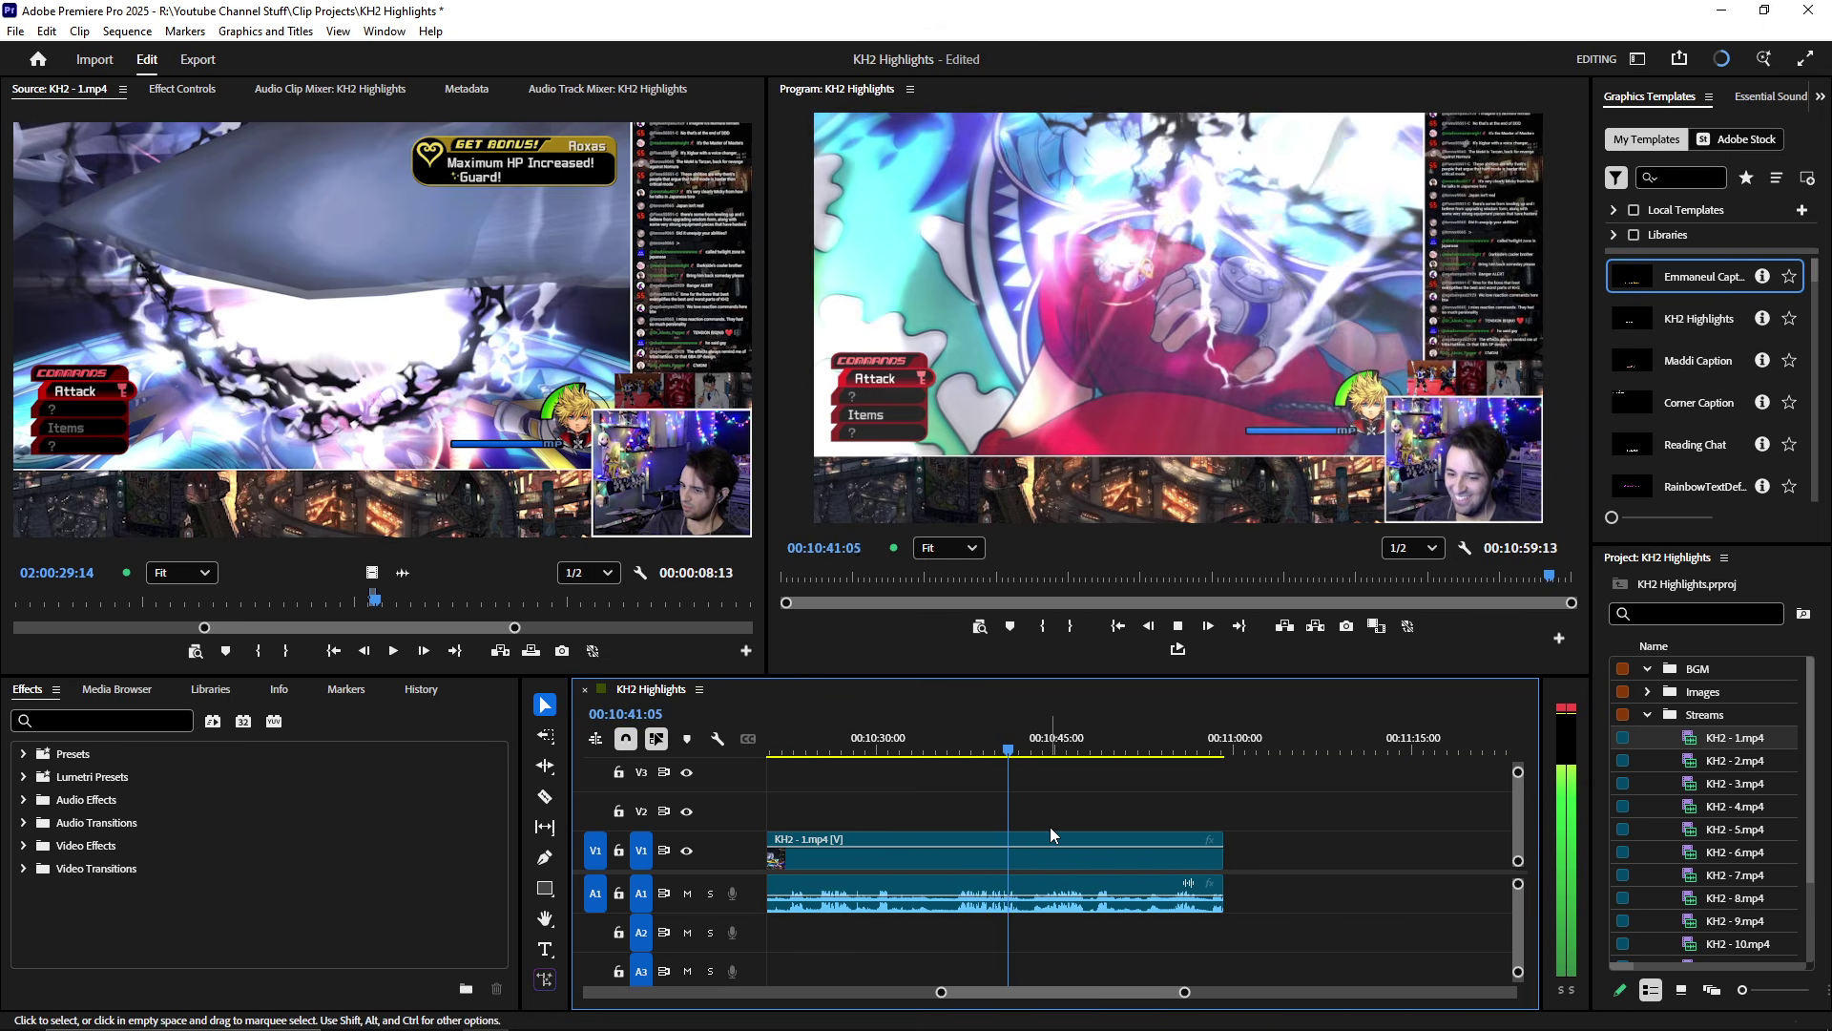
pyautogui.press('=')
pyautogui.press('=')
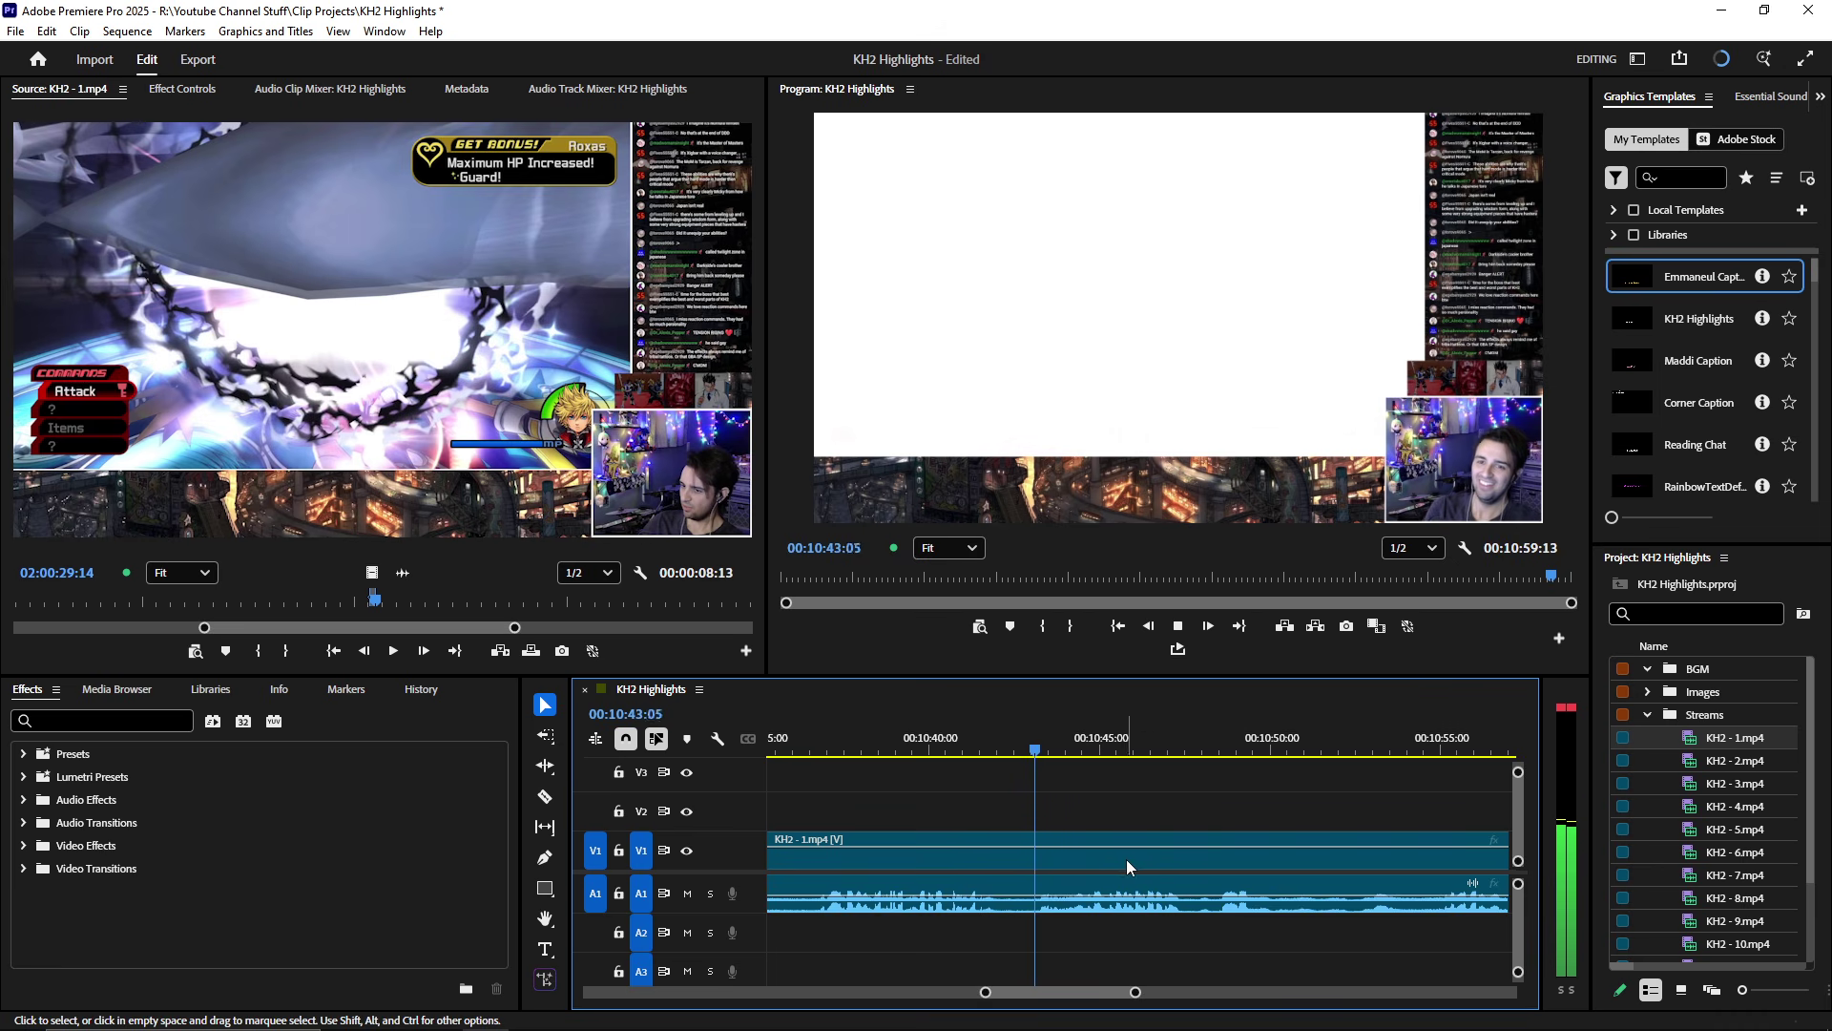
pyautogui.press('-')
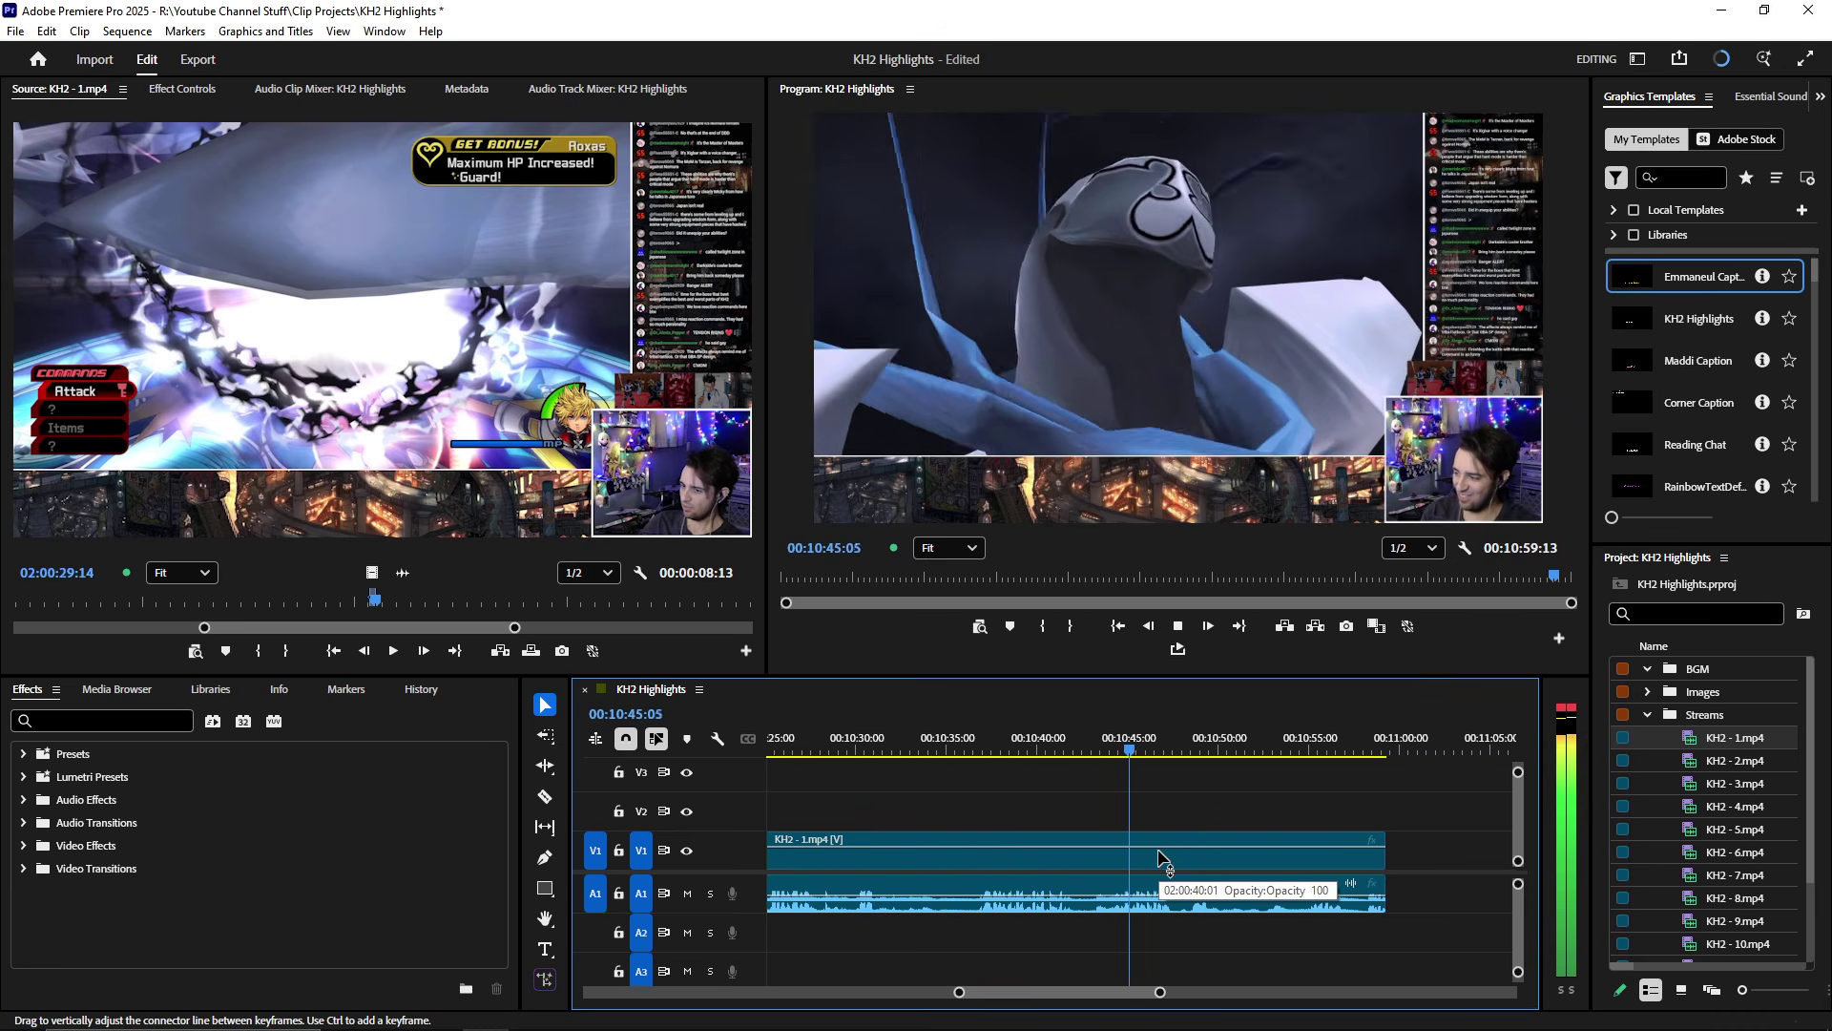
pyautogui.press('=')
pyautogui.scroll(-2, 1170, 850)
pyautogui.press('=')
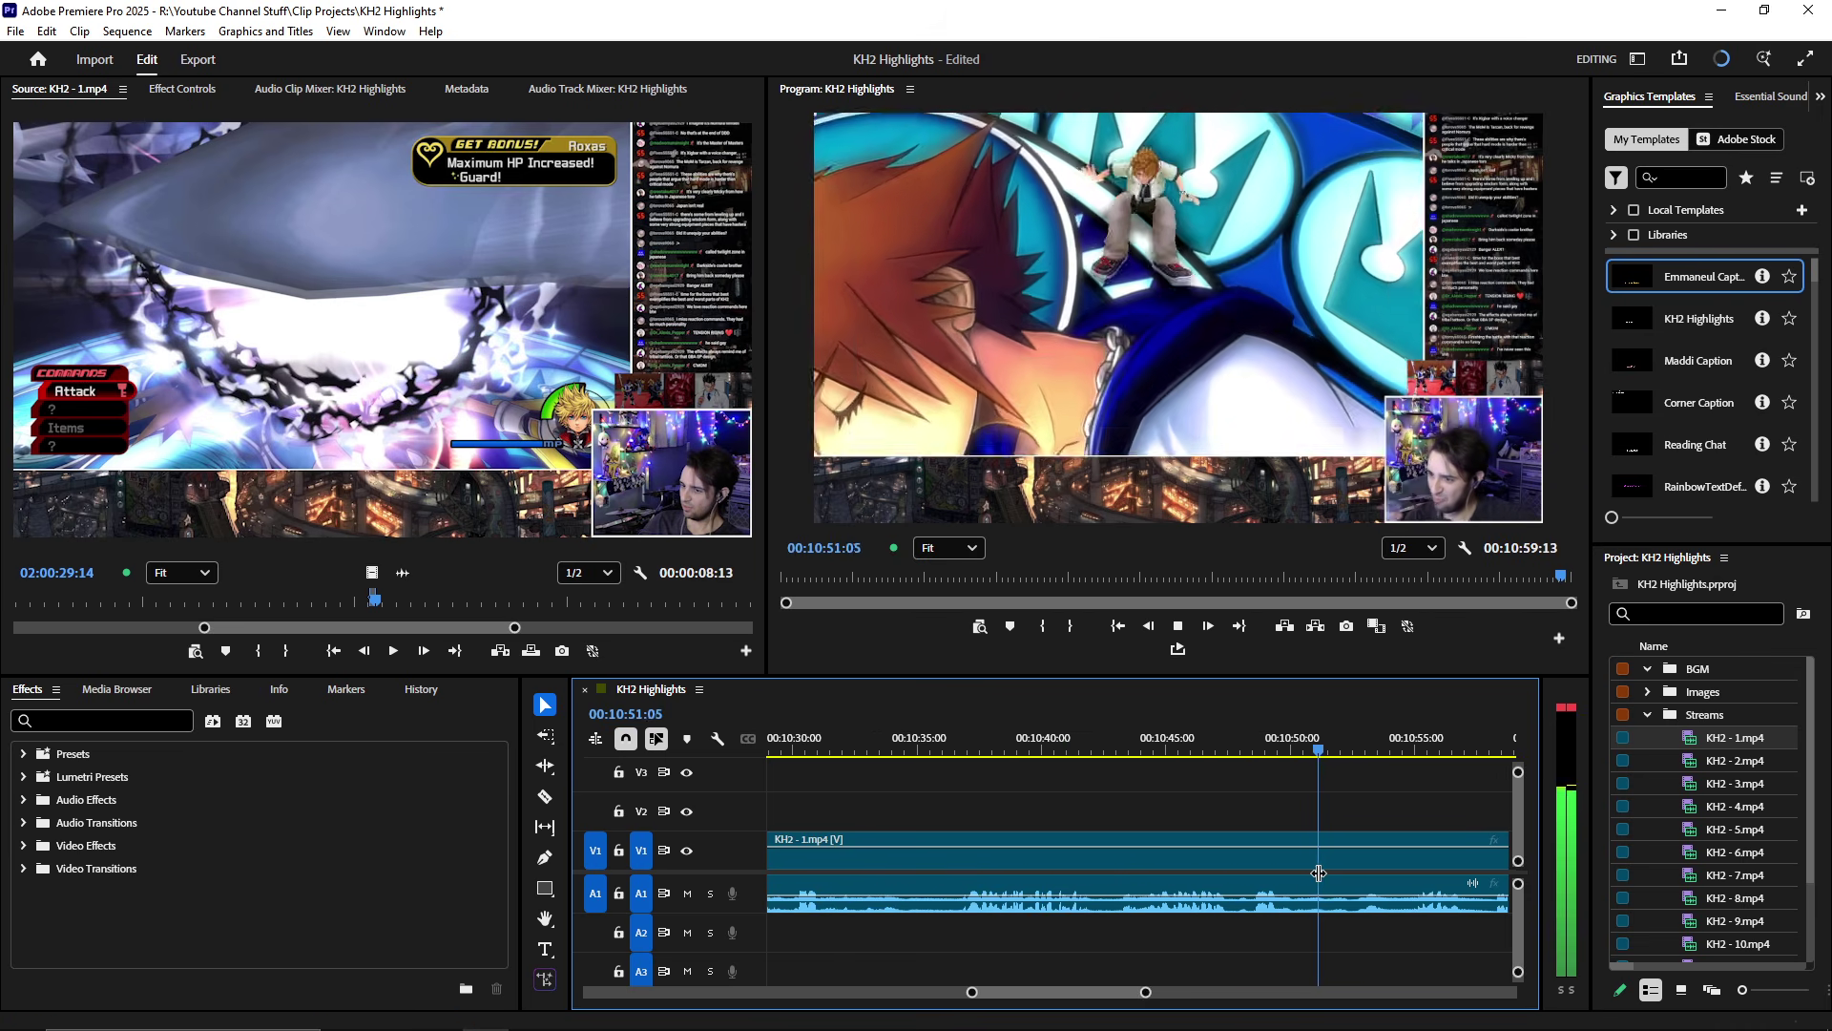
pyautogui.press('-')
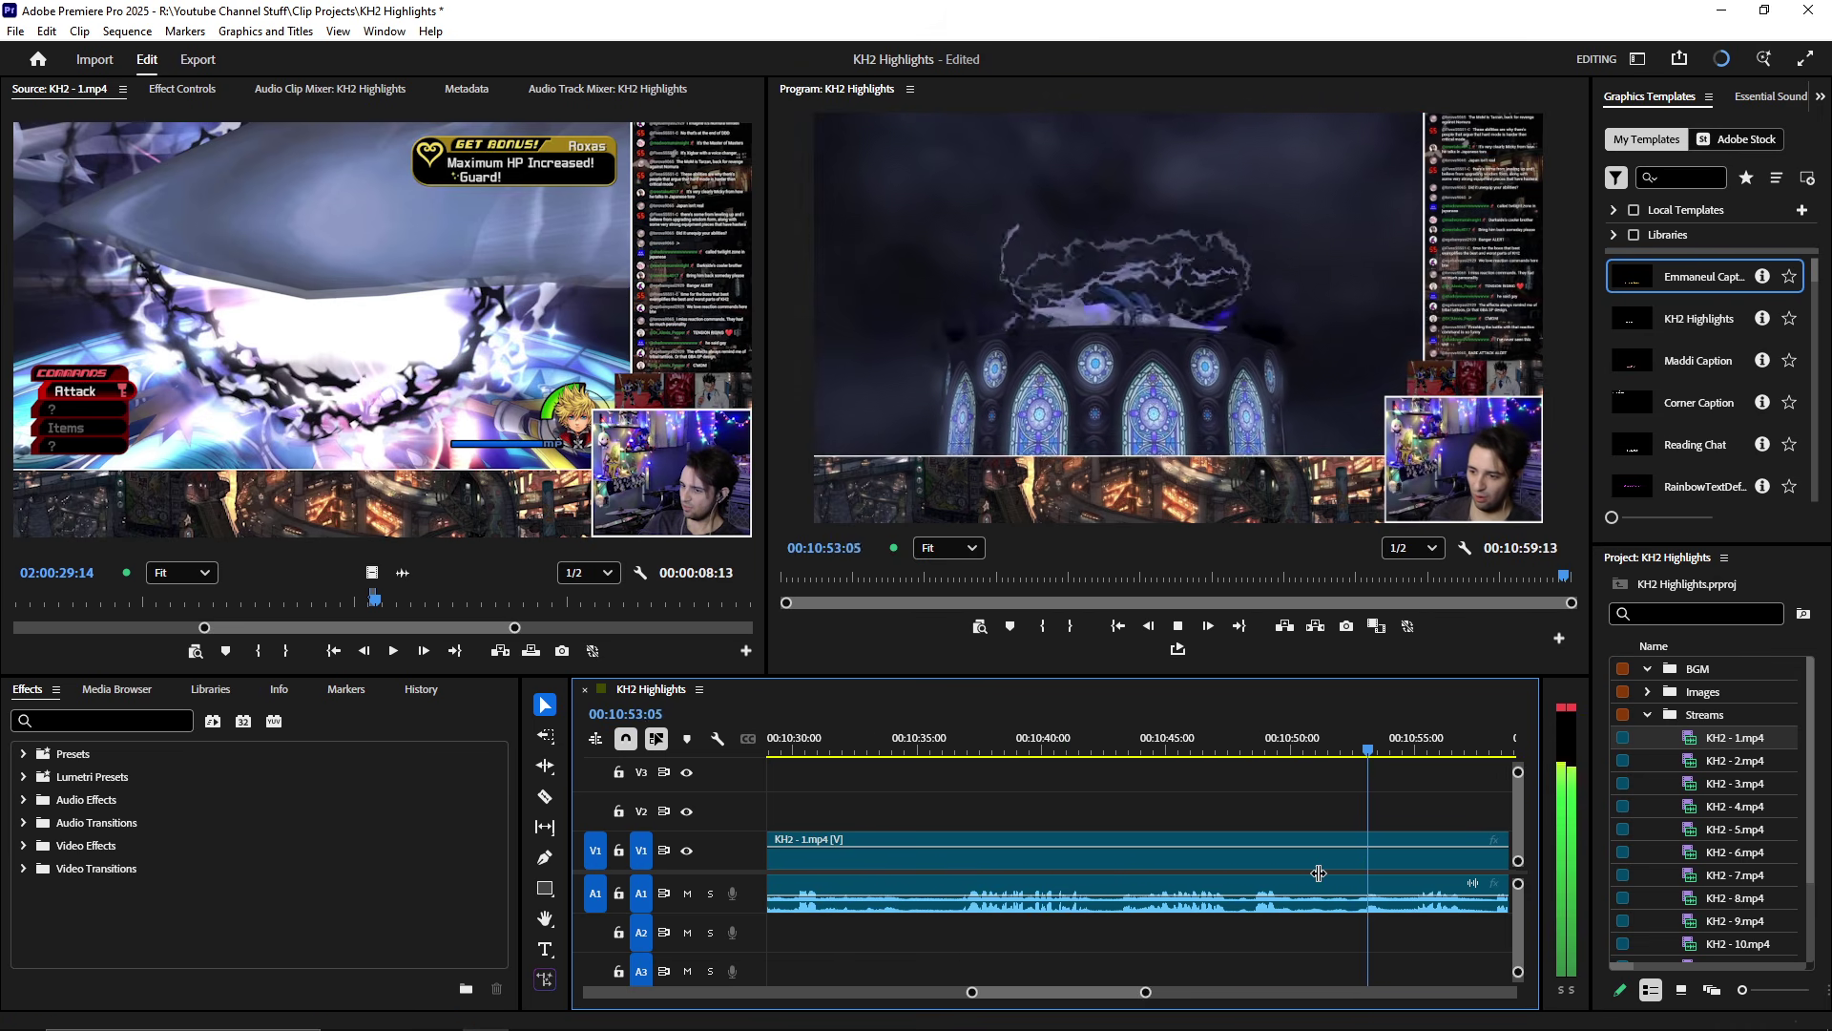
# - Try trimming the end of the boss-fight clip to 00:10:53:42 and undo the trim
pyautogui.press('space')
pyautogui.scroll(-2, 1336, 875)
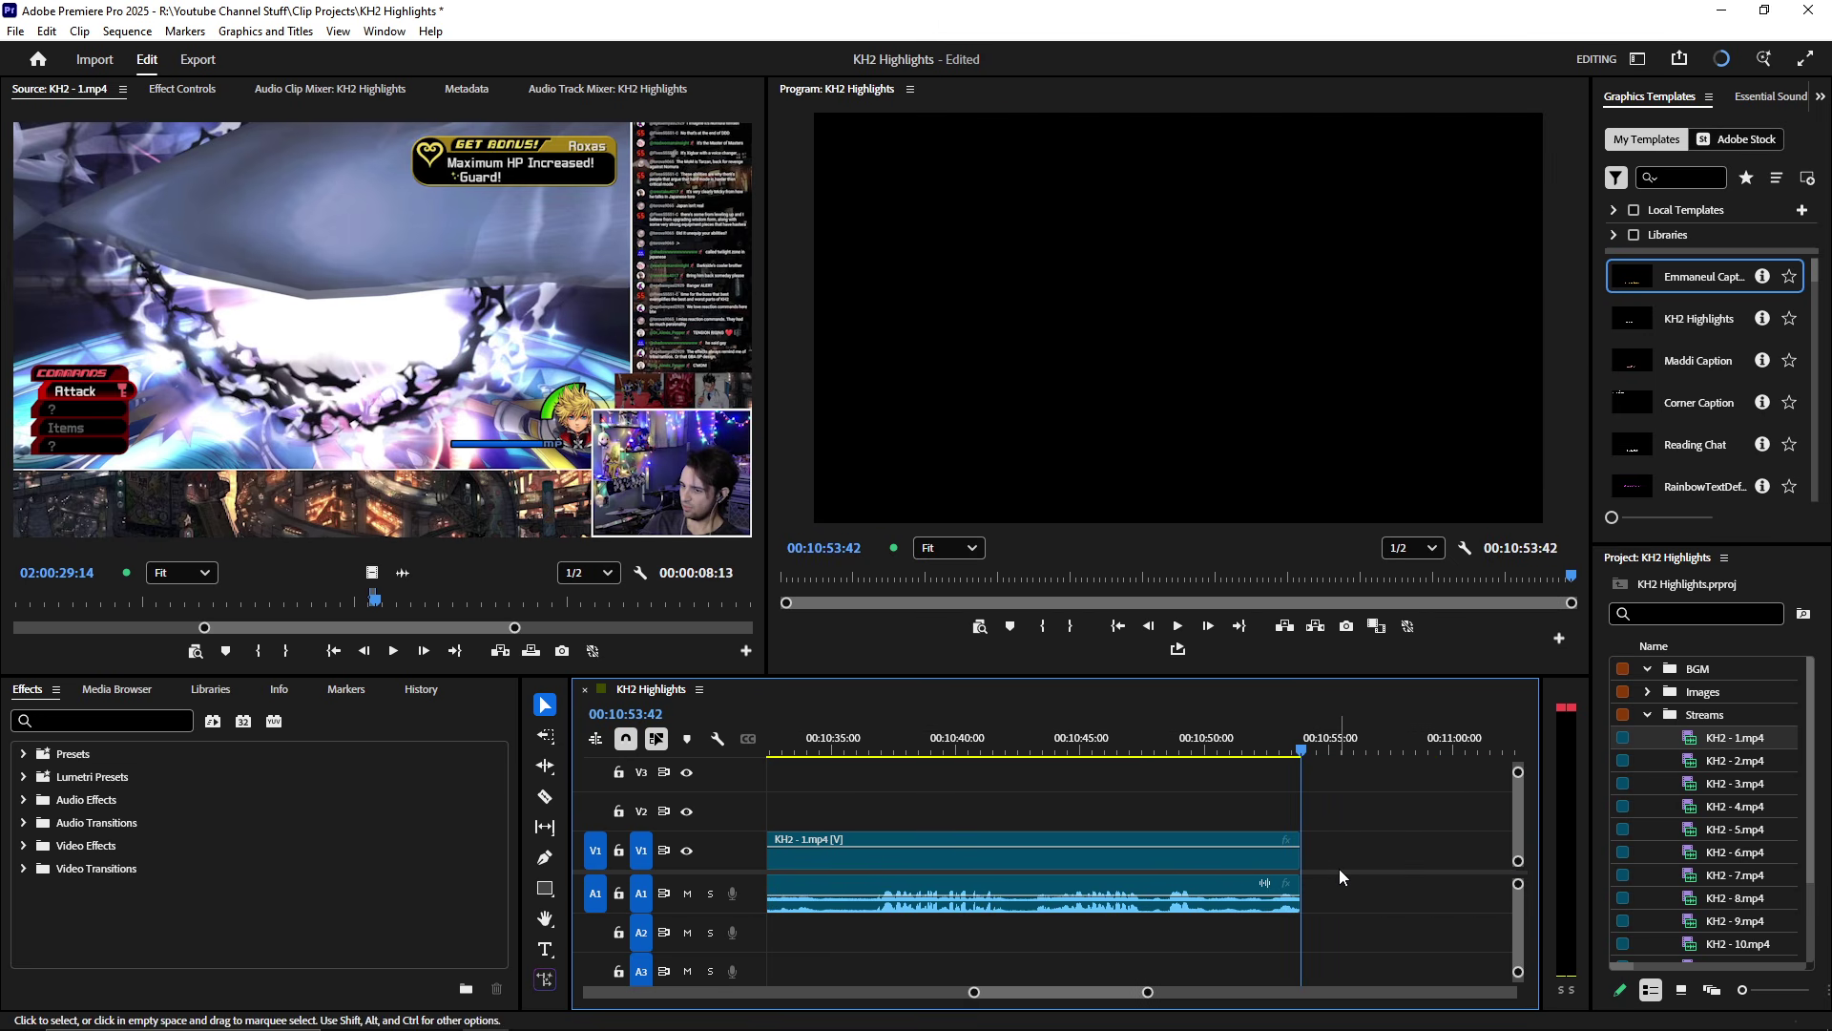
pyautogui.press('space')
pyautogui.scroll(-2, 1336, 868)
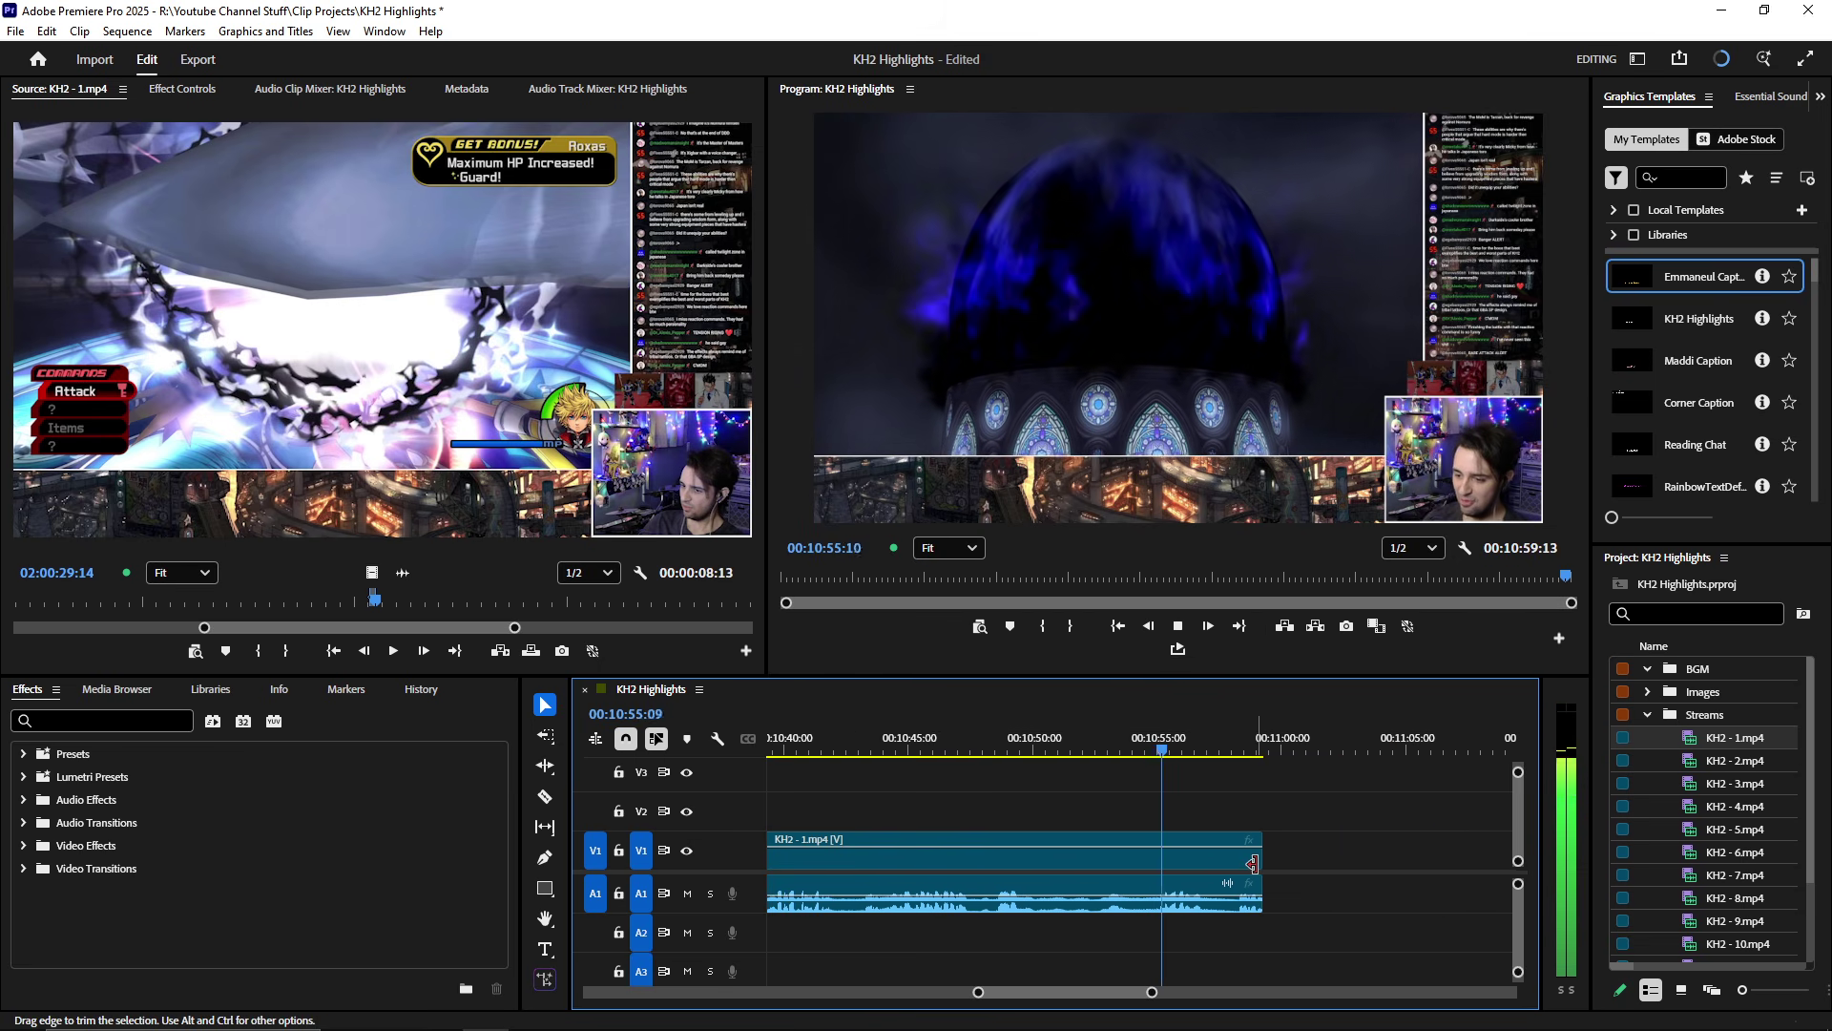
# - Extend the end of the boss-fight clip to 00:11:13:34 and play the added footage from about 00:11:04
pyautogui.moveTo(1258, 863); pyautogui.dragTo(1457, 868)
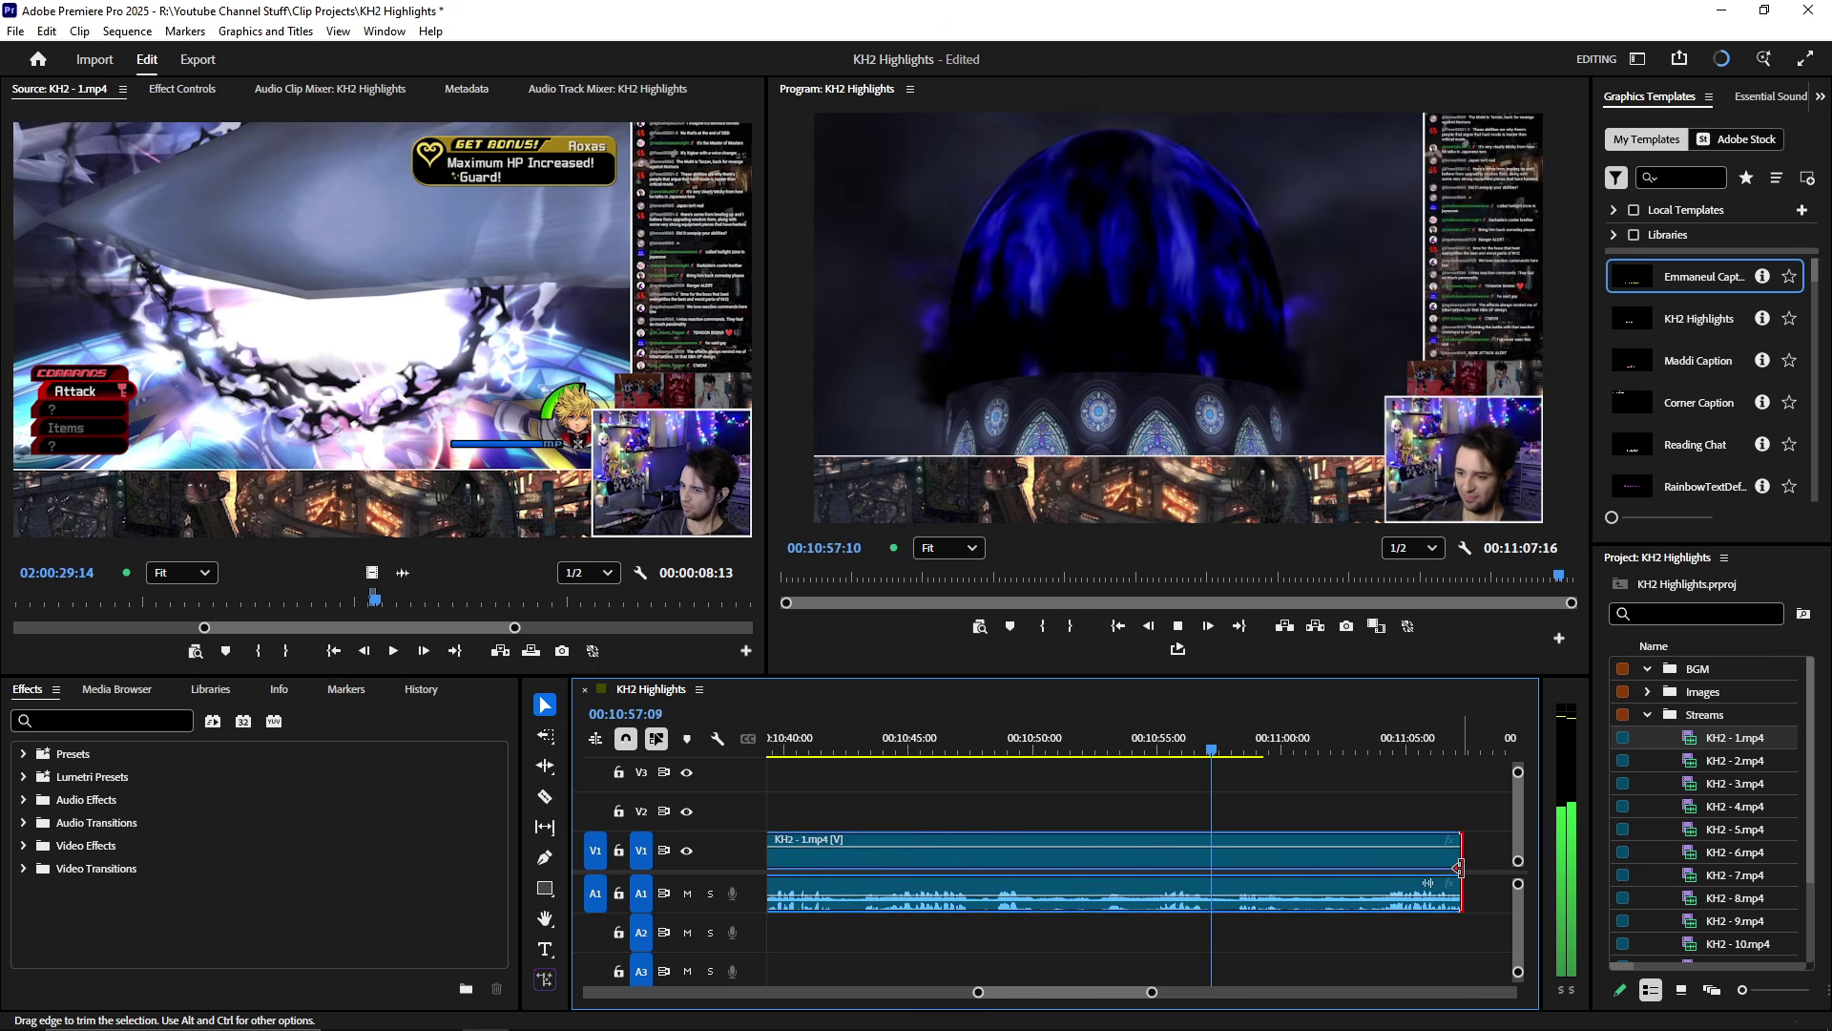
pyautogui.scroll(-2, 1298, 866)
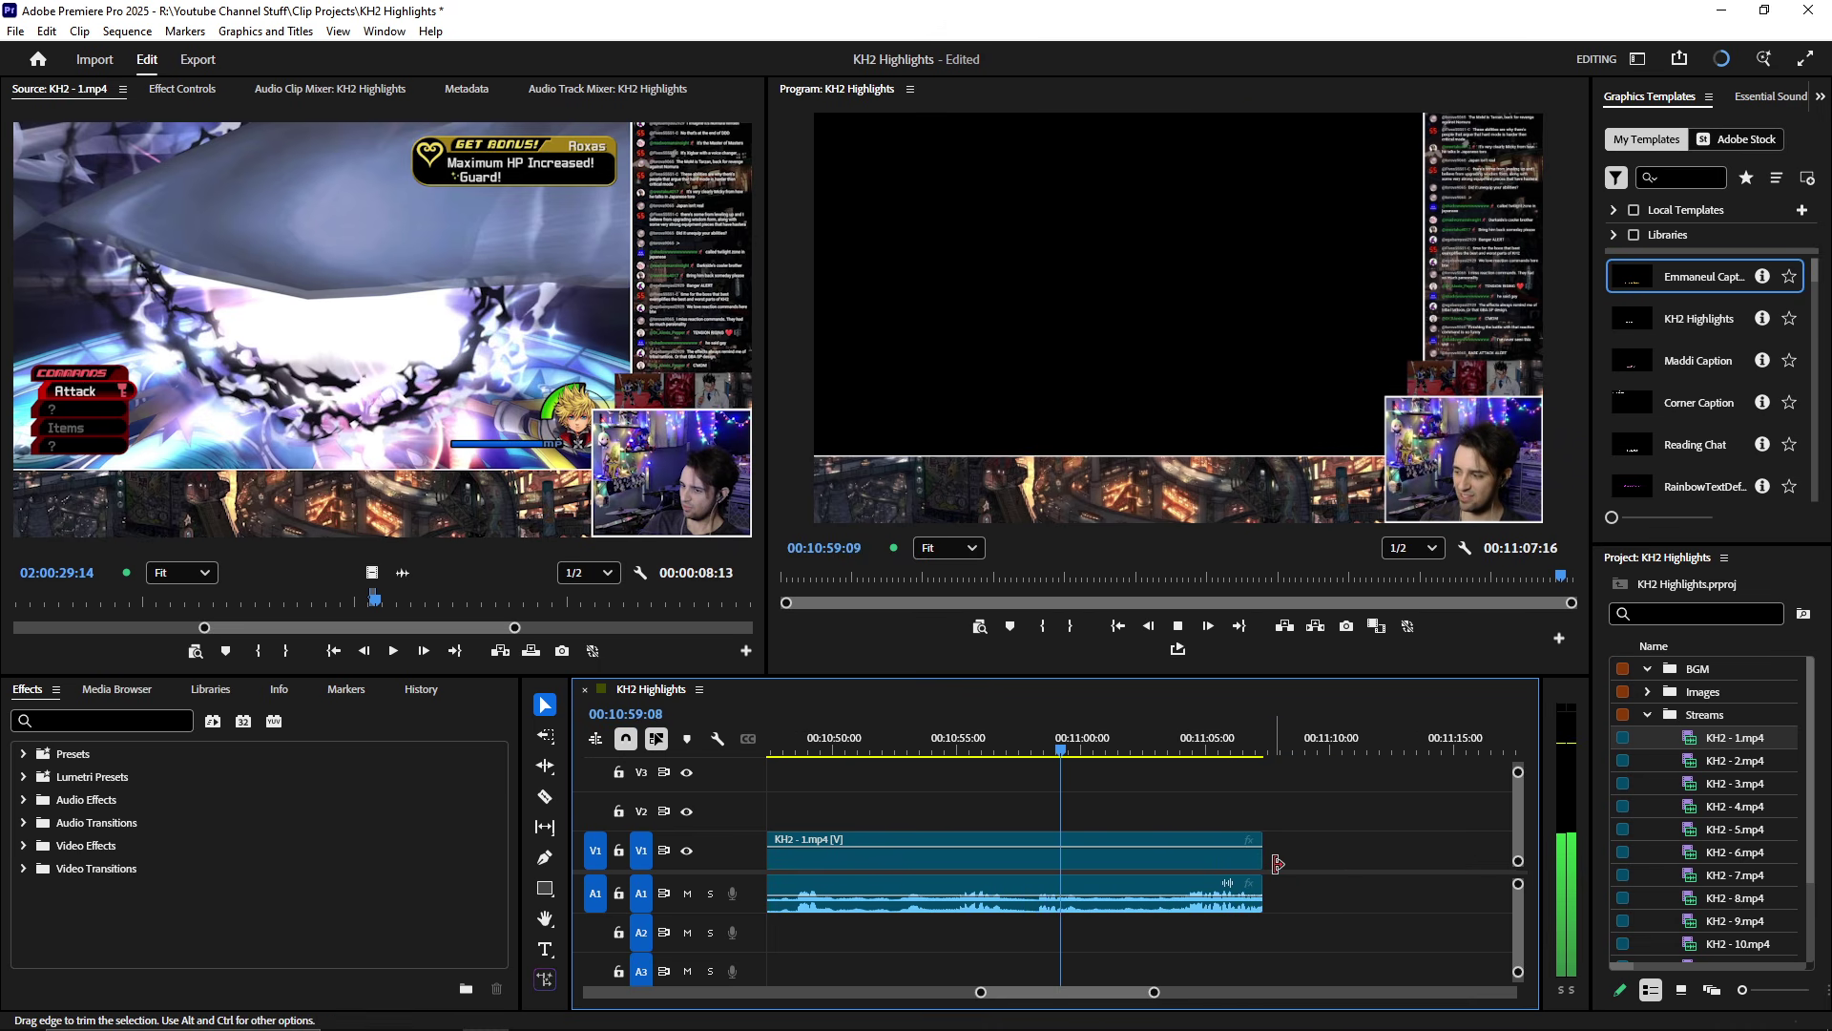
pyautogui.moveTo(1277, 863); pyautogui.dragTo(1420, 865)
pyautogui.click(1183, 751)
pyautogui.press('space')
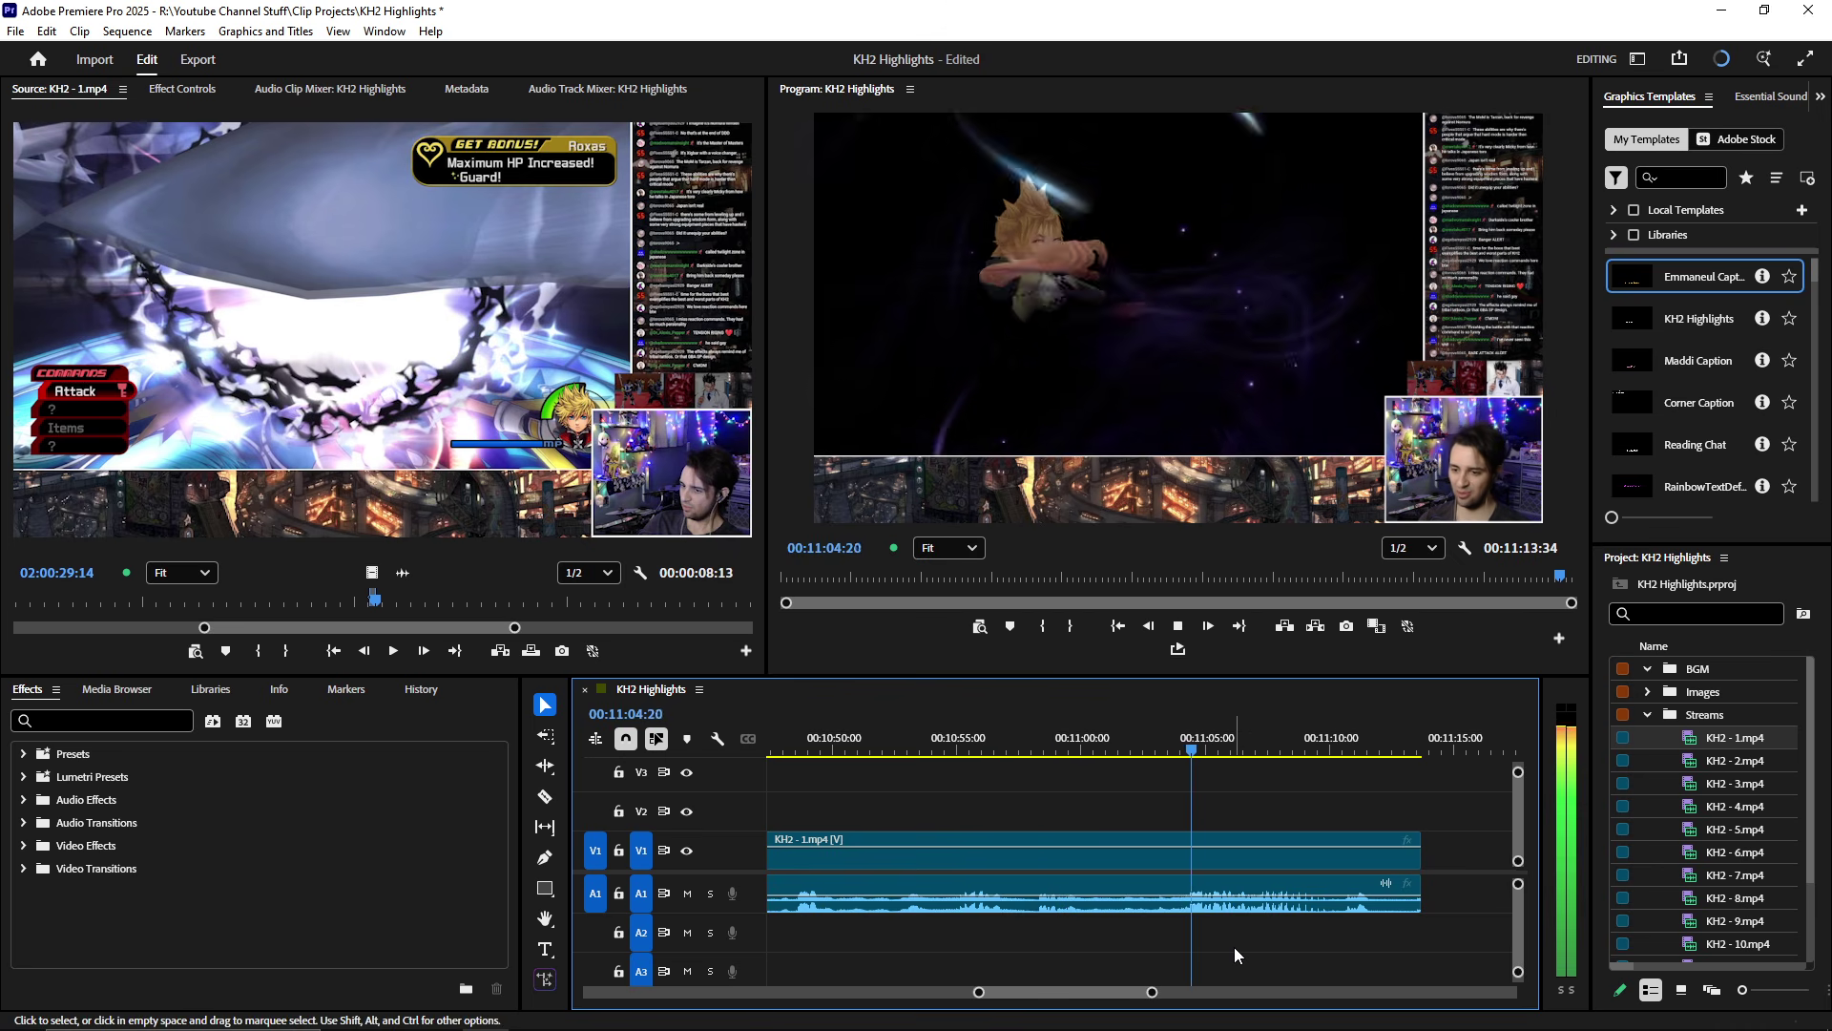
pyautogui.scroll(-3, 1234, 947)
pyautogui.scroll(1, 1187, 918)
pyautogui.scroll(2, 1187, 912)
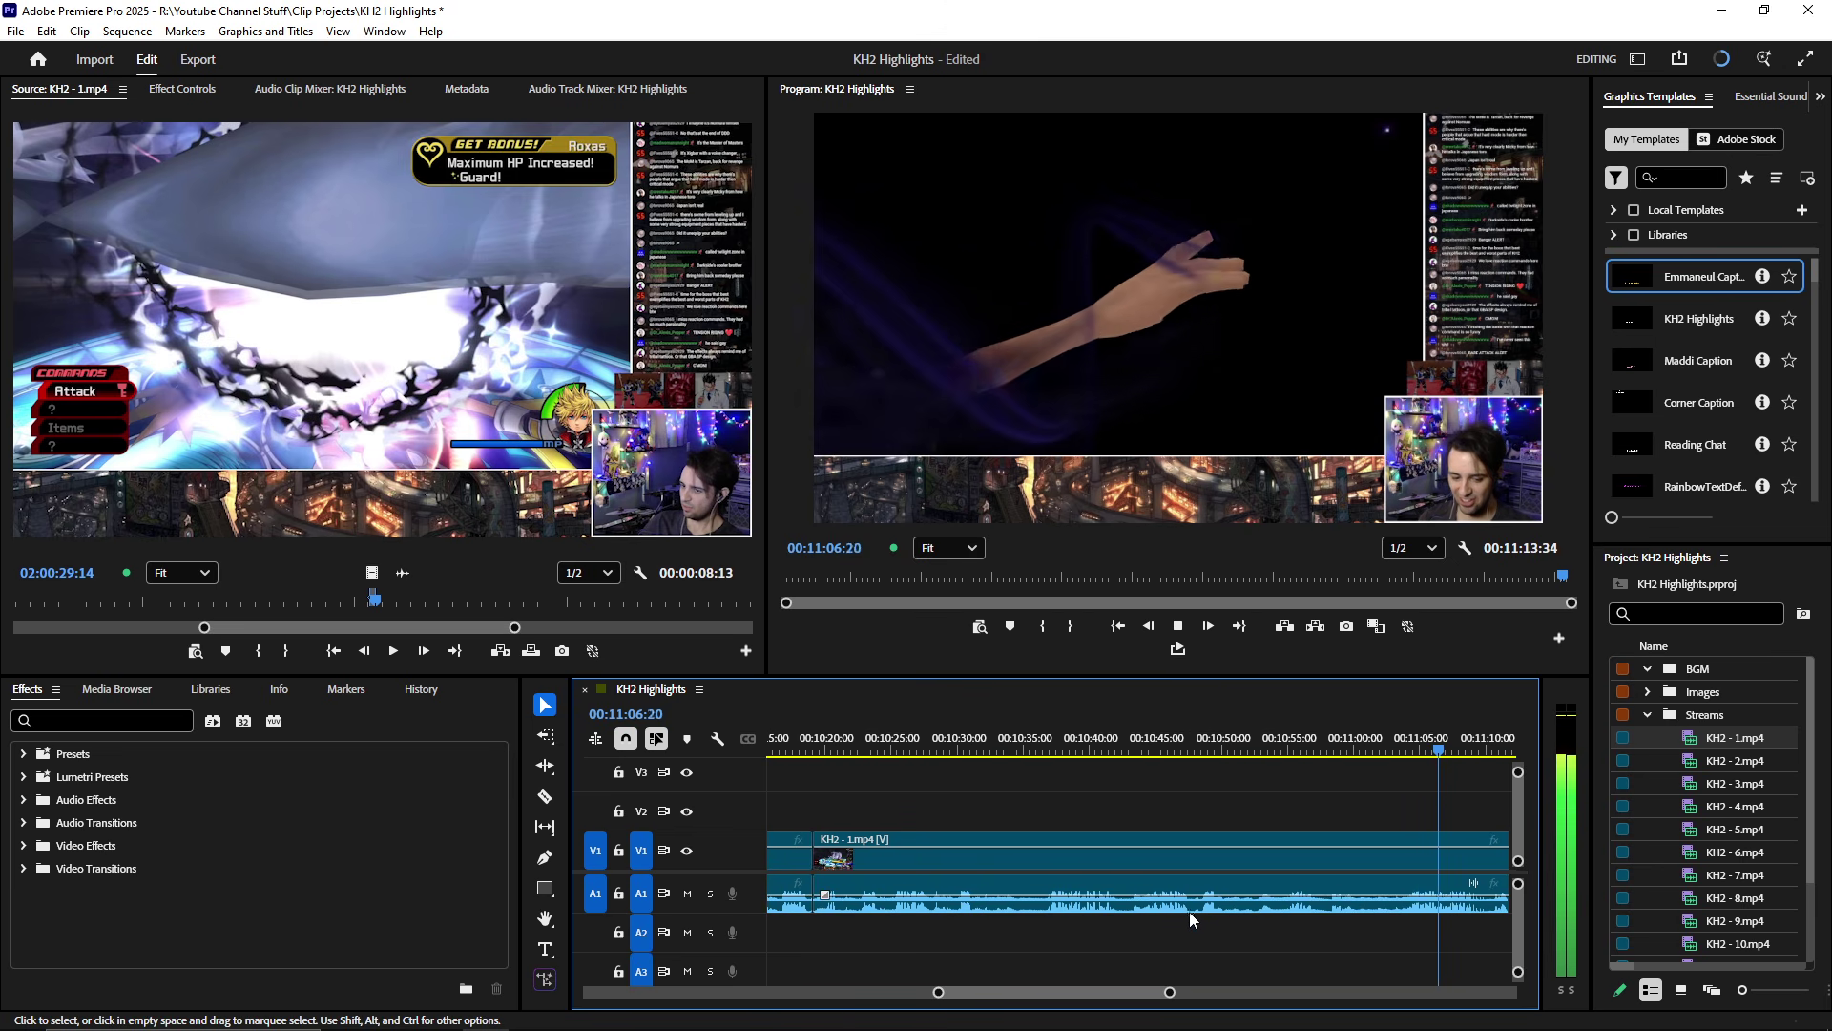
# - Play the boss-fight clip from about 00:10:45 and split it at 00:10:50:03
pyautogui.click(1164, 739)
pyautogui.press('space')
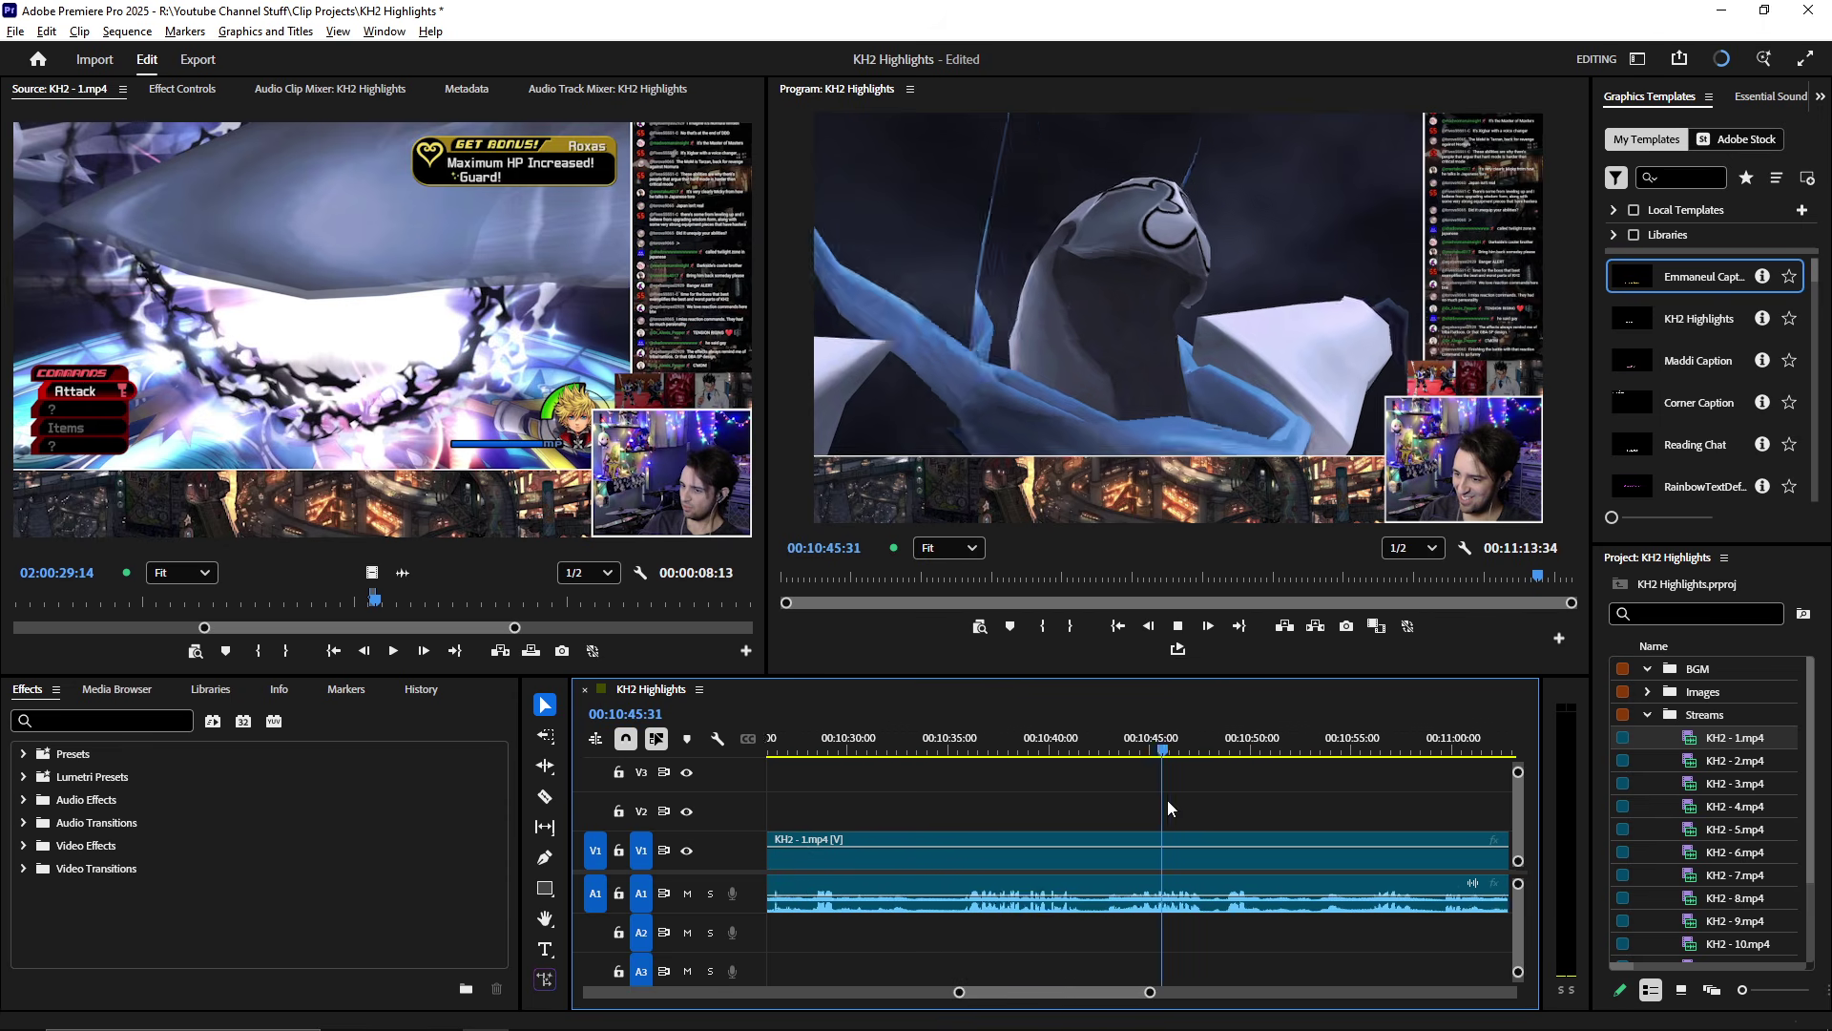
pyautogui.scroll(4, 1237, 856)
pyautogui.scroll(1, 1237, 879)
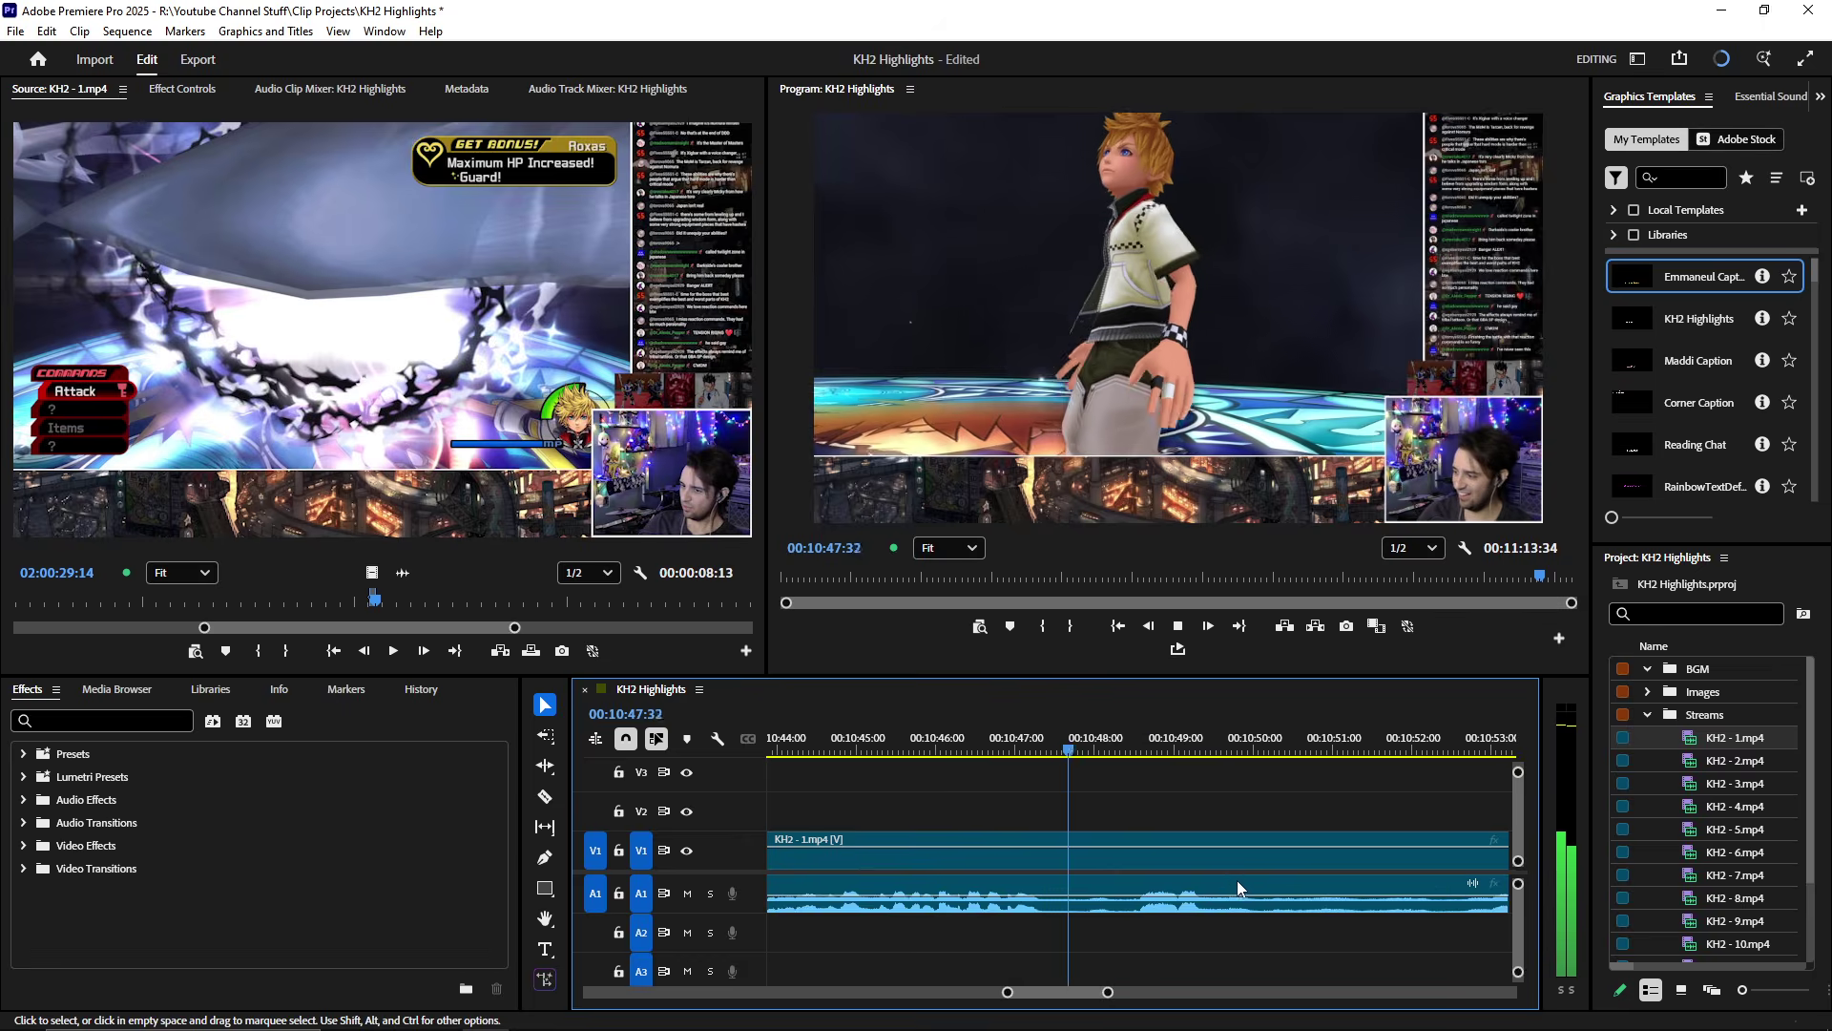
pyautogui.scroll(1, 1233, 874)
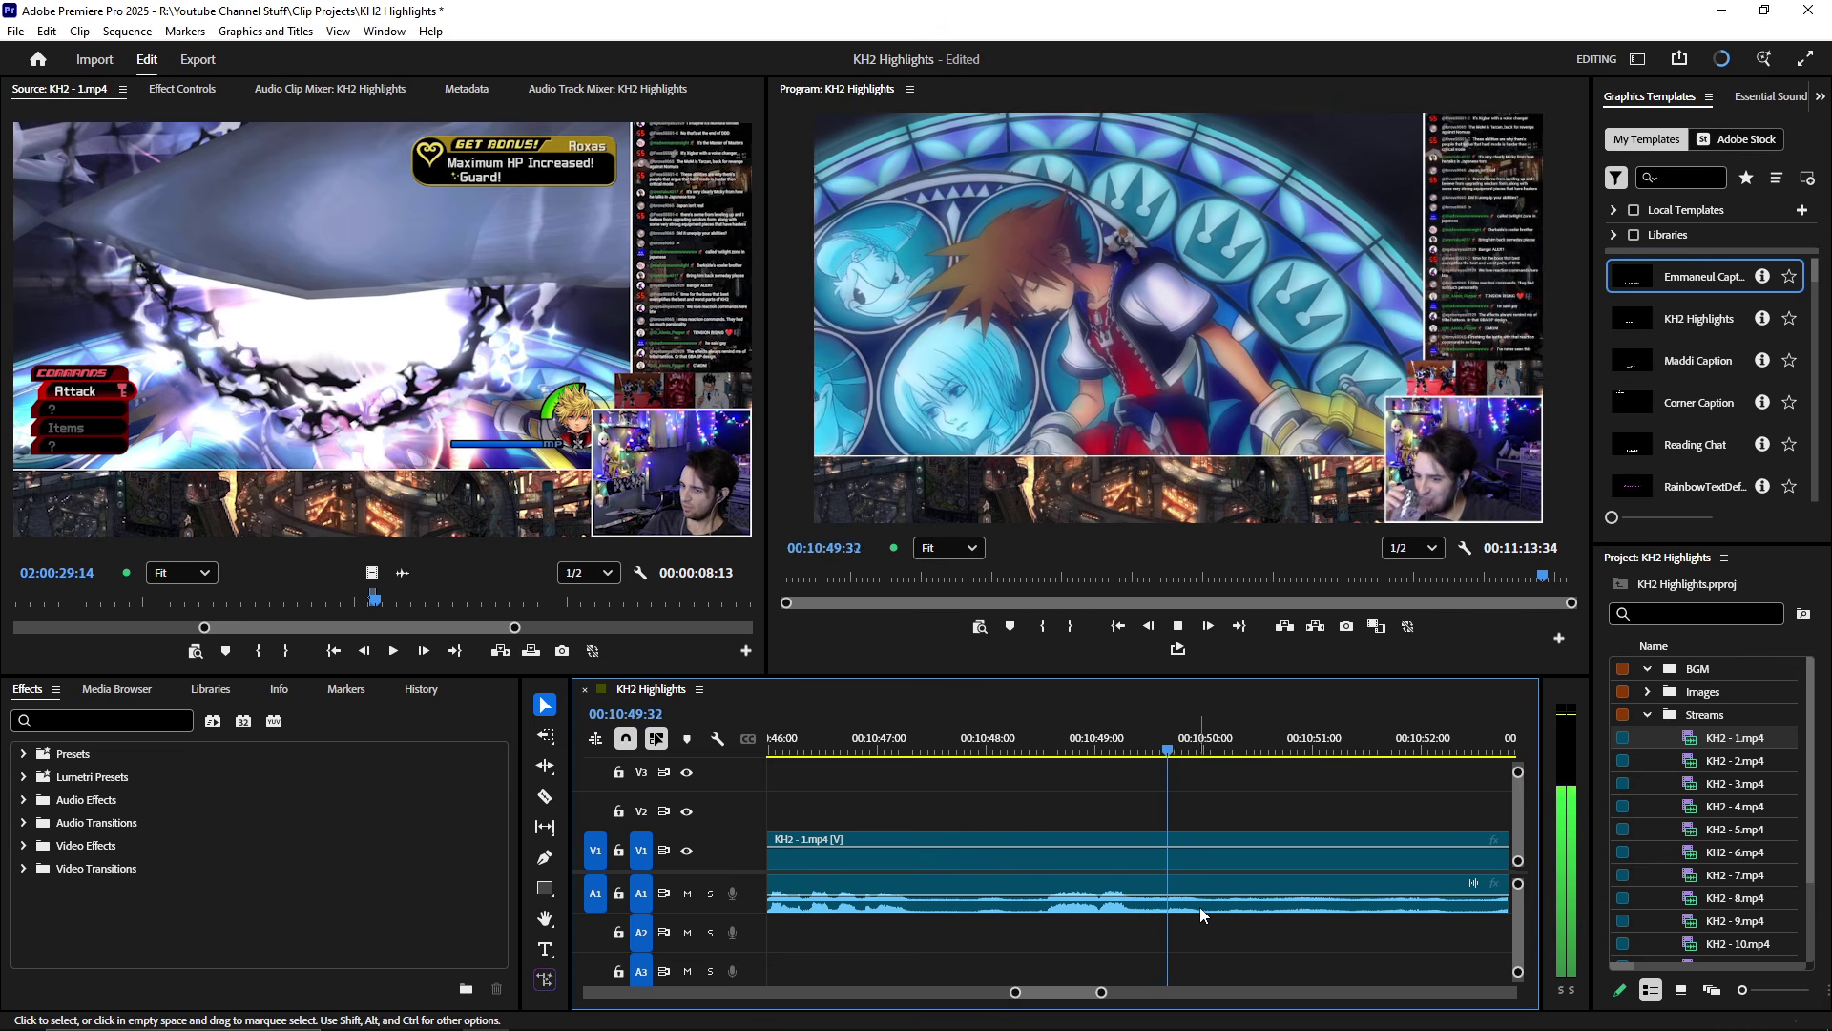
pyautogui.press('space')
pyautogui.press('c')
pyautogui.click(1210, 858)
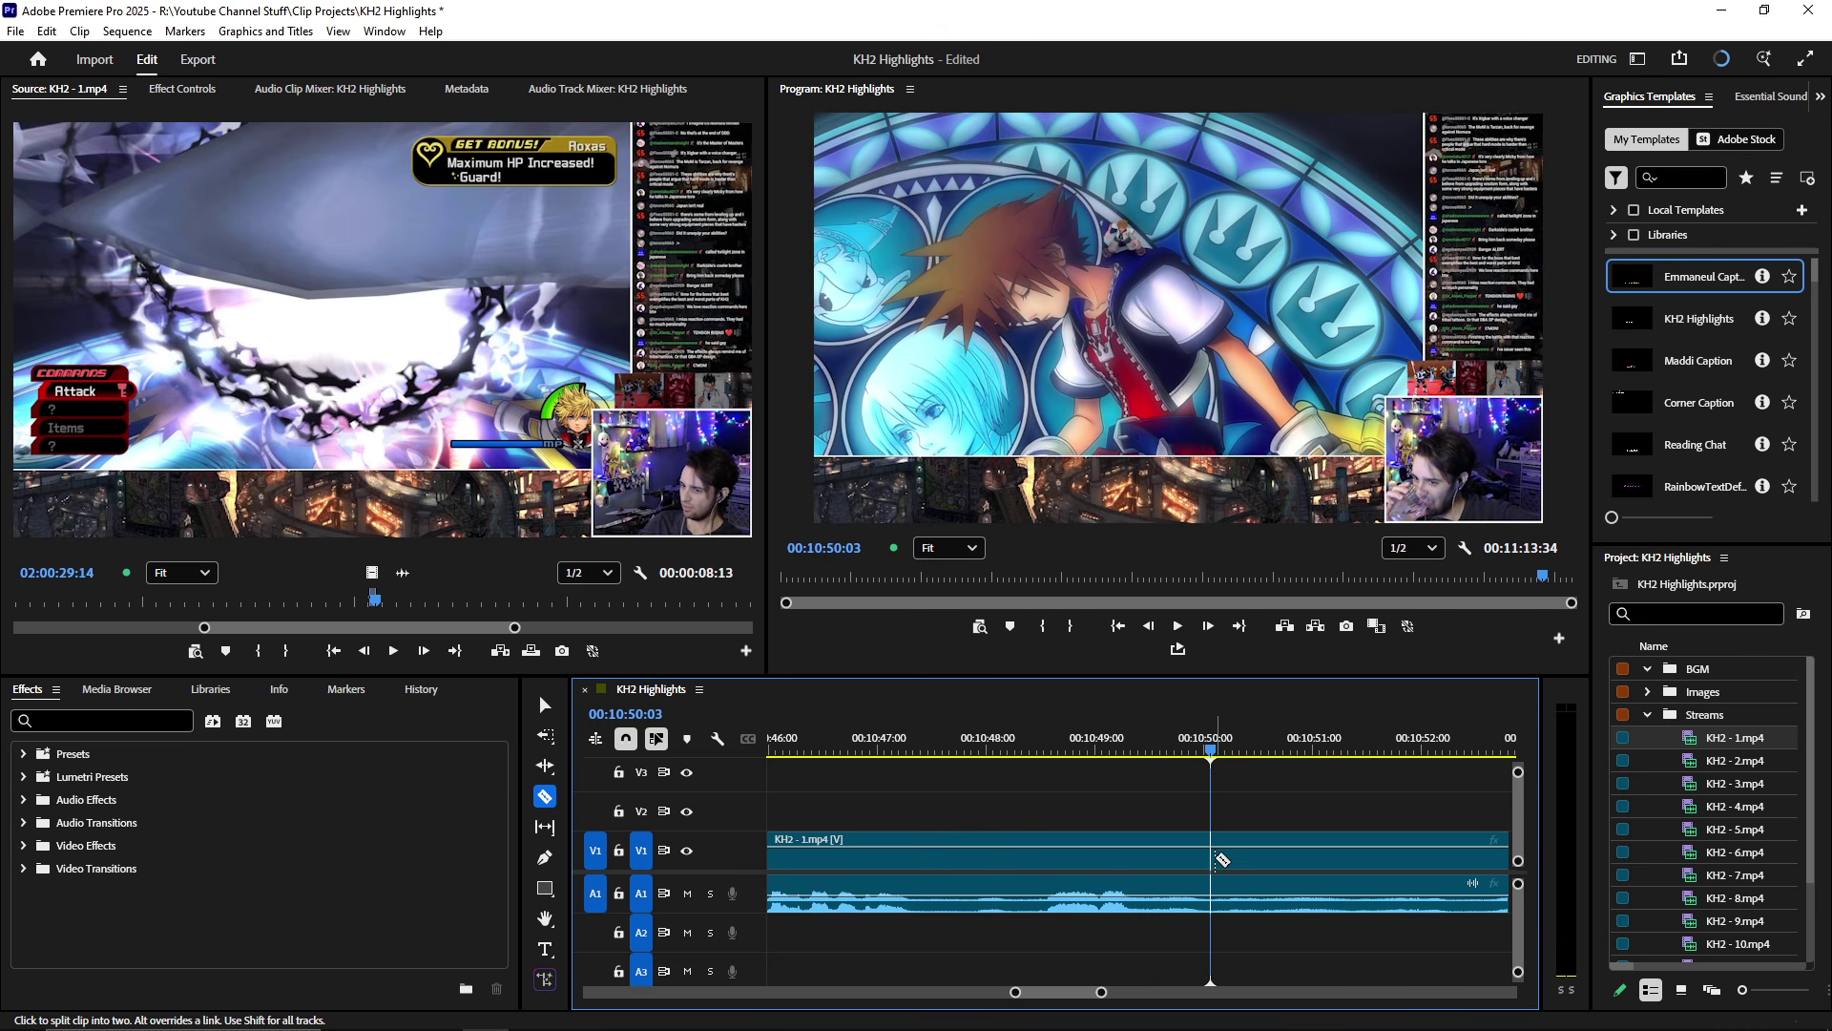
# - Ripple trim about 13.4 seconds off the start of the clip after the cut at 00:10:50:03 and play the remaining footage
pyautogui.scroll(-5, 1222, 860)
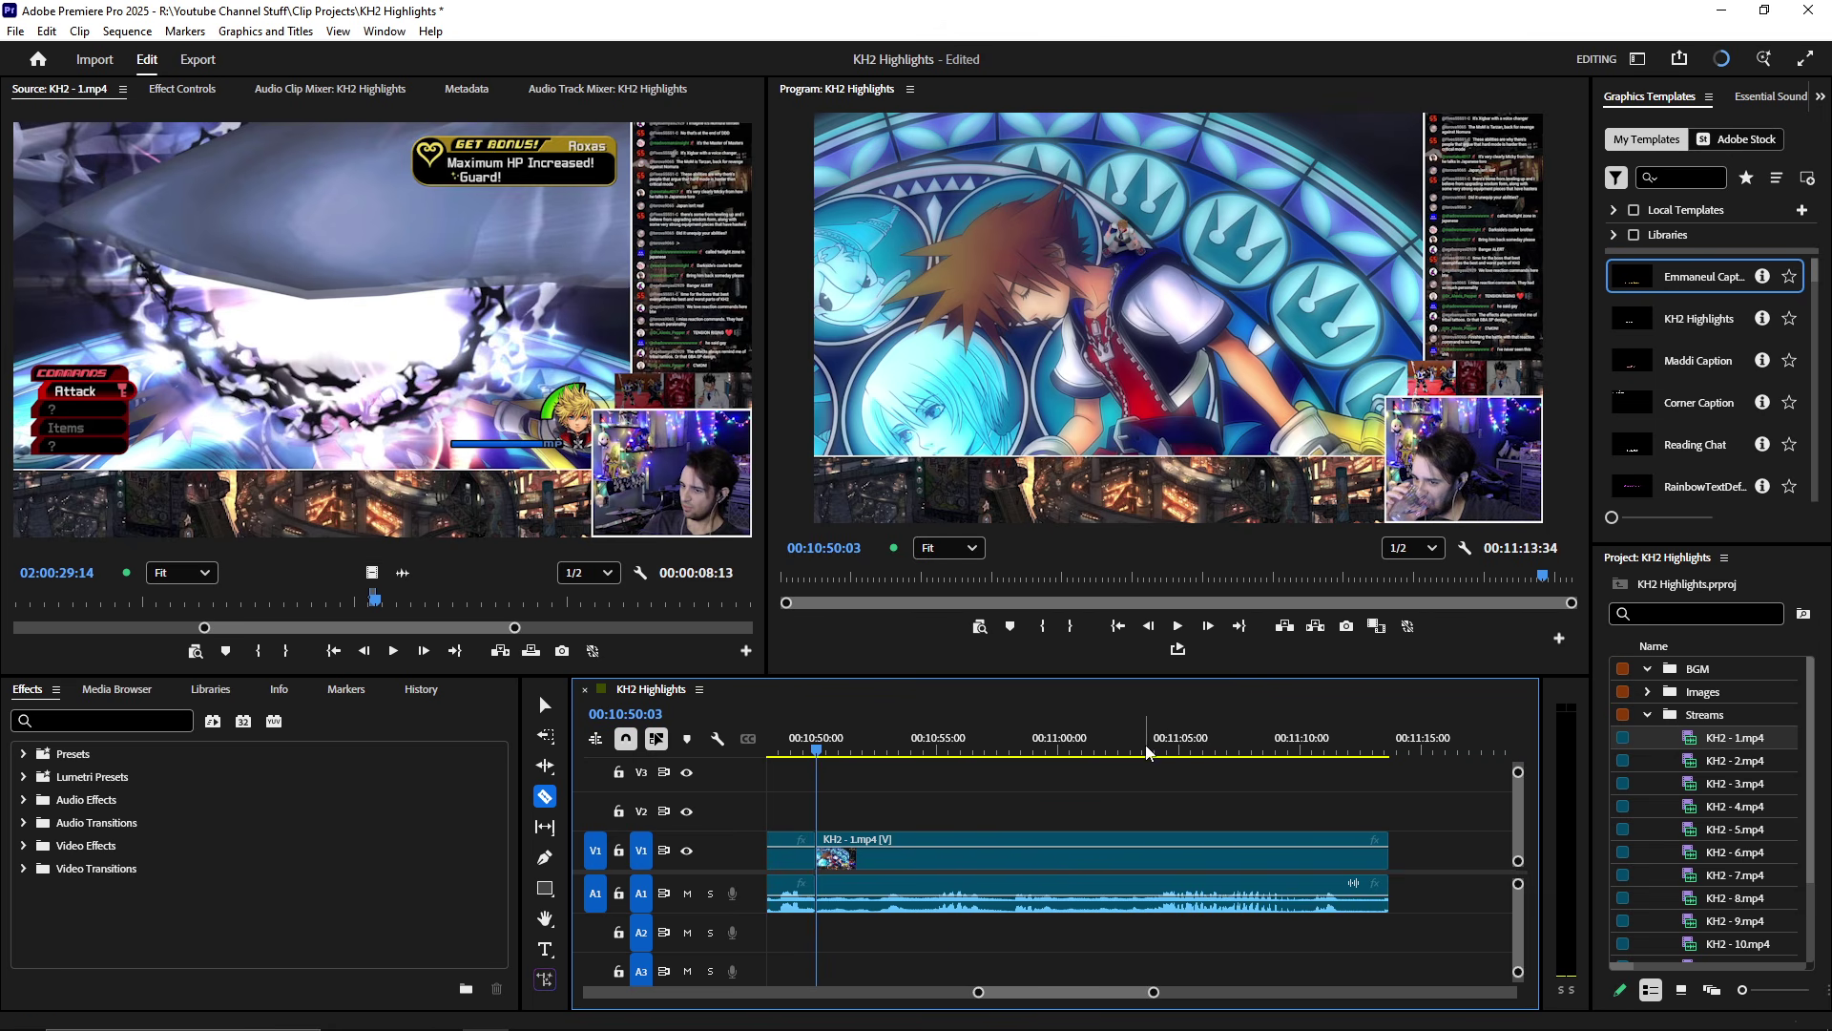
pyautogui.press('space')
pyautogui.scroll(2, 1119, 897)
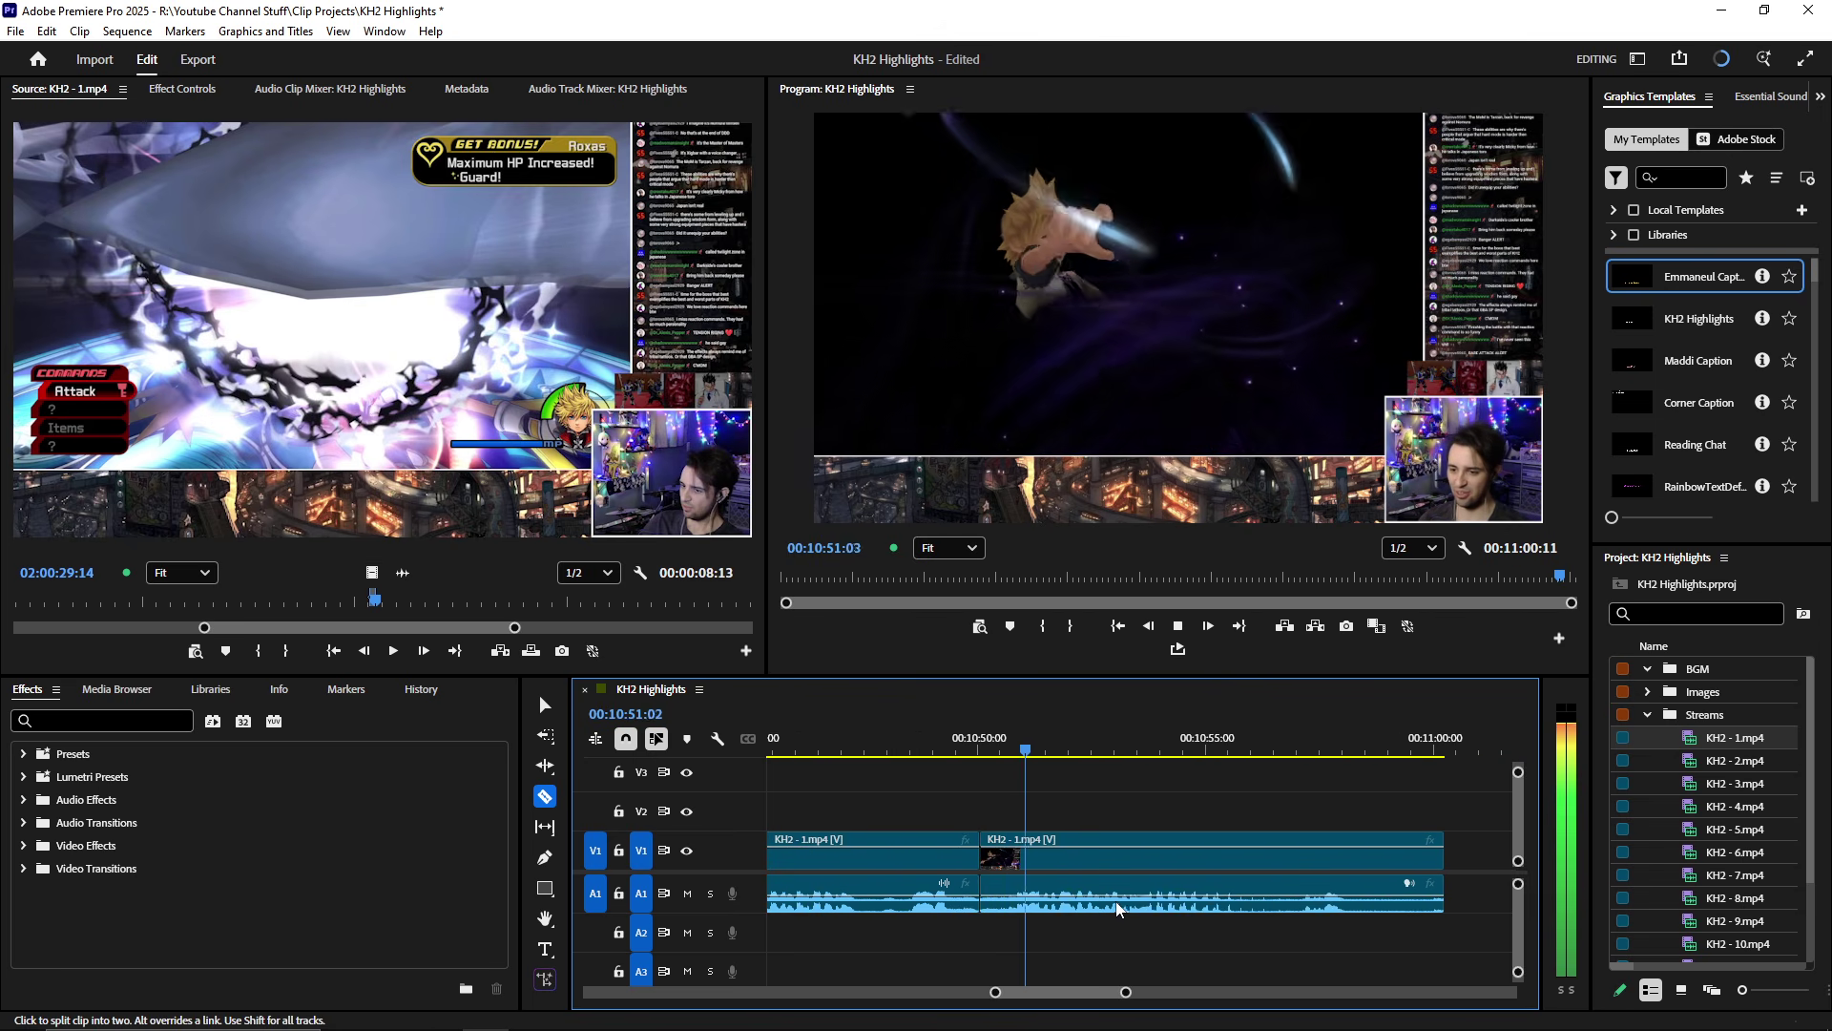
pyautogui.press('v')
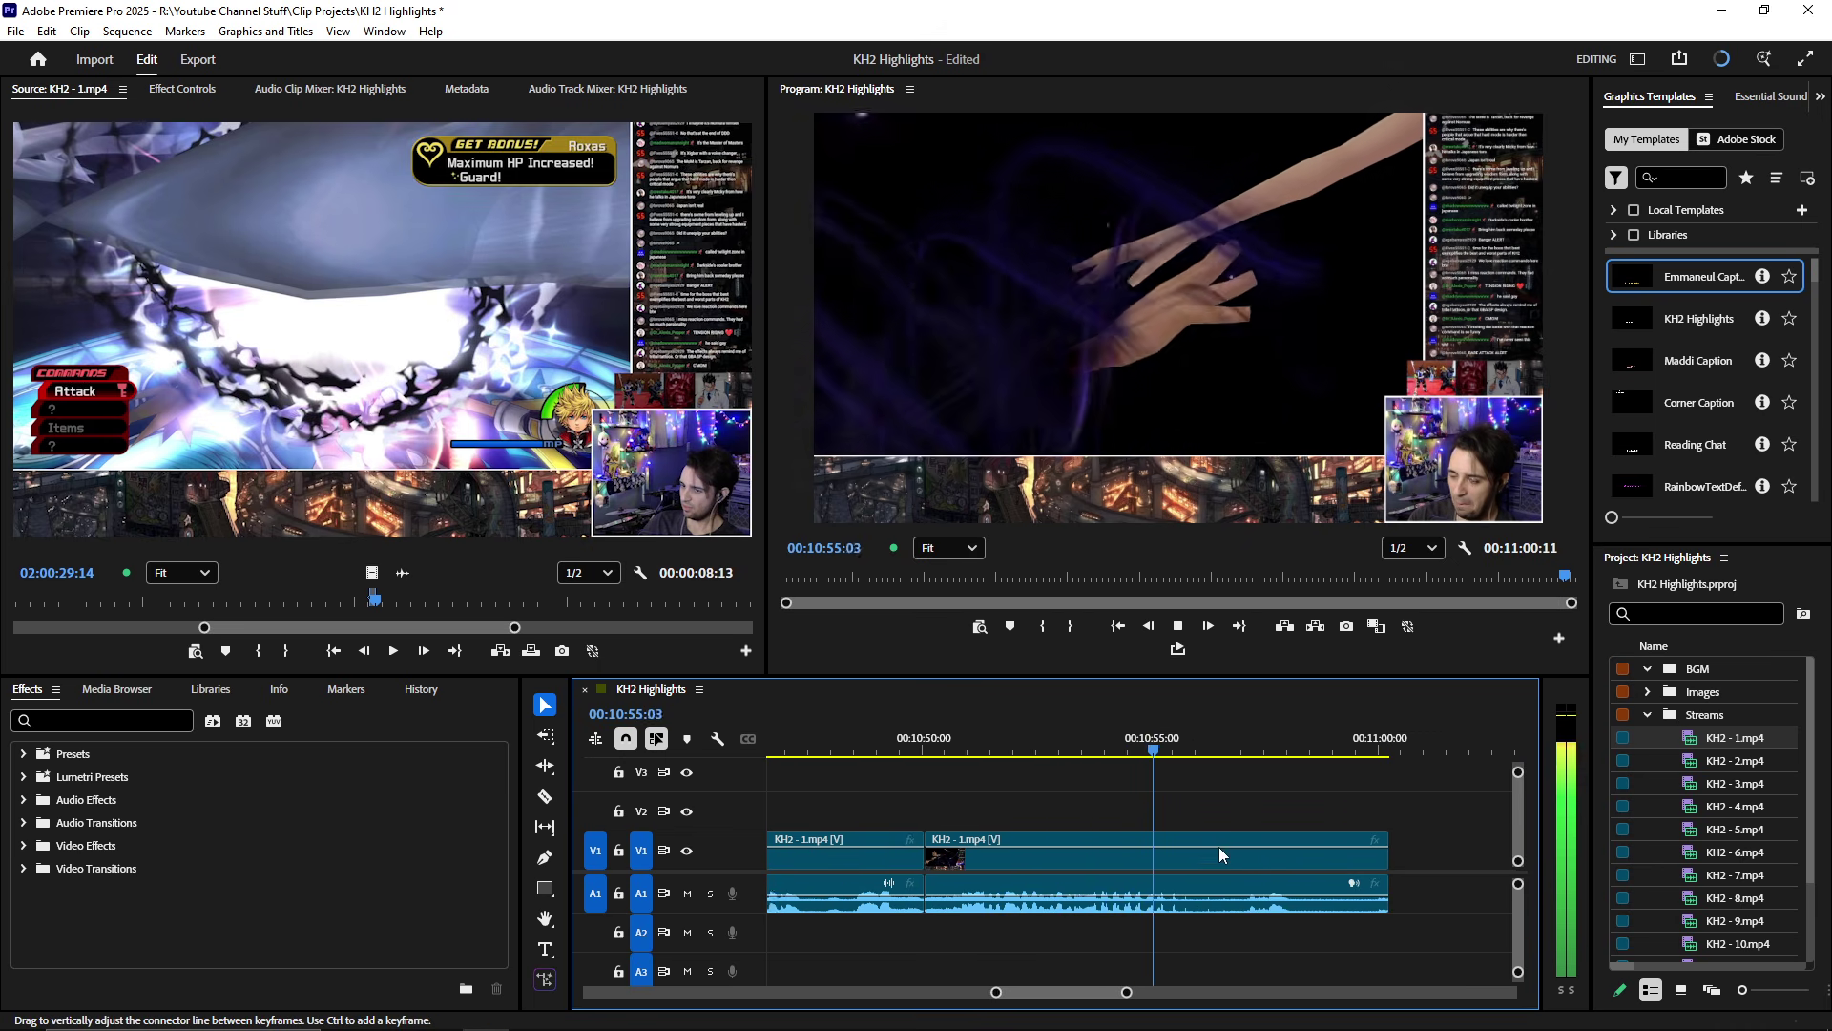
pyautogui.scroll(1, 1212, 852)
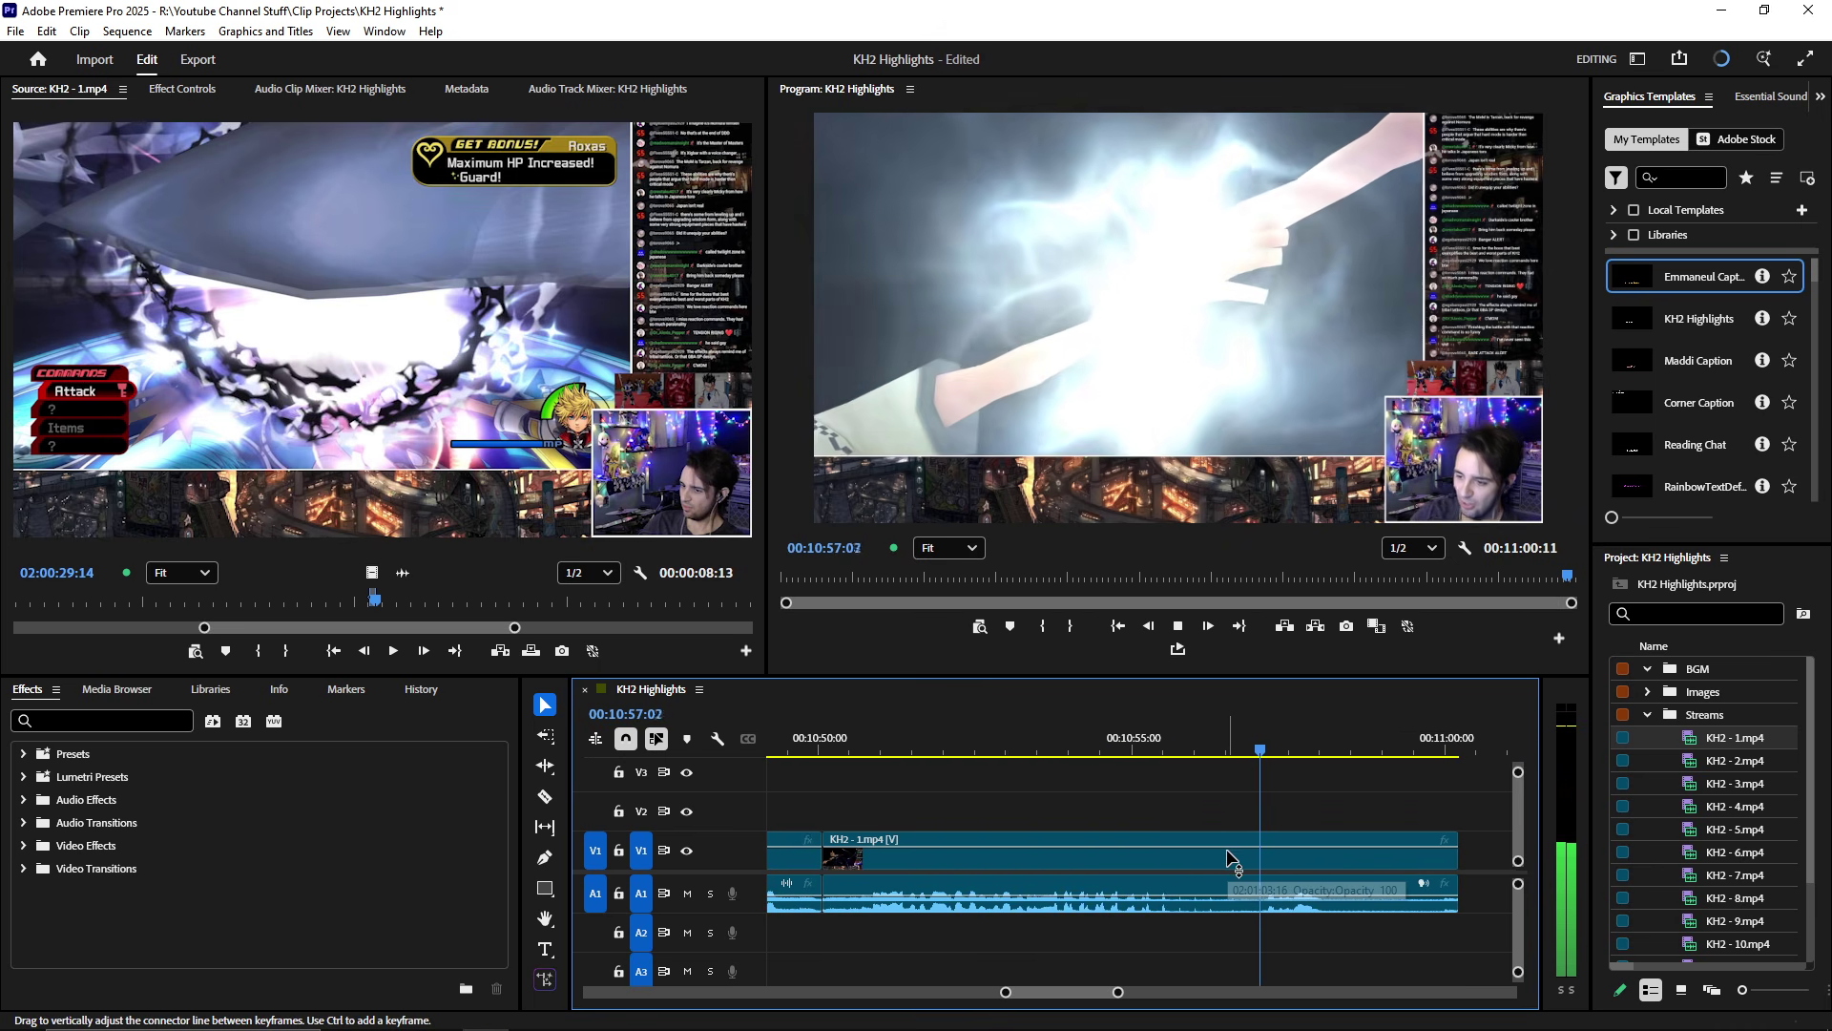
# - Replay the end of the last clip, ripple trim it to end at 00:10:56:19, and save the project
pyautogui.press('space')
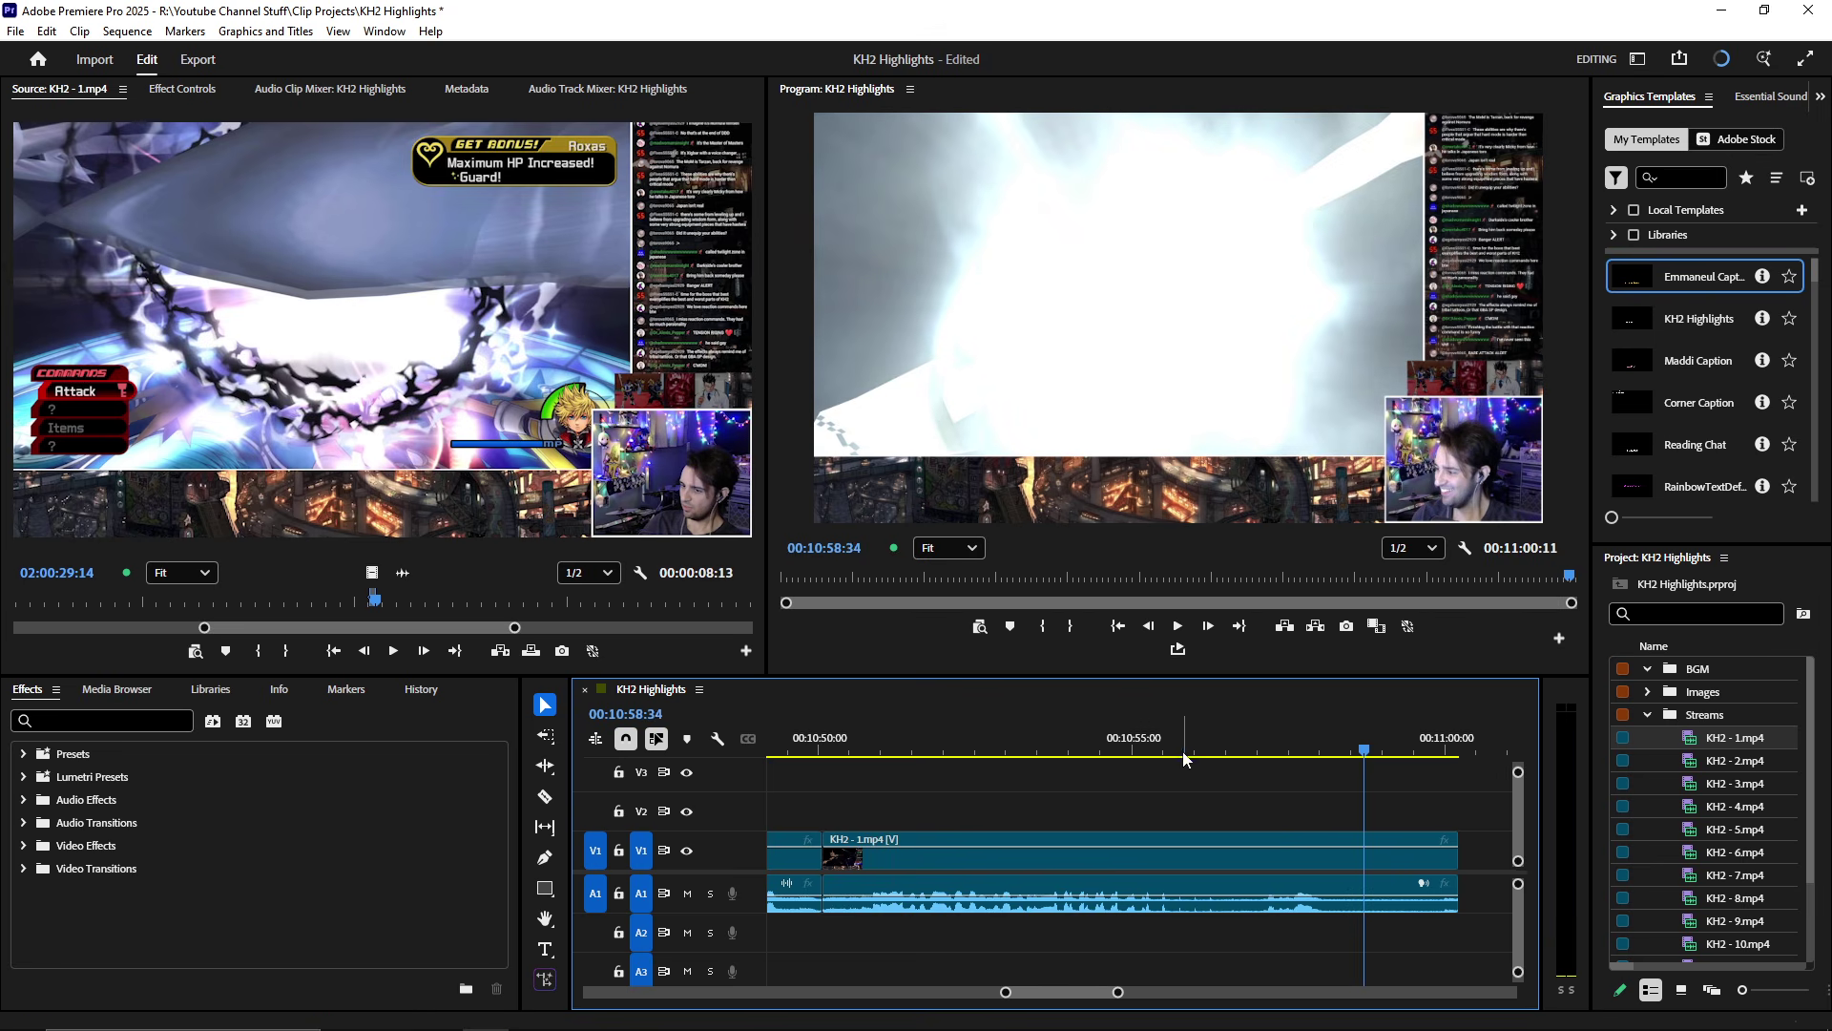
pyautogui.moveTo(1245, 756)
pyautogui.mouseDown()
pyautogui.moveTo(1218, 762)
pyautogui.moveTo(1257, 764)
pyautogui.mouseUp()
pyautogui.press('space')
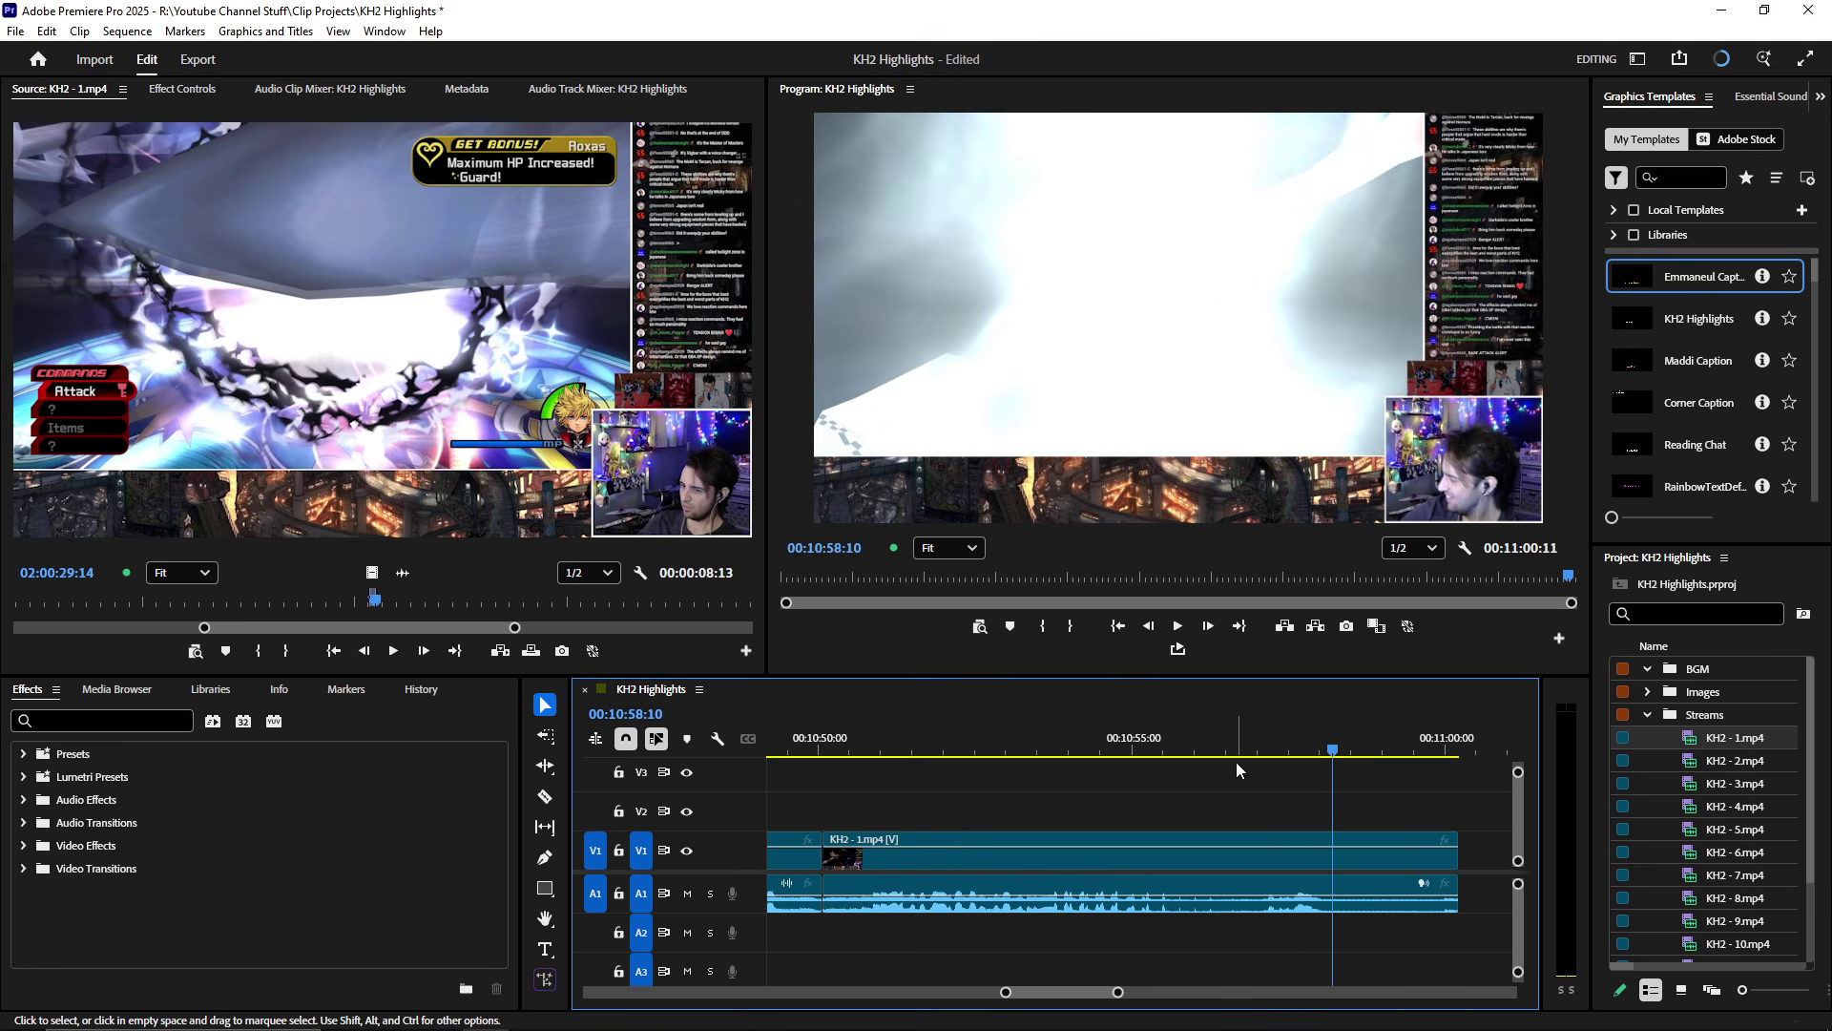
pyautogui.click(1224, 753)
pyautogui.press('w')
pyautogui.hotkey('ctrl', 's')
# - Move ahead in the KH2 - 1.mp4 source recording to the bedroom cutscene at about 02:06:44
pyautogui.click(653, 511)
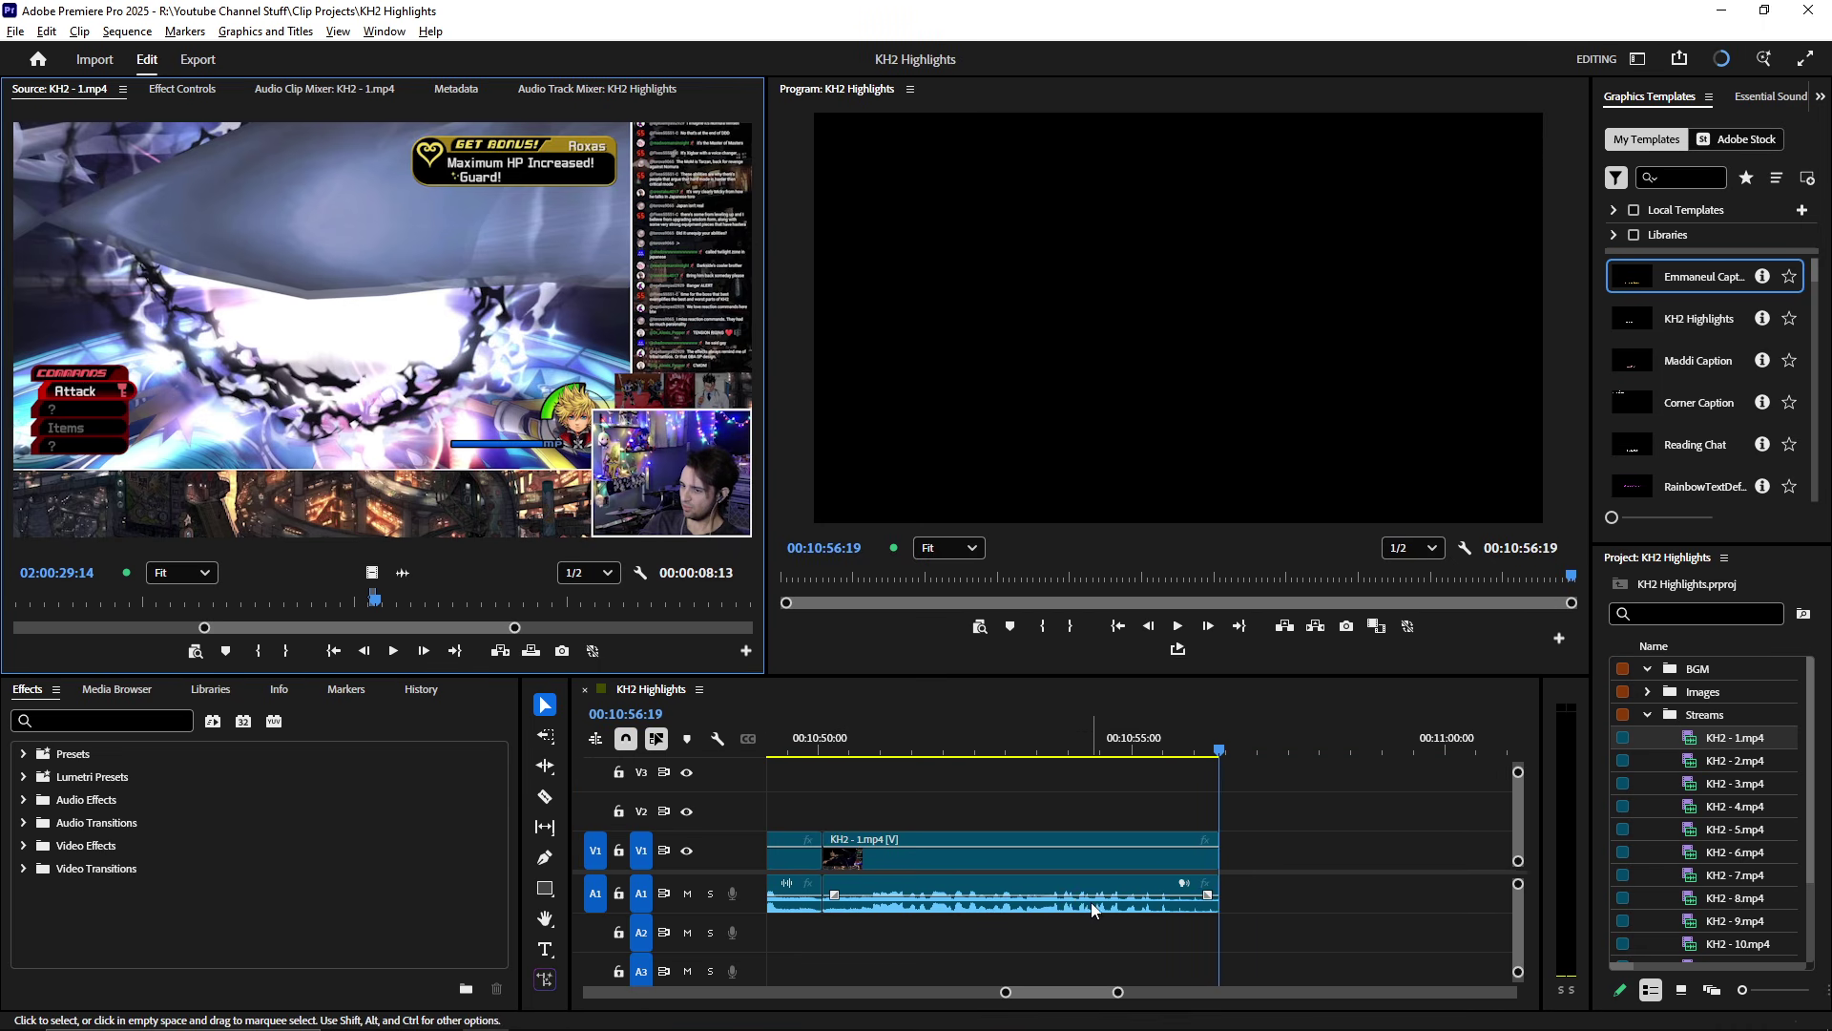
pyautogui.scroll(4, 1092, 909)
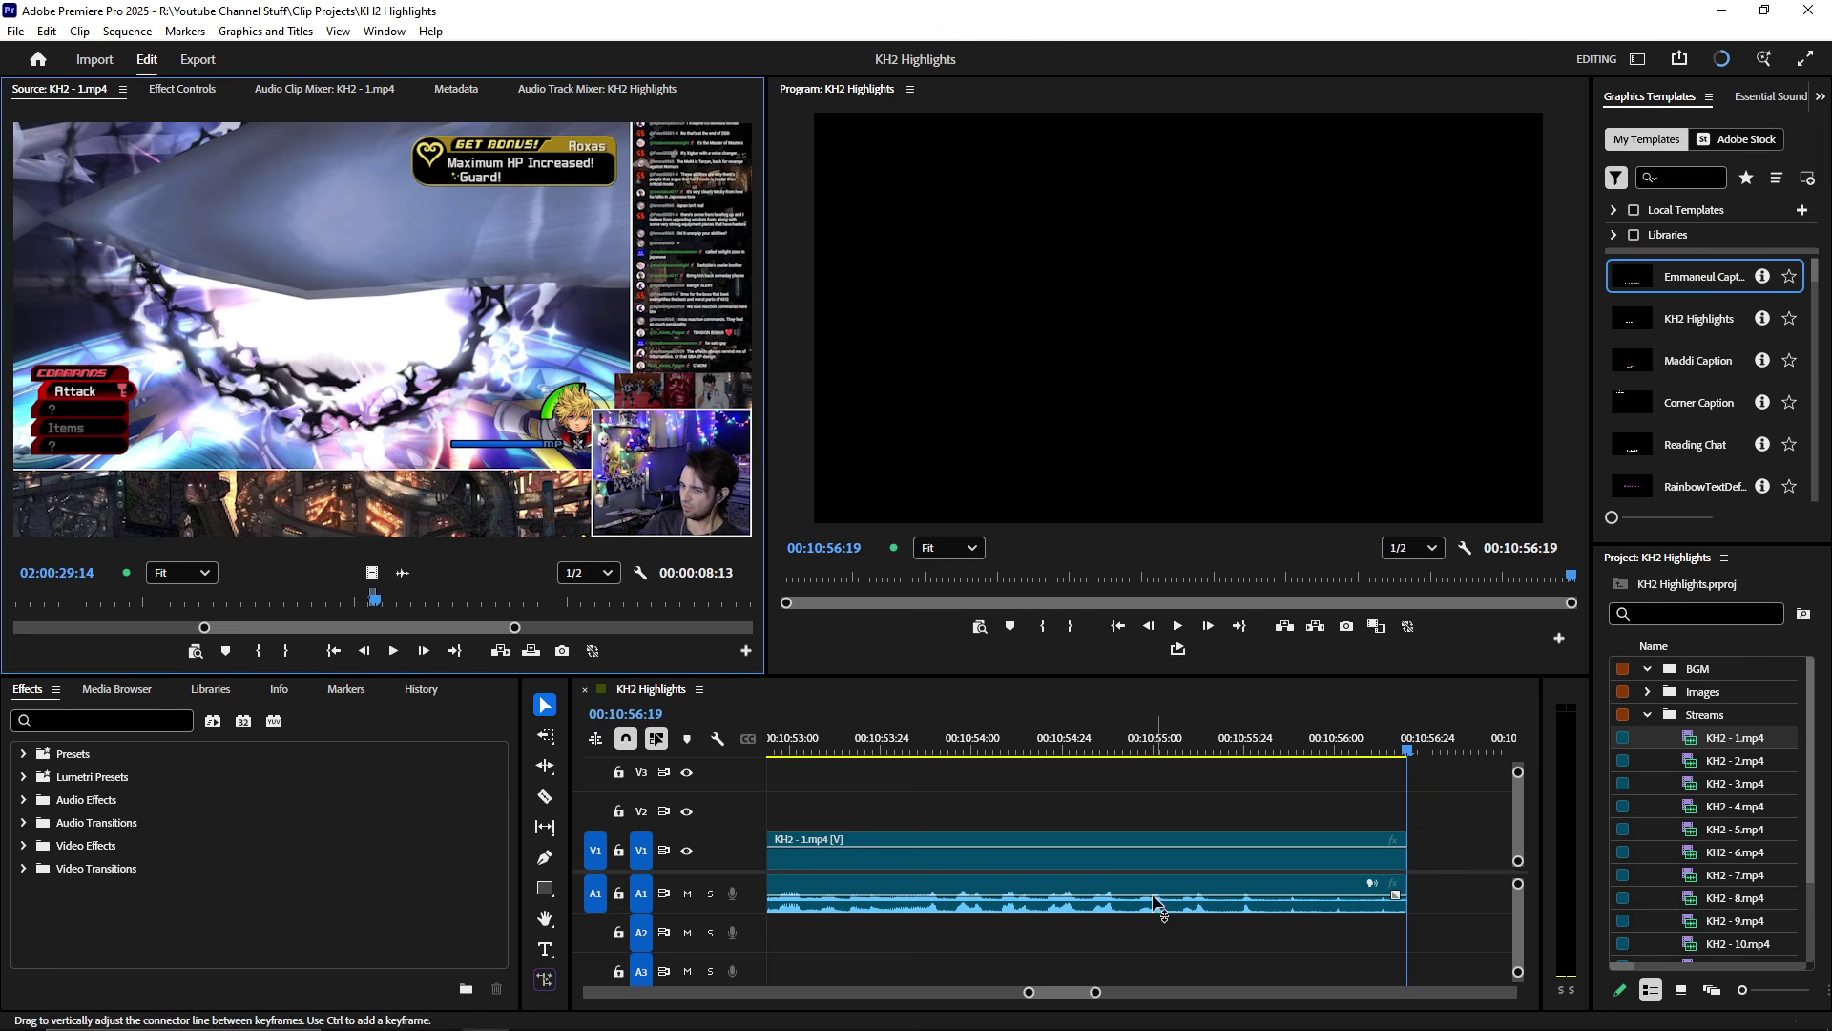
pyautogui.click(890, 753)
pyautogui.press('space')
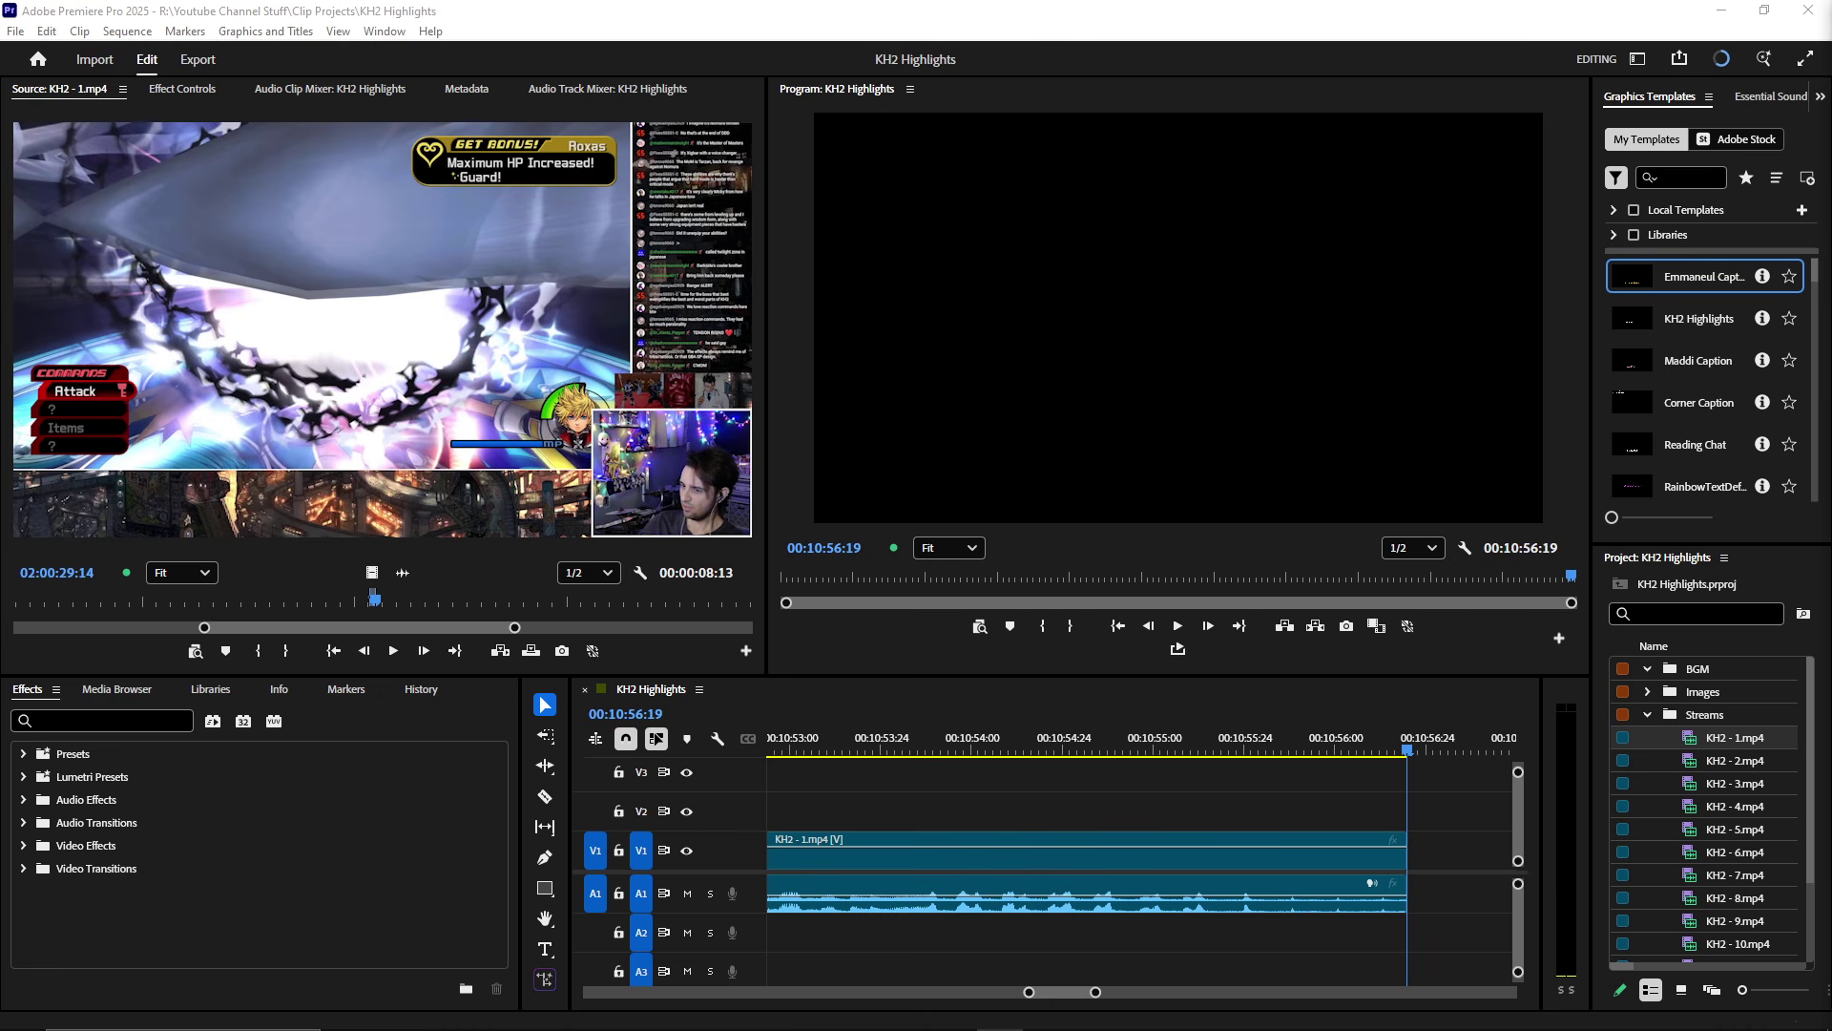
pyautogui.click(609, 584)
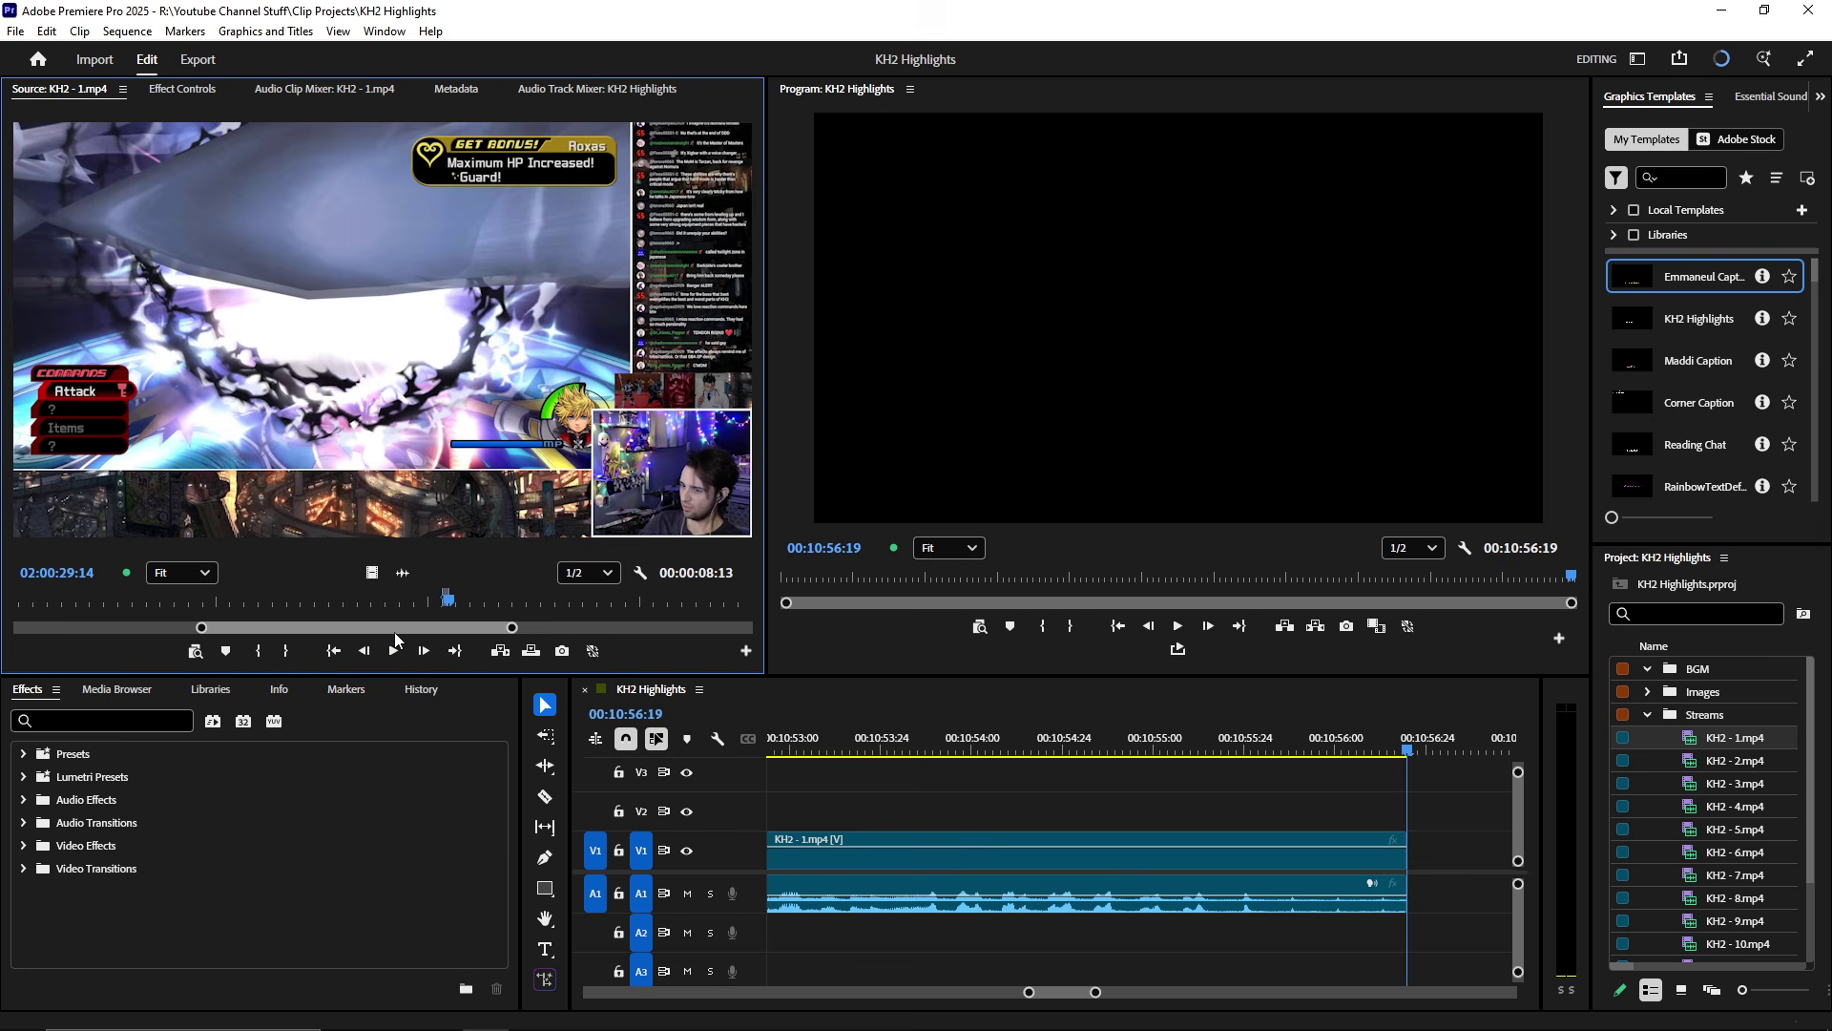
pyautogui.scroll(-3, 401, 628)
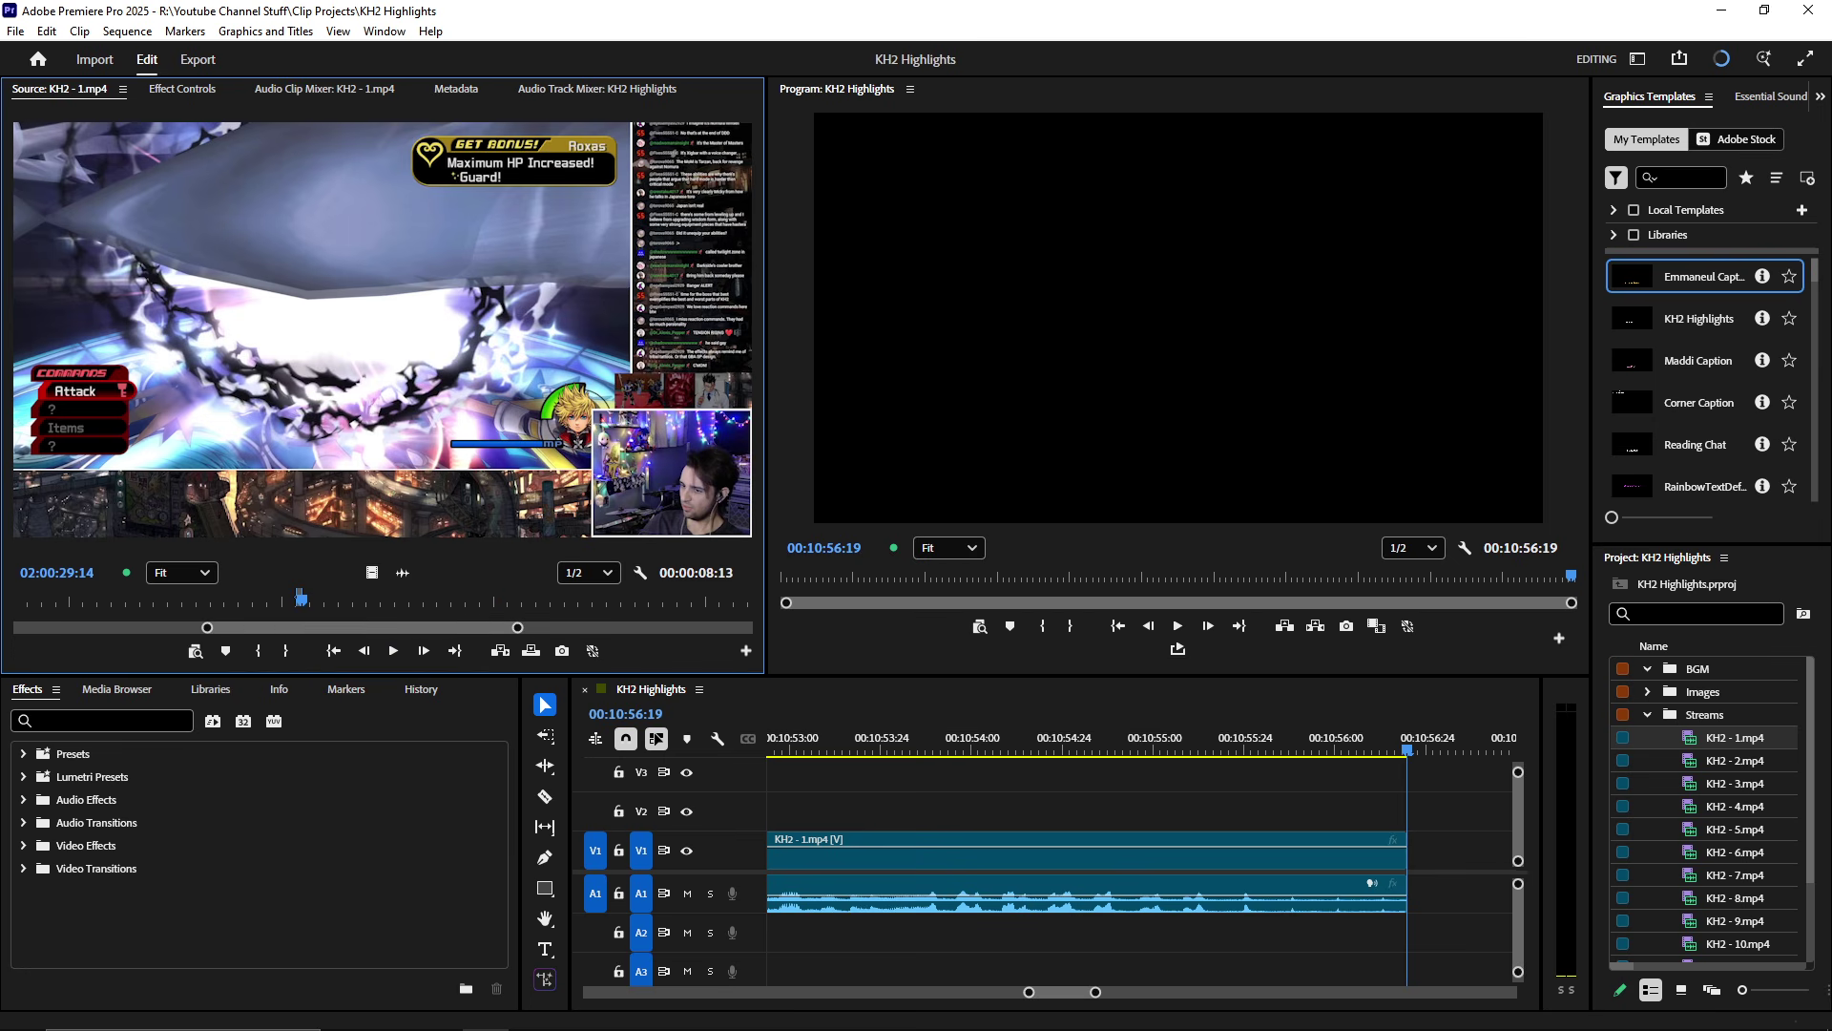
pyautogui.moveTo(318, 607); pyautogui.dragTo(567, 599)
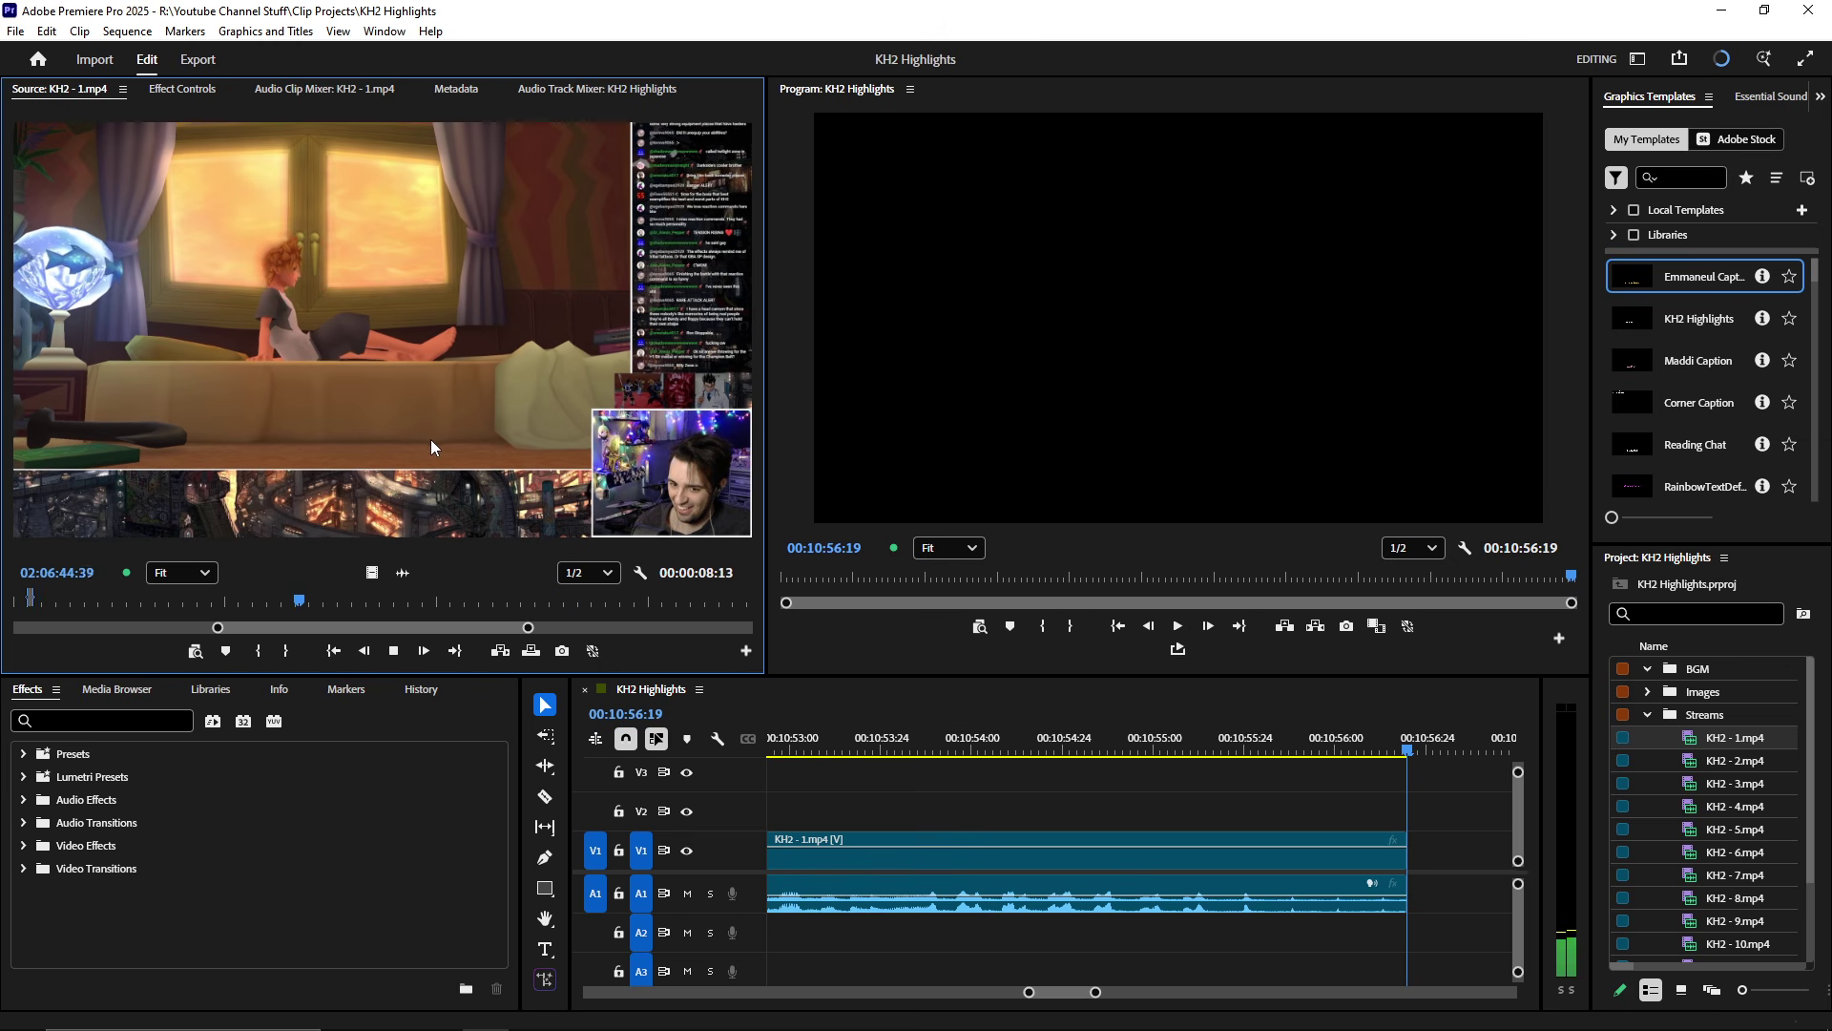
# - Mark a 44-frame range of the source recording starting at 02:06:48:42, at the "Right... Promise..." line
pyautogui.press('`')
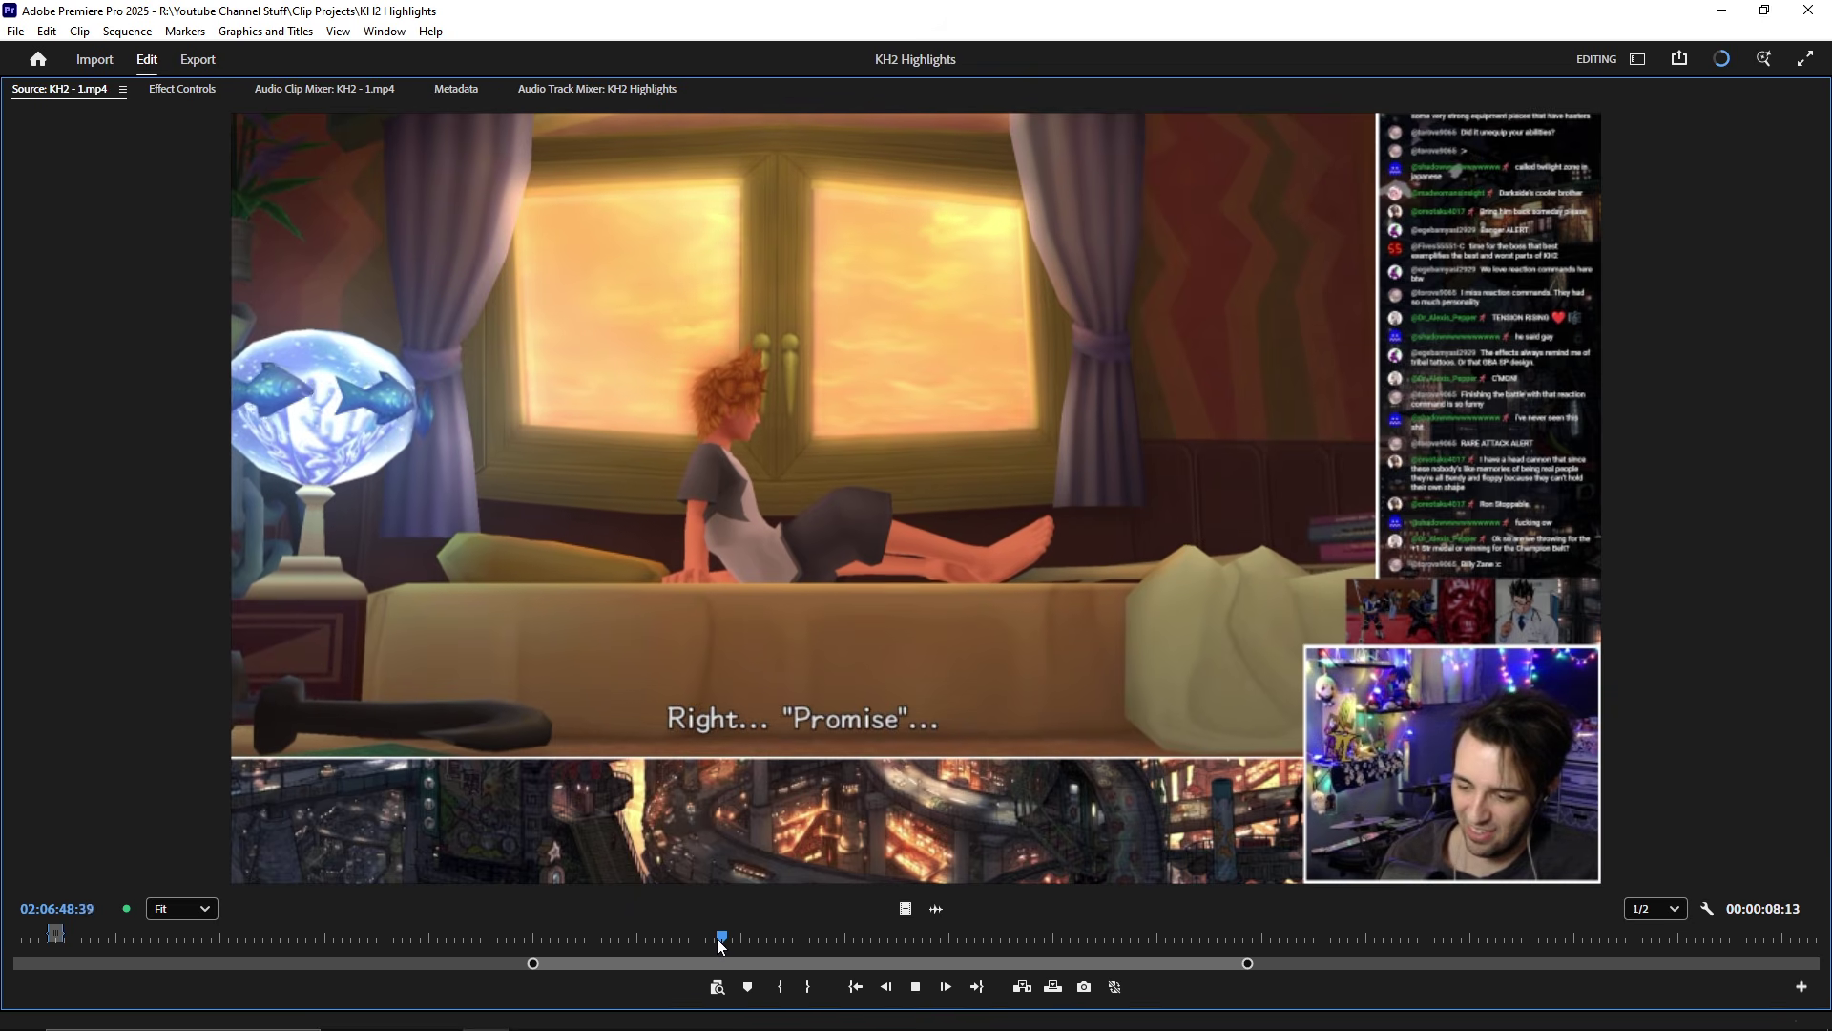
pyautogui.press('space')
pyautogui.click(779, 986)
pyautogui.click(775, 989)
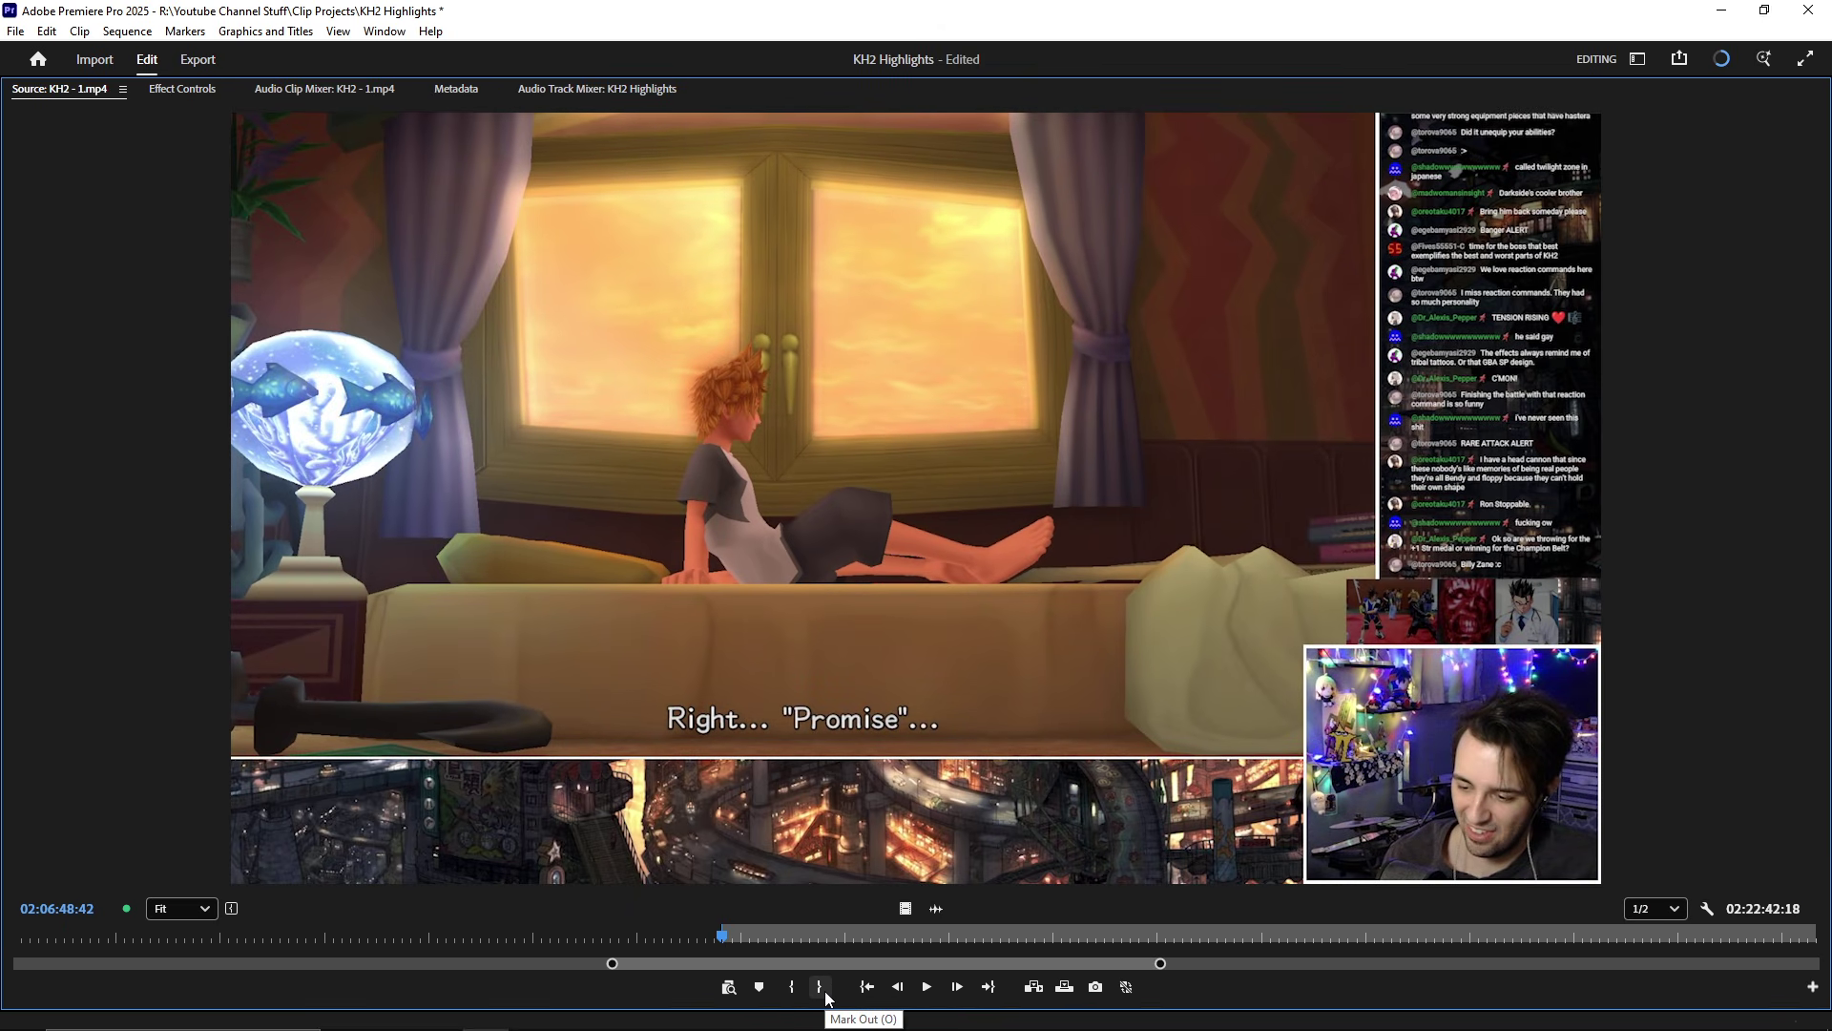
pyautogui.press('space')
pyautogui.click(819, 986)
pyautogui.press('space')
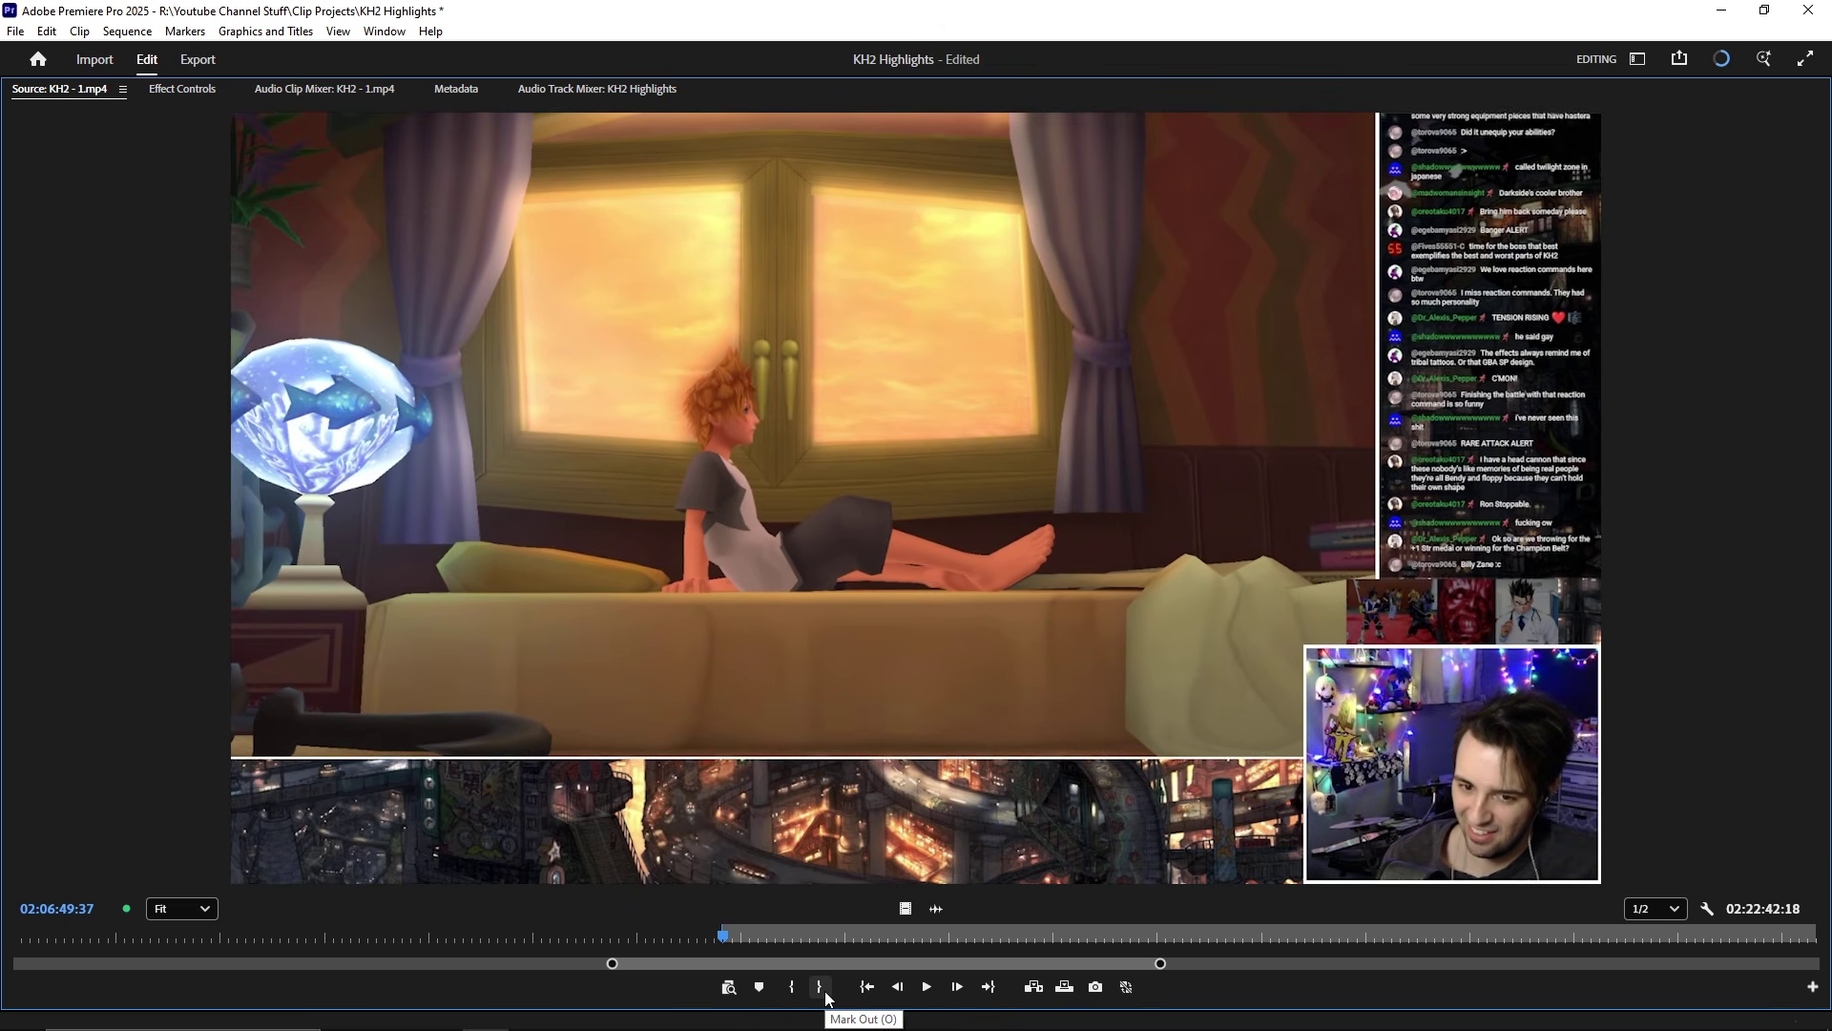
# - Place the marked bedroom moment on V1 after the boss-fight footage and extend it to run from 00:11:00:32 to 00:11:03:29
pyautogui.press('`')
pyautogui.scroll(-4, 1023, 887)
pyautogui.moveTo(382, 325); pyautogui.dragTo(1057, 863)
pyautogui.click(1096, 750)
pyautogui.press('Up')
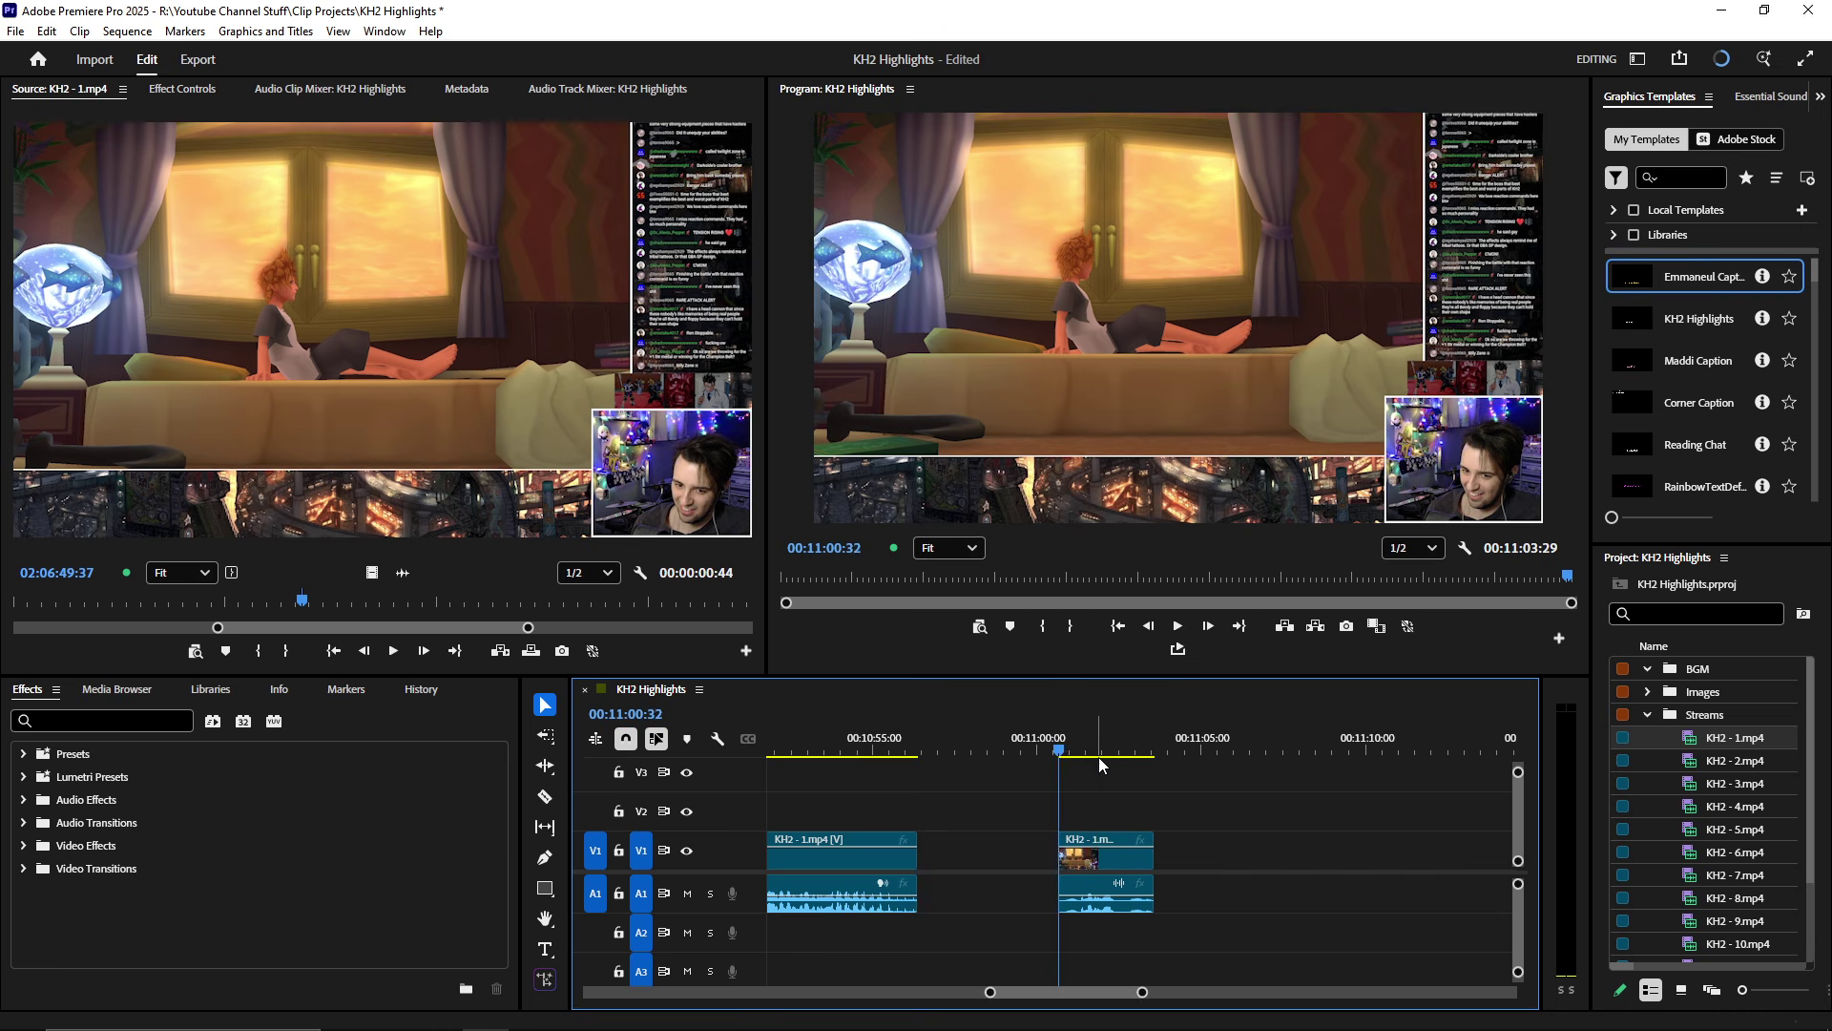
# - Play the bedroom clip from its start and trim its end to 00:11:02:36
pyautogui.press('space')
pyautogui.scroll(3, 1071, 811)
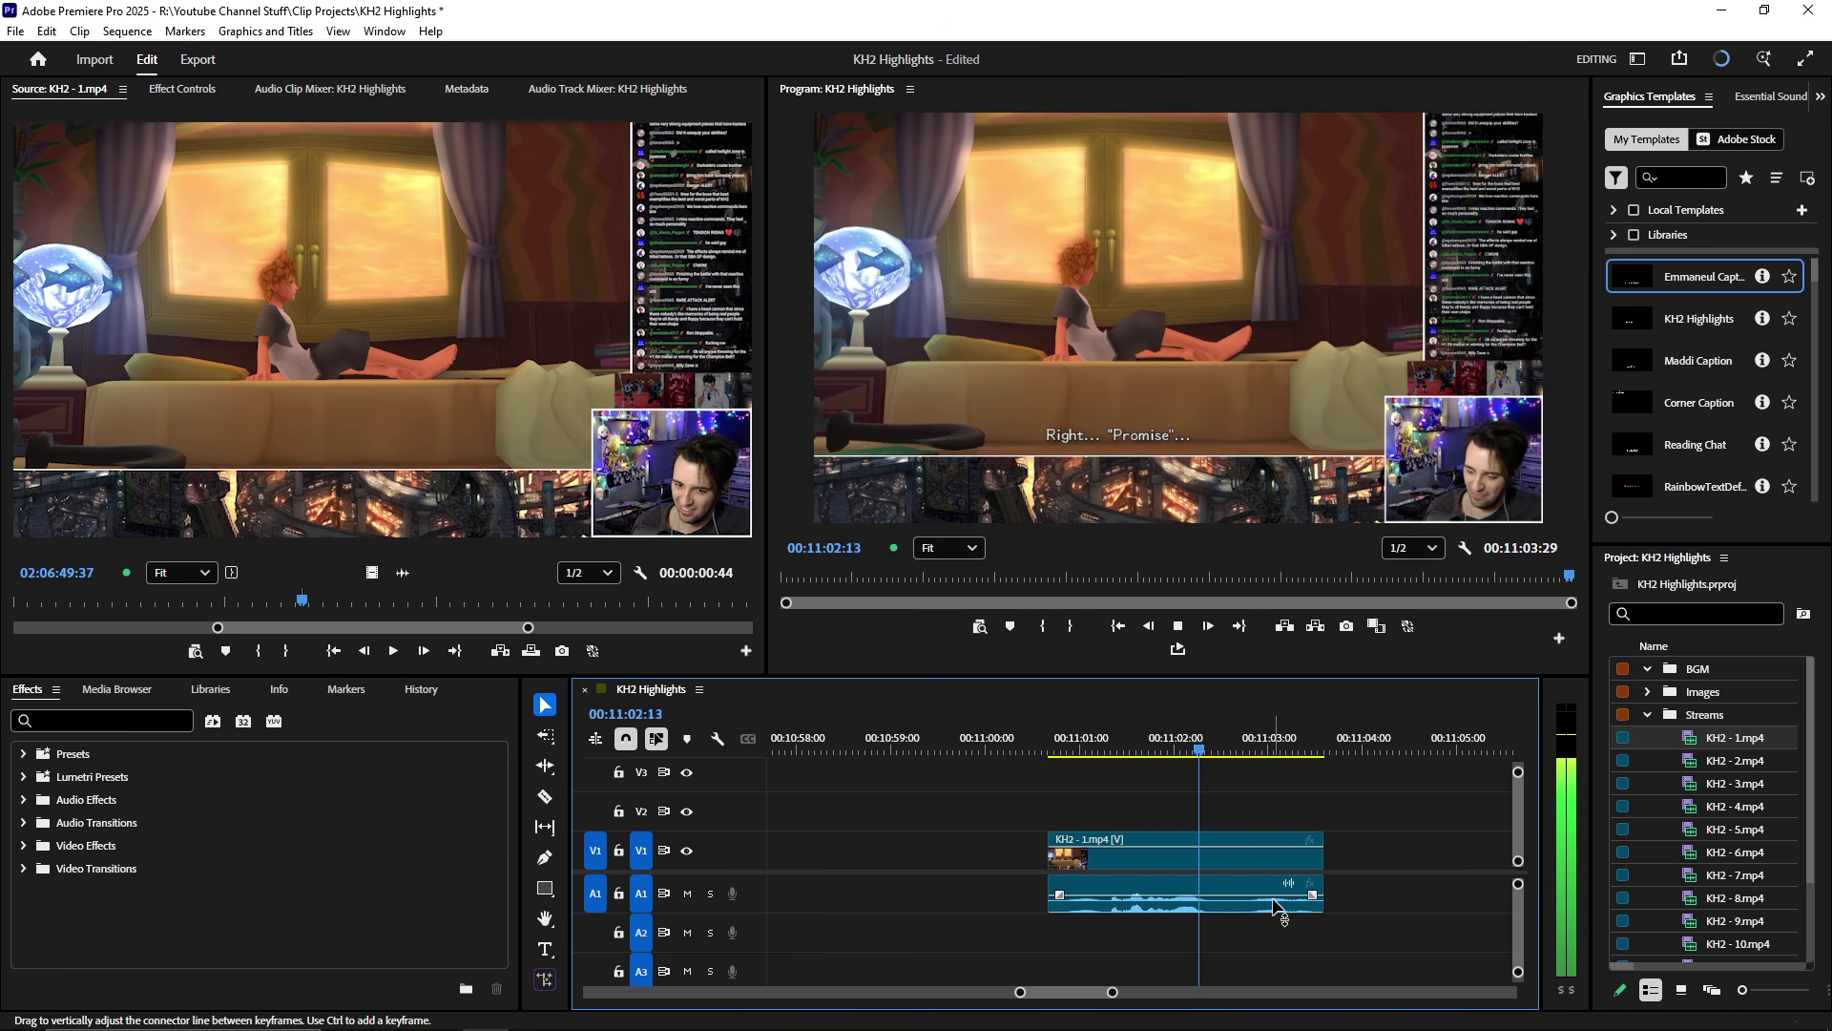
pyautogui.press('space')
pyautogui.press('Right')
pyautogui.press('Right')
pyautogui.press('Right')
pyautogui.press('Right')
pyautogui.press('Right')
pyautogui.press('Right')
pyautogui.press('Right')
pyautogui.press('Right')
pyautogui.press('Right')
pyautogui.press('Right')
pyautogui.press('Right')
pyautogui.press('Right')
pyautogui.press('Right')
# - Close the gap between the boss-fight footage and the bedroom clip
pyautogui.click(955, 851)
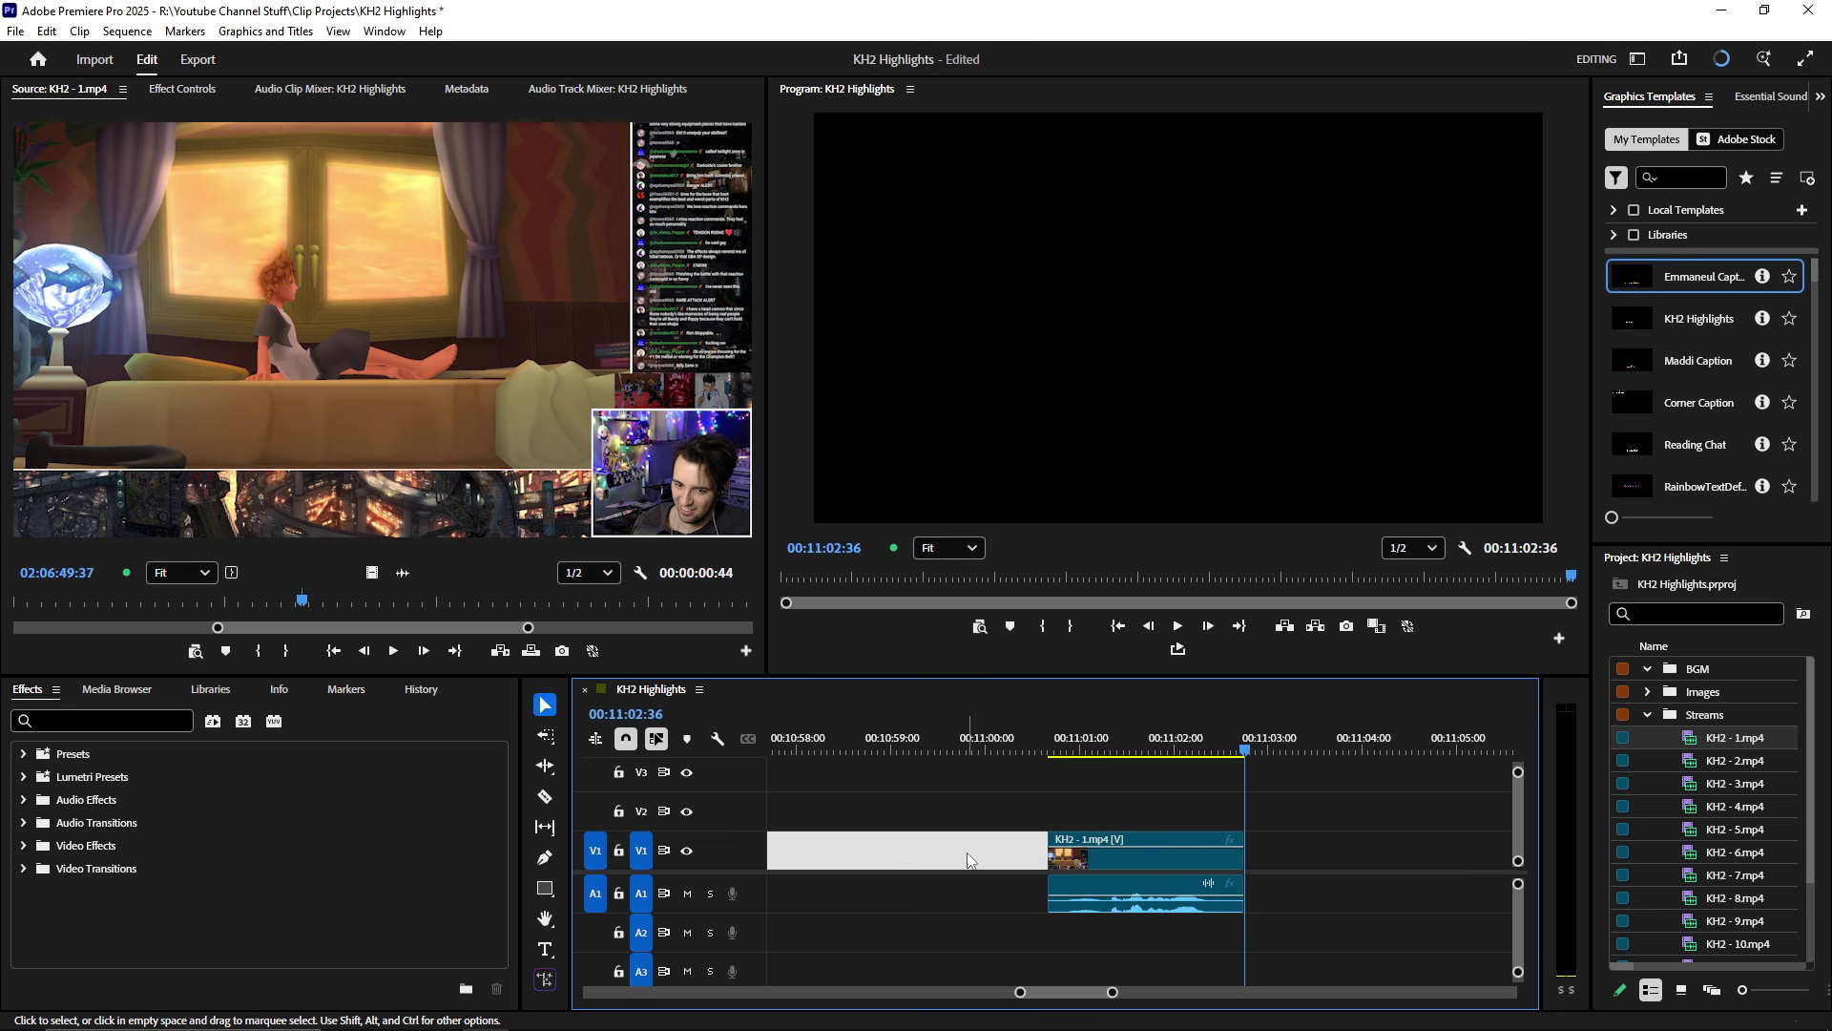
pyautogui.scroll(-3, 971, 868)
pyautogui.press('Delete')
# - Skim the source recording from the bedroom scene to the Struggle tournament and mark a 00:00:31:02 range starting around the Four Crystal Trophy line
pyautogui.click(553, 517)
pyautogui.press('space')
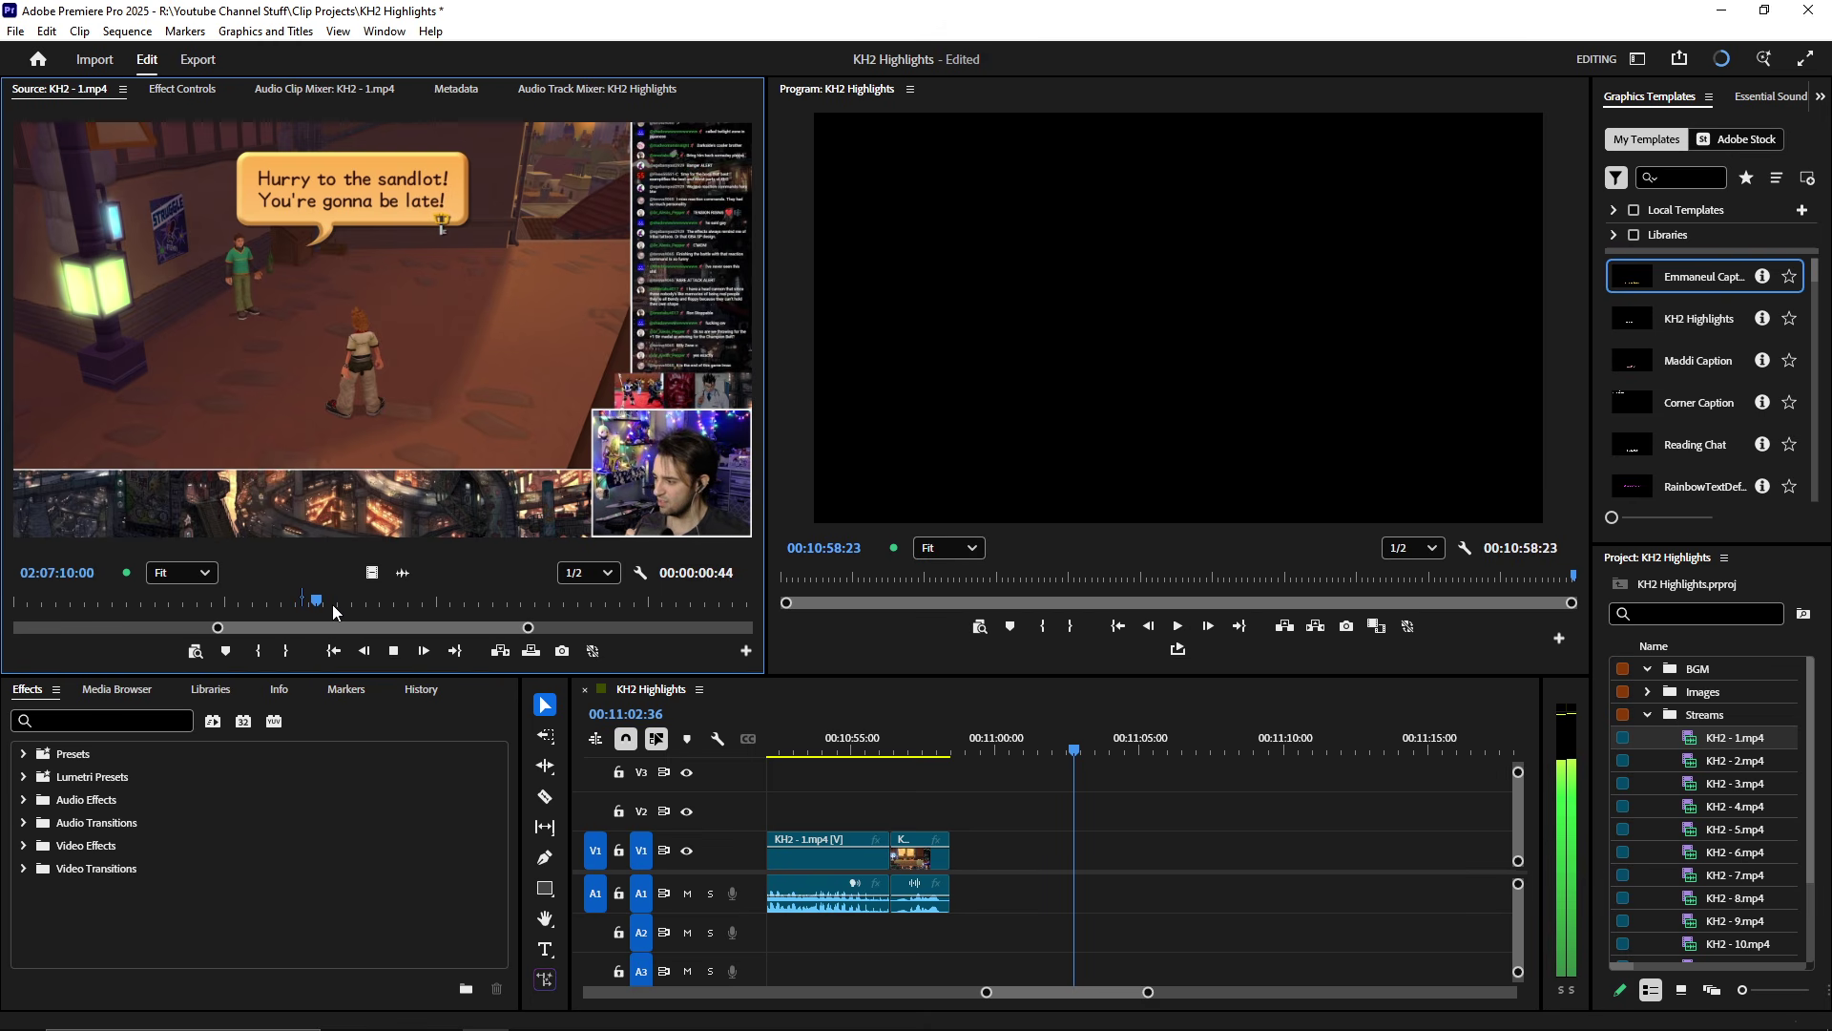
pyautogui.moveTo(332, 604); pyautogui.dragTo(398, 609)
pyautogui.press('`')
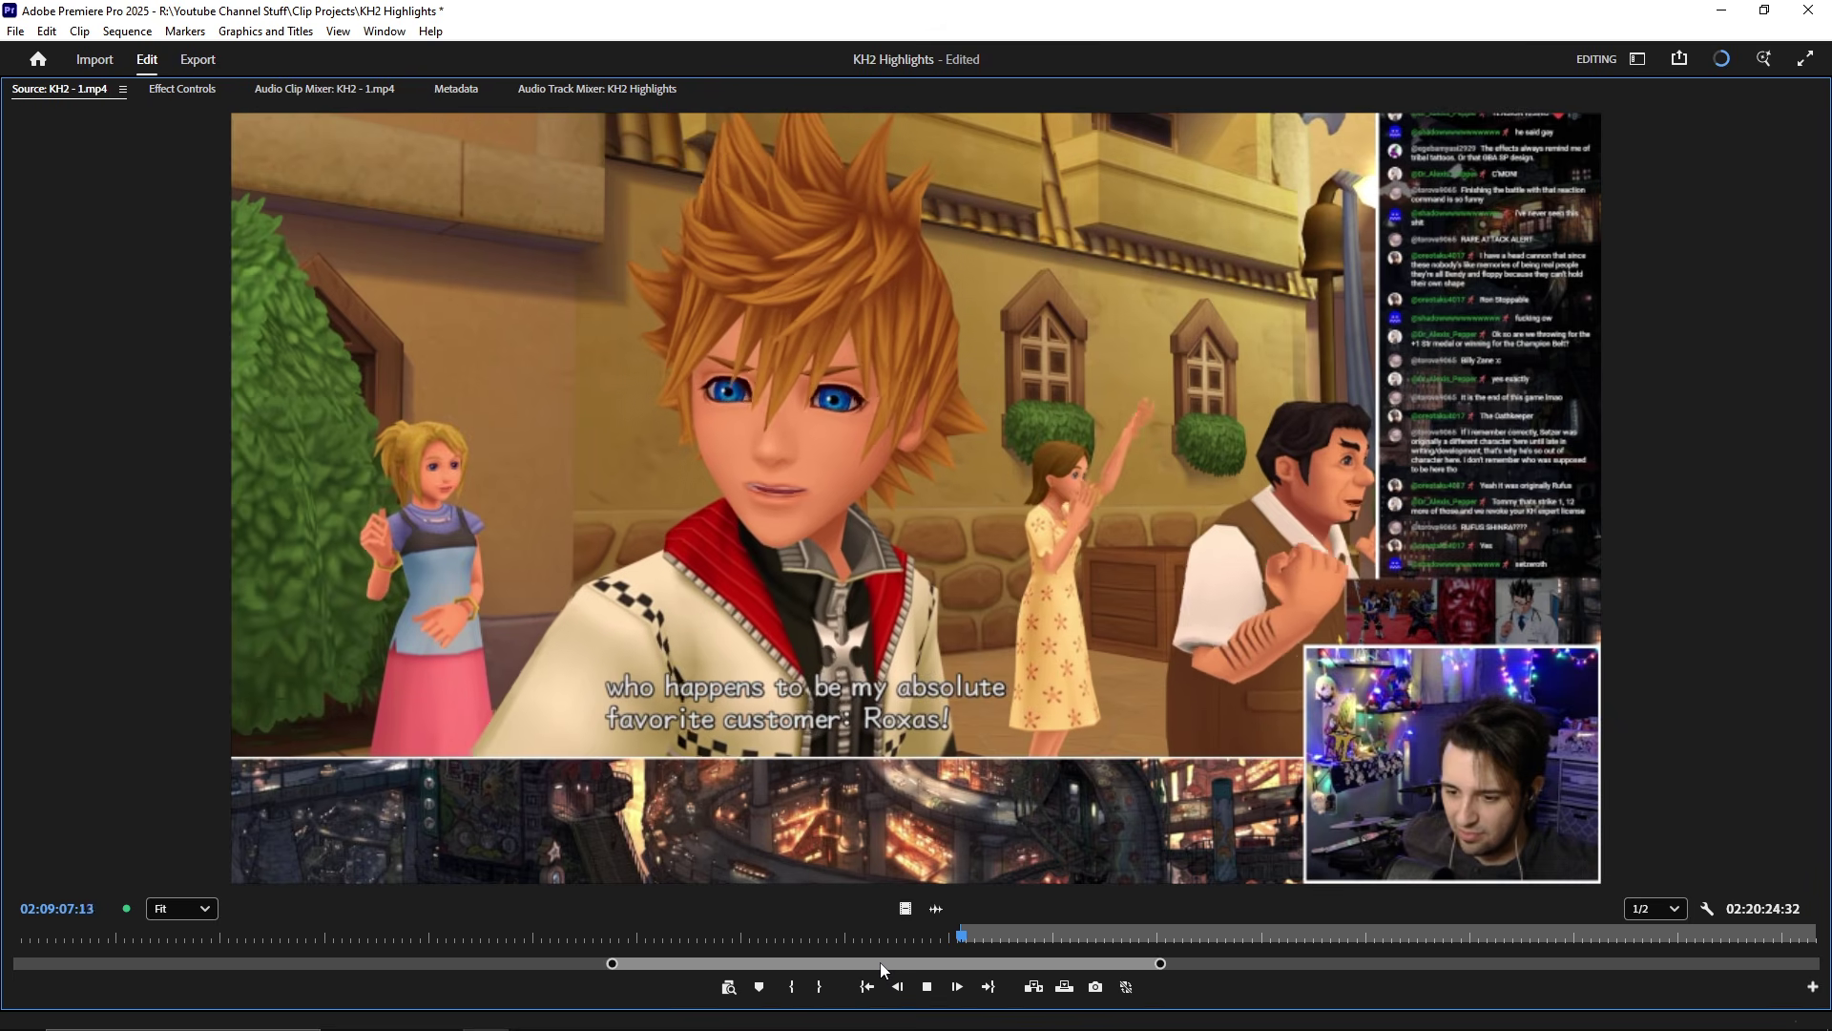
pyautogui.moveTo(880, 962); pyautogui.dragTo(897, 961)
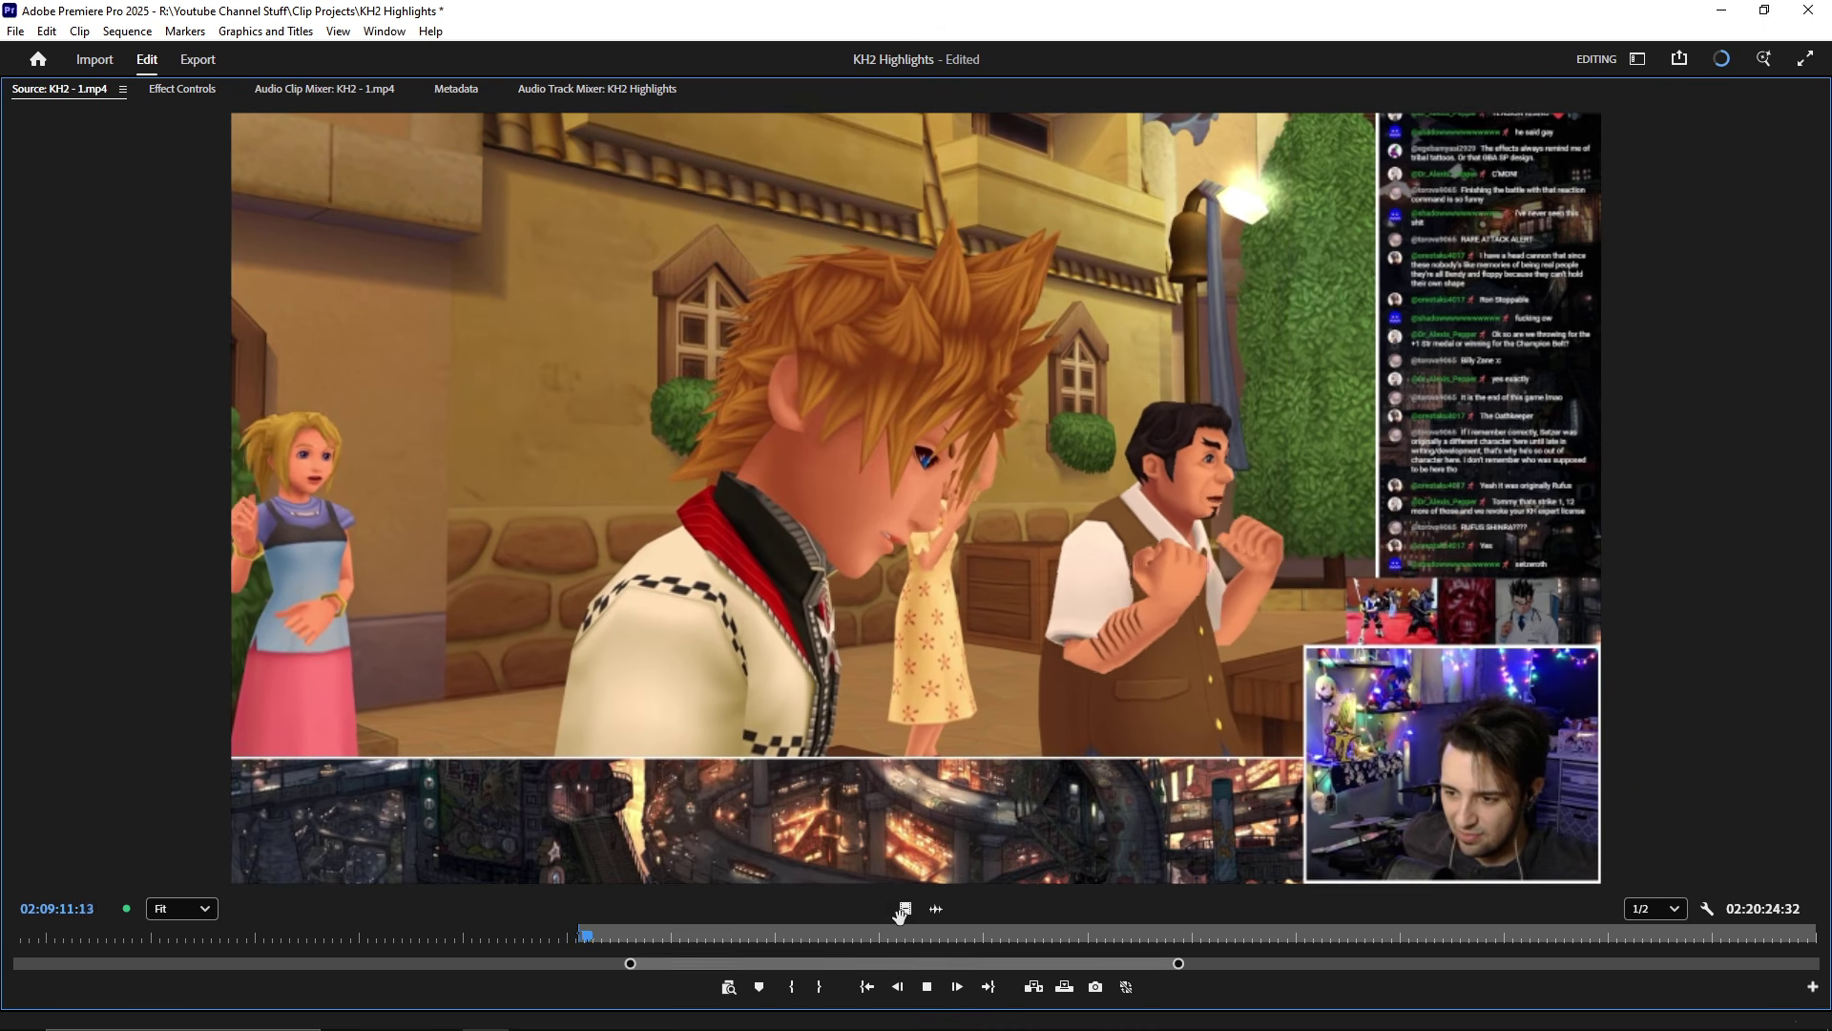
pyautogui.moveTo(603, 937); pyautogui.dragTo(606, 935)
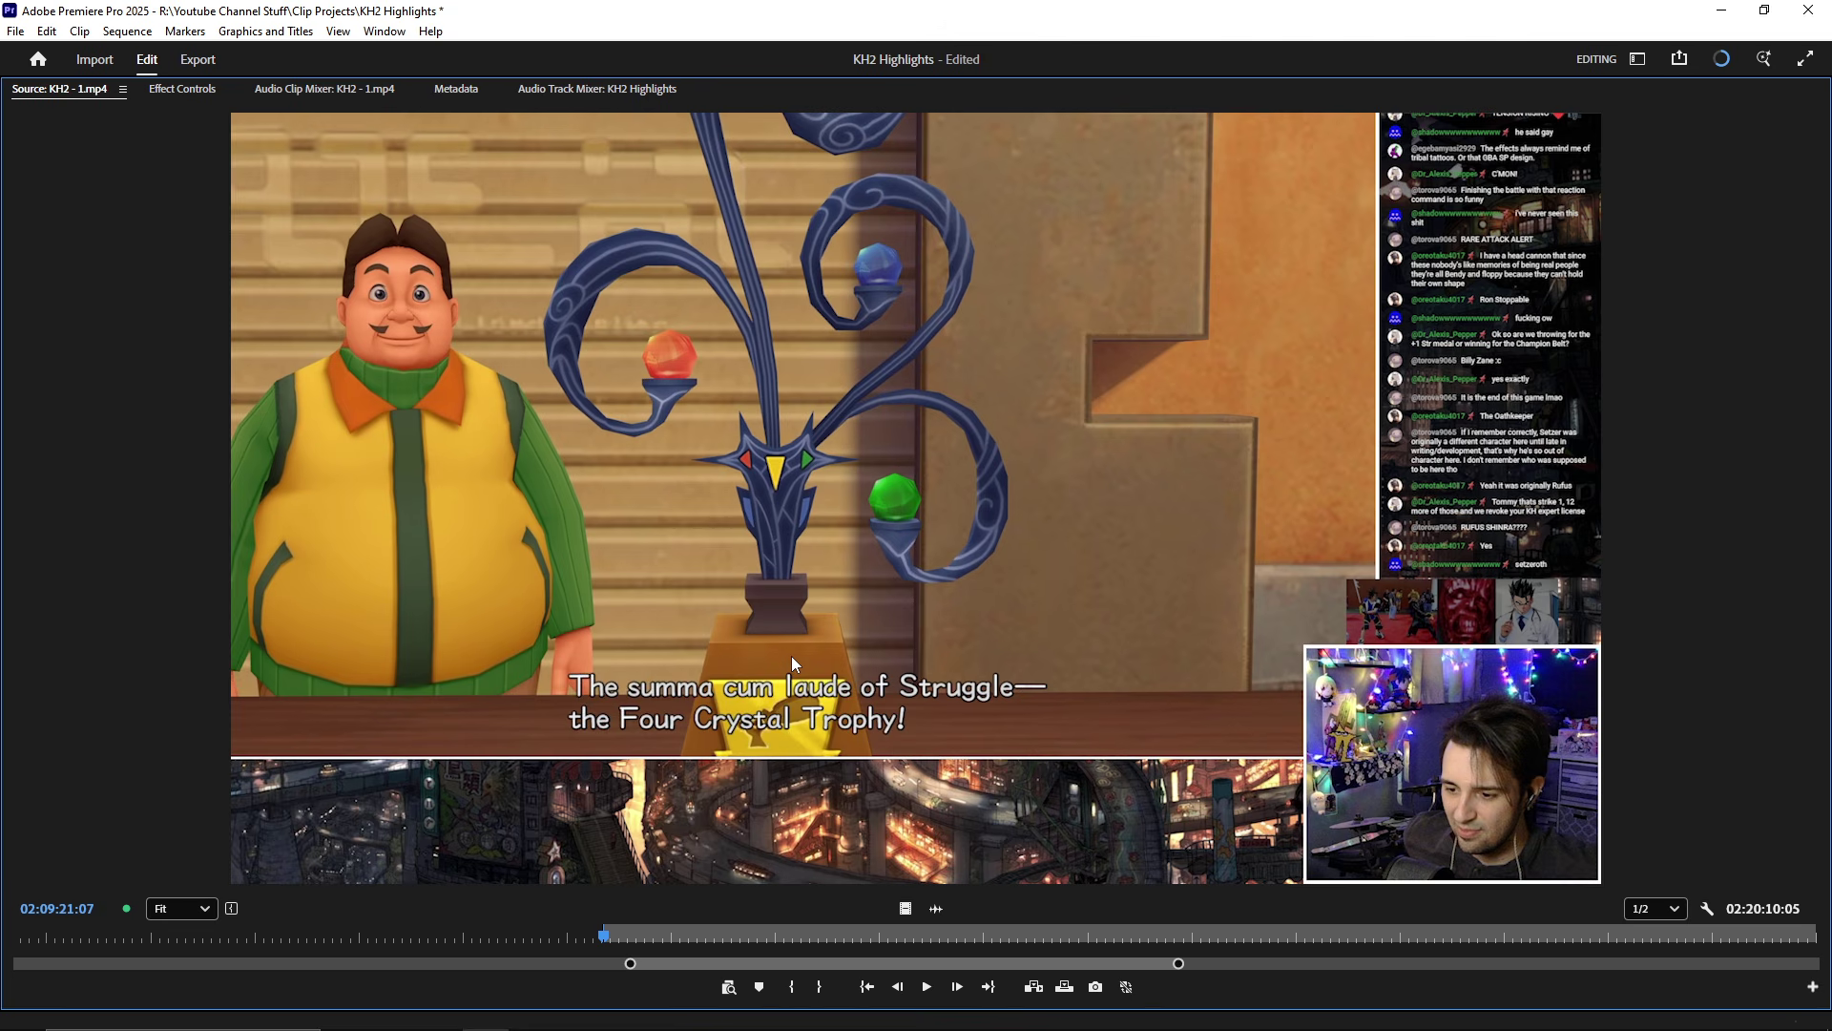
pyautogui.press('space')
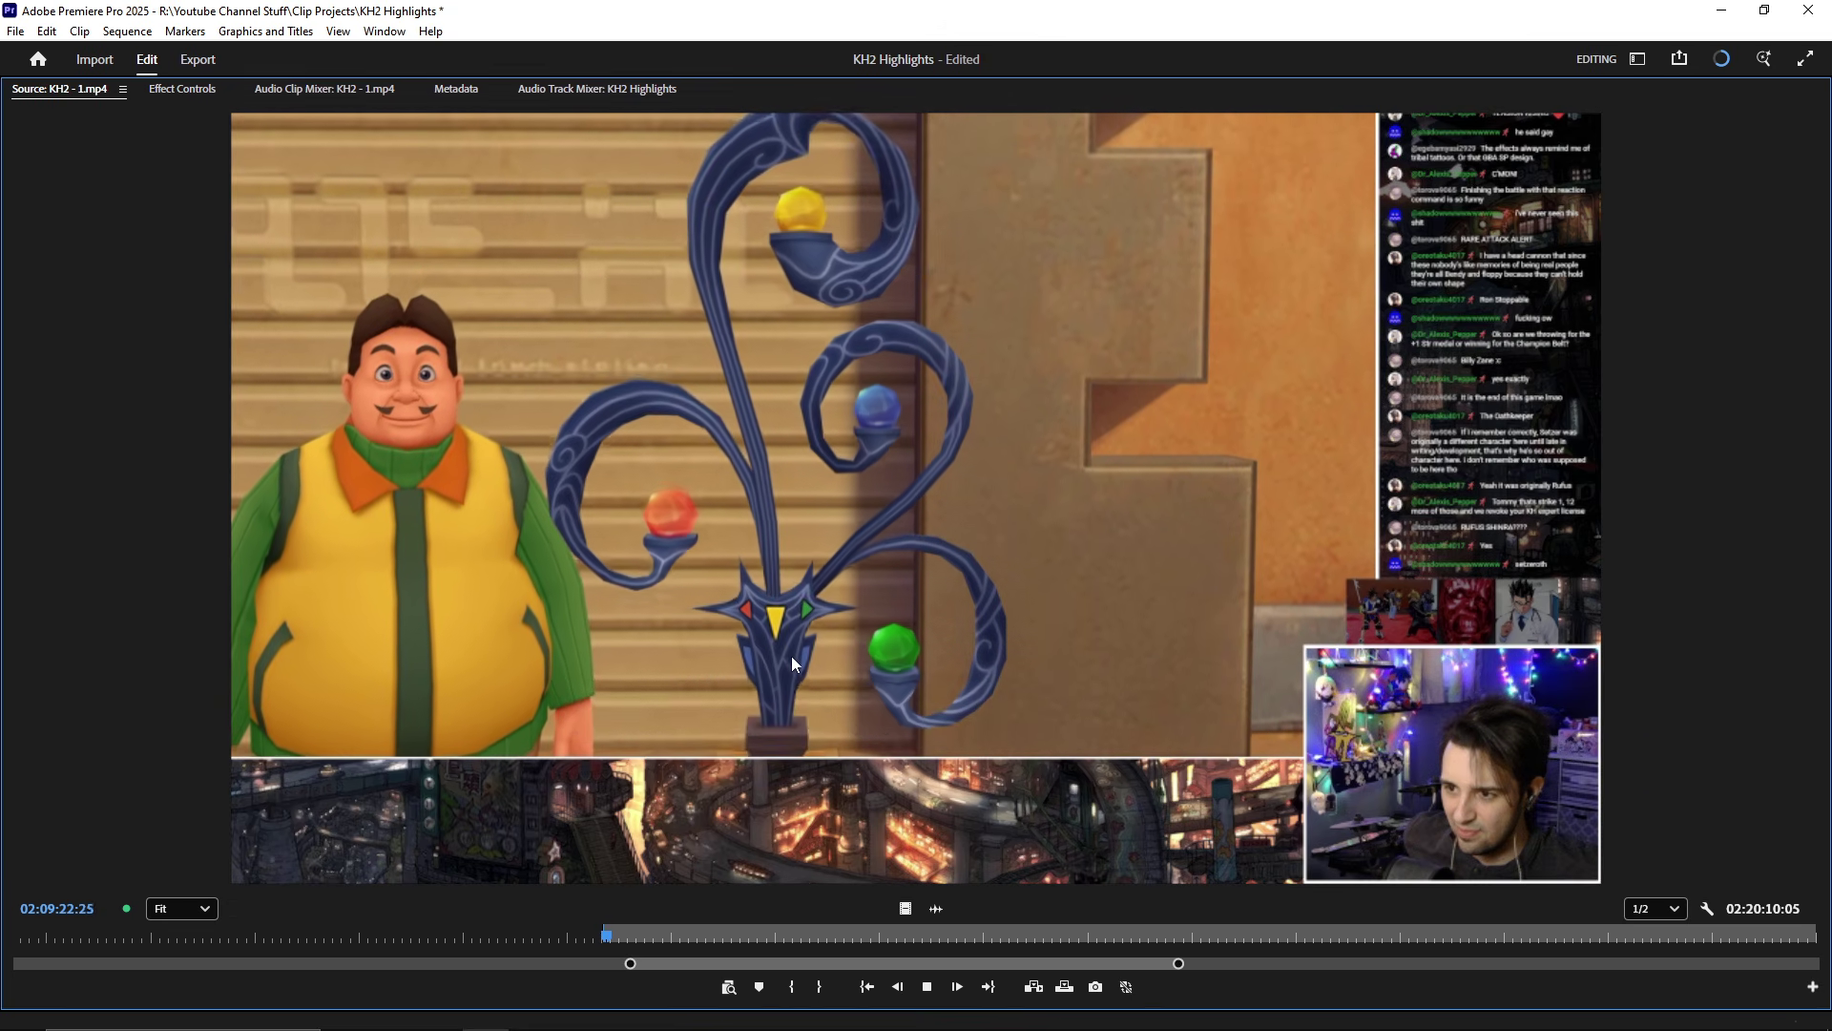
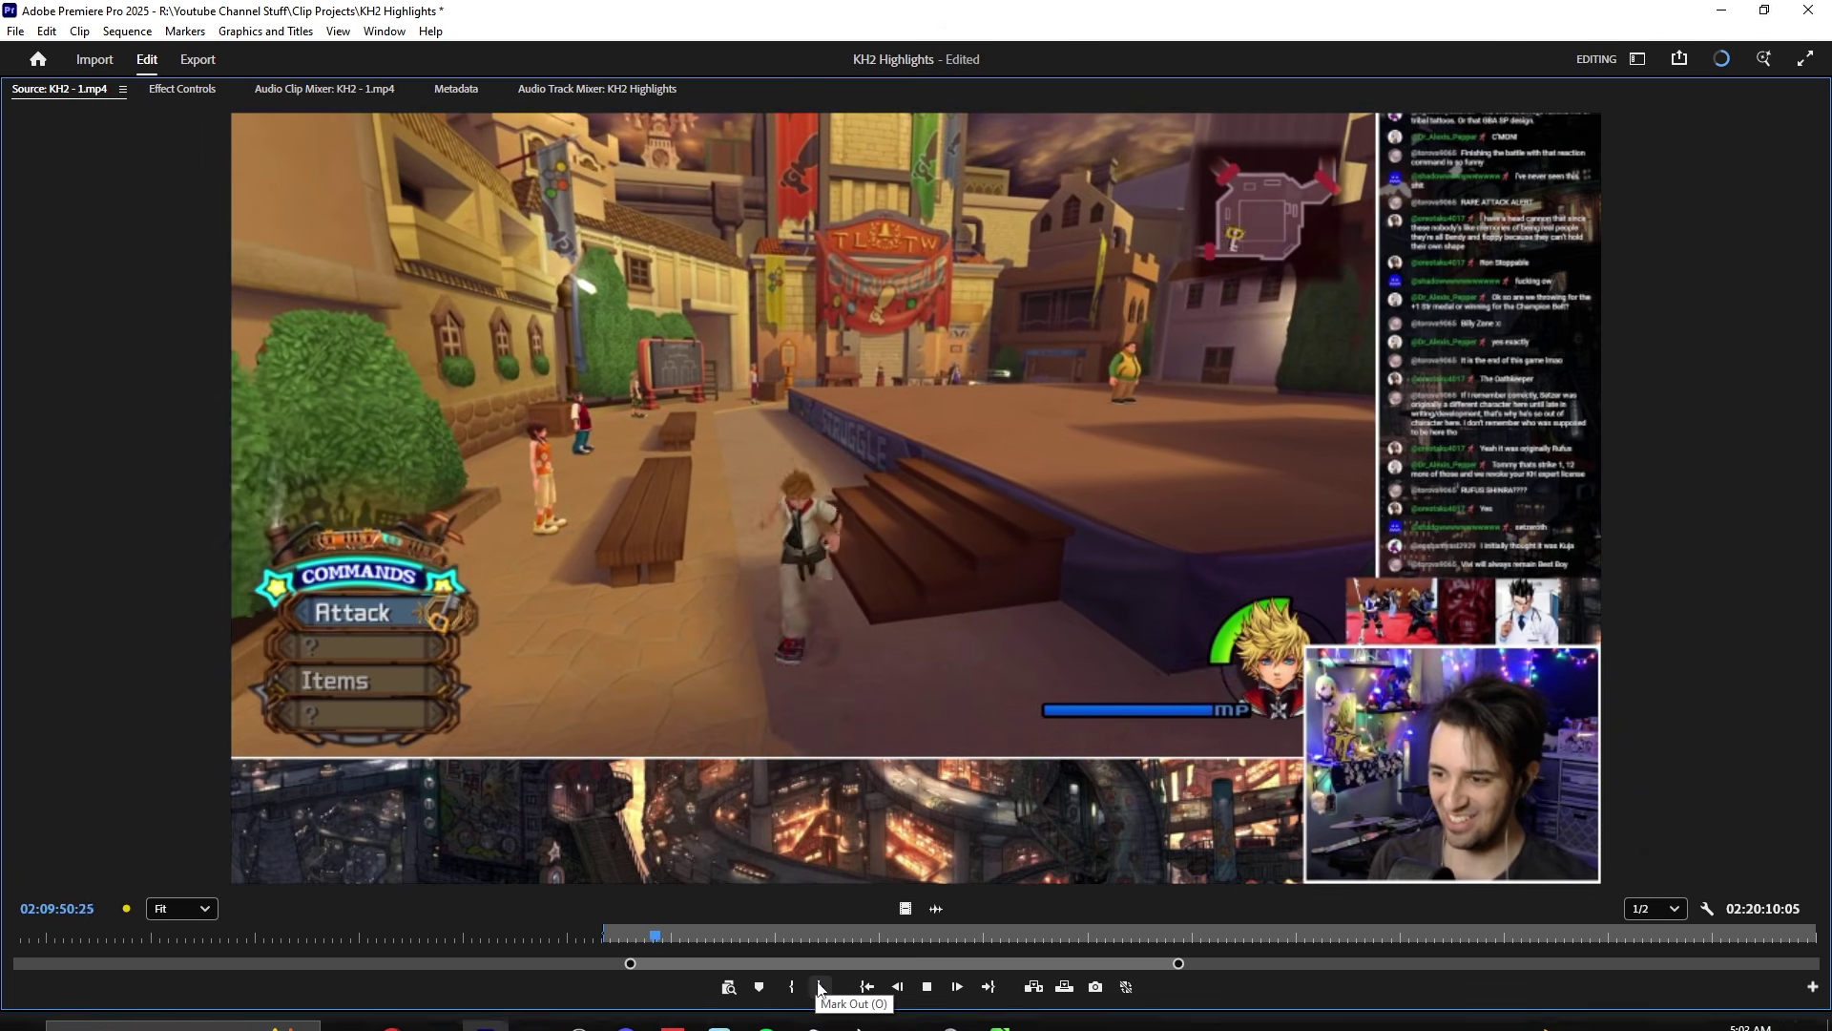
pyautogui.click(821, 987)
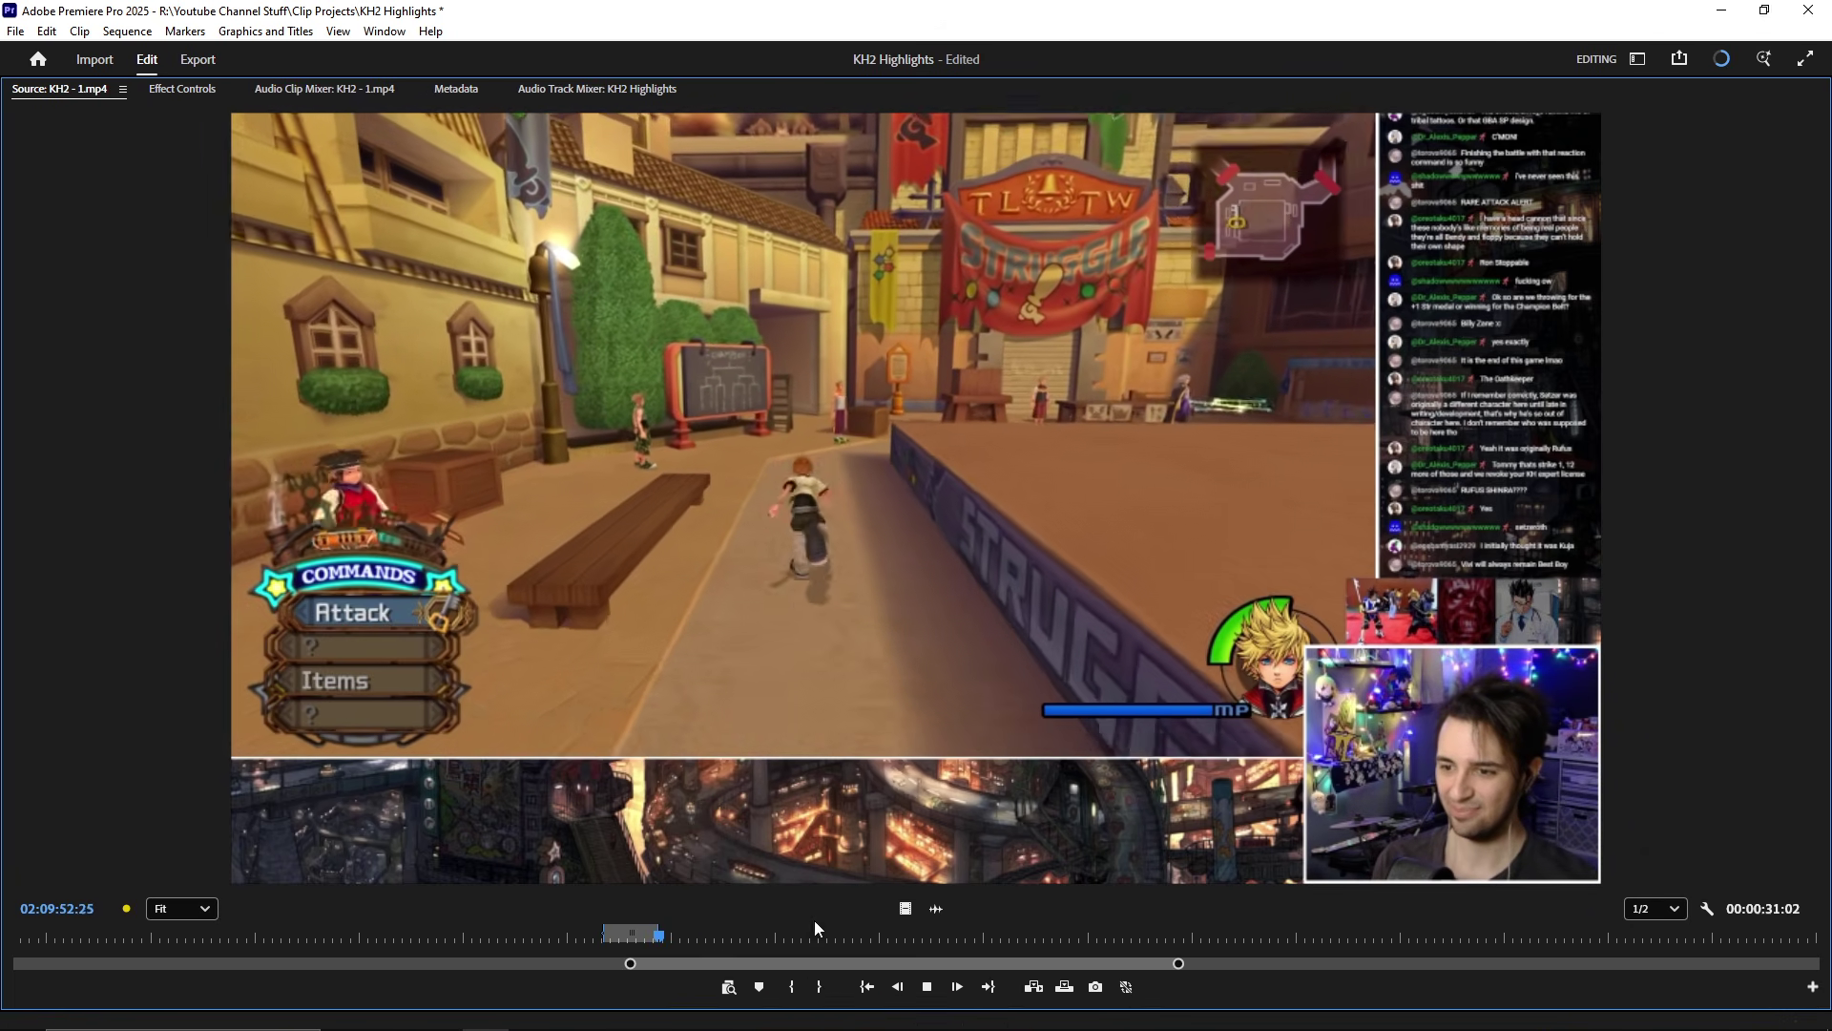
# - Mark a 00:00:04:24 range of the source recording around the "Yes, the crowd is fired up" line, ending near 02:08:24
pyautogui.moveTo(475, 930)
pyautogui.mouseDown()
pyautogui.moveTo(312, 937)
pyautogui.moveTo(523, 941)
pyautogui.moveTo(490, 948)
pyautogui.mouseUp()
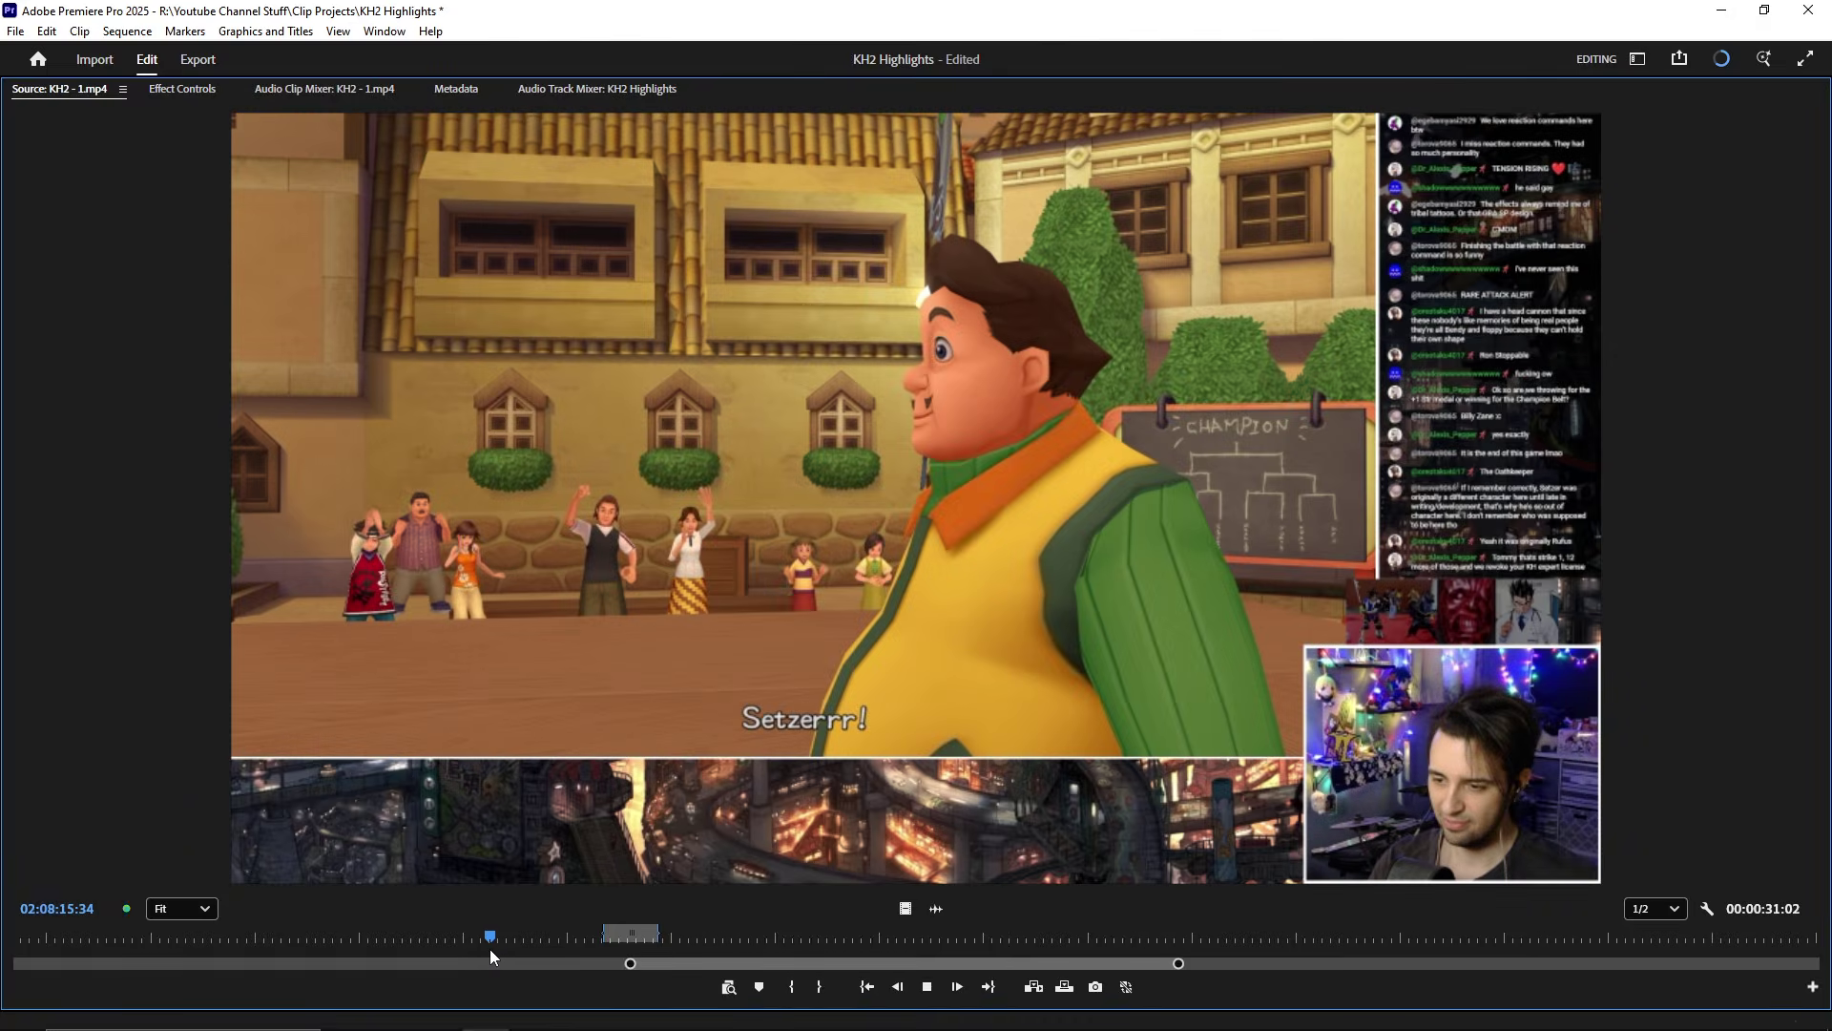
pyautogui.press('space')
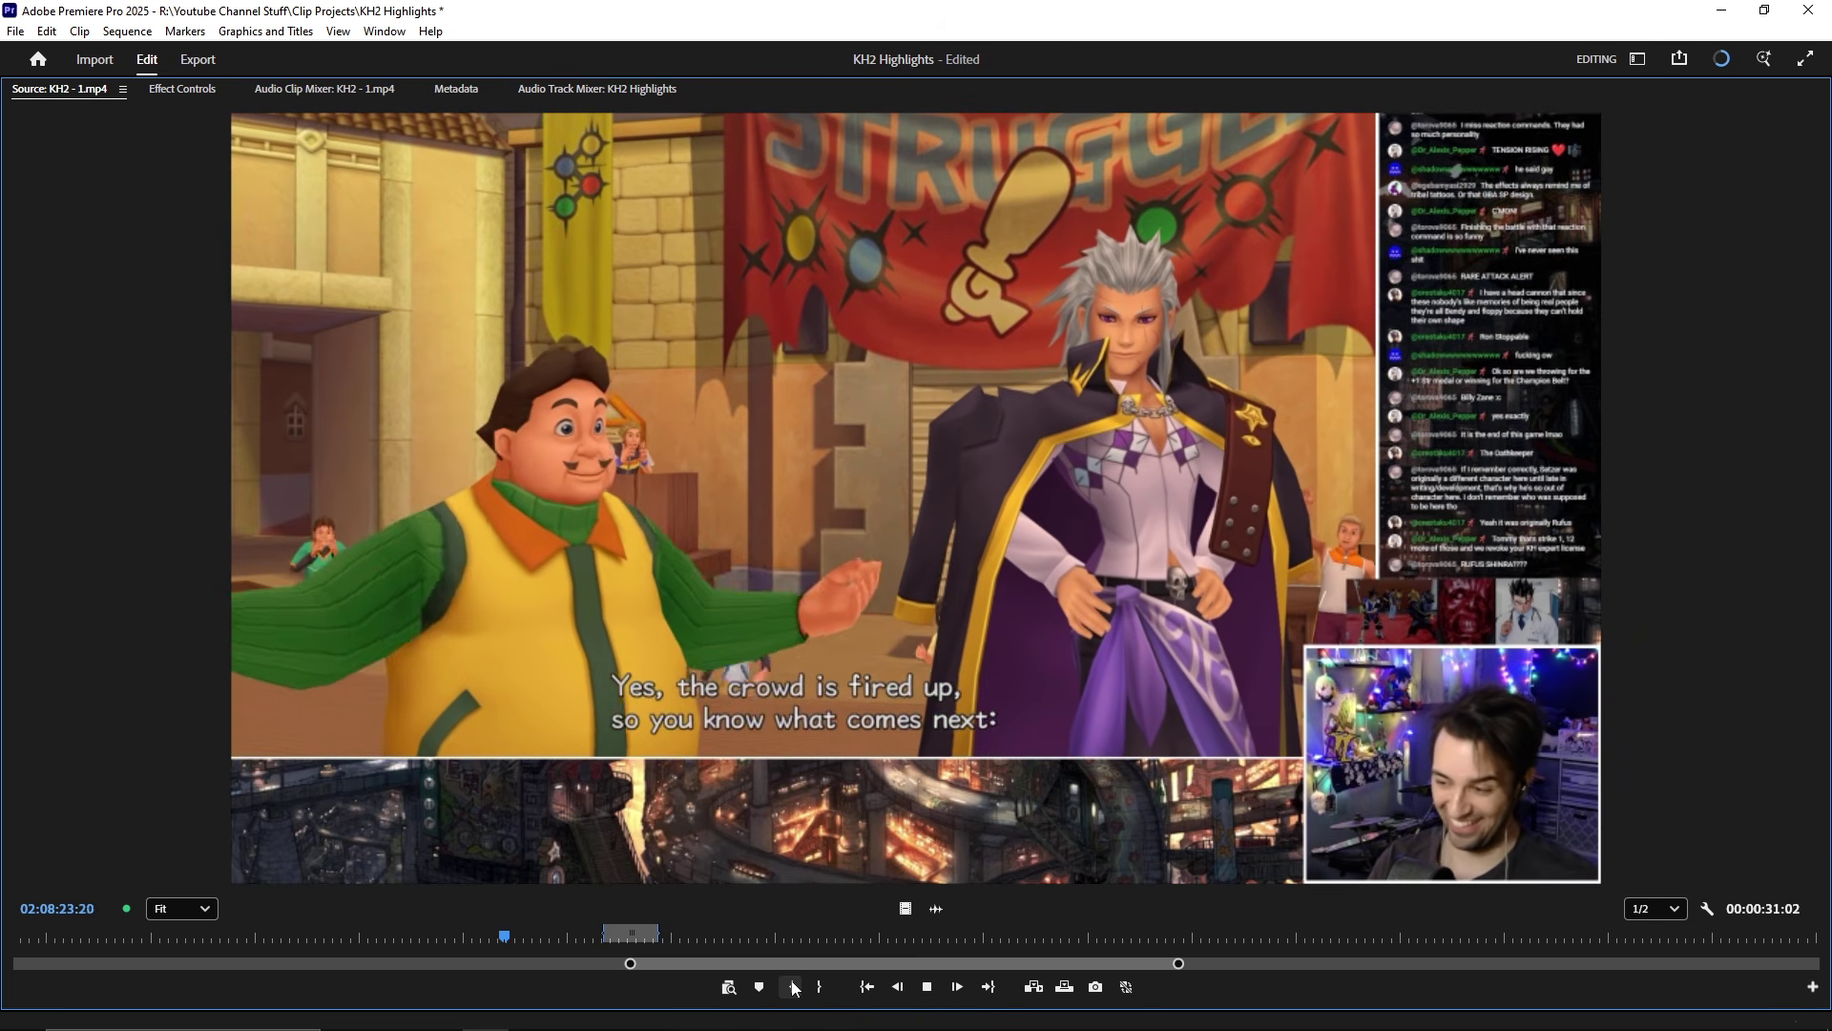
pyautogui.click(931, 988)
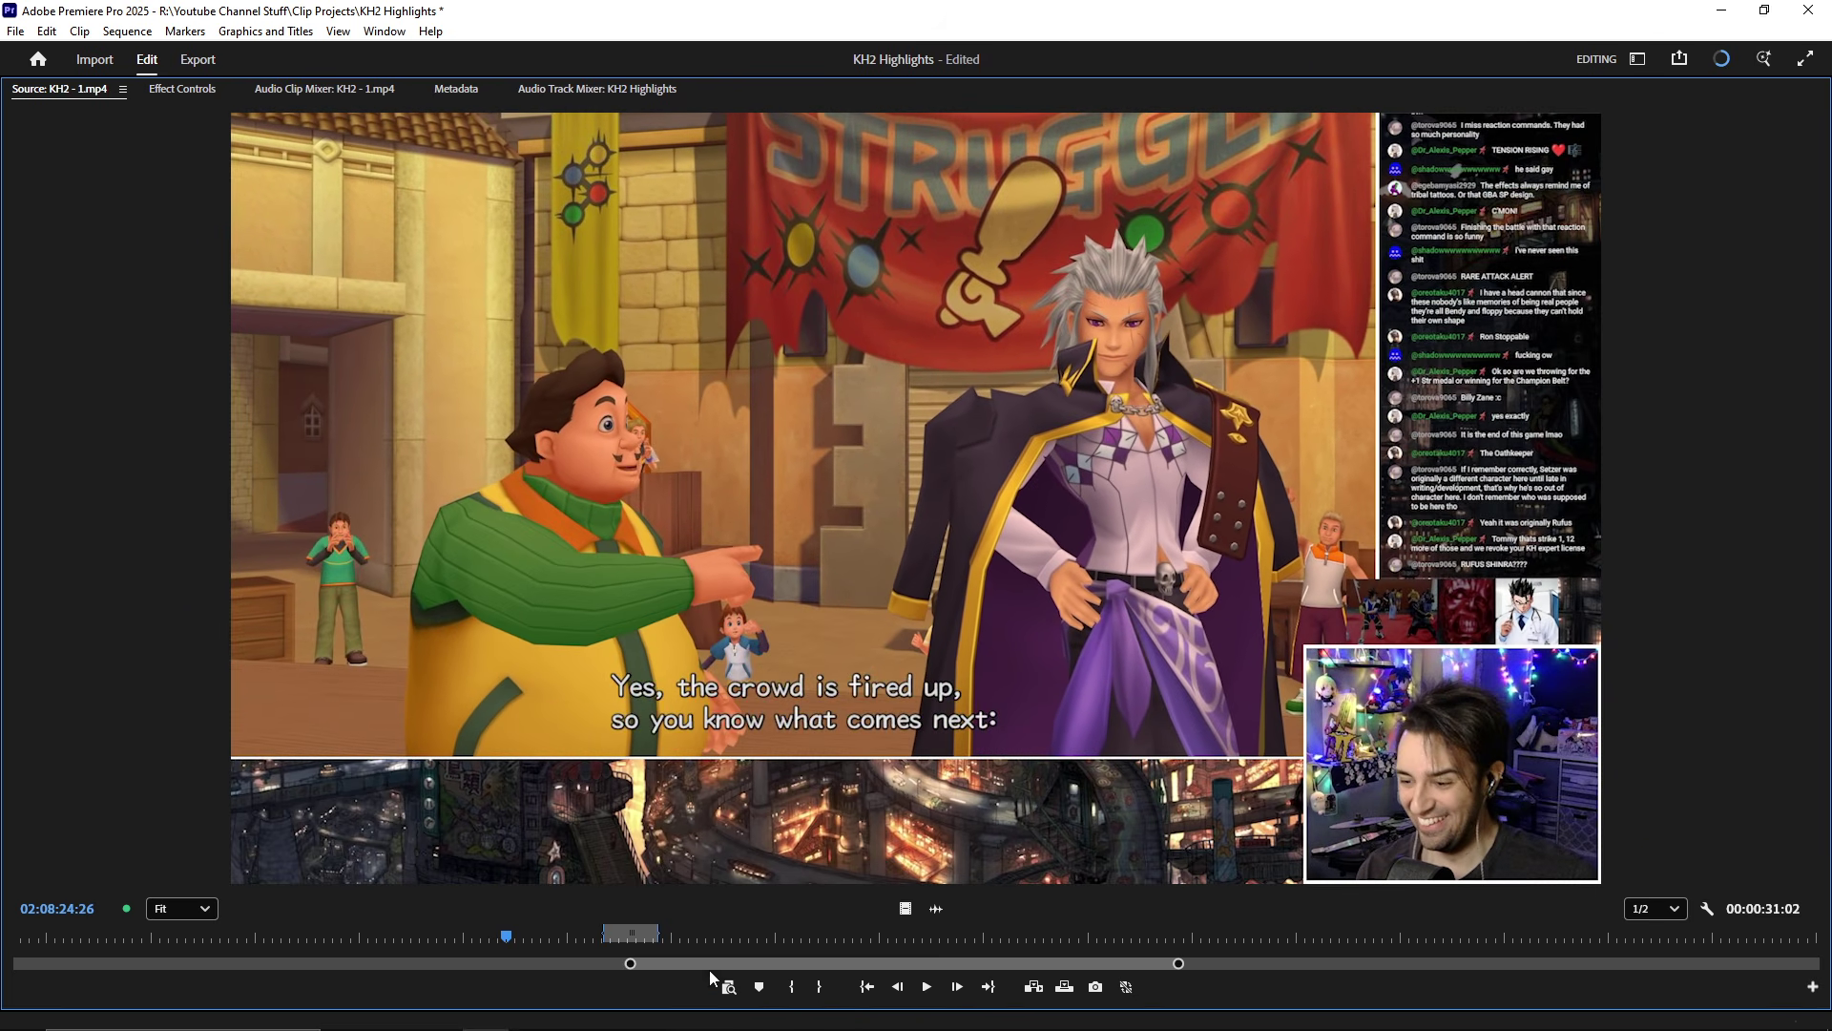
pyautogui.click(498, 939)
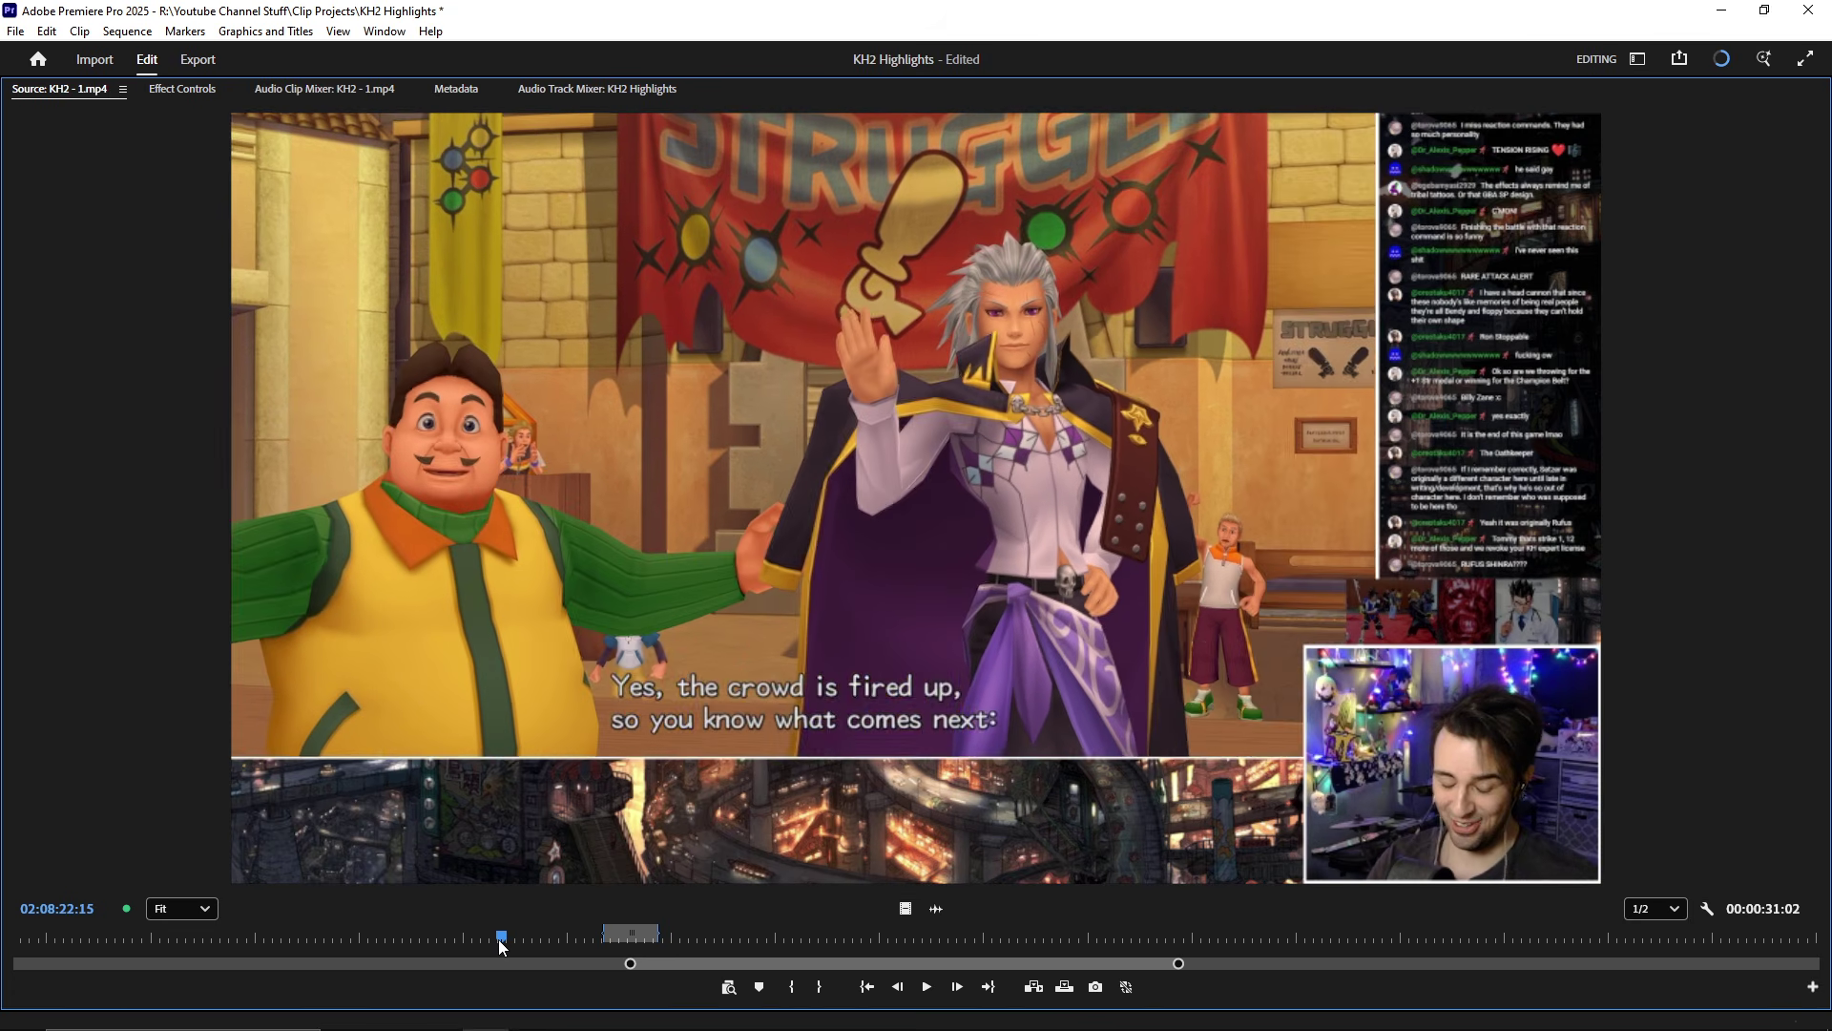
pyautogui.press('space')
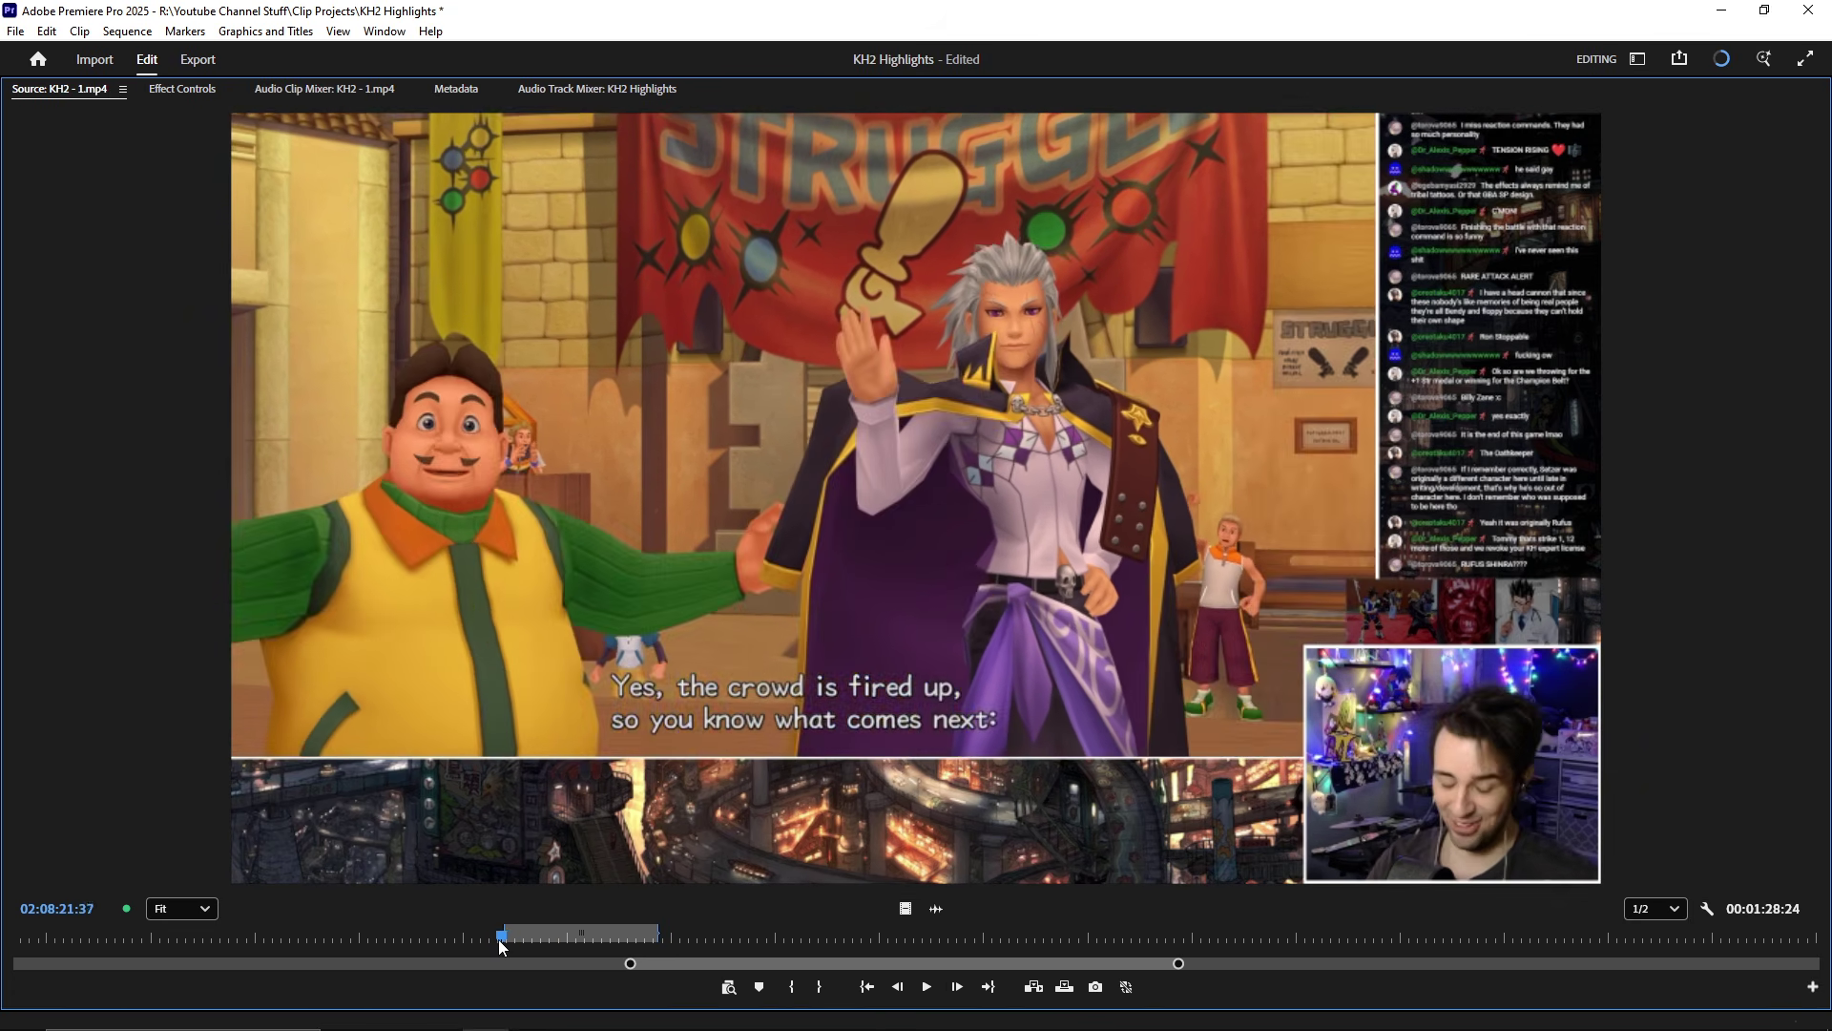
pyautogui.click(498, 939)
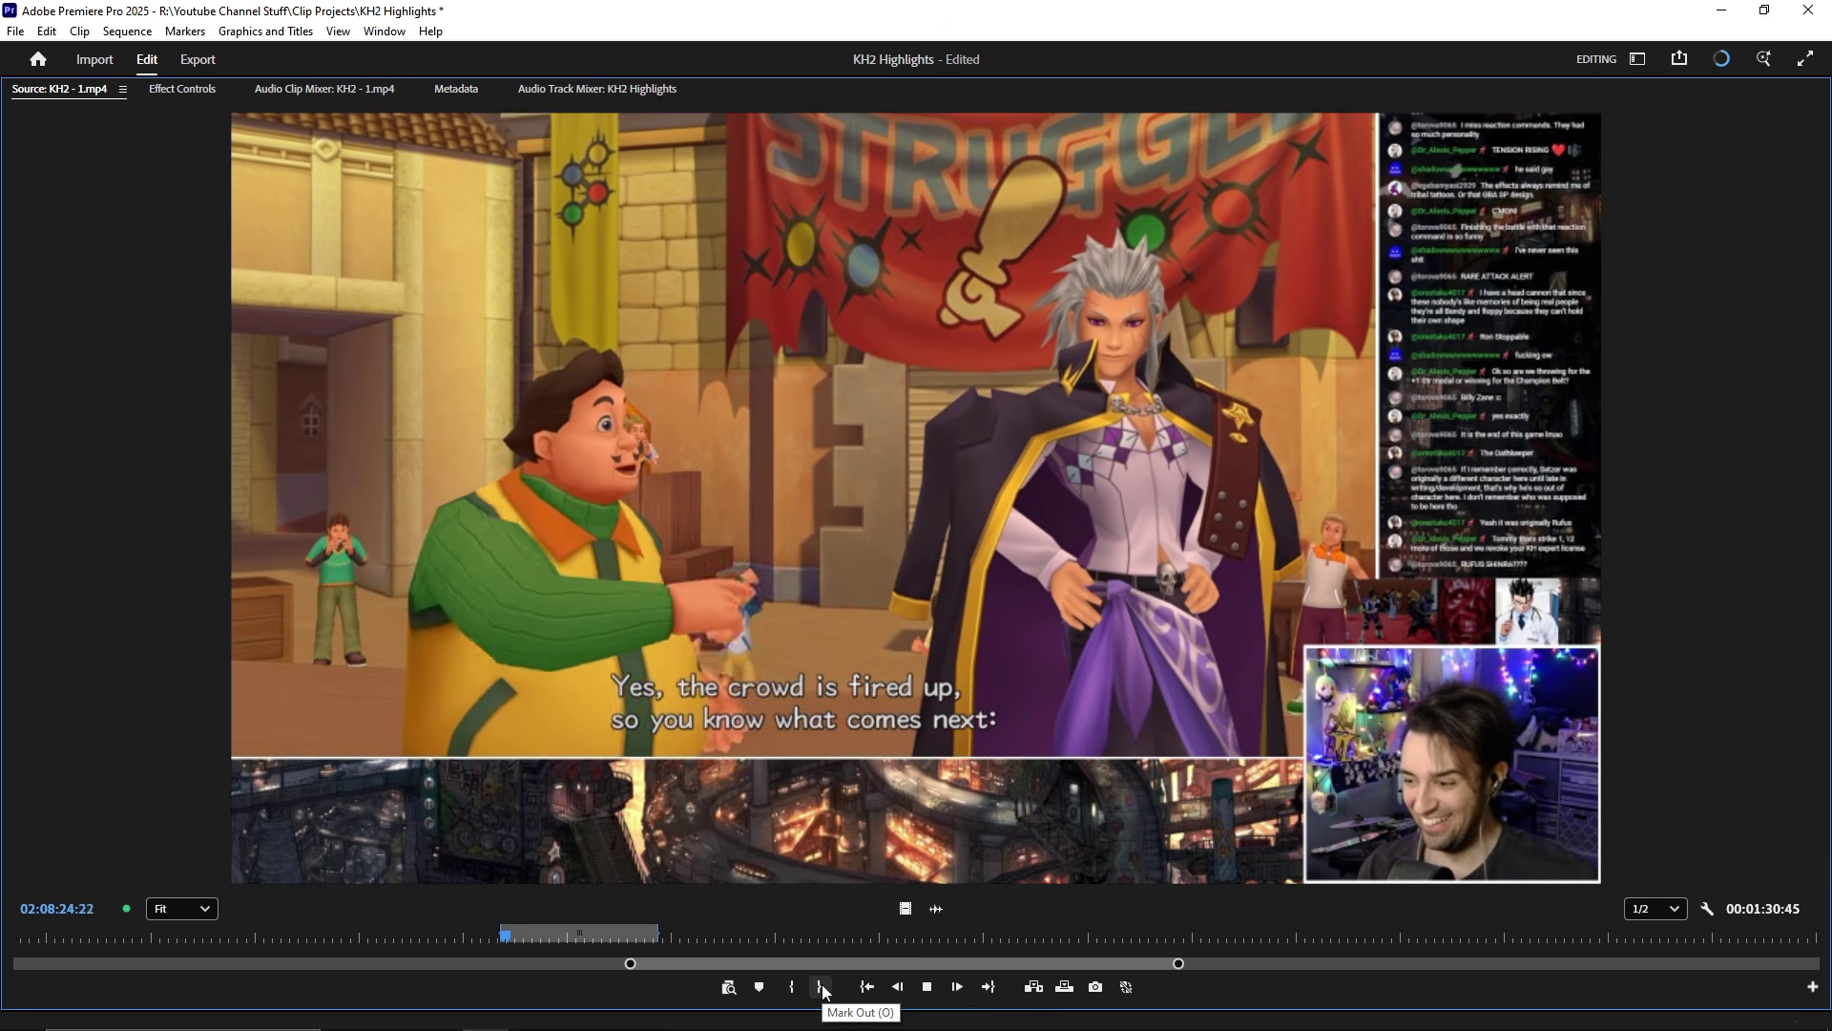
pyautogui.click(822, 988)
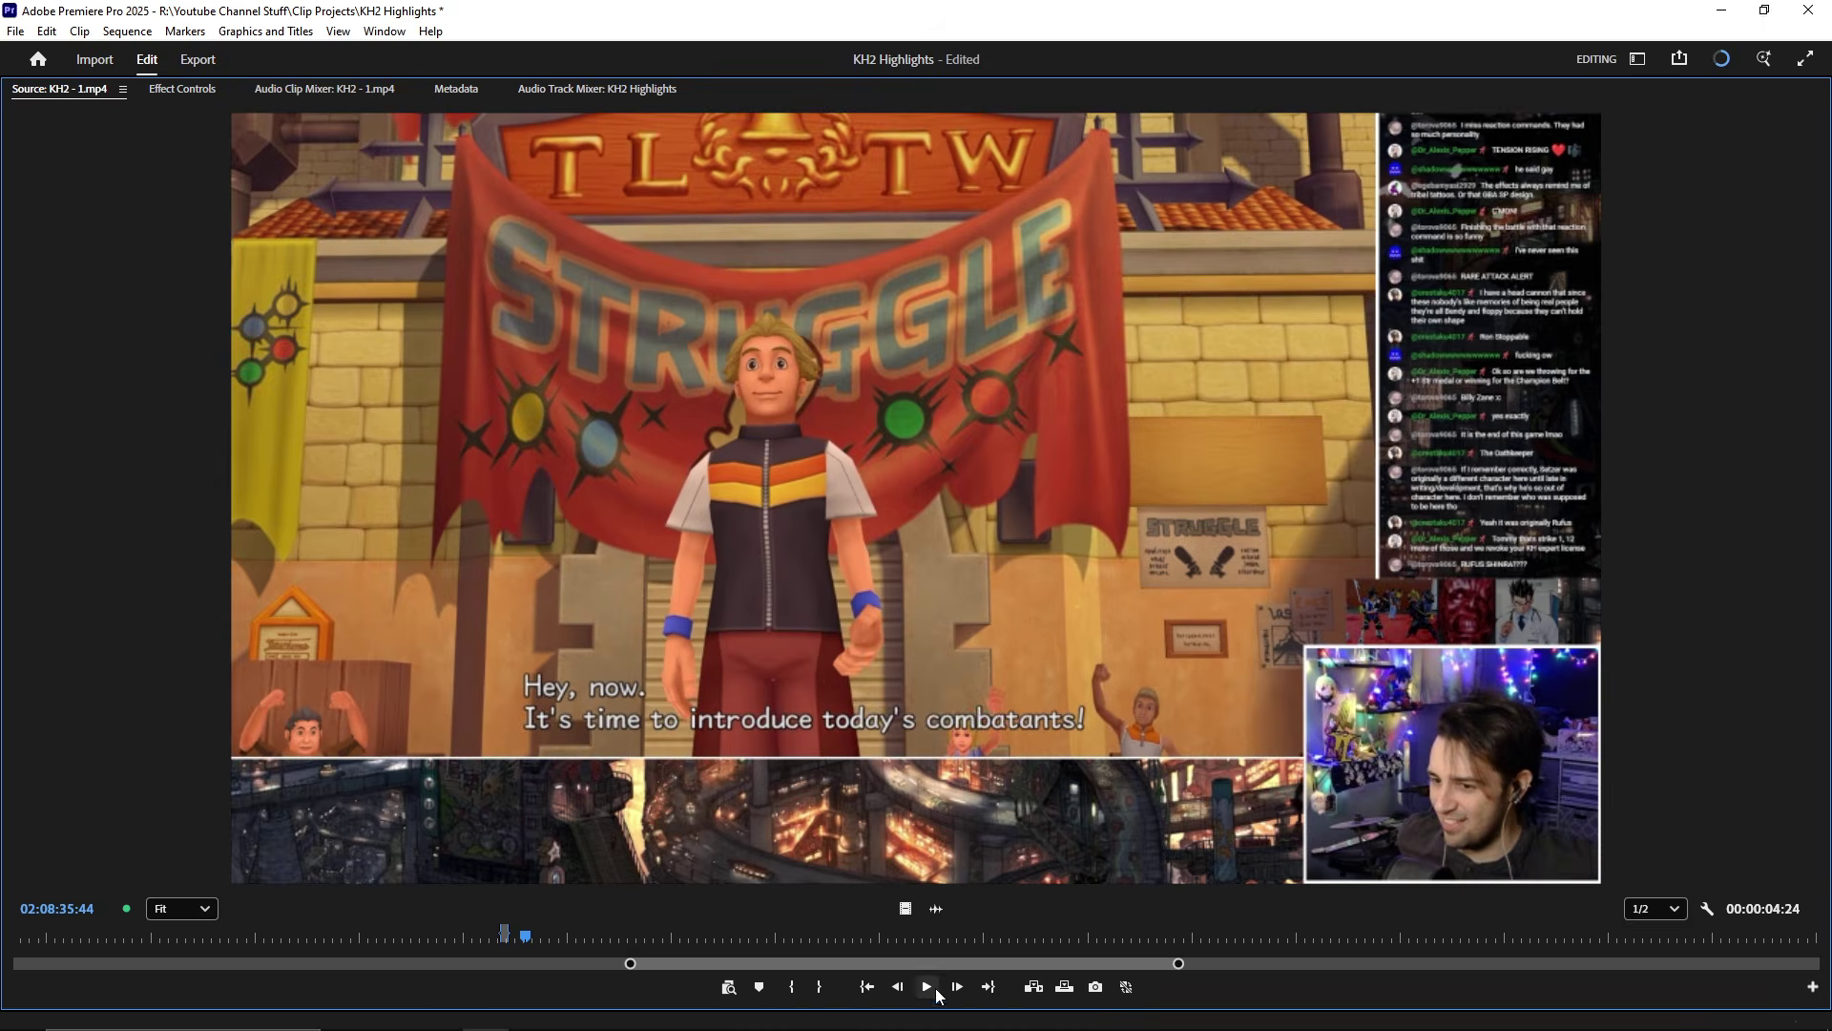
# - Play the source on to 02:08:40:34 and place the marked Setzer moment on V1 after the bedroom clip
pyautogui.click(928, 988)
pyautogui.press('`')
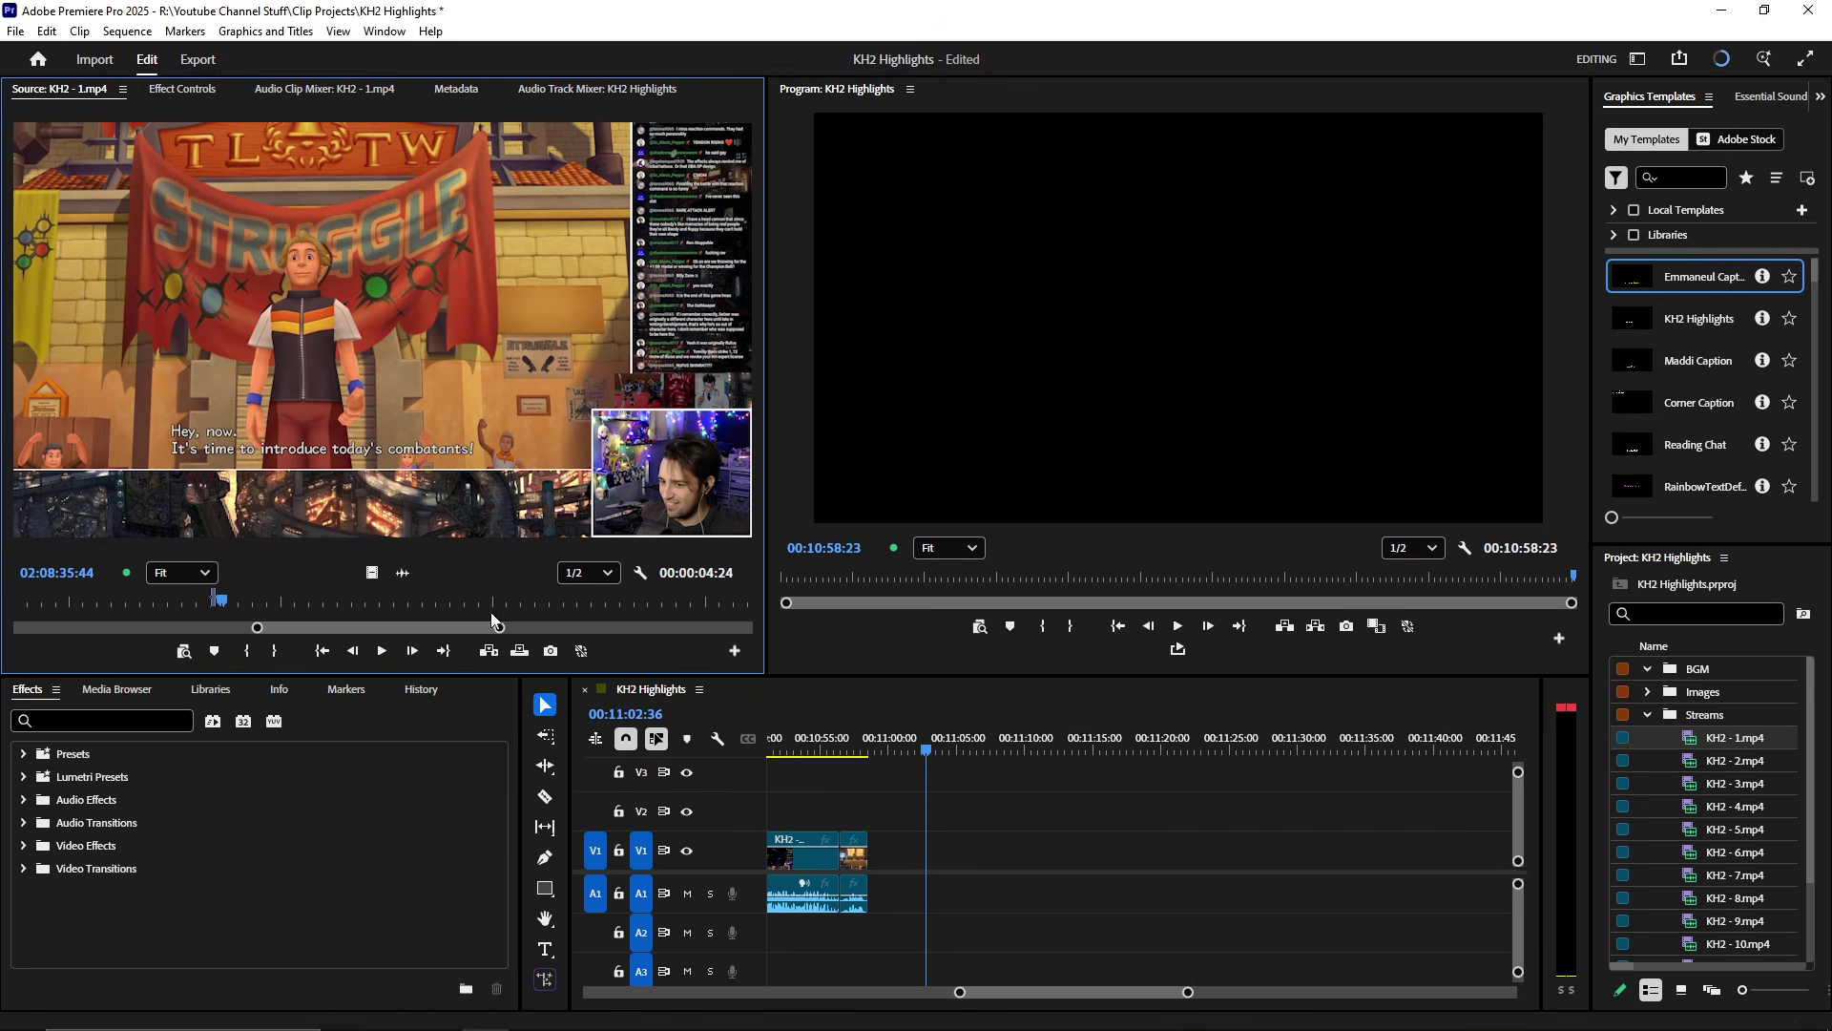
pyautogui.press('space')
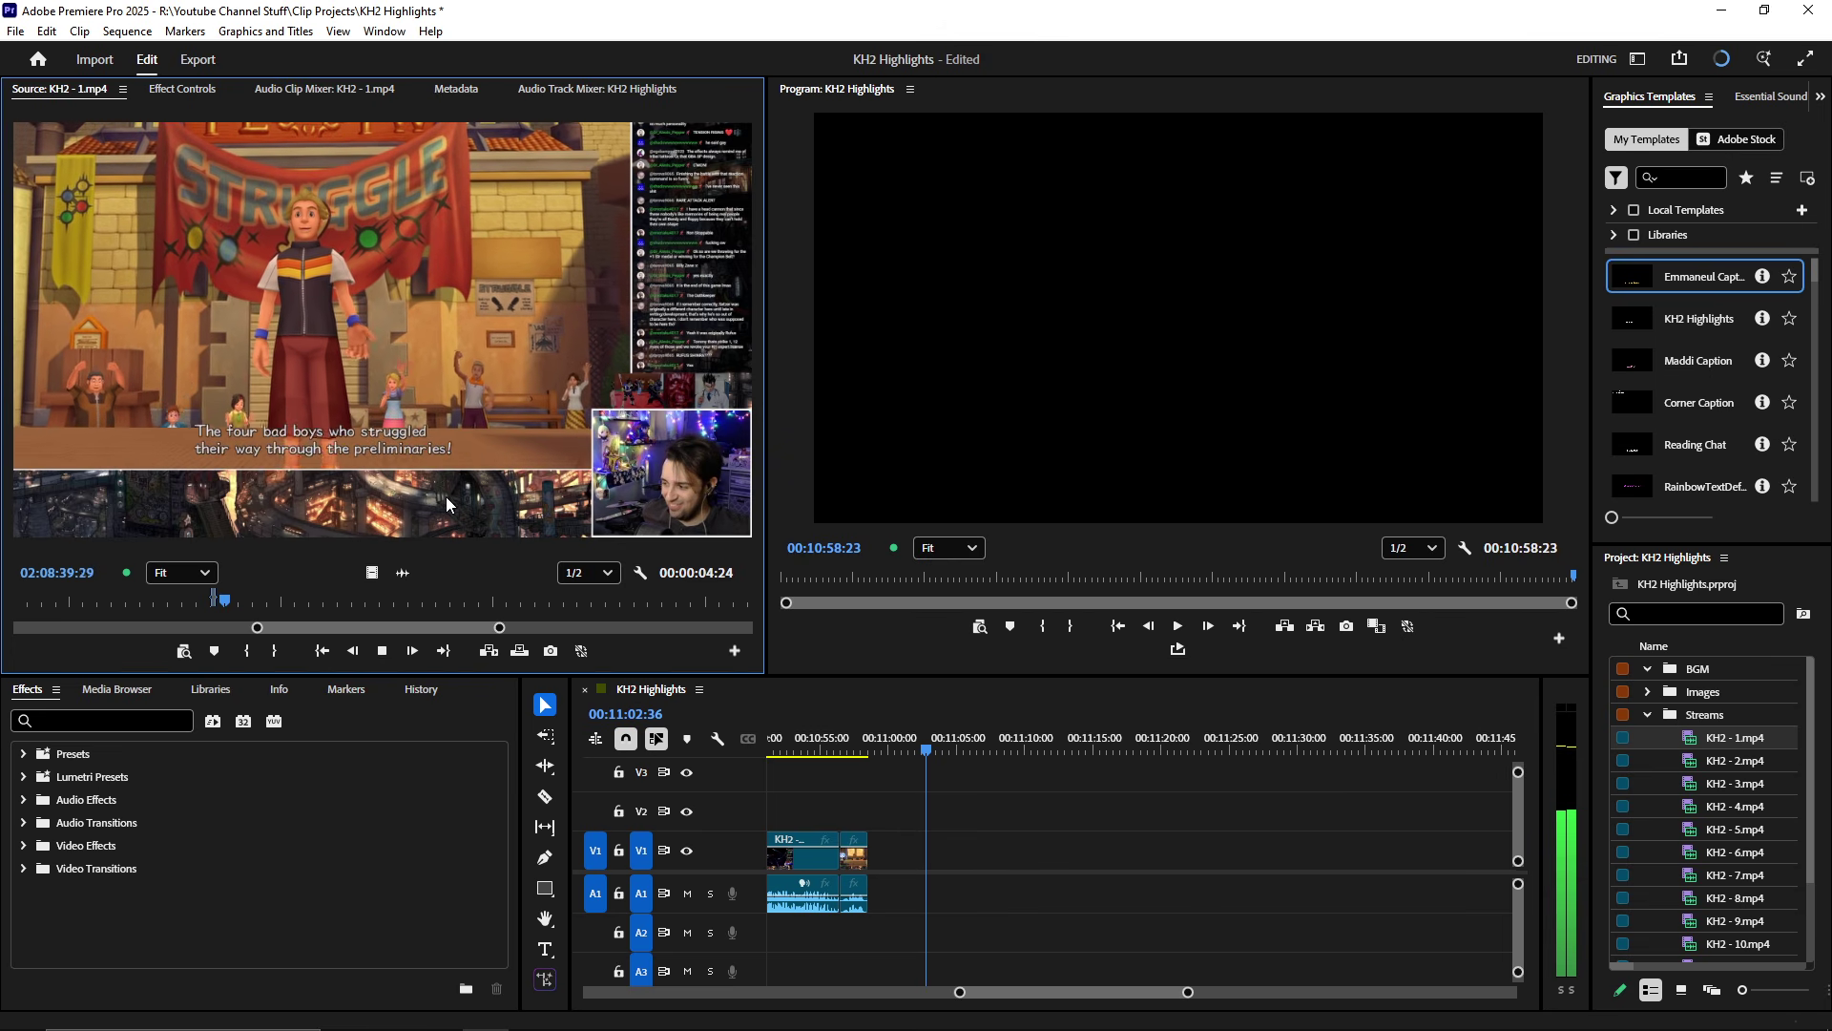
pyautogui.press('space')
pyautogui.moveTo(488, 506); pyautogui.dragTo(955, 770)
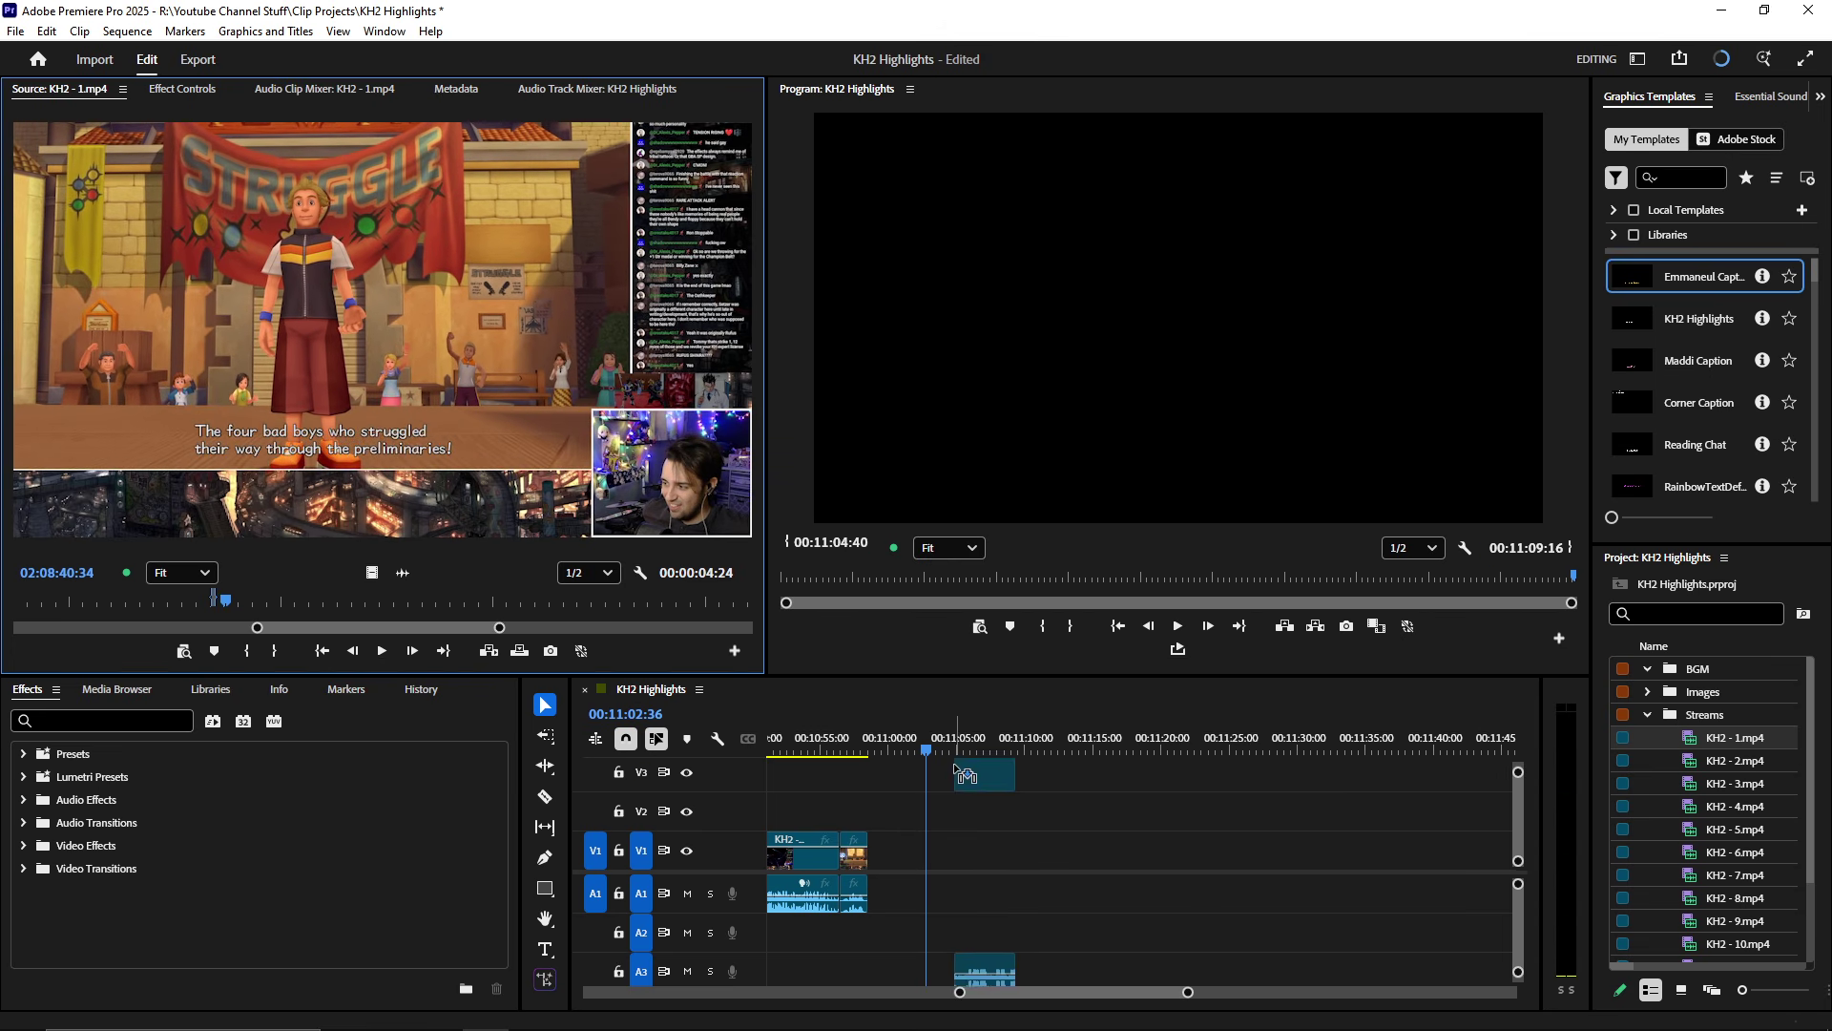
pyautogui.moveTo(955, 864); pyautogui.dragTo(798, 856)
pyautogui.press('space')
pyautogui.press('=')
pyautogui.scroll(2, 799, 820)
pyautogui.click(802, 741)
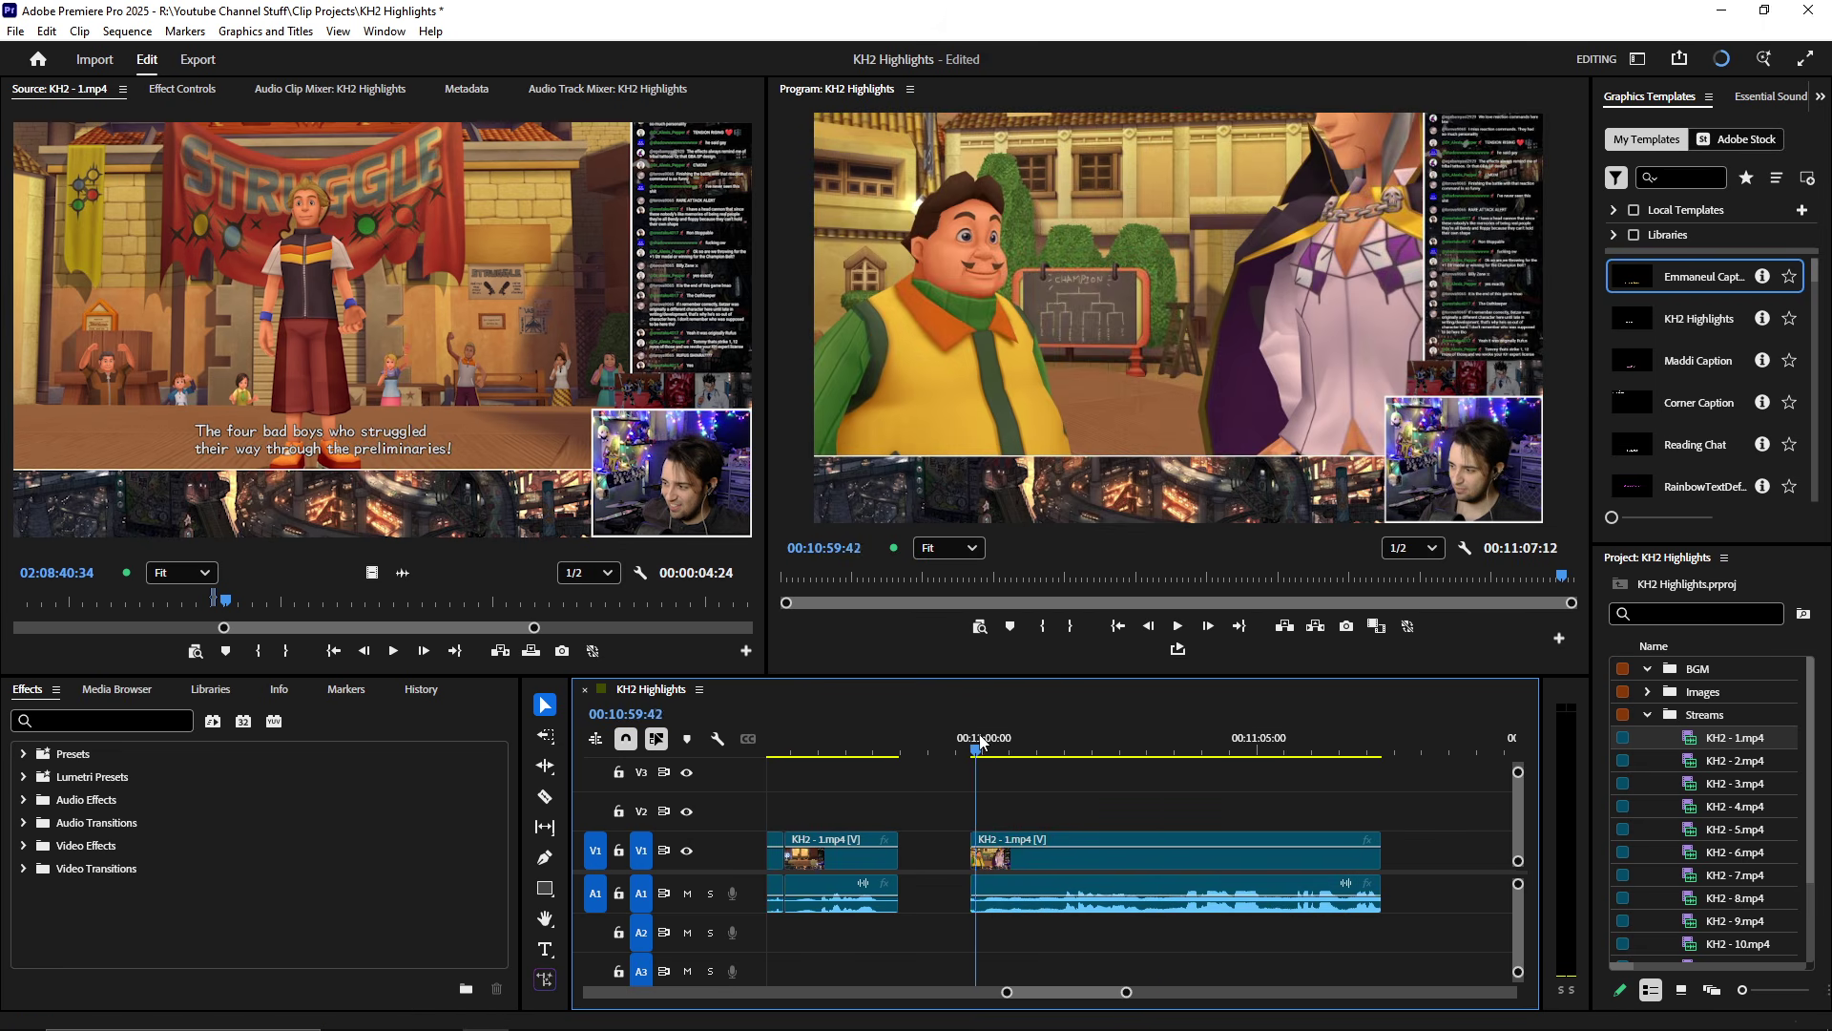
# - Adjust the start of the Setzer clip and close the gap between it and the bedroom clip
pyautogui.moveTo(983, 743)
pyautogui.mouseDown()
pyautogui.moveTo(941, 743)
pyautogui.moveTo(1030, 743)
pyautogui.moveTo(964, 742)
pyautogui.mouseUp()
pyautogui.moveTo(962, 853)
pyautogui.mouseDown()
pyautogui.moveTo(1006, 858)
pyautogui.moveTo(939, 854)
pyautogui.mouseUp()
pyautogui.click(948, 751)
pyautogui.scroll(3, 934, 791)
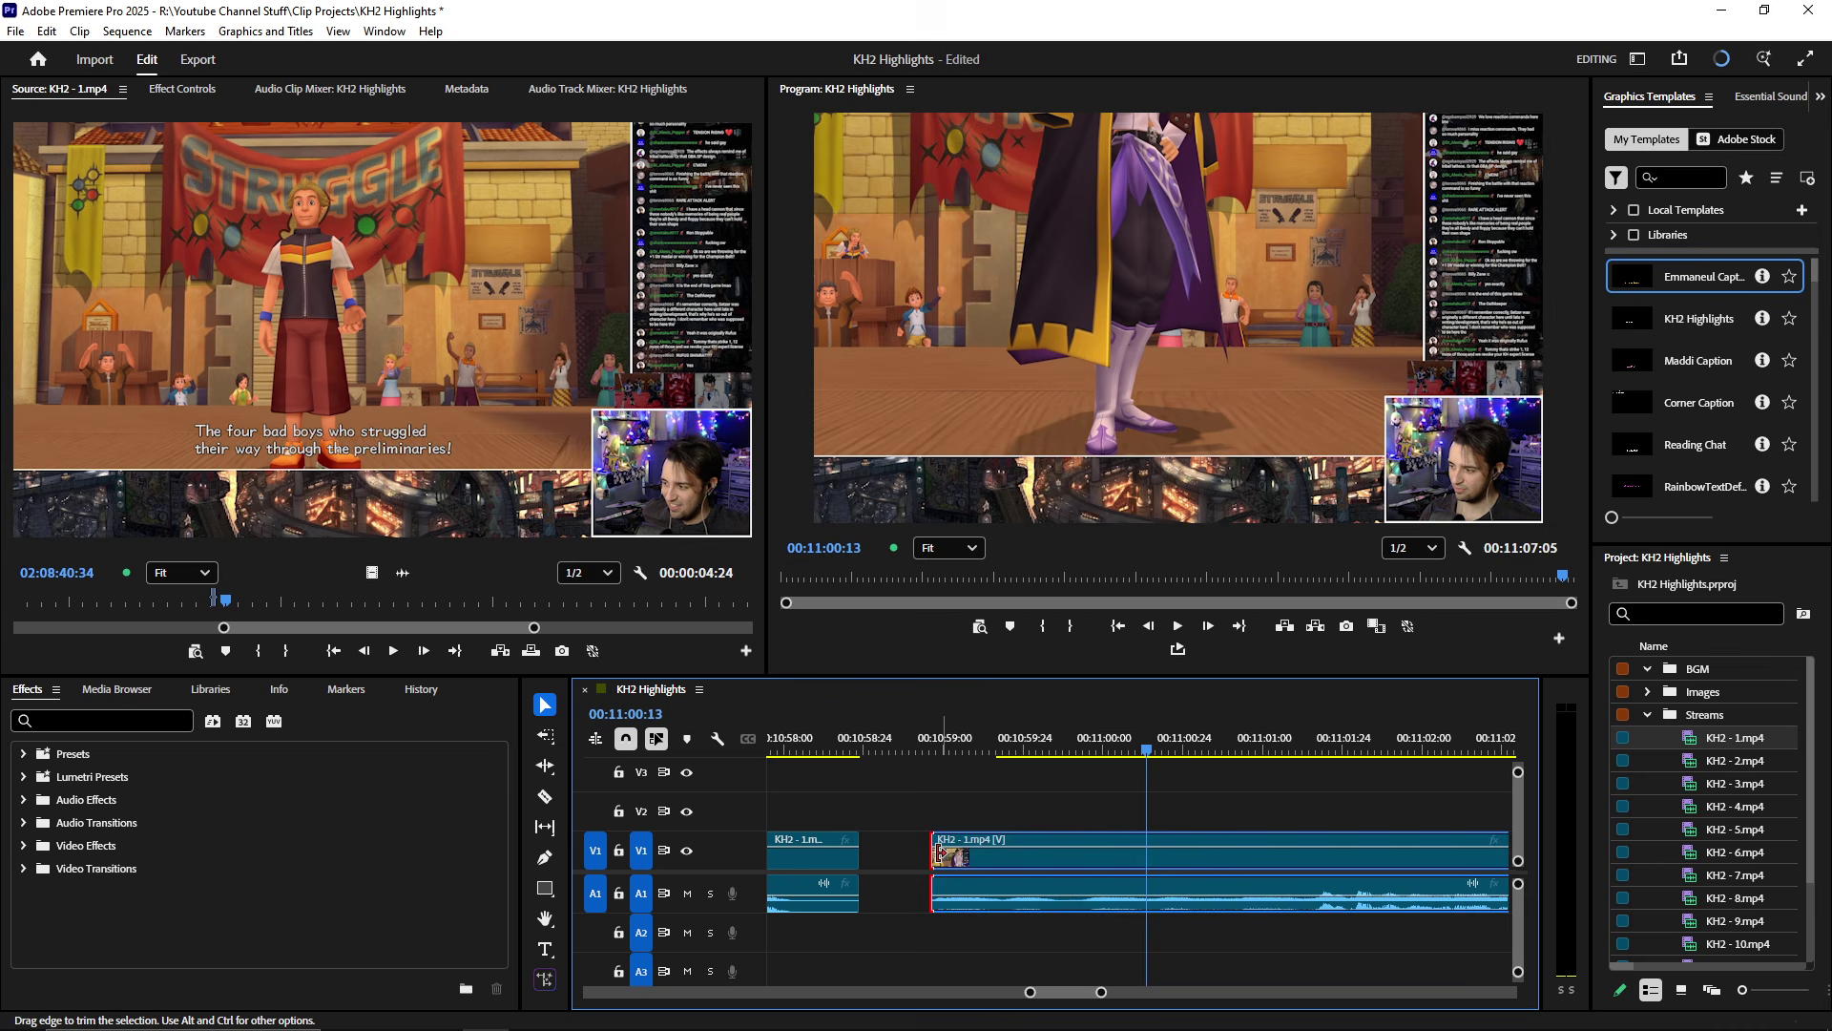
pyautogui.press('Delete')
# - Play from the bedroom clip through the Setzer clip and trim the Setzer clip's end to 00:11:05:47
pyautogui.scroll(-2, 897, 876)
pyautogui.click(862, 736)
pyautogui.press('space')
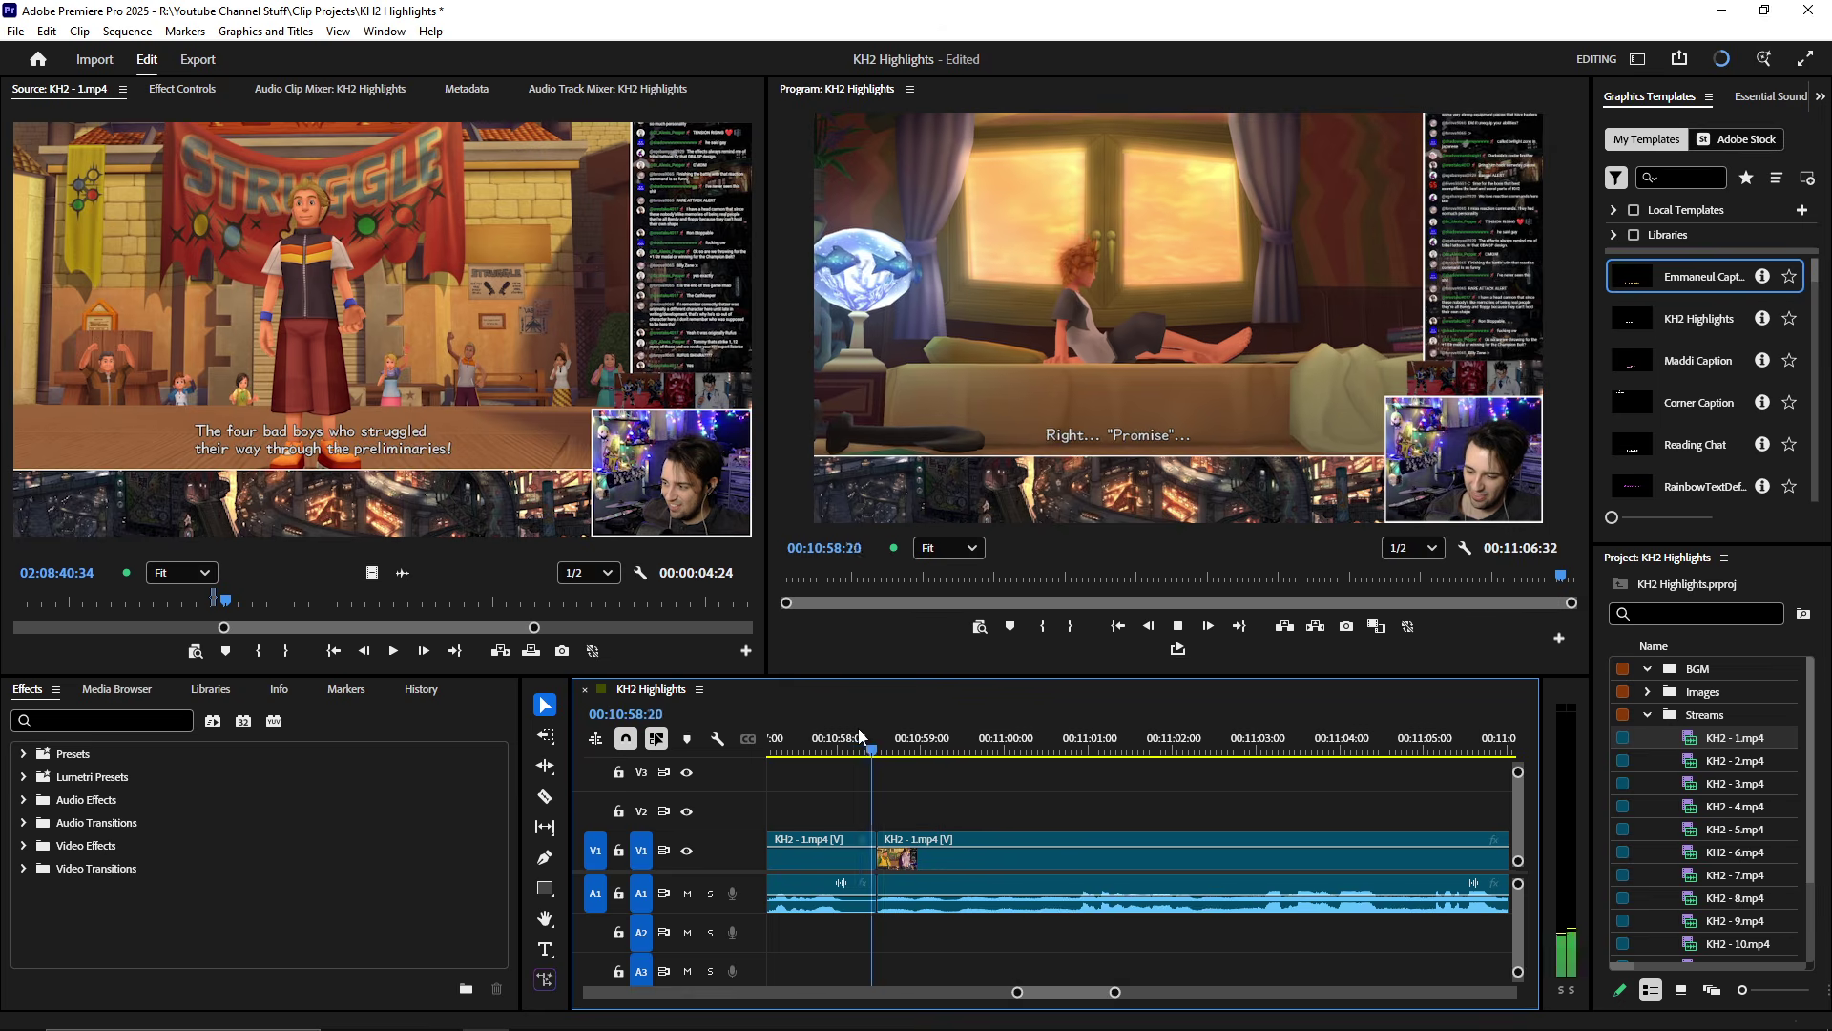
pyautogui.scroll(-2, 979, 866)
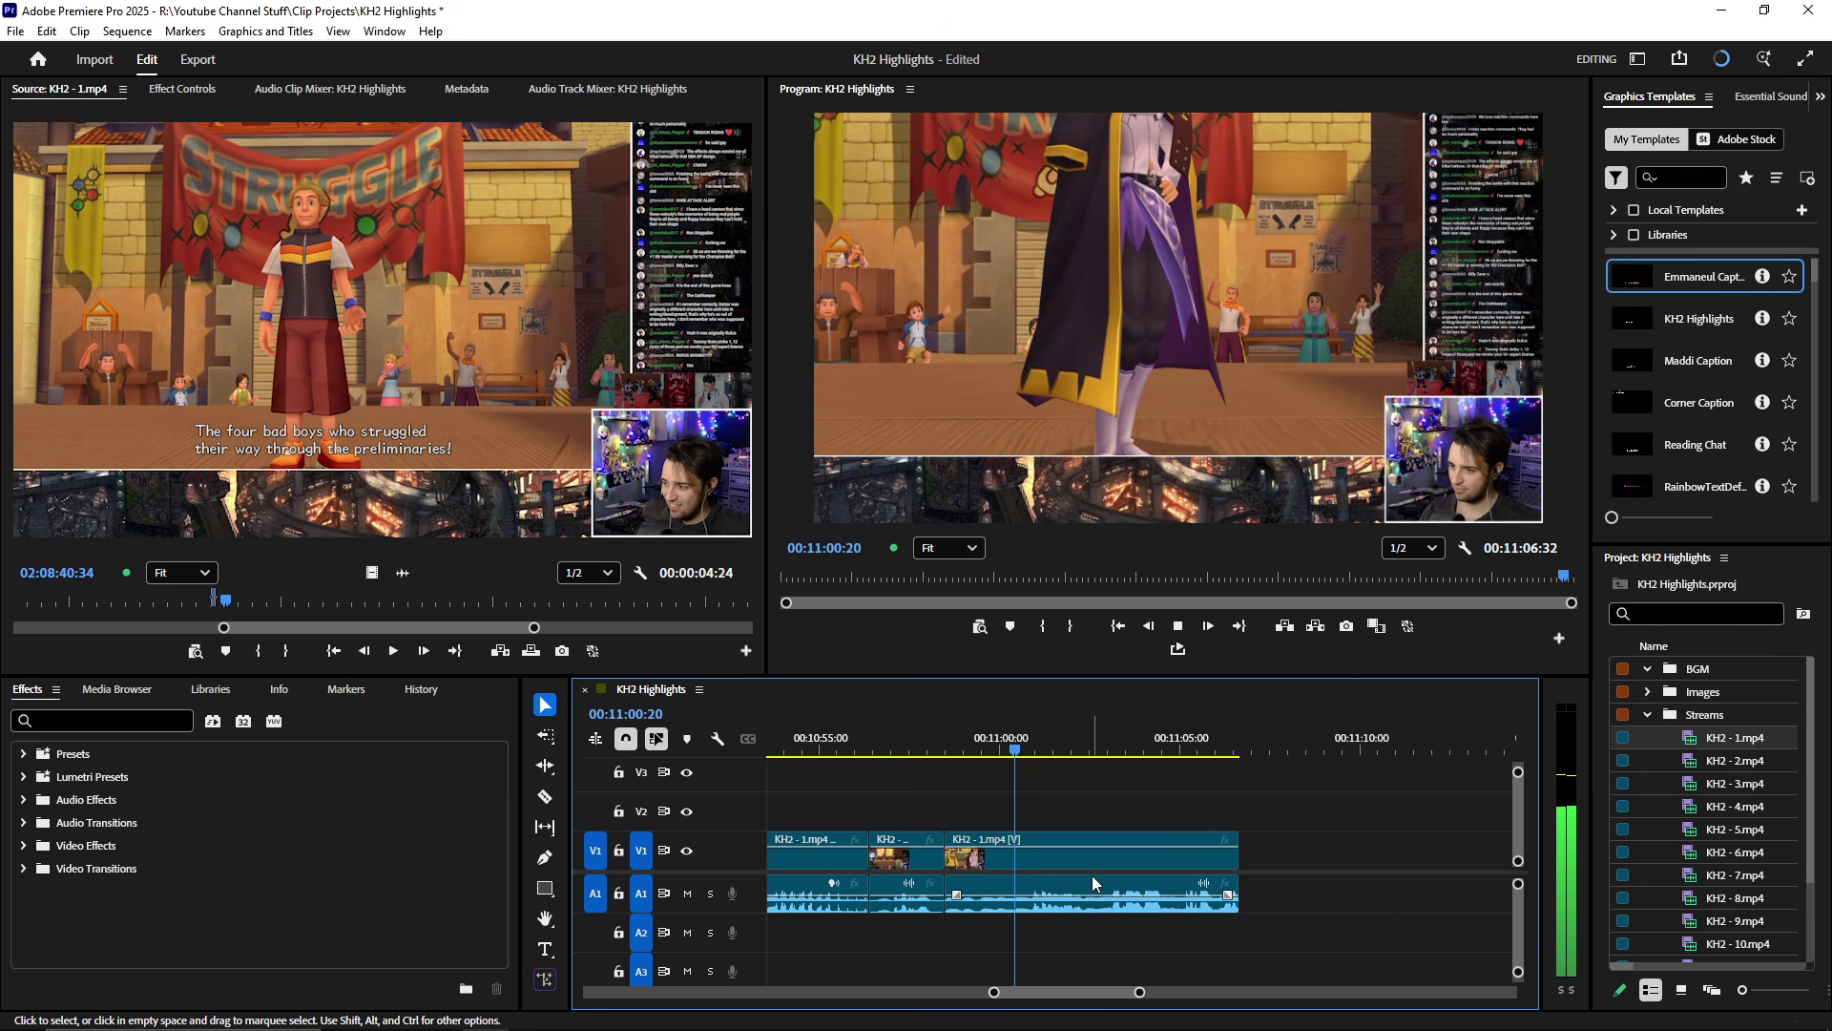
pyautogui.scroll(3, 1025, 849)
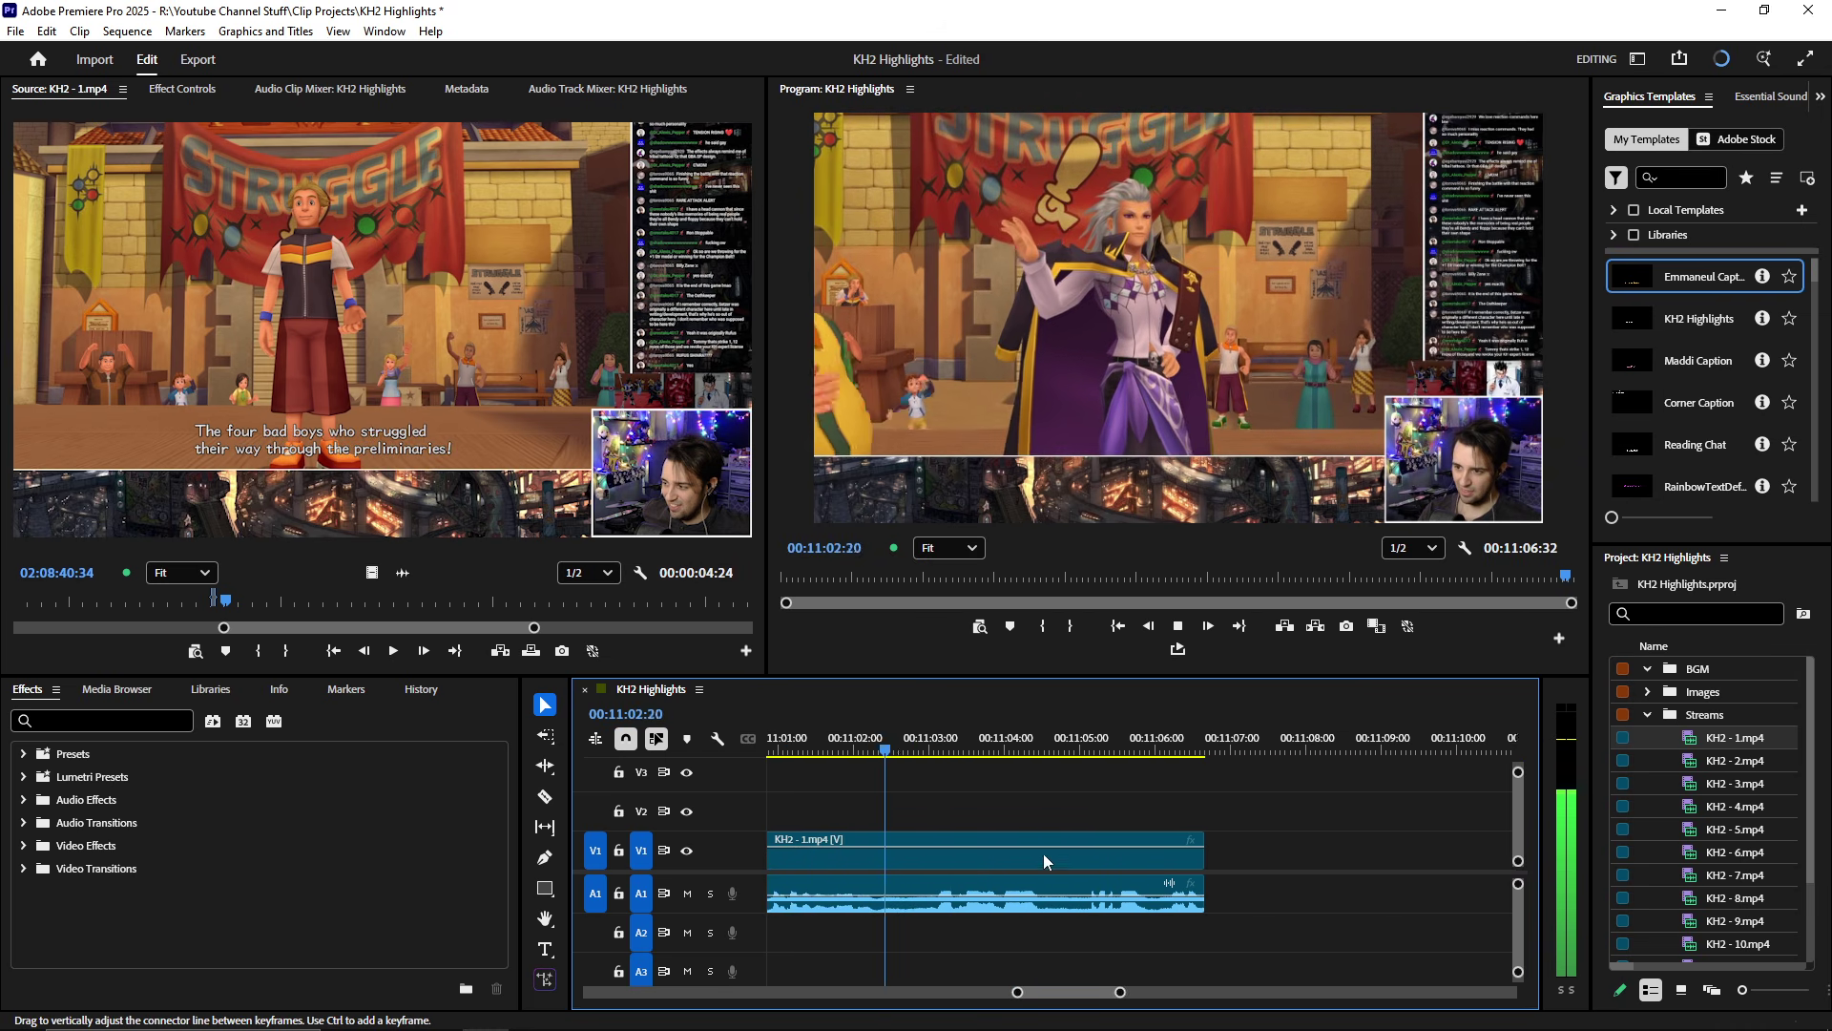
pyautogui.scroll(2, 1051, 869)
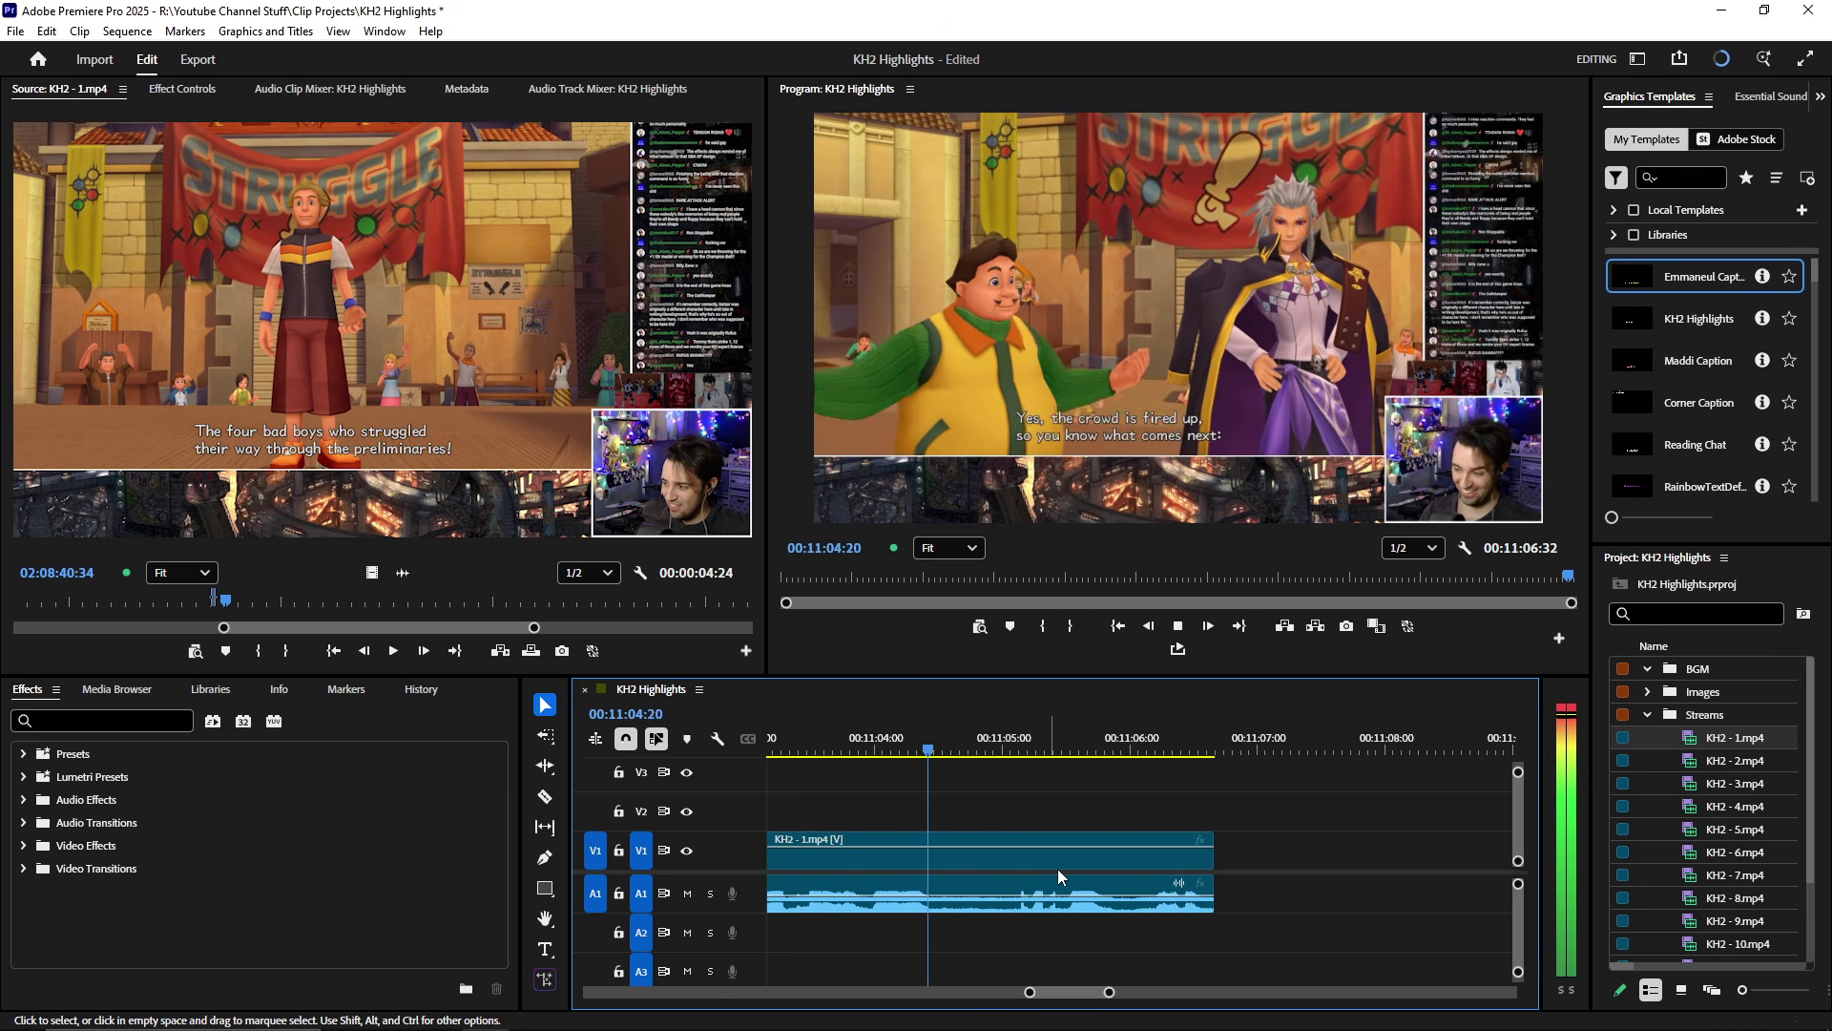
pyautogui.press('space')
pyautogui.press('w')
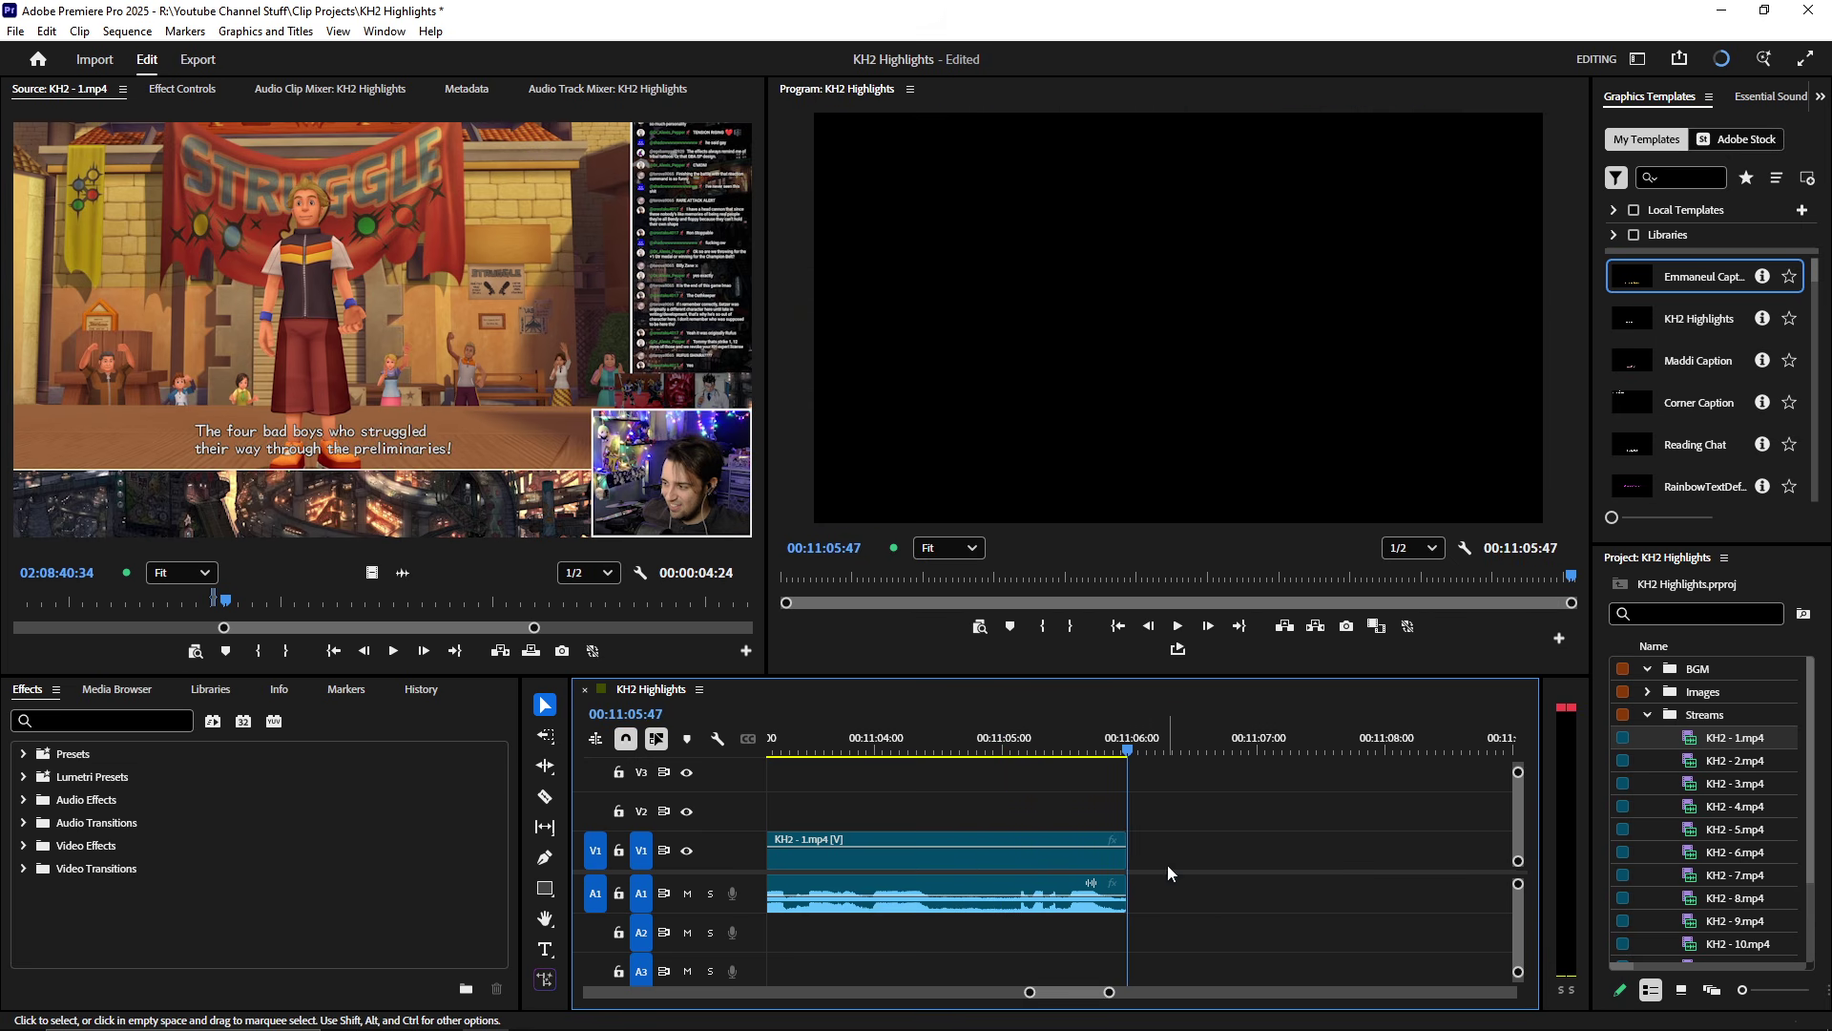
# - Resume playing the source recording from 02:08:40:34 and save the project
pyautogui.click(400, 417)
pyautogui.press('space')
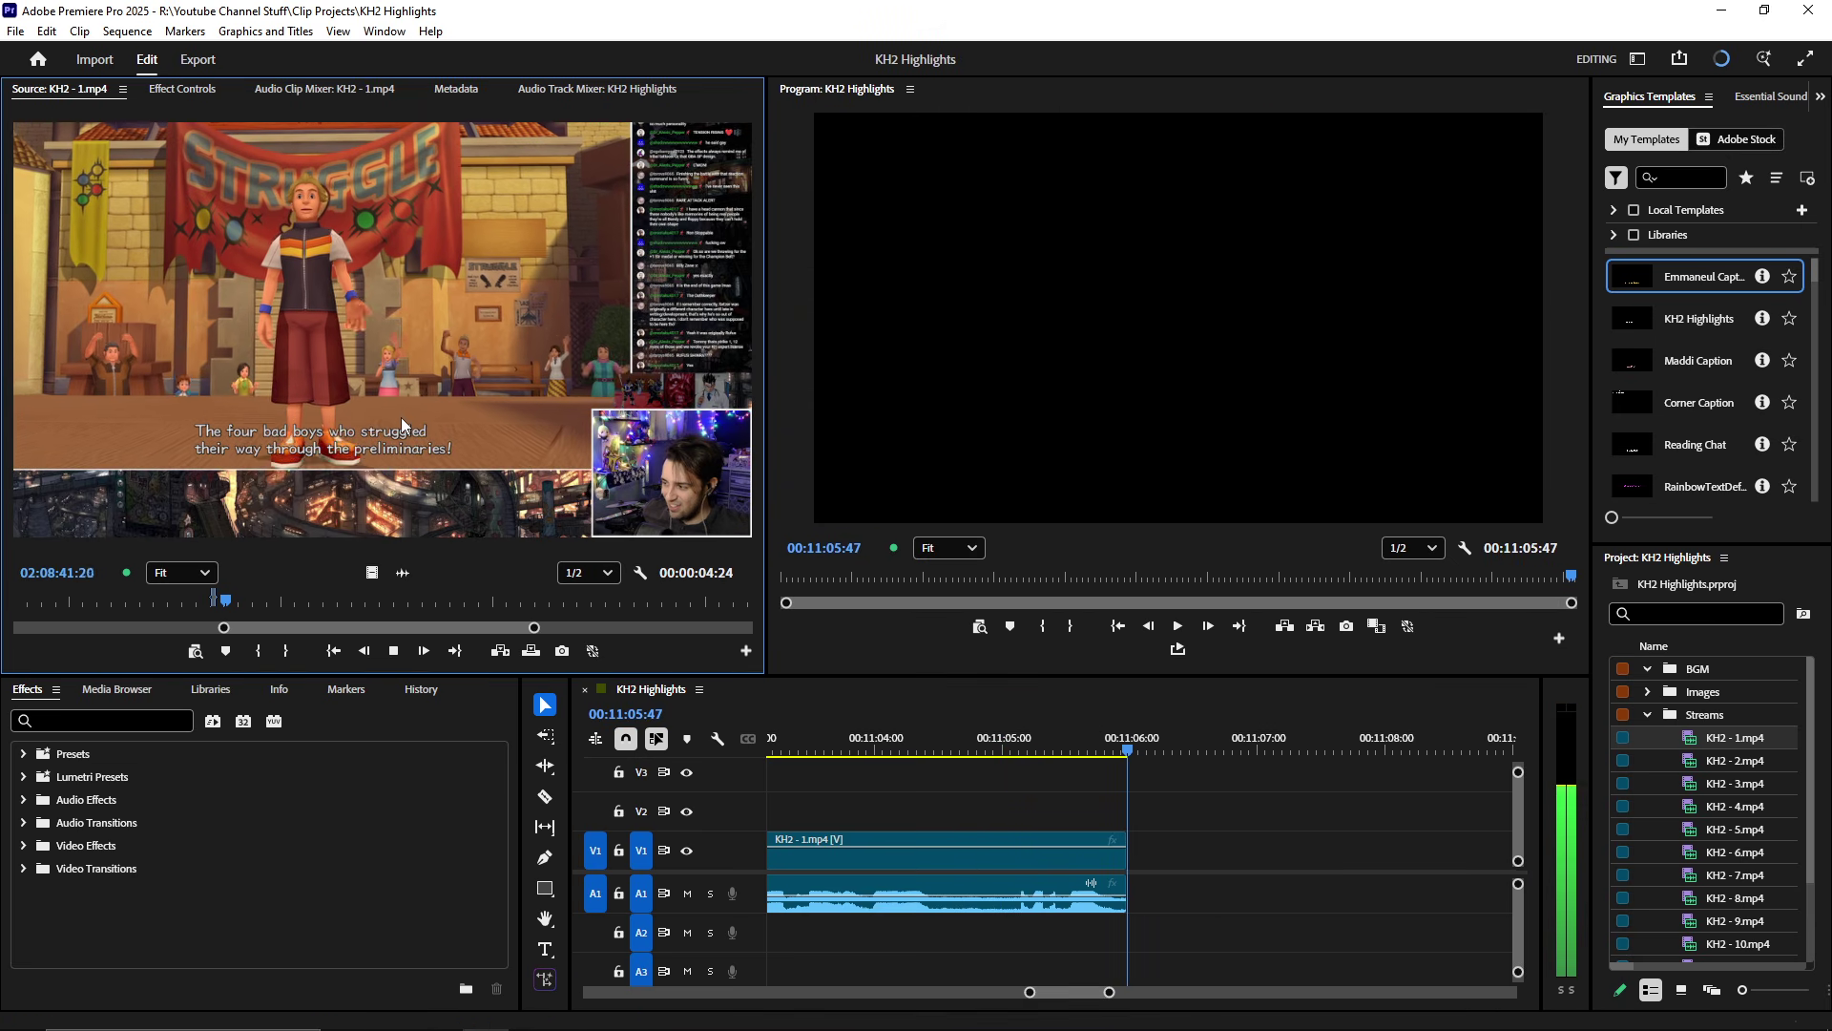
pyautogui.hotkey('ctrl', 's')
# - Skim the source recording to the trophy presentation and mark a 00:00:11:10 range starting near 02:09:19
pyautogui.press('`')
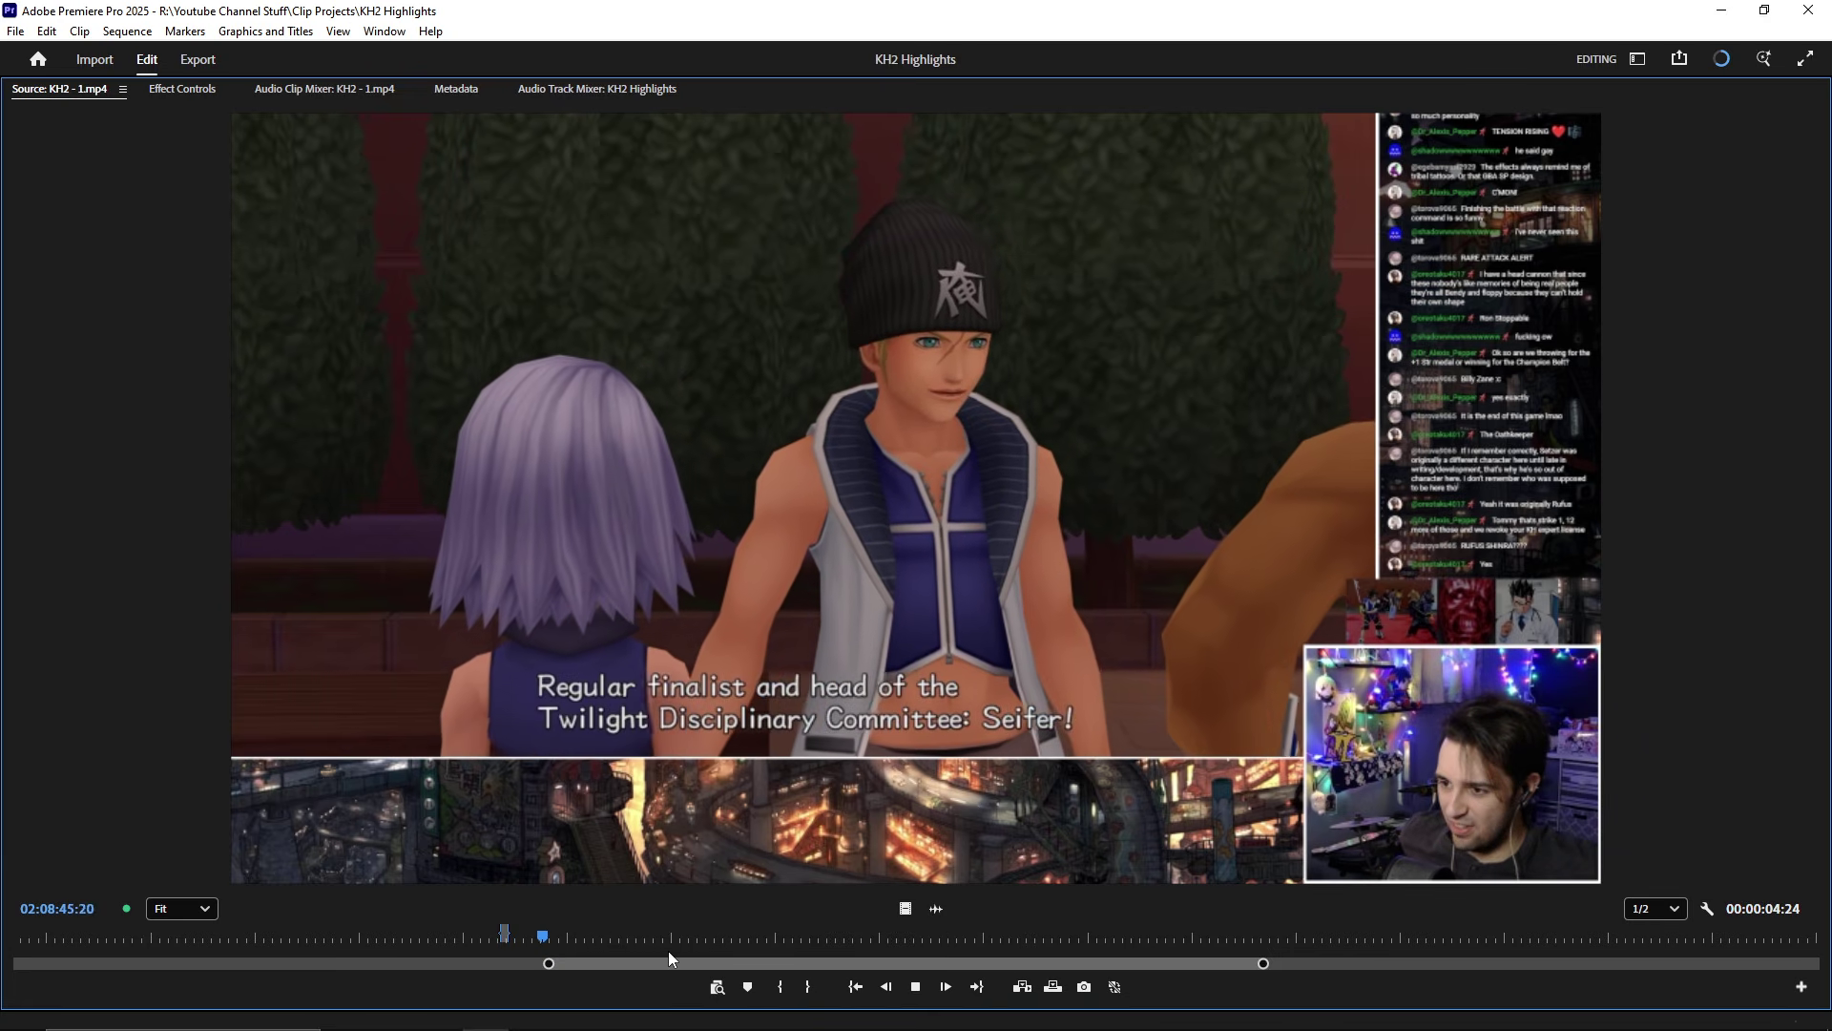
pyautogui.moveTo(569, 965); pyautogui.dragTo(566, 965)
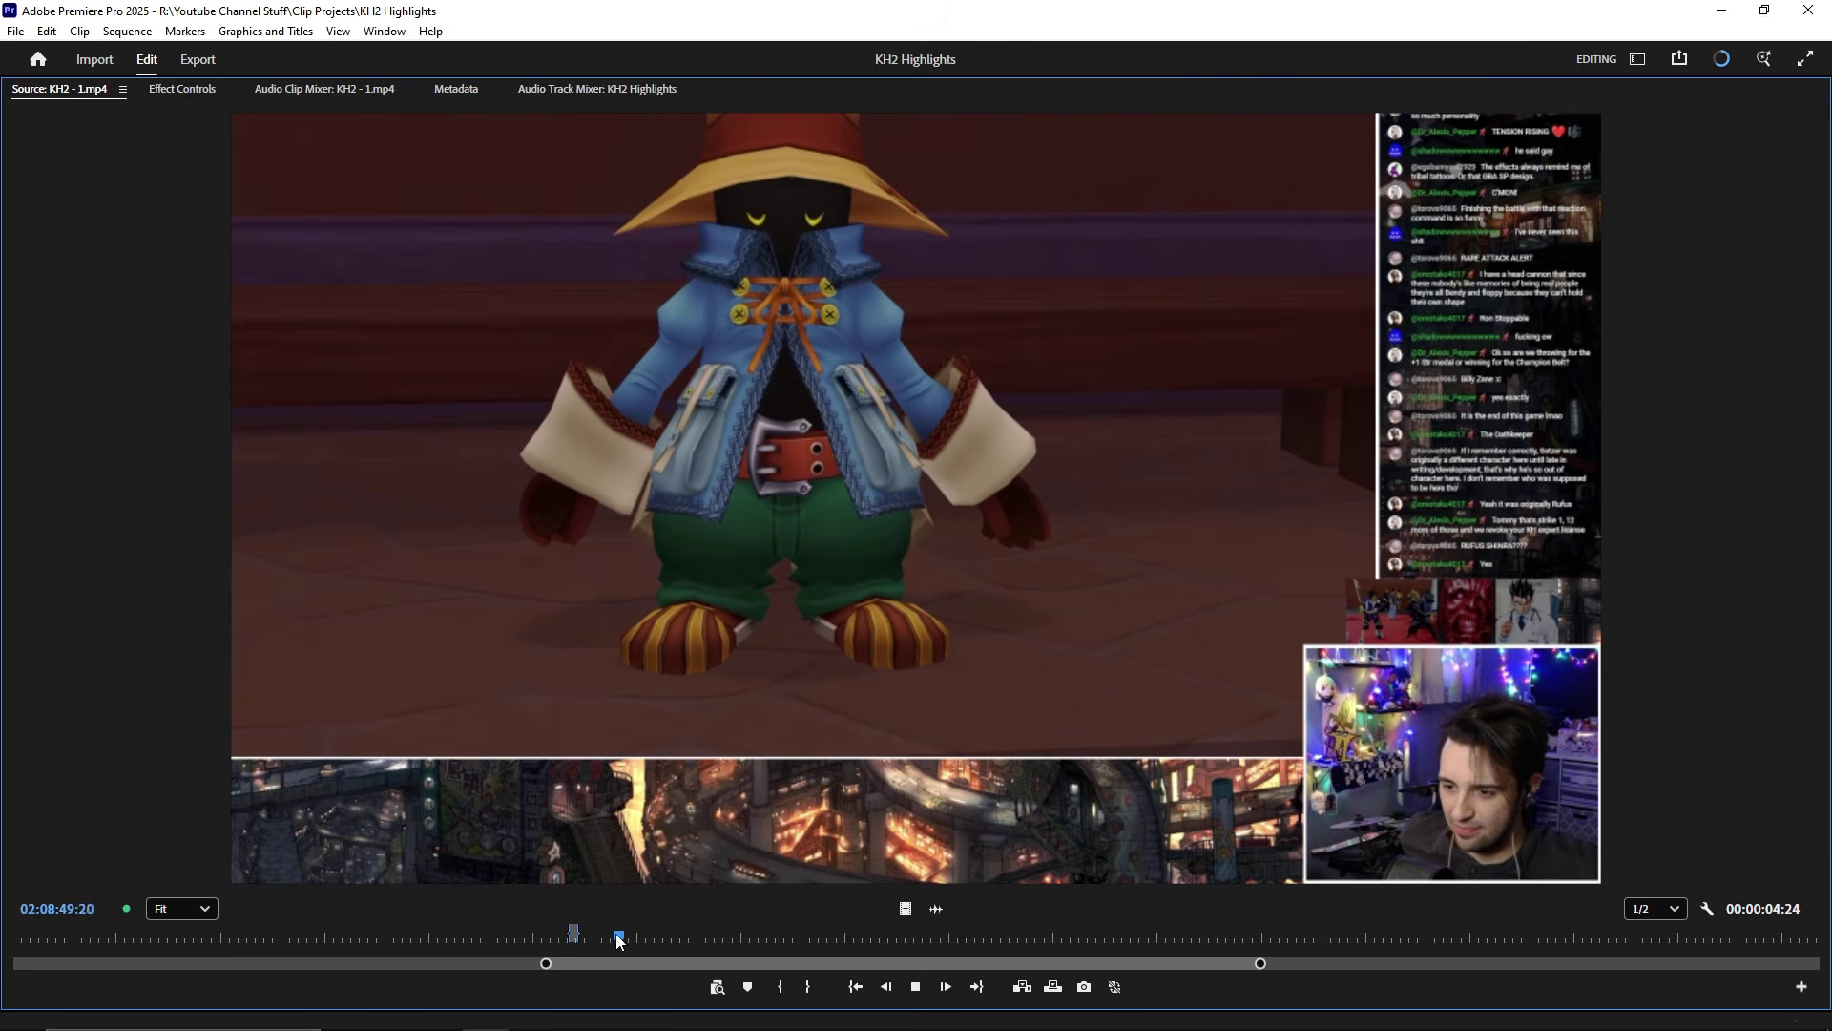
pyautogui.moveTo(615, 933); pyautogui.dragTo(664, 943)
pyautogui.press('space')
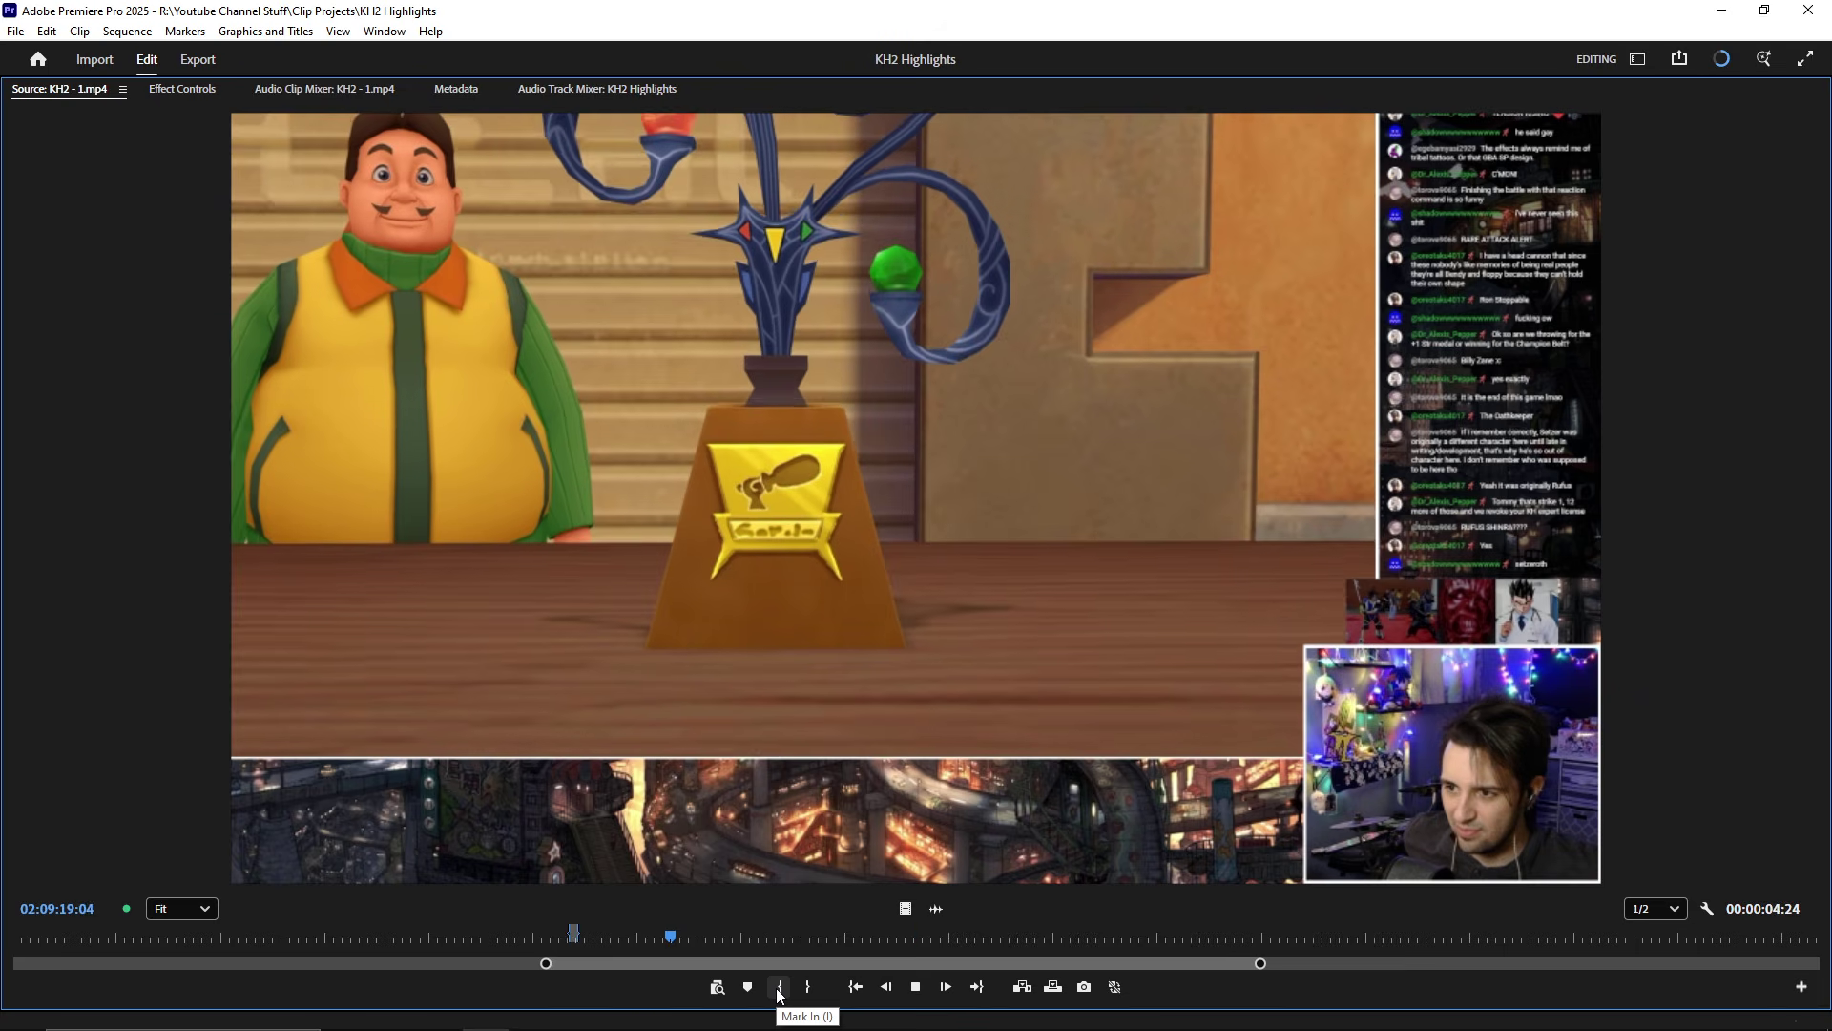
pyautogui.click(779, 990)
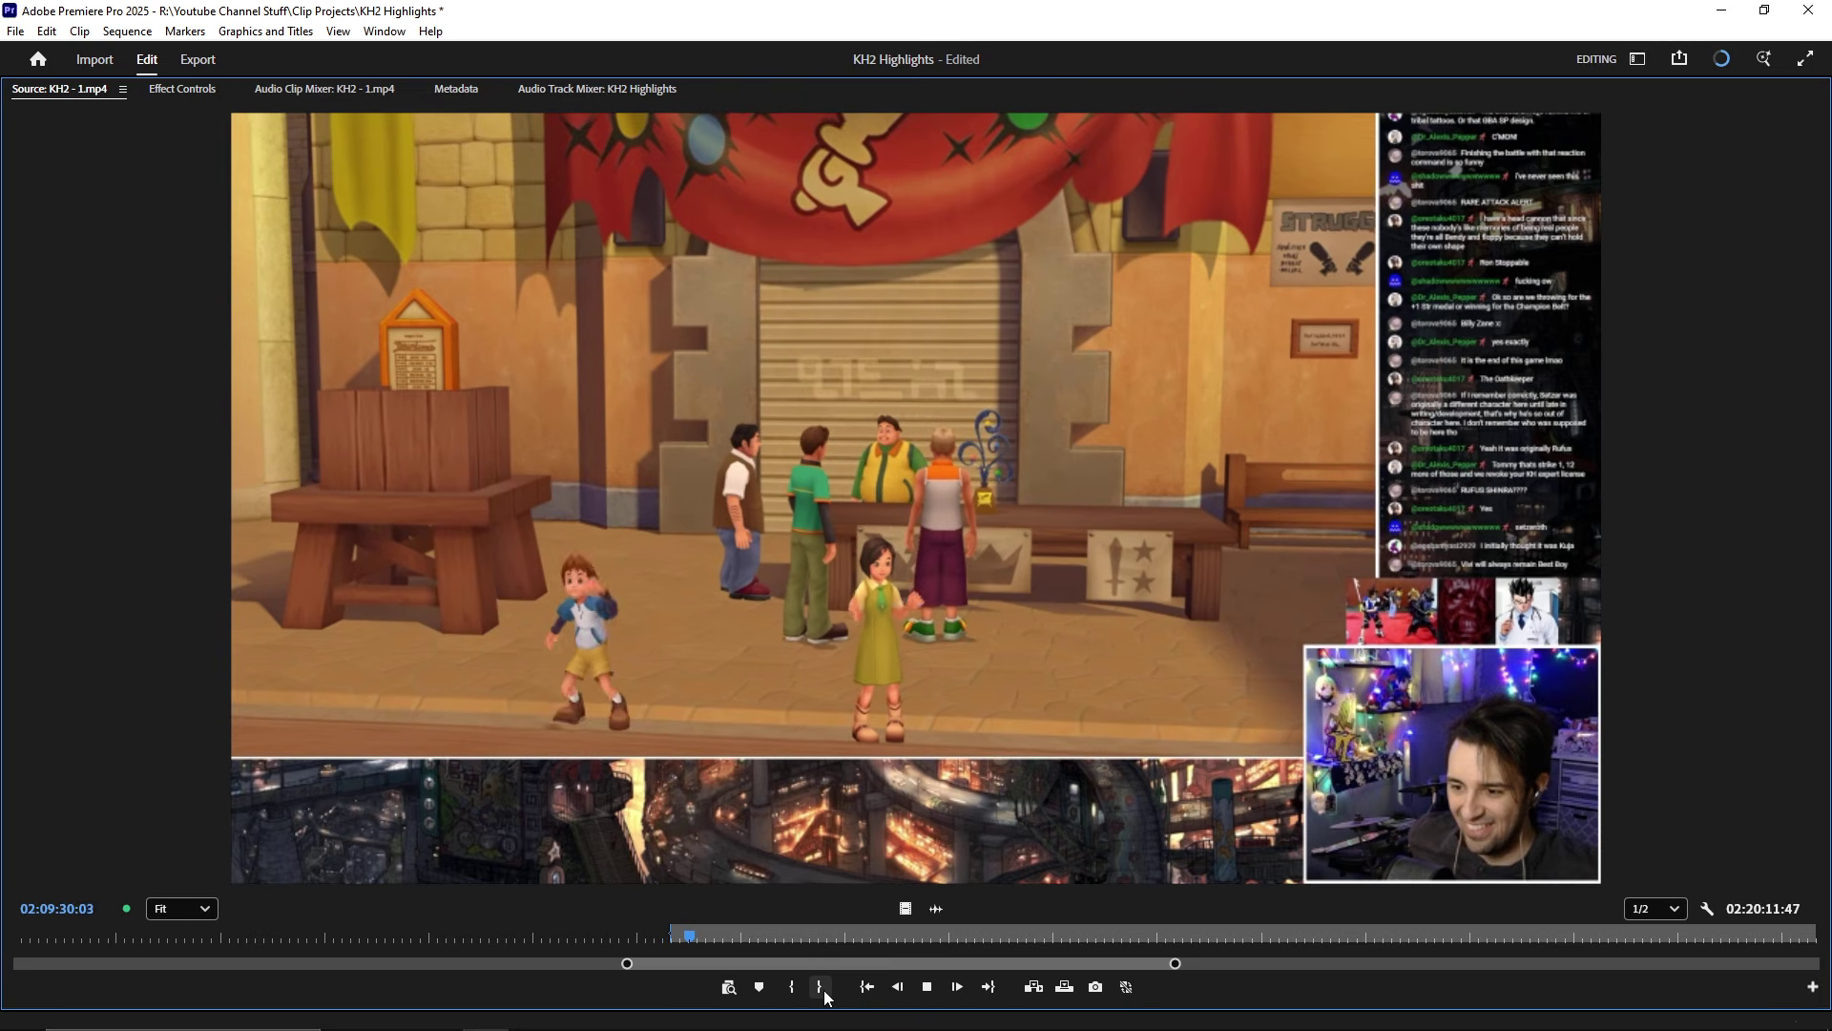
pyautogui.click(820, 987)
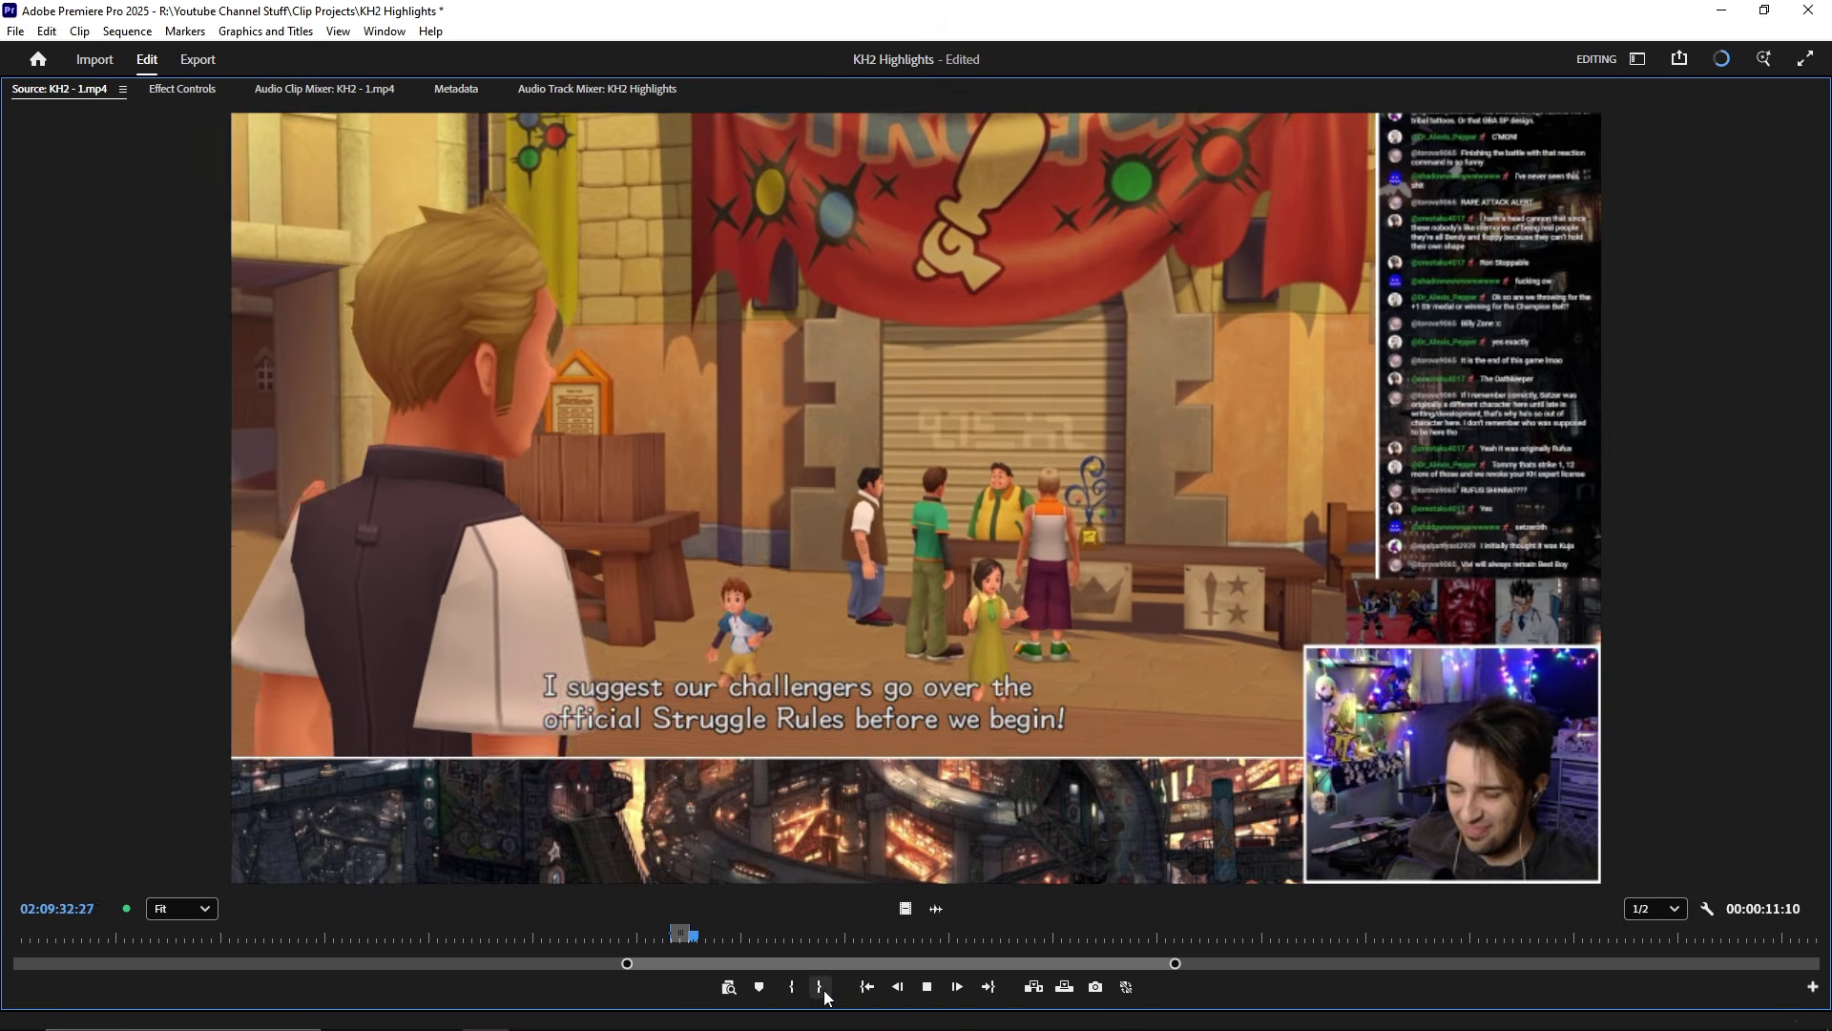
# - Place the marked trophy moment on V1 after the Setzer clip and close the gap between them
pyautogui.press('space')
pyautogui.press('`')
pyautogui.moveTo(1167, 797); pyautogui.dragTo(1180, 855)
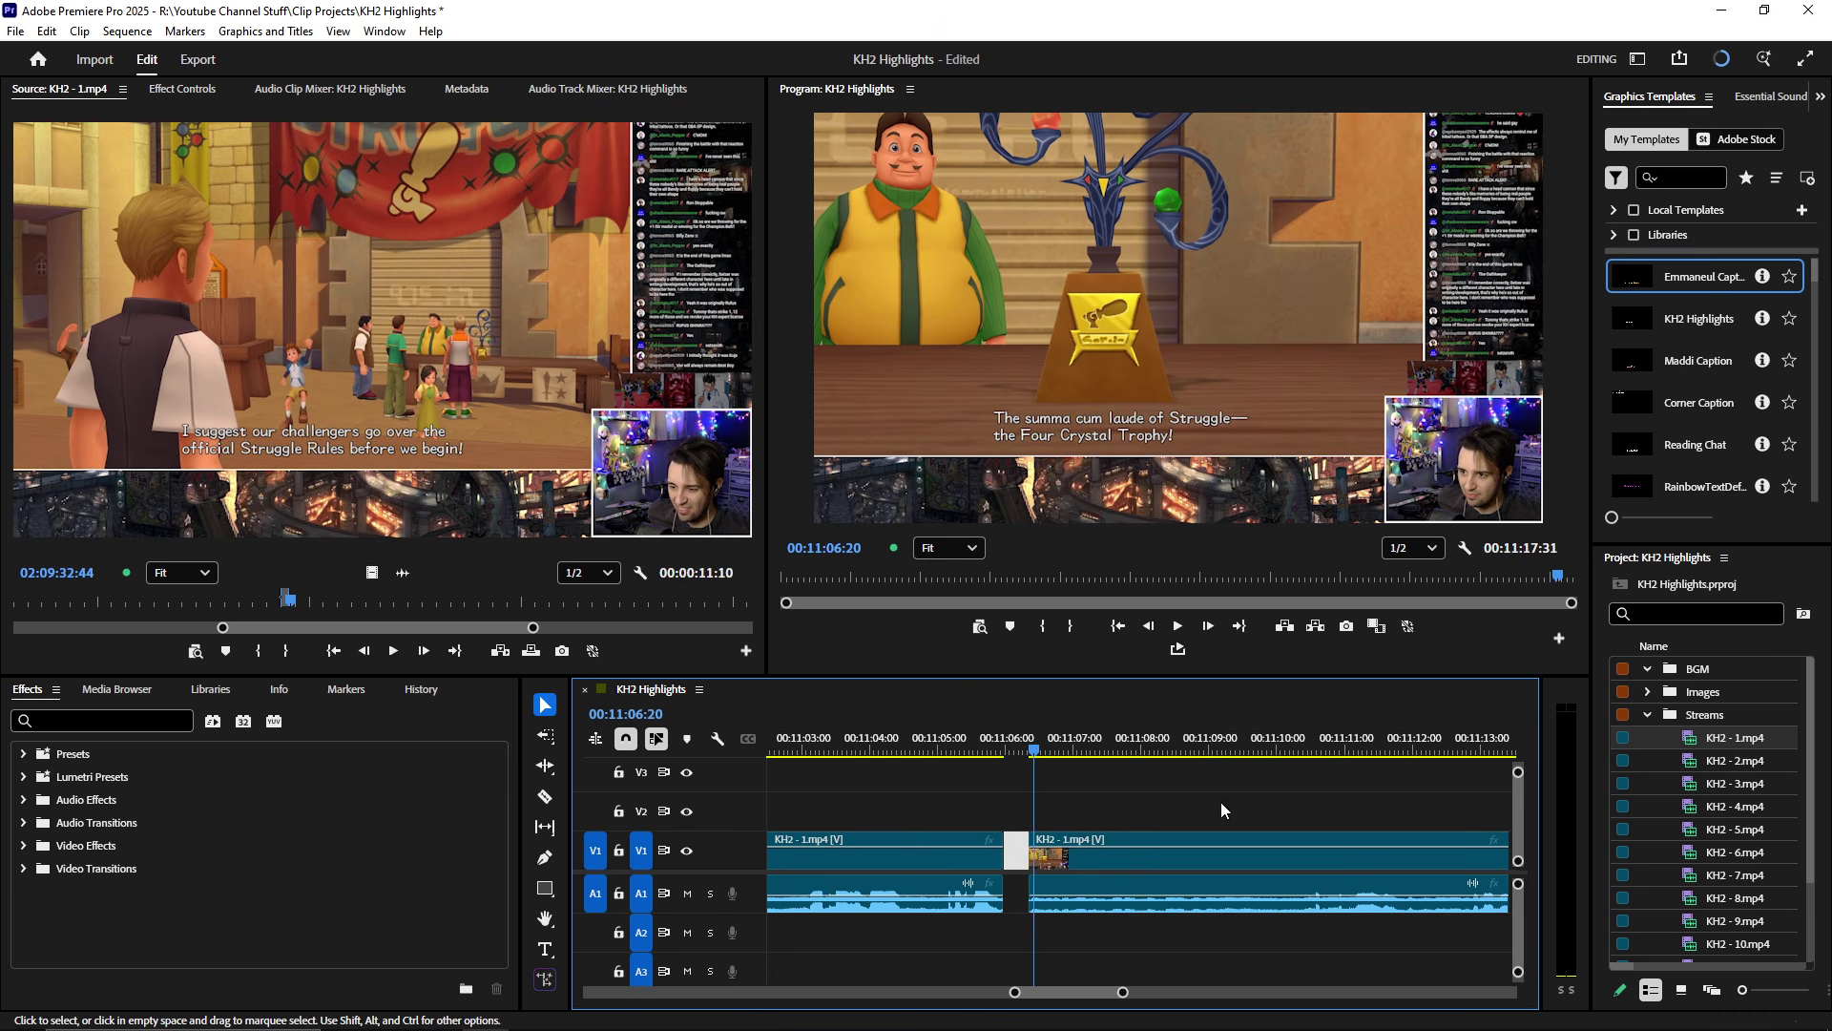
pyautogui.press('space')
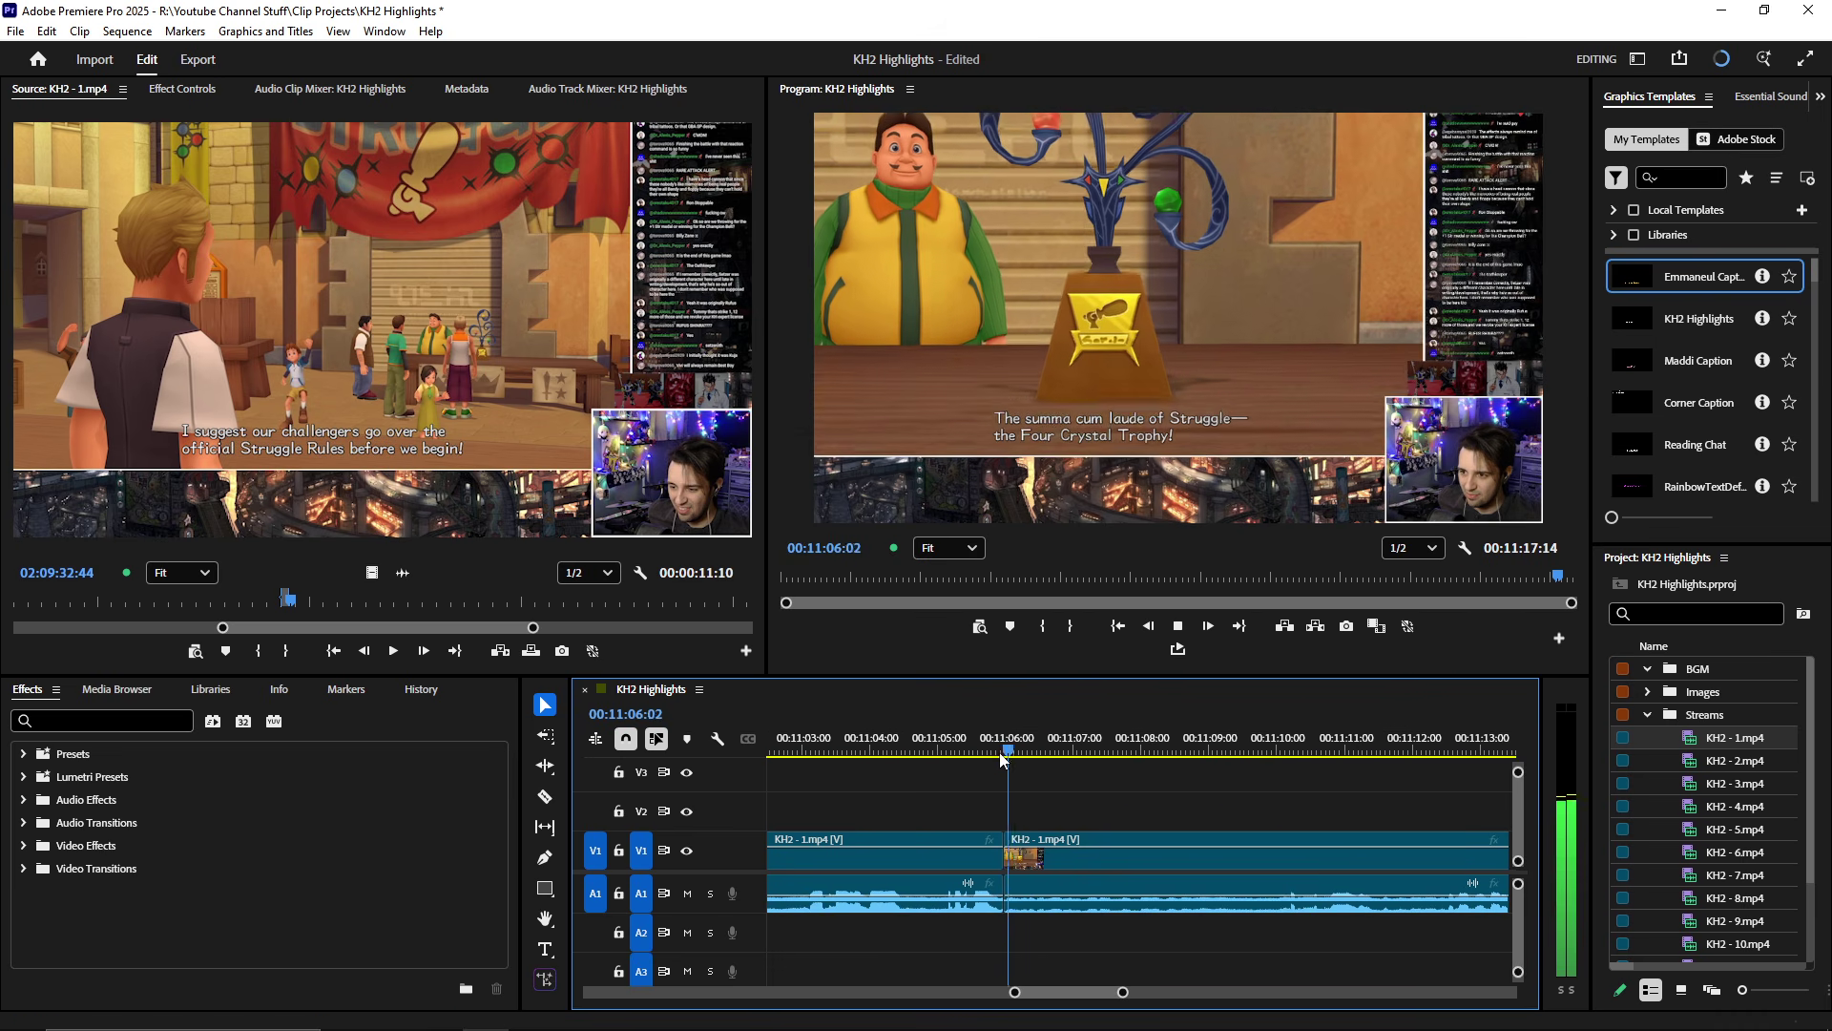
# - Play the trophy clip toward its end and extend it to finish at 00:11:18:13
pyautogui.press('-')
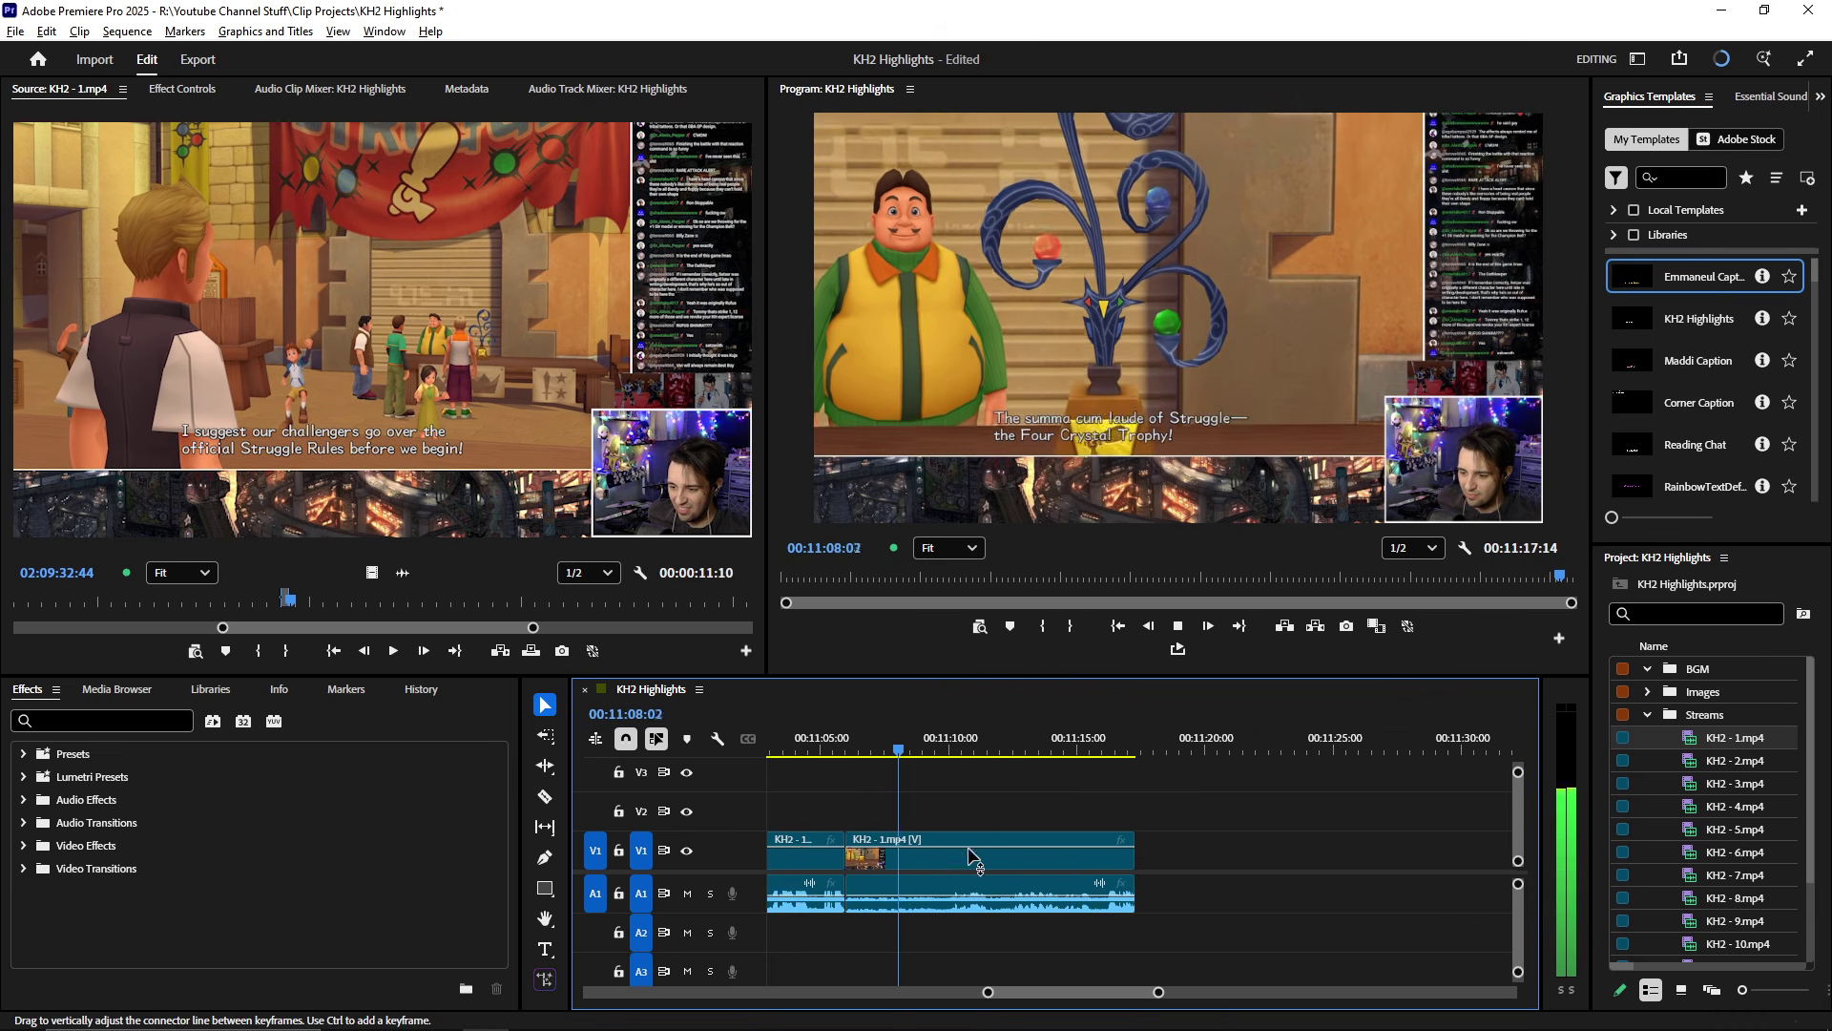
pyautogui.click(1114, 758)
pyautogui.press('=')
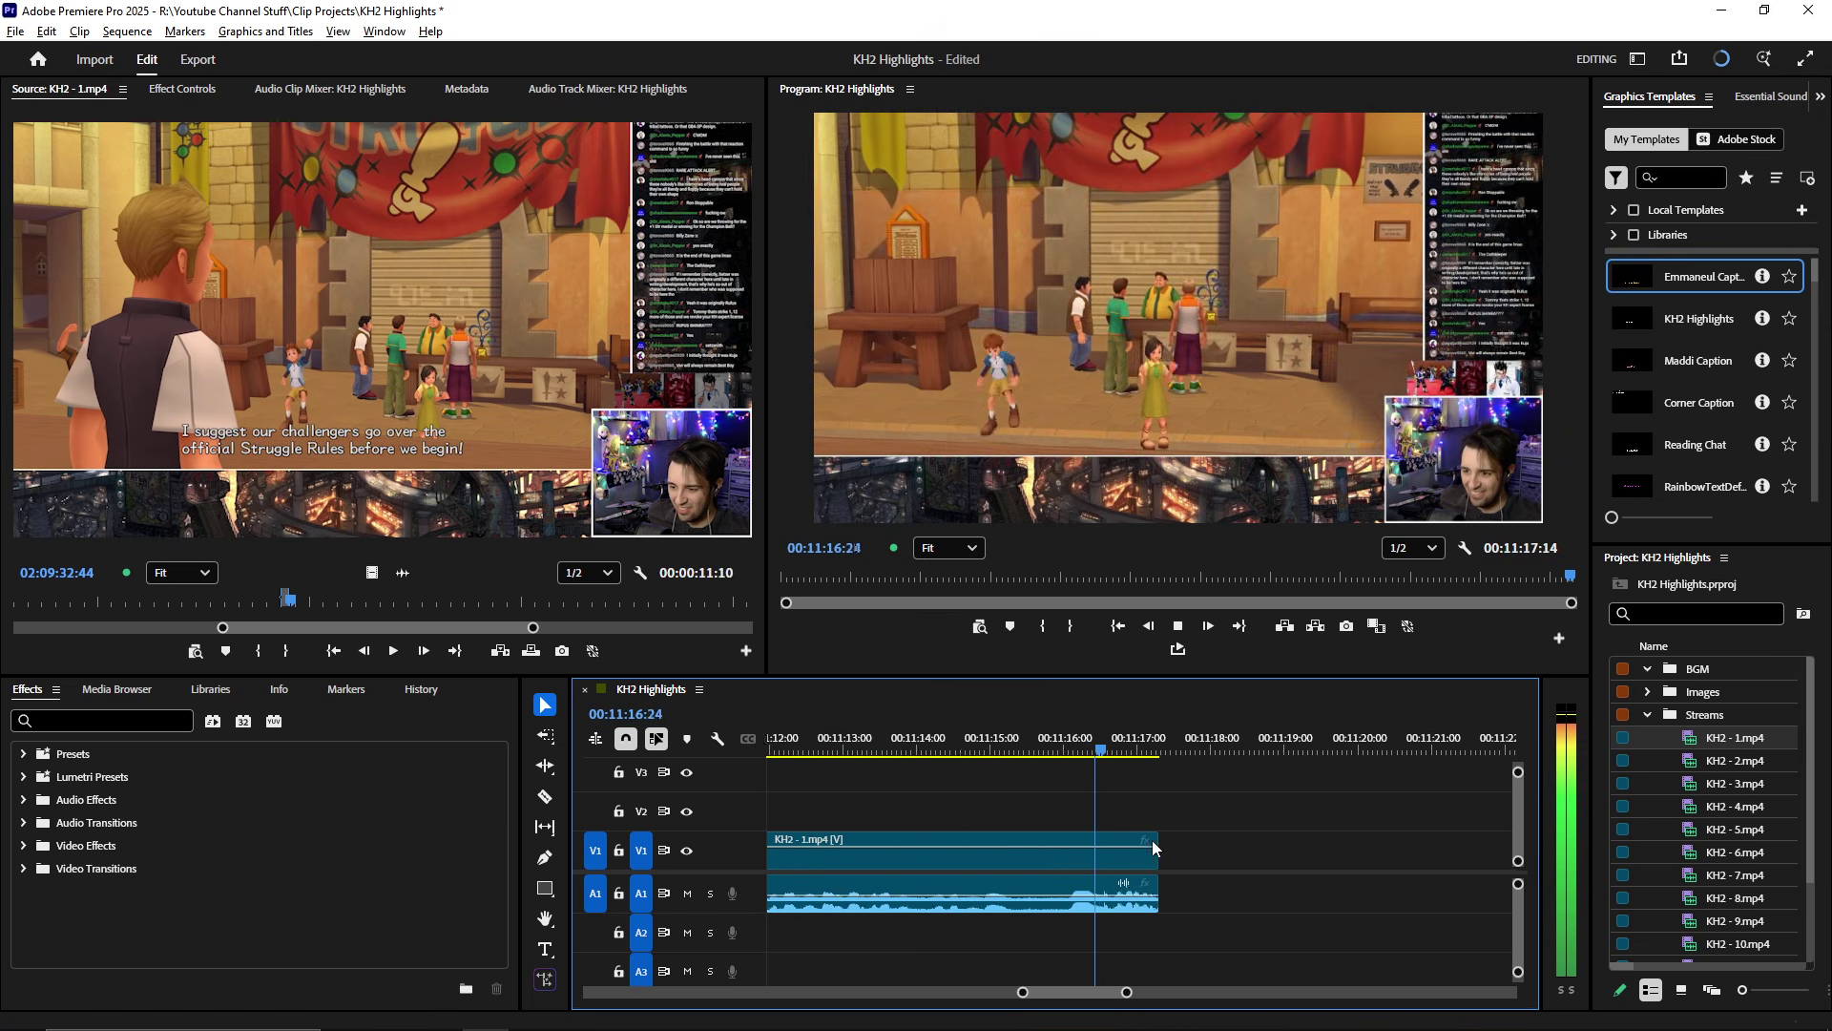
pyautogui.moveTo(1166, 858); pyautogui.dragTo(1355, 858)
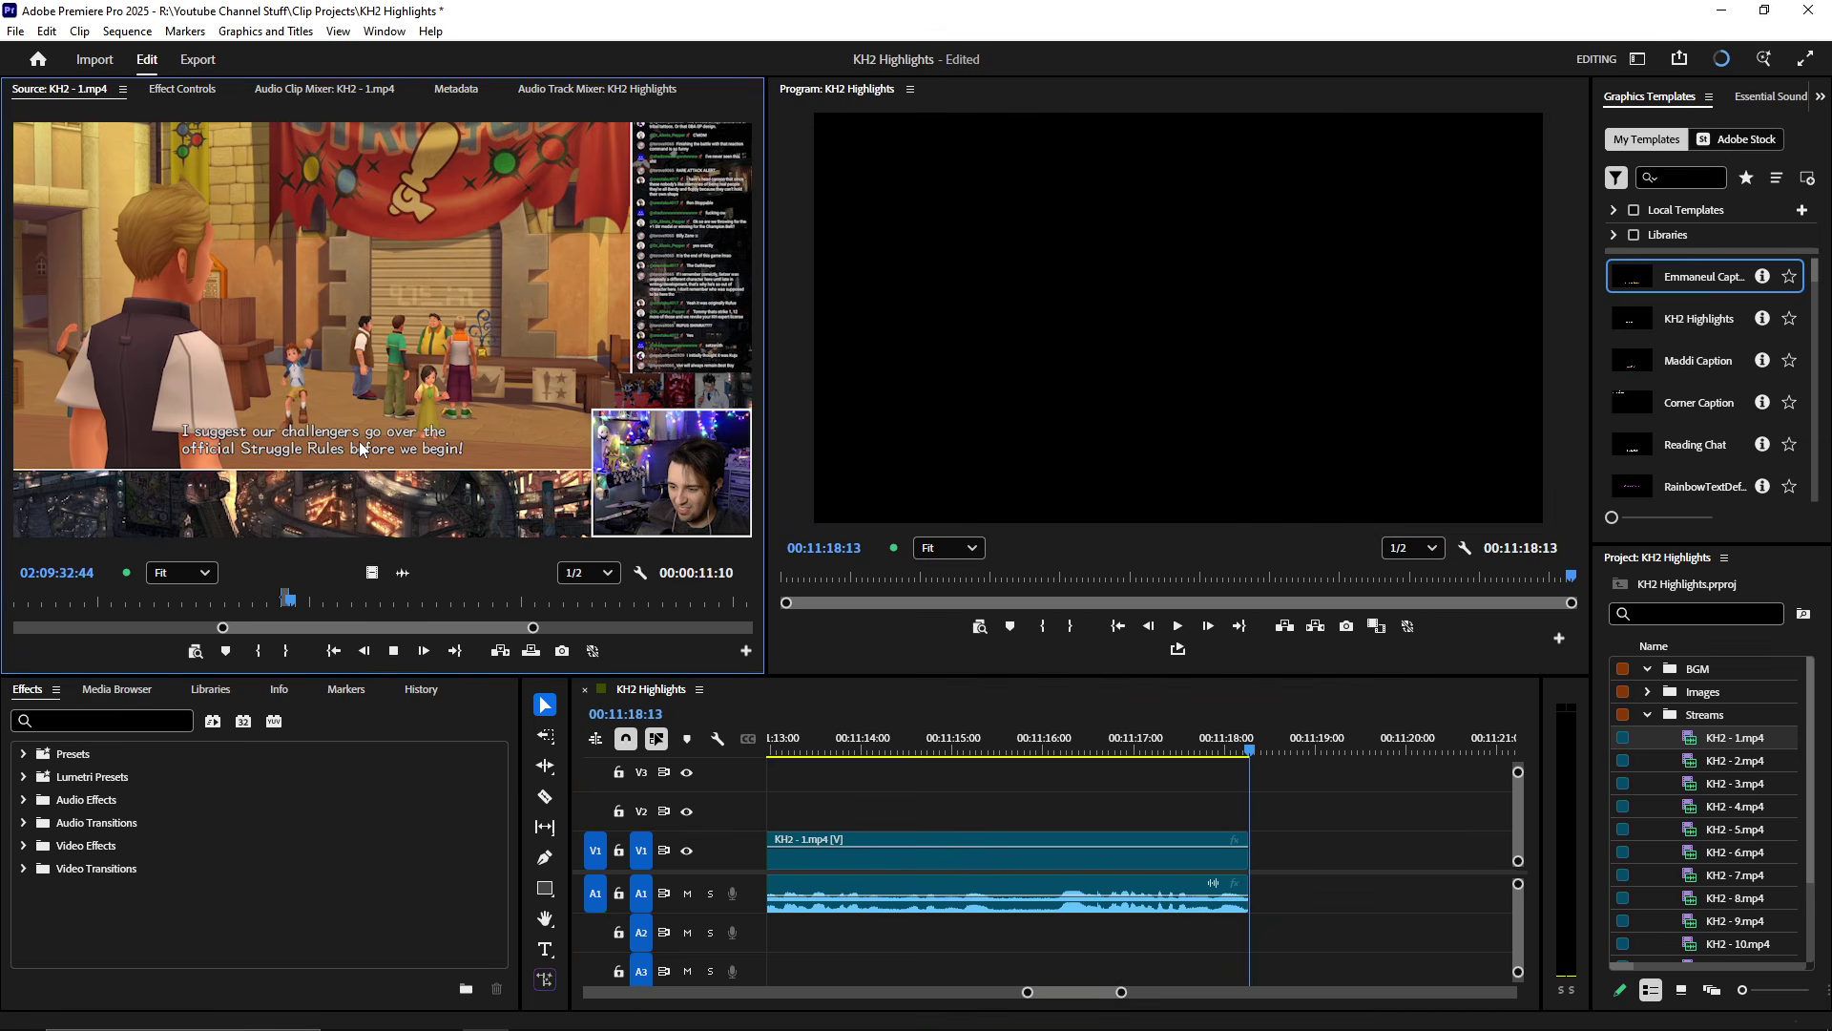
# - Play the source recording past the Struggle Rules scene and mark a 00:00:12:42 range starting near 02:09:39
pyautogui.click(525, 558)
pyautogui.press('space')
pyautogui.press('`')
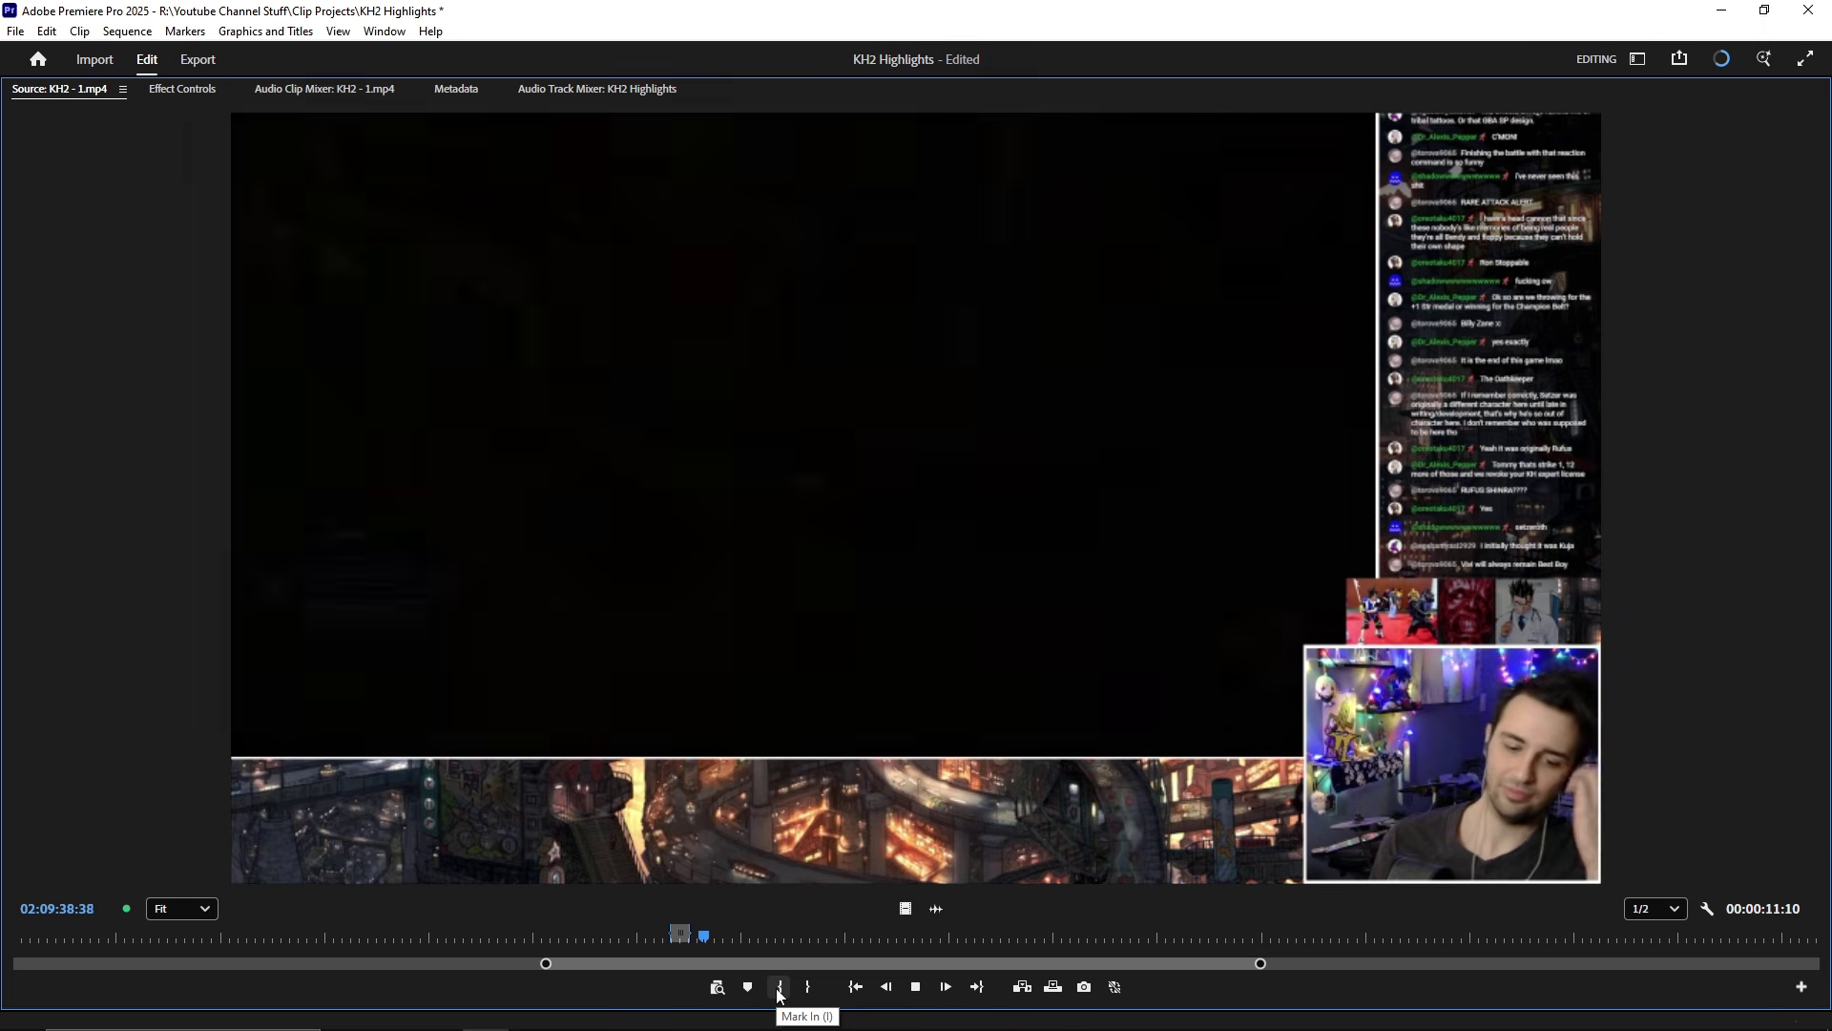
pyautogui.click(778, 989)
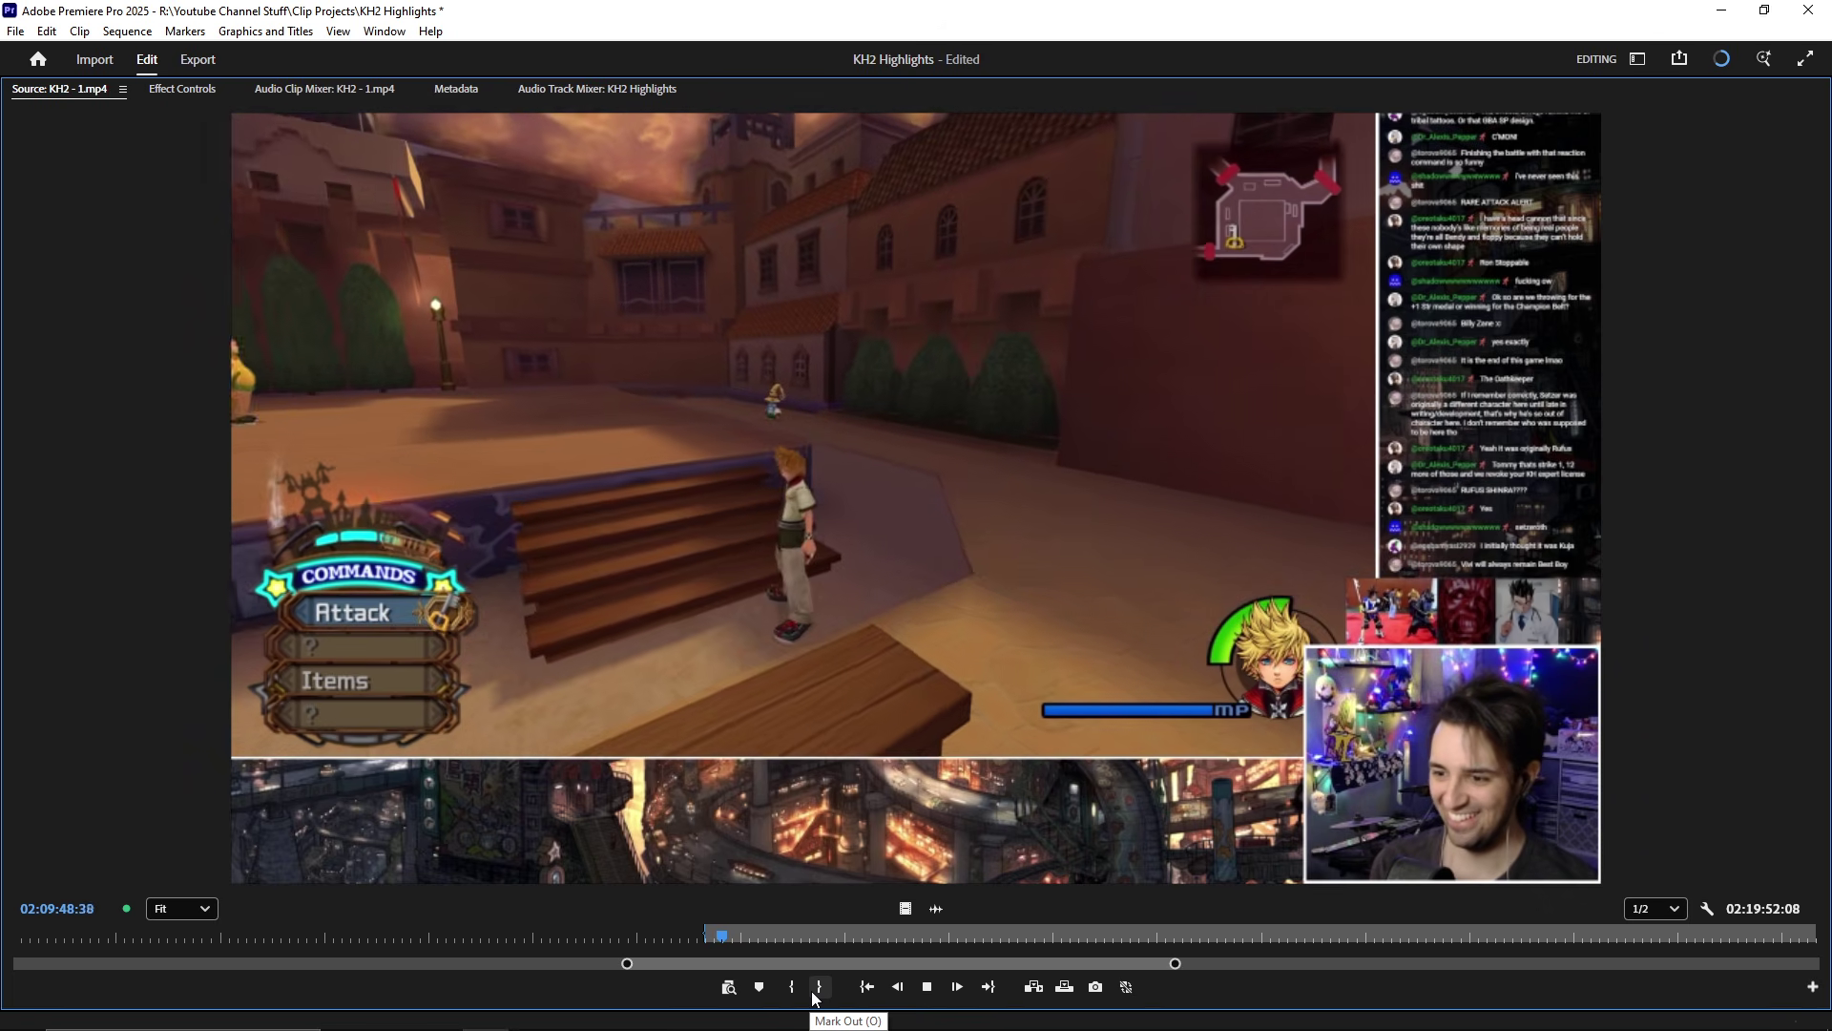
pyautogui.click(817, 987)
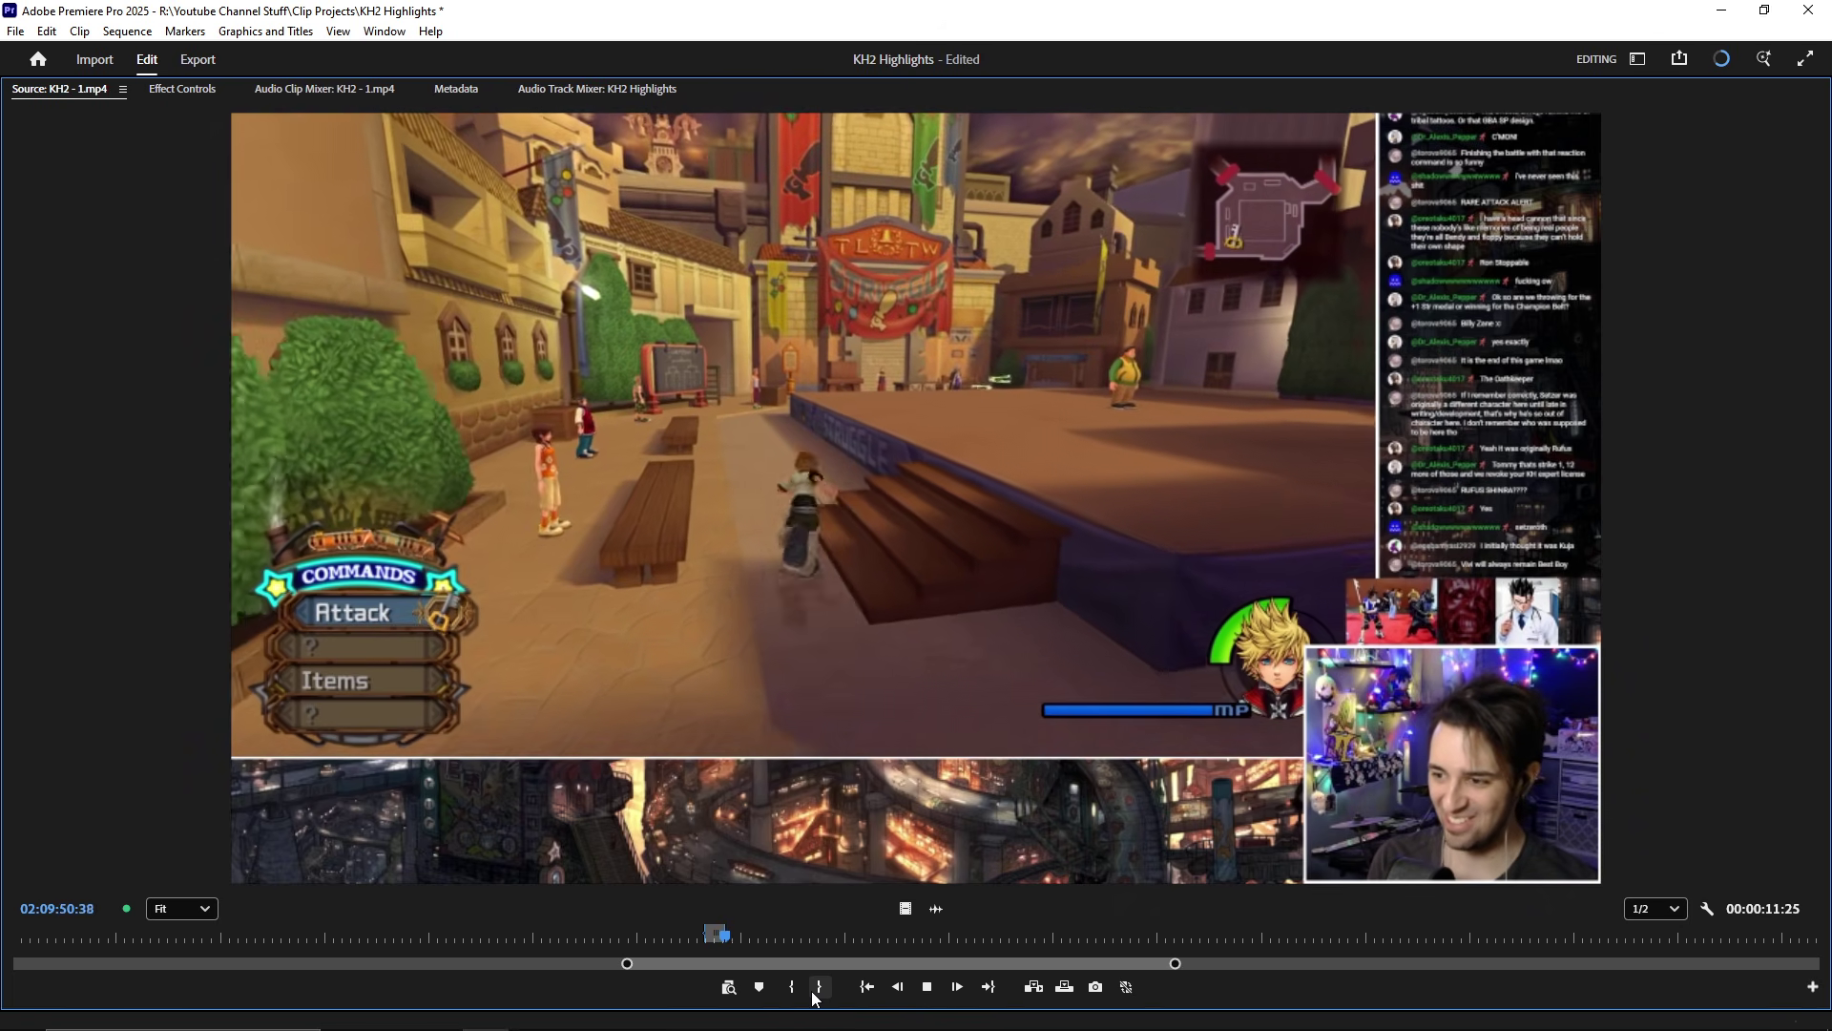
pyautogui.press('`')
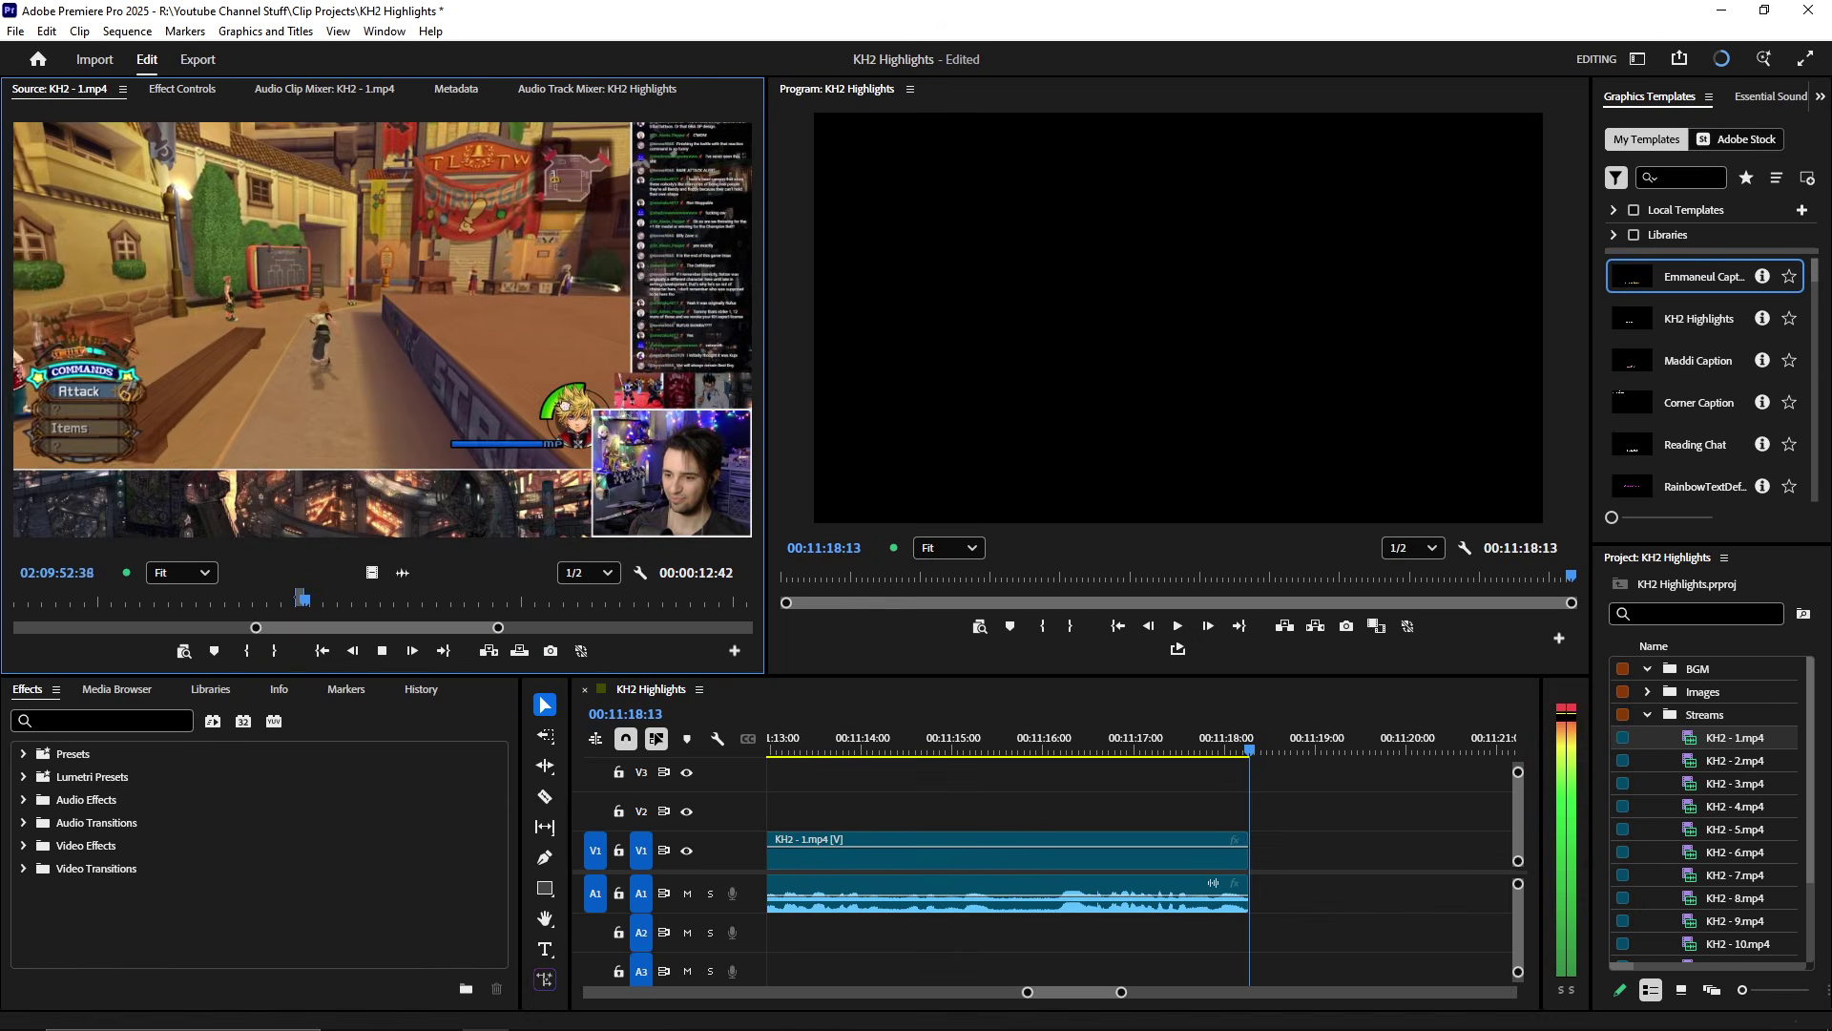
# - Place the marked Sandlot moment on V1 after the trophy clip and close the gap between them
pyautogui.moveTo(381, 287); pyautogui.dragTo(1295, 849)
pyautogui.click(1308, 751)
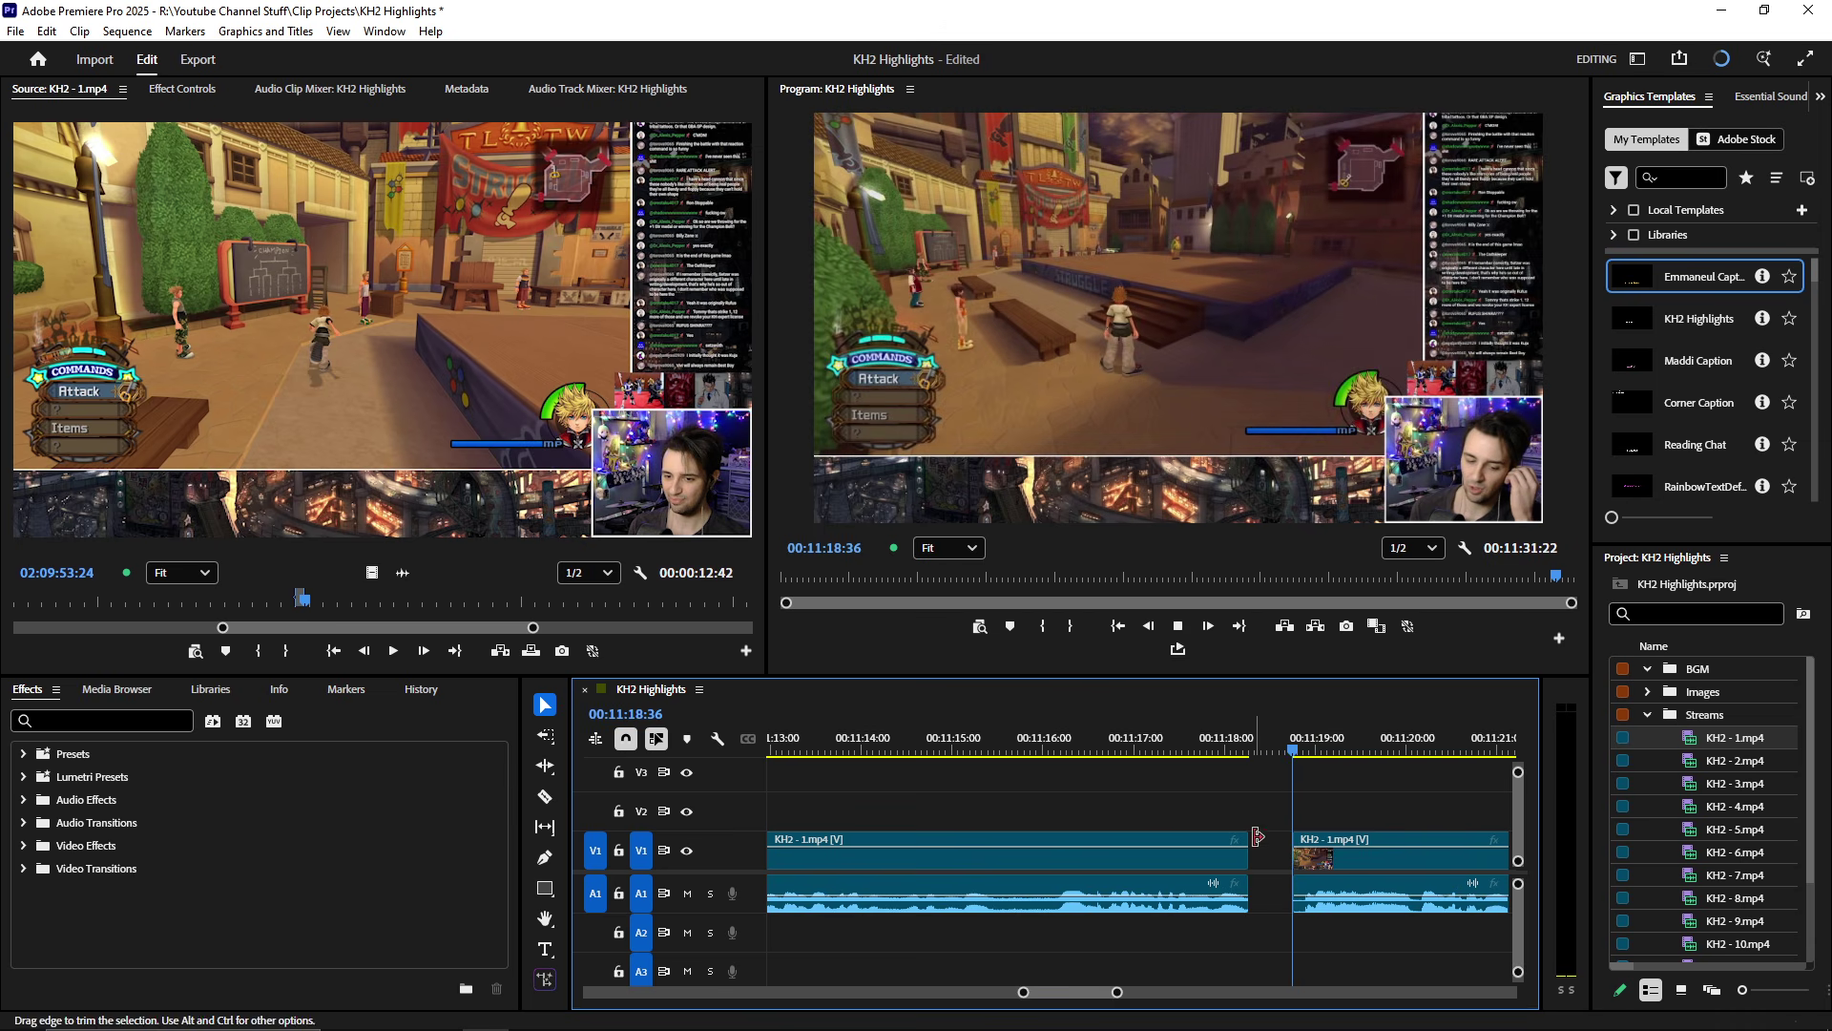
pyautogui.press('Delete')
# - Play the end of the Sandlot clip to check its cut point and save the project
pyautogui.press('-')
pyautogui.press('-')
pyautogui.press('-')
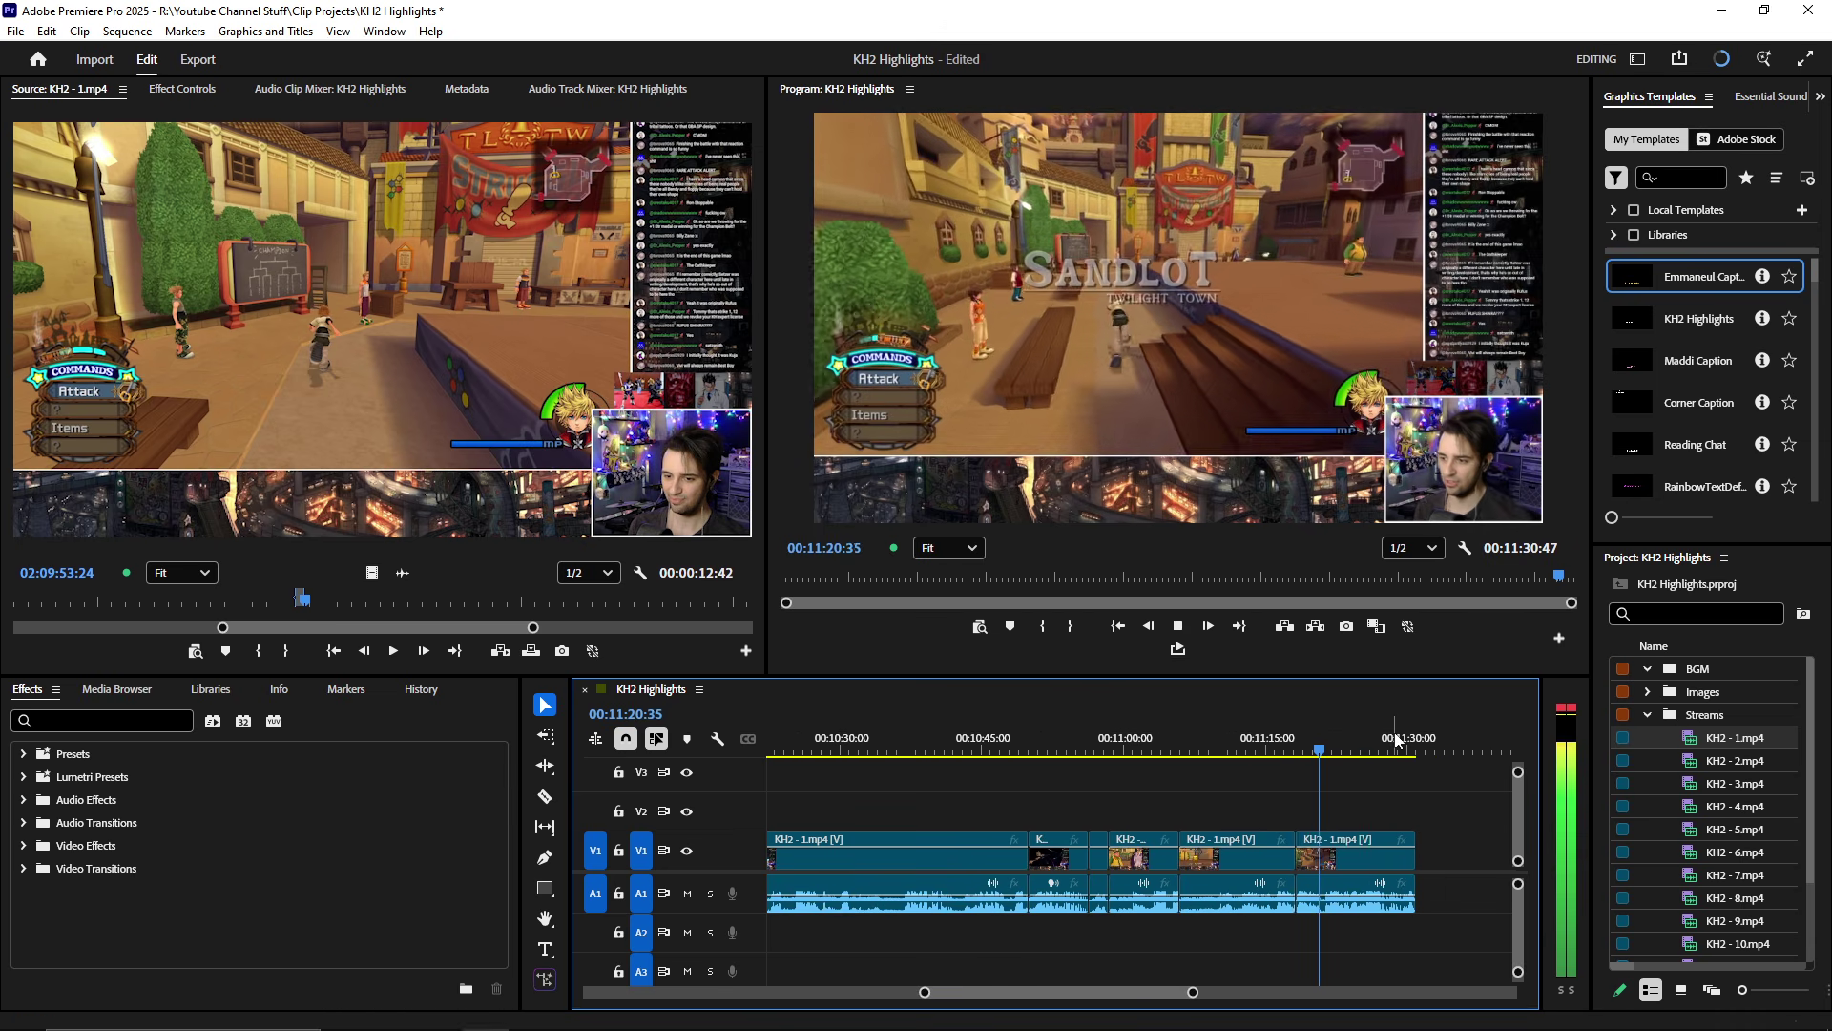
pyautogui.click(1406, 746)
pyautogui.press('space')
pyautogui.press('=')
pyautogui.press('=')
pyautogui.press('=')
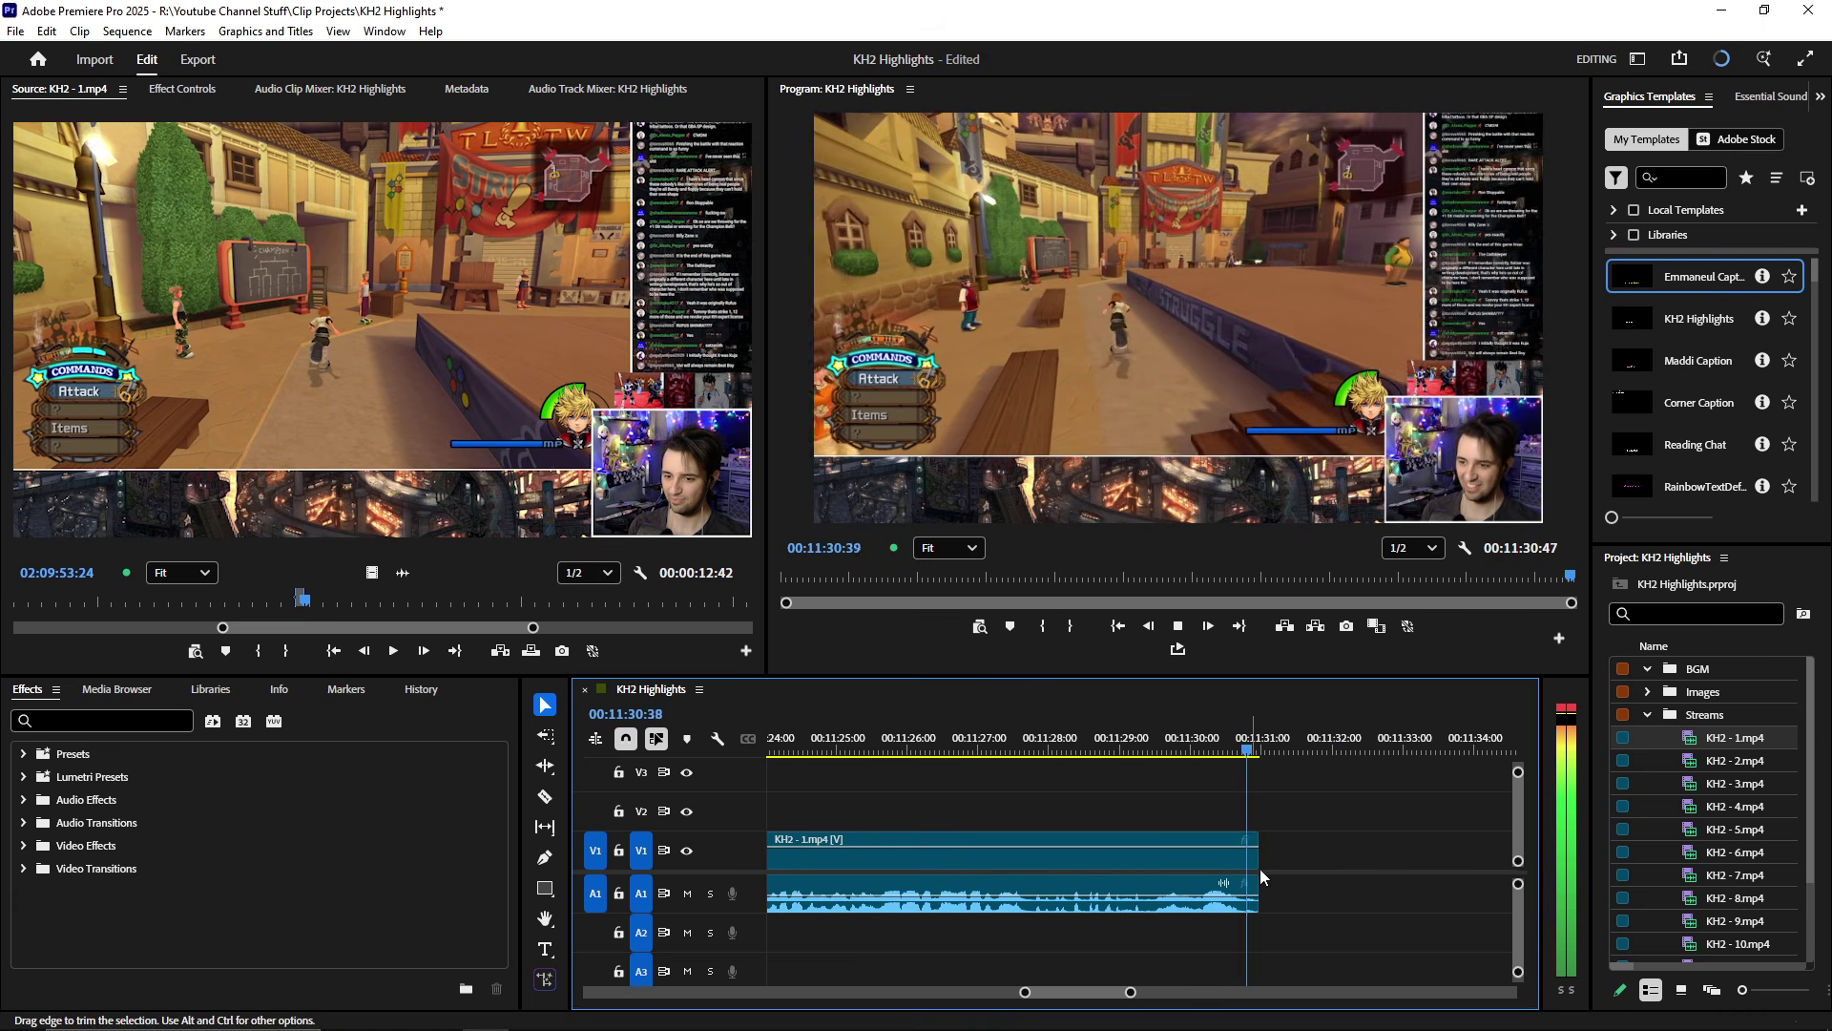
pyautogui.hotkey('ctrl', 's')
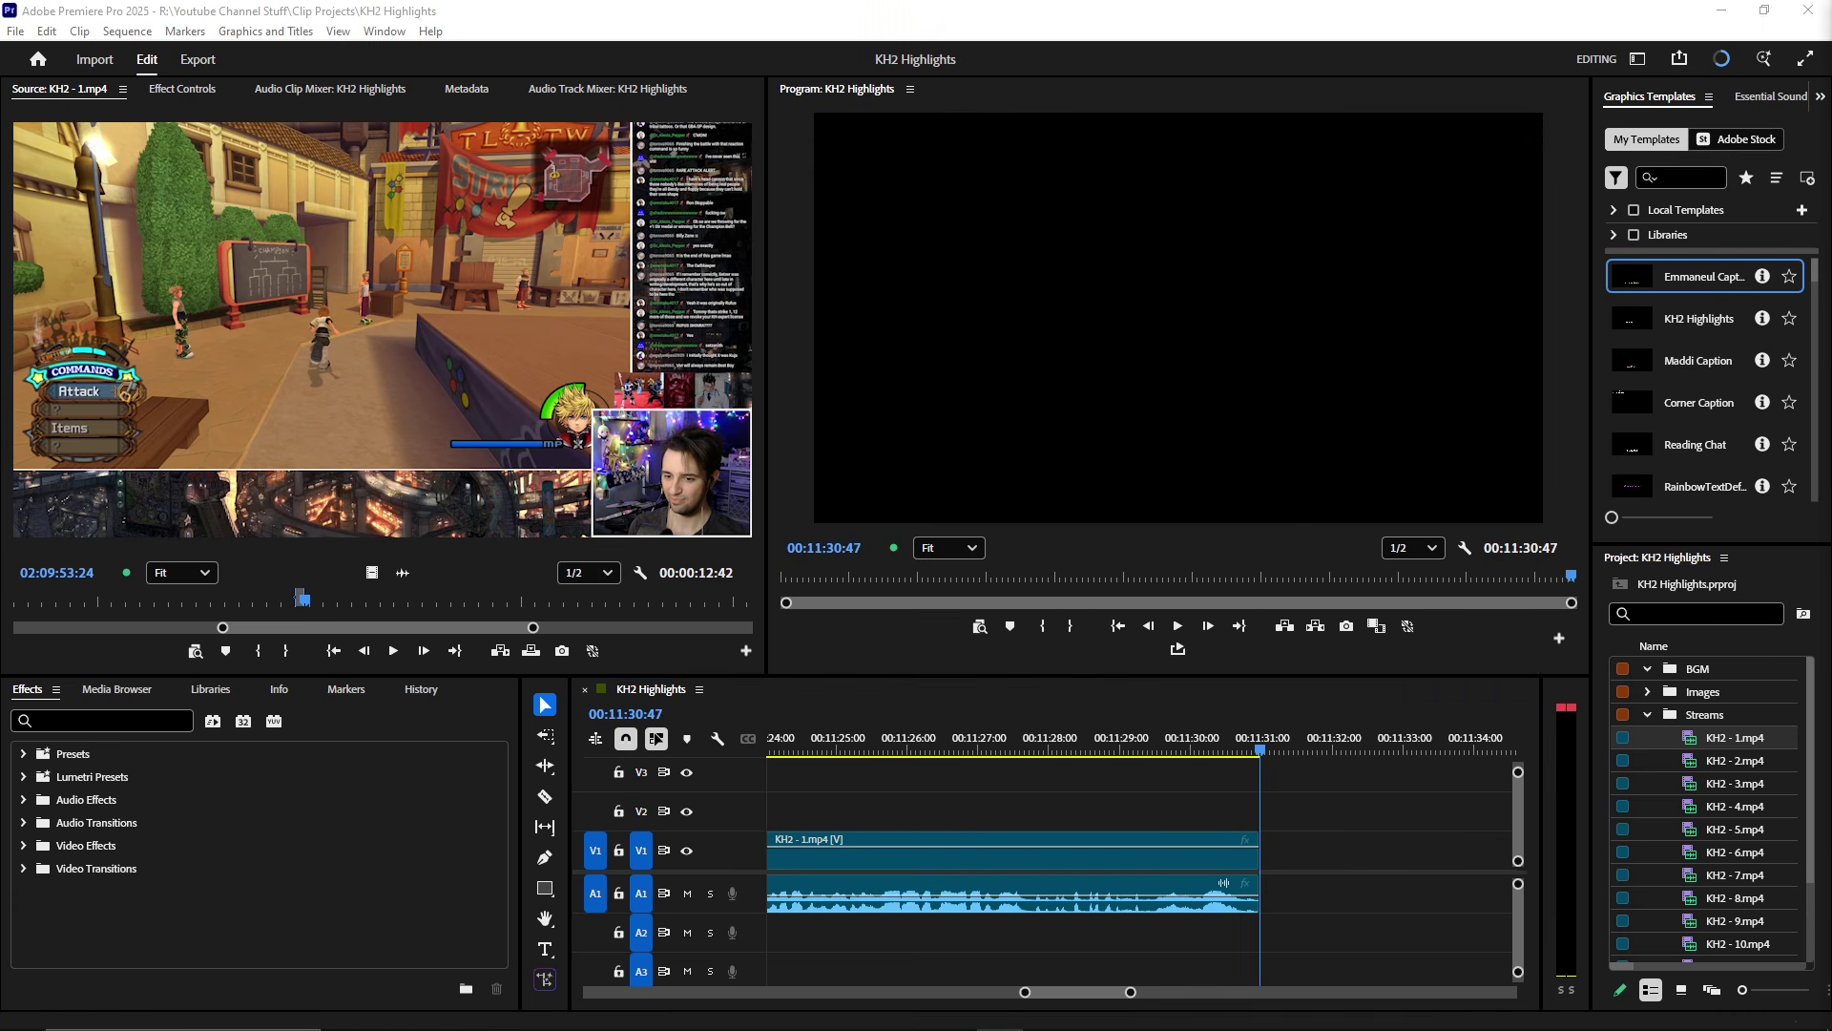
pyautogui.scroll(5, 1219, 860)
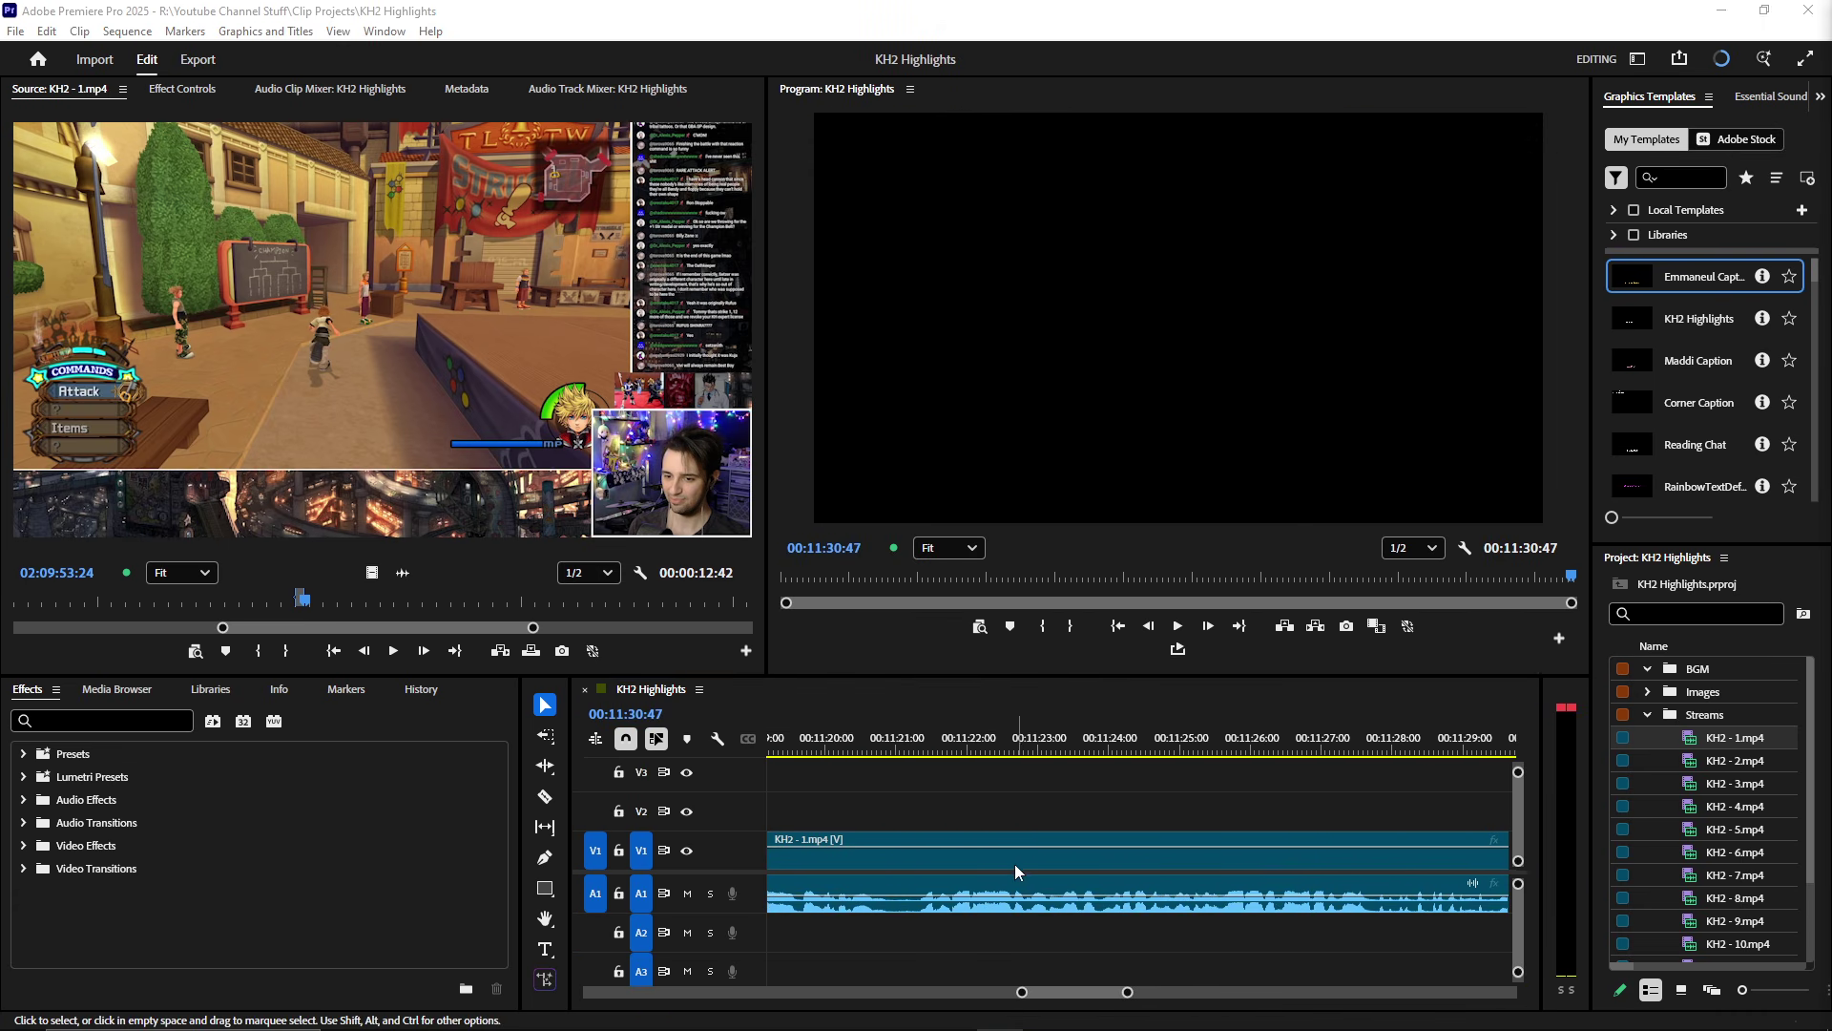
pyautogui.press('-')
pyautogui.press('-')
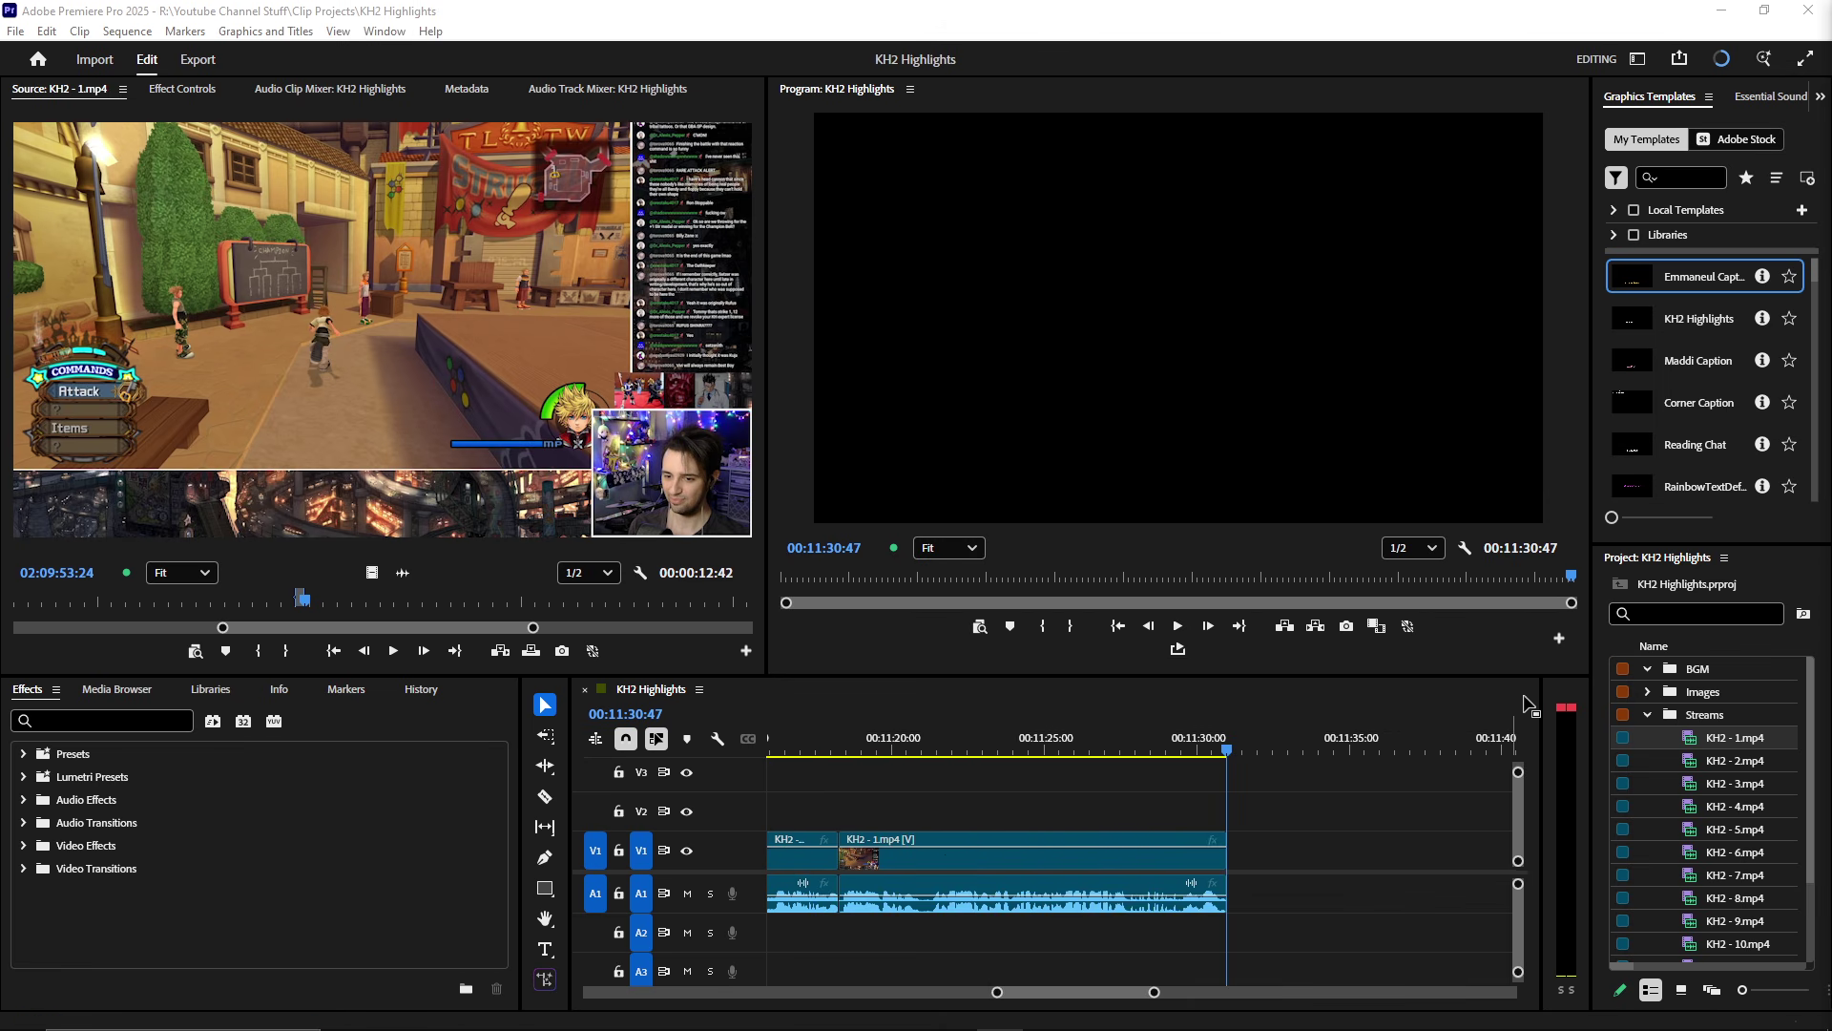
pyautogui.press('-')
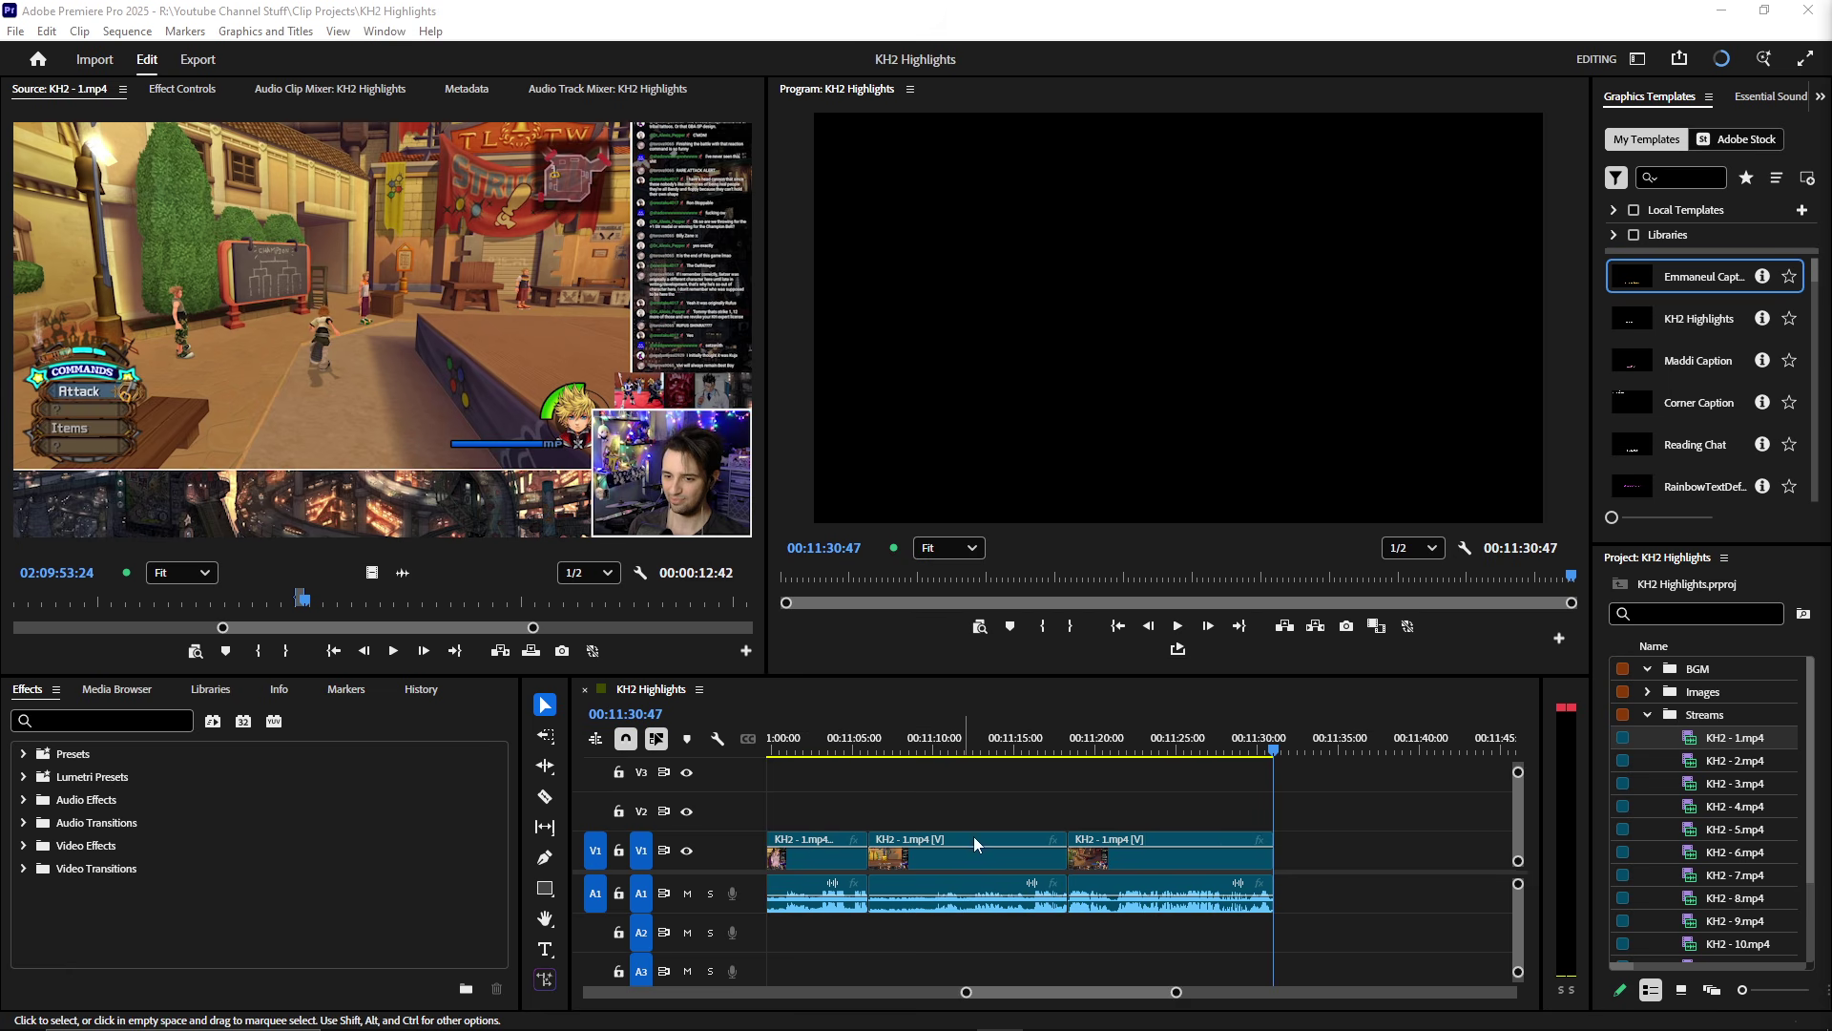
pyautogui.scroll(4, 975, 843)
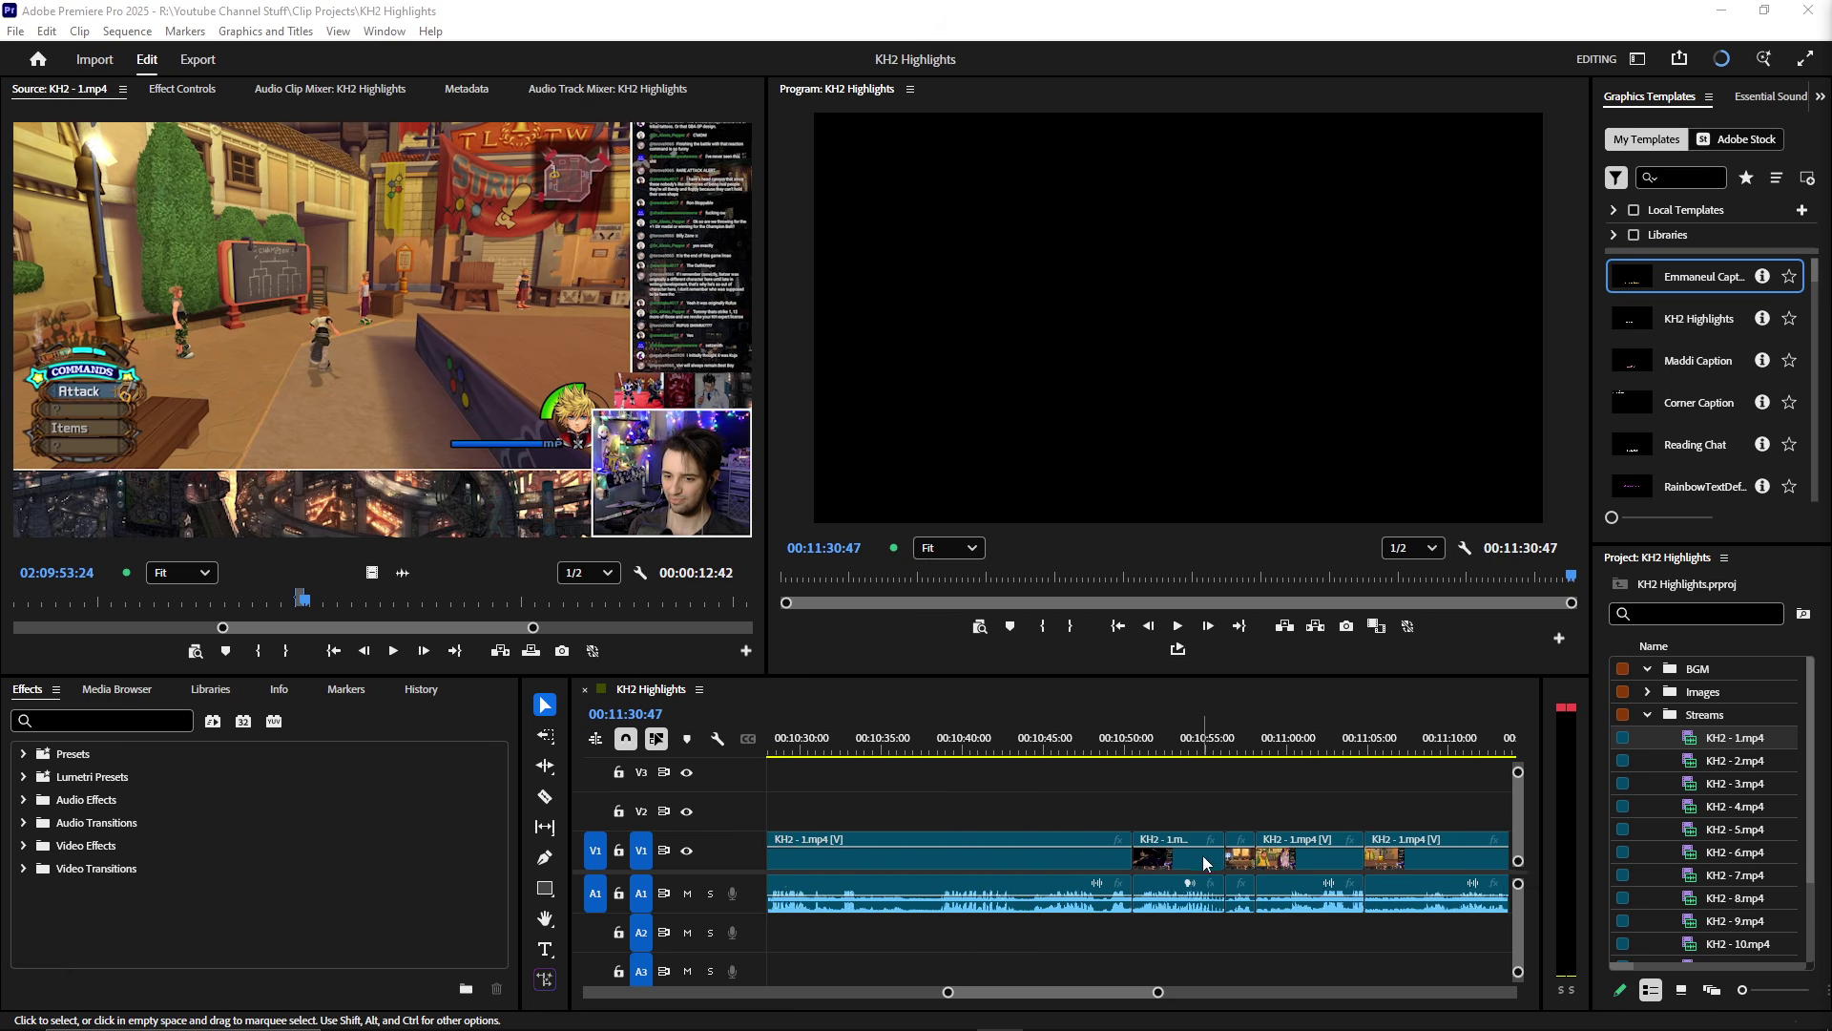
pyautogui.scroll(-1, 1429, 855)
pyautogui.press('=')
pyautogui.press('=')
pyautogui.press('=')
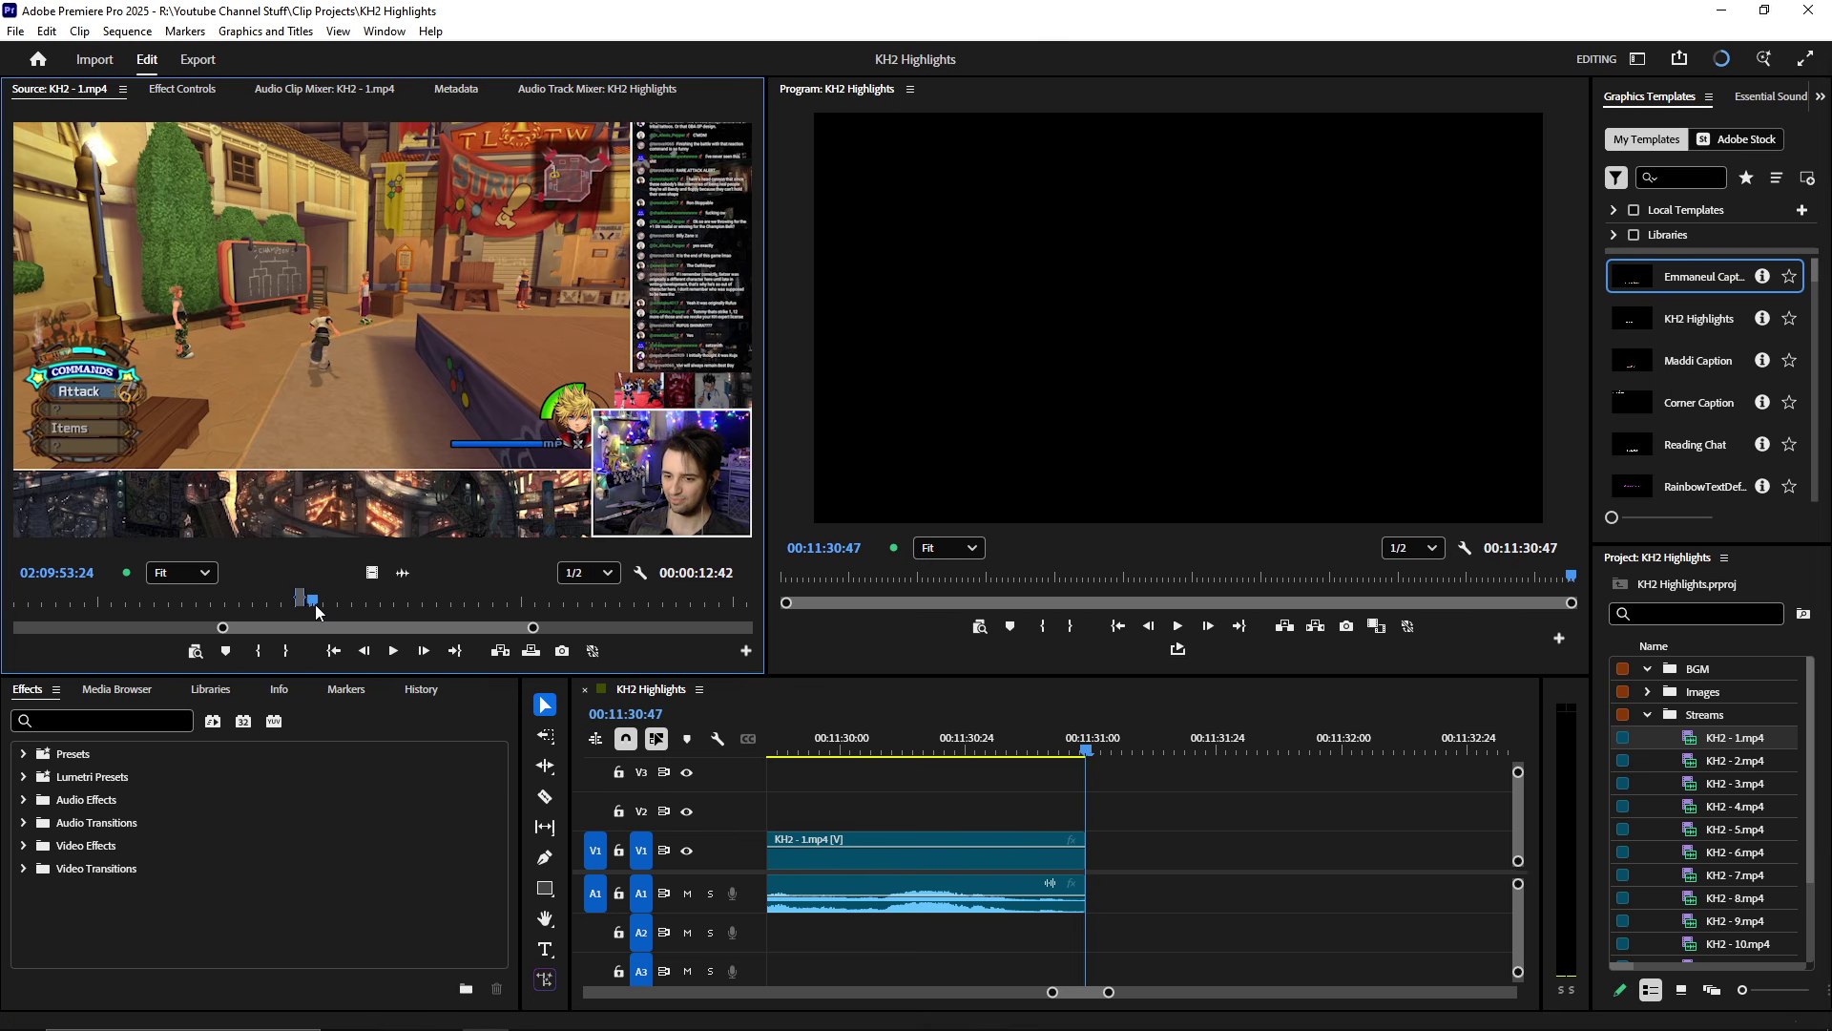
# - Skim the source recording to the skateboarding at 02:18:31:16 and mark an In point just after it
pyautogui.moveTo(383, 605); pyautogui.dragTo(612, 609)
pyautogui.moveTo(422, 628); pyautogui.dragTo(437, 627)
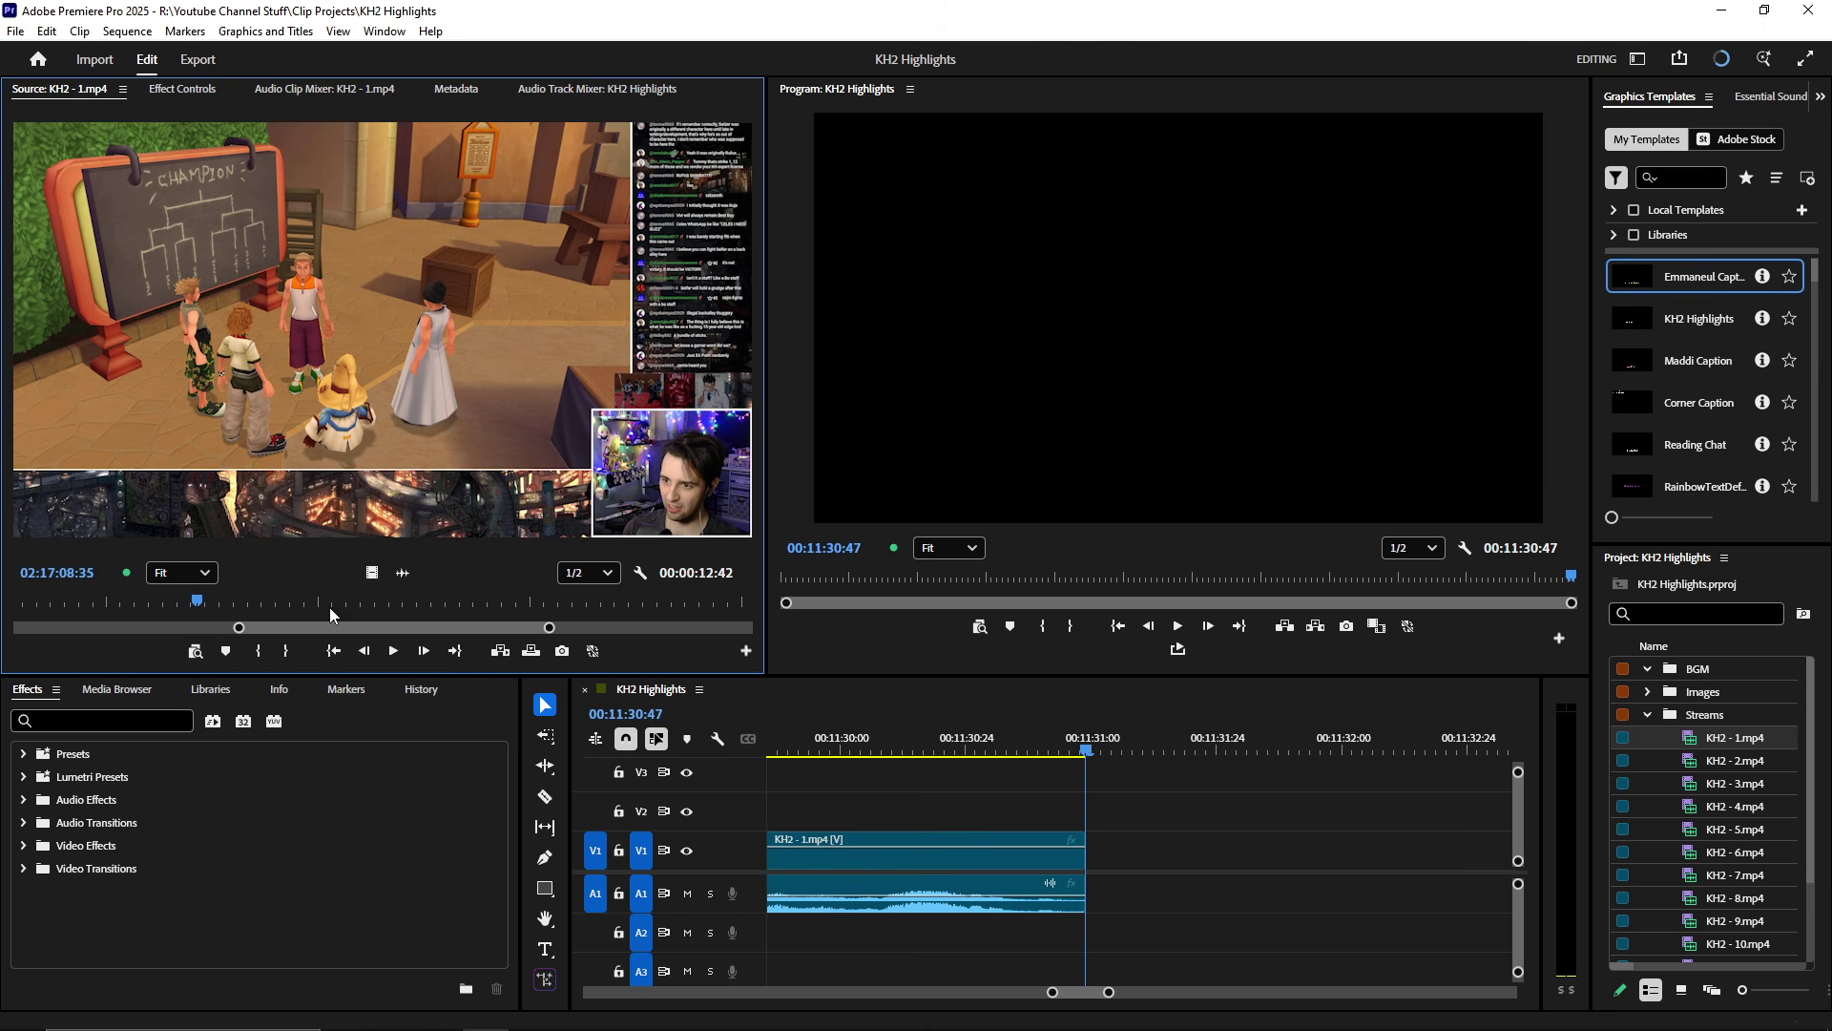
pyautogui.moveTo(256, 601)
pyautogui.mouseDown()
pyautogui.moveTo(279, 596)
pyautogui.moveTo(260, 609)
pyautogui.mouseUp()
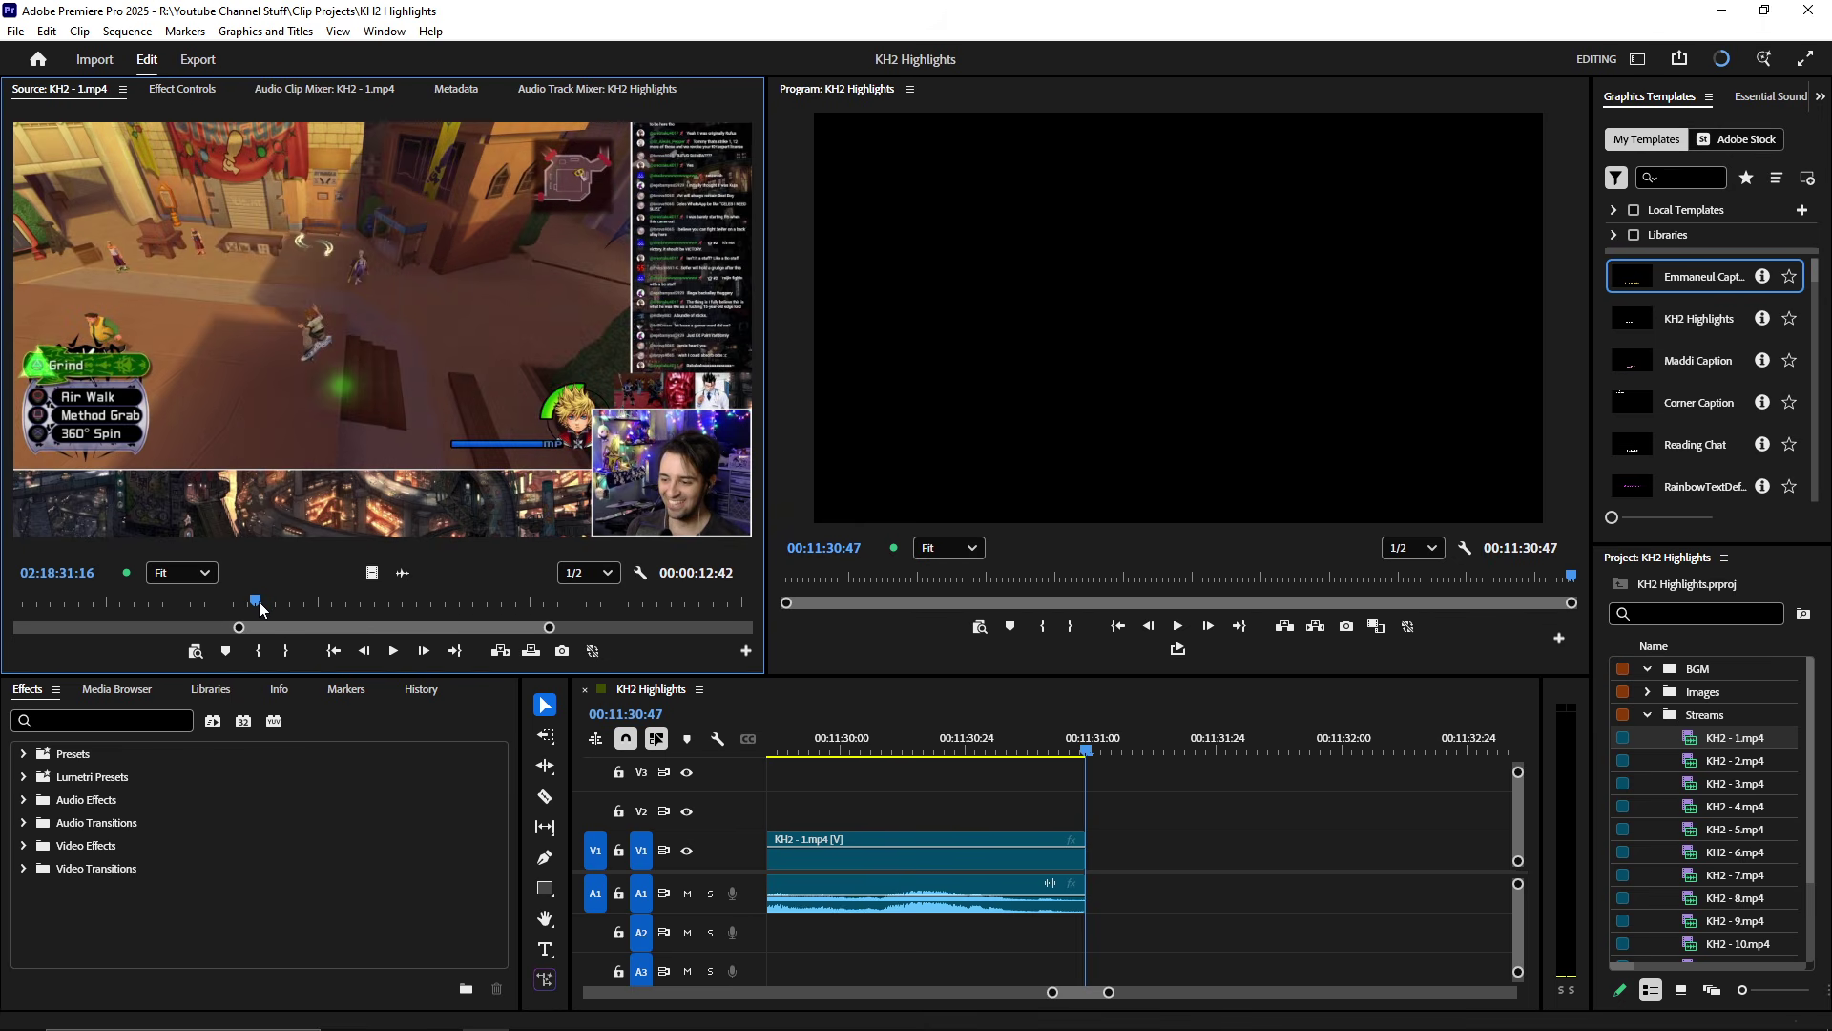
pyautogui.press('space')
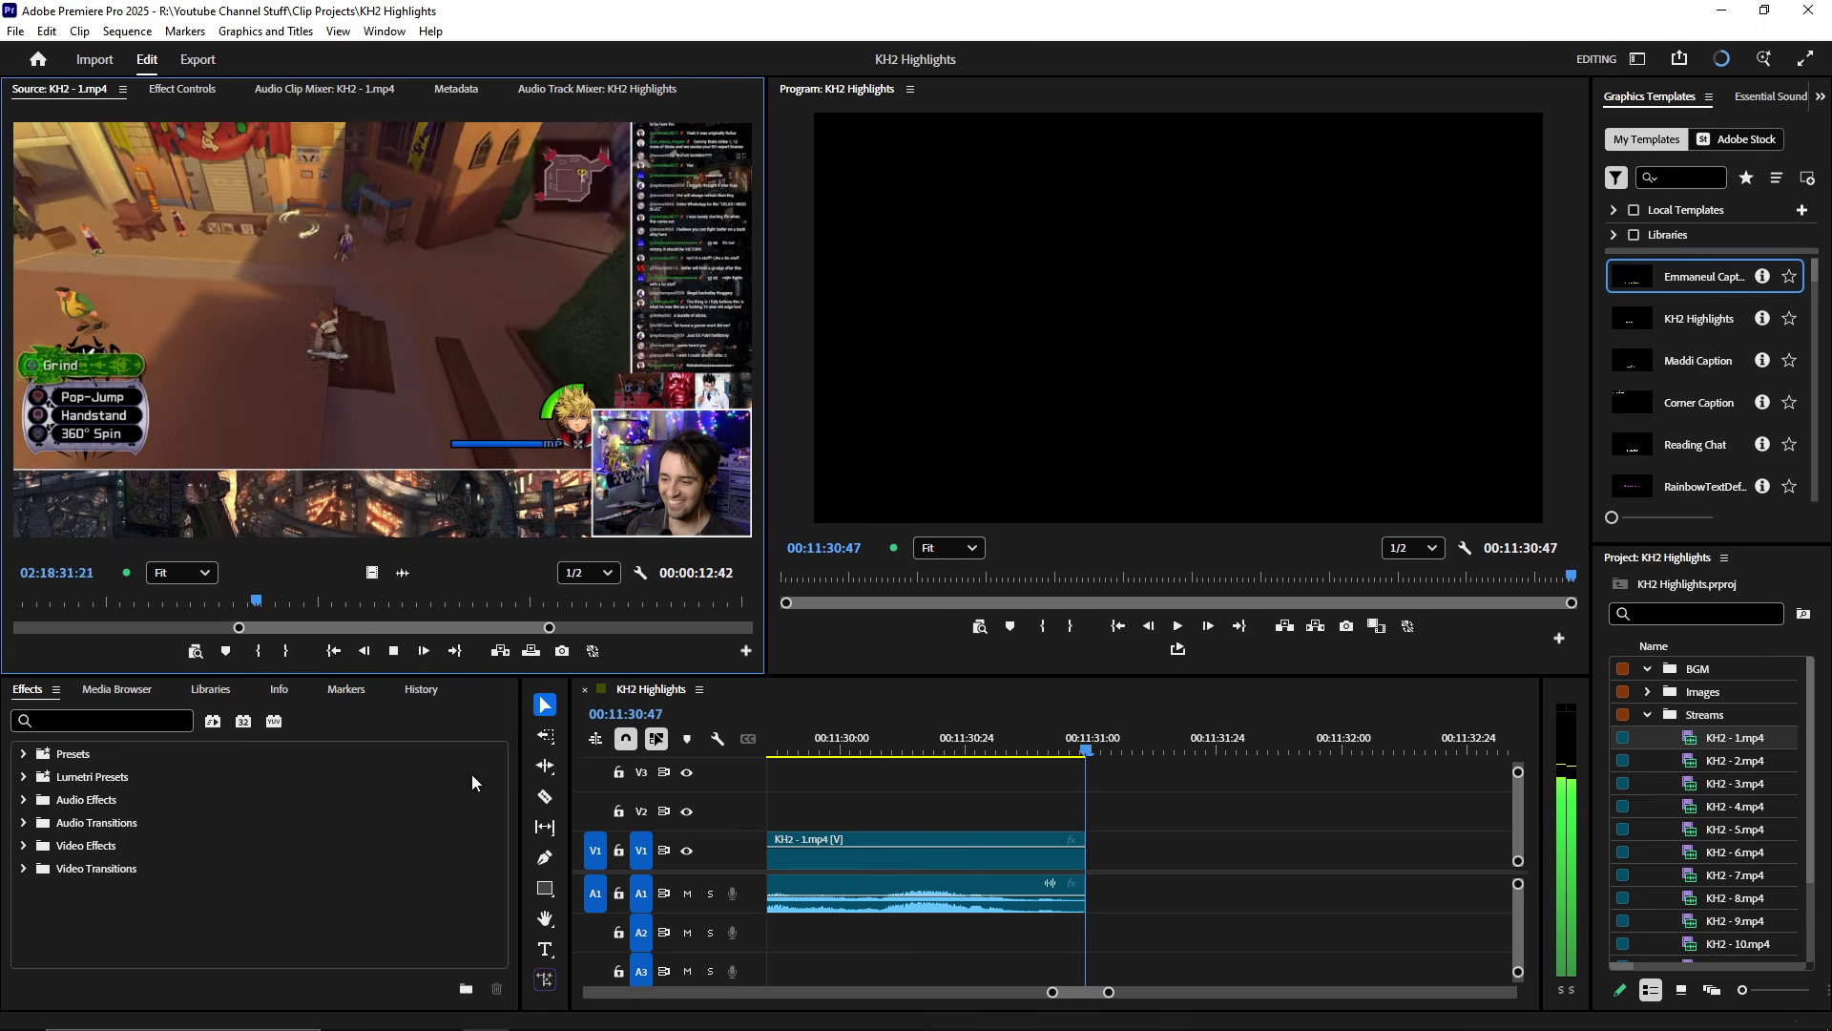
pyautogui.press('`')
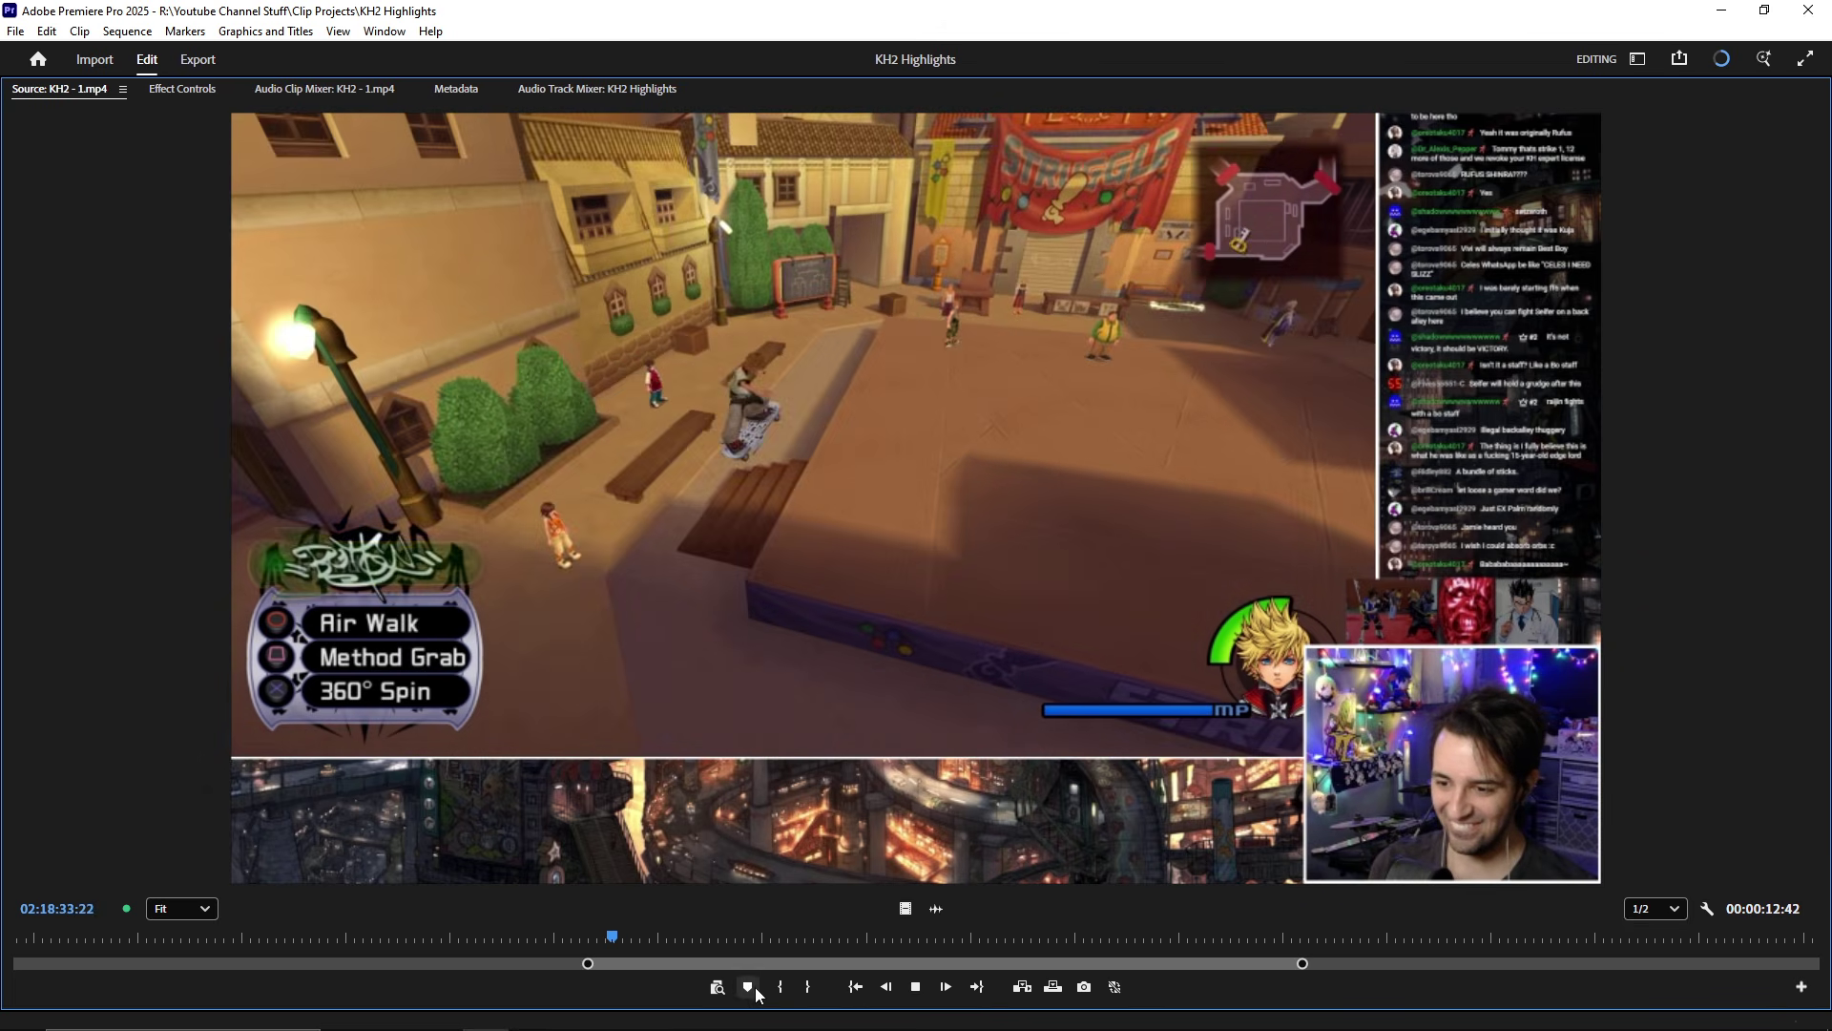
pyautogui.click(779, 987)
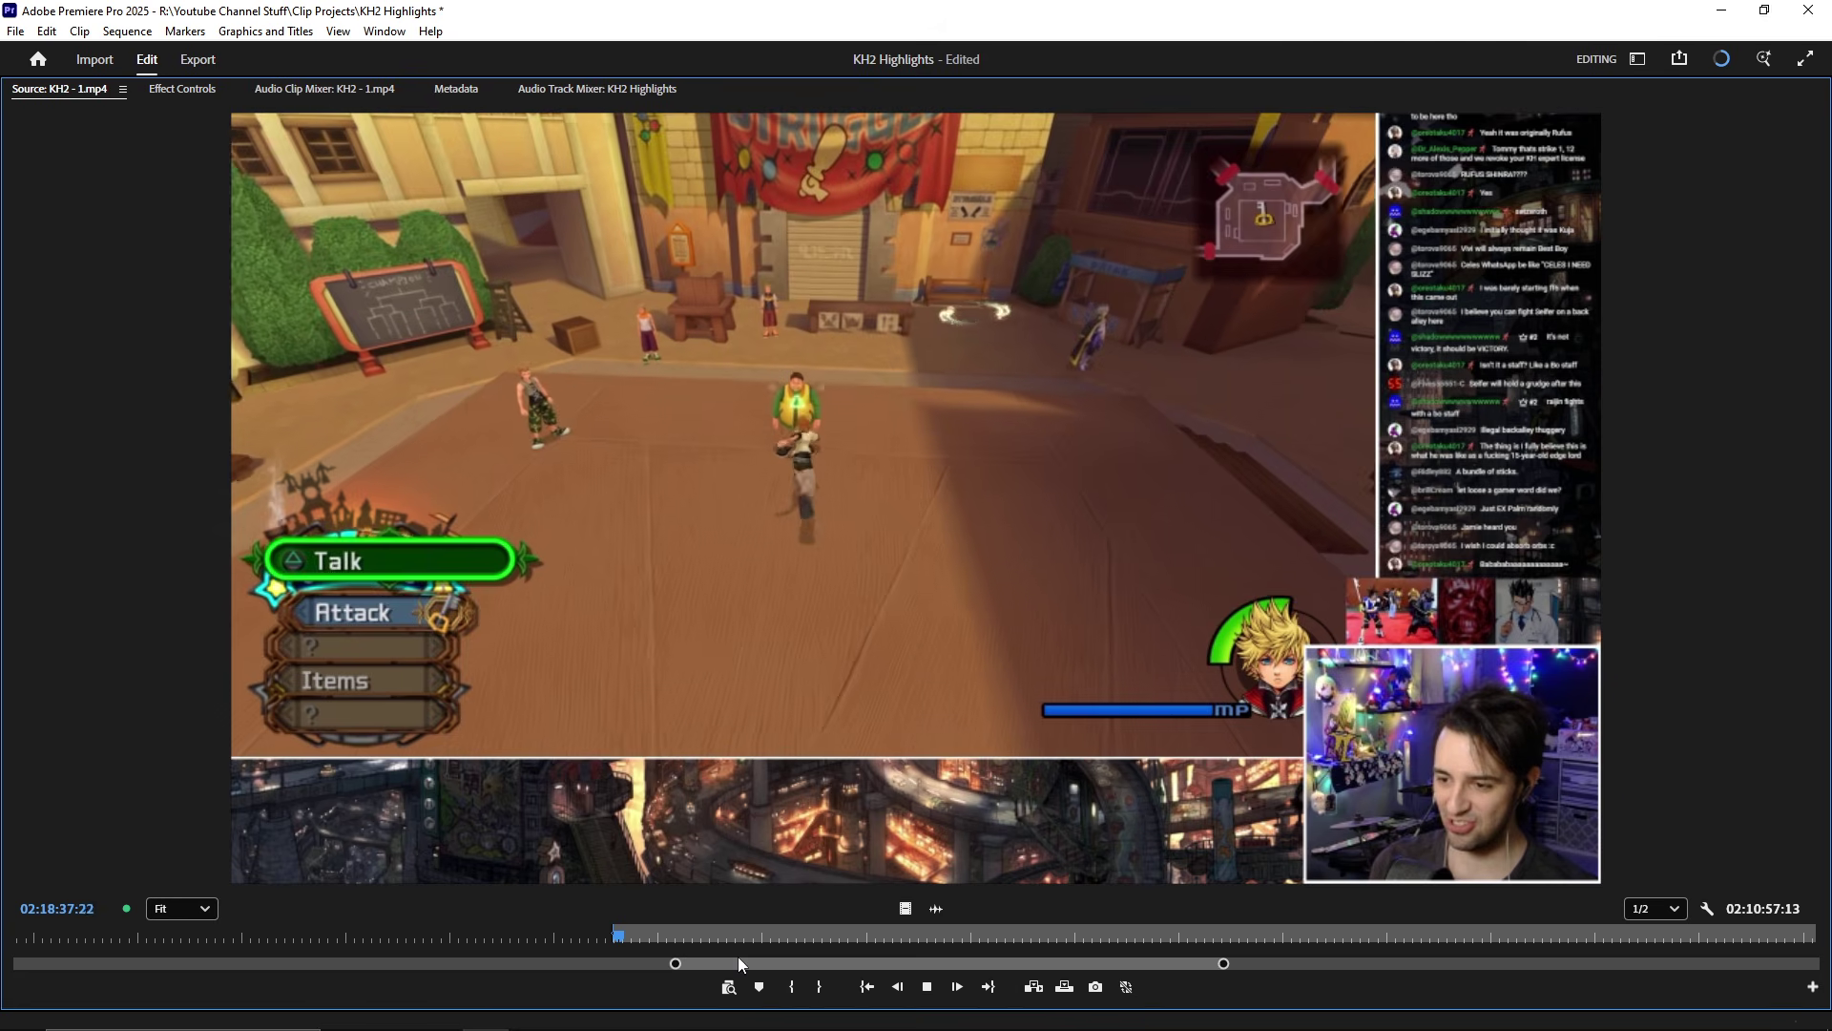
# - Replay the source recording from 02:17:40:16, move the In point earlier than the skateboarding, and save the project
pyautogui.moveTo(604, 935); pyautogui.dragTo(523, 926)
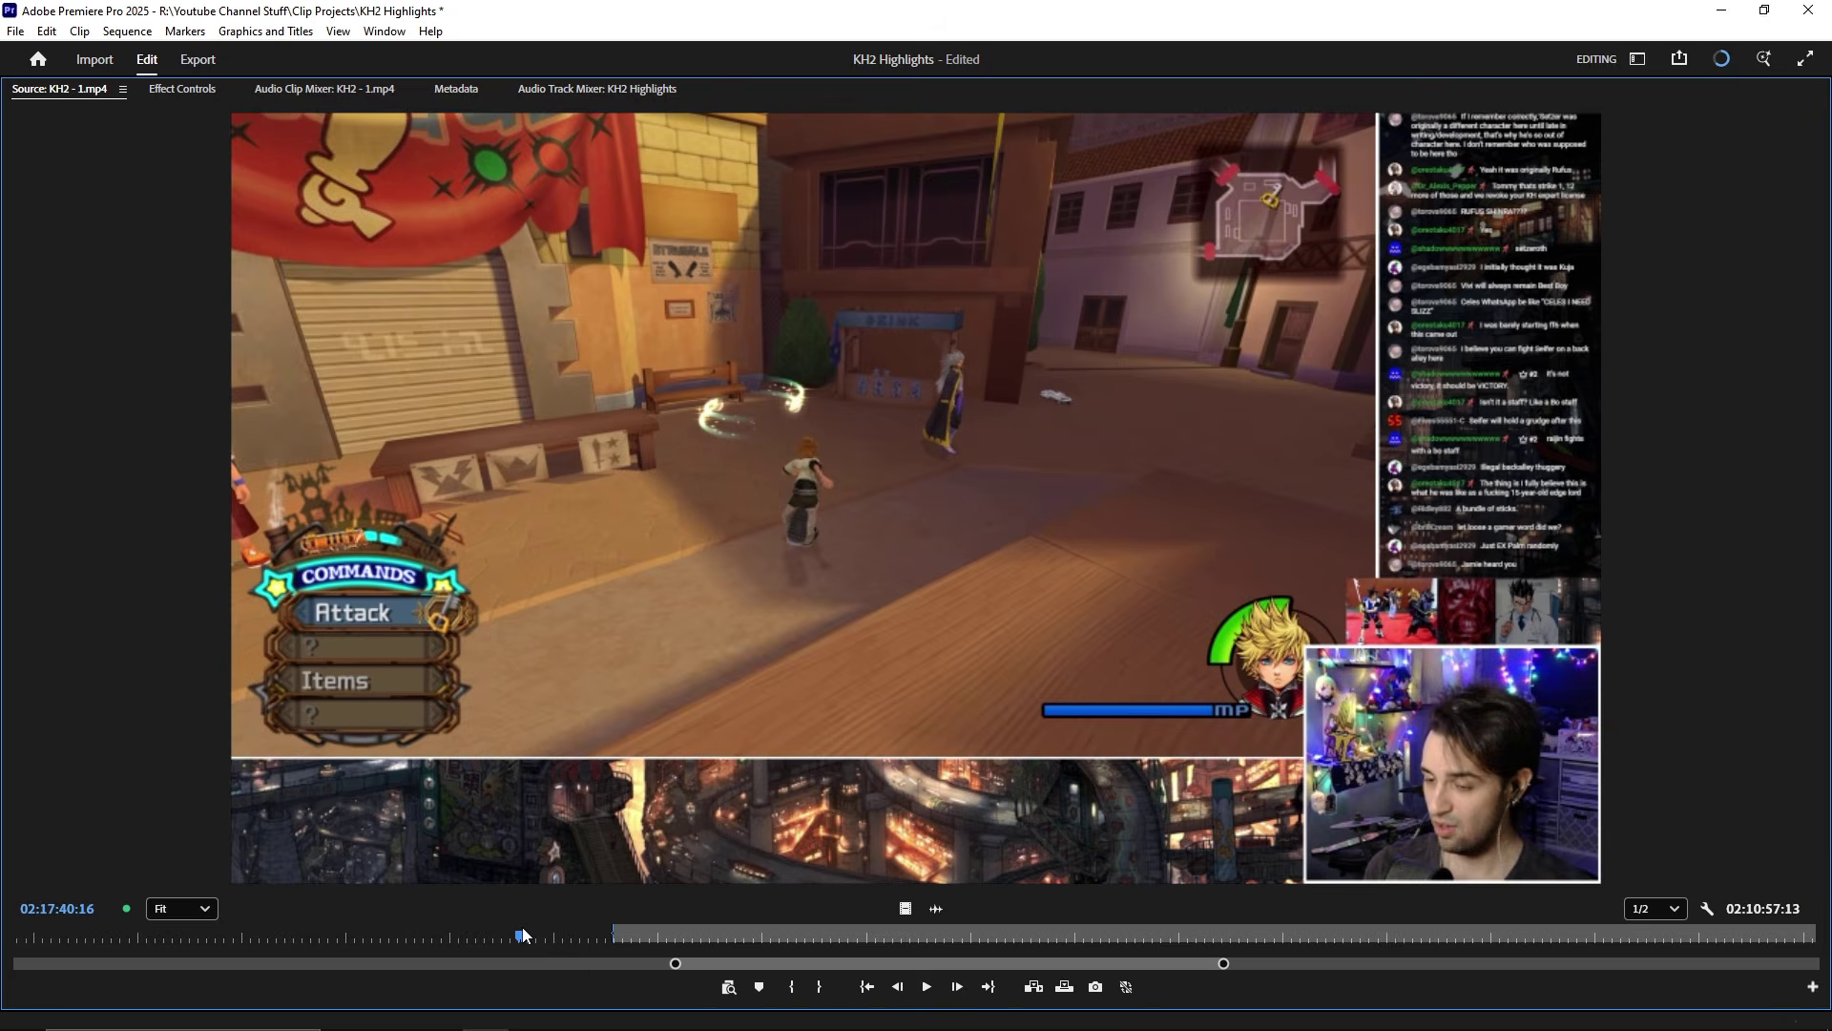
pyautogui.press('space')
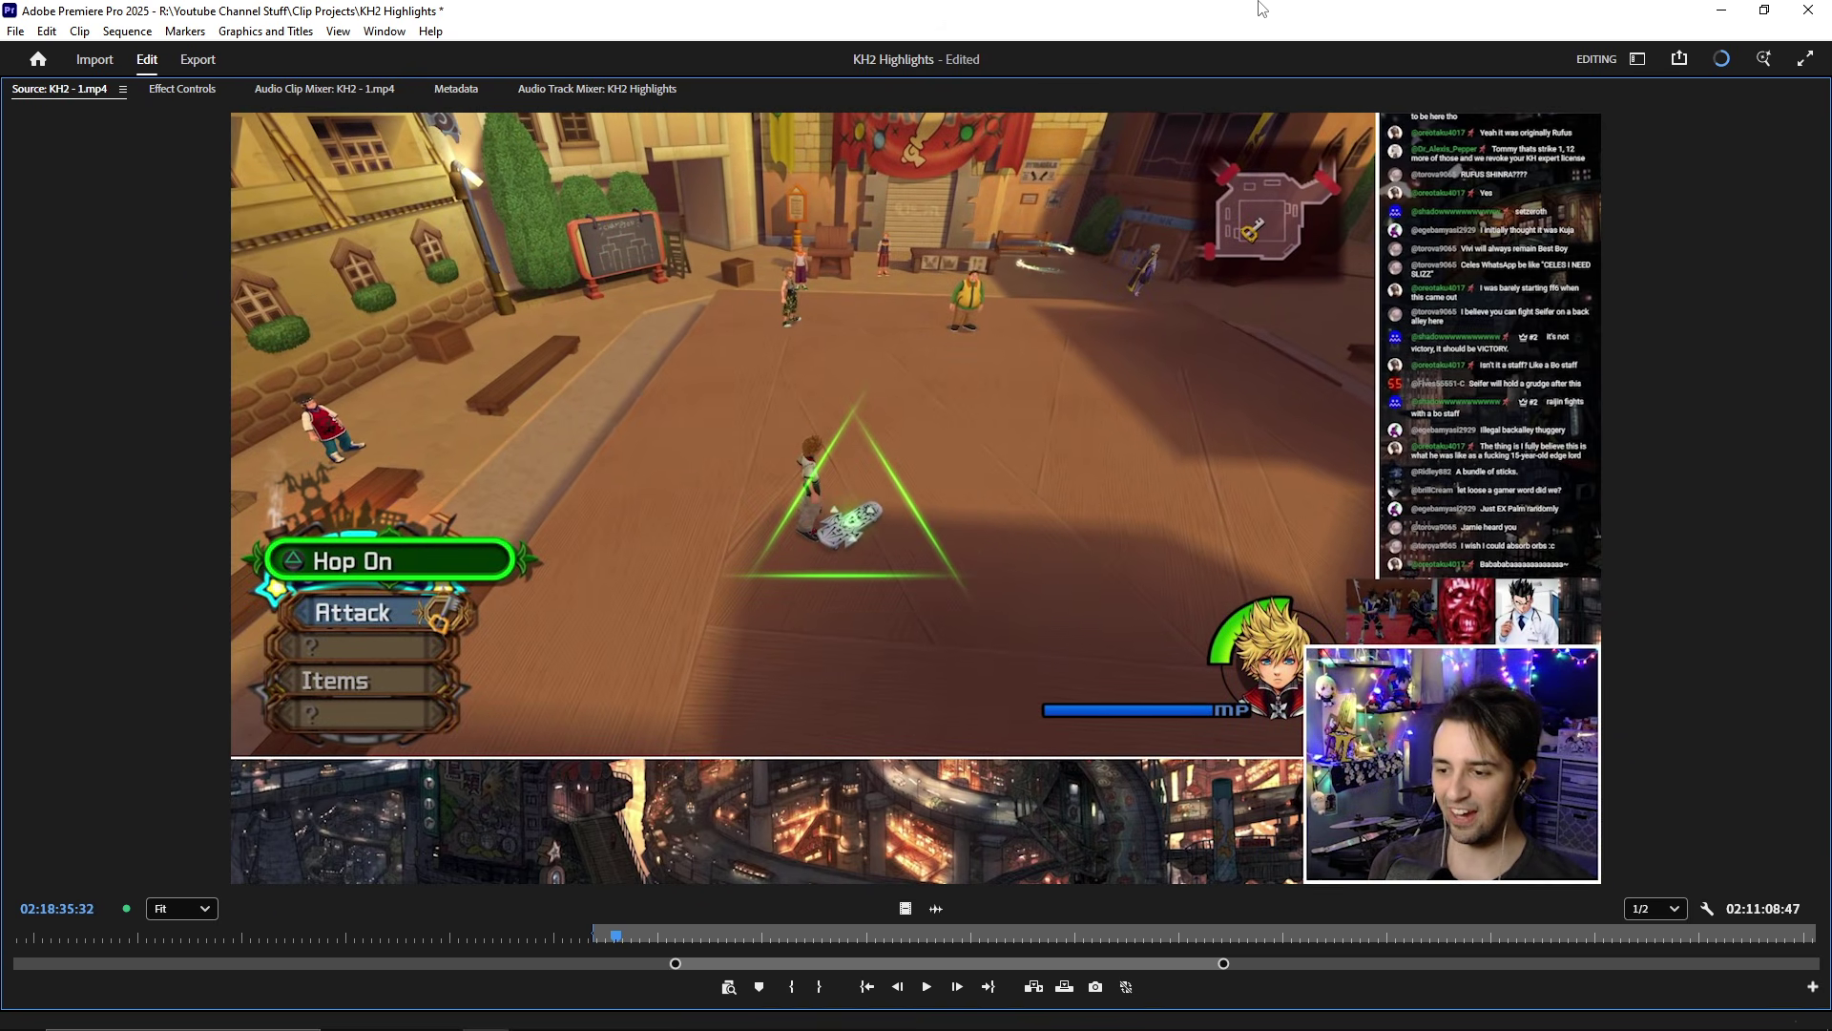
pyautogui.press('space')
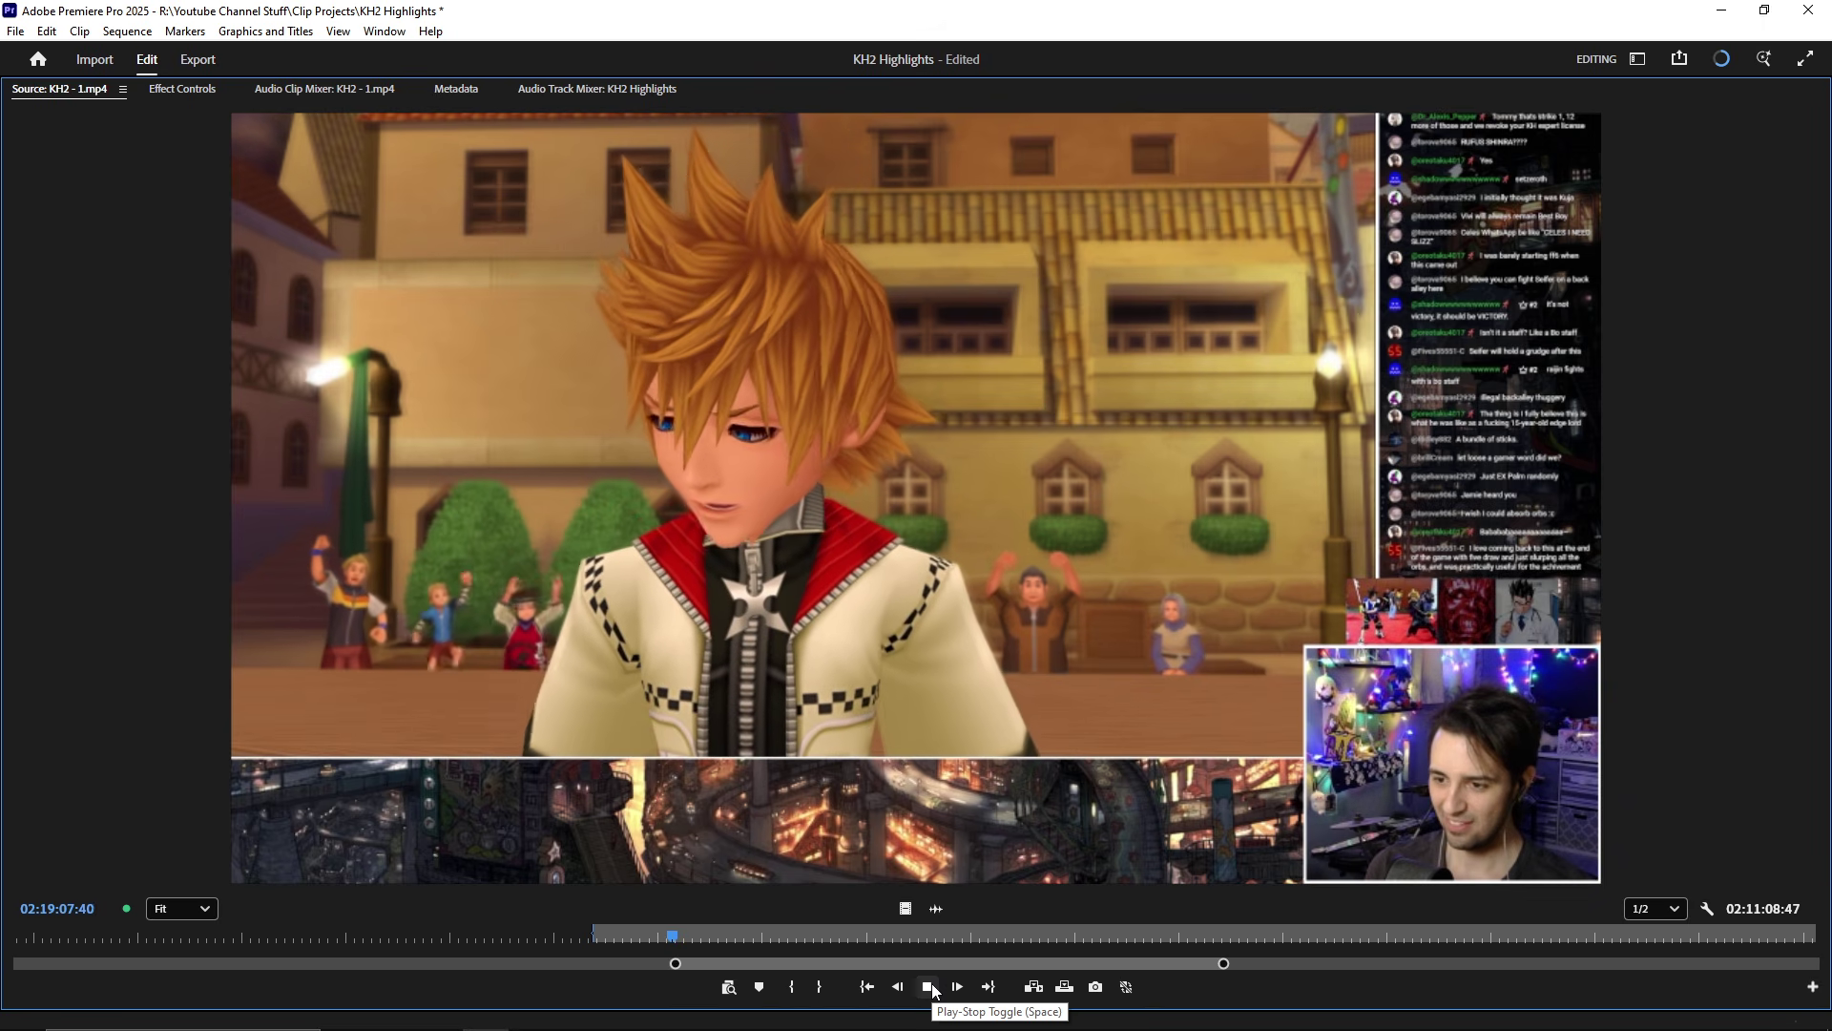
pyautogui.moveTo(560, 933); pyautogui.dragTo(559, 936)
pyautogui.press('space')
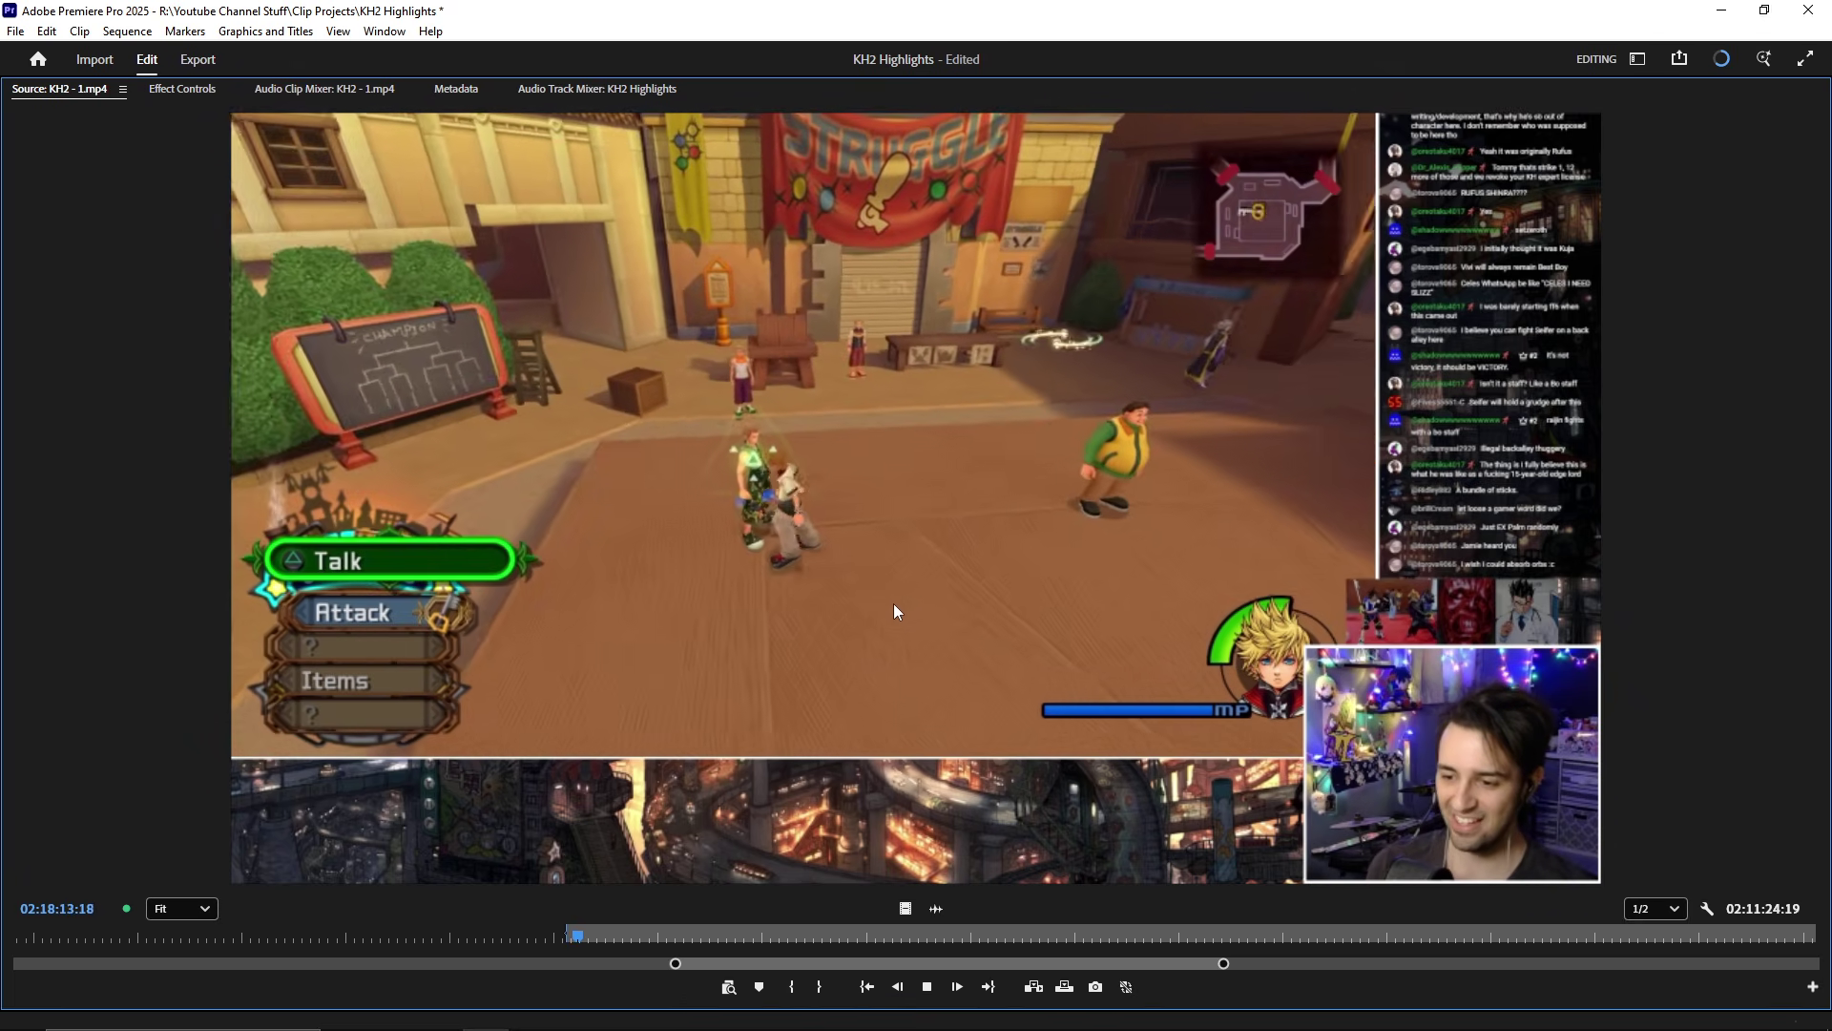
pyautogui.press('space')
pyautogui.press('`')
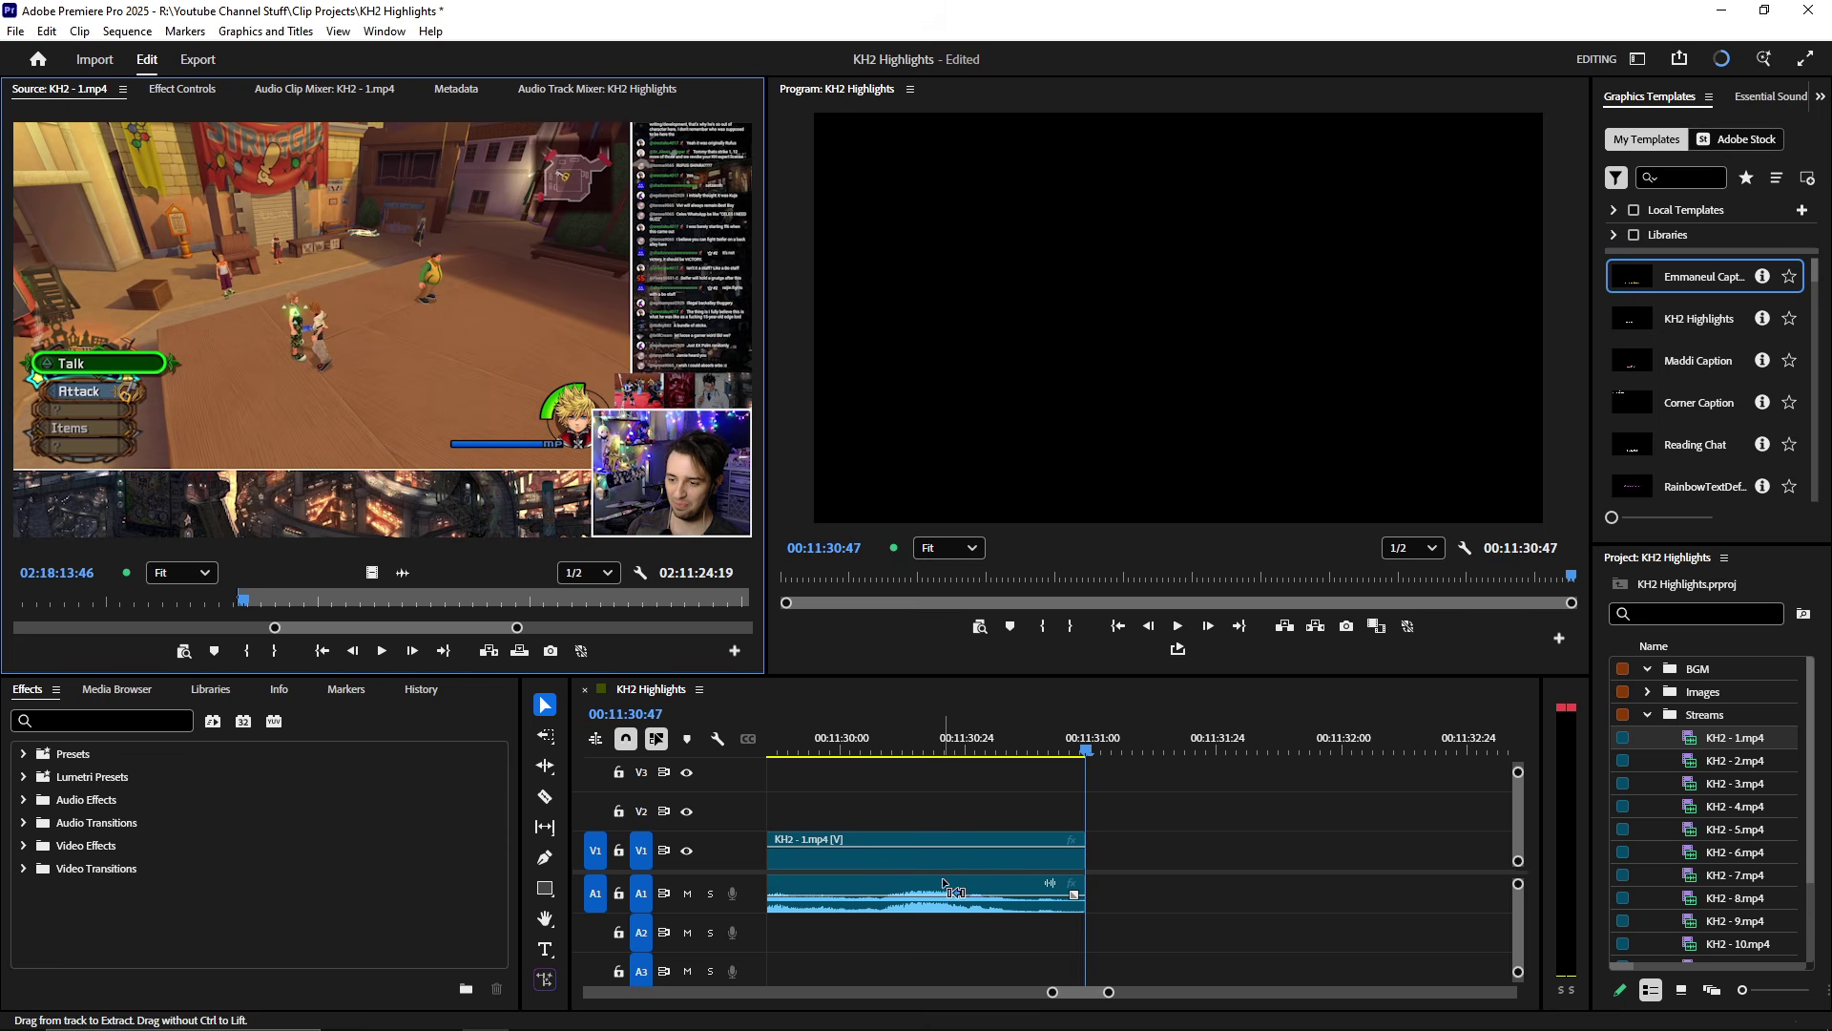
pyautogui.hotkey('ctrl', 's')
pyautogui.scroll(-1, 852, 837)
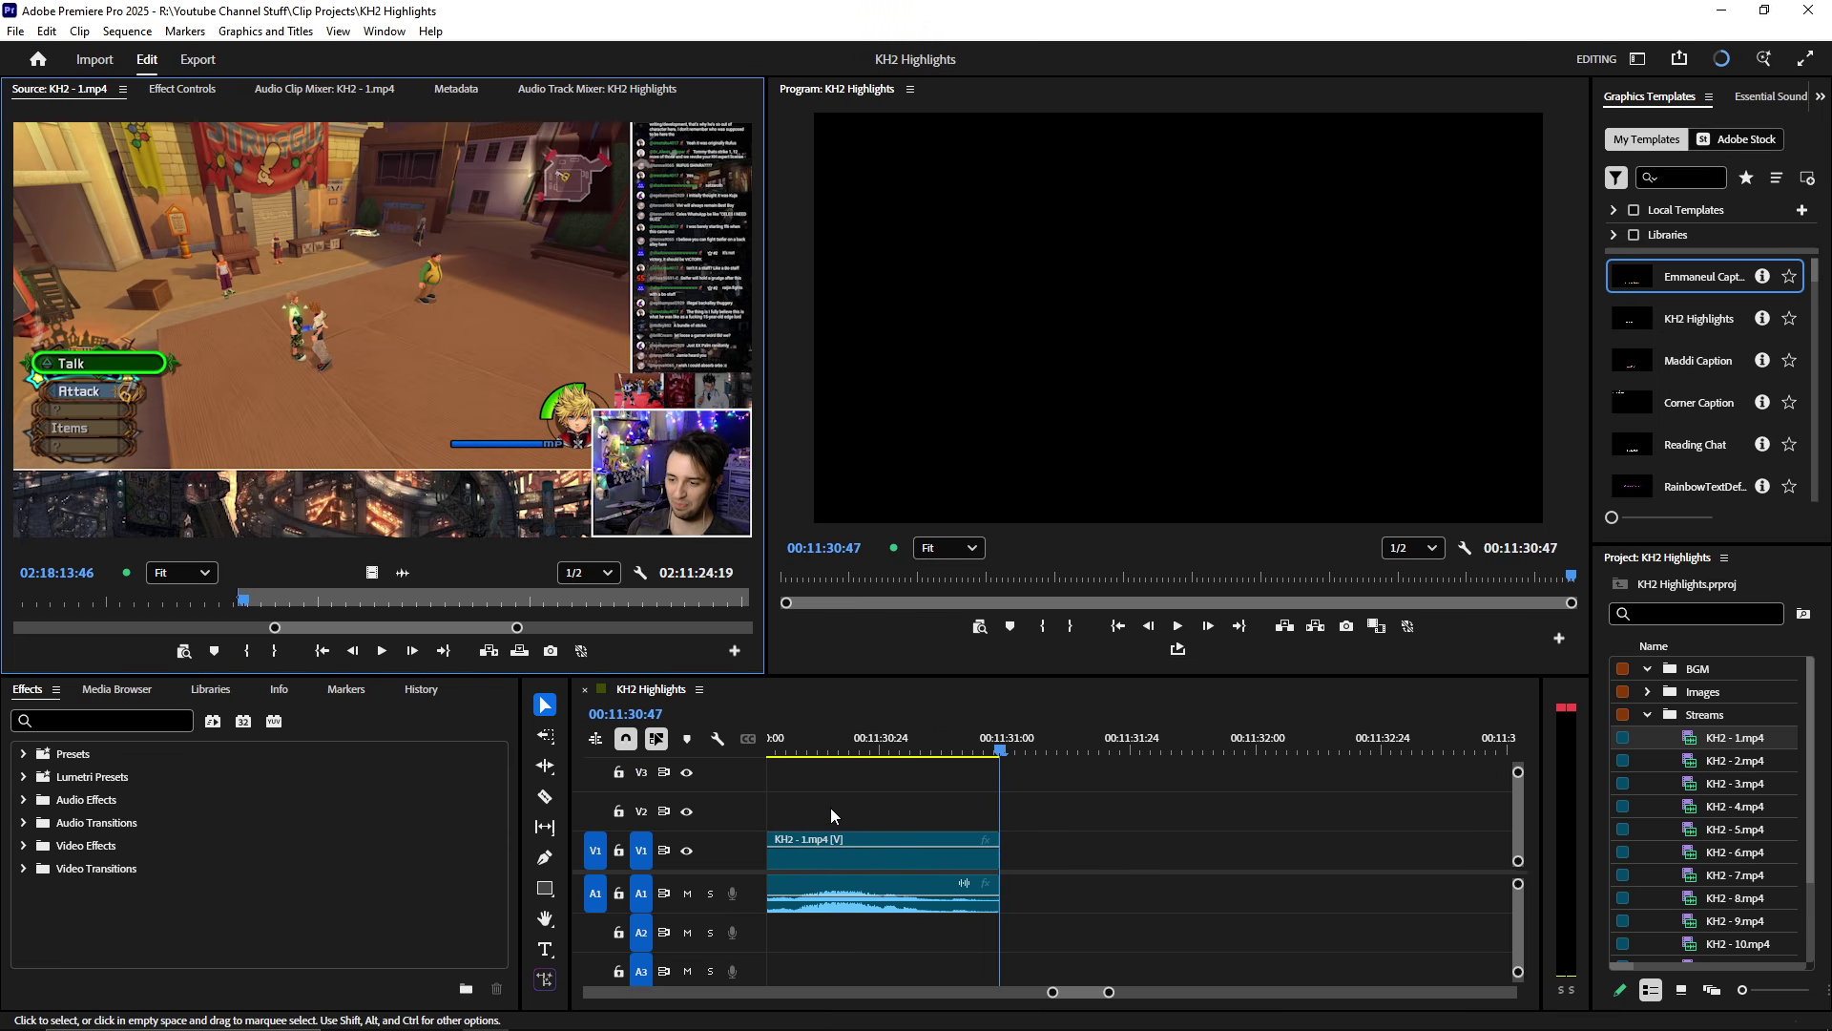
pyautogui.scroll(2, 971, 887)
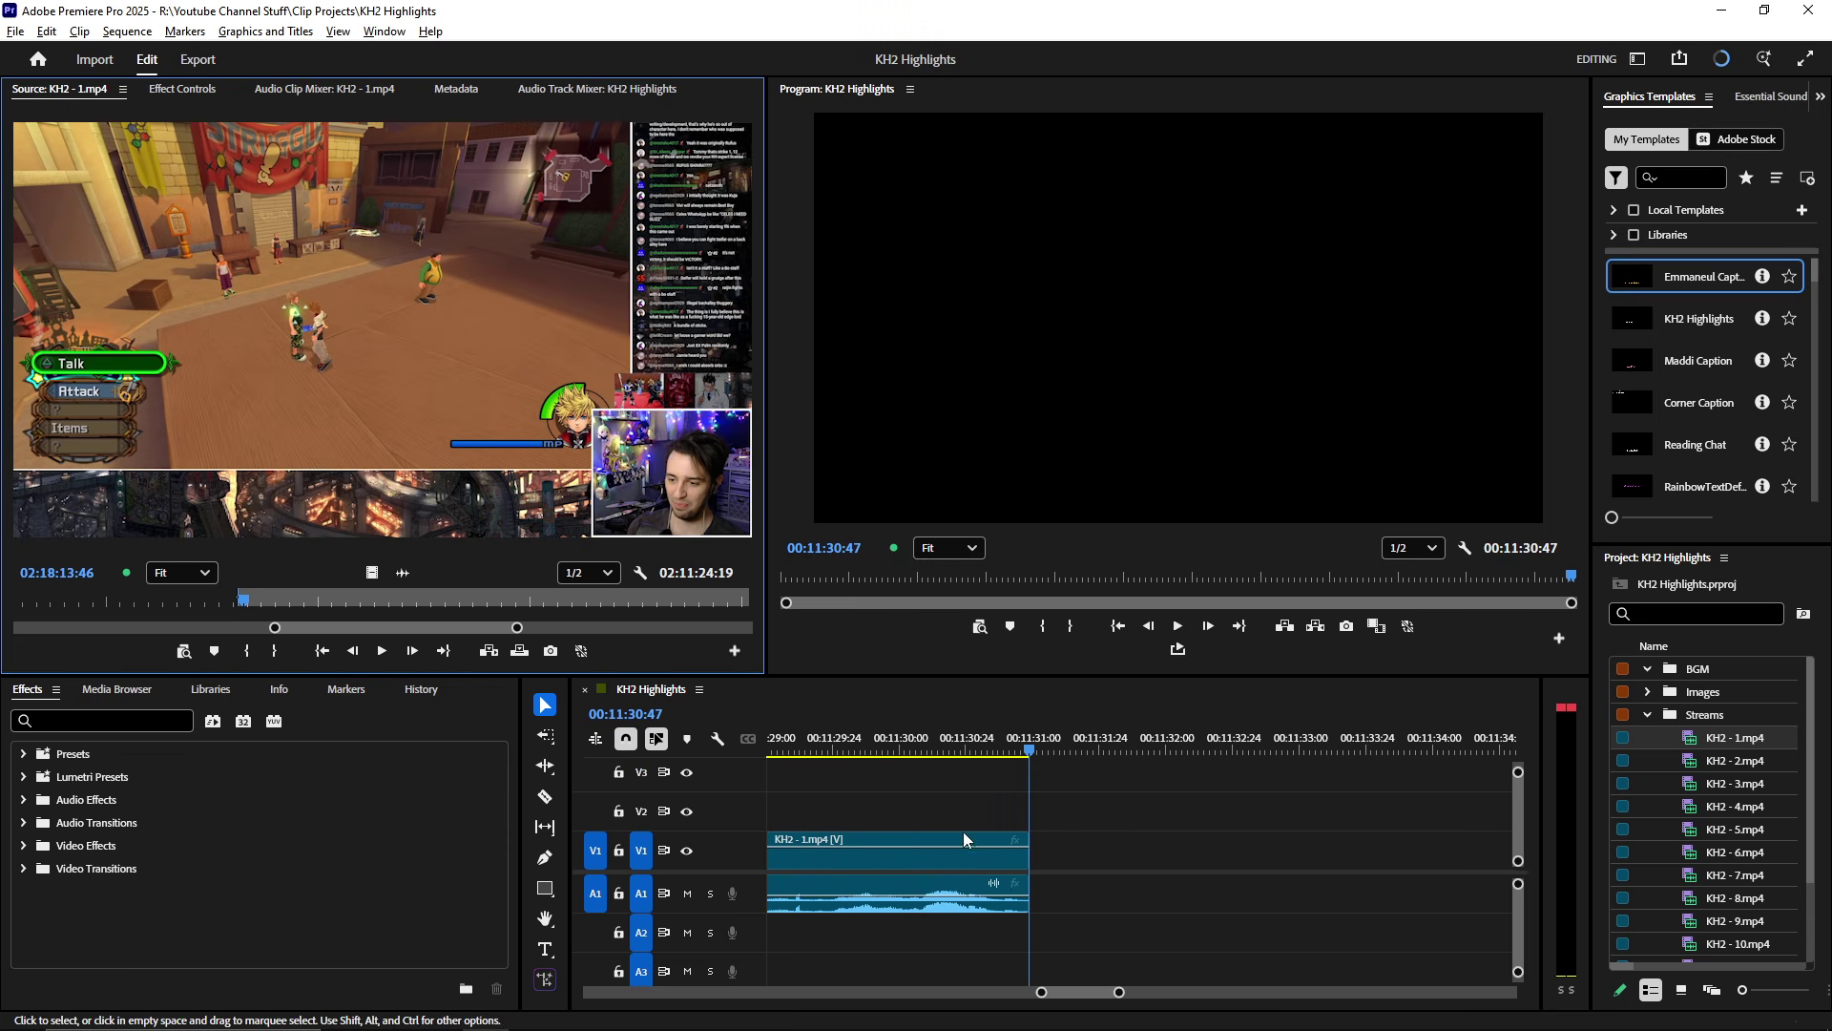
pyautogui.scroll(-2, 945, 870)
pyautogui.scroll(2, 919, 859)
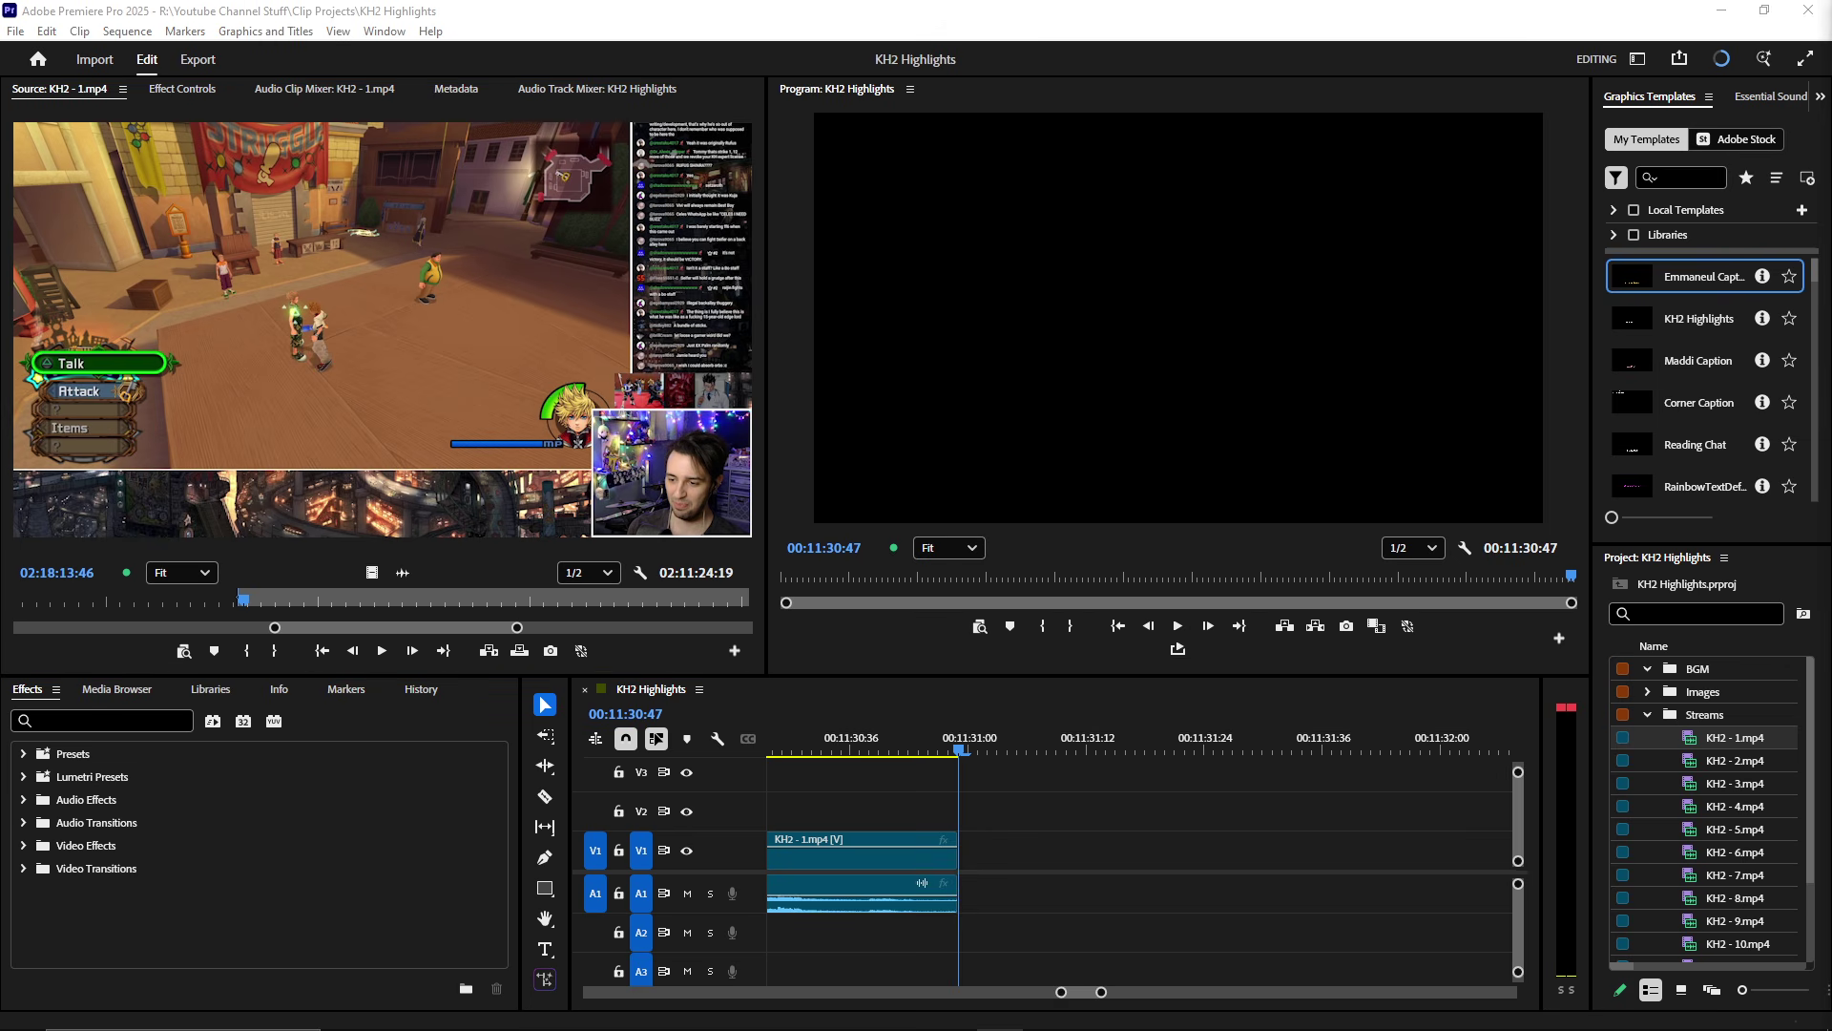
# - Skim the source recording to the Struggle match at 02:21:25:26 and play it through to the win
pyautogui.click(262, 486)
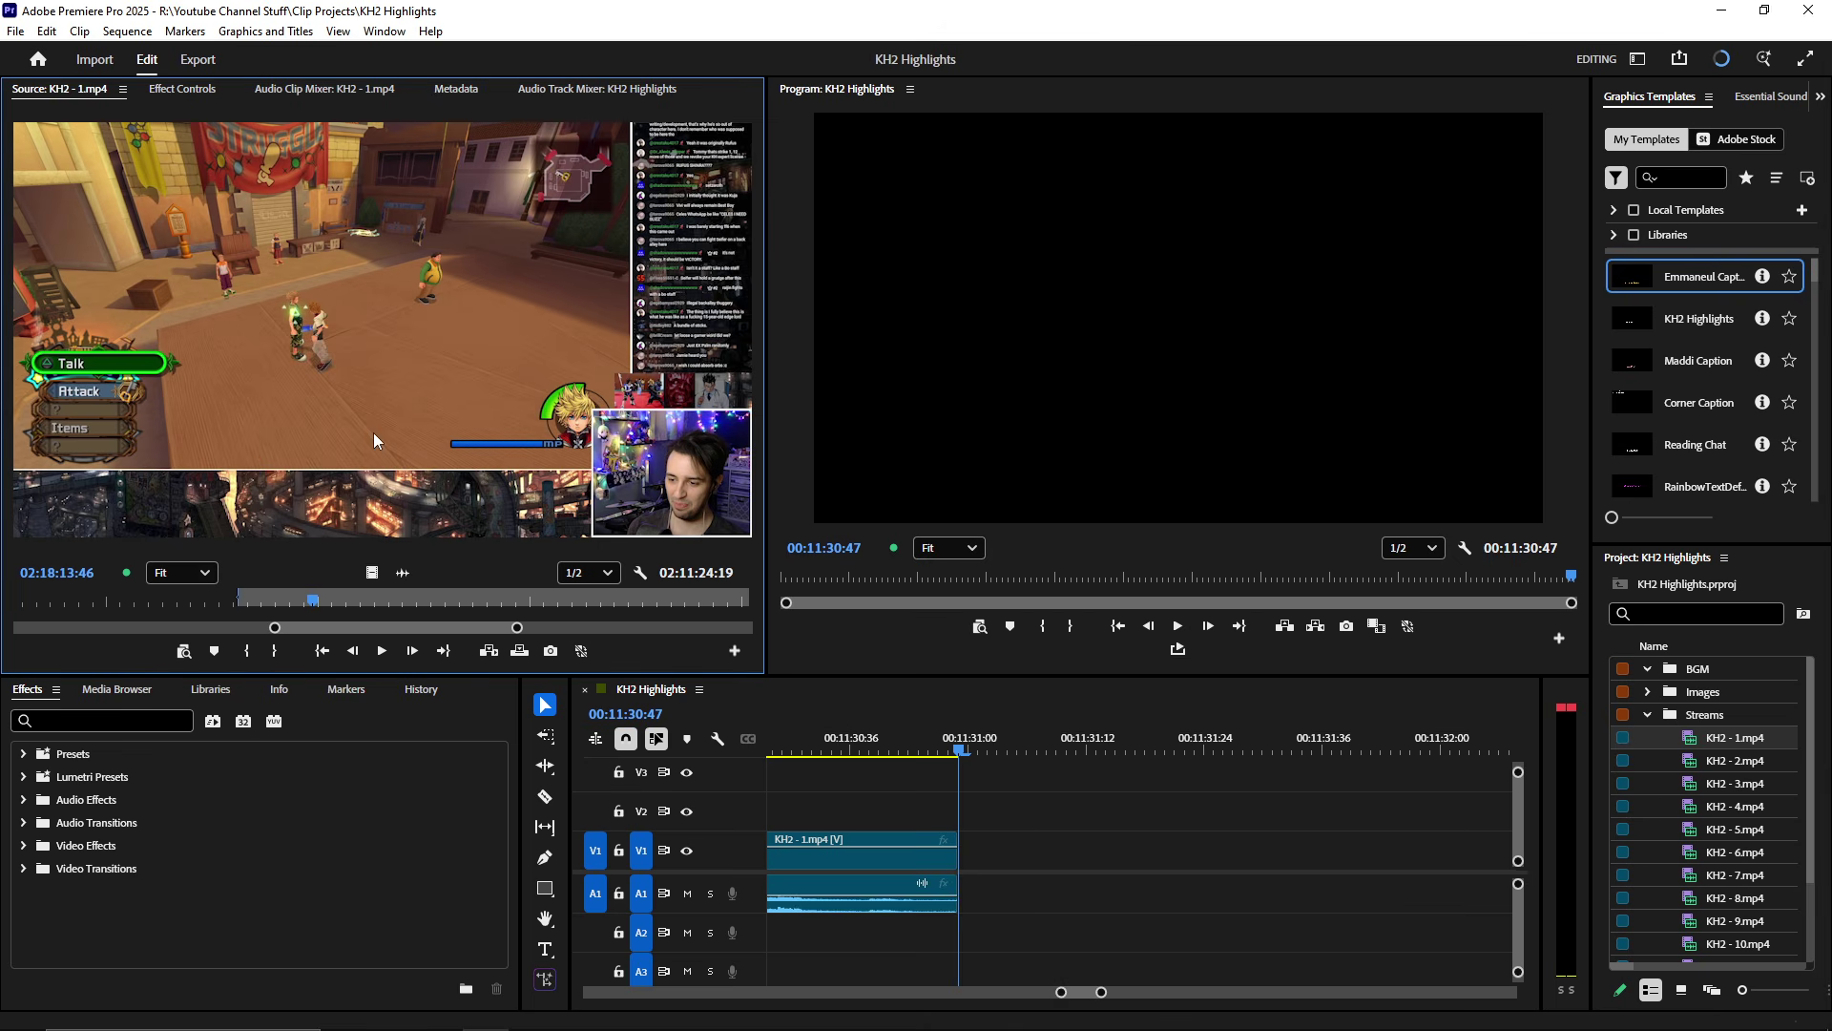
pyautogui.moveTo(319, 603); pyautogui.dragTo(385, 614)
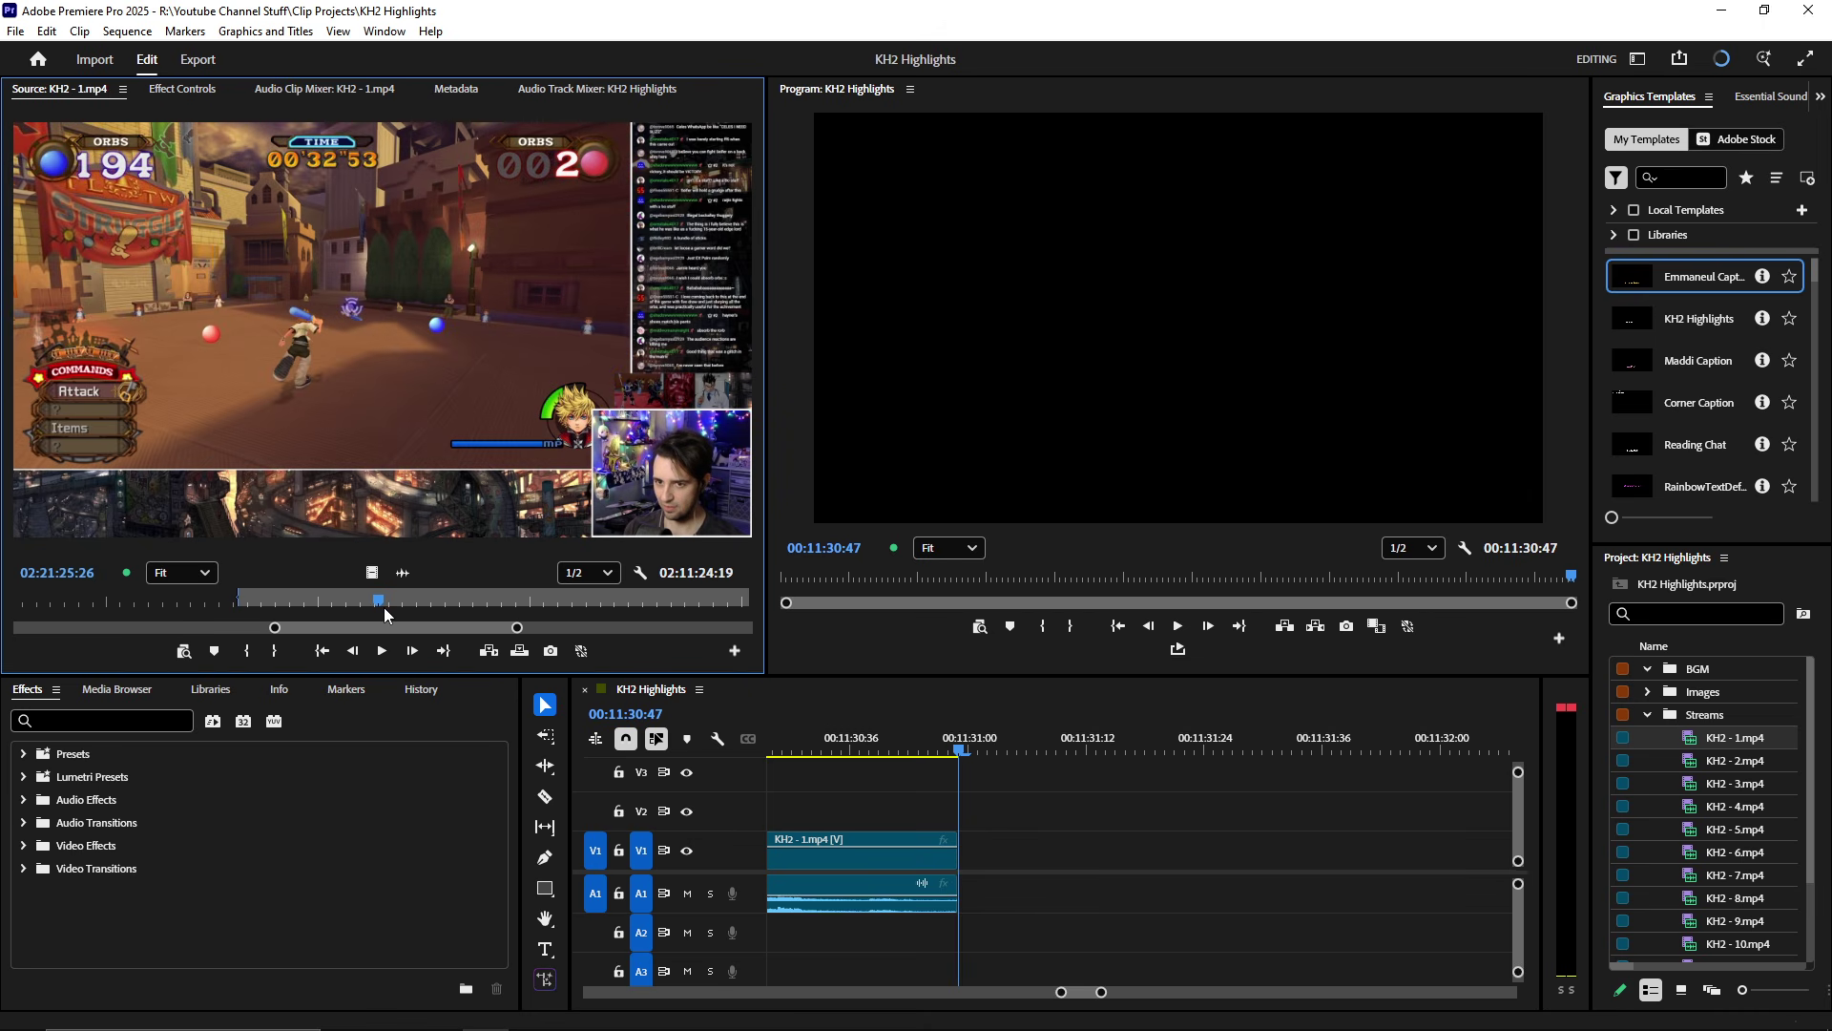
pyautogui.press('space')
pyautogui.press('`')
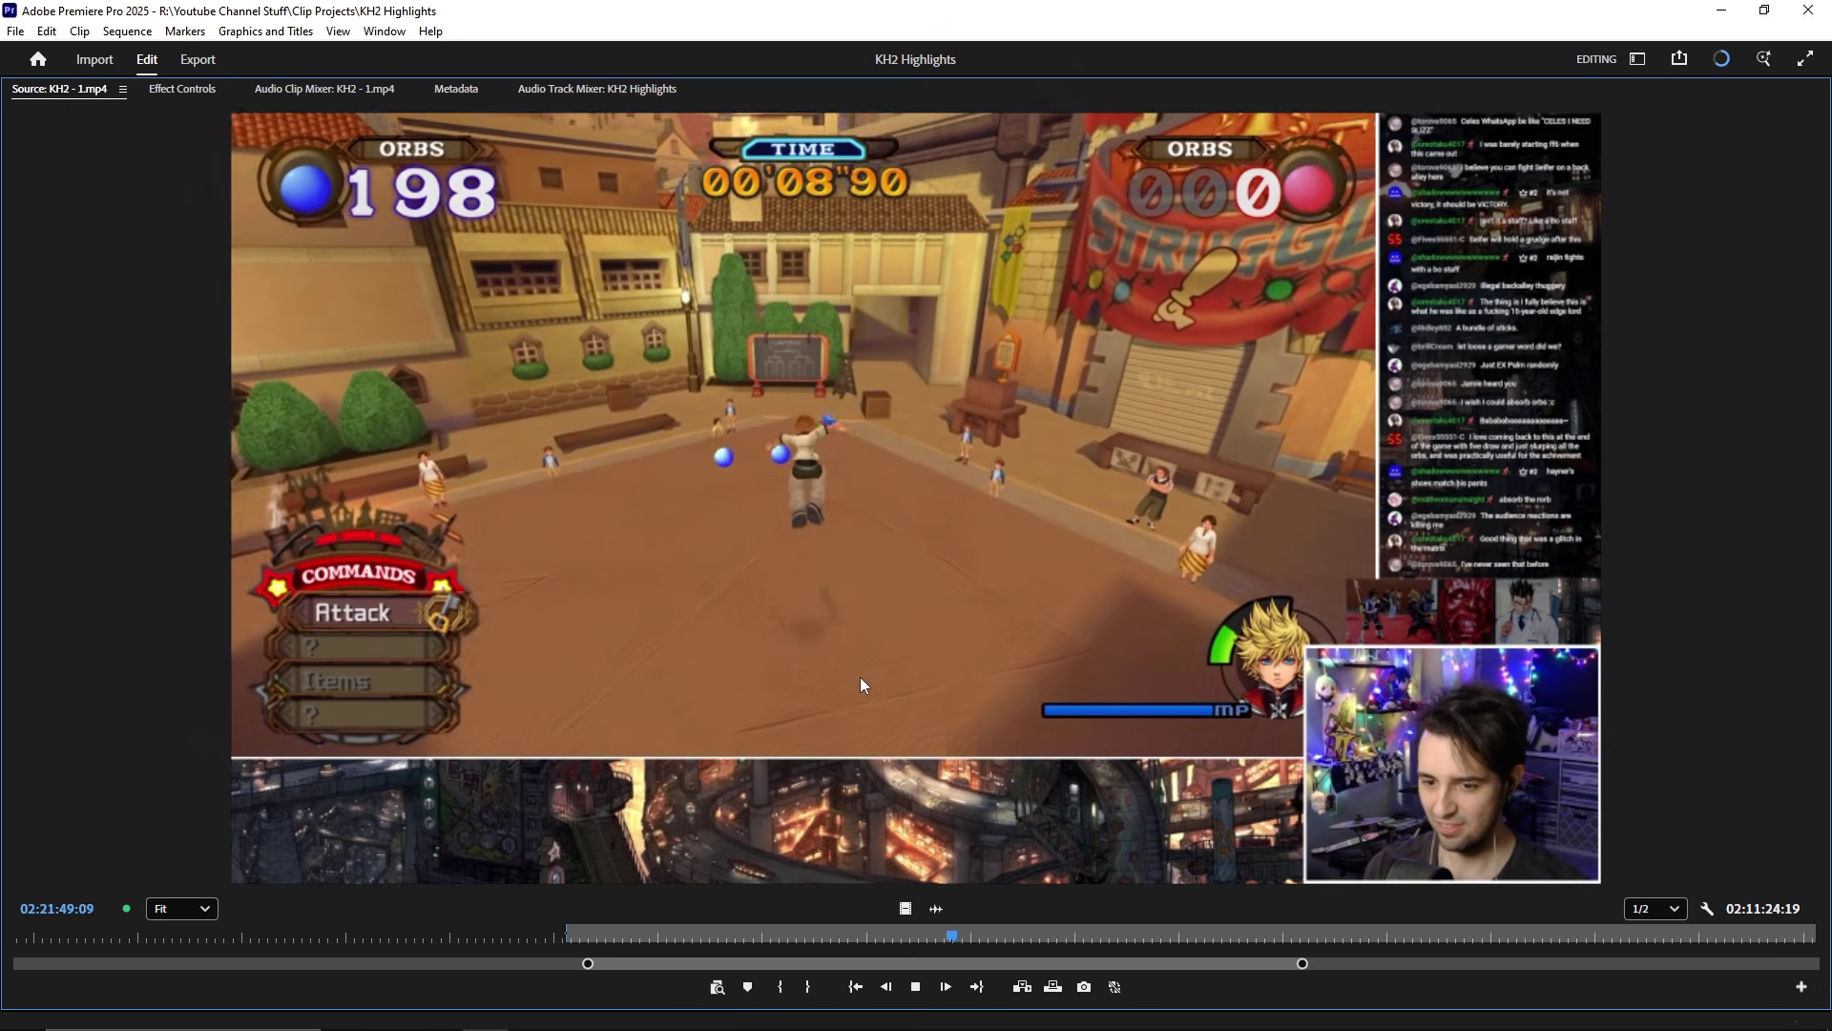
pyautogui.press('space')
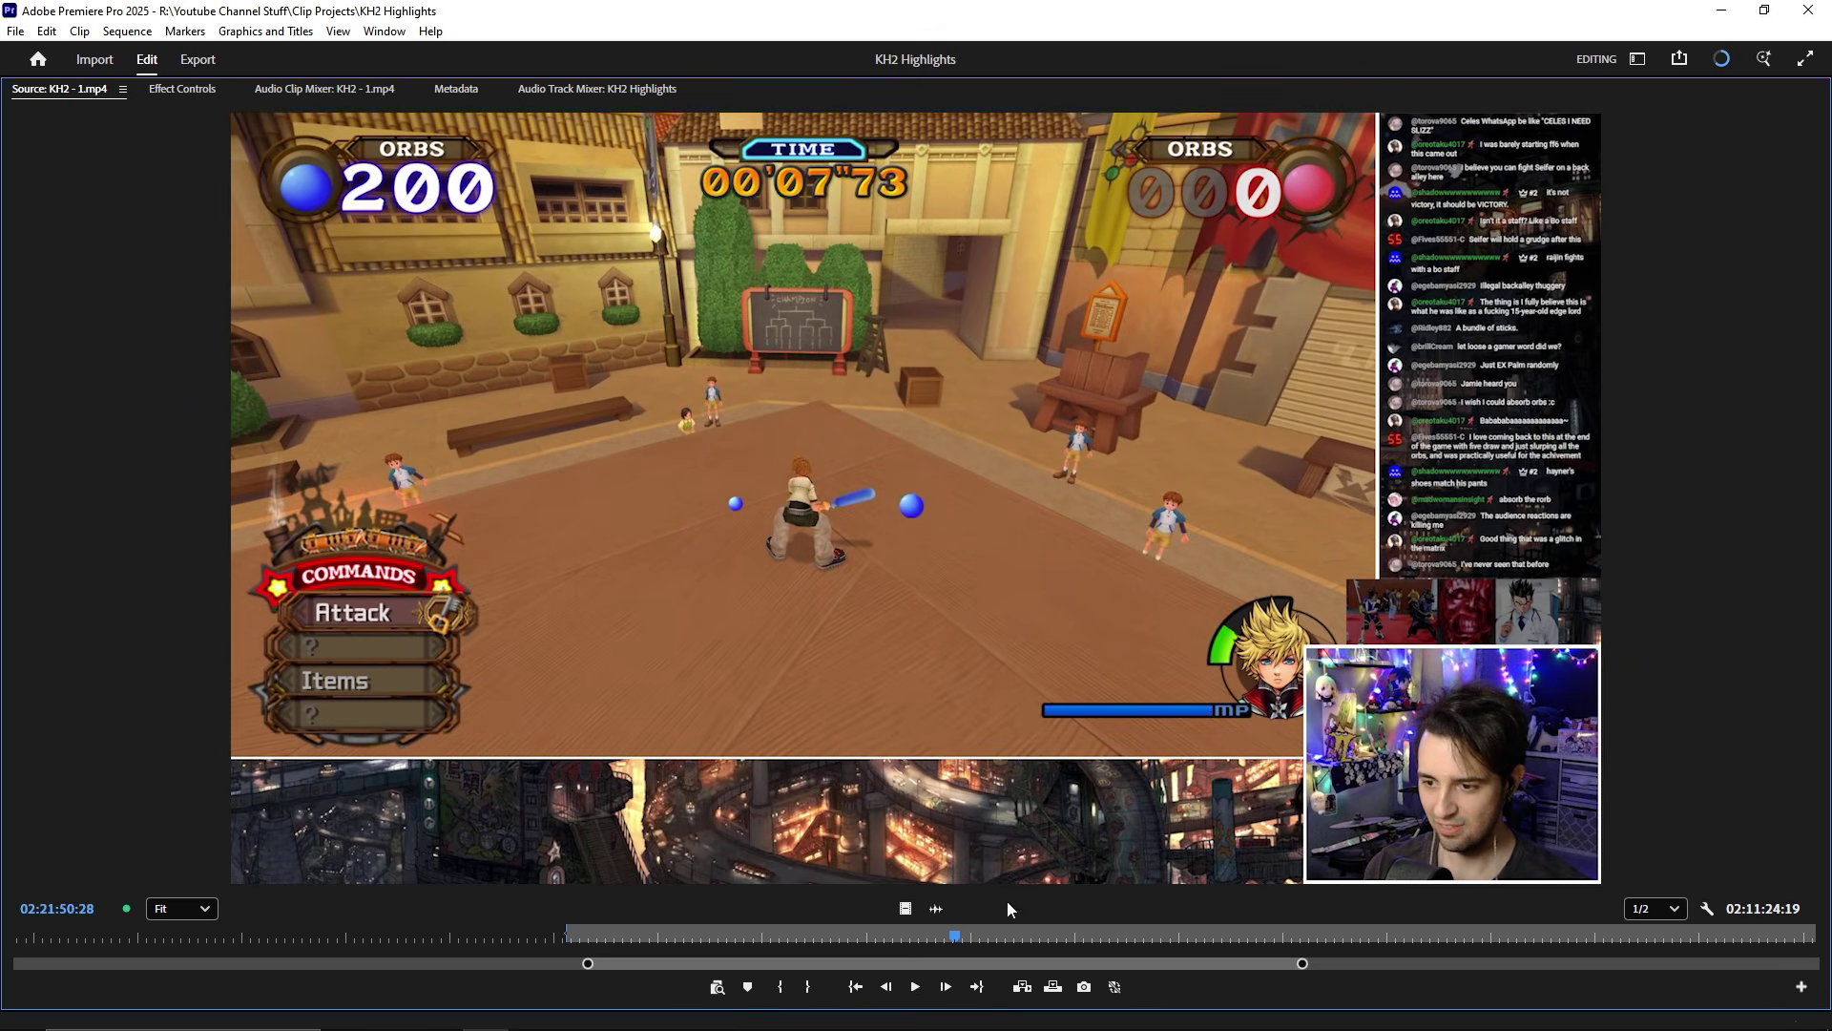
pyautogui.press('space')
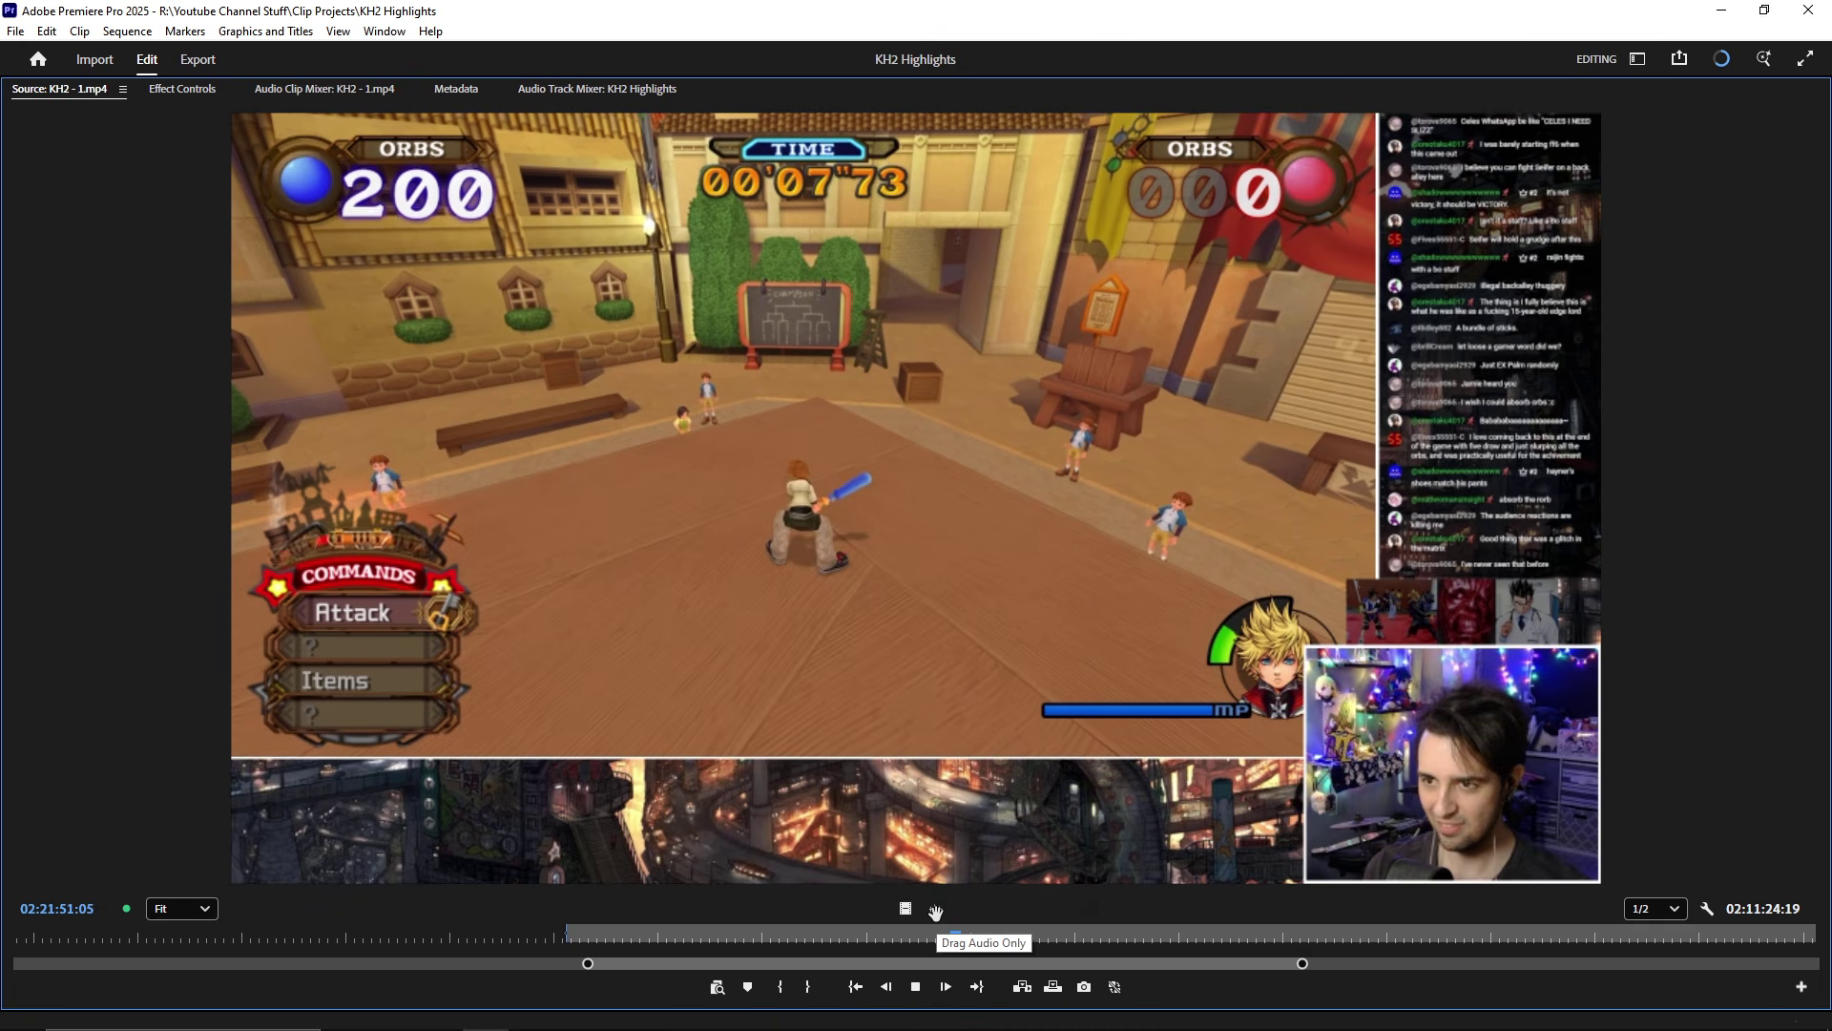
pyautogui.press('space')
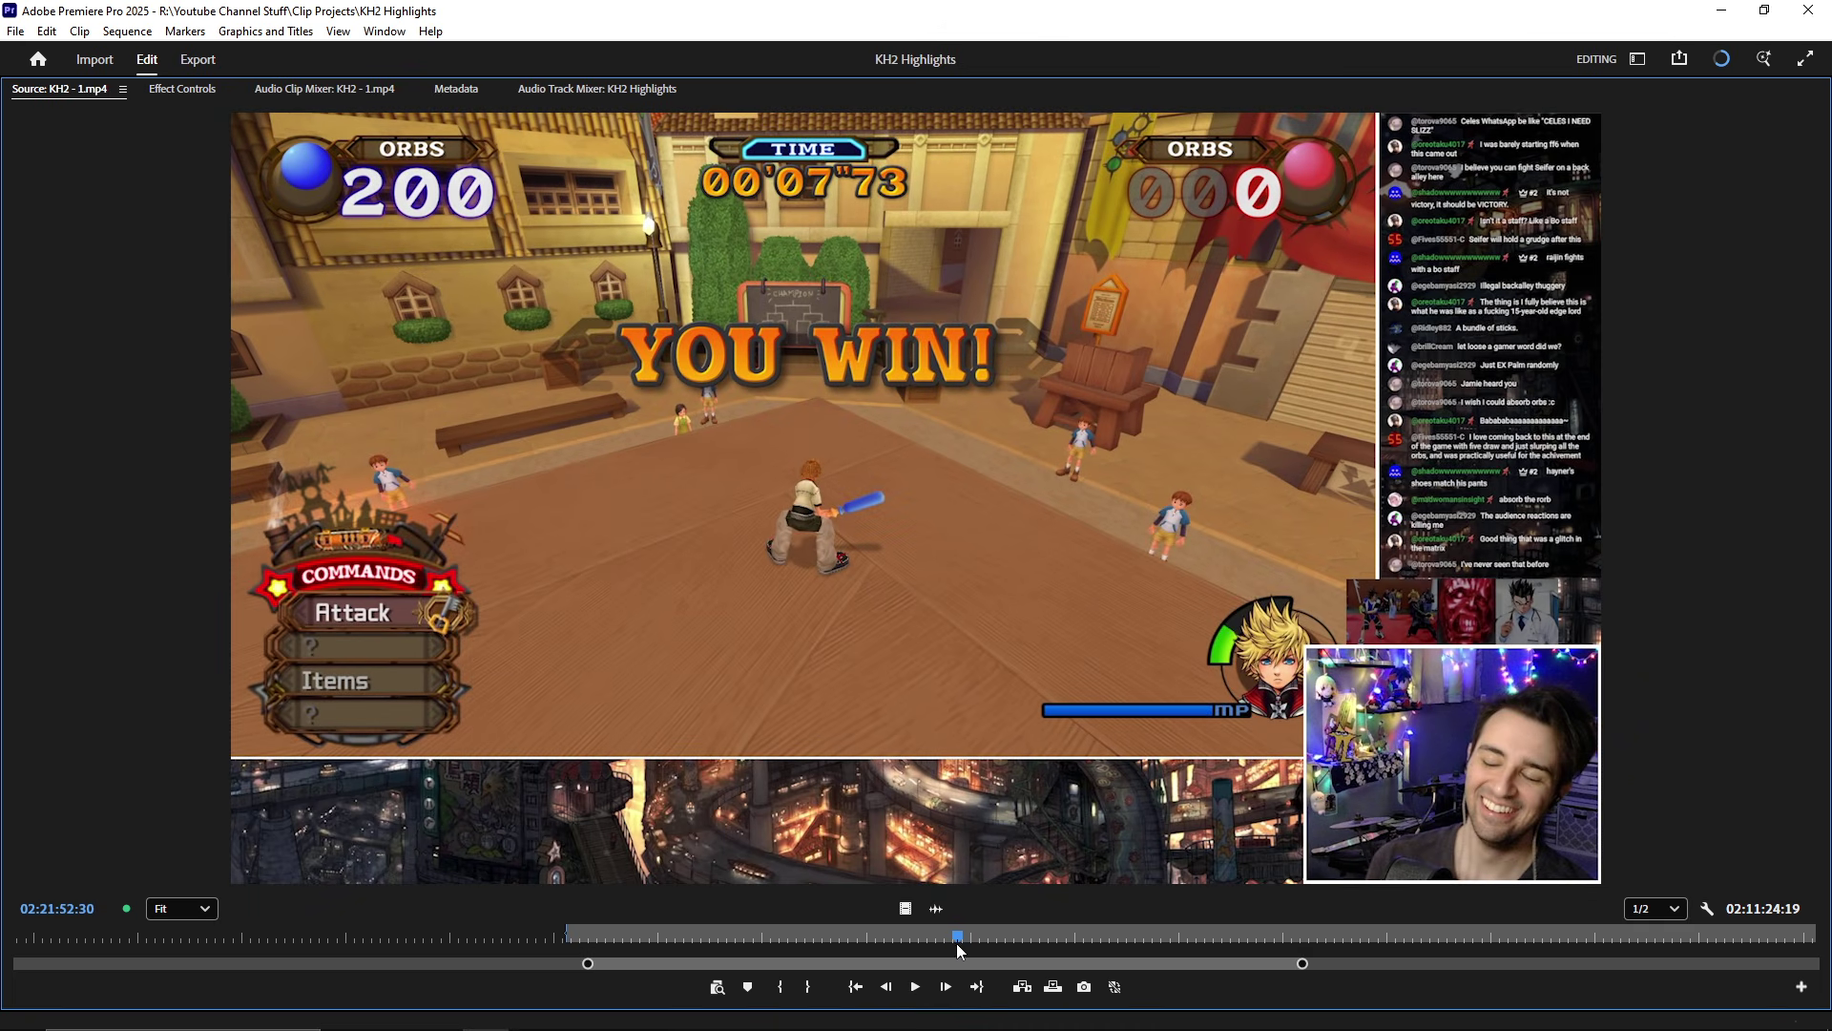
# - Mark a 00:00:02:02 range of the match starting near 02:21:46 and place it on V1 after the Sandlot clip
pyautogui.moveTo(958, 945); pyautogui.dragTo(946, 945)
pyautogui.press('space')
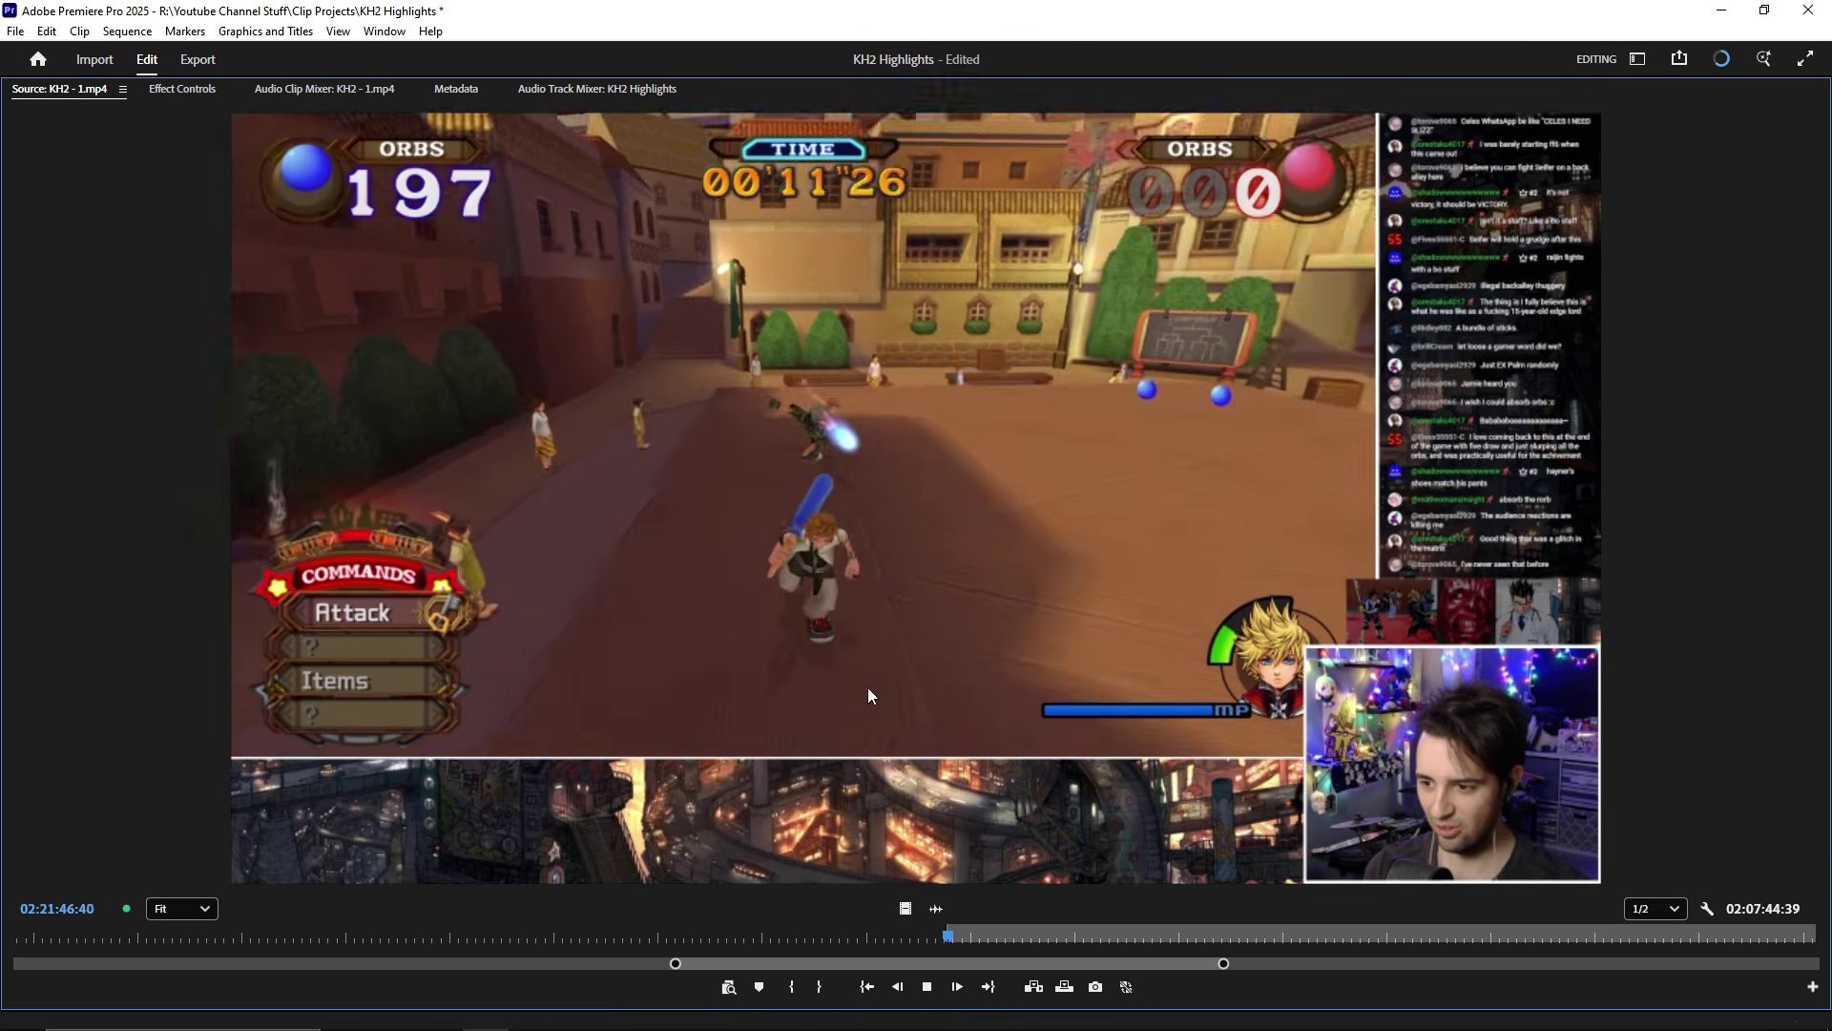
pyautogui.press('space')
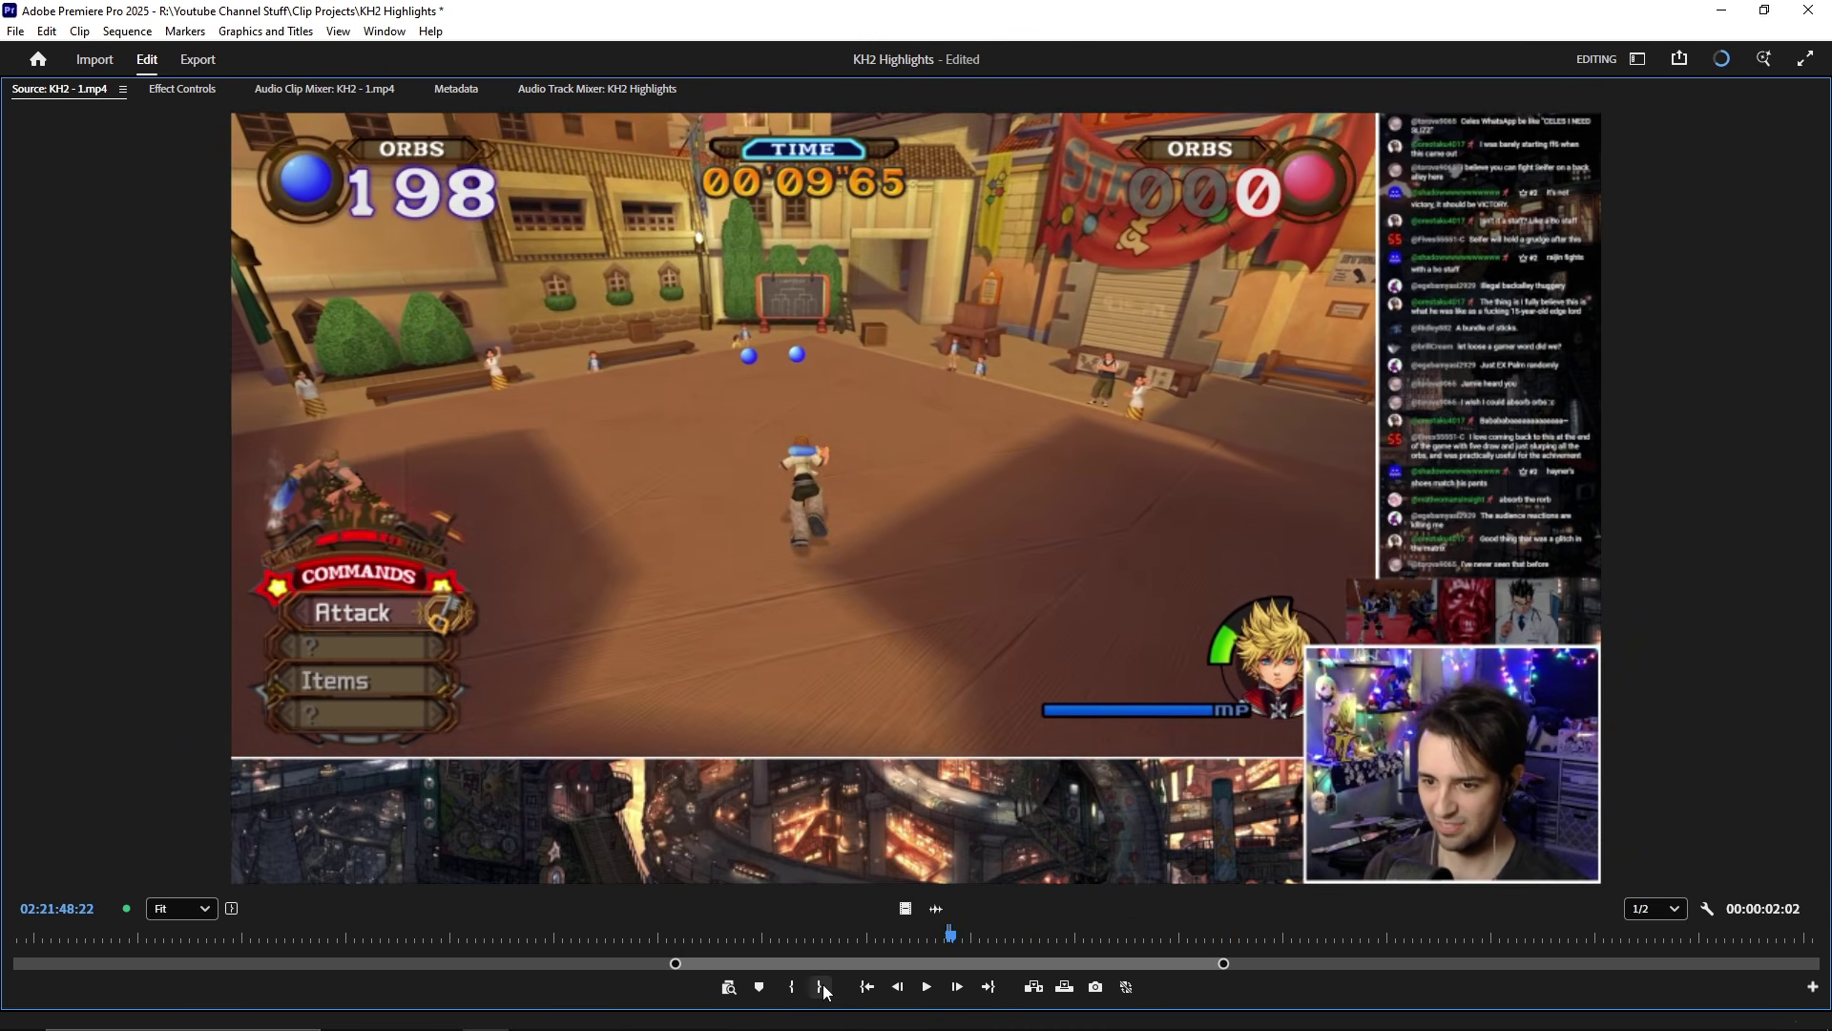
pyautogui.press('`')
pyautogui.moveTo(908, 673); pyautogui.dragTo(886, 849)
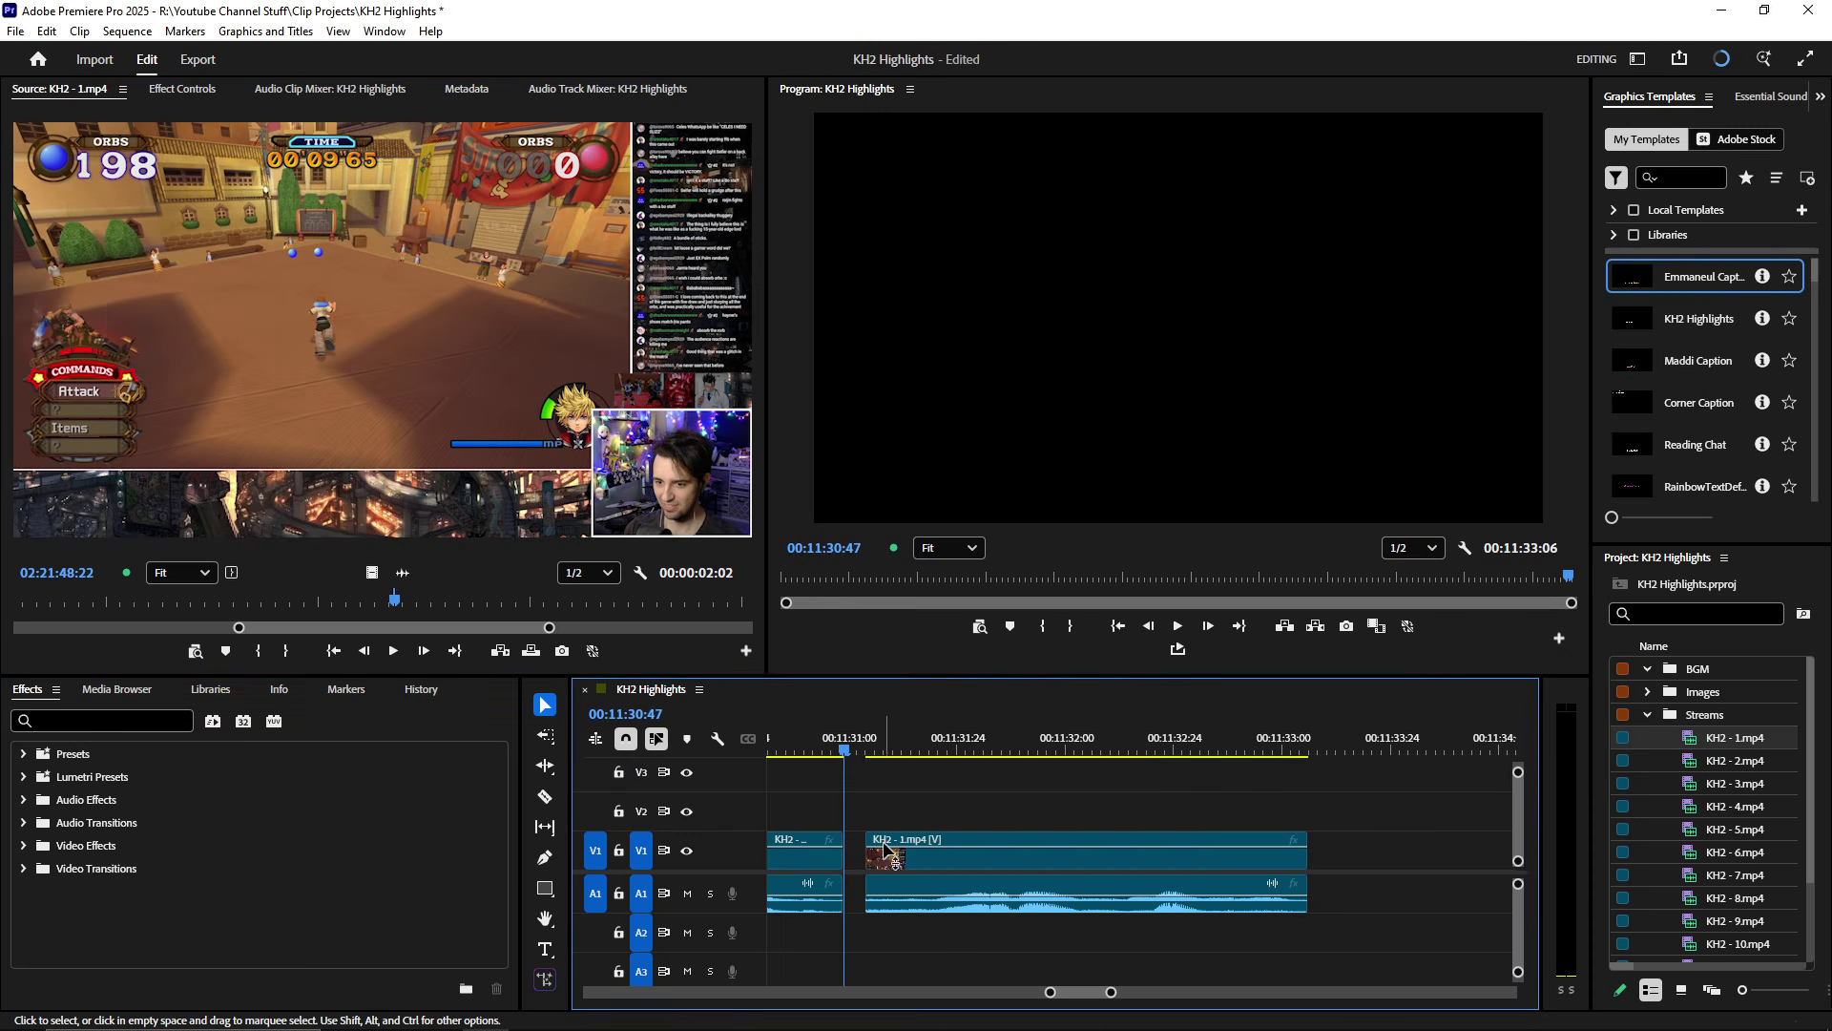
# - Close the gap before the Struggle match clip on V1 and extend the clip's end to 00:11:33:19
pyautogui.click(856, 867)
pyautogui.press('Delete')
pyautogui.moveTo(1227, 752); pyautogui.dragTo(1286, 752)
pyautogui.scroll(-1, 1213, 812)
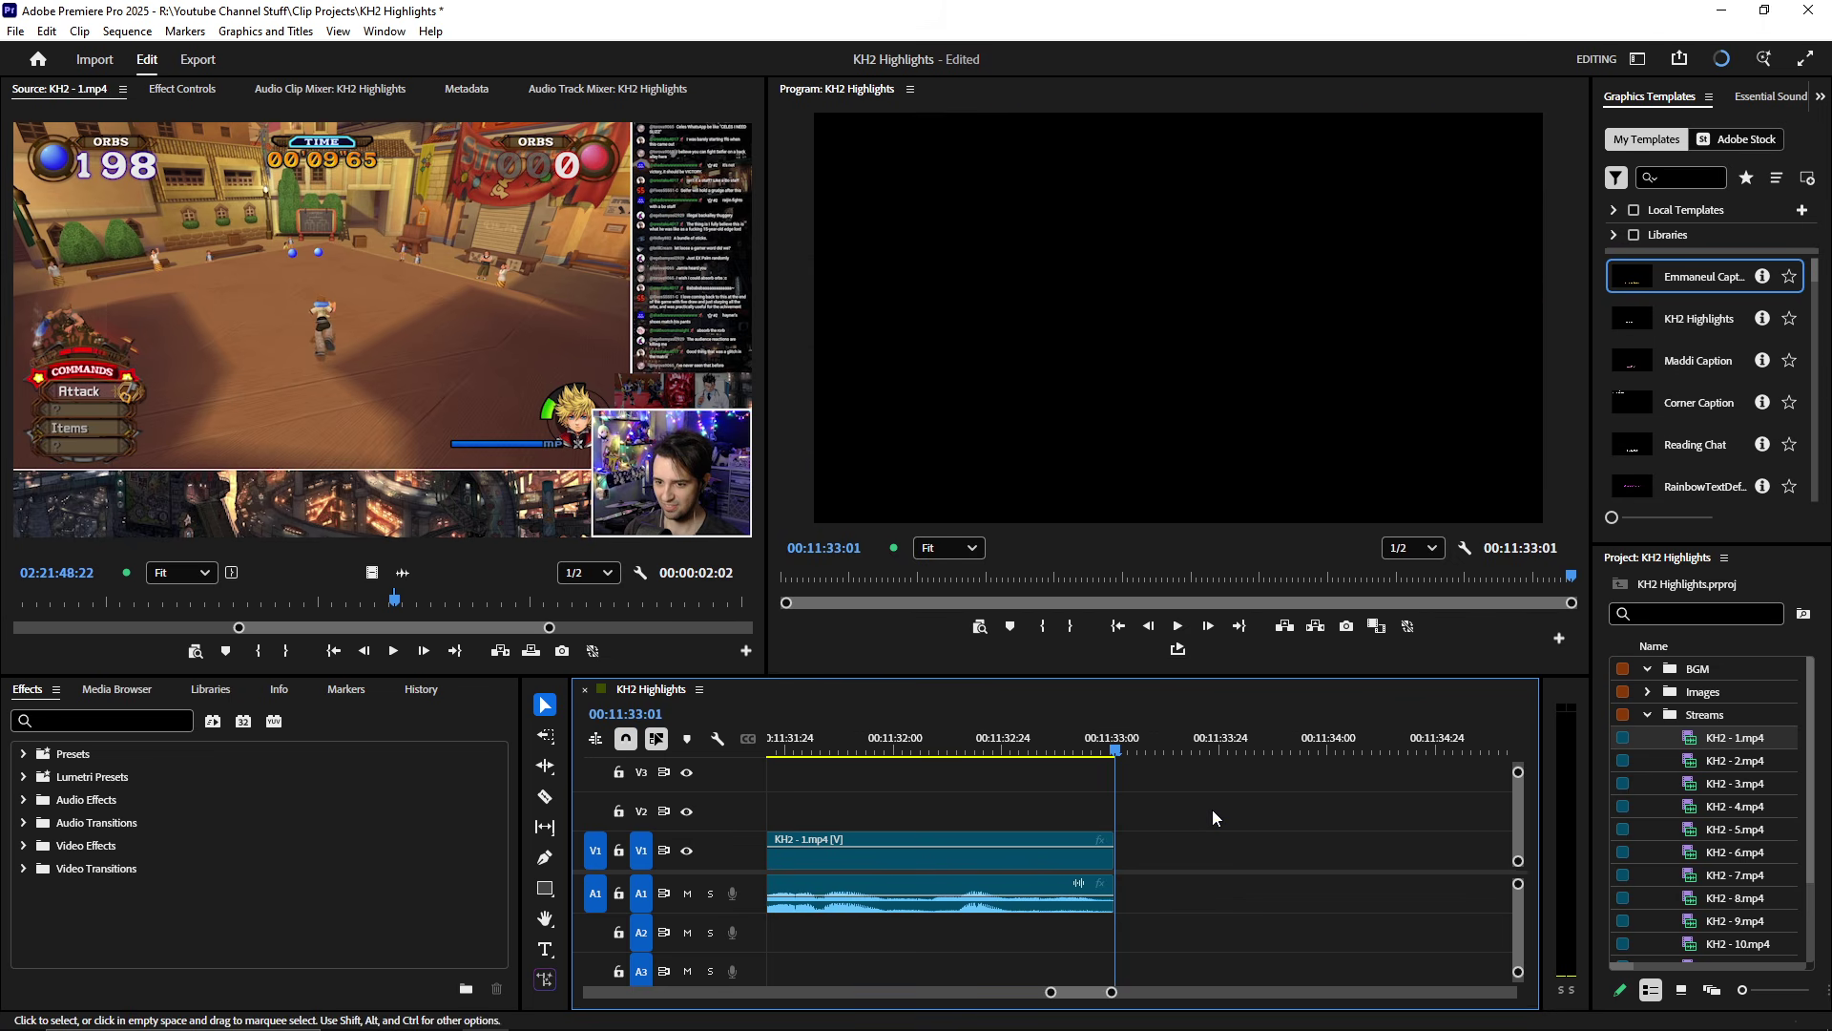
pyautogui.moveTo(1107, 863); pyautogui.dragTo(1194, 864)
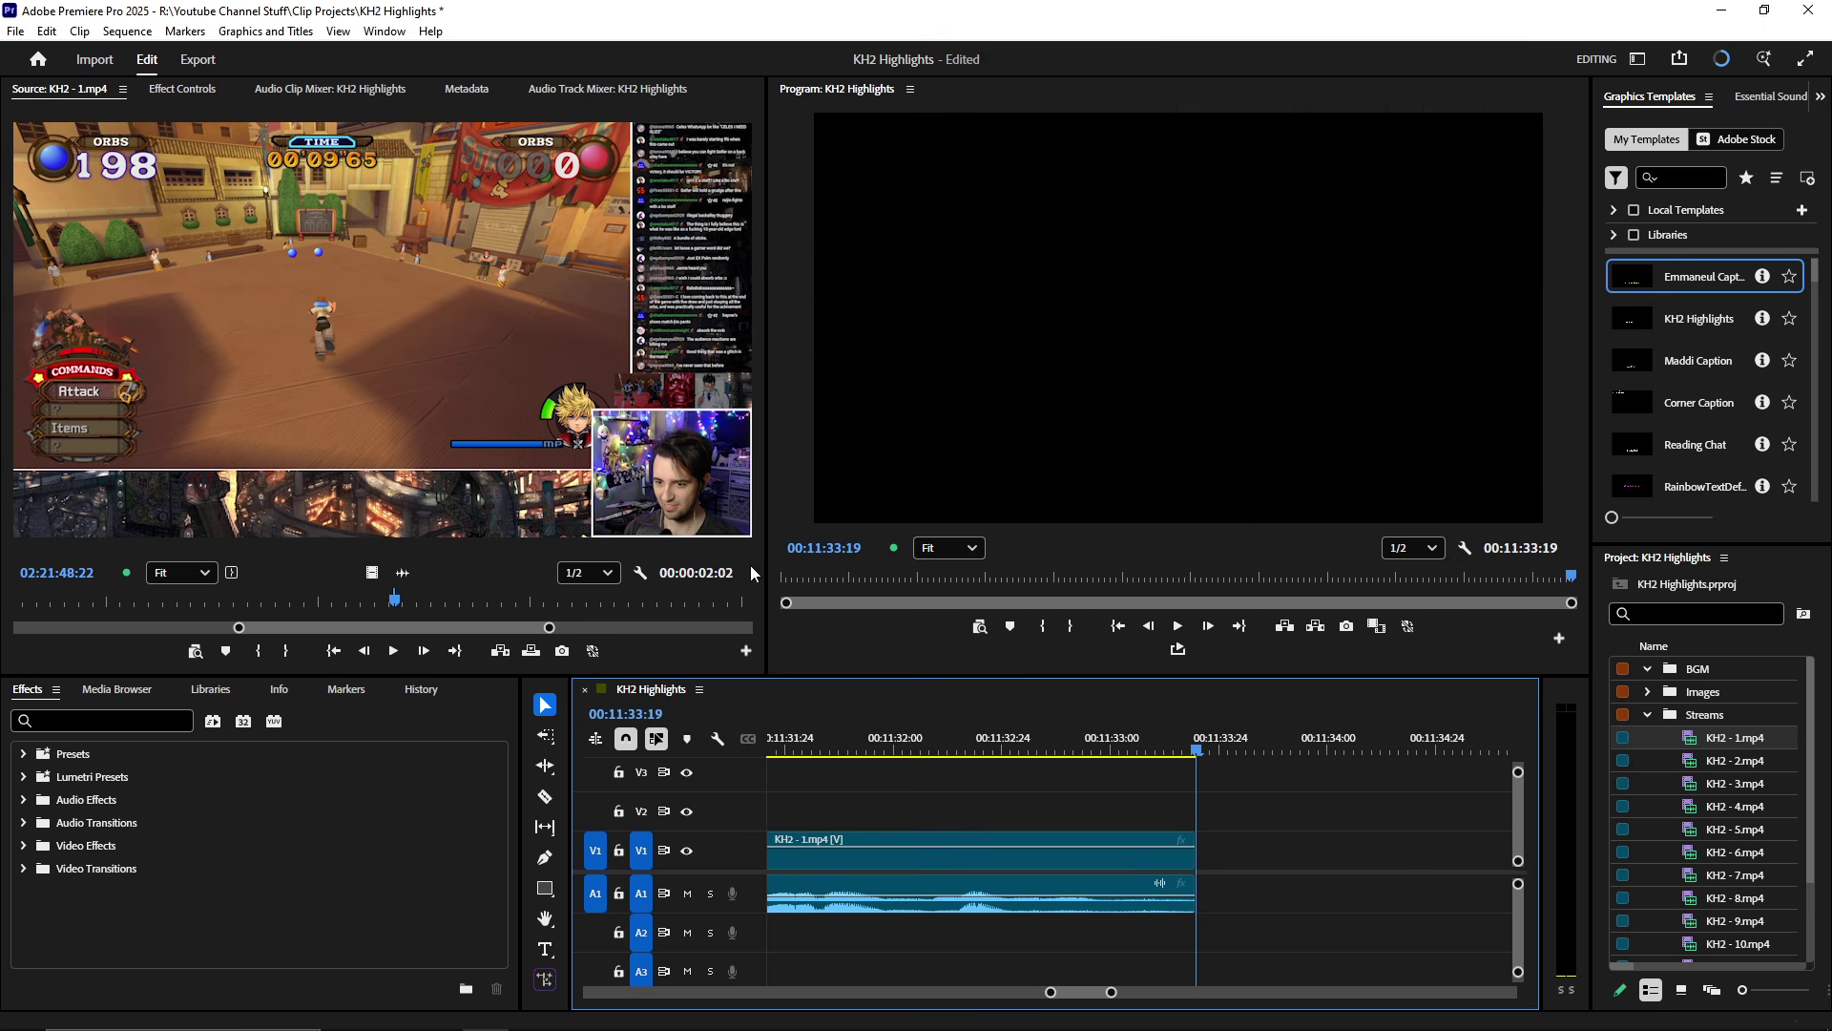
# - Play the source recording past the end of the Struggle match and skim through the cutscenes to 02:24:44:19
pyautogui.click(441, 393)
pyautogui.press('space')
pyautogui.press('`')
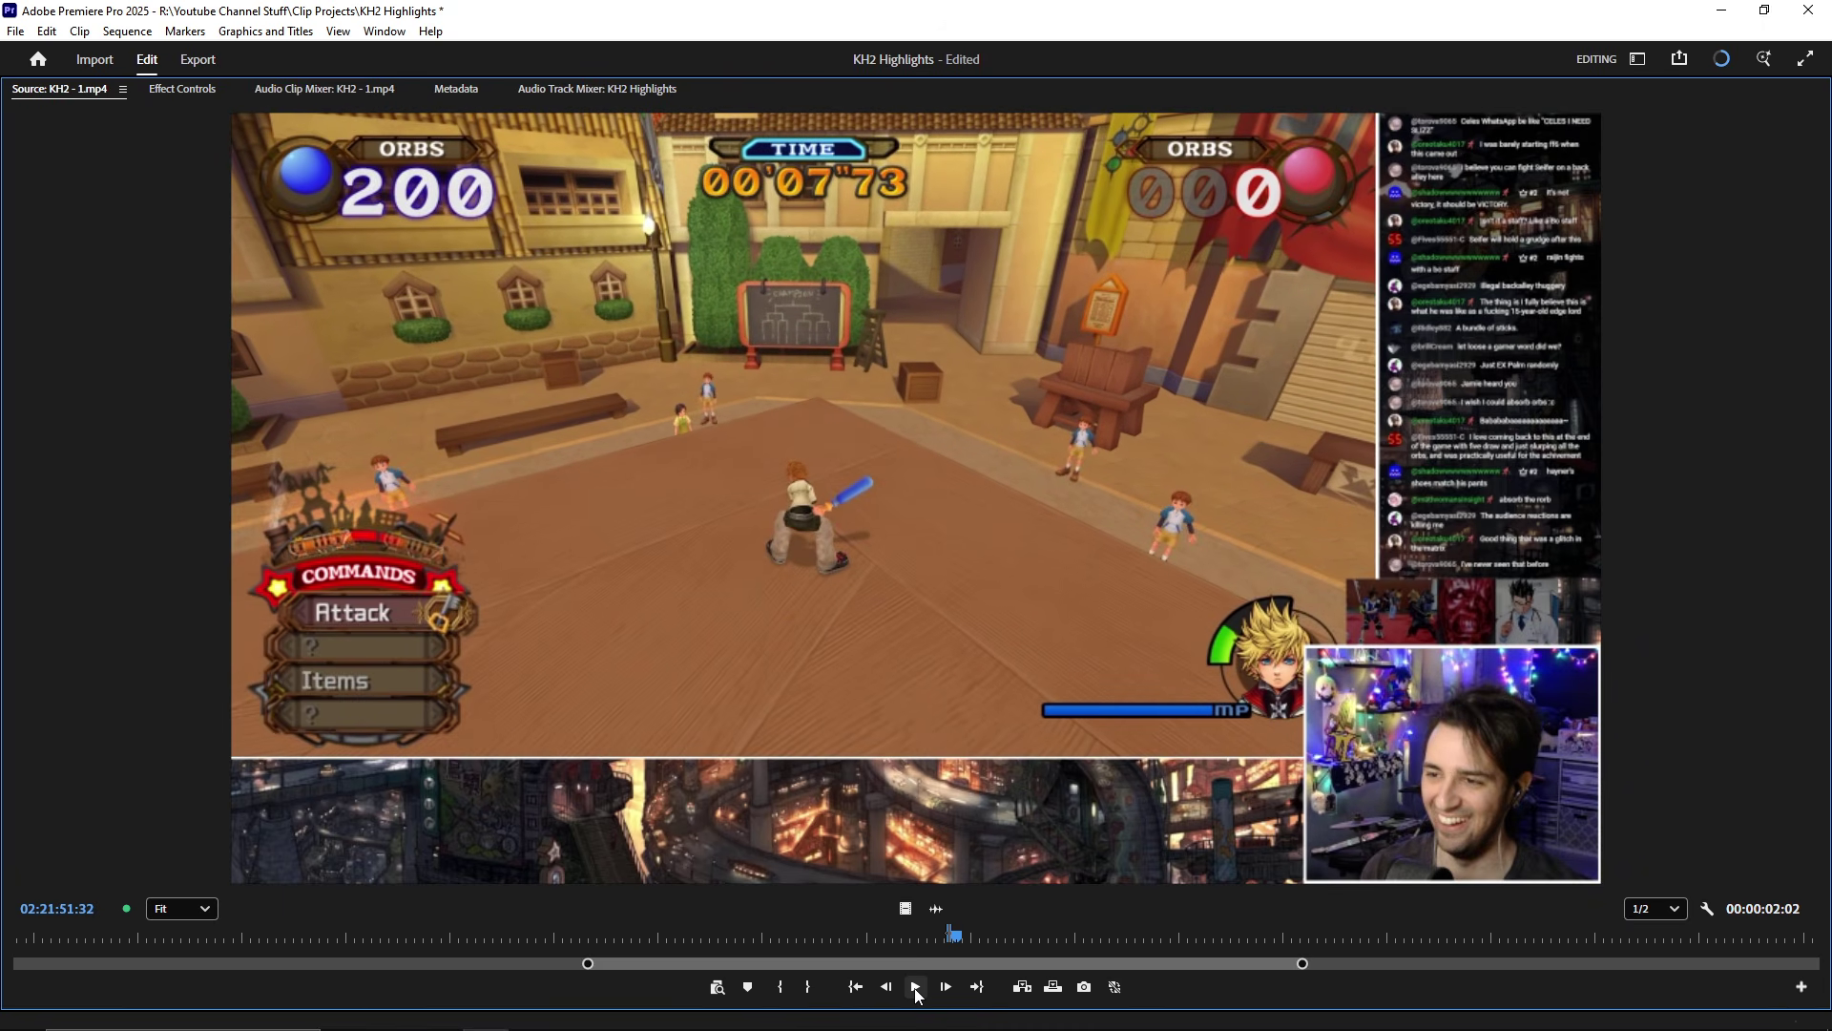
pyautogui.press('space')
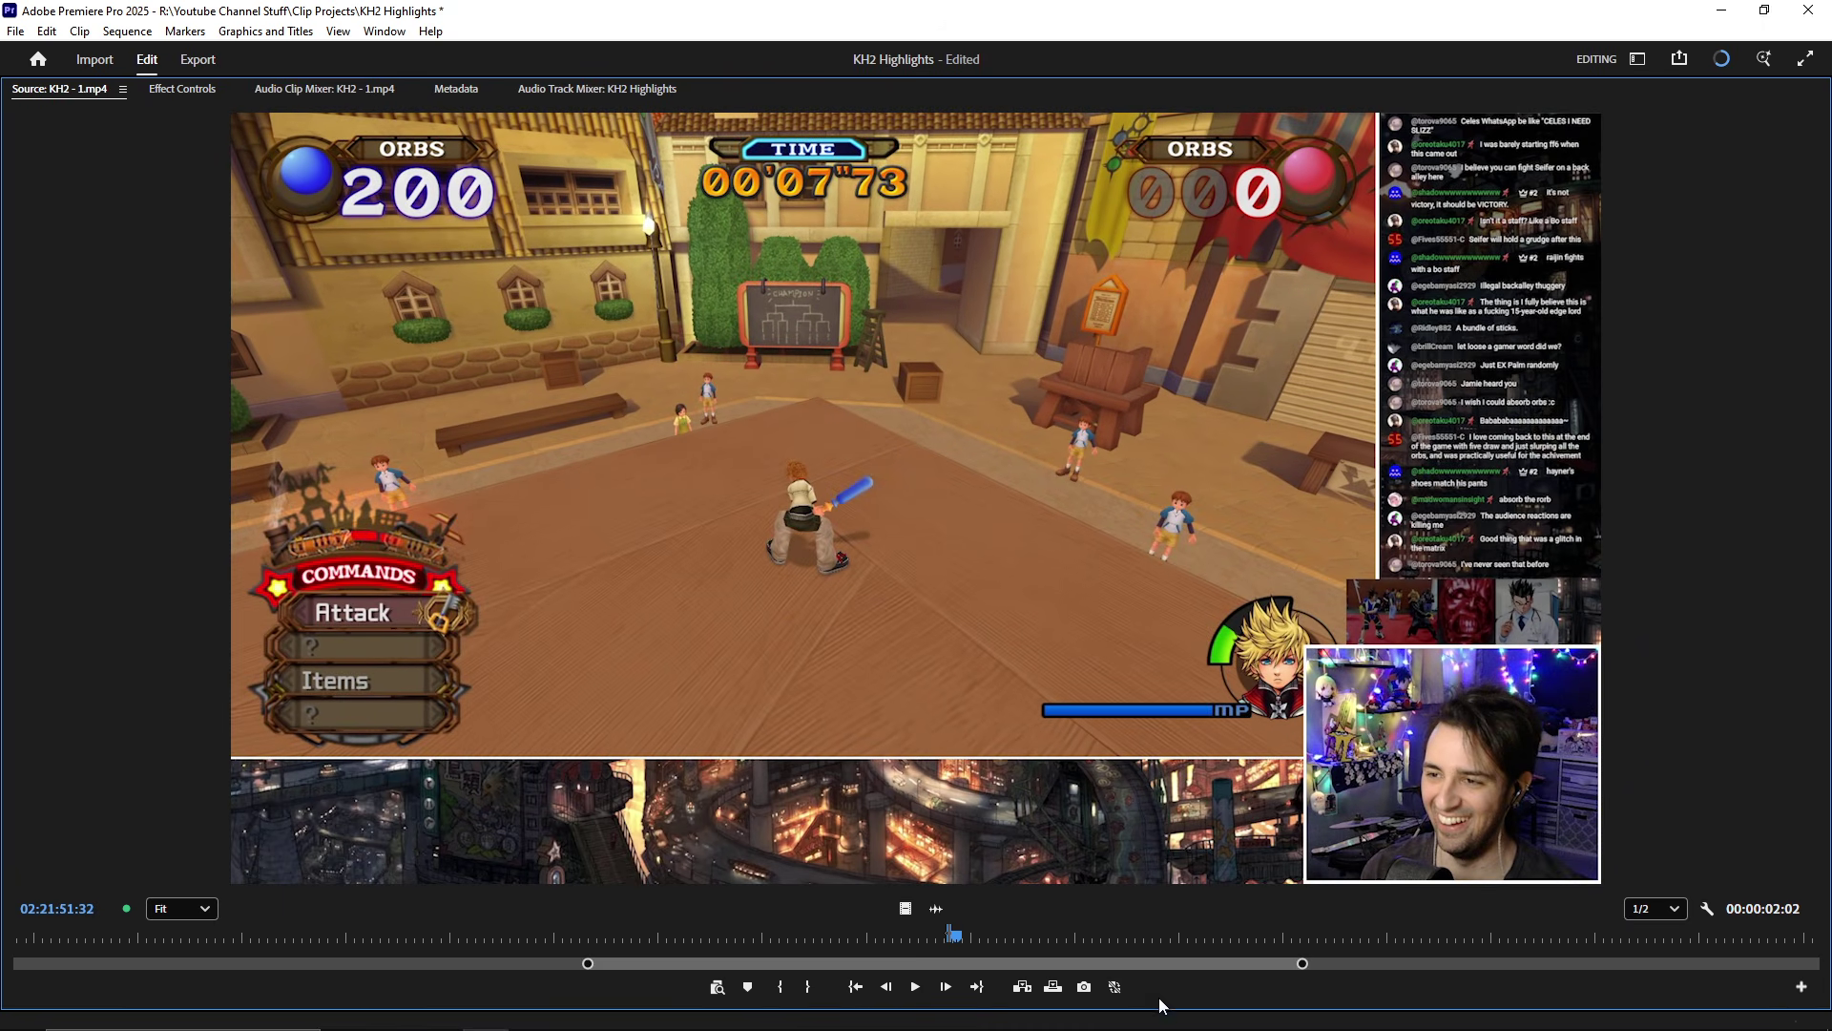
pyautogui.click(973, 934)
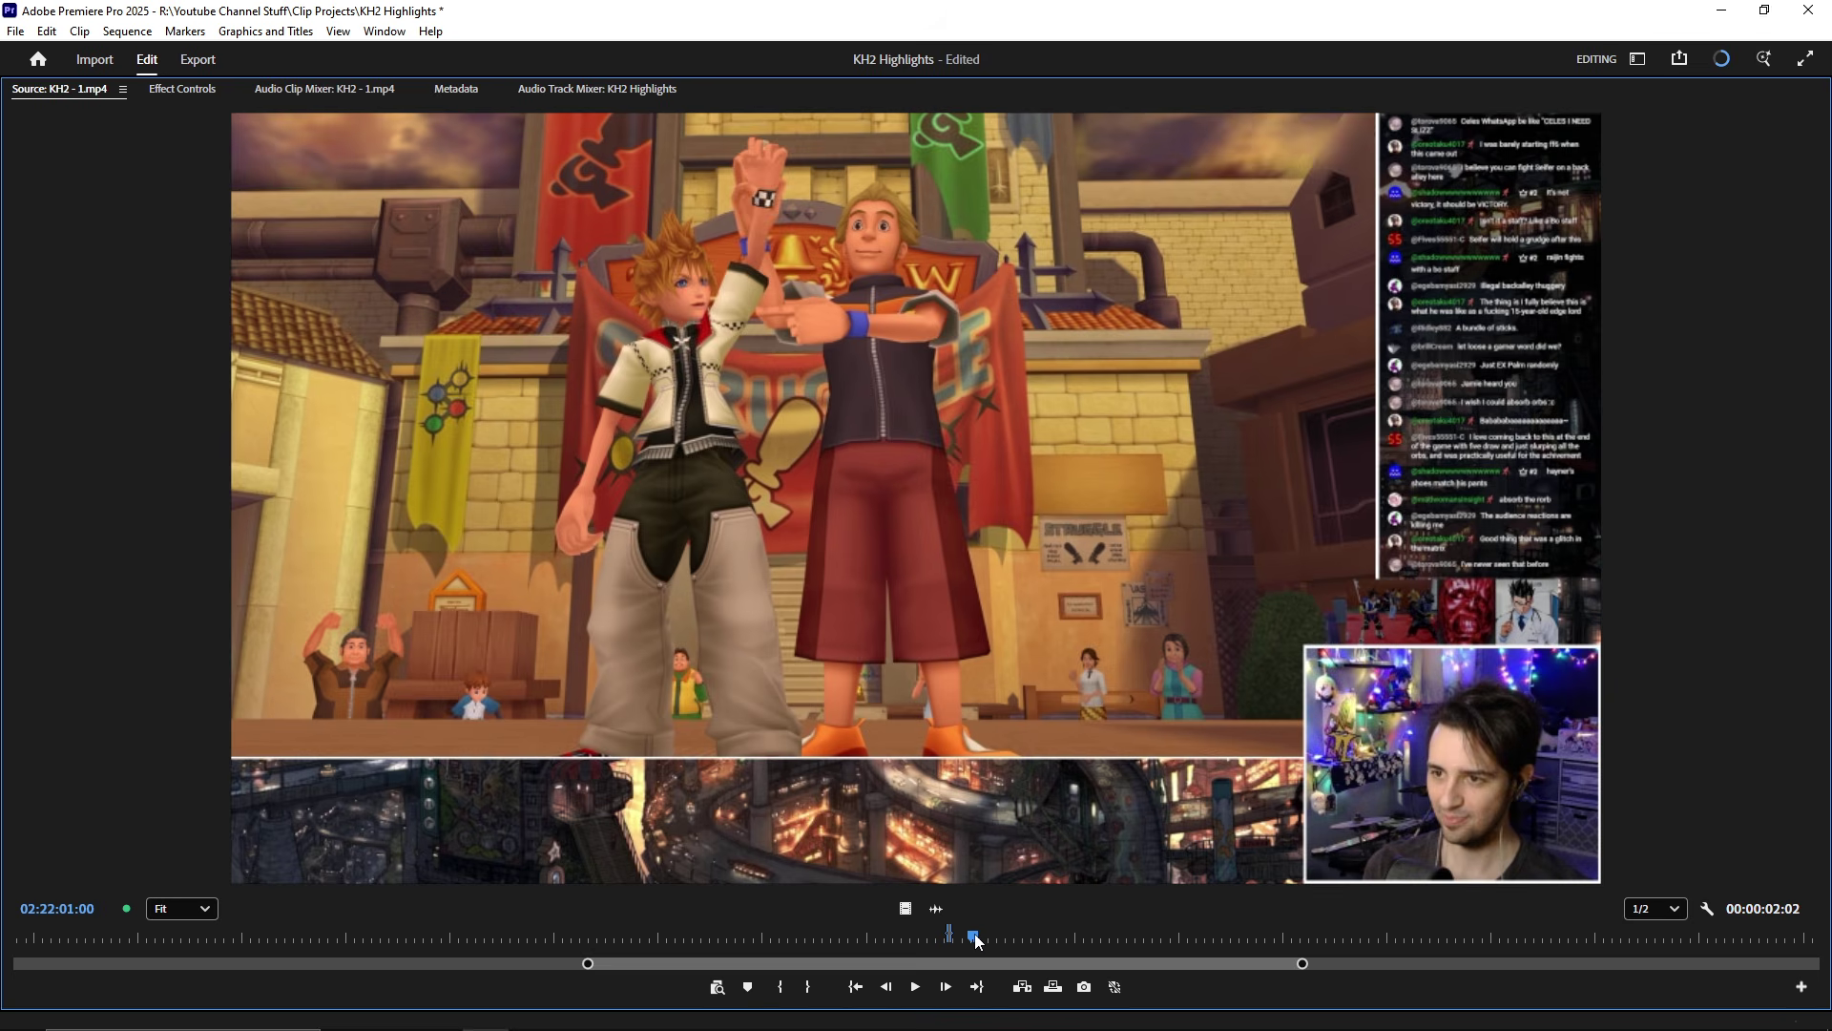
pyautogui.moveTo(976, 934); pyautogui.dragTo(981, 964)
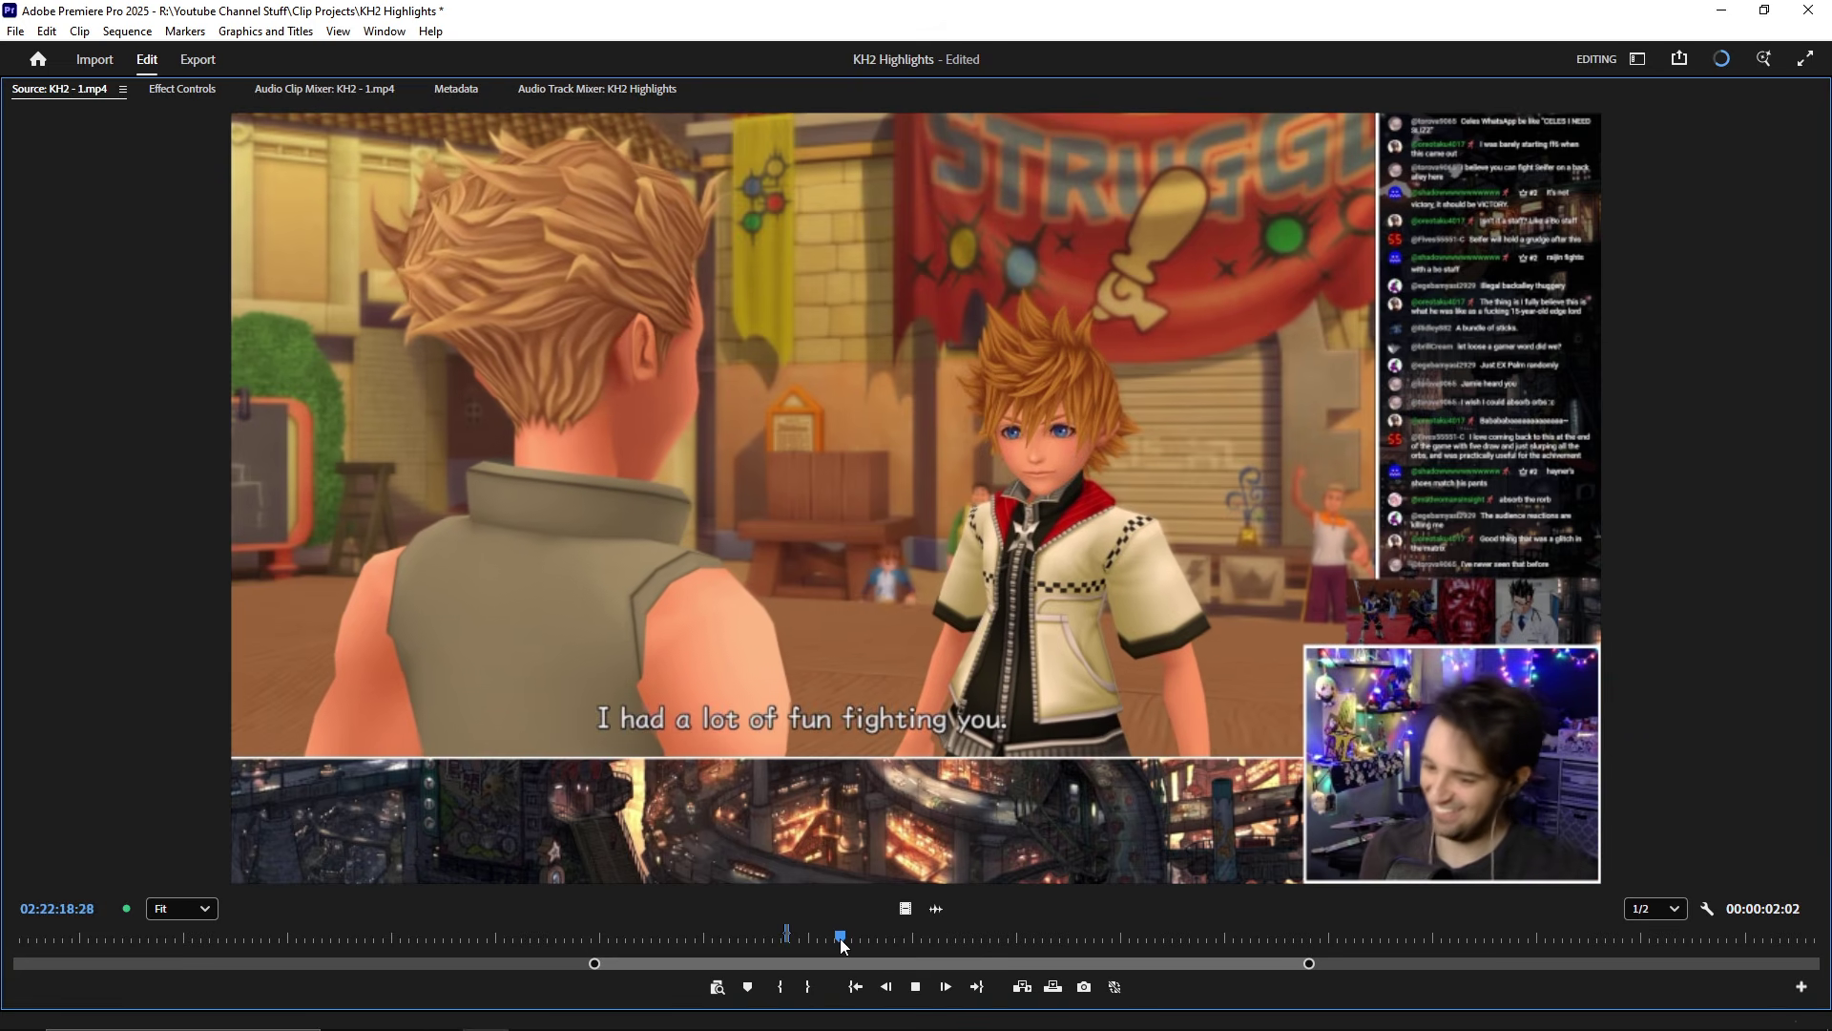
pyautogui.moveTo(840, 937); pyautogui.dragTo(1091, 925)
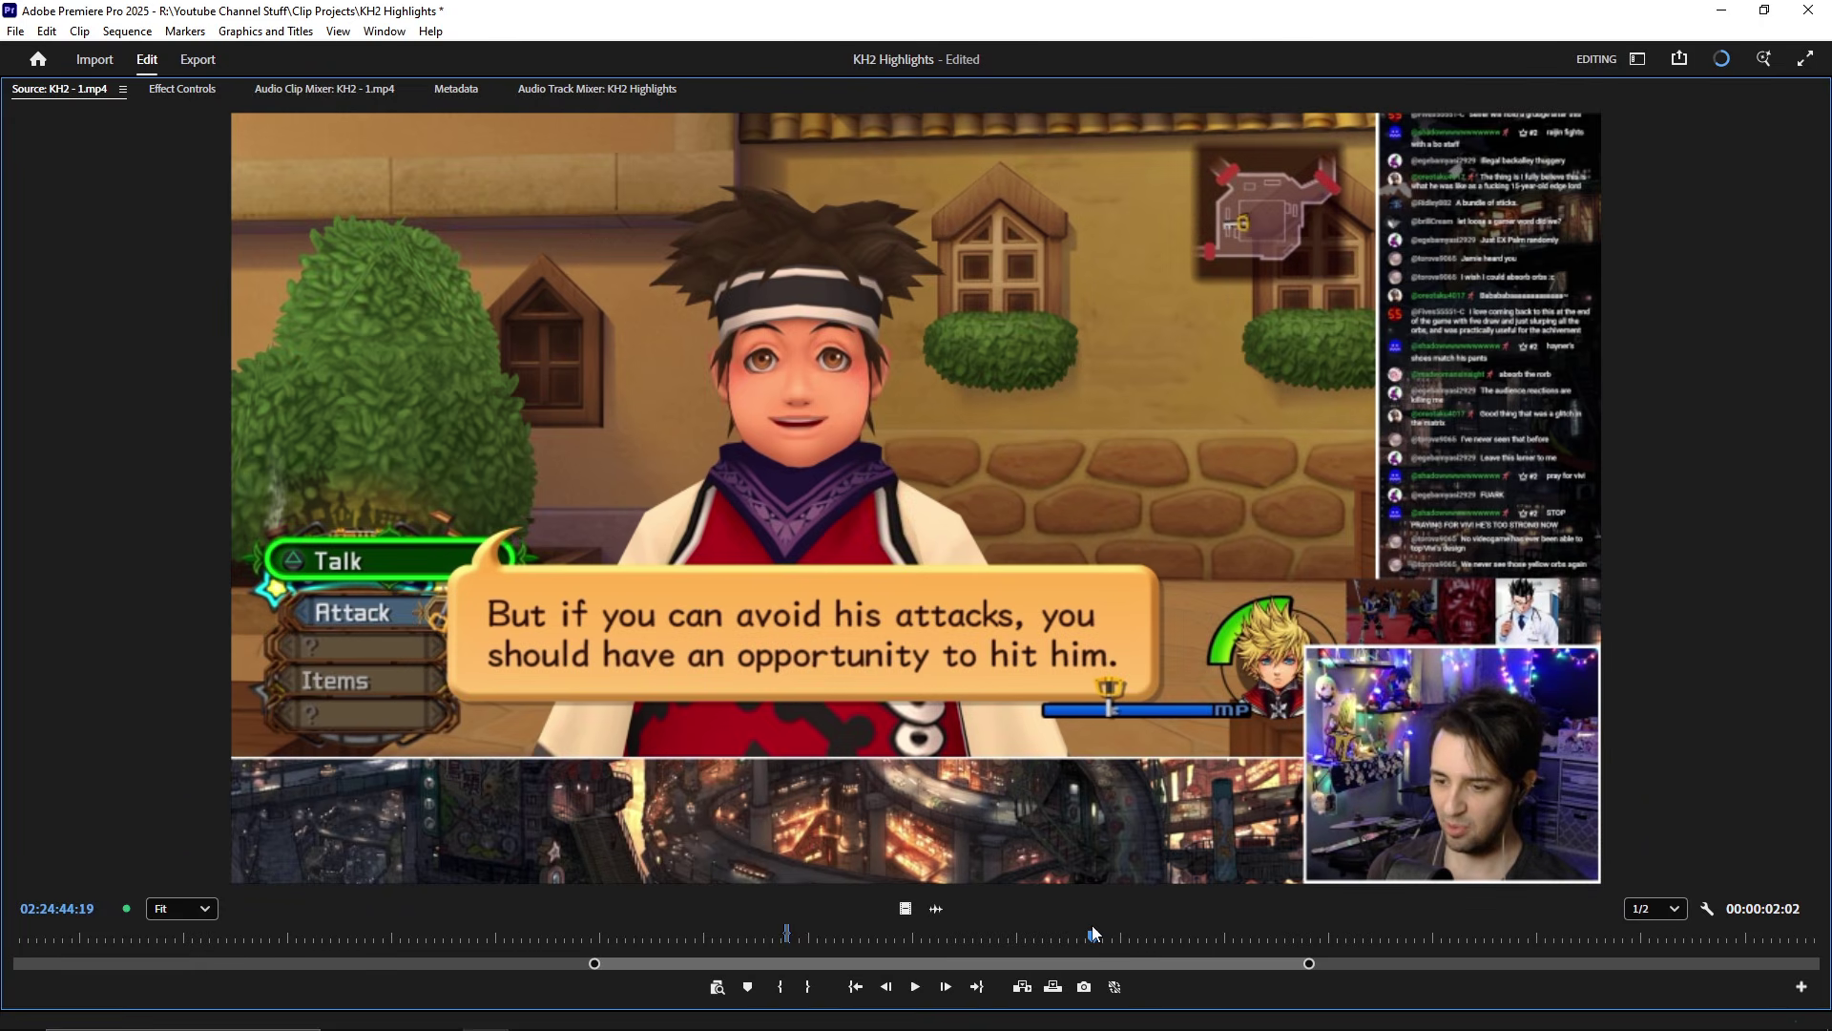
# - Mark an In point in the source recording near 02:24:47 and play on to 02:25:08:45
pyautogui.click(780, 986)
pyautogui.moveTo(836, 965); pyautogui.dragTo(852, 962)
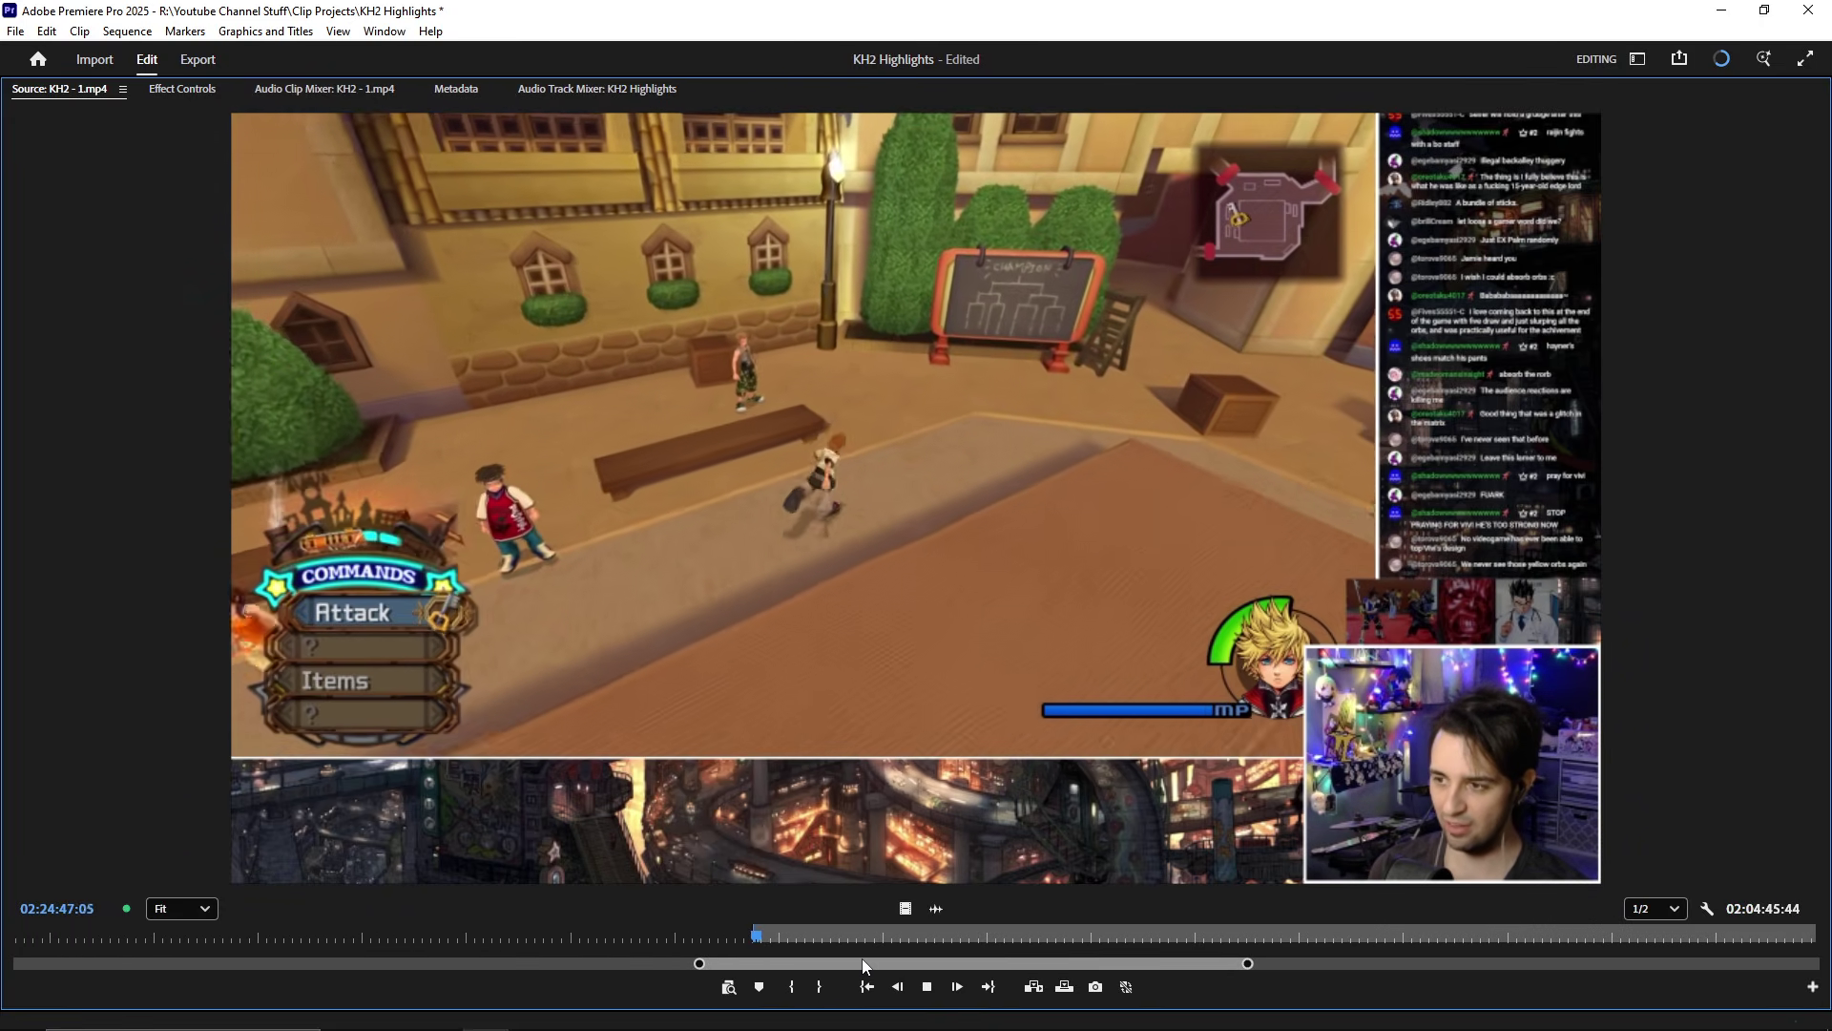
pyautogui.click(793, 985)
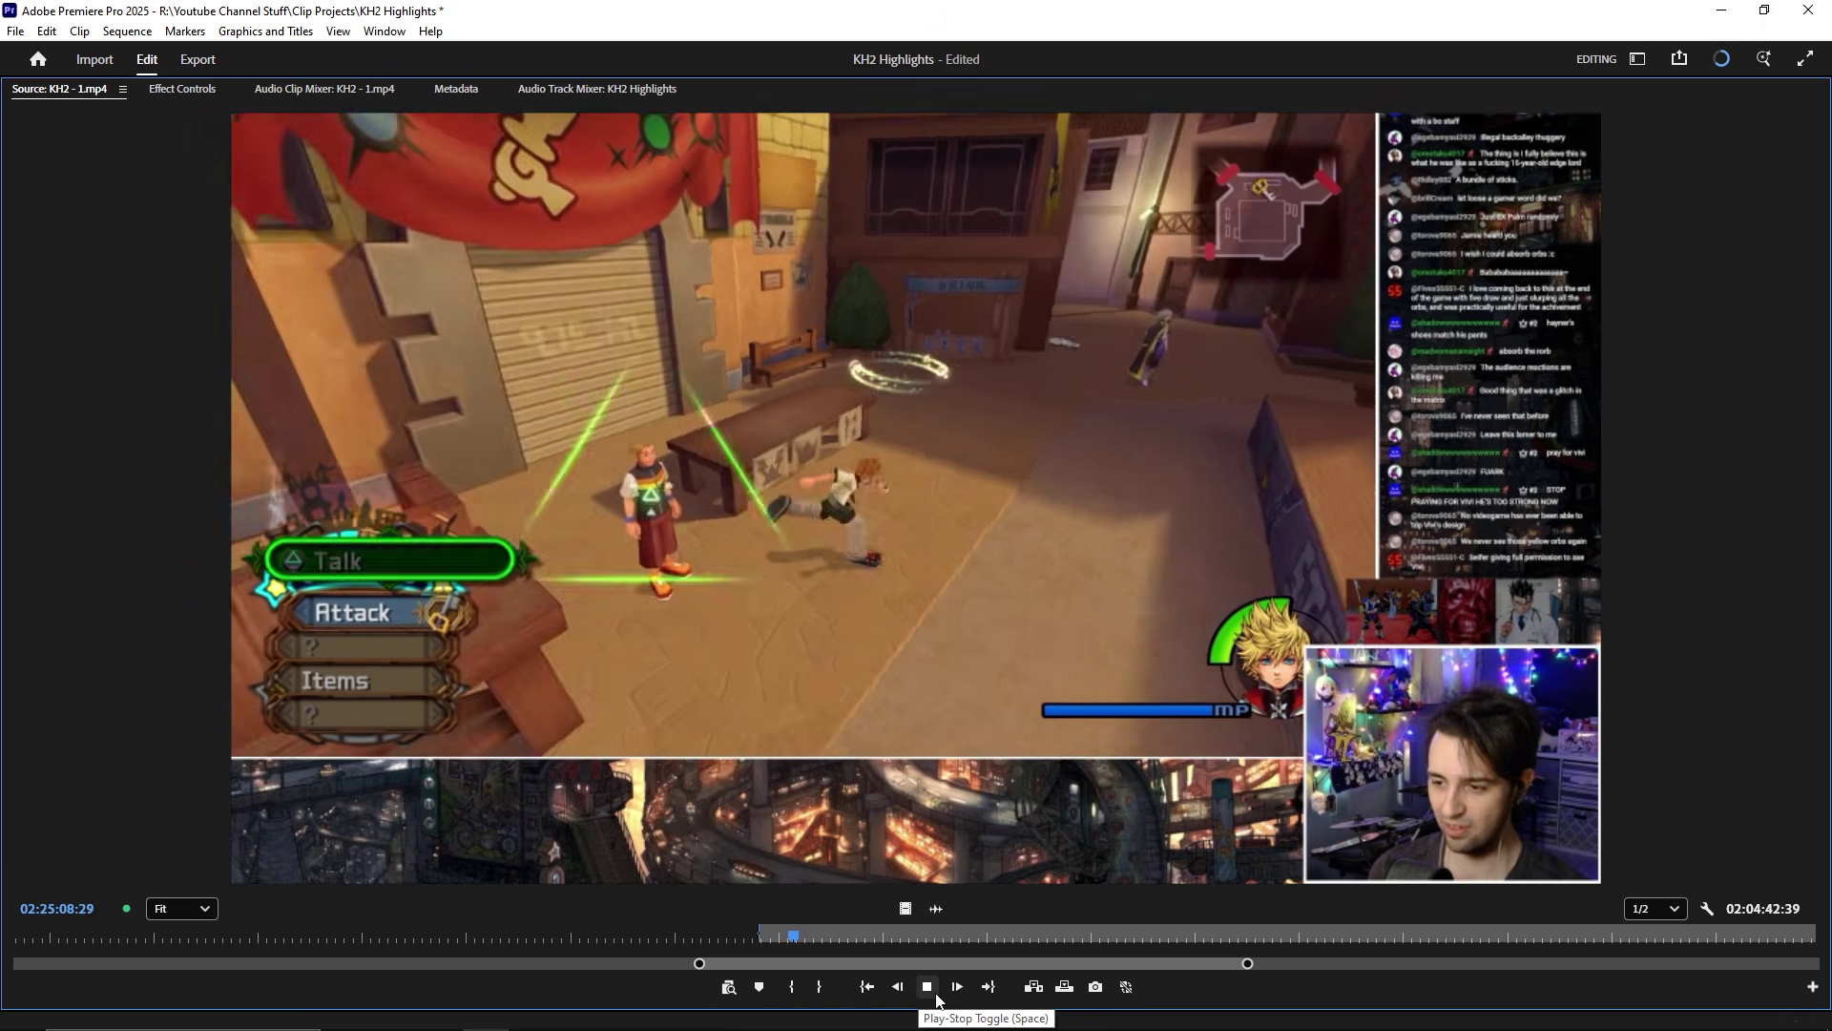
pyautogui.click(935, 995)
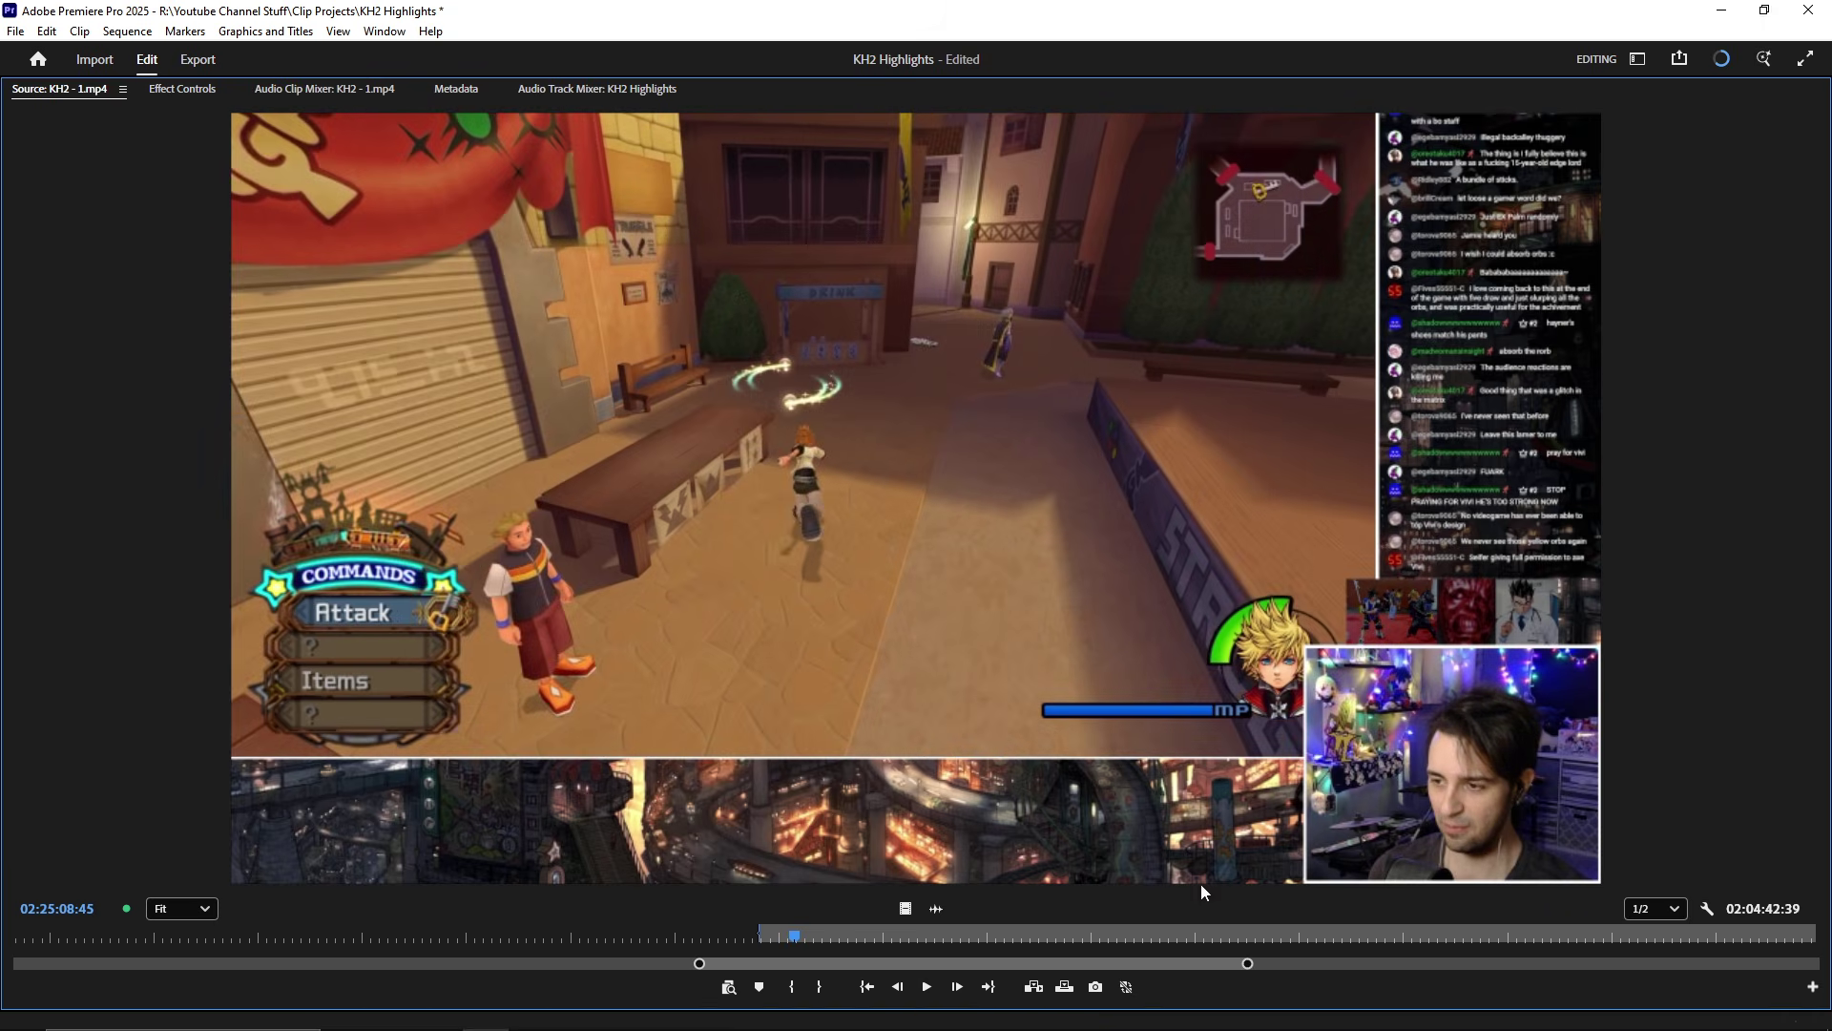
pyautogui.hotkey('alt', 'Tab')
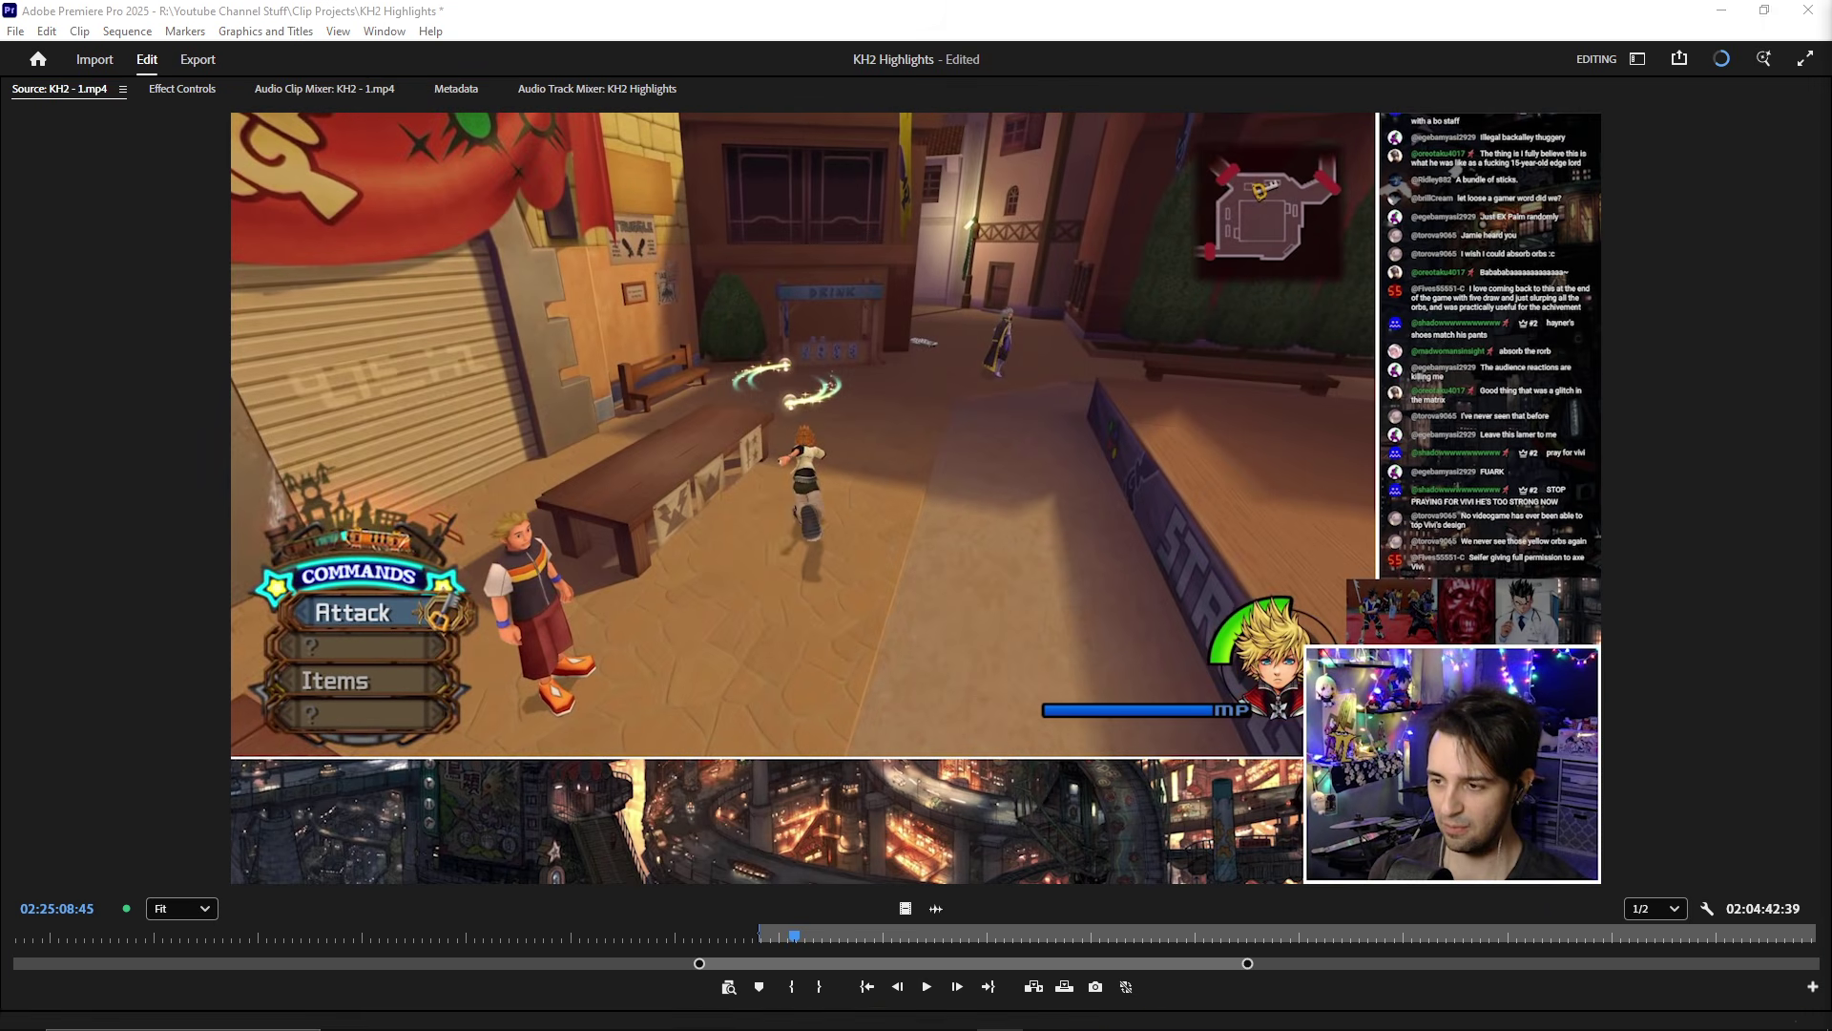
# - Skim the source recording ahead, mark an In point shortly before the Vivi encounter at 02:26:09:30, and play through to the "Cheater." dialogue
pyautogui.click(832, 938)
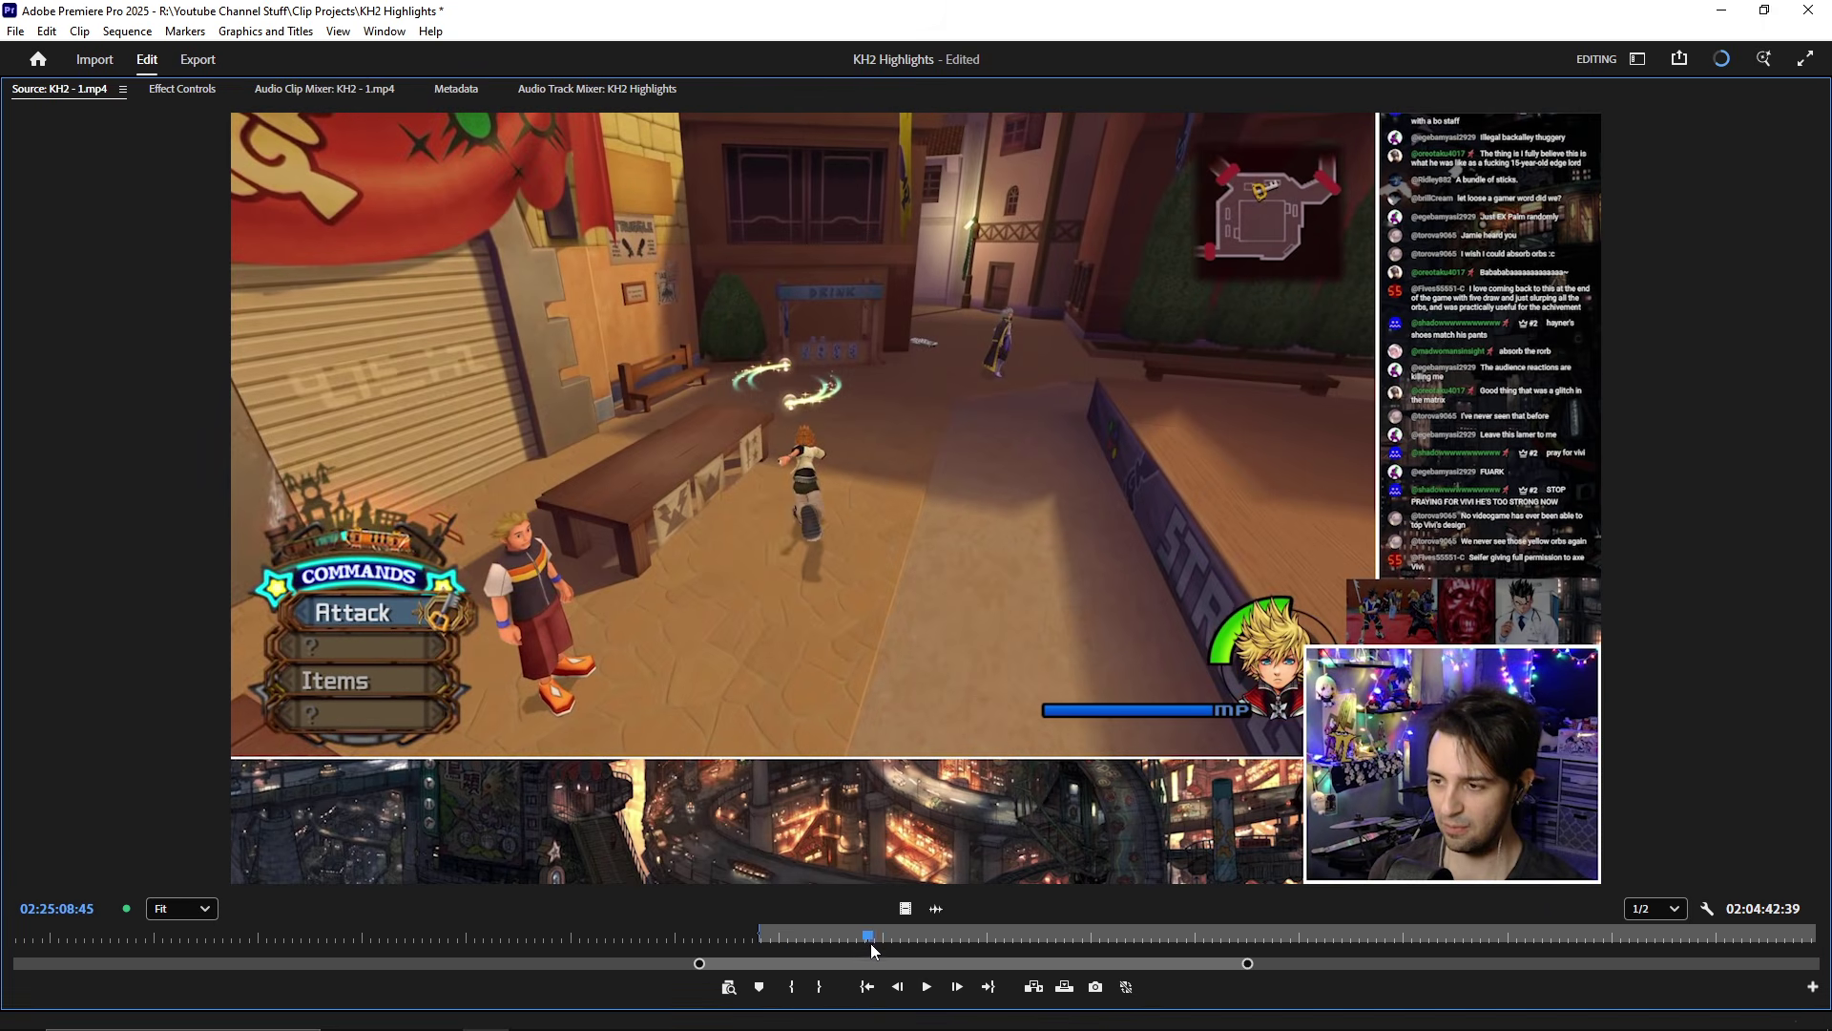
pyautogui.moveTo(887, 942); pyautogui.dragTo(922, 920)
pyautogui.press('space')
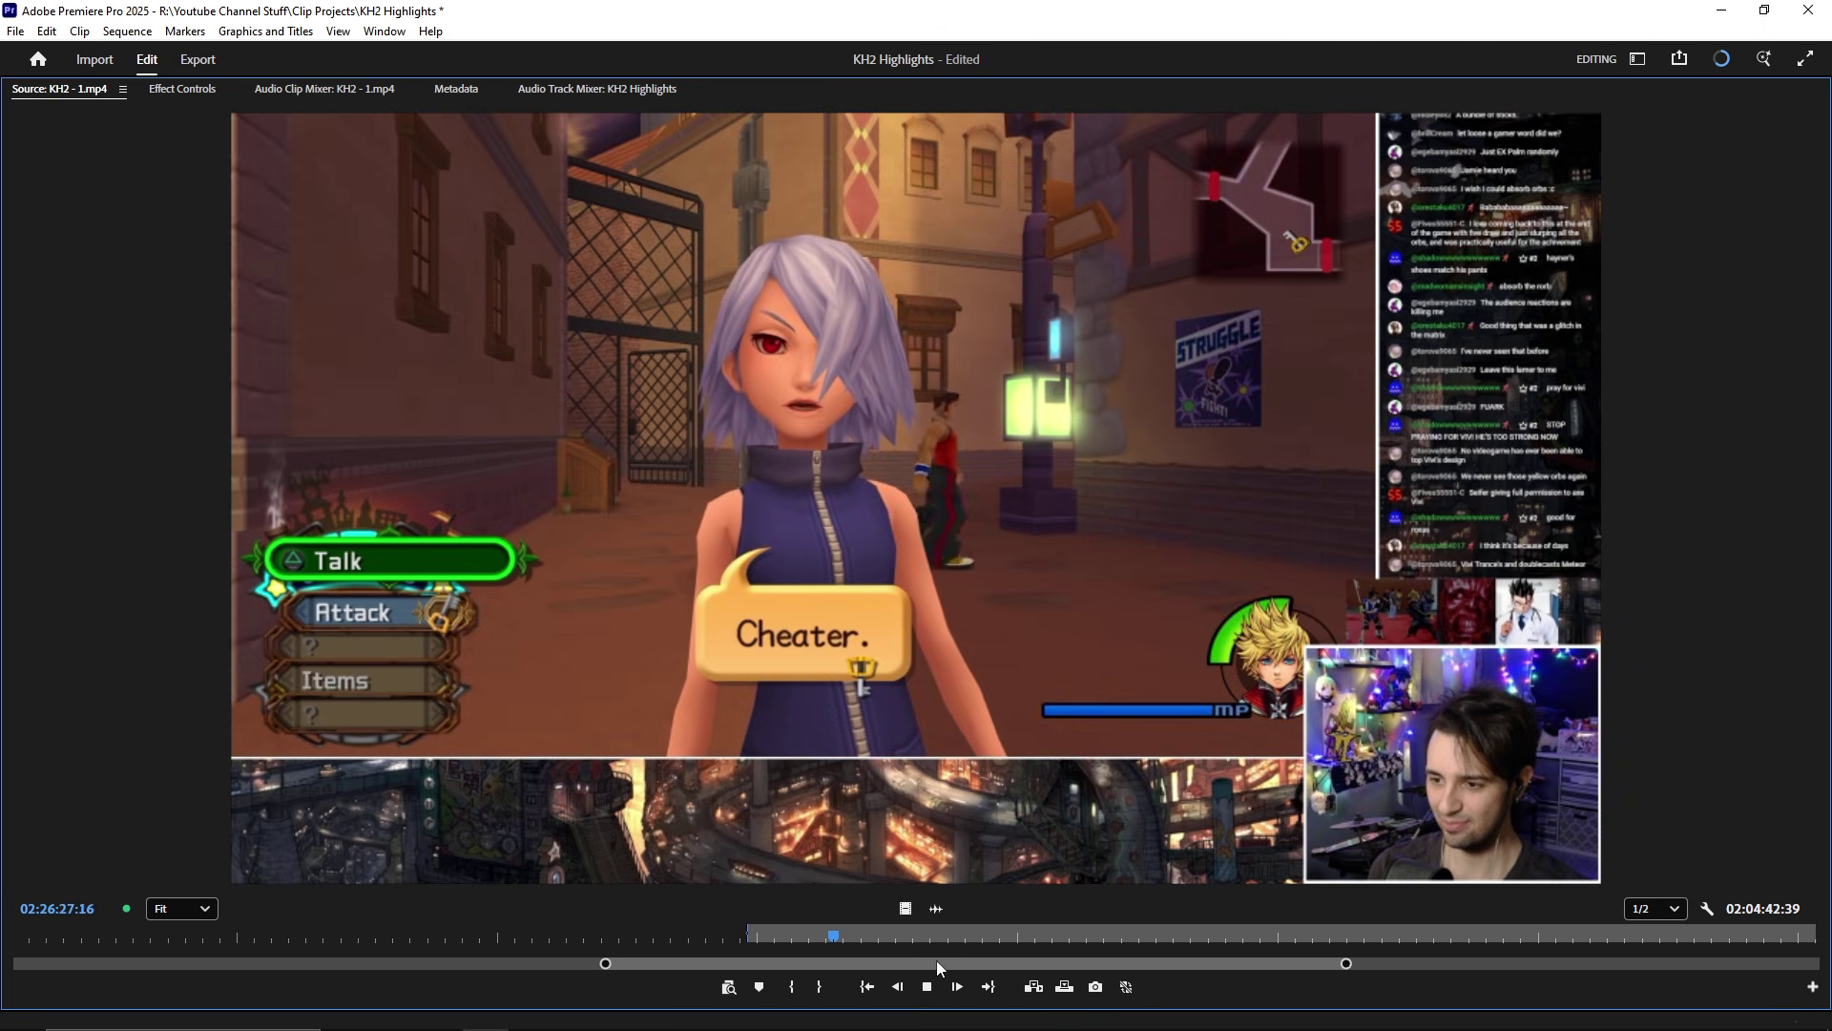
pyautogui.click(798, 989)
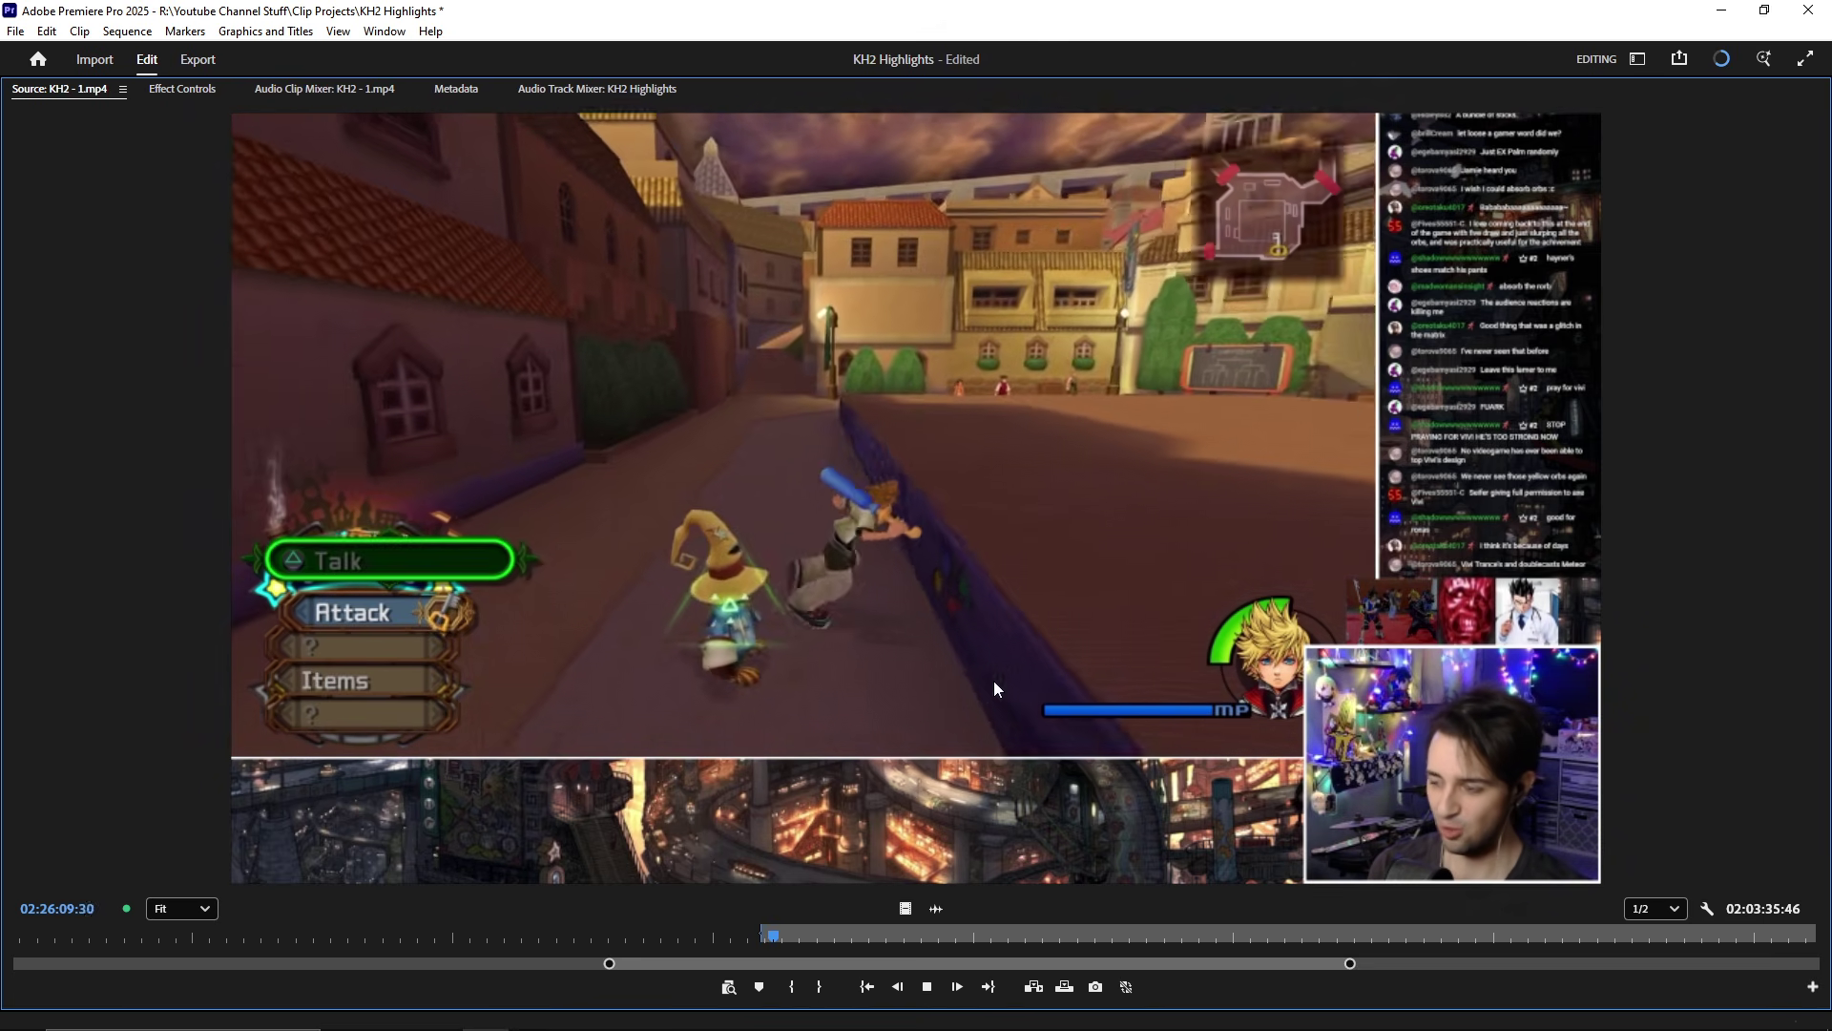
pyautogui.press('space')
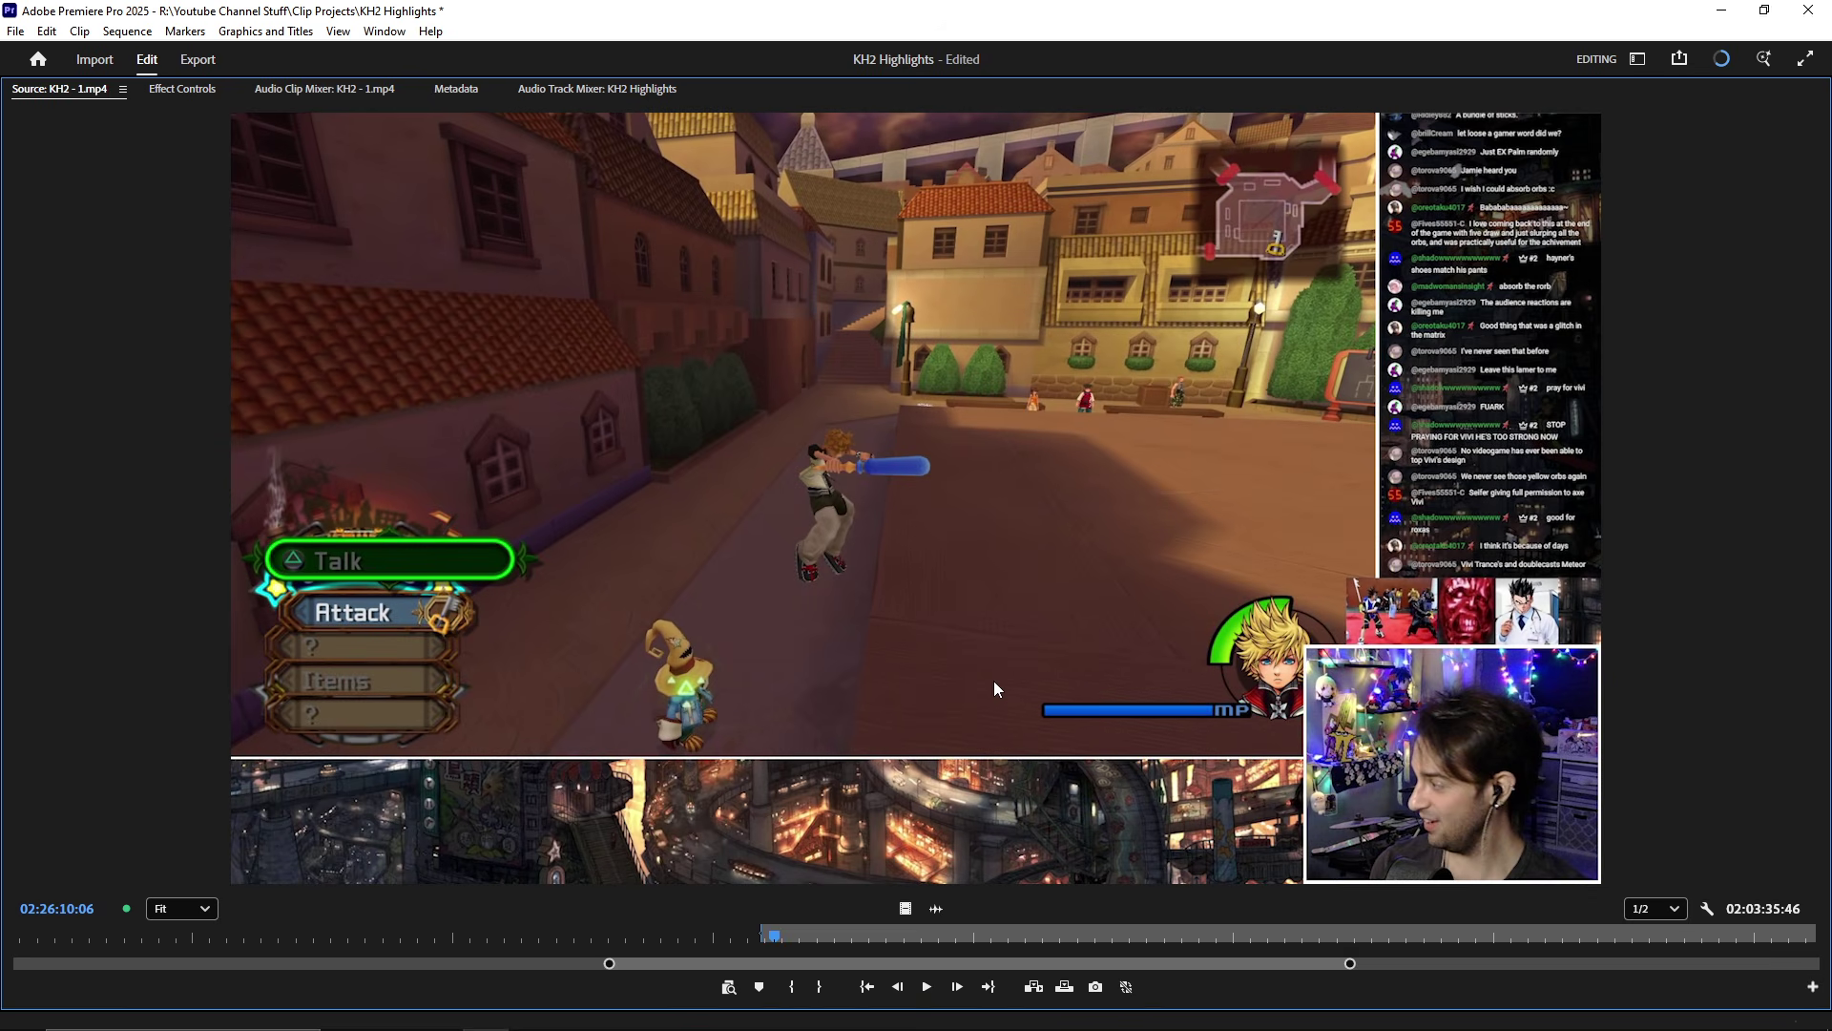
pyautogui.press('space')
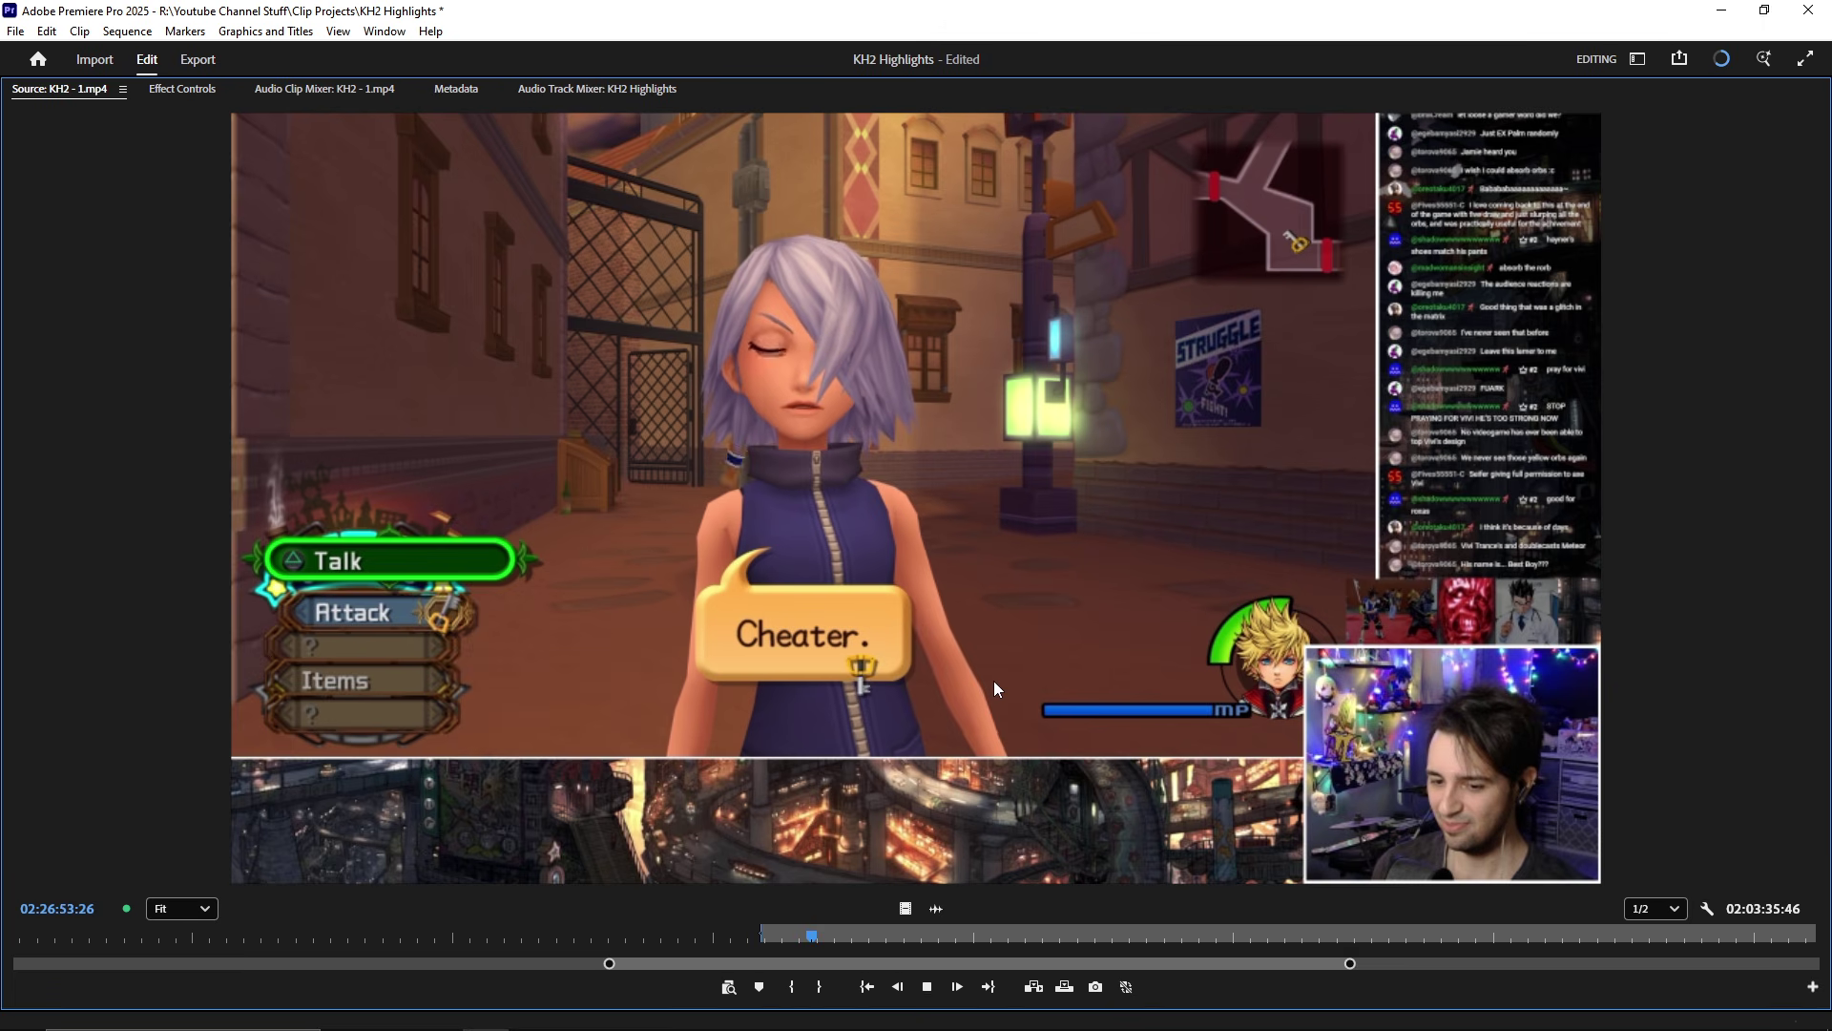
# - Mark an Out point after the "Cheater." dialogue for a 00:01:13:39 range and place it on V1 after the match clip
pyautogui.click(820, 991)
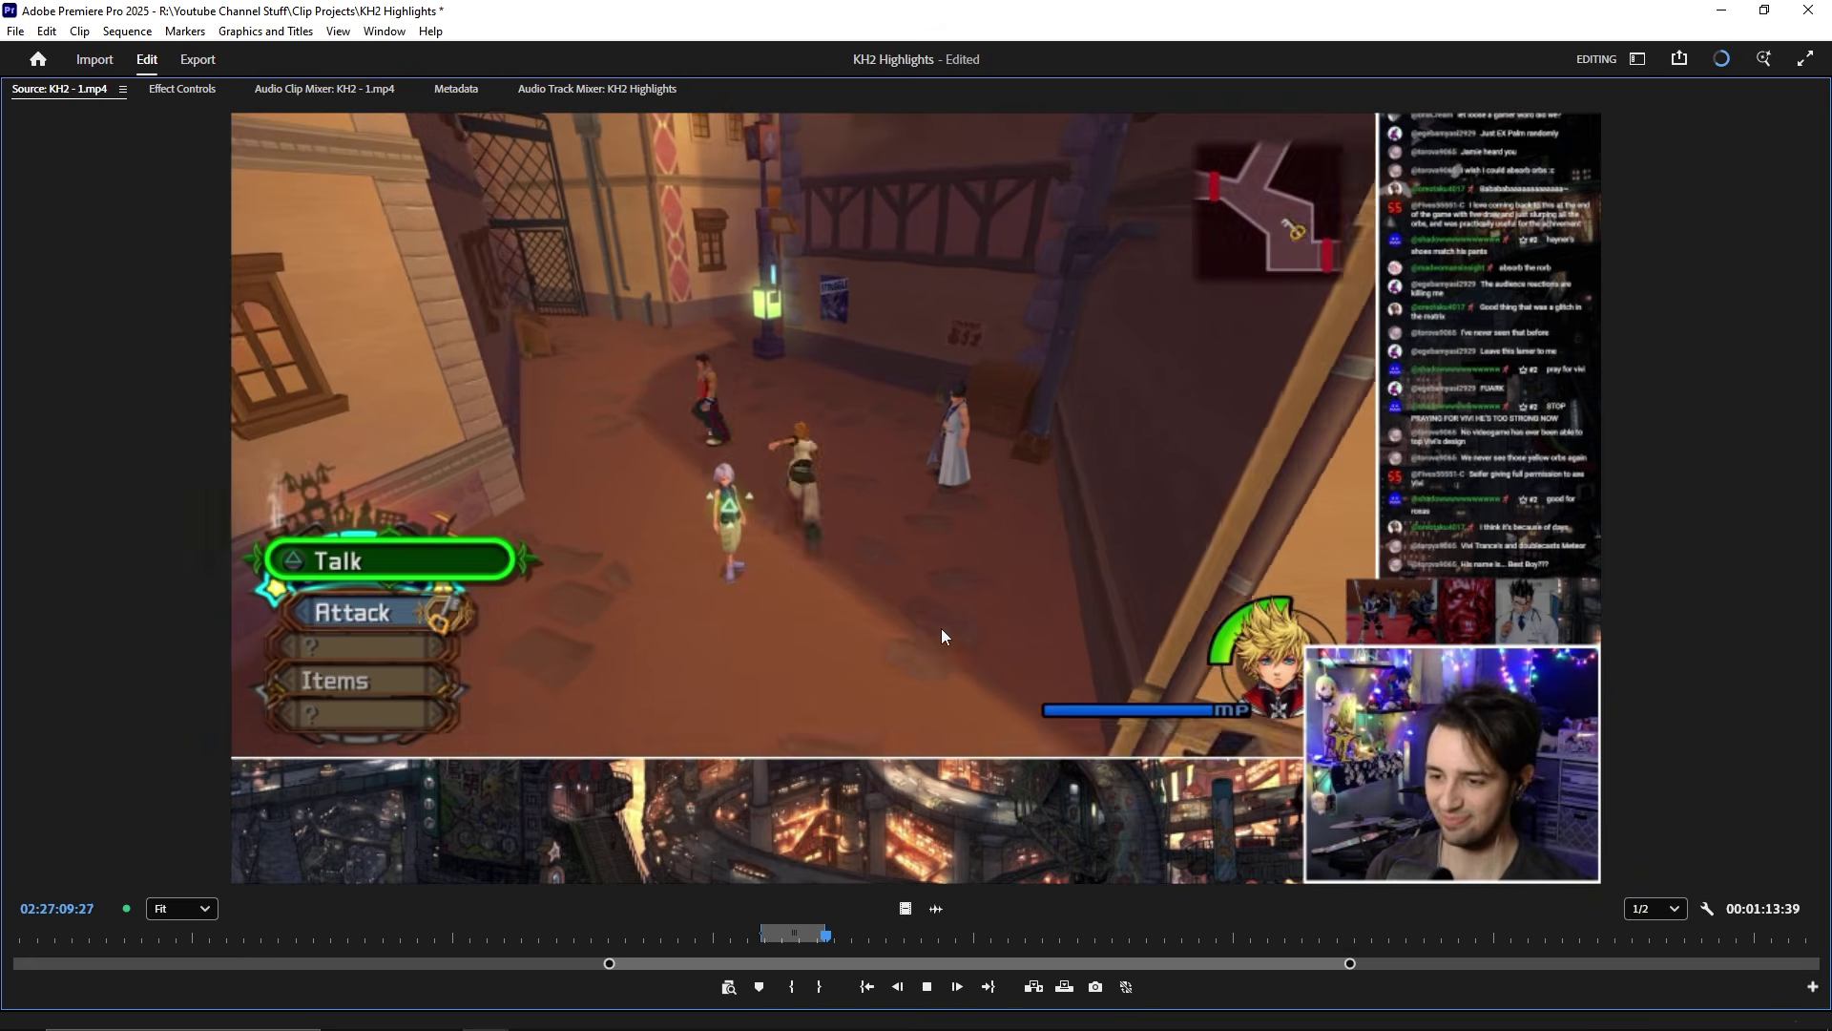
pyautogui.press('`')
pyautogui.moveTo(596, 493); pyautogui.dragTo(1251, 849)
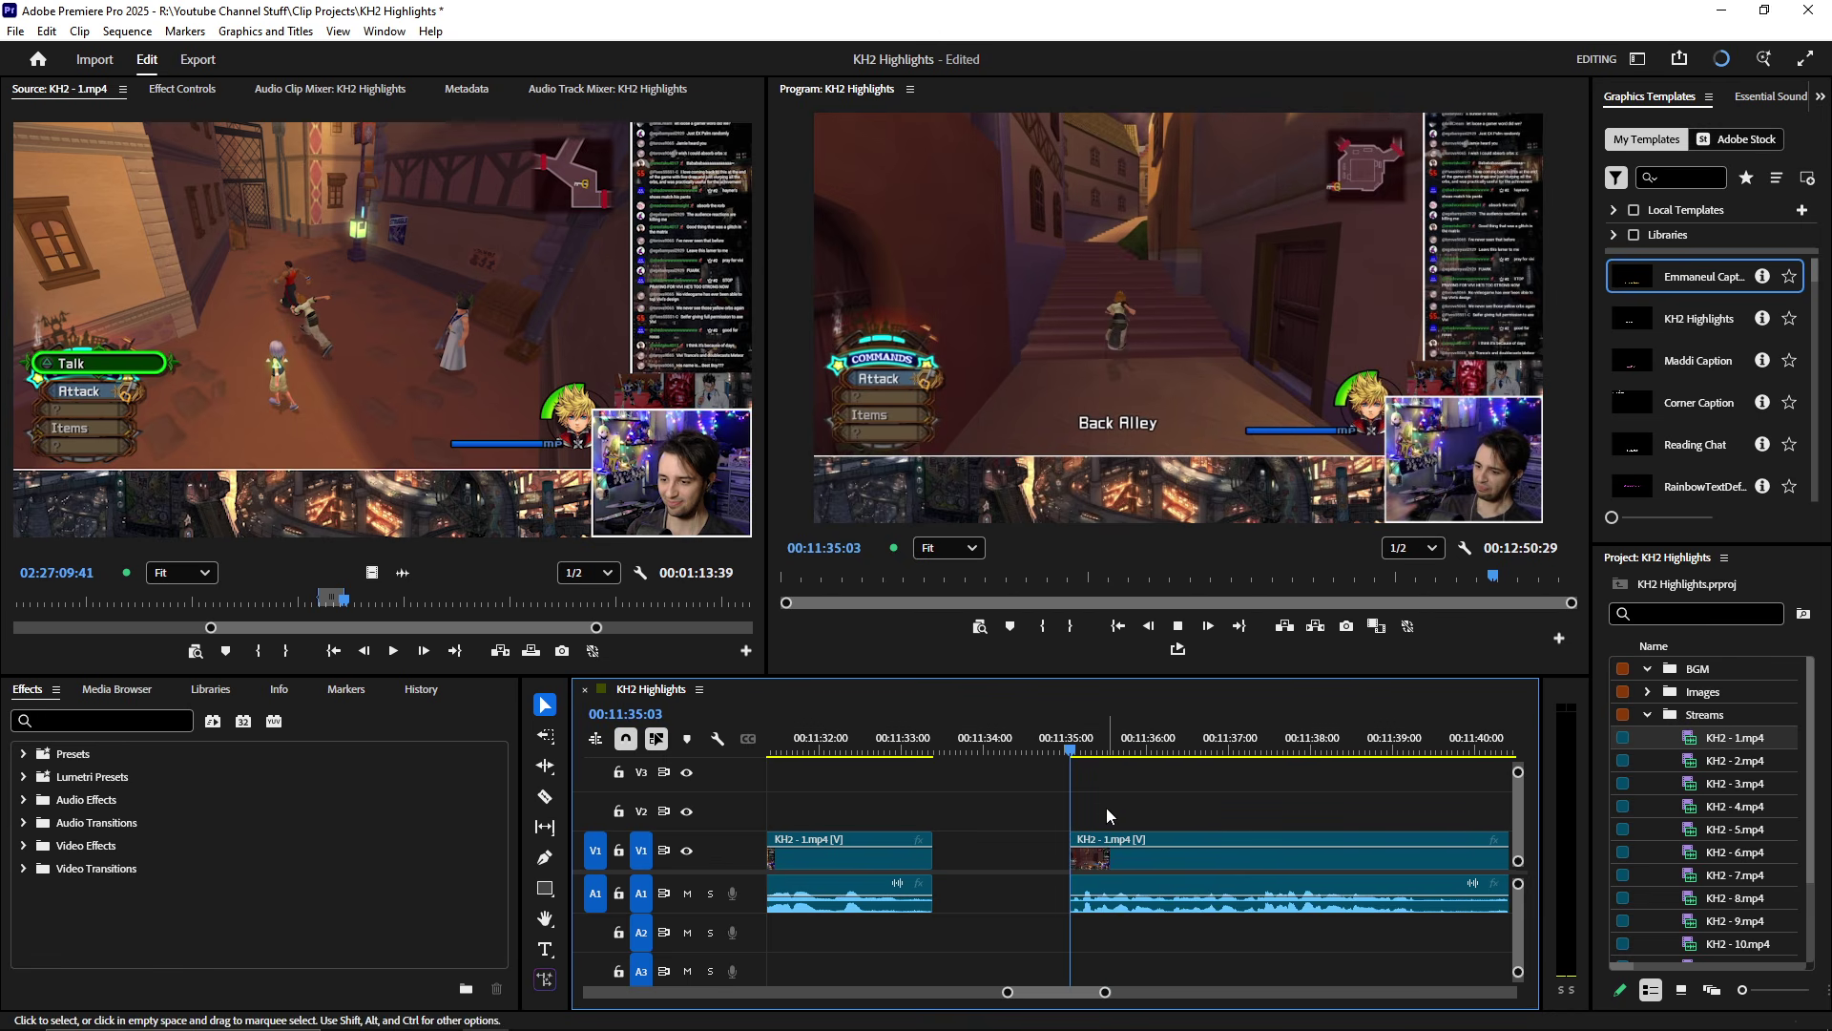
# - Close the gap before the newly added clip and save the project with the playhead at the sequence end
pyautogui.click(1027, 848)
pyautogui.press('Delete')
pyautogui.press('-')
pyautogui.press('-')
pyautogui.press('-')
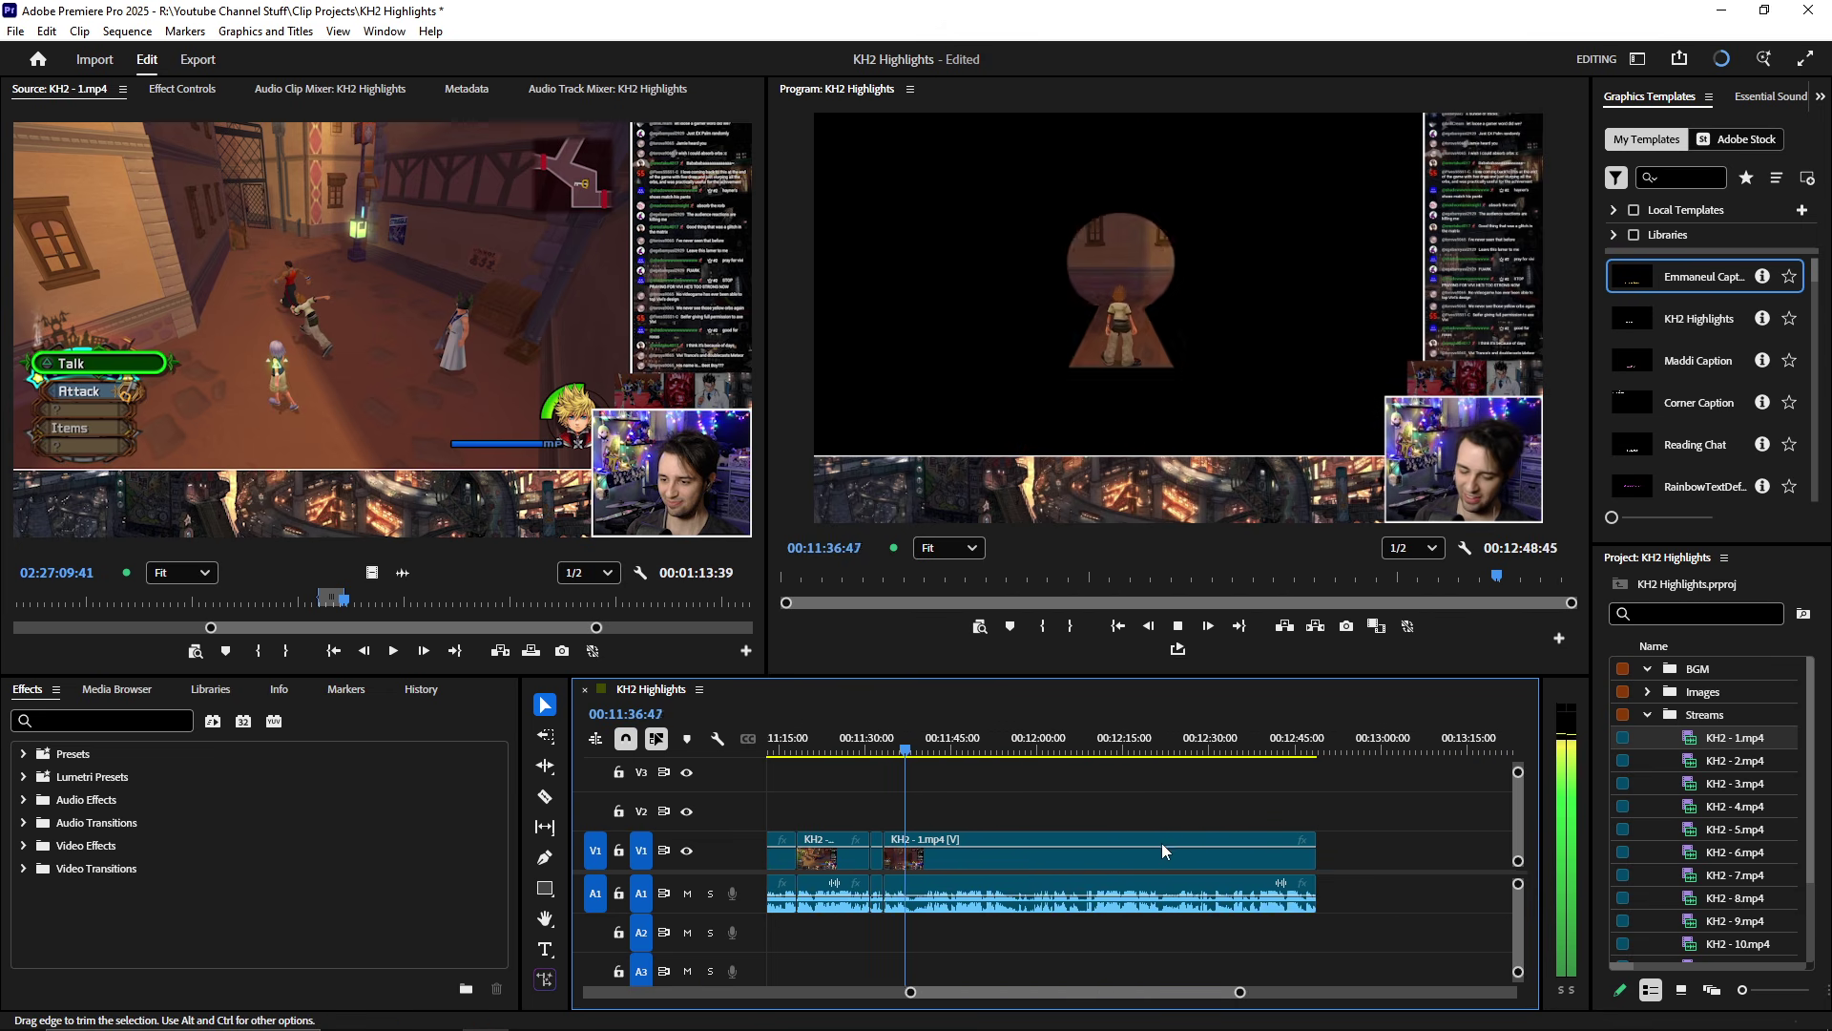
pyautogui.press('End')
pyautogui.hotkey('ctrl', 's')
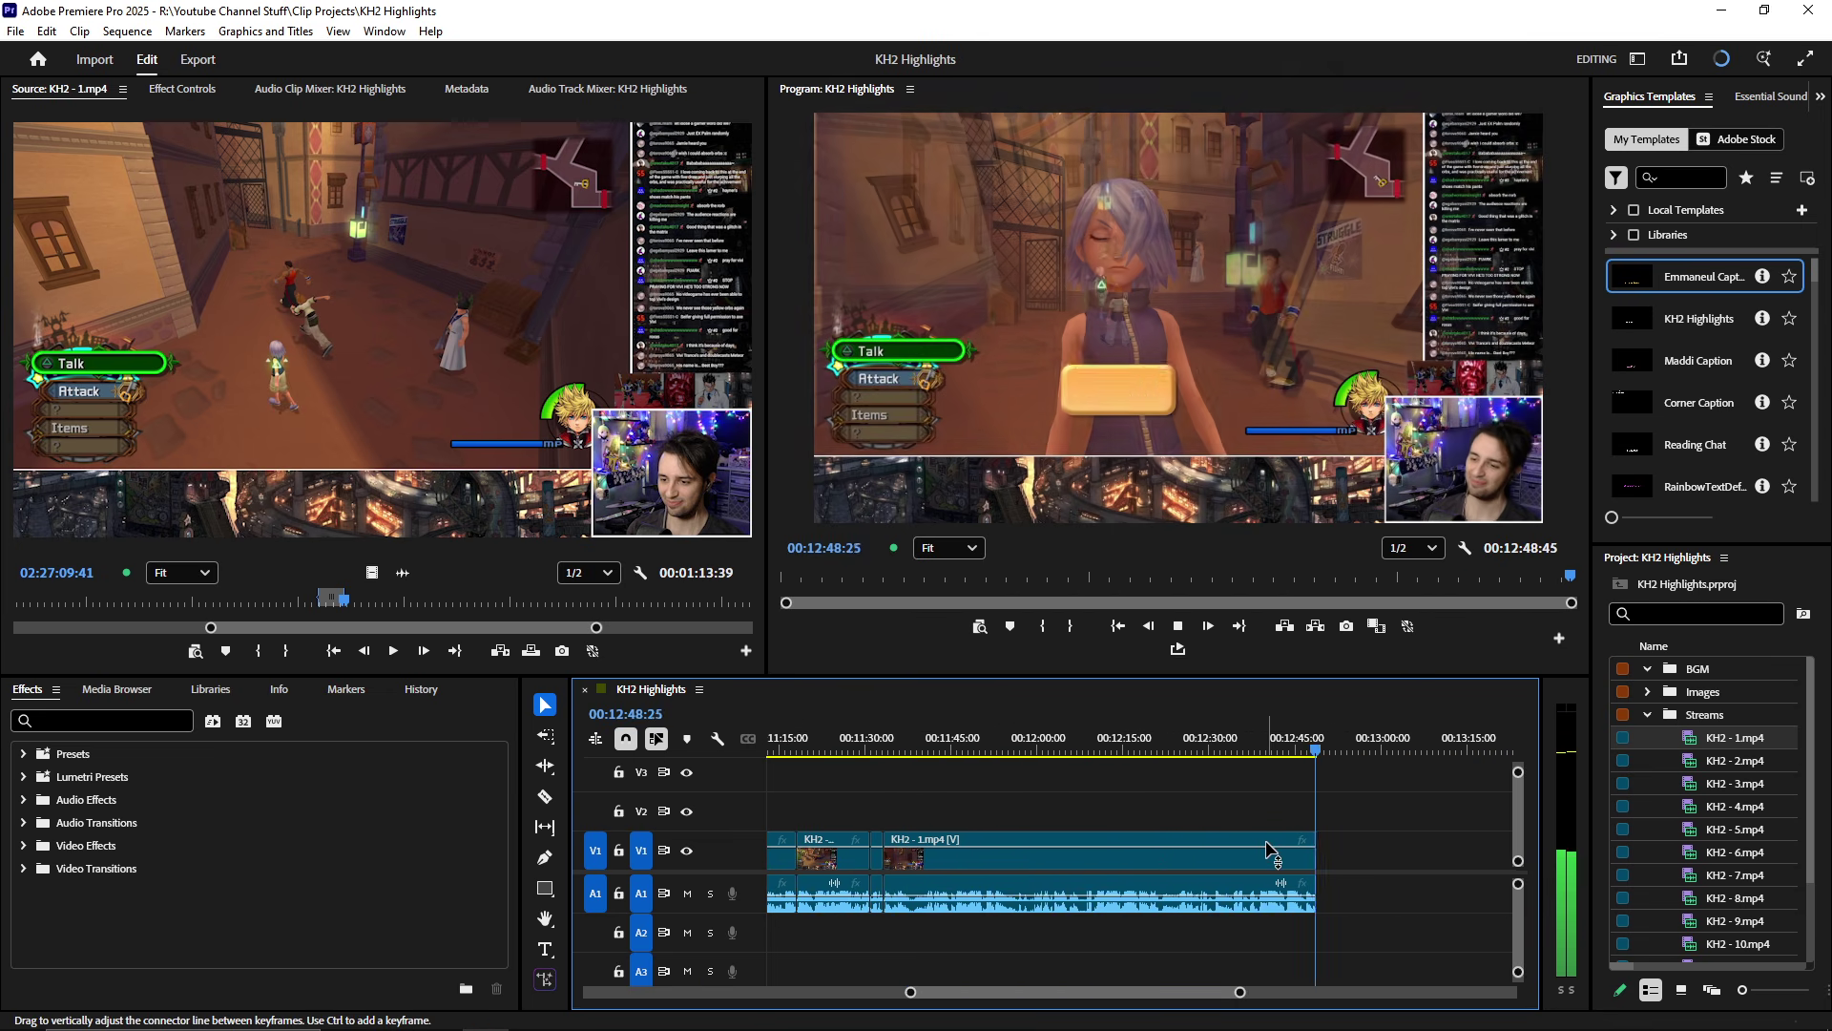
pyautogui.scroll(2, 1265, 840)
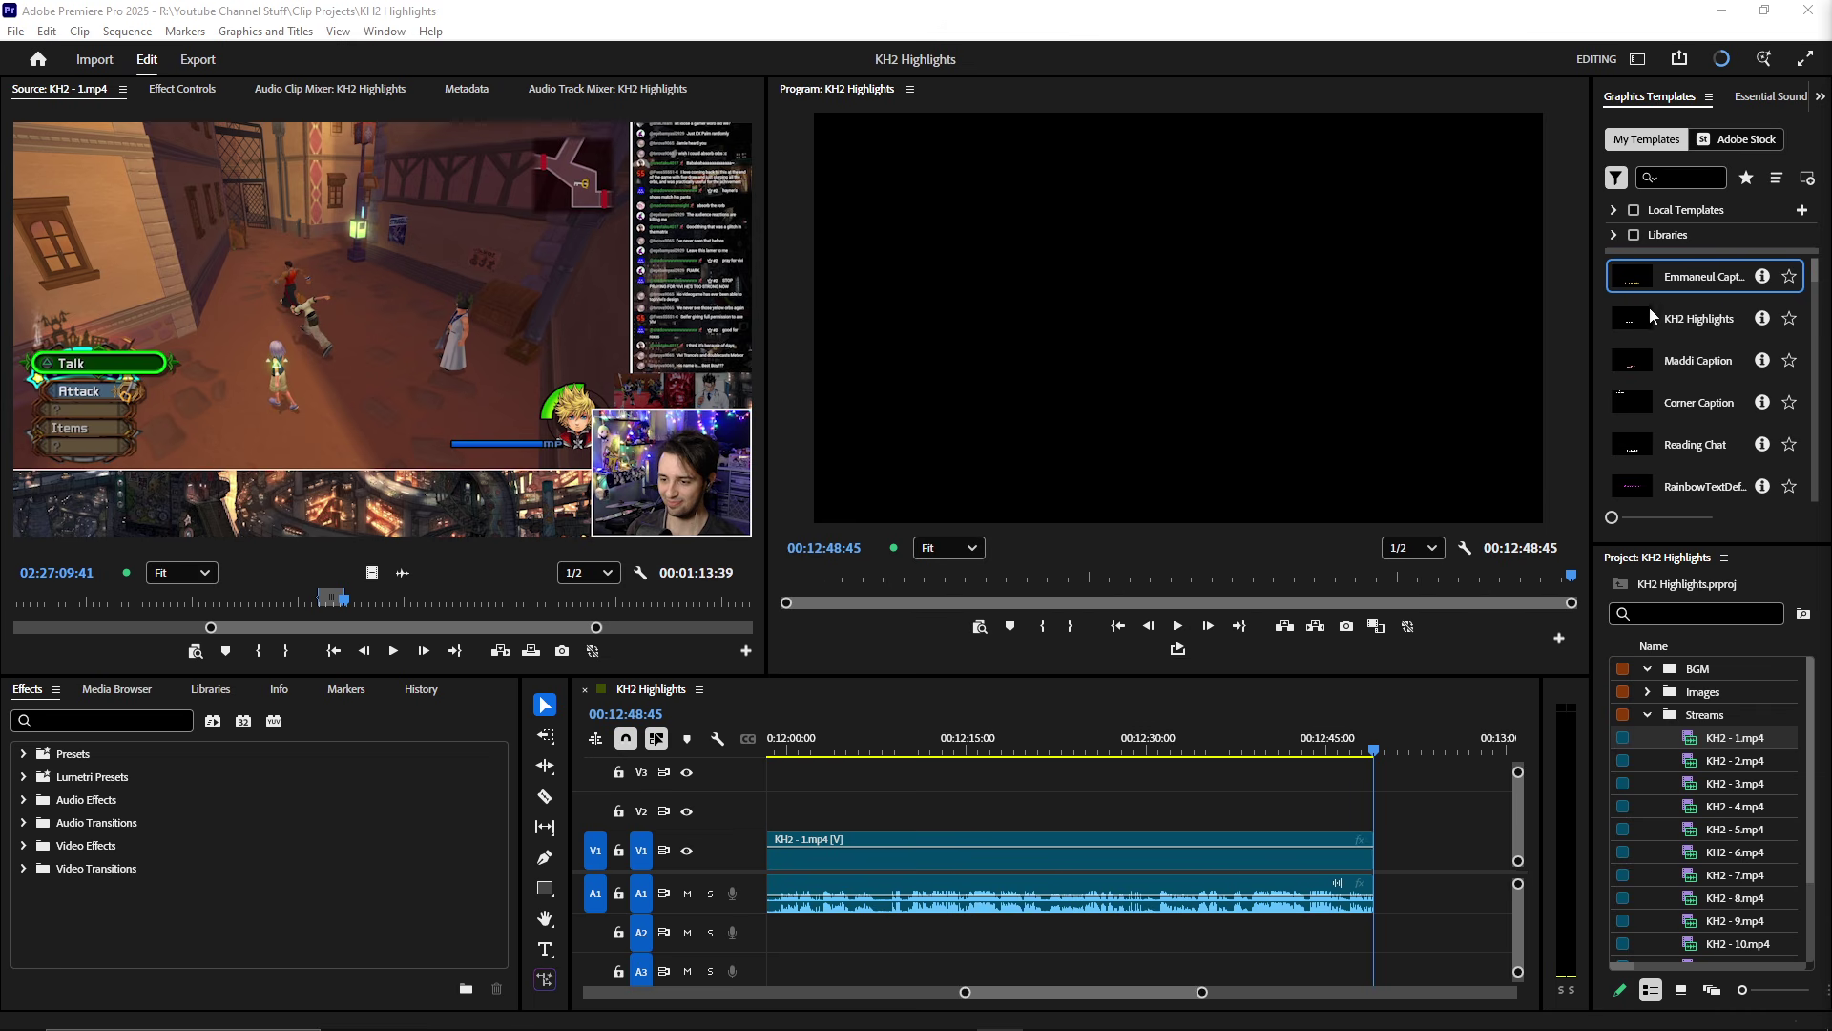
# - Play the source recording on through the alley dialogues and skim to the Struggle match against Vivi at 02:28:38:19
pyautogui.click(385, 431)
pyautogui.press('`')
pyautogui.press('space')
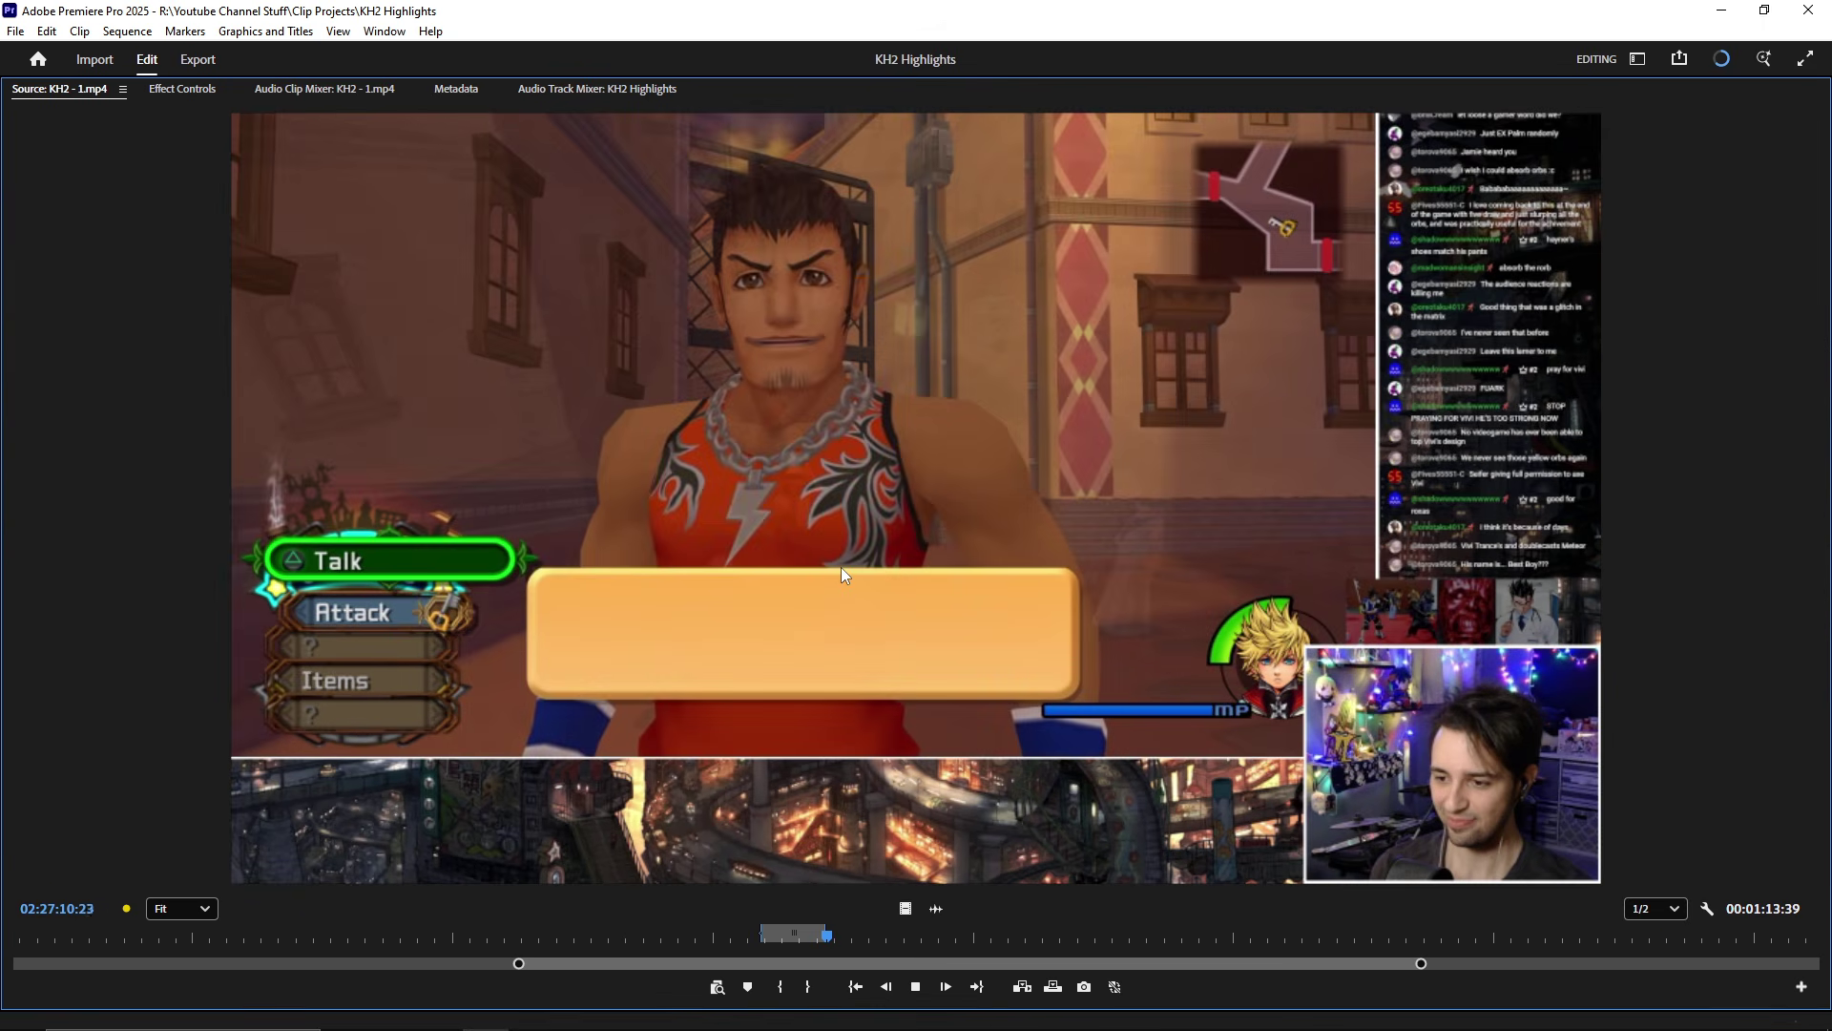
pyautogui.press('space')
pyautogui.press('`')
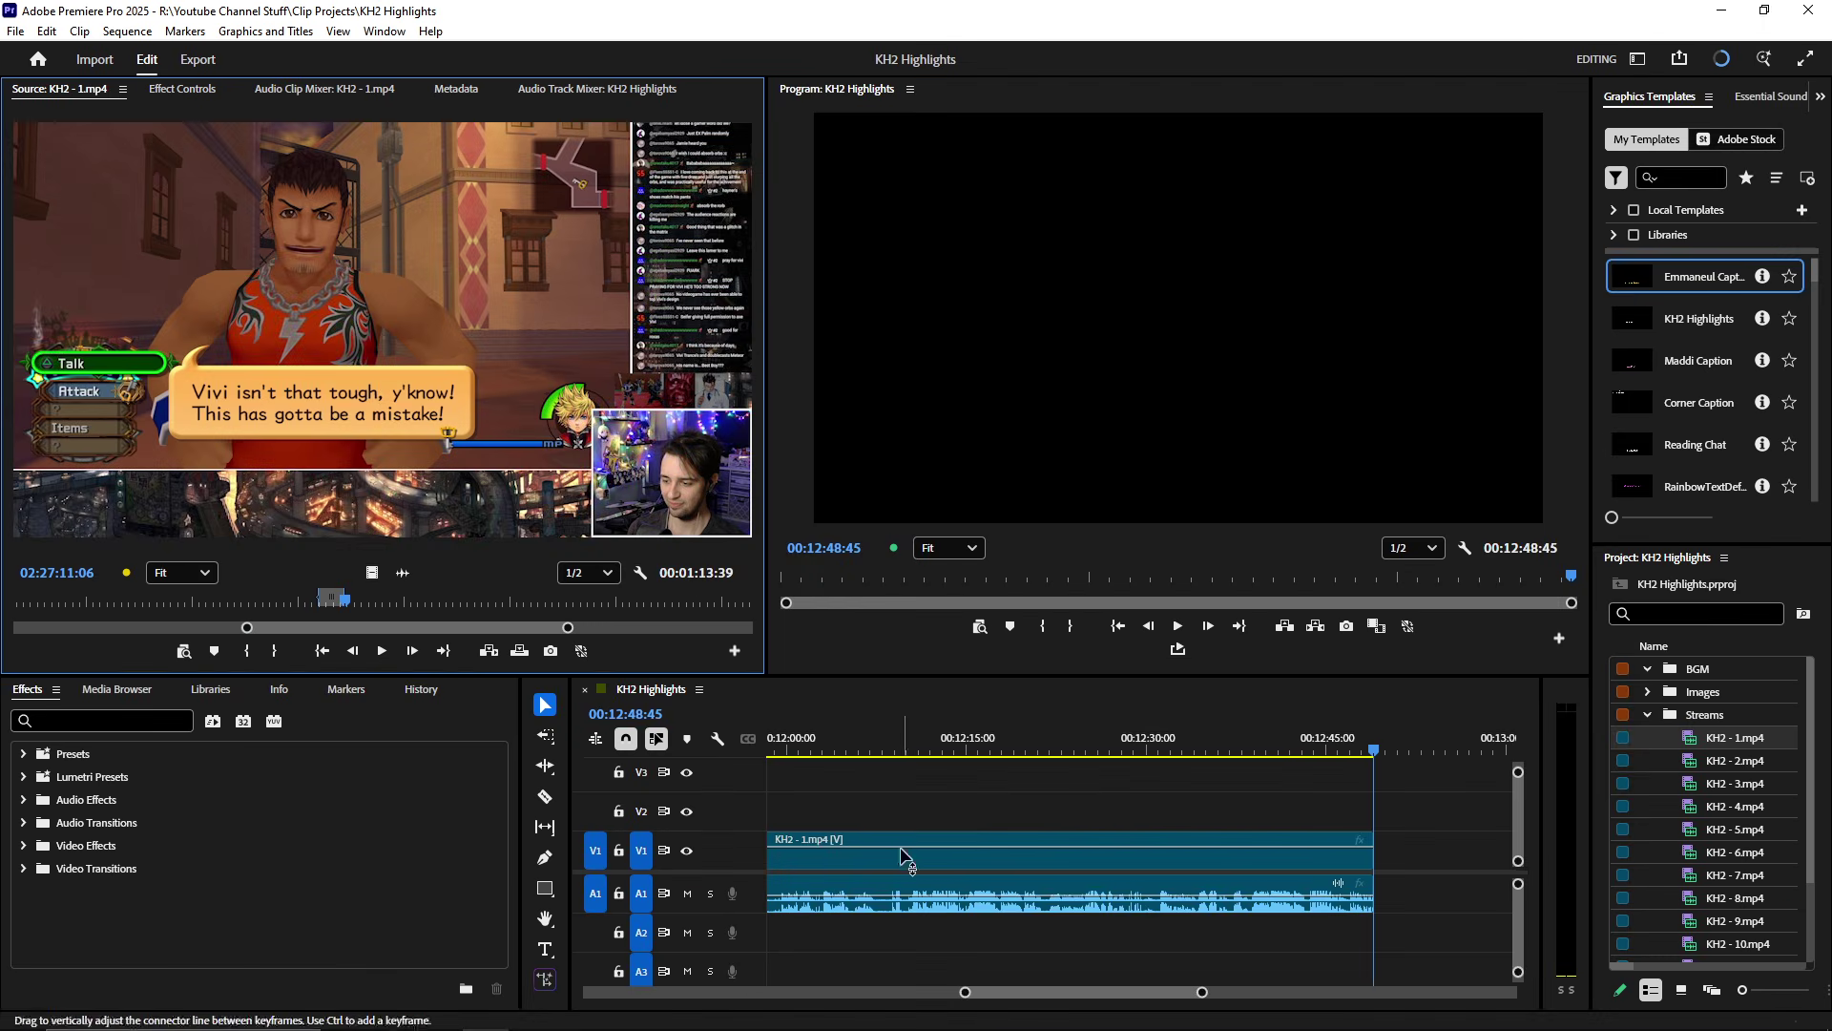
pyautogui.press('`')
pyautogui.press('space')
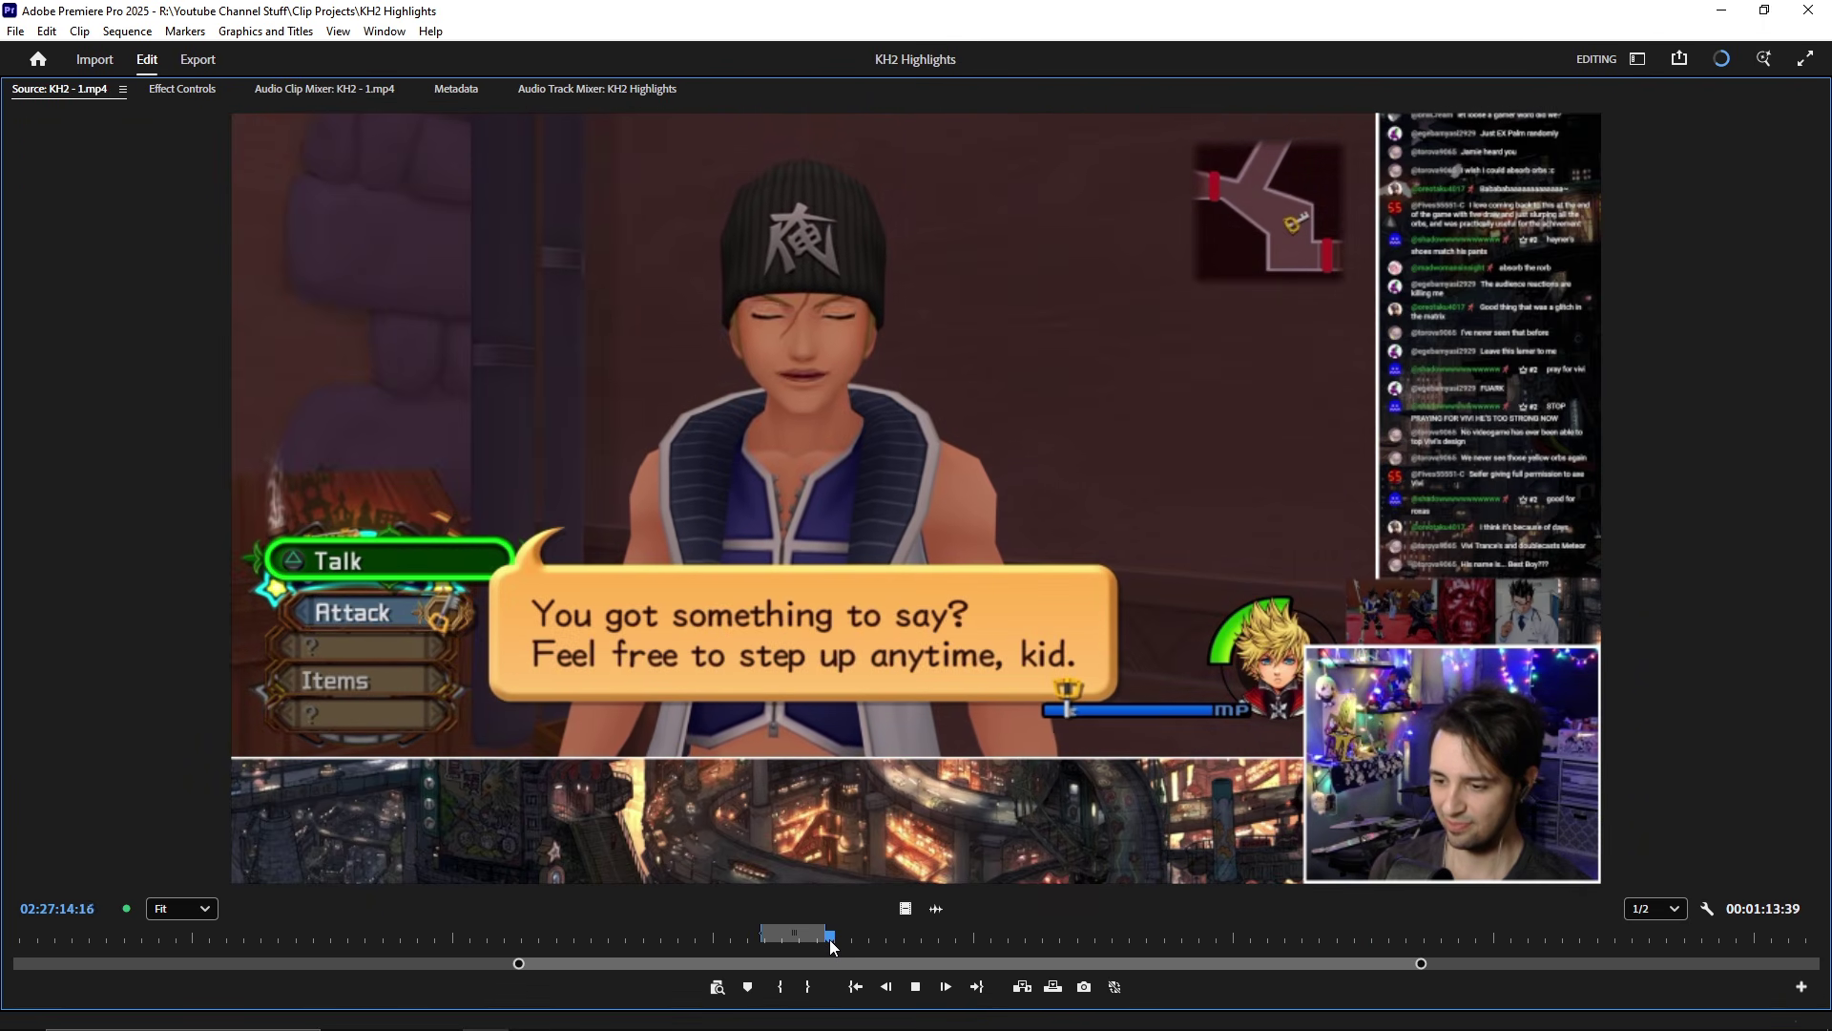
pyautogui.moveTo(831, 944); pyautogui.dragTo(903, 941)
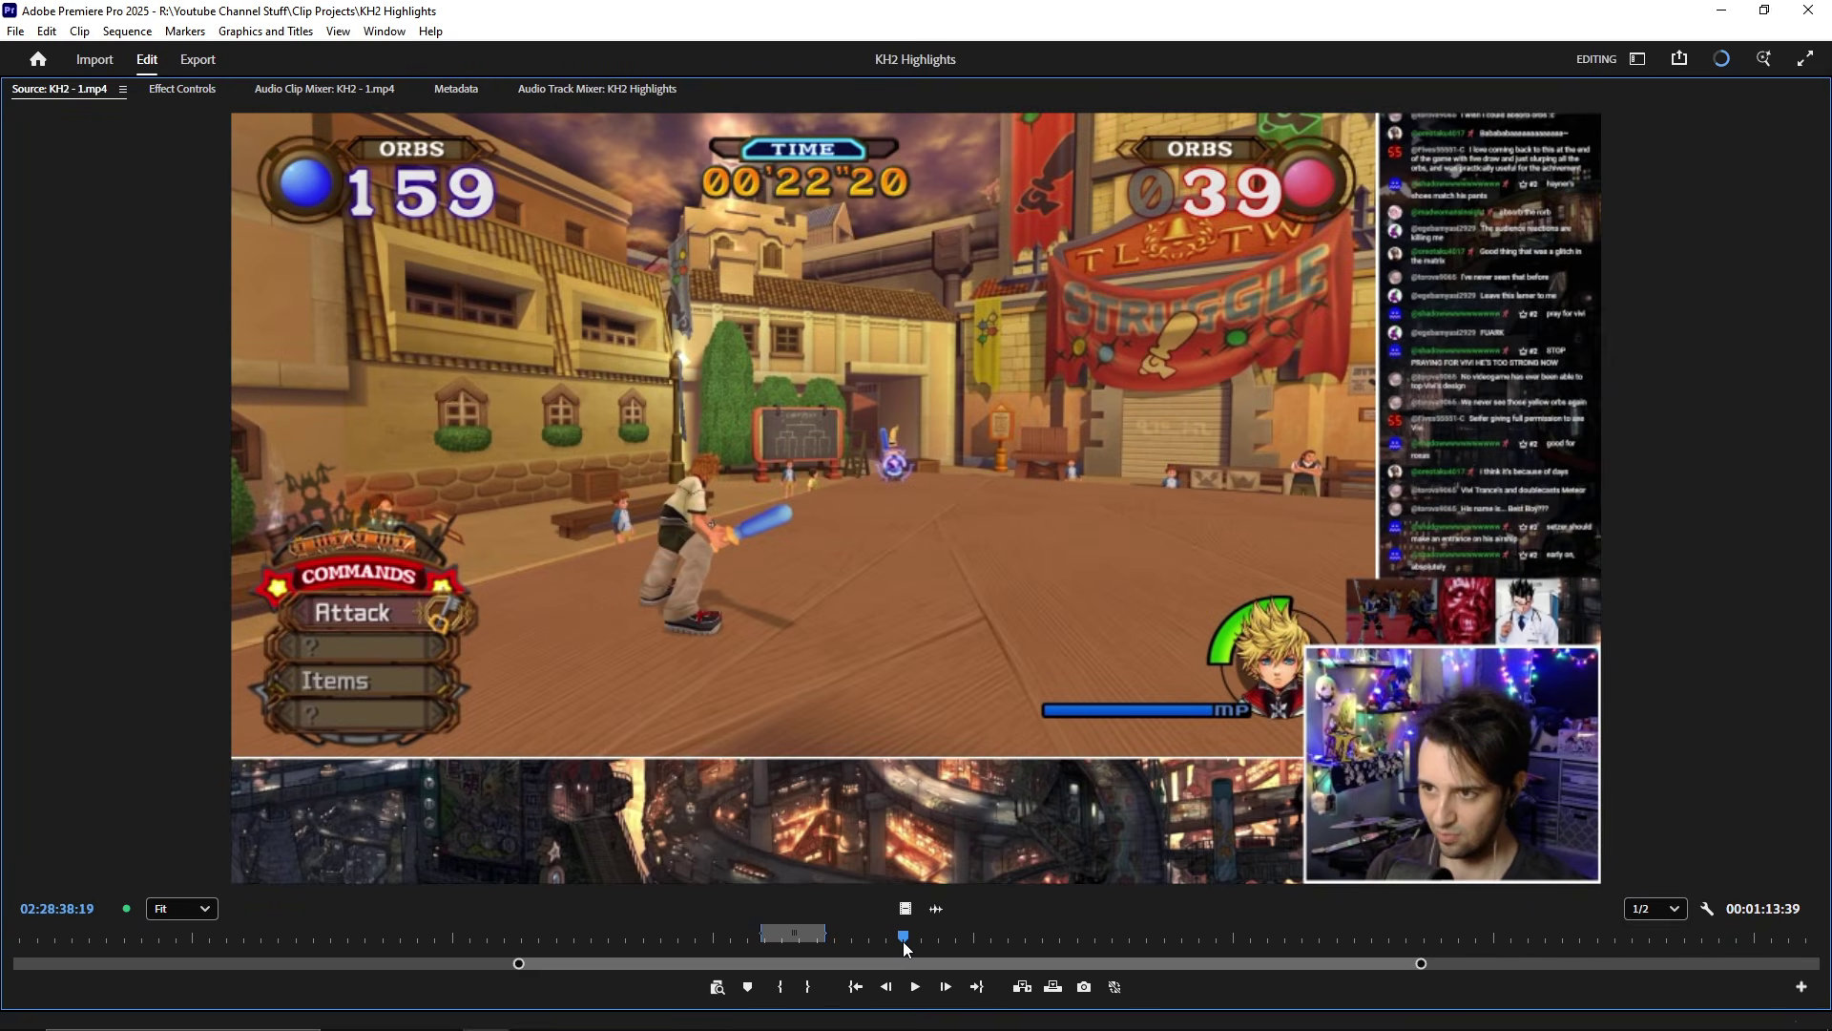
# - Mark a 00:00:30:19 range of the Vivi match starting near 02:28:39 and place it on V1 well after the last clip
pyautogui.click(779, 986)
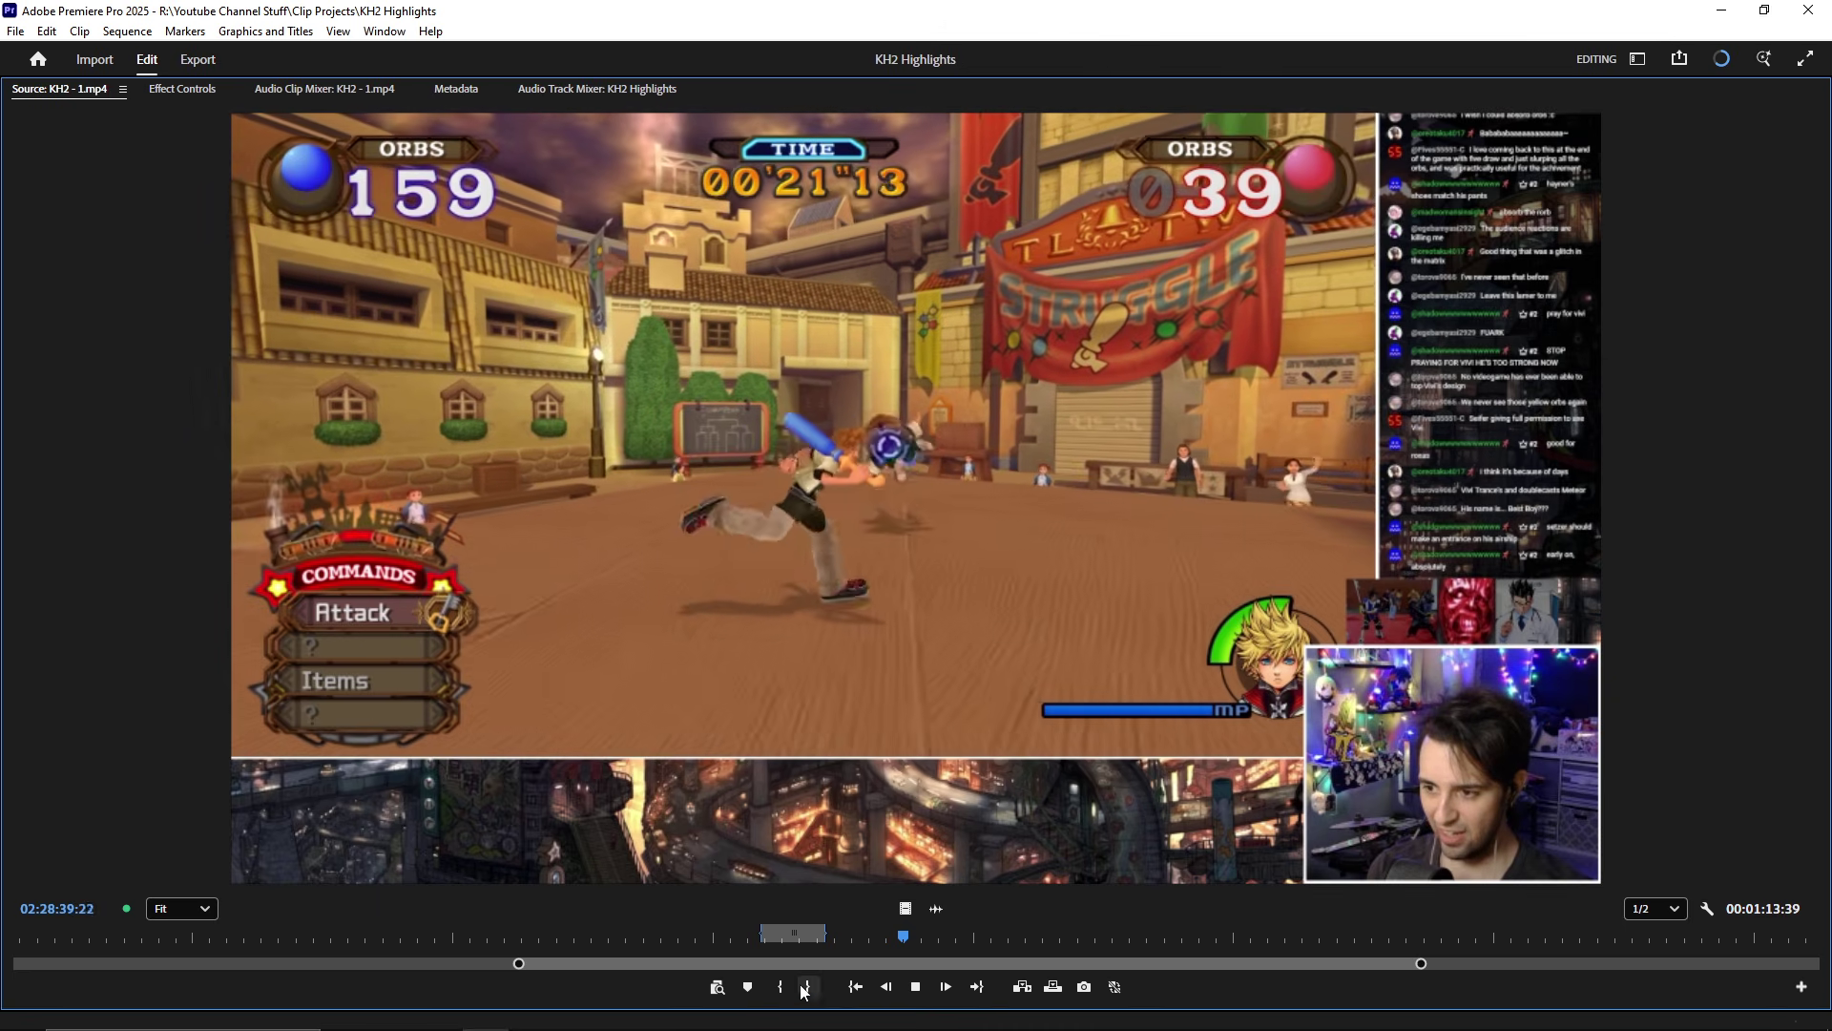
pyautogui.moveTo(1039, 414); pyautogui.dragTo(1179, 95)
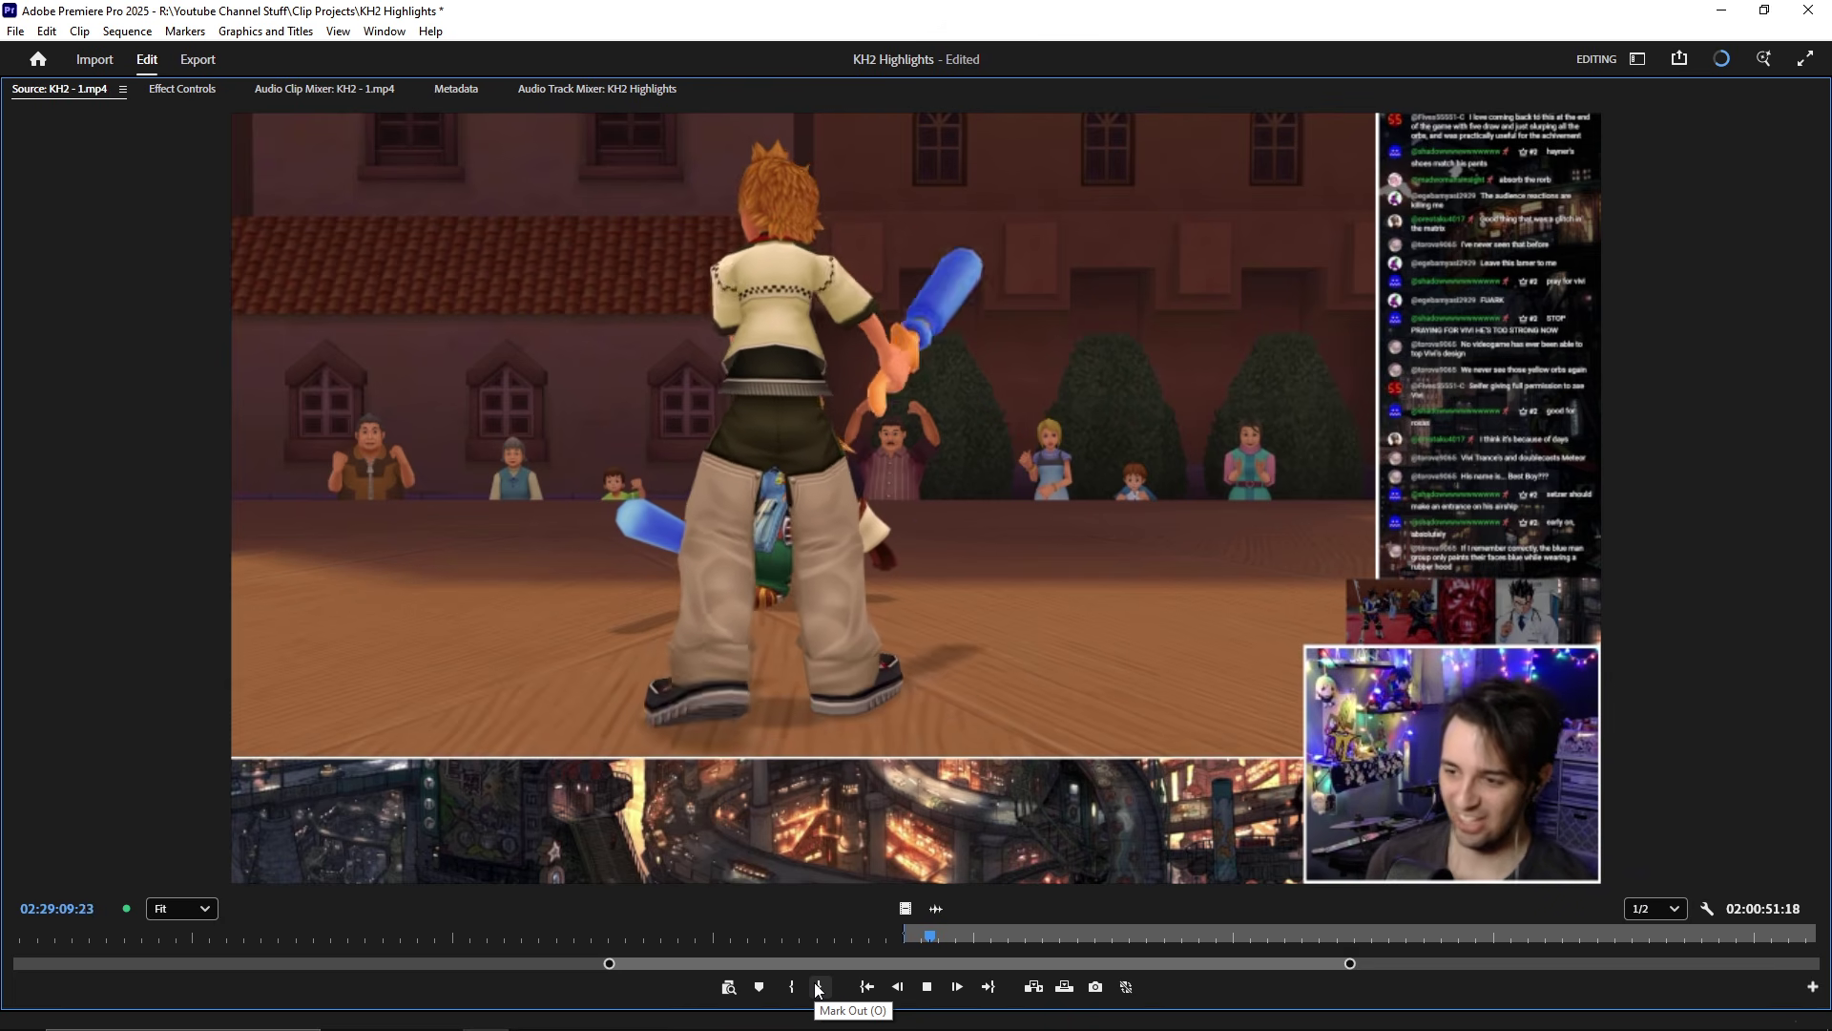
pyautogui.click(818, 988)
pyautogui.press('`')
pyautogui.scroll(-5, 1008, 838)
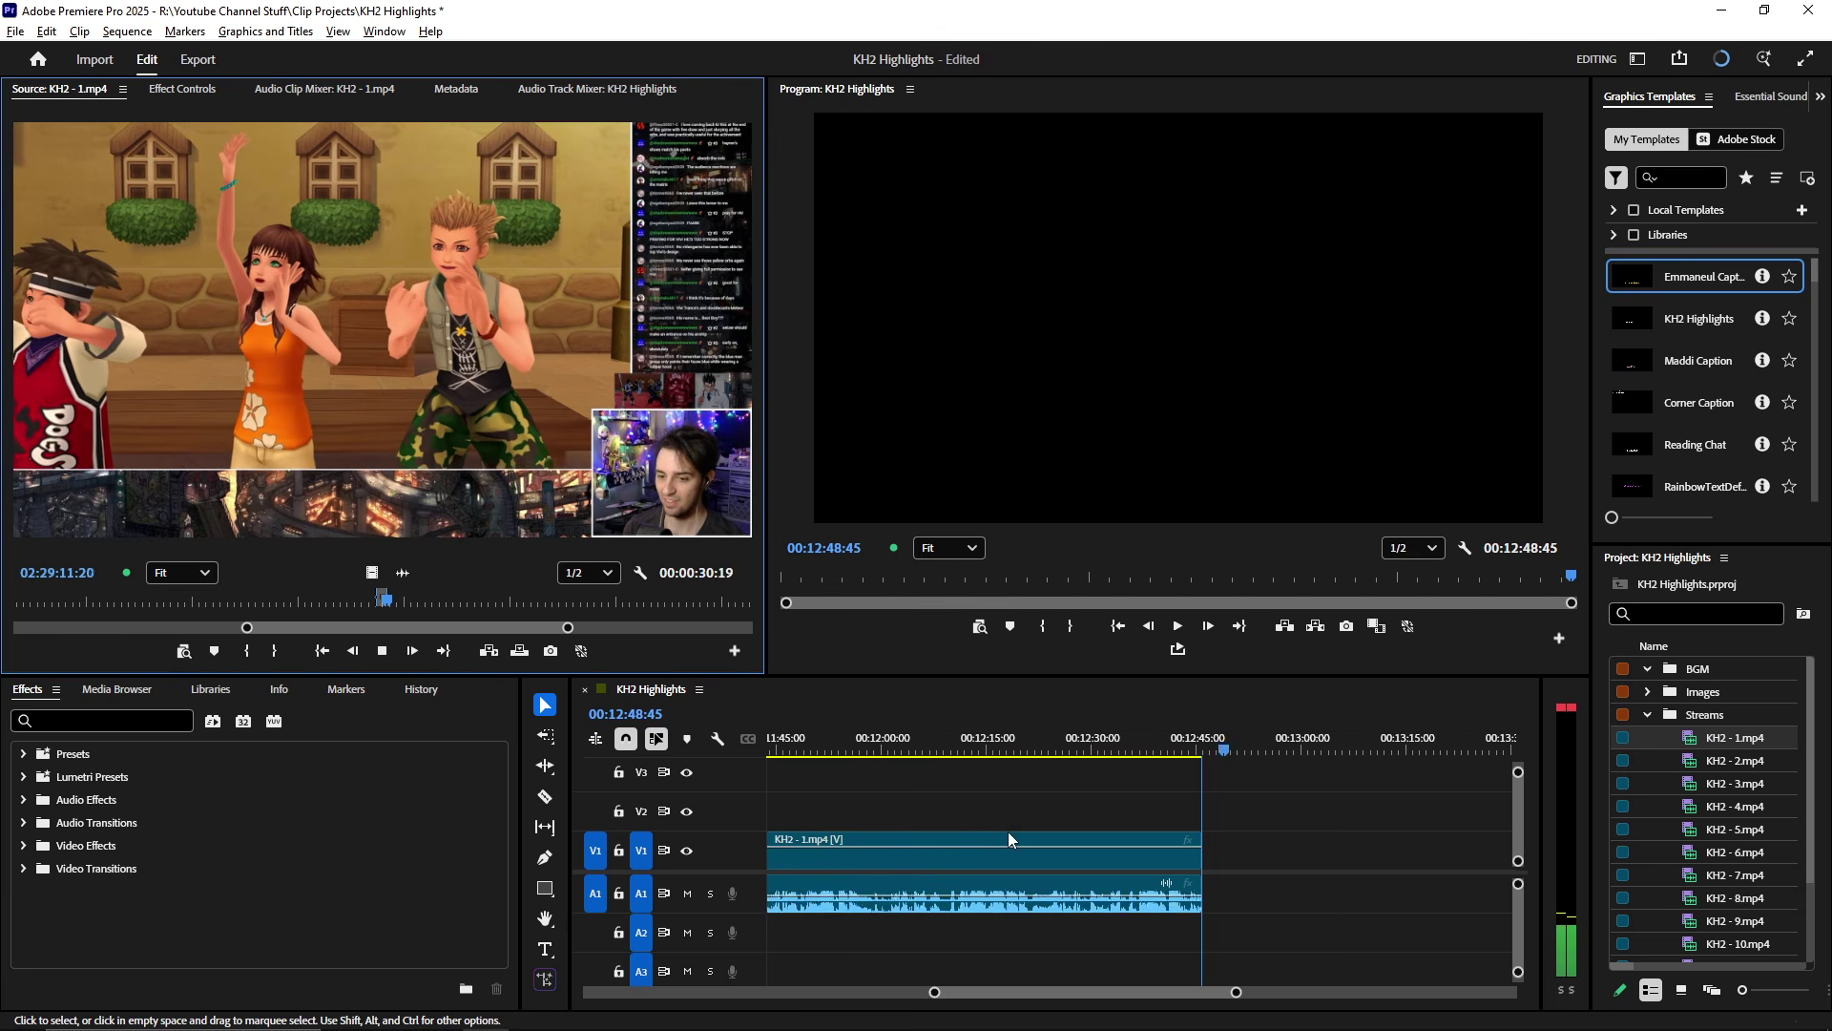
pyautogui.moveTo(540, 553); pyautogui.dragTo(1078, 855)
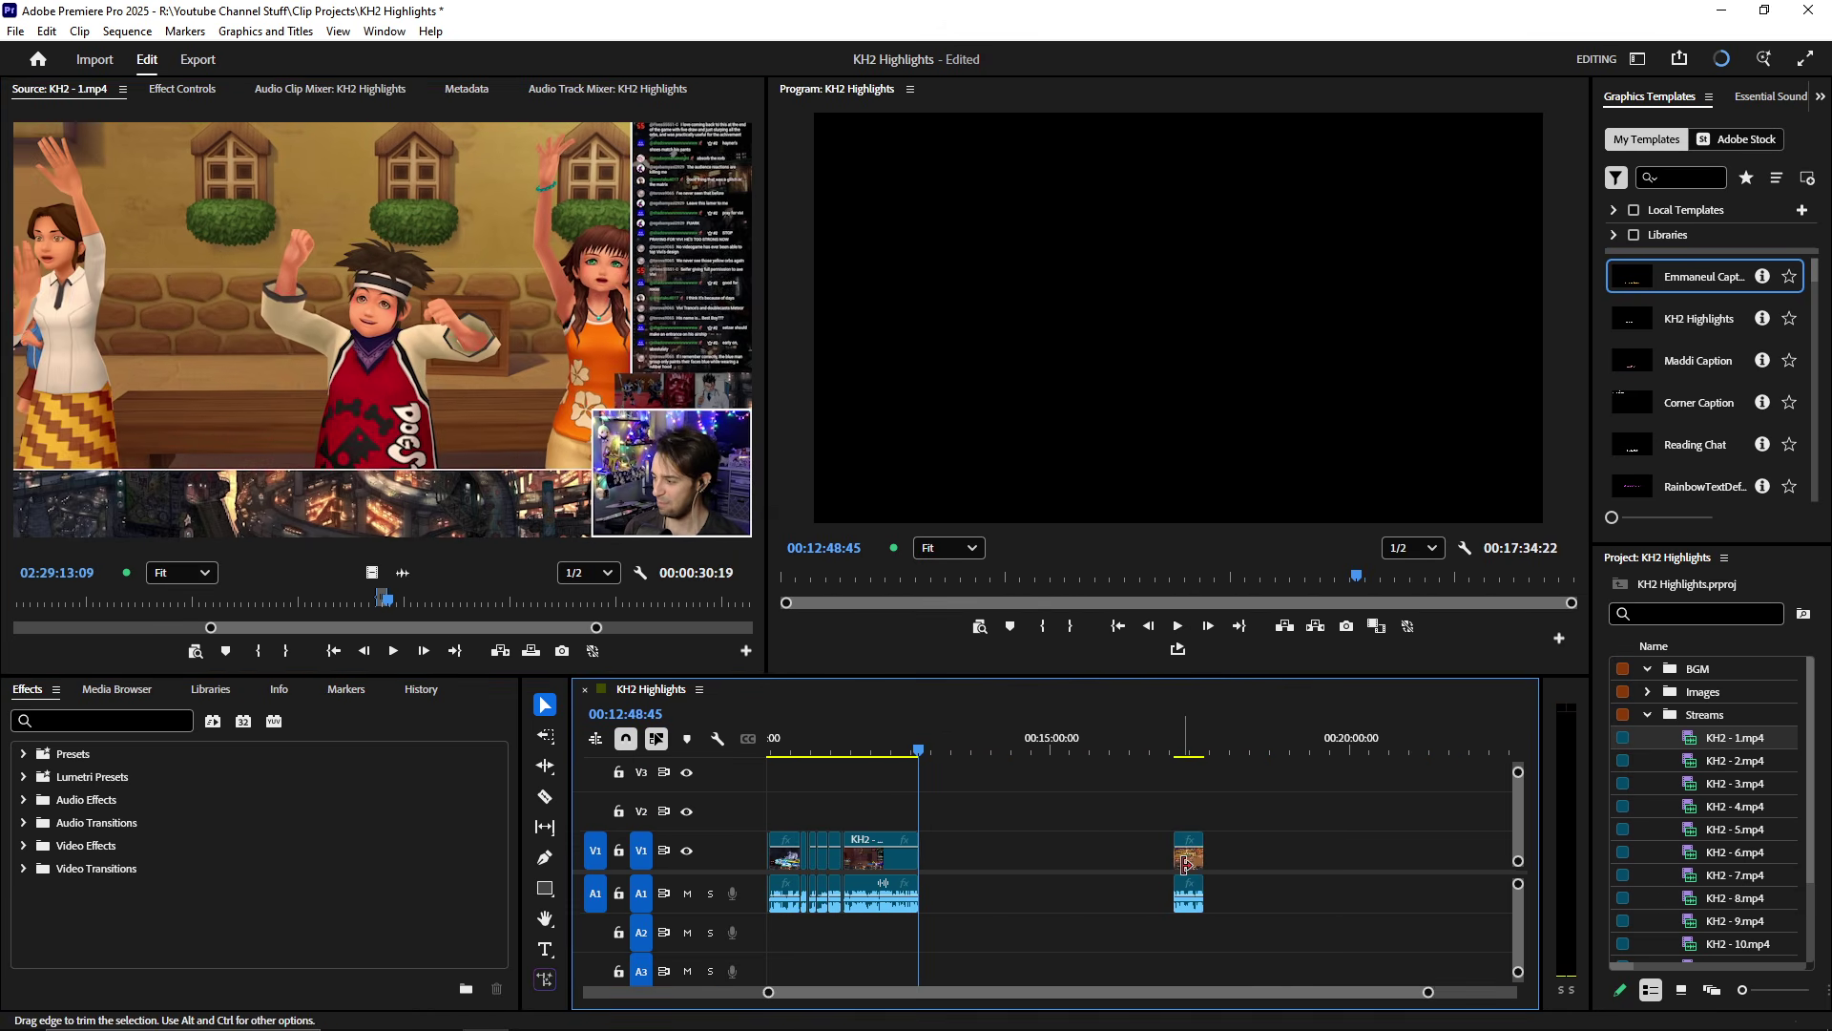
# - Play the extended Vivi match clip in the sequence from about 00:16:59 to look for a better starting point
pyautogui.click(1102, 751)
pyautogui.moveTo(1106, 757)
pyautogui.mouseDown()
pyautogui.moveTo(1088, 752)
pyautogui.moveTo(1141, 754)
pyautogui.mouseUp()
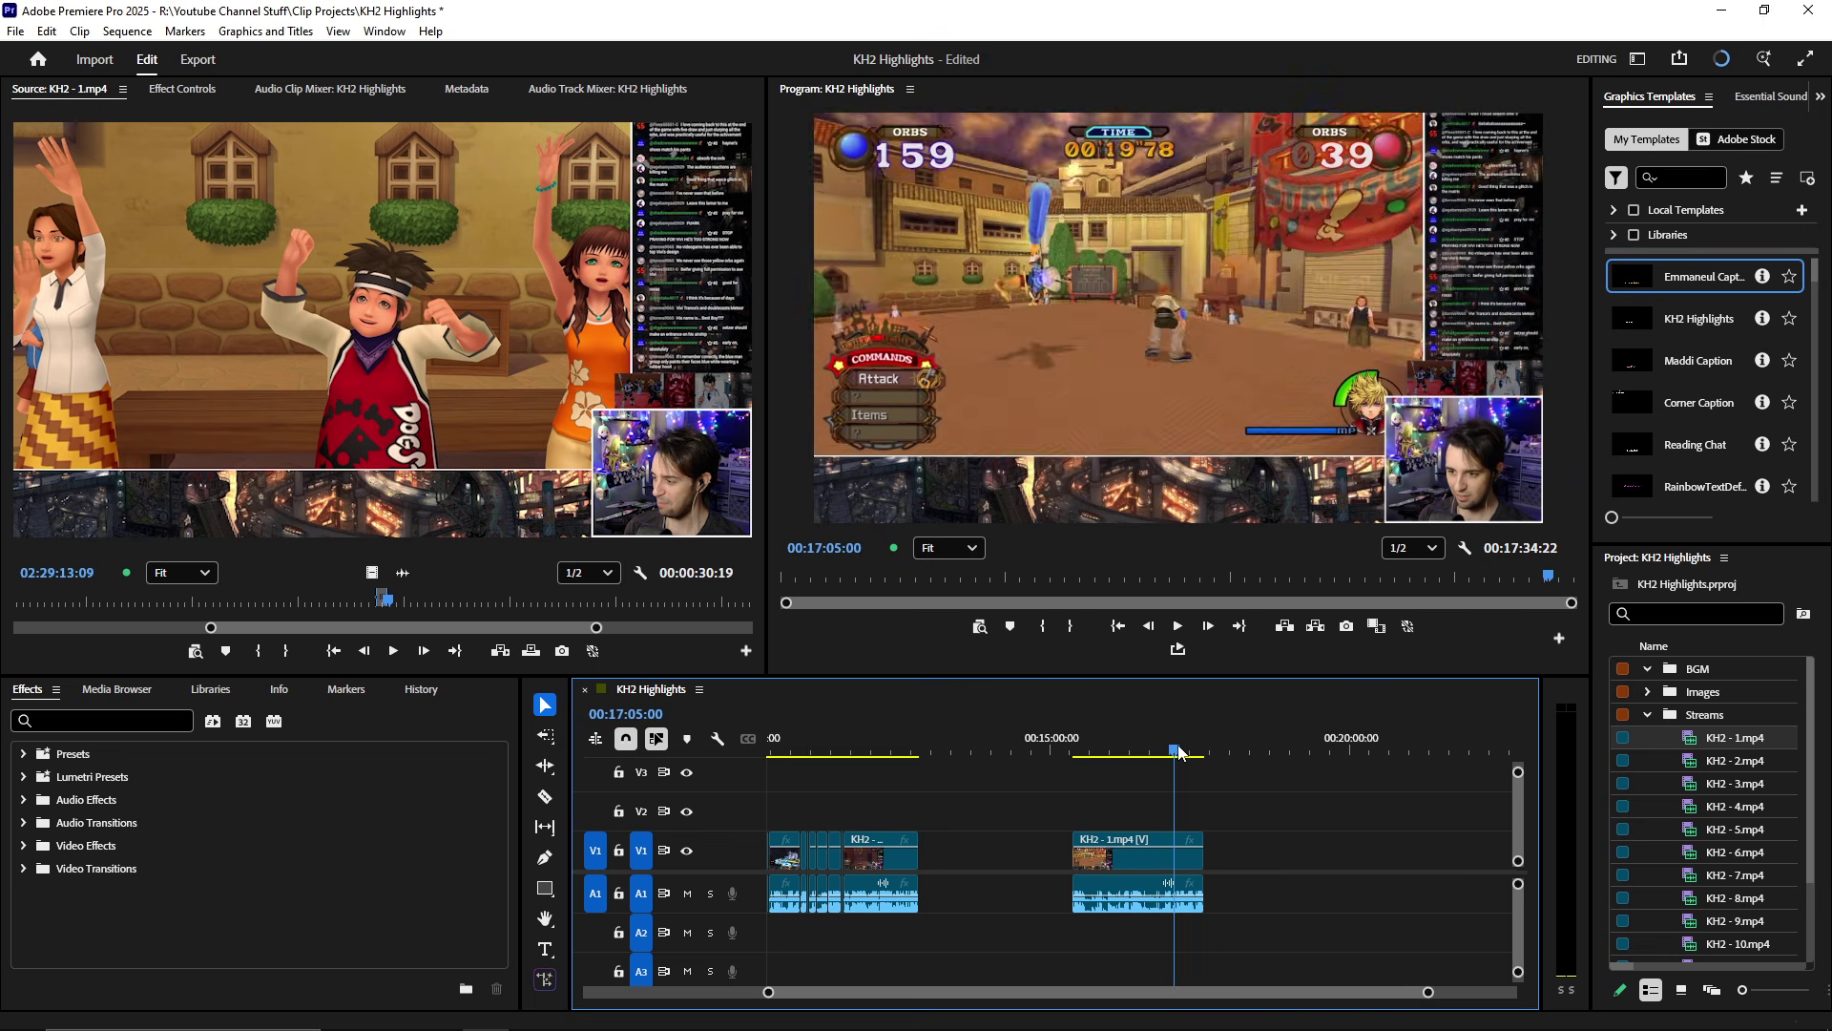
pyautogui.scroll(8, 1176, 838)
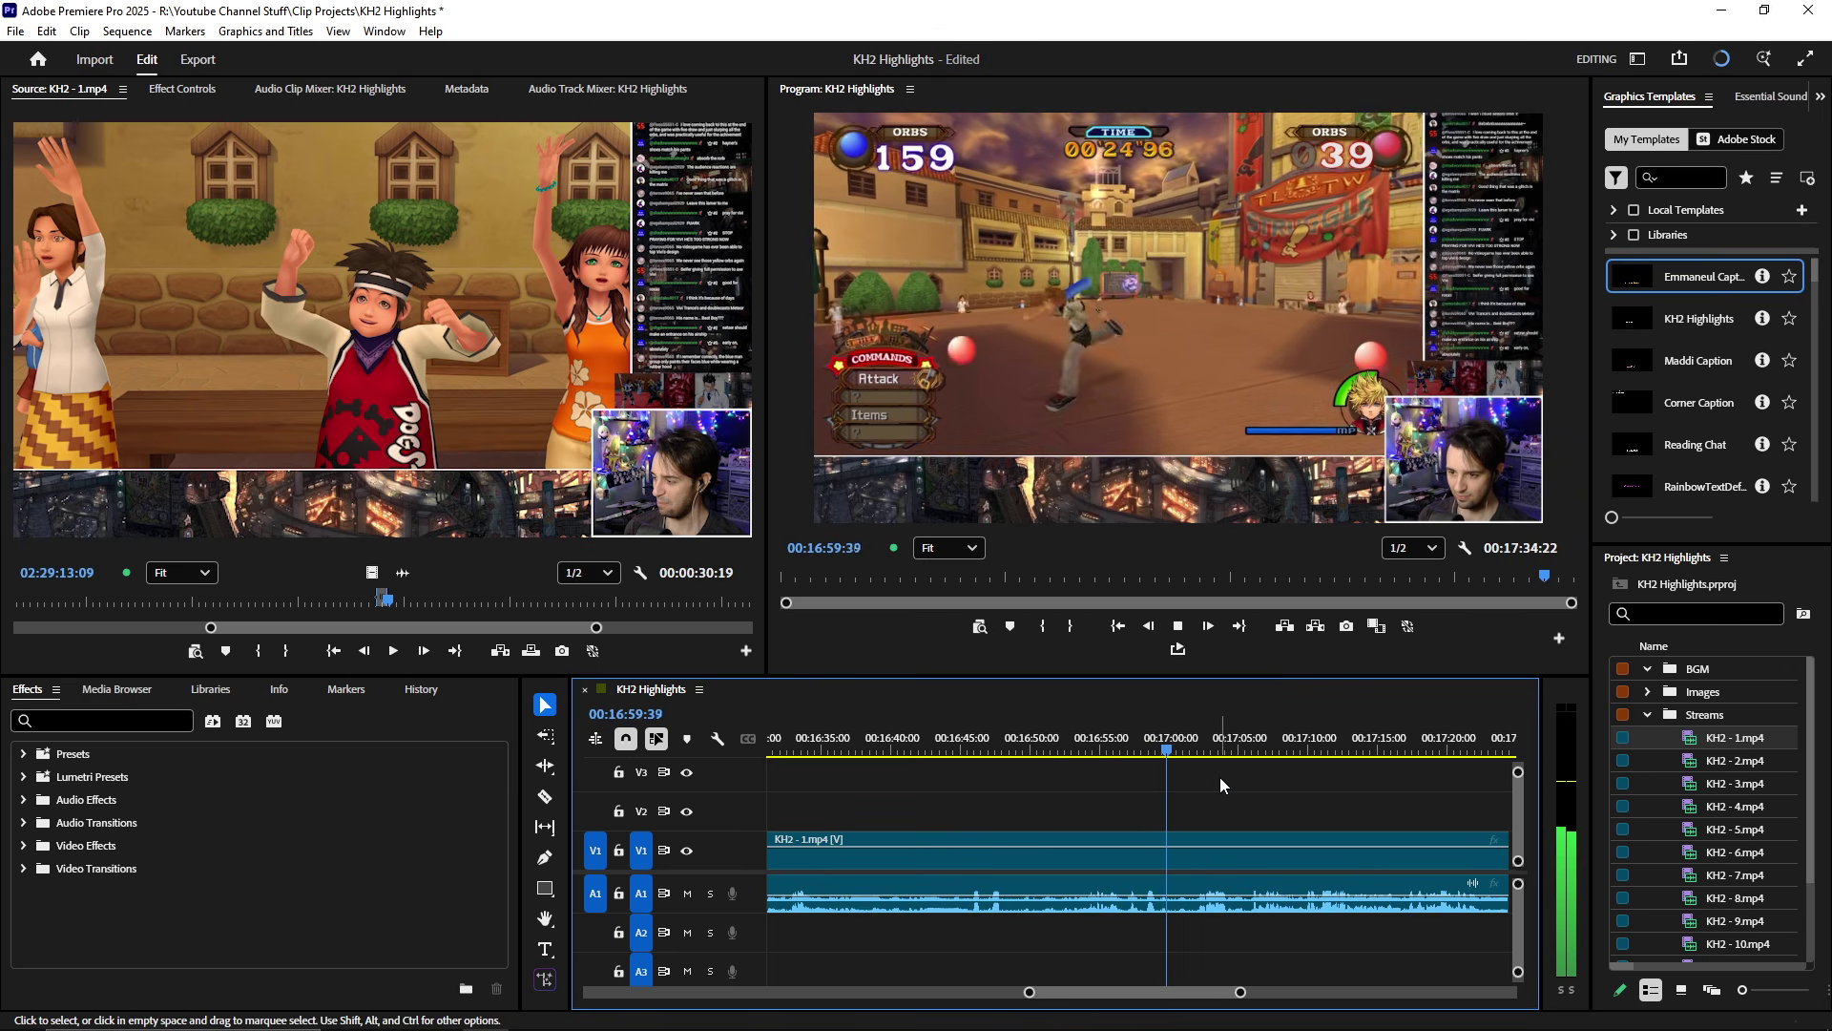
pyautogui.scroll(3, 1220, 777)
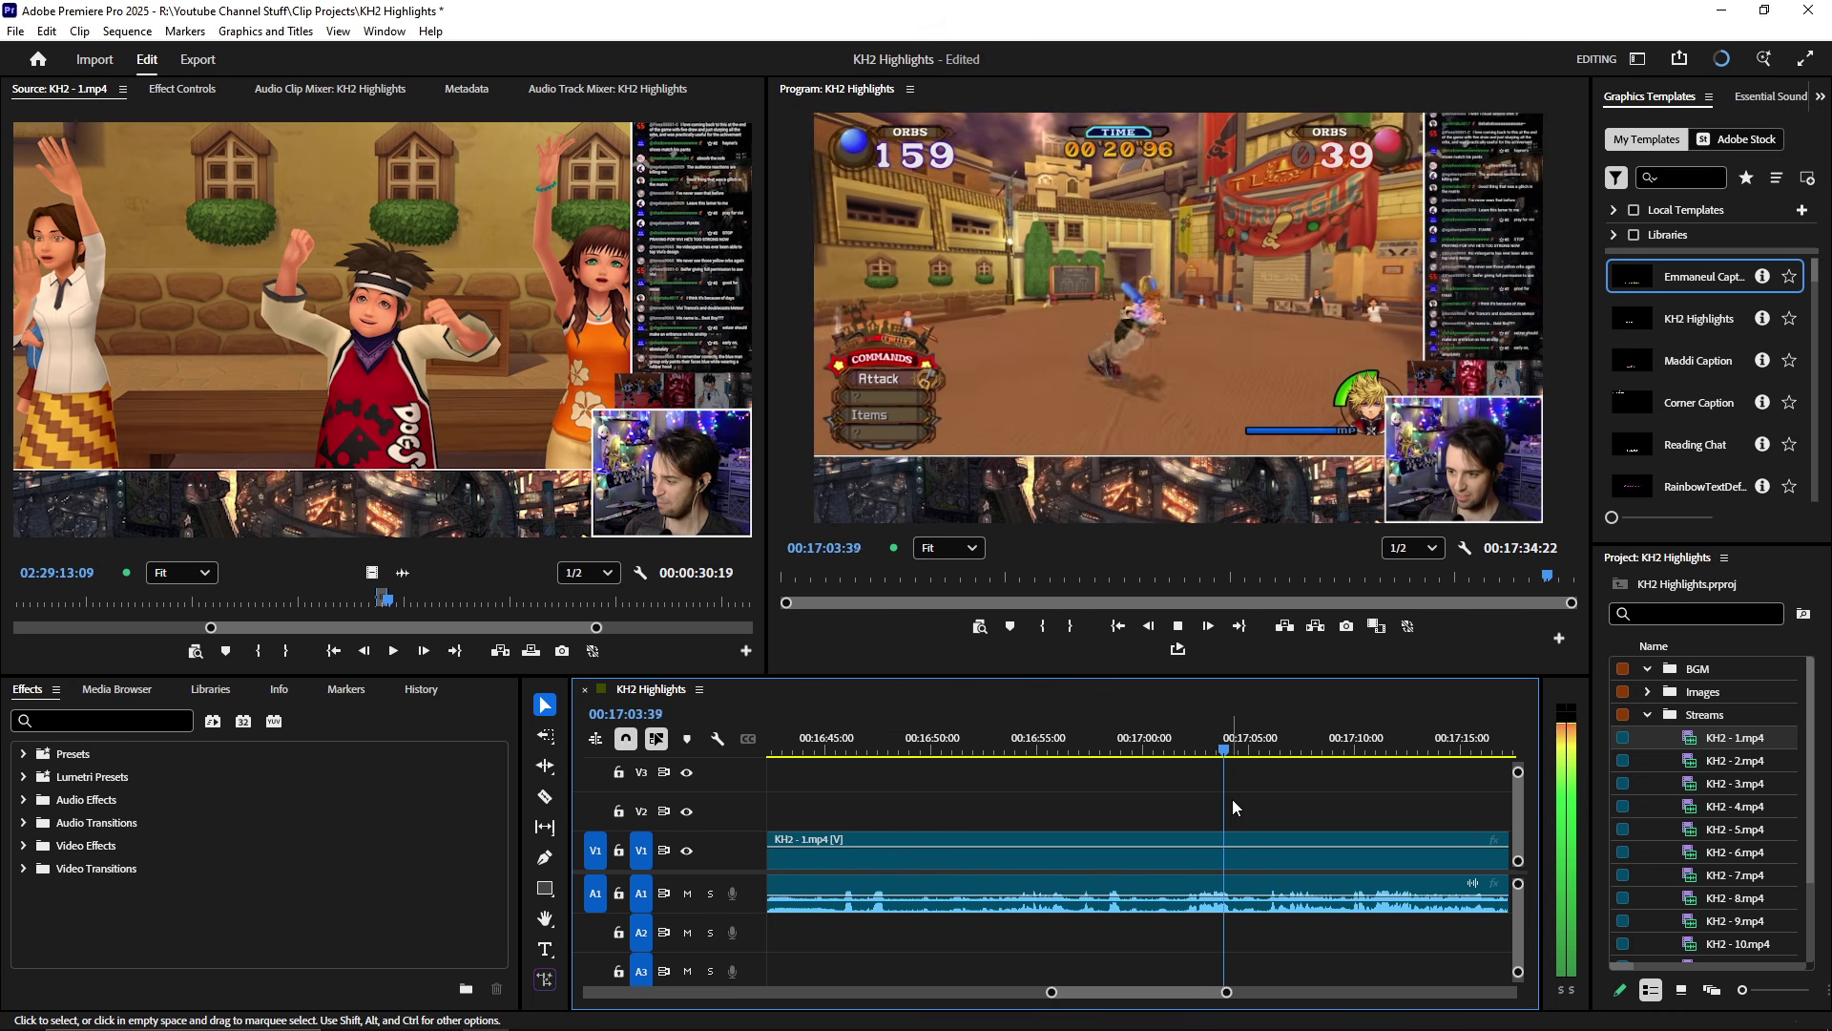
pyautogui.scroll(-3, 1231, 807)
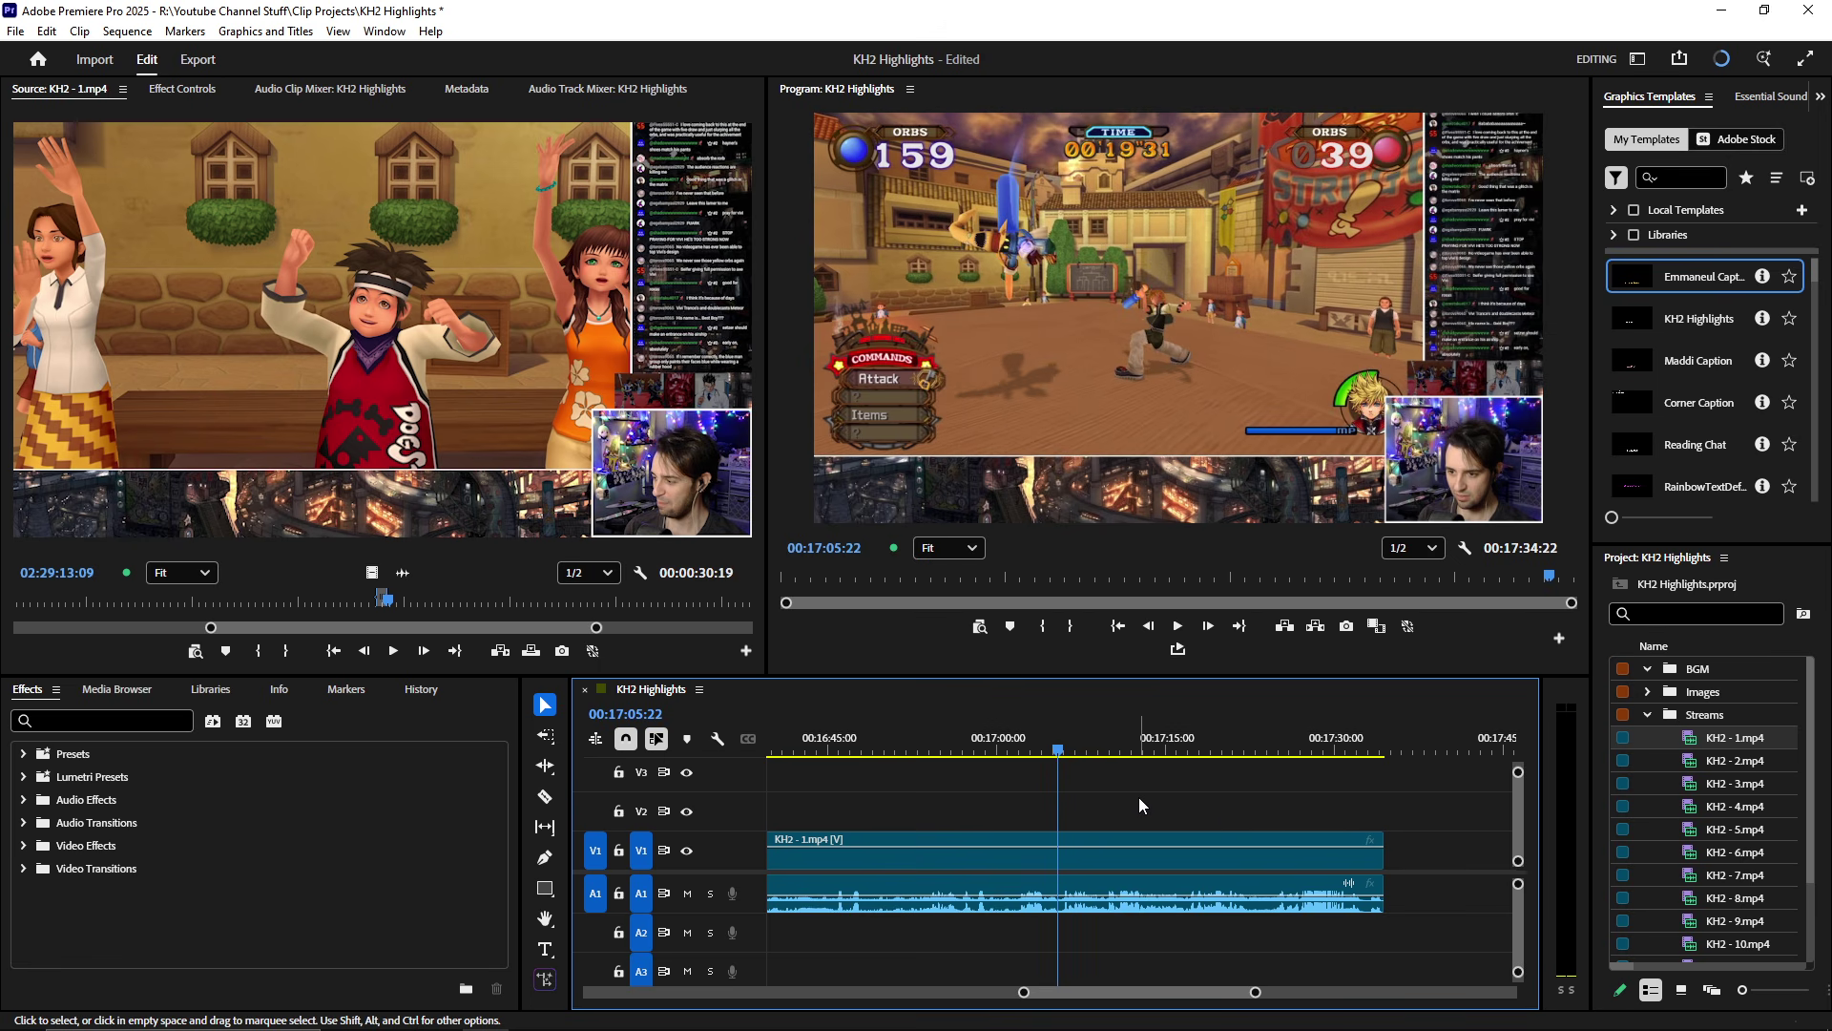
pyautogui.press('space')
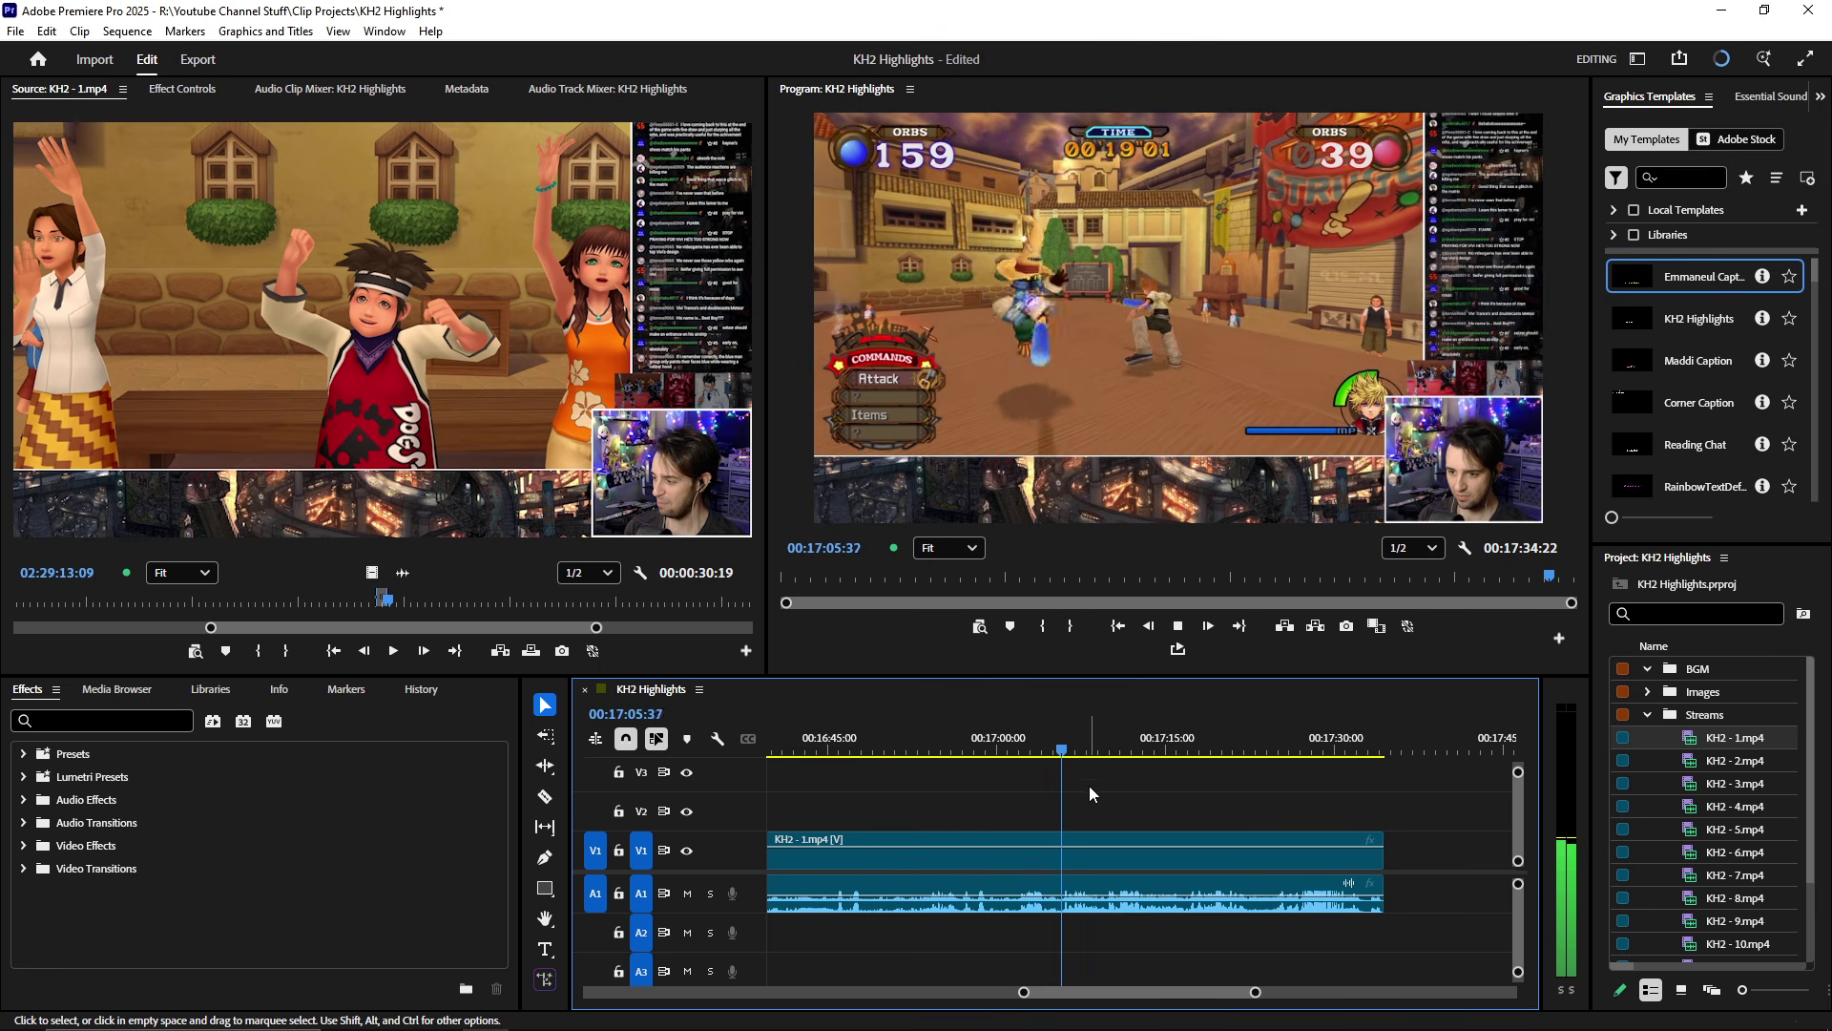
pyautogui.scroll(3, 1088, 792)
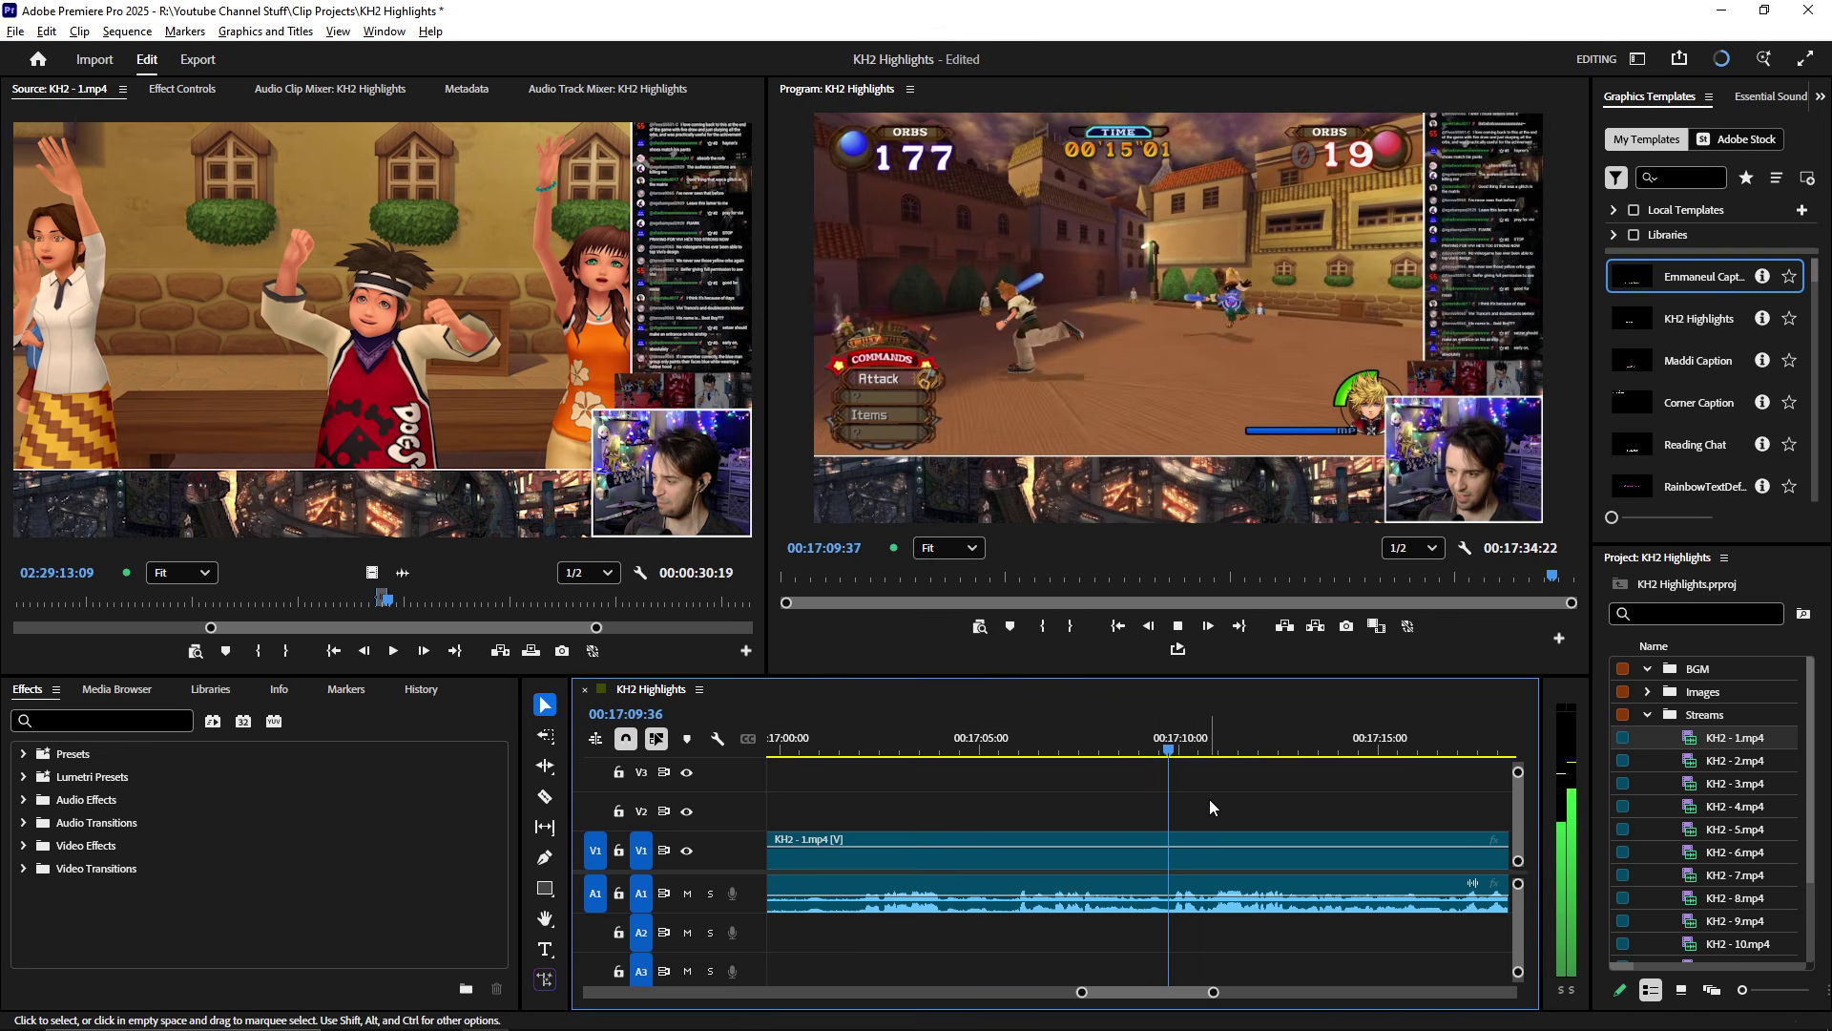
pyautogui.scroll(-2, 1193, 792)
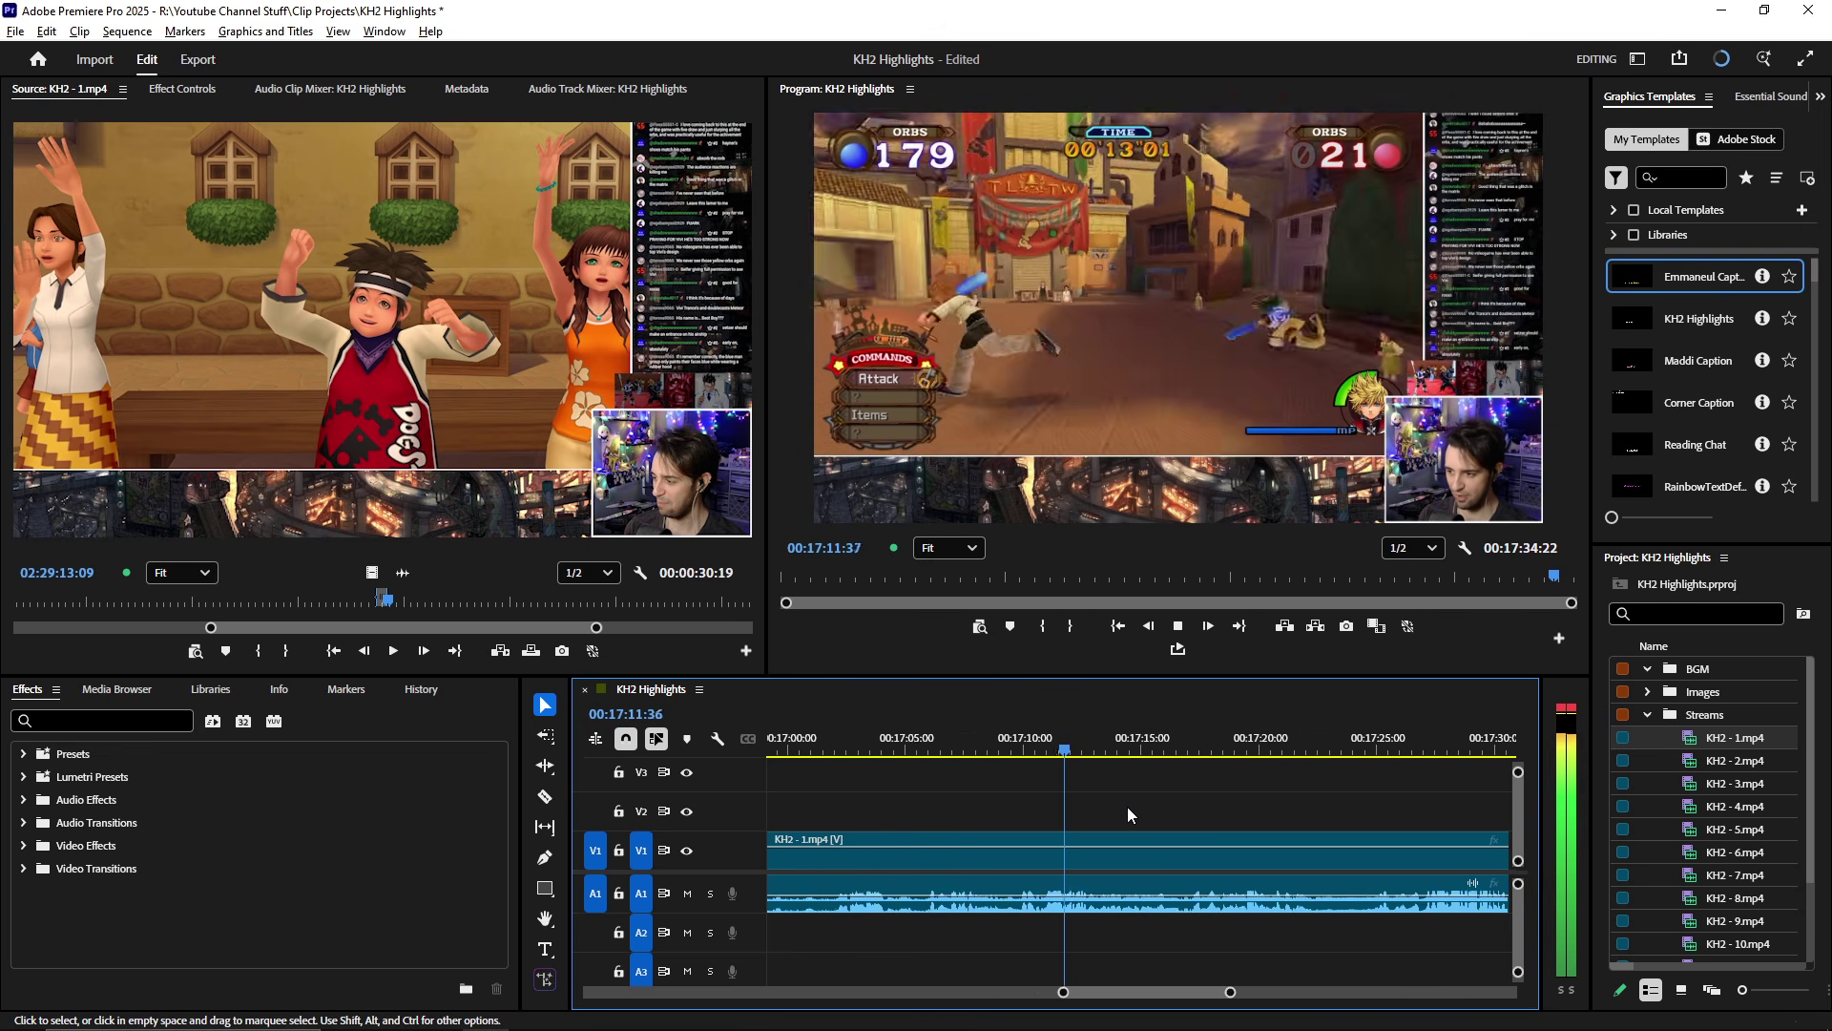
pyautogui.scroll(2, 1126, 811)
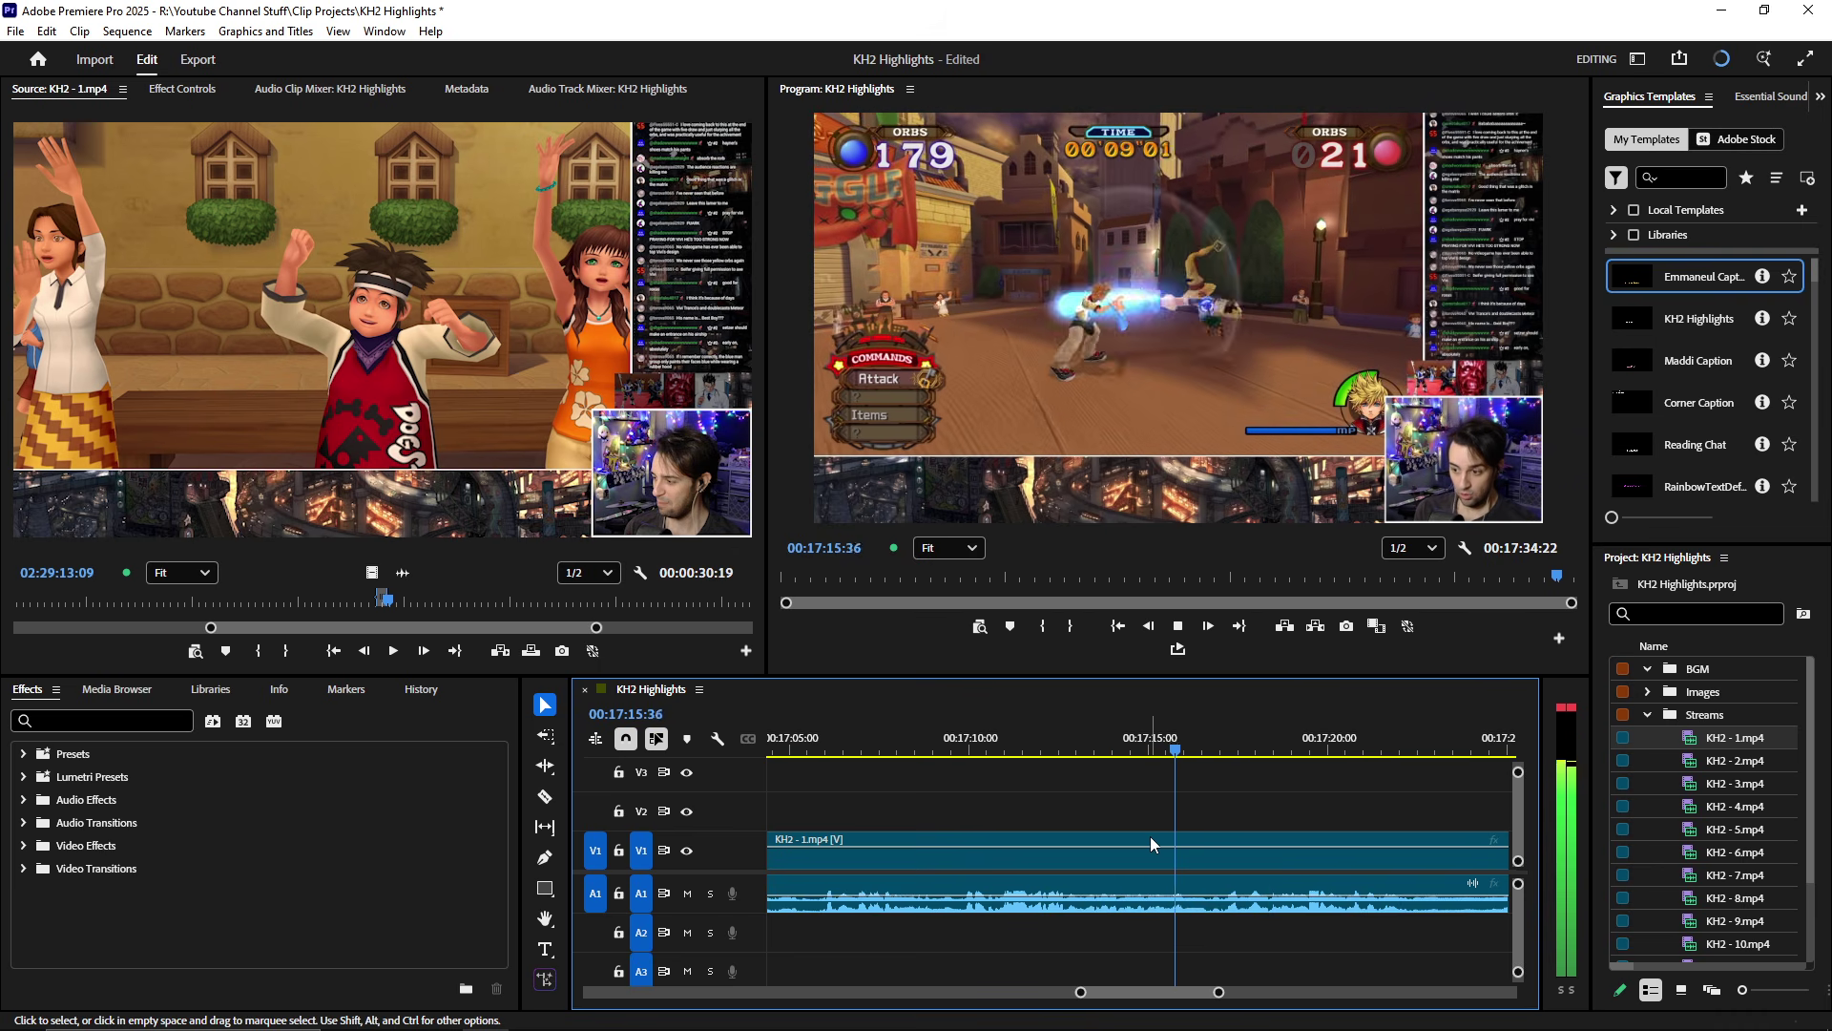
pyautogui.scroll(-1, 1104, 838)
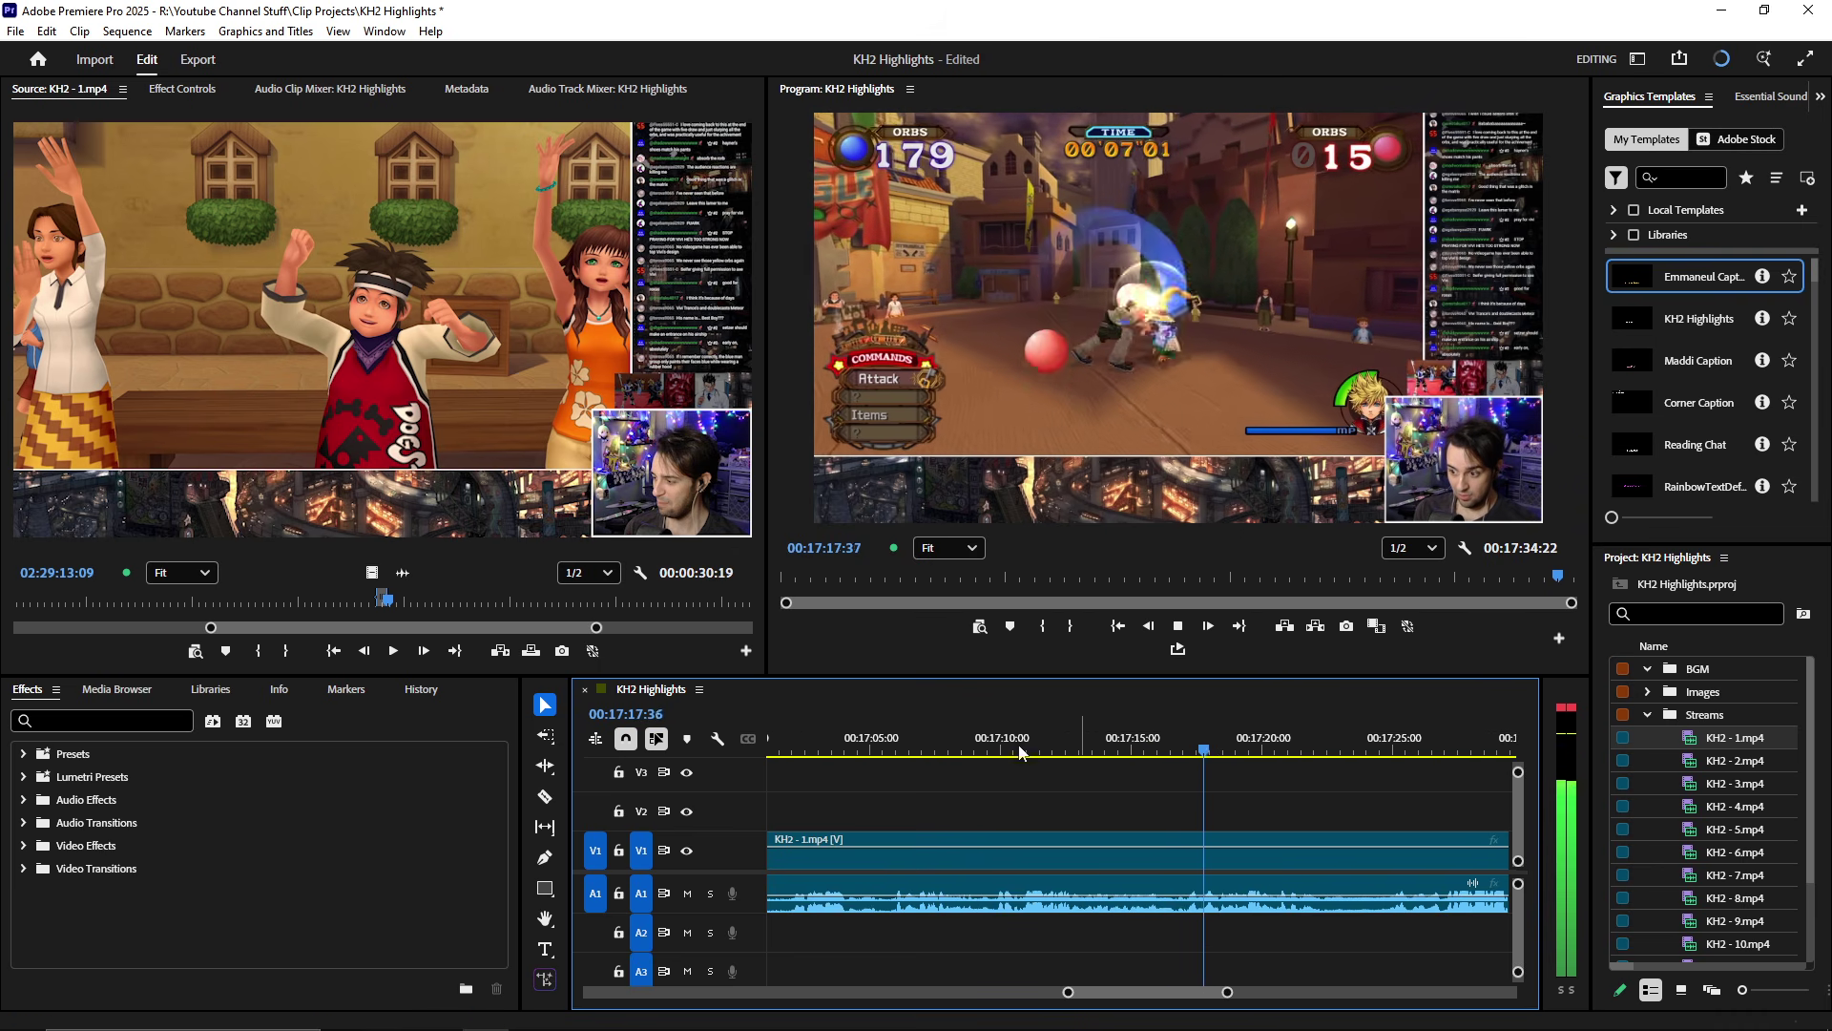
# - Replay the match from 00:17:01:44 and ripple-trim the start of the Vivi clip to 00:17:05:34
pyautogui.press('space')
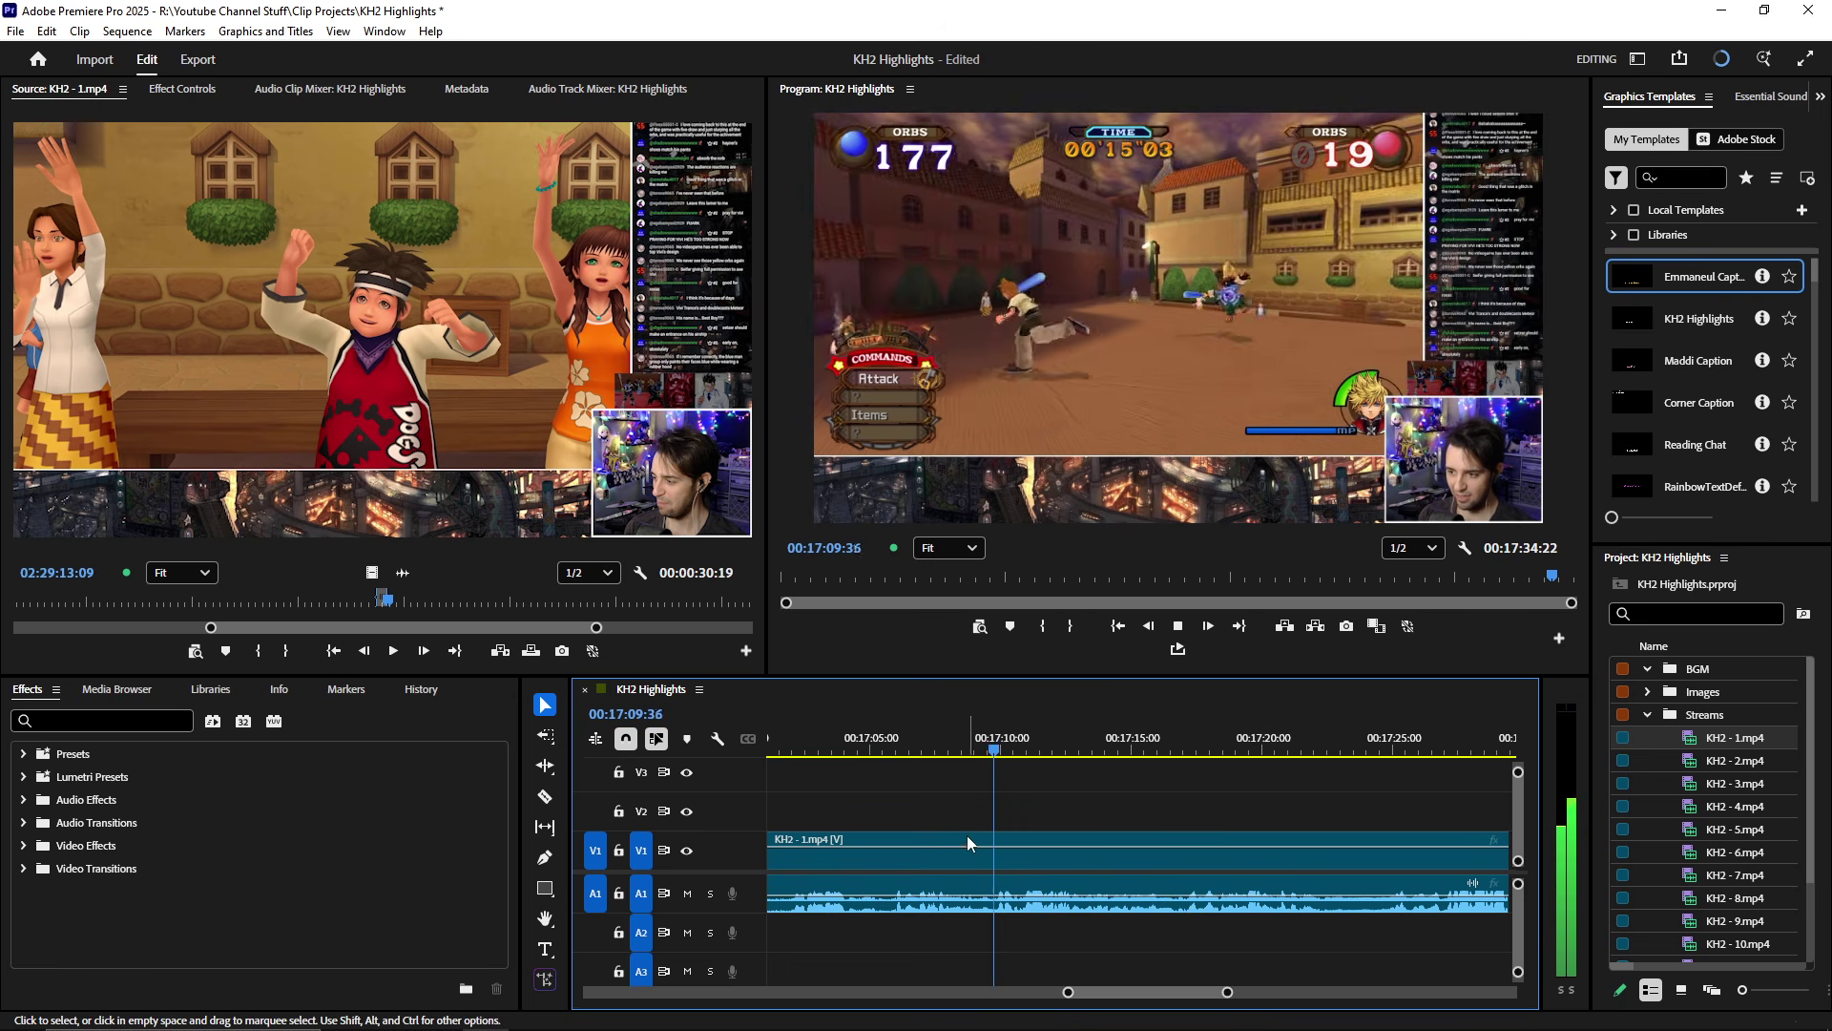
pyautogui.scroll(2, 1035, 855)
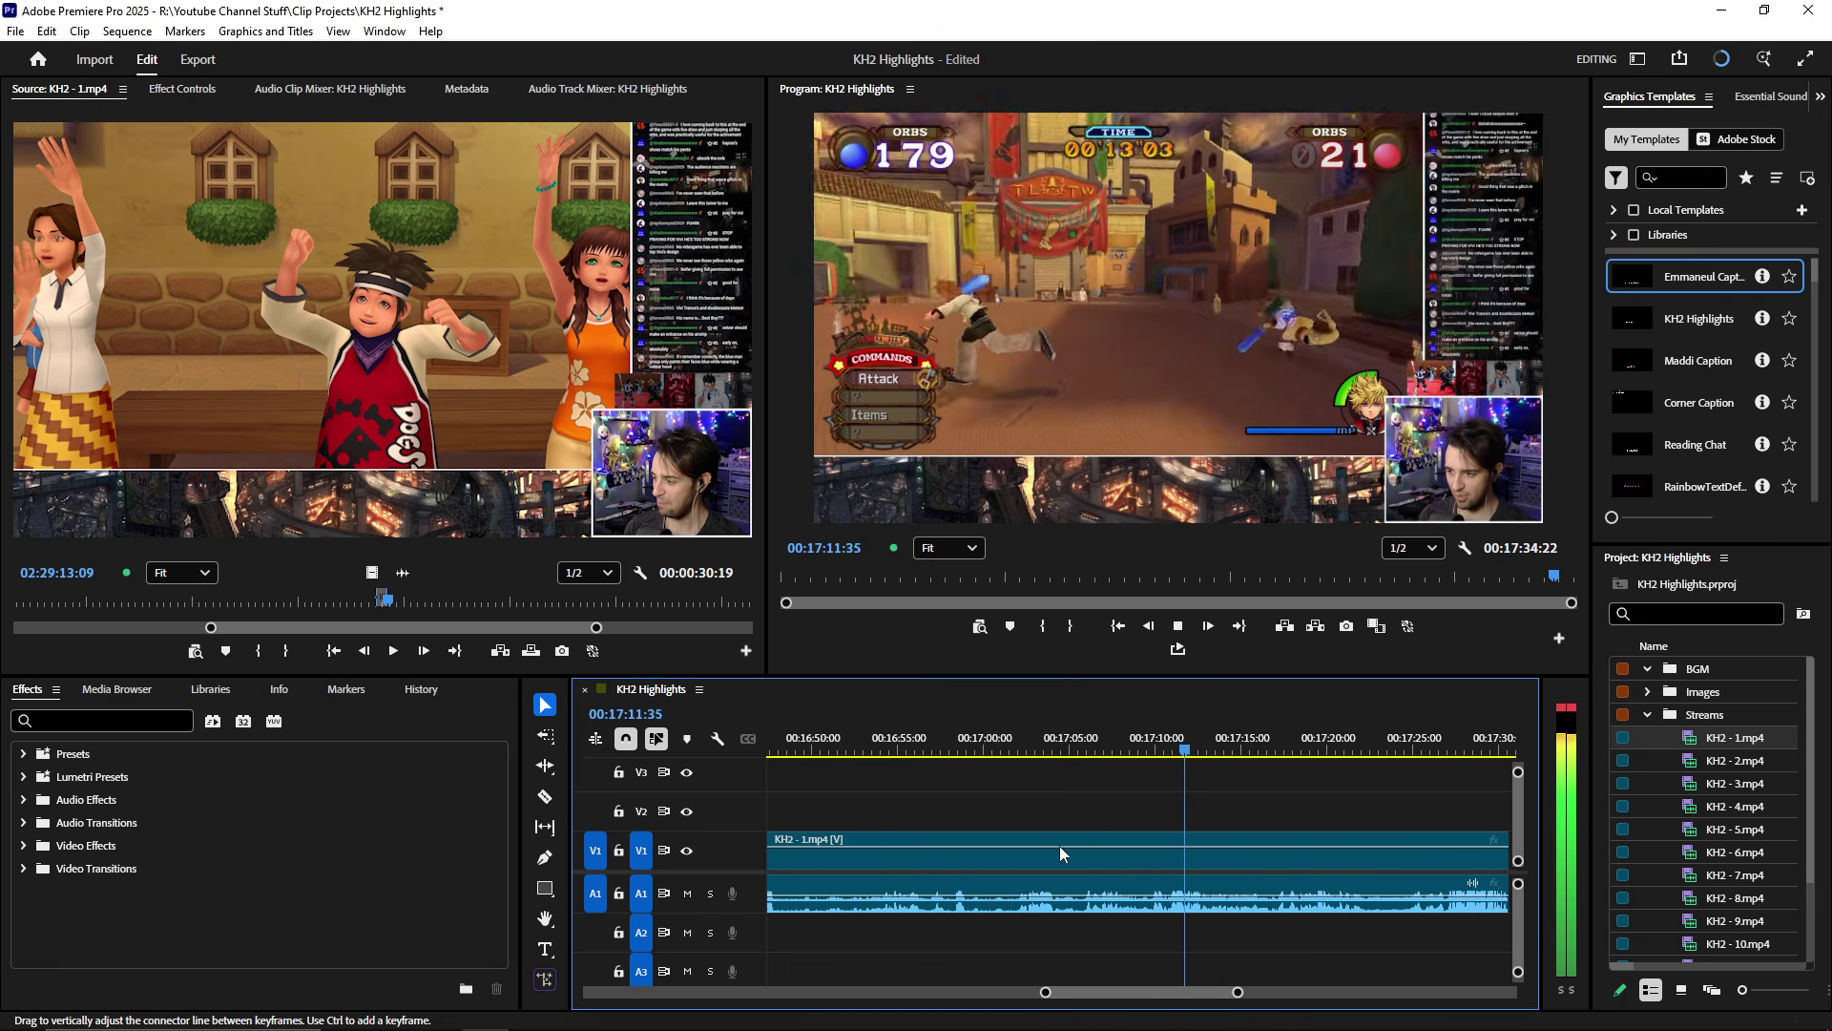
pyautogui.scroll(-2, 1059, 845)
pyautogui.click(1046, 737)
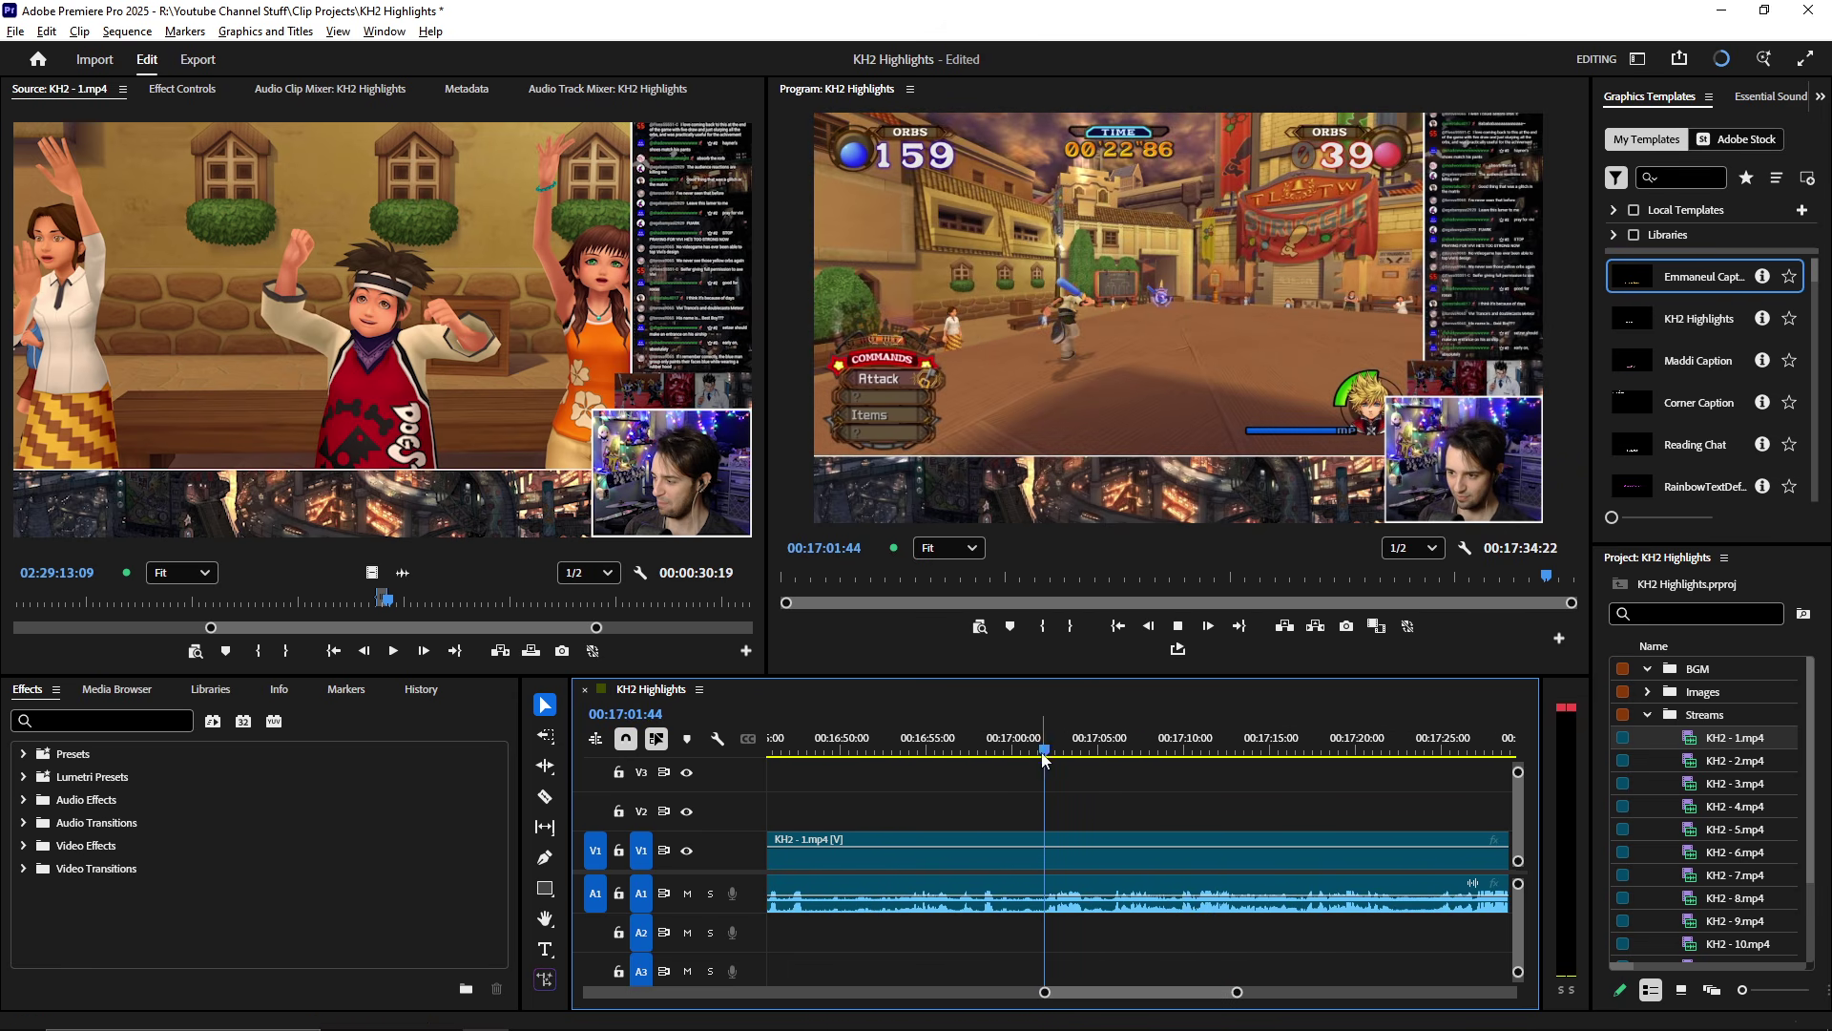
pyautogui.press('space')
pyautogui.scroll(2, 1056, 804)
pyautogui.scroll(-2, 1107, 763)
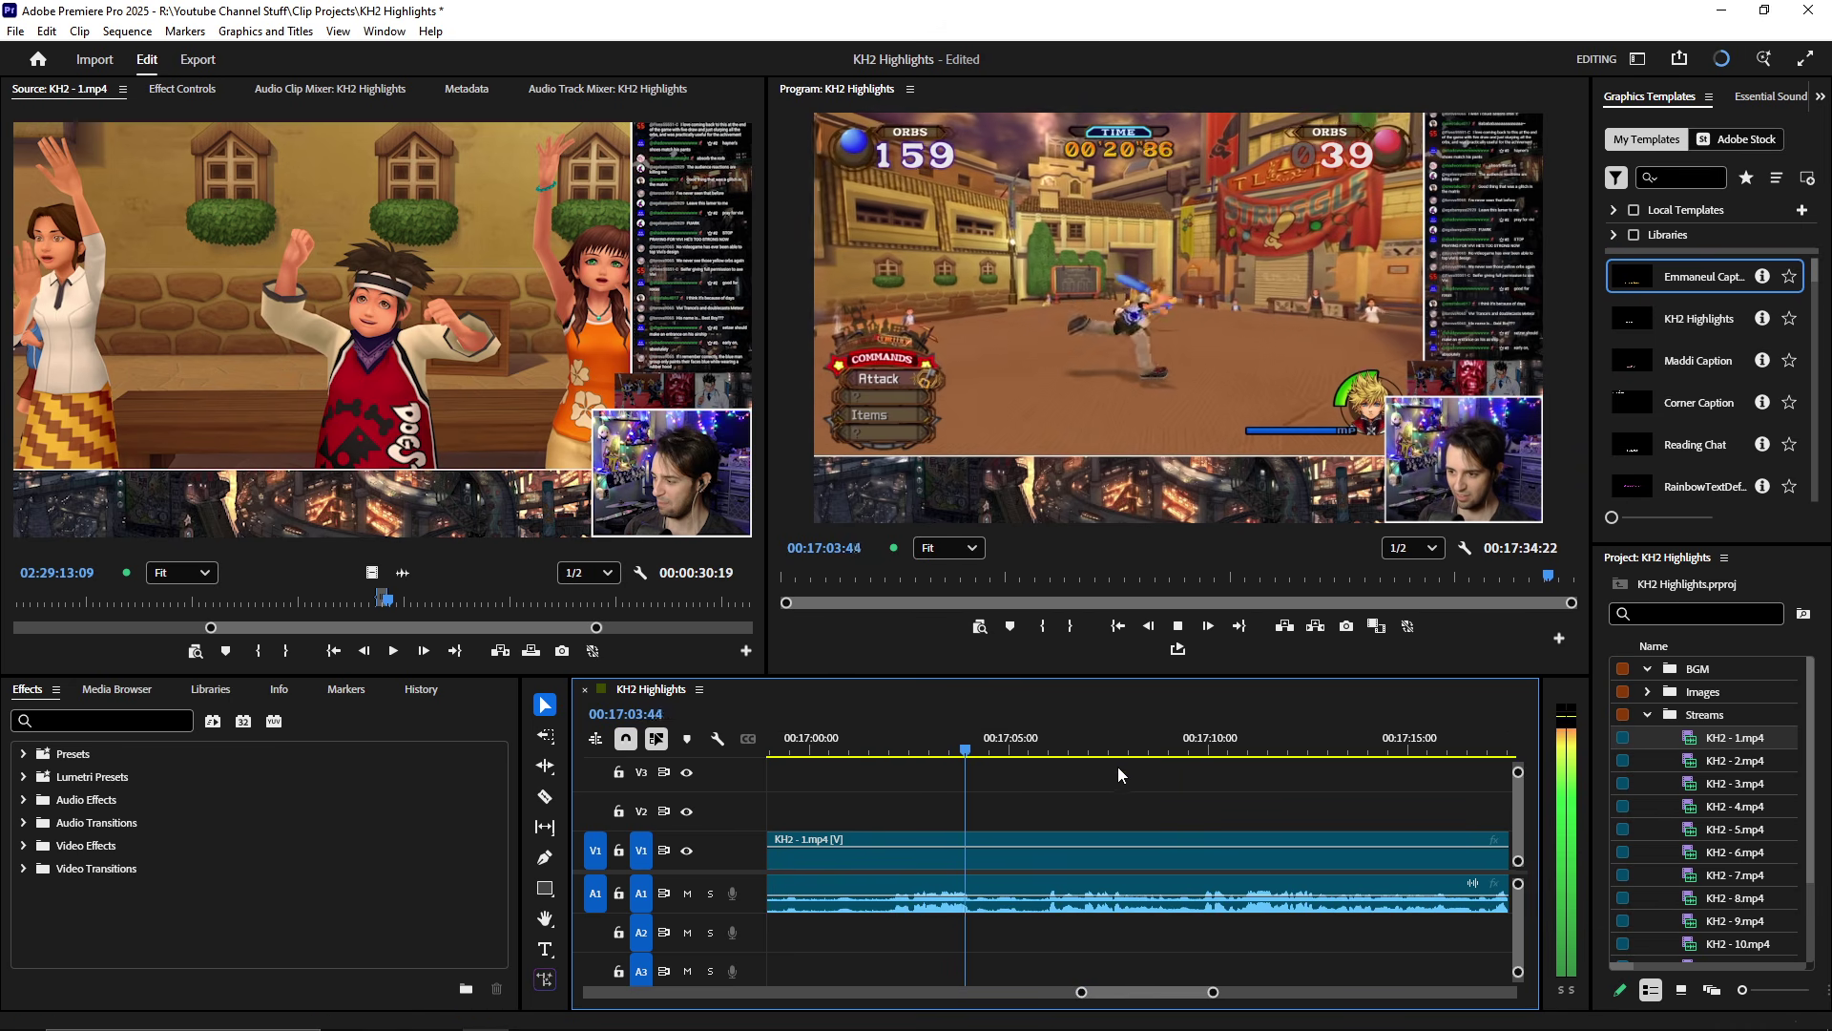
pyautogui.click(1034, 744)
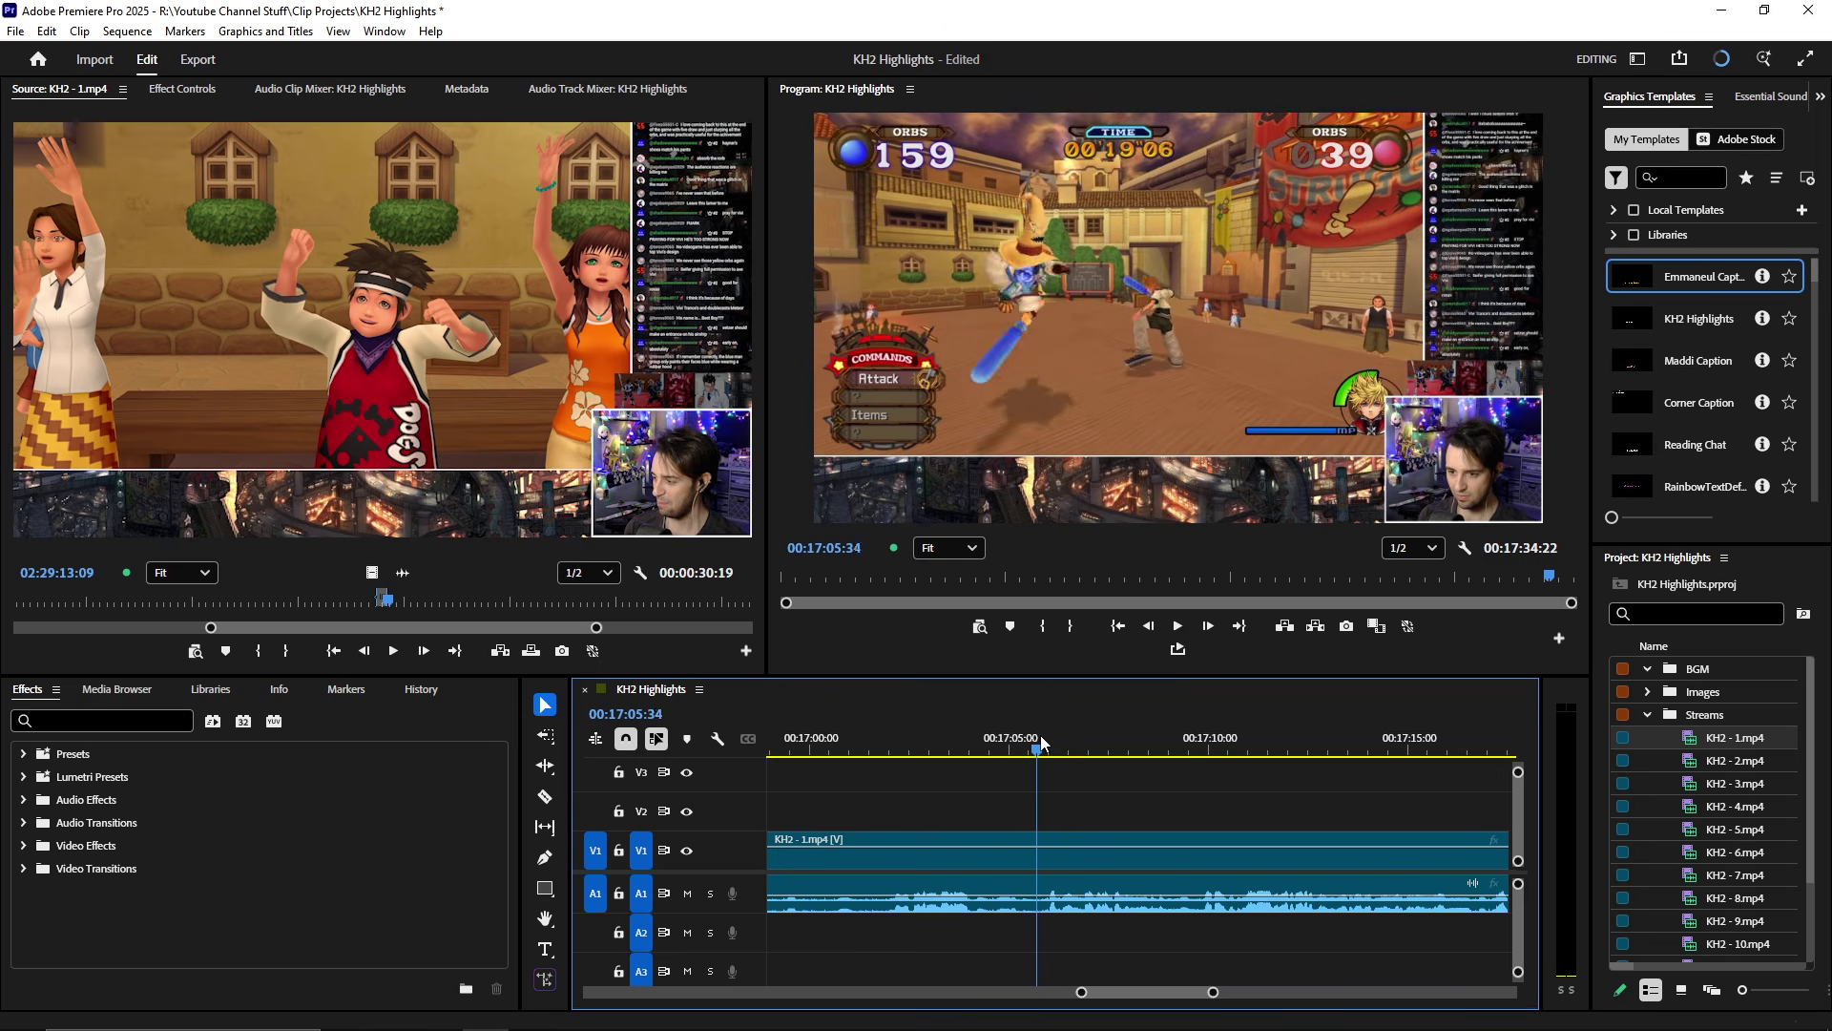
pyautogui.press('q')
pyautogui.press('space')
# - Close the gap before the trimmed Vivi match clip on V1
pyautogui.click(1040, 855)
pyautogui.scroll(-5, 1033, 858)
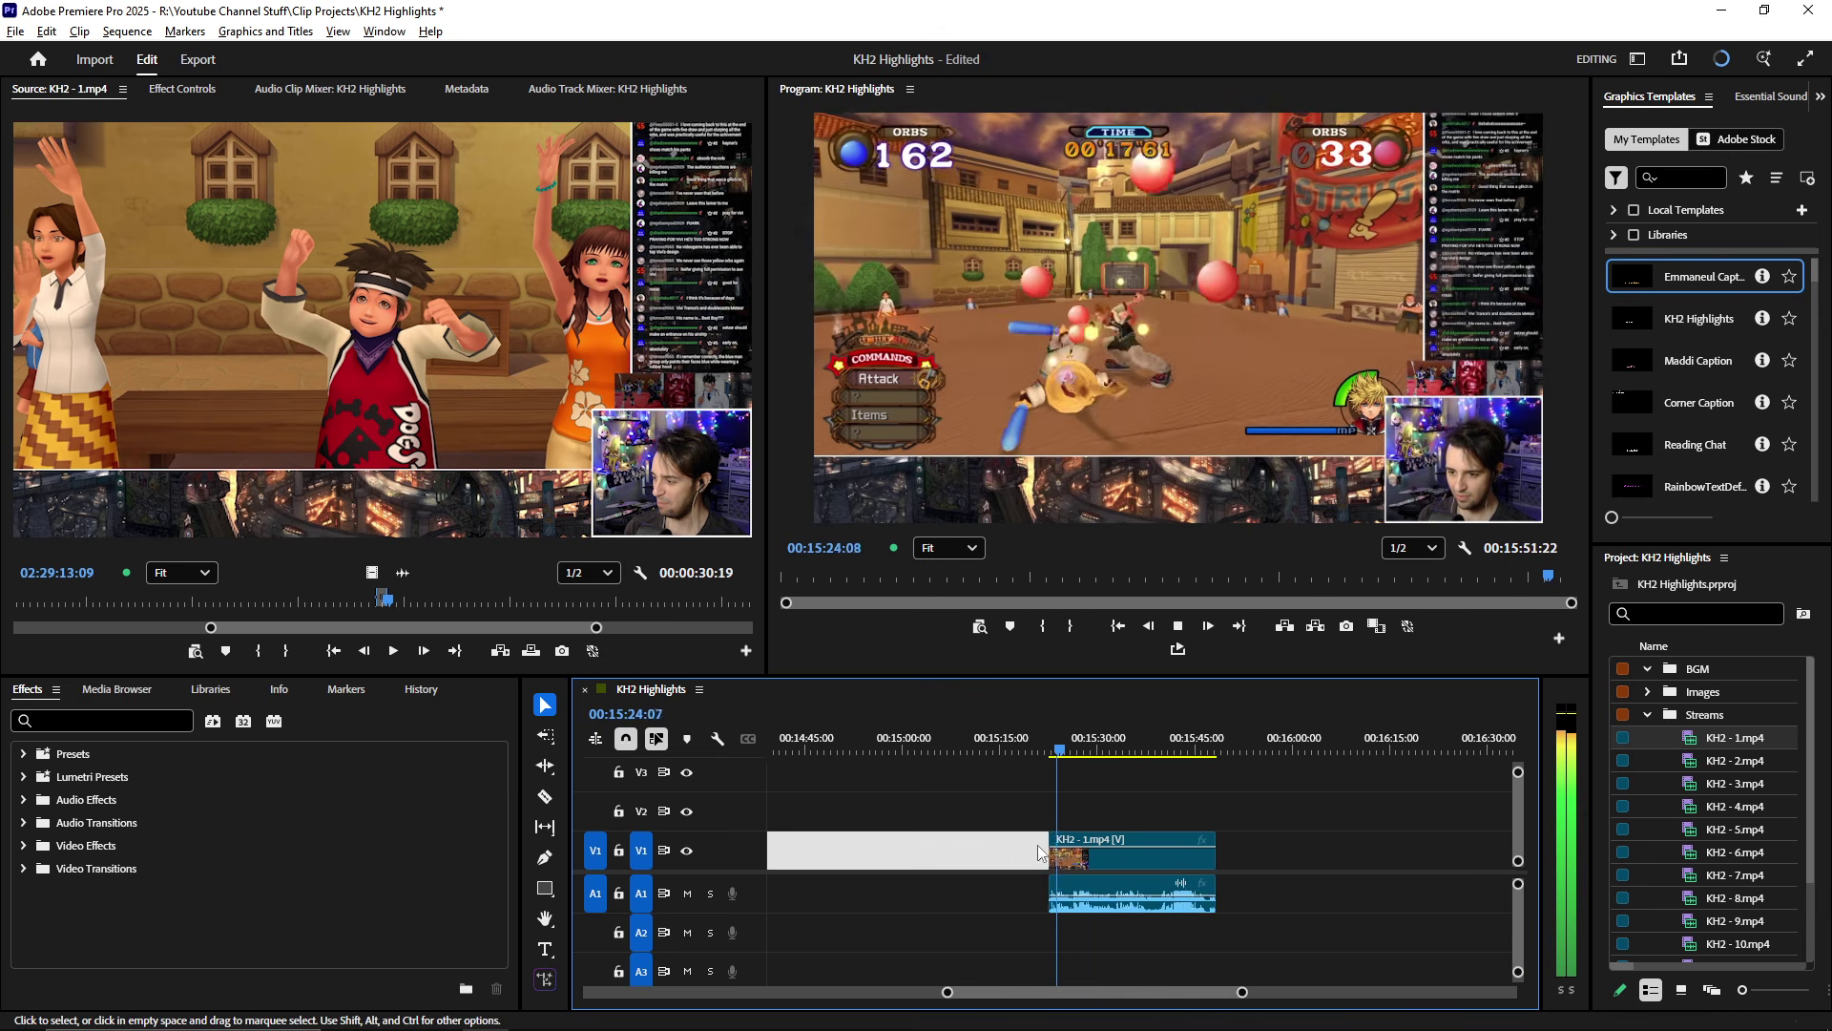
pyautogui.press('Delete')
# - Play the Vivi clip past the win, trim its end to 00:13:17:13 and save the project
pyautogui.scroll(-5, 1074, 735)
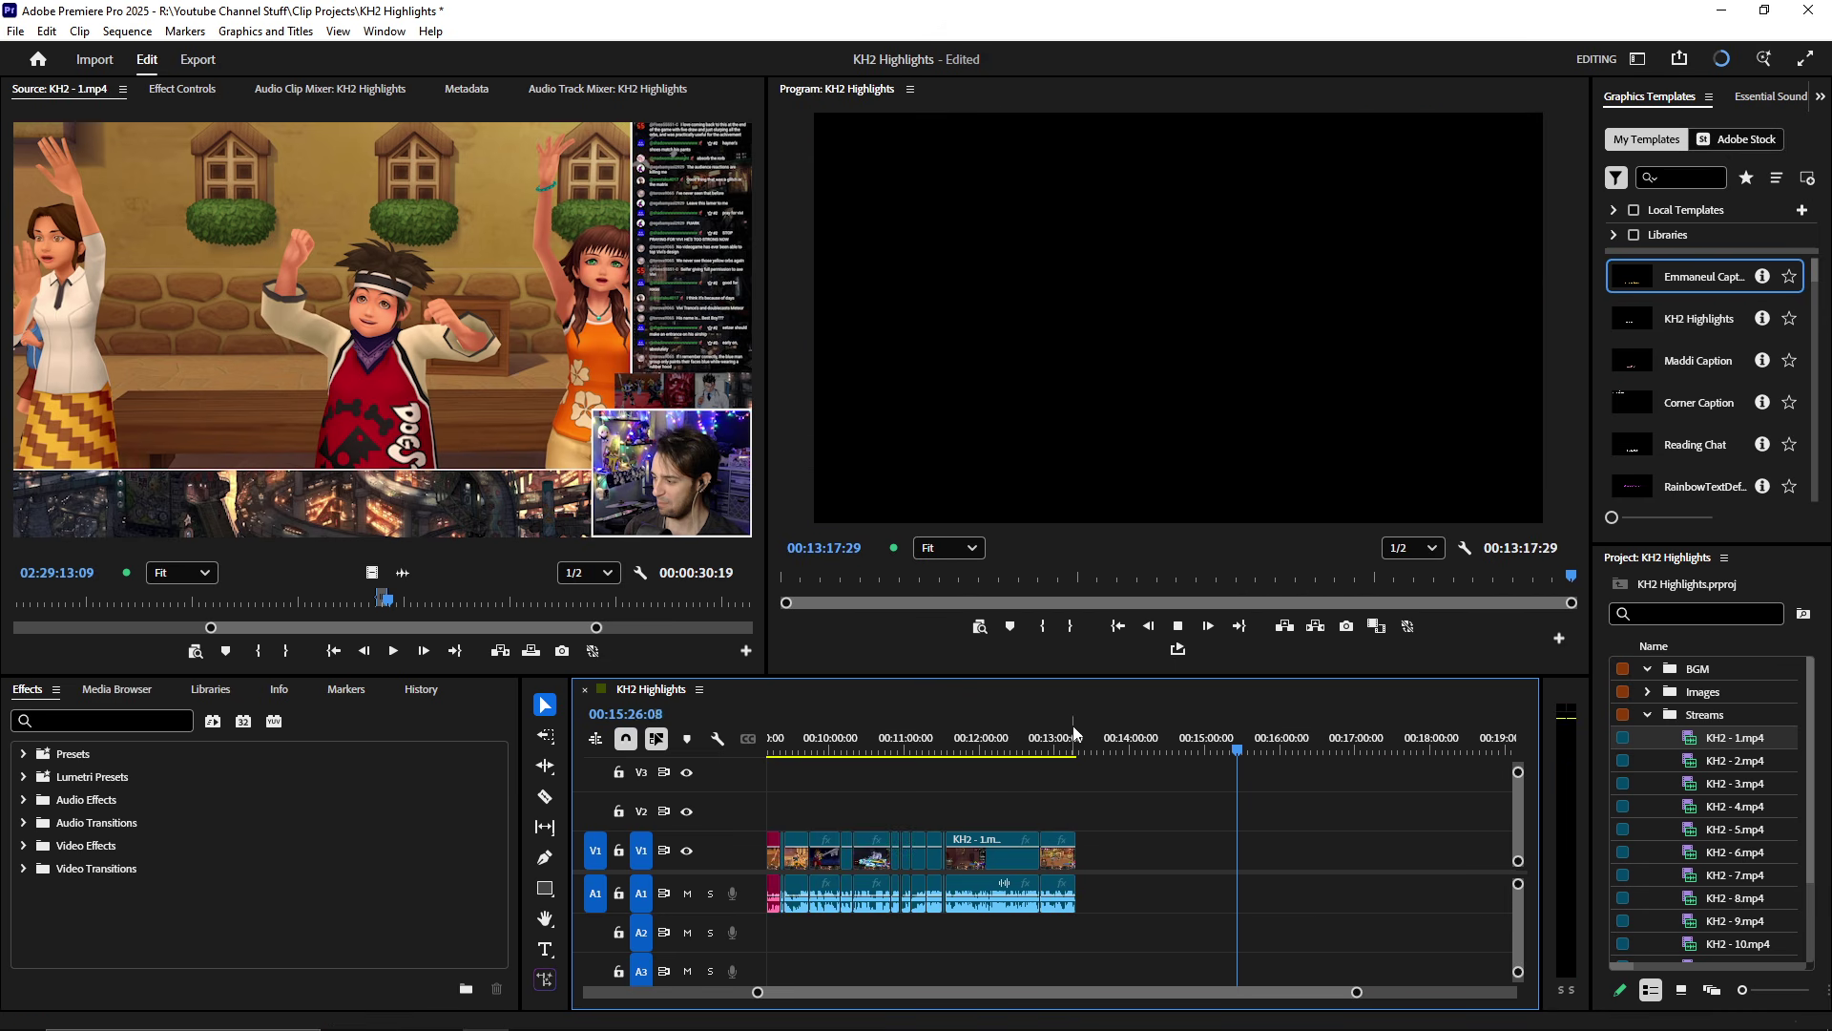
pyautogui.scroll(8, 1056, 833)
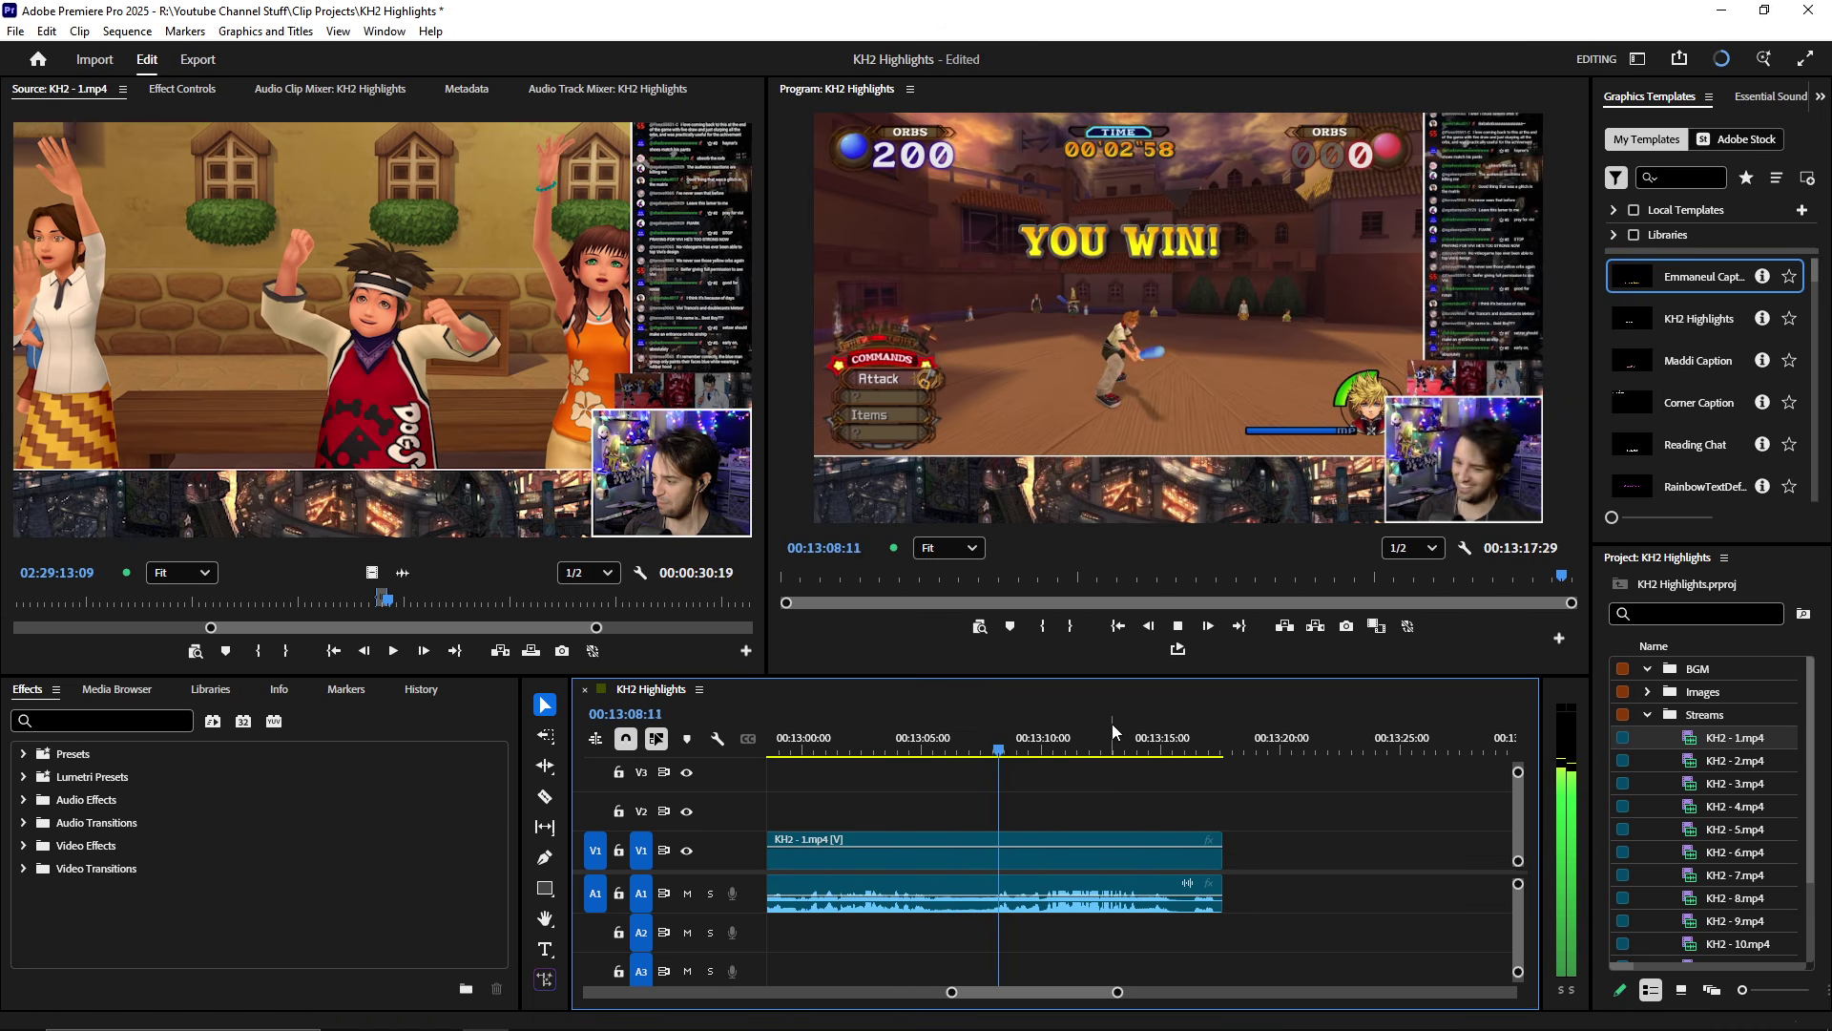
pyautogui.scroll(4, 1168, 802)
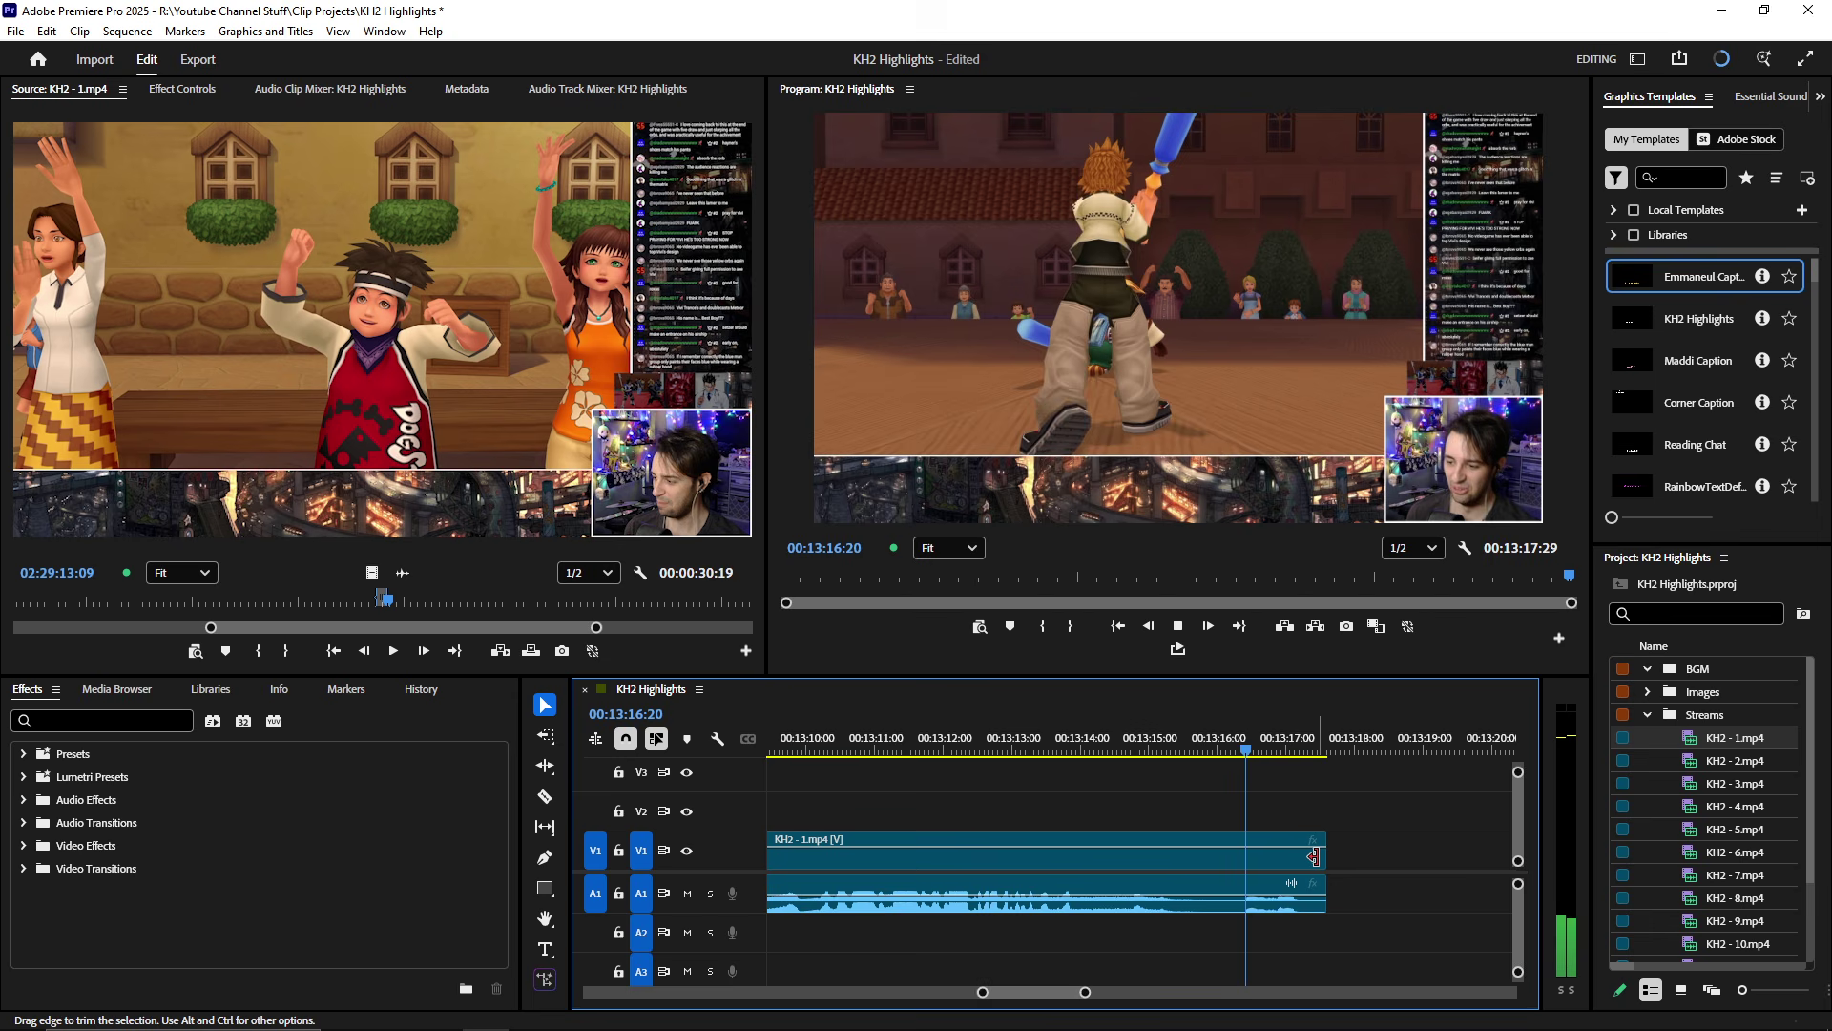
pyautogui.moveTo(1313, 856); pyautogui.dragTo(1303, 856)
pyautogui.click(513, 437)
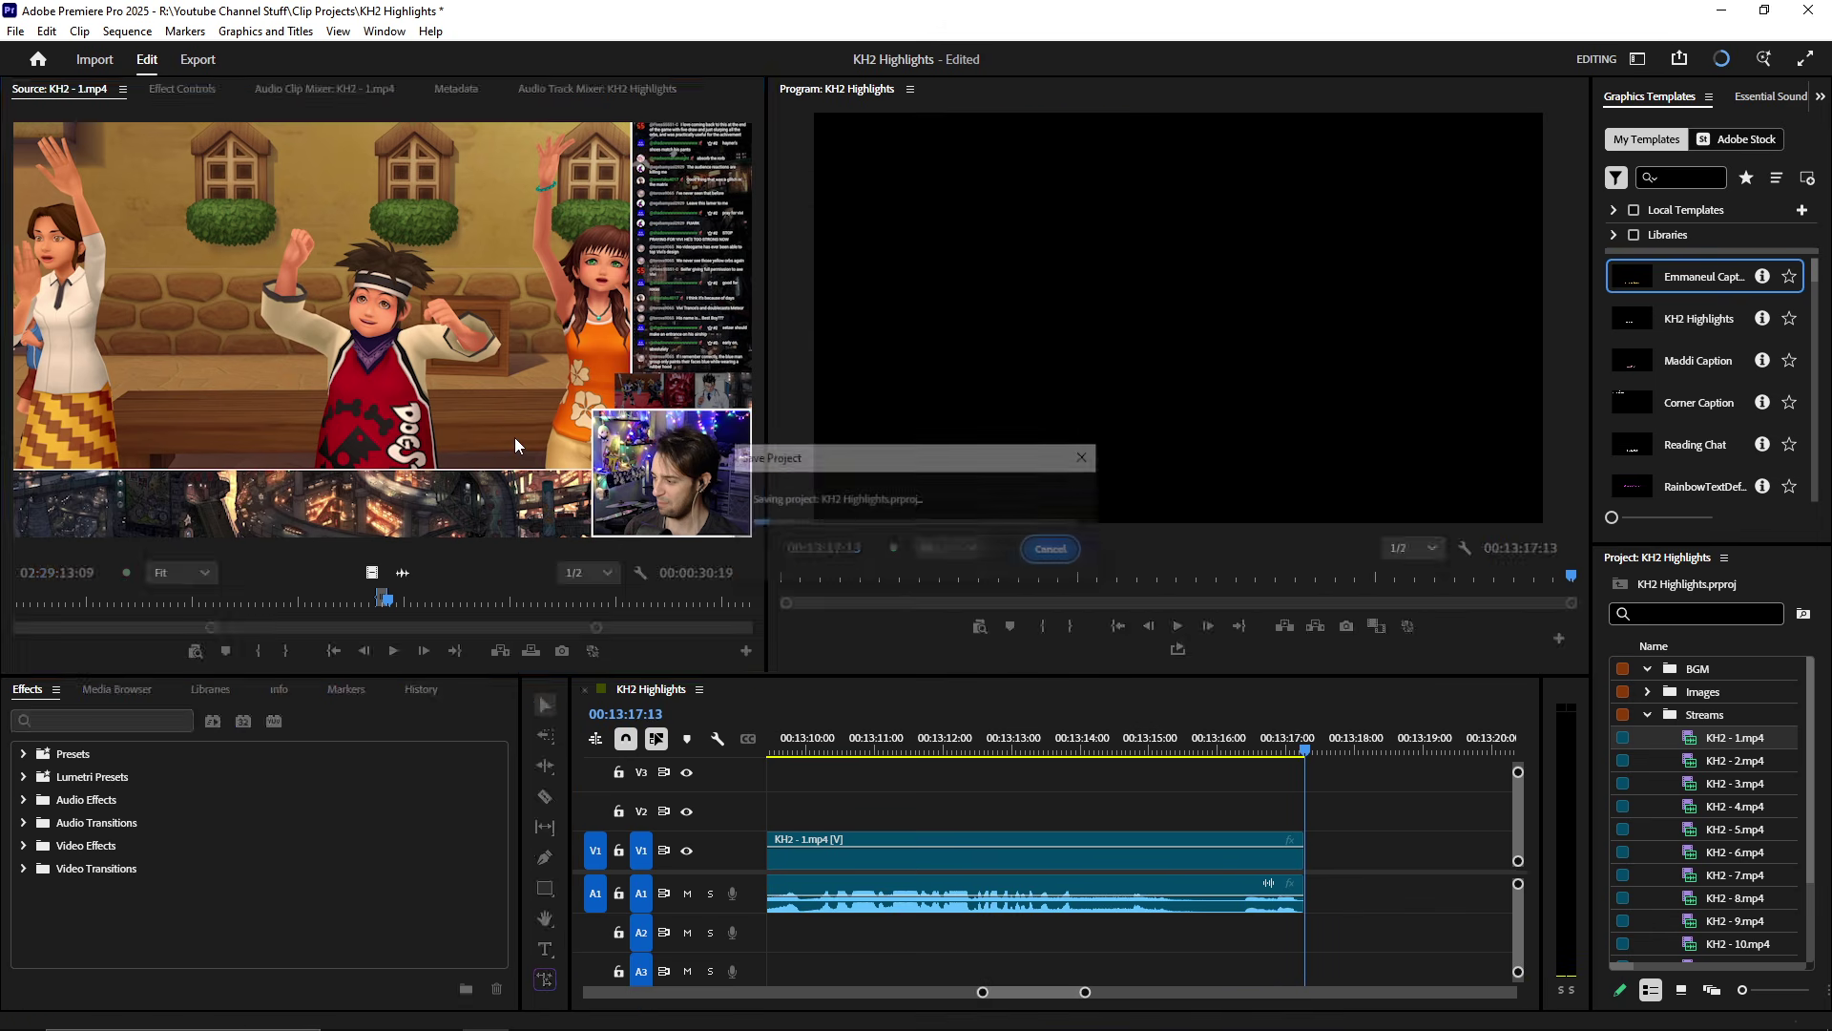
# - Skim the source recording enlarged from 02:29:13 to Axel's arrival and mark an In point near 02:30:44:22
pyautogui.press('space')
pyautogui.press('space')
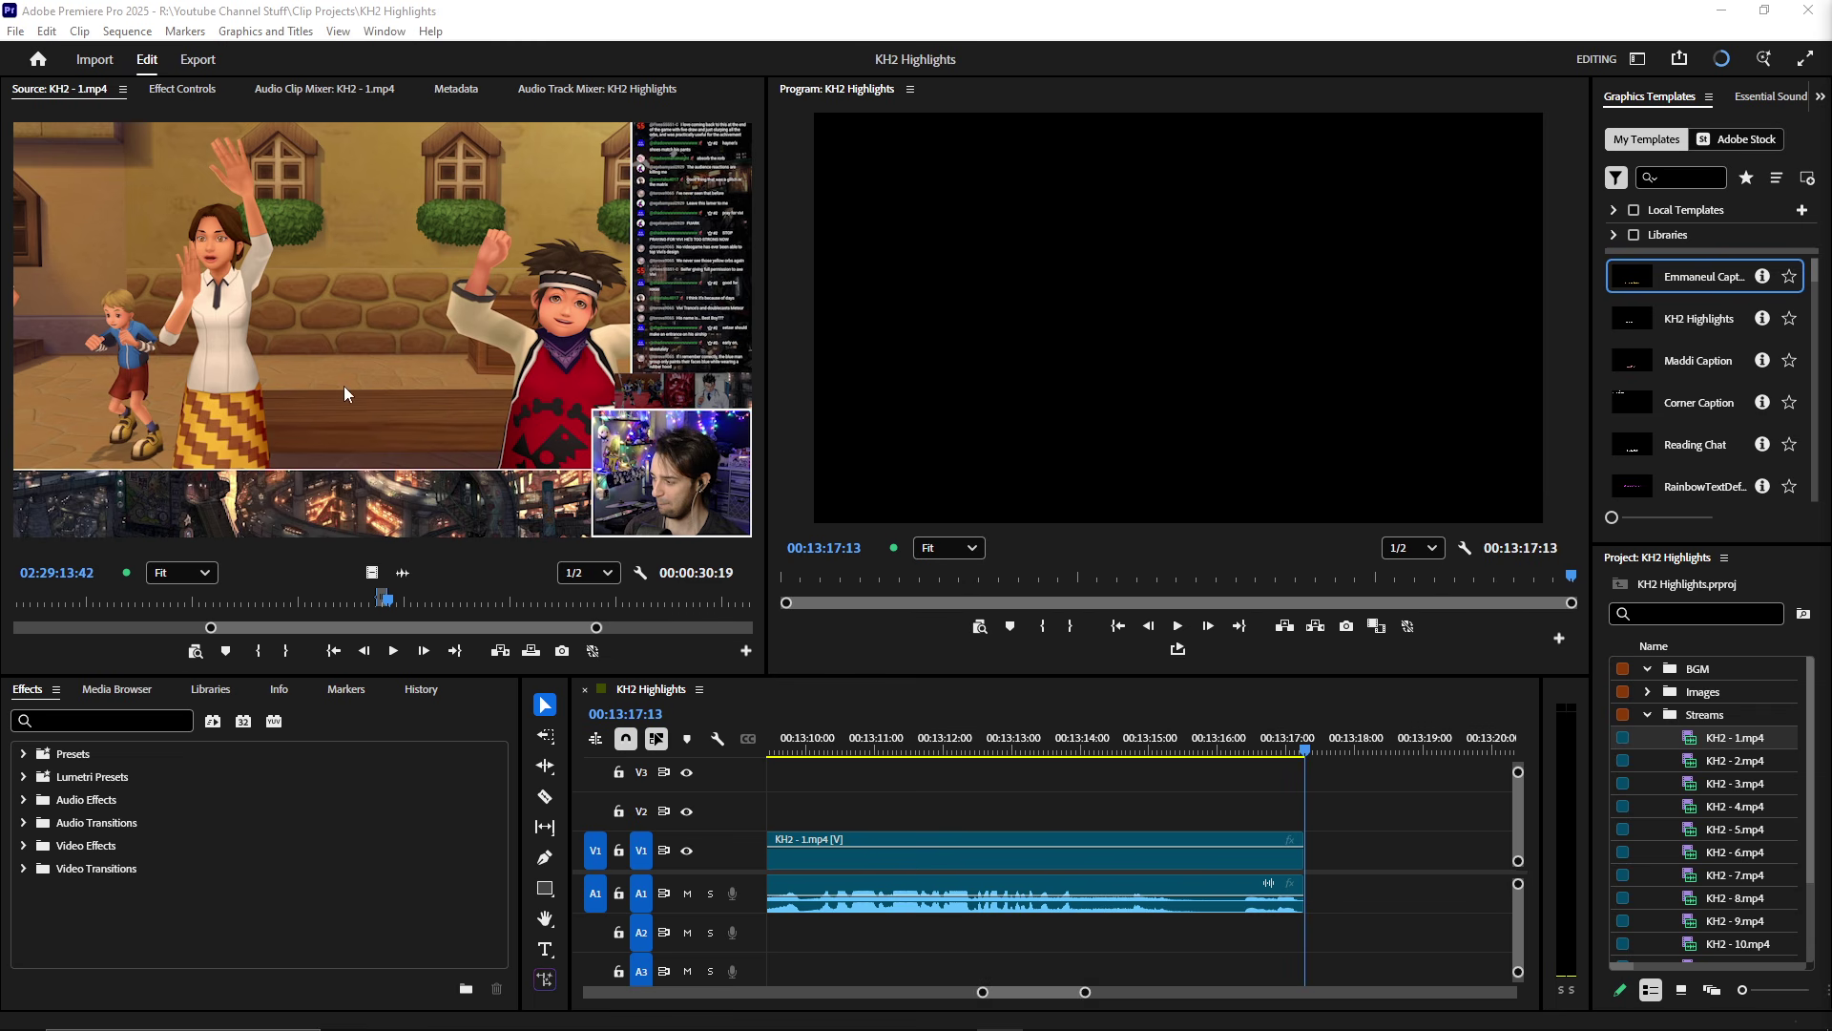
pyautogui.click(179, 396)
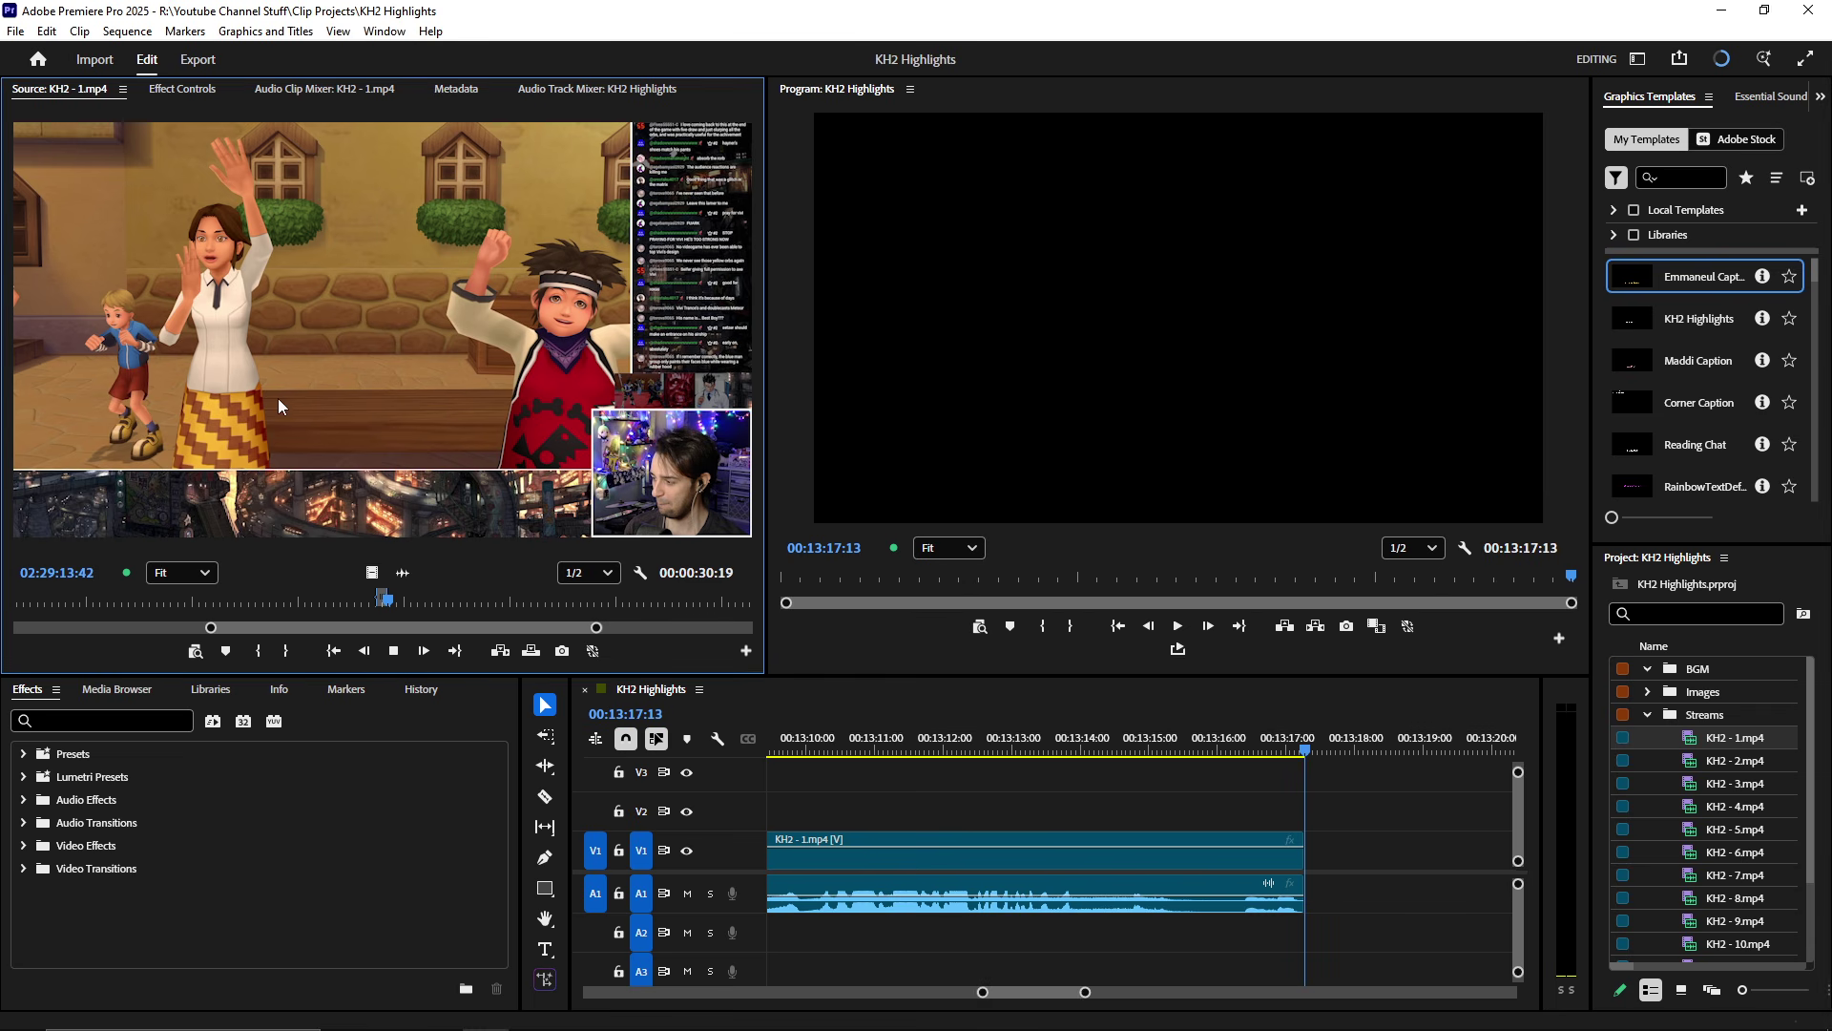
pyautogui.press('`')
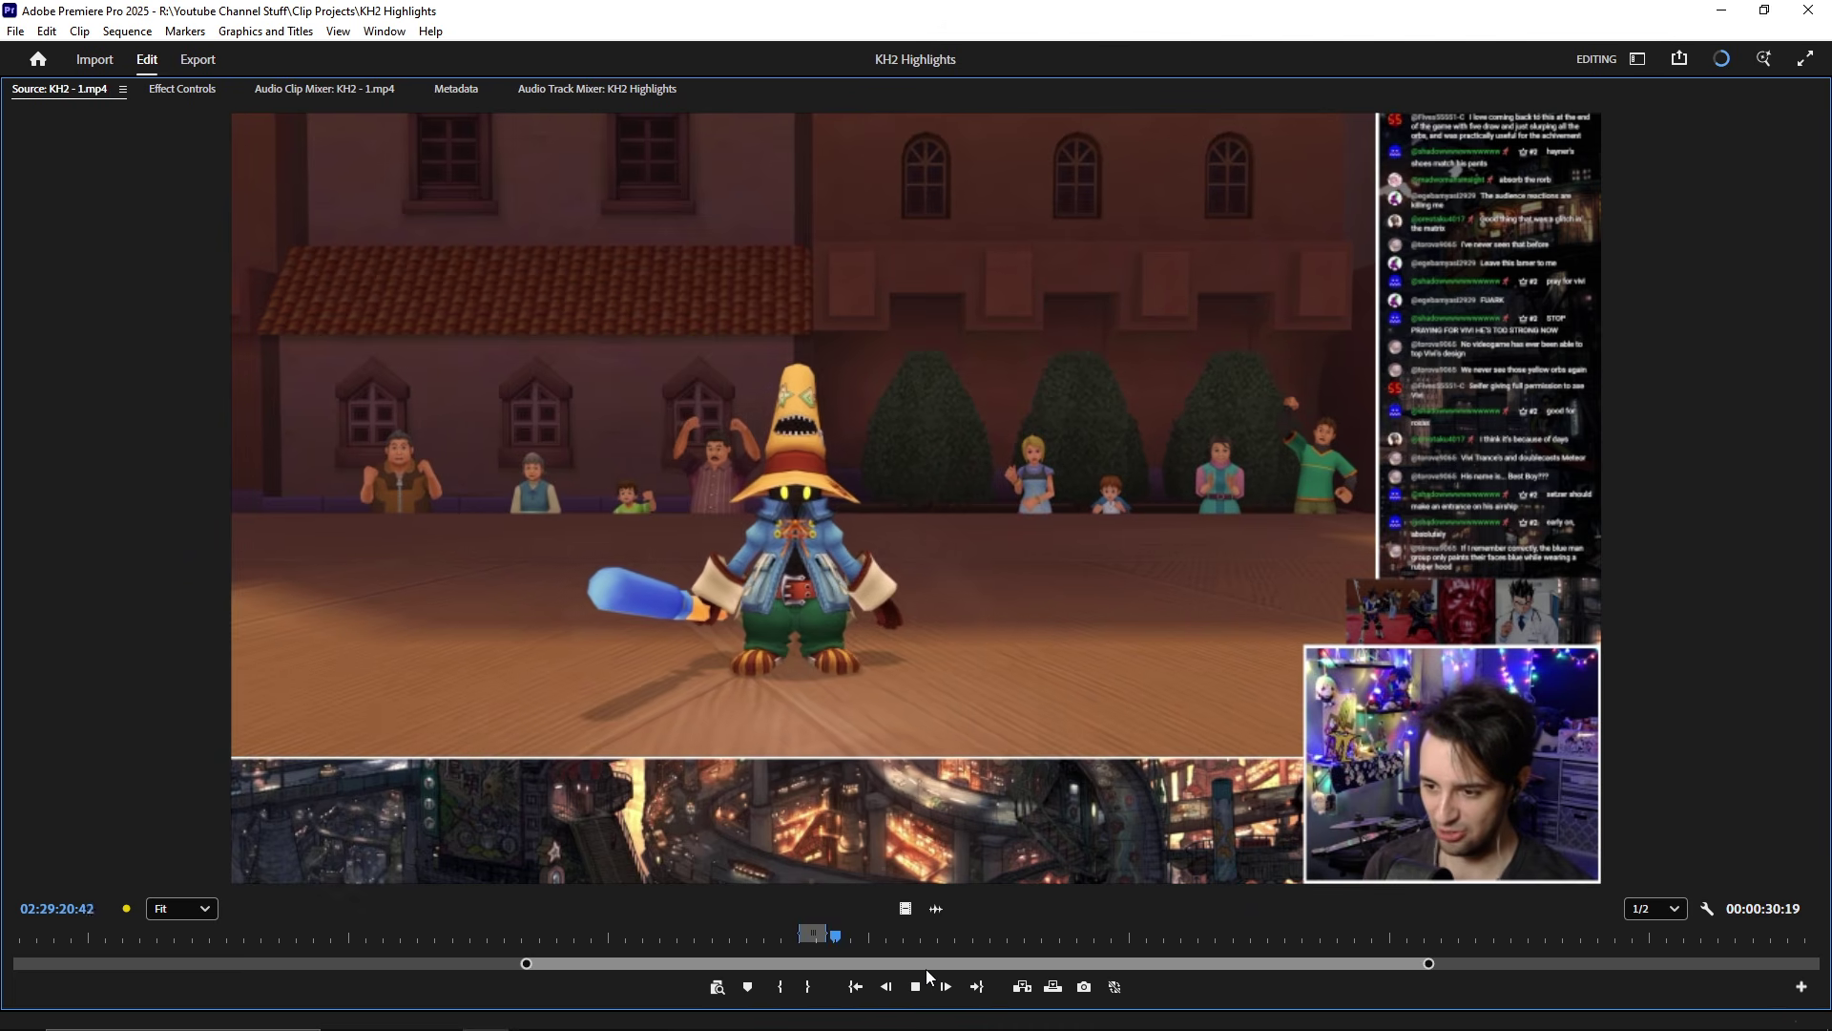
pyautogui.click(784, 988)
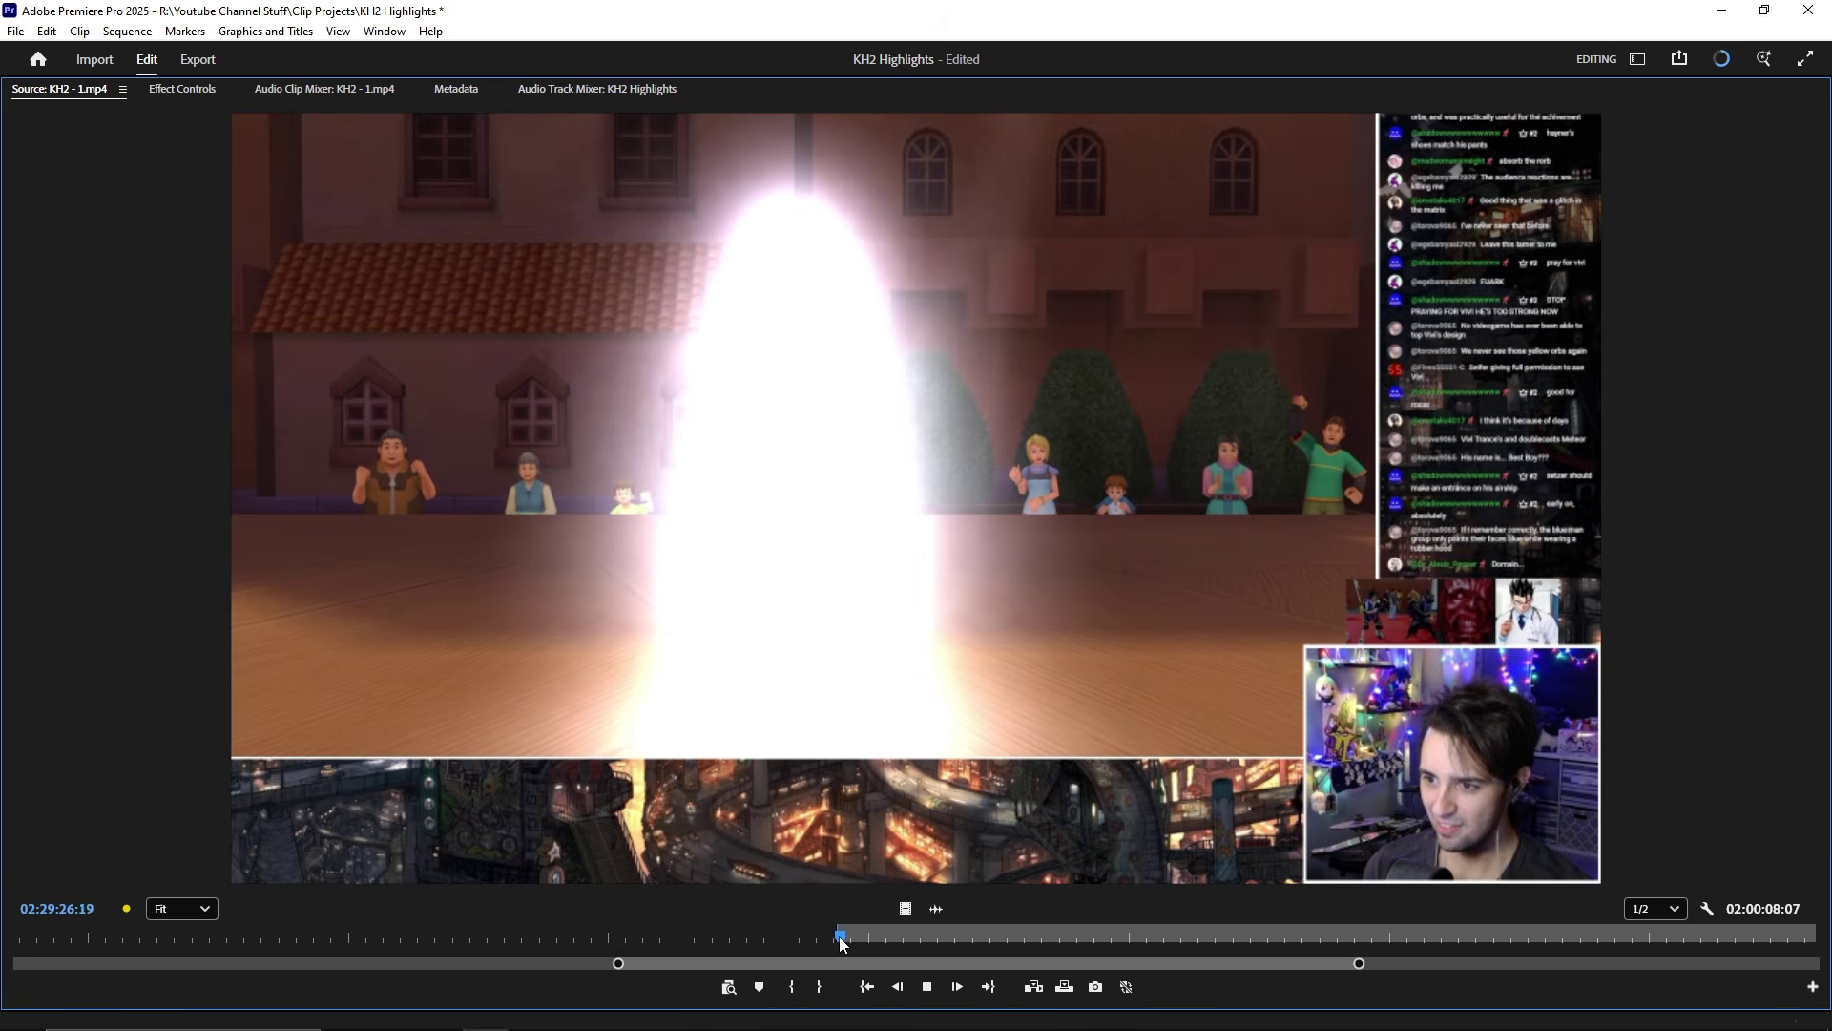
pyautogui.moveTo(839, 936); pyautogui.dragTo(907, 941)
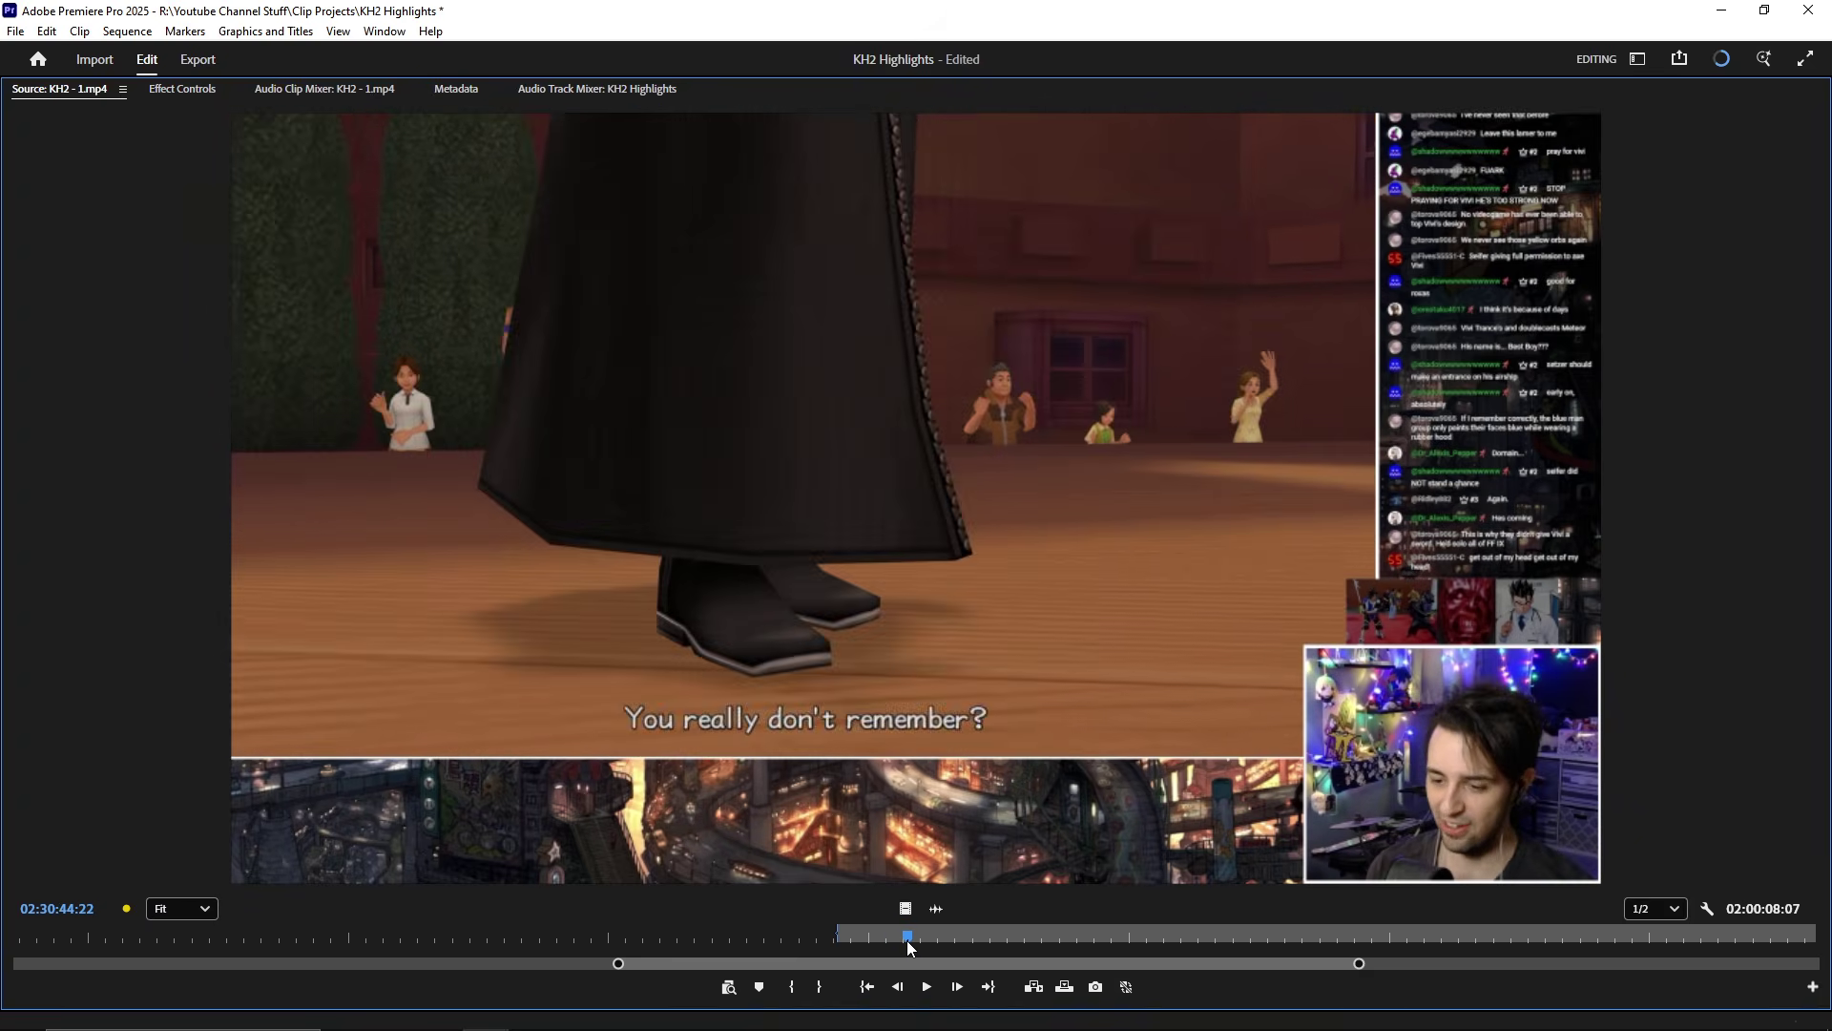
pyautogui.click(926, 985)
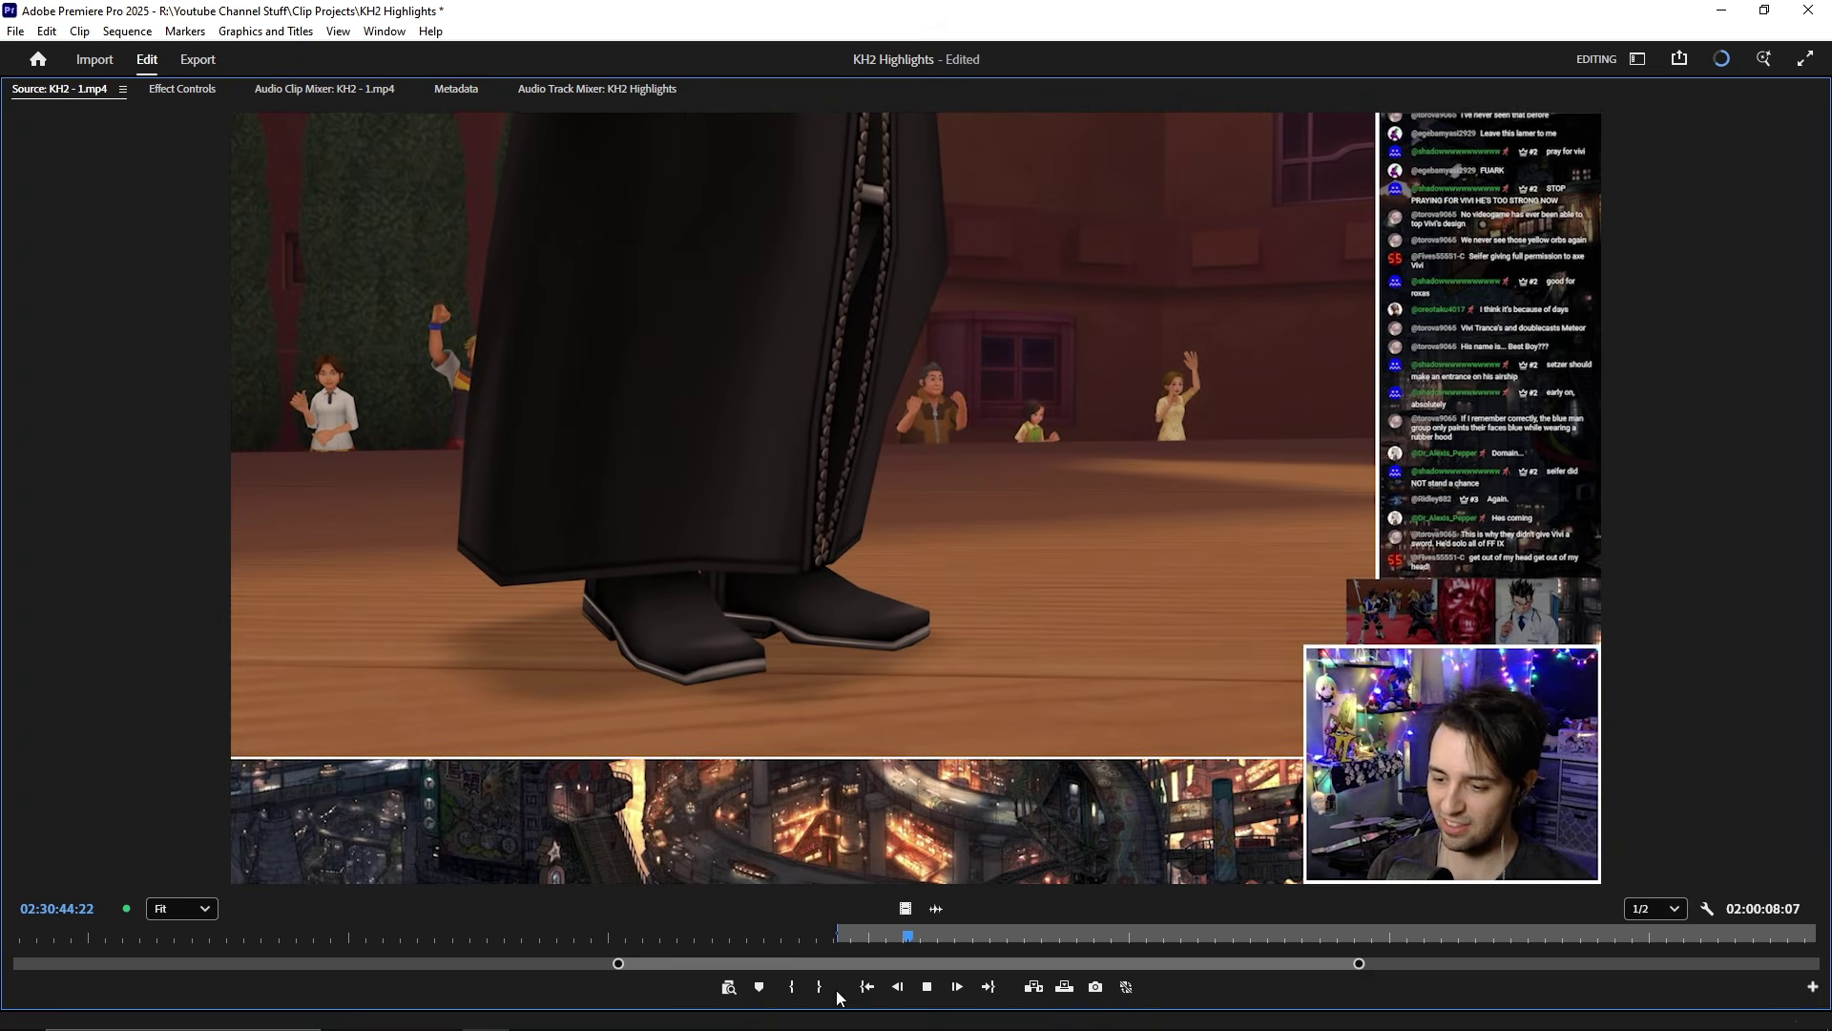
pyautogui.click(793, 987)
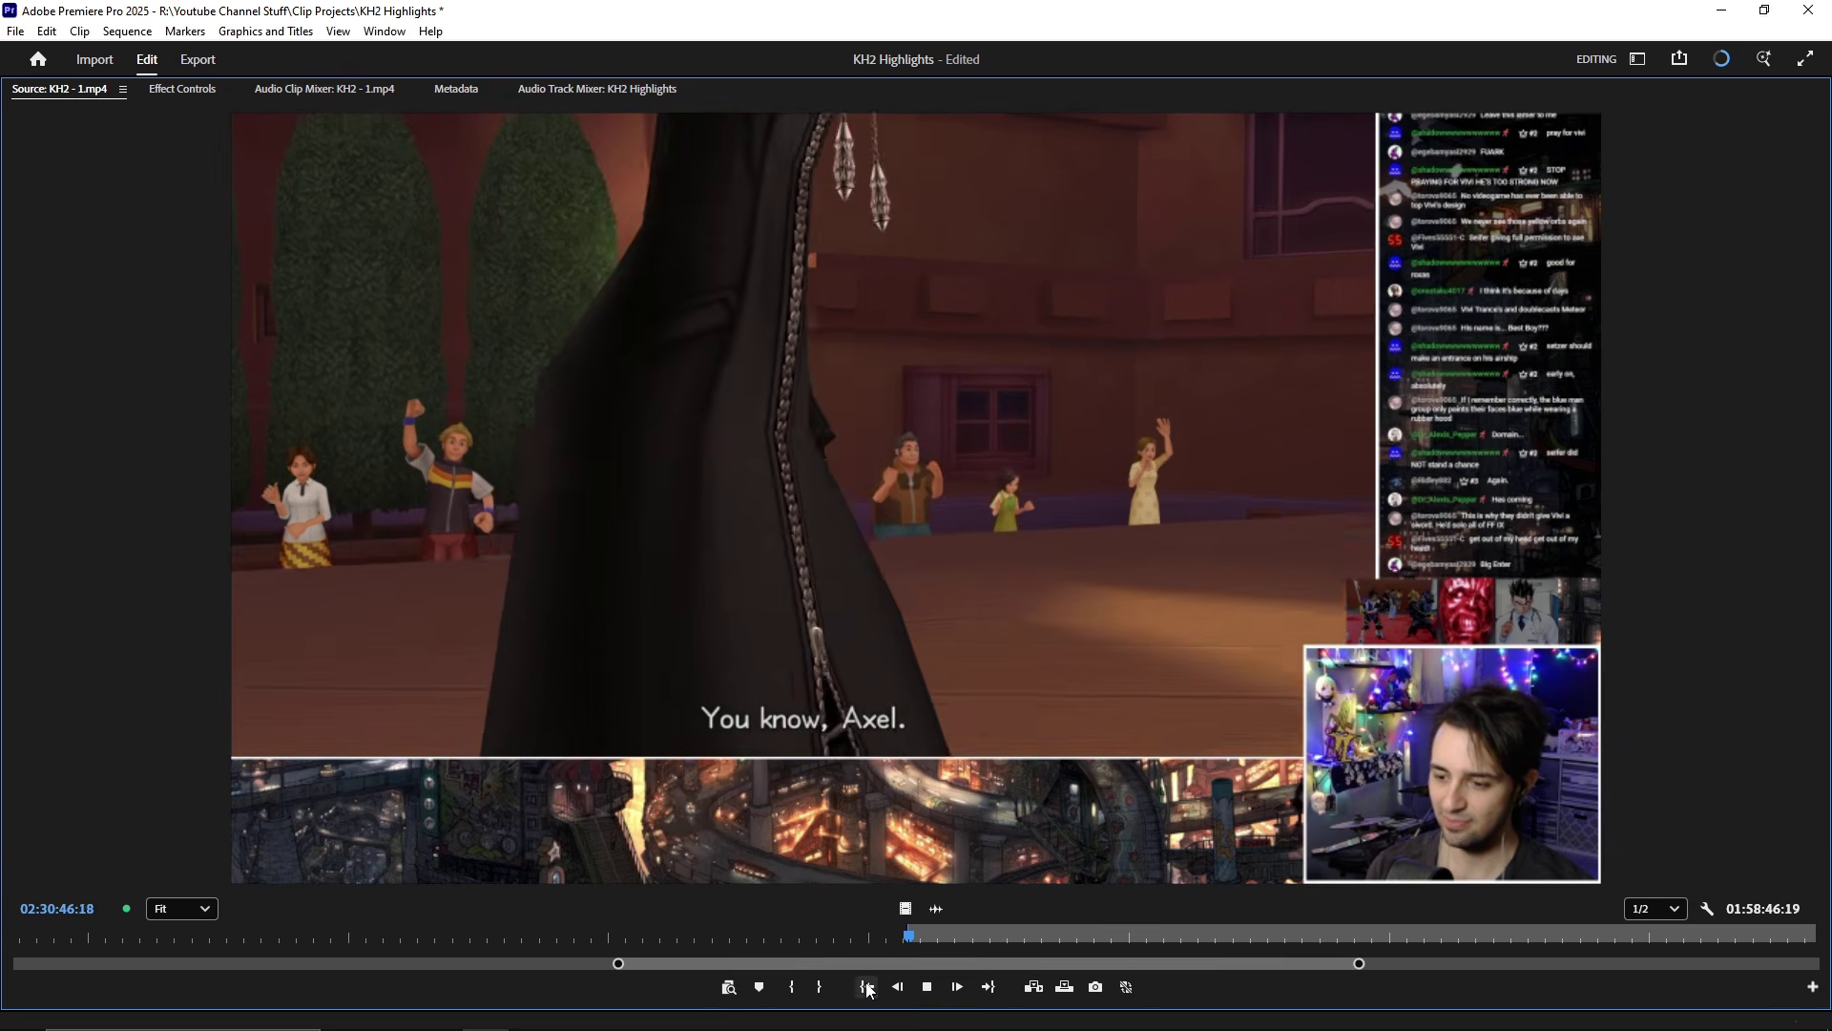
# - Play on past Axel's dialogue, mark an Out point at 02:30:51:22 for a 00:00:06:30 range and restore the workspace layout
pyautogui.click(926, 986)
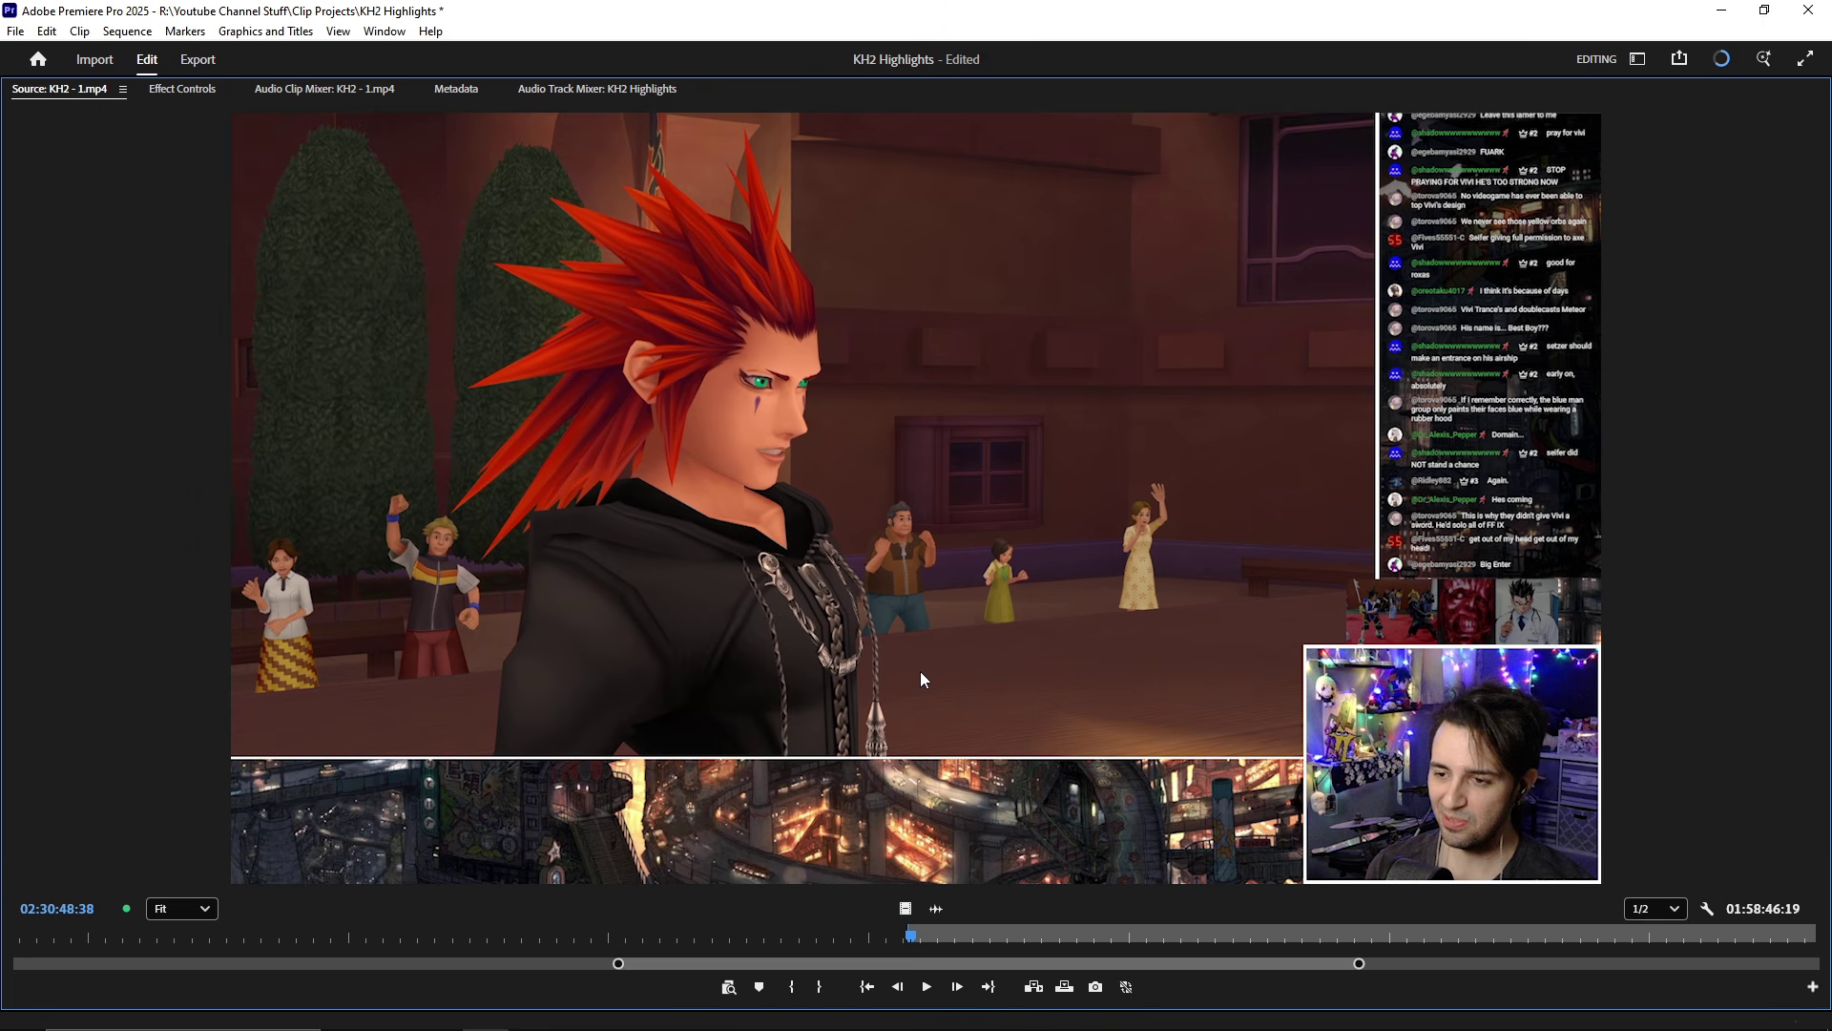
pyautogui.moveTo(921, 993)
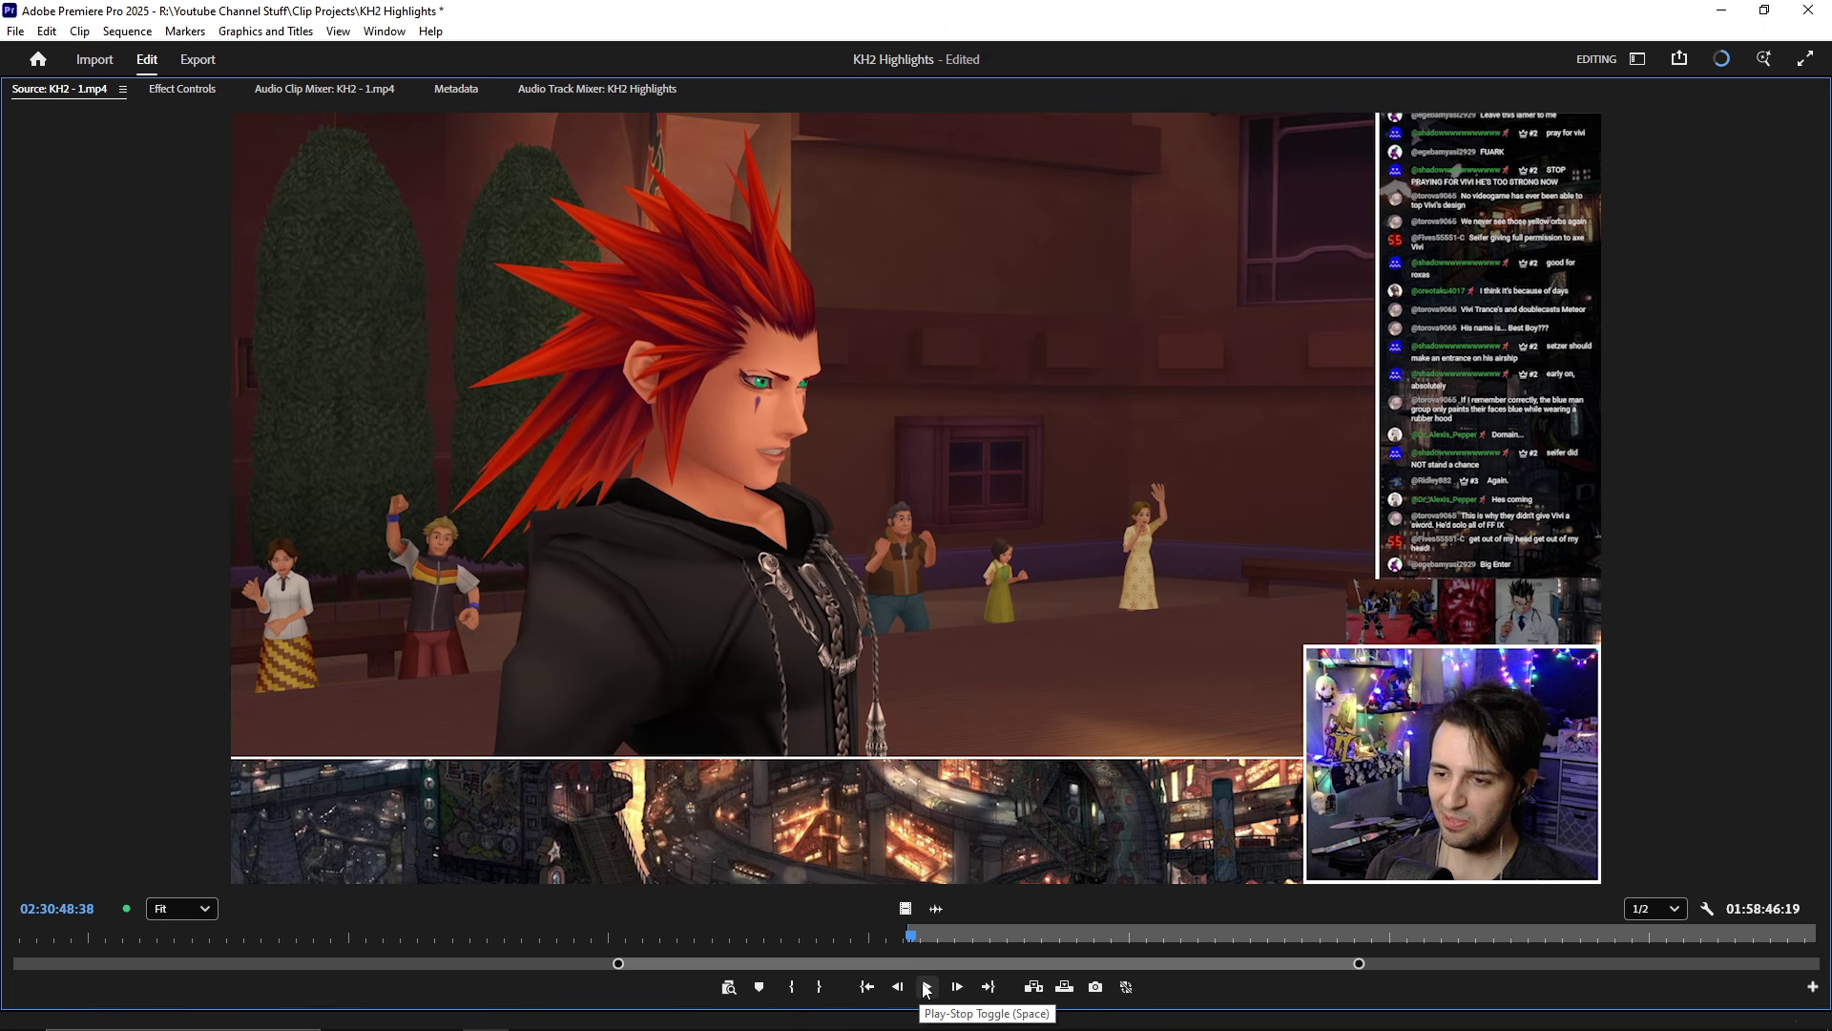
pyautogui.click(818, 987)
pyautogui.press('space')
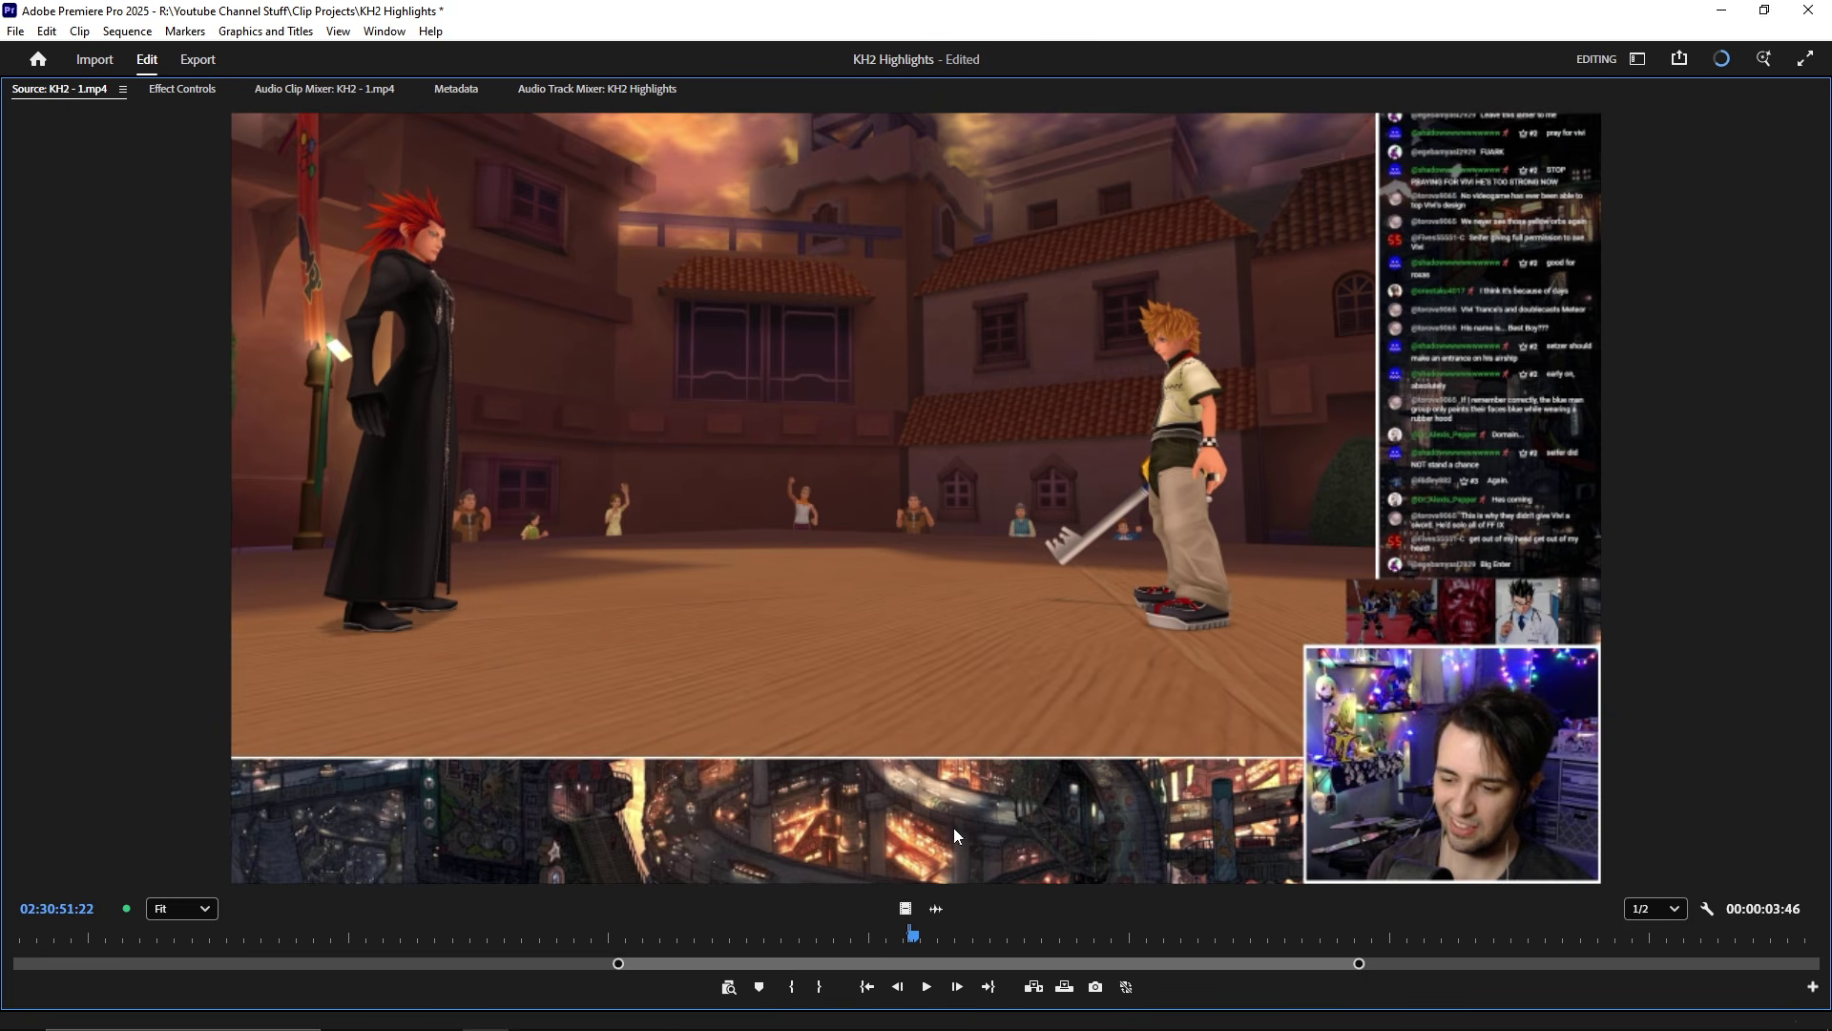
pyautogui.click(817, 987)
pyautogui.press('`')
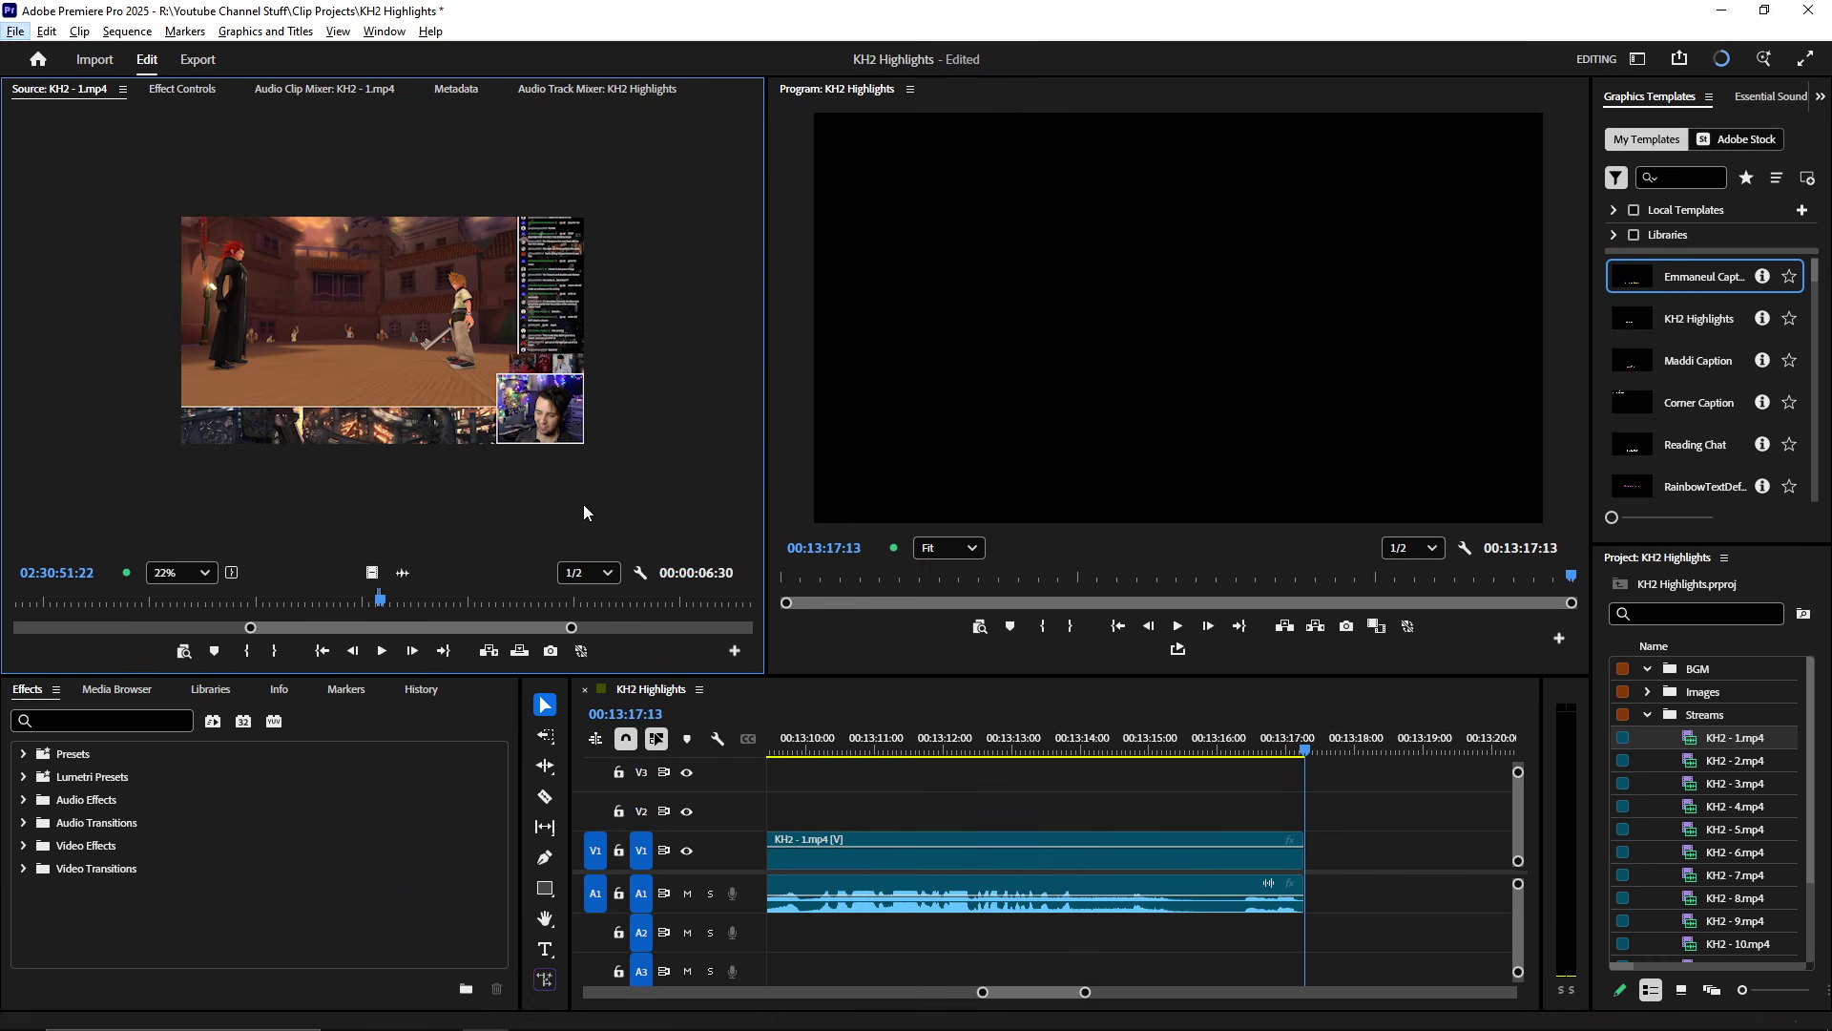
# - Set the source view to Fit and place the marked Axel range on V1 shortly after the Vivi match clip
pyautogui.click(185, 576)
pyautogui.click(181, 613)
pyautogui.press('-')
pyautogui.press('-')
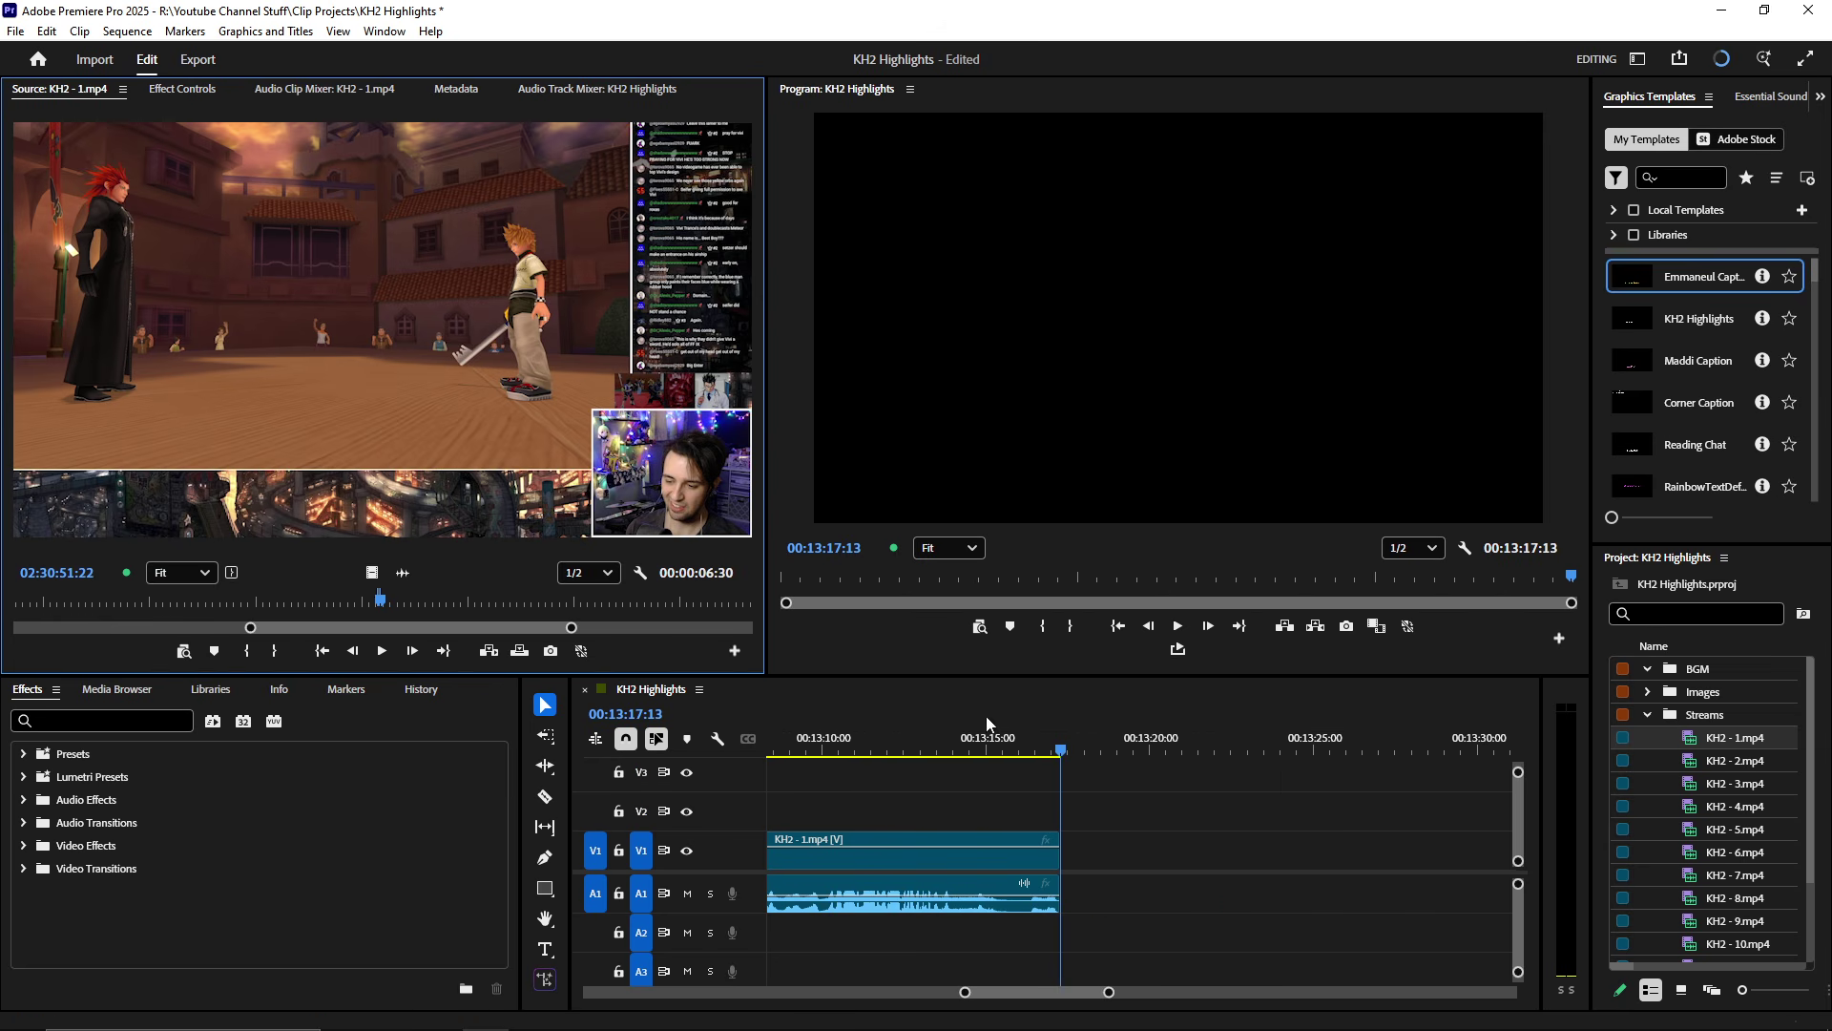
pyautogui.moveTo(382, 286); pyautogui.dragTo(1079, 864)
# - Preview the Axel clip on V1 and ripple-extend its start about five seconds earlier
pyautogui.press('v')
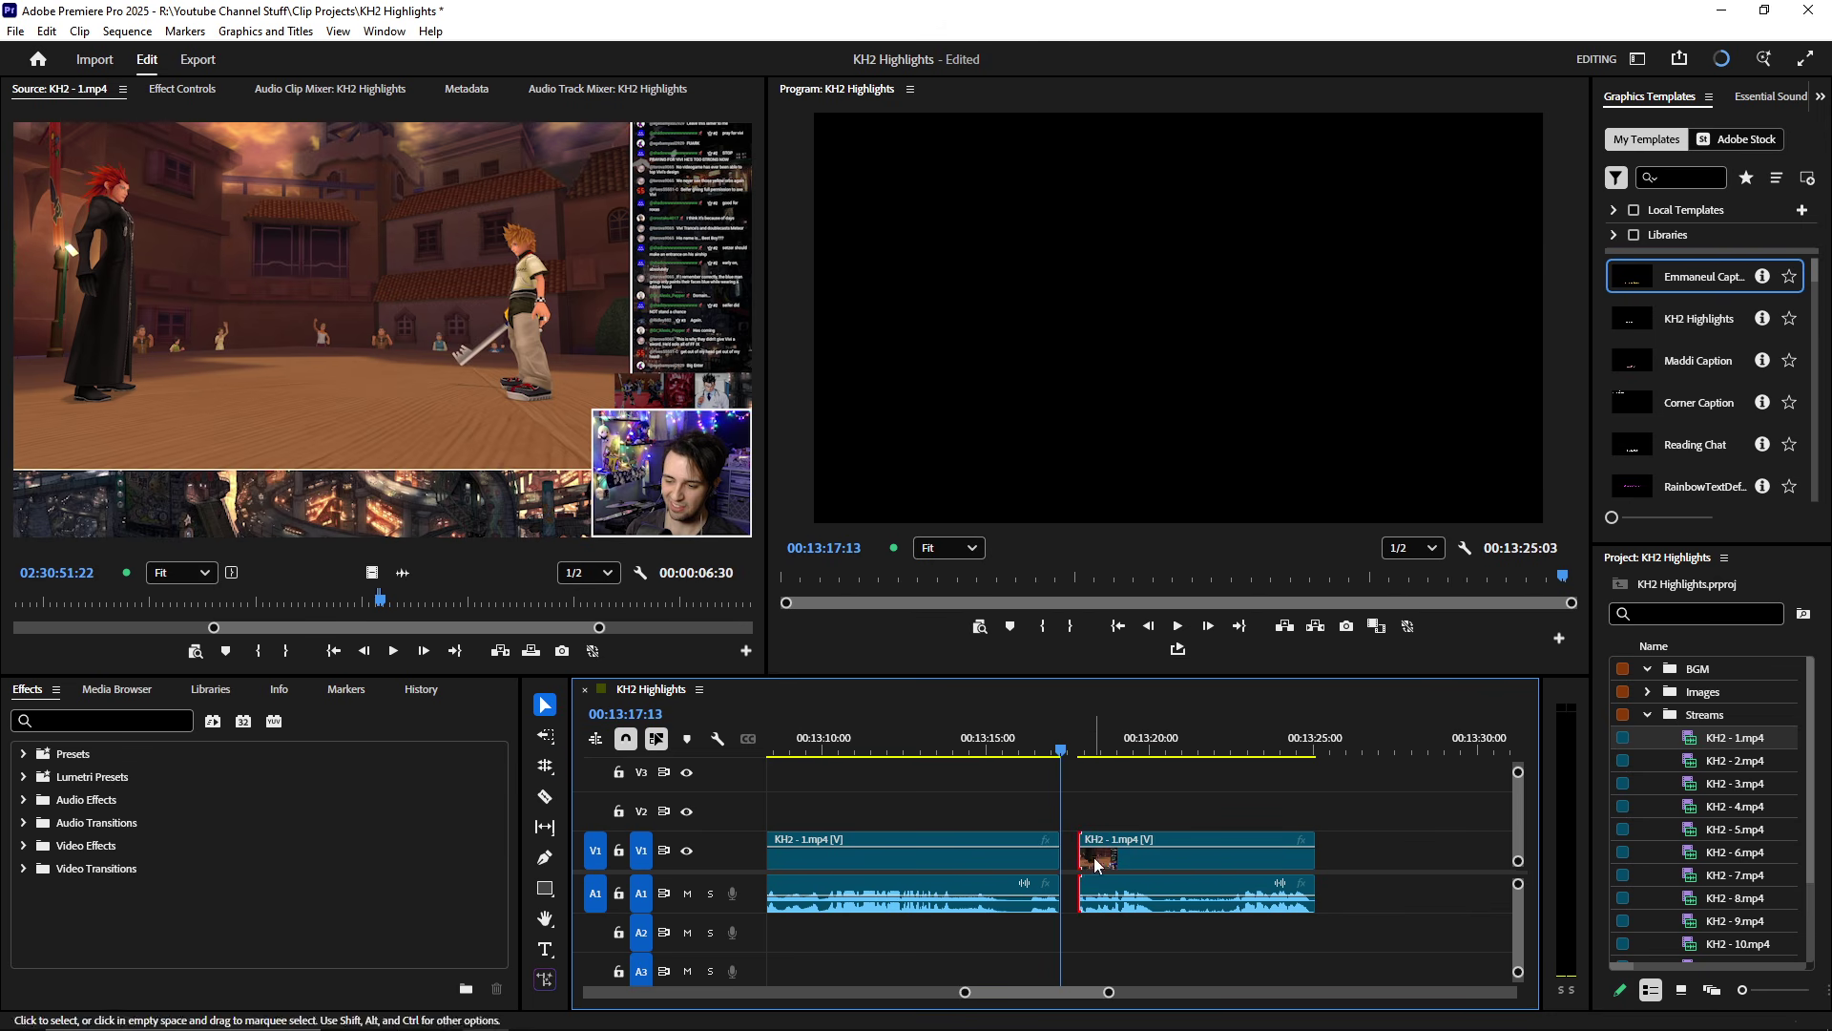
pyautogui.press('=')
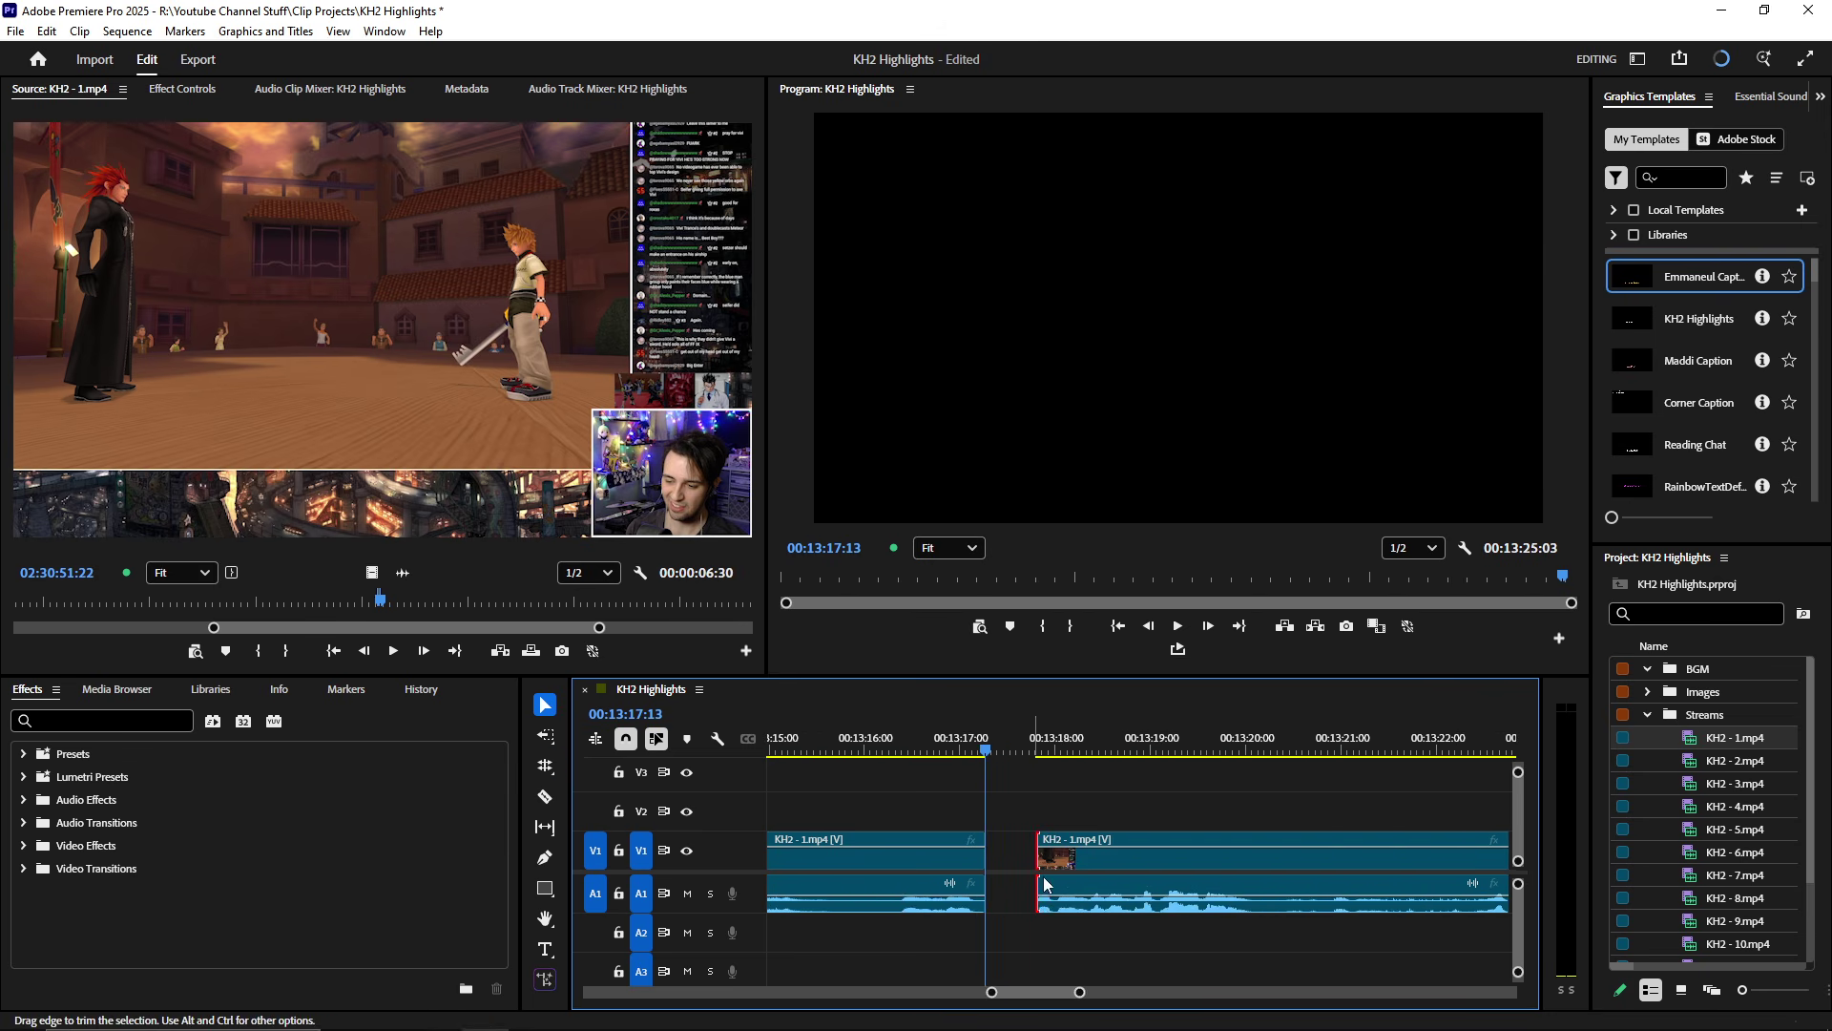
pyautogui.click(1032, 858)
pyautogui.press('Down')
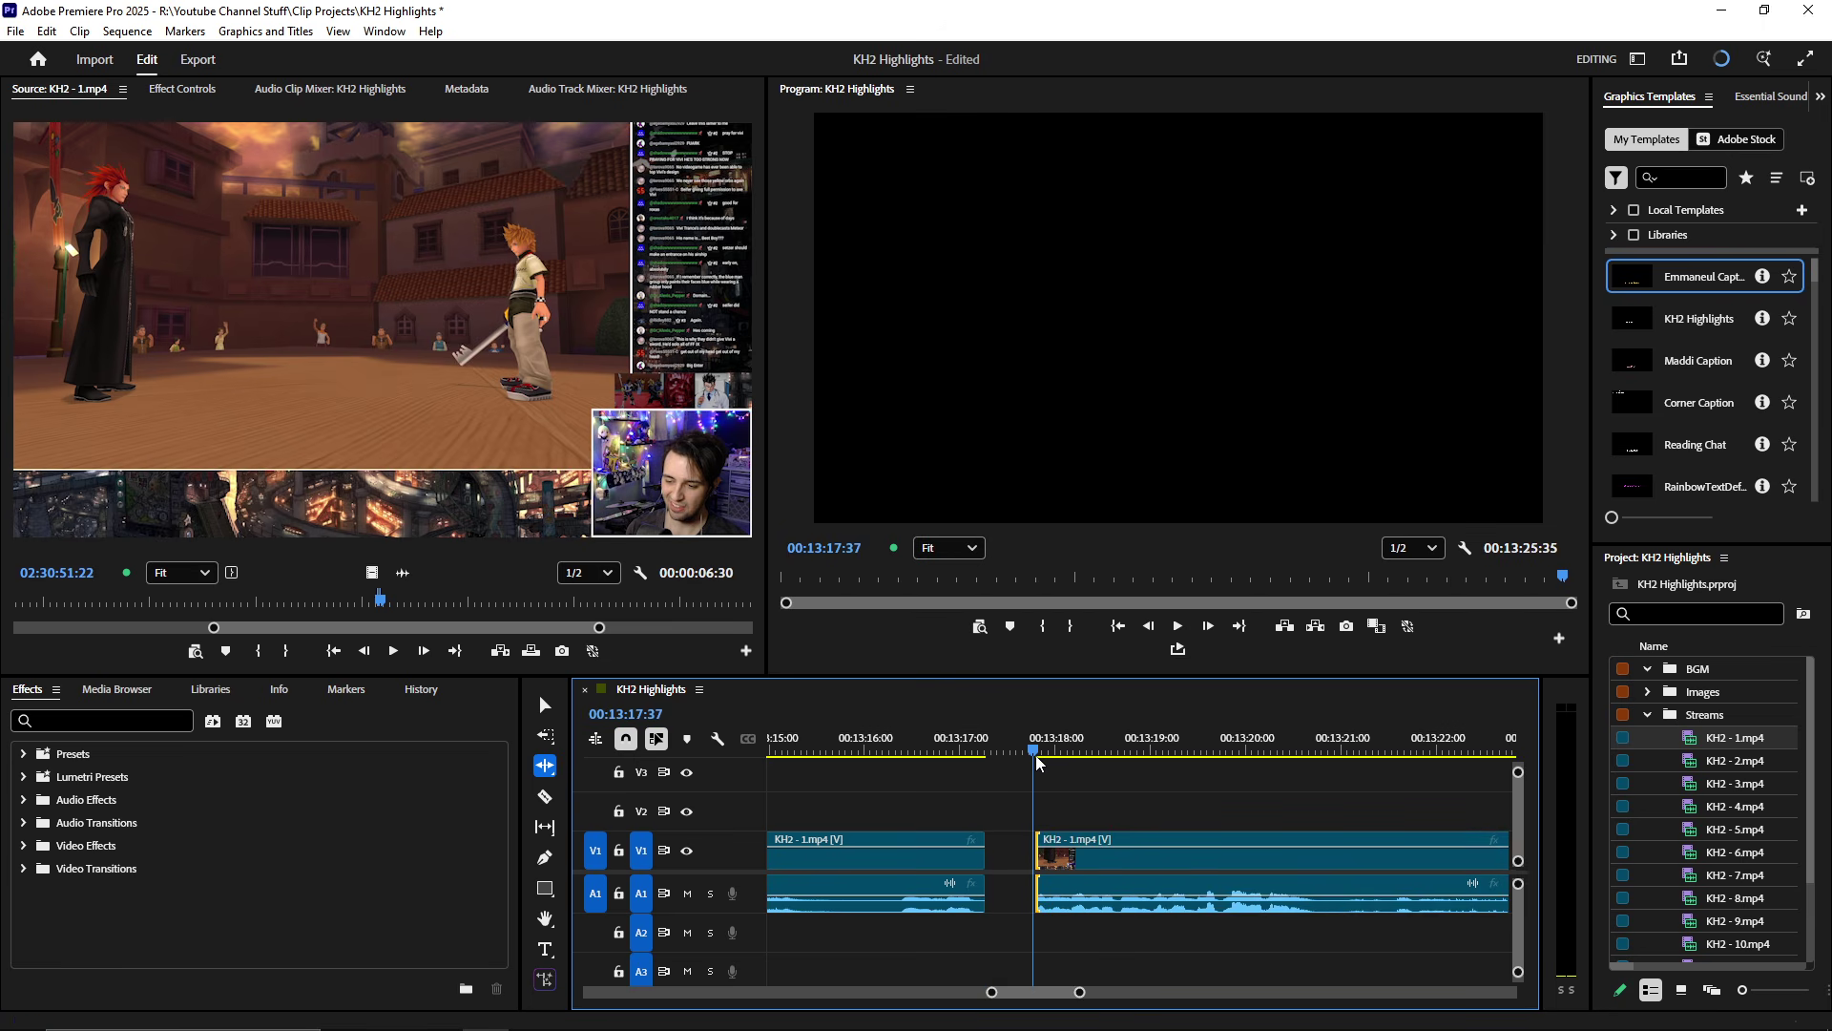
pyautogui.press('space')
pyautogui.press('-')
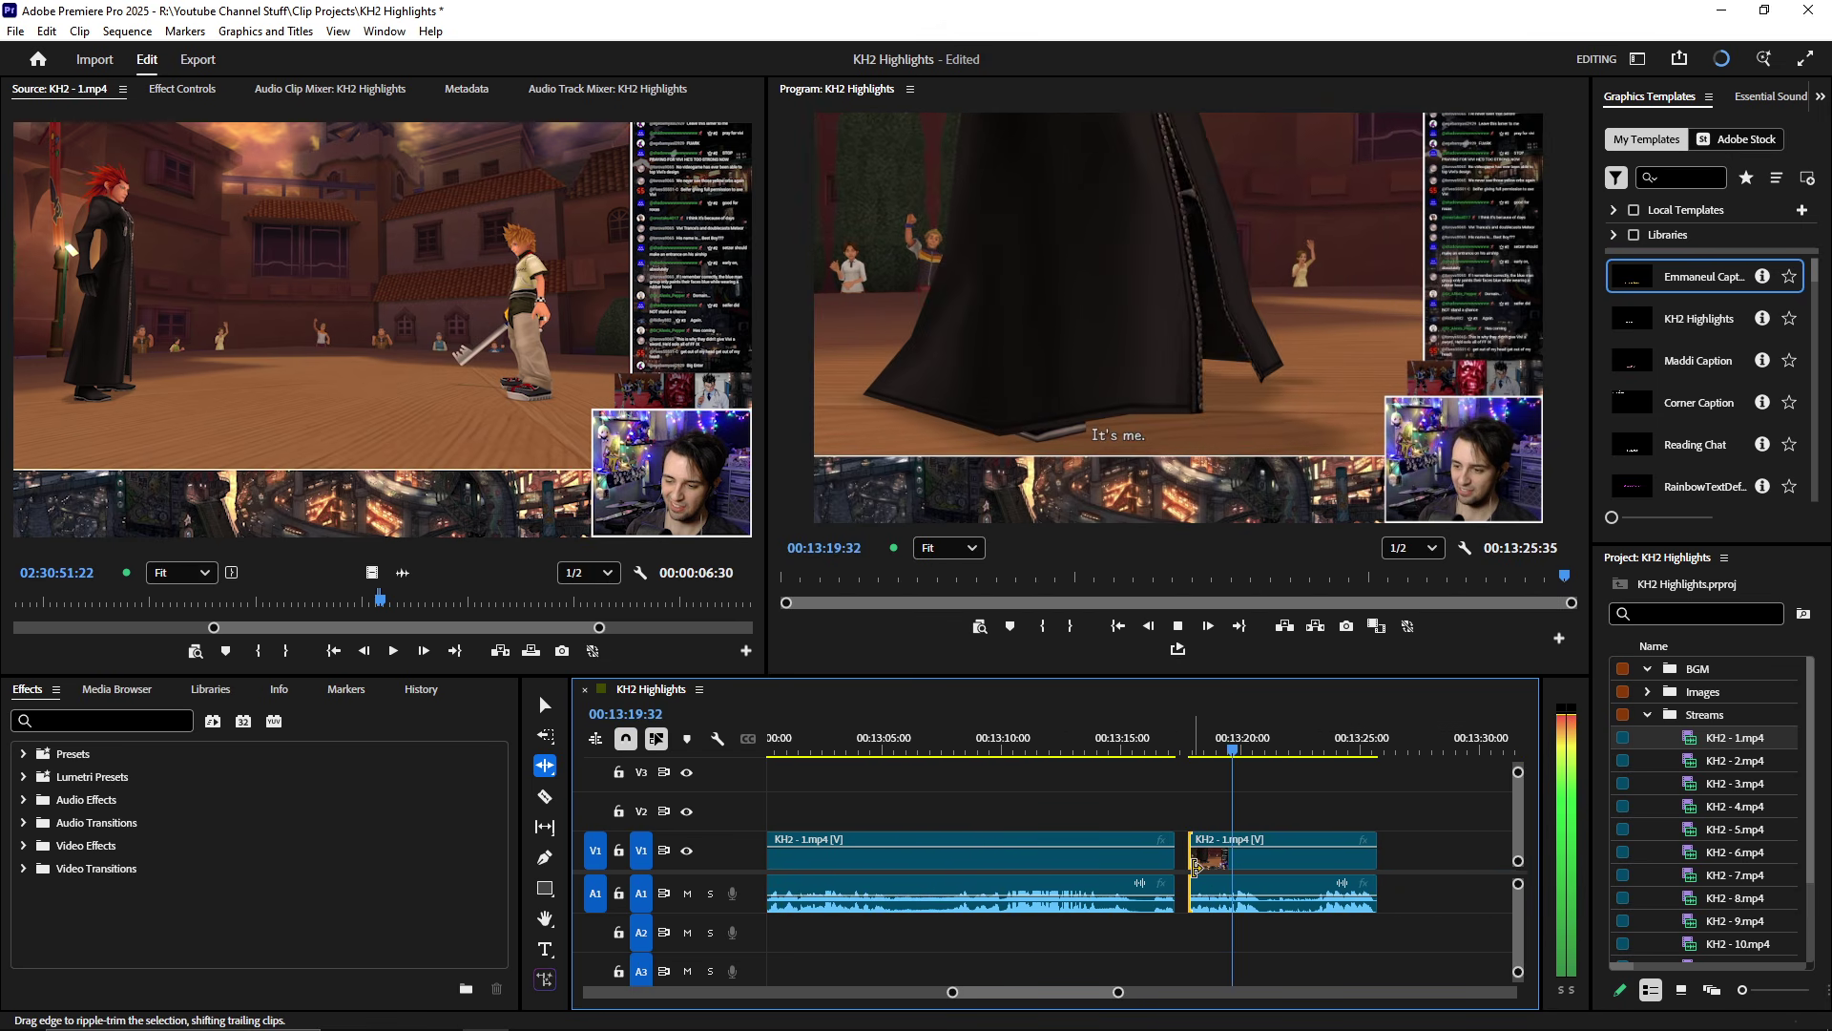
pyautogui.moveTo(1204, 858); pyautogui.dragTo(1080, 858)
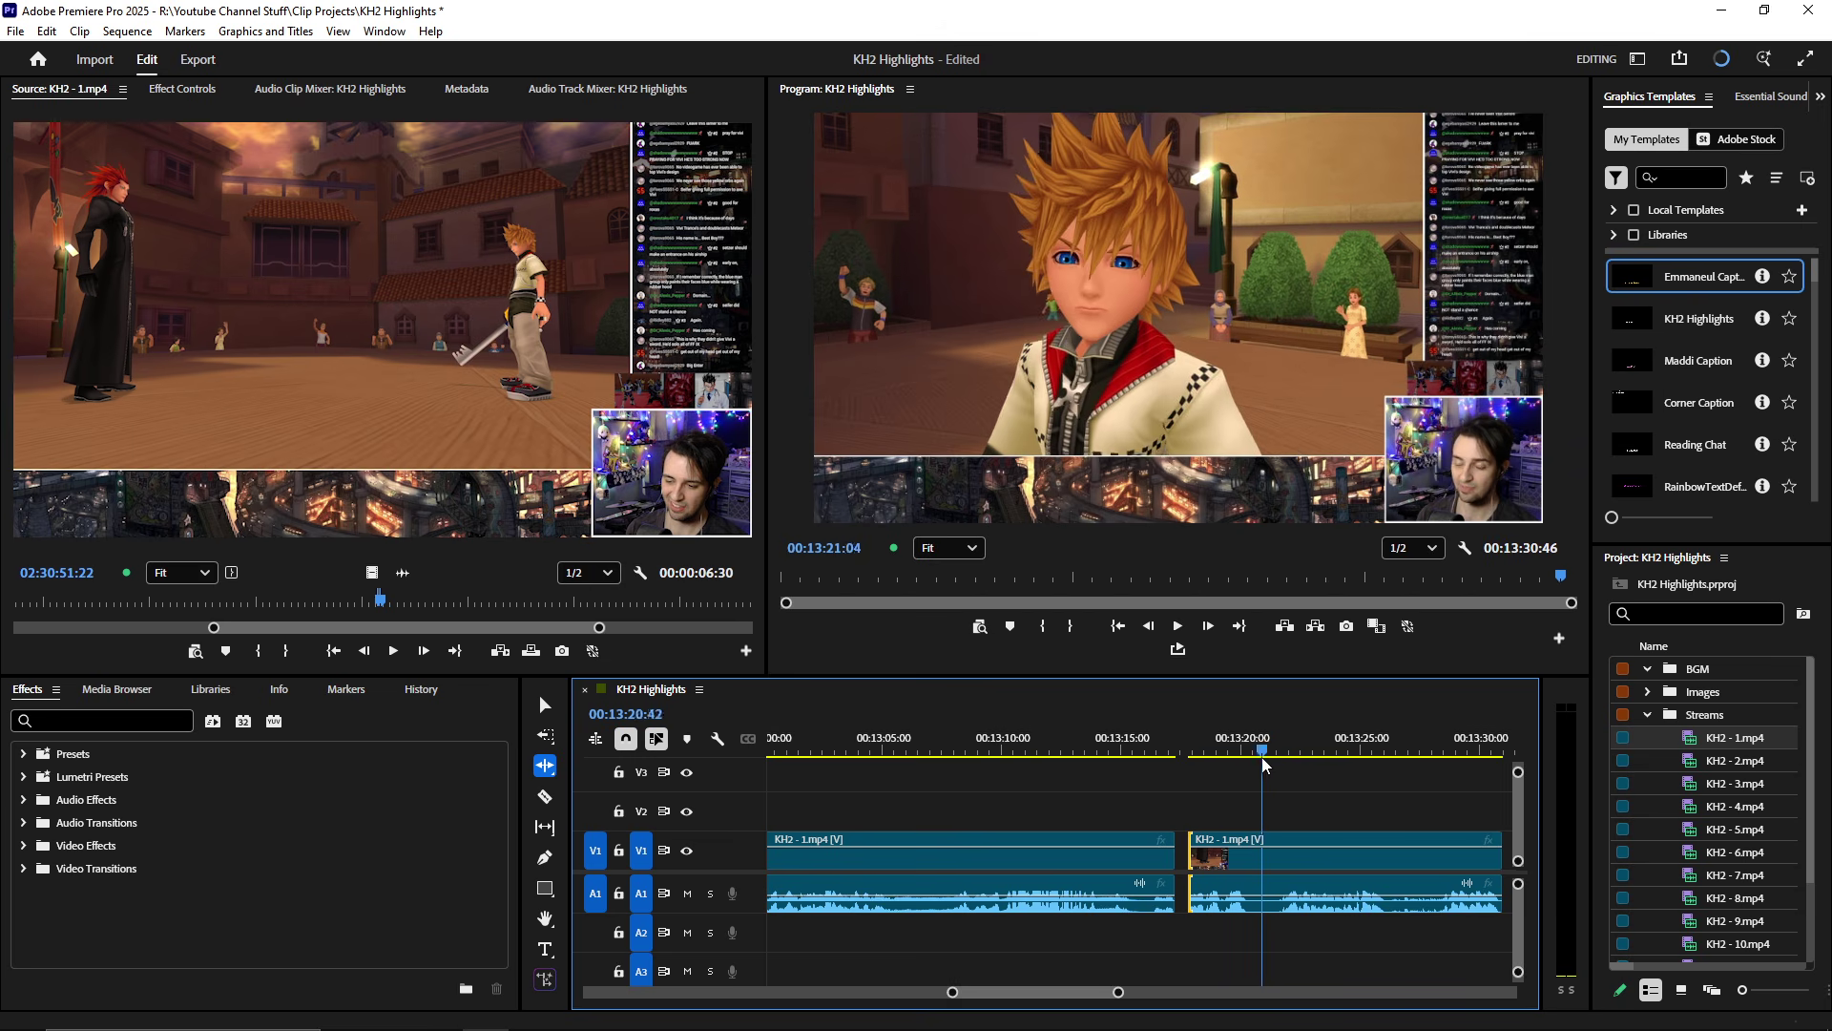
# - Play the Axel clip's new opening and ripple-extend its start by about three more seconds
pyautogui.click(1210, 754)
pyautogui.press('=')
pyautogui.press('=')
pyautogui.press('=')
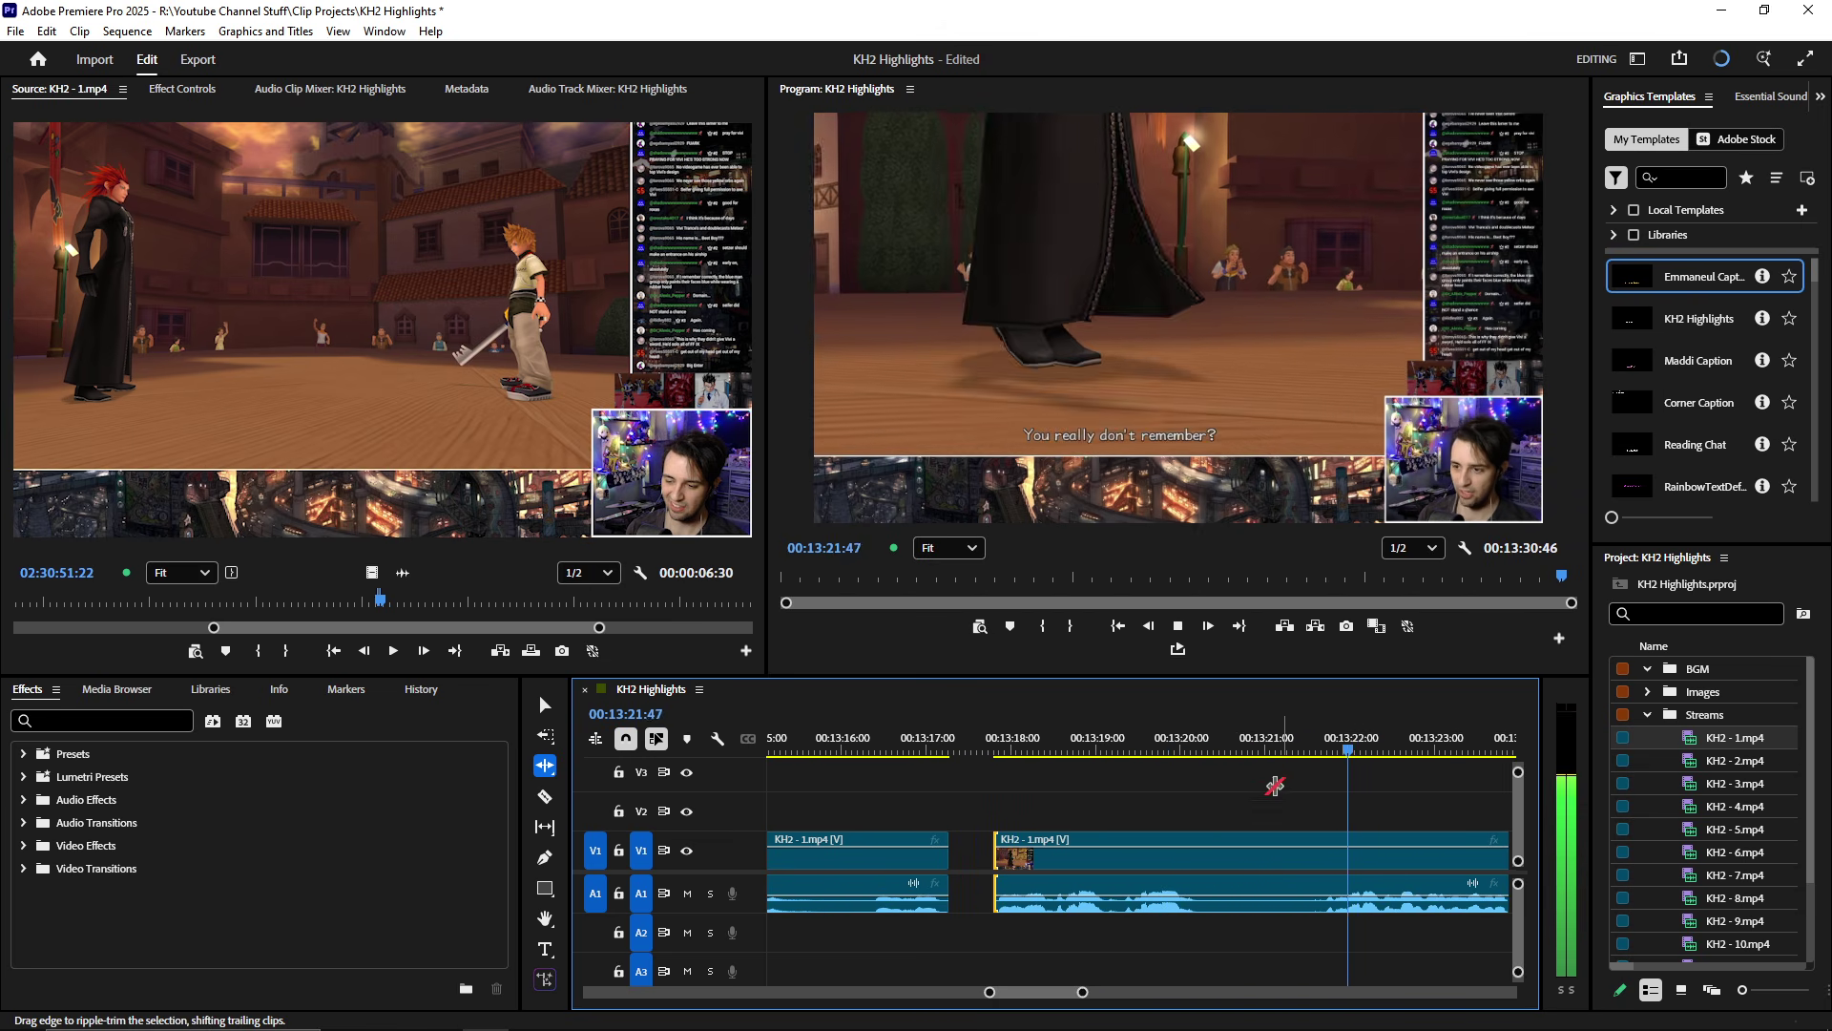
pyautogui.press('-')
pyautogui.press('-')
pyautogui.press('-')
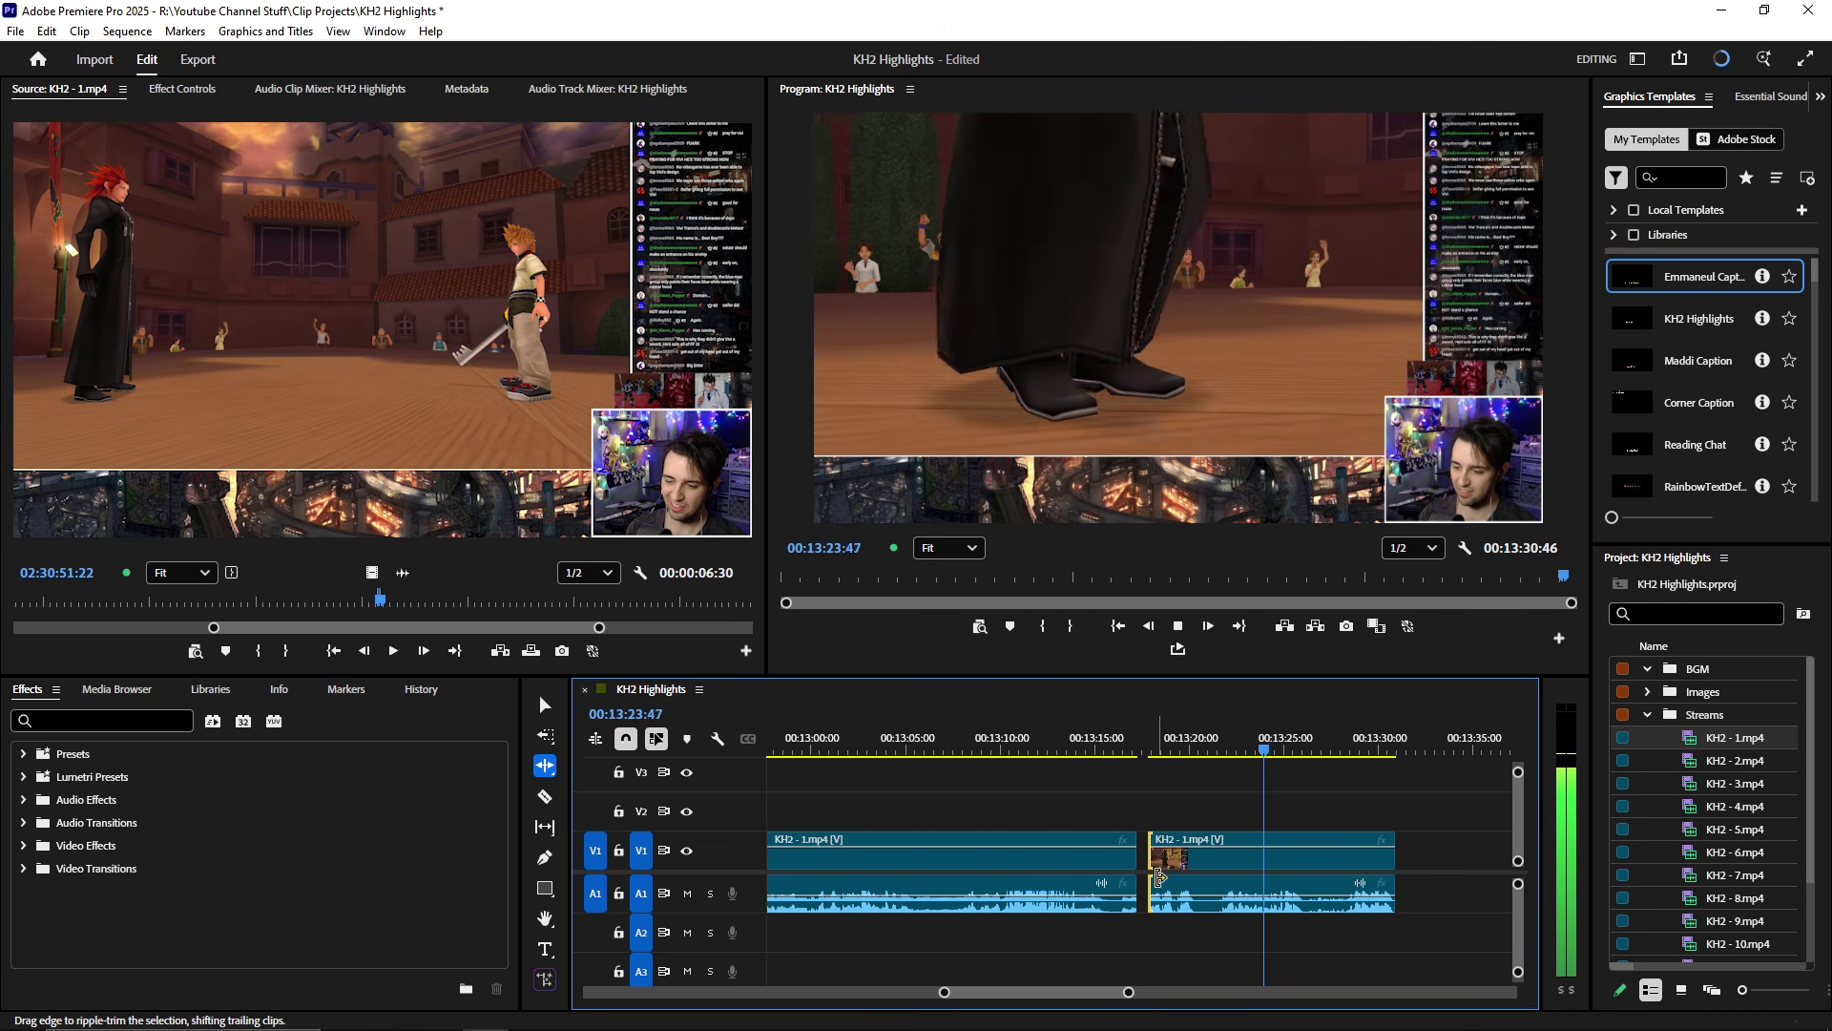
pyautogui.moveTo(1151, 852)
pyautogui.mouseDown()
pyautogui.moveTo(1121, 852)
pyautogui.moveTo(1158, 849)
pyautogui.mouseUp()
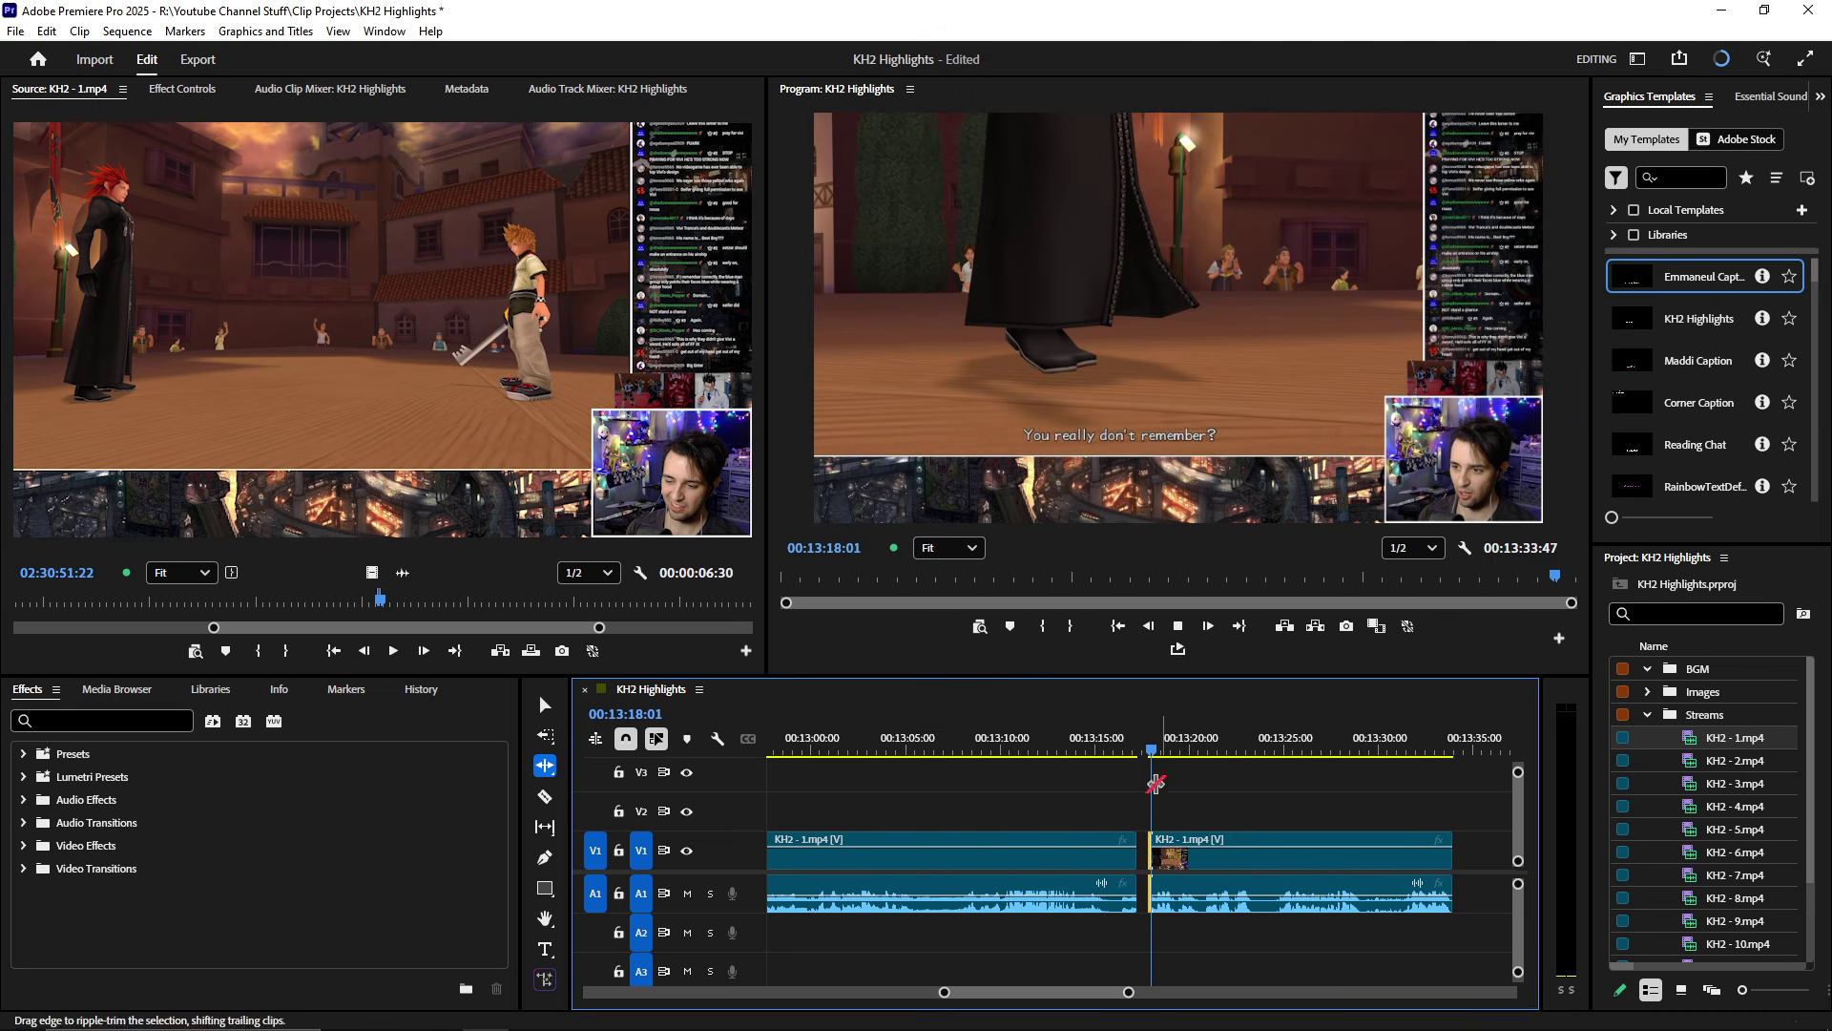
# - Review the extended opening and ripple-trim the start of the Axel clip up to 00:13:20:36
pyautogui.press('=')
pyautogui.press('=')
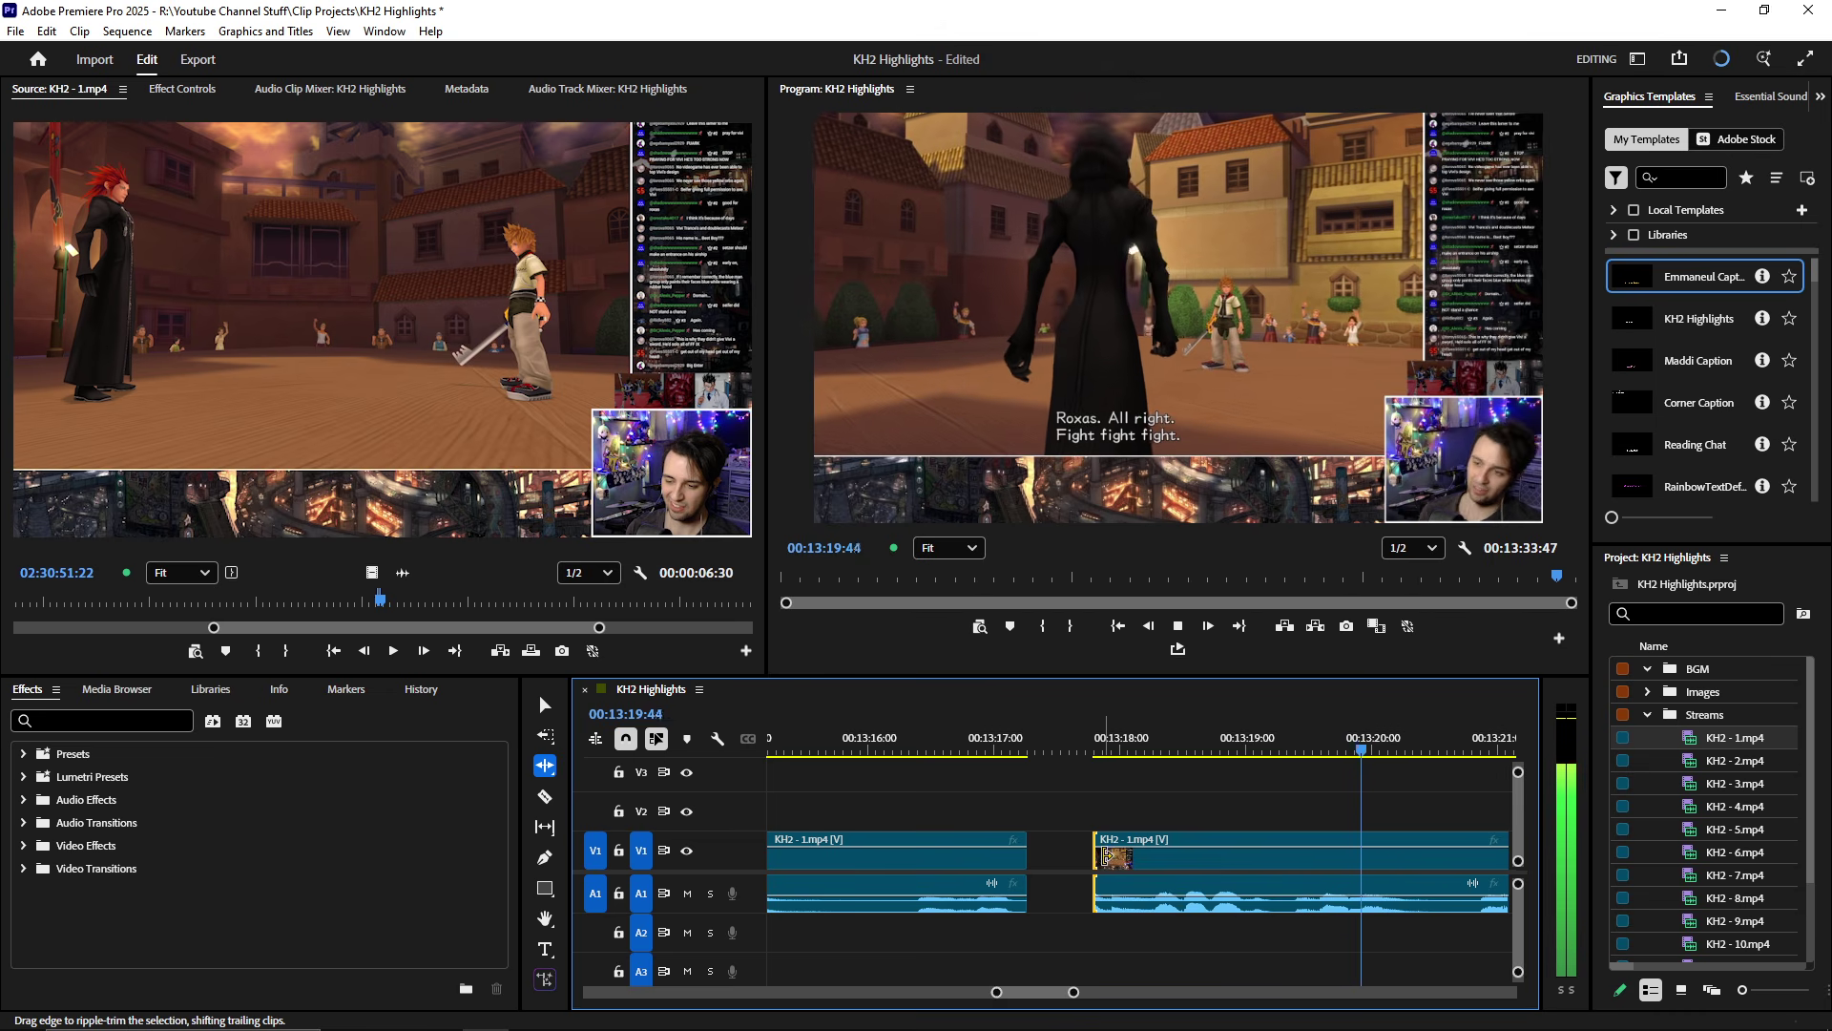
pyautogui.press('-')
pyautogui.press('-')
pyautogui.click(1120, 761)
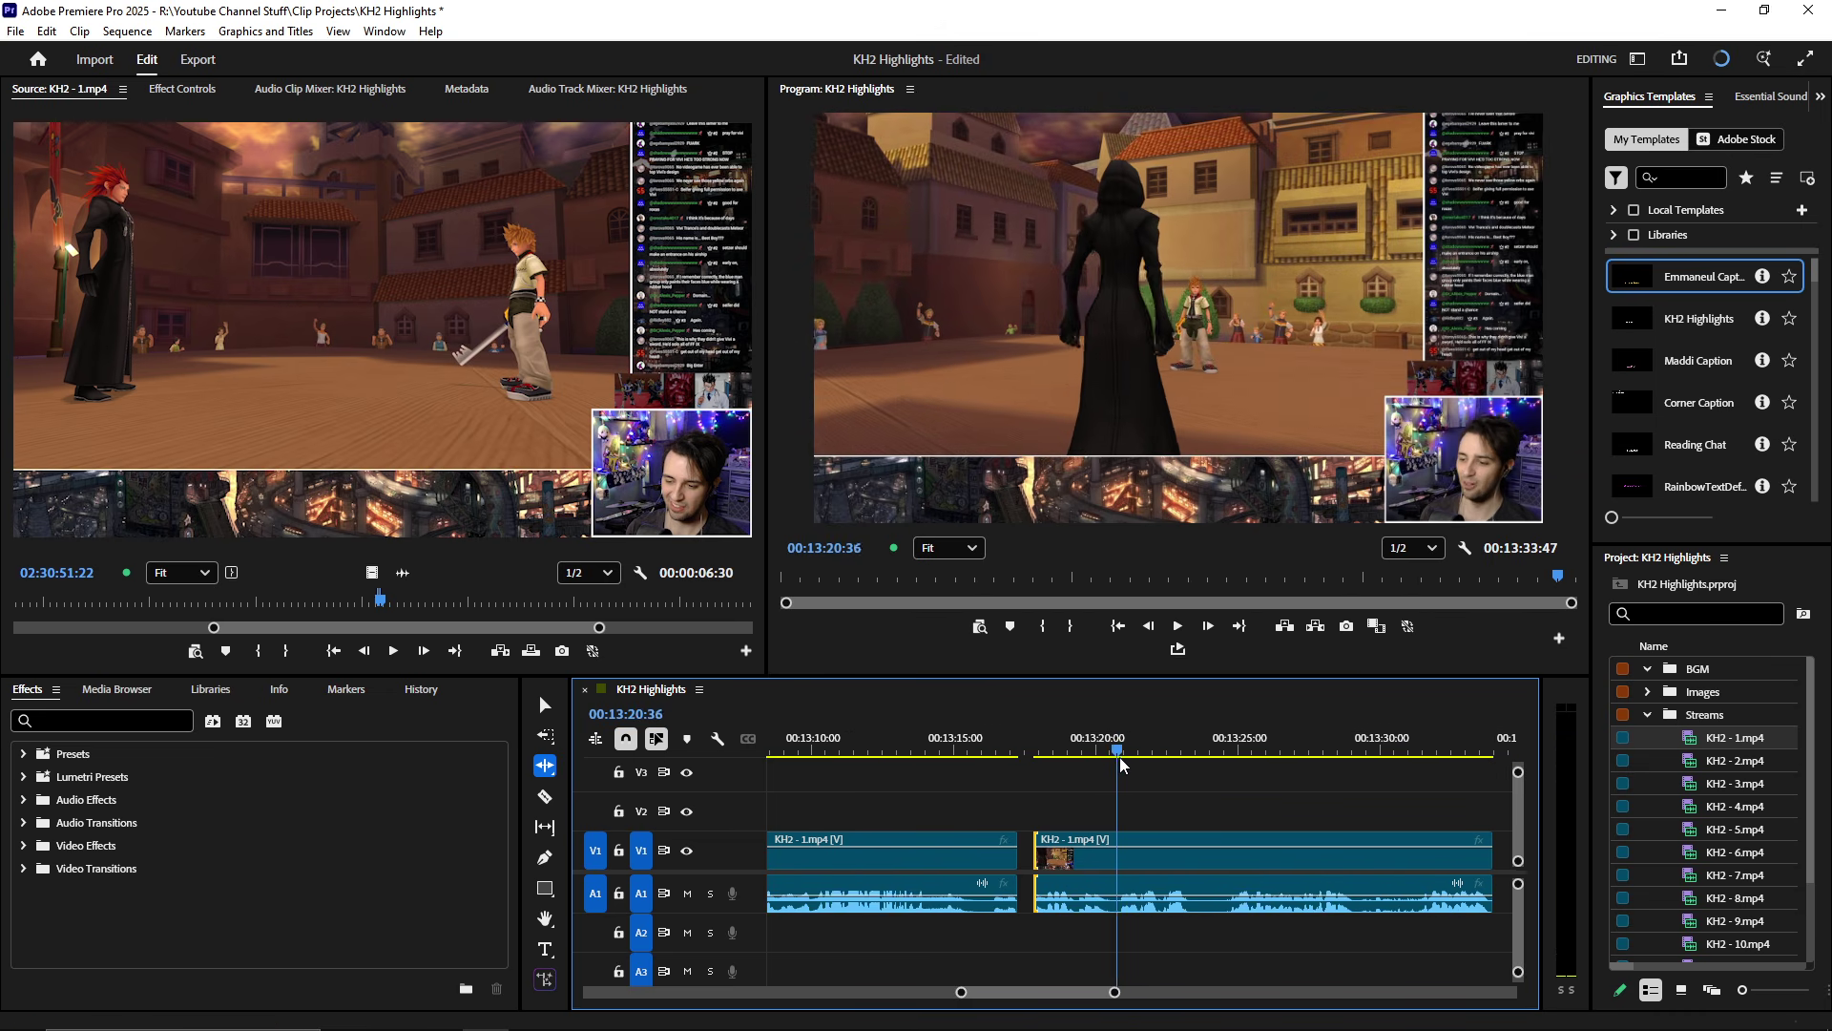
pyautogui.press('q')
# - Close the gap before the Axel clip, play it through to the end and save the project
pyautogui.press('v')
pyautogui.press('space')
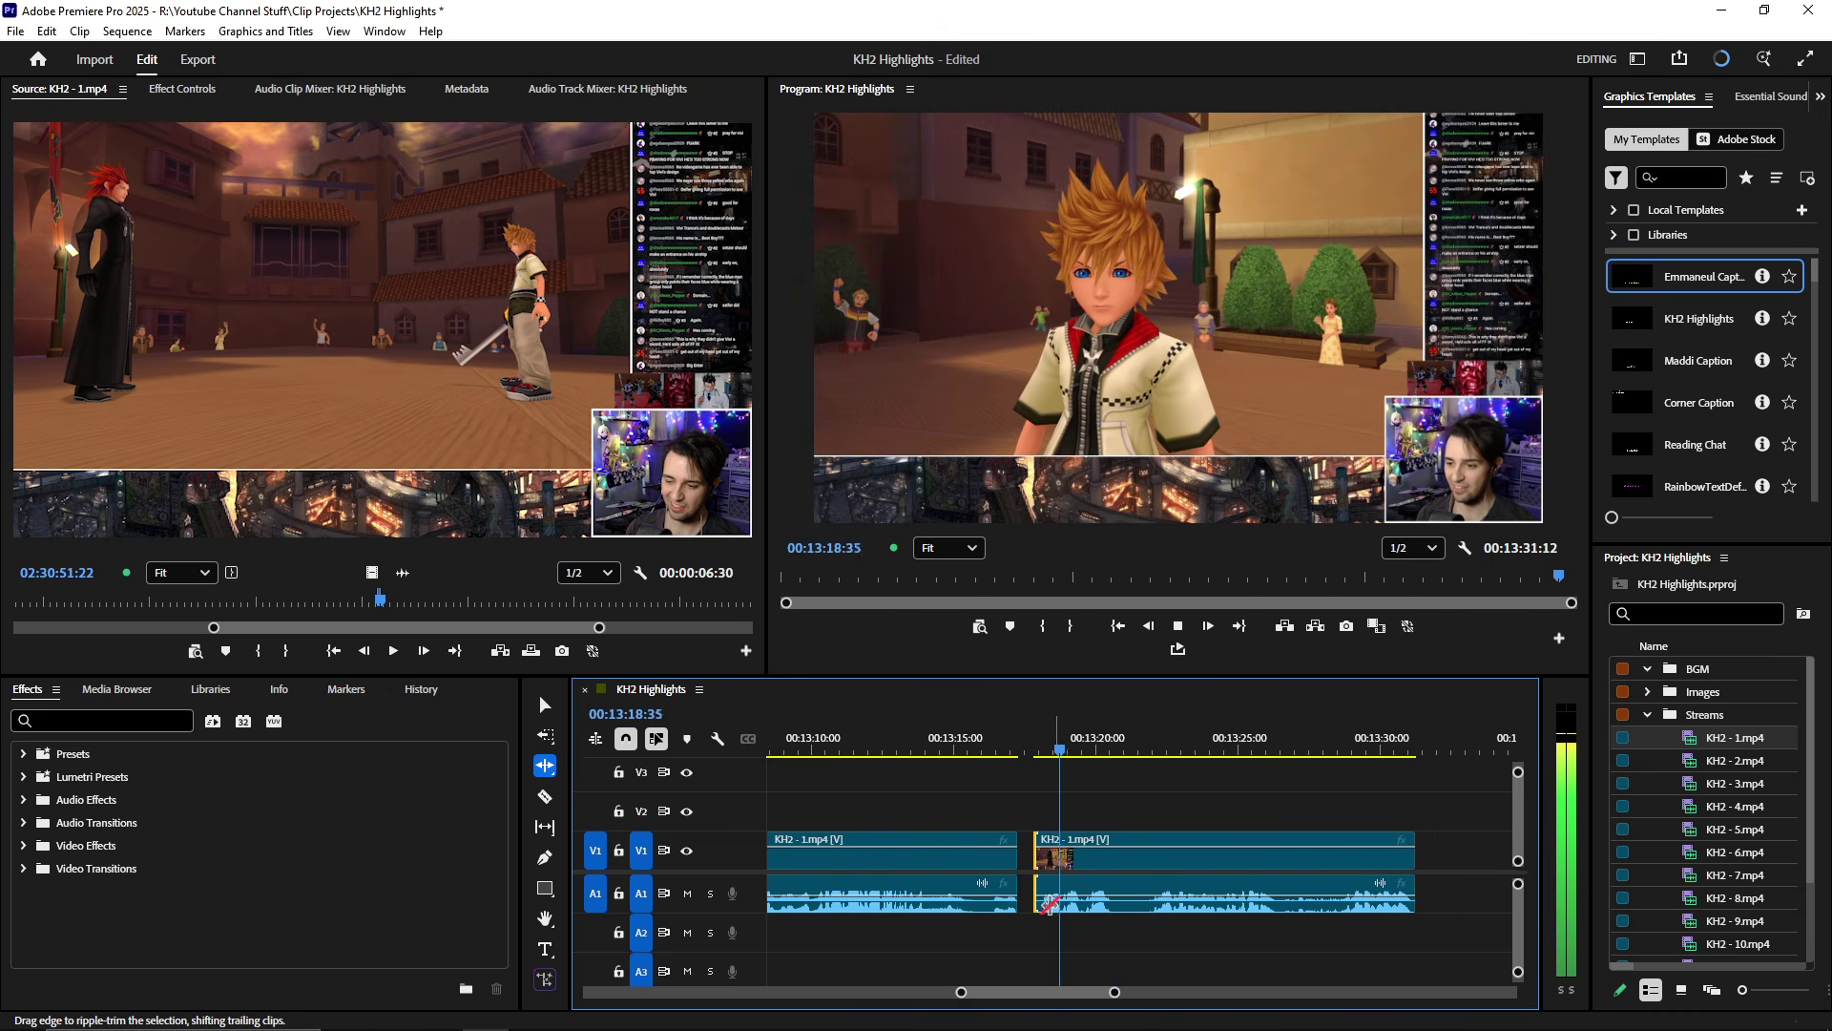
pyautogui.press('-')
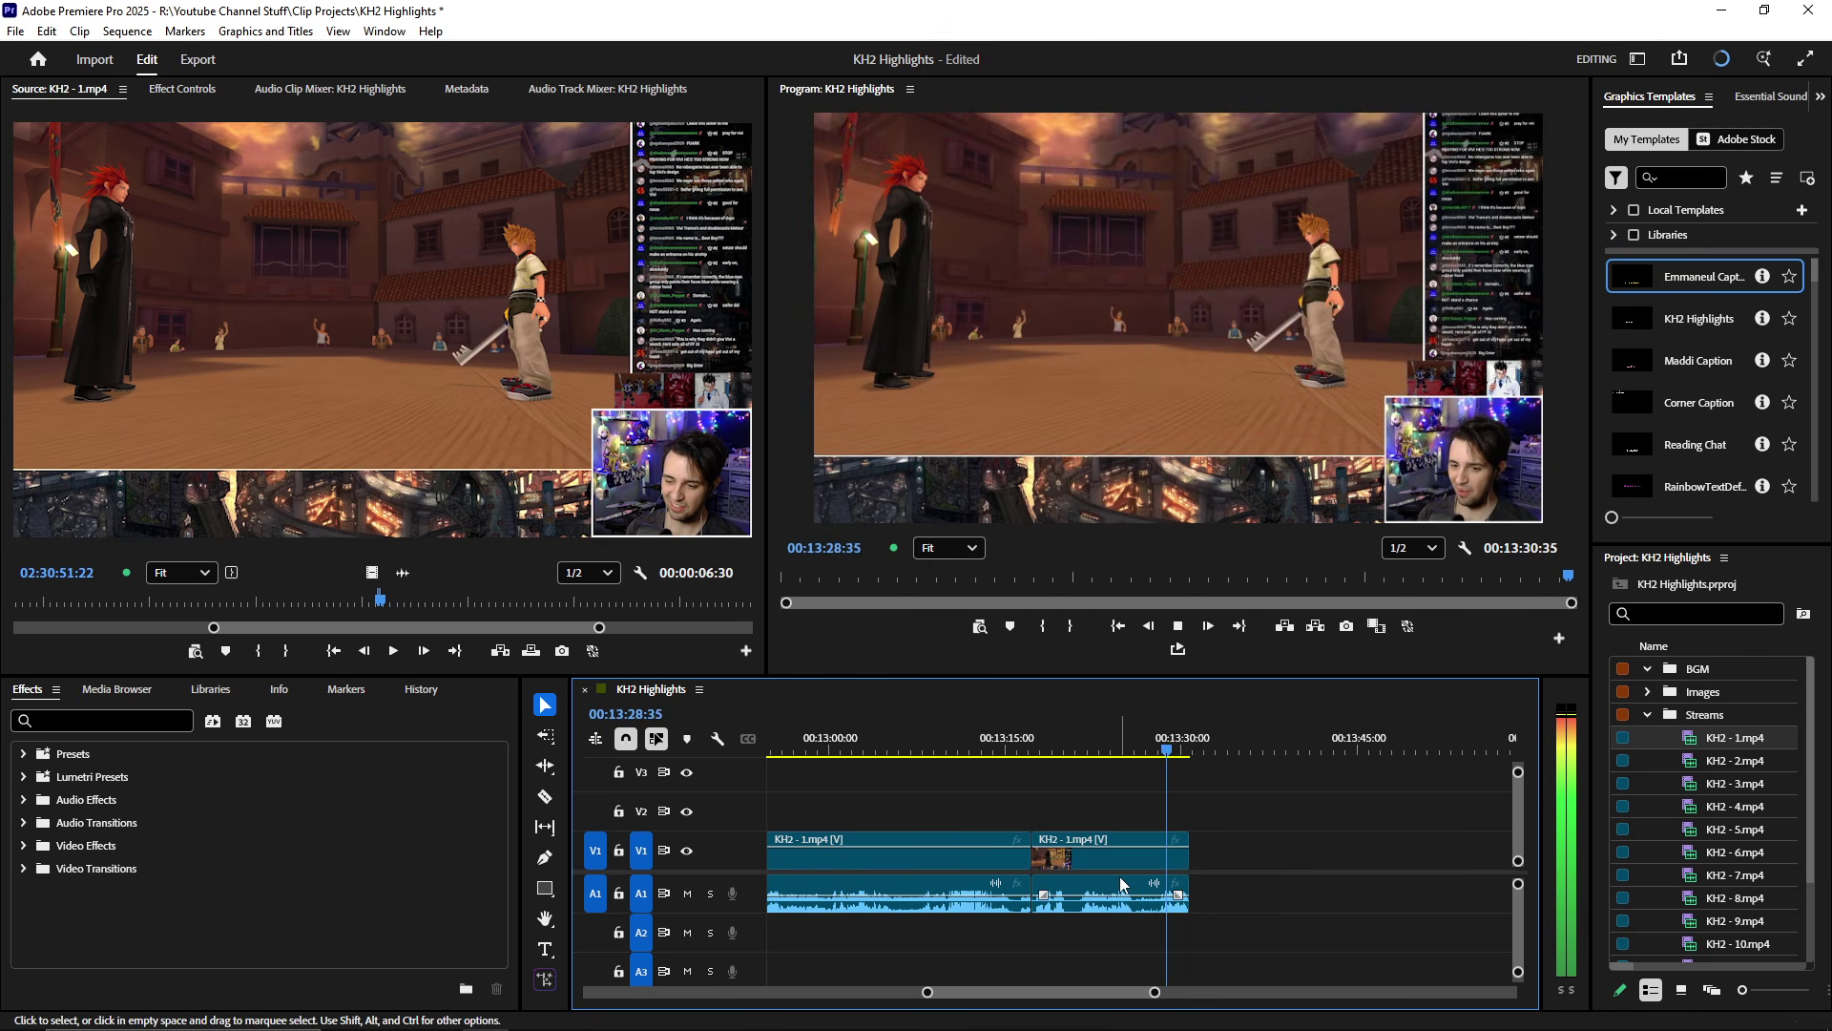
pyautogui.press('=')
pyautogui.press('=')
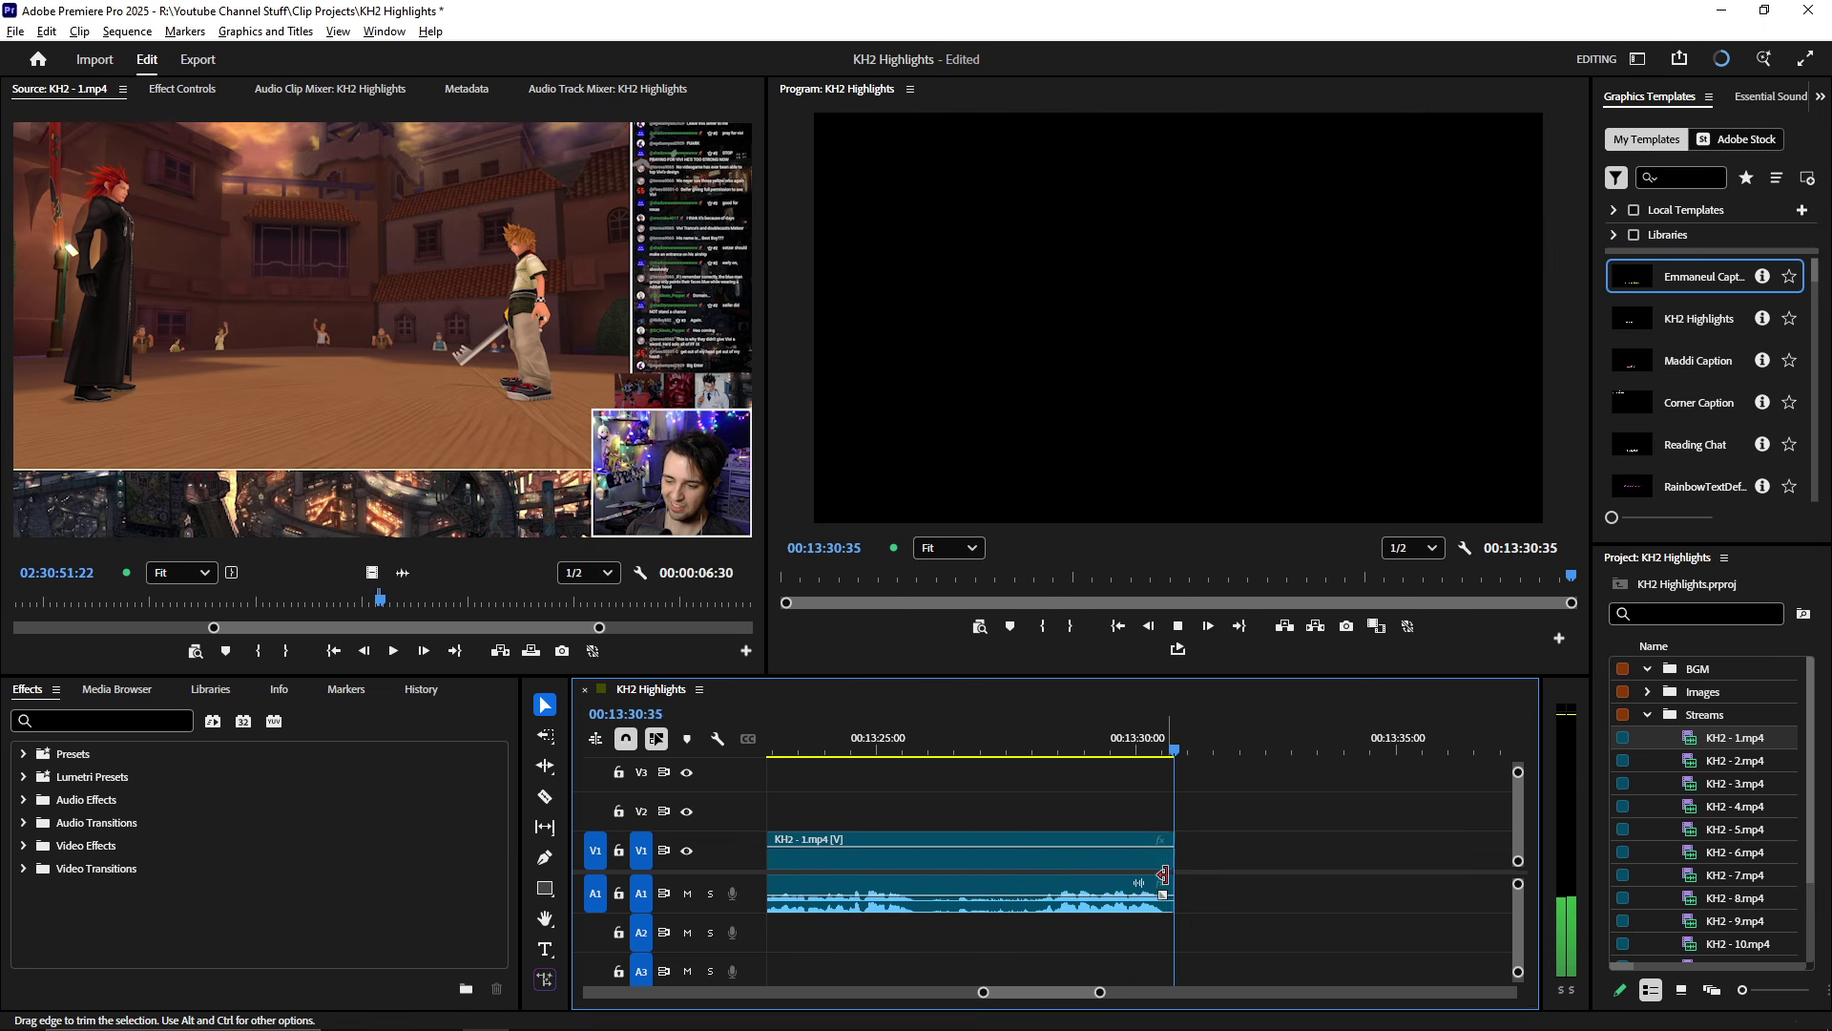
pyautogui.hotkey('ctrl', 's')
# - Play the source recording enlarged, mark a 00:00:36:35 range ending near 02:32:01 as Axel's fight starts, and restore the workspace layout
pyautogui.click(295, 305)
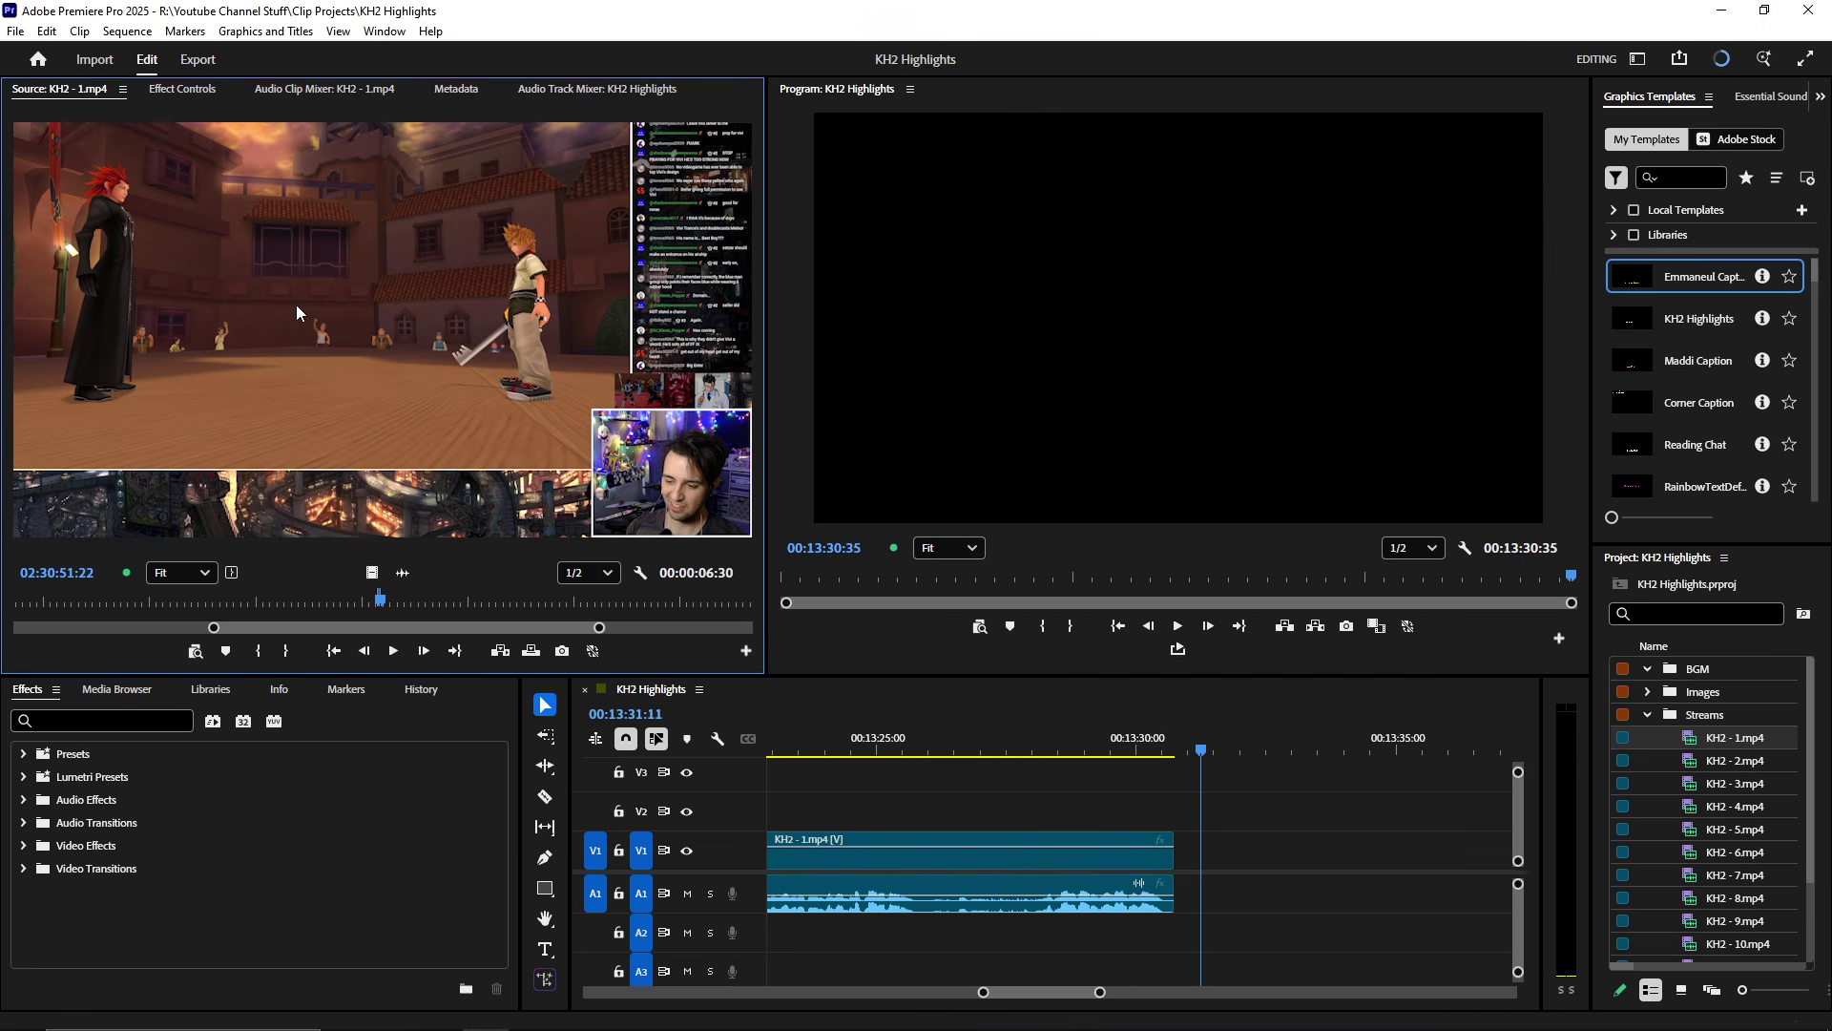
pyautogui.press('`')
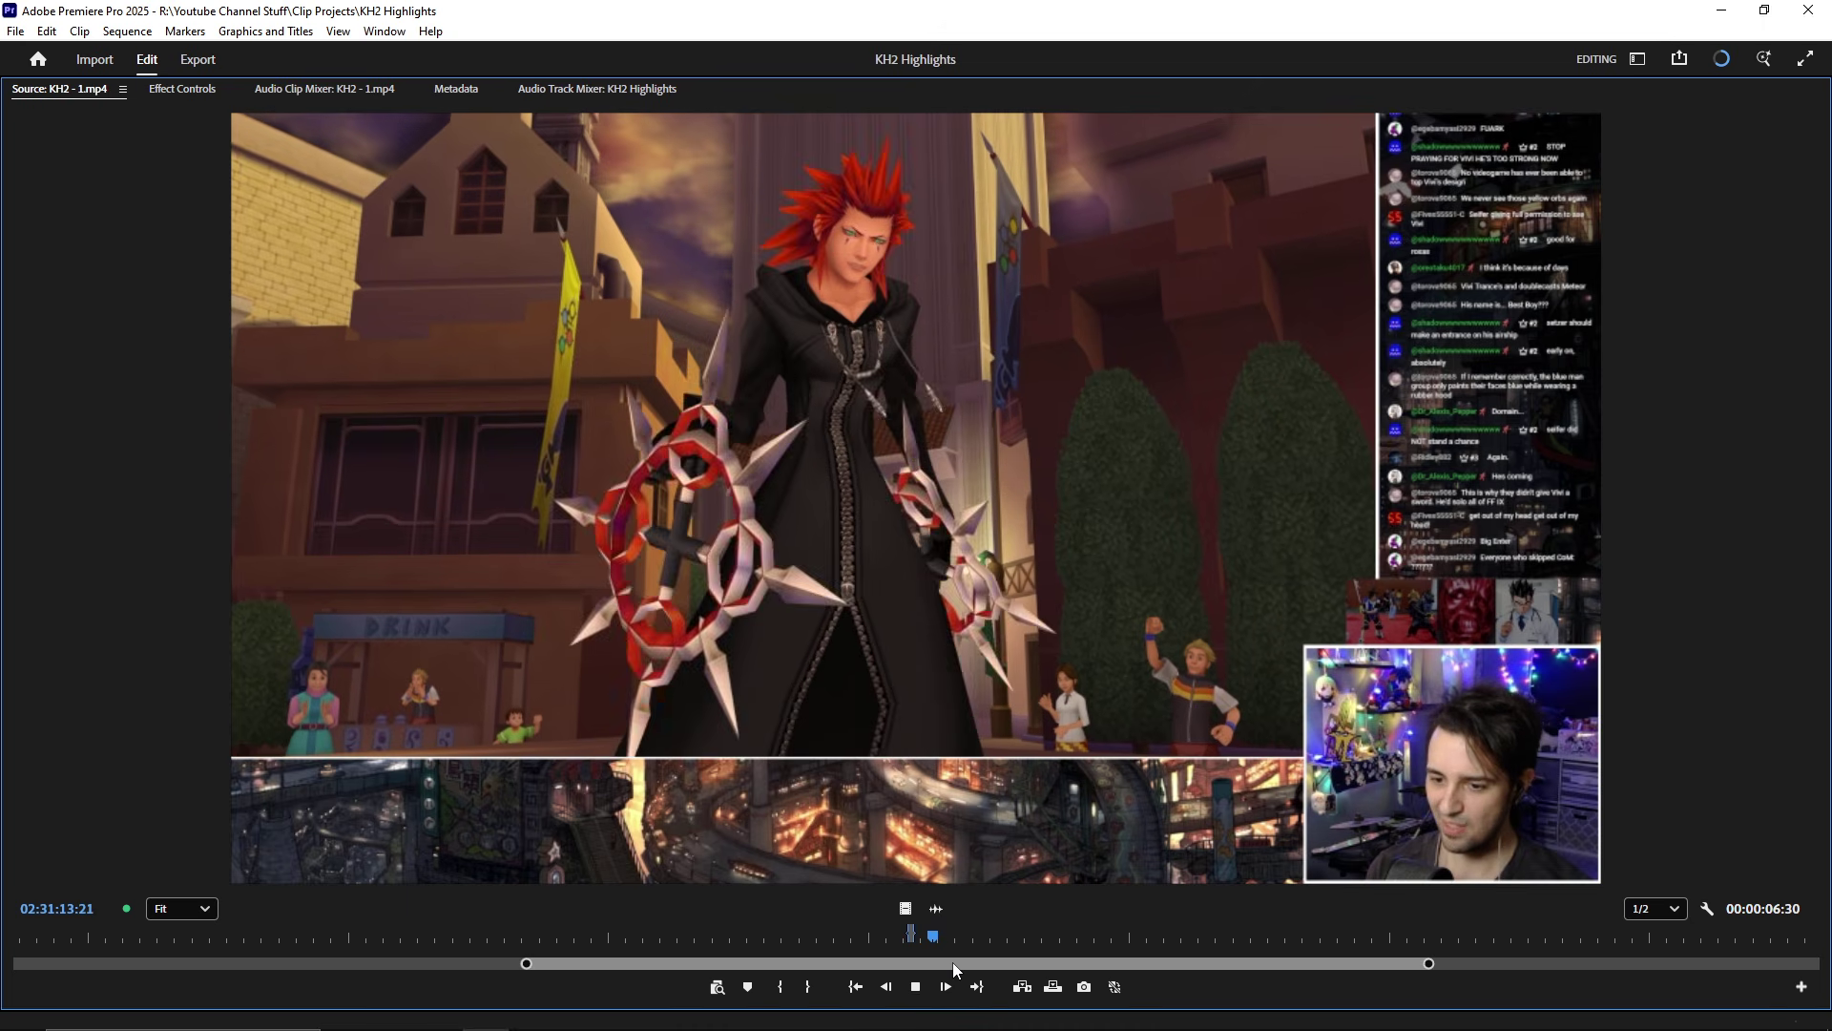
pyautogui.press('i')
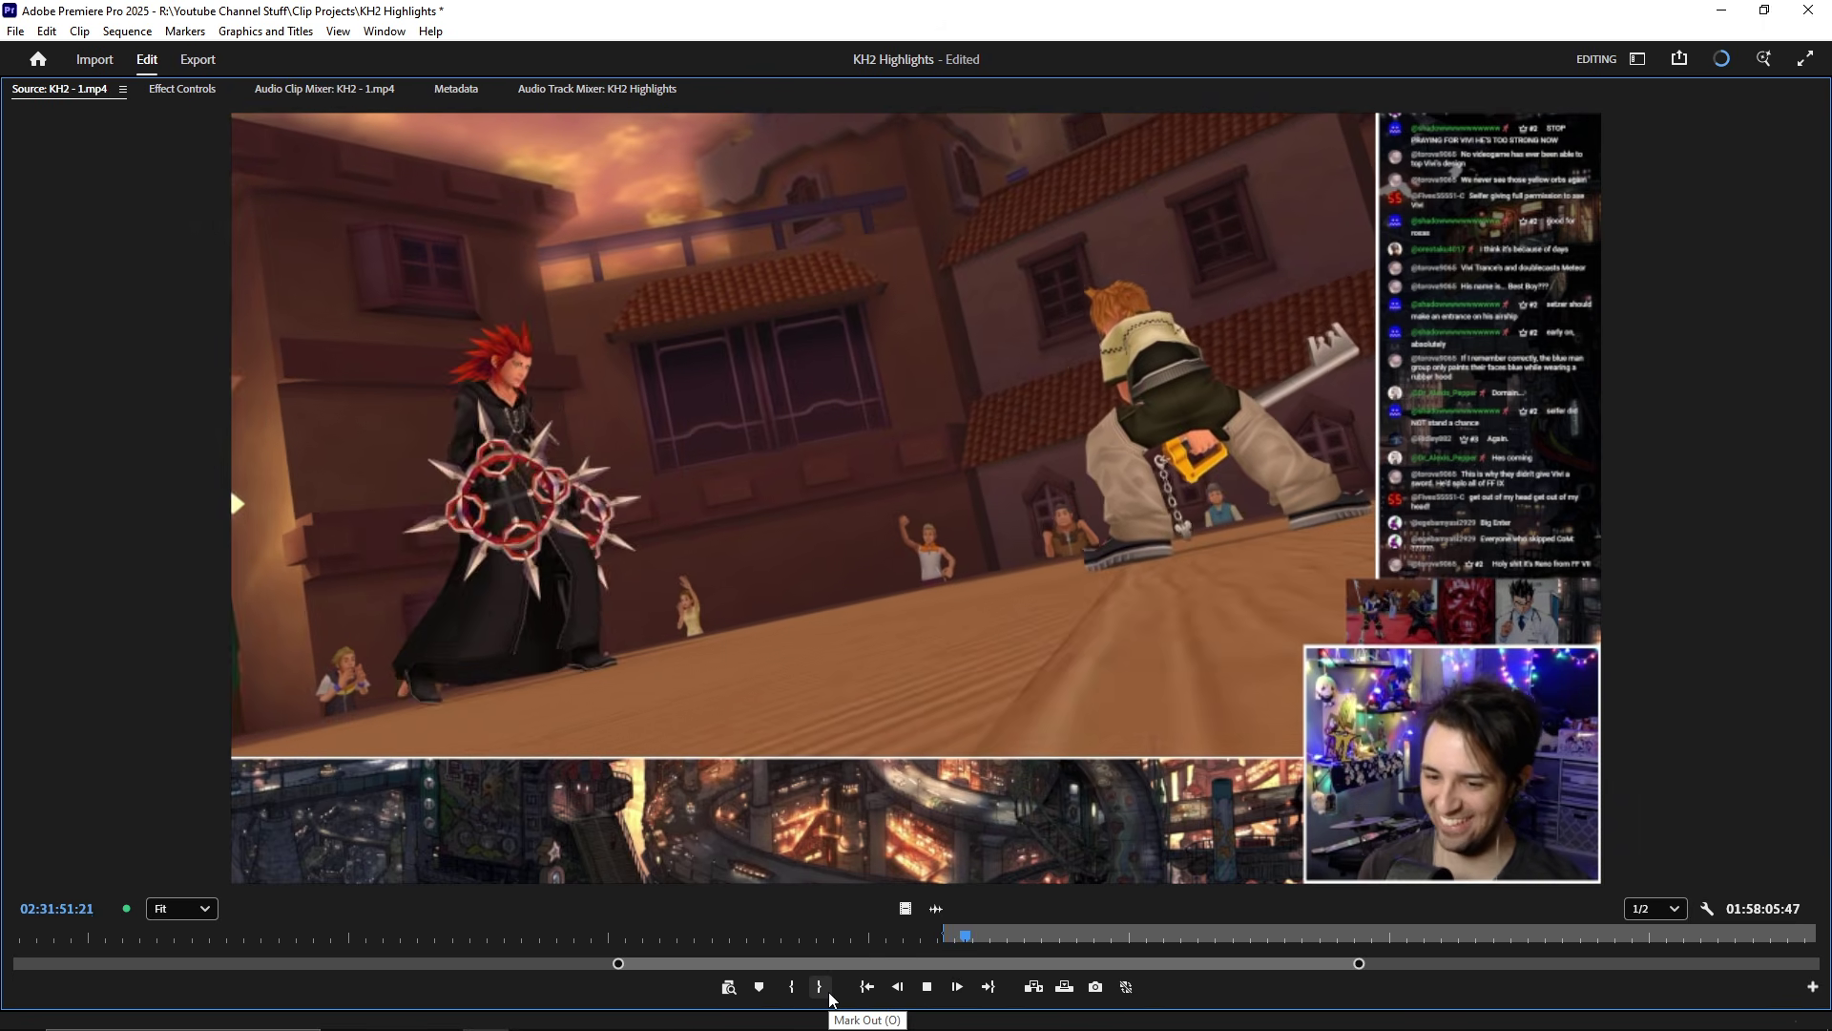
pyautogui.click(830, 994)
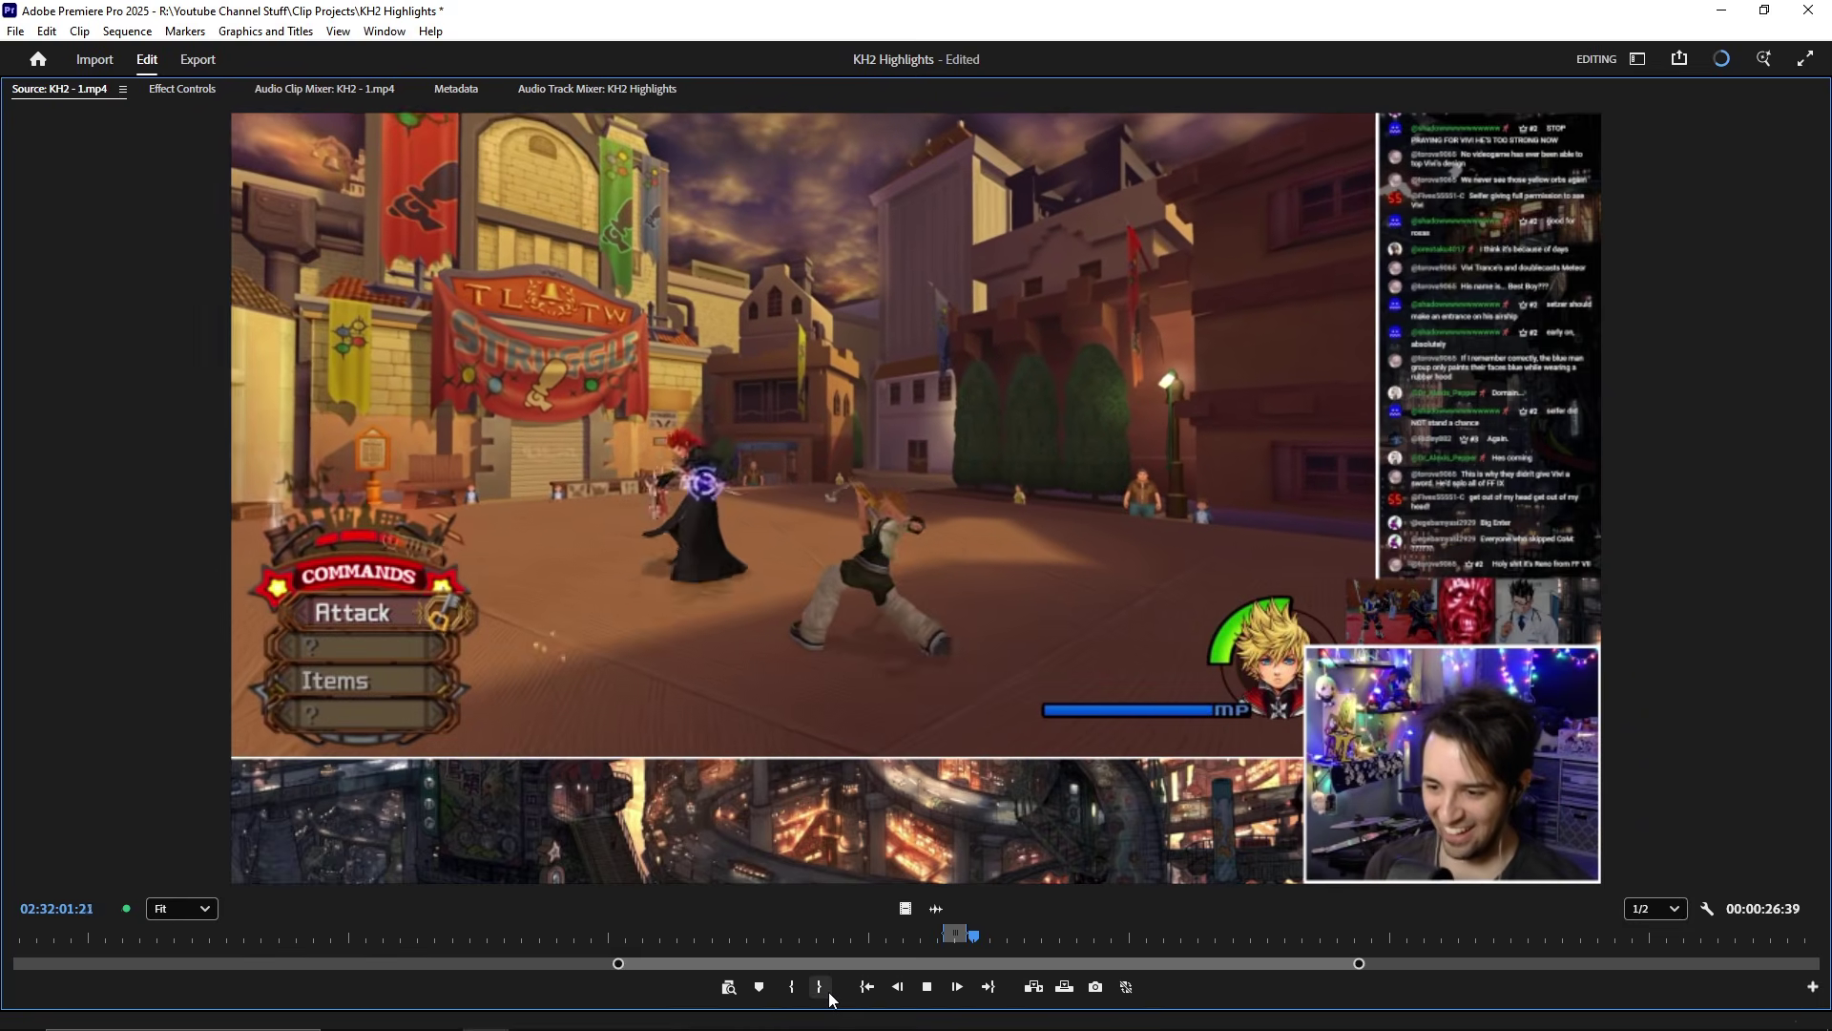
pyautogui.click(828, 992)
pyautogui.press('`')
# - Place the marked Axel fight range on V1 after the dialogue clip and extend its start back to 00:13:59:15
pyautogui.scroll(-6, 945, 926)
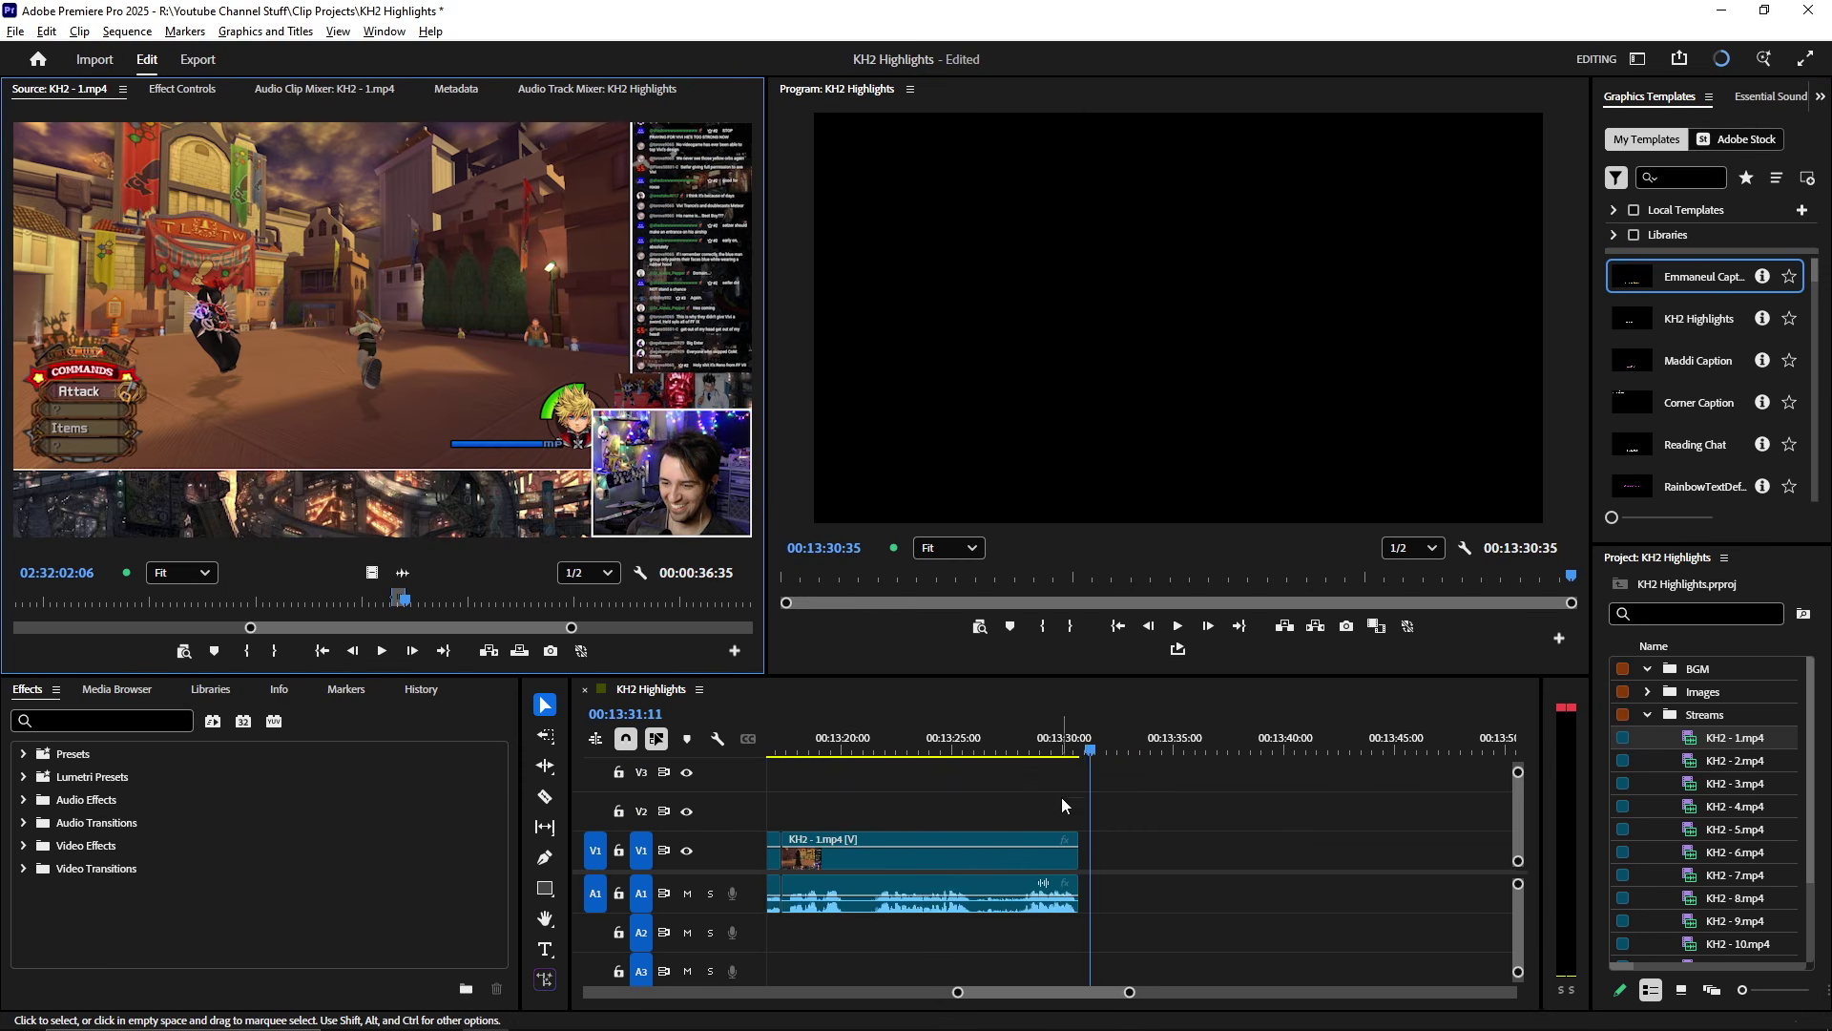
pyautogui.moveTo(381, 296); pyautogui.dragTo(1087, 840)
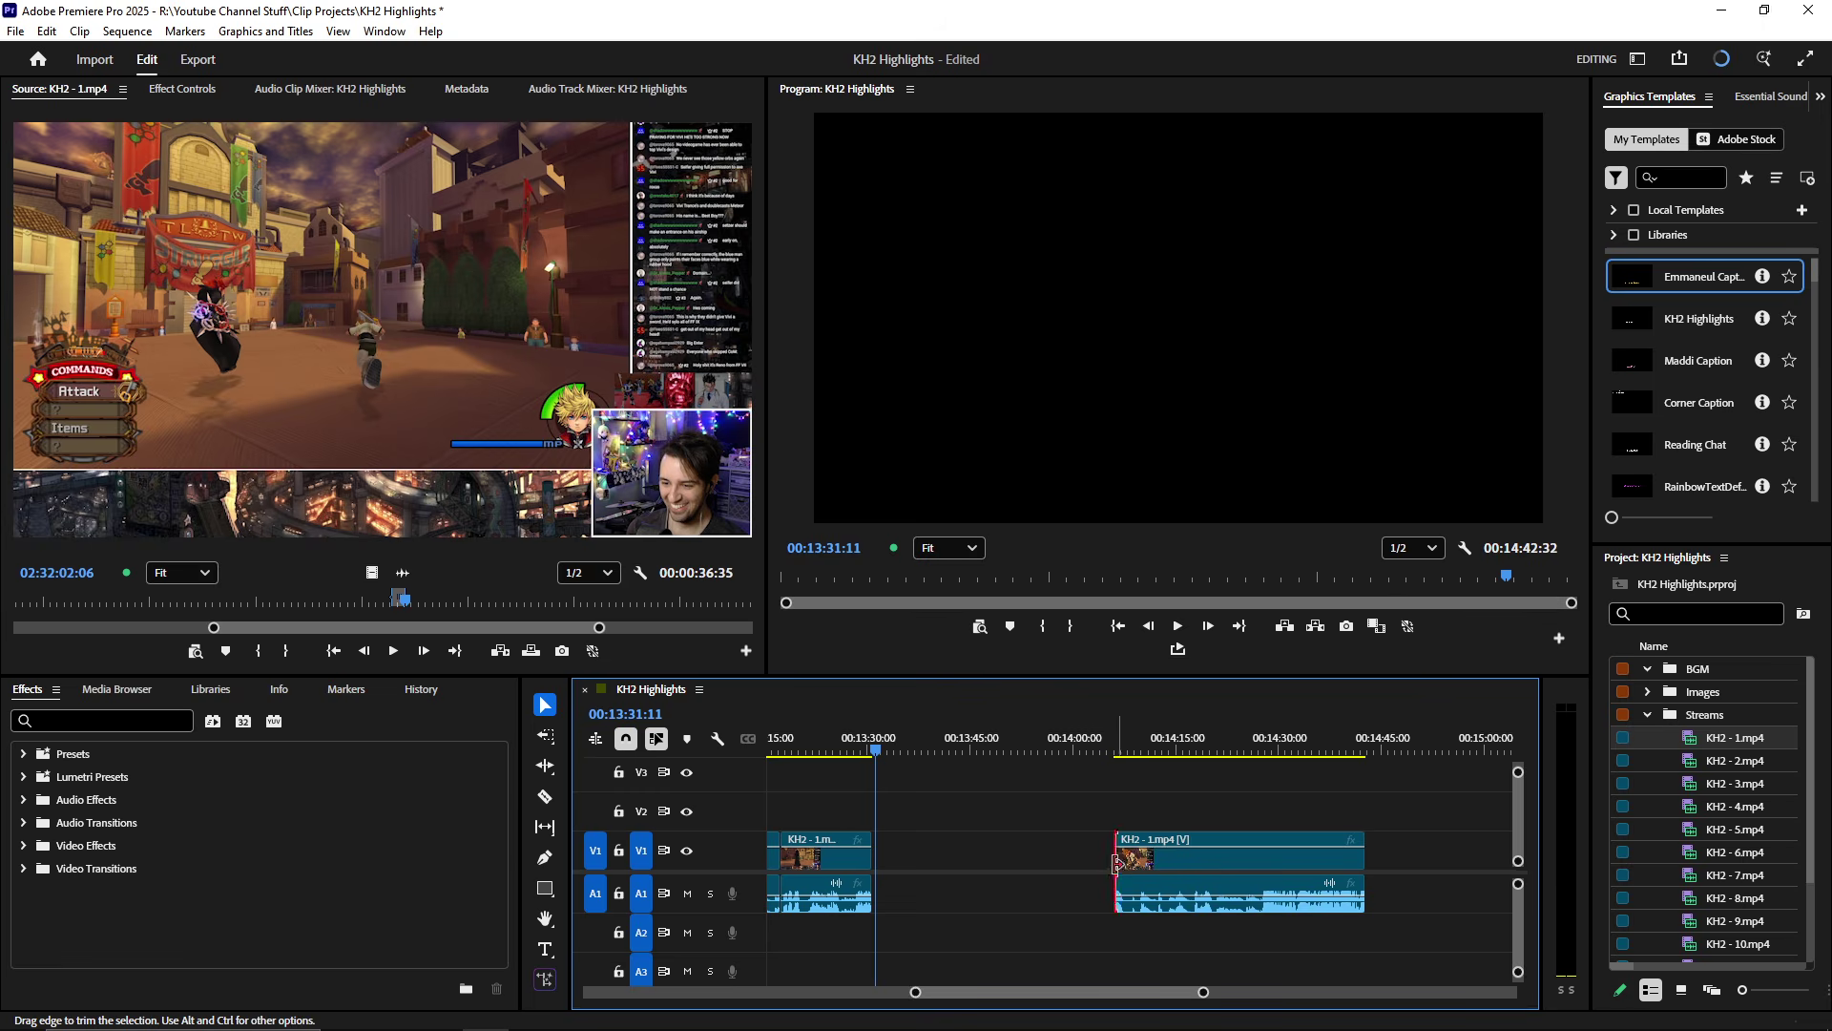
pyautogui.press('Down')
pyautogui.press('space')
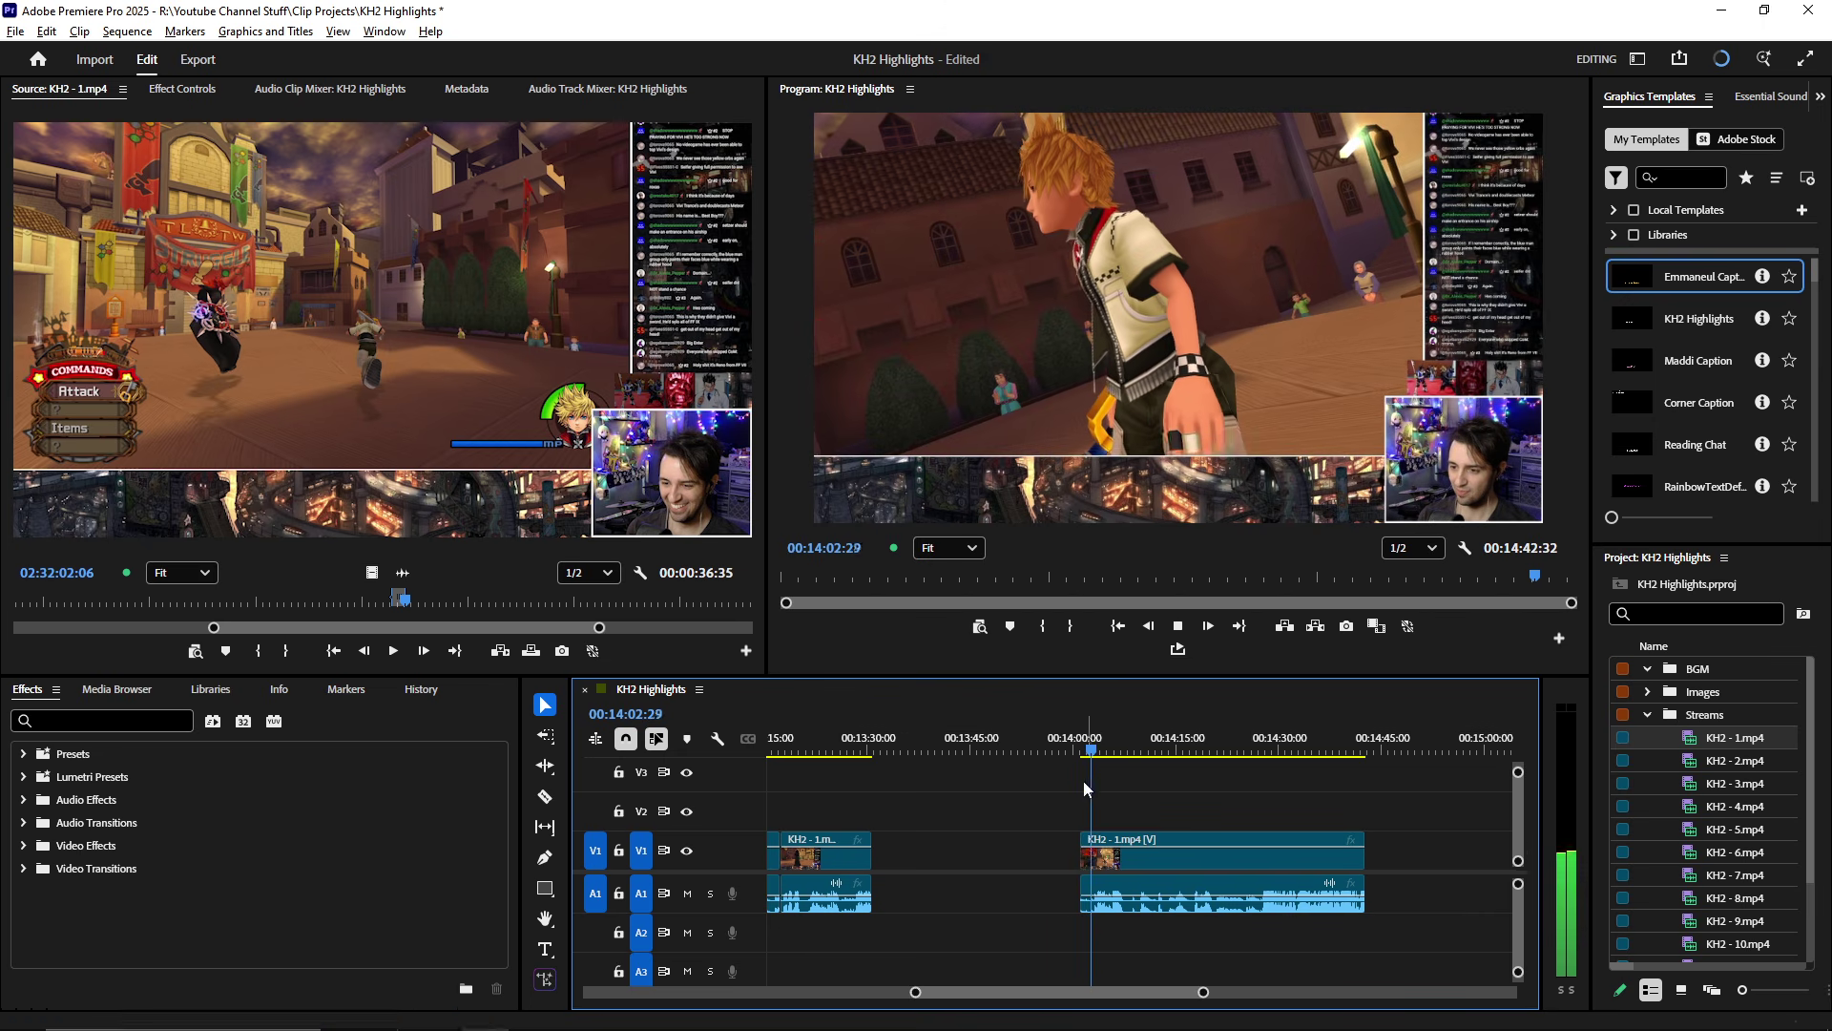
pyautogui.scroll(3, 1079, 842)
pyautogui.moveTo(1097, 854); pyautogui.dragTo(1061, 863)
pyautogui.click(1067, 750)
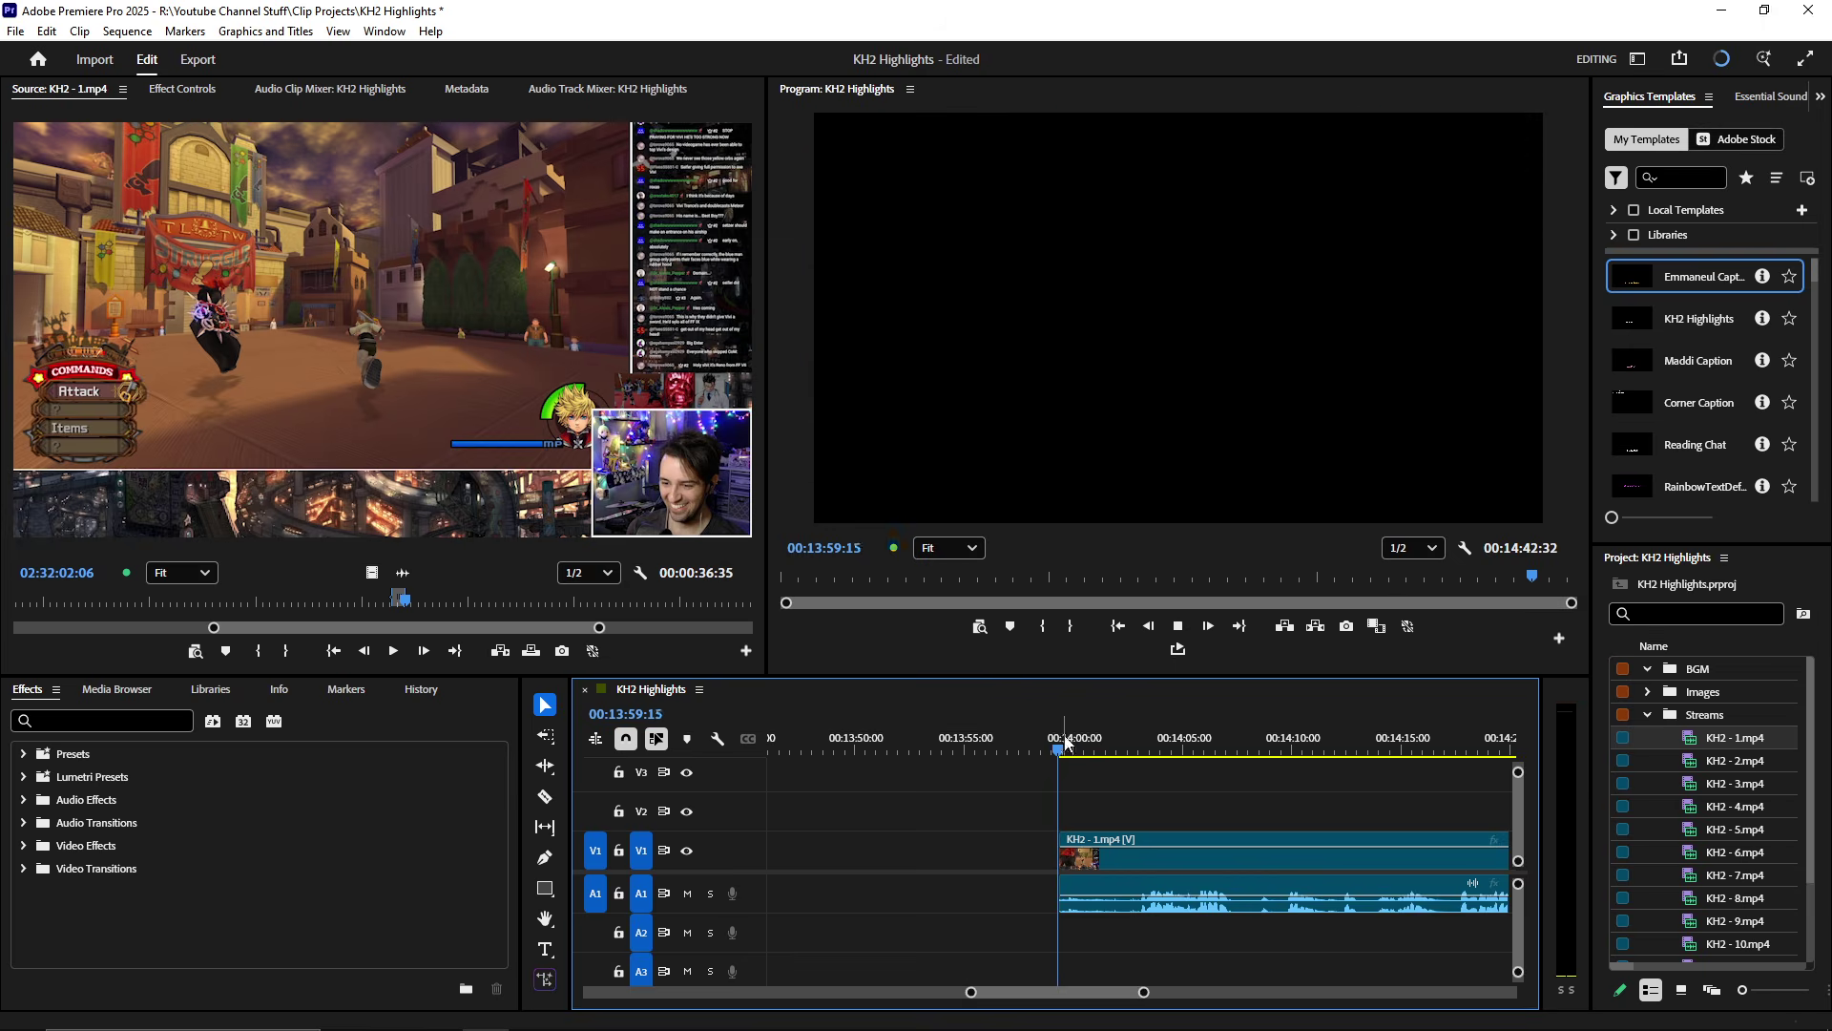
# - Ripple-delete the empty gap between the Axel dialogue clip and the fight intro clip
pyautogui.click(994, 851)
pyautogui.scroll(-3, 994, 850)
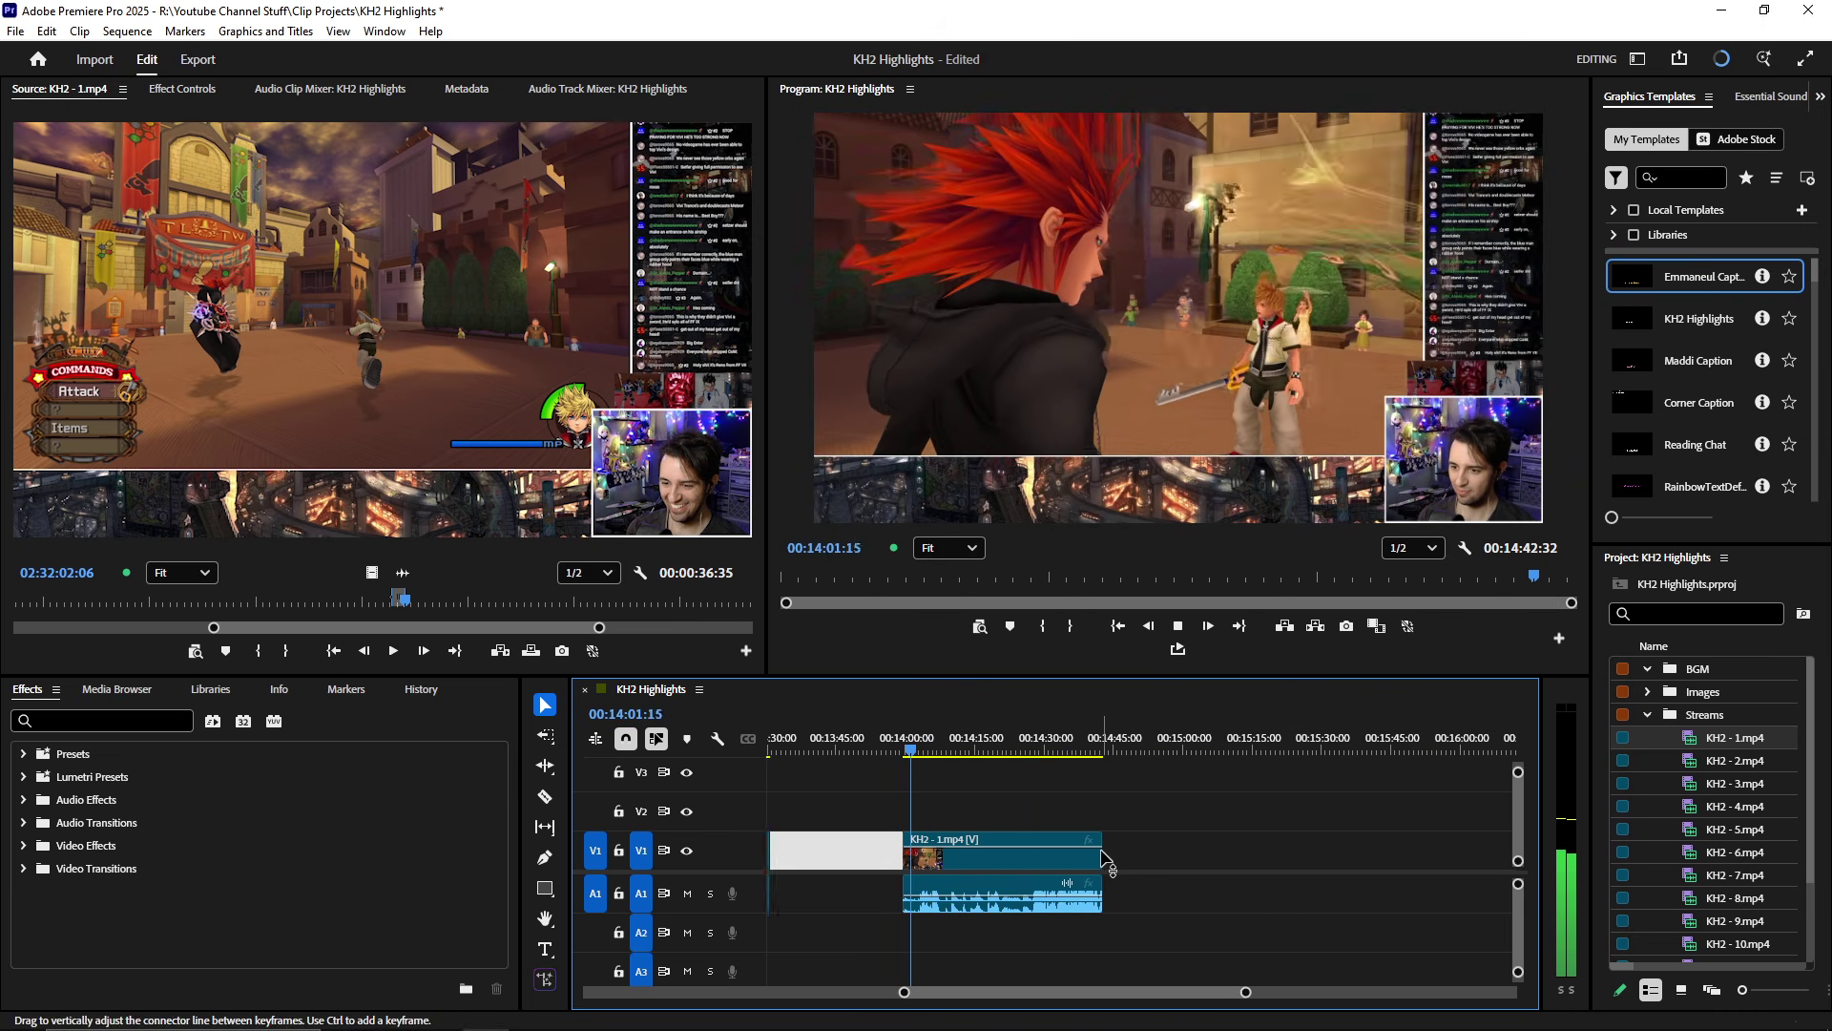
pyautogui.press('Delete')
# - Play the fight intro clip to its end, trim the end to 00:14:14:05 and save the project
pyautogui.scroll(4, 972, 828)
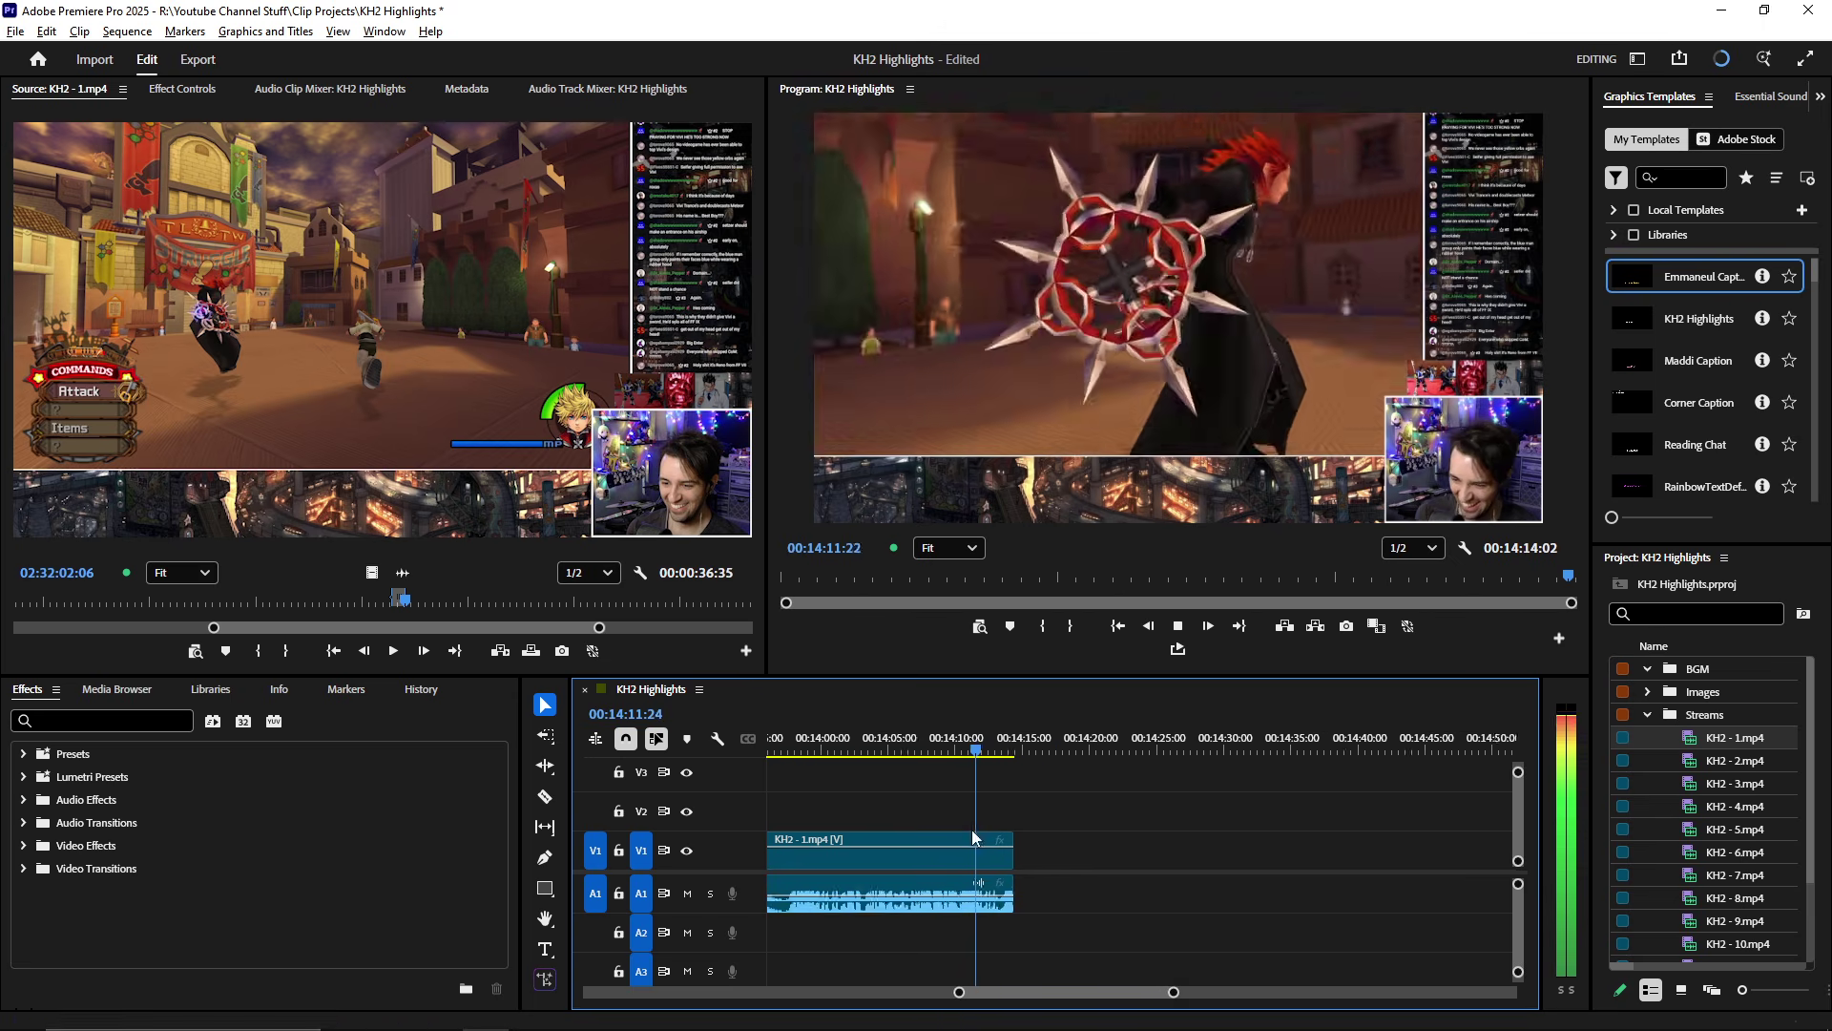
pyautogui.scroll(3, 1120, 863)
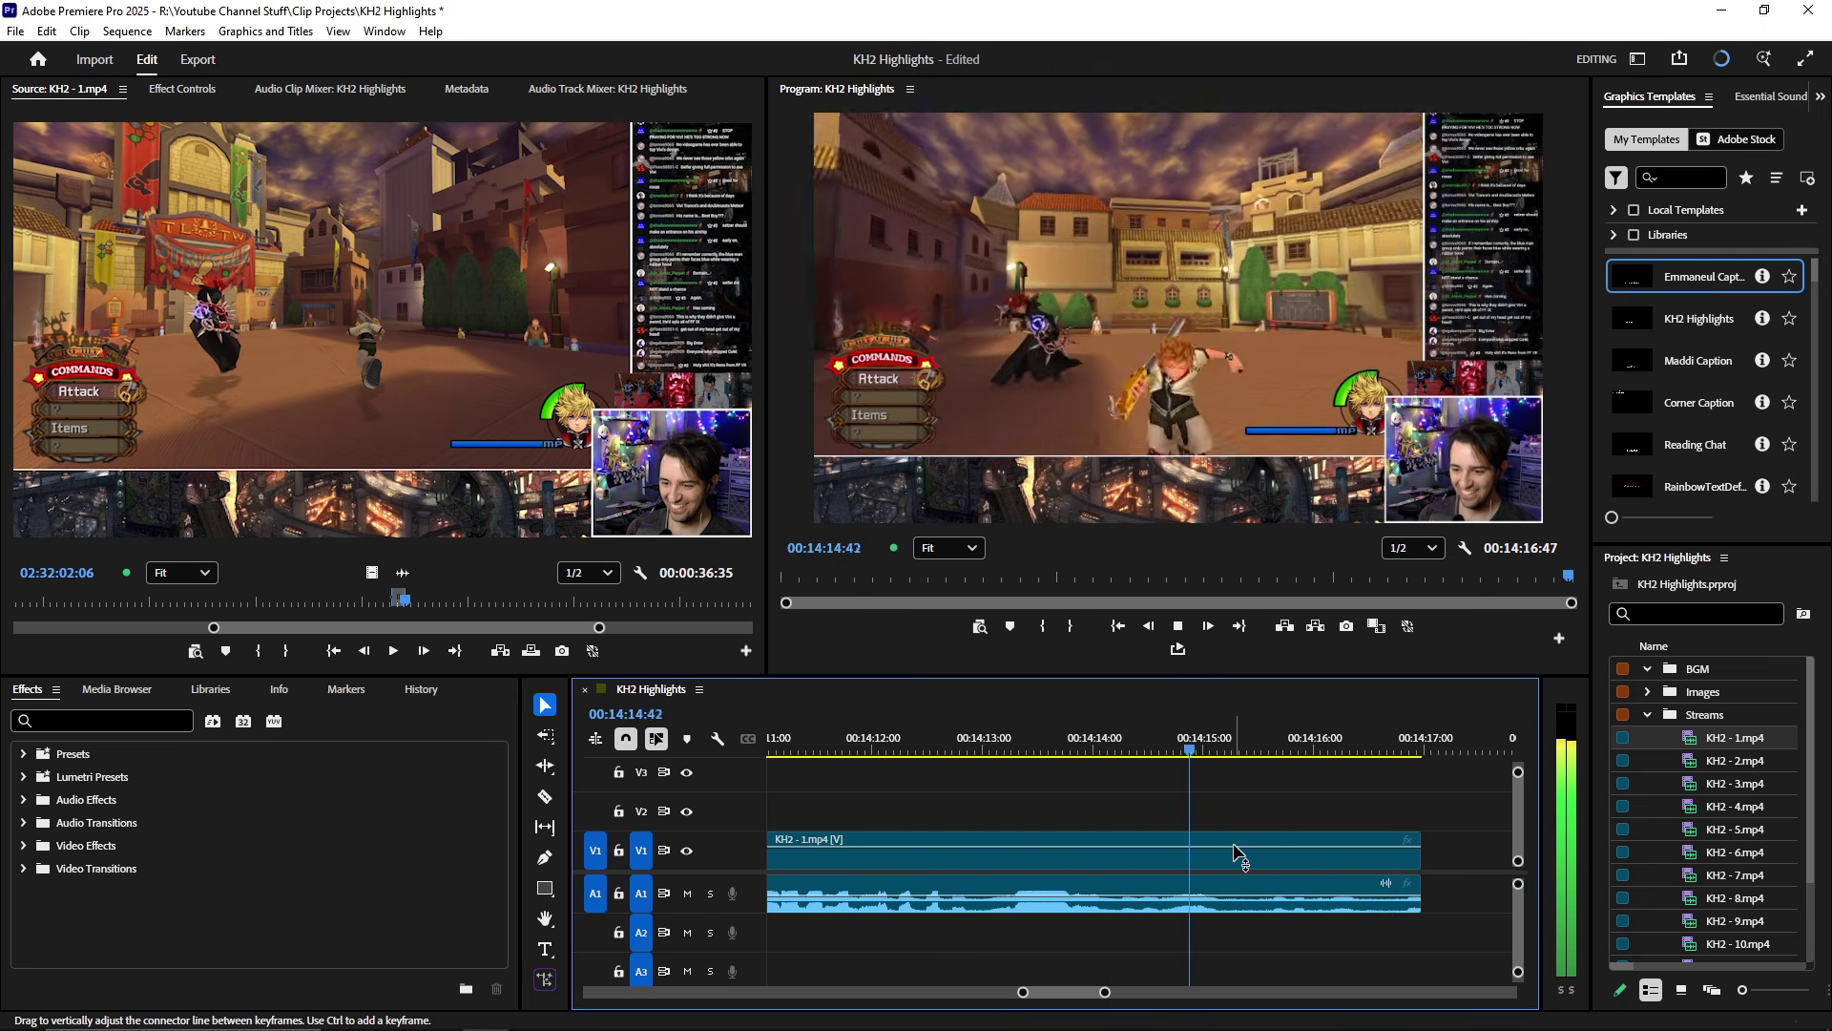
pyautogui.press('space')
pyautogui.click(1104, 749)
pyautogui.press('w')
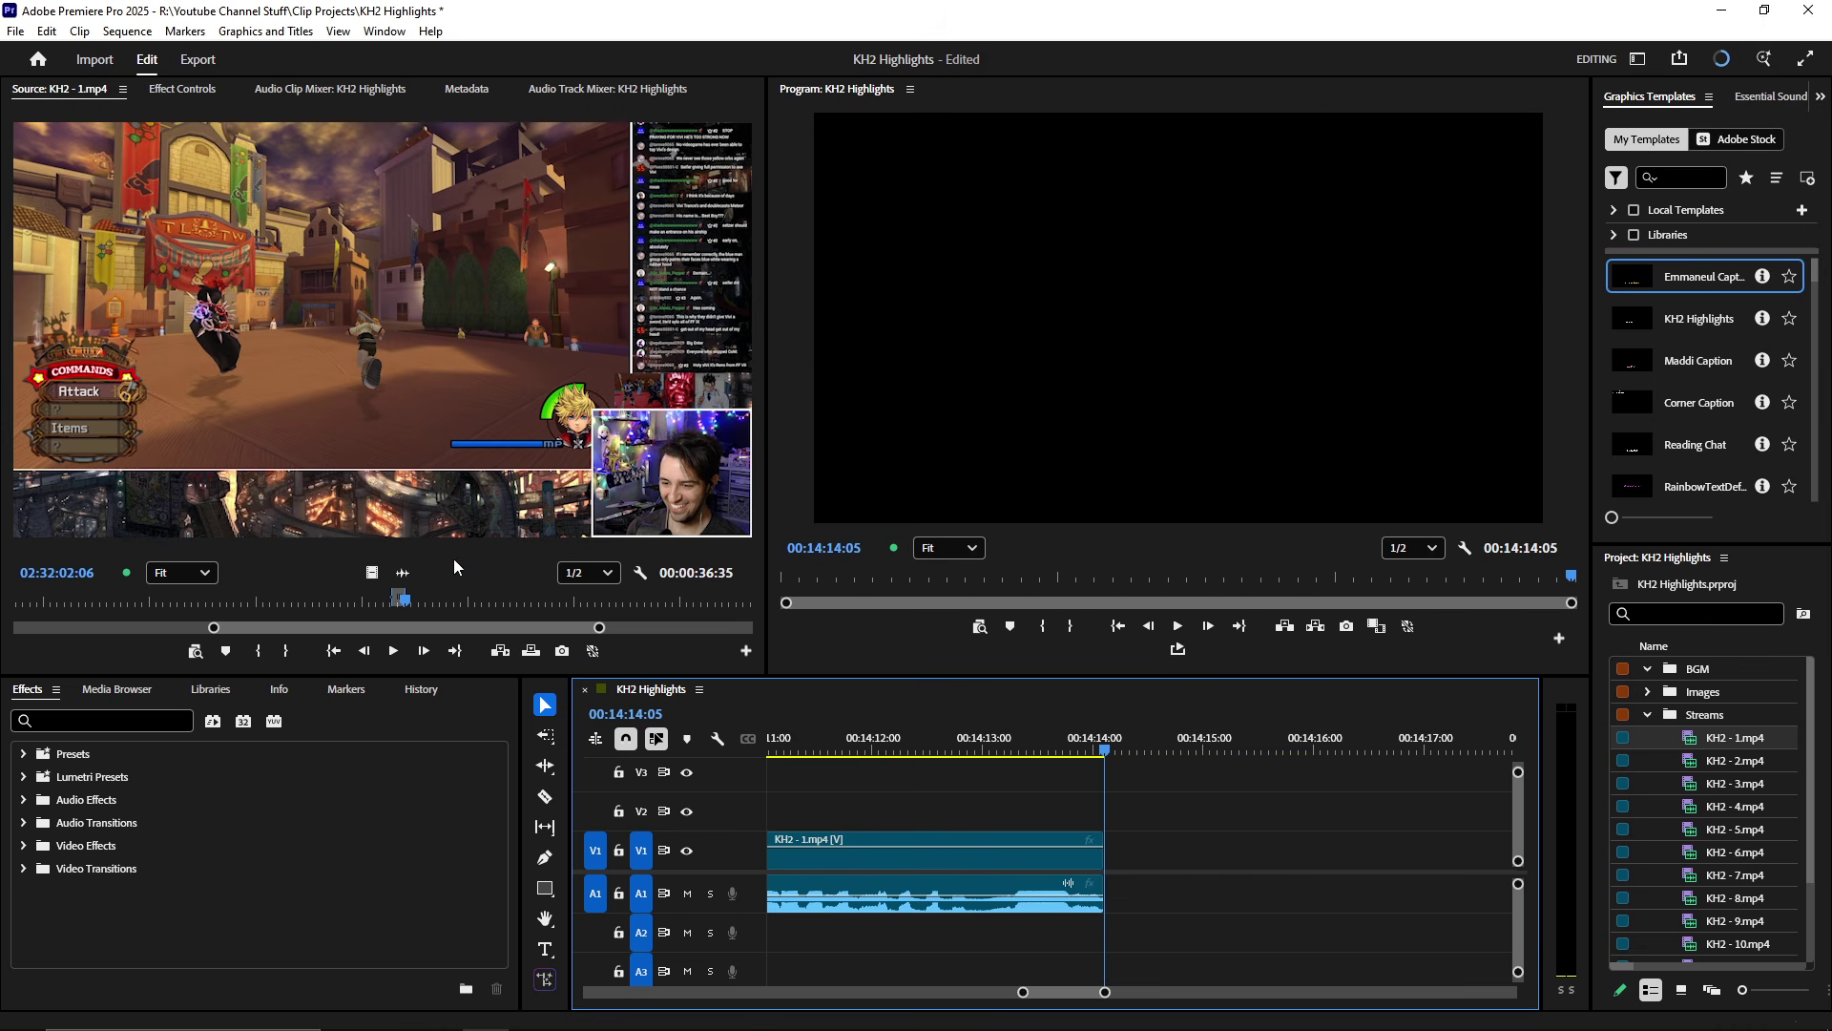
pyautogui.hotkey('ctrl', 's')
# - Bring up KH2 - 1.ods in LibreOffice Calc and compare the red recording timestamps with the unmarked ones in column G
pyautogui.click(446, 436)
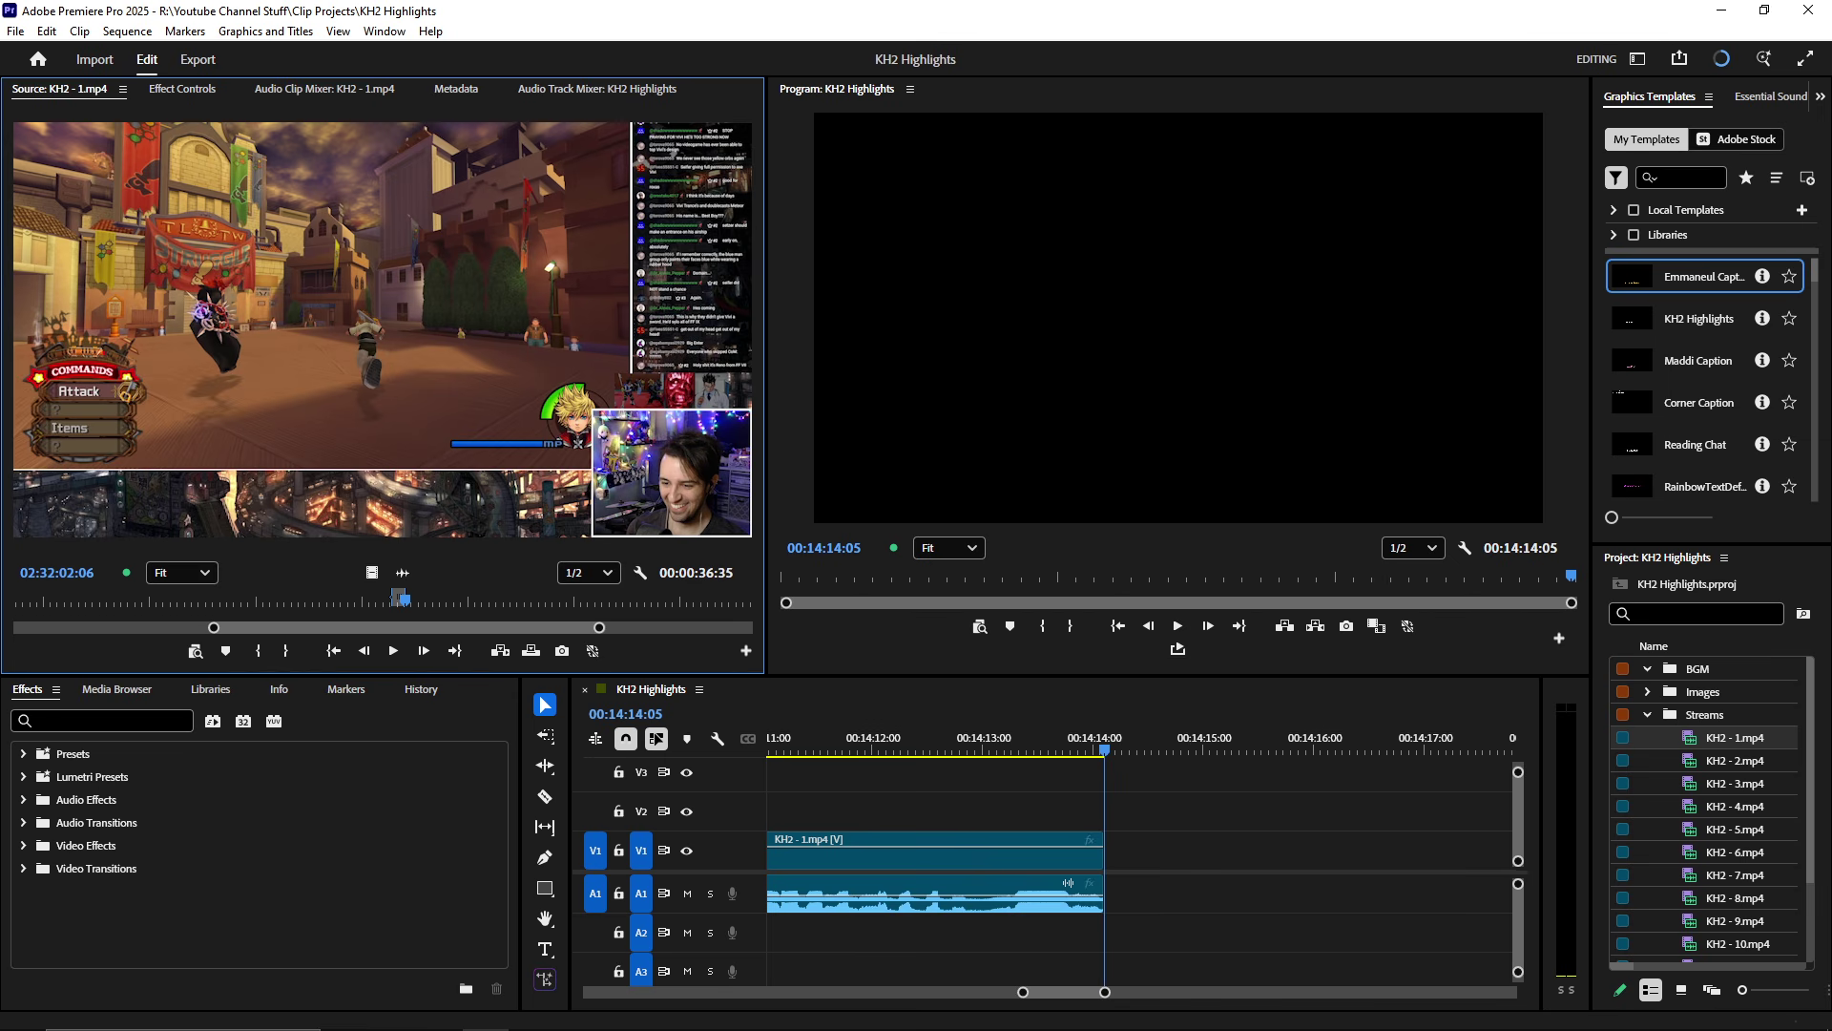
pyautogui.moveTo(1831, 73); pyautogui.dragTo(690, 73)
pyautogui.scroll(-6, 549, 769)
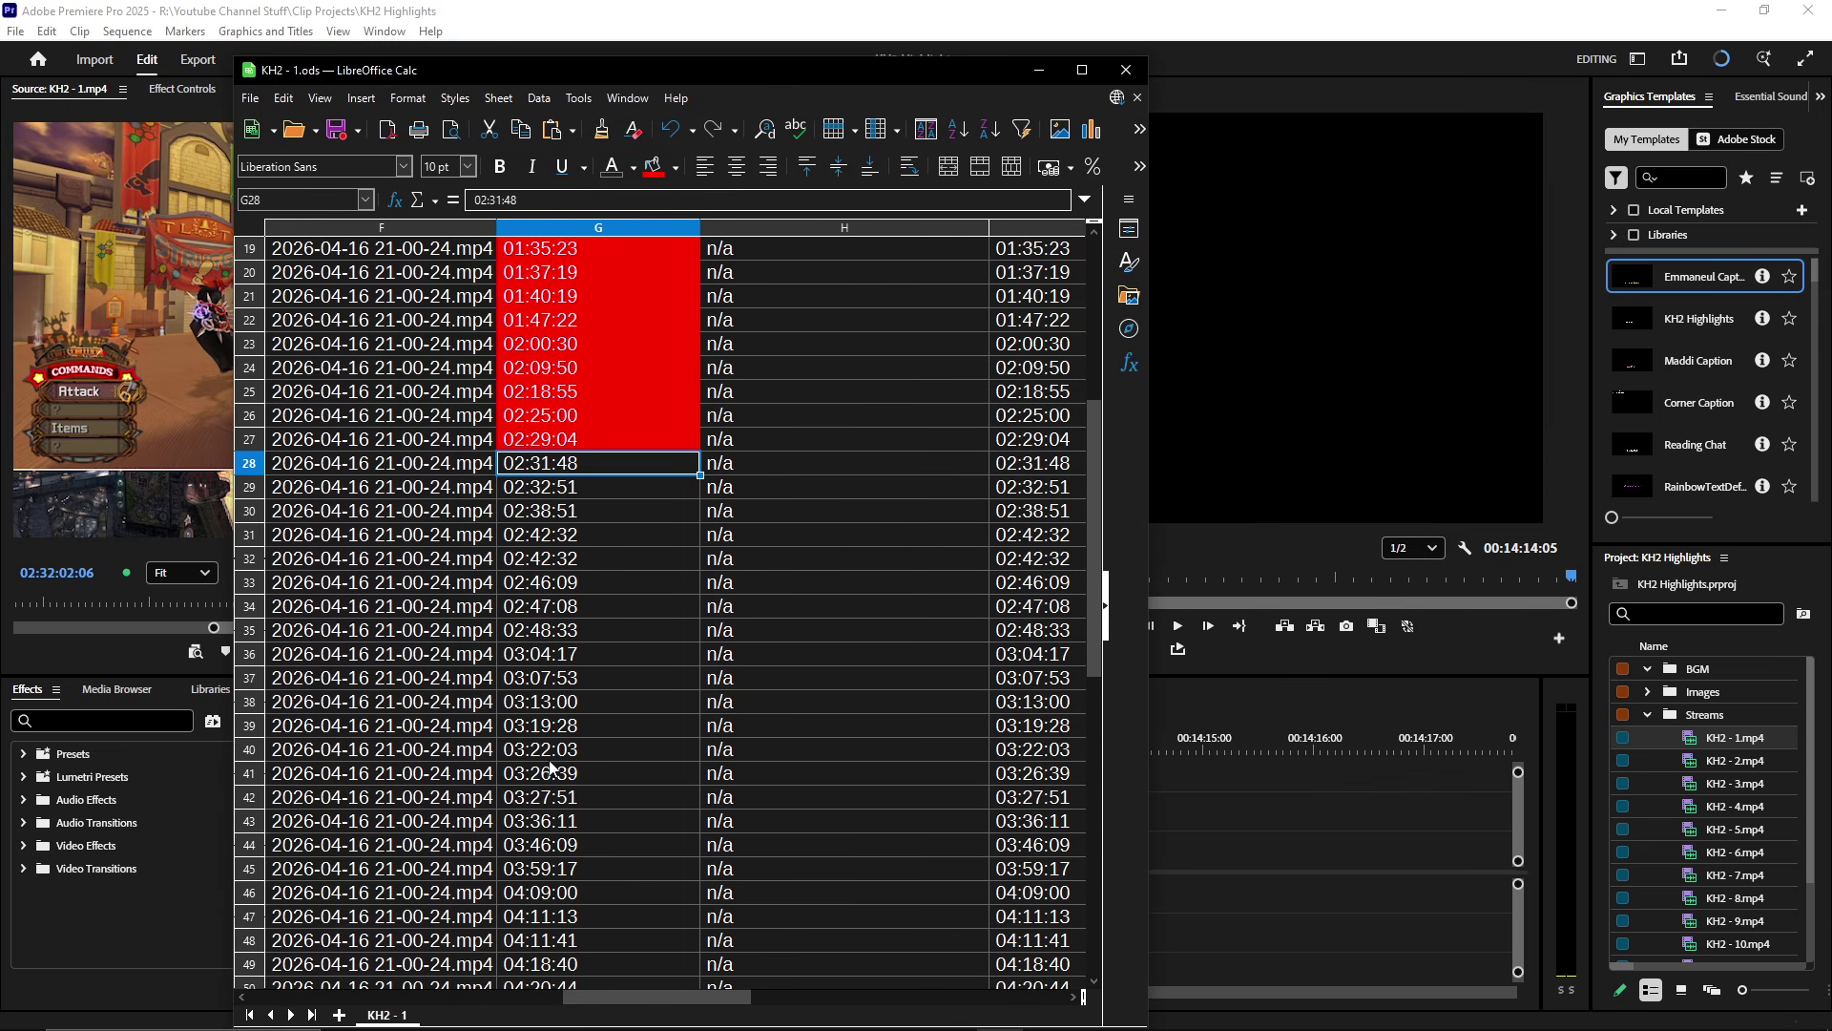
pyautogui.scroll(-3, 550, 769)
pyautogui.scroll(3, 603, 773)
pyautogui.scroll(6, 615, 748)
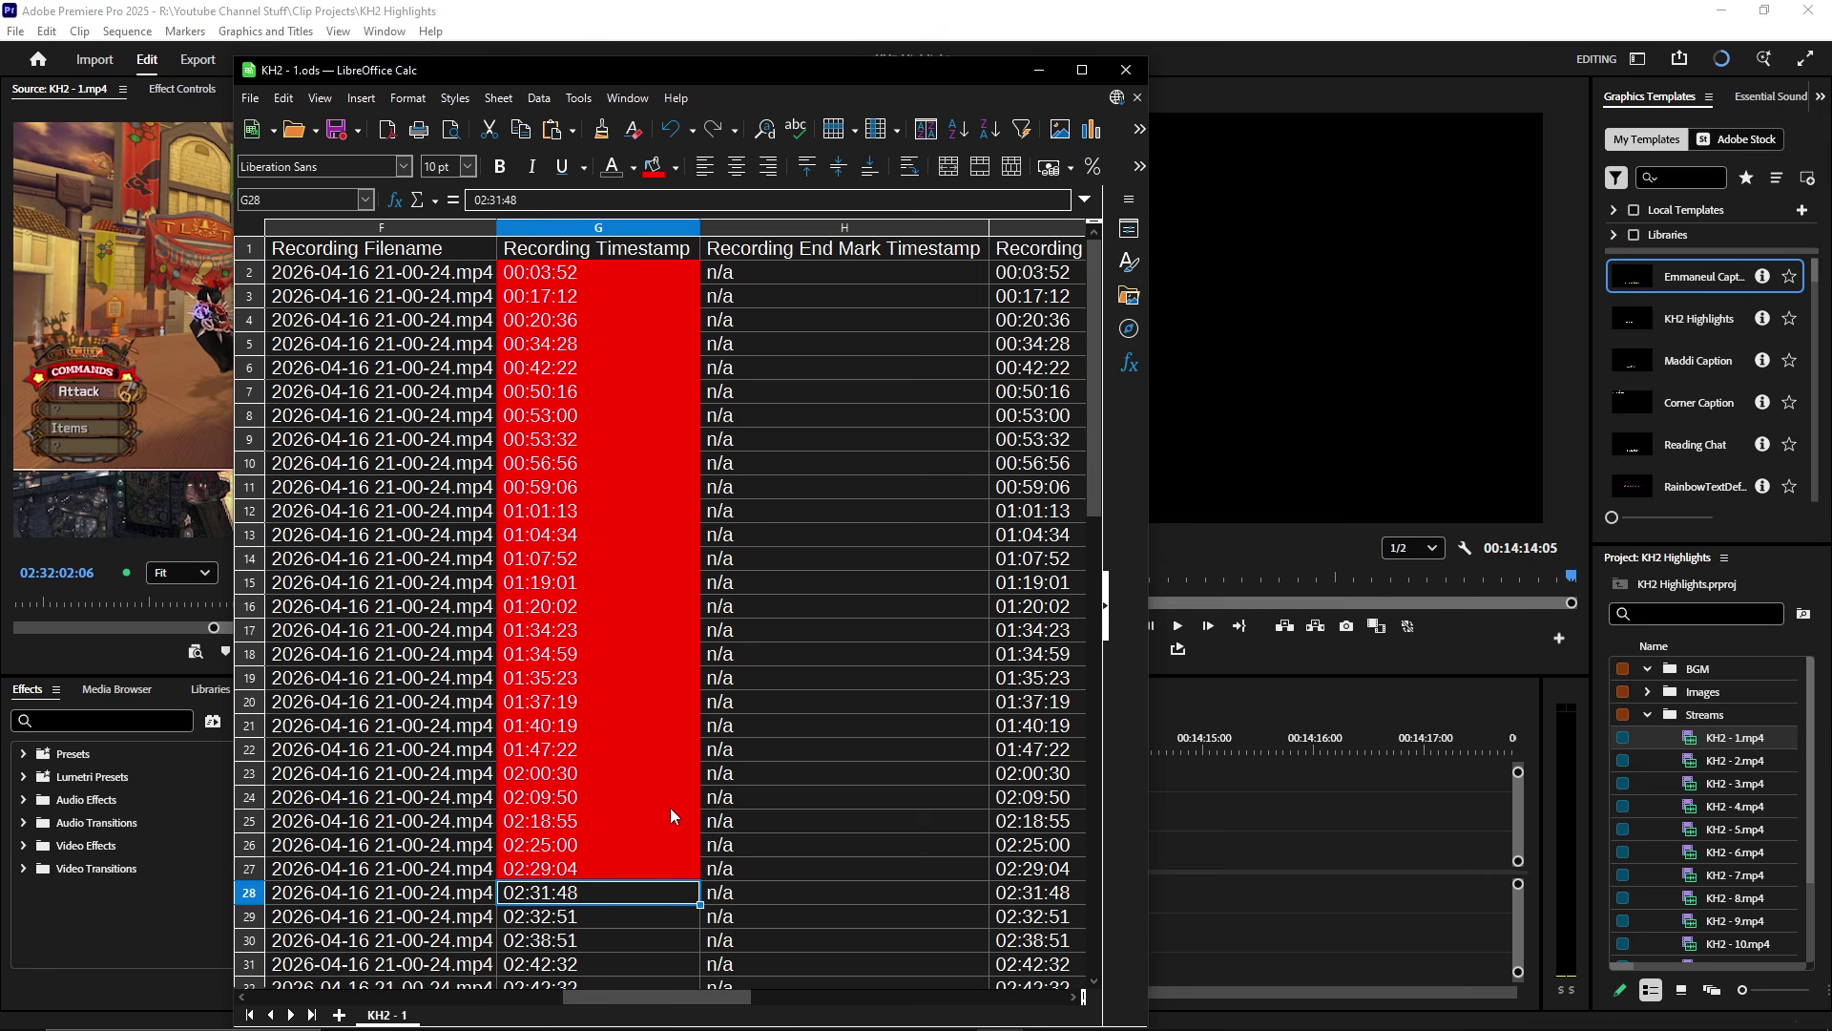
pyautogui.scroll(-4, 670, 807)
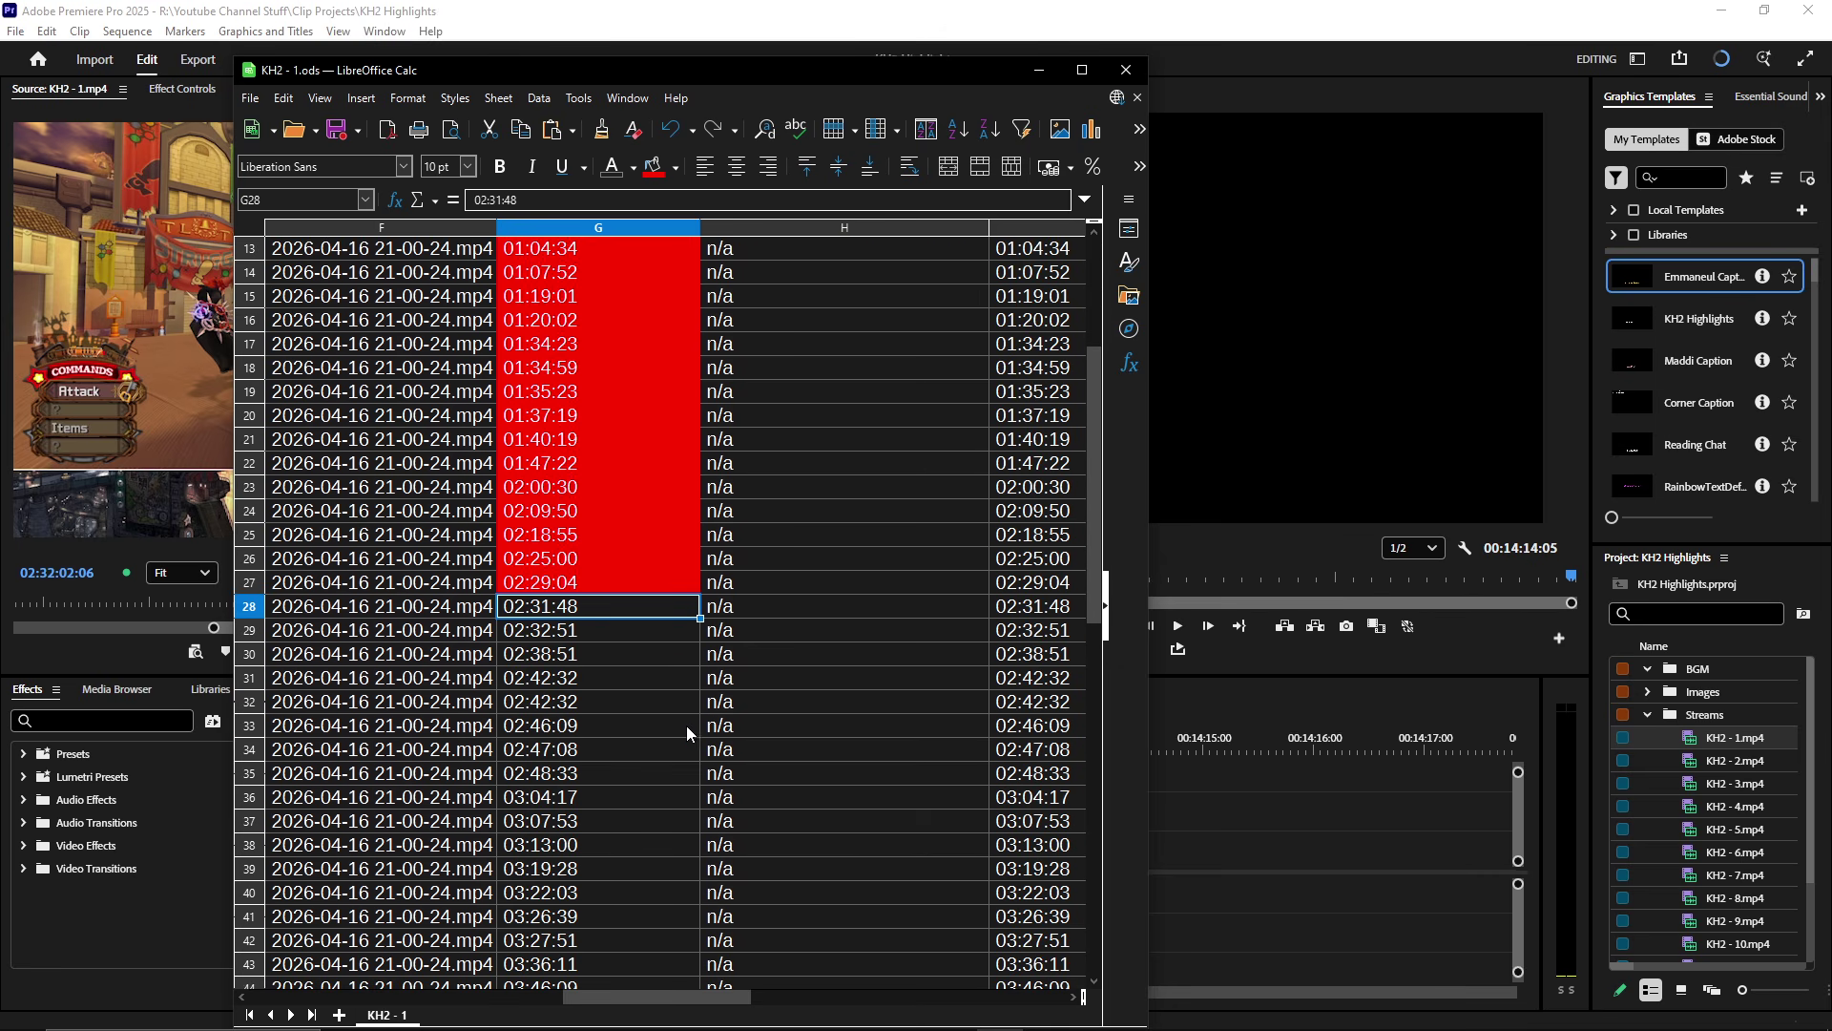
pyautogui.scroll(-3, 677, 719)
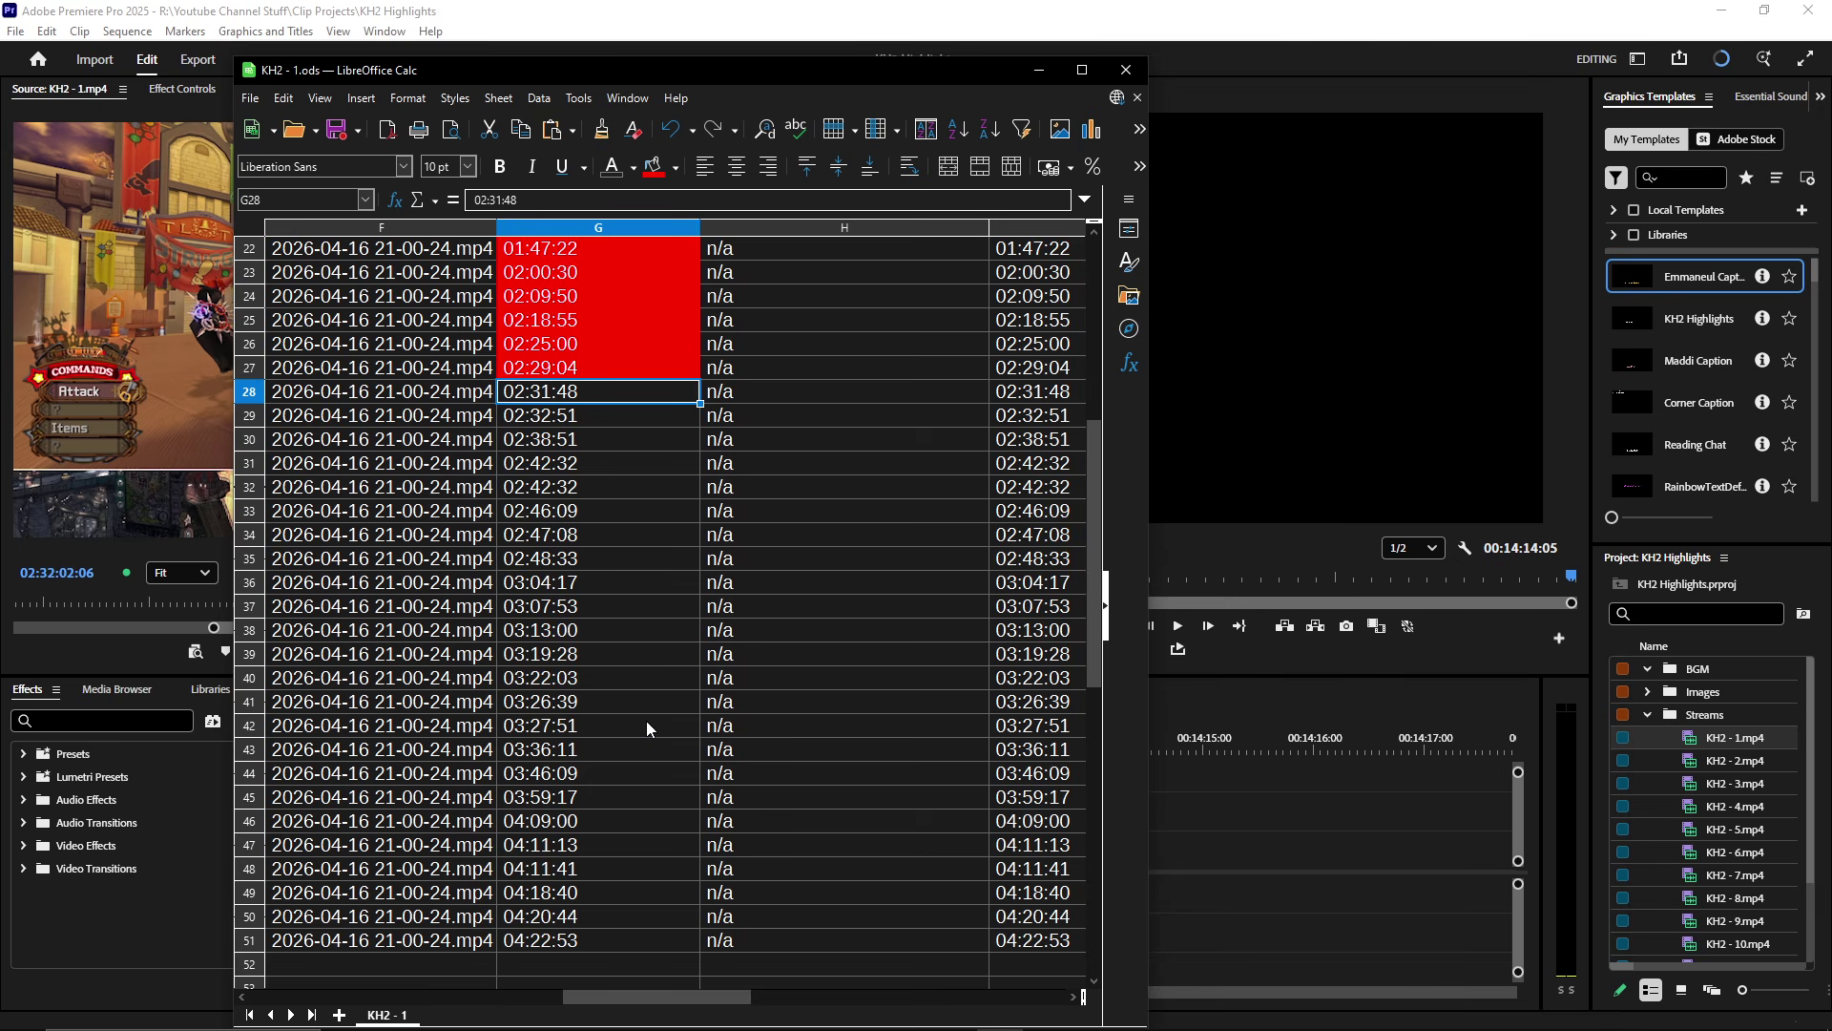
pyautogui.scroll(1, 648, 727)
pyautogui.scroll(2, 663, 638)
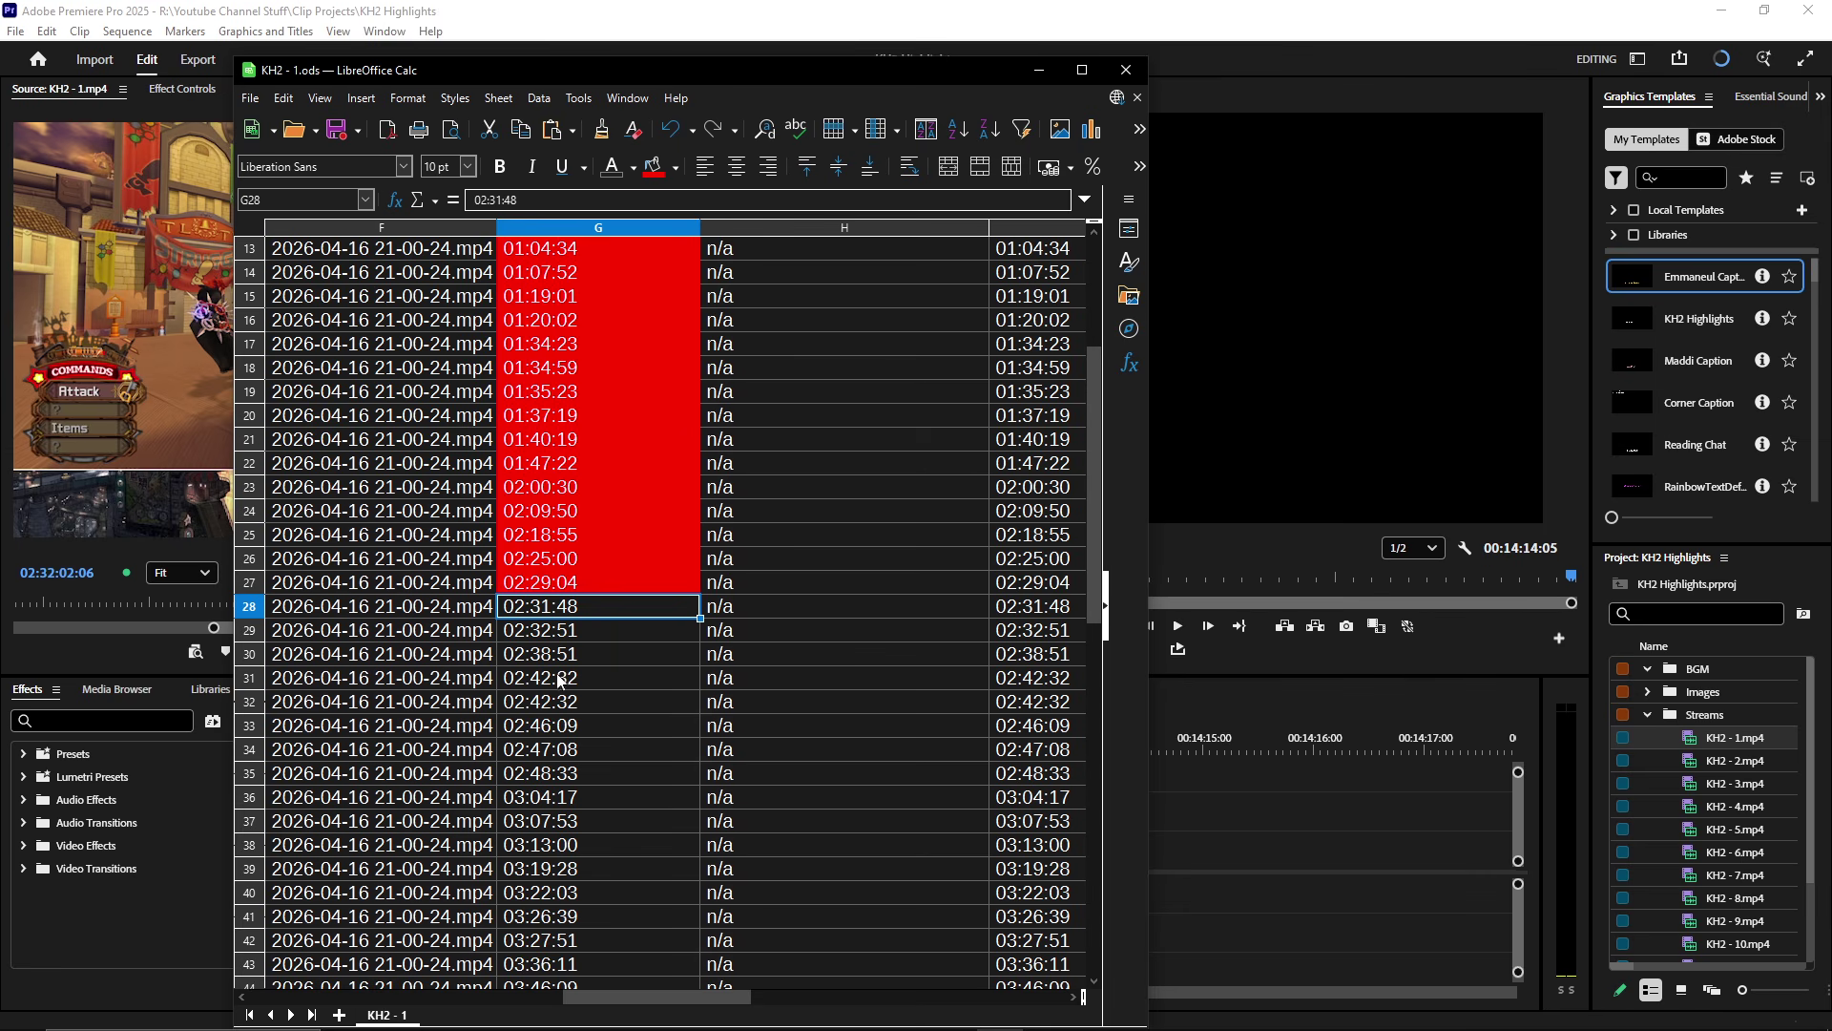
pyautogui.scroll(-7, 549, 682)
pyautogui.scroll(6, 549, 692)
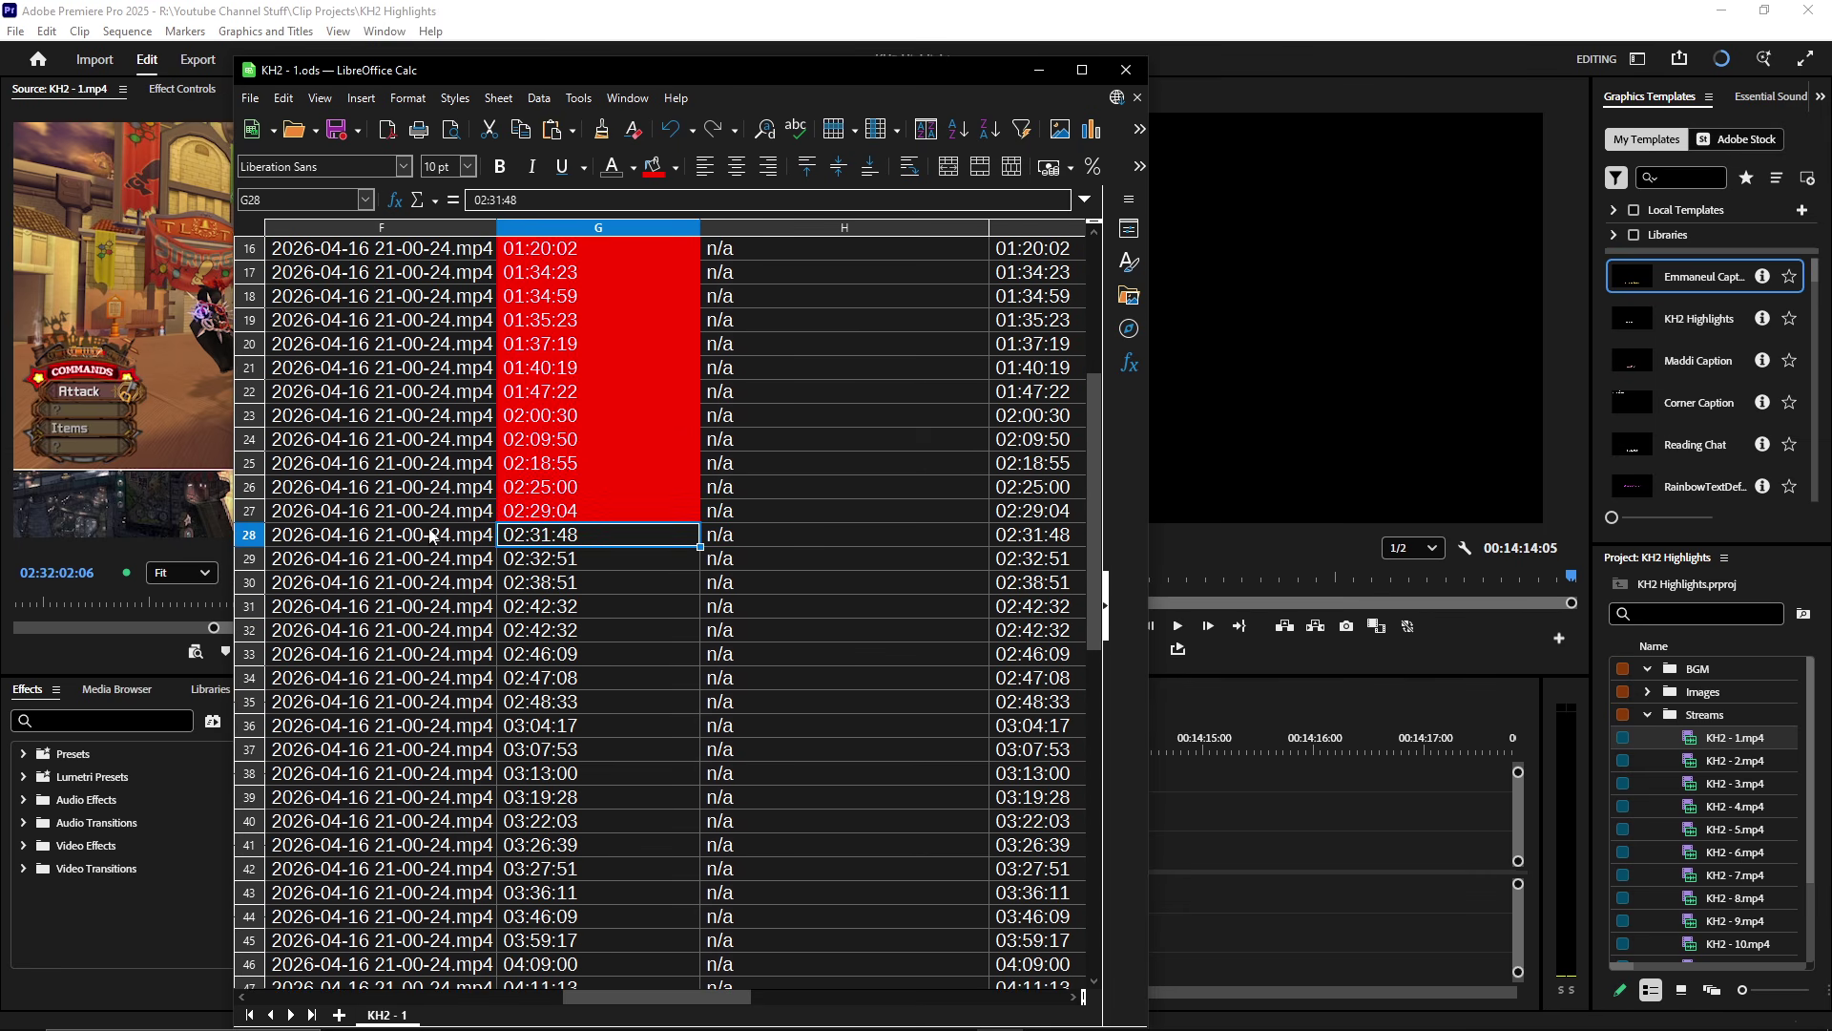
pyautogui.scroll(-6, 425, 559)
pyautogui.scroll(5, 548, 730)
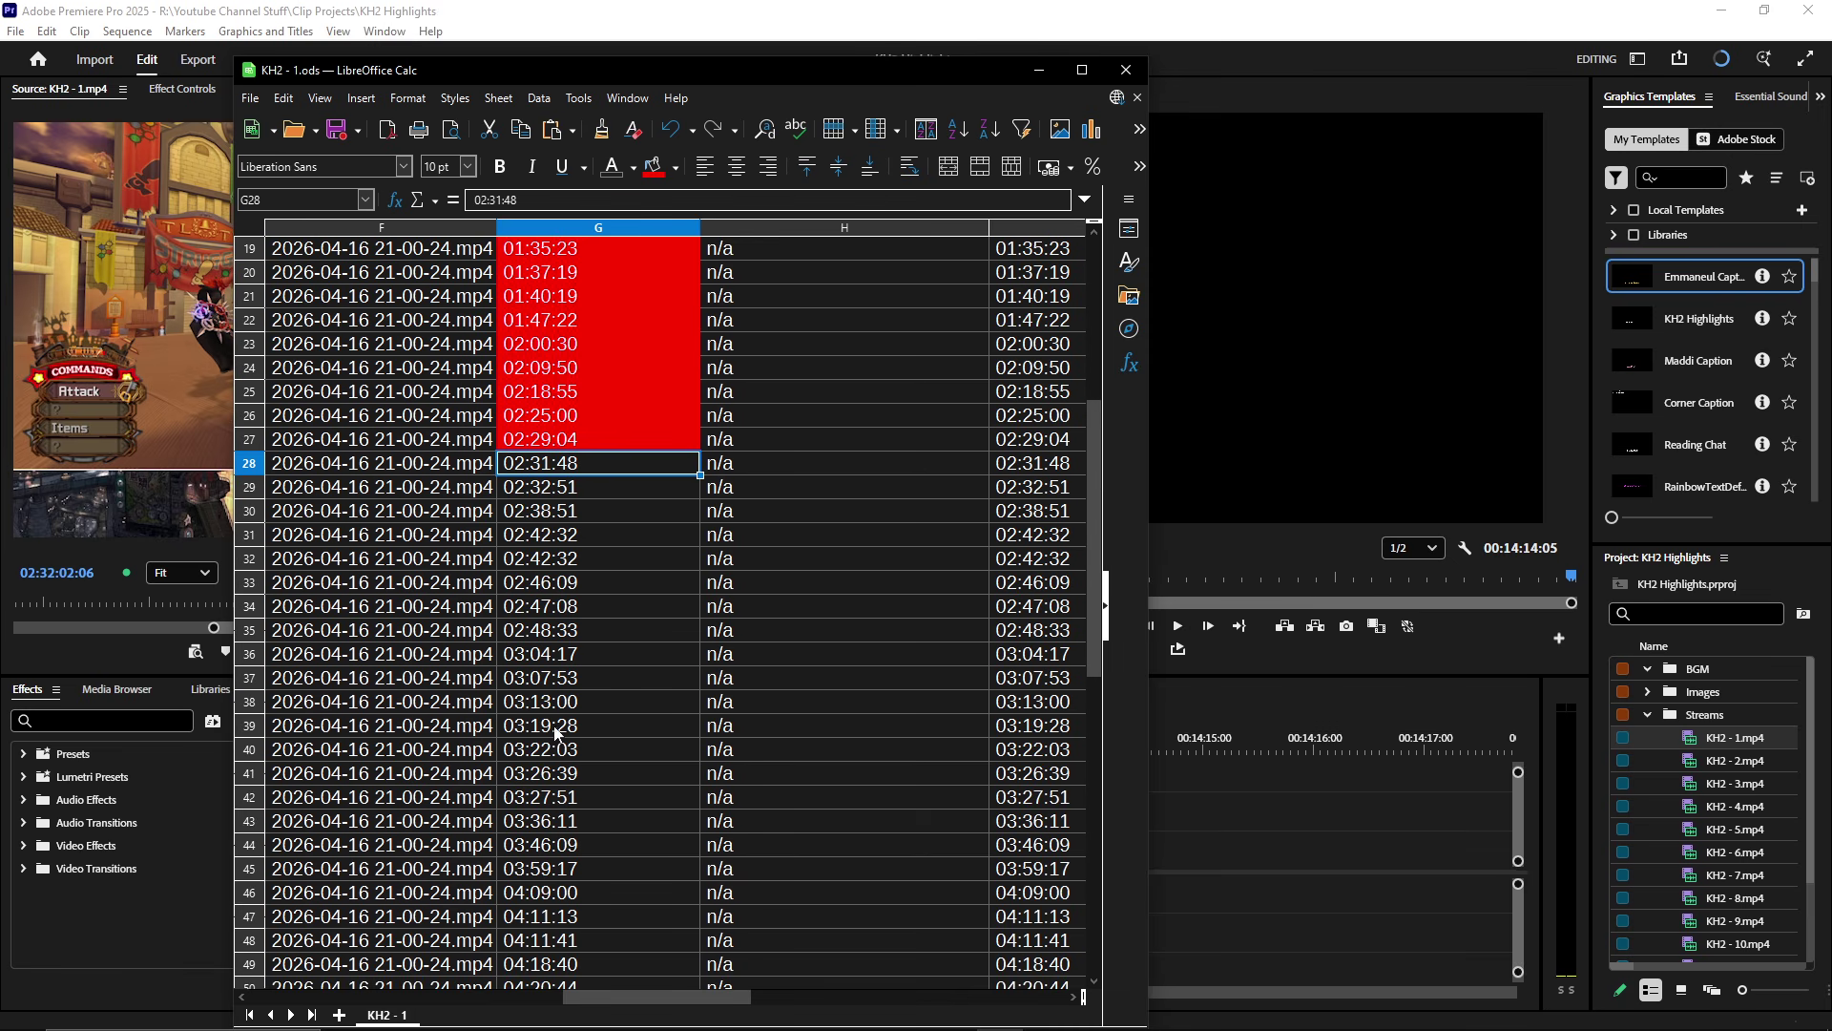
pyautogui.scroll(-3, 572, 582)
pyautogui.scroll(4, 611, 754)
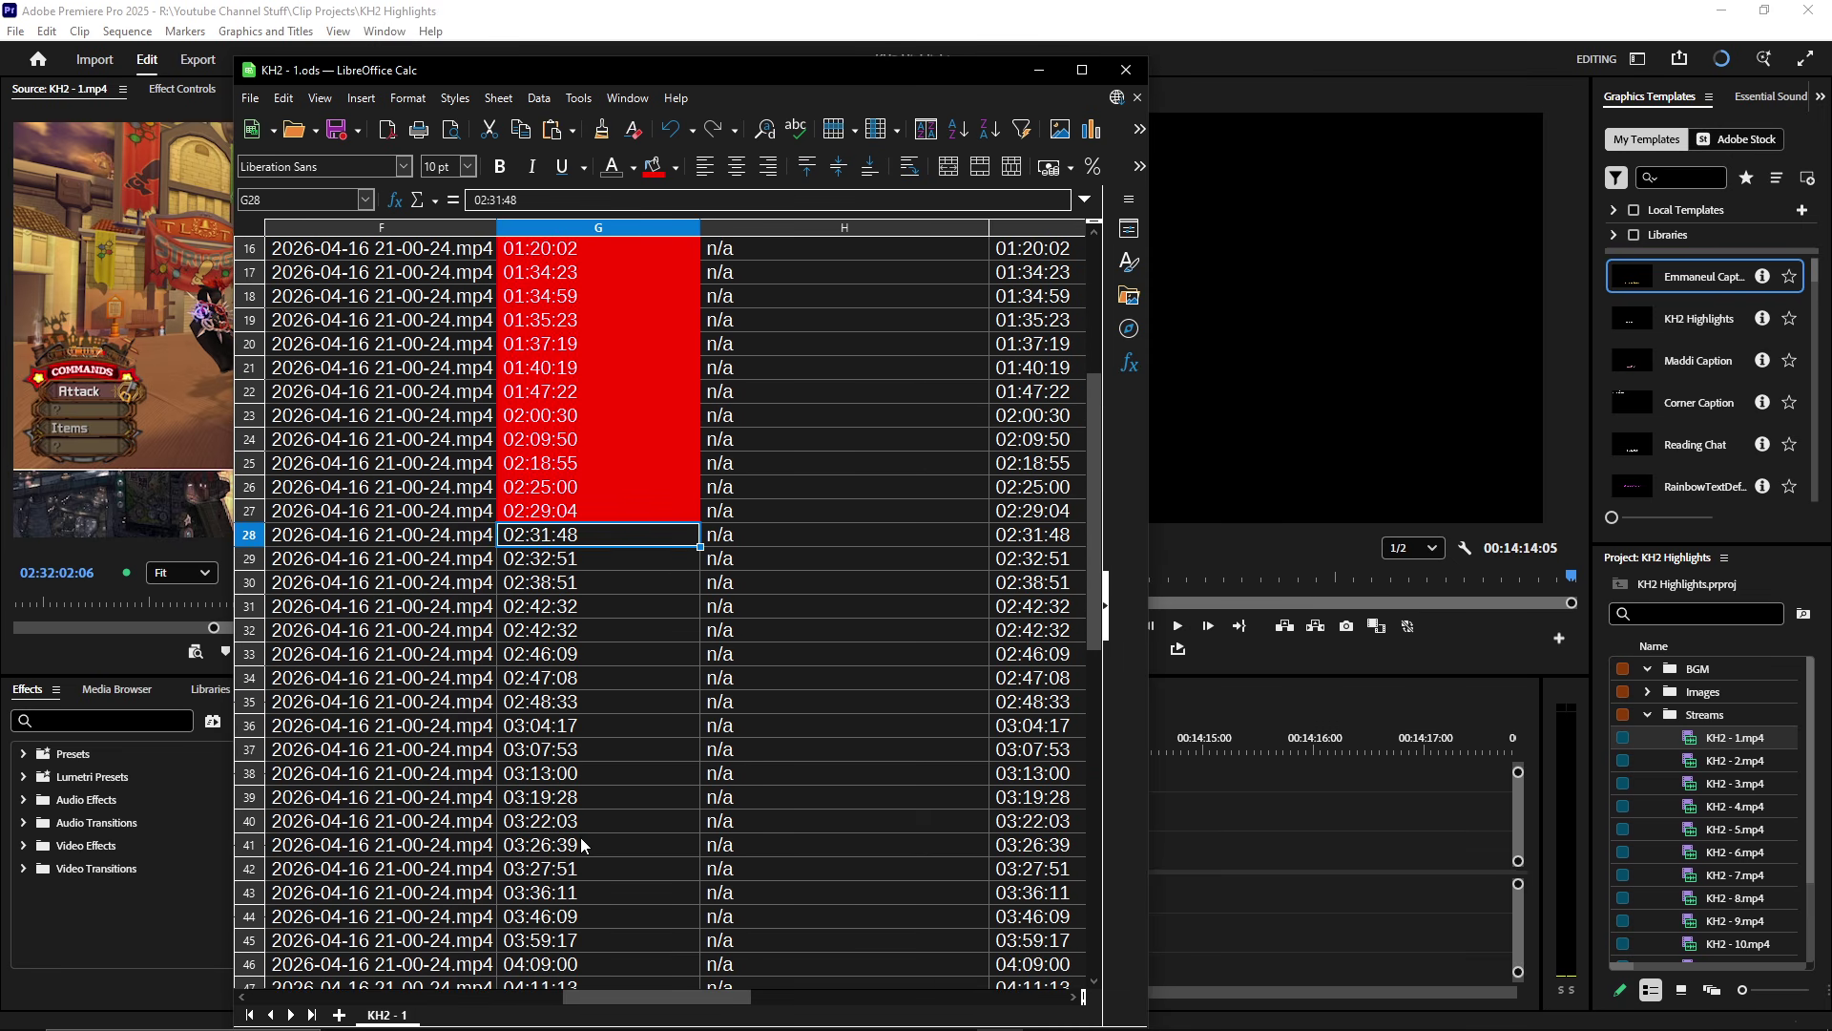
# - Highlight timestamps G28:G45, check the rest of the list, and move the spreadsheet away to return to Premiere Pro
pyautogui.moveTo(573, 537); pyautogui.dragTo(611, 936)
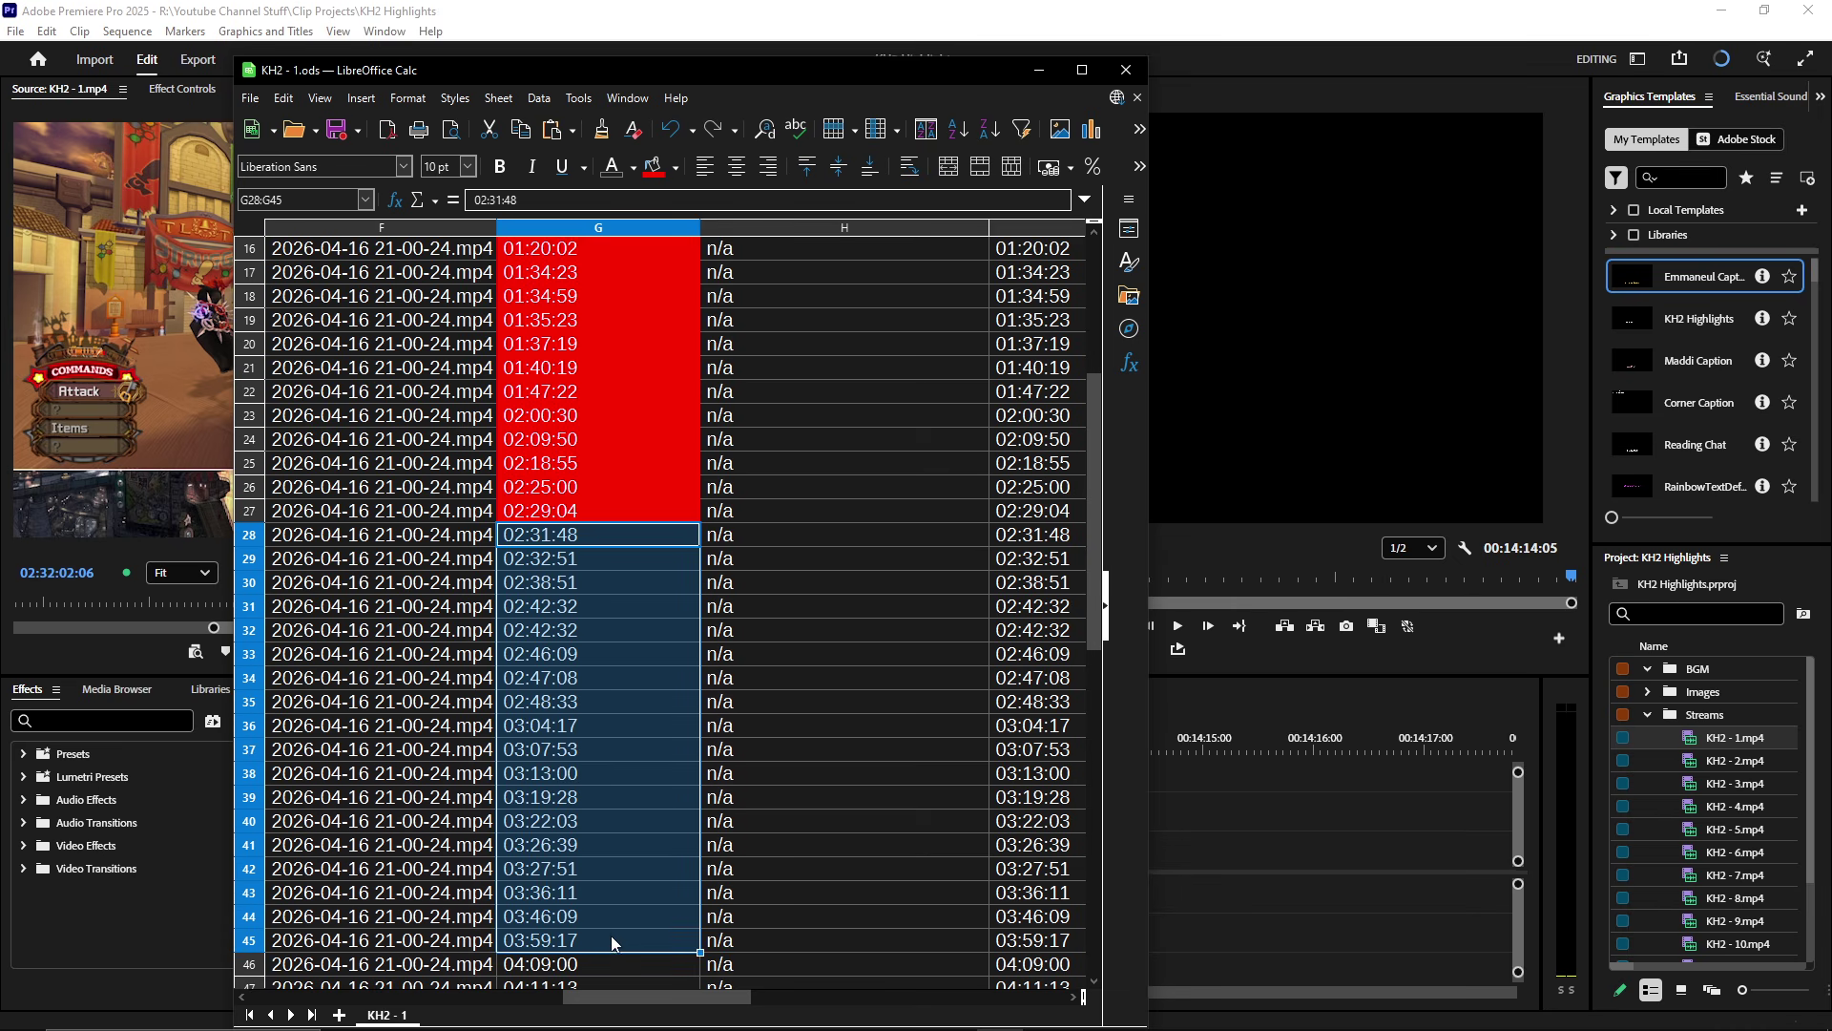
pyautogui.click(610, 930)
pyautogui.scroll(-5, 620, 793)
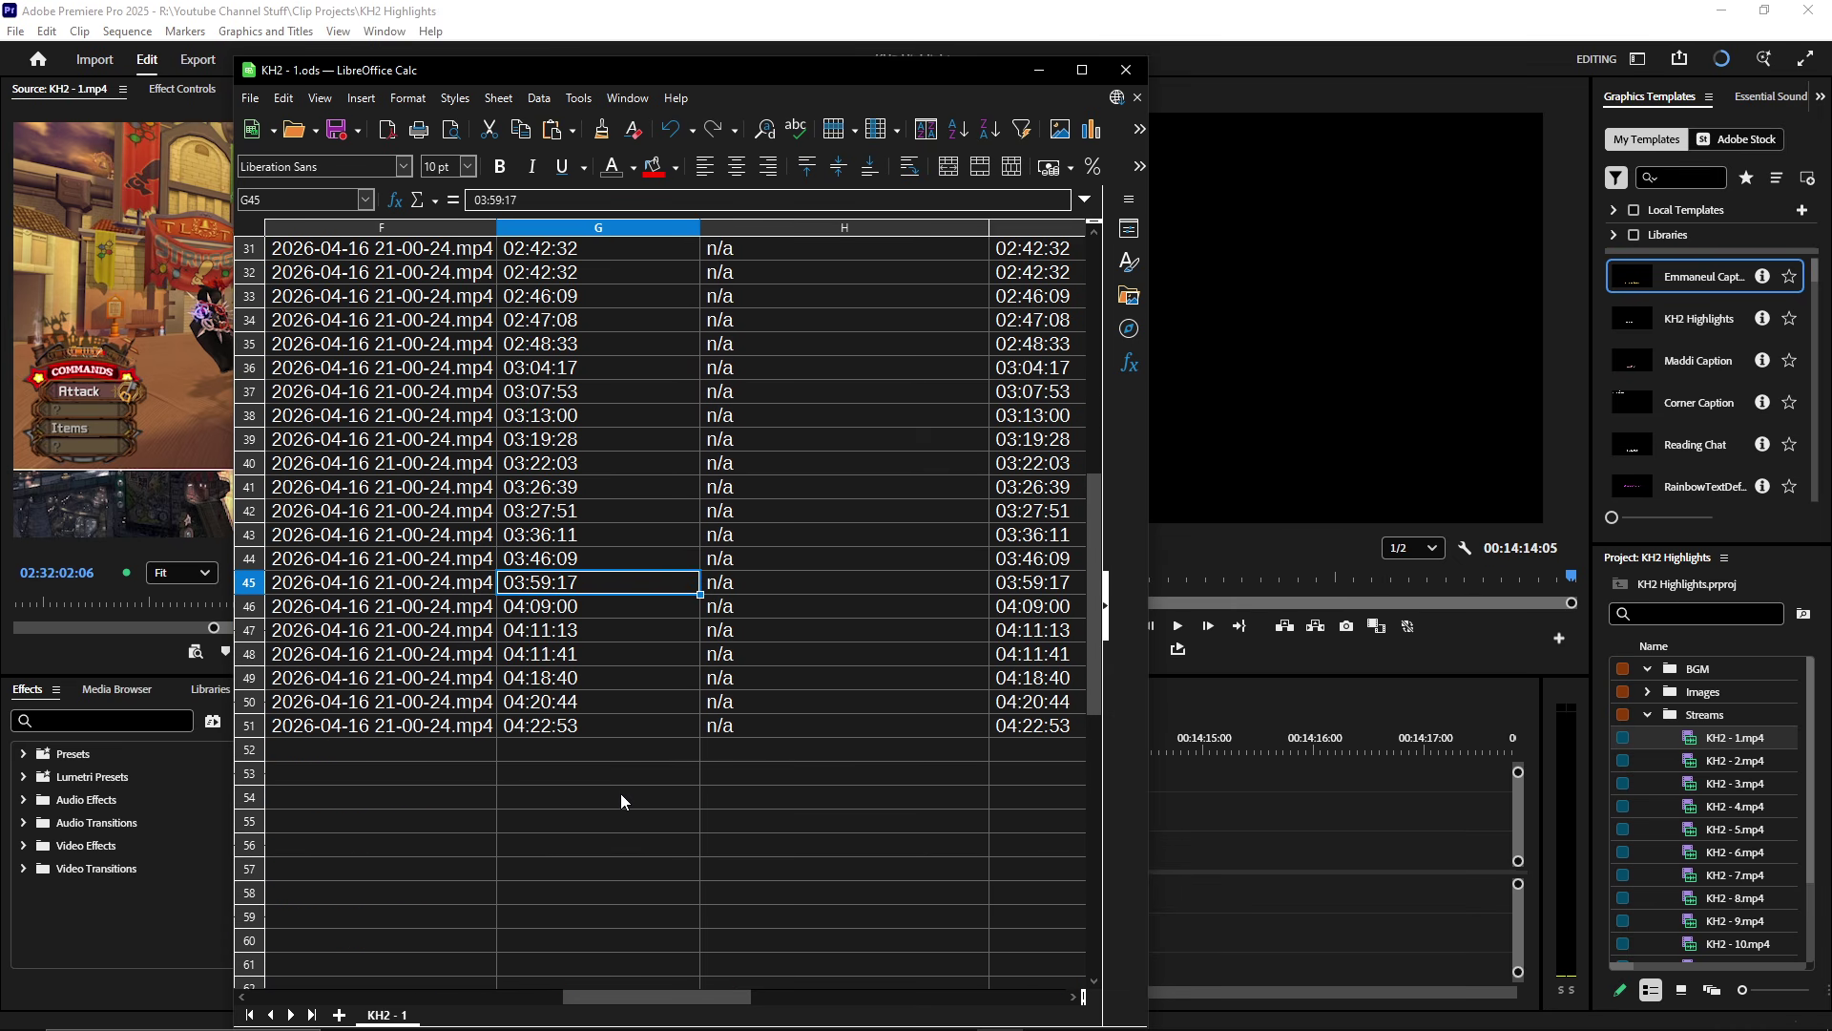
pyautogui.scroll(10, 625, 793)
pyautogui.moveTo(760, 72); pyautogui.dragTo(1831, 167)
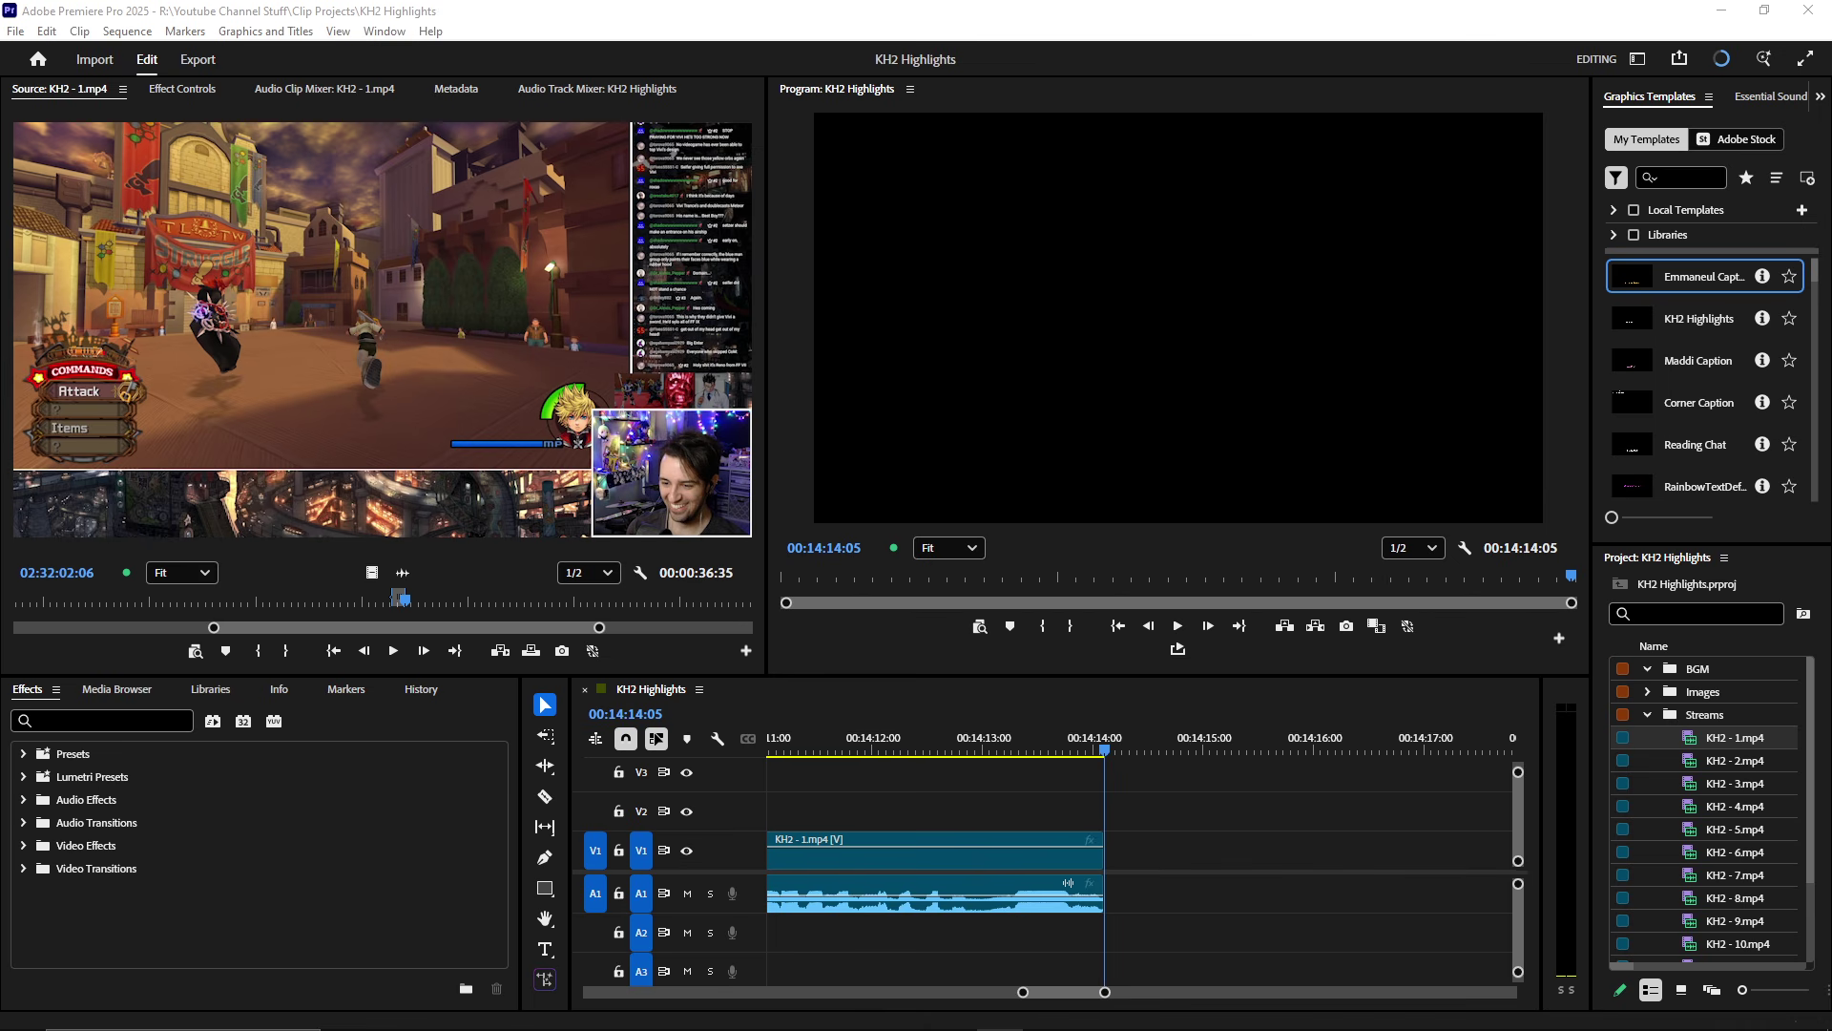
pyautogui.moveTo(1831, 91); pyautogui.dragTo(1831, 280)
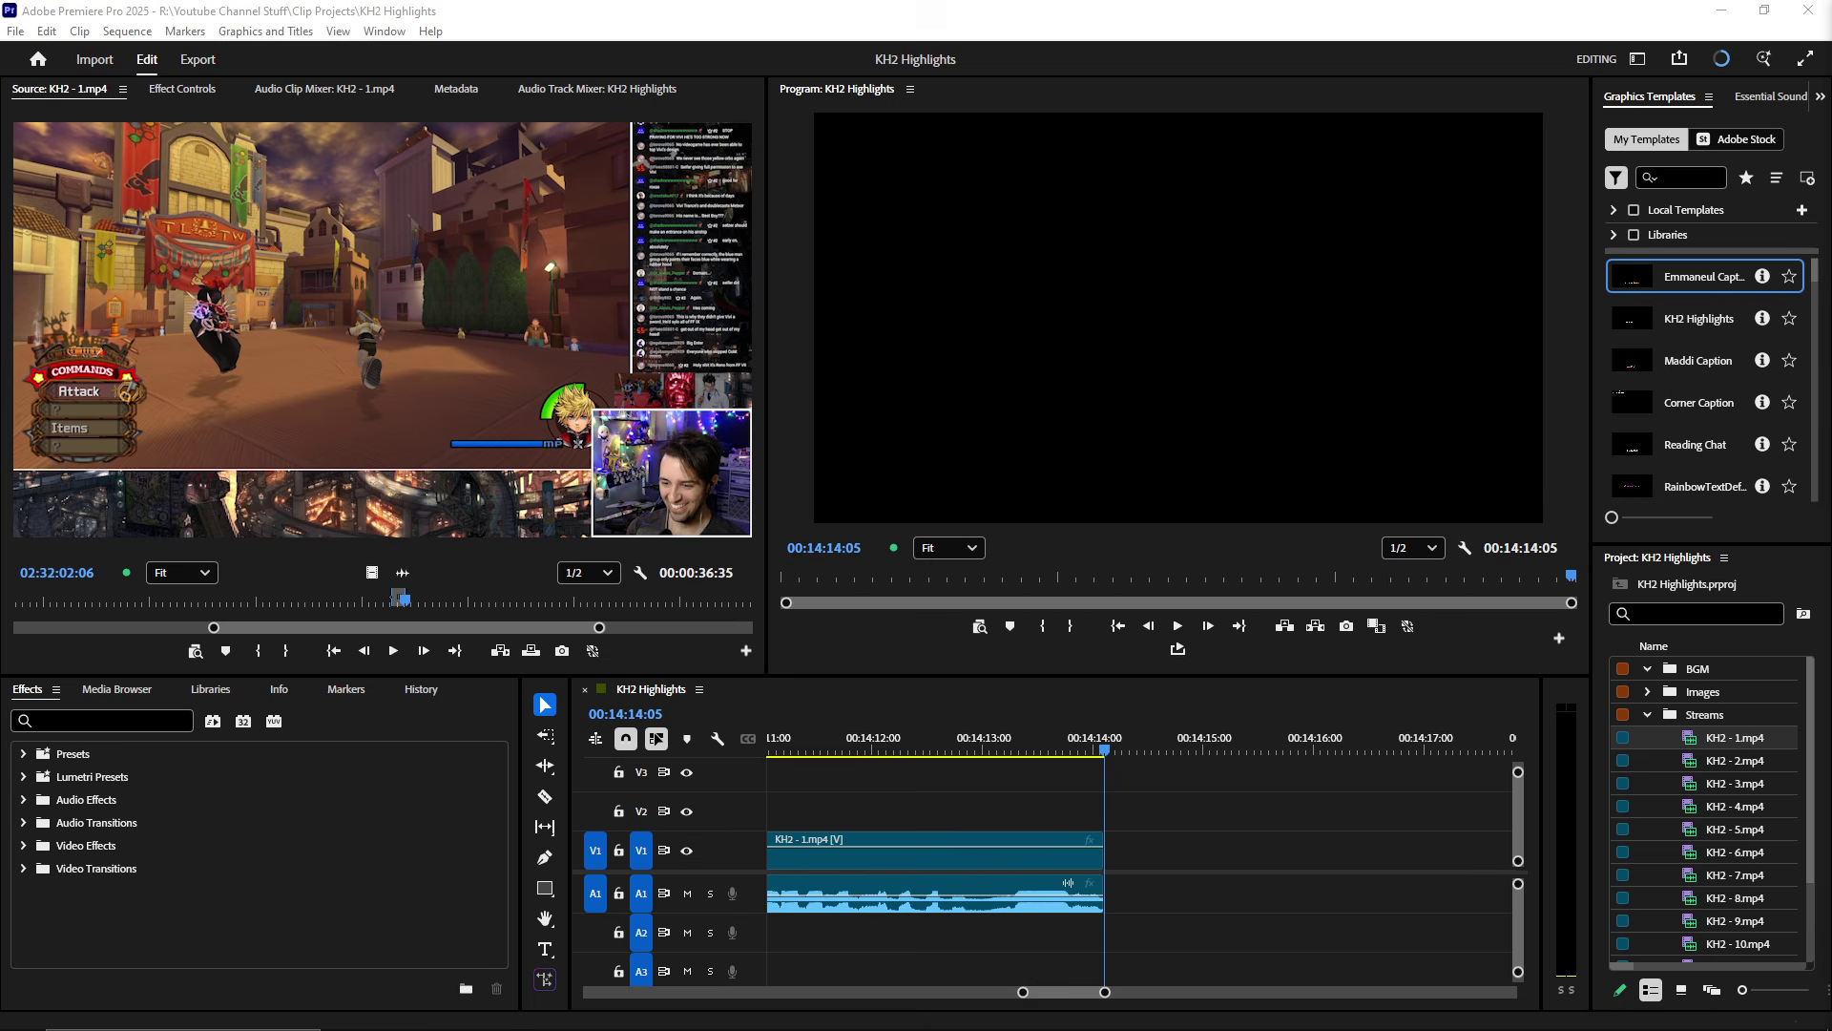